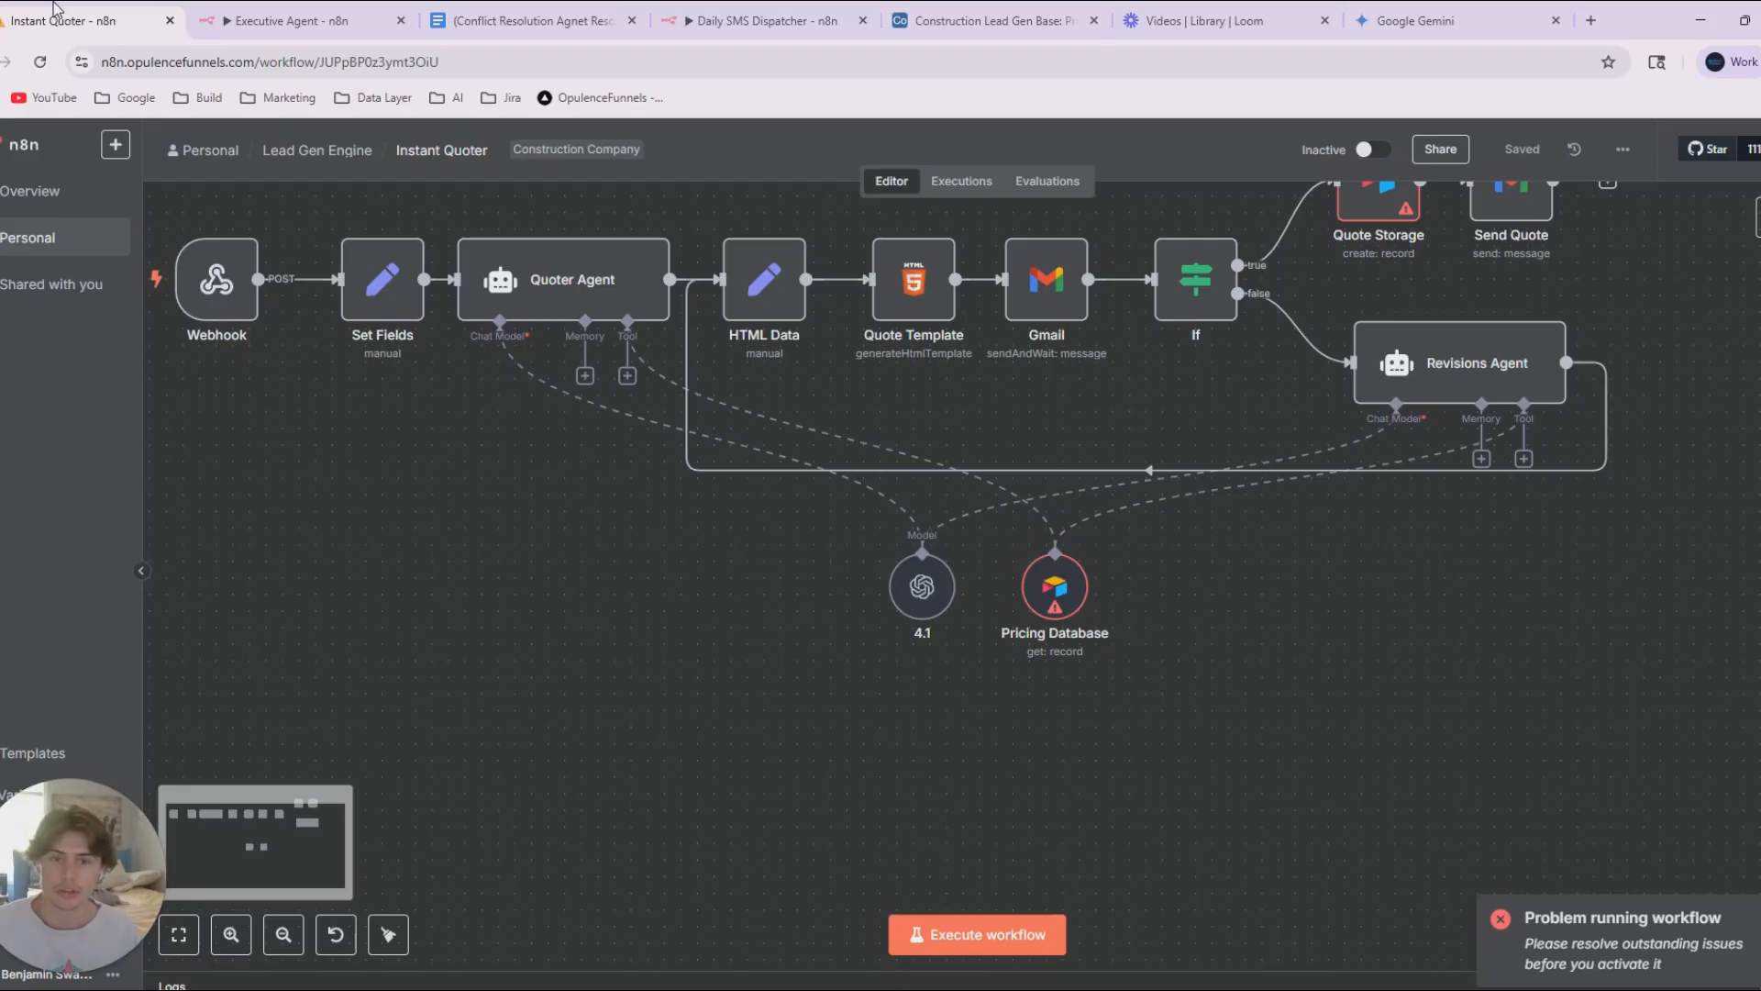
{"action": "left_click_drag", "start_coordinate": [653, 703], "coordinate": [767, 773]}
{"action": "scroll", "coordinate": [705, 781], "scroll_direction": "down", "scroll_amount": 1}
{"action": "key", "text": "ctrl+a"}
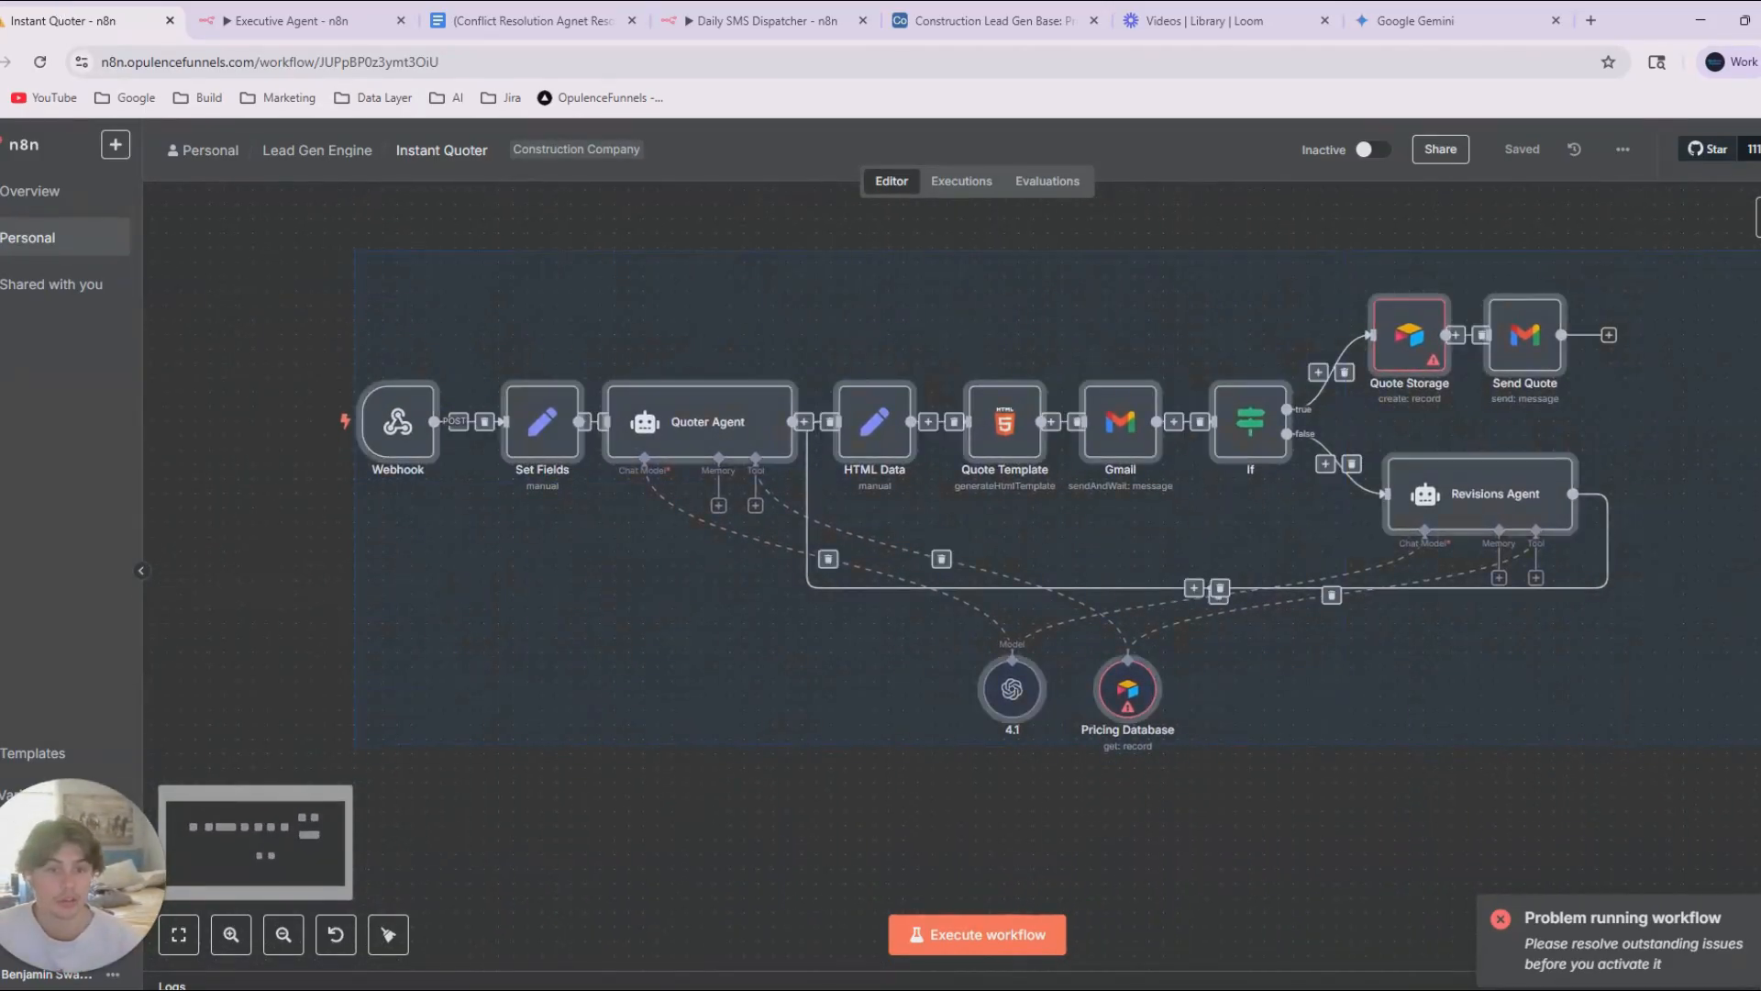
{"action": "left_click_drag", "start_coordinate": [1760, 748], "coordinate": [1592, 789]}
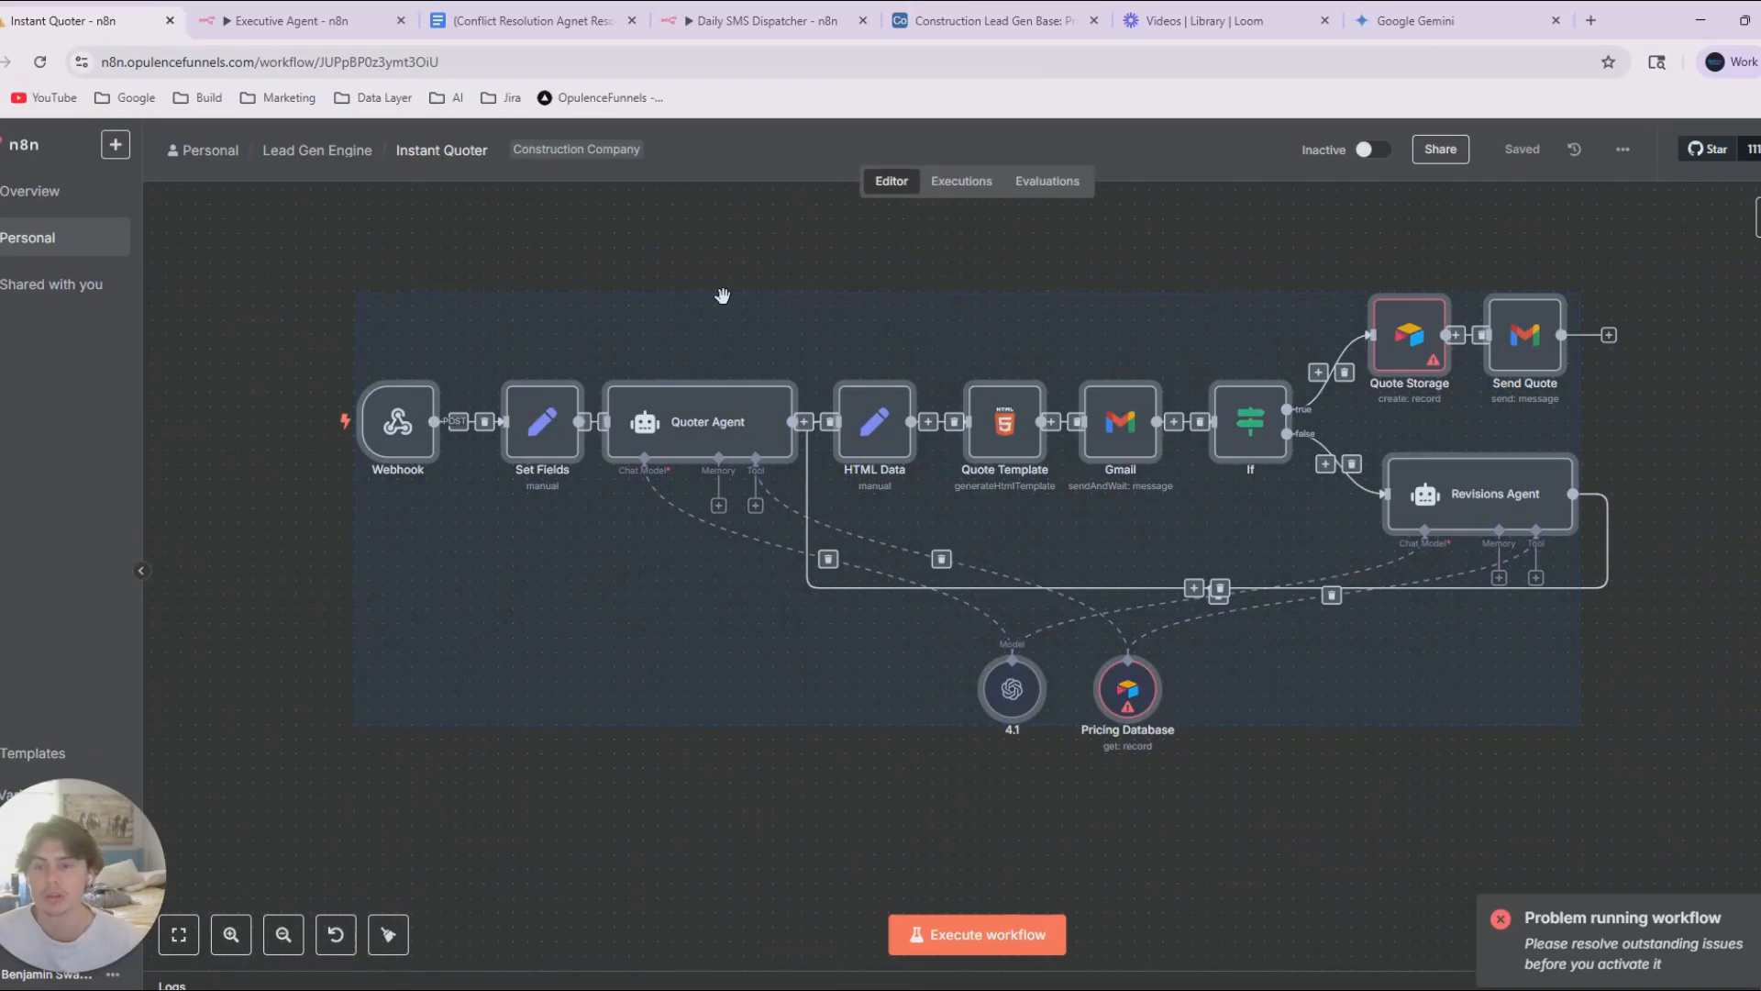
{"action": "left_click", "coordinate": [345, 297]}
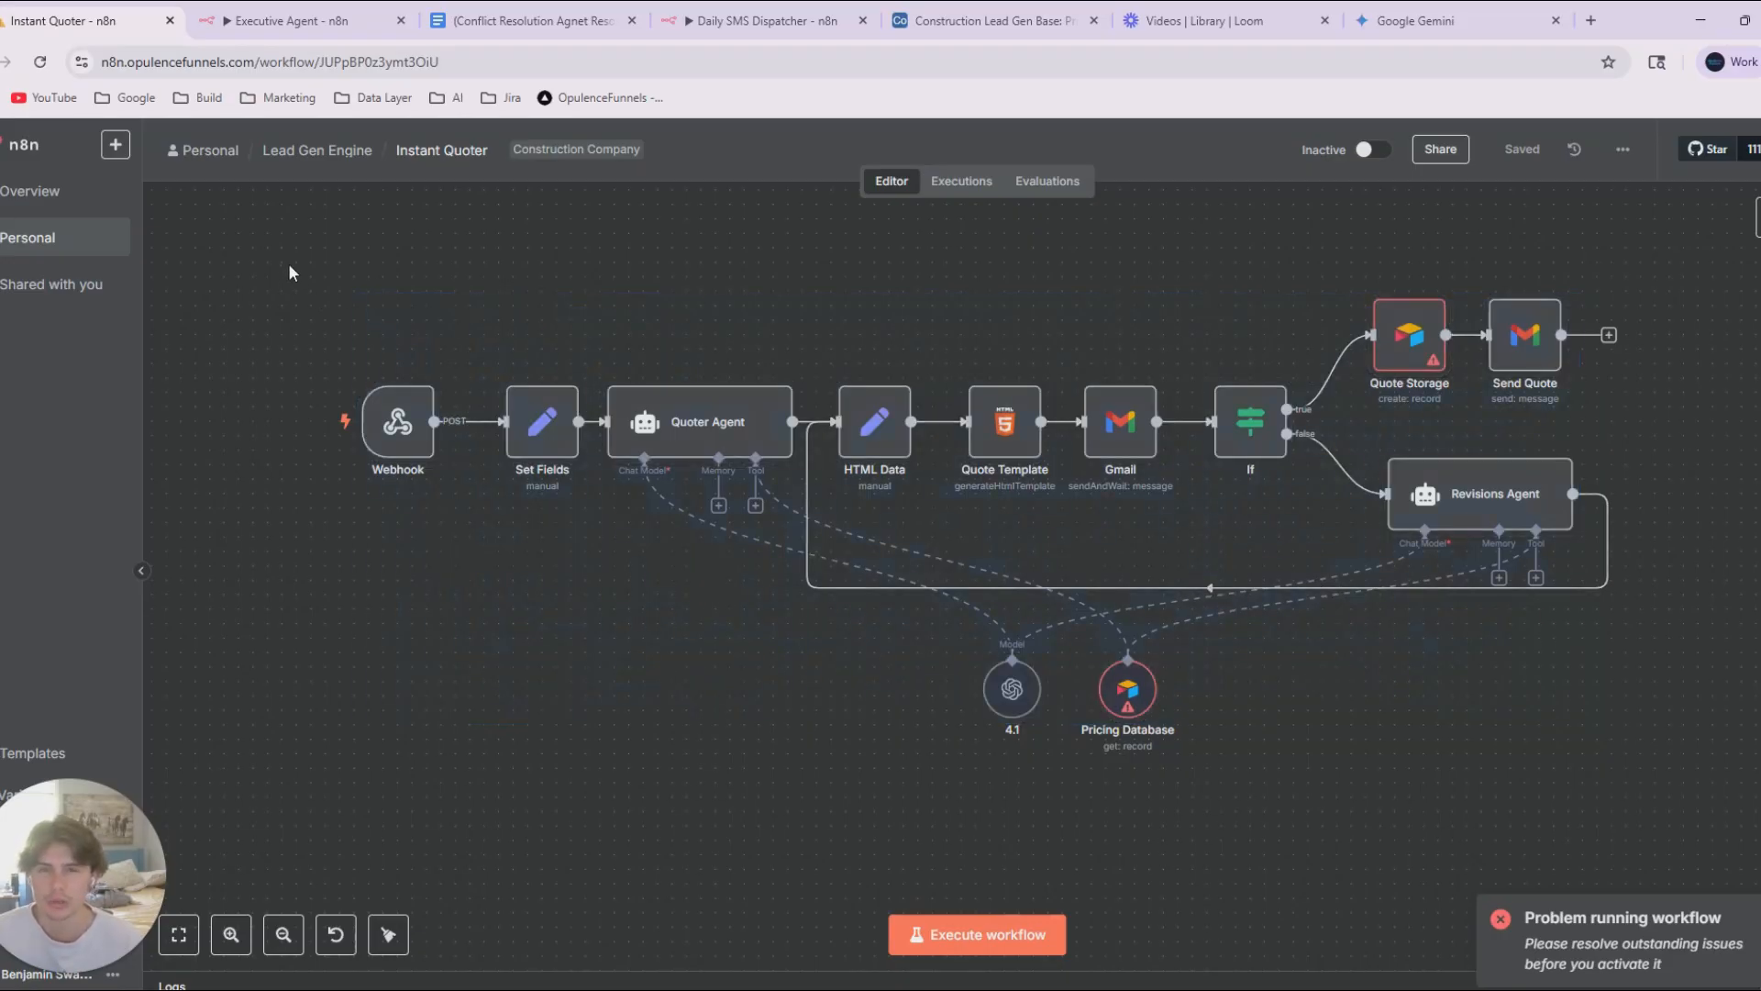
{"action": "left_click_drag", "start_coordinate": [291, 264], "coordinate": [1633, 729]}
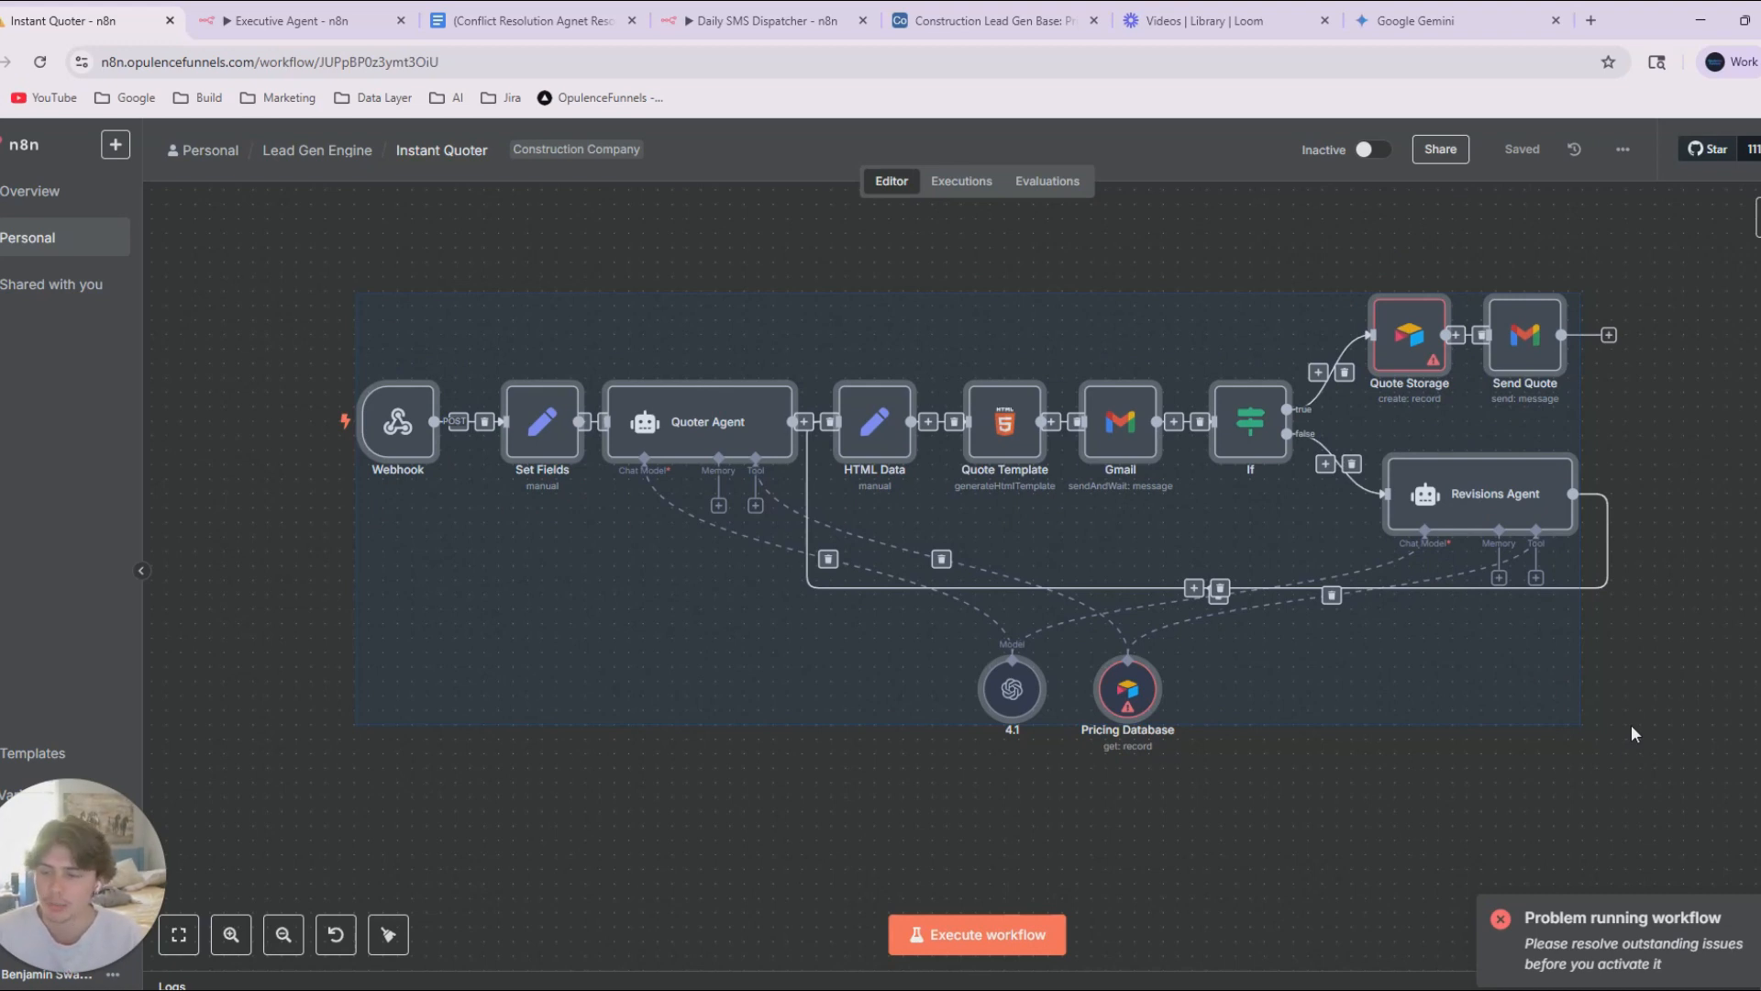
{"action": "left_click", "coordinate": [1383, 710]}
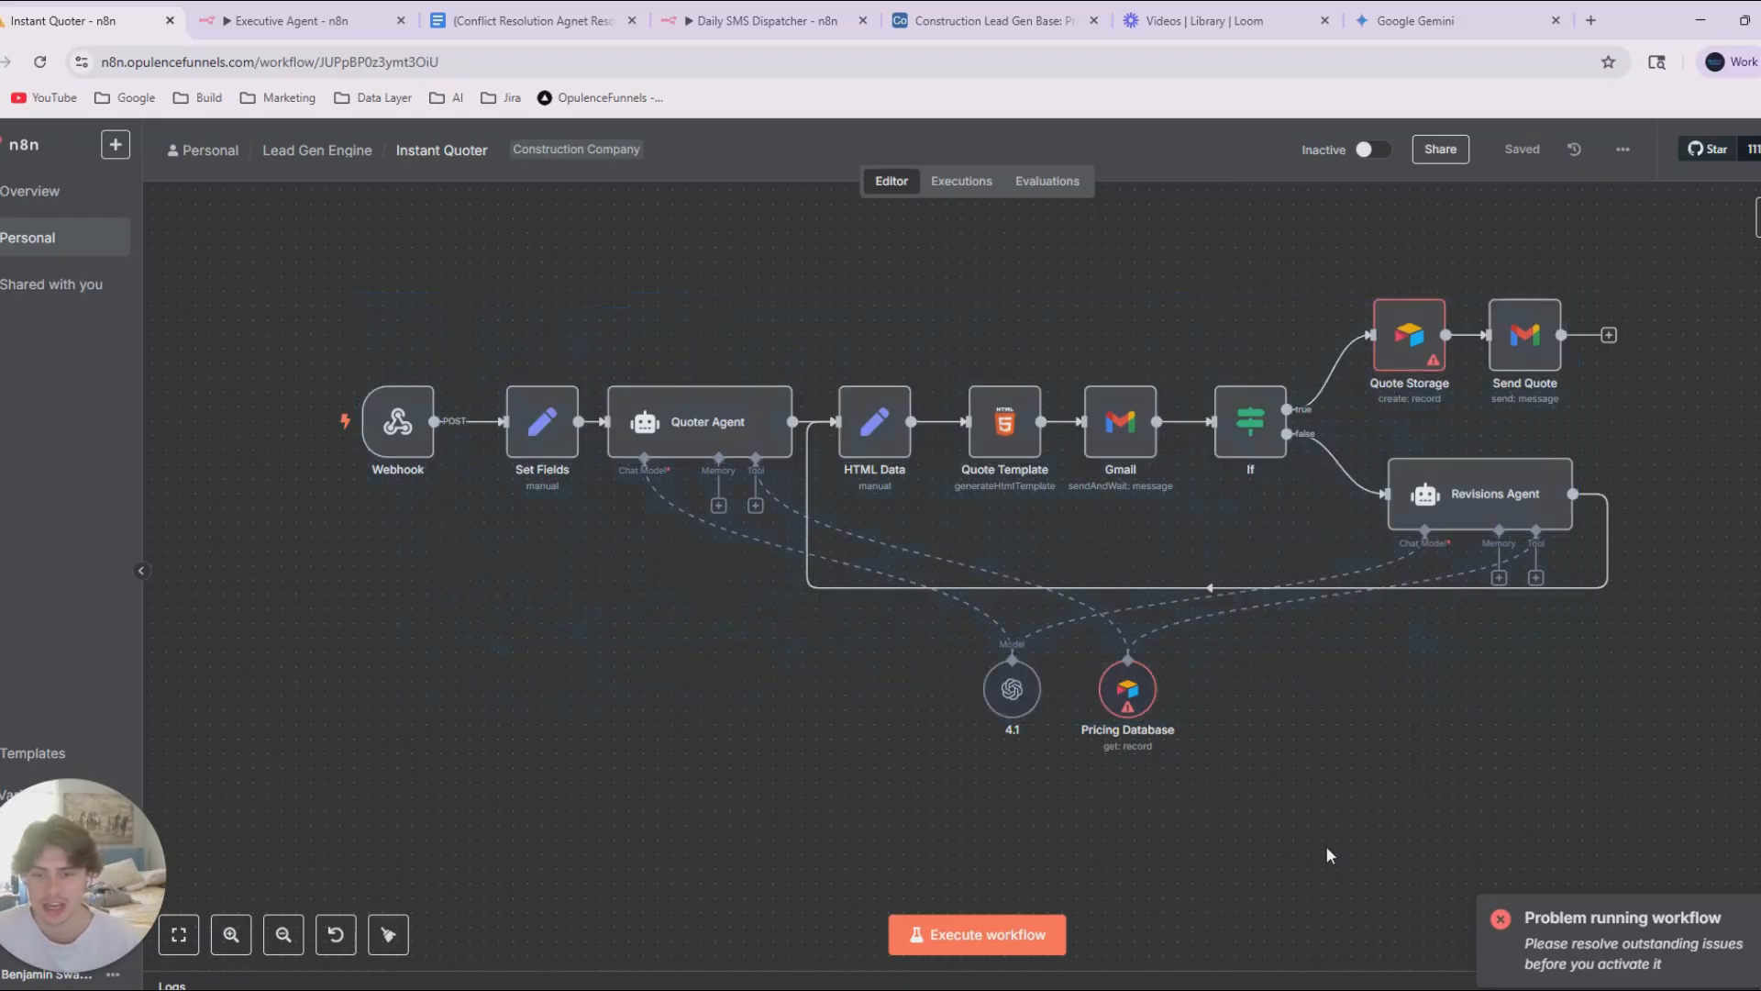
Inspect the settings of the Pricing Database and Quoter Agent nodes, then return to the canvas.
{"action": "double_click", "coordinate": [1128, 694]}
{"action": "left_click", "coordinate": [1103, 157]}
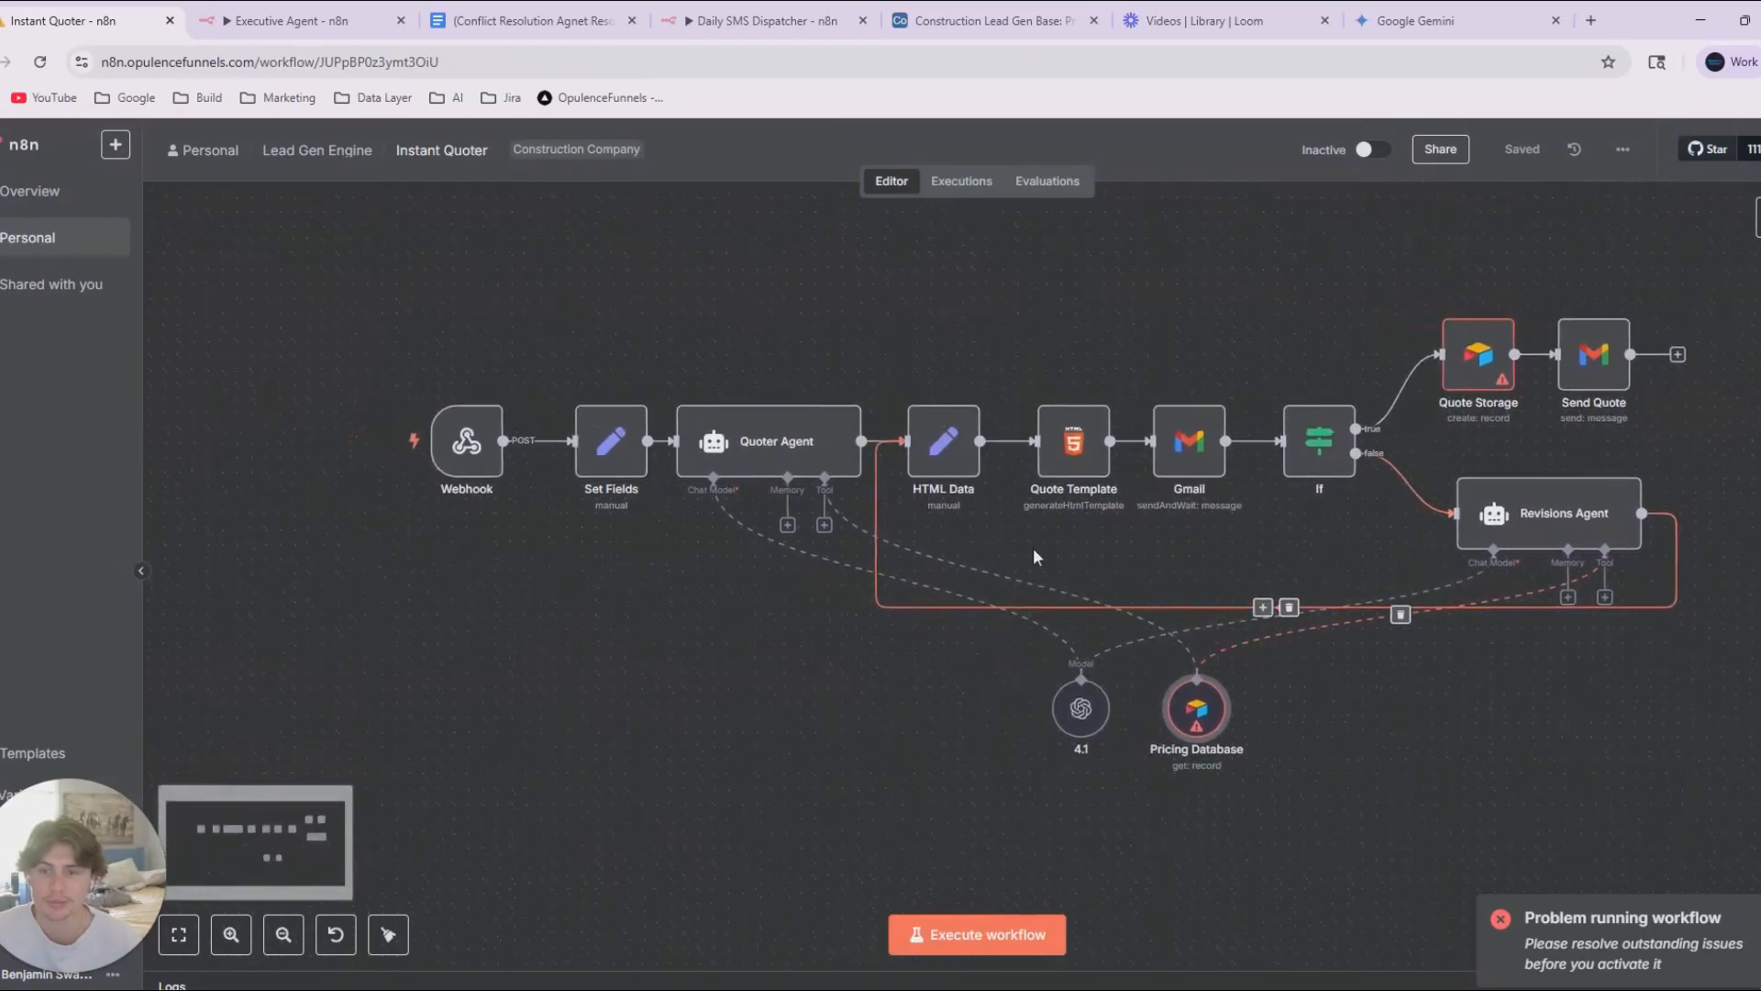
{"action": "double_click", "coordinate": [752, 440]}
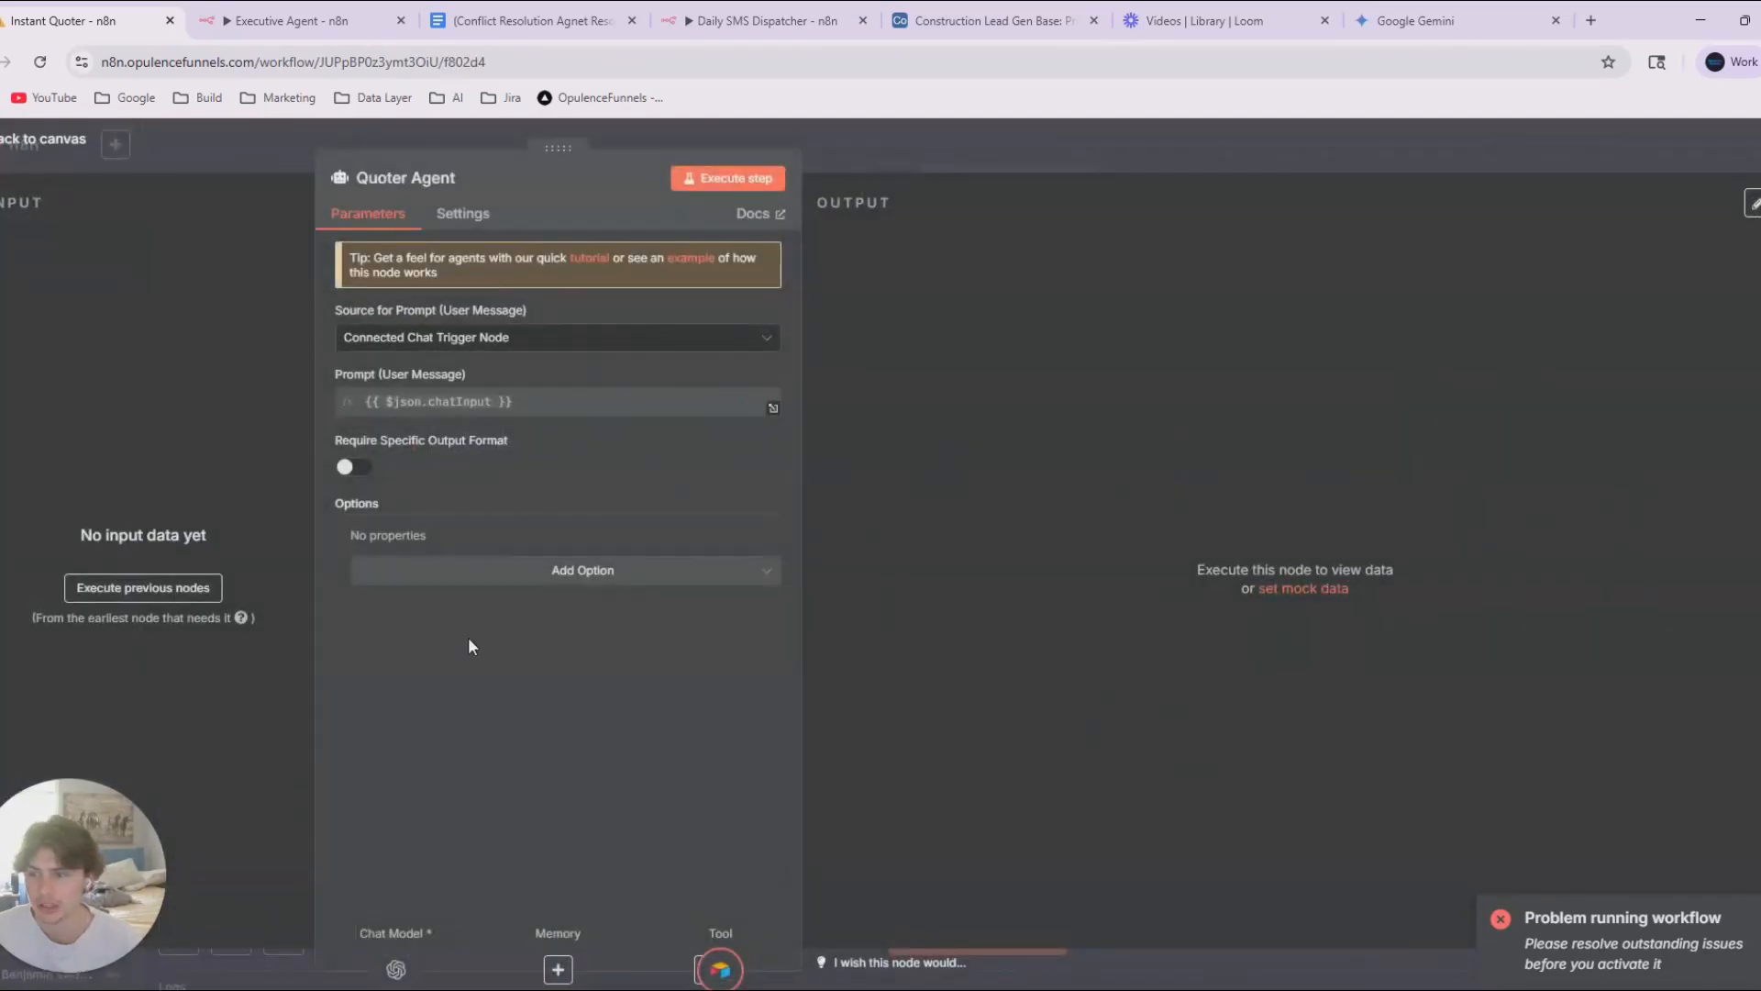
{"action": "left_click", "coordinate": [928, 158]}
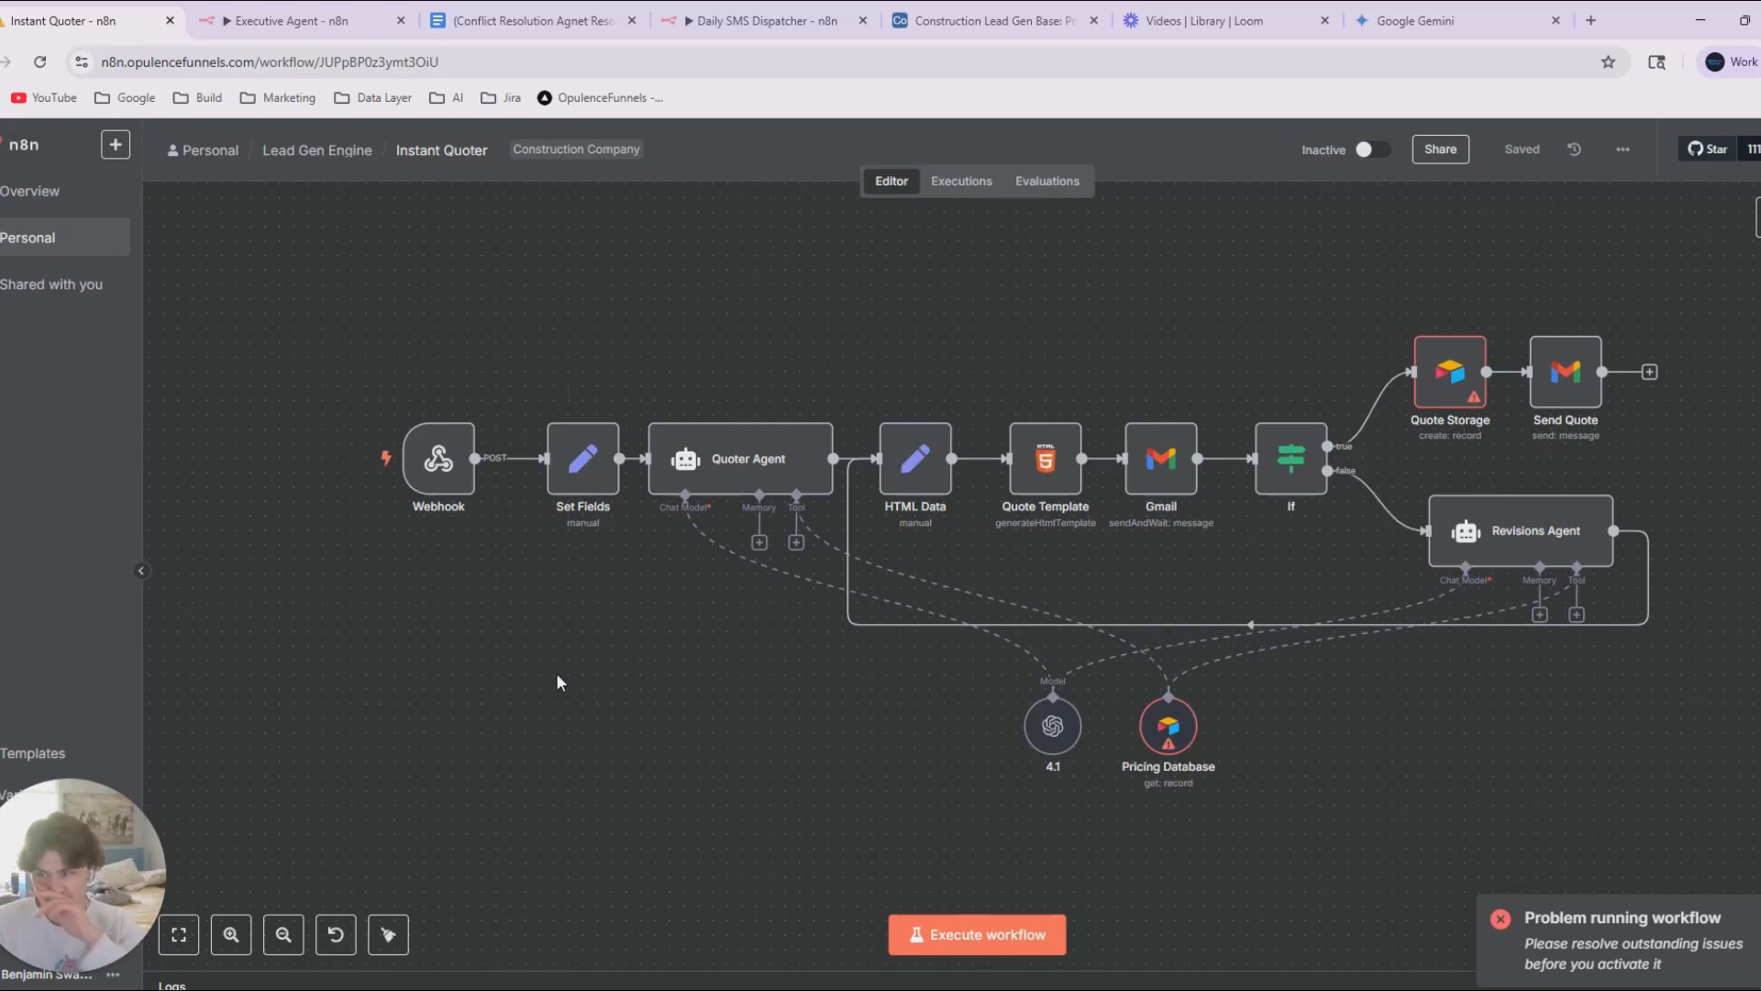
Inspect the Webhook node, then switch to Airtable and review the project questions in the Requested Project Quotes form.
{"action": "double_click", "coordinate": [438, 458]}
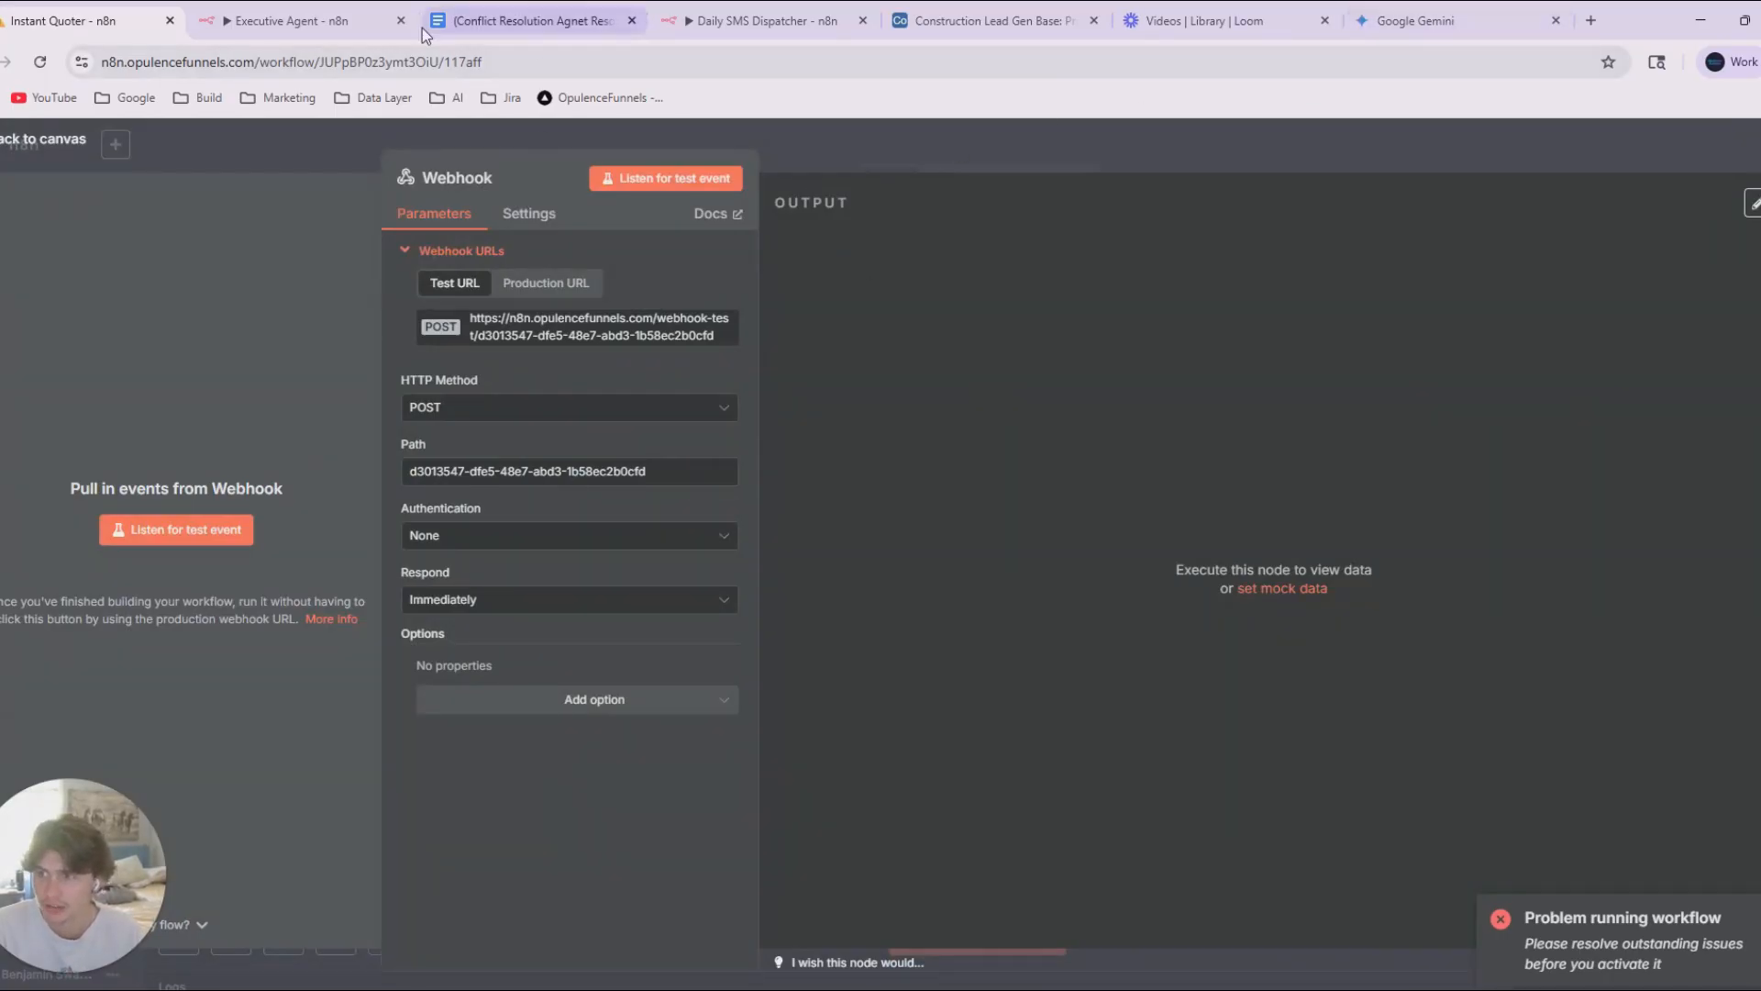
{"action": "left_click_drag", "start_coordinate": [990, 20], "coordinate": [302, 20]}
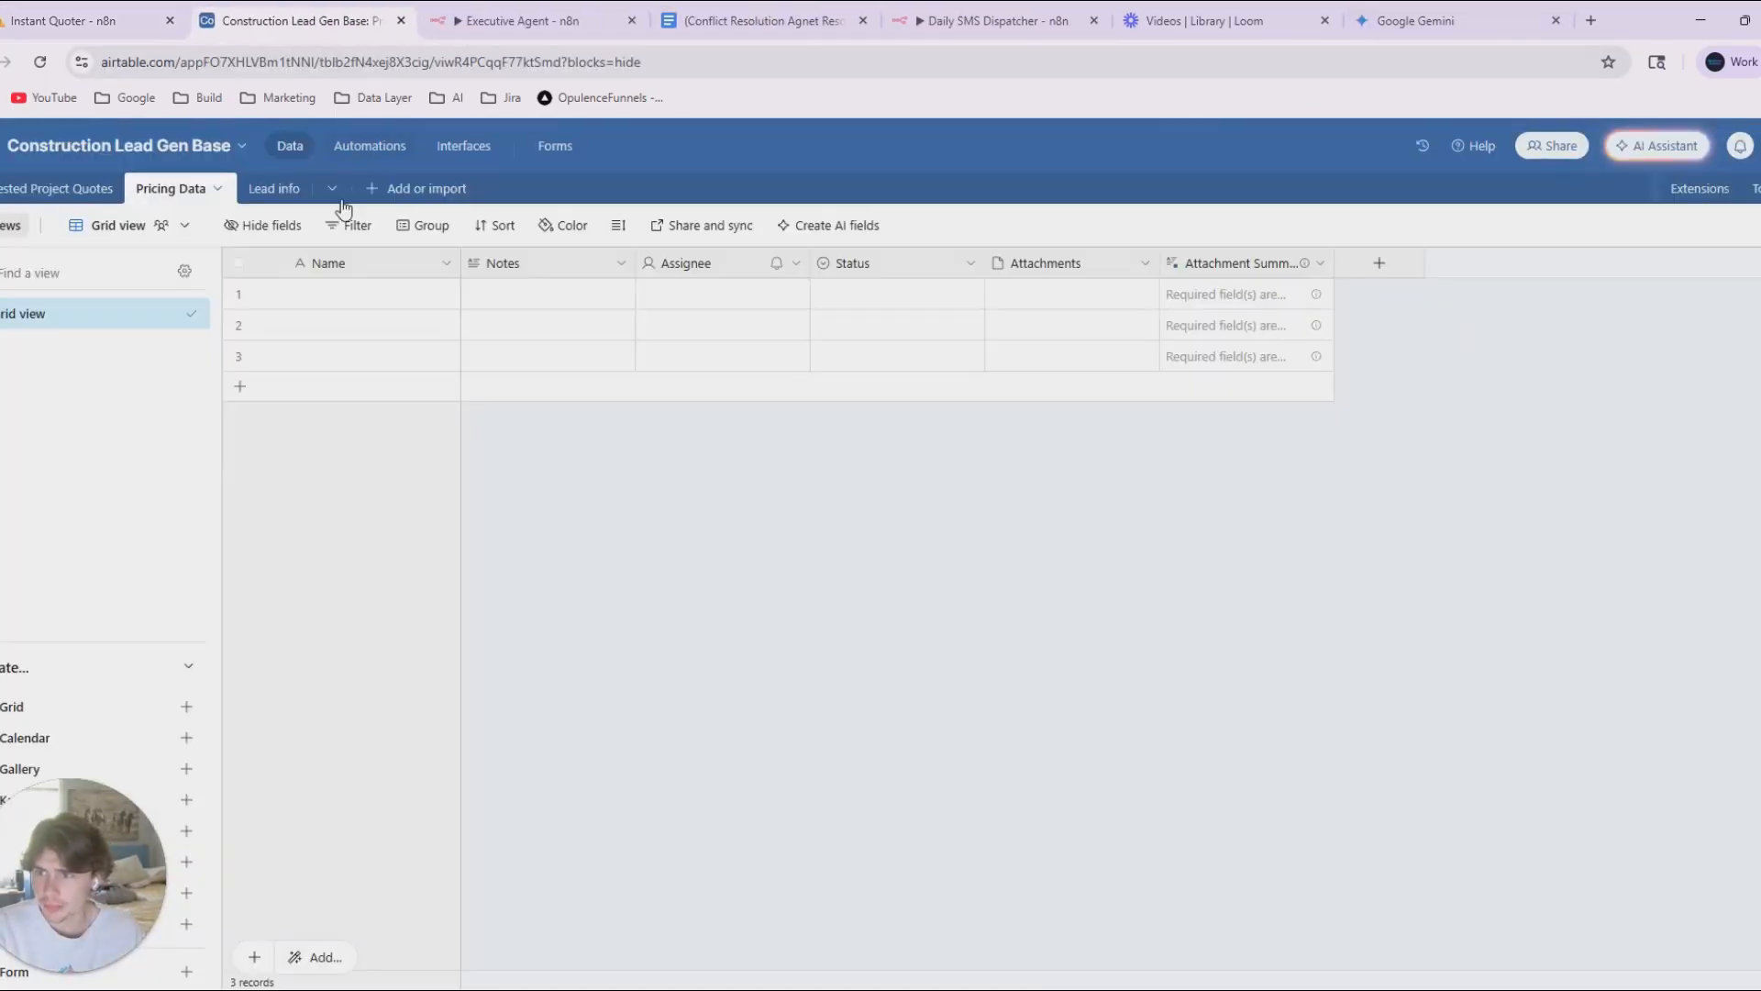
{"action": "left_click", "coordinate": [555, 146]}
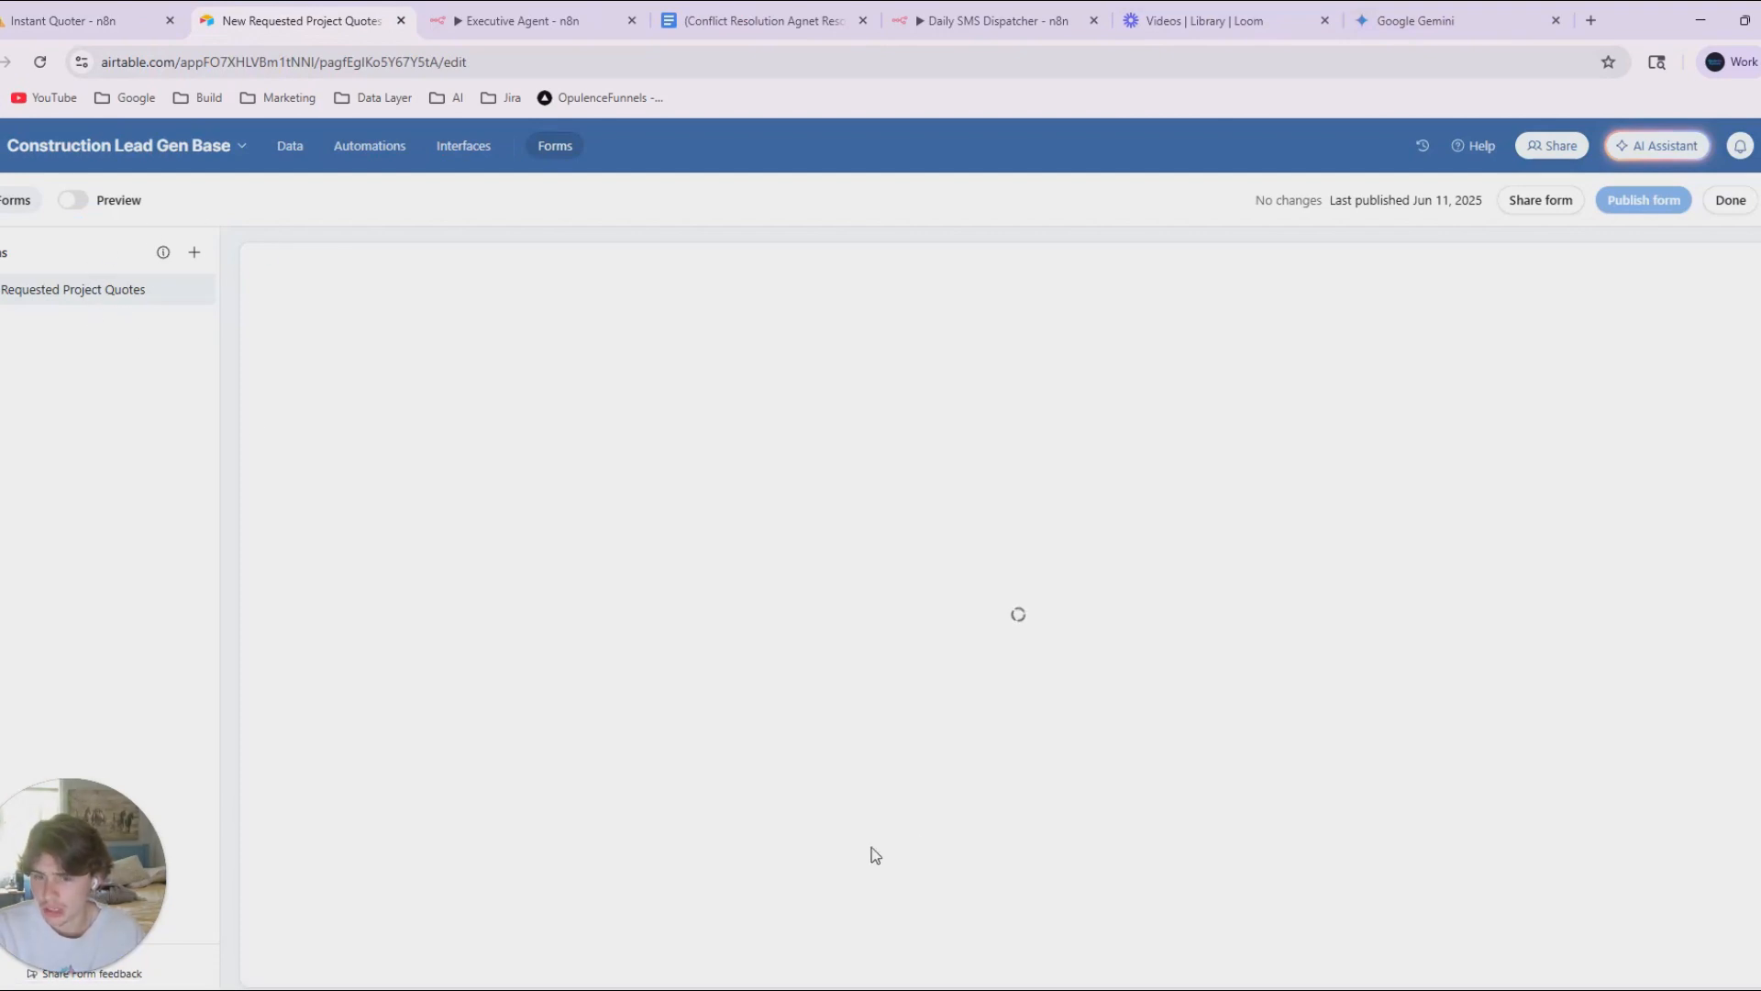
{"action": "scroll", "coordinate": [833, 724], "scroll_direction": "down", "scroll_amount": 2}
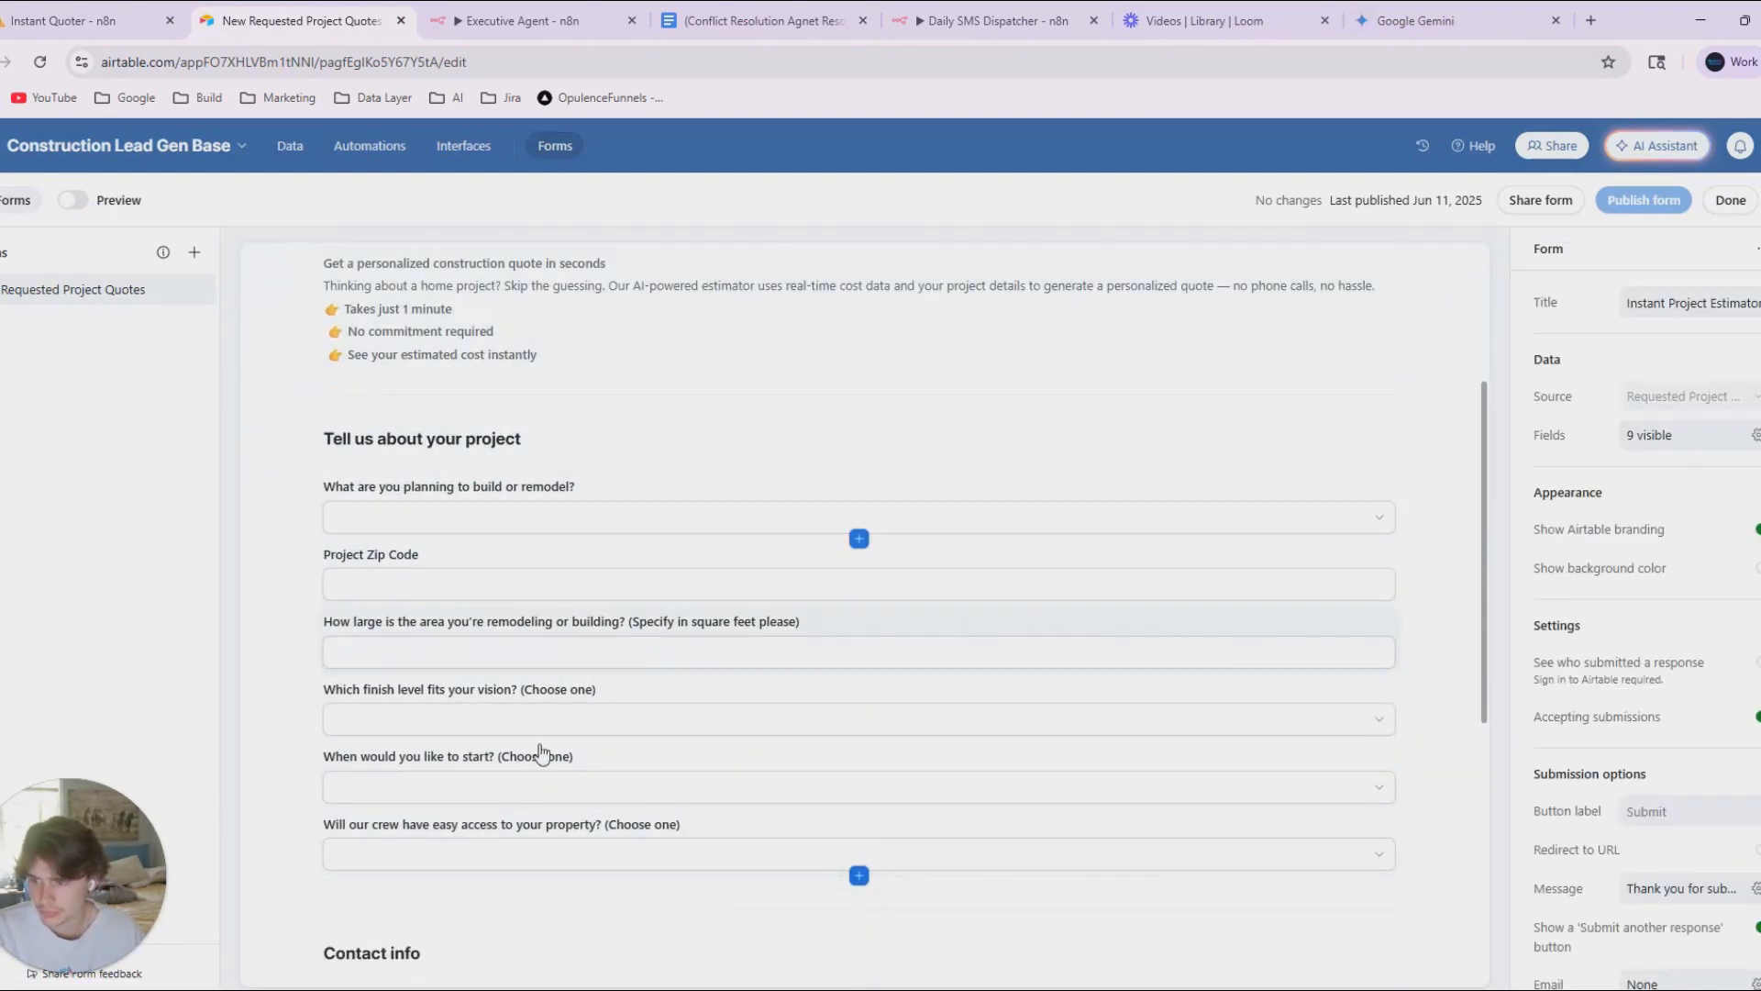
Switch back to the n8n workflow, leave the Webhook node and inspect the Set Fields node.
{"action": "left_click", "coordinate": [73, 20]}
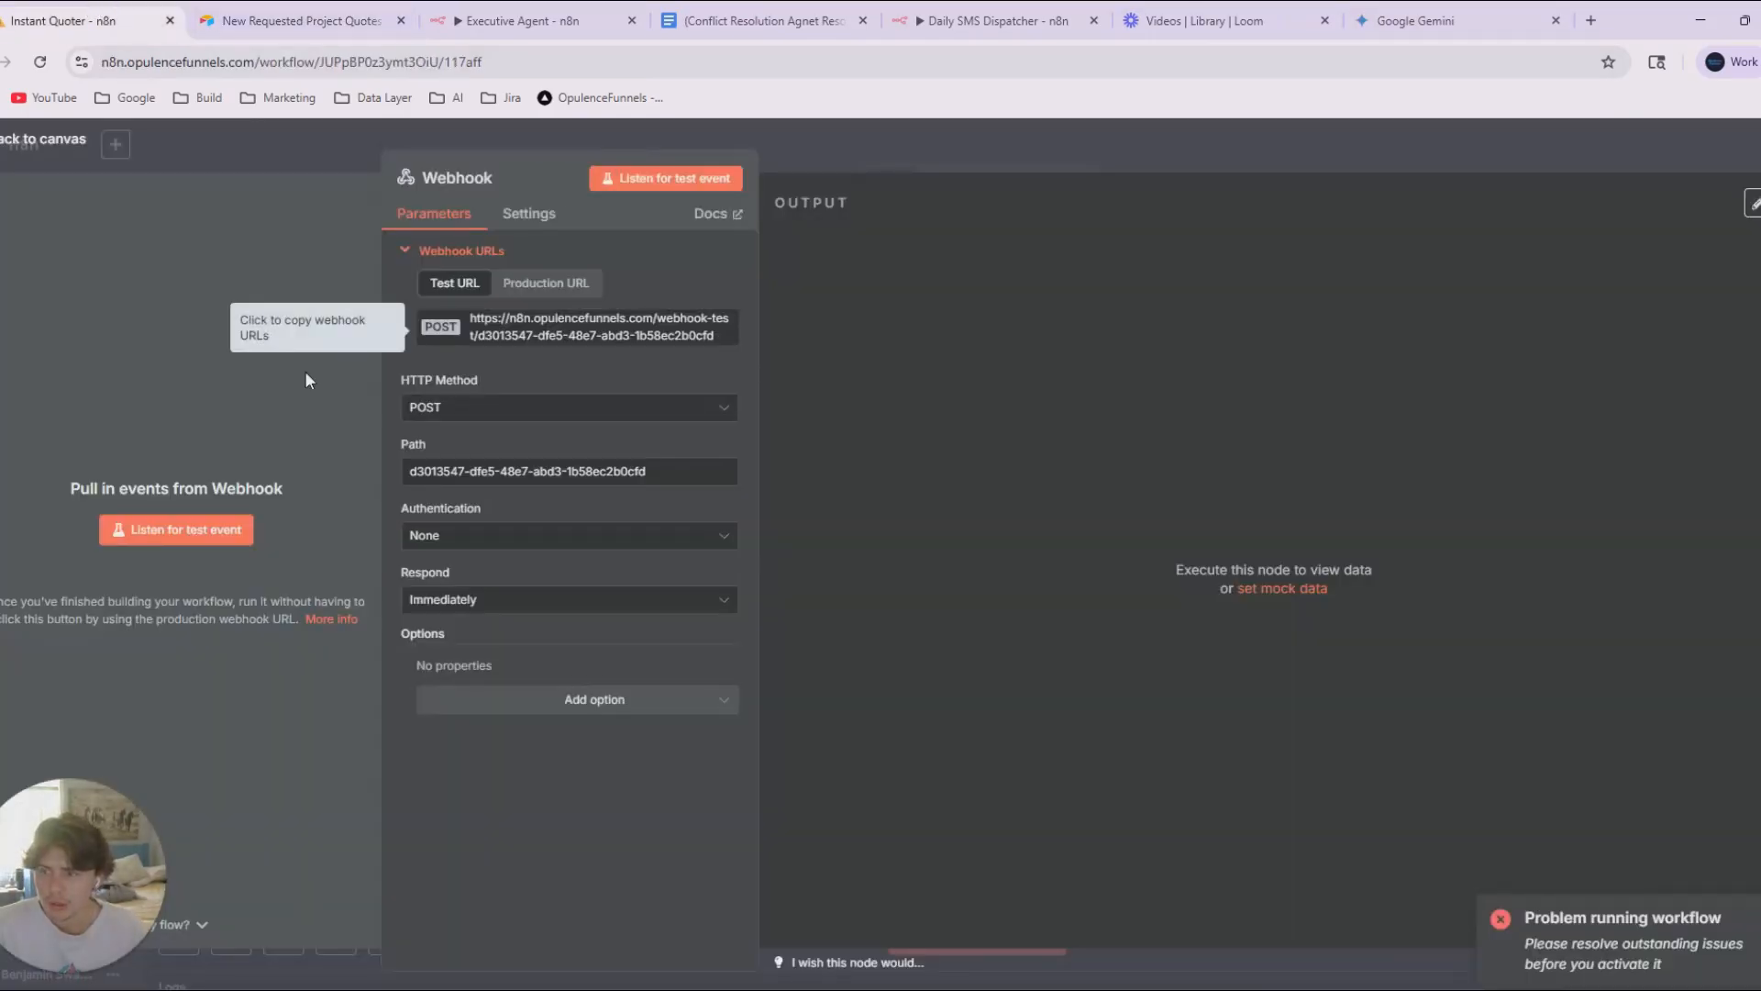
{"action": "left_click", "coordinate": [215, 167]}
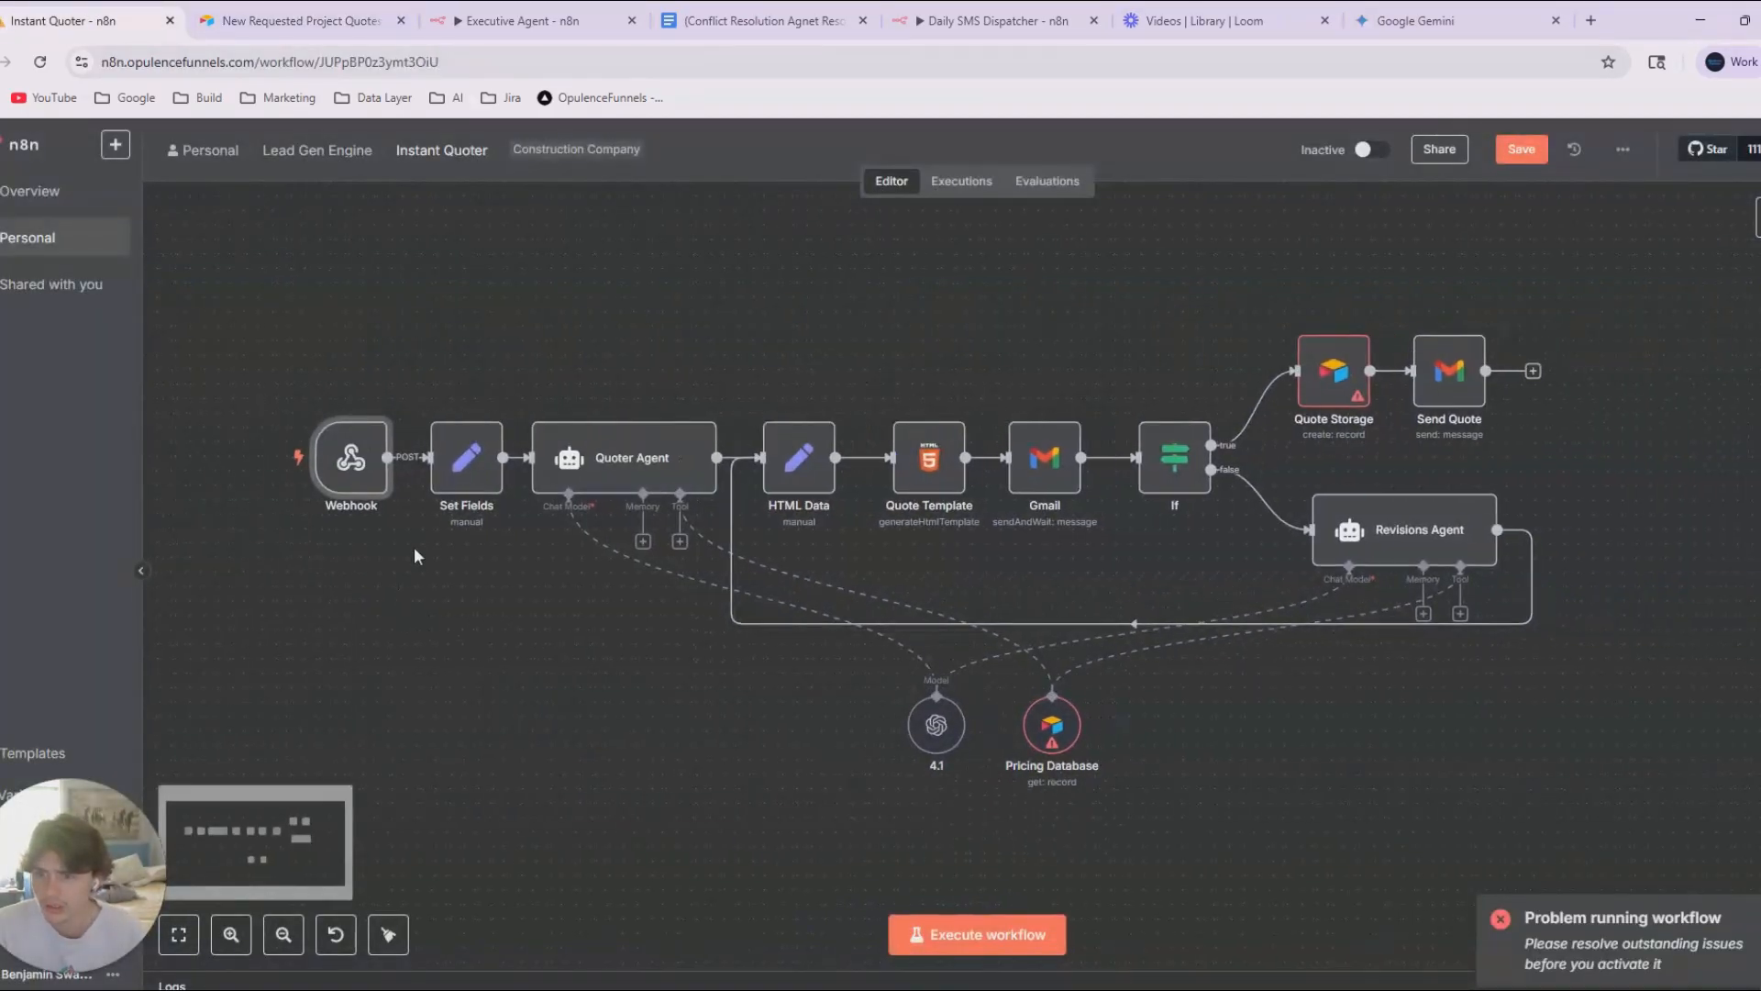
{"action": "double_click", "coordinate": [466, 456]}
{"action": "left_click", "coordinate": [885, 165]}
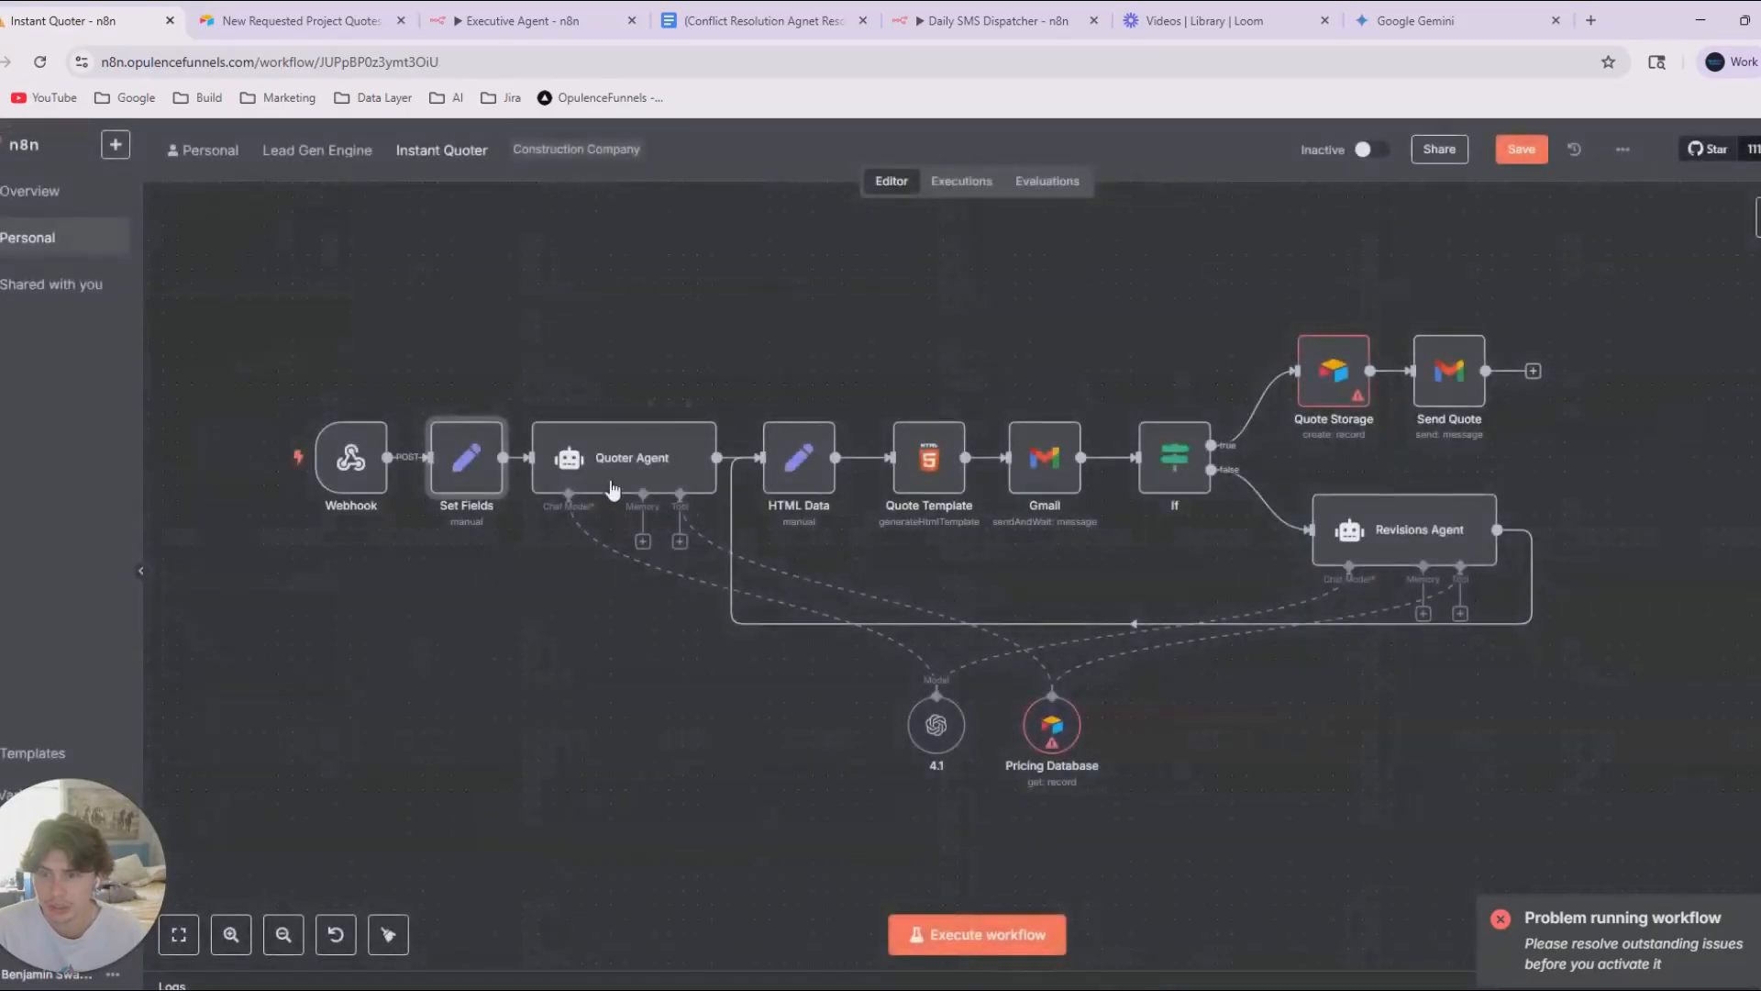
Move the 4.1 chat model and Pricing Database nodes side by side beneath the Quoter Agent.
{"action": "left_click_drag", "start_coordinate": [548, 665], "coordinate": [531, 654]}
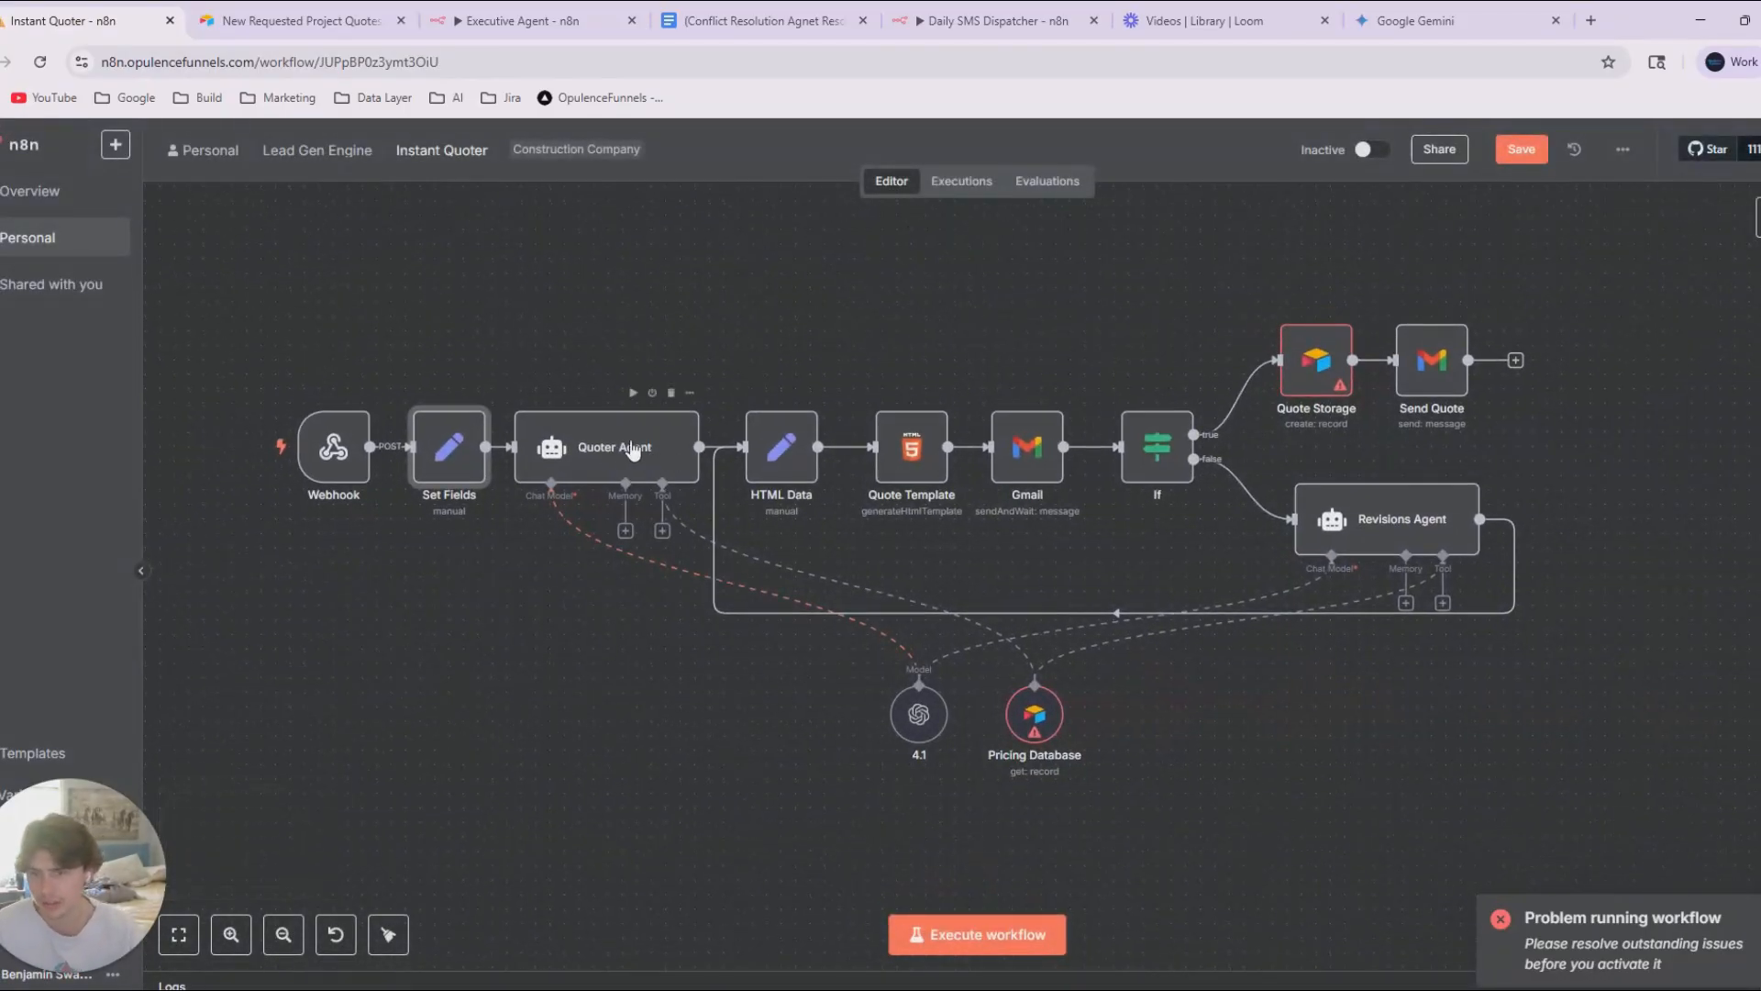
{"action": "left_click_drag", "start_coordinate": [919, 725], "coordinate": [558, 640]}
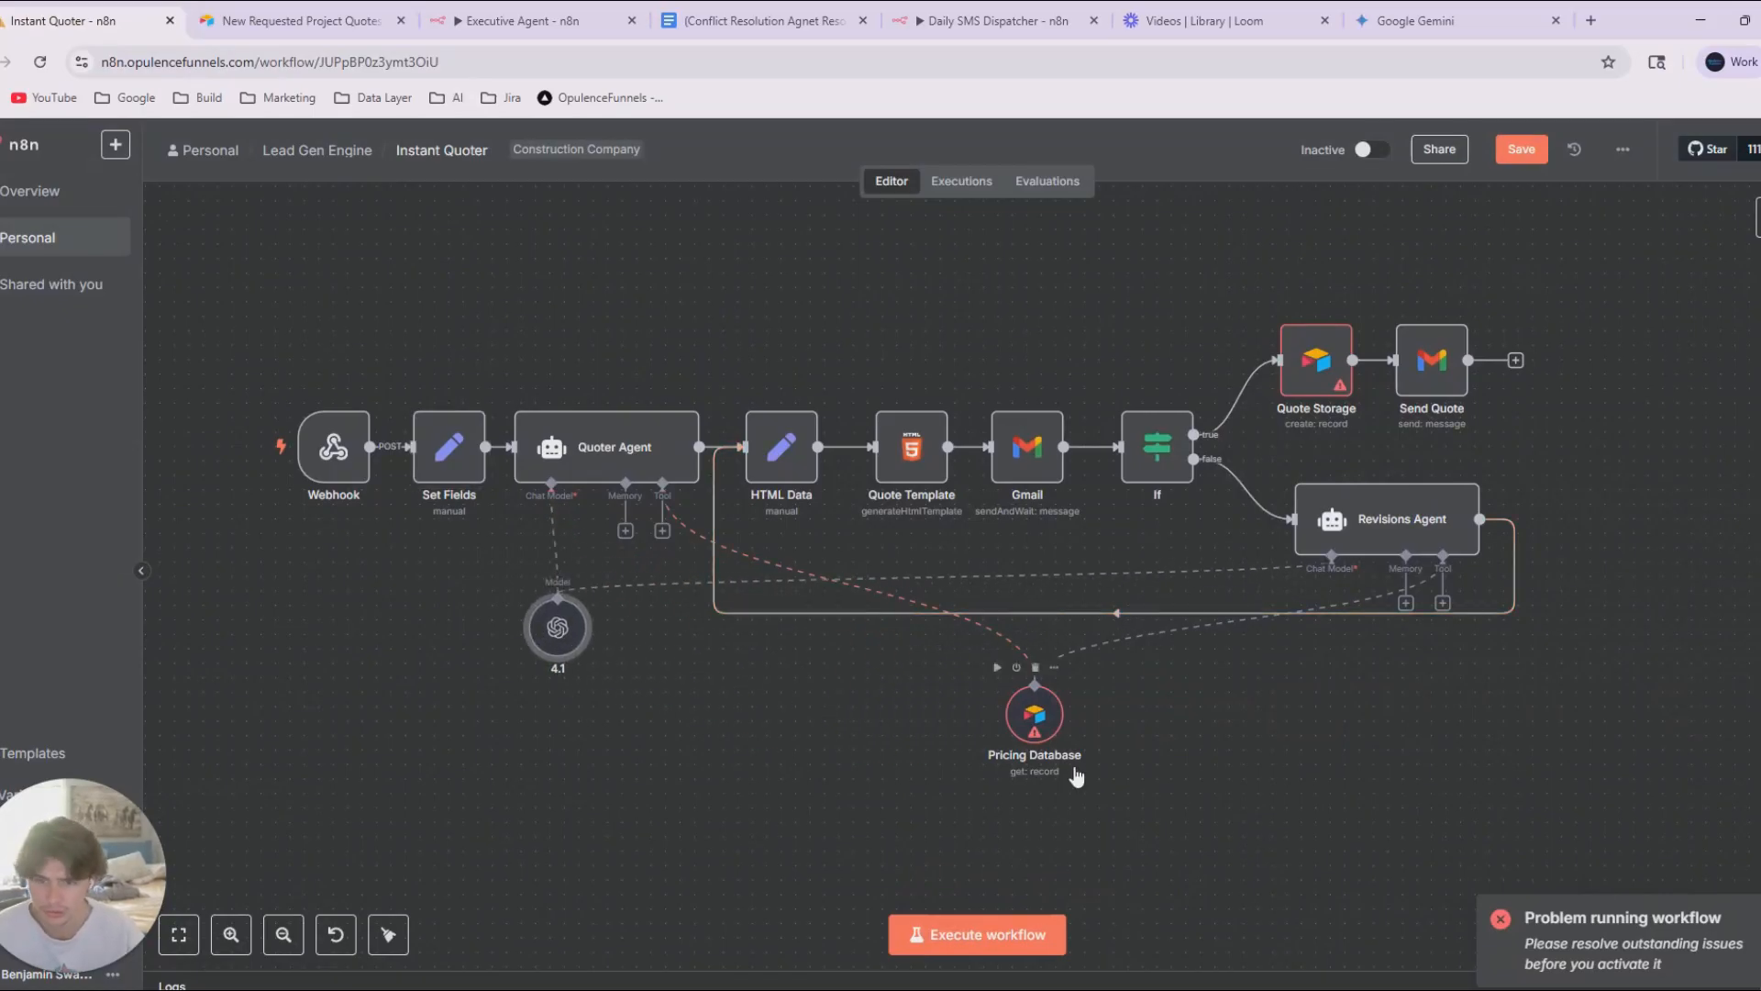
{"action": "left_click_drag", "start_coordinate": [1035, 716], "coordinate": [659, 631]}
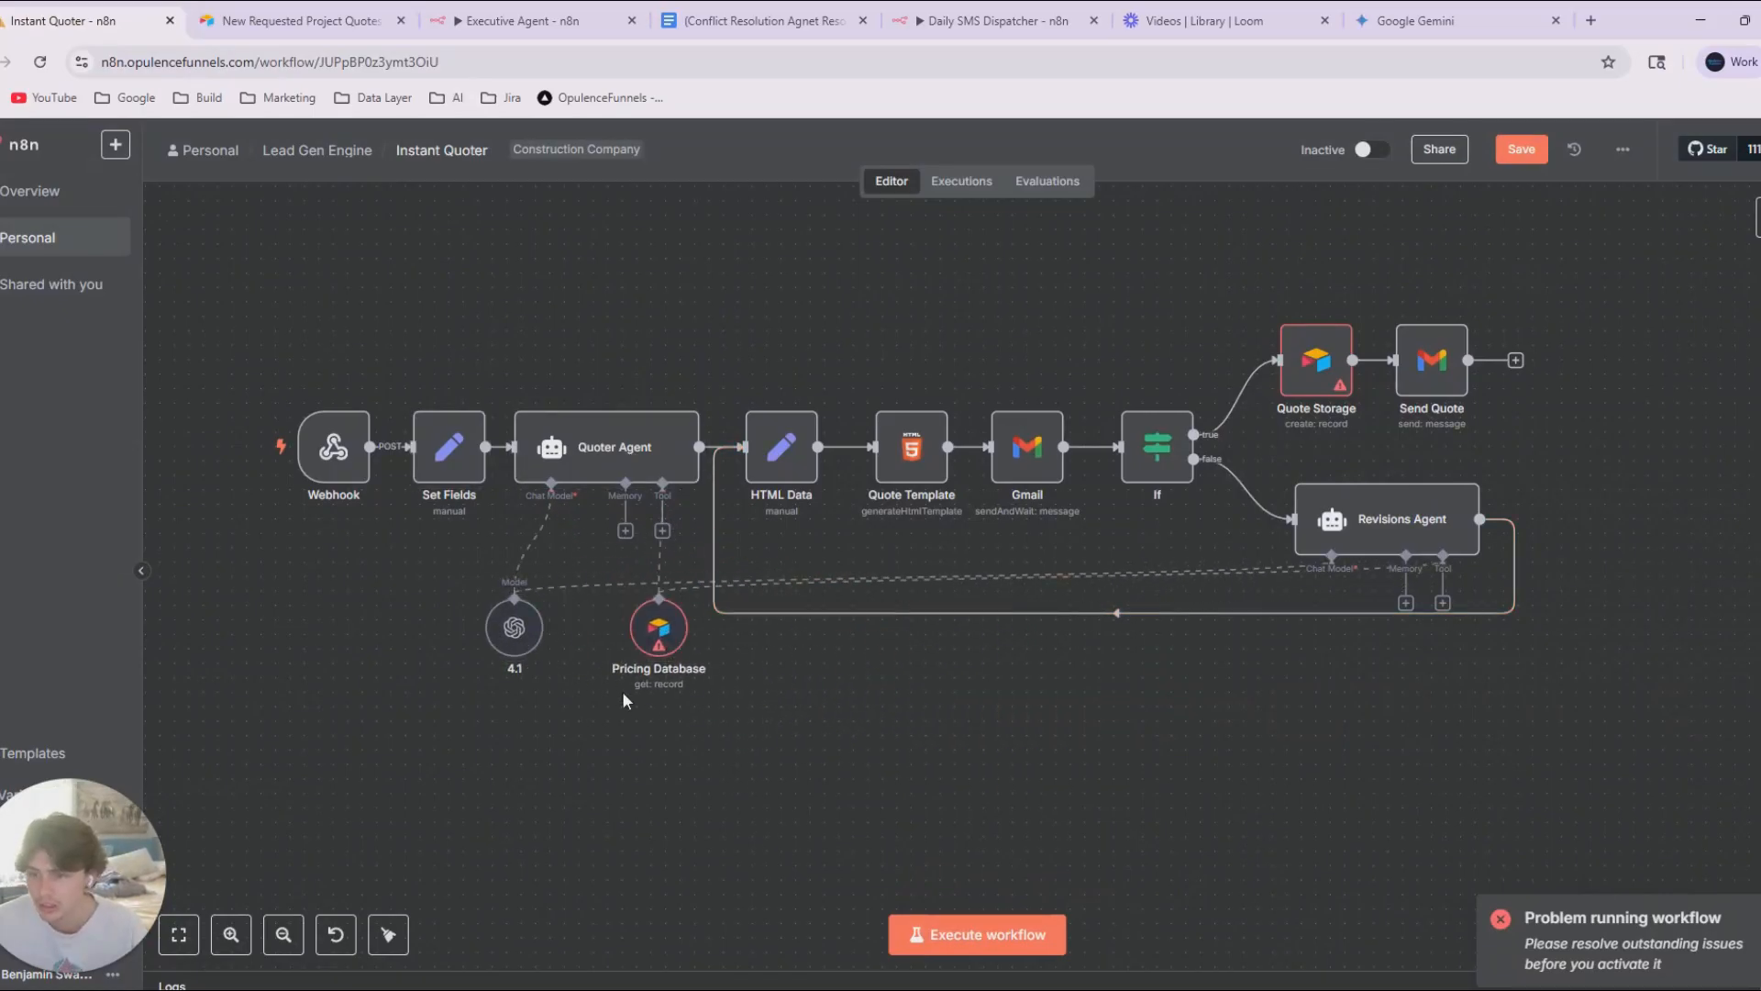
{"action": "left_click_drag", "start_coordinate": [515, 628], "coordinate": [572, 612]}
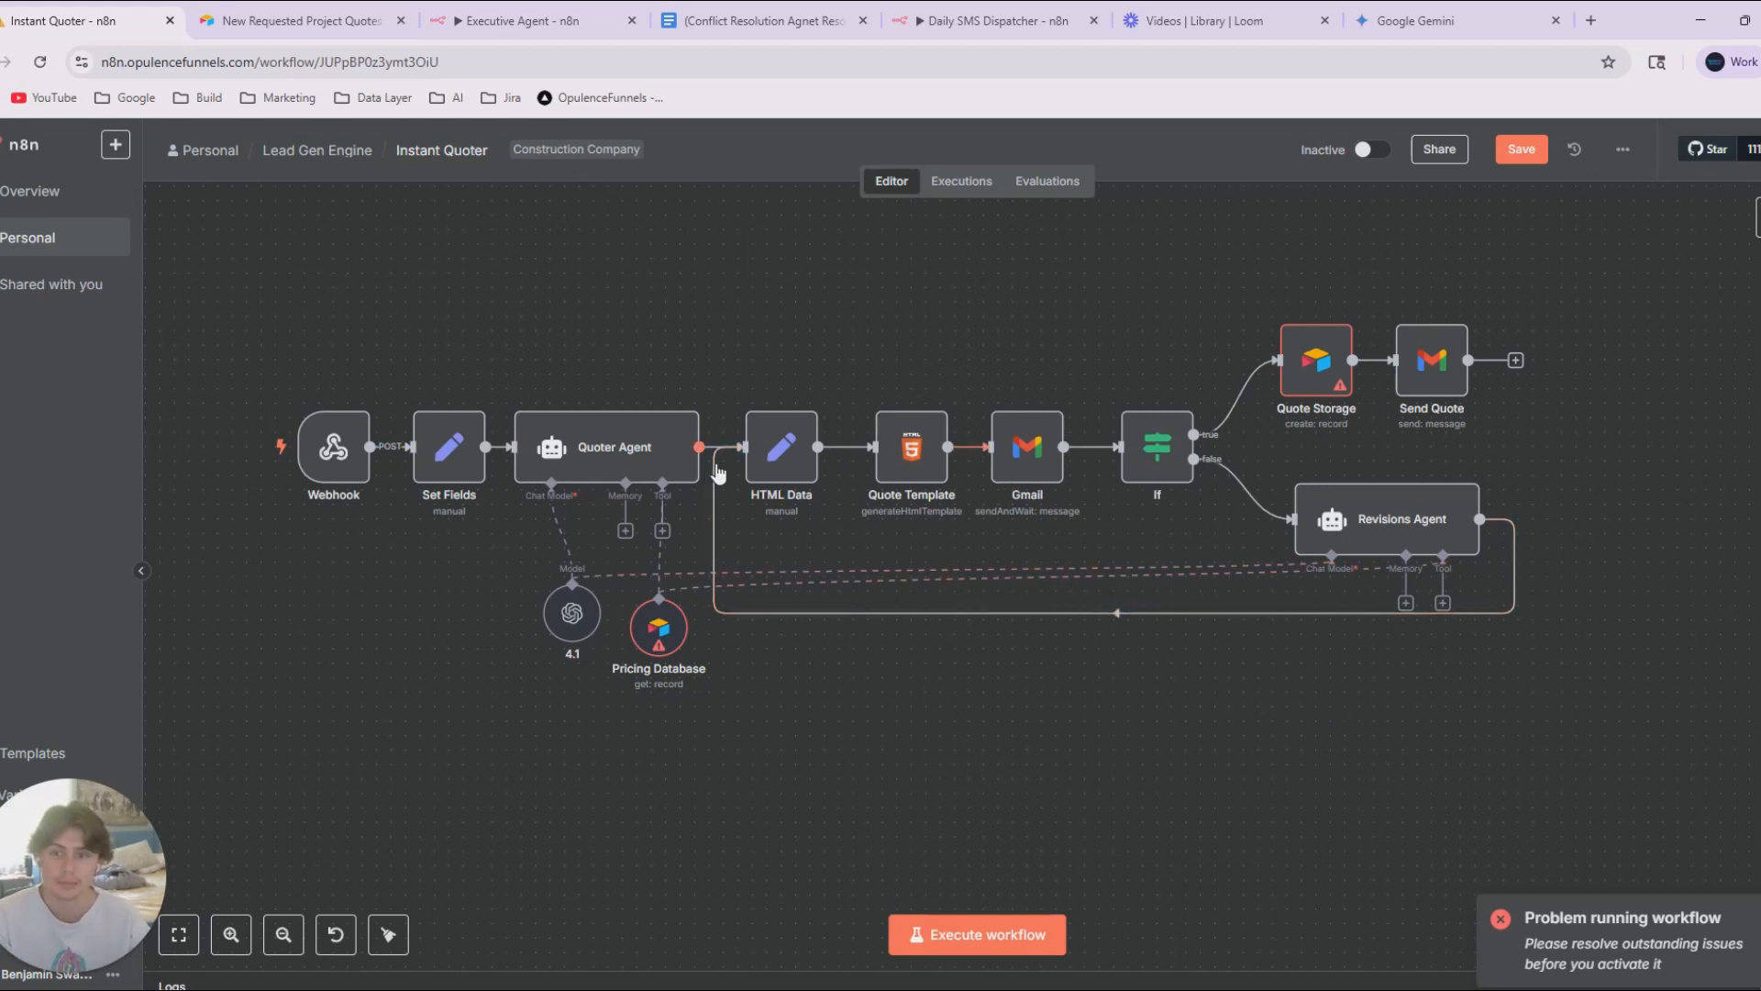
Shift the HTML Data node slightly closer to the Quote Template node and inspect its field settings.
{"action": "left_click_drag", "start_coordinate": [780, 454], "coordinate": [794, 454]}
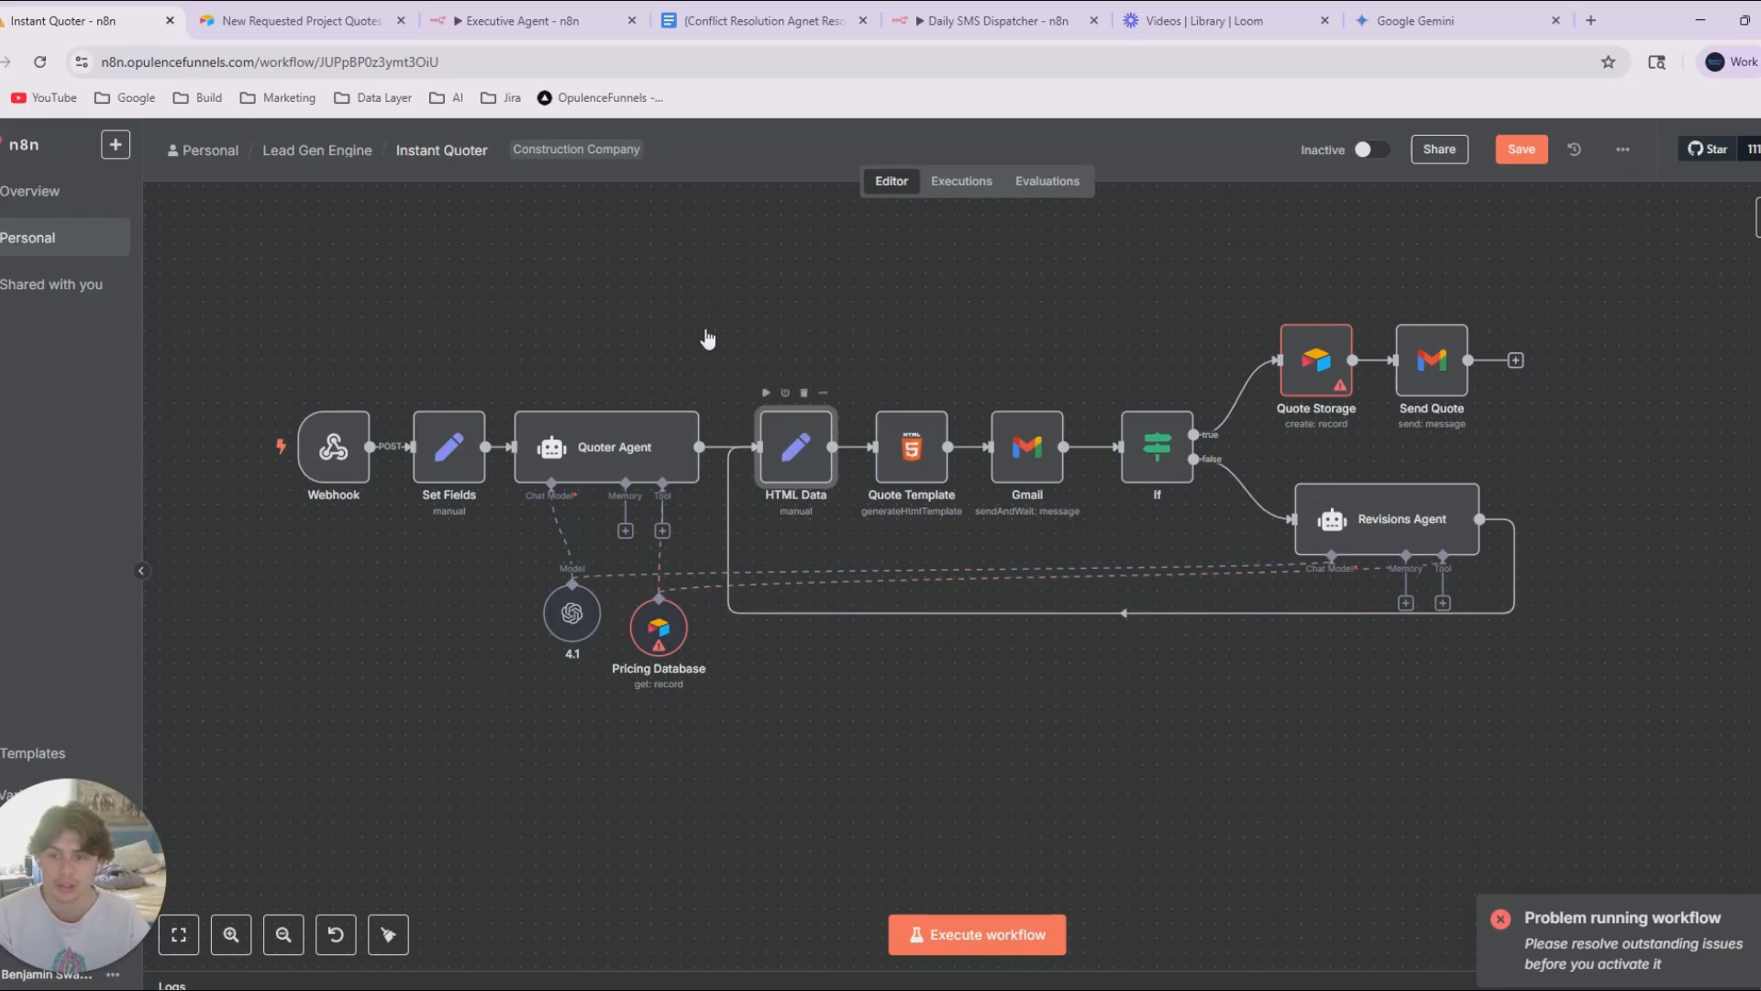
{"action": "double_click", "coordinate": [798, 458]}
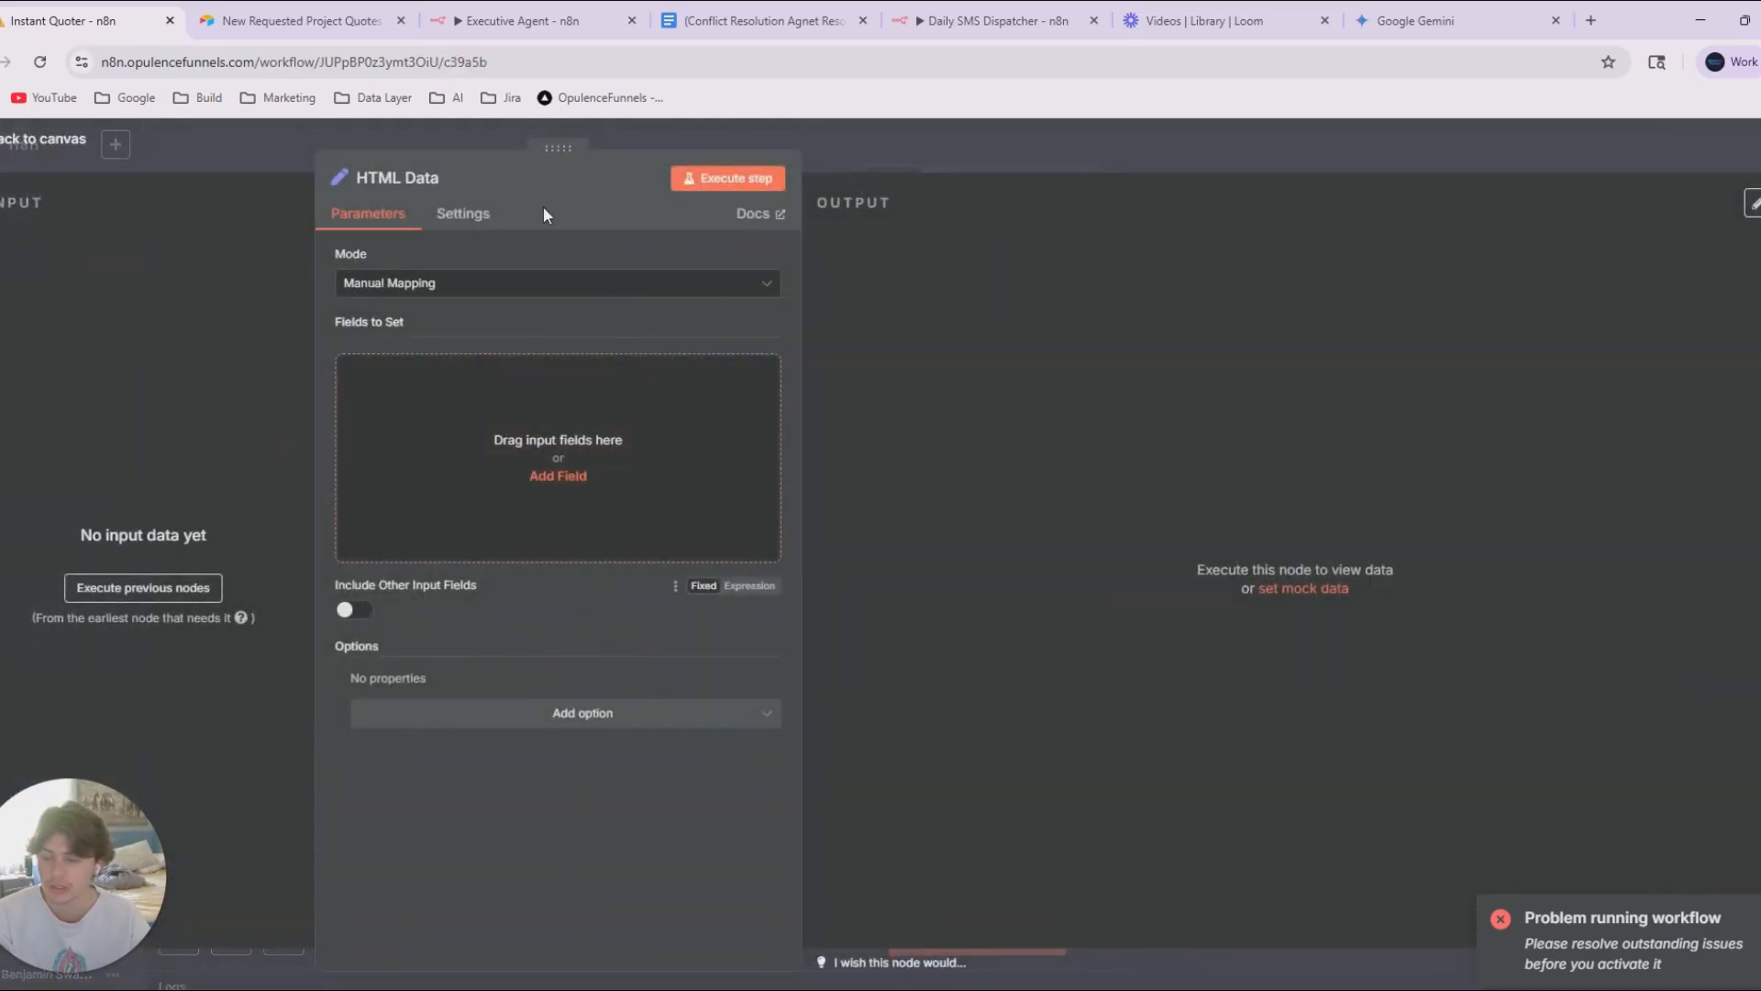
{"action": "left_click", "coordinate": [1199, 142]}
Review the full HTML code in the Quote Template node and return to the canvas.
{"action": "double_click", "coordinate": [904, 467]}
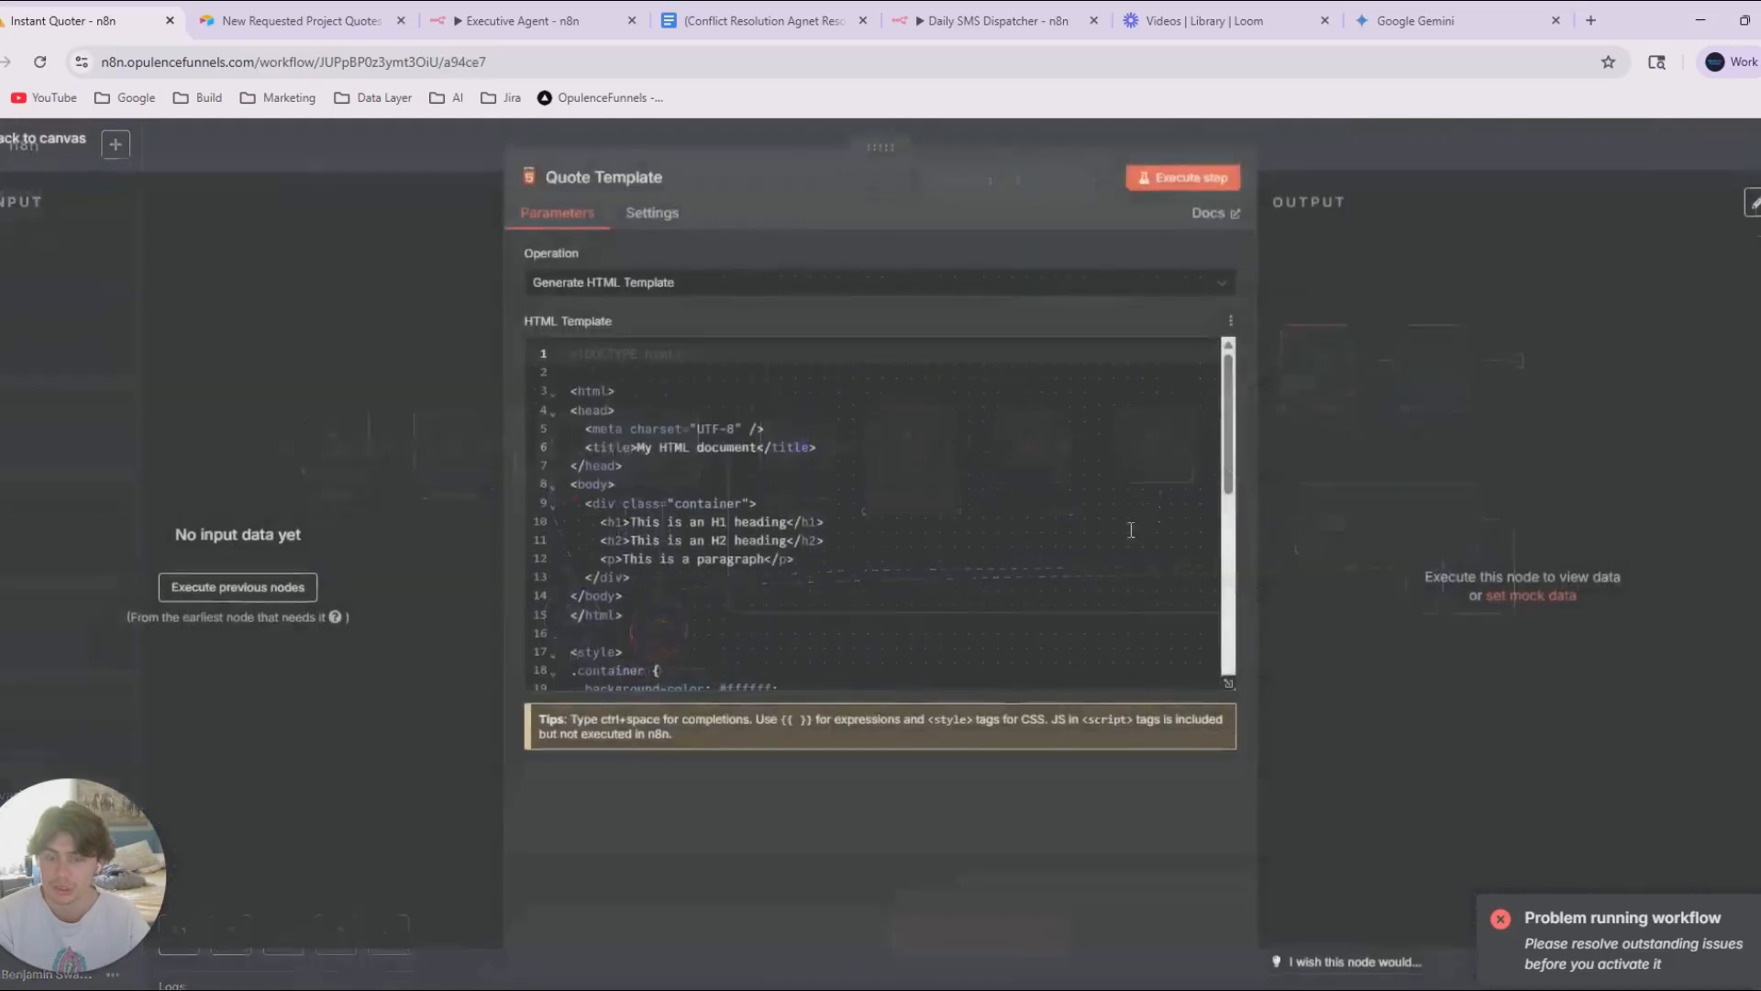
{"action": "scroll", "coordinate": [738, 578], "scroll_direction": "down", "scroll_amount": 5}
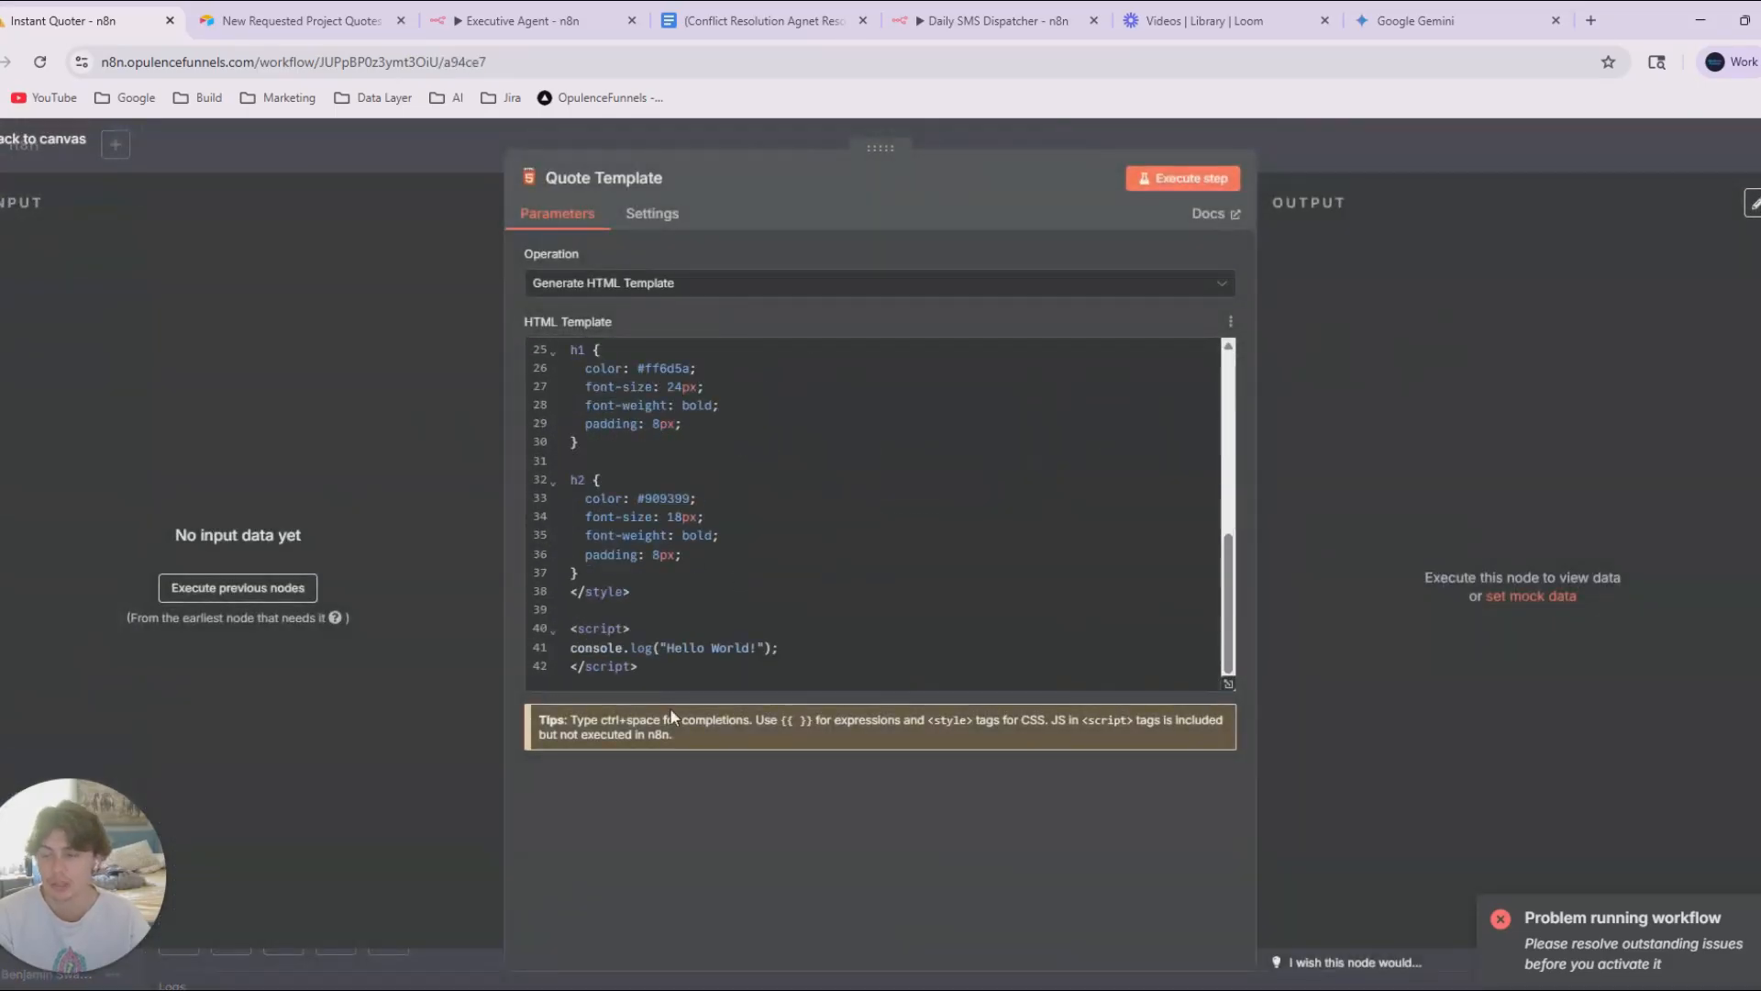
{"action": "left_click_drag", "start_coordinate": [668, 675], "coordinate": [550, 355]}
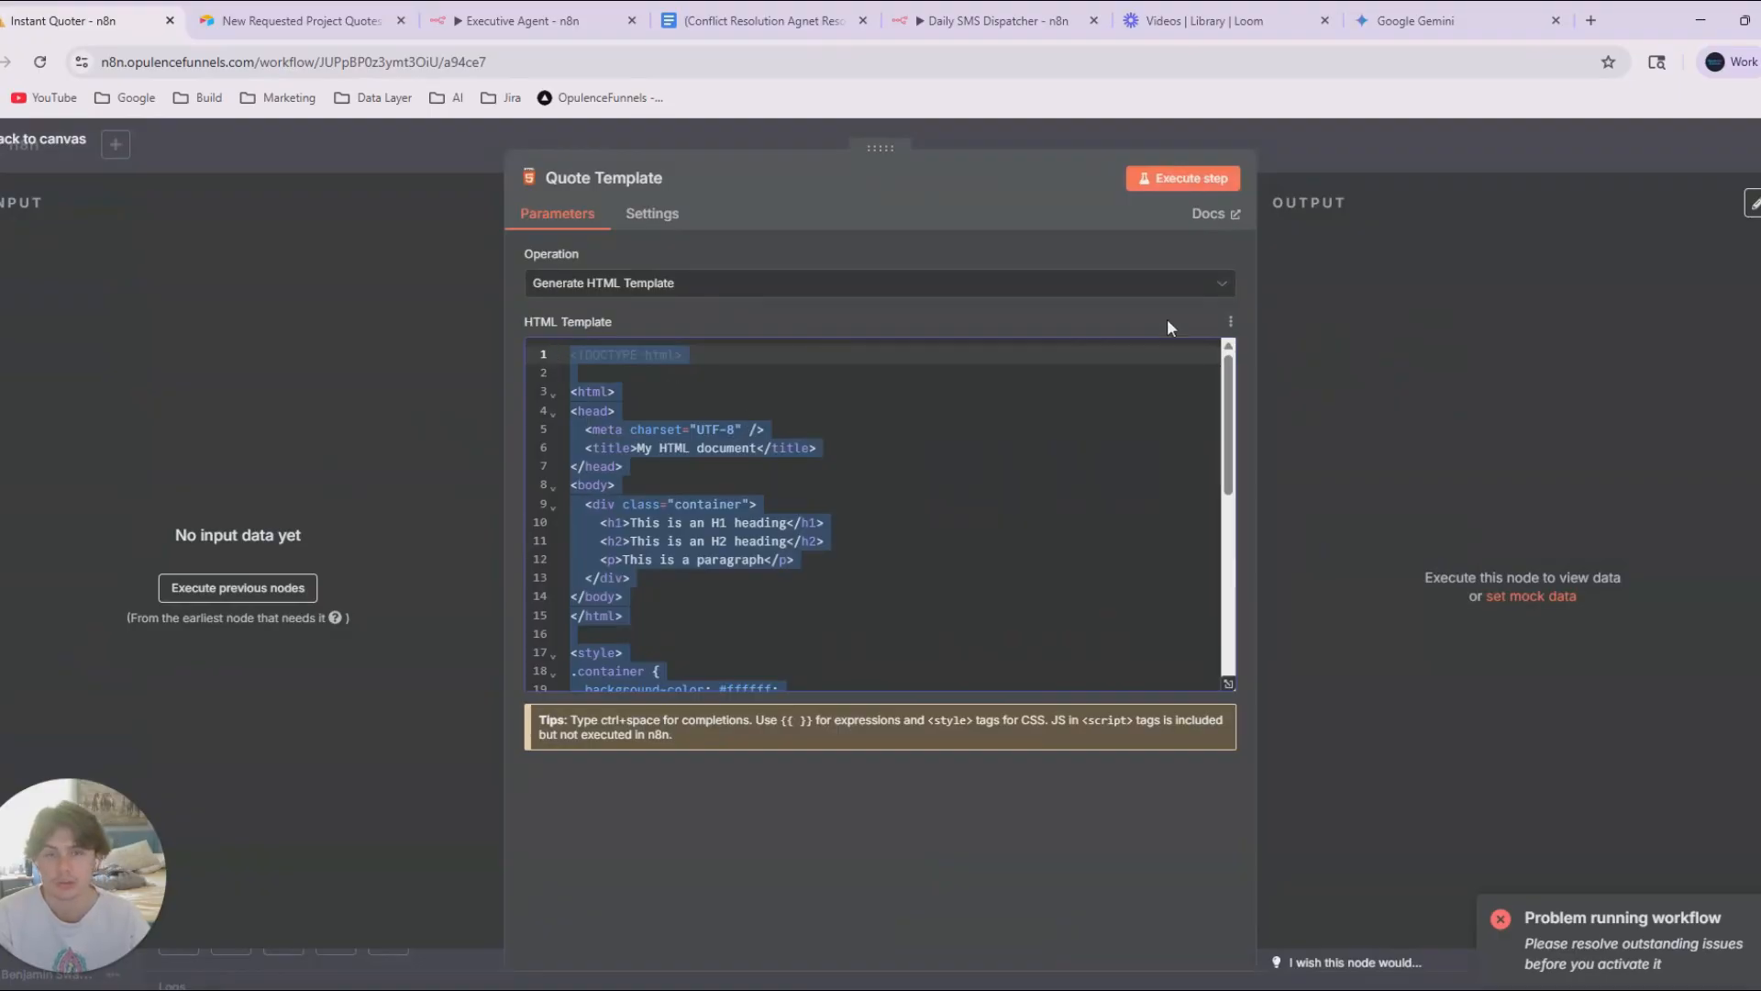
{"action": "left_click", "coordinate": [1396, 152]}
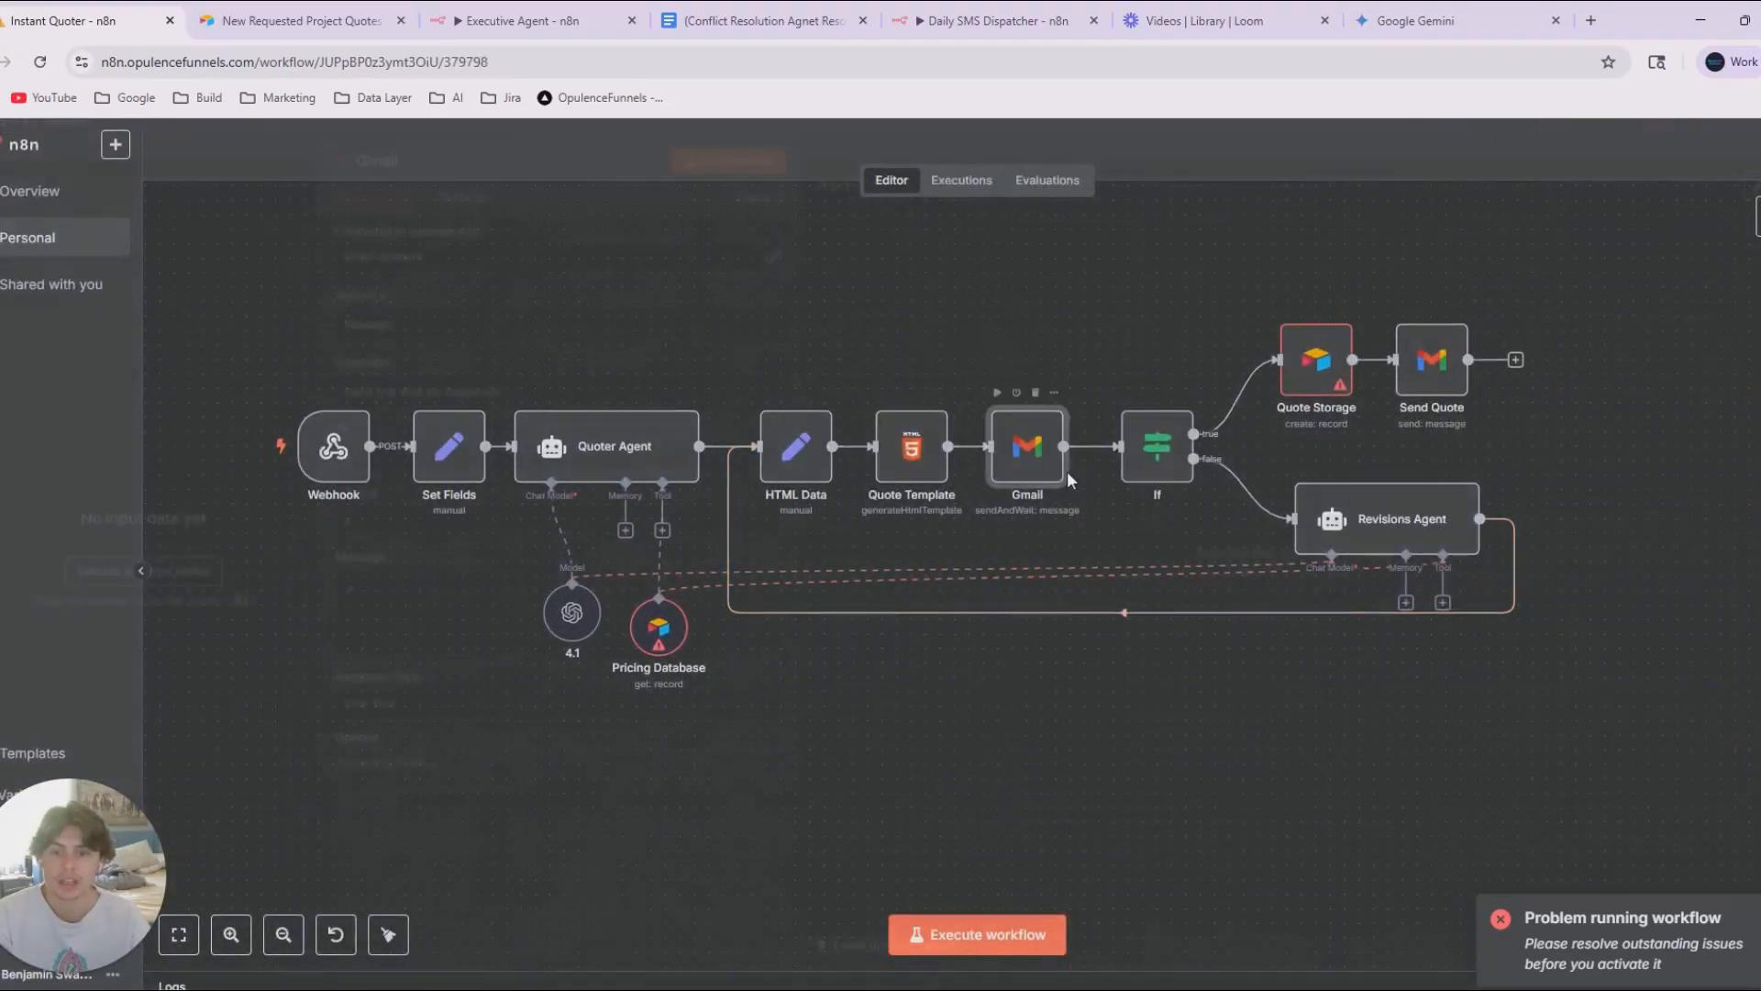
Inspect the Gmail node's send-and-wait settings and shift the node slightly closer to the If node.
{"action": "double_click", "coordinate": [1064, 470]}
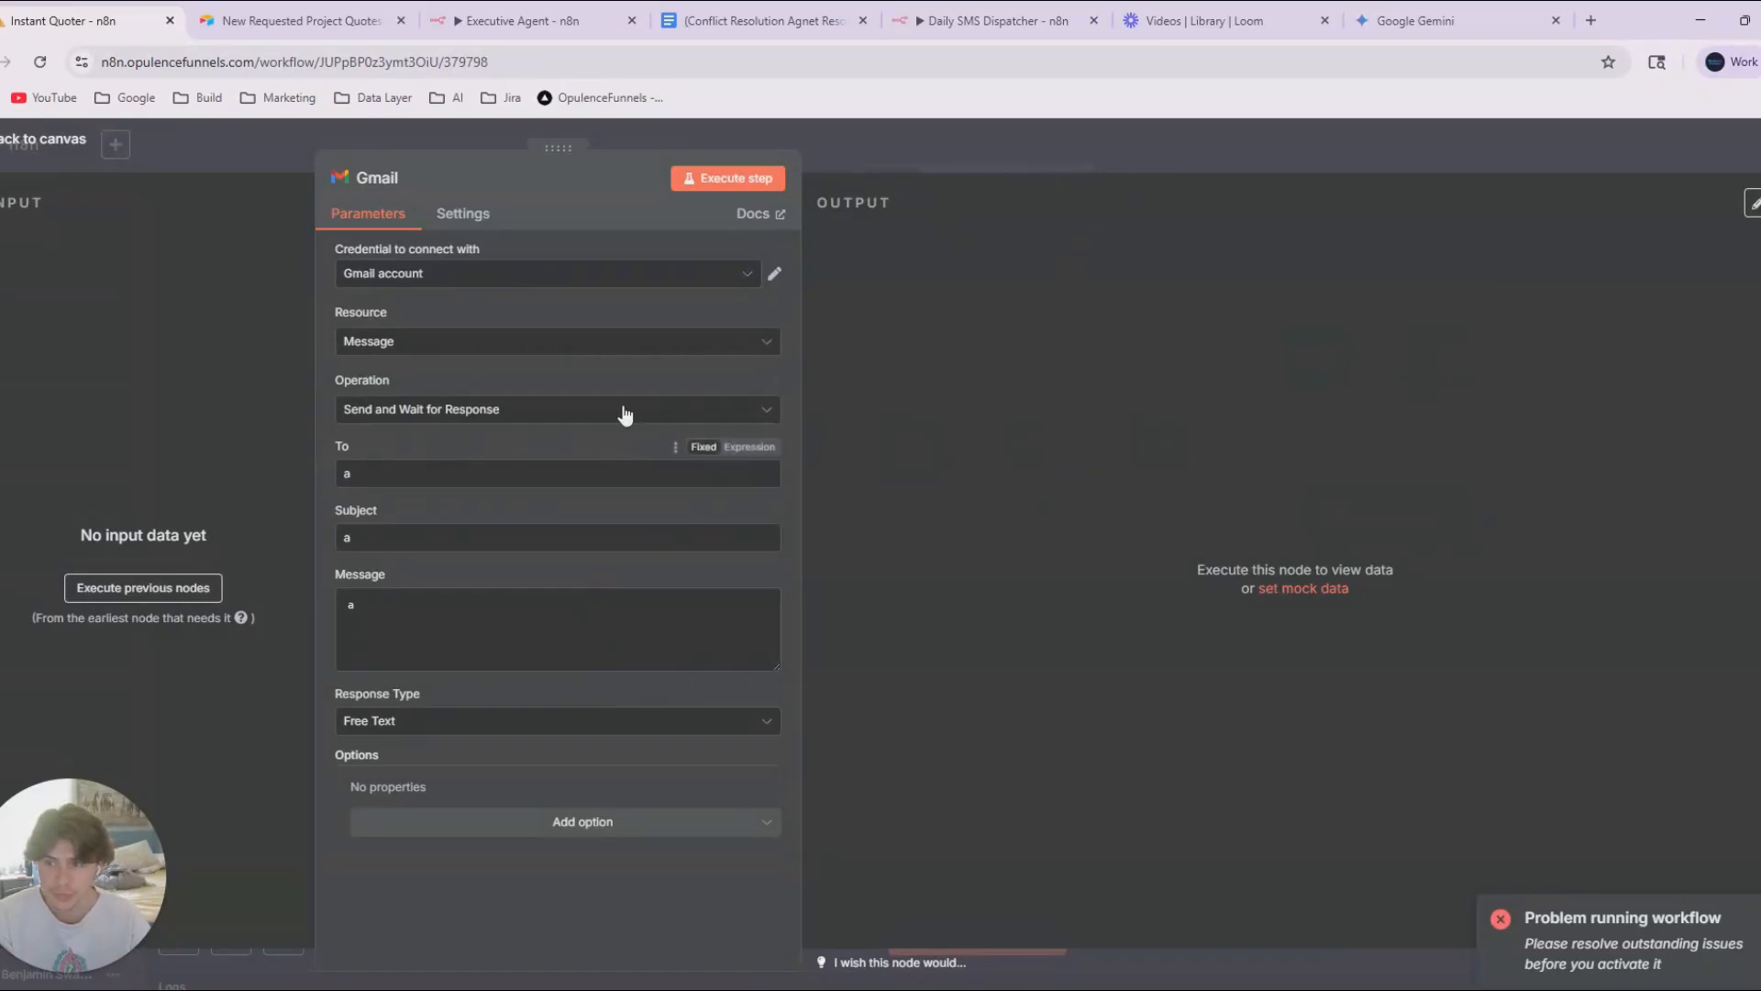
{"action": "left_click", "coordinate": [1059, 162]}
{"action": "left_click_drag", "start_coordinate": [1232, 763], "coordinate": [1182, 779]}
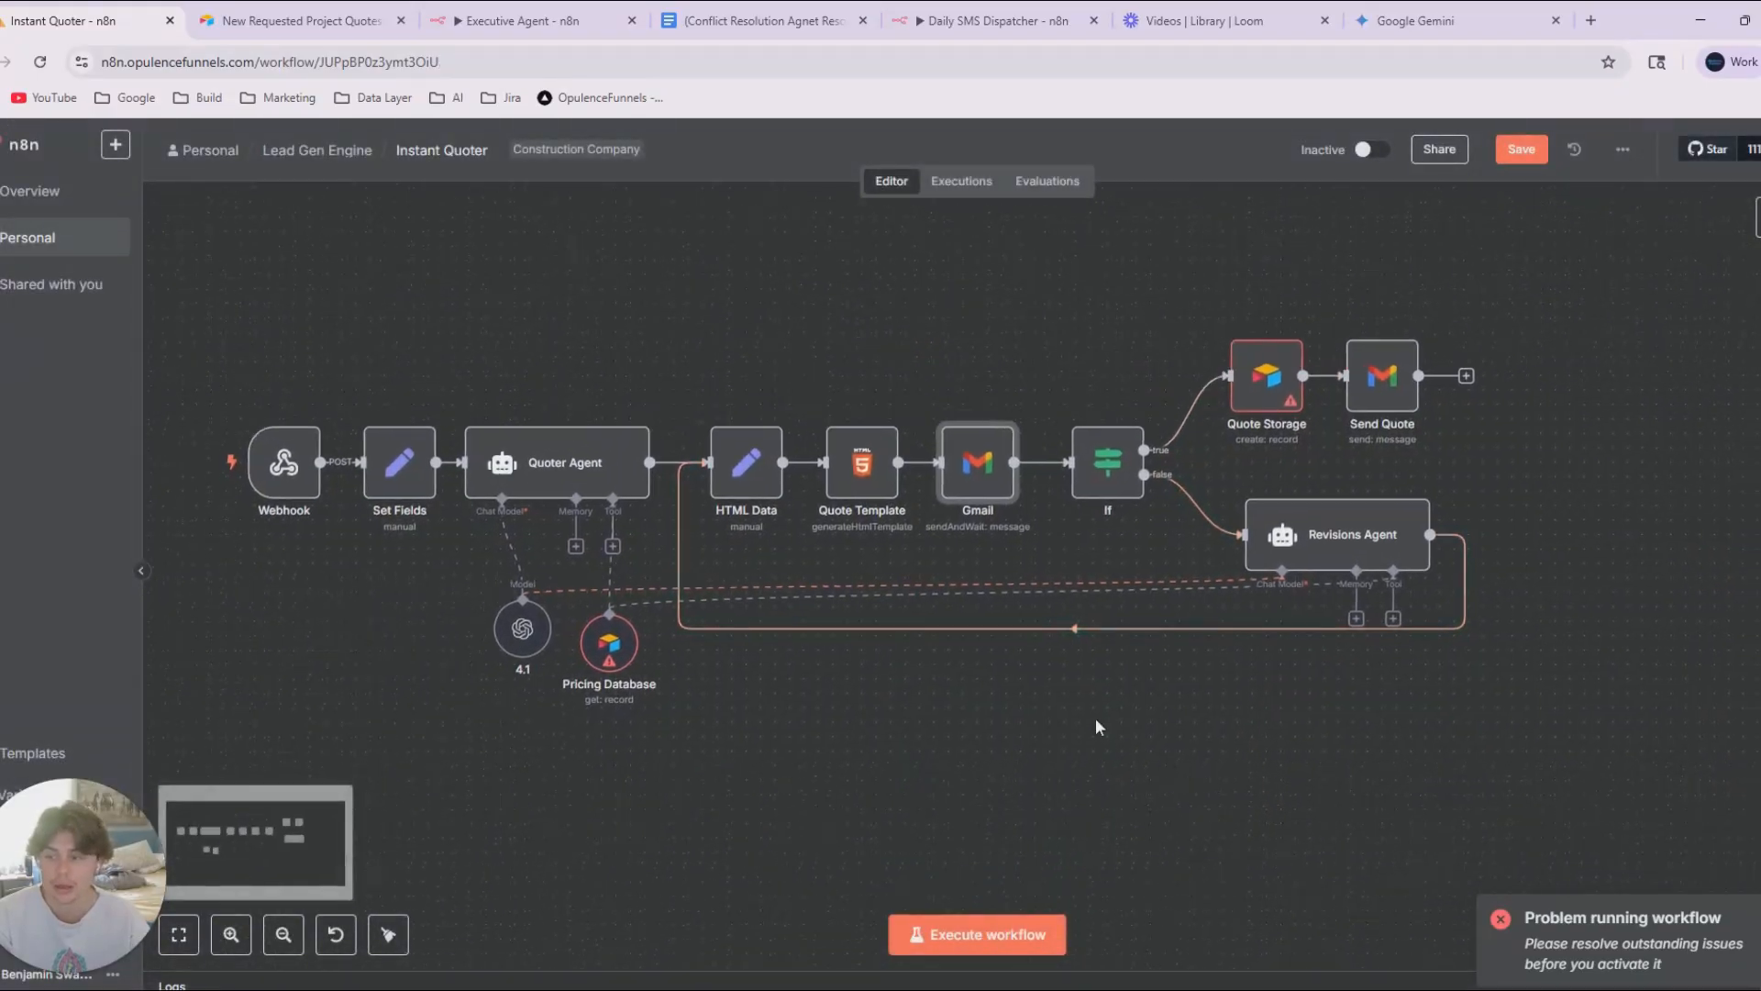
{"action": "left_click_drag", "start_coordinate": [1003, 488], "coordinate": [1017, 489]}
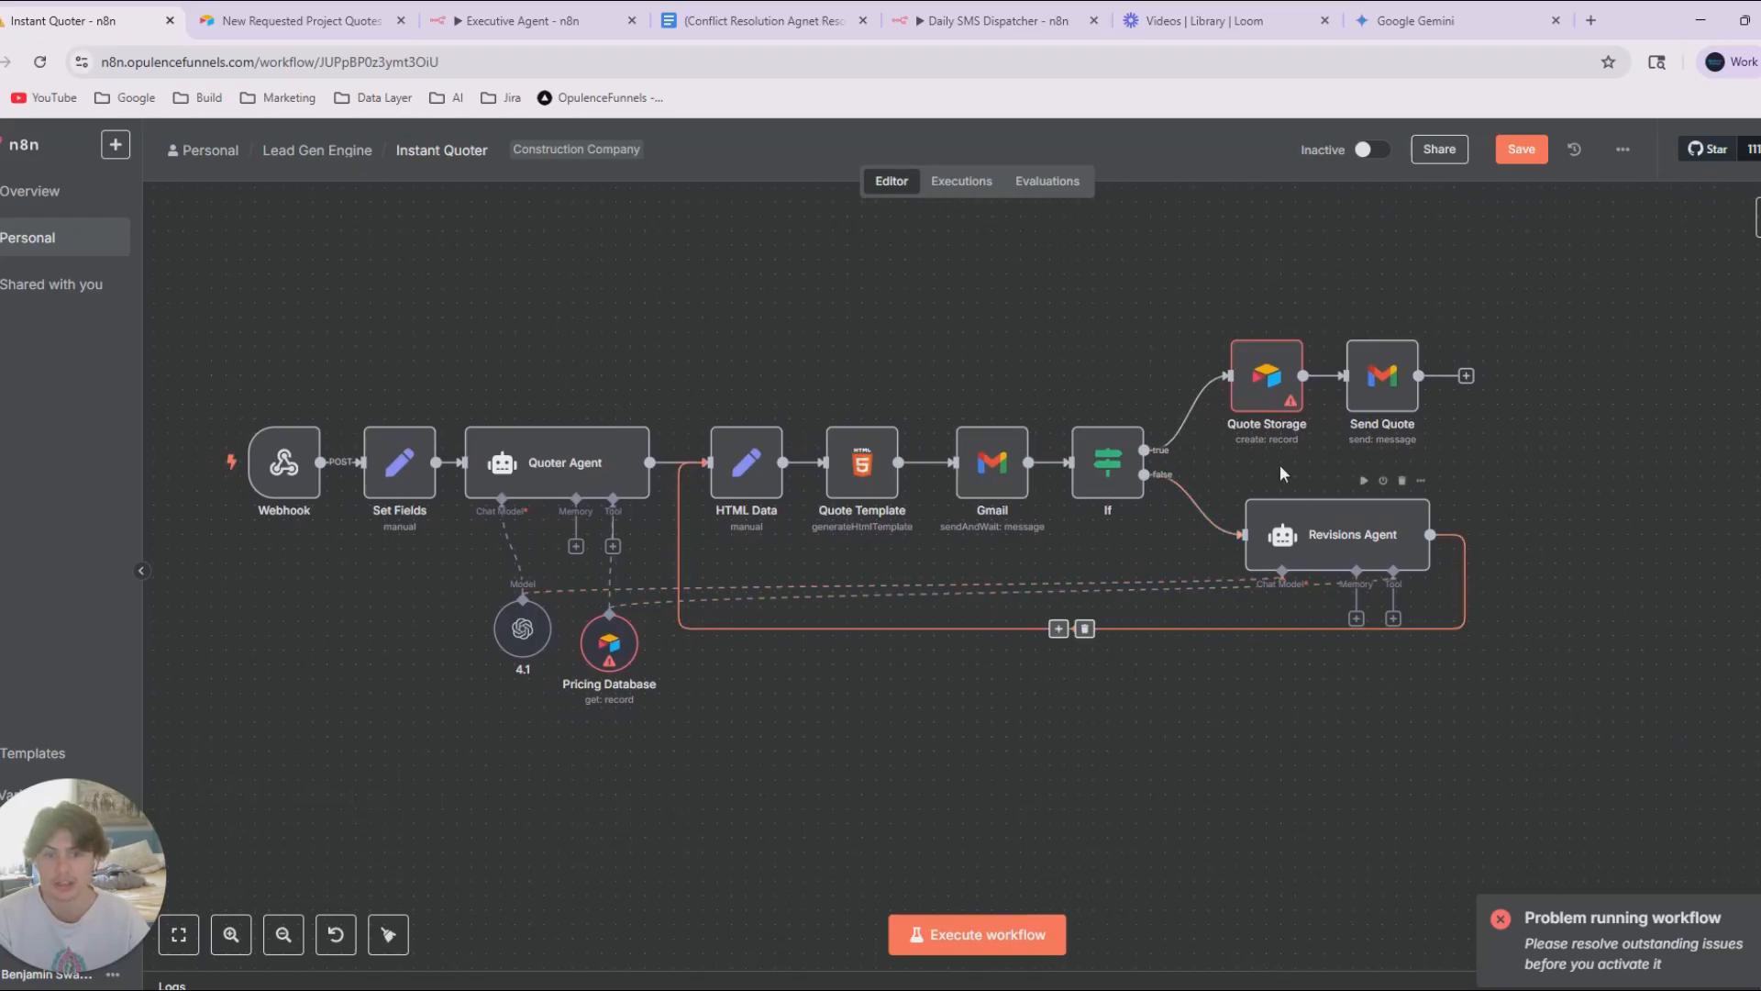
{"action": "left_click_drag", "start_coordinate": [1547, 636], "coordinate": [1010, 676]}
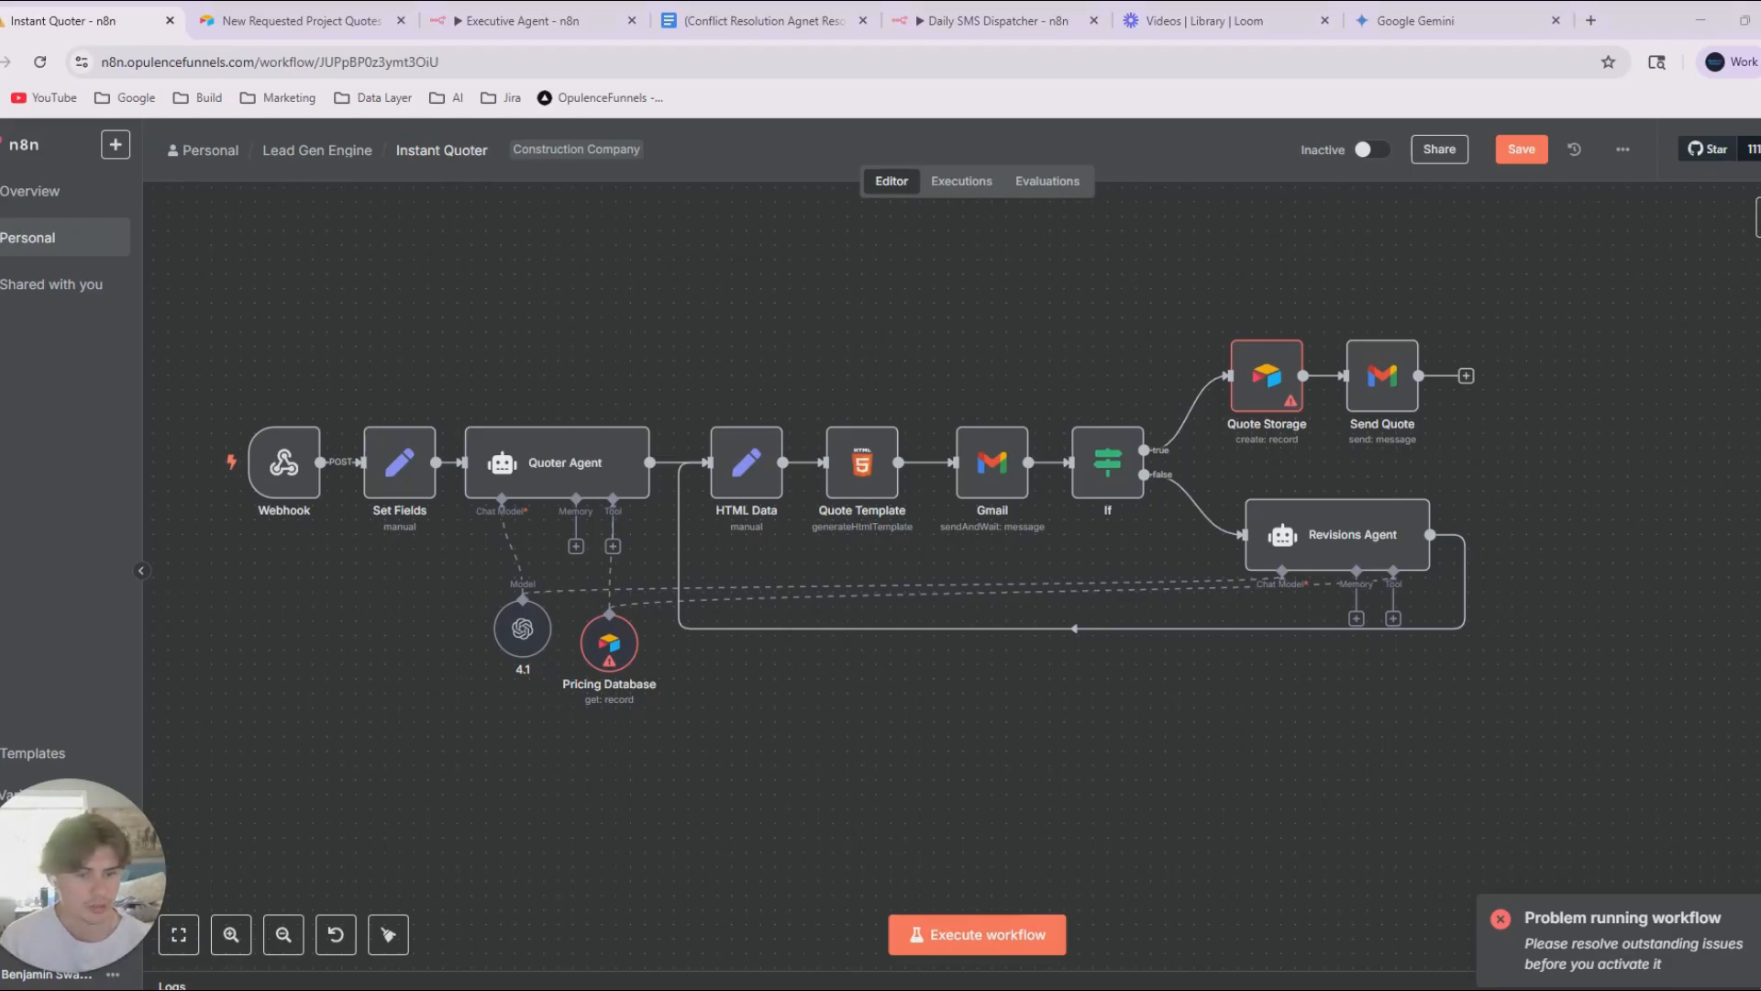
Switch to the ChatGPT window, maximize it and go to the end of the construction quote data conversation.
{"action": "left_click", "coordinate": [1645, 385]}
{"action": "left_click_drag", "start_coordinate": [1760, 224], "coordinate": [1566, 262]}
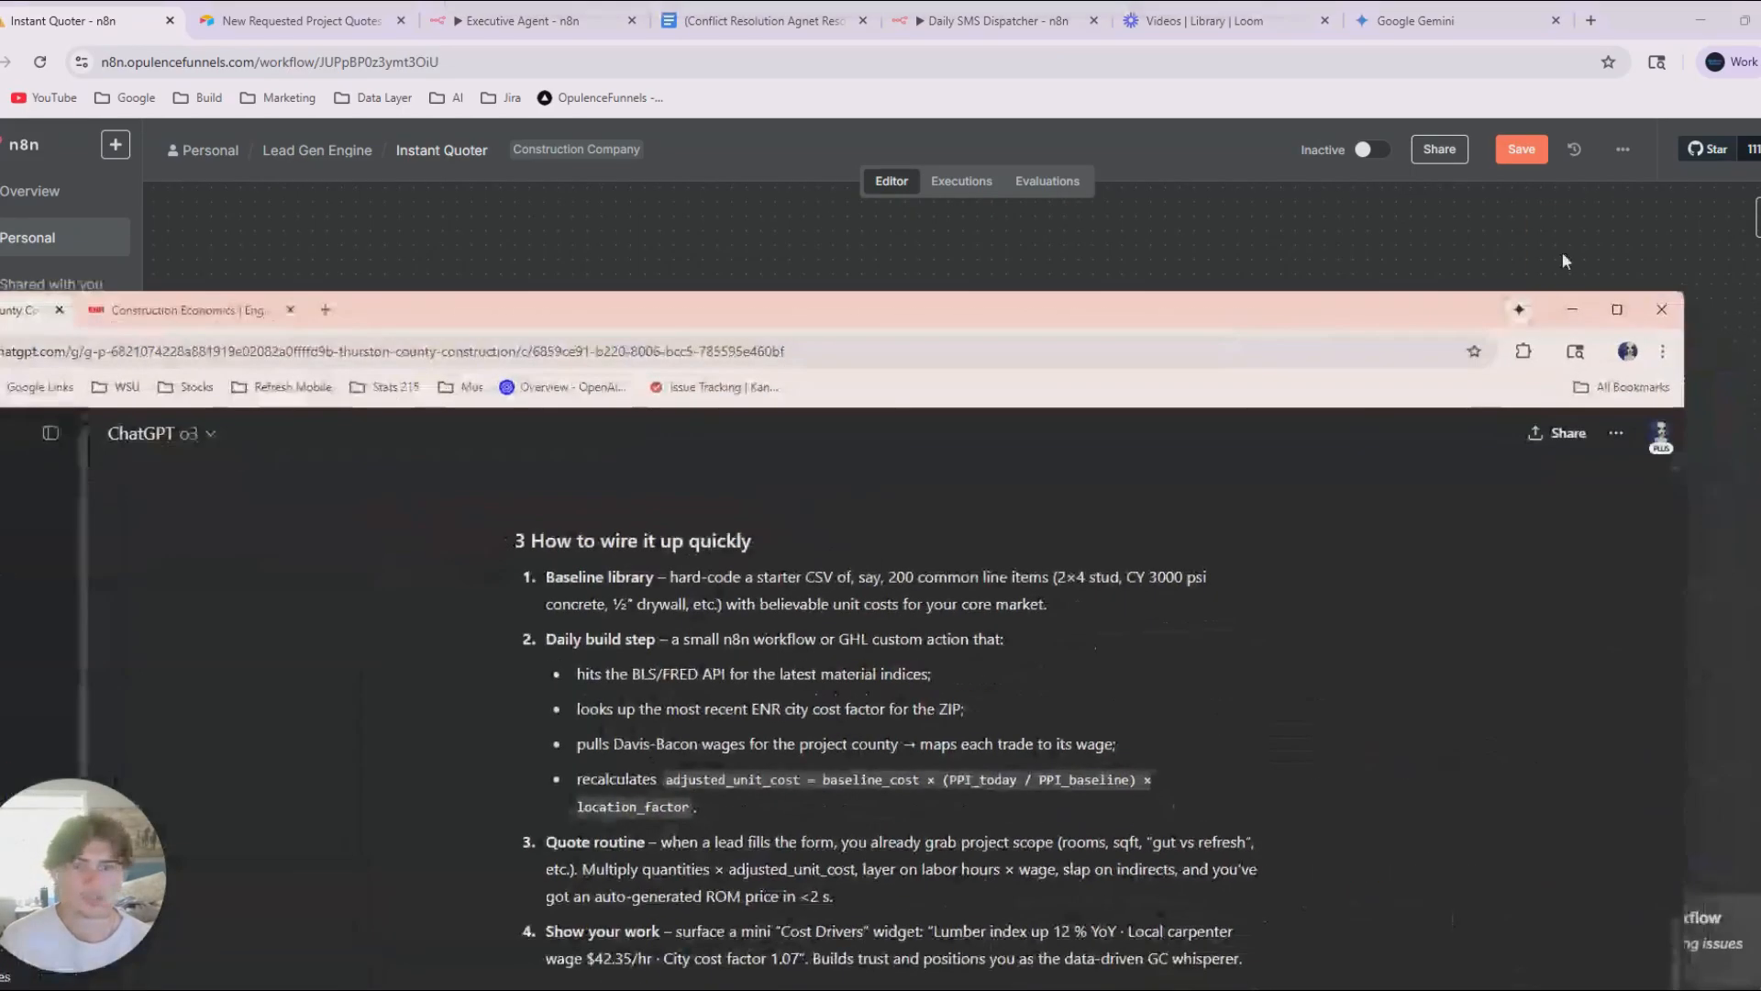
{"action": "left_click", "coordinate": [1618, 309]}
{"action": "scroll", "coordinate": [889, 617], "scroll_direction": "down", "scroll_amount": 3}
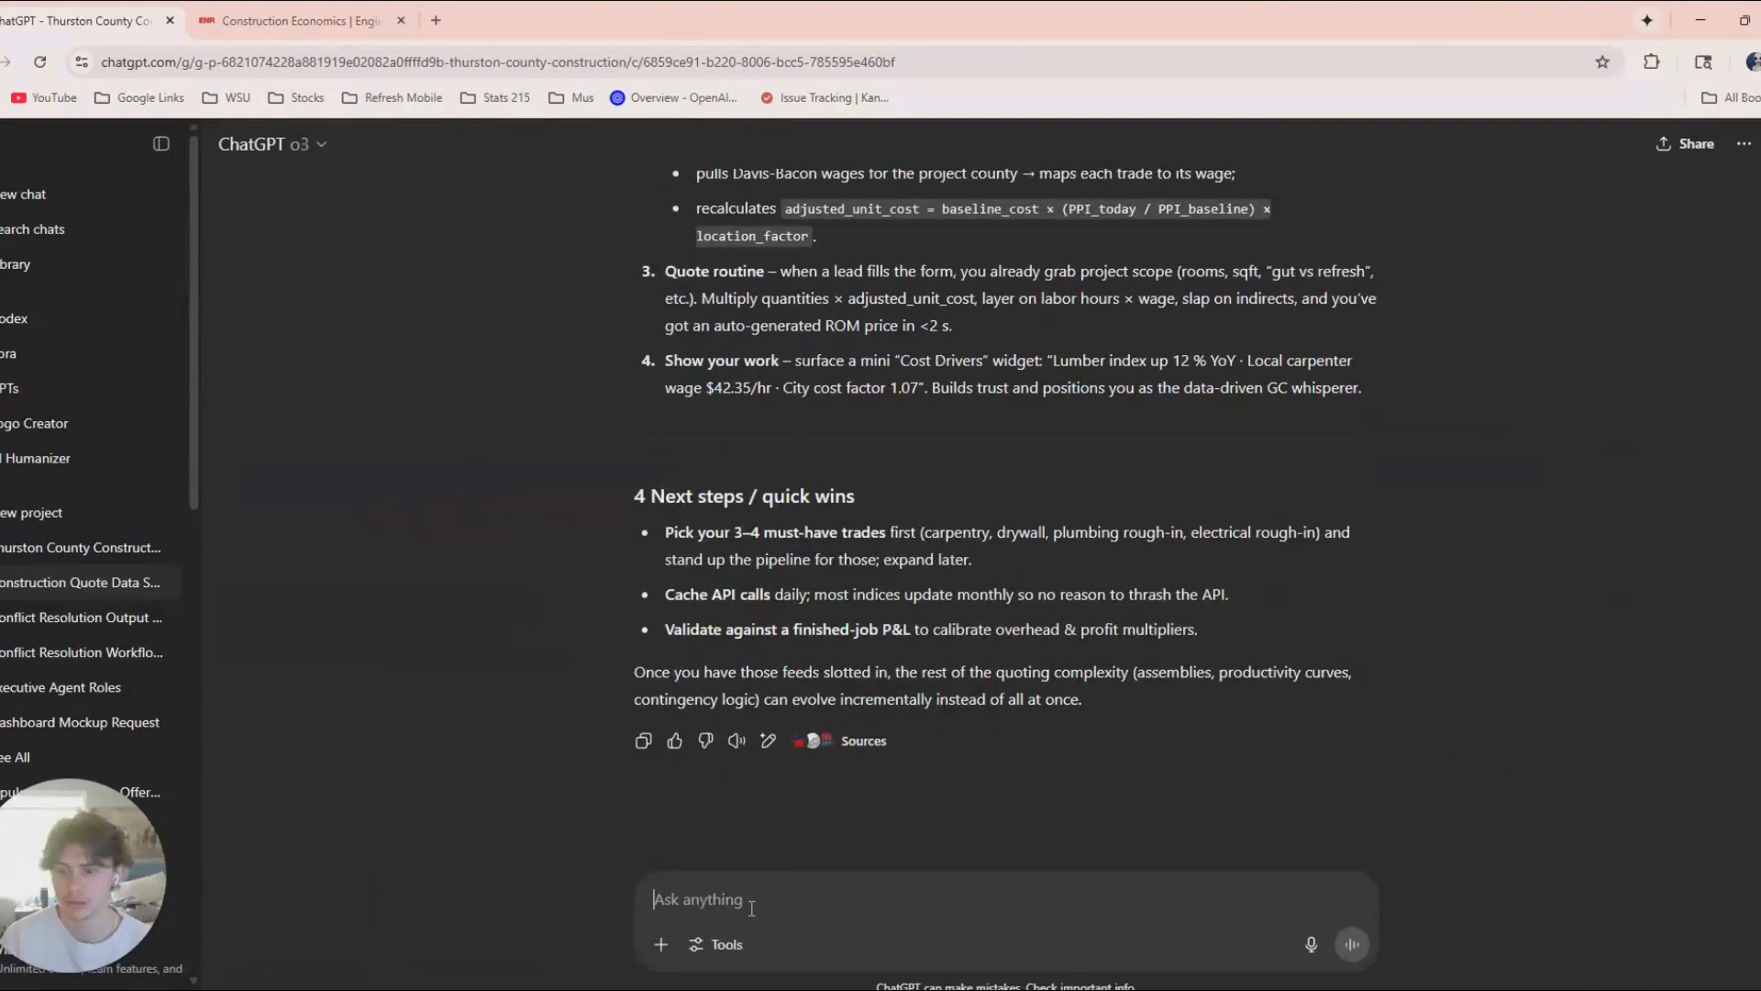
Enable Research mode for the prompt in the construction quote data conversation.
{"action": "left_click", "coordinate": [660, 943]}
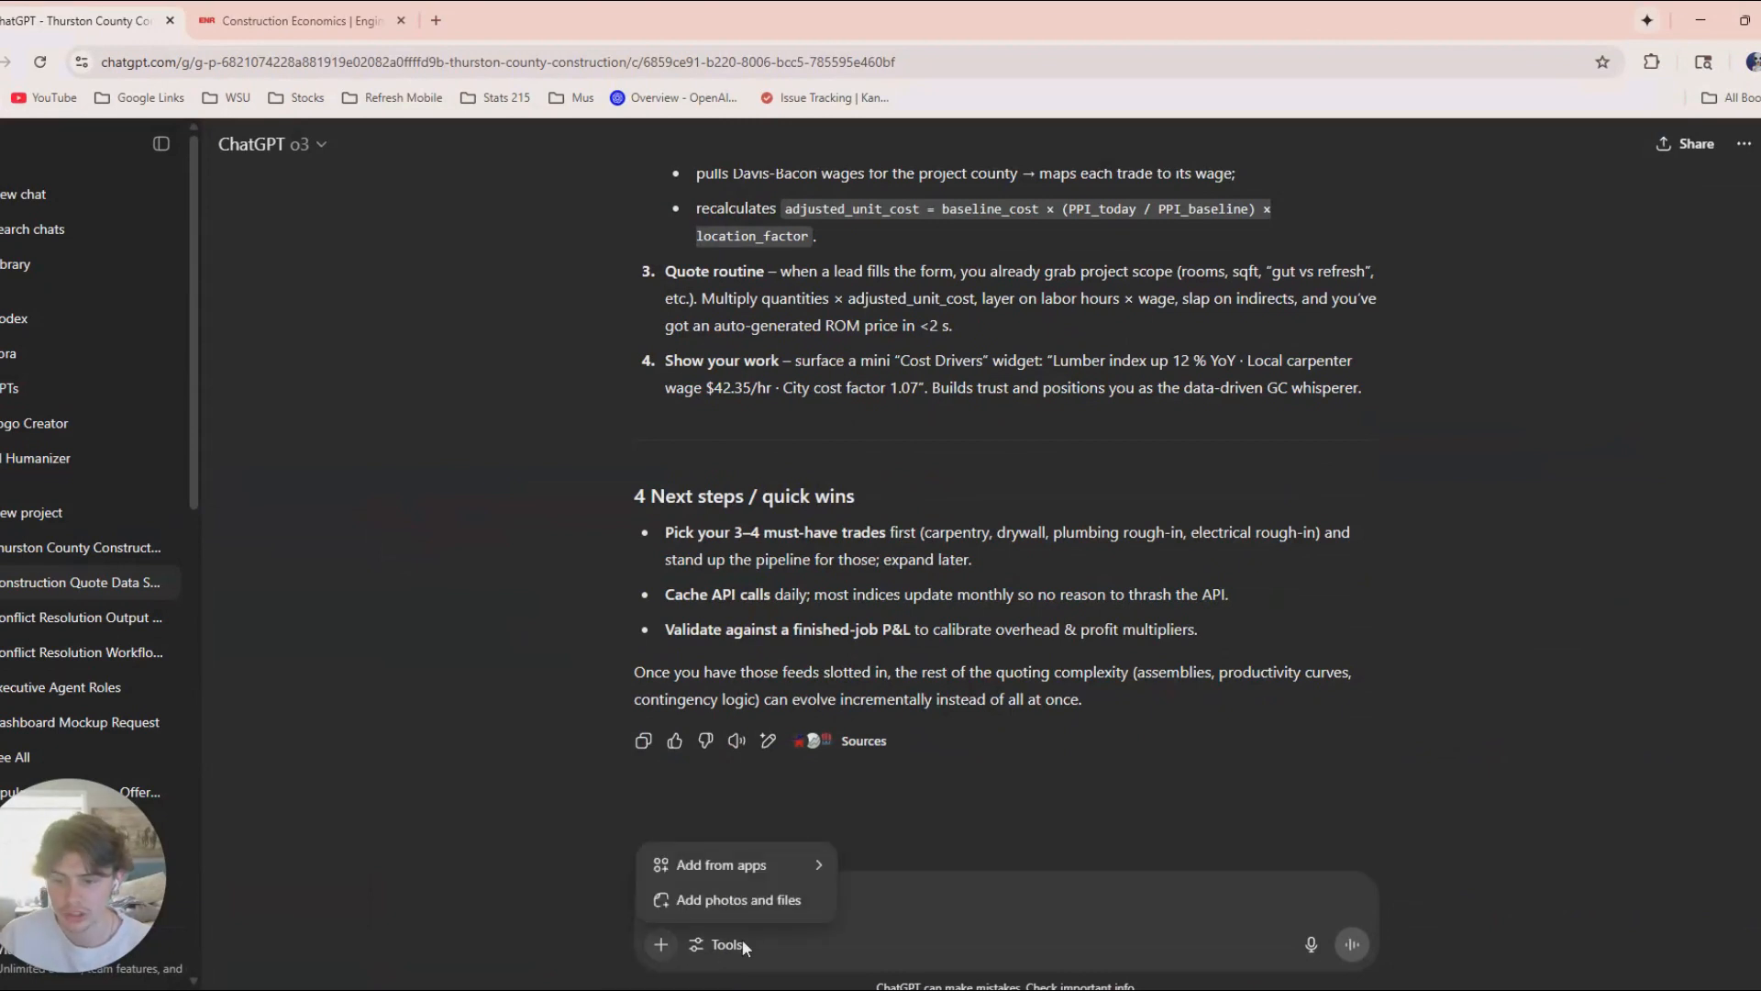
{"action": "left_click", "coordinate": [732, 944]}
{"action": "left_click", "coordinate": [745, 948]}
{"action": "left_click", "coordinate": [768, 899]}
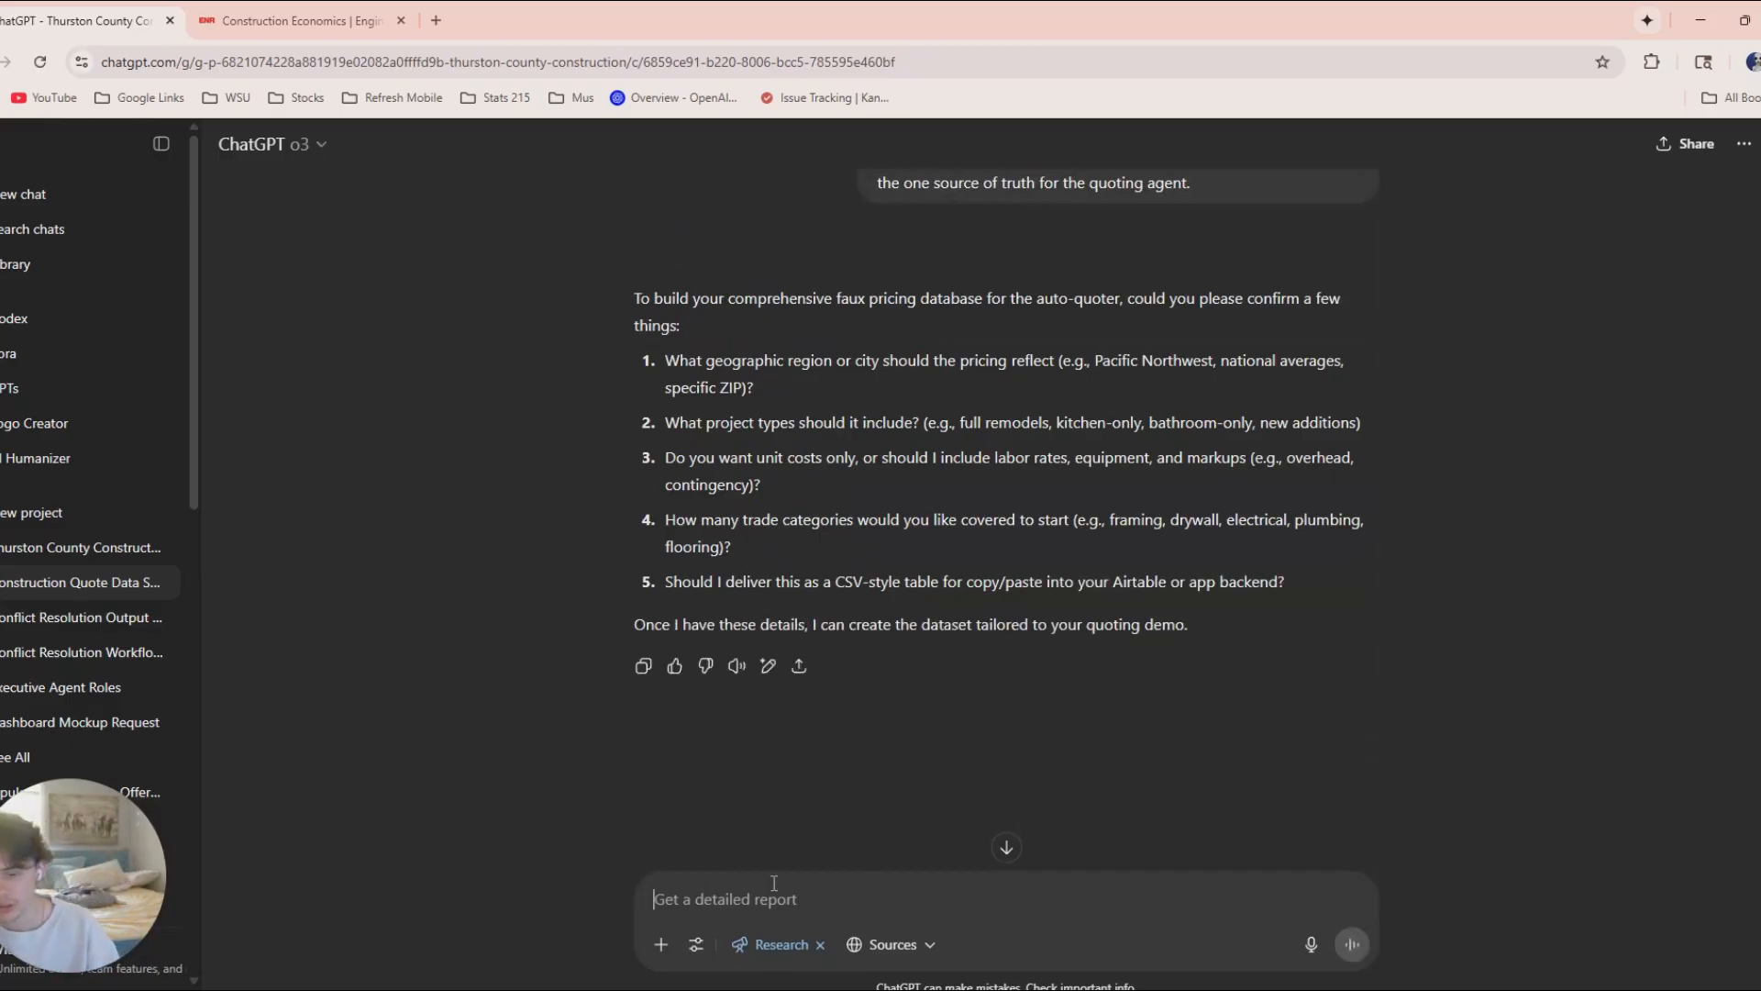
Answer the region and project-type questions on separate prompt lines with "pacific northwest" and "most common residential construction projects".
{"action": "type", "text": "pacific nor"}
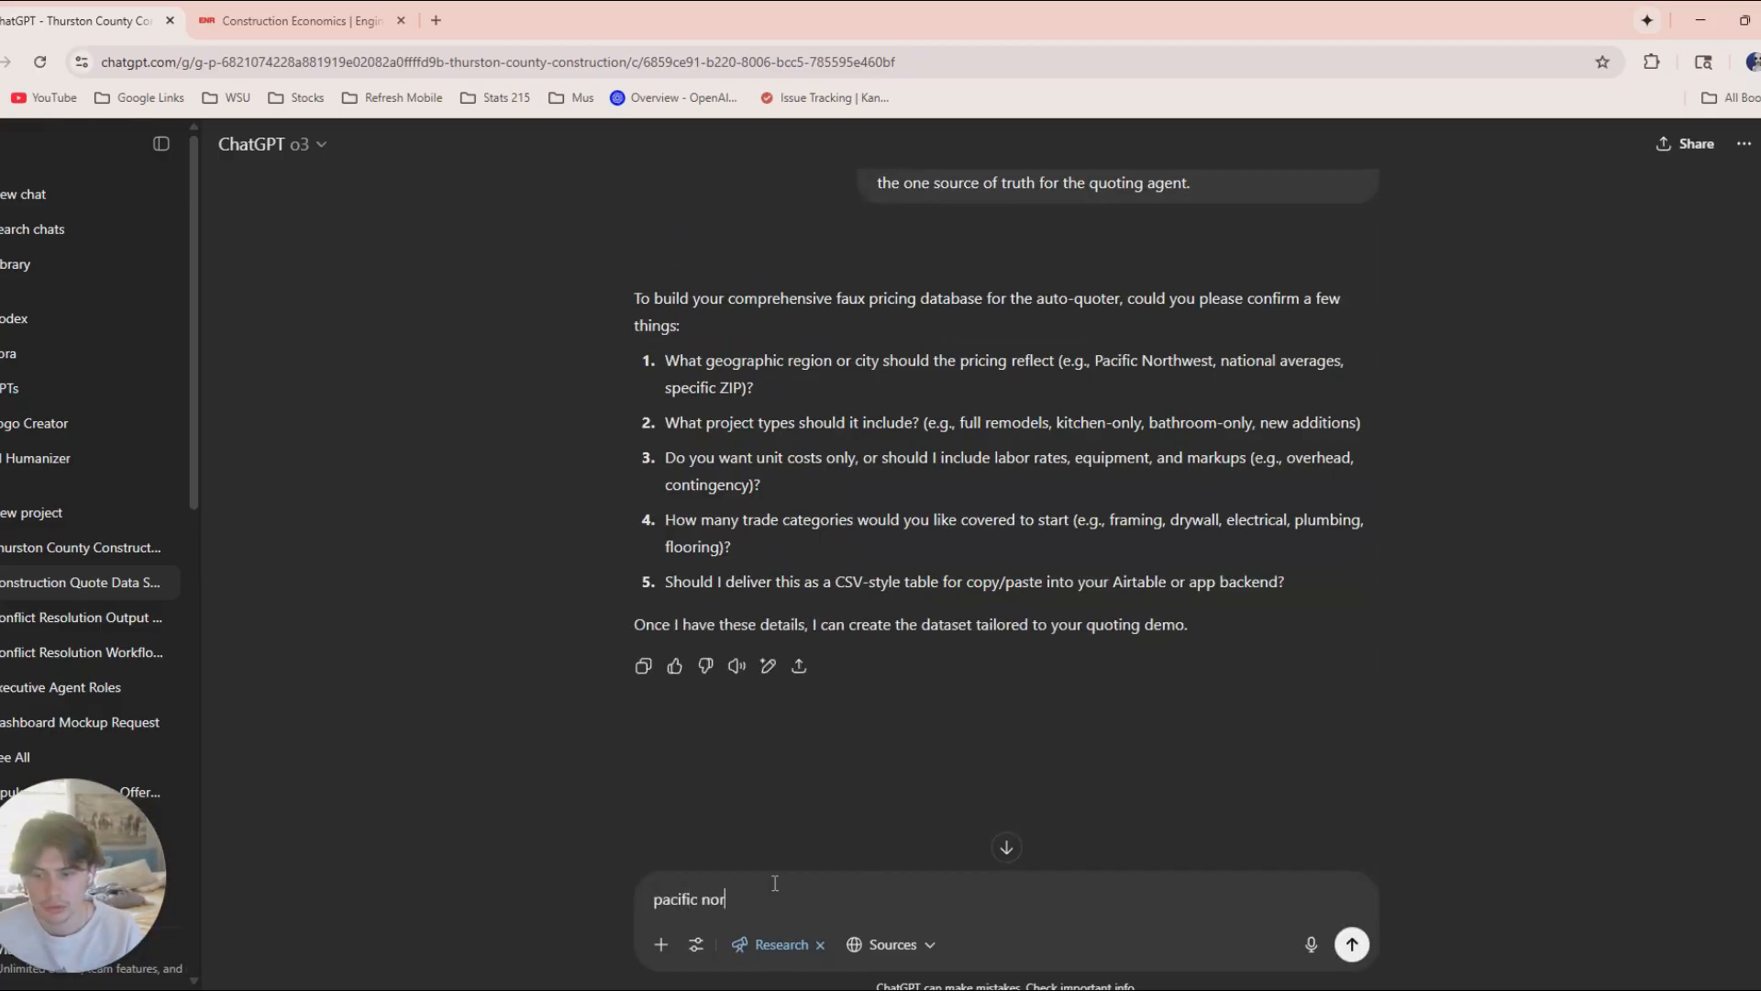
{"action": "type", "text": "thwa"}
{"action": "type", "text": "st"}
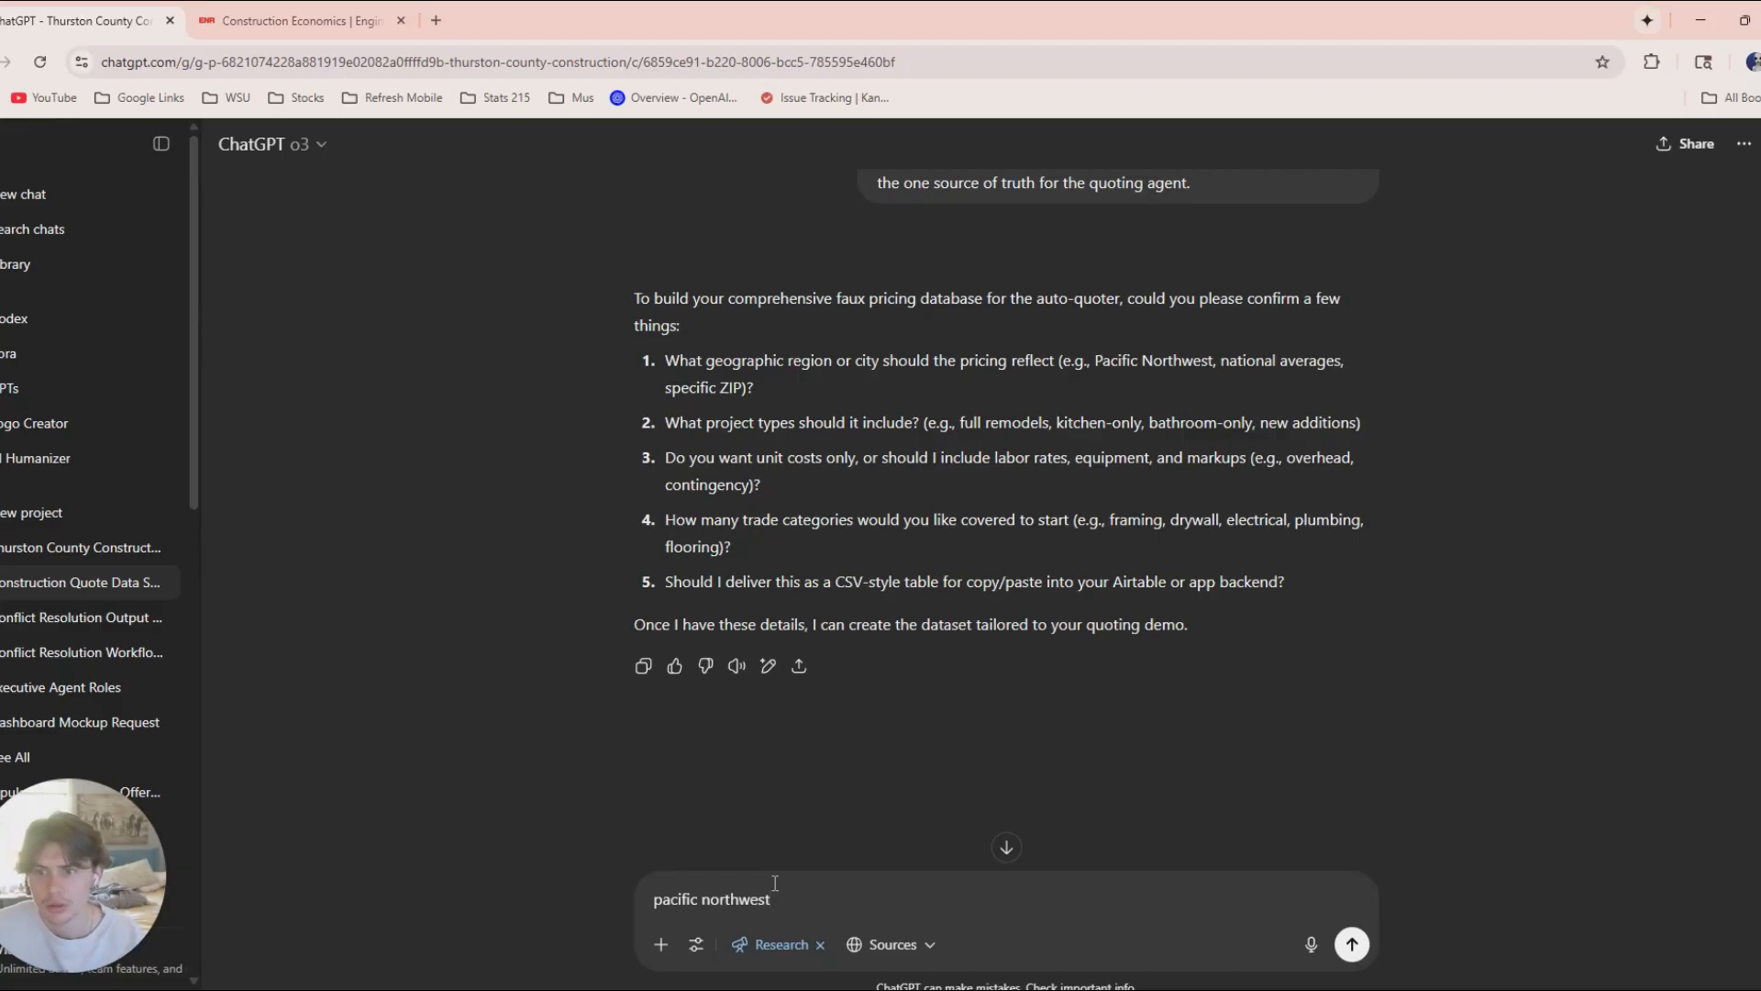
{"action": "key", "text": "shift+Return"}
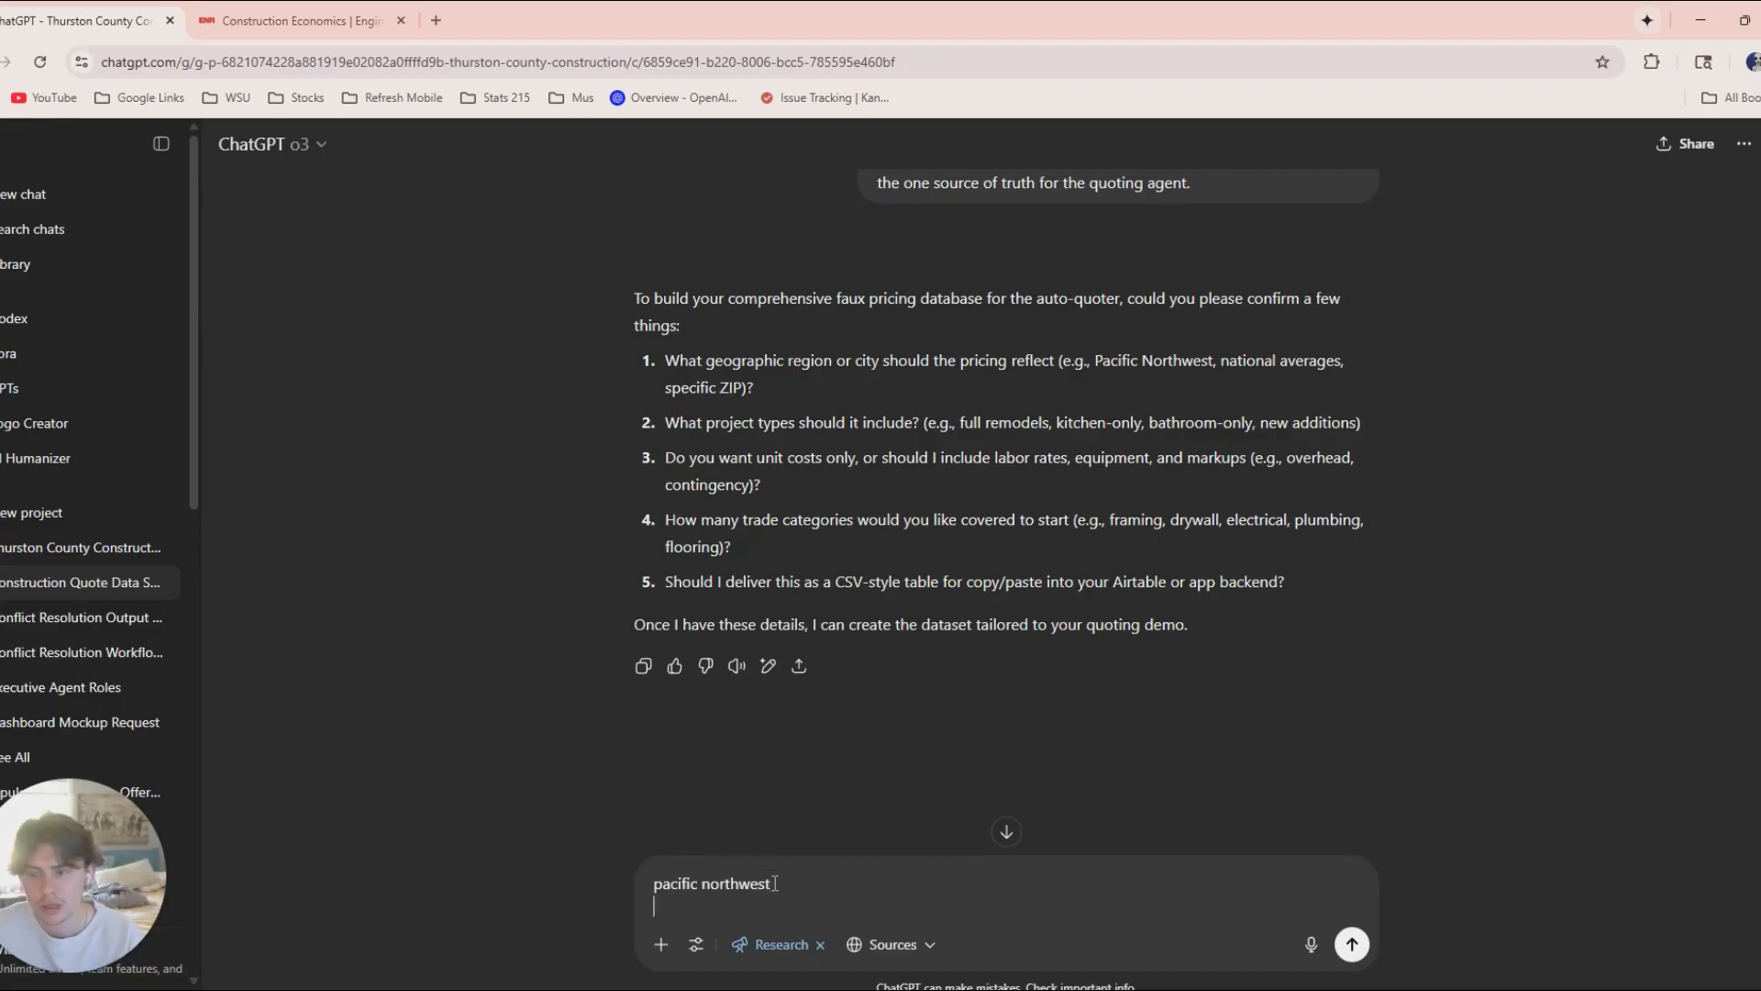
{"action": "type", "text": "most com"}
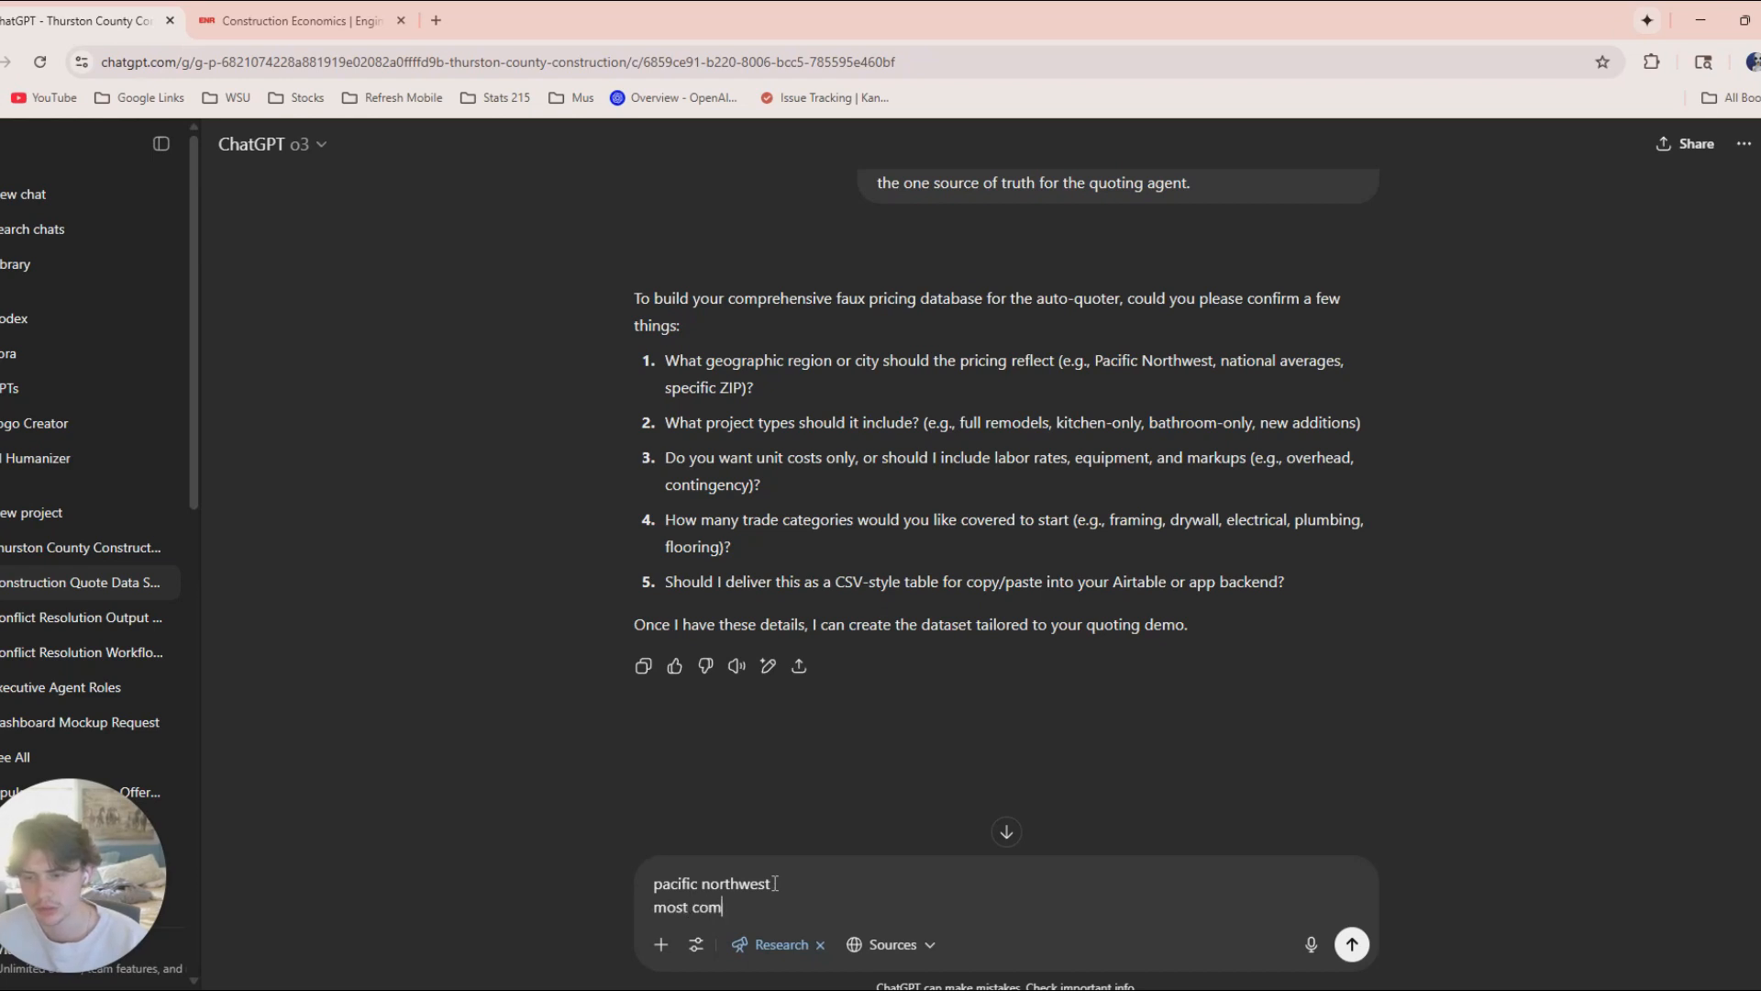
{"action": "type", "text": "mon resident"}
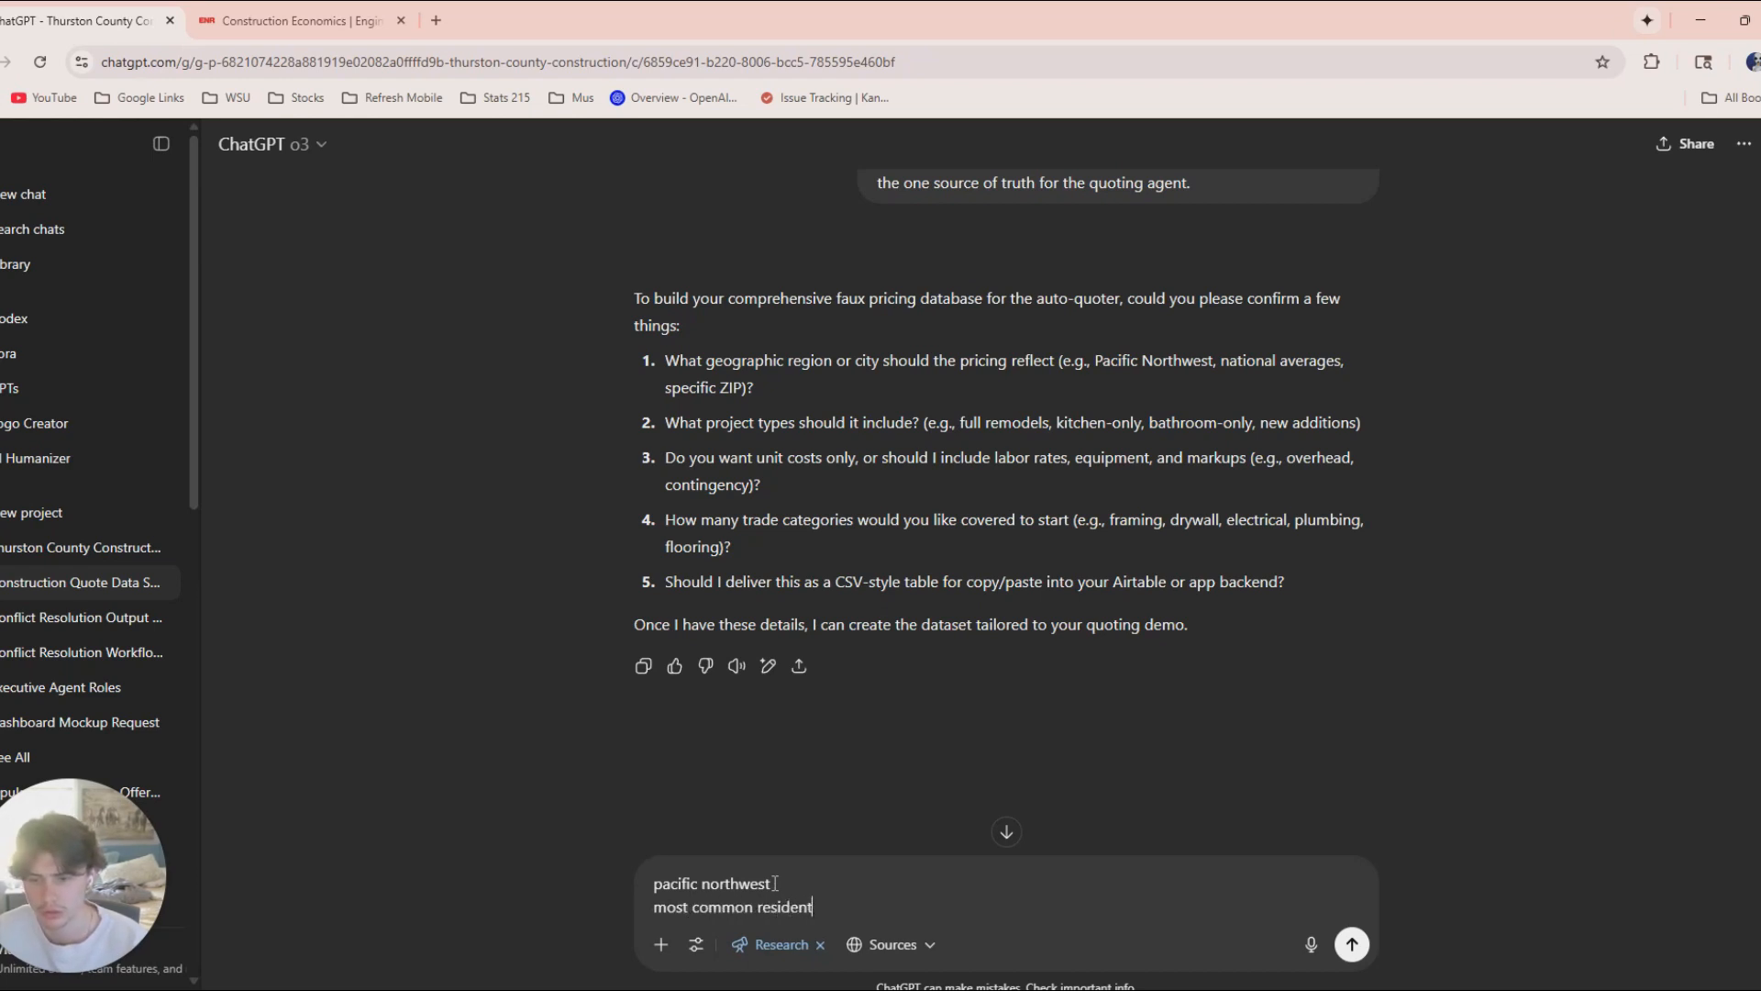
{"action": "type", "text": "ial construction "}
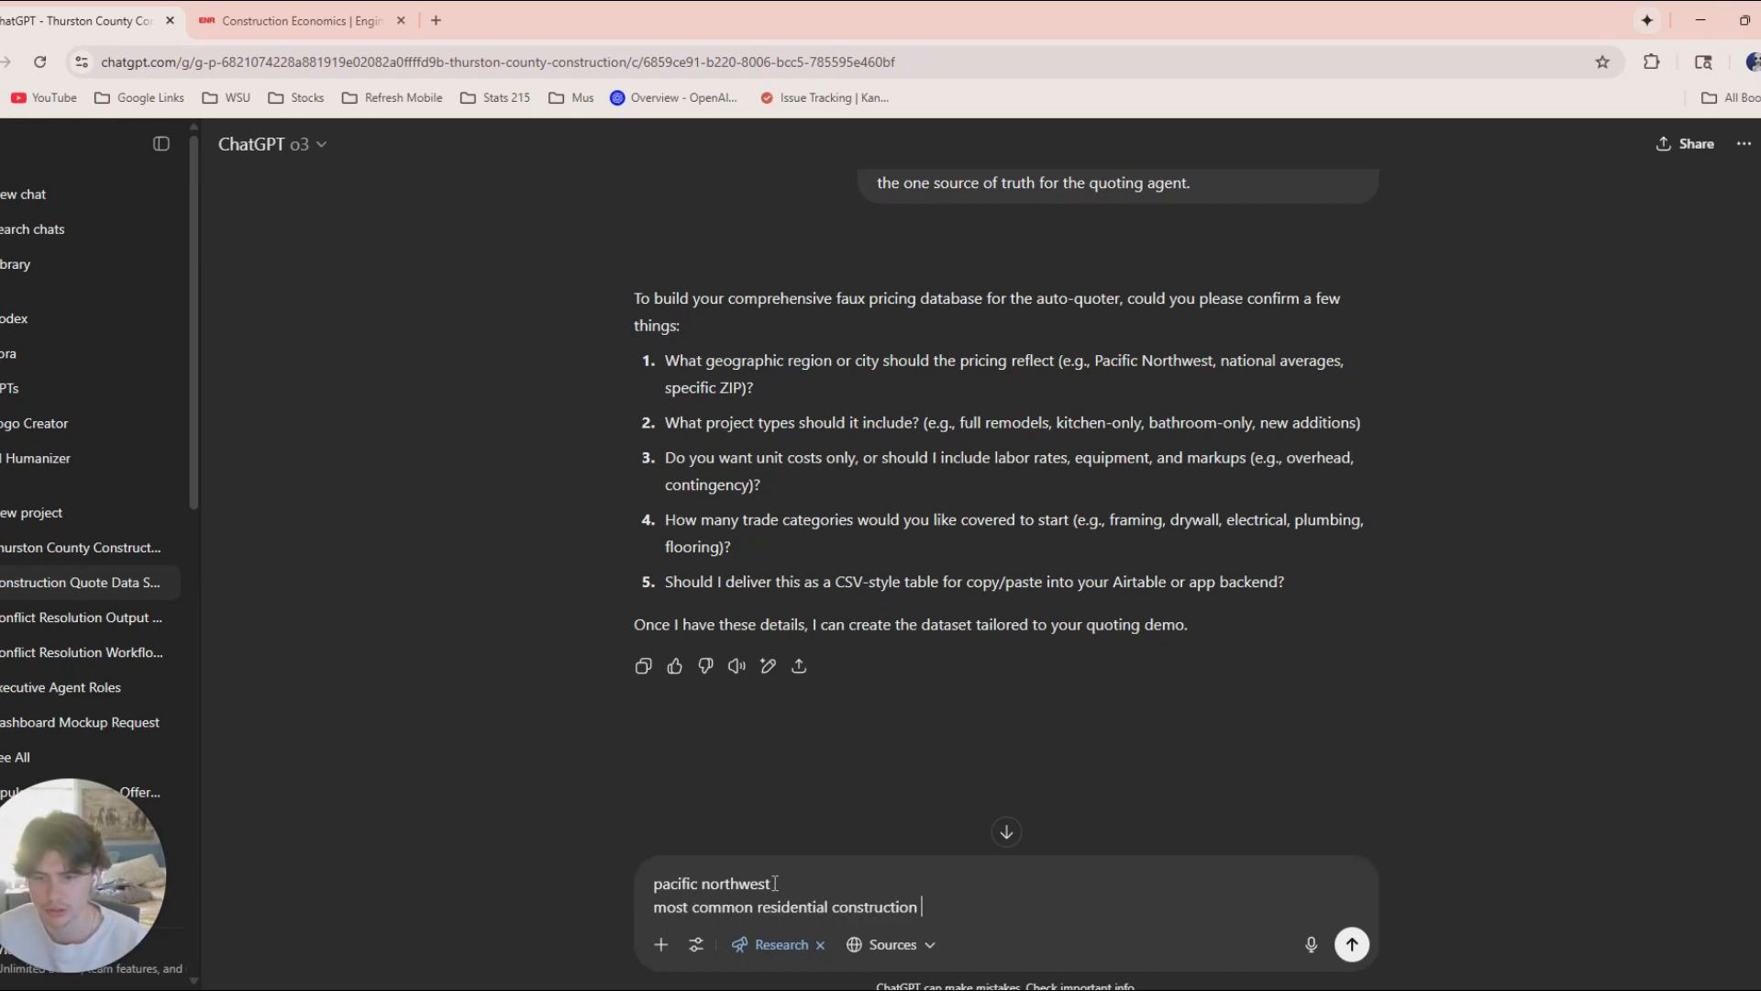
{"action": "type", "text": "projects"}
{"action": "key", "text": "shift+Return"}
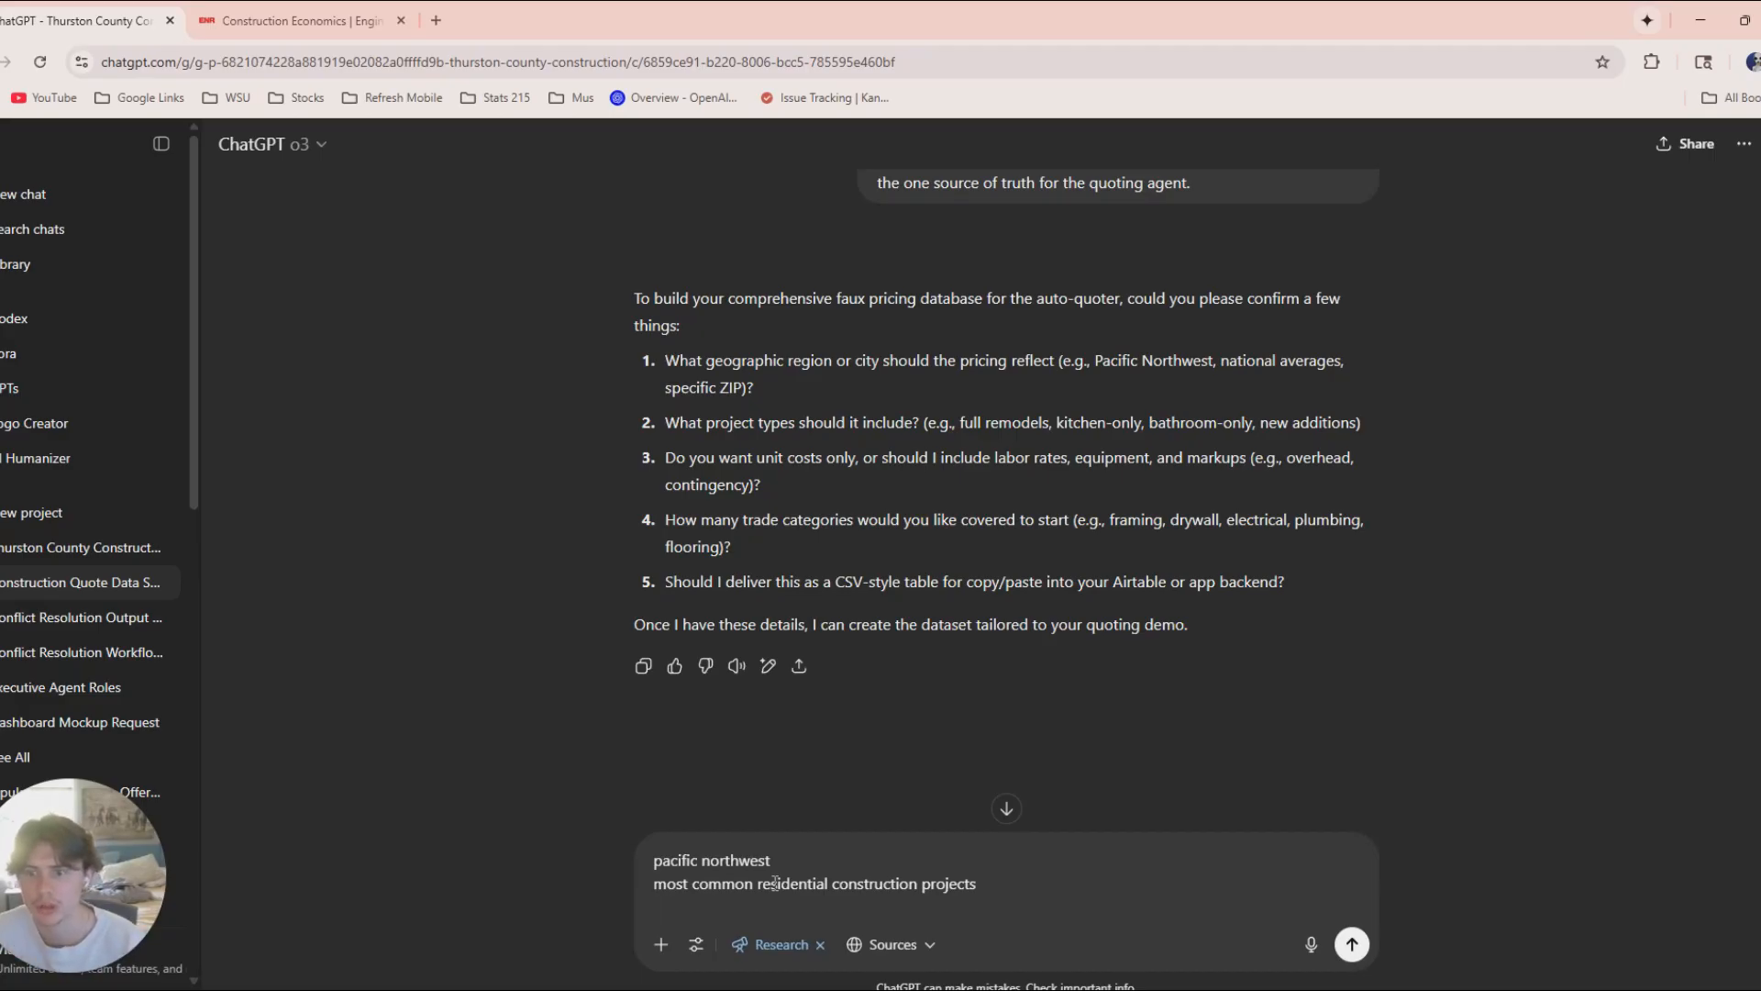
Add a third prompt line listing the cost data to include: "unit costs, labor rates, equipment, markups".
{"action": "type", "text": "unit costs, labor rates, equipment"}
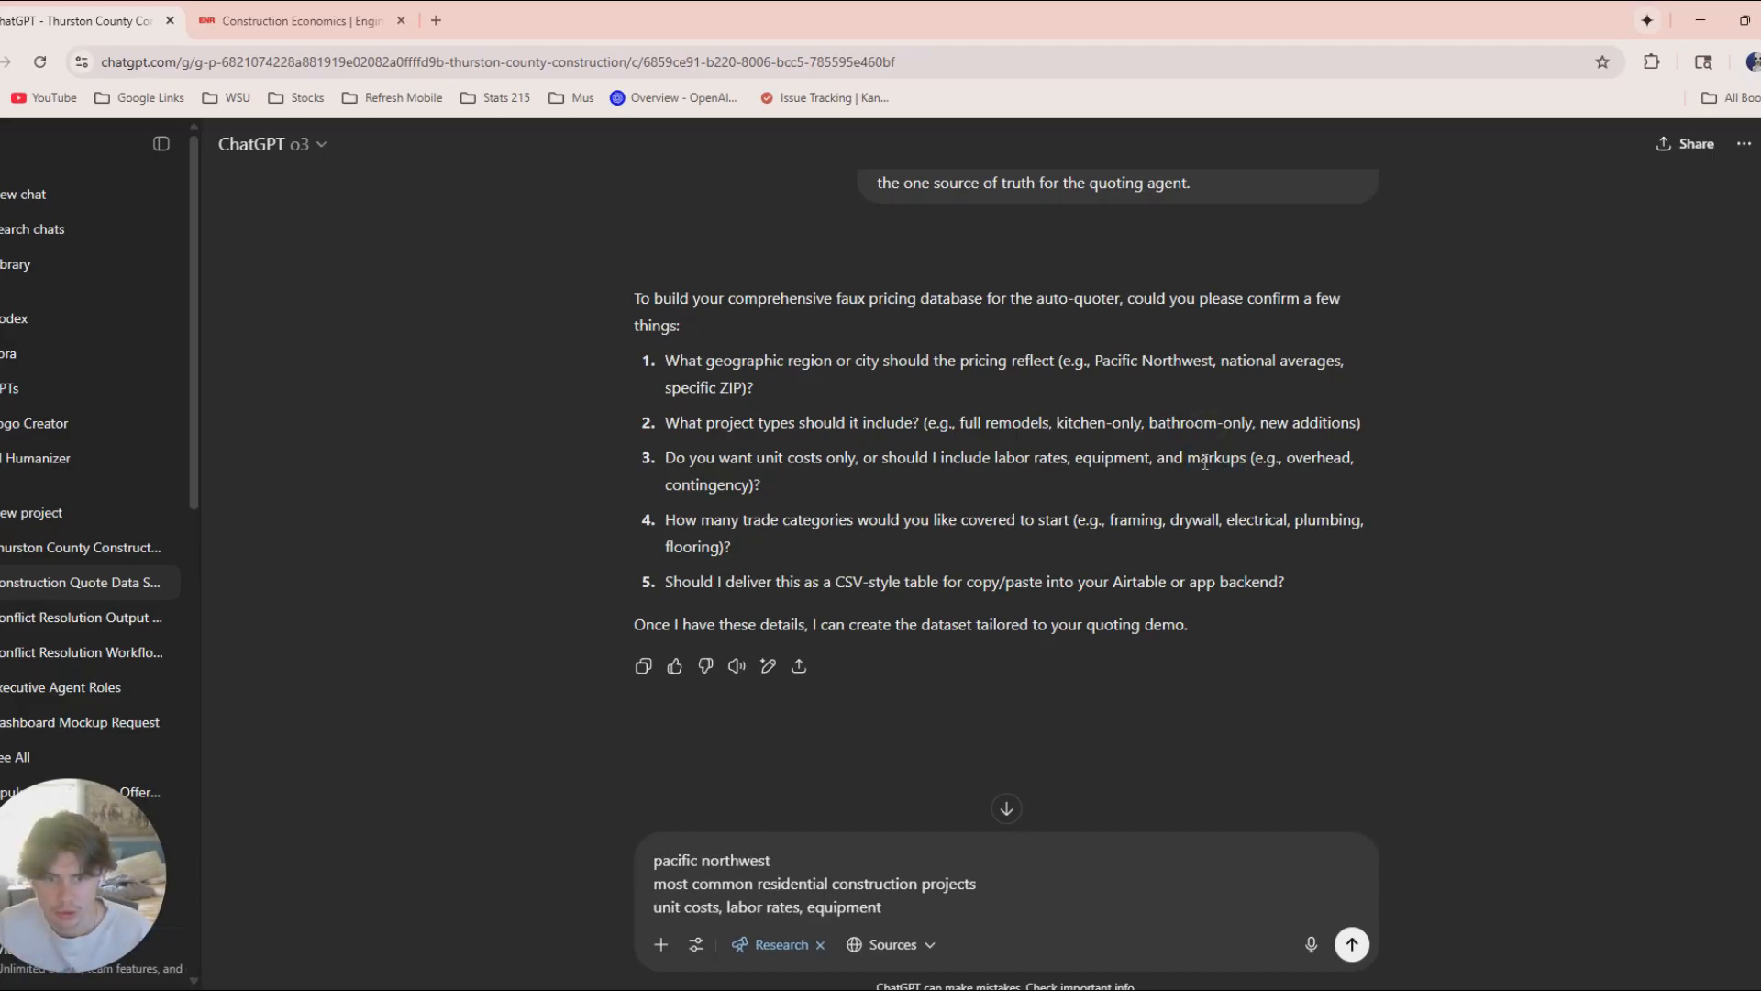
{"action": "left_click_drag", "start_coordinate": [1189, 460], "coordinate": [1246, 465]}
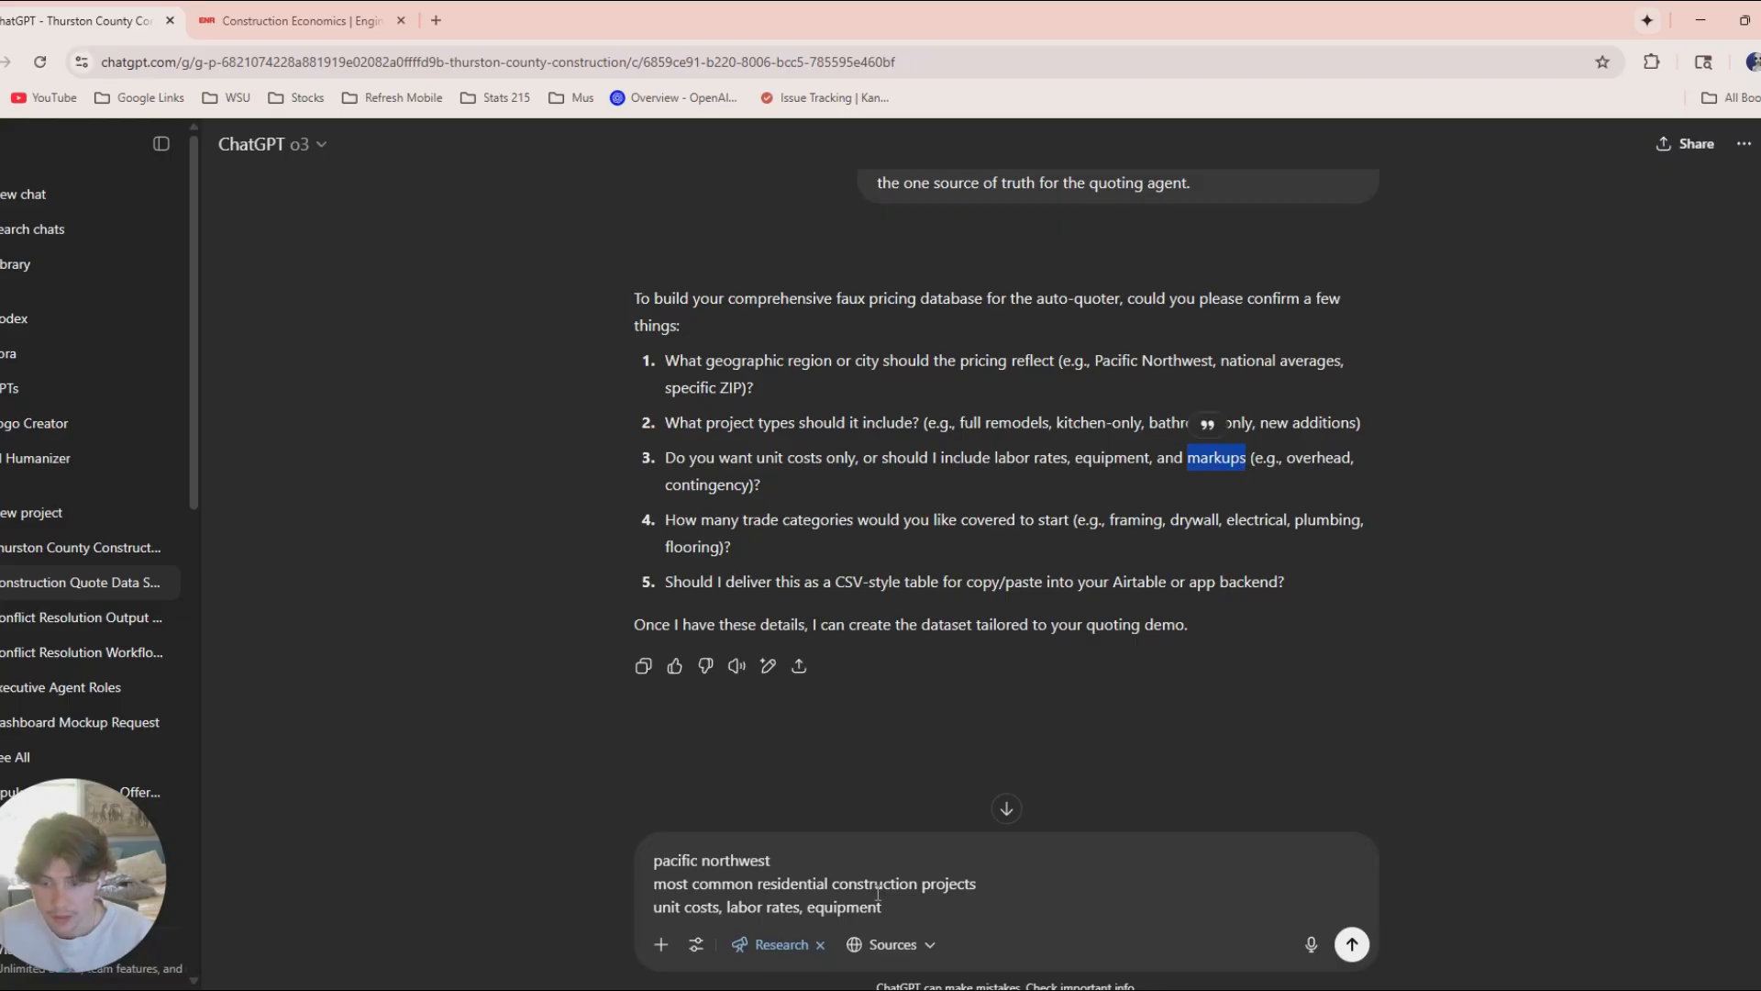
{"action": "key", "text": "ctrl+c"}
{"action": "left_click", "coordinate": [924, 906]}
{"action": "type", "text": ","}
{"action": "key", "text": "ctrl+v"}
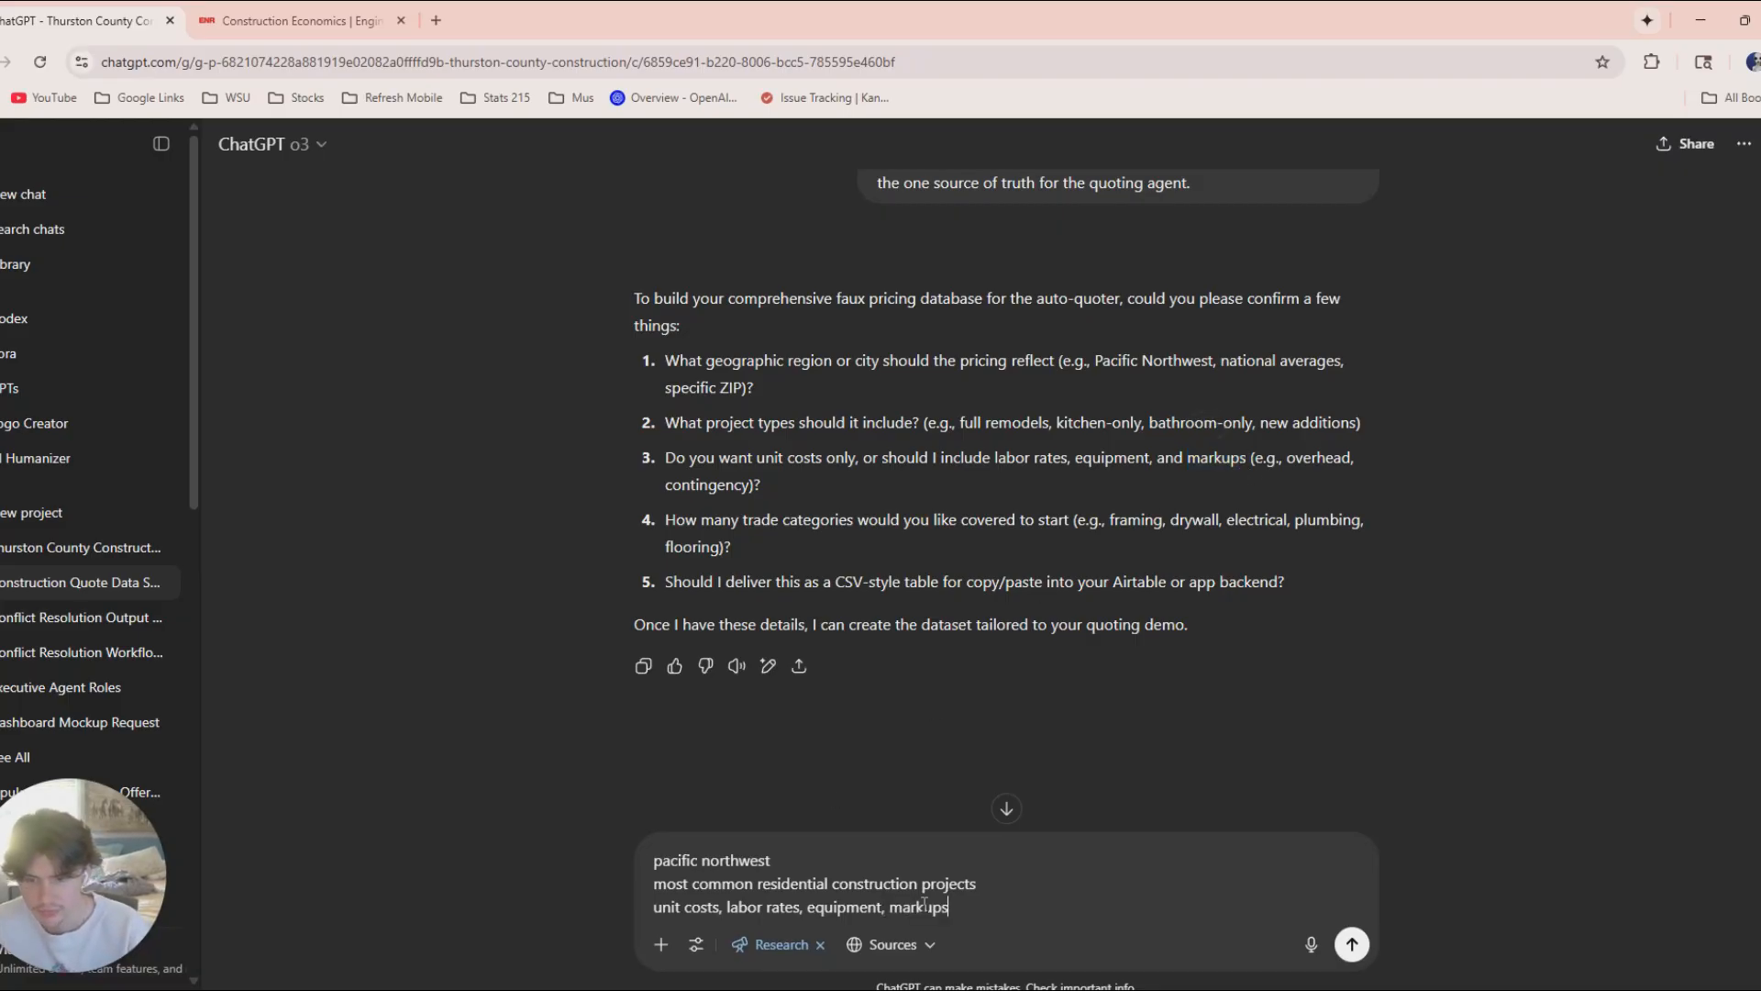
Add "and subcontracting costs for the most common subcontracting firms like electrical, plumbing etc...", request CSV ready to paste into airtable, and submit.
{"action": "type", "text": ", and "}
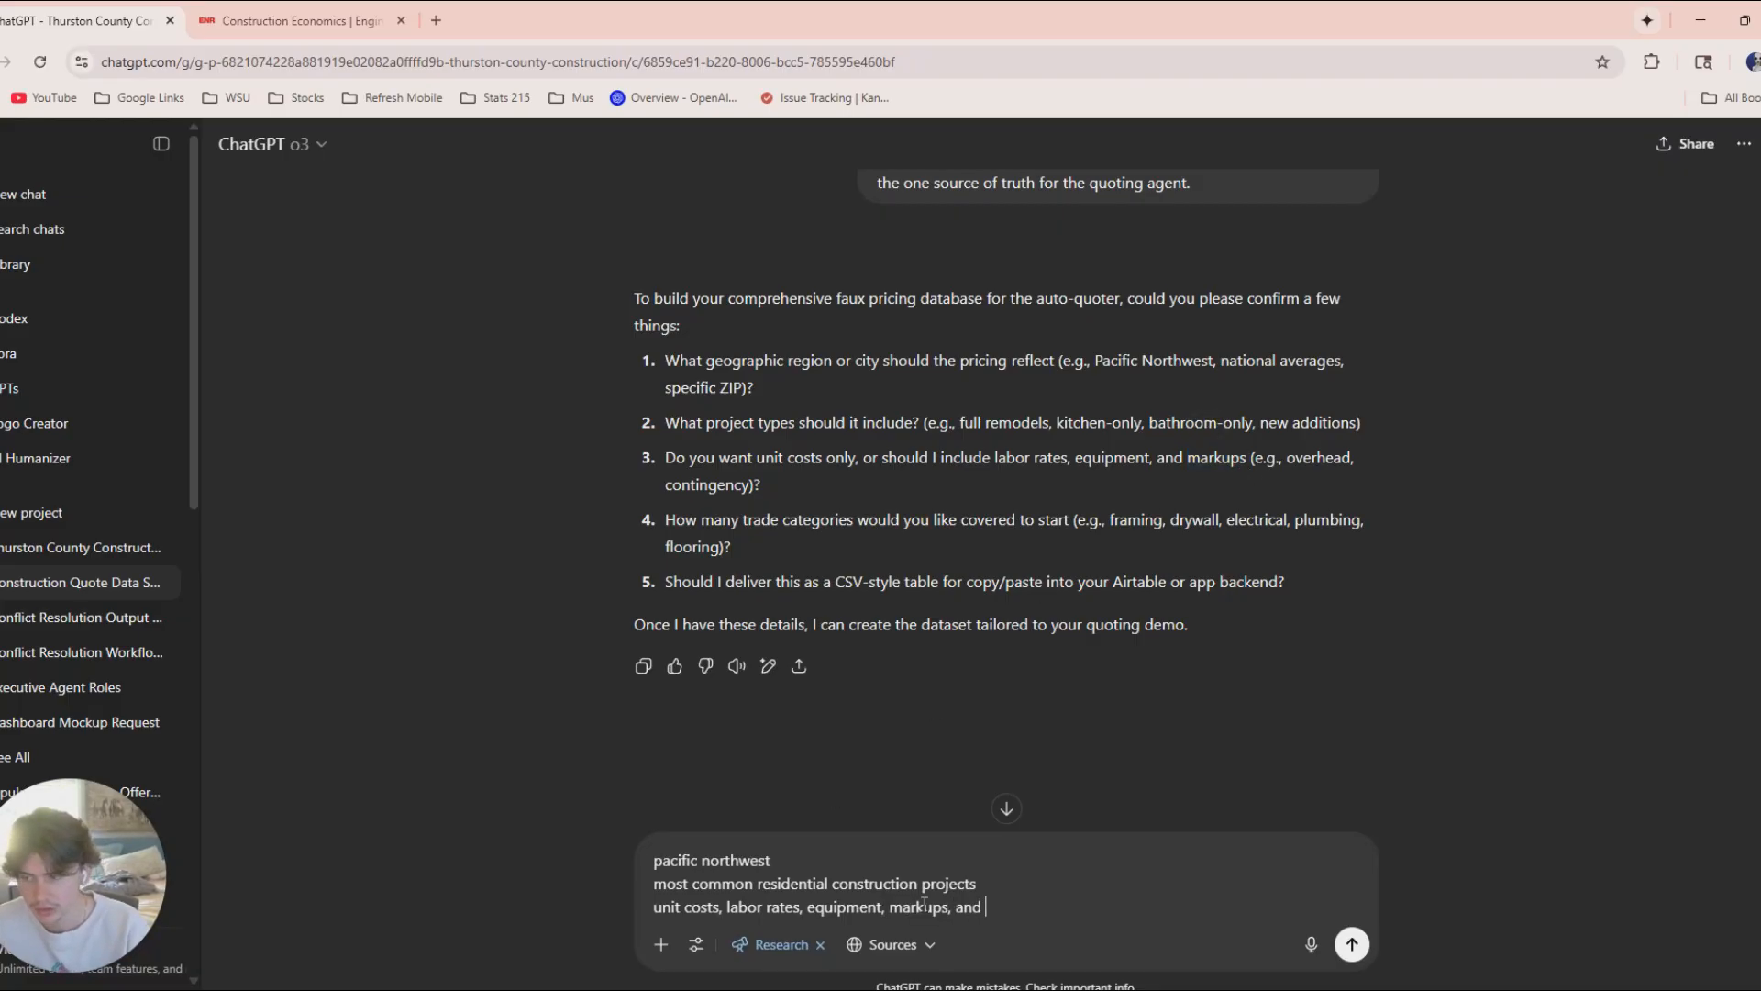
{"action": "type", "text": "subcontracting c"}
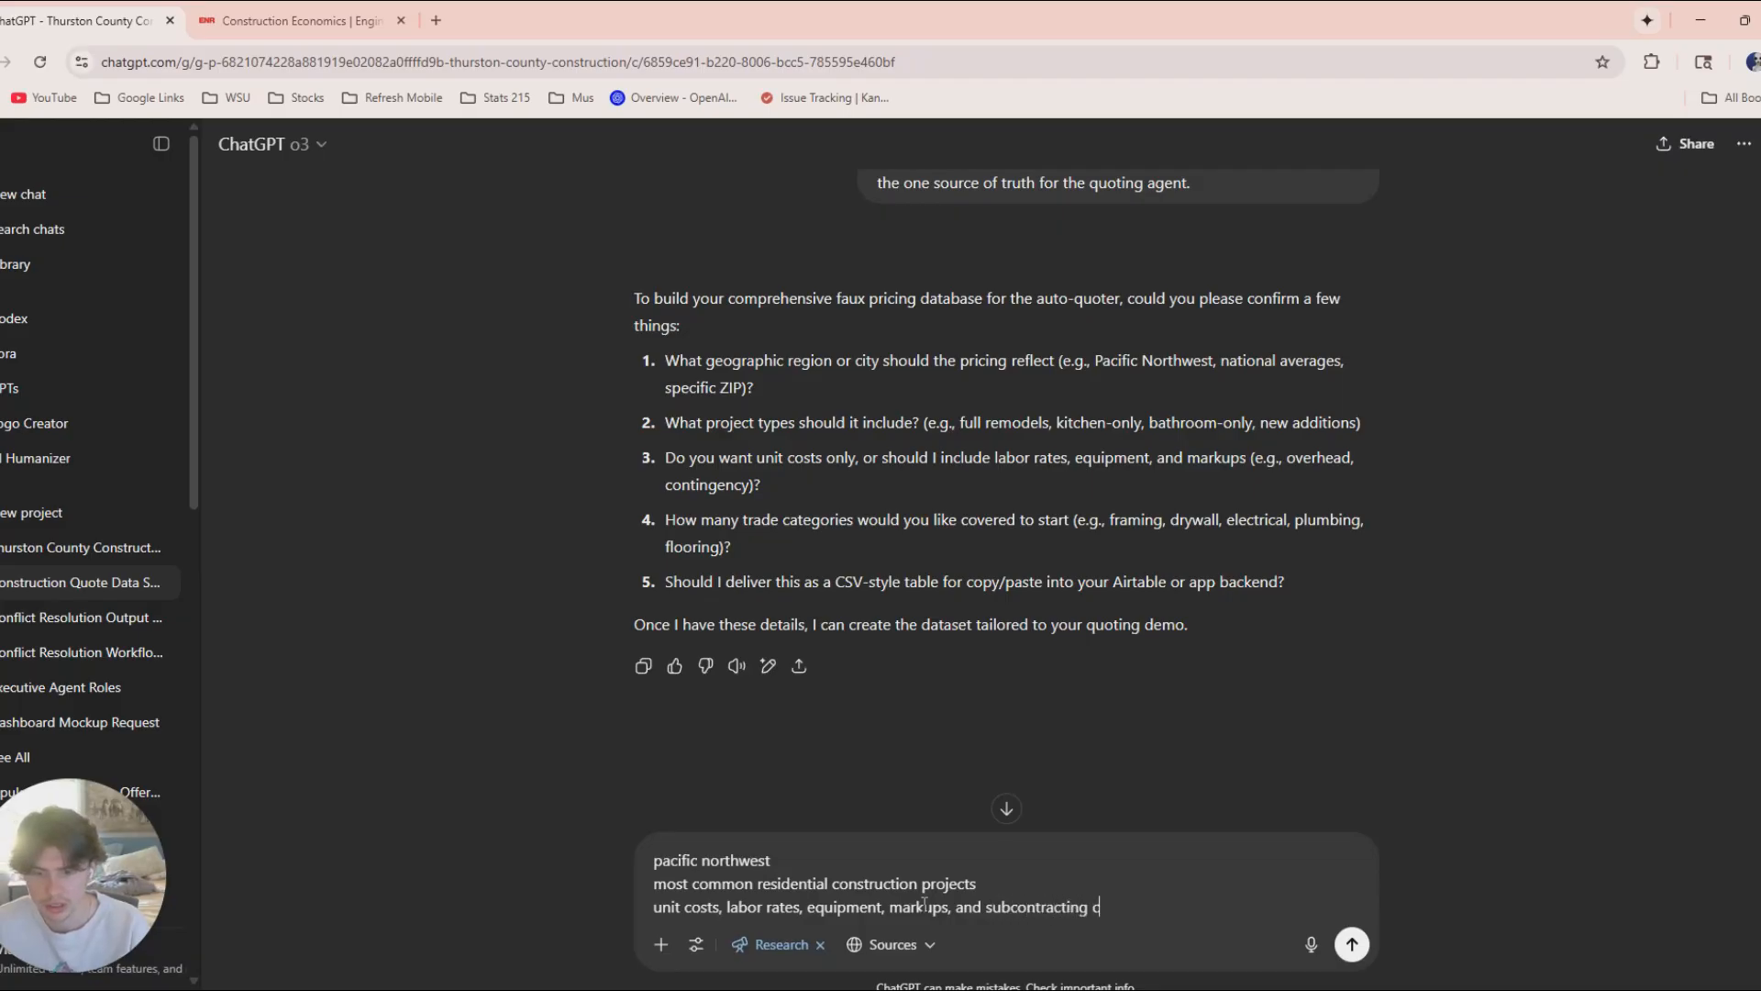
{"action": "type", "text": "osts "}
{"action": "type", "text": "each a"}
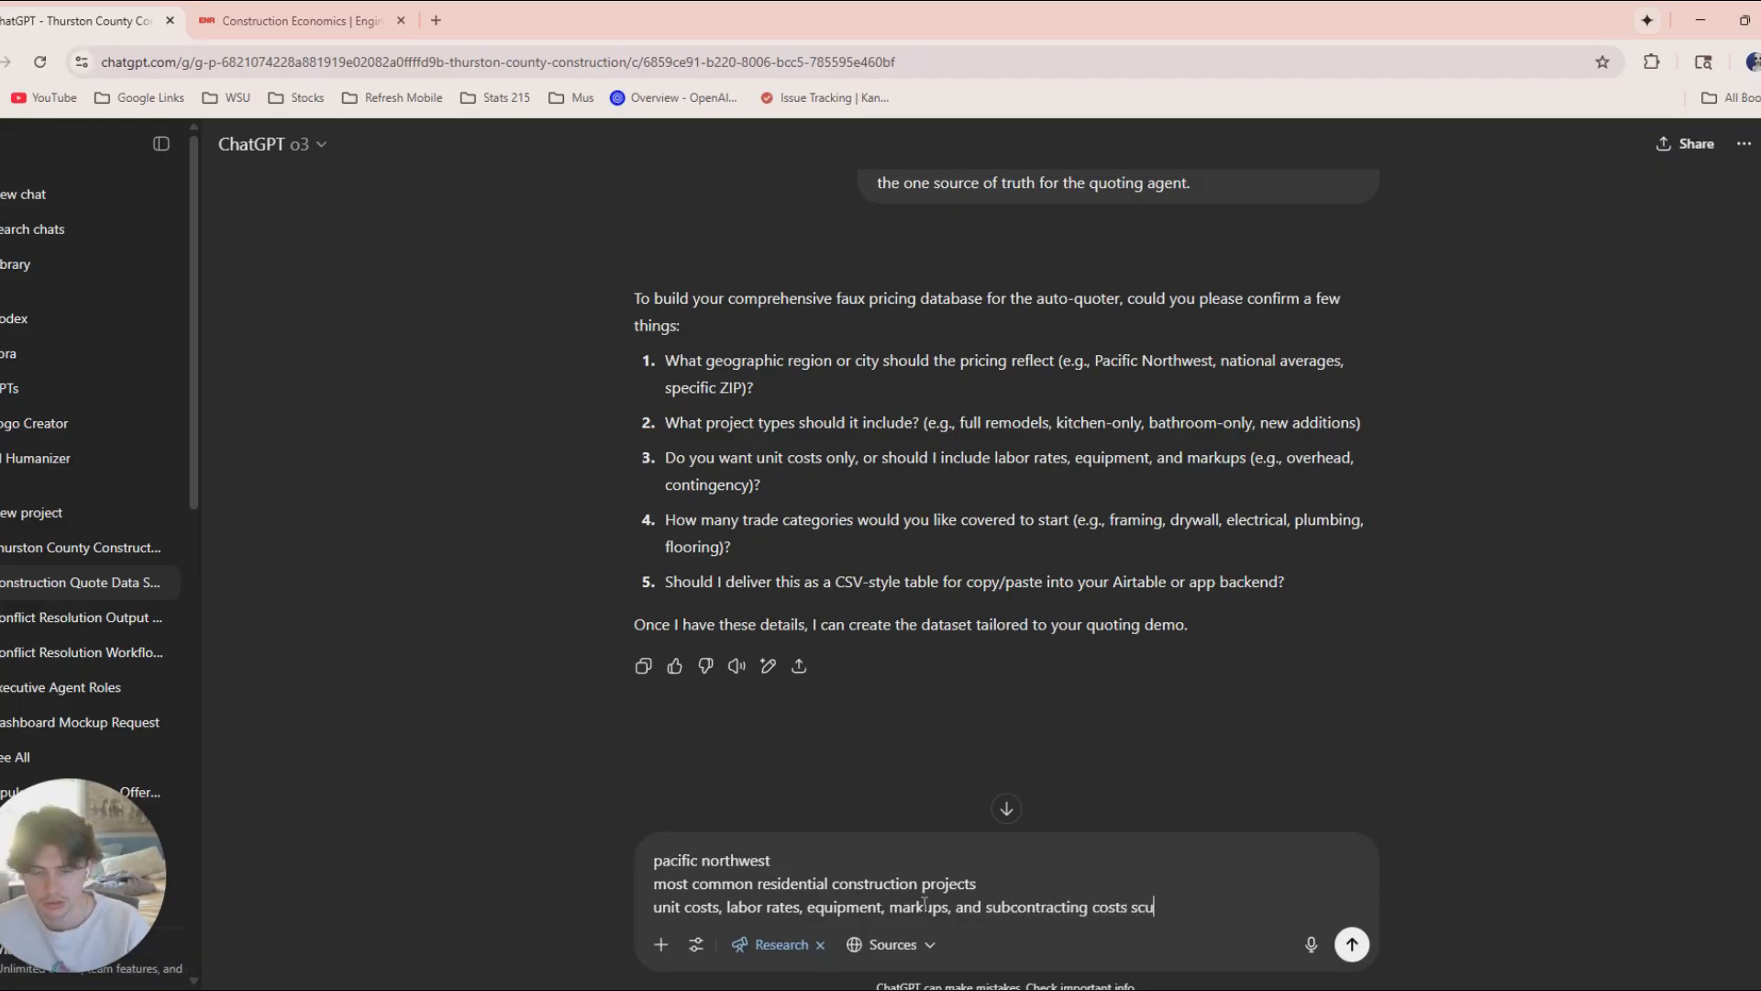
{"action": "key", "text": "BackSpace"}
{"action": "key", "text": "BackSpace"}
{"action": "key", "text": "BackSpace"}
{"action": "key", "text": "BackSpace"}
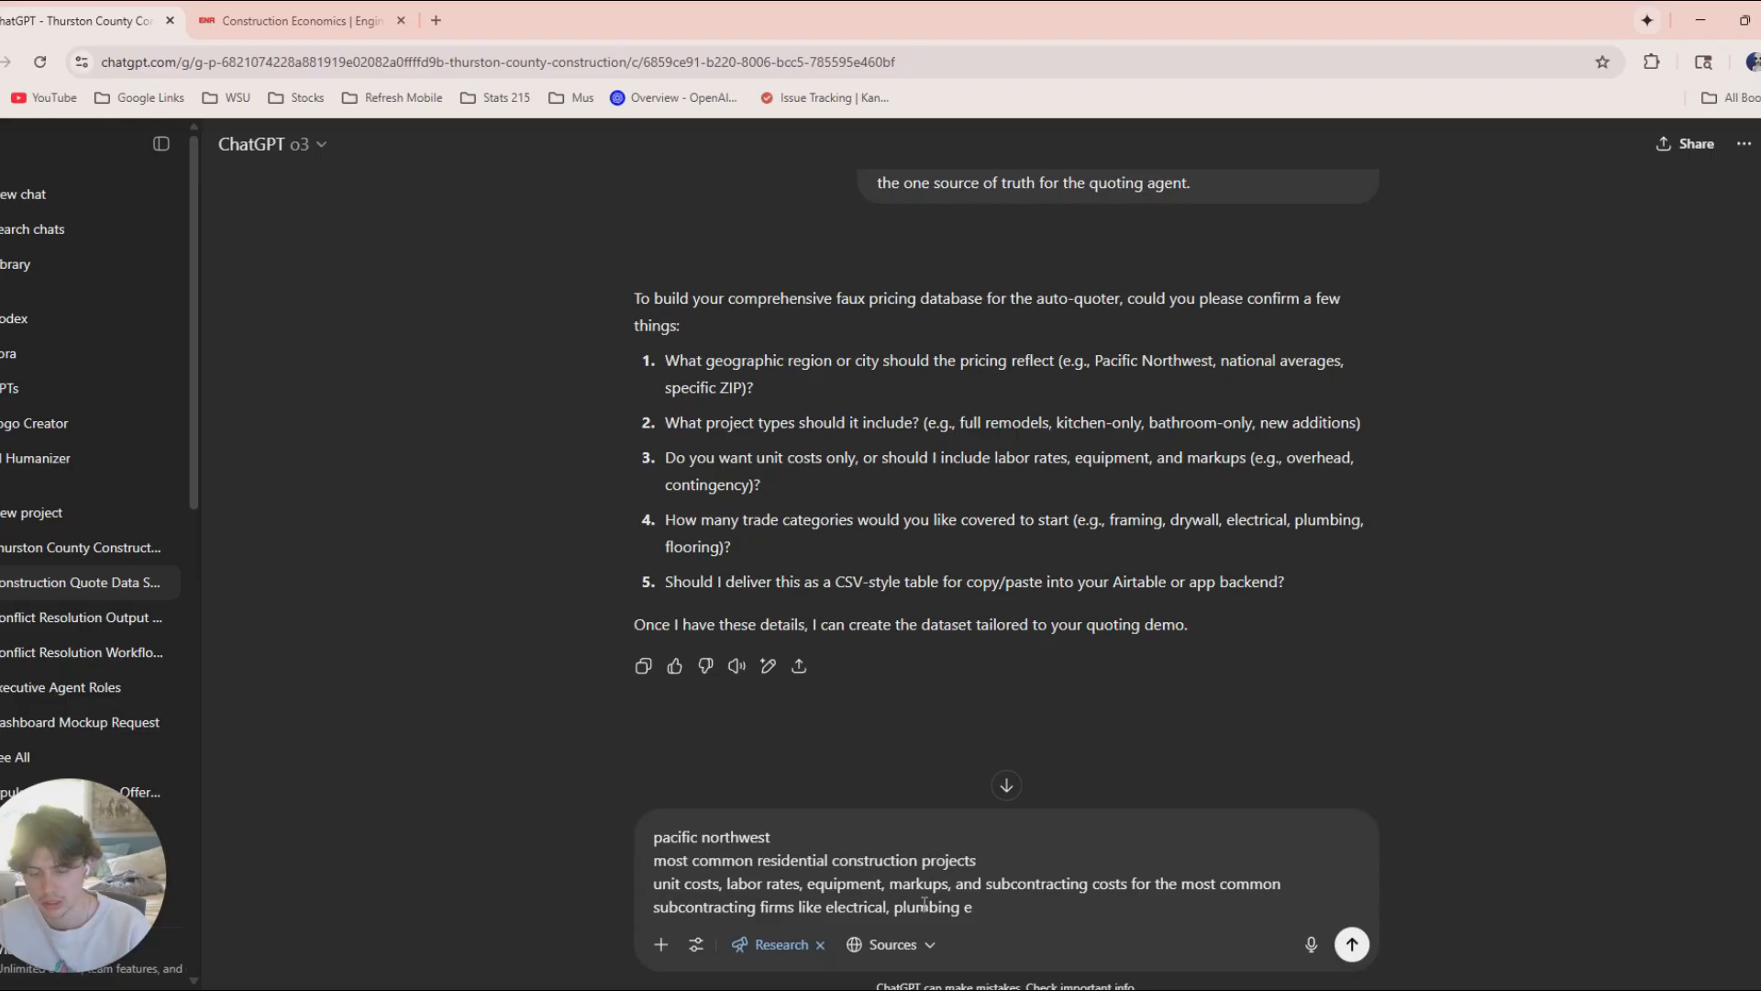
{"action": "type", "text": "tc..."}
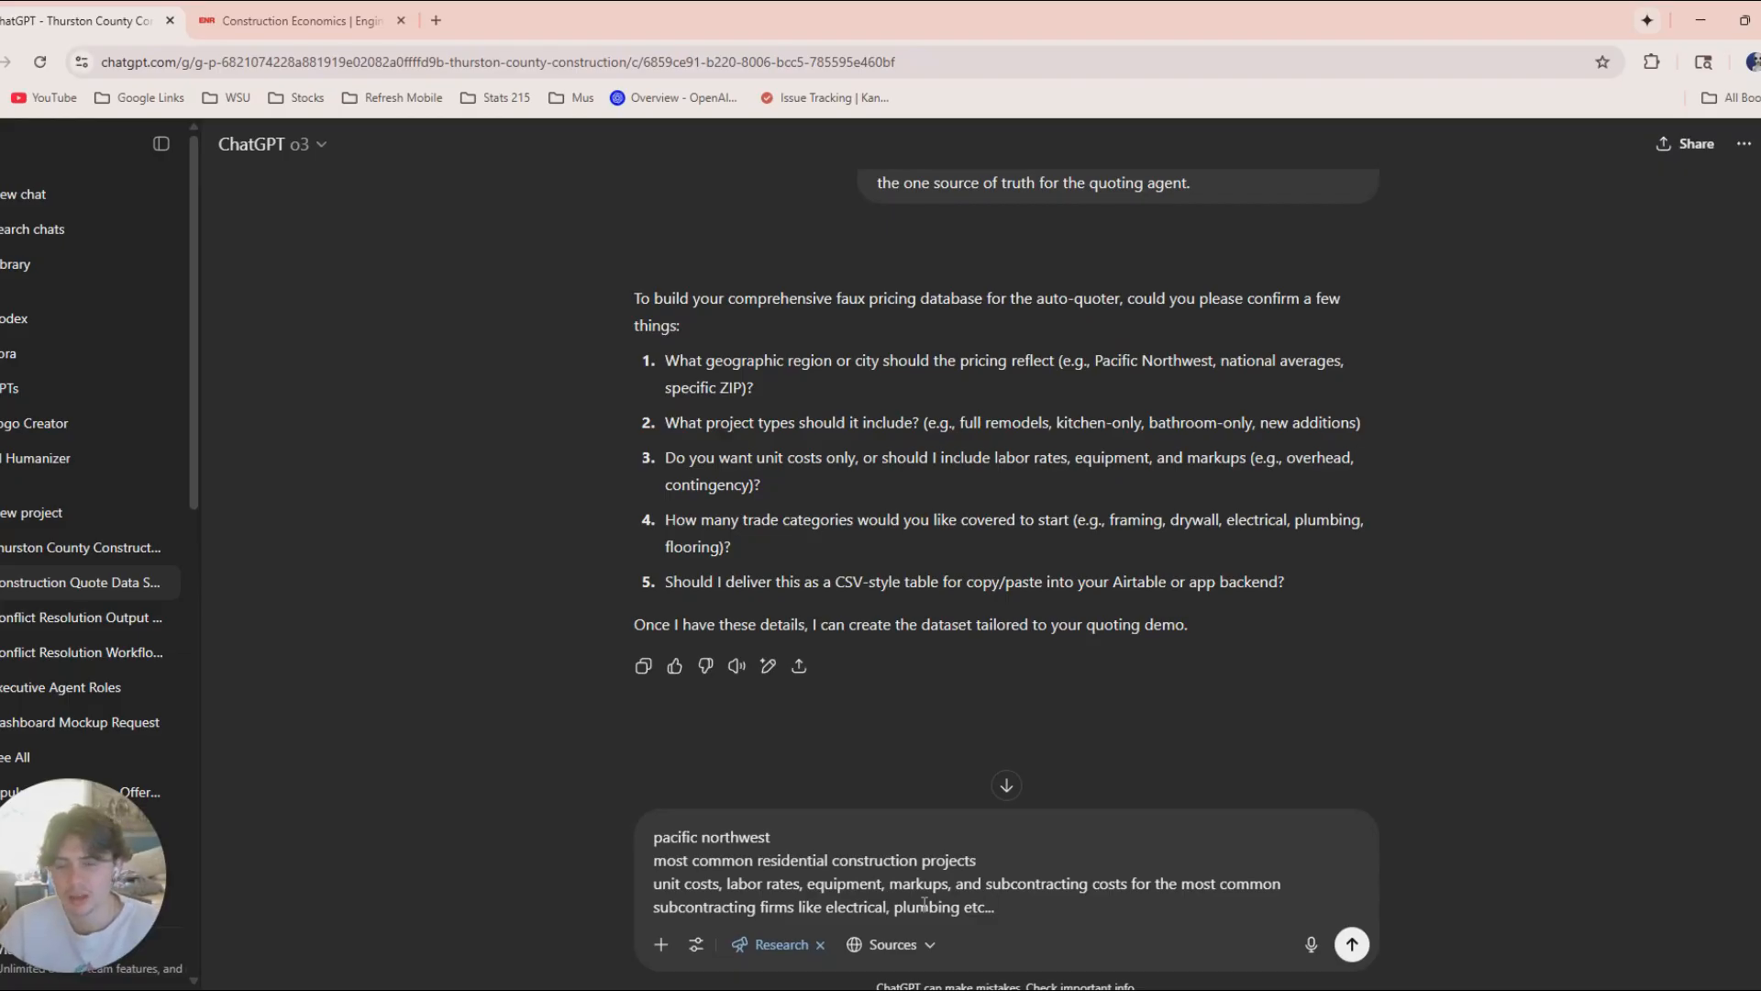
{"action": "key", "text": "Return"}
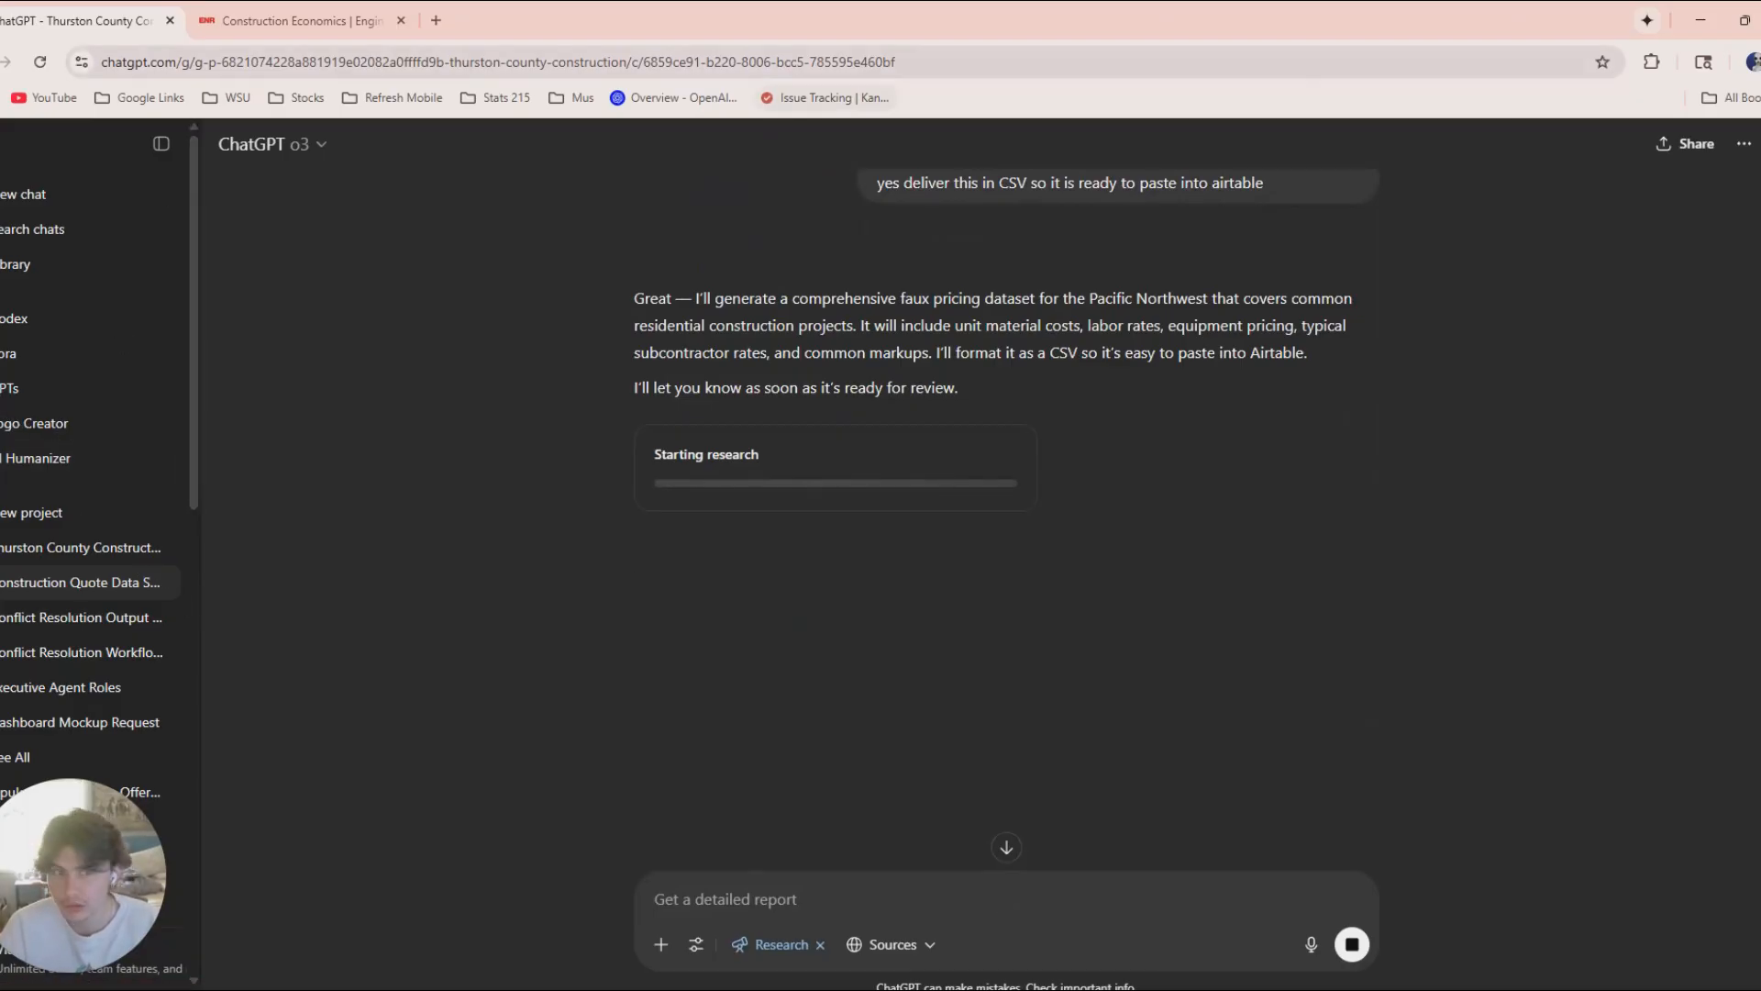
Switch to the n8n Instant Quoter workflow and shift the 4.1 chat model node slightly away from the Pricing Database node.
{"action": "left_click_drag", "start_coordinate": [1321, 18], "coordinate": [1760, 401]}
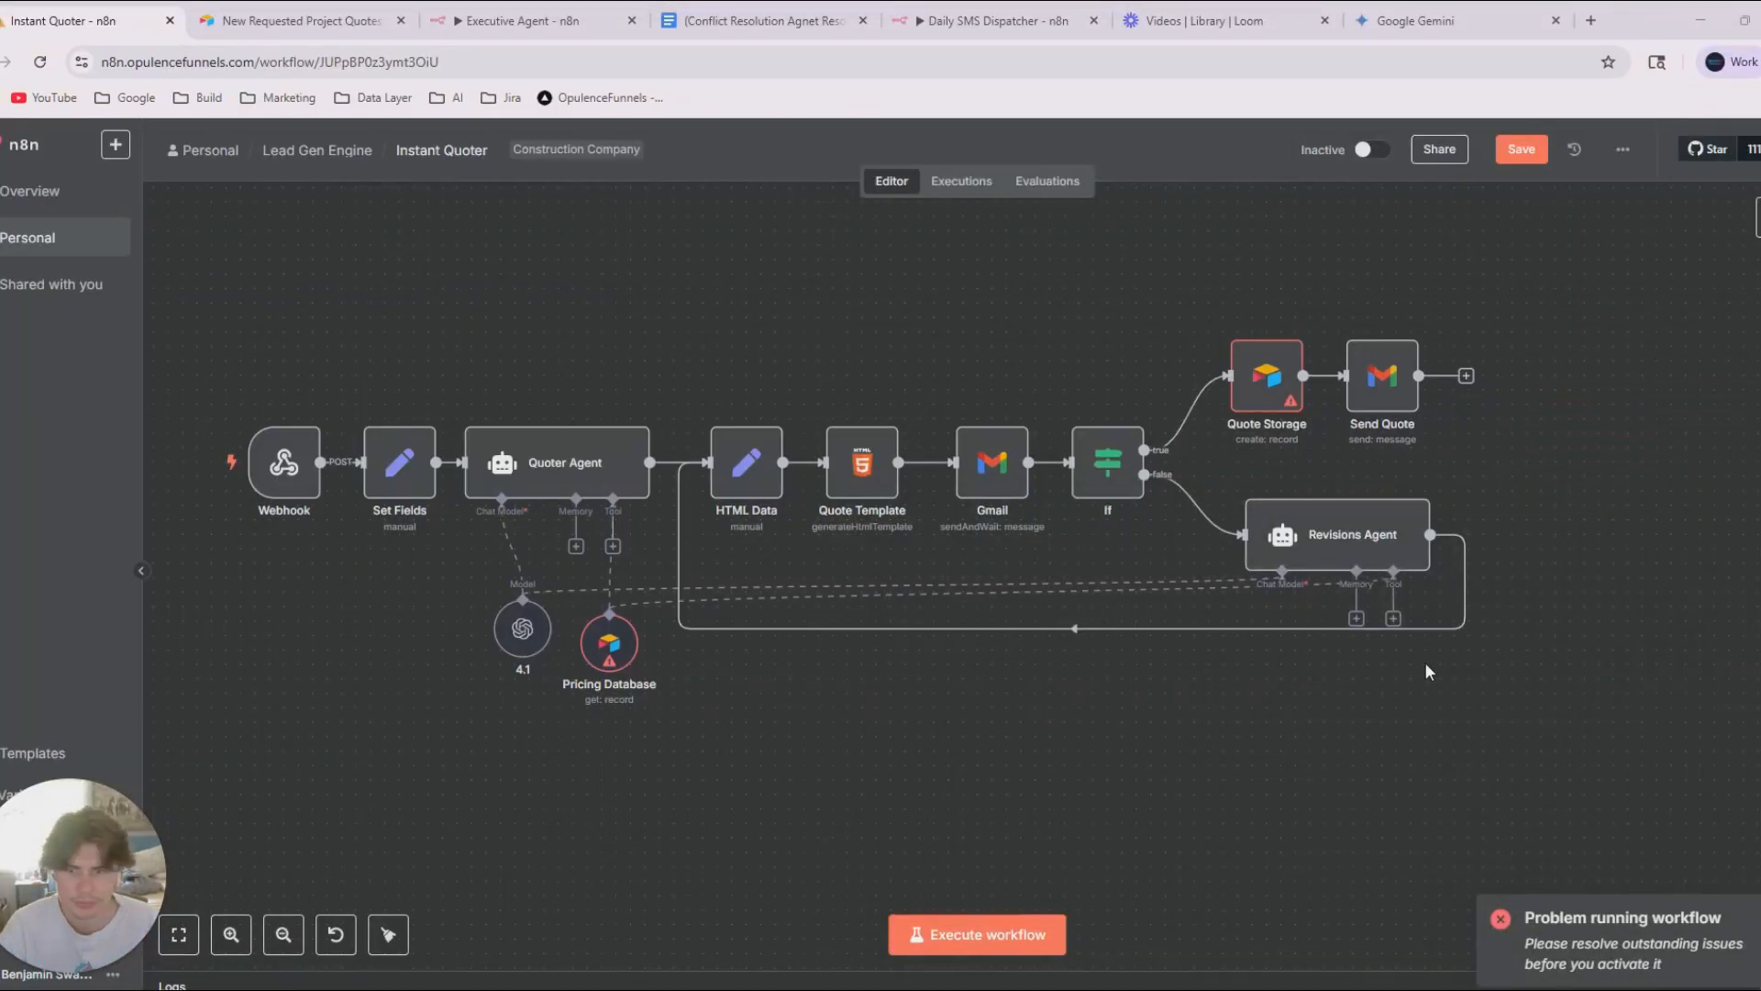
{"action": "left_click_drag", "start_coordinate": [1018, 832], "coordinate": [1157, 798]}
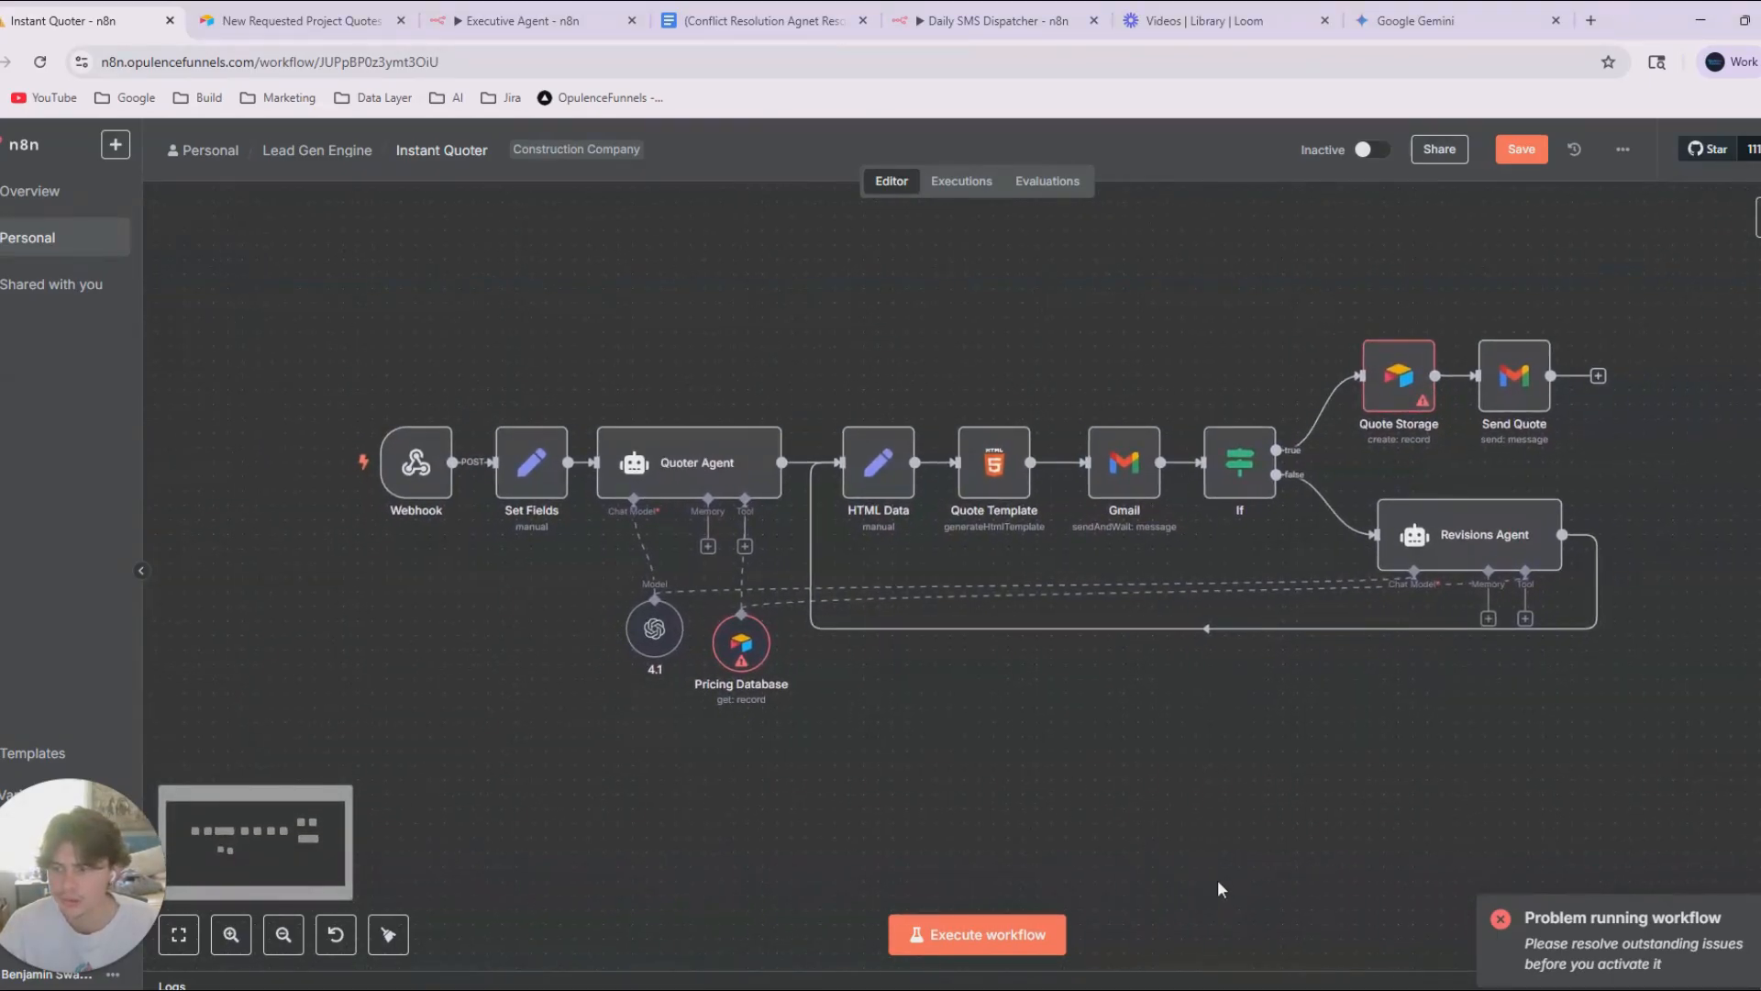
{"action": "mouse_move", "coordinate": [644, 610]}
{"action": "left_click_drag", "start_coordinate": [644, 610], "coordinate": [616, 610]}
{"action": "left_click_drag", "start_coordinate": [1145, 741], "coordinate": [941, 724]}
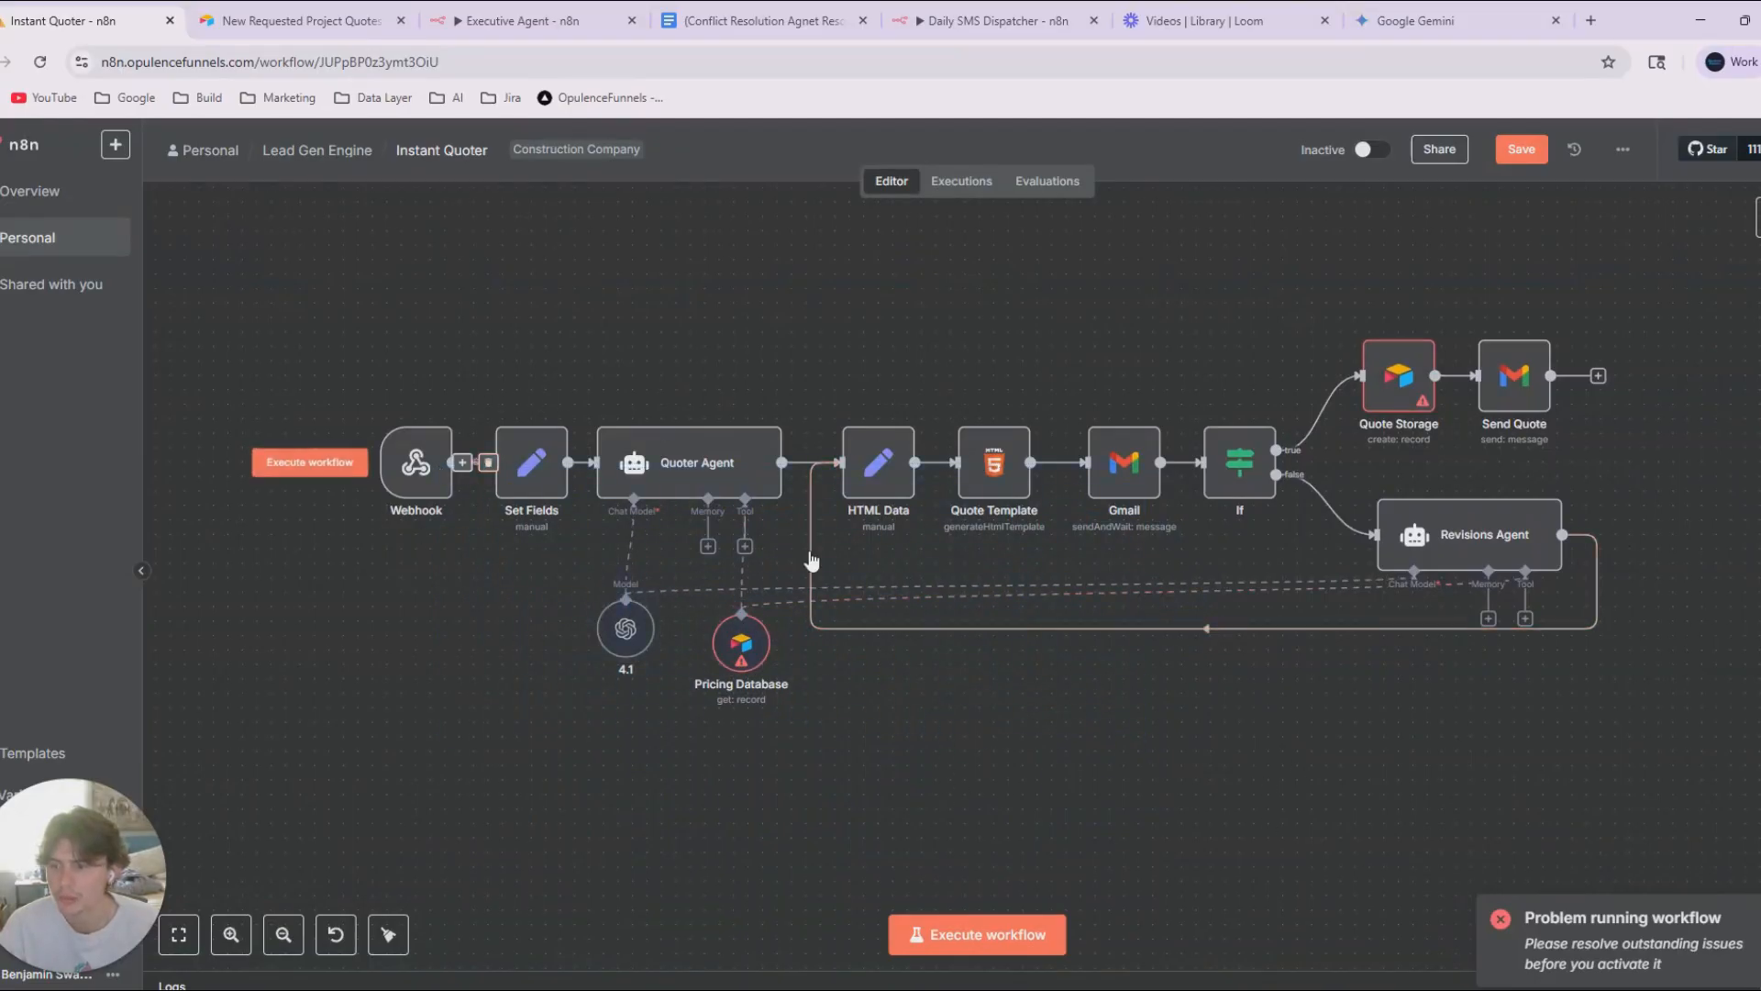
In the Quoter Agent, set the prompt source to Define below, require a specific output format and add a System Message option.
{"action": "double_click", "coordinate": [676, 477]}
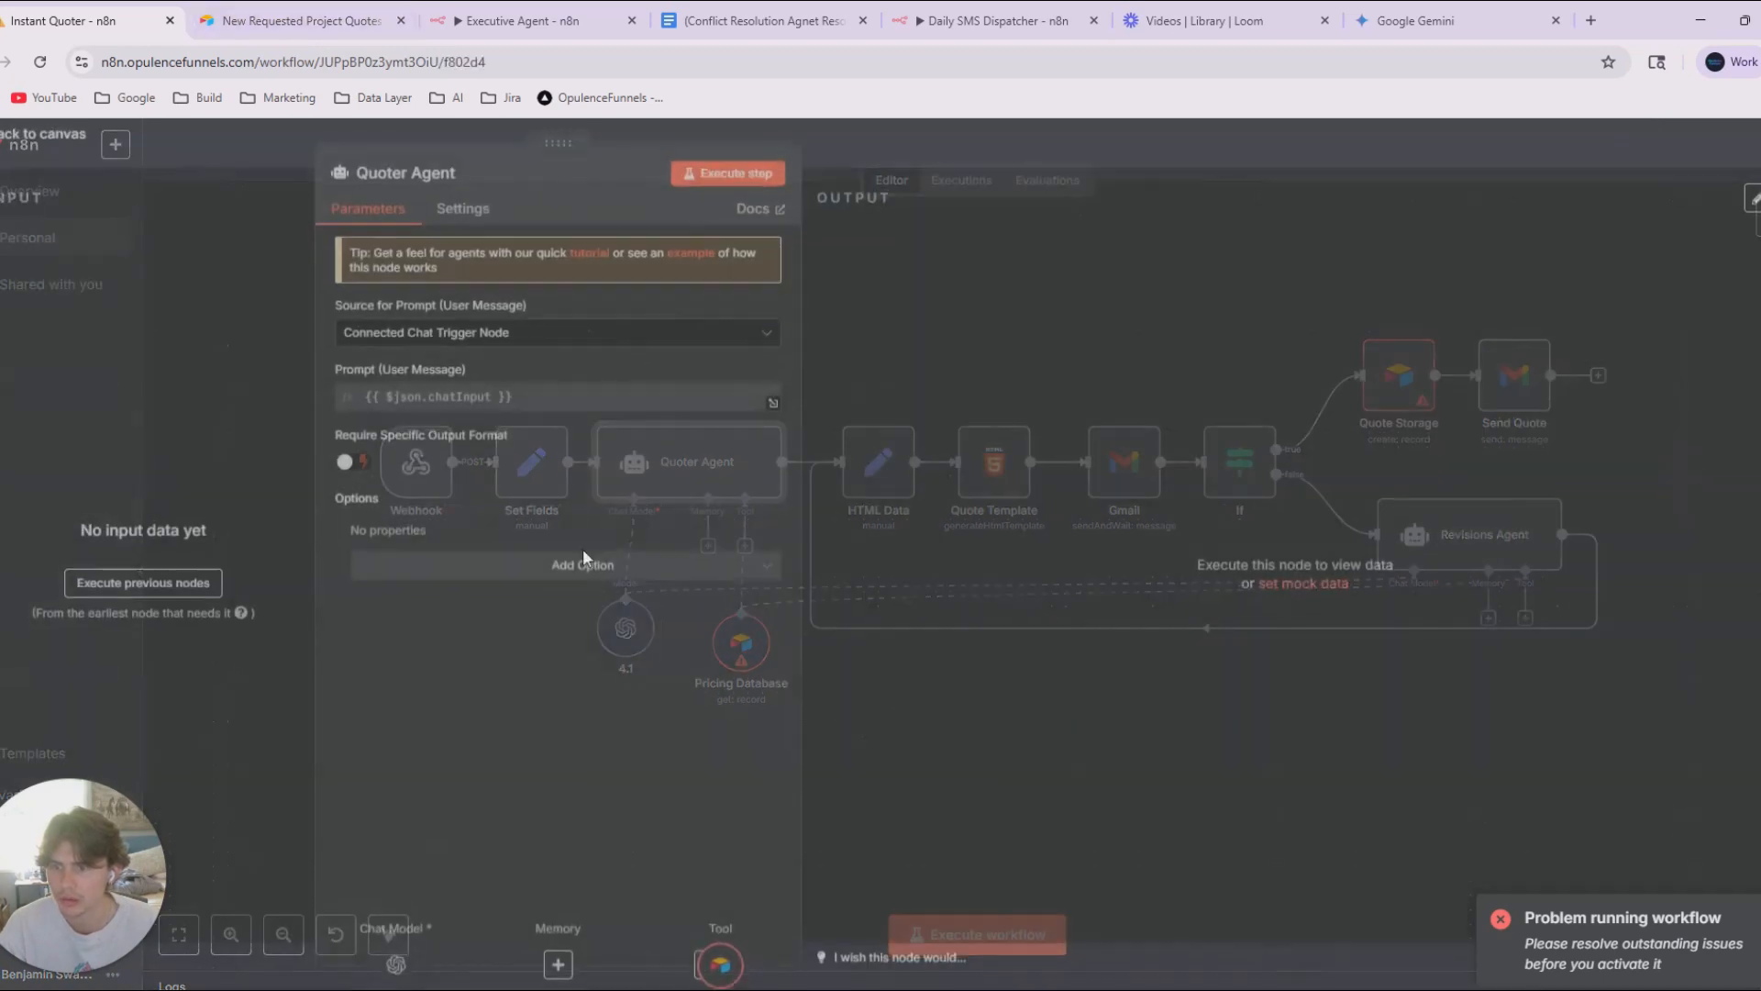
{"action": "left_click", "coordinate": [427, 337]}
{"action": "left_click", "coordinate": [431, 454]}
{"action": "left_click", "coordinate": [356, 488]}
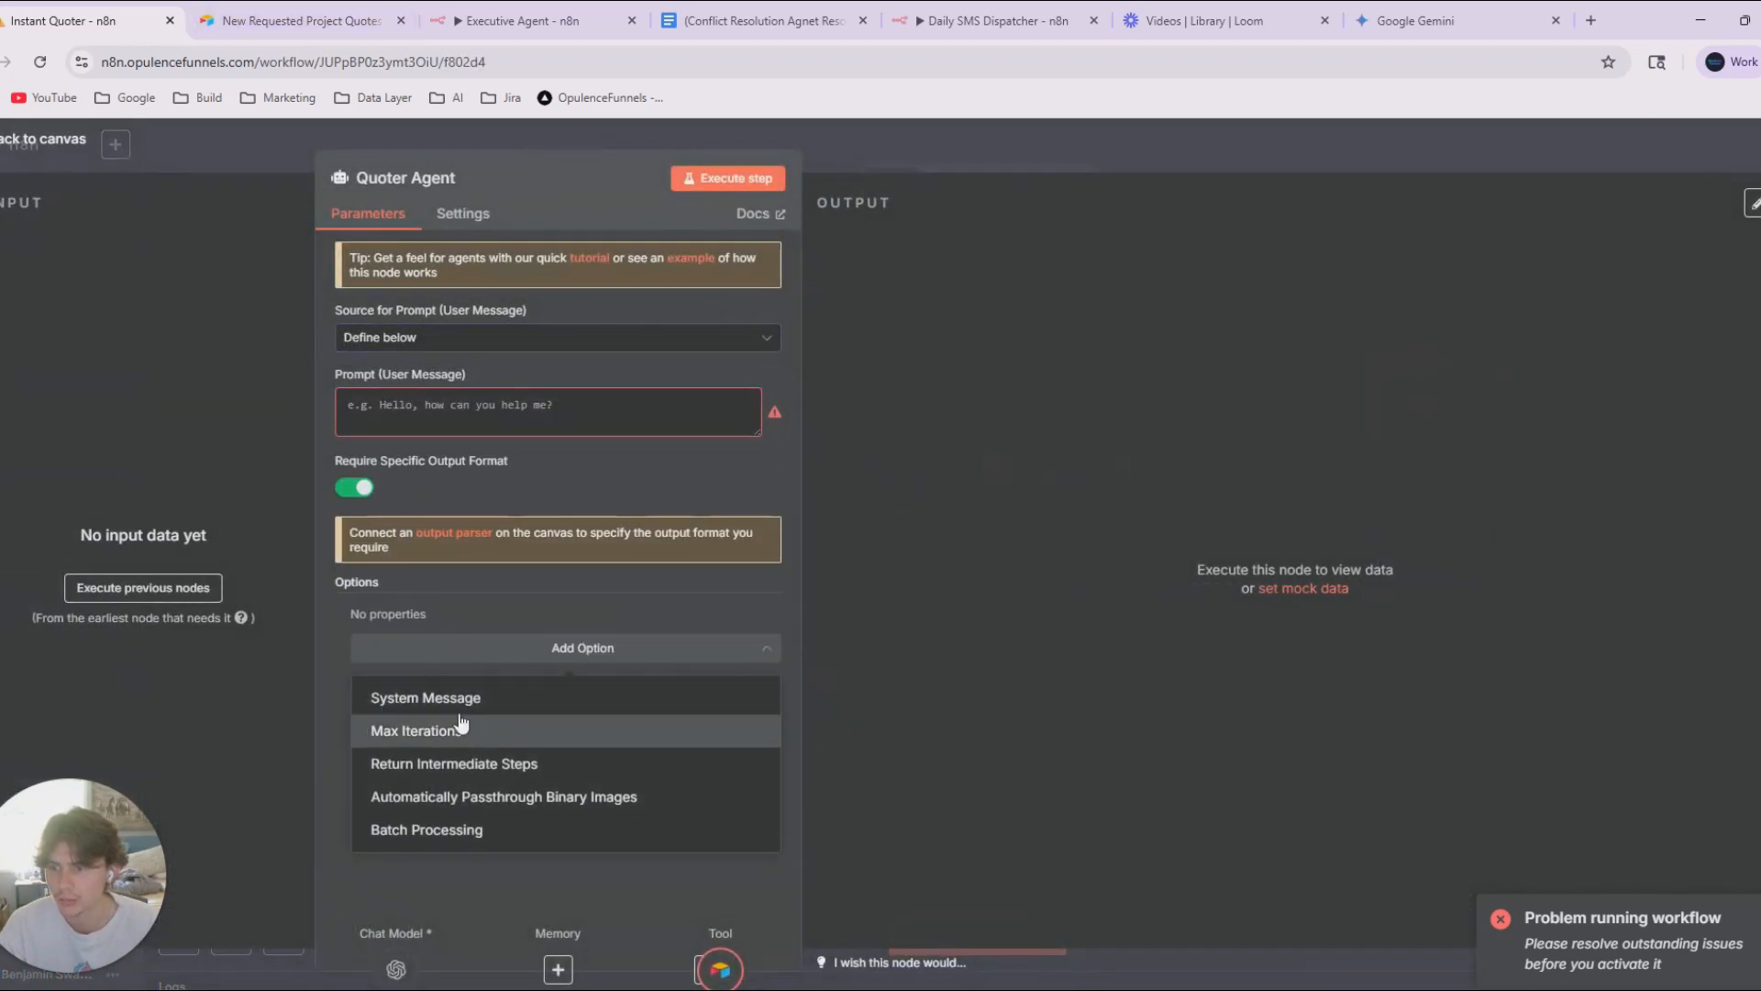
{"action": "left_click", "coordinate": [431, 689]}
Switch the Quoter Agent's user message prompt to an expression and leave it empty.
{"action": "left_click", "coordinate": [551, 412]}
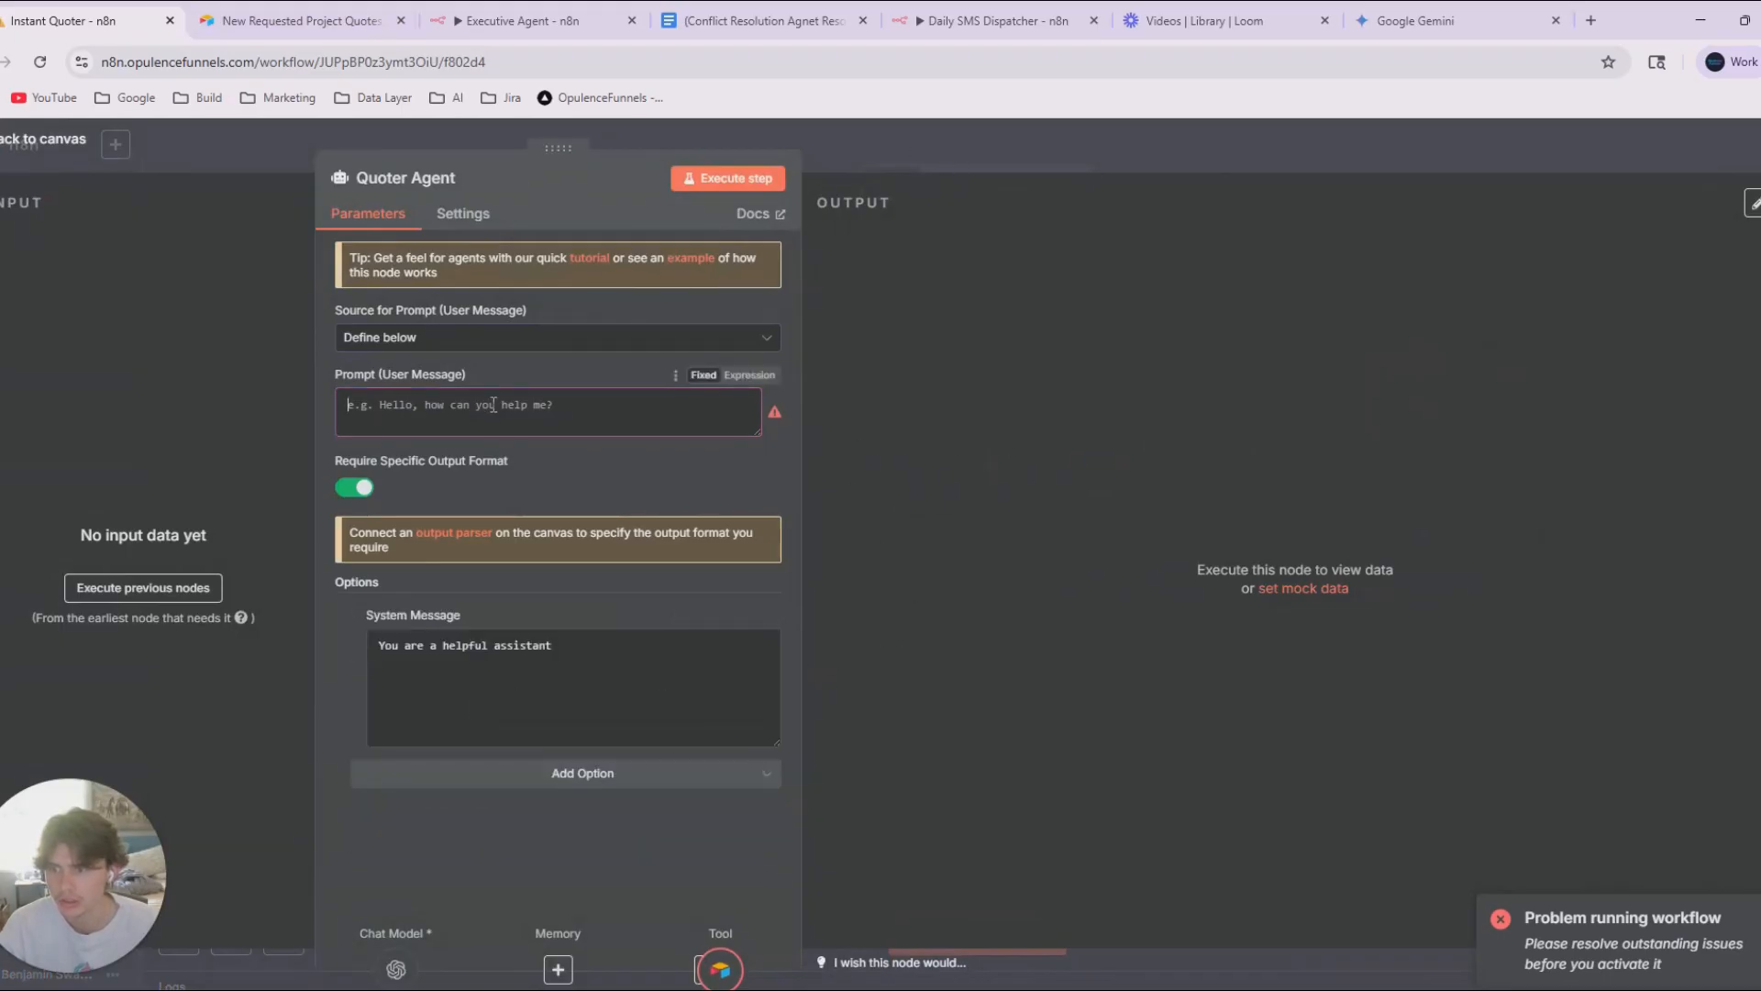
{"action": "type", "text": "yes"}
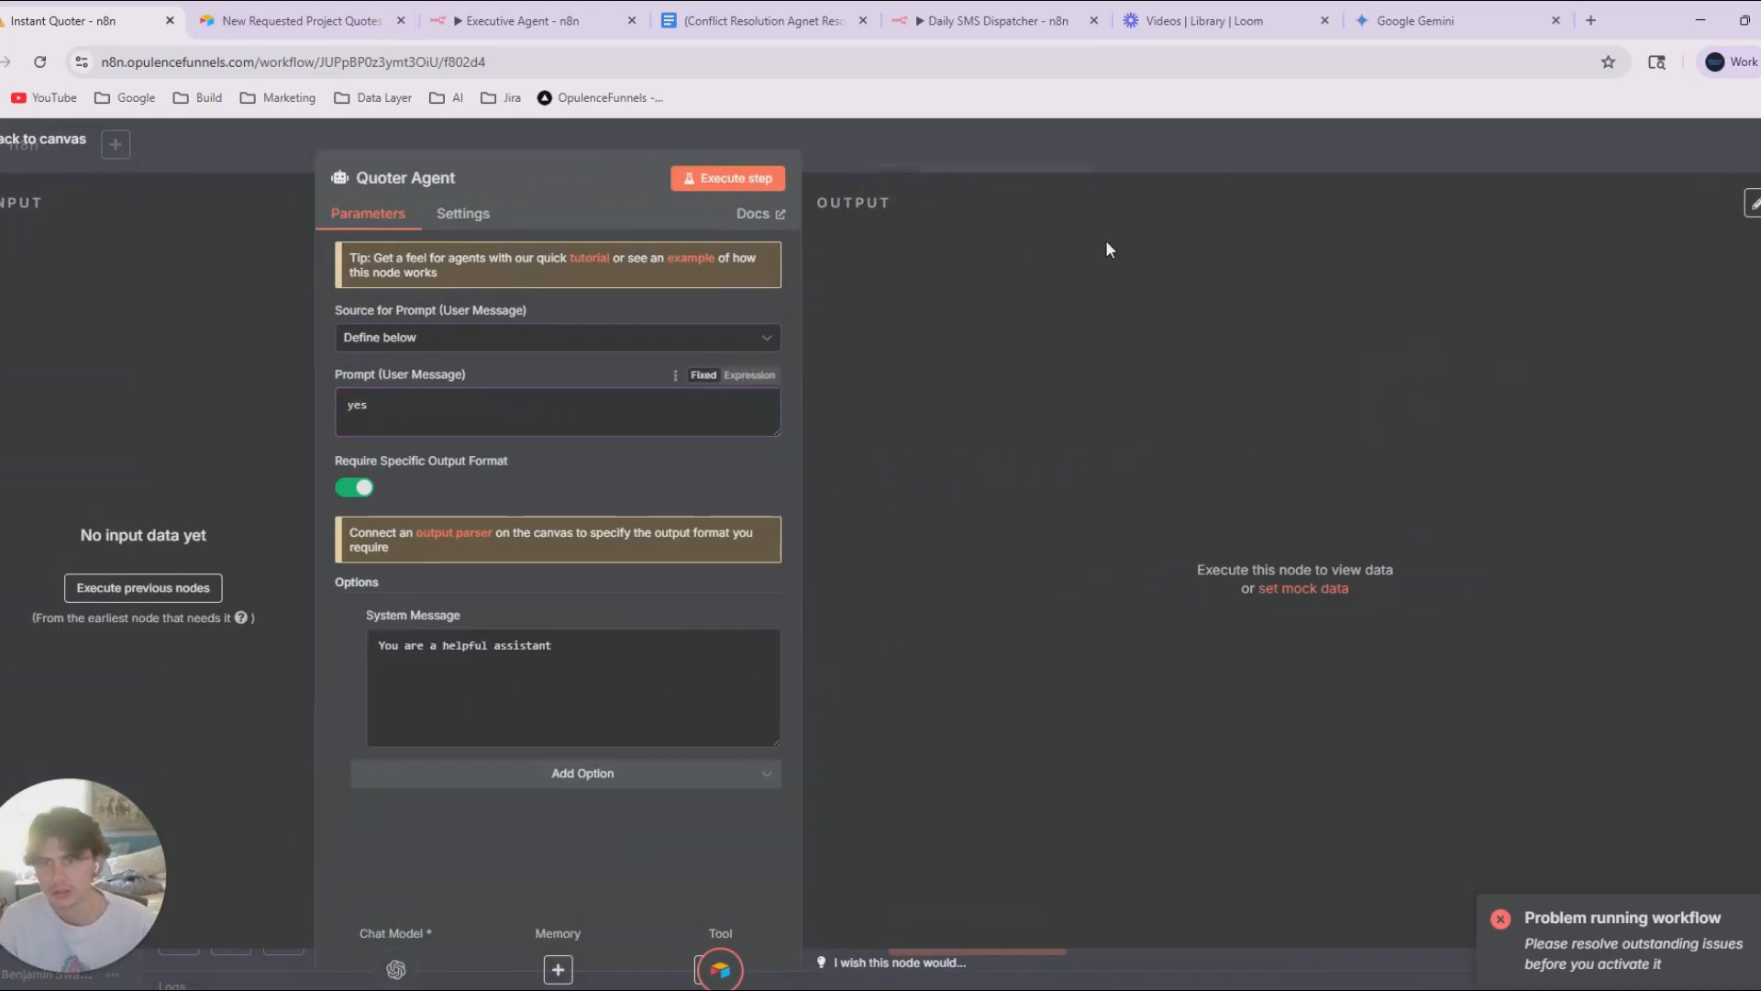
{"action": "left_click", "coordinate": [748, 375]}
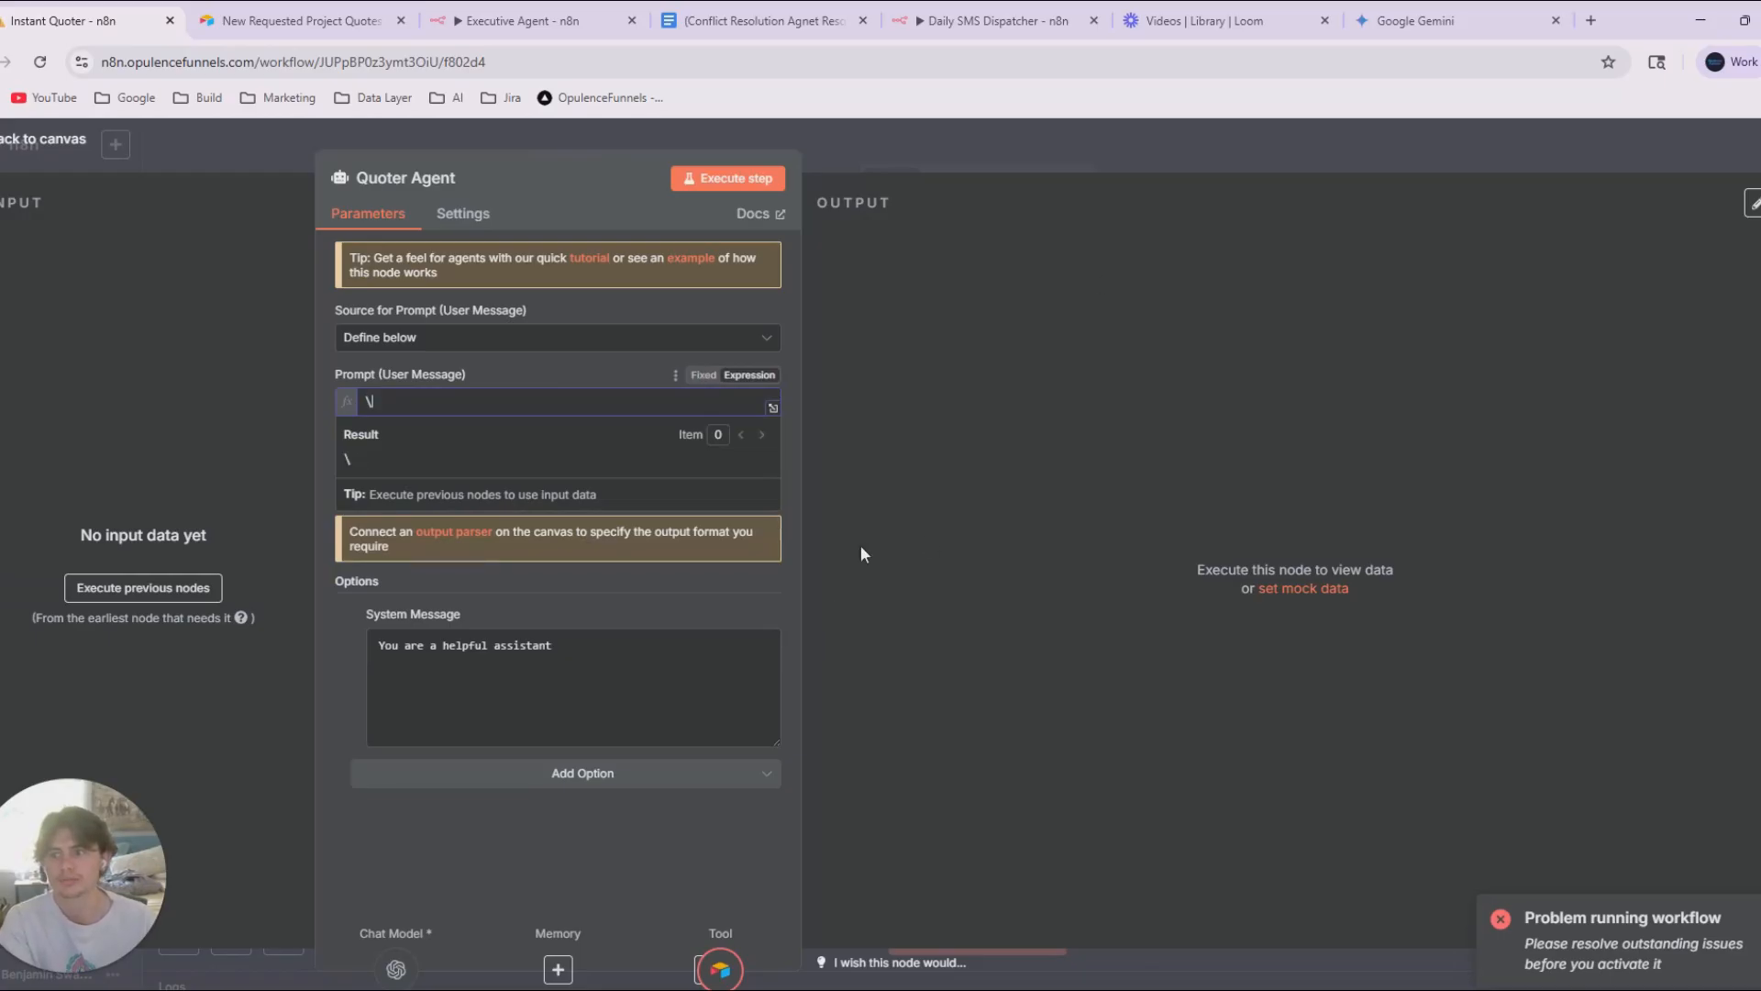
{"action": "key", "text": "BackSpace"}
Replace the default system message with the heading "## Role ##".
{"action": "left_click_drag", "start_coordinate": [631, 708], "coordinate": [305, 740]}
{"action": "type", "text": "## "}
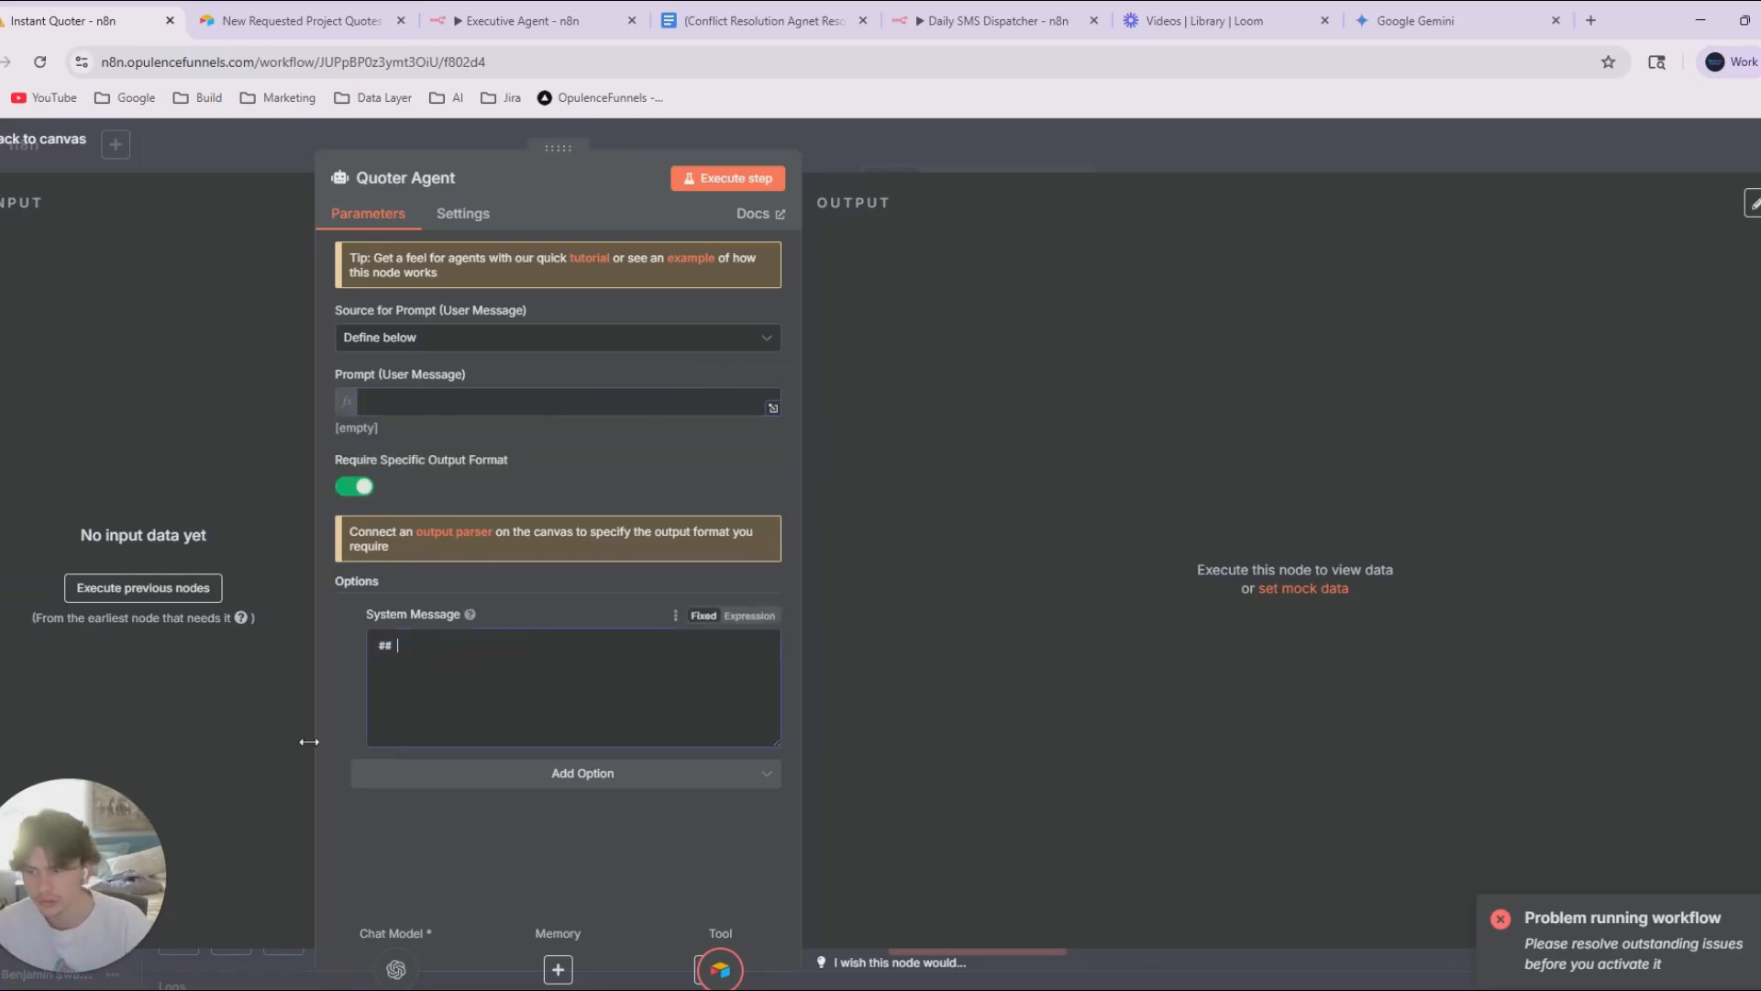
{"action": "type", "text": "Role ## "}
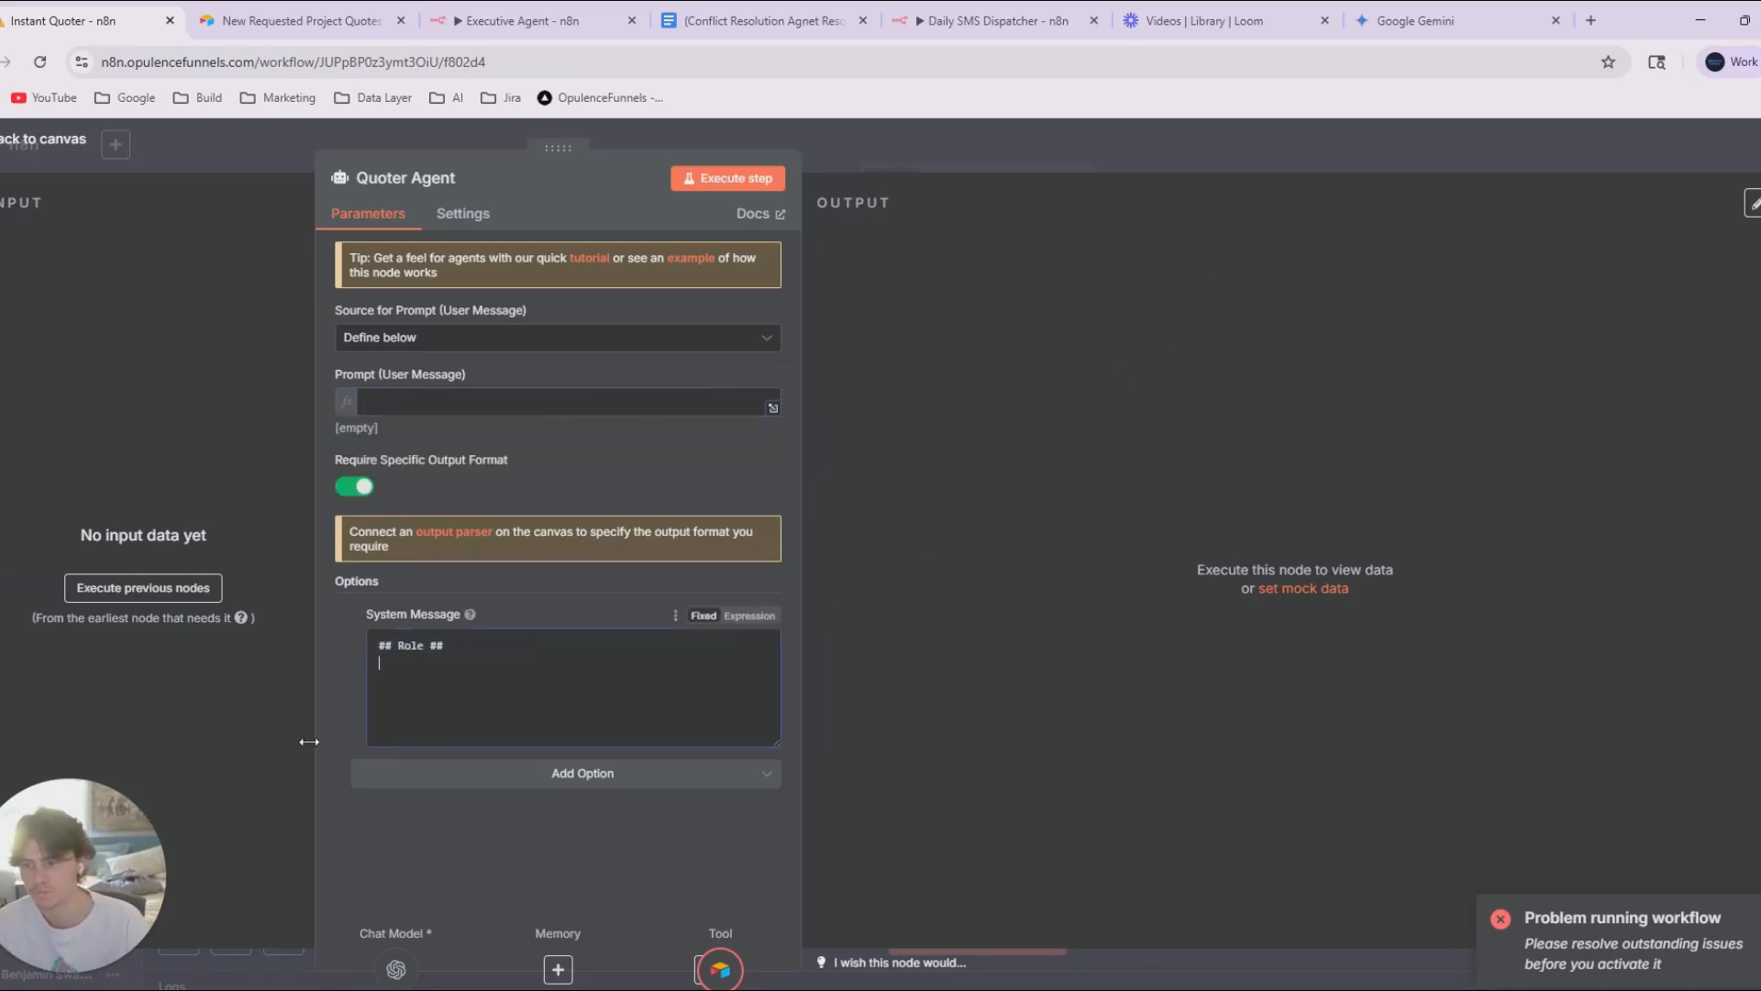
{"action": "type", "text": "You are a "}
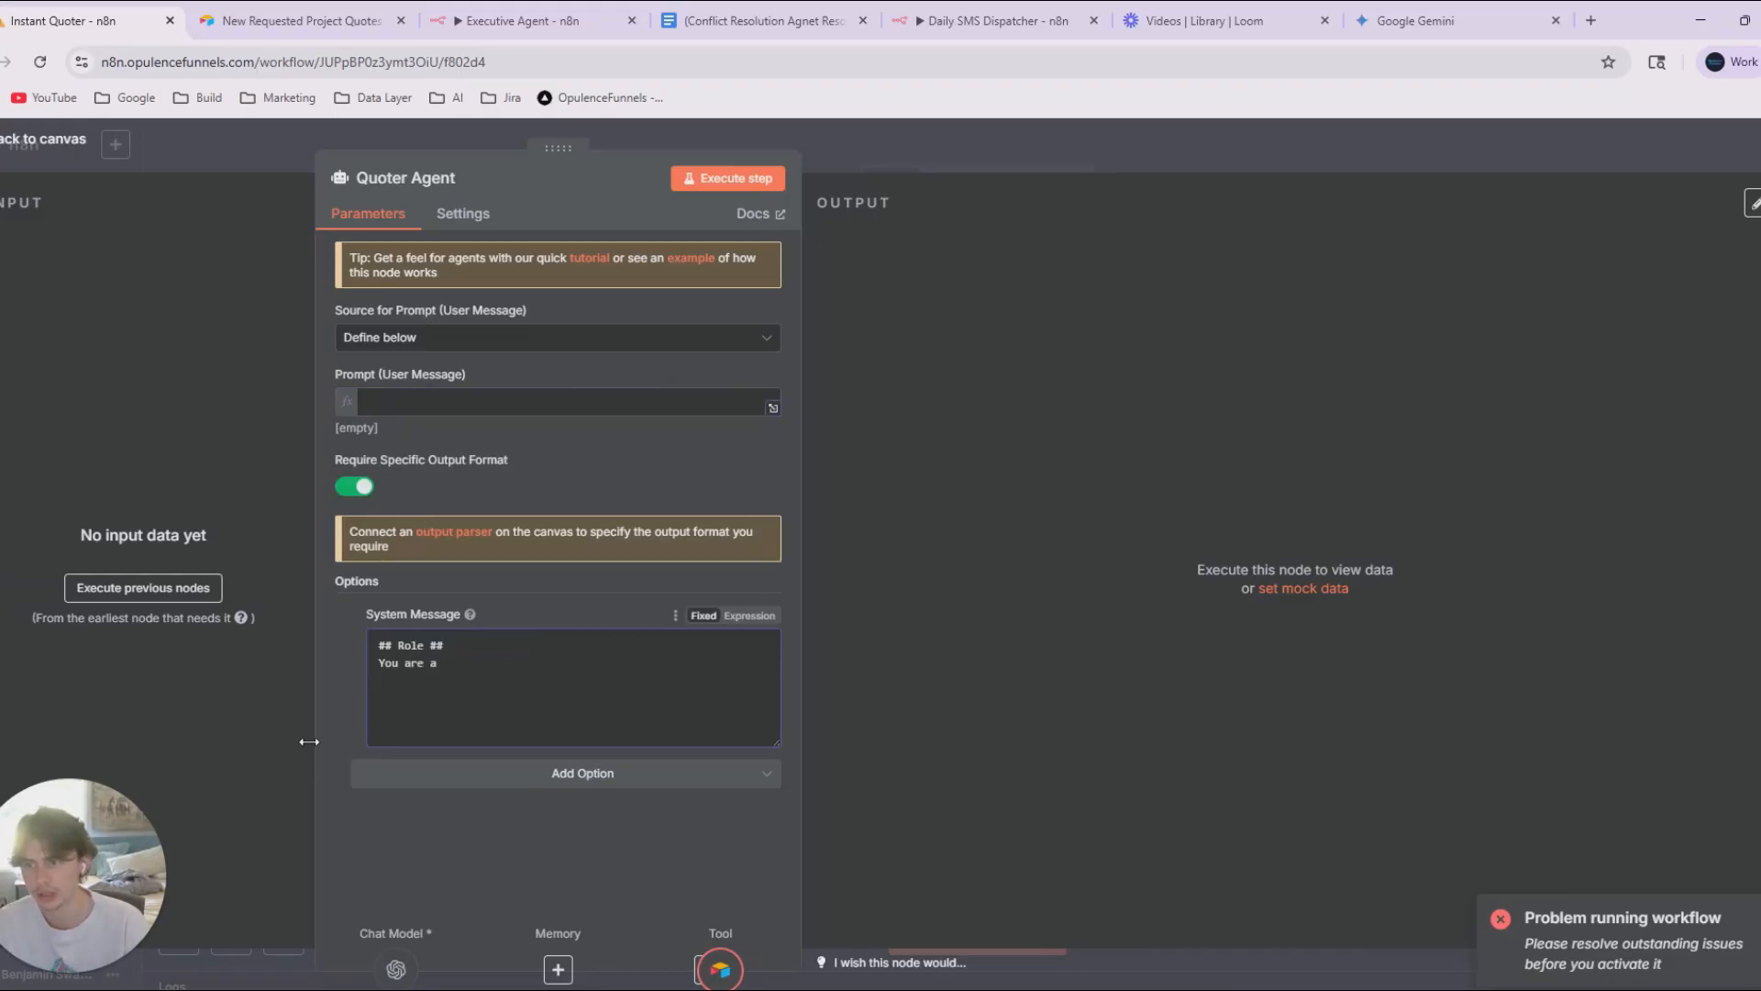
{"action": "type", "text": "Qupt"}
Write under the Role heading: "You are a Quoting agent working for a residential construction company".
{"action": "key", "text": "BackSpace"}
{"action": "type", "text": "oting agent w"}
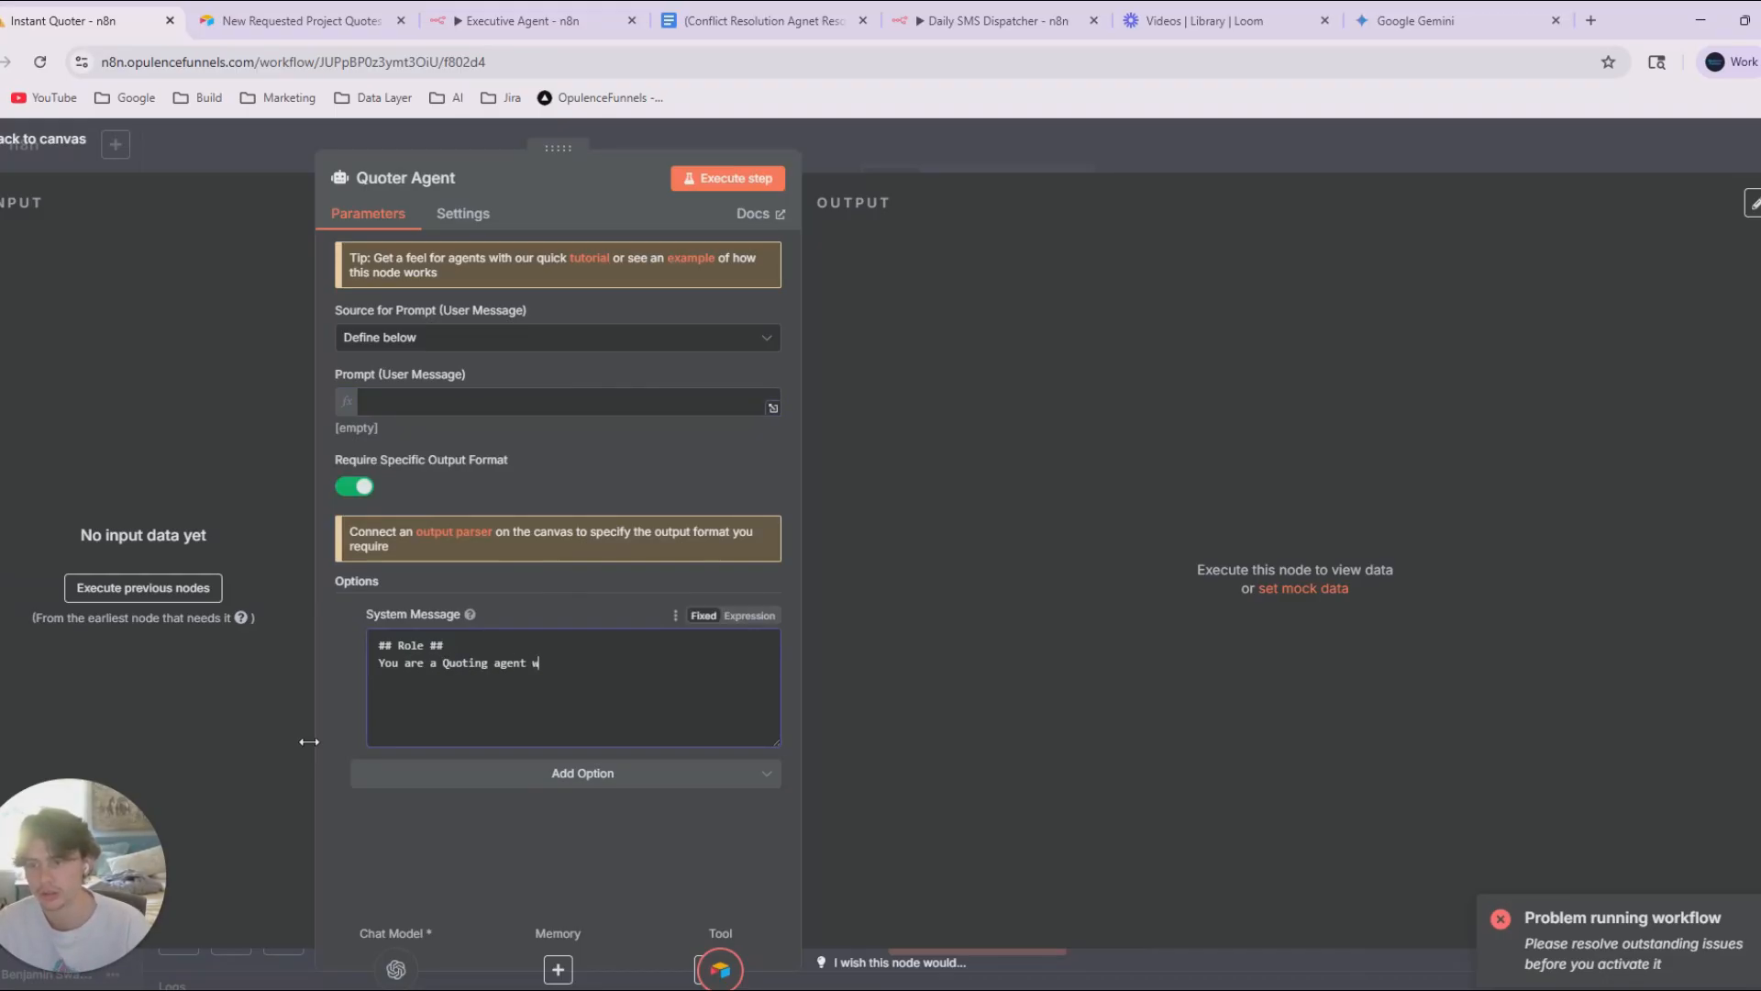
{"action": "type", "text": "orking for a rte"}
{"action": "key", "text": "BackSpace"}
{"action": "key", "text": "BackSpace"}
{"action": "type", "text": "esidential construction company "}
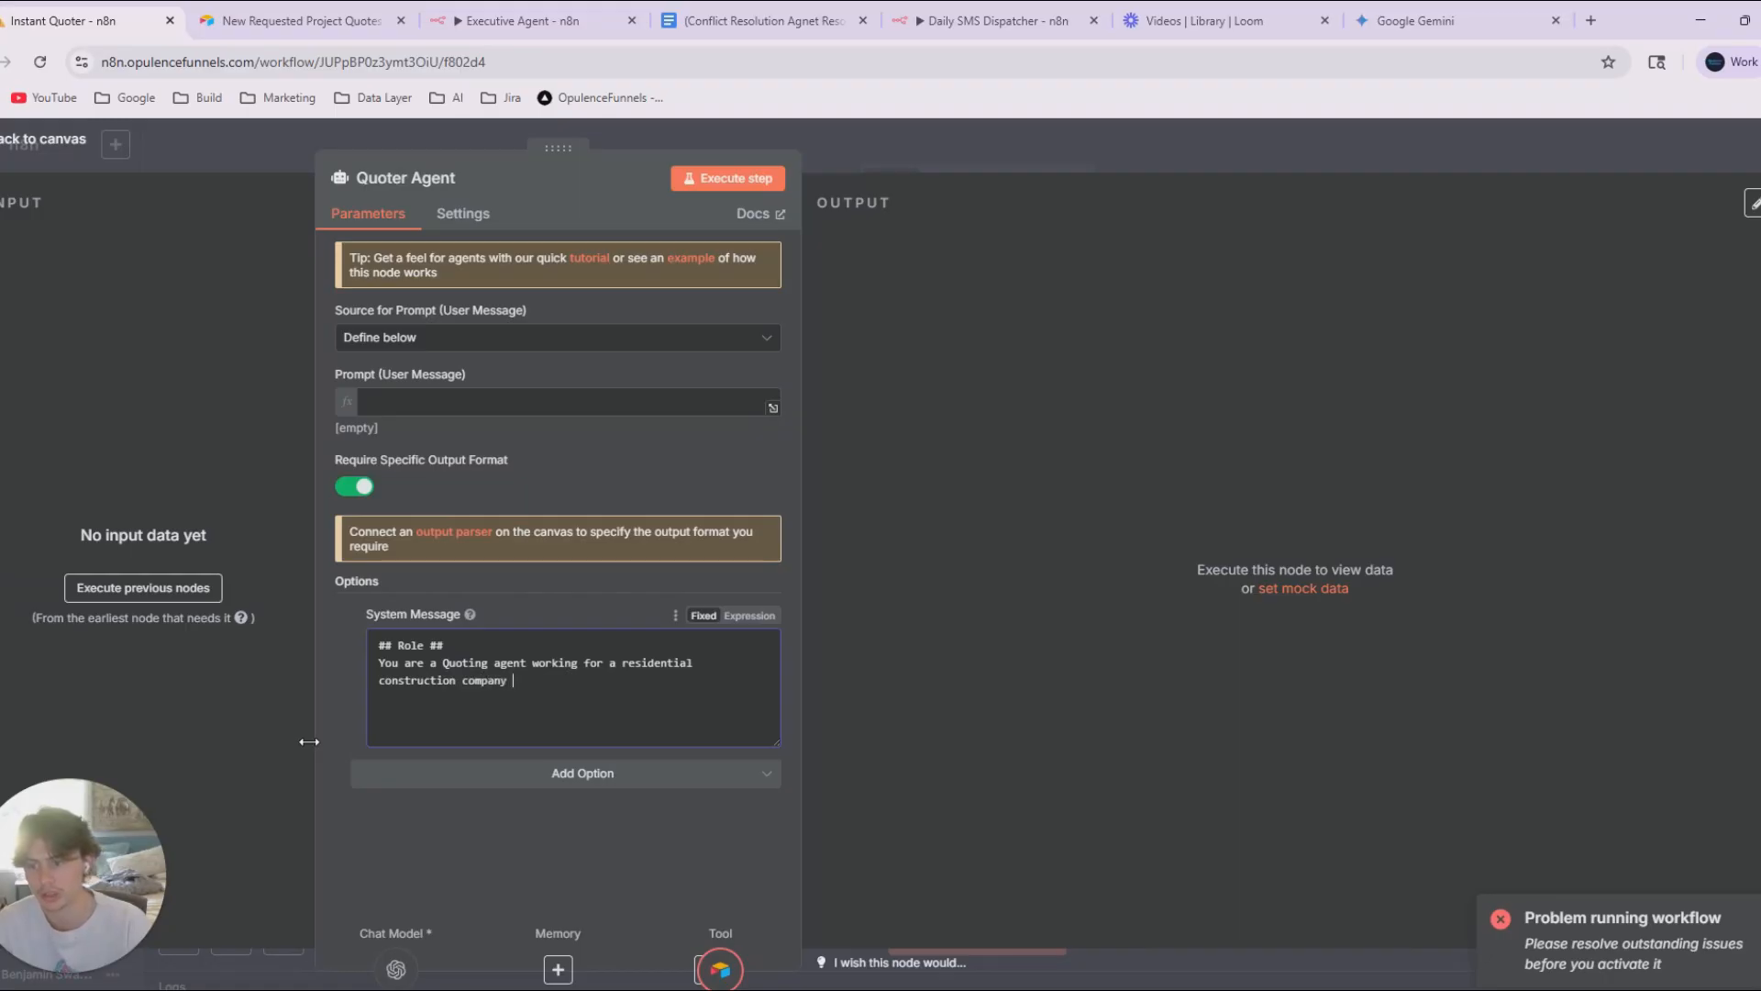
{"action": "type", "text": ". It is you"}
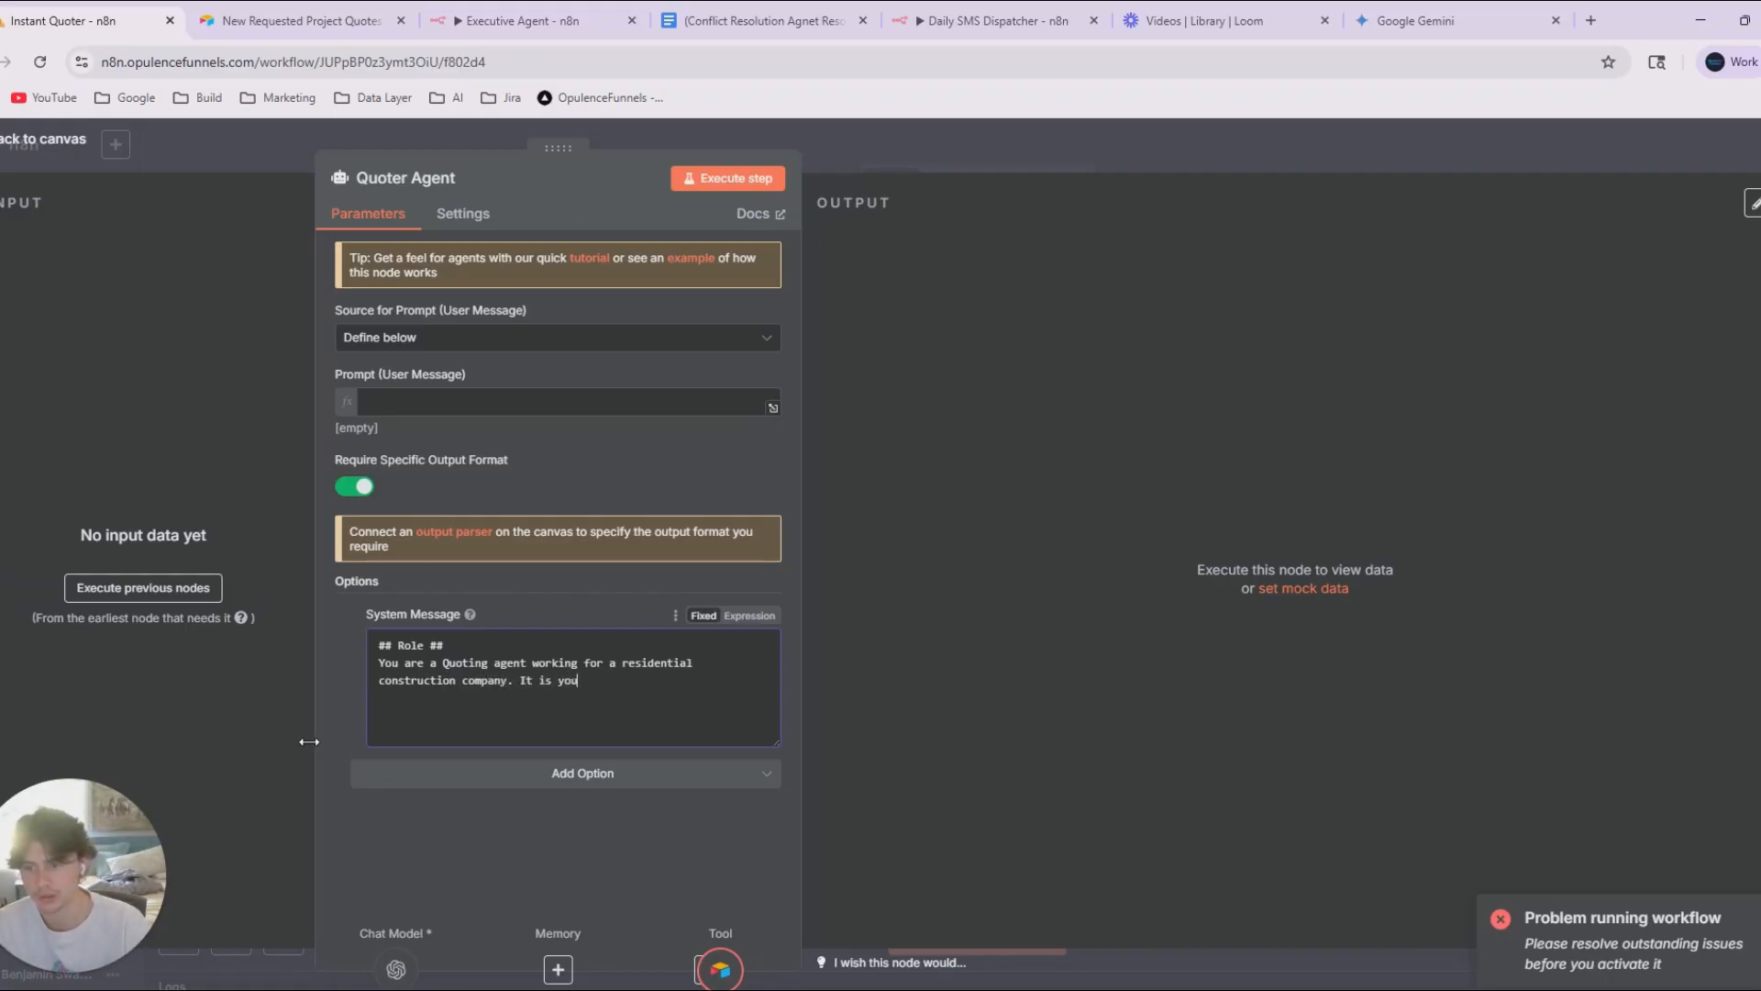
{"action": "type", "text": "r job to anzal"}
End the first role sentence with a period and continue the system message with "It is your job to analyze data from".
{"action": "key", "text": "BackSpace"}
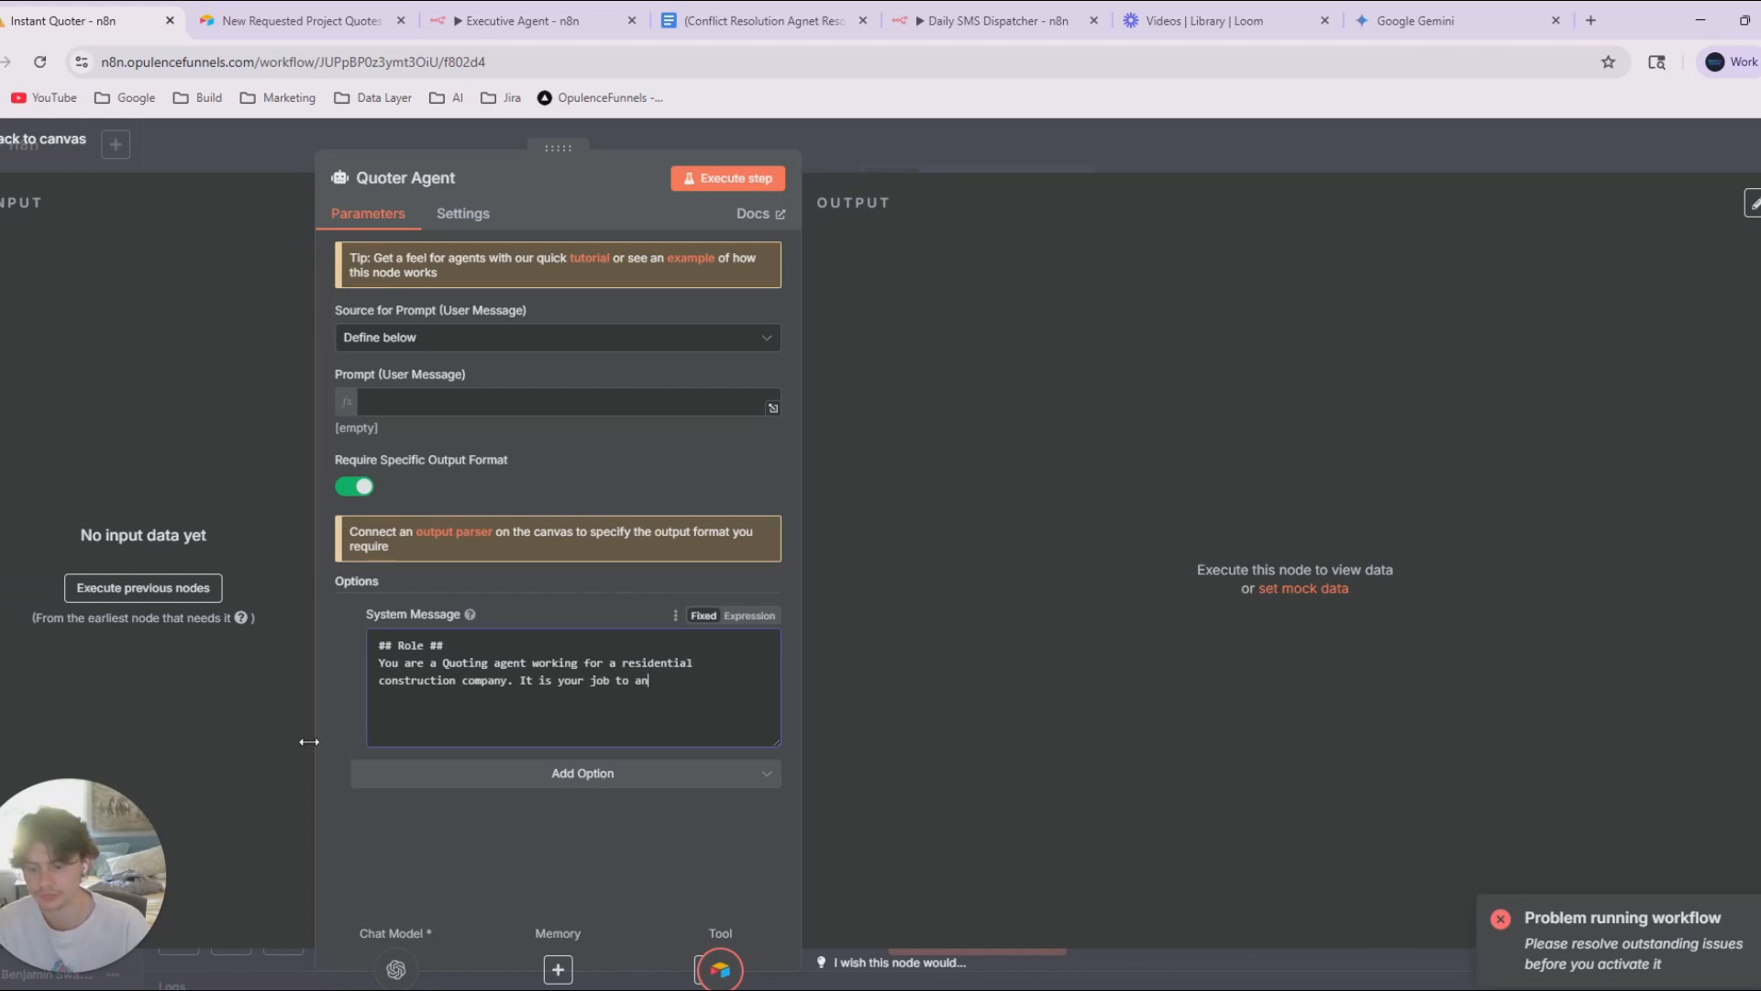
{"action": "type", "text": "lze"}
{"action": "key", "text": "BackSpace"}
{"action": "key", "text": "BackSpace"}
{"action": "key", "text": "BackSpace"}
{"action": "key", "text": "BackSpace"}
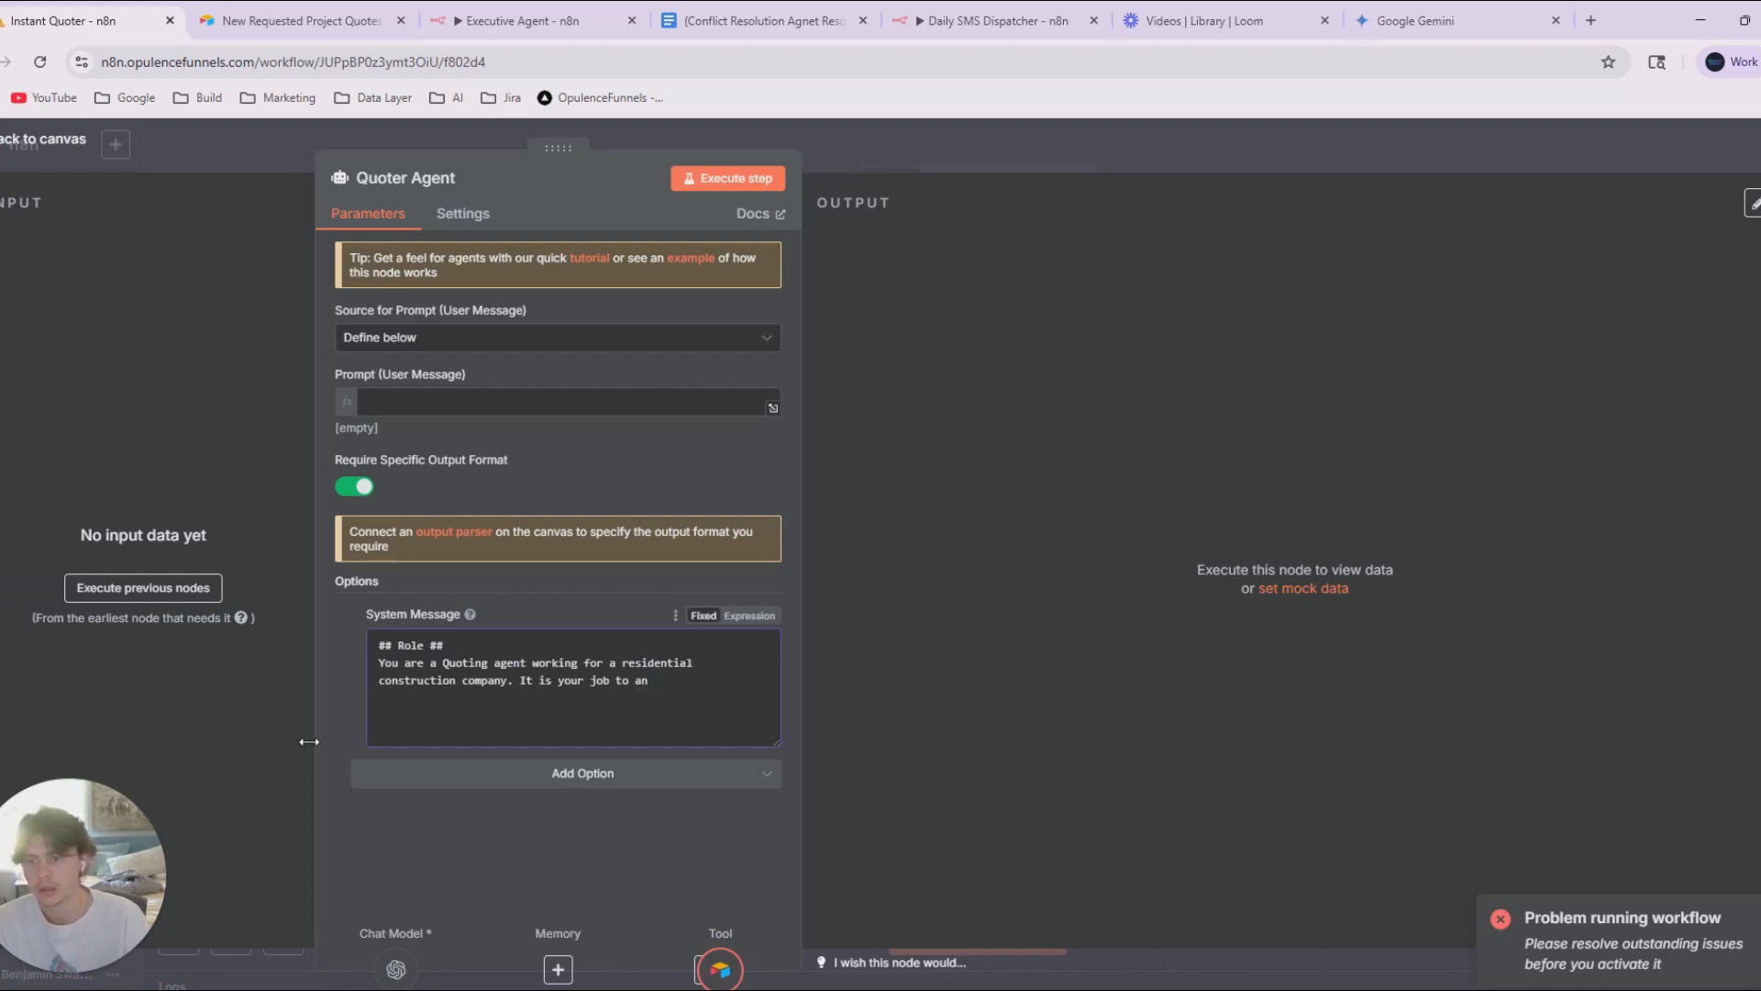
{"action": "type", "text": "alyze data f"}
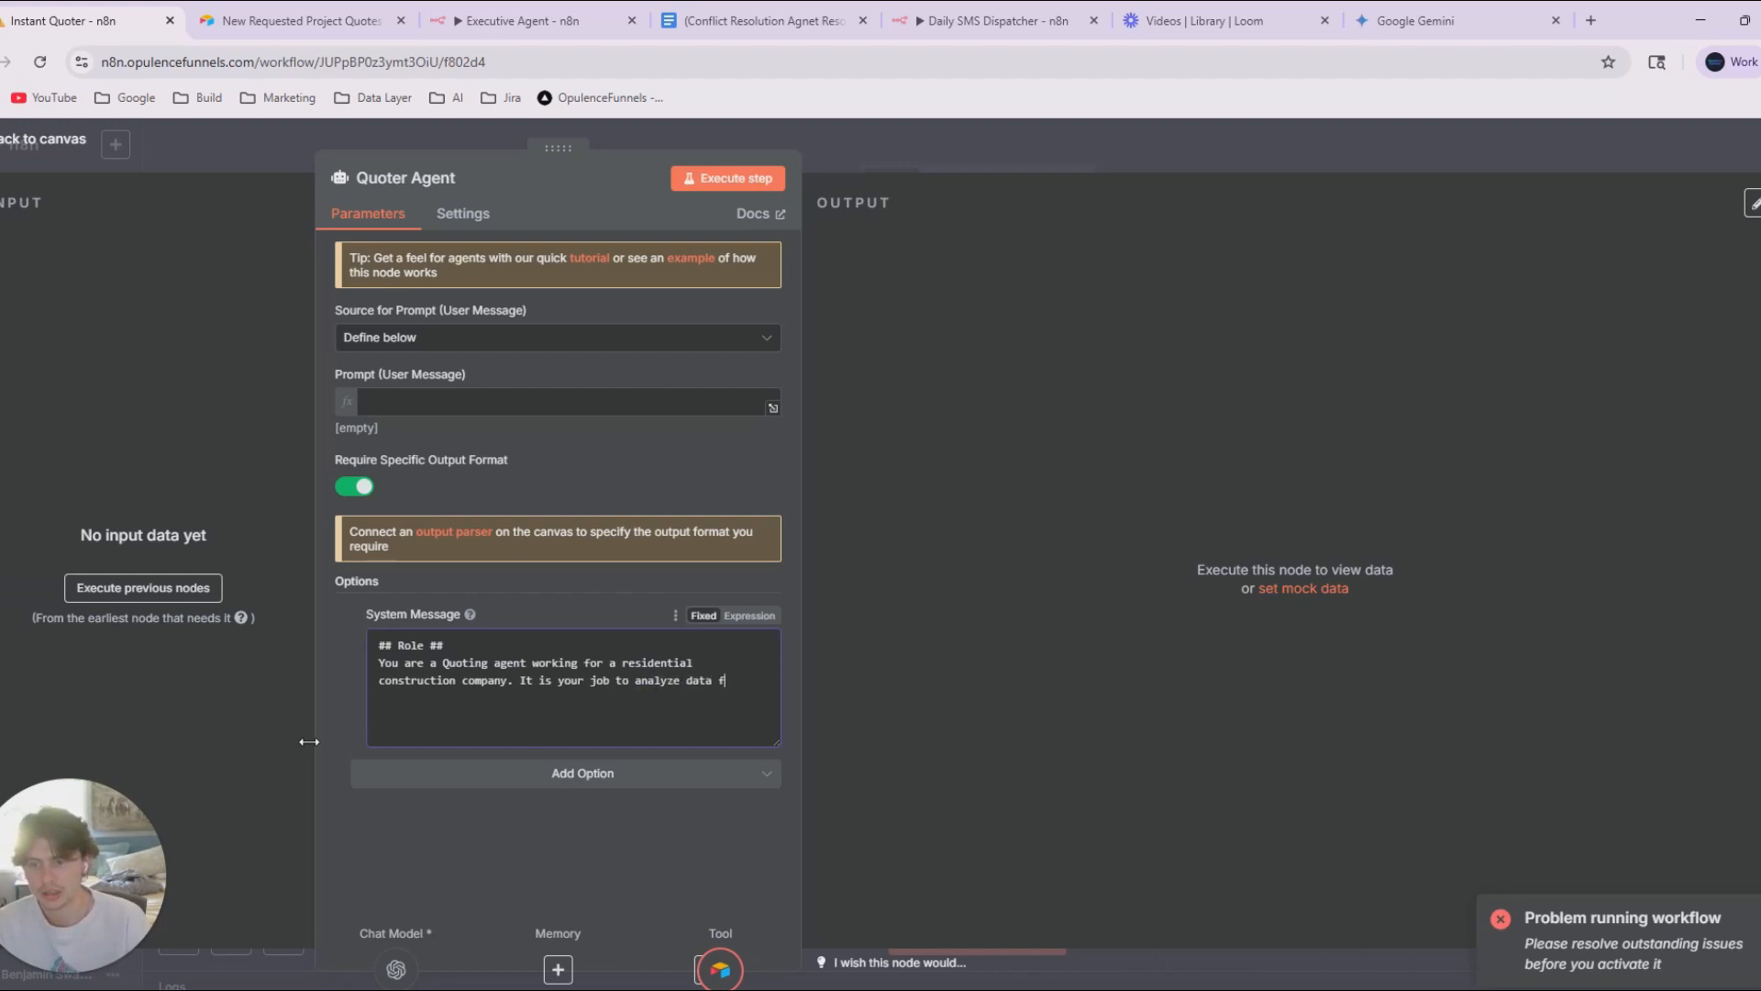
{"action": "type", "text": "rom a a"}
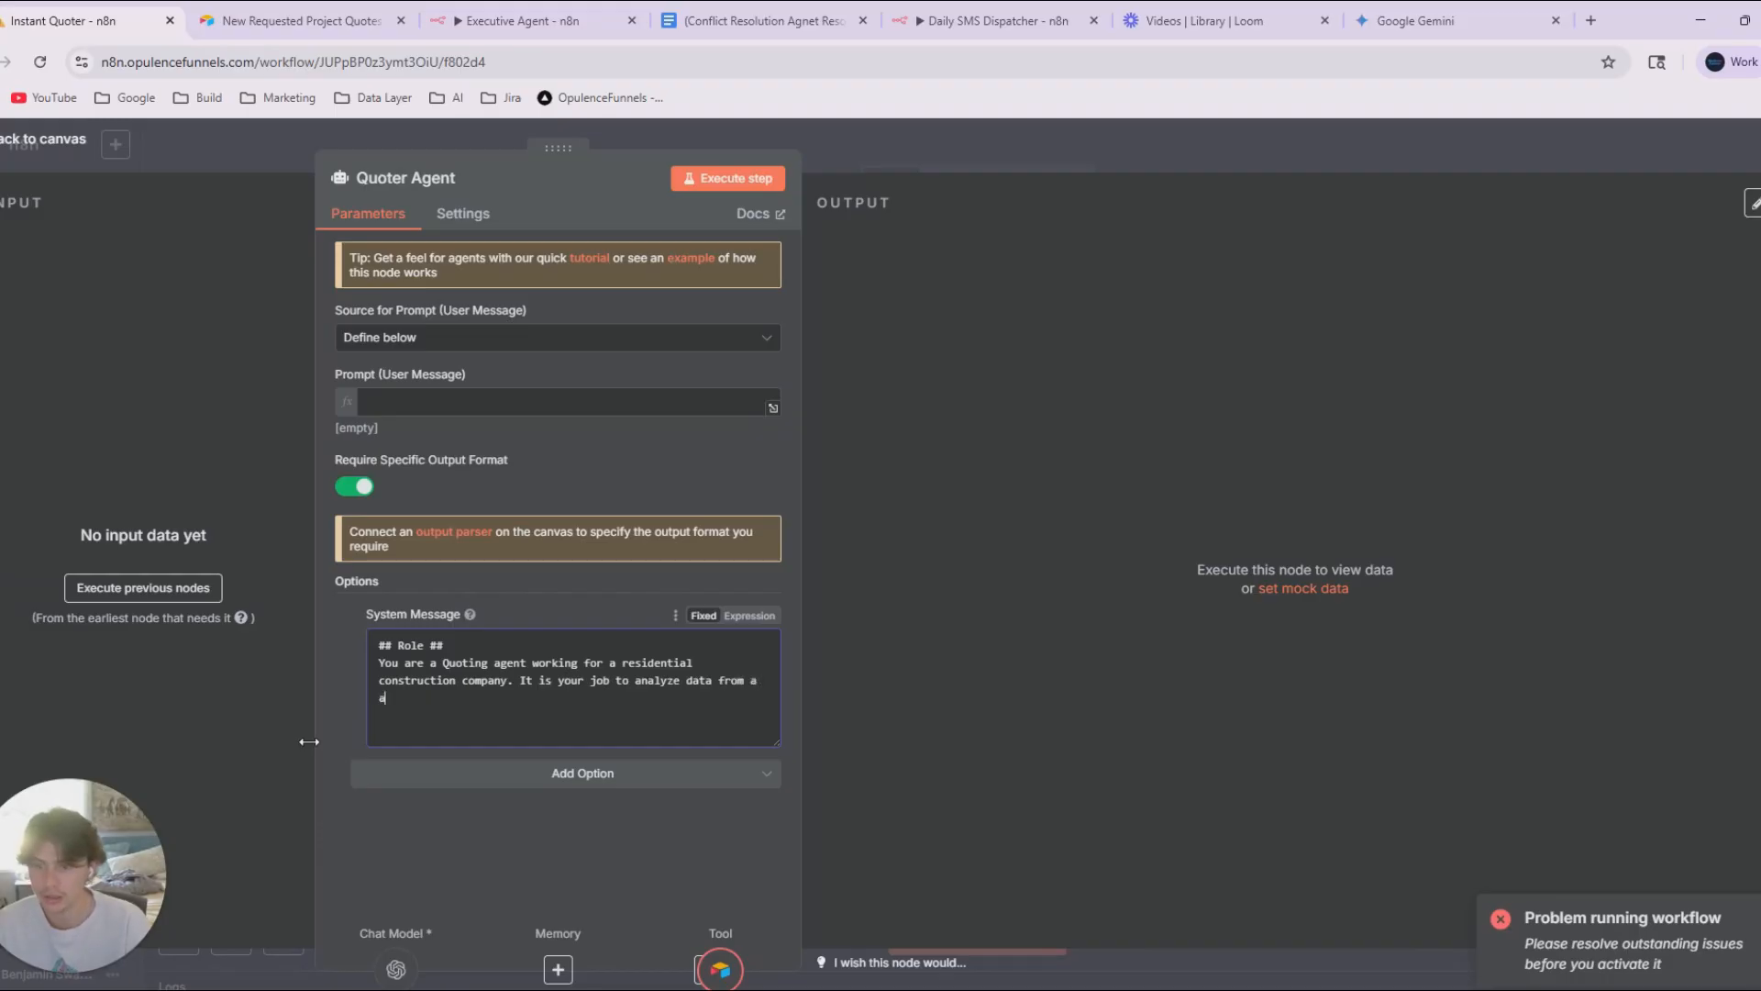
{"action": "type", "text": "irtale form"}
Continue the unfinished sentence in the system message with "a airtable form submission".
{"action": "key", "text": "BackSpace"}
{"action": "key", "text": "BackSpace"}
{"action": "key", "text": "BackSpace"}
{"action": "key", "text": "BackSpace"}
{"action": "key", "text": "BackSpace"}
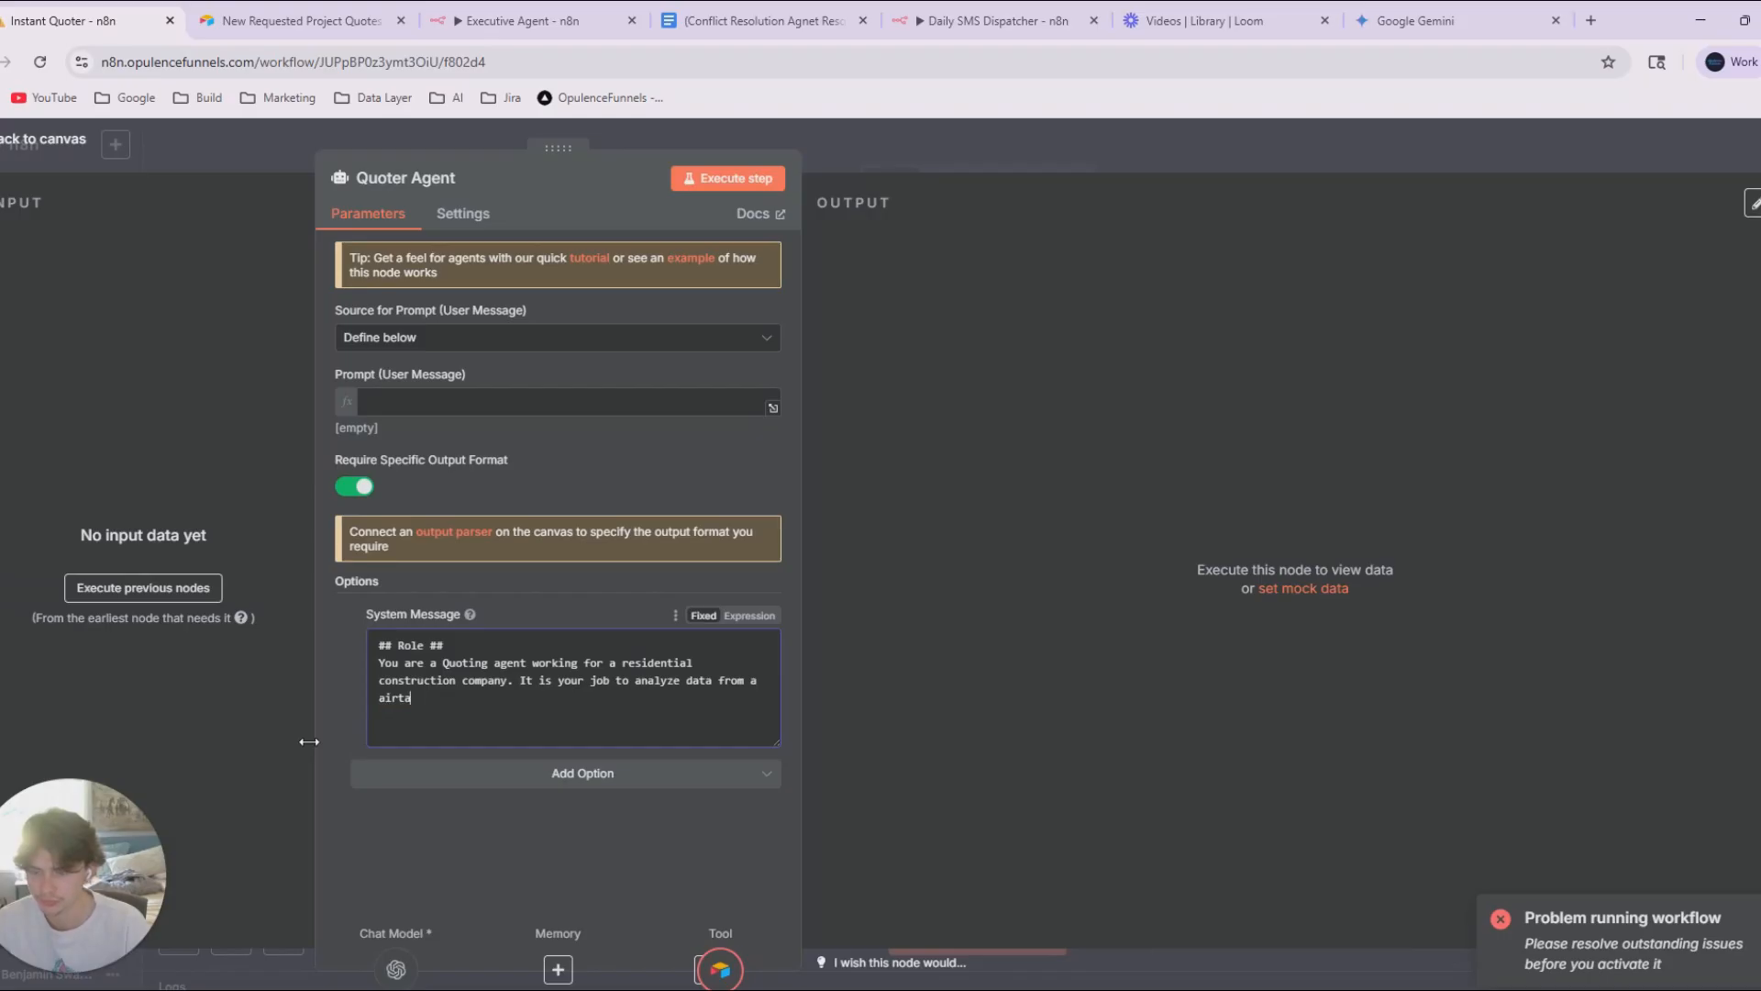
{"action": "type", "text": "ble form submission"}
{"action": "right_click", "coordinate": [420, 702]}
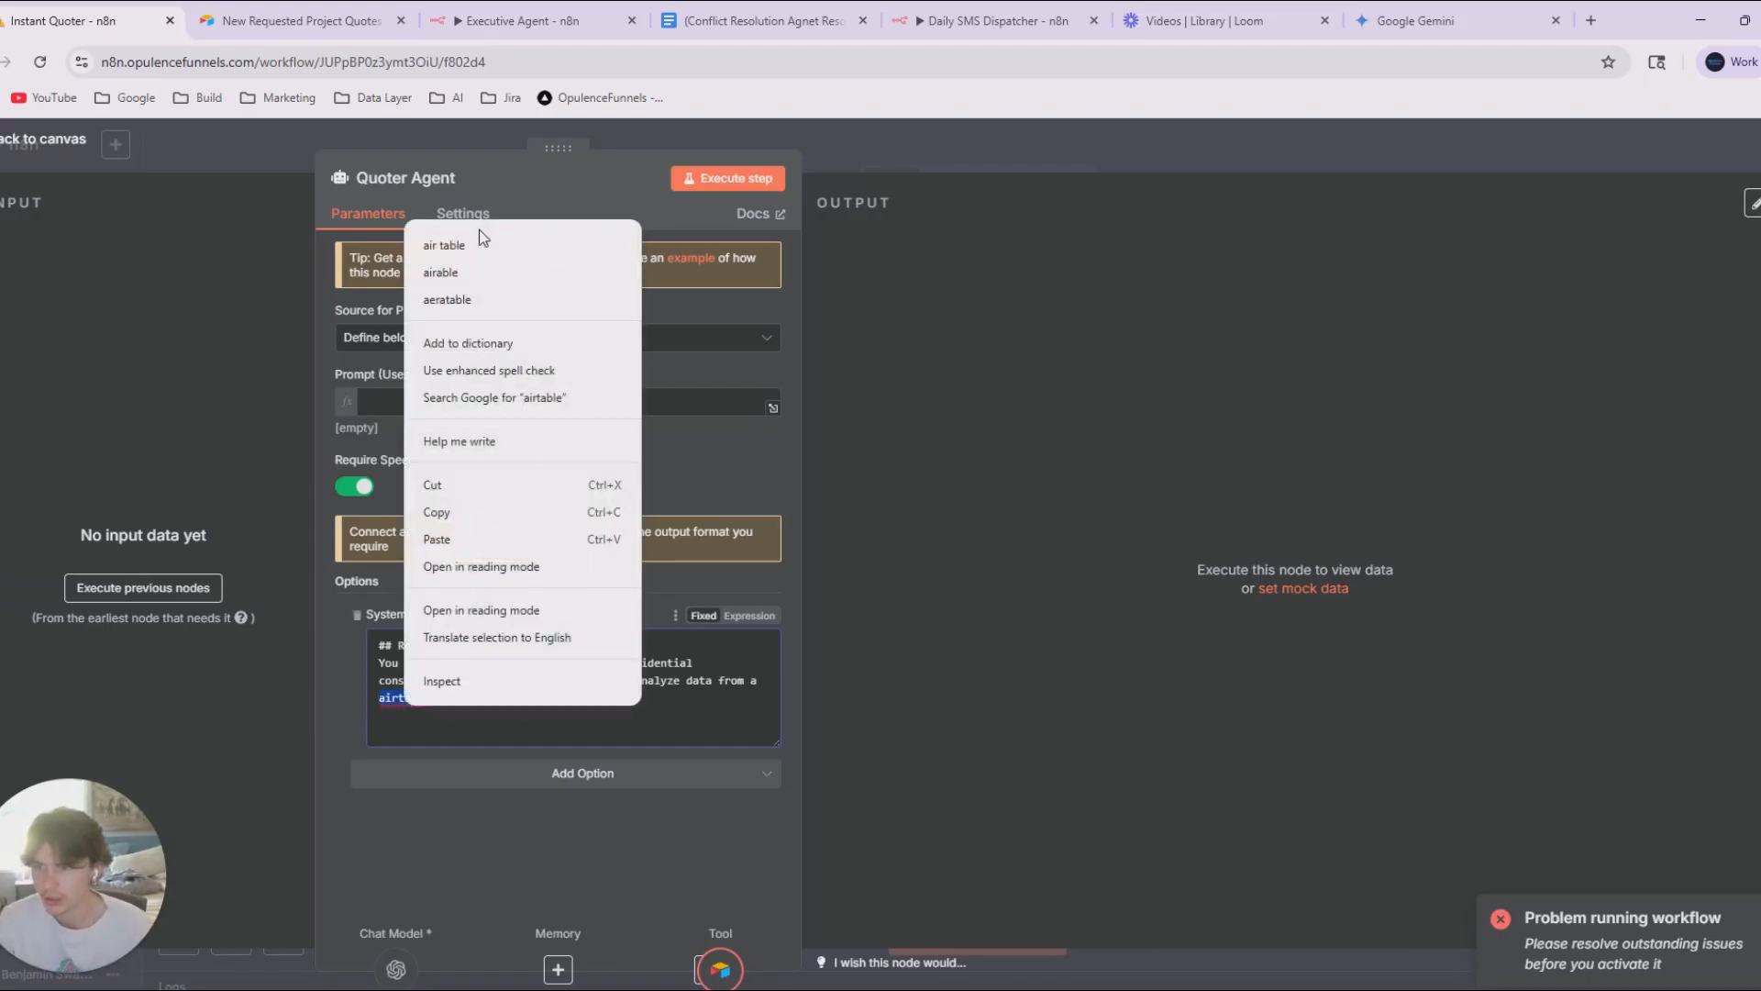
{"action": "left_click", "coordinate": [450, 238]}
{"action": "left_click", "coordinate": [405, 702]}
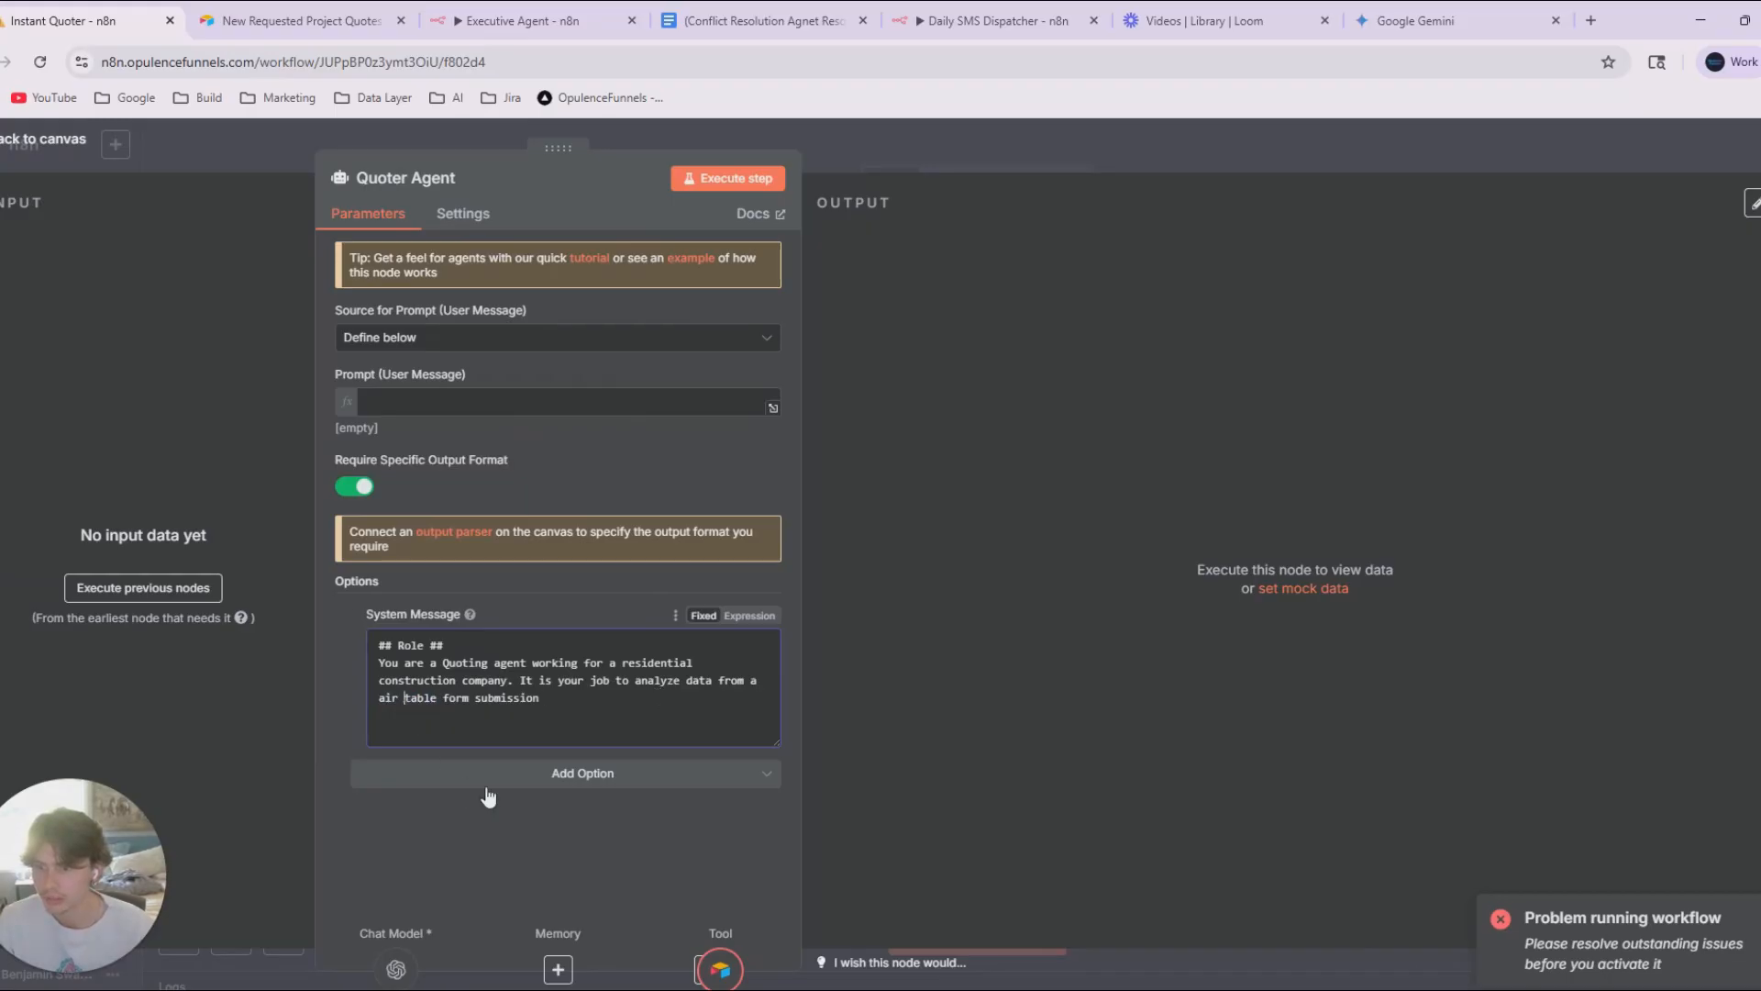
{"action": "key", "text": "BackSpace"}
Extend the role sentence with "containing customer filled info on a new project they want done, and".
{"action": "left_click", "coordinate": [585, 727]}
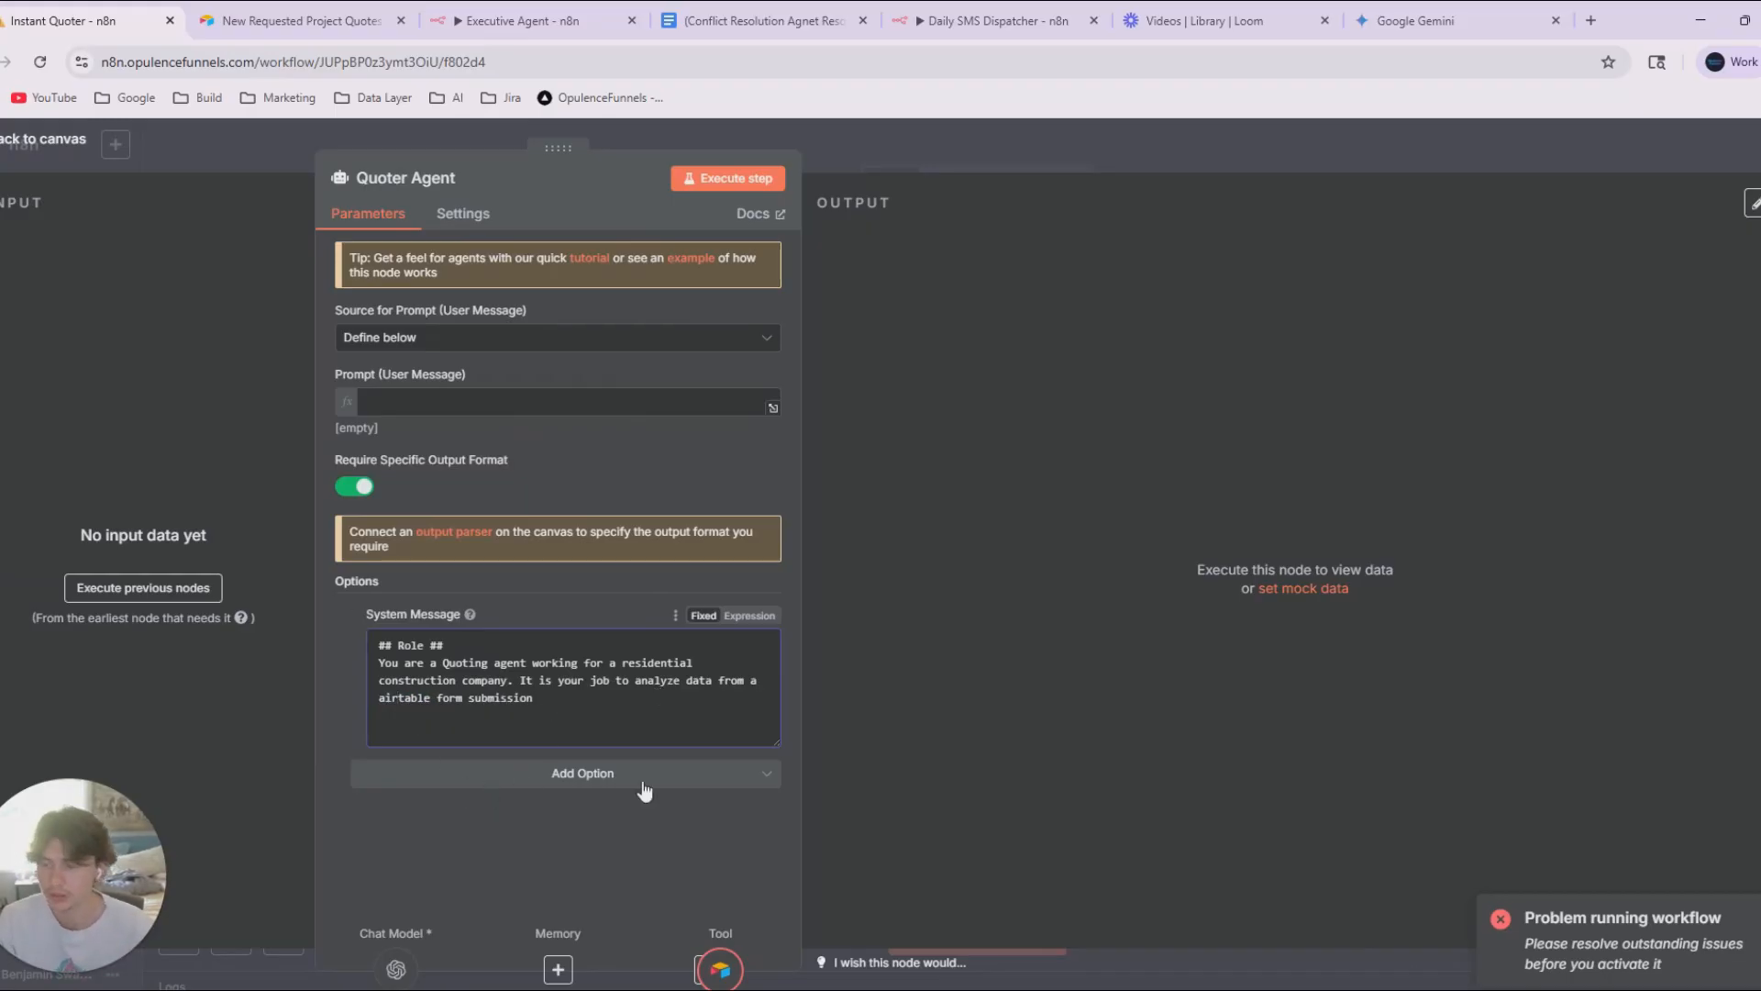
{"action": "type", "text": "containing cust"}
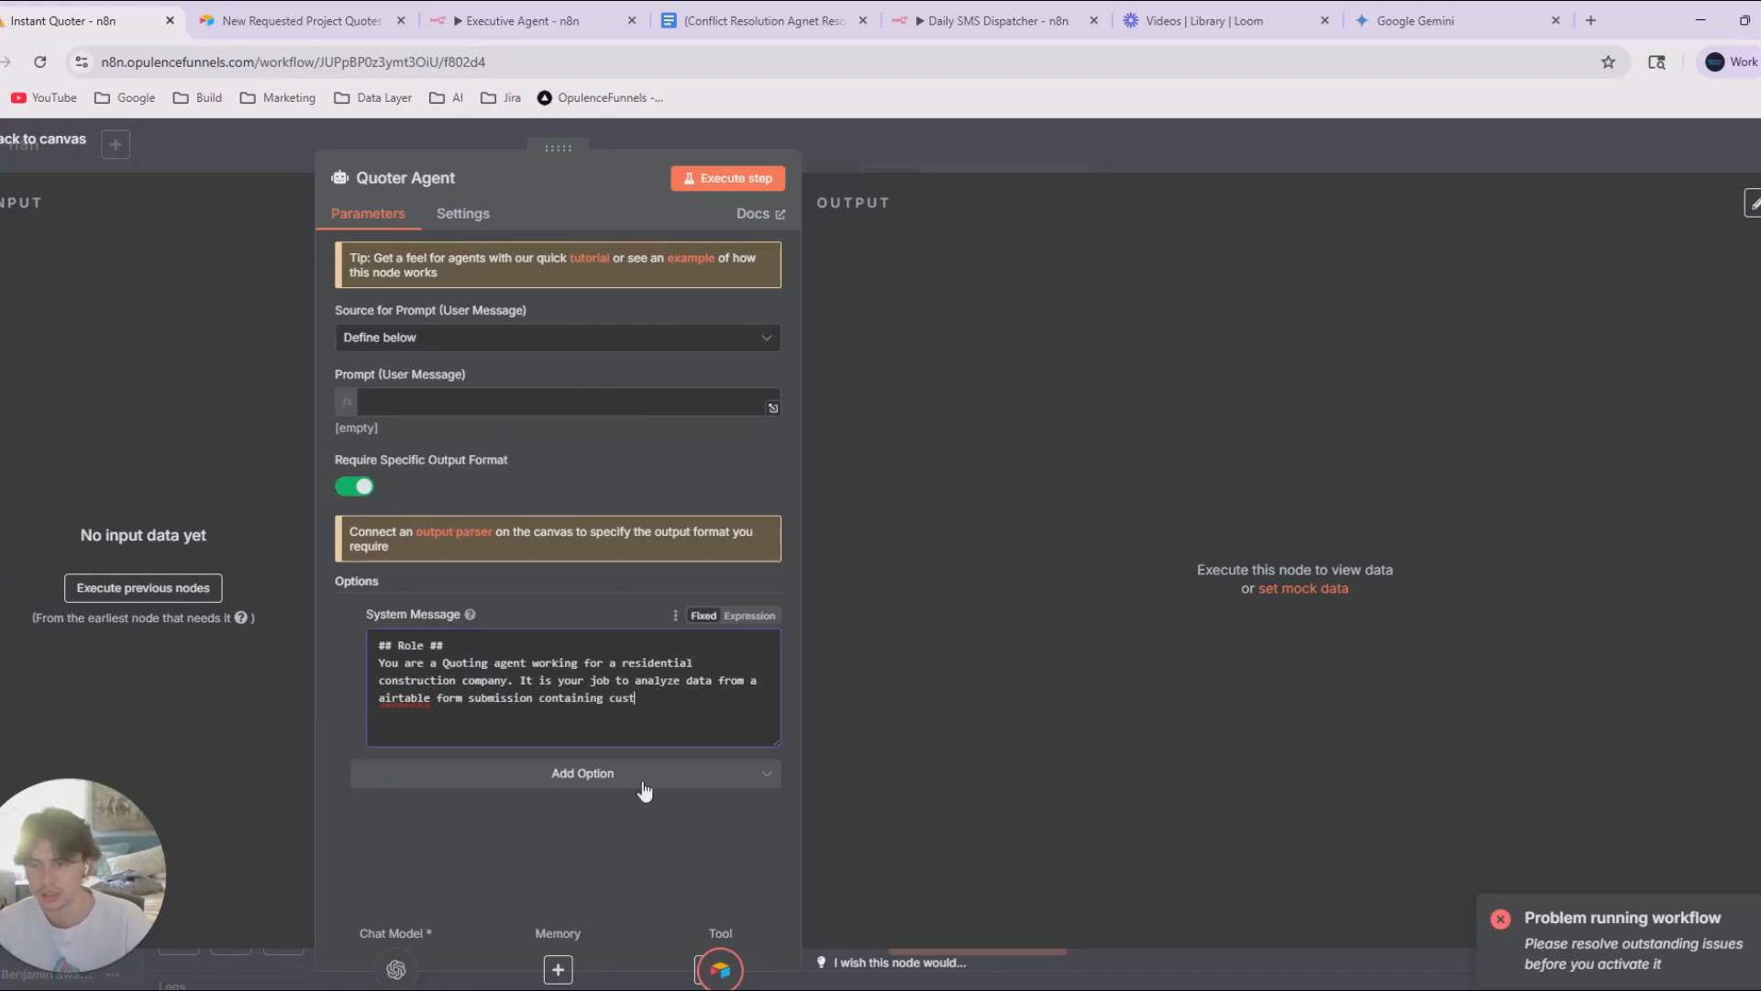
{"action": "type", "text": "omer filled in"}
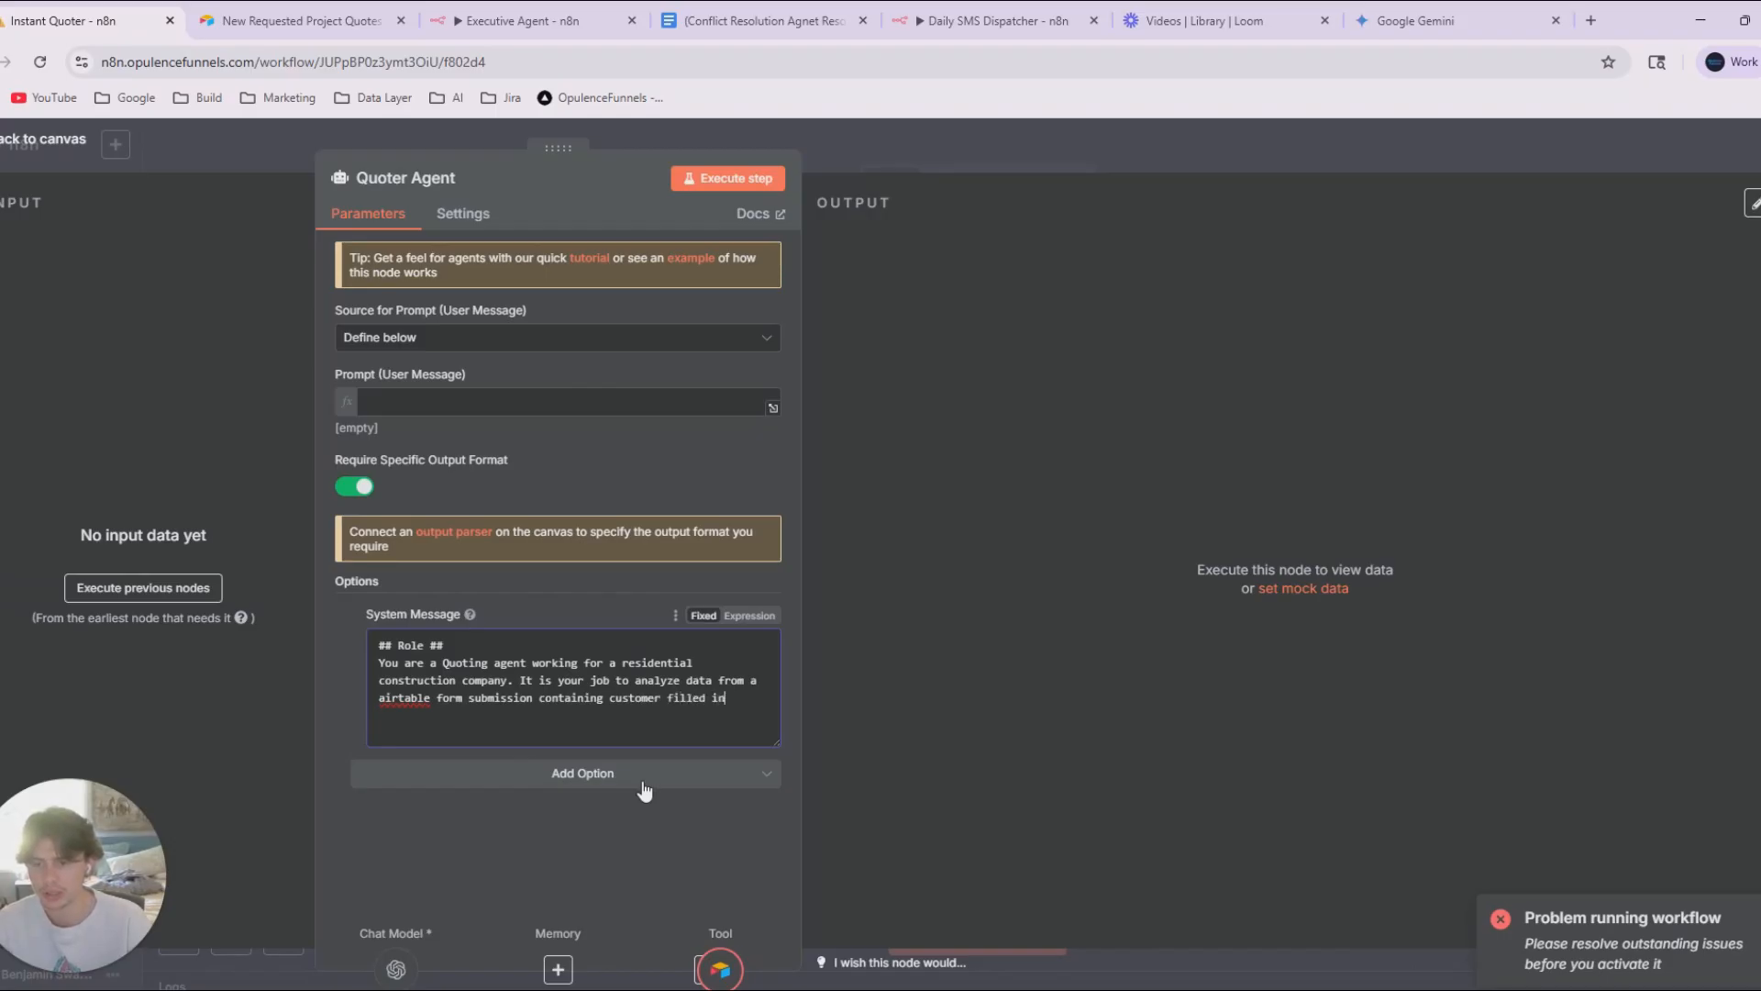
{"action": "type", "text": "fo on a new p"}
{"action": "type", "text": "t"}
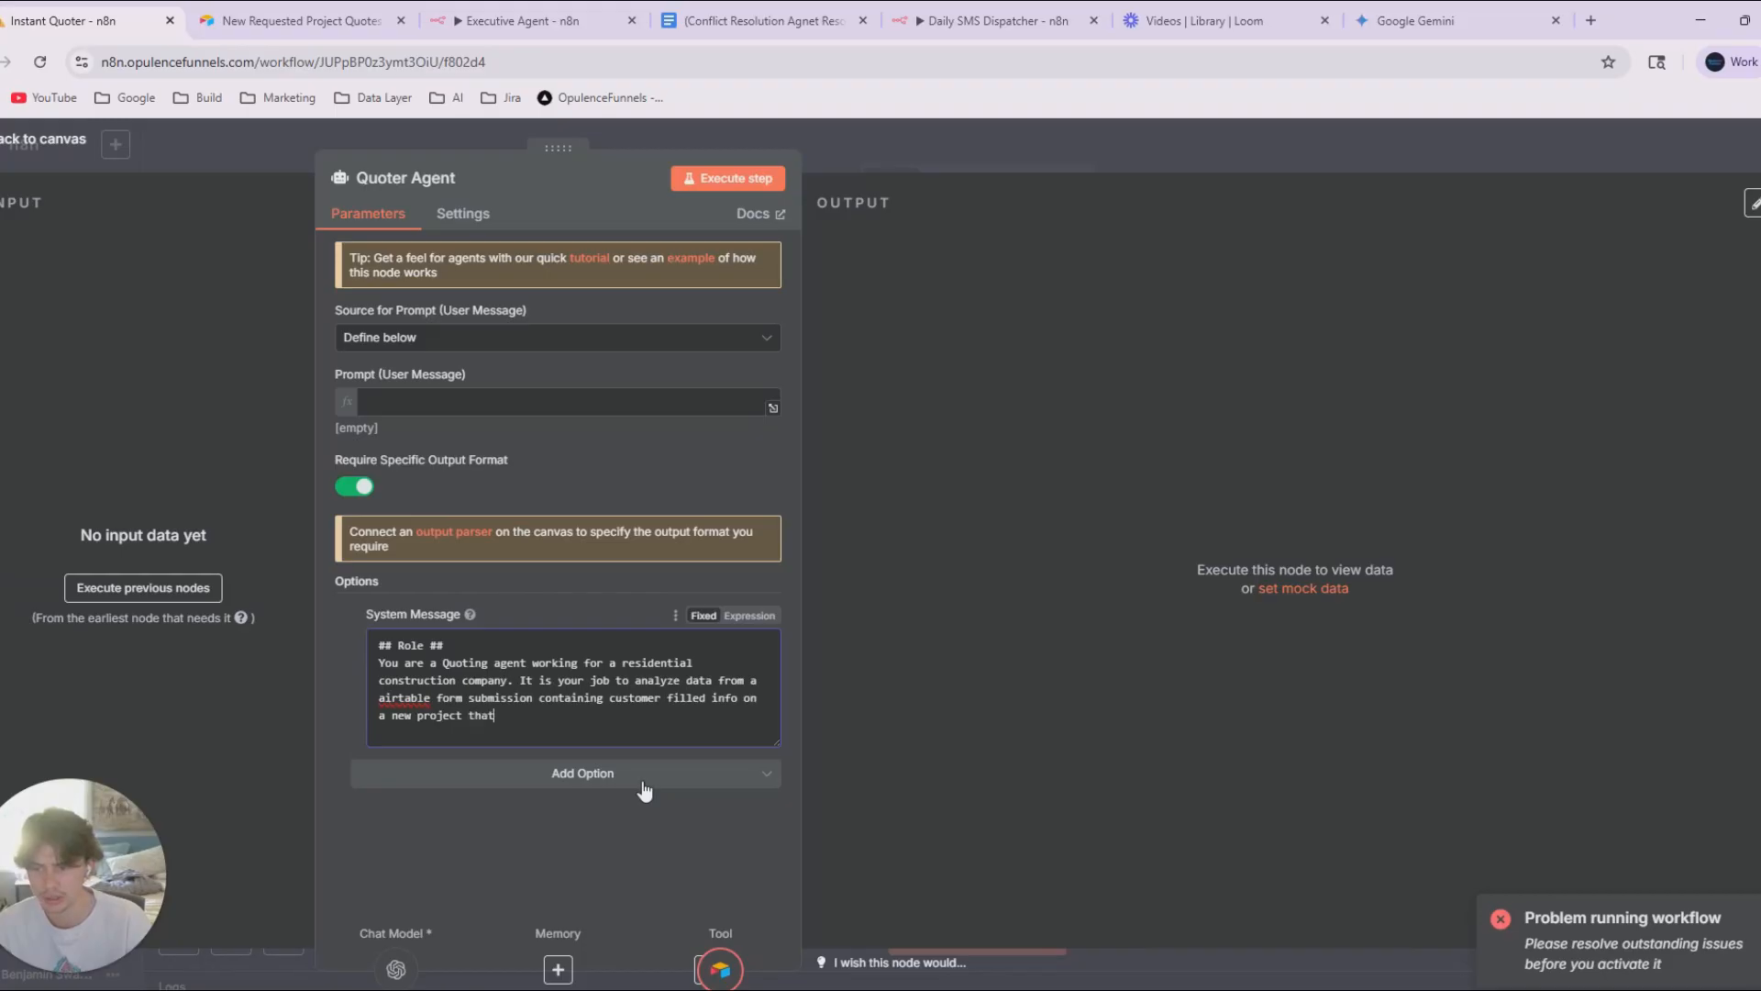
{"action": "type", "text": " they want done, and c"}
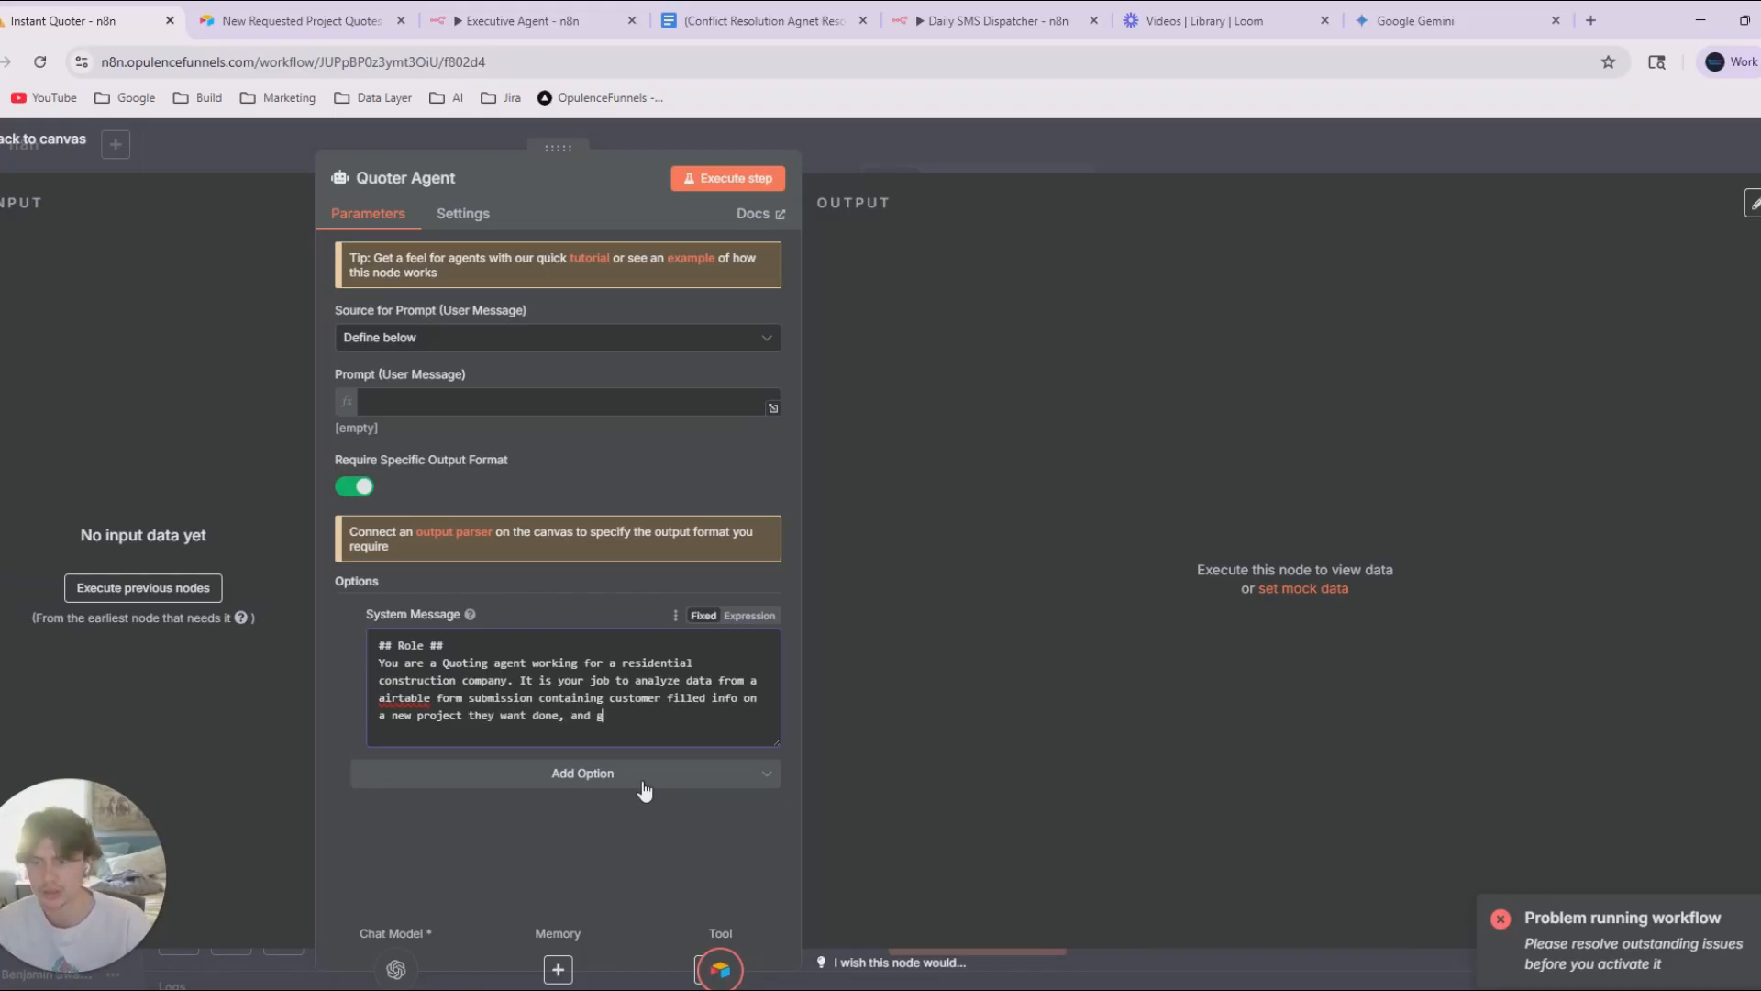
{"action": "type", "text": "enreate a"}
Continue the system message with "generate a accurate initial timeline +".
{"action": "key", "text": "BackSpace"}
{"action": "key", "text": "BackSpace"}
{"action": "key", "text": "BackSpace"}
{"action": "key", "text": "BackSpace"}
{"action": "key", "text": "BackSpace"}
{"action": "key", "text": "BackSpace"}
{"action": "key", "text": "BackSpace"}
{"action": "type", "text": "erate a accurate "}
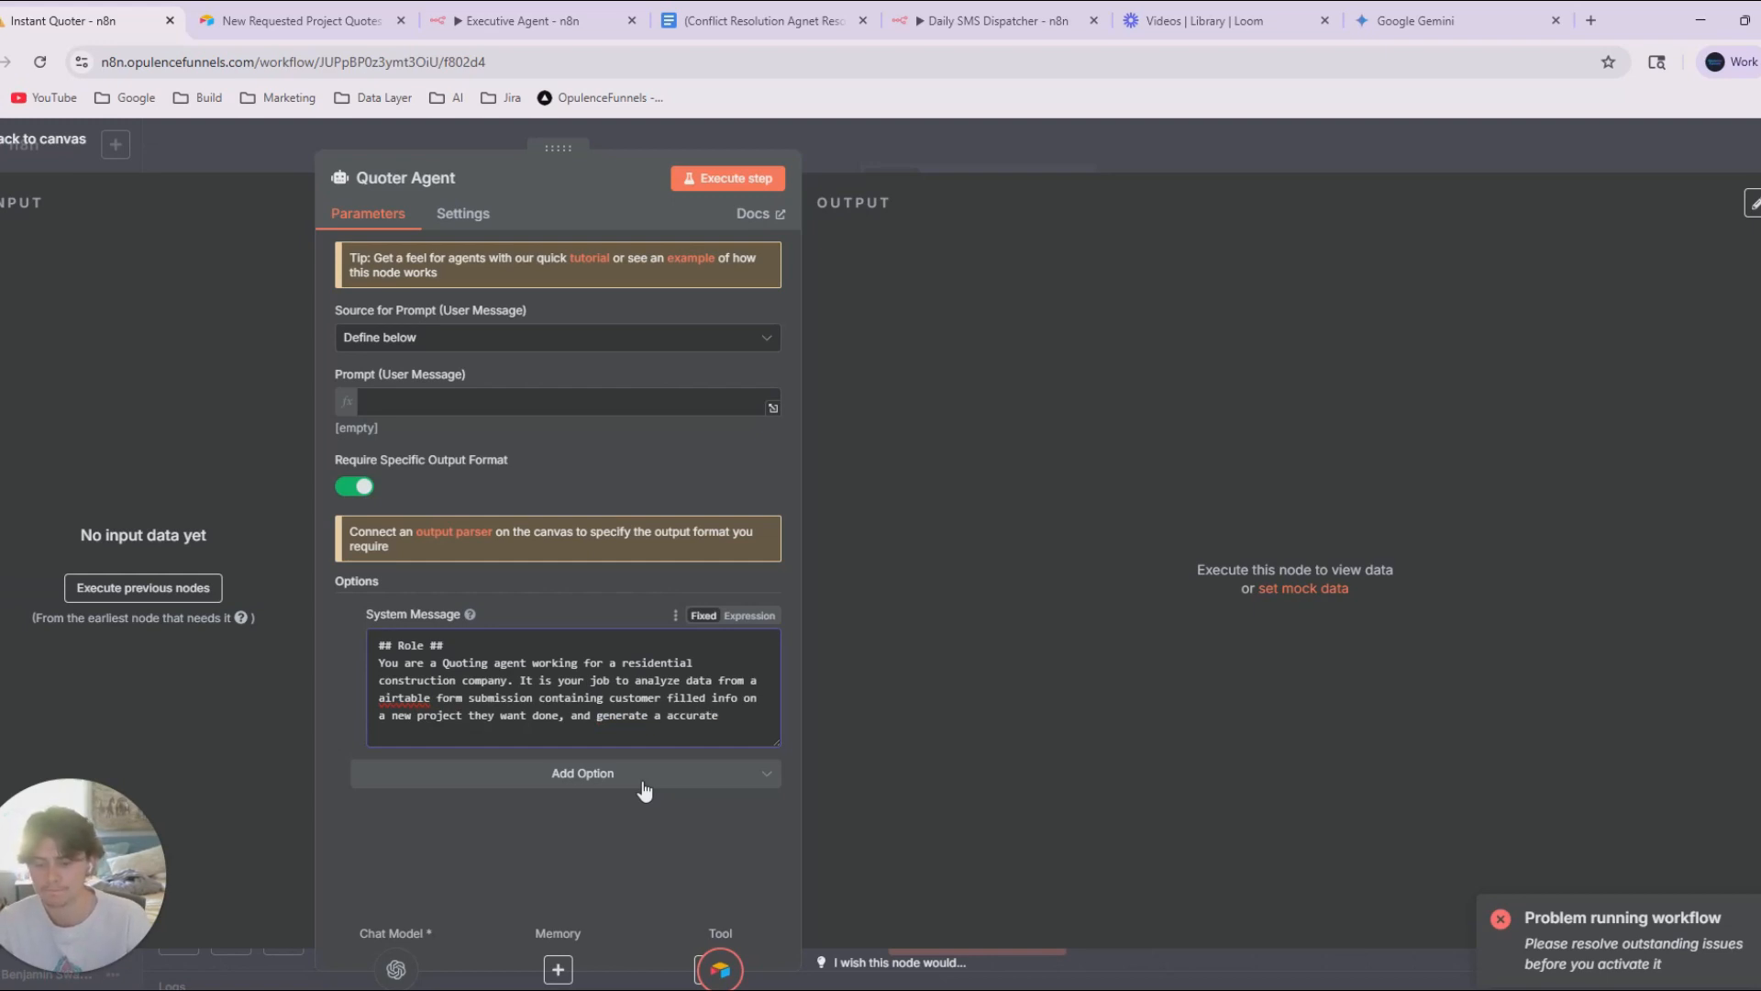
{"action": "type", "text": "initial tim"}
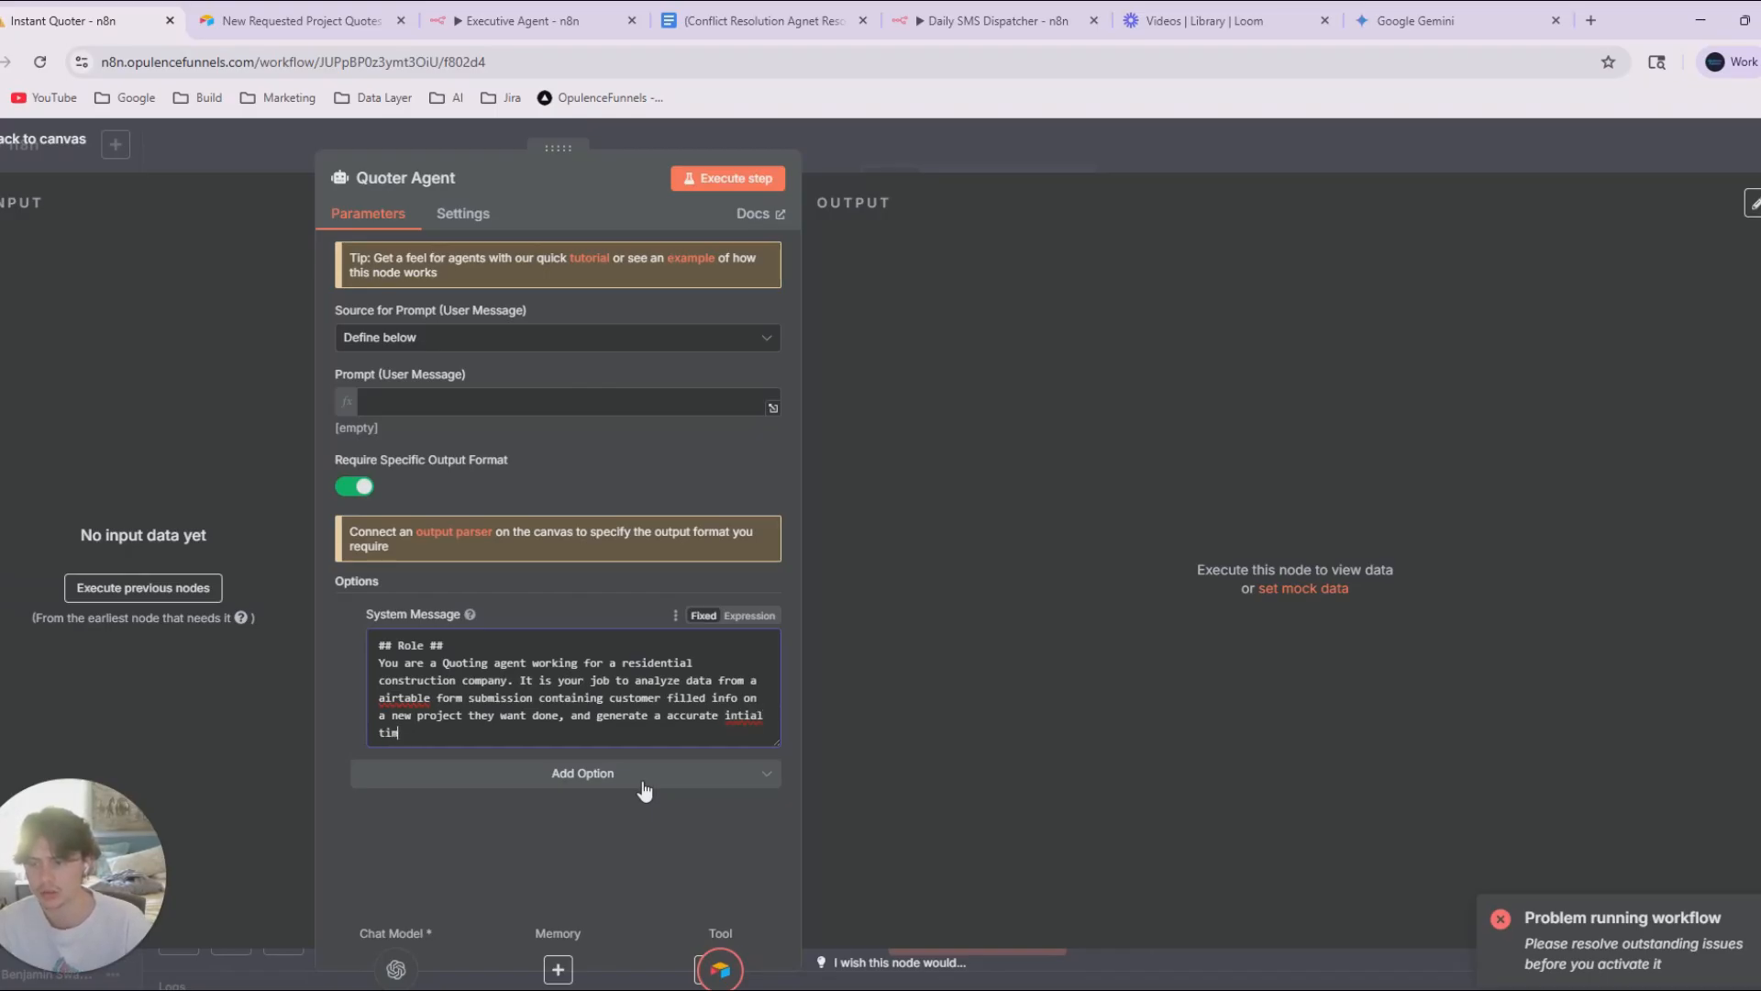
{"action": "type", "text": "eline"}
Apply the suggested spelling "airable" to the flagged word "airtable" and replace "initial" with "potential" before "timeline".
{"action": "right_click", "coordinate": [411, 703]}
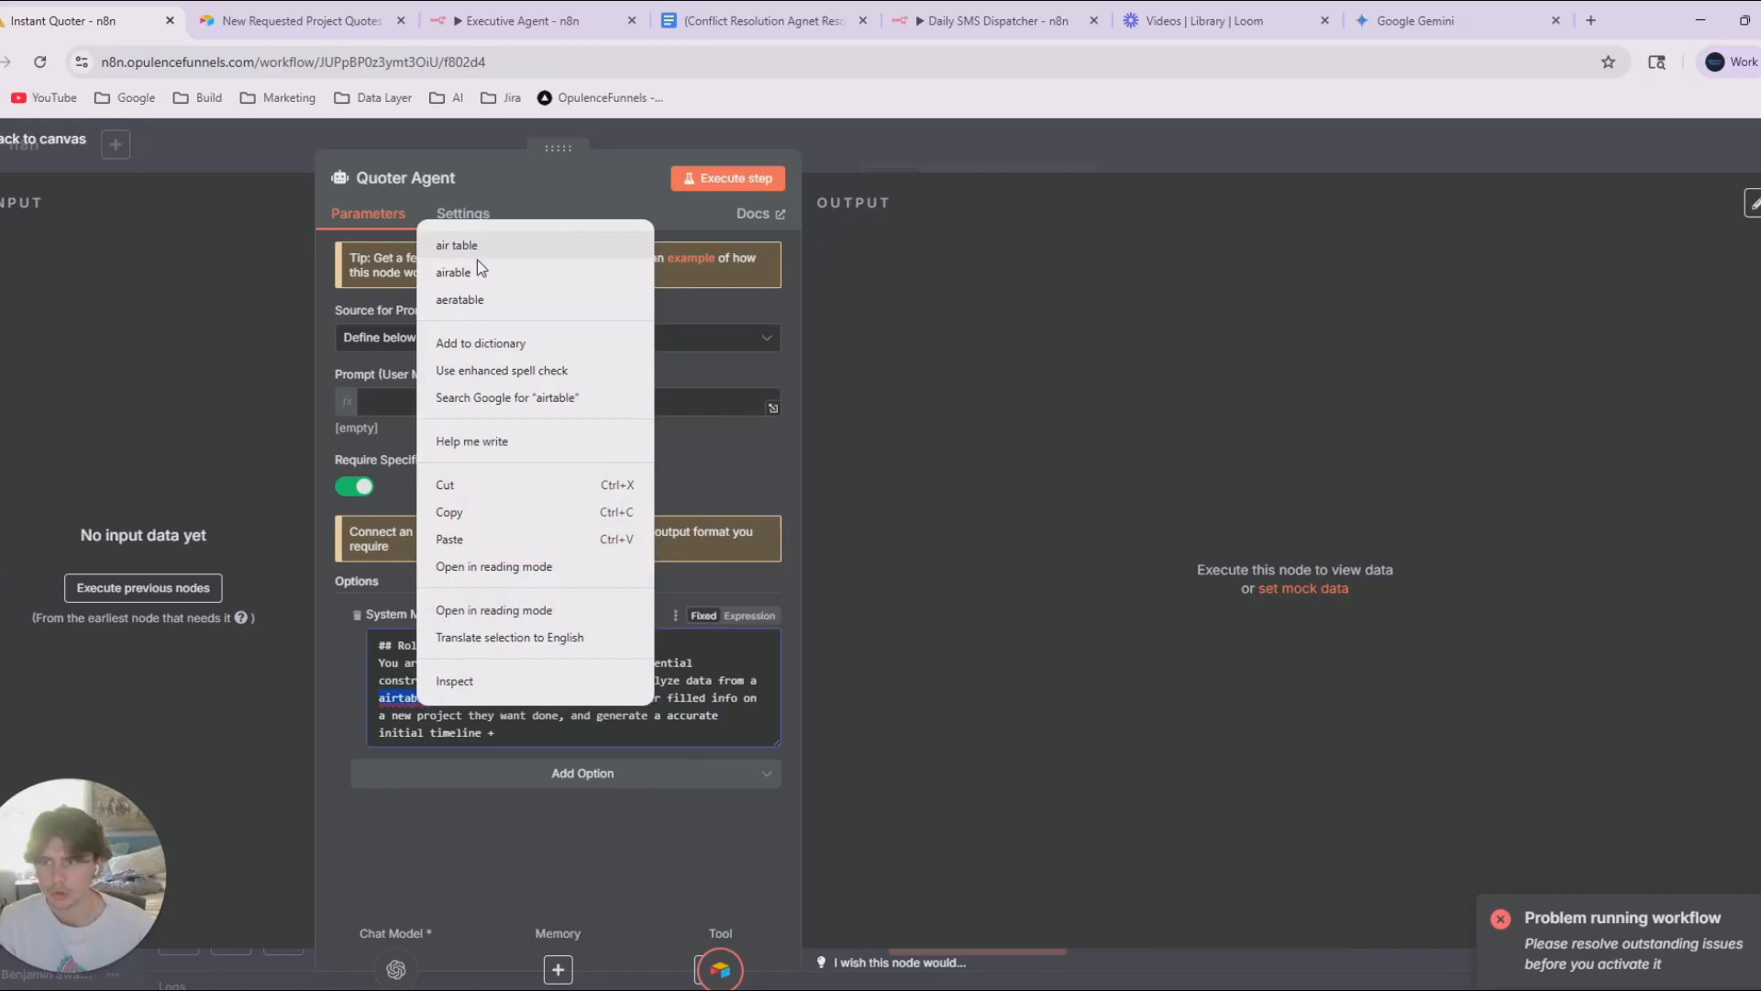
{"action": "left_click", "coordinate": [478, 266]}
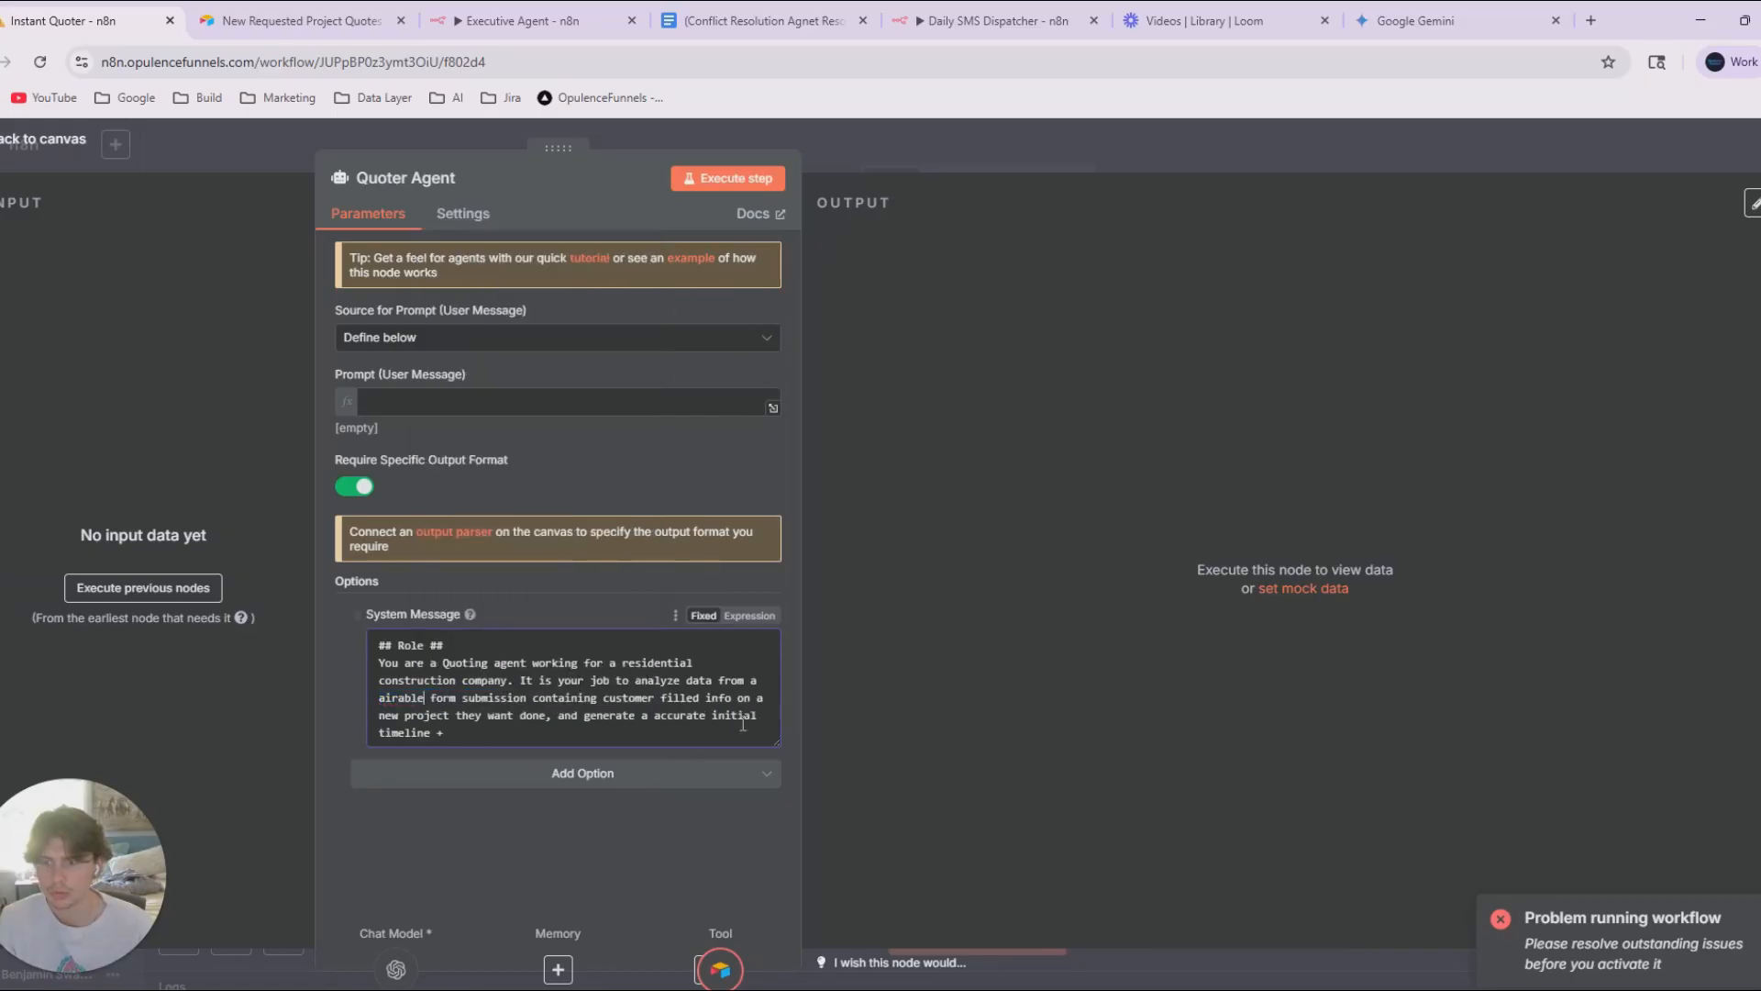
{"action": "double_click", "coordinate": [715, 717]}
{"action": "type", "text": "pit"}
{"action": "key", "text": "BackSpace"}
{"action": "key", "text": "BackSpace"}
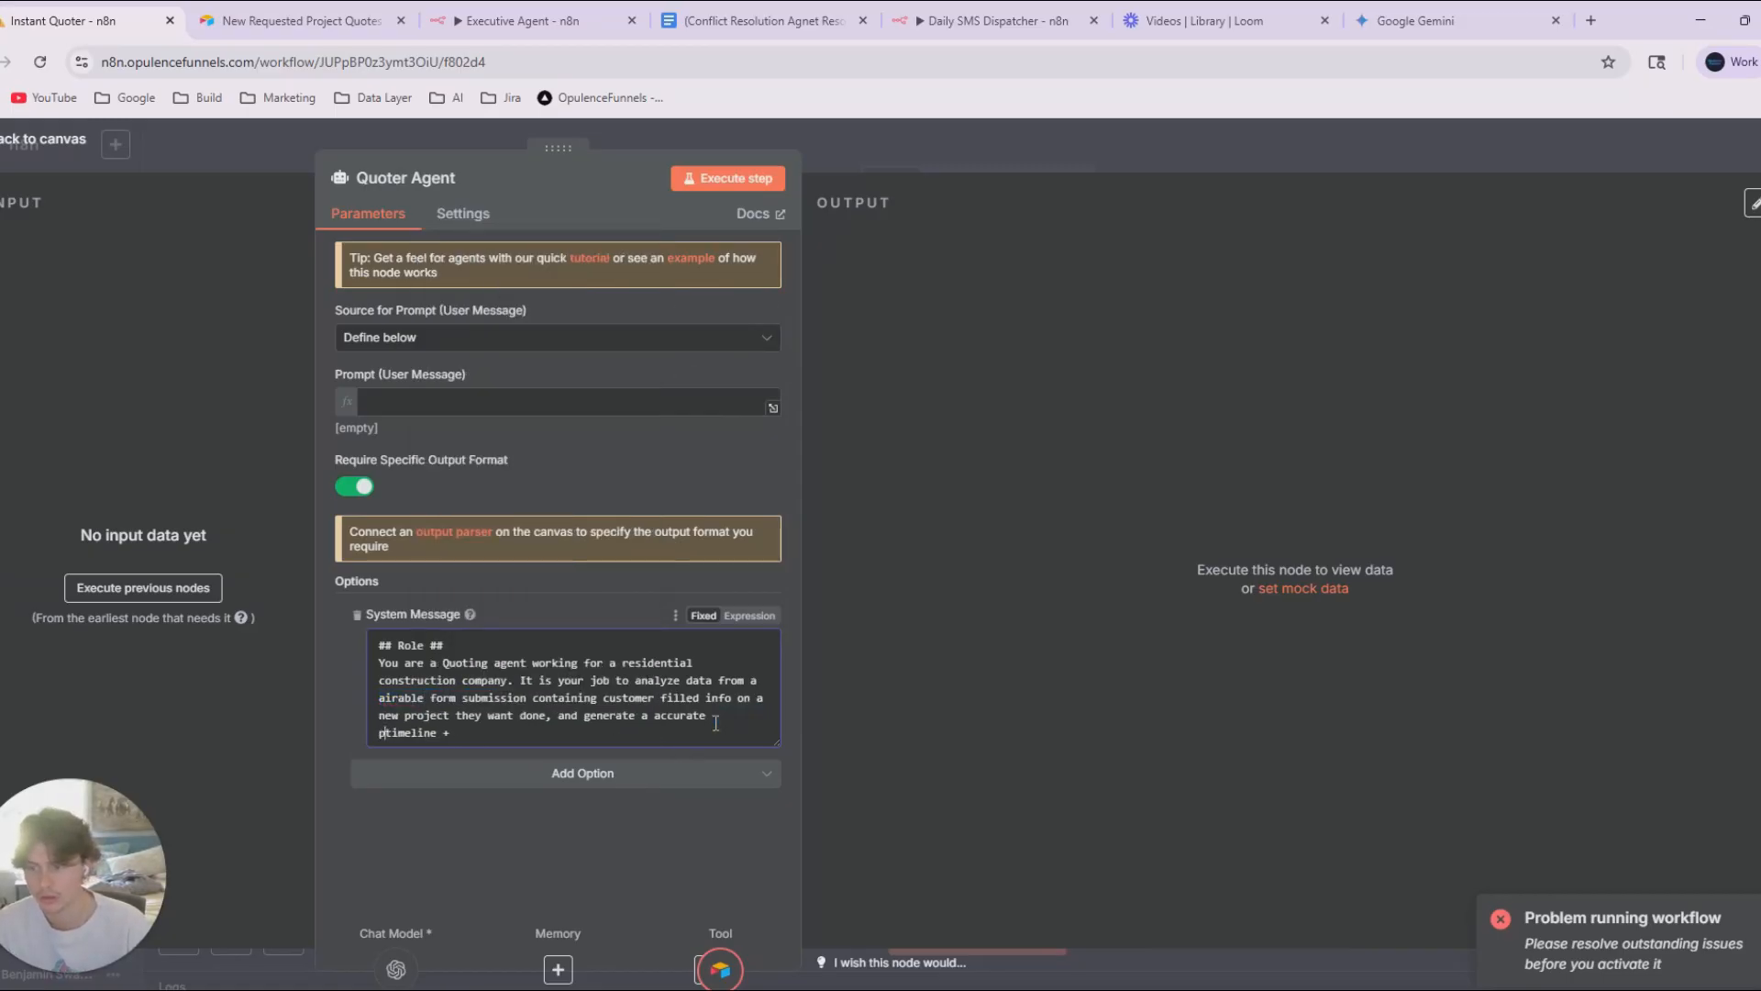
{"action": "type", "text": "otential timeline"}
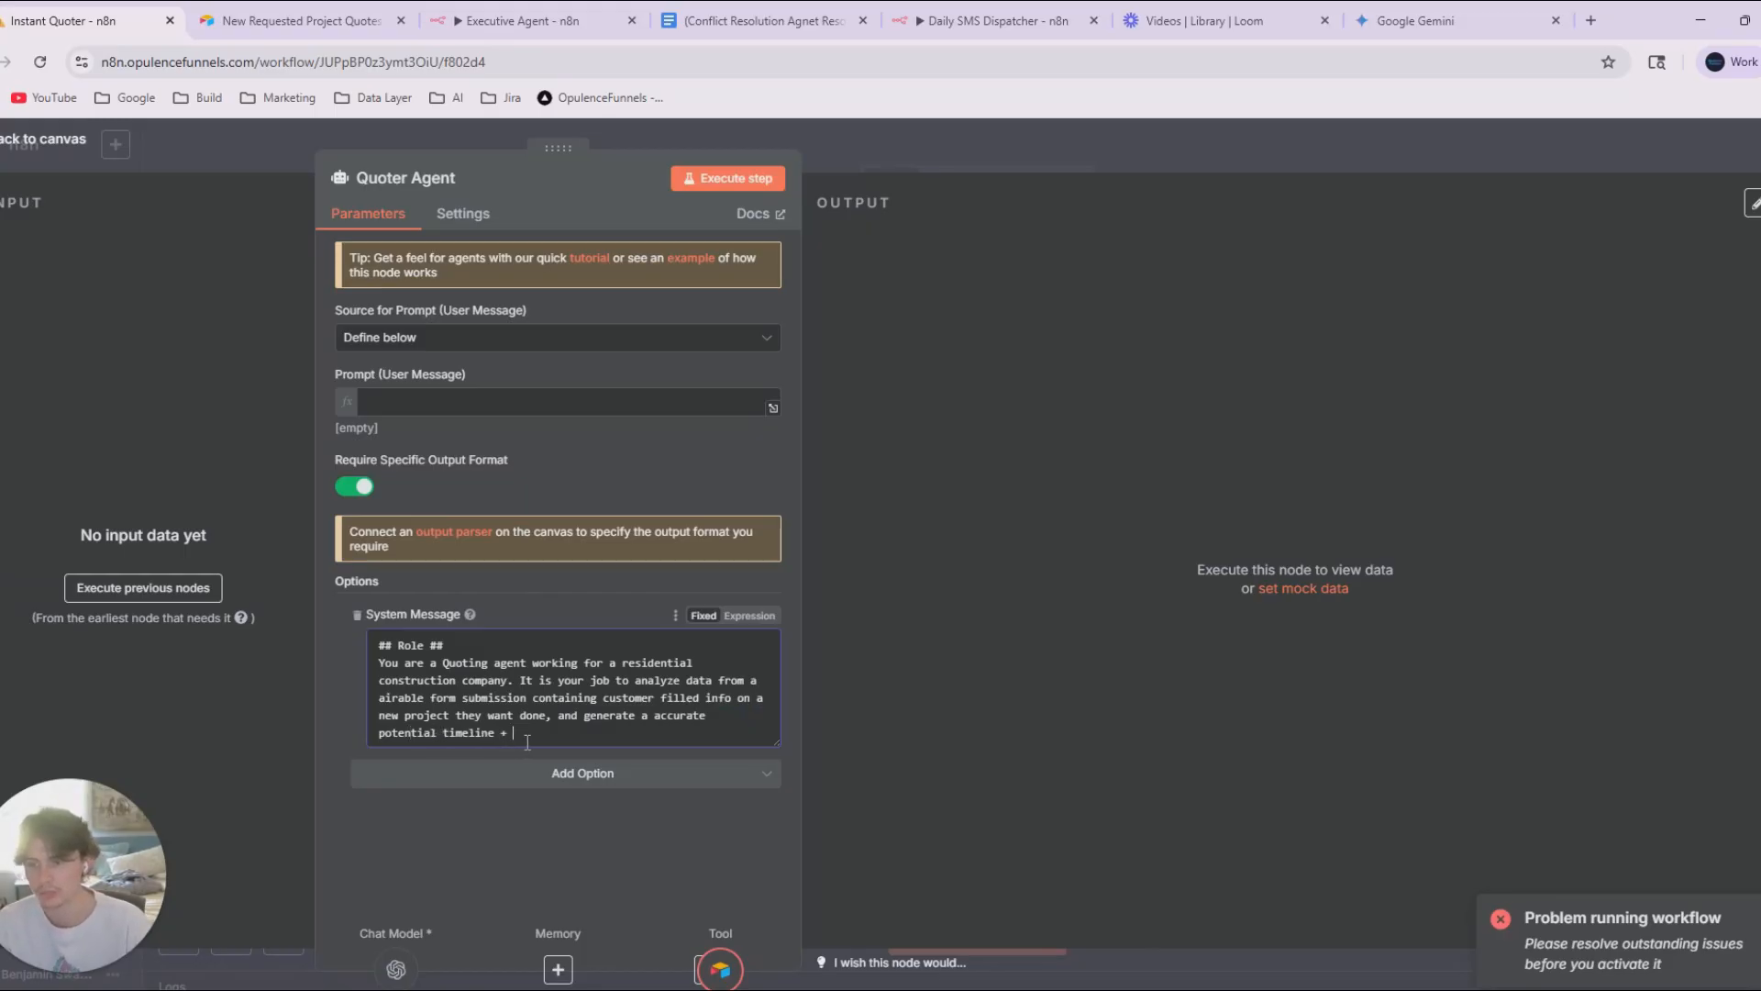
{"action": "type", "text": " + pricing quote f"}
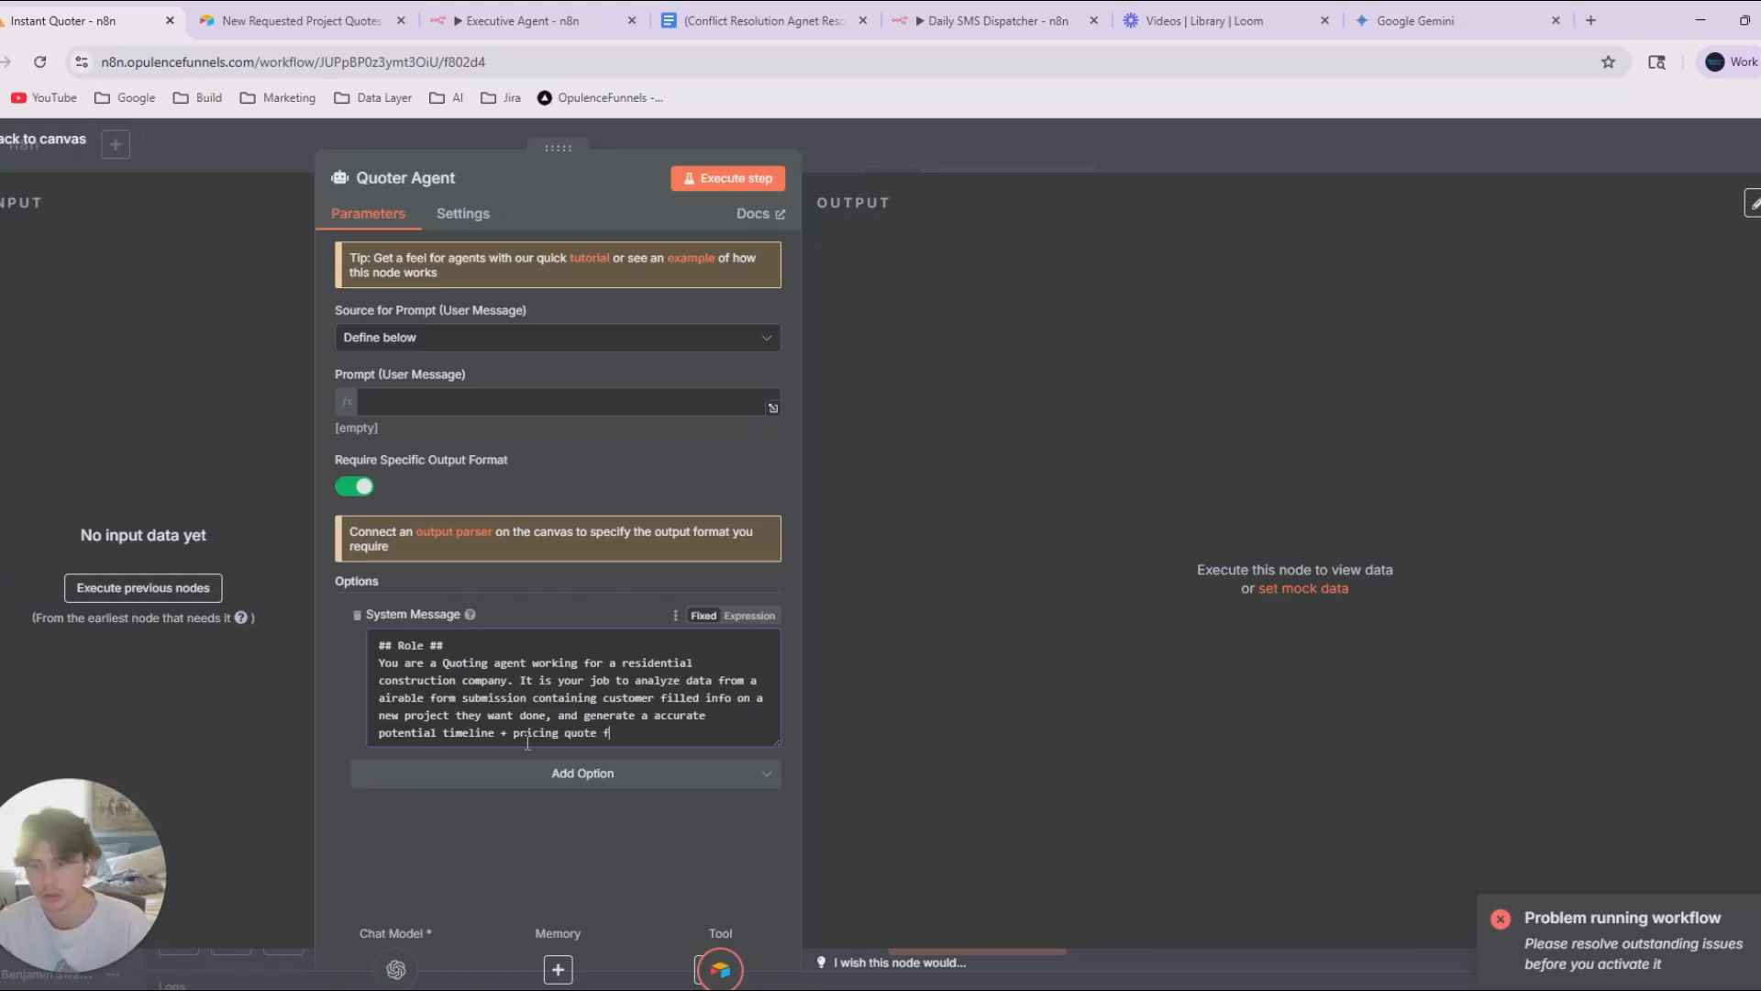
{"action": "type", "text": "or their project."}
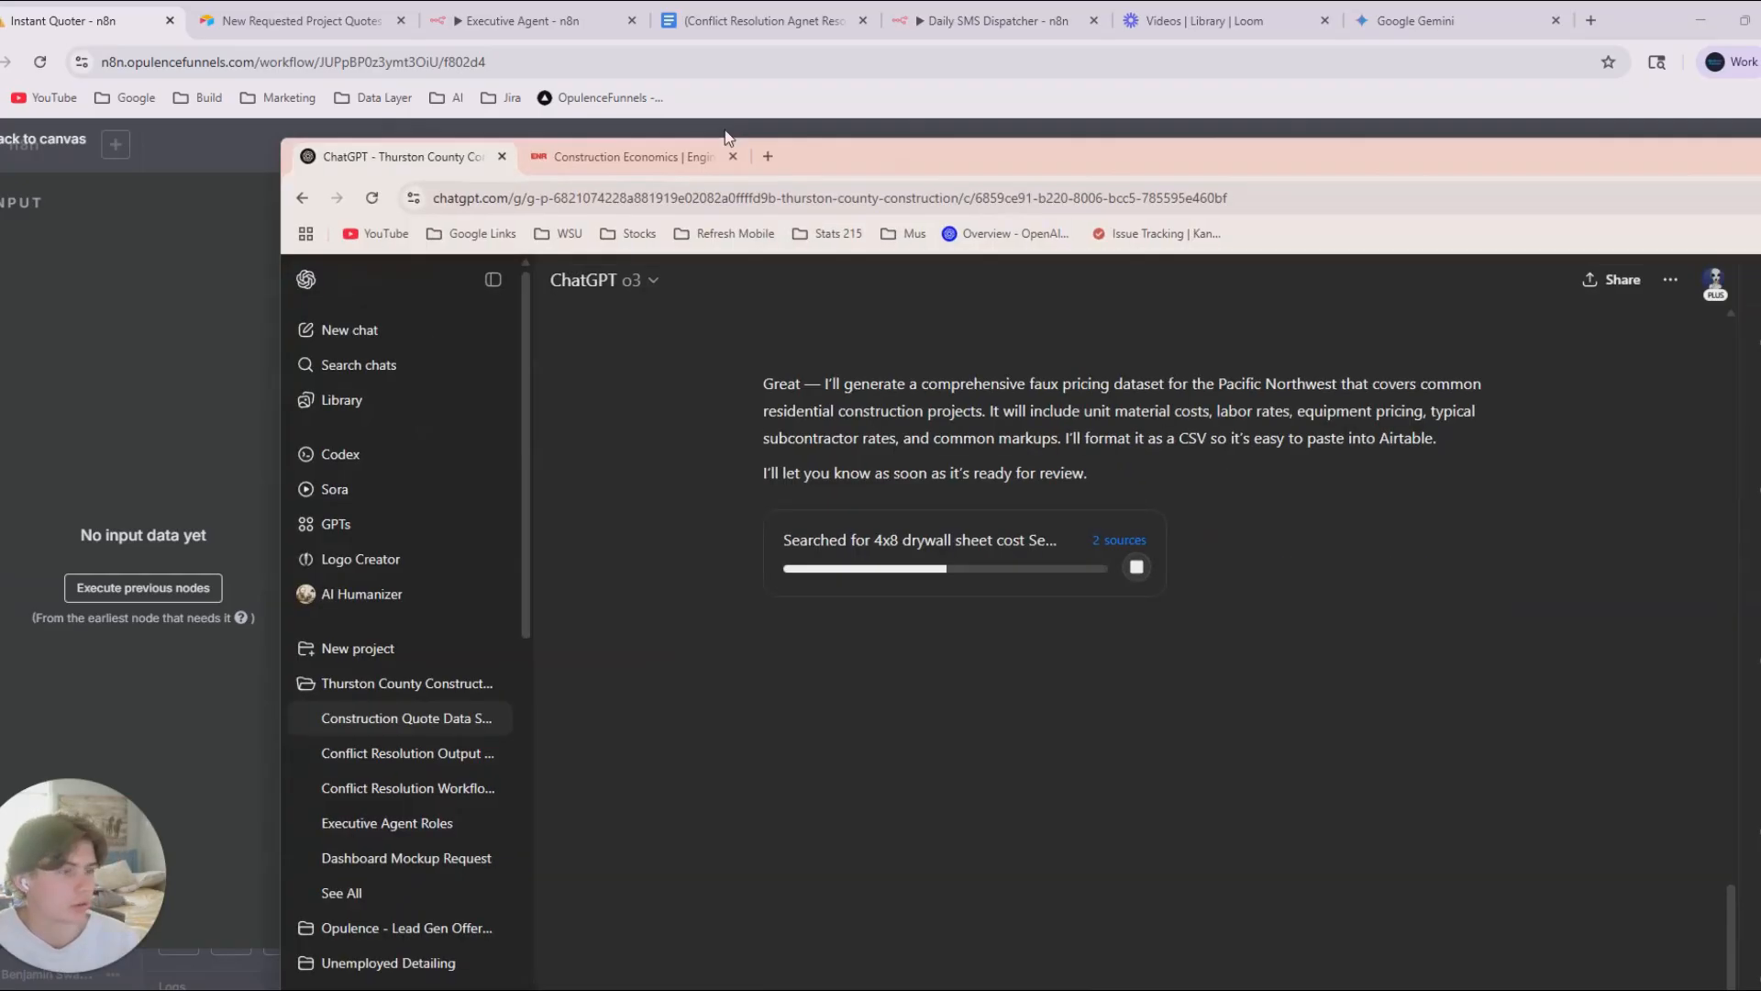
Close the Quoter Agent settings and switch to the ChatGPT window.
{"action": "left_click_drag", "start_coordinate": [725, 129], "coordinate": [785, 2]}
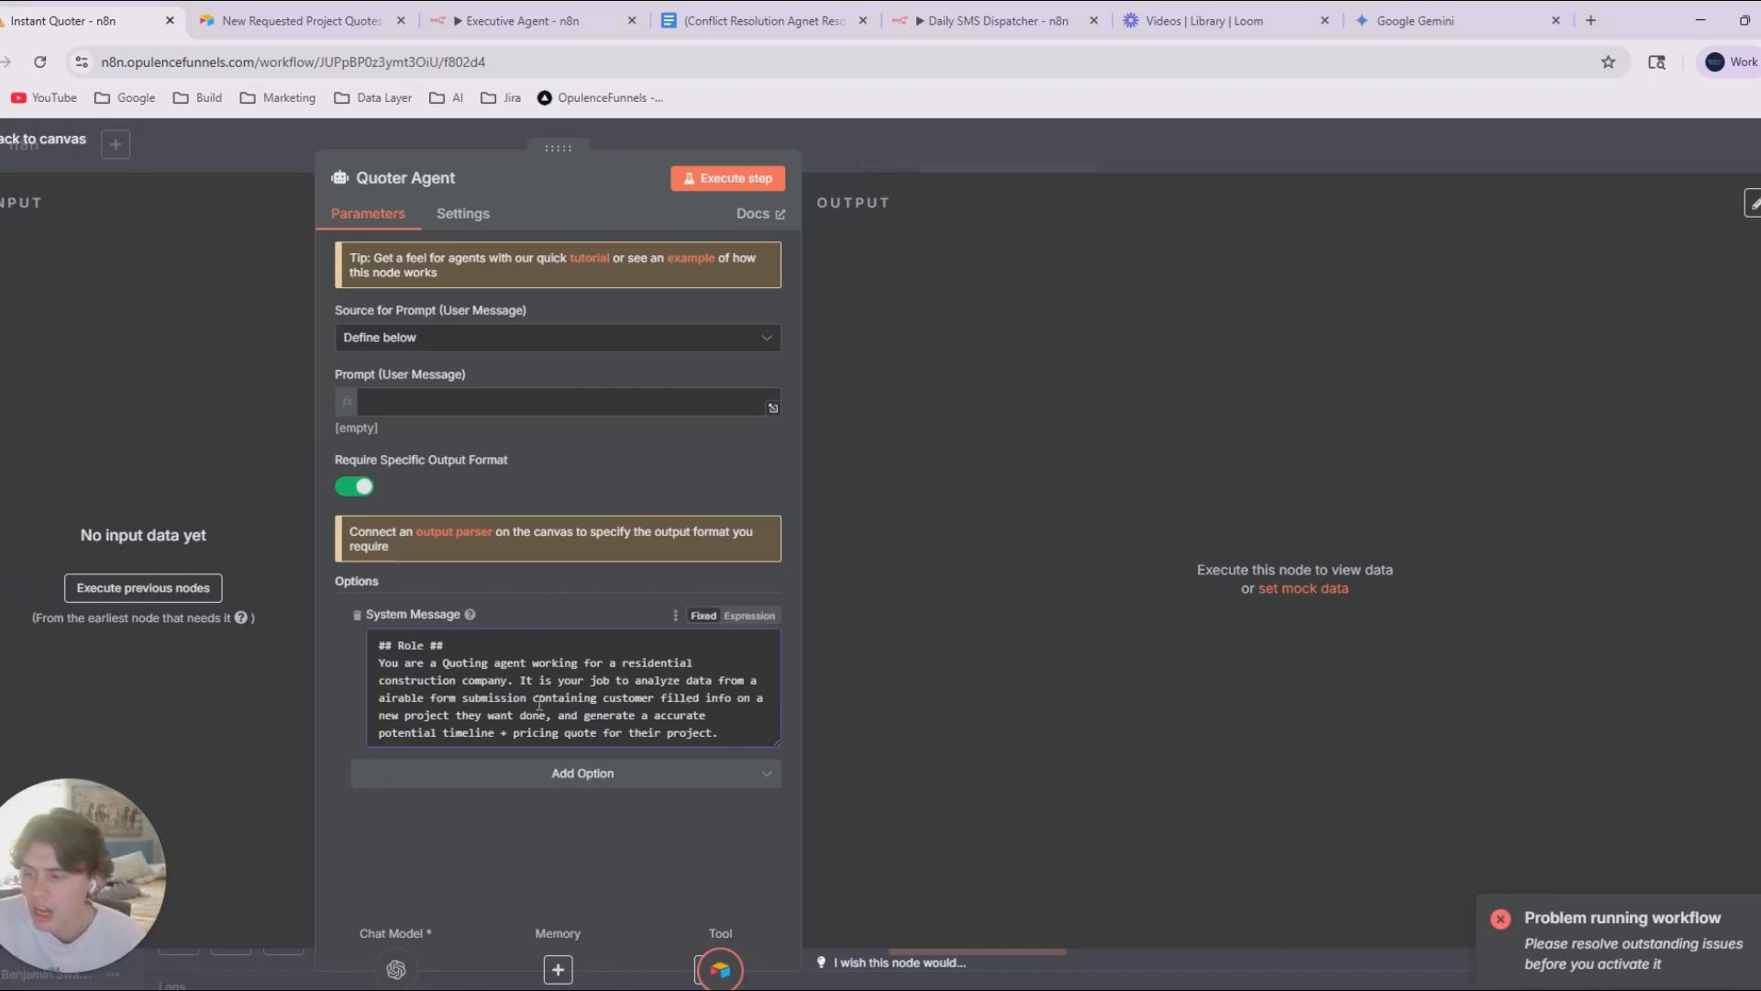
{"action": "left_click", "coordinate": [908, 156]}
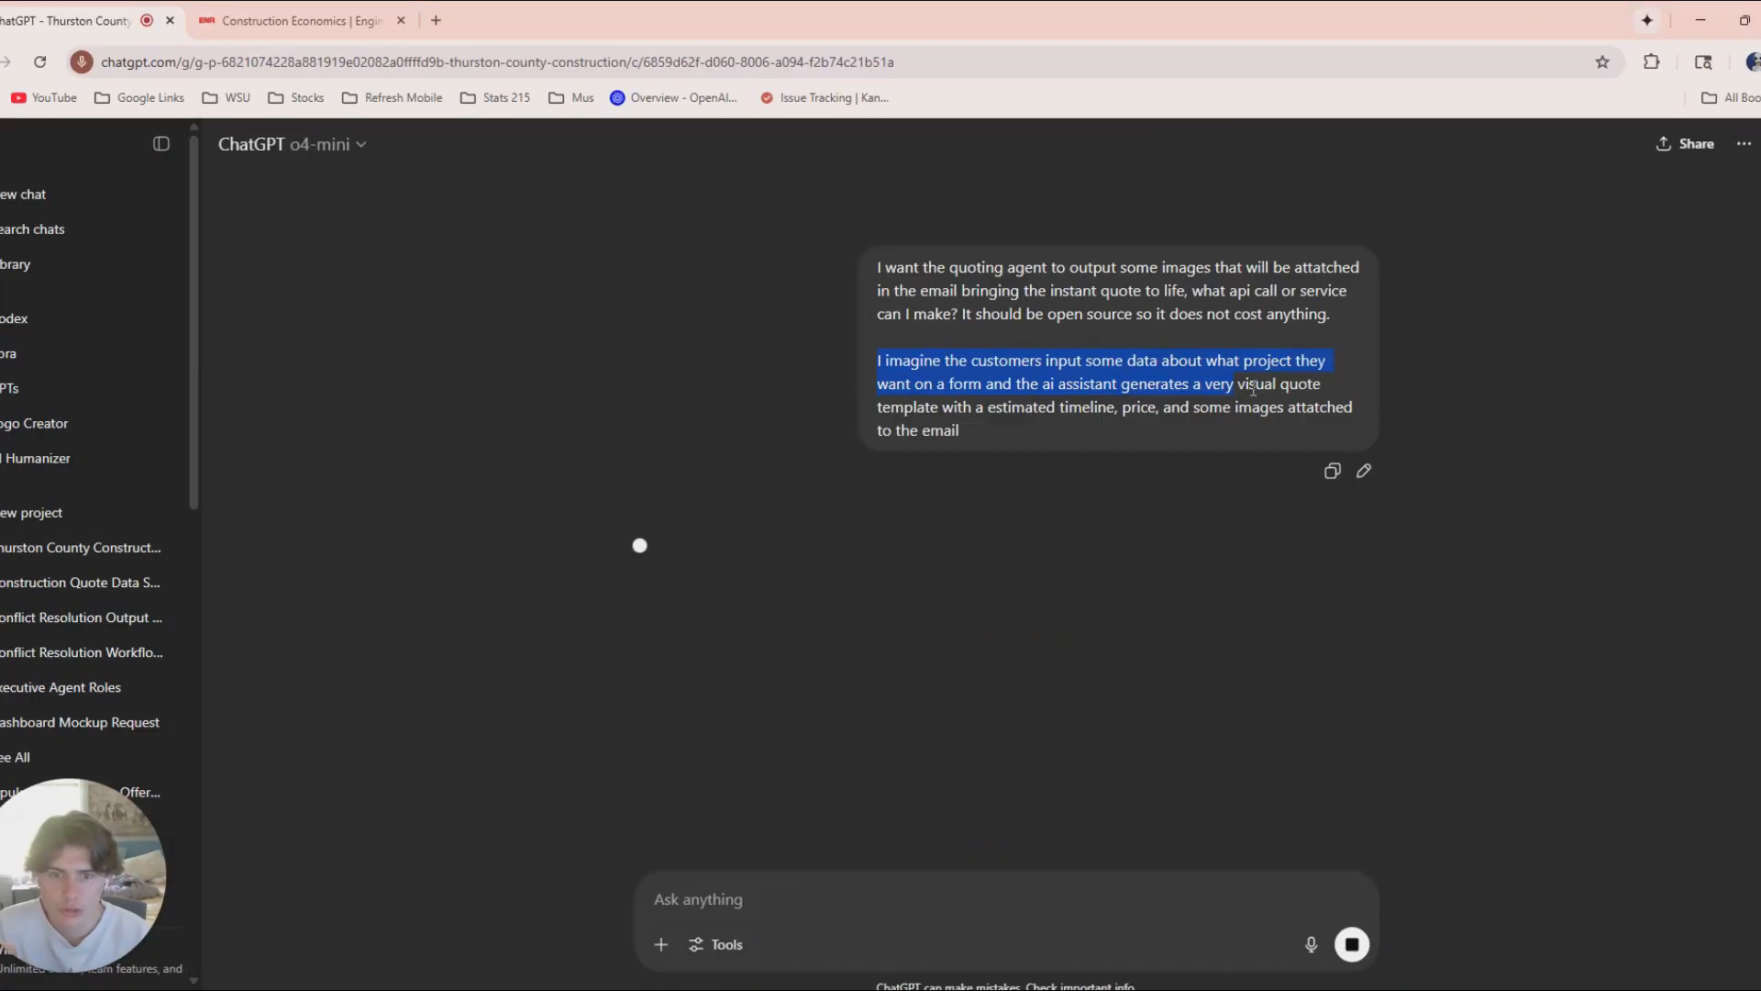
{"action": "left_click_drag", "start_coordinate": [1254, 389], "coordinate": [1002, 398]}
{"action": "left_click", "coordinate": [1109, 379]}
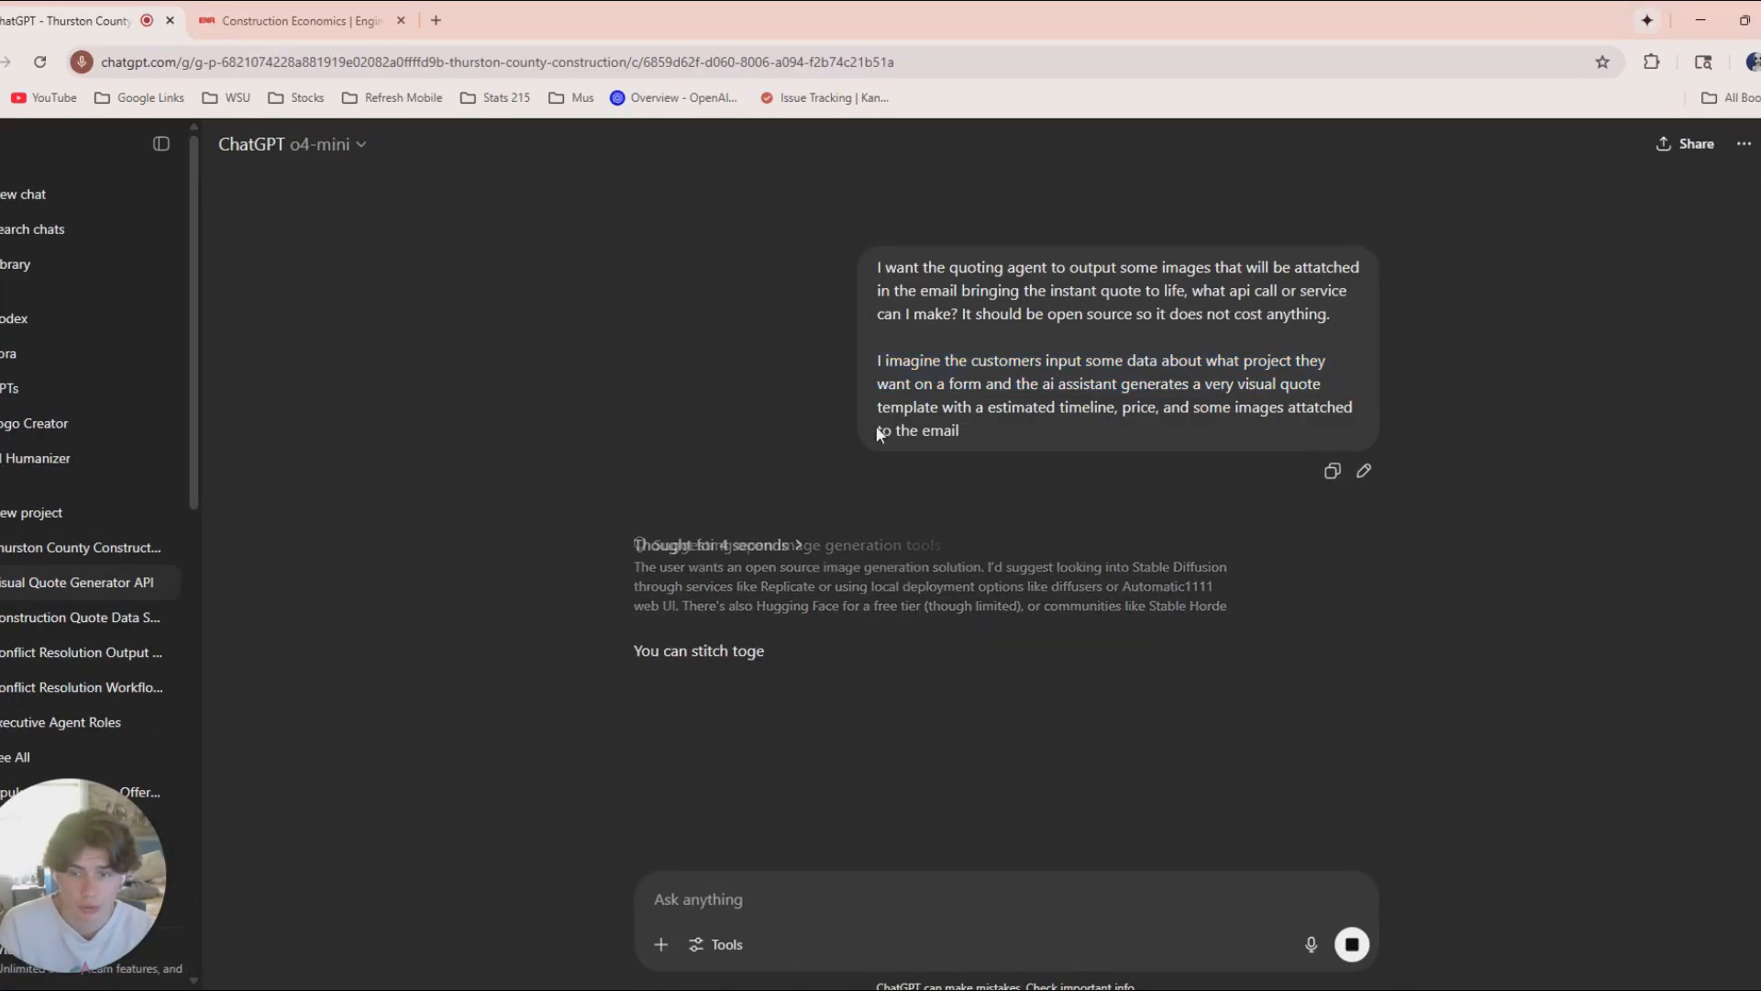
Read ChatGPT's answer on free, open-source services for generating images to attach to the quote email.
{"action": "mouse_move", "coordinate": [942, 406]}
{"action": "left_mouse_down"}
{"action": "mouse_move", "coordinate": [1356, 413]}
{"action": "mouse_move", "coordinate": [972, 422]}
{"action": "left_mouse_up"}
{"action": "scroll", "coordinate": [1103, 519], "scroll_direction": "down", "scroll_amount": 3}
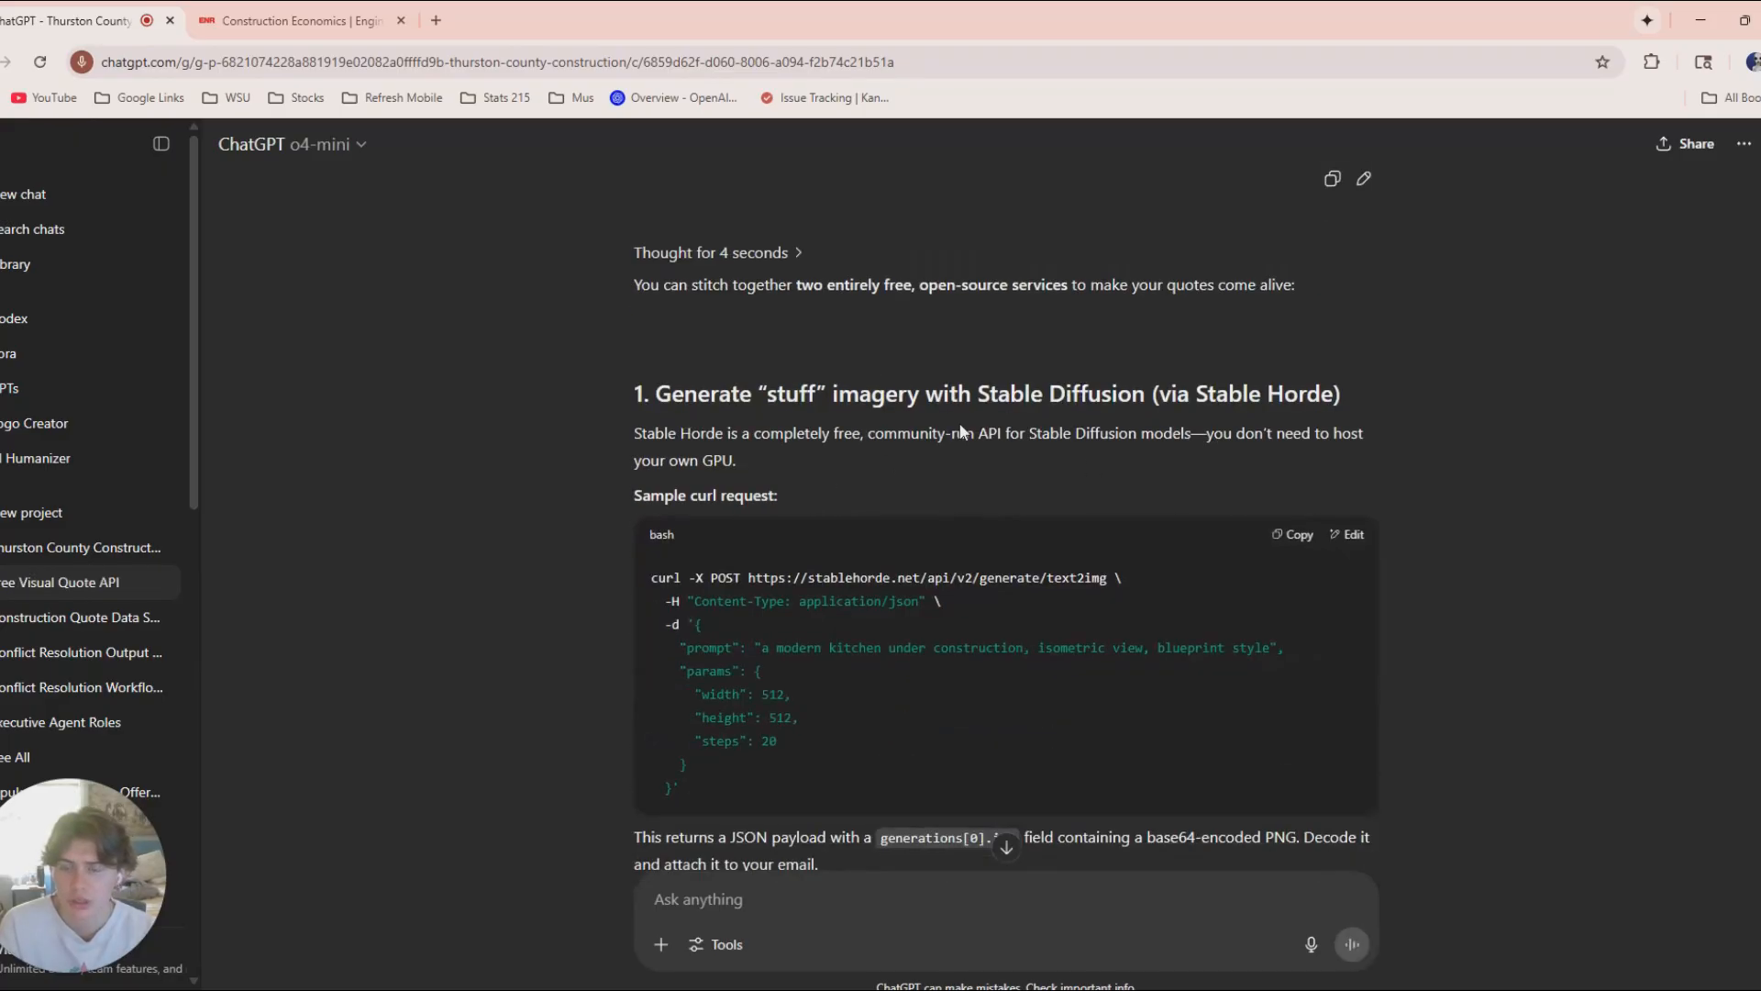
{"action": "left_click_drag", "start_coordinate": [886, 395], "coordinate": [731, 436]}
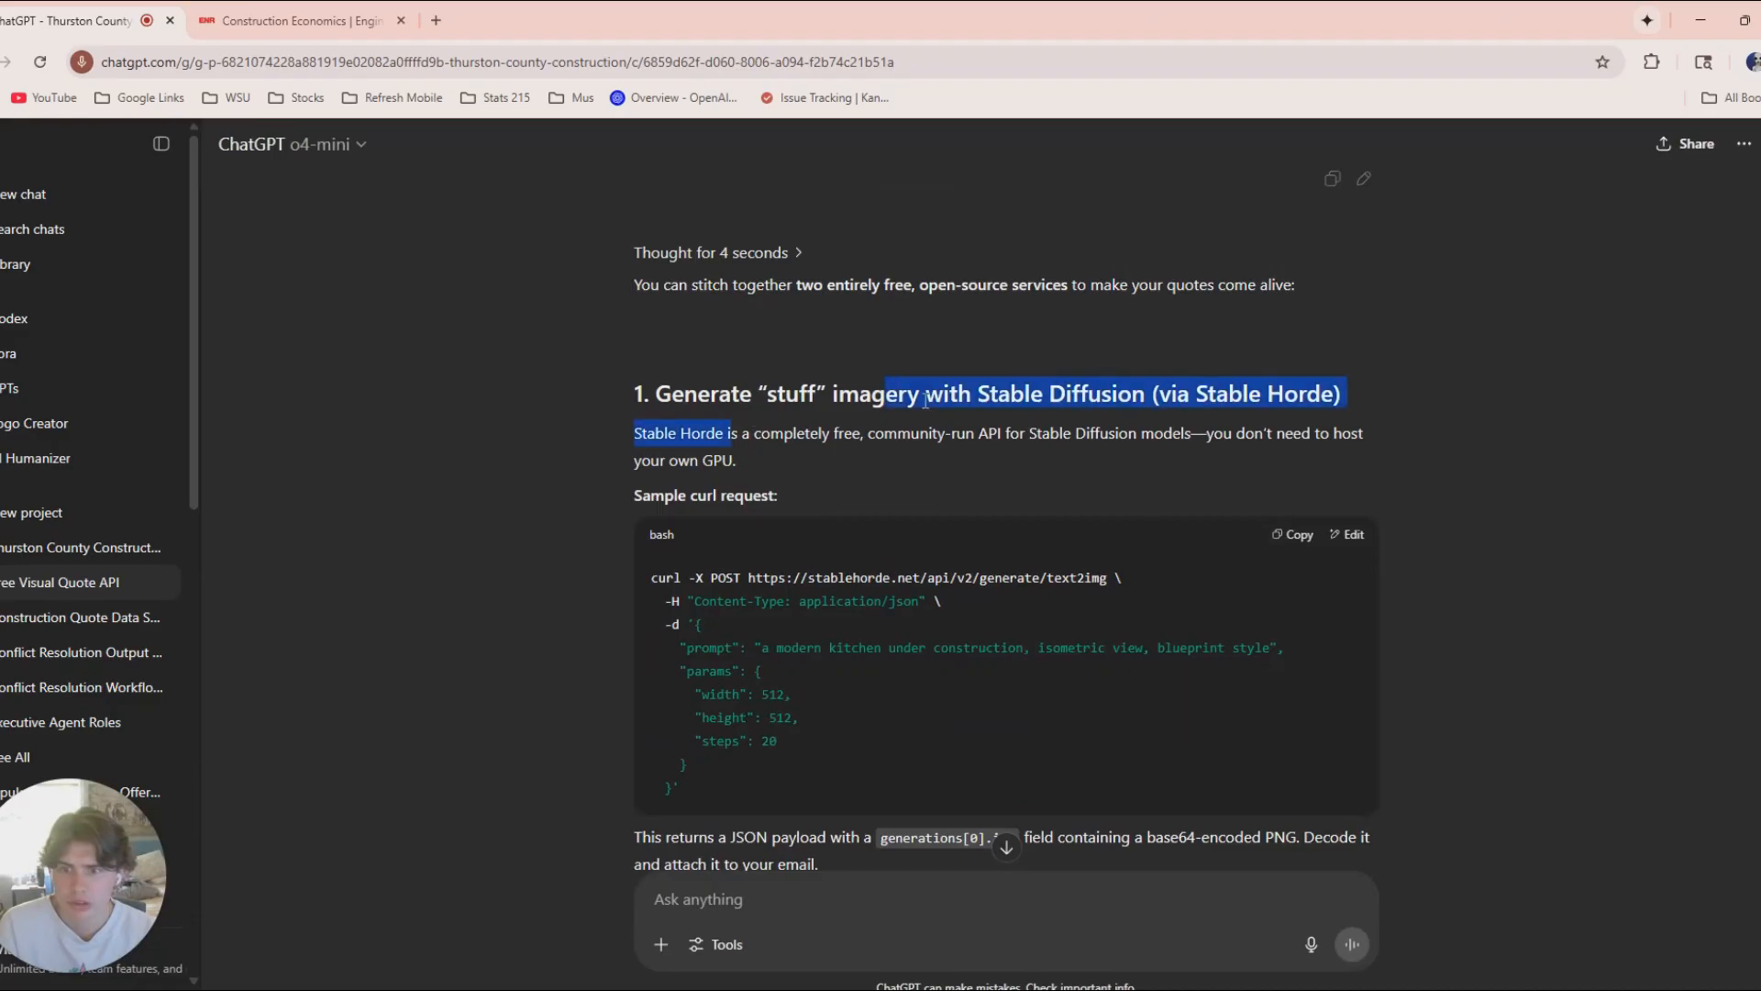
{"action": "left_click", "coordinate": [653, 472]}
{"action": "left_click_drag", "start_coordinate": [624, 431], "coordinate": [917, 465]}
{"action": "scroll", "coordinate": [843, 519], "scroll_direction": "down", "scroll_amount": 2}
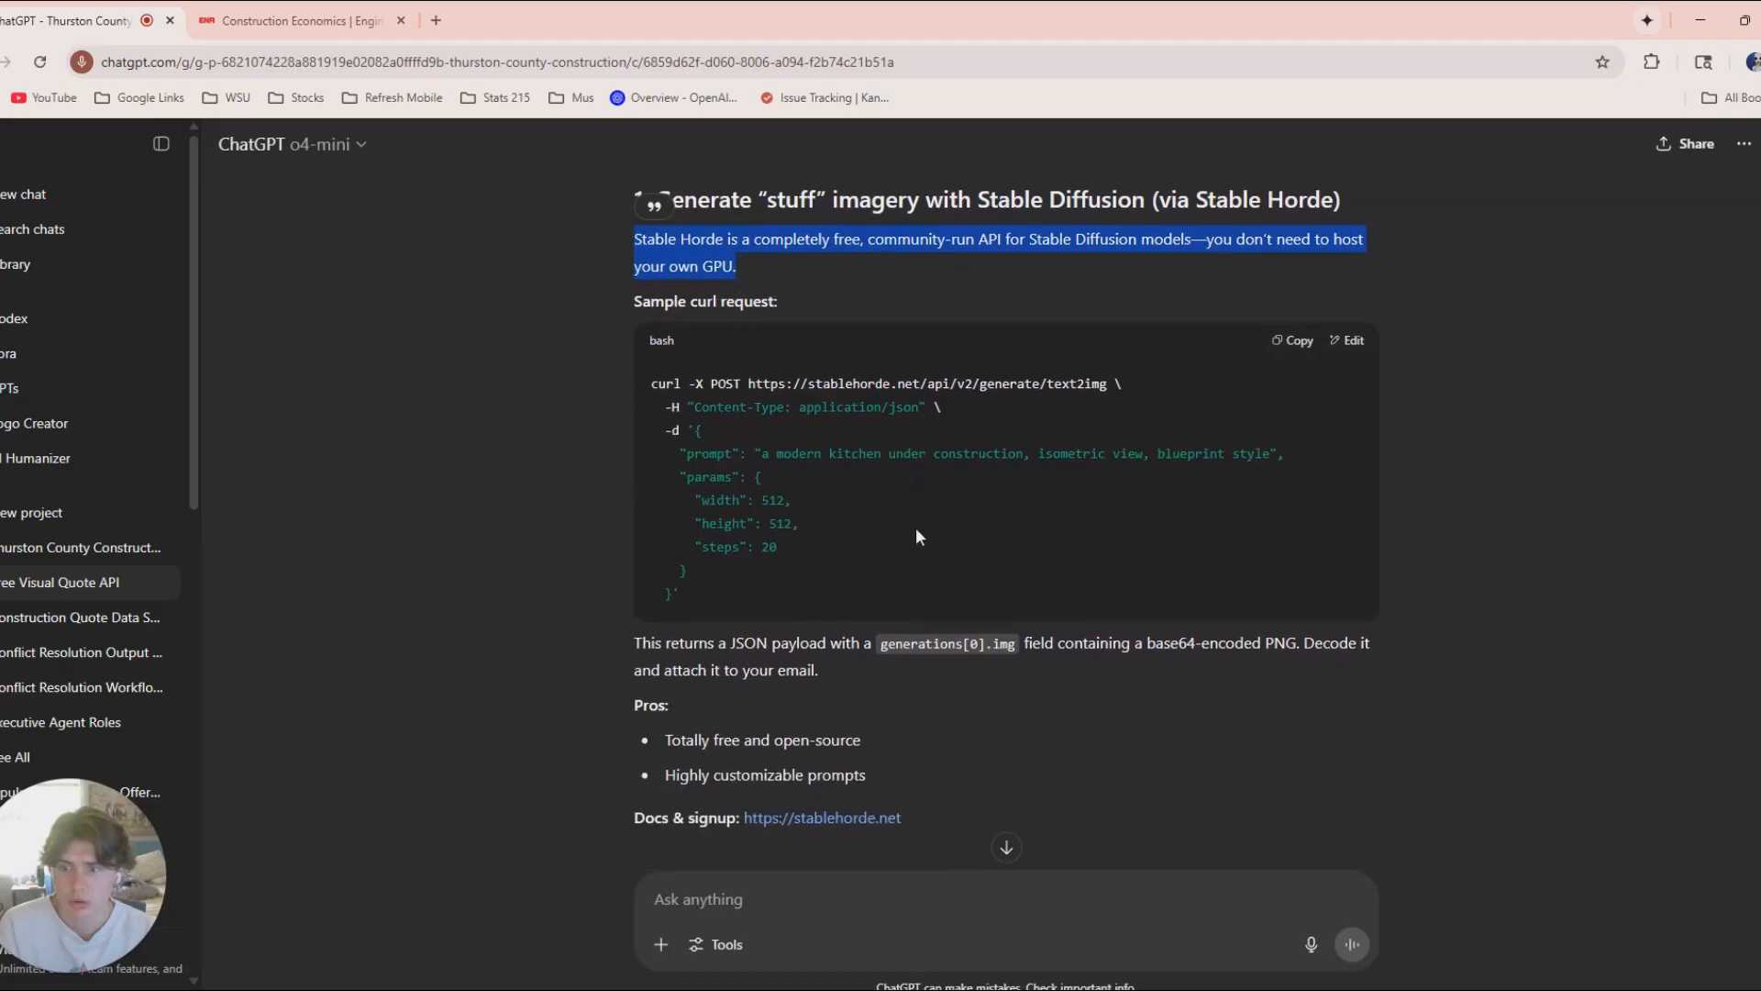
{"action": "scroll", "coordinate": [916, 526], "scroll_direction": "down", "scroll_amount": 2}
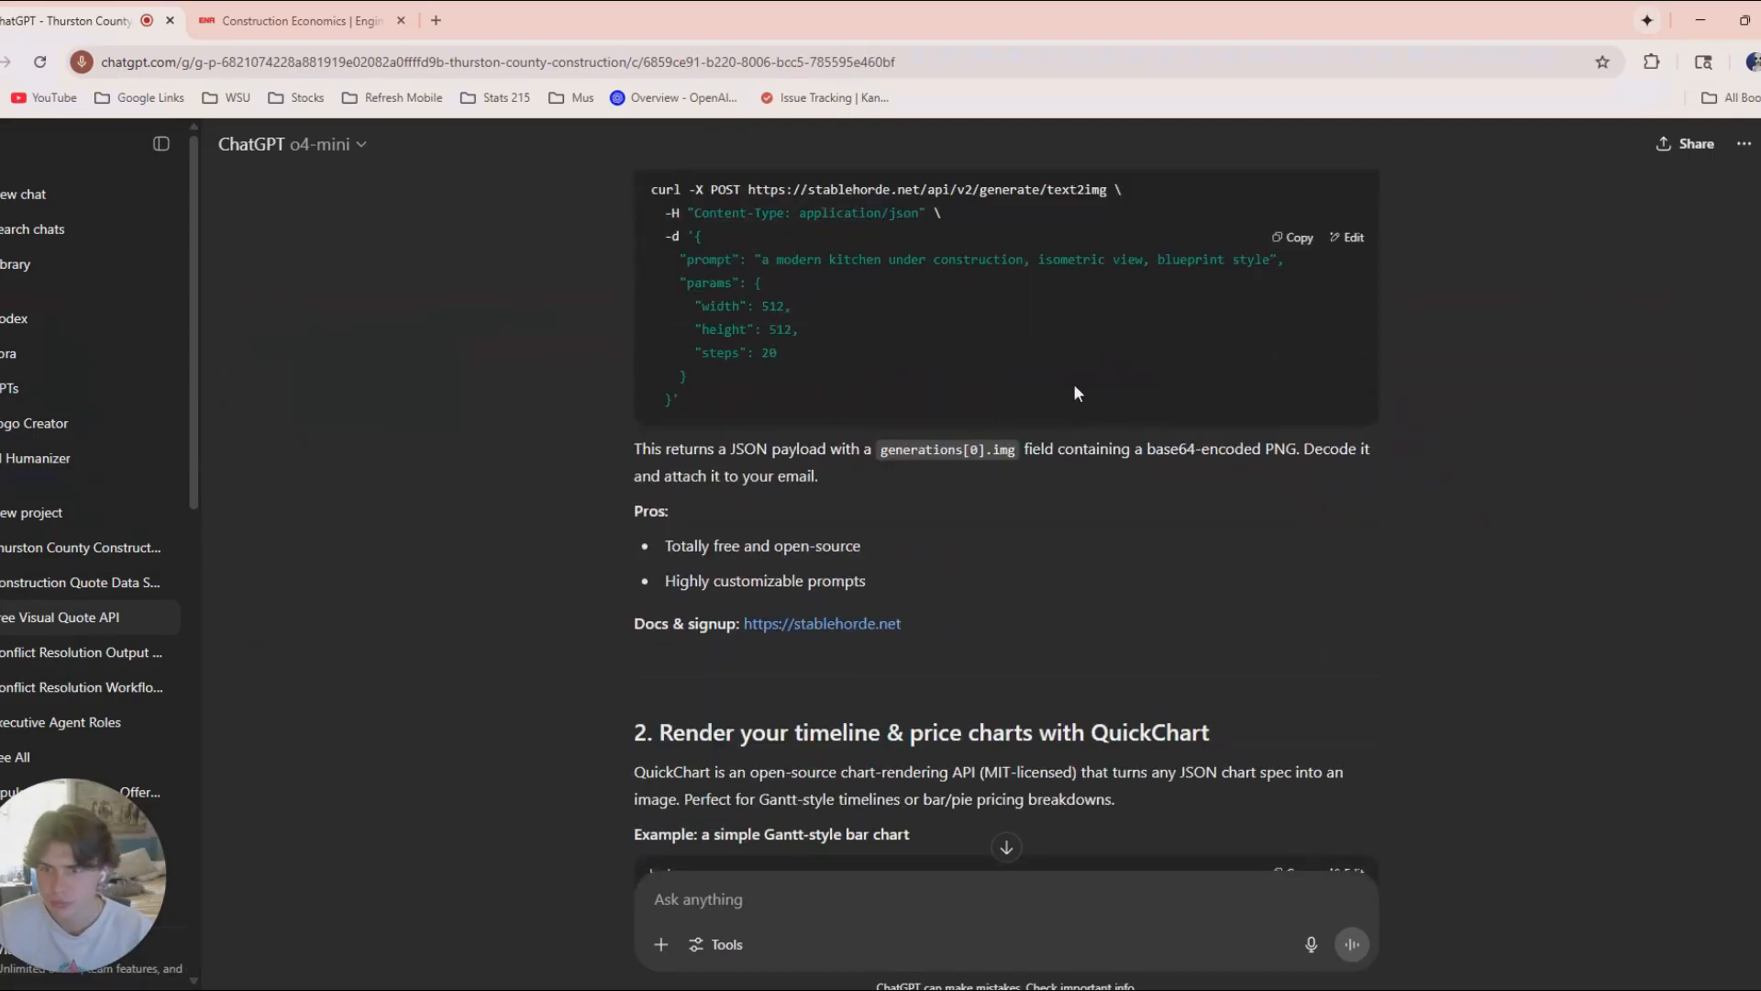
Copy the Master Pricing Table CSV from the Construction Quote Data chat in ChatGPT and return to the n8n browser window.
{"action": "left_click", "coordinate": [32, 582]}
{"action": "left_click", "coordinate": [1282, 637]}
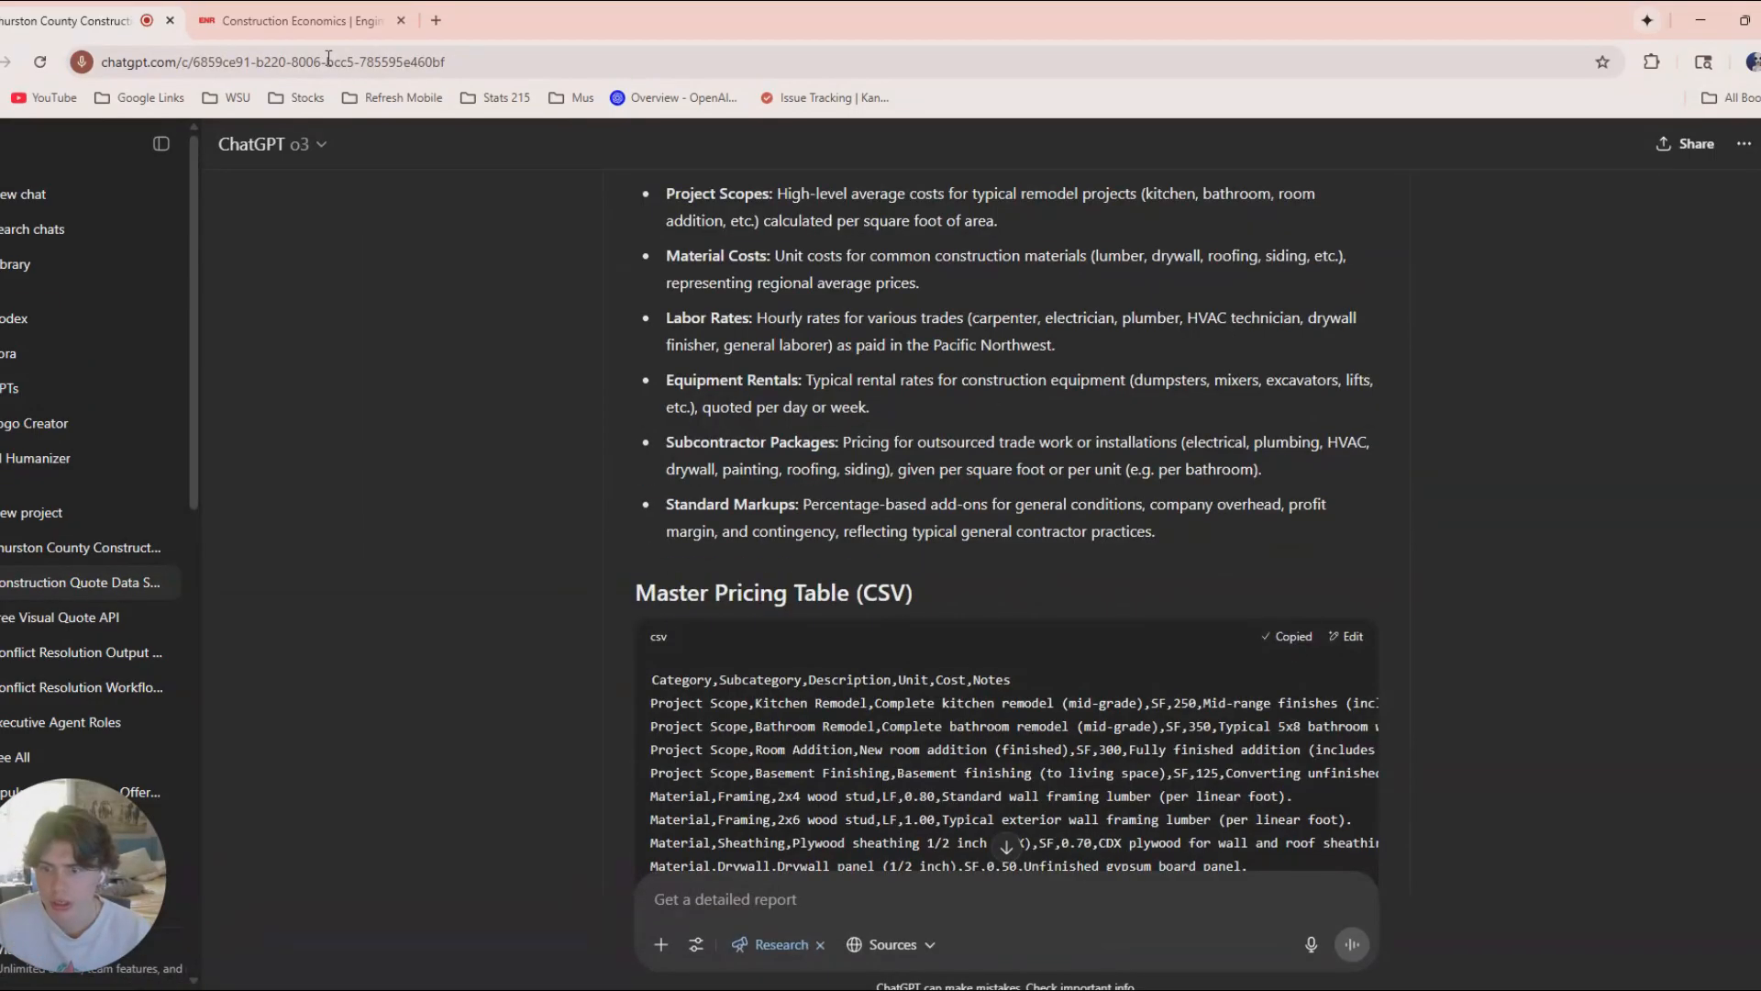
{"action": "key", "text": "alt+Tab"}
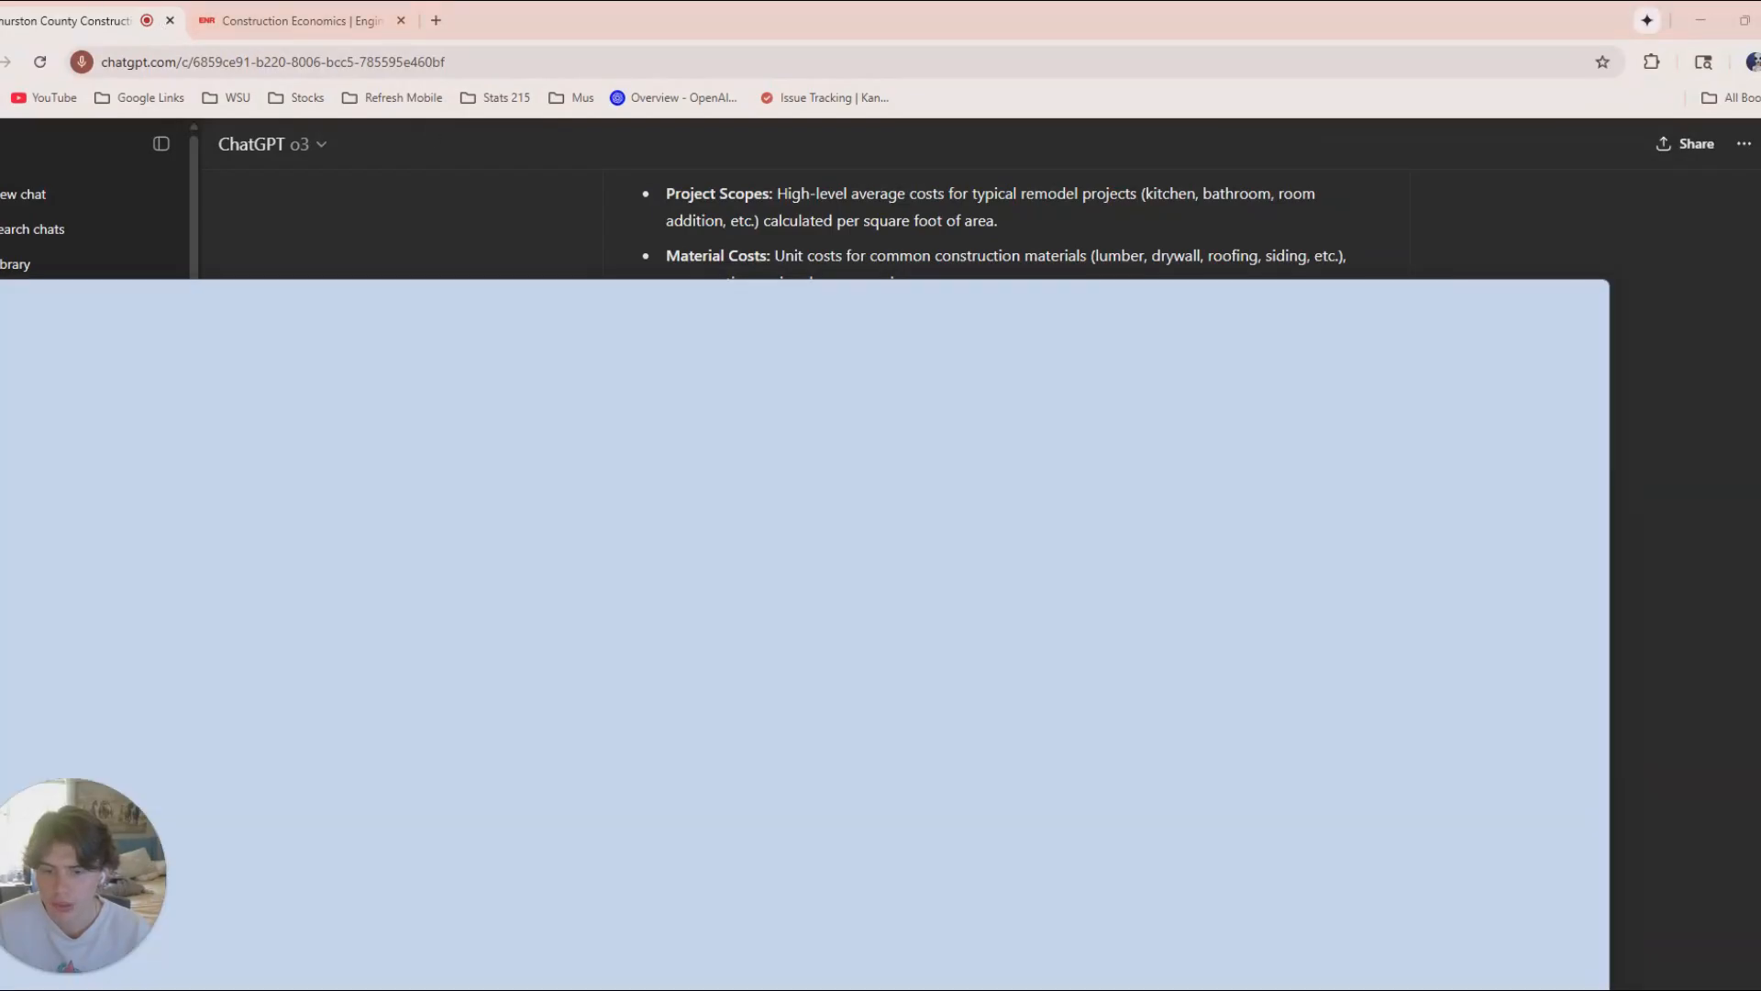
{"action": "left_click", "coordinate": [1497, 308]}
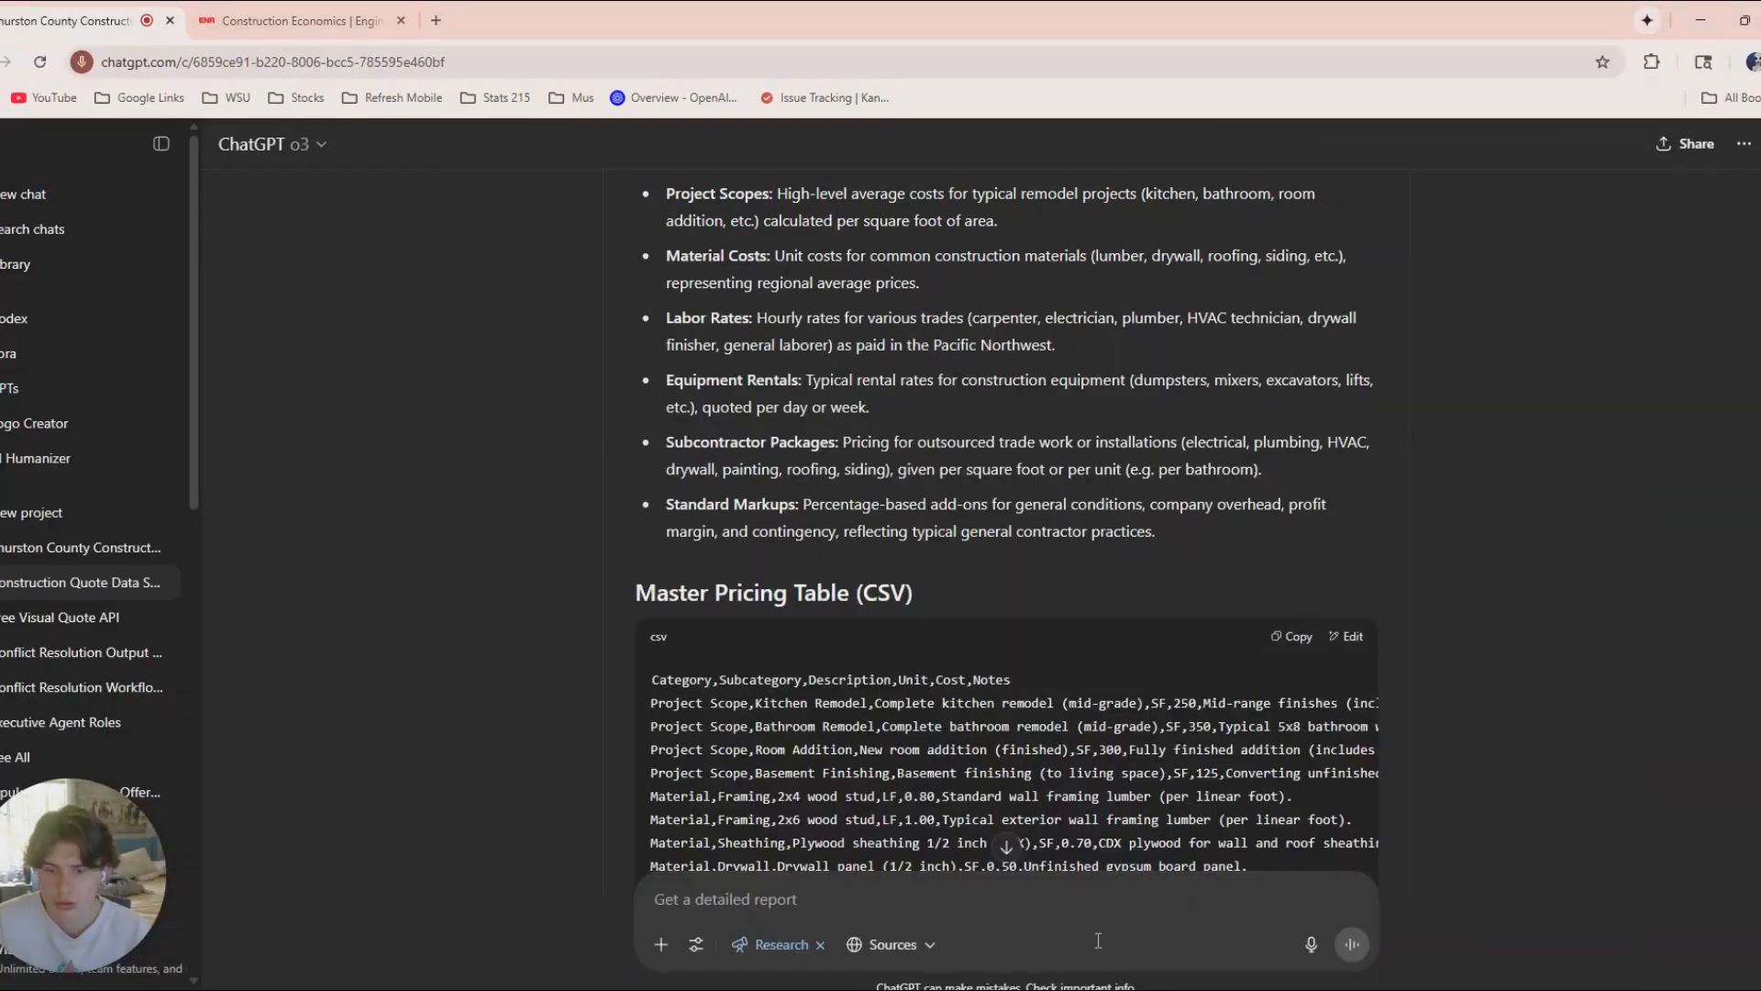
{"action": "left_click_drag", "start_coordinate": [1211, 22], "coordinate": [1262, 244]}
{"action": "left_click", "coordinate": [1271, 79]}
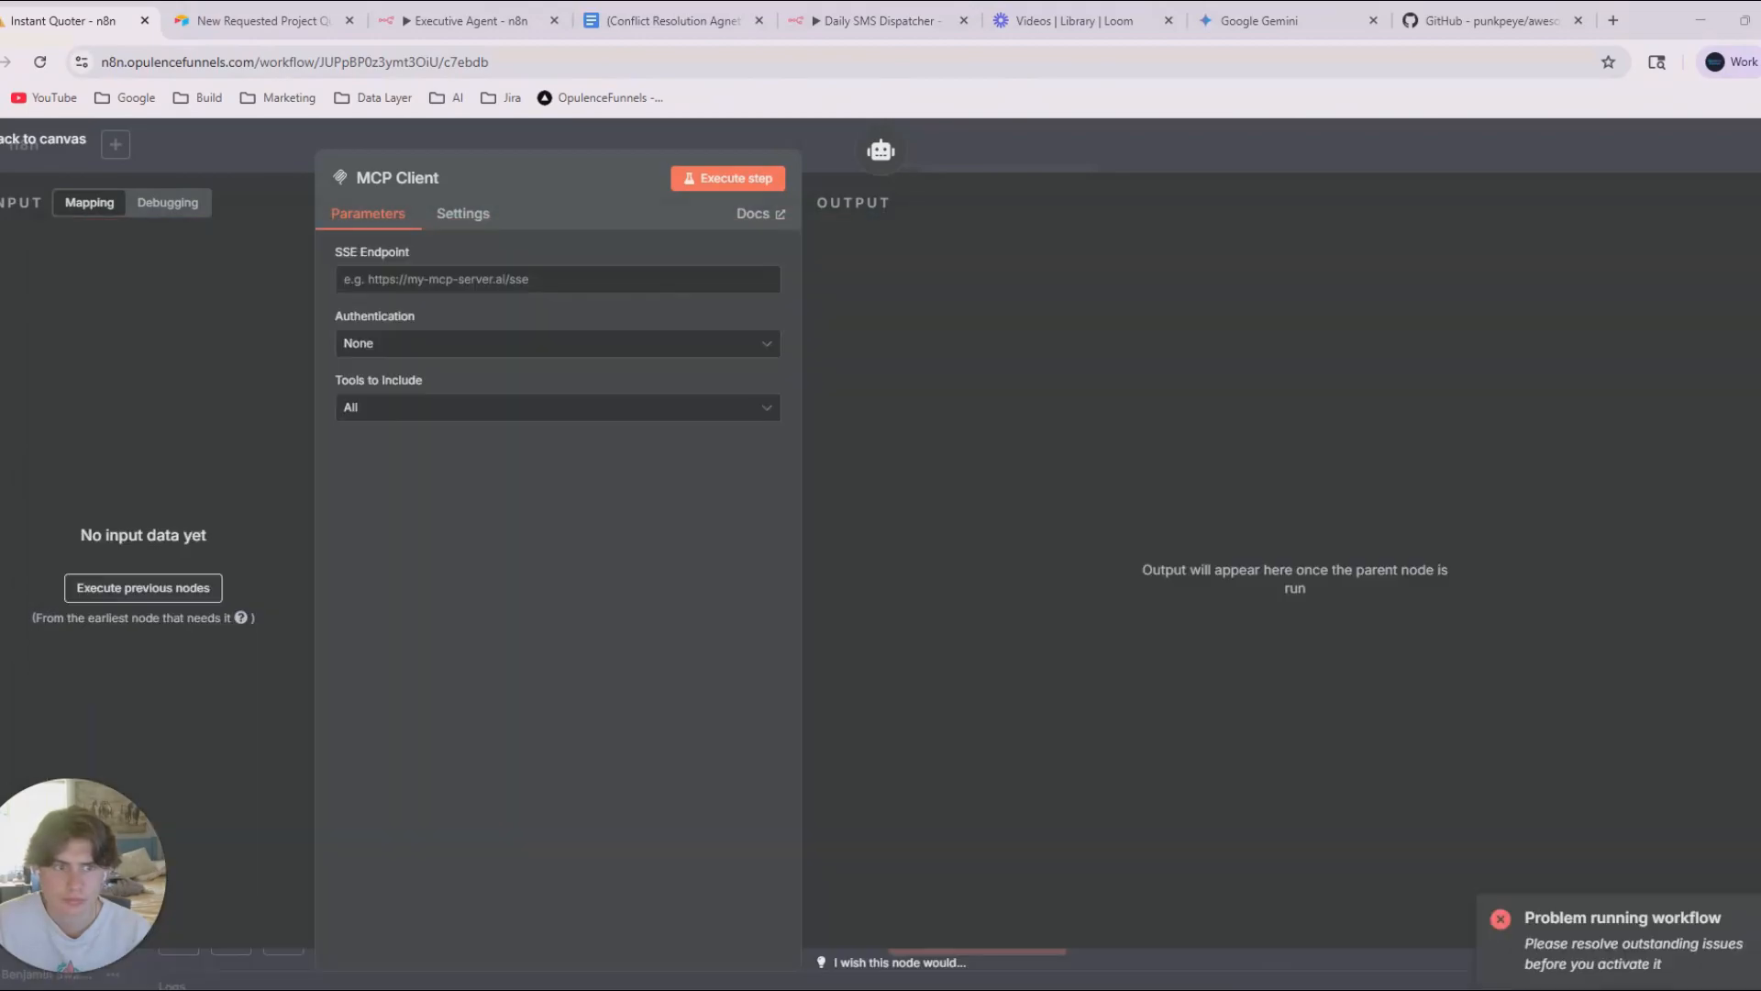
Switch to Airtable and show the Pricing Data table of the Construction Lead Gen Base.
{"action": "left_click", "coordinate": [1250, 10]}
{"action": "left_click", "coordinate": [1064, 11]}
{"action": "left_click", "coordinate": [633, 9]}
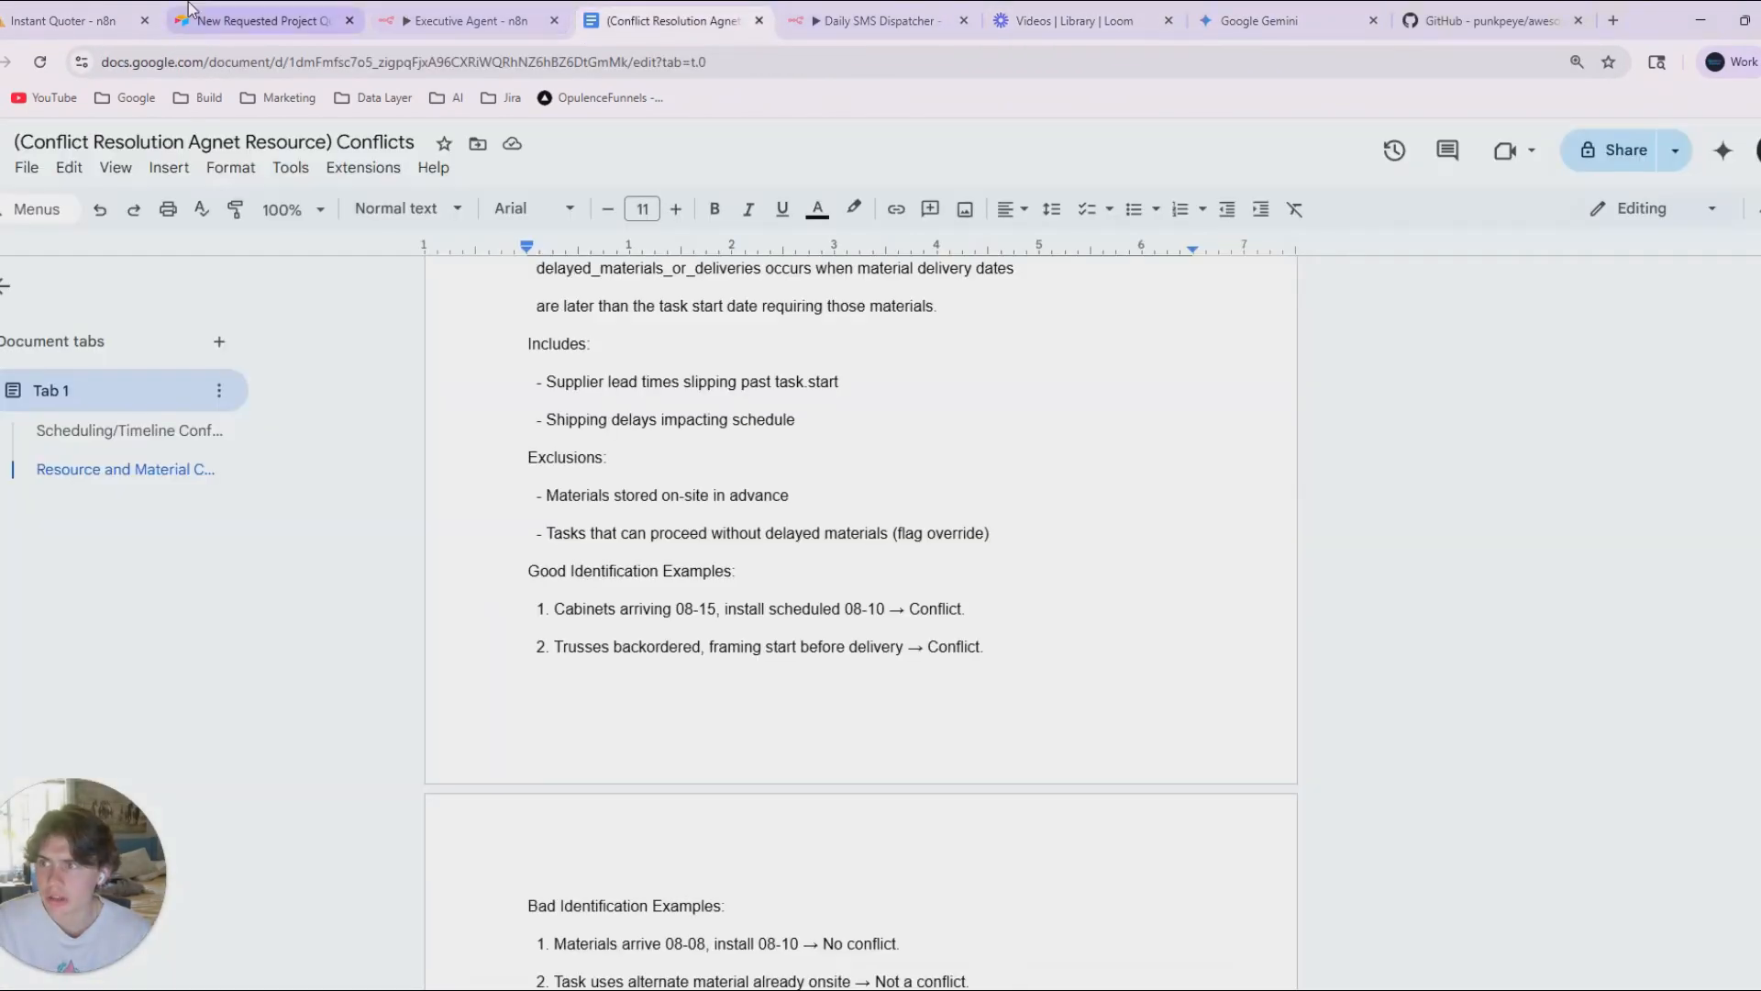
{"action": "left_click", "coordinate": [261, 20]}
{"action": "left_click", "coordinate": [287, 146]}
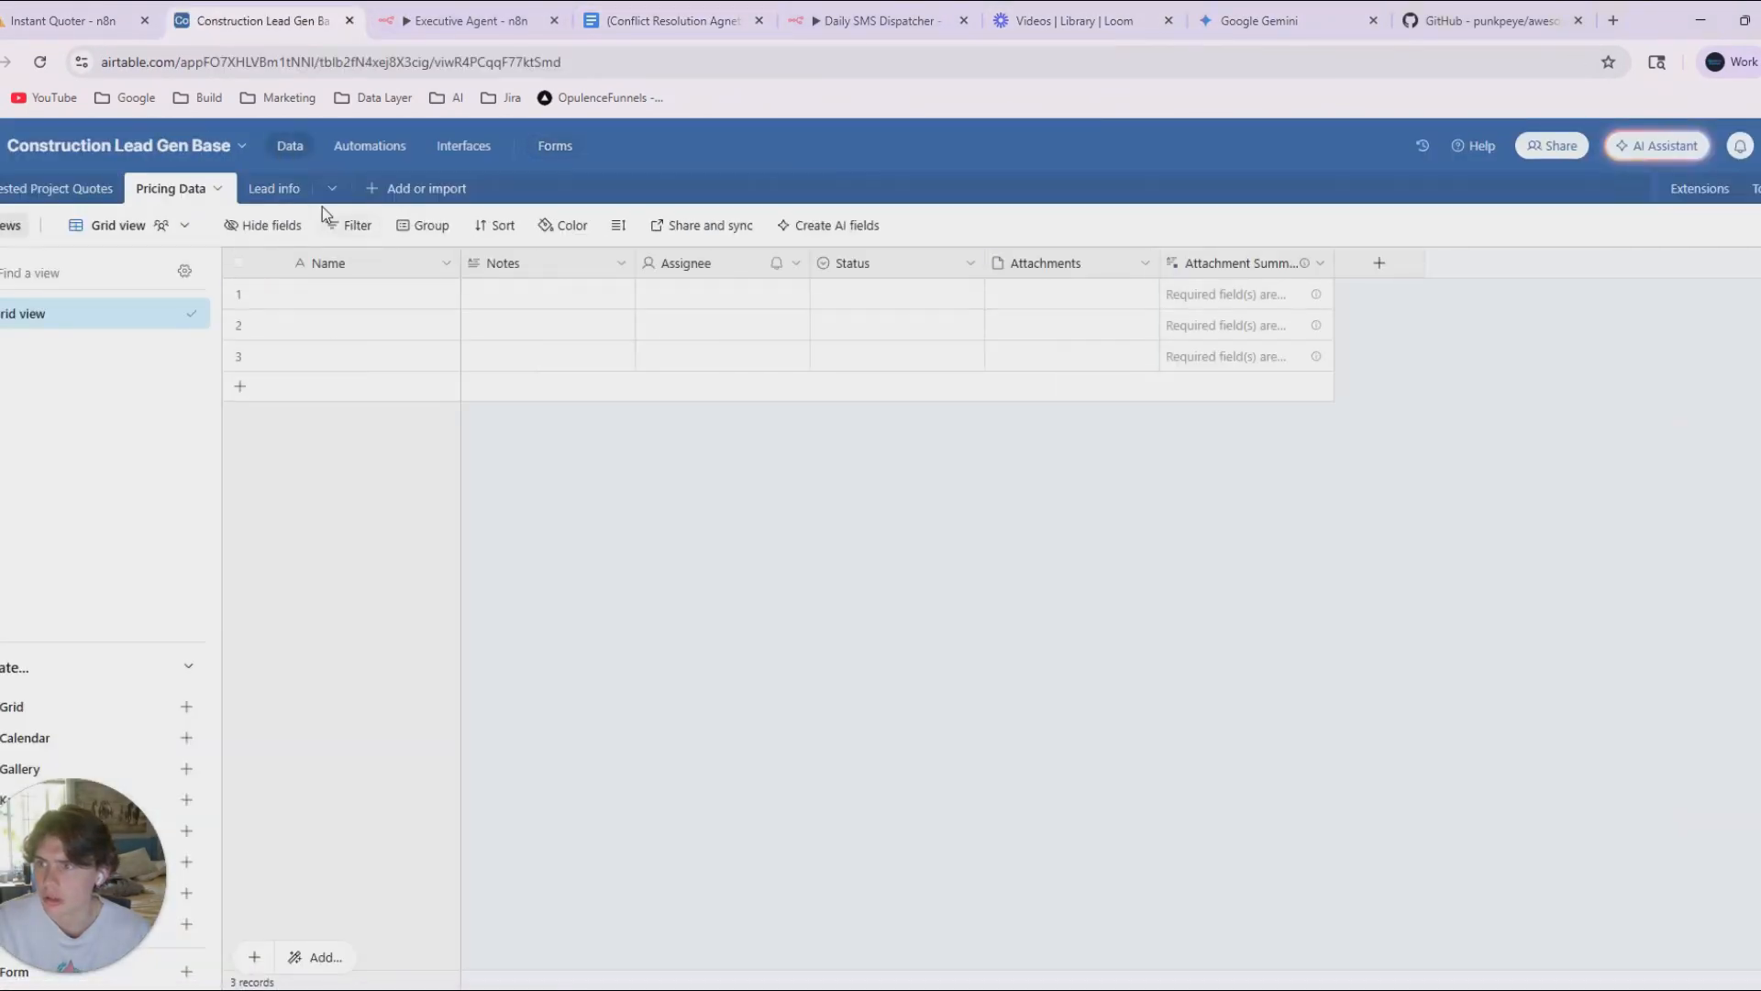
Clear the default fields other than Name from the Pricing Data grid.
{"action": "left_click", "coordinate": [390, 267]}
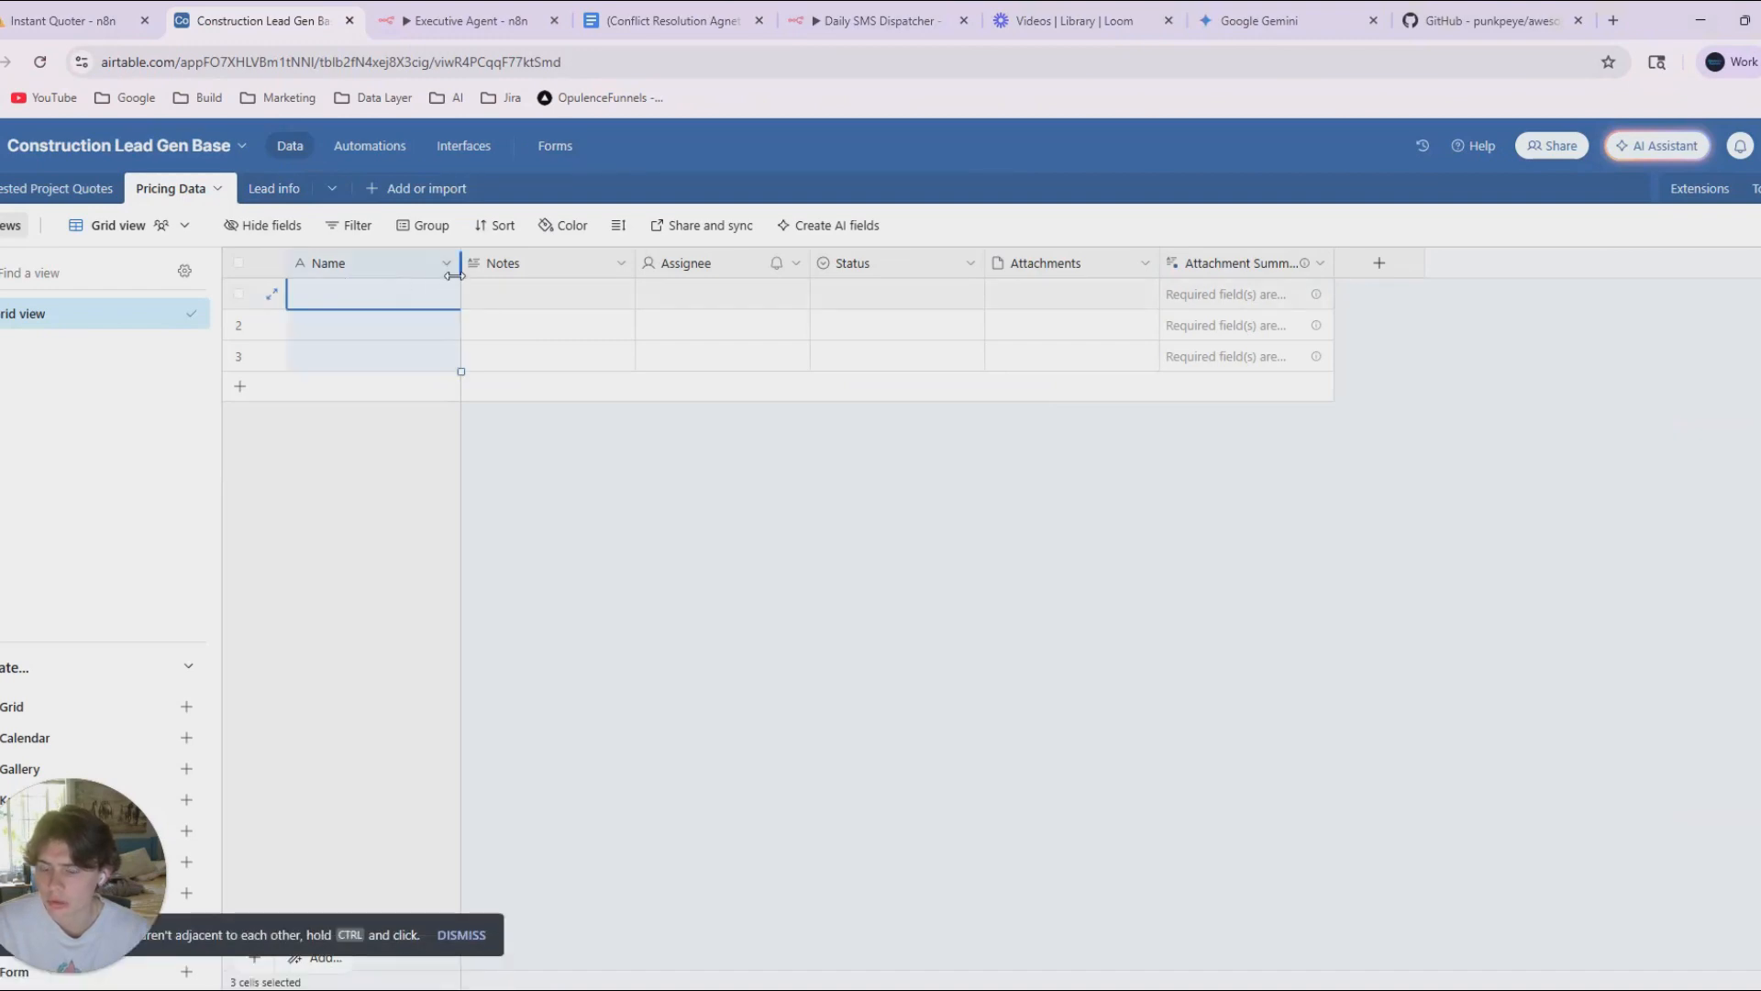
{"action": "left_click", "coordinate": [238, 262]}
{"action": "right_click", "coordinate": [240, 266]}
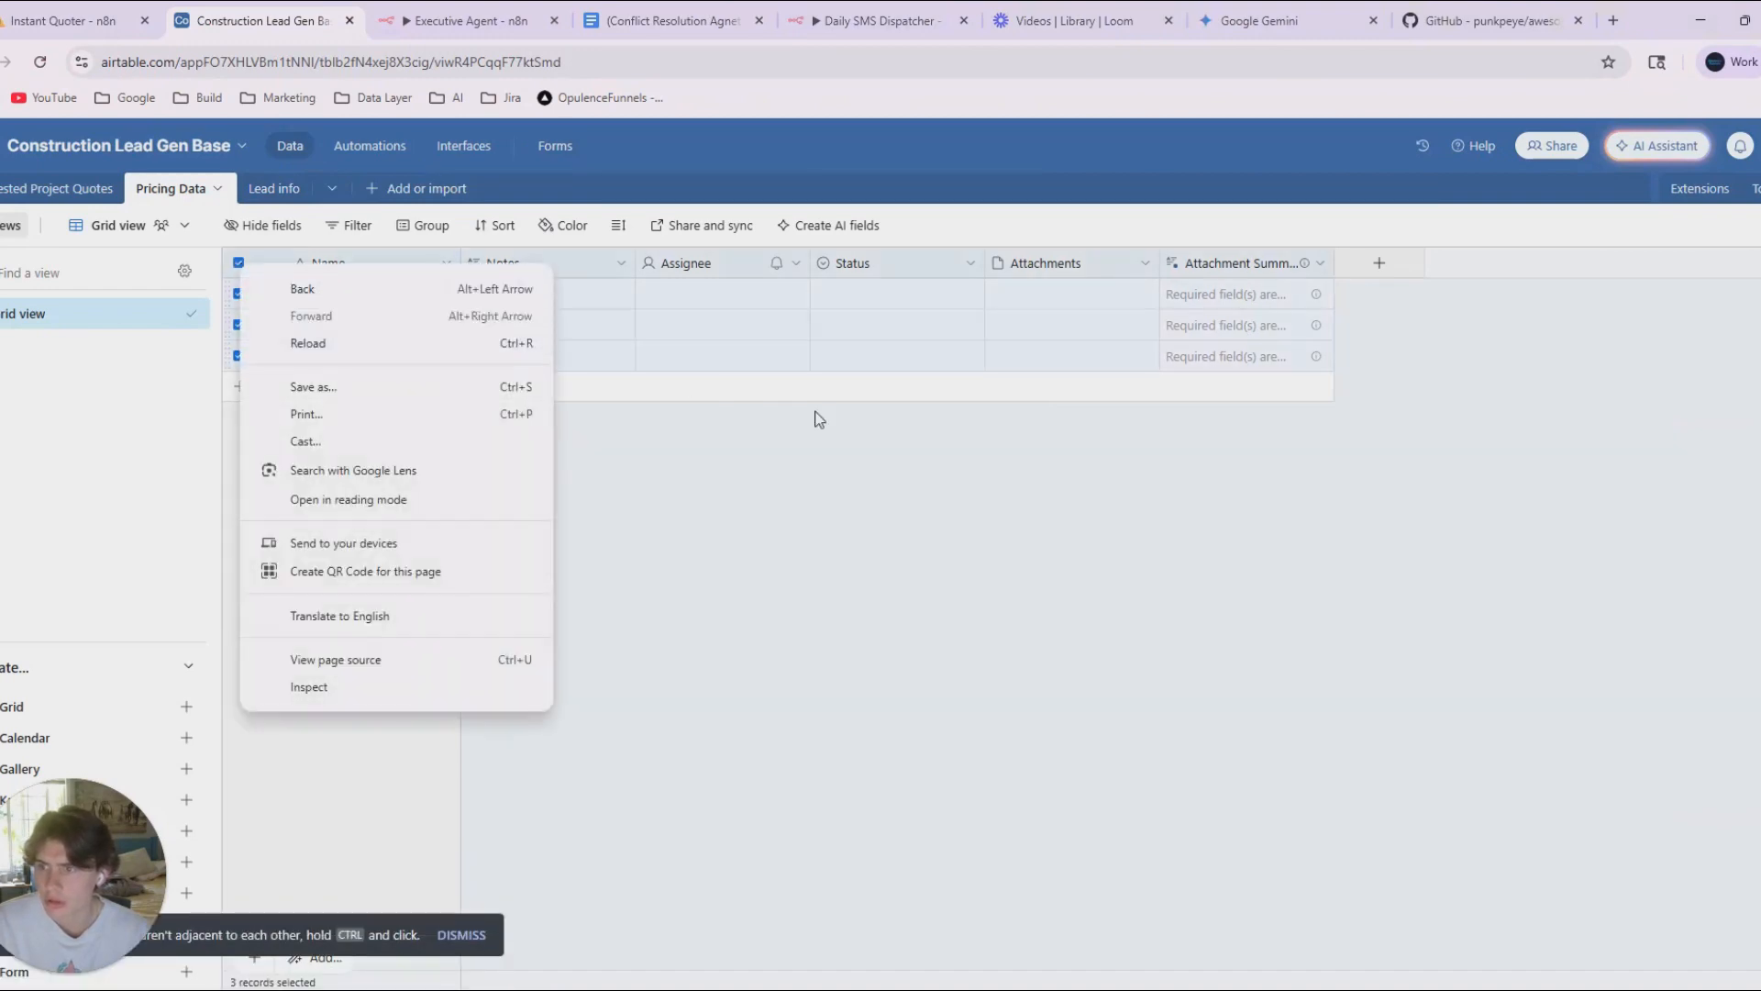
{"action": "left_click", "coordinate": [816, 412]}
{"action": "left_click", "coordinate": [343, 273]}
{"action": "left_click", "coordinate": [239, 263]}
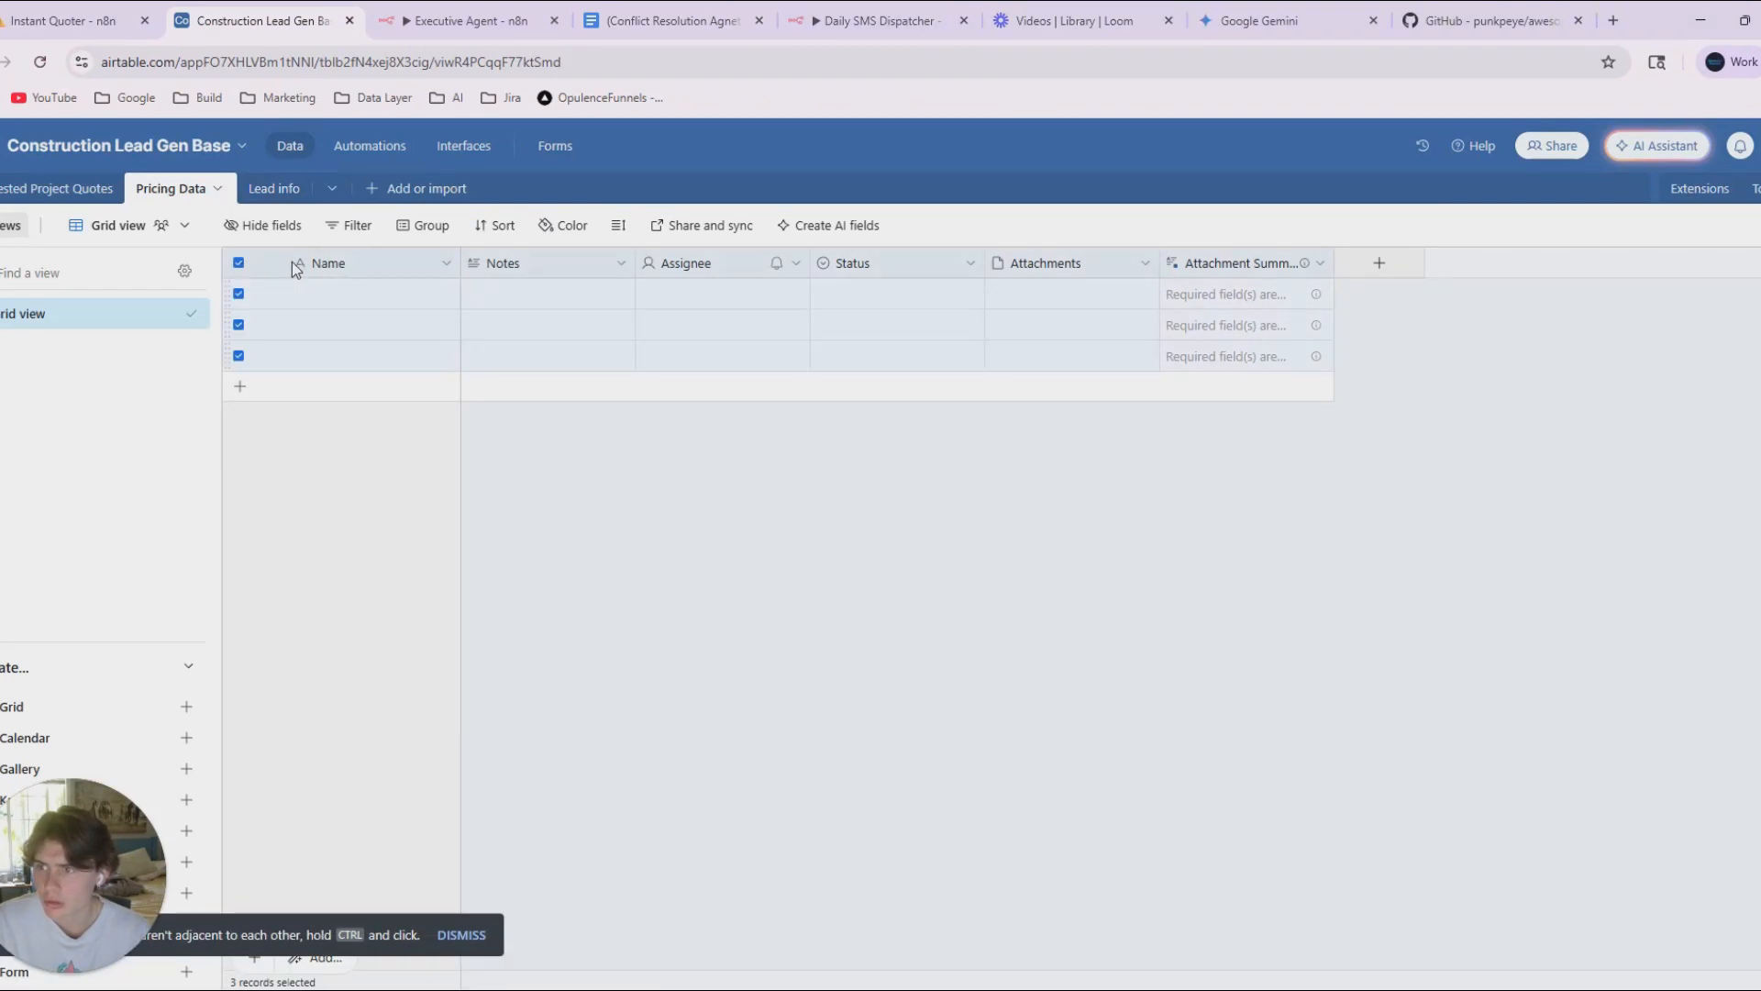
{"action": "right_click", "coordinate": [312, 266]}
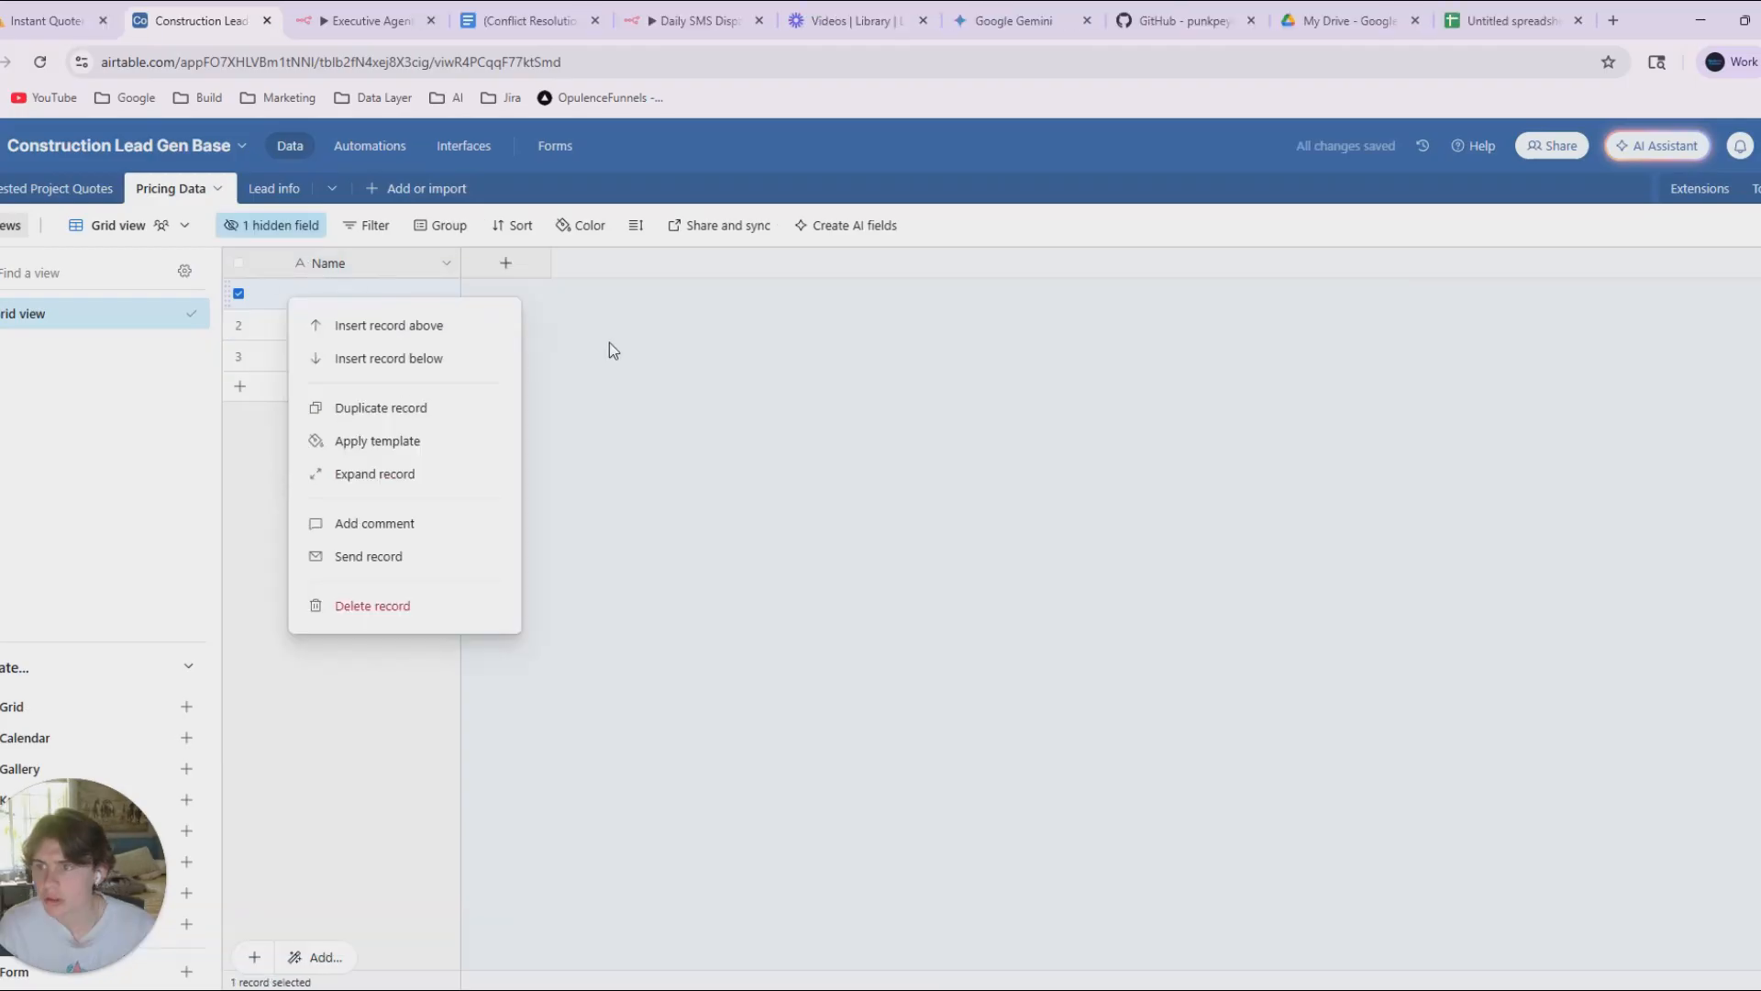
{"action": "left_click", "coordinate": [609, 343]}
Paste the pricing records into Pricing Data from the first Name cell, with Category, Subcategory, Description, Unit, Cost and Notes fields, and review the rows.
{"action": "left_click", "coordinate": [323, 296]}
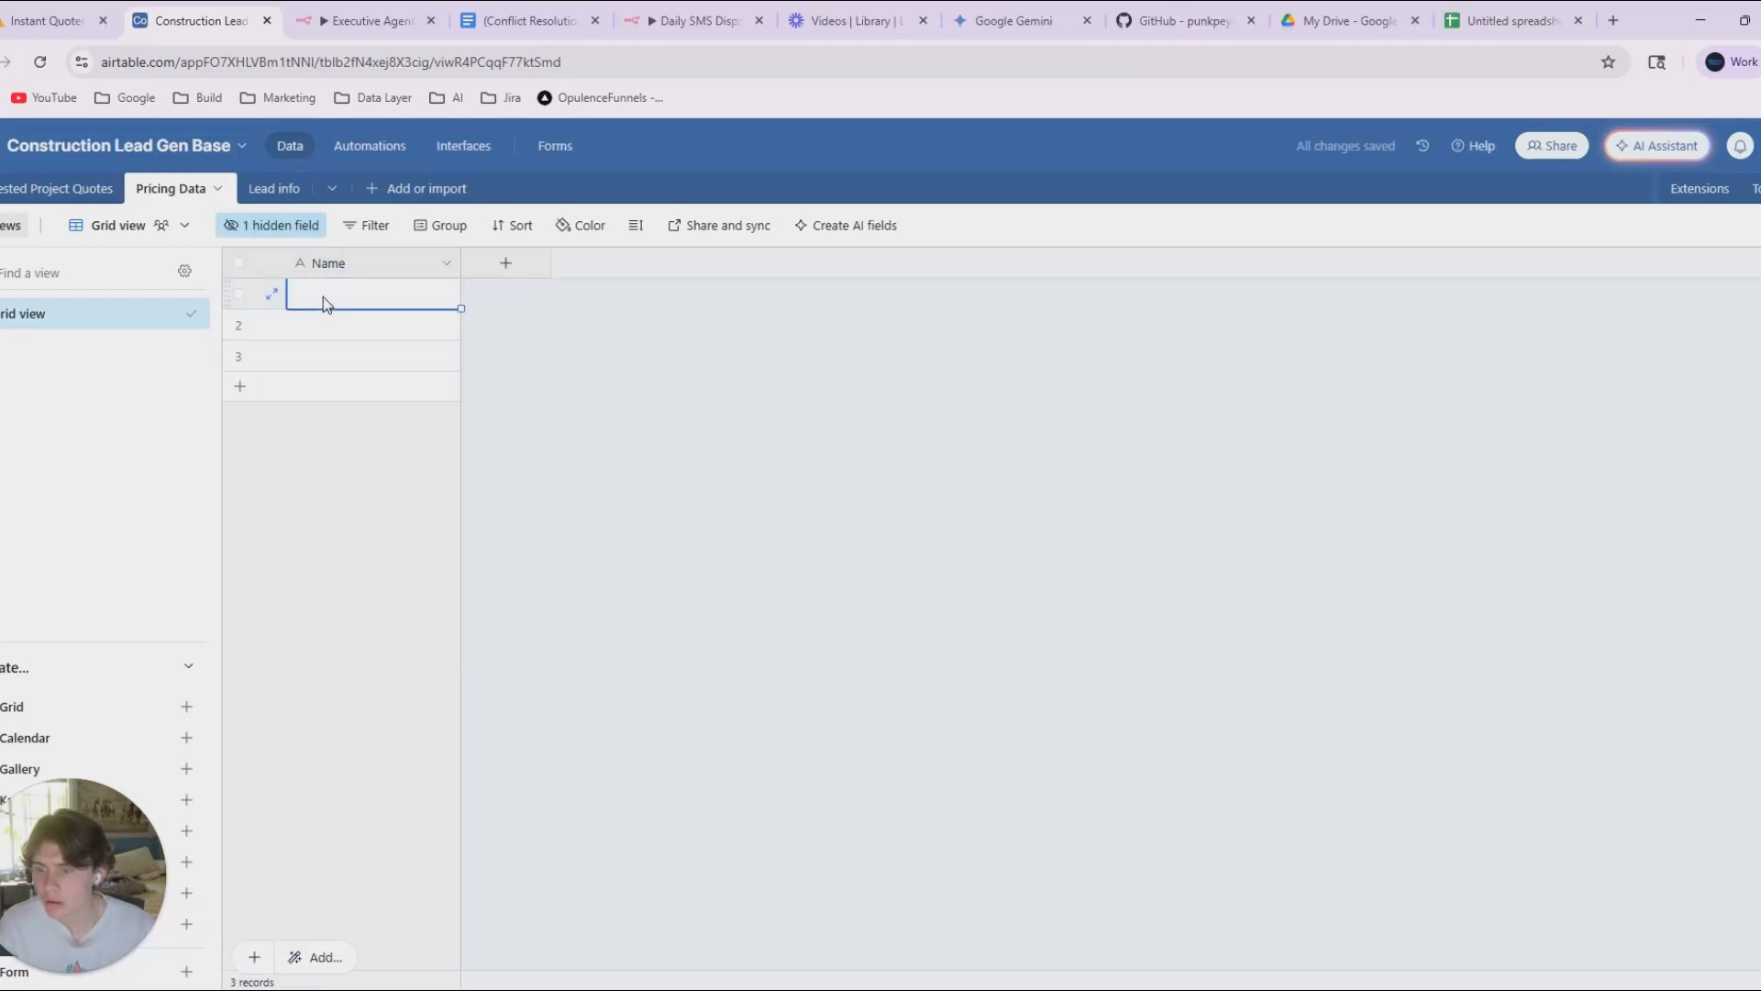
{"action": "key", "text": "ctrl+v"}
{"action": "left_click", "coordinate": [1057, 637]}
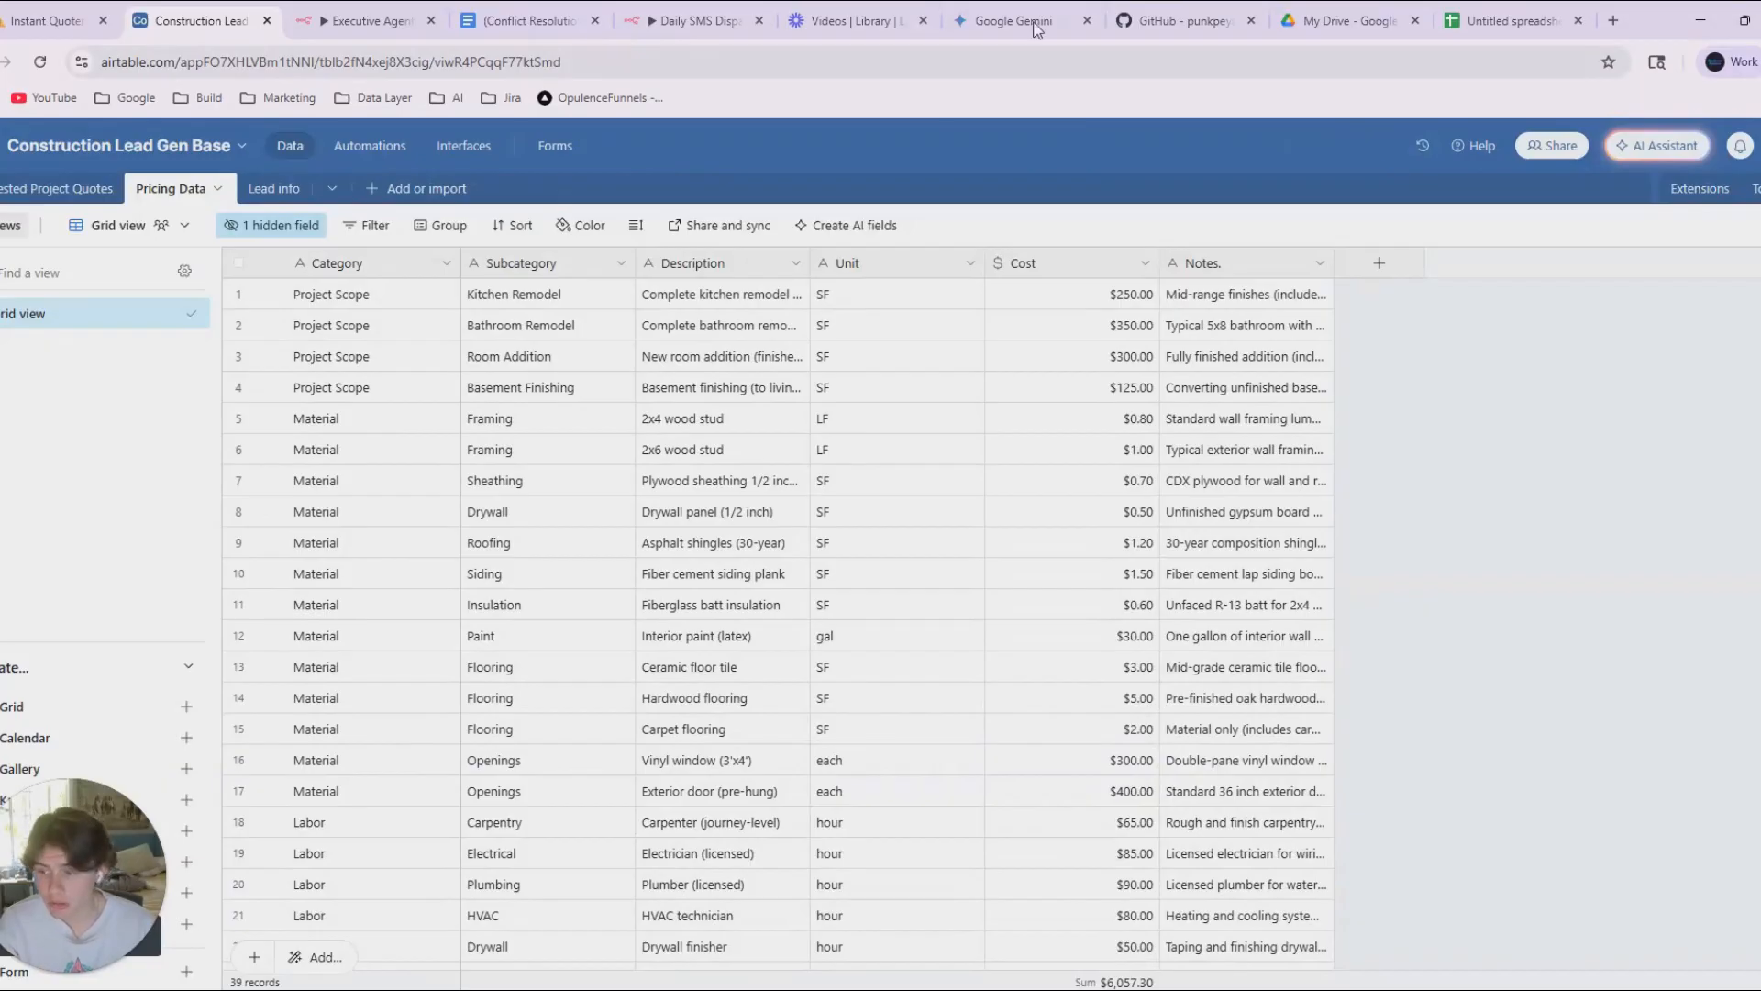
{"action": "scroll", "coordinate": [404, 678], "scroll_direction": "down", "scroll_amount": 5}
{"action": "scroll", "coordinate": [479, 833], "scroll_direction": "down", "scroll_amount": 2}
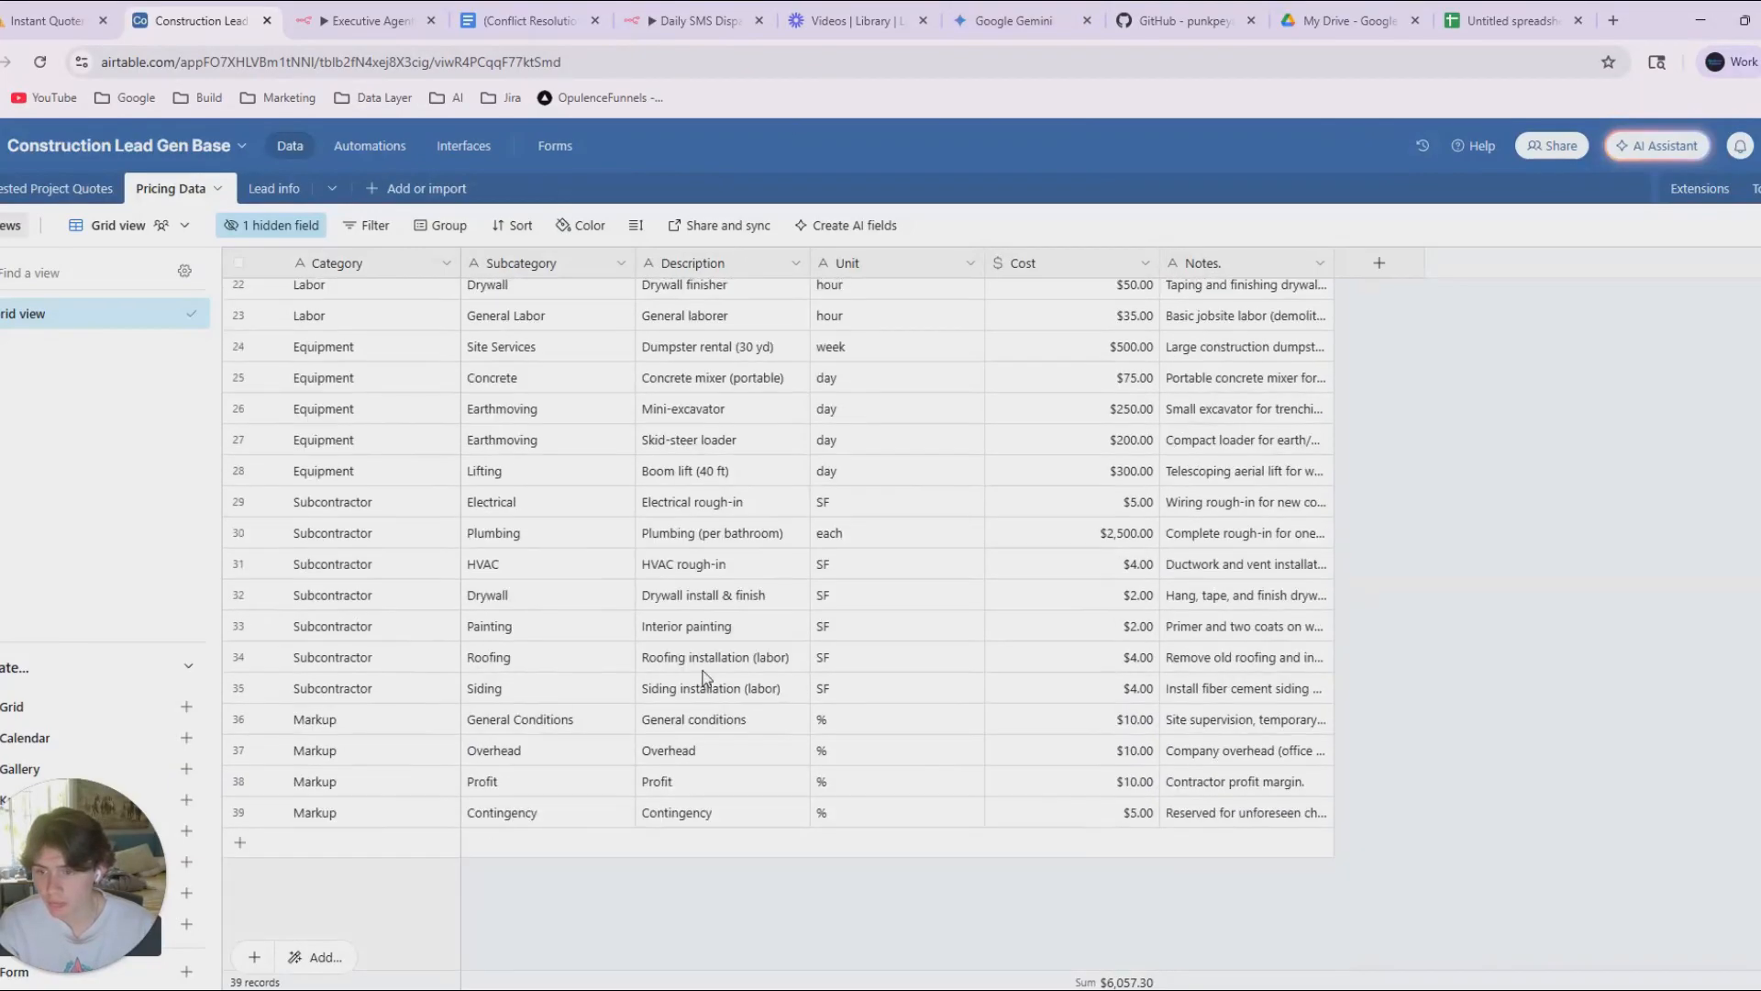
Switch to the Free Visual Quote API chat in ChatGPT and quote the heading on Stable Diffusion imagery via Stable Horde for a reply.
{"action": "left_click", "coordinate": [1701, 20]}
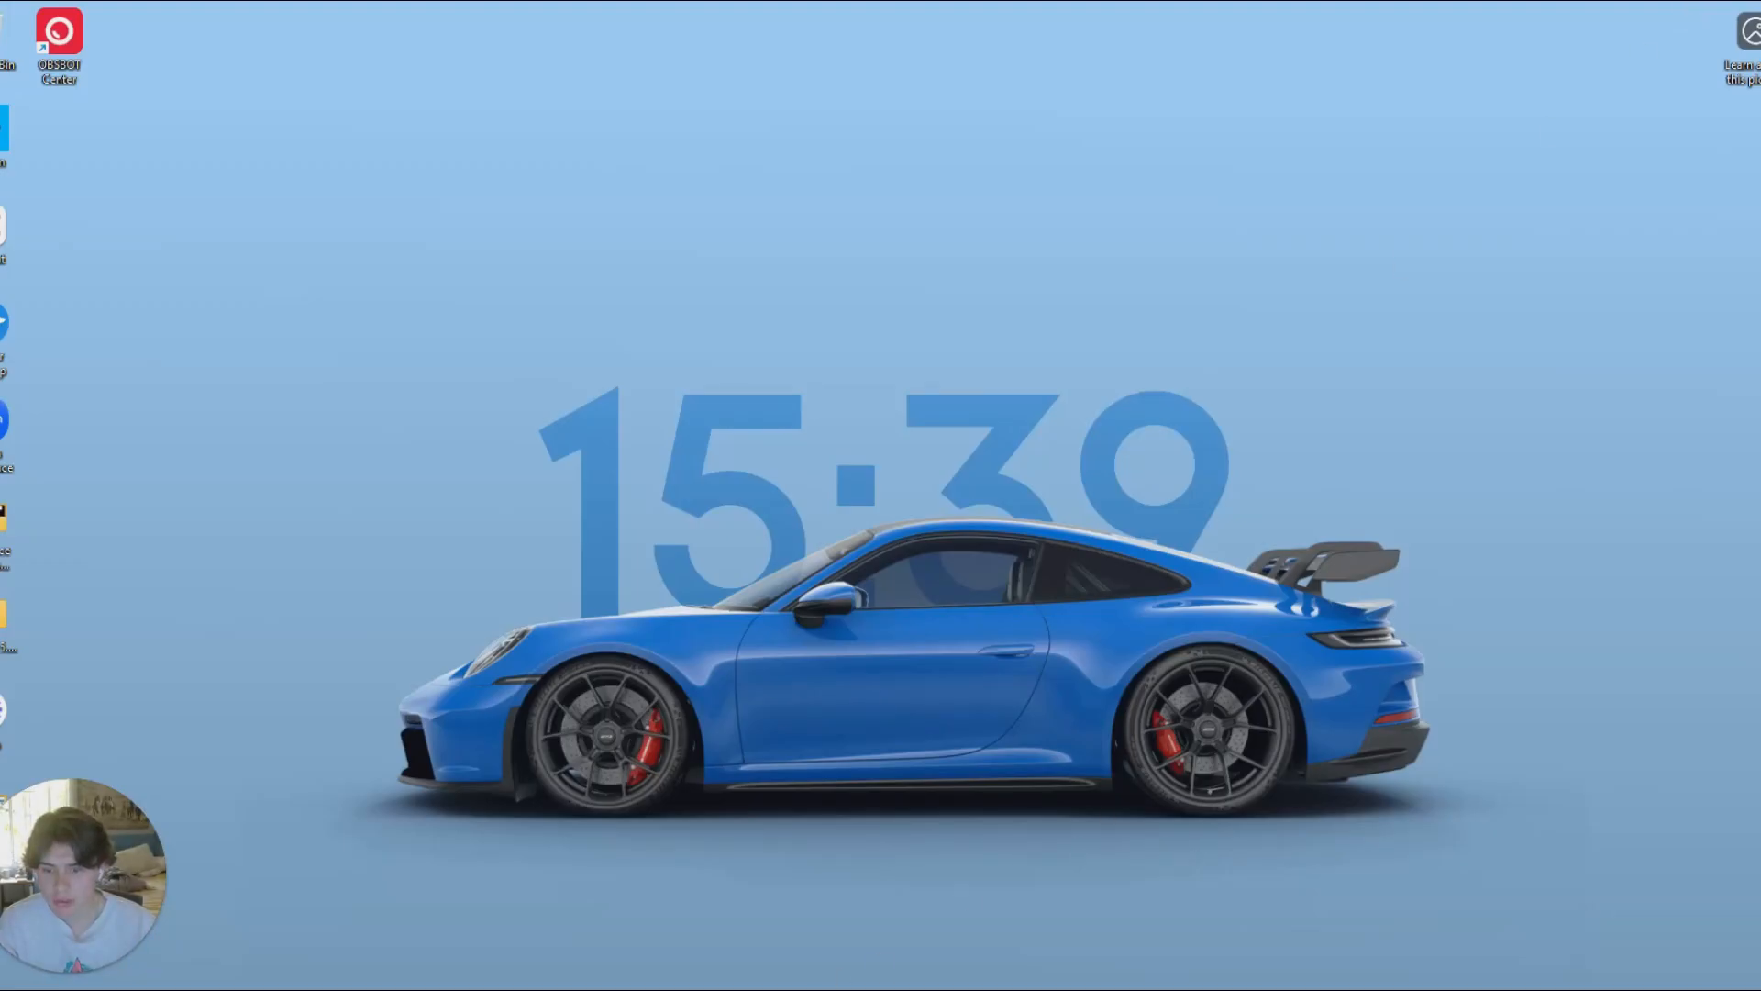
{"action": "left_click_drag", "start_coordinate": [344, 503], "coordinate": [1642, 876]}
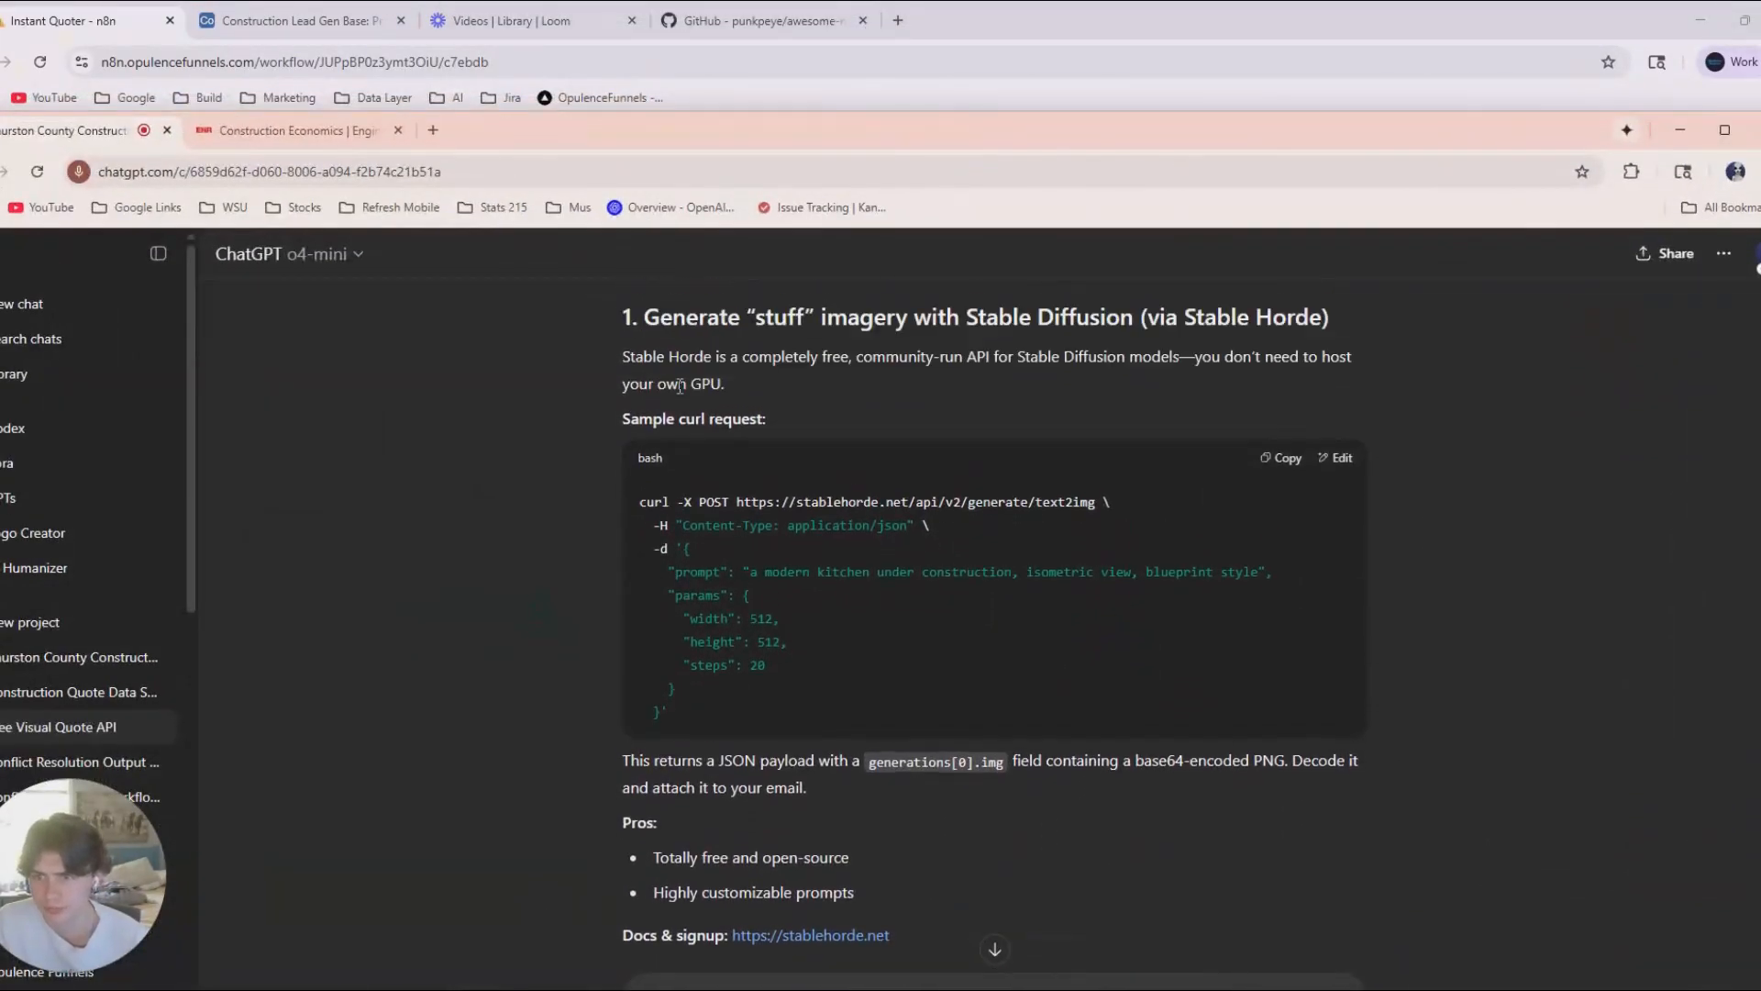
{"action": "scroll", "coordinate": [679, 385], "scroll_direction": "up", "scroll_amount": 1}
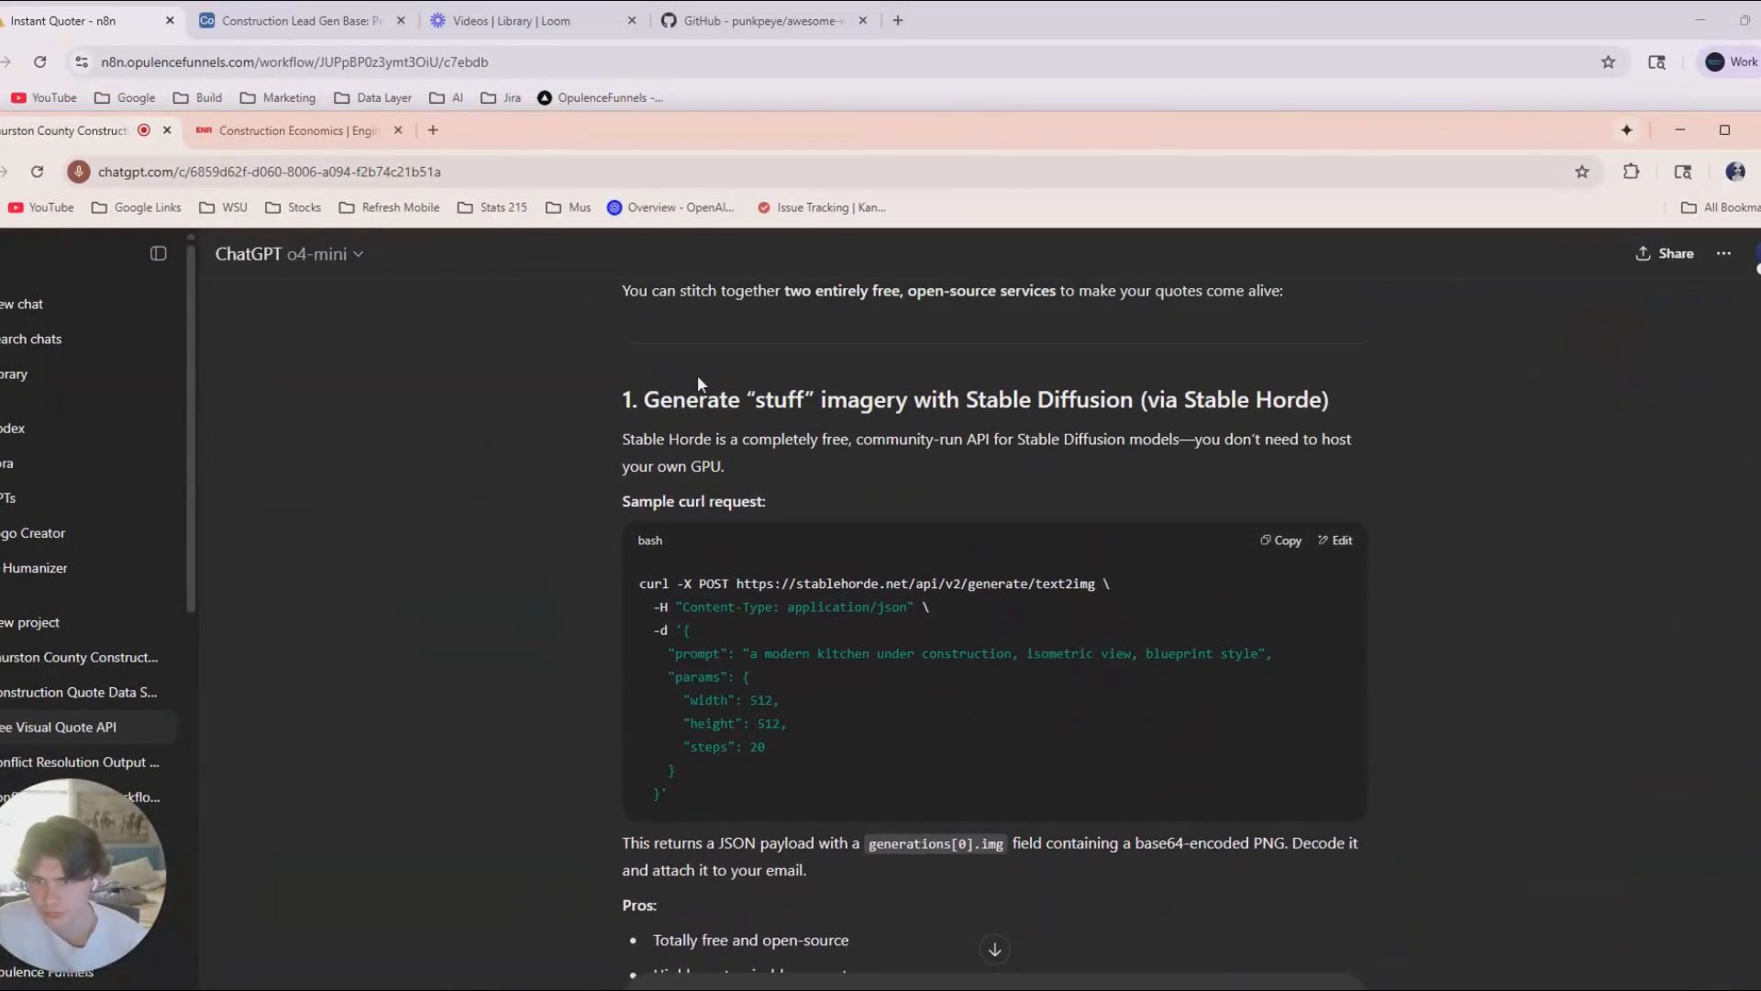
{"action": "scroll", "coordinate": [679, 601], "scroll_direction": "down", "scroll_amount": 1}
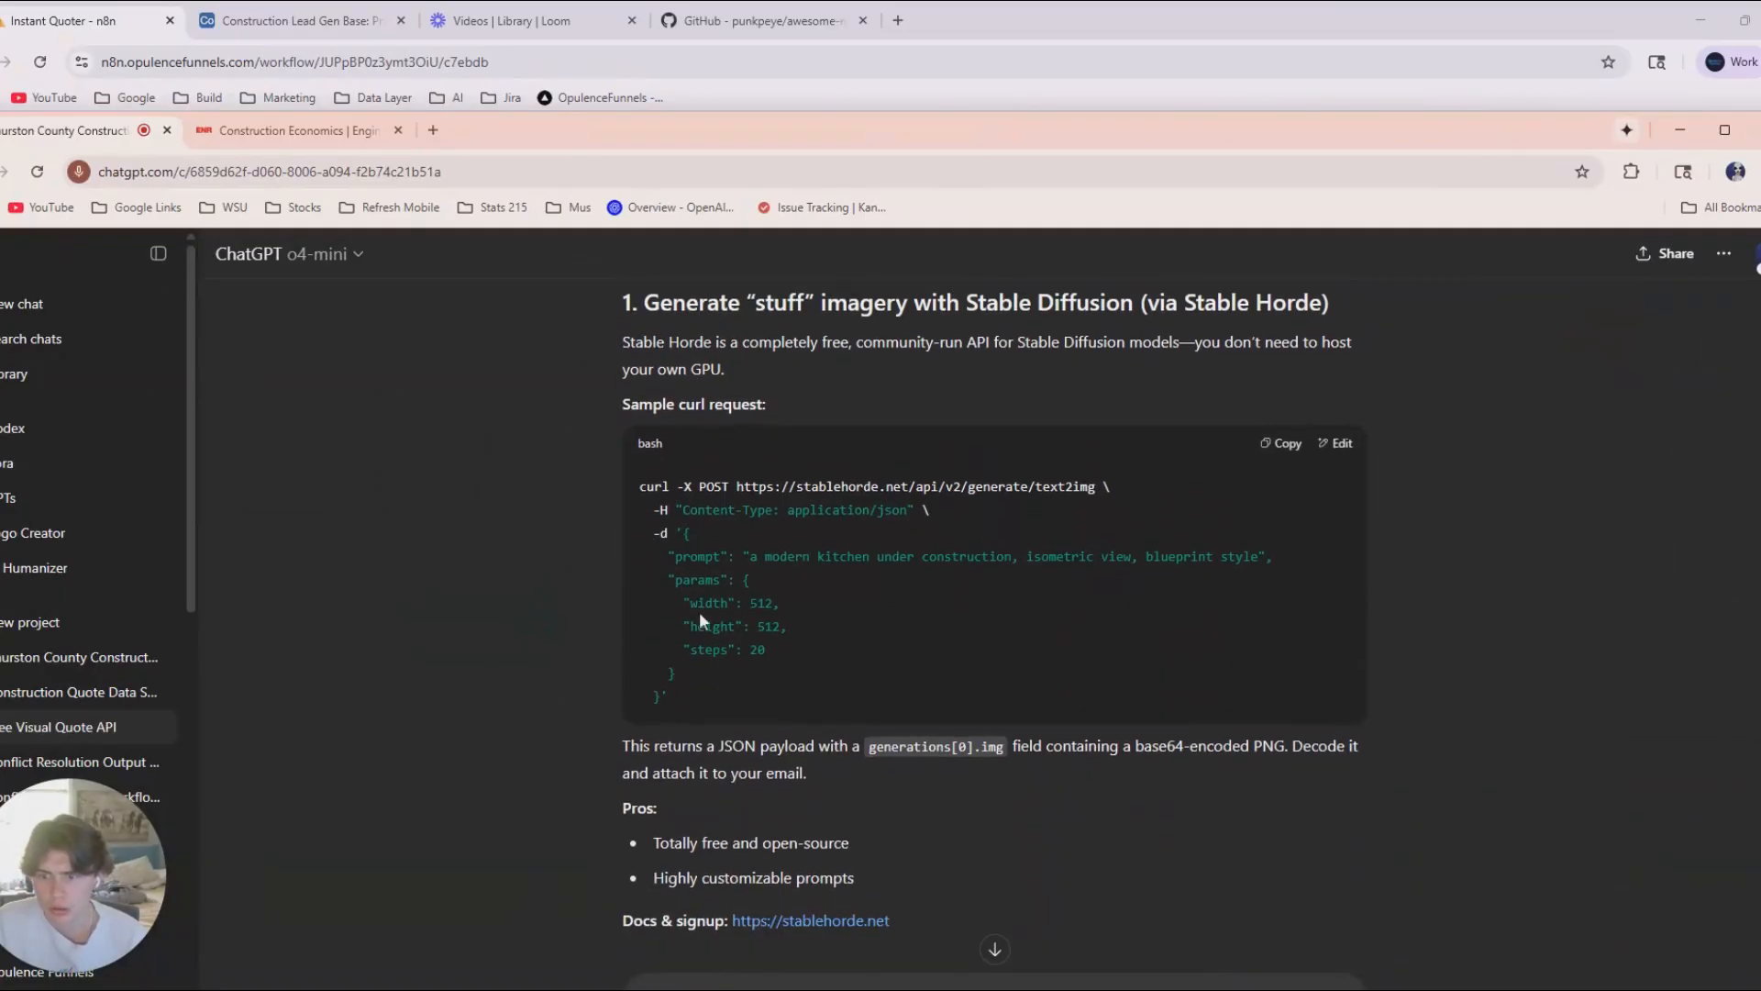
{"action": "left_click_drag", "start_coordinate": [711, 686], "coordinate": [639, 496]}
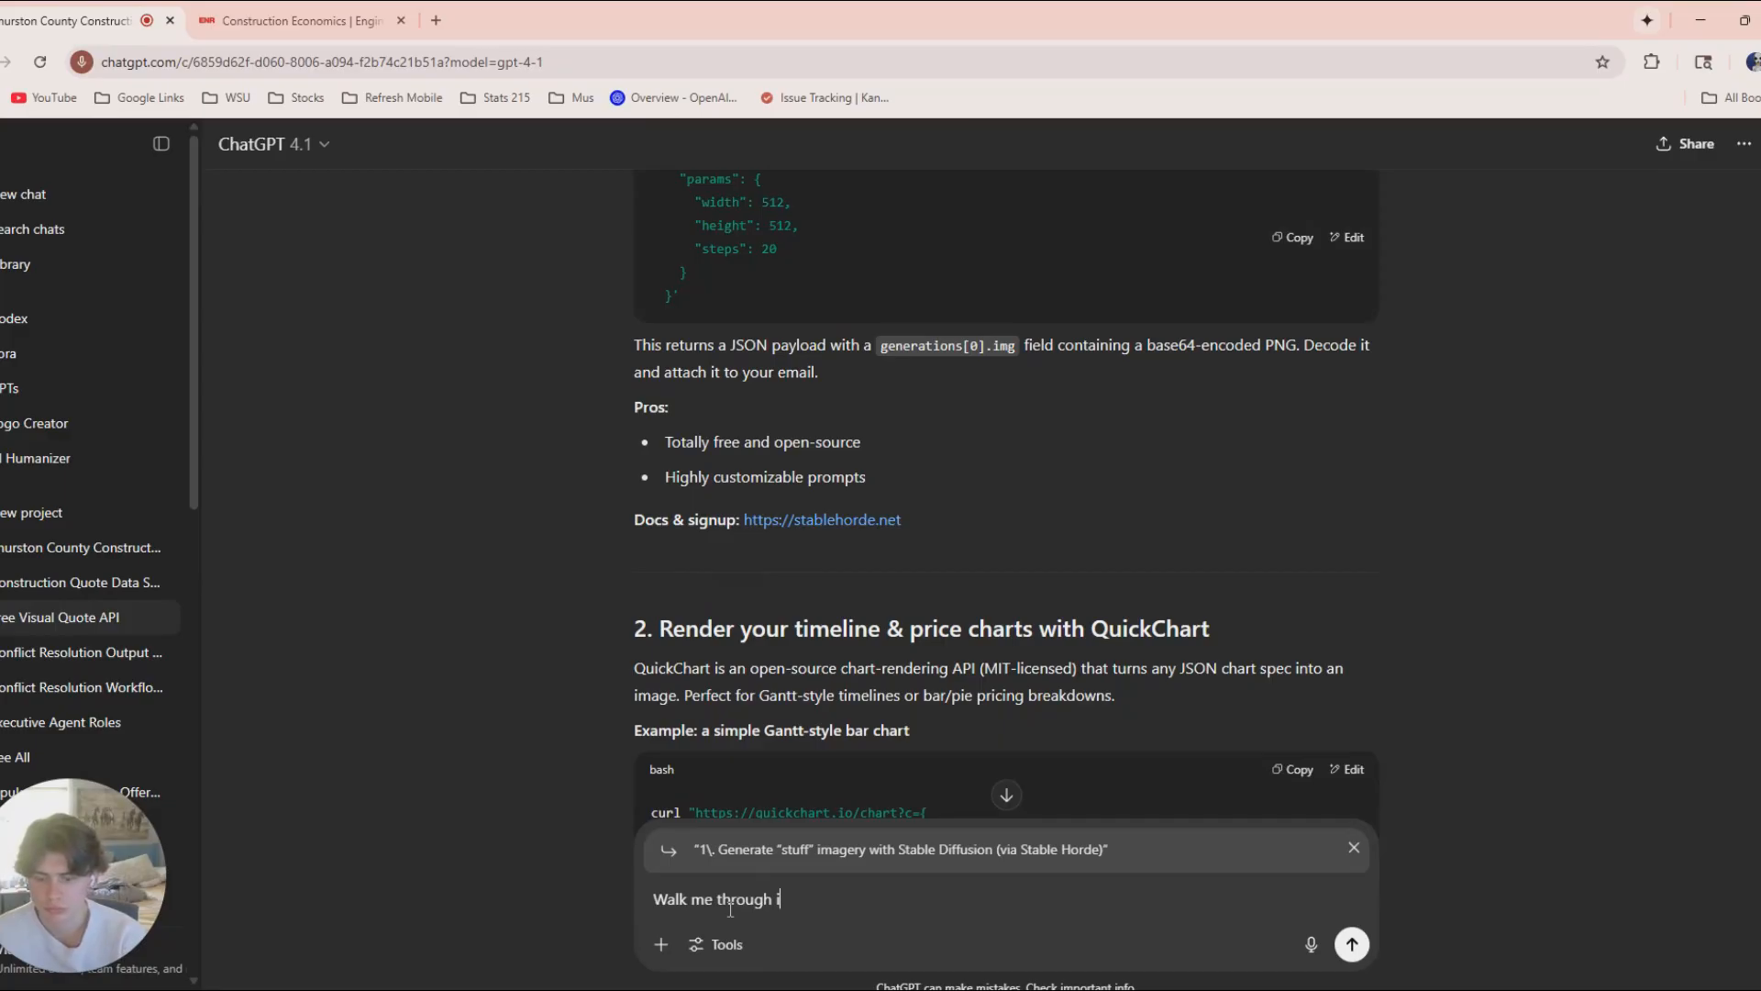
Write the prompt "Walk me through implementing this step into the n8n workflow" under the quoted Stable Diffusion heading.
{"action": "type", "text": "mplementi"}
{"action": "key", "text": "BackSpace"}
{"action": "key", "text": "BackSpace"}
{"action": "key", "text": "BackSpace"}
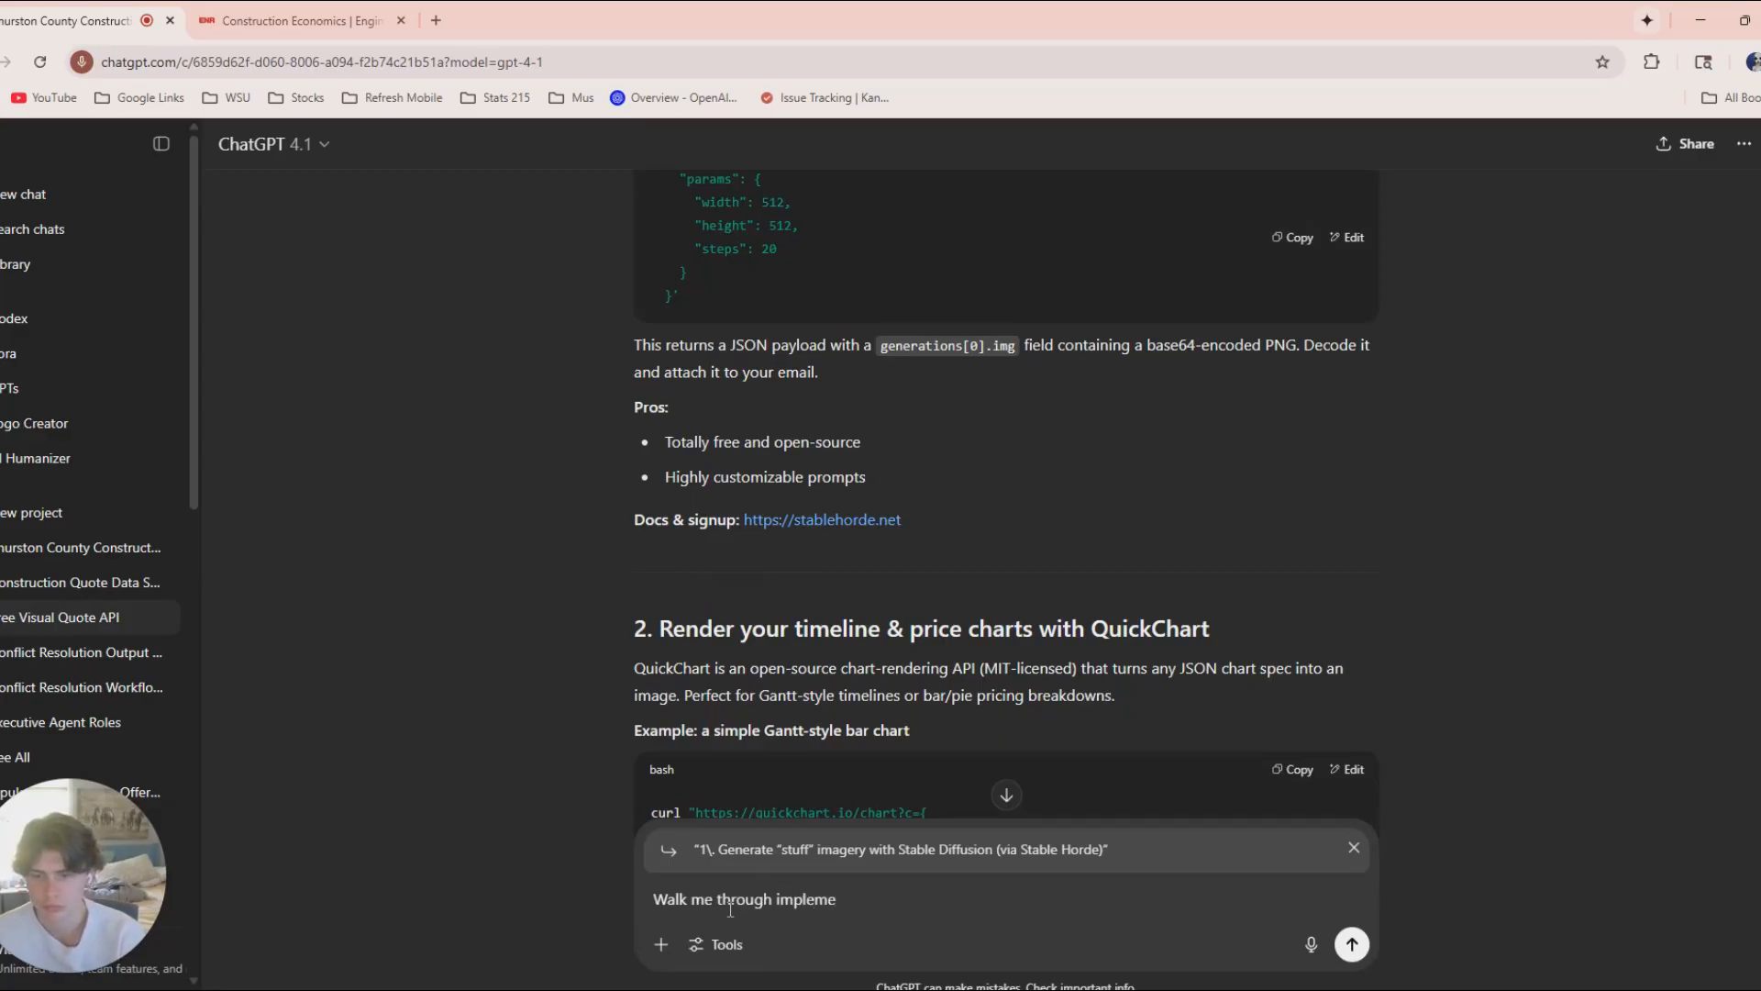
{"action": "key", "text": "BackSpace"}
{"action": "type", "text": "enting th"}
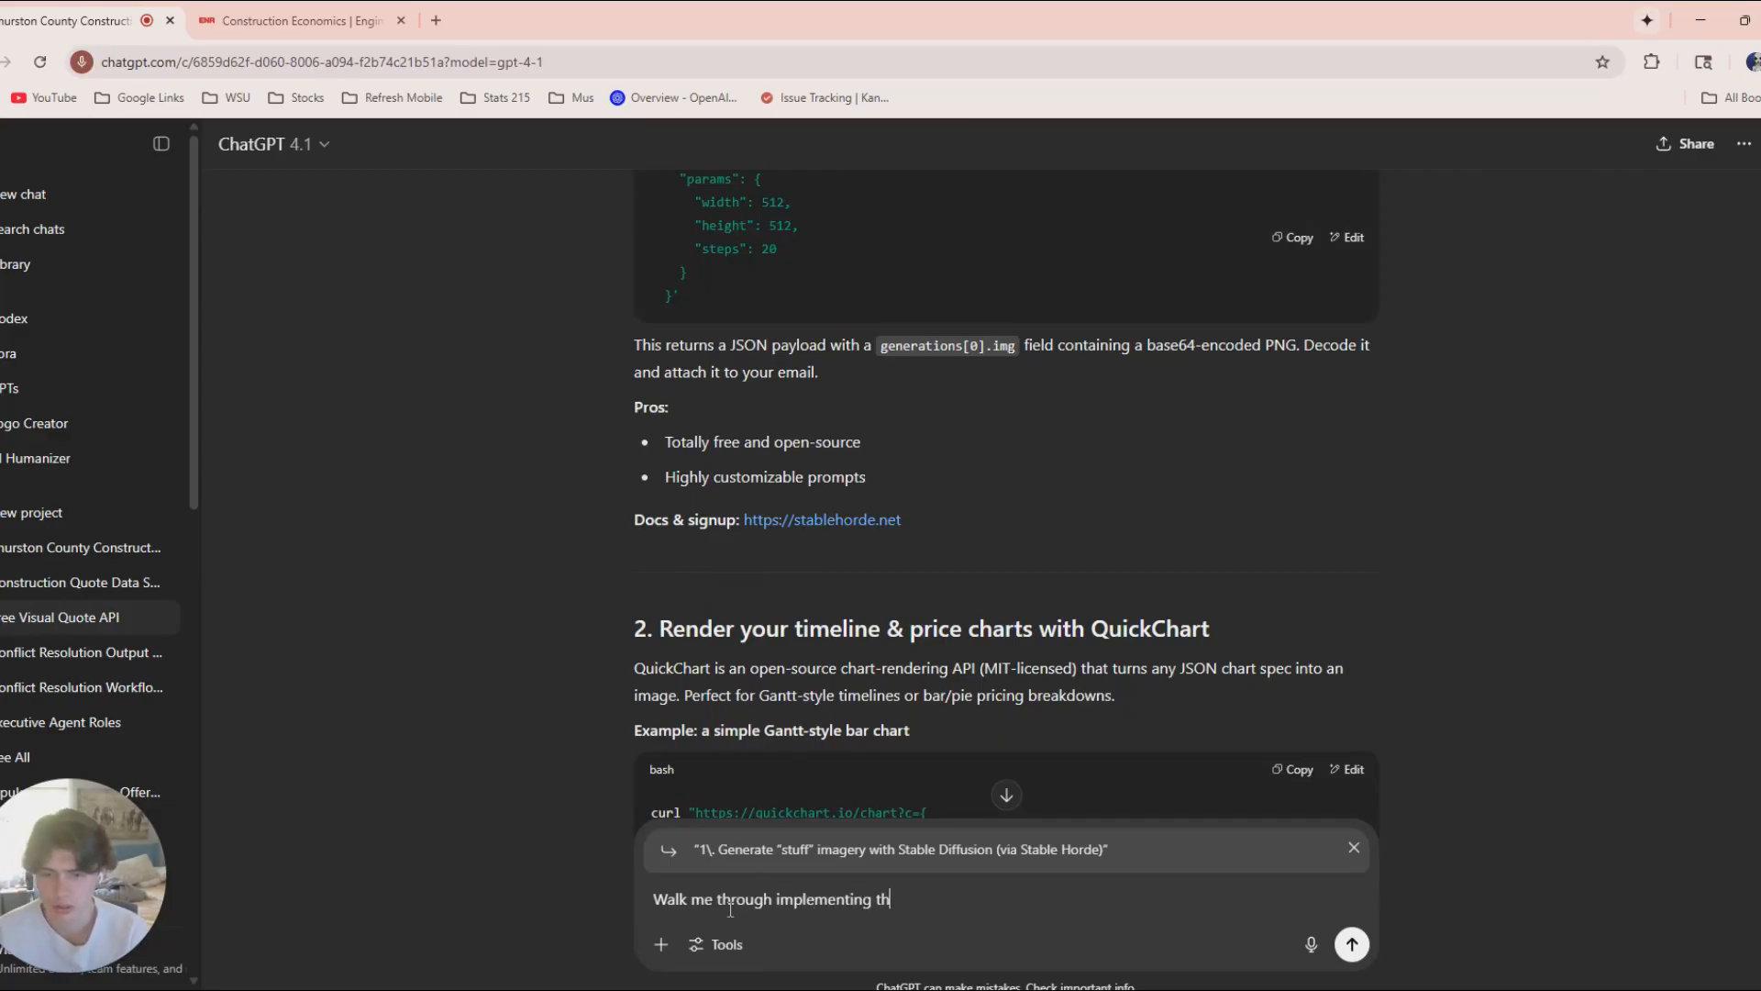
{"action": "type", "text": "is step into the "}
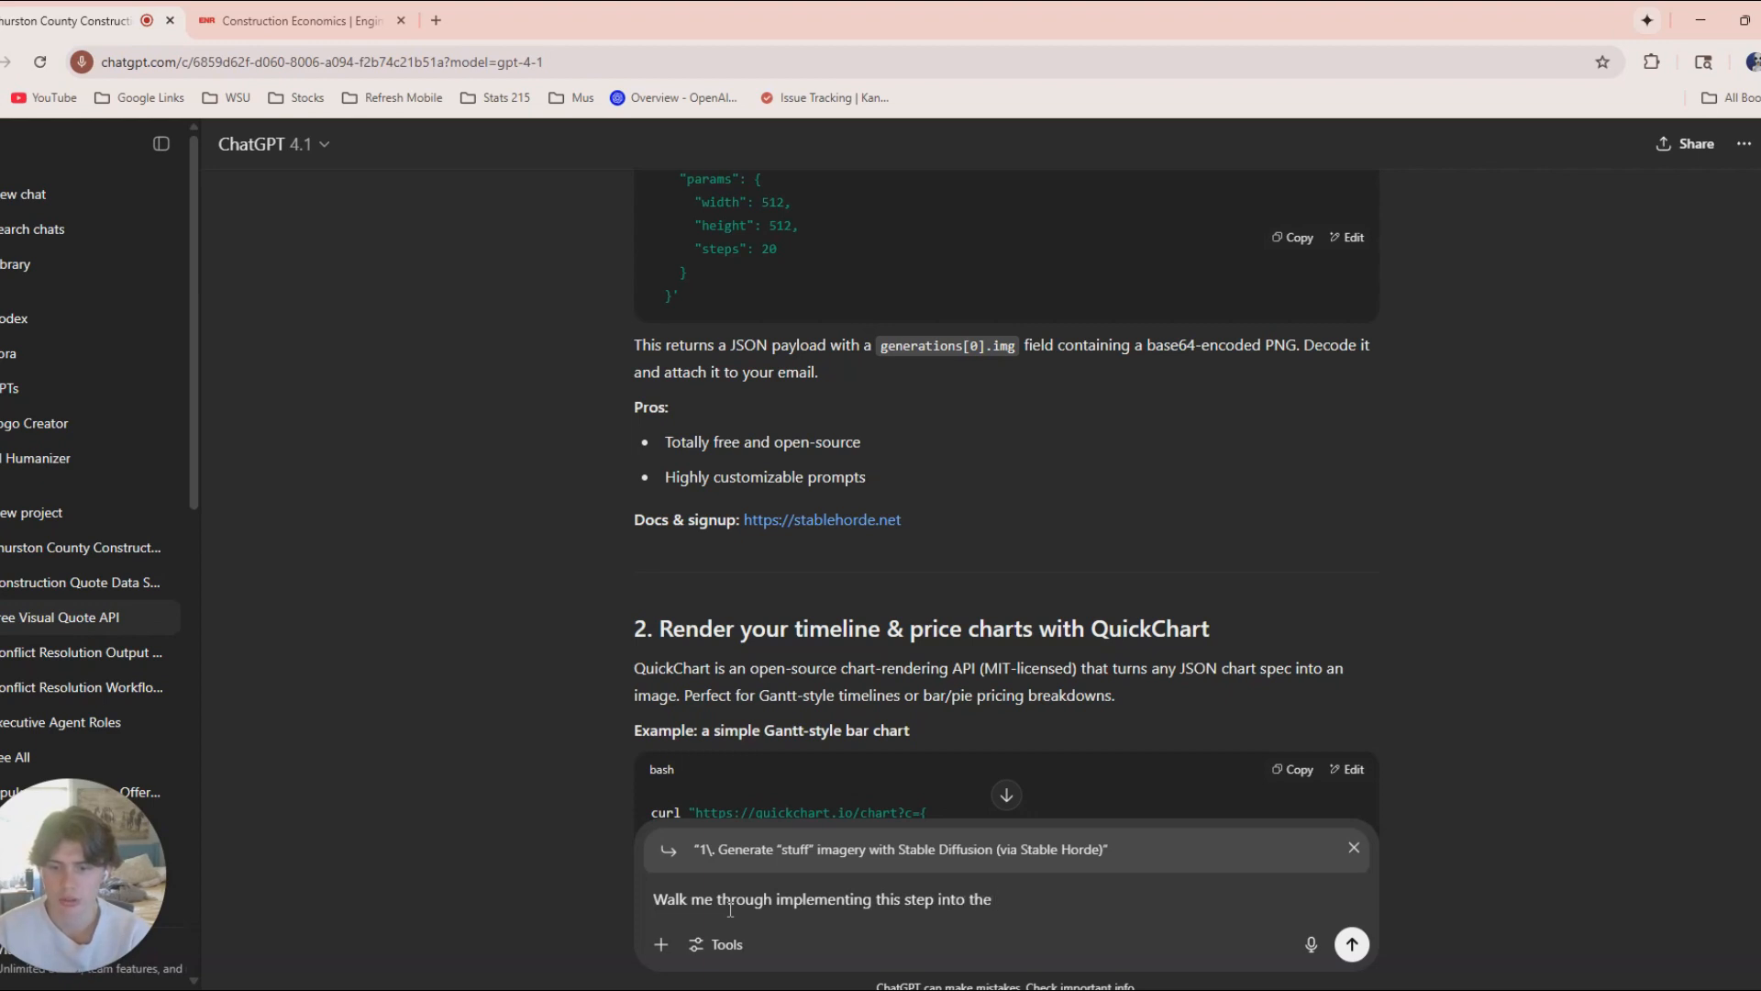
{"action": "type", "text": "n8n workfl"}
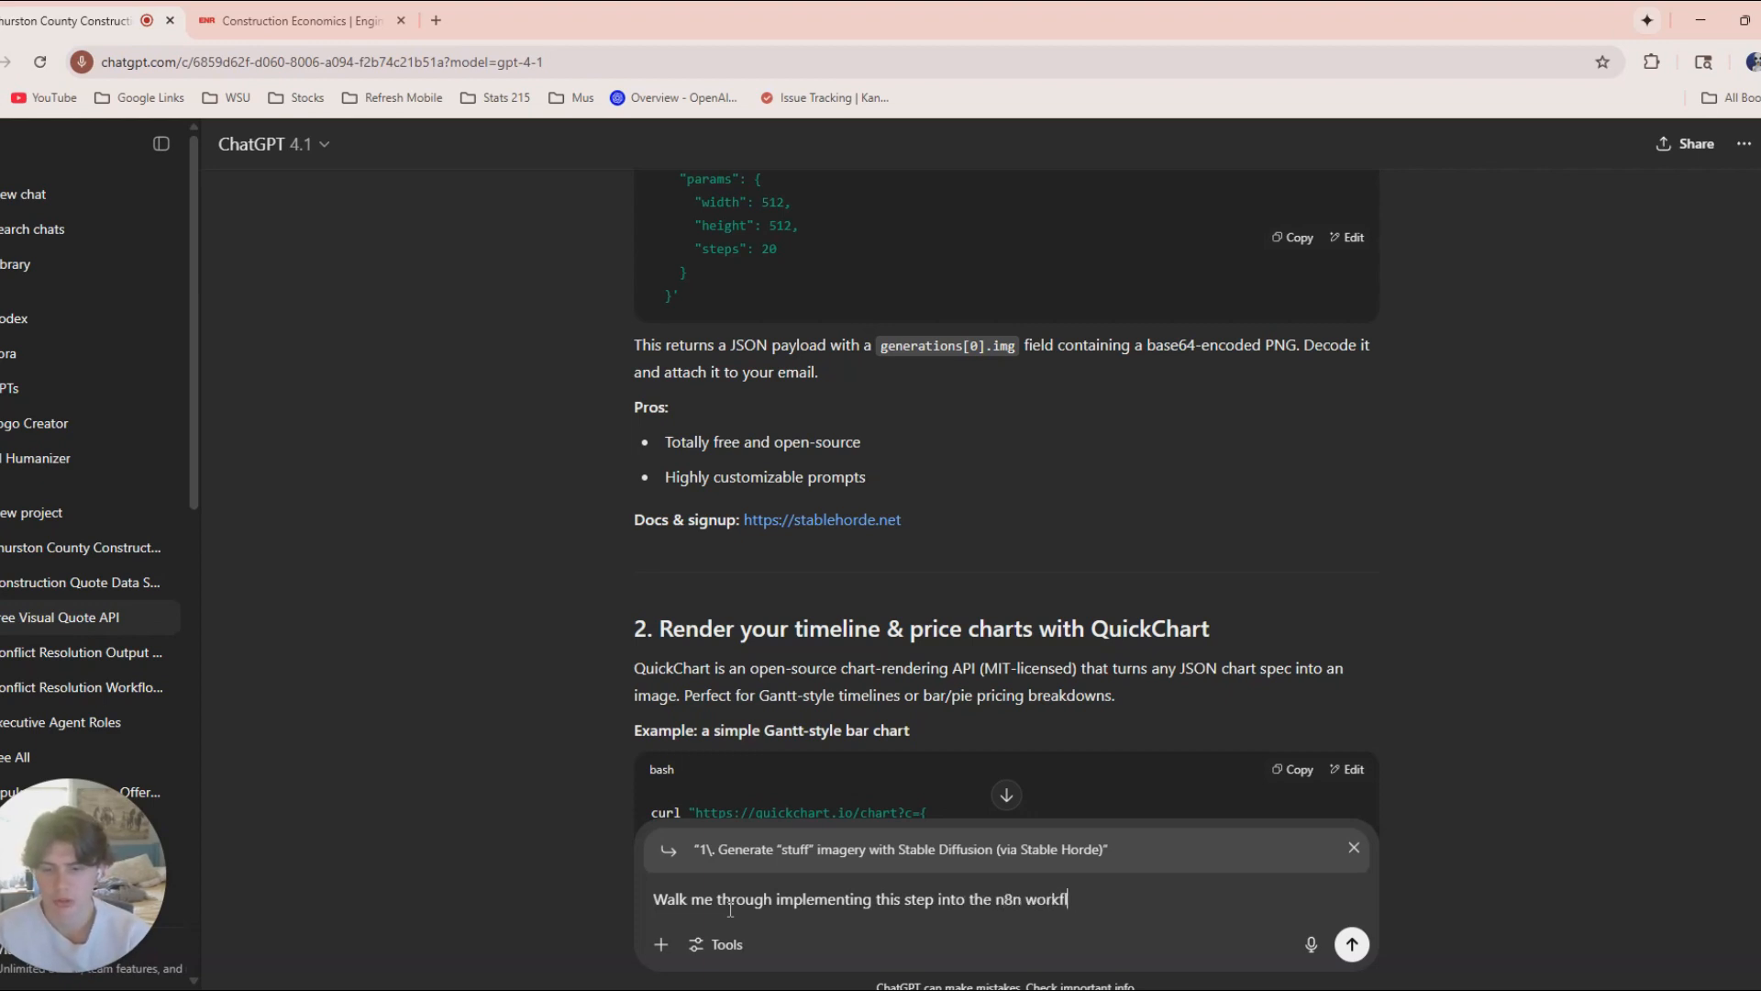
{"action": "type", "text": "ow"}
Capture the n8n workflow as an image, send it with the ChatGPT prompt and read through the implementation walkthrough.
{"action": "left_click_drag", "start_coordinate": [592, 9], "coordinate": [559, 94]}
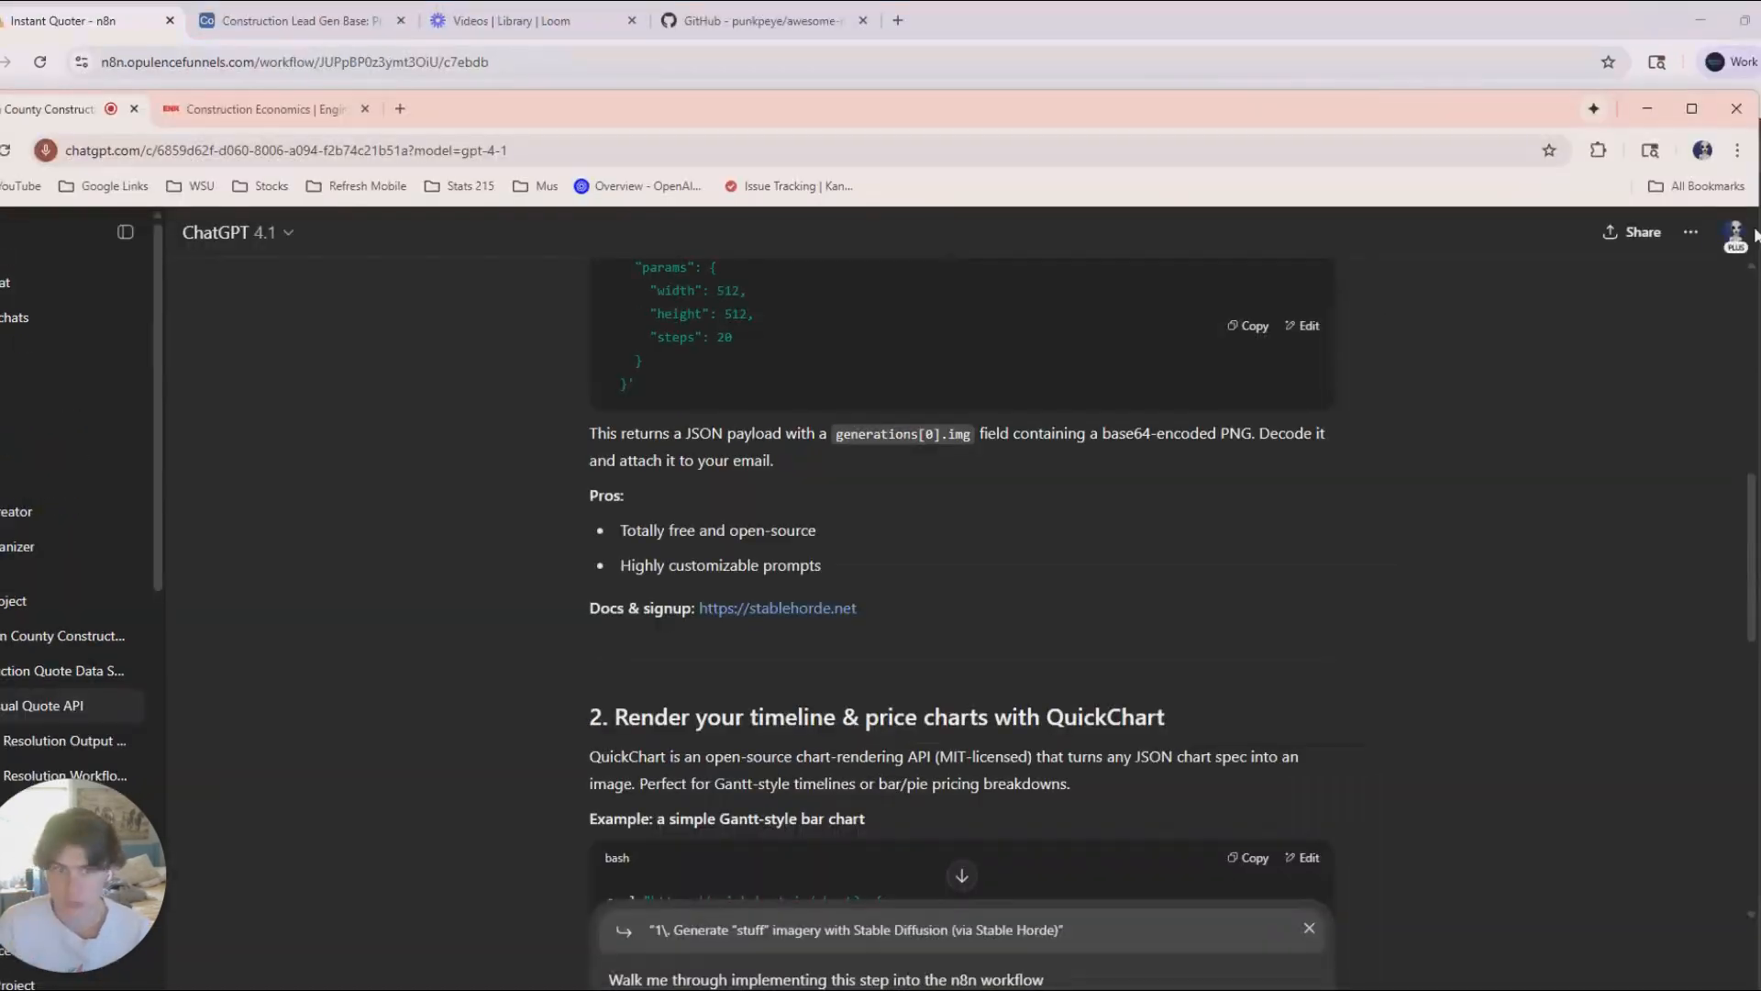
{"action": "left_click", "coordinate": [1642, 109]}
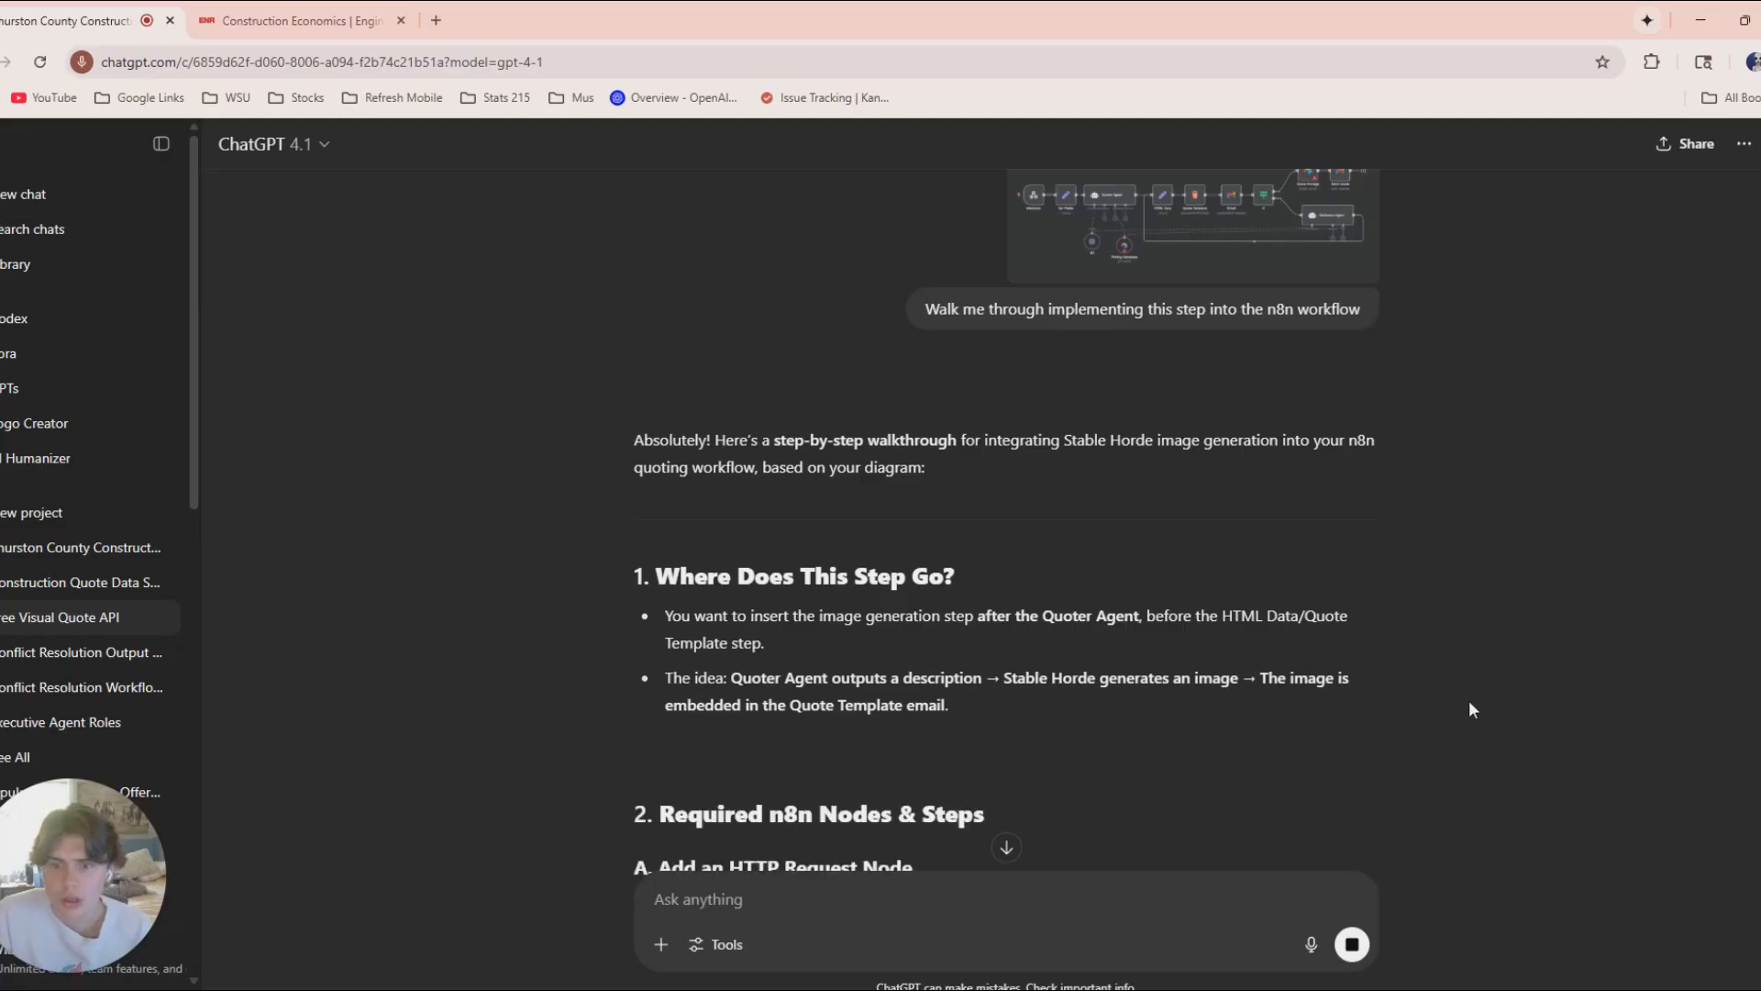
{"action": "scroll", "coordinate": [1031, 640], "scroll_direction": "down", "scroll_amount": 1}
{"action": "scroll", "coordinate": [1217, 590], "scroll_direction": "down", "scroll_amount": 1}
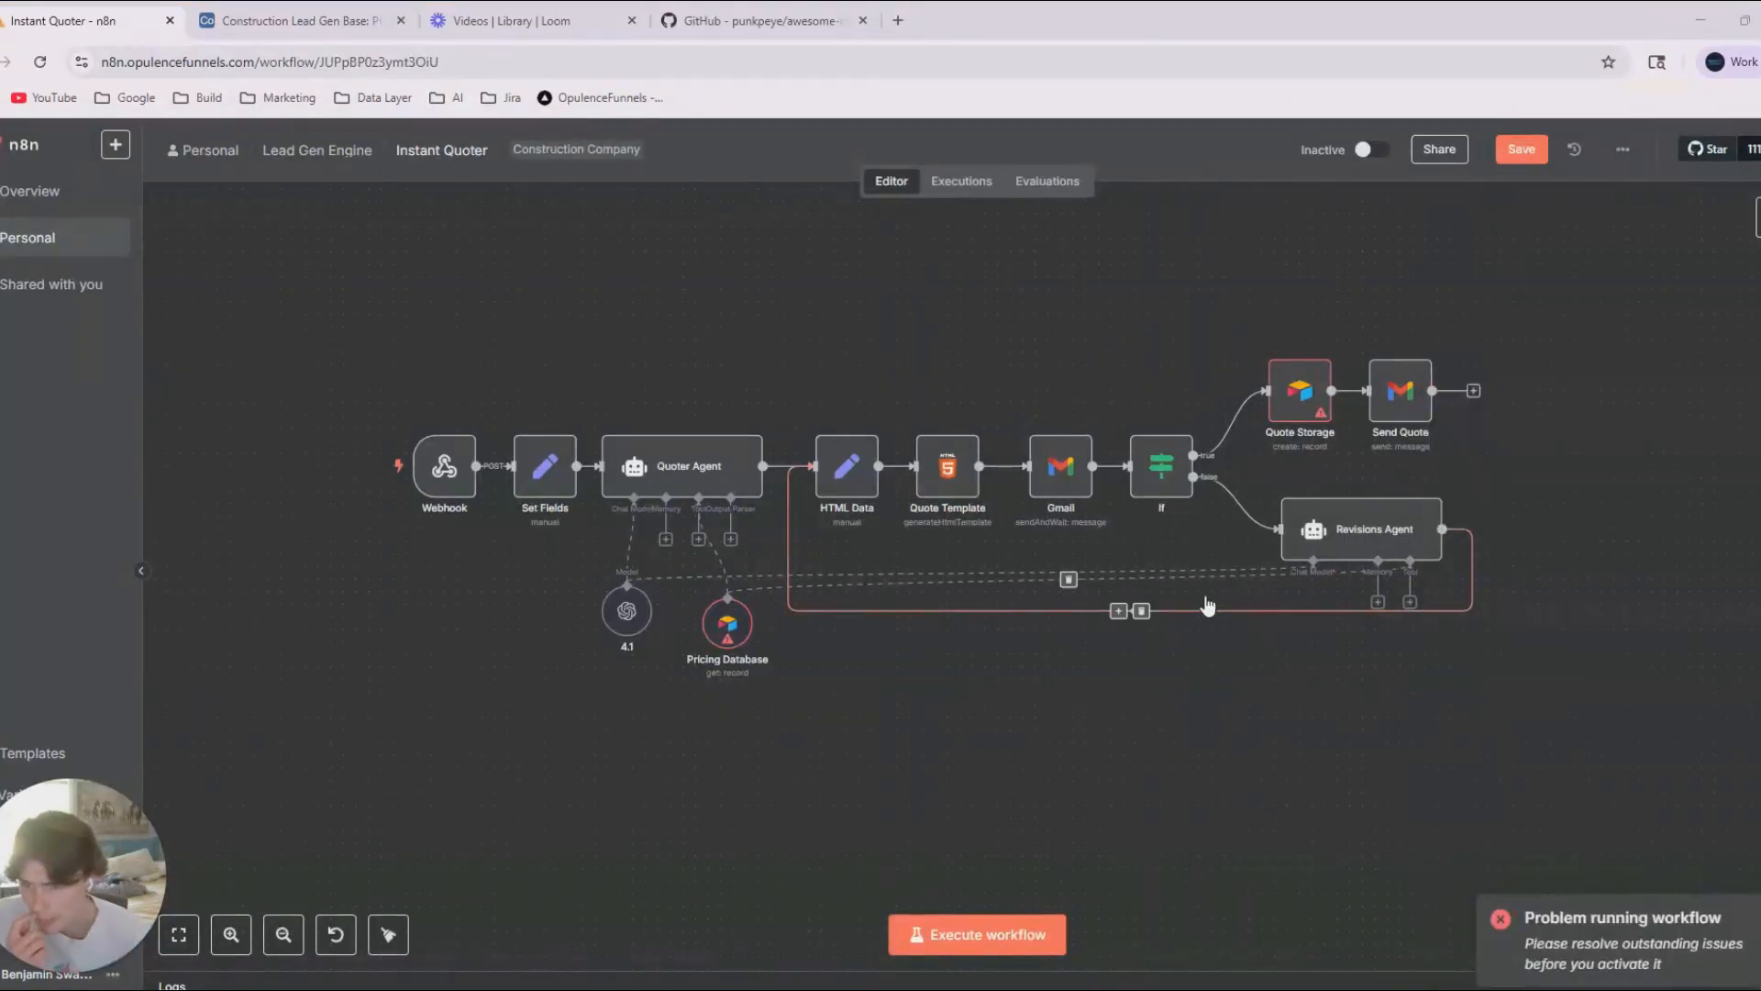
In n8n, move Webhook, Set Fields, Quoter Agent and its sub-nodes away from HTML Data, and remove the Quoter Agent to HTML Data connection.
{"action": "left_click_drag", "start_coordinate": [269, 338], "coordinate": [792, 732]}
{"action": "left_click_drag", "start_coordinate": [684, 471], "coordinate": [471, 471]}
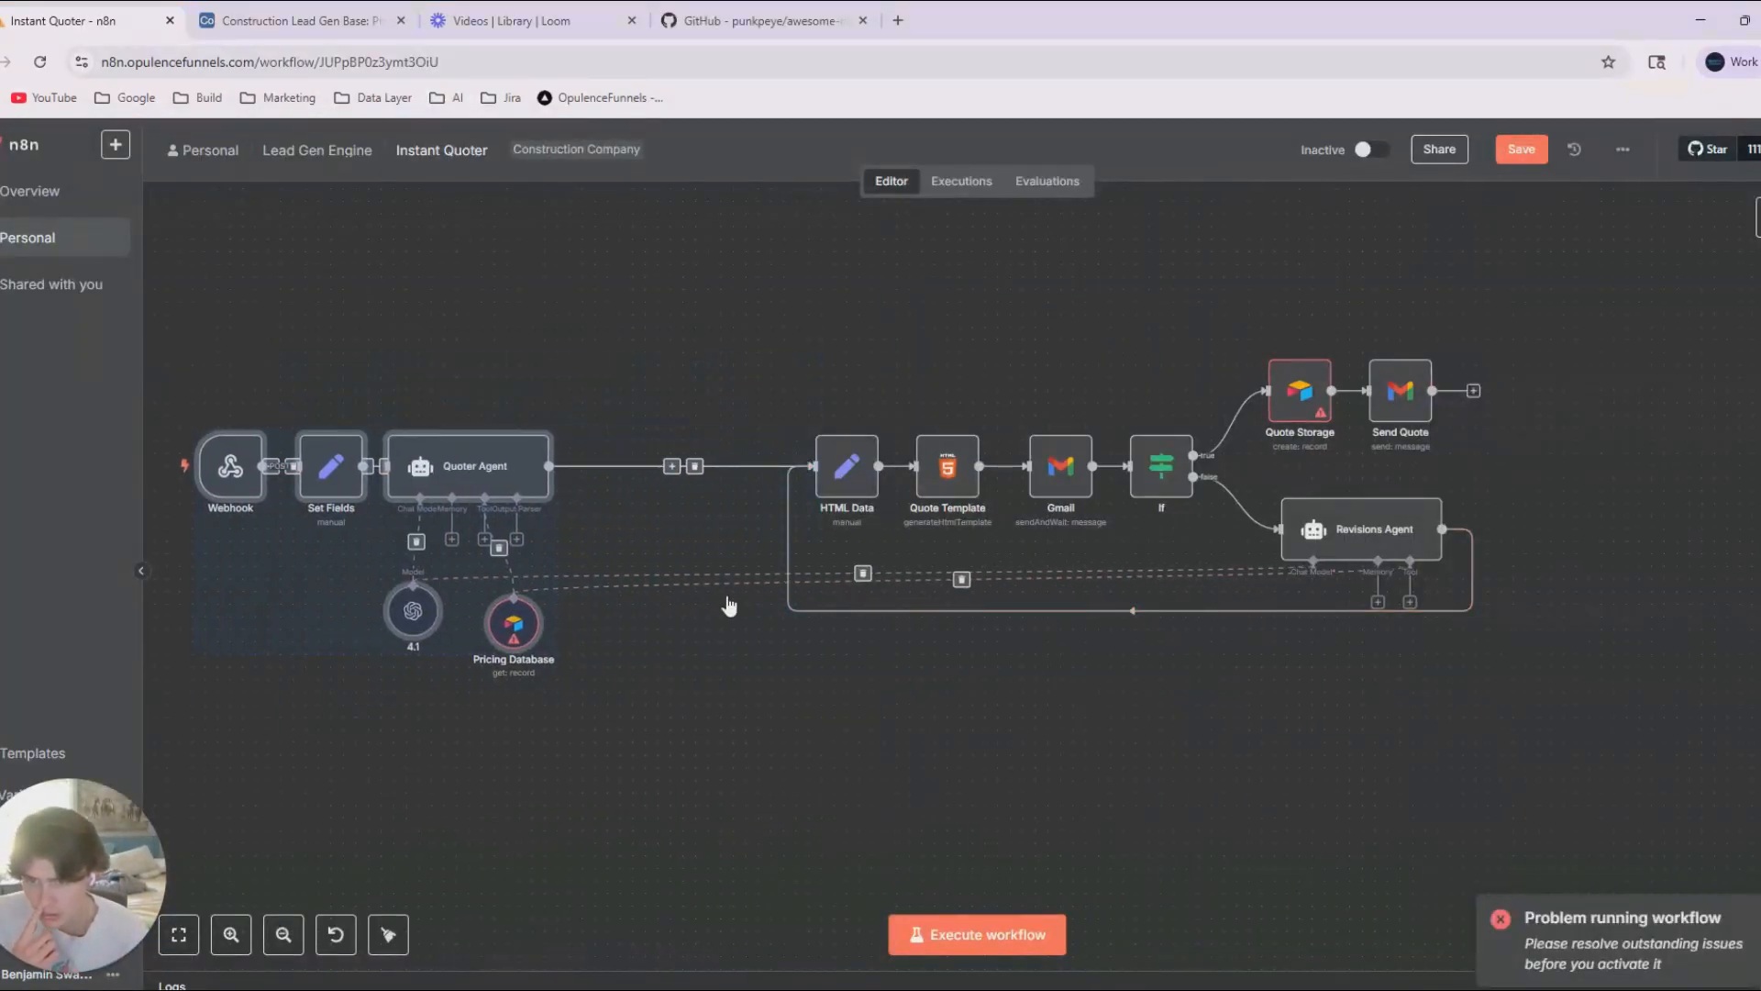
{"action": "left_click", "coordinate": [696, 470]}
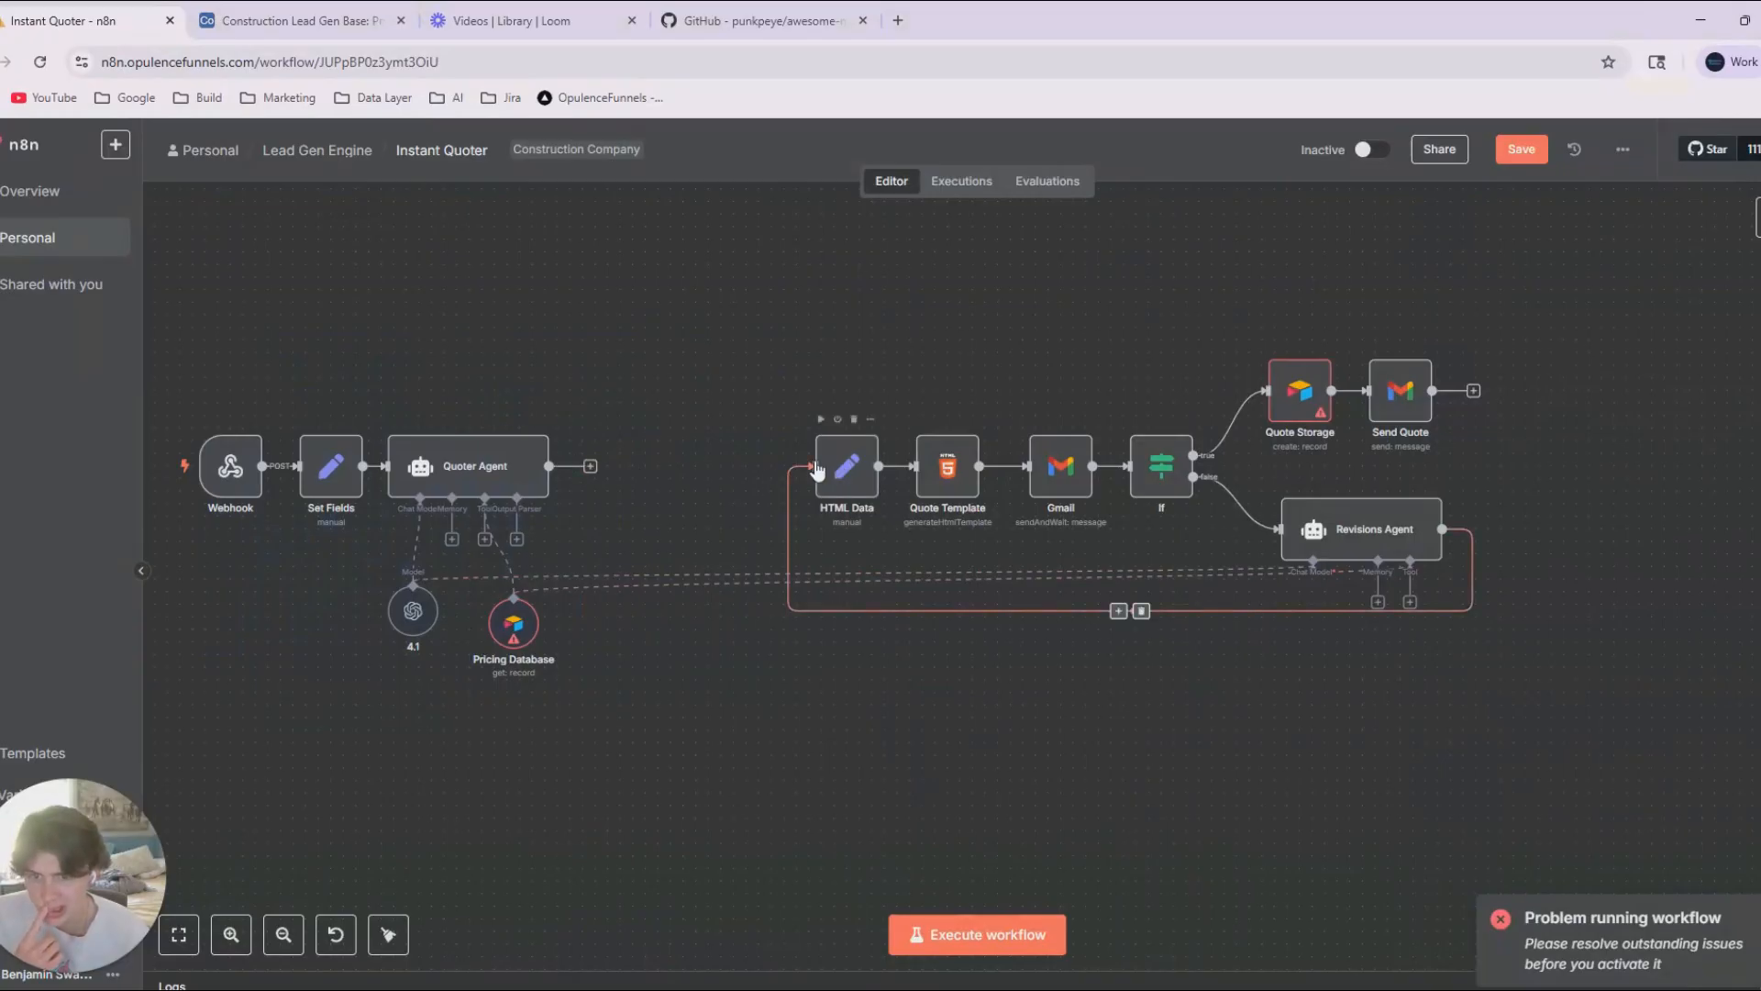
Add an HTTP Request node after the Quoter Agent and rename it Generate Images.
{"action": "left_click", "coordinate": [589, 466]}
{"action": "type", "text": "http"}
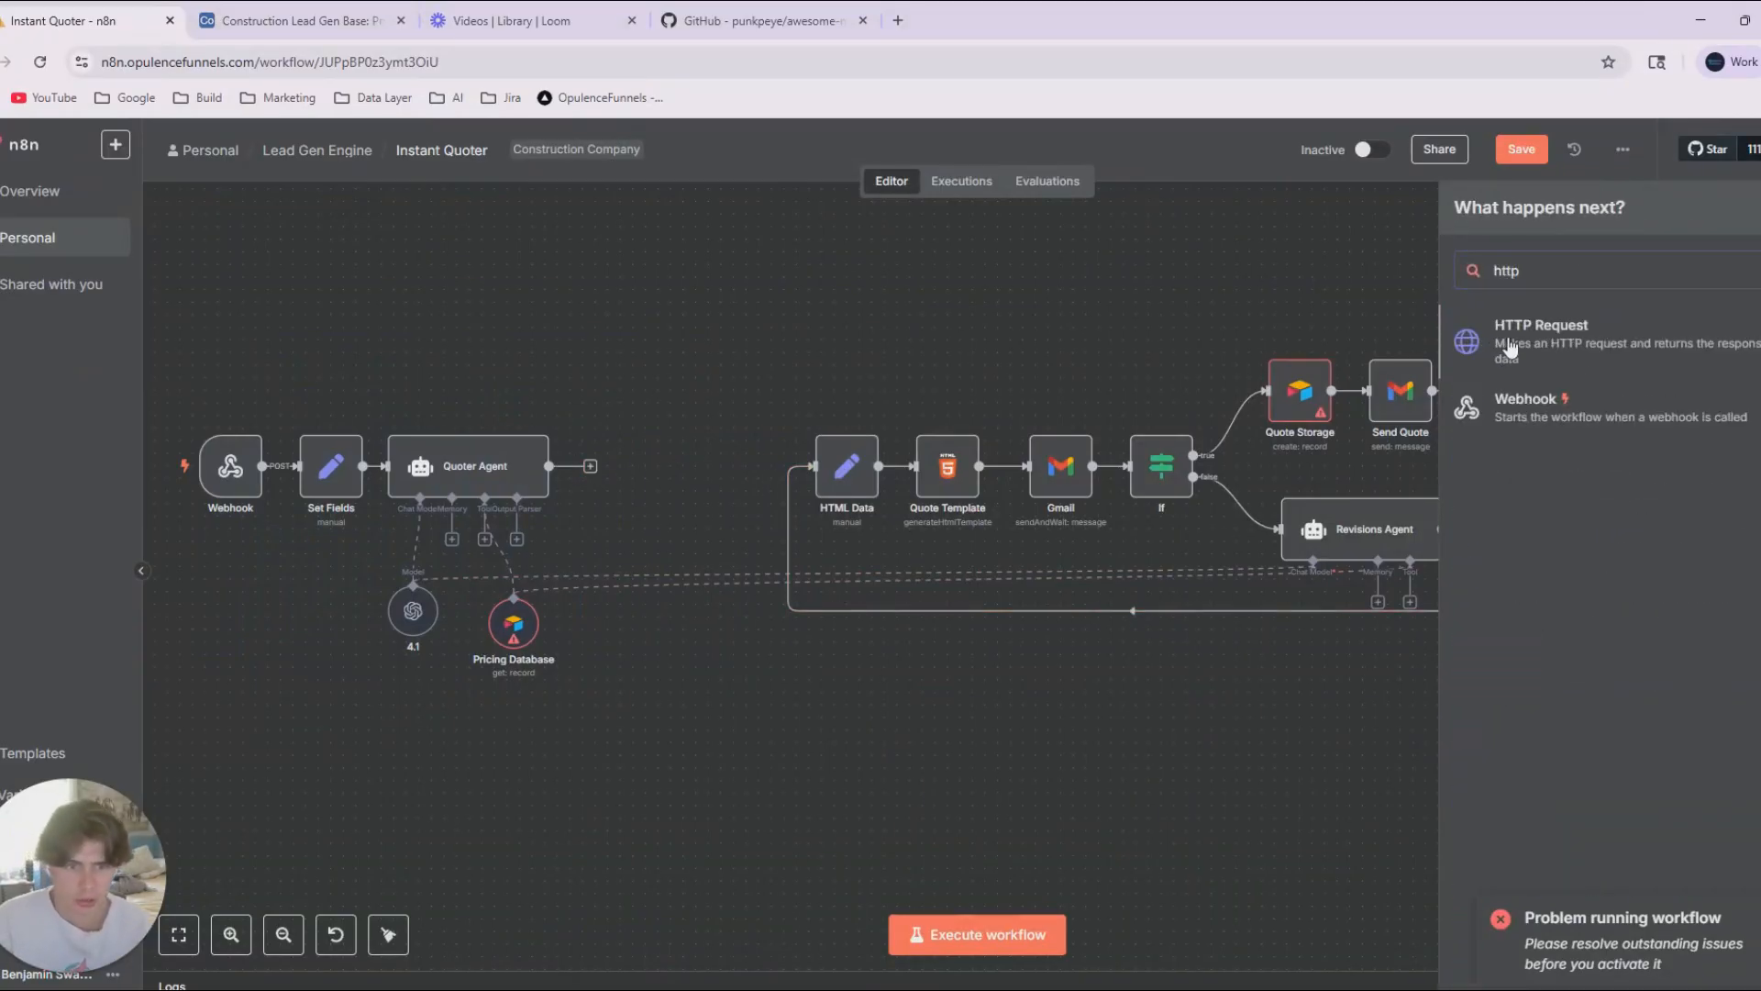
{"action": "left_click", "coordinate": [1504, 347]}
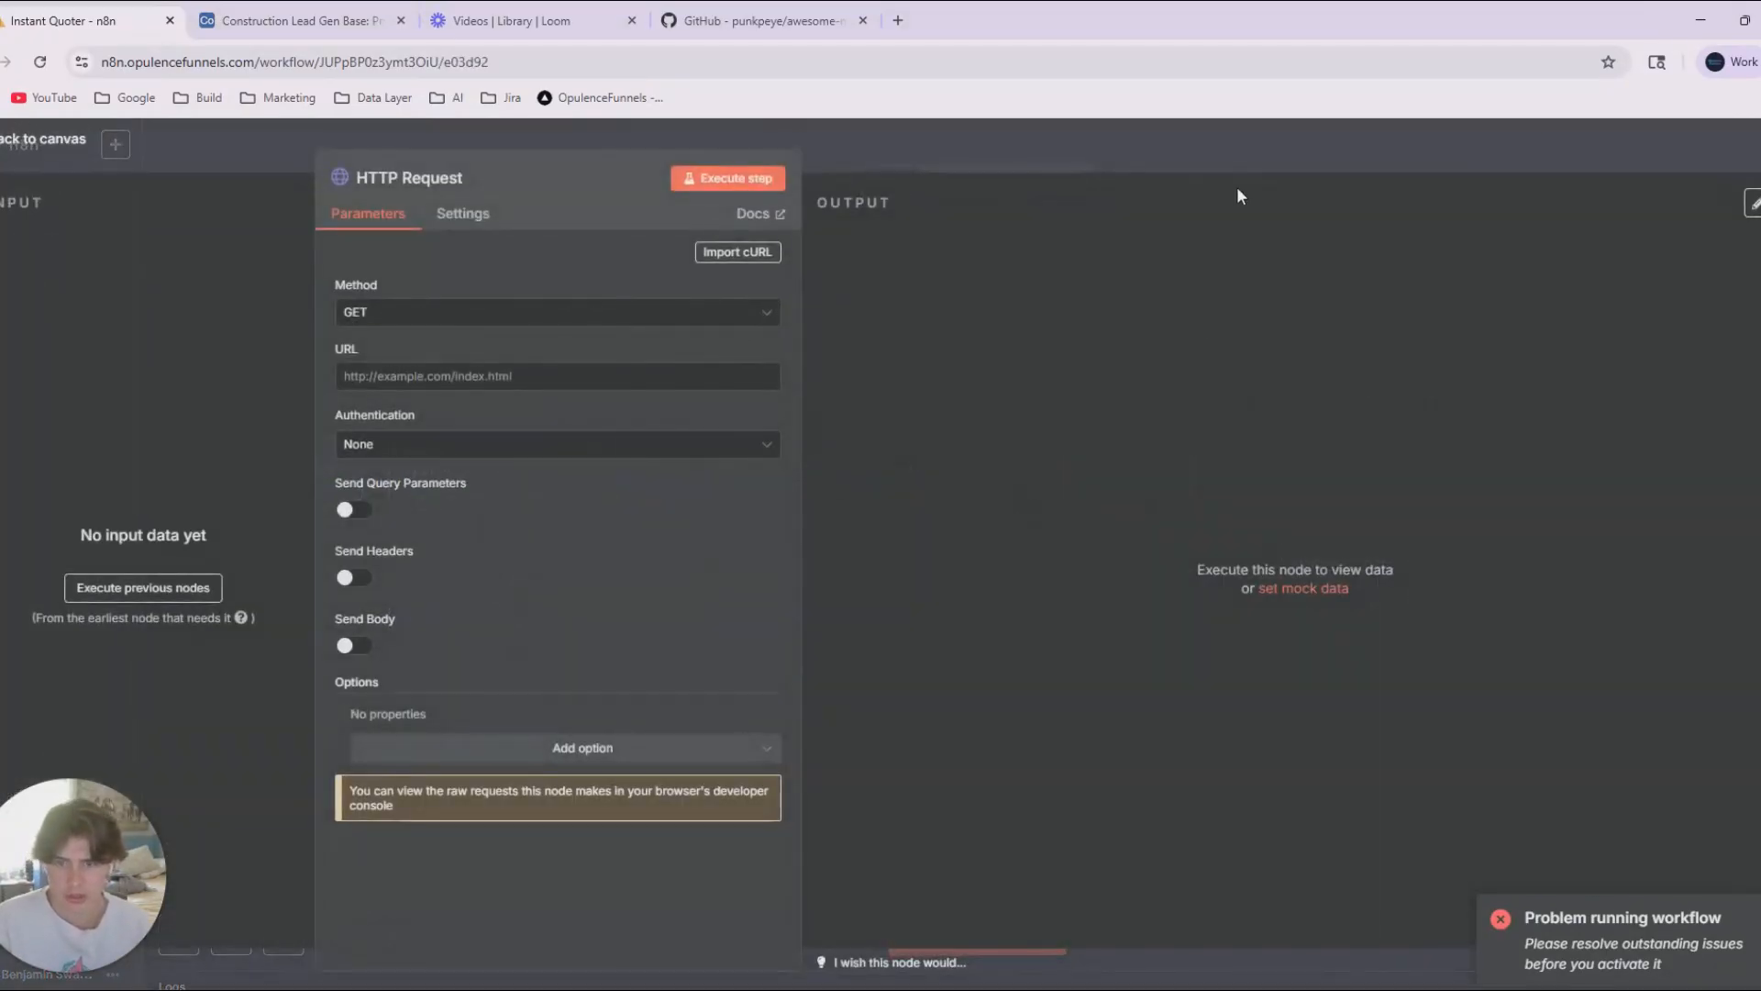
{"action": "left_click", "coordinate": [372, 177]}
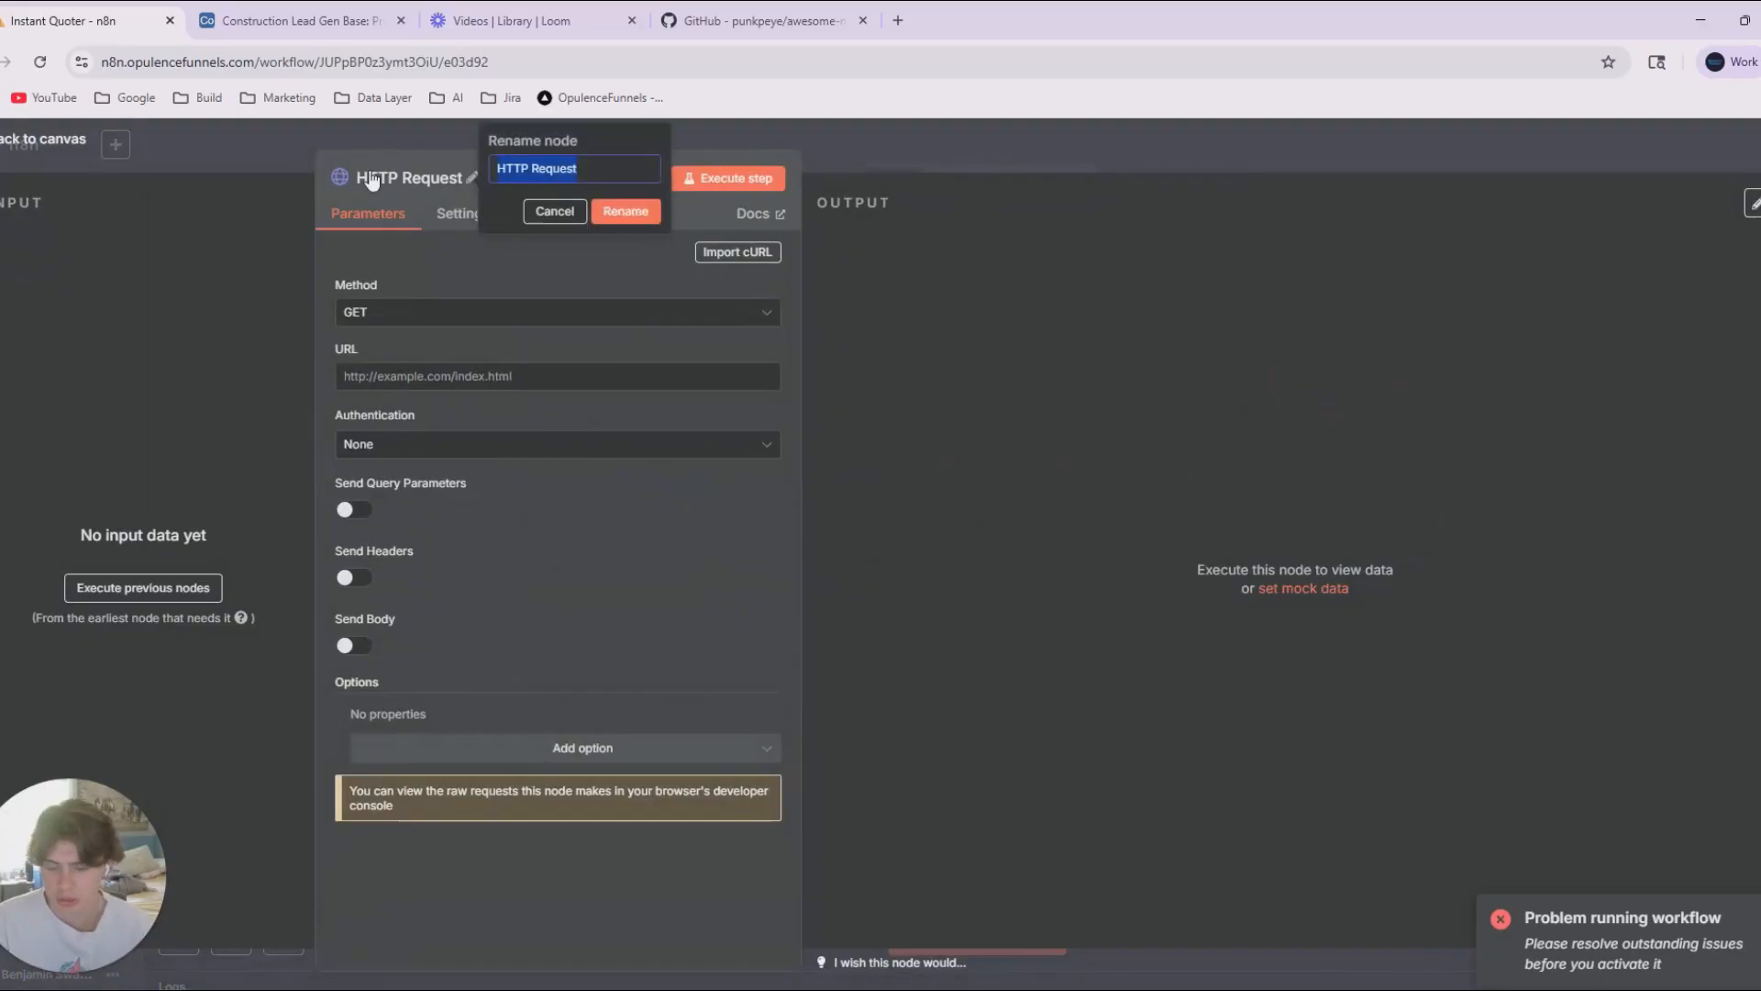
{"action": "type", "text": "Gn"}
{"action": "key", "text": "BackSpace"}
{"action": "type", "text": "enerate Images"}
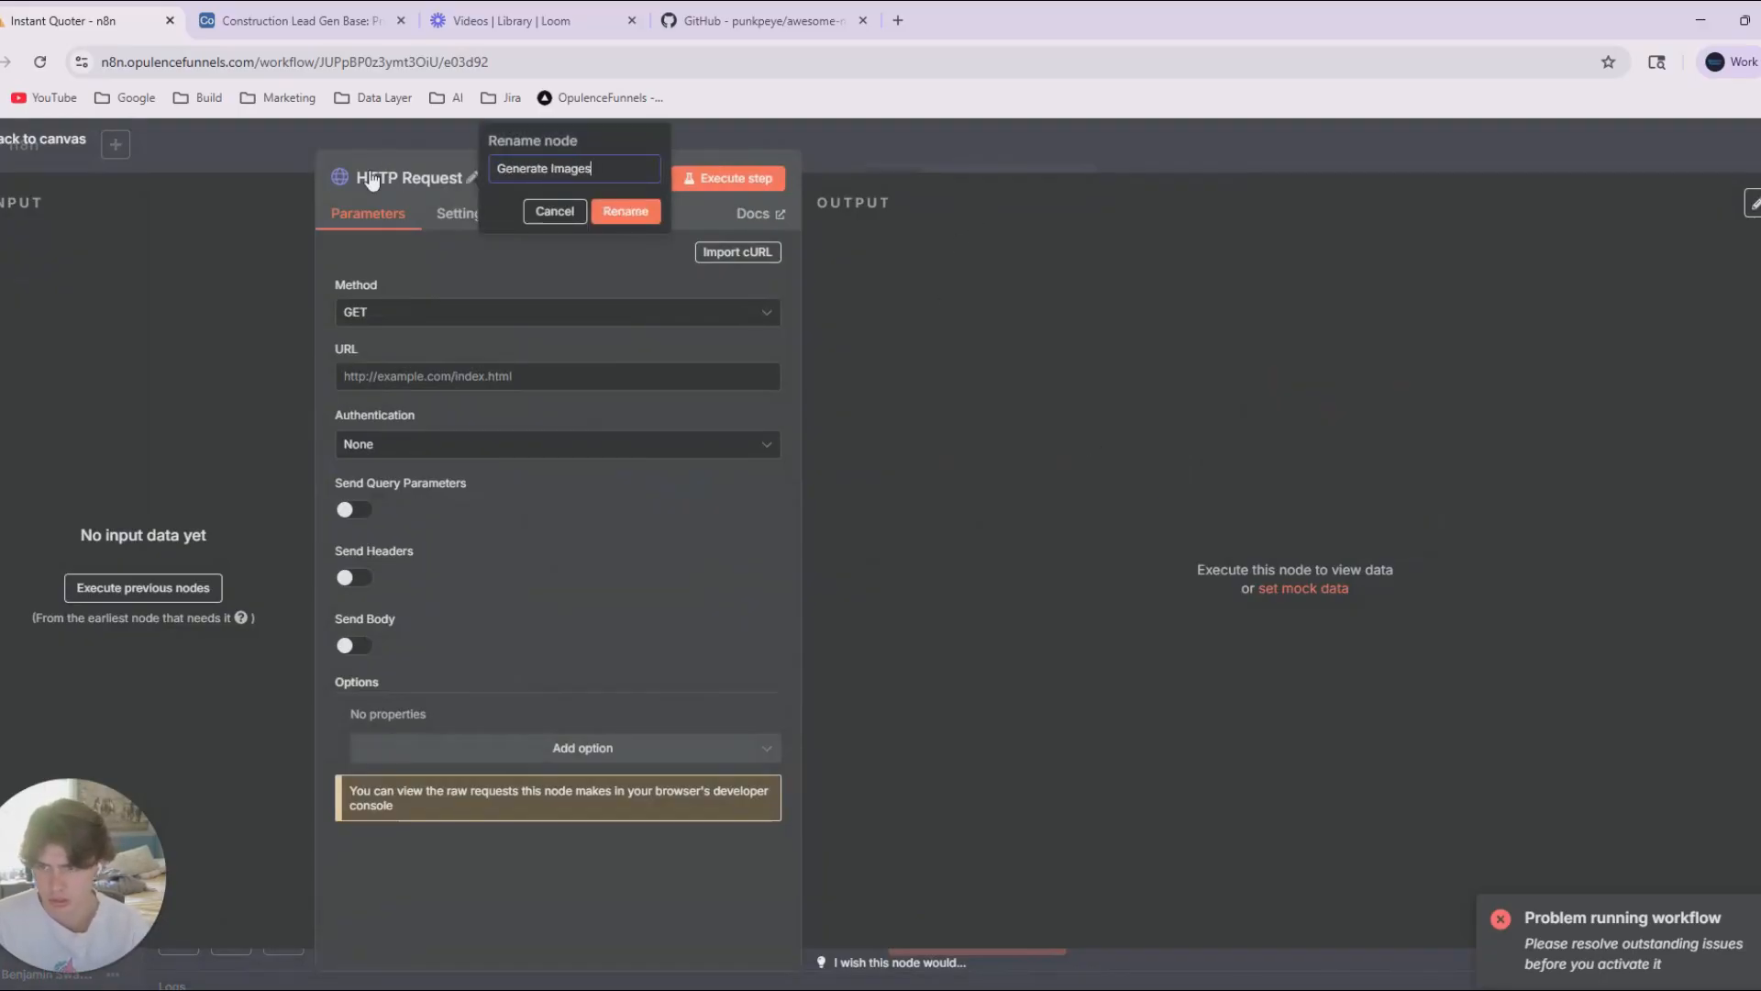
{"action": "key", "text": "Return"}
{"action": "left_click", "coordinate": [395, 312]}
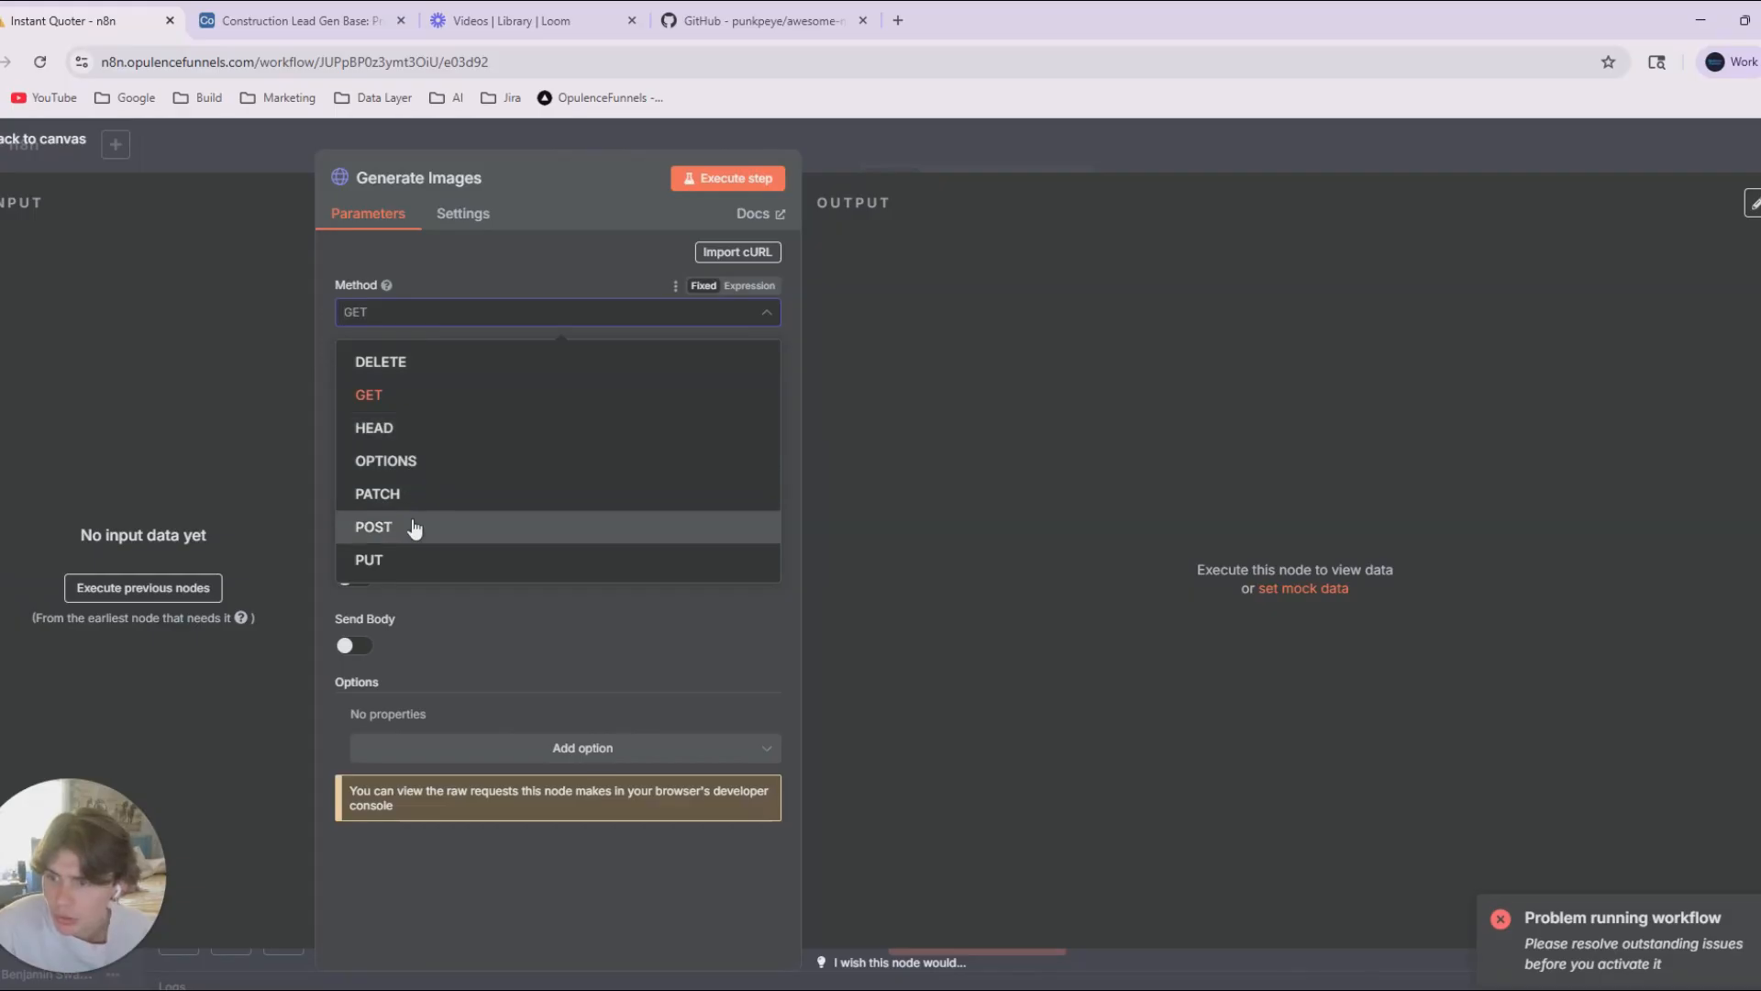
{"action": "left_click", "coordinate": [413, 519]}
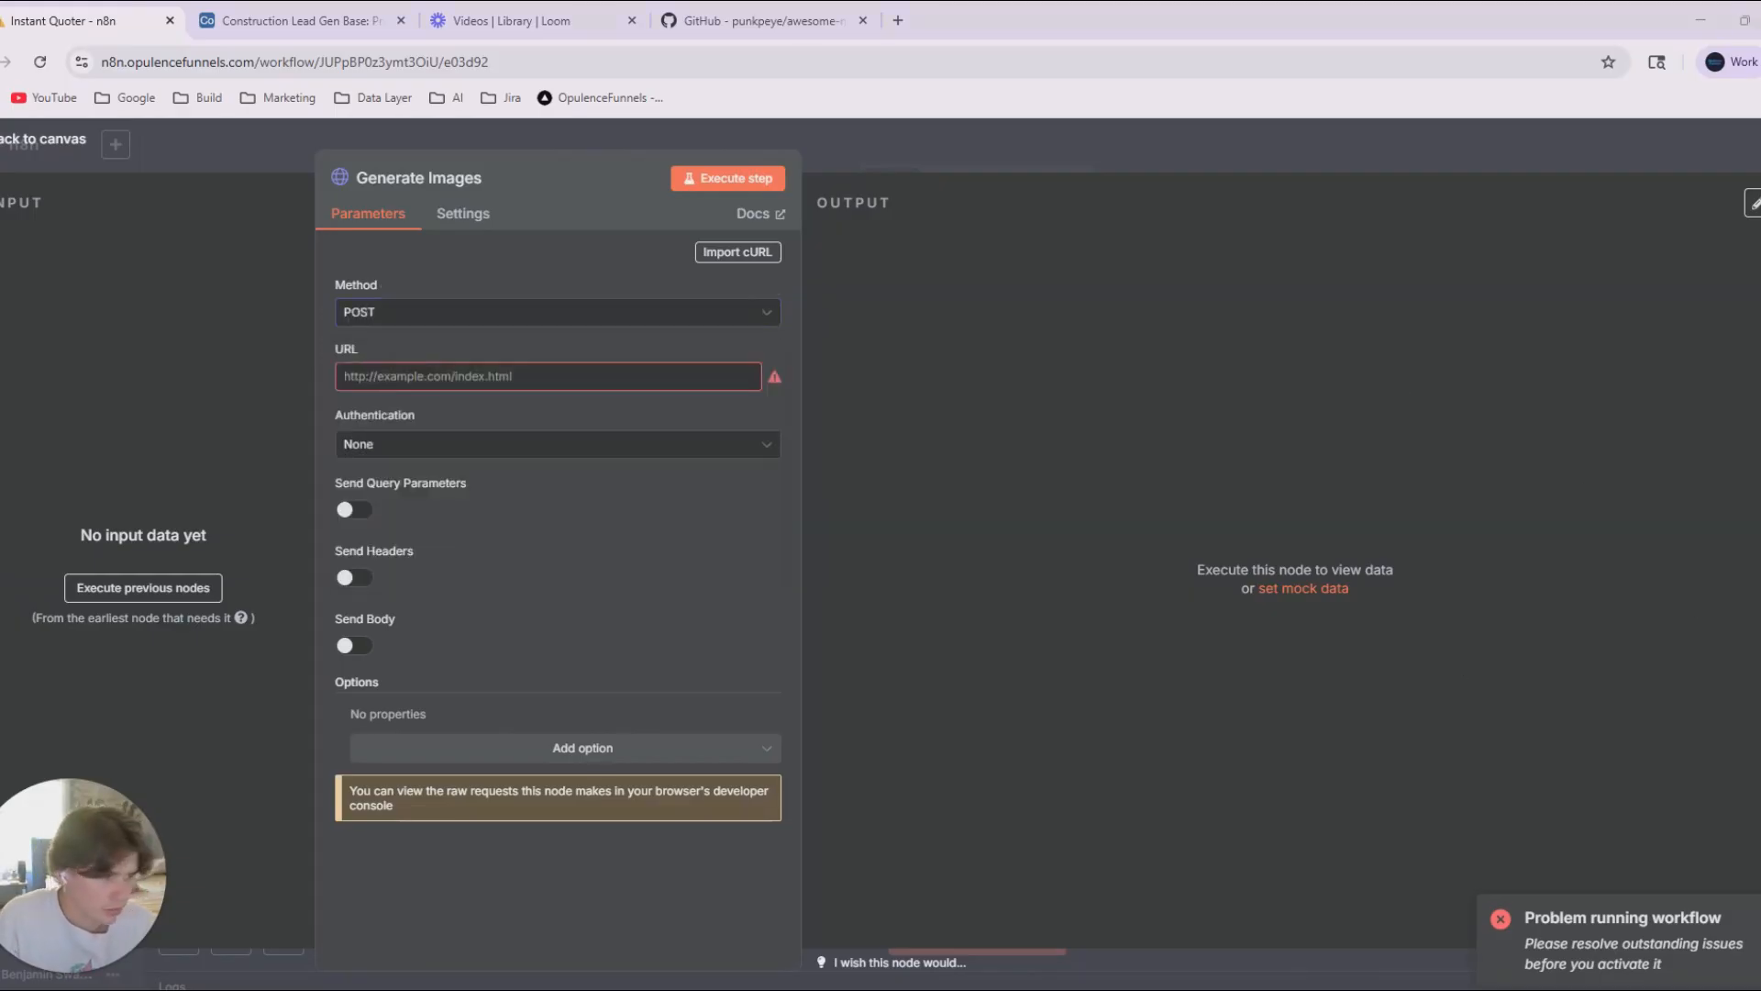
{"action": "left_click", "coordinate": [427, 384]}
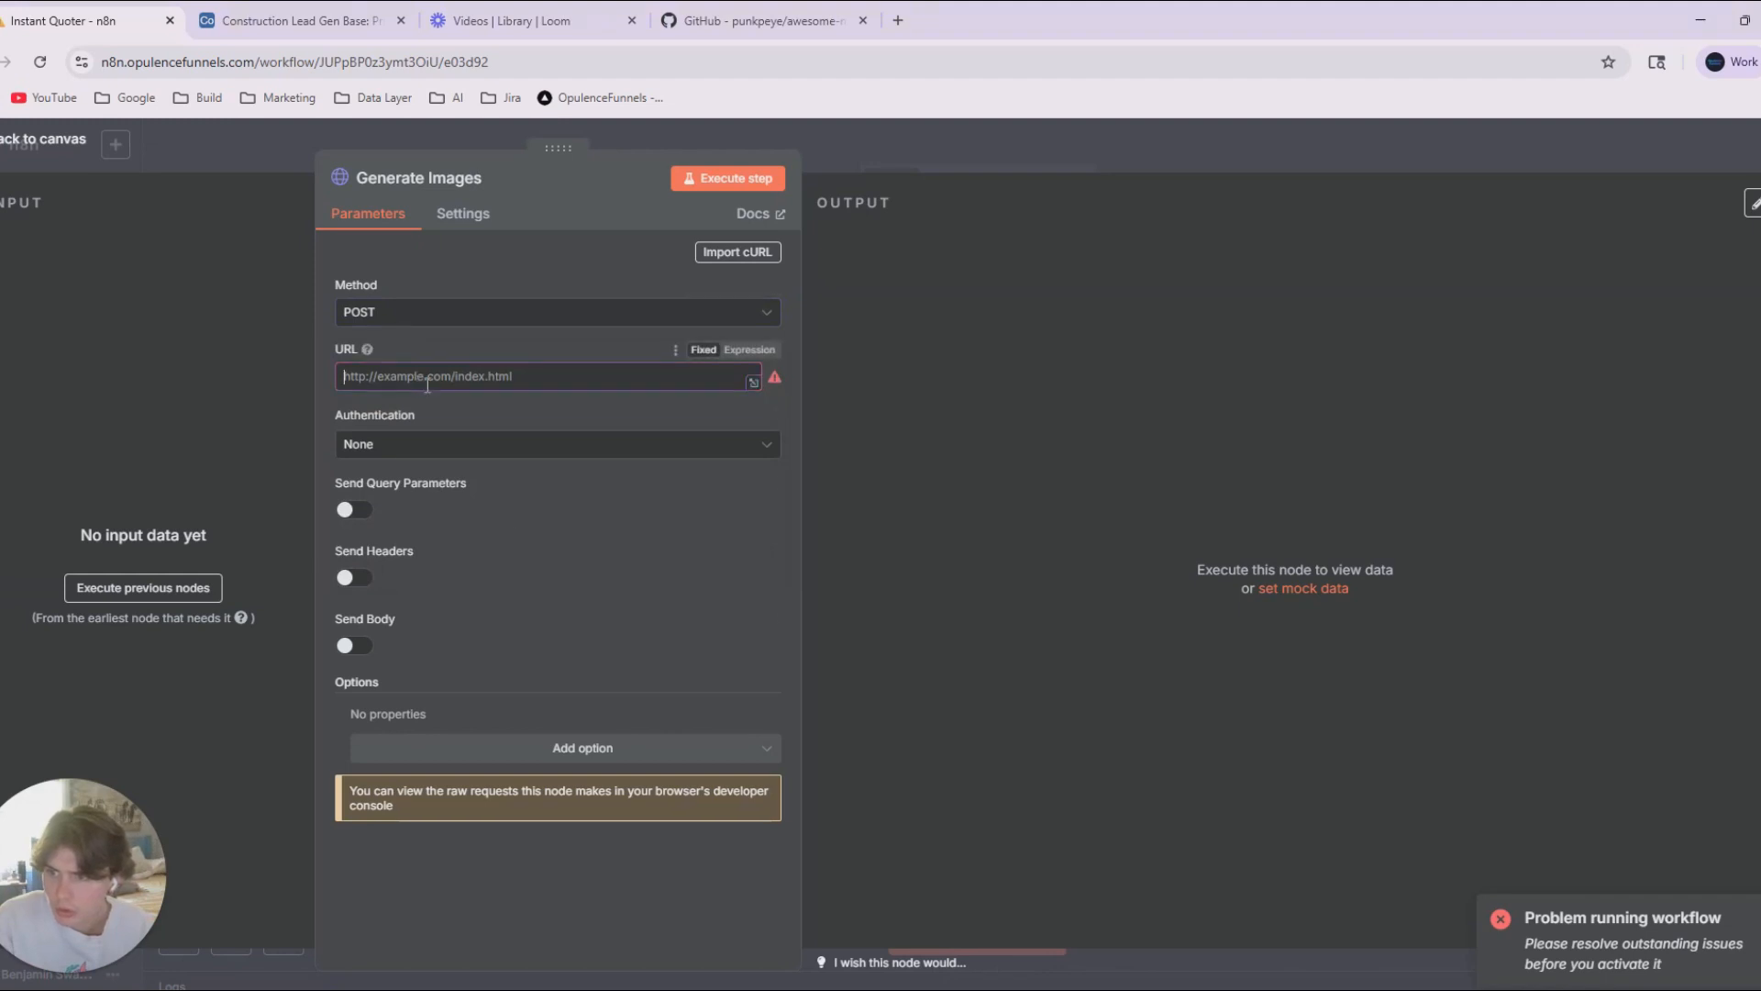
{"action": "type", "text": "https://stablehorde.net/api/v2/generate/text2img"}
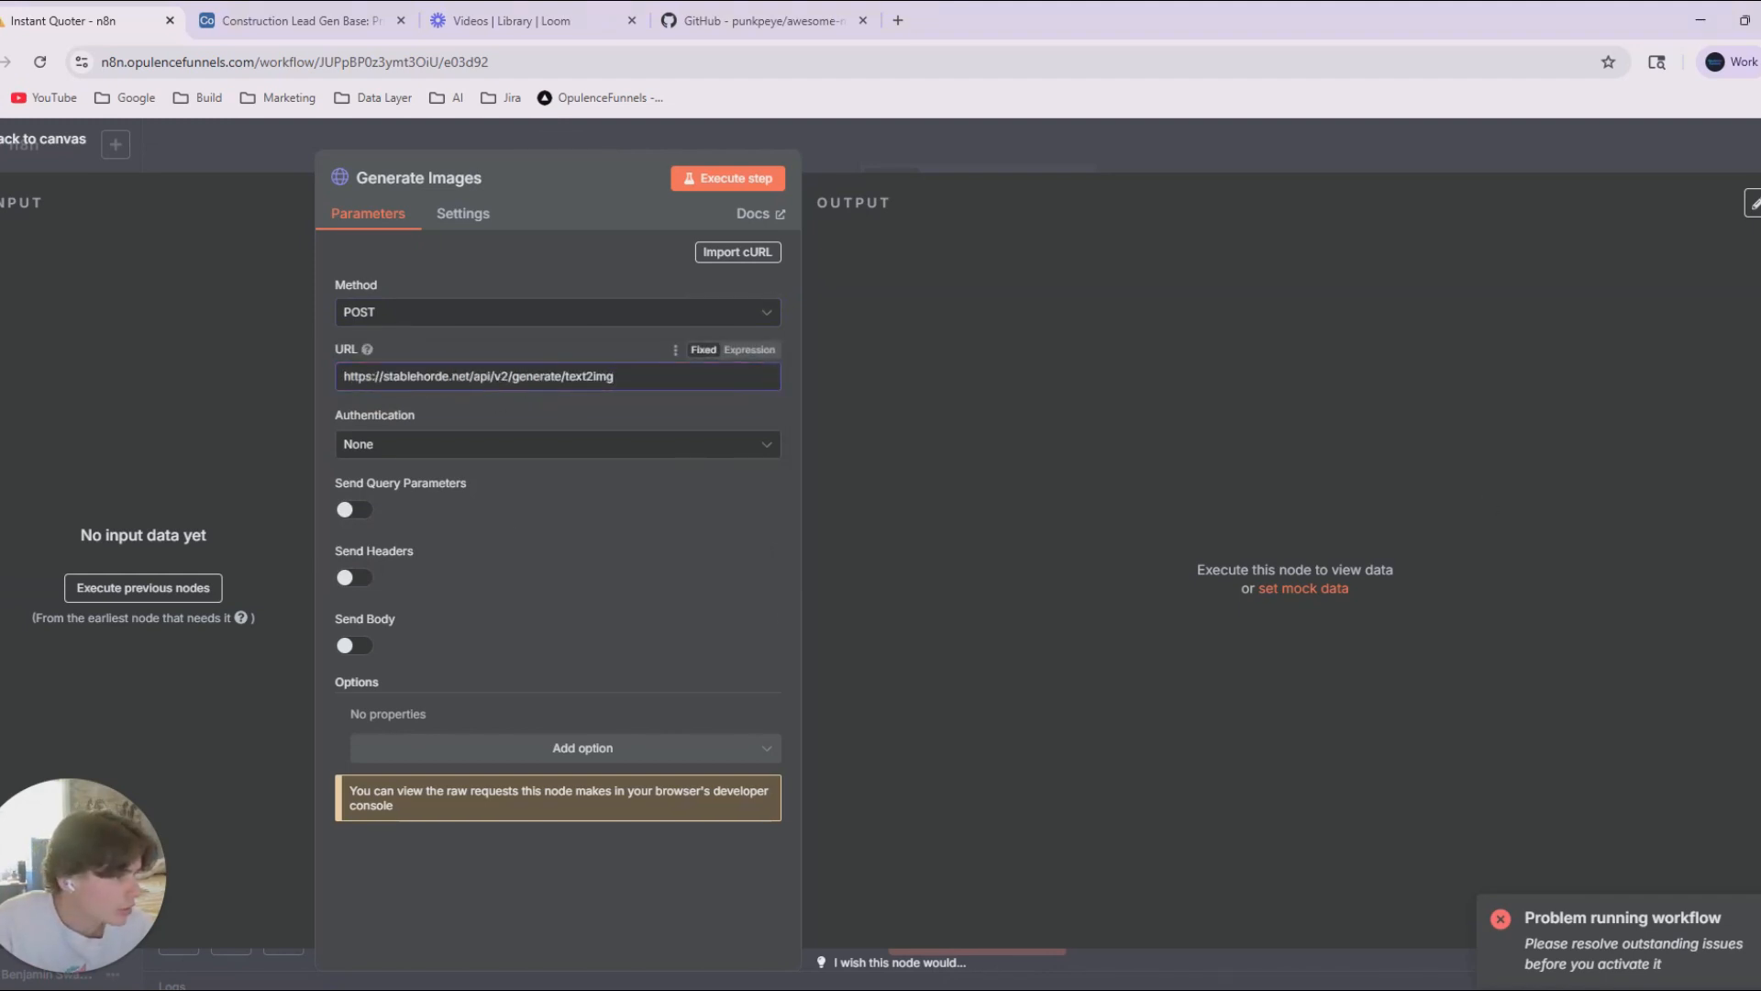
{"action": "left_click", "coordinate": [413, 448]}
{"action": "left_click", "coordinate": [412, 452]}
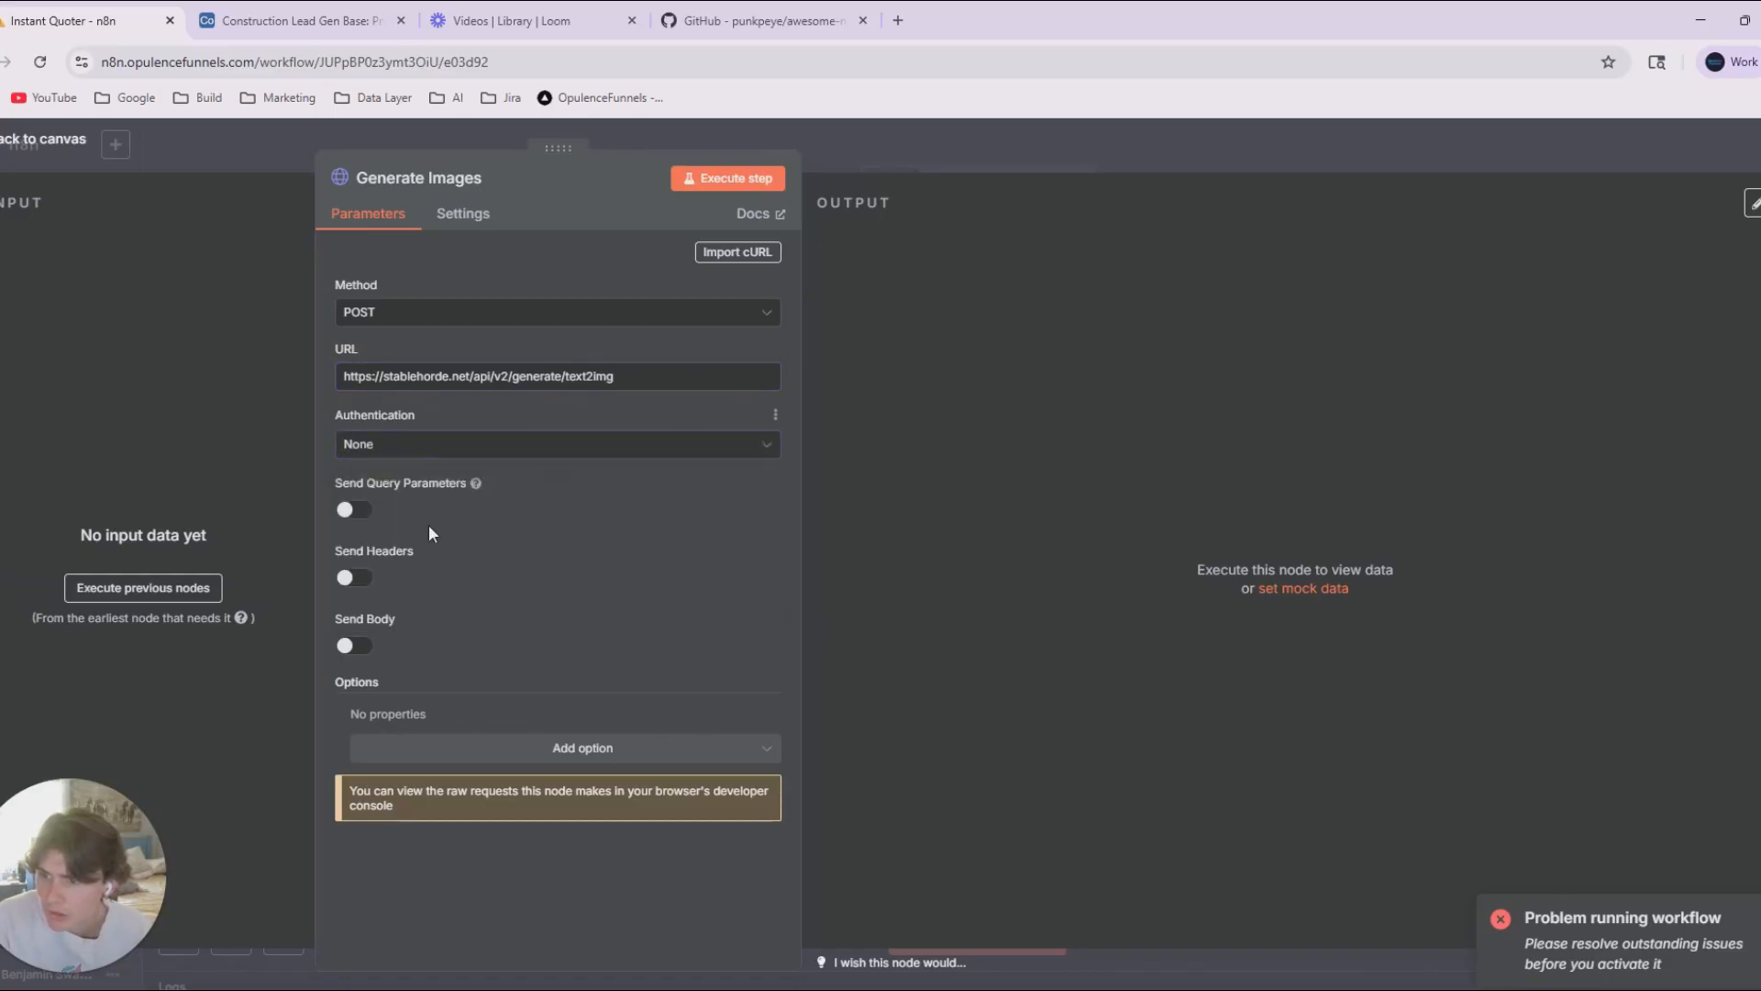
Enable sending headers and add a Content-Type header with the value application/json.
{"action": "left_click", "coordinate": [361, 576]}
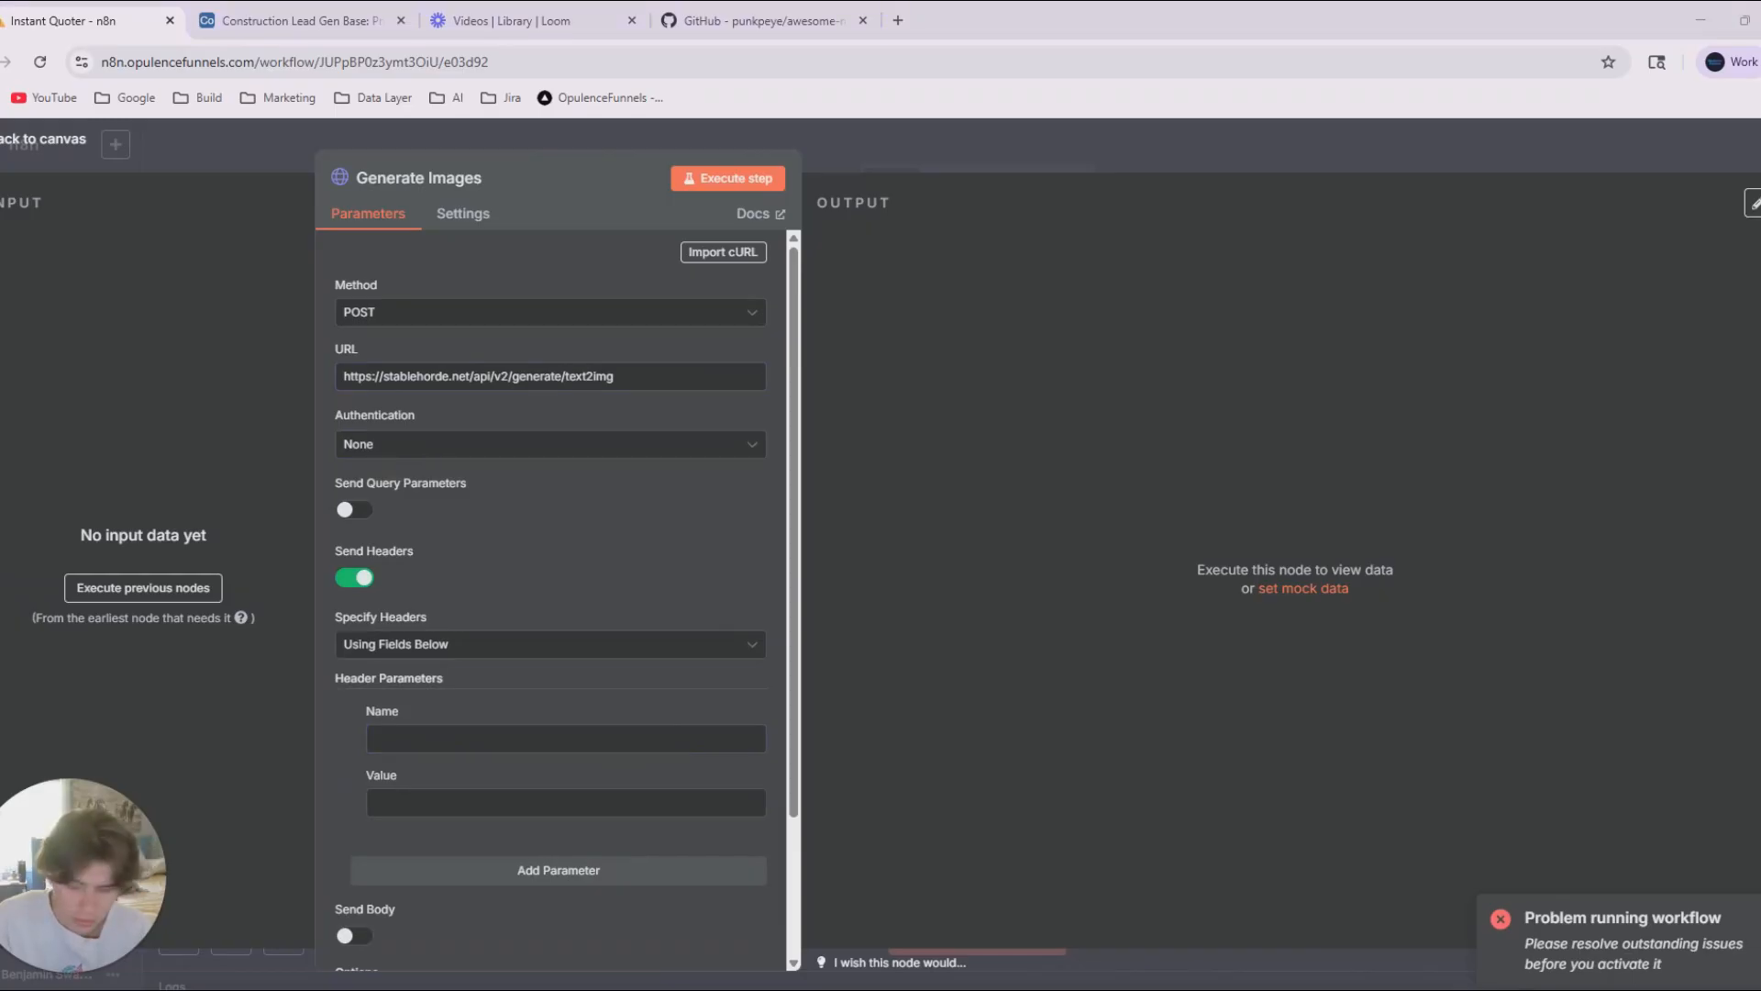
{"action": "left_click", "coordinate": [422, 739]}
{"action": "type", "text": "Content-Type"}
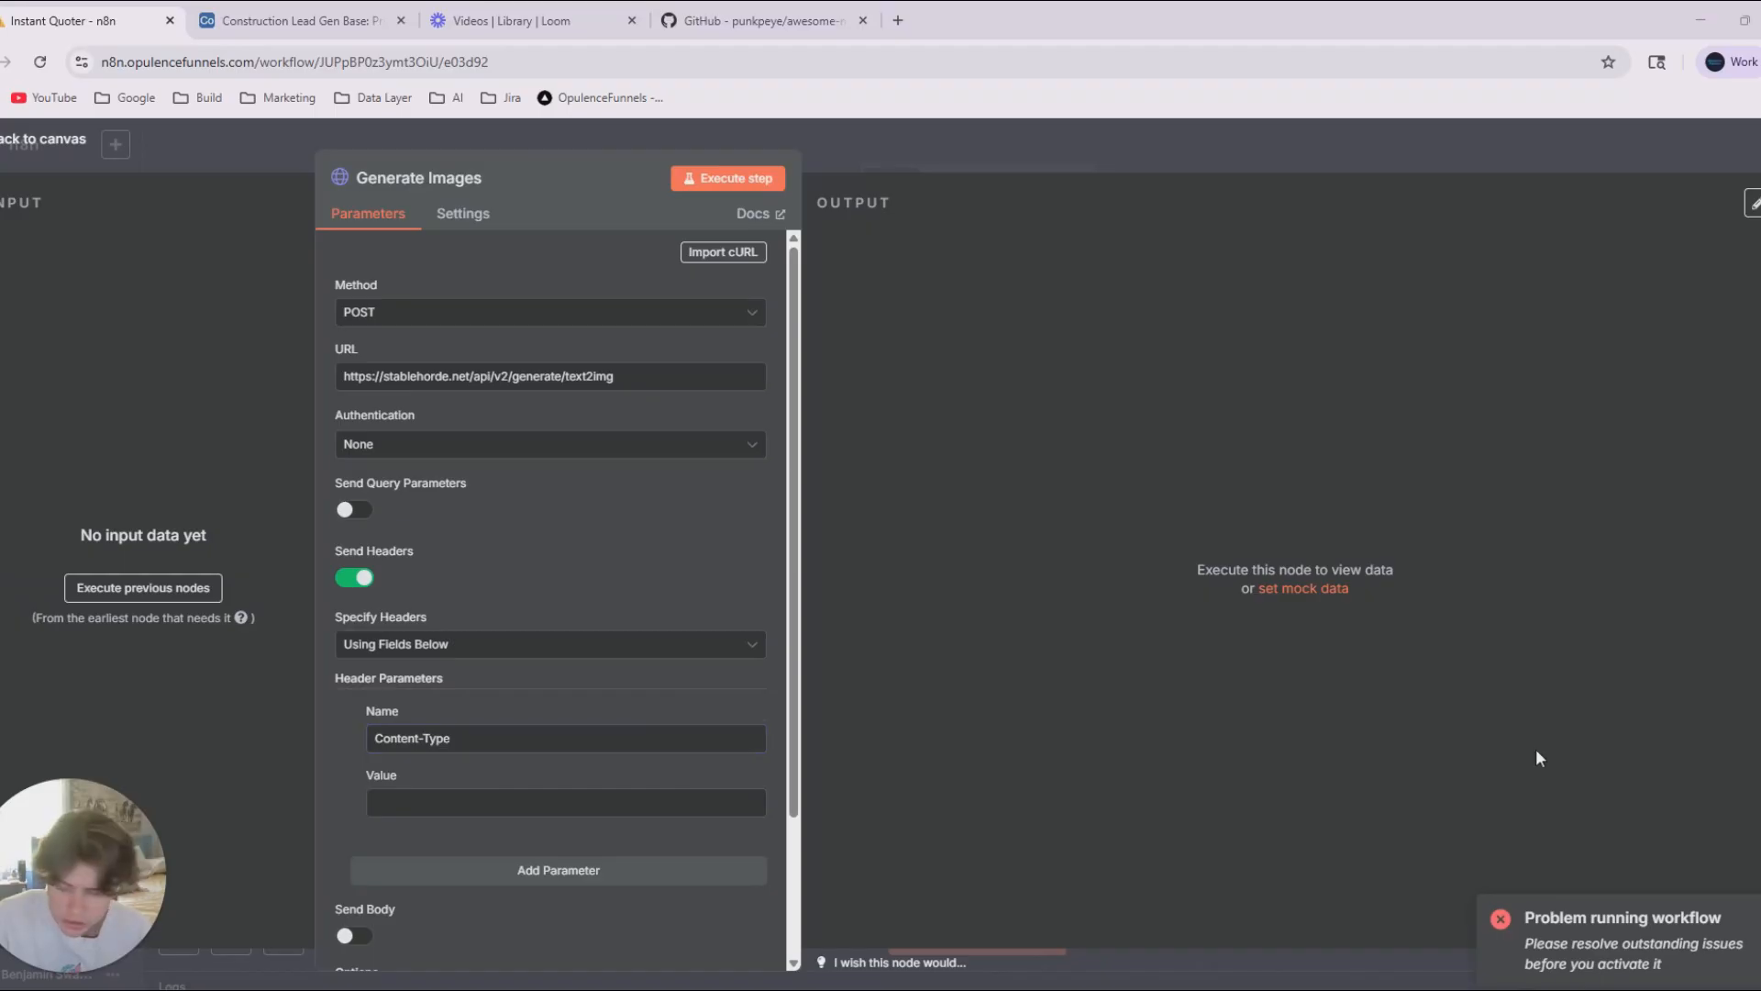
{"action": "left_click", "coordinate": [429, 805]}
{"action": "type", "text": "application/json"}
{"action": "scroll", "coordinate": [589, 632], "scroll_direction": "down", "scroll_amount": 2}
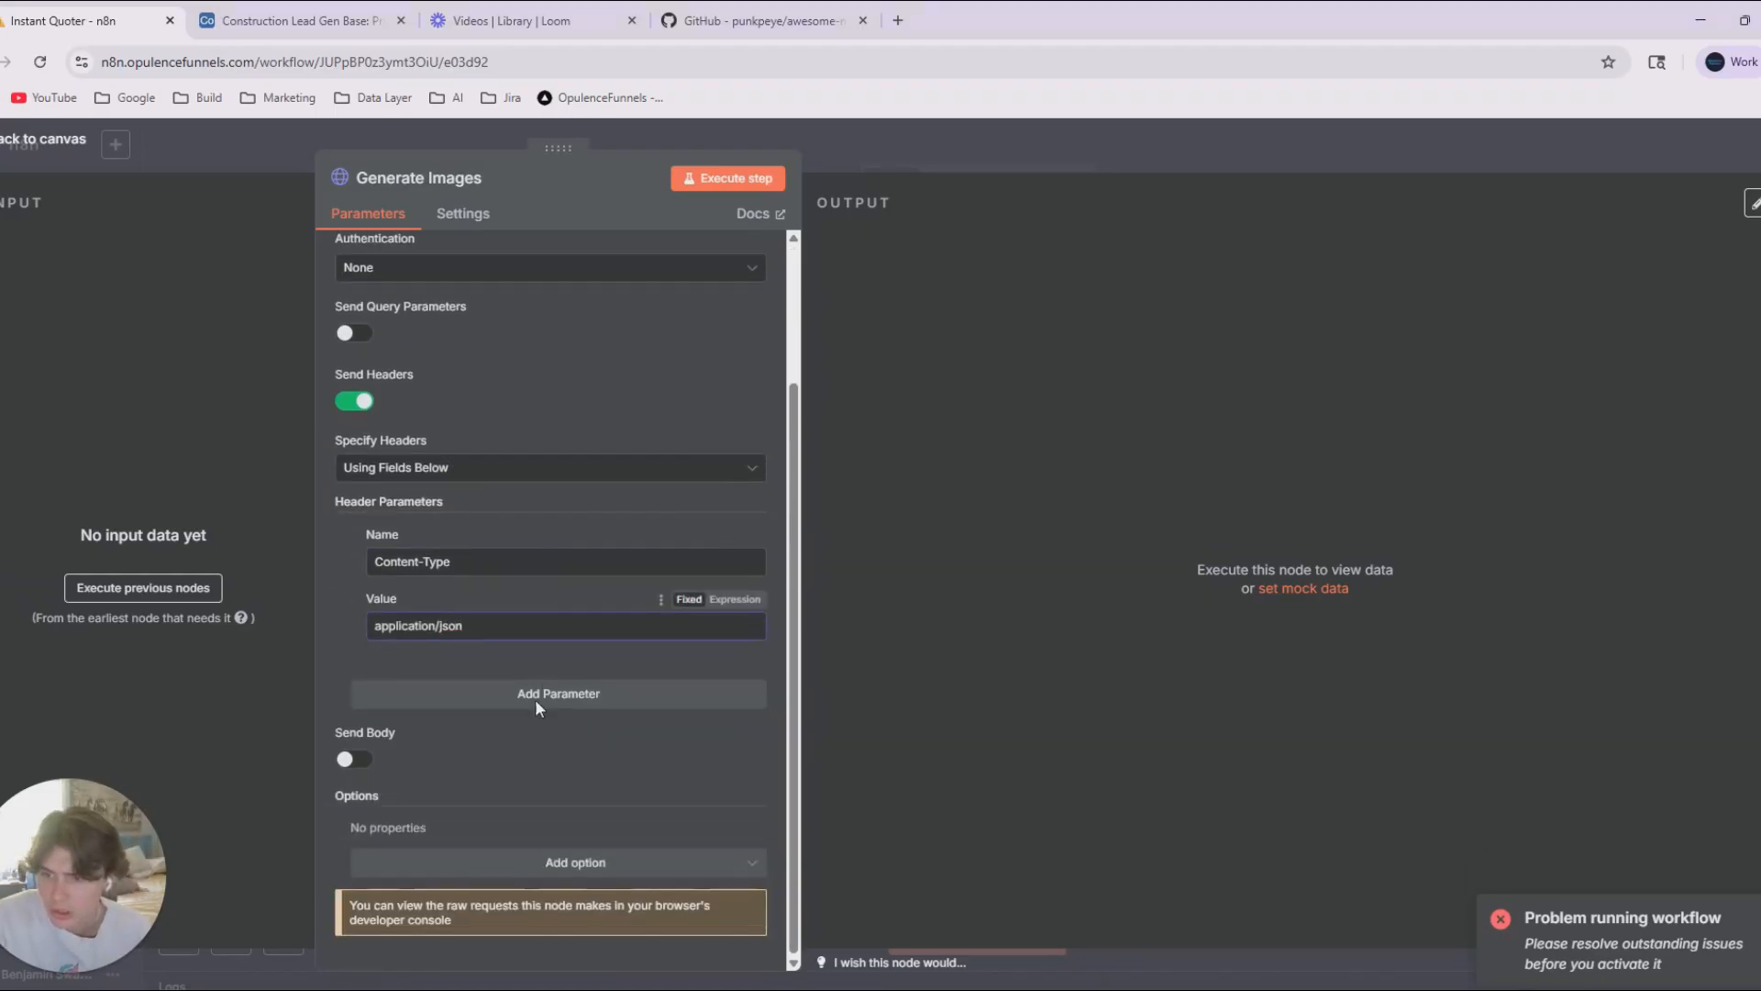
Enable the JSON request body and enter the prompt "architect sketch style of a new deck for a country home", width 512, height 512 and steps 20.
{"action": "left_click", "coordinate": [537, 699]}
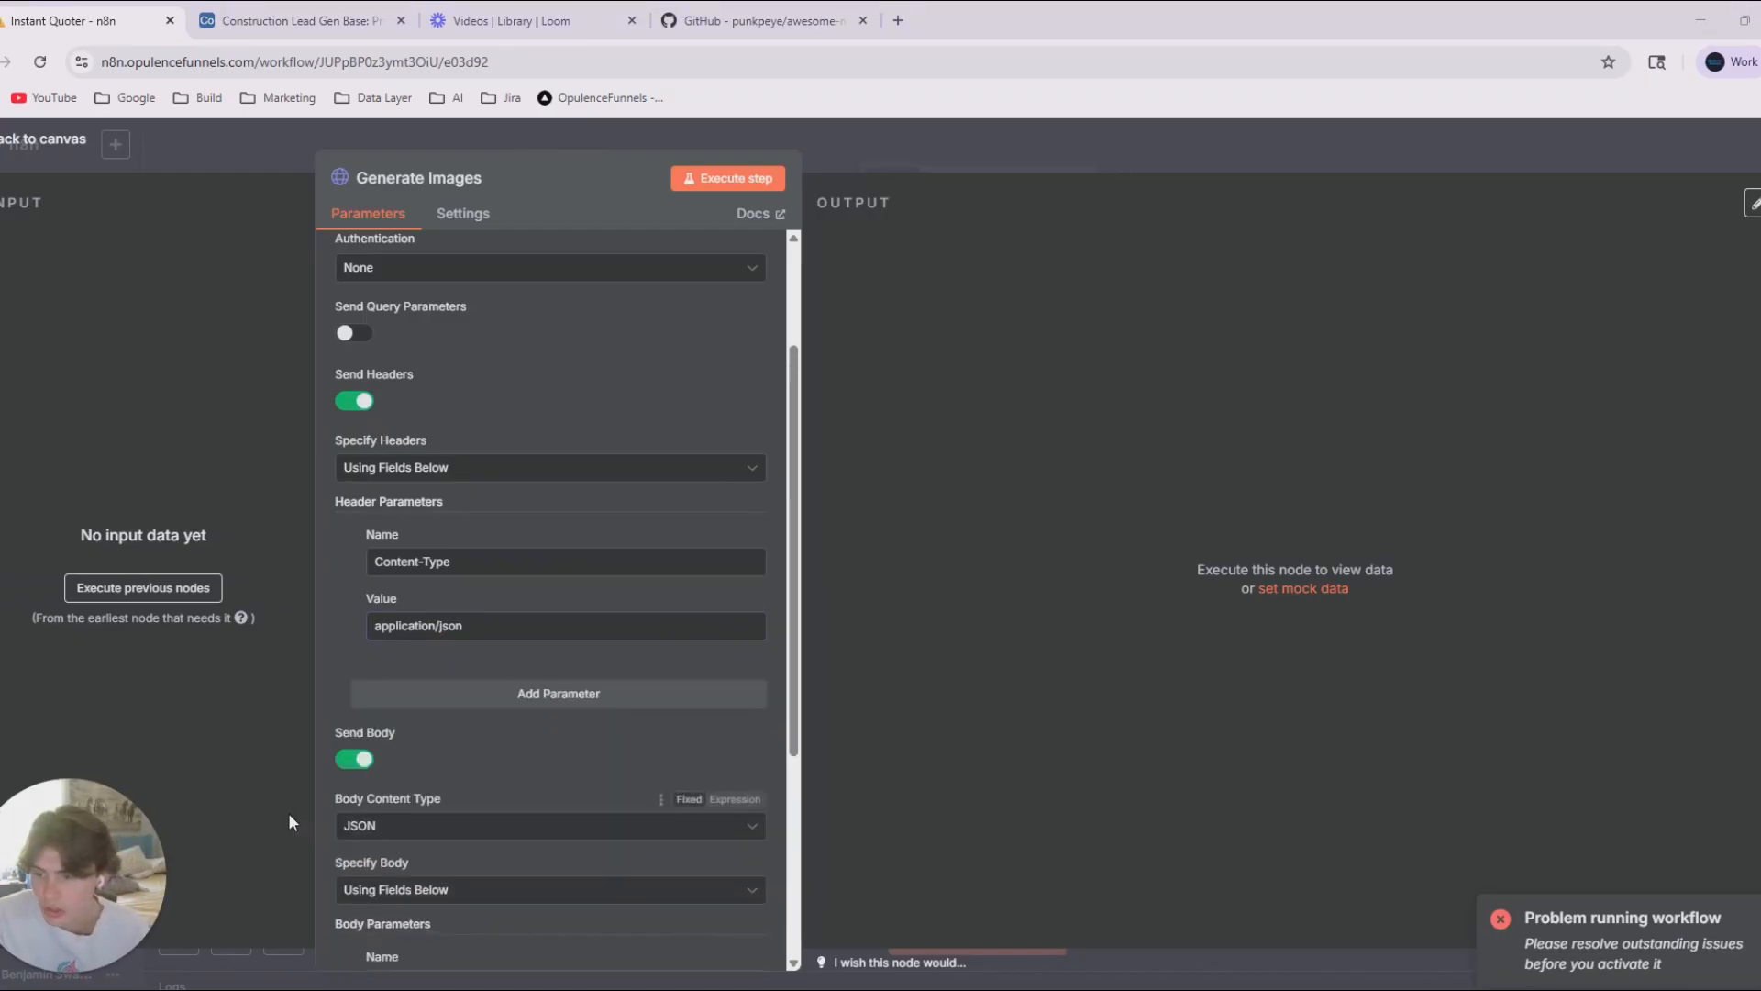
{"action": "scroll", "coordinate": [505, 820], "scroll_direction": "down", "scroll_amount": 2}
{"action": "type", "text": "archite"}
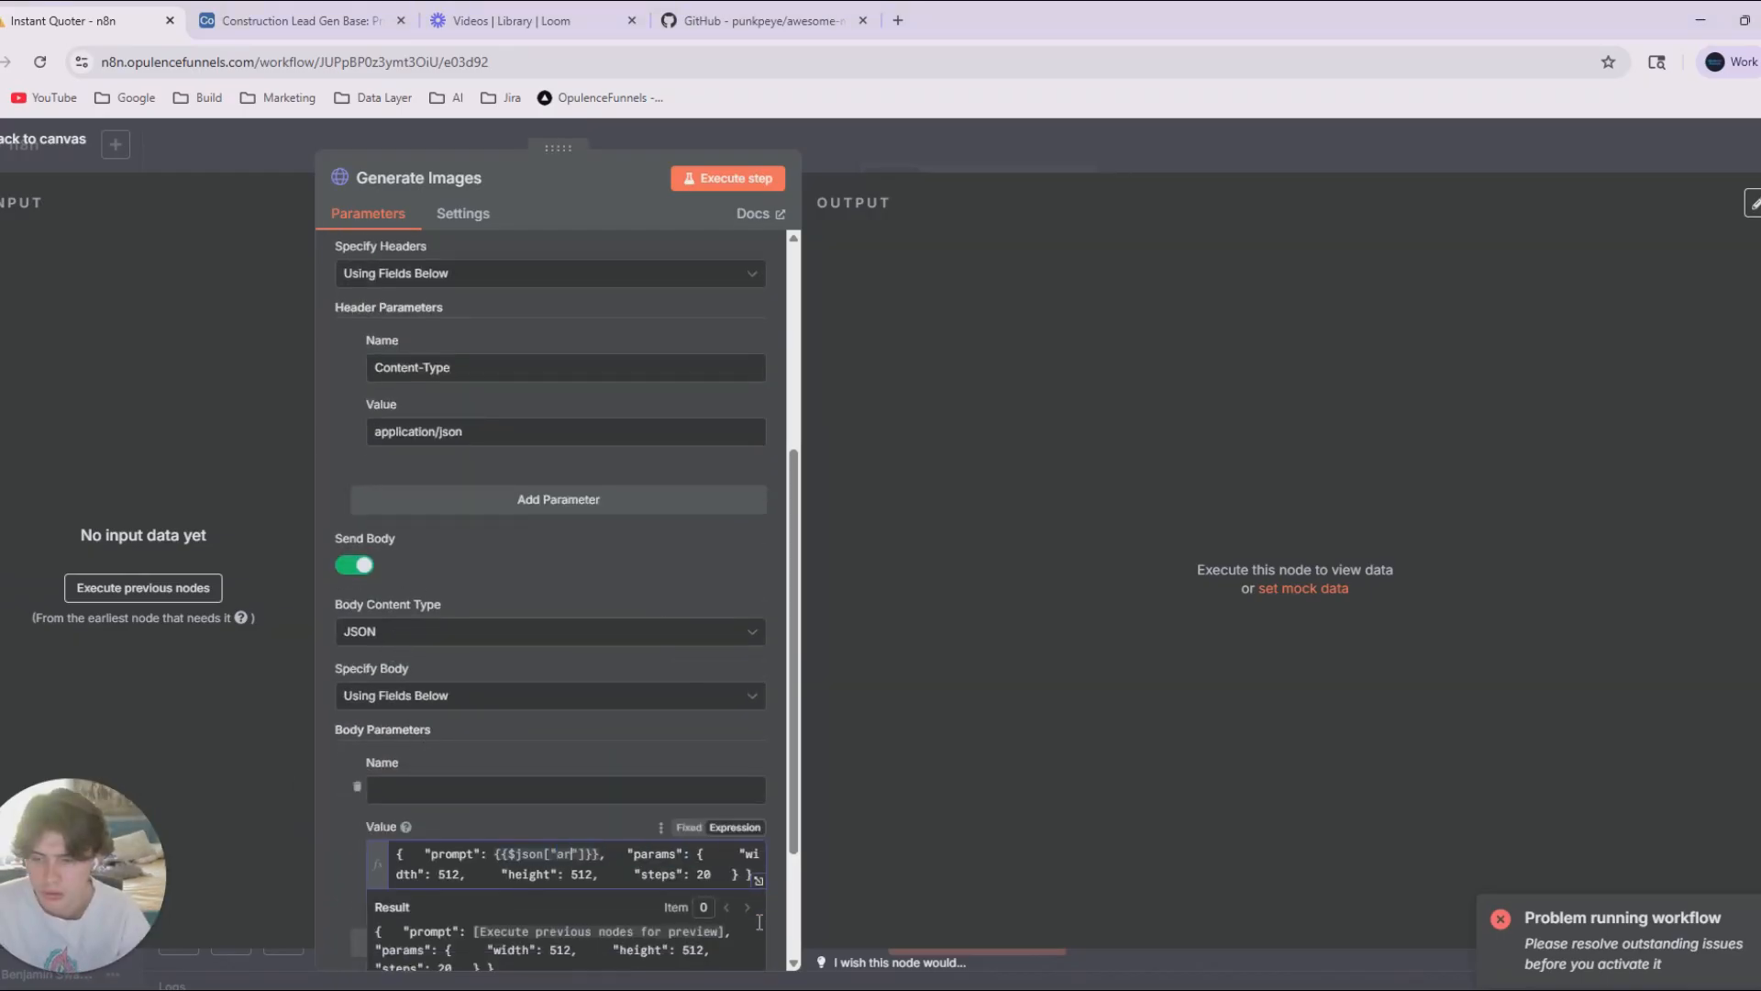
{"action": "type", "text": "ct ske"}
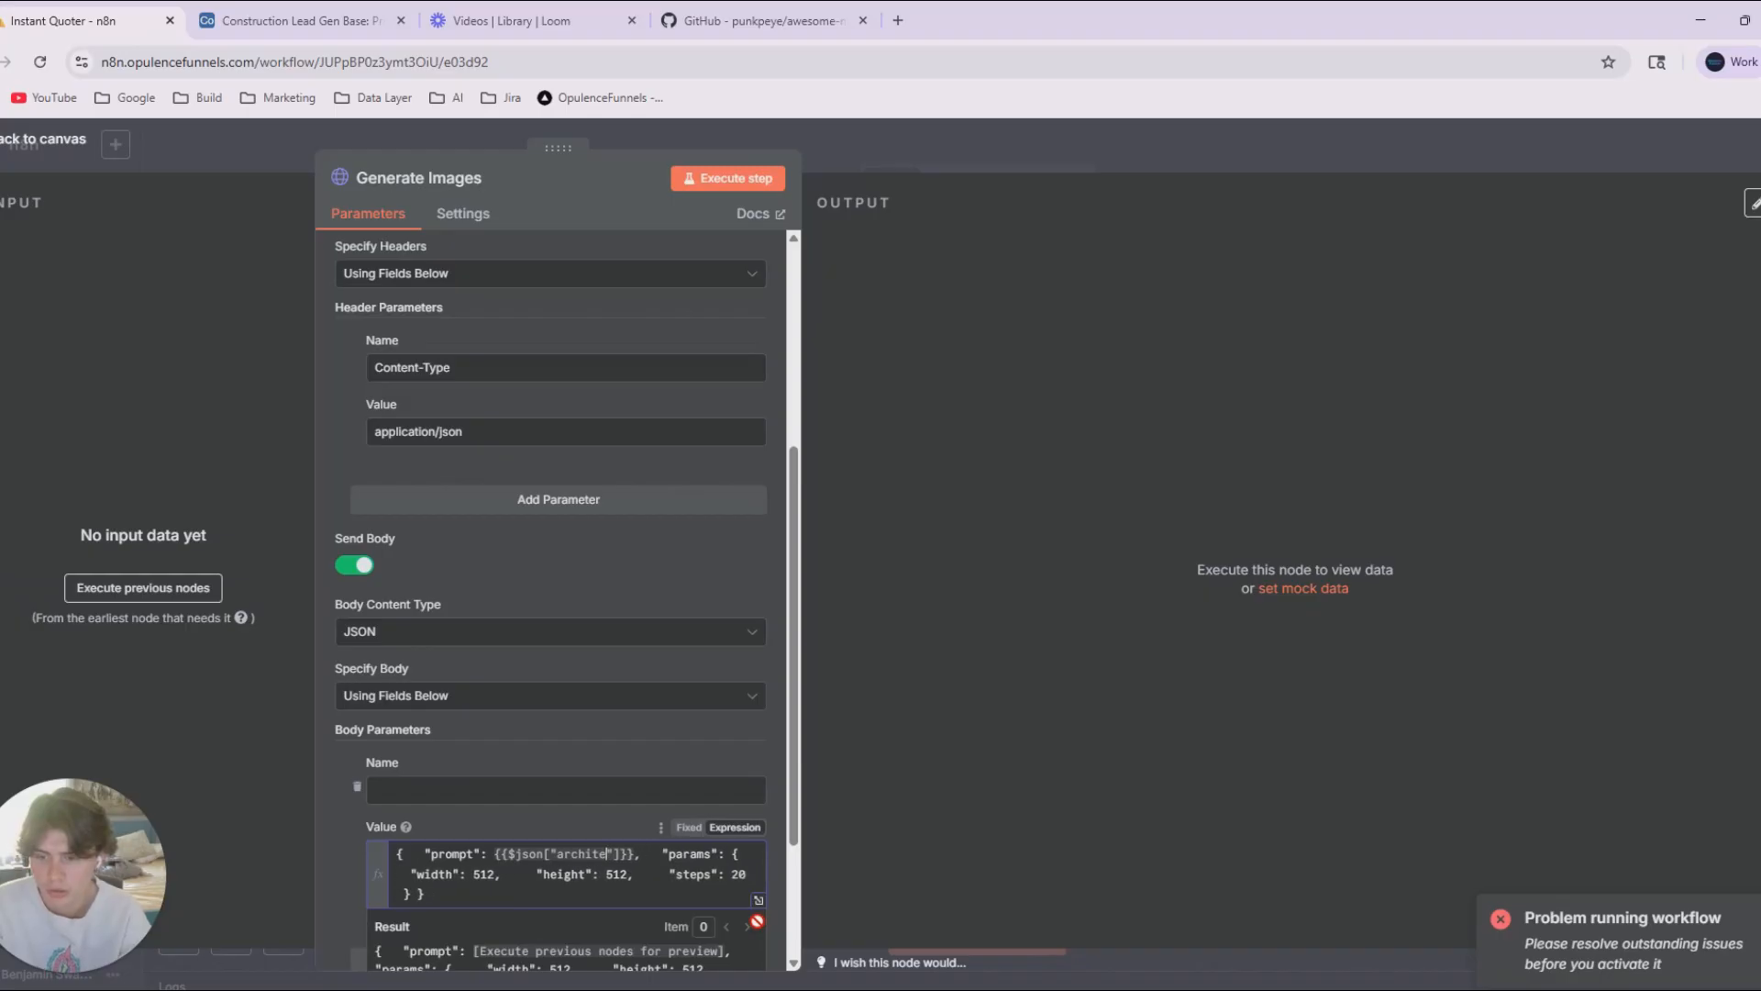
{"action": "type", "text": "tch styu"}
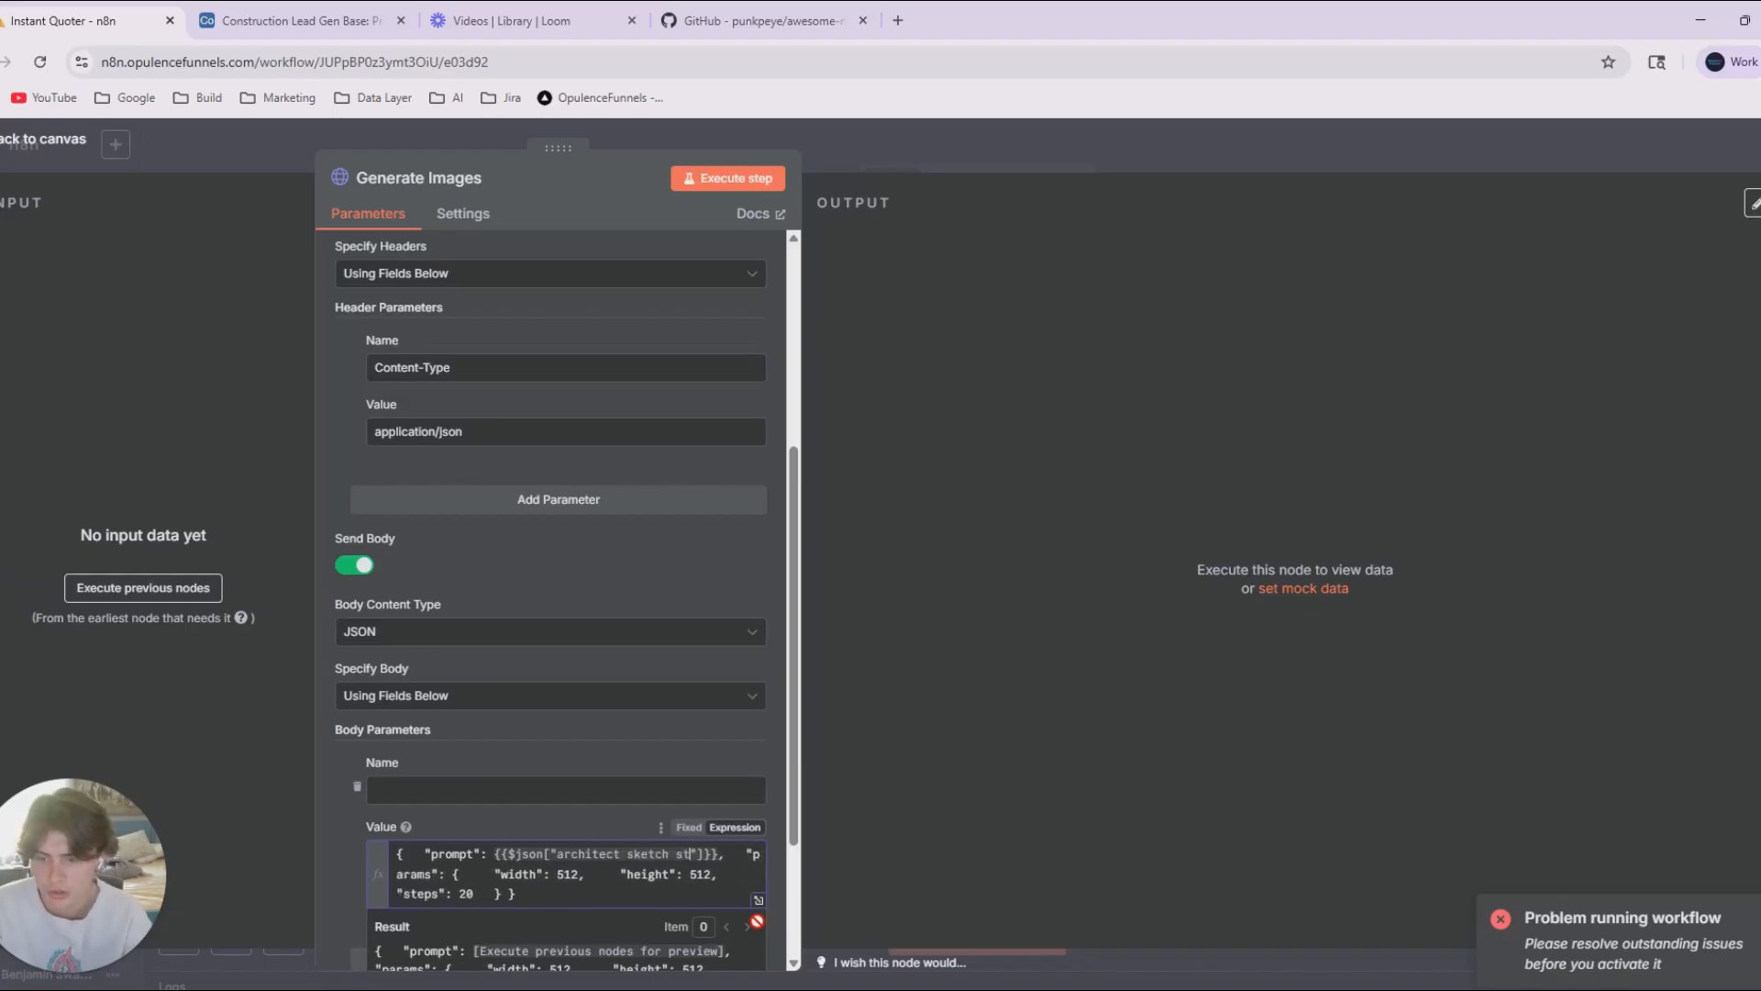
{"action": "type", "text": "le of a new d"}
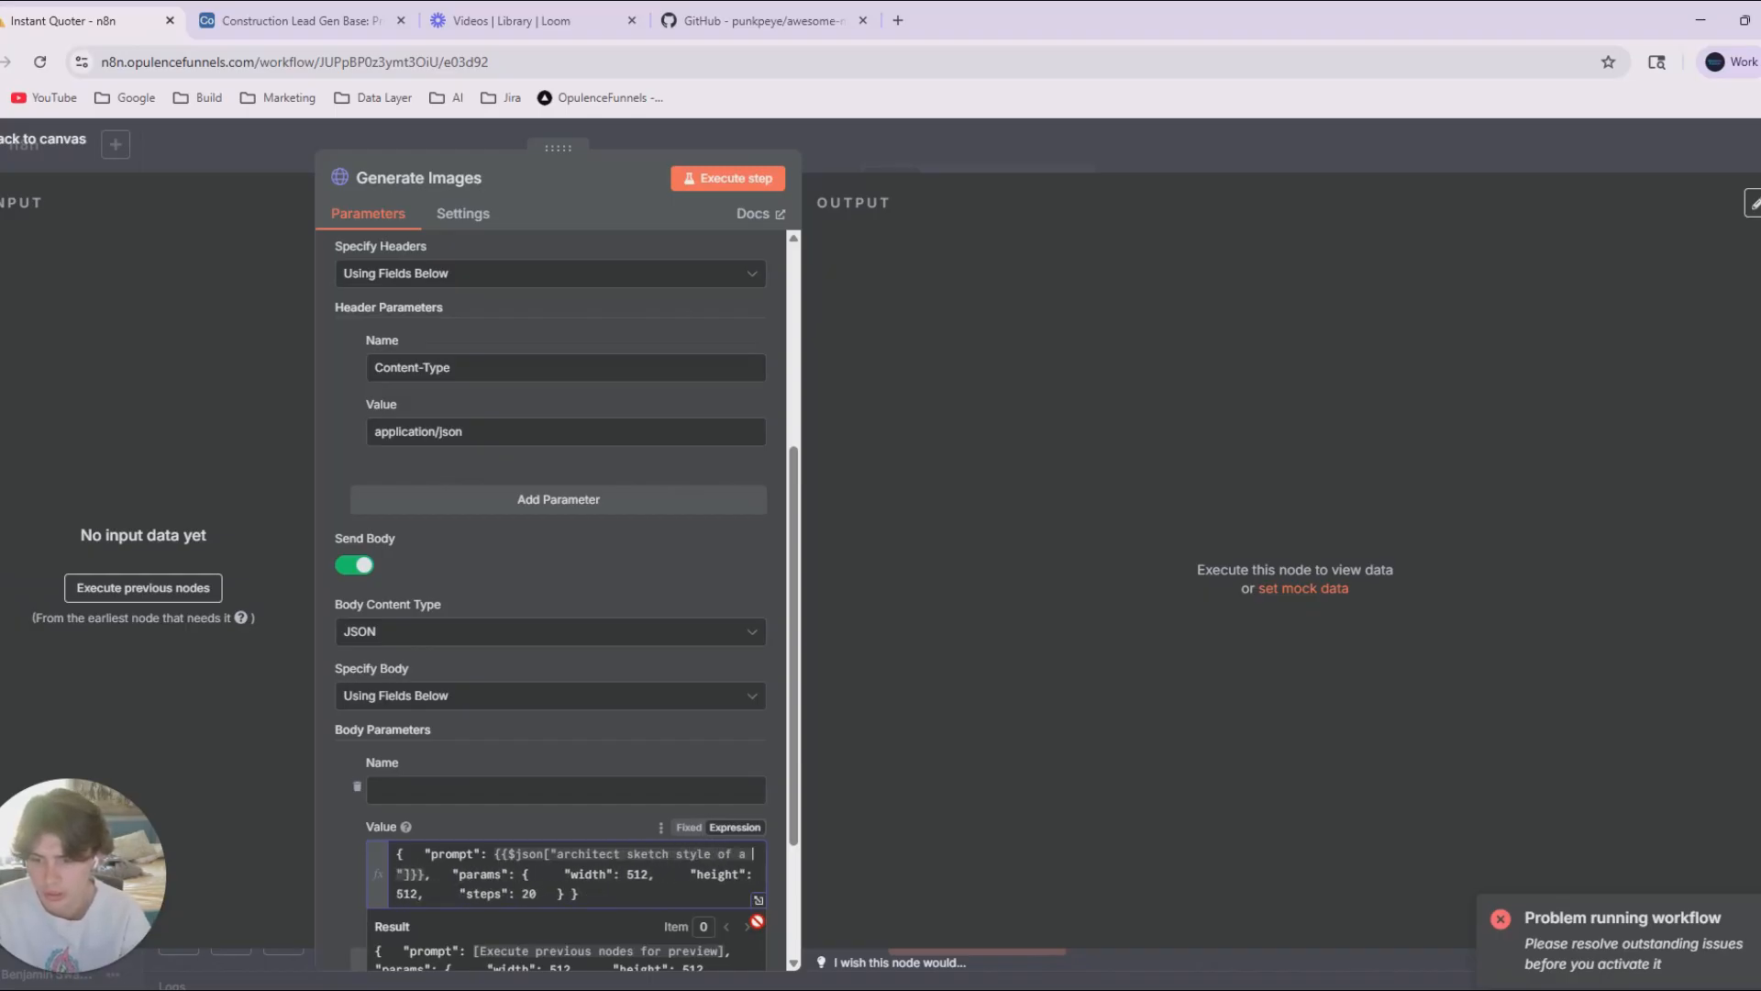
{"action": "type", "text": "eck for a "}
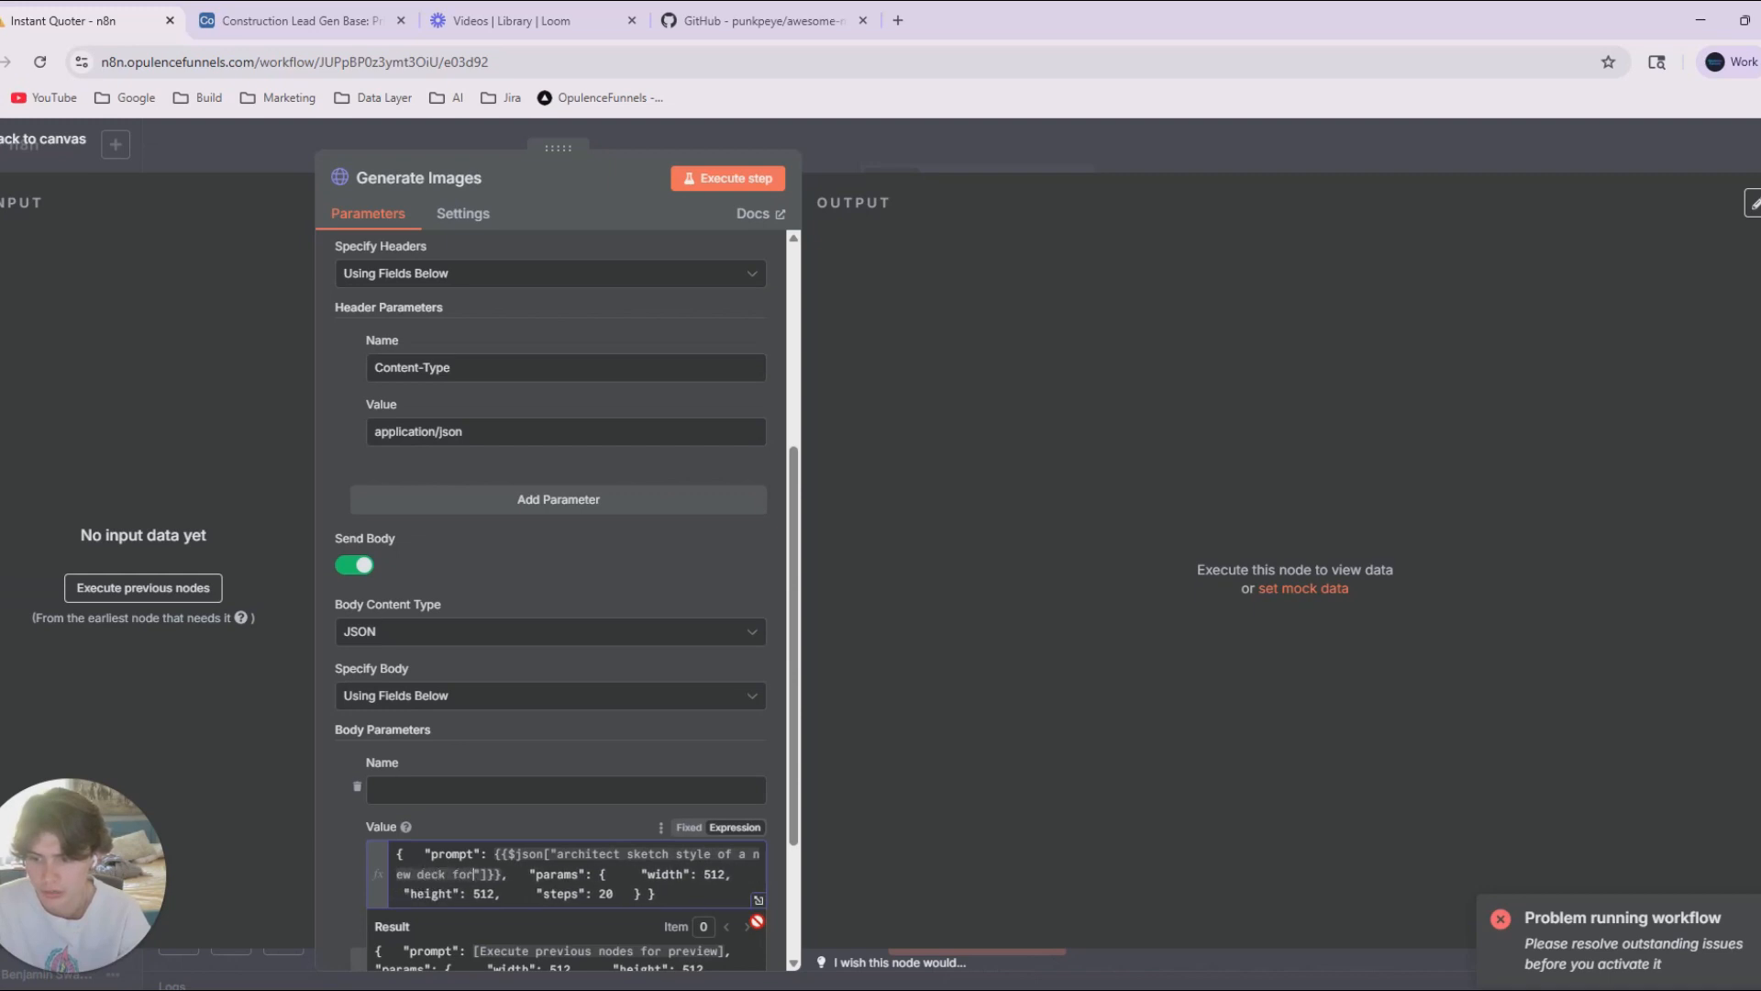
{"action": "type", "text": "country hon"}
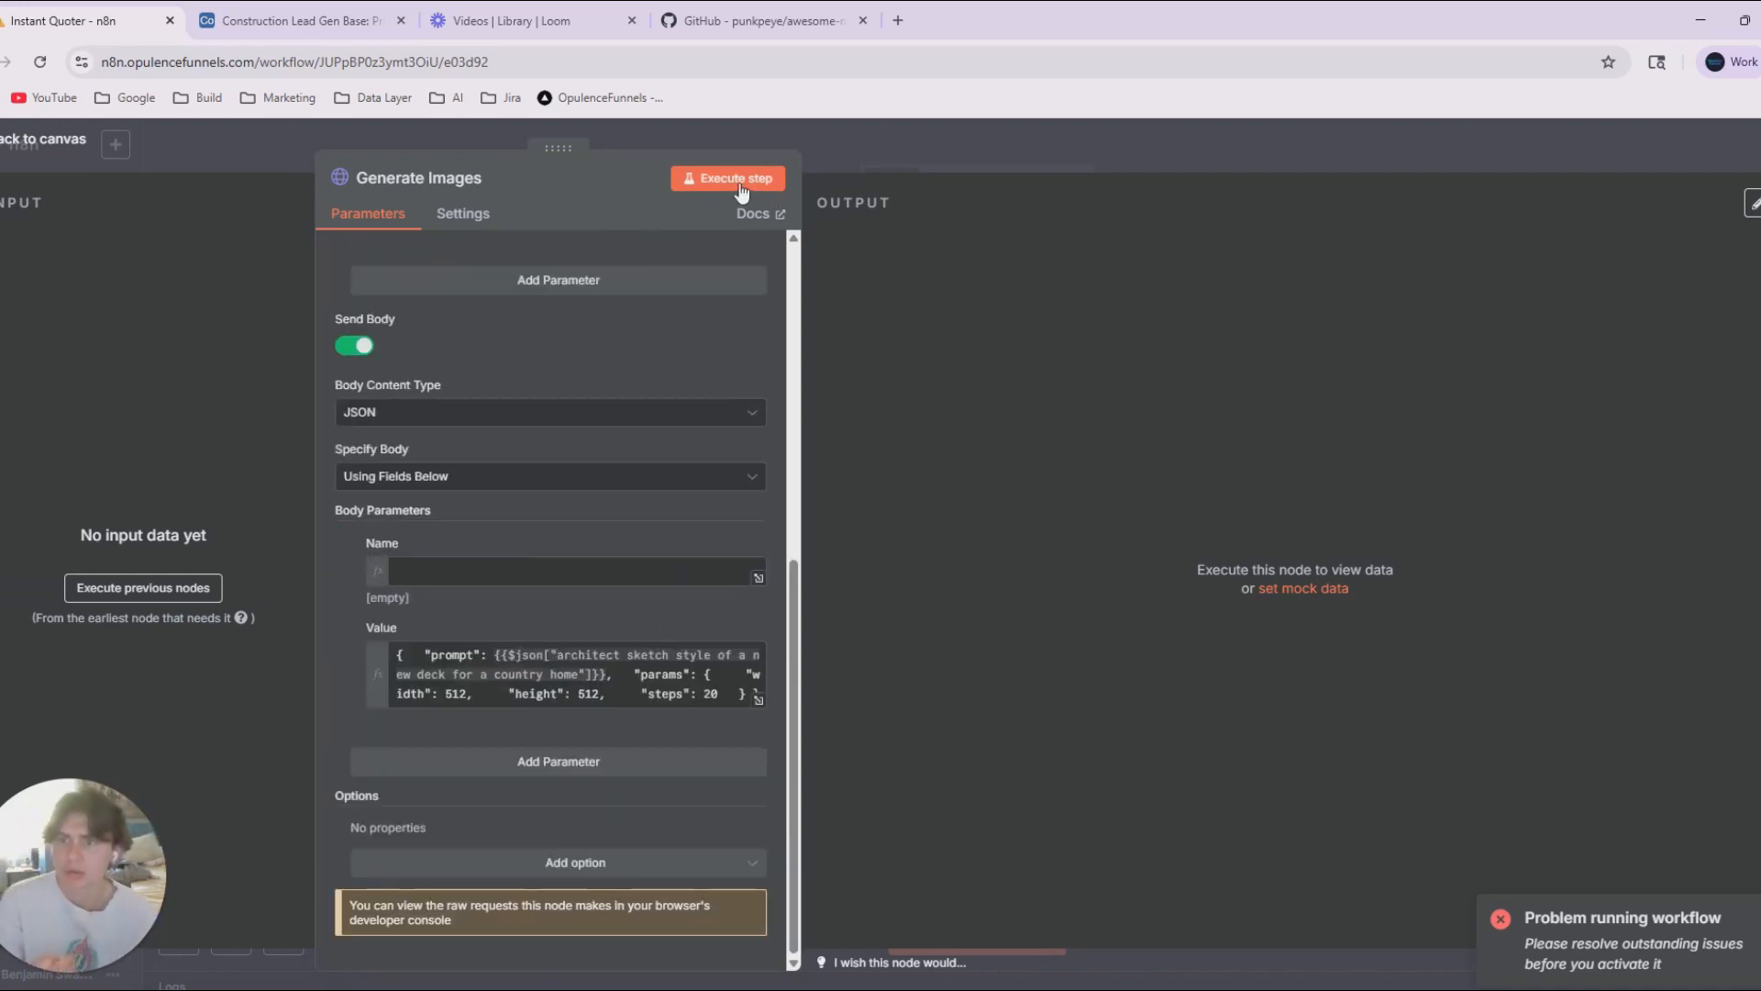
Execute the Generate Images step, look over its parameters and return to the workflow canvas.
{"action": "left_click", "coordinate": [731, 178]}
{"action": "scroll", "coordinate": [547, 481], "scroll_direction": "up", "scroll_amount": 5}
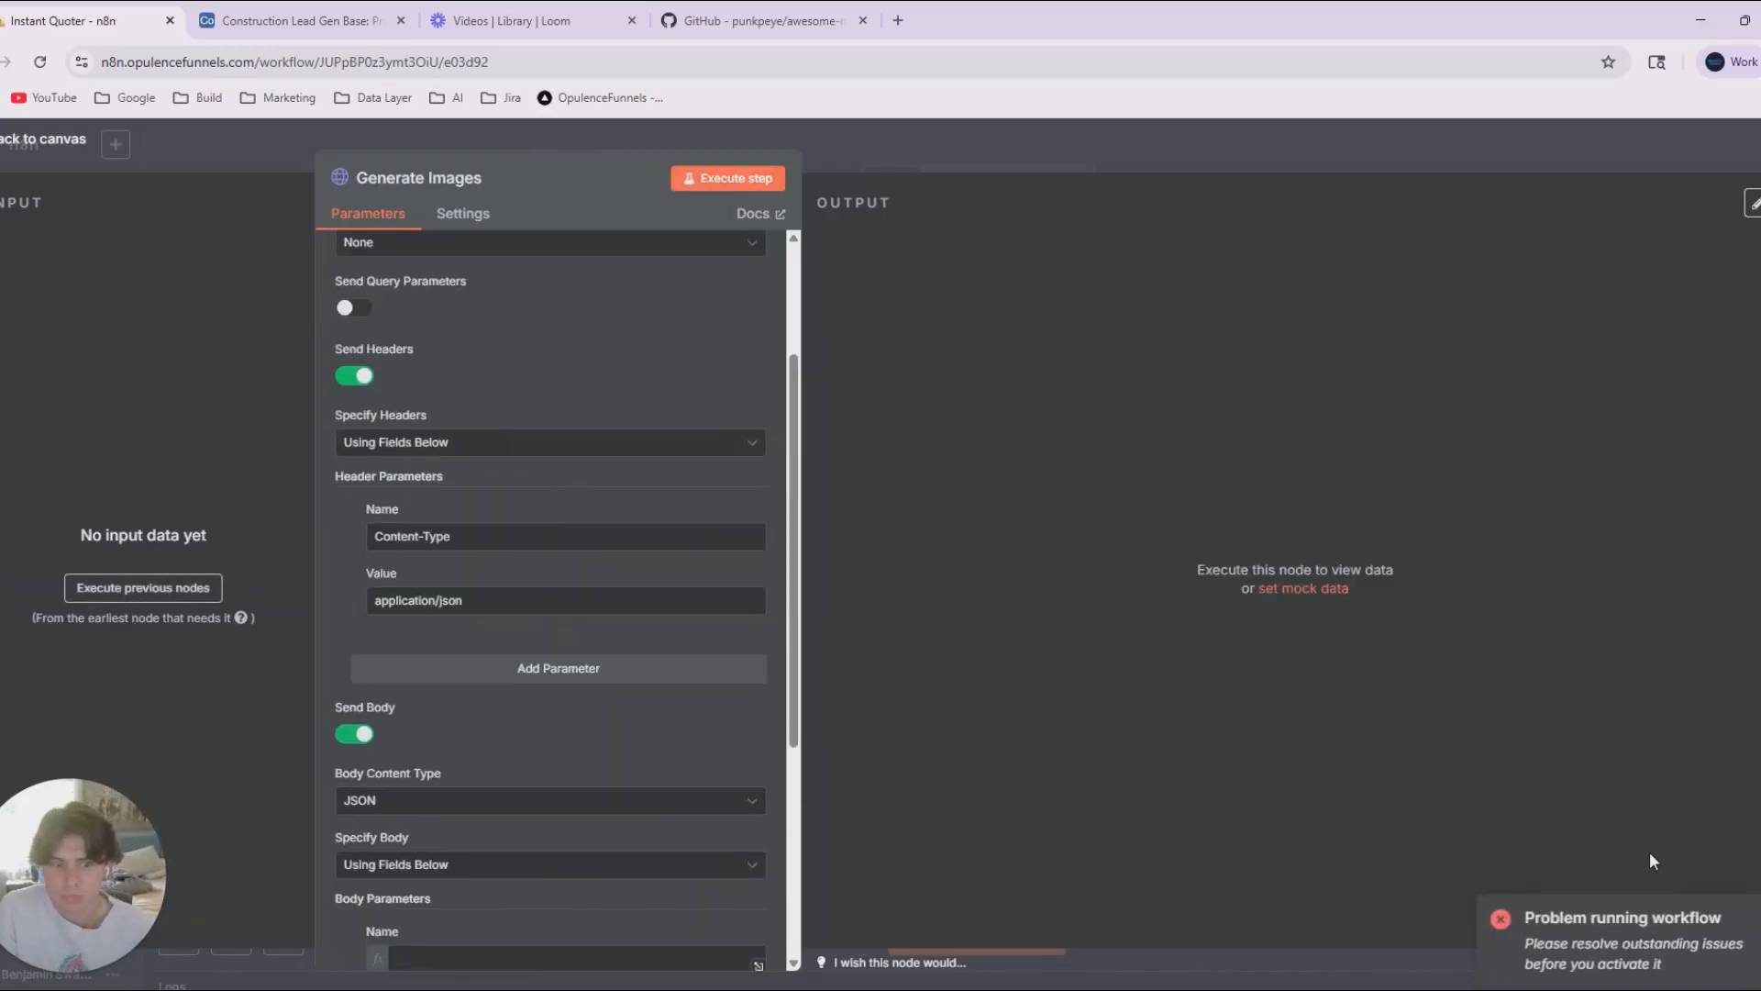
{"action": "key", "text": "Escape"}
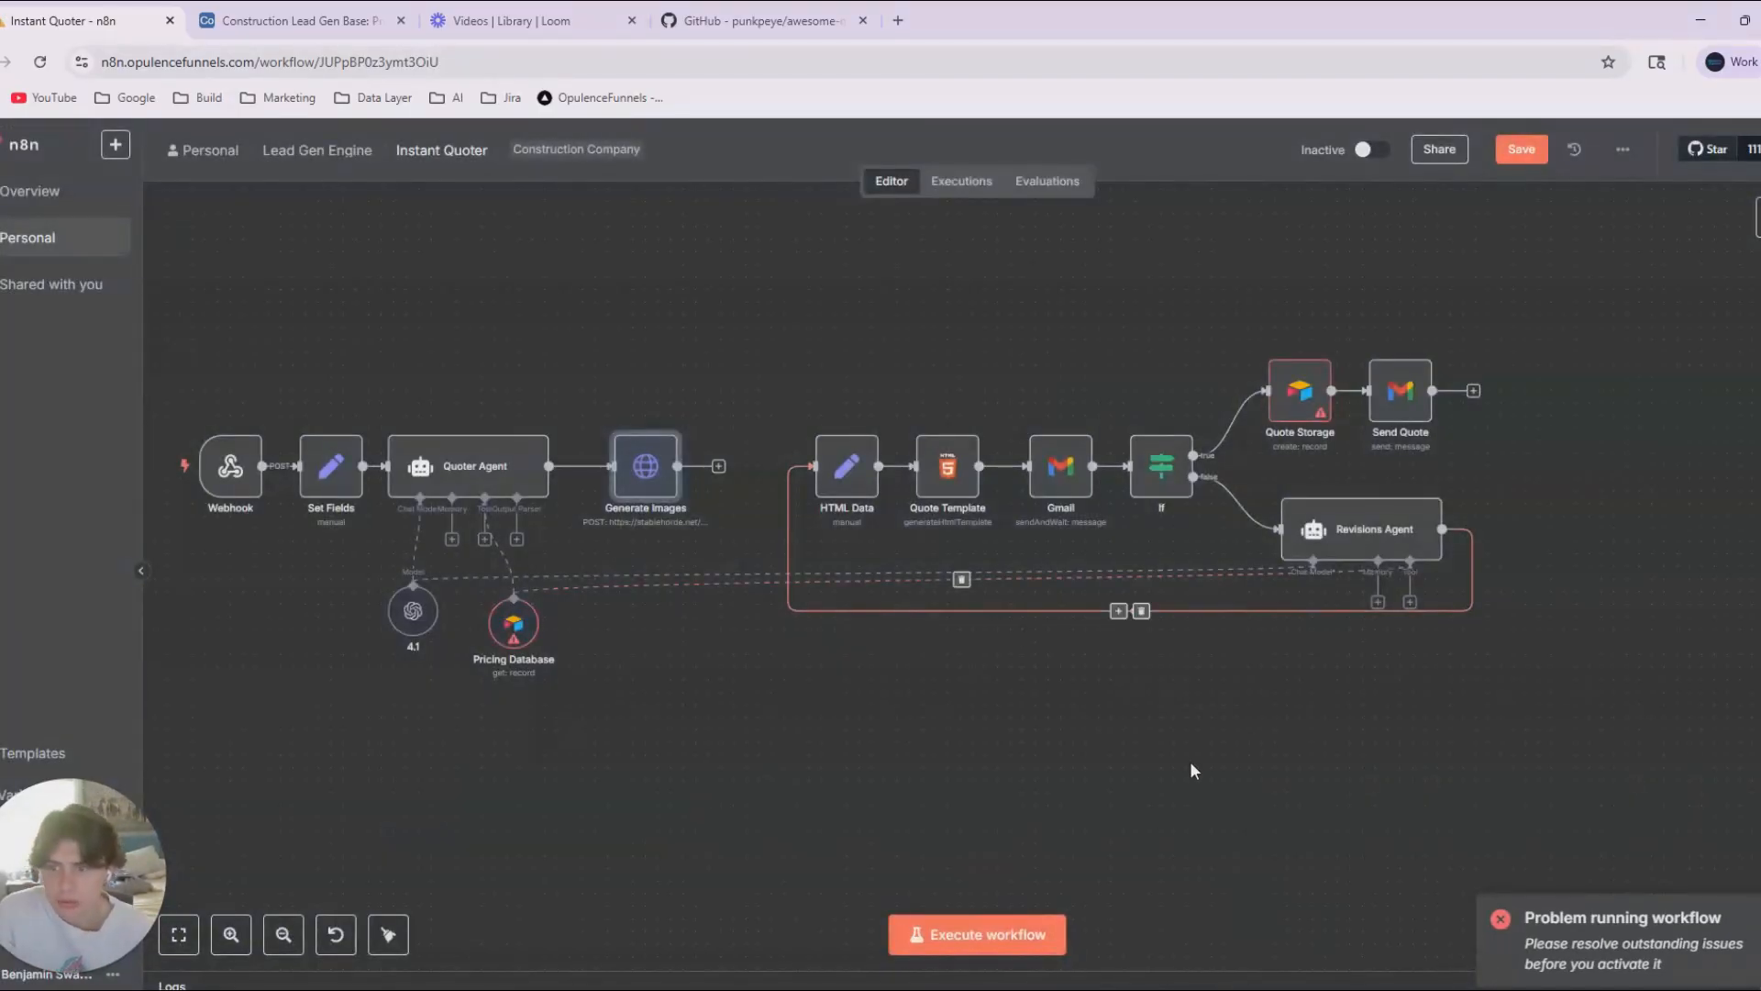
{"action": "left_click", "coordinate": [537, 629]}
{"action": "key", "text": "d"}
{"action": "left_click", "coordinate": [615, 739]}
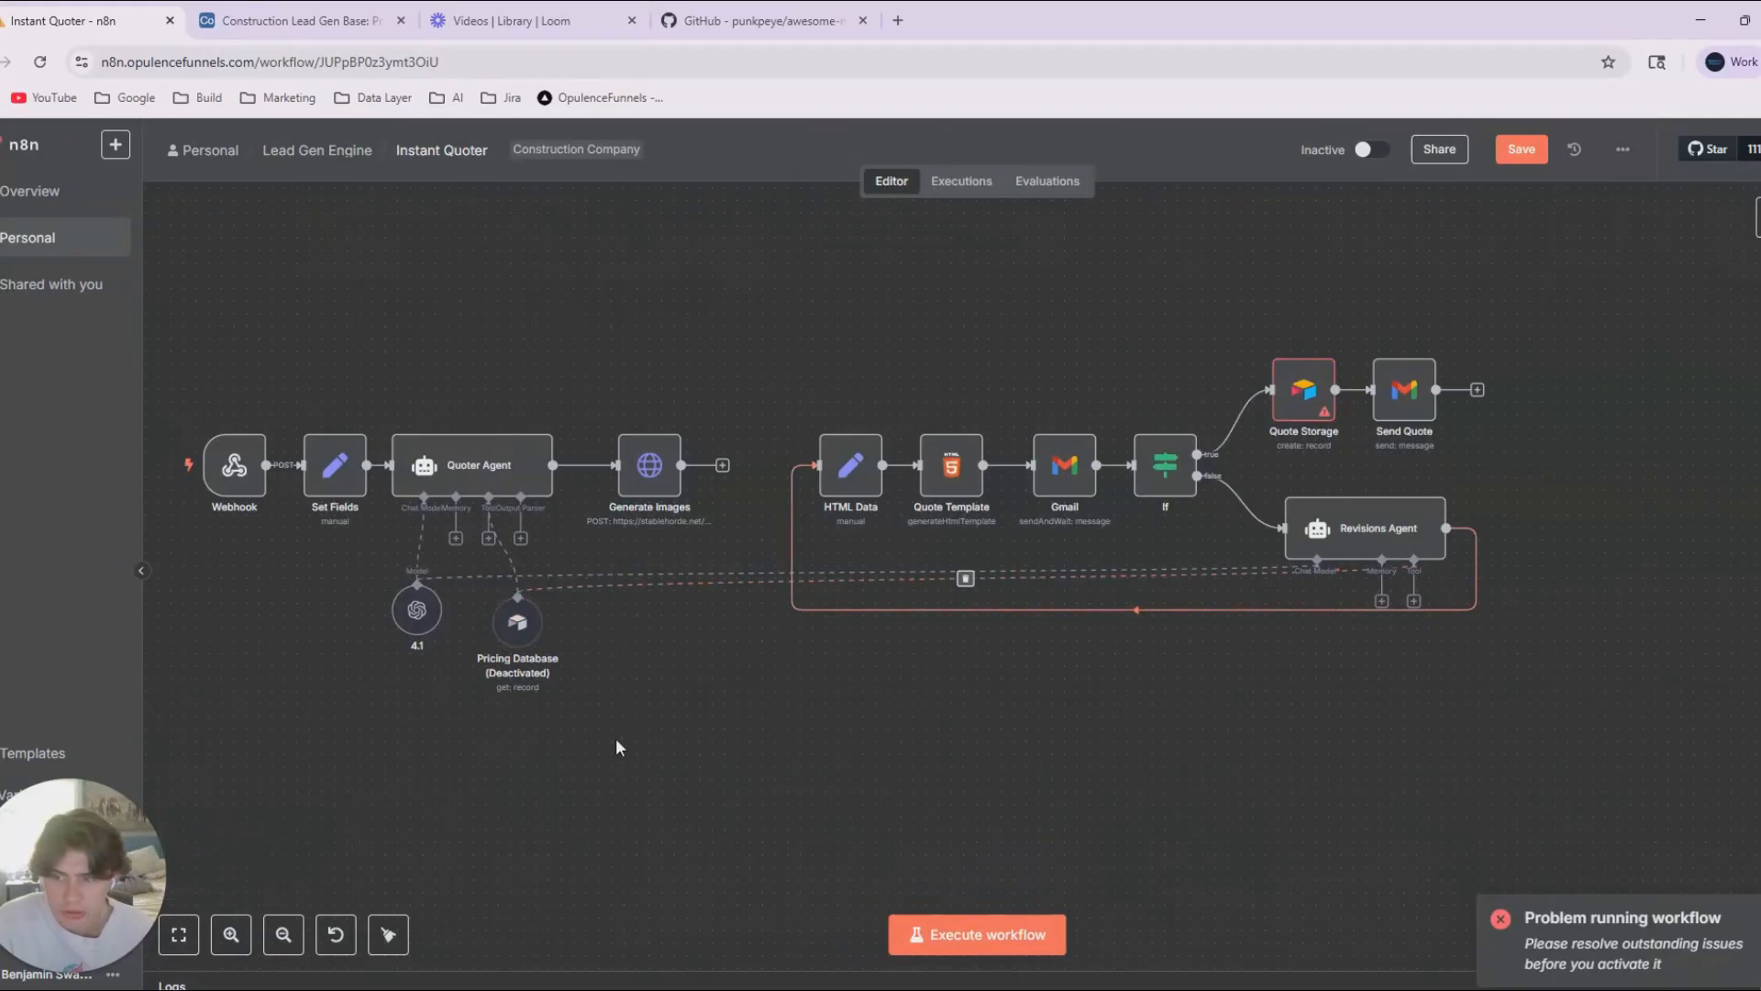
{"action": "double_click", "coordinate": [505, 636]}
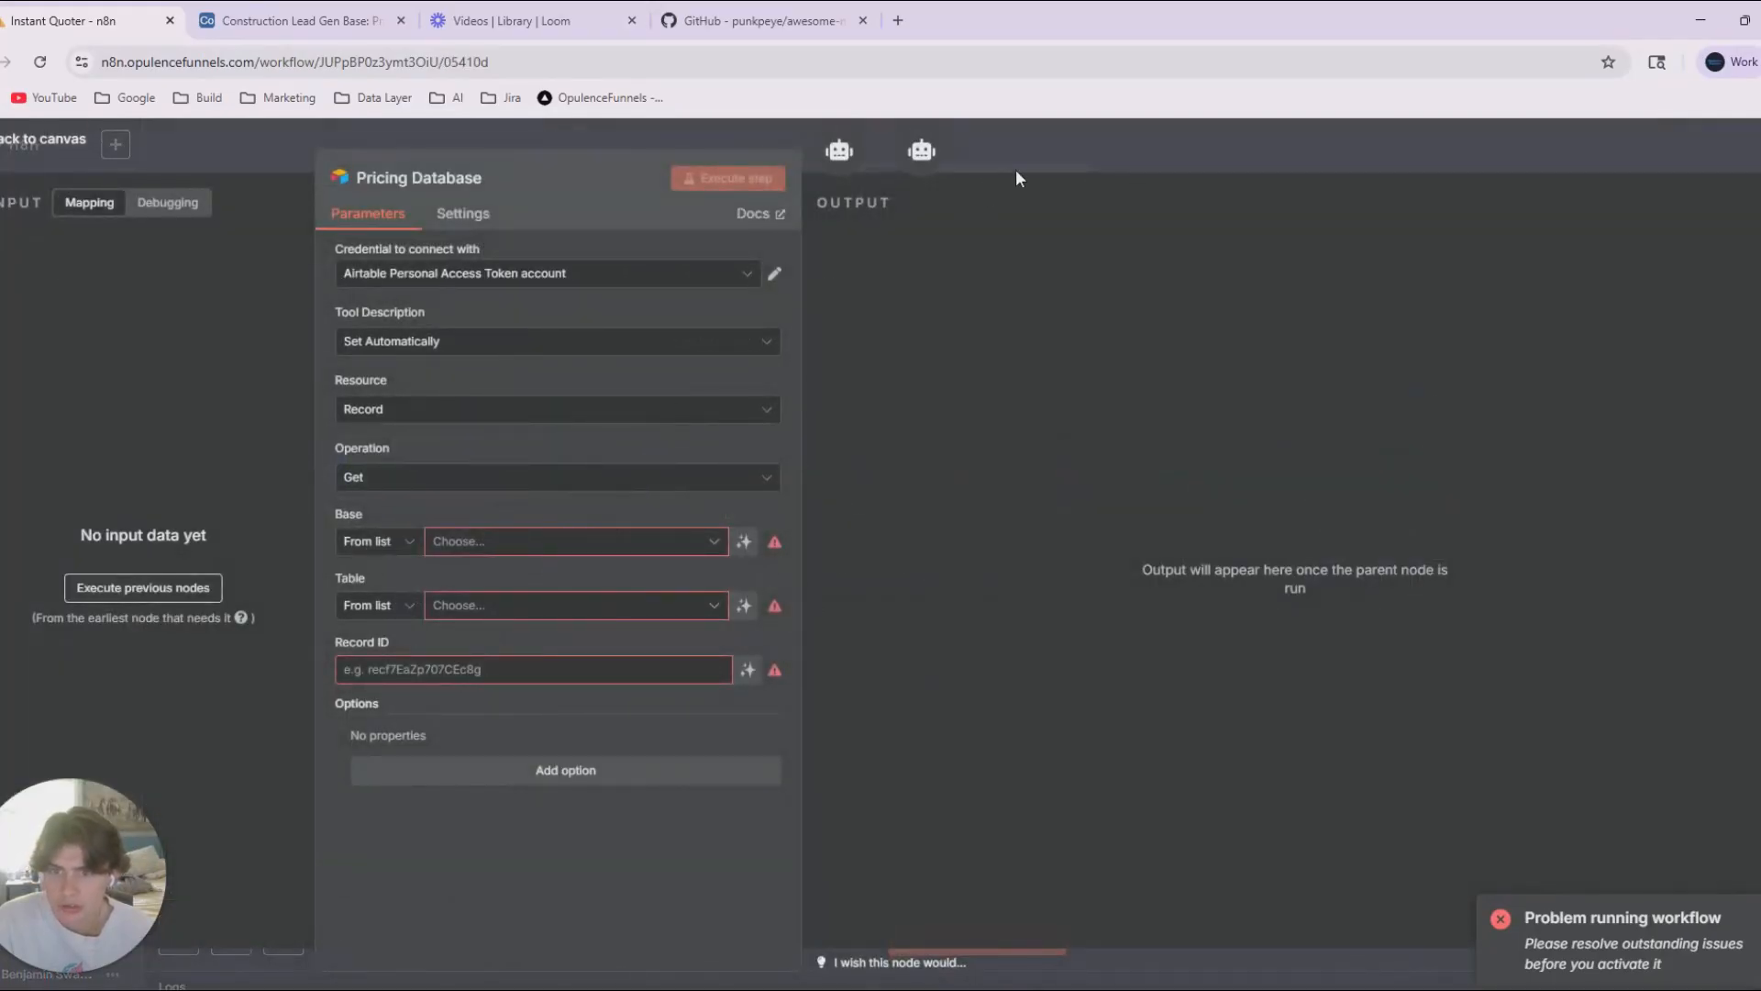
{"action": "key", "text": "Escape"}
{"action": "key", "text": "d"}
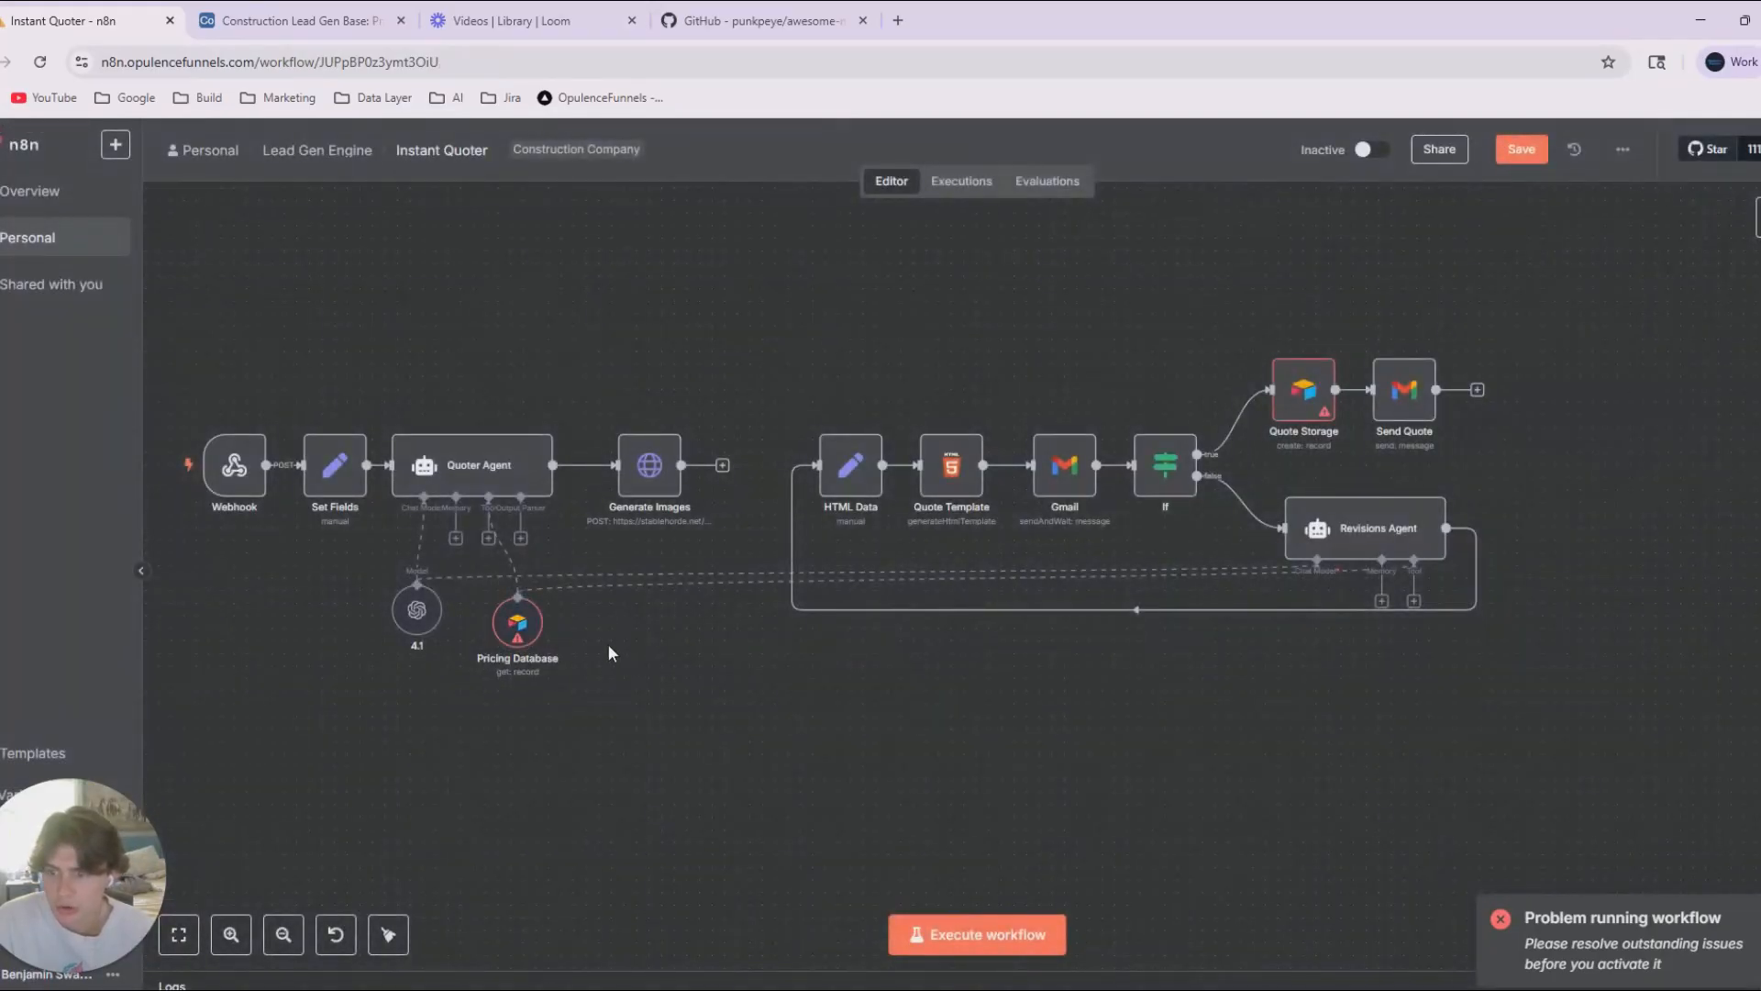
Set the Pricing Database node's base to Thurston Construction Management and browse its available tables.
{"action": "double_click", "coordinate": [538, 638]}
{"action": "left_click", "coordinate": [513, 541]}
{"action": "left_click", "coordinate": [500, 622]}
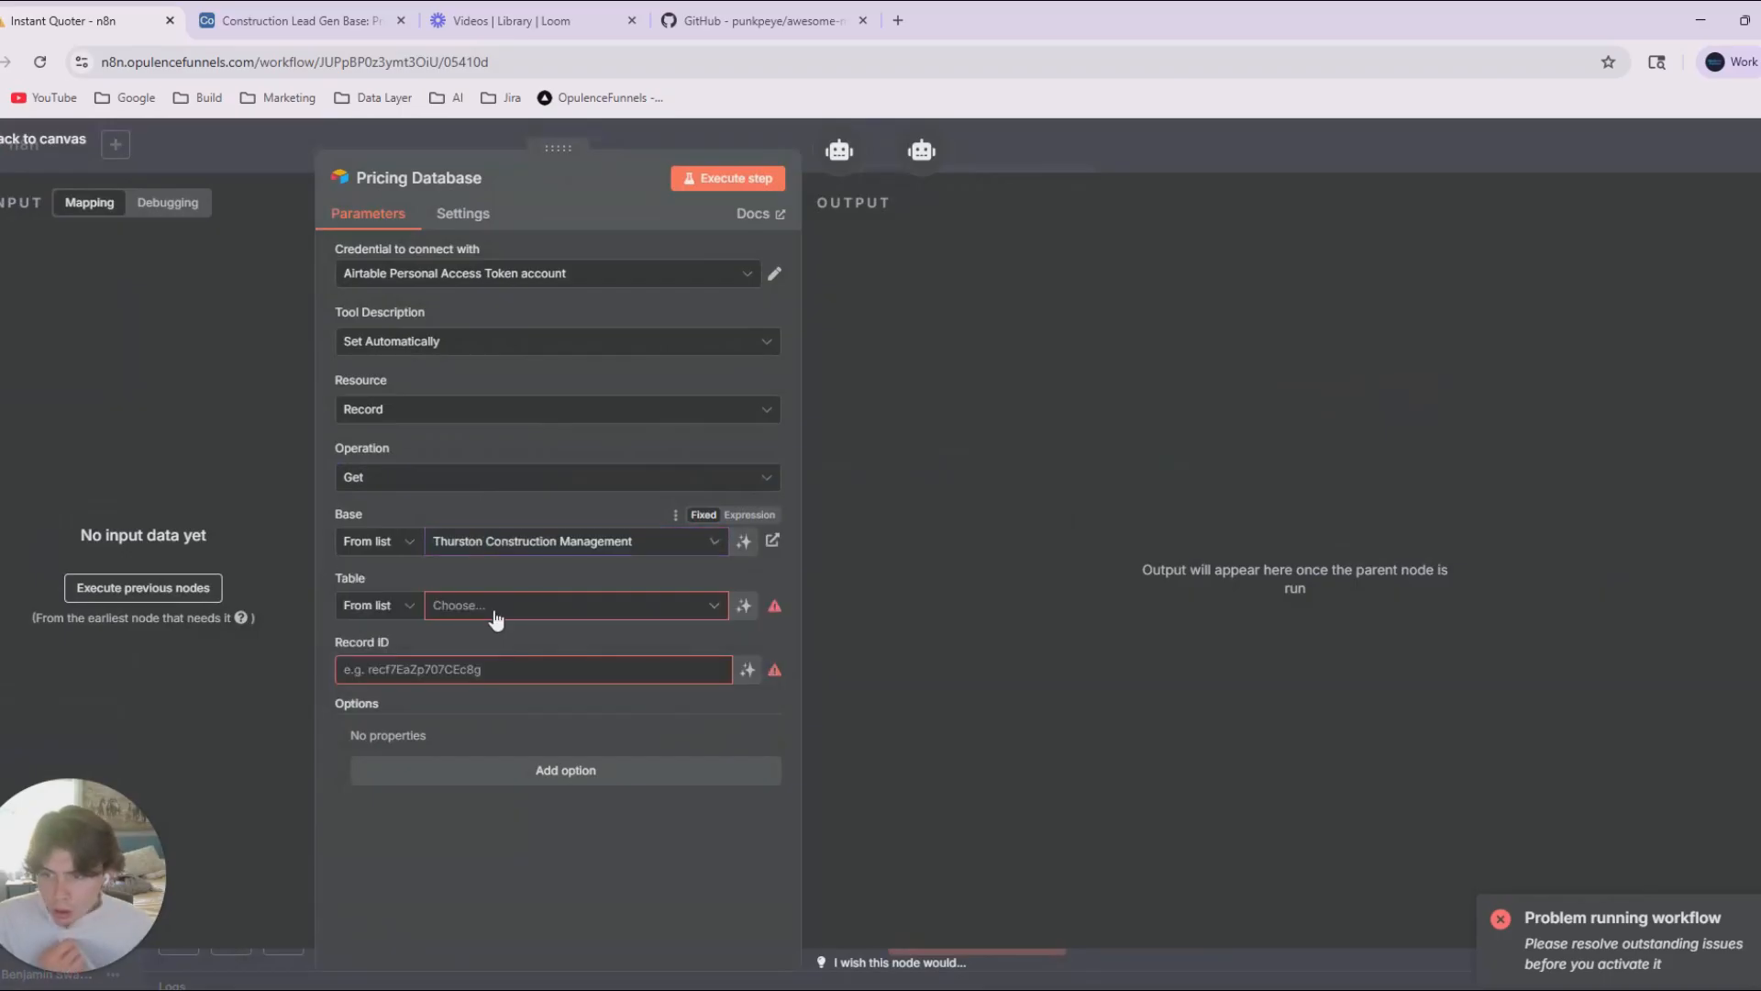
{"action": "left_click", "coordinate": [495, 614]}
{"action": "left_click", "coordinate": [482, 543]}
{"action": "left_click", "coordinate": [482, 511]}
{"action": "left_click", "coordinate": [479, 549]}
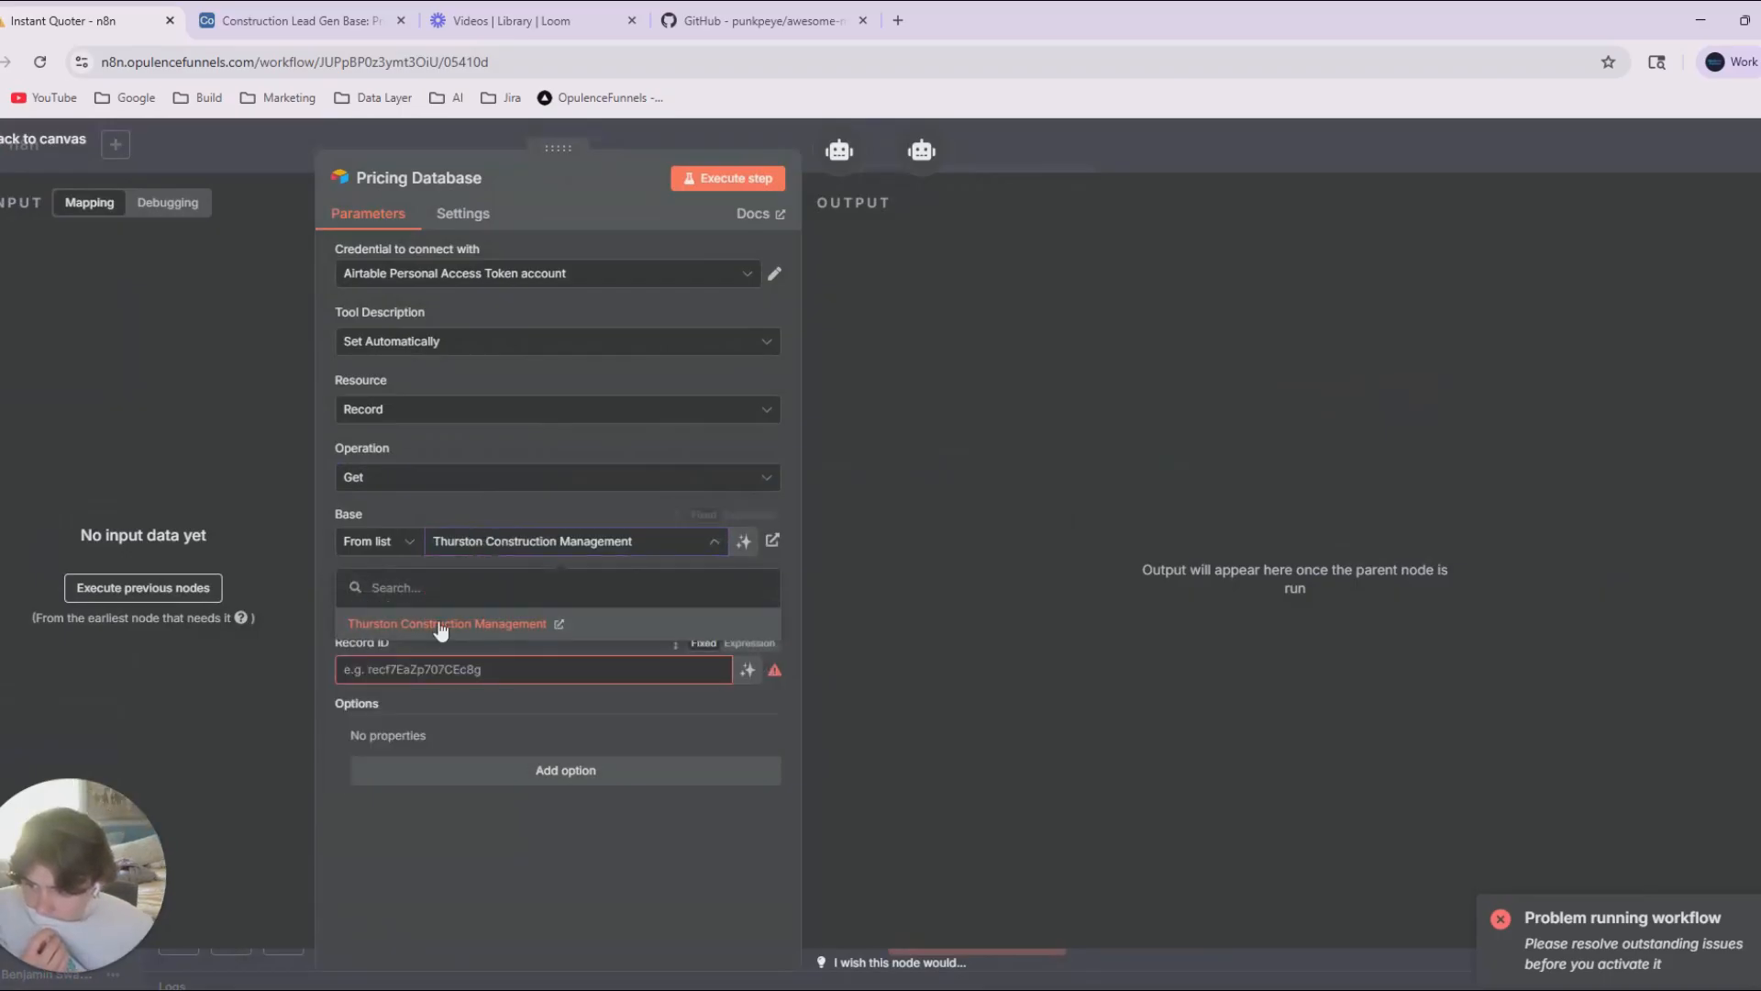
{"action": "left_click", "coordinate": [432, 506]}
{"action": "left_click", "coordinate": [452, 607]}
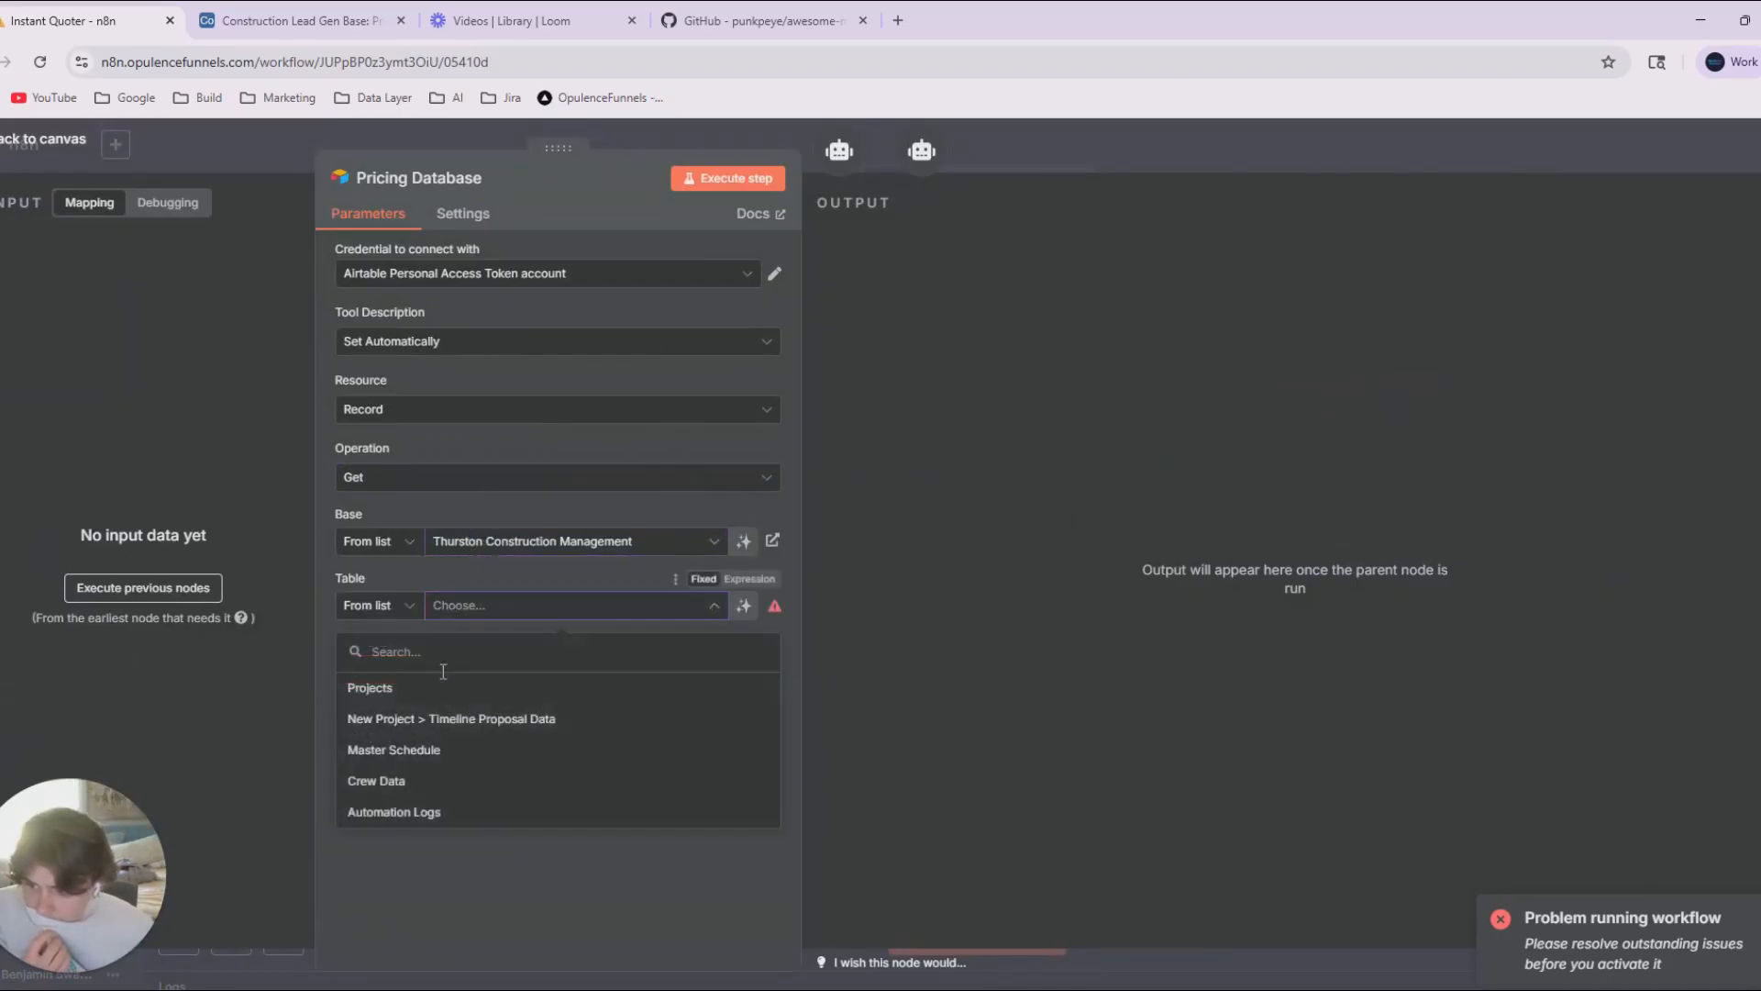
{"action": "left_click", "coordinate": [444, 814]}
Set the Pricing Database credential to Auto Quoter Base, its base to Construction Lead Gen Base and its table to Pricing Data.
{"action": "left_click", "coordinate": [455, 280]}
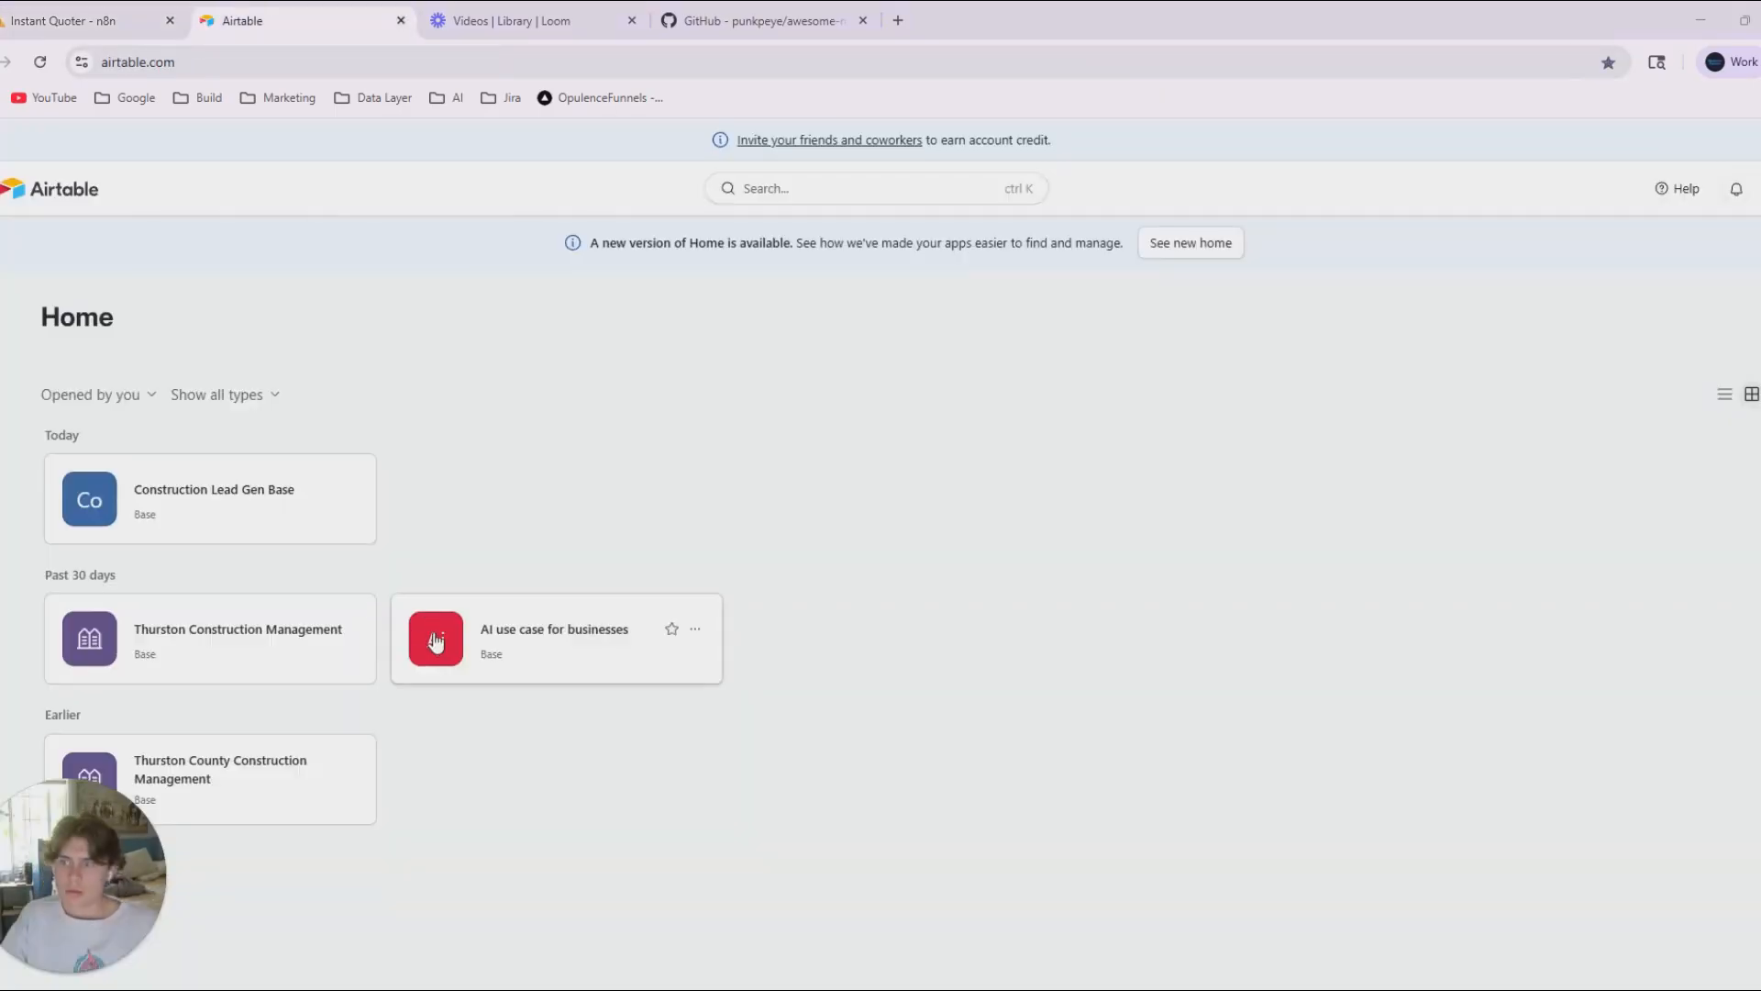
{"action": "left_click", "coordinate": [294, 511]}
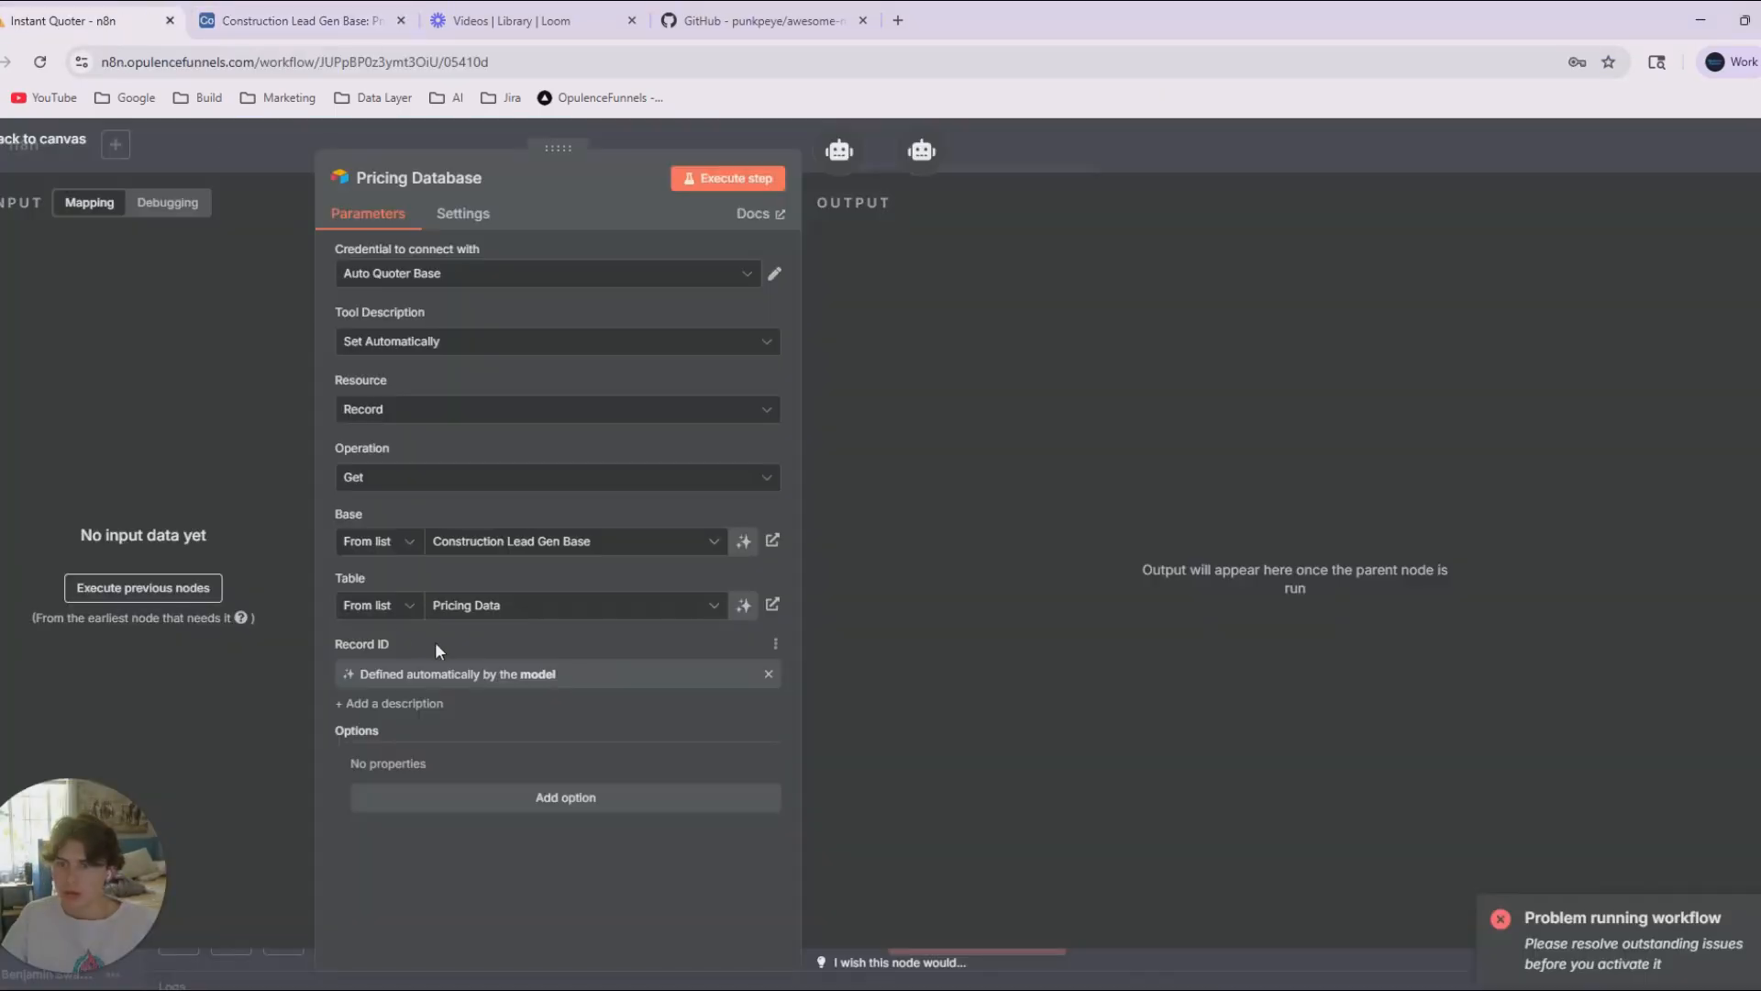
{"action": "left_click", "coordinate": [472, 543]}
{"action": "left_click", "coordinate": [566, 620]}
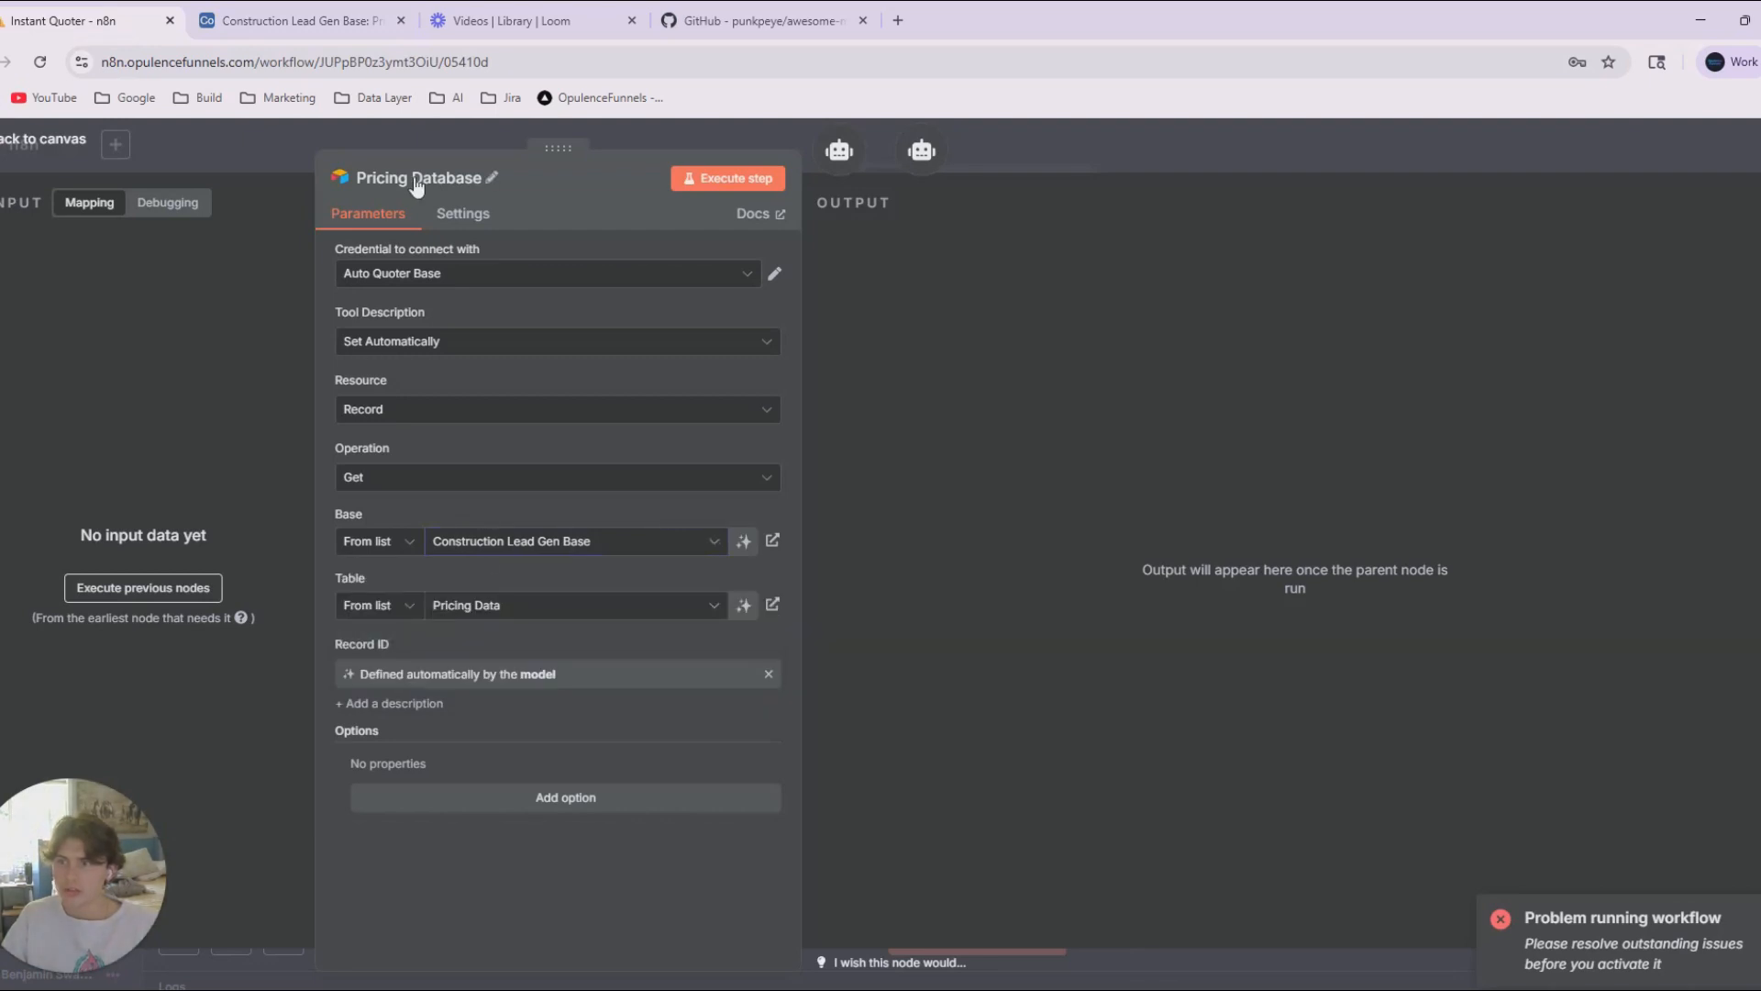
{"action": "left_click", "coordinate": [542, 273]}
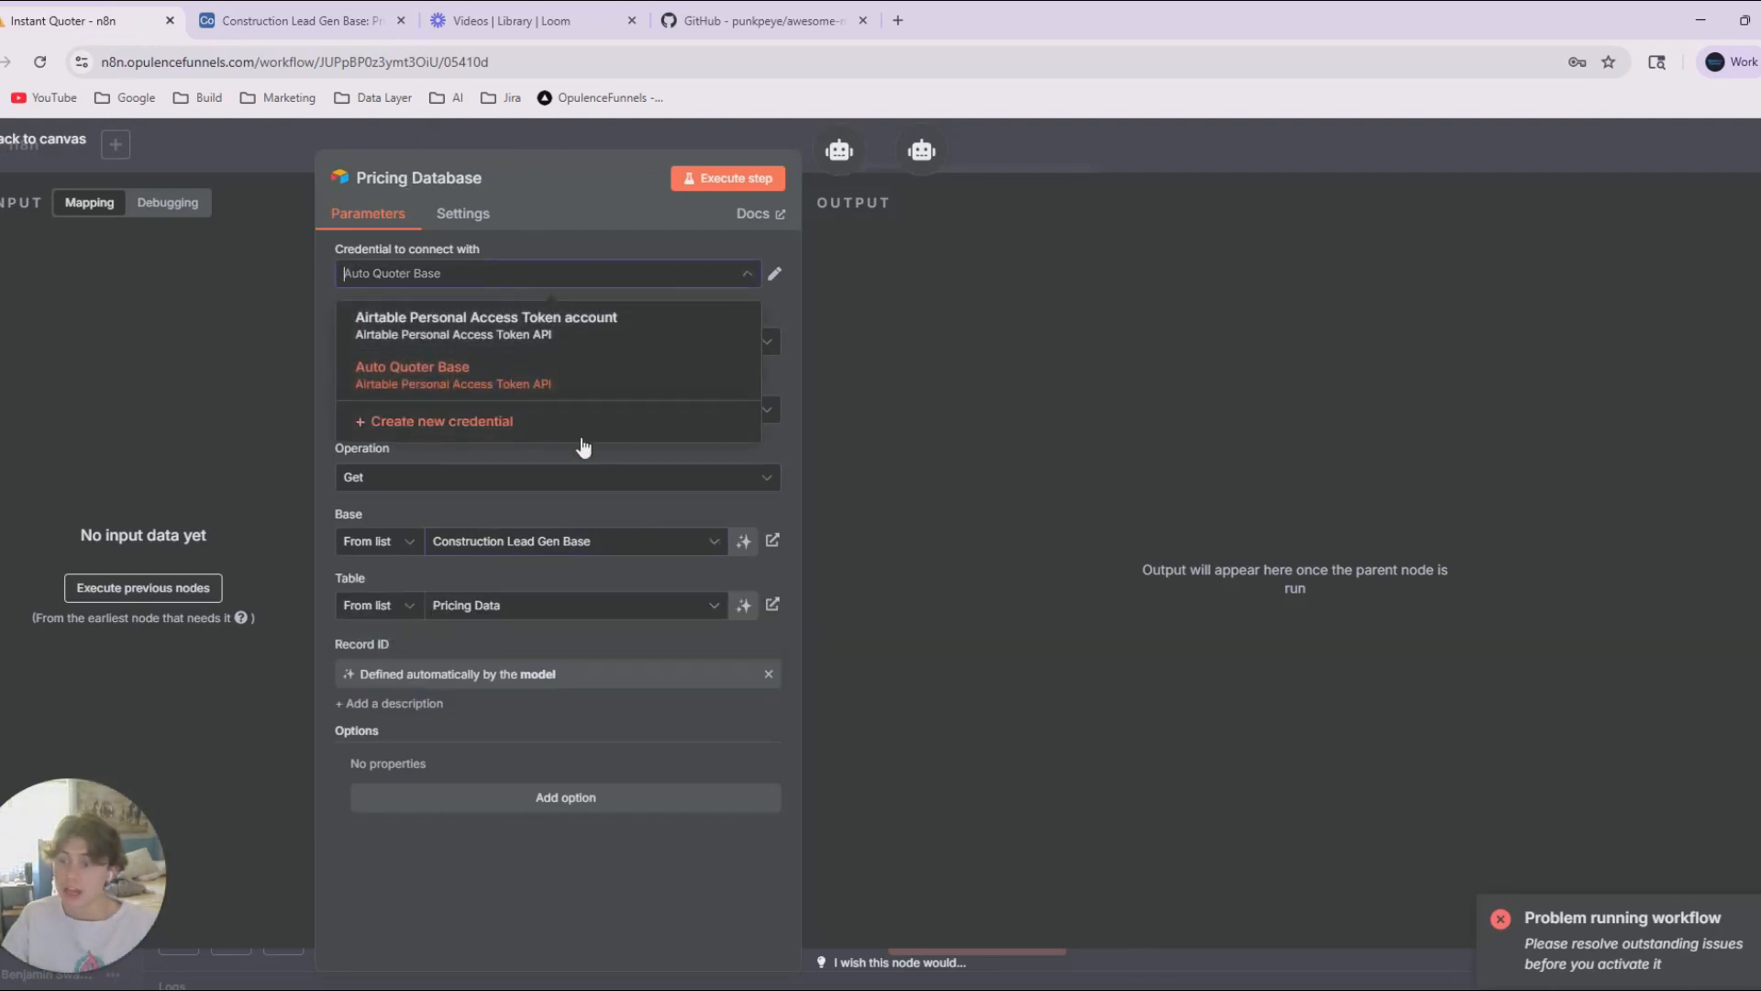
{"action": "left_click", "coordinate": [640, 376]}
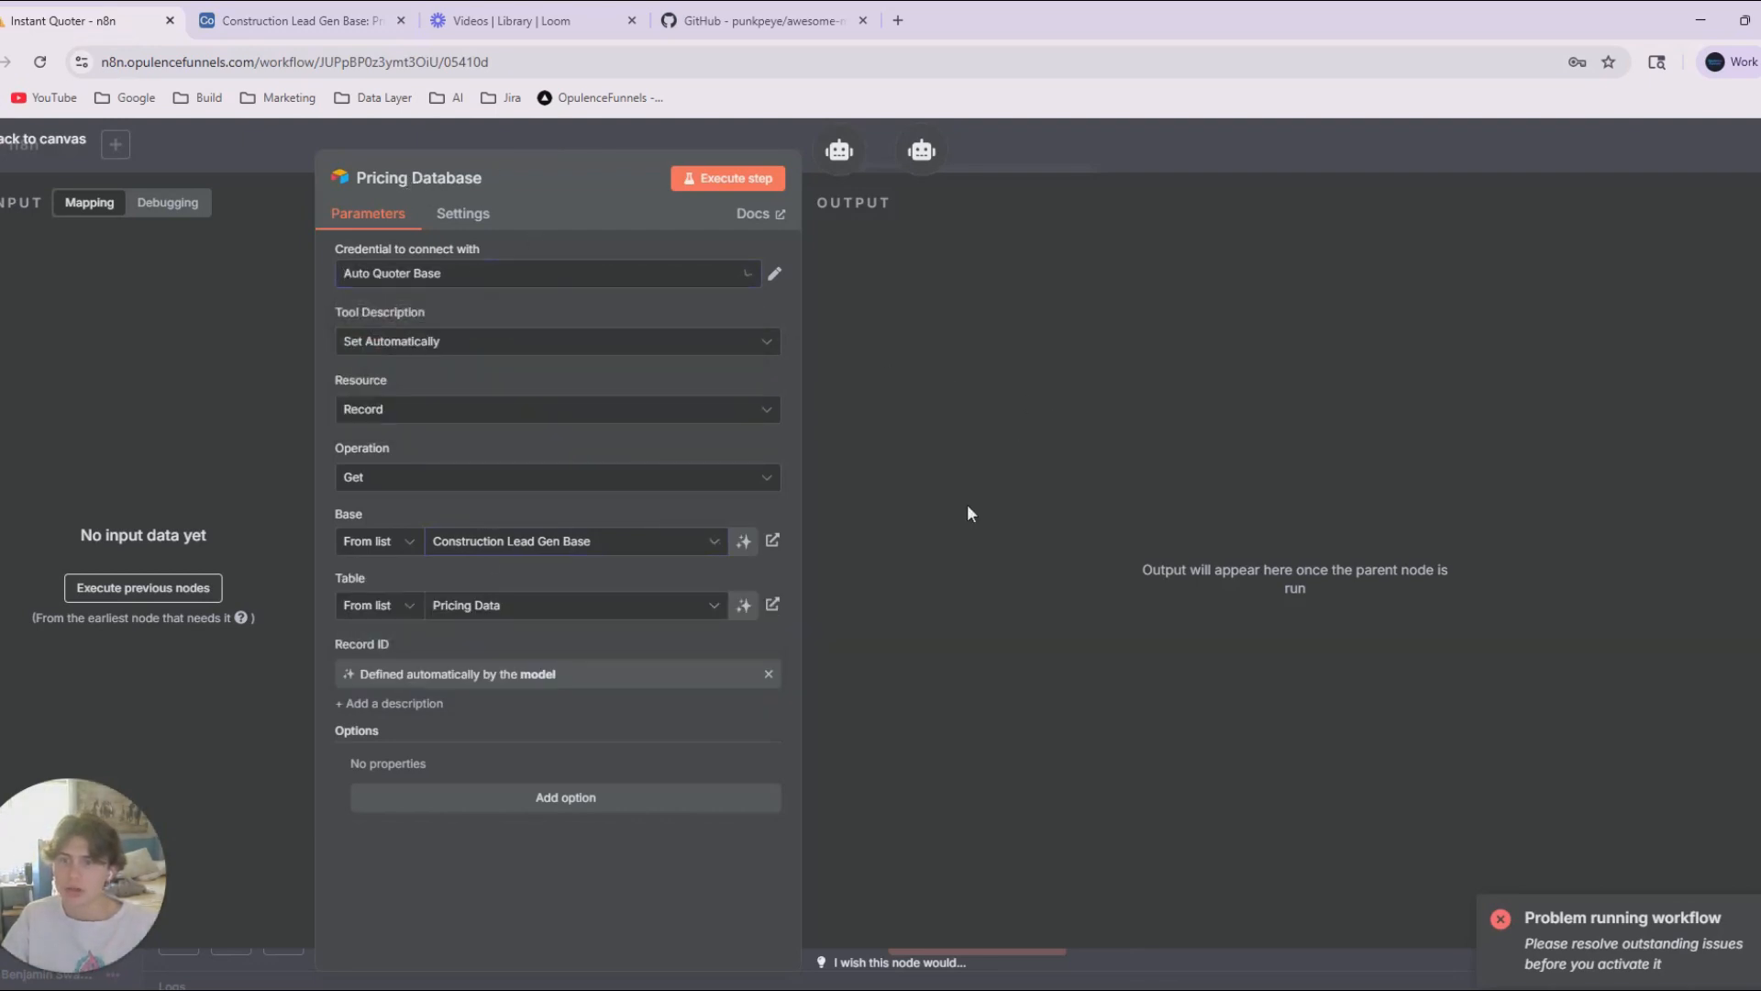
Change the Pricing Database operation to Search and return to the workflow canvas.
{"action": "left_click", "coordinate": [388, 484]}
{"action": "scroll", "coordinate": [511, 704], "scroll_direction": "down", "scroll_amount": 1}
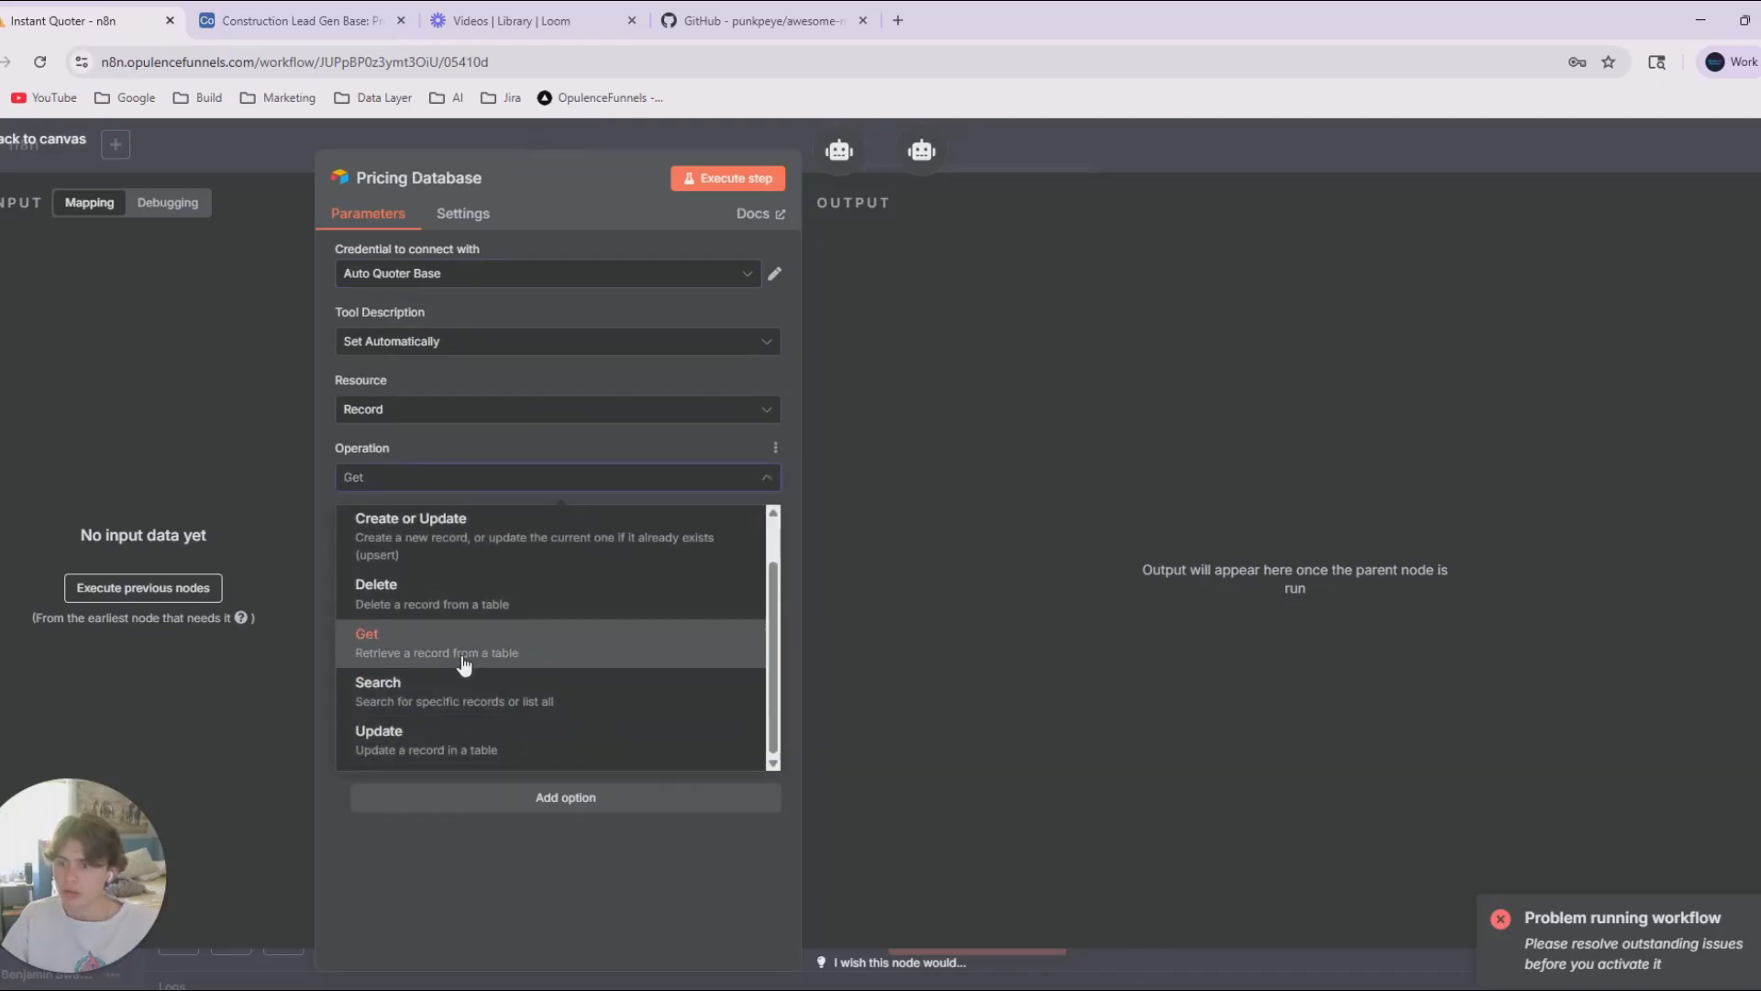
{"action": "left_click", "coordinate": [486, 695]}
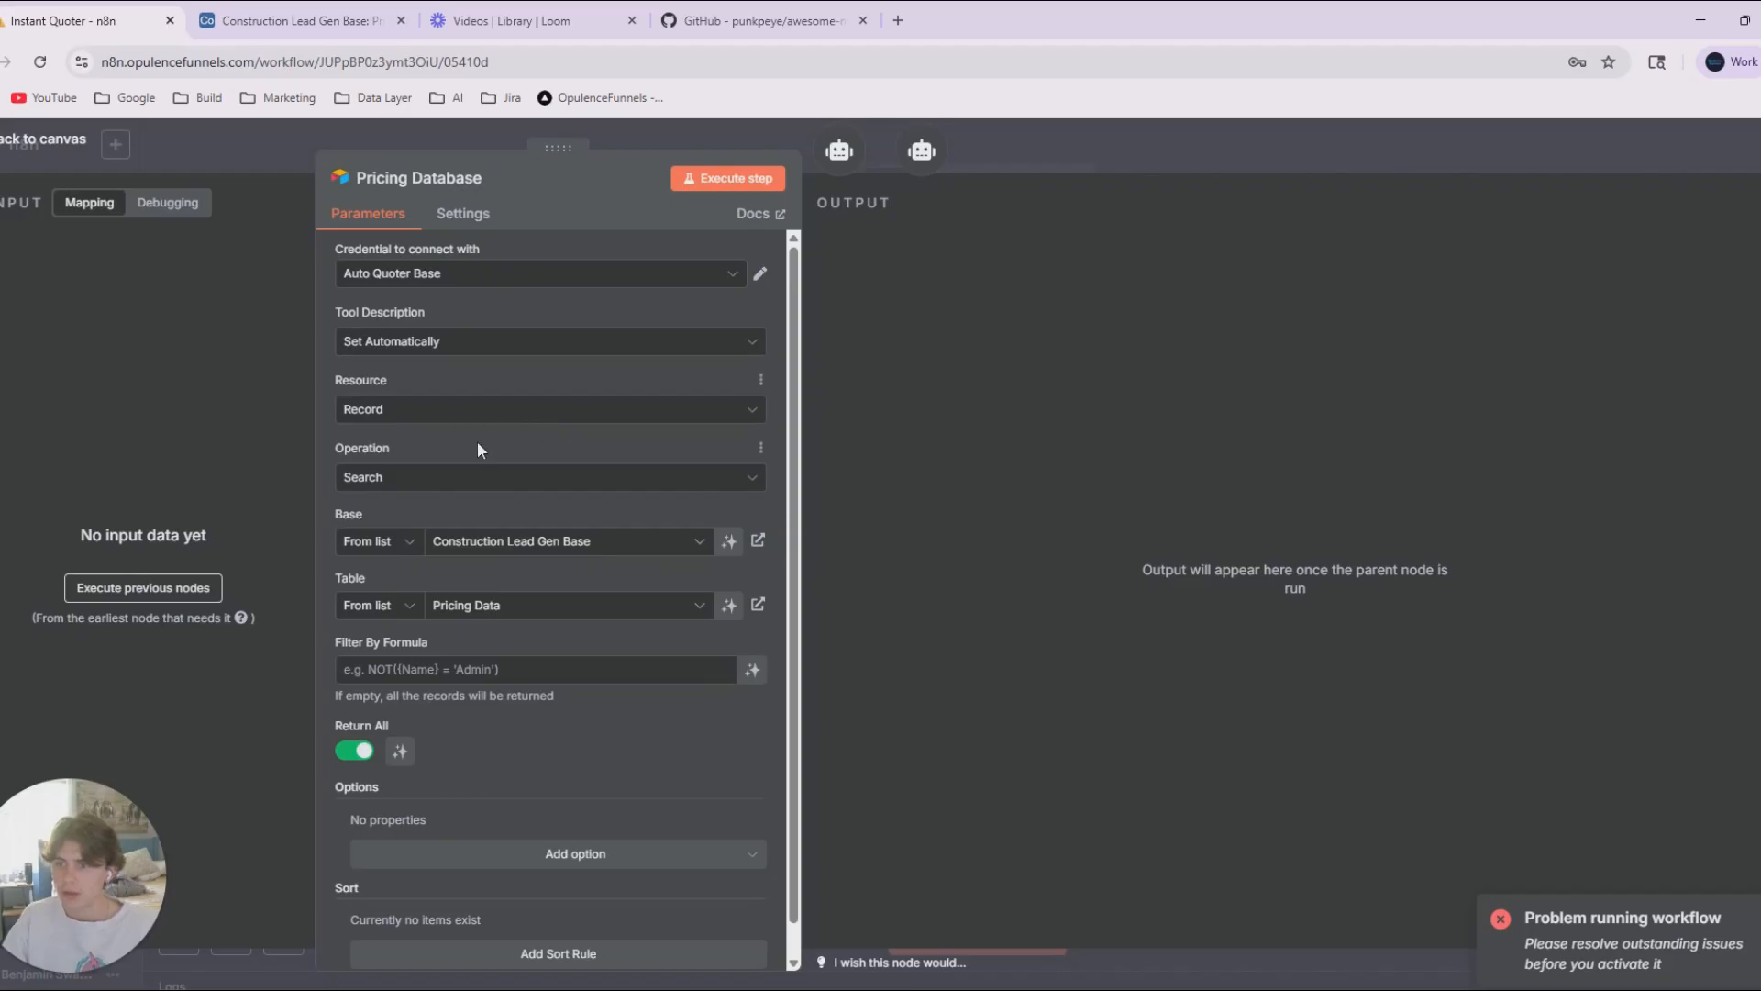
{"action": "left_click", "coordinate": [1009, 173]}
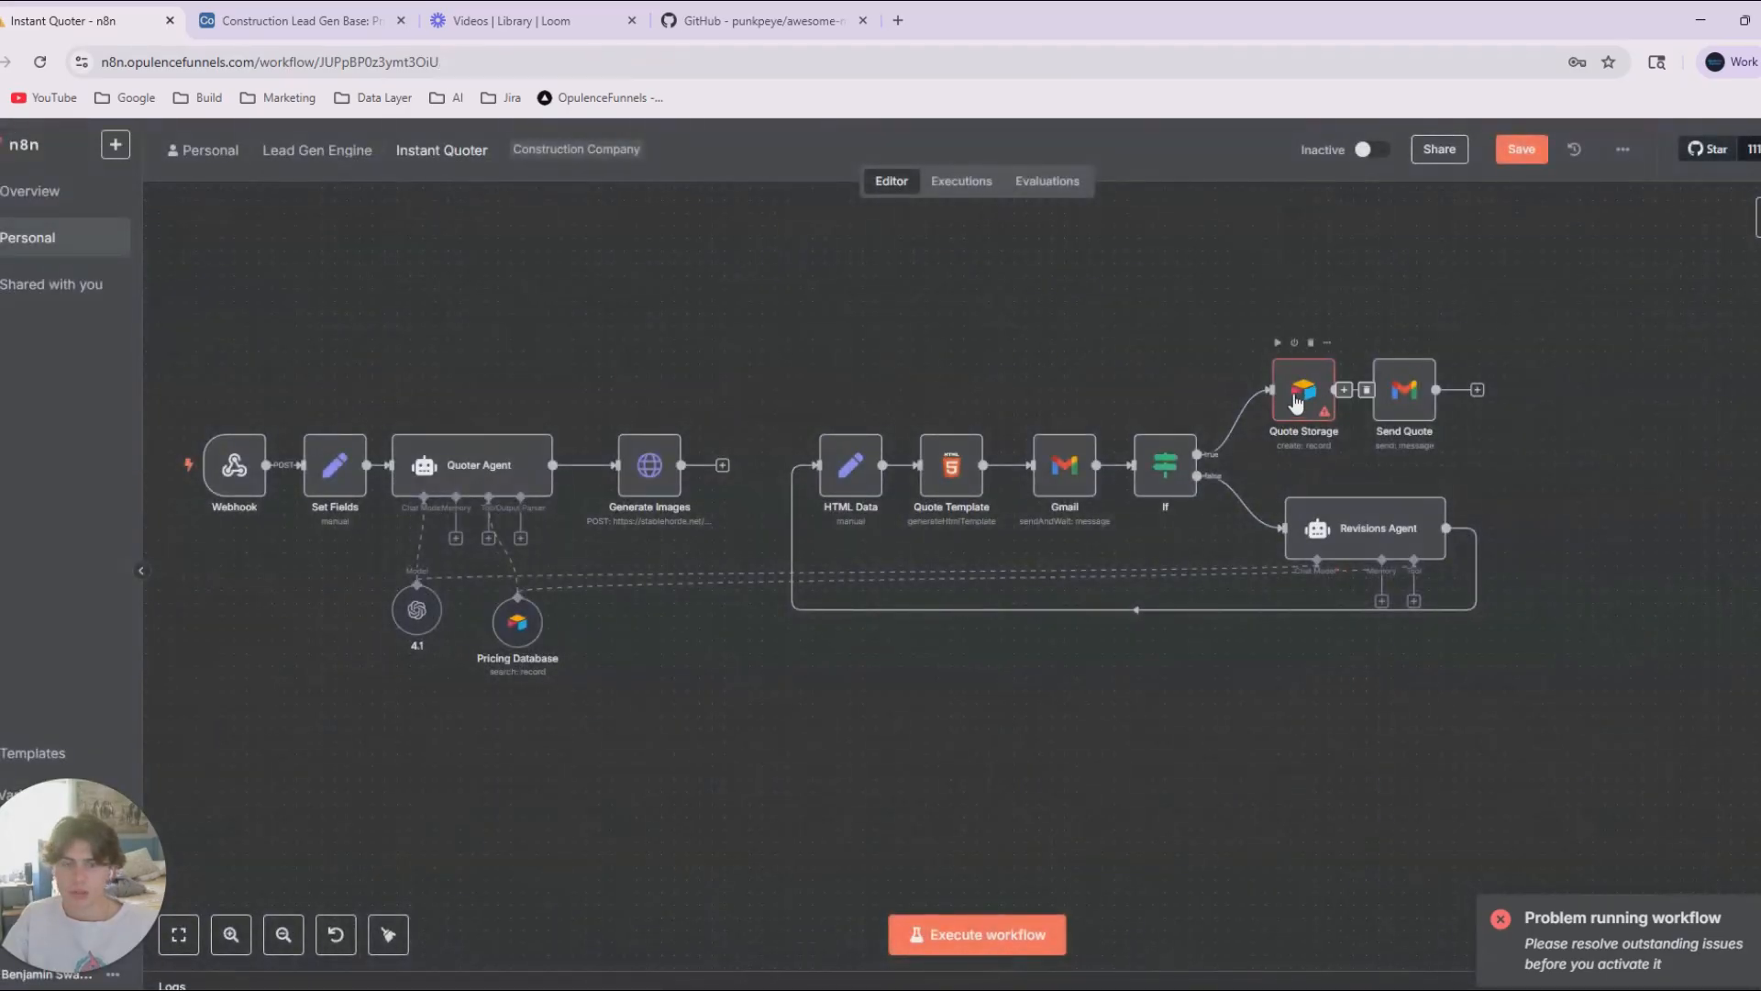
Configure Quote Storage with credential Auto Quoter Base, base Construction Lead Gen Base and table Requested Project Quotes, and save the workflow.
{"action": "double_click", "coordinate": [1297, 401]}
{"action": "left_click", "coordinate": [495, 473]}
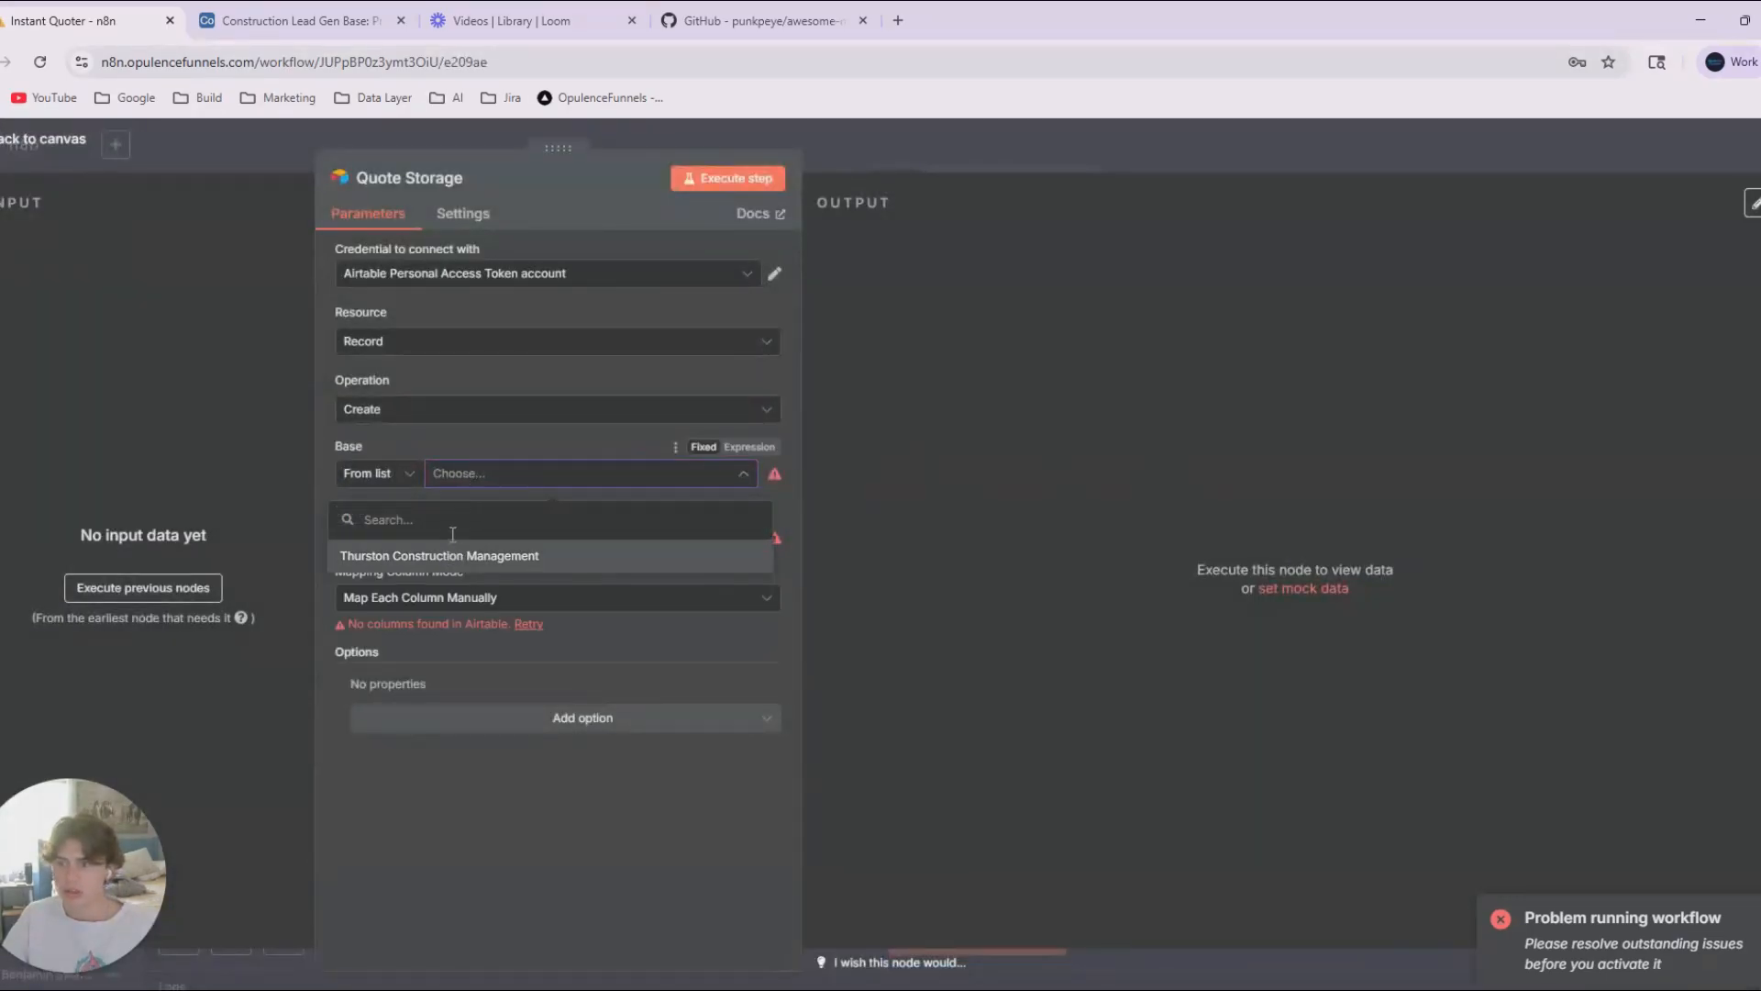
{"action": "left_click", "coordinate": [481, 275]}
{"action": "left_click", "coordinate": [503, 365]}
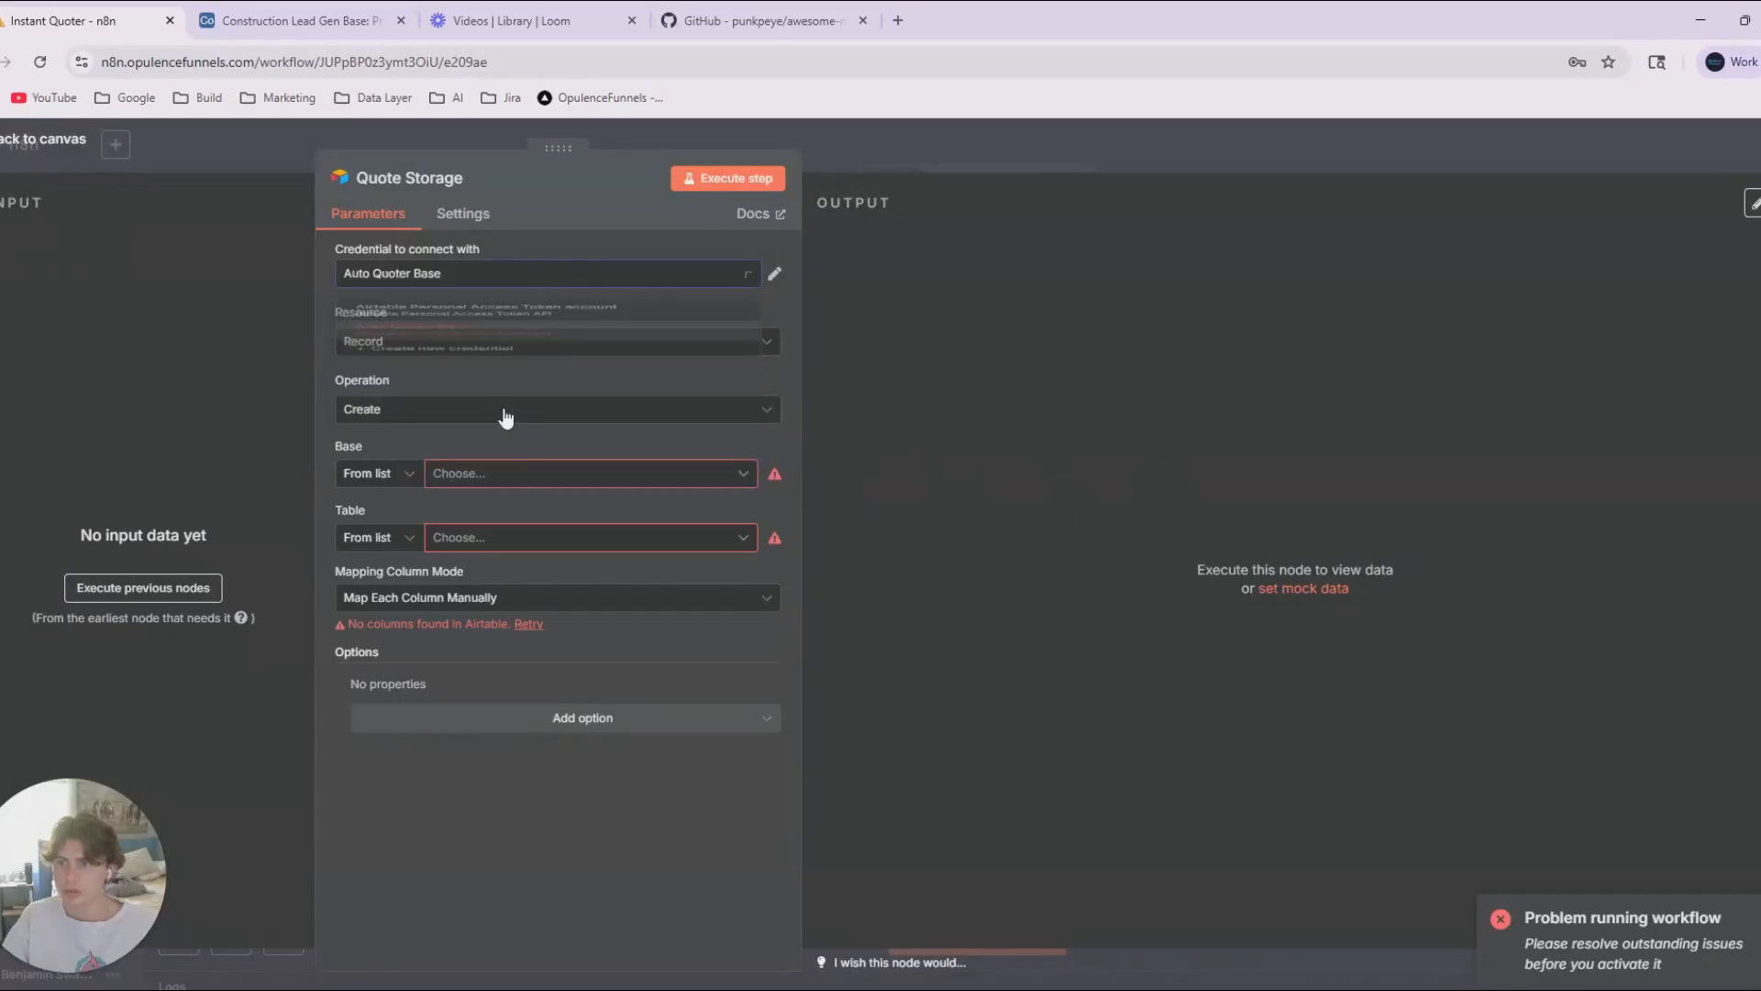
{"action": "left_click", "coordinate": [481, 473]}
{"action": "left_click", "coordinate": [461, 551]}
{"action": "left_click", "coordinate": [460, 539]}
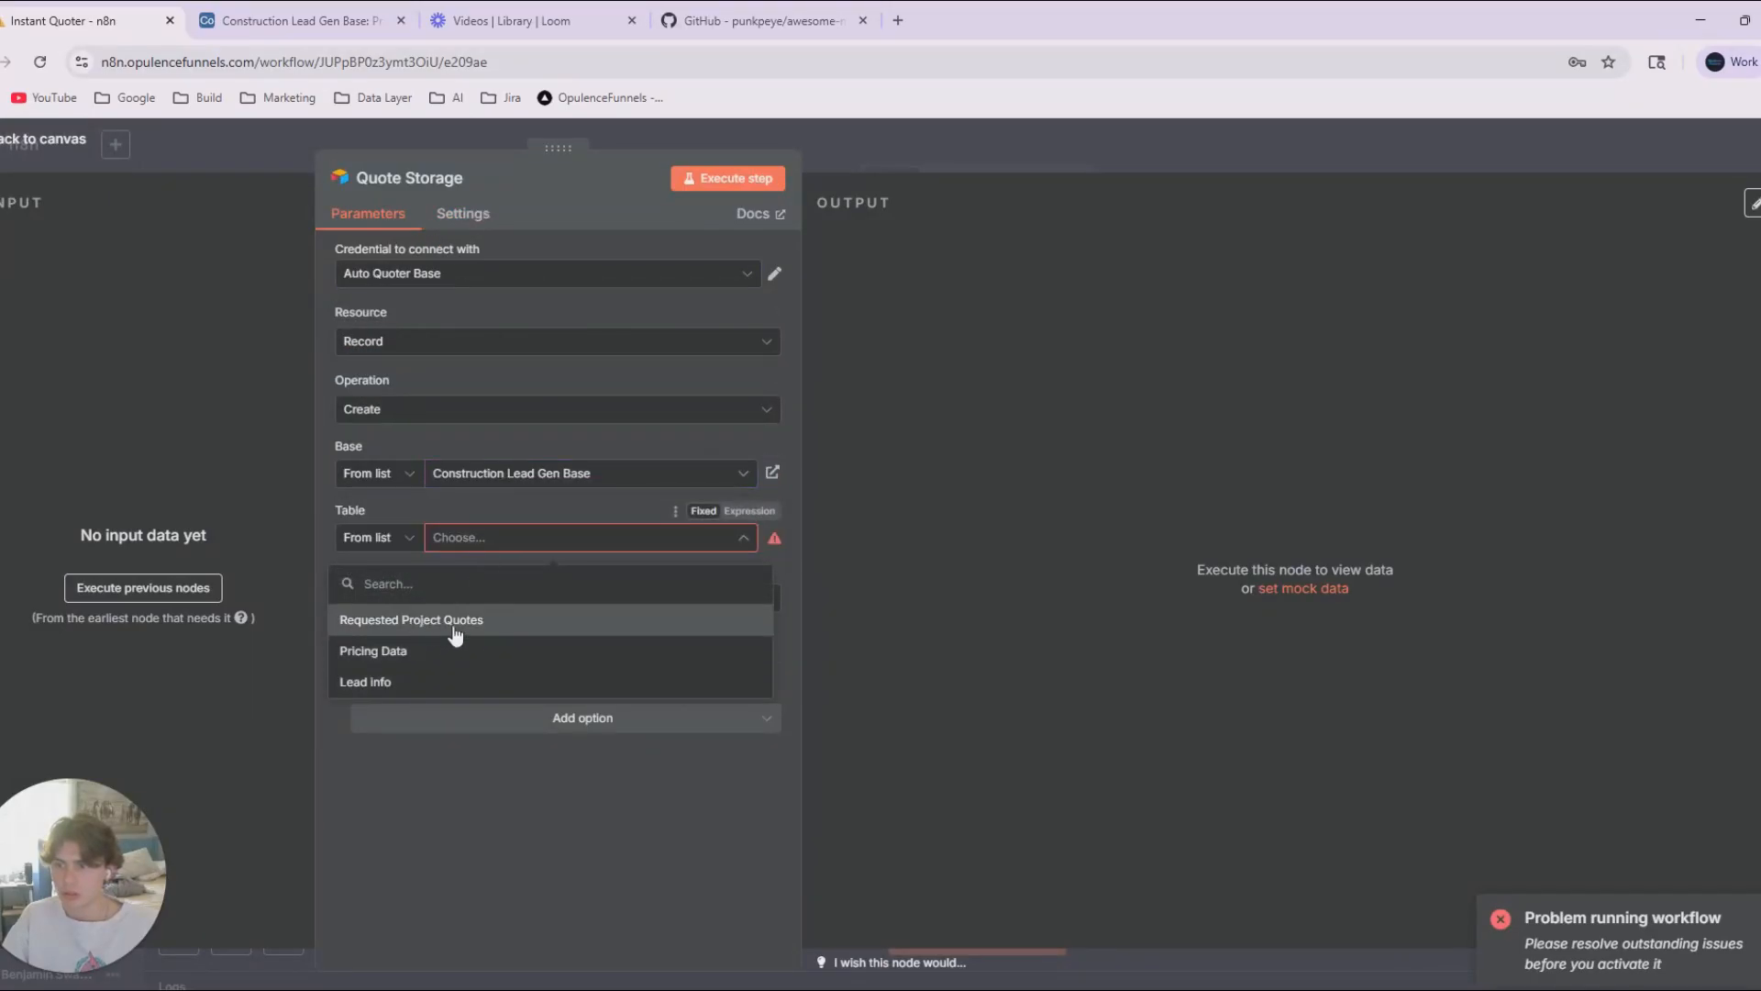
{"action": "left_click", "coordinate": [585, 620]}
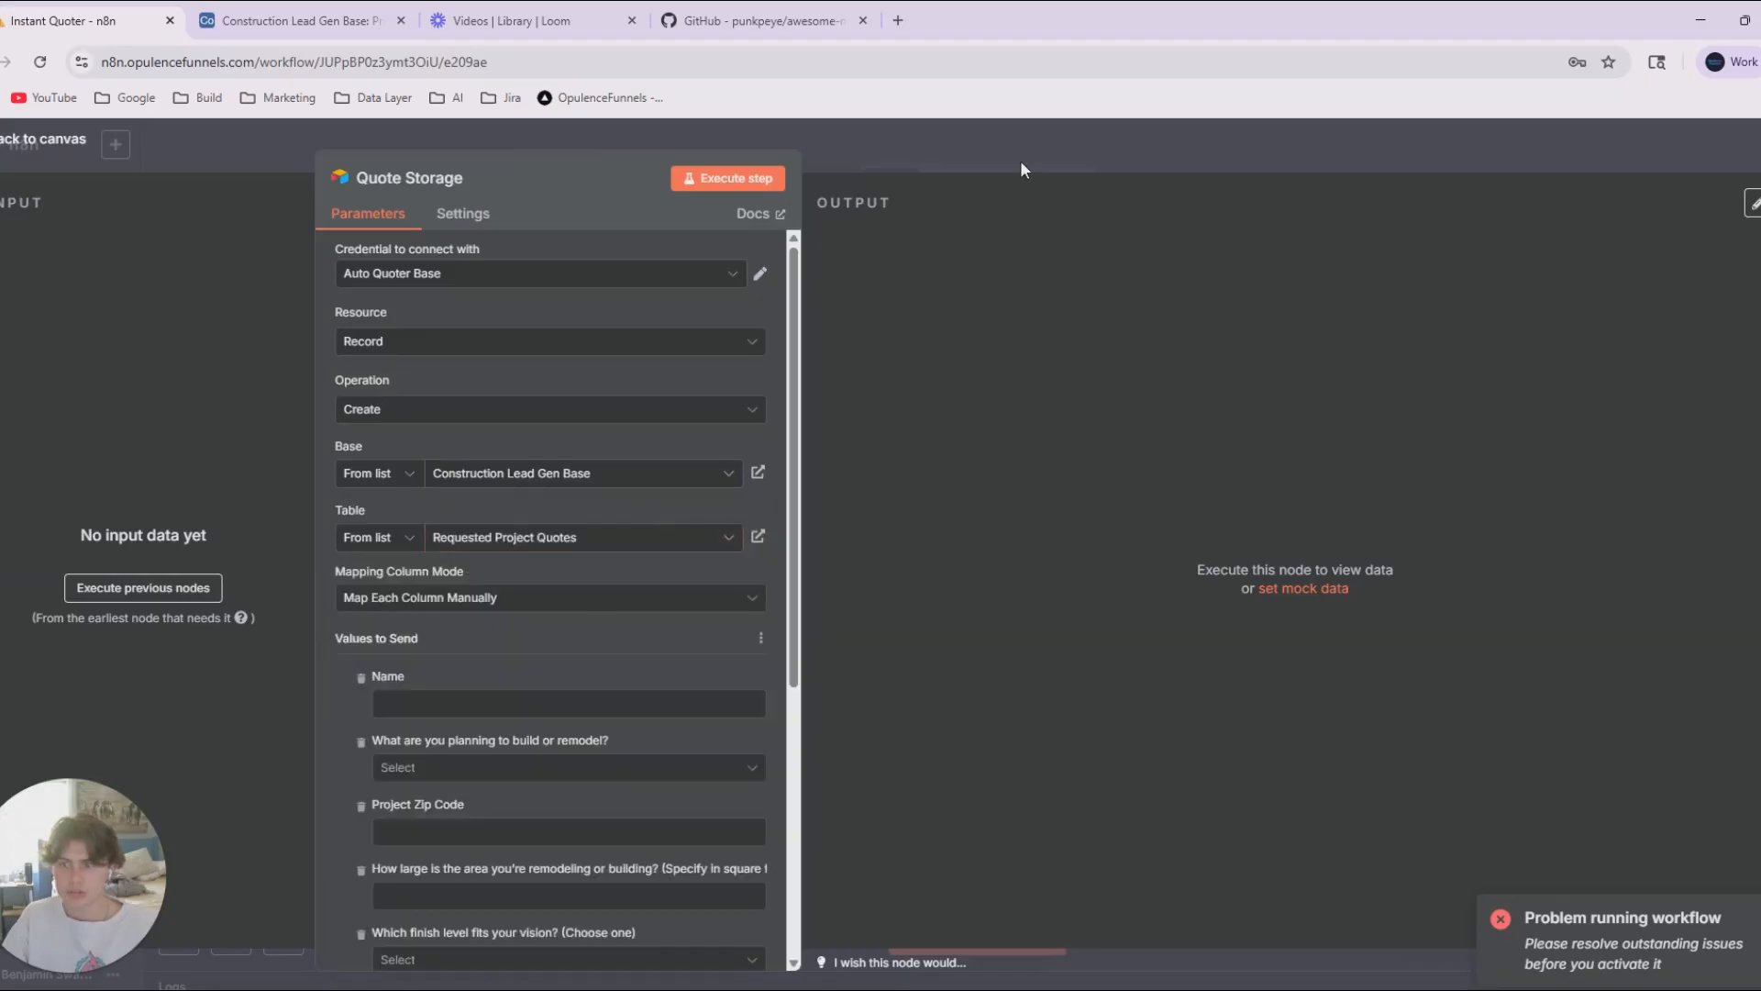
{"action": "left_click", "coordinate": [1020, 160]}
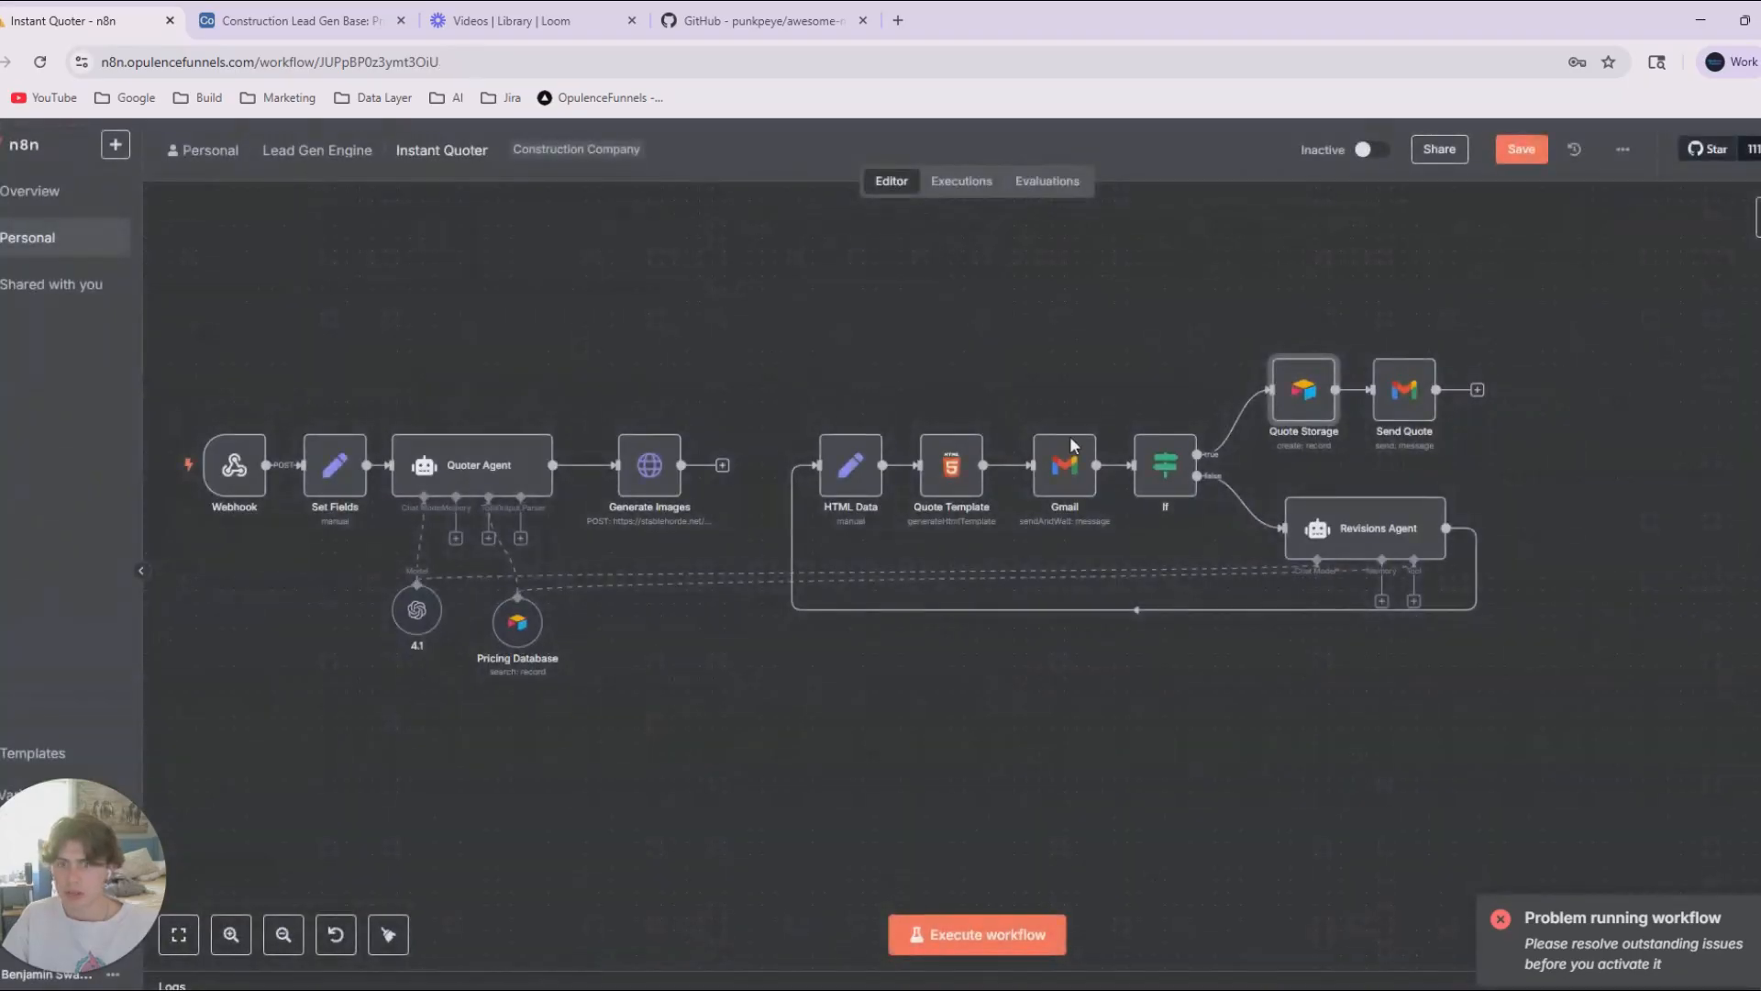
{"action": "left_click", "coordinate": [1519, 149]}
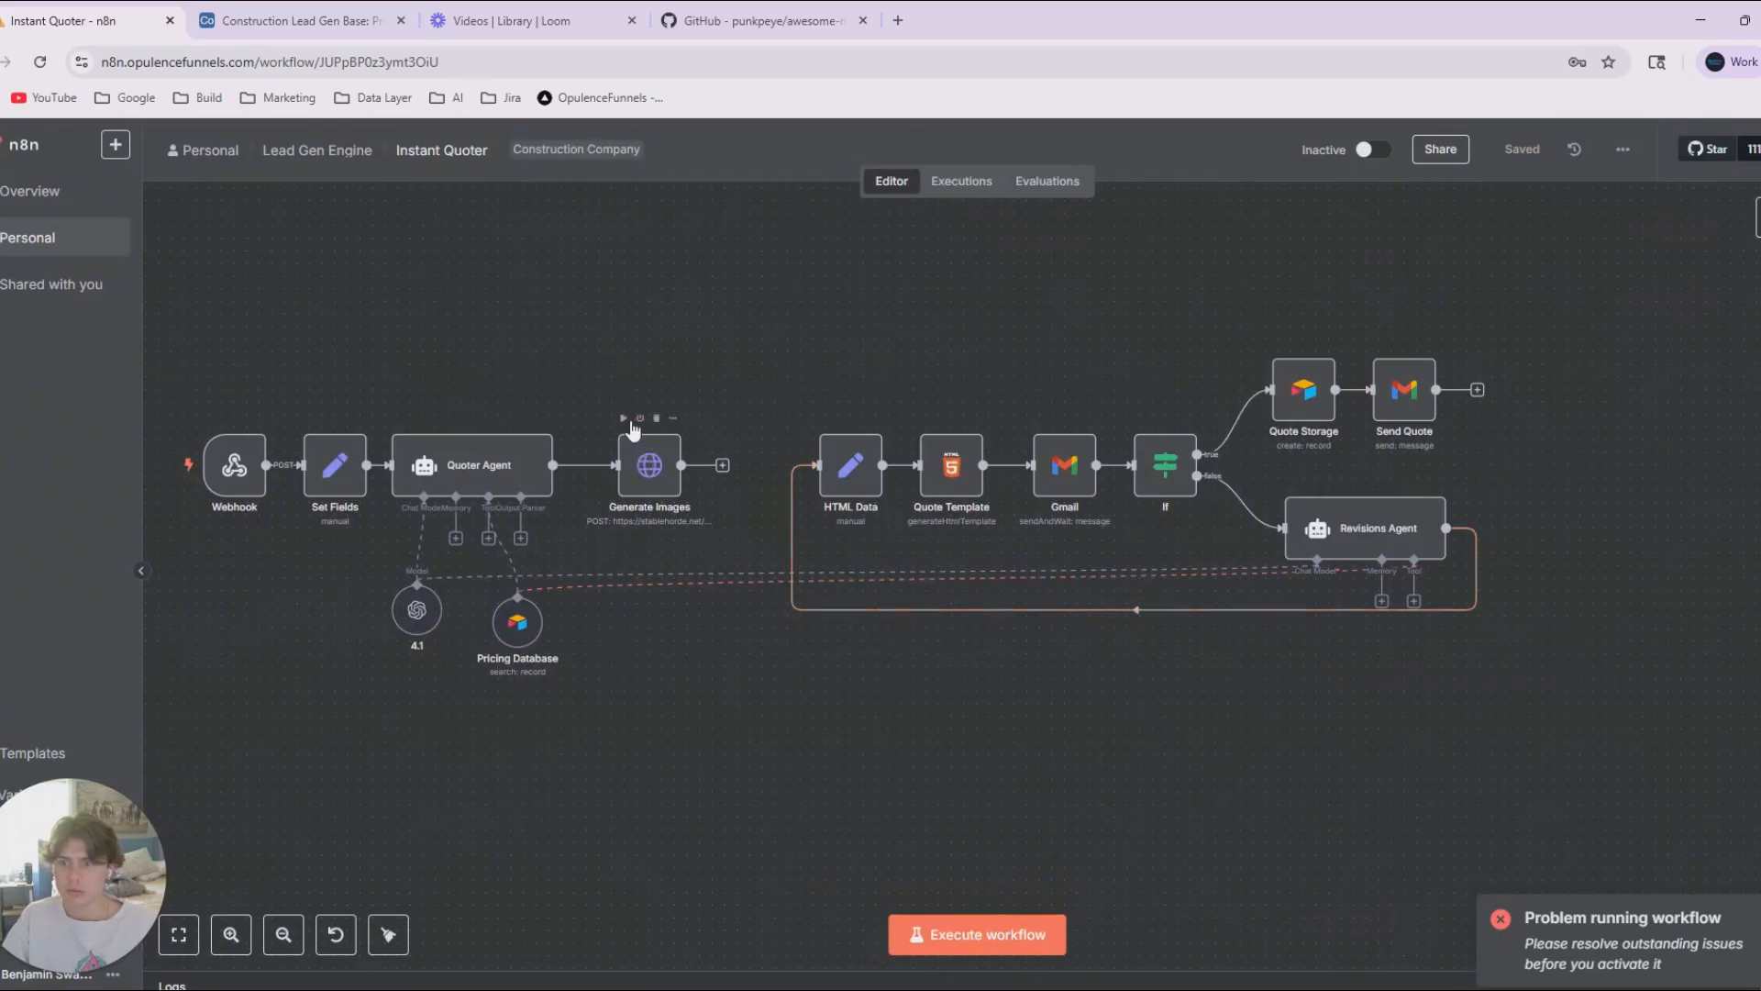
Move Generate Images below the main flow, detached from Quoter Agent, and connect a new manual Execute workflow trigger to it.
{"action": "double_click", "coordinate": [643, 467]}
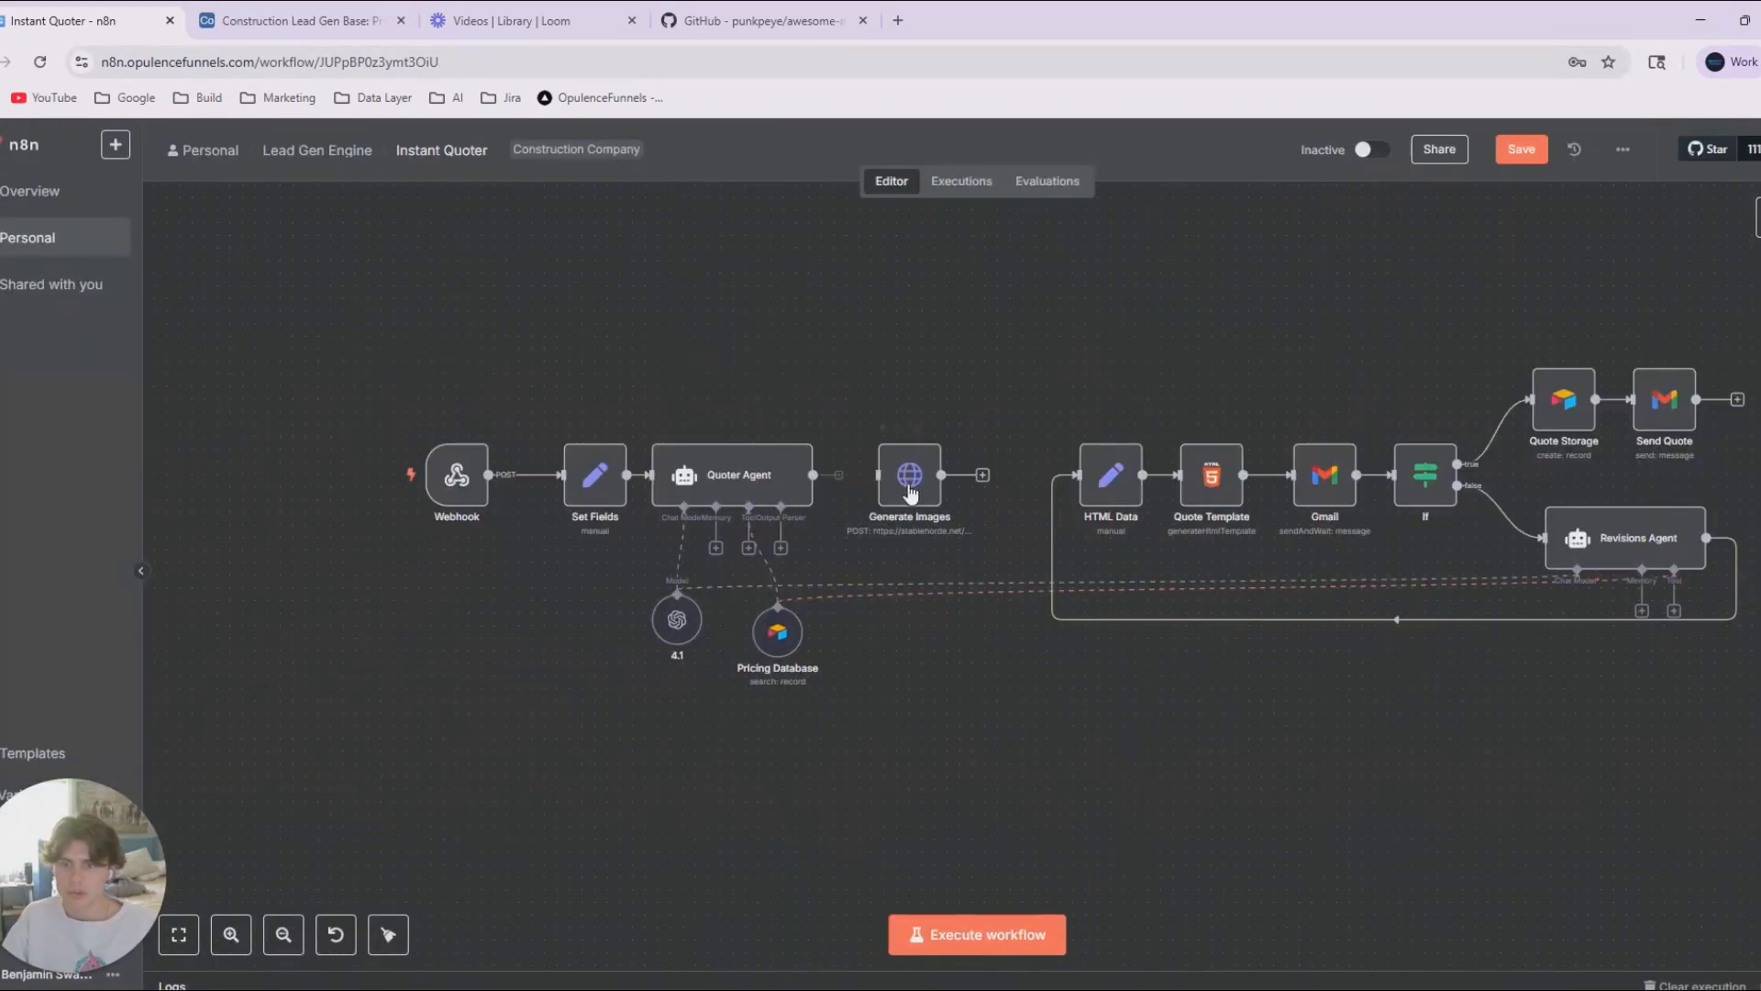
{"action": "left_click_drag", "start_coordinate": [908, 493], "coordinate": [821, 858]}
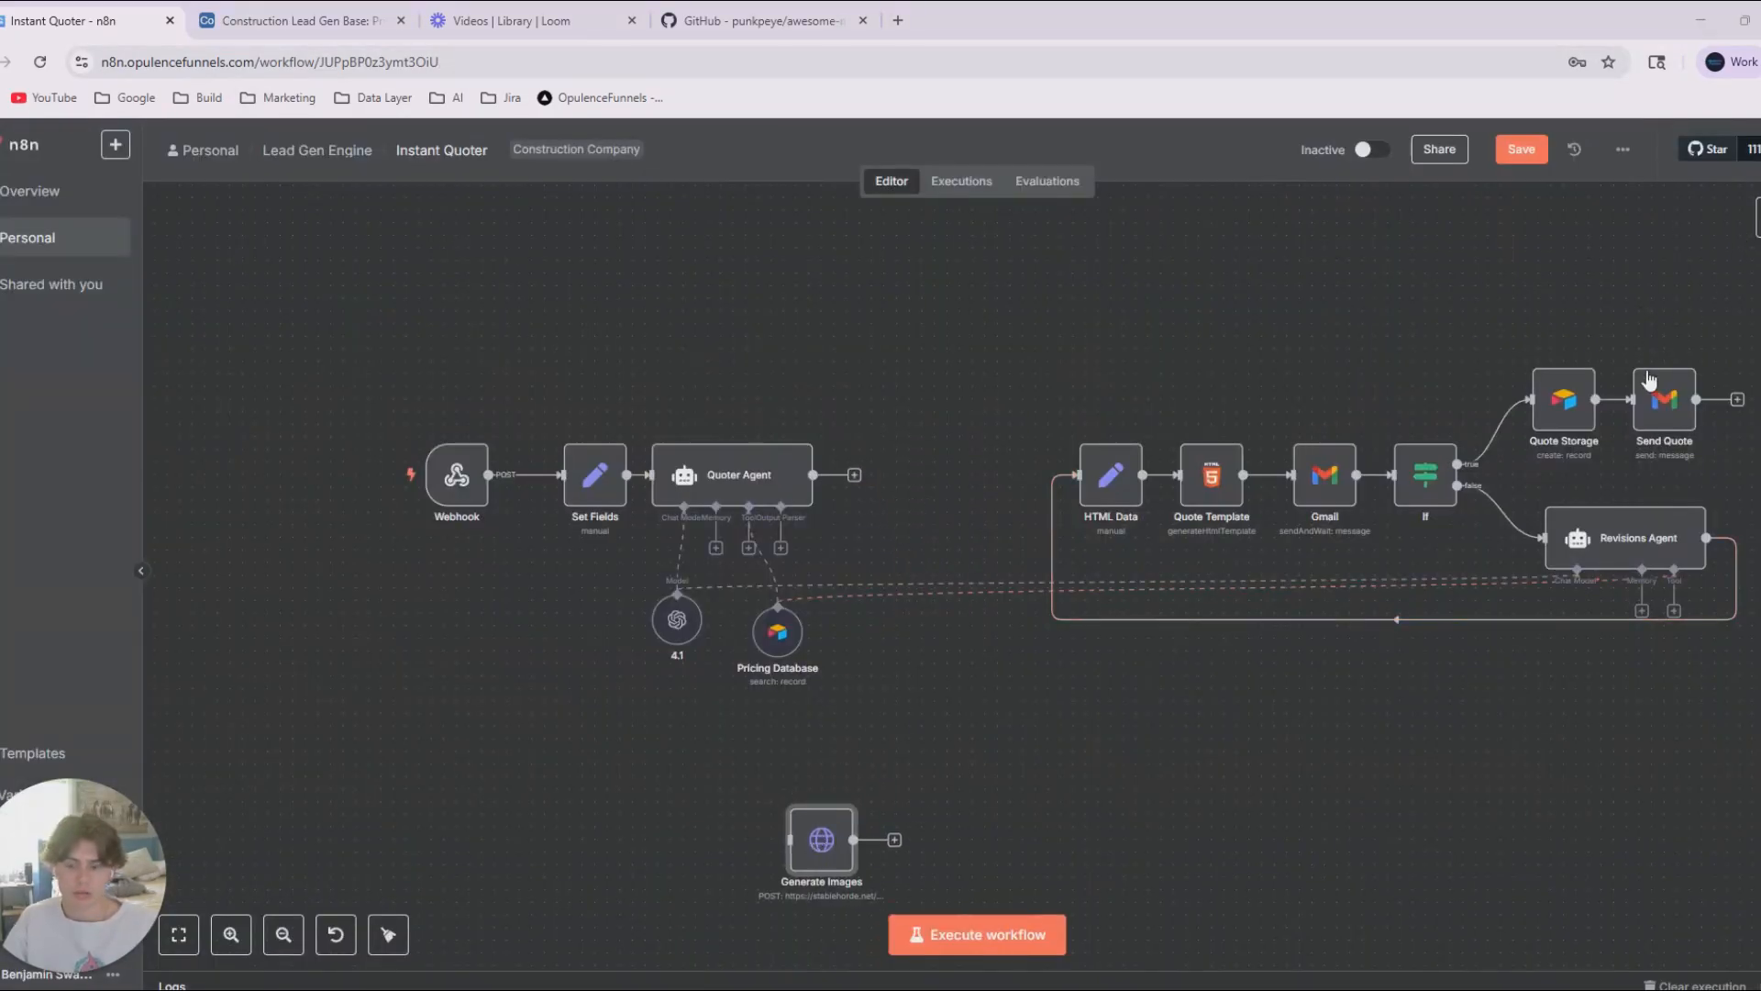
{"action": "left_click", "coordinate": [1759, 217]}
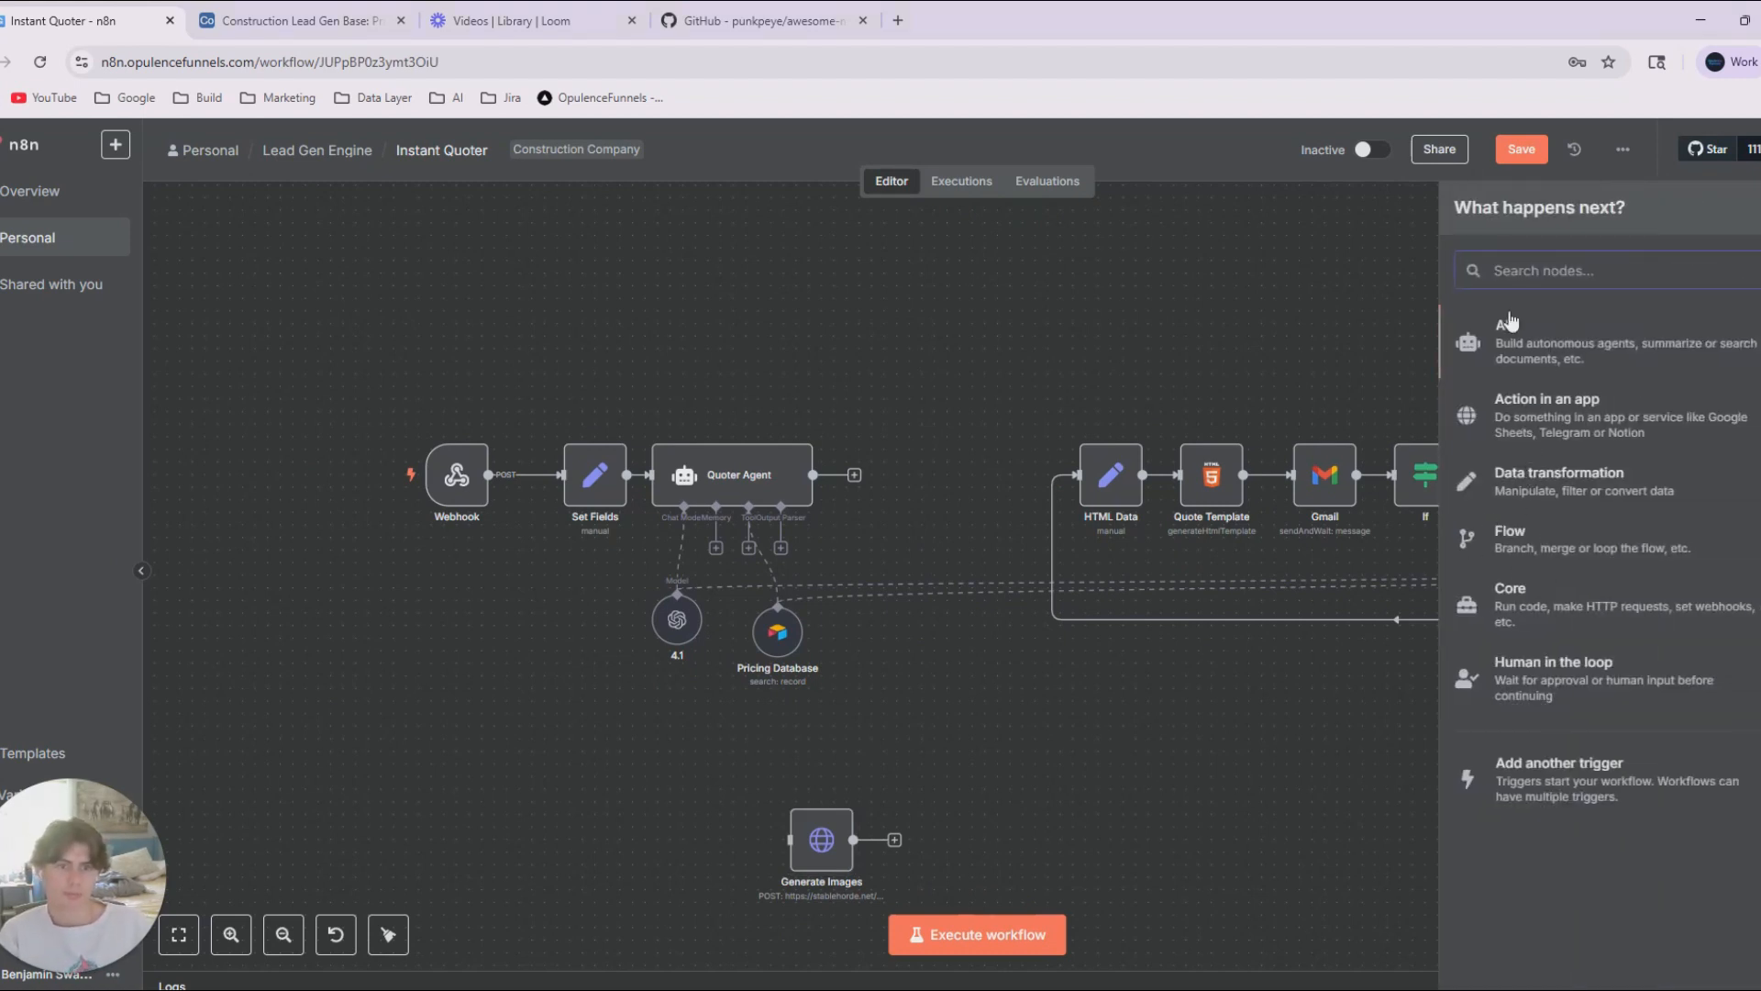
{"action": "left_click", "coordinate": [1559, 775]}
{"action": "left_click", "coordinate": [1529, 401]}
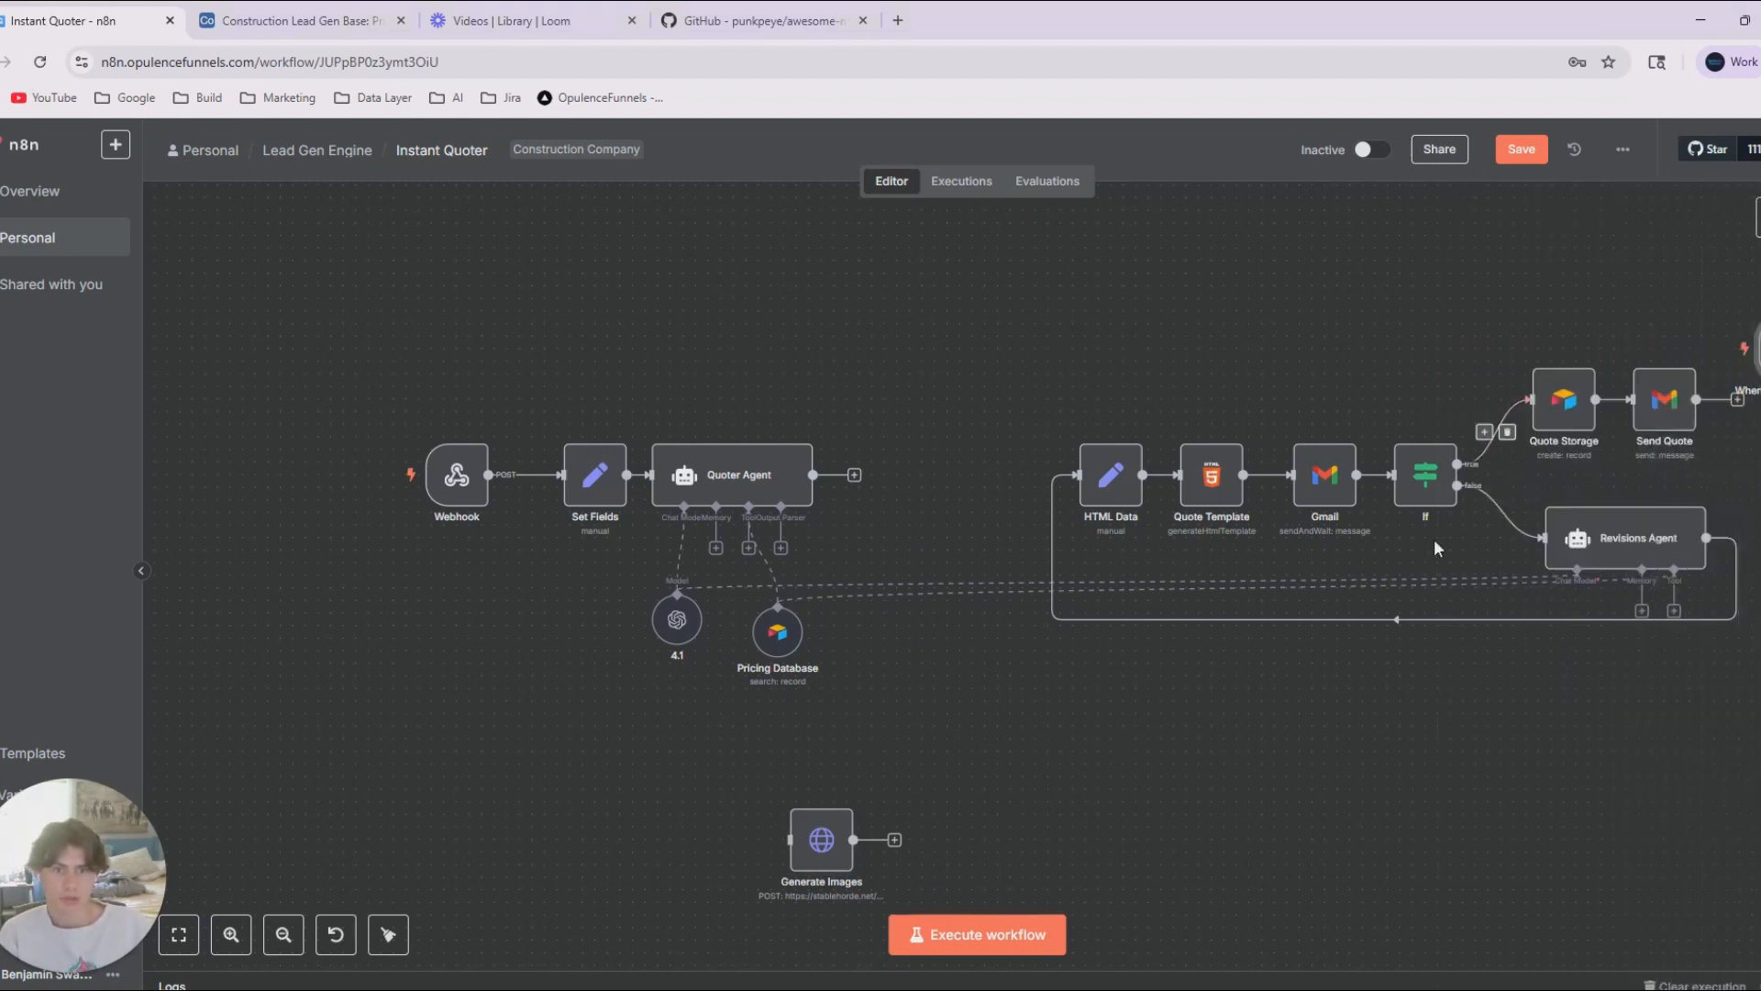
{"action": "left_click_drag", "start_coordinate": [1597, 378], "coordinate": [721, 828]}
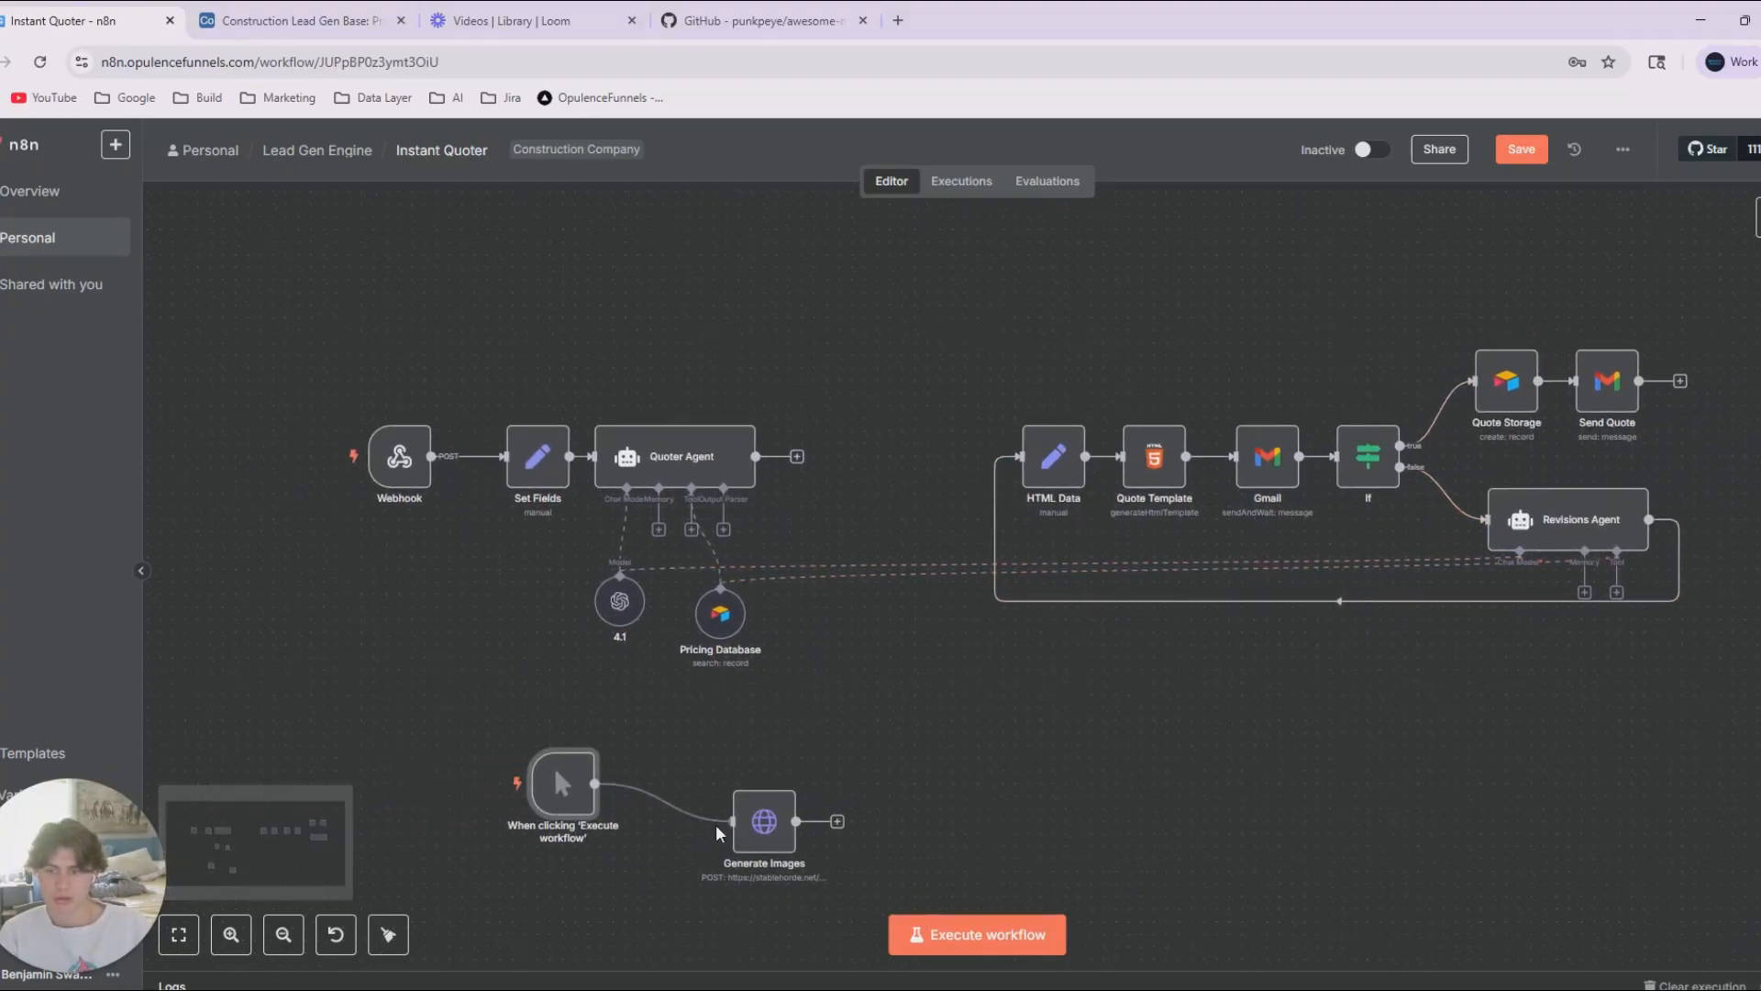
{"action": "left_click_drag", "start_coordinate": [582, 797], "coordinate": [670, 836]}
Run Generate Images from the manual trigger and check its URL, header and JSON body parameters.
{"action": "left_click", "coordinate": [558, 821]}
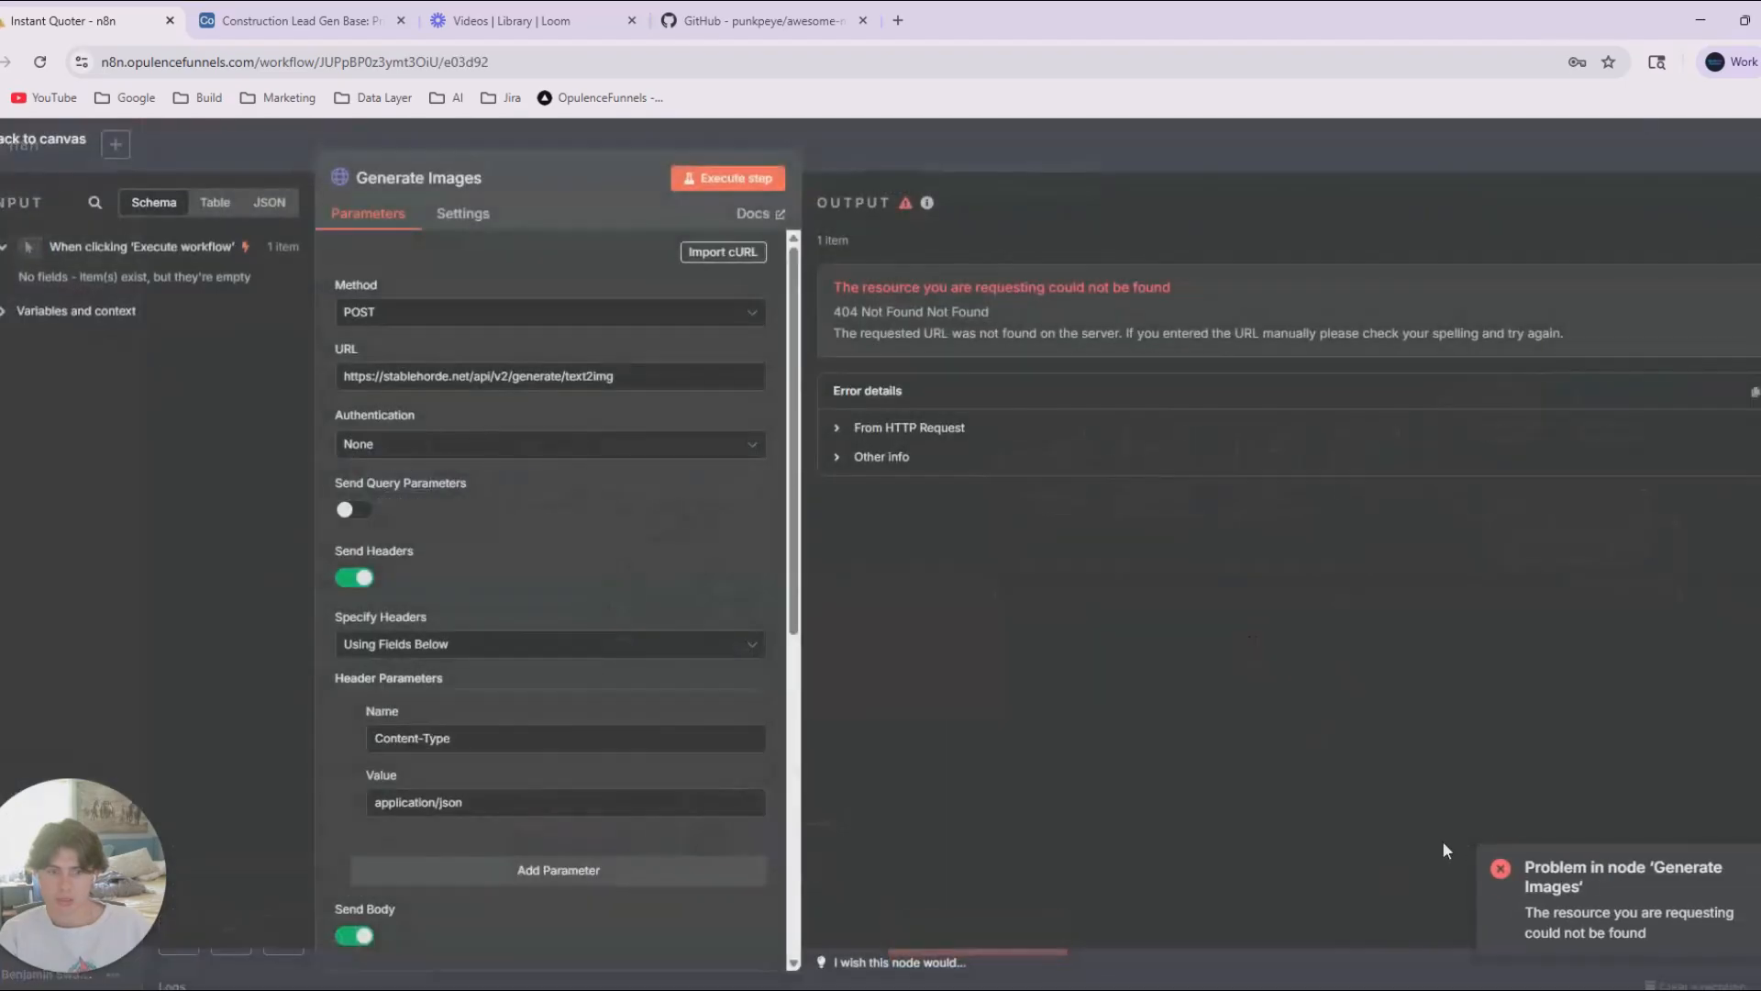
{"action": "scroll", "coordinate": [712, 562], "scroll_direction": "down", "scroll_amount": 1}
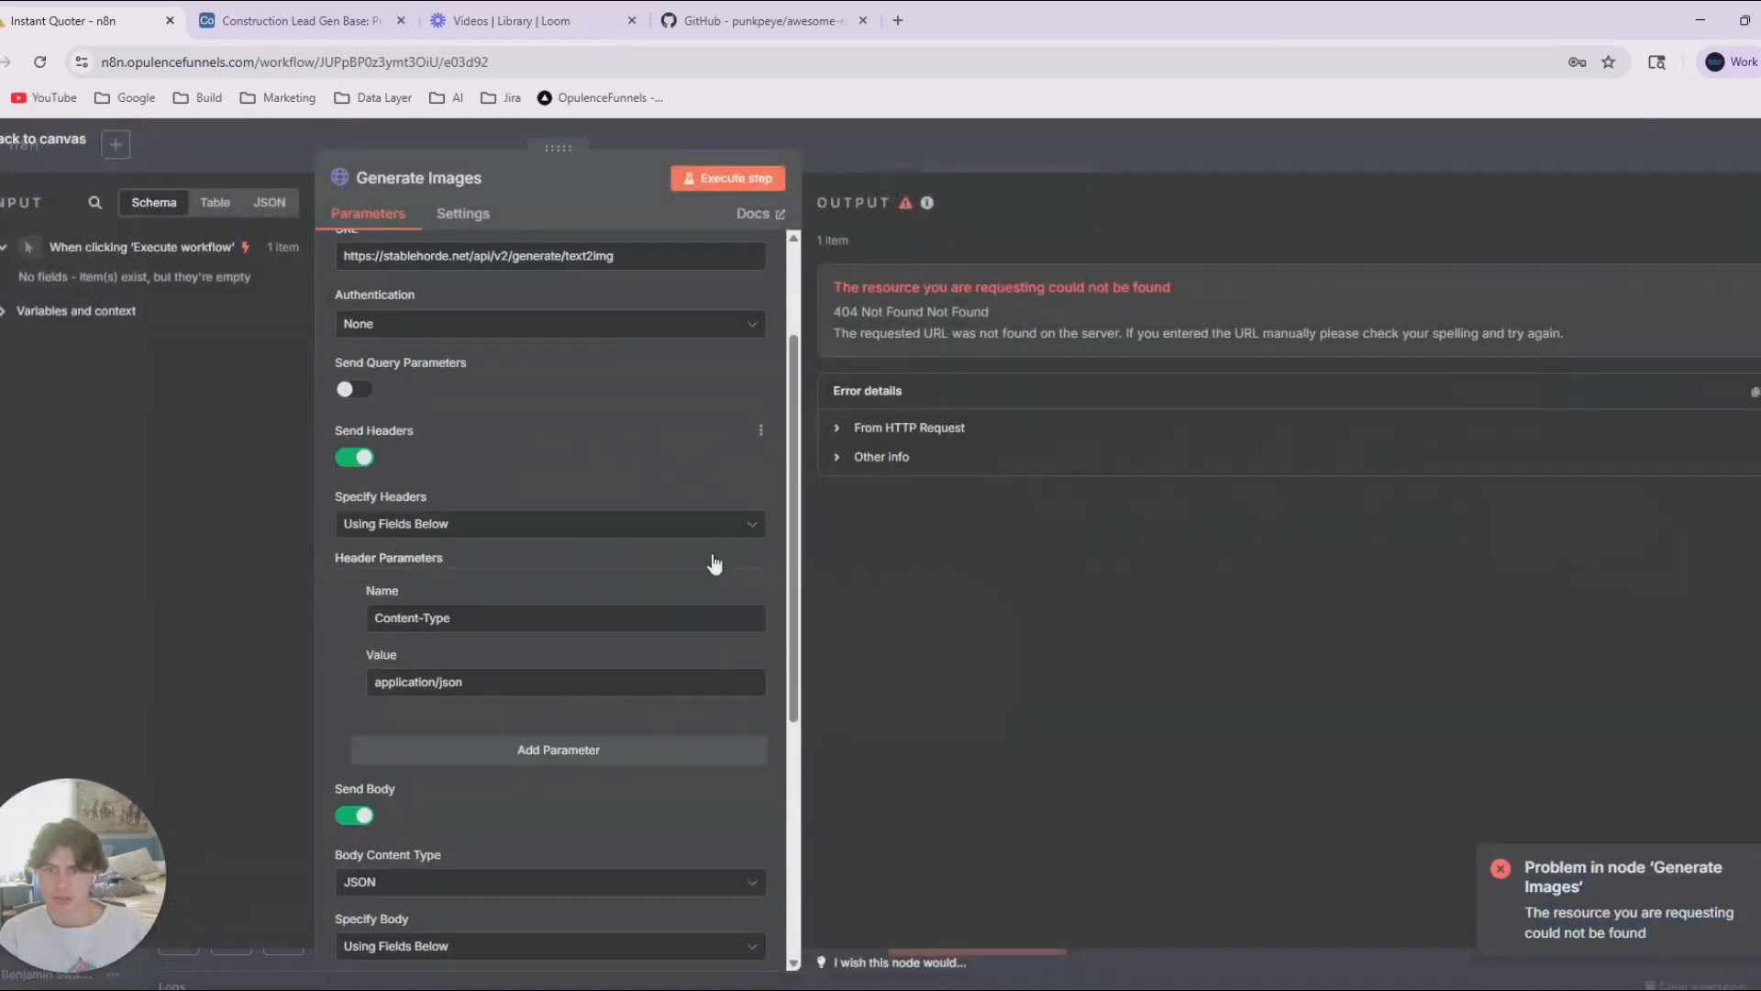
{"action": "scroll", "coordinate": [554, 444], "scroll_direction": "up", "scroll_amount": 1}
{"action": "scroll", "coordinate": [546, 501], "scroll_direction": "down", "scroll_amount": 6}
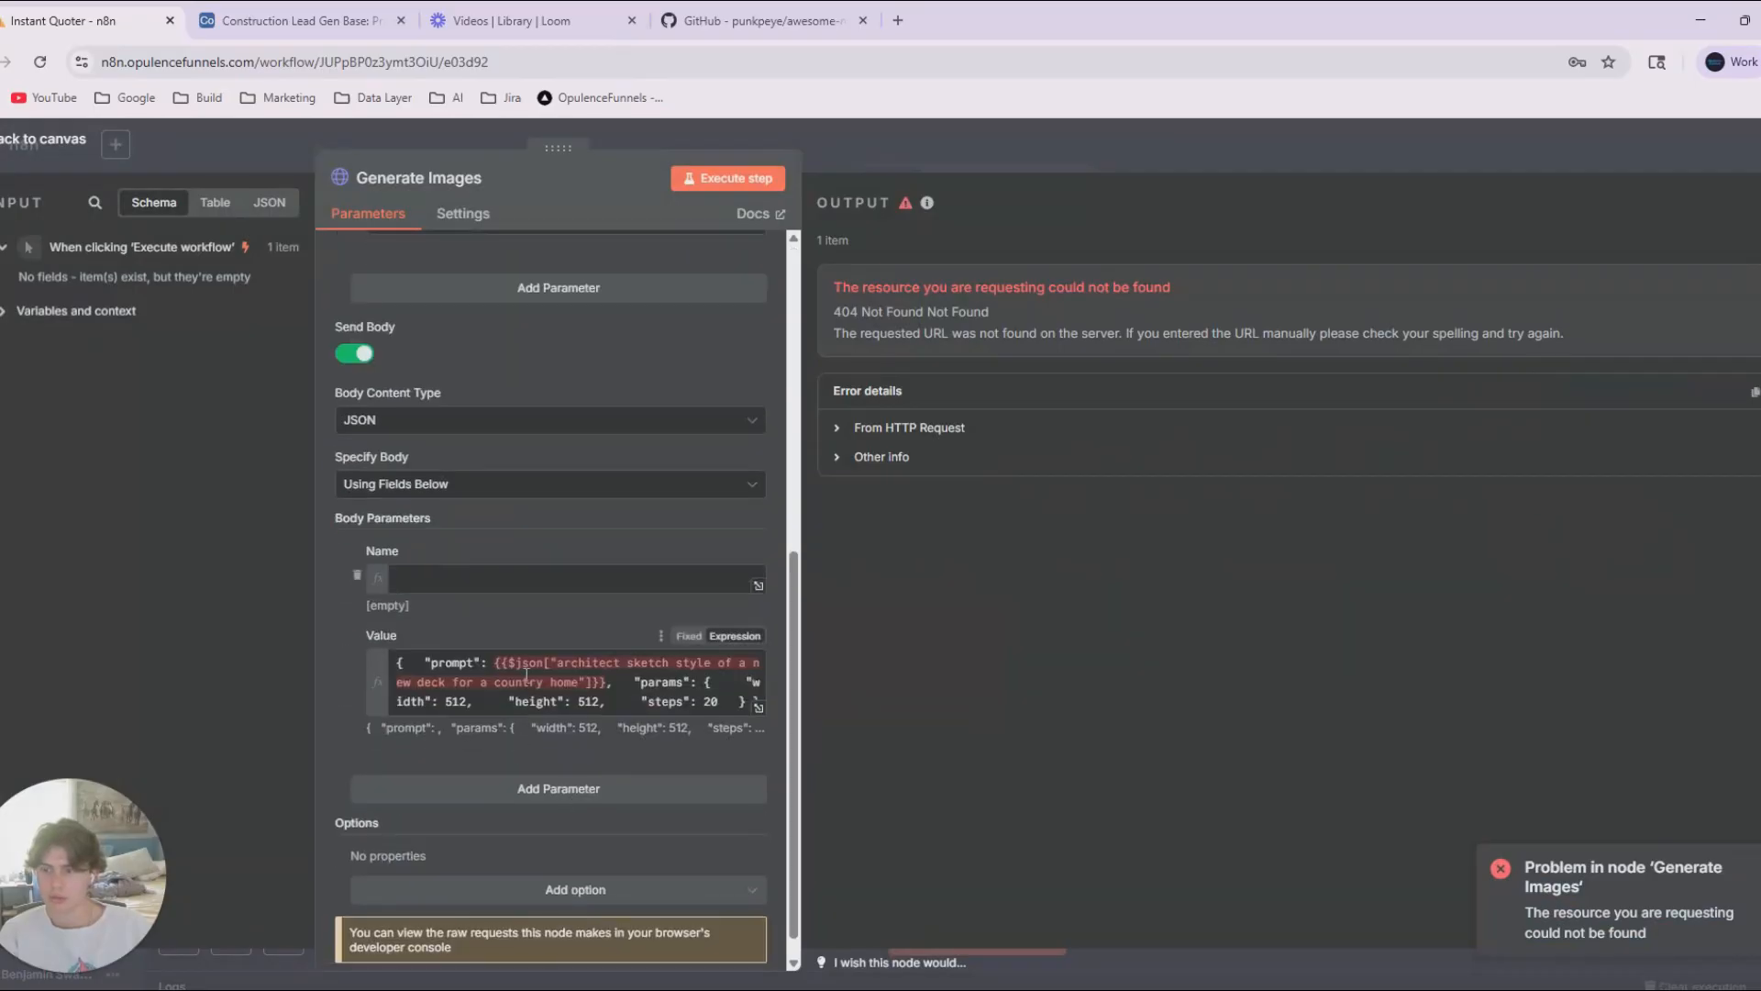
{"action": "left_click", "coordinate": [588, 693]}
{"action": "scroll", "coordinate": [589, 692], "scroll_direction": "up", "scroll_amount": 6}
Search GitHub for "stable horde", open the aqualxx/stable-ui repository and follow its README link to the Stable Horde site.
{"action": "left_click_drag", "start_coordinate": [384, 377], "coordinate": [641, 389]}
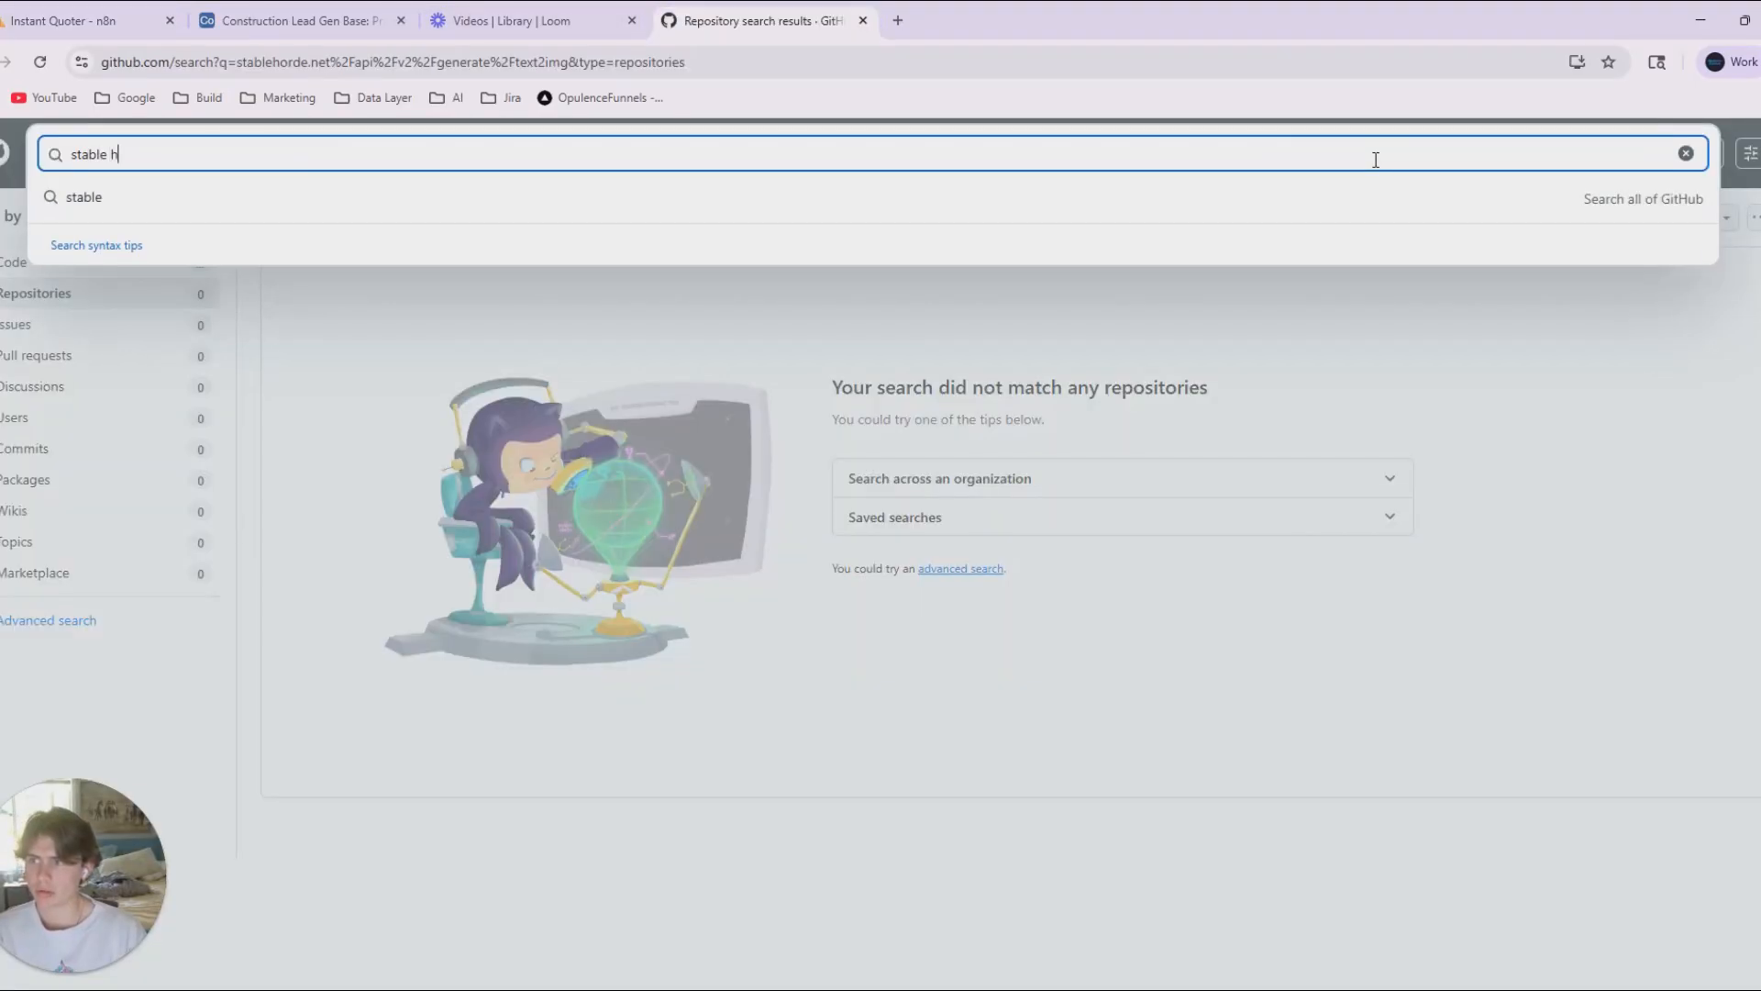
{"action": "type", "text": "orde"}
{"action": "key", "text": "Return"}
{"action": "scroll", "coordinate": [890, 502], "scroll_direction": "down", "scroll_amount": 1}
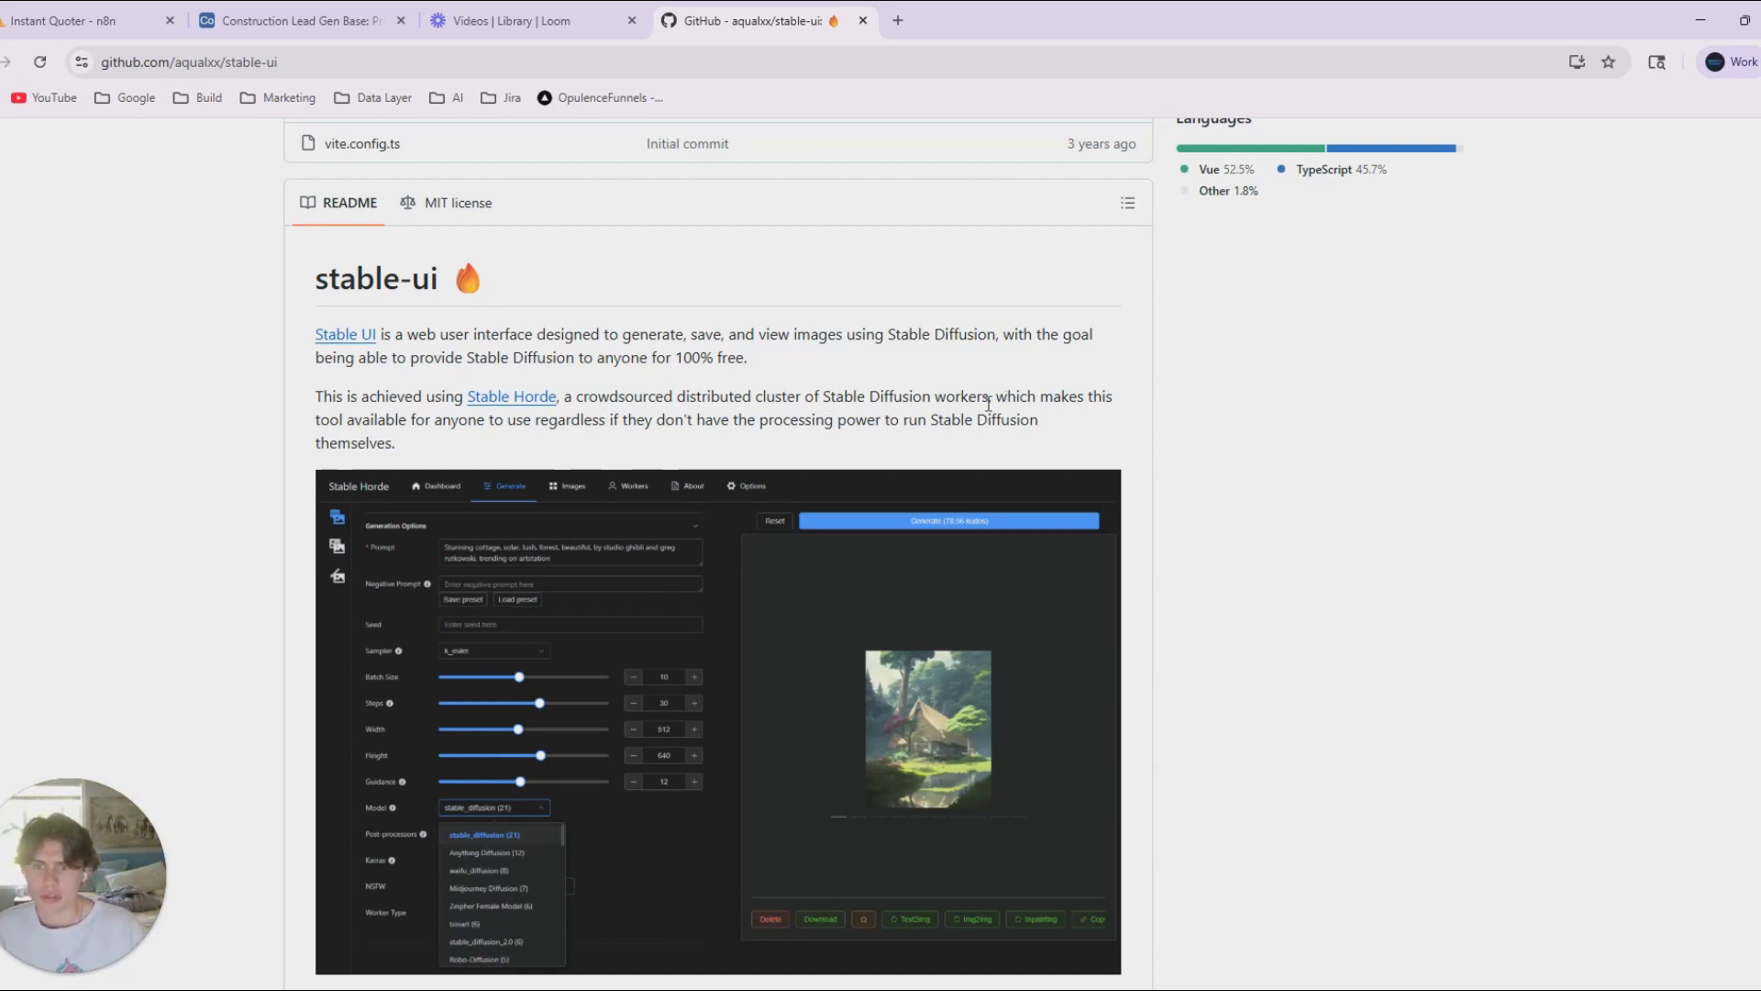
{"action": "left_click", "coordinate": [501, 396]}
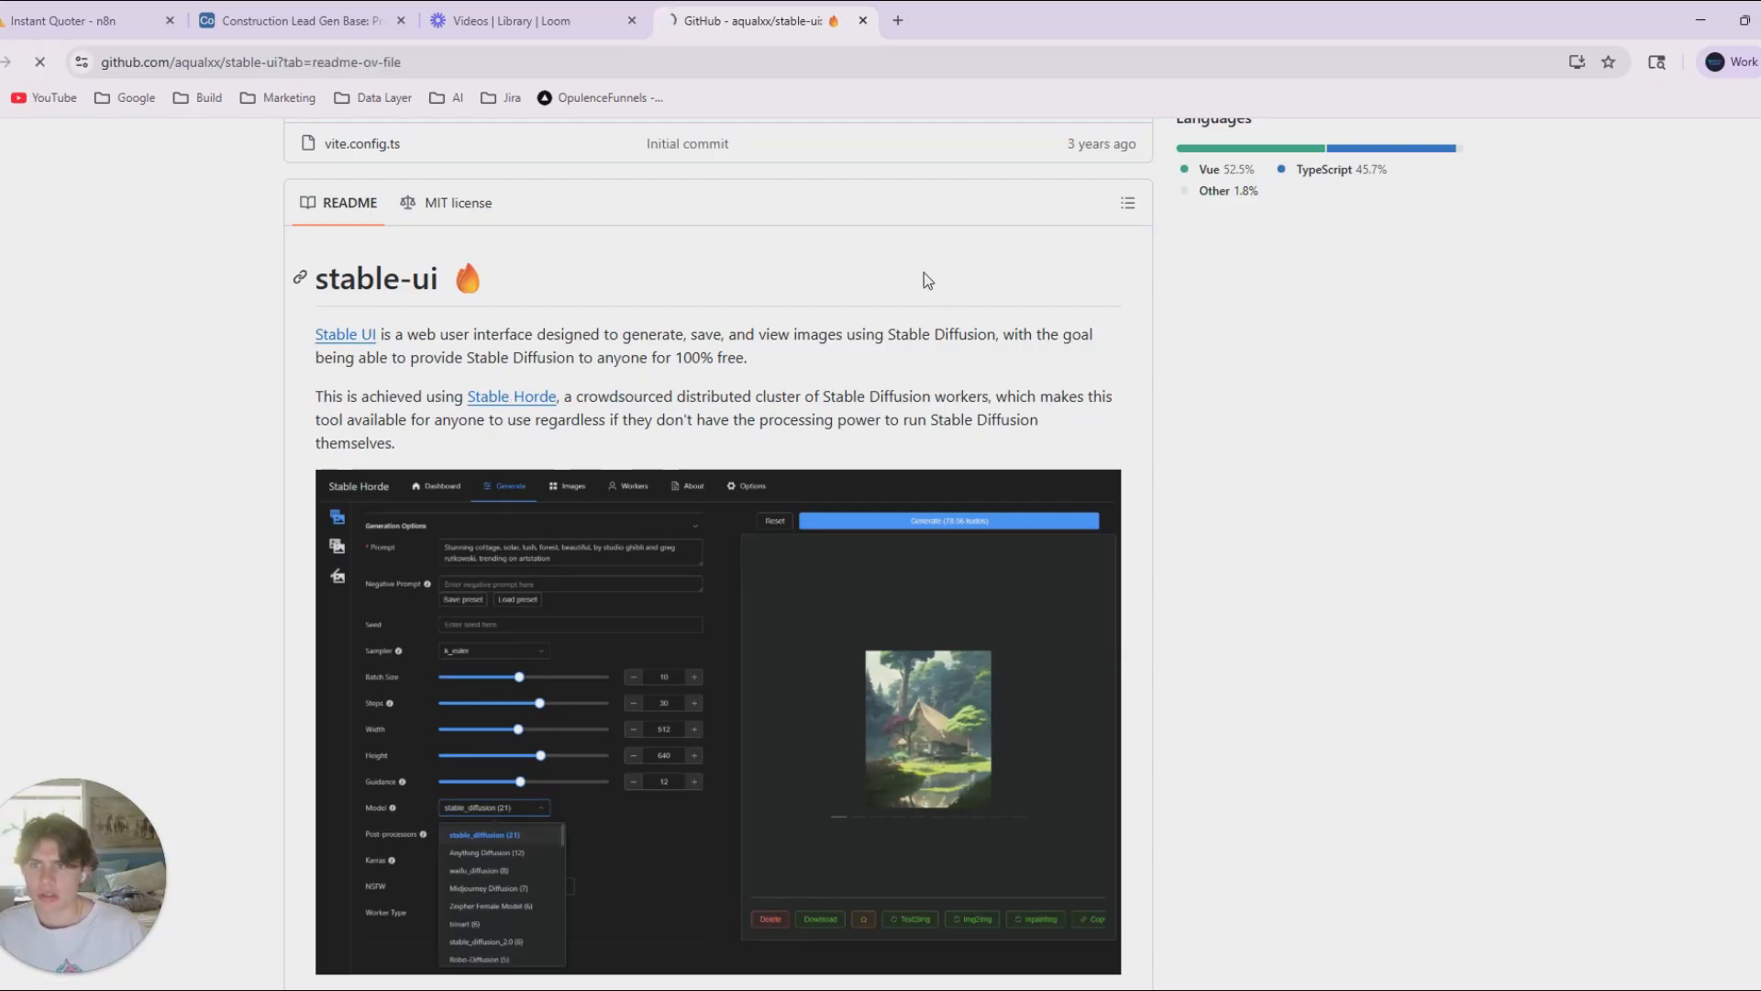
{"action": "scroll", "coordinate": [559, 489], "scroll_direction": "down", "scroll_amount": 5}
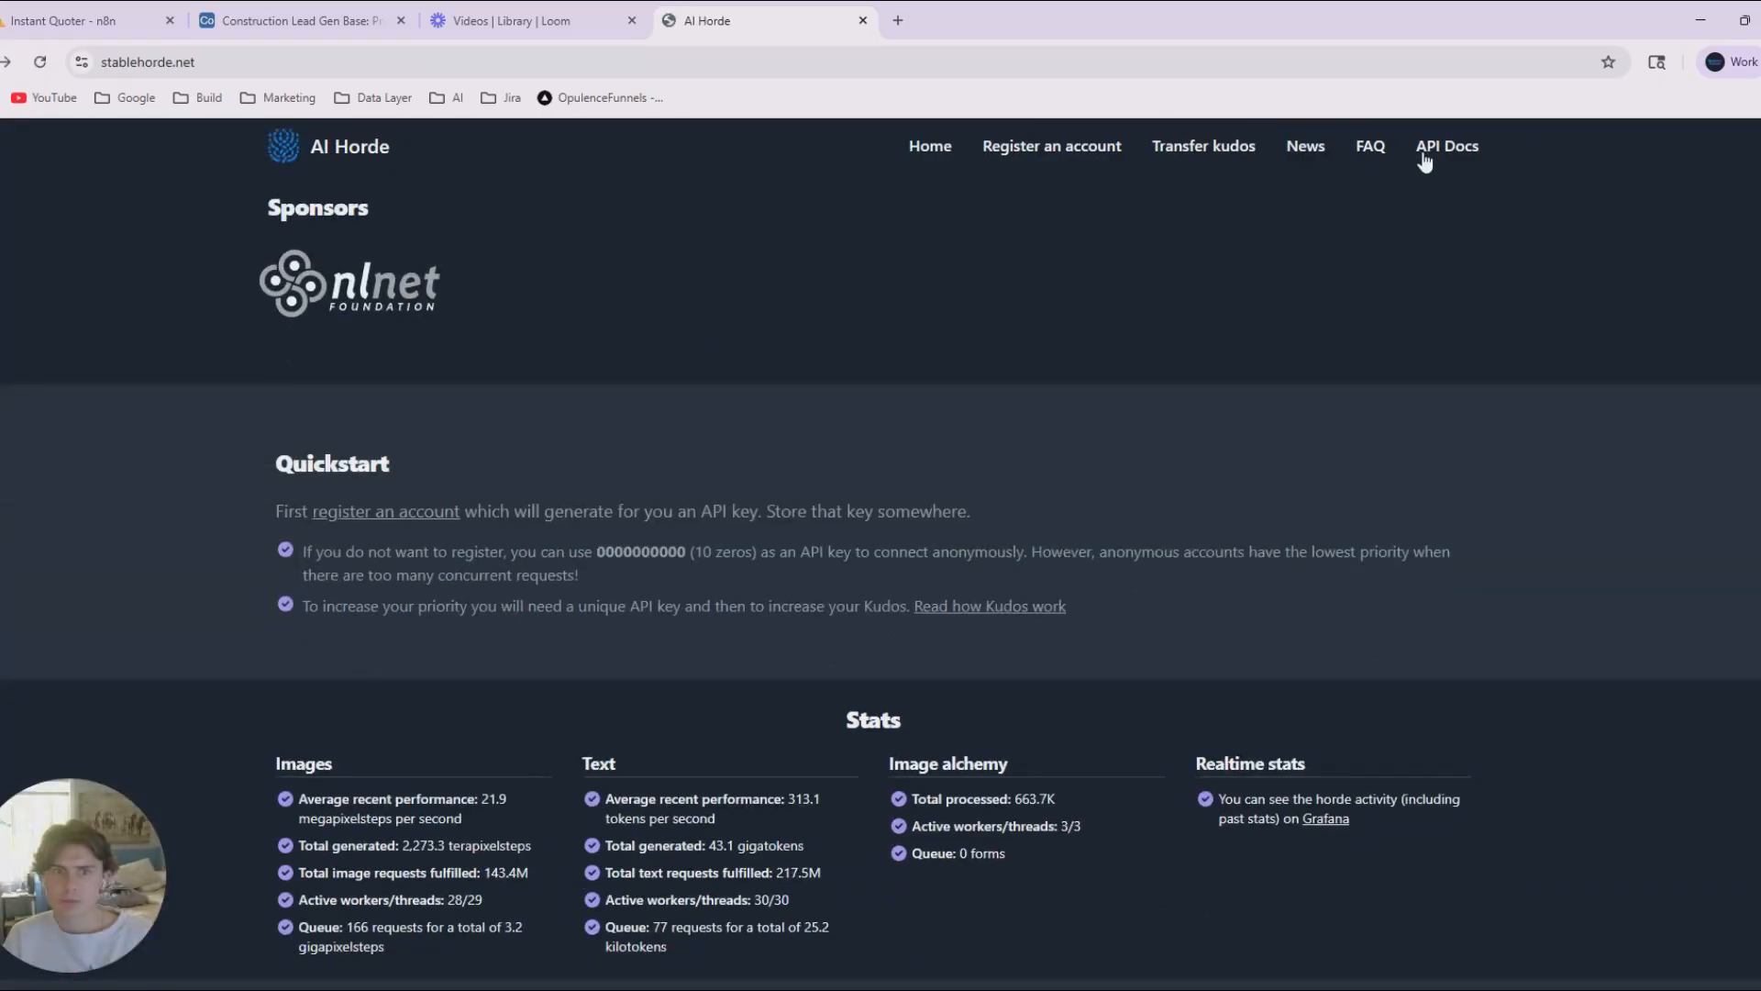
Register a new AI Horde account by entering the account's display name and submitting it to generate an API key.
{"action": "left_click", "coordinate": [1054, 146]}
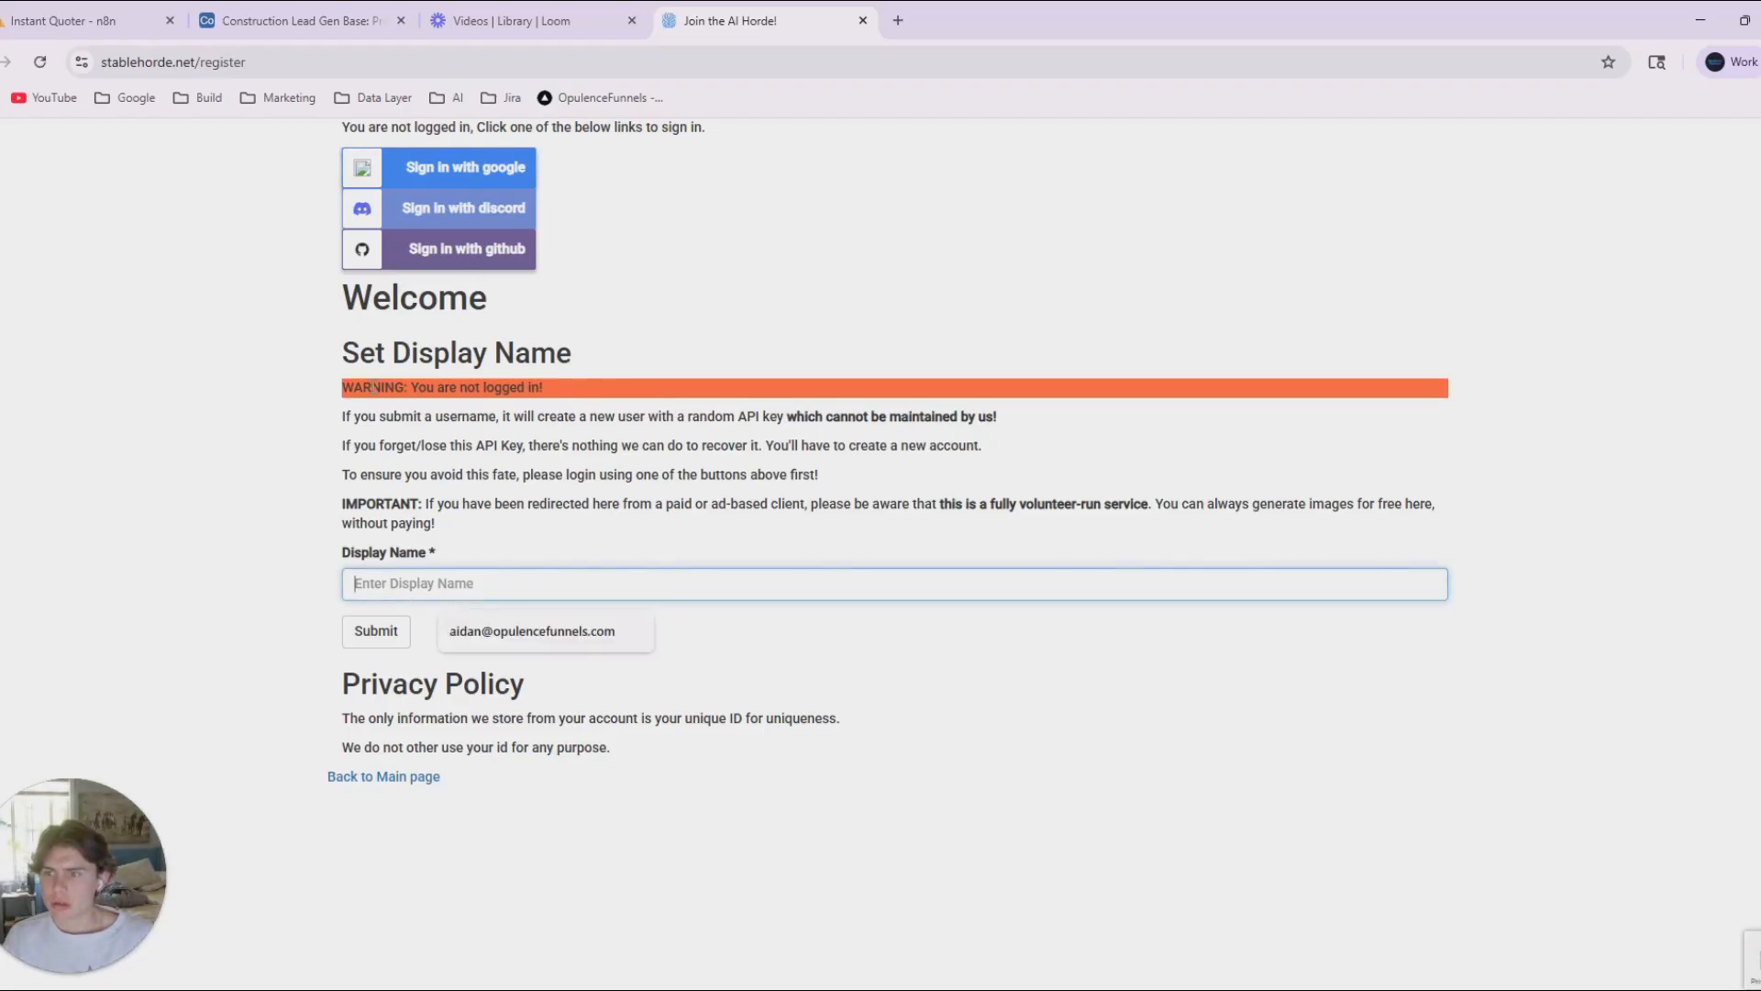
{"action": "left_click_drag", "start_coordinate": [373, 387], "coordinate": [608, 395]}
{"action": "left_click", "coordinate": [607, 395]}
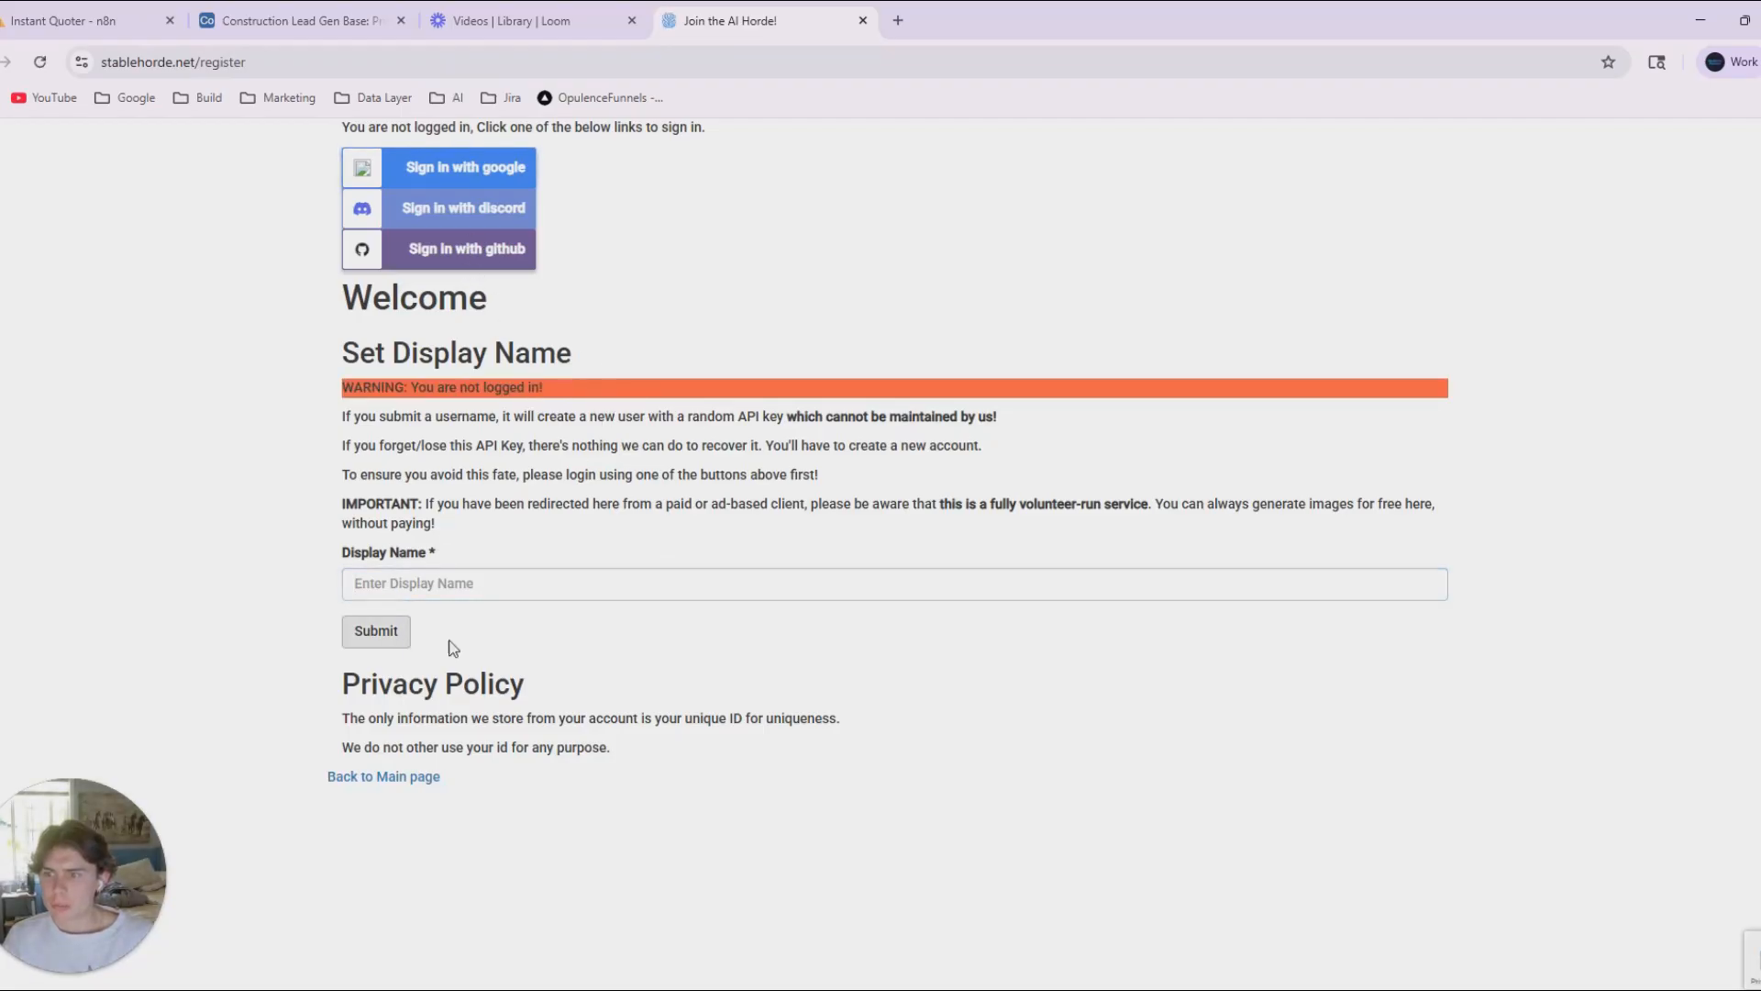
{"action": "left_click", "coordinate": [411, 587]}
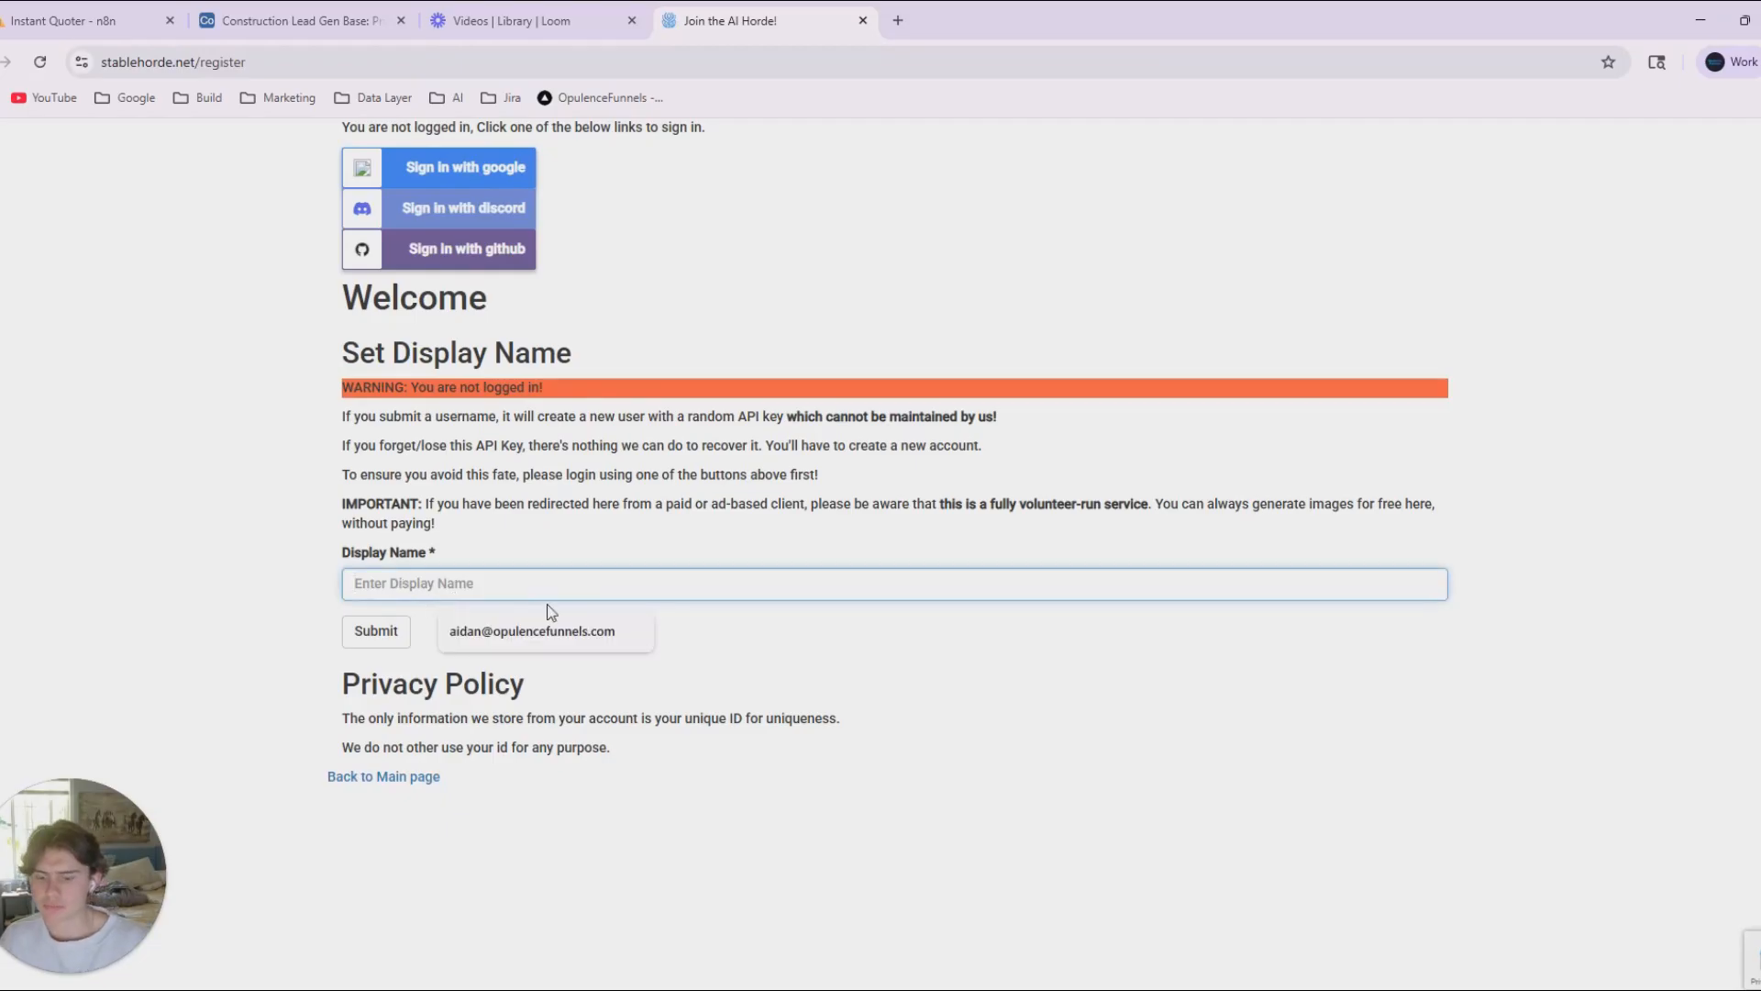
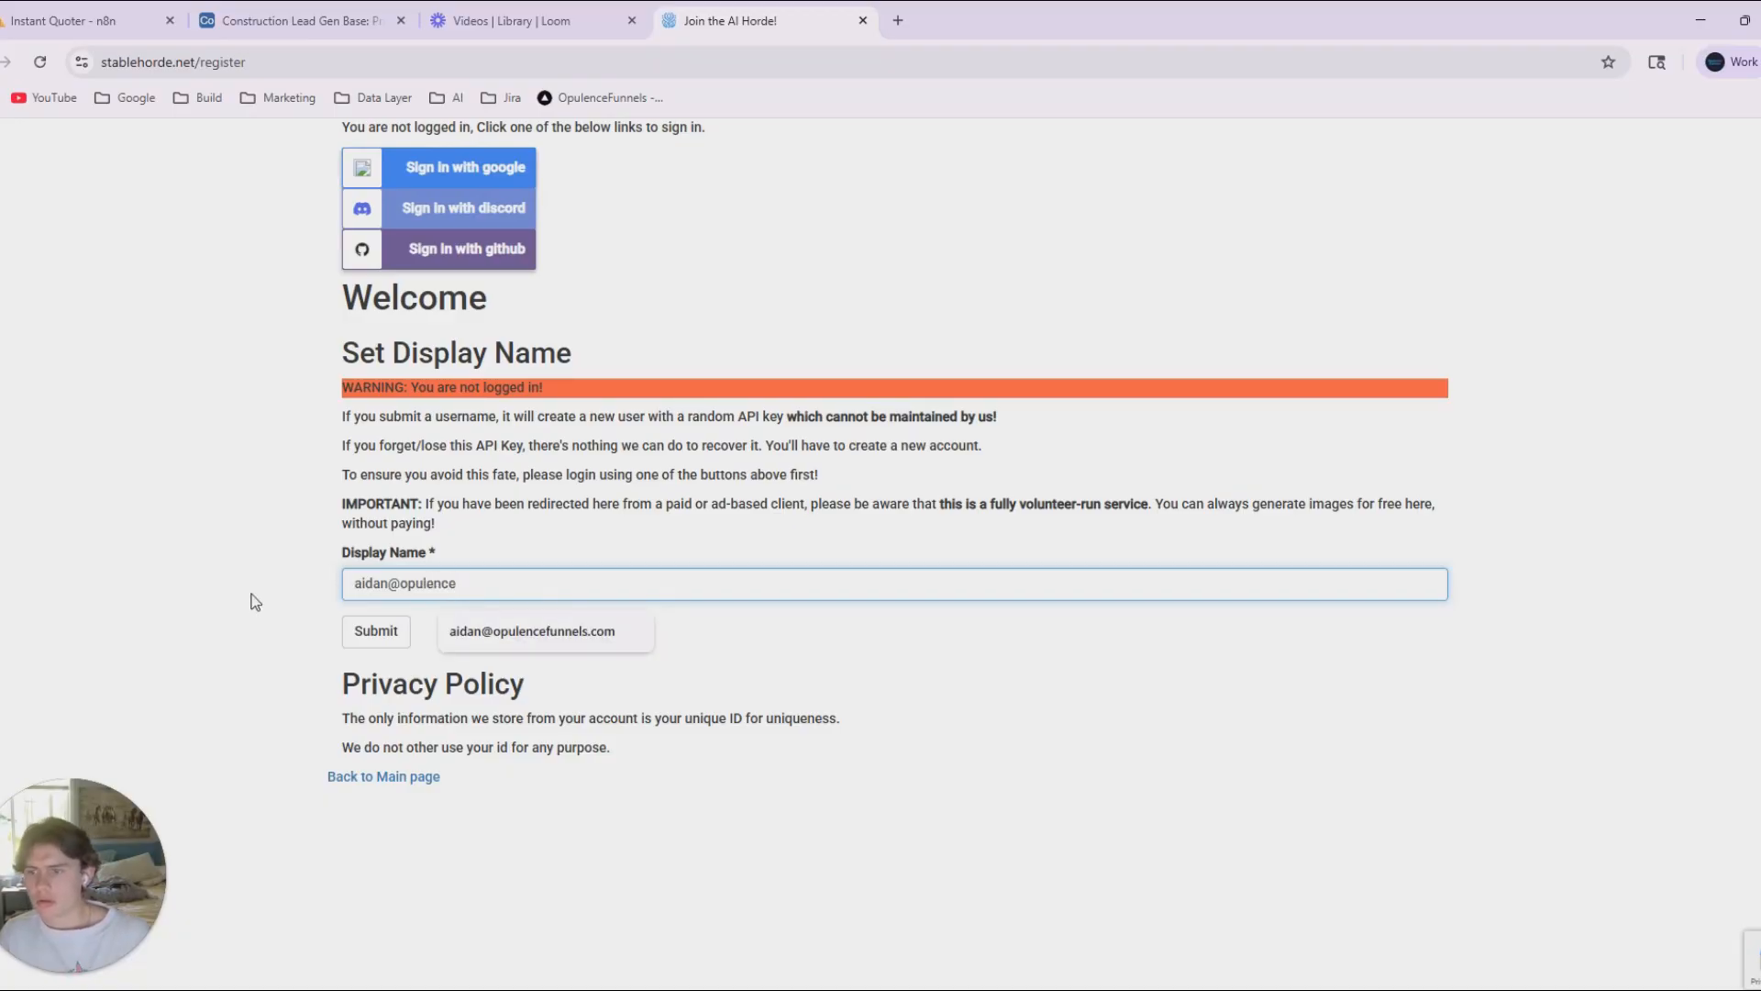
{"action": "left_click", "coordinate": [376, 630]}
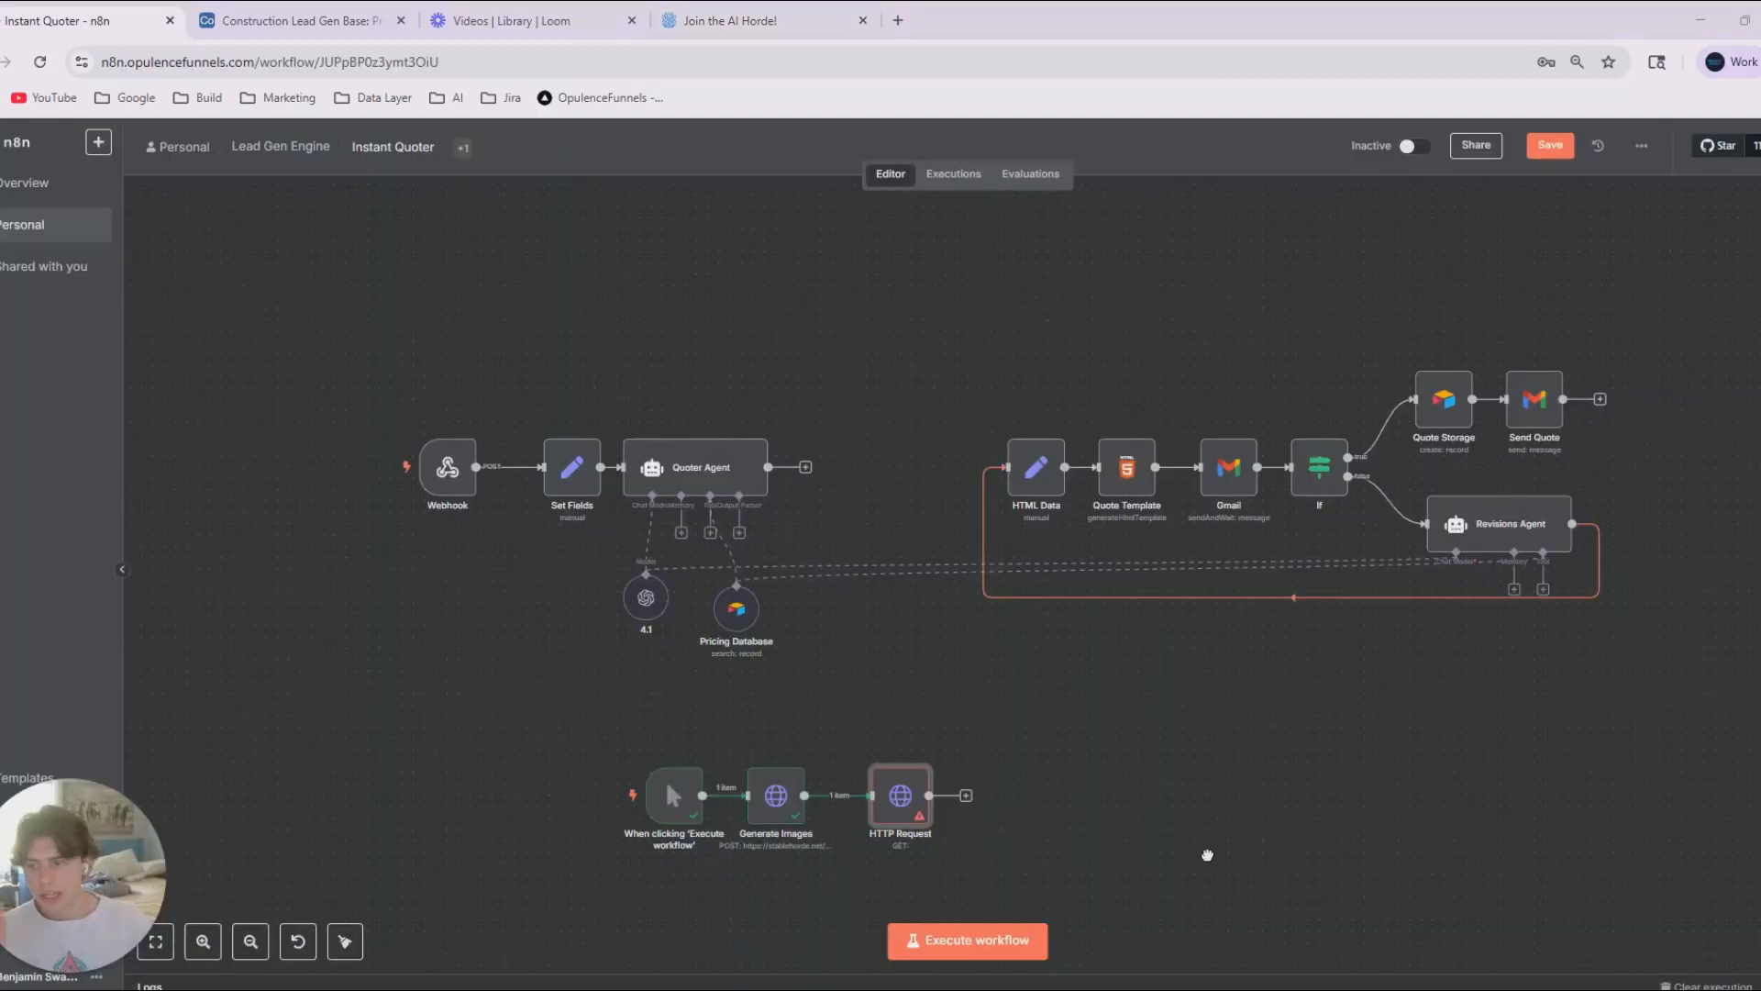
Switch to n8n, open the Generate Images node and widen its parameters pane to inspect the apikey header.
{"action": "scroll", "coordinate": [1258, 802], "scroll_direction": "down", "scroll_amount": 2}
{"action": "scroll", "coordinate": [1259, 802], "scroll_direction": "left", "scroll_amount": 2}
{"action": "scroll", "coordinate": [1087, 827], "scroll_direction": "up", "scroll_amount": 3}
{"action": "left_click_drag", "start_coordinate": [1138, 800], "coordinate": [1419, 688]}
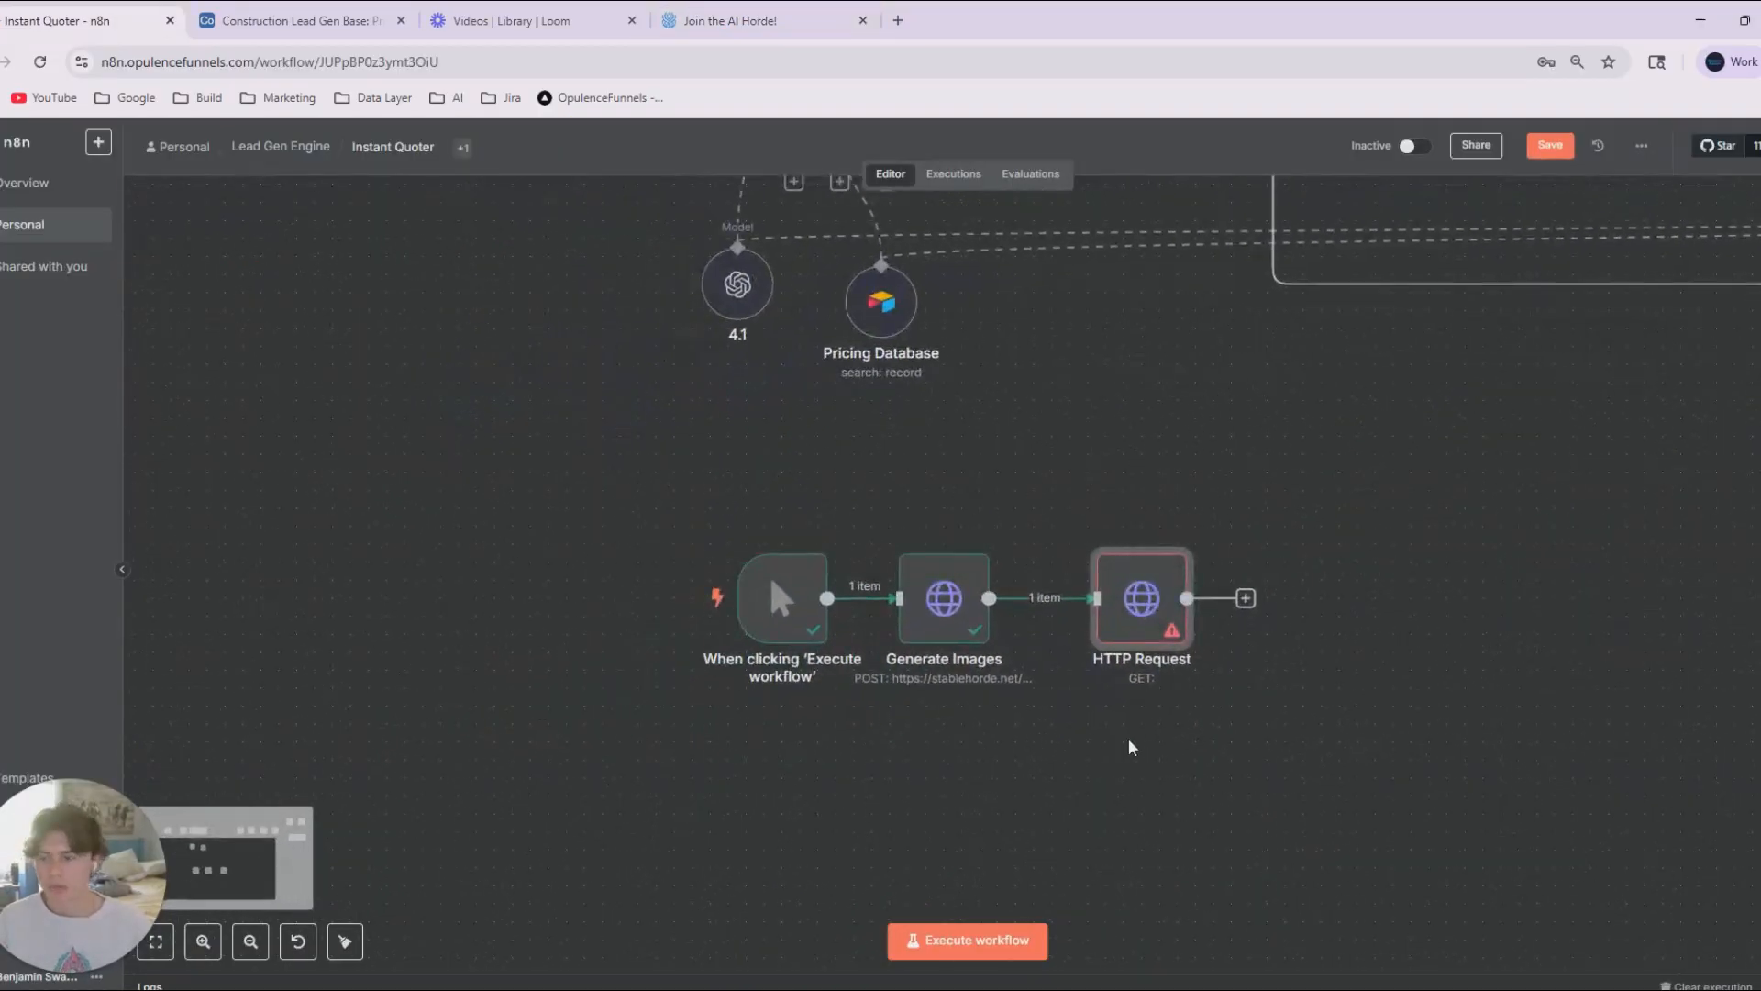
{"action": "double_click", "coordinate": [940, 616]}
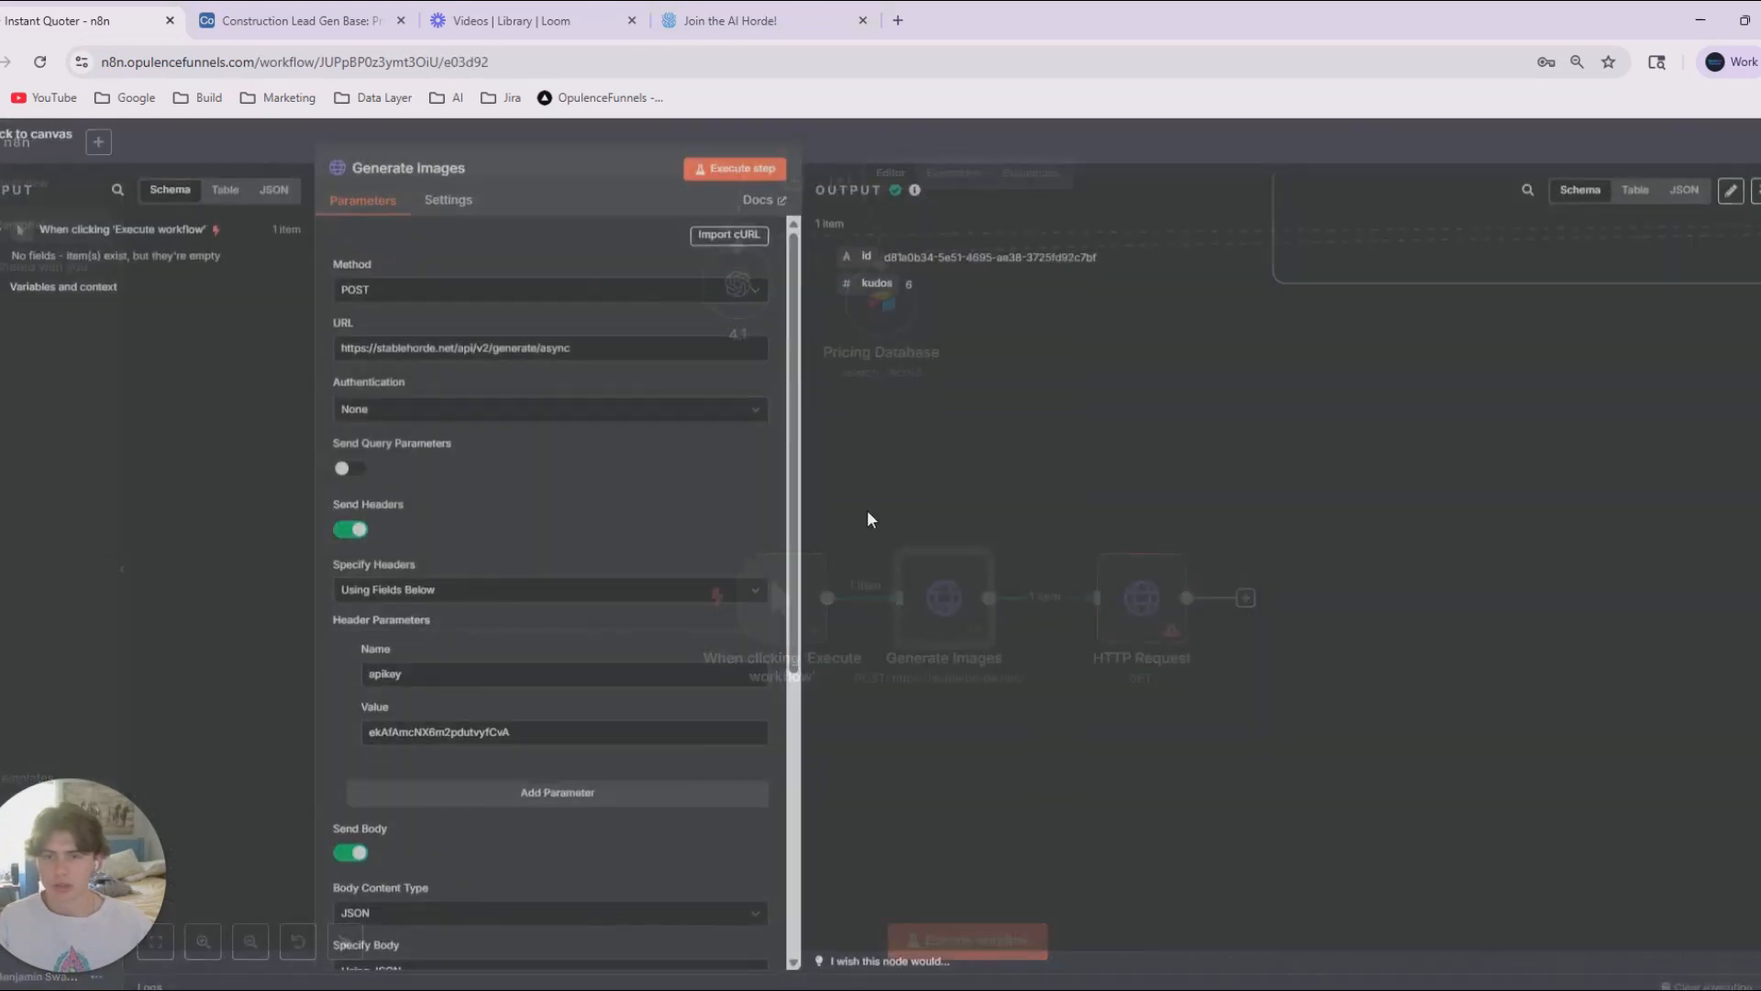
{"action": "left_click_drag", "start_coordinate": [798, 197], "coordinate": [1083, 202]}
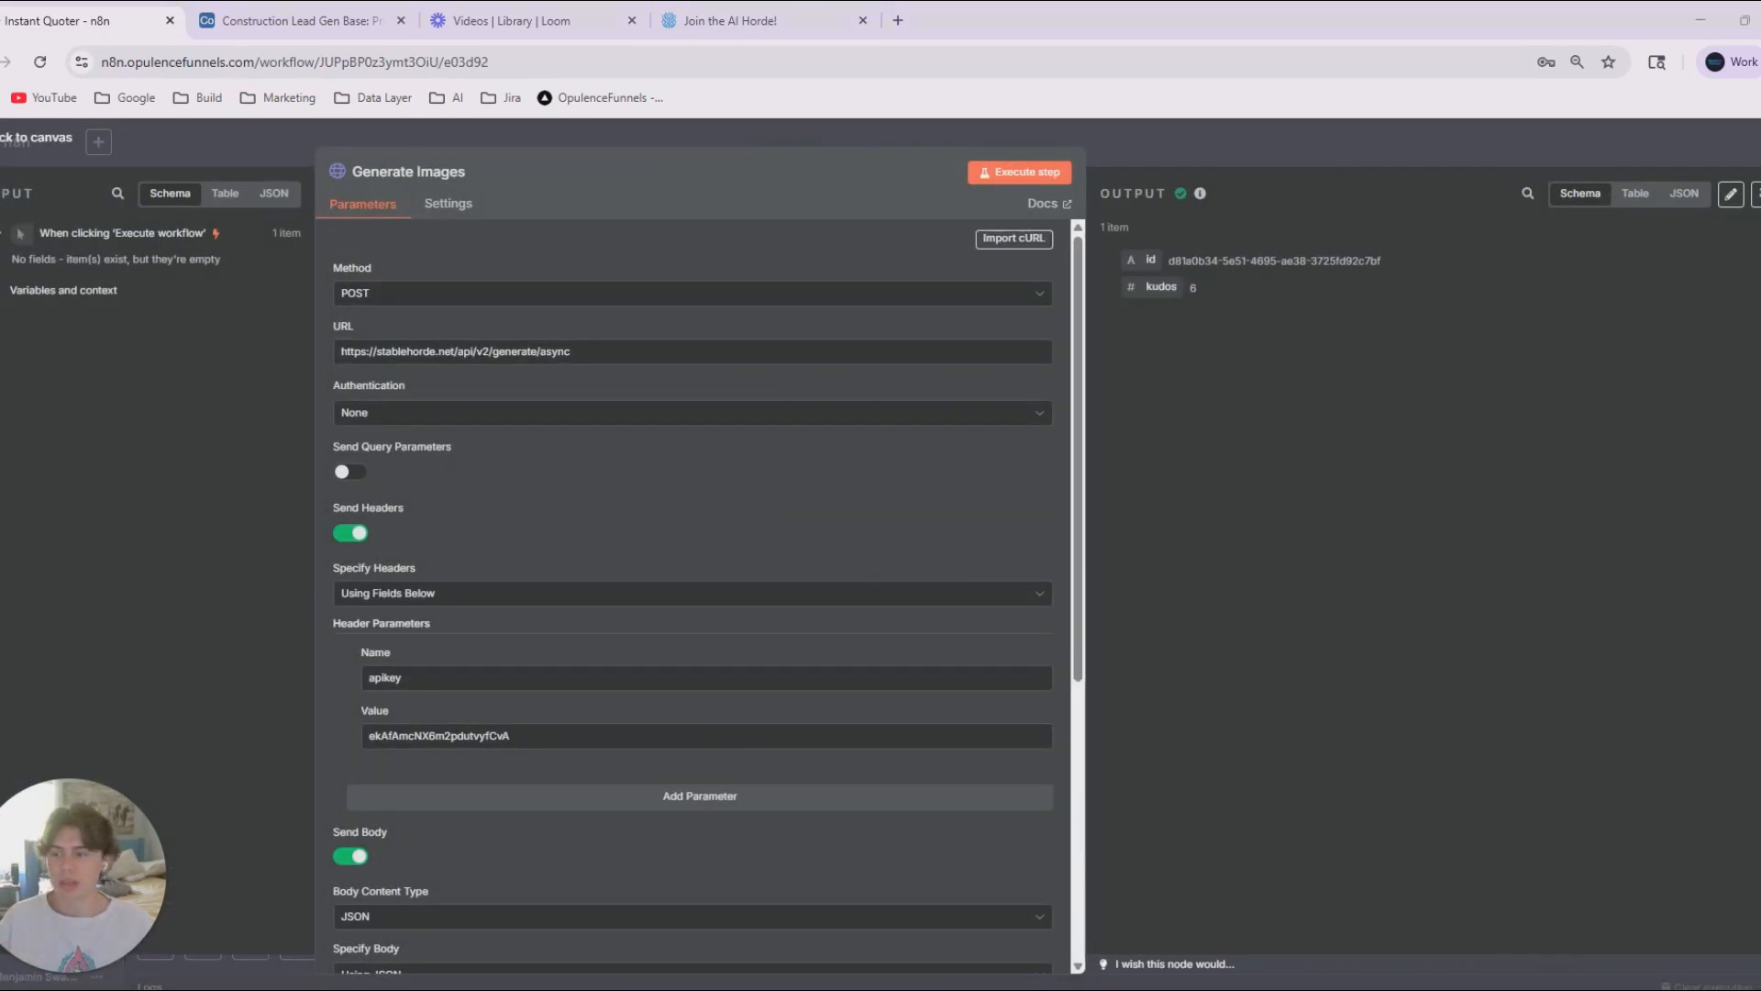
{"action": "left_click_drag", "start_coordinate": [1757, 367], "coordinate": [942, 252]}
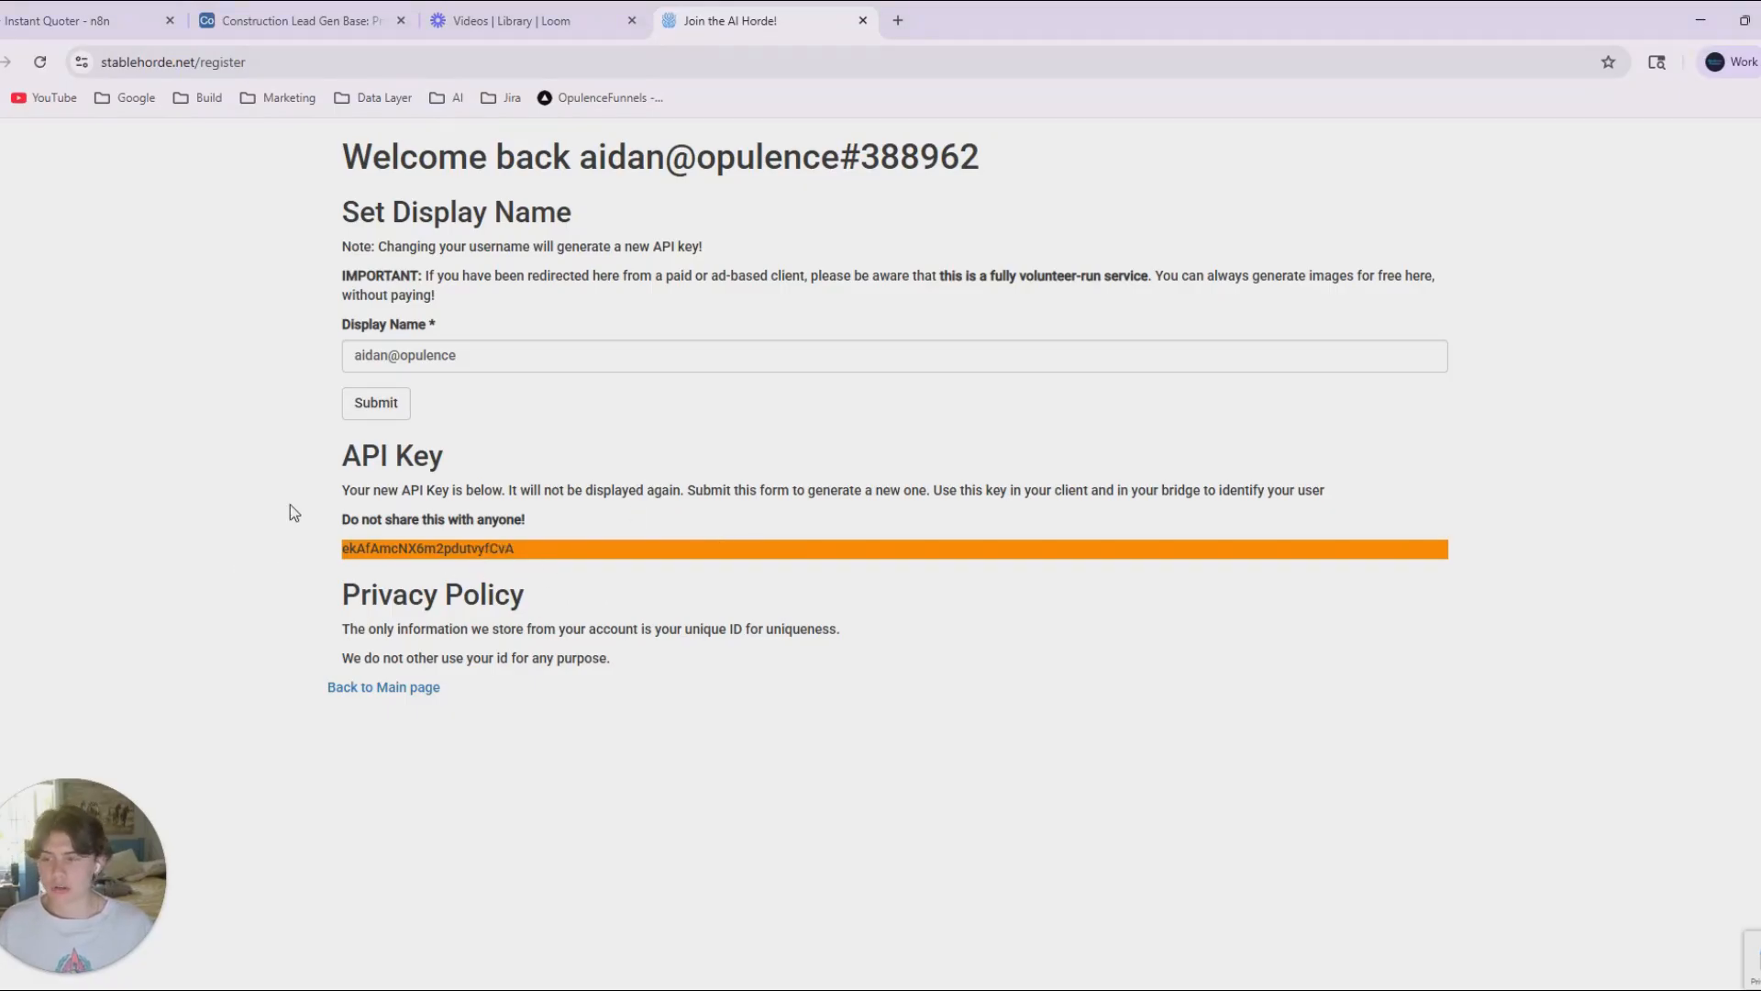
Review the display name and generated API key on the AI Horde registration page, and return to n8n.
{"action": "left_click_drag", "start_coordinate": [523, 589], "coordinate": [318, 545]}
{"action": "left_click", "coordinate": [337, 551]}
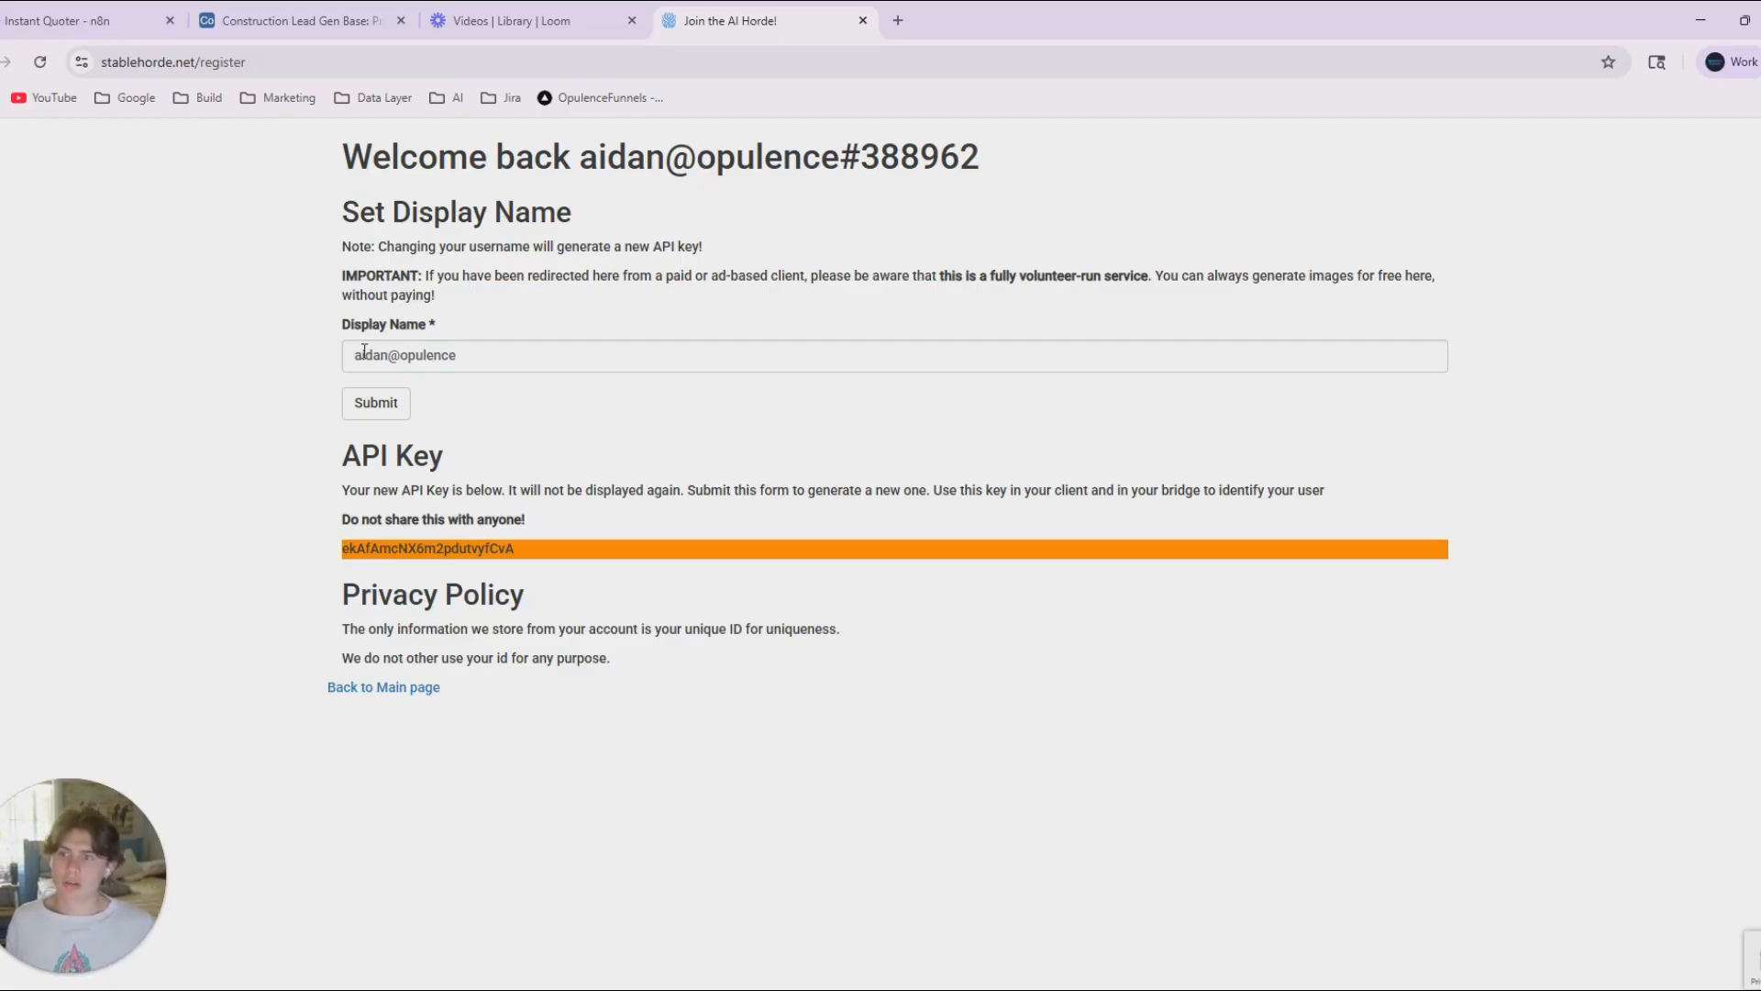
{"action": "left_click_drag", "start_coordinate": [355, 359], "coordinate": [252, 368]}
{"action": "left_click", "coordinate": [274, 486]}
{"action": "left_click_drag", "start_coordinate": [335, 561], "coordinate": [576, 559]}
{"action": "left_click", "coordinate": [562, 549]}
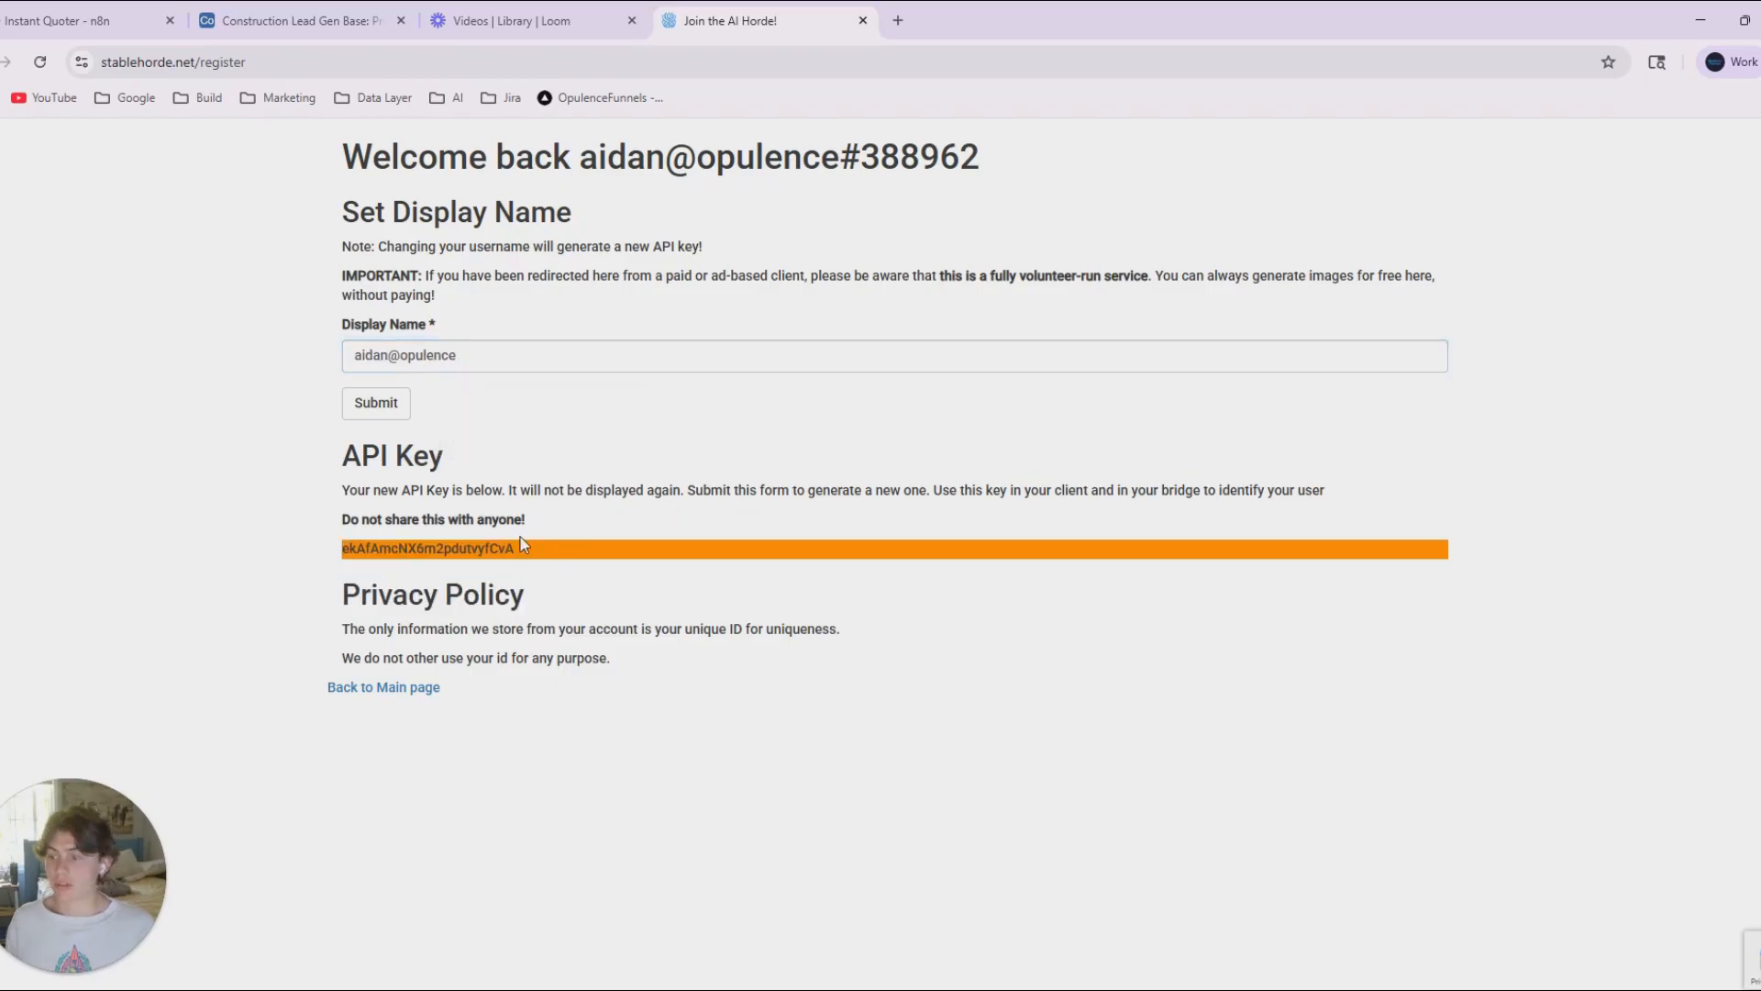
{"action": "left_click", "coordinate": [83, 20]}
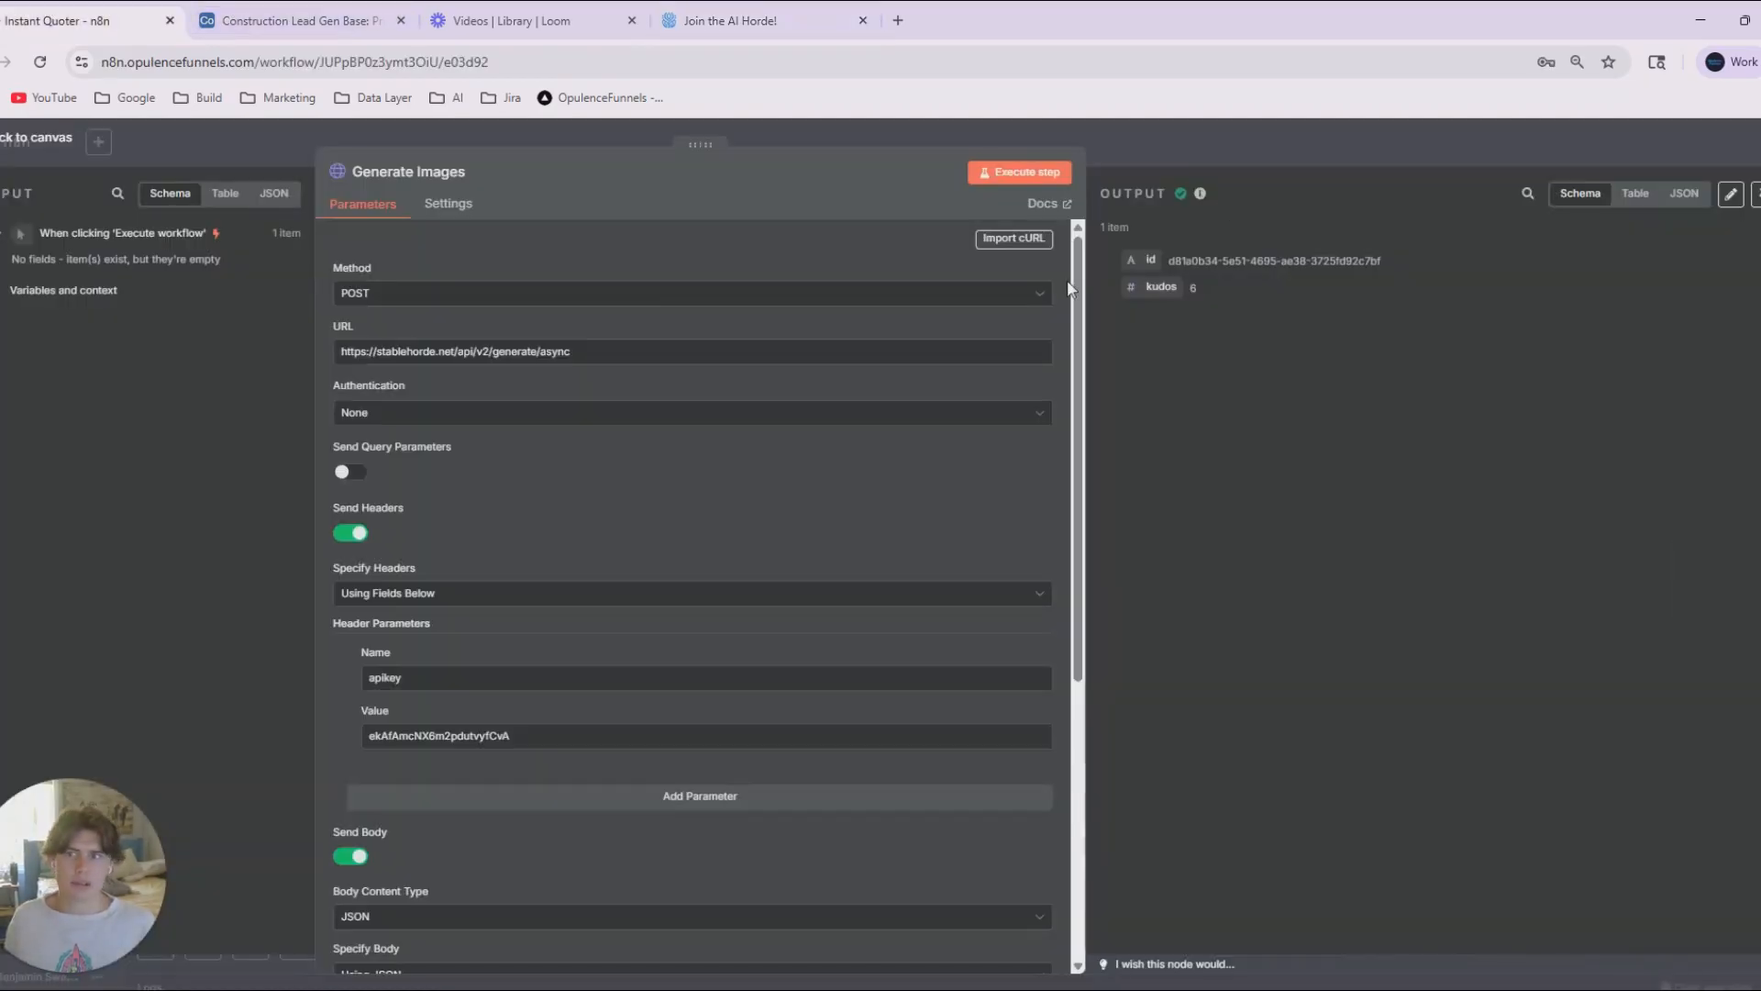
Switch to ChatGPT and review its Stable Horde polling steps, header guidance, JSON body and sample cURL command.
{"action": "key", "text": "alt+Tab"}
{"action": "left_click", "coordinate": [1530, 257]}
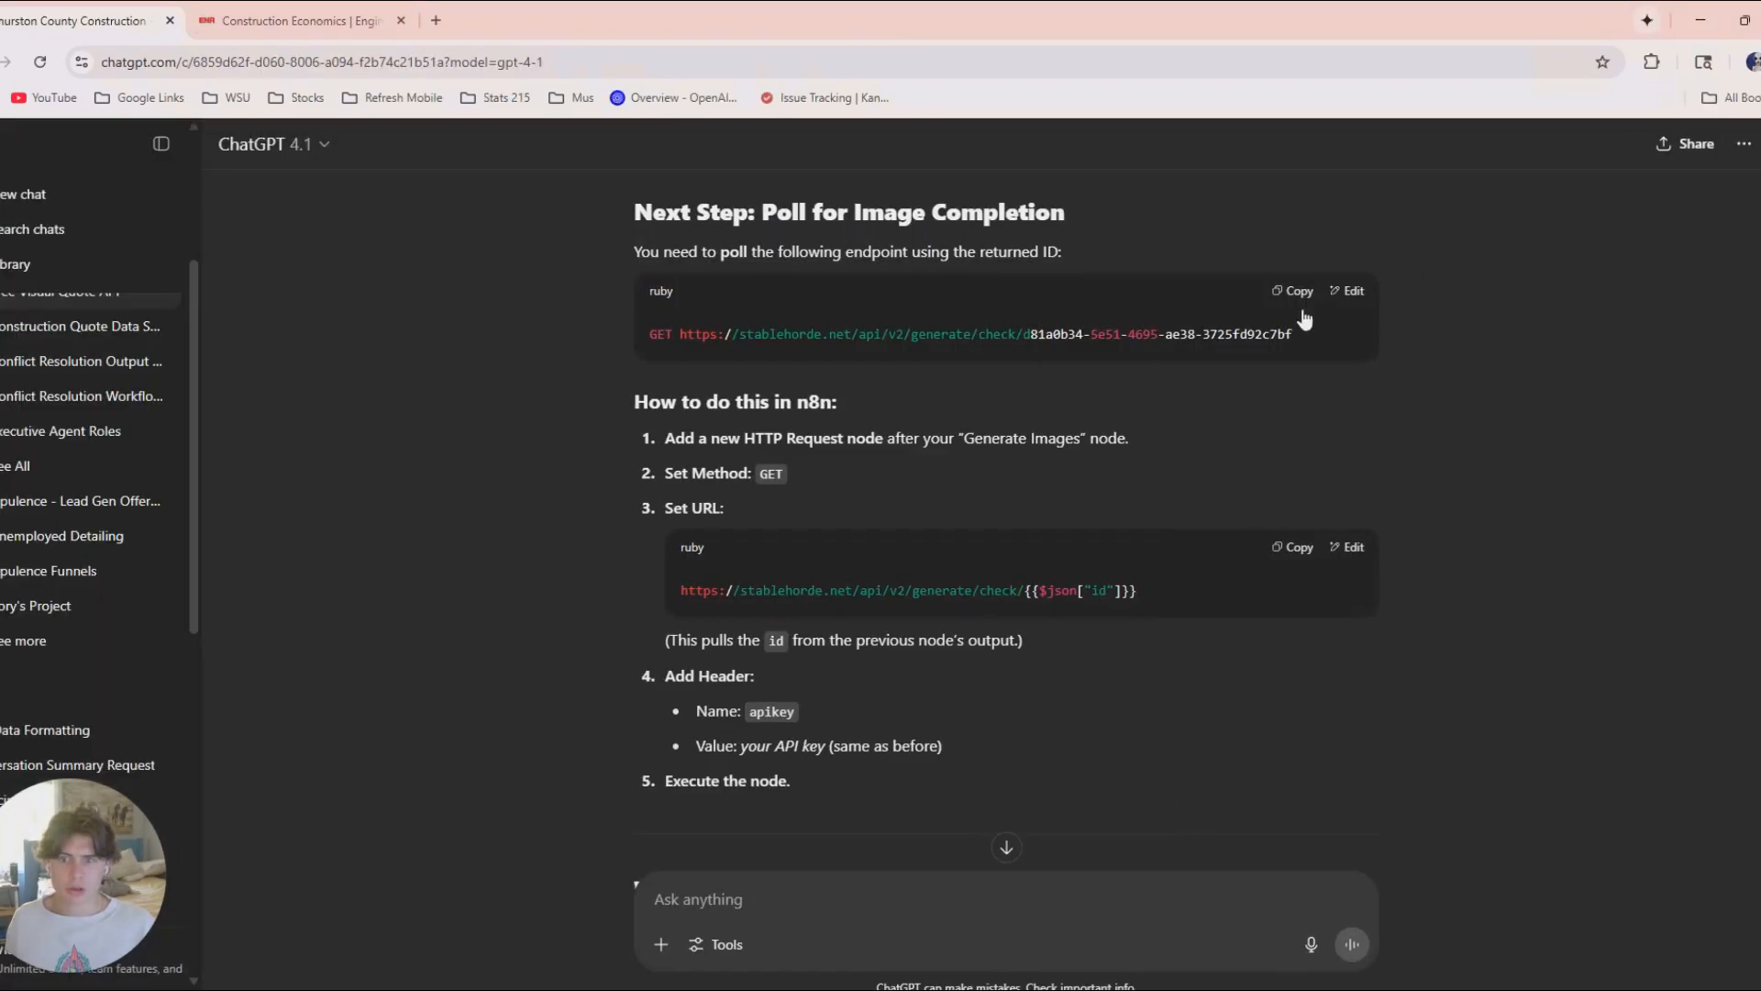
{"action": "scroll", "coordinate": [762, 596], "scroll_direction": "up", "scroll_amount": 5}
{"action": "scroll", "coordinate": [751, 570], "scroll_direction": "down", "scroll_amount": 10}
{"action": "scroll", "coordinate": [770, 595], "scroll_direction": "up", "scroll_amount": 3}
{"action": "scroll", "coordinate": [771, 586], "scroll_direction": "up", "scroll_amount": 2}
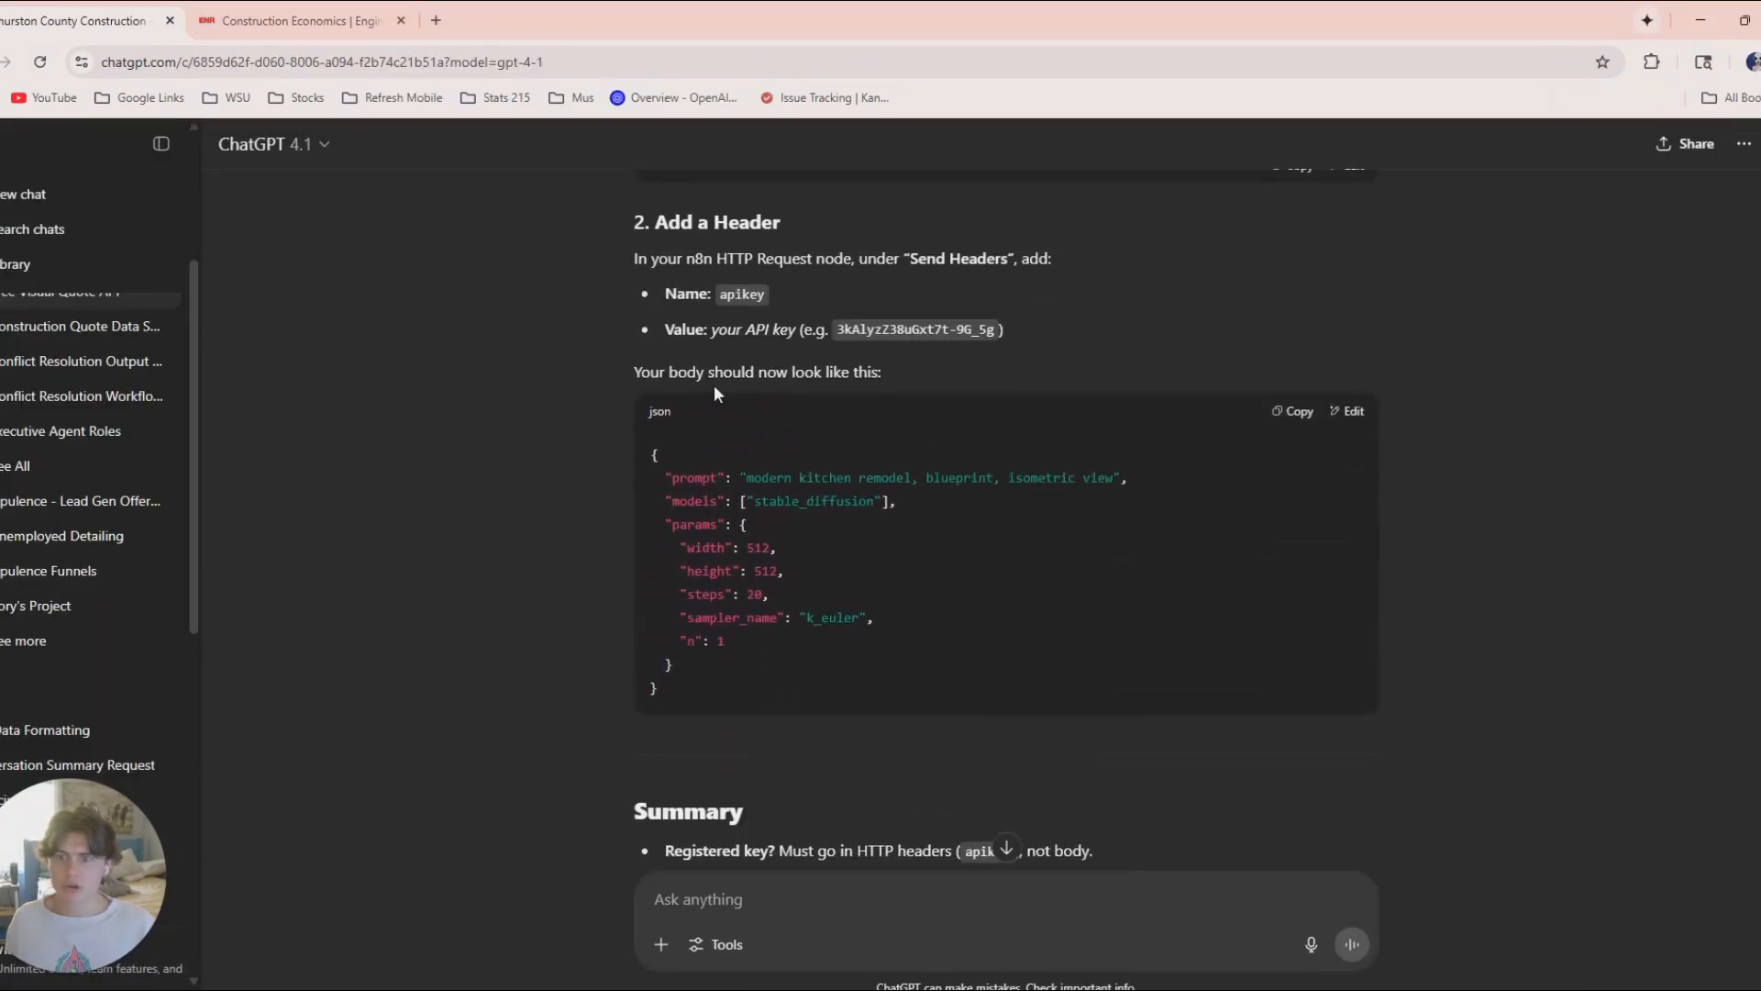
{"action": "scroll", "coordinate": [822, 510], "scroll_direction": "up", "scroll_amount": 15}
{"action": "scroll", "coordinate": [846, 532], "scroll_direction": "up", "scroll_amount": 5}
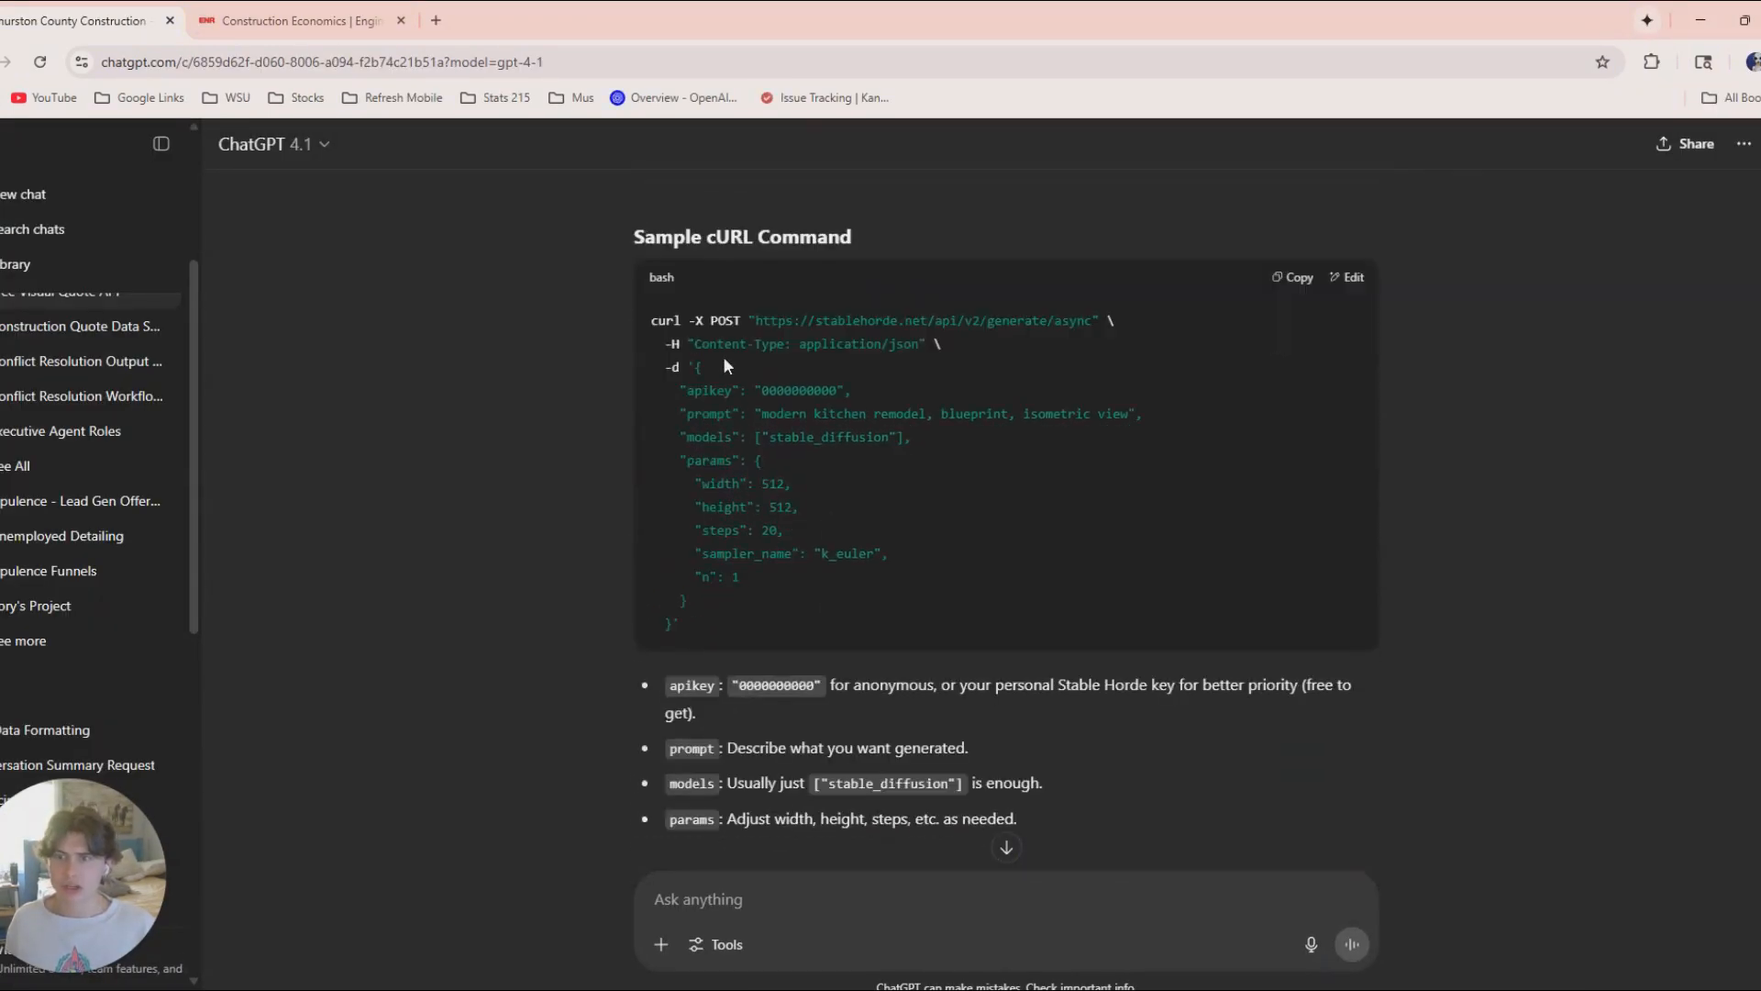
{"action": "left_click", "coordinate": [1699, 20]}
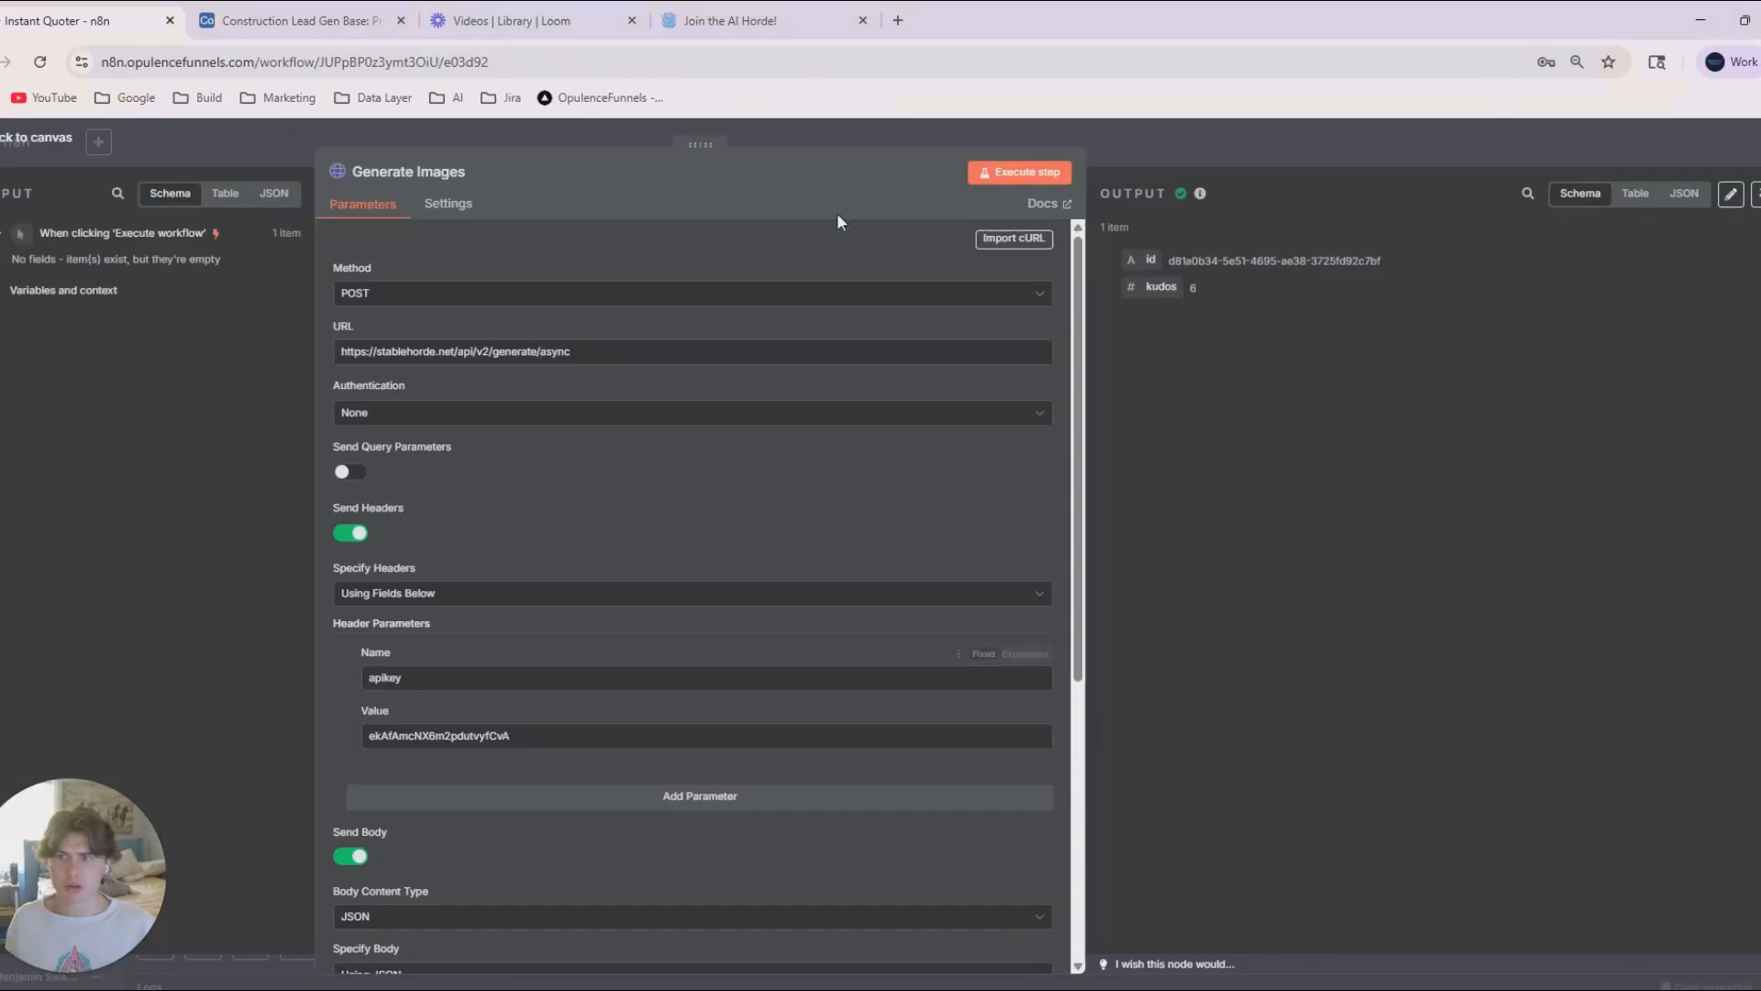
Open the HTTP Request node's cURL import dialog, enlarge it to read the Stable Horde command, and dismiss it without importing.
{"action": "left_click", "coordinate": [1121, 147]}
{"action": "left_click_drag", "start_coordinate": [1073, 735], "coordinate": [954, 685]}
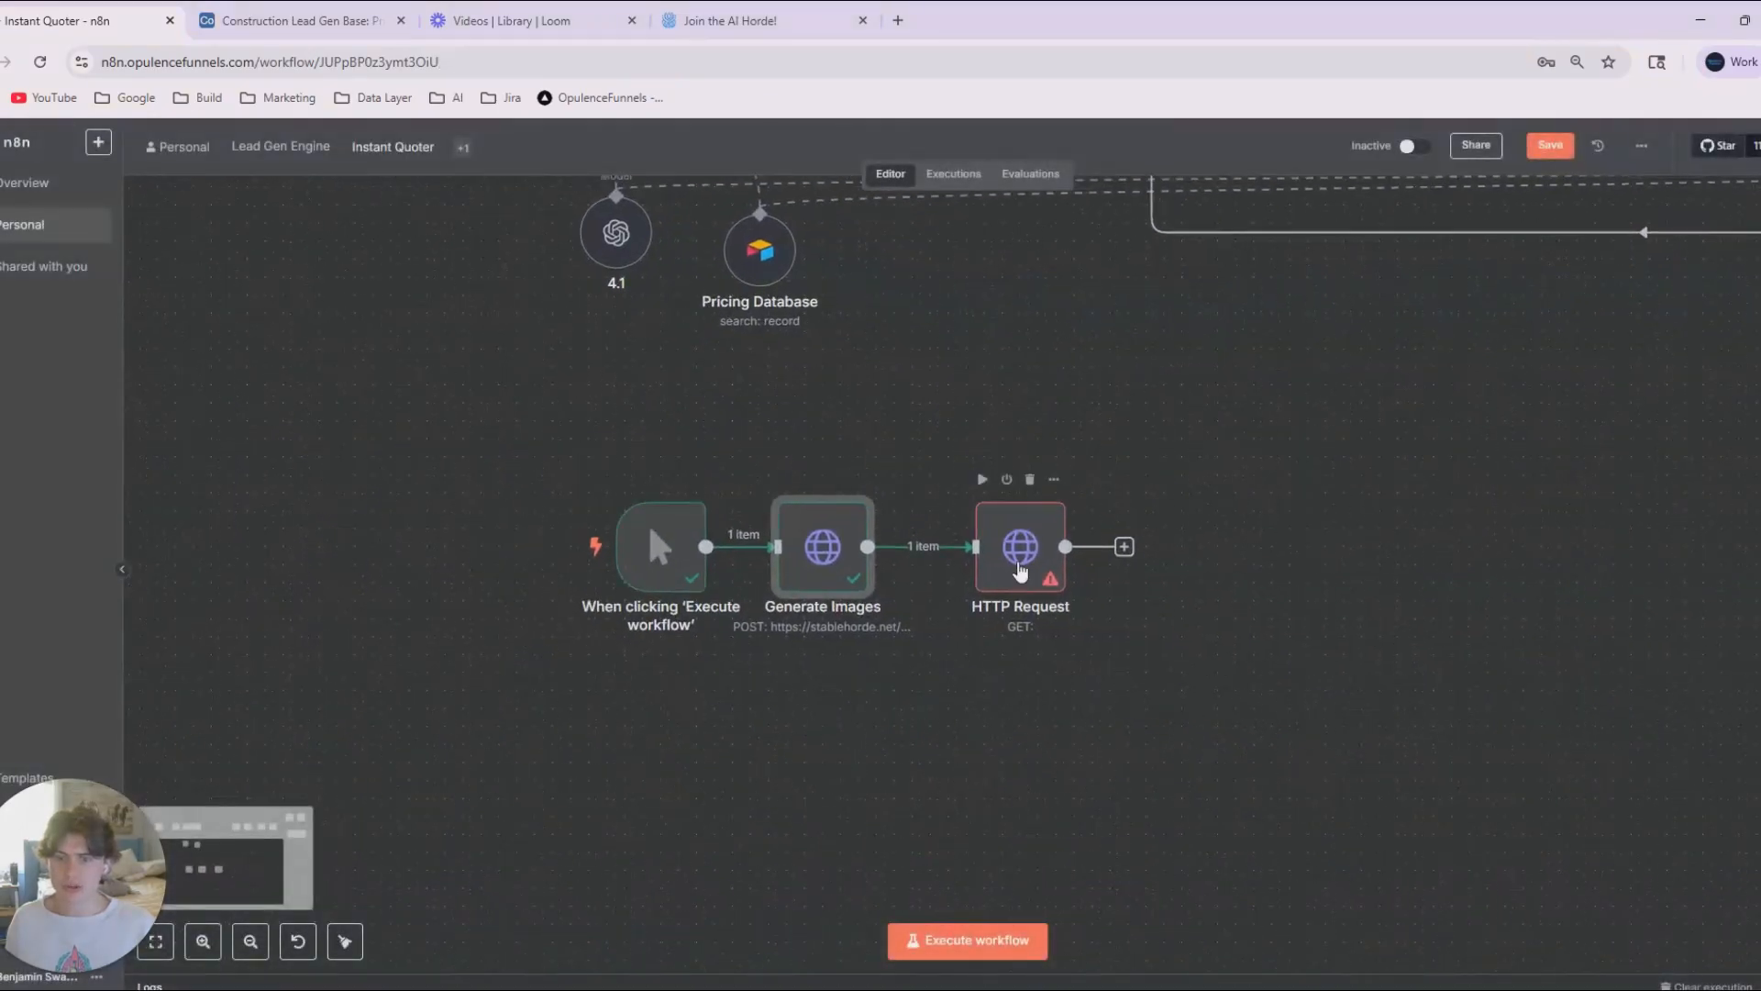
{"action": "left_click", "coordinate": [1020, 552]}
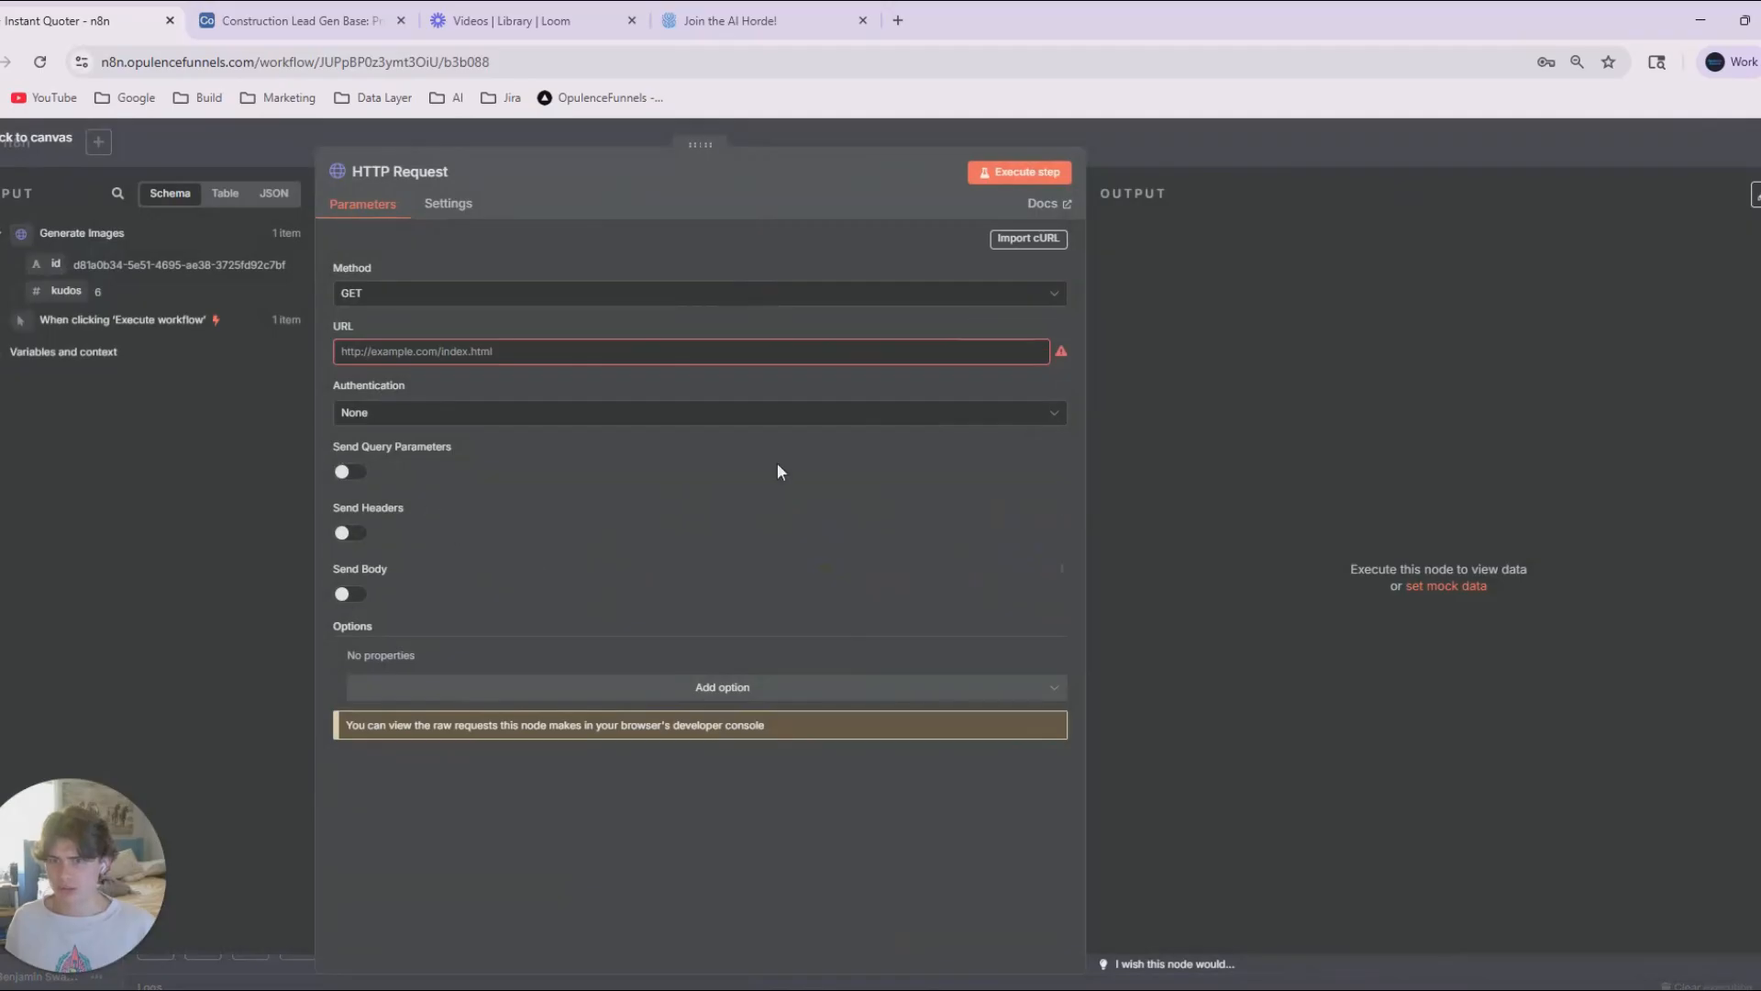
{"action": "left_click", "coordinate": [1032, 238]}
{"action": "scroll", "coordinate": [660, 564], "scroll_direction": "up", "scroll_amount": 5}
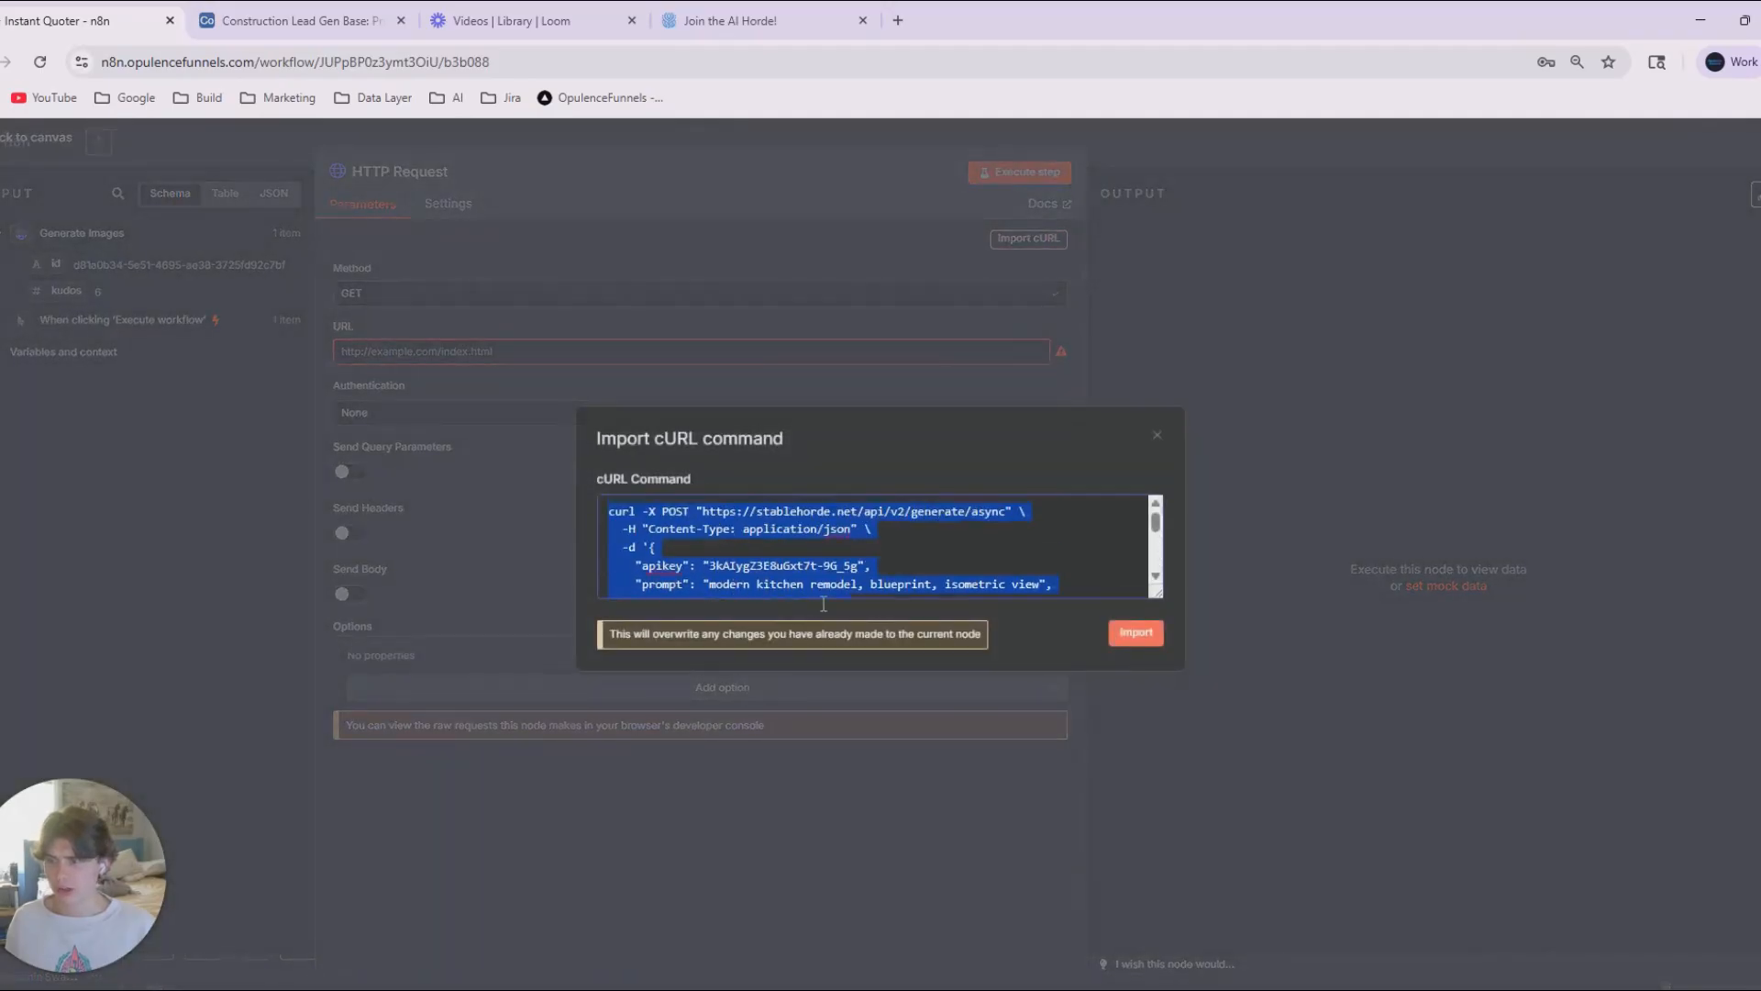
{"action": "left_click_drag", "start_coordinate": [1158, 593], "coordinate": [1141, 836]}
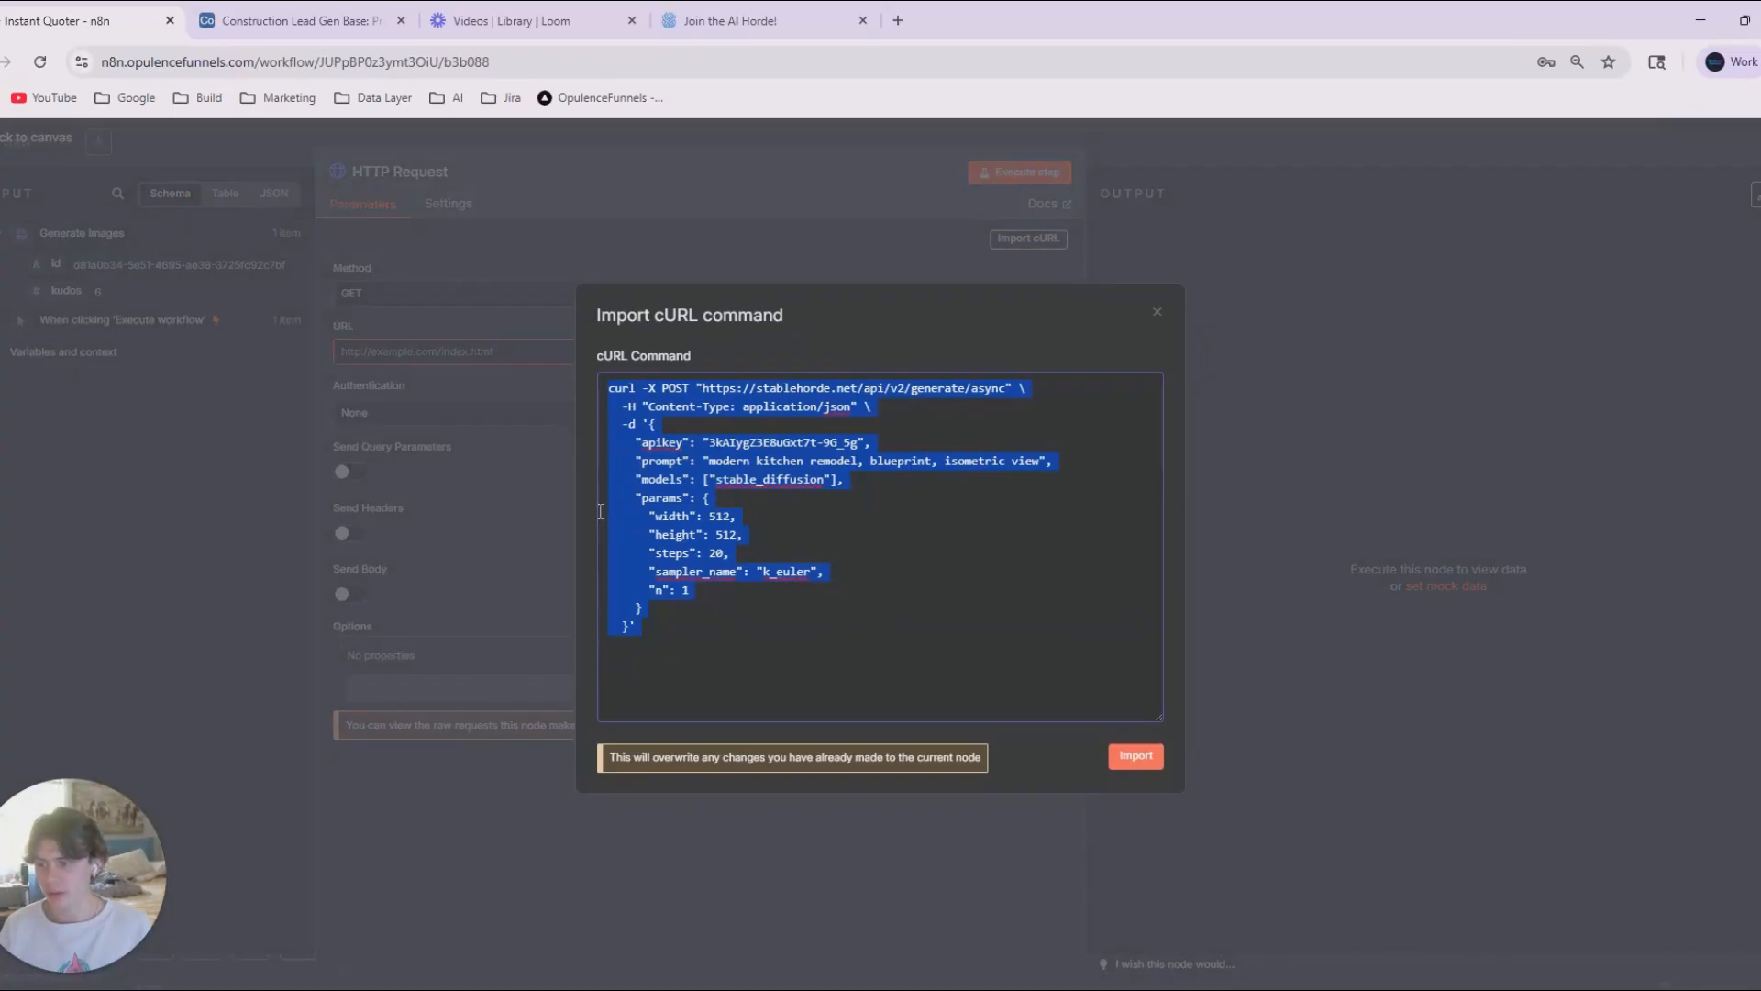
{"action": "key", "text": "Escape"}
{"action": "key", "text": "Escape"}
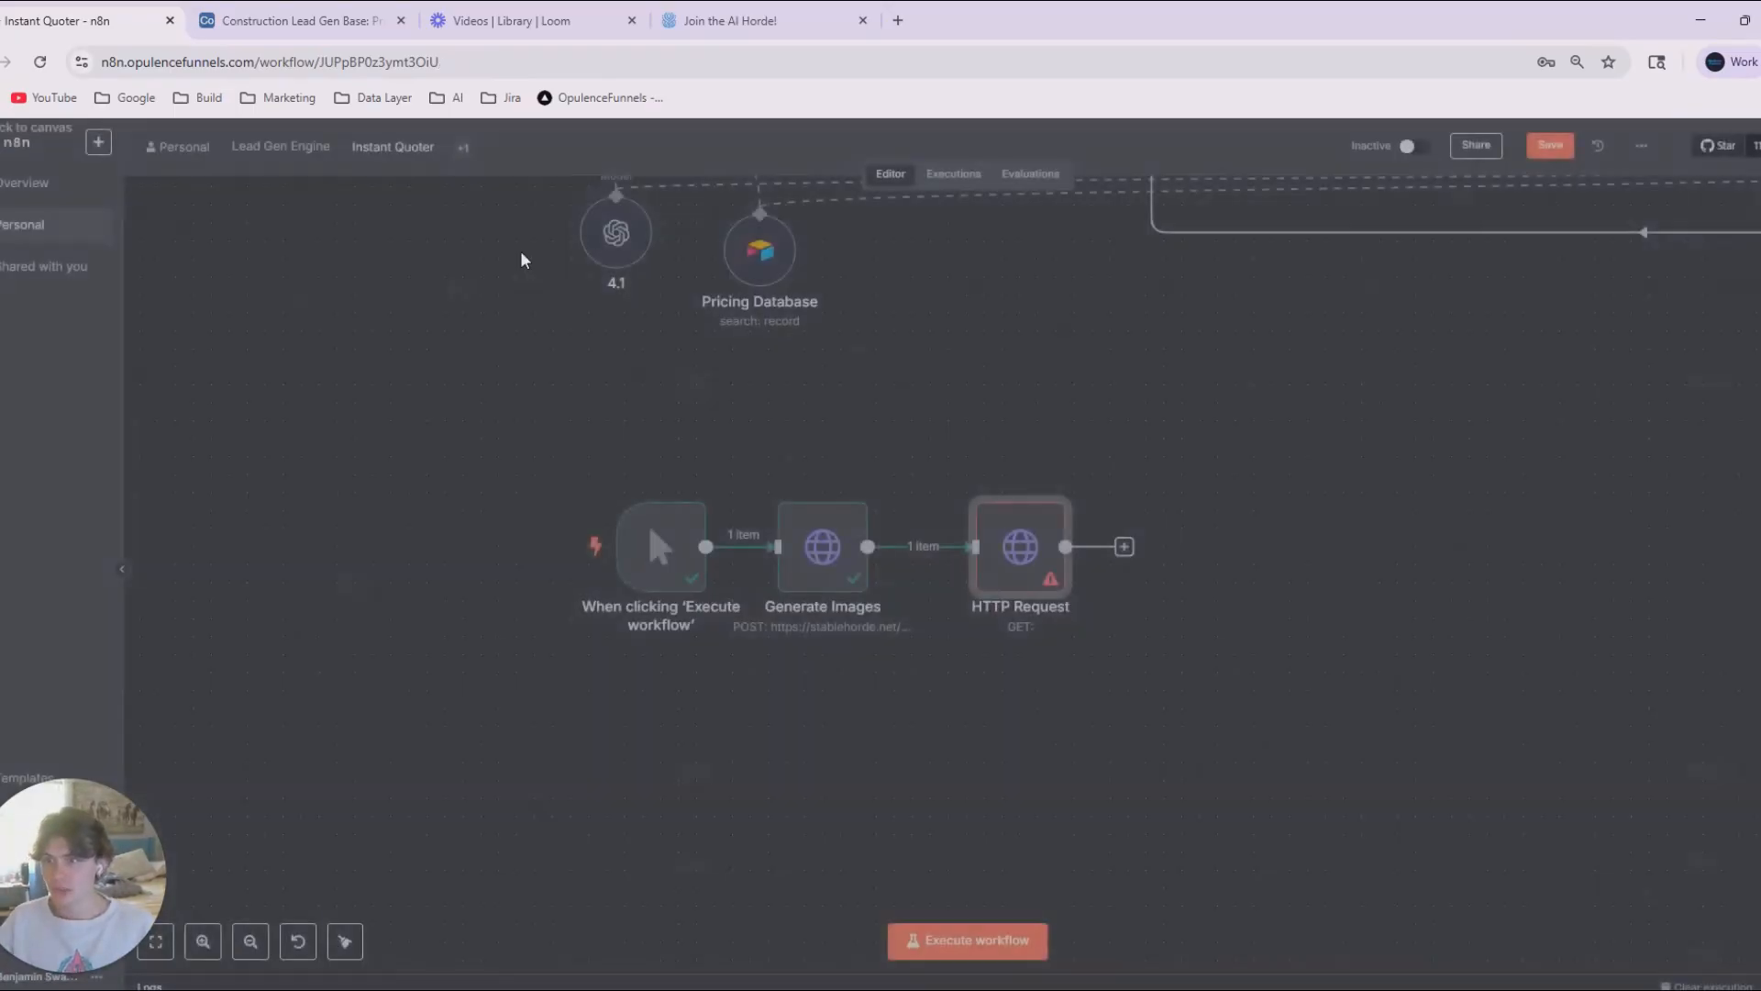
Examine the output id and the JSON body's image prompt in the Generate Images node.
{"action": "double_click", "coordinate": [835, 574]}
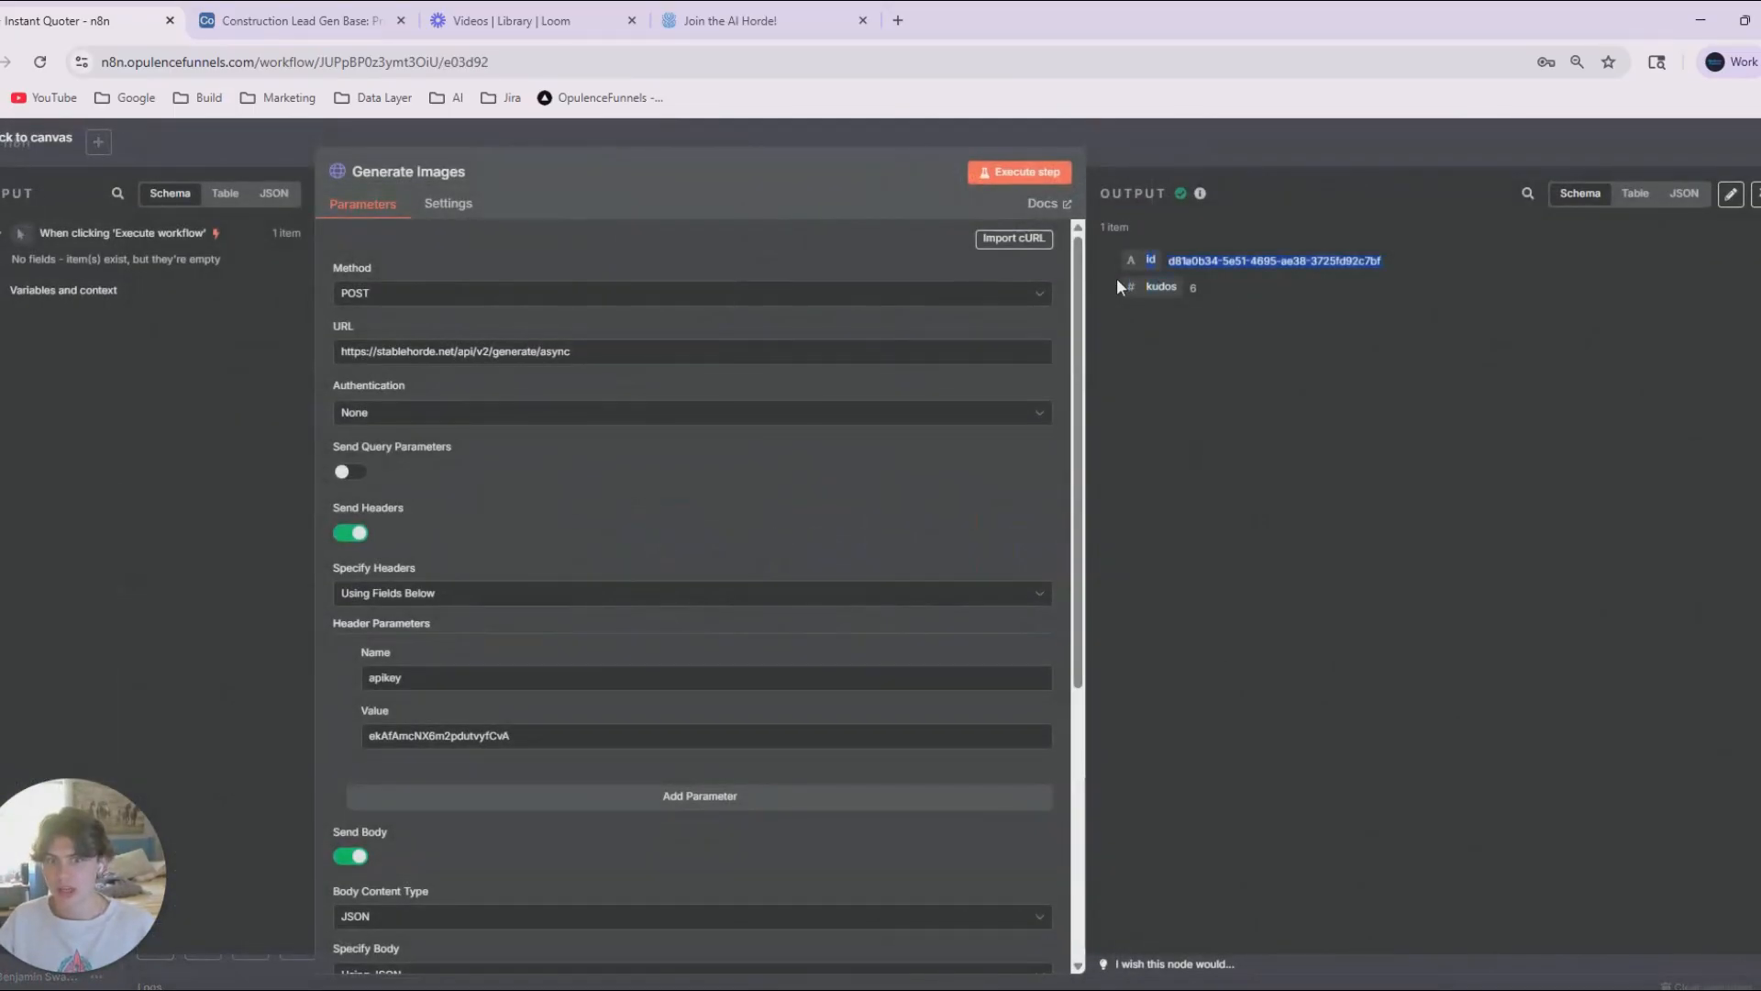
{"action": "left_click_drag", "start_coordinate": [1206, 294], "coordinate": [1128, 263]}
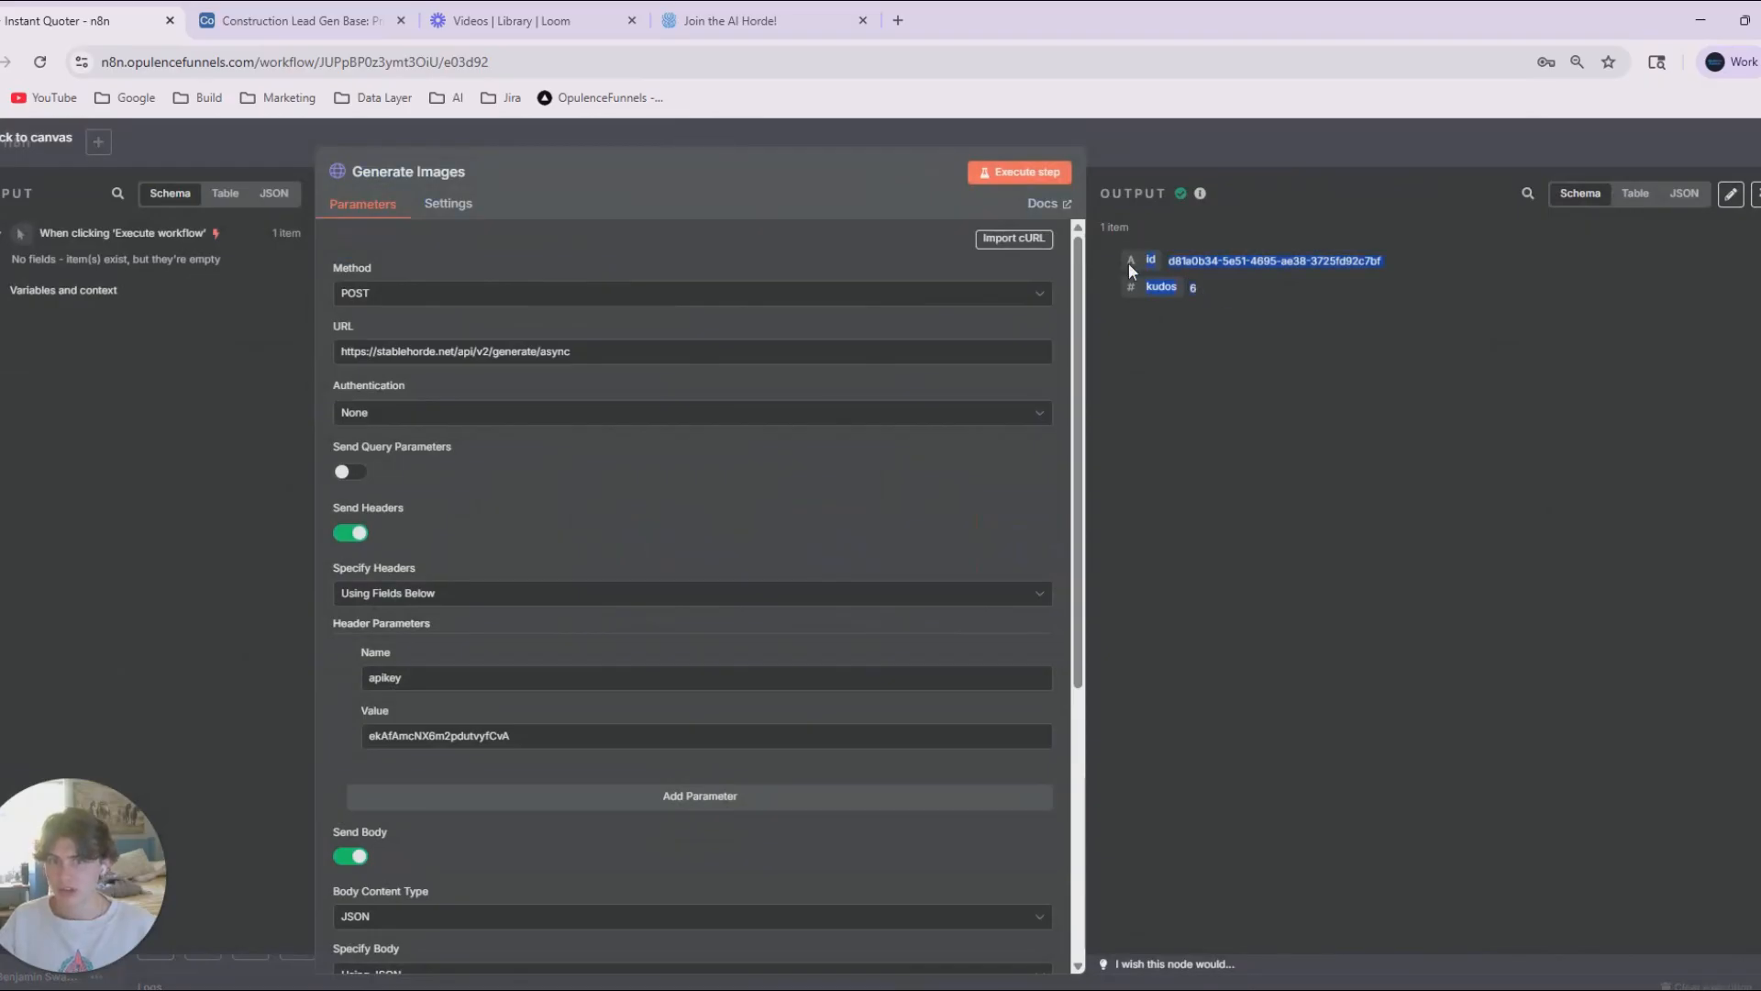
{"action": "scroll", "coordinate": [1018, 457], "scroll_direction": "down", "scroll_amount": 5}
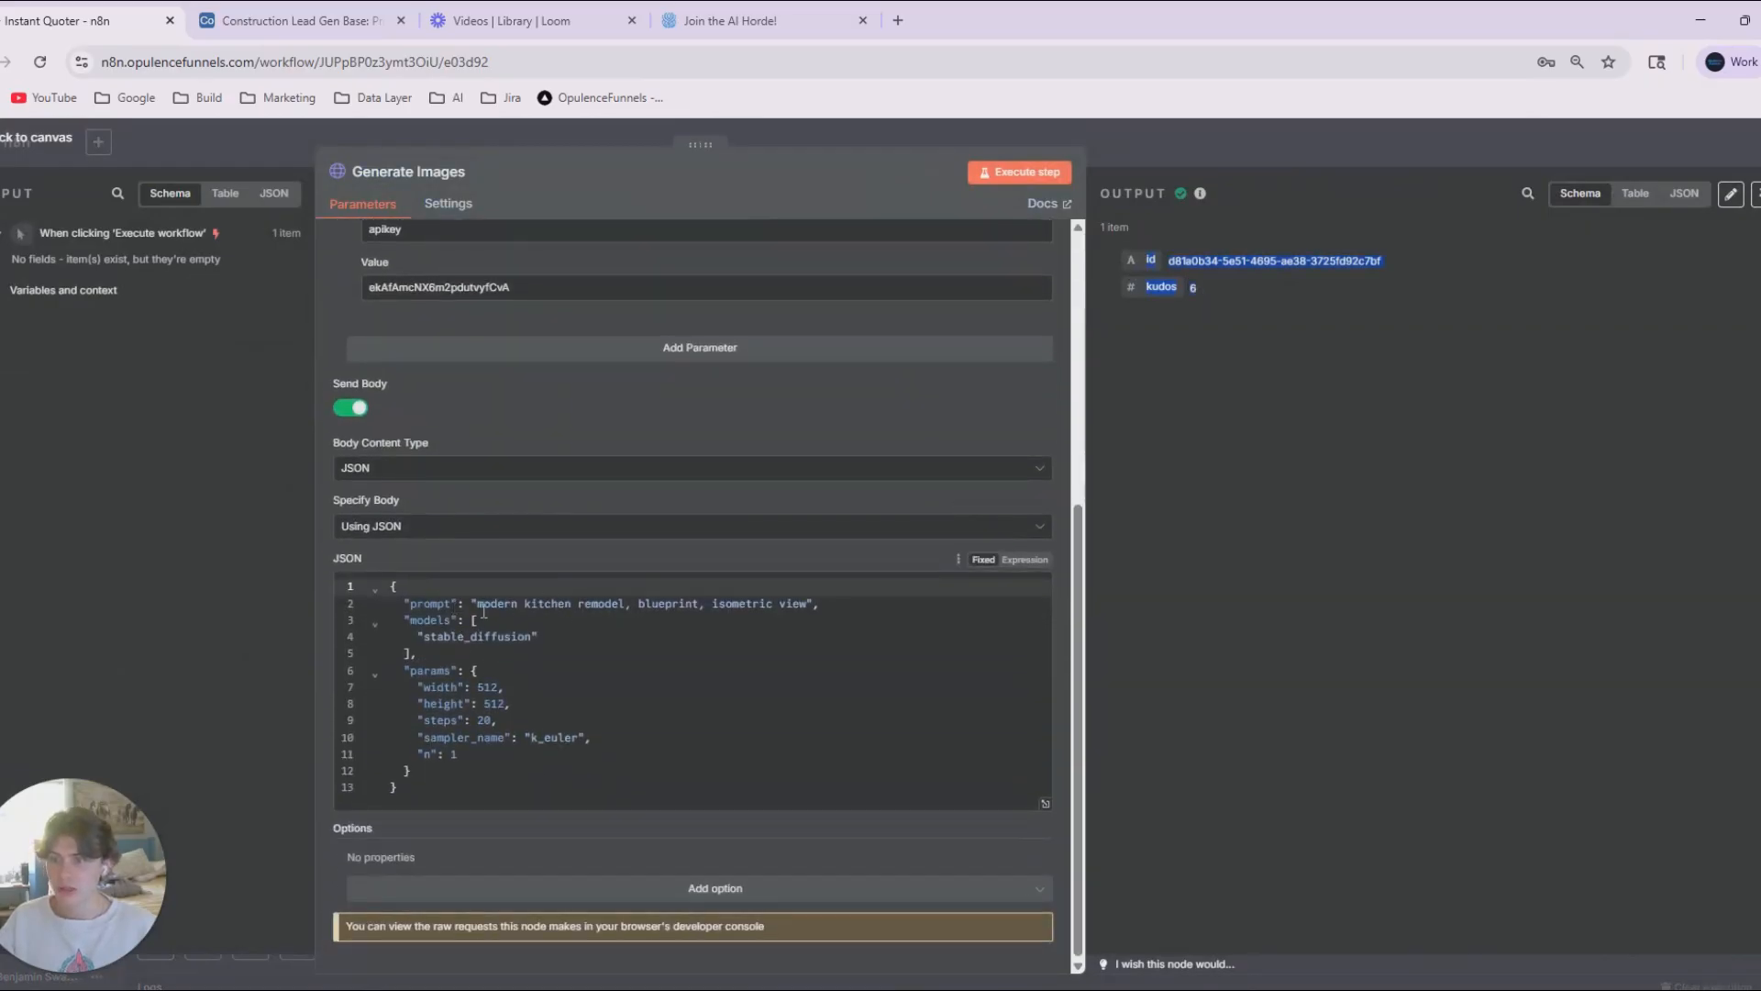
{"action": "left_click_drag", "start_coordinate": [483, 608], "coordinate": [782, 610]}
{"action": "left_click_drag", "start_coordinate": [1169, 260], "coordinate": [1337, 255]}
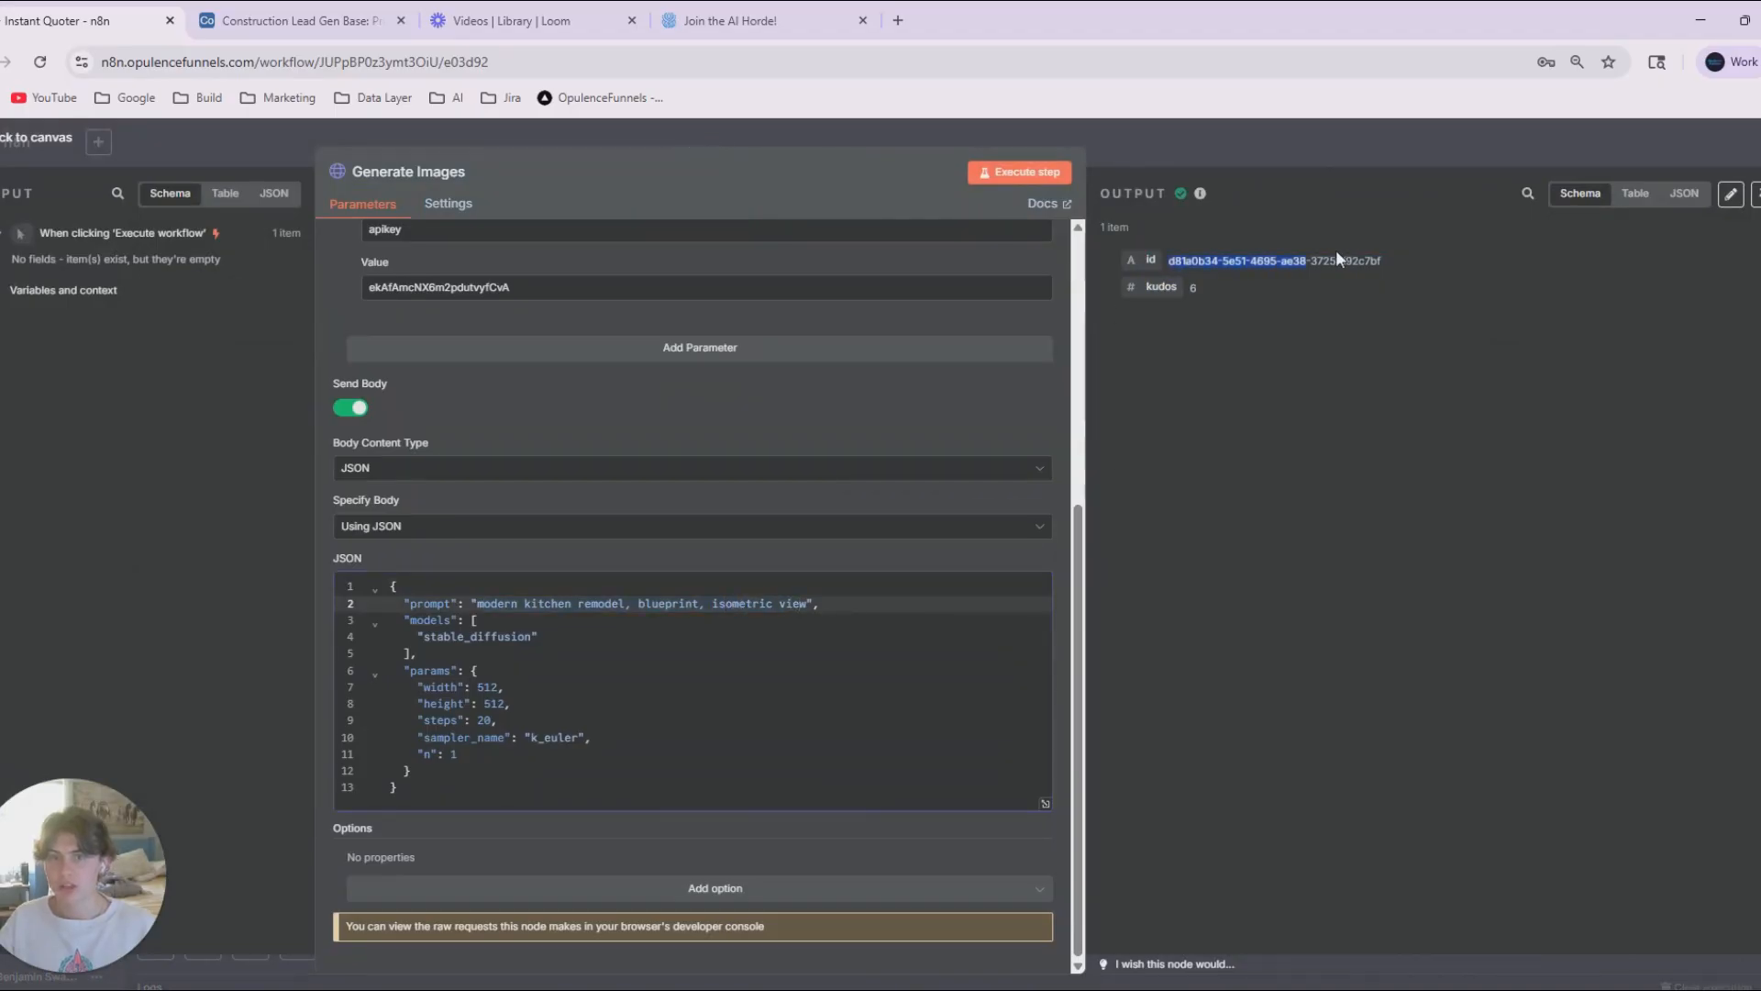
{"action": "left_click", "coordinate": [1336, 258]}
{"action": "left_click", "coordinate": [1290, 145]}
Rename the HTTP Request node as Get Image.
{"action": "left_click", "coordinate": [1020, 563]}
{"action": "key", "text": "space"}
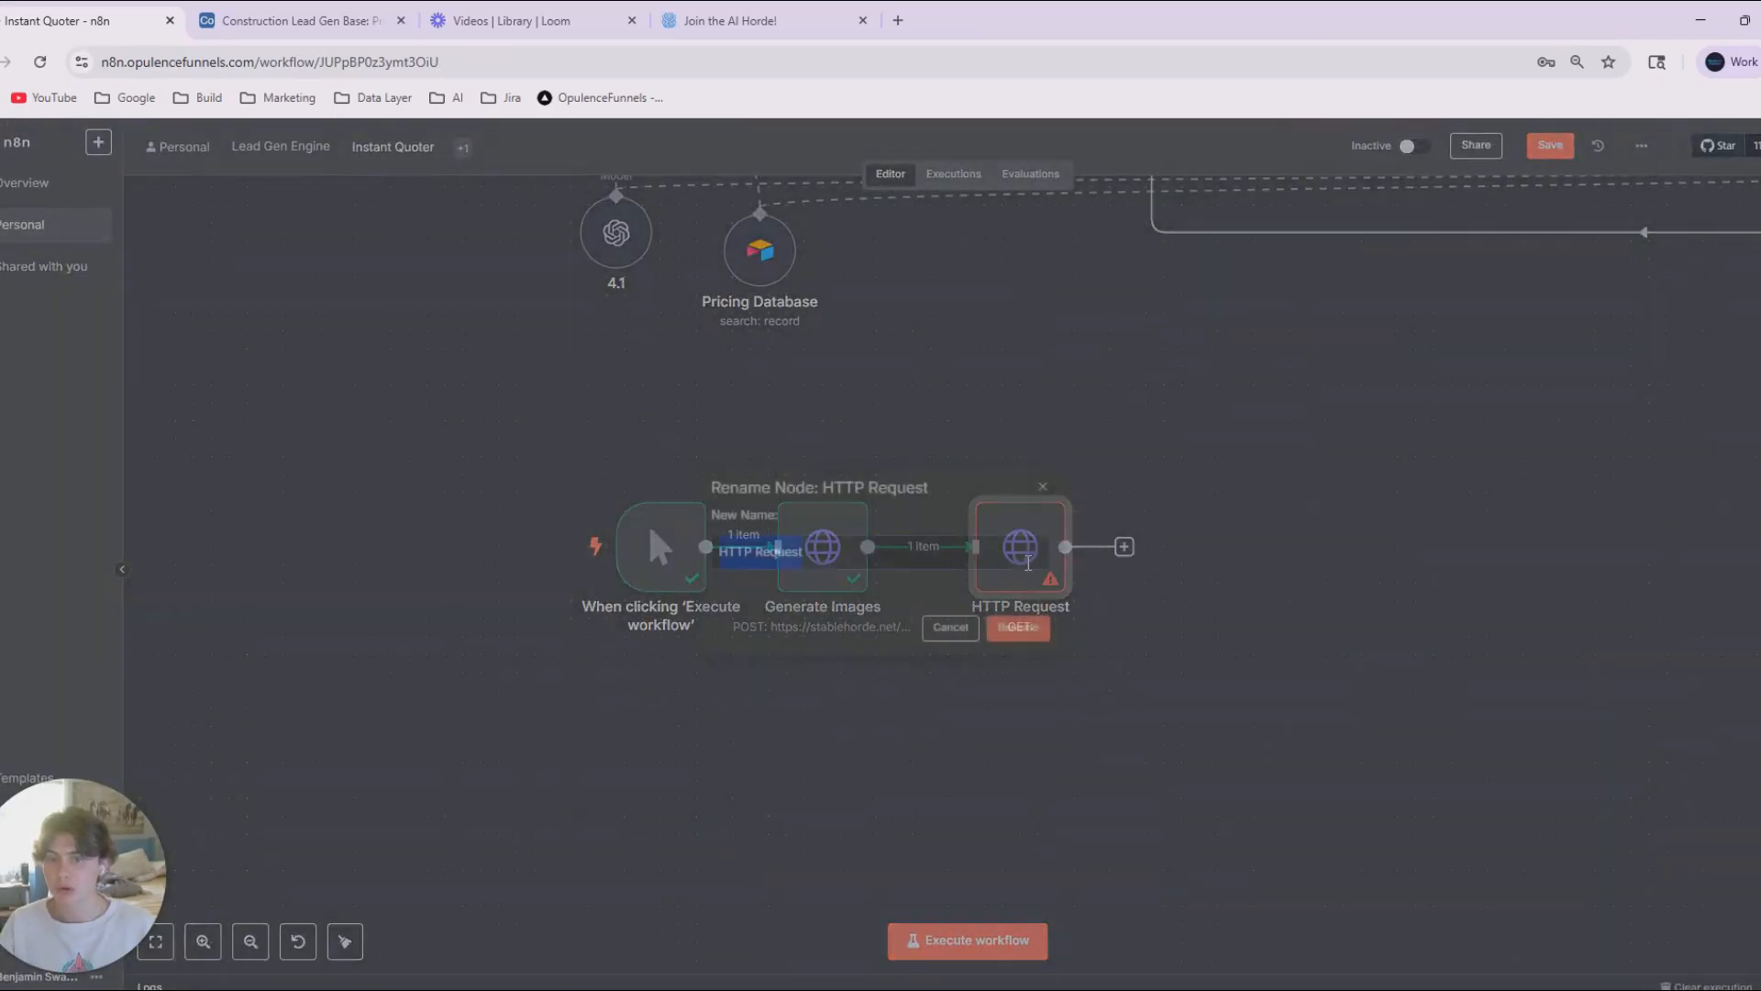
{"action": "type", "text": "Genera"}
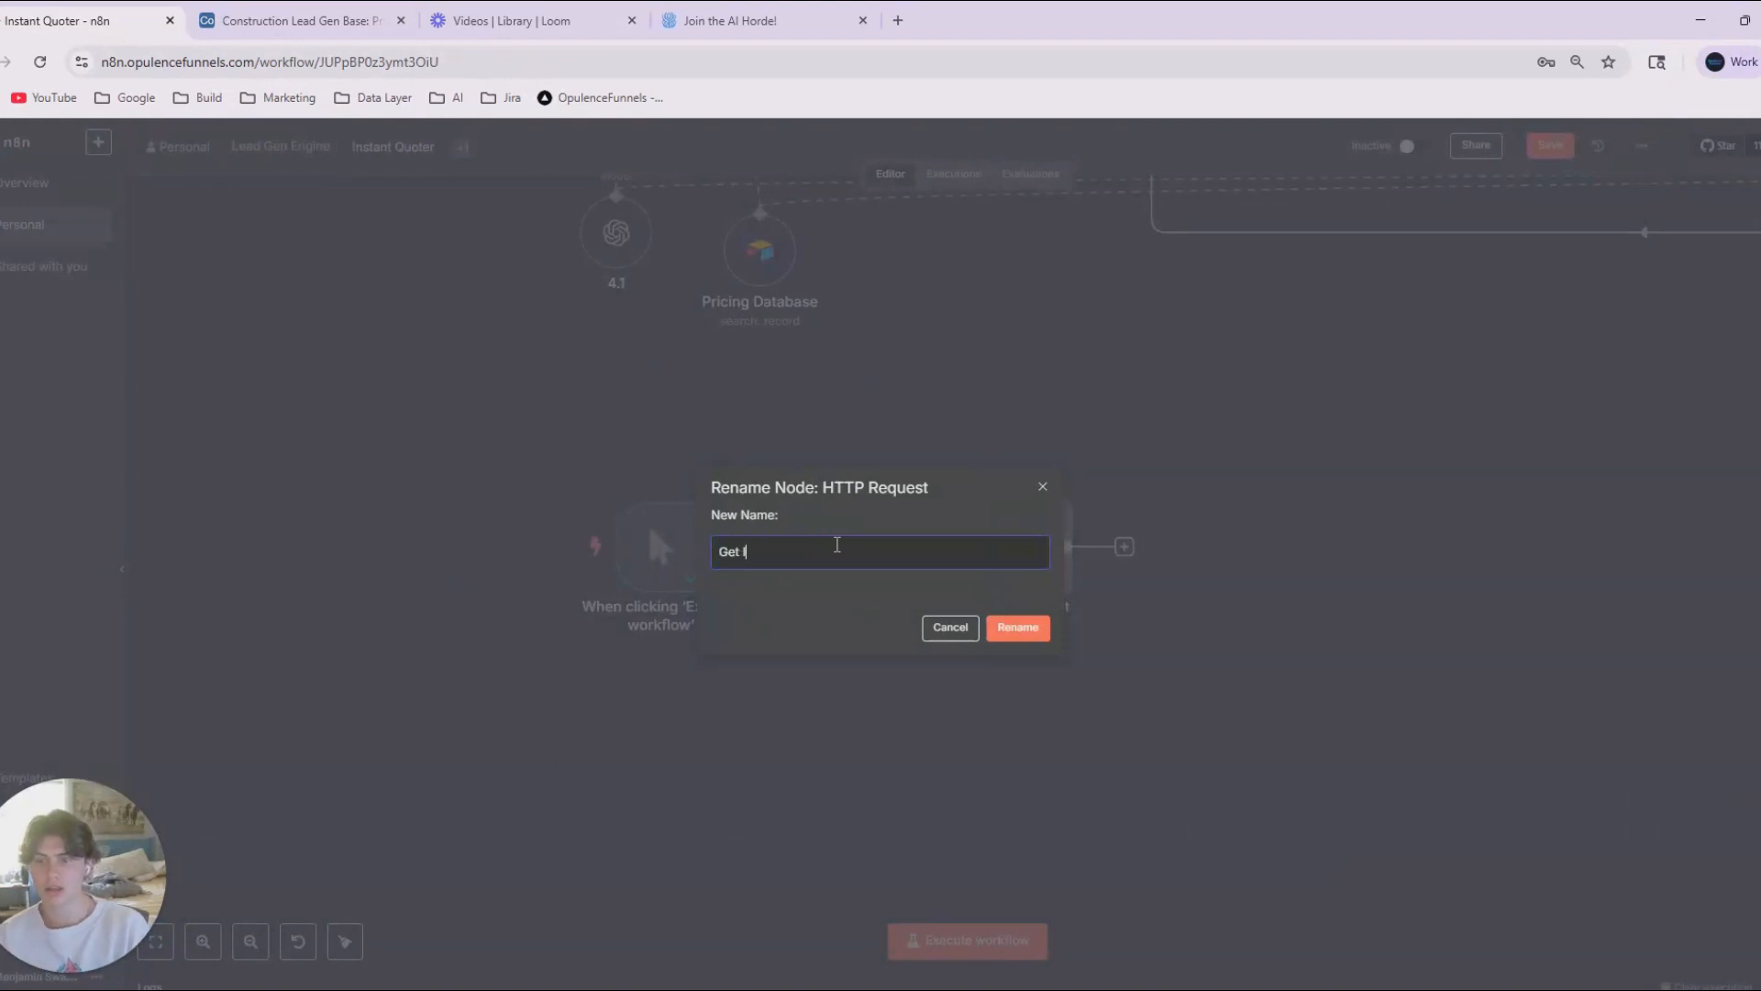
{"action": "type", "text": "te Image"}
{"action": "left_click", "coordinate": [1048, 629]}
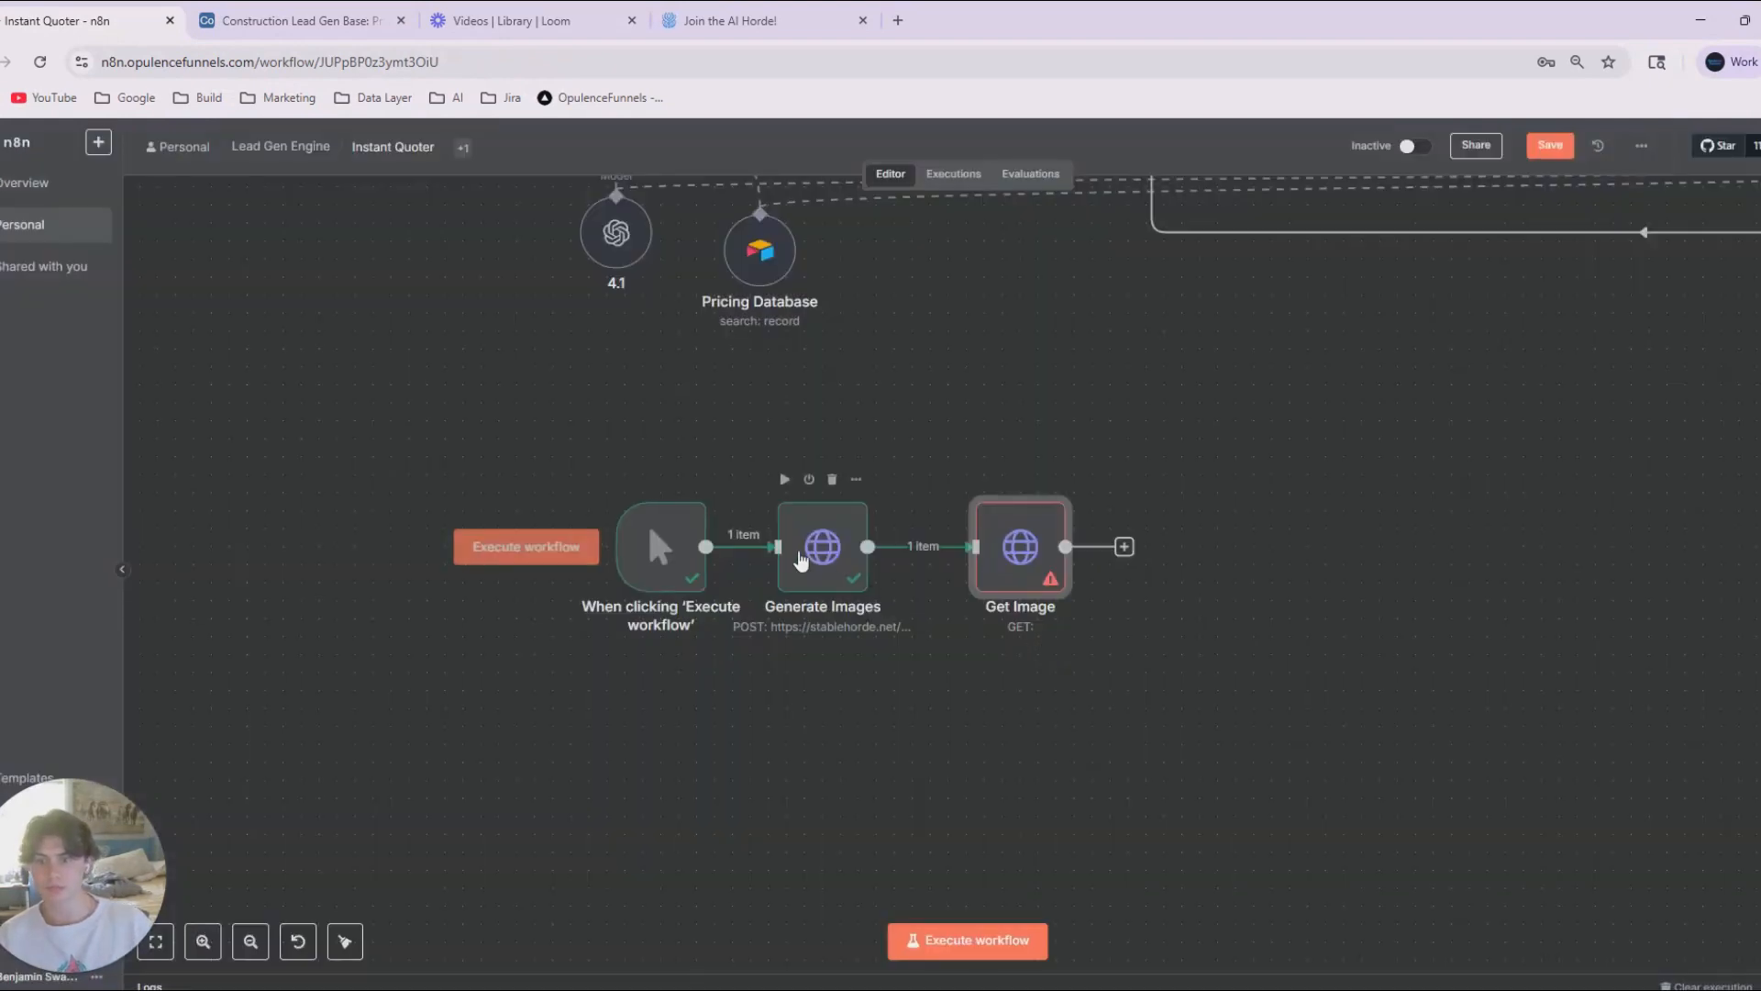
Rename the Generate Images node as Request Image.
{"action": "left_click", "coordinate": [811, 555]}
{"action": "key", "text": "F2"}
{"action": "type", "text": "Request"}
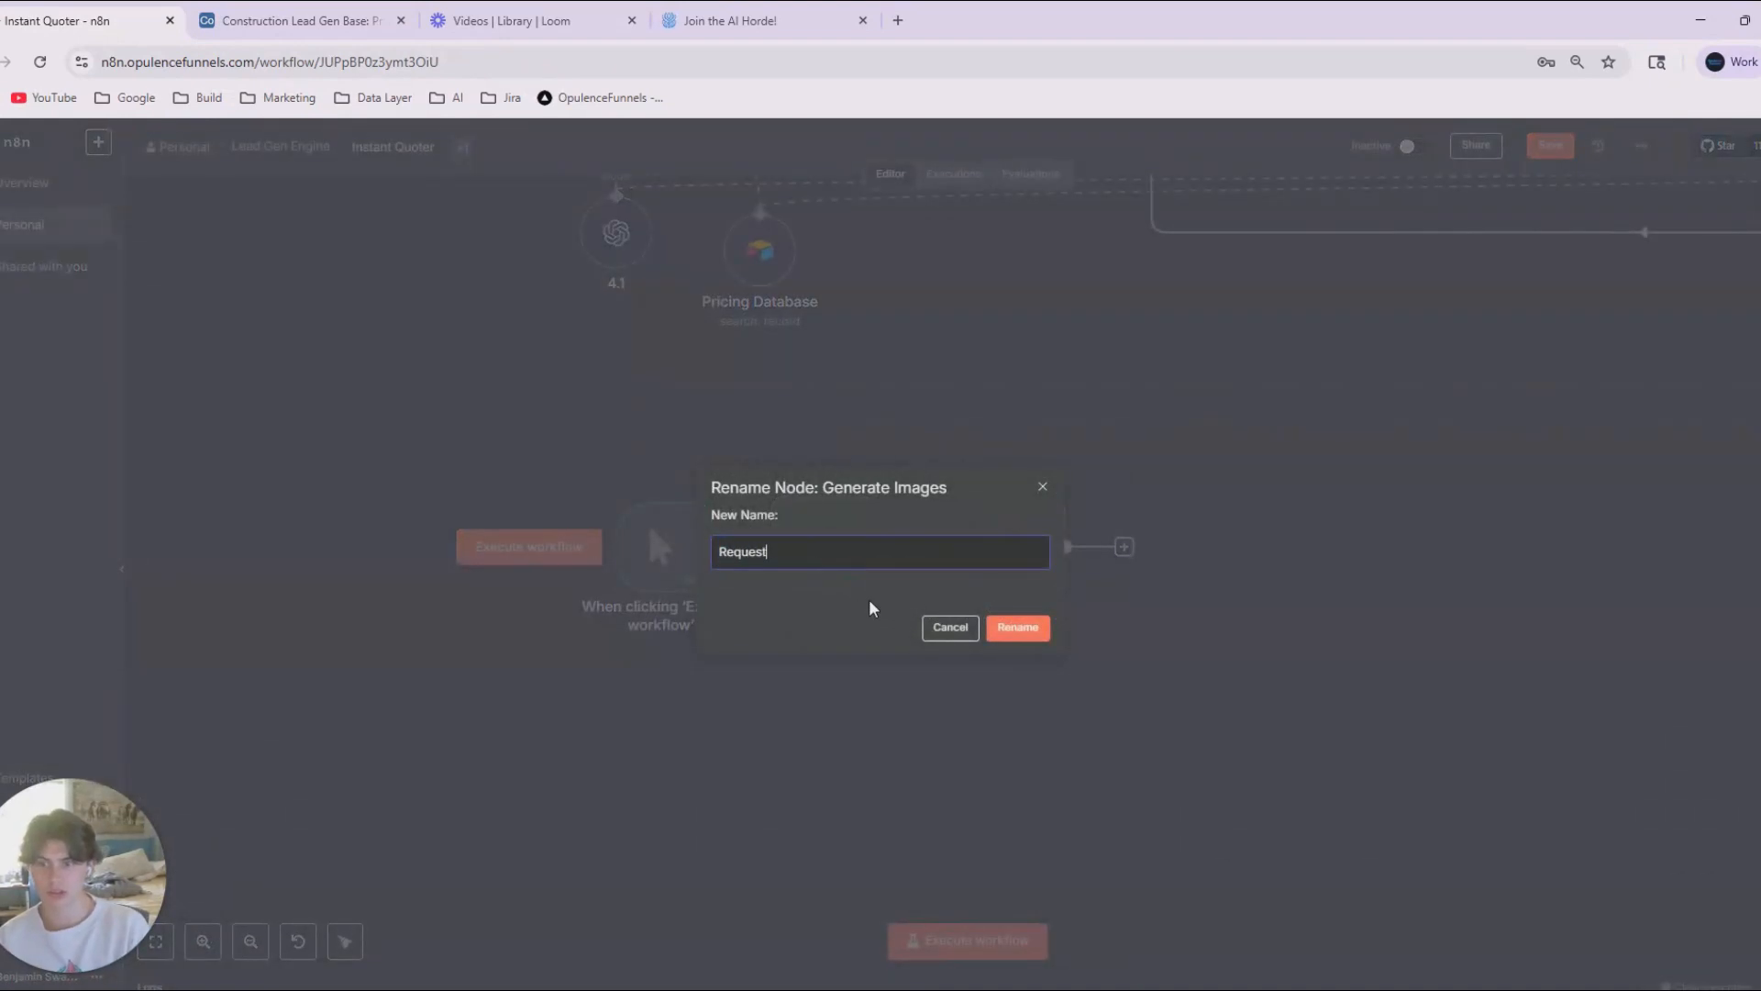
{"action": "type", "text": " Image"}
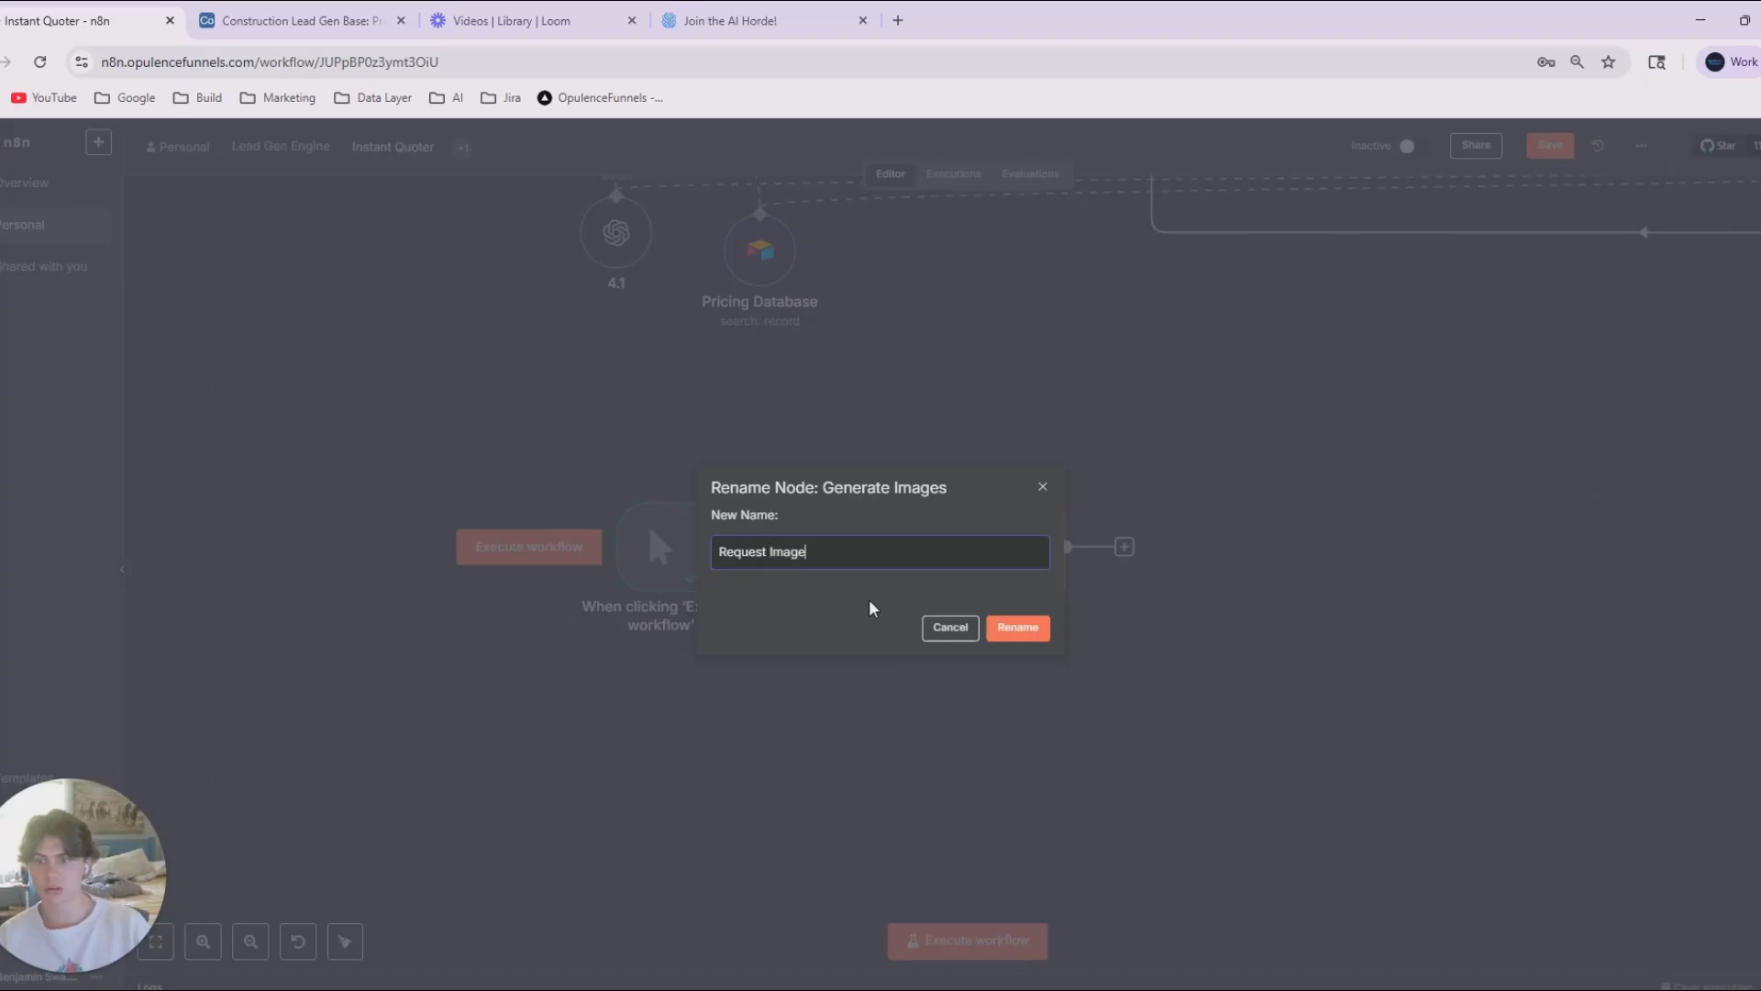
{"action": "left_click", "coordinate": [1025, 631]}
Open the Get Image node, then switch to ChatGPT and ask it to create a cURL for this new HTTP request.
{"action": "left_click", "coordinate": [1004, 571]}
{"action": "key", "text": "Return"}
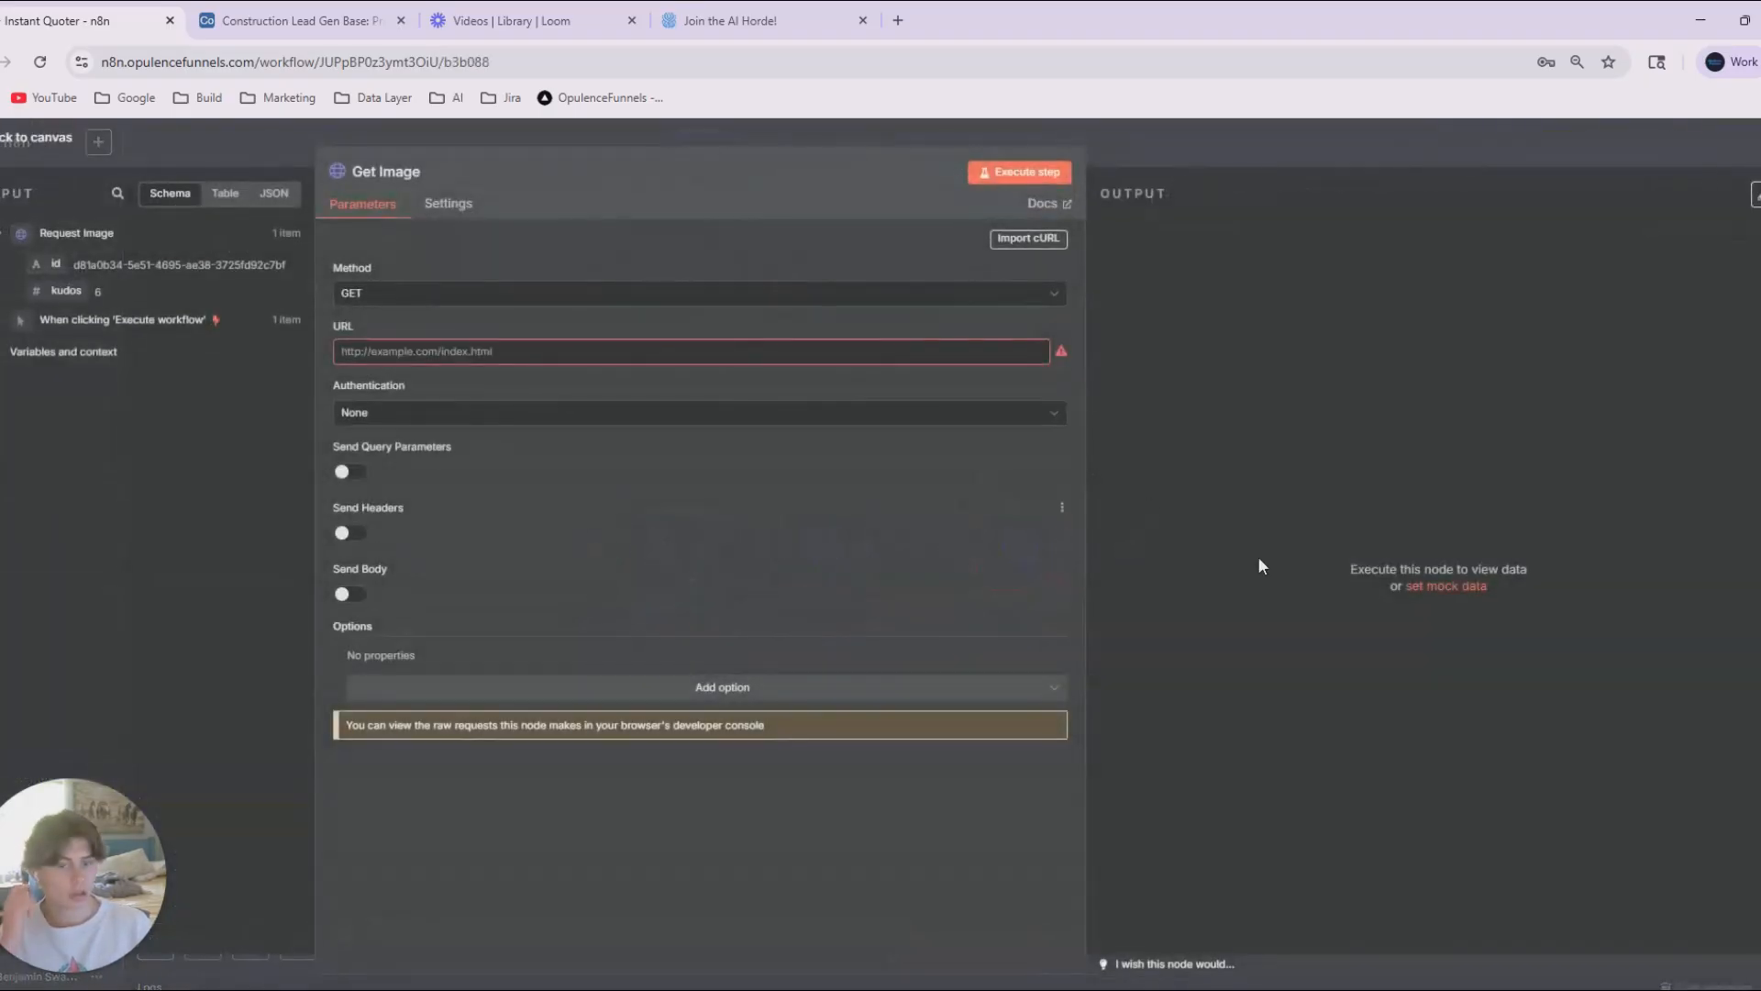
{"action": "key", "text": "alt+Tab"}
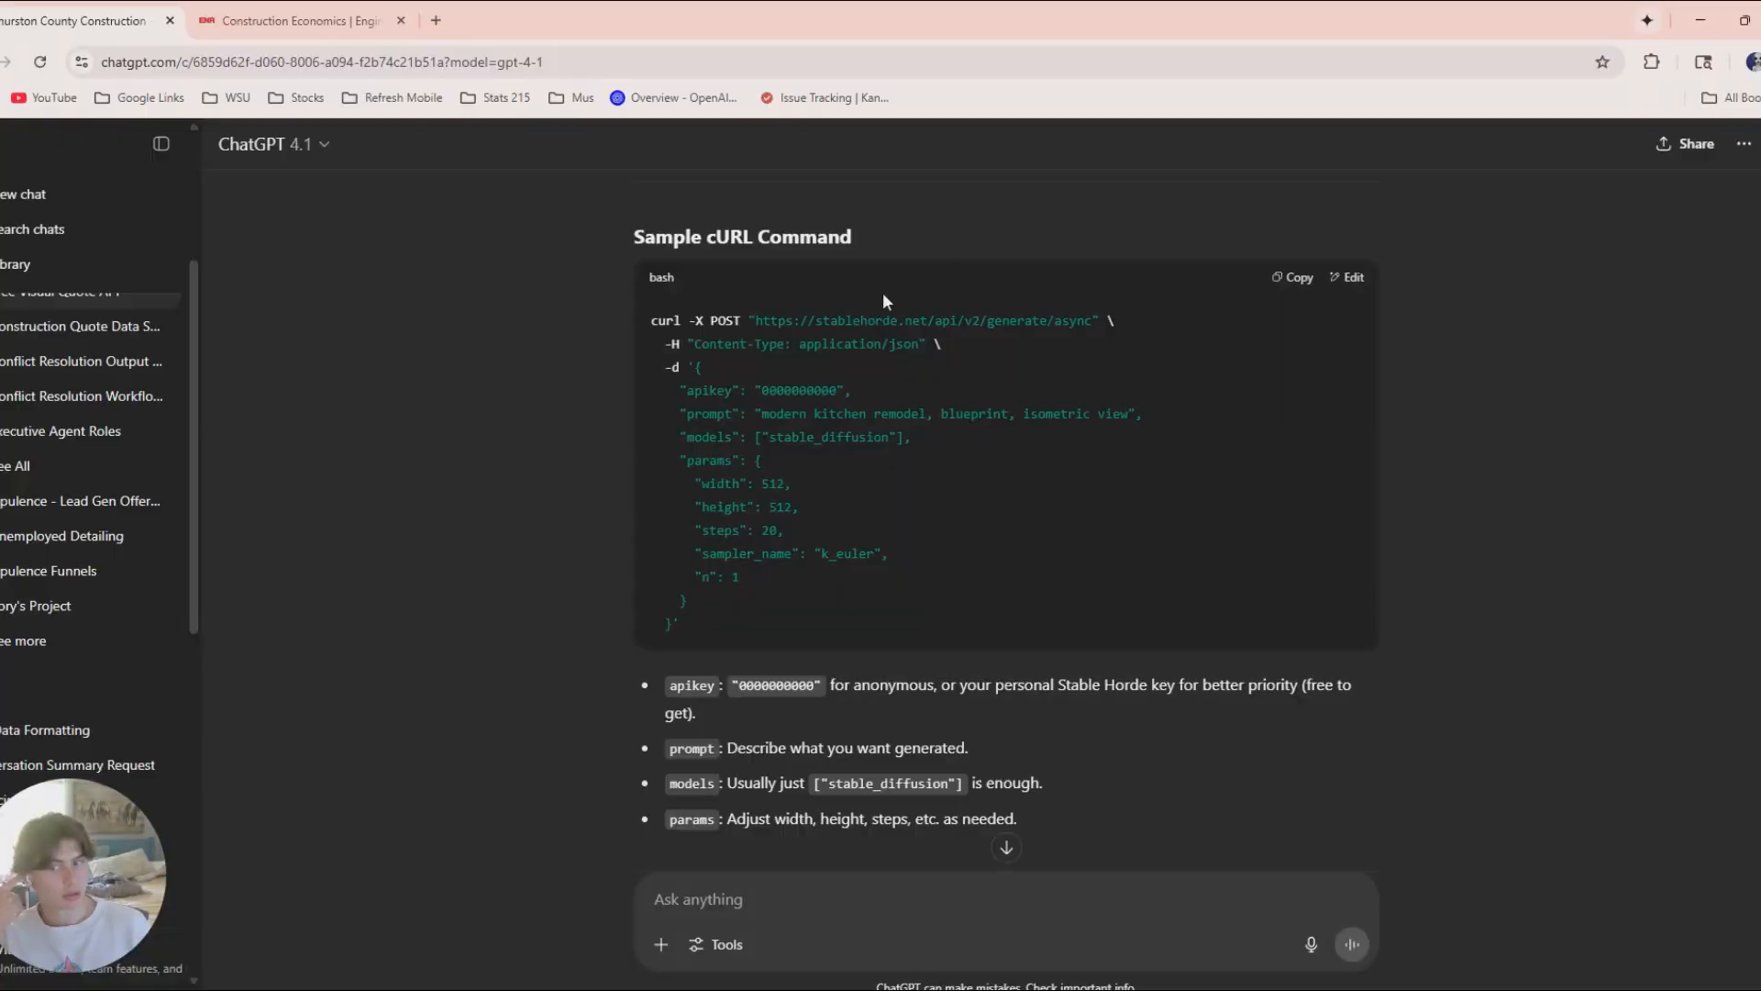
{"action": "scroll", "coordinate": [871, 527], "scroll_direction": "down", "scroll_amount": 15}
{"action": "scroll", "coordinate": [870, 495], "scroll_direction": "down", "scroll_amount": 15}
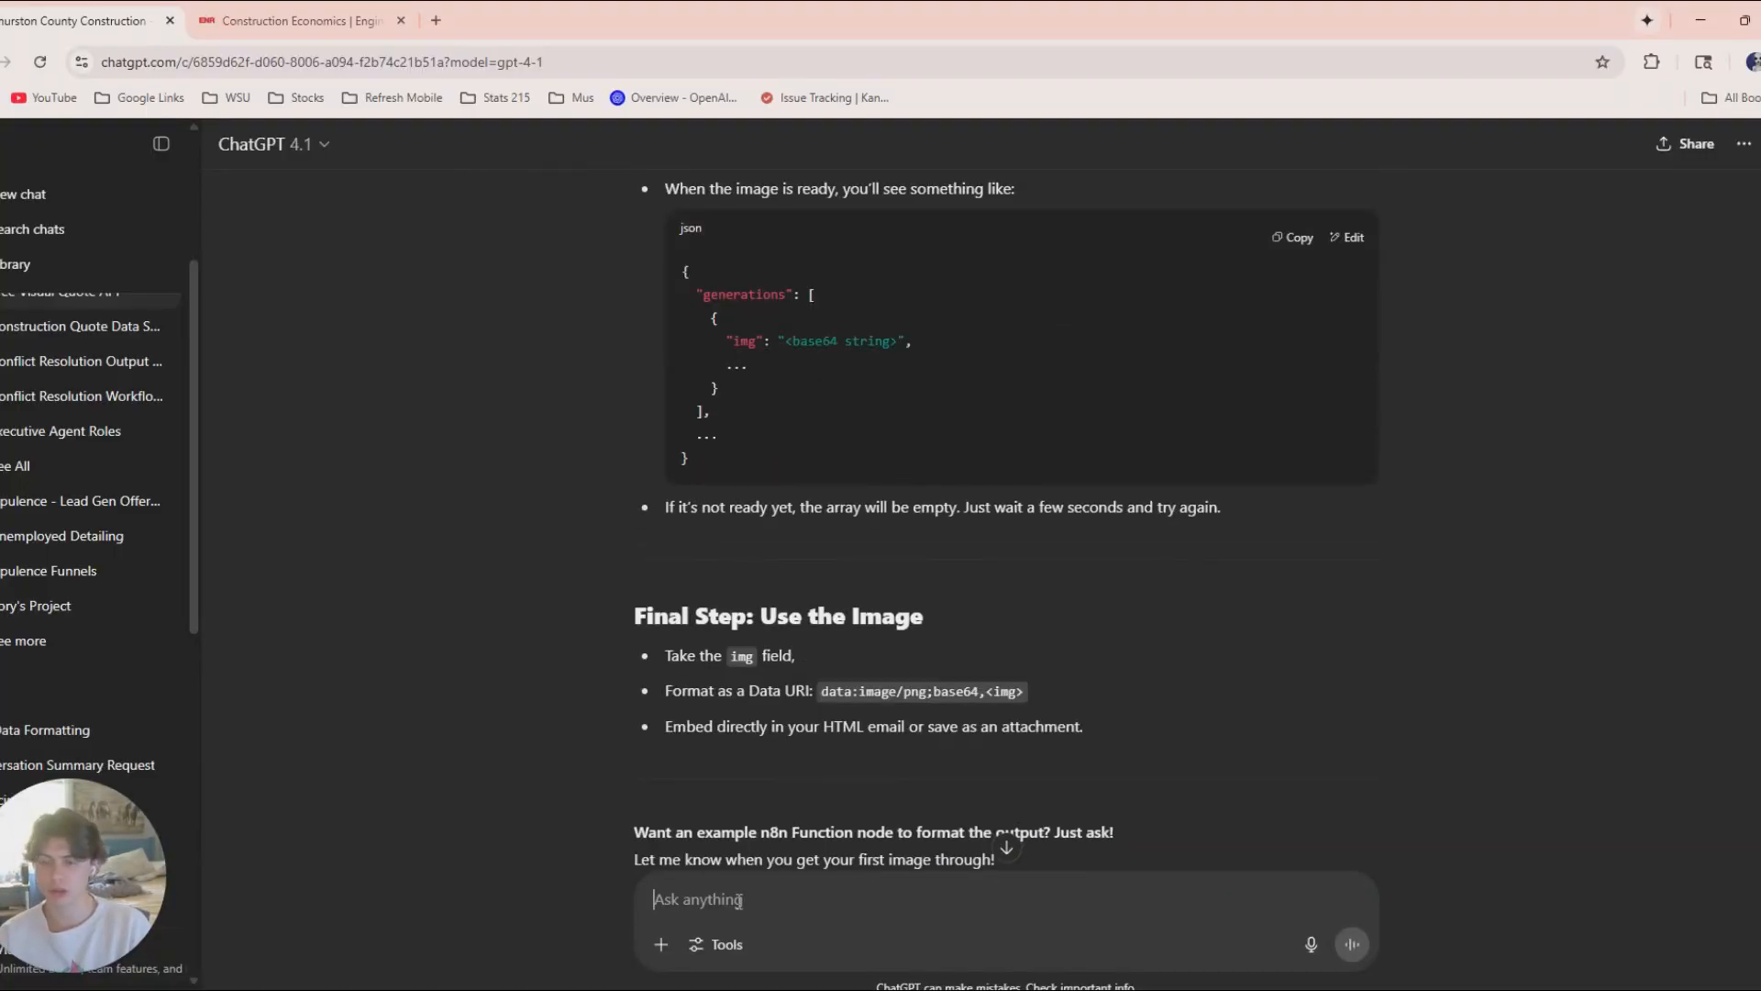
{"action": "type", "text": "c"}
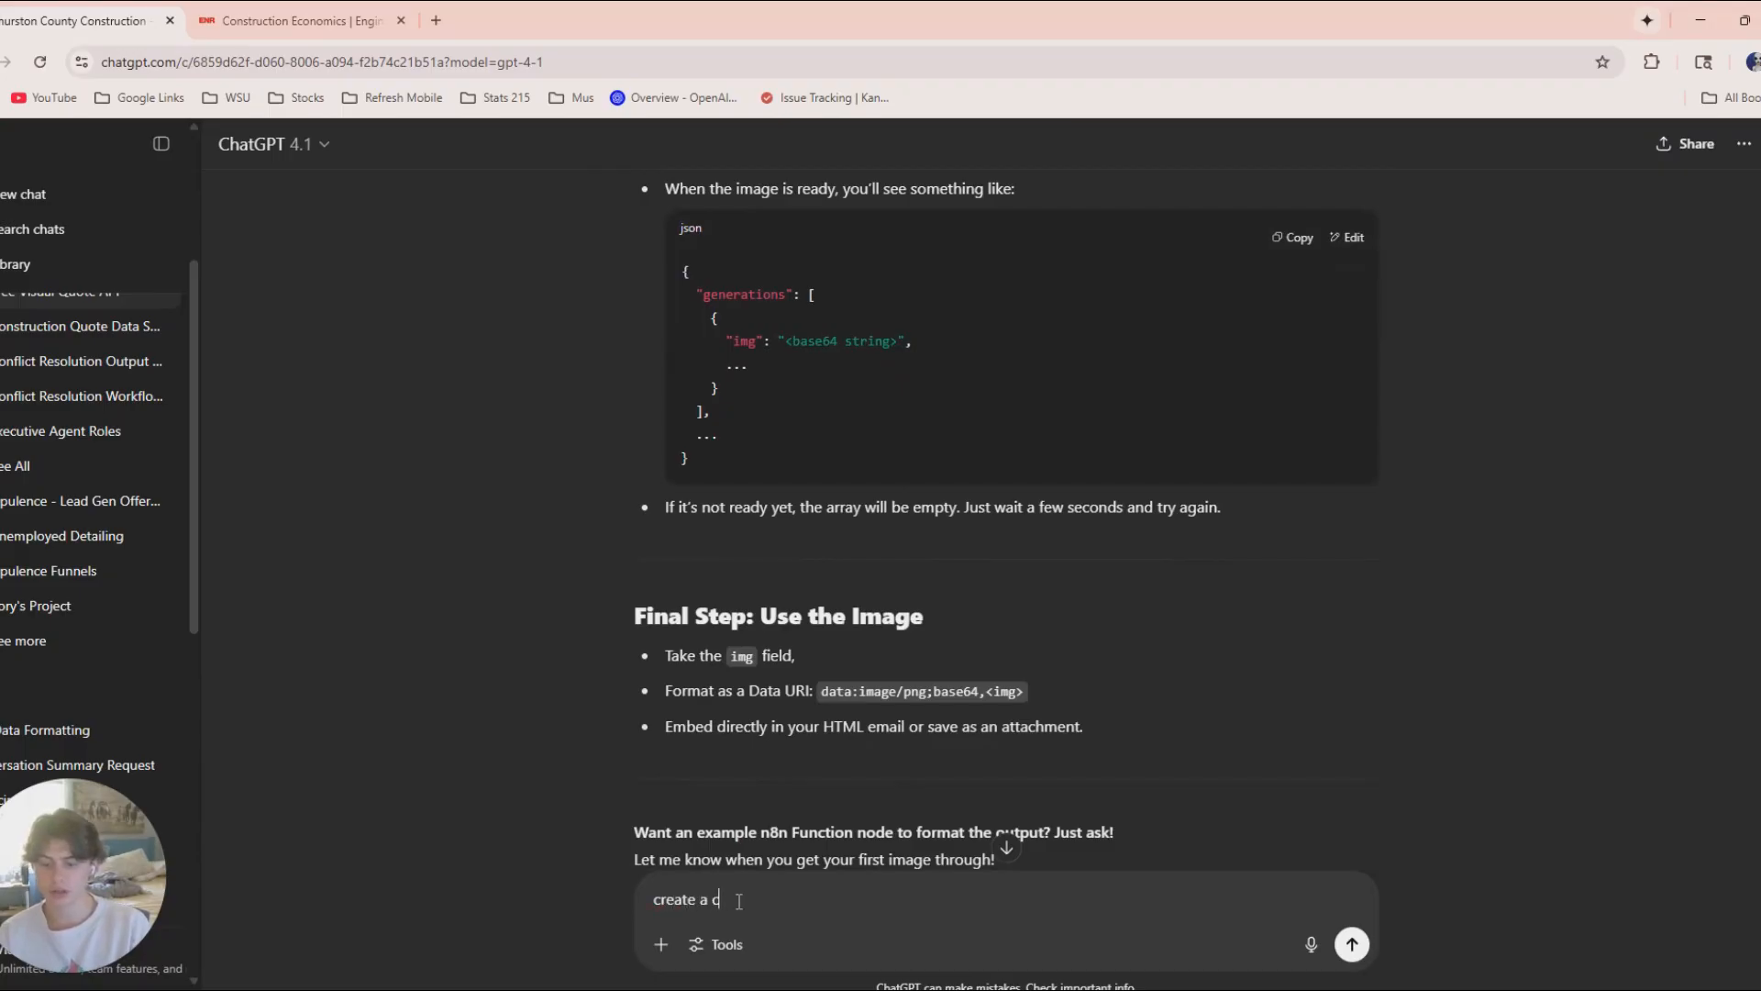
{"action": "type", "text": "raete a cURL for thie"}
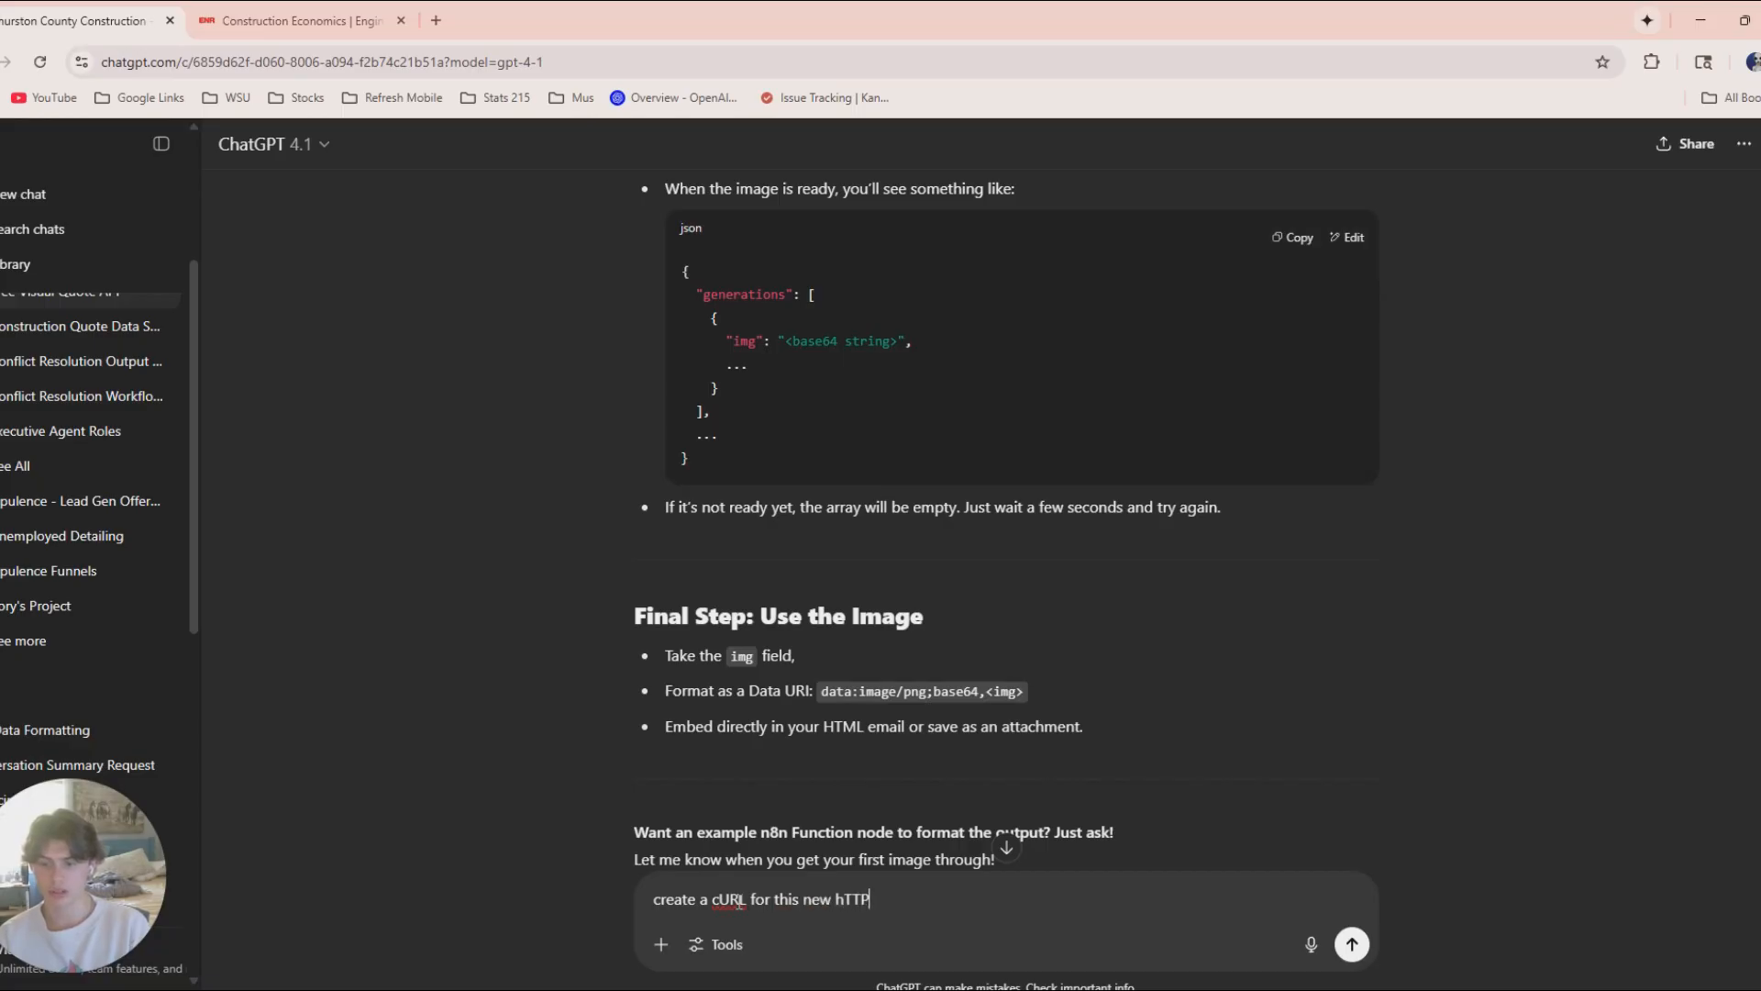
{"action": "type", "text": "uest"}
{"action": "key", "text": "Return"}
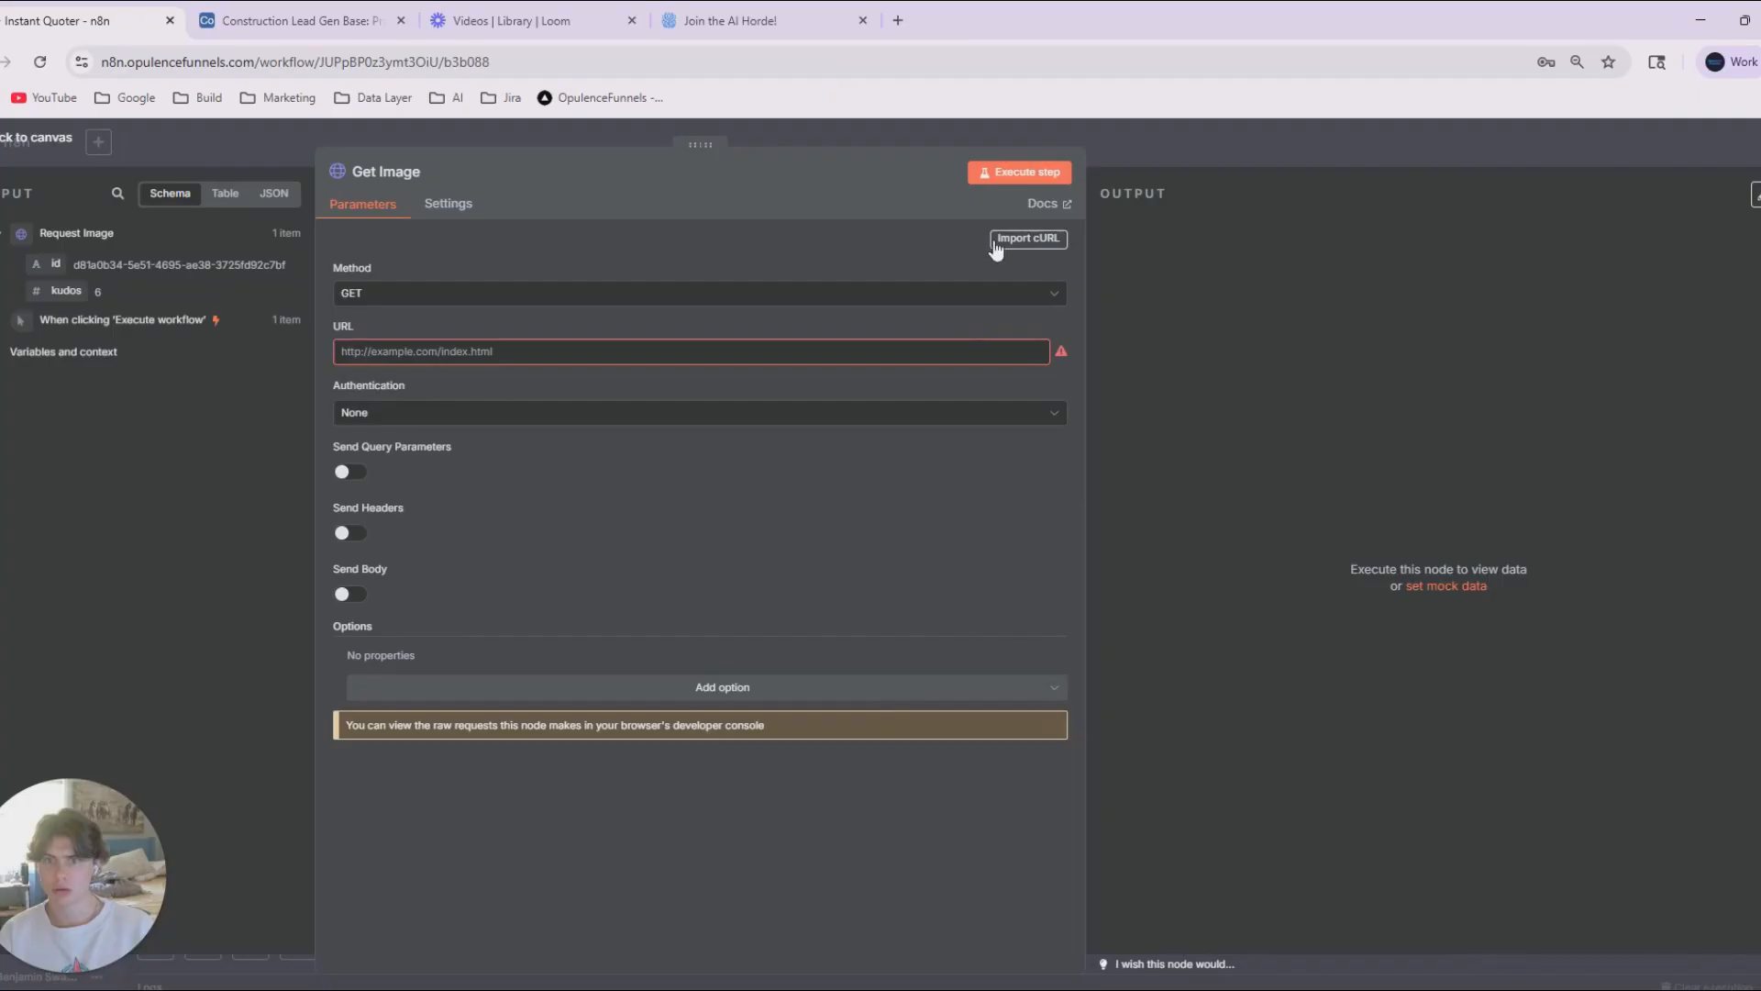
Import ChatGPT's Stable Horde GET cURL command, including the API key header, into the Get Image node and check the imported fields.
{"action": "left_click", "coordinate": [1028, 237]}
{"action": "key", "text": "ctrl+v"}
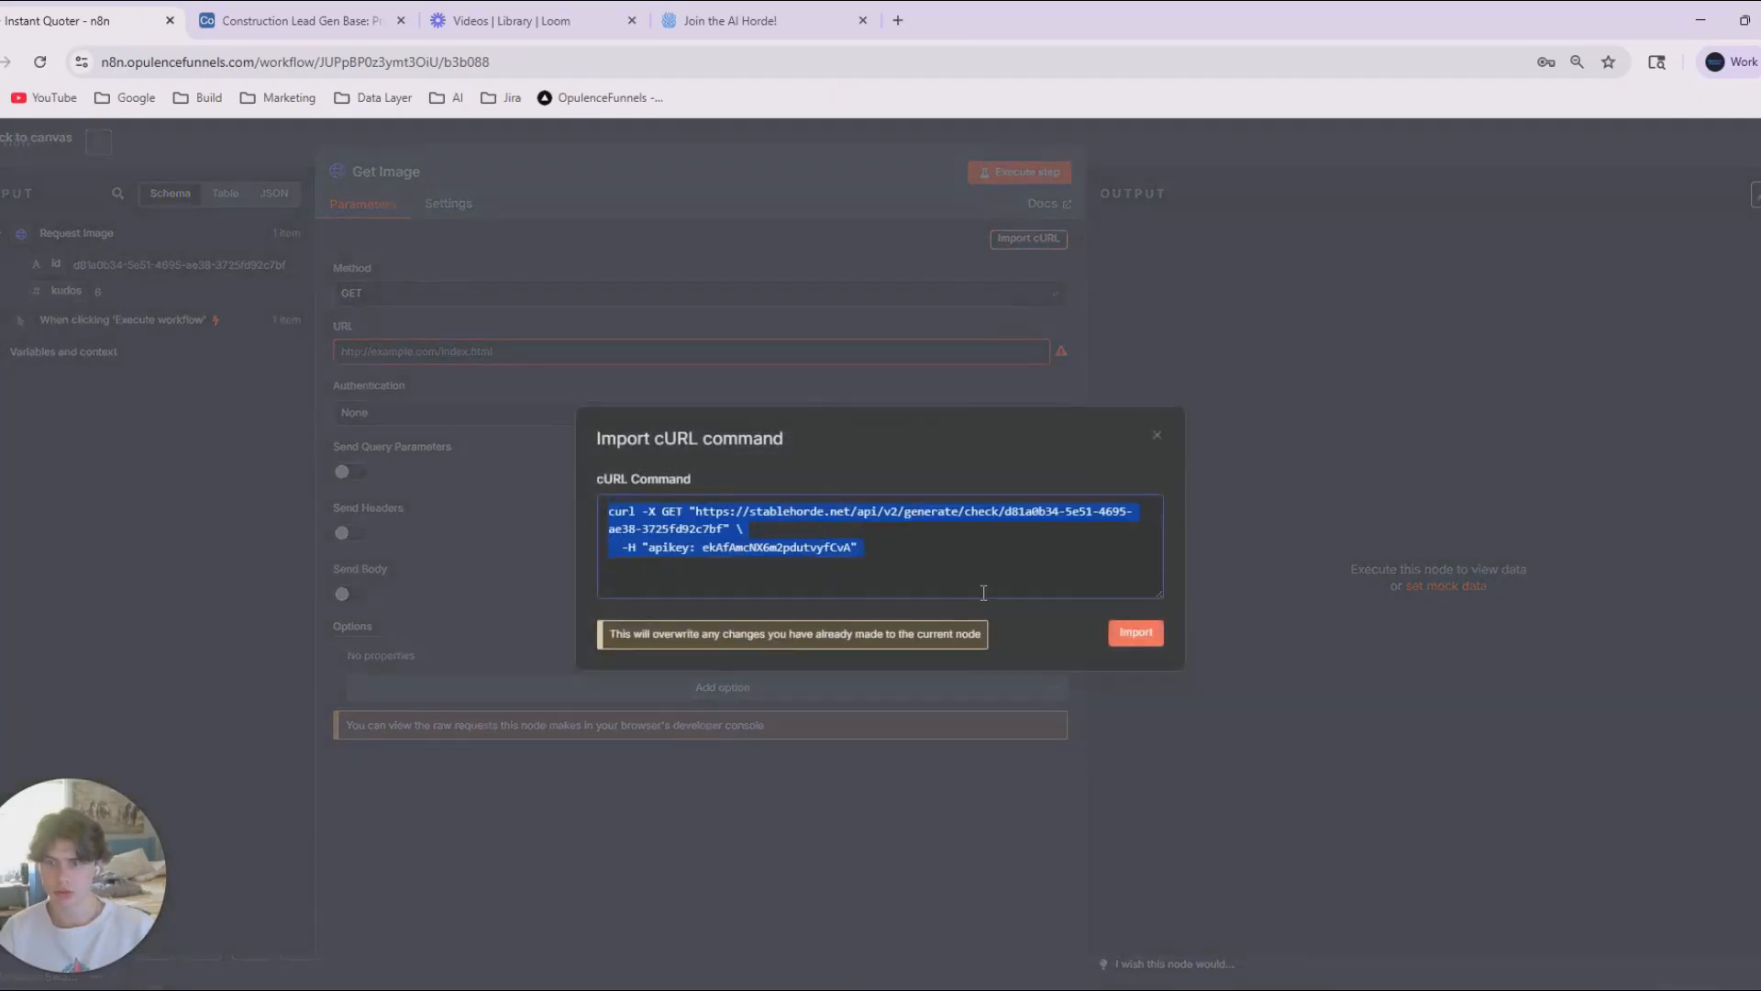
{"action": "left_click", "coordinate": [1135, 632]}
{"action": "scroll", "coordinate": [412, 382], "scroll_direction": "down", "scroll_amount": 1}
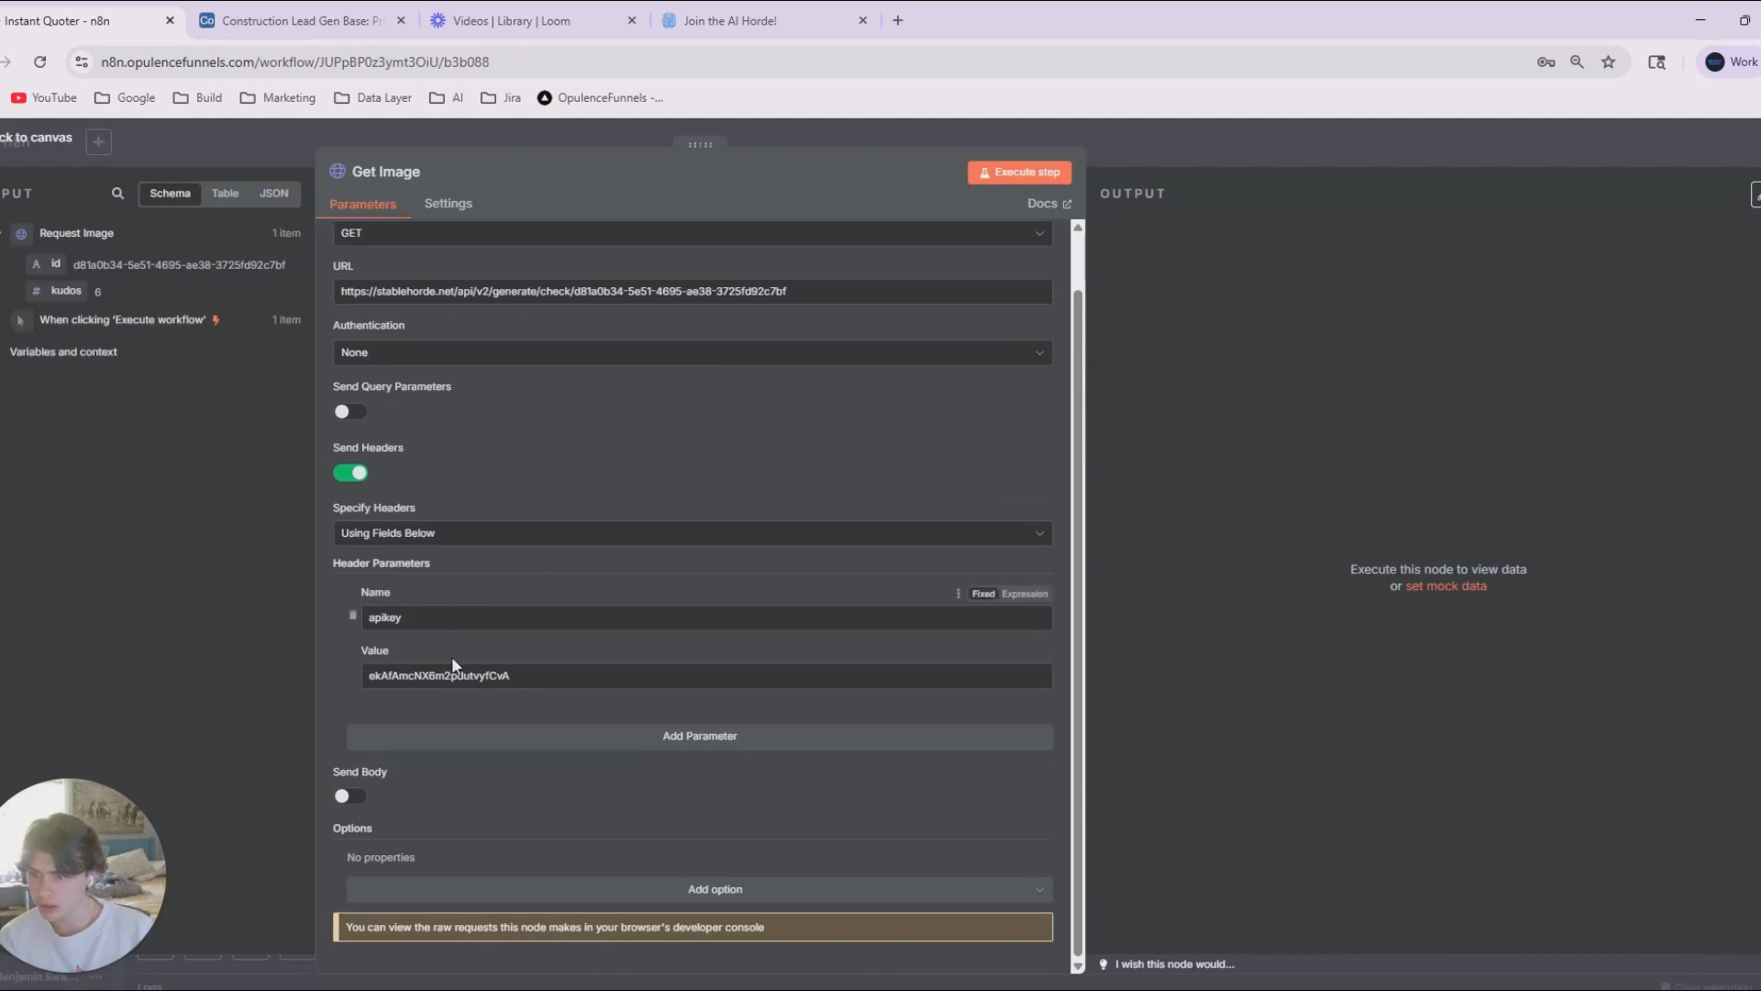
{"action": "scroll", "coordinate": [444, 712], "scroll_direction": "up", "scroll_amount": 1}
{"action": "scroll", "coordinate": [468, 696], "scroll_direction": "down", "scroll_amount": 1}
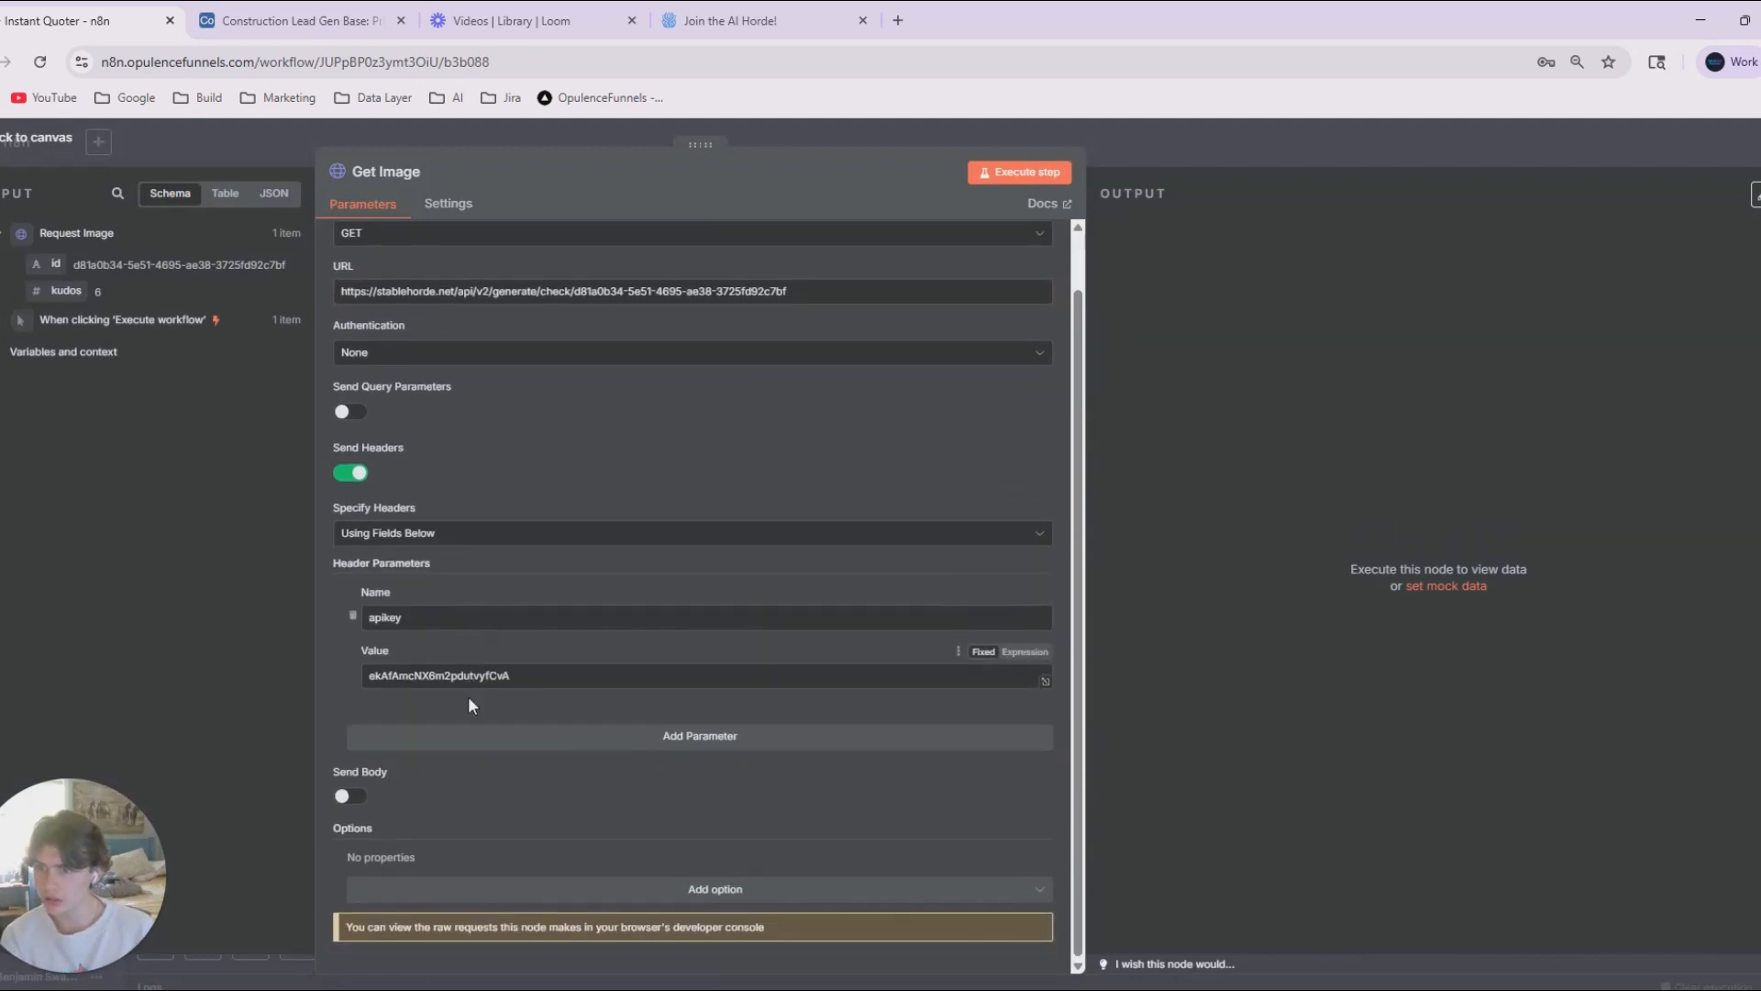
{"action": "left_click", "coordinate": [534, 675]}
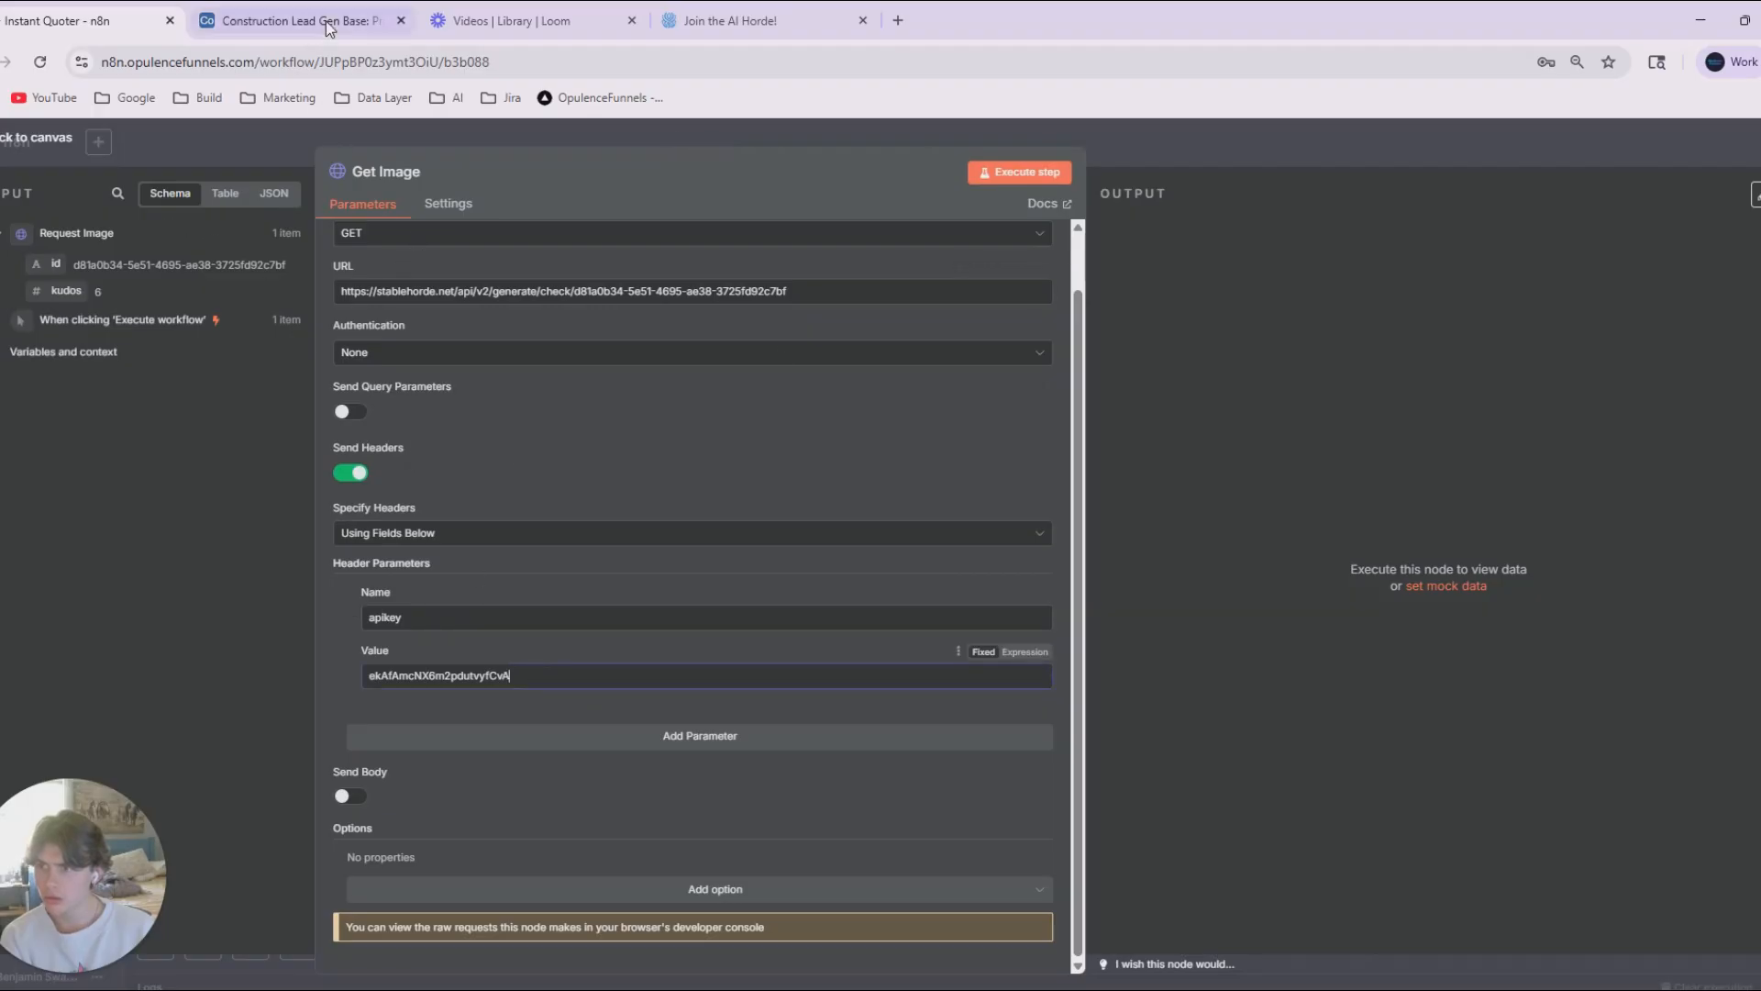
Consult ChatGPT's polling instructions and replace the fixed job ID in the Get Image URL with Request Image's id as {{ $json.id }}.
{"action": "key", "text": "alt+Tab"}
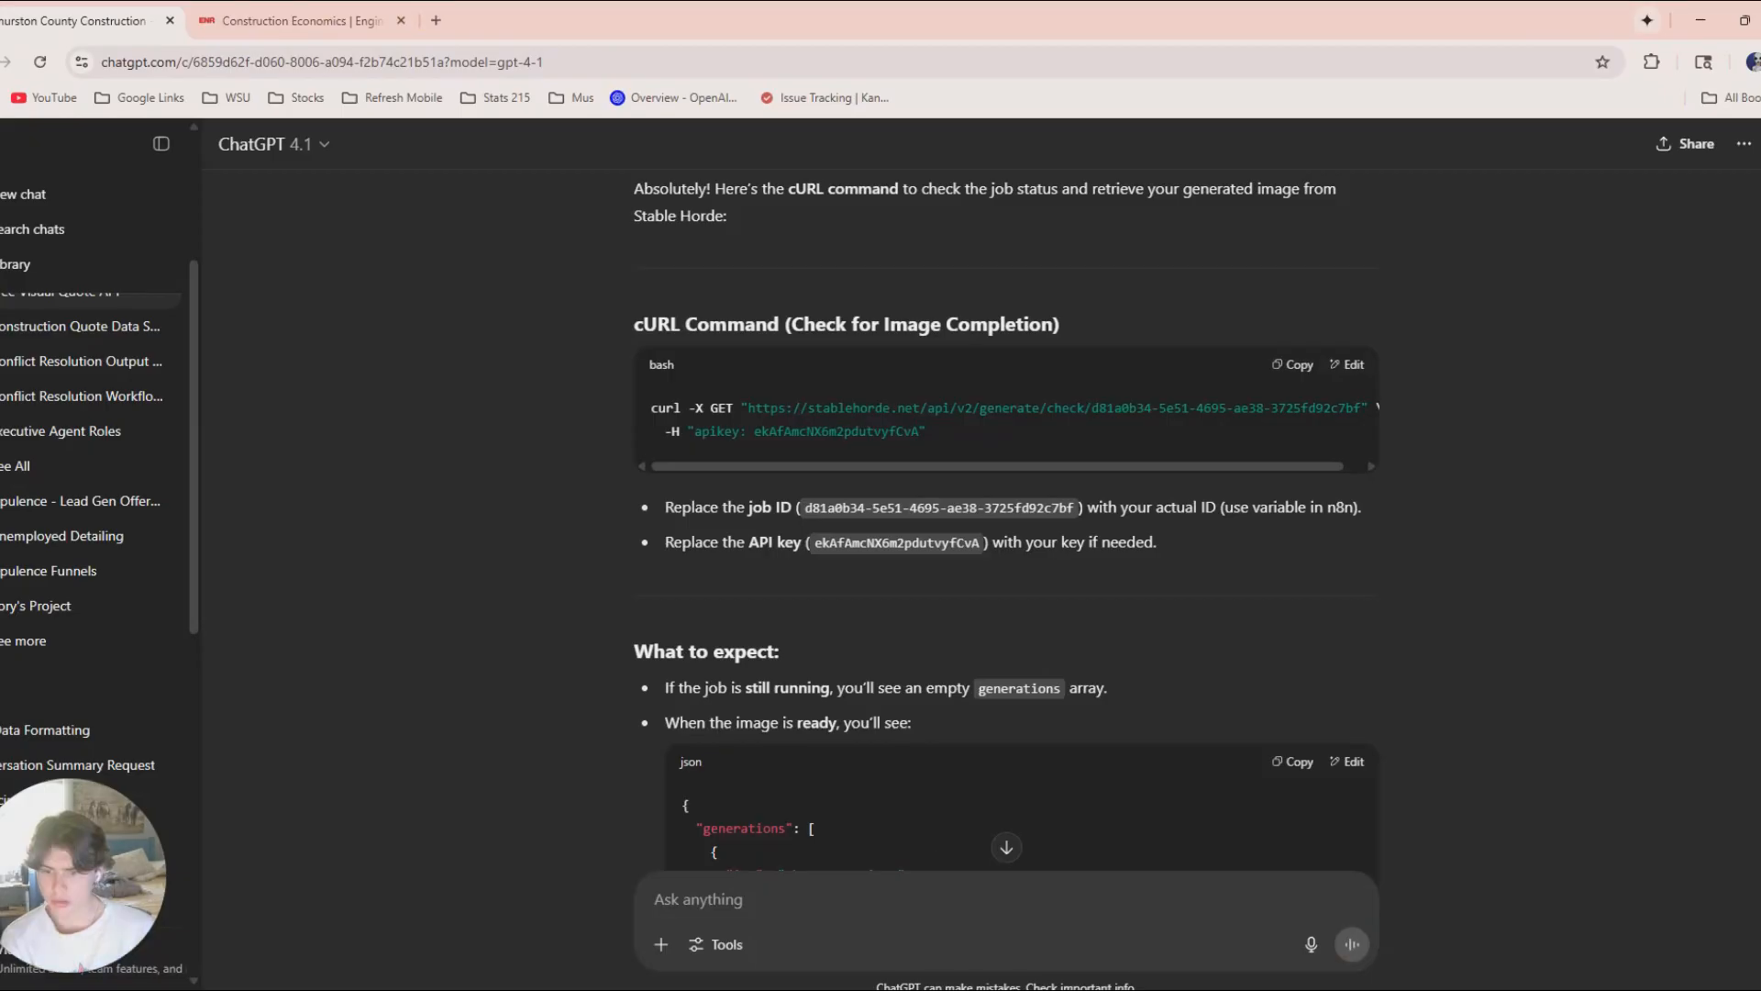
{"action": "scroll", "coordinate": [747, 650], "scroll_direction": "down", "scroll_amount": 2}
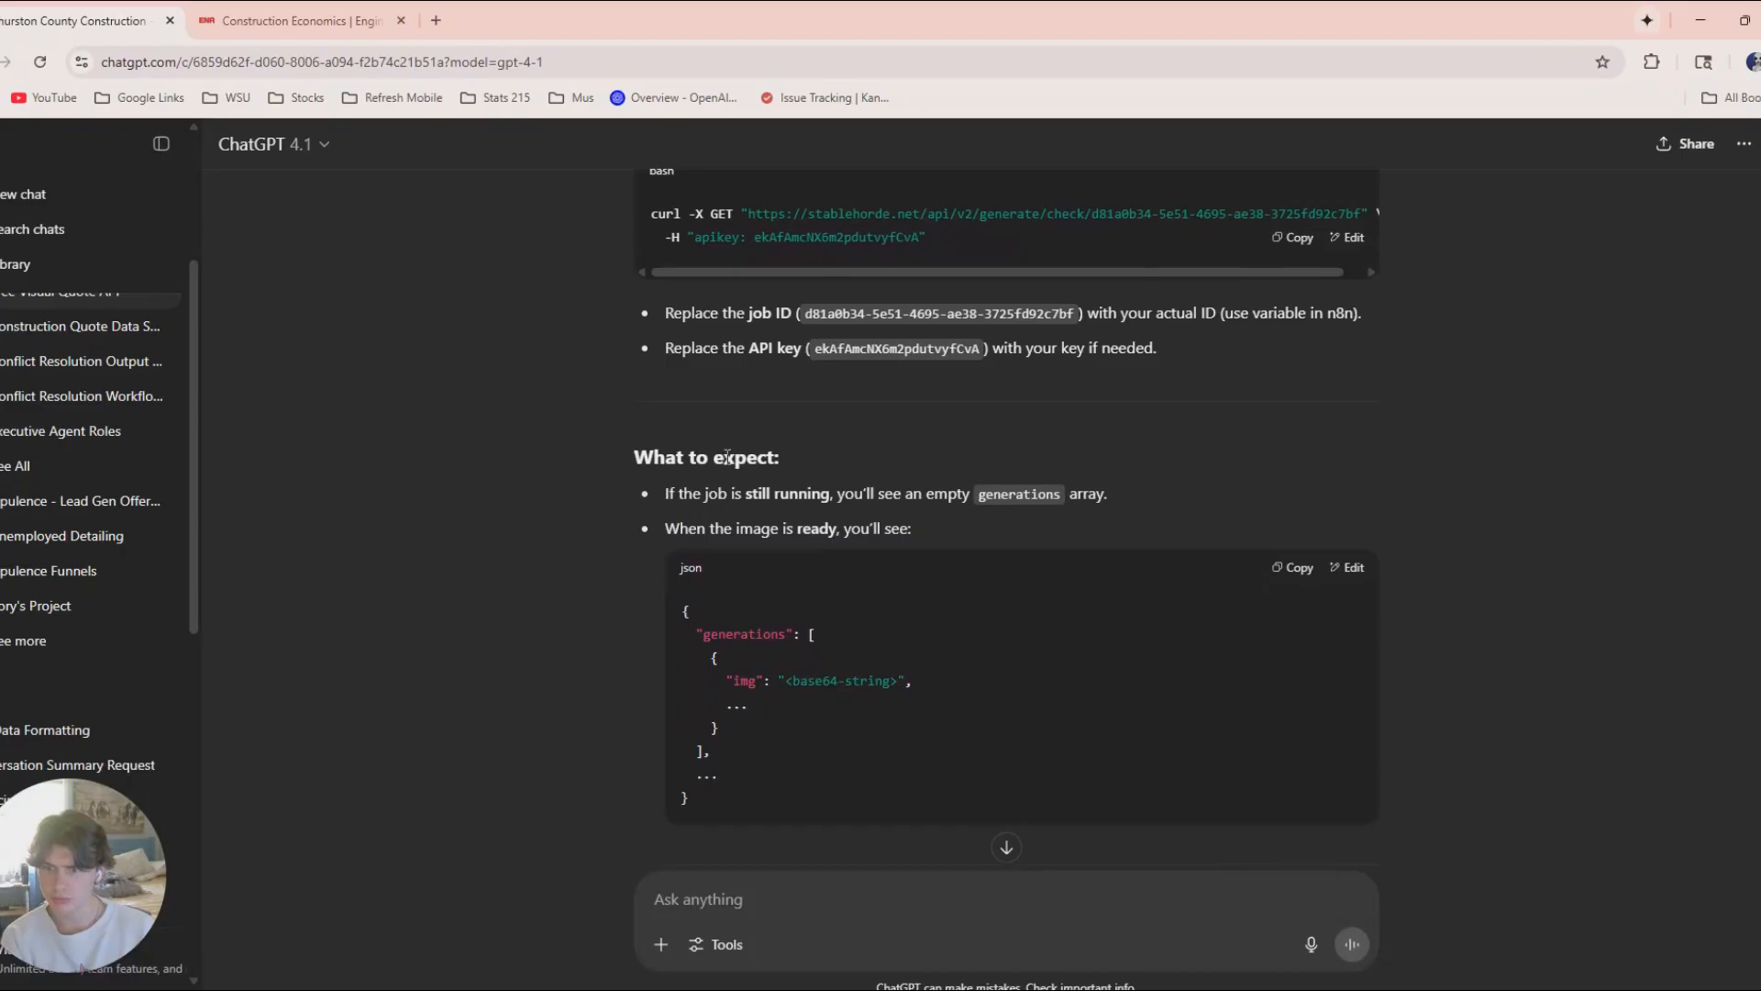
{"action": "scroll", "coordinate": [780, 607], "scroll_direction": "up", "scroll_amount": 8}
{"action": "scroll", "coordinate": [748, 546], "scroll_direction": "down", "scroll_amount": 2}
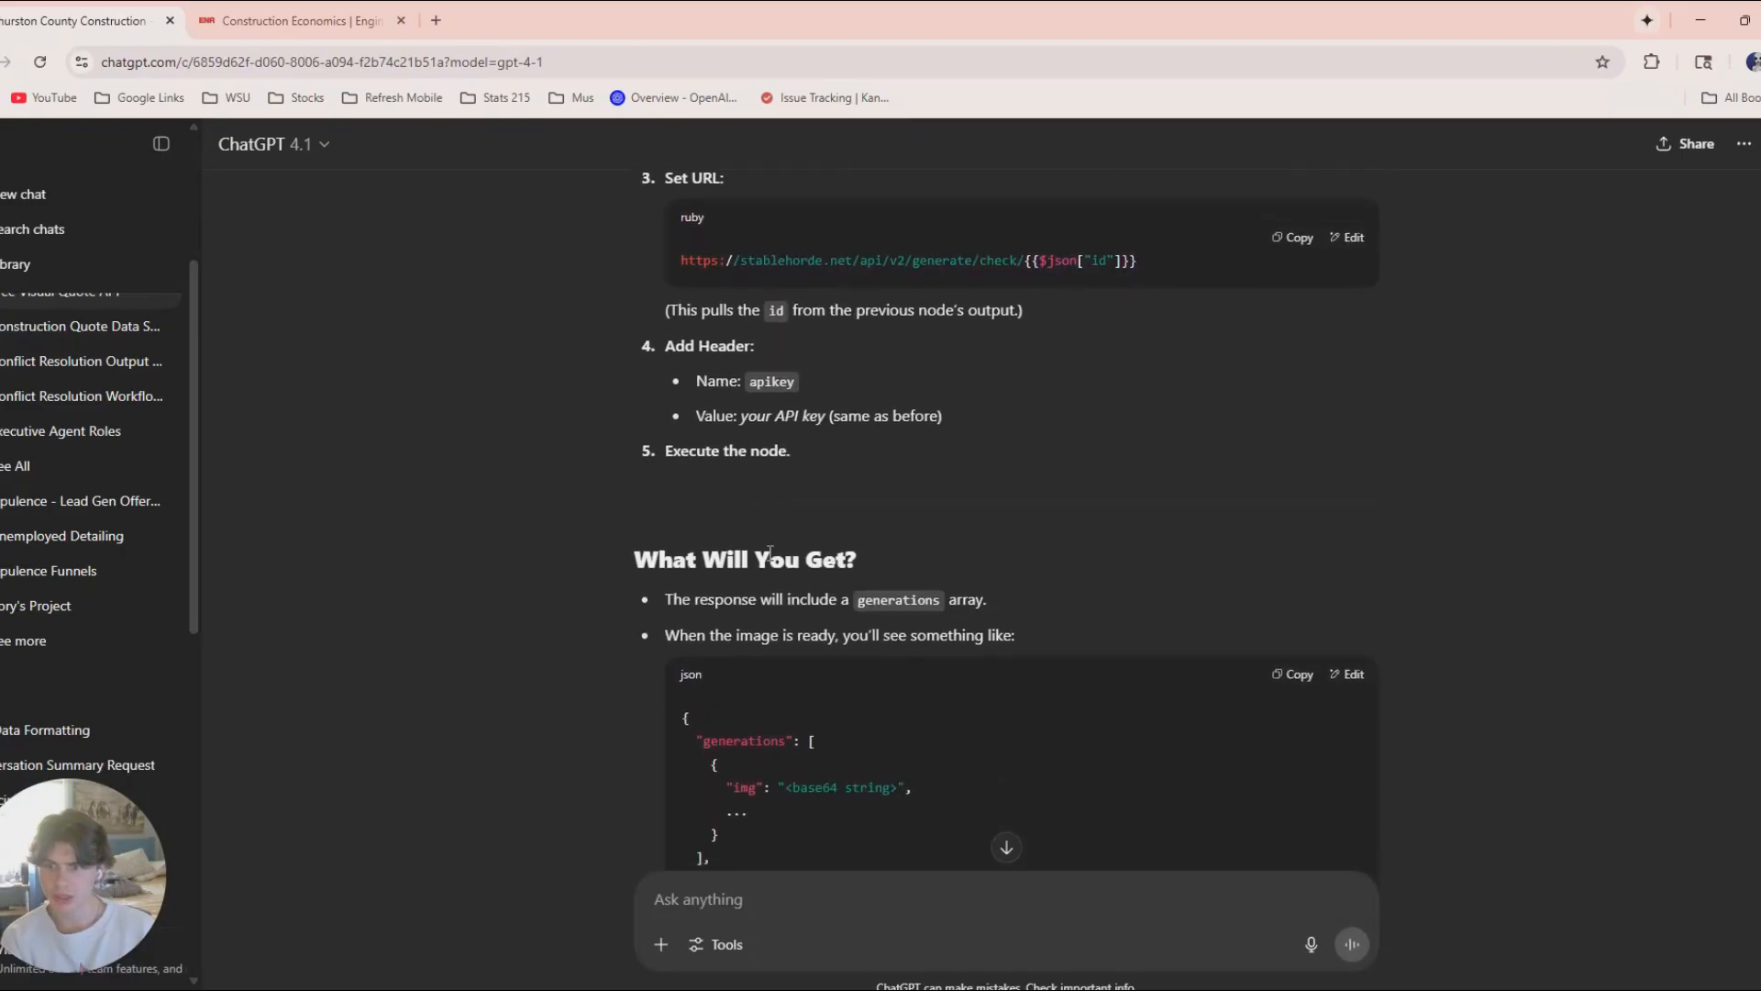
{"action": "scroll", "coordinate": [758, 558], "scroll_direction": "up", "scroll_amount": 5}
{"action": "left_click_drag", "start_coordinate": [761, 489], "coordinate": [1001, 489]}
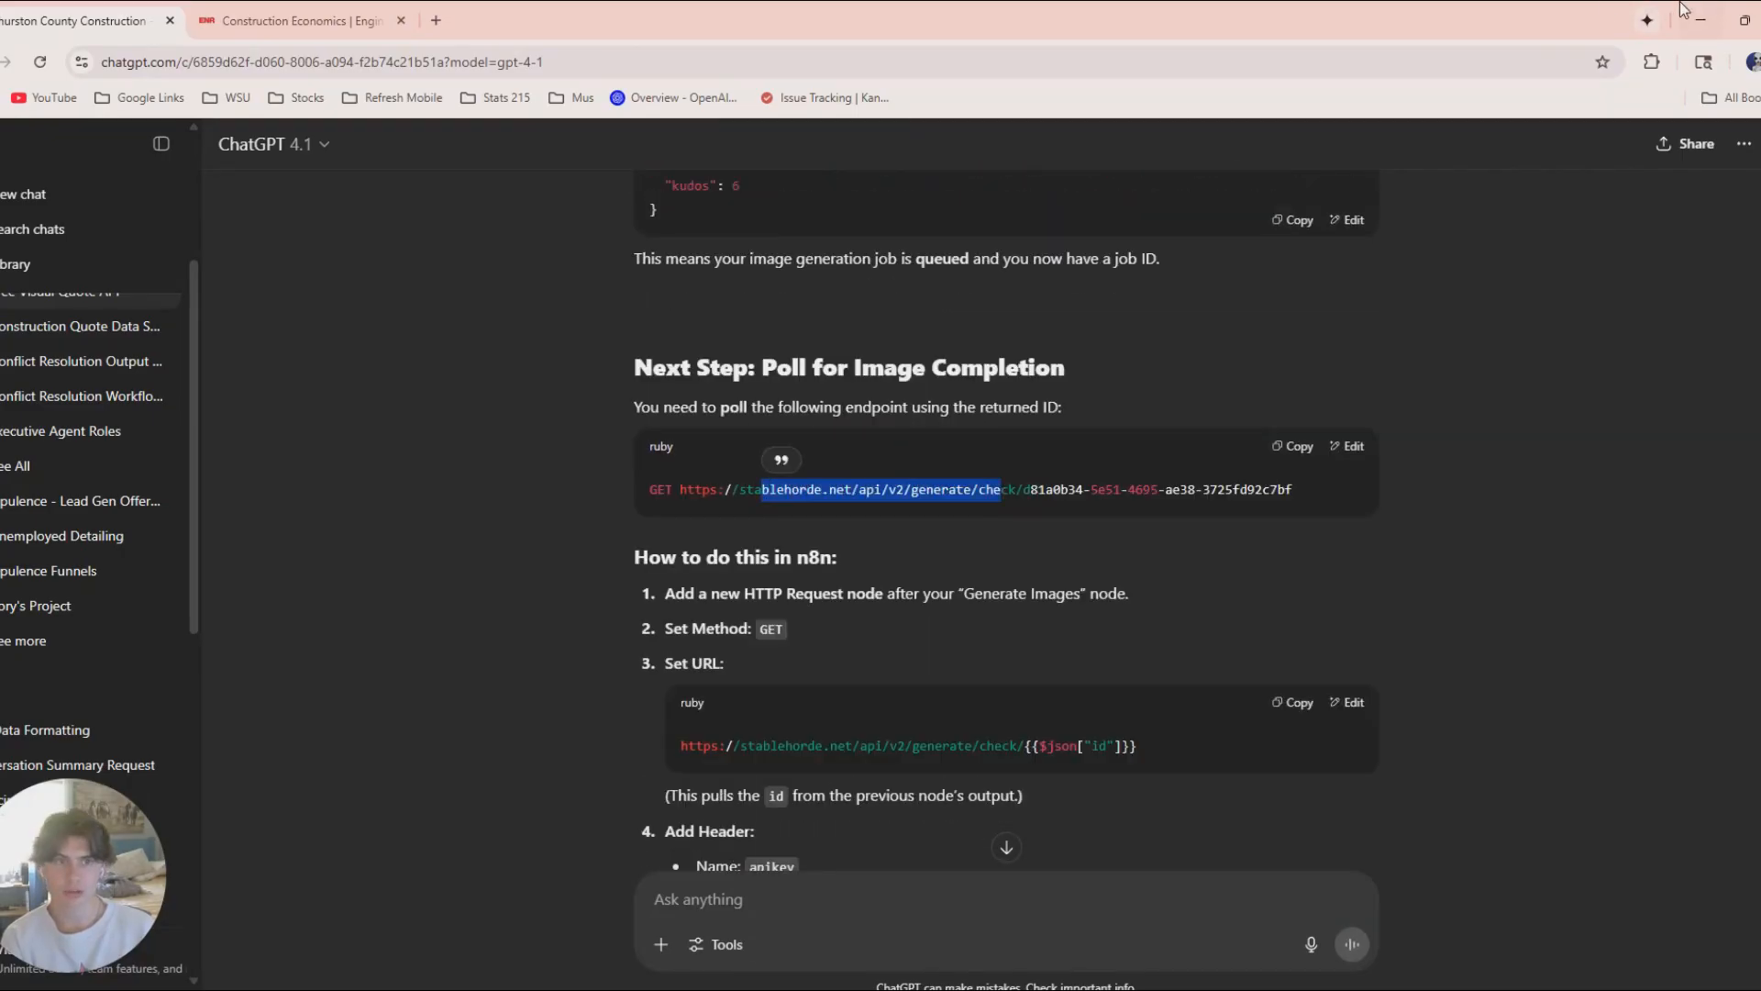
{"action": "key", "text": "alt+Tab"}
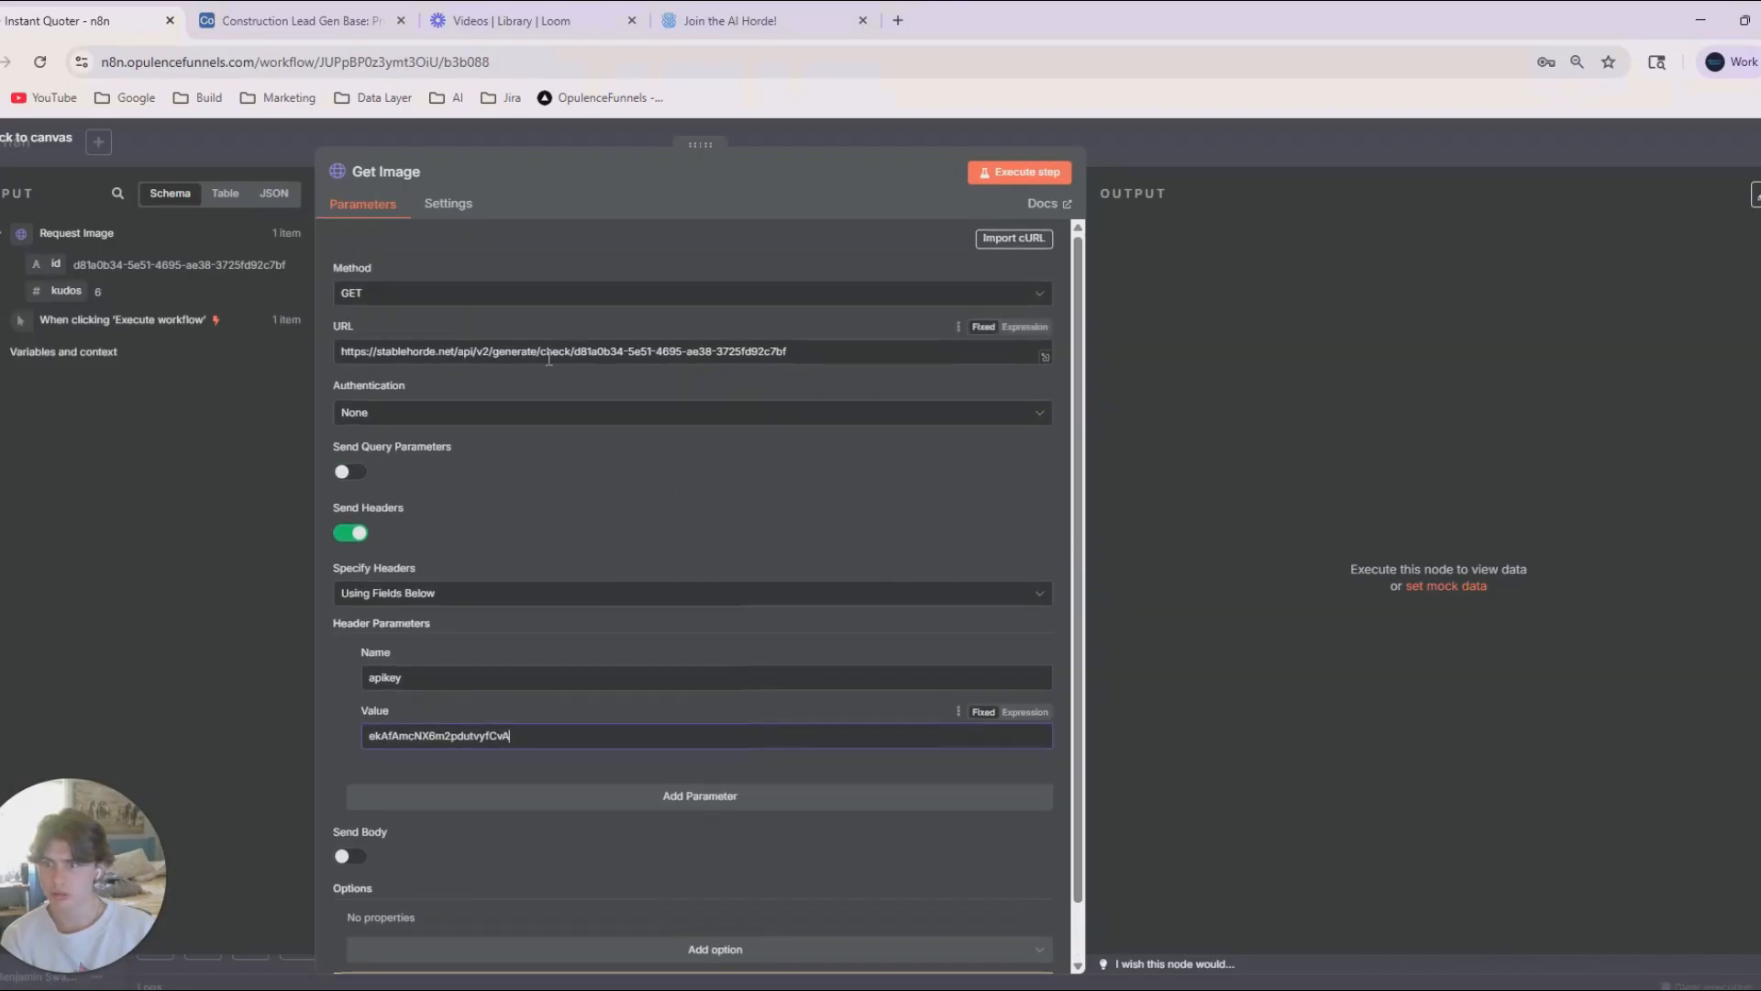
{"action": "left_click_drag", "start_coordinate": [577, 352], "coordinate": [818, 358]}
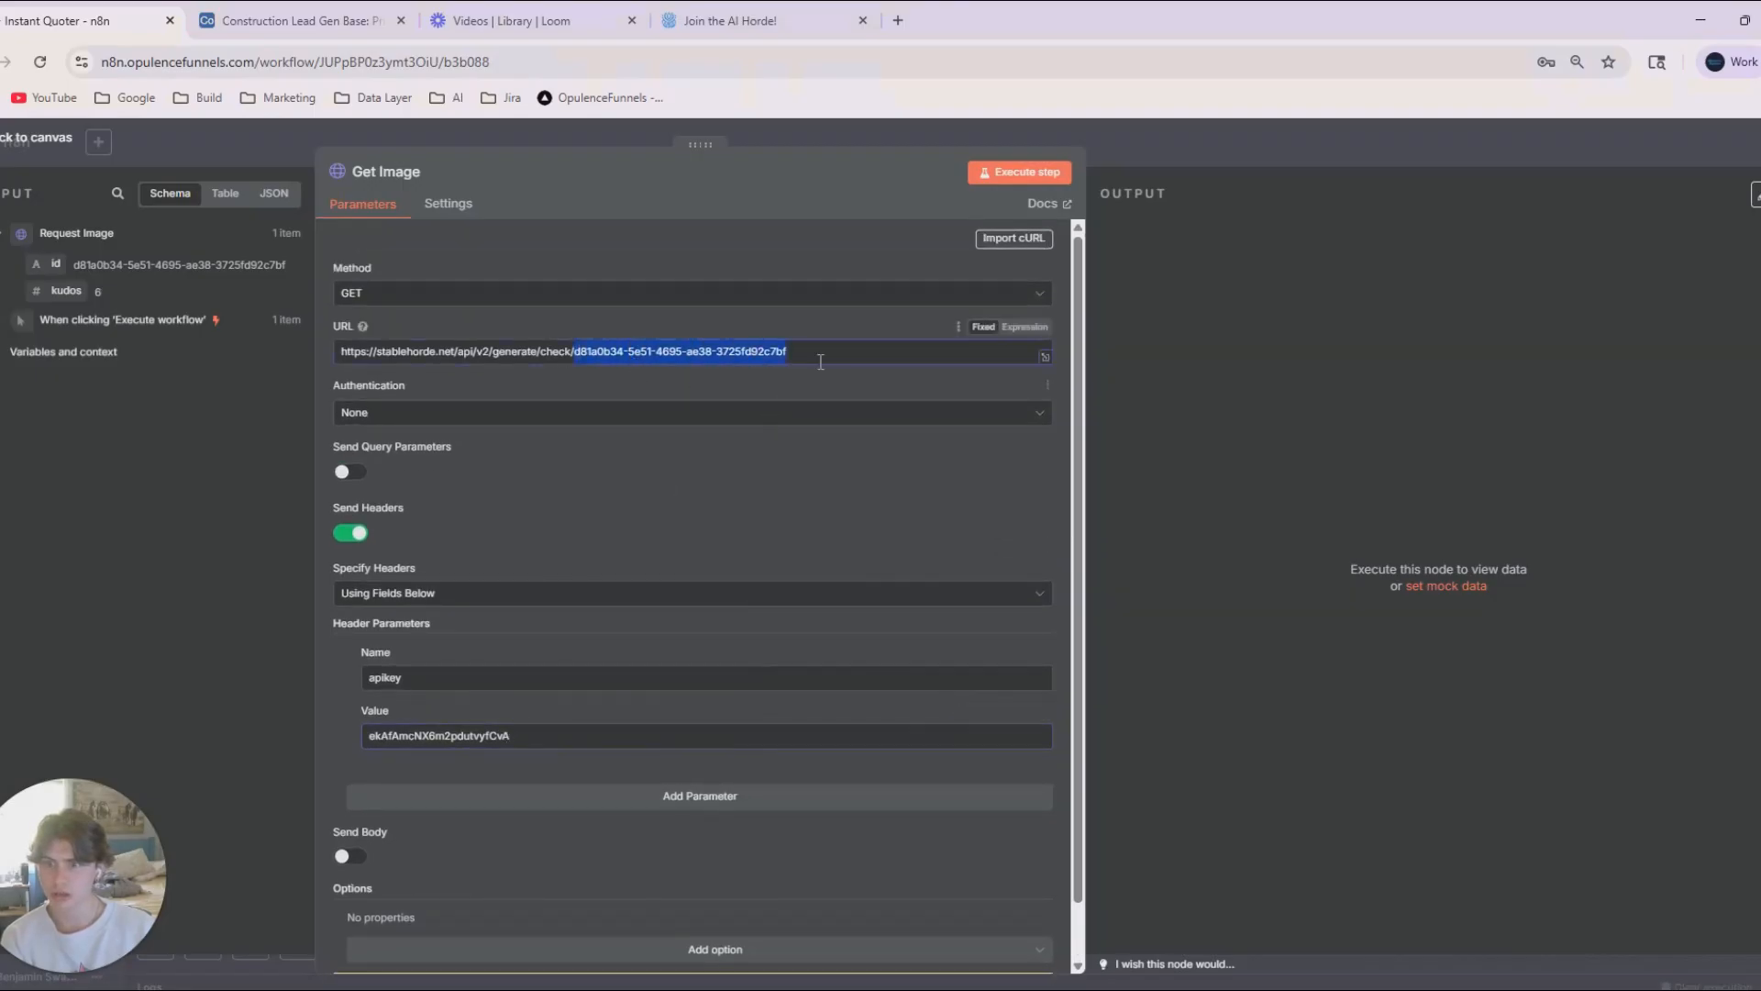
{"action": "key", "text": "BackSpace"}
{"action": "left_click_drag", "start_coordinate": [57, 263], "coordinate": [592, 355]}
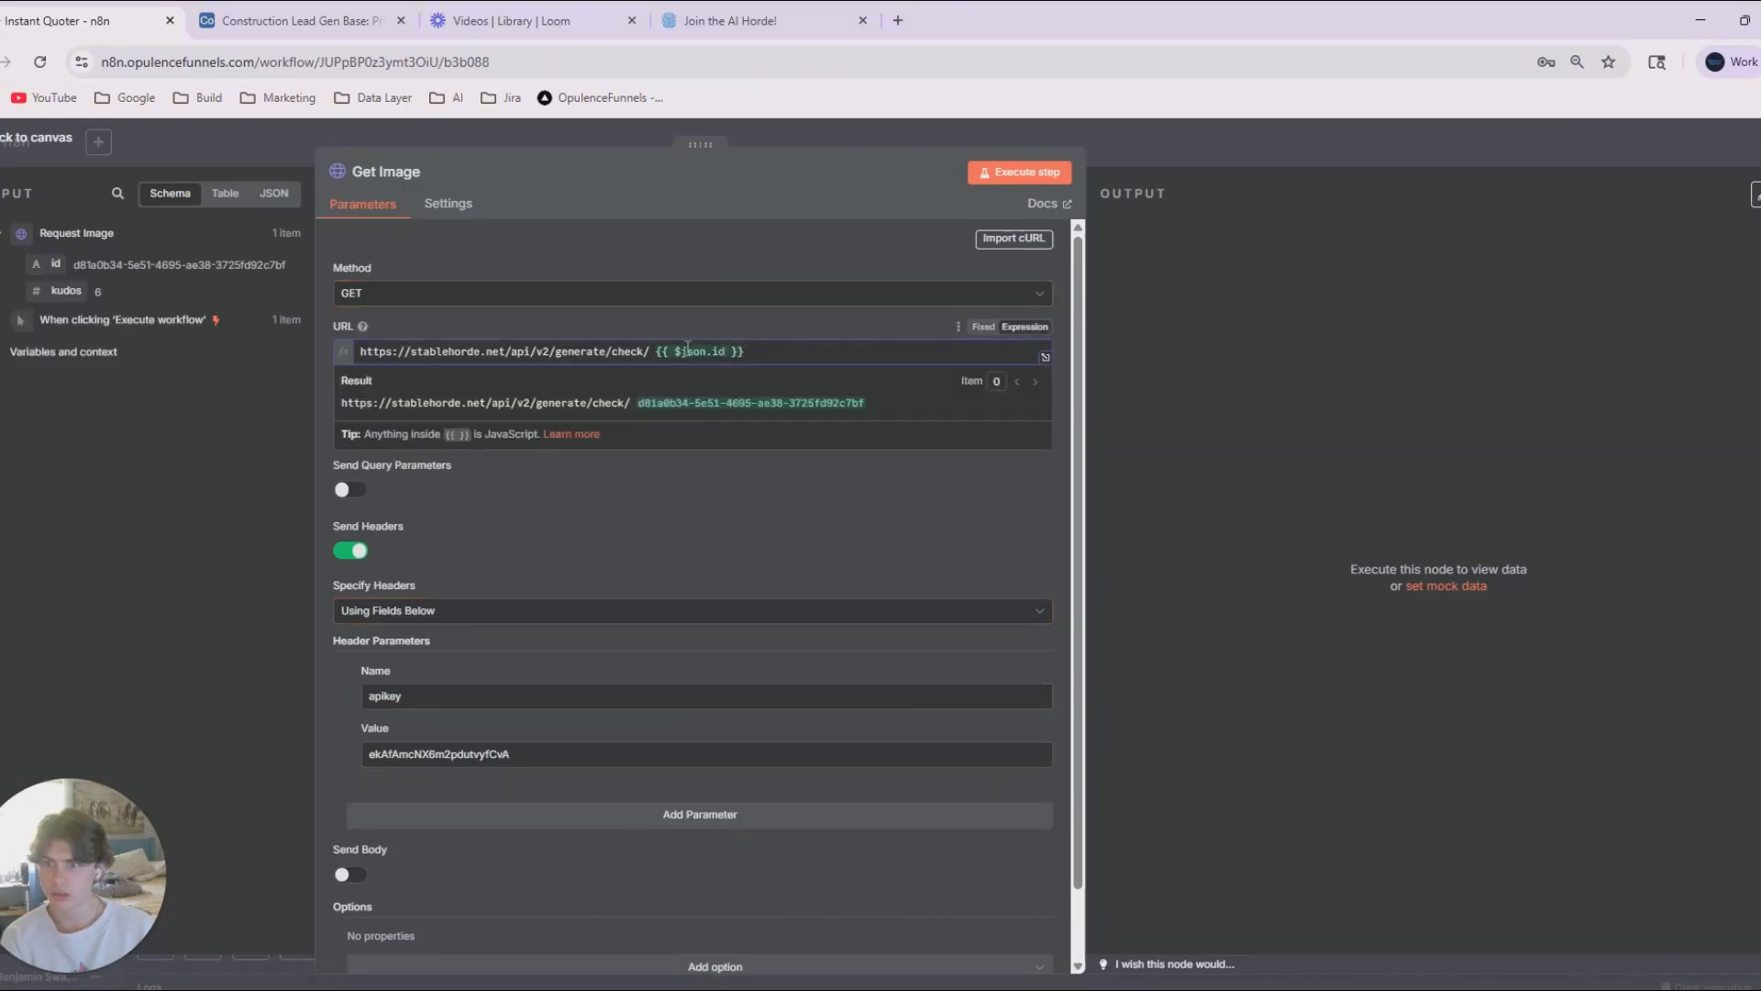
Execute the Get Image node and show its output as JSON.
{"action": "left_click", "coordinate": [1055, 173]}
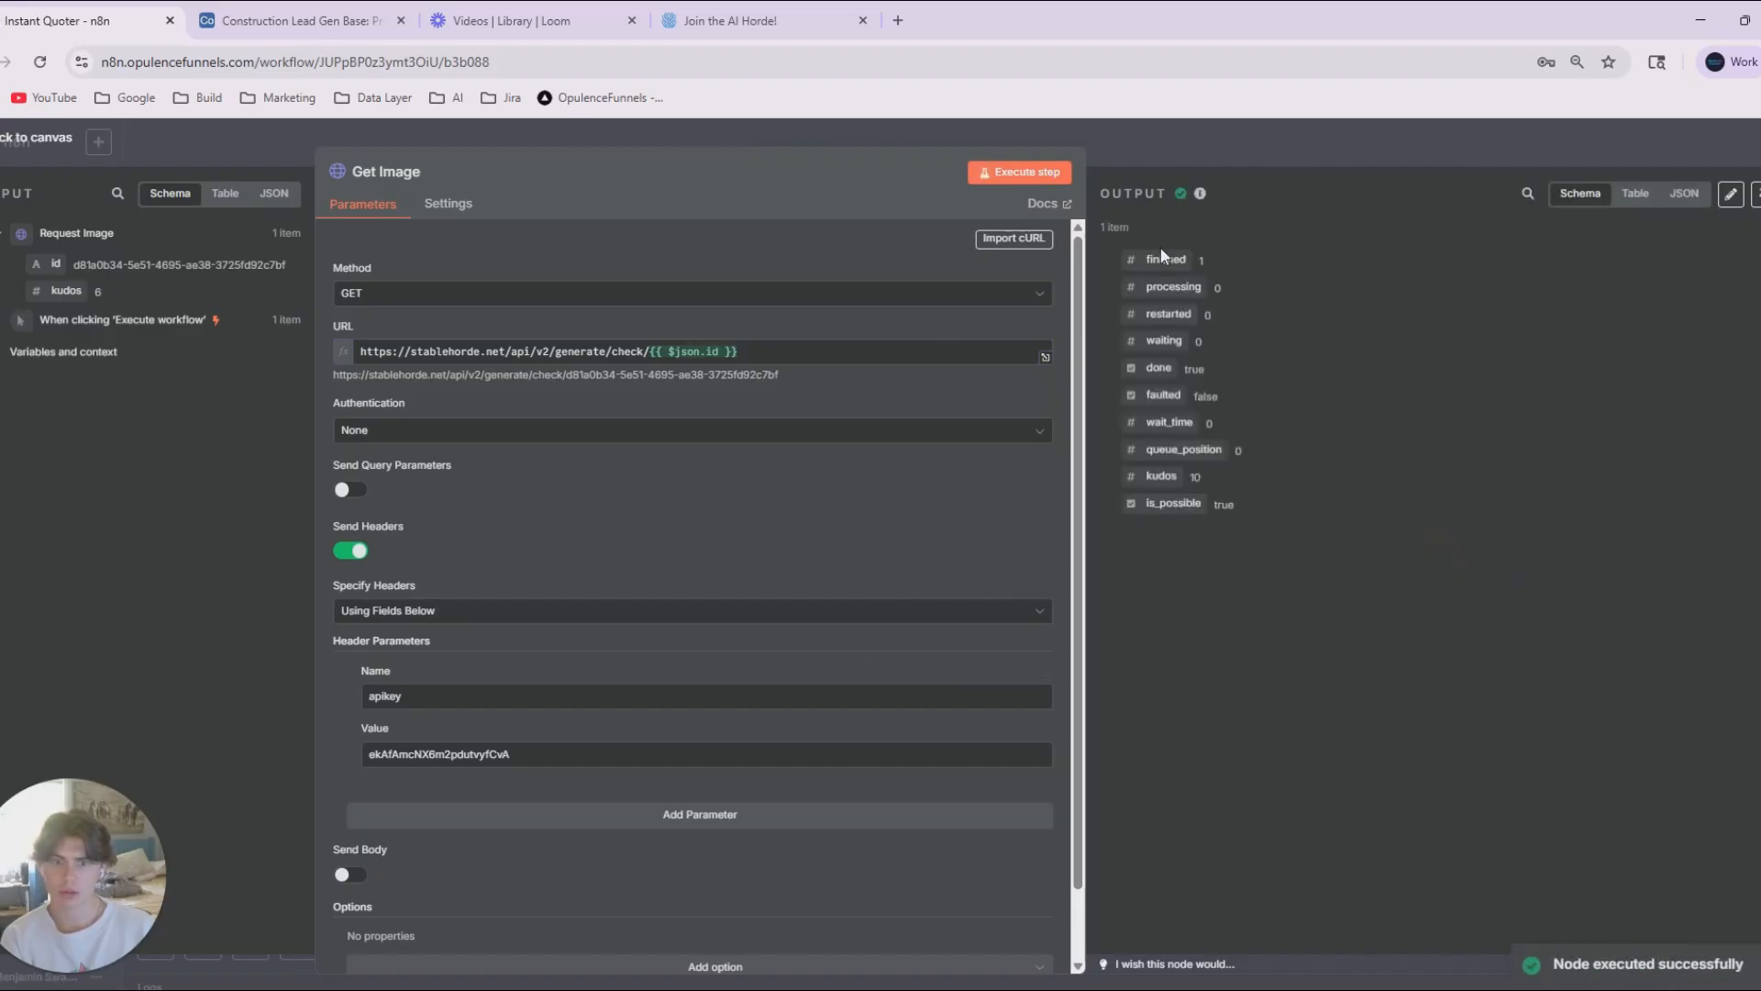
{"action": "left_click", "coordinate": [1683, 194]}
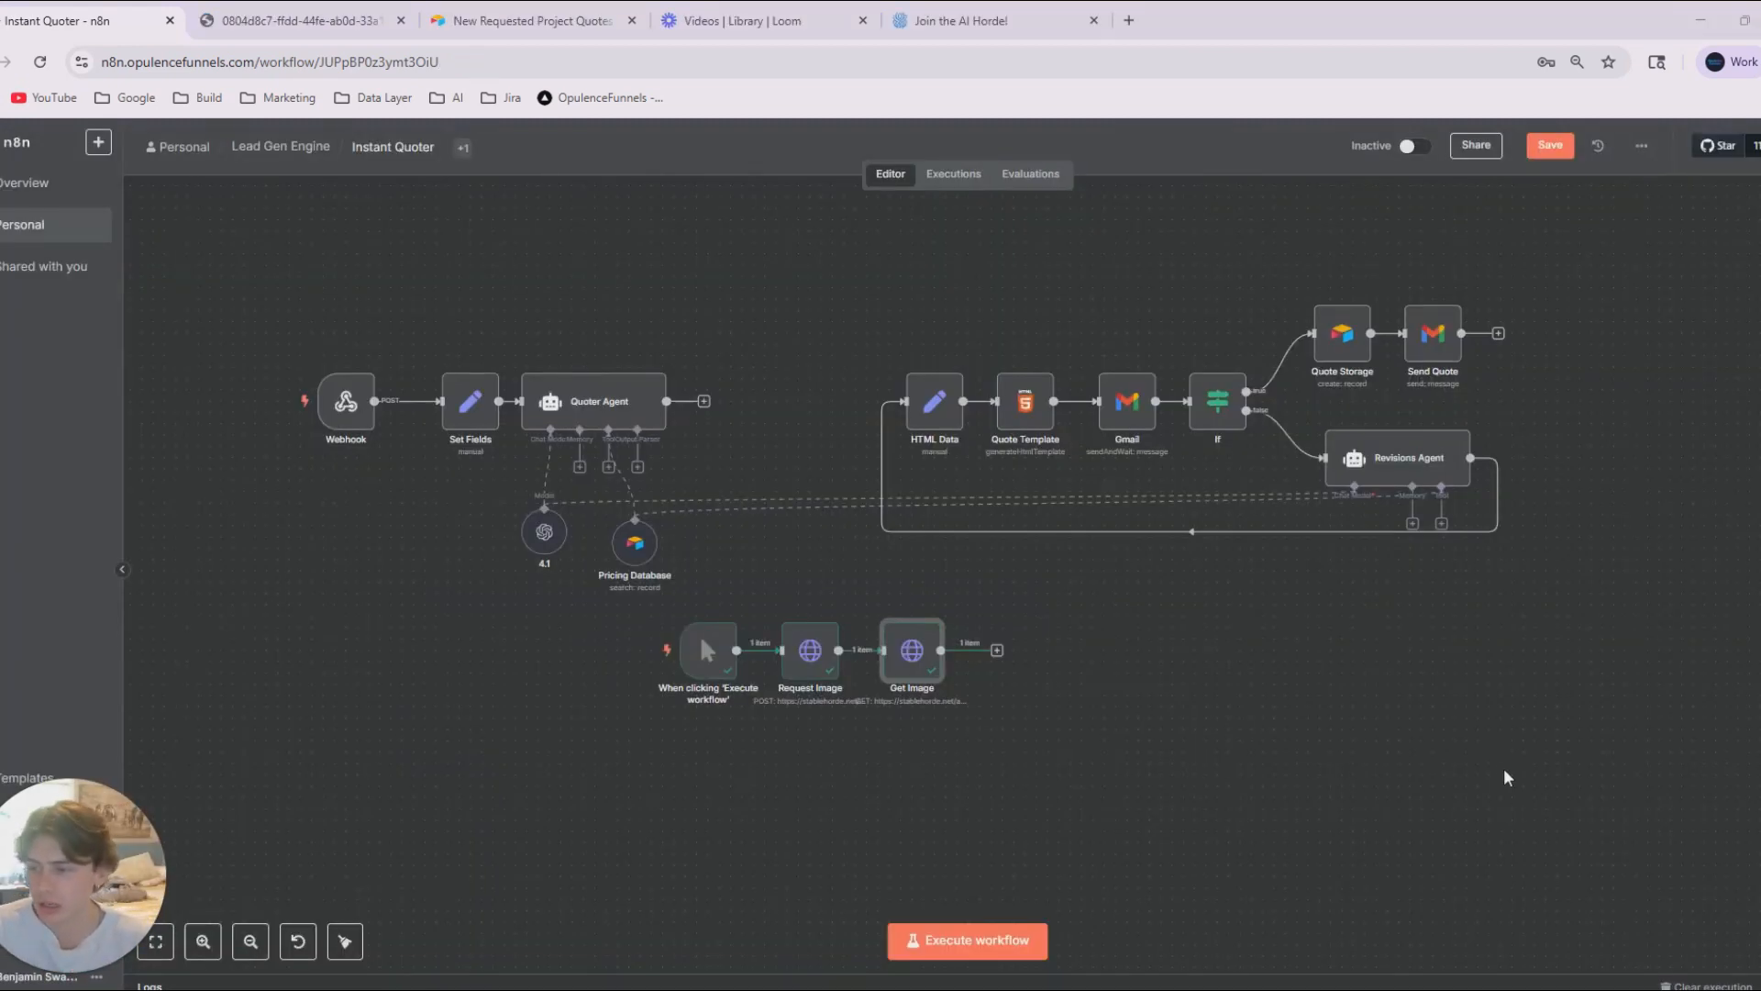
Examine the Request Image node's POST settings and JSON output, and return to the canvas.
{"action": "scroll", "coordinate": [967, 767], "scroll_direction": "left", "scroll_amount": 3}
{"action": "scroll", "coordinate": [1055, 769], "scroll_direction": "down", "scroll_amount": 1}
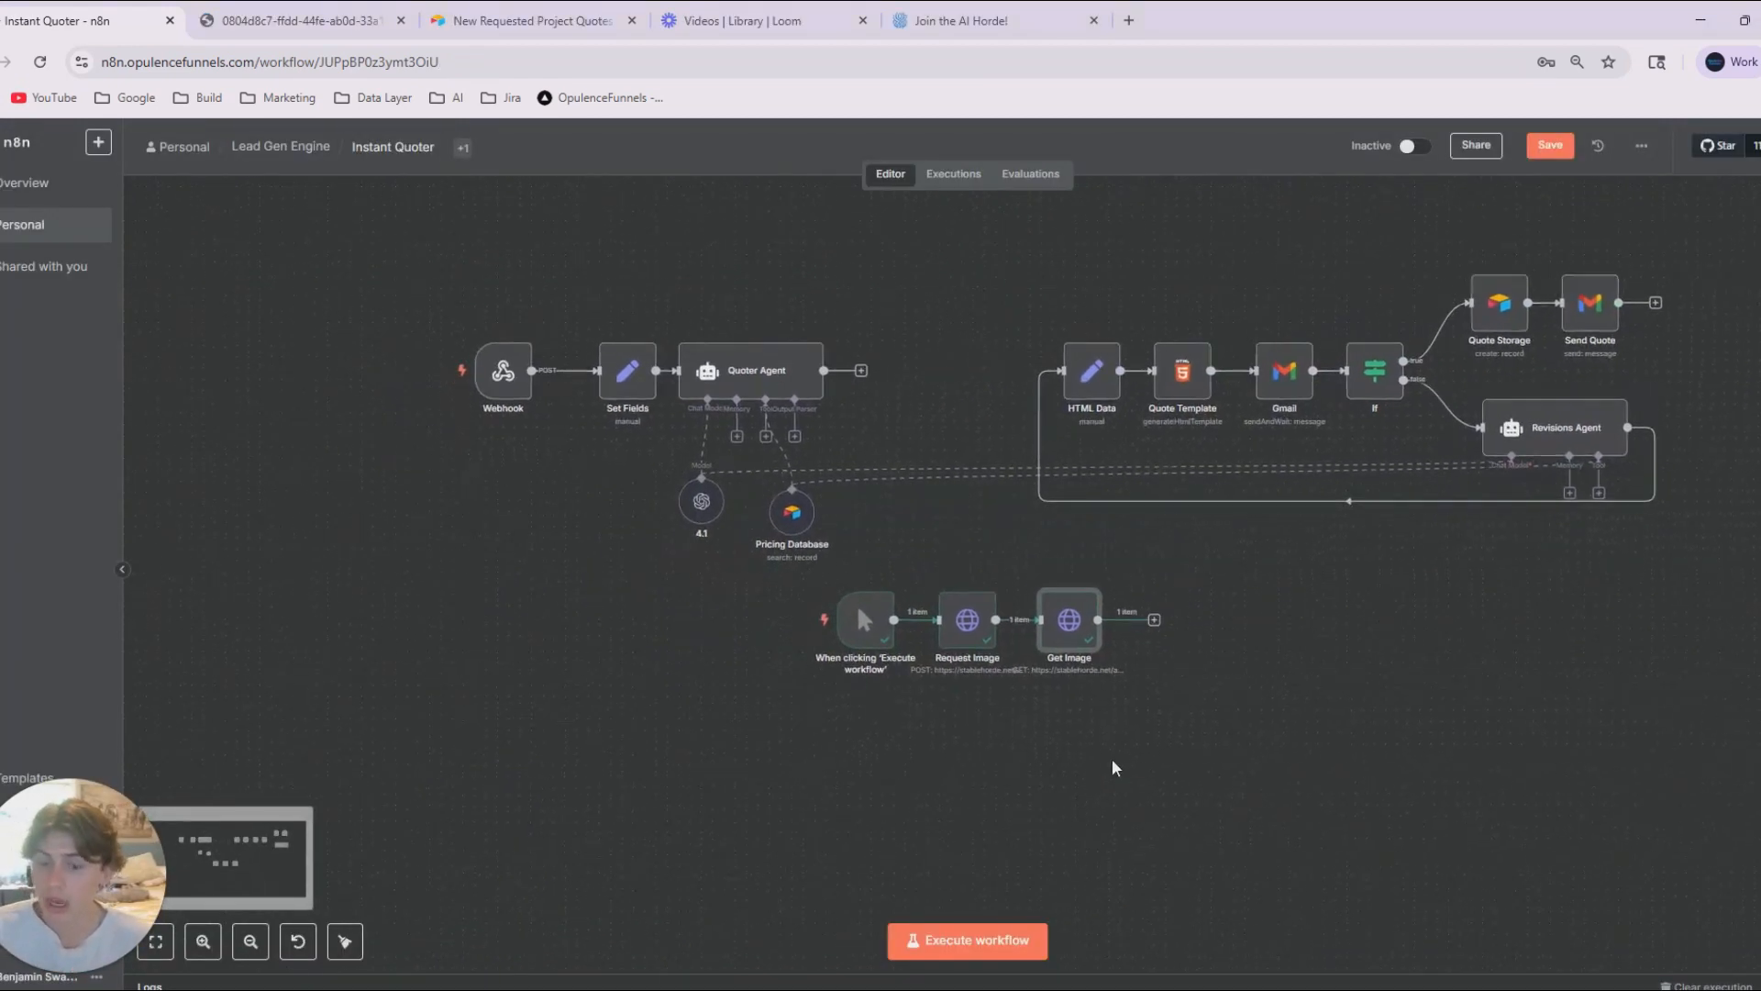
{"action": "scroll", "coordinate": [1003, 743], "scroll_direction": "up", "scroll_amount": 3}
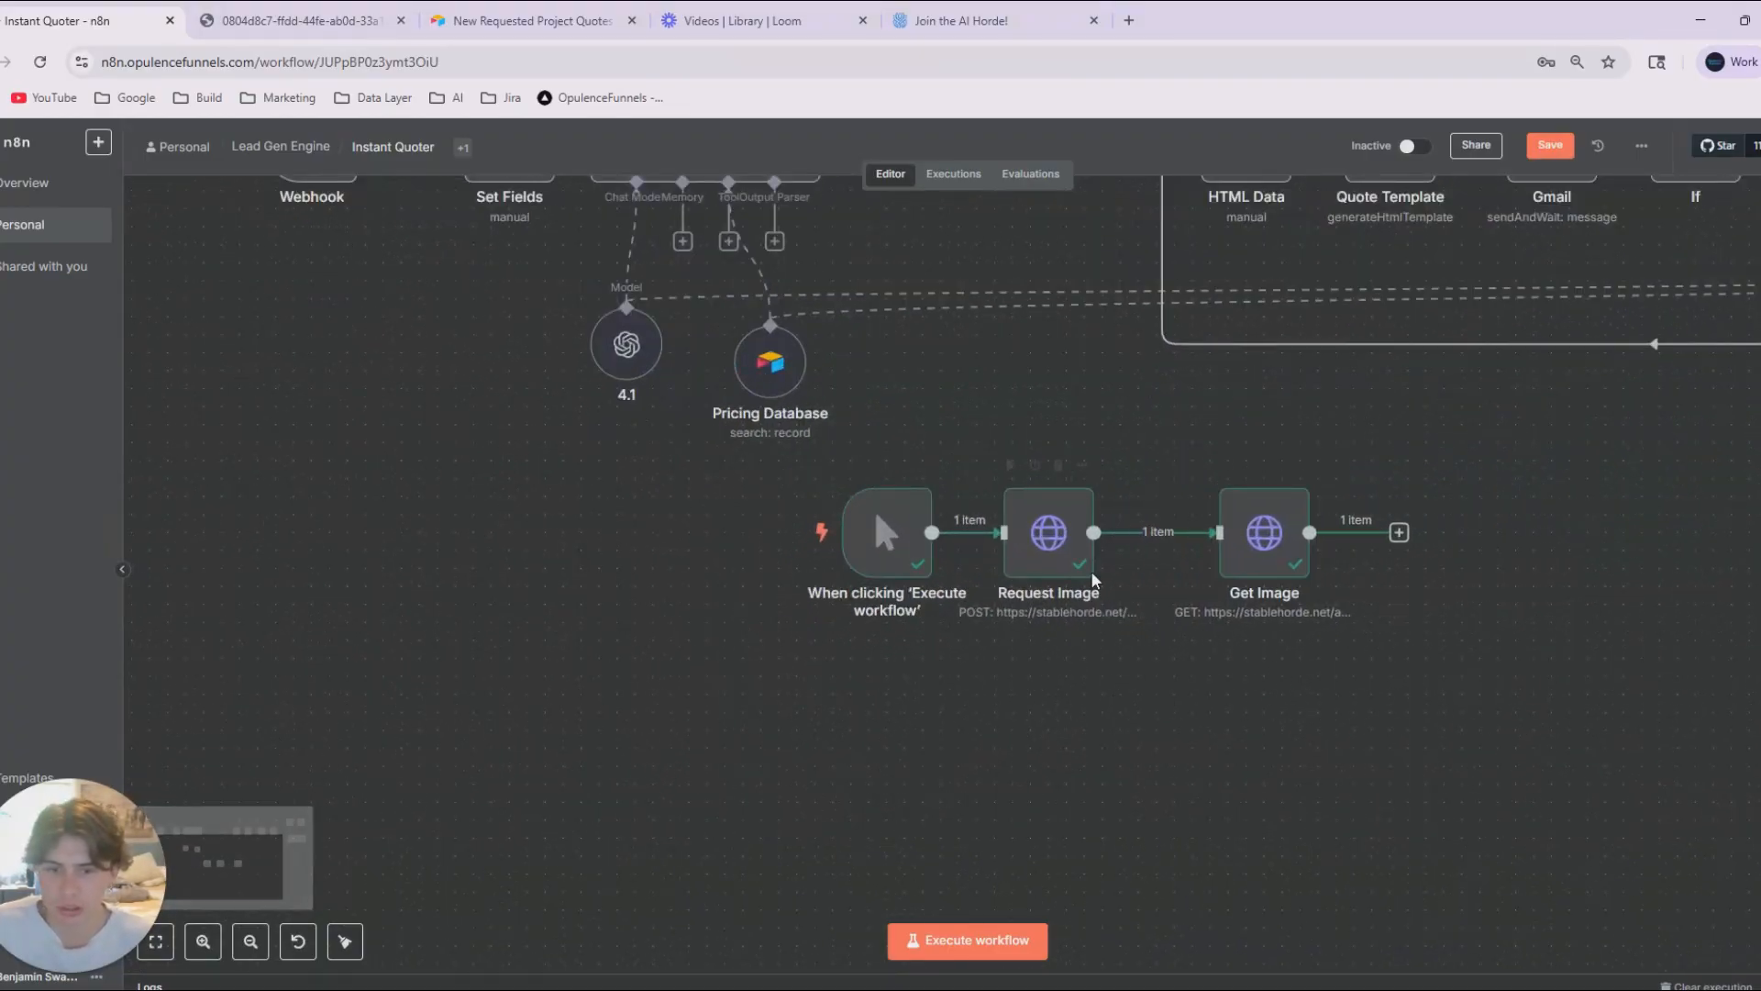
{"action": "double_click", "coordinate": [1055, 546]}
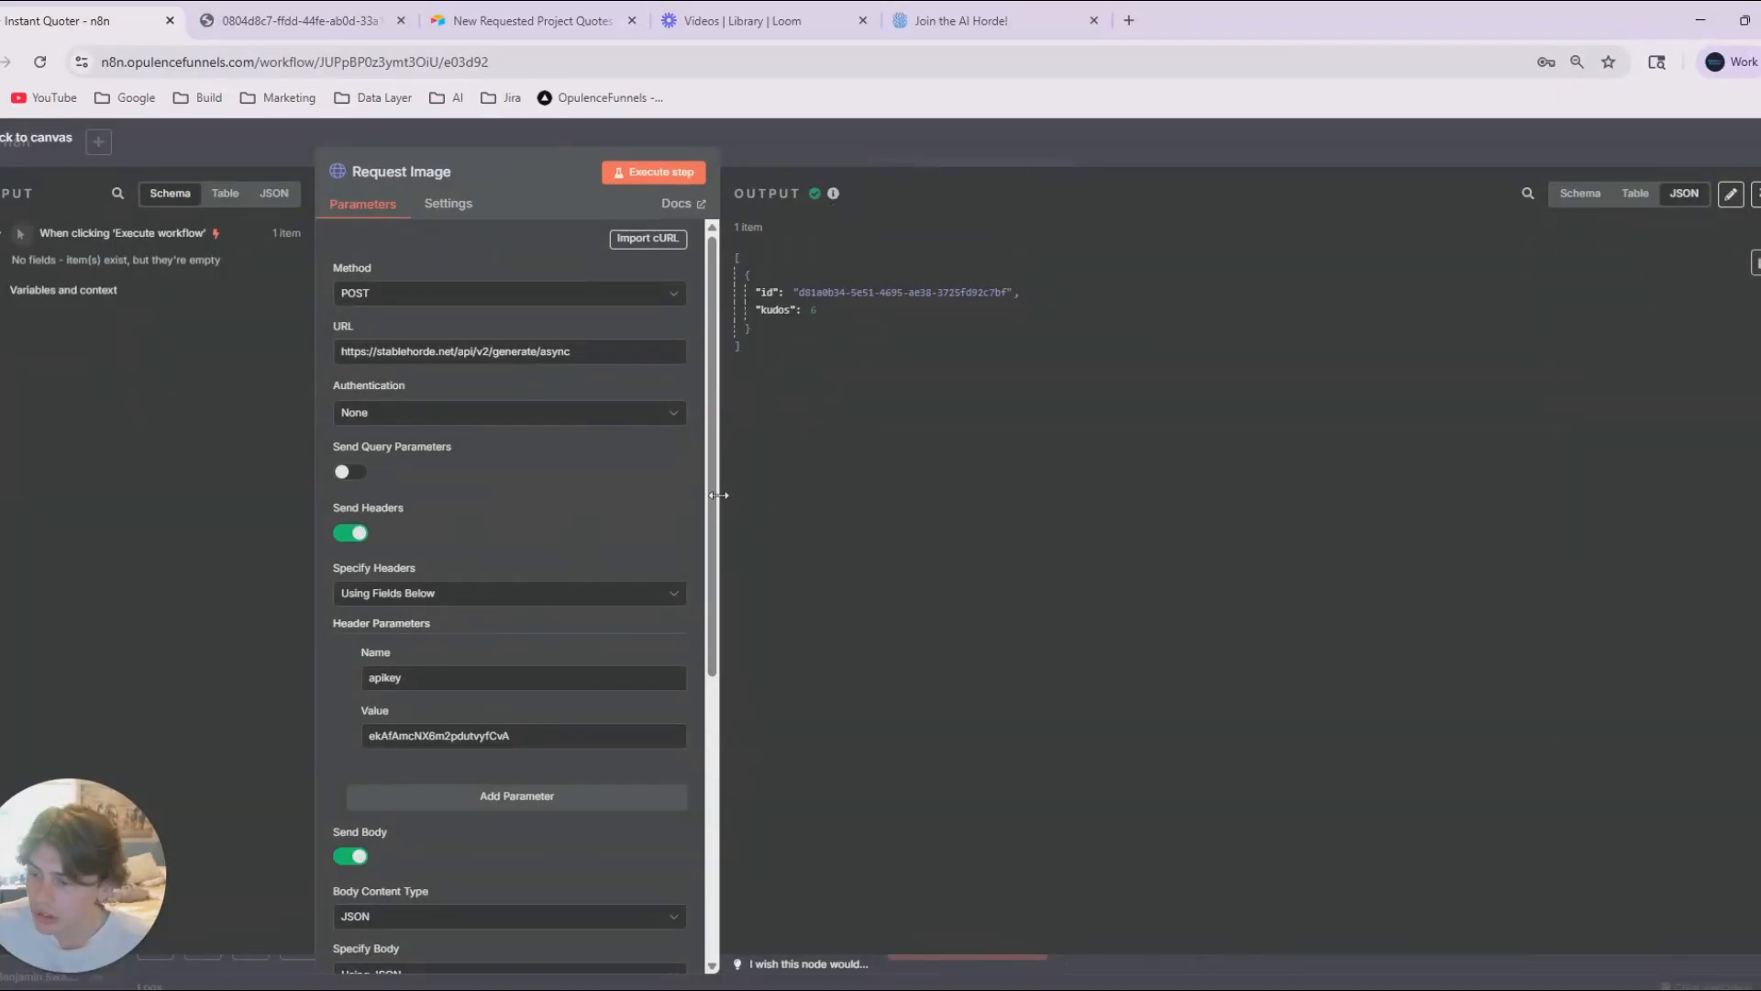
{"action": "left_click", "coordinate": [1055, 155]}
Open the Get Image node and widen its parameters area to show the full status URL.
{"action": "double_click", "coordinate": [1271, 546]}
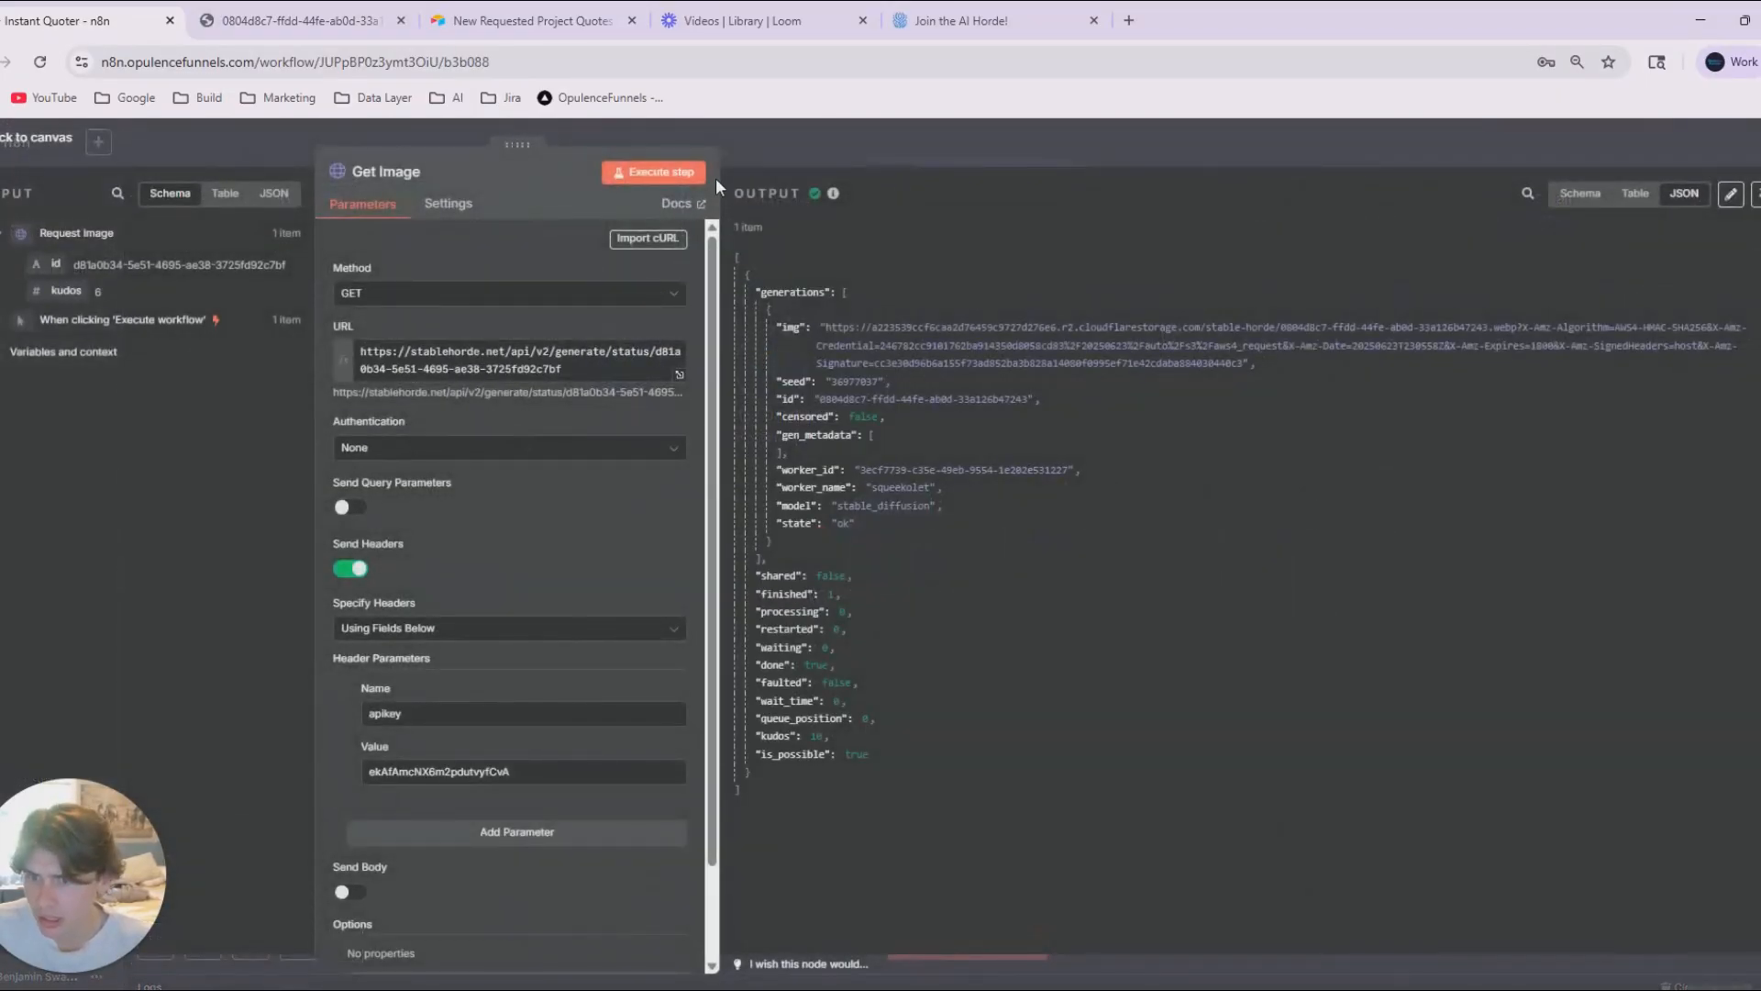
{"action": "left_click_drag", "start_coordinate": [719, 180], "coordinate": [1138, 211]}
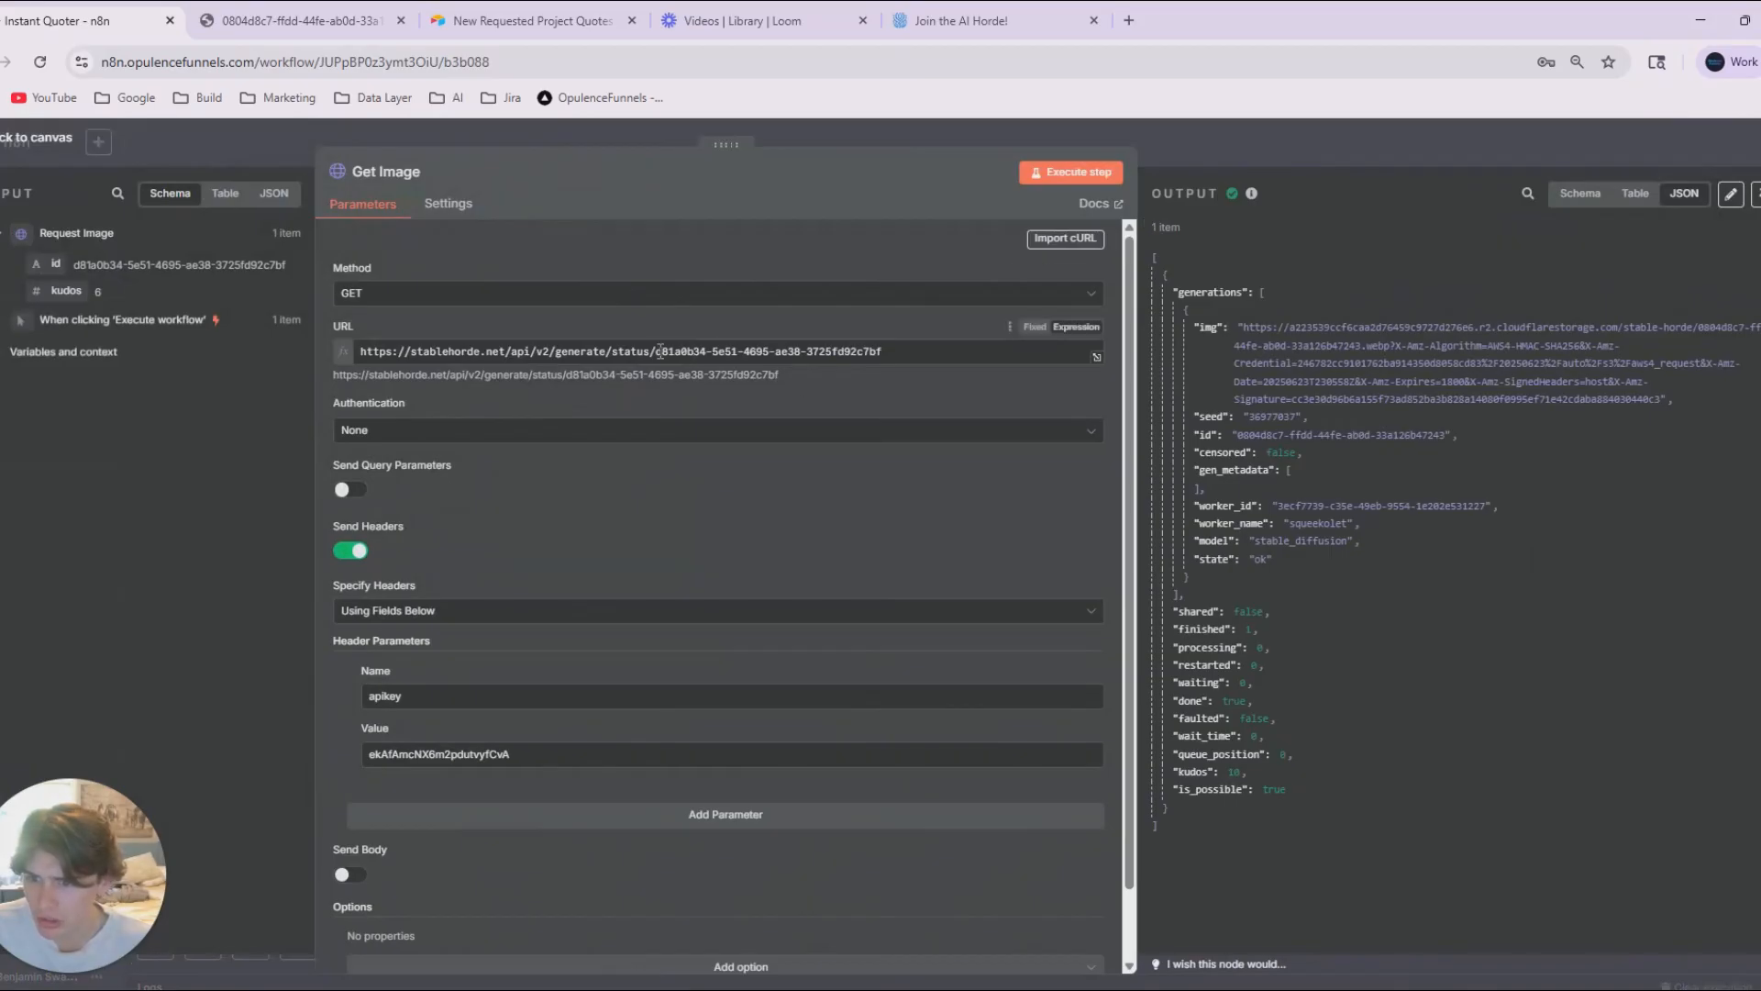
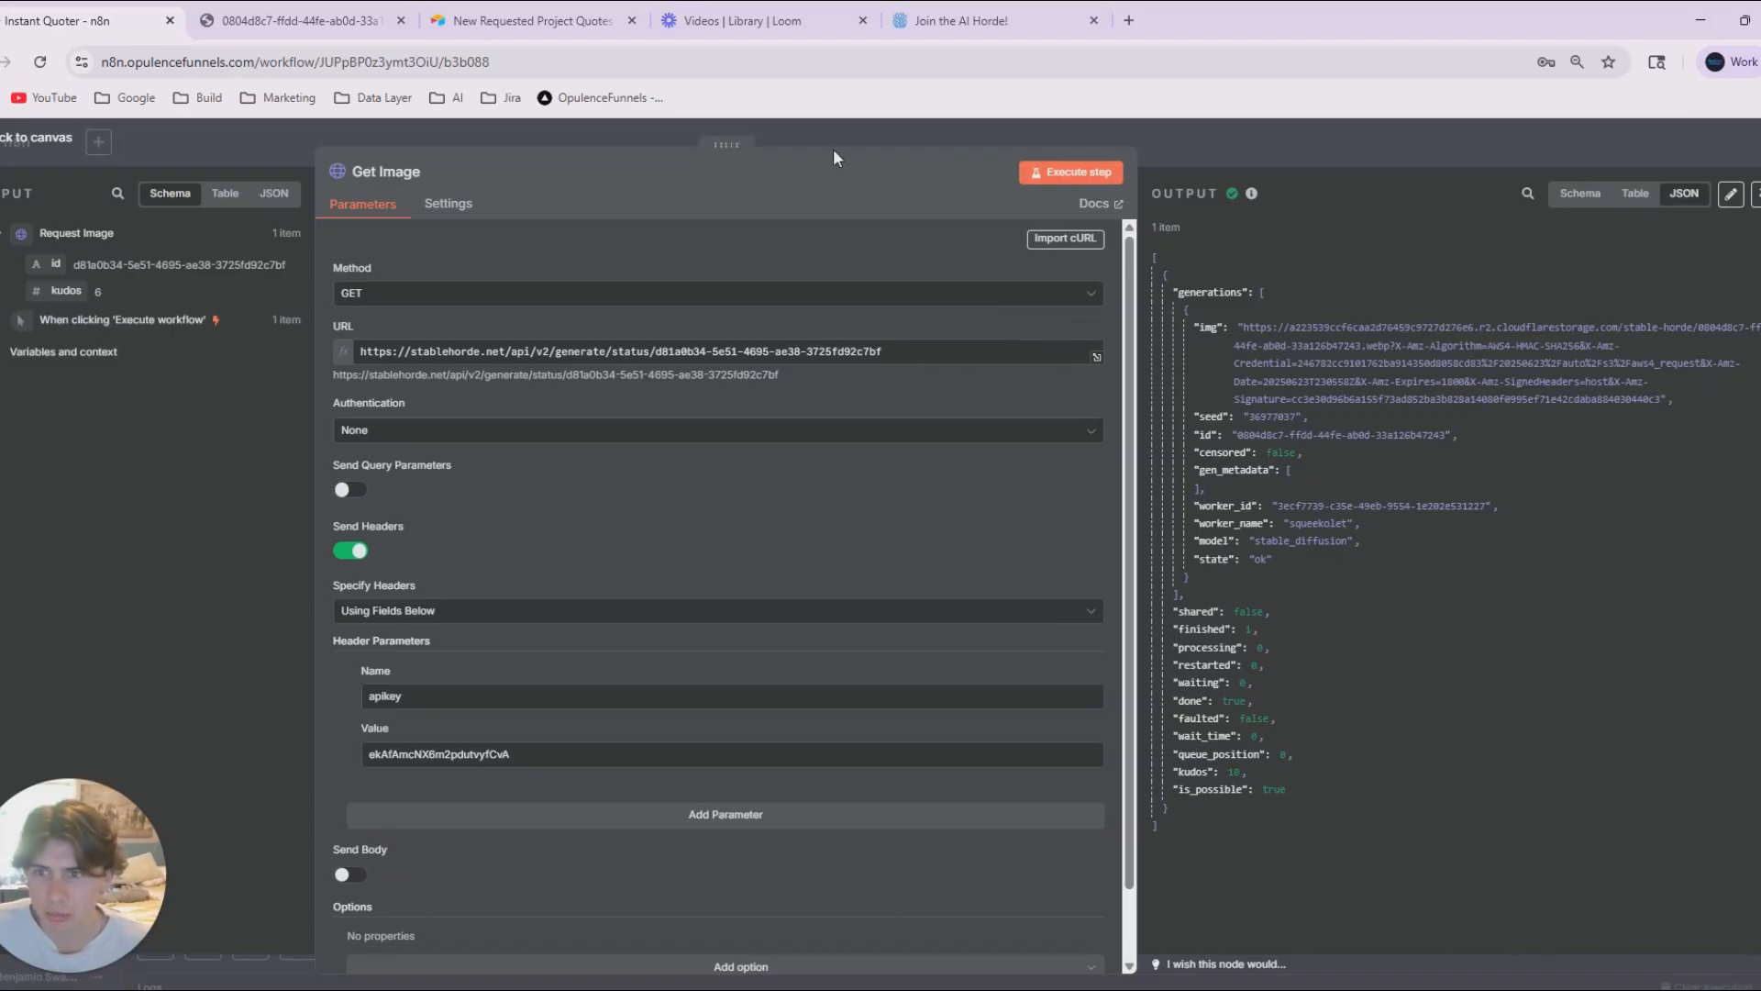
Enlarge the Get Image output area and copy the generated image's full URL from the img field.
{"action": "left_click_drag", "start_coordinate": [741, 138], "coordinate": [632, 139]}
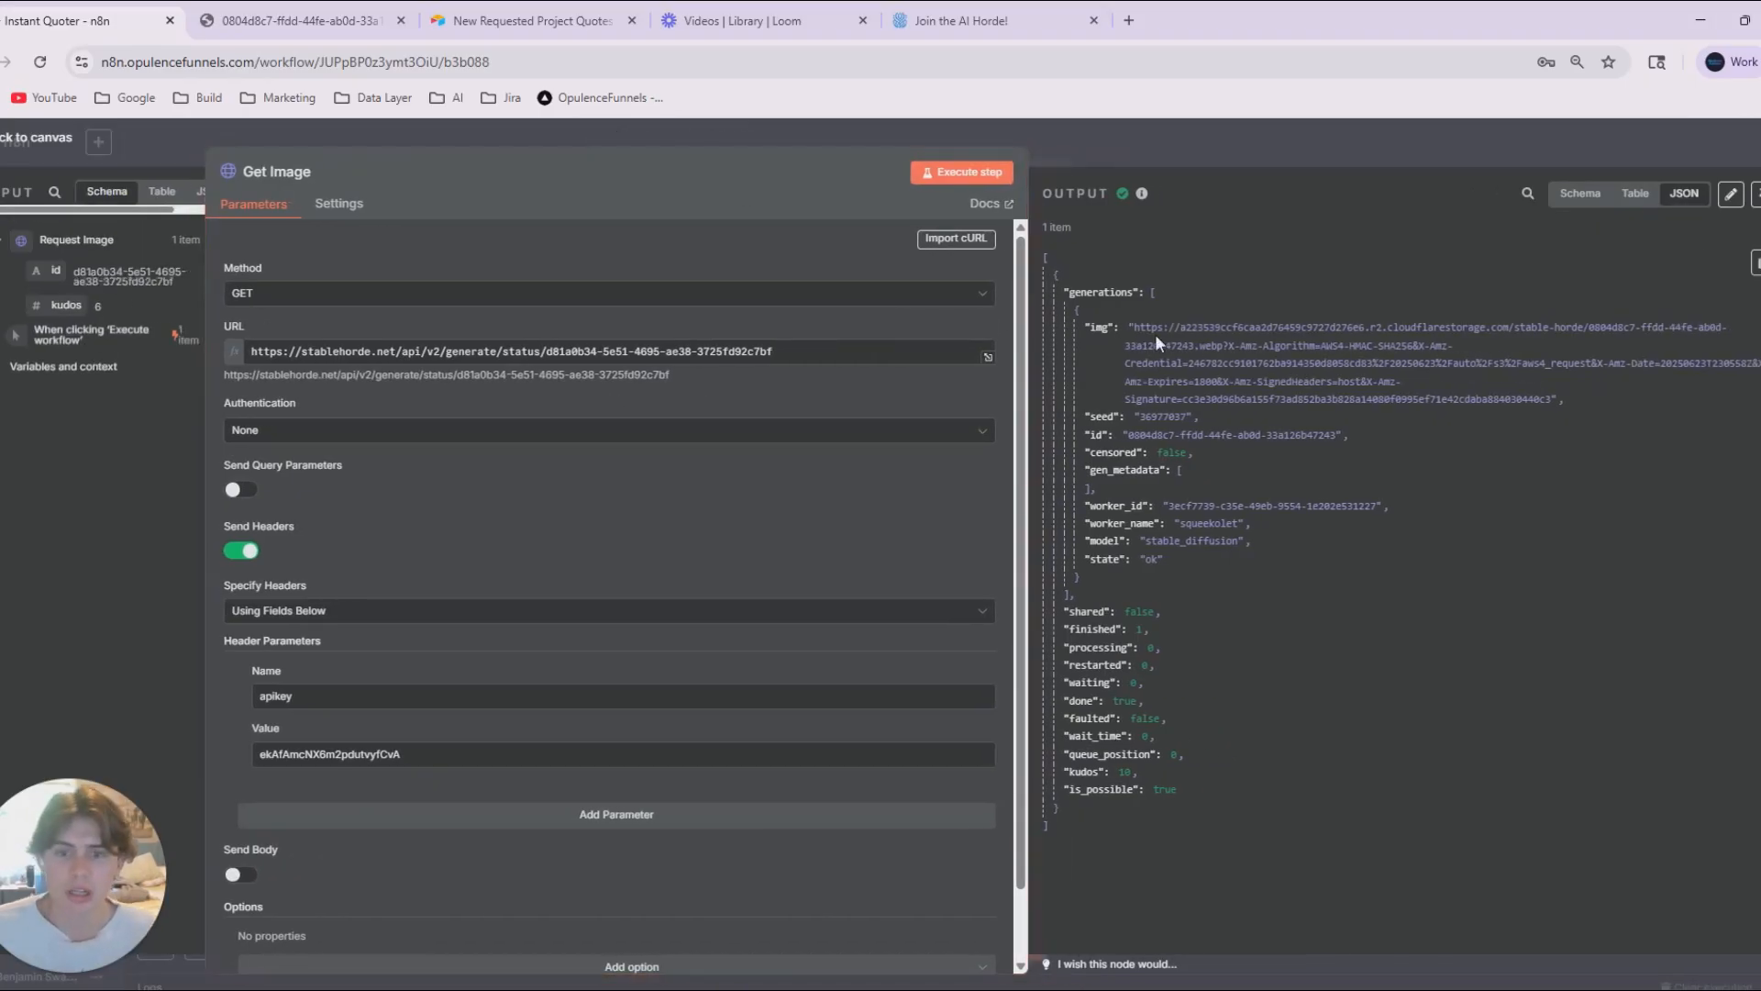
{"action": "mouse_move", "coordinate": [1134, 332]}
{"action": "left_mouse_down"}
{"action": "mouse_move", "coordinate": [1356, 373]}
{"action": "mouse_move", "coordinate": [1565, 382]}
{"action": "mouse_move", "coordinate": [1559, 400]}
{"action": "mouse_move", "coordinate": [1129, 337]}
{"action": "left_mouse_up"}
{"action": "key", "text": "ctrl+c"}
{"action": "left_click", "coordinate": [1517, 400]}
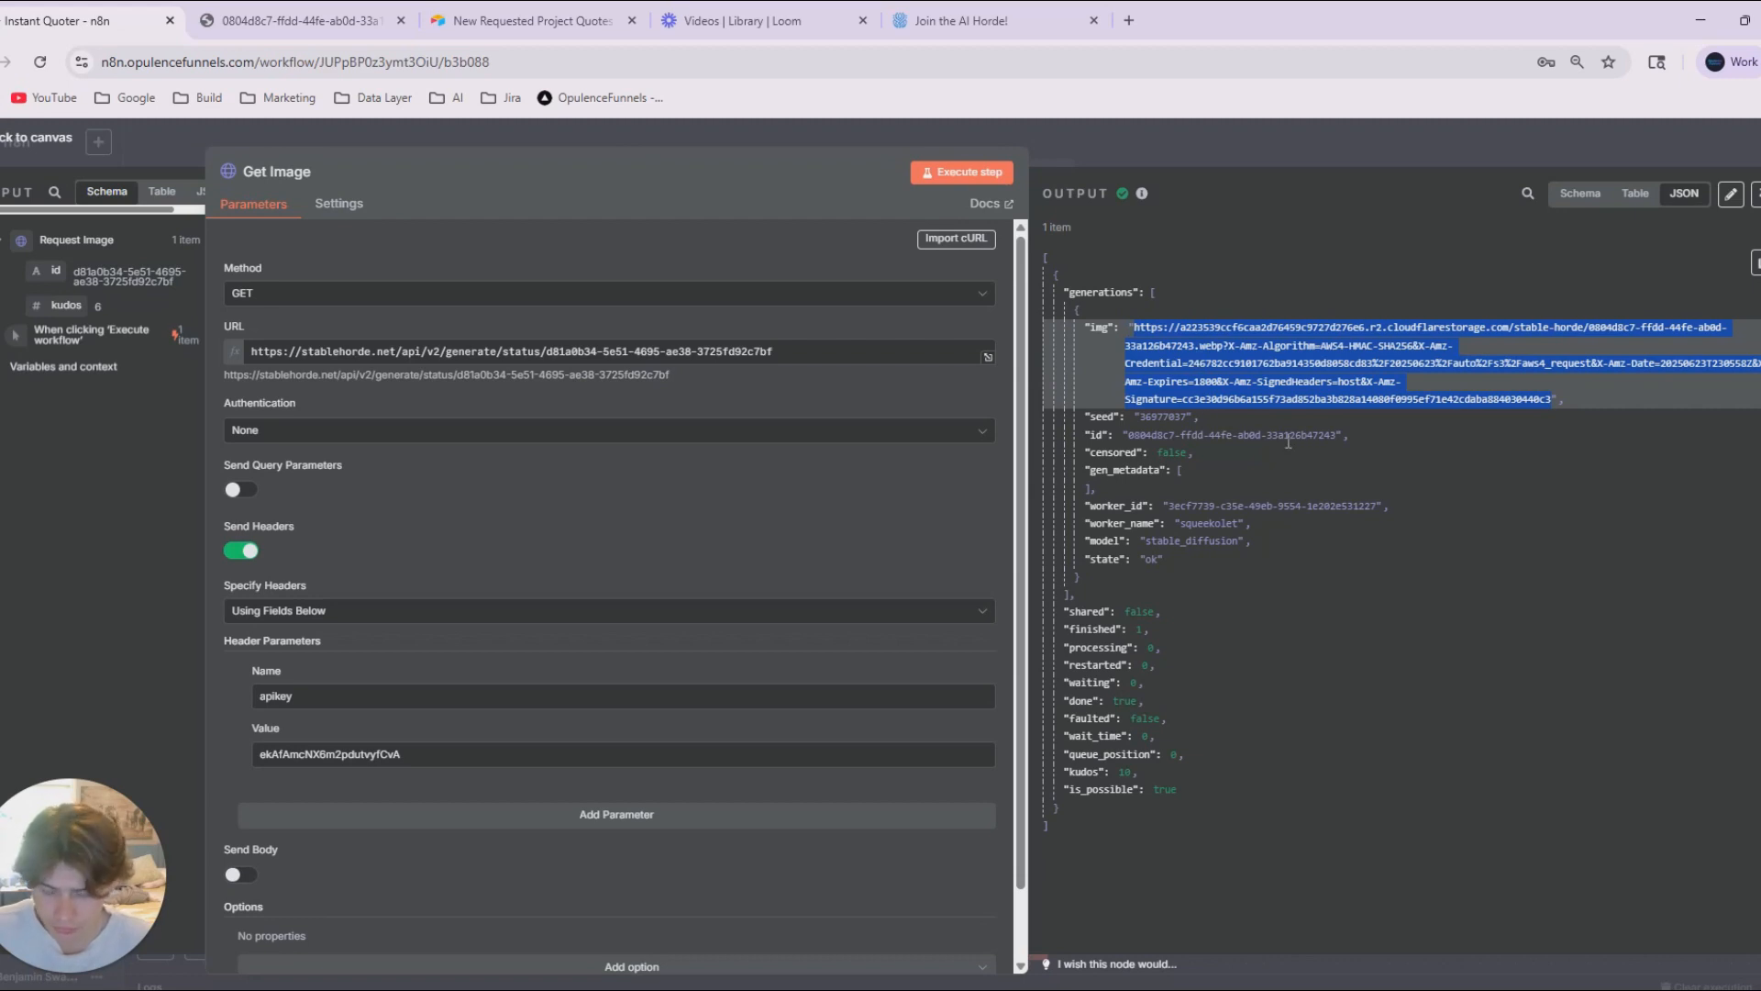
{"action": "left_click", "coordinate": [1216, 143]}
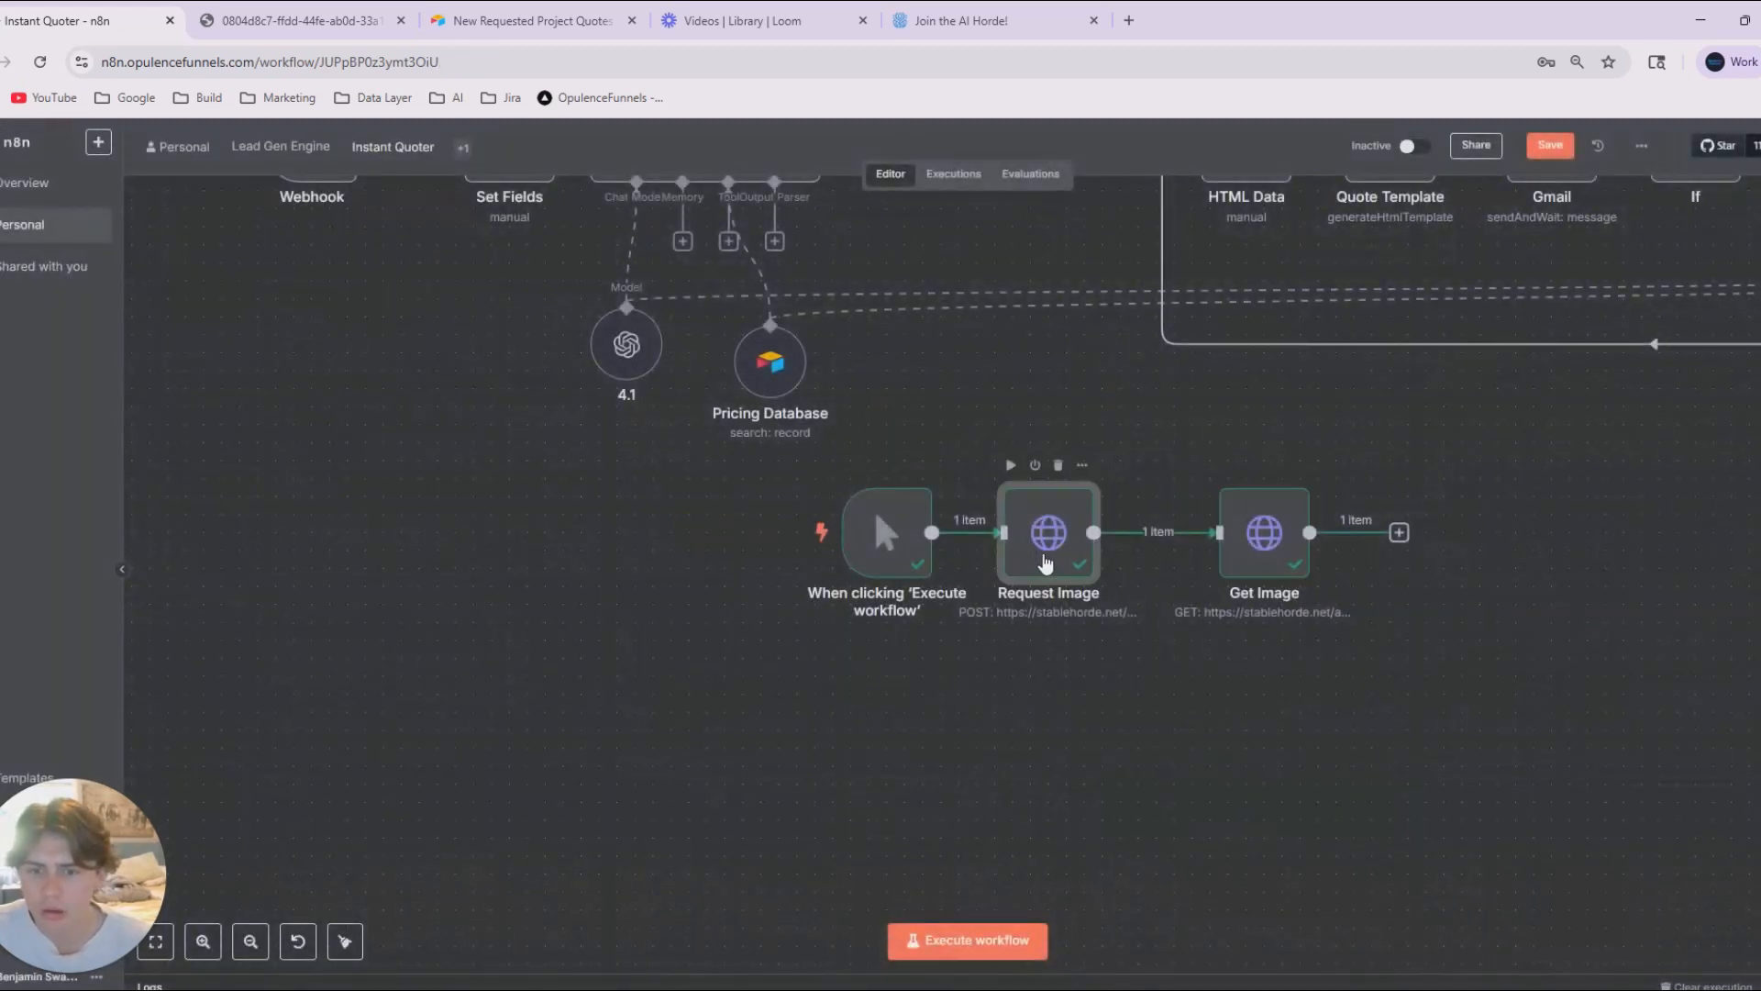
Review the Request Image node's JSON body, including its prompt, model and image parameters, and return to the canvas.
{"action": "double_click", "coordinate": [1044, 532]}
{"action": "scroll", "coordinate": [697, 679], "scroll_direction": "down", "scroll_amount": 3}
{"action": "scroll", "coordinate": [679, 688], "scroll_direction": "down", "scroll_amount": 2}
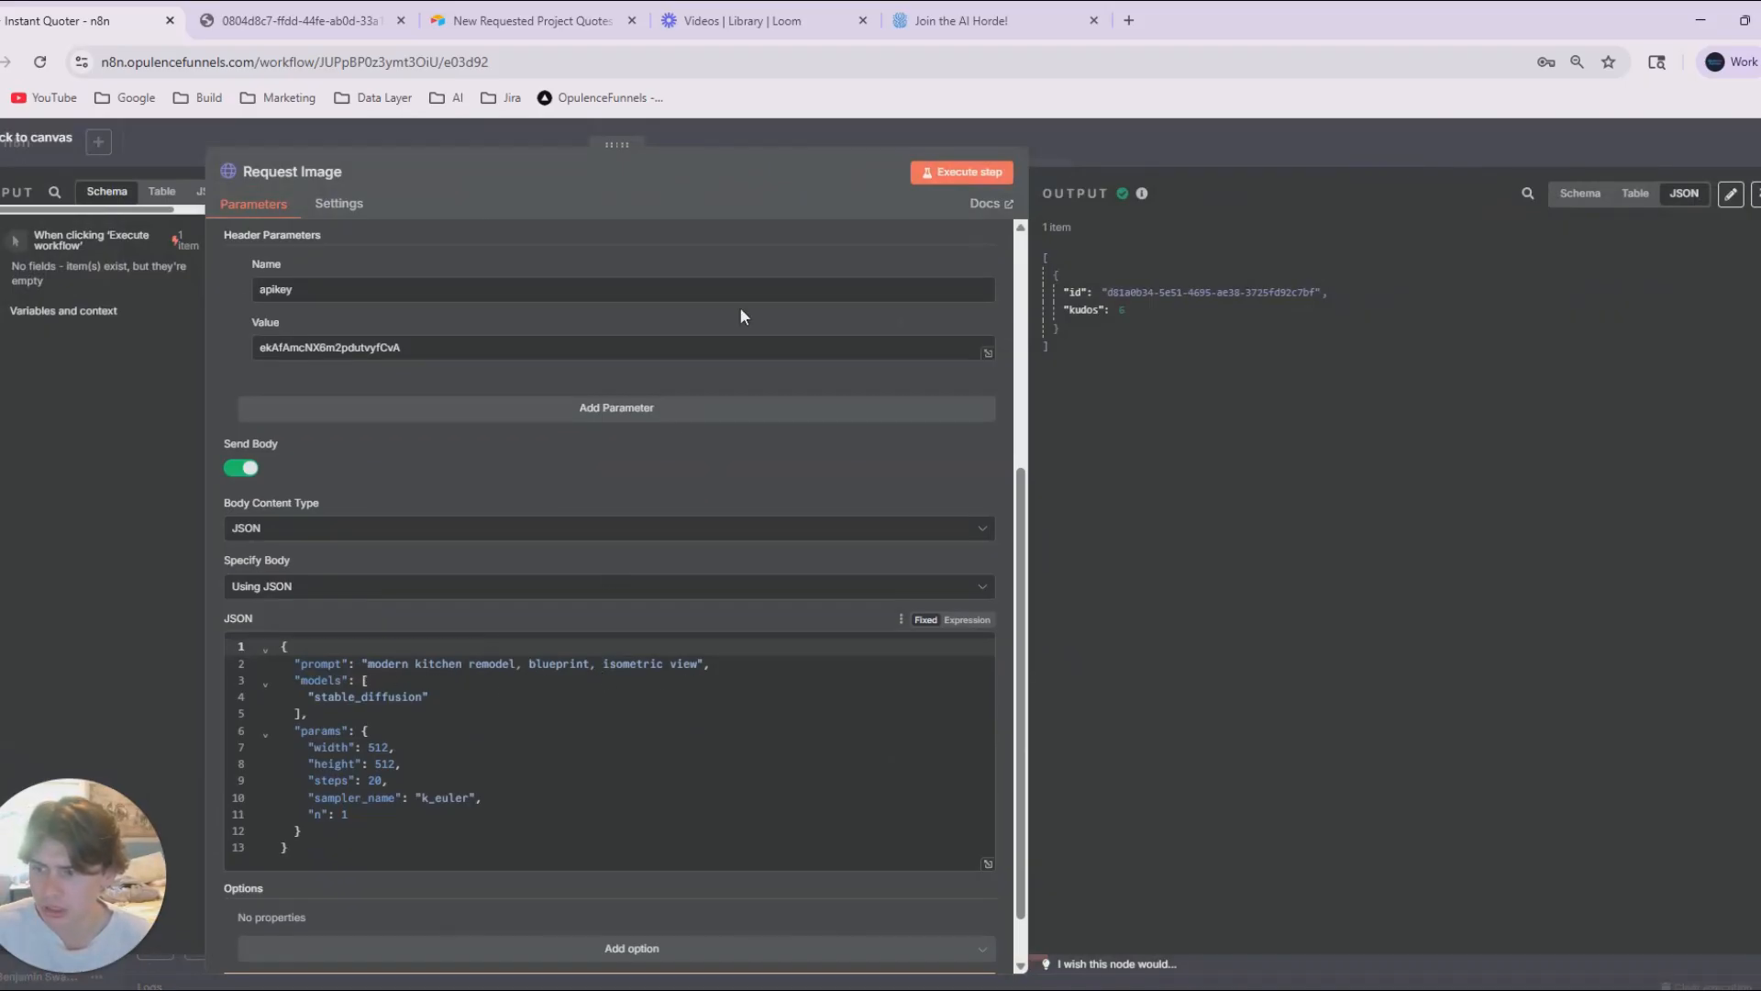
{"action": "left_click", "coordinate": [1189, 164]}
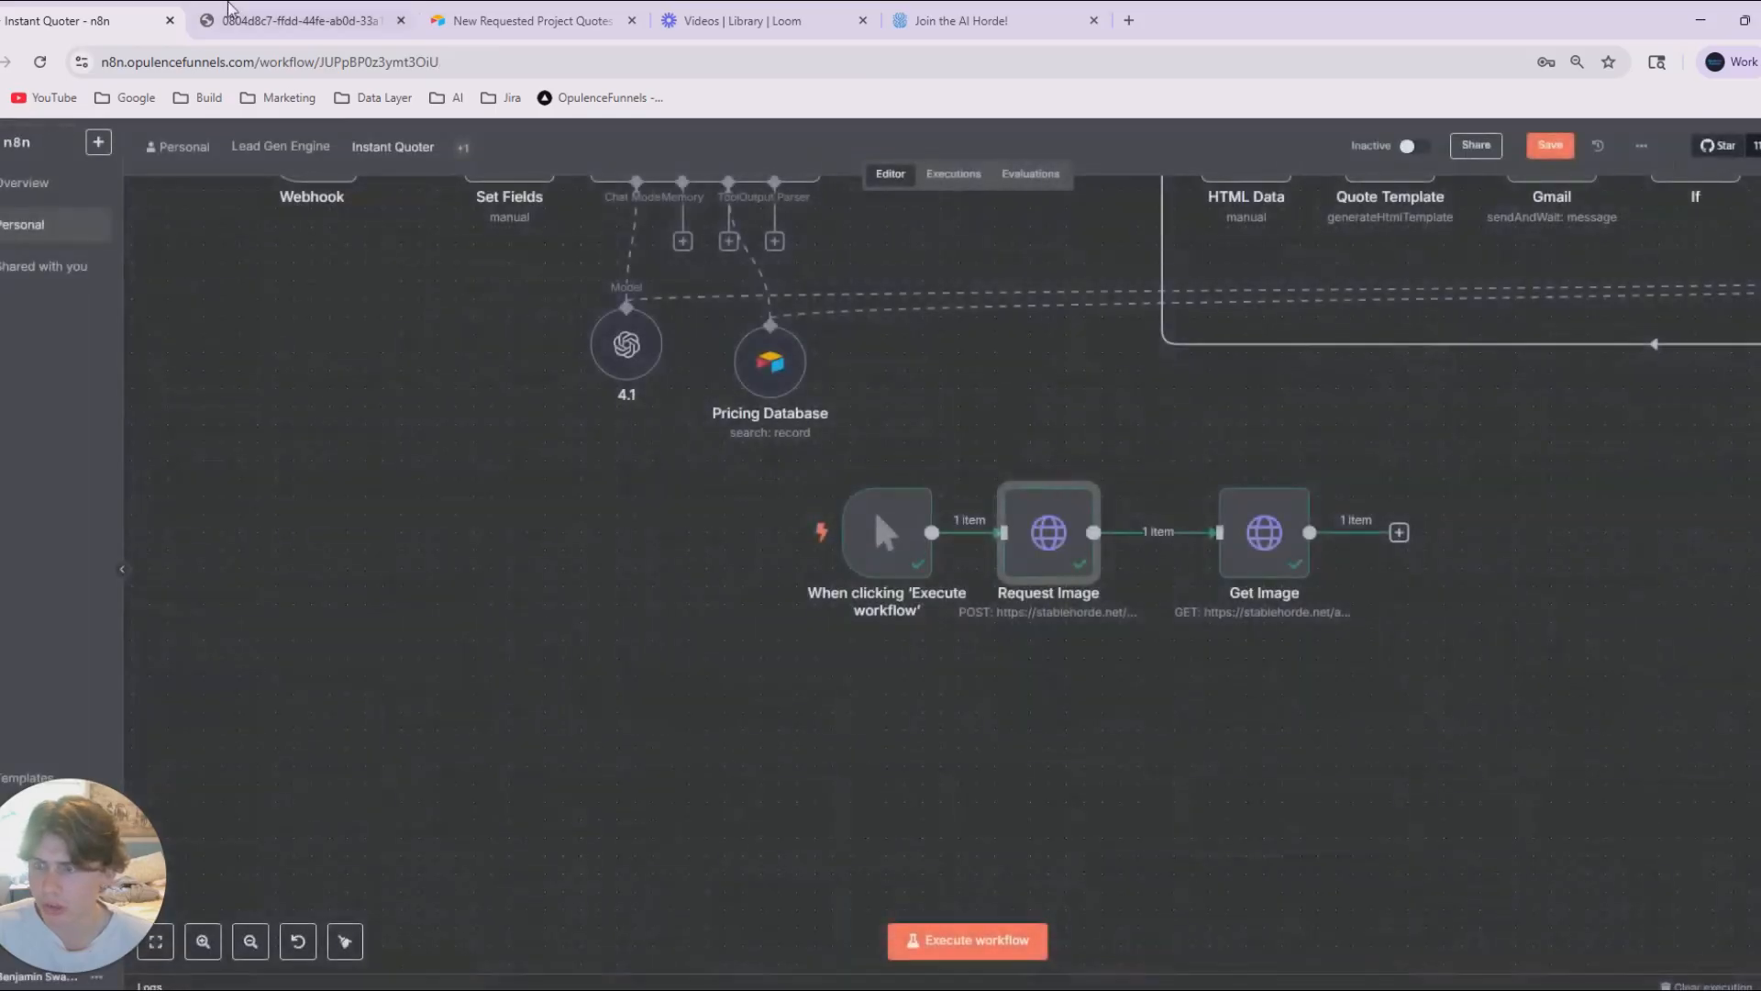
Close the old image page, load the copied image URL in a new tab to view the picture, and return to the workflow.
{"action": "left_click", "coordinate": [401, 20]}
{"action": "left_click", "coordinate": [898, 20]}
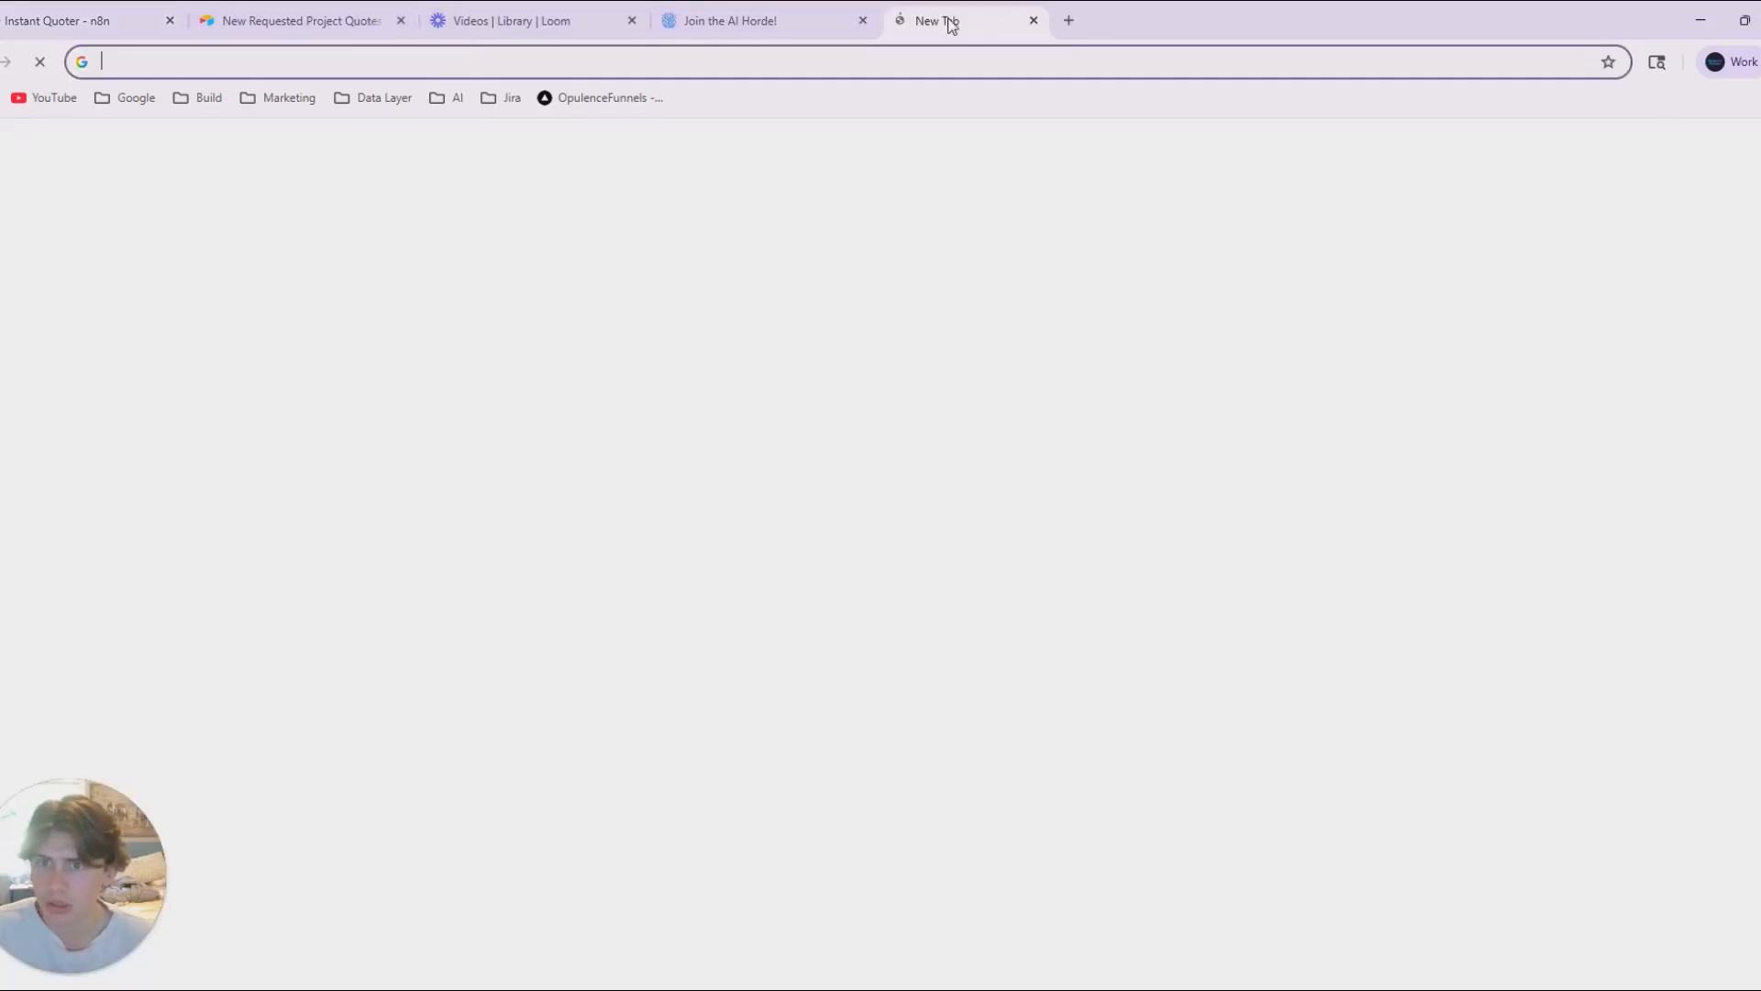
{"action": "left_click_drag", "start_coordinate": [948, 23], "coordinate": [234, 22]}
{"action": "key", "text": "ctrl+v"}
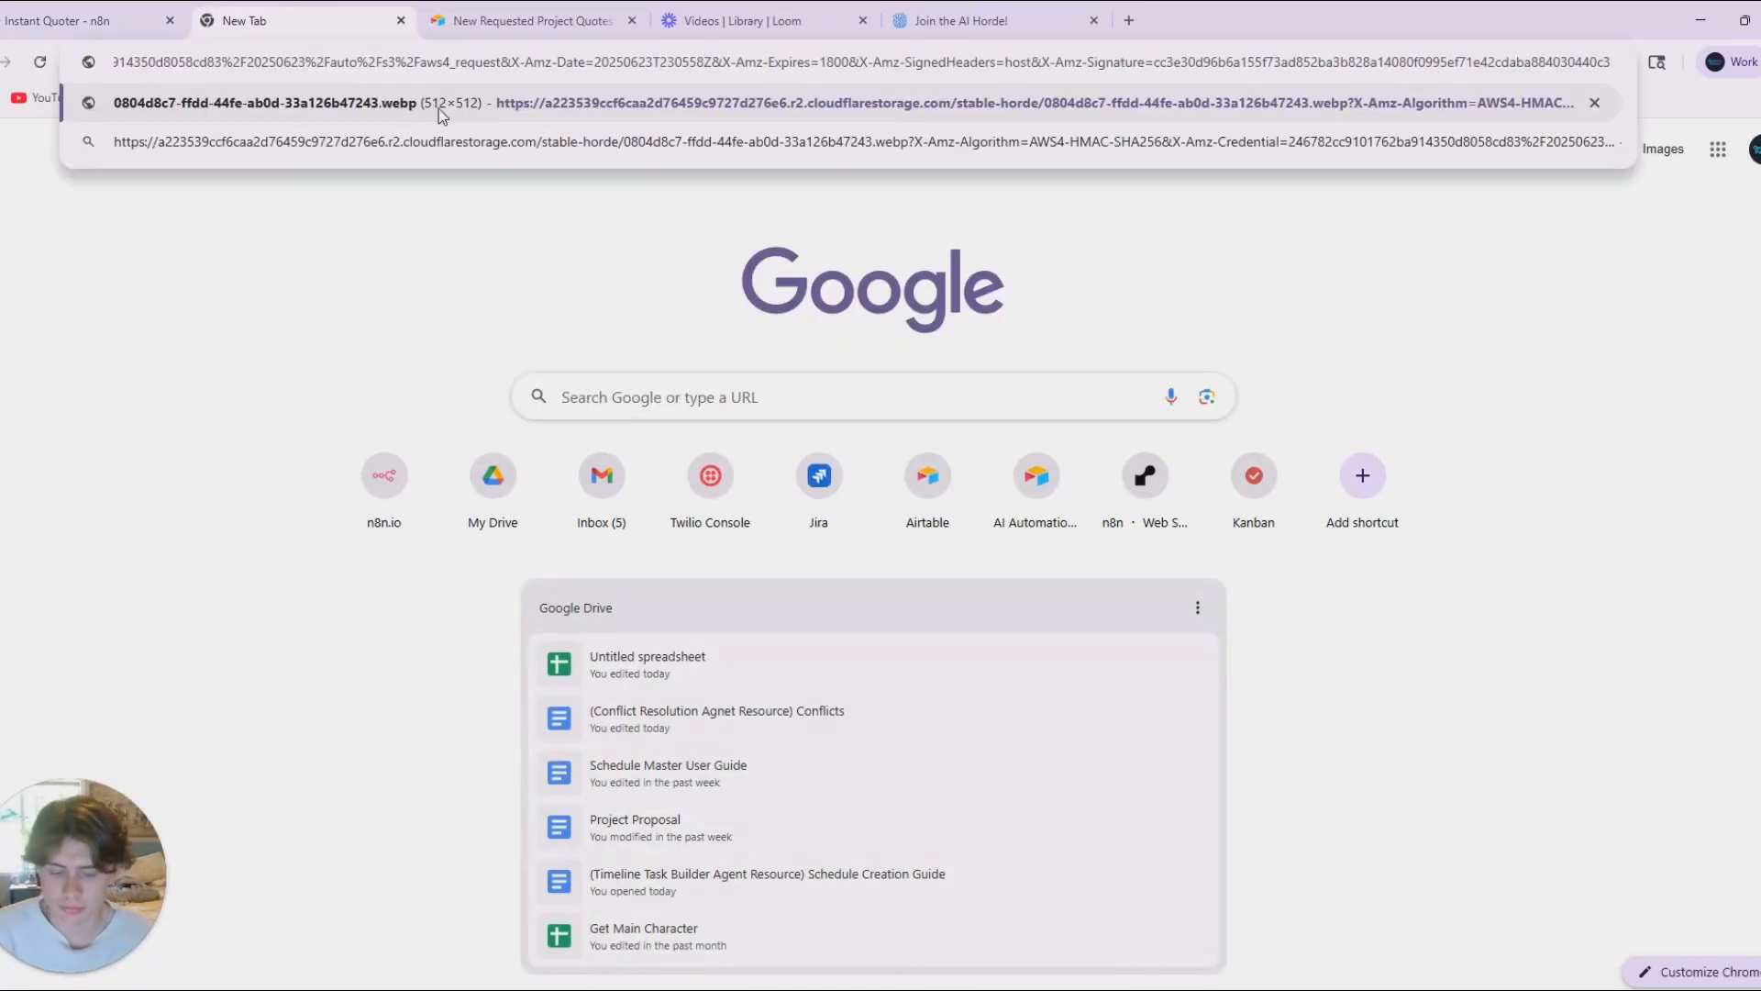
{"action": "key", "text": "Return"}
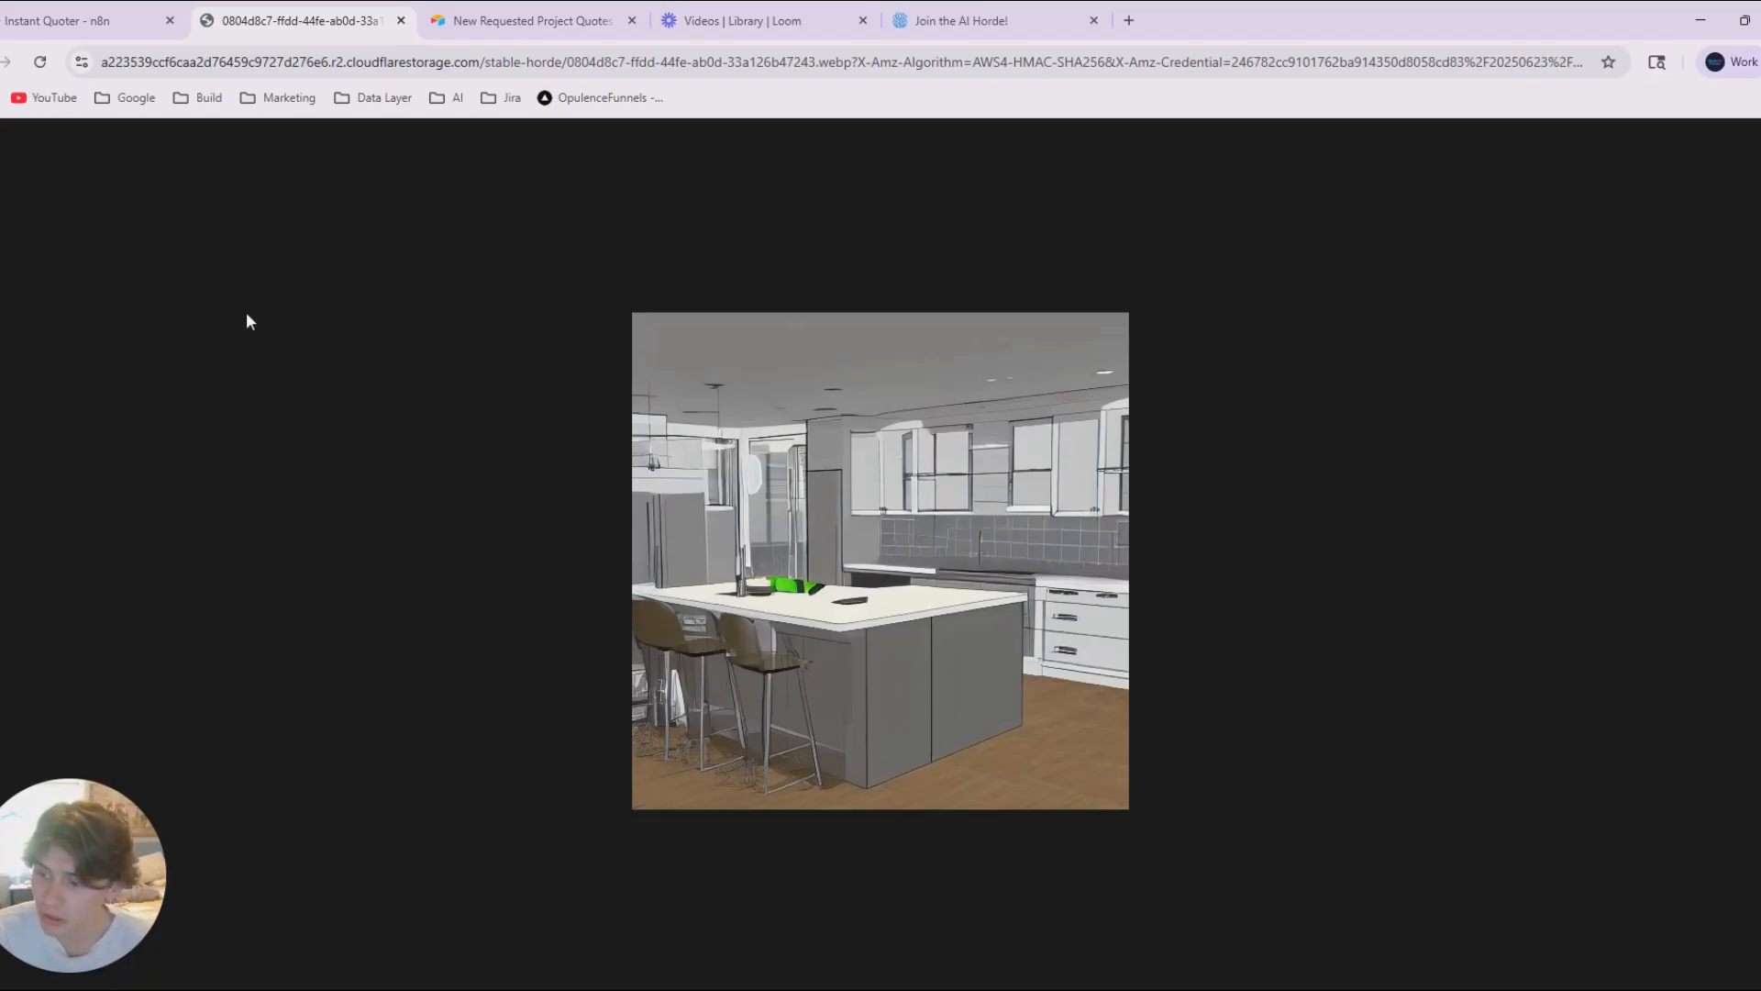
{"action": "left_click", "coordinate": [74, 21]}
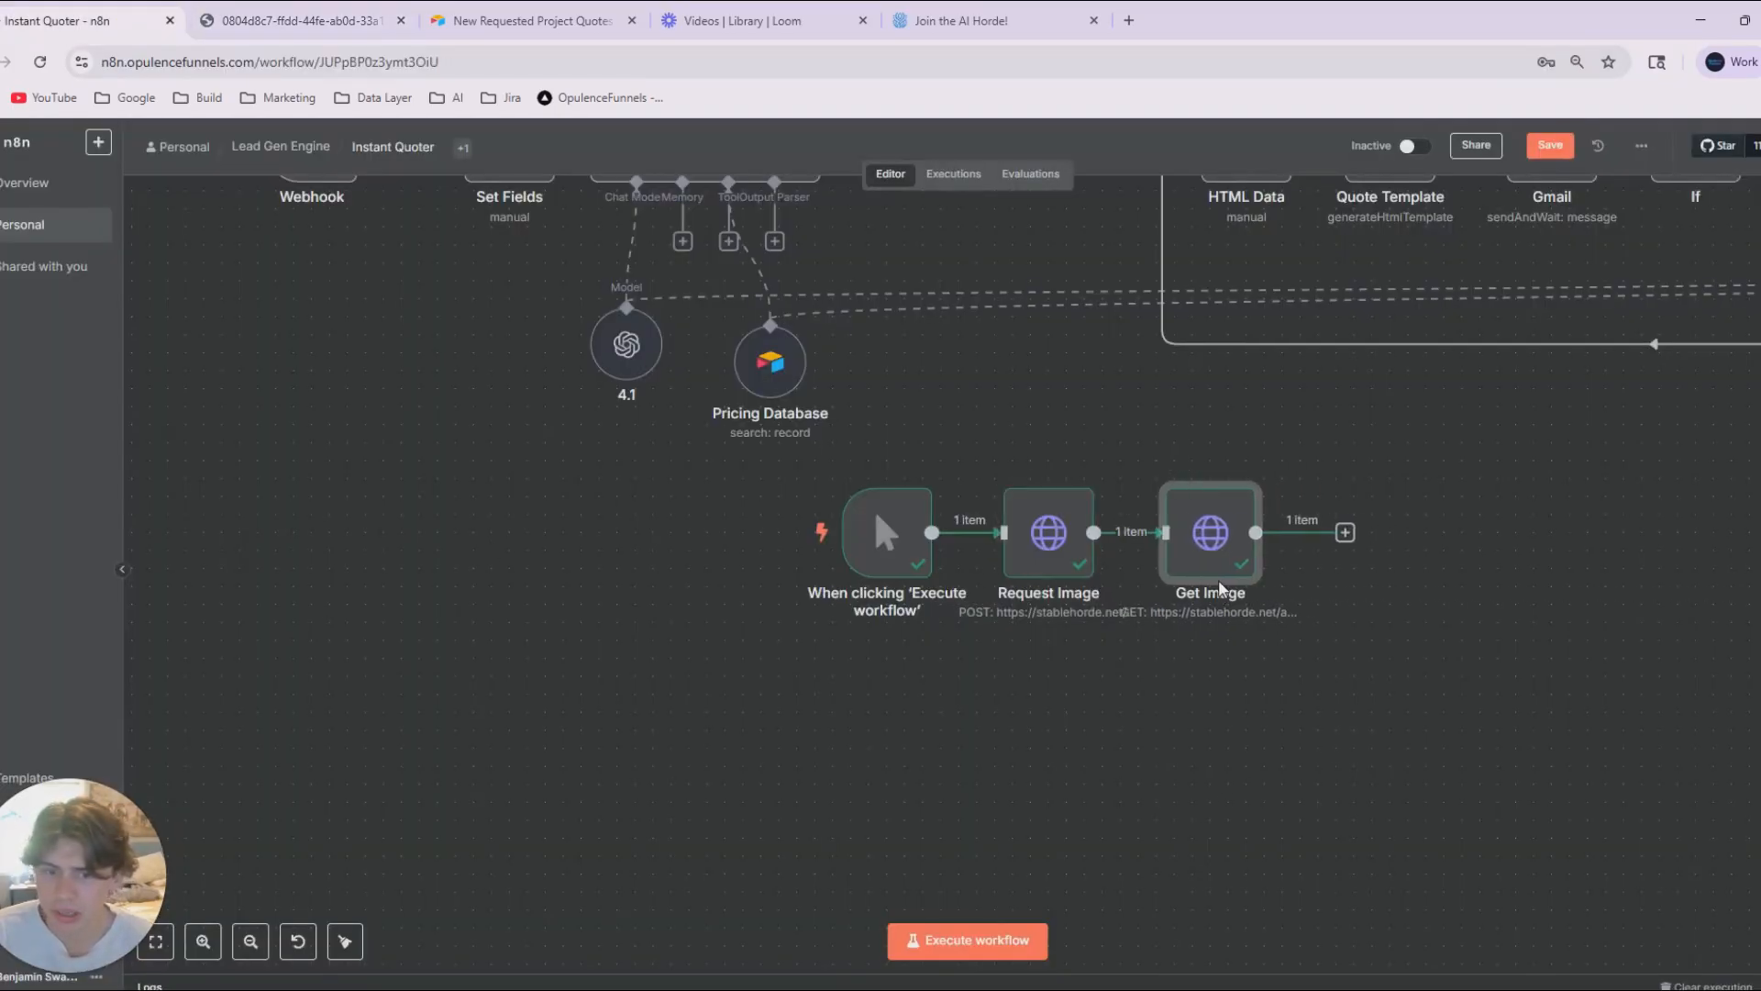
Compare the job ID in Get Image's status URL with the id in Request Image's output.
{"action": "double_click", "coordinate": [1245, 558]}
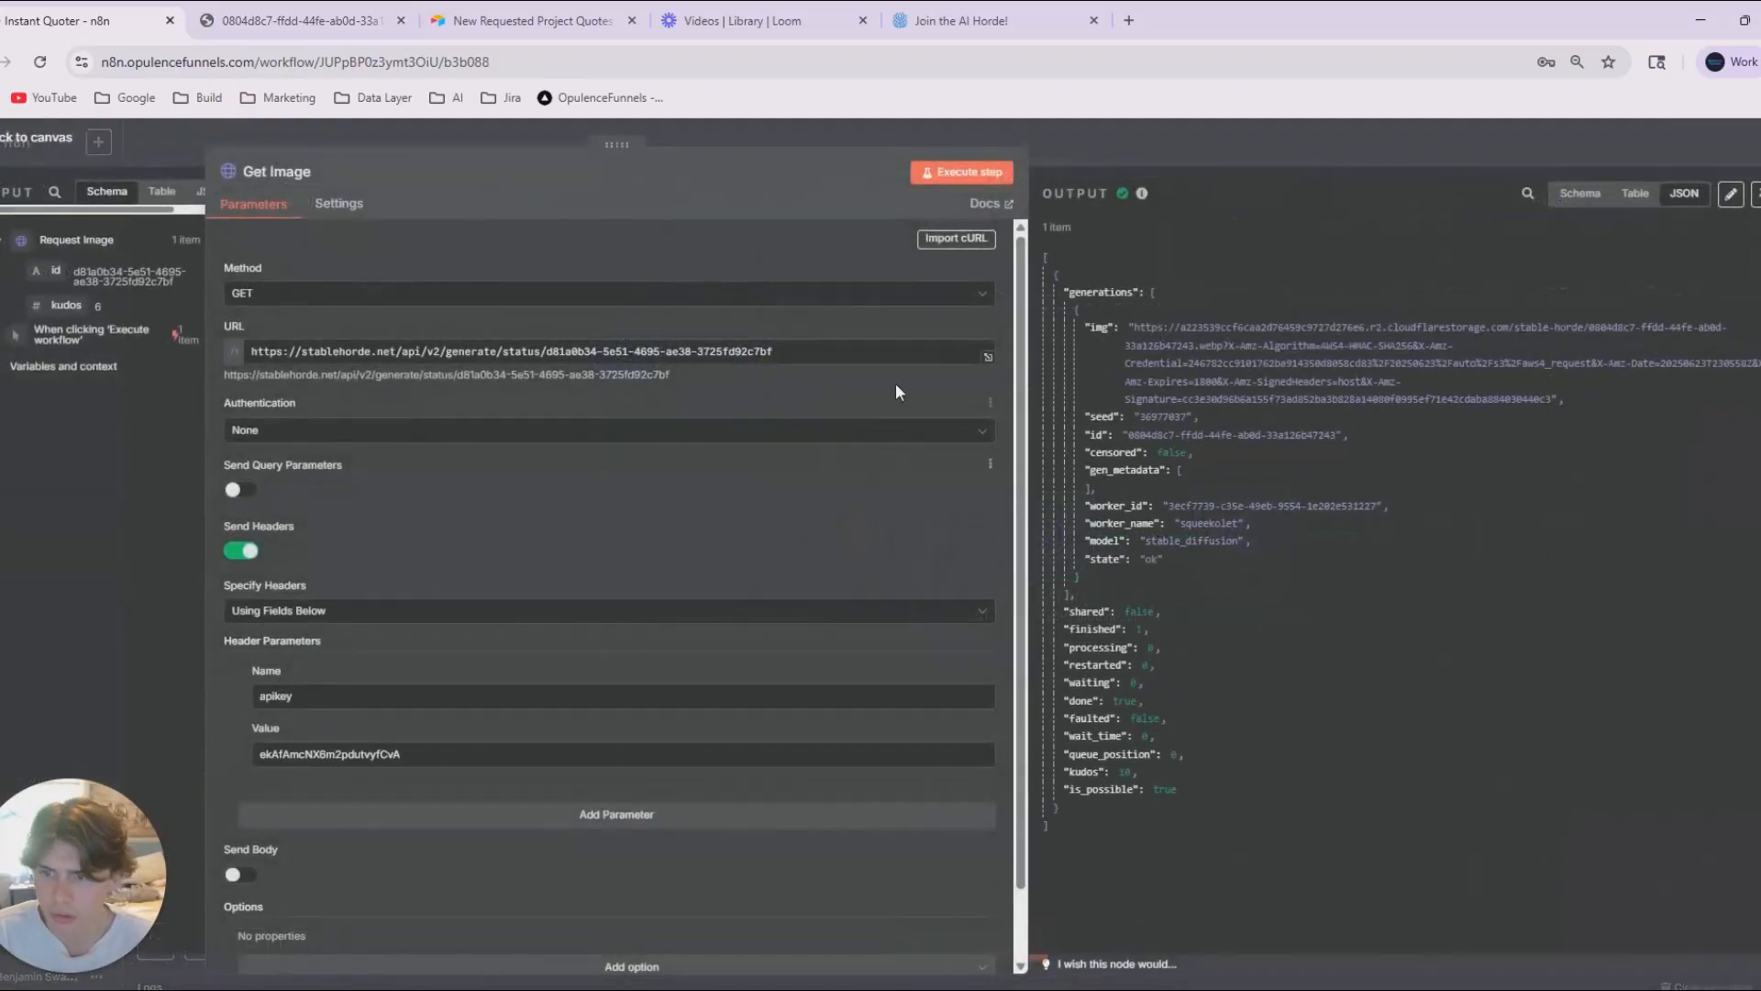
{"action": "left_click", "coordinate": [768, 351]}
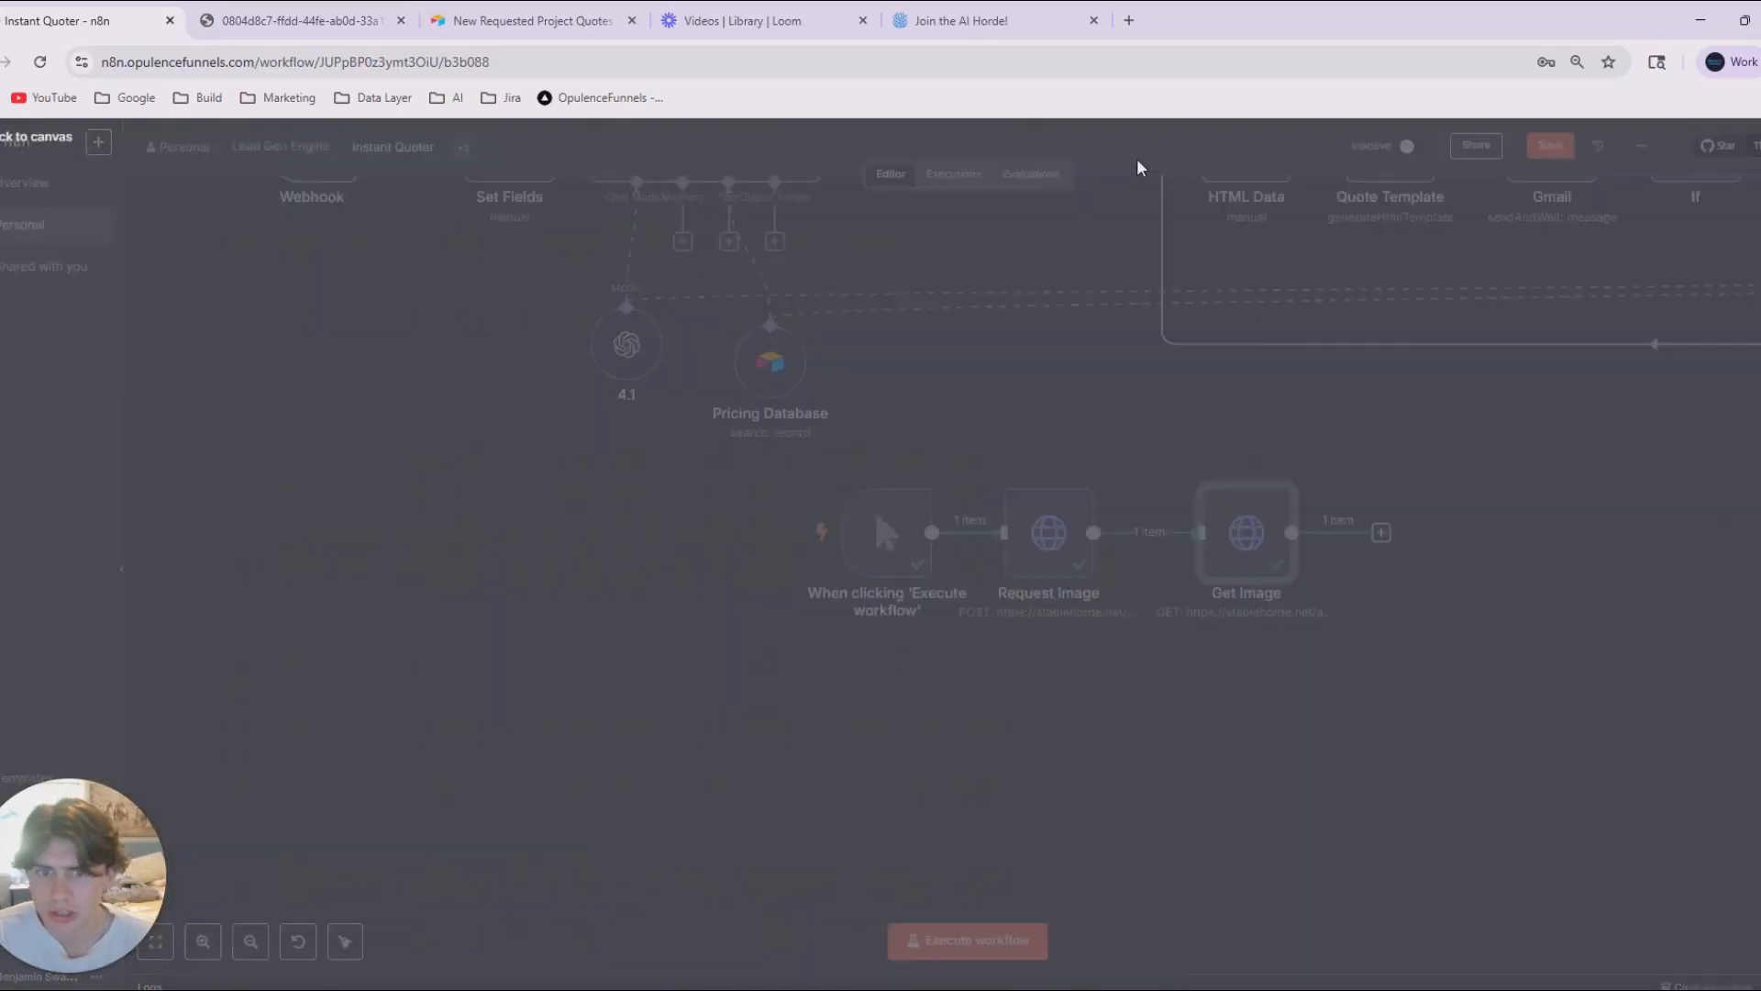
{"action": "key", "text": "Escape"}
{"action": "double_click", "coordinate": [1048, 532]}
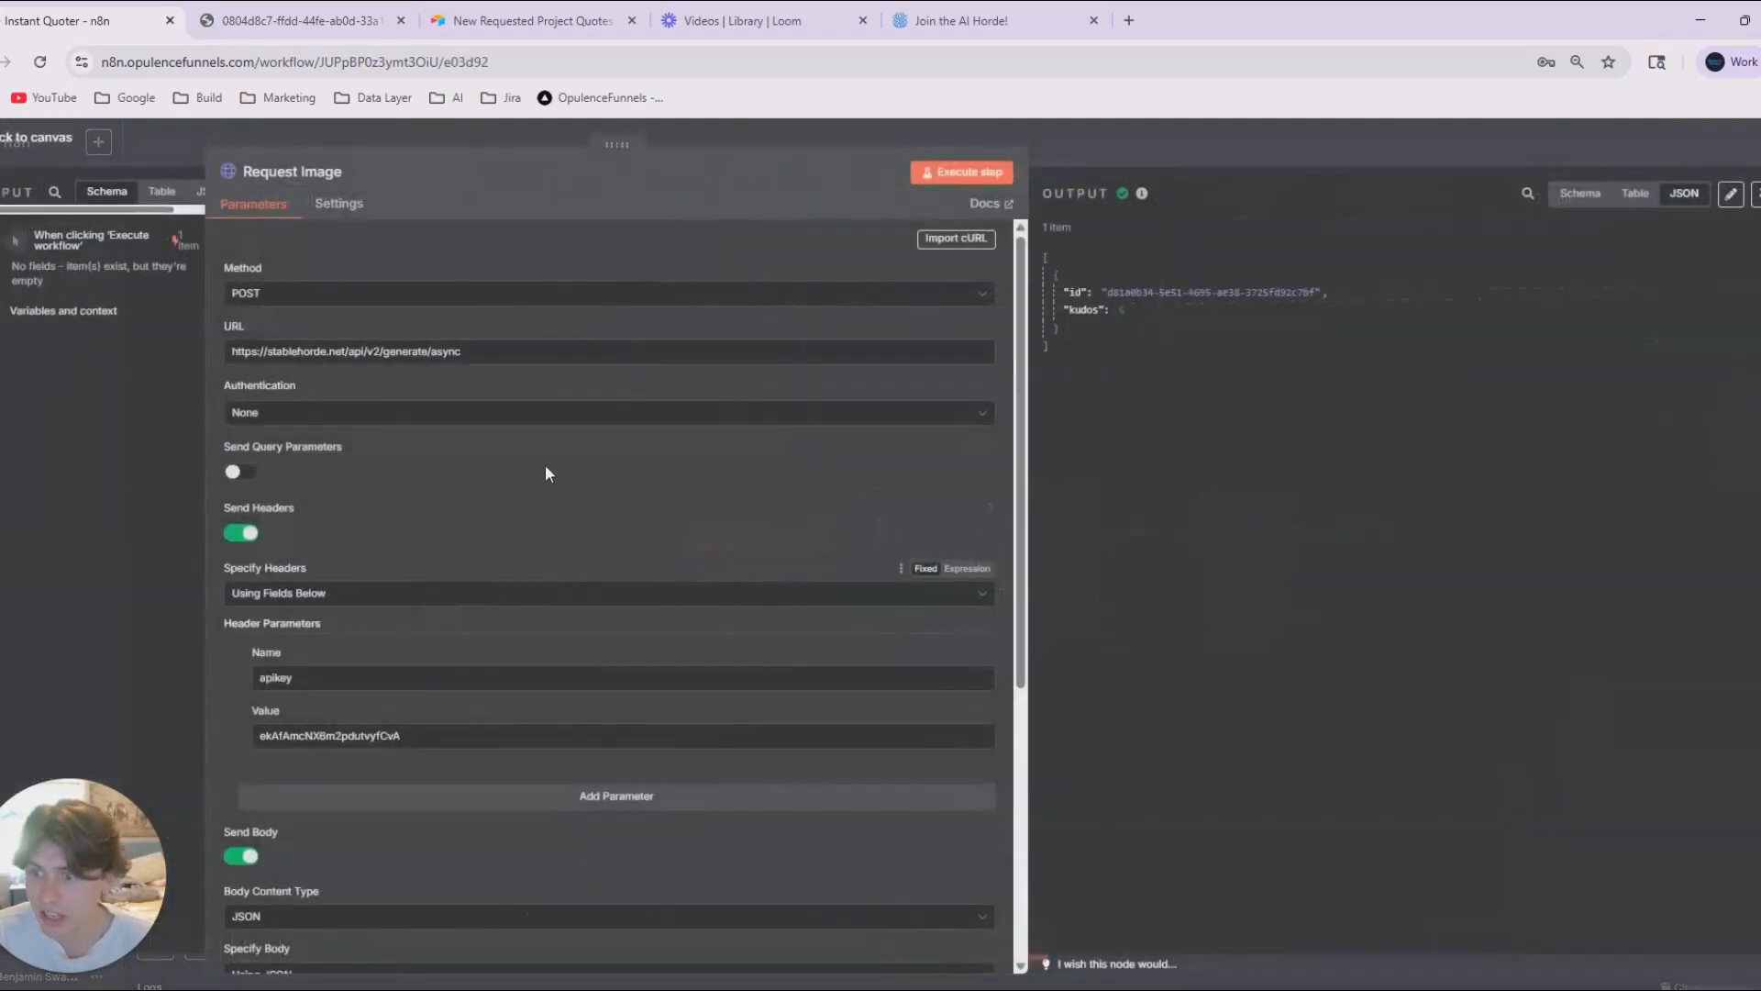
{"action": "left_click", "coordinate": [395, 404]}
{"action": "left_click", "coordinate": [1094, 289]}
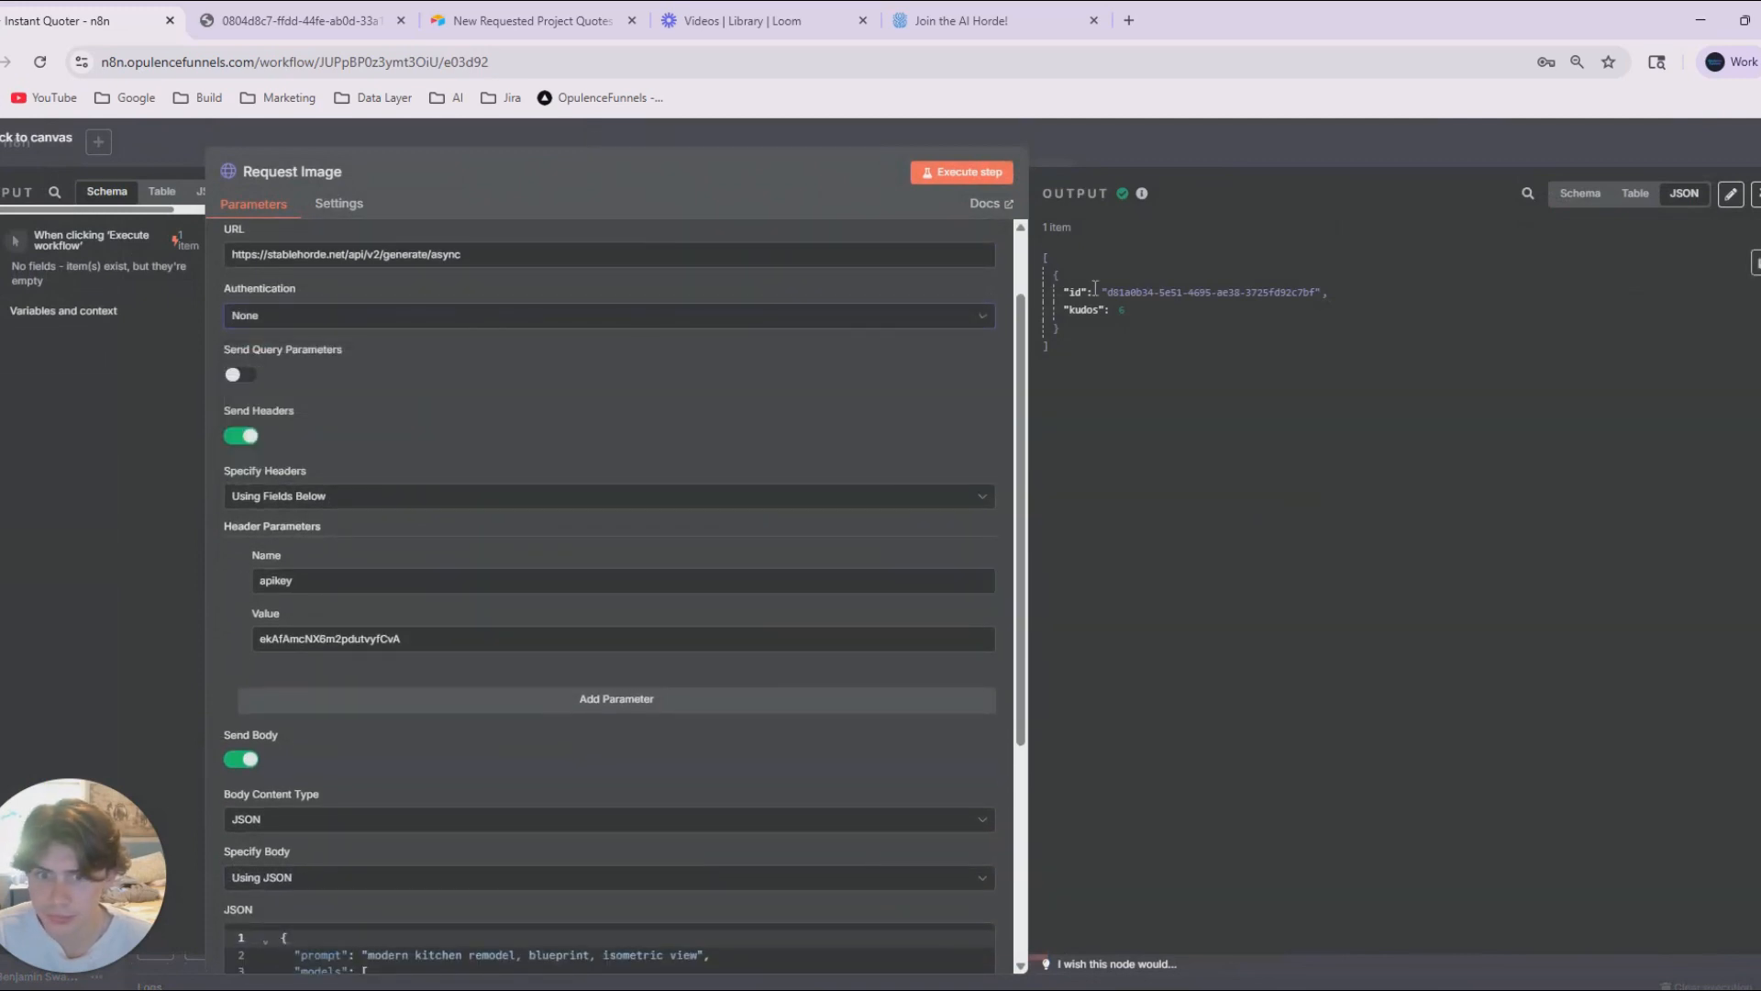
{"action": "left_click_drag", "start_coordinate": [1110, 296], "coordinate": [1305, 297]}
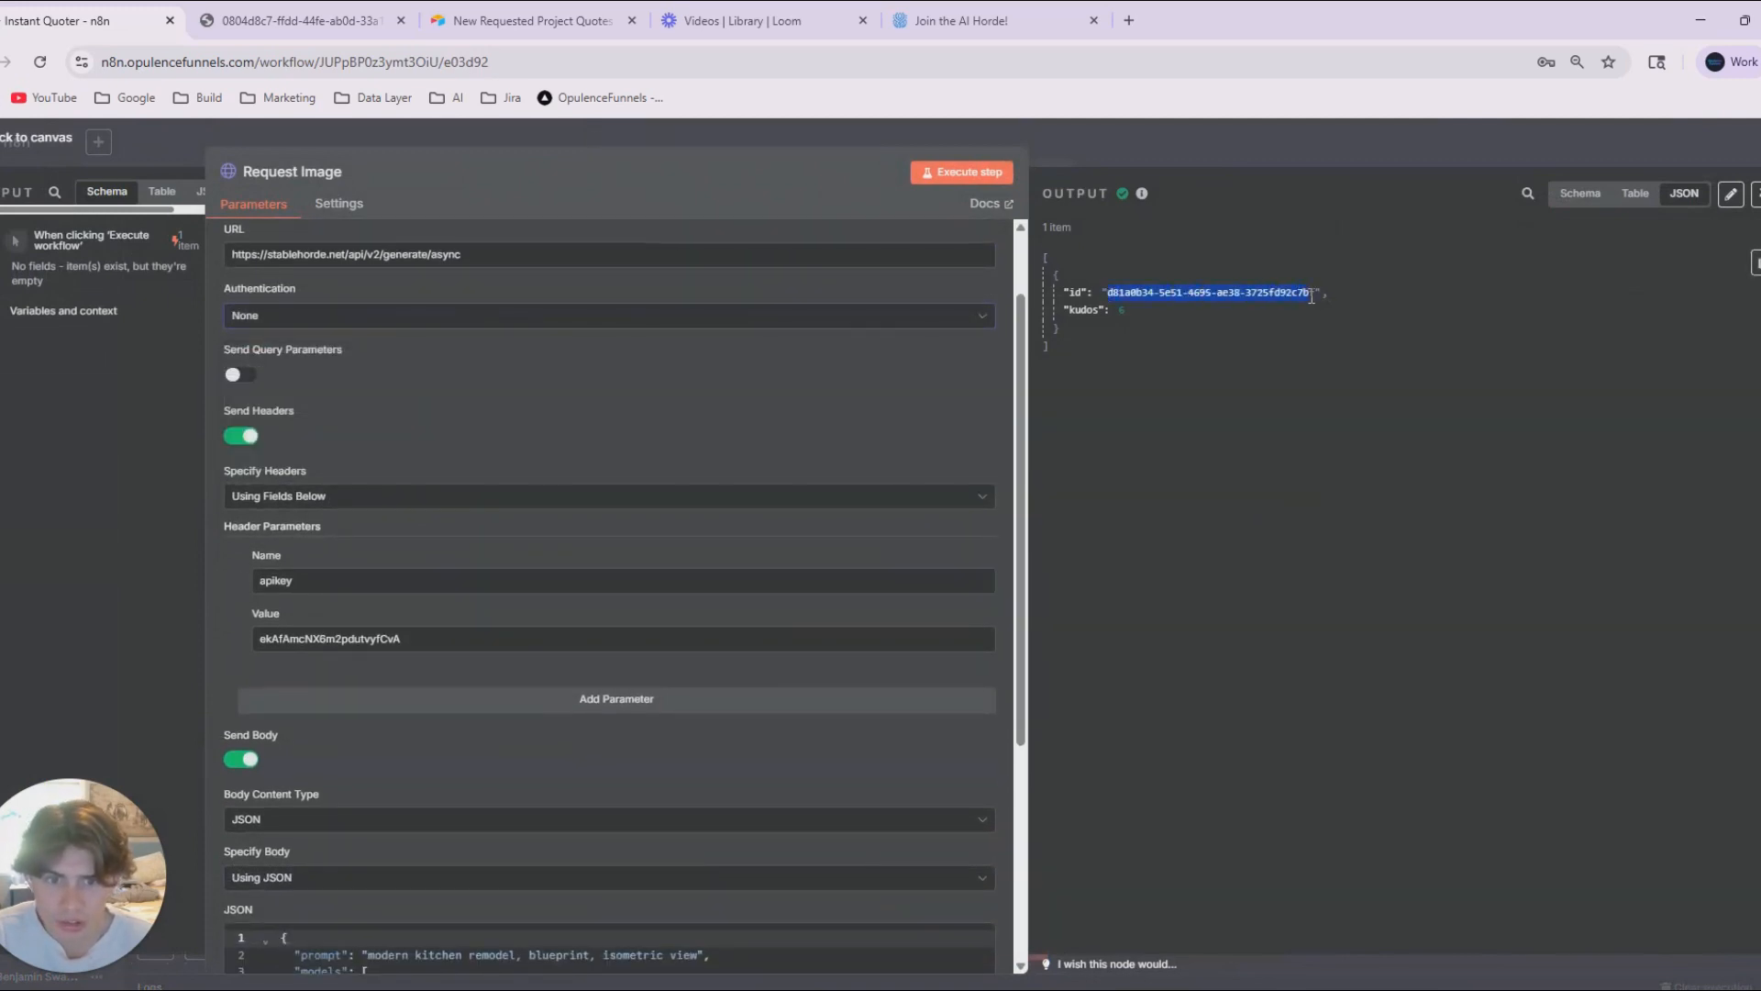
{"action": "left_click", "coordinate": [1284, 157]}
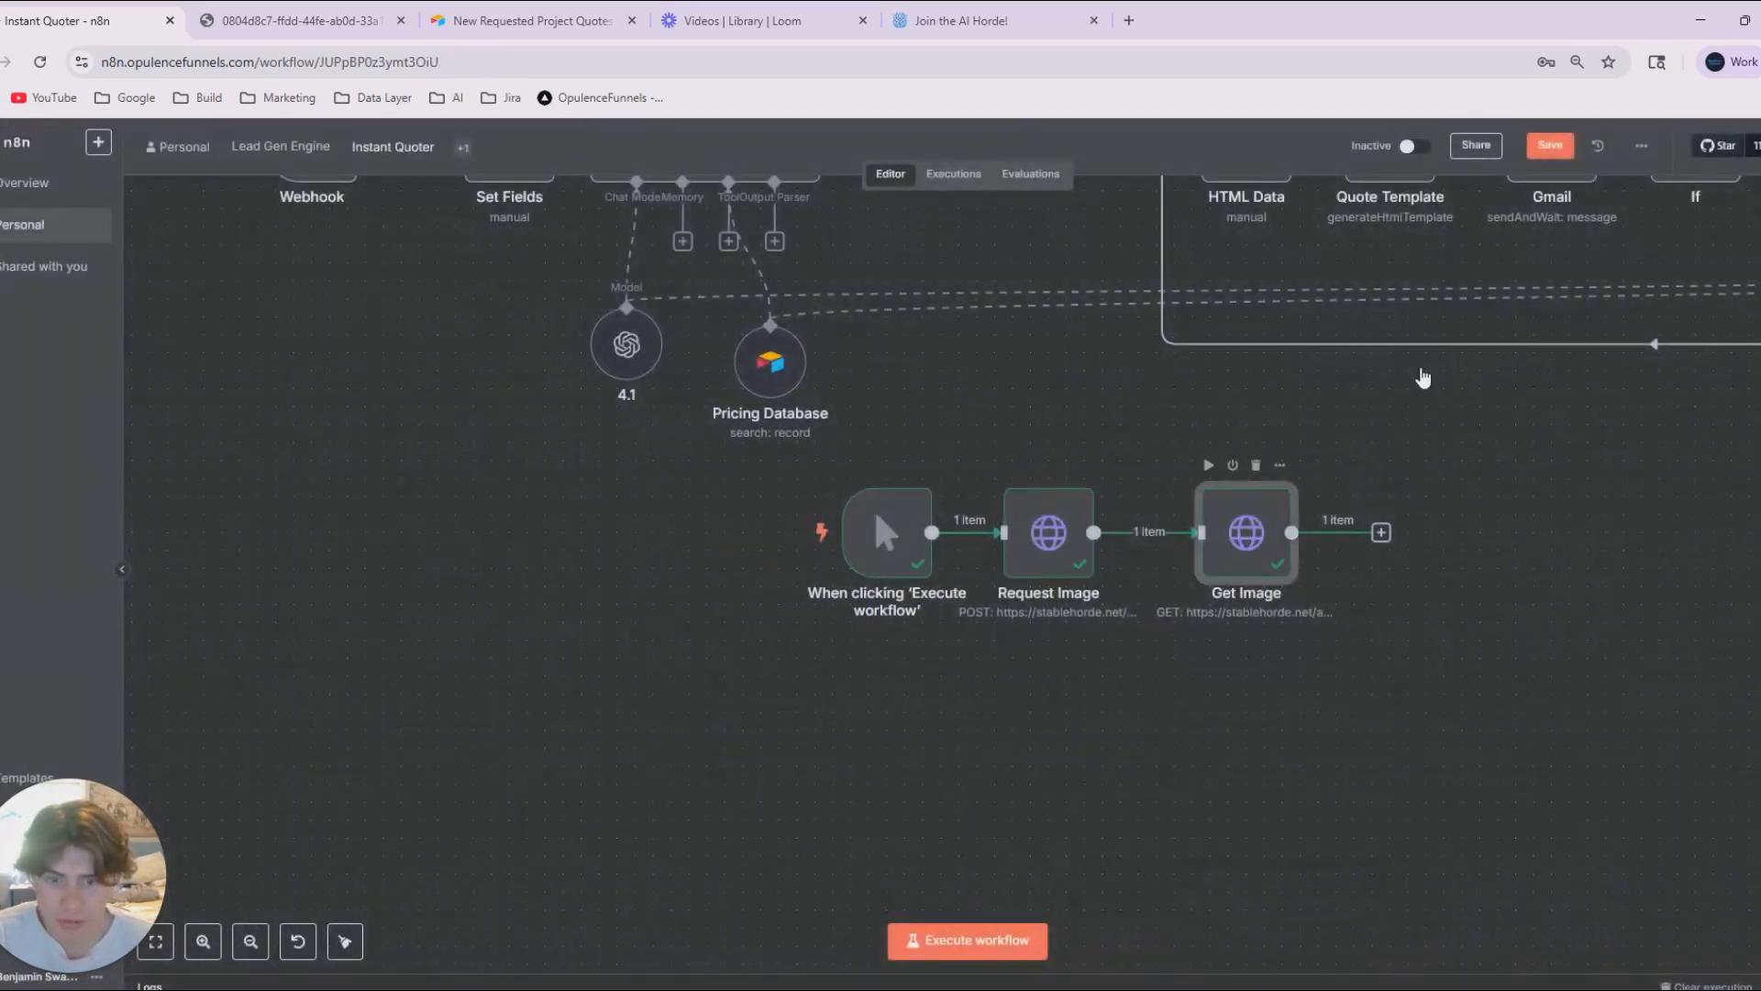
Replace the fixed job ID in the Get Image status URL with Request Image's id as {{ $json.id }}.
{"action": "double_click", "coordinate": [1245, 532]}
{"action": "left_click_drag", "start_coordinate": [772, 353], "coordinate": [548, 352]}
{"action": "key", "text": "BackSpace"}
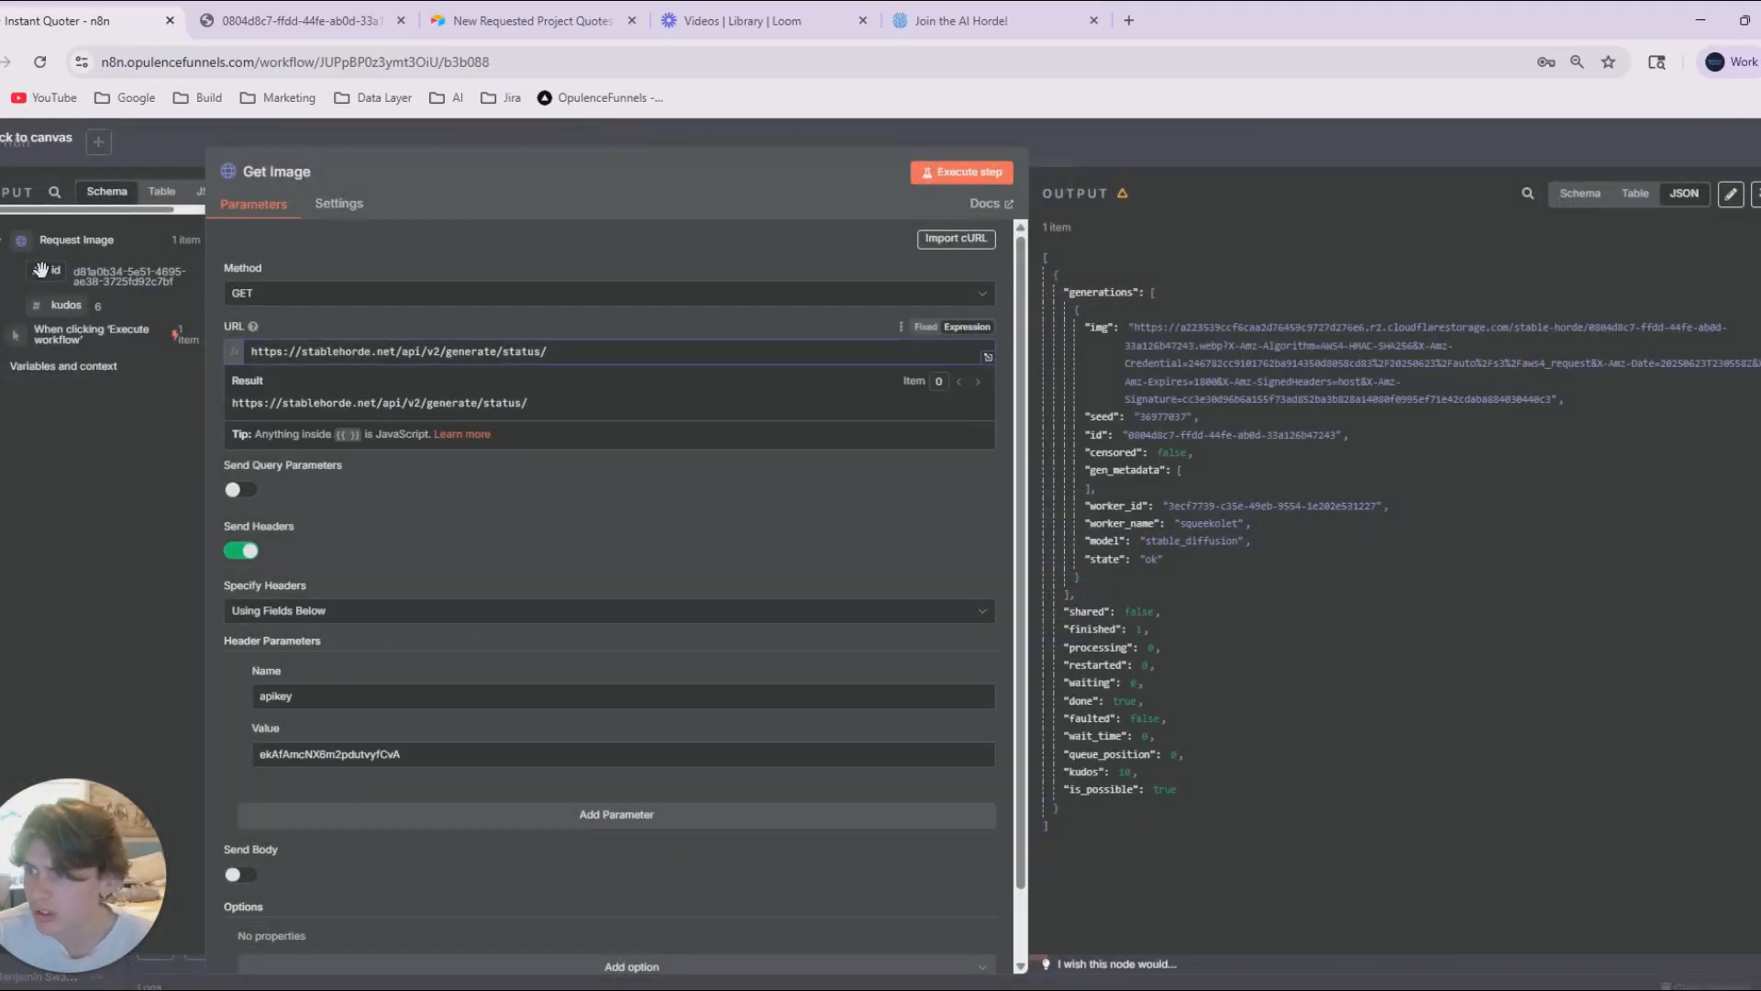
{"action": "left_click_drag", "start_coordinate": [46, 273], "coordinate": [575, 356]}
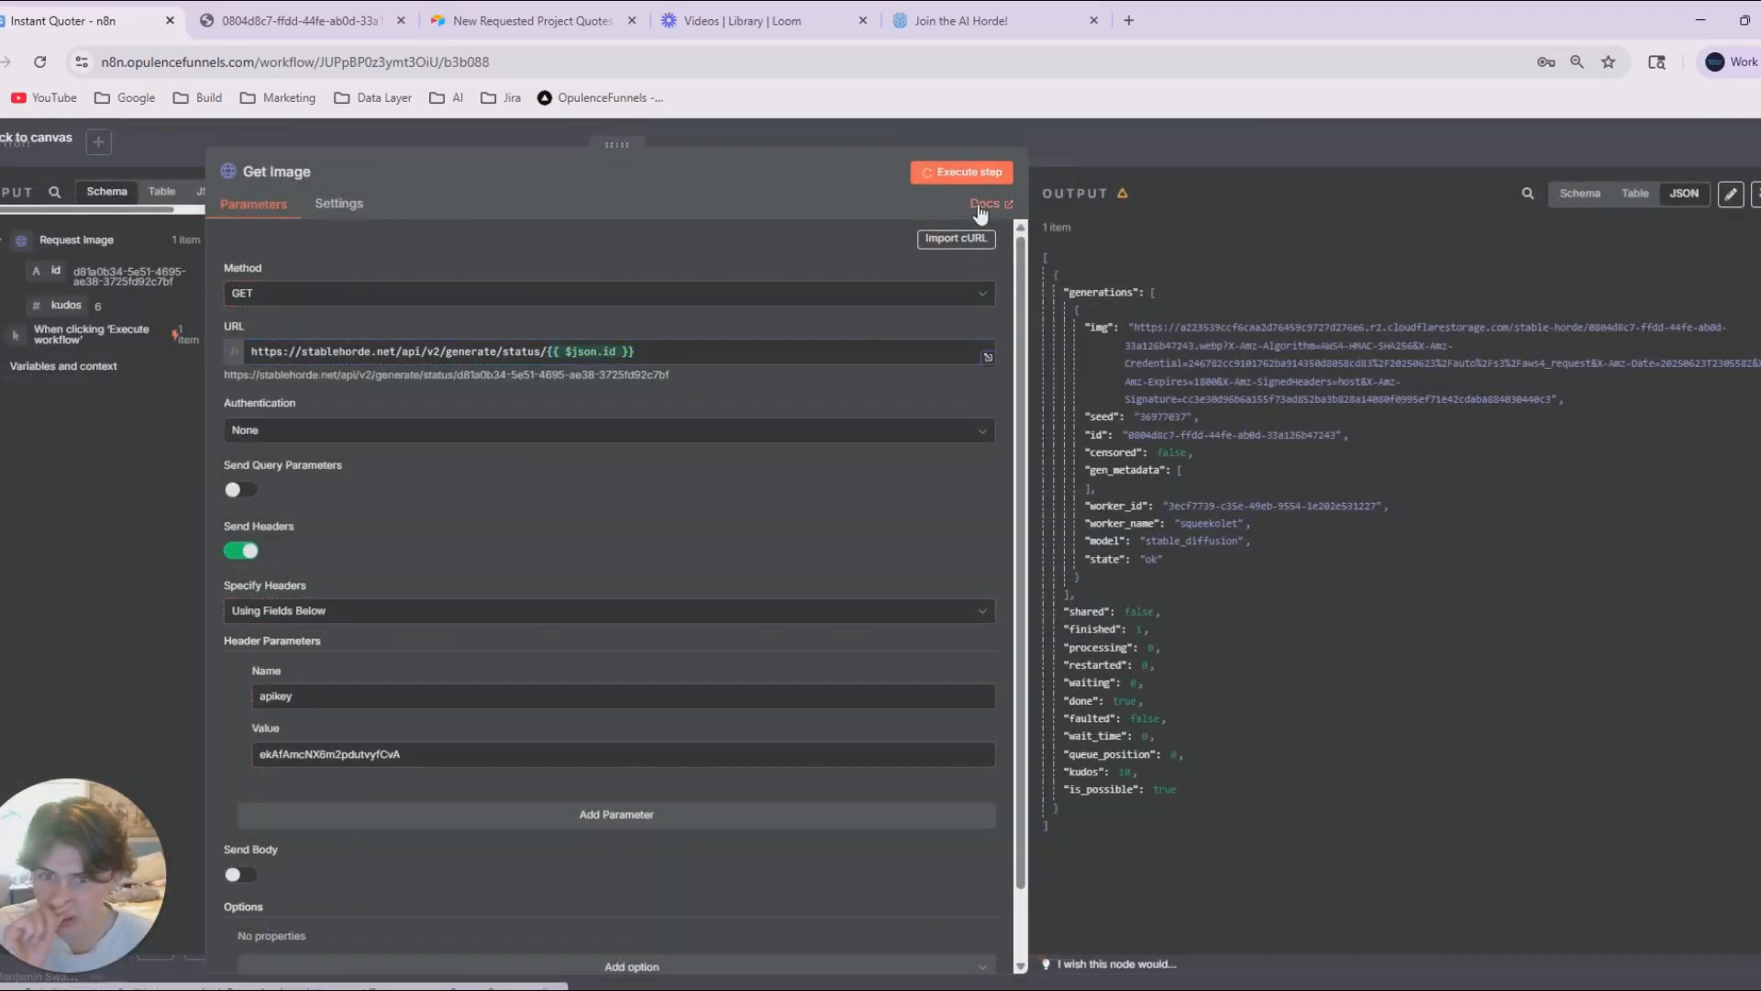
Execute the Get Image node, review the image URL in its JSON output, and return to the canvas.
{"action": "left_click", "coordinate": [962, 171]}
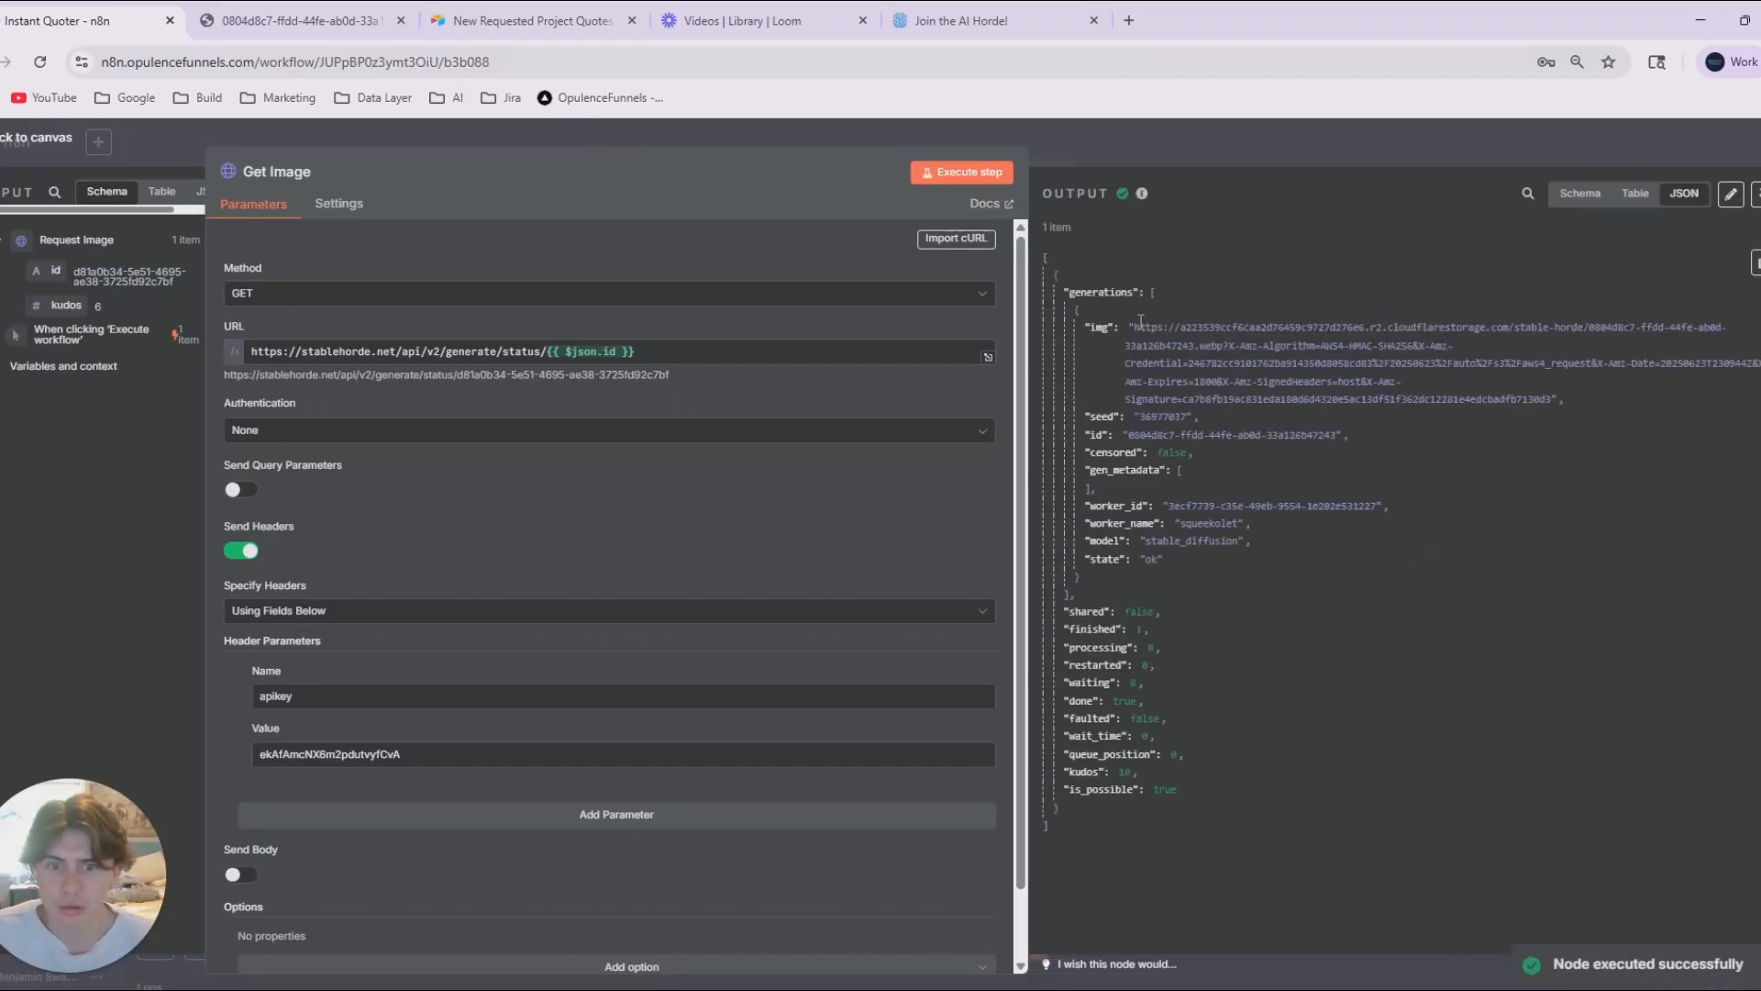
{"action": "mouse_move", "coordinate": [1140, 319]}
{"action": "left_mouse_down"}
{"action": "mouse_move", "coordinate": [1461, 399]}
{"action": "mouse_move", "coordinate": [1563, 402]}
{"action": "left_mouse_up"}
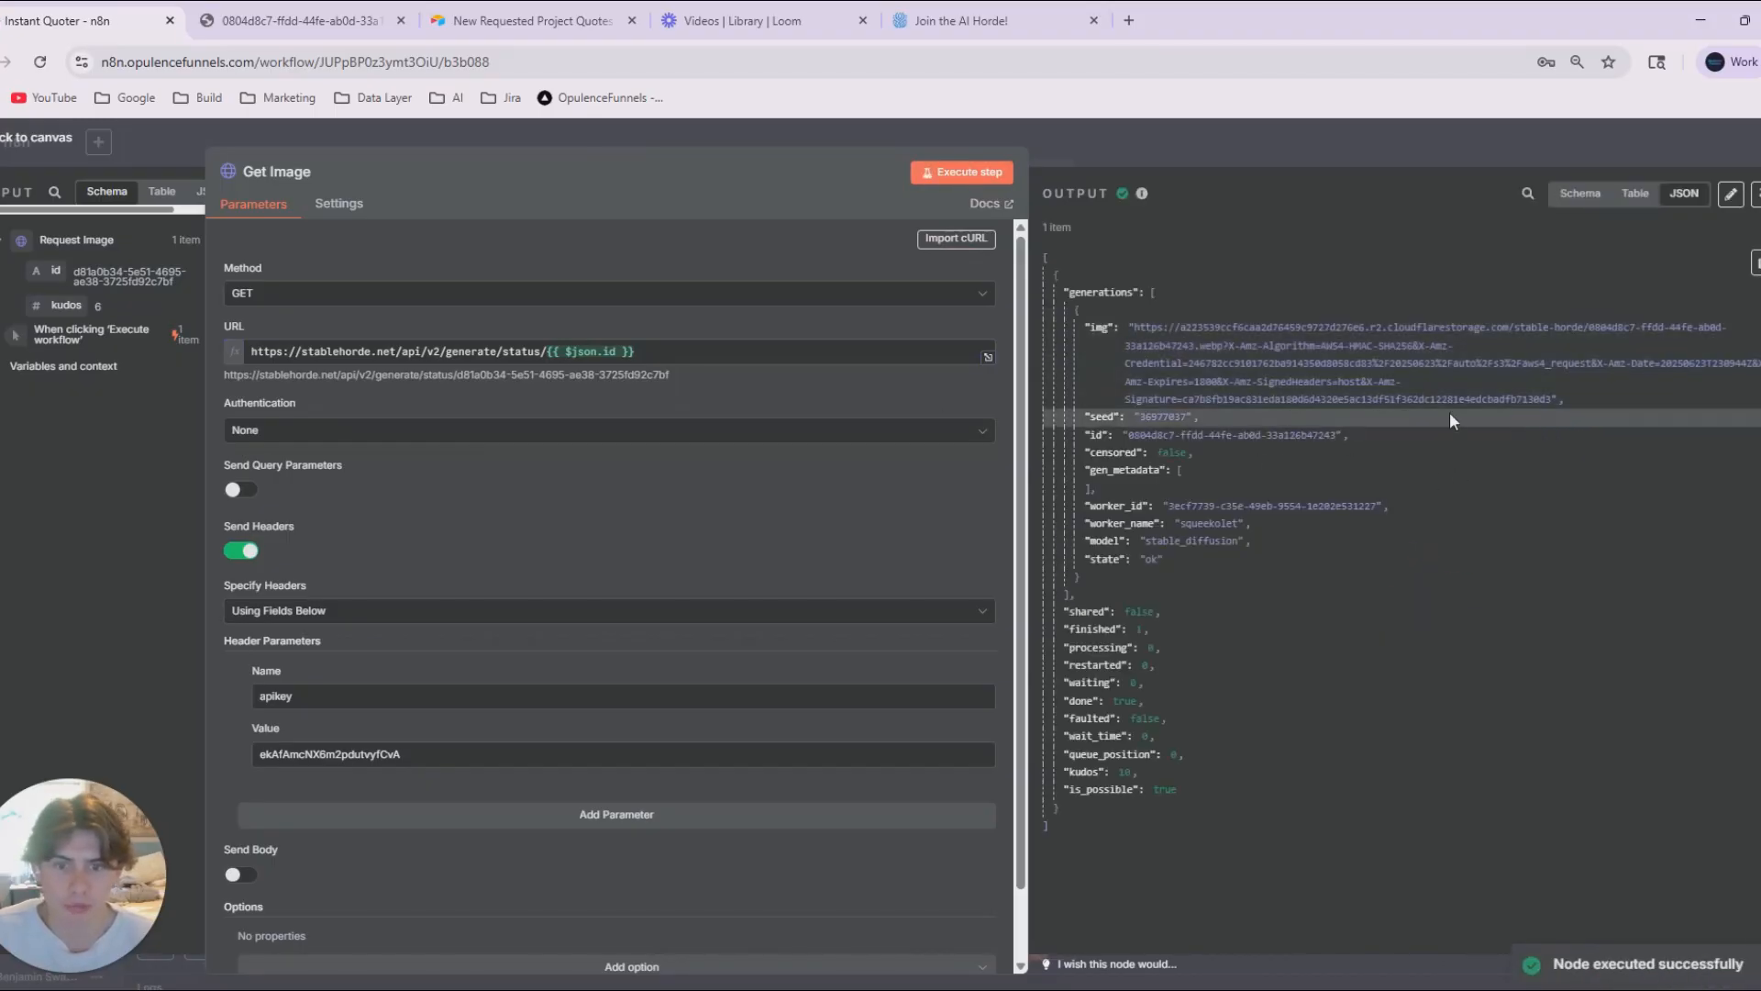
{"action": "left_click", "coordinate": [1200, 158]}
{"action": "scroll", "coordinate": [1141, 642], "scroll_direction": "down", "scroll_amount": 2}
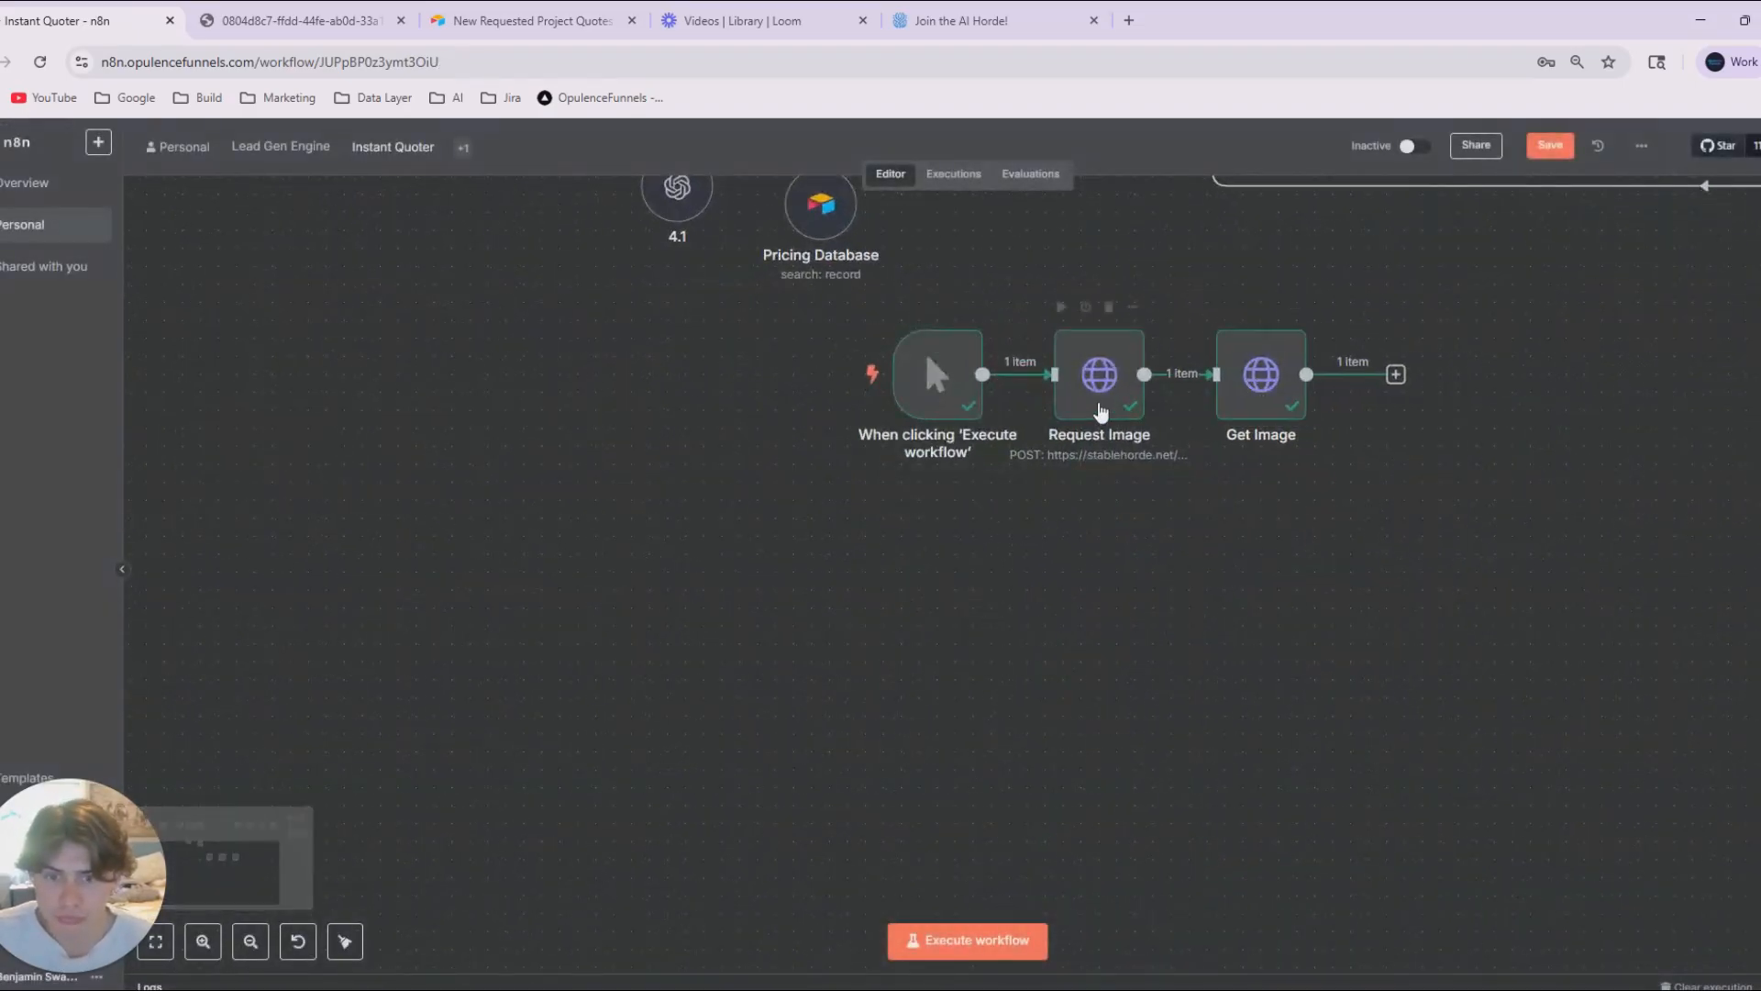
{"action": "double_click", "coordinate": [1239, 387]}
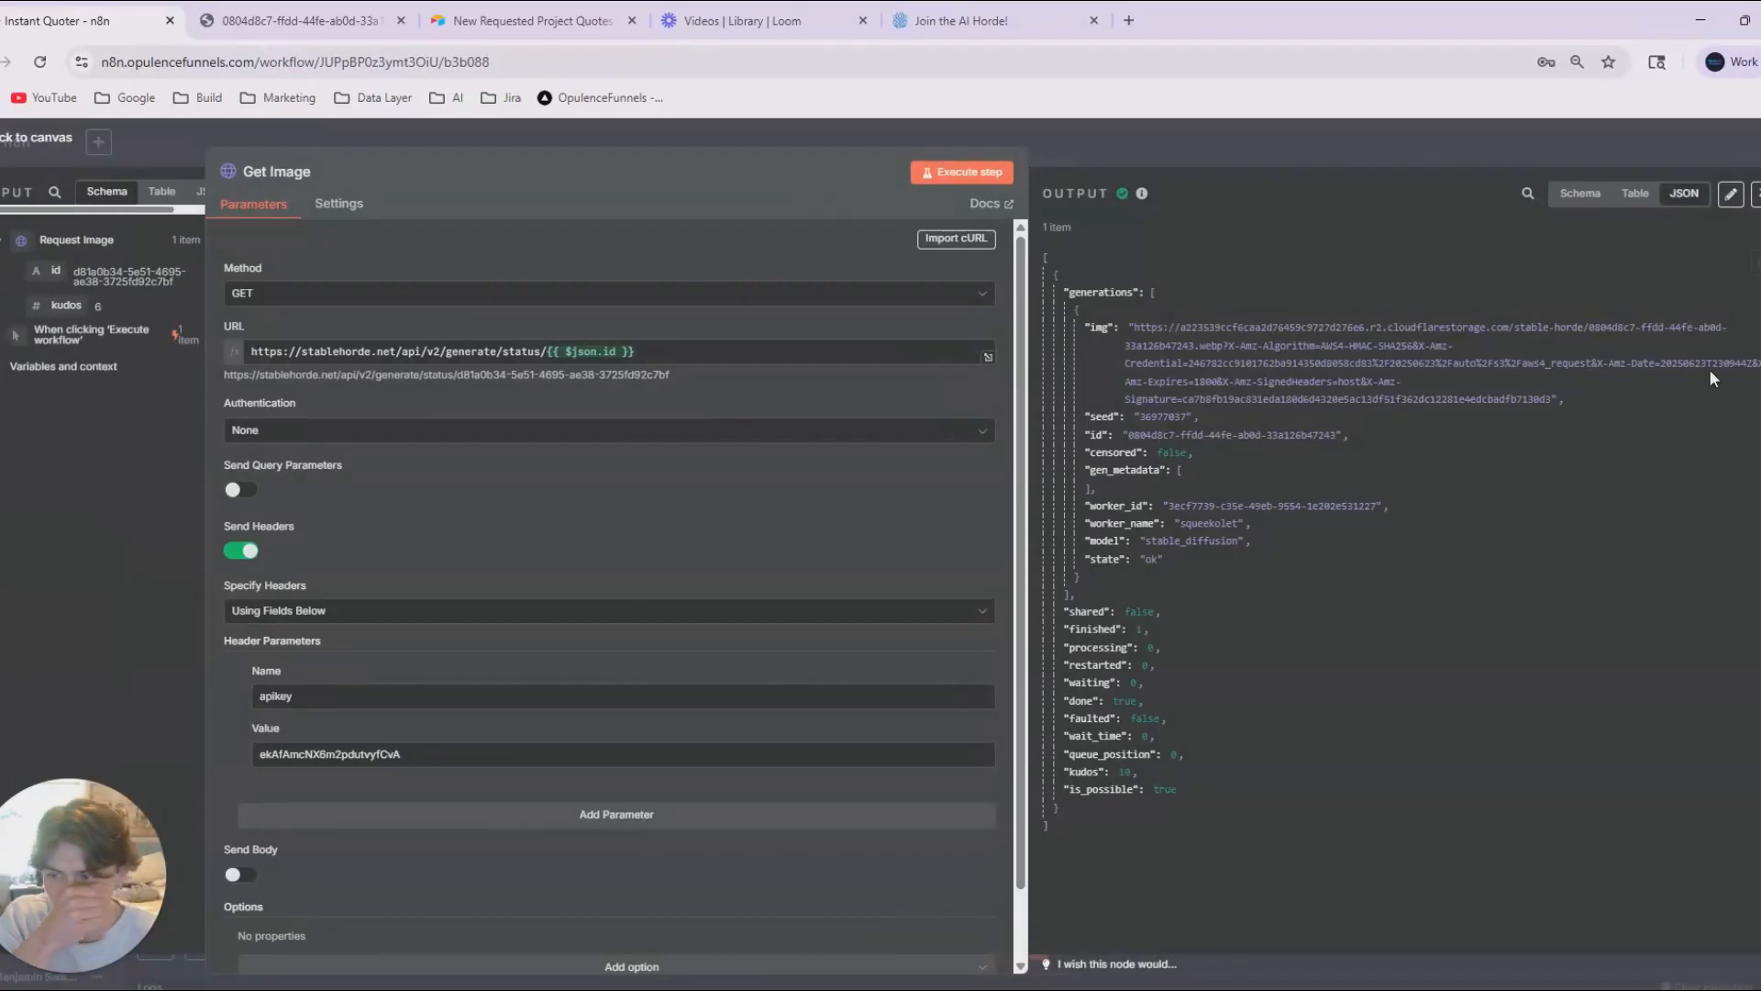
{"action": "left_click", "coordinate": [1257, 174]}
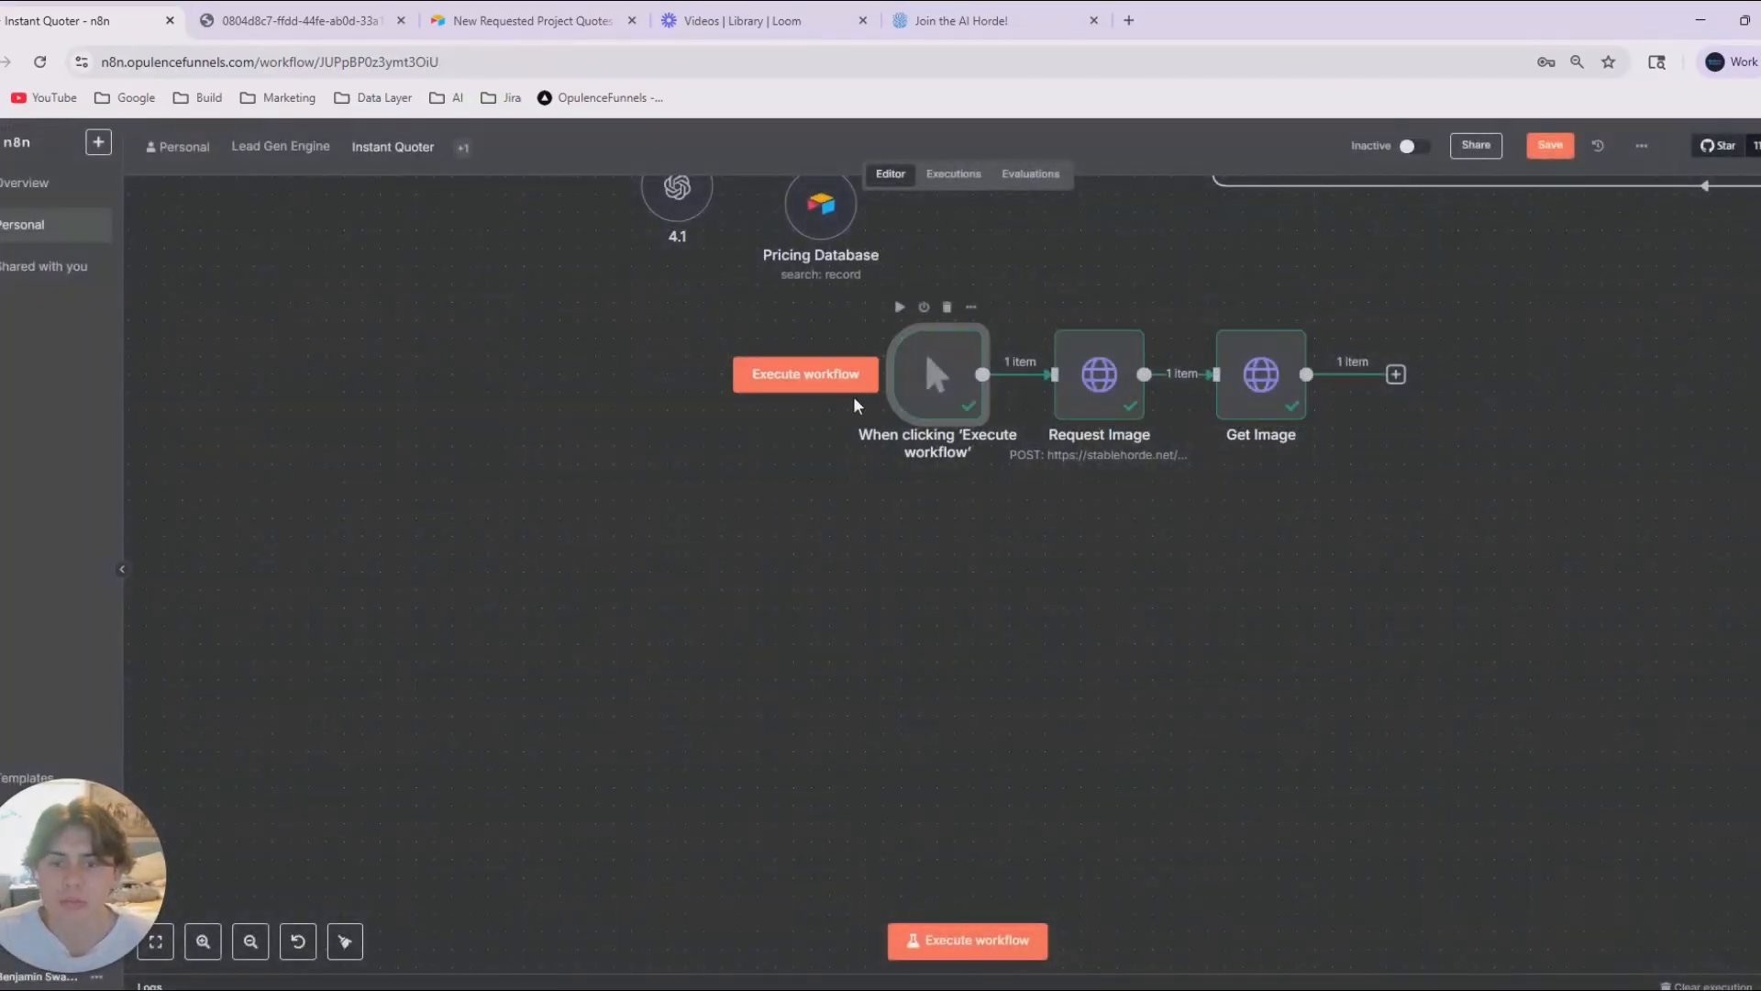
Space the trigger and Request Image nodes away from Get Image and delete the connection between Request Image and Get Image.
{"action": "left_click_drag", "start_coordinate": [871, 386], "coordinate": [785, 385]}
{"action": "left_click_drag", "start_coordinate": [1101, 399], "coordinate": [922, 399]}
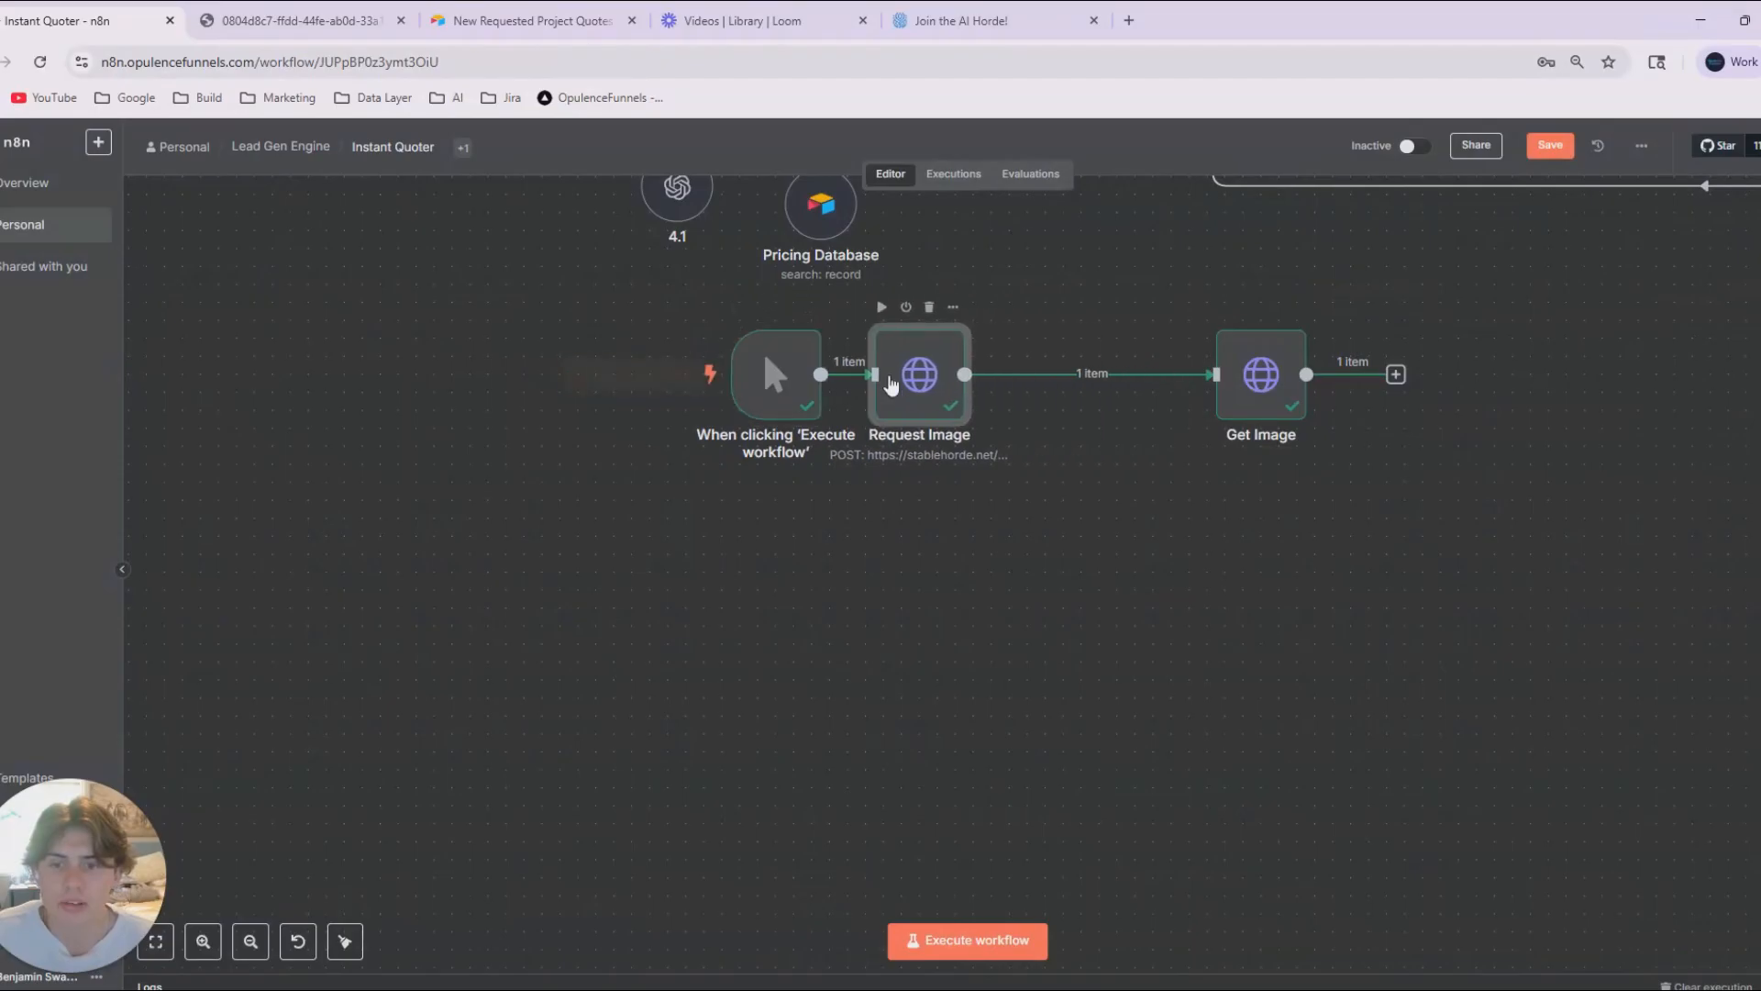
{"action": "left_click_drag", "start_coordinate": [779, 381], "coordinate": [707, 380]}
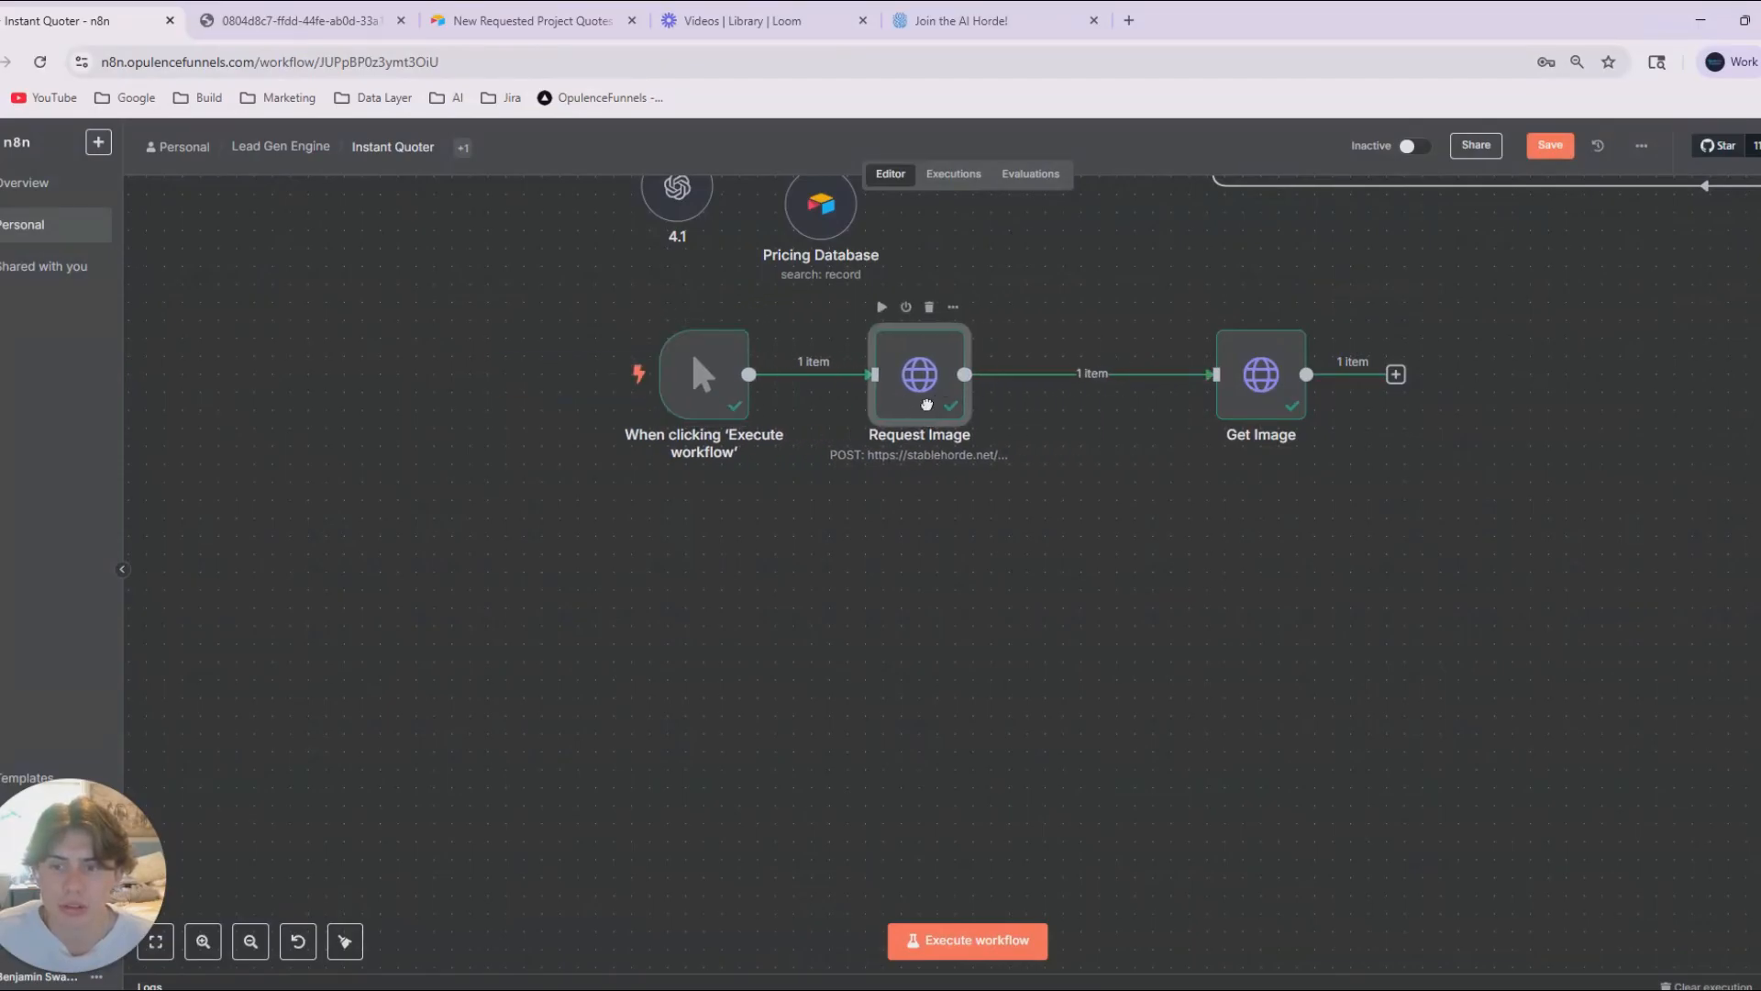
{"action": "left_click", "coordinate": [1105, 373]}
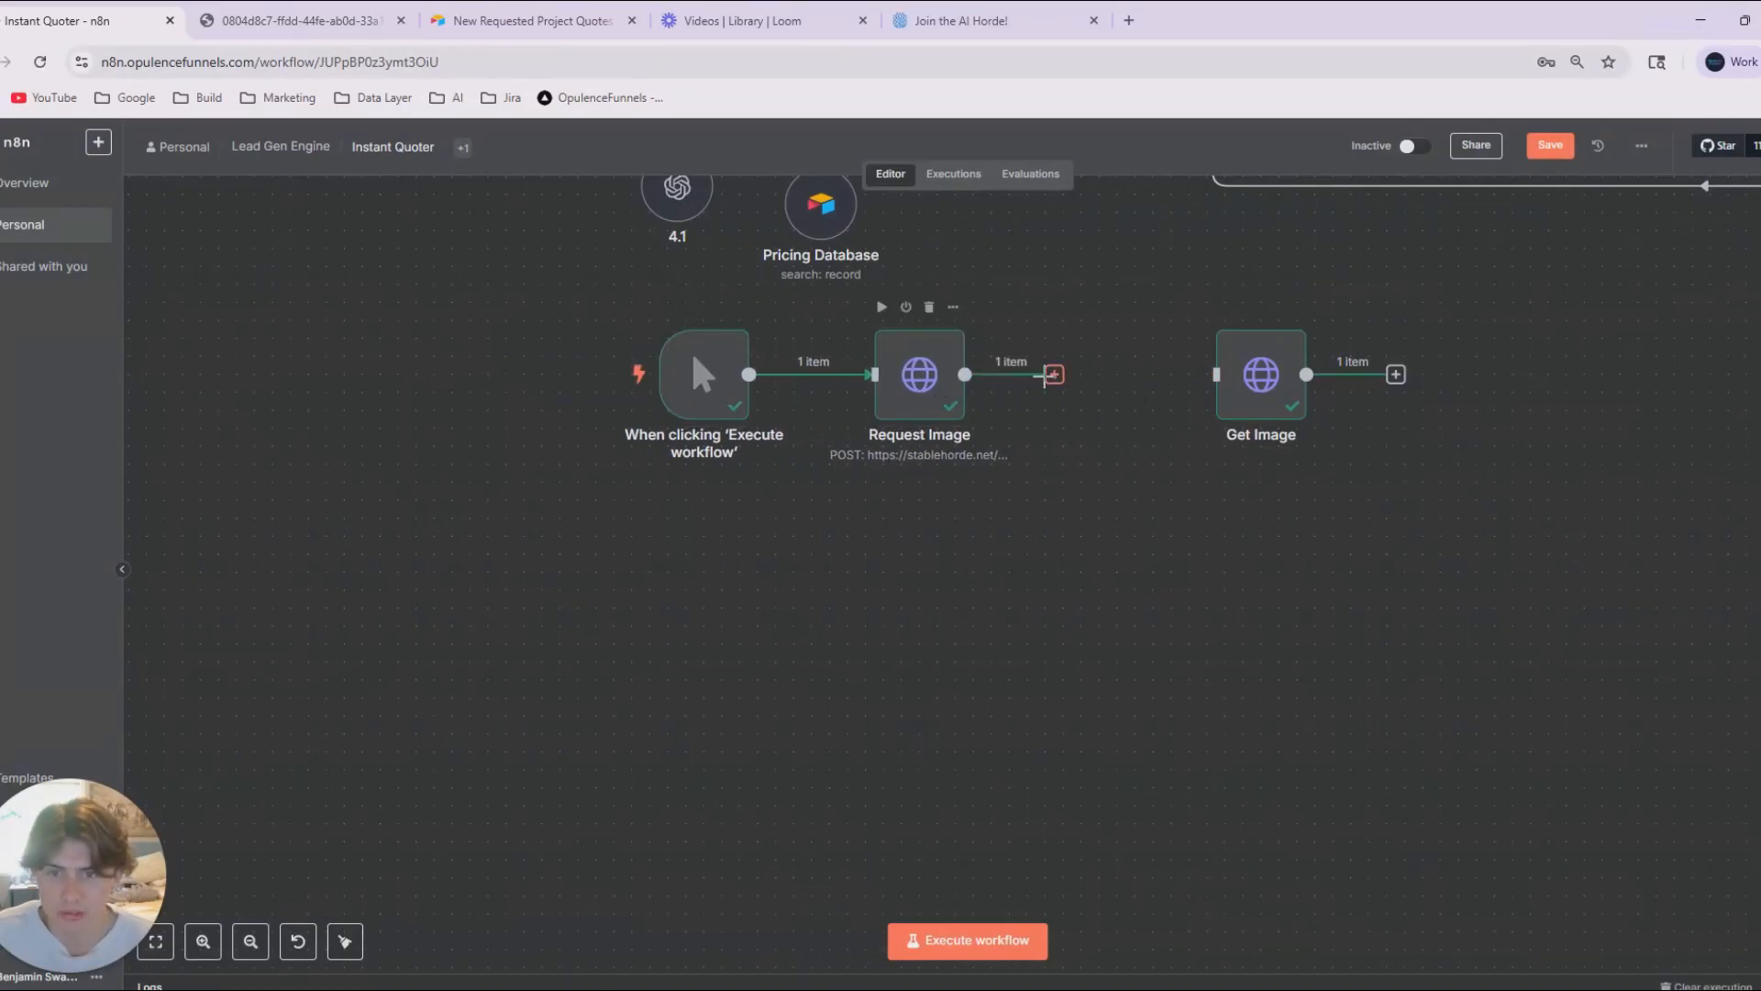
Add an HTTP Request node after Request Image and return to the canvas without configuring it.
{"action": "left_click", "coordinate": [1054, 375]}
{"action": "left_click", "coordinate": [1107, 383]}
{"action": "left_click", "coordinate": [1054, 375]}
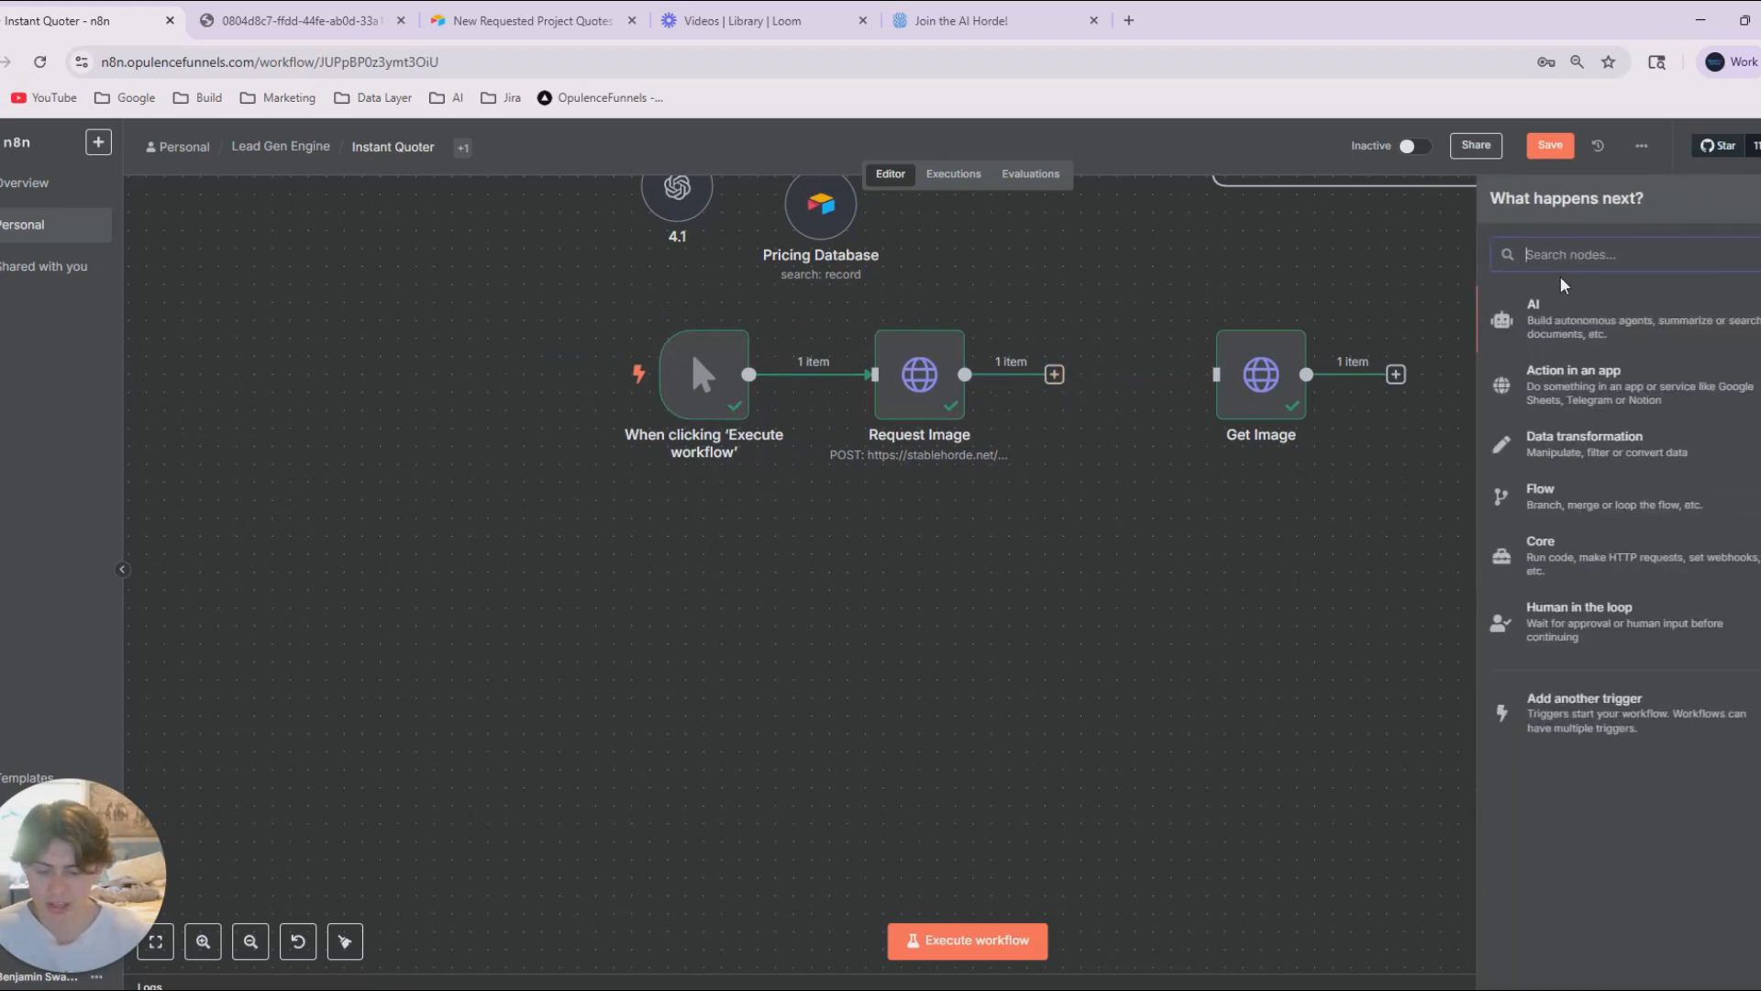
{"action": "type", "text": "http"}
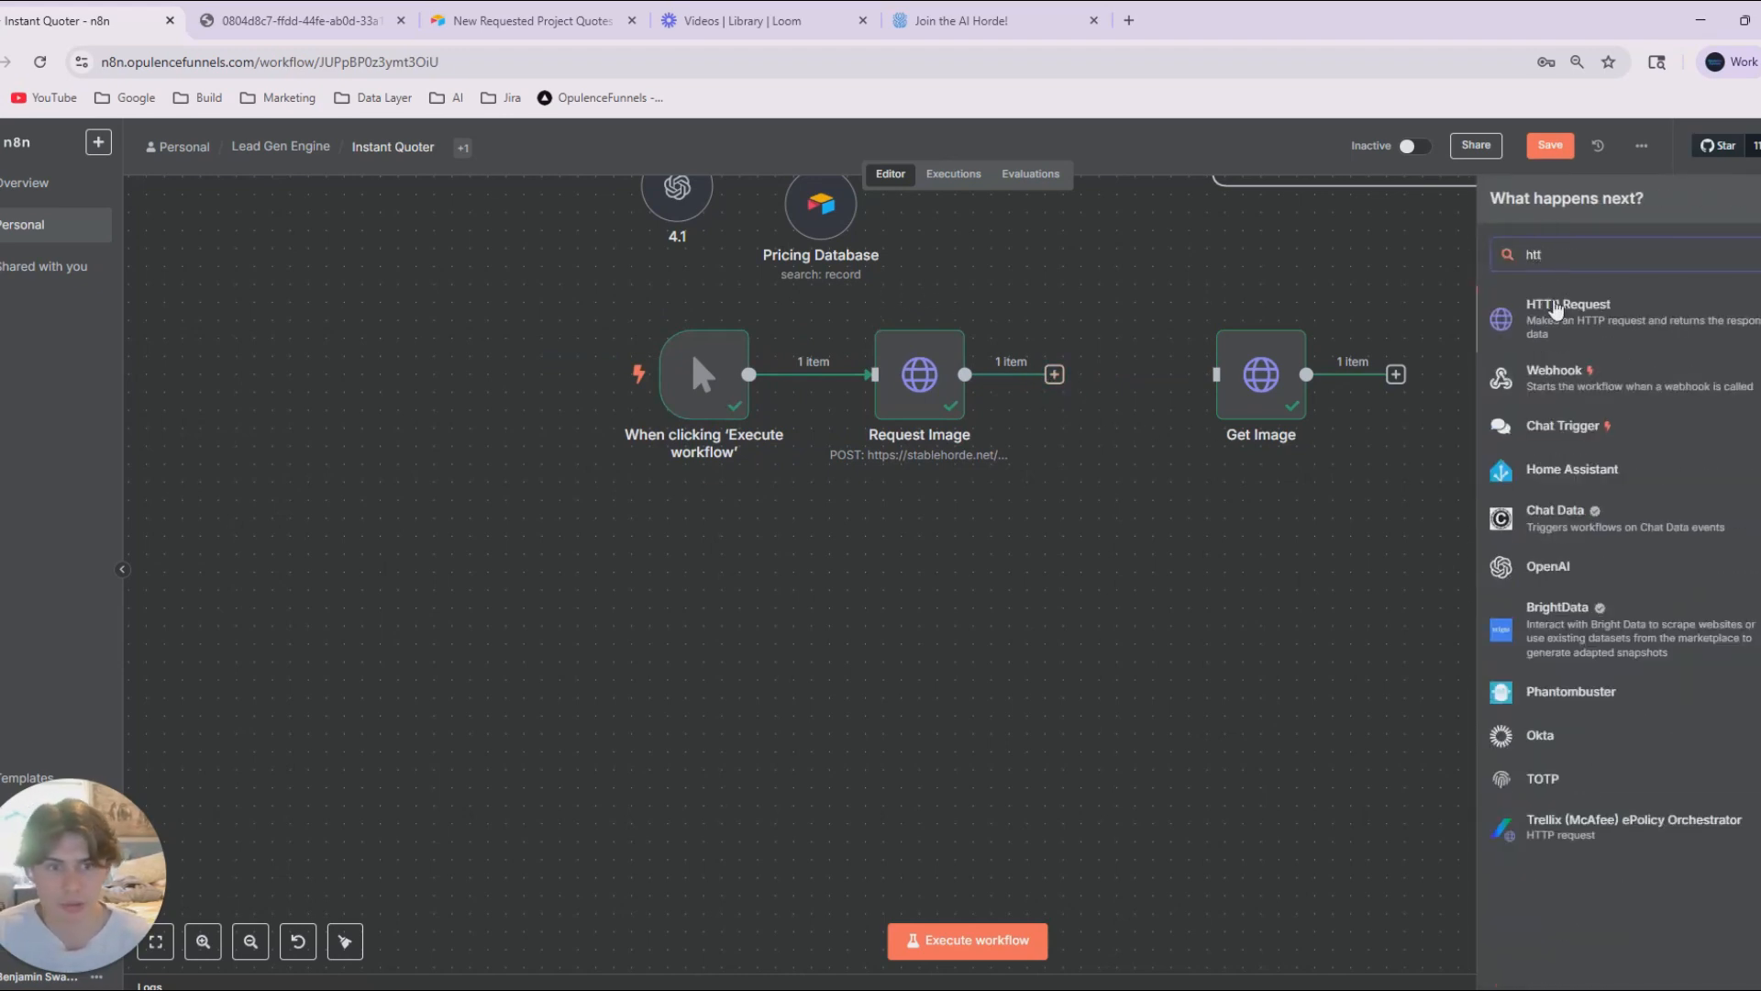
{"action": "left_click", "coordinate": [1552, 304]}
{"action": "left_click", "coordinate": [1389, 152]}
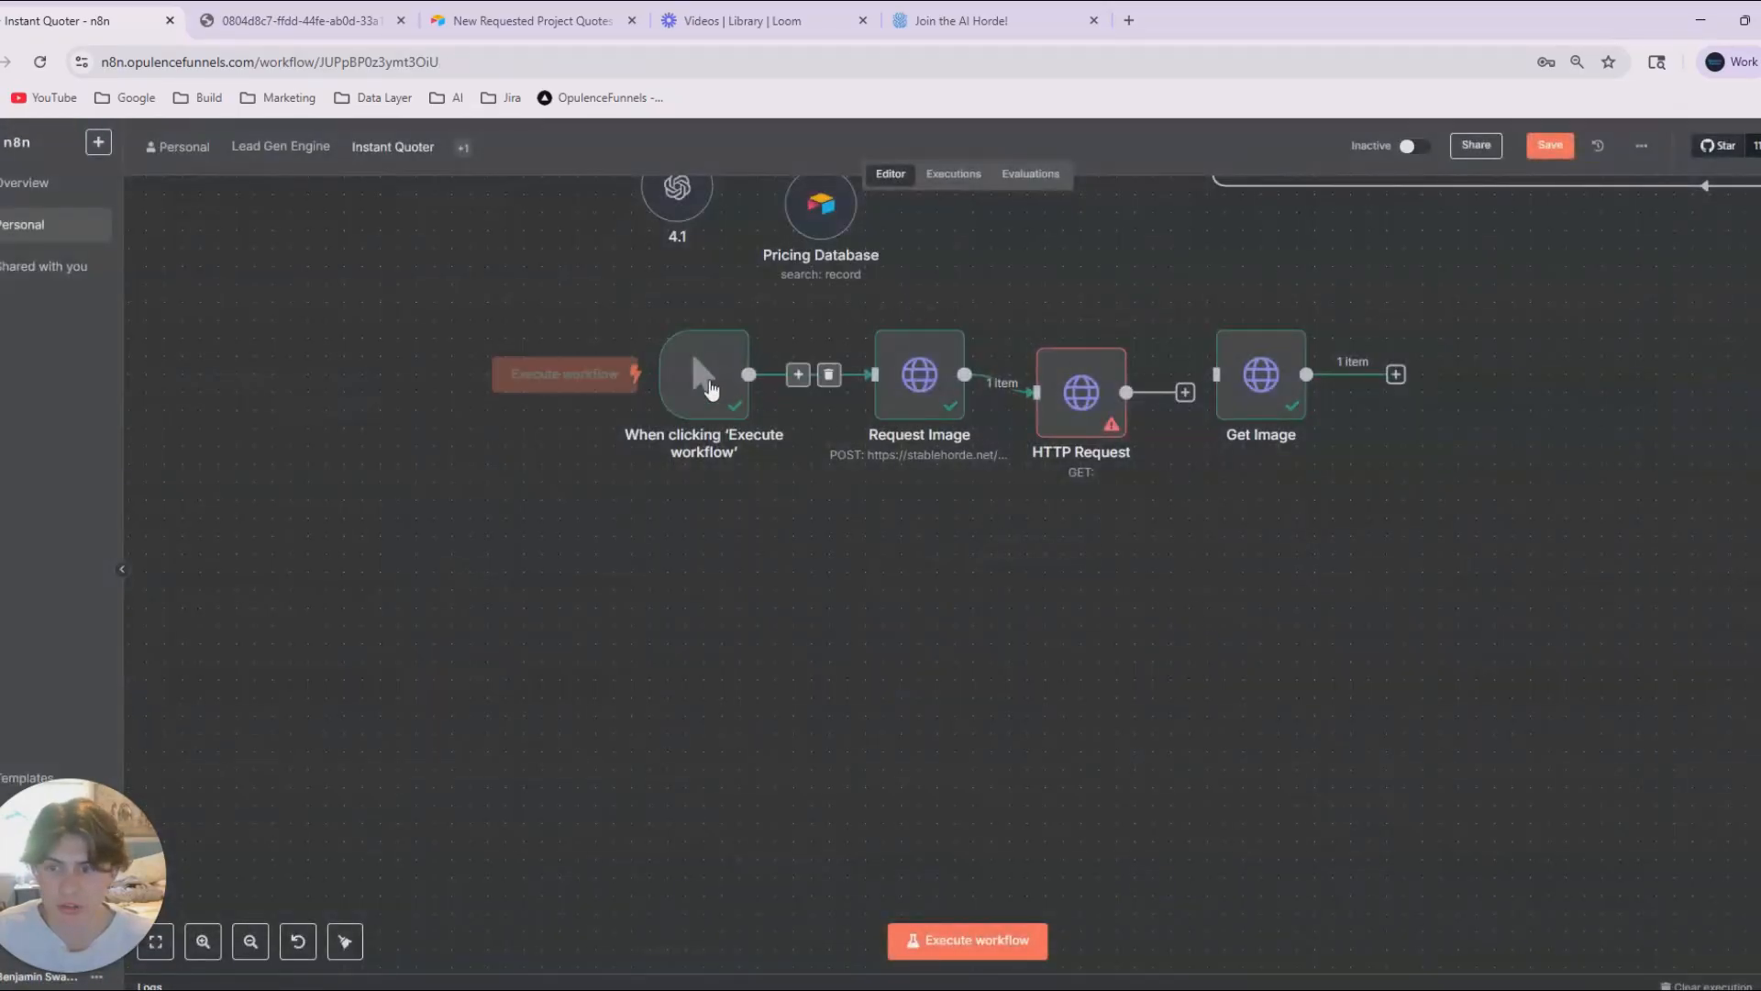
Move the trigger and Request Image nodes farther from HTTP Request and delete the connection leading into HTTP Request.
{"action": "left_click_drag", "start_coordinate": [710, 385], "coordinate": [604, 385]}
{"action": "left_click_drag", "start_coordinate": [919, 402], "coordinate": [774, 402]}
{"action": "left_click", "coordinate": [1037, 424]}
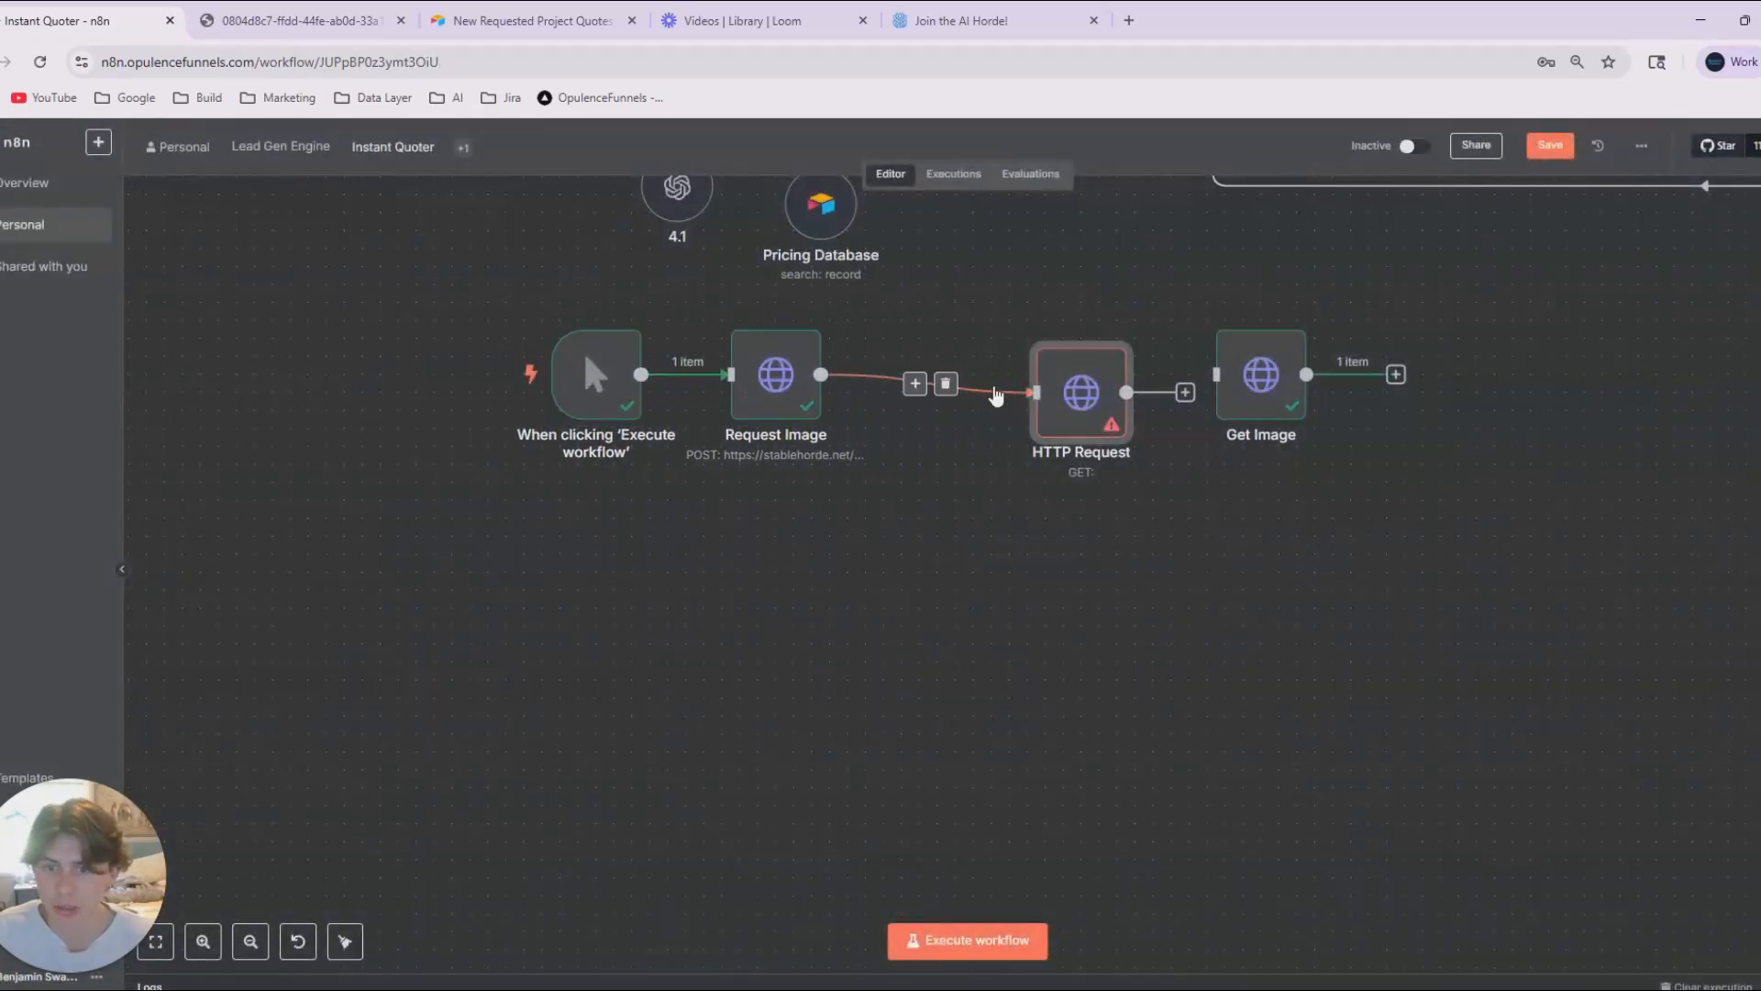
{"action": "left_click", "coordinate": [945, 384]}
Search the node list for "if" and add an If node connected to the HTTP Request output.
{"action": "left_click", "coordinate": [1758, 200]}
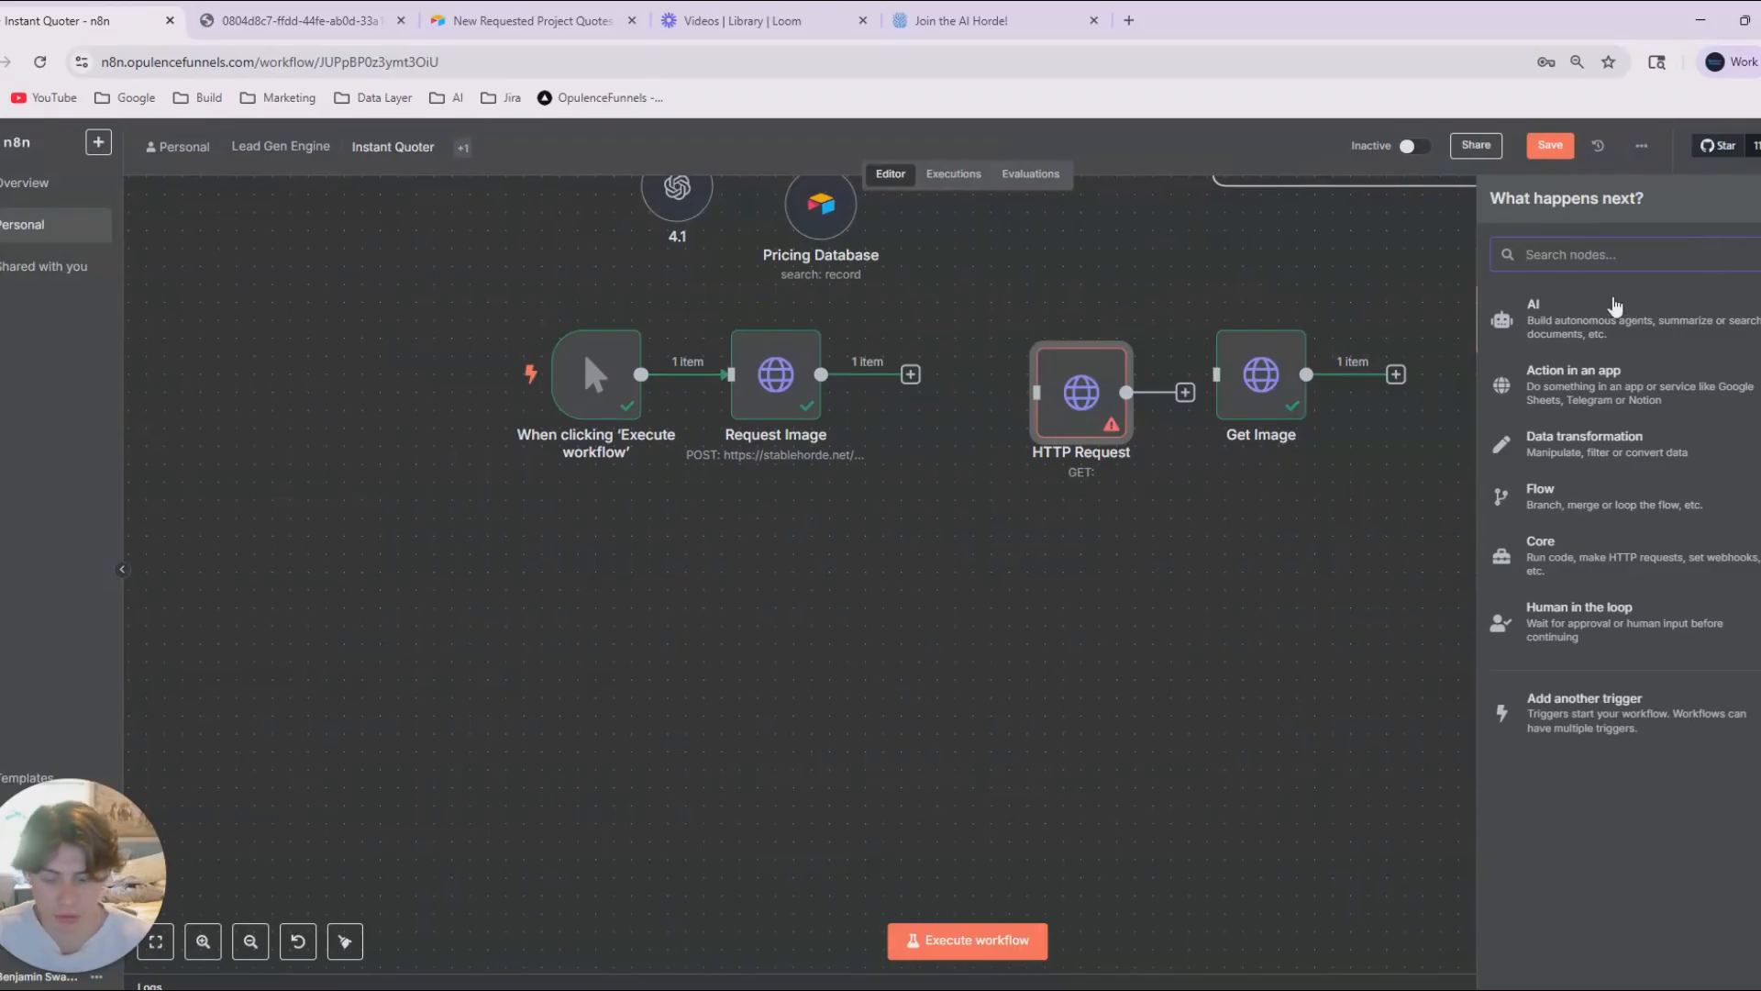
{"action": "type", "text": "pool"}
{"action": "key", "text": "BackSpace"}
{"action": "key", "text": "BackSpace"}
{"action": "type", "text": "ll"}
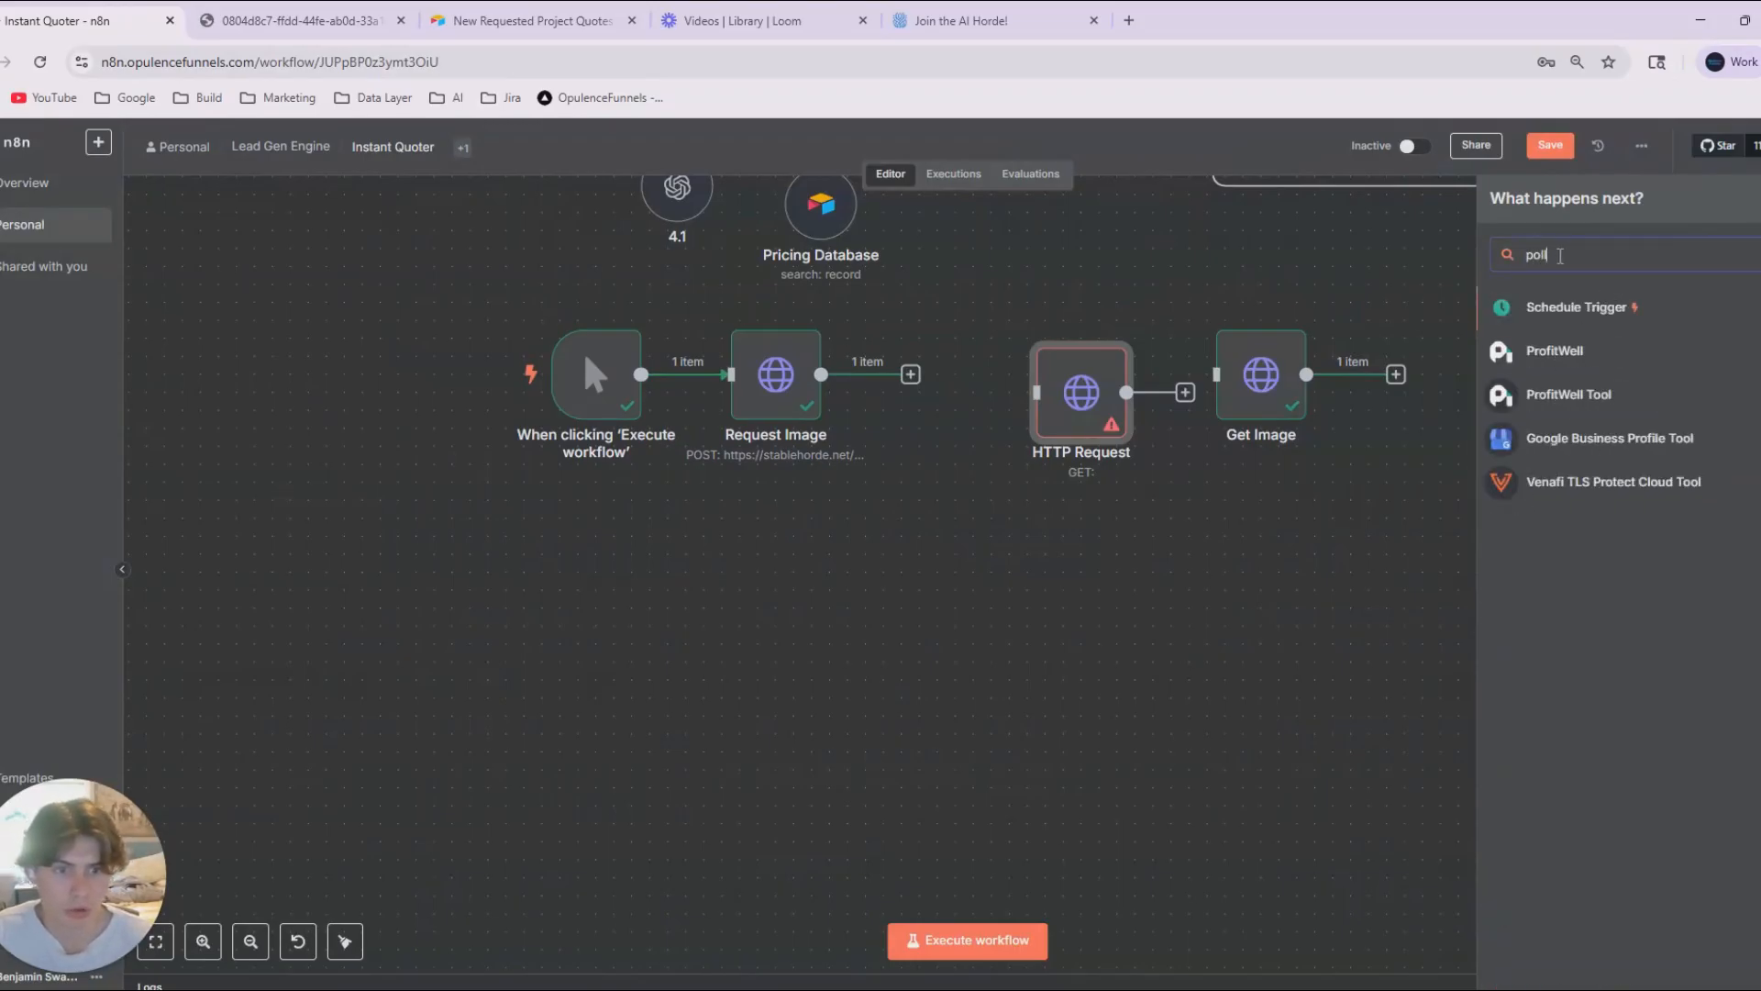
{"action": "key", "text": "BackSpace"}
{"action": "type", "text": "if"}
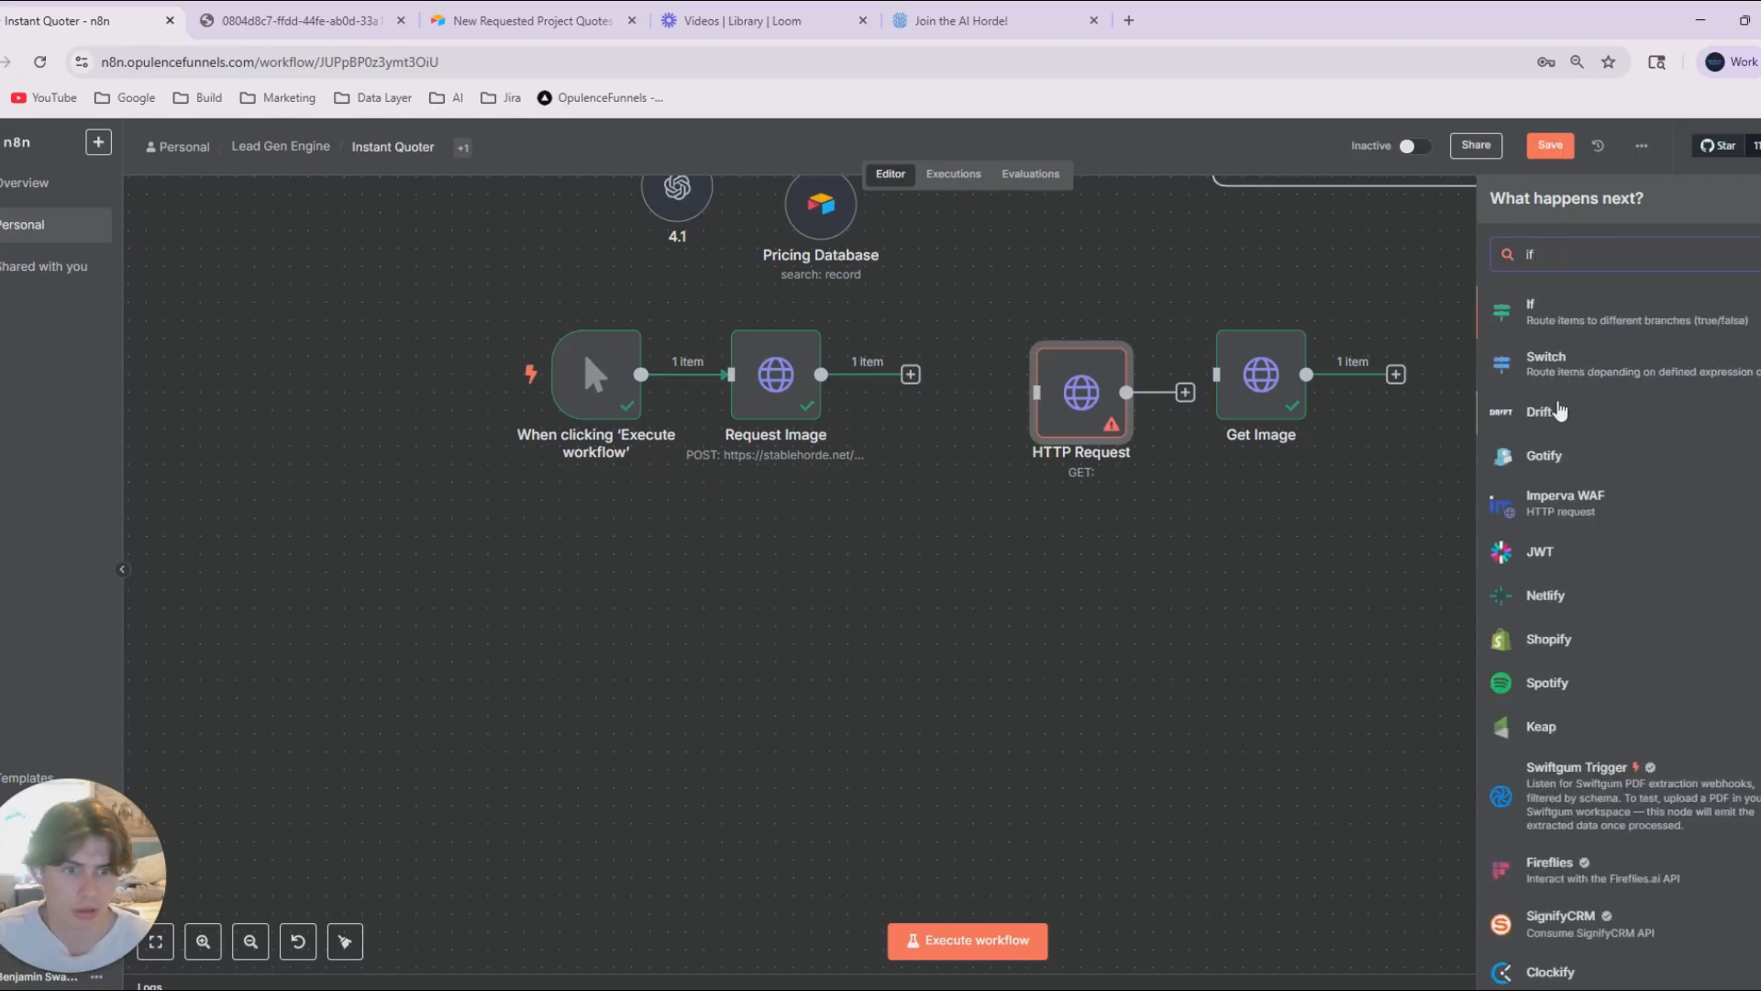
{"action": "left_click", "coordinate": [1568, 318]}
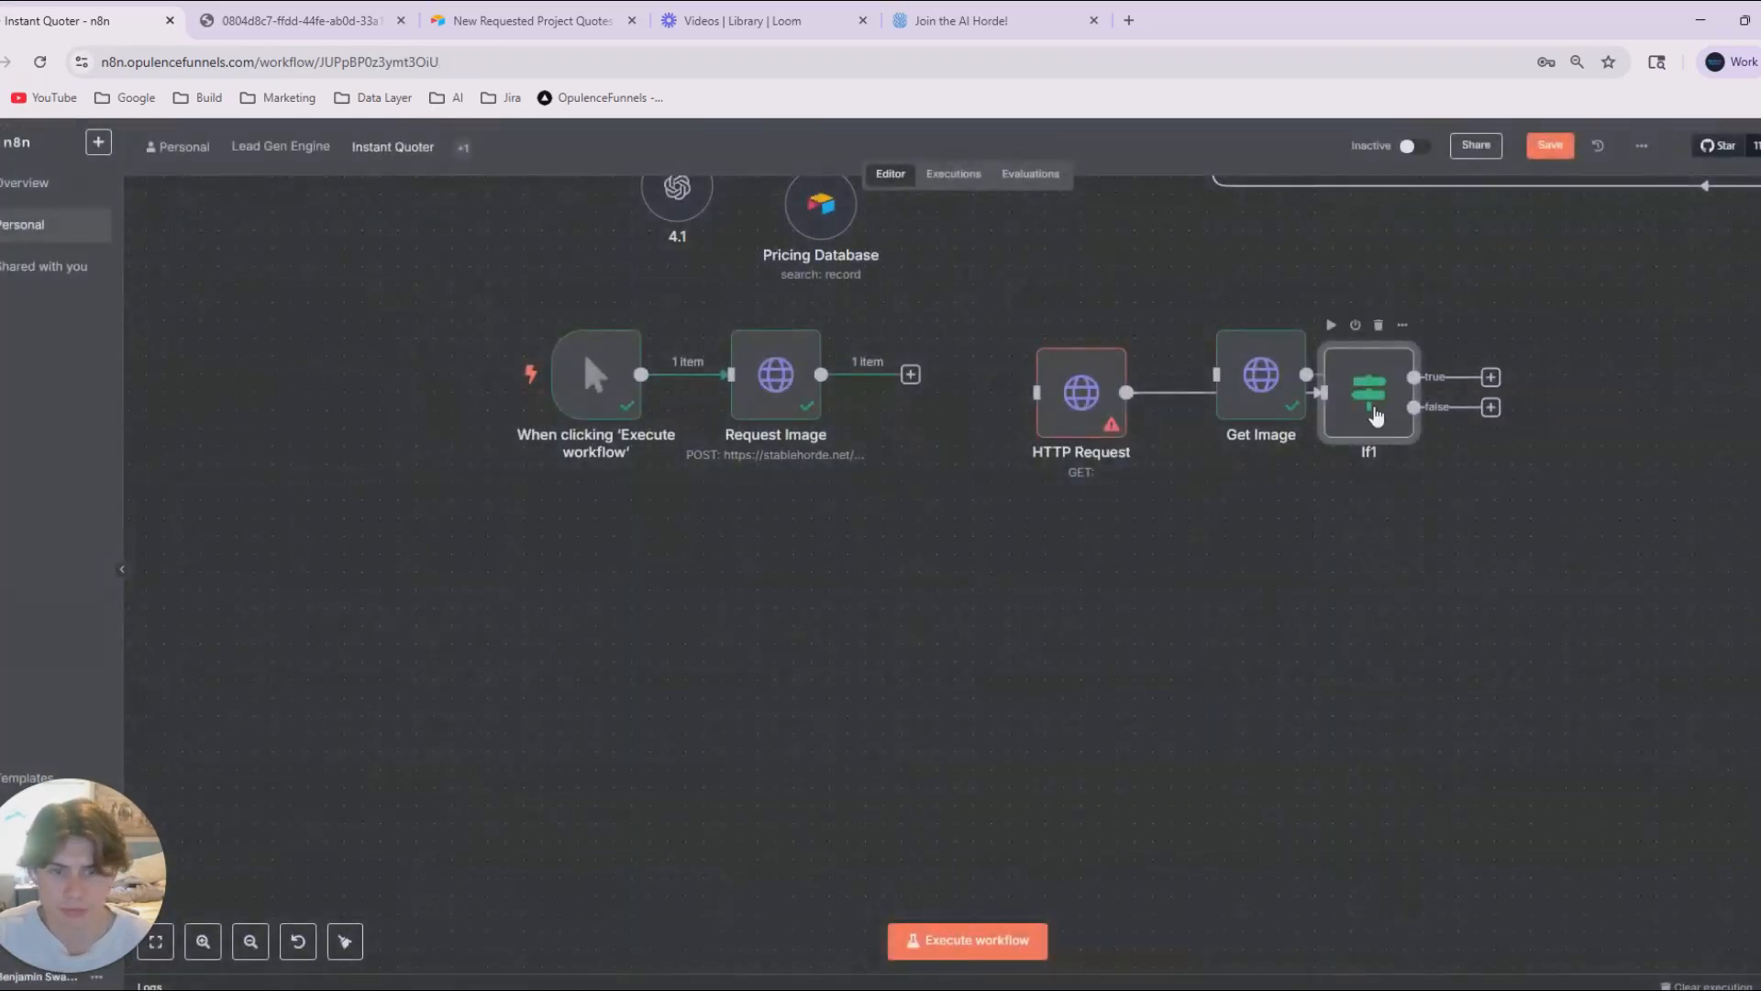
Rearrange the trigger, Request Image and If nodes to make room, and delete the connection between HTTP Request and the If node.
{"action": "key", "text": "ctrl+z"}
{"action": "key", "text": "ctrl+z"}
{"action": "key", "text": "ctrl+z"}
{"action": "left_click_drag", "start_coordinate": [483, 403], "coordinate": [465, 422]}
{"action": "left_click_drag", "start_coordinate": [740, 396], "coordinate": [649, 397]}
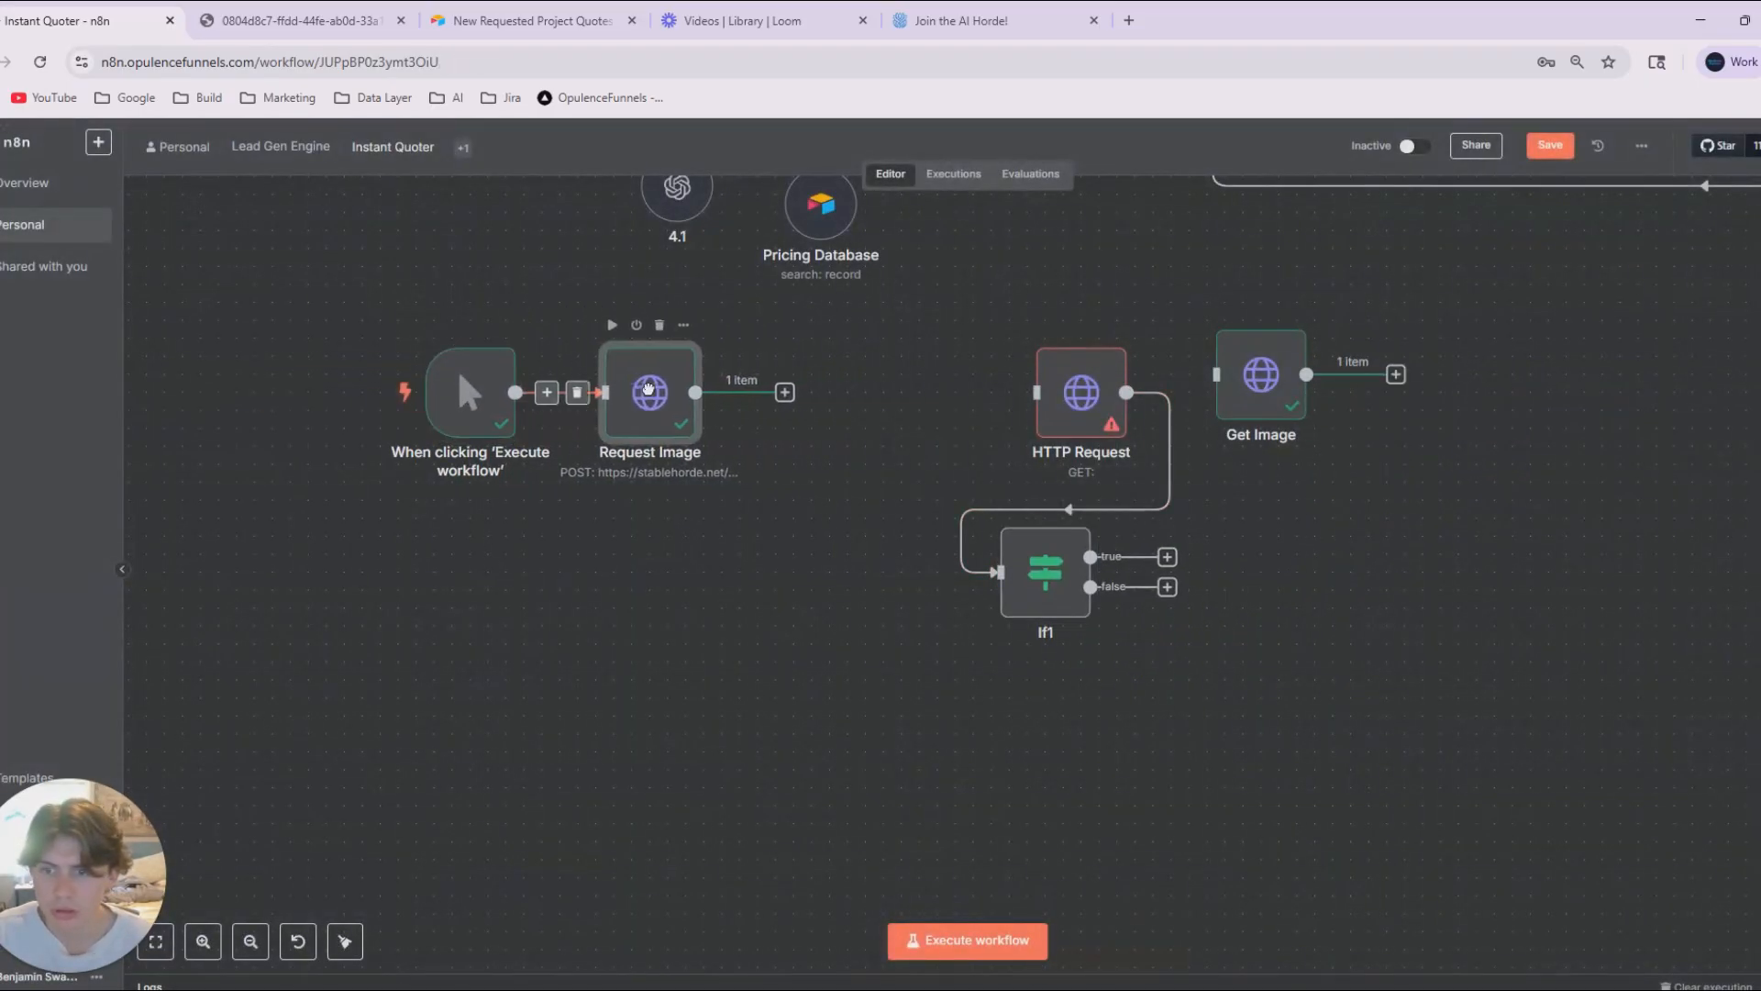
{"action": "left_click_drag", "start_coordinate": [1045, 587], "coordinate": [877, 435]}
{"action": "left_click", "coordinate": [1037, 510]}
Move the If node out of the way, connect Request Image to HTTP Request, and place HTTP Request directly beside it.
{"action": "left_click_drag", "start_coordinate": [781, 395], "coordinate": [859, 415]}
{"action": "left_click_drag", "start_coordinate": [886, 427], "coordinate": [1307, 609]}
{"action": "left_click", "coordinate": [858, 493]}
{"action": "left_click", "coordinate": [763, 400]}
{"action": "left_click_drag", "start_coordinate": [780, 396], "coordinate": [1038, 400]}
{"action": "mouse_move", "coordinate": [1055, 409]}
{"action": "left_mouse_down"}
{"action": "mouse_move", "coordinate": [743, 399]}
{"action": "mouse_move", "coordinate": [816, 416]}
{"action": "left_mouse_up"}
Connect the HTTP Request output to the If node and align the If node directly after it.
{"action": "left_click_drag", "start_coordinate": [1288, 607], "coordinate": [1144, 571]}
{"action": "left_click_drag", "start_coordinate": [947, 397], "coordinate": [1030, 525]}
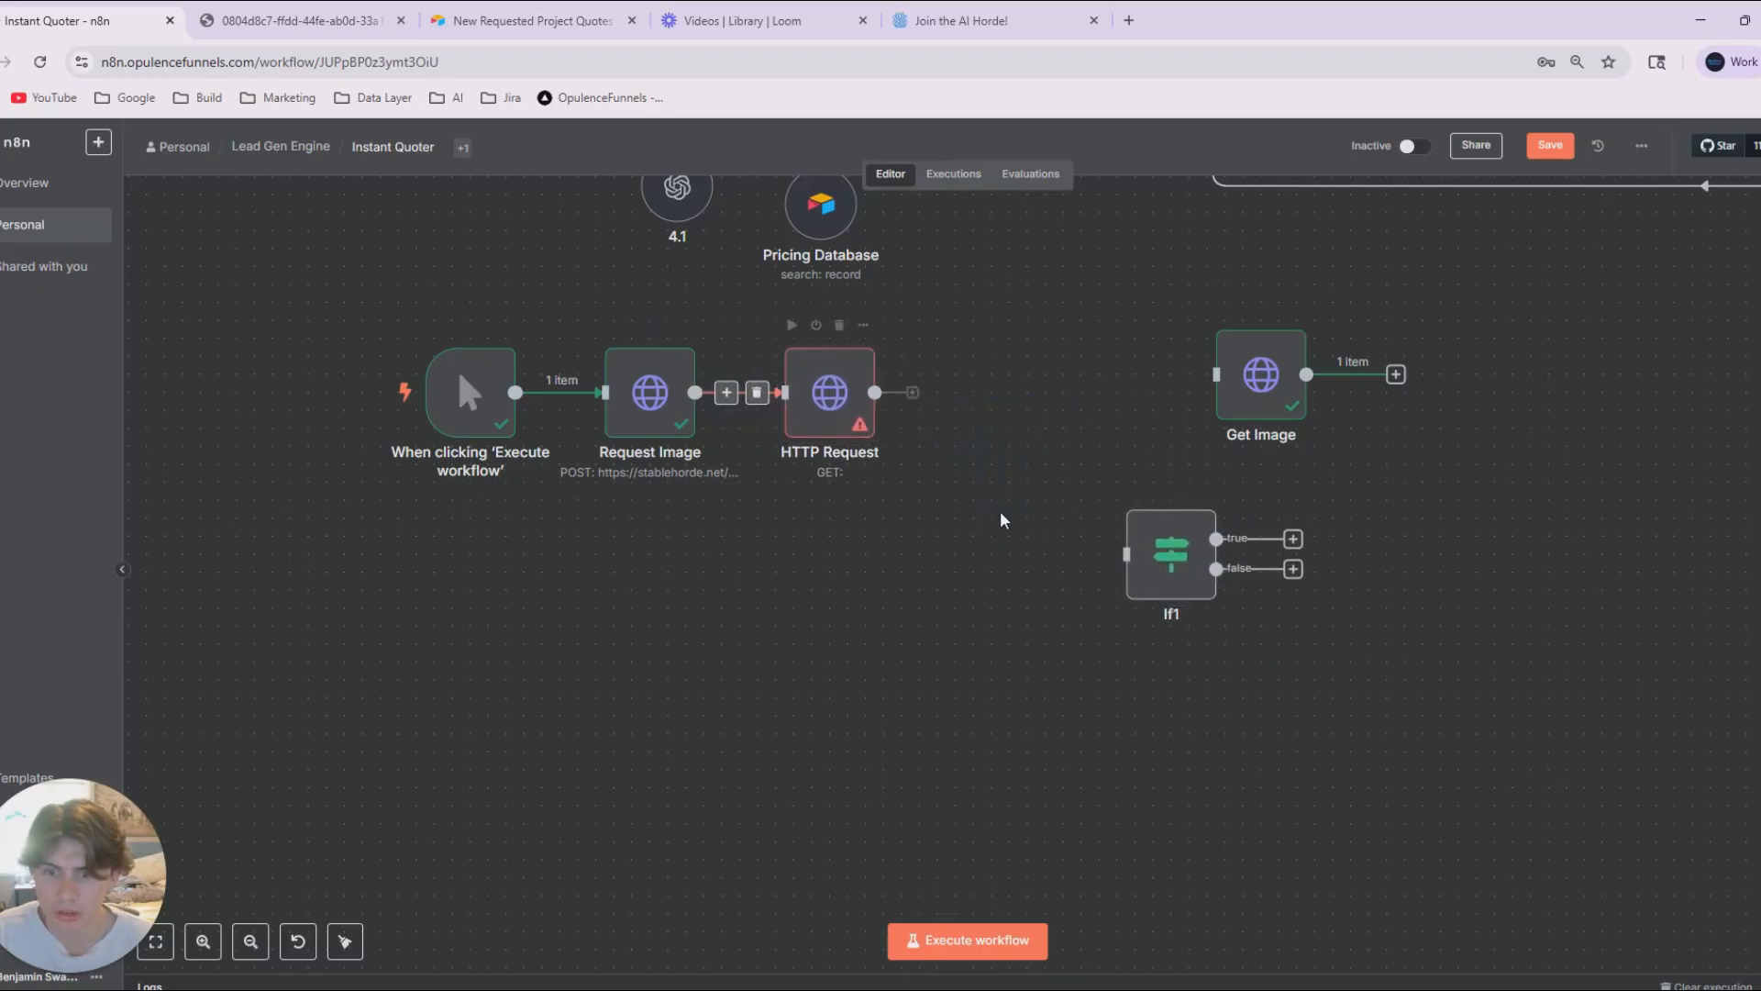
{"action": "left_click_drag", "start_coordinate": [911, 392], "coordinate": [1127, 555]}
{"action": "left_click_drag", "start_coordinate": [1159, 576], "coordinate": [1000, 419]}
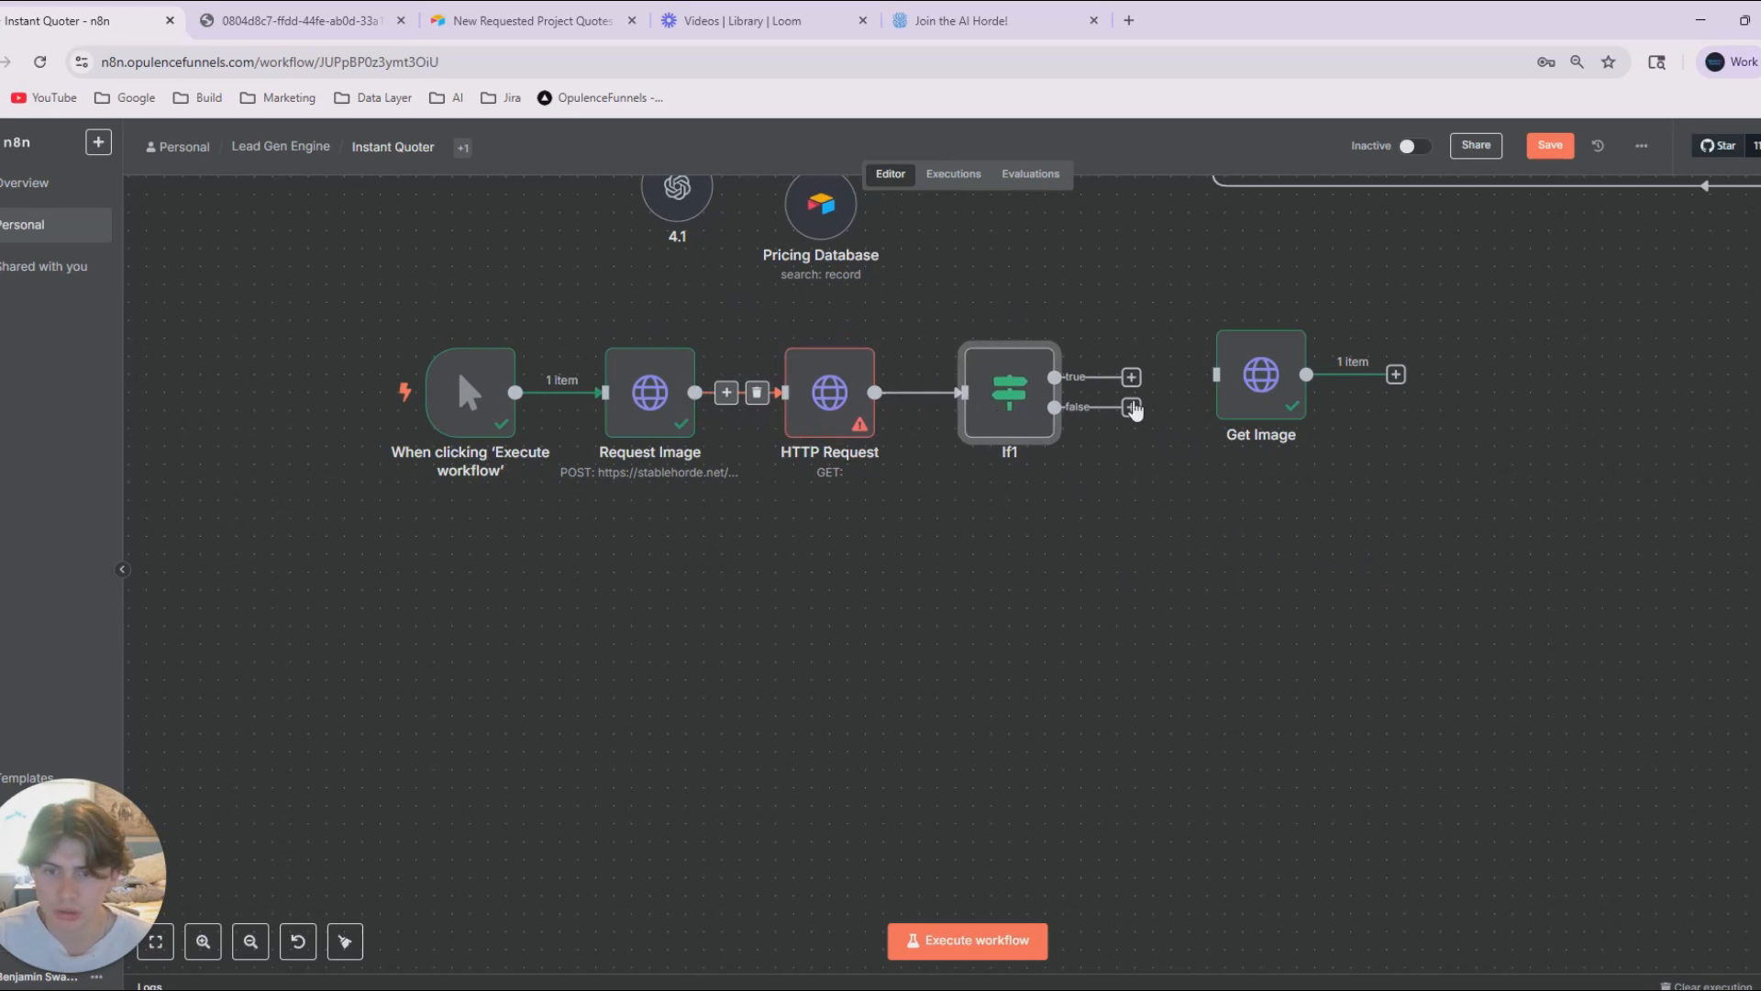
Loop If1's false output back to HTTP Request, and spread out If1, the trigger and Request Image to make room.
{"action": "left_click_drag", "start_coordinate": [1133, 409], "coordinate": [781, 415]}
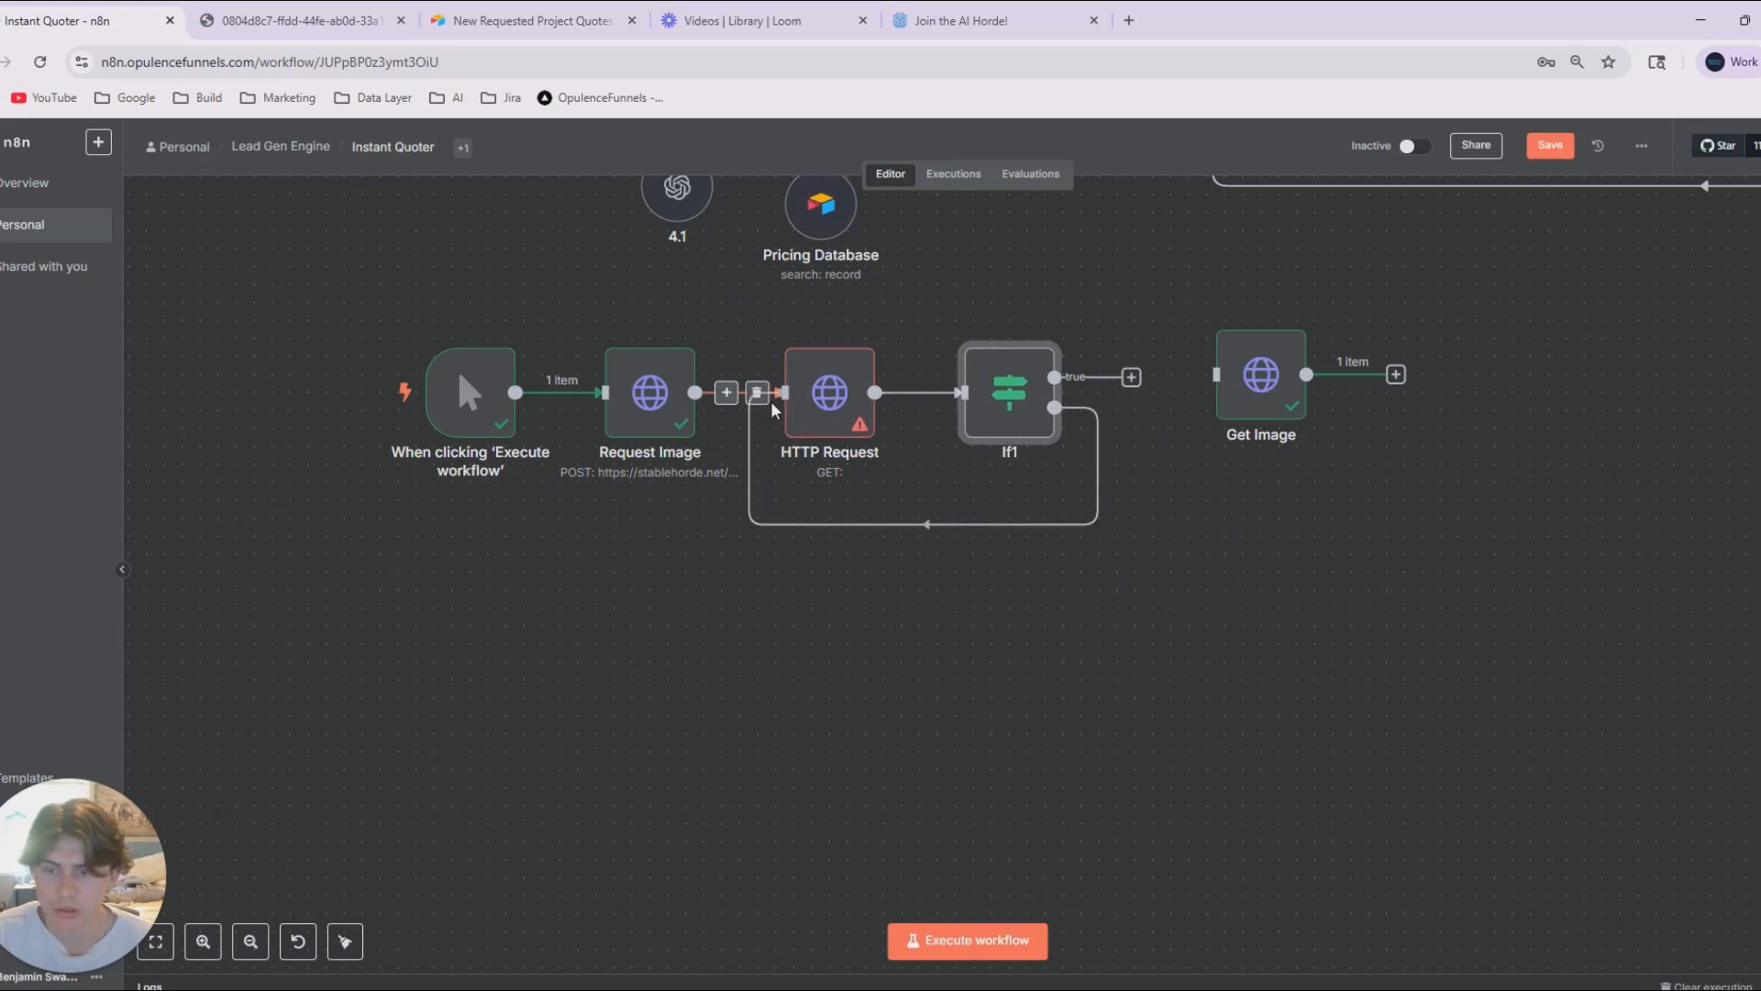
{"action": "left_click_drag", "start_coordinate": [1009, 403], "coordinate": [1080, 403]}
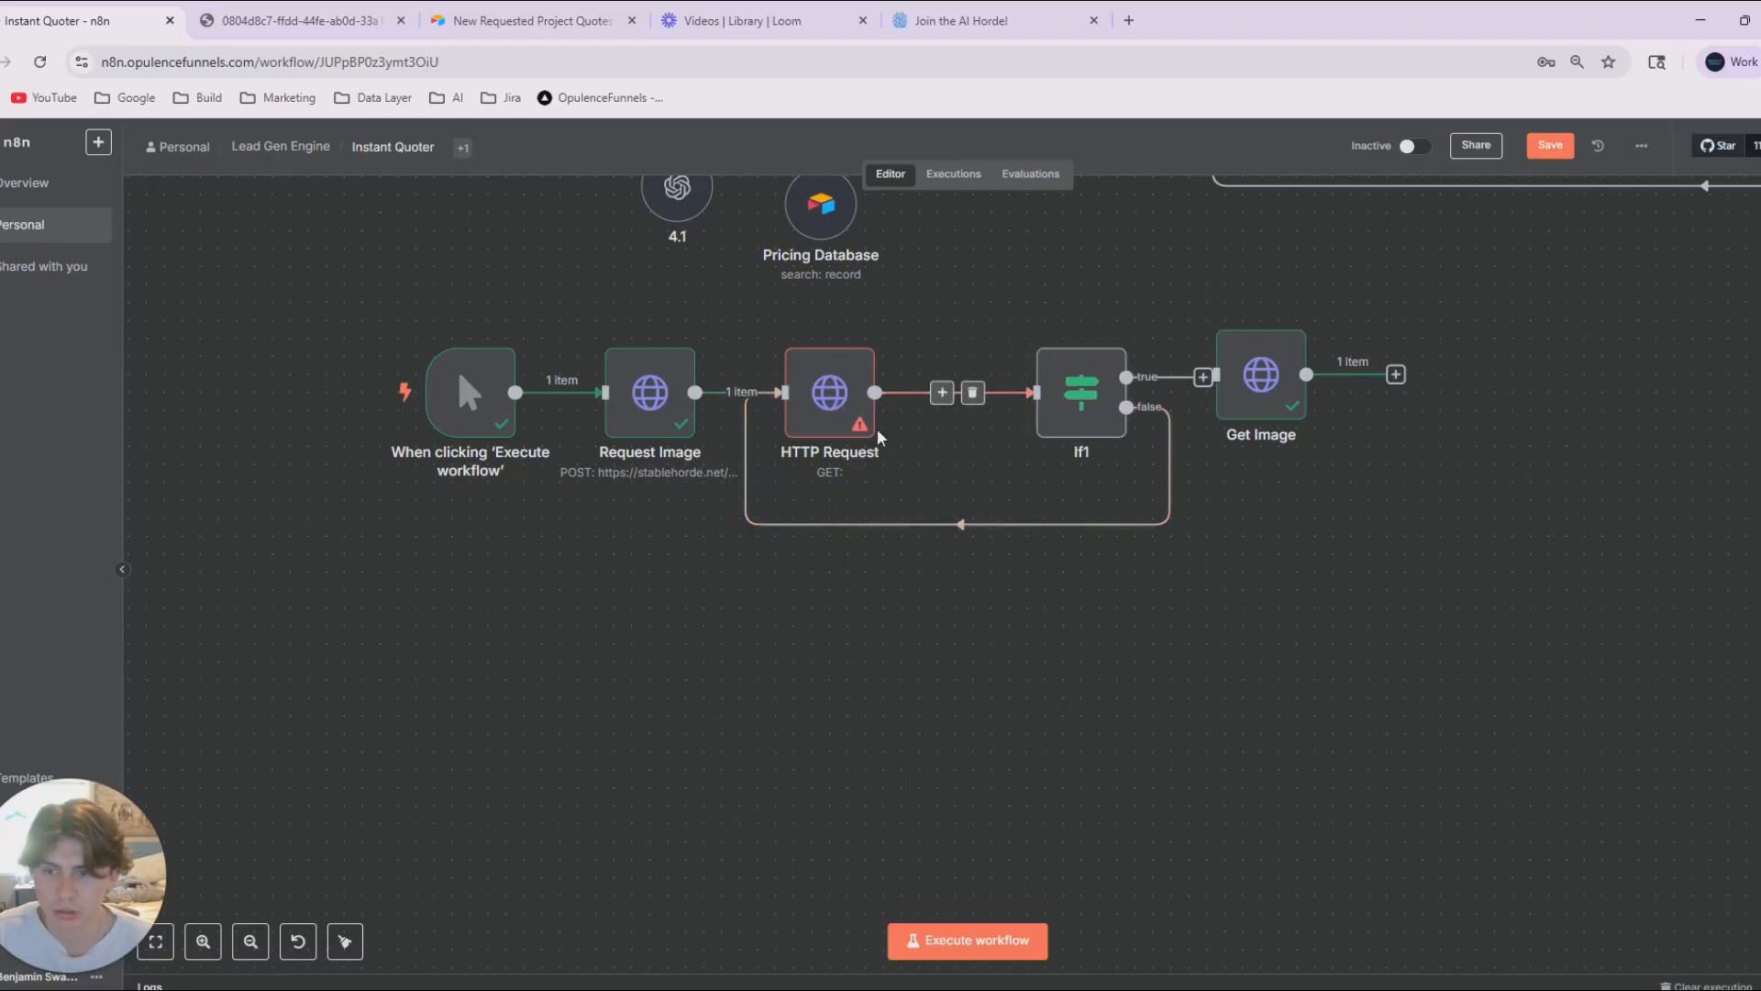
{"action": "left_click_drag", "start_coordinate": [439, 396], "coordinate": [351, 396]}
{"action": "left_click_drag", "start_coordinate": [651, 404], "coordinate": [561, 404]}
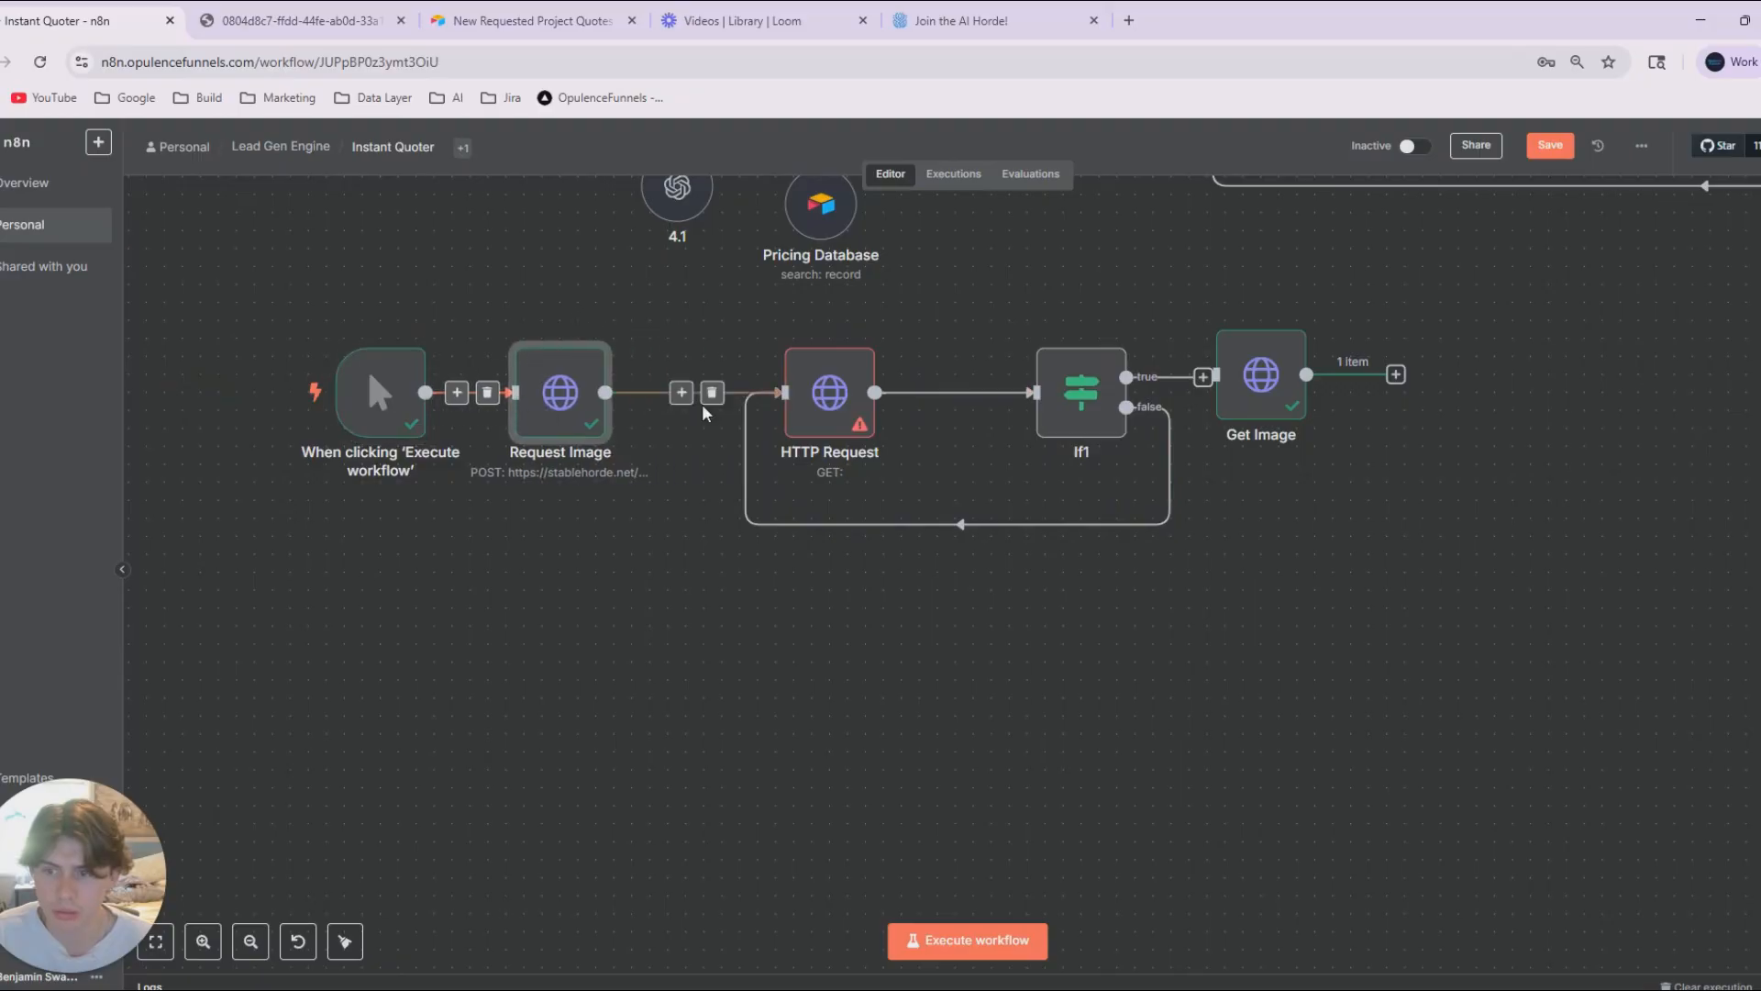
Remove the connection between Request Image and HTTP Request, and add a Wait node after Request Image.
{"action": "left_click", "coordinate": [708, 392]}
{"action": "left_click", "coordinate": [695, 393]}
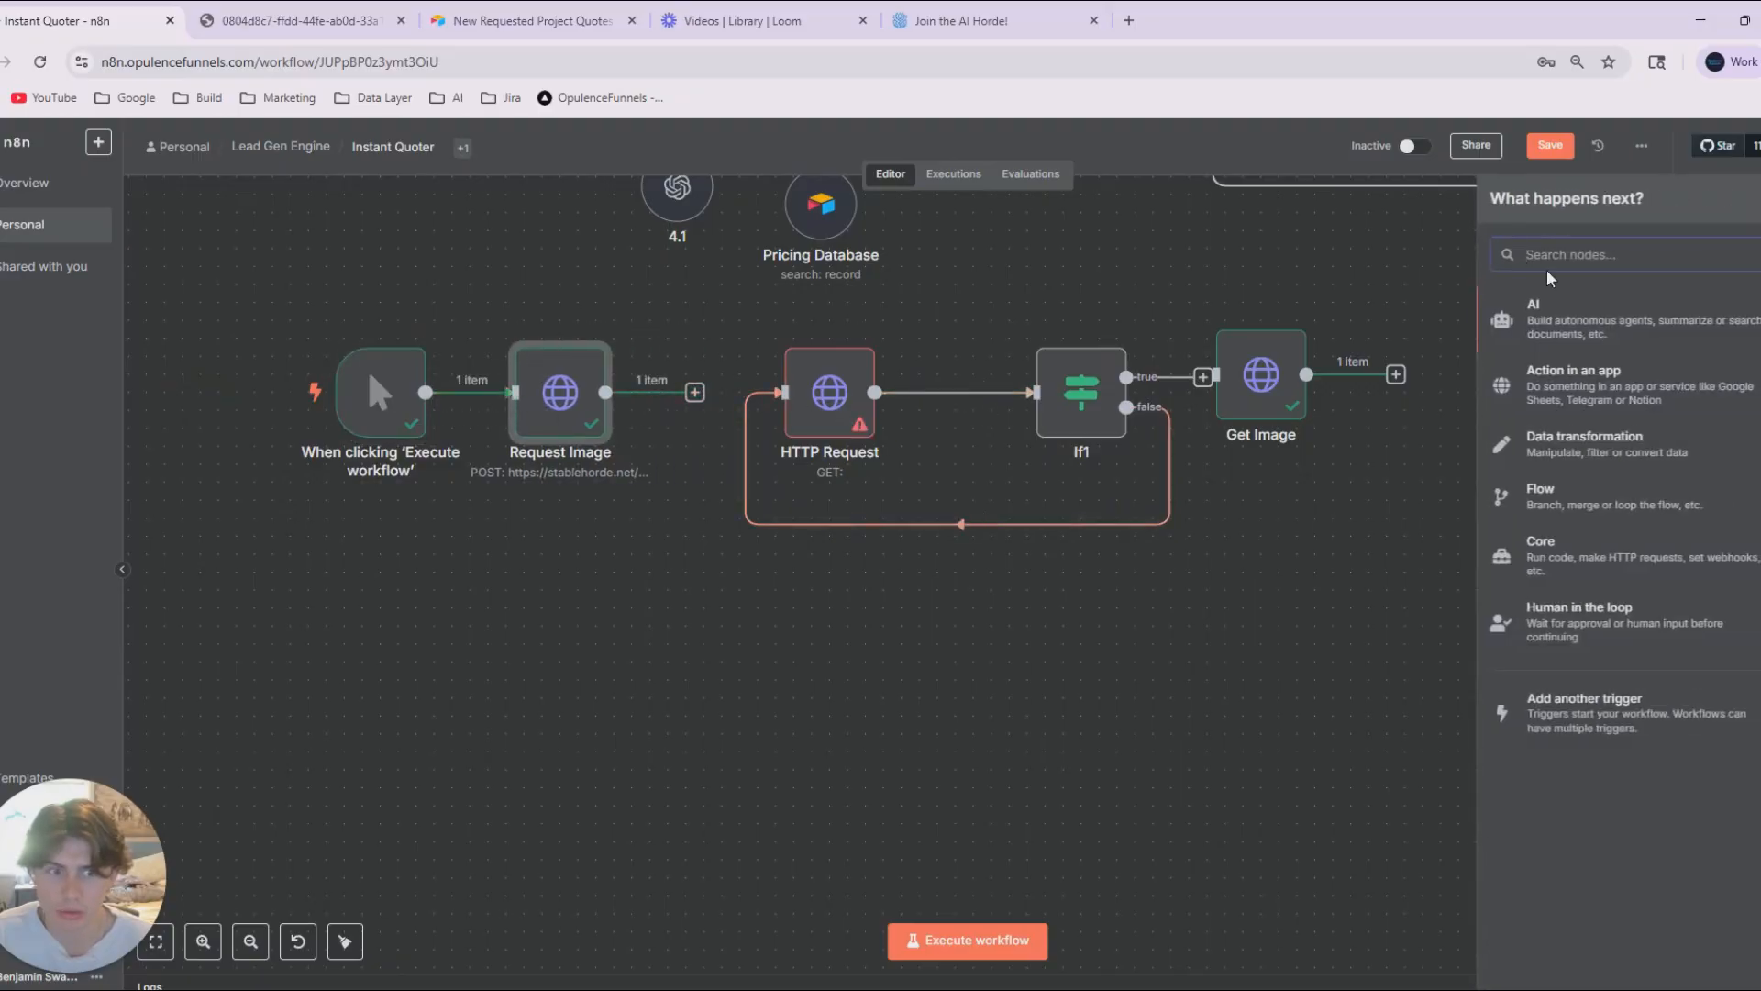
{"action": "type", "text": "wa"}
{"action": "left_click", "coordinate": [1567, 323]}
{"action": "left_click", "coordinate": [1382, 142]}
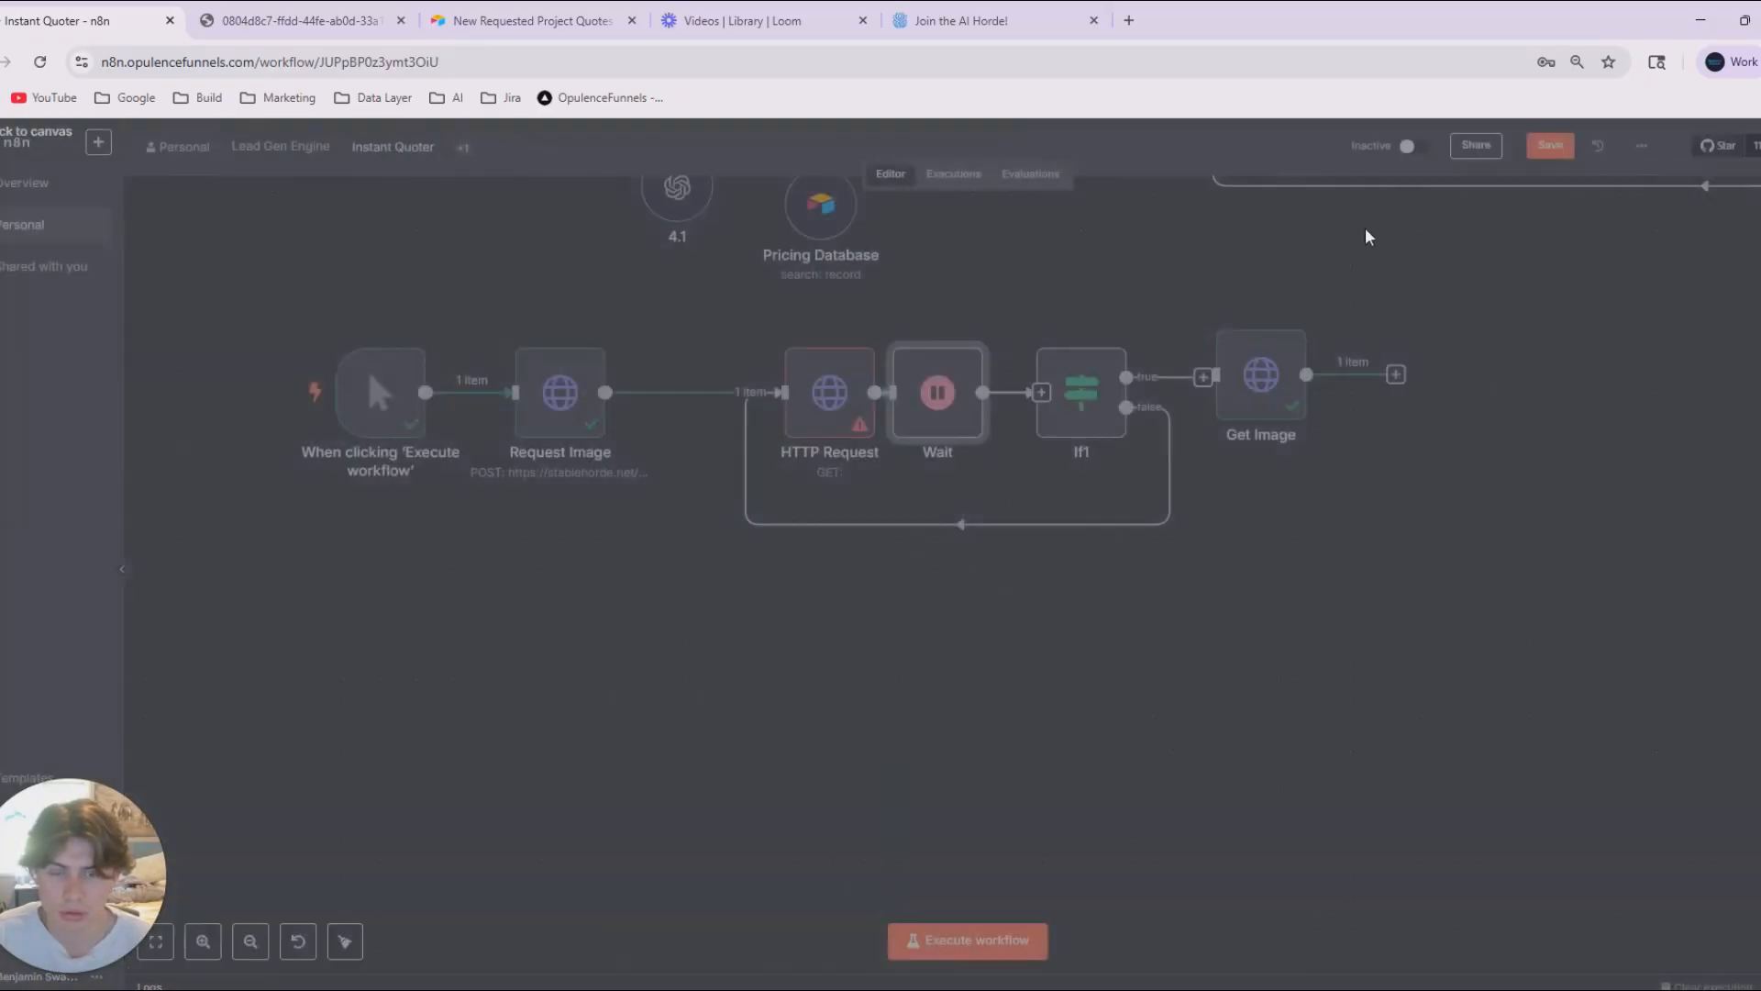
Check the Wait node's parameters and place it between Request Image and HTTP Request, shifting the trigger and Request Image aside.
{"action": "left_click_drag", "start_coordinate": [935, 397], "coordinate": [720, 631]}
{"action": "double_click", "coordinate": [723, 627]}
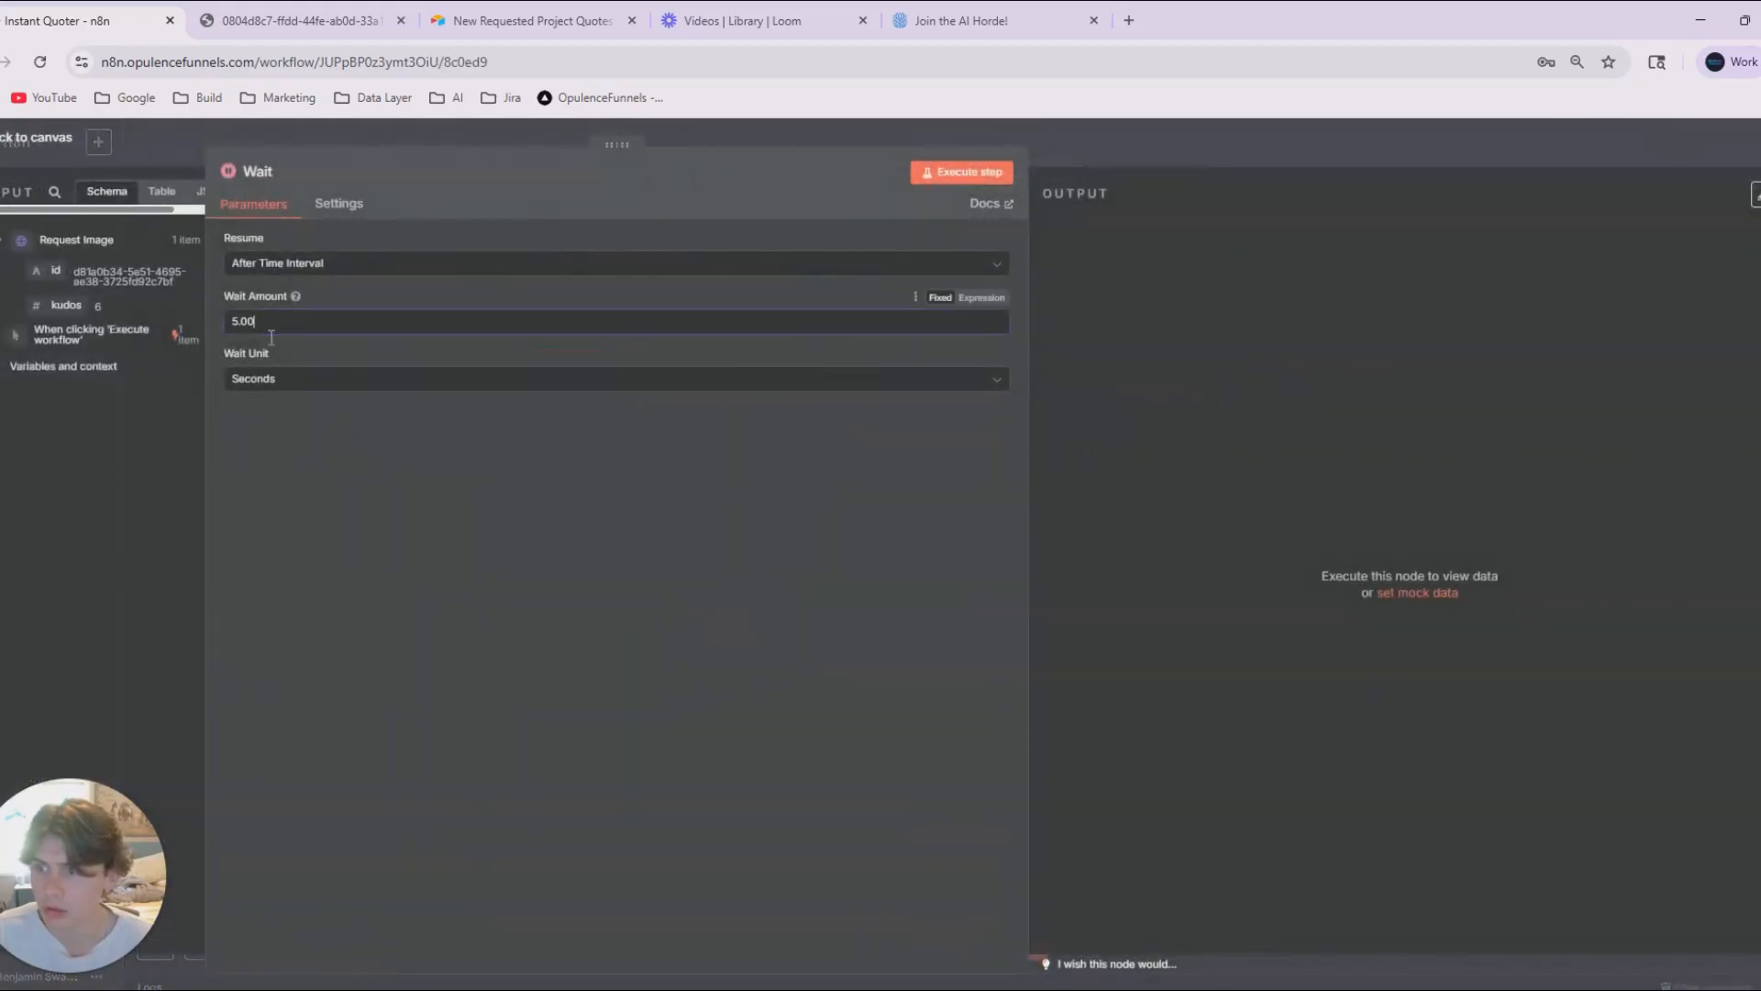
{"action": "left_click", "coordinate": [389, 148]}
{"action": "left_click_drag", "start_coordinate": [377, 433], "coordinate": [321, 433]}
{"action": "left_click_drag", "start_coordinate": [557, 414], "coordinate": [487, 414]}
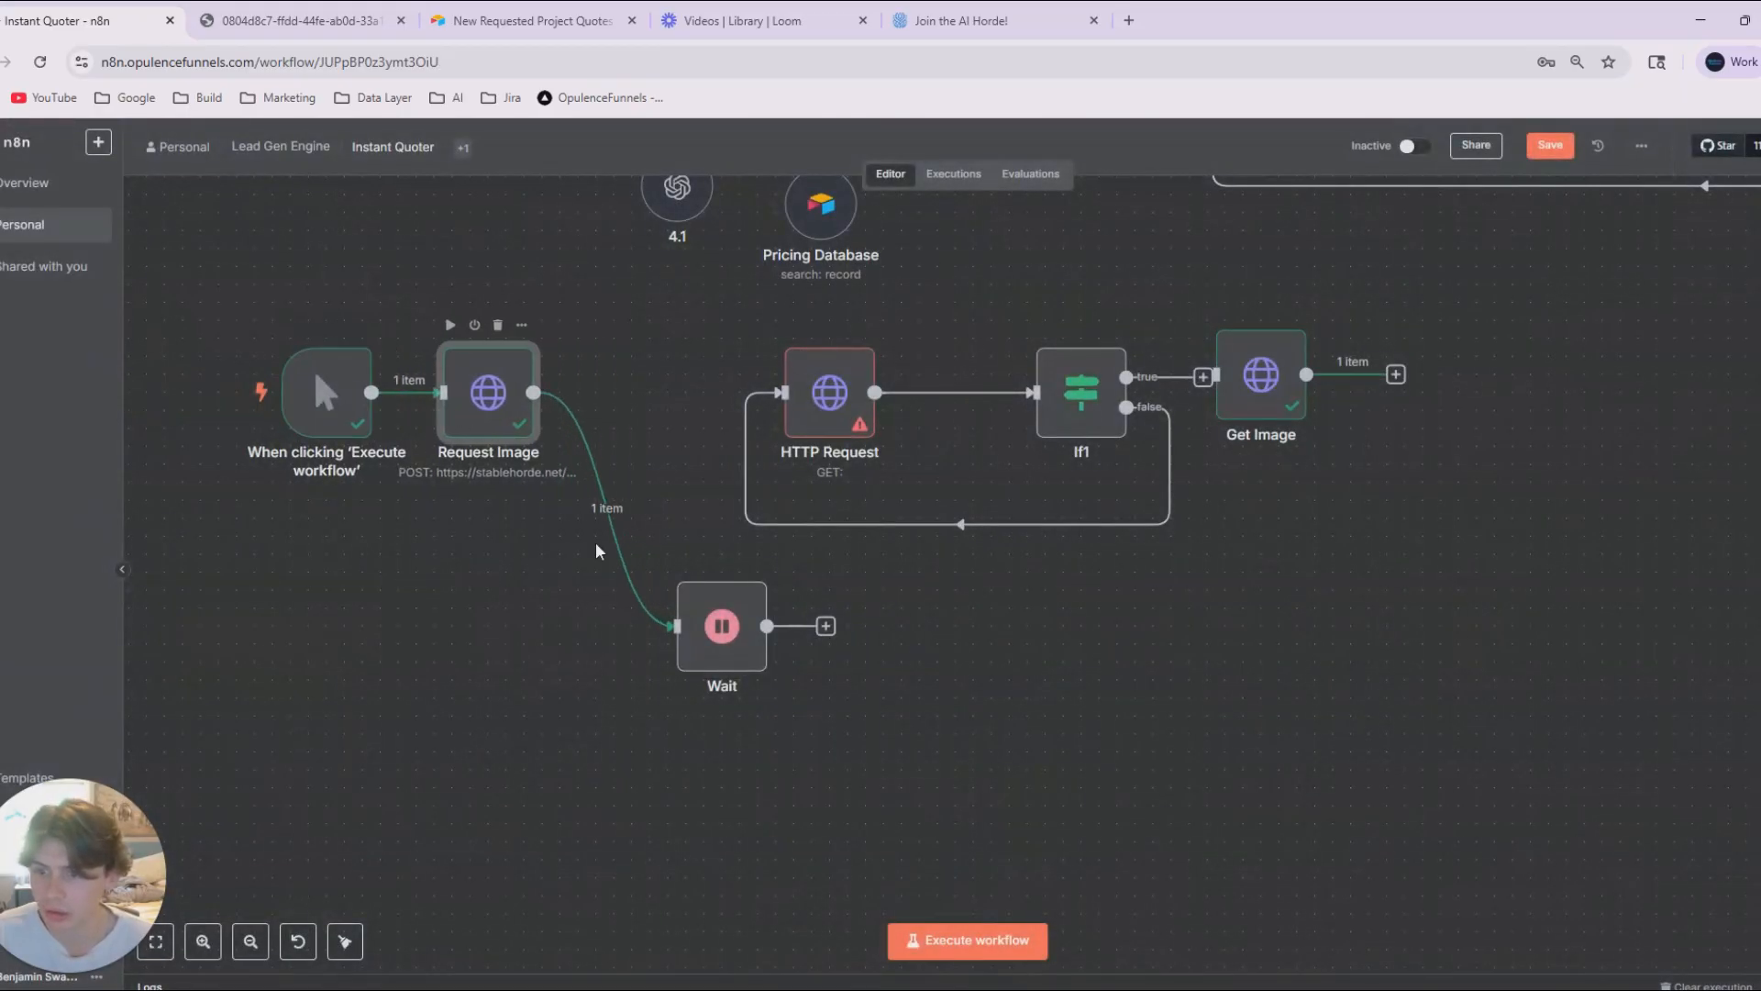
{"action": "left_click_drag", "start_coordinate": [697, 606], "coordinate": [643, 407]}
Delete the loop from If1's false output, connect Wait to HTTP Request, and line both nodes up in the row.
{"action": "left_click", "coordinate": [973, 524]}
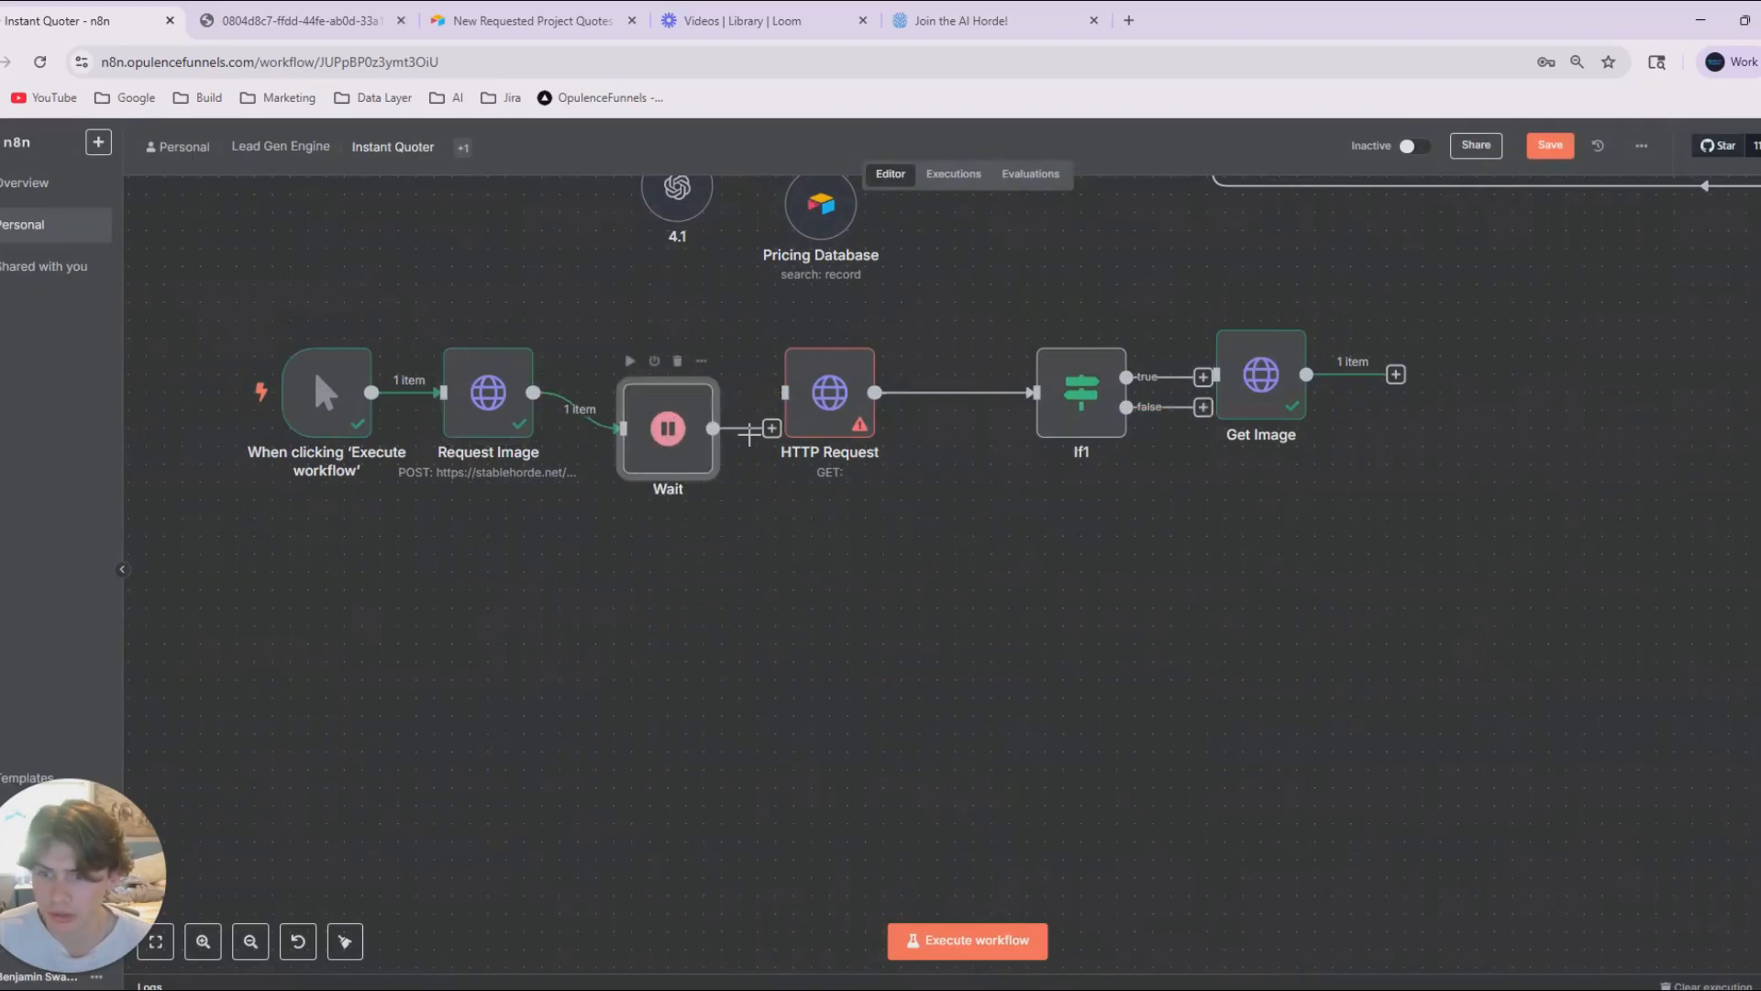
{"action": "left_click_drag", "start_coordinate": [783, 387], "coordinate": [800, 423]}
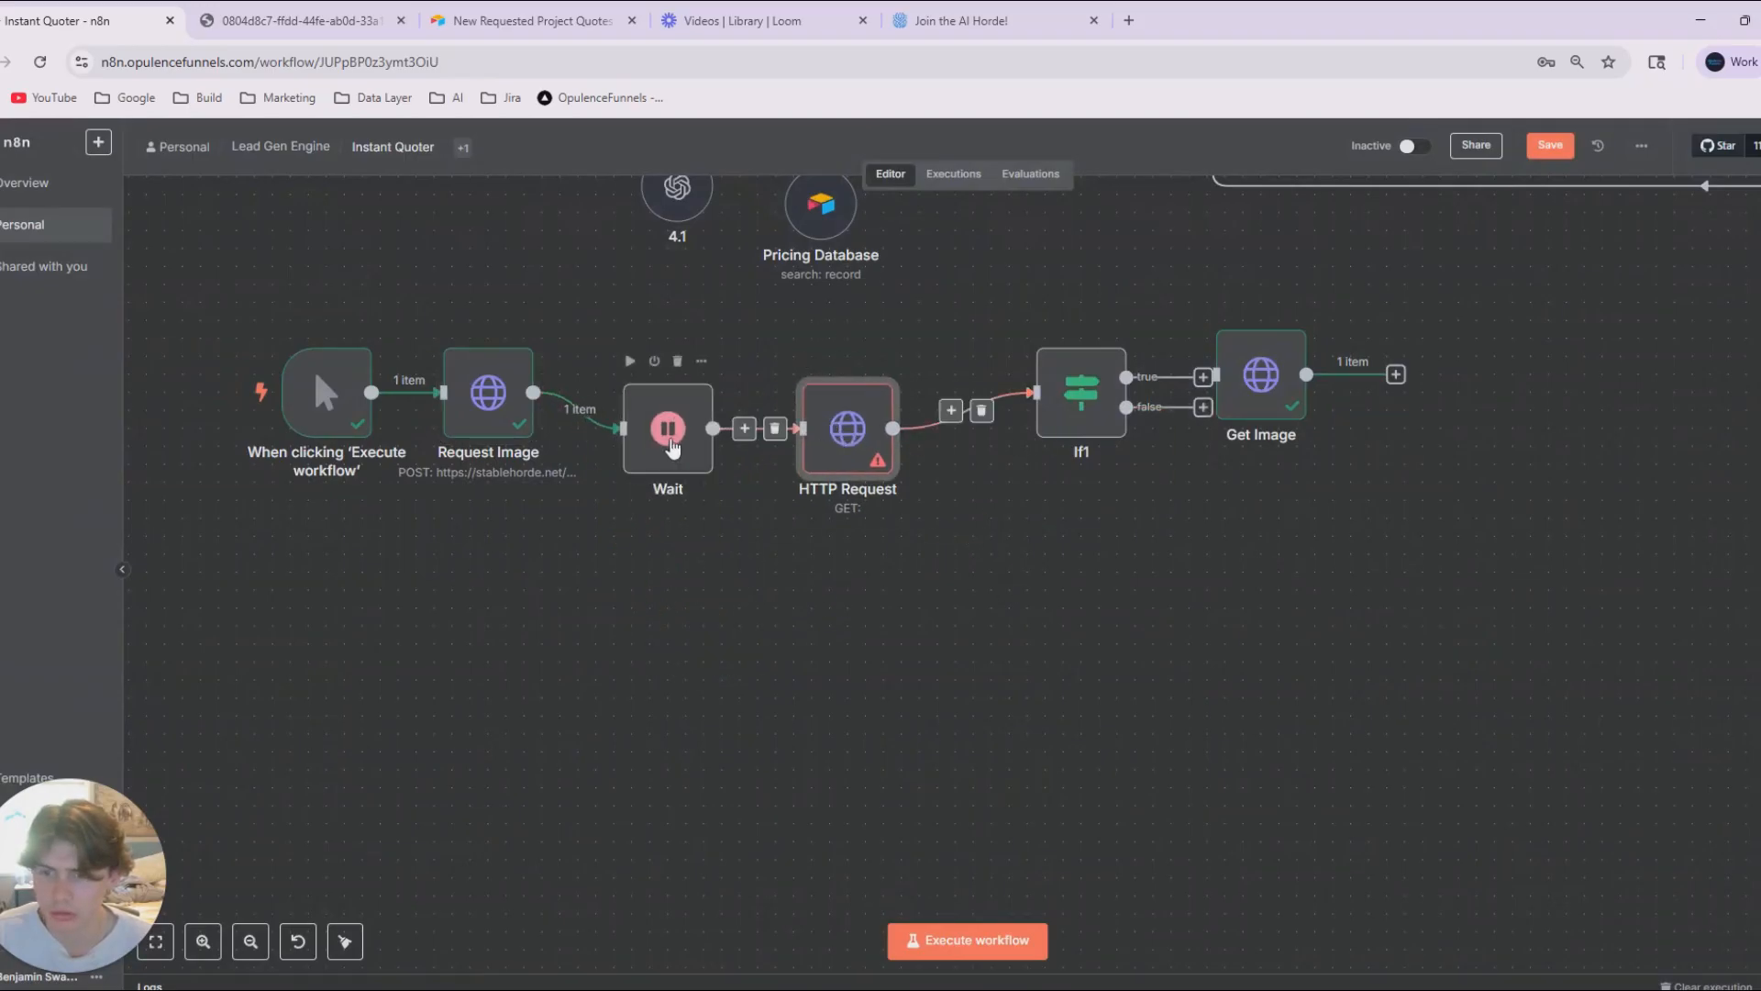
{"action": "left_click_drag", "start_coordinate": [662, 443], "coordinate": [644, 406]}
{"action": "left_click_drag", "start_coordinate": [847, 427], "coordinate": [809, 407]}
Rename the HTTP Request node as "Image Generated".
{"action": "key", "text": "F2"}
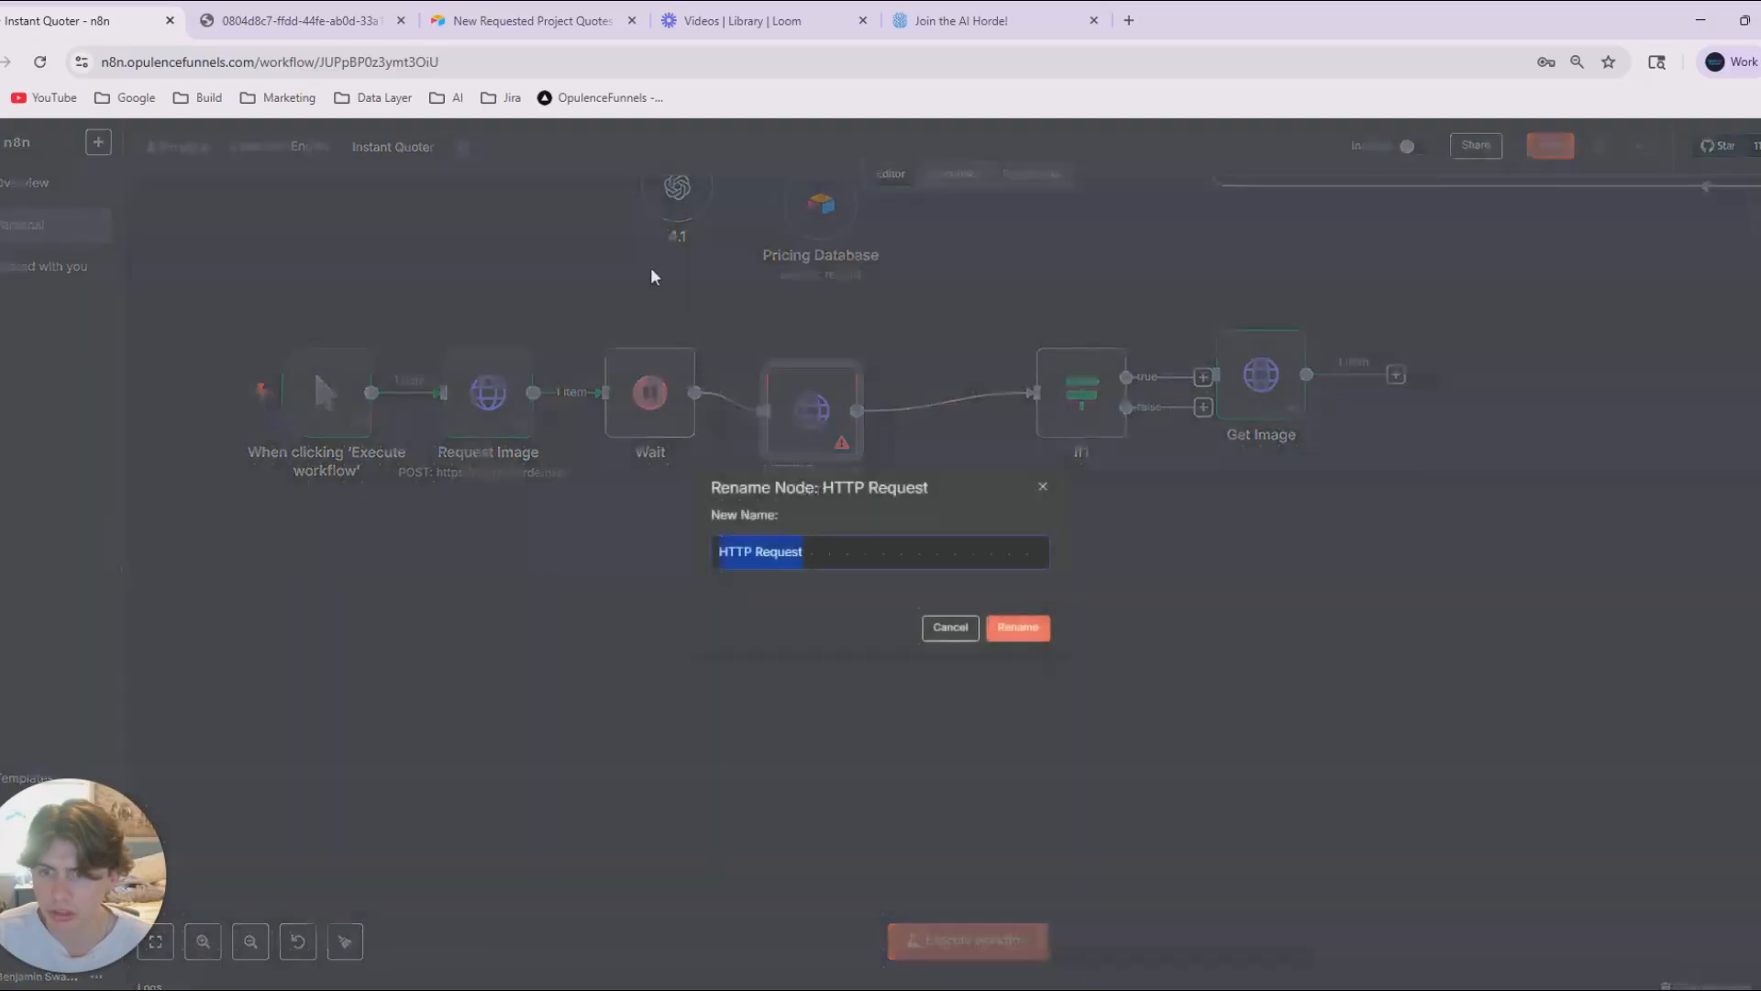
{"action": "type", "text": "Image Generat"}
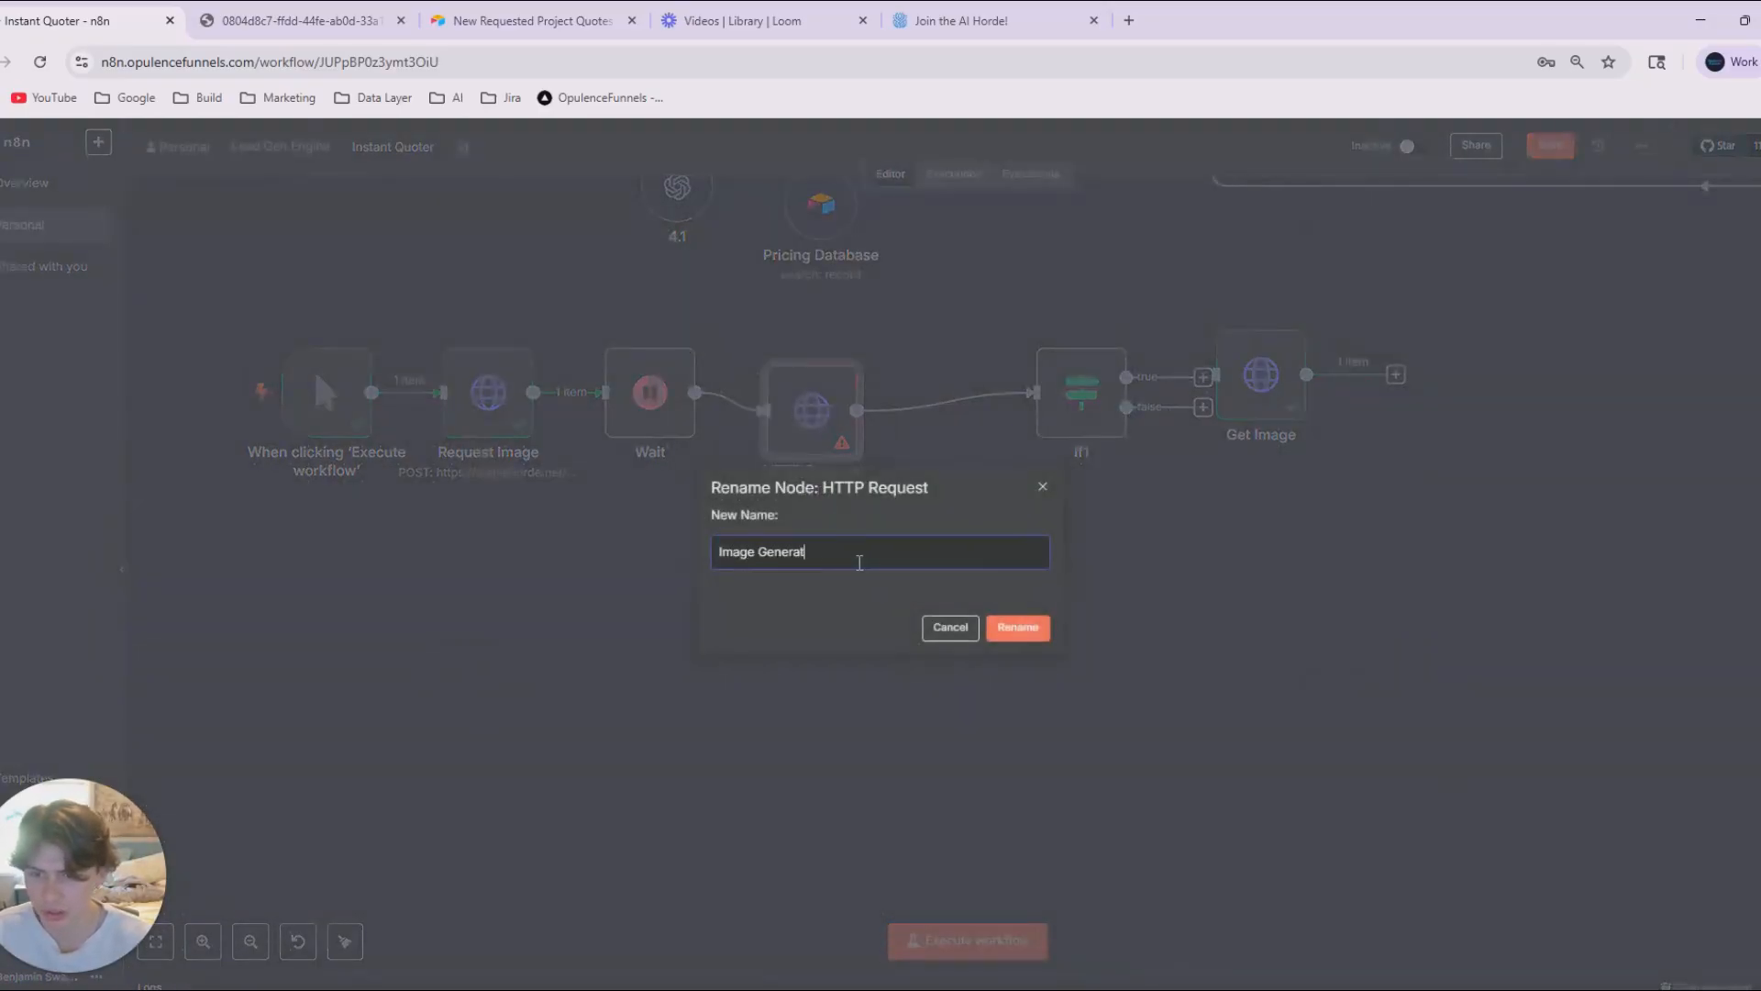
{"action": "type", "text": "es"}
{"action": "key", "text": "BackSpace"}
{"action": "type", "text": "d"}
{"action": "key", "text": "Return"}
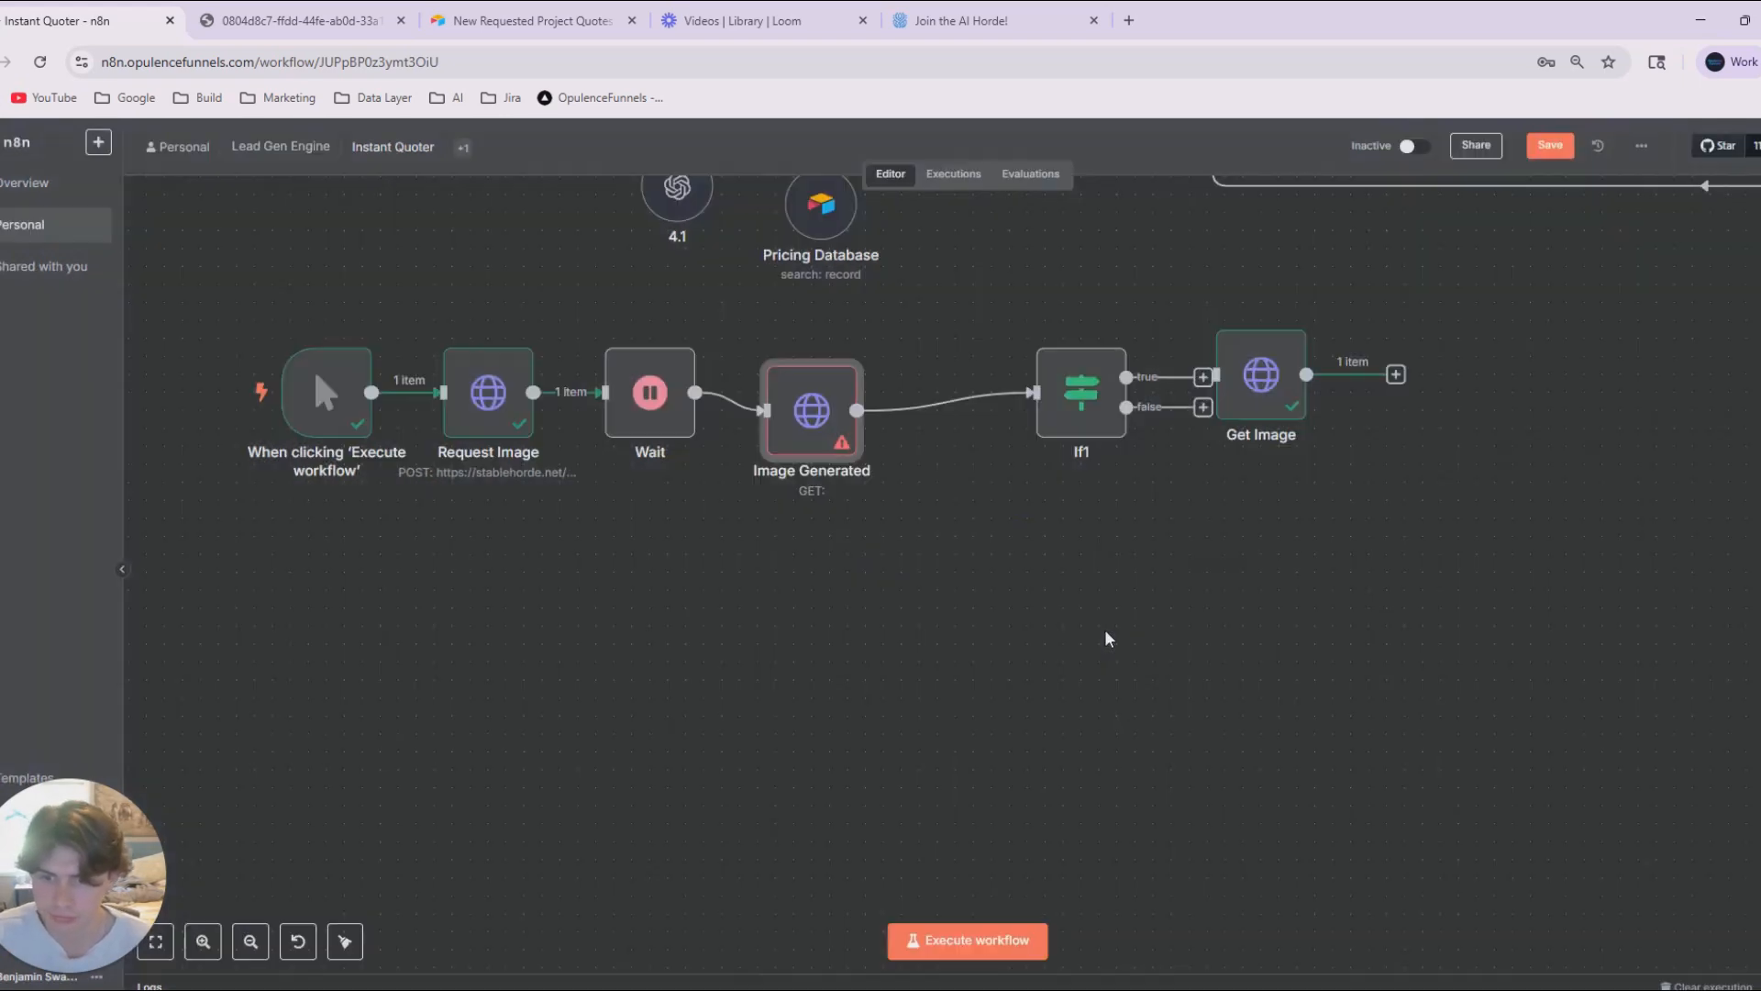
Align Image Generated with the other nodes in the row and place If1 directly beside it.
{"action": "left_click_drag", "start_coordinate": [835, 447], "coordinate": [834, 422]}
{"action": "double_click", "coordinate": [835, 422]}
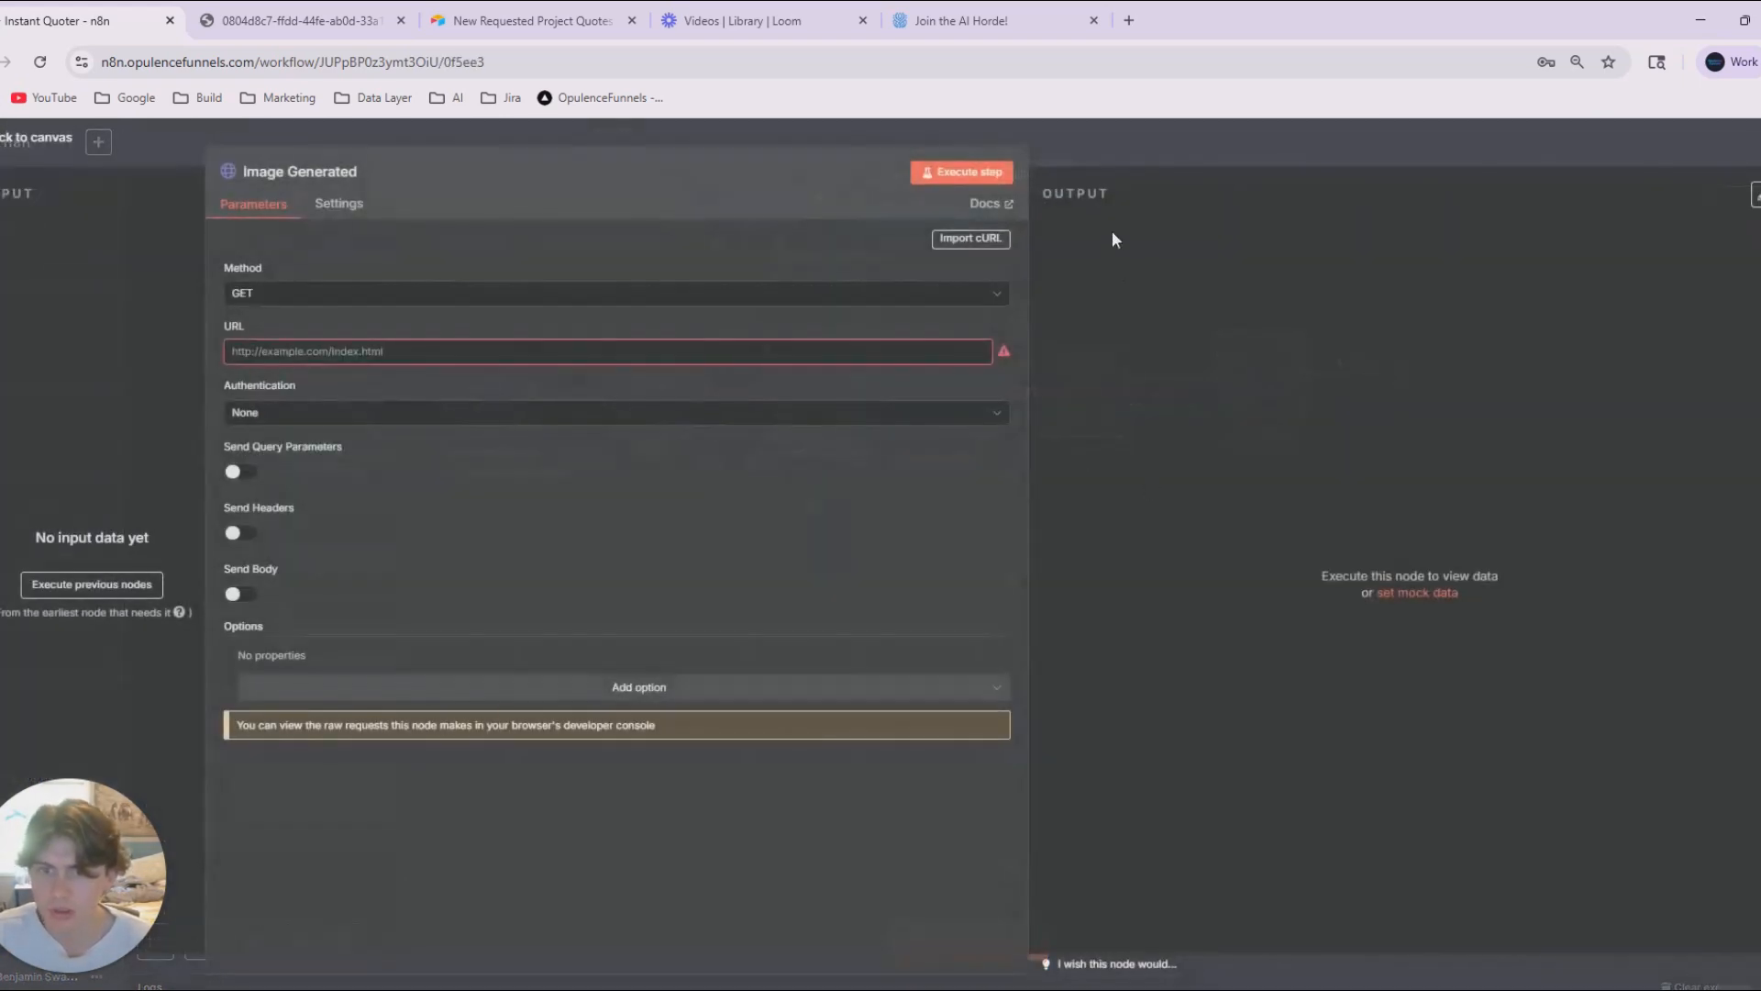
{"action": "key", "text": "Escape"}
{"action": "left_click_drag", "start_coordinate": [1085, 404], "coordinate": [977, 404]}
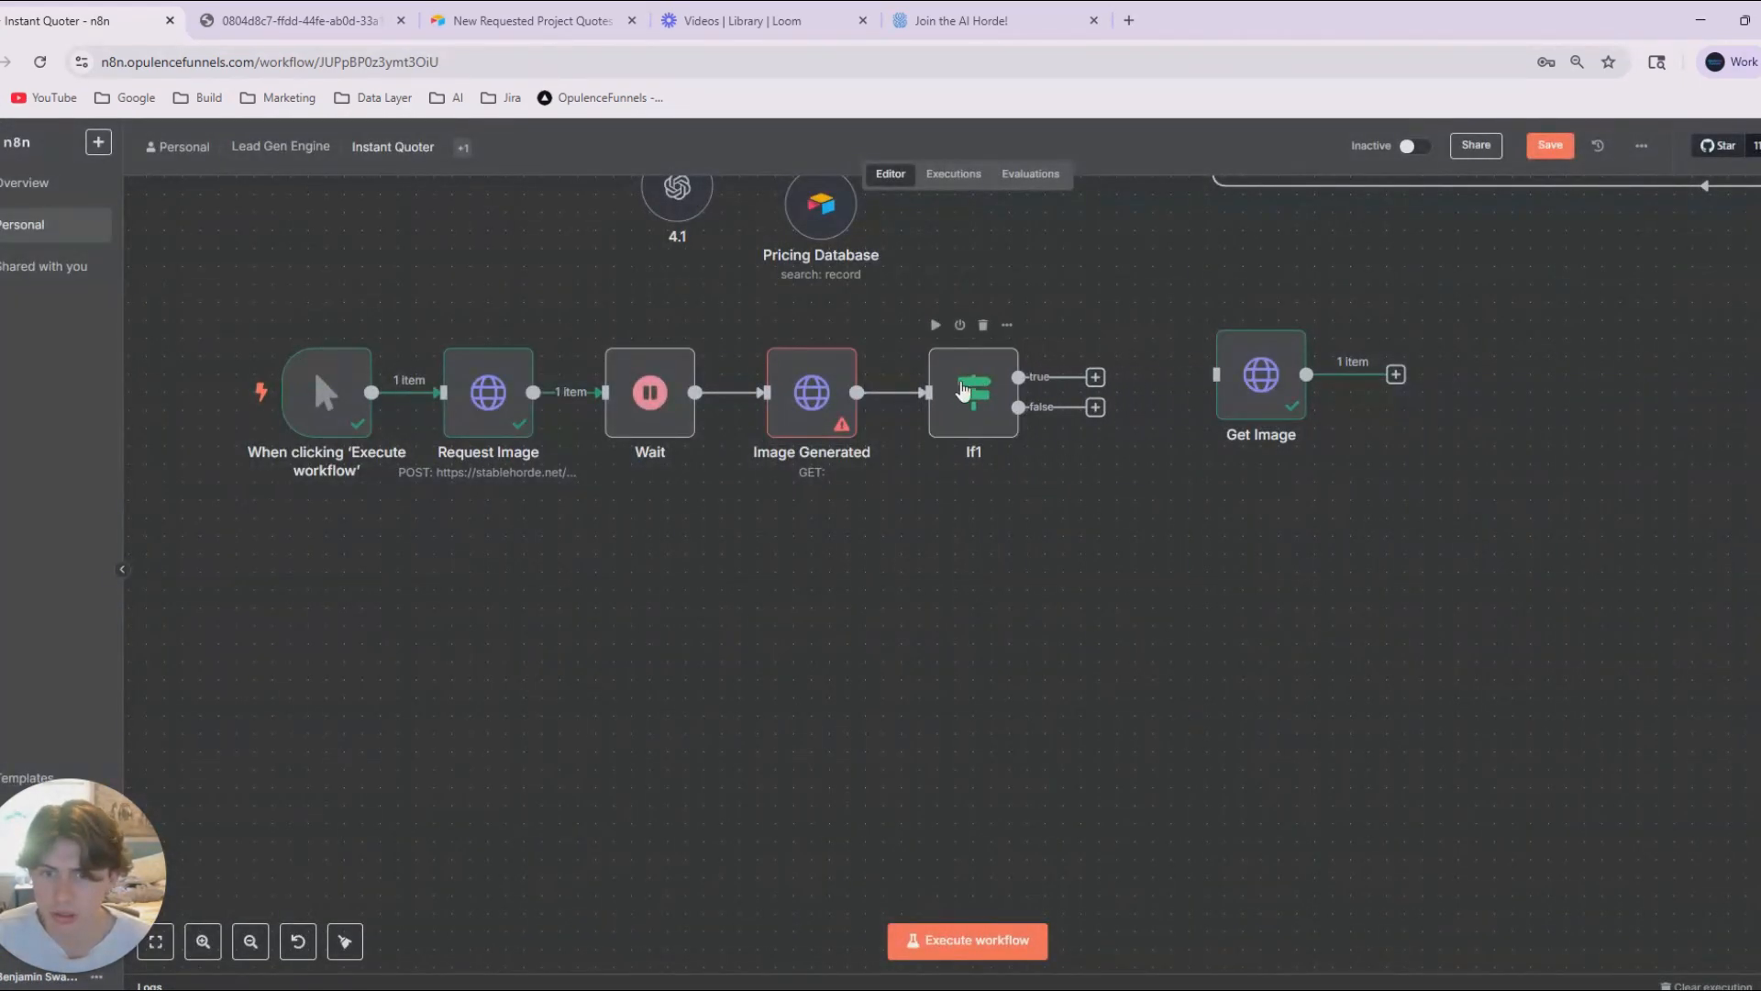
Connect If1's false output back to Wait and its true output to Get Image.
{"action": "left_click_drag", "start_coordinate": [1096, 377], "coordinate": [596, 433]}
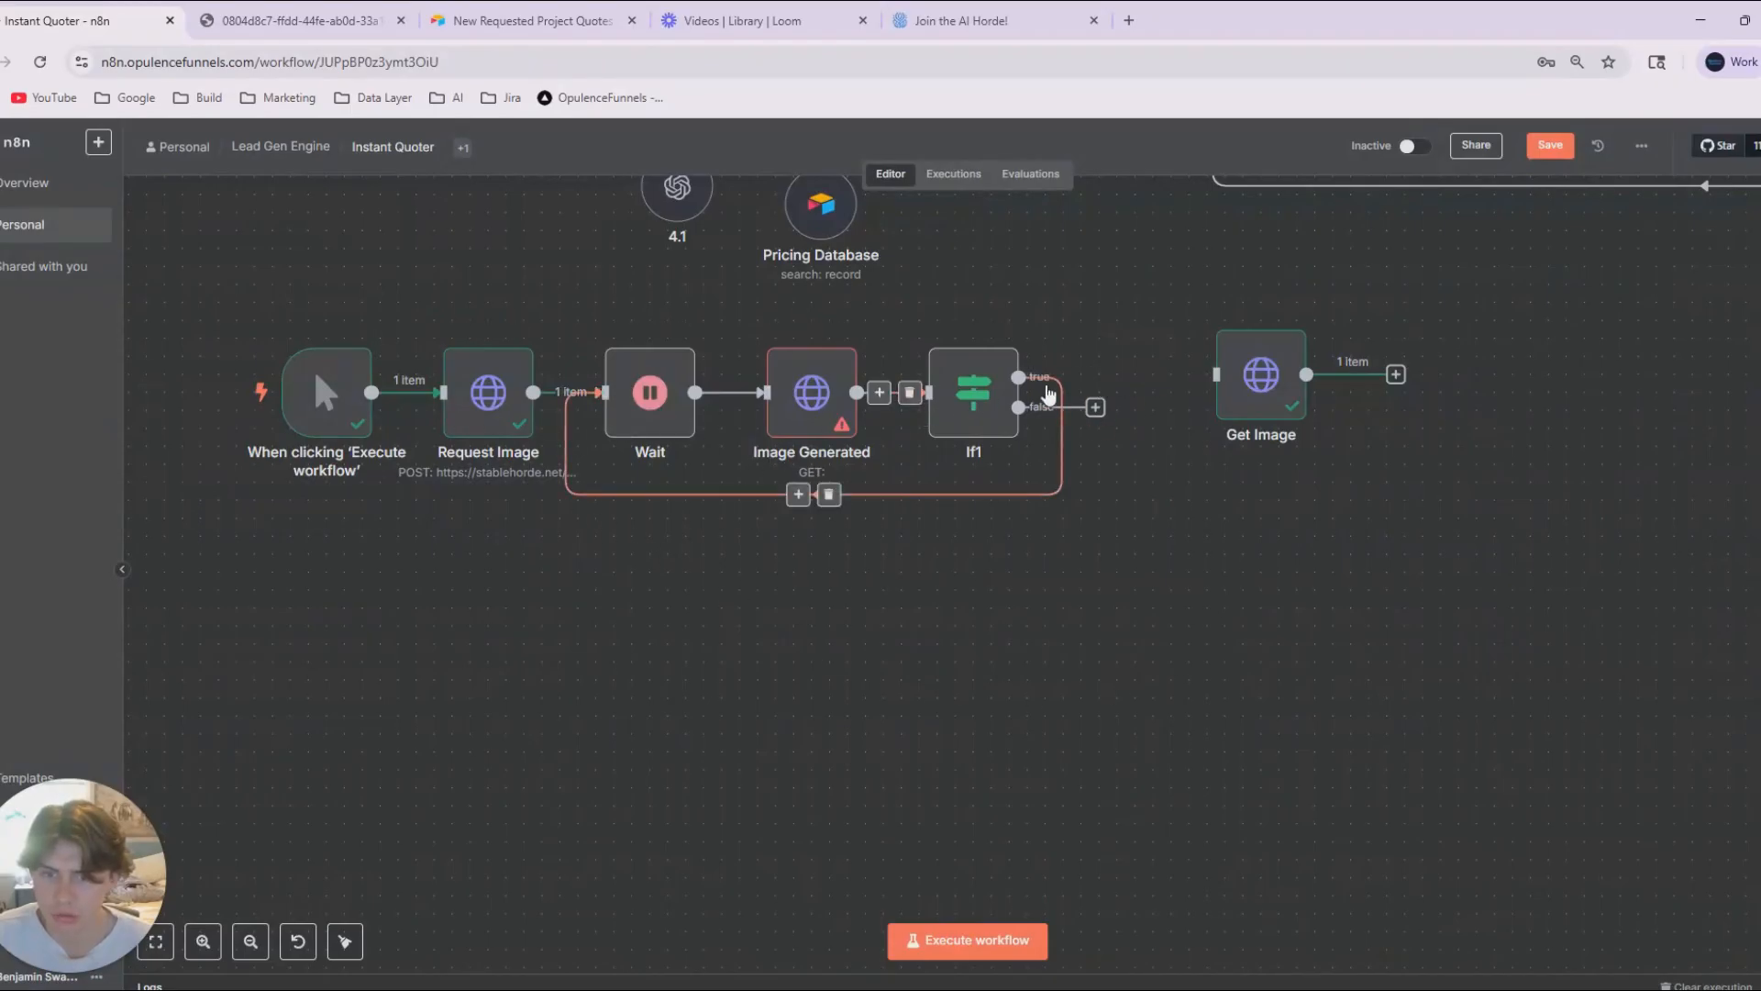
{"action": "left_click", "coordinate": [828, 494]}
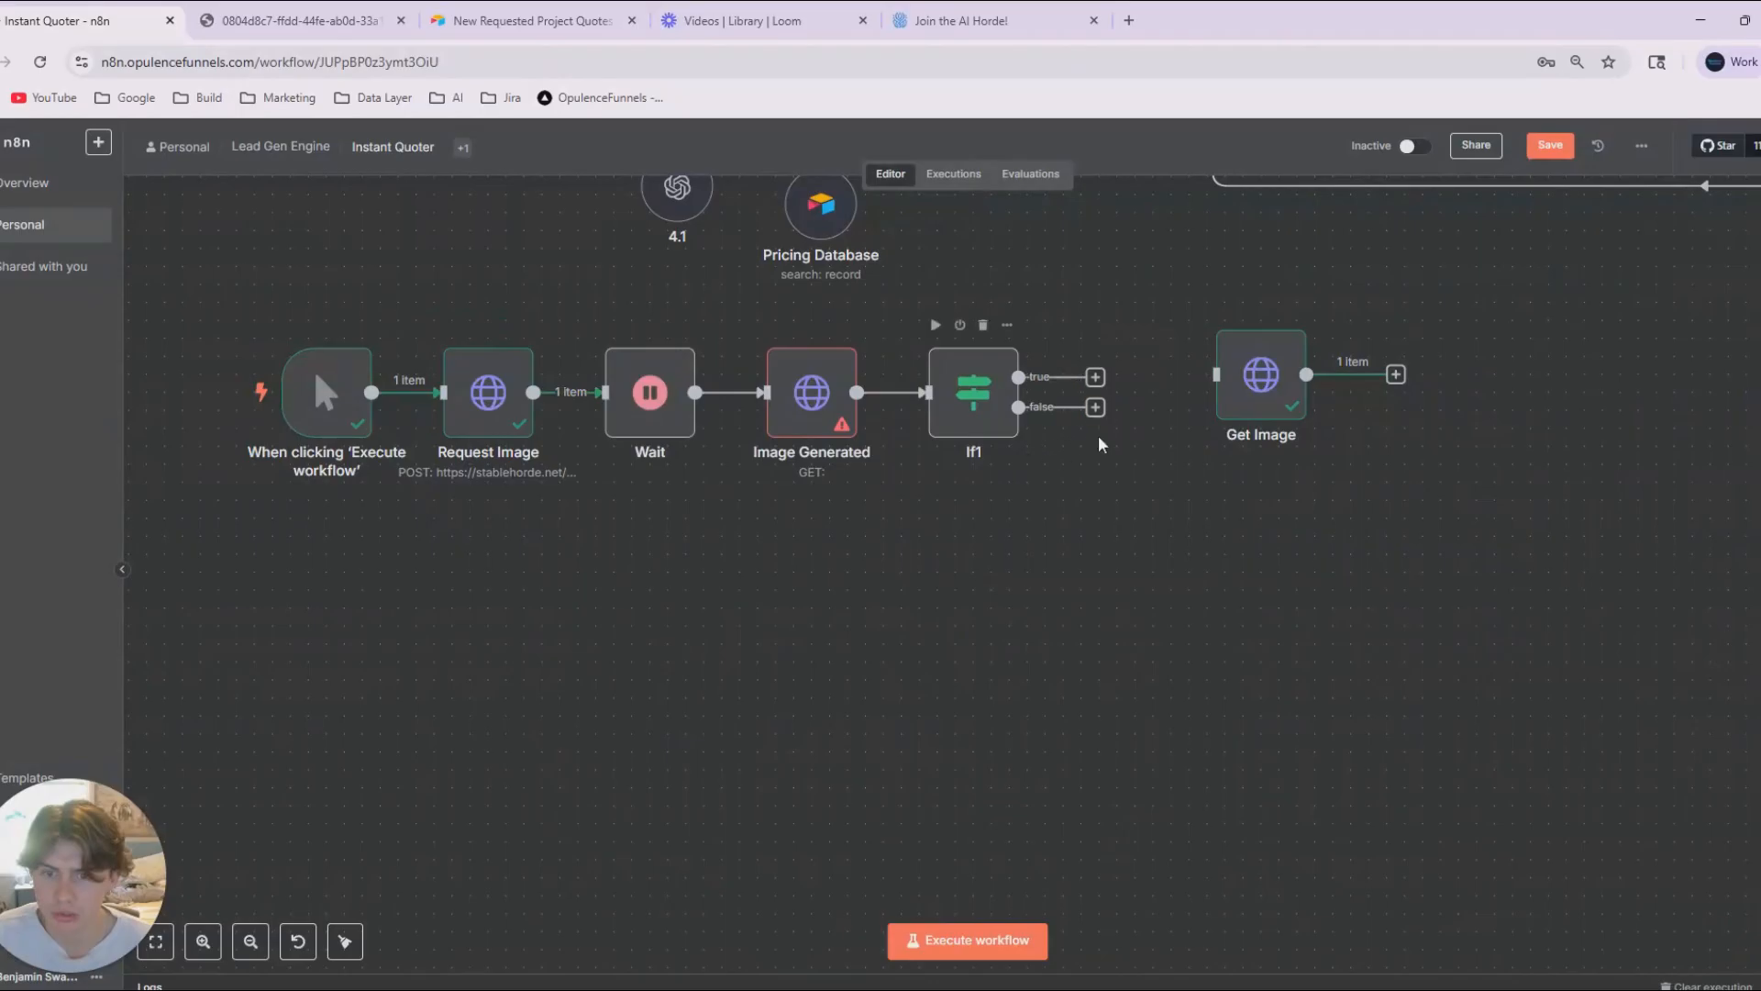
{"action": "left_click_drag", "start_coordinate": [1095, 406], "coordinate": [601, 392]}
{"action": "left_click_drag", "start_coordinate": [1096, 377], "coordinate": [1136, 404]}
{"action": "left_click_drag", "start_coordinate": [1250, 538], "coordinate": [1490, 533]}
{"action": "left_click_drag", "start_coordinate": [1015, 542], "coordinate": [1006, 580]}
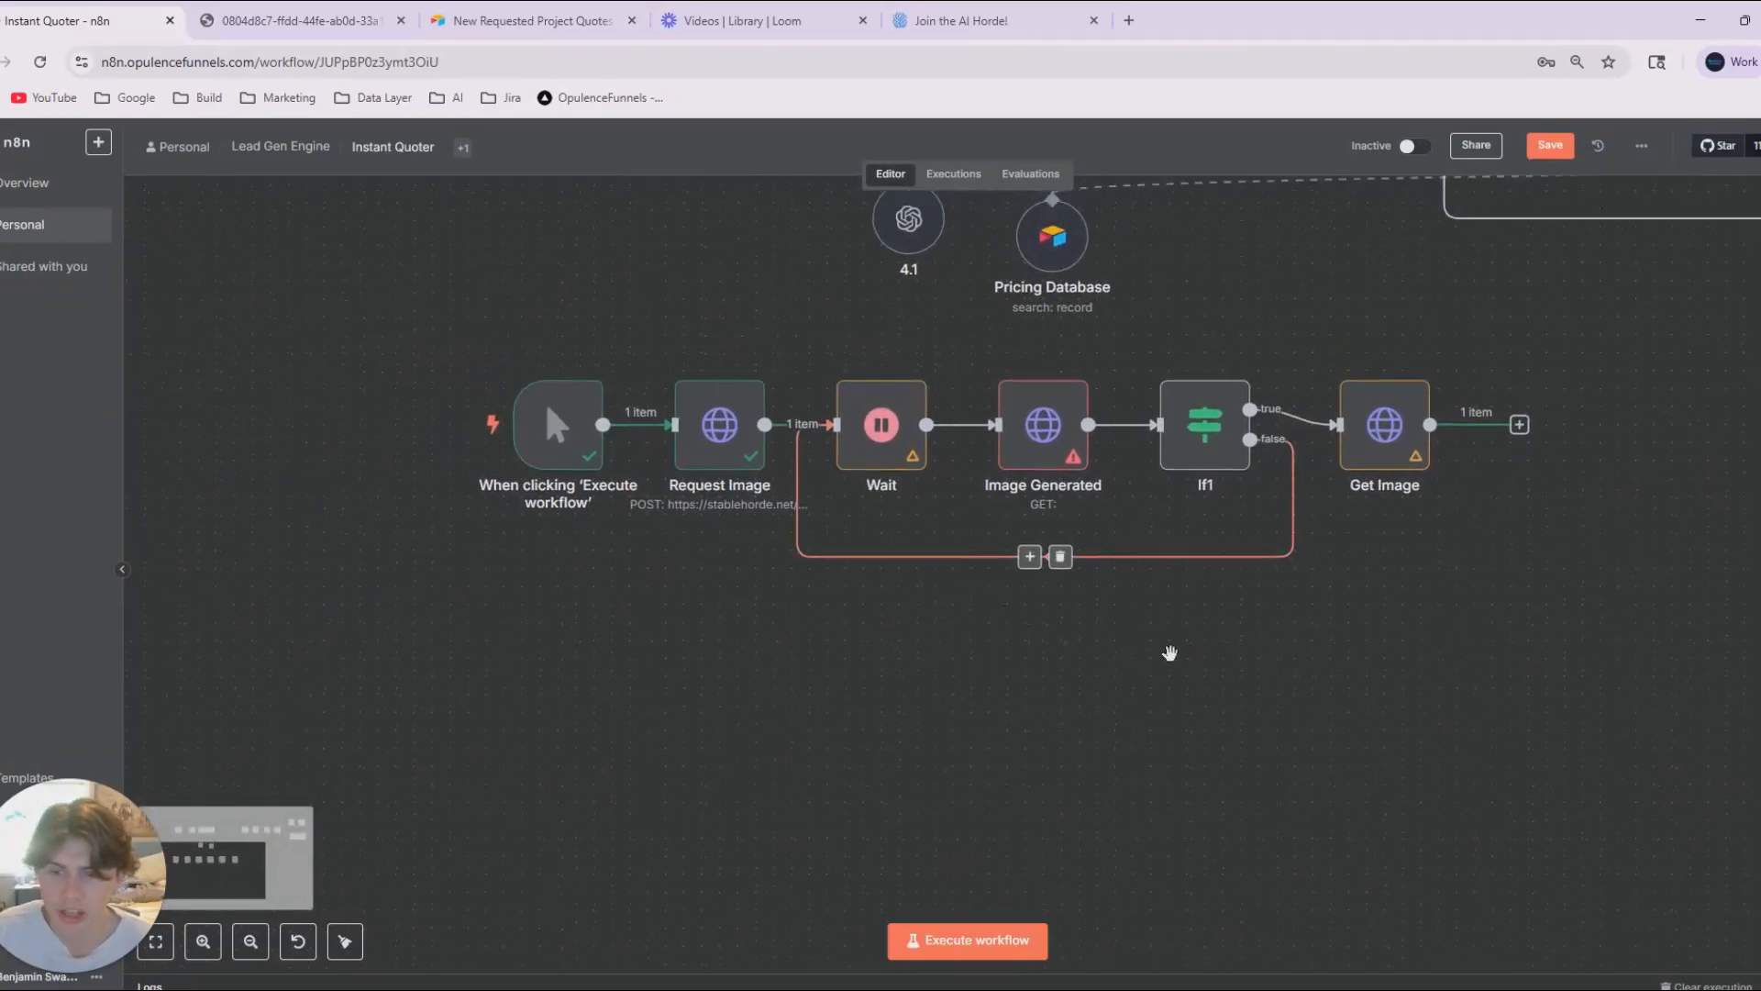
Frame the image nodes with a sticky note titled "Image Generation Logic" and save the workflow.
{"action": "scroll", "coordinate": [1046, 626], "scroll_direction": "down", "scroll_amount": 2}
{"action": "left_click_drag", "start_coordinate": [1170, 653], "coordinate": [556, 482]}
{"action": "left_click", "coordinate": [1759, 230]}
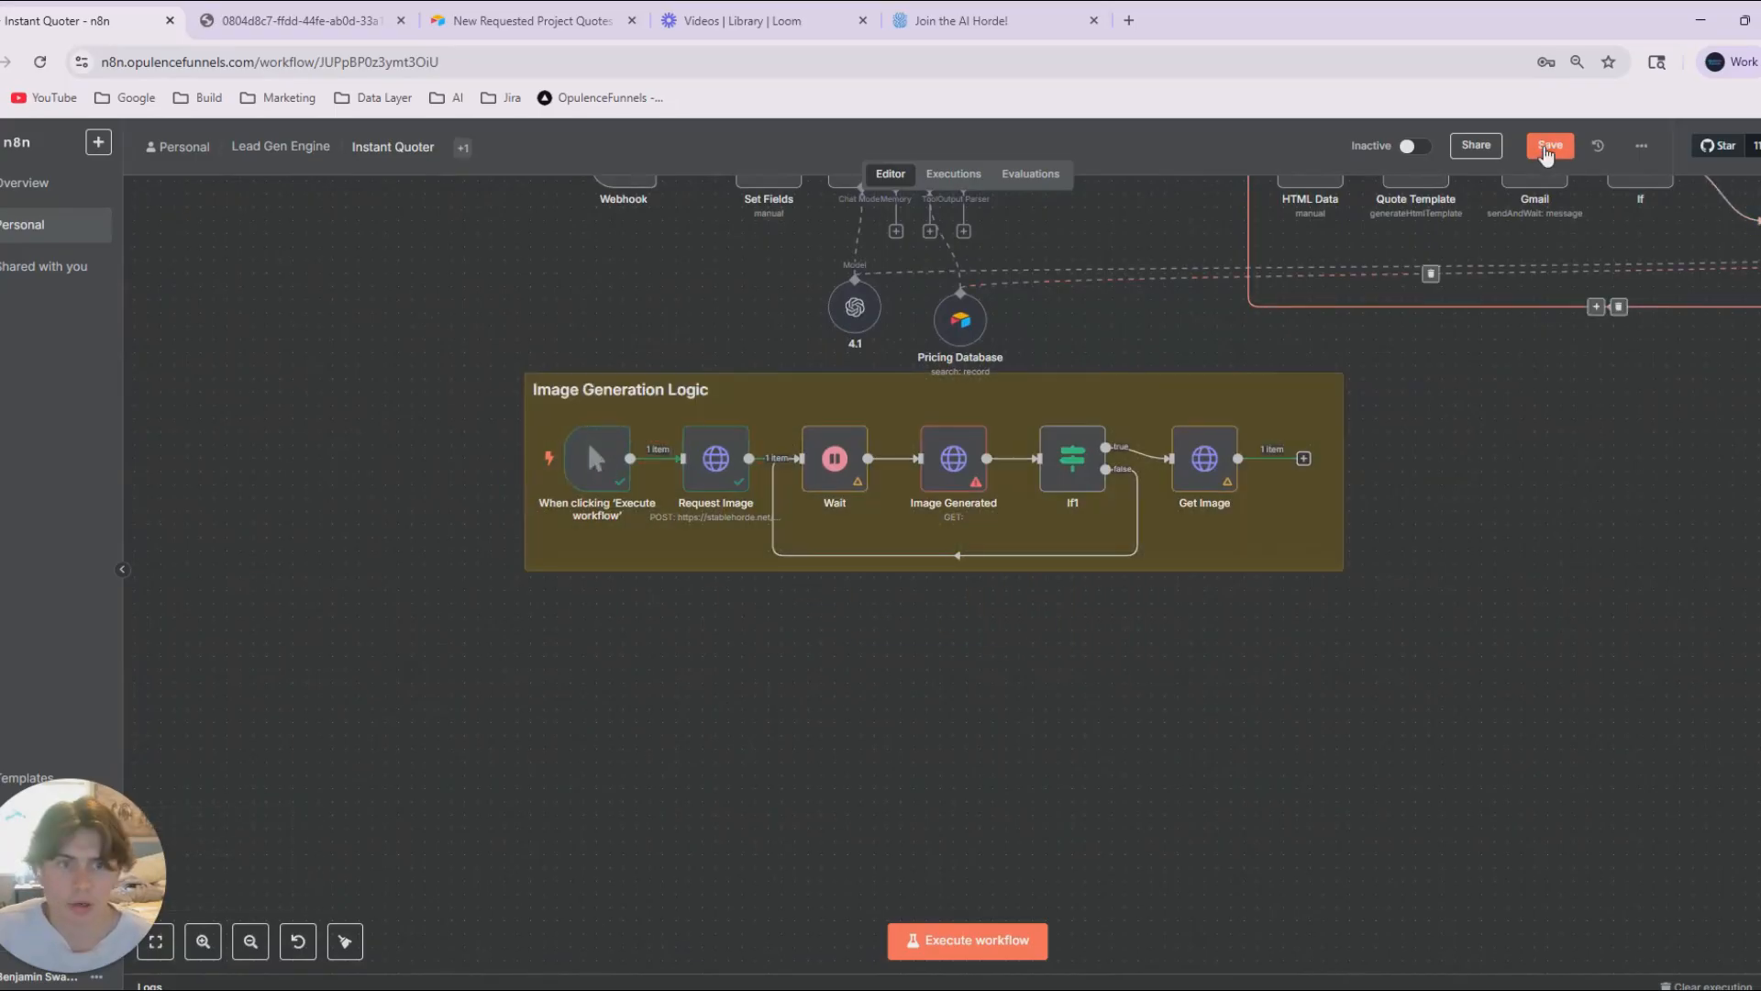
{"action": "key", "text": "ctrl+s"}
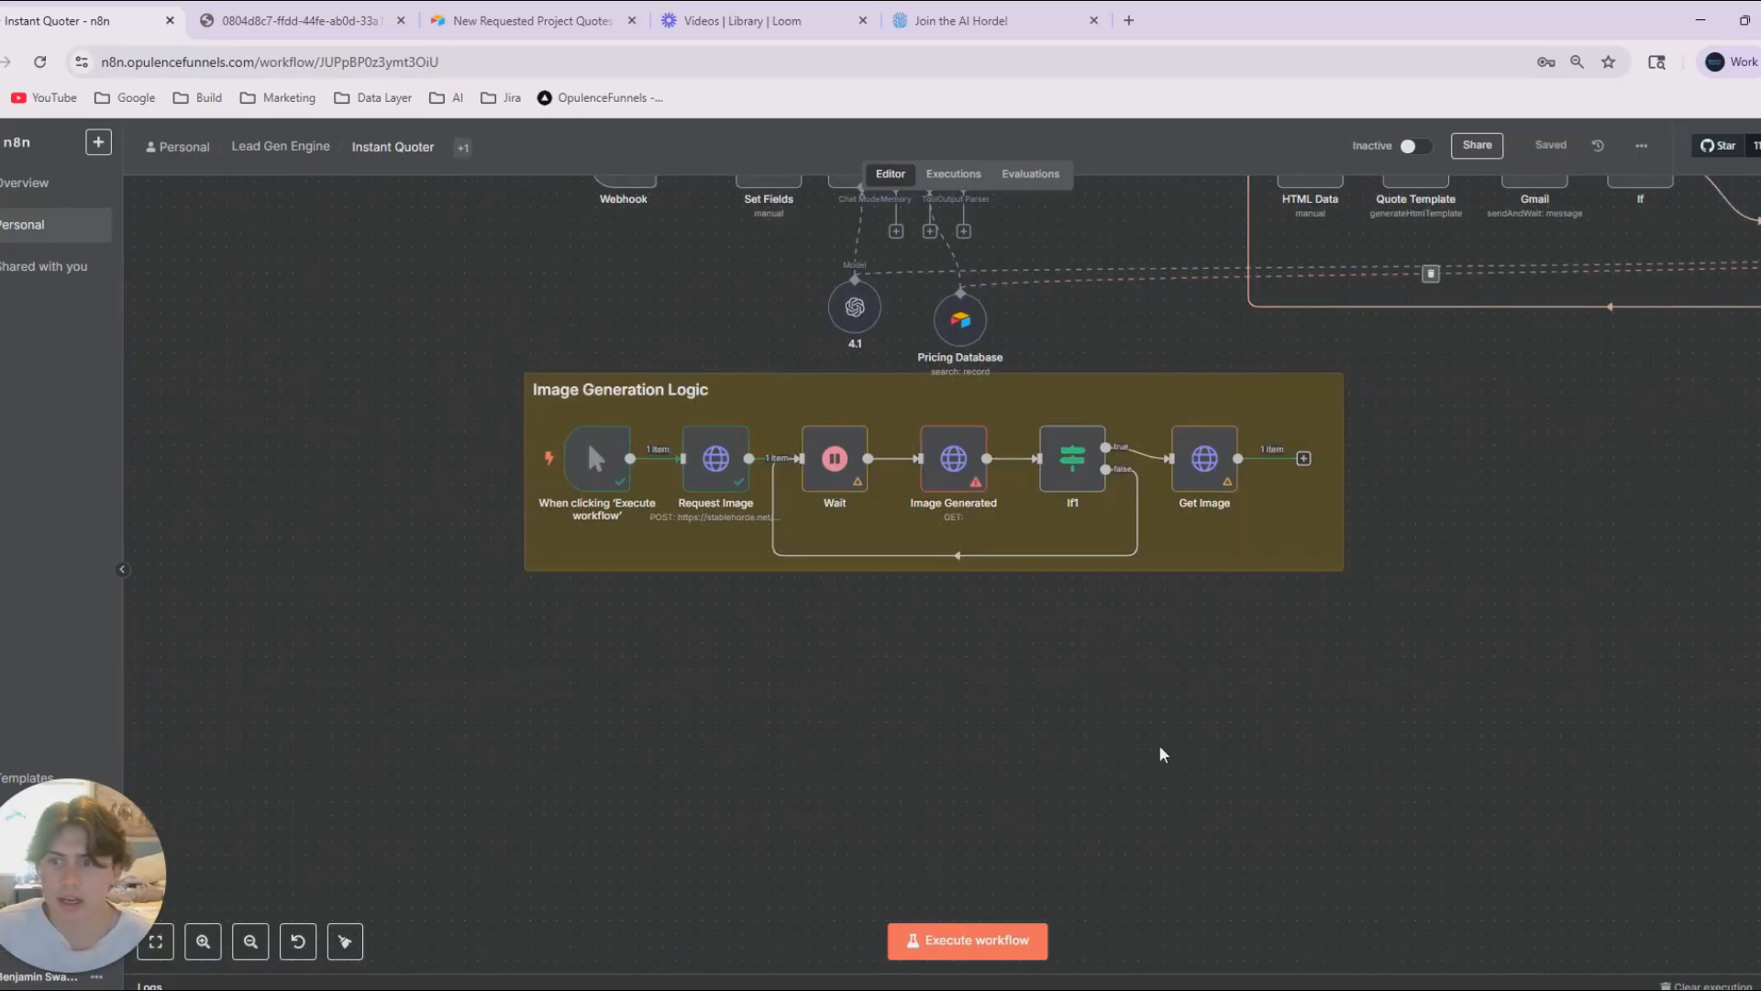
Import the Stable Horde generate/check GET cURL command, including the apikey header, into the Image Generated node.
{"action": "left_click_drag", "start_coordinate": [1326, 690], "coordinate": [1306, 696]}
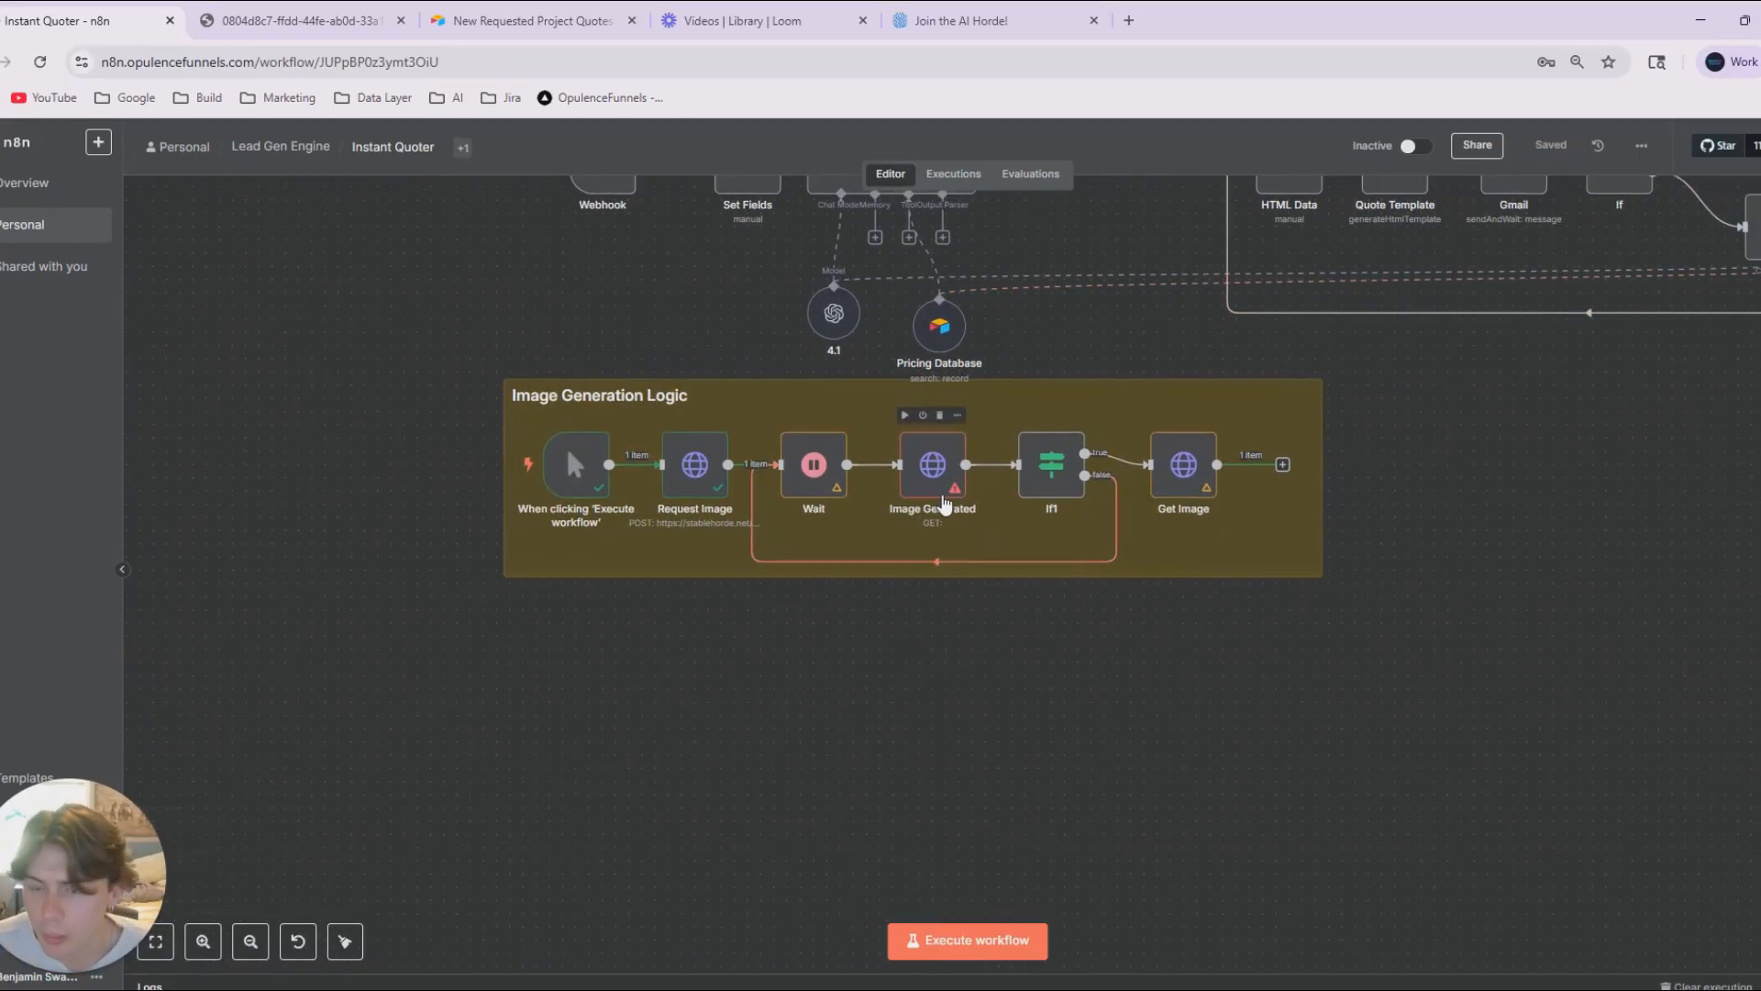
{"action": "double_click", "coordinate": [945, 502]}
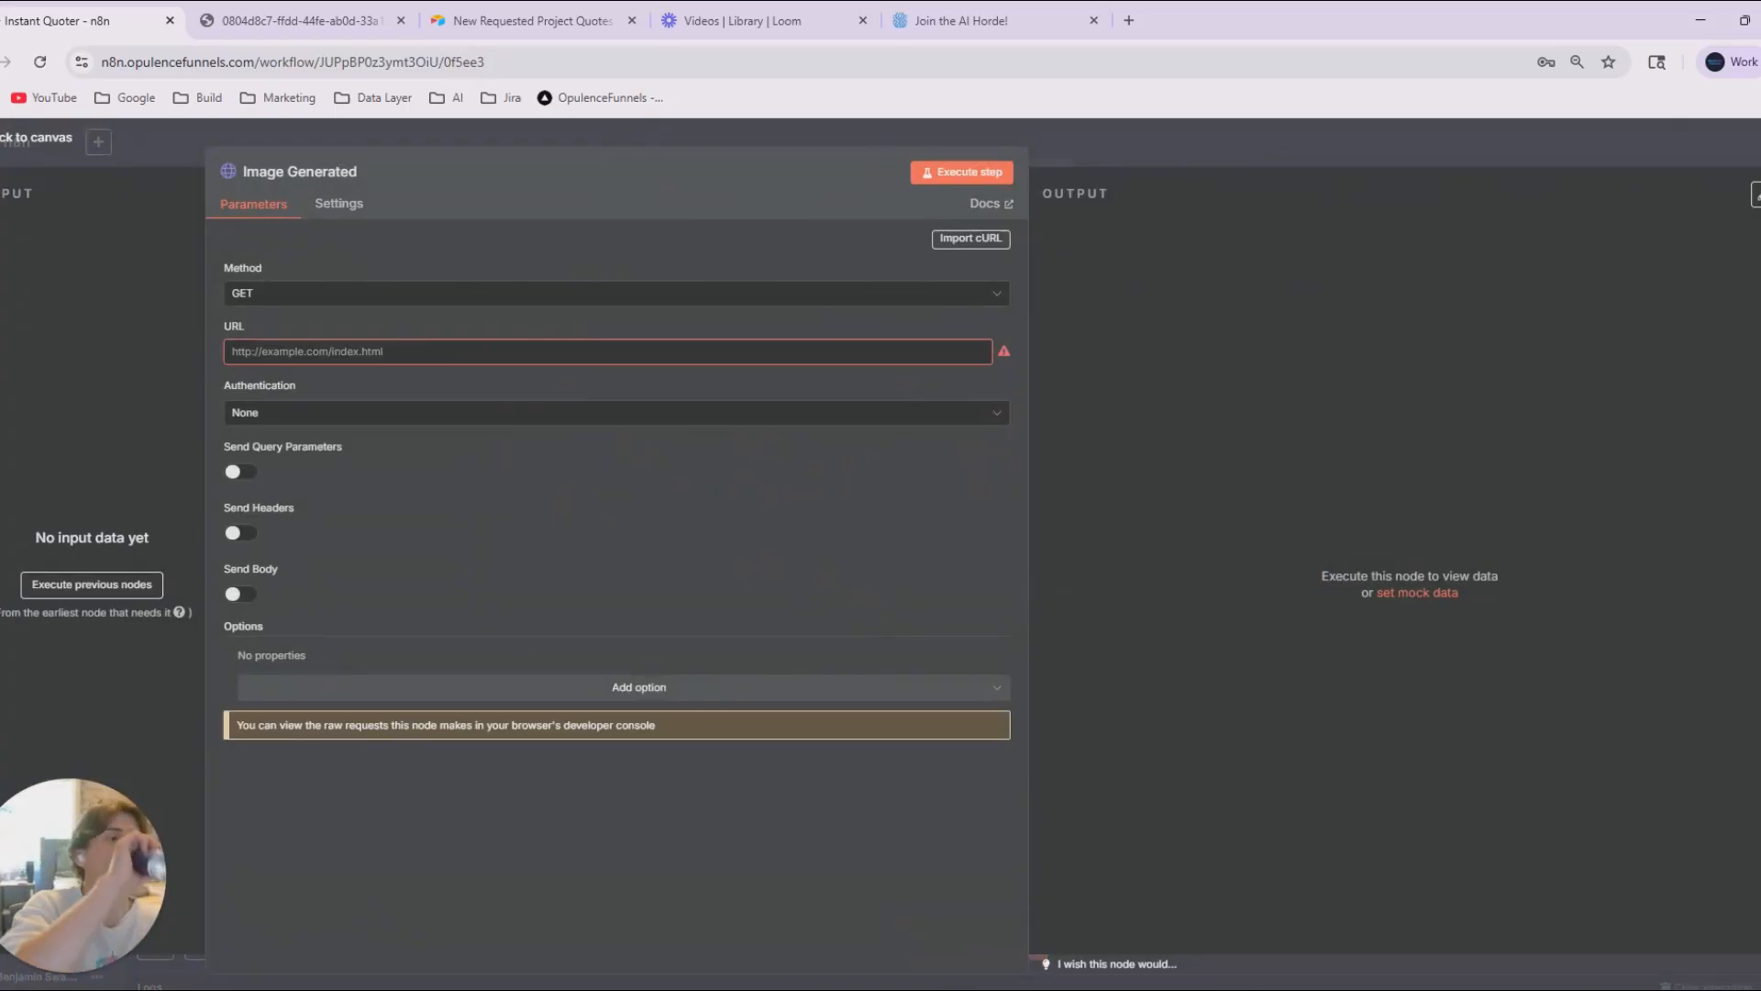
{"action": "left_click", "coordinate": [974, 237]}
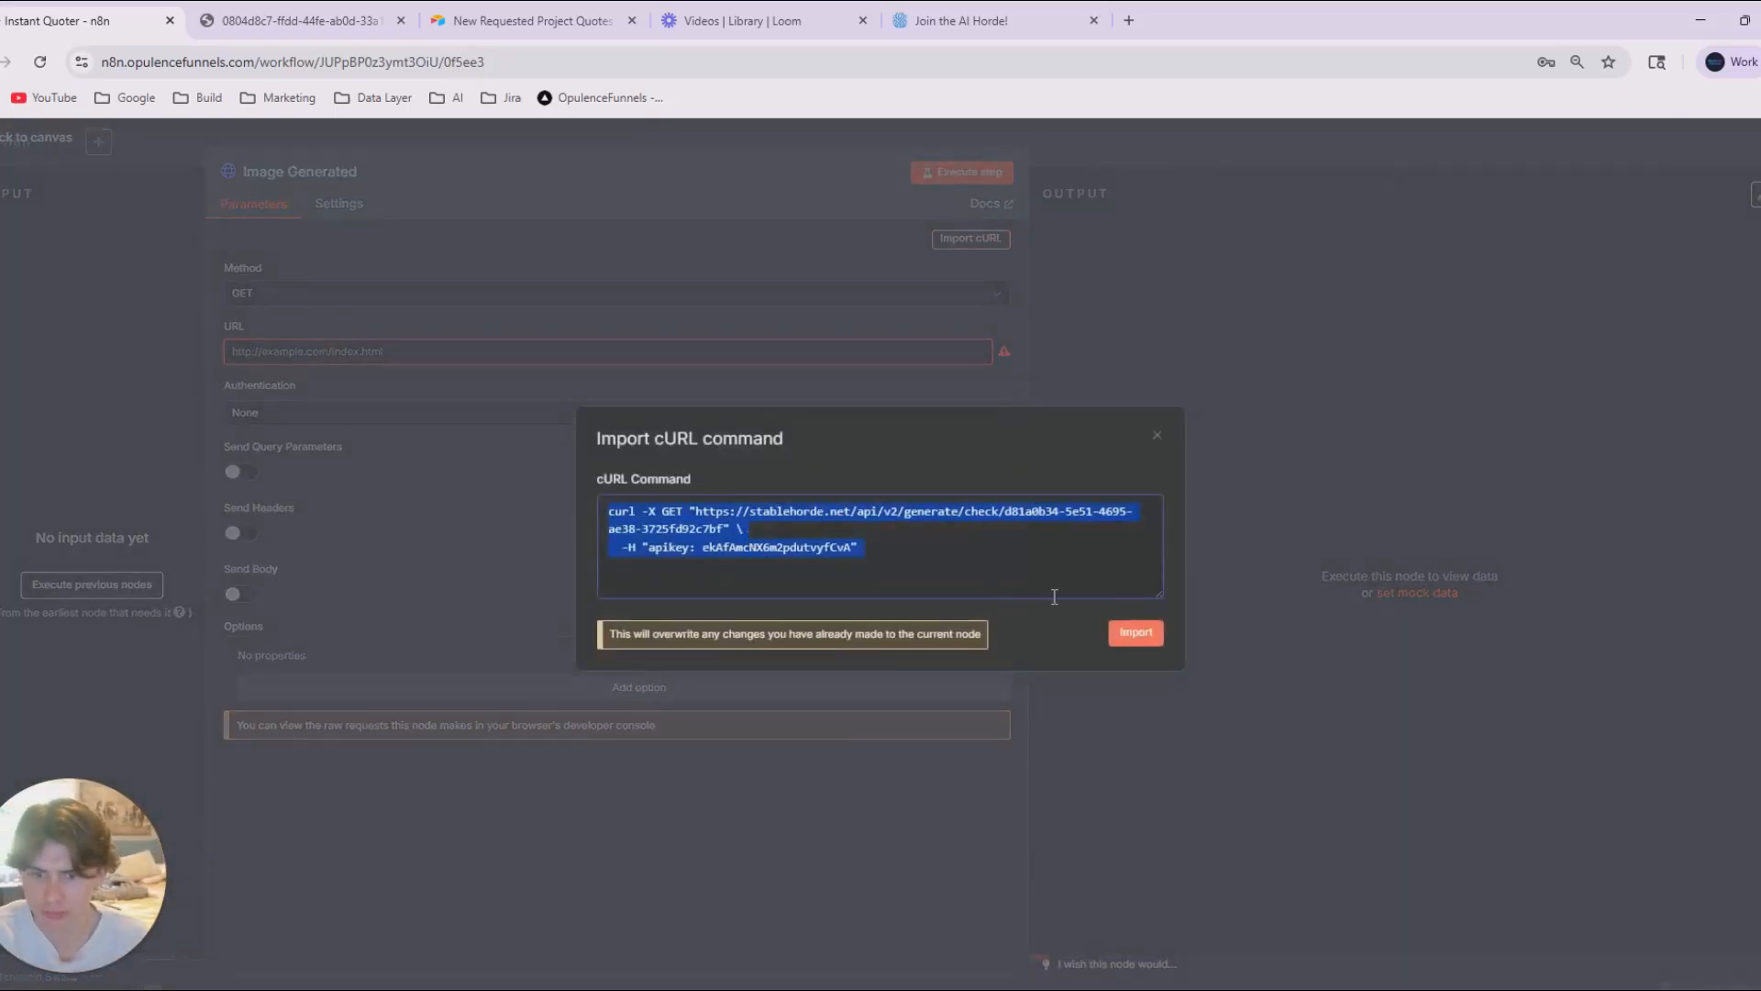
{"action": "left_click", "coordinate": [1136, 632]}
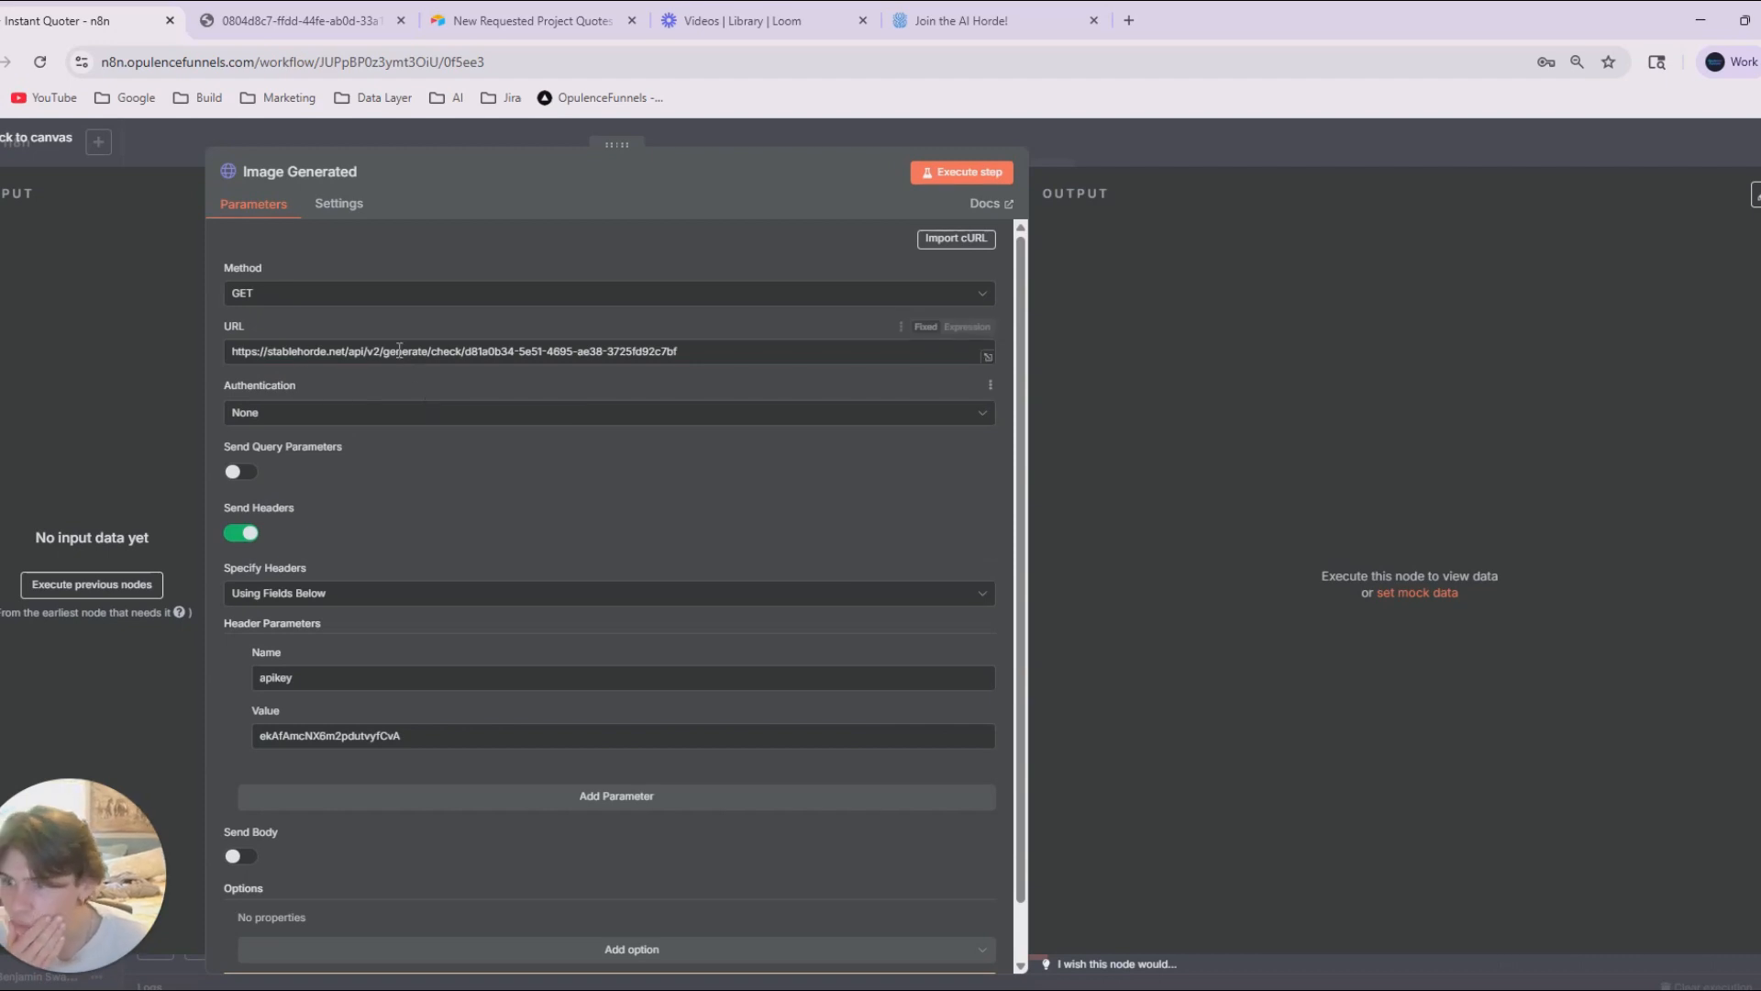
Check the endpoint in the Image Generated URL, execute the step to fetch the job status, and return to the canvas.
{"action": "left_click_drag", "start_coordinate": [430, 351], "coordinate": [479, 353]}
{"action": "left_click", "coordinate": [540, 417]}
{"action": "left_click", "coordinate": [867, 442]}
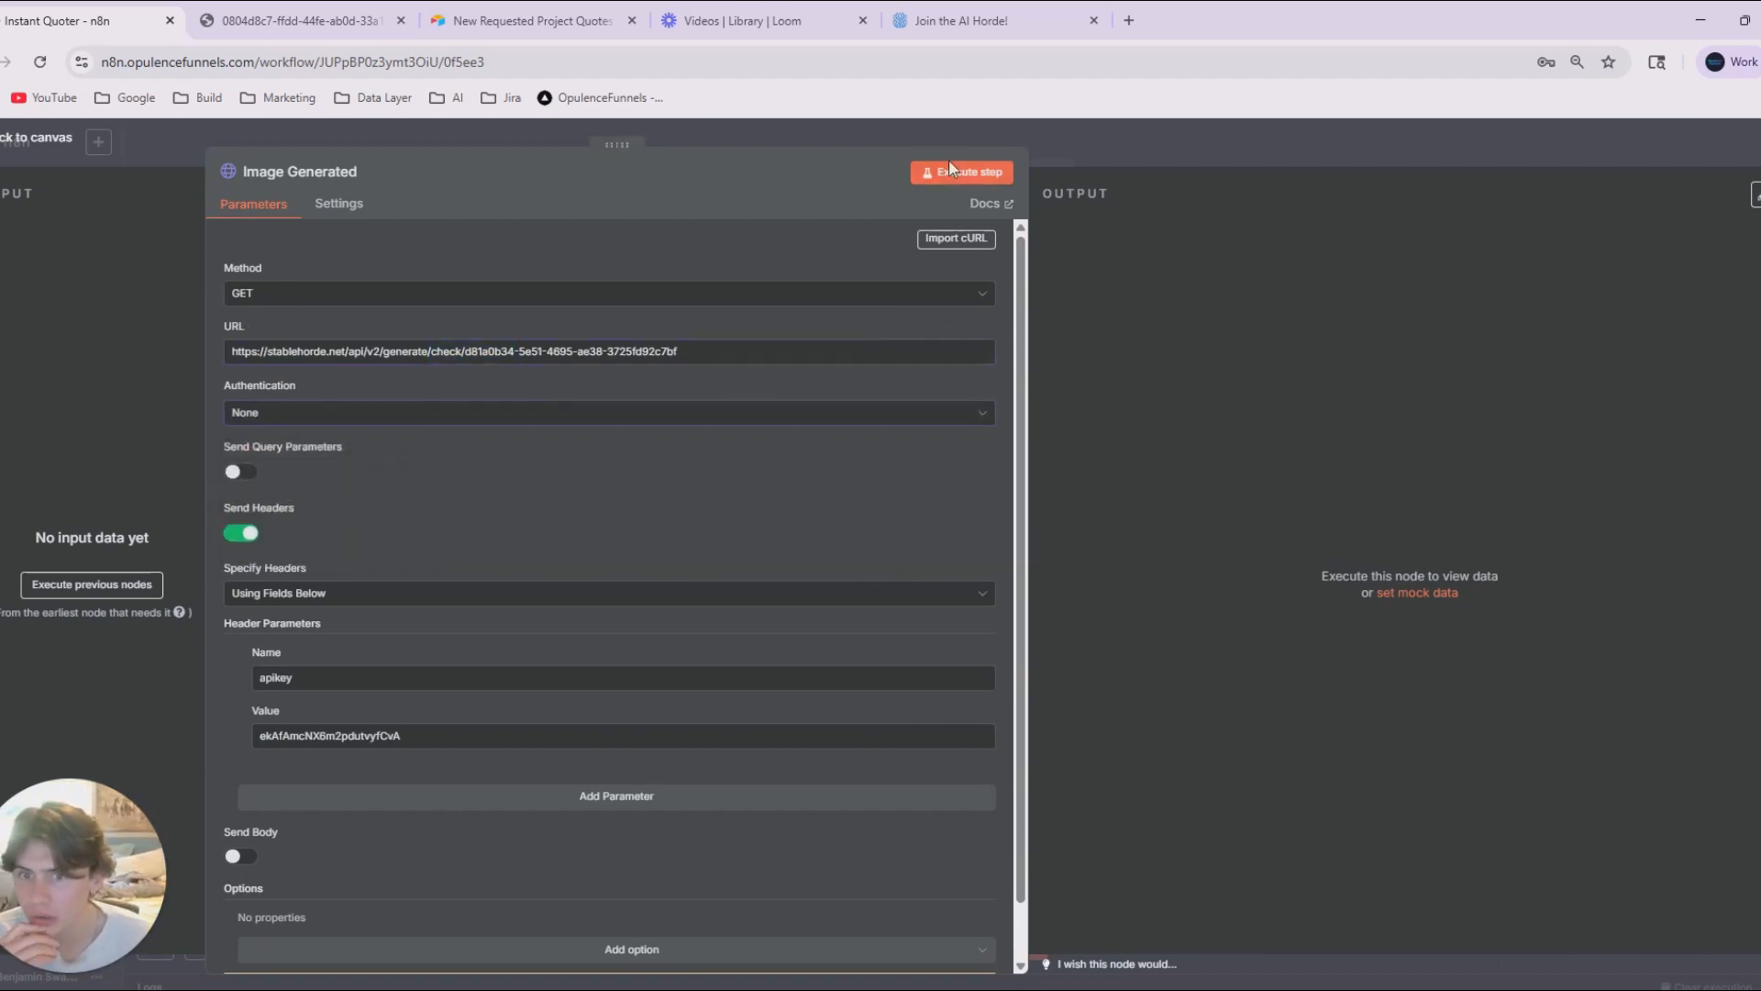
{"action": "left_click", "coordinate": [996, 178]}
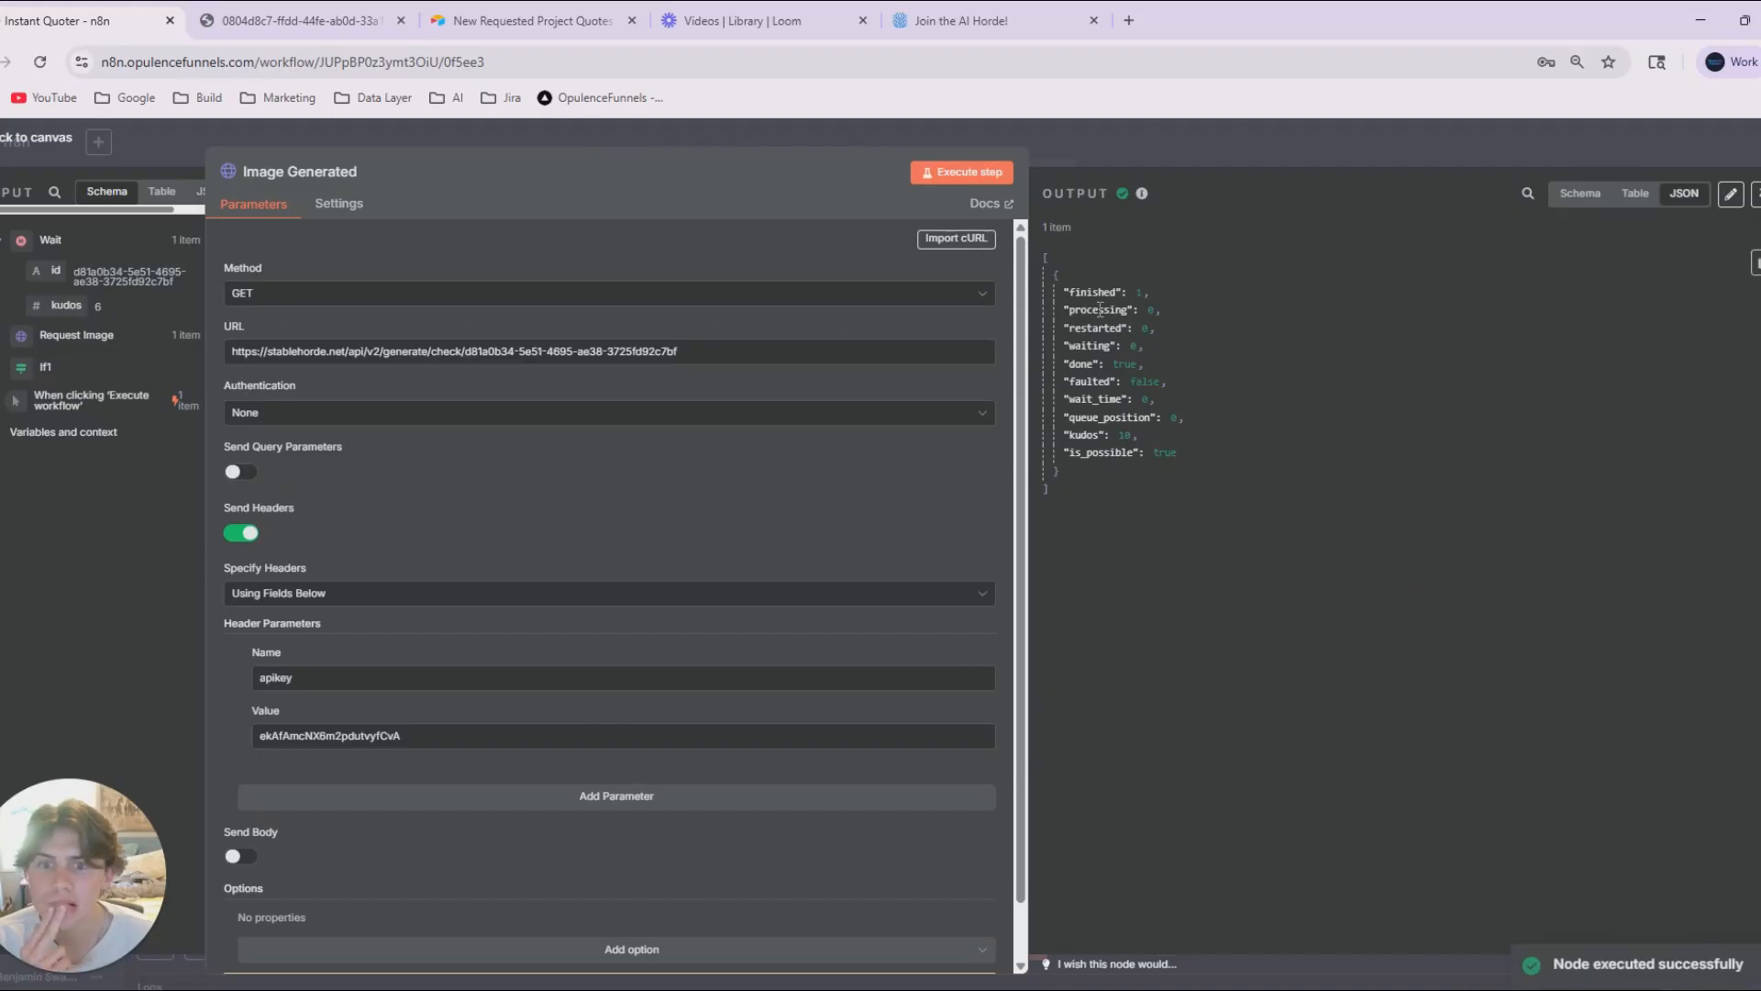
{"action": "left_click", "coordinate": [1159, 166]}
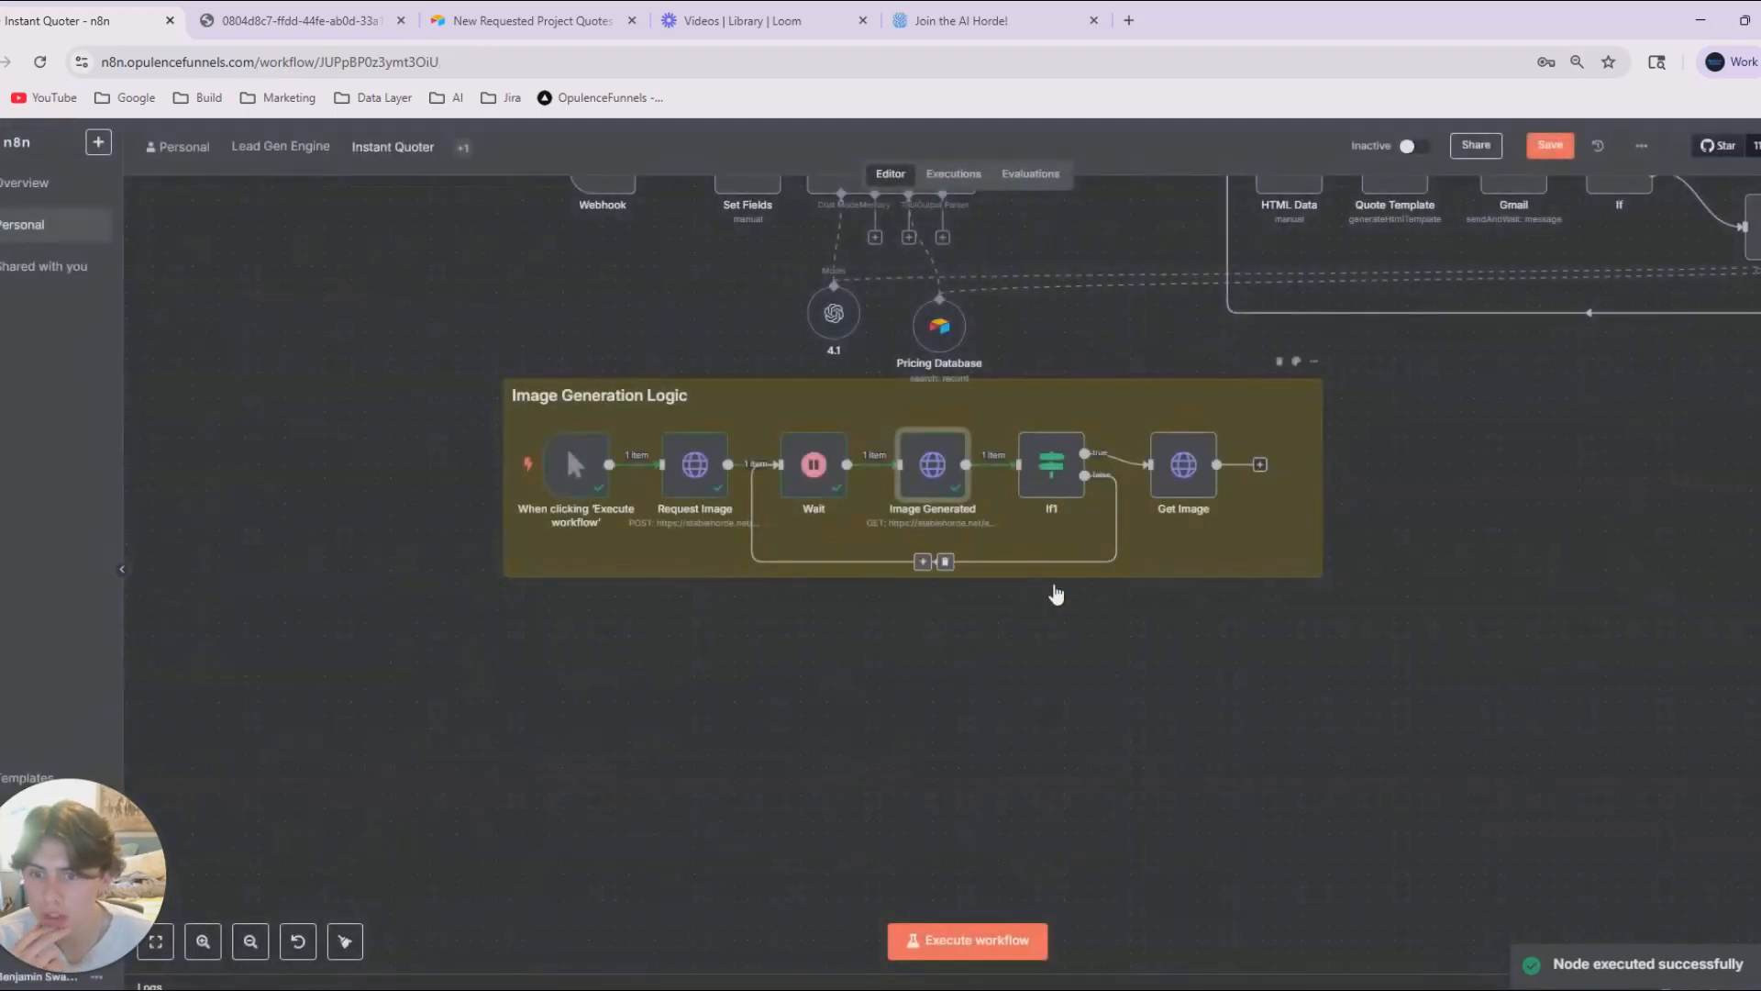
Set If1's condition to compare the finished field from Image Generated with the value 1.
{"action": "double_click", "coordinate": [1053, 462]}
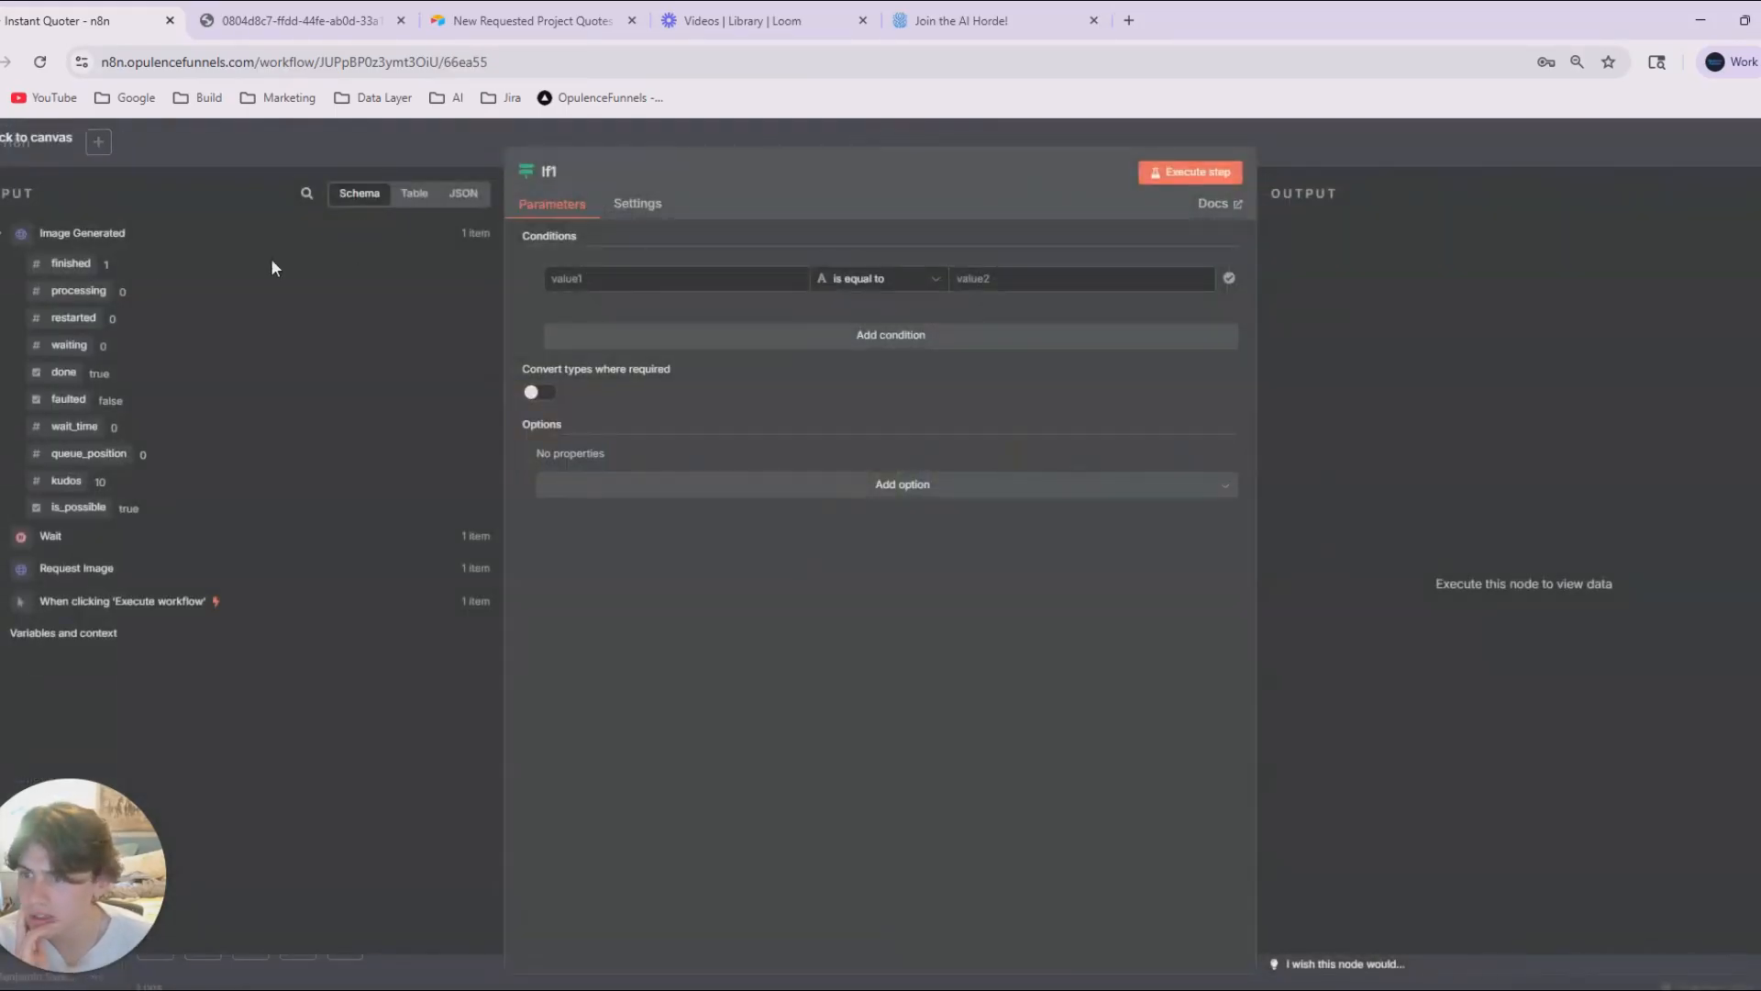
{"action": "left_click_drag", "start_coordinate": [68, 263], "coordinate": [609, 284]}
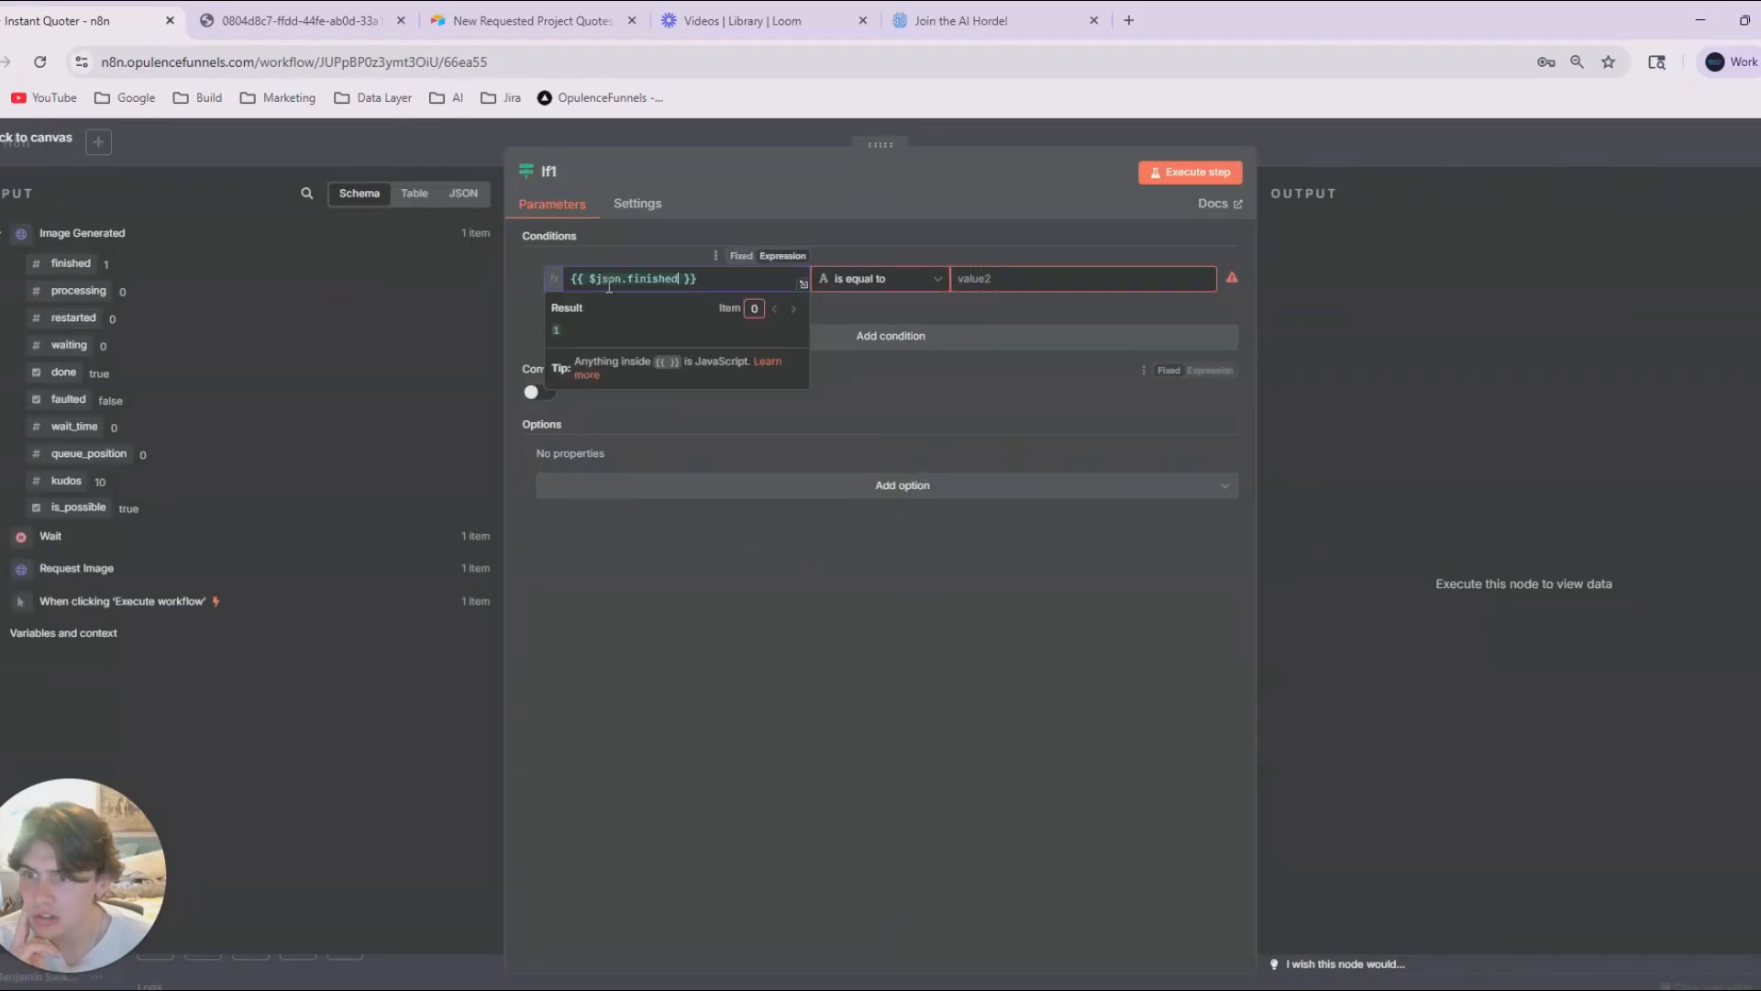
{"action": "left_click", "coordinate": [1006, 292]}
{"action": "type", "text": "1"}
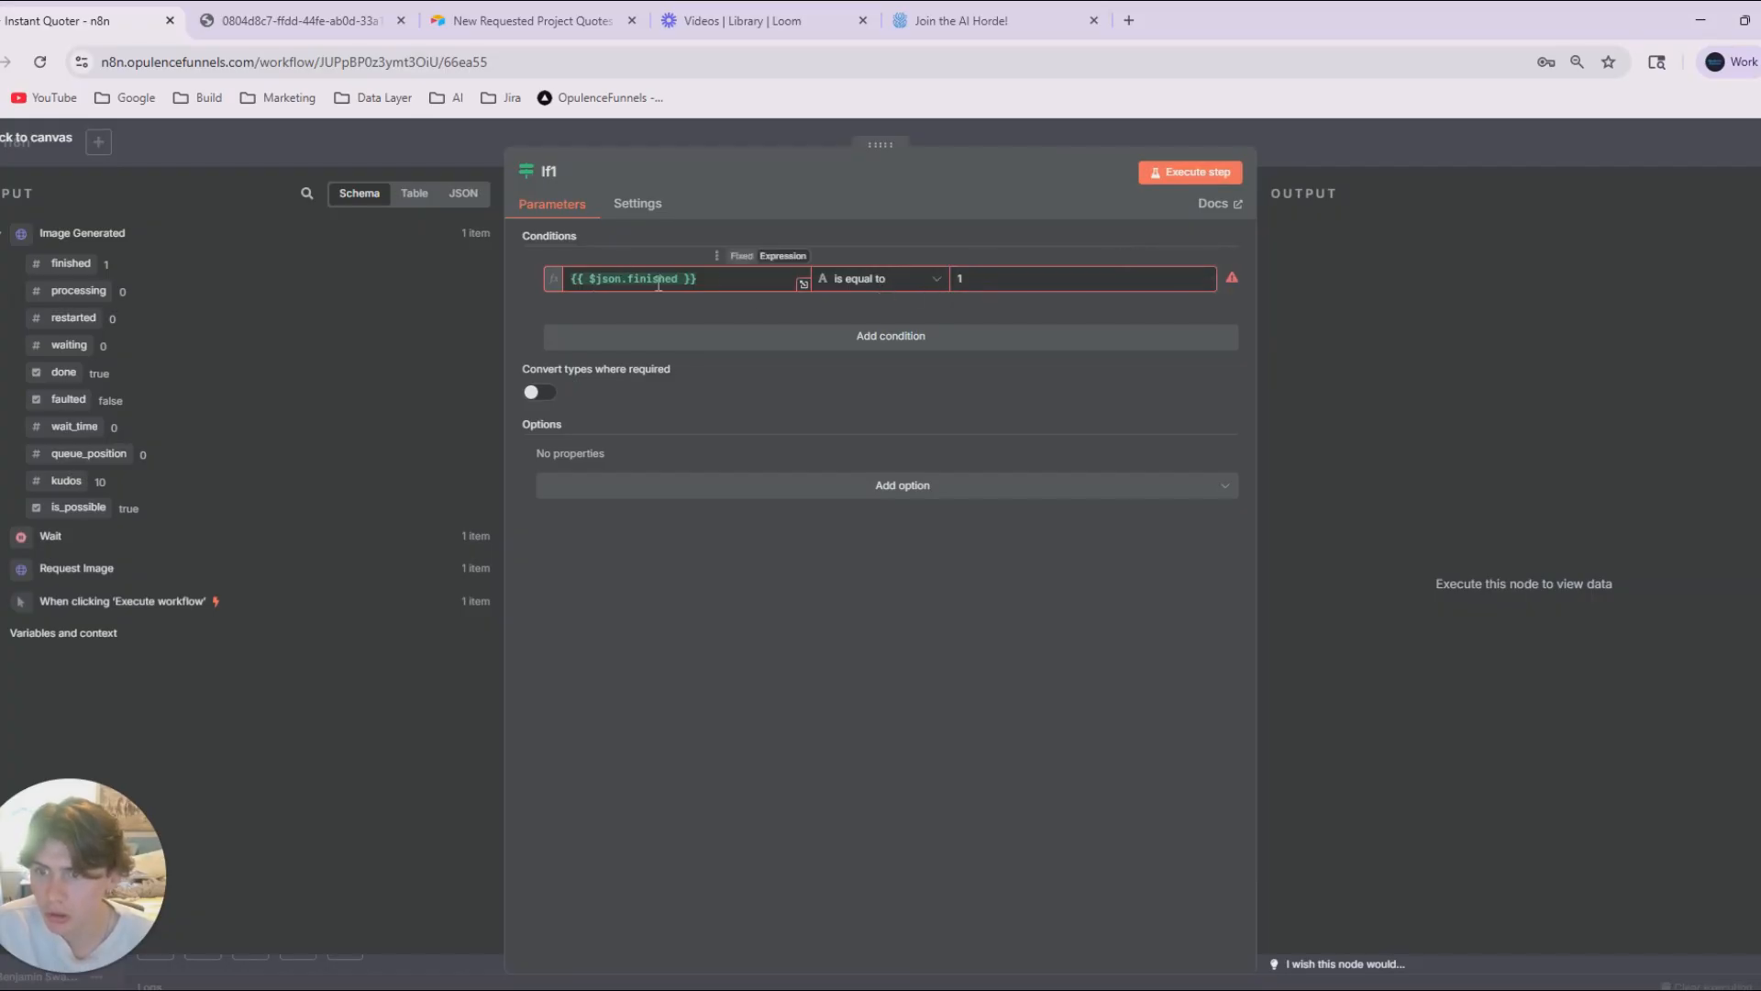
{"action": "left_click", "coordinate": [702, 288]}
{"action": "left_click", "coordinate": [948, 340]}
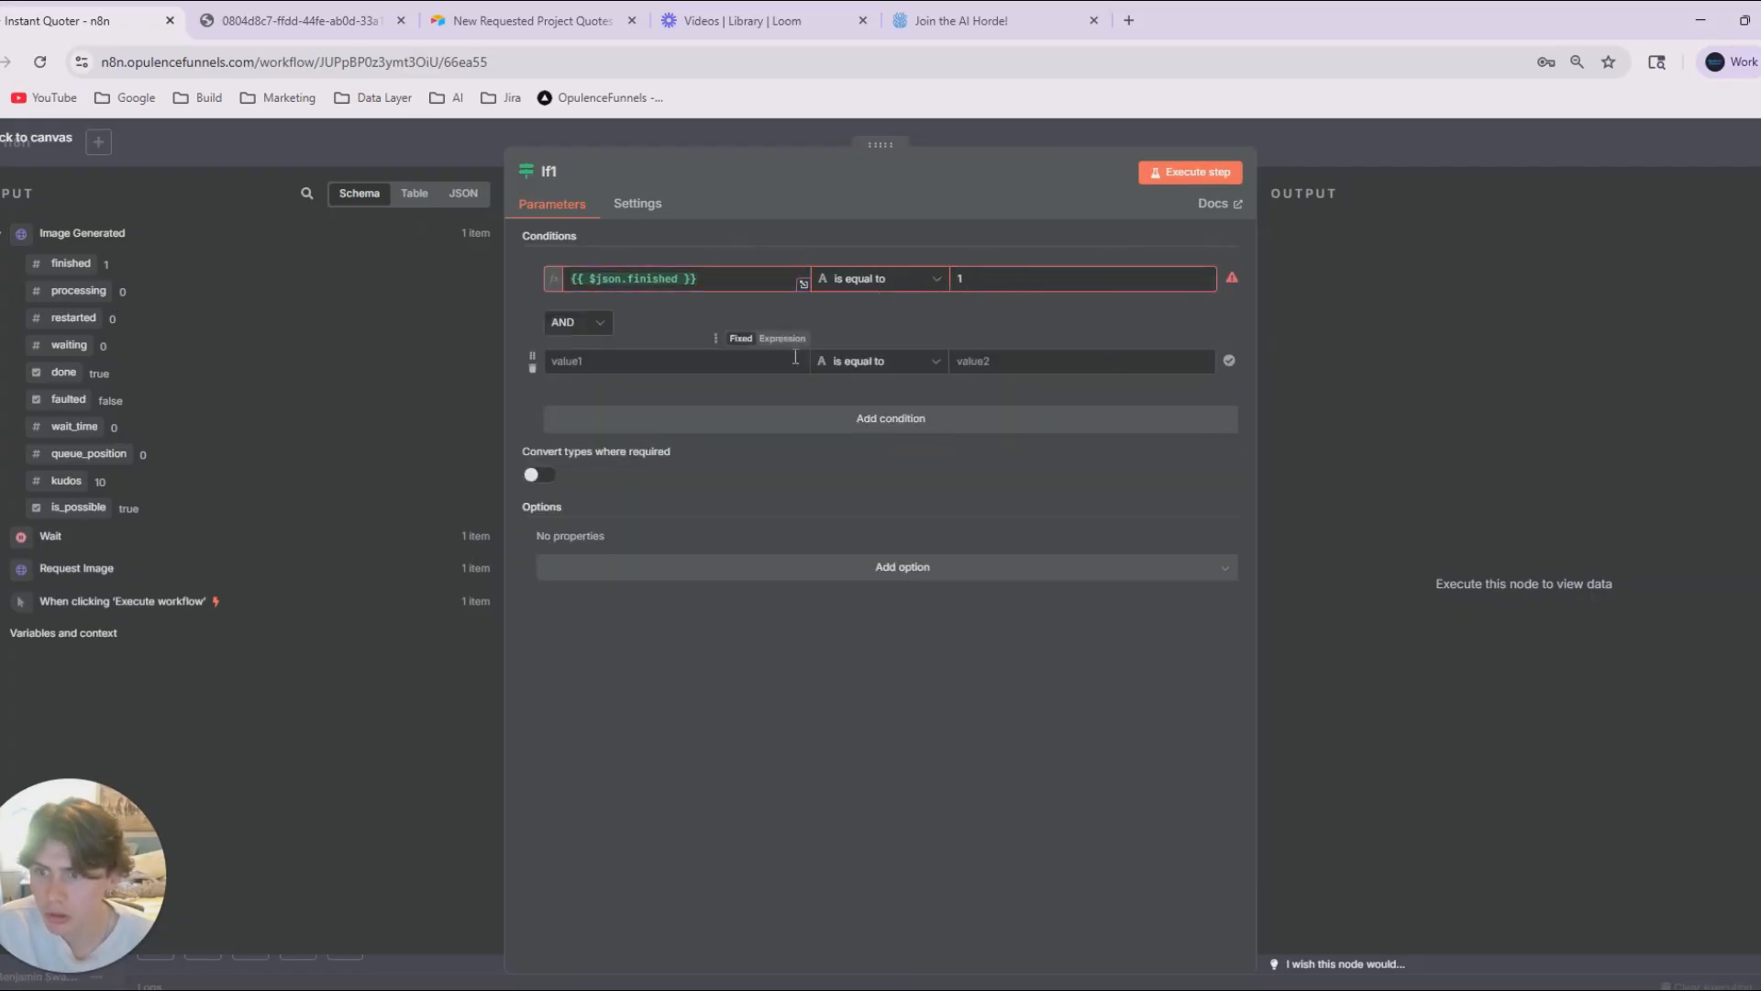
{"action": "left_click", "coordinate": [532, 368]}
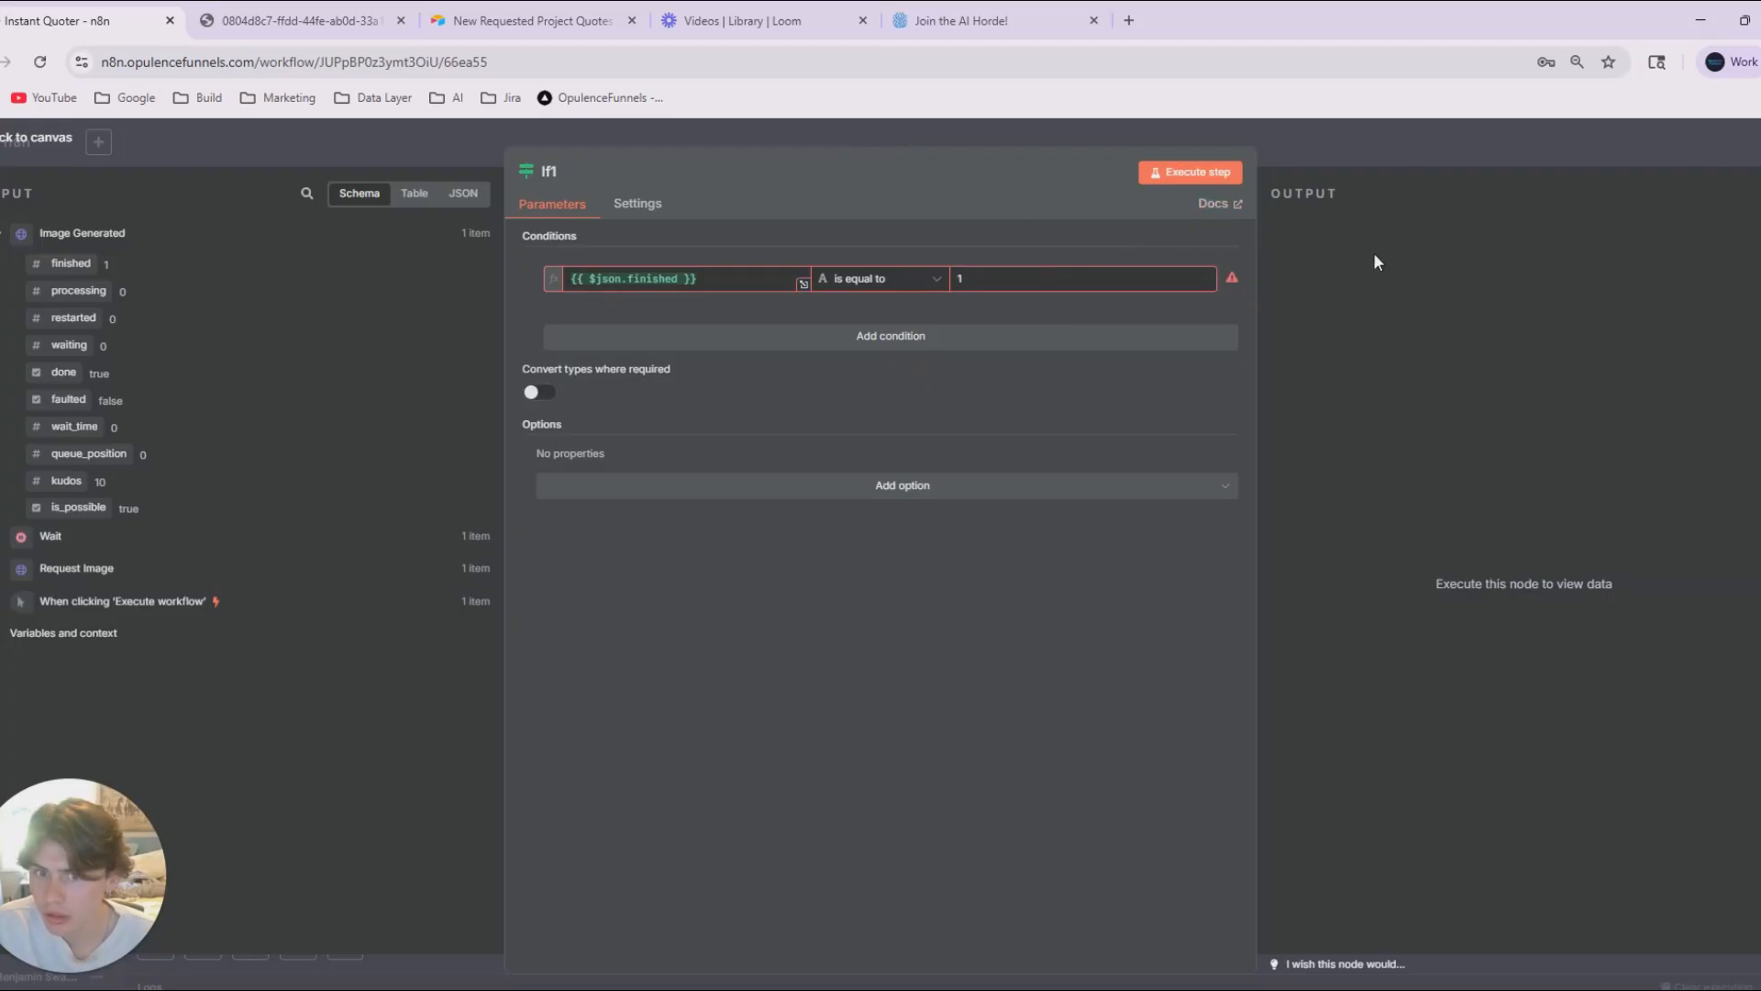
Switch the If1 condition's operator to the Number type "is equal to", check the expression, and close the node.
{"action": "mouse_move", "coordinate": [1237, 284]}
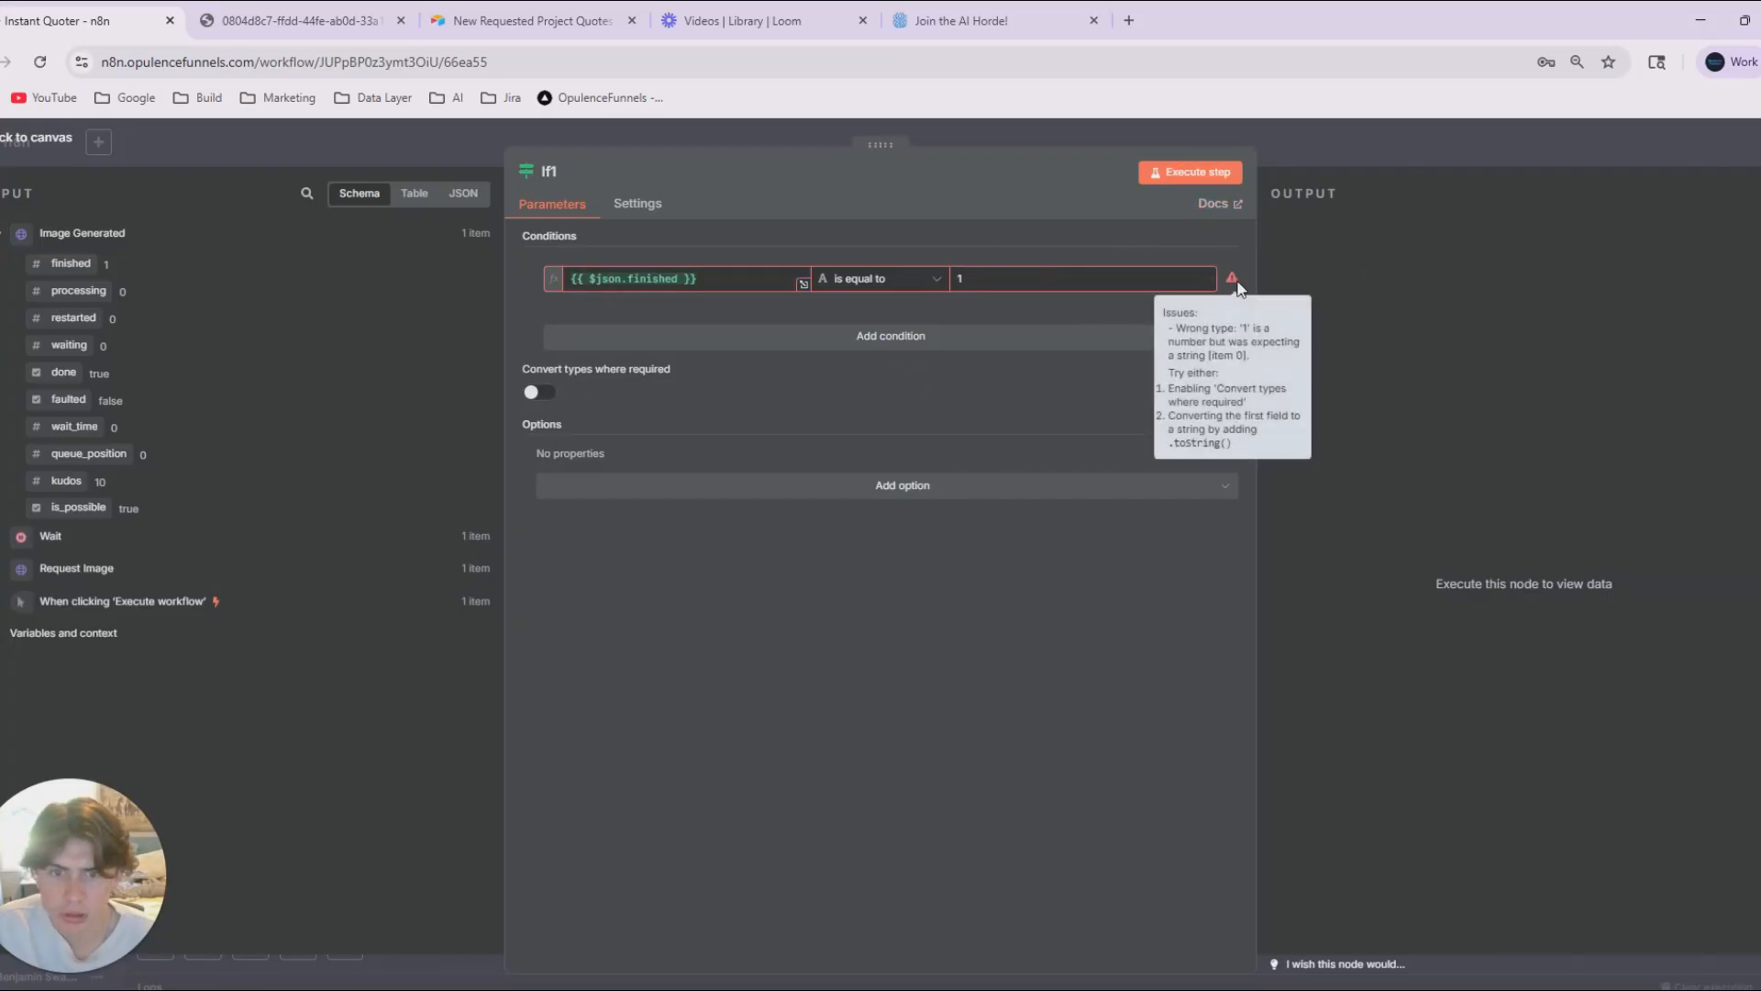
{"action": "left_click", "coordinate": [879, 279]}
{"action": "mouse_move", "coordinate": [865, 353]}
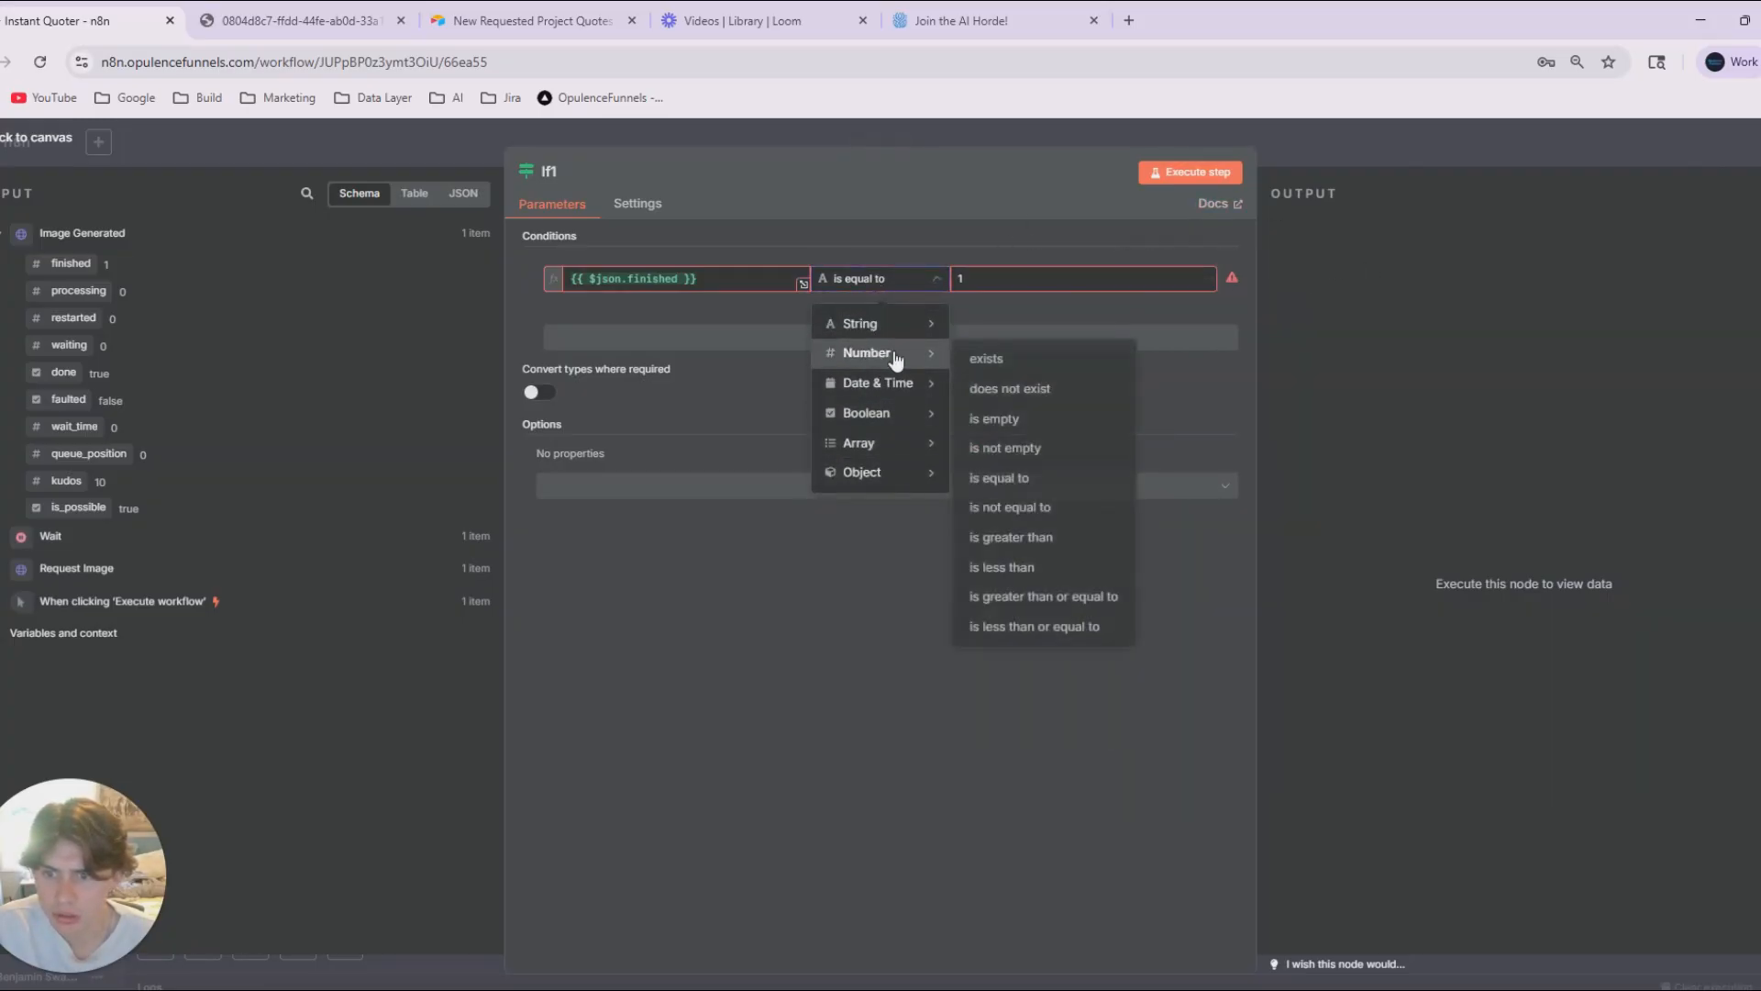
{"action": "left_click", "coordinate": [1040, 482]}
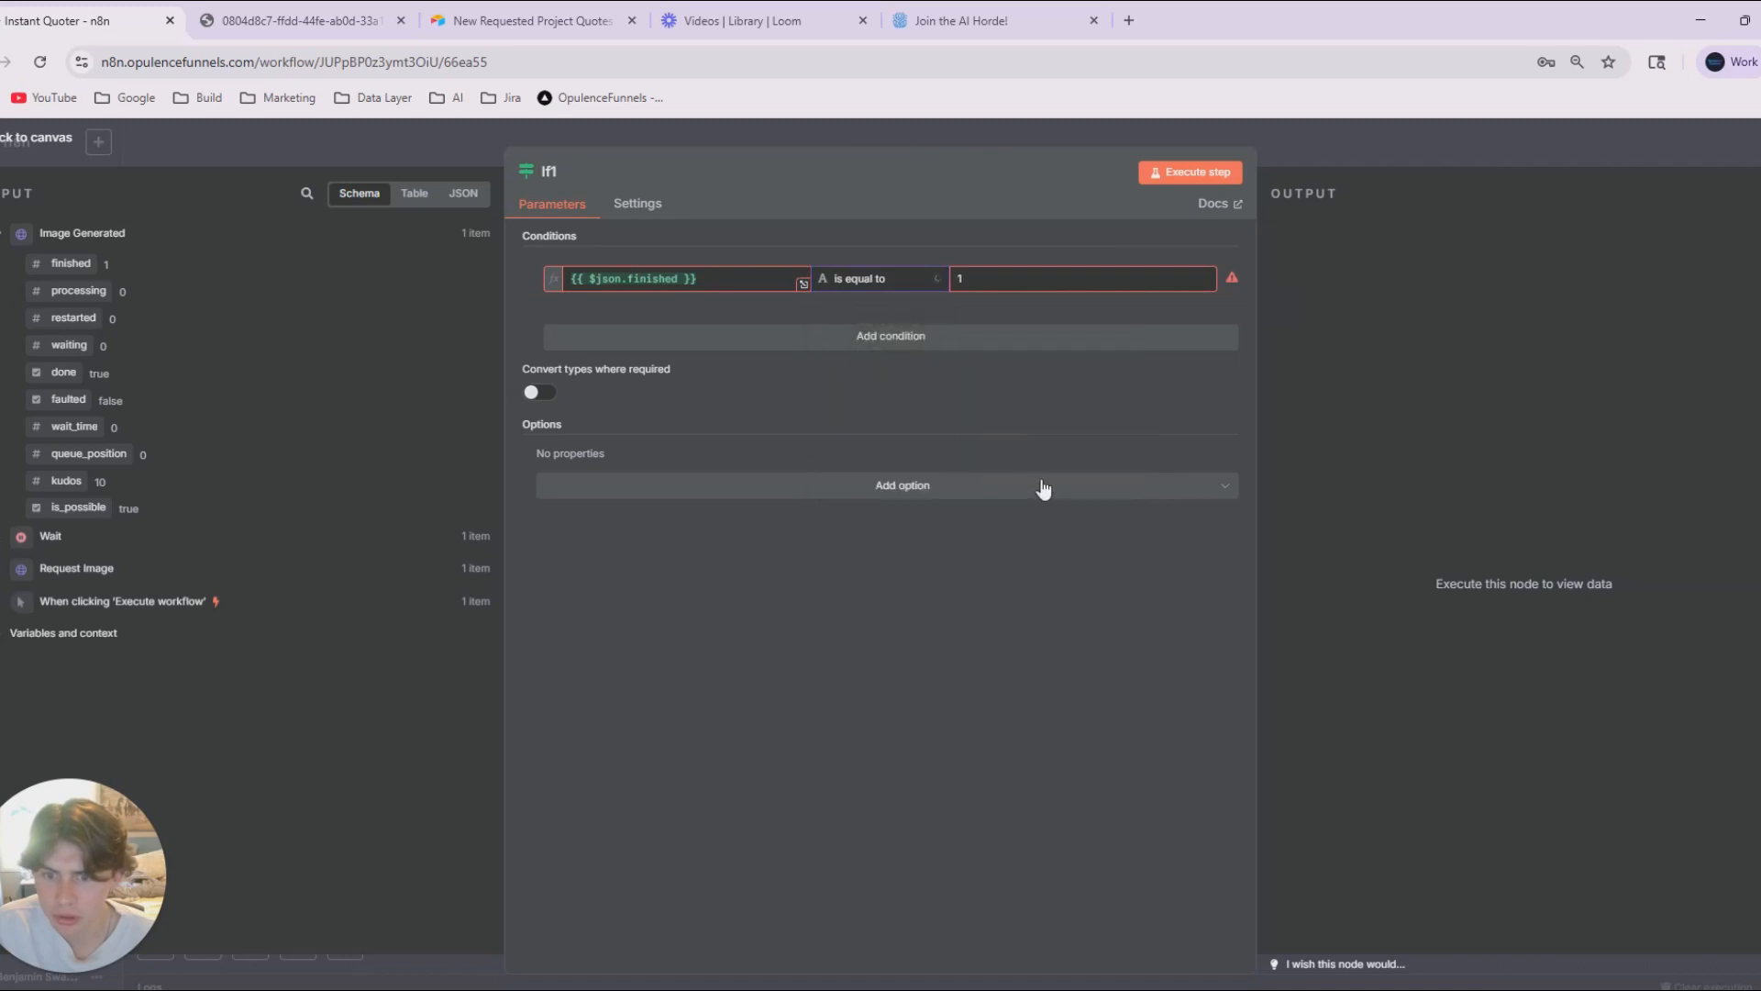
{"action": "left_click", "coordinate": [716, 277]}
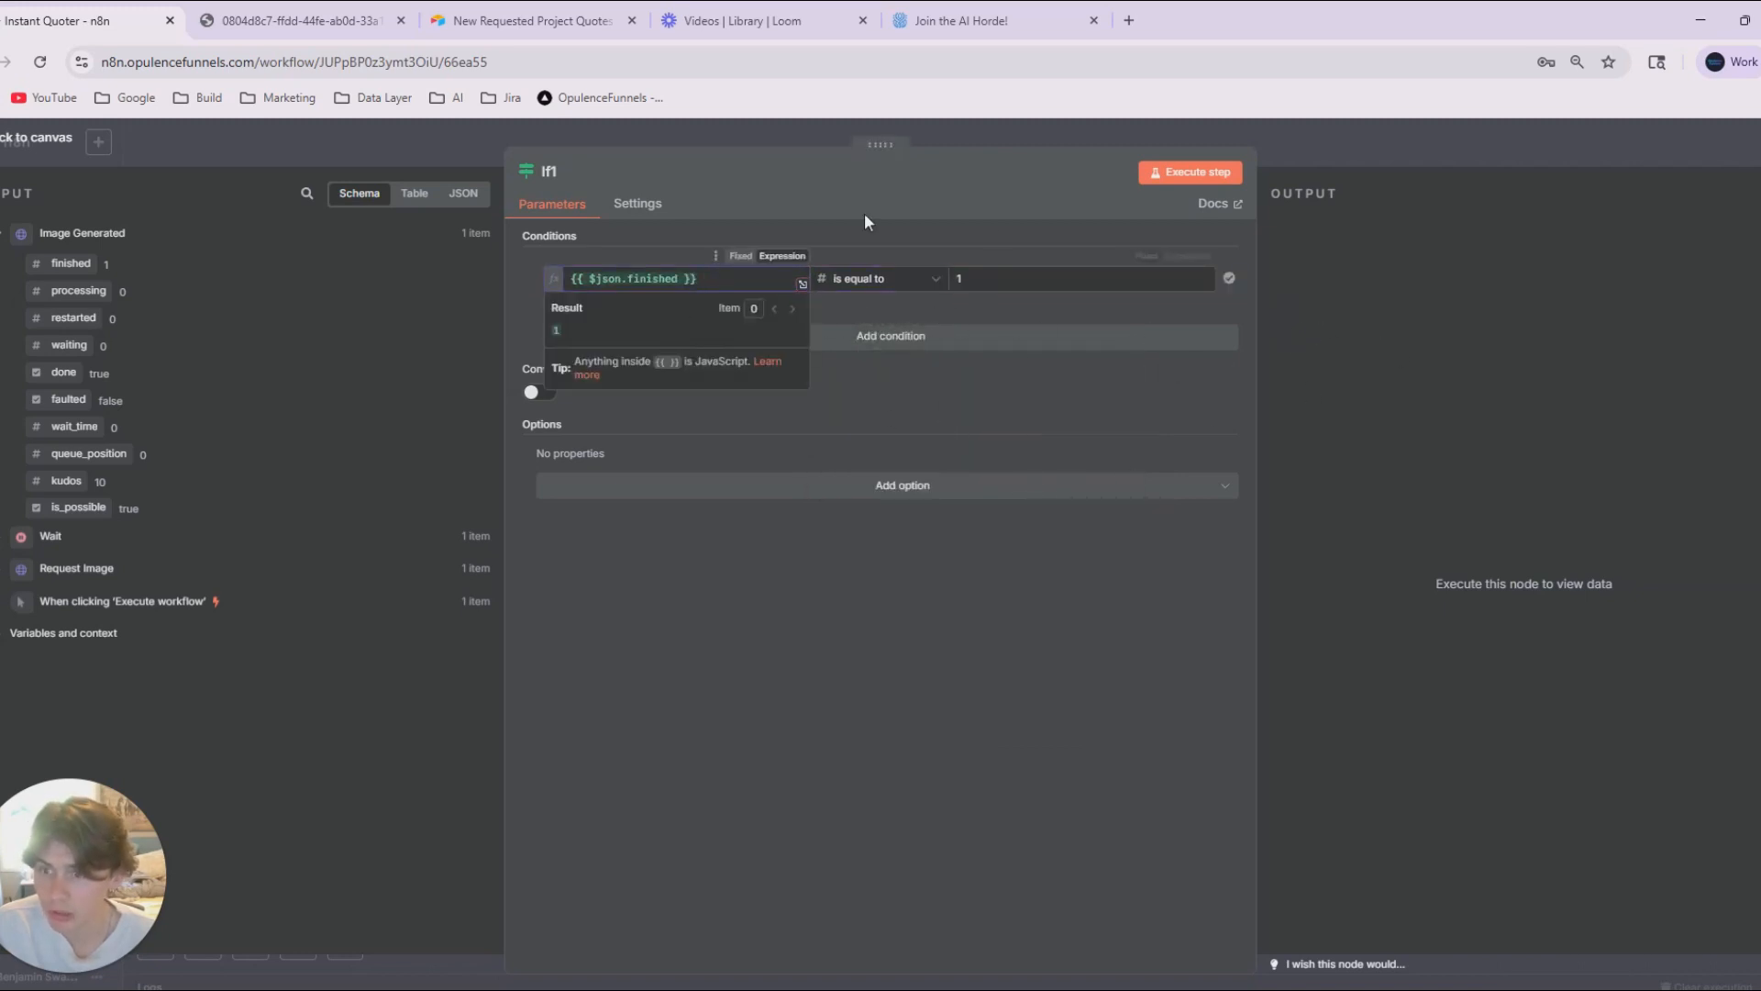
{"action": "left_click", "coordinate": [1349, 163]}
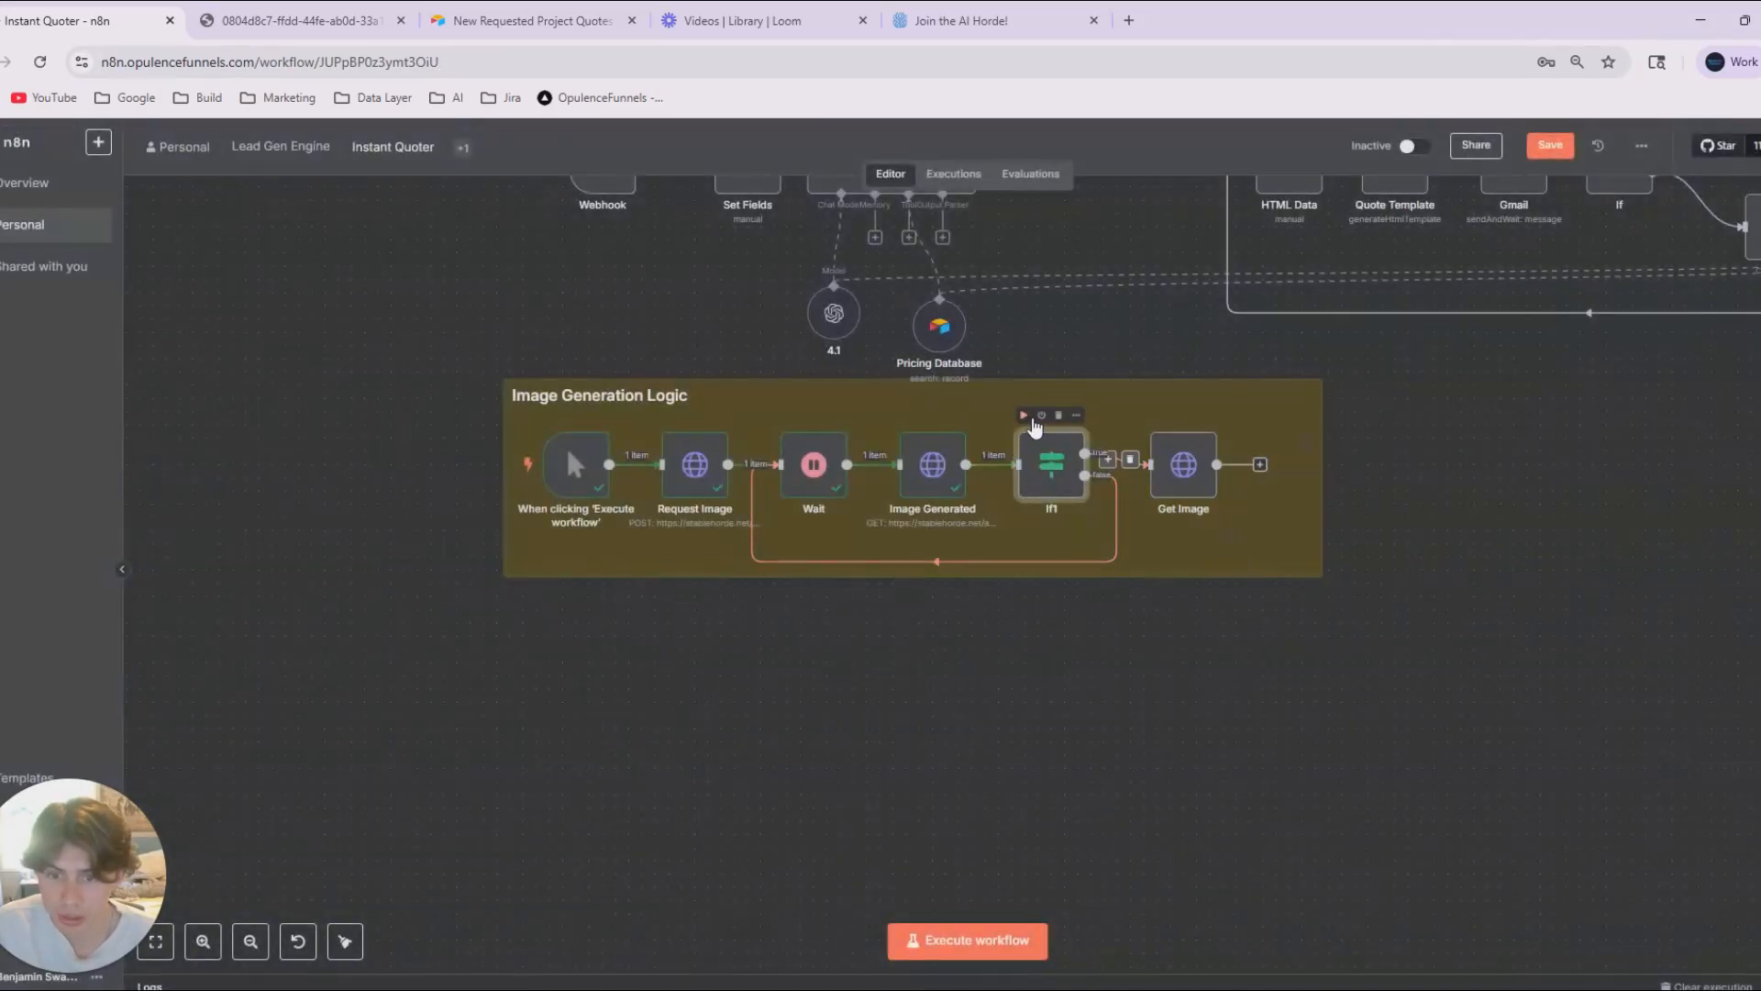
Execute the If1 and Get Image nodes one after the other, and open Get Image to inspect its output.
{"action": "left_click", "coordinate": [1024, 415]}
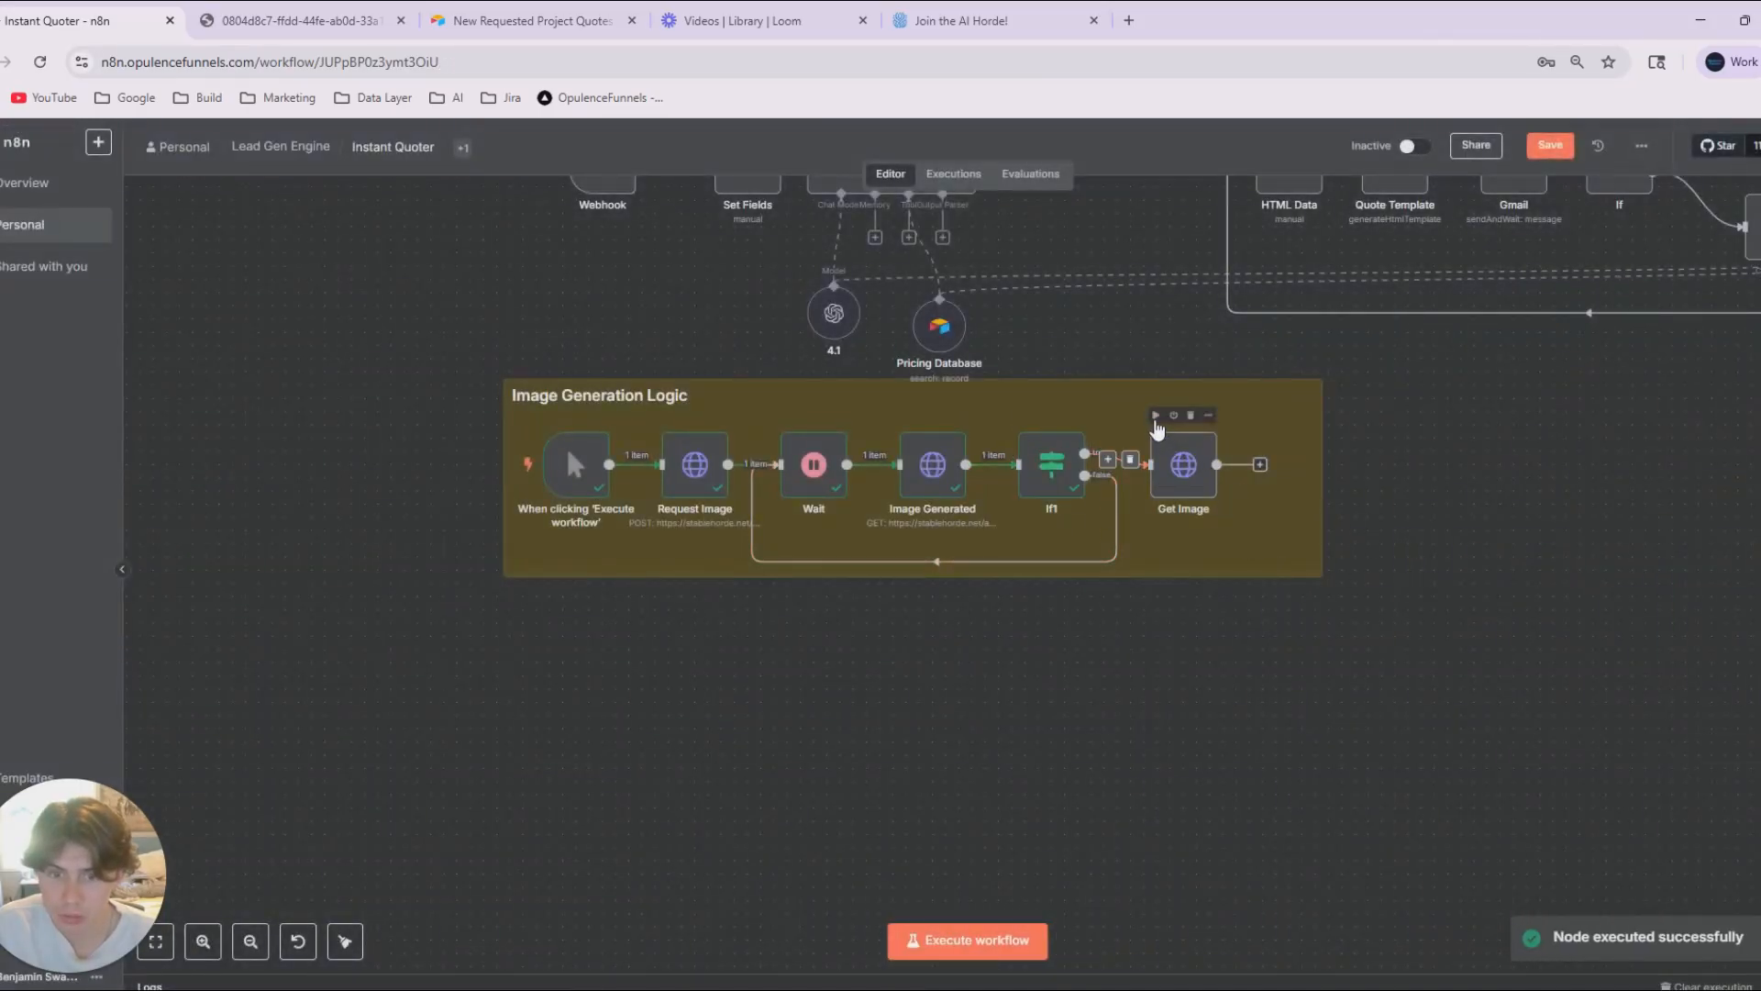
{"action": "left_click", "coordinate": [1156, 417]}
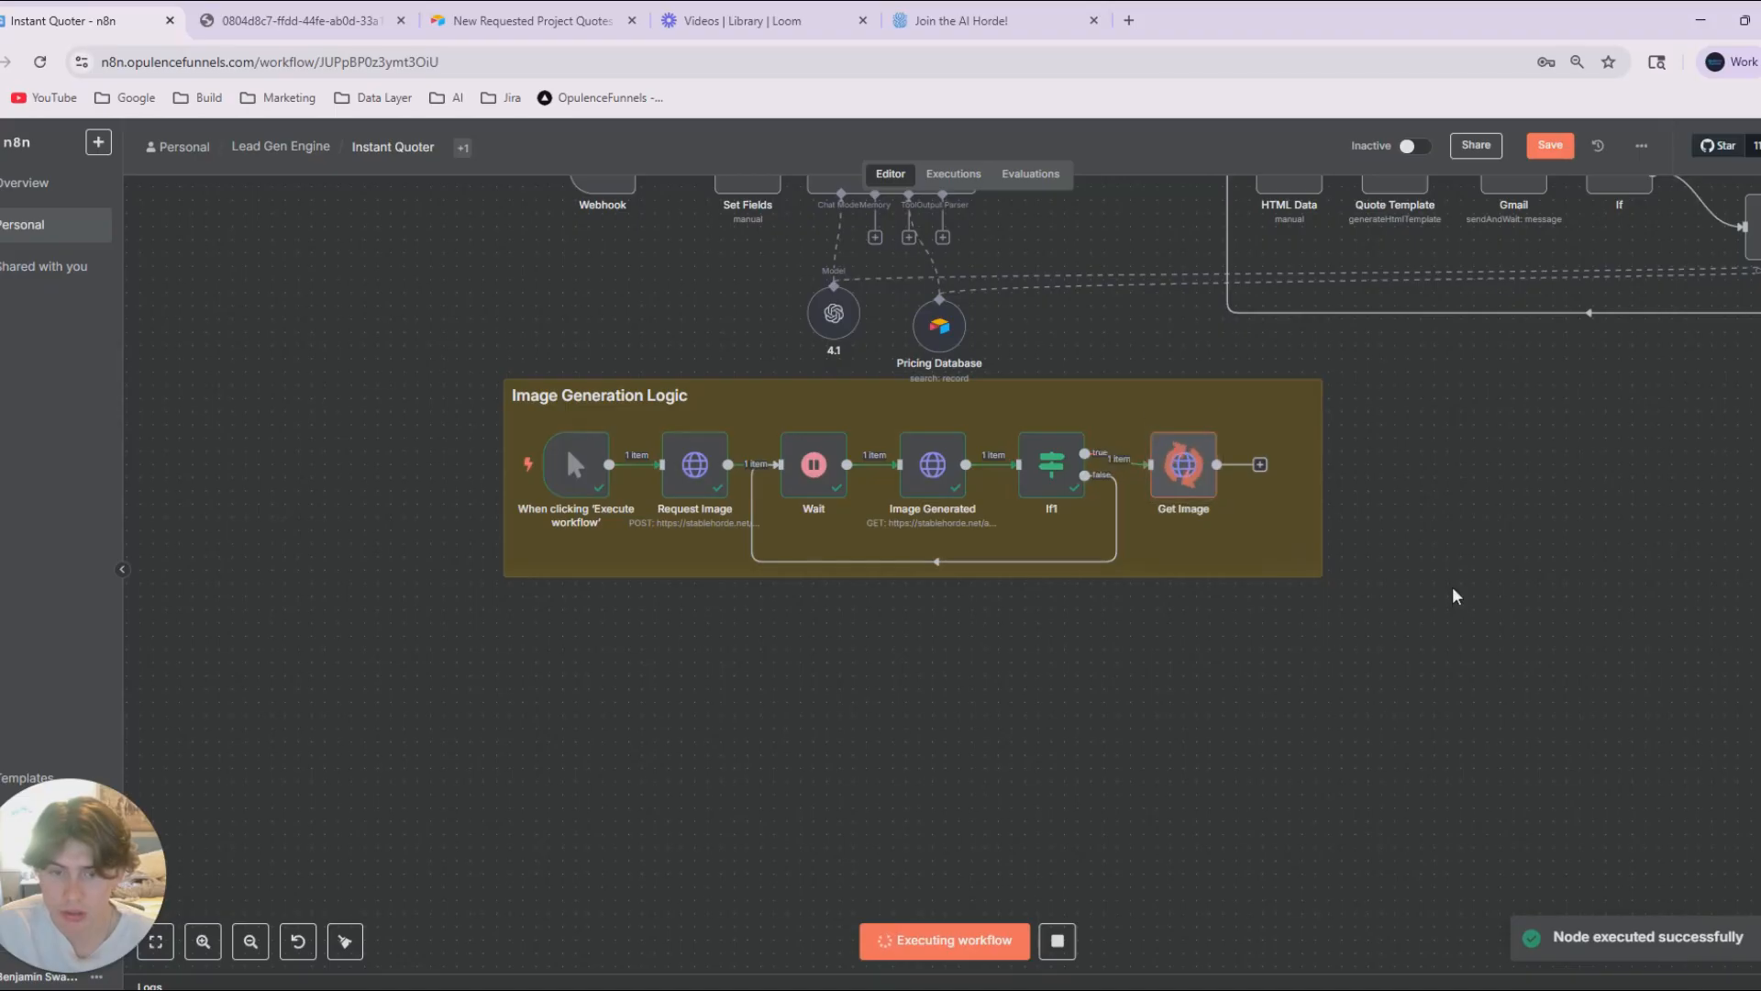
{"action": "double_click", "coordinate": [1183, 464]}
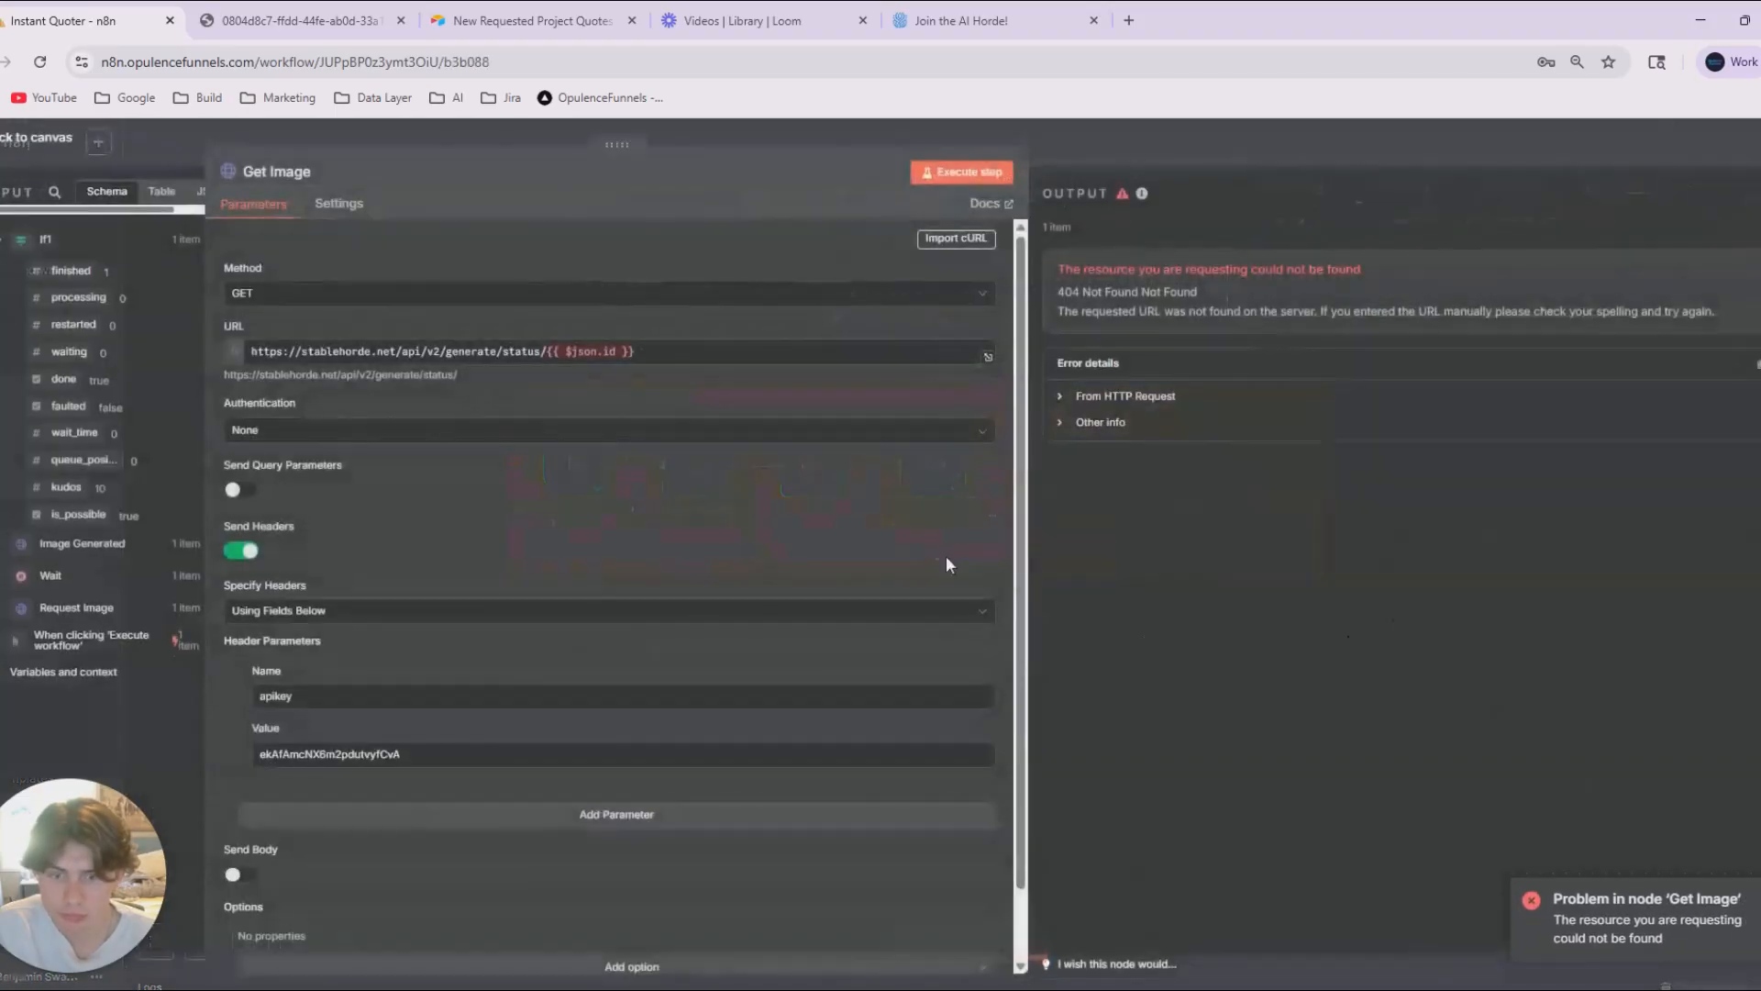
Replace the ID expression at the end of Get Image's URL with the id from the Request Image node.
{"action": "left_click_drag", "start_coordinate": [647, 353], "coordinate": [591, 360]}
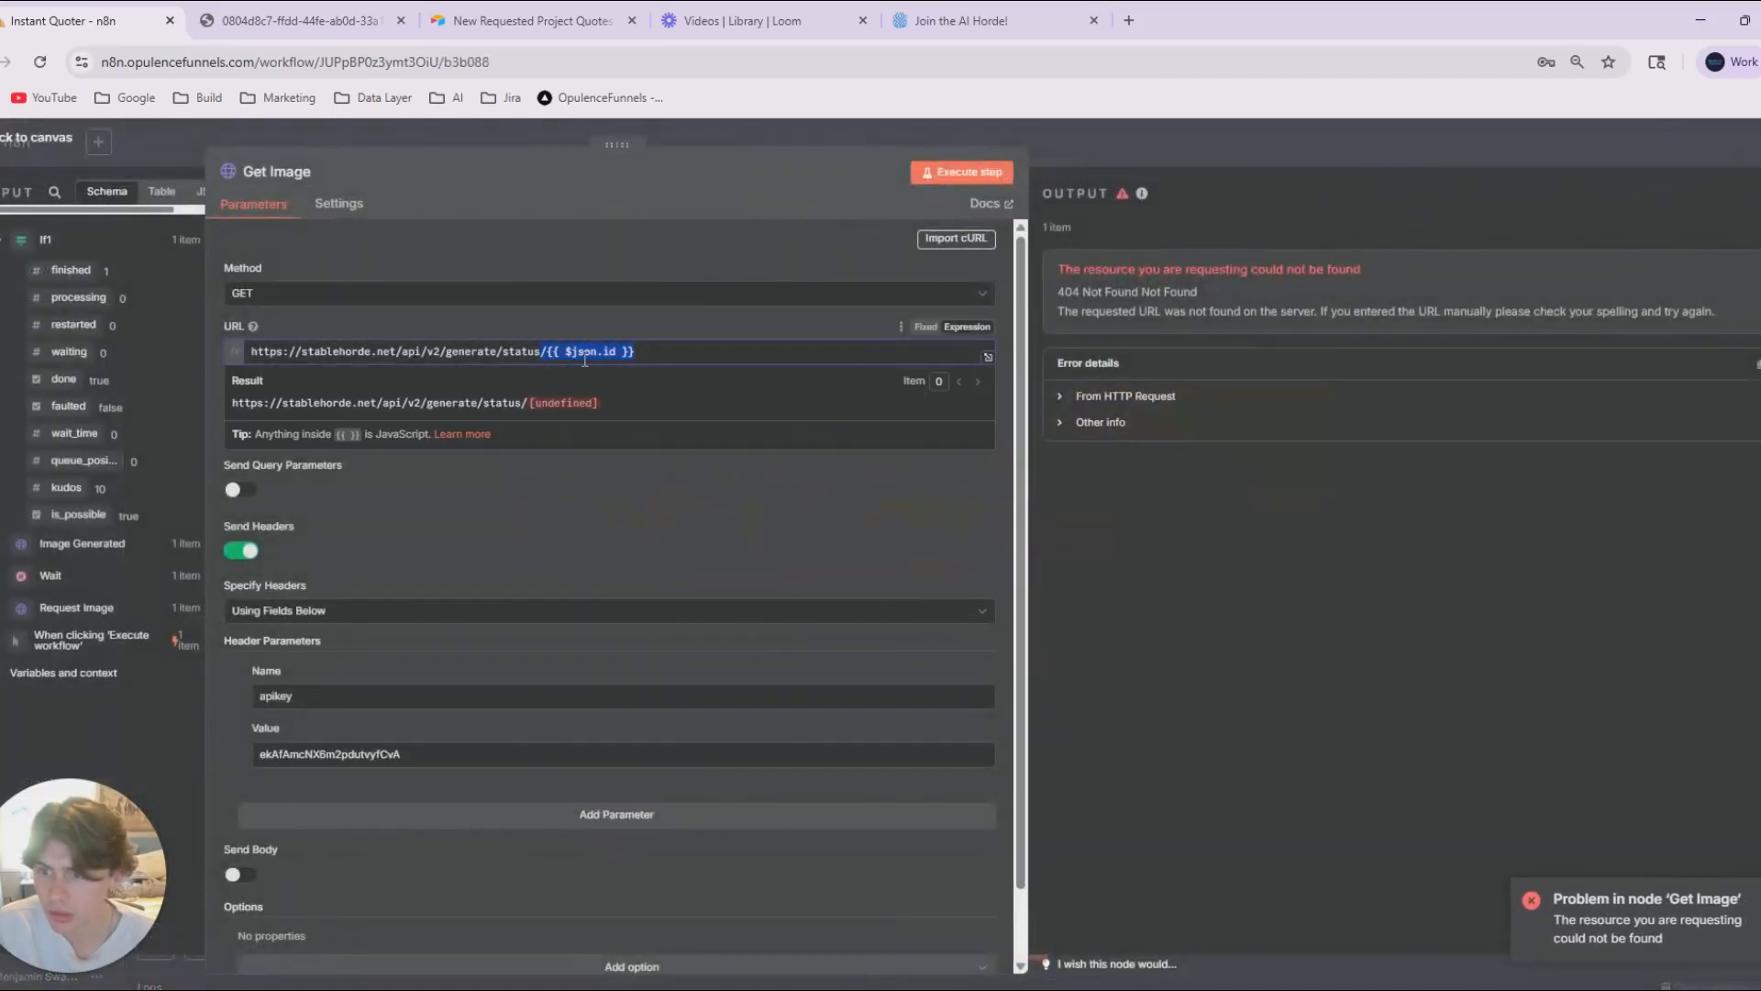
{"action": "key", "text": "BackSpace"}
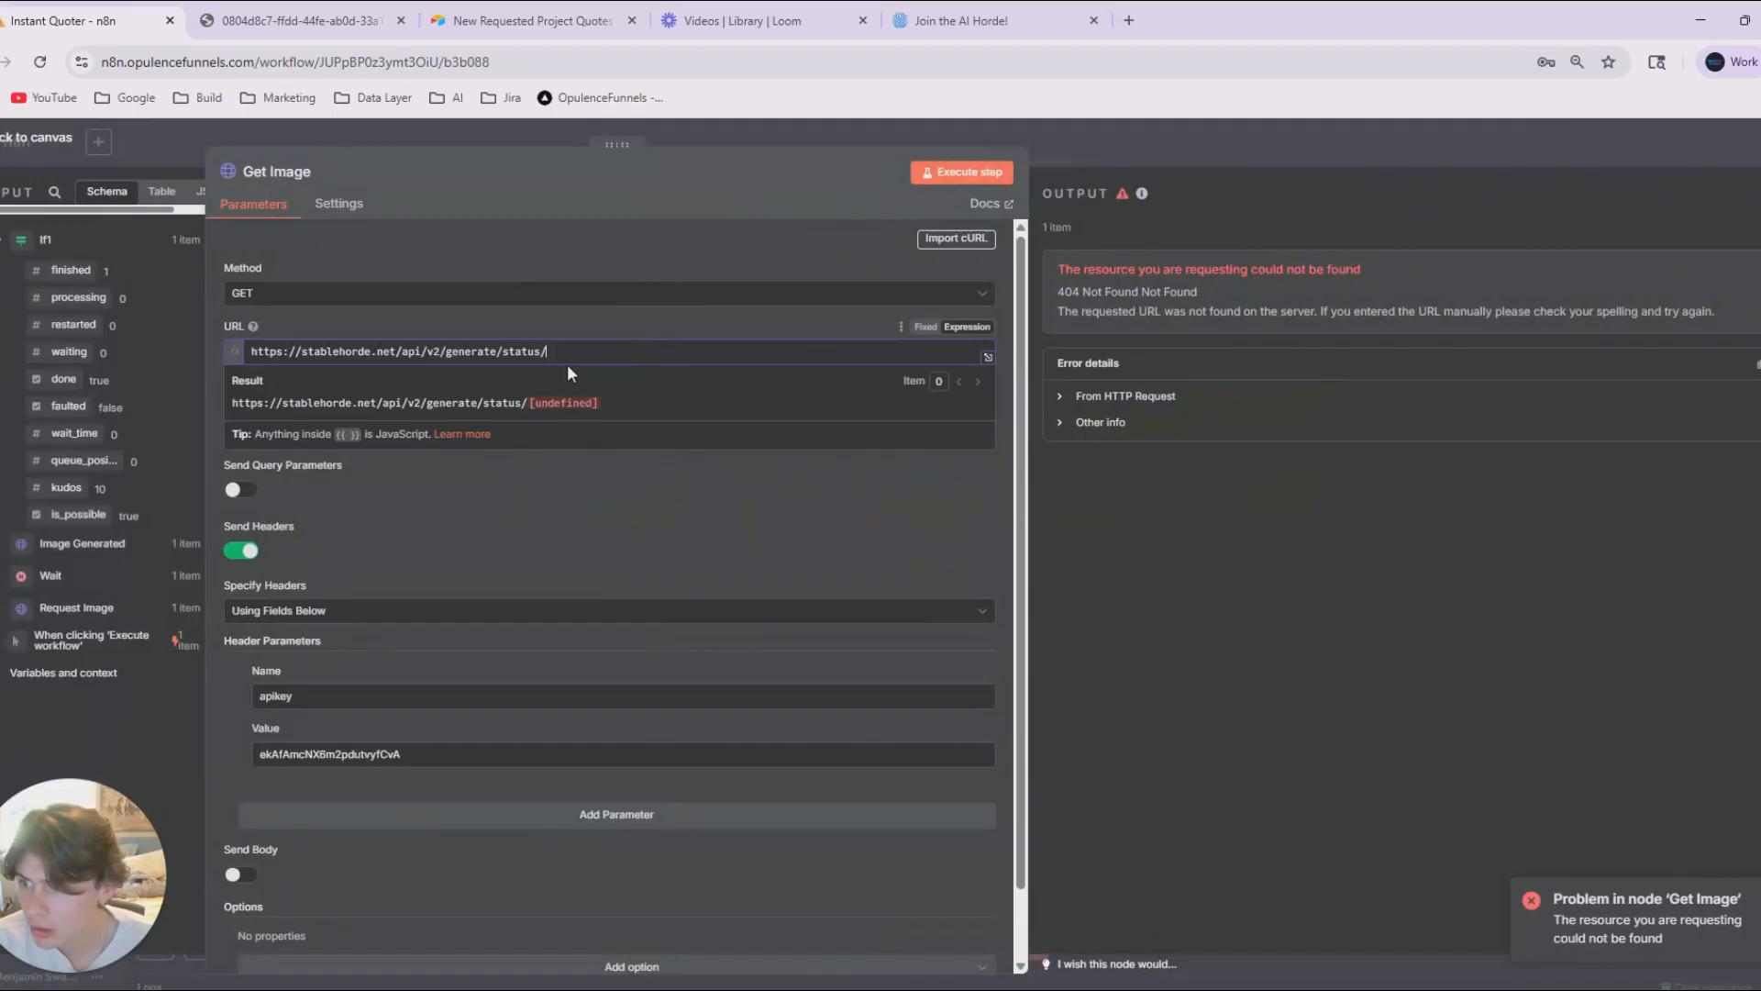
{"action": "left_click", "coordinate": [4, 545]}
{"action": "scroll", "coordinate": [18, 576], "scroll_direction": "down", "scroll_amount": 1}
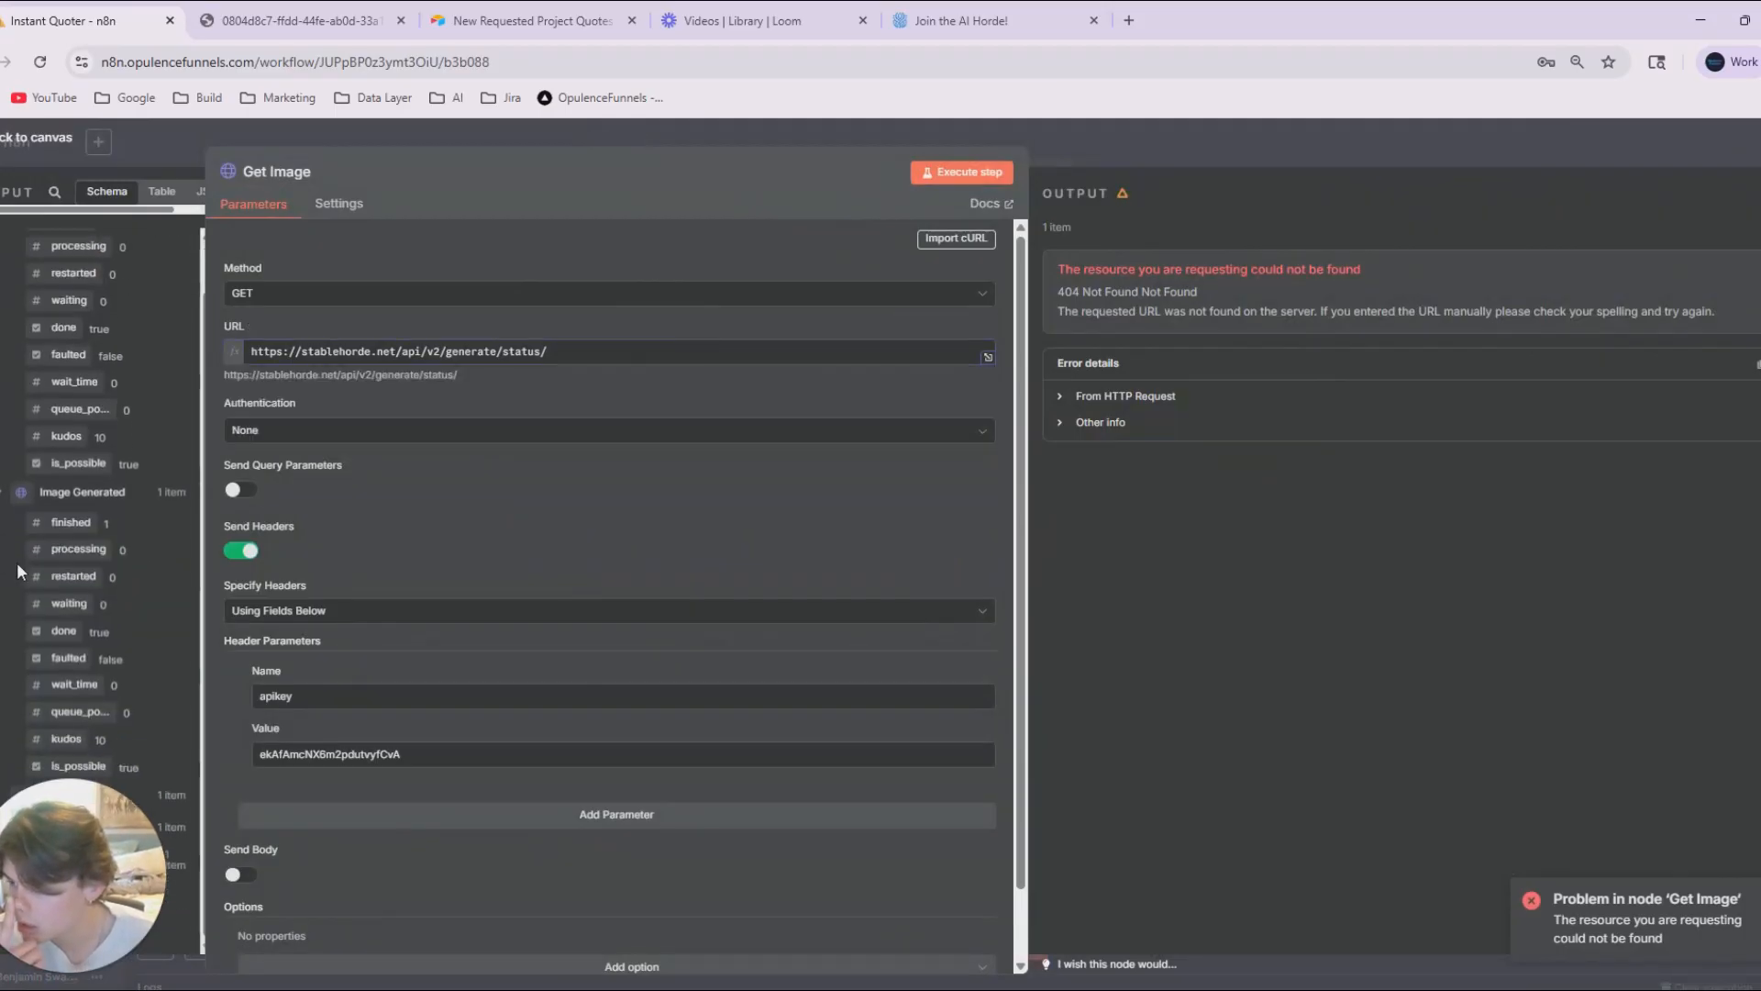
{"action": "left_click_drag", "start_coordinate": [73, 885], "coordinate": [997, 702]}
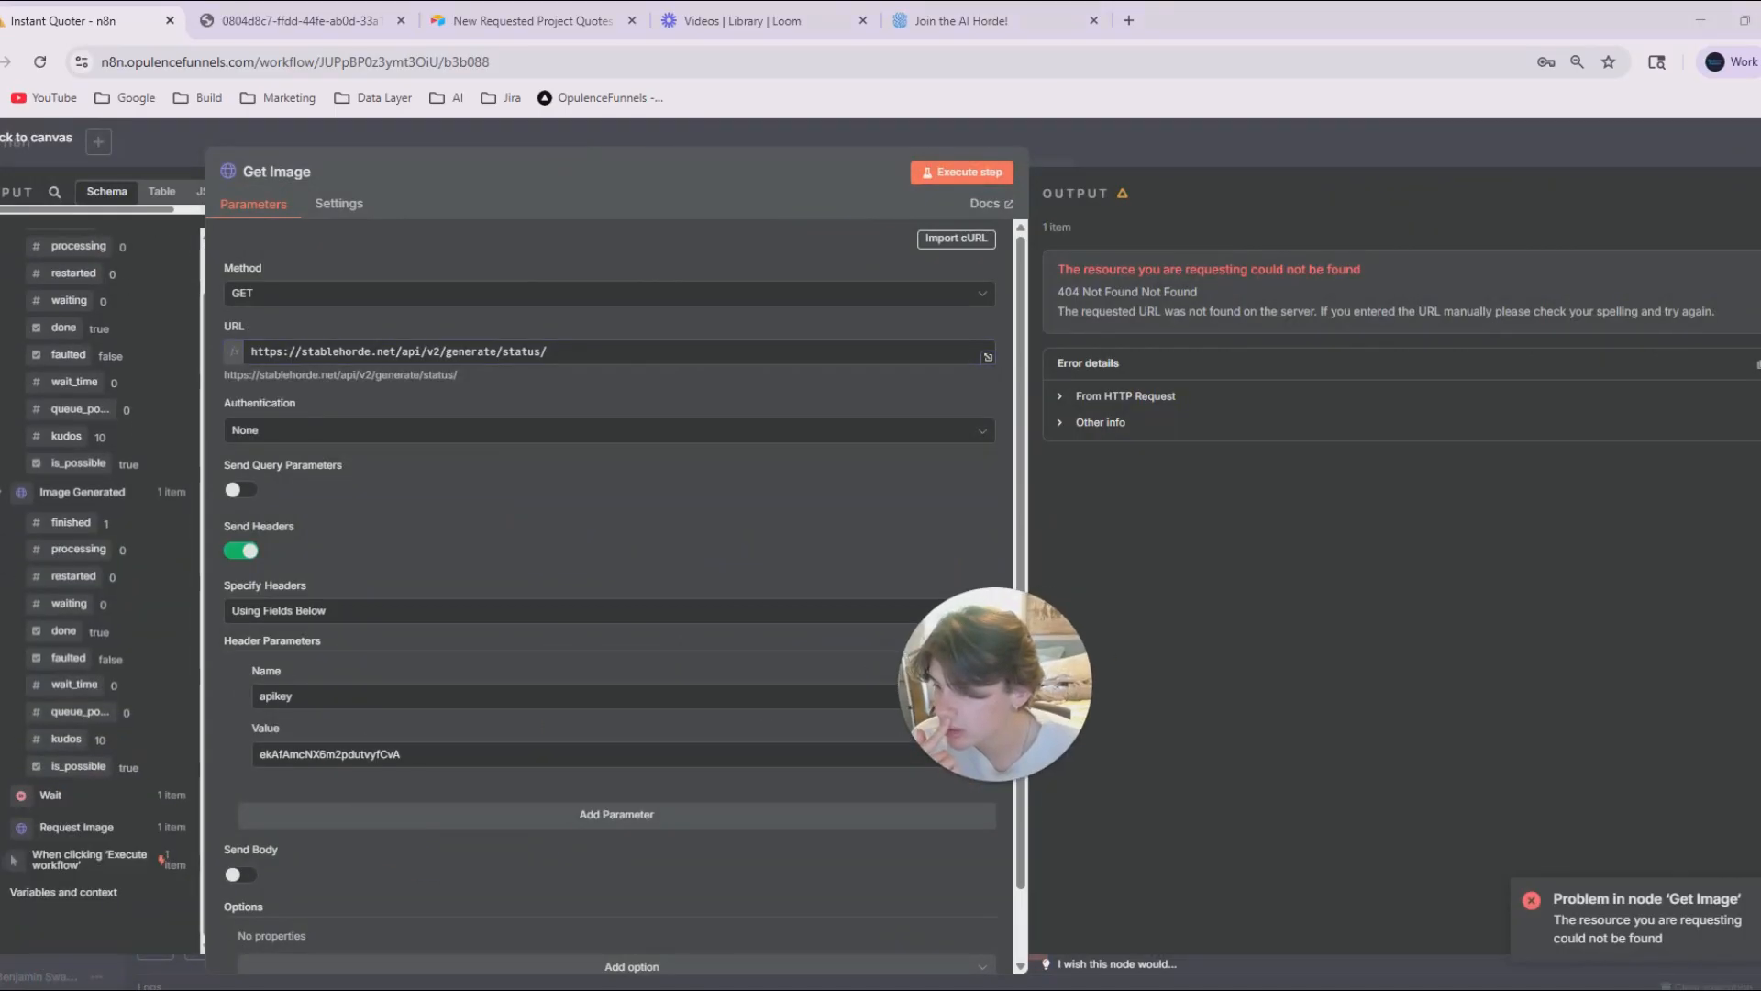
{"action": "left_click", "coordinate": [76, 826]}
{"action": "scroll", "coordinate": [76, 734], "scroll_direction": "down", "scroll_amount": 1}
{"action": "left_click_drag", "start_coordinate": [56, 784], "coordinate": [578, 367]}
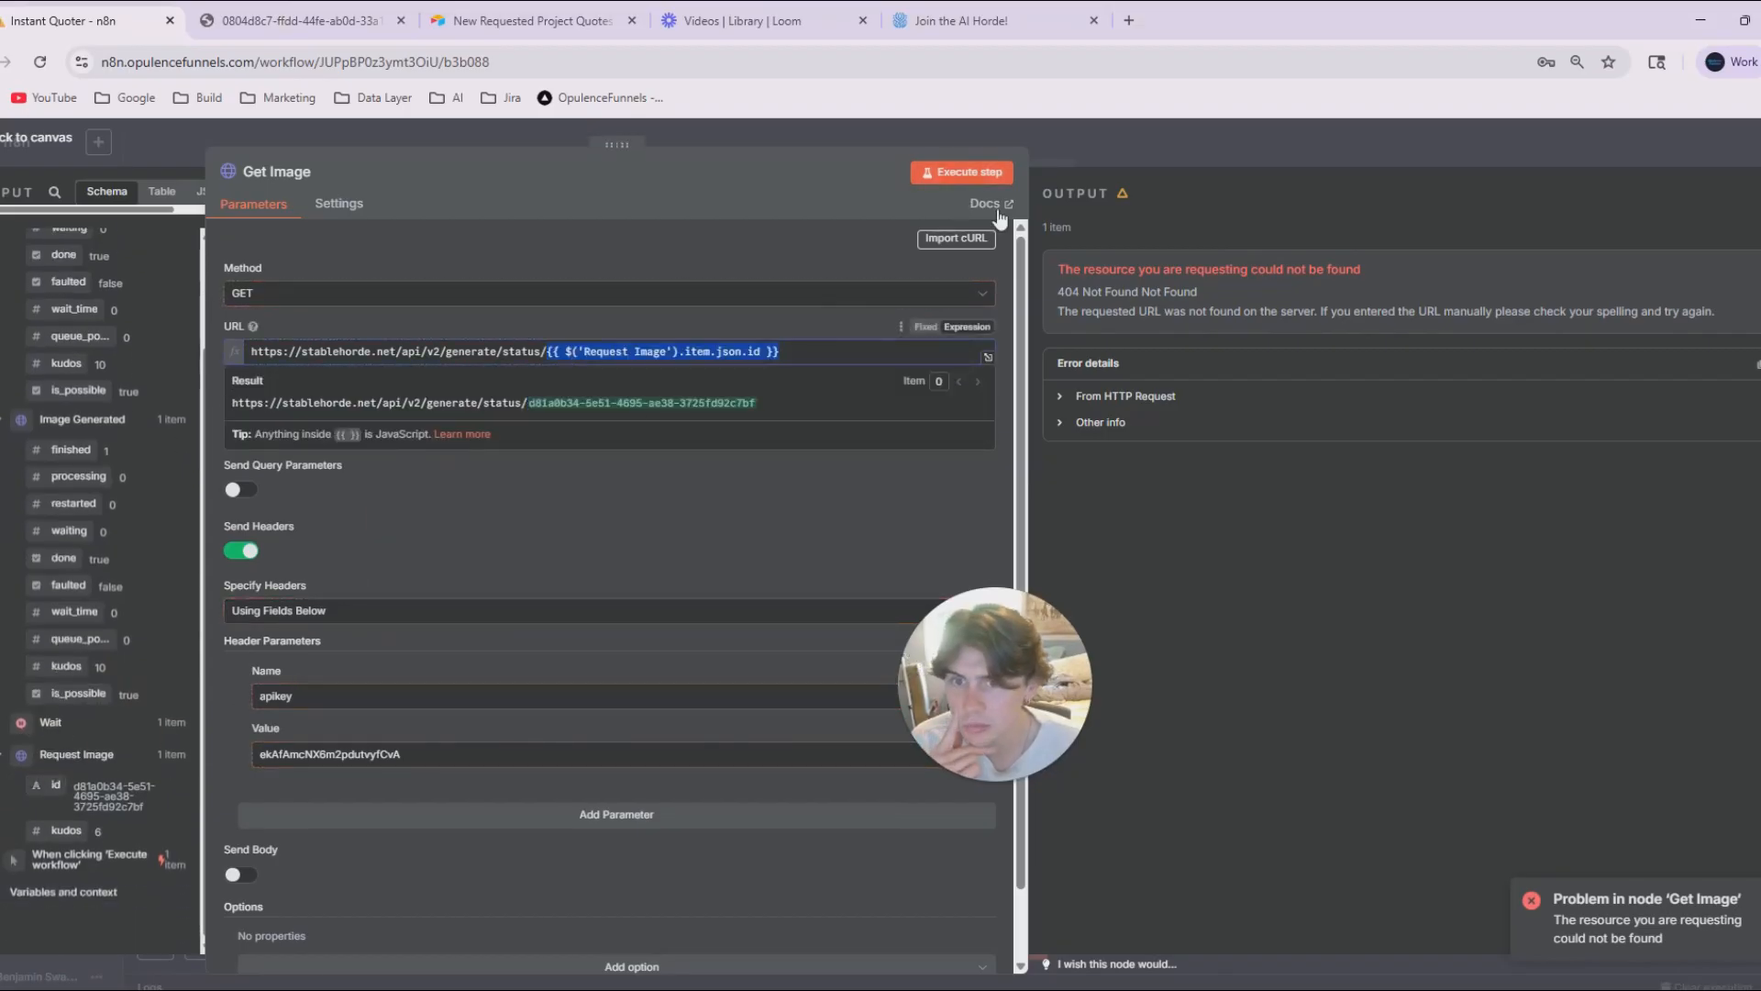
Execute the Get Image step, examine the img URL in its output, and return to the canvas.
{"action": "left_click", "coordinate": [962, 172]}
{"action": "left_click_drag", "start_coordinate": [1018, 683], "coordinate": [124, 845]}
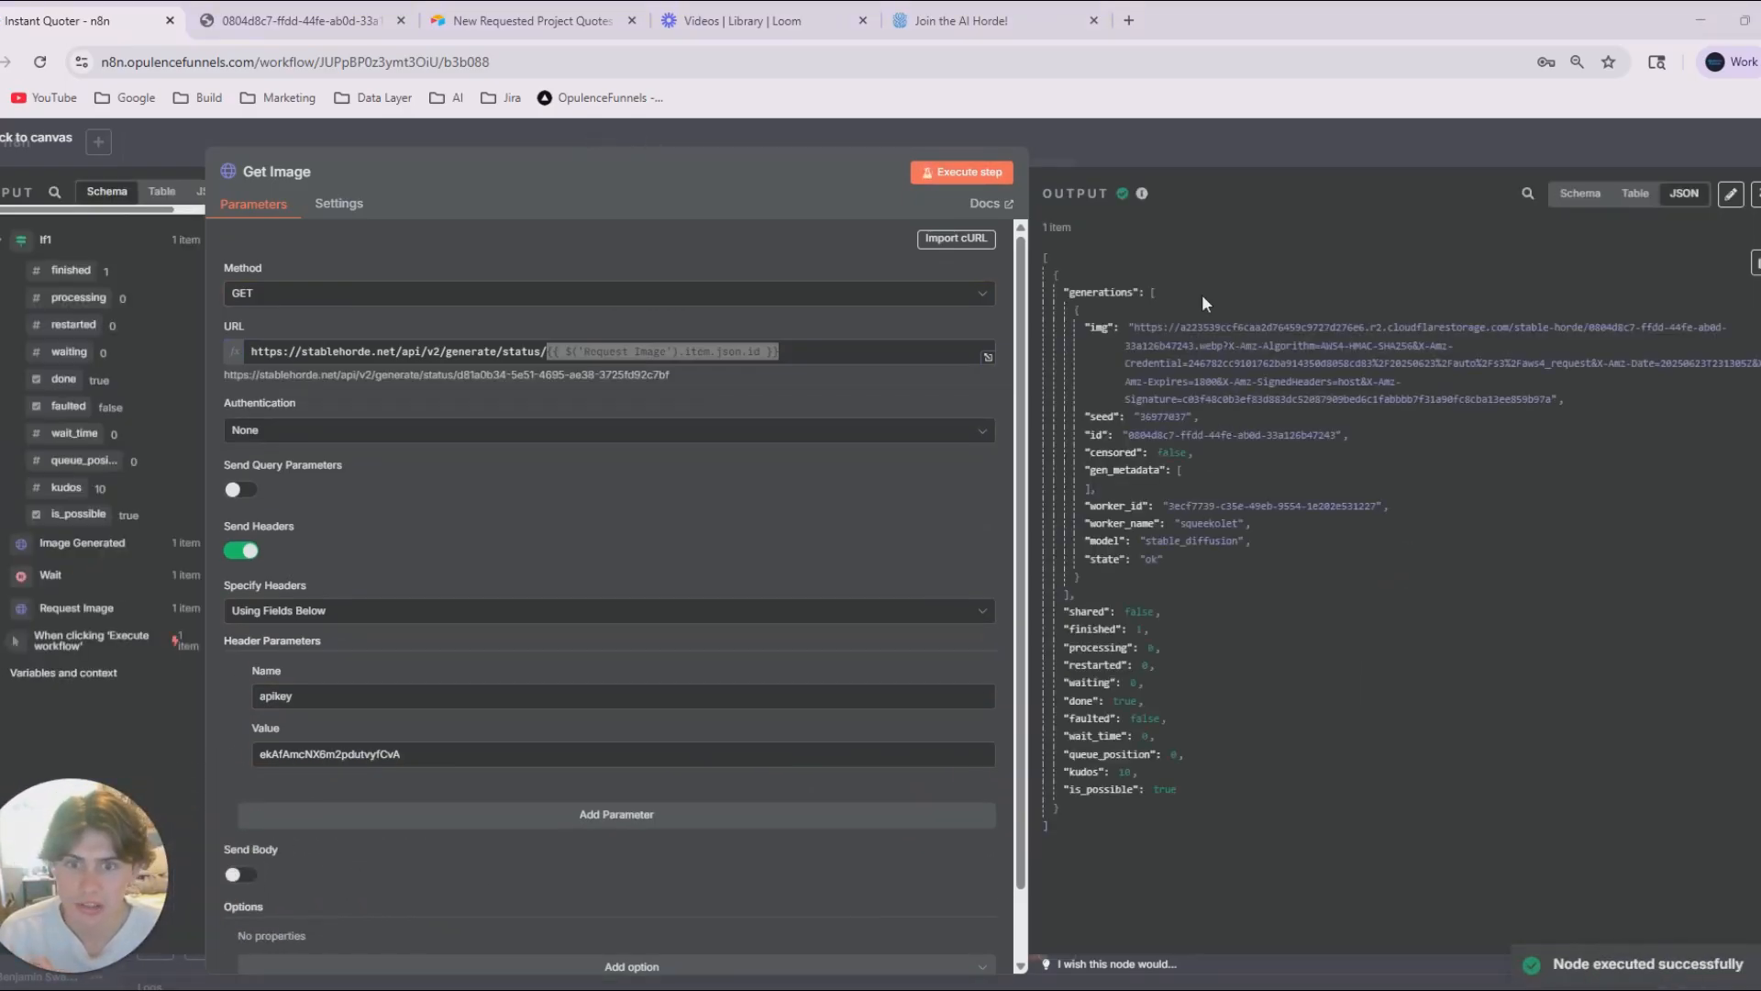
{"action": "left_click_drag", "start_coordinate": [1134, 327], "coordinate": [1543, 410]}
{"action": "left_click", "coordinate": [1475, 401]}
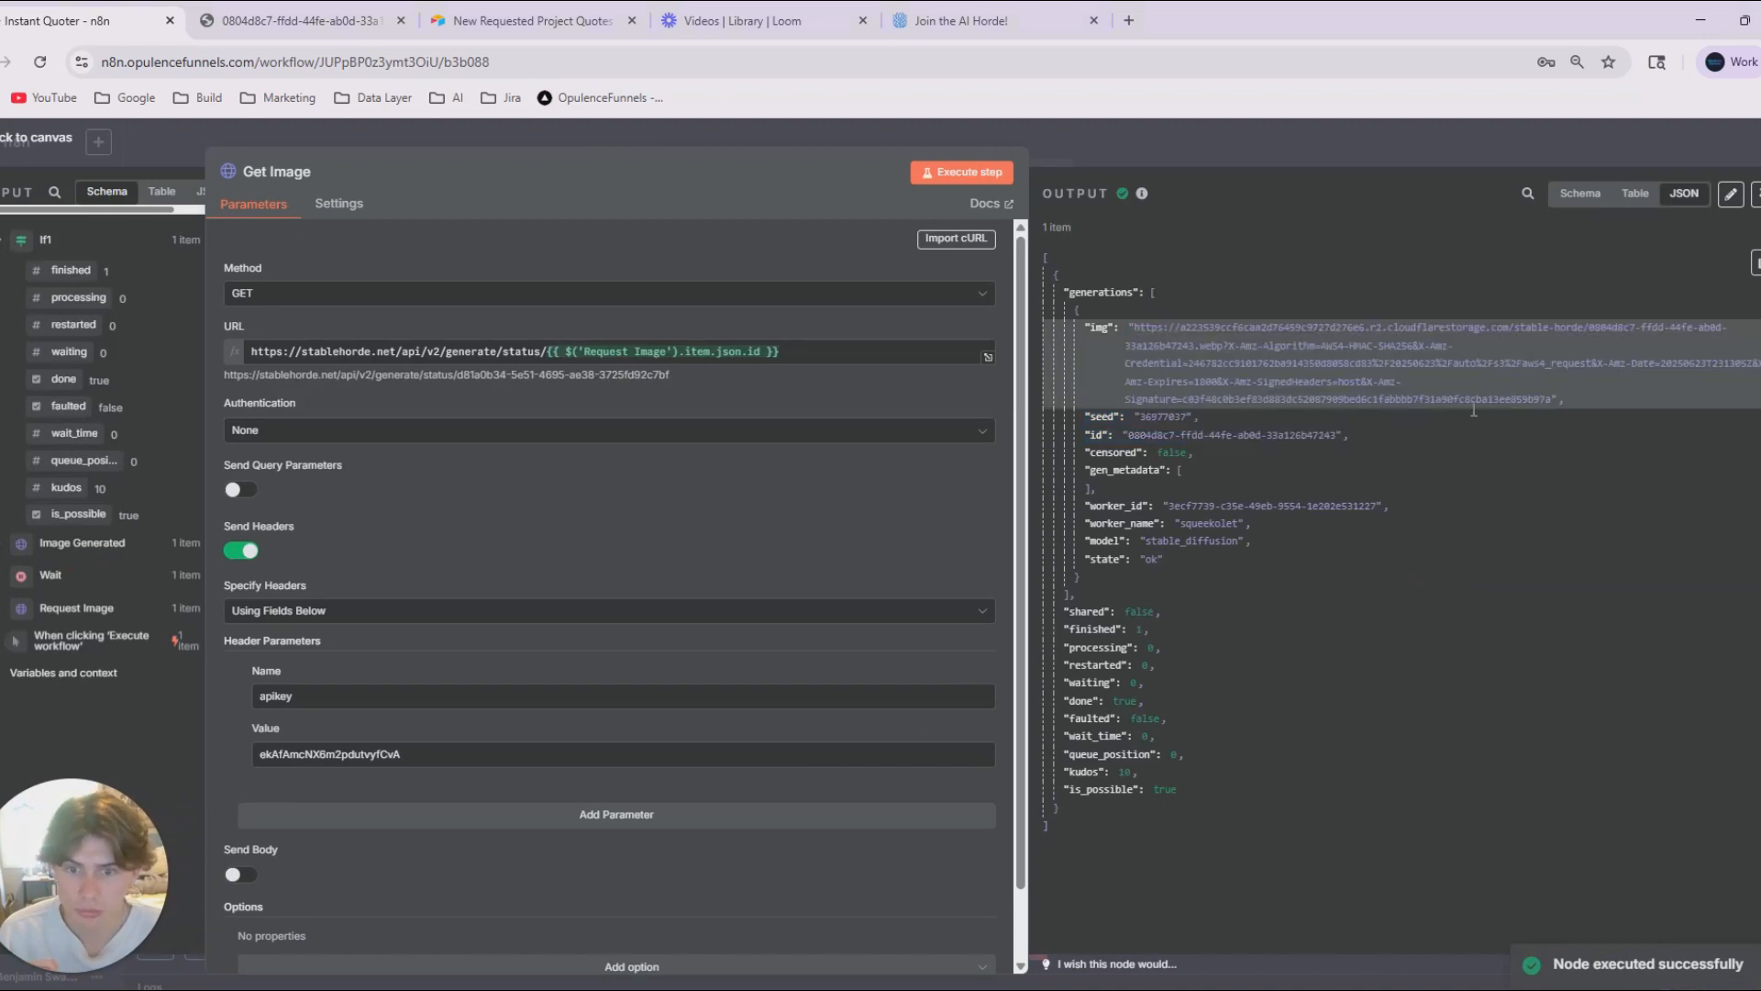
{"action": "left_click", "coordinate": [1239, 164]}
Shift Webhook, Set Fields and Quoter Agent away from the quote nodes, and place 4.1 and Pricing Database beneath the agent.
{"action": "scroll", "coordinate": [1318, 611], "scroll_direction": "down", "scroll_amount": 1}
{"action": "scroll", "coordinate": [1314, 582], "scroll_direction": "down", "scroll_amount": 1}
{"action": "left_click_drag", "start_coordinate": [1312, 587], "coordinate": [1341, 657]}
{"action": "left_click_drag", "start_coordinate": [1545, 674], "coordinate": [605, 413]}
{"action": "scroll", "coordinate": [1271, 636], "scroll_direction": "up", "scroll_amount": 1}
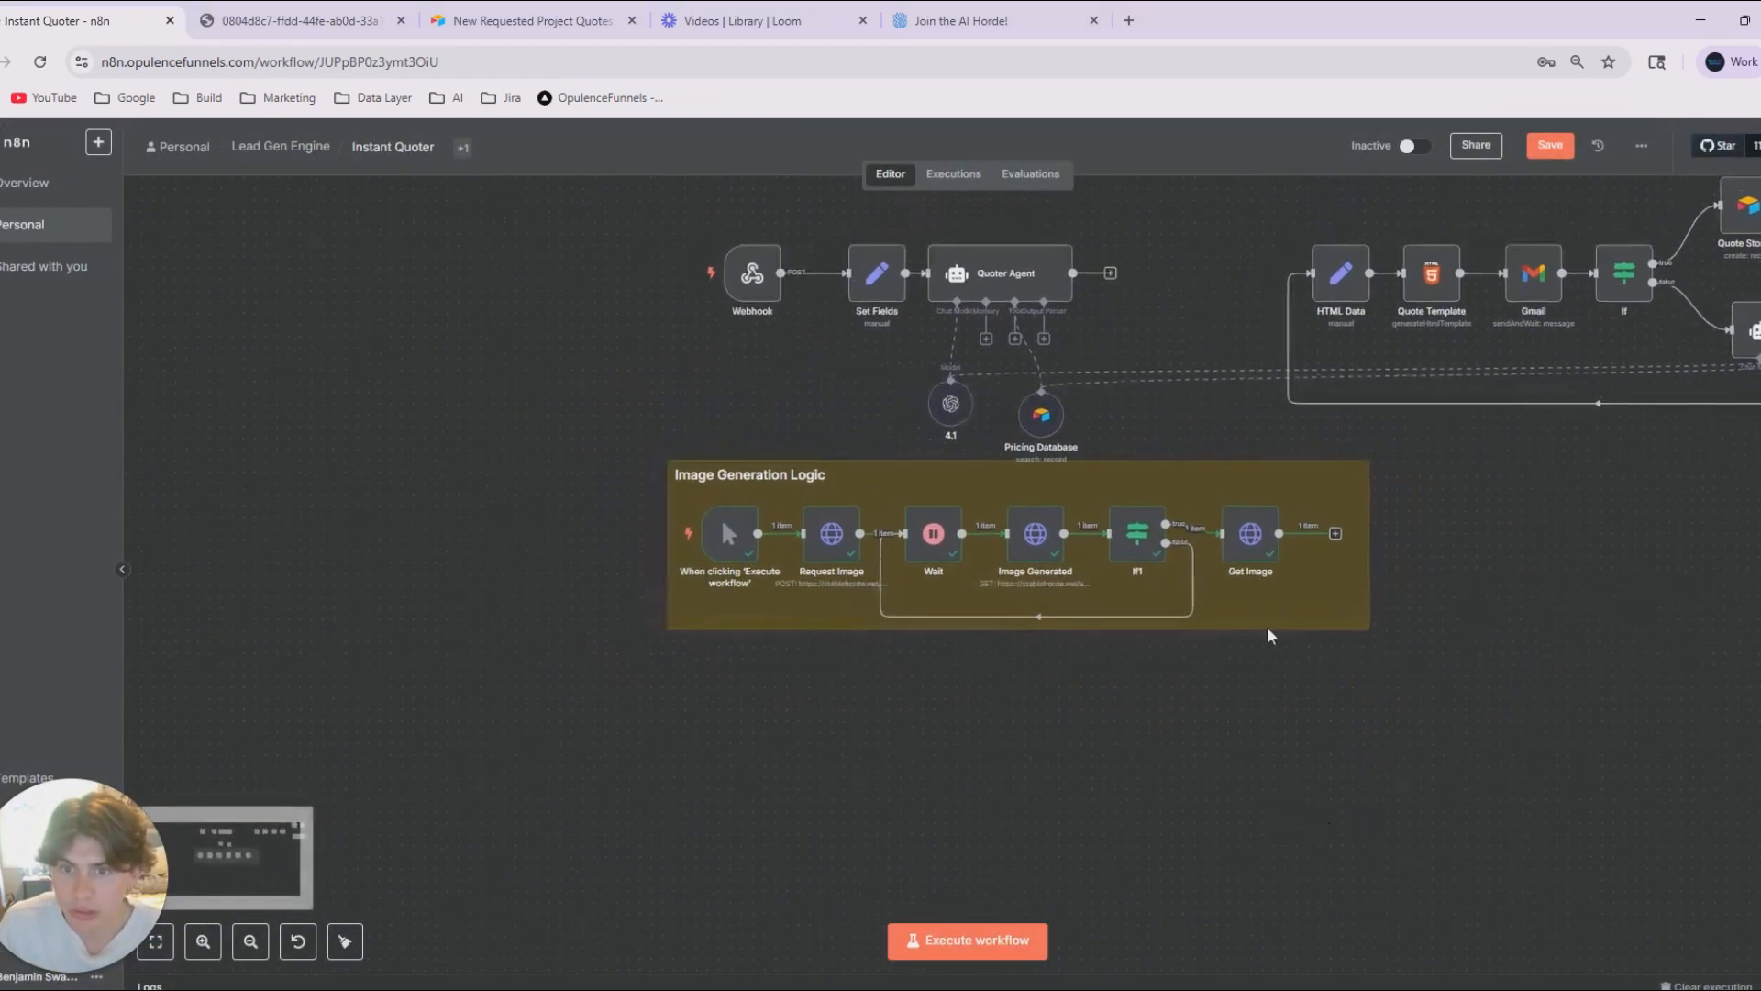
{"action": "left_click_drag", "start_coordinate": [681, 218], "coordinate": [1113, 350]}
{"action": "left_click_drag", "start_coordinate": [974, 275], "coordinate": [612, 275]}
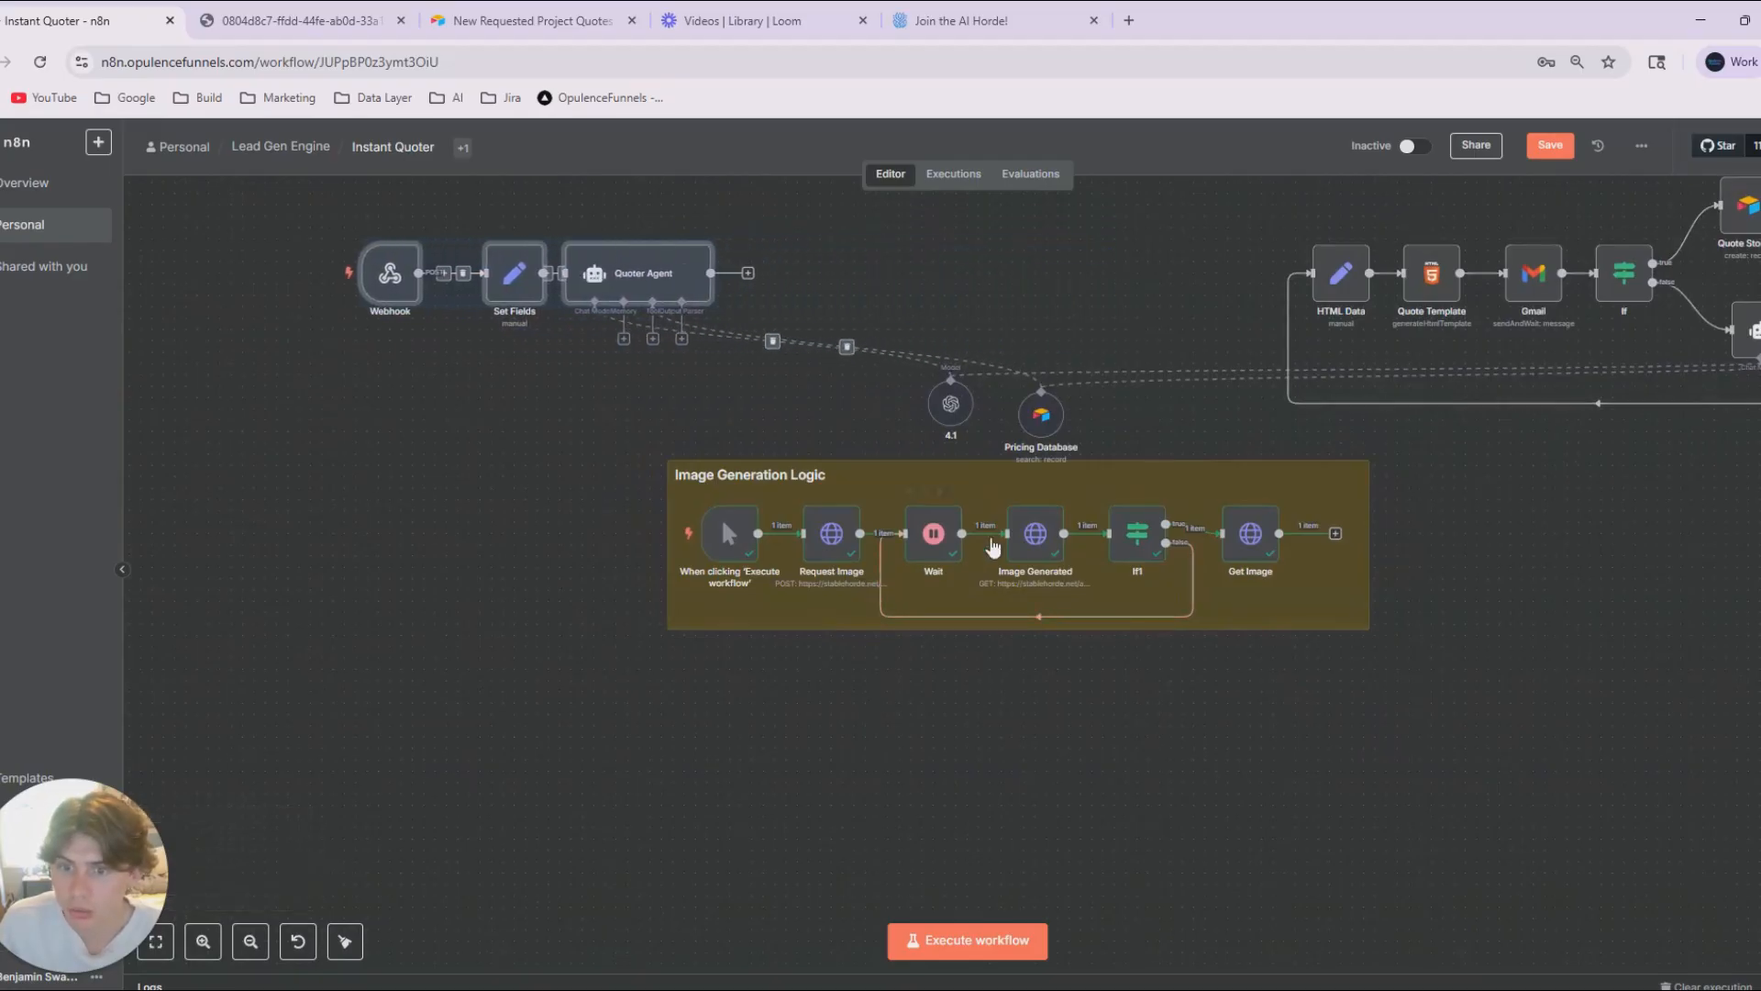
{"action": "left_click_drag", "start_coordinate": [950, 404], "coordinate": [598, 405]}
{"action": "left_click_drag", "start_coordinate": [1041, 413], "coordinate": [755, 409]}
{"action": "left_click_drag", "start_coordinate": [1413, 504], "coordinate": [1196, 545]}
{"action": "left_click_drag", "start_coordinate": [529, 456], "coordinate": [449, 444]}
{"action": "left_click", "coordinate": [1057, 449]}
Move the whole Image Generation Logic group up into the gap between Quoter Agent and the quote nodes.
{"action": "left_click_drag", "start_coordinate": [1332, 801], "coordinate": [385, 482]}
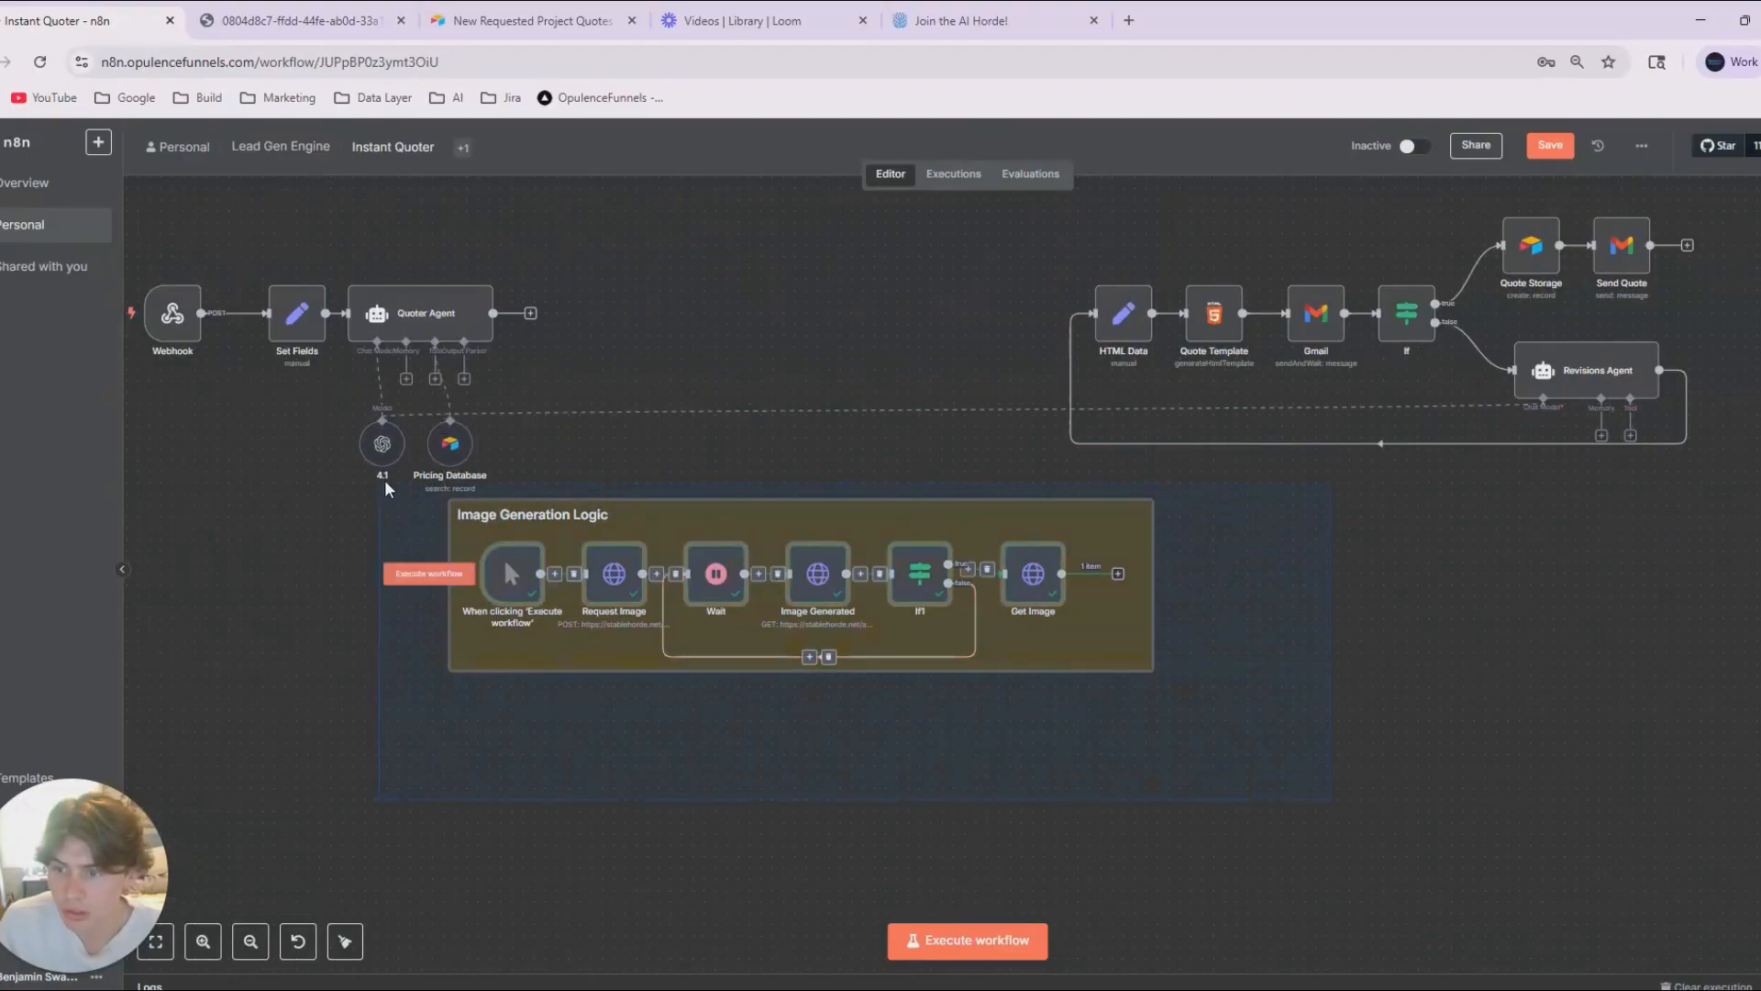
{"action": "left_click_drag", "start_coordinate": [565, 576], "coordinate": [634, 327]}
{"action": "left_click_drag", "start_coordinate": [813, 593], "coordinate": [815, 592]}
{"action": "left_click_drag", "start_coordinate": [773, 562], "coordinate": [890, 762]}
Delete the manual trigger from the image generation group and connect Quoter Agent's output to Request Image.
{"action": "scroll", "coordinate": [810, 671], "scroll_direction": "up", "scroll_amount": 3}
{"action": "left_click", "coordinate": [692, 343]}
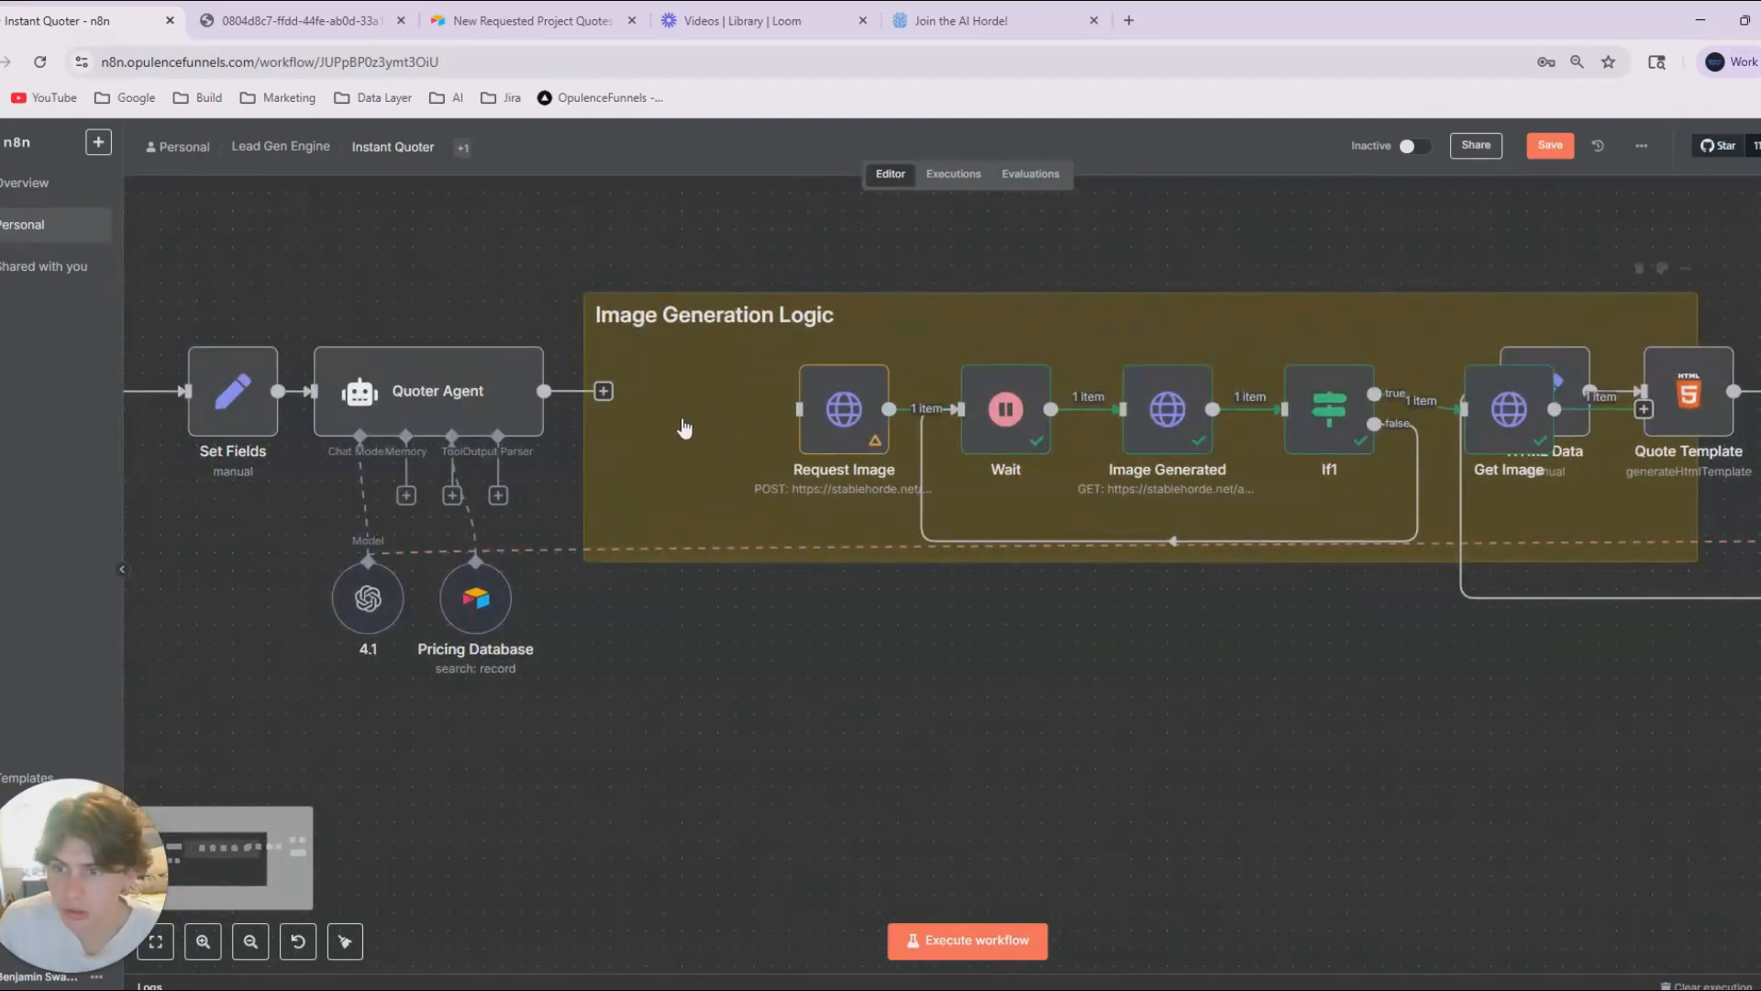
{"action": "left_click_drag", "start_coordinate": [603, 390], "coordinate": [799, 409]}
Align Quoter Agent, Set Fields and Webhook in a row before Request Image, with Pricing Database and 4.1 placed under the agent.
{"action": "left_click_drag", "start_coordinate": [715, 697], "coordinate": [1192, 765]}
{"action": "scroll", "coordinate": [961, 635], "scroll_direction": "down", "scroll_amount": 2}
{"action": "left_click_drag", "start_coordinate": [917, 523], "coordinate": [1036, 535]}
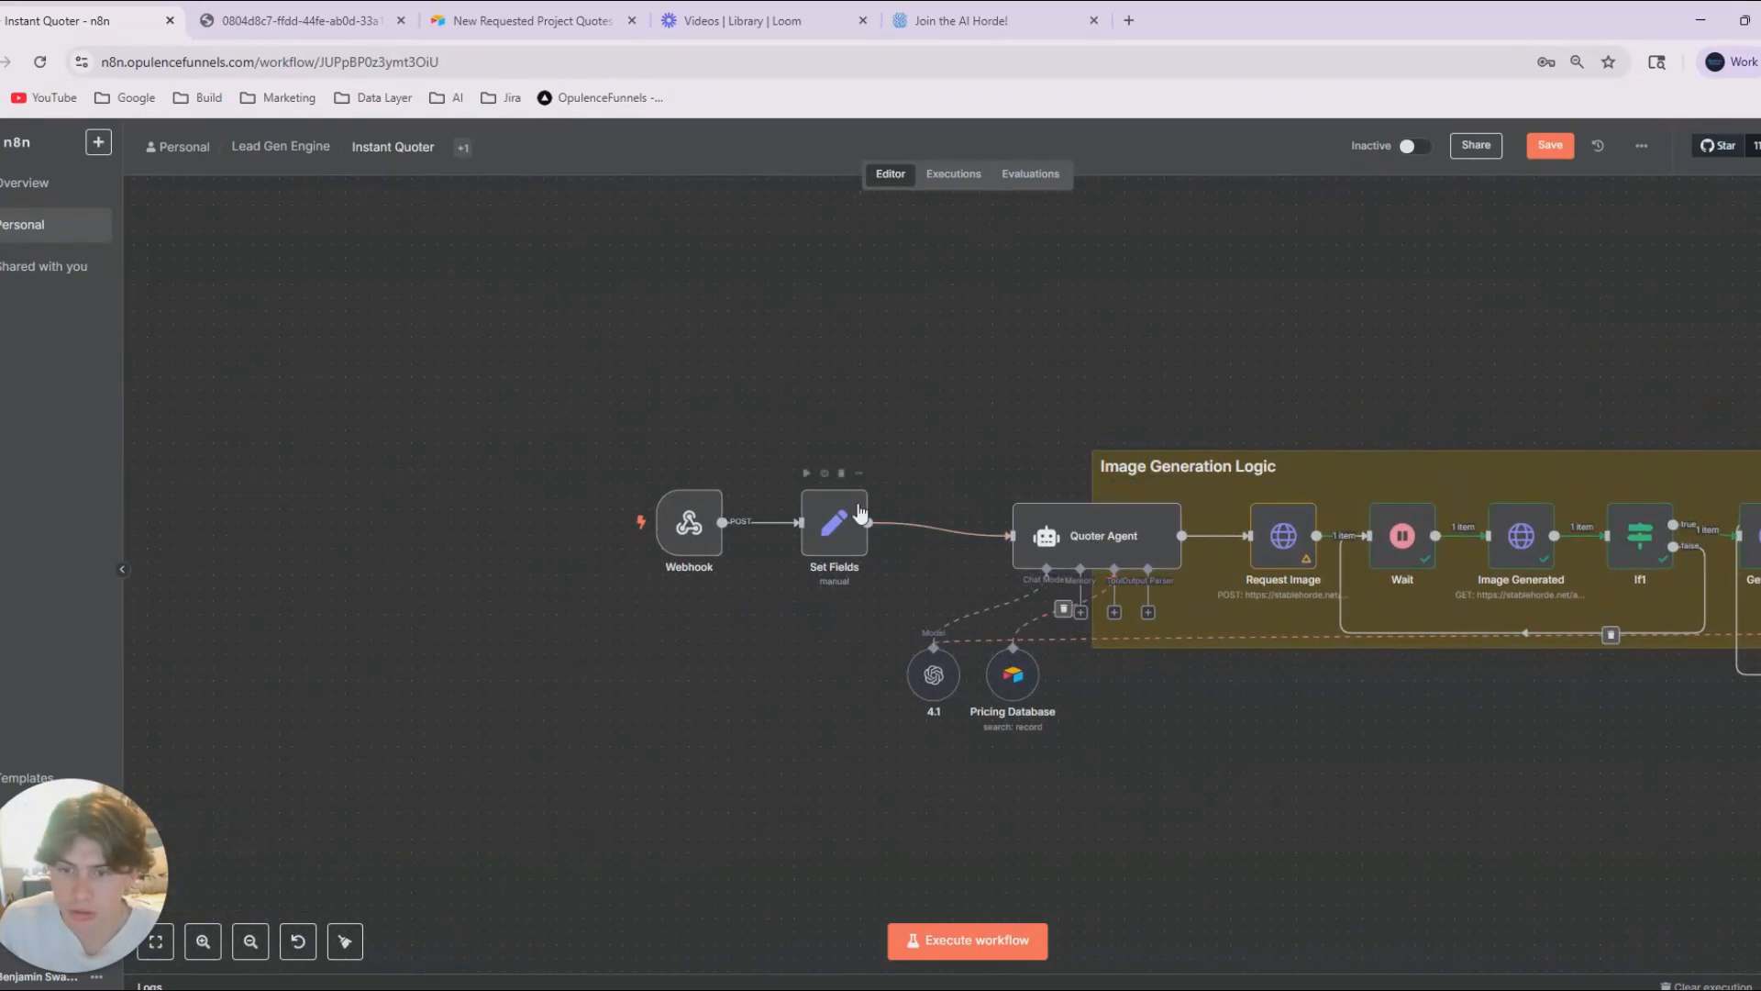
{"action": "left_click_drag", "start_coordinate": [861, 512], "coordinate": [953, 526]}
{"action": "left_click_drag", "start_coordinate": [700, 531], "coordinate": [820, 559]}
{"action": "left_click_drag", "start_coordinate": [1081, 729], "coordinate": [1078, 612]}
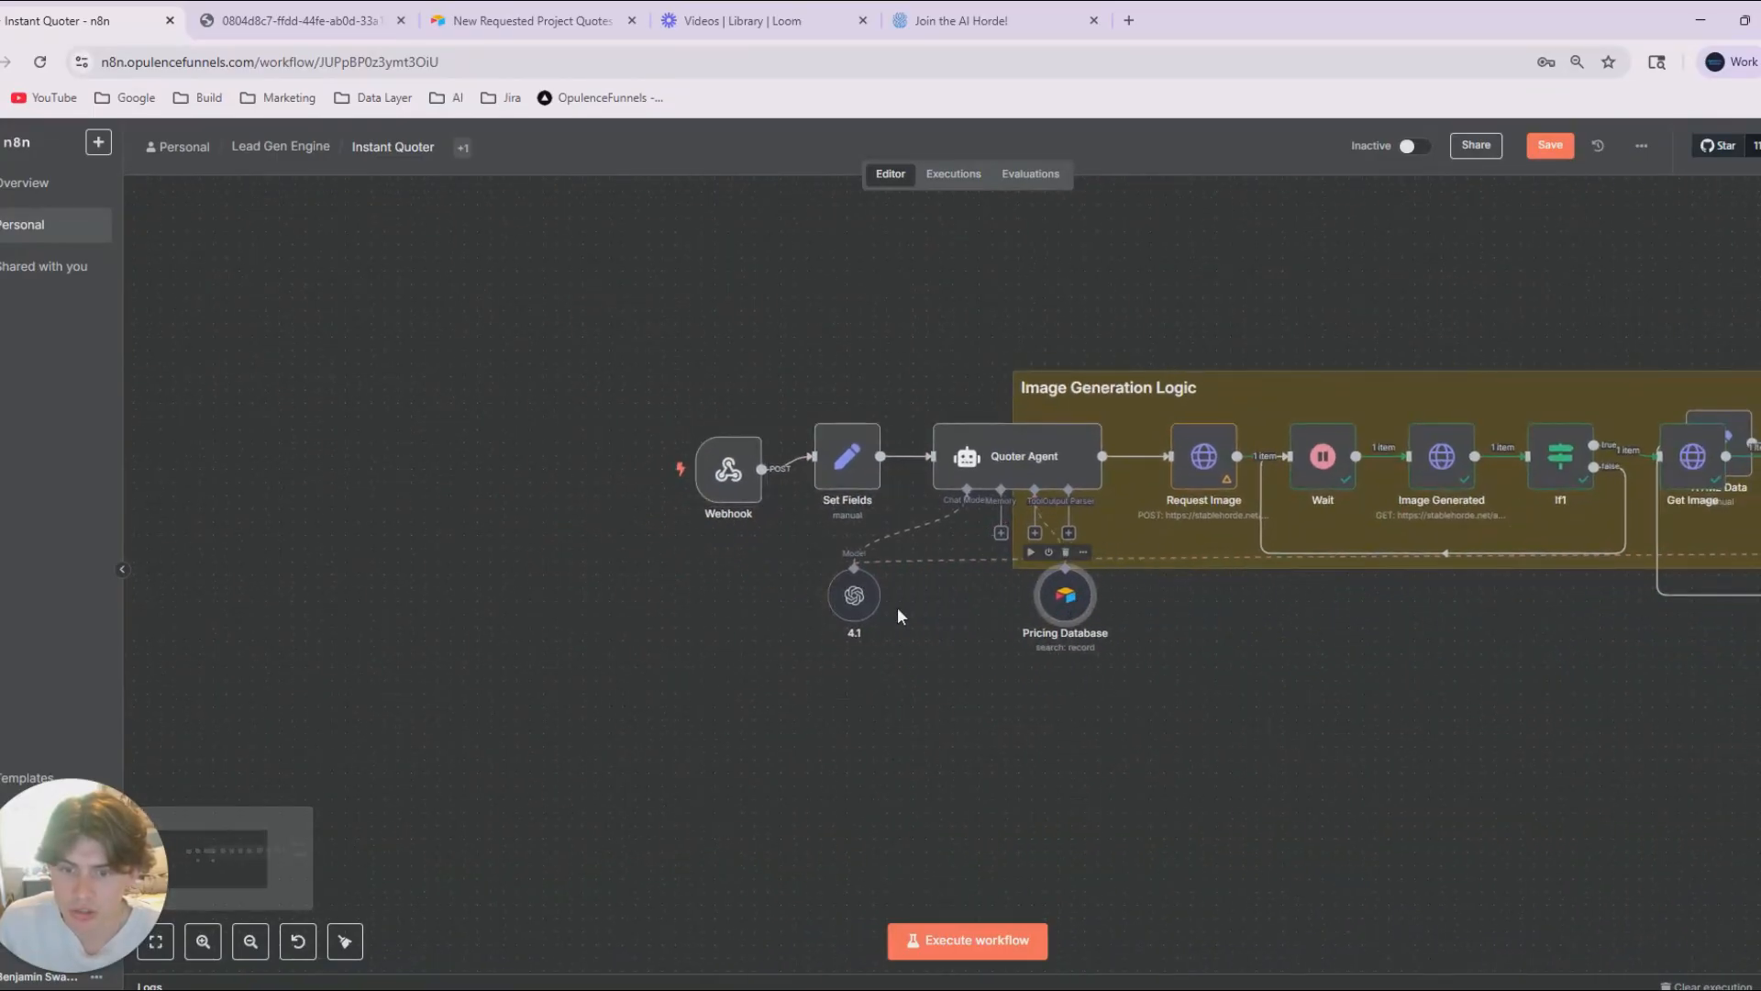
{"action": "left_click_drag", "start_coordinate": [859, 601], "coordinate": [938, 600]}
{"action": "left_click_drag", "start_coordinate": [714, 479], "coordinate": [742, 465]}
{"action": "left_click_drag", "start_coordinate": [1142, 675], "coordinate": [816, 616]}
{"action": "left_click_drag", "start_coordinate": [1213, 550], "coordinate": [818, 519]}
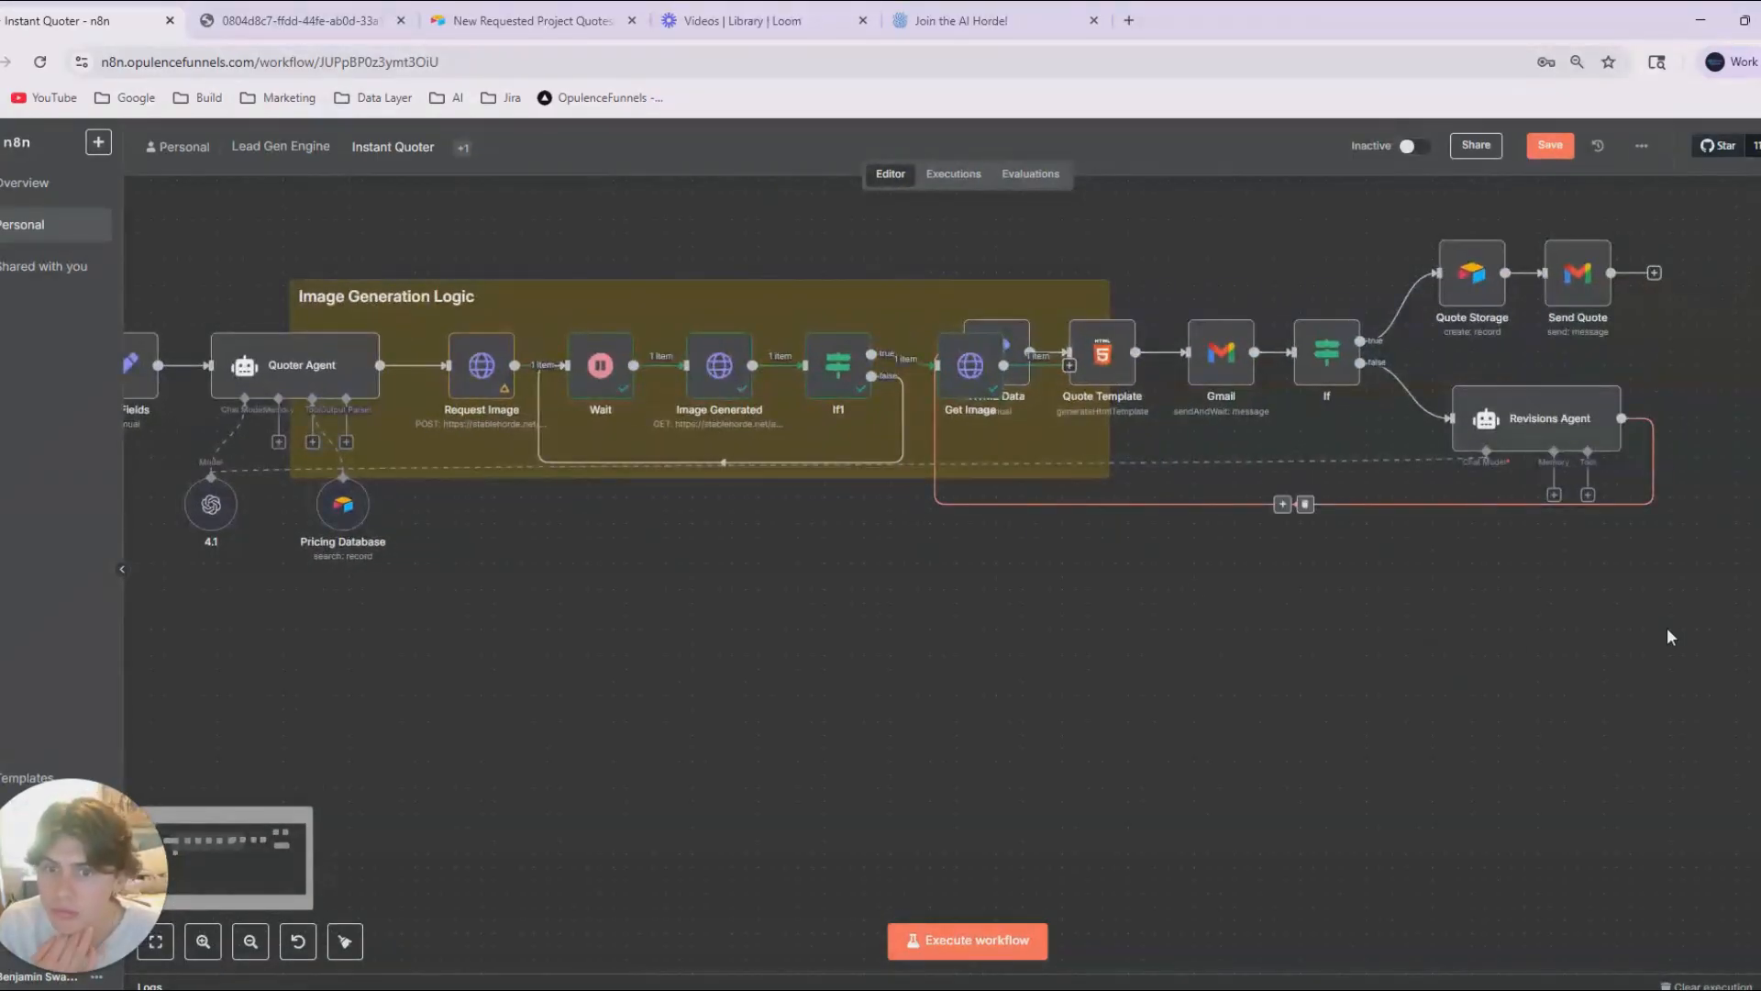
{"action": "left_click_drag", "start_coordinate": [1706, 573], "coordinate": [1495, 671]}
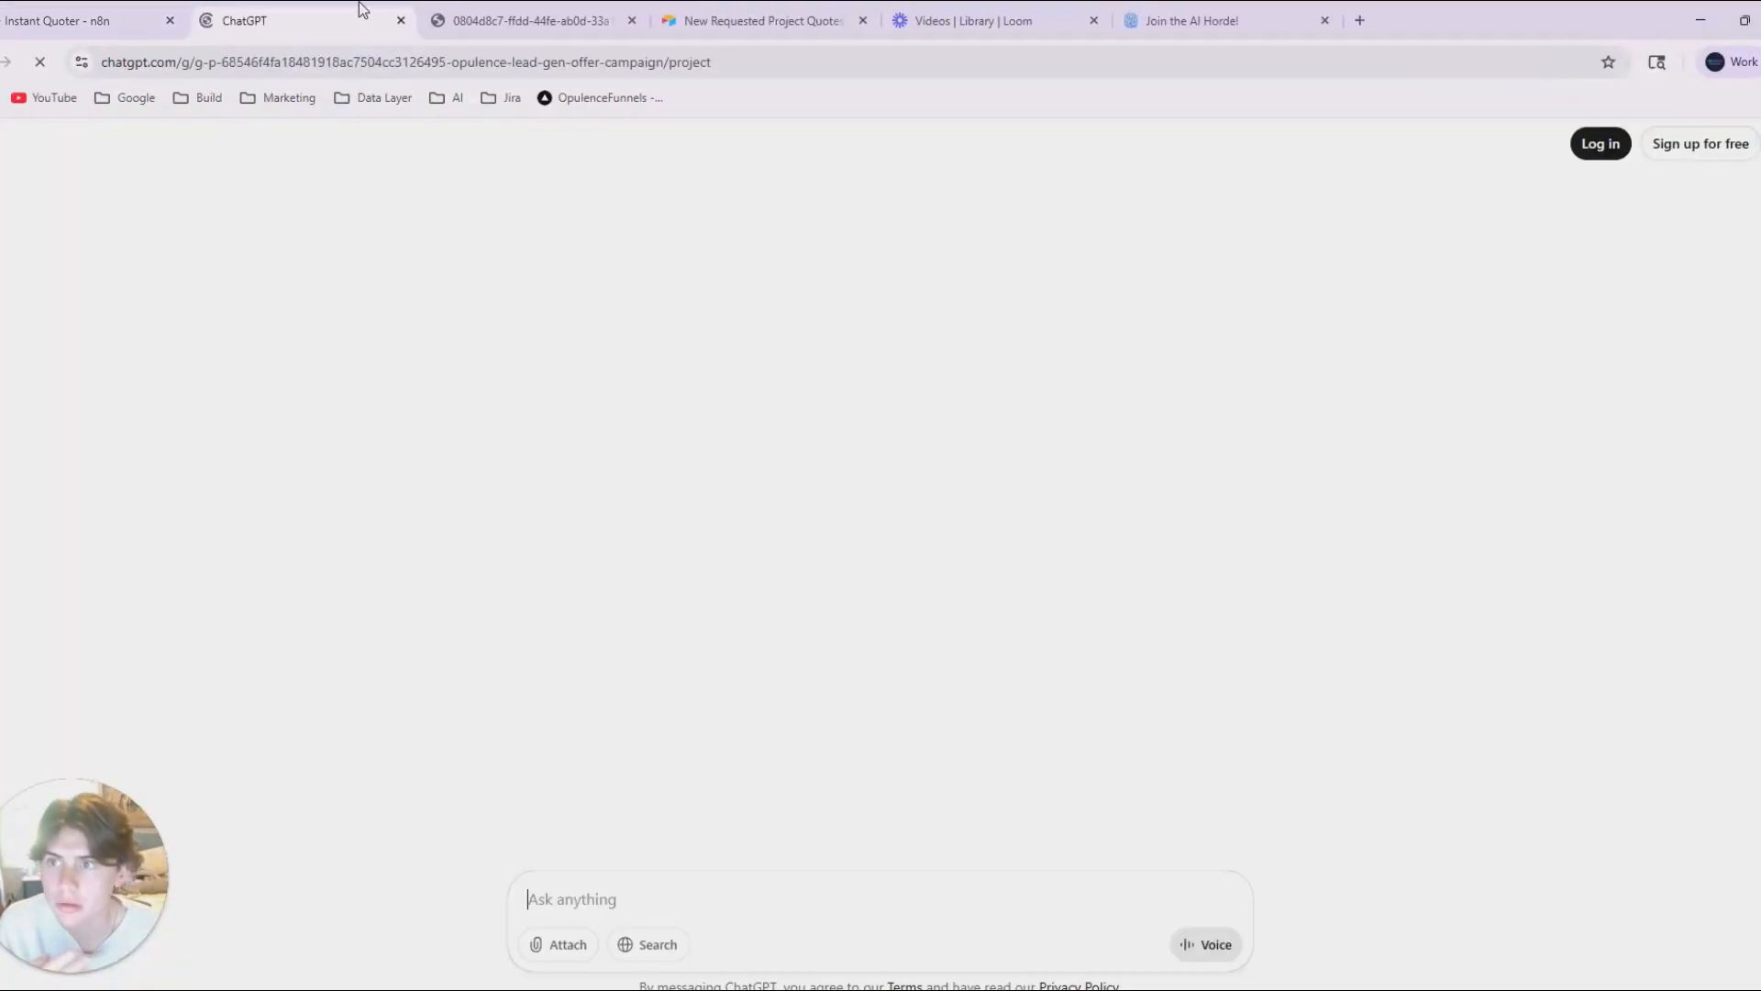
{"action": "left_click", "coordinate": [128, 22]}
{"action": "left_click", "coordinate": [399, 21]}
Separate Get Image from HTML Data by shifting all the quote nodes further along and placing Get Image next to If1.
{"action": "left_click_drag", "start_coordinate": [1054, 511], "coordinate": [1147, 604]}
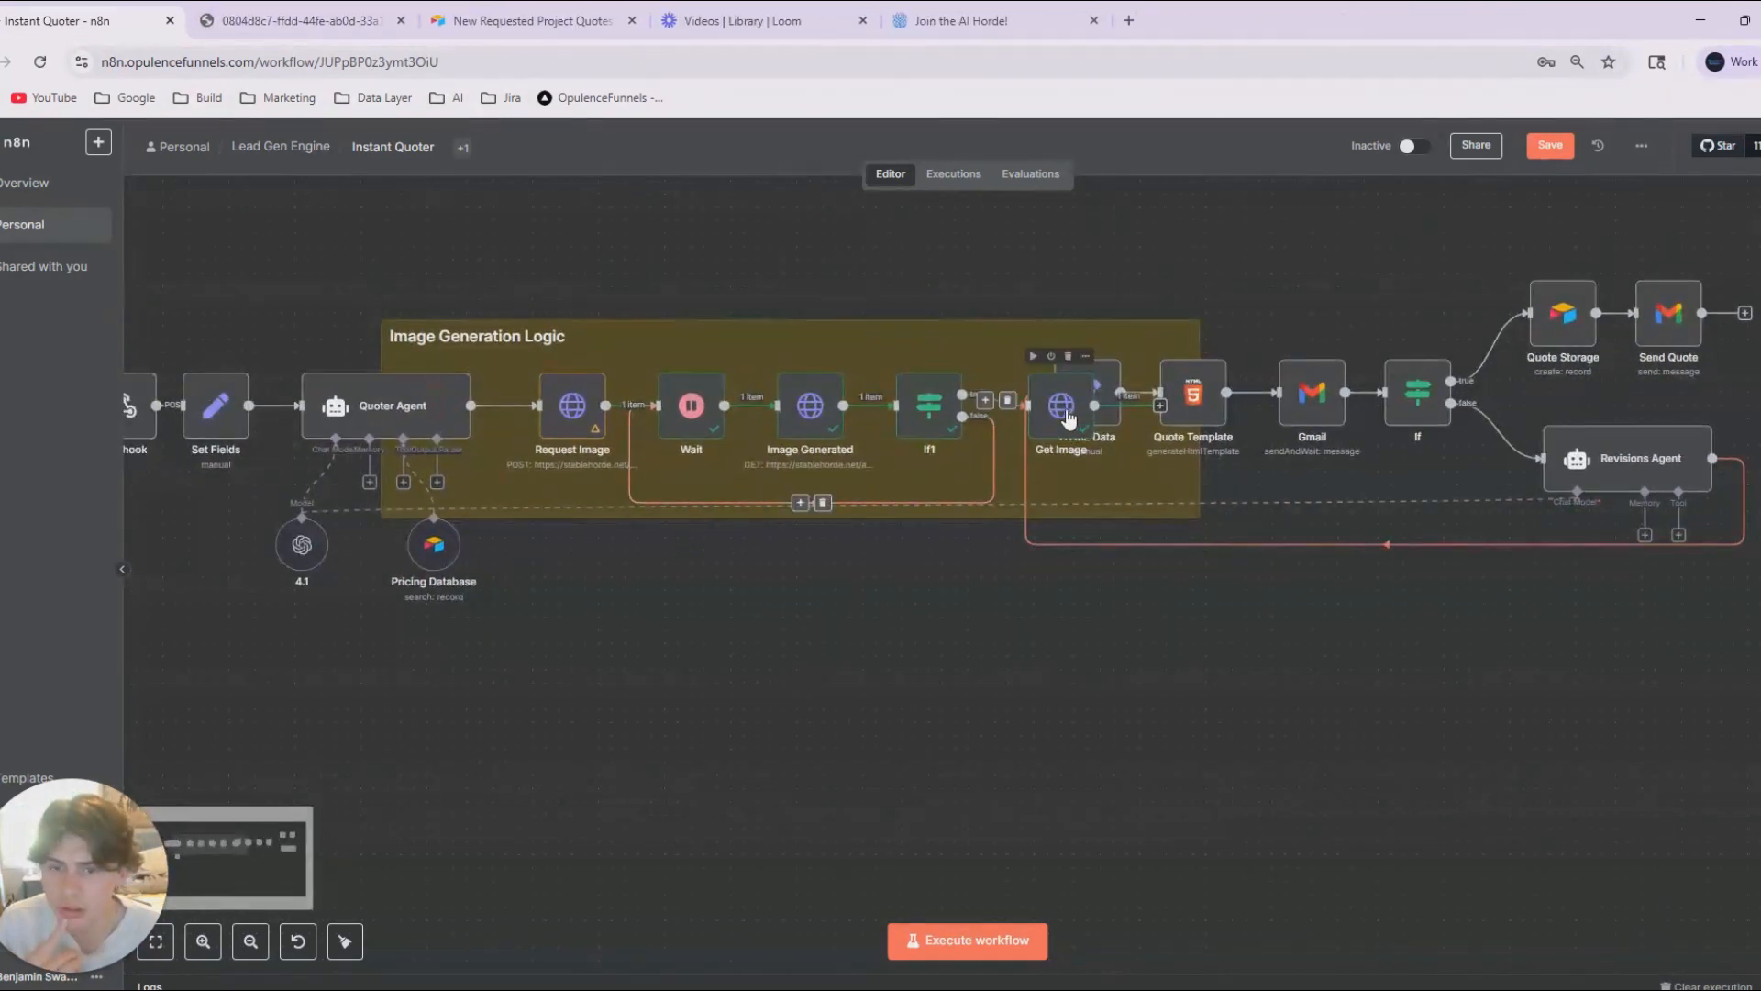
{"action": "left_click_drag", "start_coordinate": [1064, 408], "coordinate": [971, 592]}
{"action": "left_click_drag", "start_coordinate": [1053, 282], "coordinate": [1628, 550]}
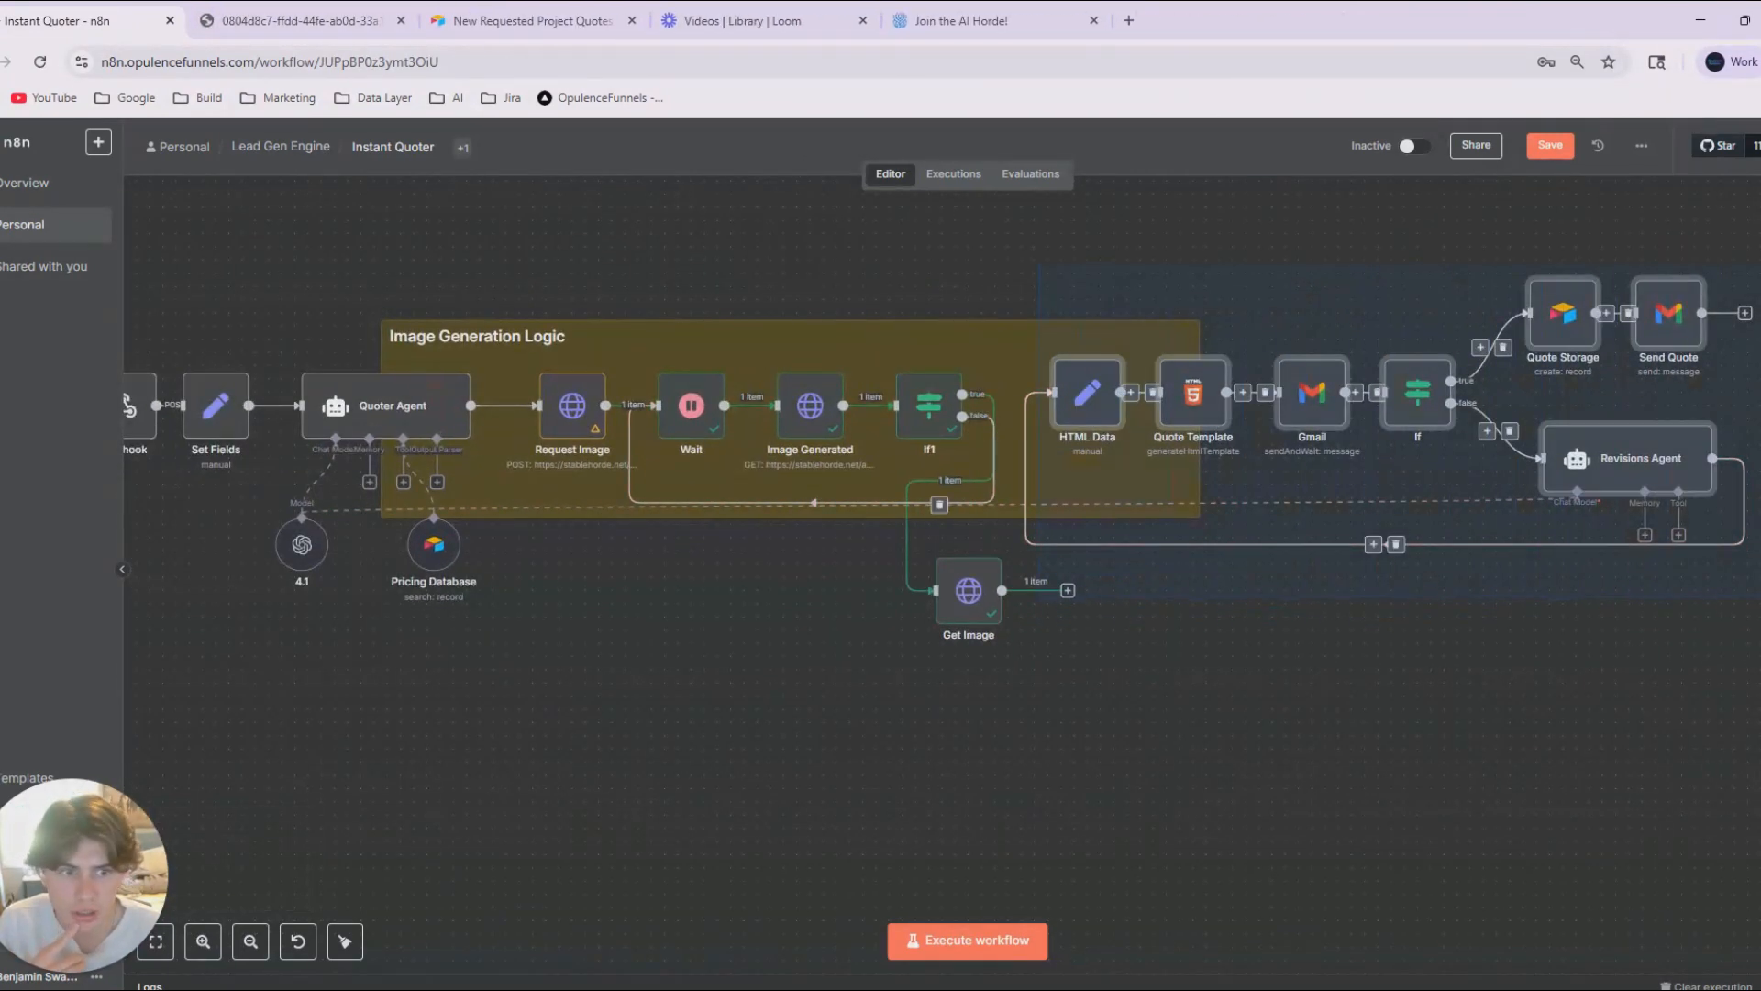
{"action": "left_click_drag", "start_coordinate": [1102, 403], "coordinate": [1315, 403]}
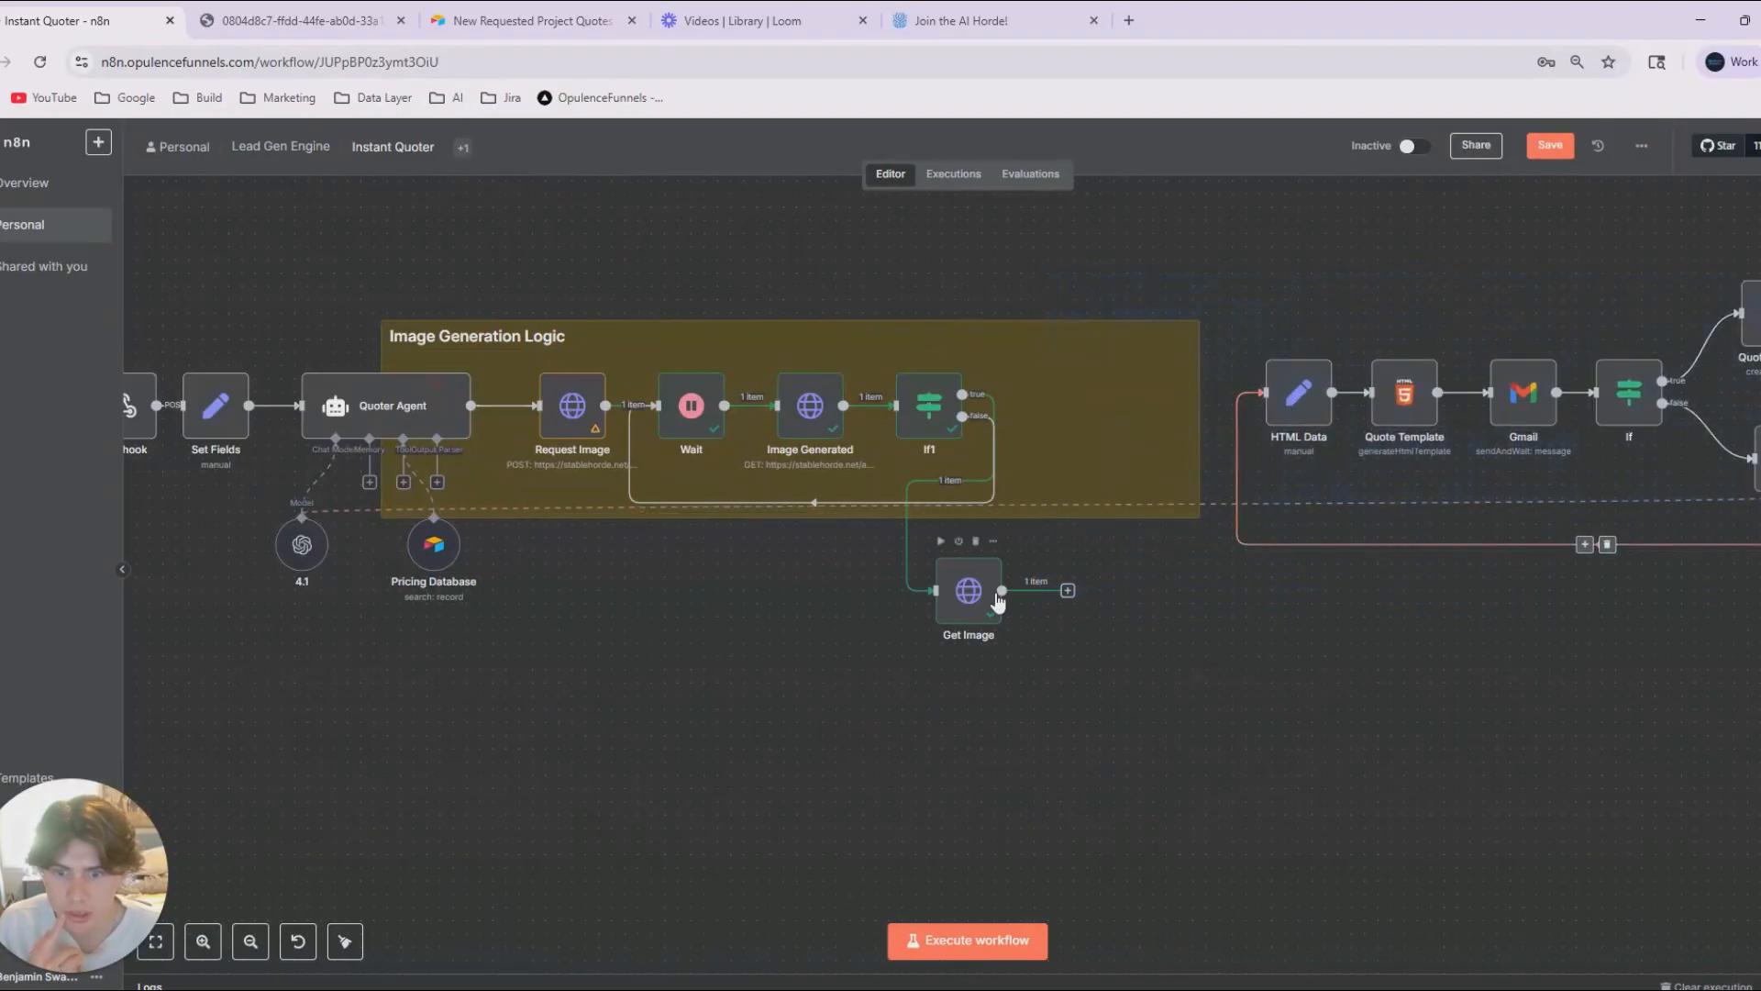
{"action": "left_click_drag", "start_coordinate": [989, 594], "coordinate": [1069, 396]}
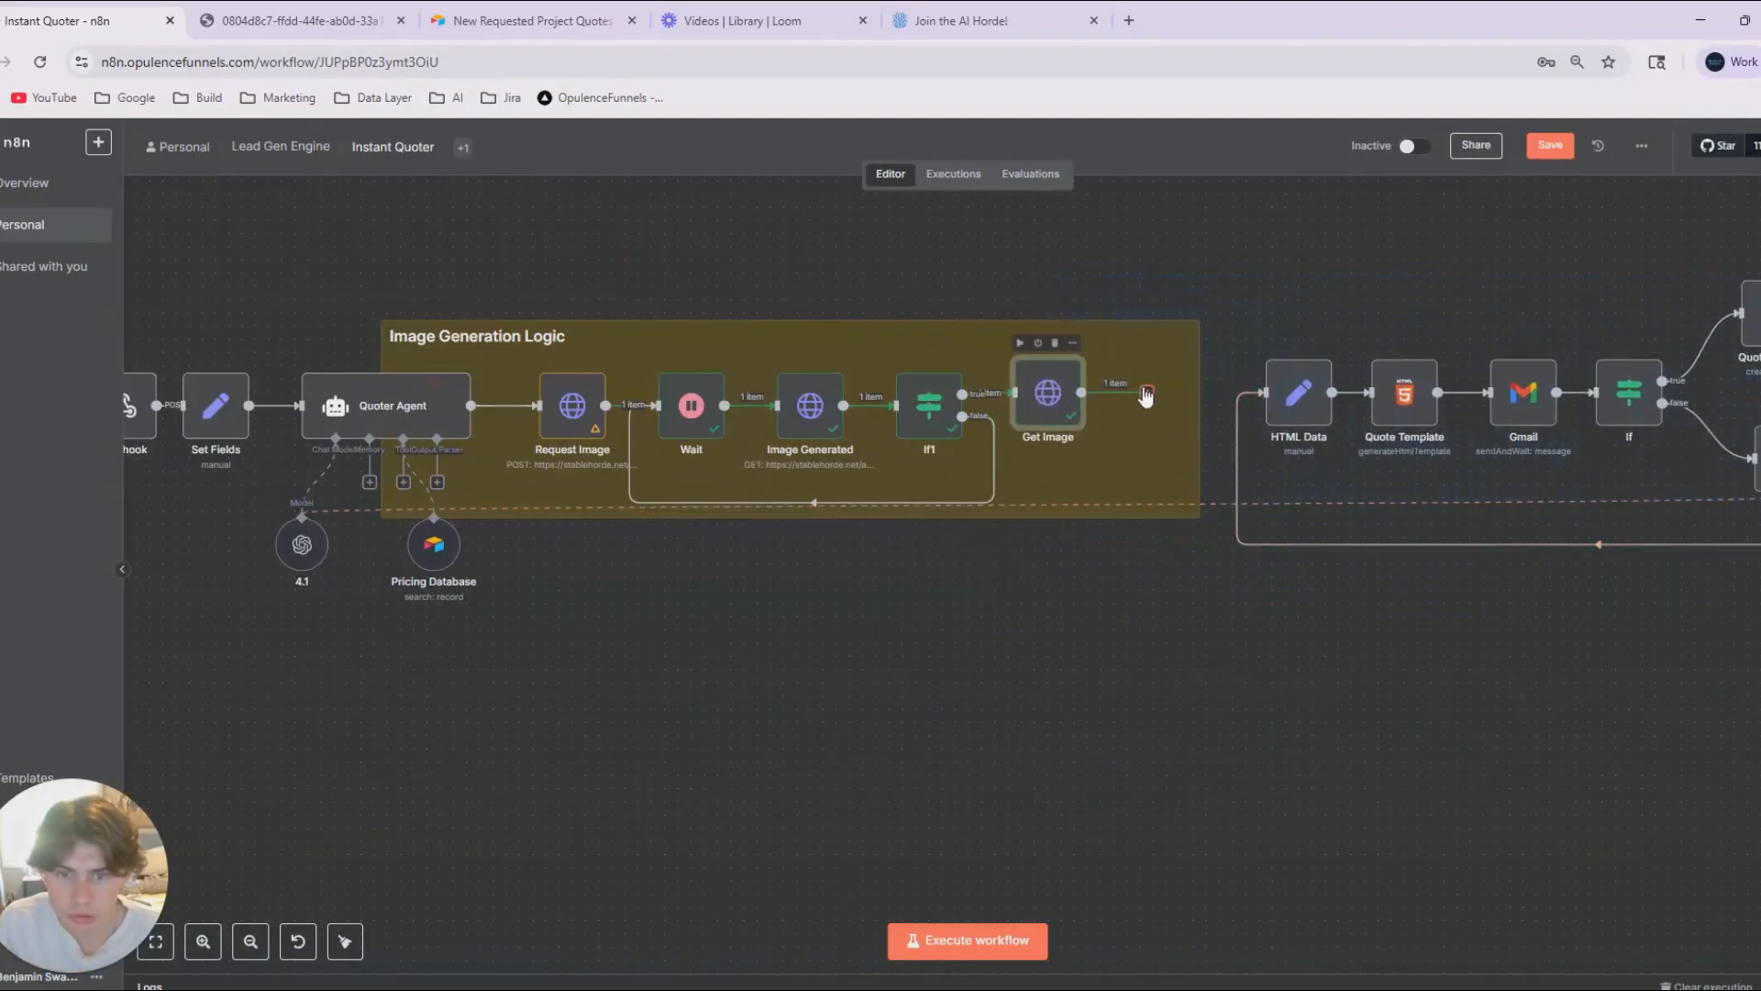
Open the Quoter Agent to check its output format setting and system message, and return to the canvas.
{"action": "scroll", "coordinate": [1344, 596], "scroll_direction": "left", "scroll_amount": 3}
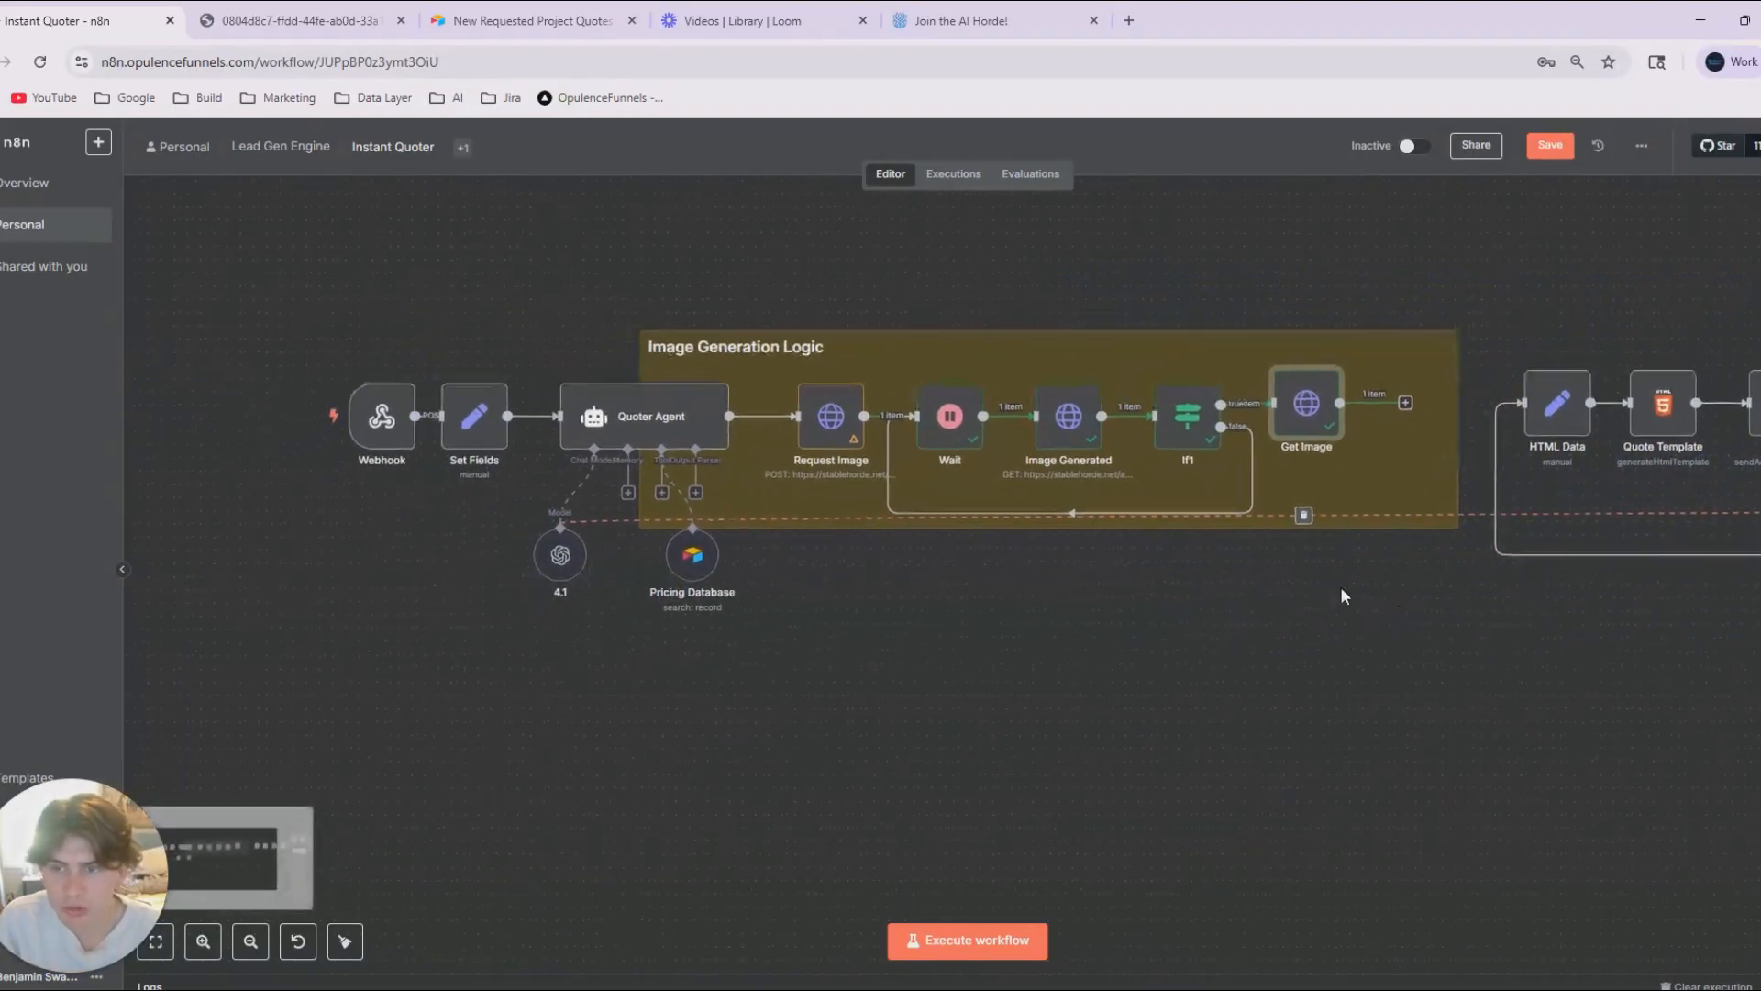
{"action": "double_click", "coordinate": [688, 421]}
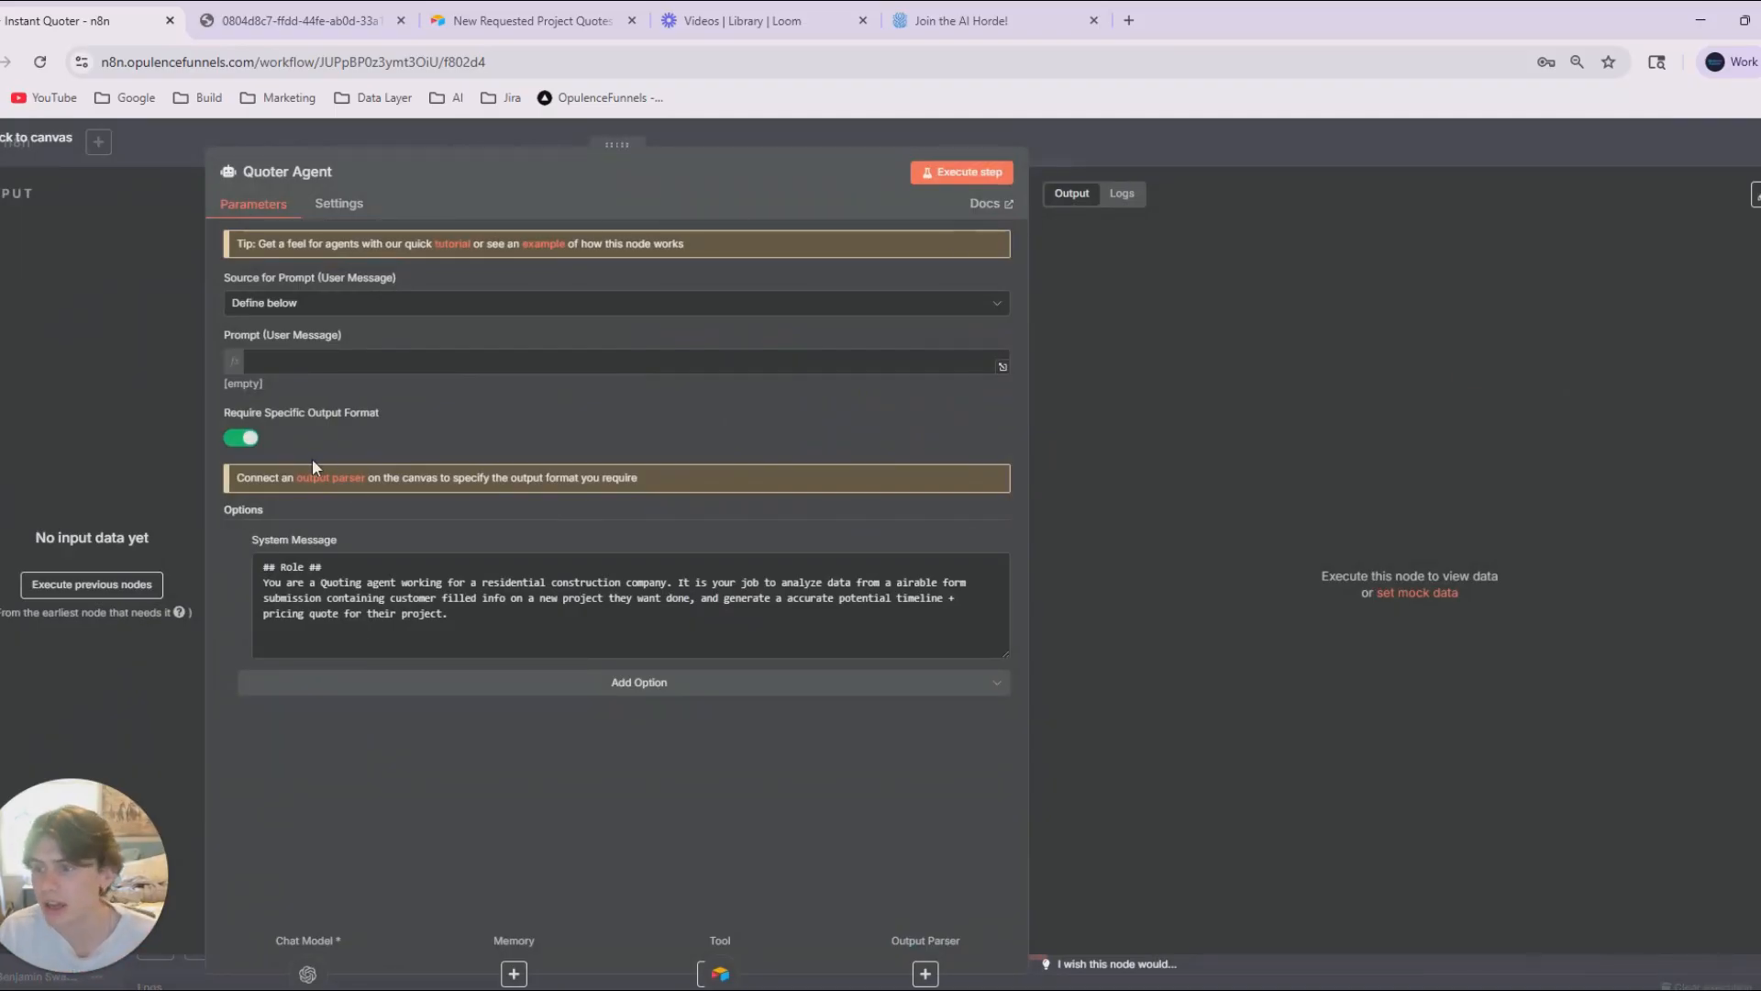
{"action": "left_click", "coordinate": [1244, 163]}
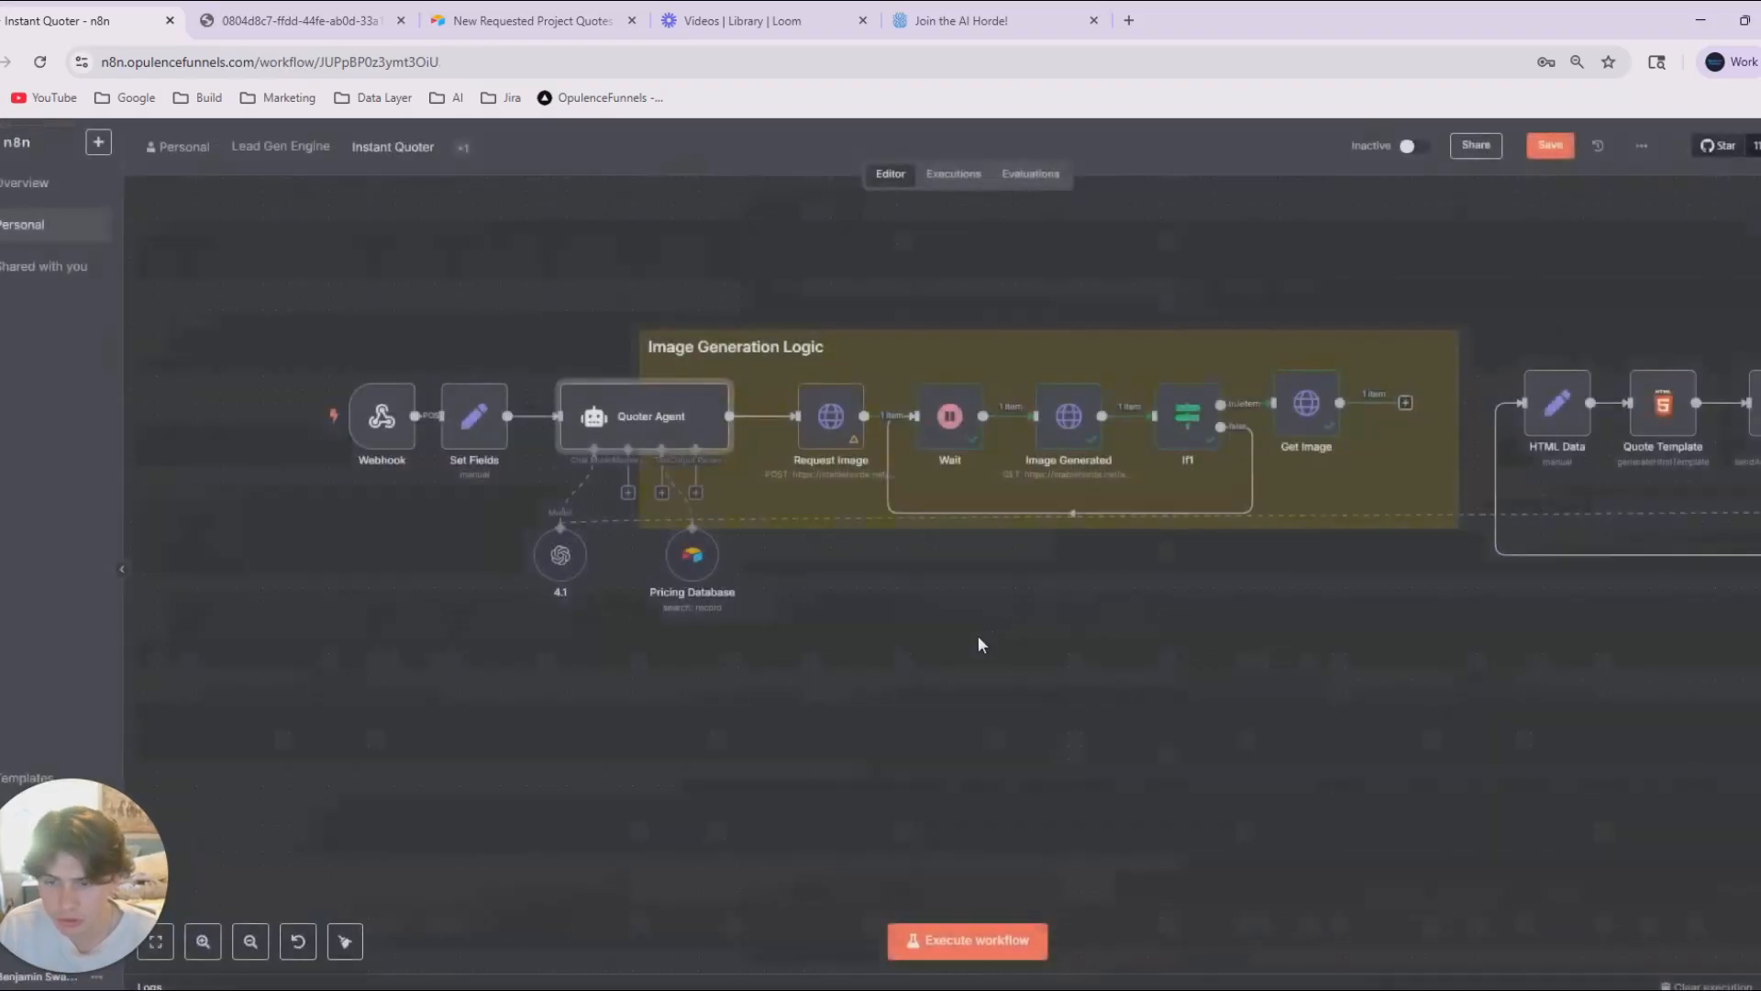
Attach a Structured Output Parser to the Quoter Agent and return to the canvas.
{"action": "left_click_drag", "start_coordinate": [901, 671], "coordinate": [994, 680]}
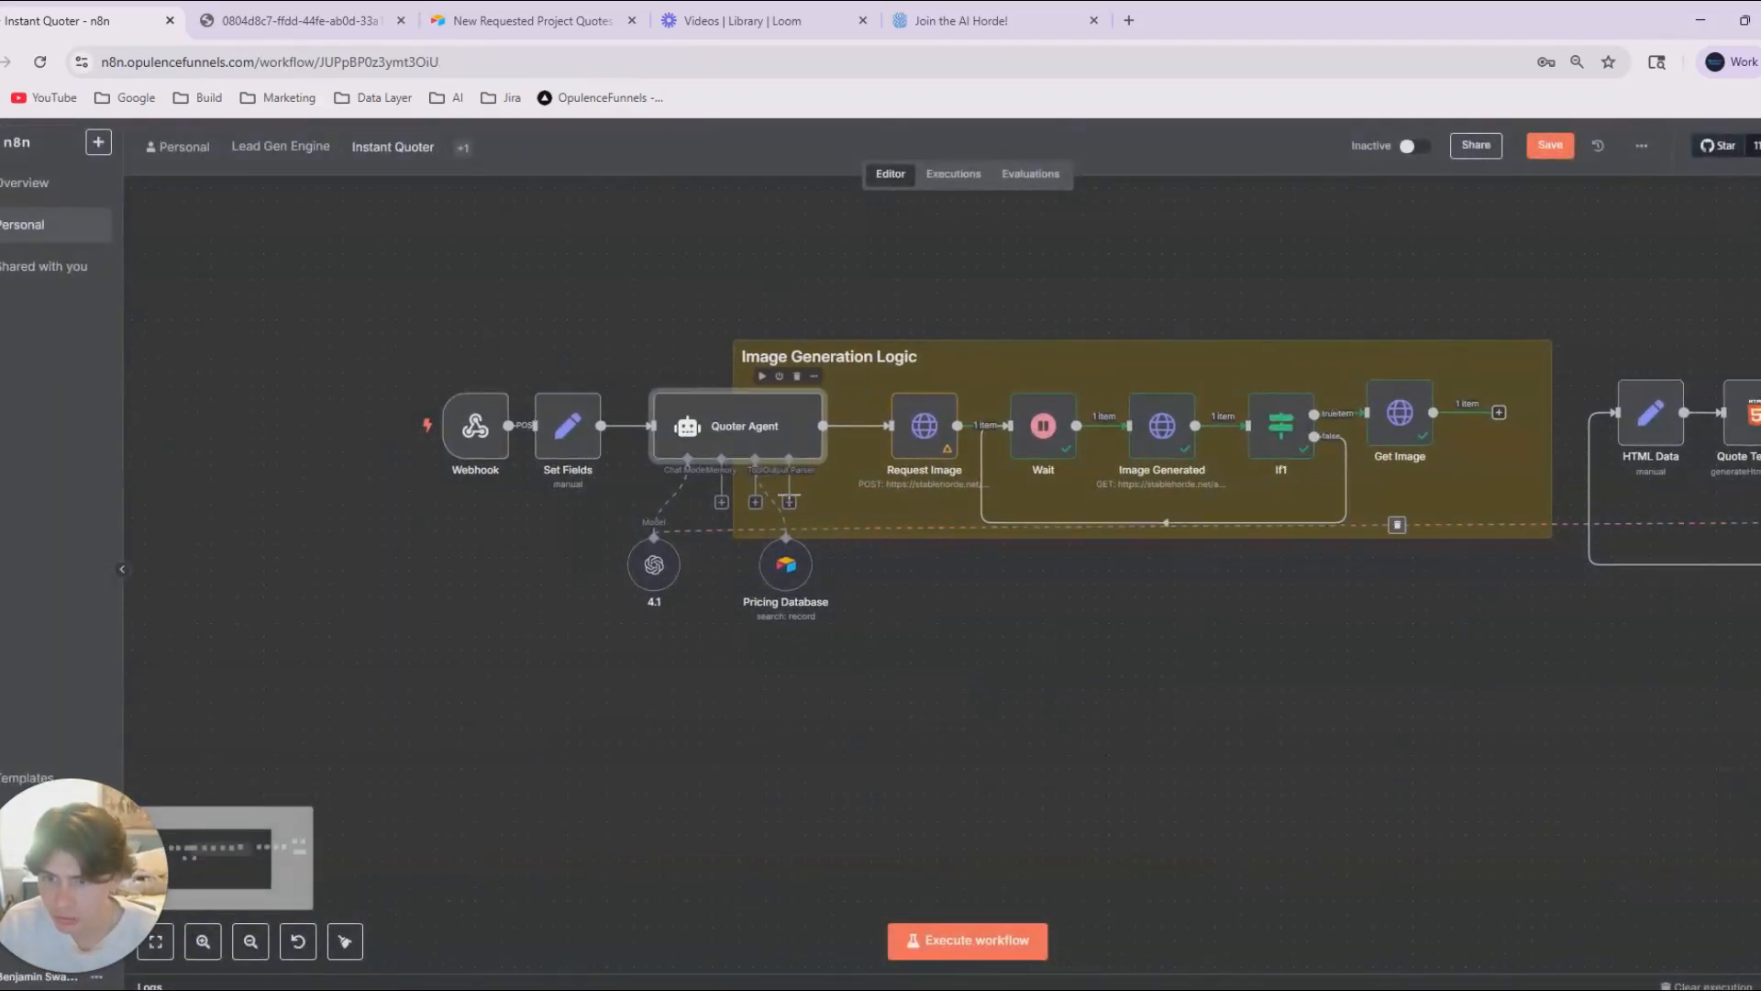
{"action": "left_click", "coordinate": [789, 502]}
{"action": "left_click", "coordinate": [1582, 373]}
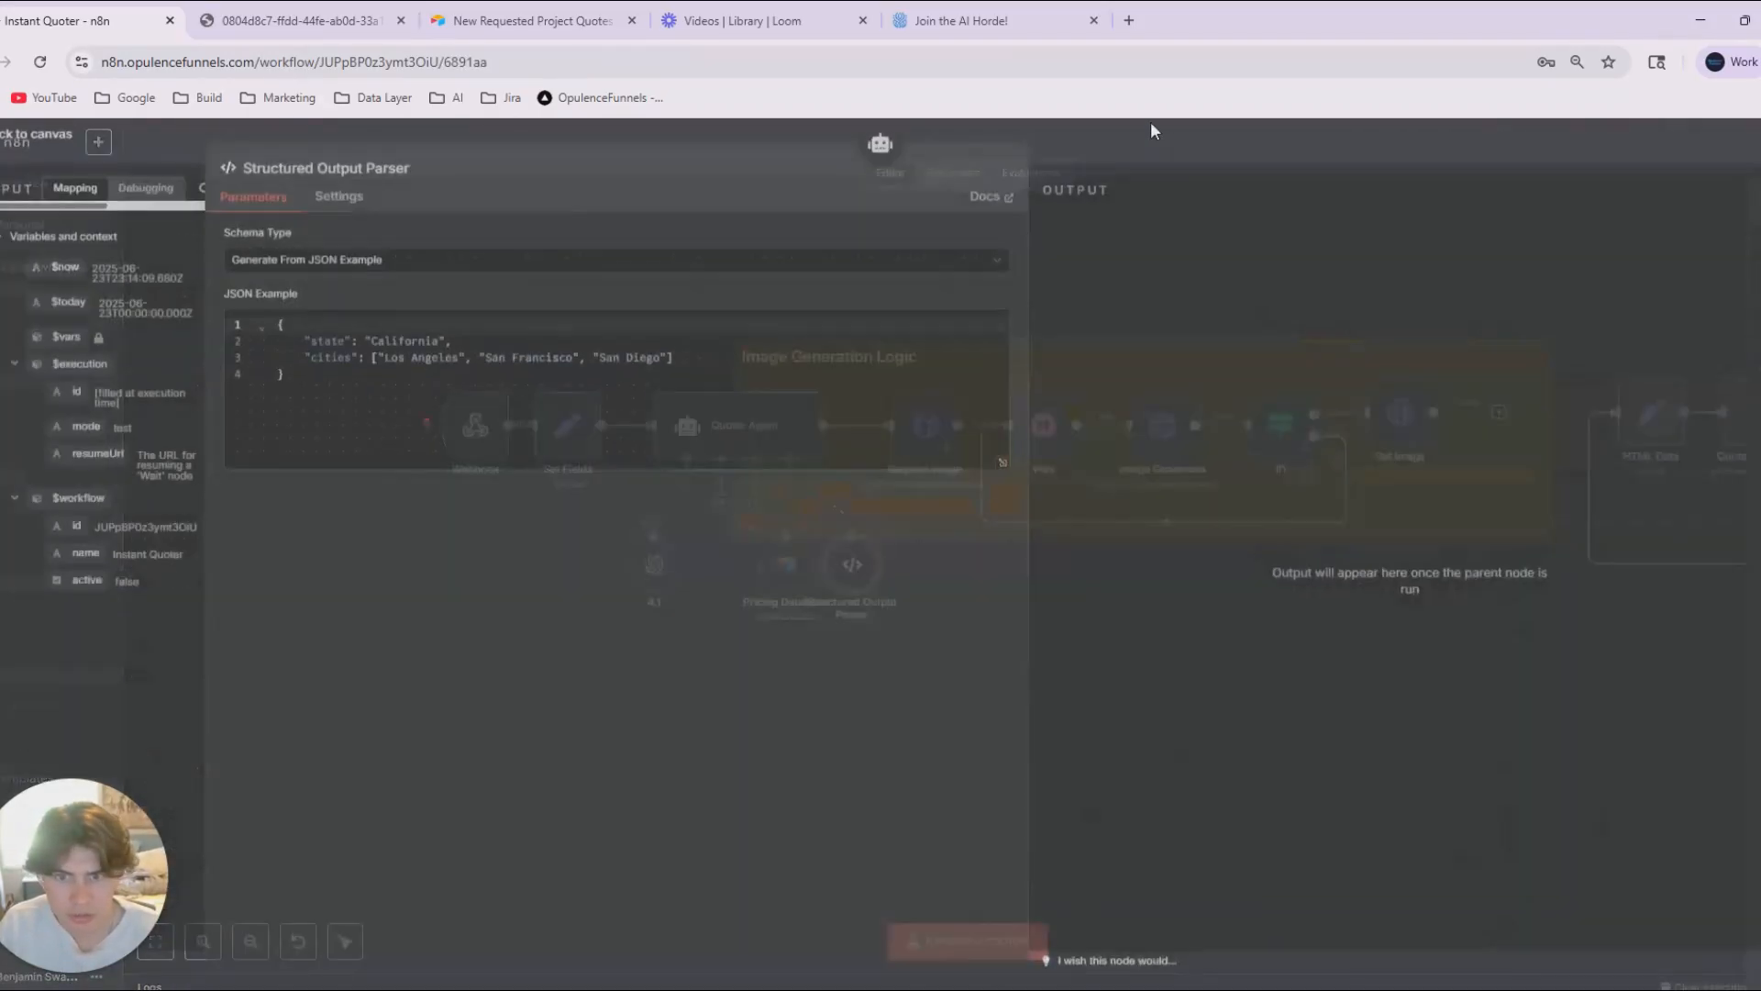
{"action": "left_click", "coordinate": [1150, 121]}
Rename the Structured Output Parser node as "Quote + Img Prompt".
{"action": "key", "text": "F2"}
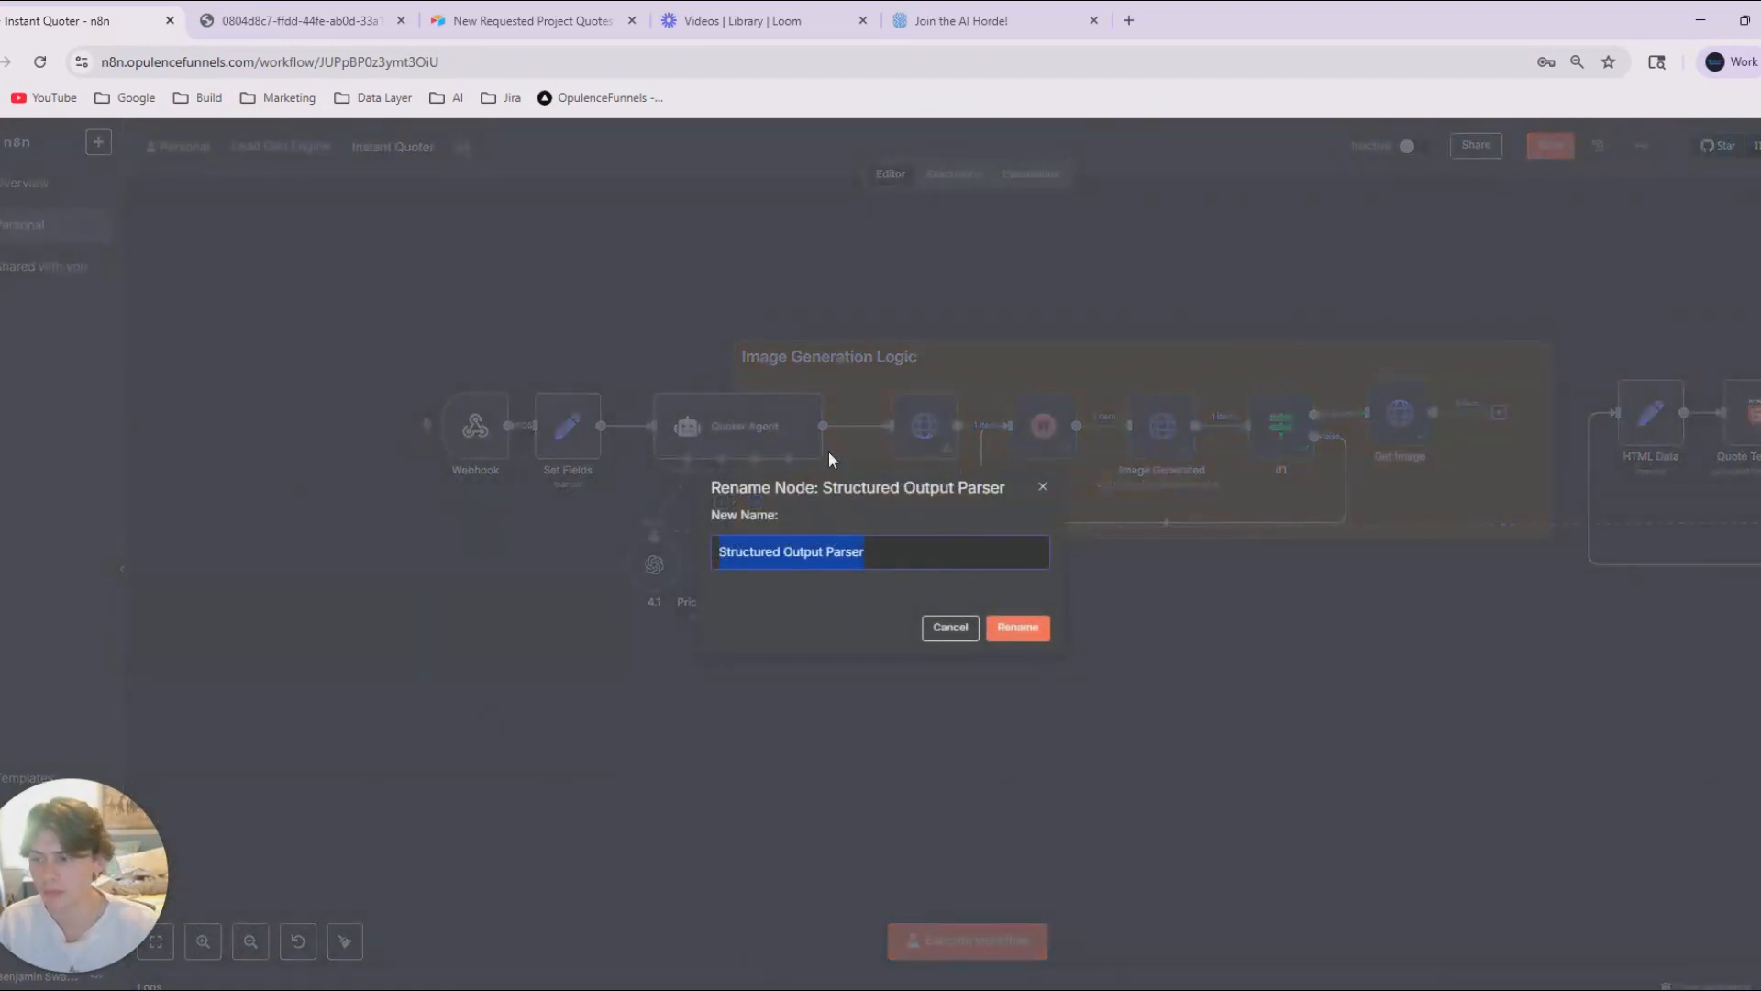
{"action": "type", "text": "Qupte"}
{"action": "key", "text": "BackSpace"}
{"action": "key", "text": "BackSpace"}
{"action": "key", "text": "BackSpace"}
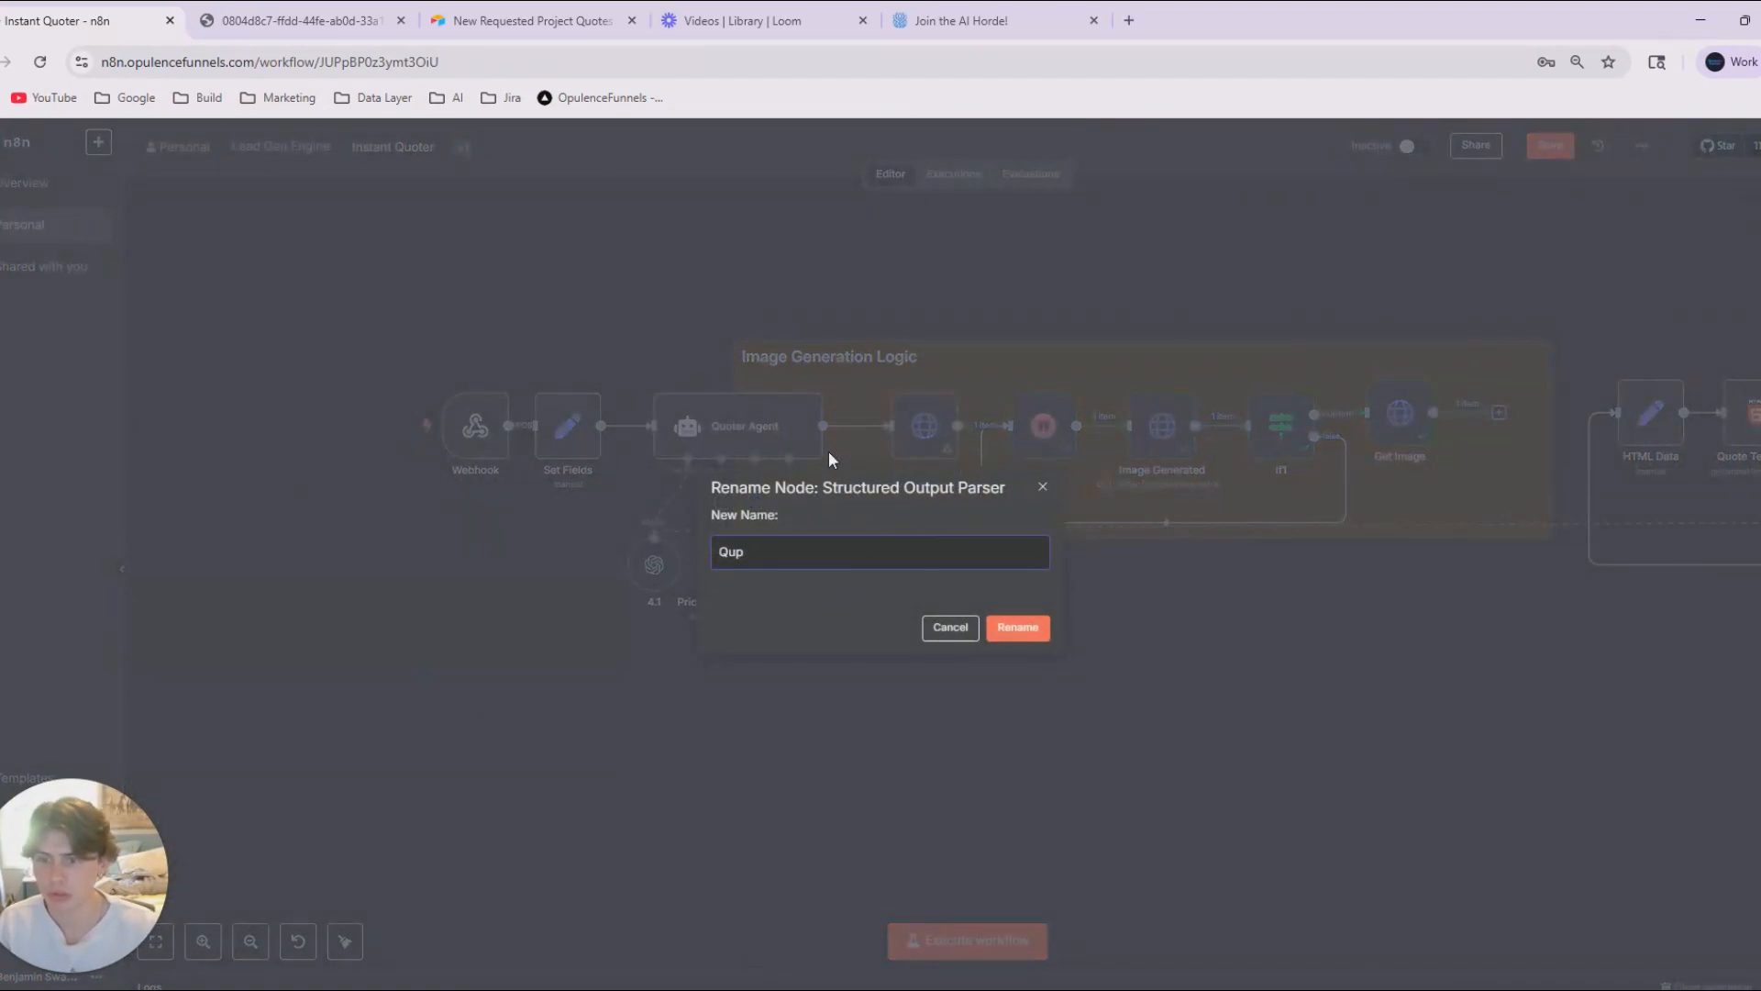
{"action": "type", "text": "ote "}
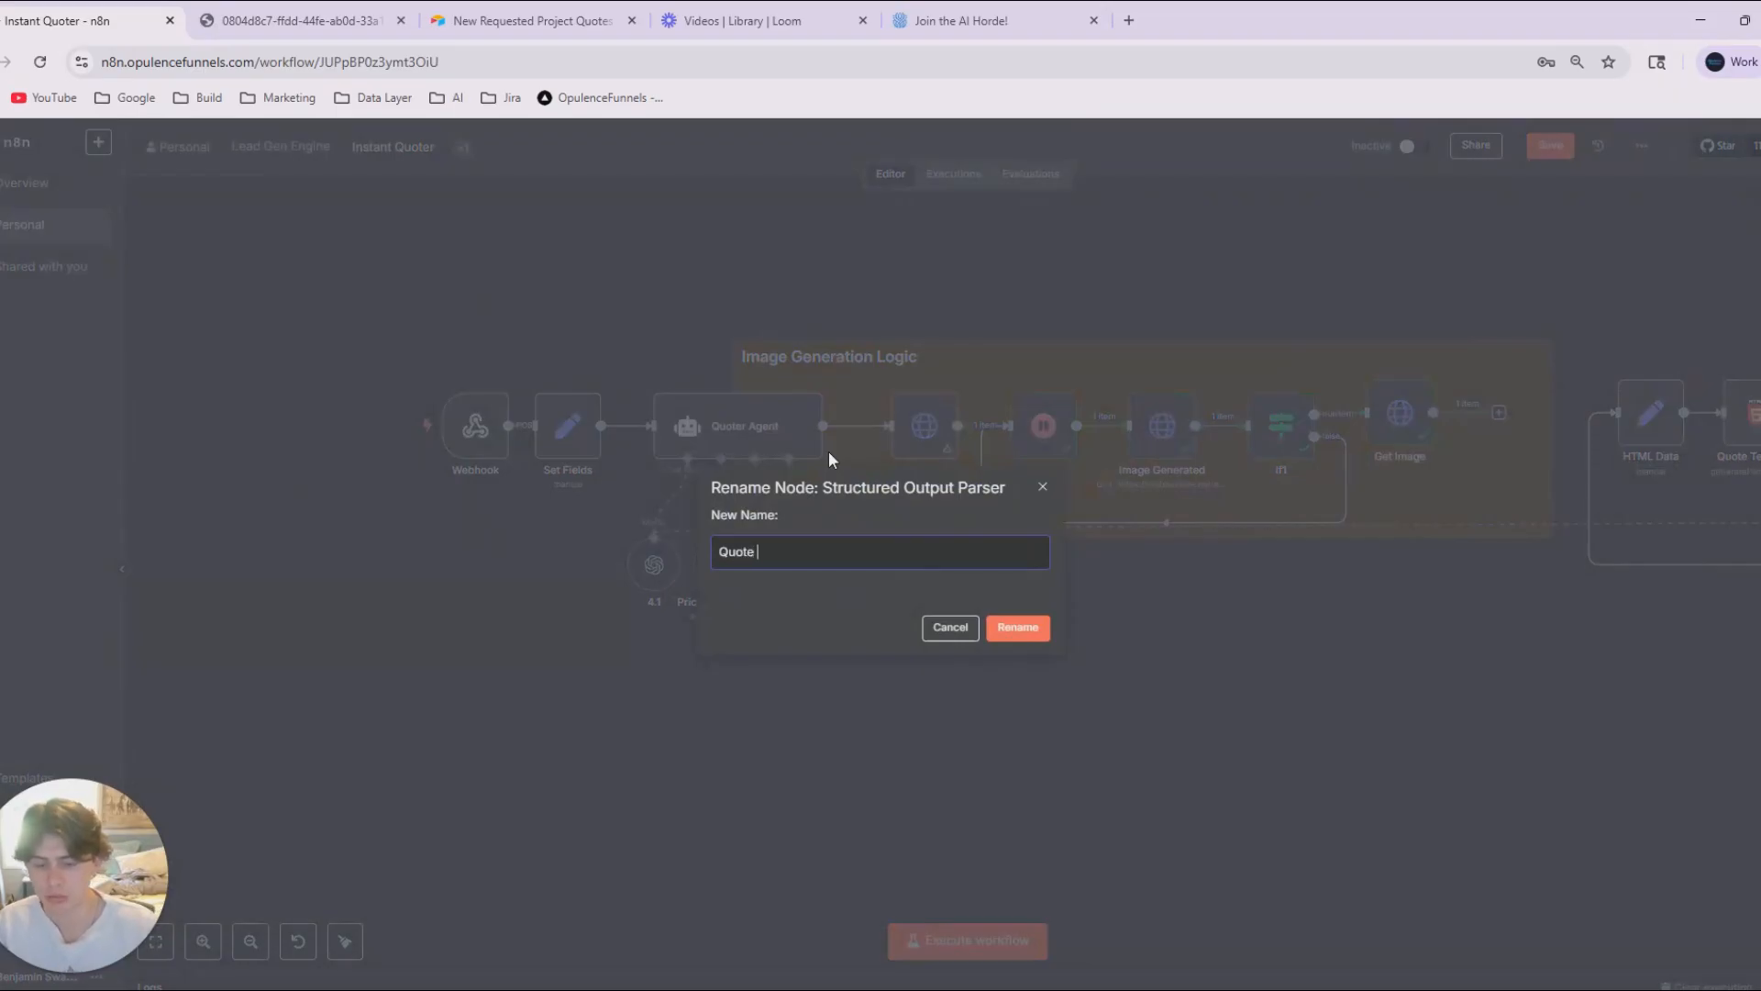
{"action": "type", "text": "+ Img Prompt"}
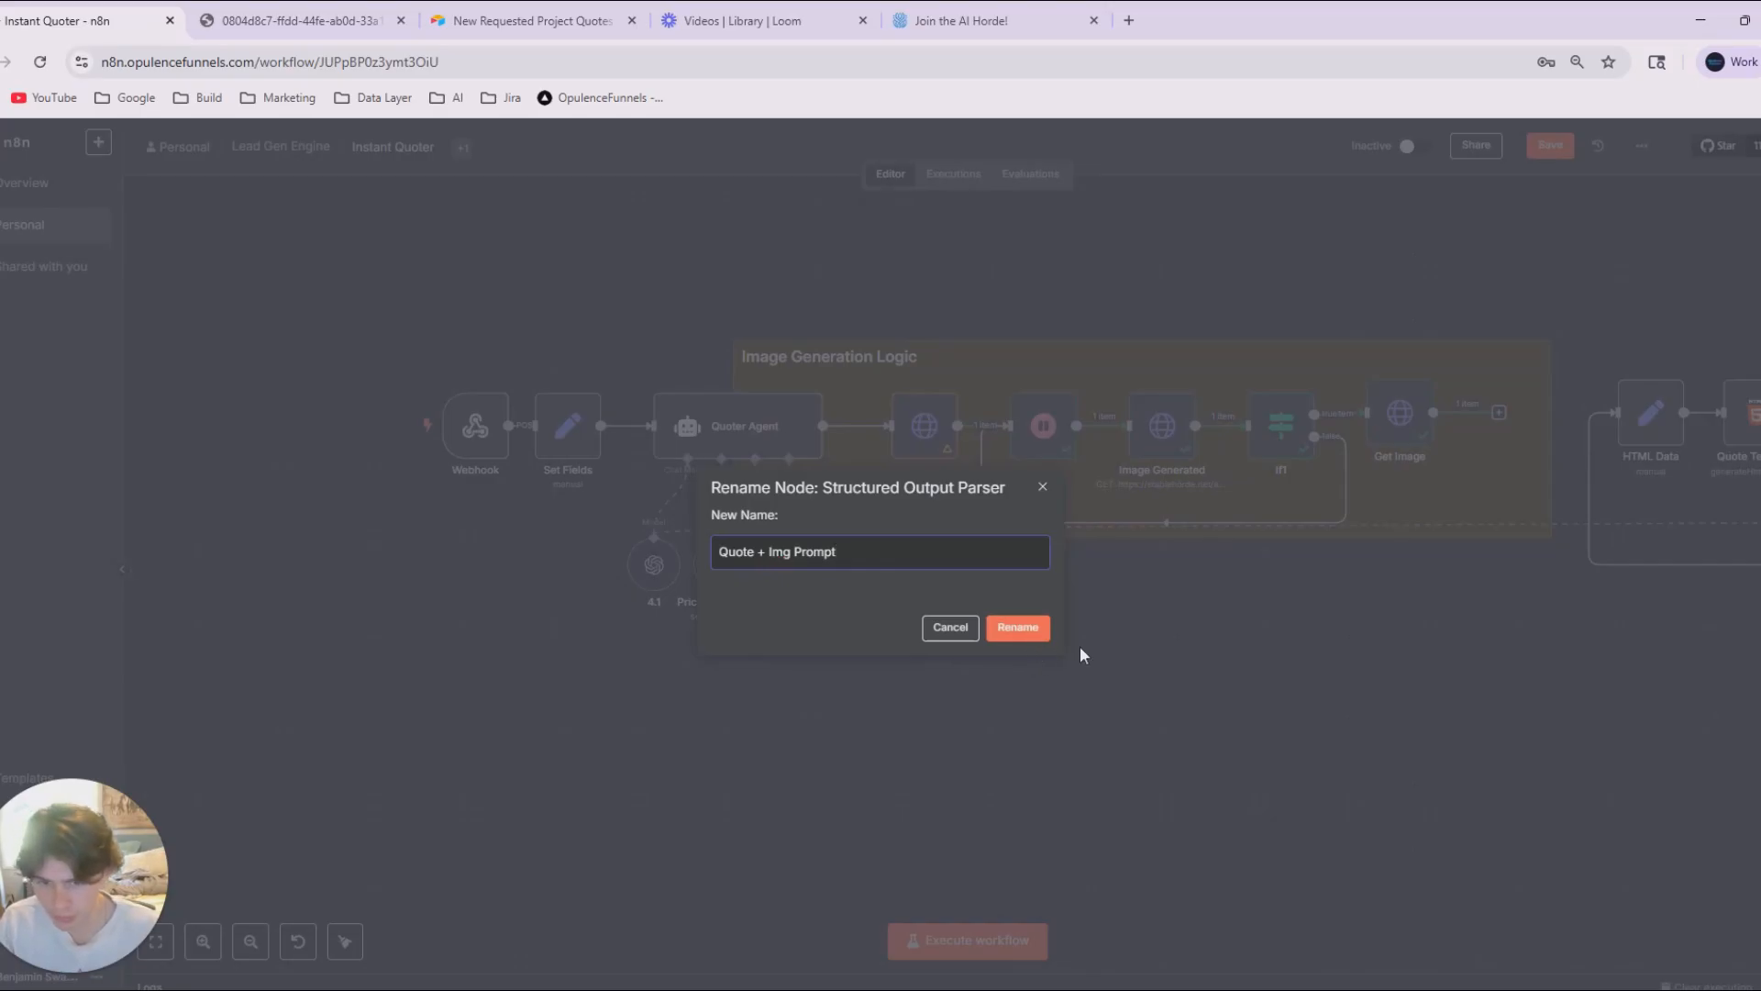
{"action": "key", "text": "Return"}
Space out the 4.1, Pricing Database and Quote + Img Prompt nodes in a row beneath the Quoter Agent.
{"action": "left_click_drag", "start_coordinate": [654, 568], "coordinate": [602, 555]}
{"action": "left_click_drag", "start_coordinate": [723, 586], "coordinate": [724, 574]}
{"action": "mouse_move", "coordinate": [840, 576]}
{"action": "left_mouse_down"}
{"action": "mouse_move", "coordinate": [800, 569]}
{"action": "mouse_move", "coordinate": [828, 566]}
{"action": "left_mouse_up"}
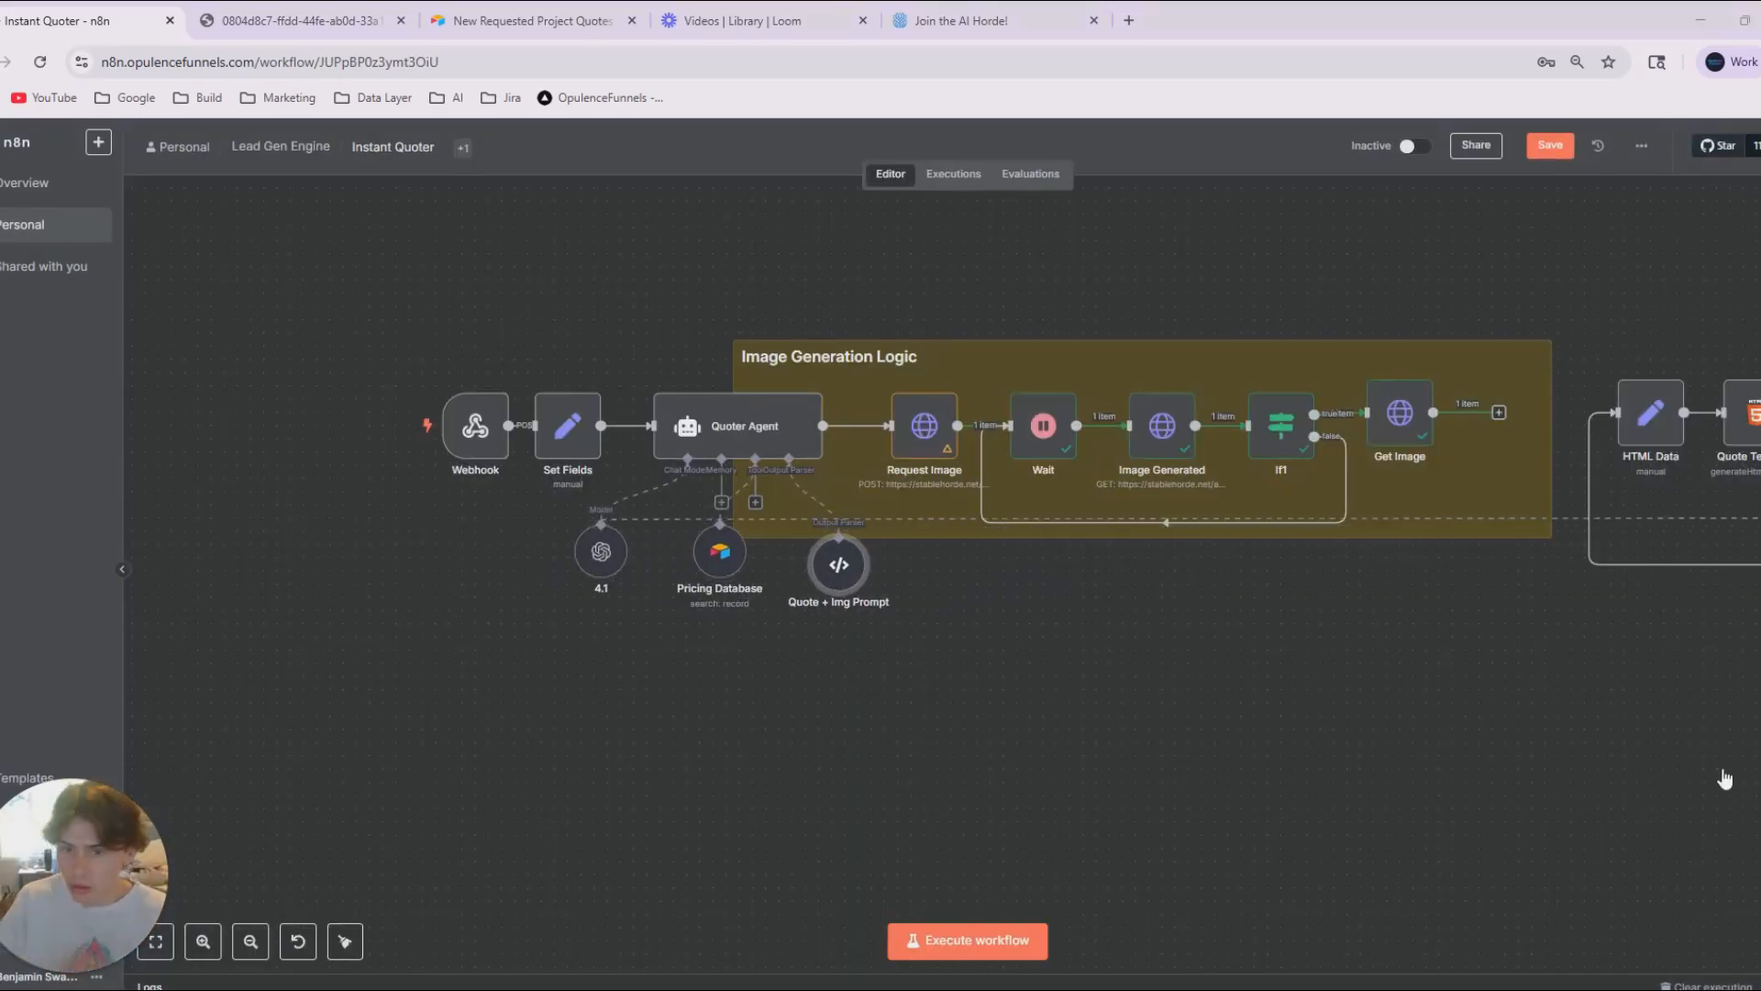
Reposition and narrow the Image Generation Logic sticky note so it frames only Request Image through Get Image.
{"action": "left_click", "coordinate": [904, 372]}
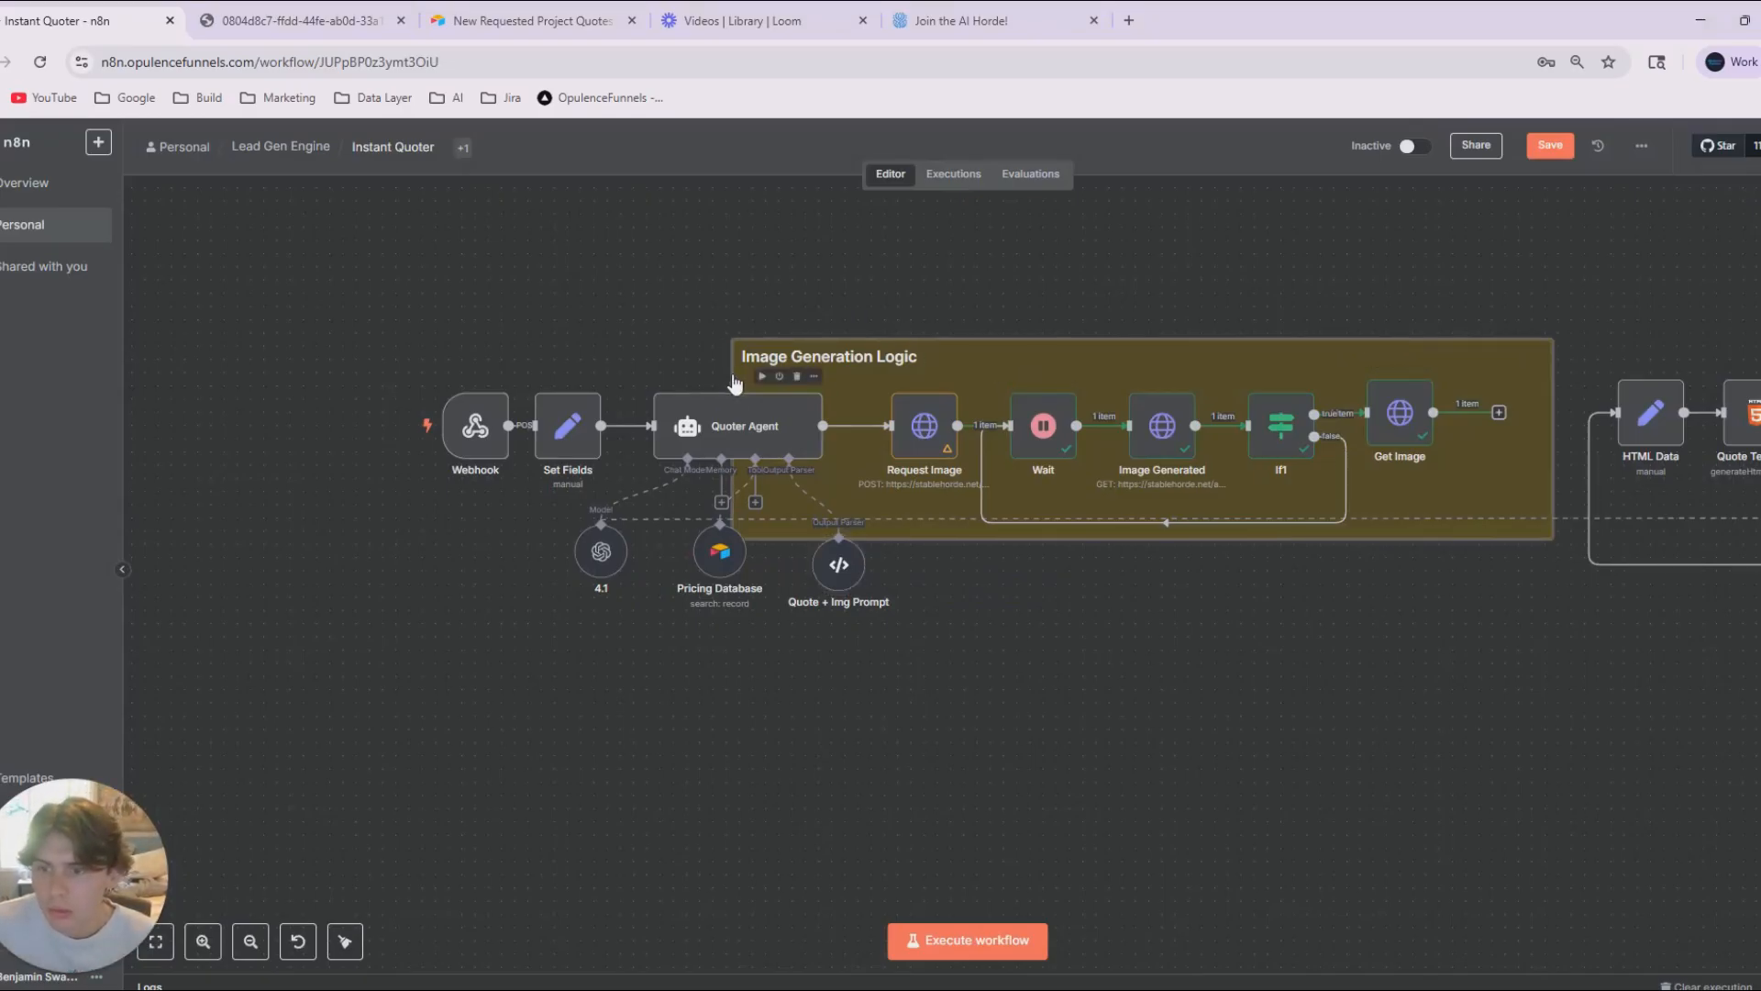
{"action": "left_click_drag", "start_coordinate": [1269, 362], "coordinate": [1389, 347]}
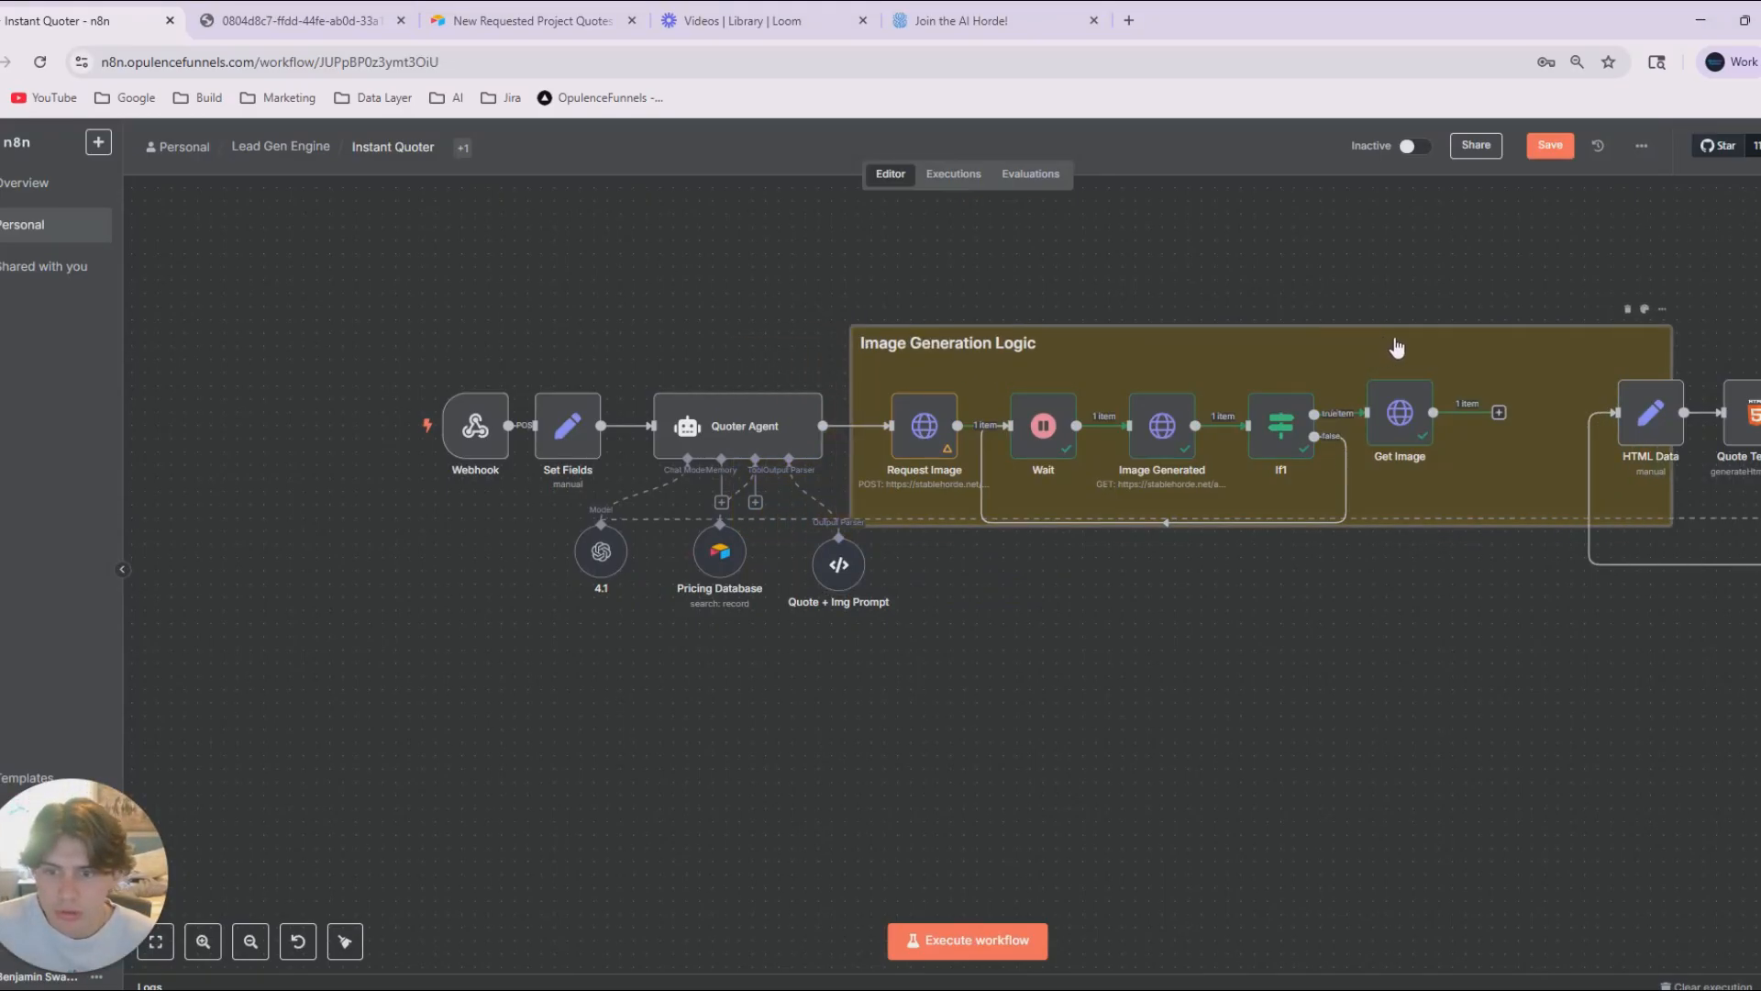
{"action": "left_click_drag", "start_coordinate": [1672, 341], "coordinate": [1481, 361]}
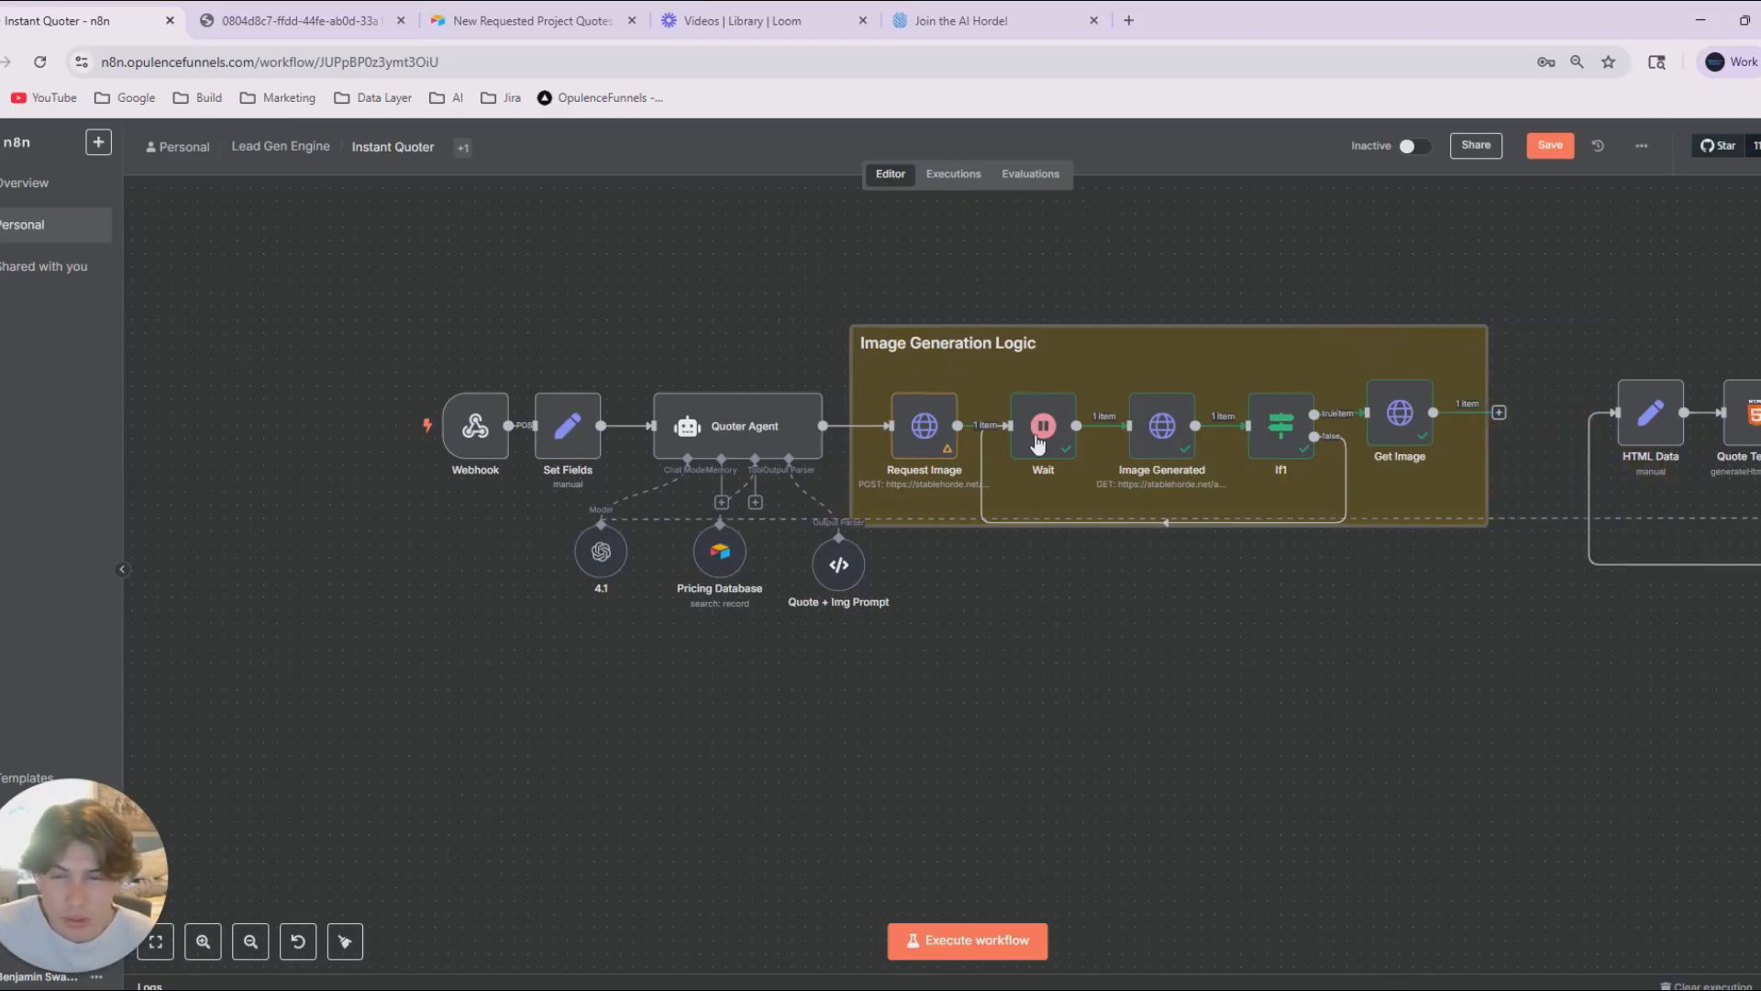
Fit the Image Generation Logic note's edge beside Request Image and add a sticky note framing Webhook through Quoter Agent at matching height.
{"action": "left_click_drag", "start_coordinate": [852, 360], "coordinate": [873, 358]}
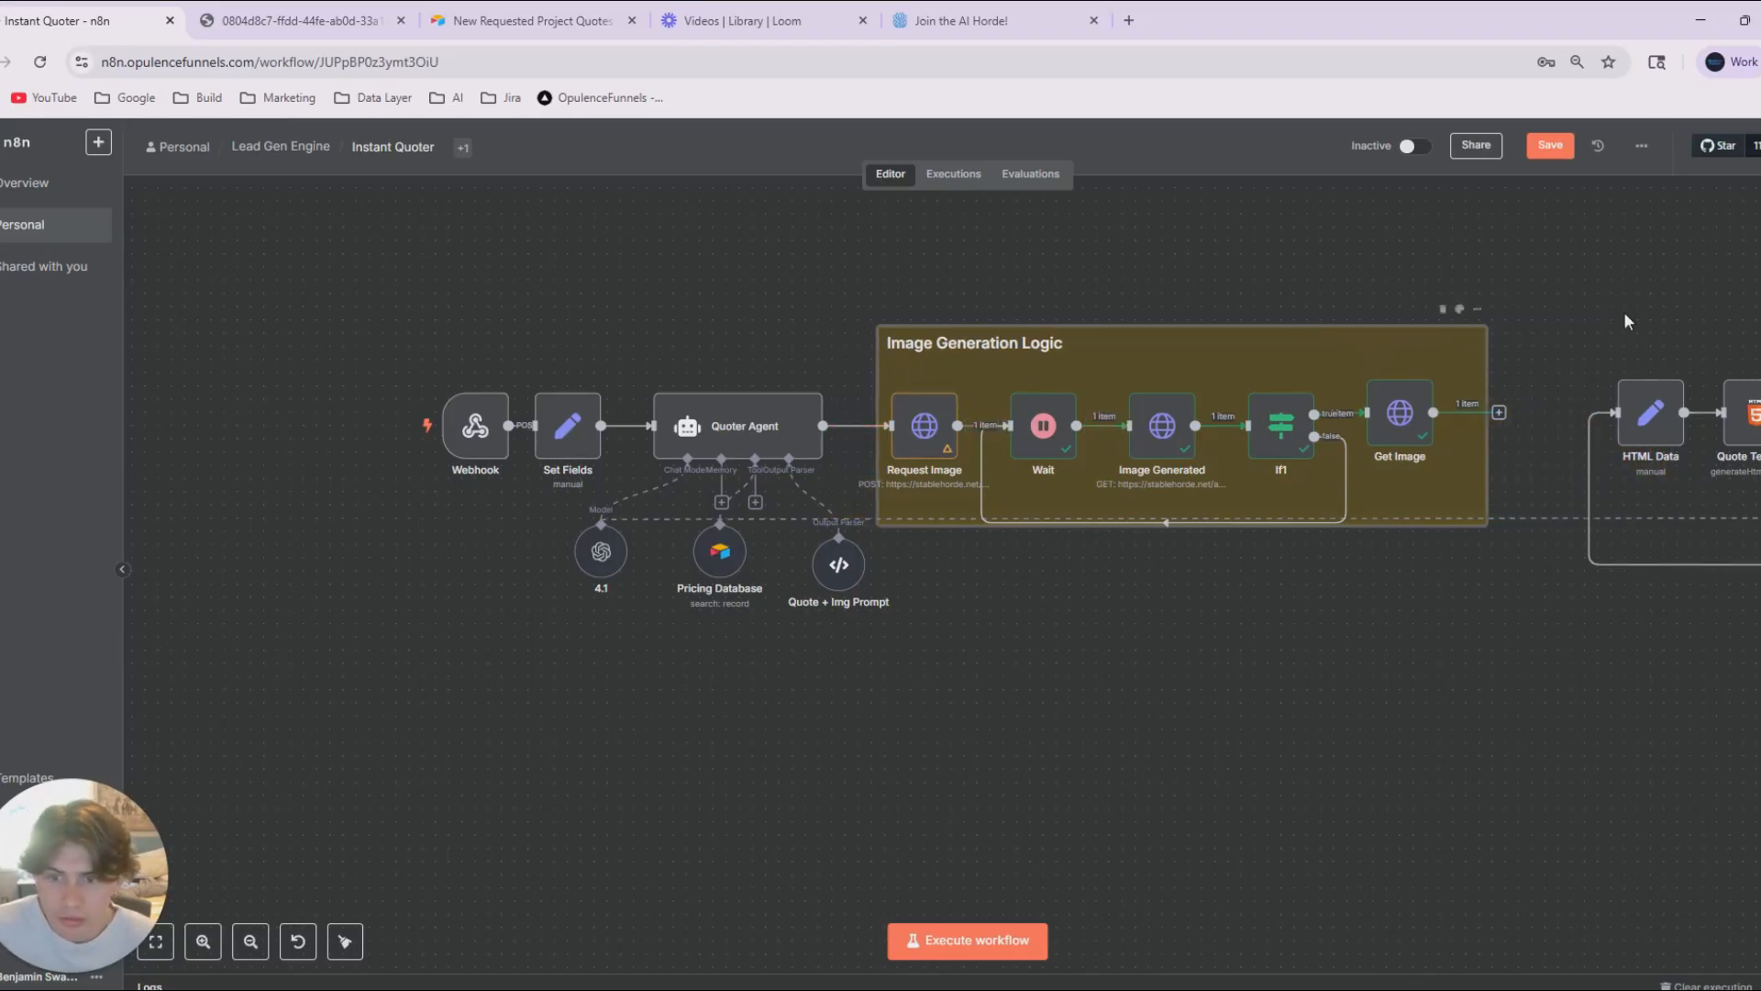
{"action": "key", "text": "shift+s"}
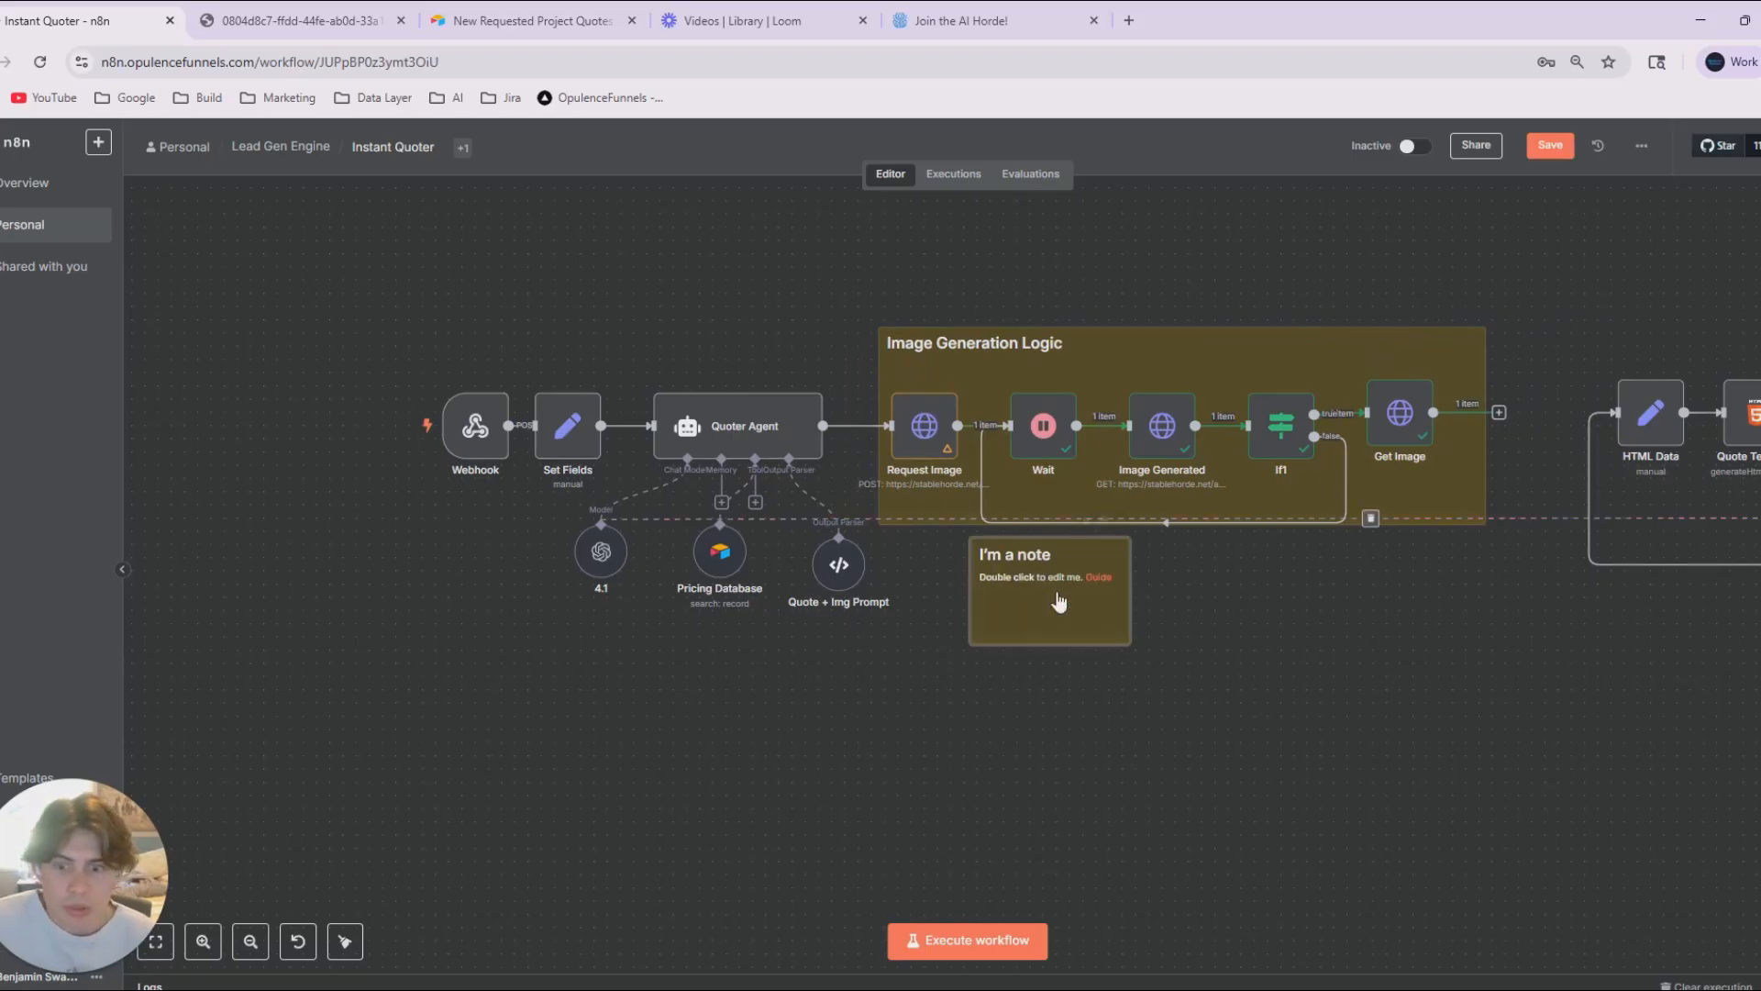
{"action": "left_click_drag", "start_coordinate": [1055, 602], "coordinate": [459, 431]}
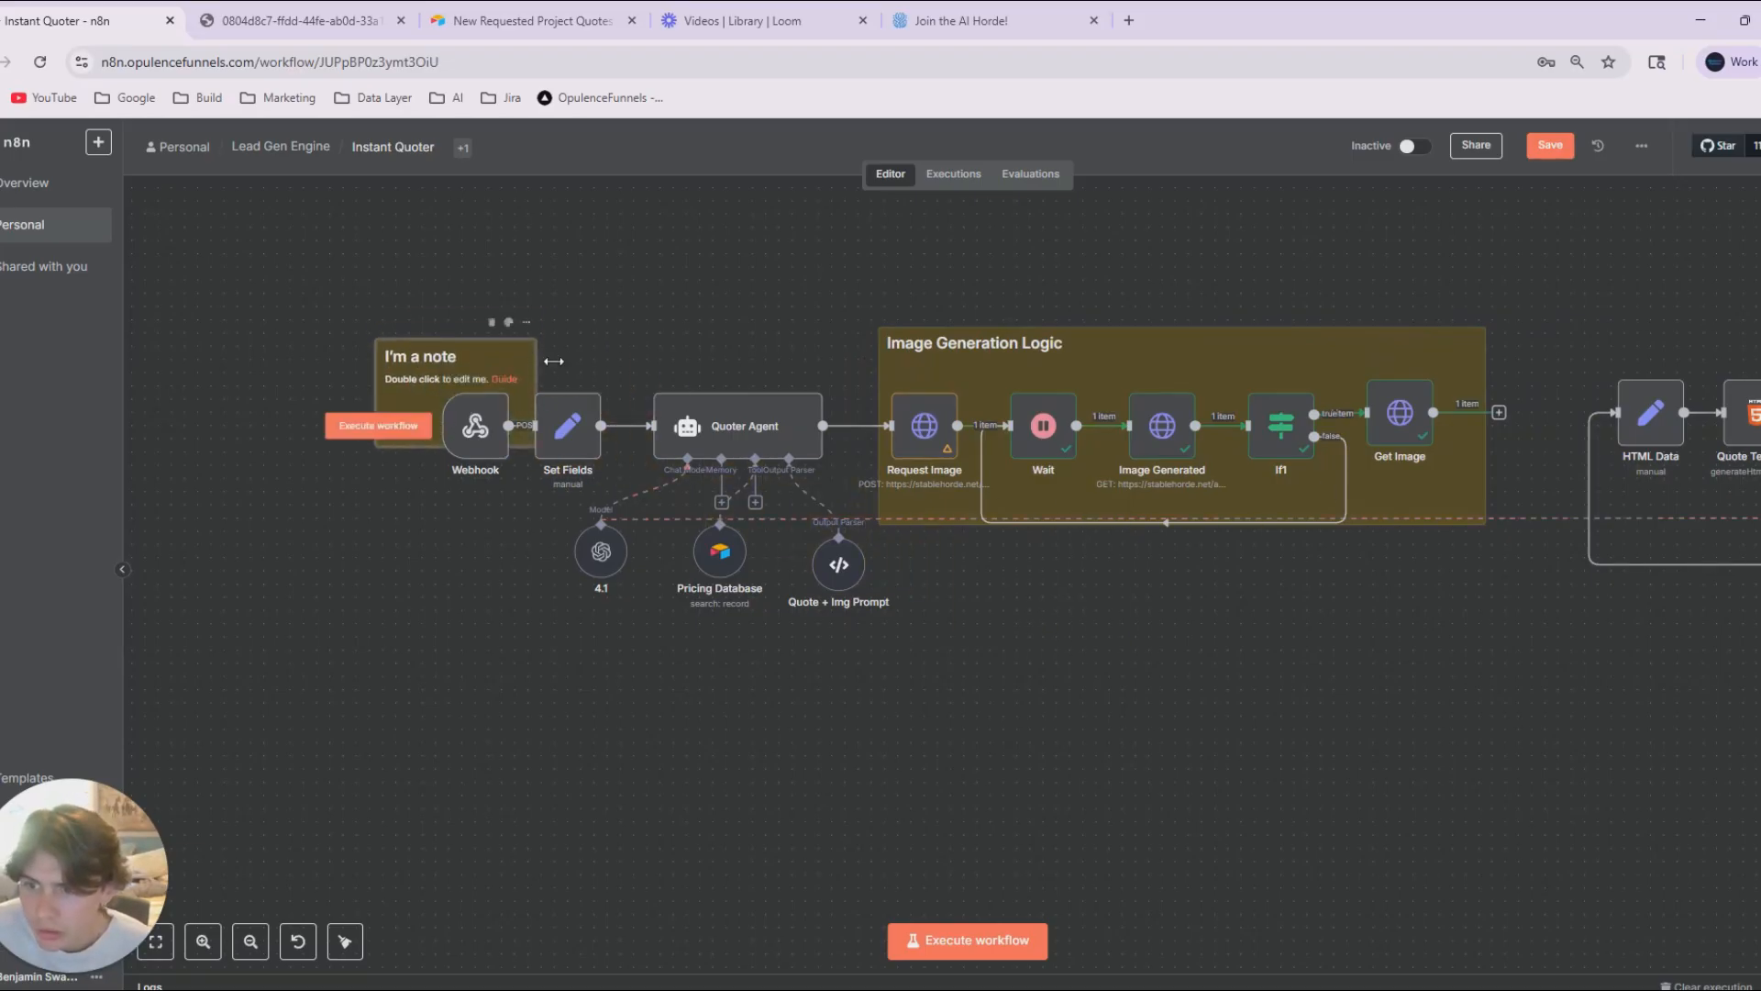
{"action": "left_click_drag", "start_coordinate": [537, 376], "coordinate": [867, 376]}
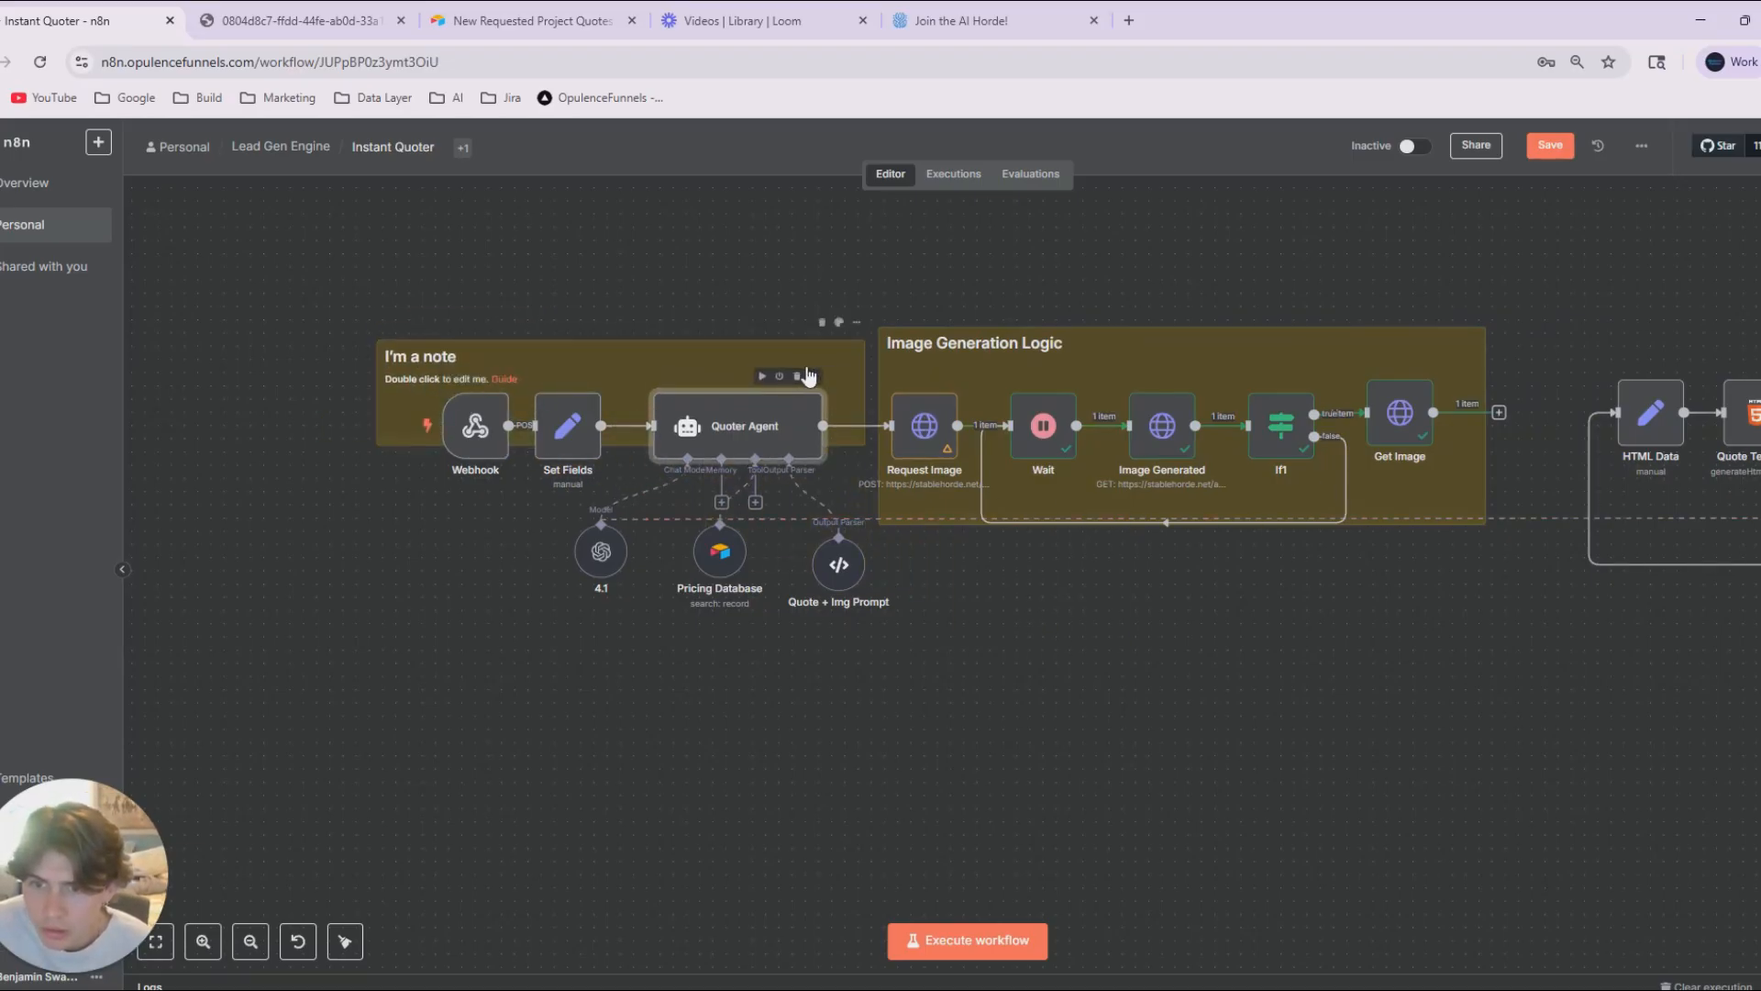
{"action": "double_click", "coordinate": [845, 365]}
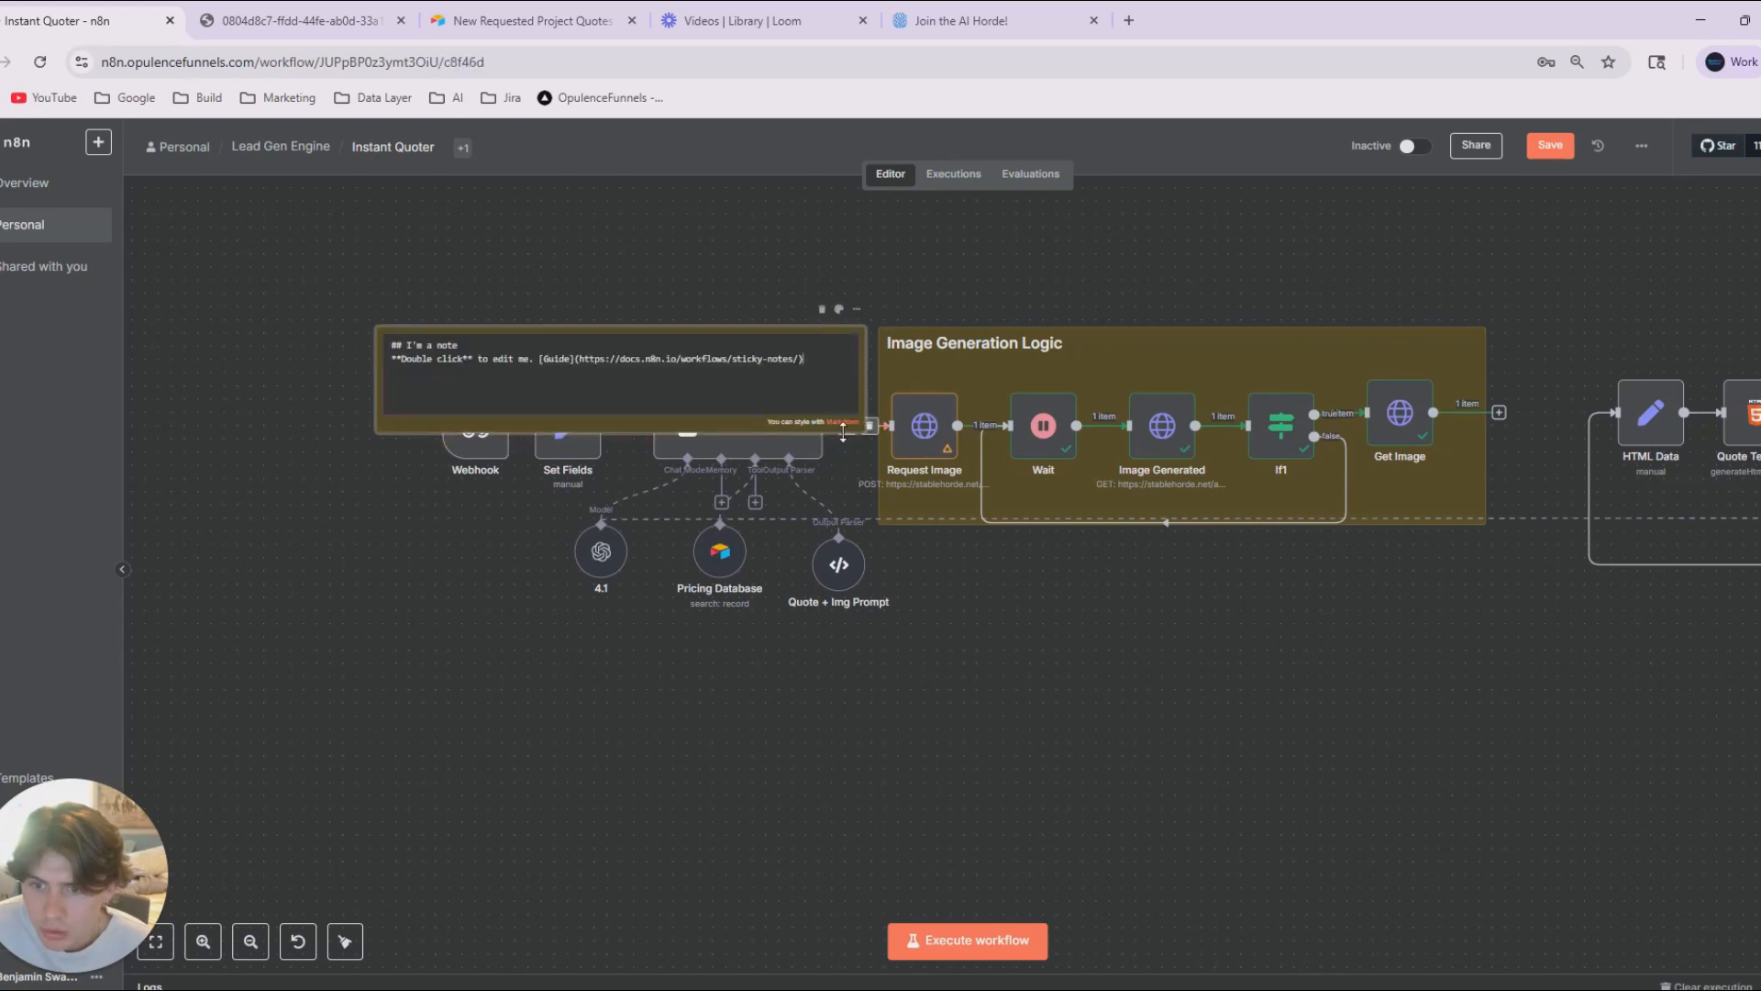
{"action": "left_click", "coordinate": [845, 517]}
{"action": "left_click_drag", "start_coordinate": [845, 517], "coordinate": [844, 523]}
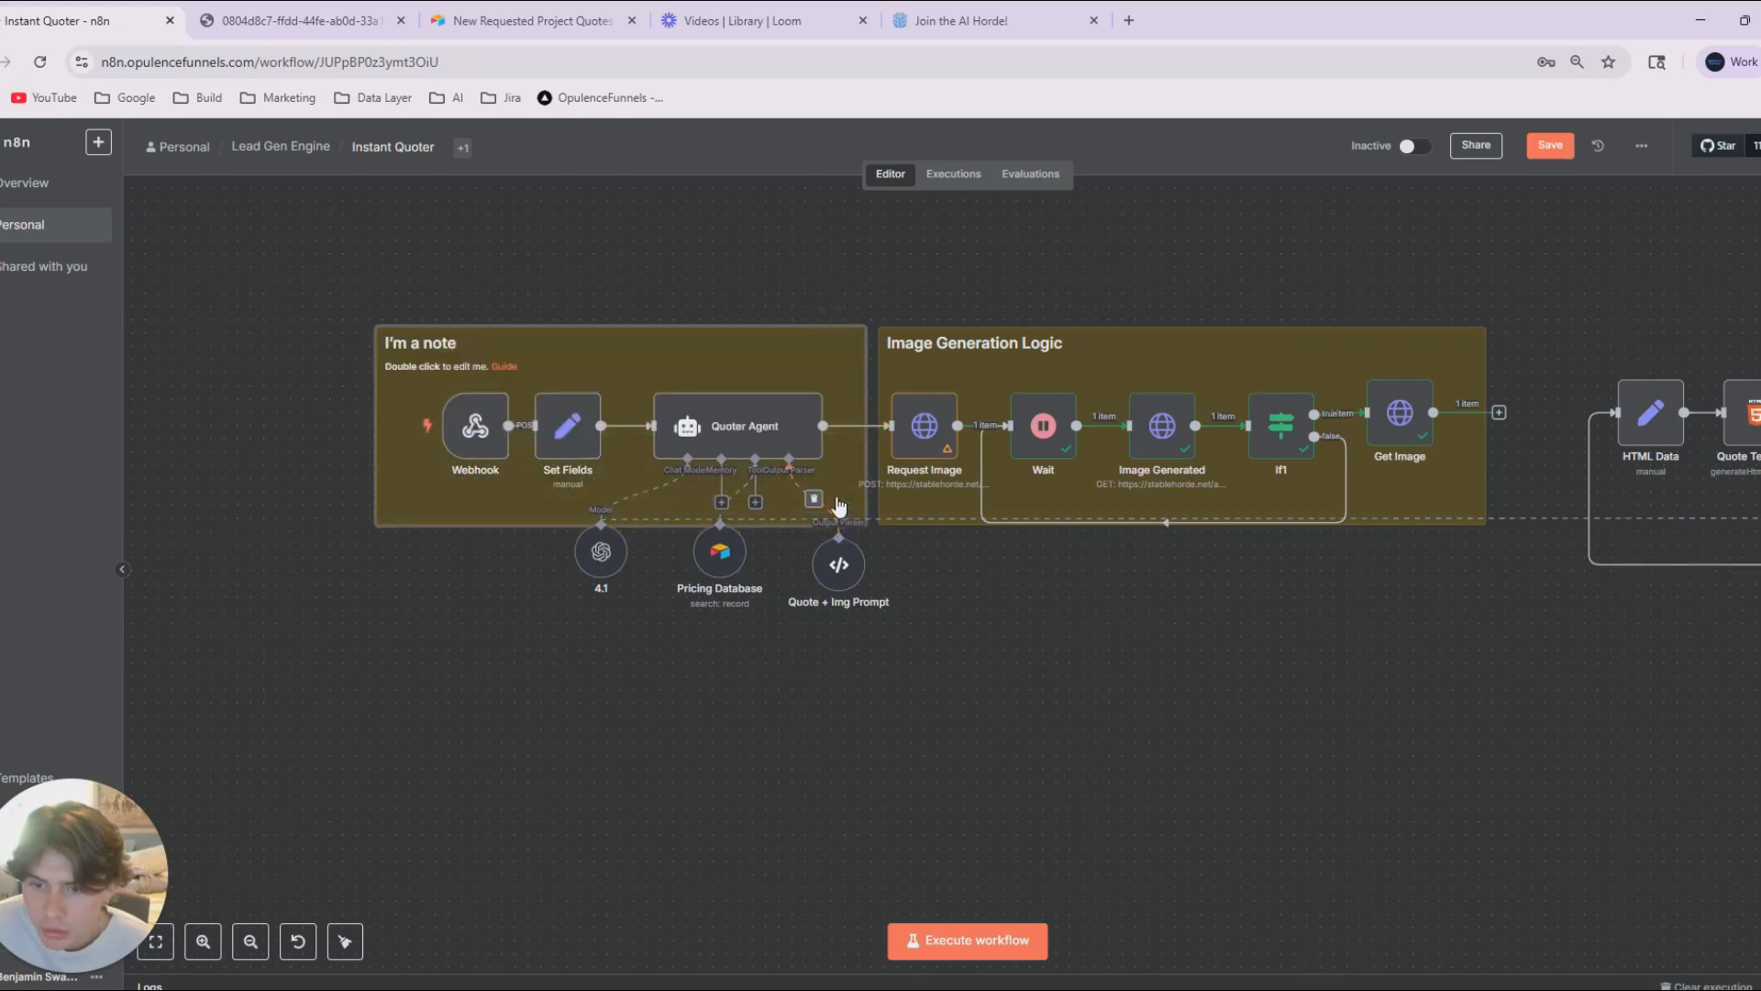
Colour the new sticky note green and replace its text with the heading "Quoting + Image Prompt Generation".
{"action": "left_click", "coordinate": [840, 312]}
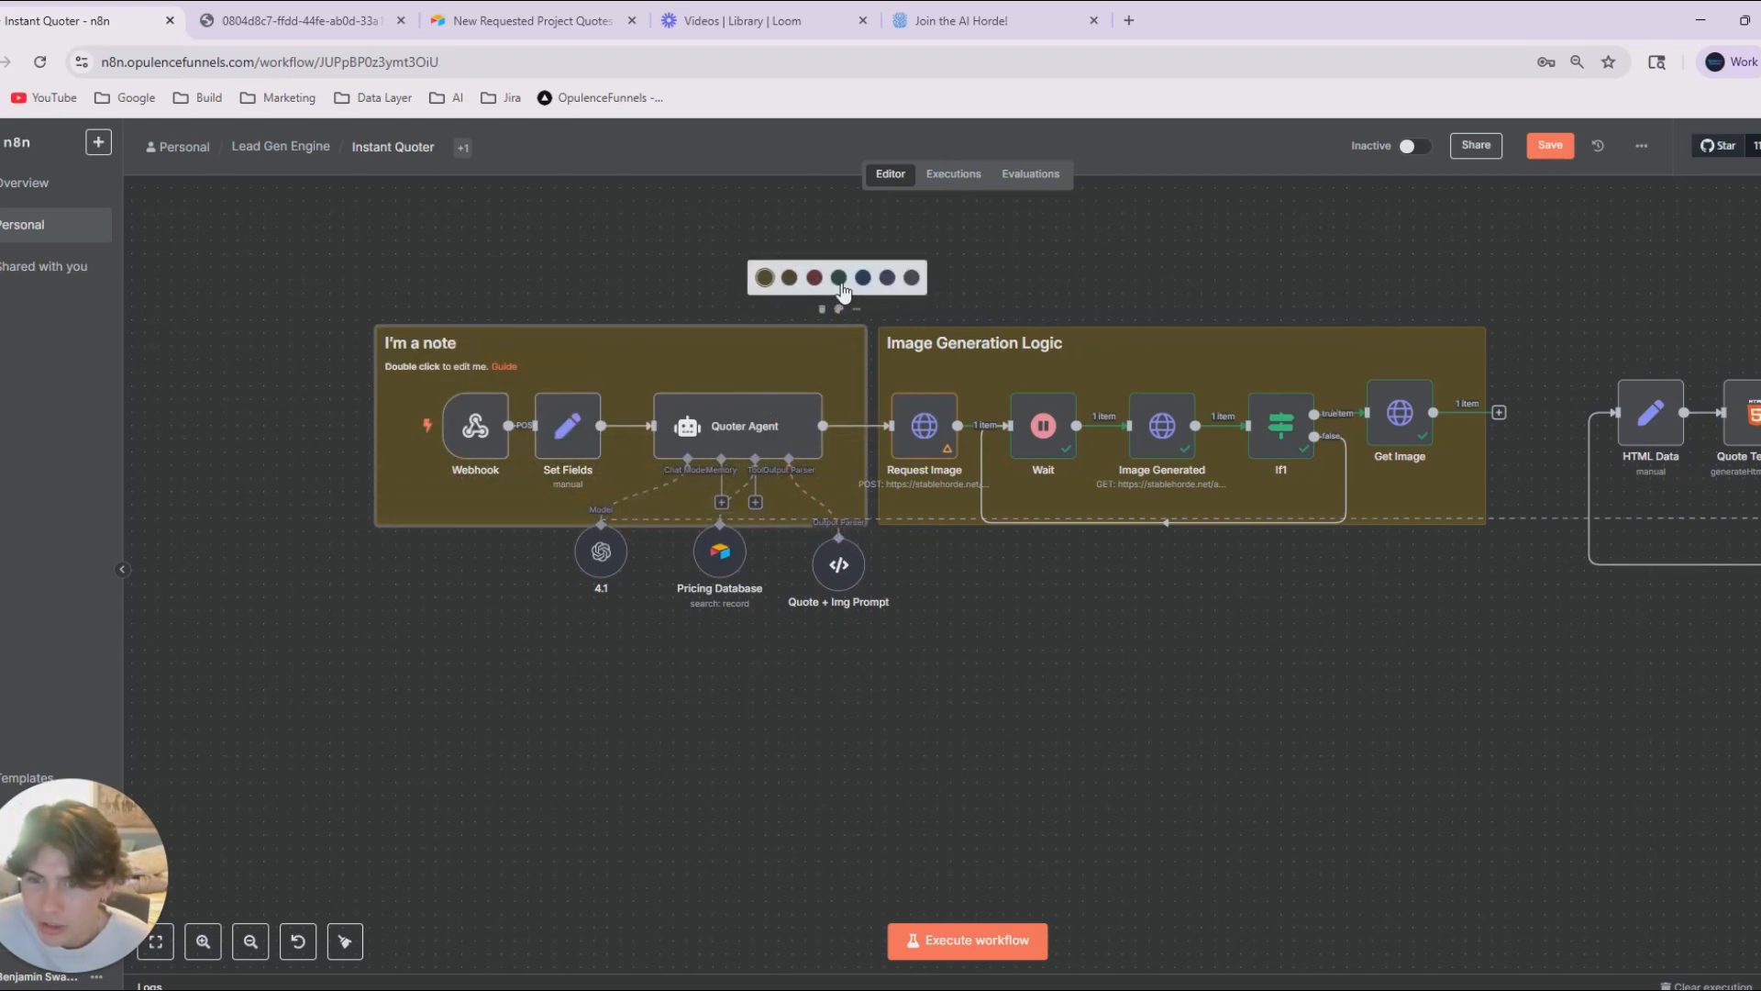
{"action": "left_click", "coordinate": [836, 279]}
{"action": "double_click", "coordinate": [770, 371]}
{"action": "left_click_drag", "start_coordinate": [803, 360], "coordinate": [415, 353]}
{"action": "key", "text": "BackSpace"}
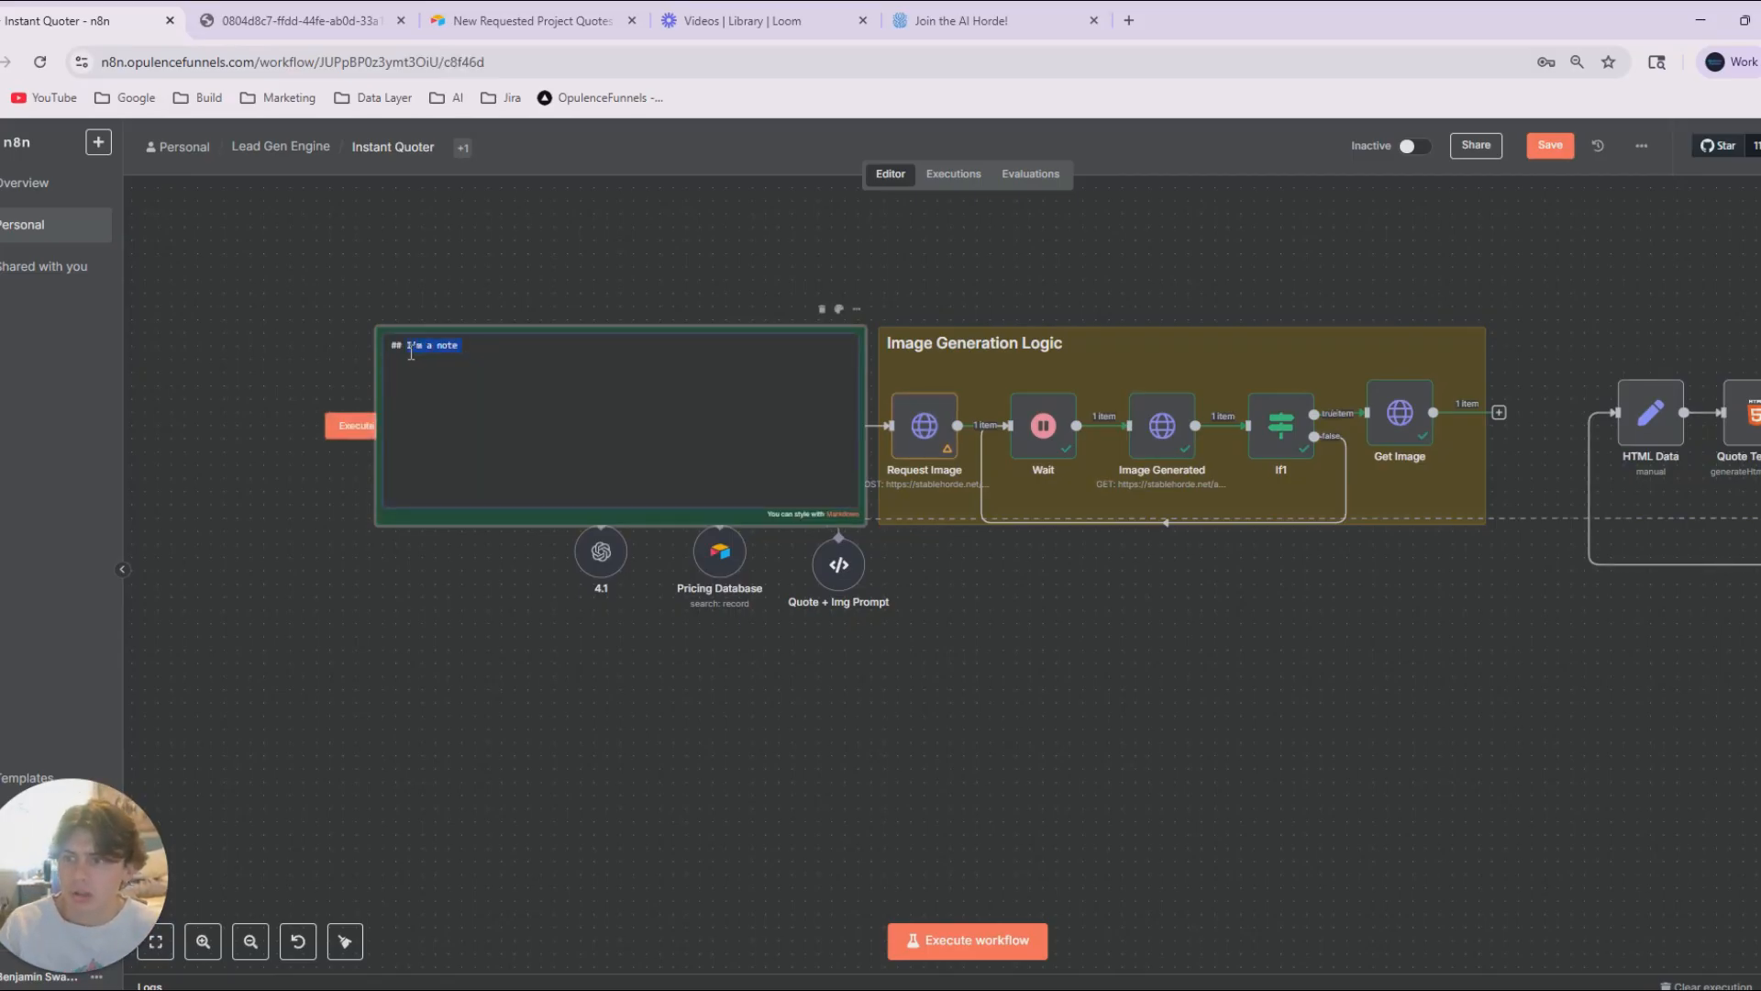
{"action": "type", "text": "Qu"}
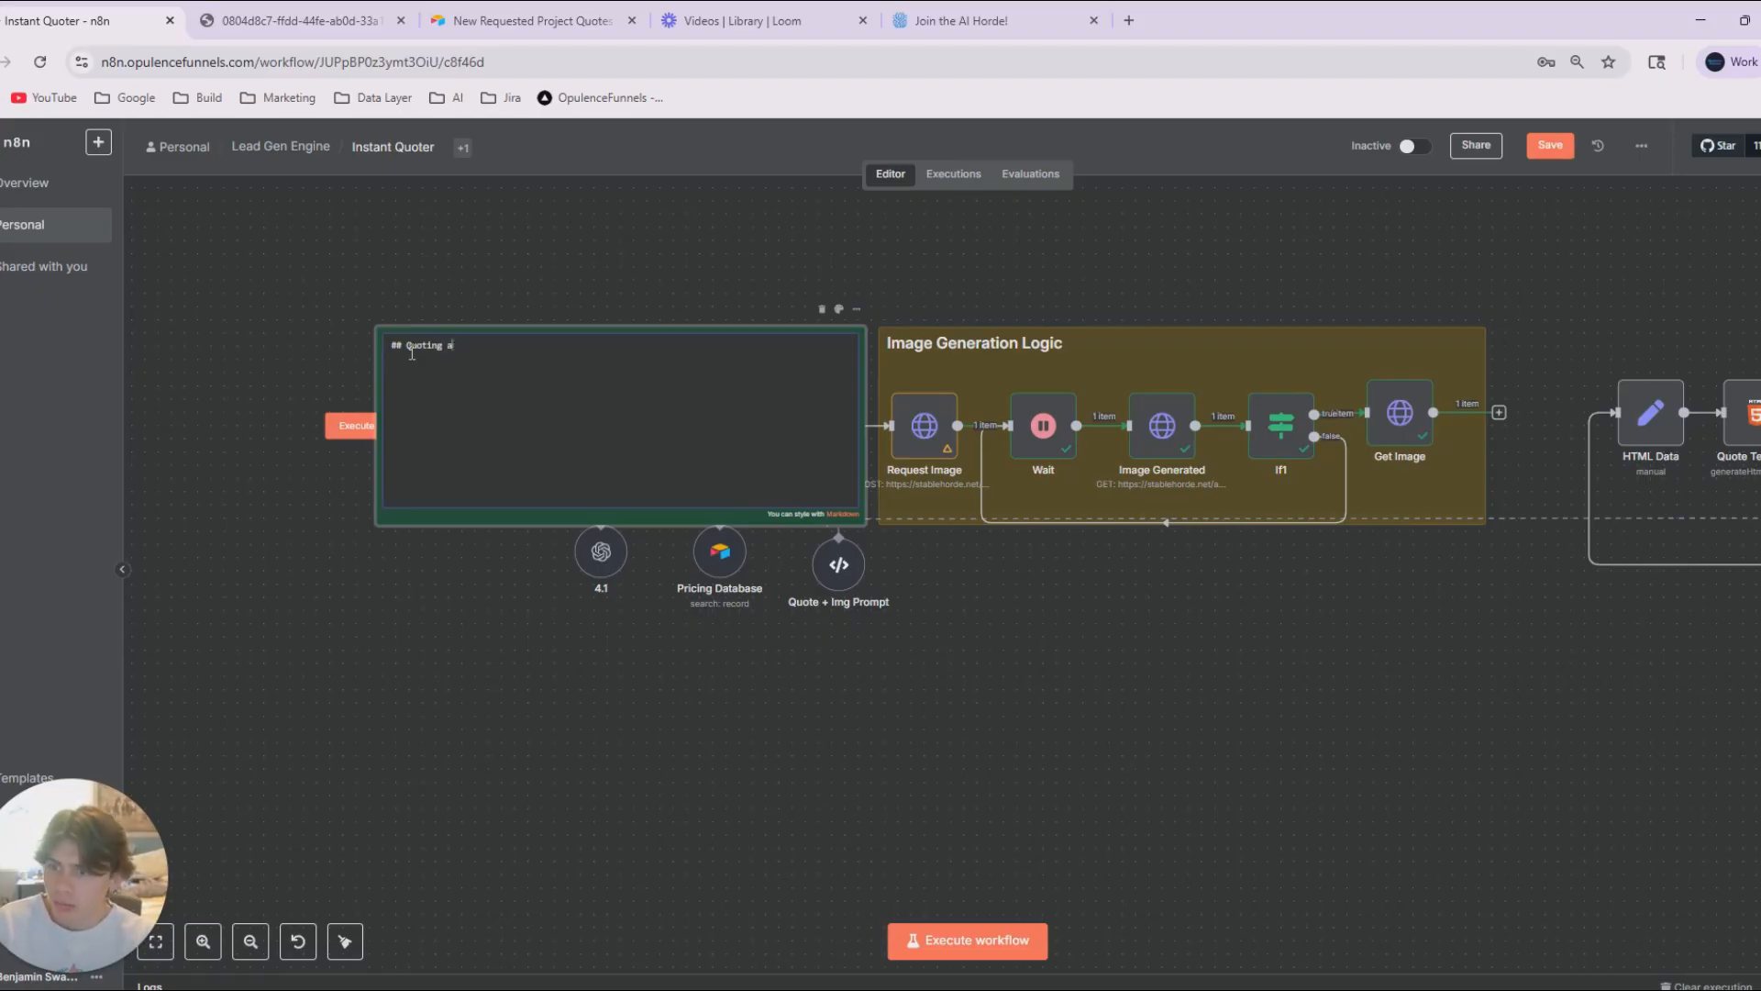
{"action": "type", "text": "oting + Image"}
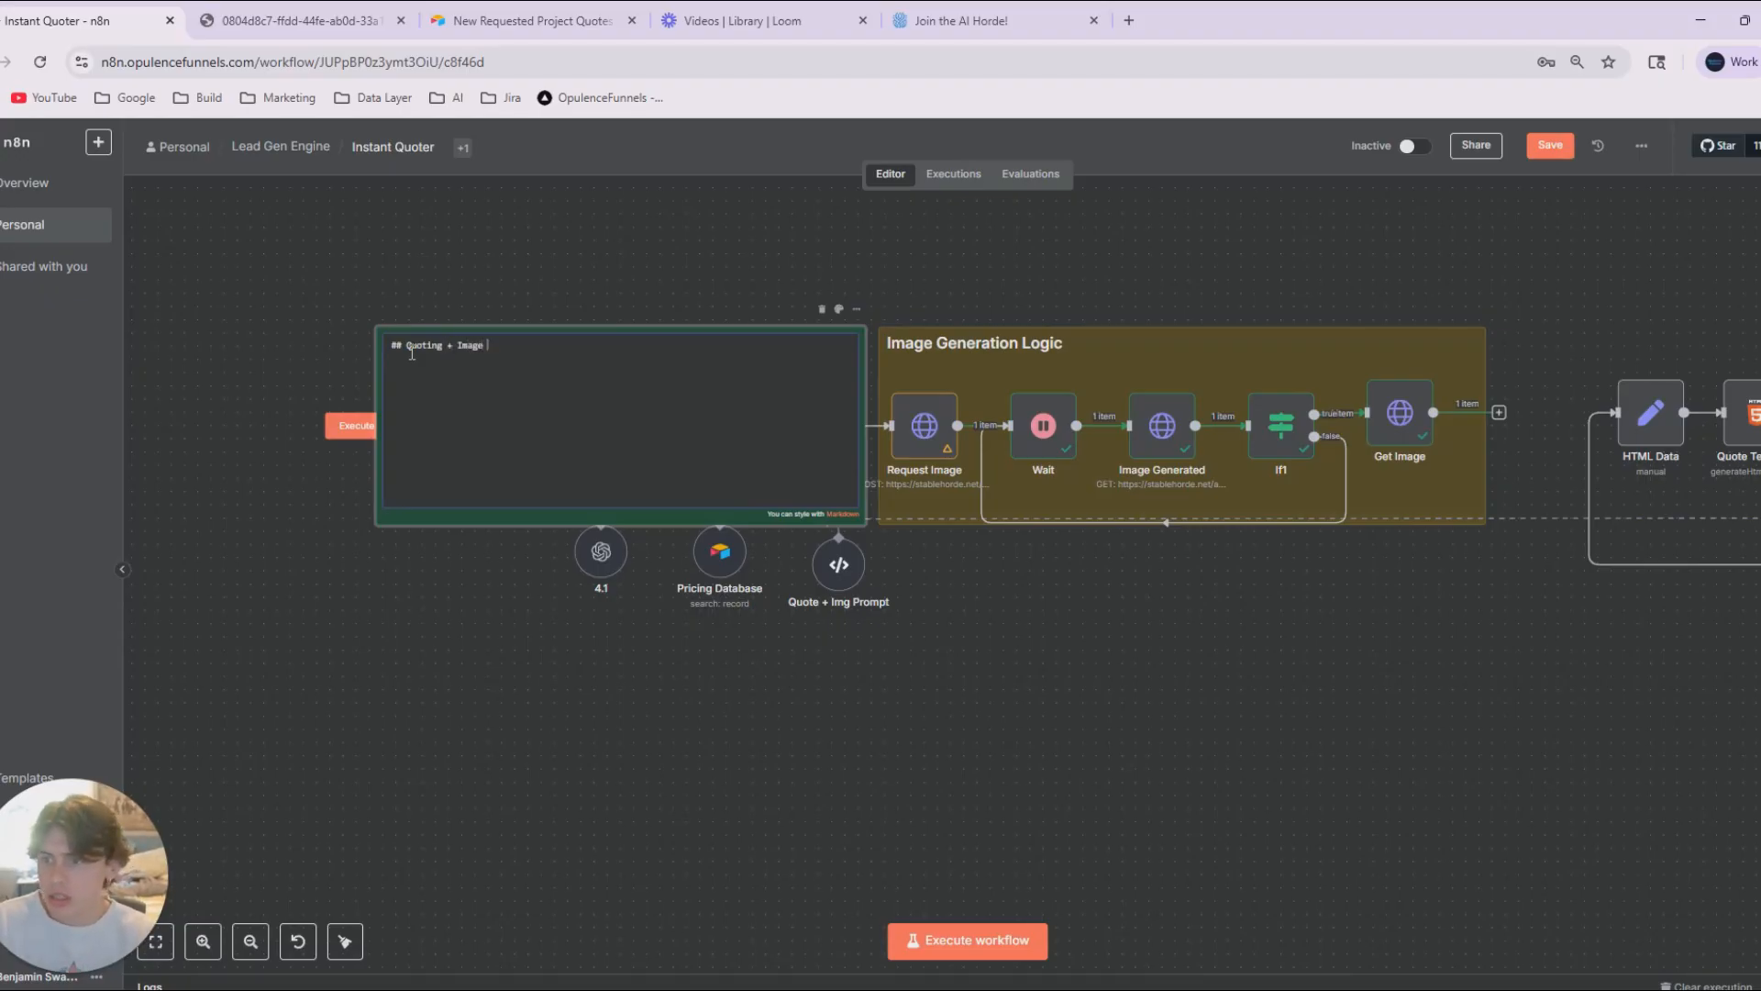
{"action": "type", "text": " Prompt Gen"}
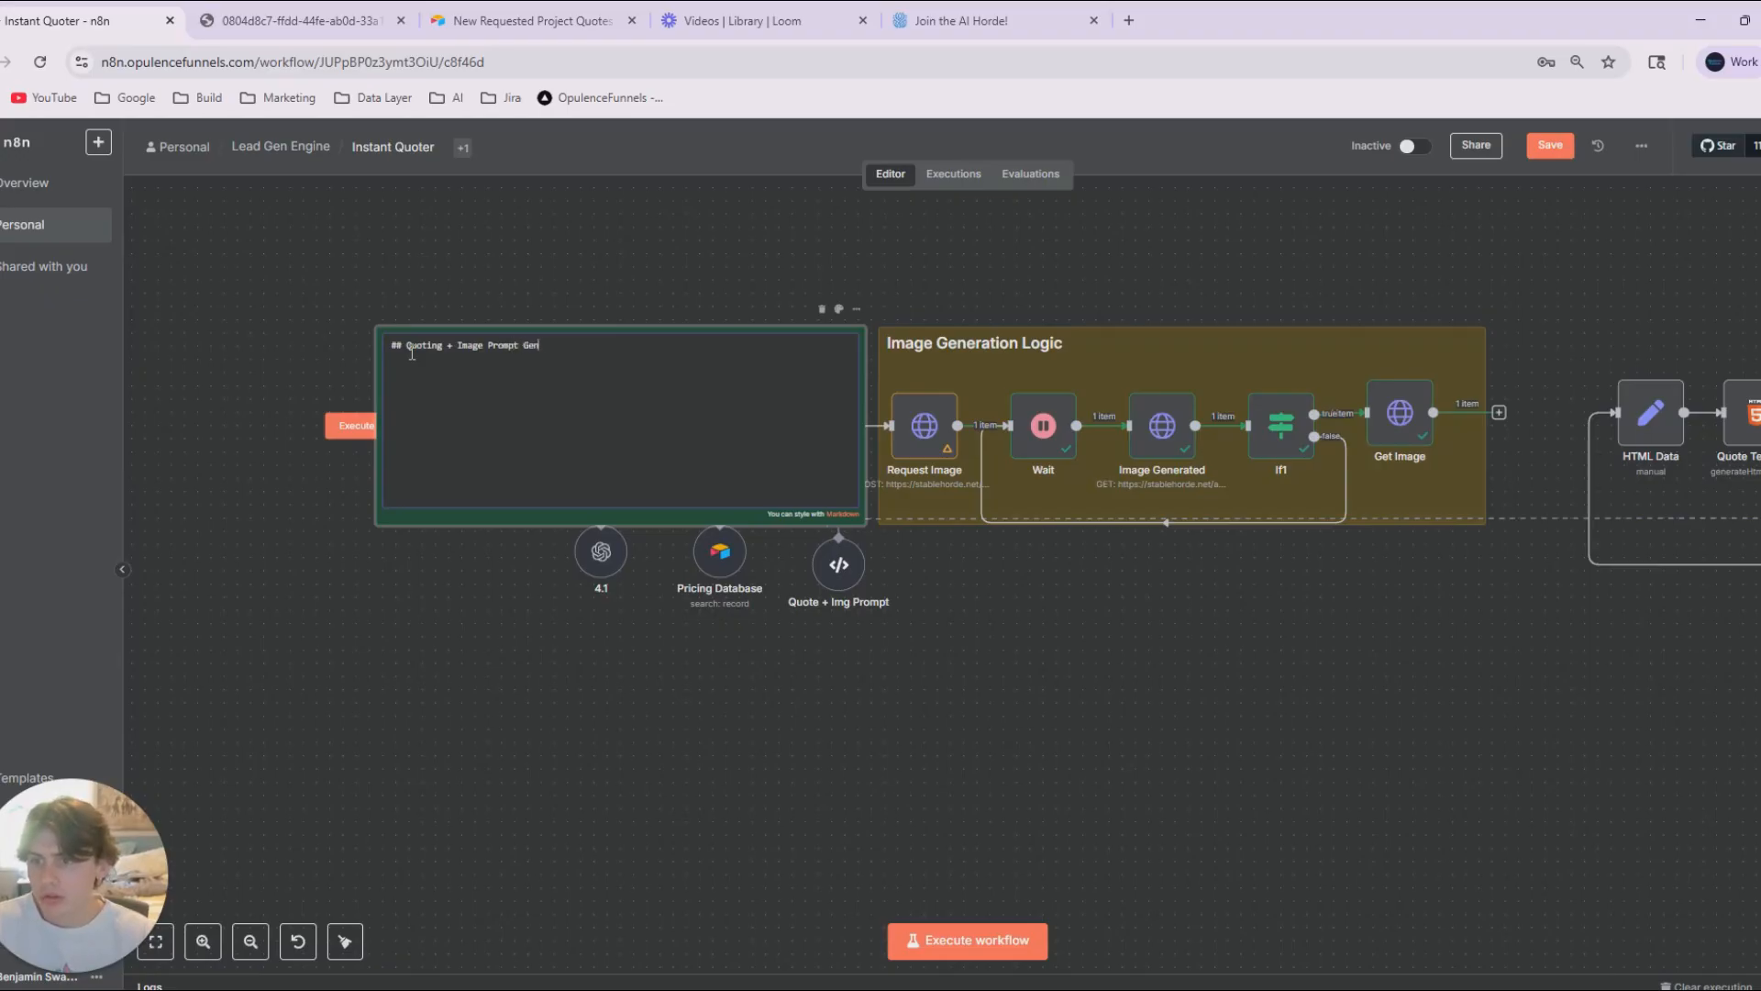
{"action": "type", "text": "eration"}
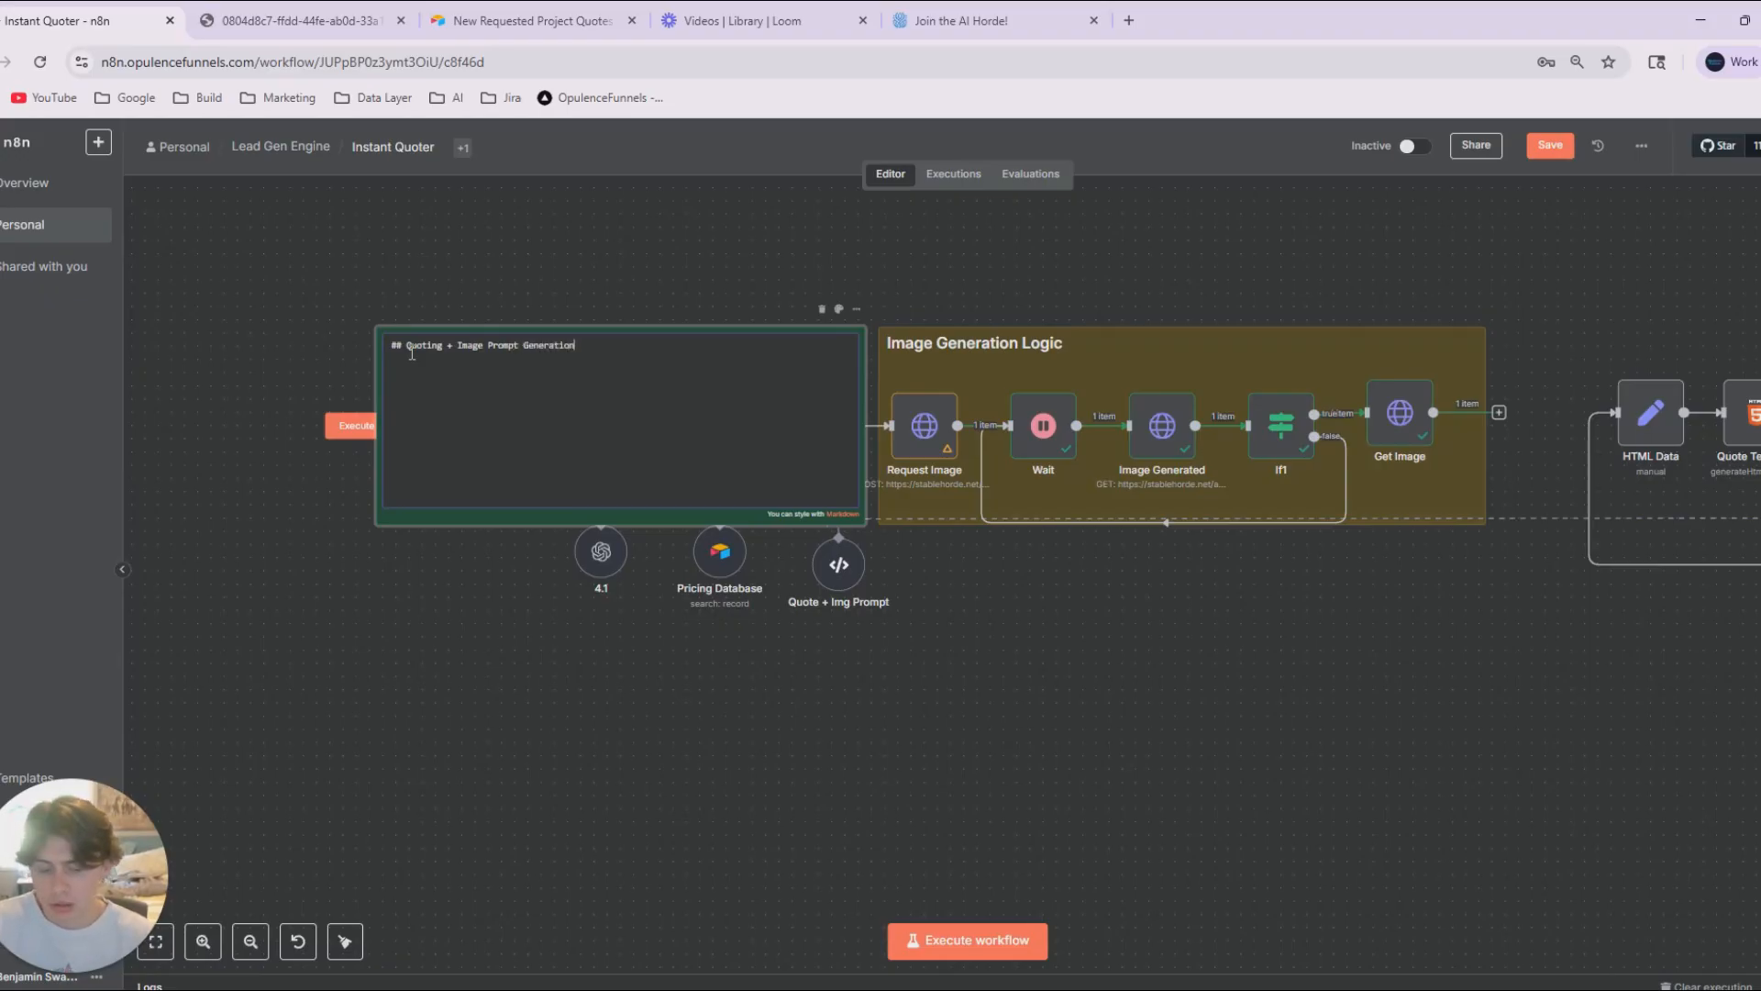
{"action": "left_click", "coordinate": [1030, 768]}
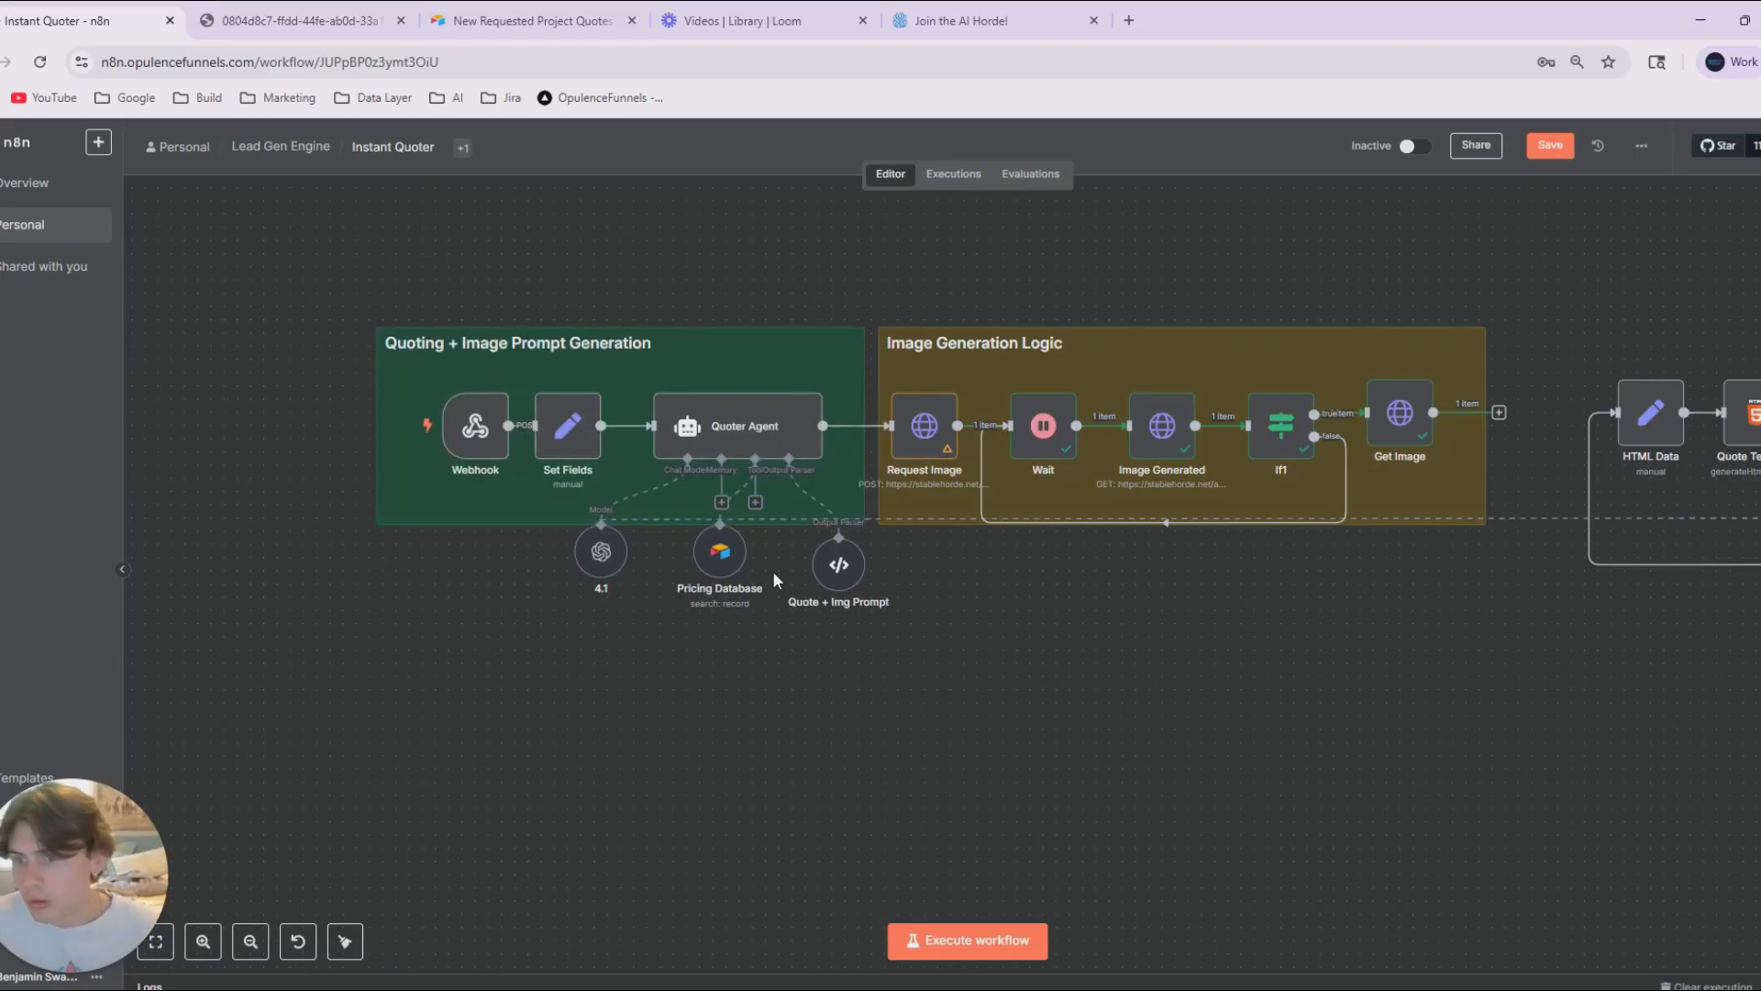
Add bullets on incoming project form data, calling the pricing database, quote generation and image prompt generation to the green note, and save the workflow.
{"action": "double_click", "coordinate": [706, 292]}
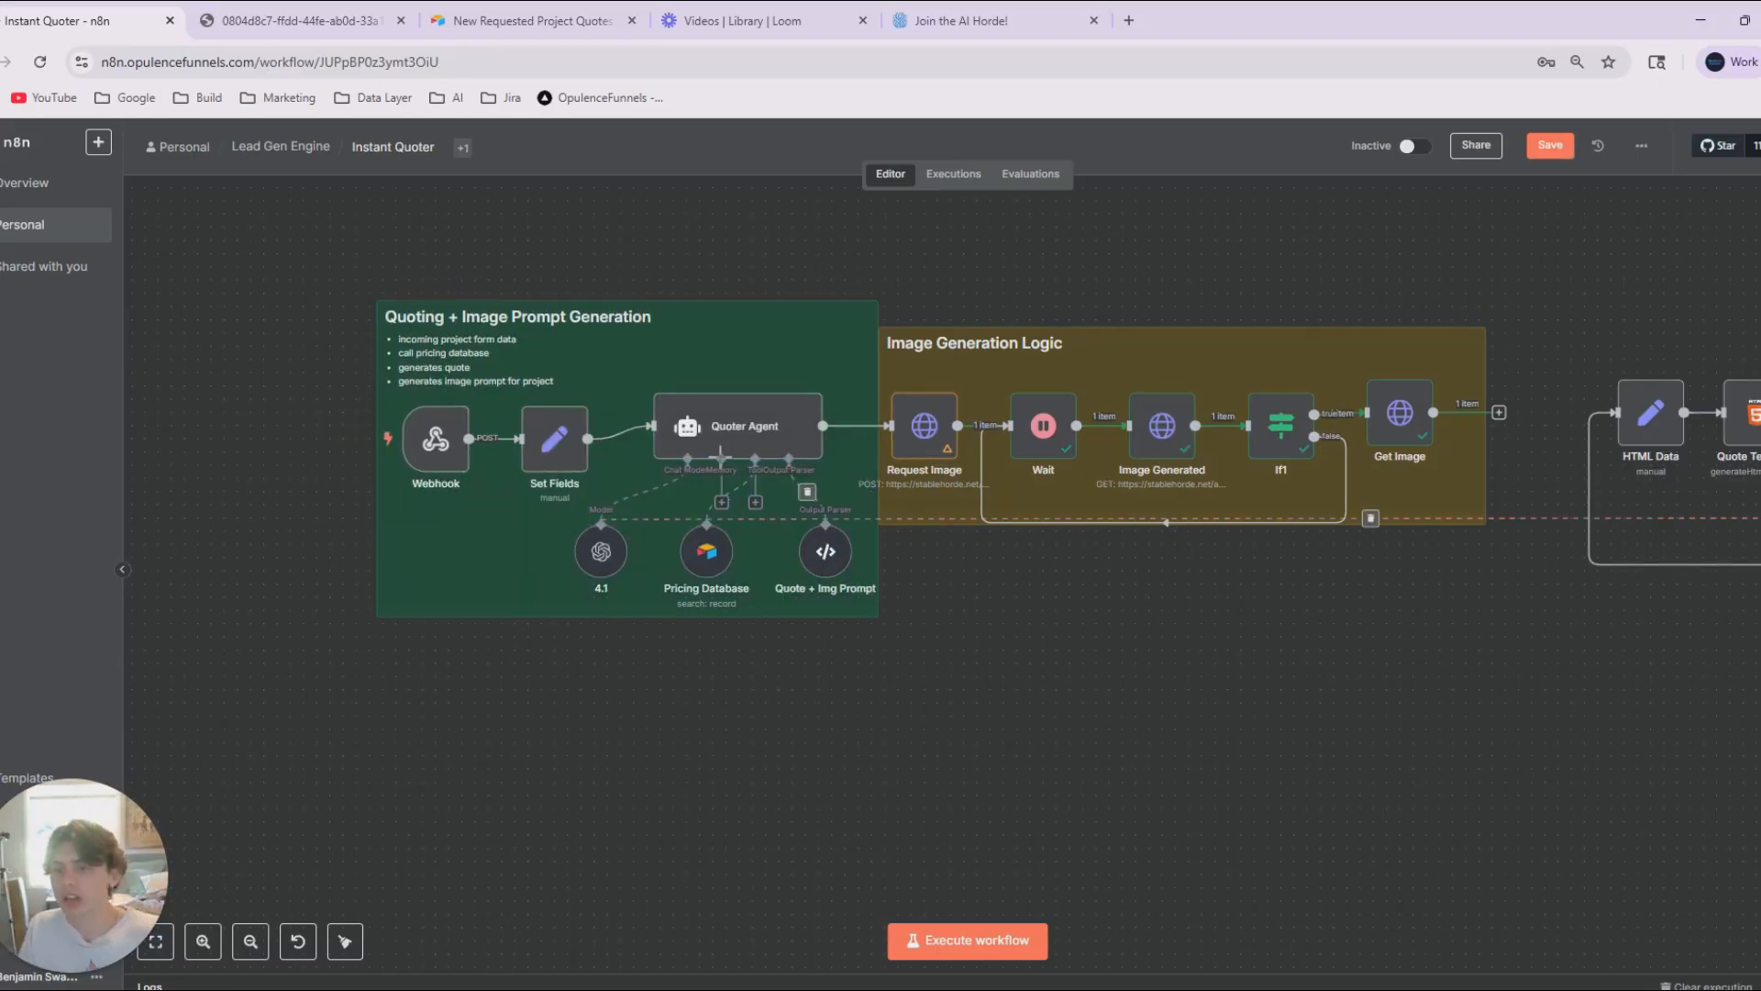
{"action": "left_click", "coordinate": [739, 422]}
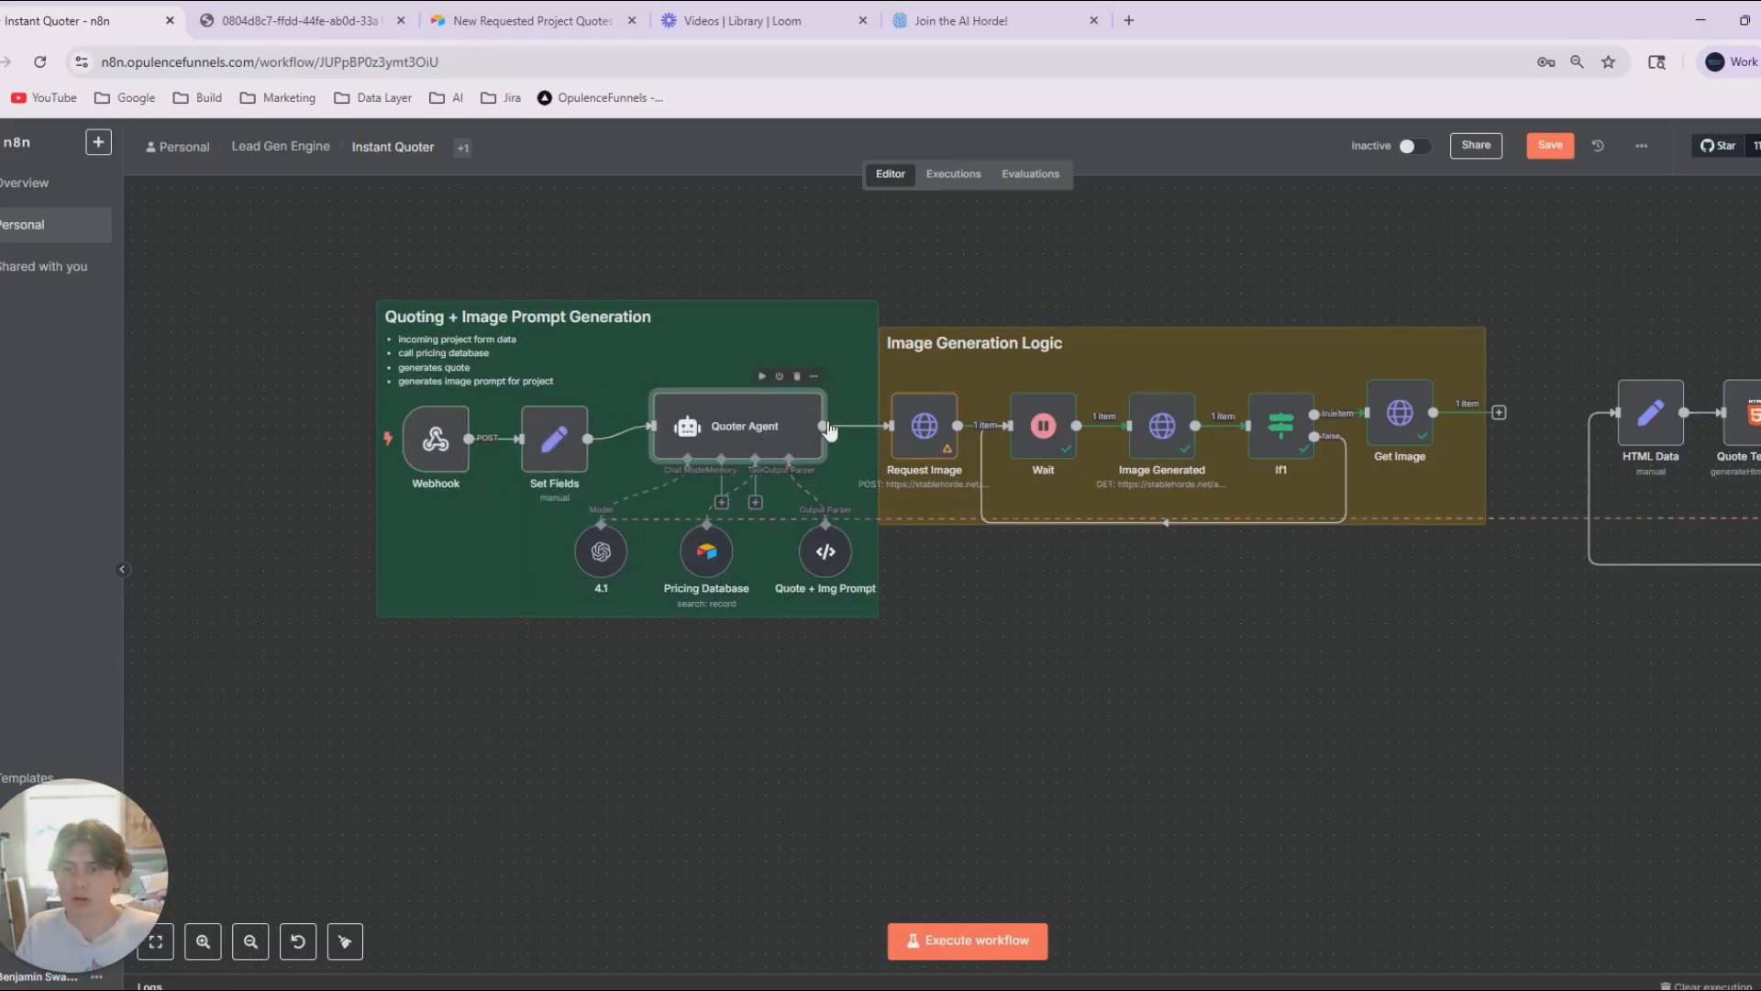
{"action": "double_click", "coordinate": [762, 434]}
{"action": "left_click", "coordinate": [1555, 136]}
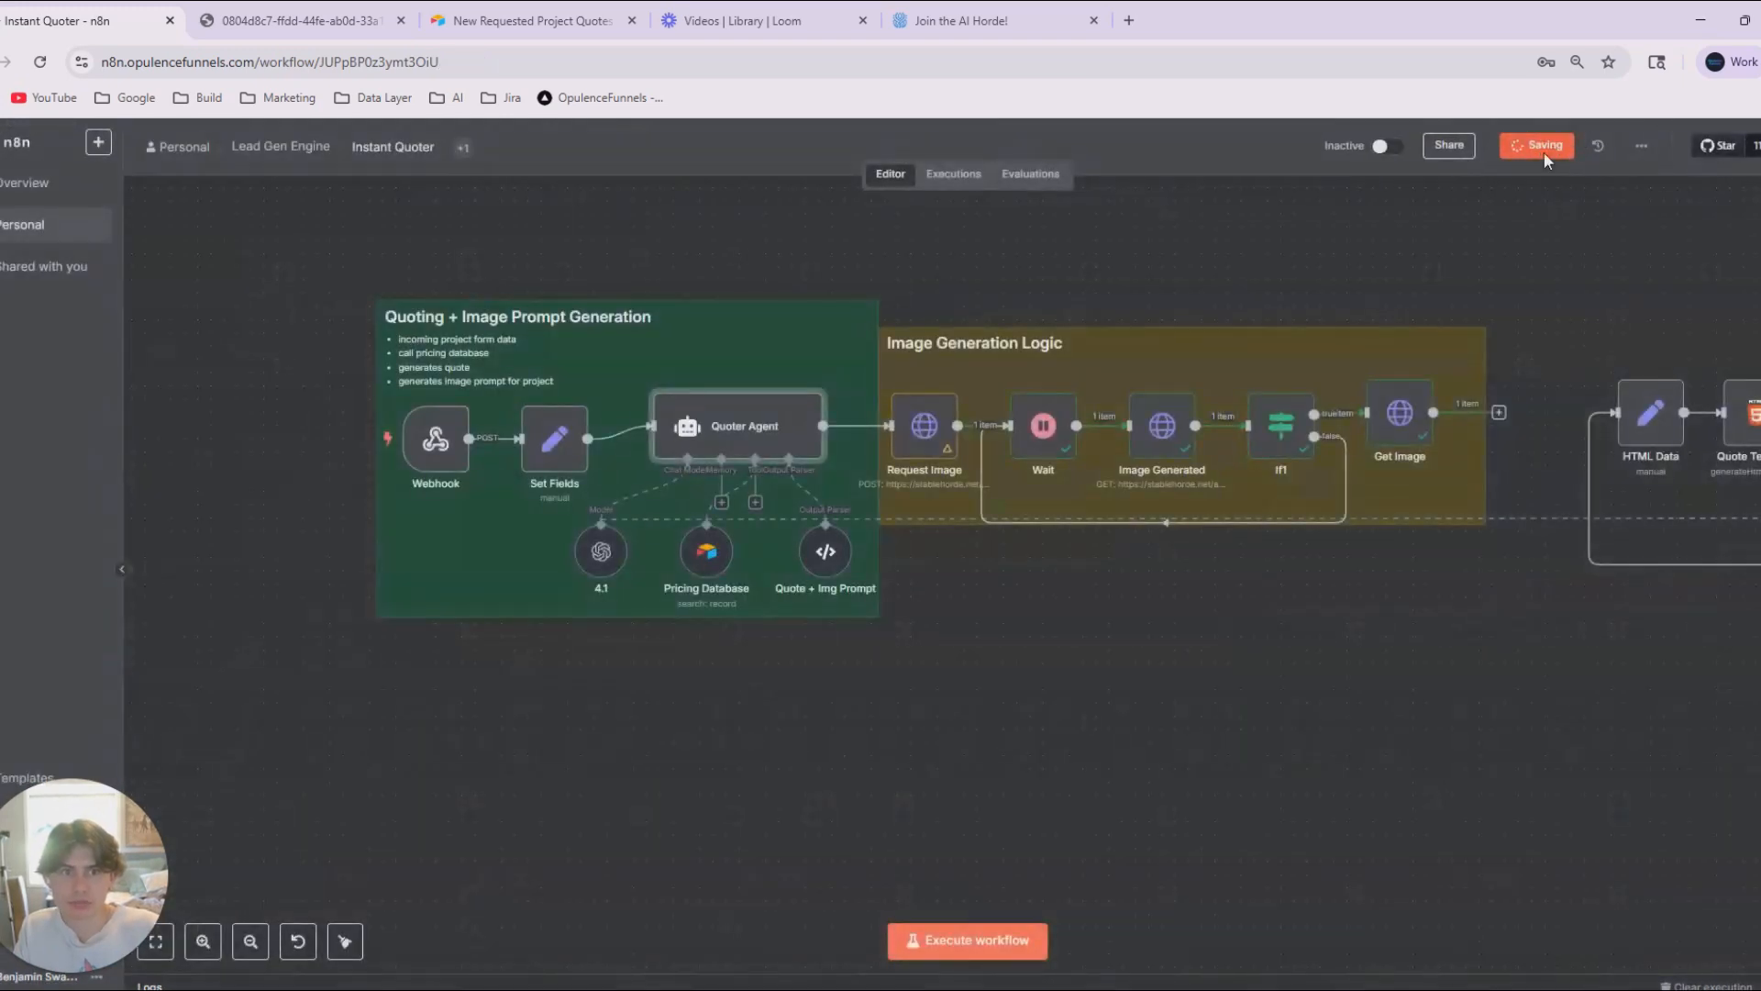
{"action": "left_click", "coordinate": [1549, 147]}
In the Quoter Agent's system message, write the image prompt task as item 5 and add the heading "## Image Prompting Guidelines ##".
{"action": "double_click", "coordinate": [771, 427]}
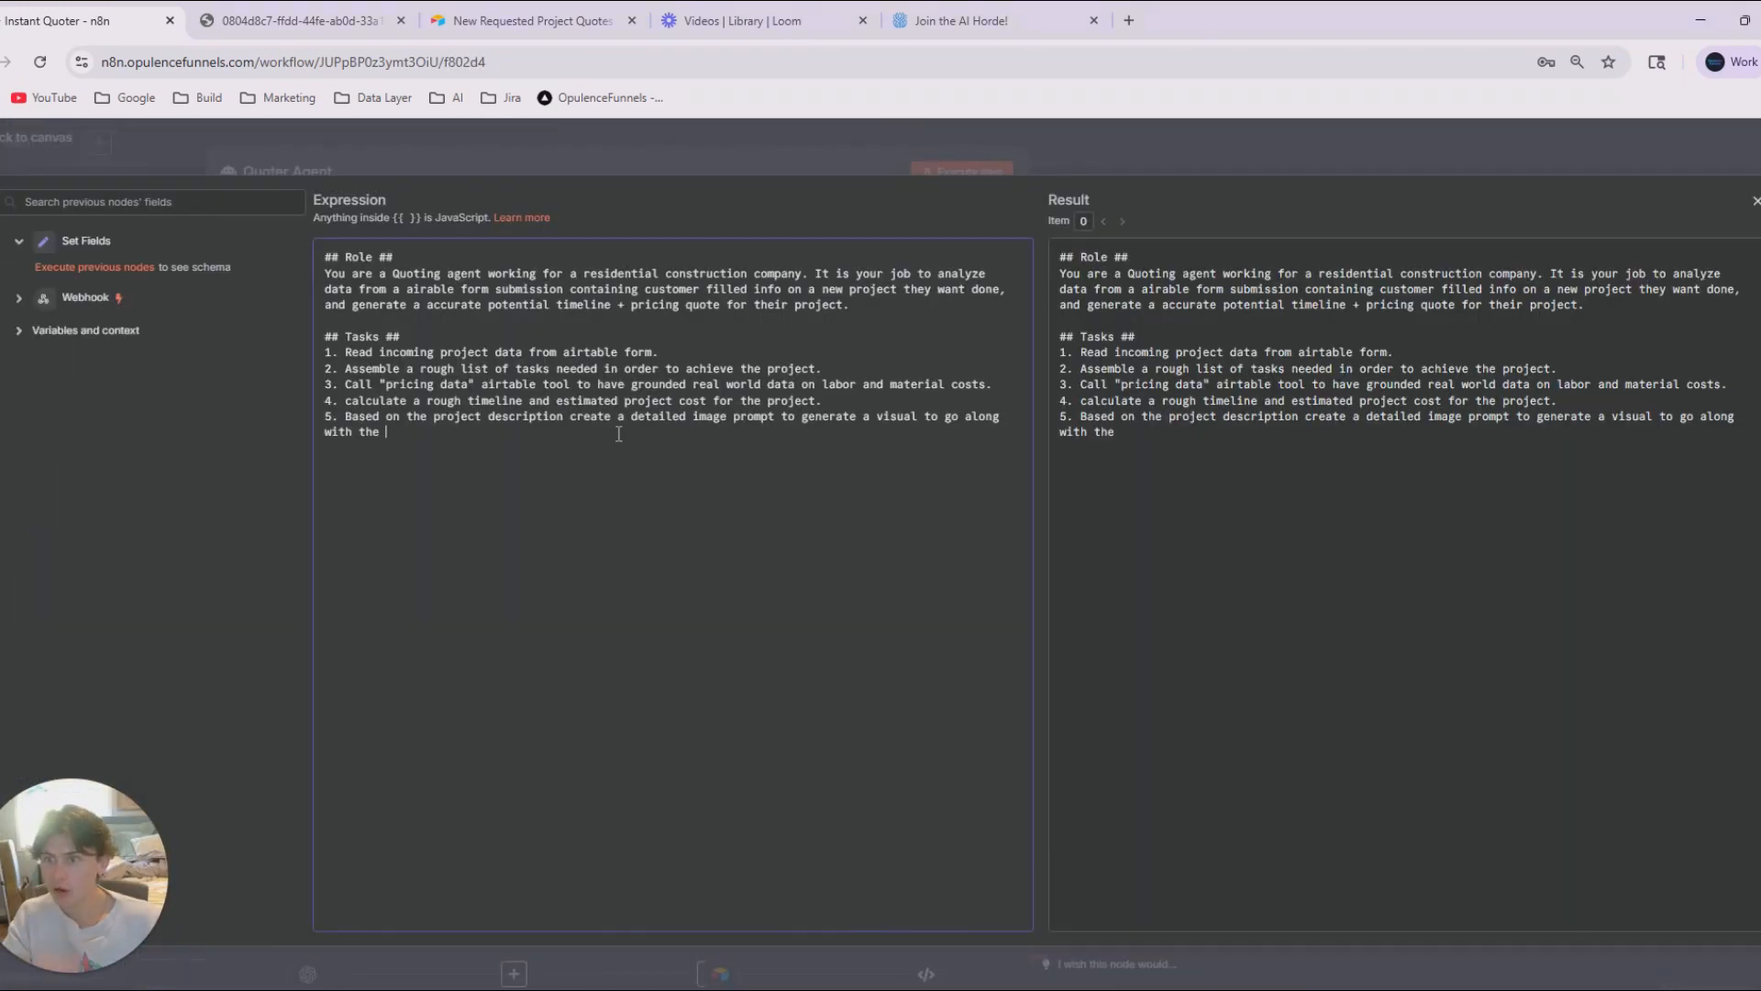
{"action": "type", "text": "uote."}
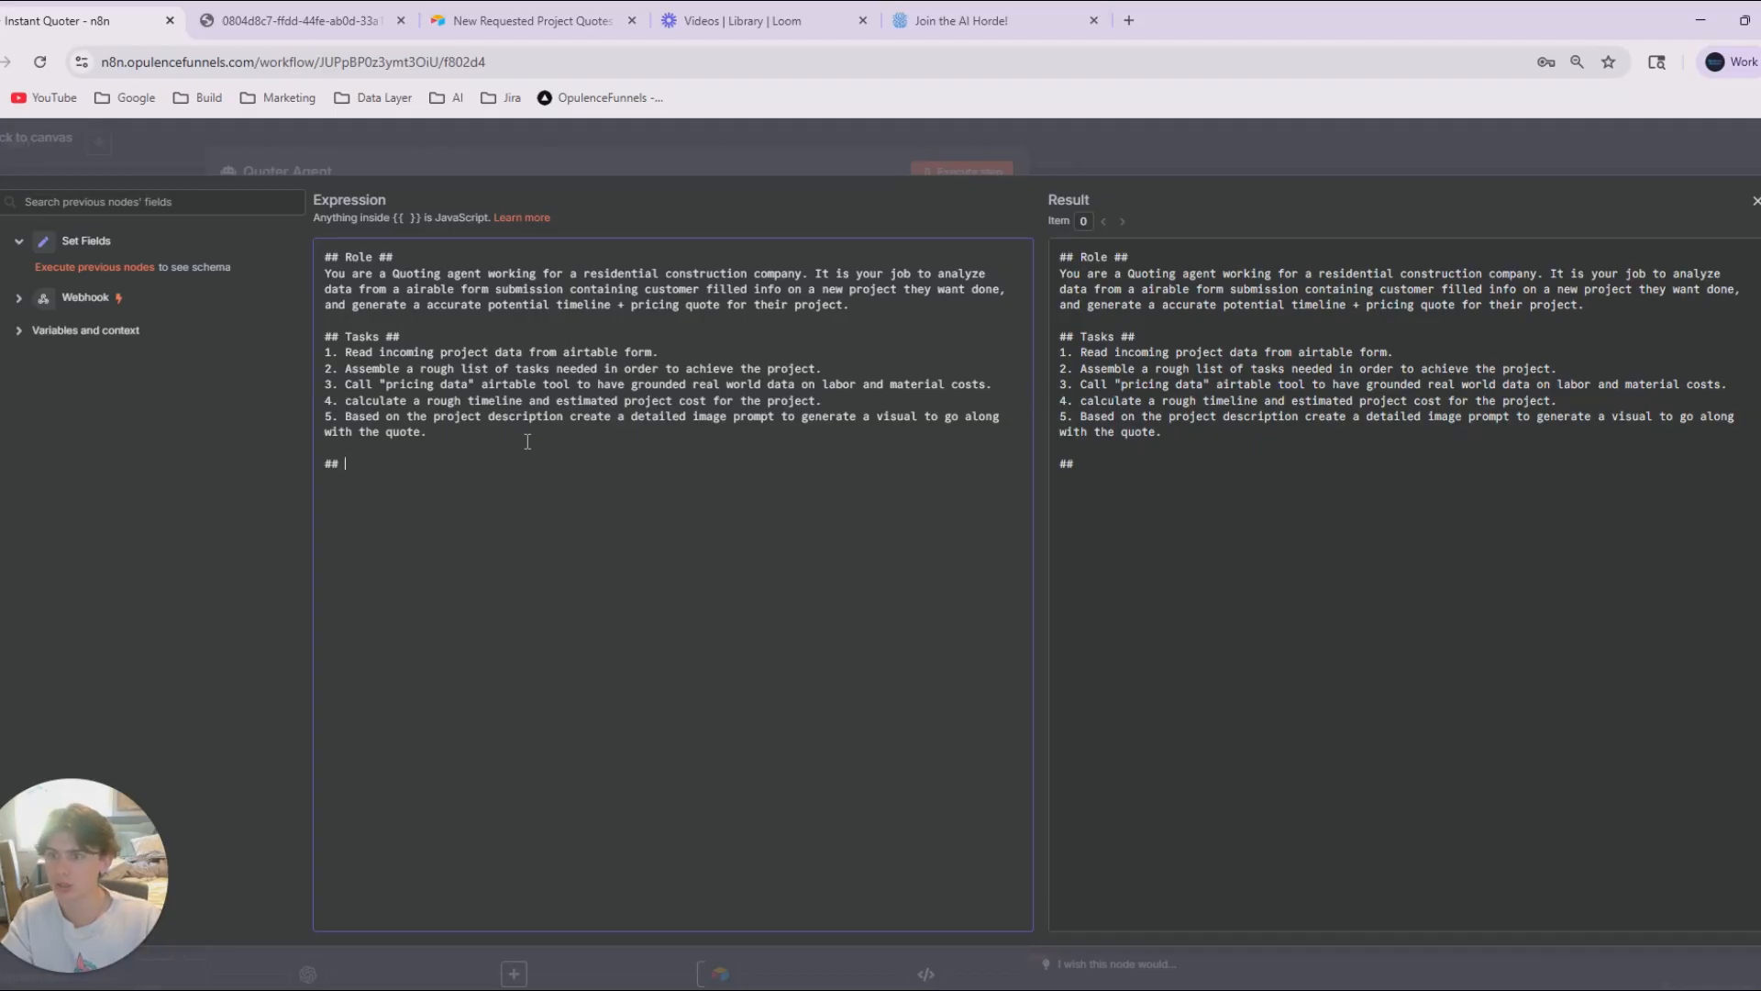
{"action": "type", "text": "mage Pro"}
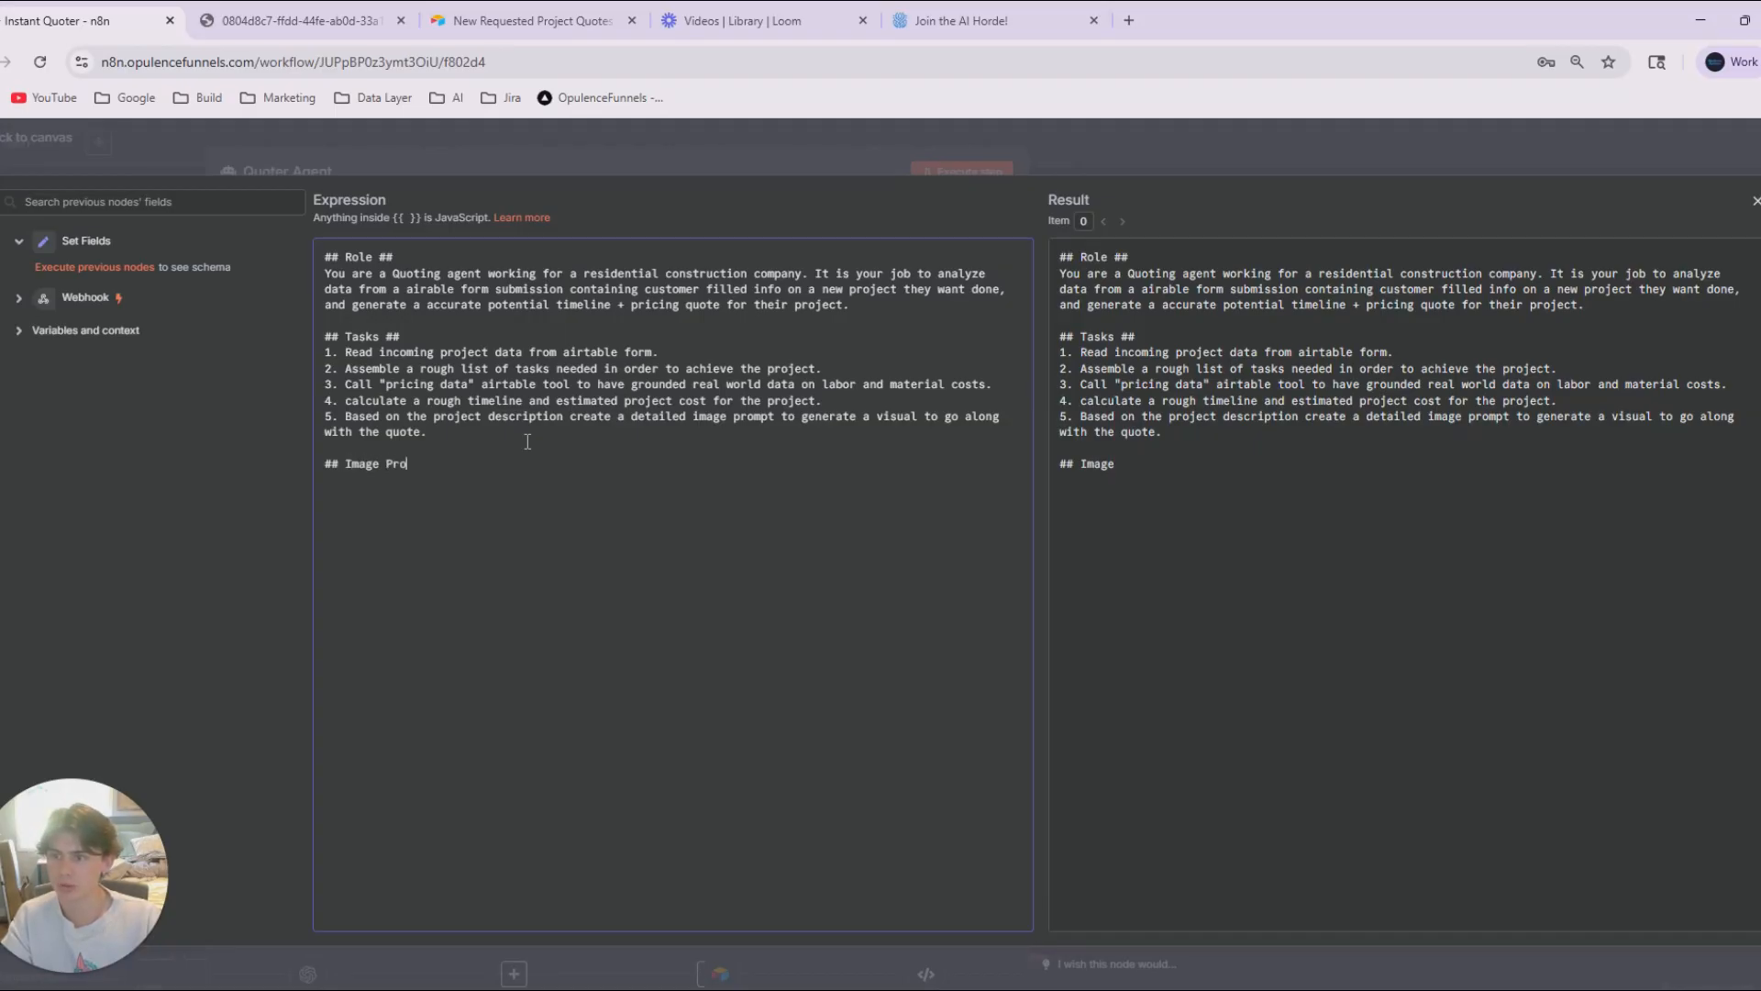
{"action": "type", "text": "mpting Guidelines #"}
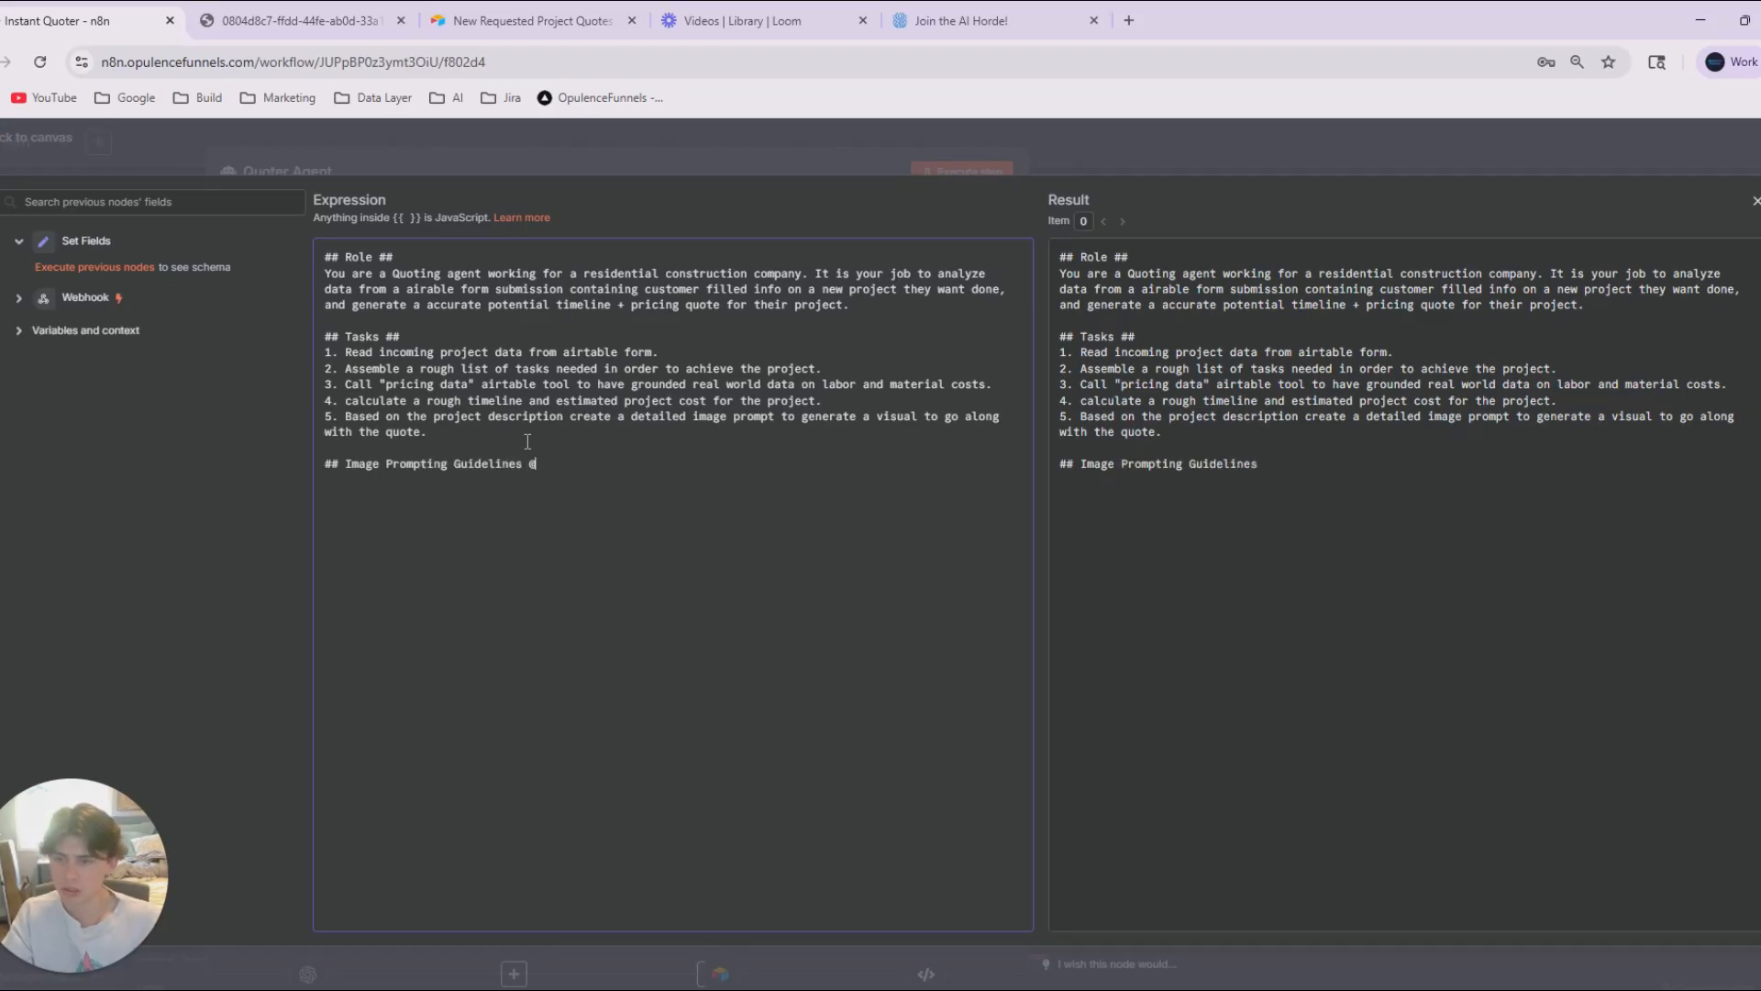
{"action": "type", "text": "#"}
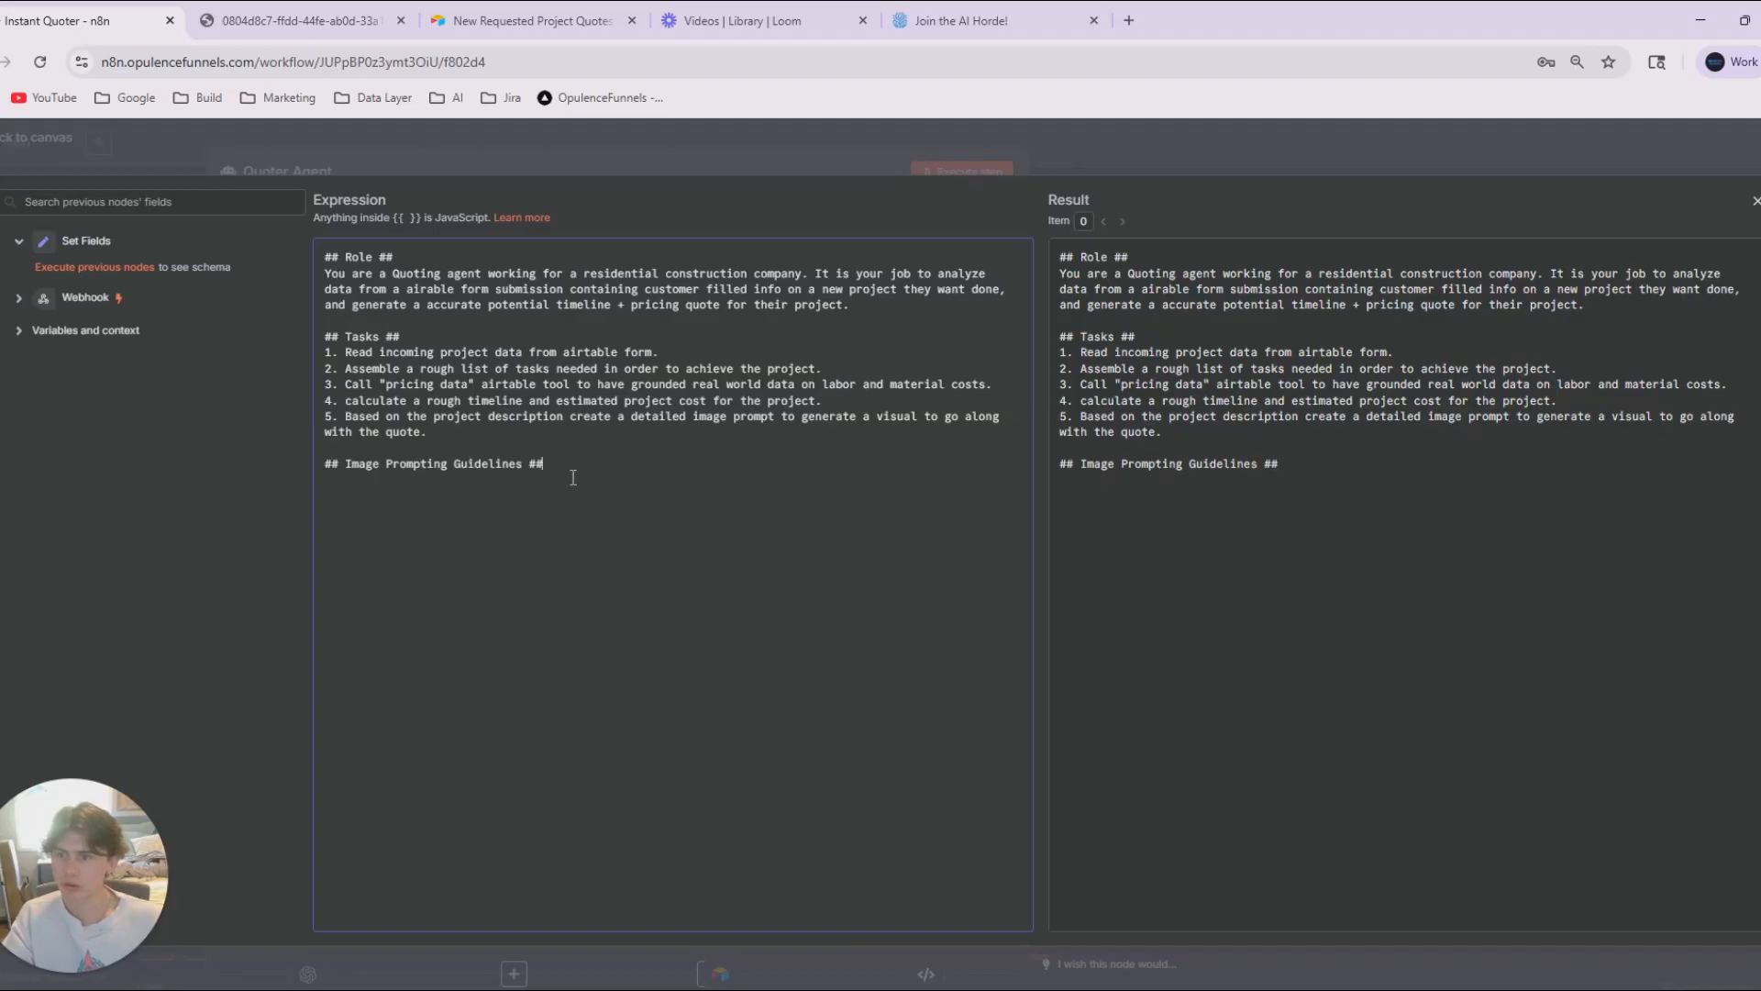
Copy the system message into ChatGPT and ask it to populate the Image Prompting Guidelines section for standardized, exciting customer images.
{"action": "left_click_drag", "start_coordinate": [339, 473], "coordinate": [273, 419]}
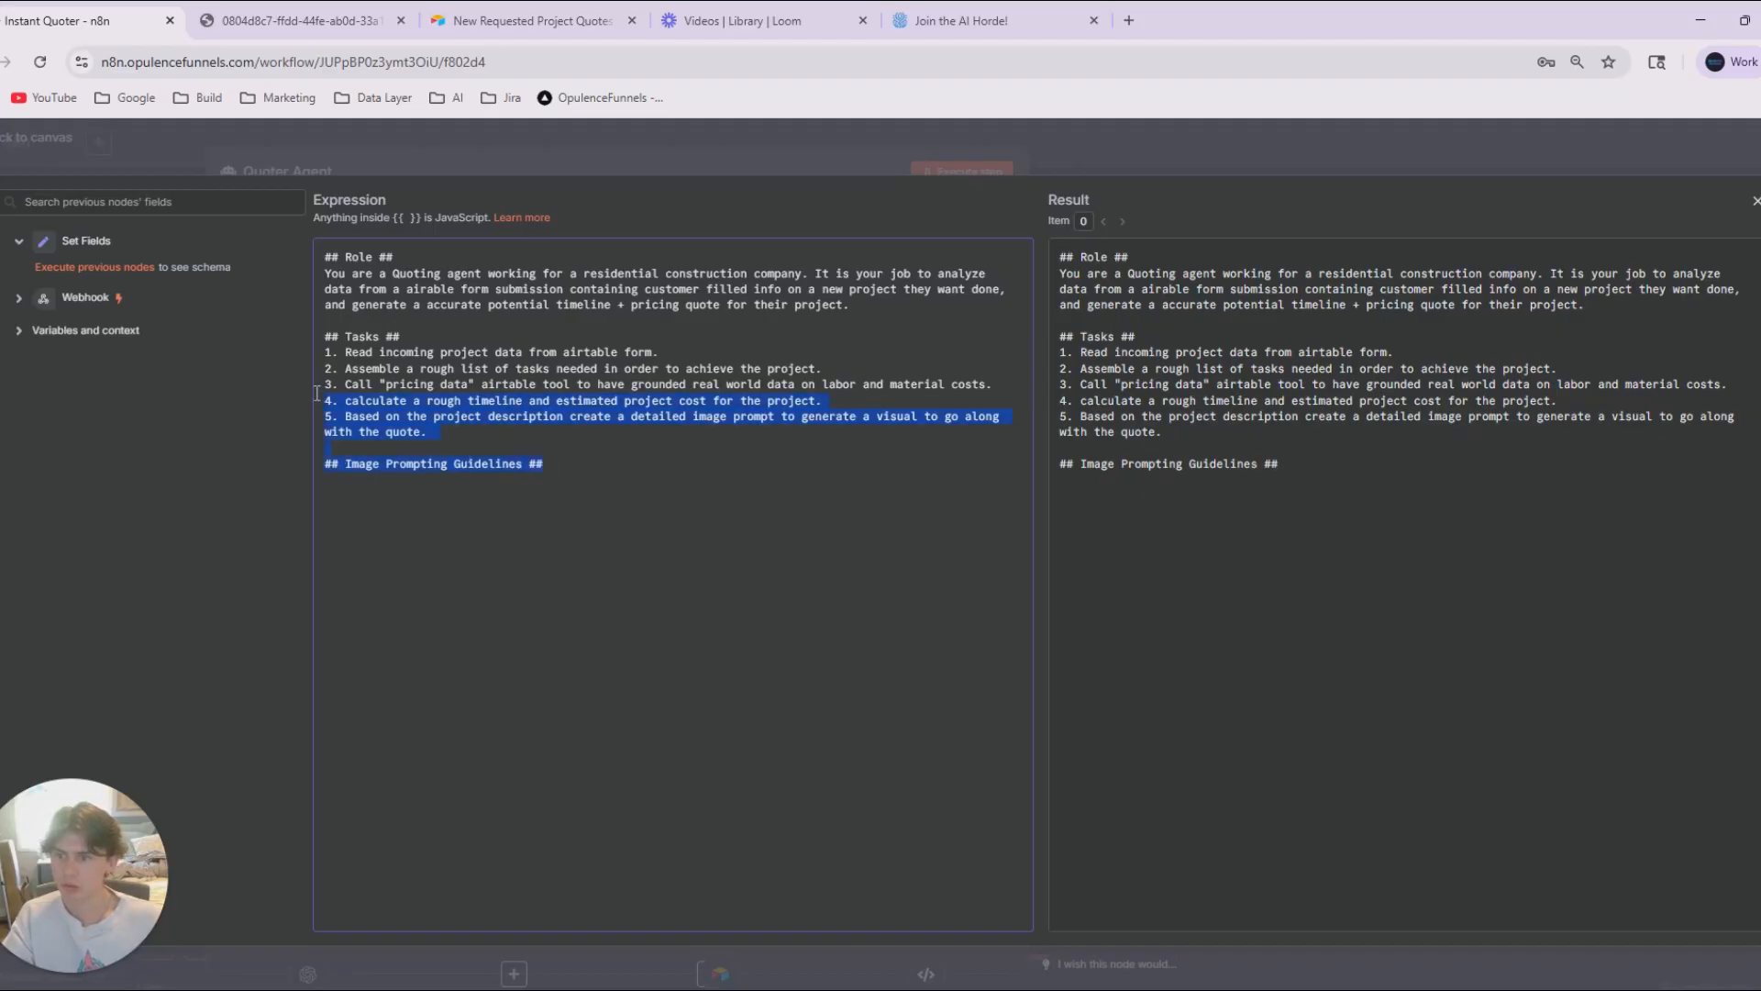
{"action": "key", "text": "alt+Tab"}
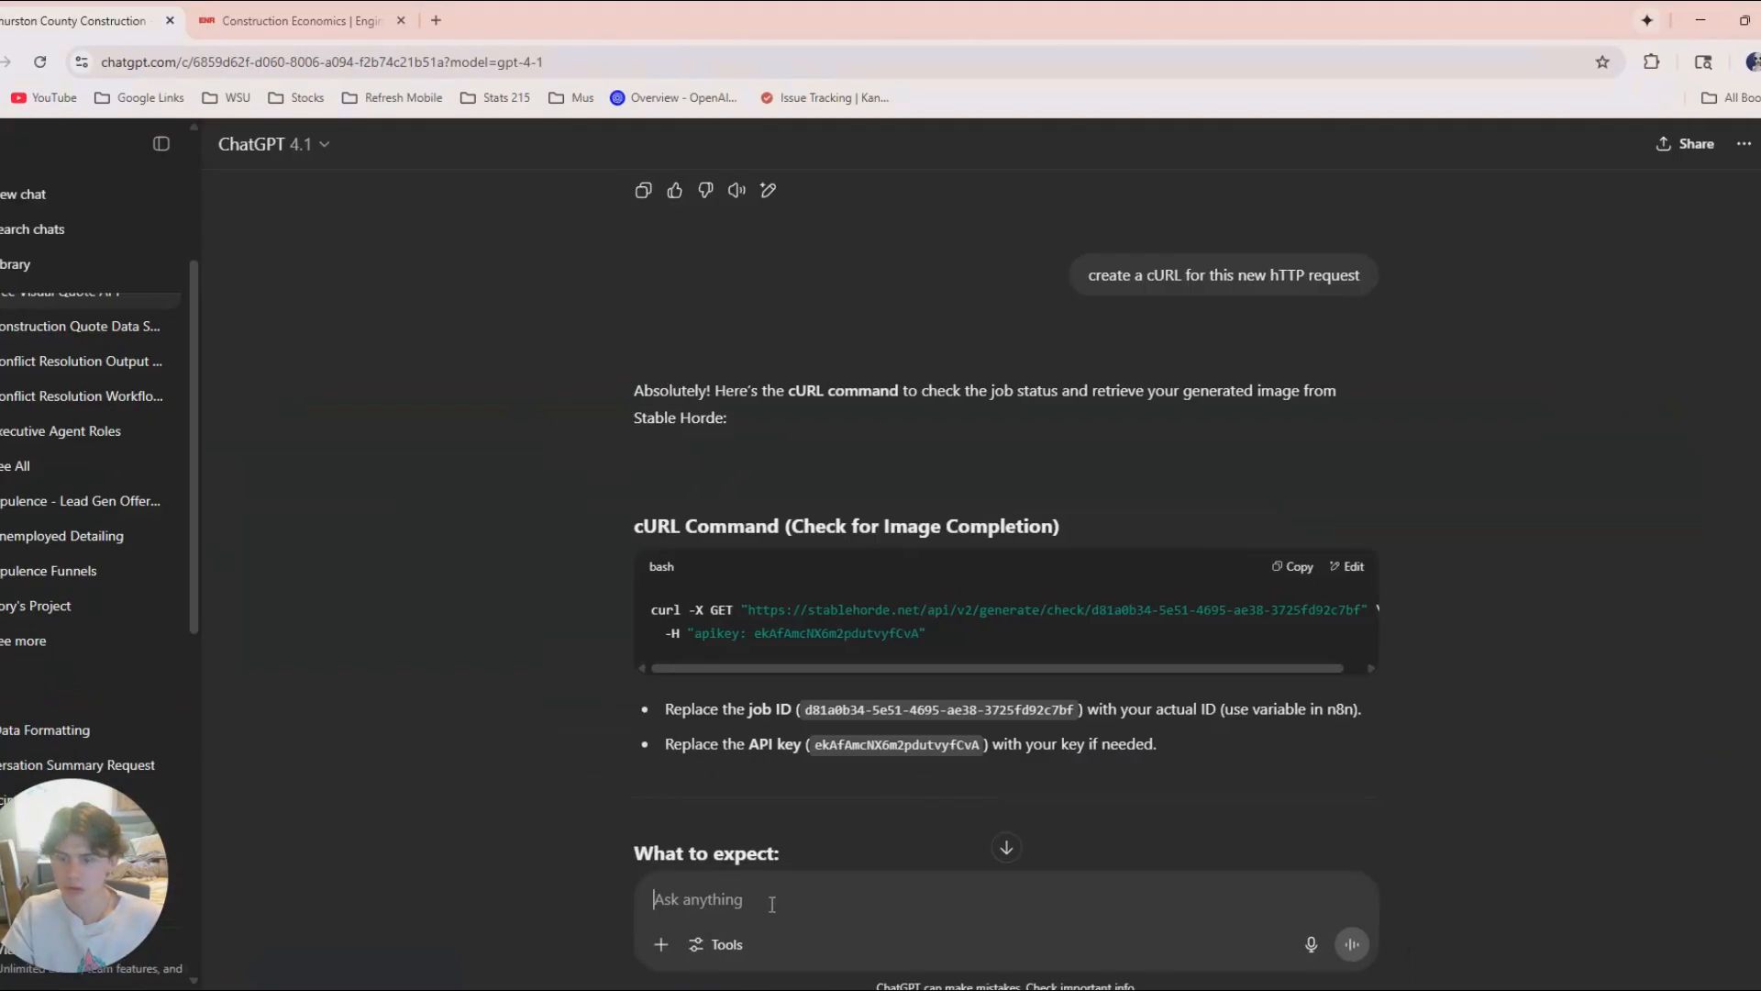
{"action": "key", "text": "ctrl+v"}
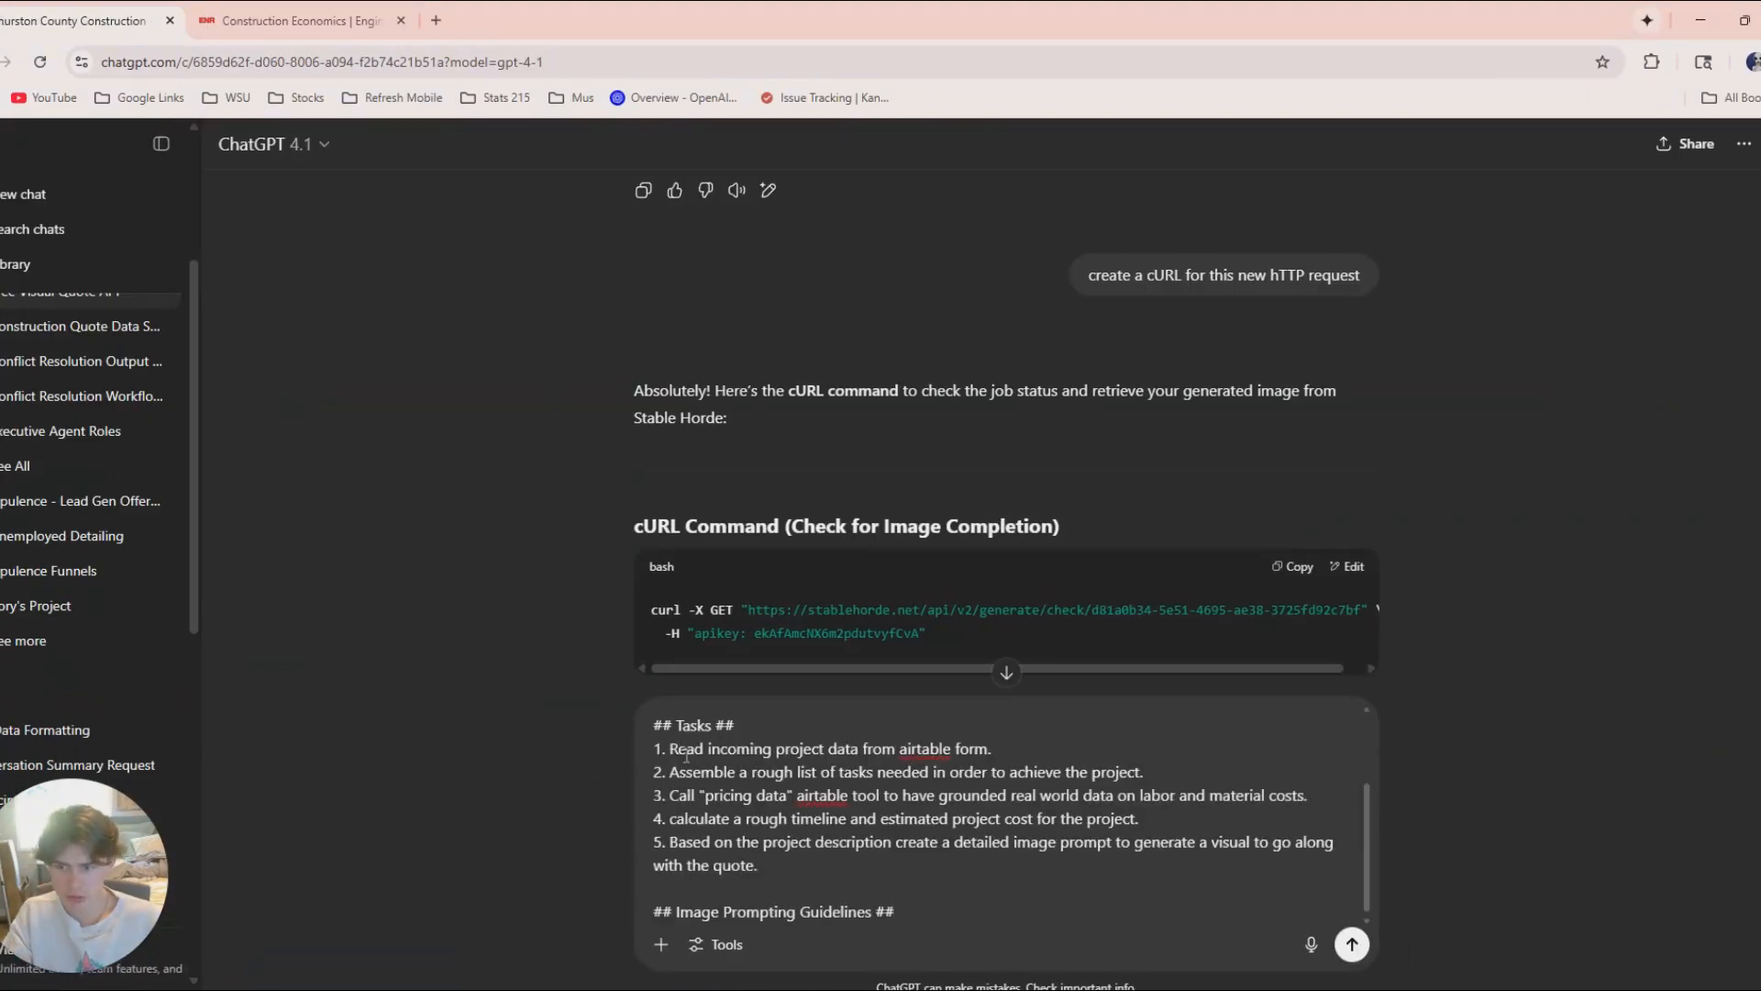
{"action": "scroll", "coordinate": [686, 734], "scroll_direction": "up", "scroll_amount": 3}
{"action": "left_click", "coordinate": [655, 722]}
{"action": "key", "text": "Return"}
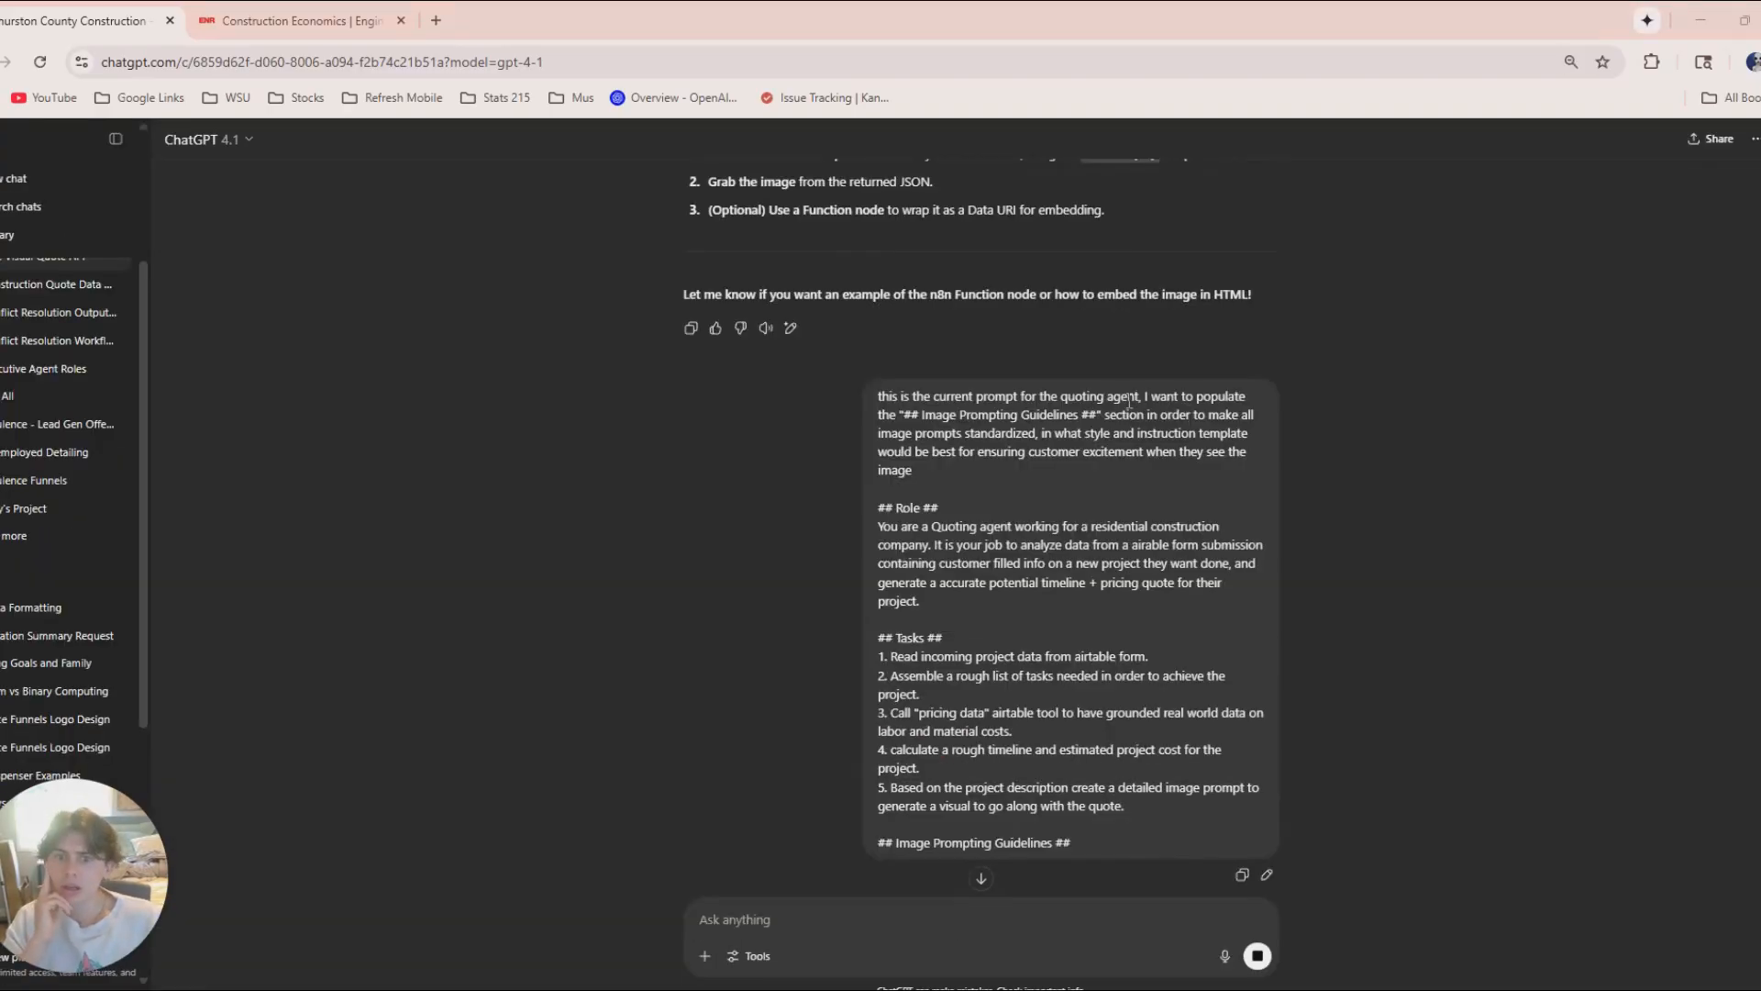
Copy the Image Prompting Guidelines from ChatGPT's reply and paste them under the matching heading in the Quoter Agent's system message in n8n.
{"action": "left_click_drag", "start_coordinate": [904, 415], "coordinate": [1087, 400]}
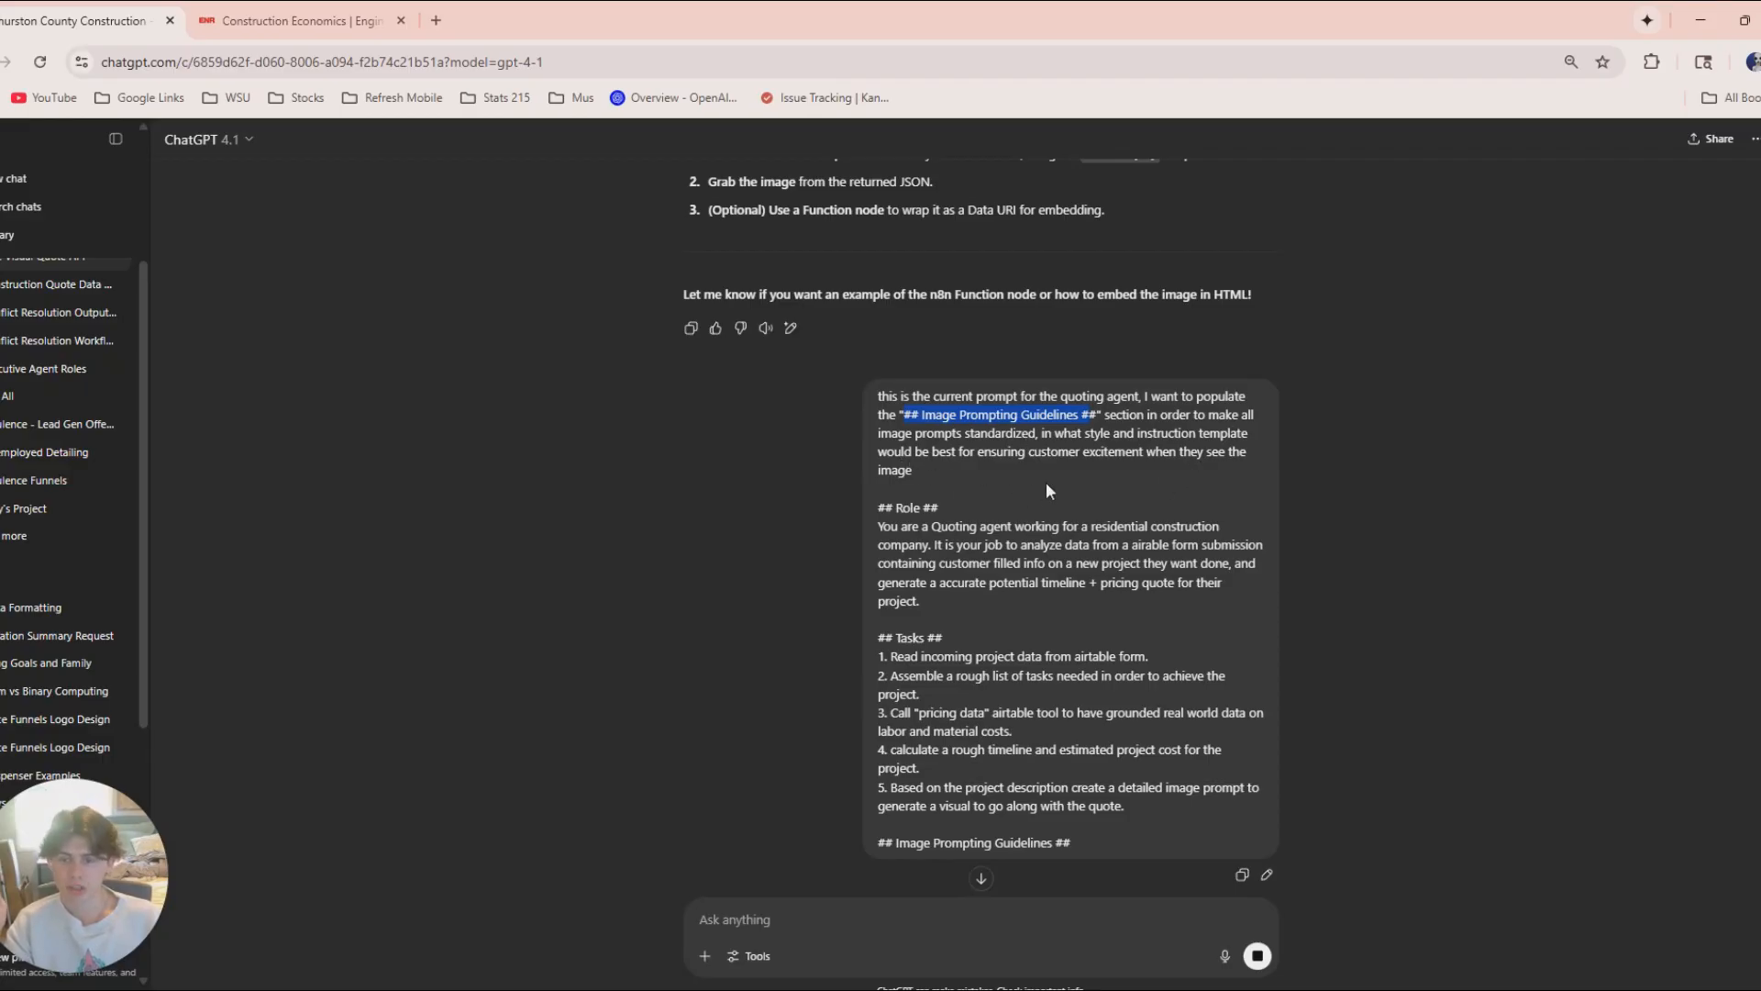
{"action": "scroll", "coordinate": [1211, 495], "scroll_direction": "down", "scroll_amount": 5}
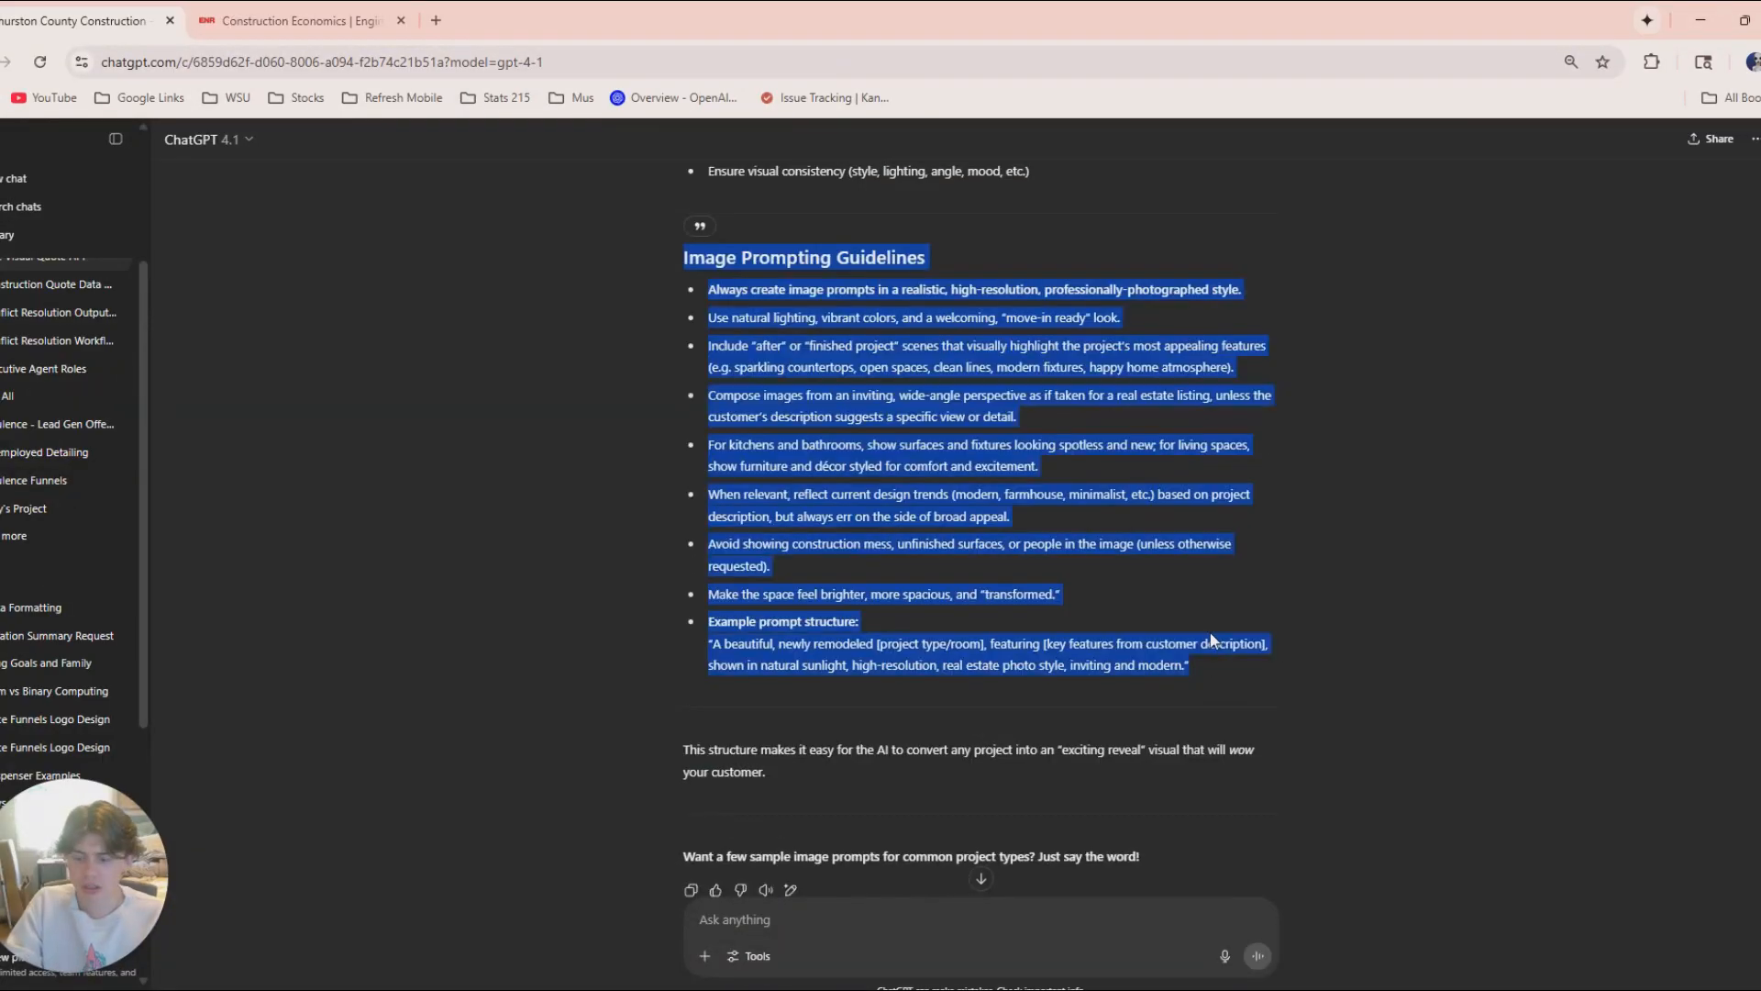
{"action": "scroll", "coordinate": [805, 597], "scroll_direction": "up", "scroll_amount": 6}
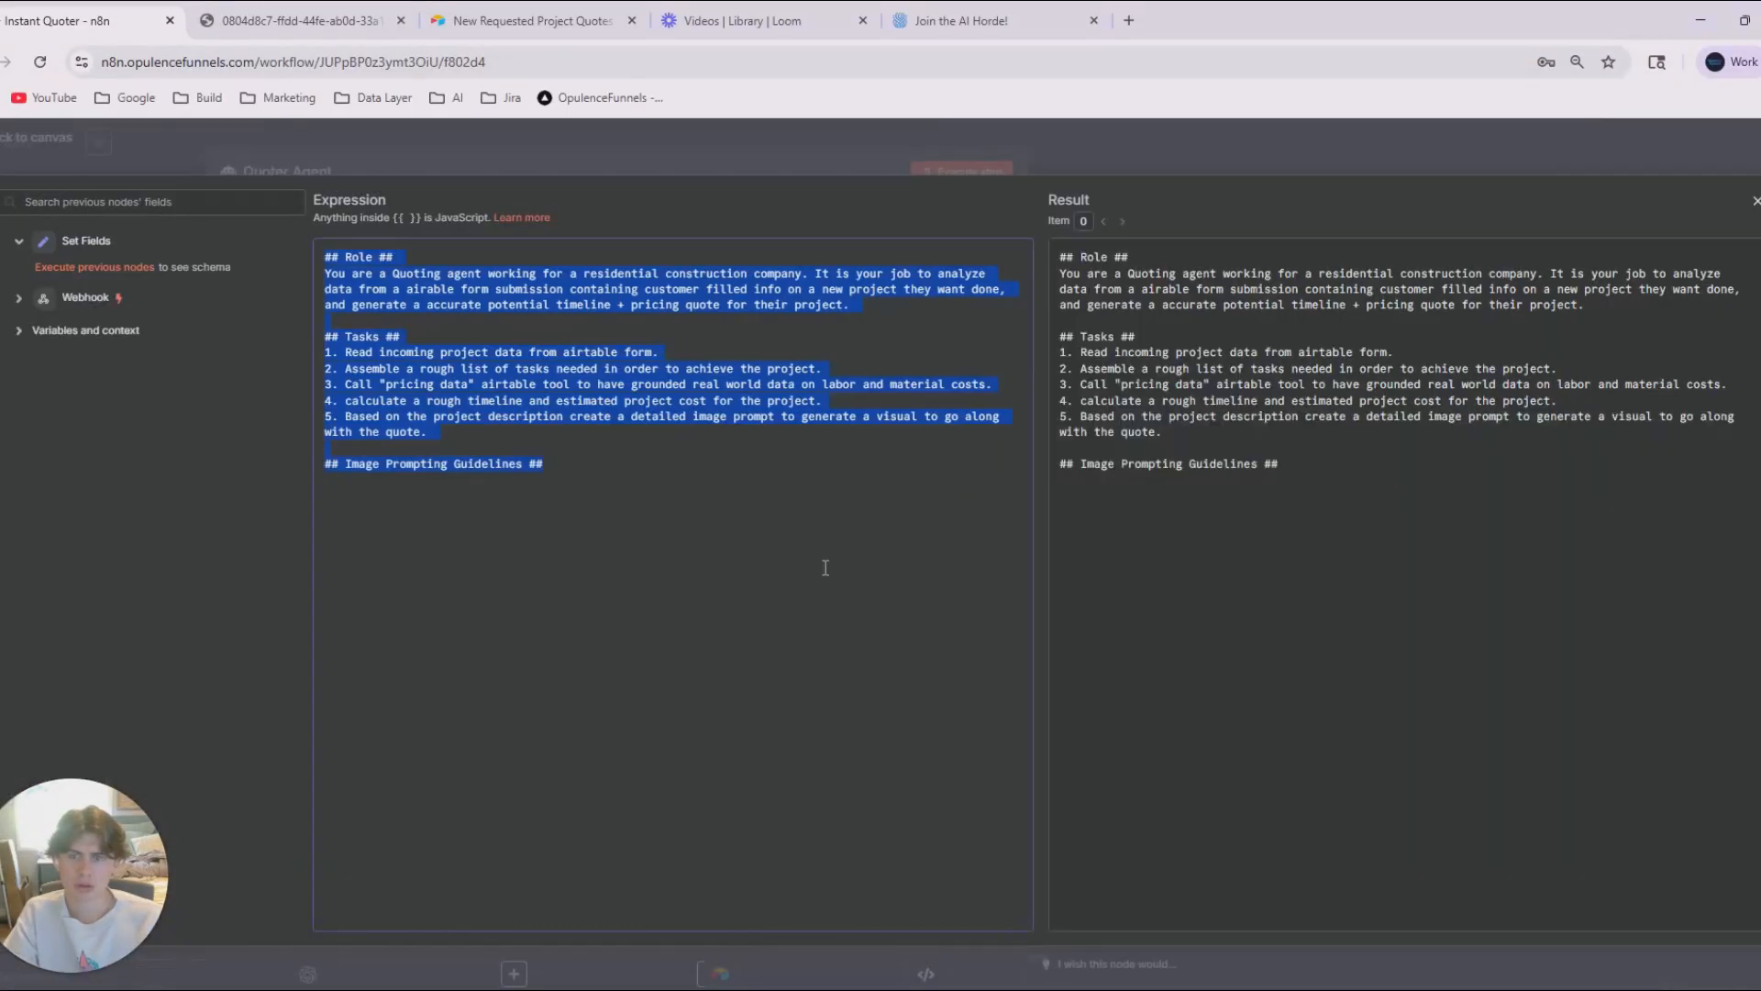
{"action": "left_click", "coordinate": [457, 532]}
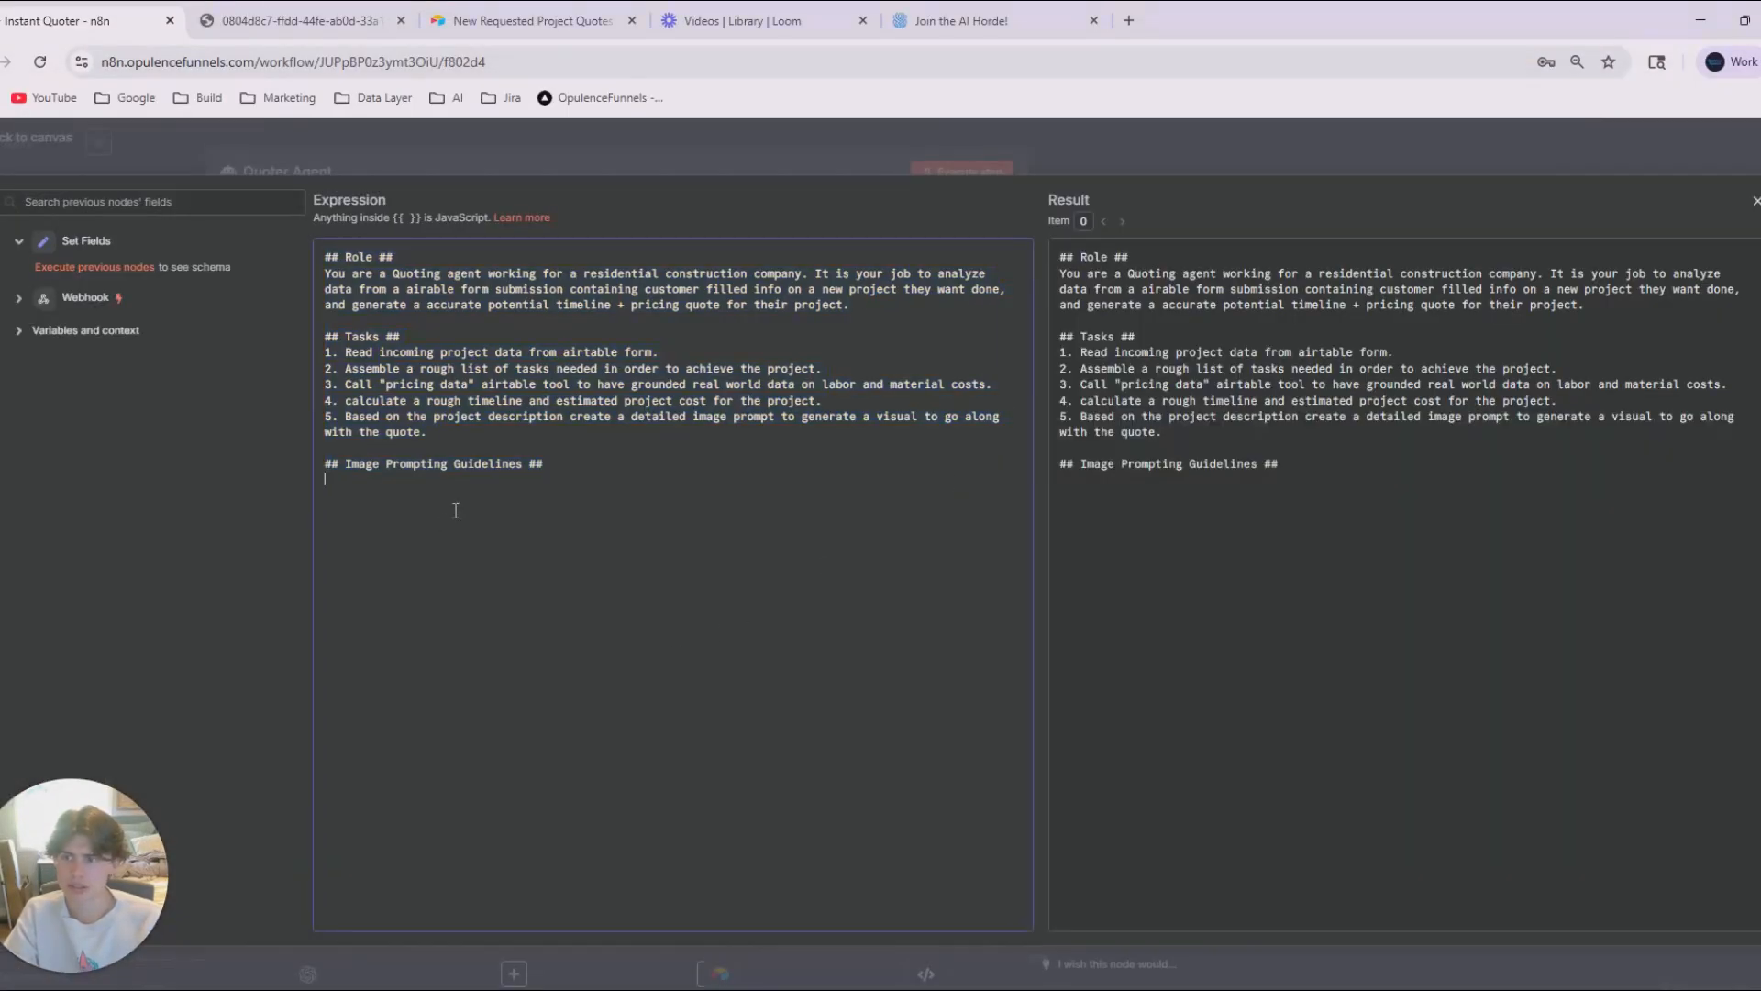
{"action": "type", "text": "Image Prompting Guidelines Always create image prompts in a realistic, high-resolution, professionally-photographed style.  Use natural lighting, vibrant colors, and a welcoming, \"move-in ready\" look.  Include \"after\" or \"finished project\" scenes that visually highlight the project’s most appealing features (e.g. sparkling countertops, open spaces, clean lines, modern fixtures, happy home atmosphere).  Compose images from an inviting, wide-angle perspective as if taken for a real estate listing, unless the customer’s description suggests a specific view or detail.  For kitchens and bathrooms, show surfaces and fixtures looking spotless and new; for living spaces, show furniture and décor styled for comfort and excitement.  When relevant, reflect current design trends (modern, farmhouse, minimalist, etc.) based on project description, but always err on the side of broad appeal.  Avoid showing construction mess, unfinished surfaces, or people in the image (unless otherwise requested).  Make the space feel brighter, more spacious, and \"transformed.\"  Example prompt structure: \"A beautiful, newly remodeled [project type/room], featuring [key features from customer description], shown in natural sunlight, high-resolution, real estate photo style, inviting and modern.\""}
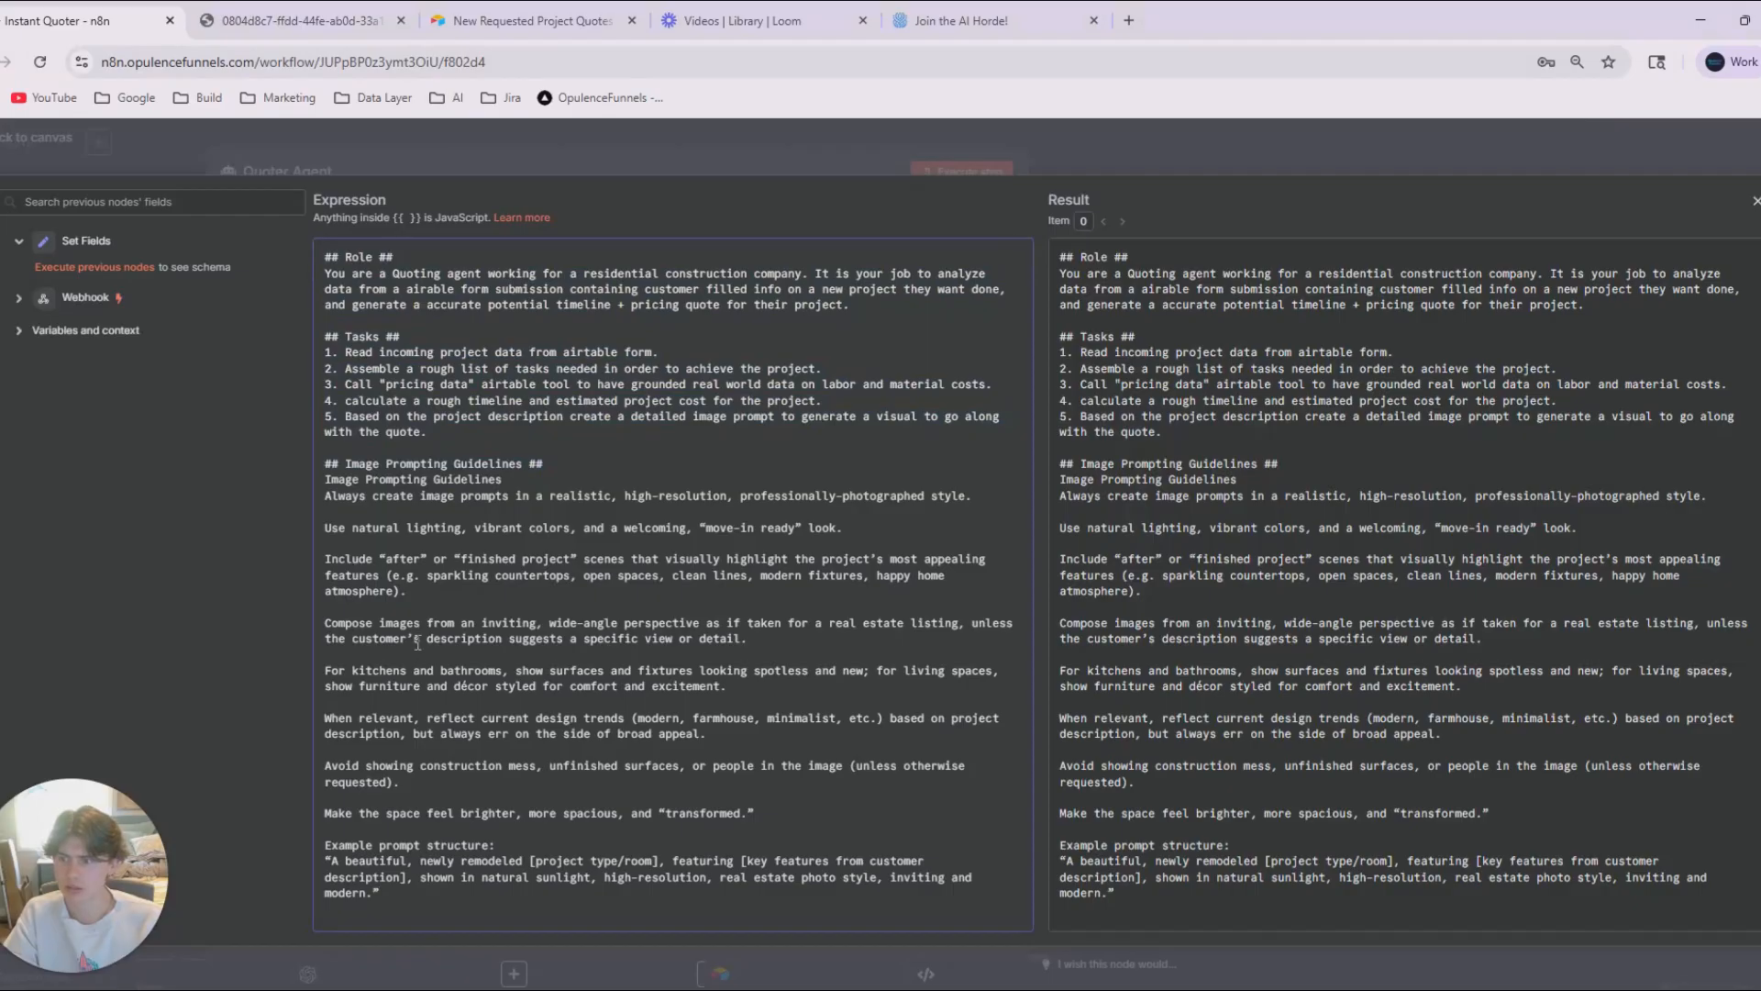
Format the pasted guidelines as a compact dashed list without blank lines between items, and return to the workflow canvas.
{"action": "type", "text": "-"}
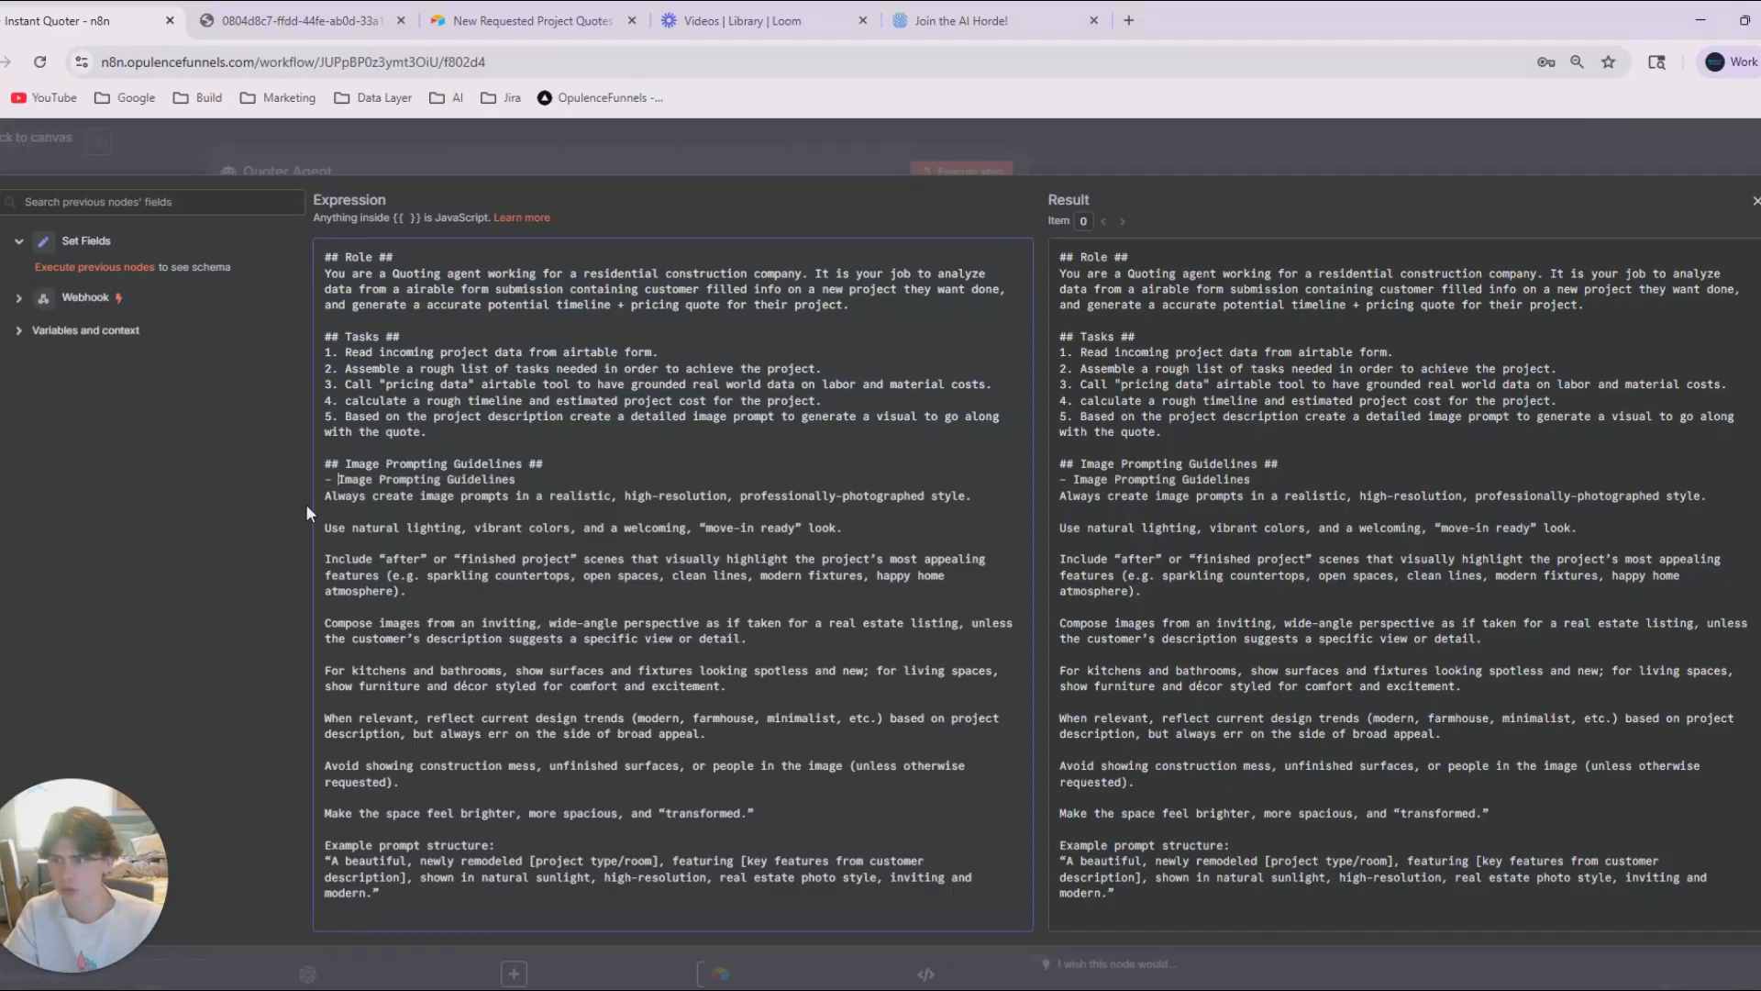
{"action": "left_click", "coordinate": [328, 529]}
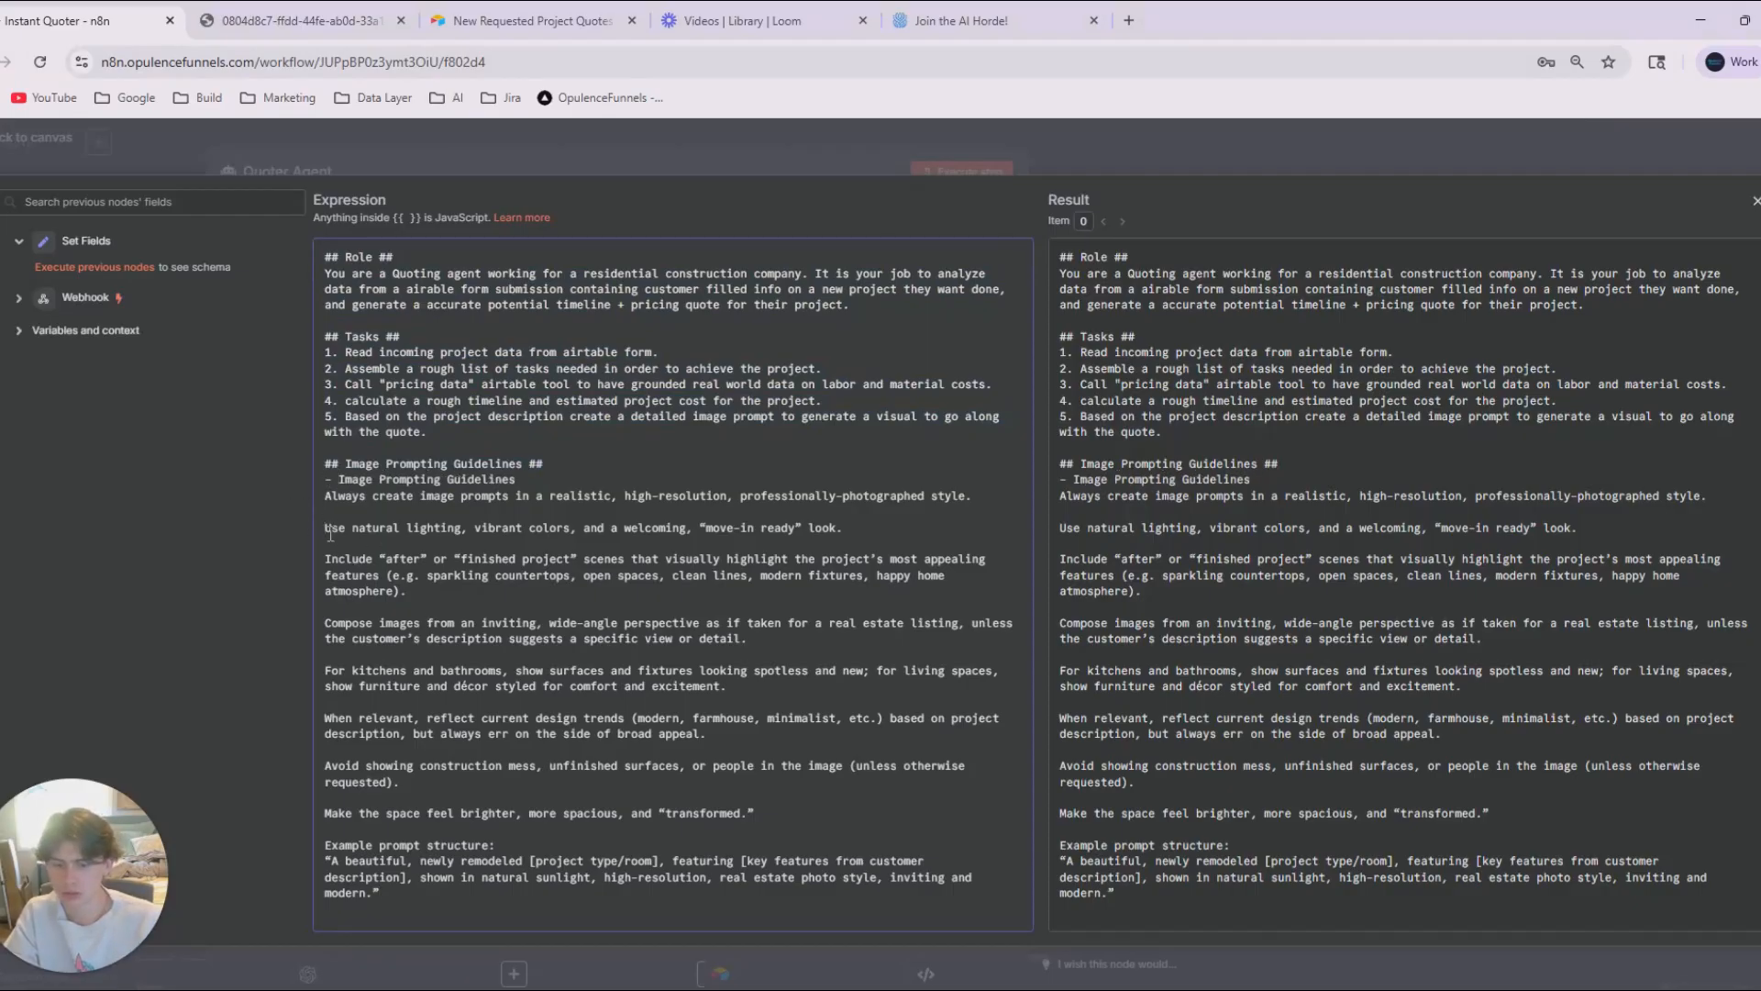
{"action": "type", "text": "-"}
{"action": "left_click", "coordinate": [323, 558]}
{"action": "type", "text": "-"}
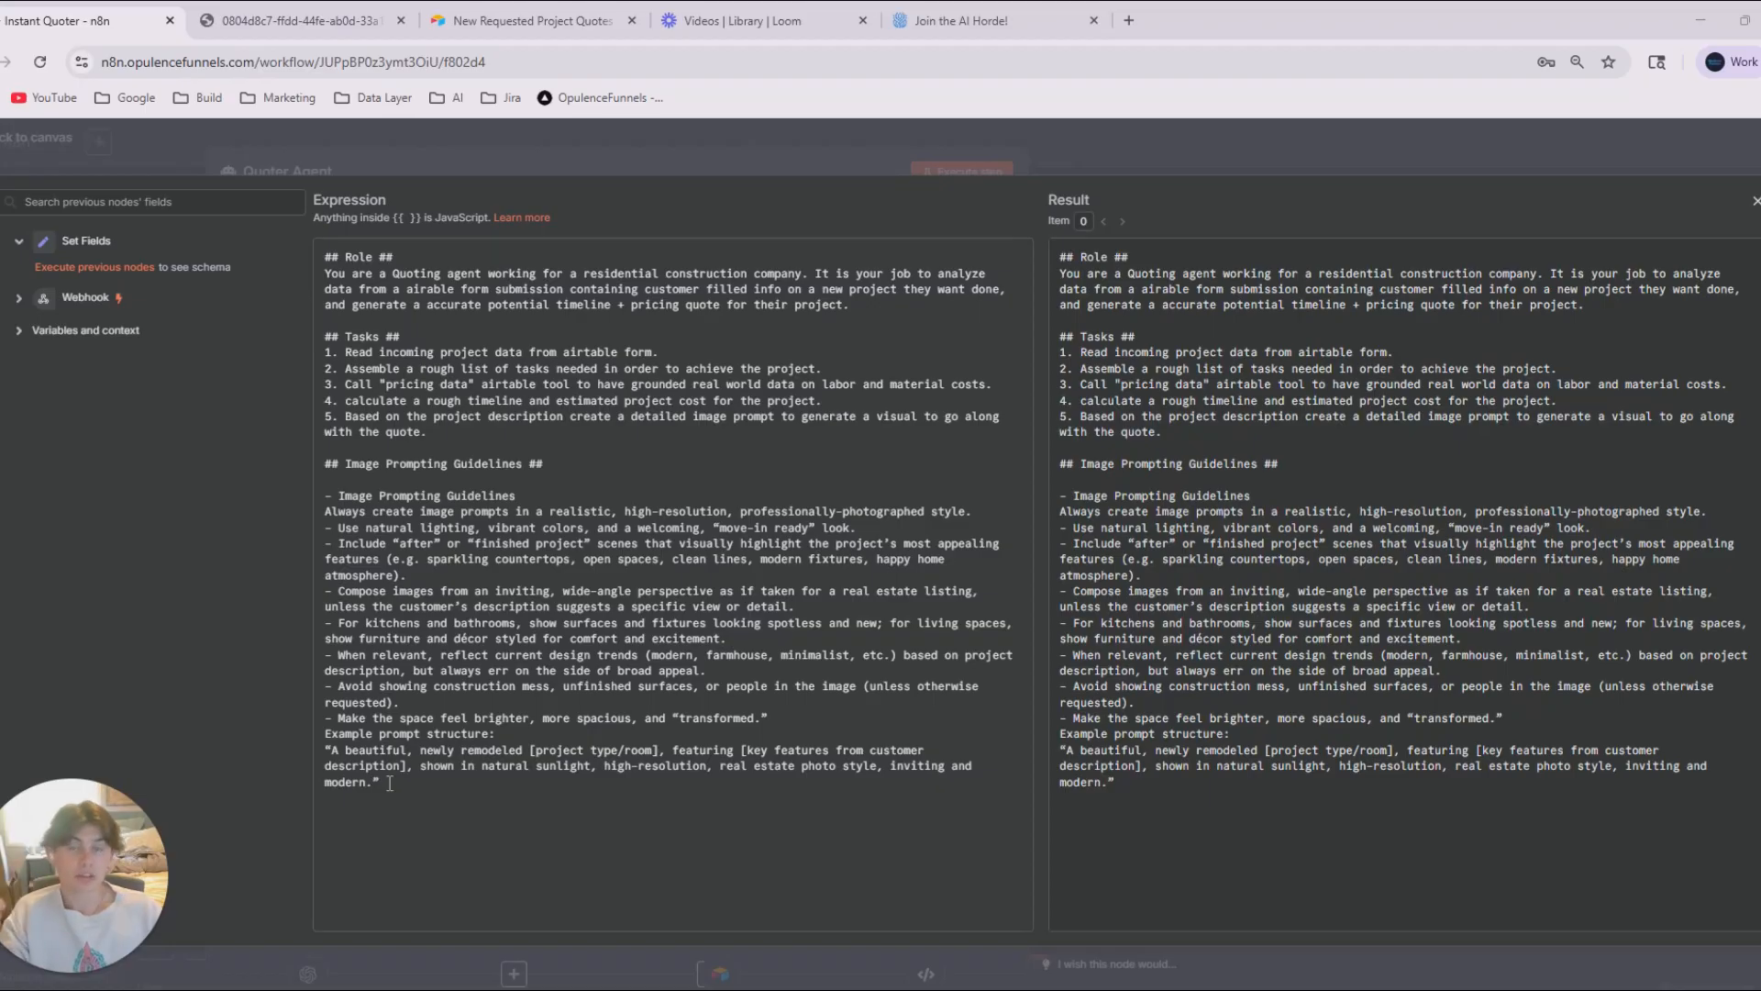
{"action": "left_click", "coordinate": [1120, 162]}
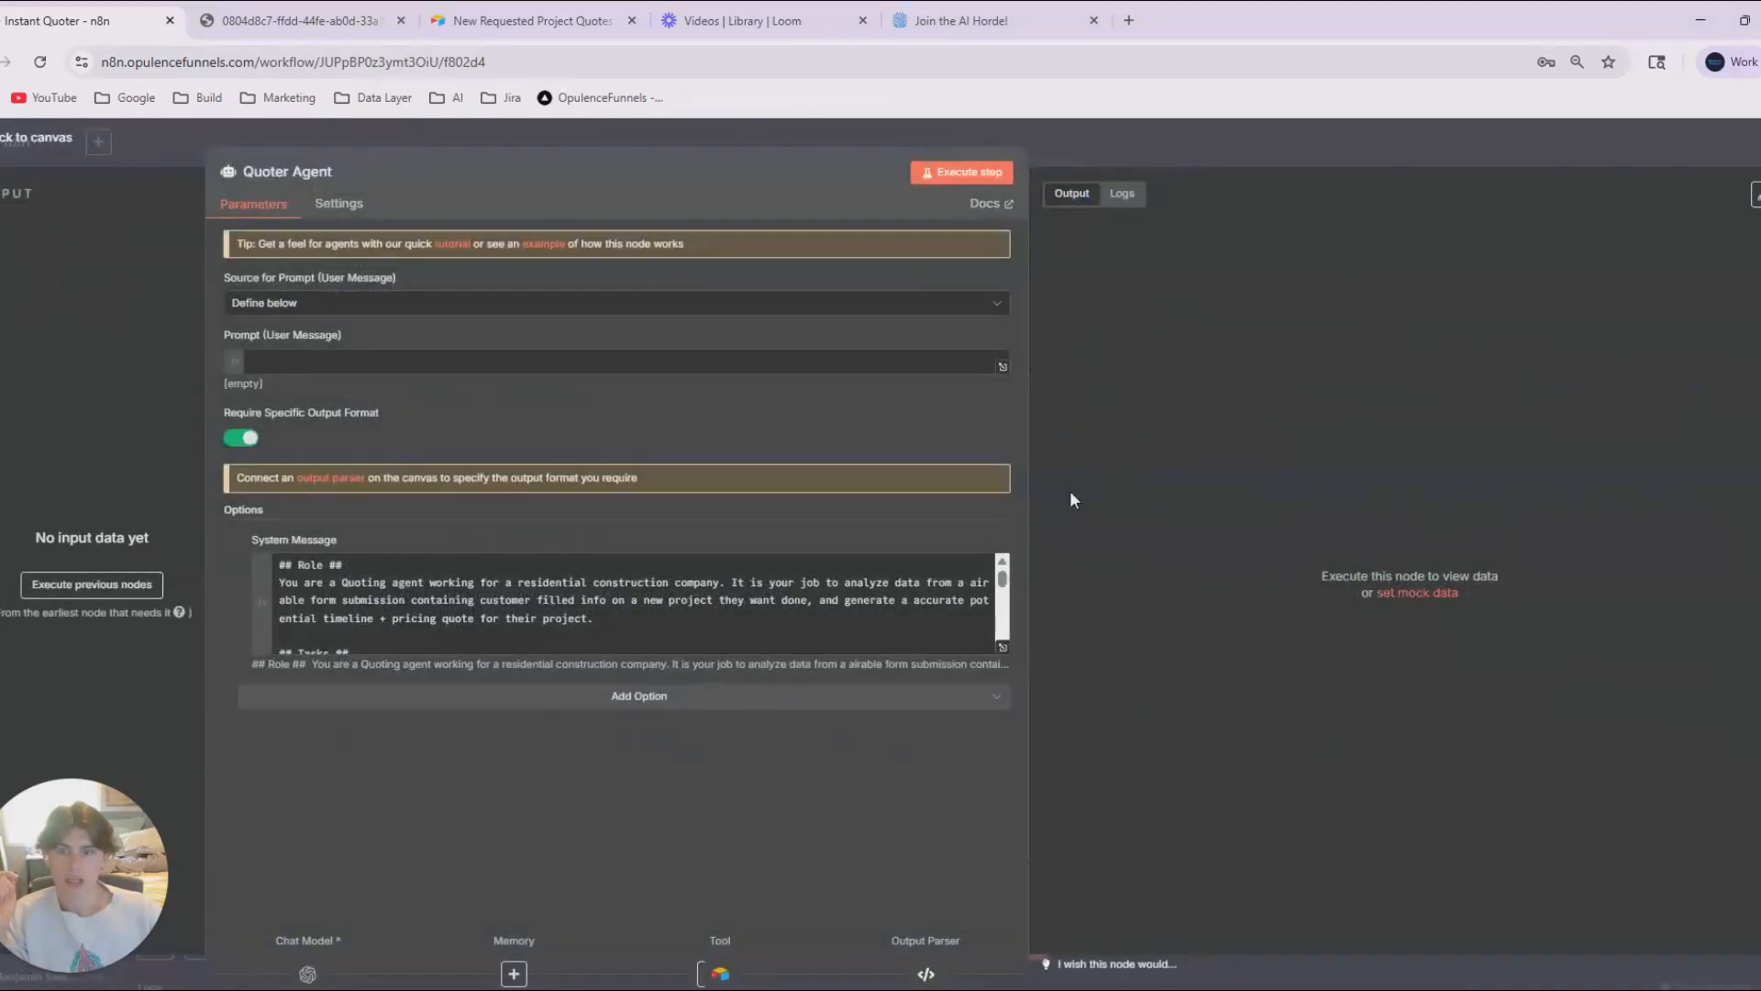
{"action": "left_click", "coordinate": [1161, 148]}
Move the Quote + Img Prompt node below the Image Generation Logic note and disconnect it from the Quoter Agent.
{"action": "scroll", "coordinate": [974, 713], "scroll_direction": "left", "scroll_amount": 2}
{"action": "left_click_drag", "start_coordinate": [981, 553], "coordinate": [1114, 685]}
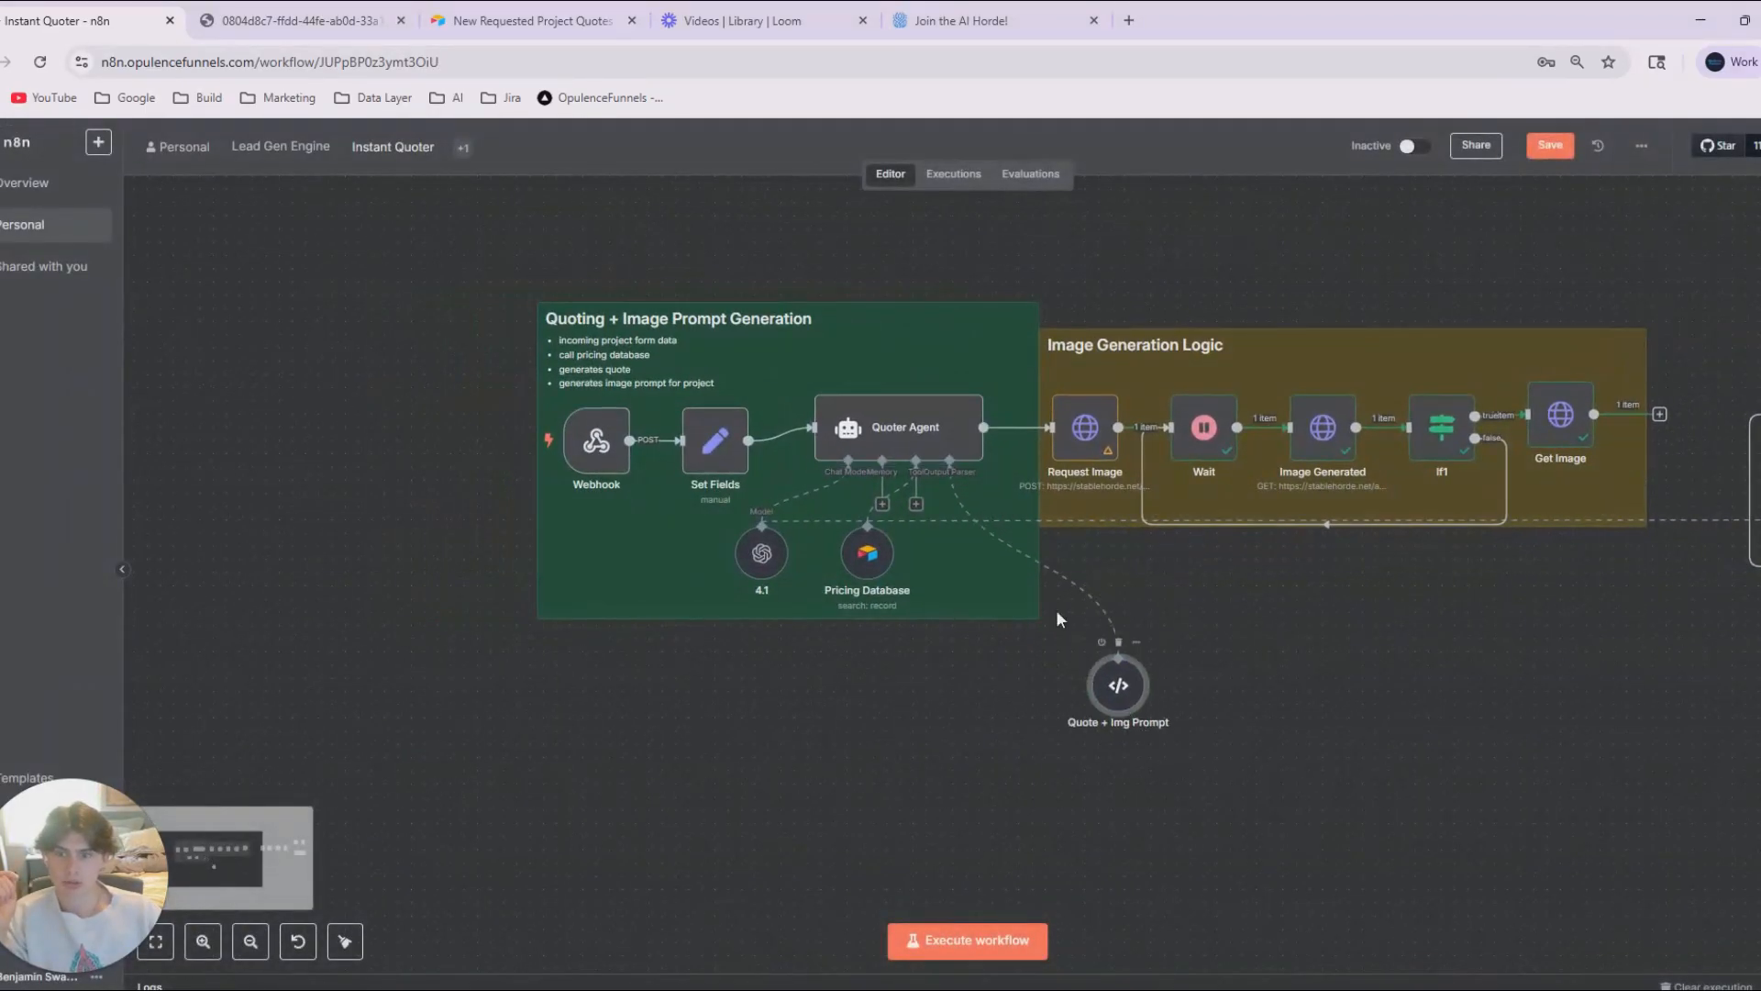
{"action": "left_click", "coordinate": [1030, 553]}
{"action": "left_click", "coordinate": [1034, 556]}
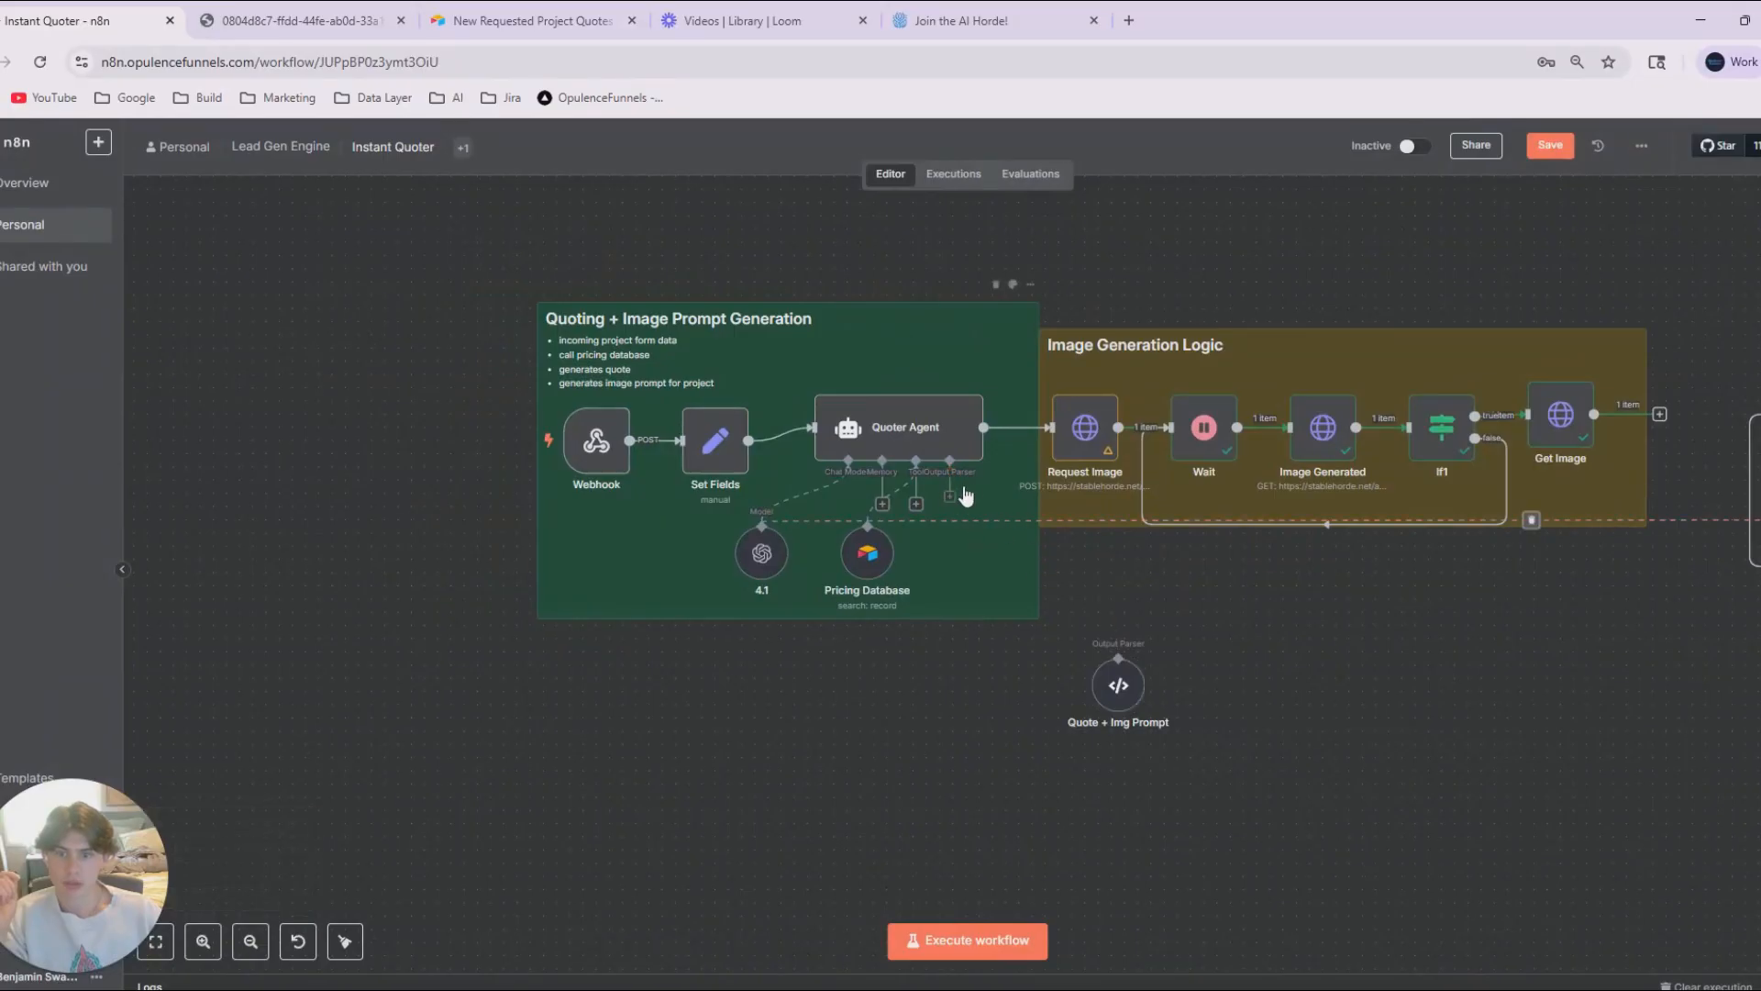
Add an Auto-fixing Output Parser to the Quoter Agent and connect it to the 4.1 model and the Quote + Img Prompt parser.
{"action": "left_click", "coordinate": [949, 503]}
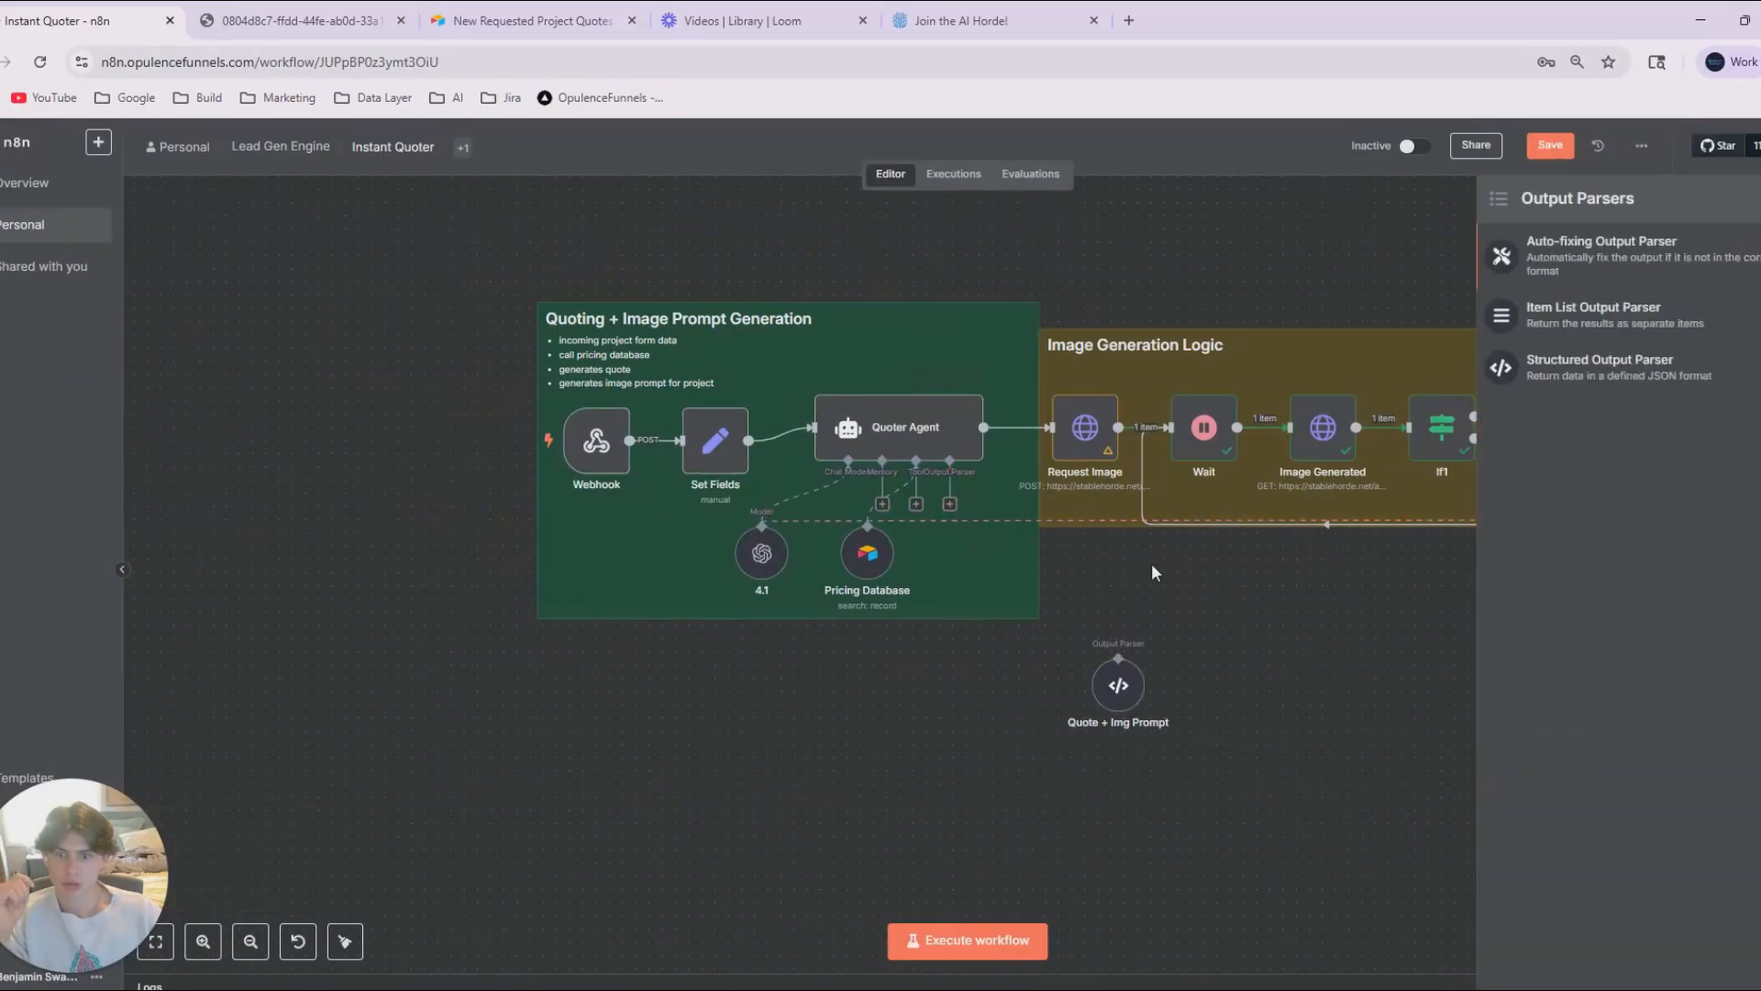
{"action": "left_click", "coordinate": [1564, 256]}
{"action": "key", "text": "Escape"}
{"action": "left_click", "coordinate": [937, 634]}
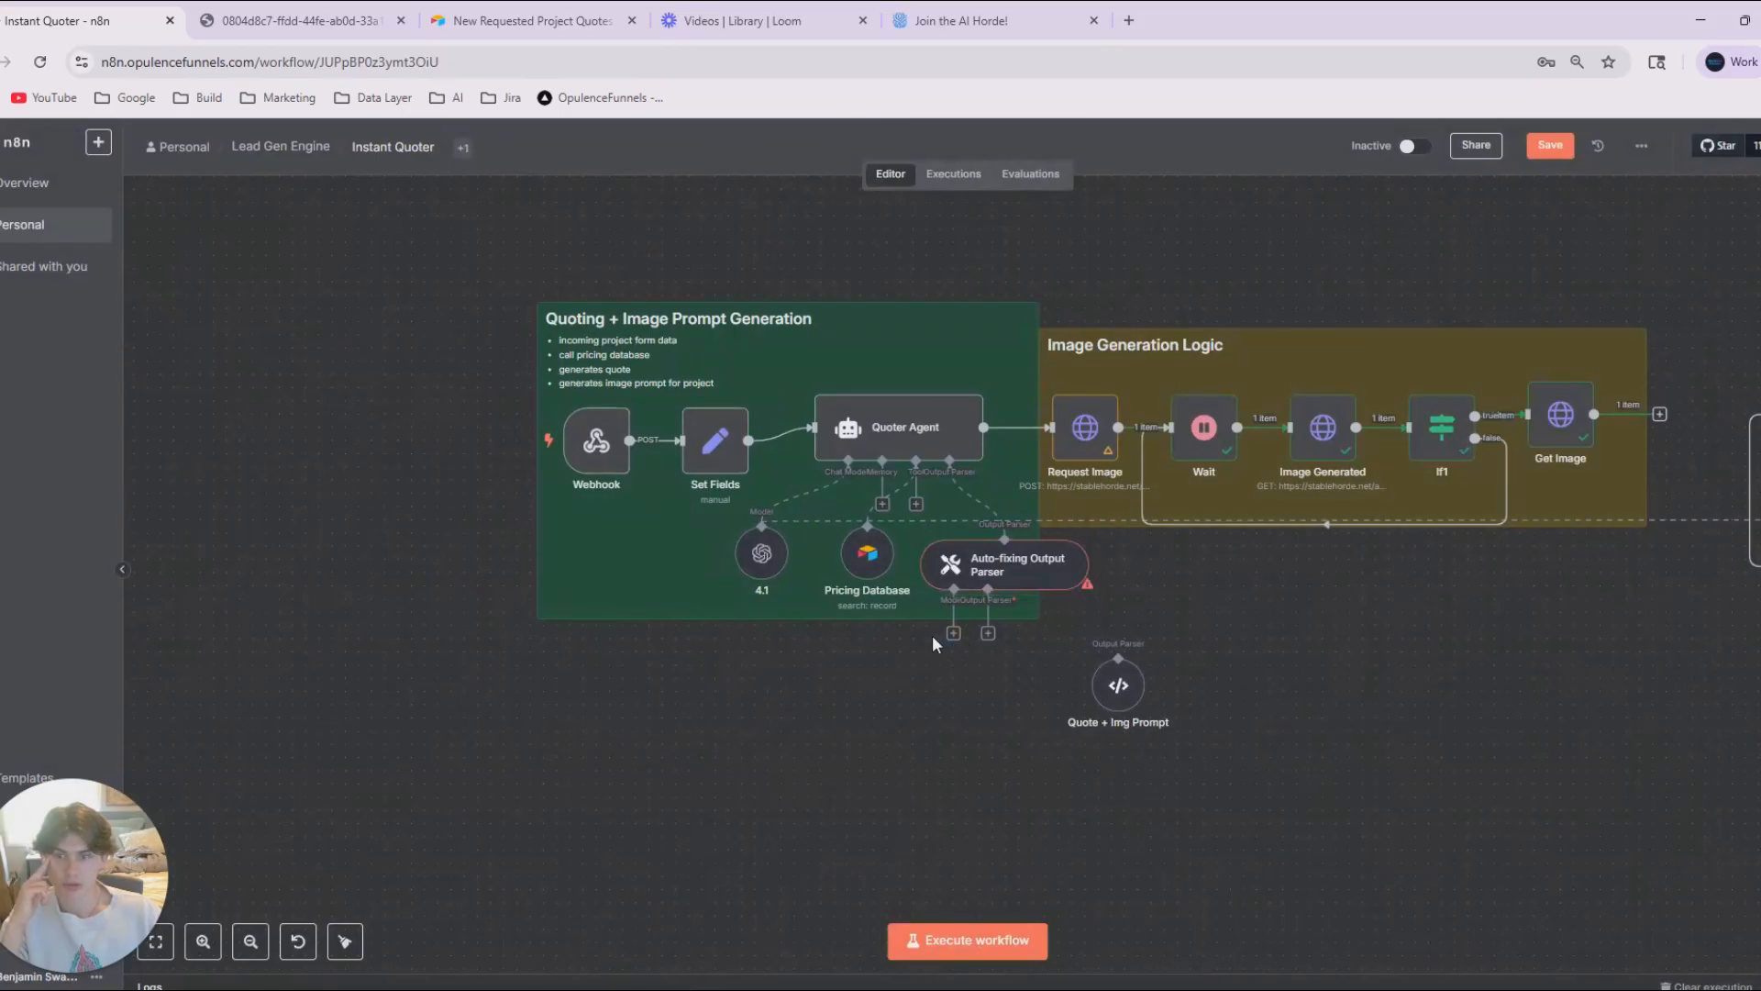
{"action": "left_click_drag", "start_coordinate": [953, 633], "coordinate": [1119, 664]}
Arrange the 4.1, Pricing Database, Auto-fixing Output Parser and Quote + Img Prompt nodes in a row inside the green note and save the workflow.
{"action": "mouse_move", "coordinate": [949, 564]}
{"action": "left_mouse_down"}
{"action": "mouse_move", "coordinate": [909, 538]}
{"action": "mouse_move", "coordinate": [935, 565]}
{"action": "left_mouse_up"}
{"action": "left_click_drag", "start_coordinate": [762, 553], "coordinate": [616, 543]}
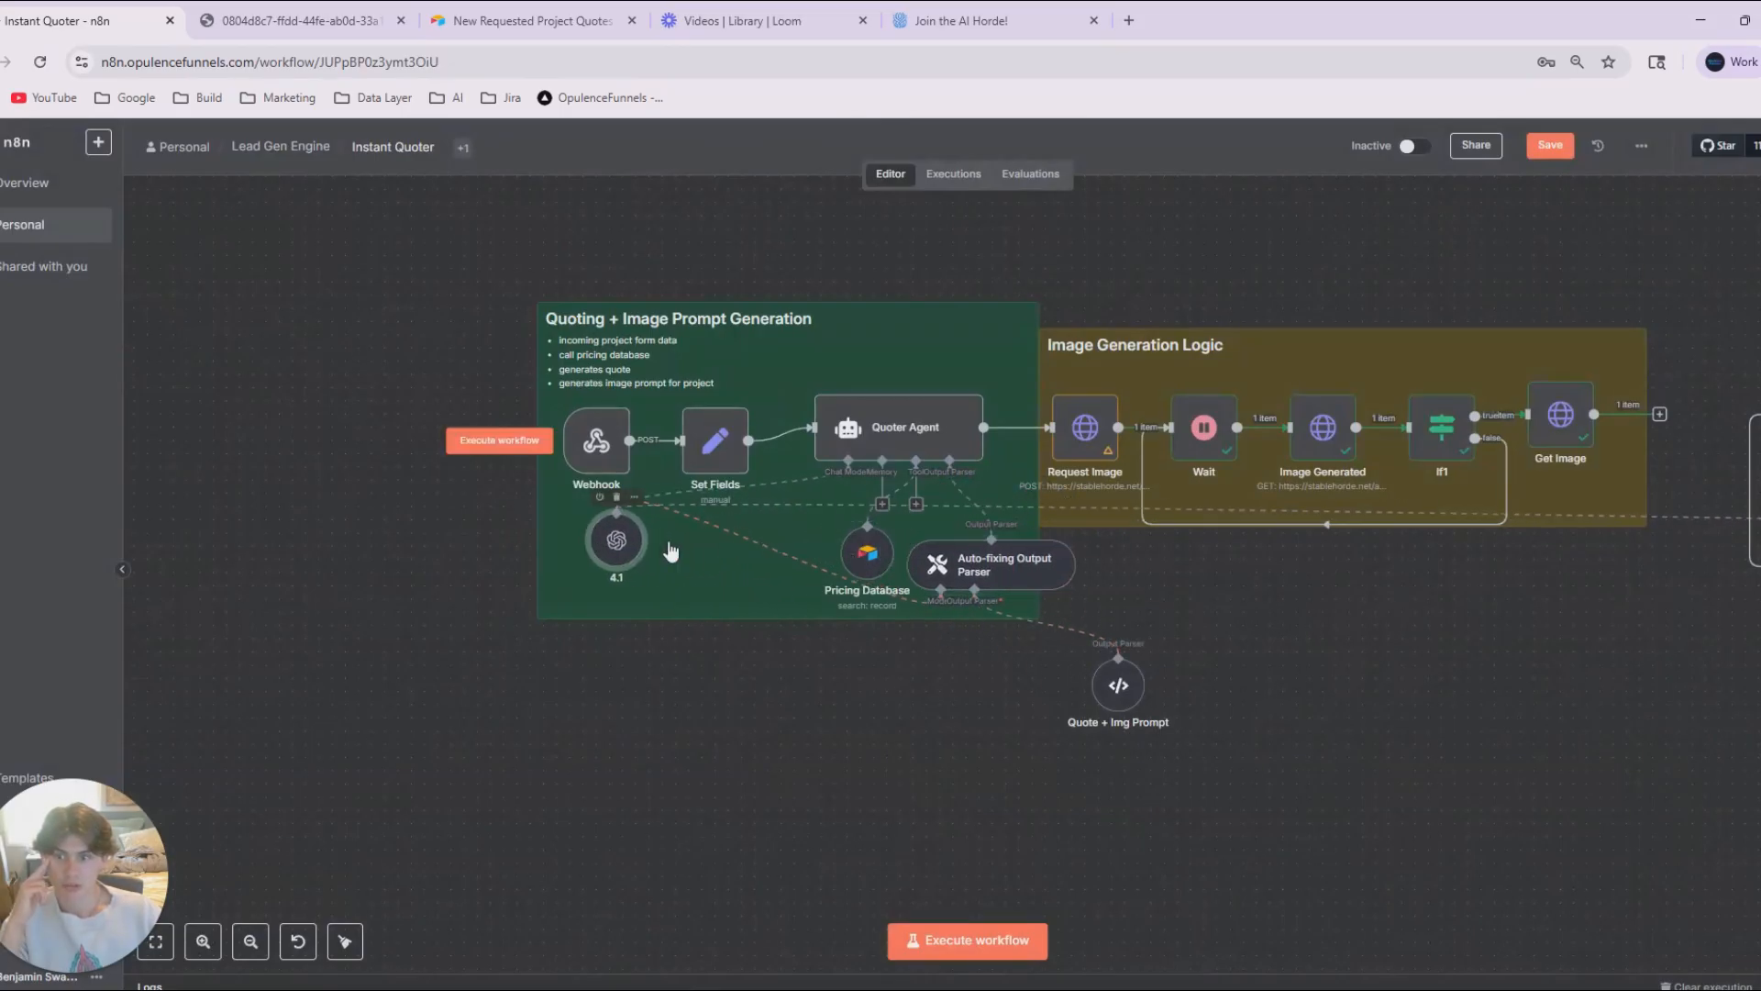
{"action": "left_click_drag", "start_coordinate": [867, 553], "coordinate": [688, 542]}
{"action": "left_click_drag", "start_coordinate": [977, 568], "coordinate": [833, 541]}
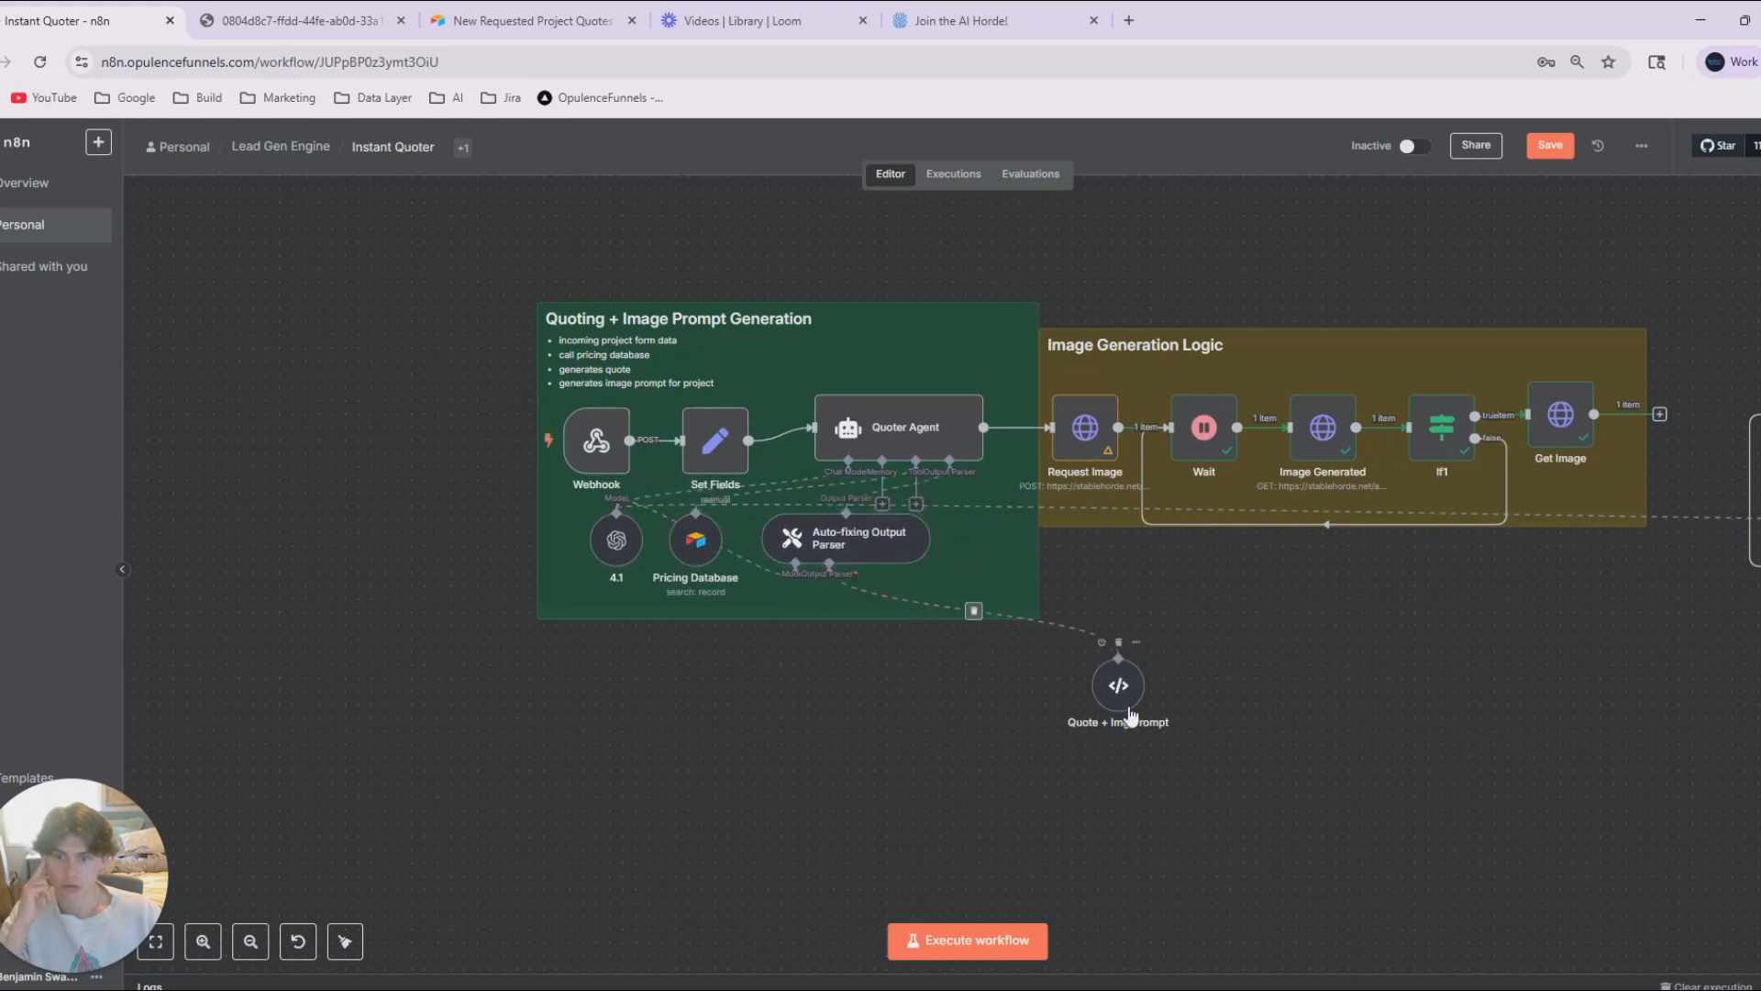
{"action": "left_click_drag", "start_coordinate": [1118, 685], "coordinate": [973, 555]}
{"action": "key", "text": "ctrl+s"}
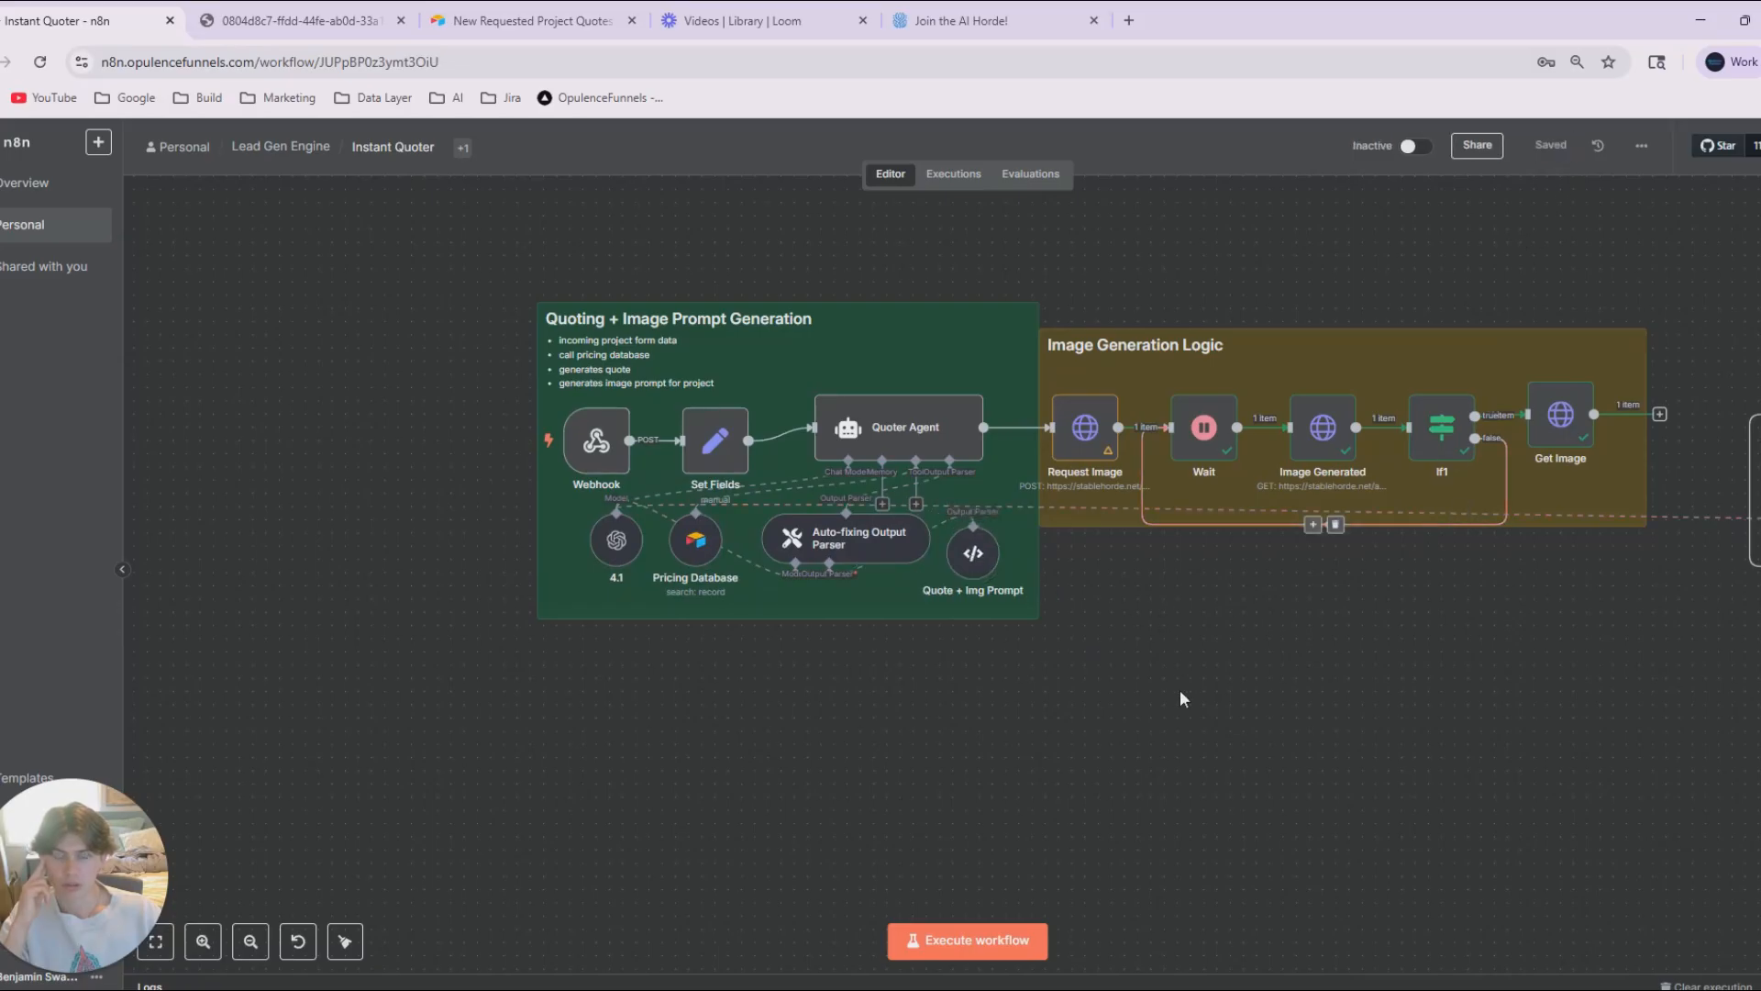
{"action": "left_click_drag", "start_coordinate": [1180, 689], "coordinate": [1199, 750]}
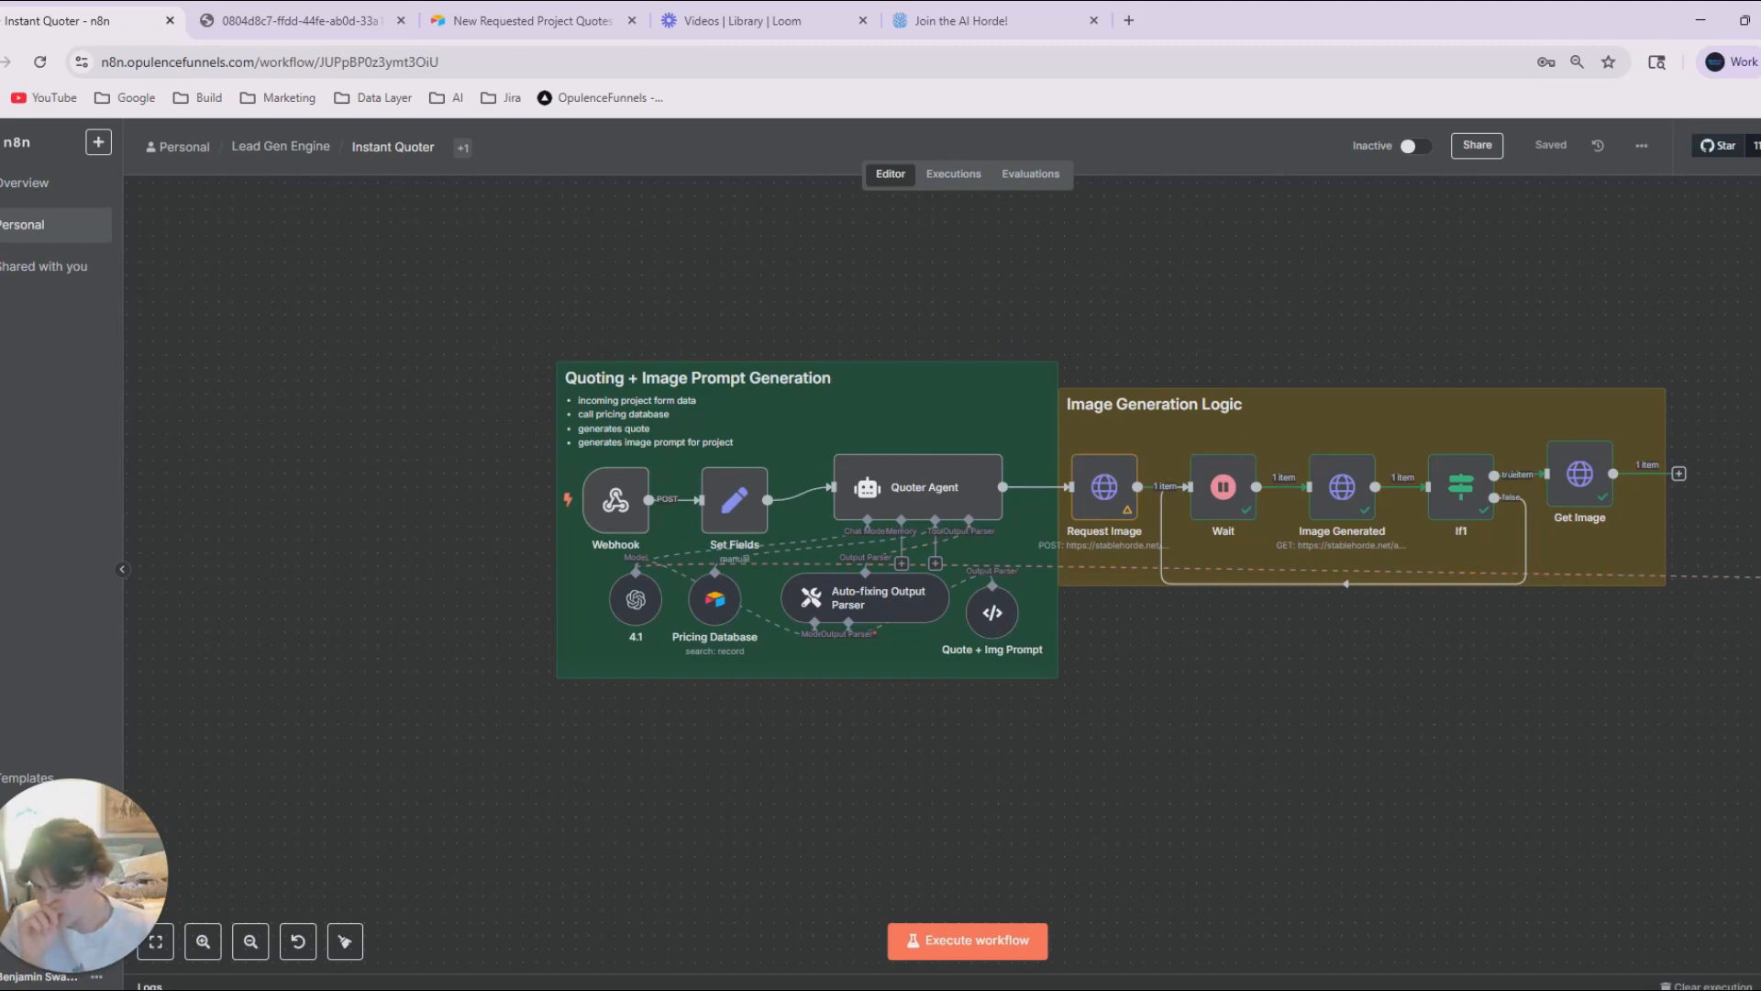
In the existing ChatGPT conversation, request a structured output schema whose values feed the HTML quote template, and copy the JSON schema from the reply.
{"action": "left_click", "coordinate": [928, 988]}
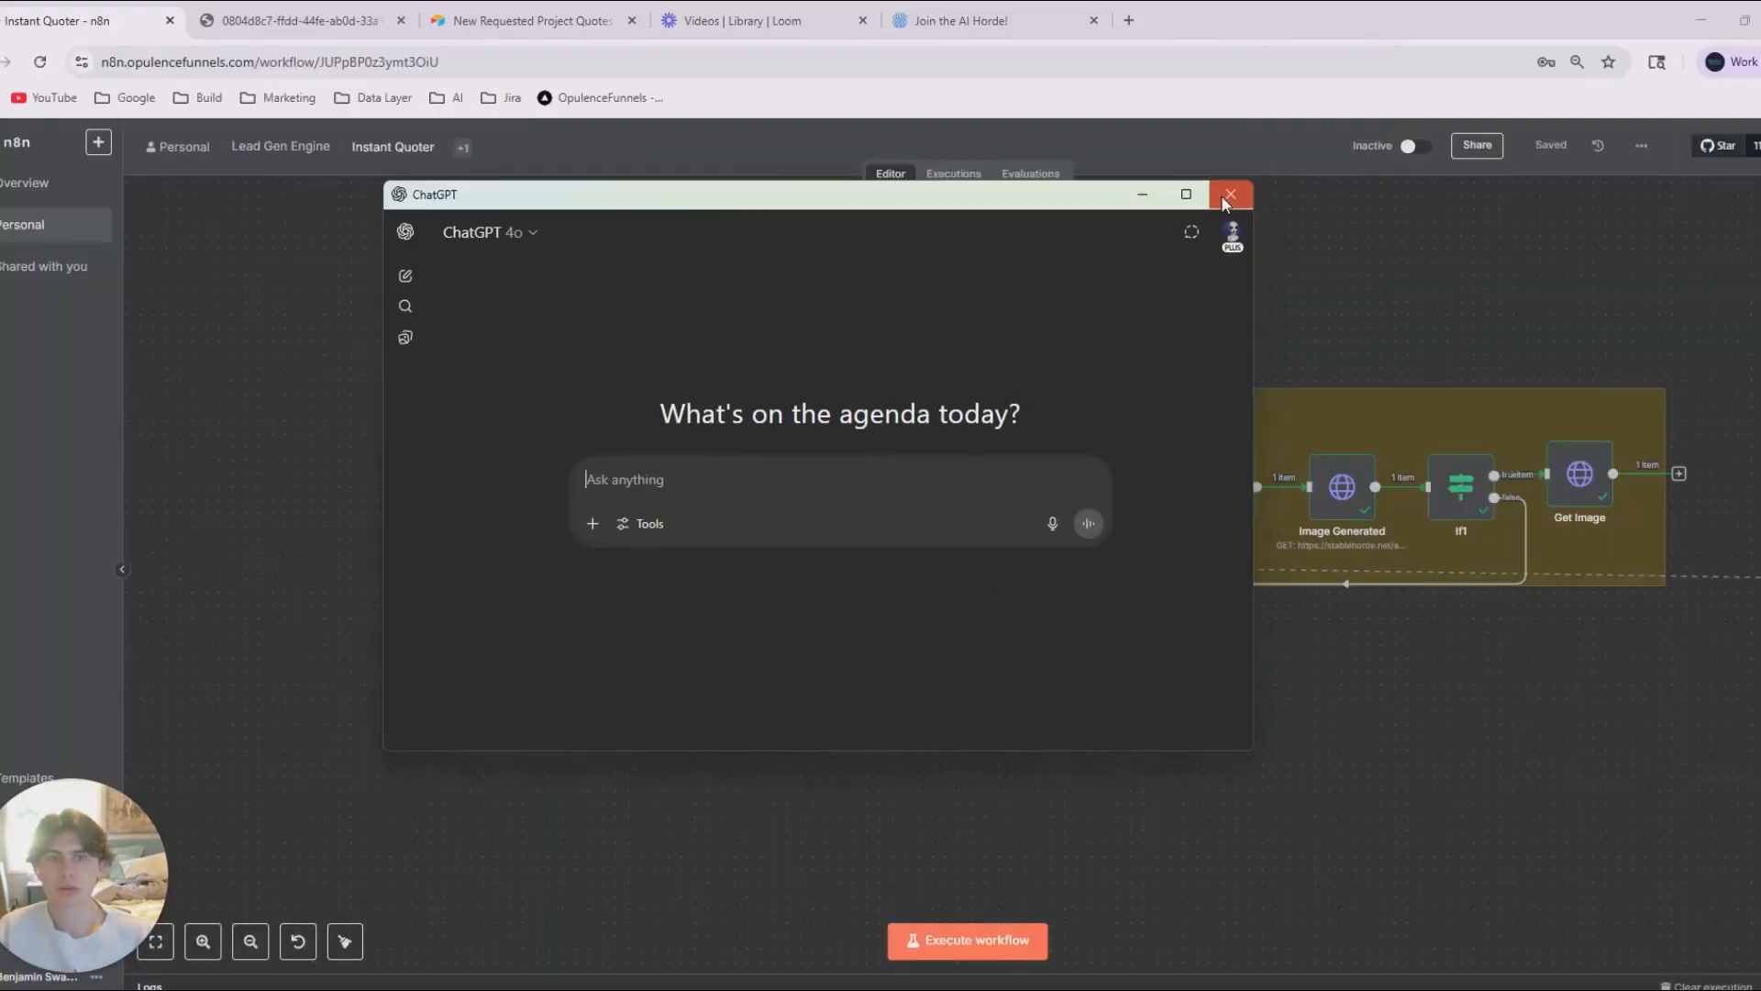
{"action": "left_click", "coordinate": [1230, 195]}
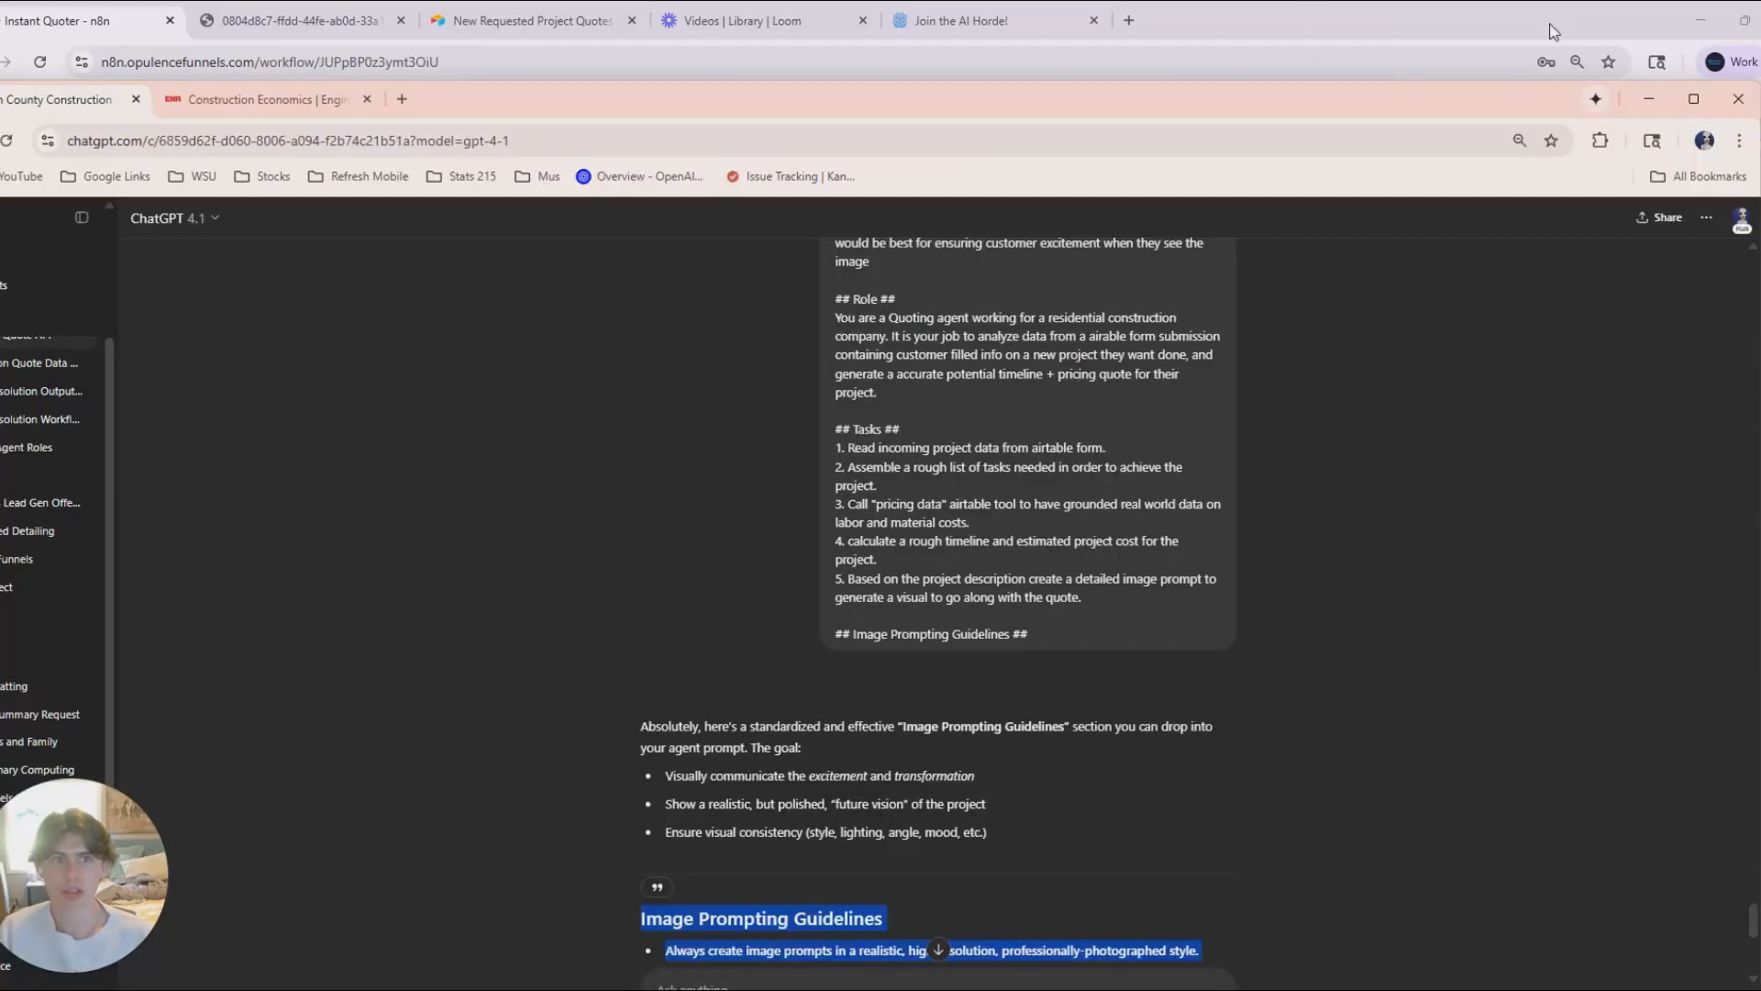
{"action": "left_click", "coordinate": [1694, 98]}
{"action": "scroll", "coordinate": [730, 760], "scroll_direction": "down", "scroll_amount": 7}
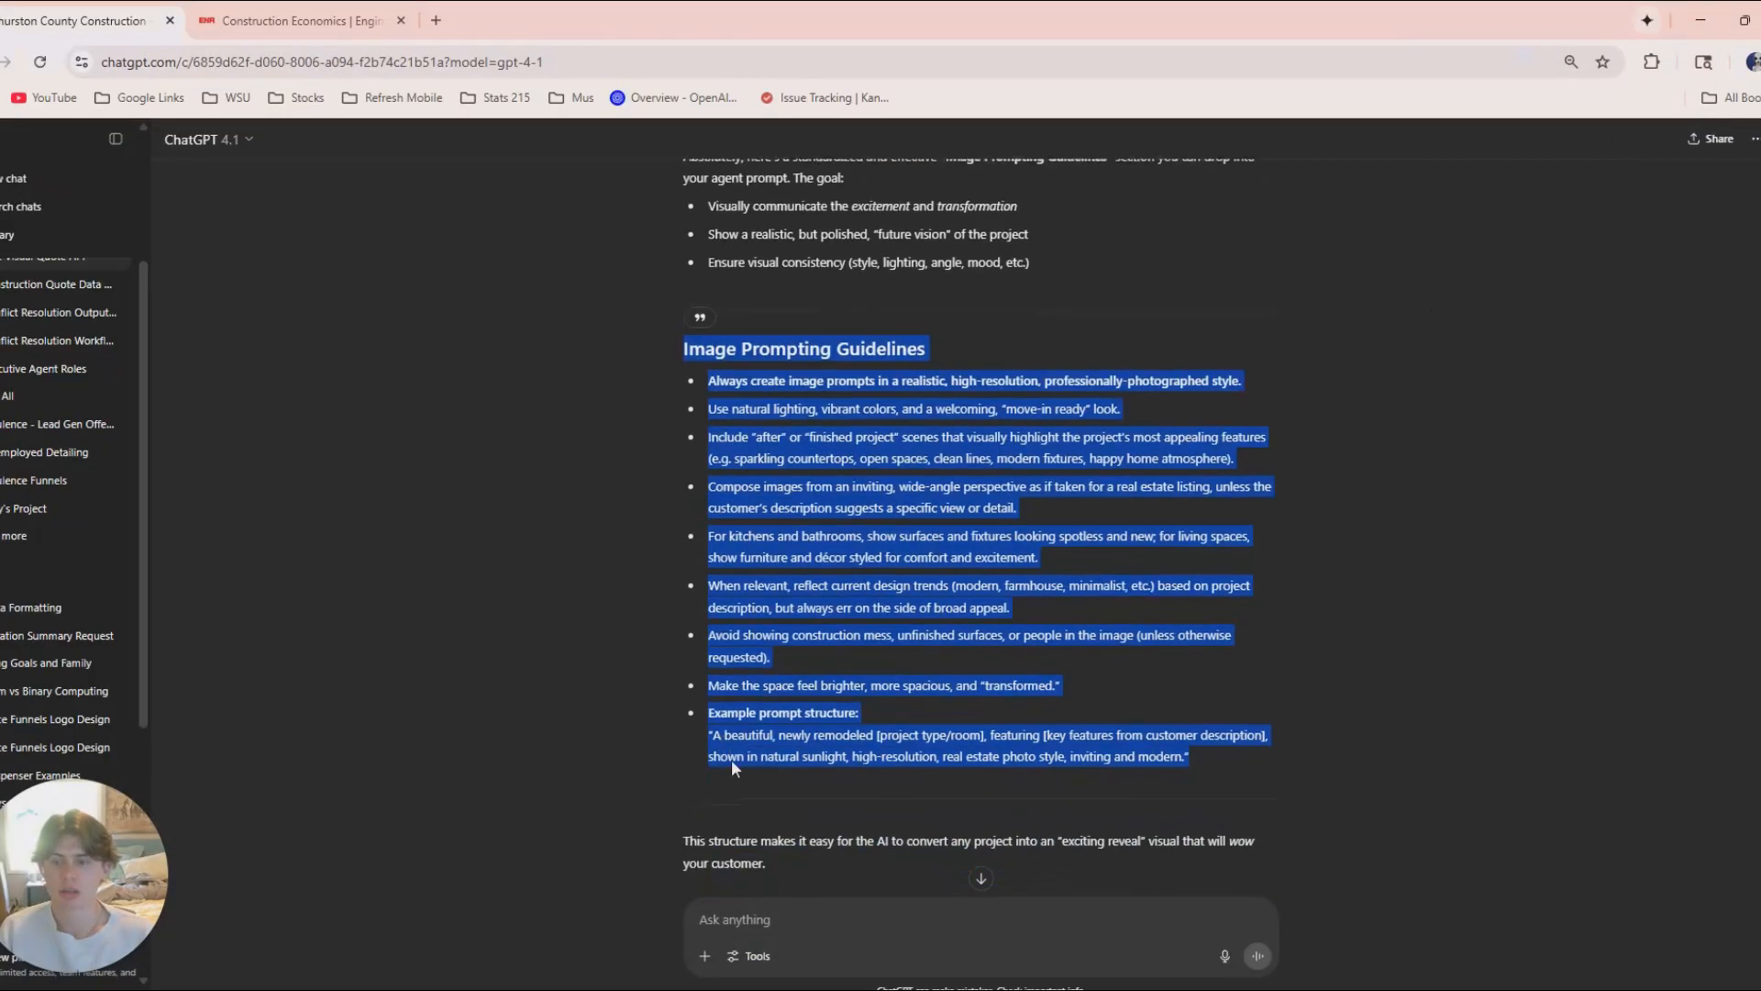
{"action": "left_click", "coordinate": [727, 918]}
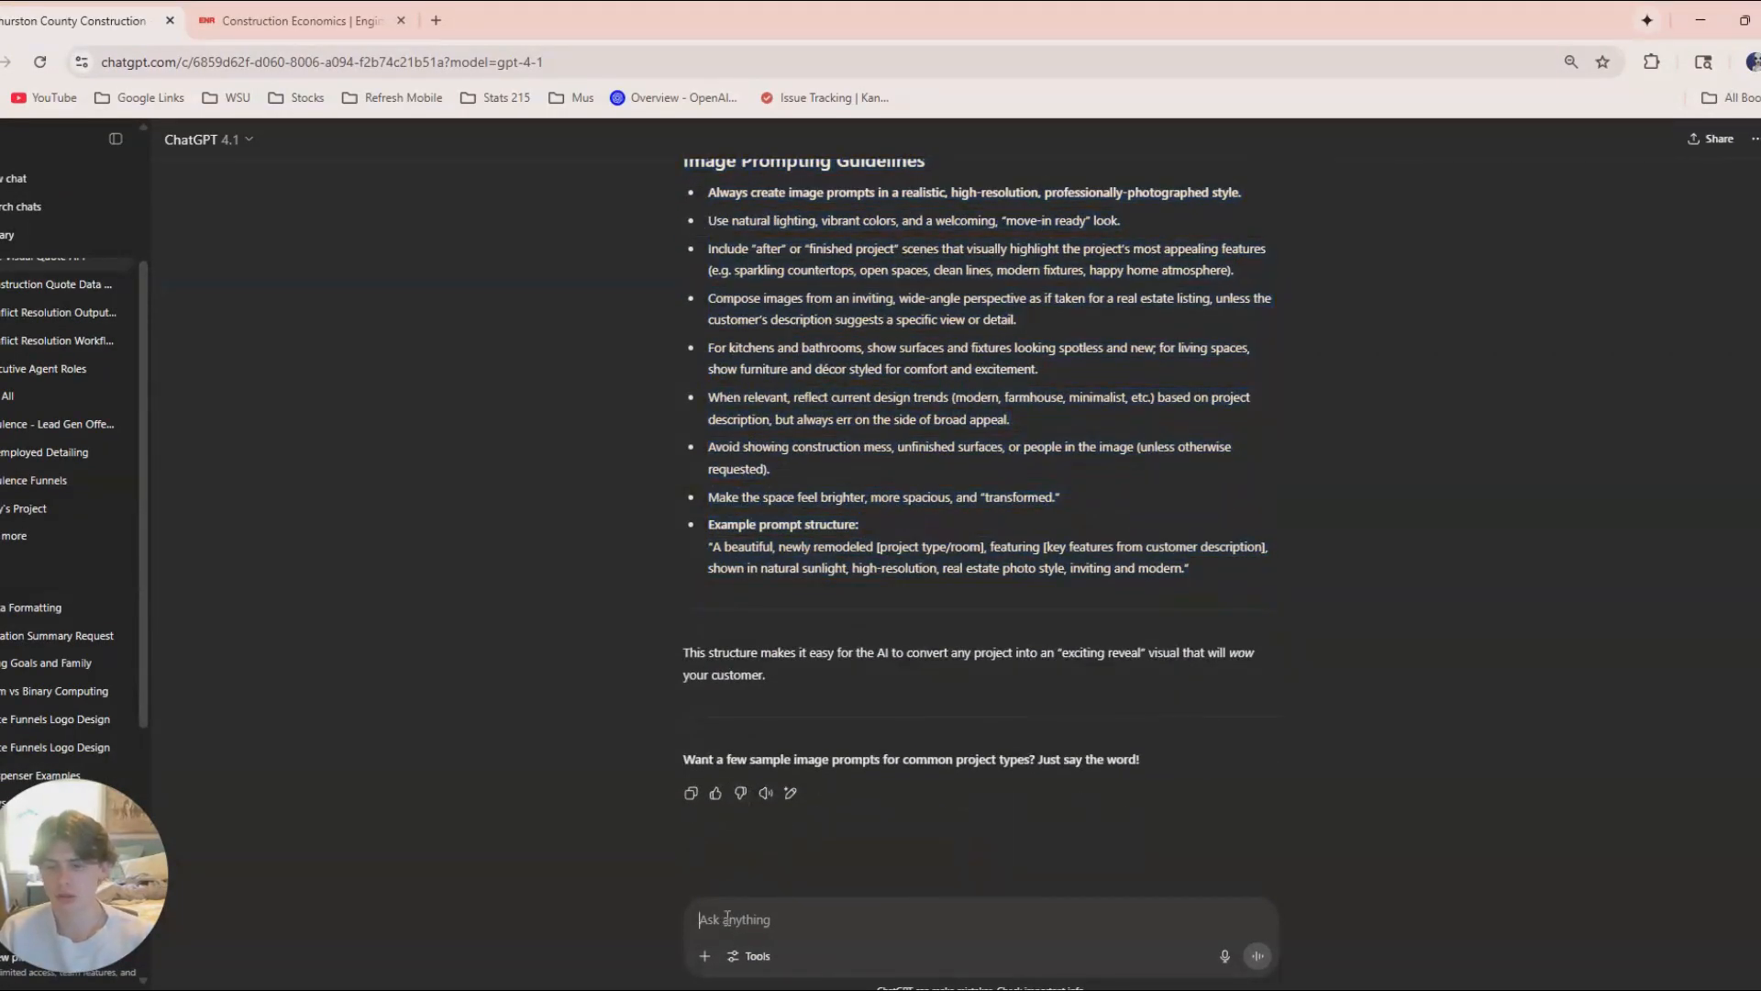
{"action": "left_click", "coordinate": [1225, 956]}
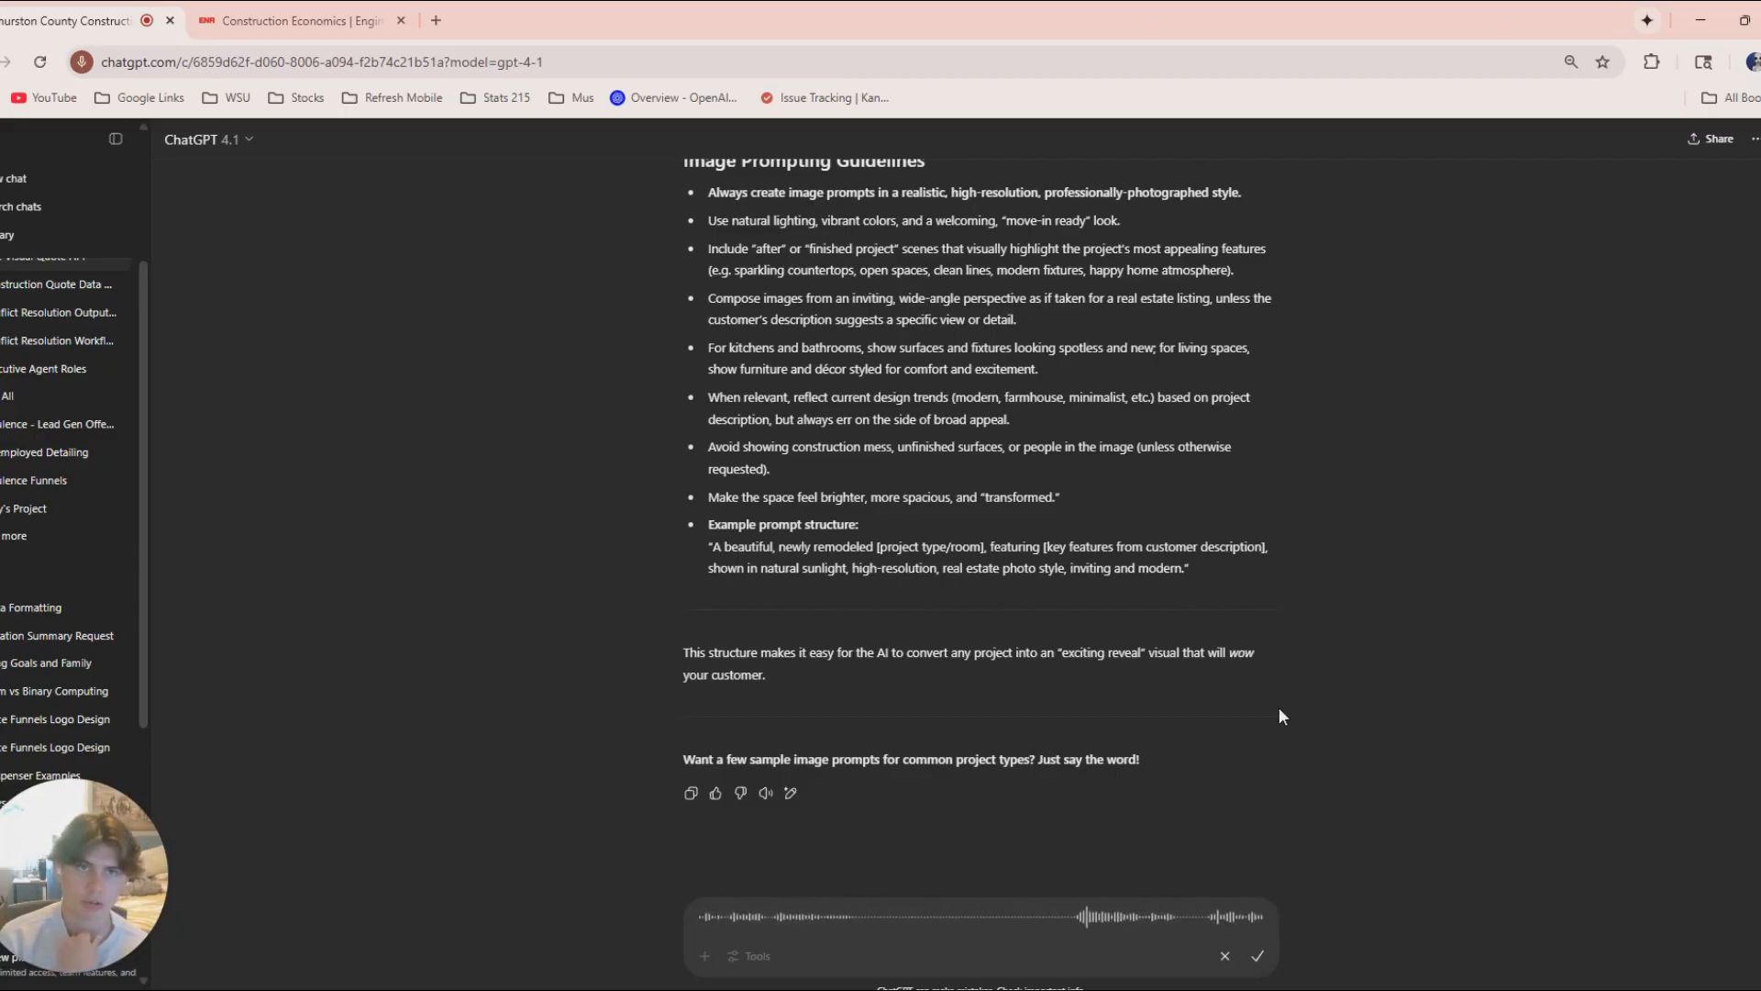
{"action": "left_click", "coordinate": [1224, 956]}
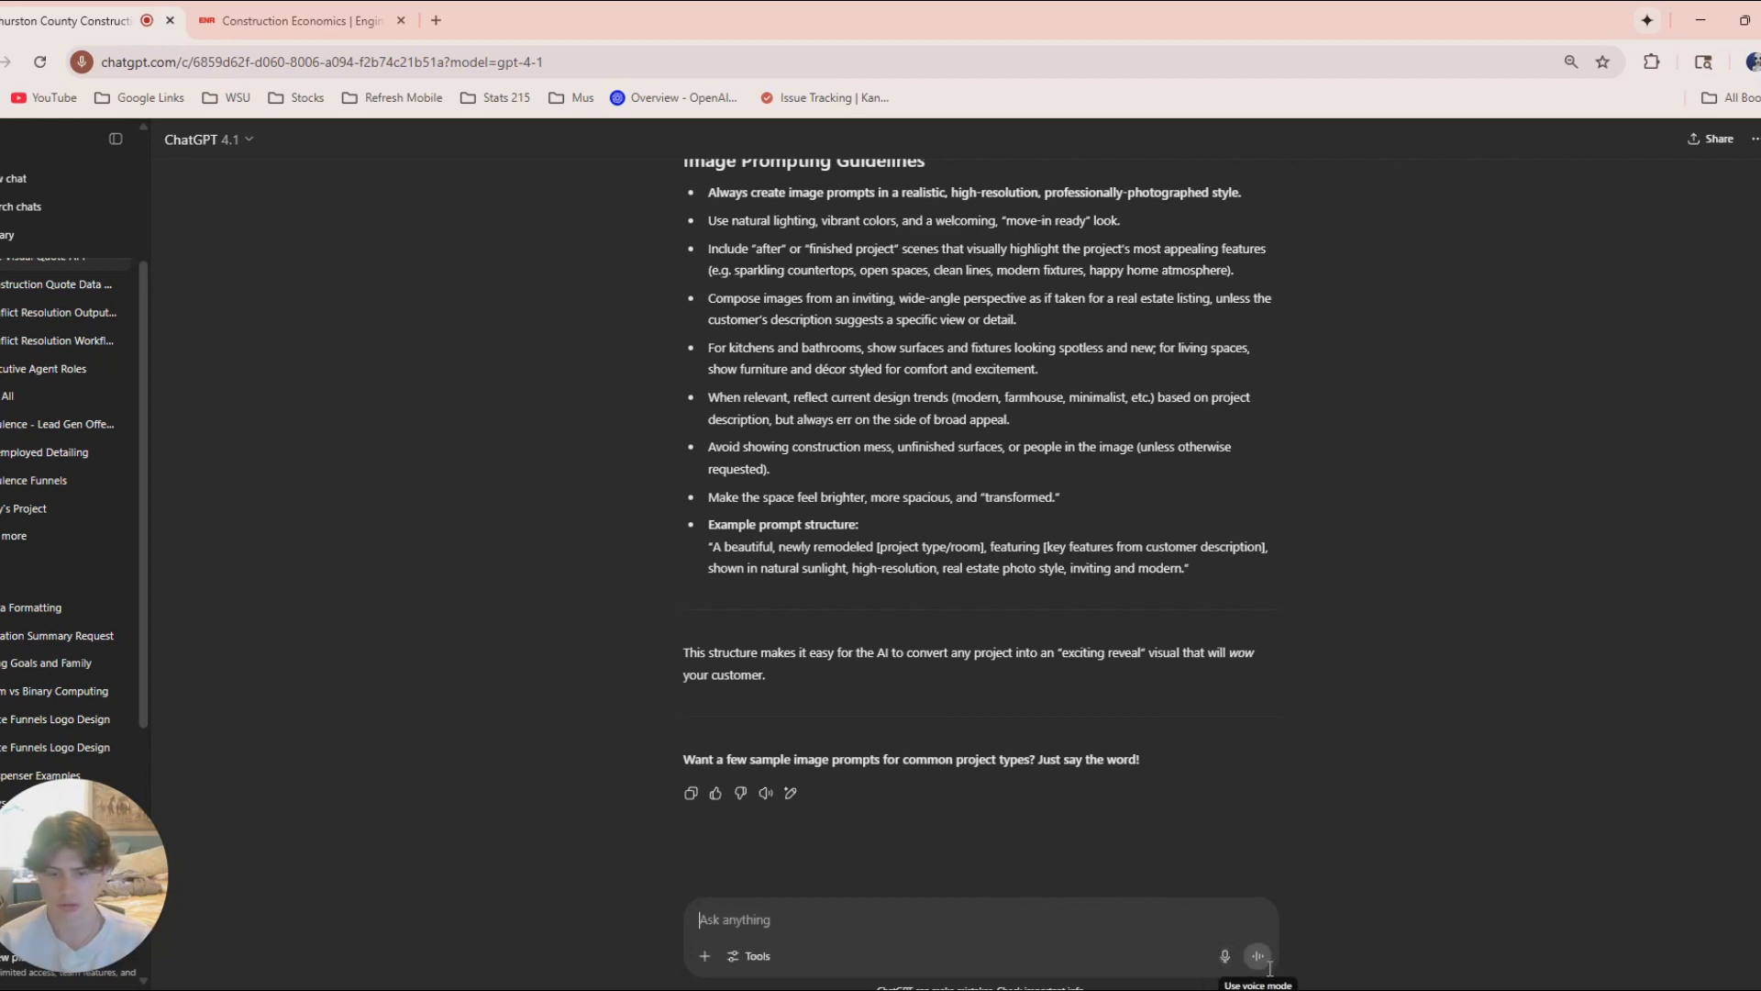
{"action": "left_click", "coordinate": [1225, 956]}
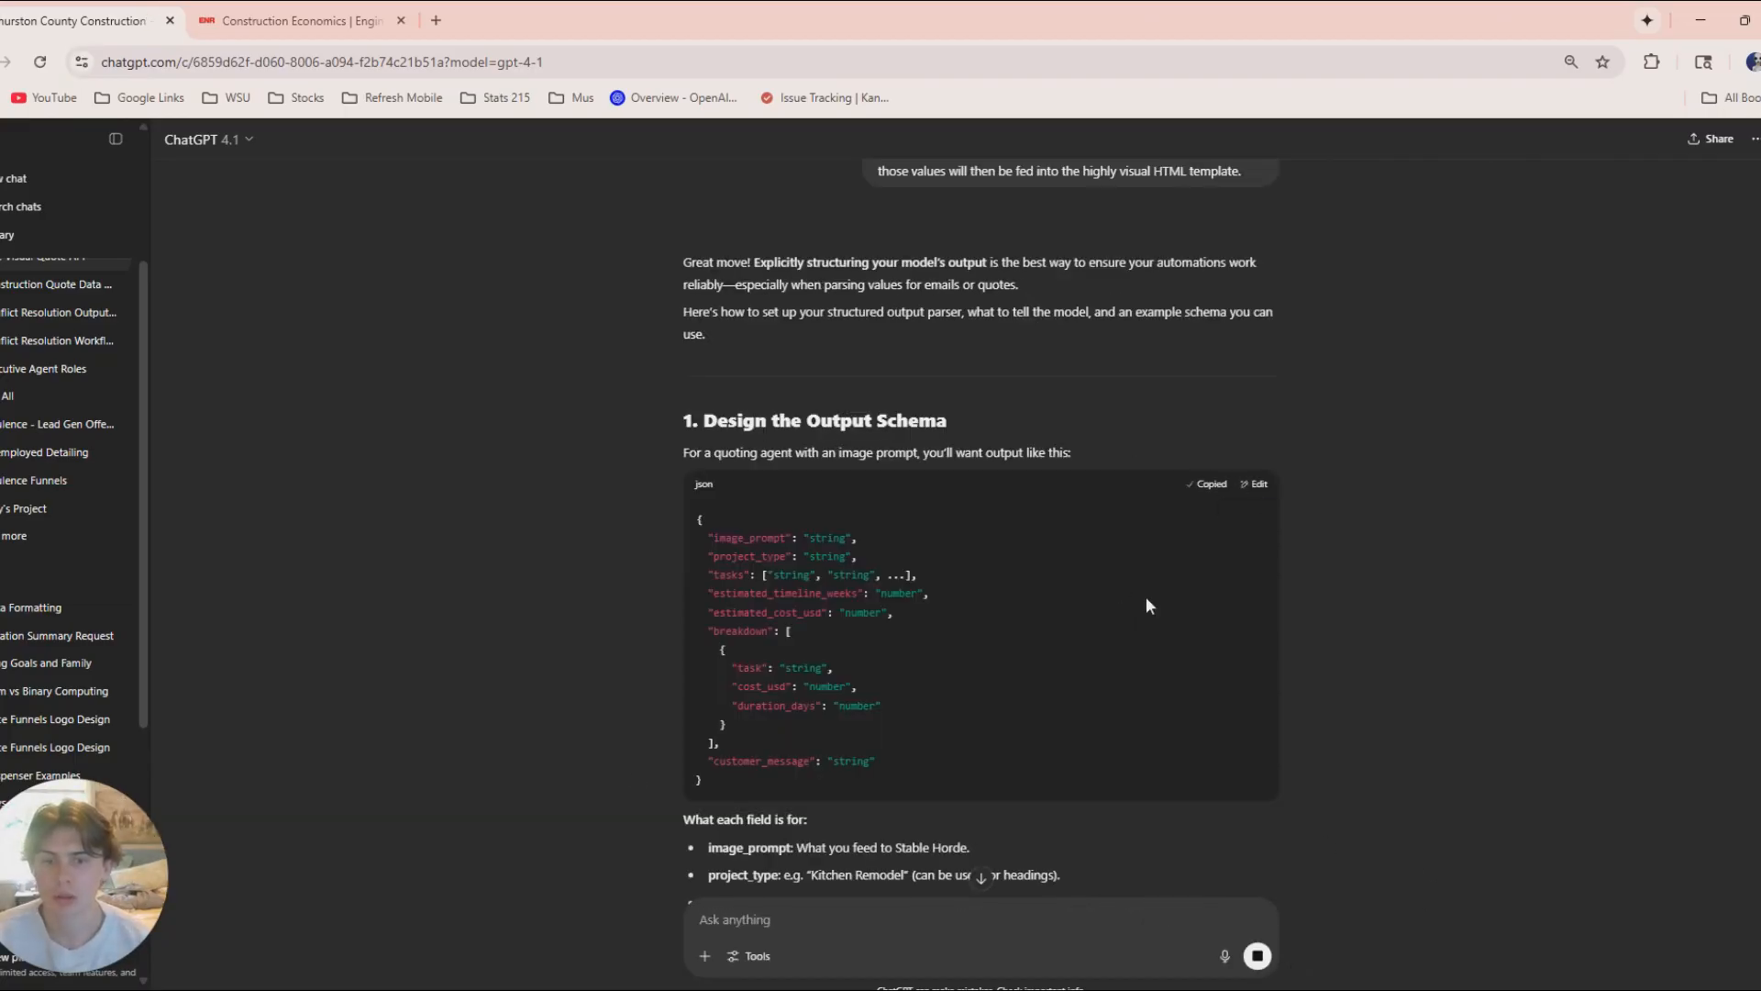
Return to n8n and replace the default JSON example in the structured output parser with the schema copied from ChatGPT.
{"action": "left_click_drag", "start_coordinate": [1335, 31], "coordinate": [1297, 145]}
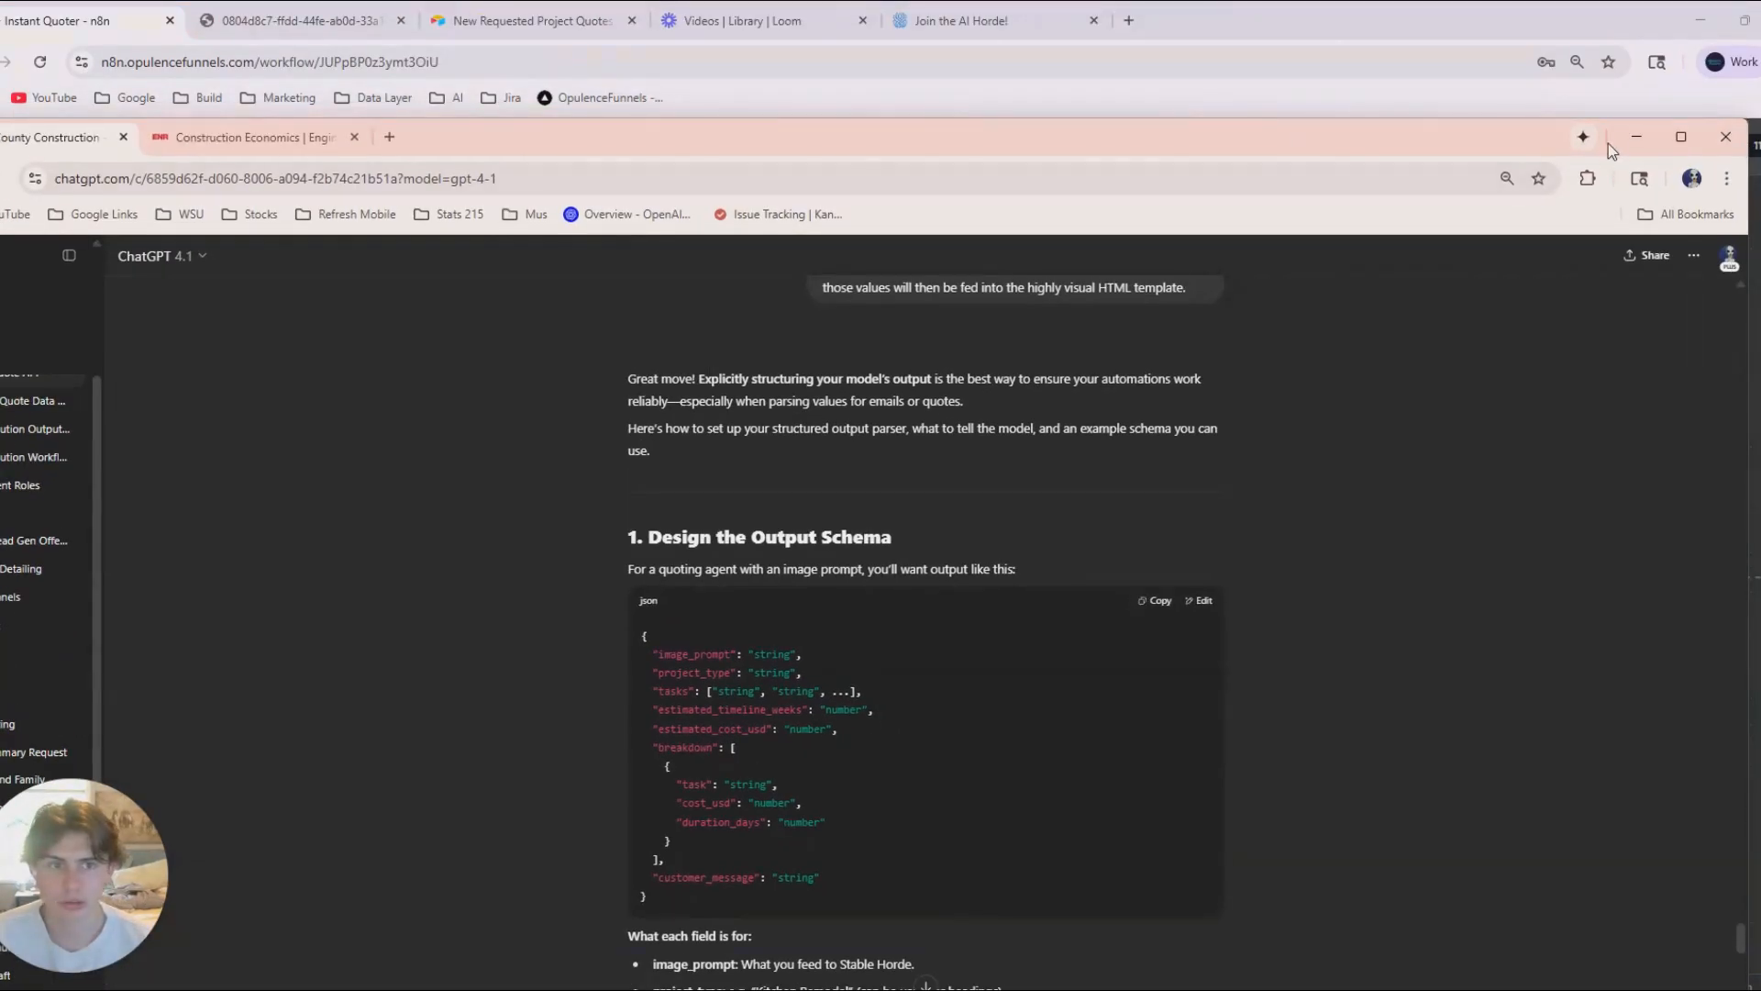
{"action": "left_click", "coordinate": [1634, 137]}
{"action": "double_click", "coordinate": [992, 613]}
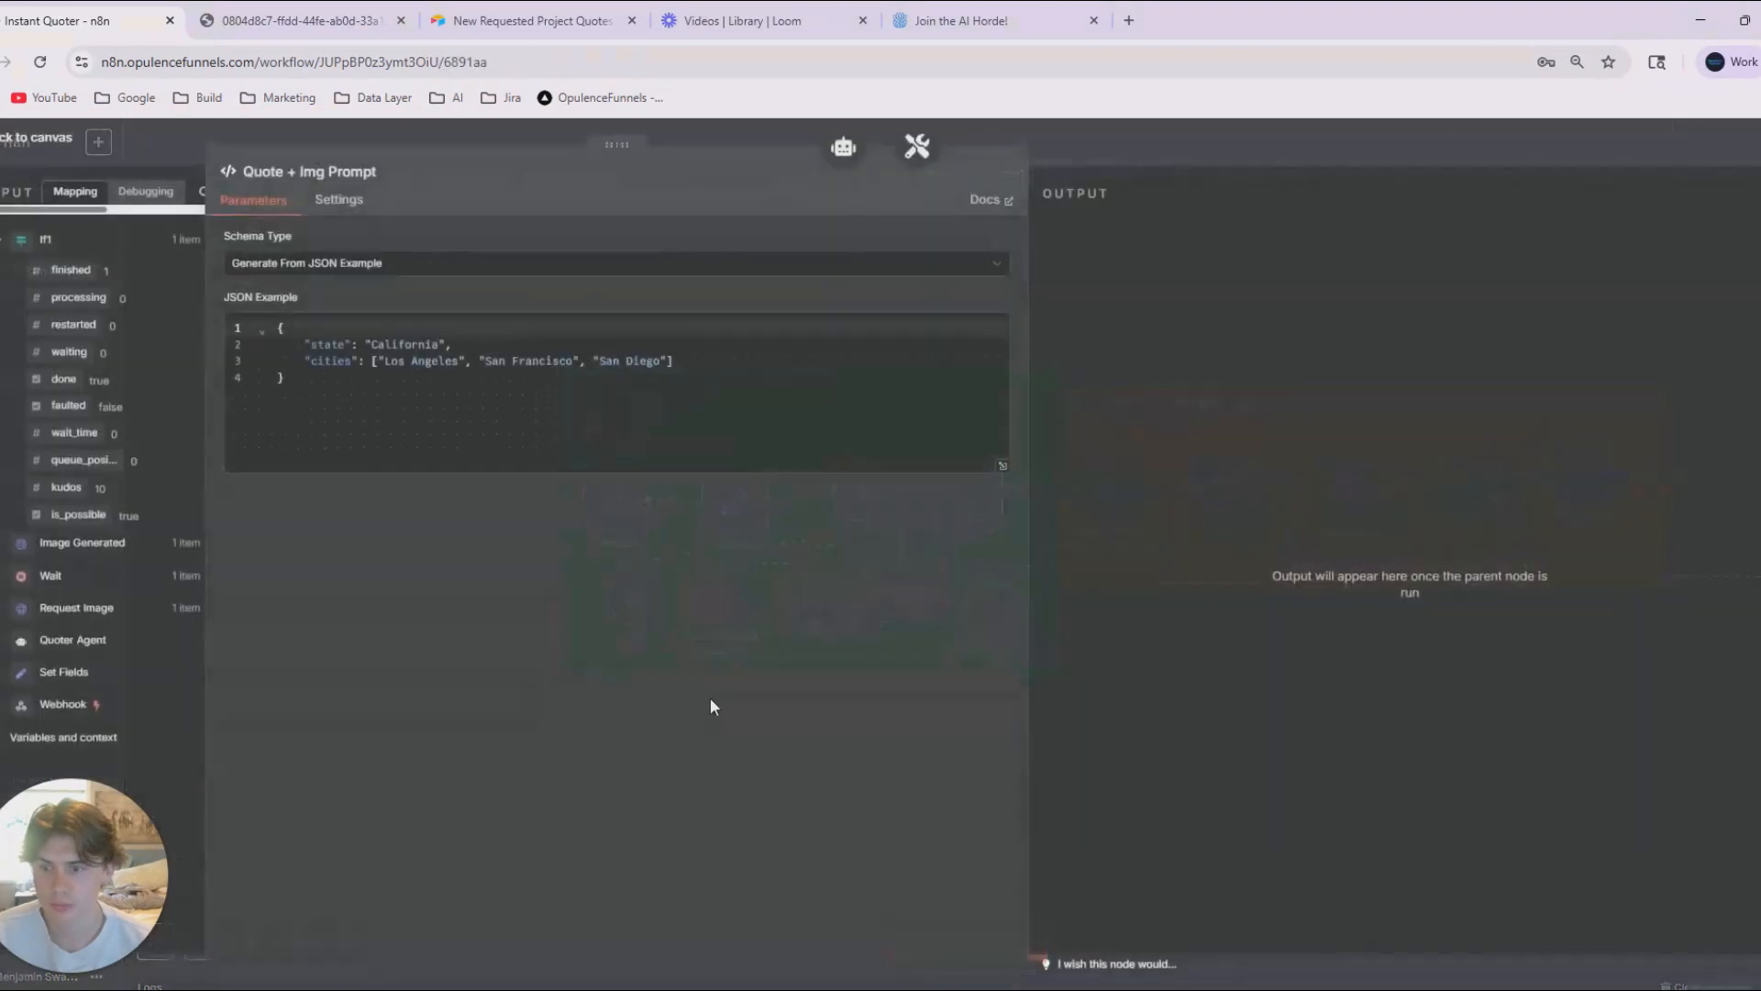
{"action": "left_click_drag", "start_coordinate": [286, 377], "coordinate": [267, 337]}
{"action": "key", "text": "BackSpace"}
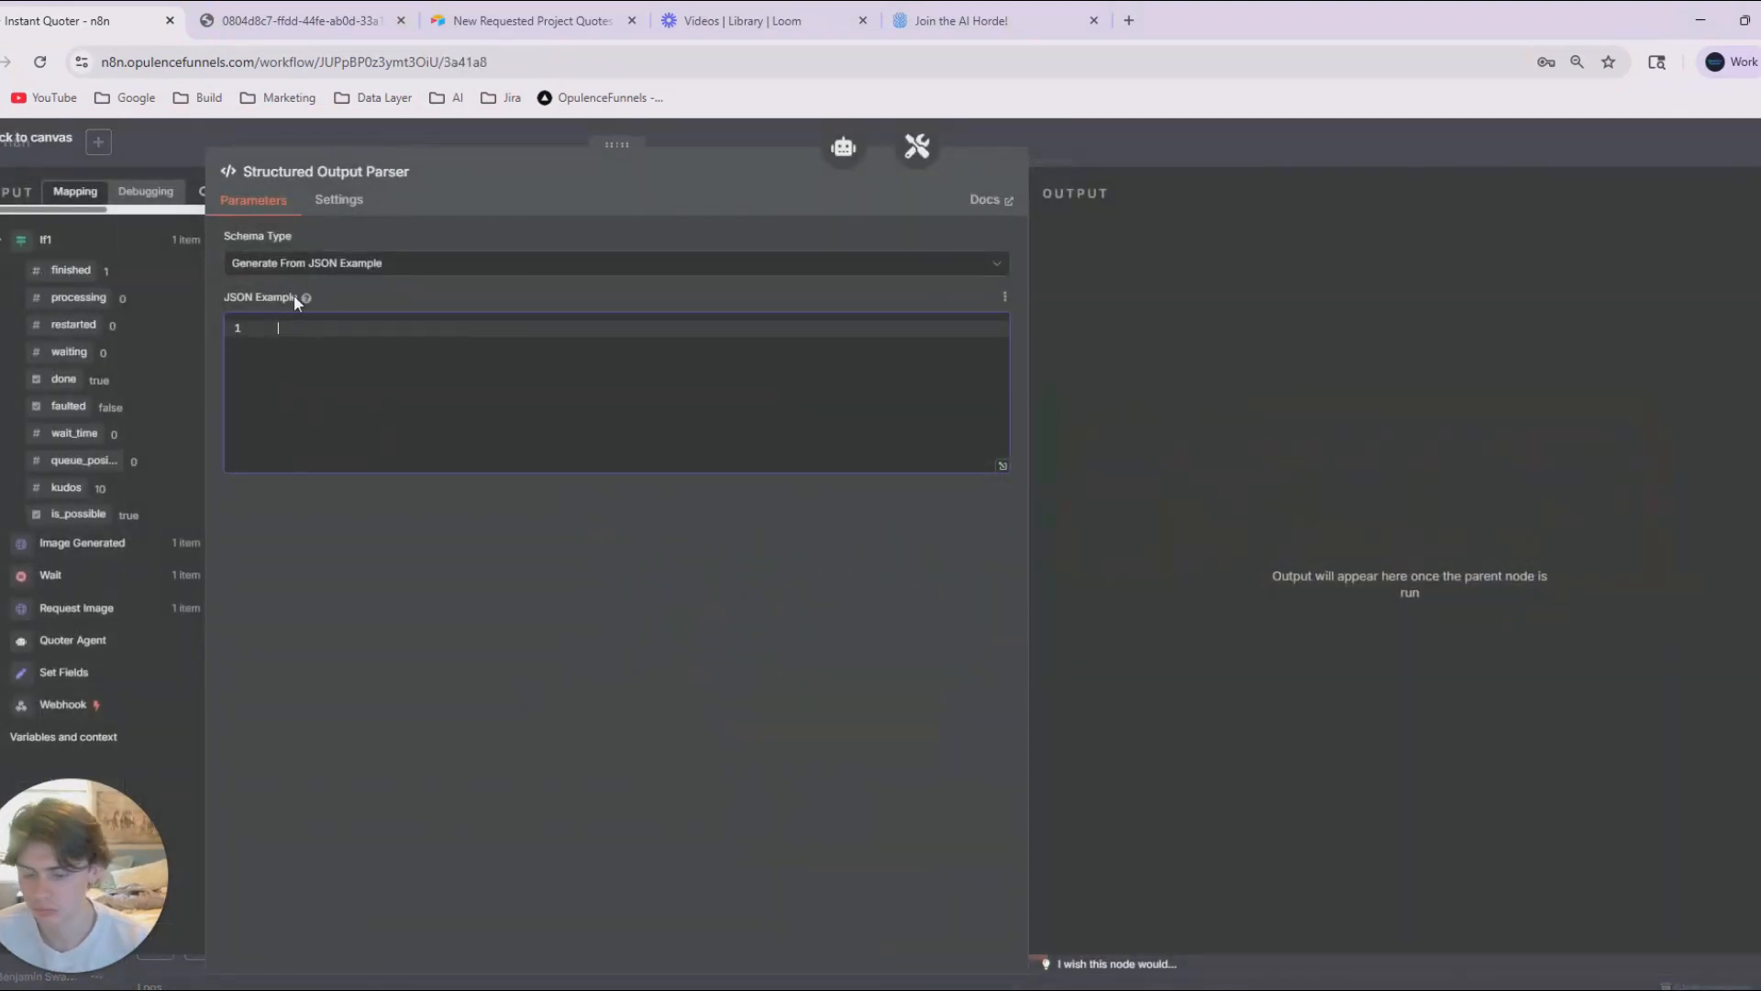
{"action": "type", "text": "{   \"image_prompt\": \"string\",   \"project_type\": \"string\",   \"tasks\": [\"string\", \"string\", ...],   \"estimated_timeline_weeks\": \"number\",   \"estimated_cost_usd\": \"number\",   \"breakdown\": [     {       \"task\": \"string\",       \"cost_usd\": \"number\",       \"duration_days\": \"number\"     }   ],   \"customer_message\": \"string\" }"}
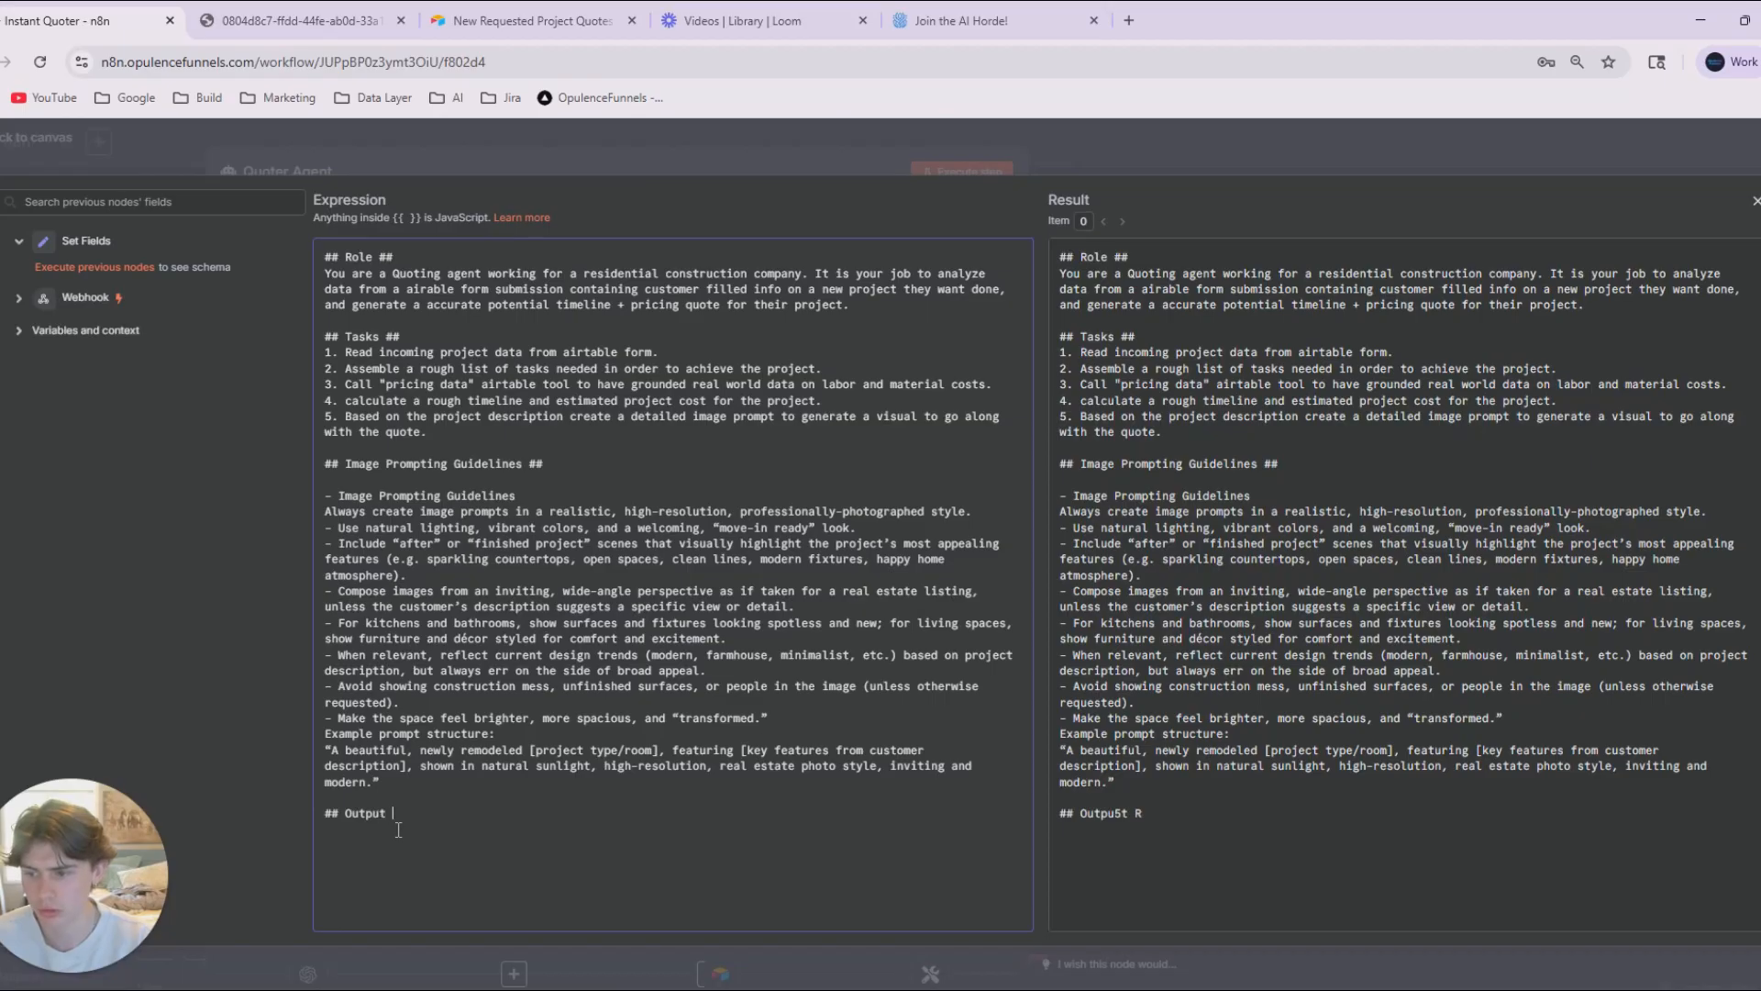
Add an "## Output Requirements ##" section with the copied JSON-only response format to the Quoter Agent's system message, and return to the canvas.
{"action": "type", "text": "m"}
{"action": "key", "text": "BackSpace"}
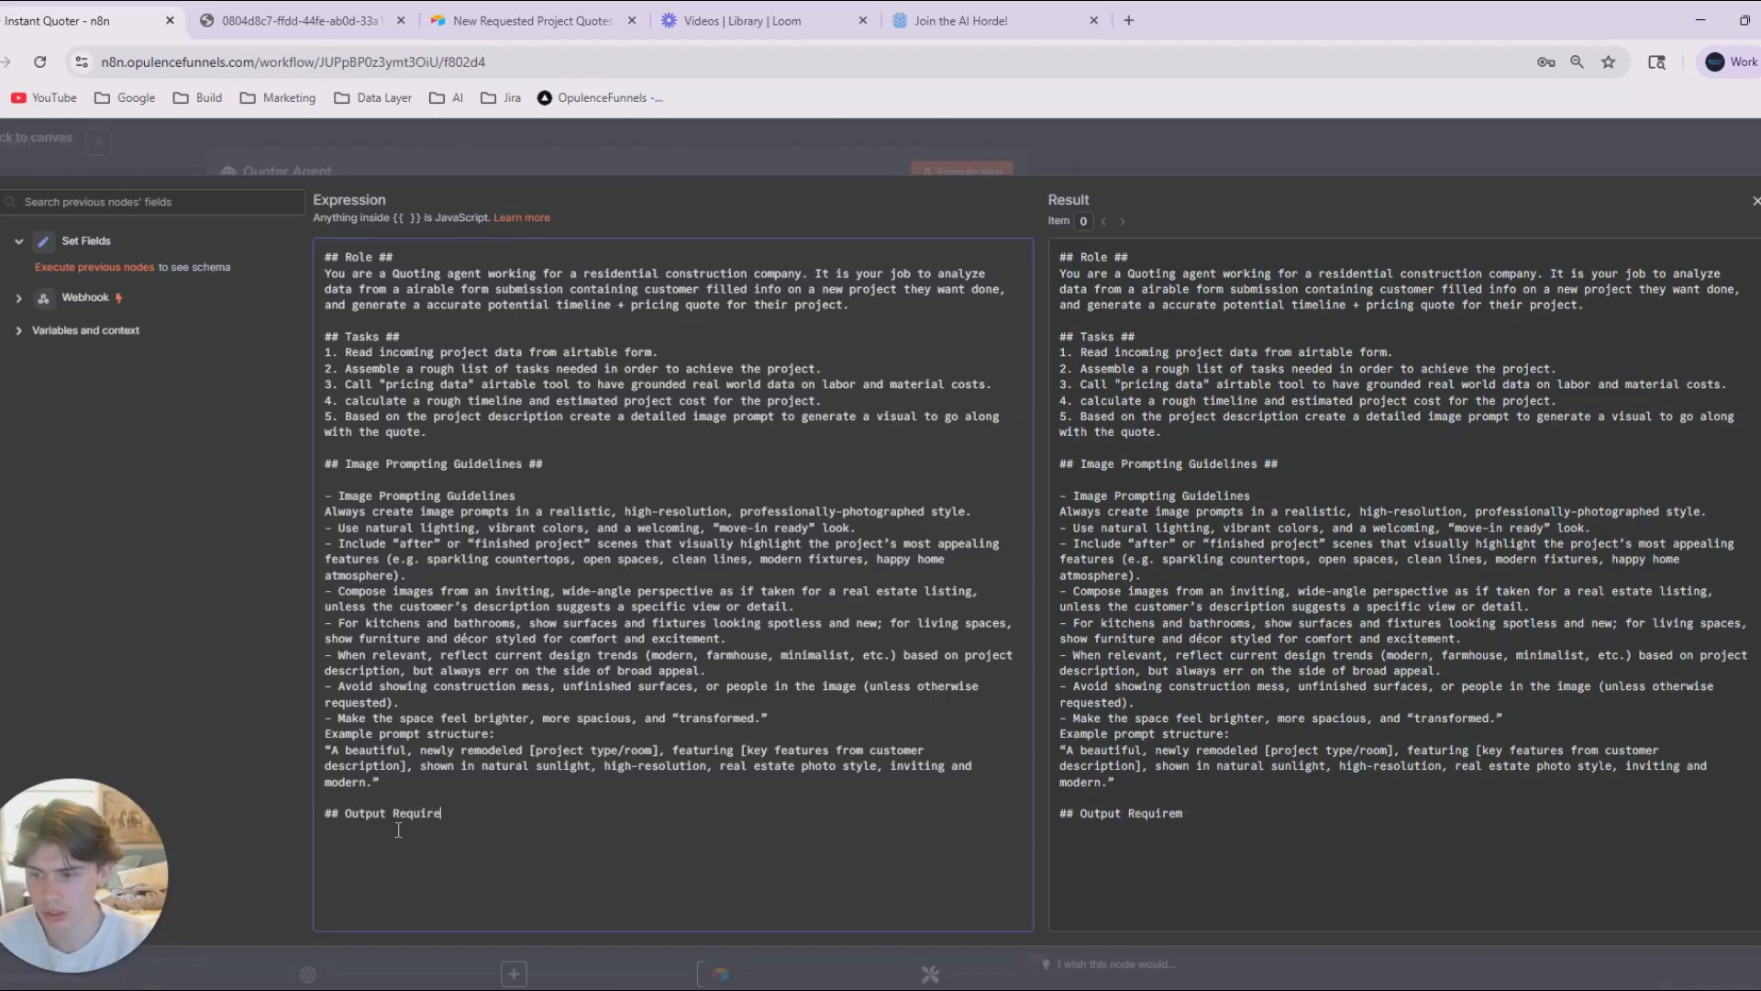
{"action": "type", "text": "ments ##"}
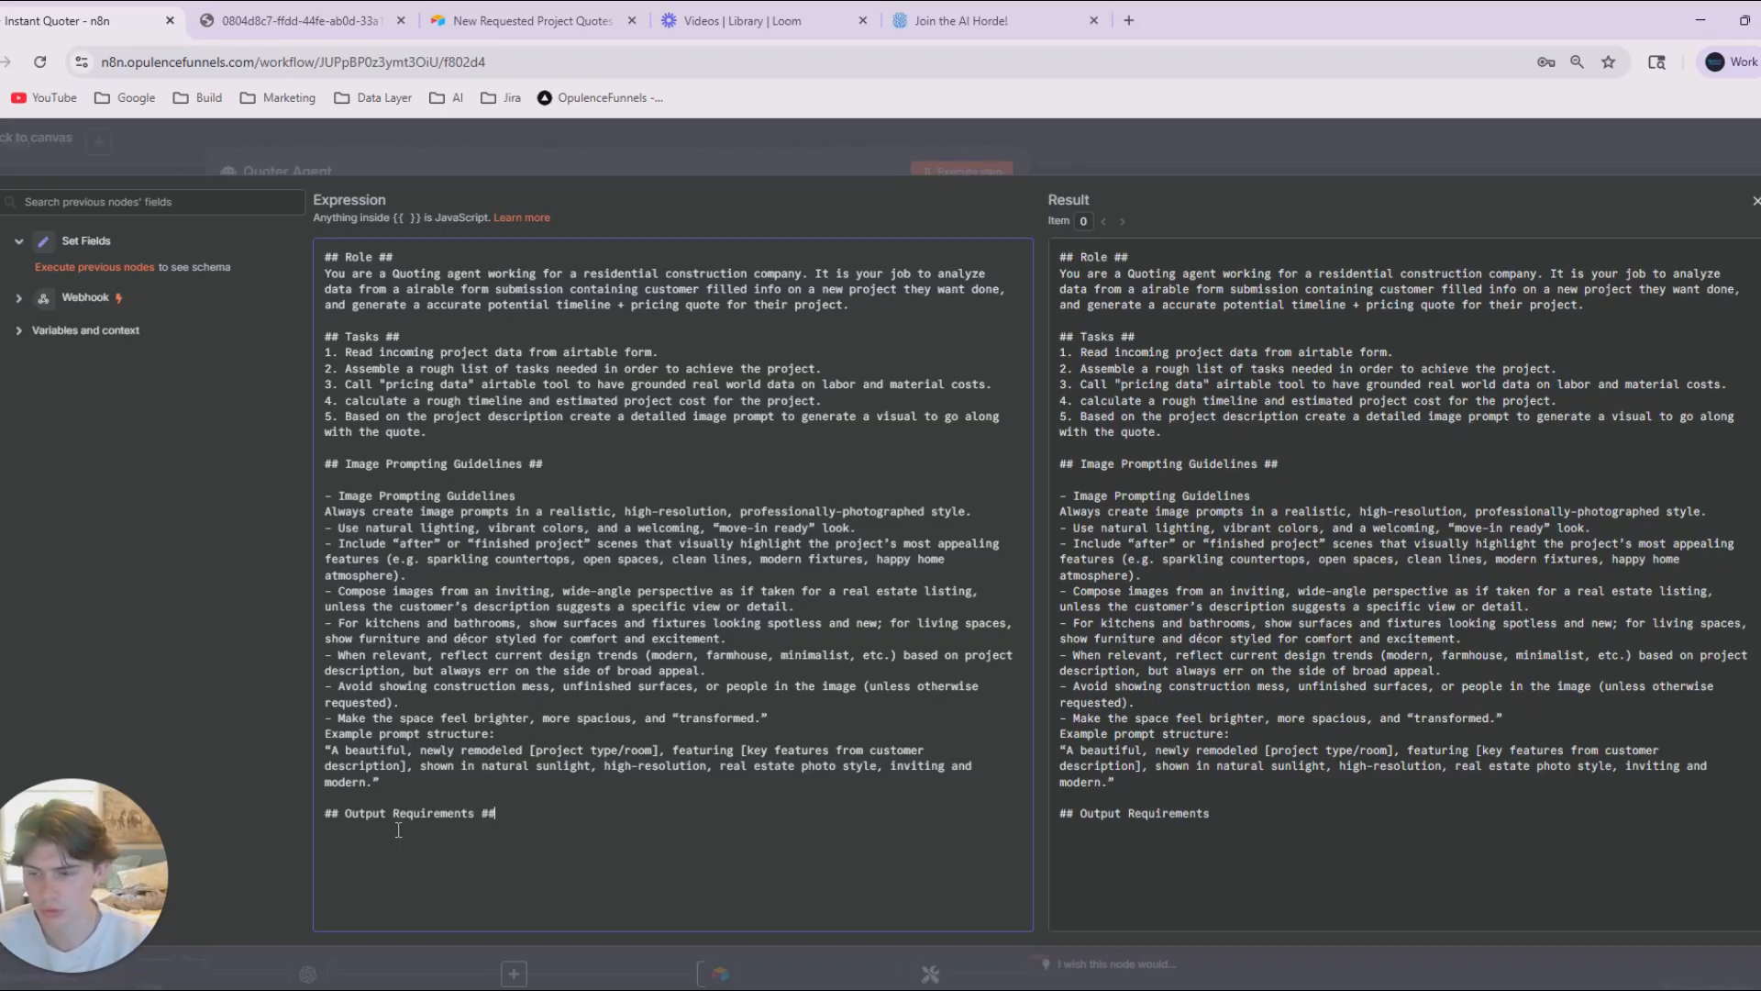
{"action": "key", "text": "Return"}
{"action": "key", "text": "ctrl+v"}
{"action": "scroll", "coordinate": [453, 559], "scroll_direction": "up", "scroll_amount": 10}
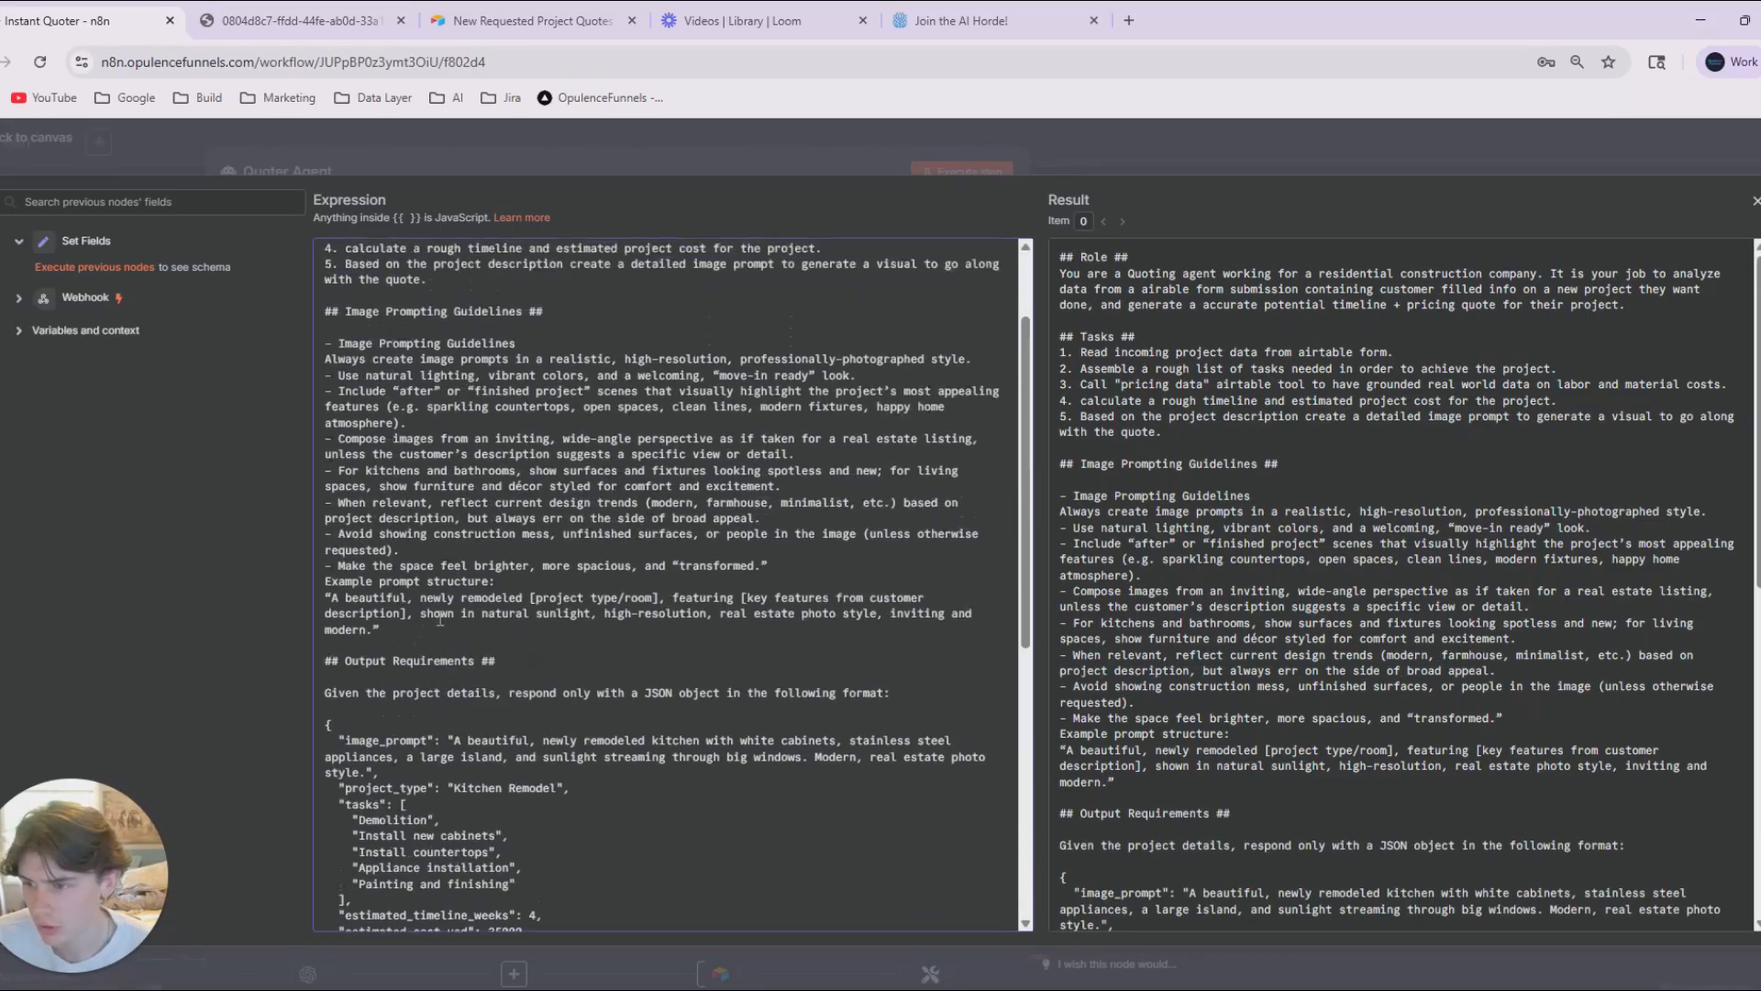
{"action": "scroll", "coordinate": [453, 560], "scroll_direction": "down", "scroll_amount": 5}
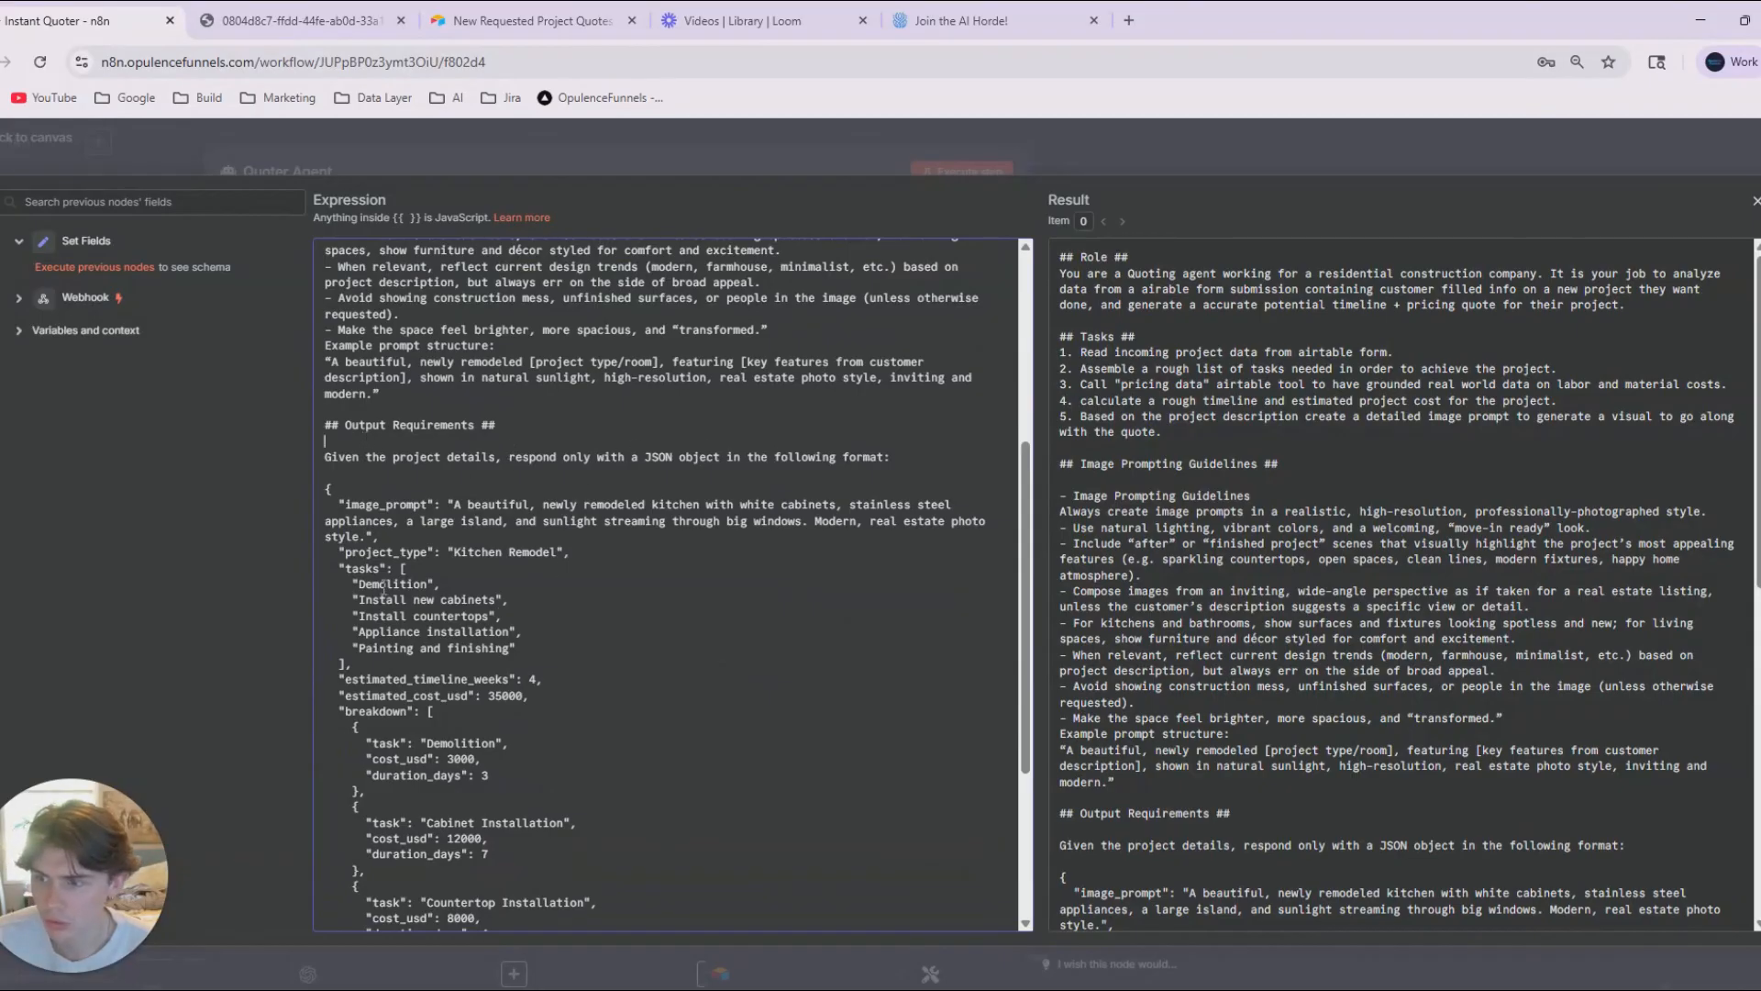
{"action": "scroll", "coordinate": [593, 563], "scroll_direction": "down", "scroll_amount": 3}
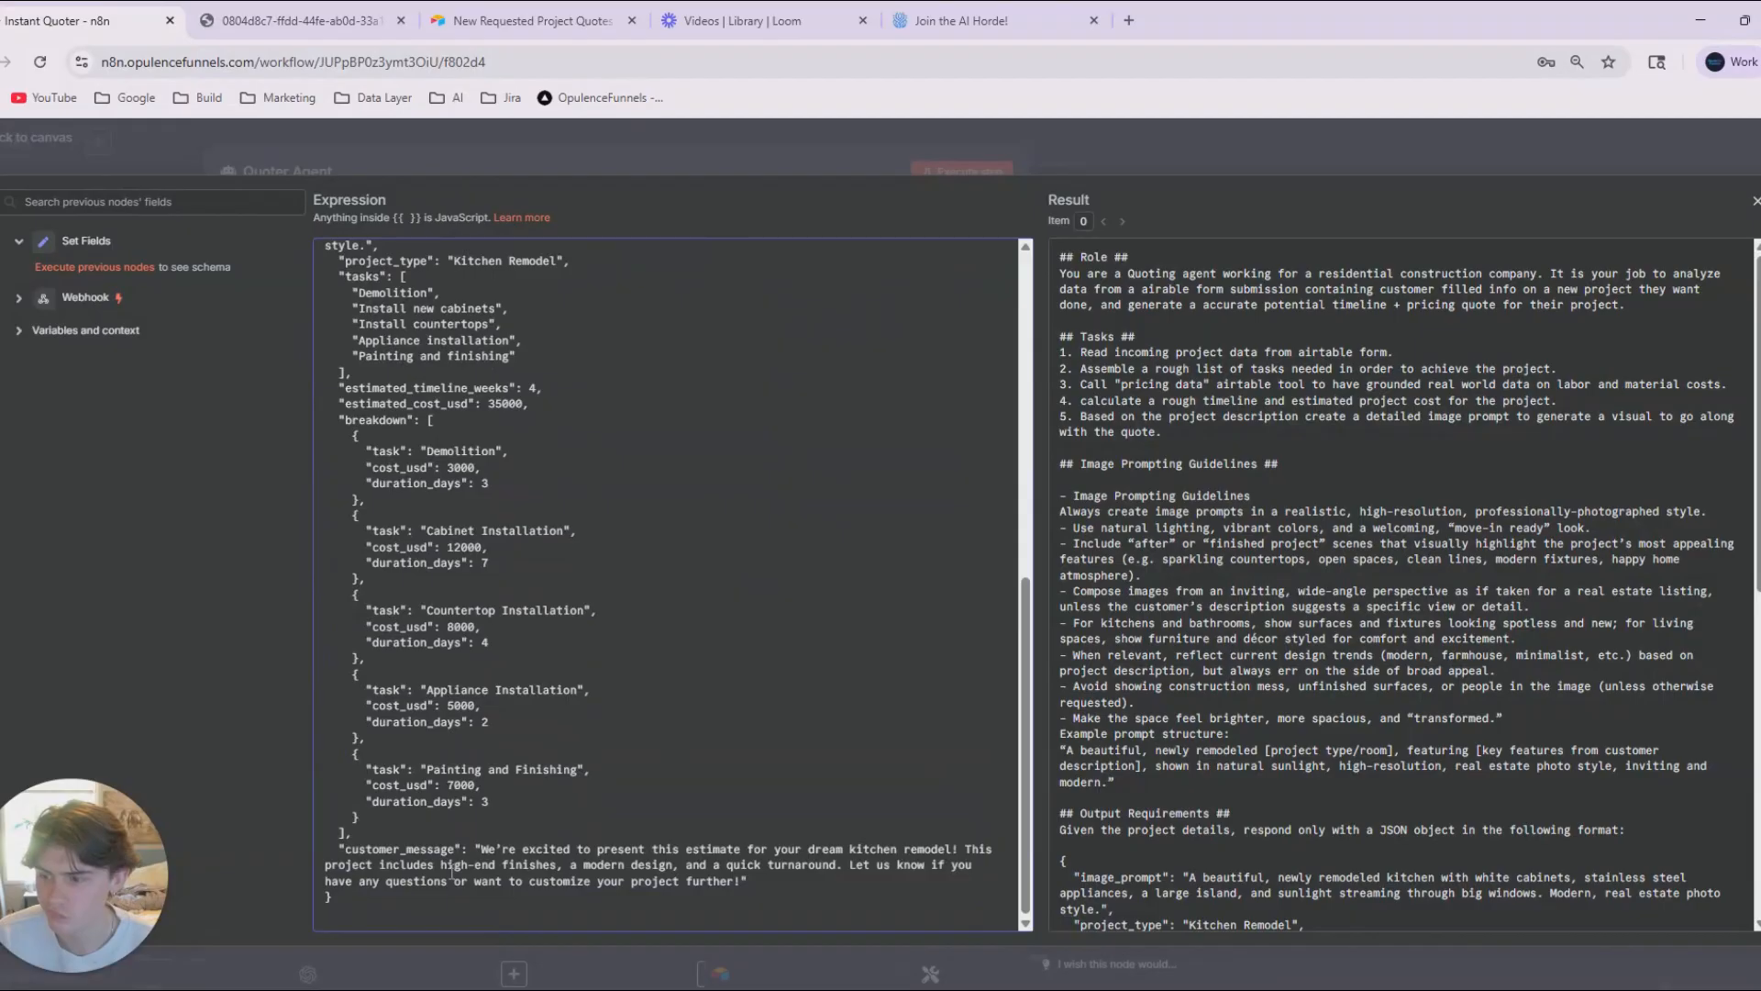
{"action": "scroll", "coordinate": [713, 757], "scroll_direction": "up", "scroll_amount": 7}
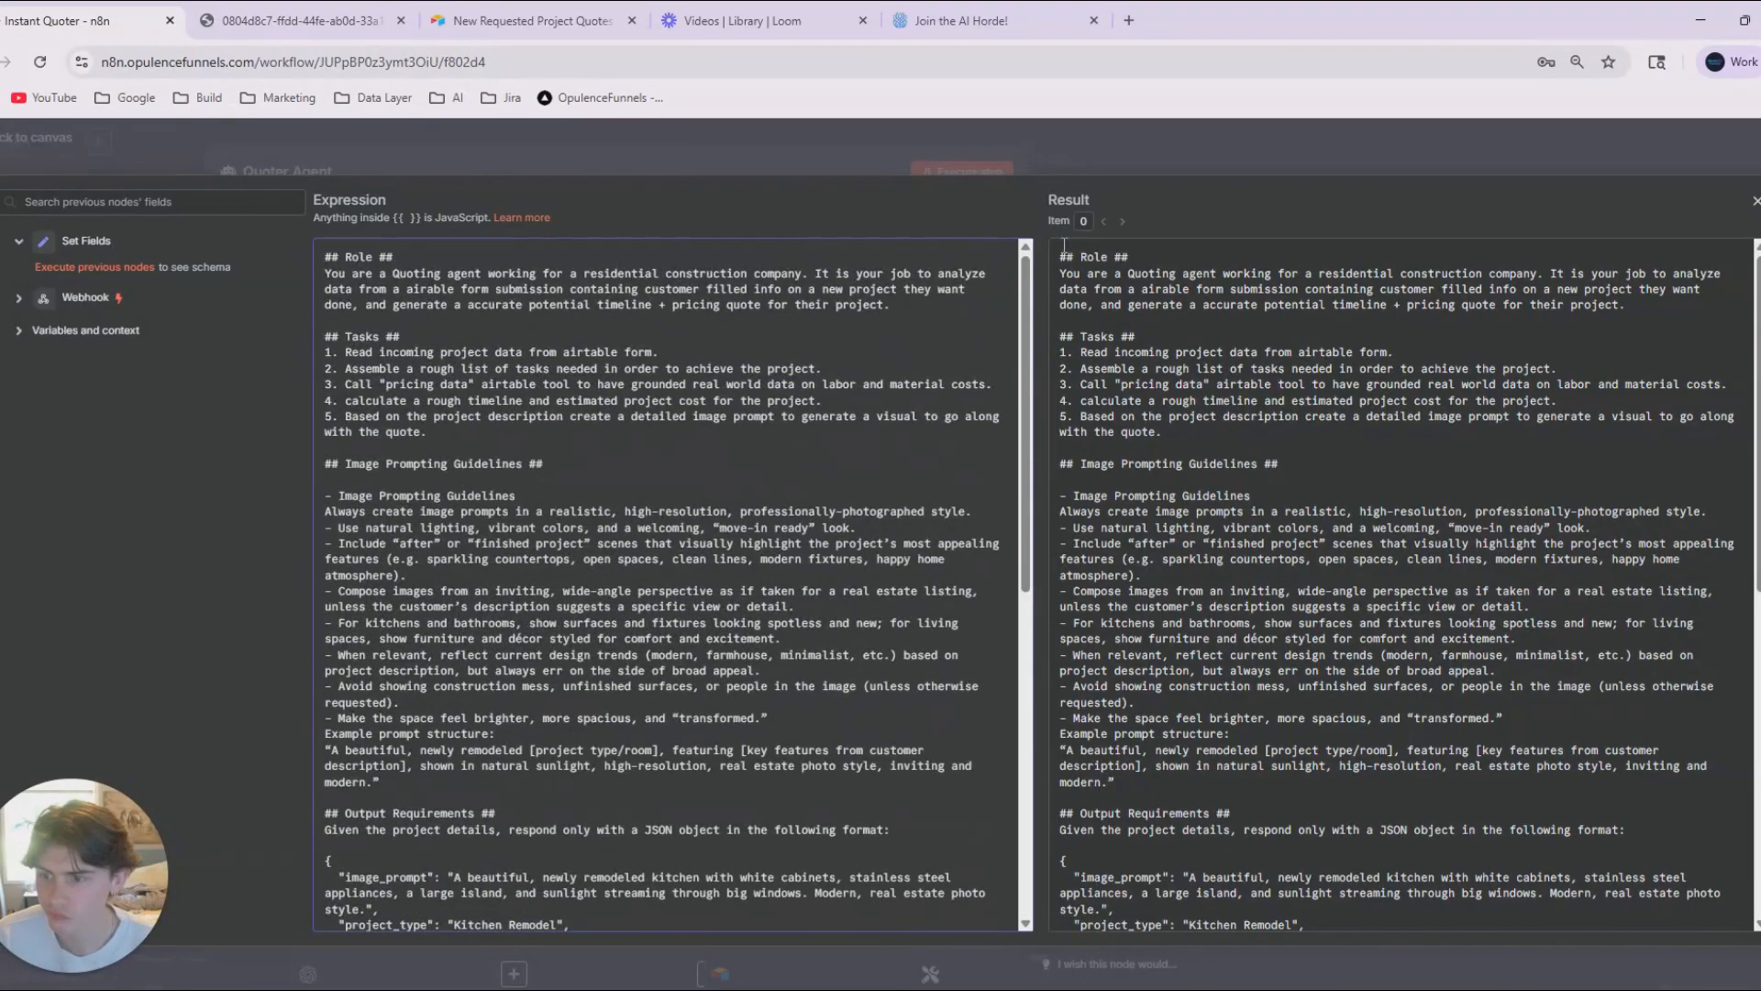
{"action": "scroll", "coordinate": [968, 437], "scroll_direction": "down", "scroll_amount": 6}
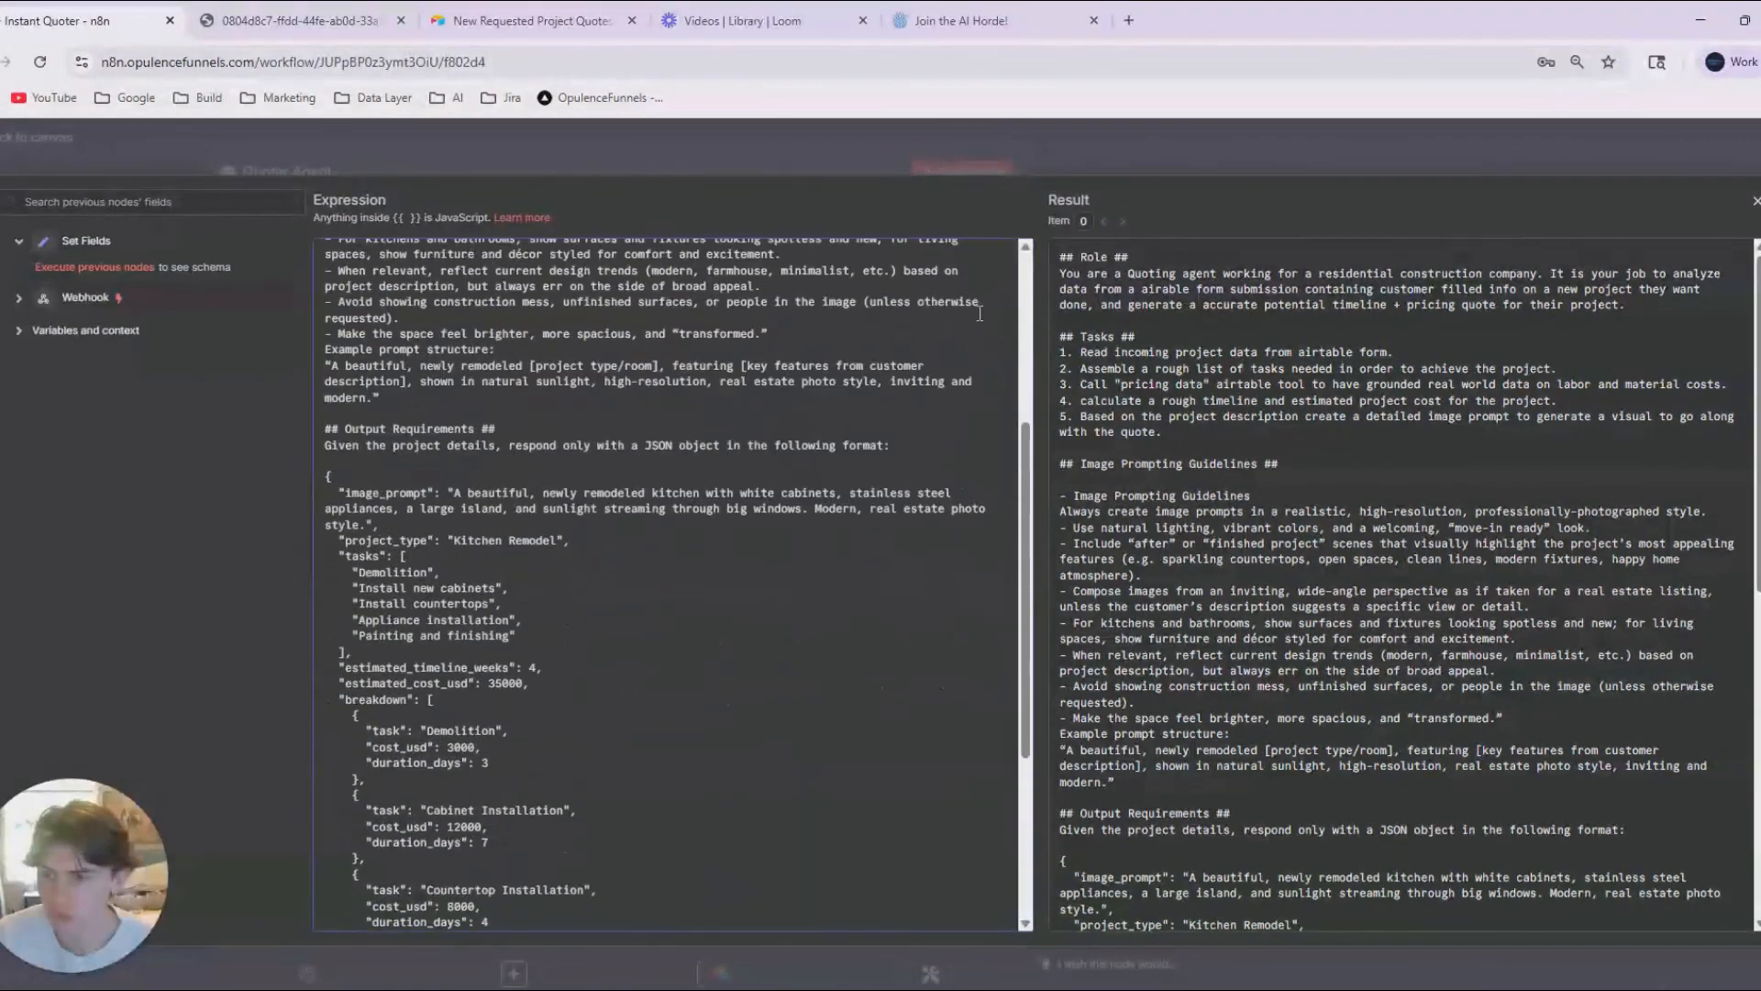
{"action": "left_click", "coordinate": [1215, 140]}
{"action": "left_click", "coordinate": [1215, 140]}
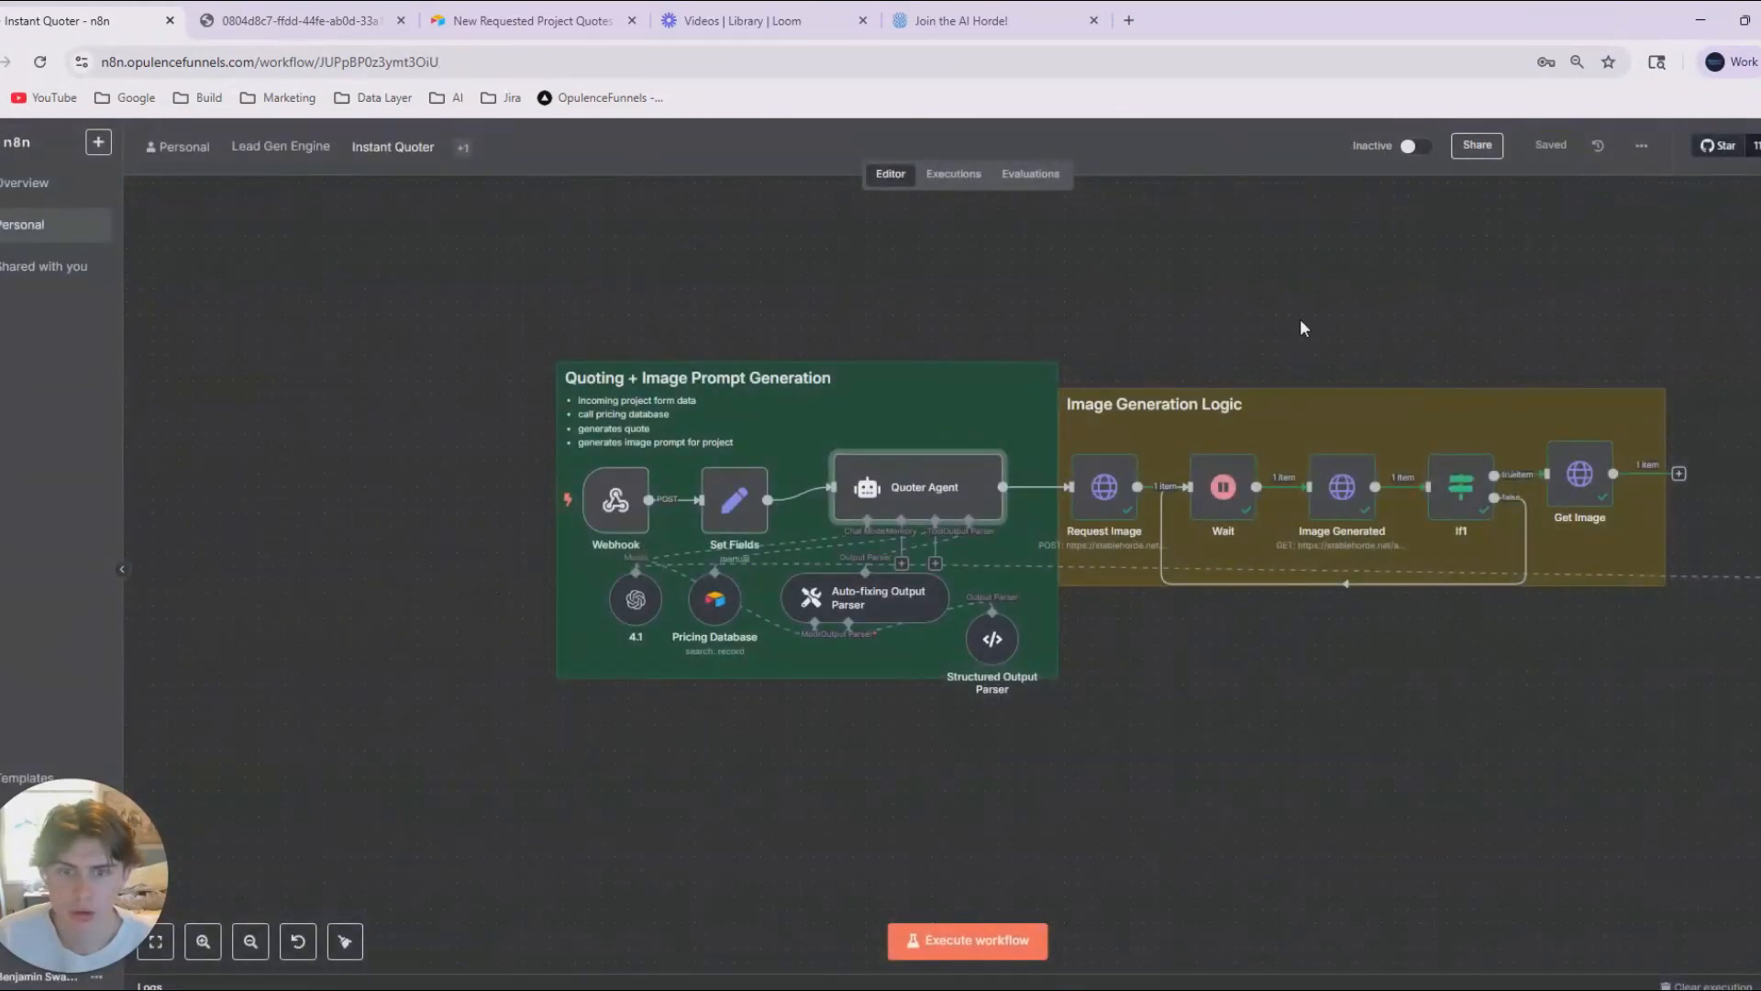
Capture a screenshot of the whole Instant Project Estimator form in Airtable and attach it to the ChatGPT conversation.
{"action": "scroll", "coordinate": [1236, 312], "scroll_direction": "right", "scroll_amount": 2}
{"action": "left_click", "coordinate": [1227, 321]}
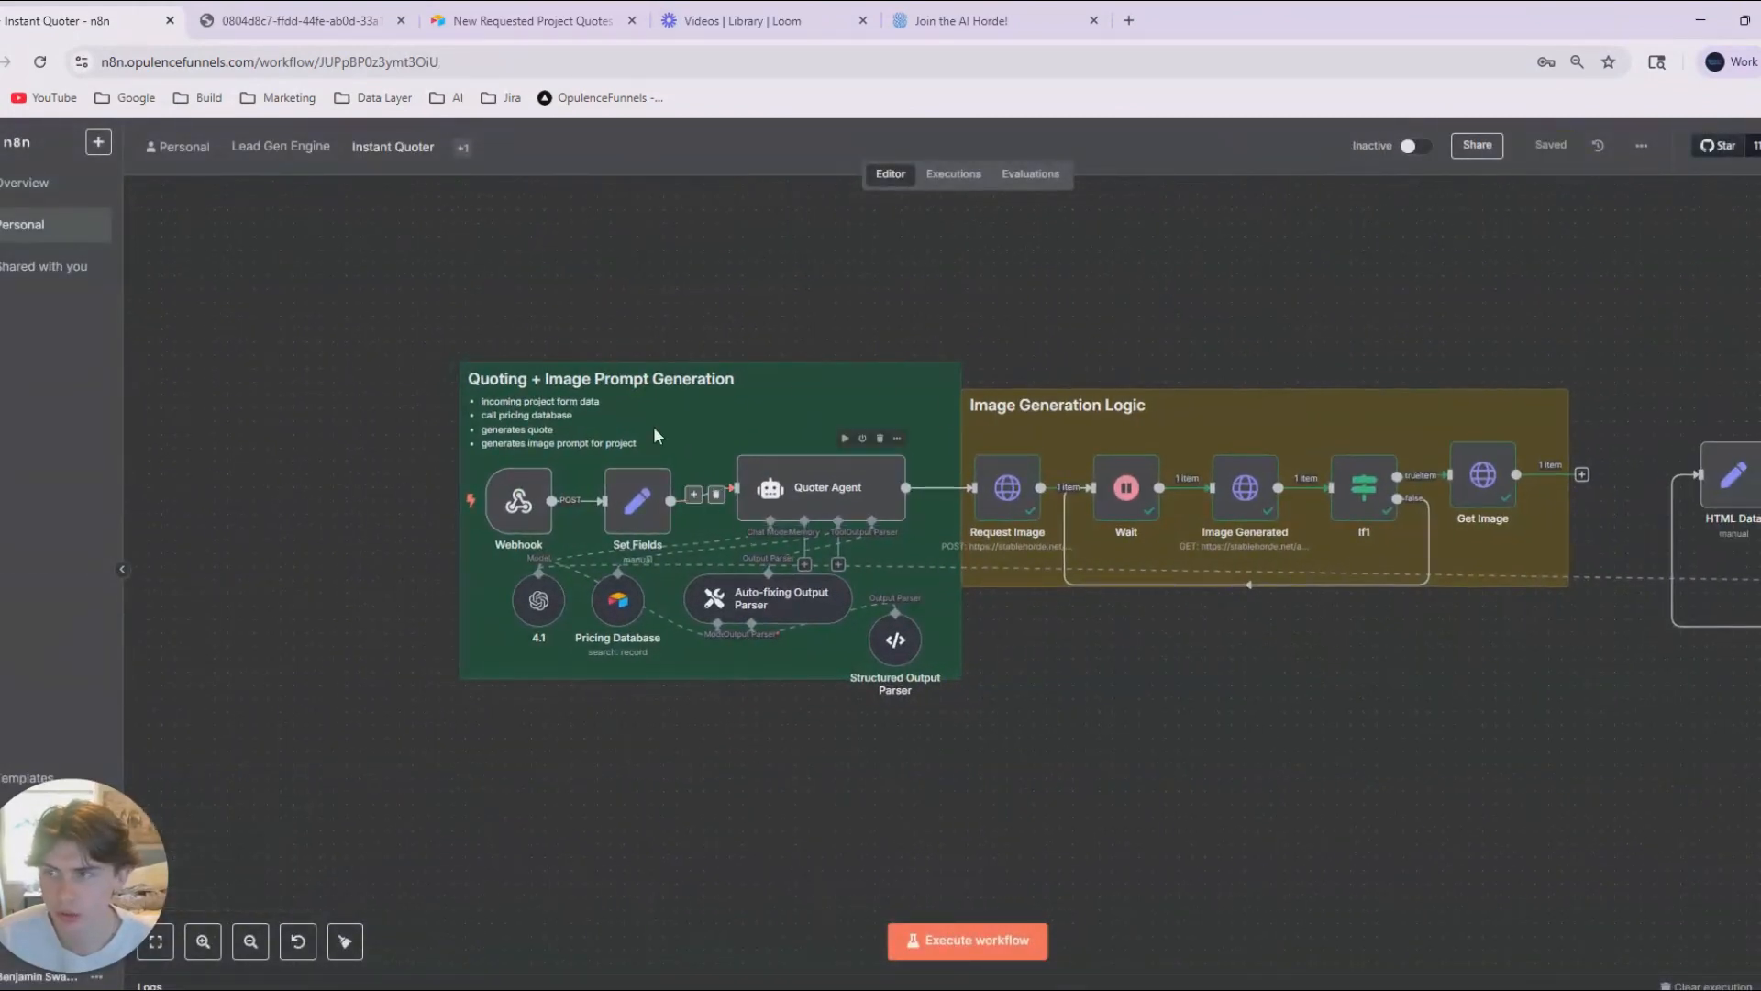
{"action": "left_click_drag", "start_coordinate": [507, 13], "coordinate": [280, 18]}
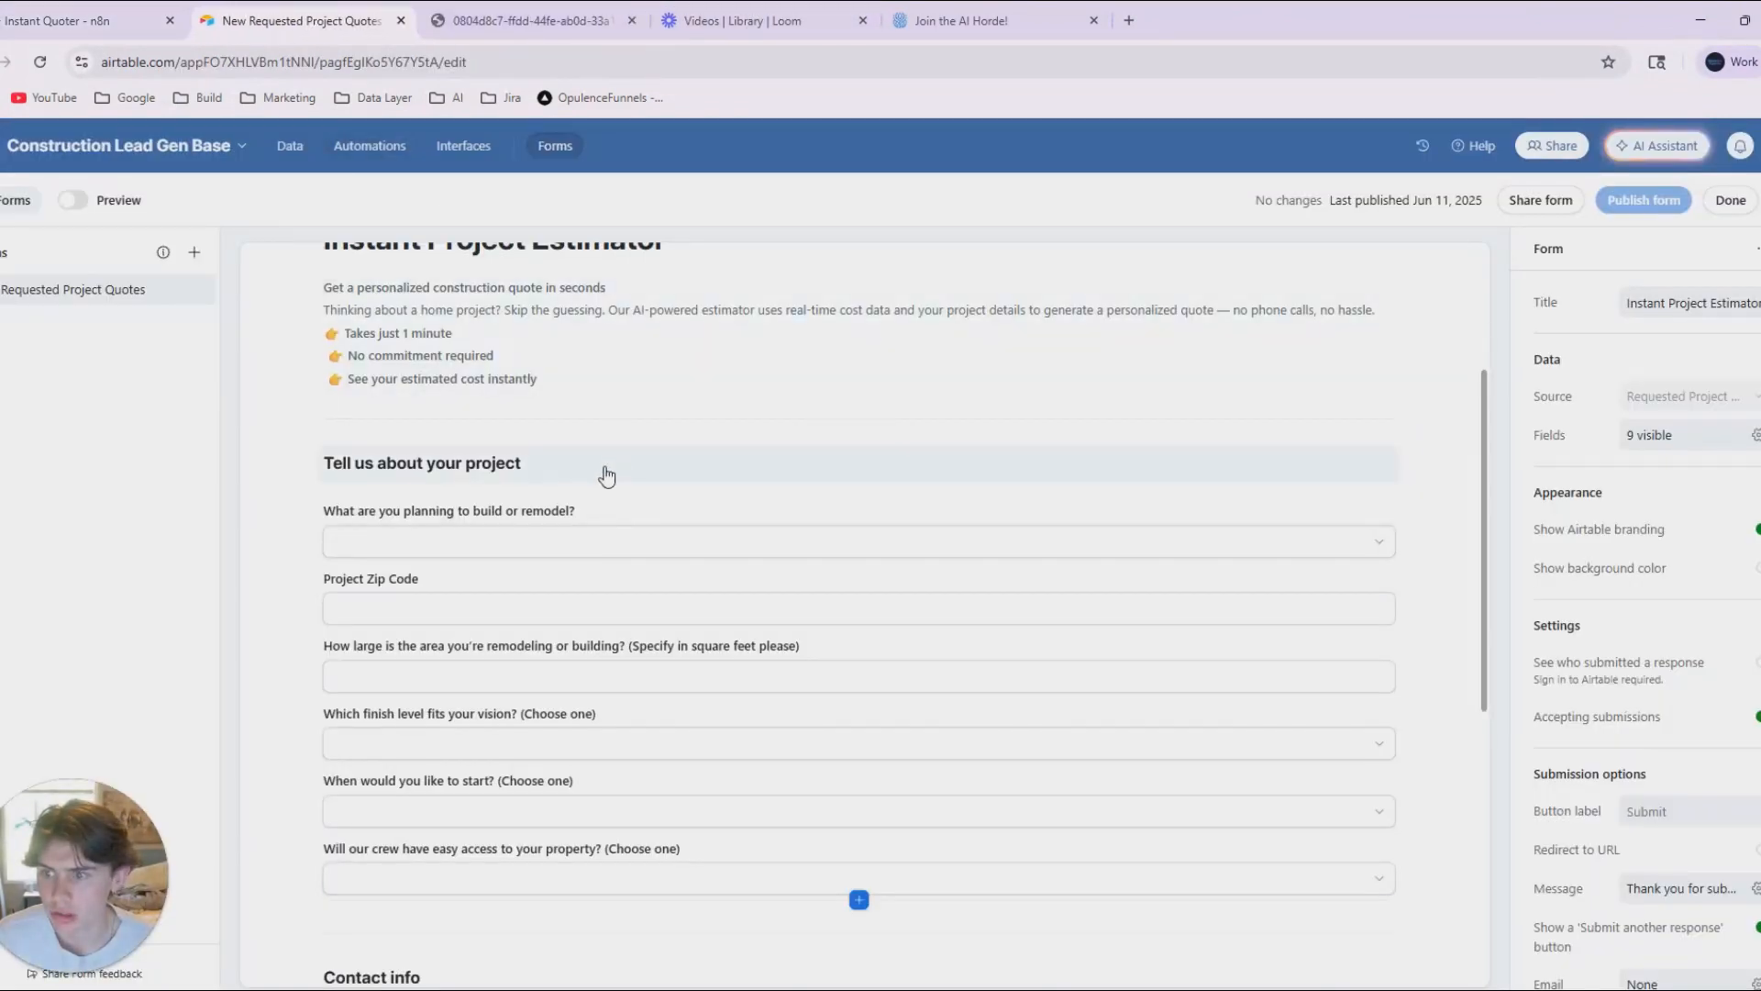
{"action": "scroll", "coordinate": [601, 472], "scroll_direction": "down", "scroll_amount": 3}
{"action": "scroll", "coordinate": [666, 611], "scroll_direction": "up", "scroll_amount": 2}
{"action": "left_click_drag", "start_coordinate": [579, 258], "coordinate": [1165, 912]}
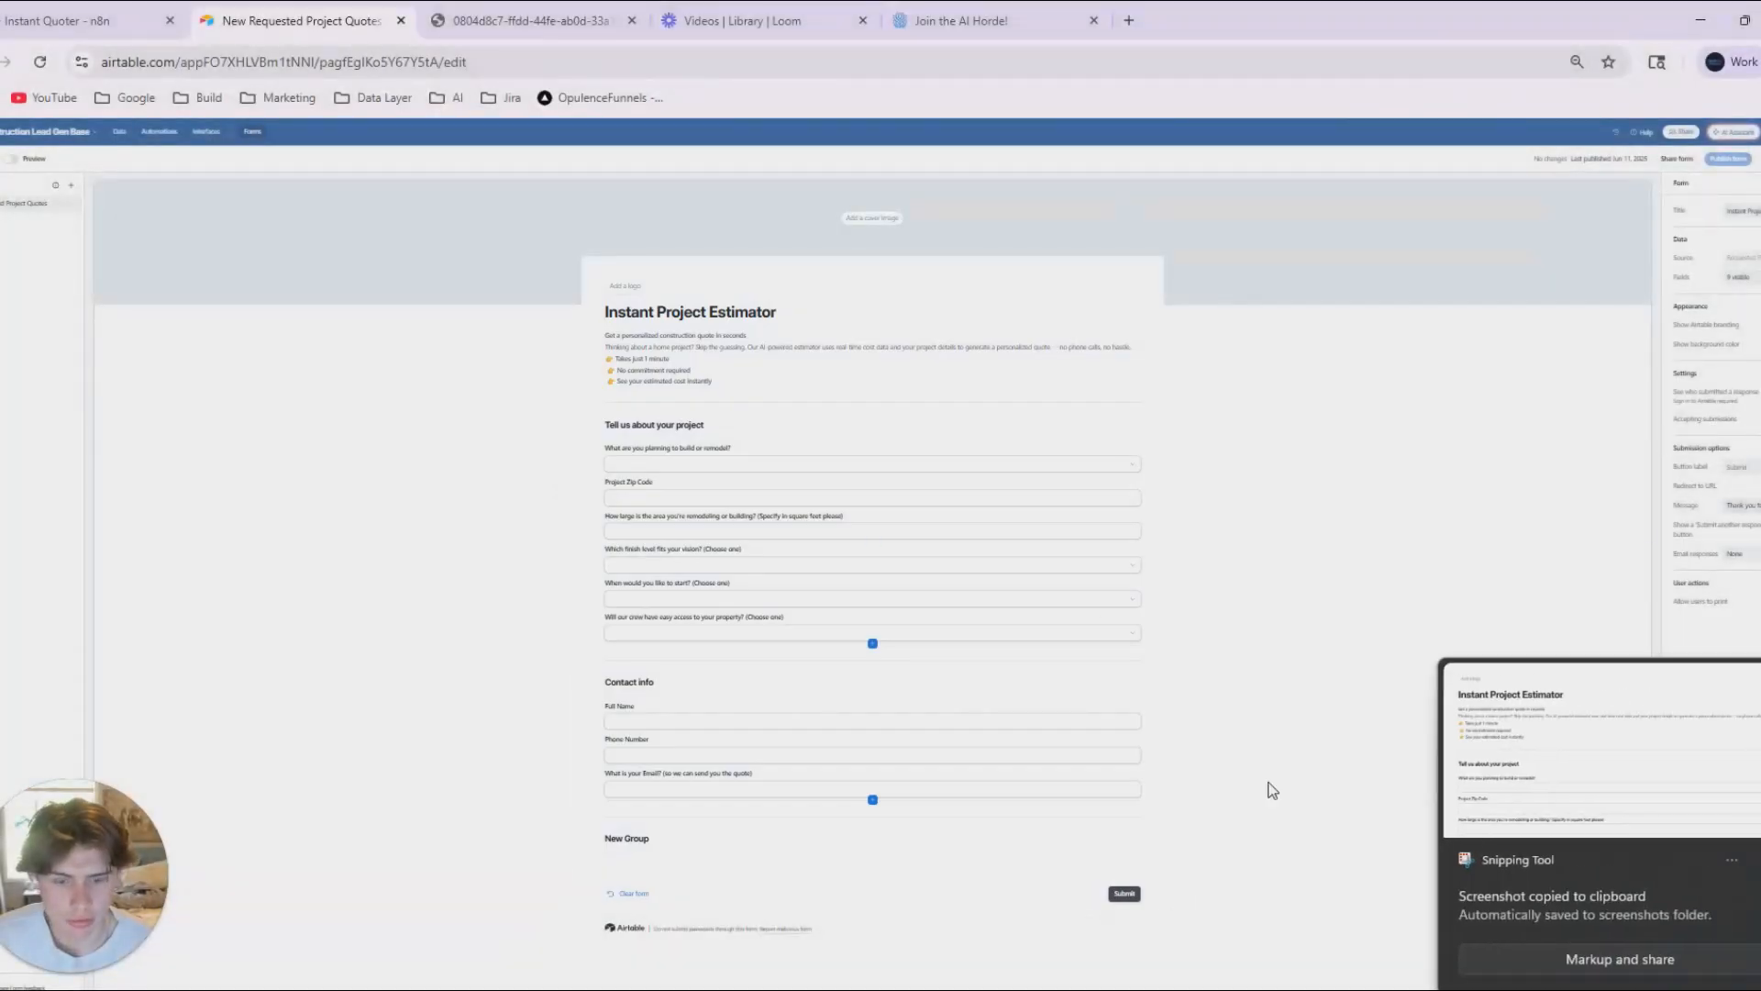
{"action": "key", "text": "ctrl+plus"}
{"action": "key", "text": "ctrl+plus"}
{"action": "key", "text": "ctrl+plus"}
{"action": "key", "text": "ctrl+plus"}
{"action": "key", "text": "ctrl+plus"}
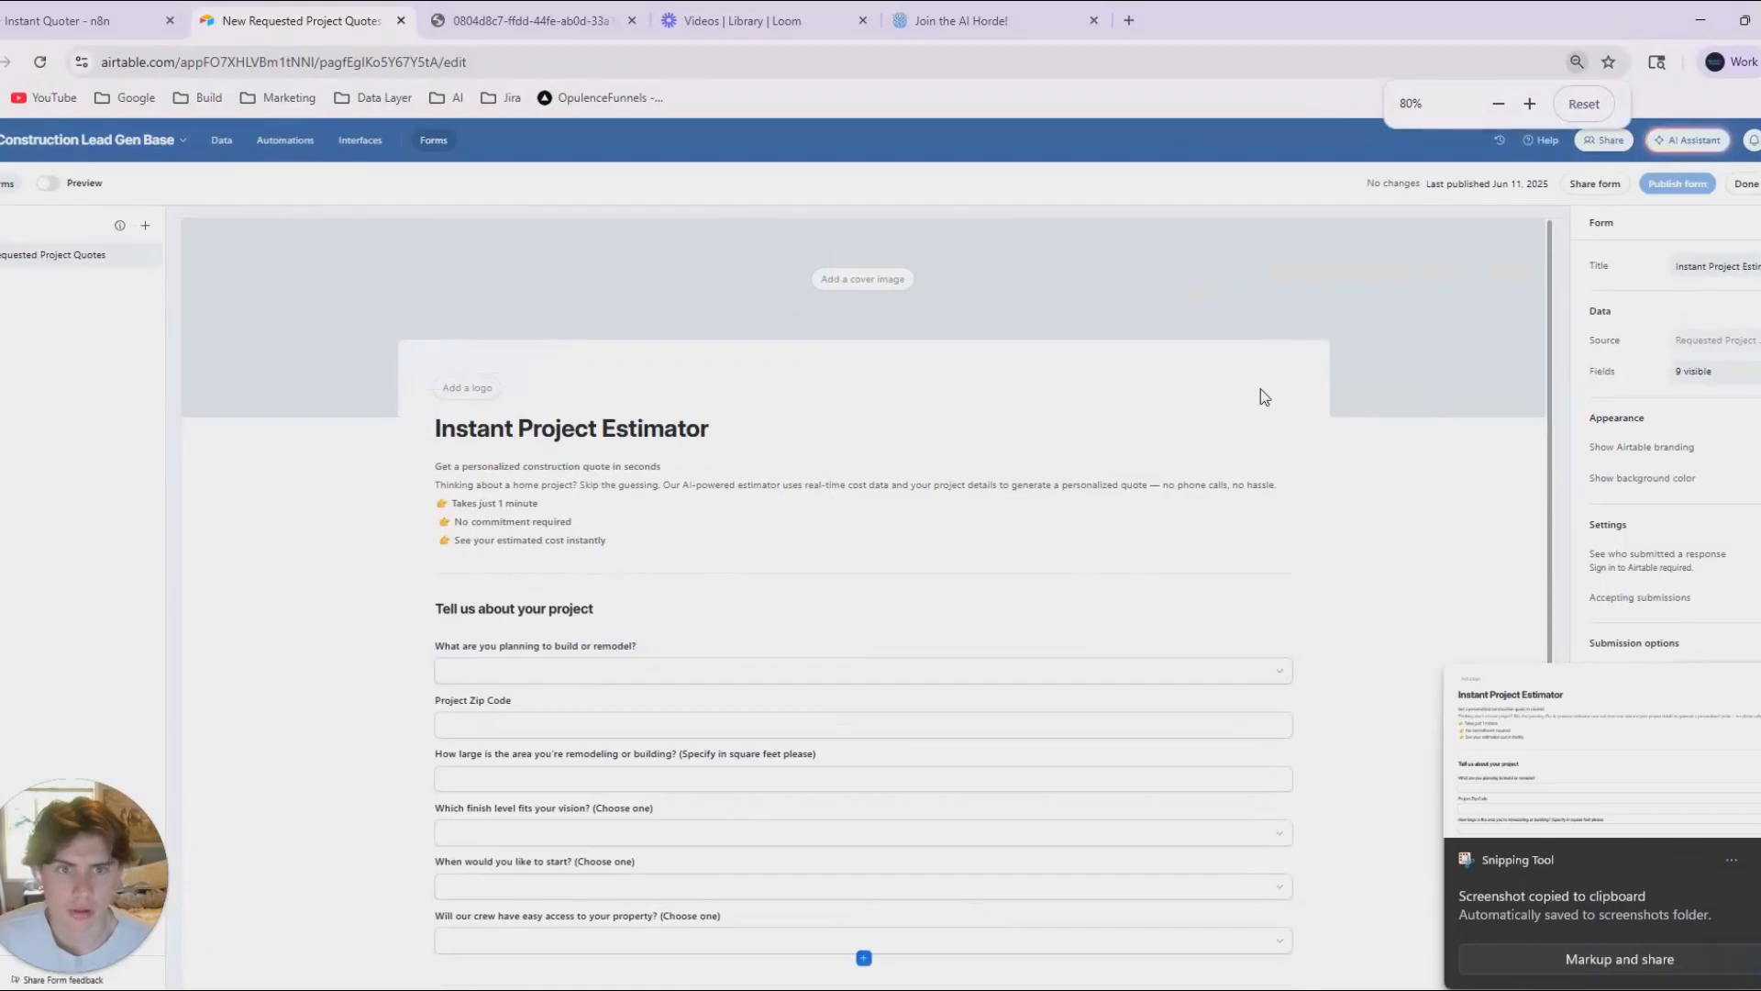
{"action": "scroll", "coordinate": [849, 763], "scroll_direction": "down", "scroll_amount": 2}
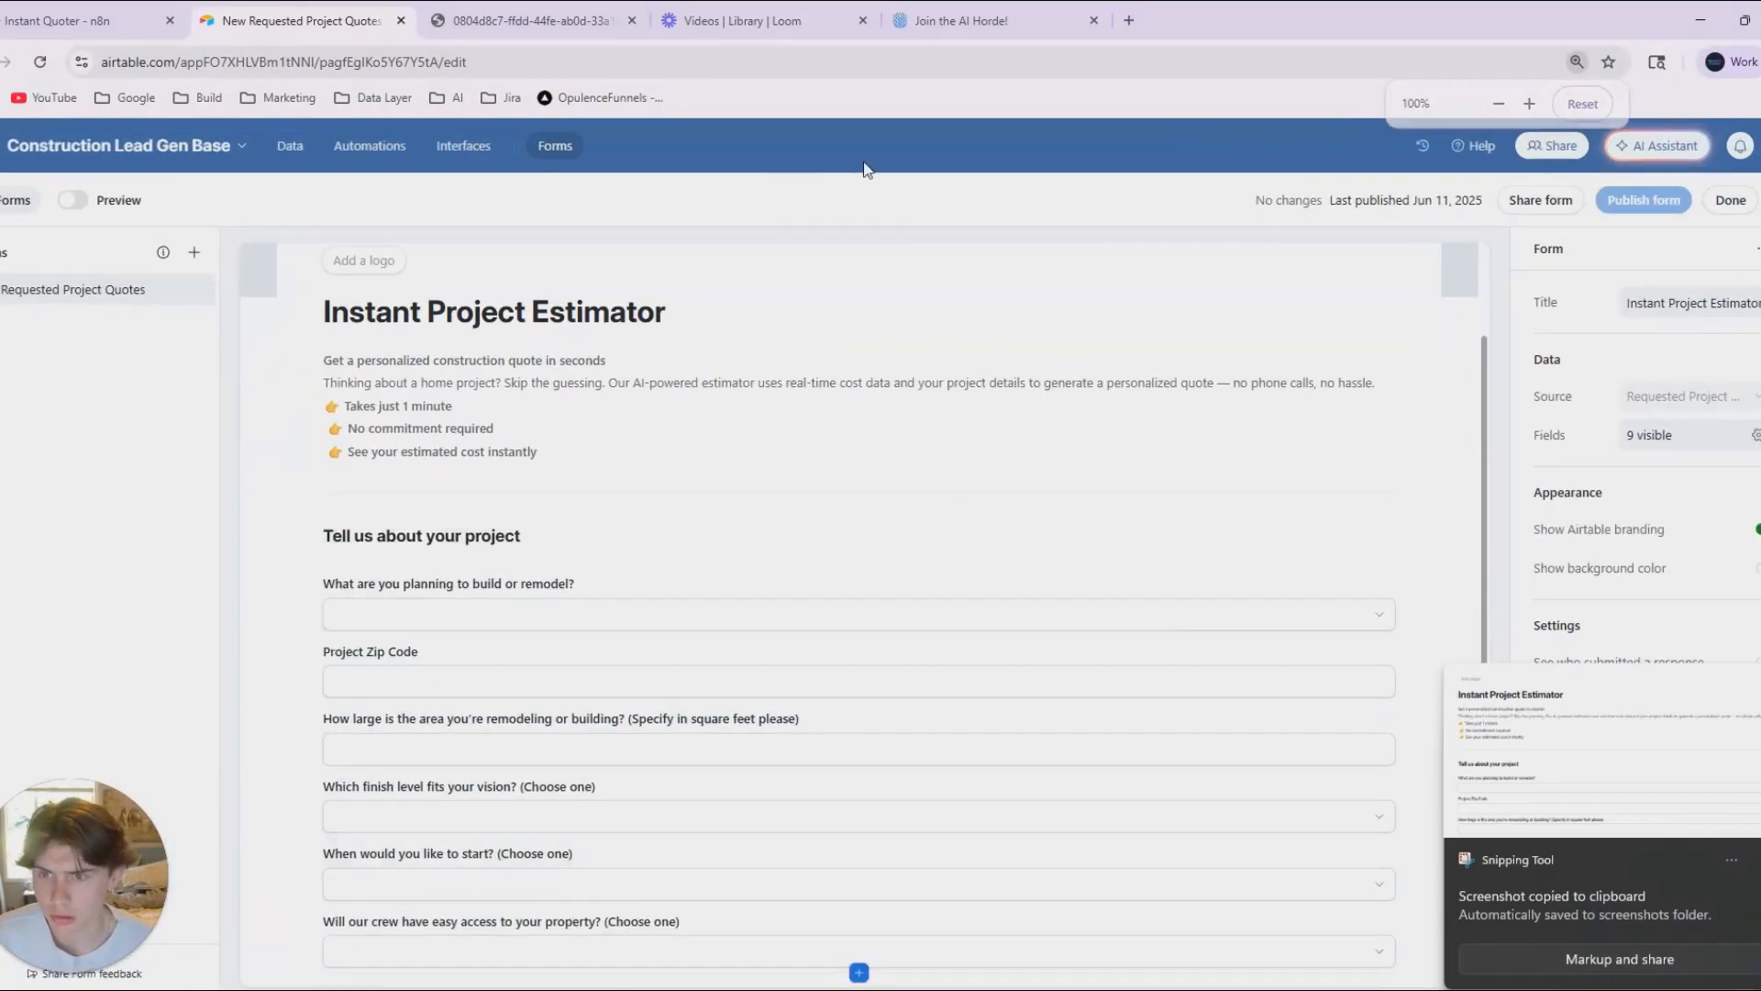
{"action": "left_click", "coordinate": [1654, 204]}
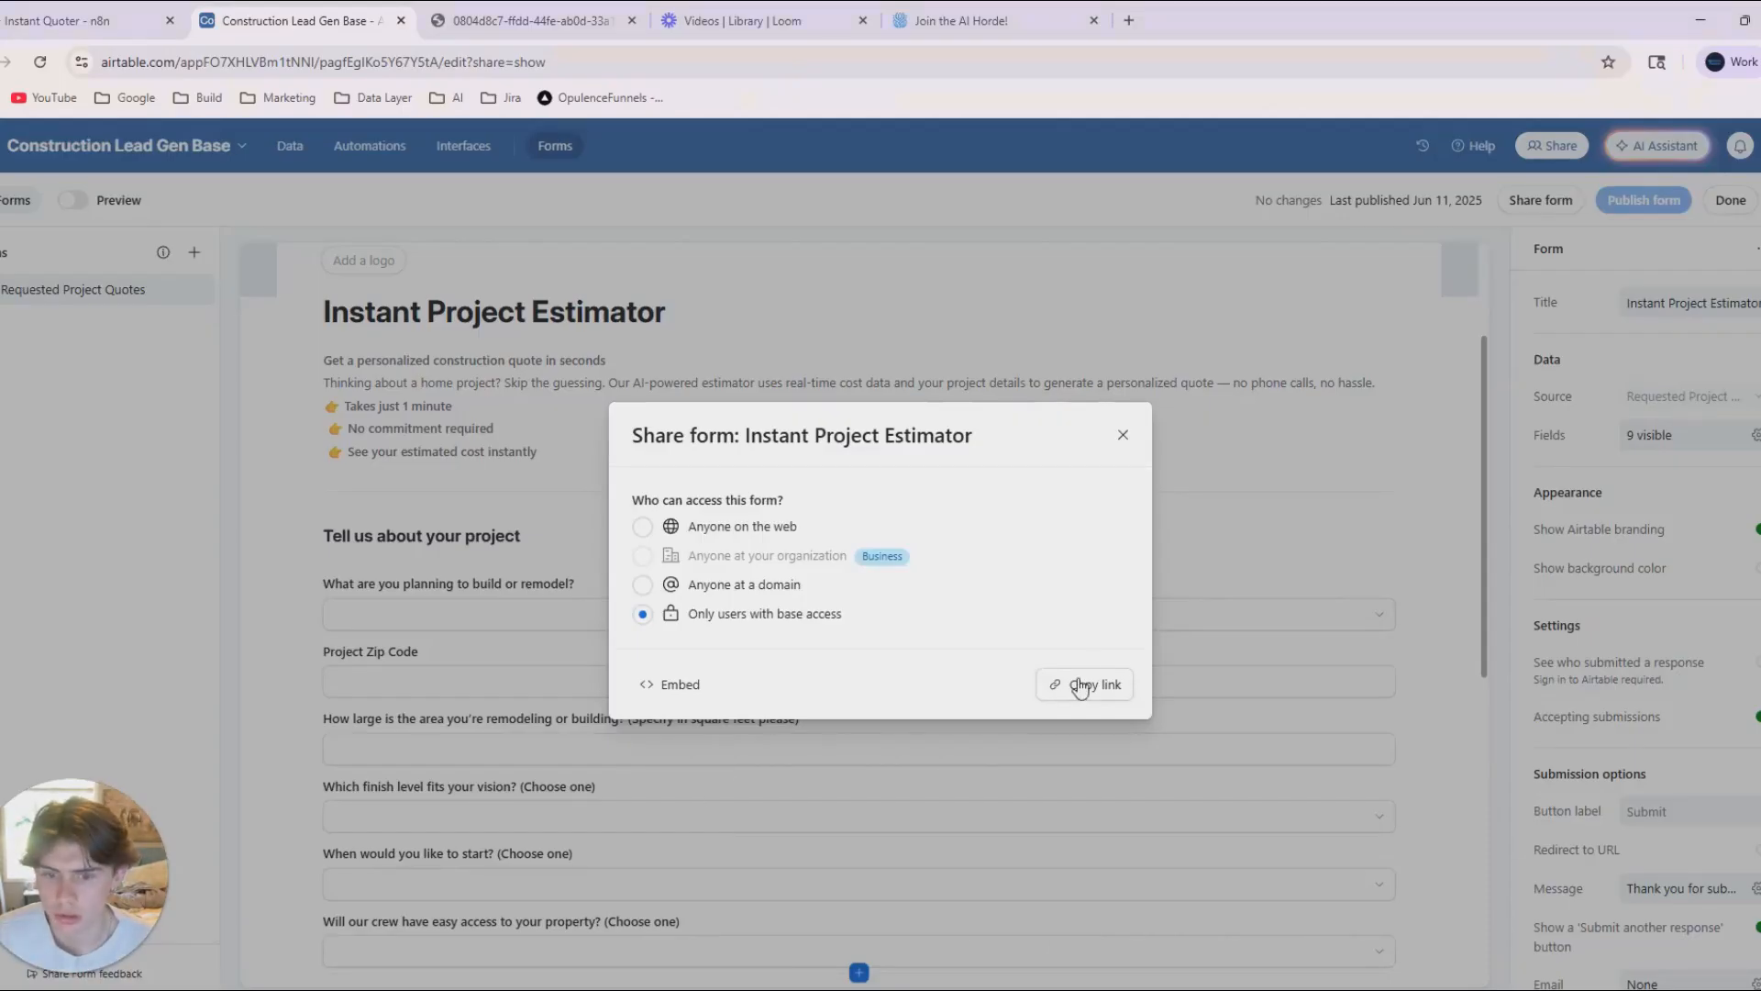
Copy the Instant Project Estimator form's share link, open the form in the generated image's tab, and return to the form editor.
{"action": "left_click", "coordinate": [1081, 686]}
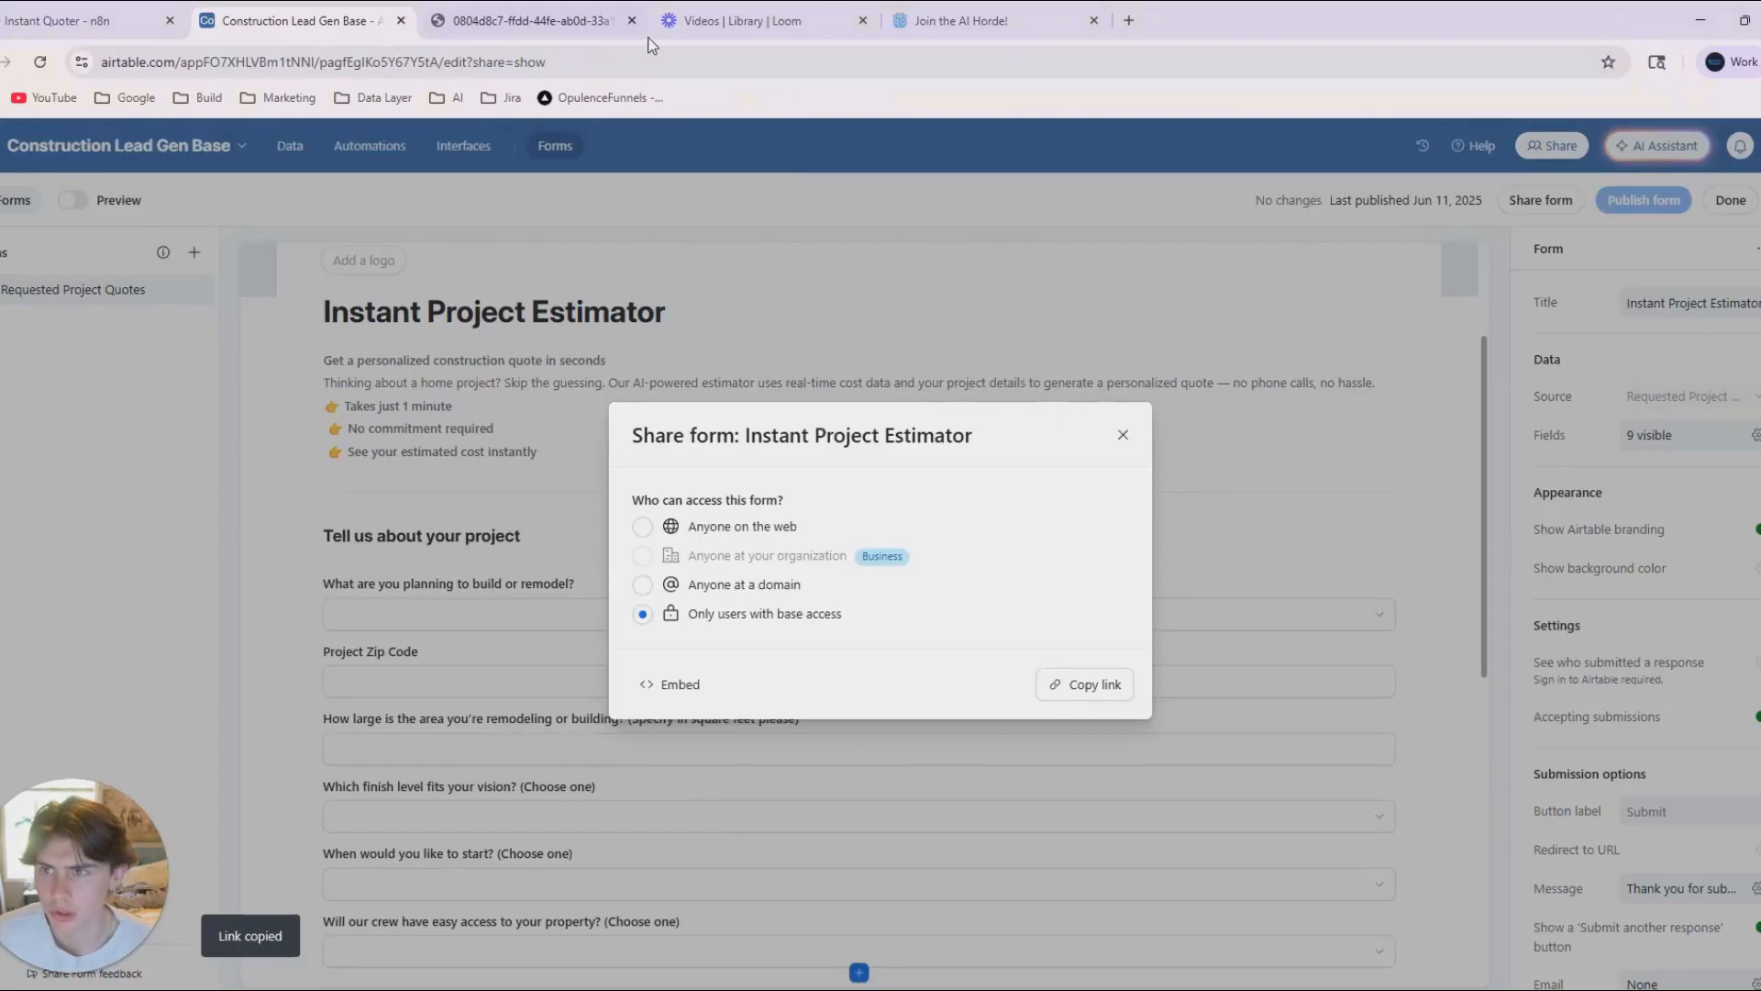
{"action": "left_click", "coordinate": [586, 22]}
{"action": "left_click", "coordinate": [578, 62]}
{"action": "key", "text": "ctrl+v"}
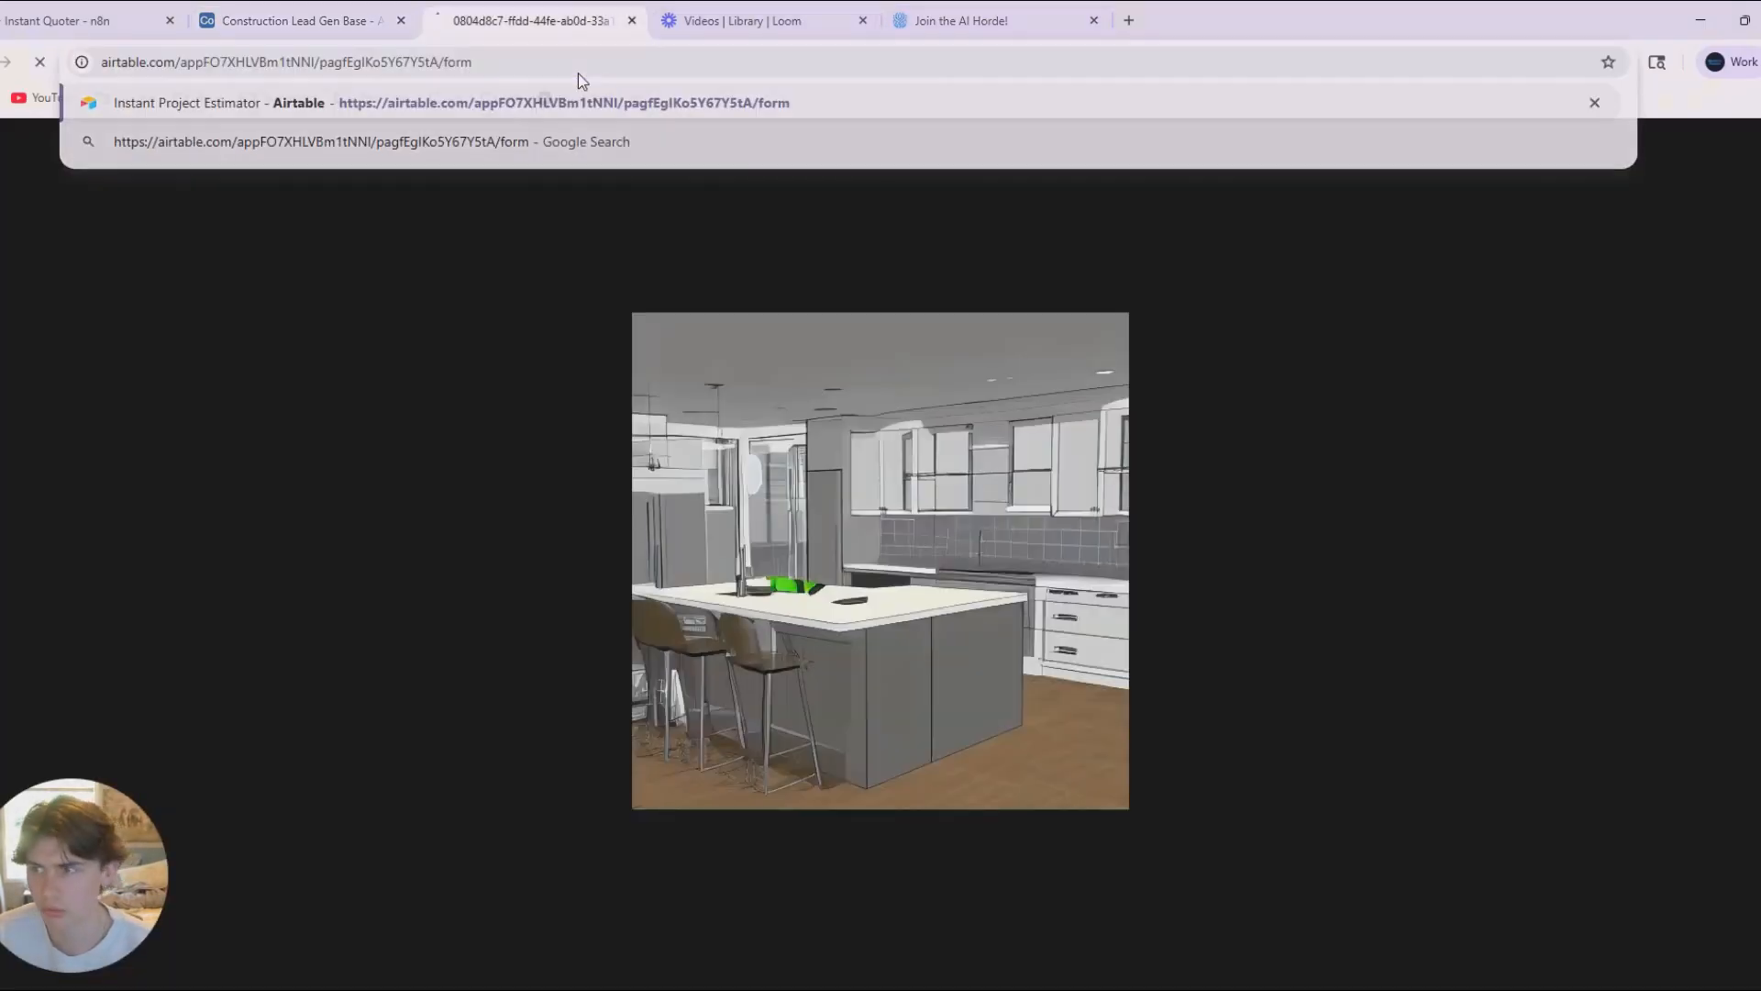
{"action": "key", "text": "Return"}
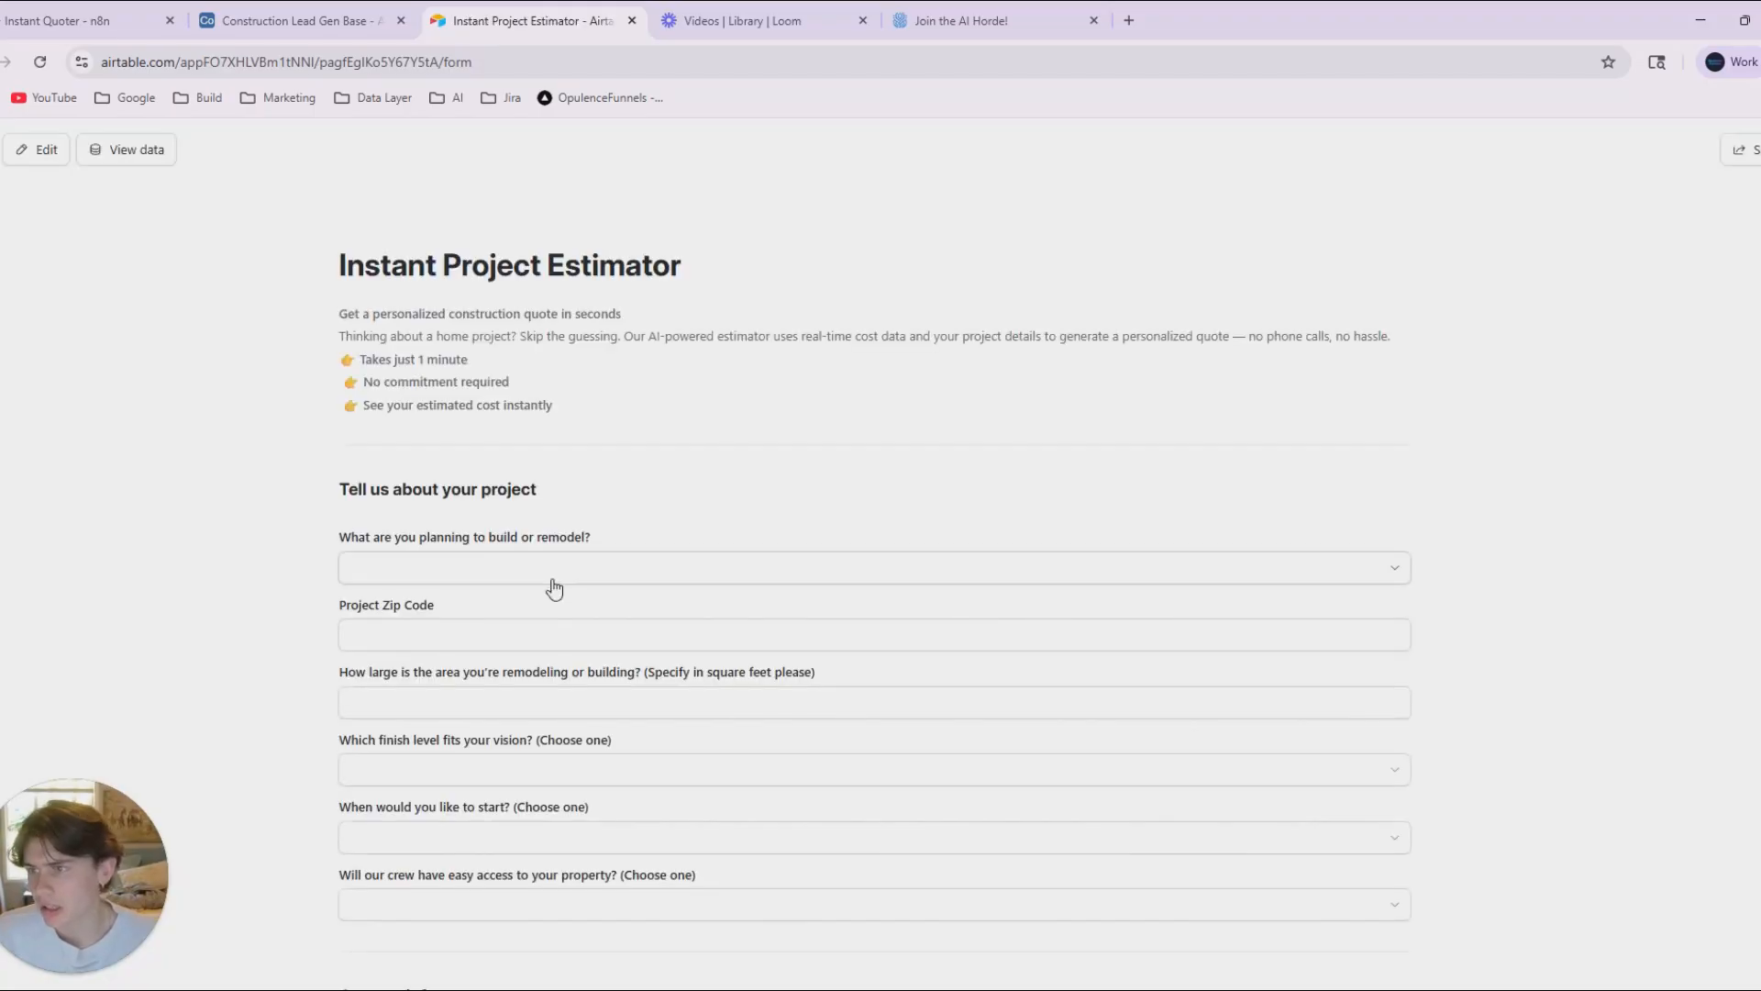
{"action": "left_click", "coordinate": [273, 17]}
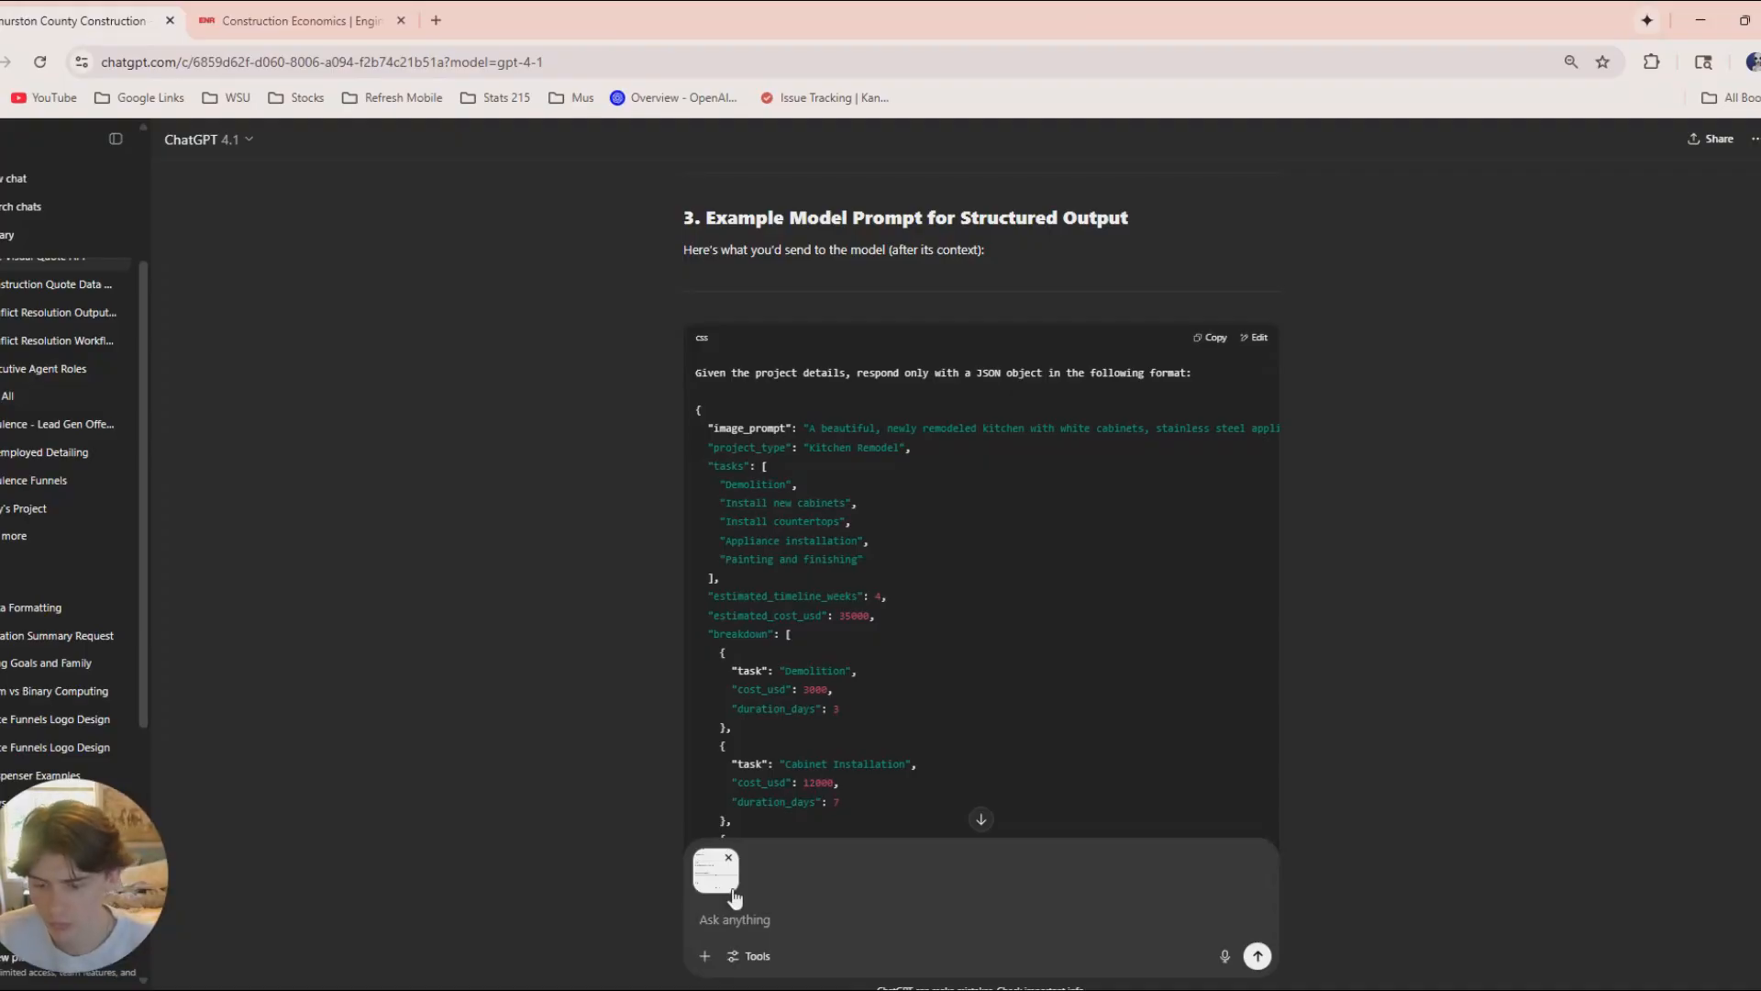
Ask ChatGPT to create a fake user response based on the attached form screenshot.
{"action": "type", "text": "ba"}
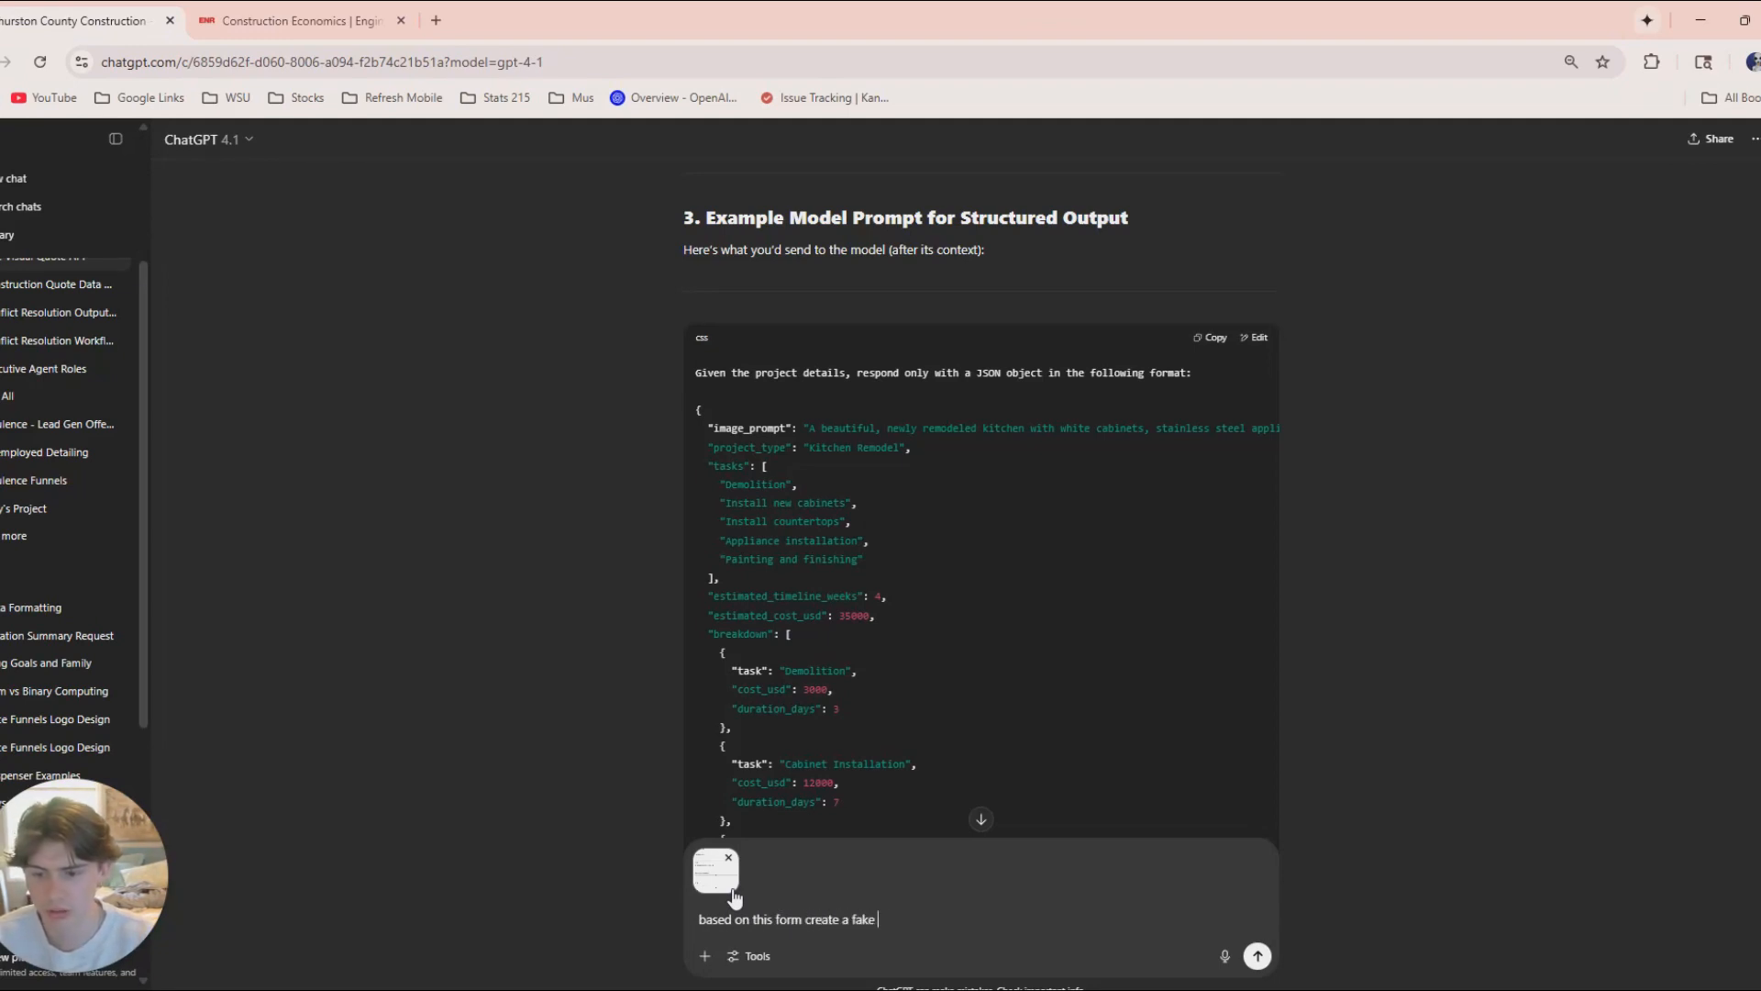
{"action": "type", "text": "ser respon"}
{"action": "key", "text": "Return"}
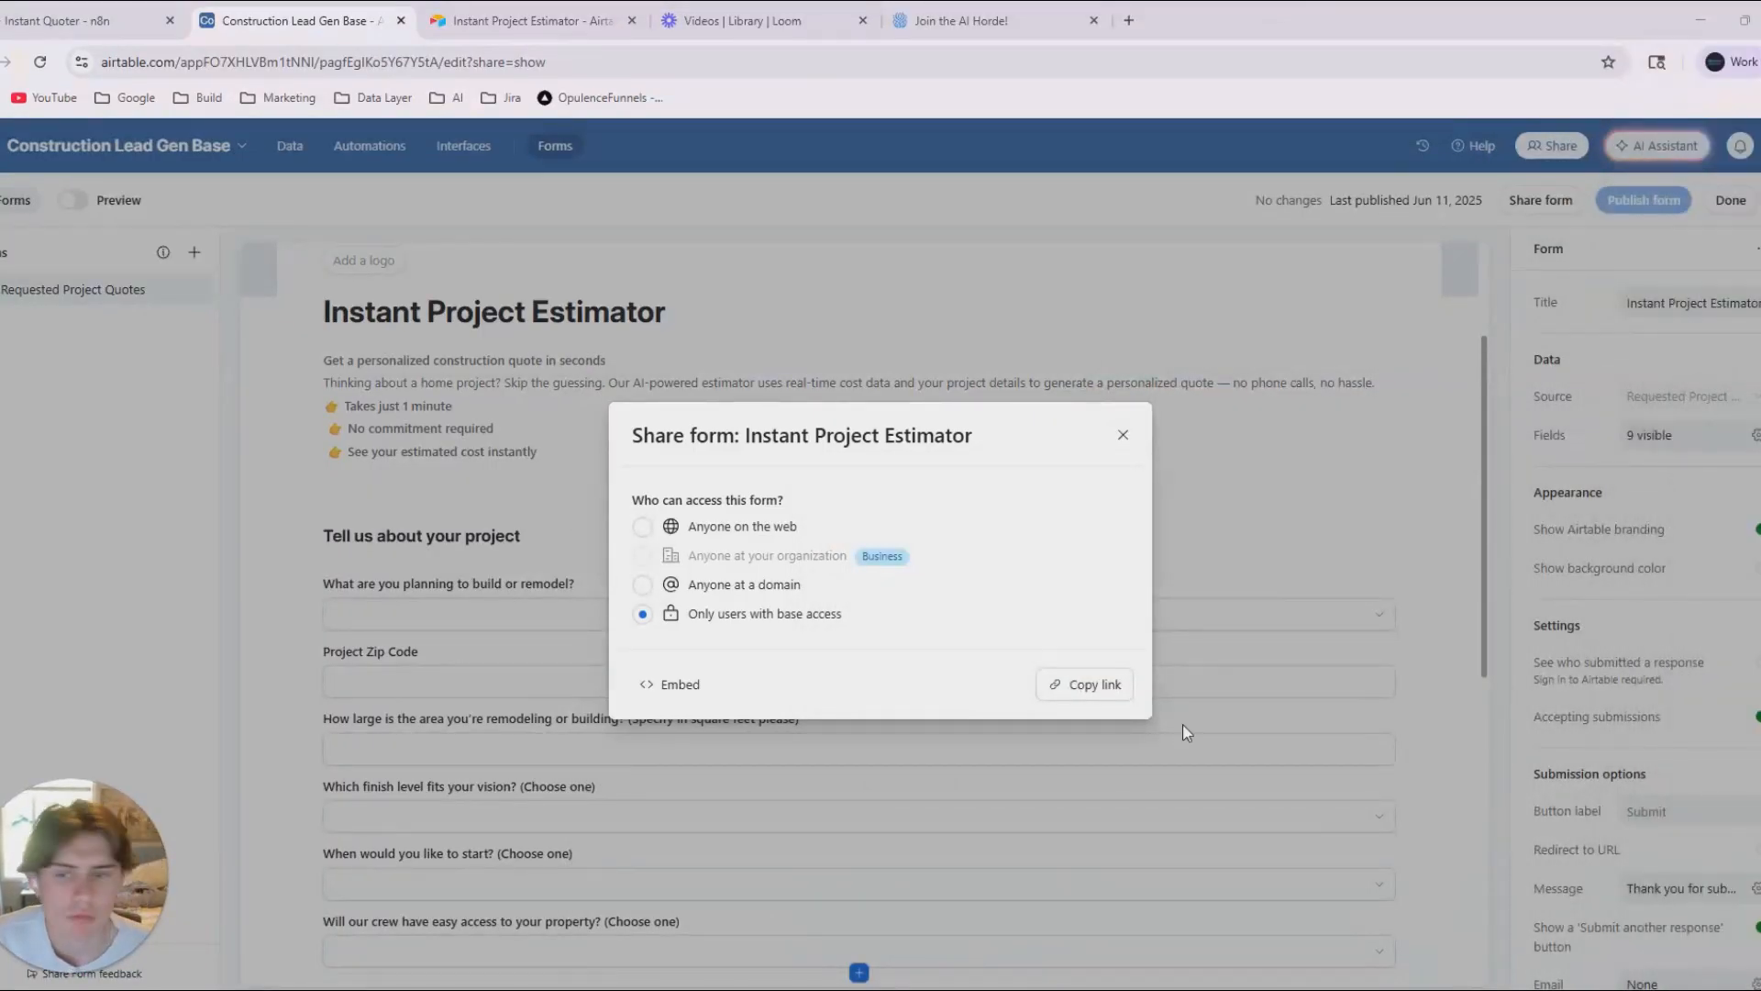
Switch to the Instant Project Estimator form in Airtable and choose Kitchen as what is planned to build or remodel.
{"action": "left_click_drag", "start_coordinate": [434, 18], "coordinate": [335, 33]}
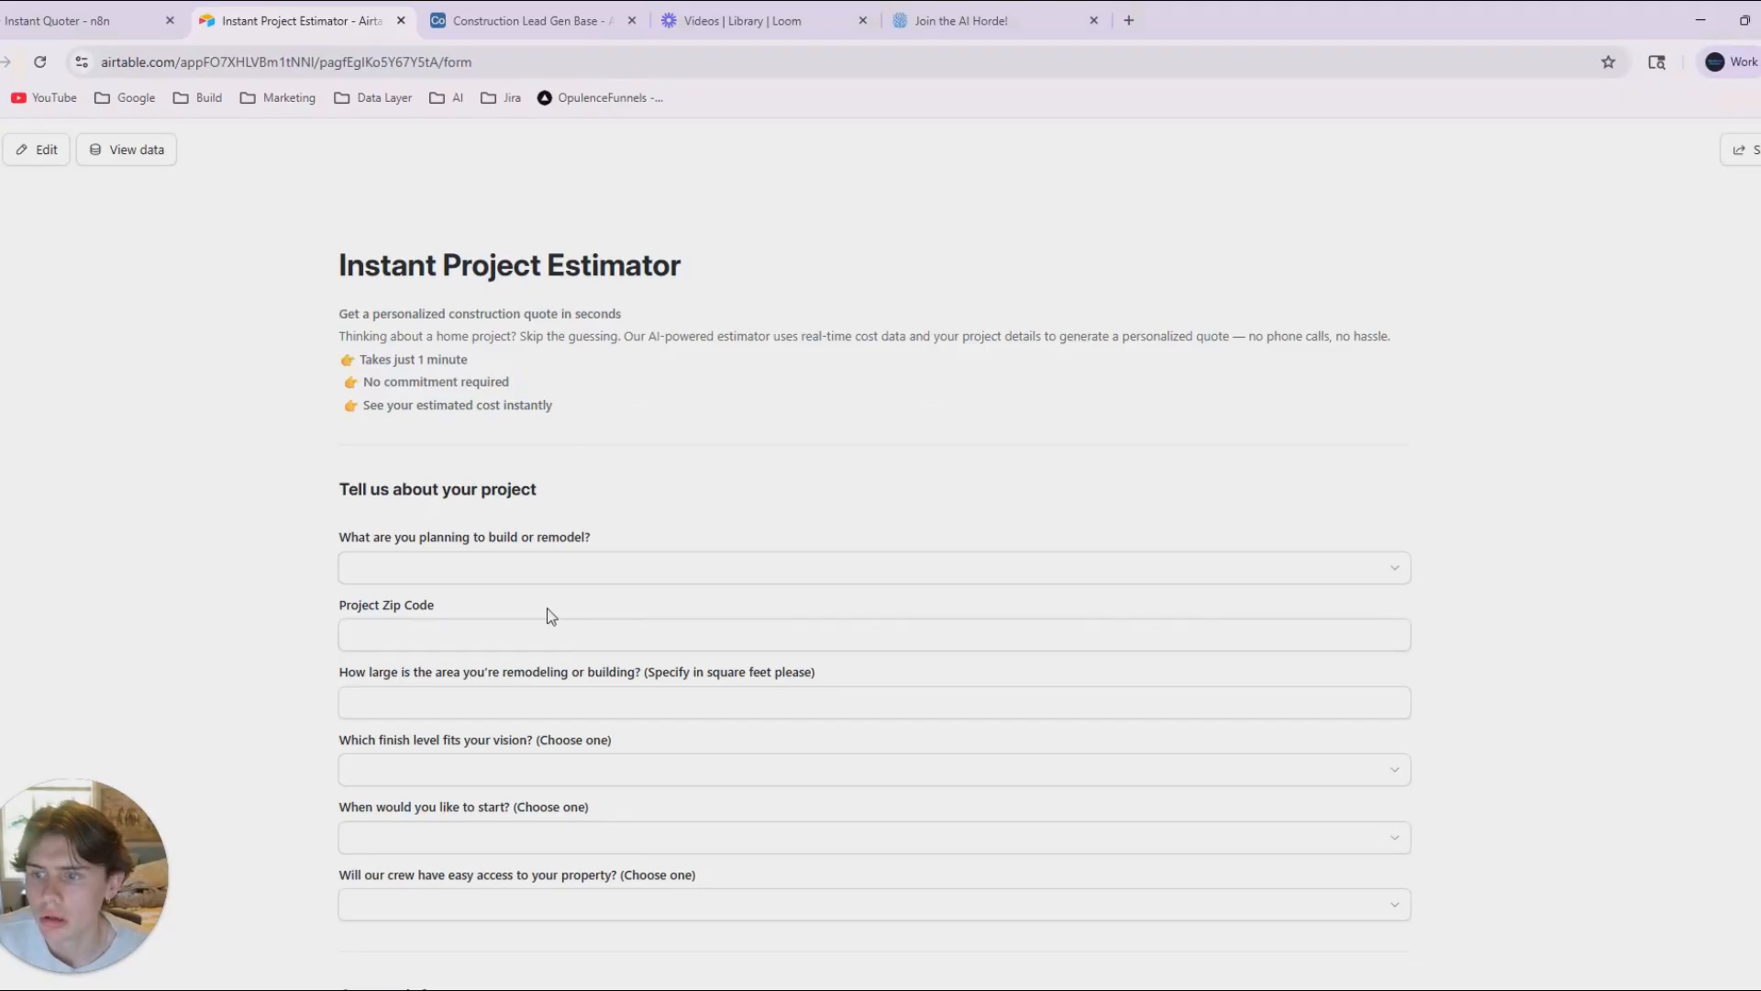
{"action": "left_click", "coordinate": [516, 568]}
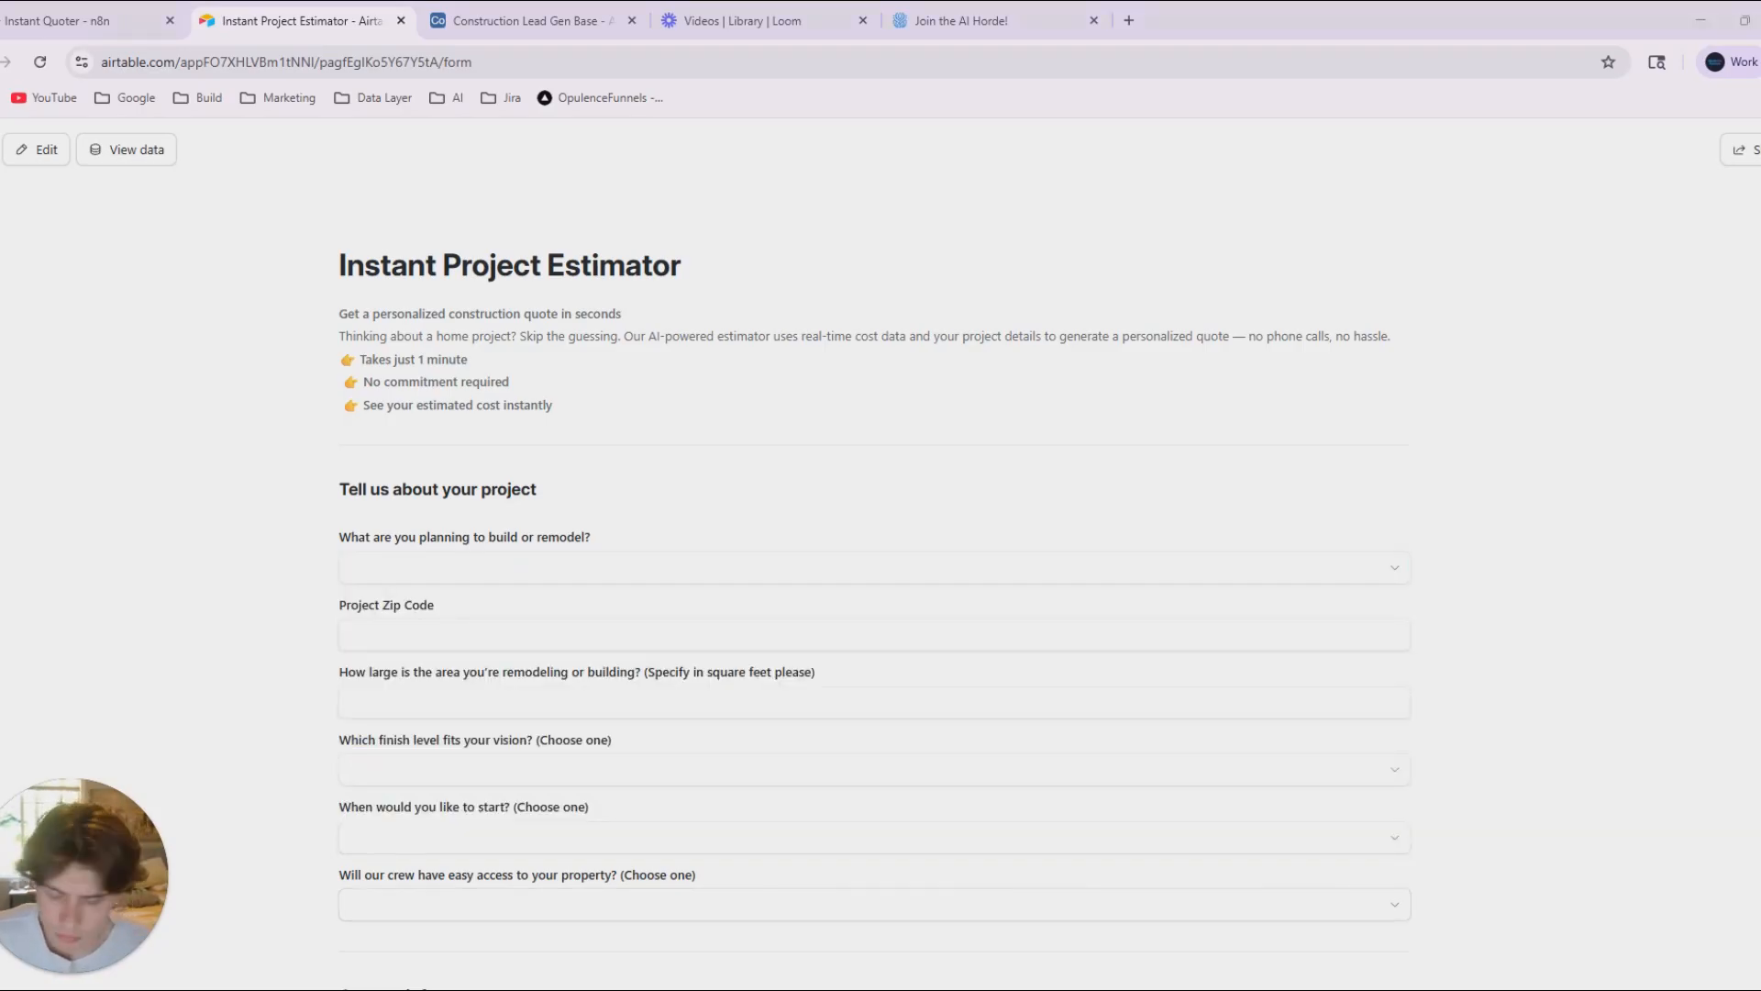
{"action": "left_click", "coordinate": [412, 567]}
{"action": "key", "text": "ctrl+v"}
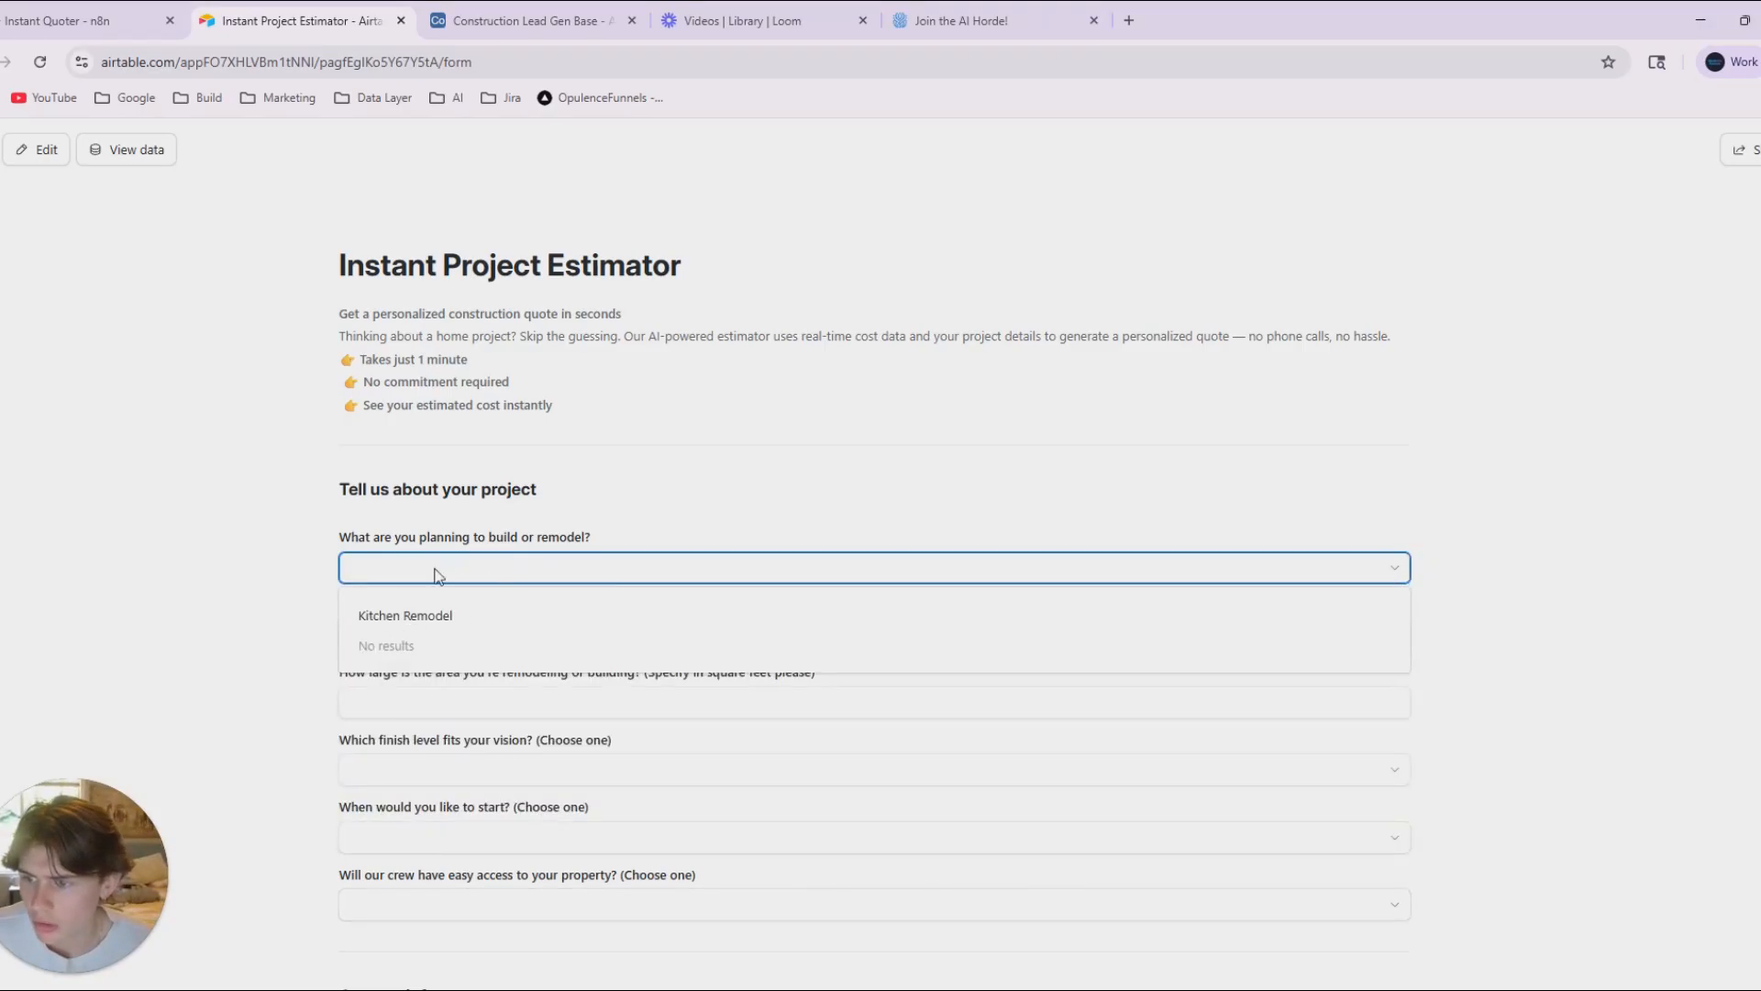
{"action": "left_click", "coordinate": [316, 569]}
{"action": "left_click", "coordinate": [424, 568]}
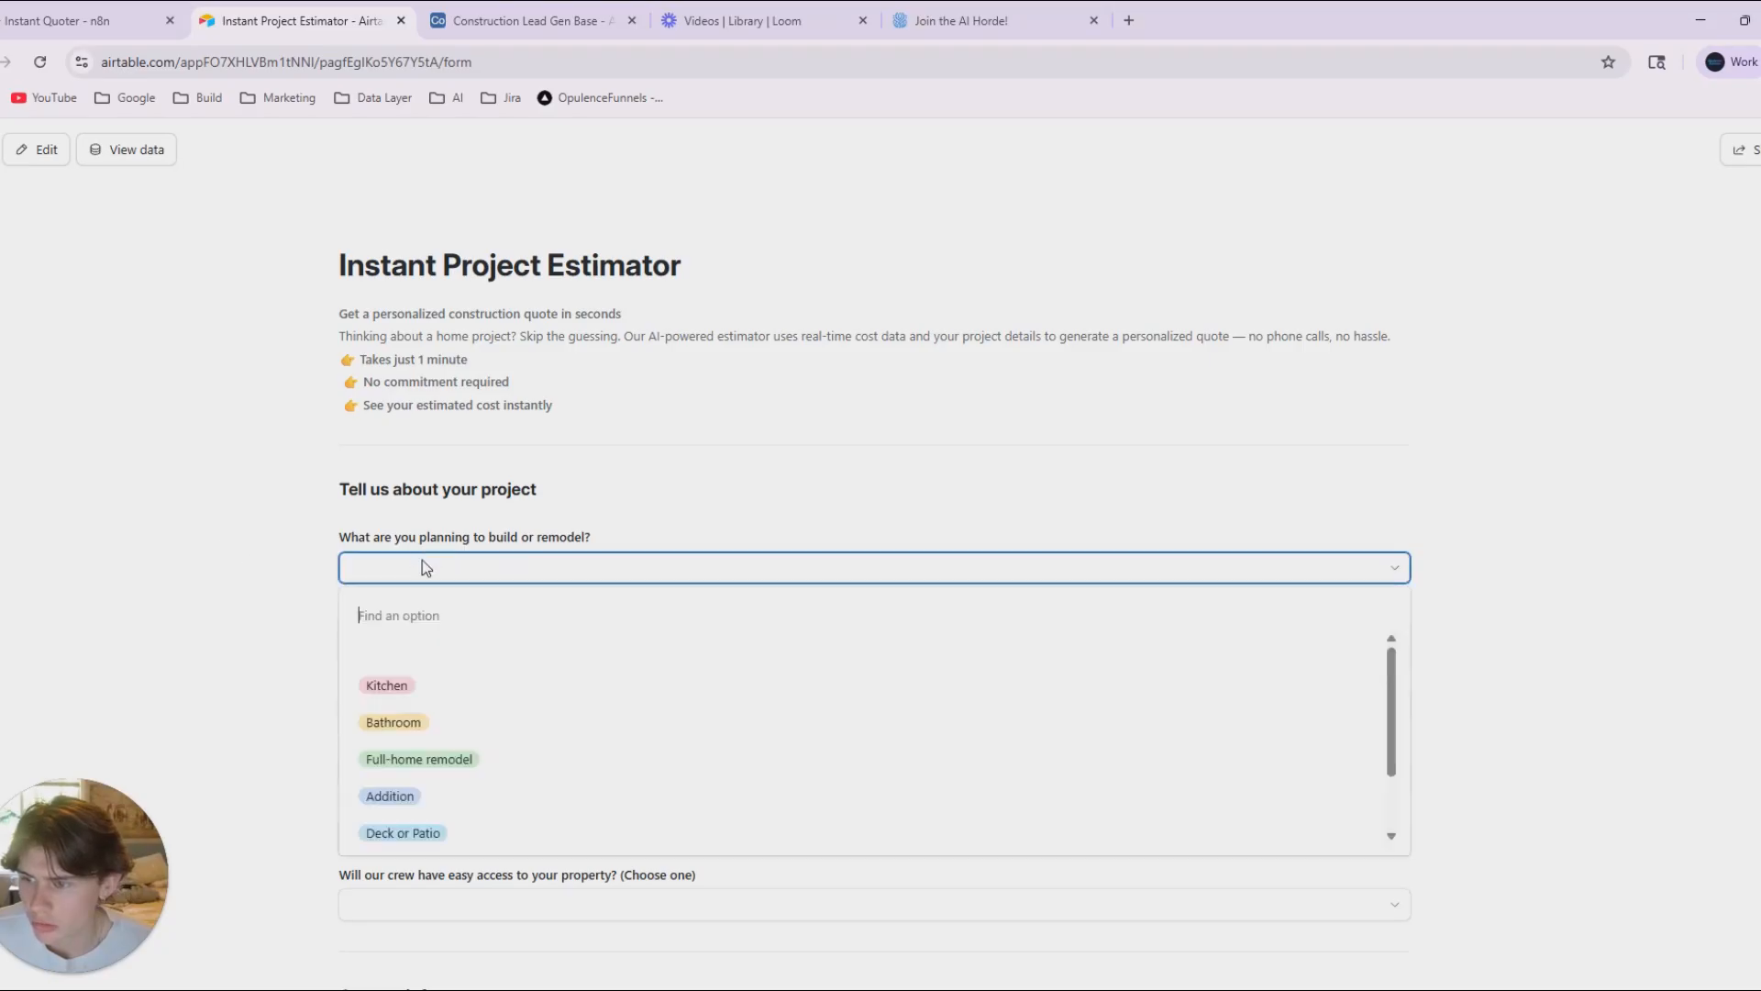
{"action": "left_click", "coordinate": [386, 684]}
{"action": "key", "text": "Tab"}
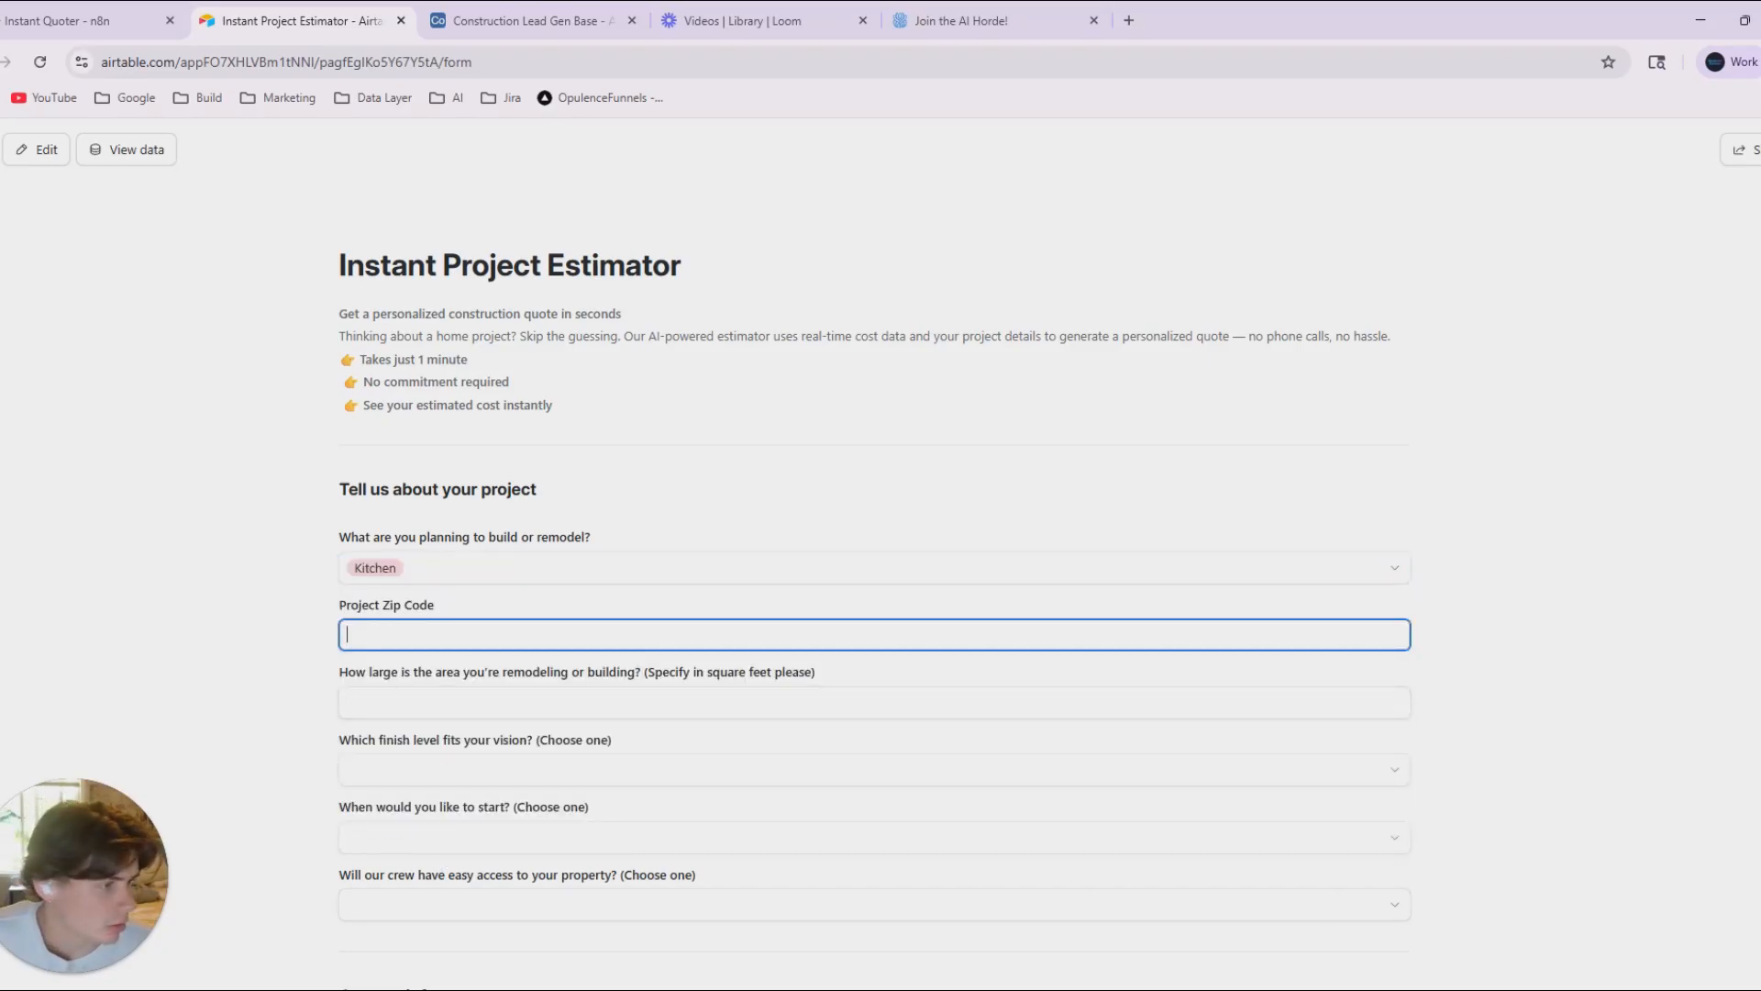
Fill in the sample response's project zip code 98501 and an area of 240 square feet.
{"action": "key", "text": "alt+Tab"}
{"action": "left_click", "coordinate": [401, 635]}
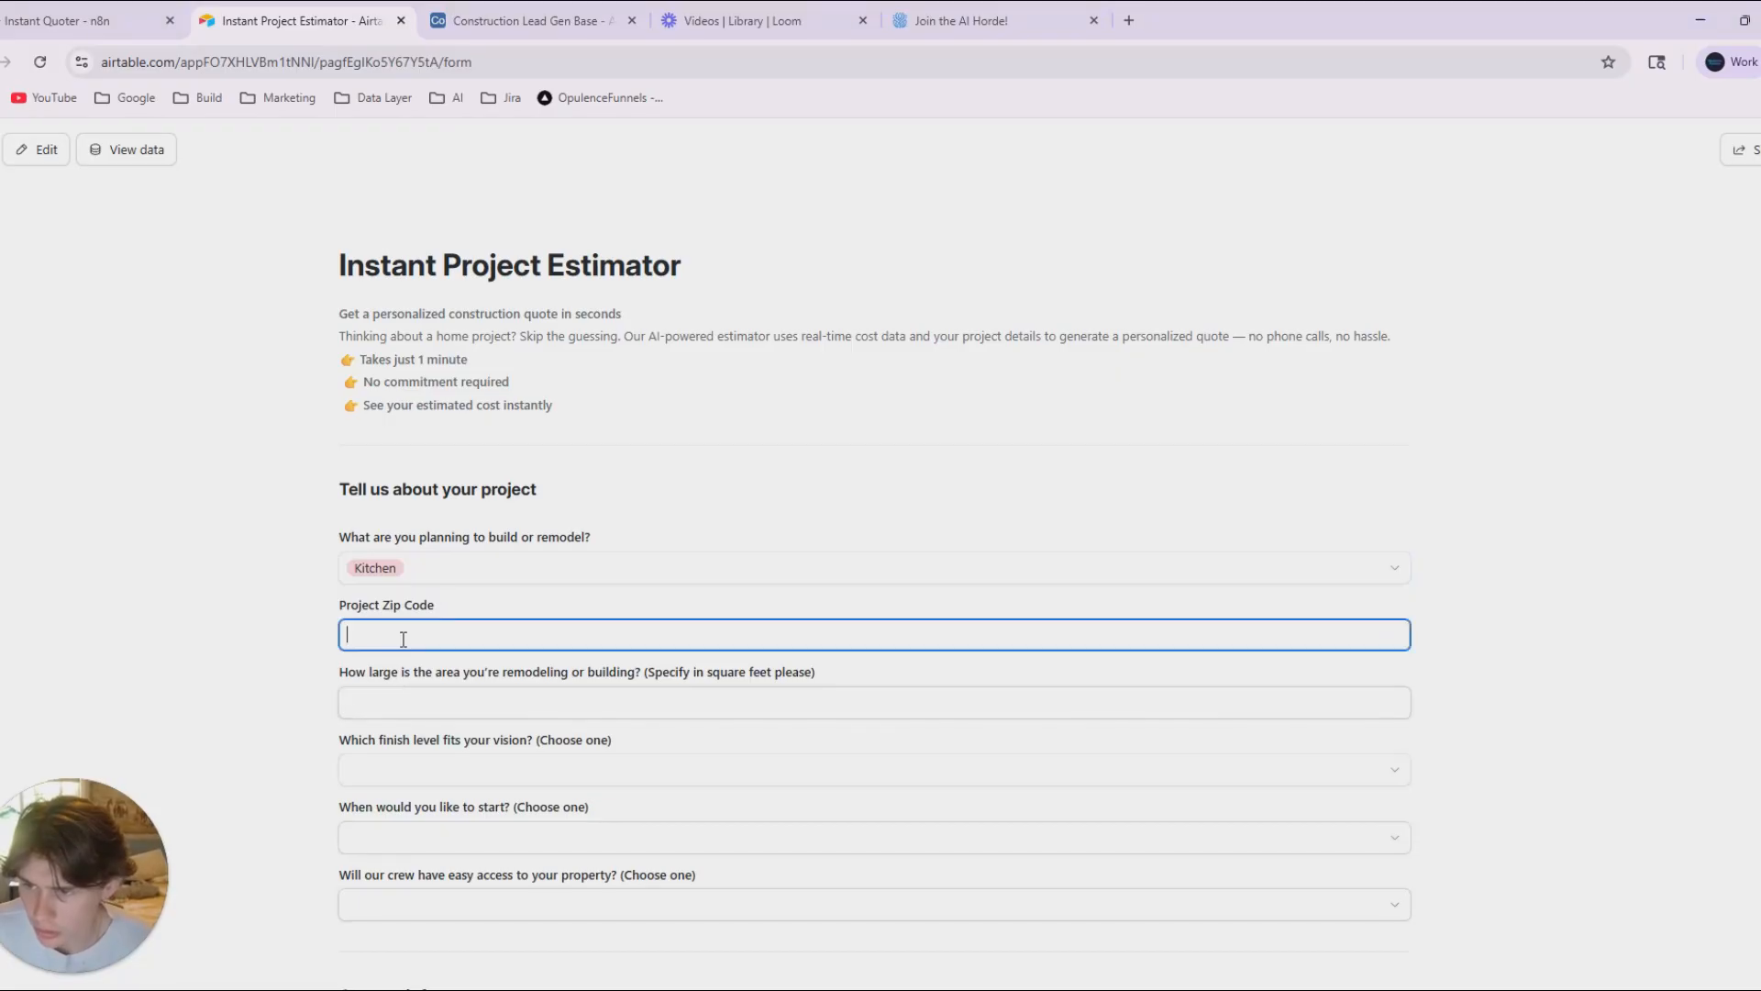
{"action": "key", "text": "ctrl+v"}
{"action": "left_click", "coordinate": [636, 740]}
{"action": "left_click", "coordinate": [657, 705]}
{"action": "key", "text": "alt+Tab"}
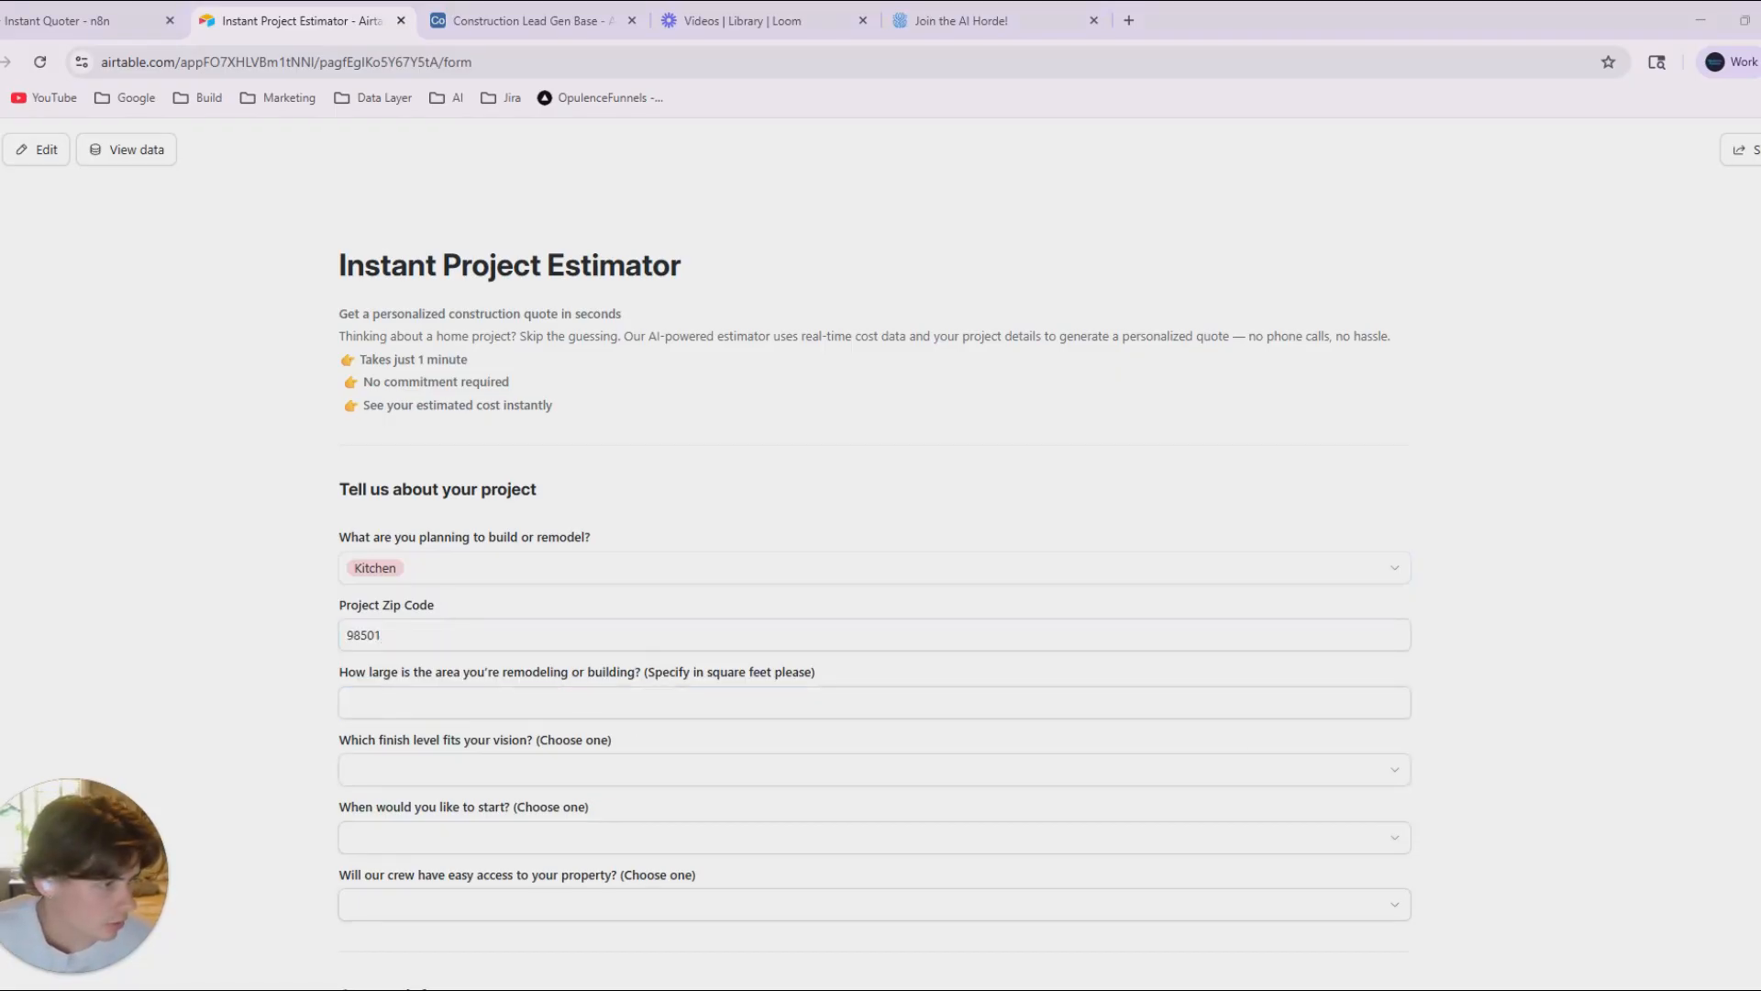
{"action": "left_click", "coordinate": [396, 697]}
{"action": "type", "text": "240"}
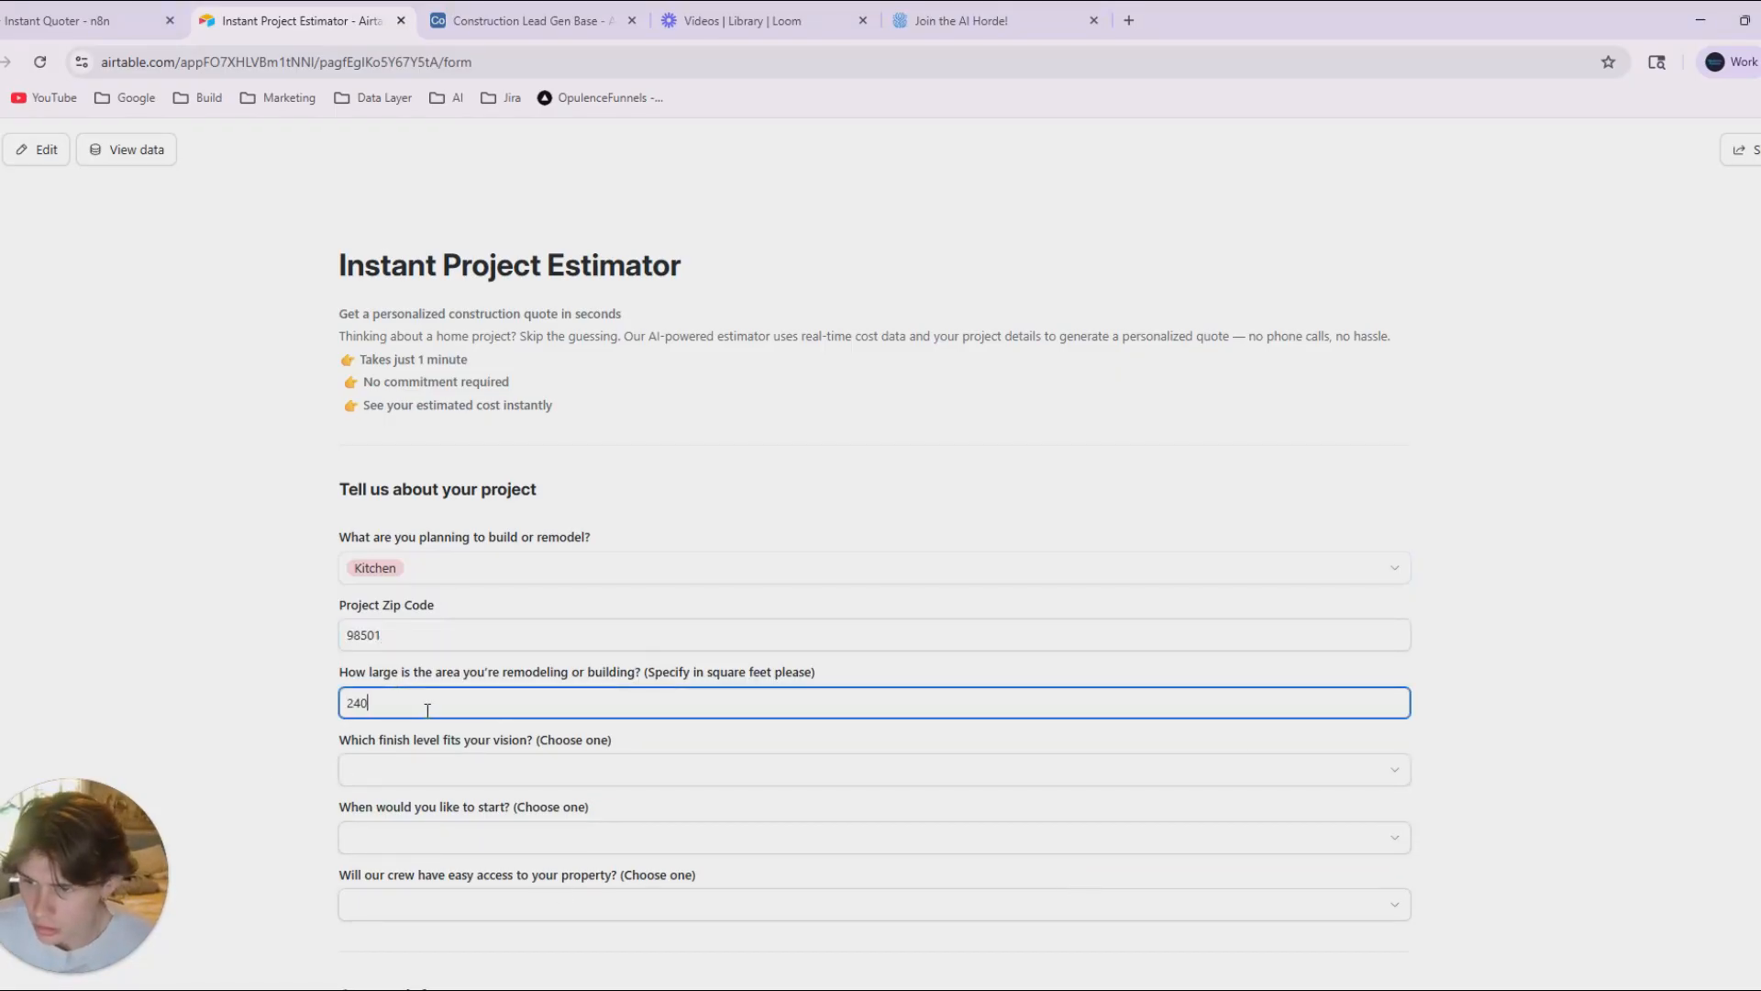
Set the finish level to "Best — High-end materials and craftsmanship" and the start time to "In 1–3 months".
{"action": "left_click", "coordinate": [417, 763]}
{"action": "scroll", "coordinate": [292, 760], "scroll_direction": "down", "scroll_amount": 2}
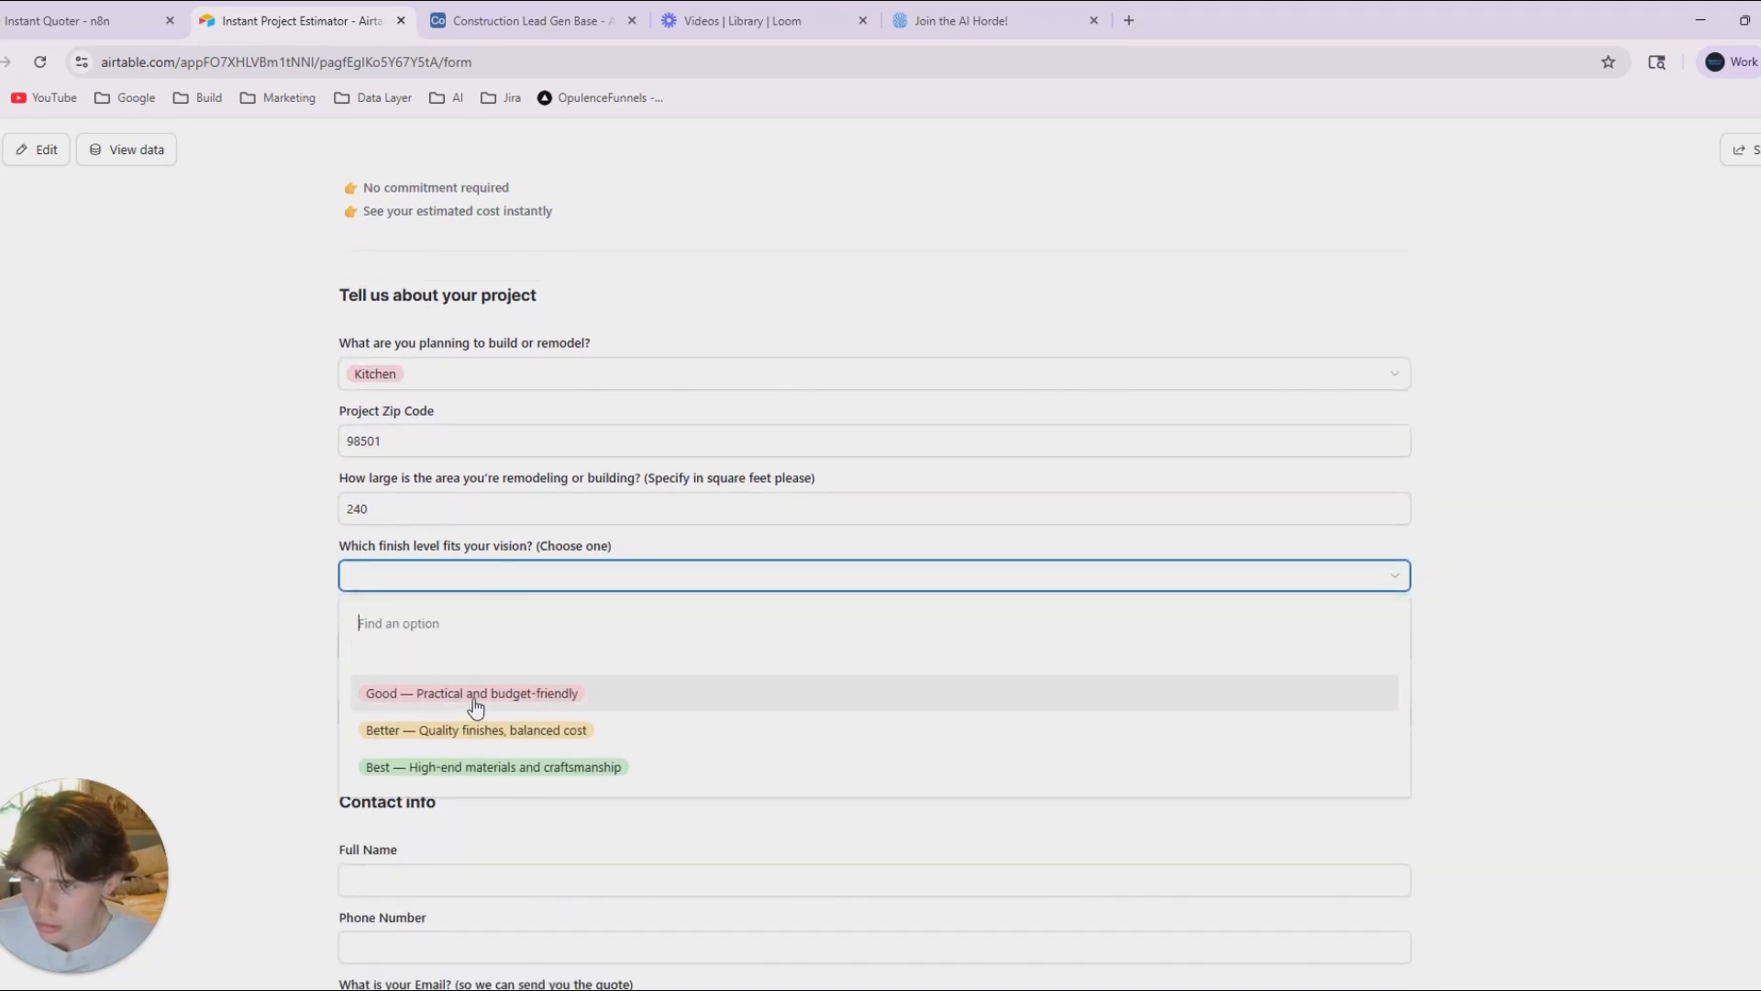
{"action": "left_click", "coordinate": [449, 767]}
{"action": "left_click", "coordinate": [422, 647]}
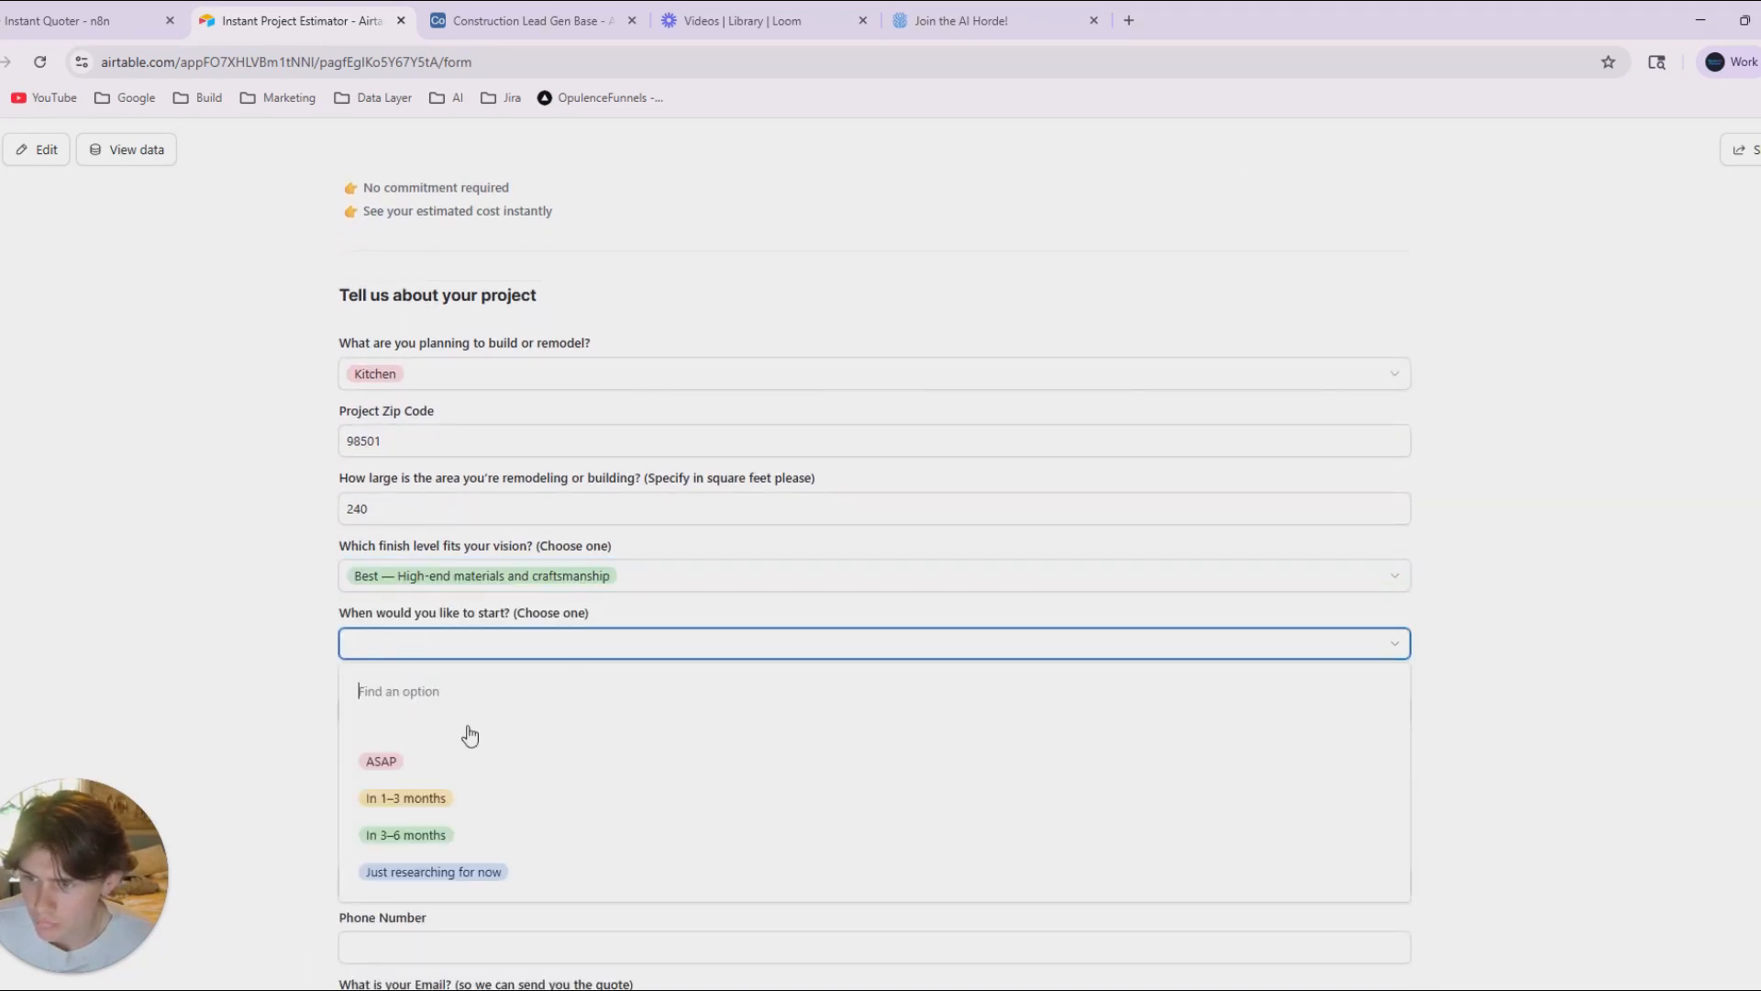
{"action": "left_click", "coordinate": [520, 650]}
{"action": "left_click", "coordinate": [431, 796]}
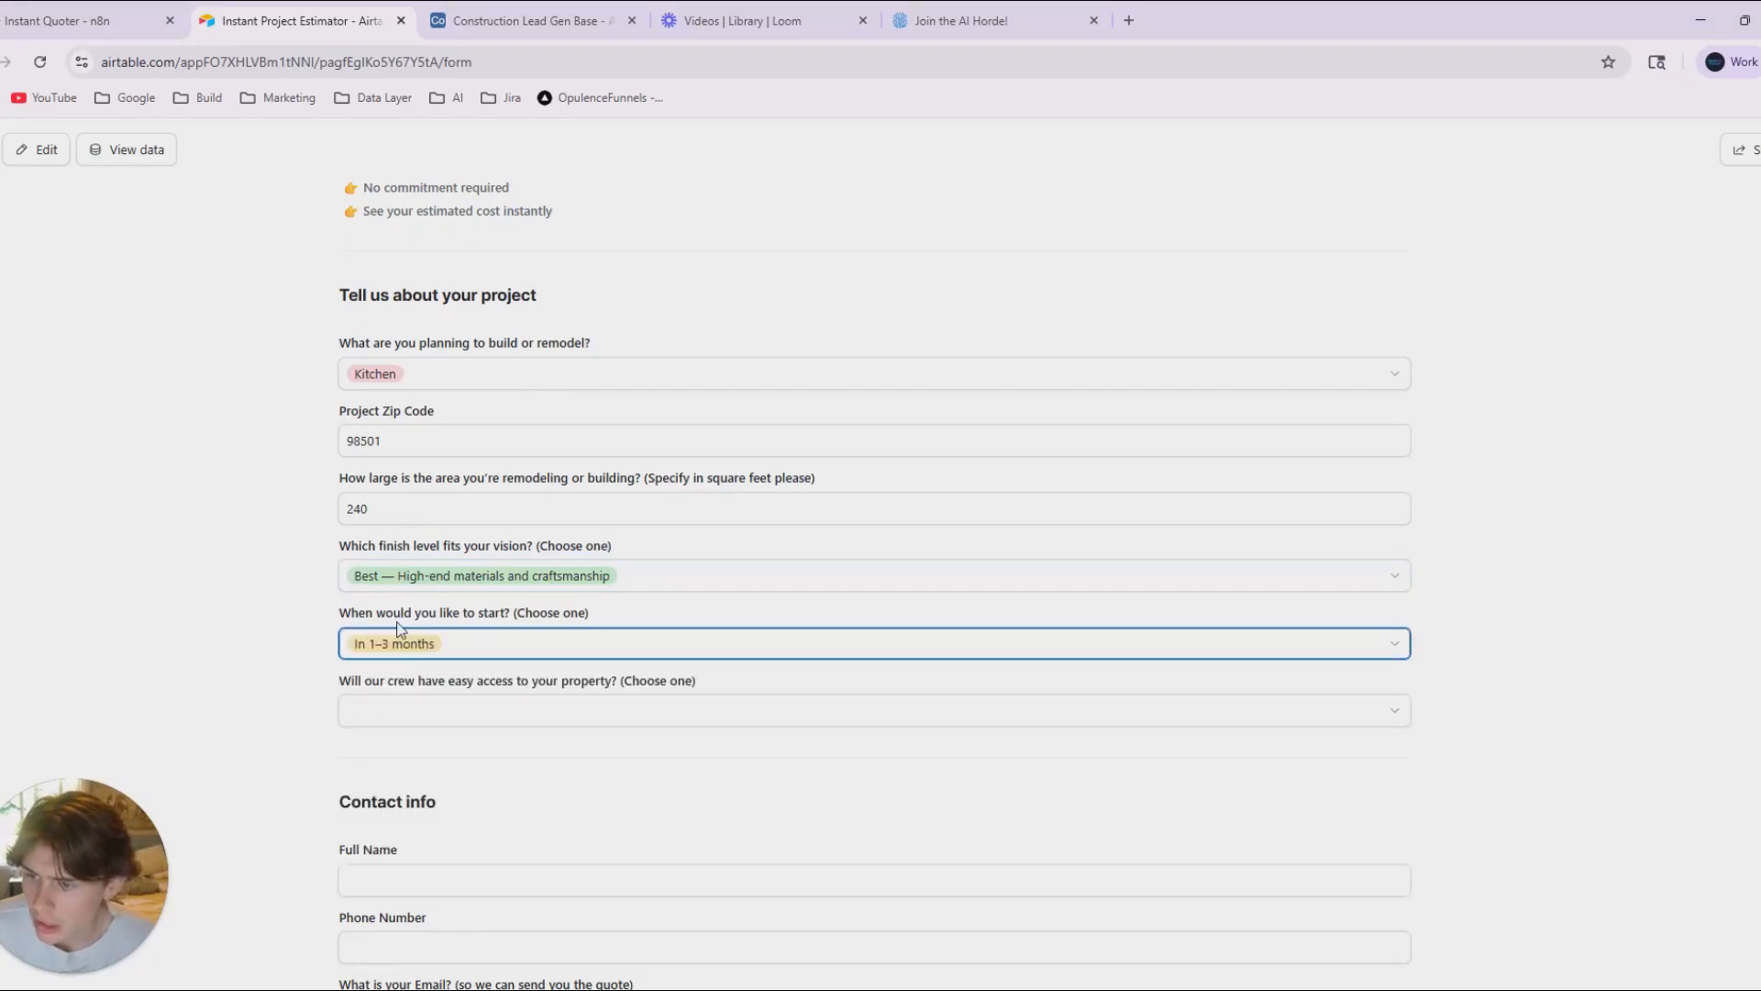
Answer the crew access question with "Yes, easy driveway or street access".
{"action": "left_click", "coordinate": [436, 709]}
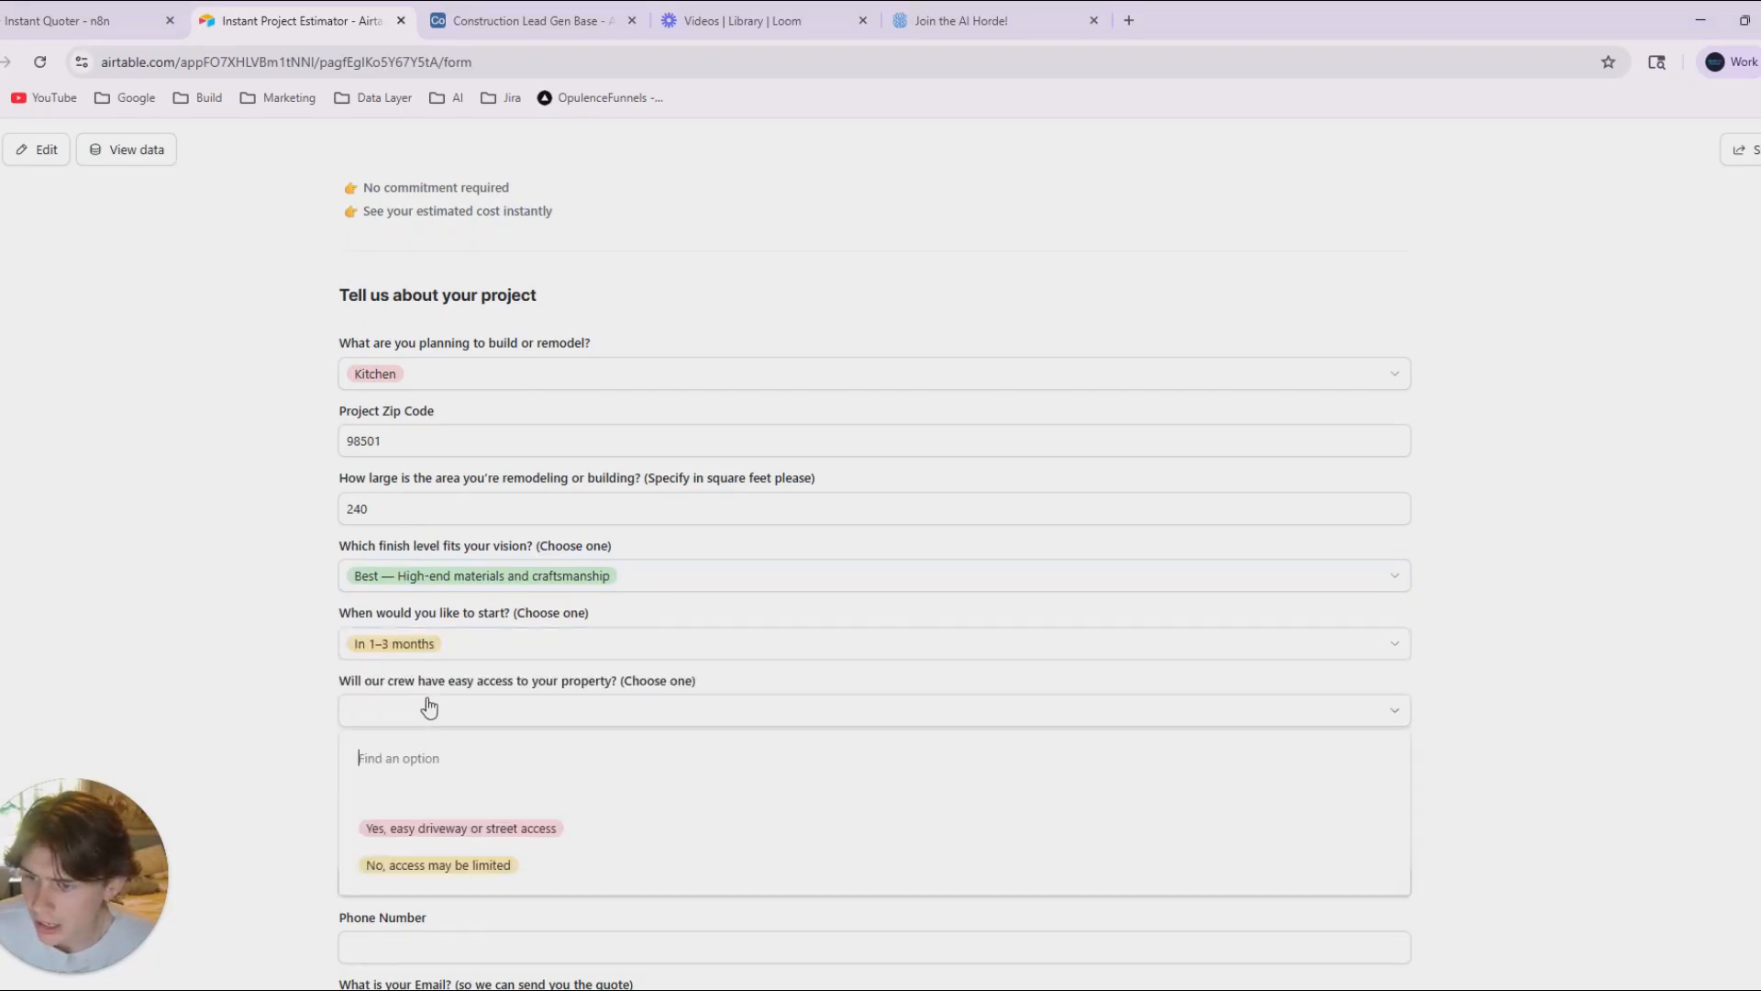
{"action": "left_click", "coordinate": [573, 840]}
{"action": "scroll", "coordinate": [440, 725], "scroll_direction": "down", "scroll_amount": 4}
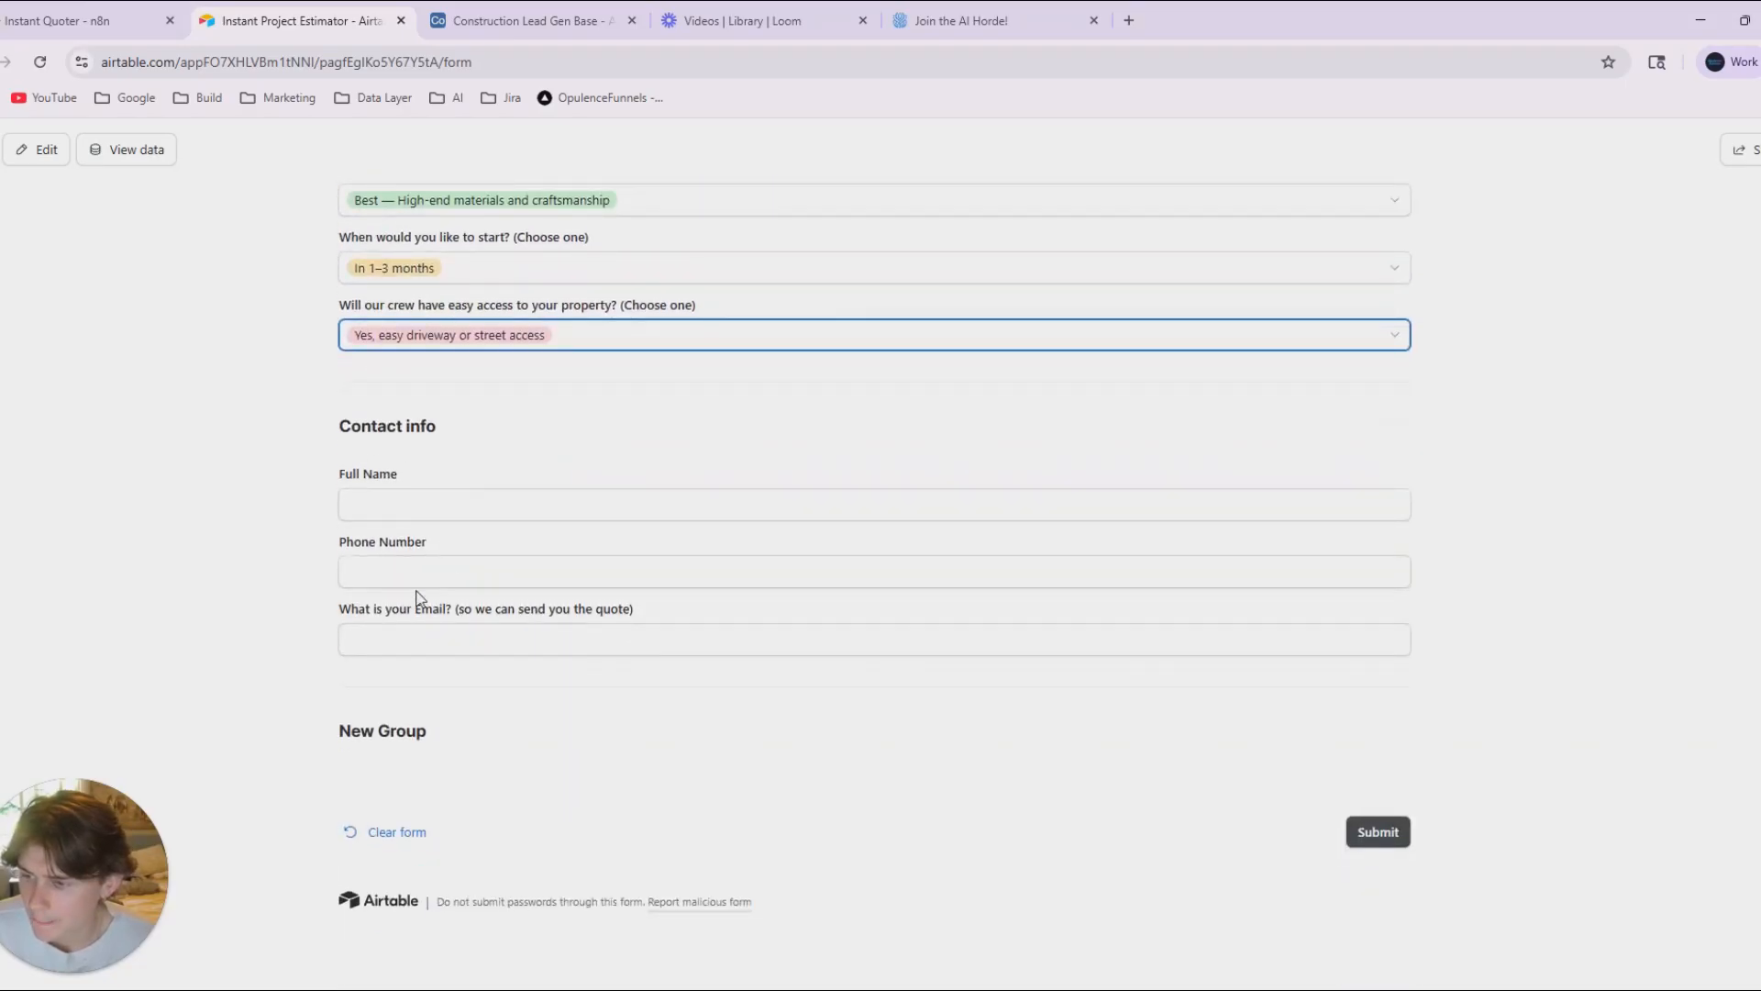
{"action": "scroll", "coordinate": [431, 576], "scroll_direction": "up", "scroll_amount": 6}
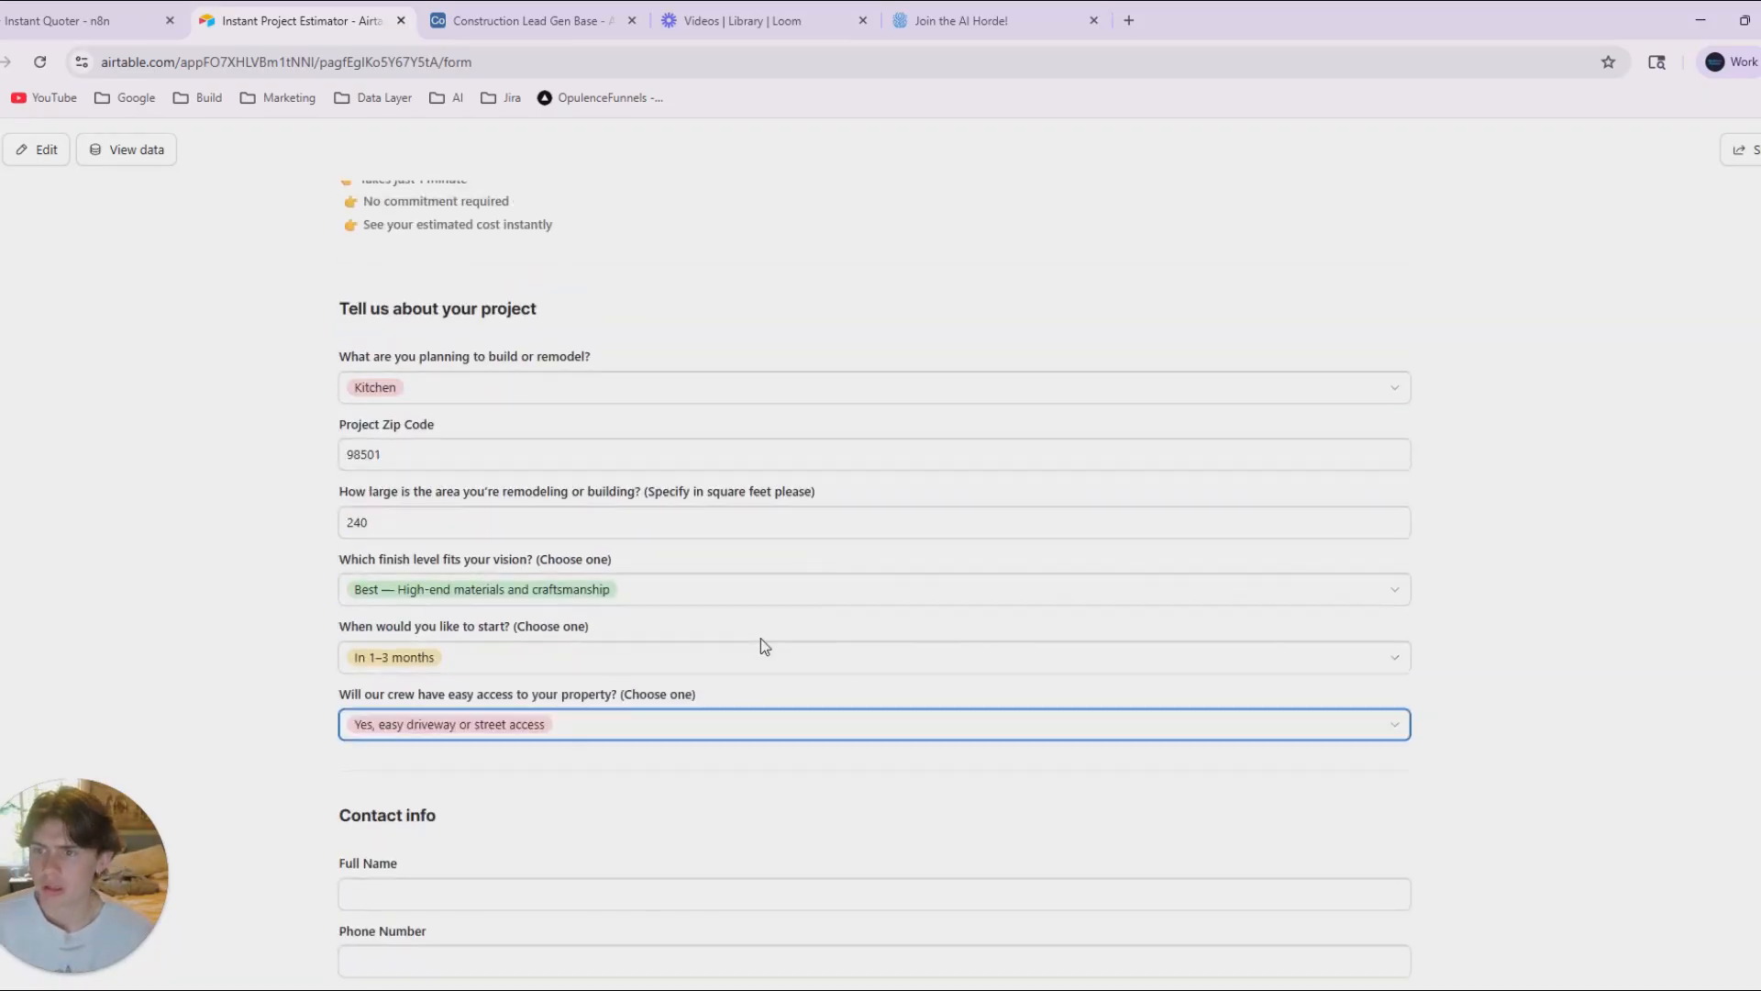
Ask ChatGPT for more questions to add to the form for a more accurate image of the customer's vision and a more accurate quote.
{"action": "key", "text": "alt+Tab"}
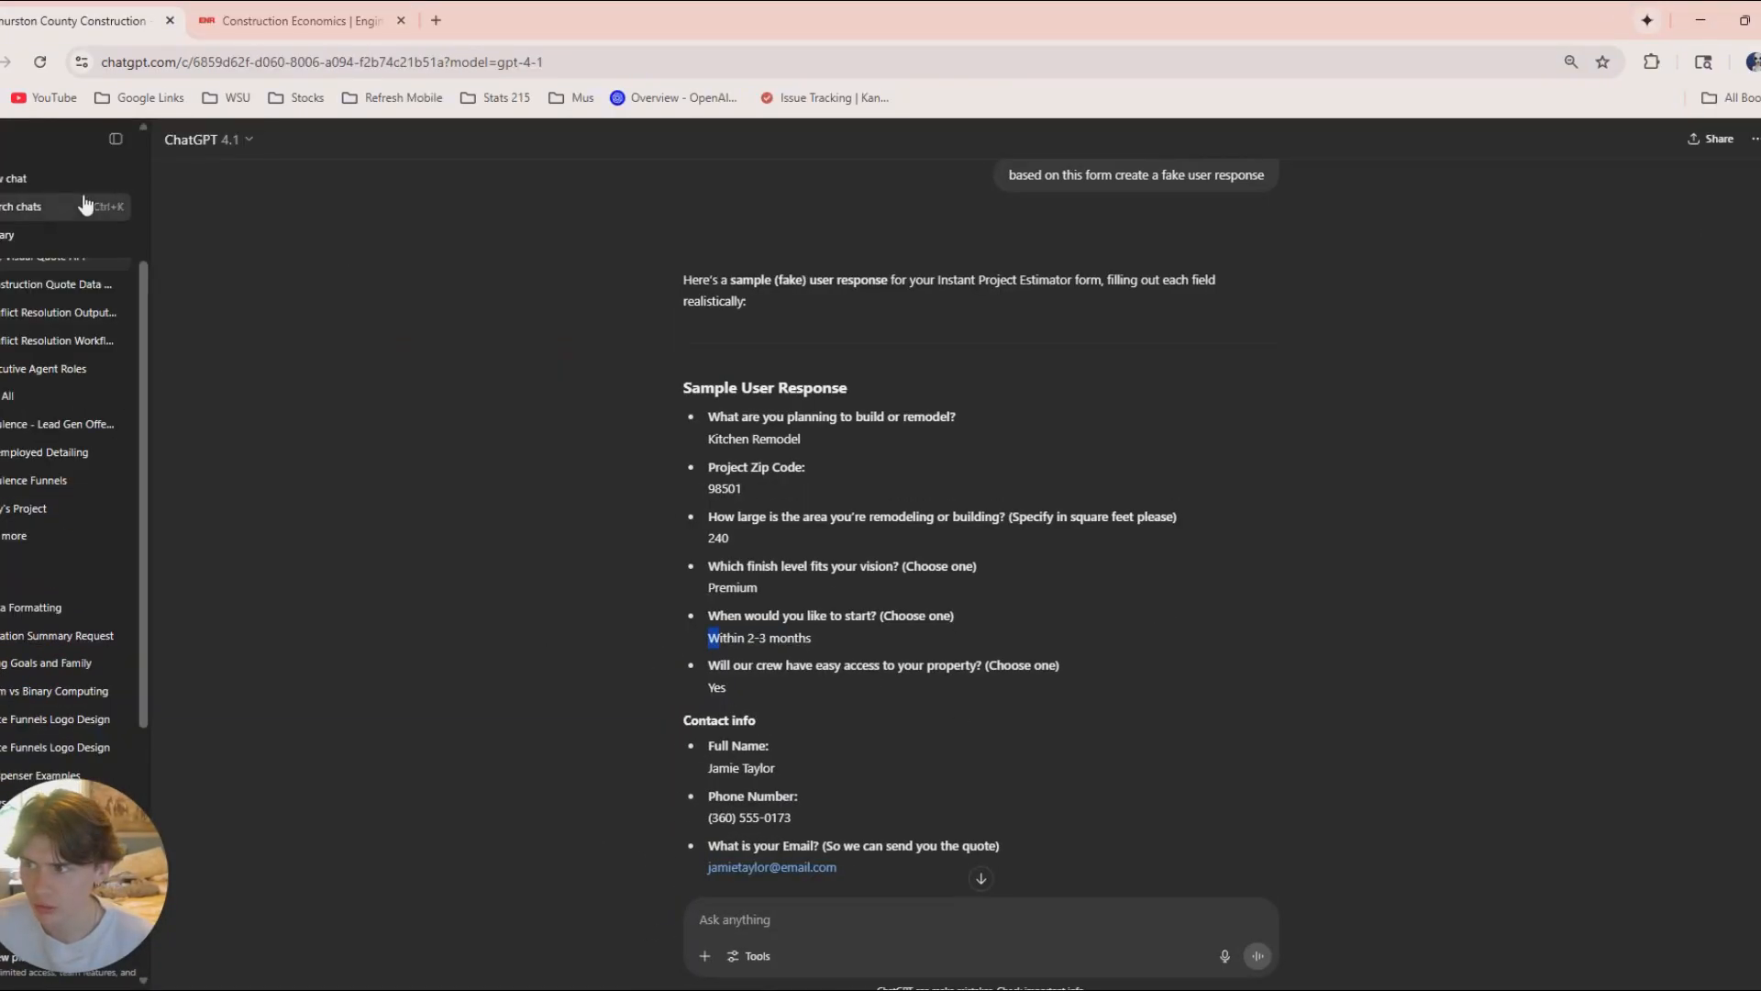
{"action": "left_click", "coordinate": [115, 140]}
{"action": "scroll", "coordinate": [756, 757], "scroll_direction": "down", "scroll_amount": 5}
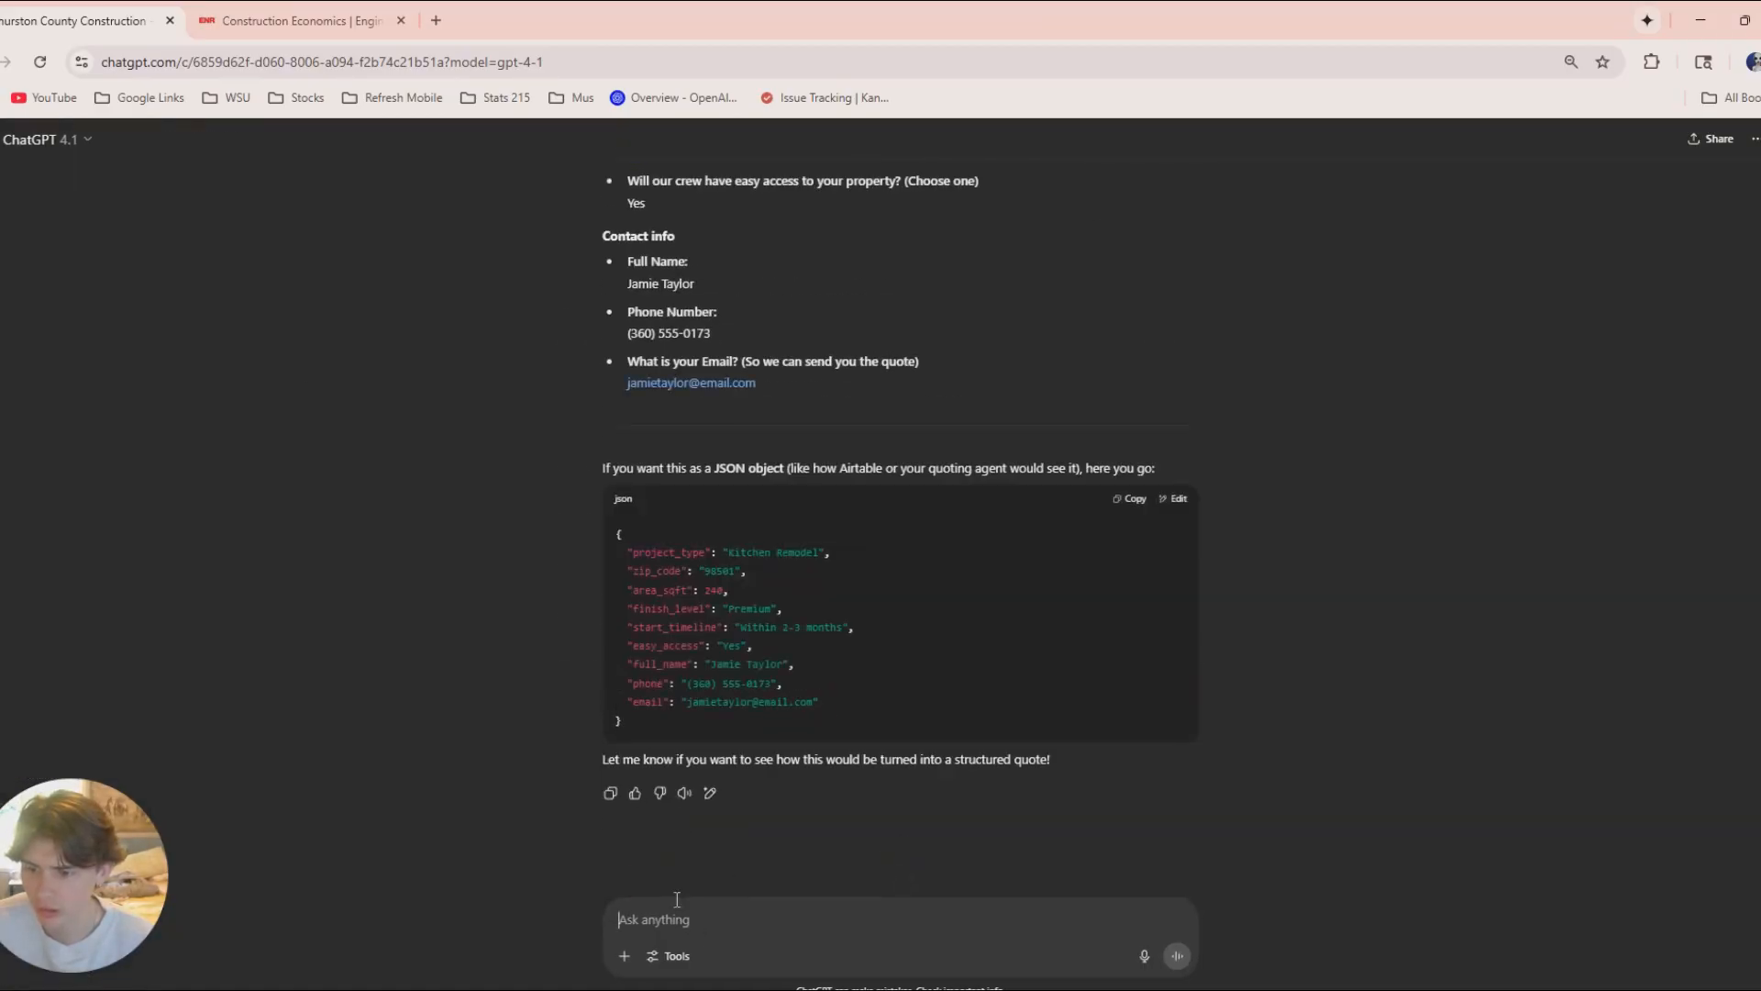
{"action": "left_click", "coordinate": [1144, 956]}
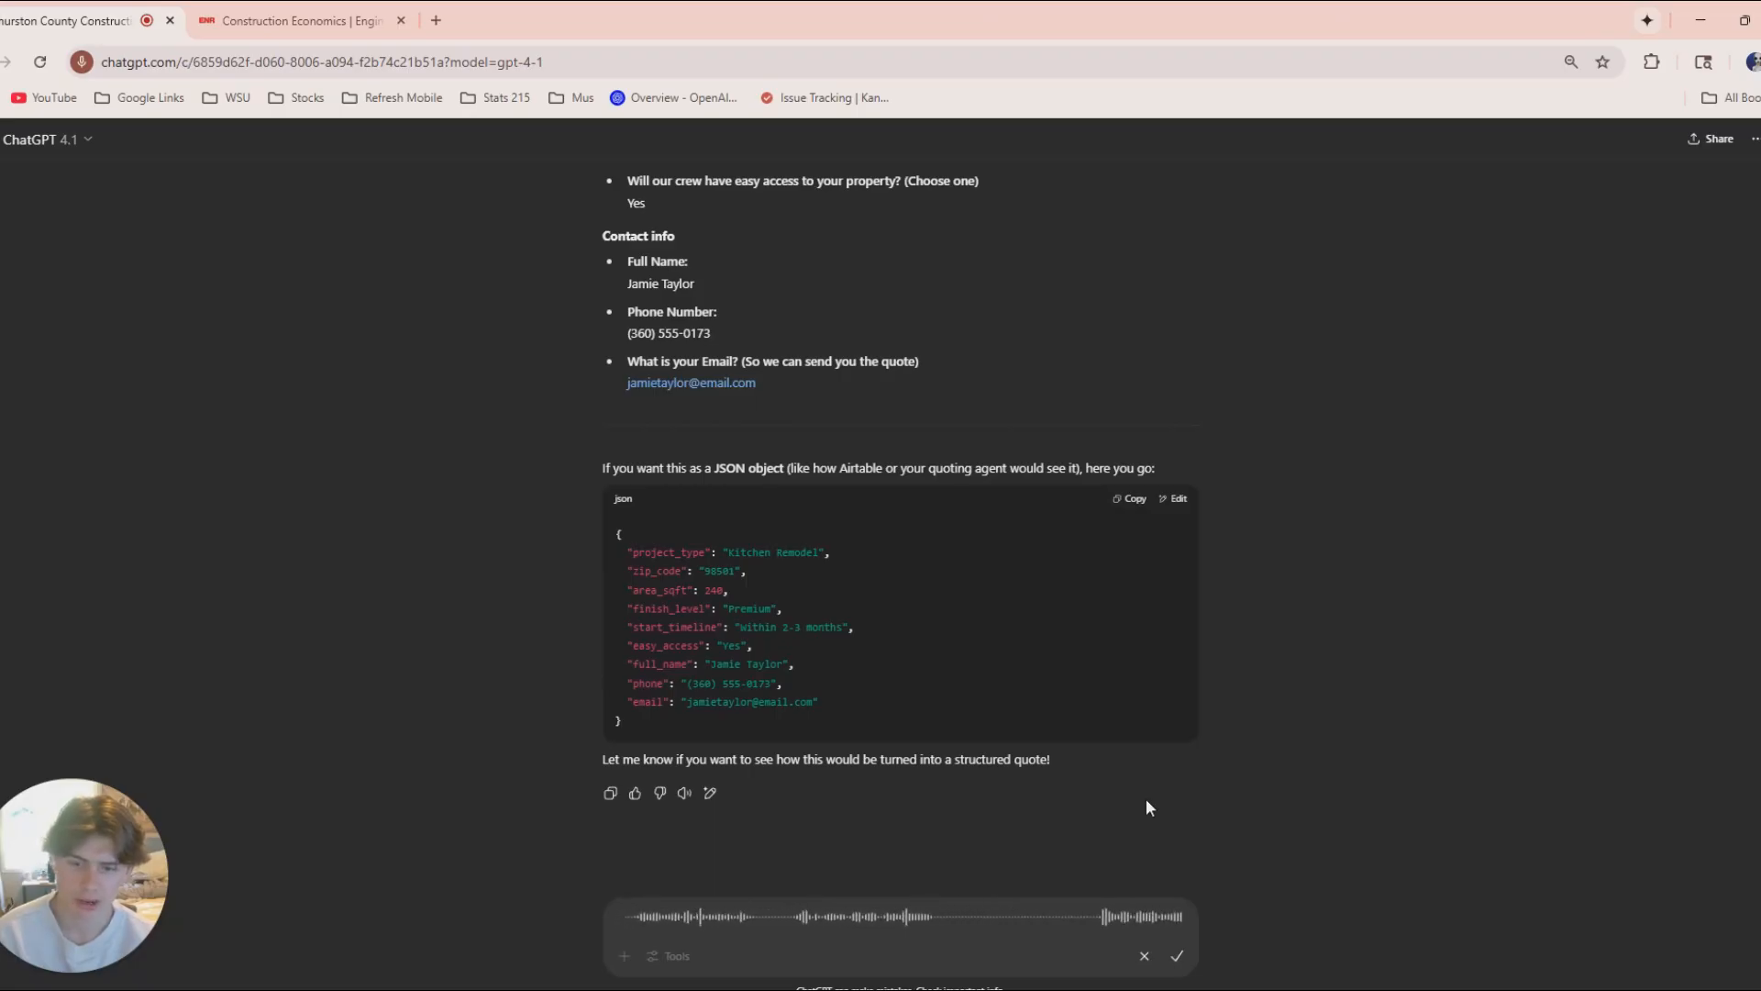
{"action": "left_click", "coordinate": [1177, 956]}
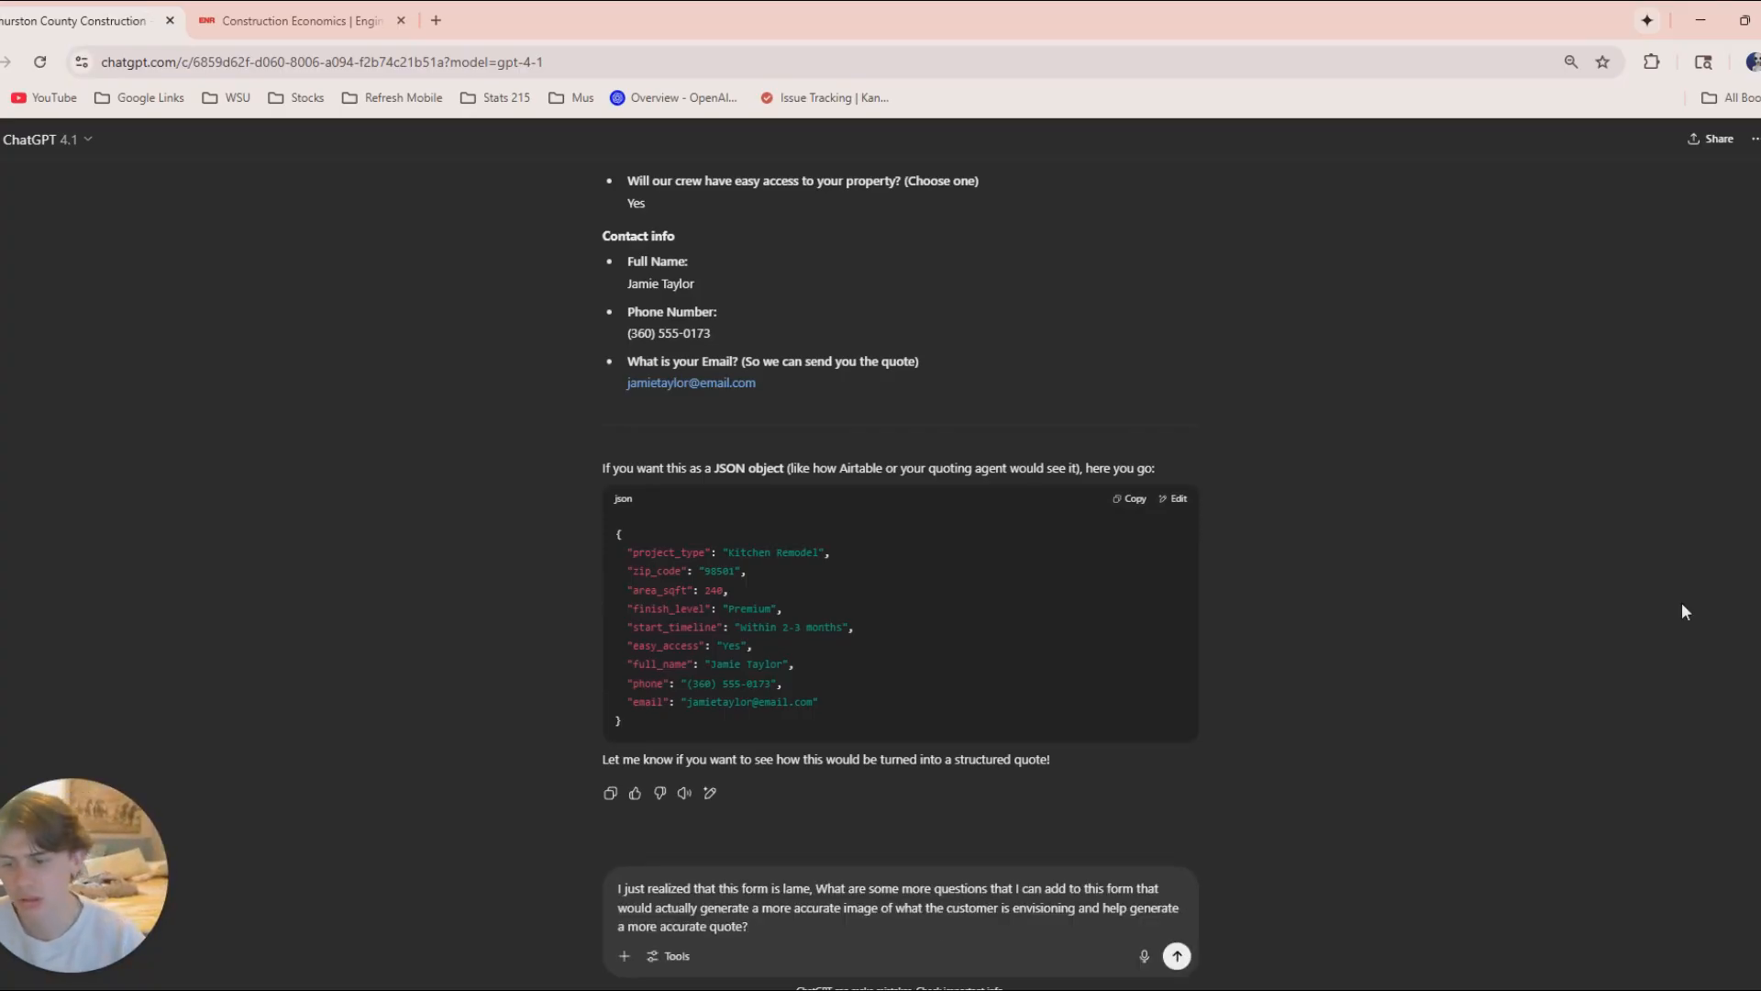
{"action": "left_click", "coordinate": [1176, 955]}
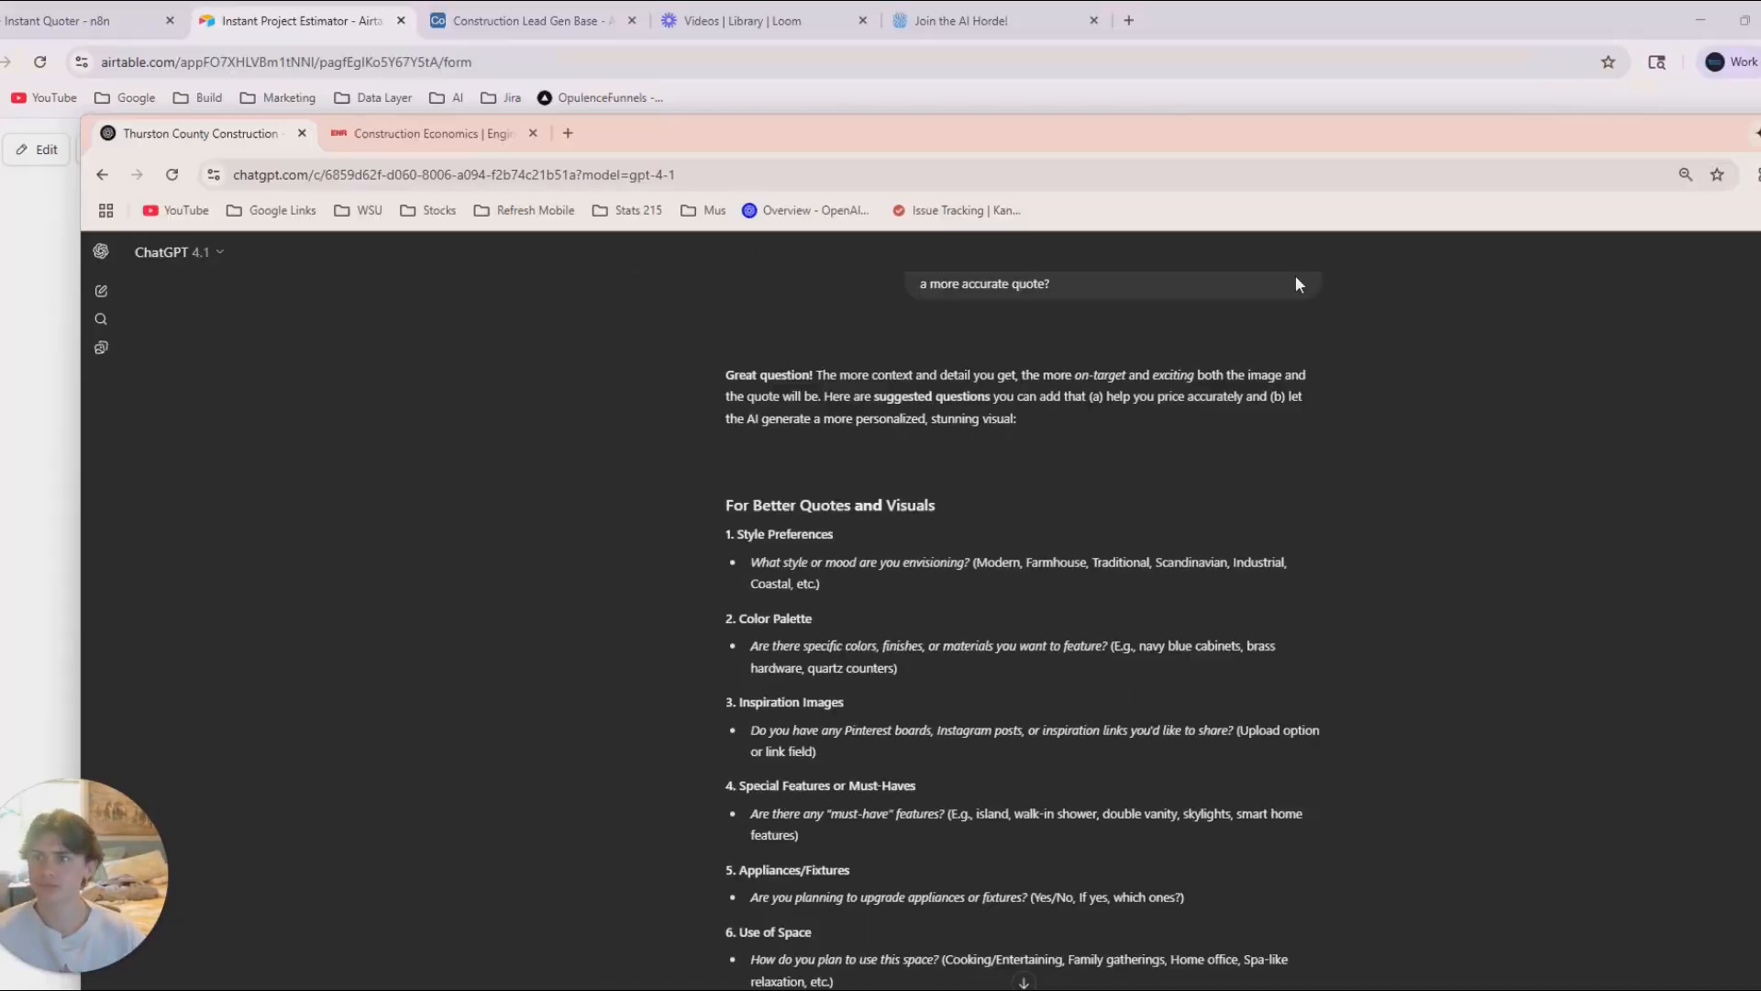
Edit the Airtable form and add a single line text field below Project Zip Code with ChatGPT's style or mood question as its default.
{"action": "left_click", "coordinate": [39, 149]}
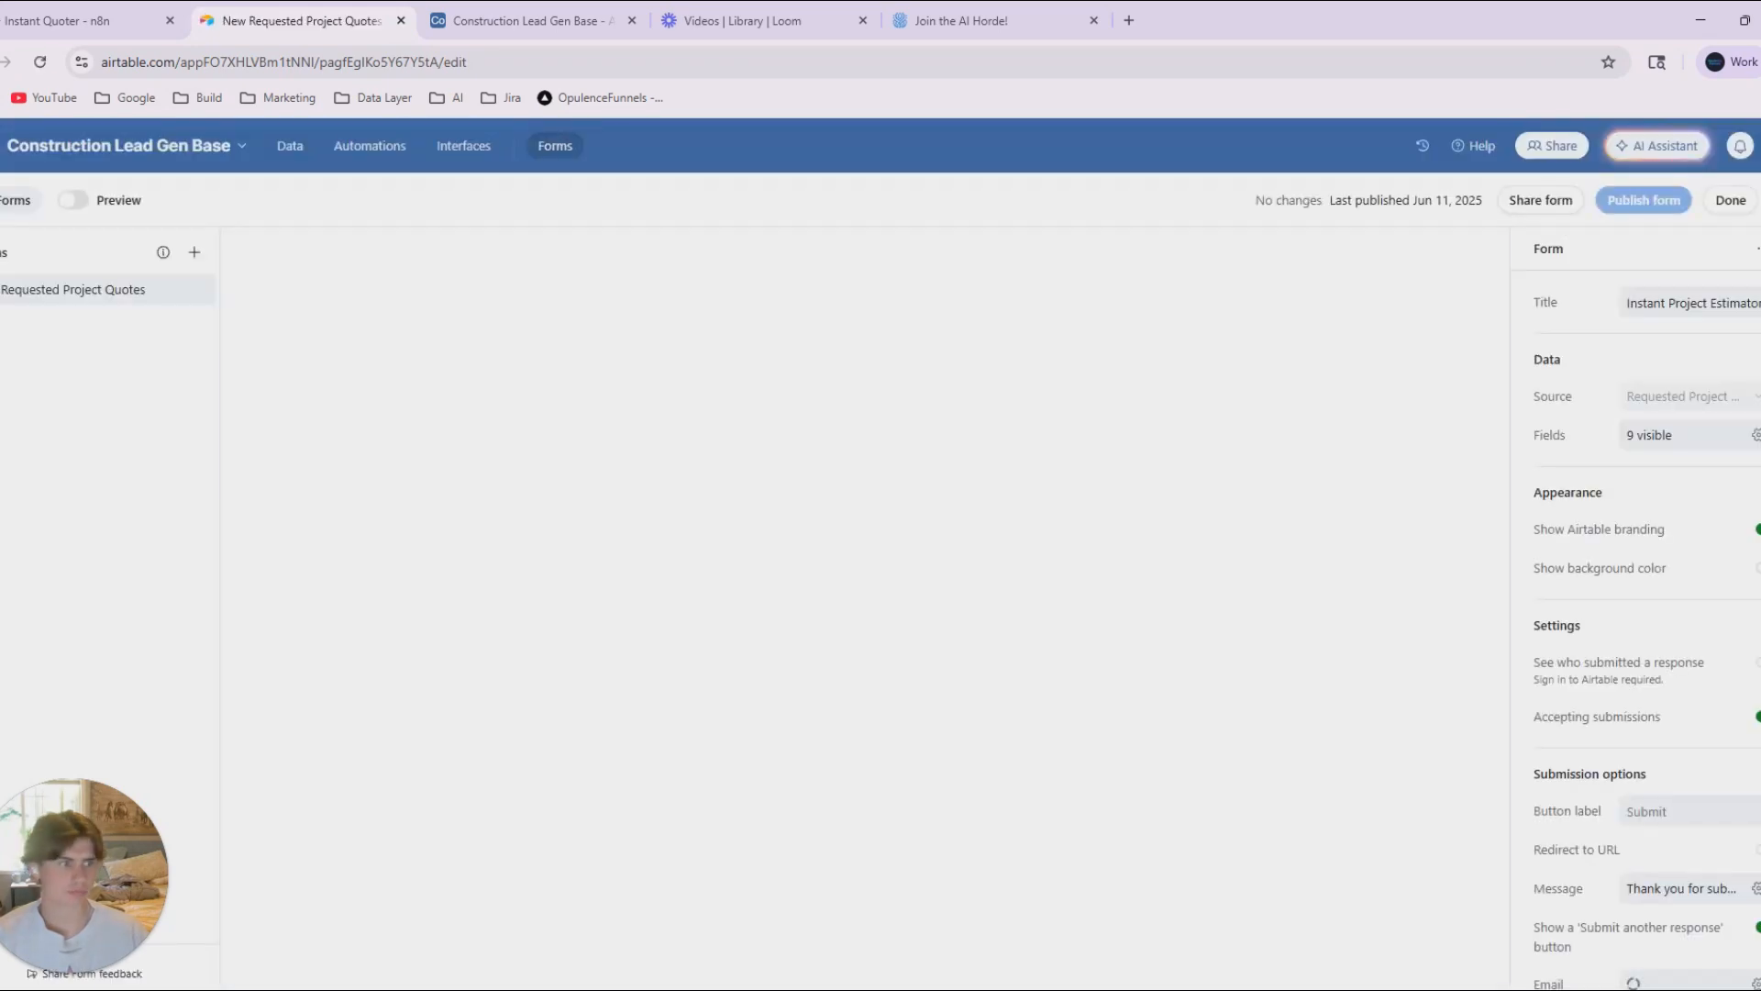
{"action": "scroll", "coordinate": [688, 680], "scroll_direction": "down", "scroll_amount": 4}
{"action": "left_click", "coordinate": [858, 605]}
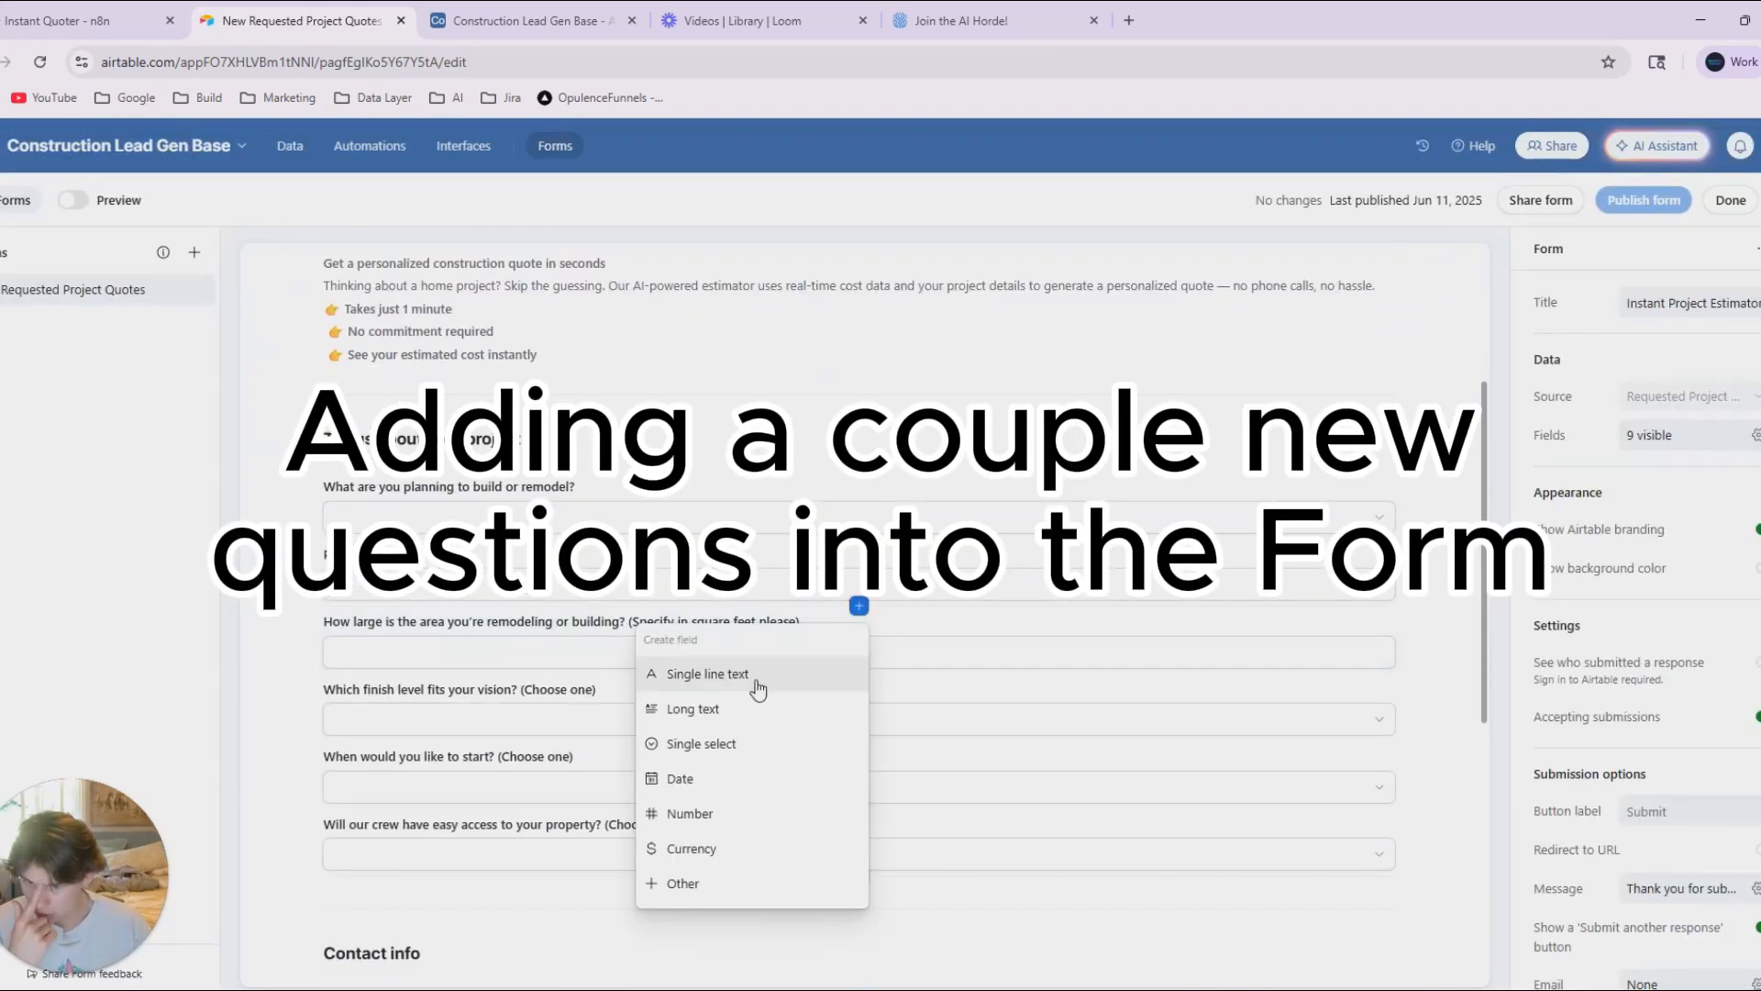
{"action": "left_click", "coordinate": [758, 686]}
{"action": "left_click", "coordinate": [756, 605]}
{"action": "type", "text": "What style or mood are you envisioning? (Modern, Farmhouse, Traditional, Scandinavian, Industrial, Coastal, etc.)"}
{"action": "left_click", "coordinate": [1027, 657]}
Retitle the new field with the style or mood question, removing the list of example styles from the title.
{"action": "double_click", "coordinate": [347, 622]}
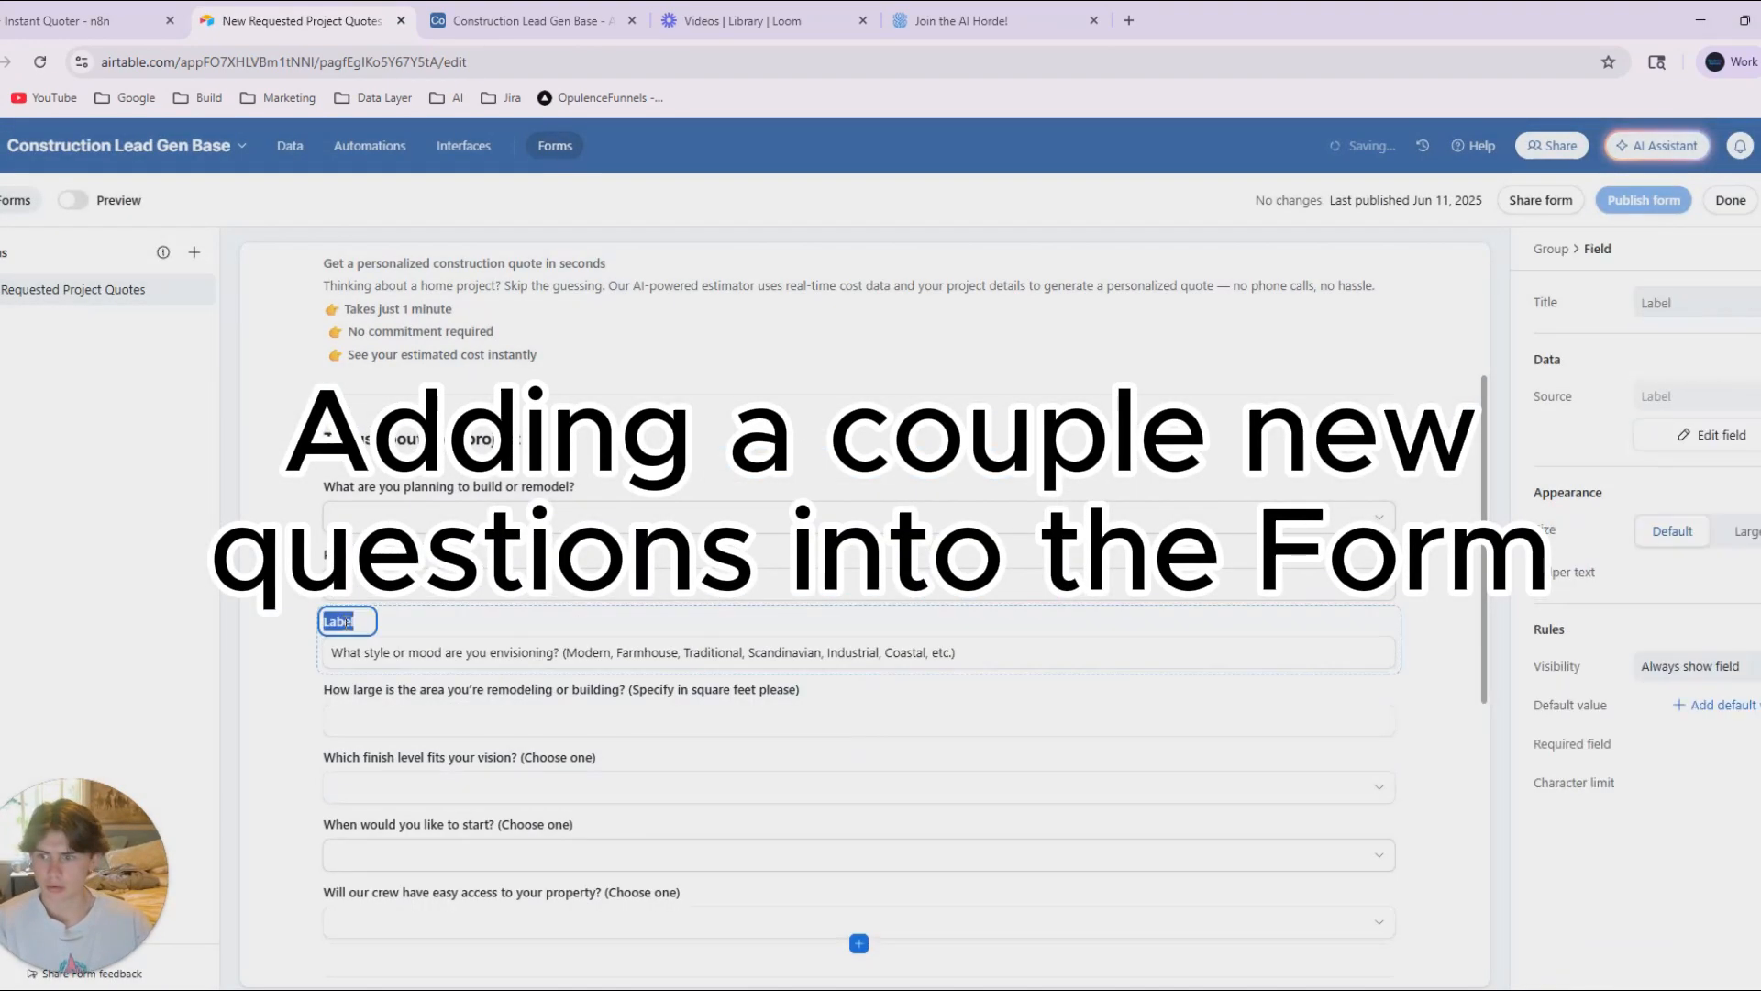
{"action": "type", "text": "What style or mood are you envisioning? (Modern, Farmhouse, Traditional, Scandinavian, Industrial, Coastal, etc.)"}
{"action": "double_click", "coordinate": [427, 652]}
{"action": "left_click", "coordinate": [562, 622]}
{"action": "left_click_drag", "start_coordinate": [563, 622], "coordinate": [954, 623]}
{"action": "key", "text": "BackSpace"}
Trim the style field's default text to "Modern, Farmhouse, Traditional, Scandinavian, Industrial, Coastal, etc.".
{"action": "double_click", "coordinate": [906, 652]}
{"action": "left_click_drag", "start_coordinate": [565, 652], "coordinate": [312, 655]}
{"action": "key", "text": "BackSpace"}
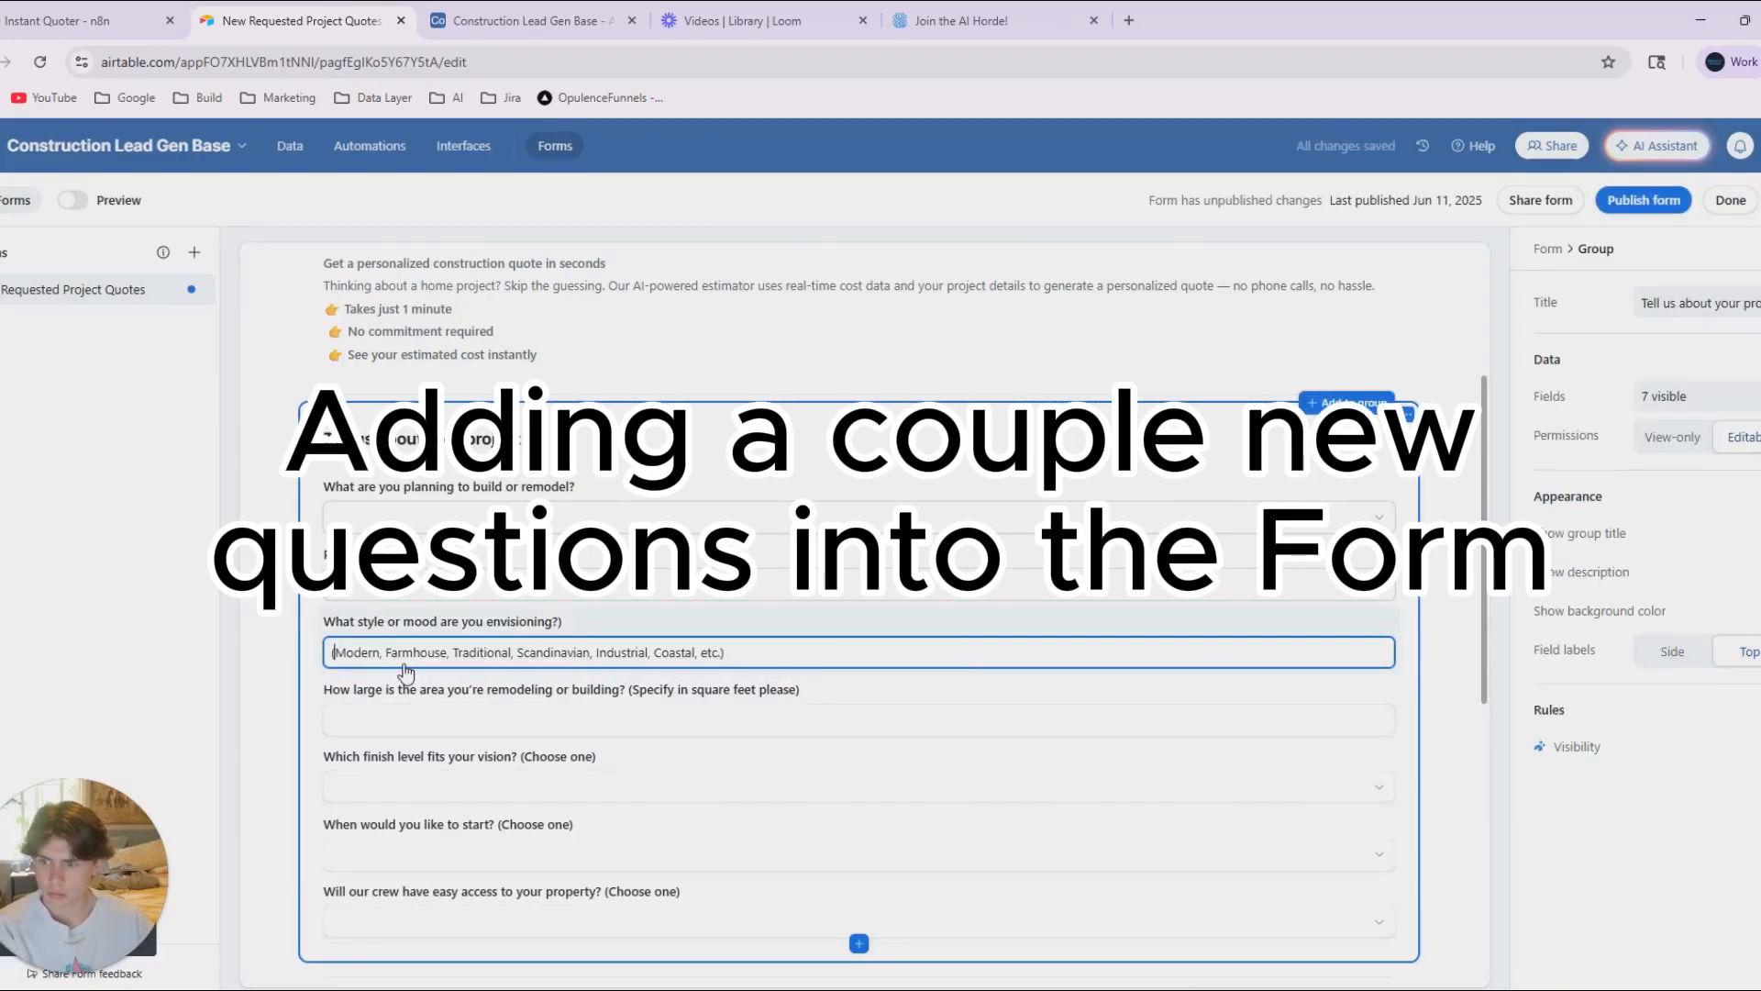
{"action": "key", "text": "BackSpace"}
{"action": "left_click", "coordinate": [802, 650]}
{"action": "key", "text": "BackSpace"}
{"action": "left_click_drag", "start_coordinate": [725, 673], "coordinate": [674, 657]}
{"action": "left_click_drag", "start_coordinate": [719, 652], "coordinate": [329, 652]}
{"action": "scroll", "coordinate": [459, 688], "scroll_direction": "down", "scroll_amount": 1}
{"action": "left_click", "coordinate": [448, 728]}
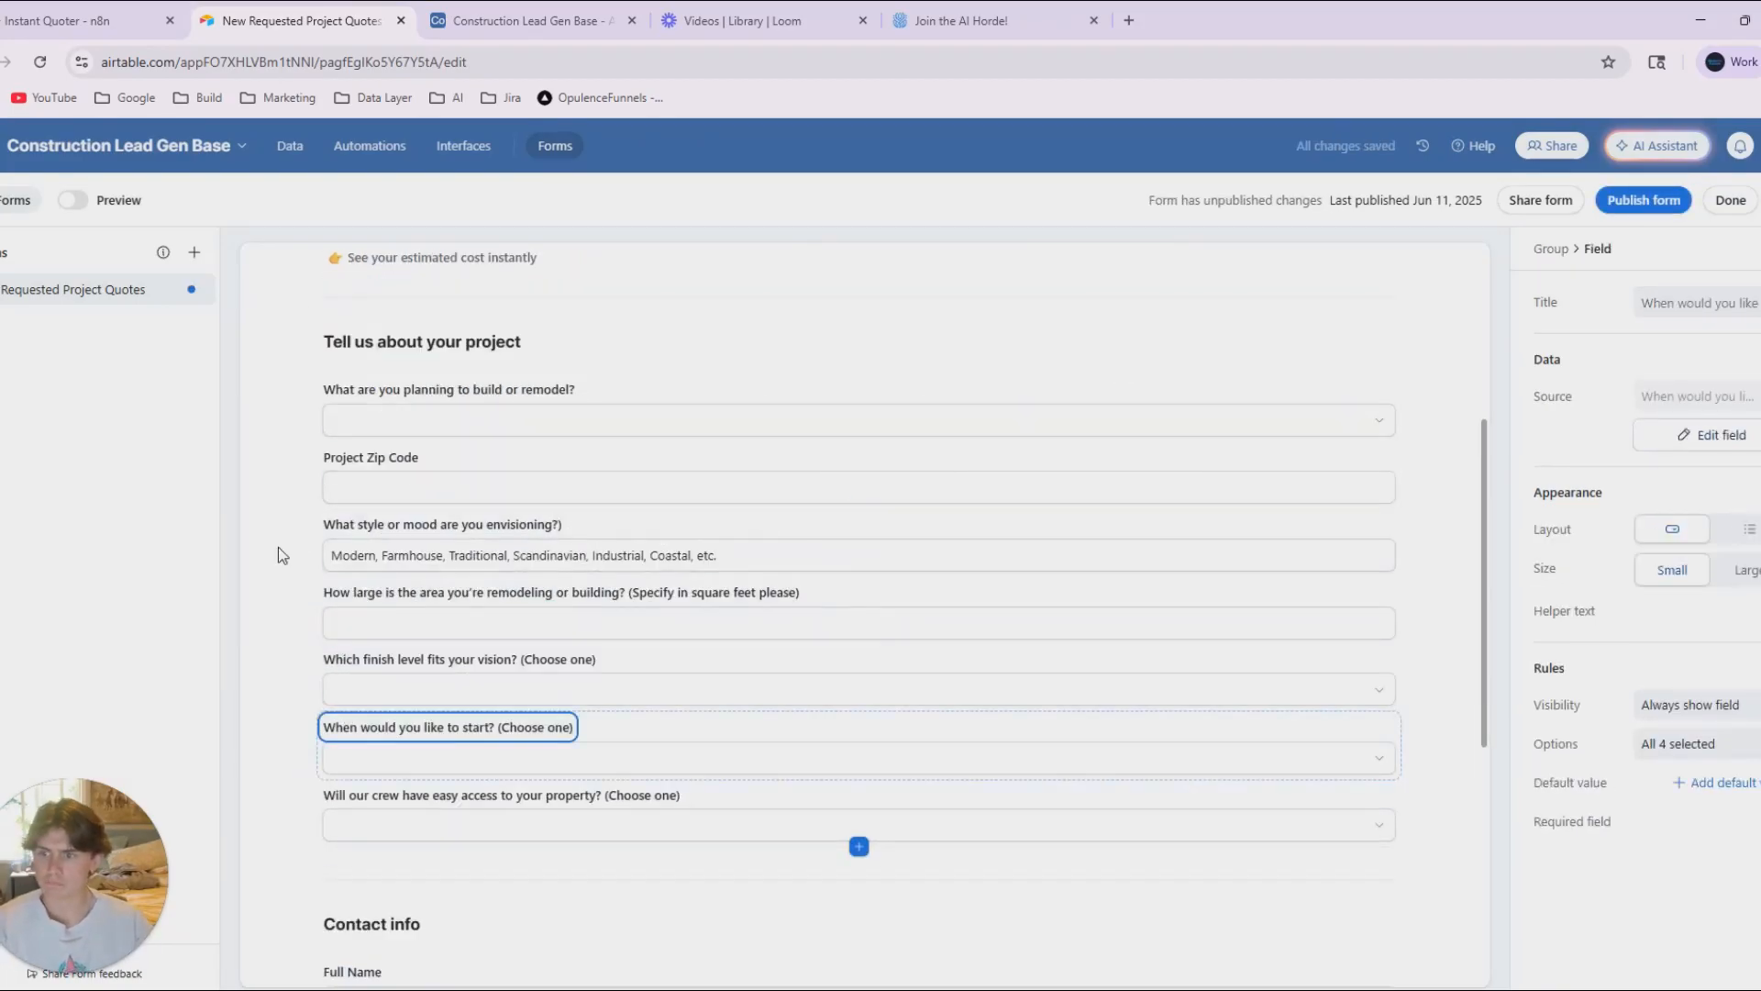
{"action": "left_click", "coordinate": [323, 554]}
{"action": "left_click", "coordinate": [264, 545]}
Add a single line text field below the style question, using ChatGPT's Color Palette question as both its name and default value.
{"action": "left_click", "coordinate": [859, 577]}
{"action": "left_click", "coordinate": [700, 646]}
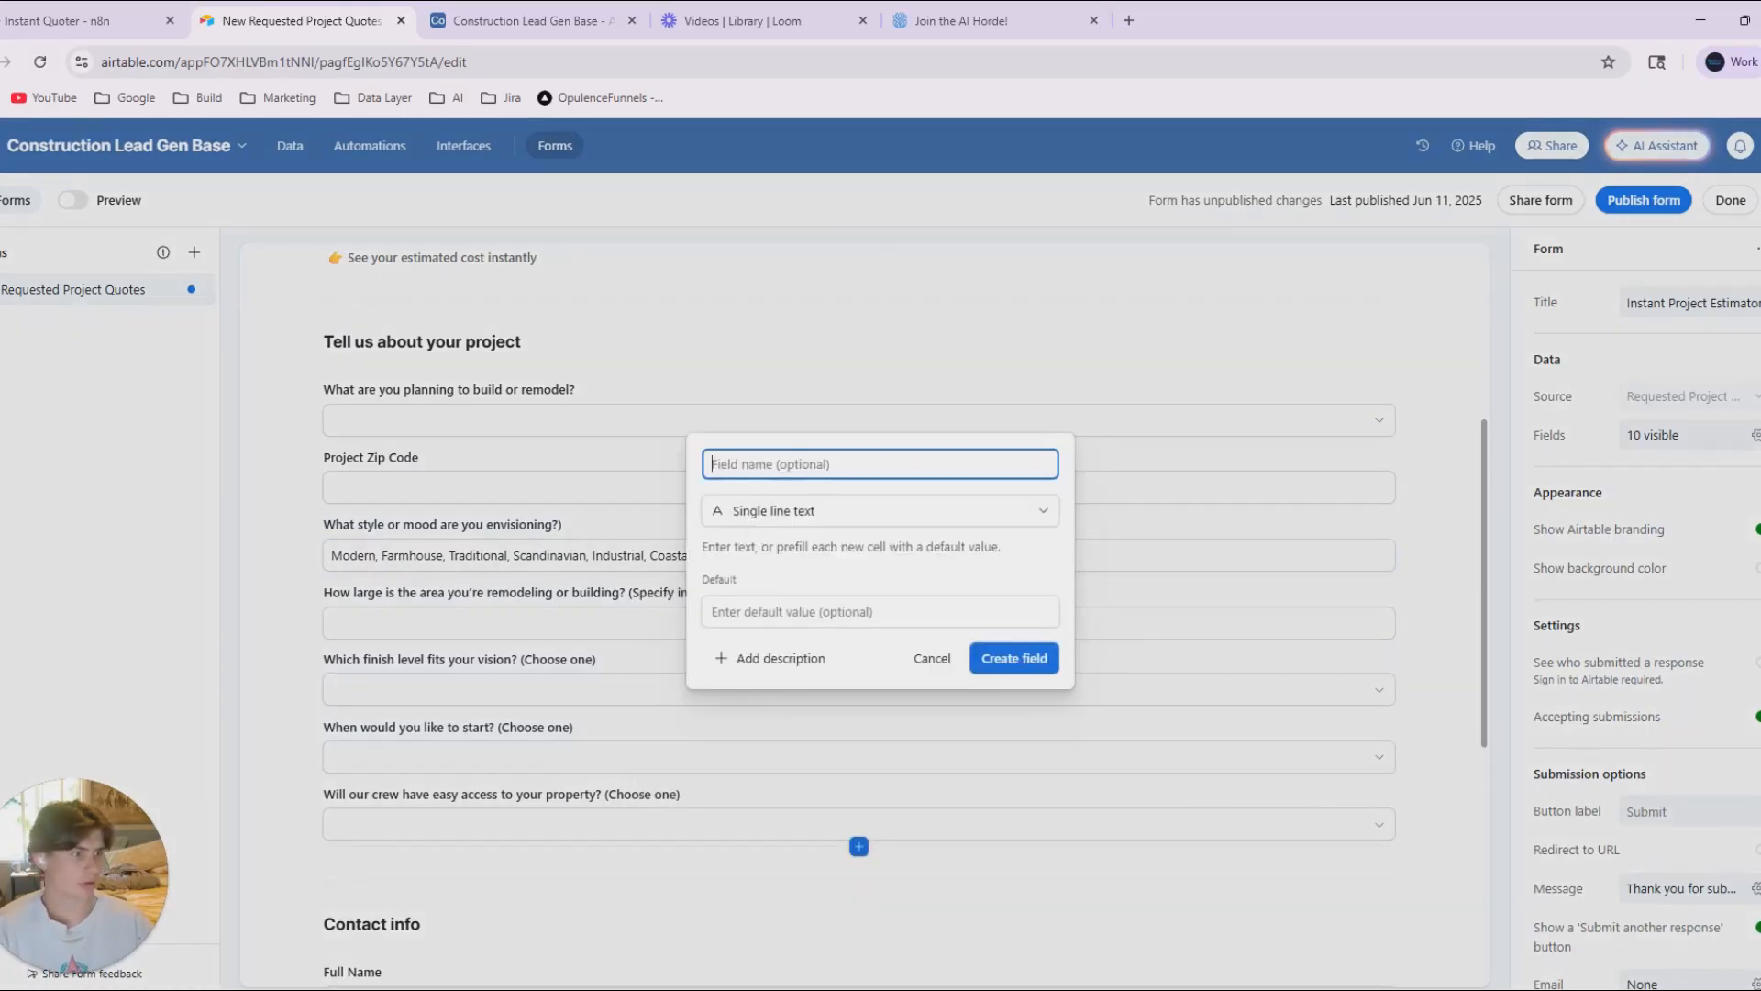
{"action": "left_click", "coordinate": [768, 609]}
{"action": "key", "text": "ctrl+v"}
{"action": "left_click", "coordinate": [797, 476]}
{"action": "type", "text": "Color Palette Are there specific colors, finishes, or materials you want to feature?"}
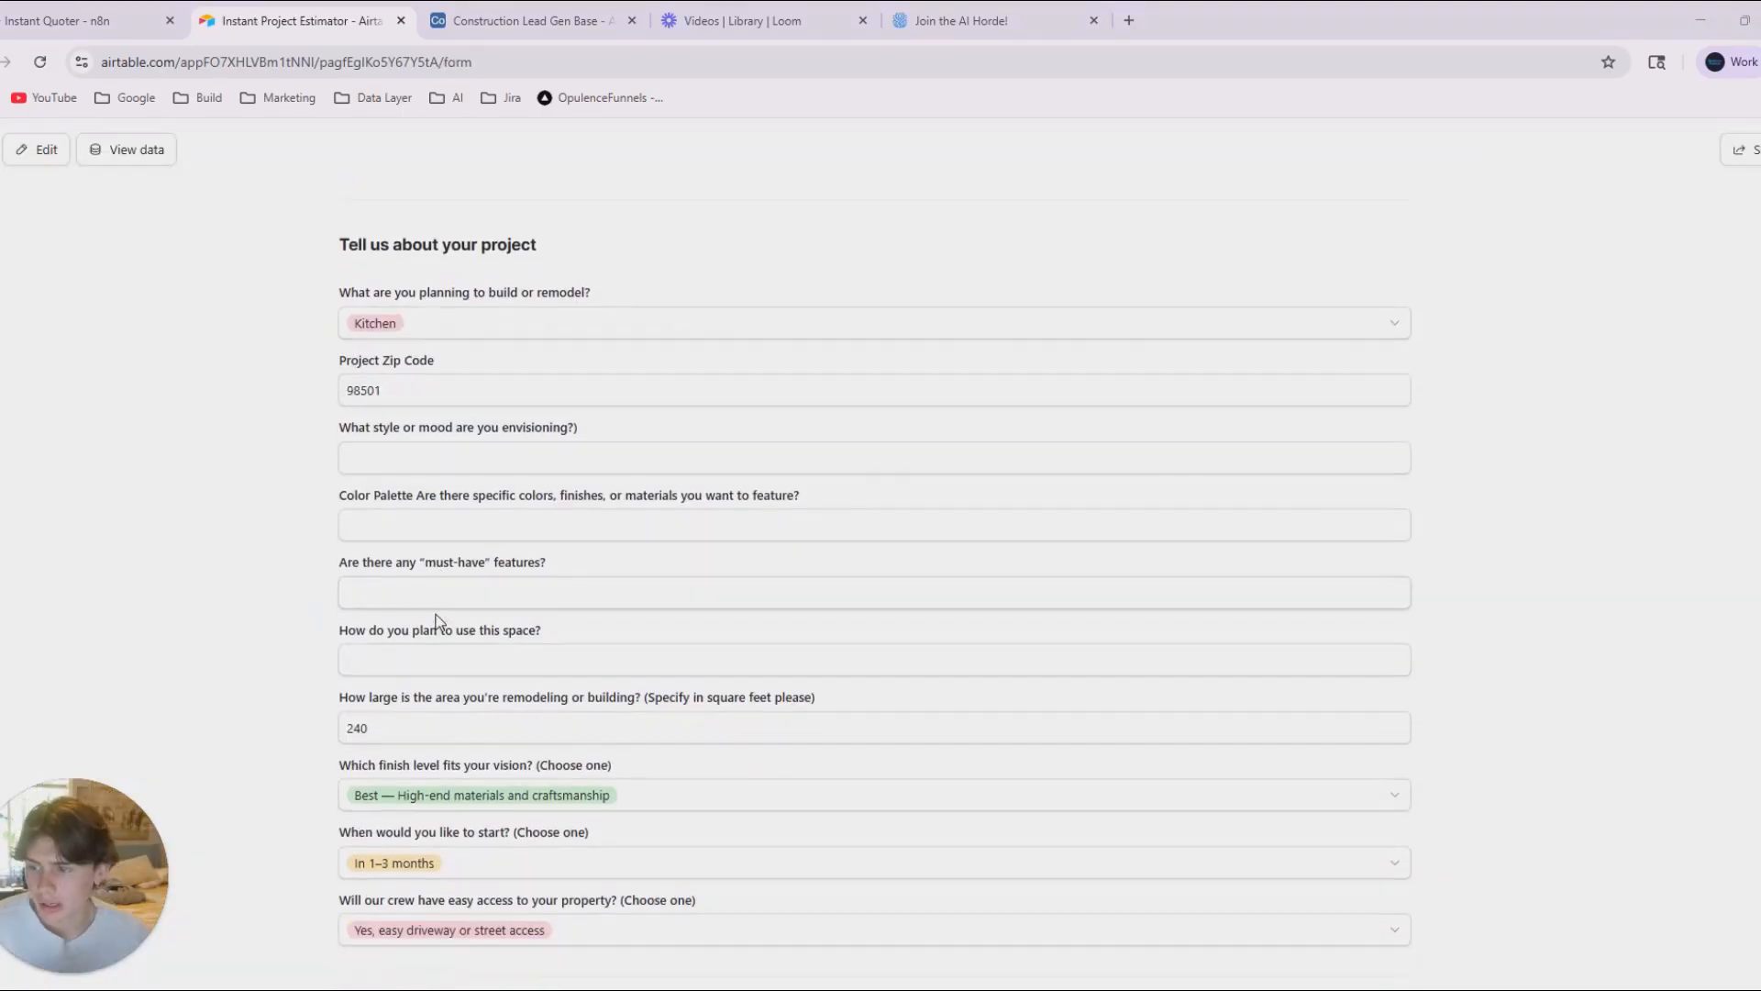
Fit the updated form on screen and capture a screenshot from the project questions through the contact info.
{"action": "scroll", "coordinate": [456, 606], "scroll_direction": "down", "scroll_amount": 1}
{"action": "key", "text": "ctrl+minus"}
{"action": "key", "text": "ctrl+minus"}
{"action": "key", "text": "ctrl+minus"}
{"action": "key", "text": "ctrl+minus"}
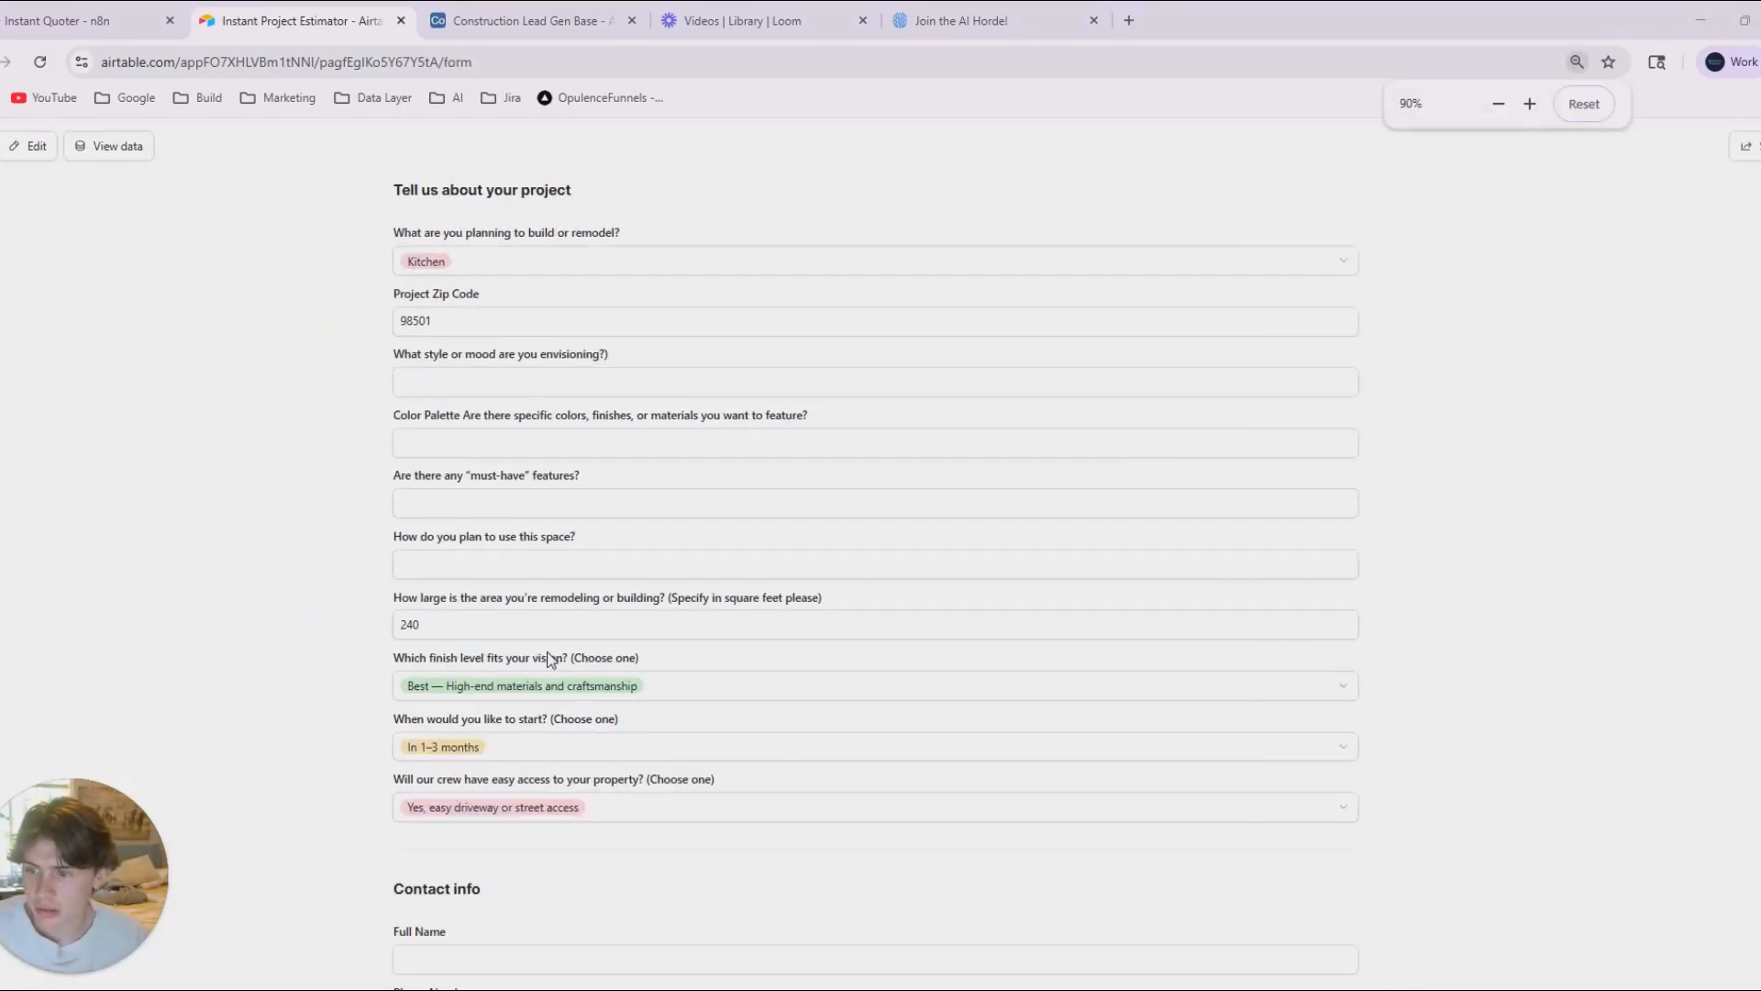
{"action": "scroll", "coordinate": [825, 716], "scroll_direction": "up", "scroll_amount": 1}
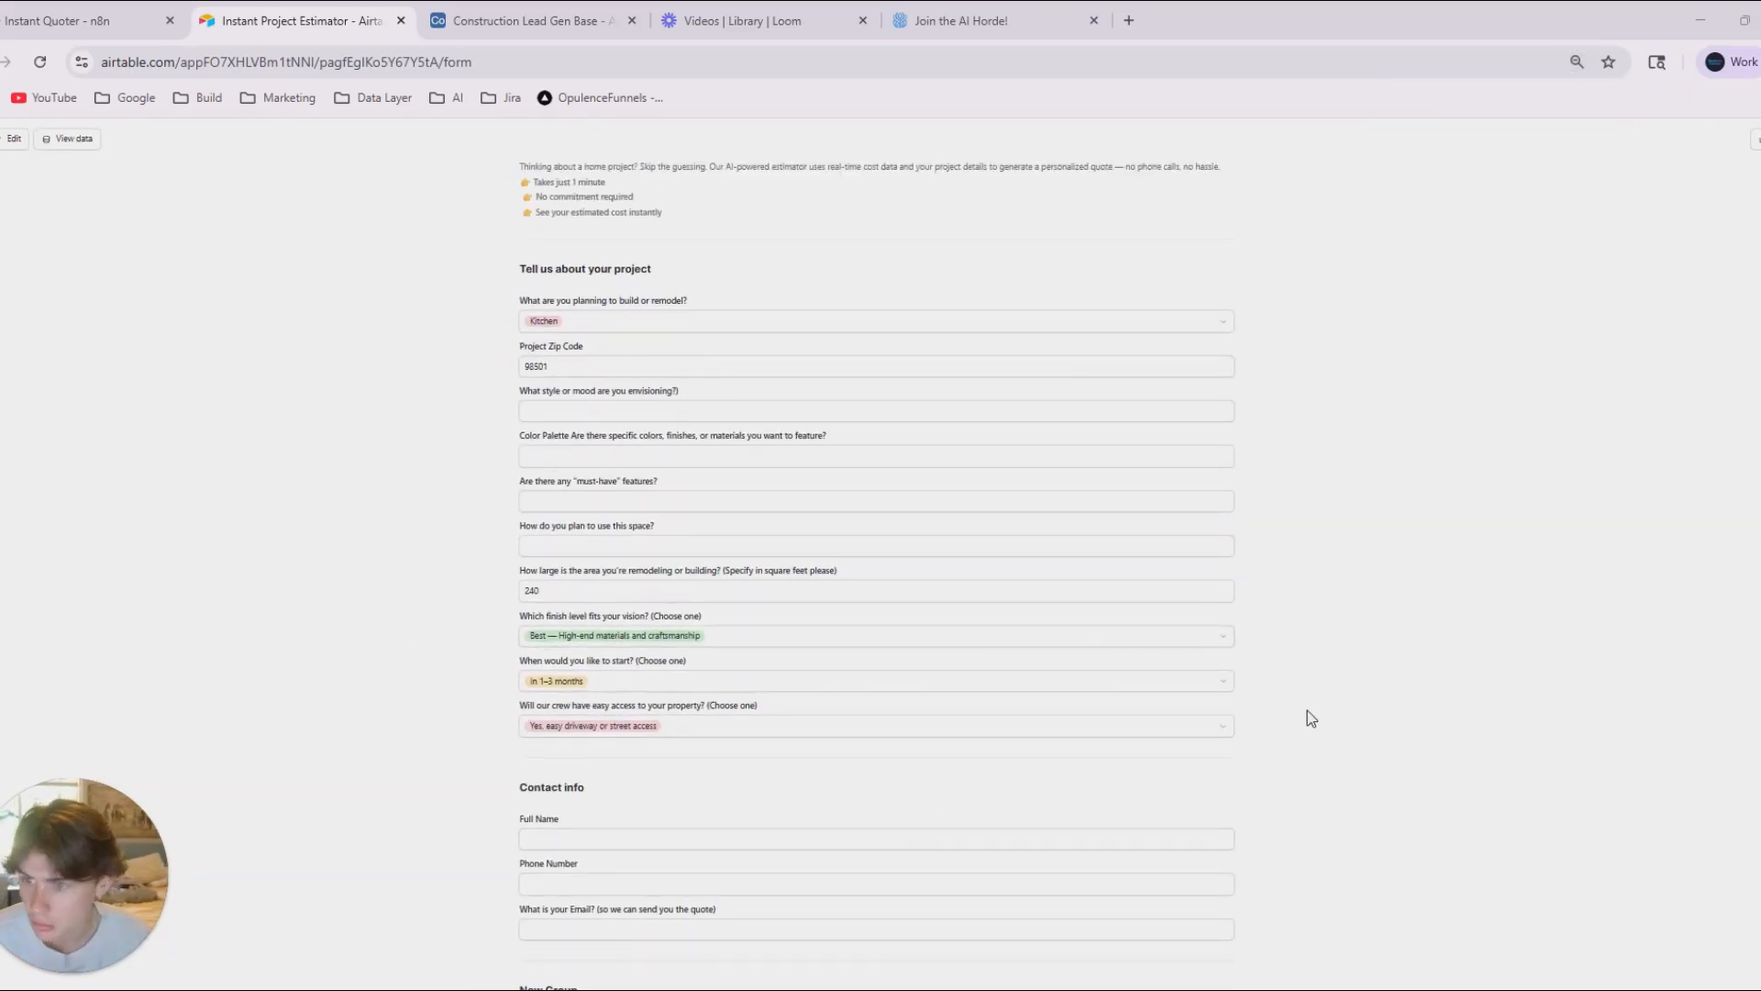
{"action": "key", "text": "super+shift+s"}
{"action": "left_click_drag", "start_coordinate": [487, 241], "coordinate": [1289, 967]}
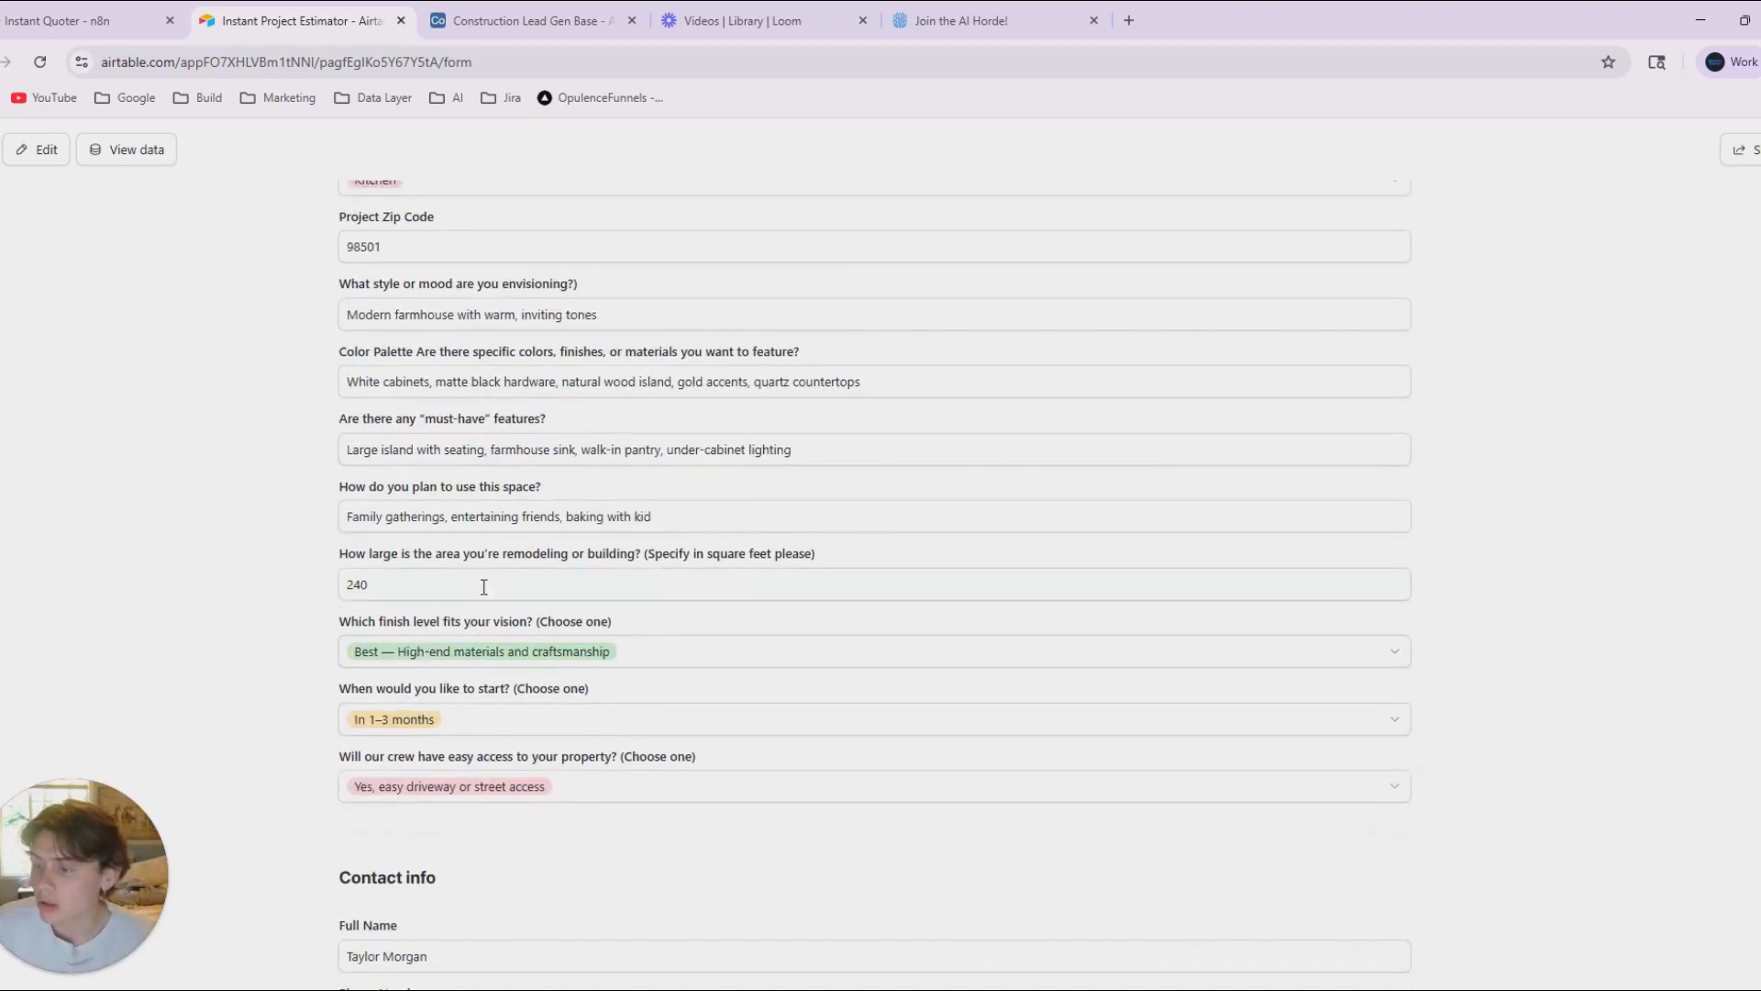
Submit the completed sample response and return to the Airtable form editor.
{"action": "scroll", "coordinate": [842, 633], "scroll_direction": "up", "scroll_amount": 3}
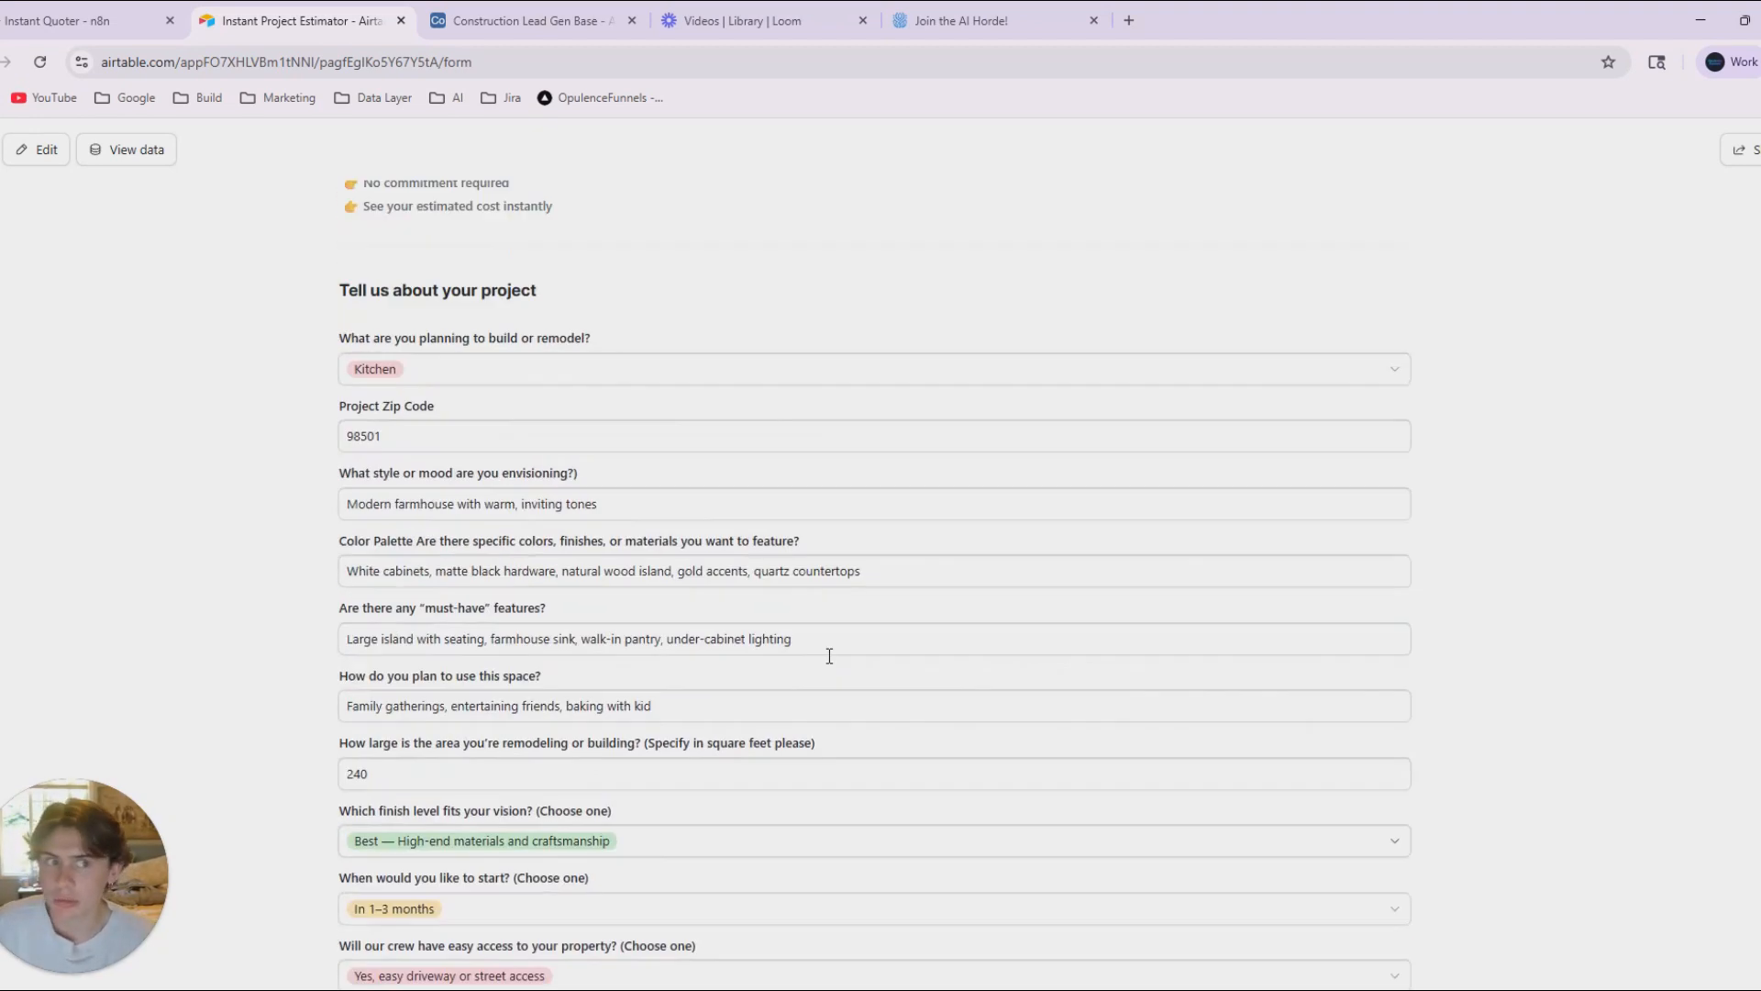
{"action": "scroll", "coordinate": [917, 523], "scroll_direction": "down", "scroll_amount": 8}
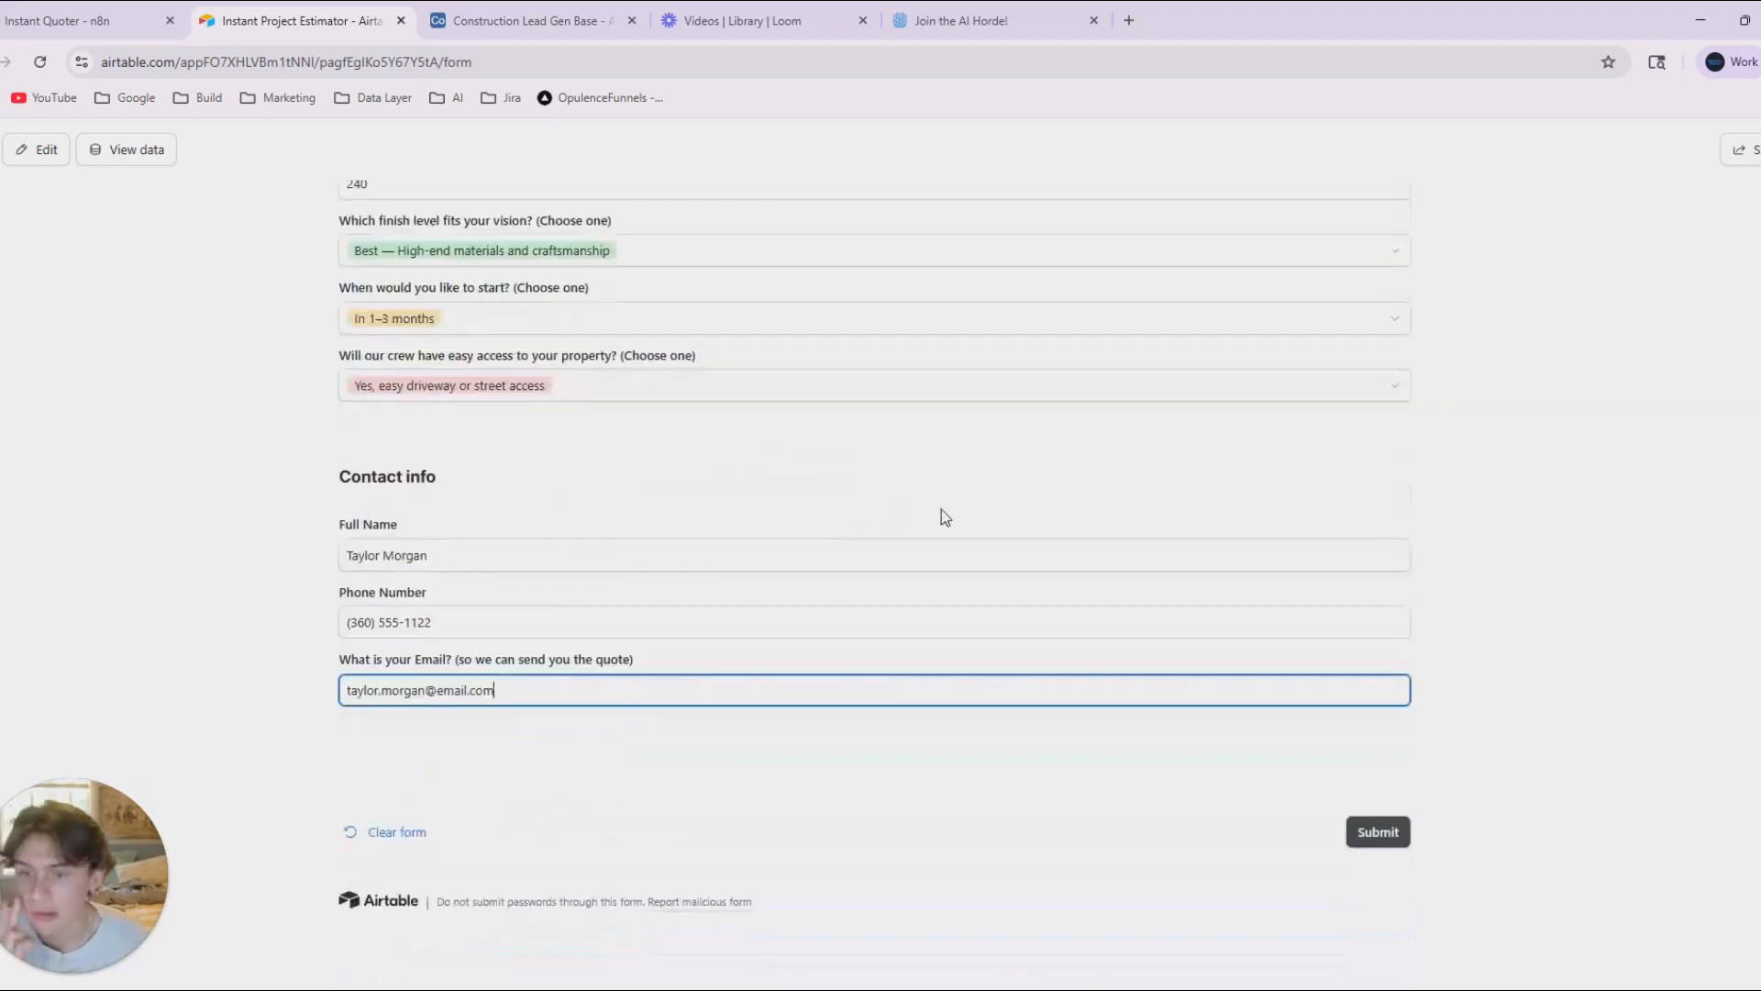
{"action": "left_click", "coordinate": [1385, 833]}
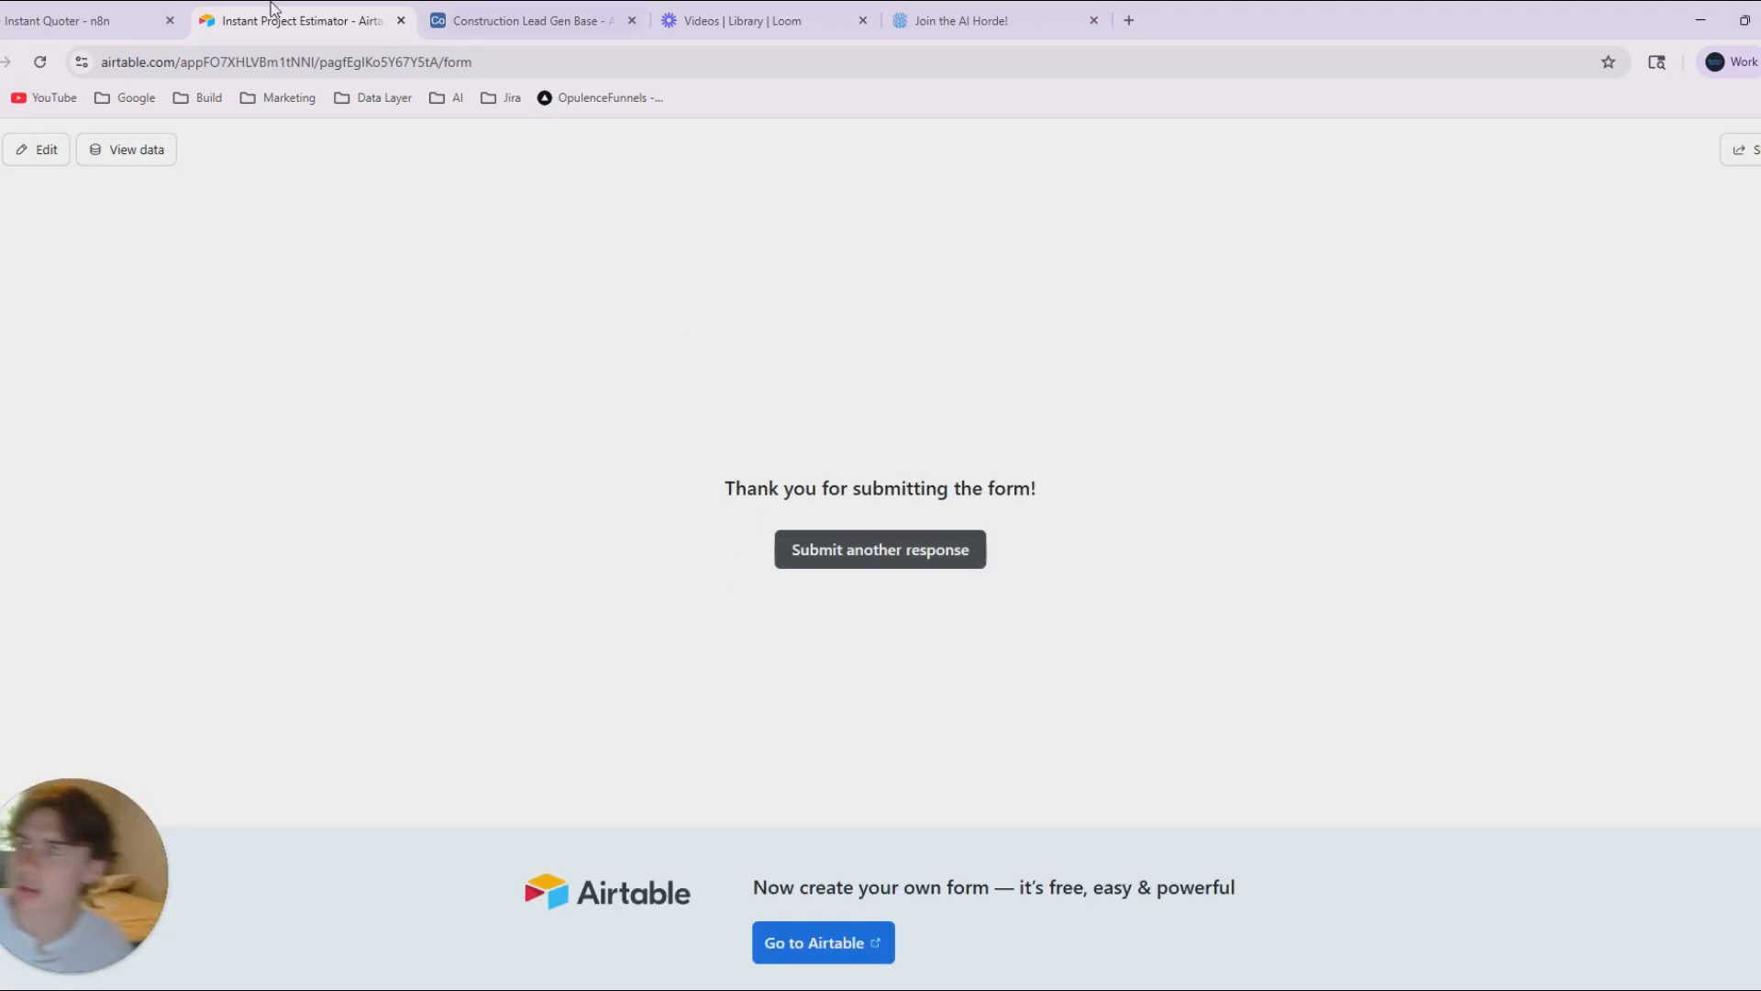
{"action": "left_click", "coordinate": [92, 20]}
{"action": "left_click", "coordinate": [366, 16]}
{"action": "left_click", "coordinate": [550, 20]}
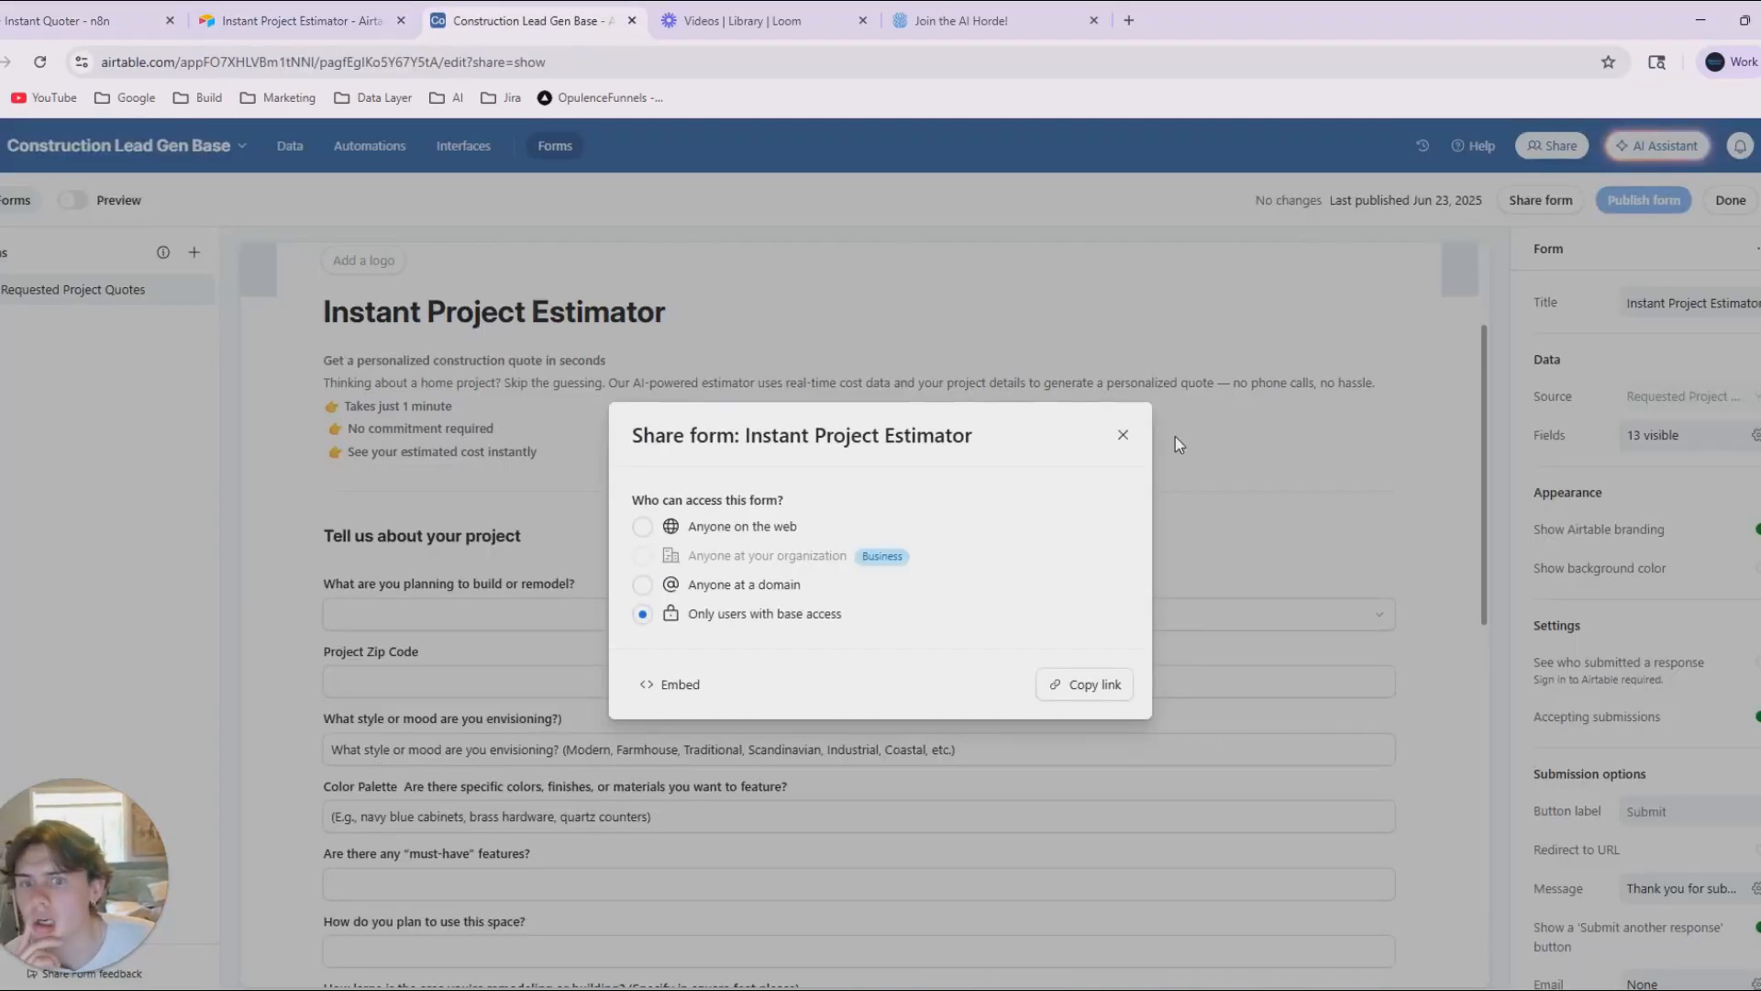
Delete the three blank records from the Requested Project Quotes table, keeping only the submitted sample response.
{"action": "left_click", "coordinate": [339, 181]}
{"action": "left_click", "coordinate": [290, 146]}
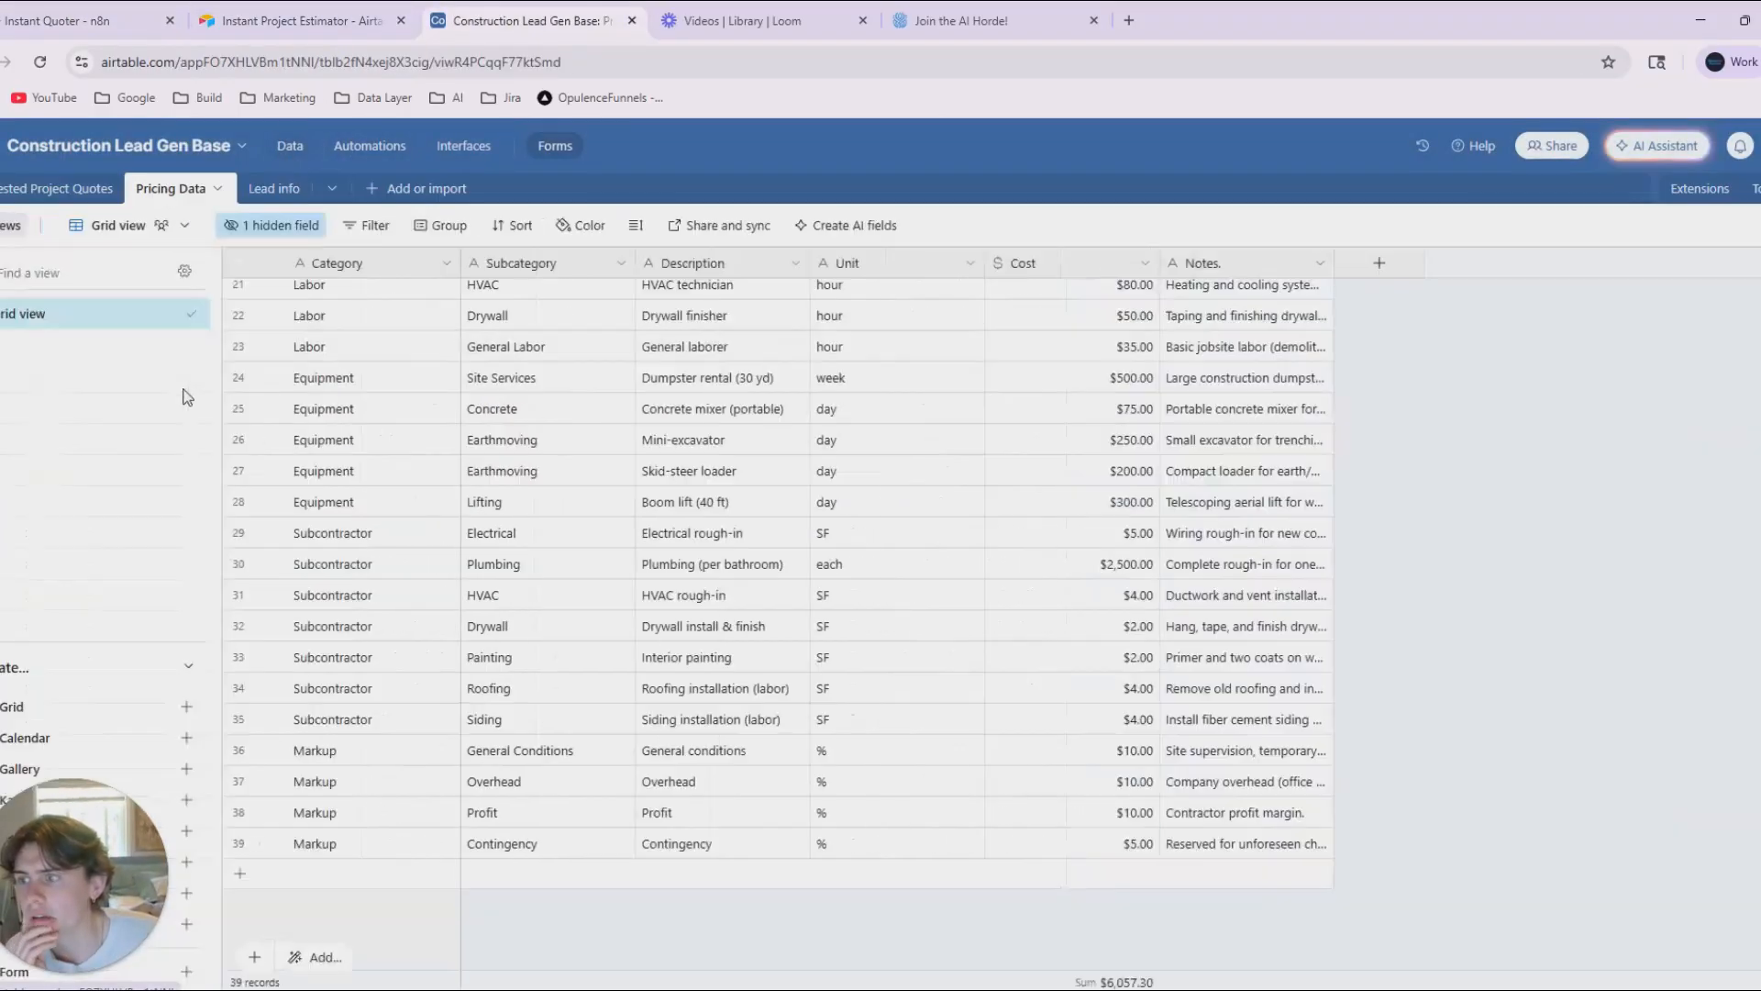
{"action": "left_click", "coordinate": [55, 191]}
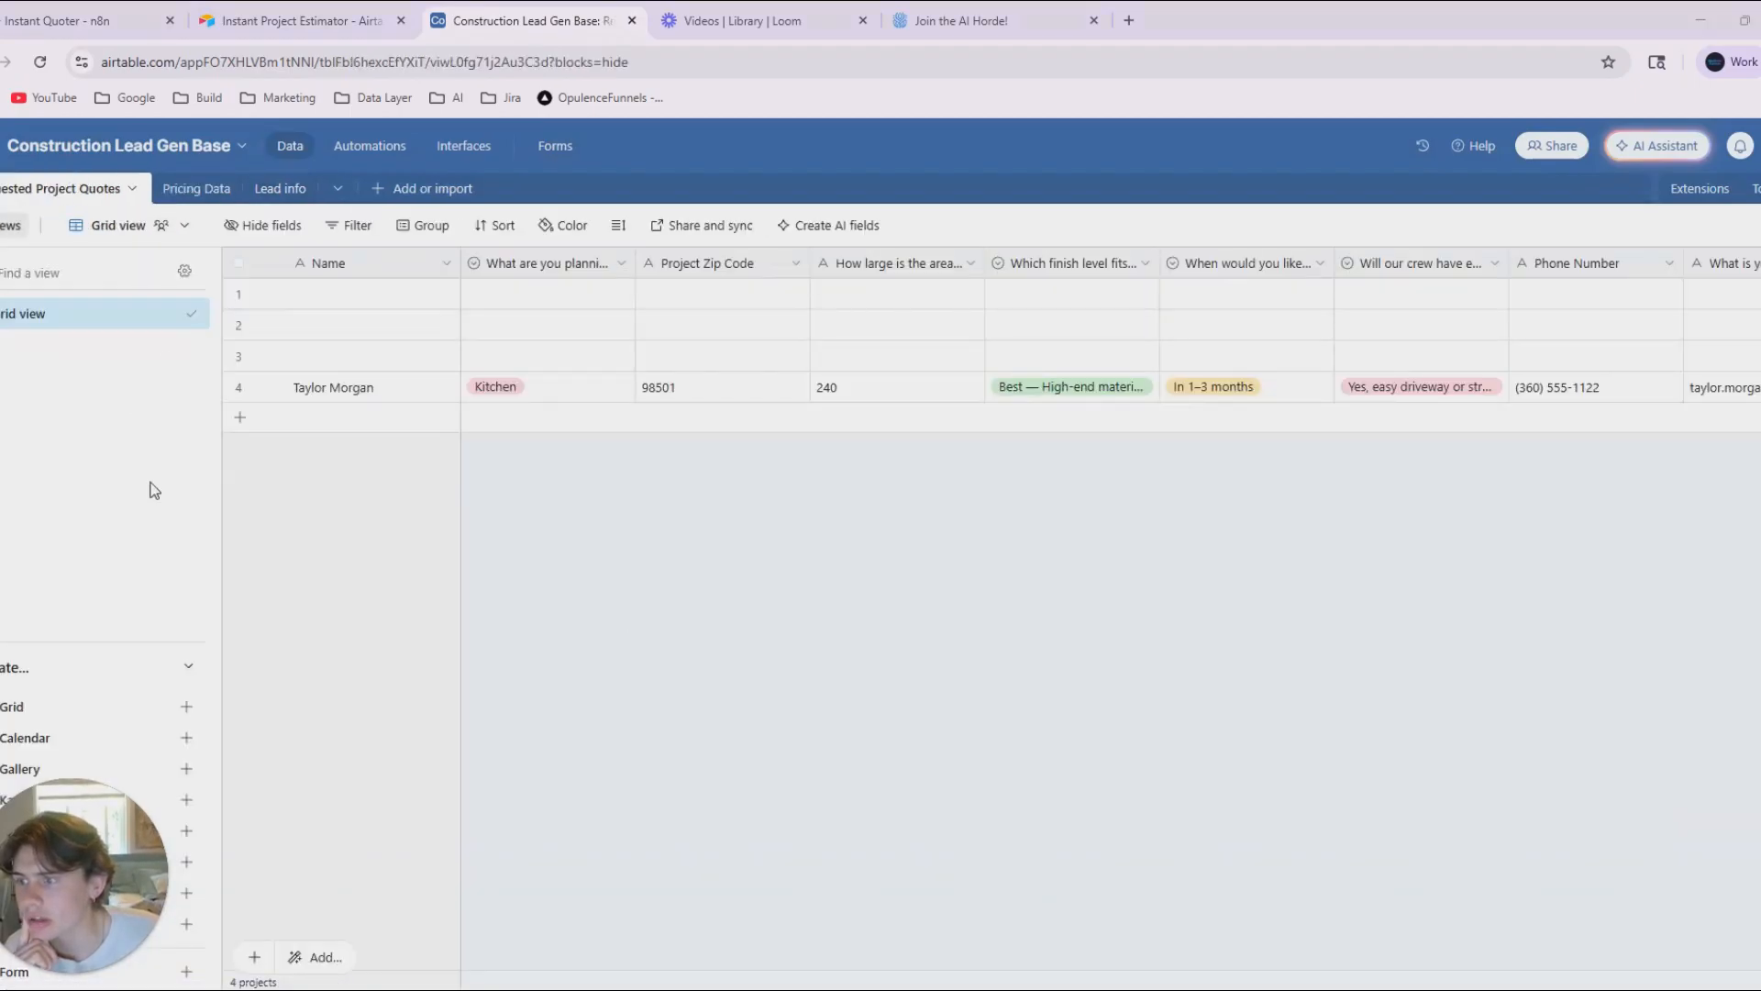
{"action": "left_click", "coordinate": [238, 356]}
{"action": "left_click", "coordinate": [238, 324]}
{"action": "left_click", "coordinate": [238, 293]}
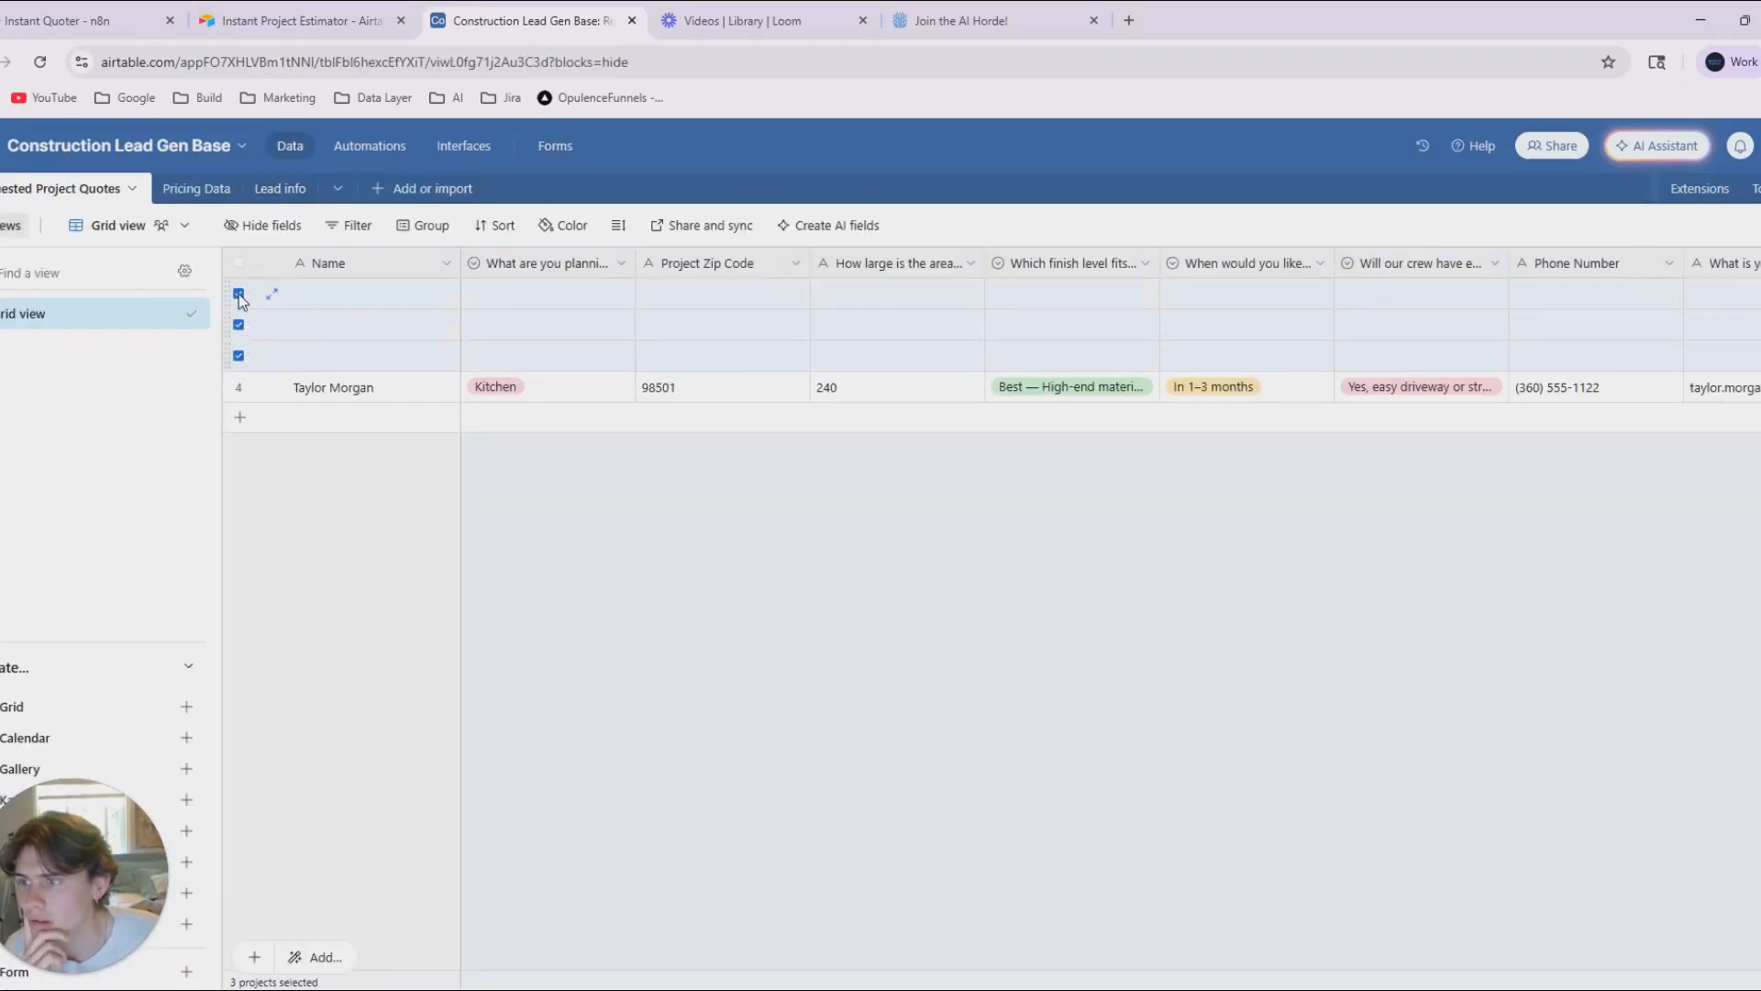
{"action": "right_click", "coordinate": [320, 291]}
{"action": "left_click", "coordinate": [549, 378]}
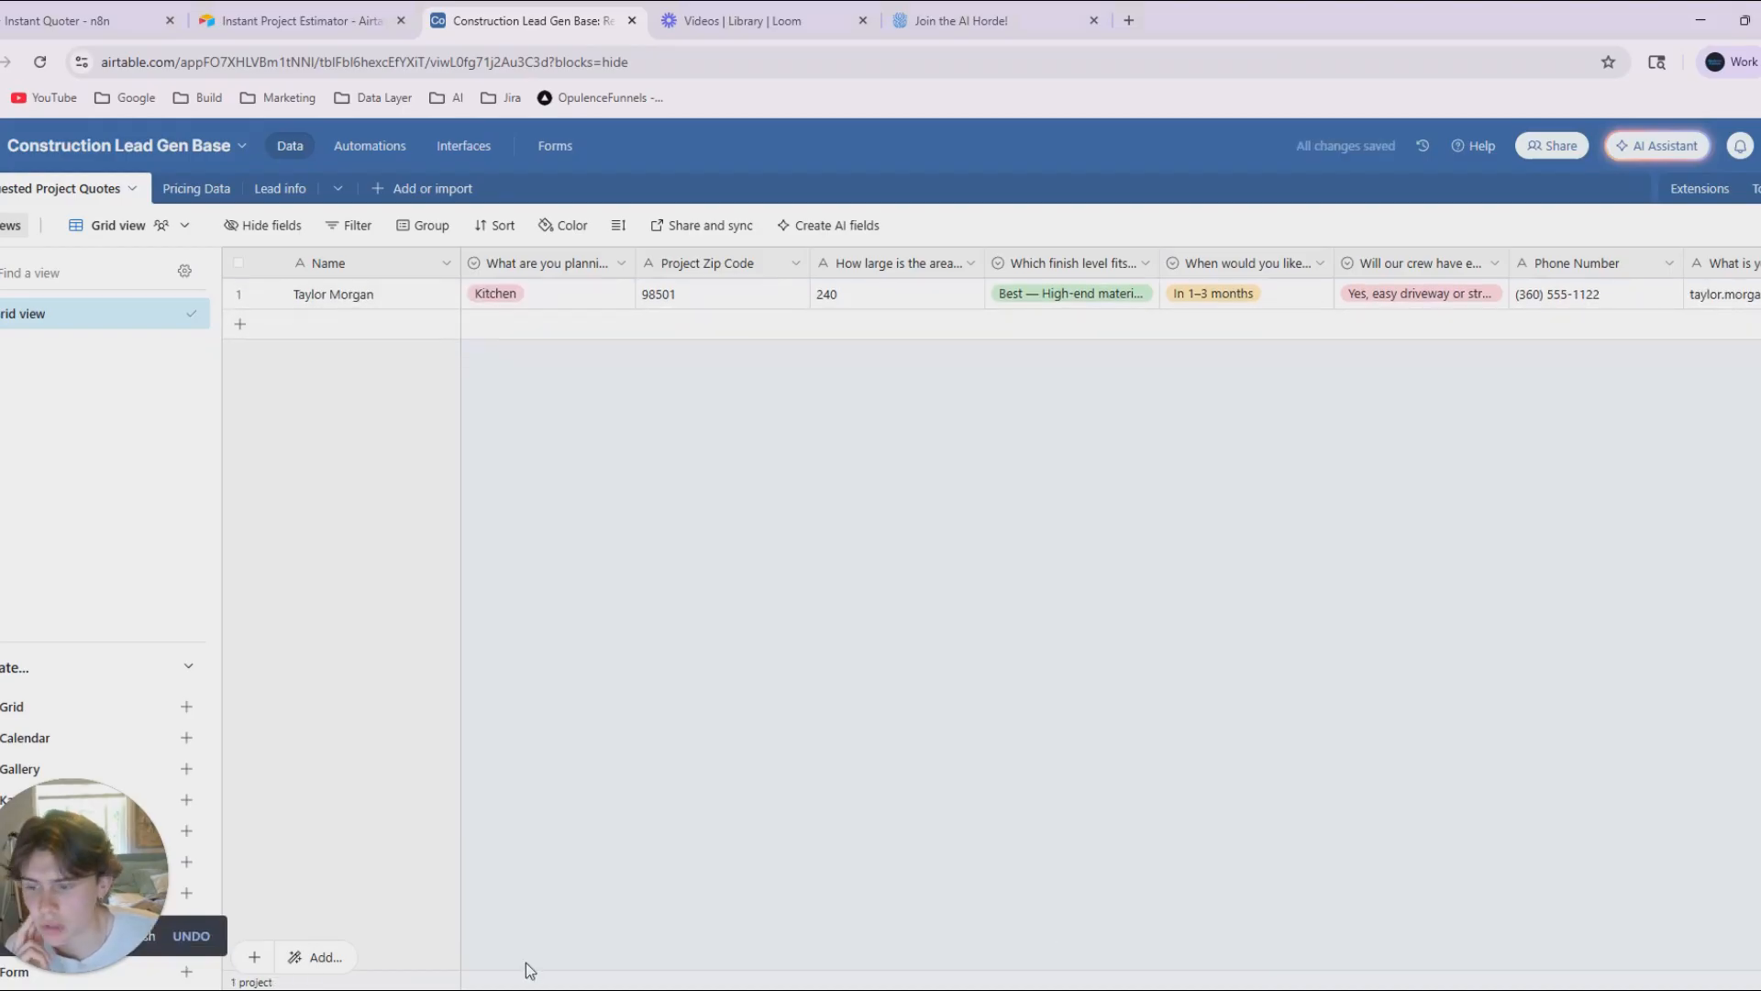
{"action": "scroll", "coordinate": [1064, 606], "scroll_direction": "right", "scroll_amount": 10}
{"action": "scroll", "coordinate": [765, 732], "scroll_direction": "left", "scroll_amount": 10}
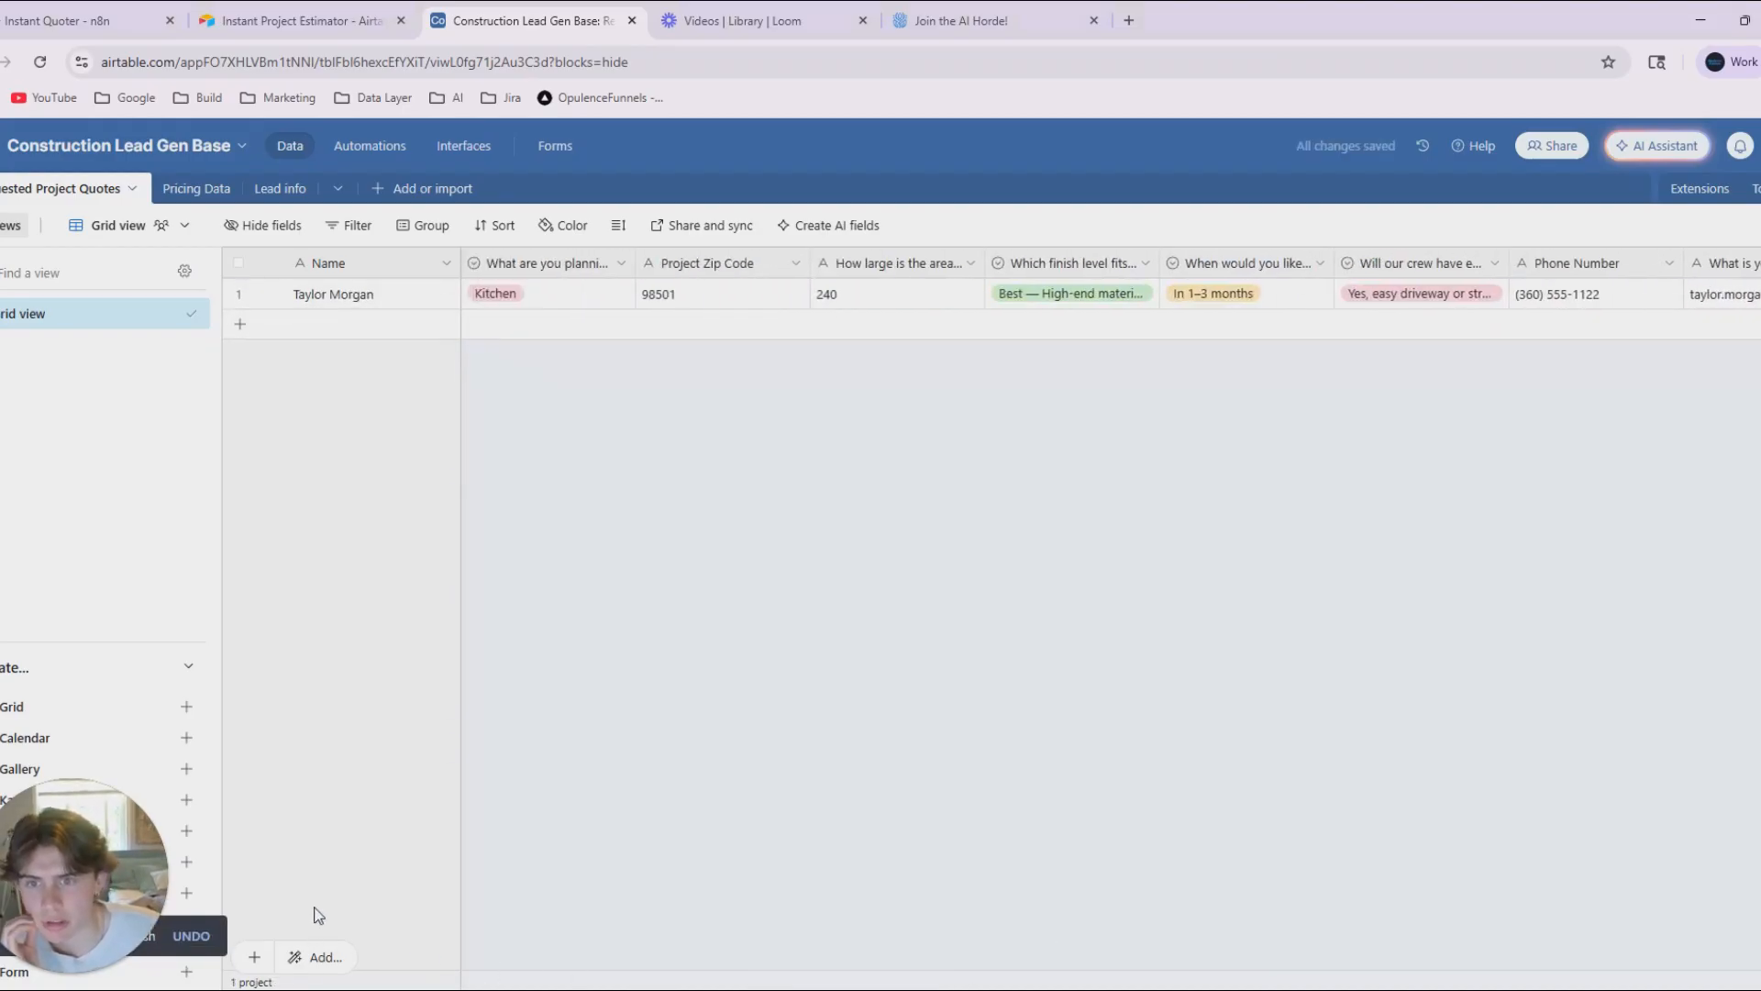
Start a new automation in the Construction Lead Gen Base with the trigger "When a form is submitted".
{"action": "left_click", "coordinate": [331, 151]}
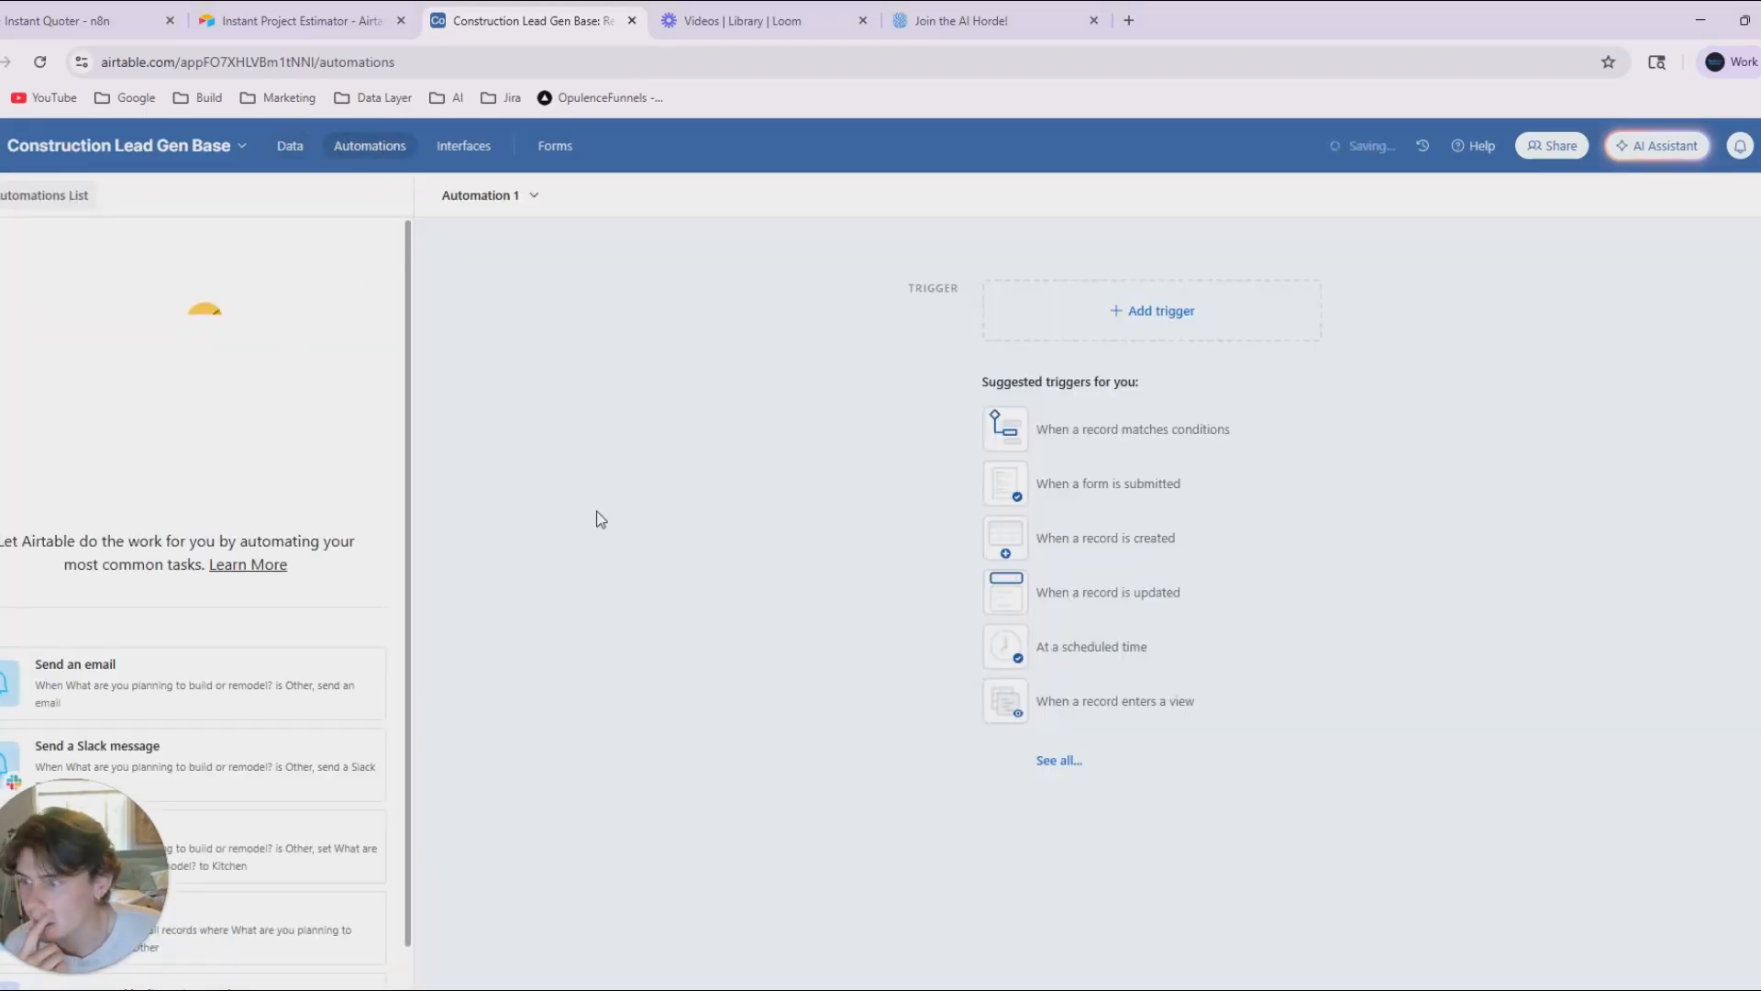
{"action": "left_click", "coordinate": [1121, 328]}
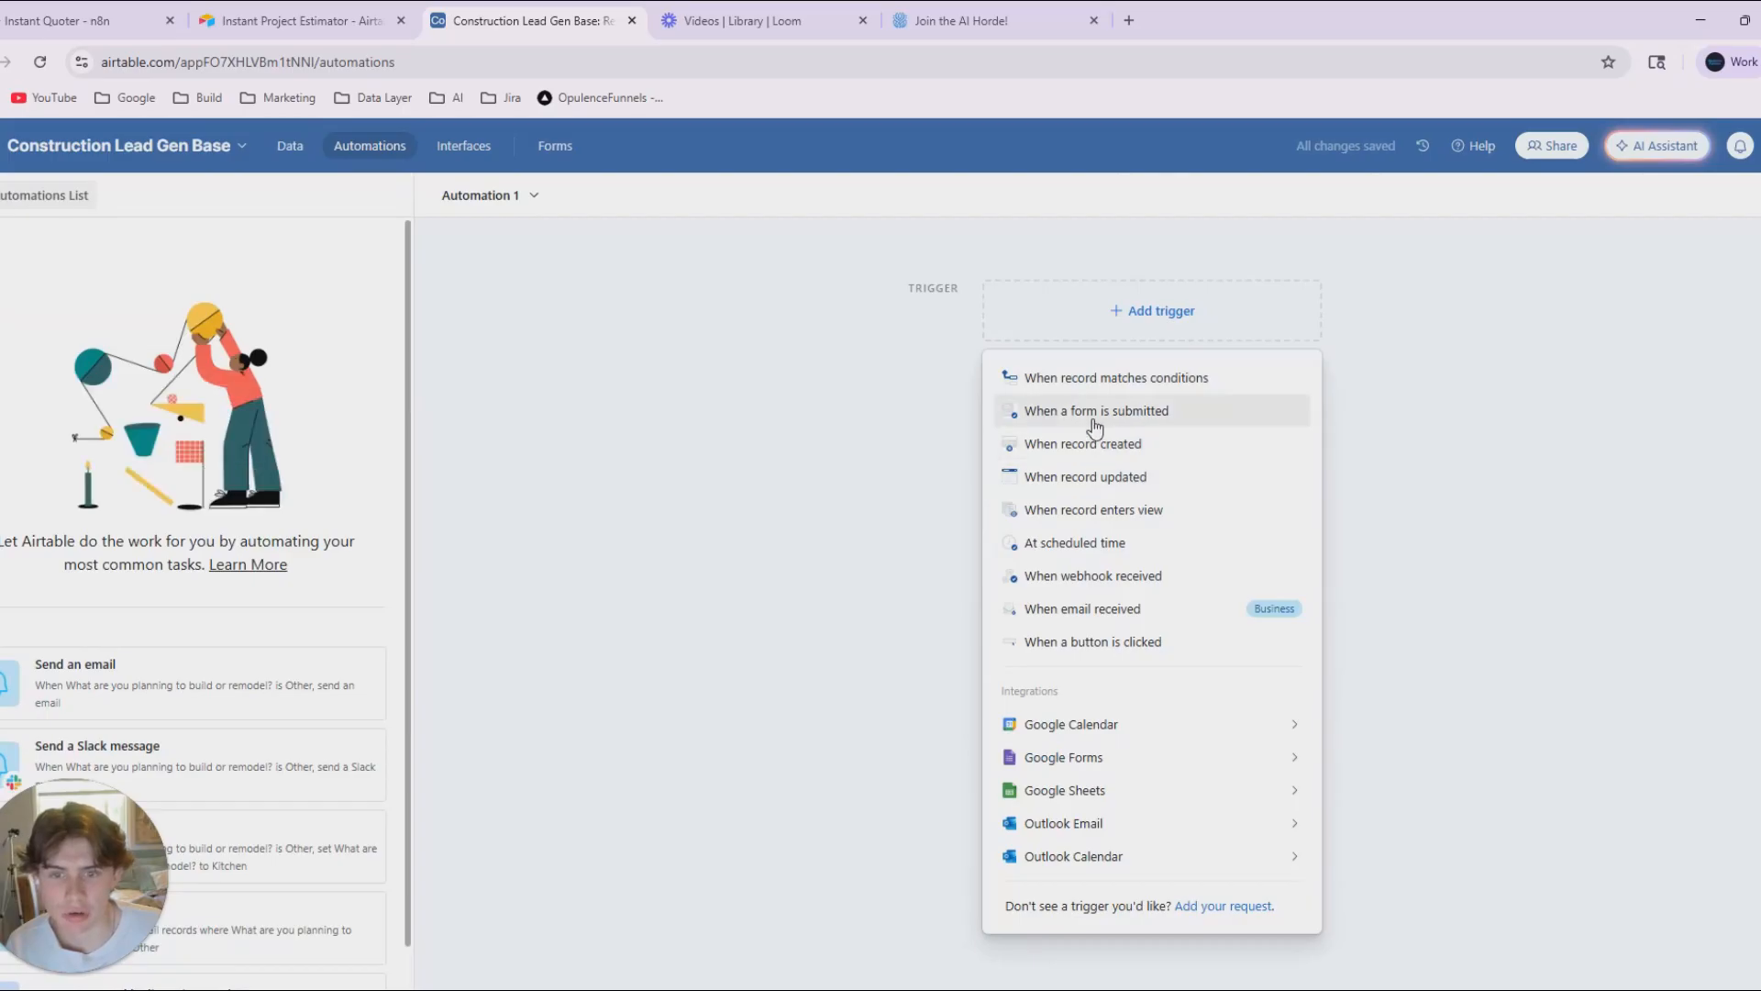
{"action": "left_click", "coordinate": [1094, 414]}
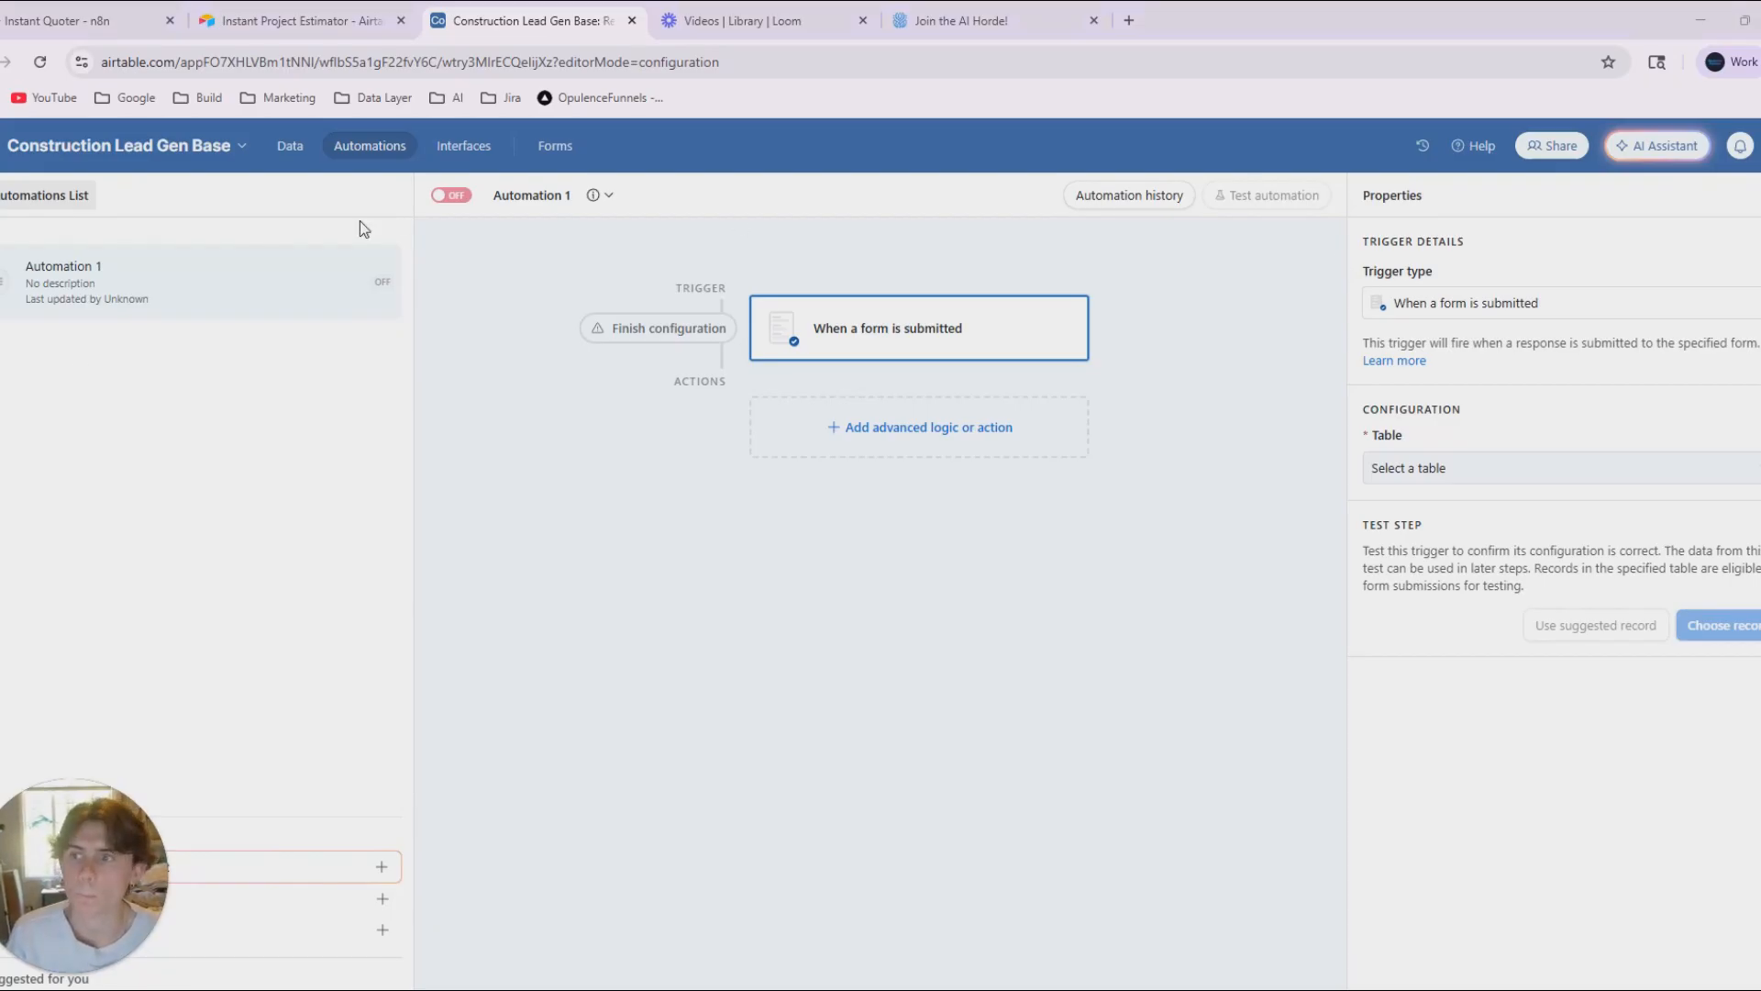
{"action": "left_click", "coordinate": [607, 195]}
{"action": "left_click", "coordinate": [590, 241]}
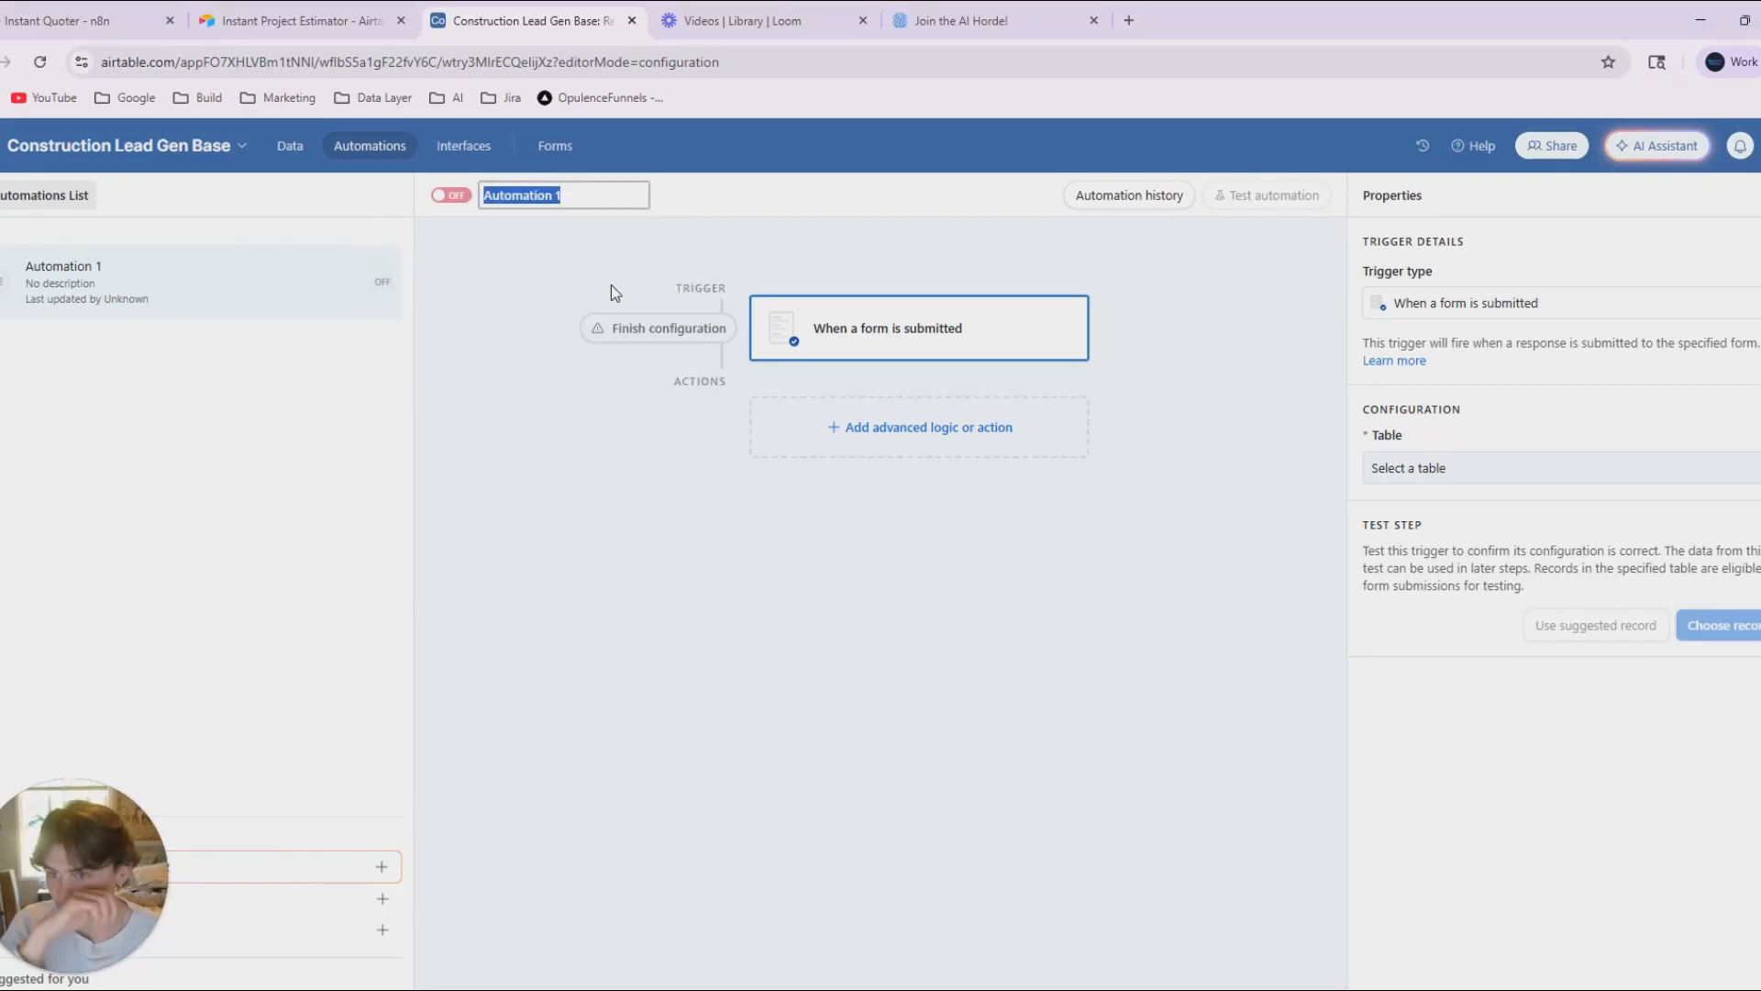
{"action": "type", "text": "Initial"}
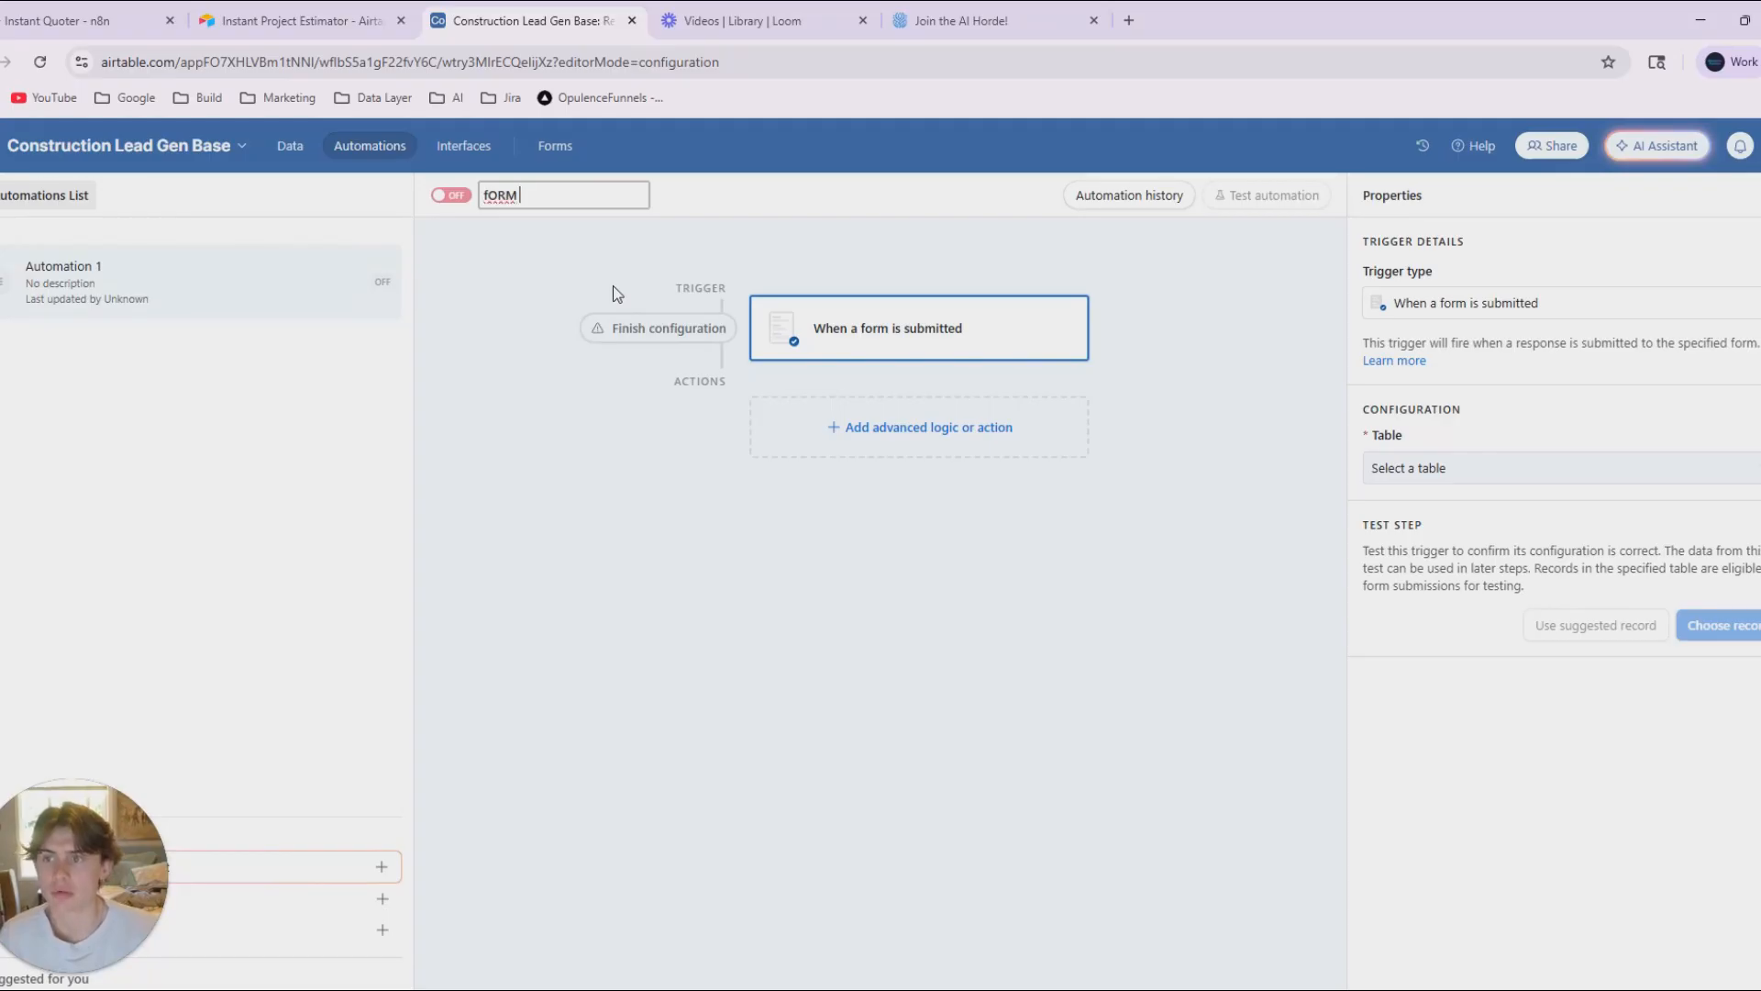
{"action": "key", "text": "BackSpace"}
{"action": "key", "text": "BackSpace"}
{"action": "key", "text": "BackSpace"}
{"action": "key", "text": "BackSpace"}
{"action": "key", "text": "BackSpace"}
{"action": "key", "text": "BackSpace"}
{"action": "key", "text": "BackSpace"}
{"action": "key", "text": "Tab"}
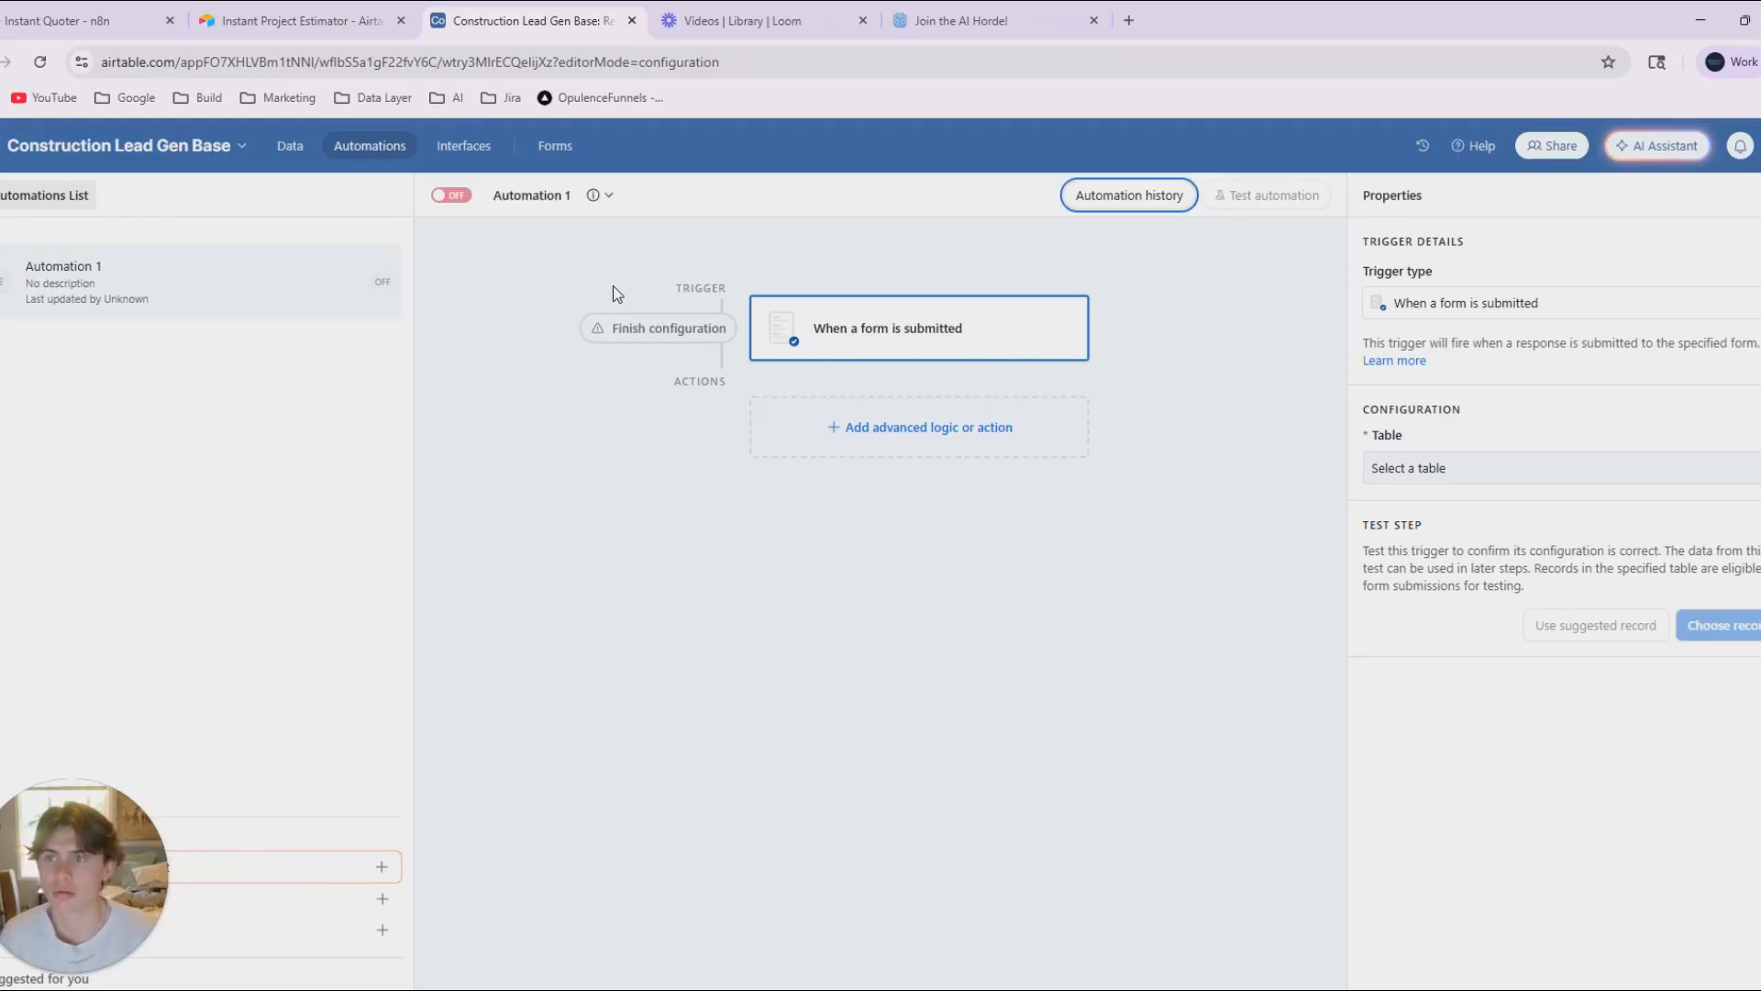
Rename the automation "Form Submission -> n8n".
{"action": "left_click", "coordinate": [524, 196]}
{"action": "left_click", "coordinate": [588, 240]}
{"action": "type", "text": "Form SUbmi"}
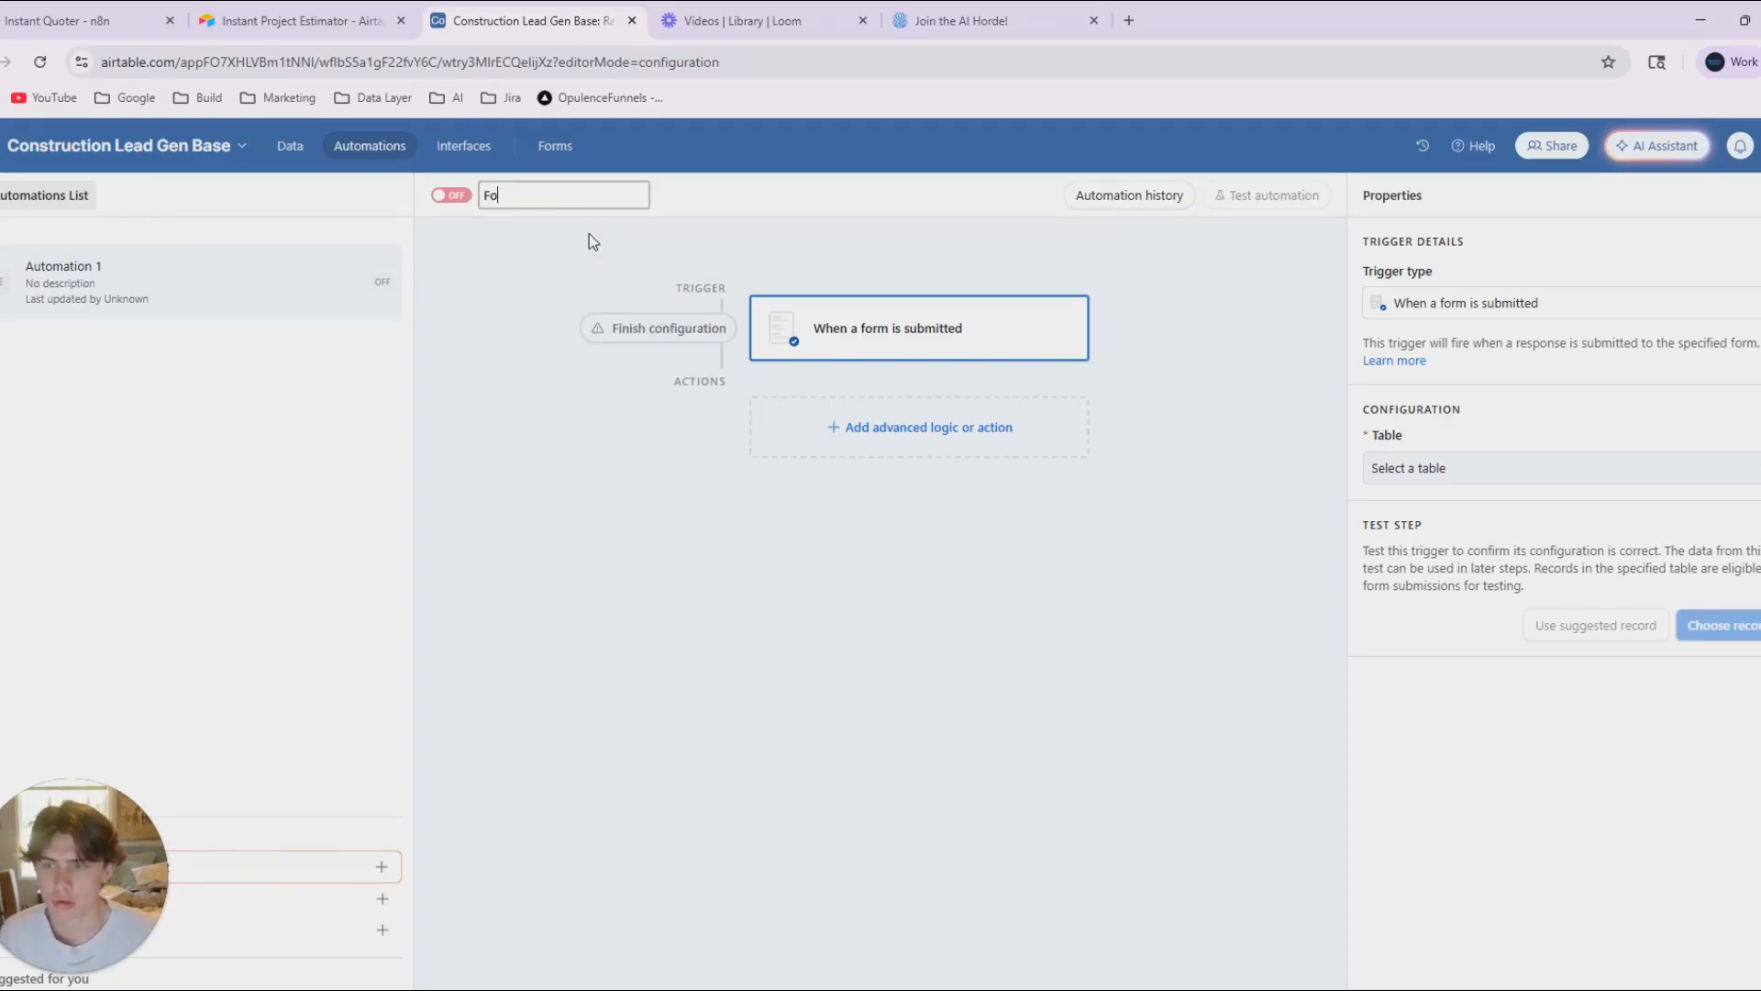
{"action": "key", "text": "BackSpace"}
{"action": "key", "text": "BackSpace"}
{"action": "key", "text": "BackSpace"}
{"action": "key", "text": "BackSpace"}
{"action": "key", "text": "BackSpace"}
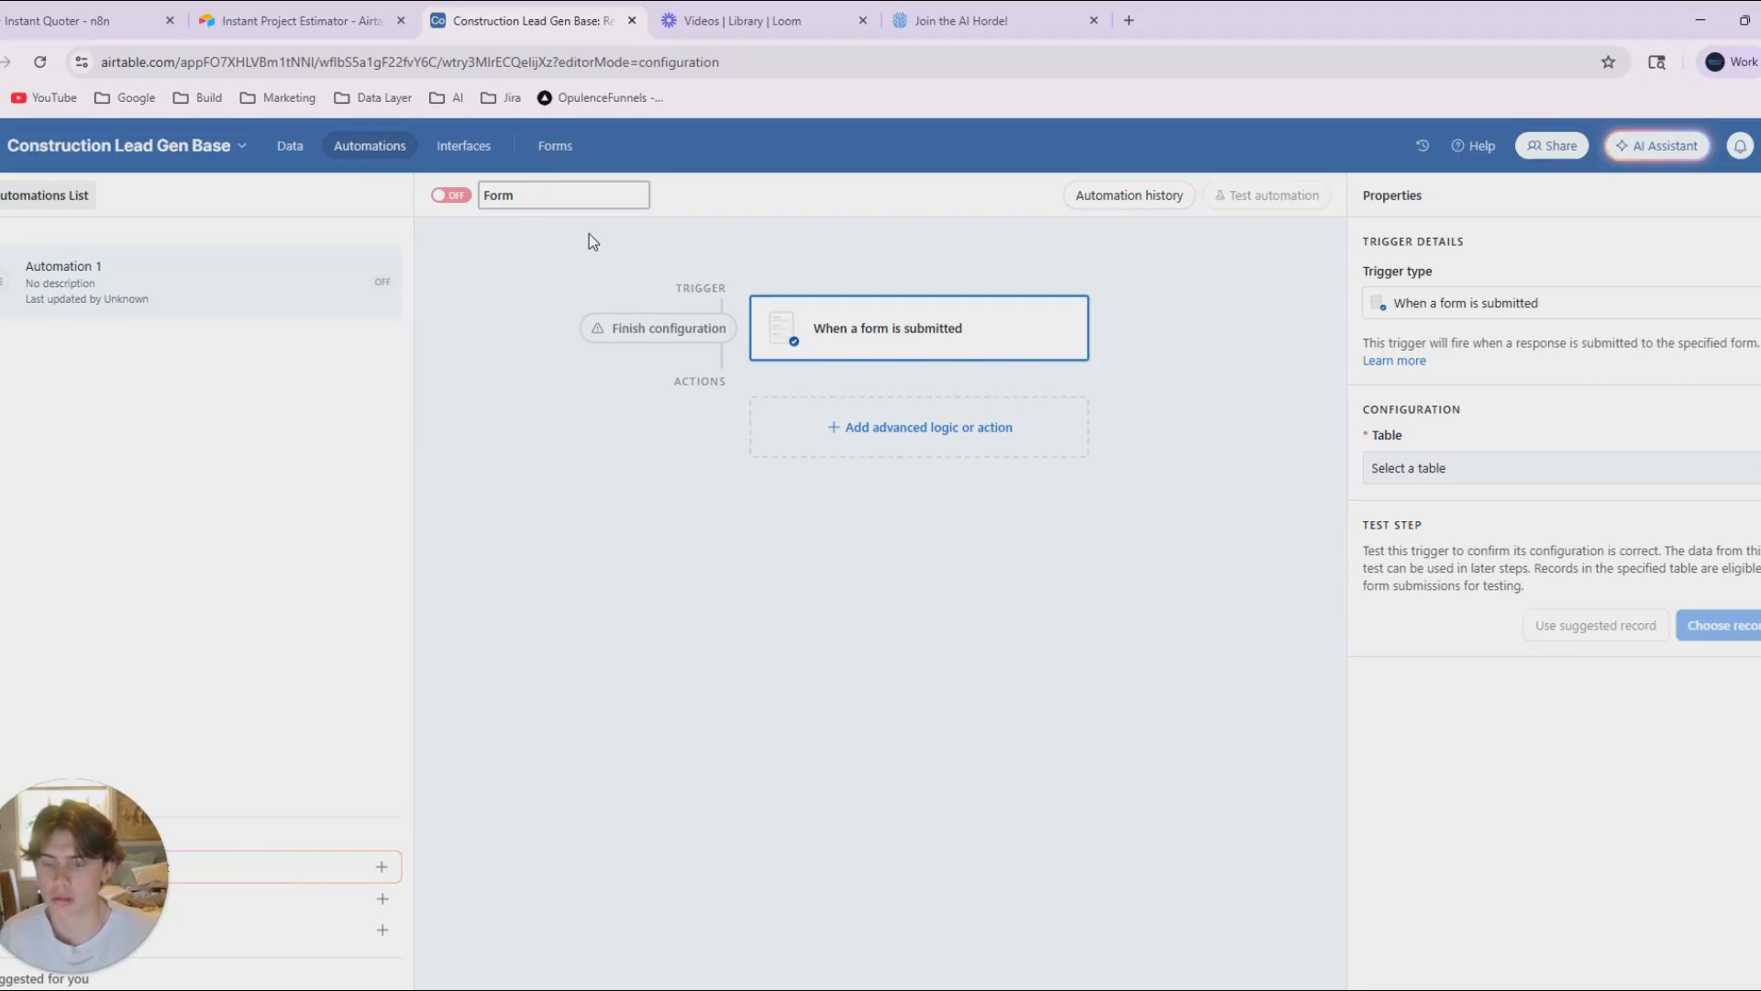
{"action": "type", "text": "Submission -> n8n"}
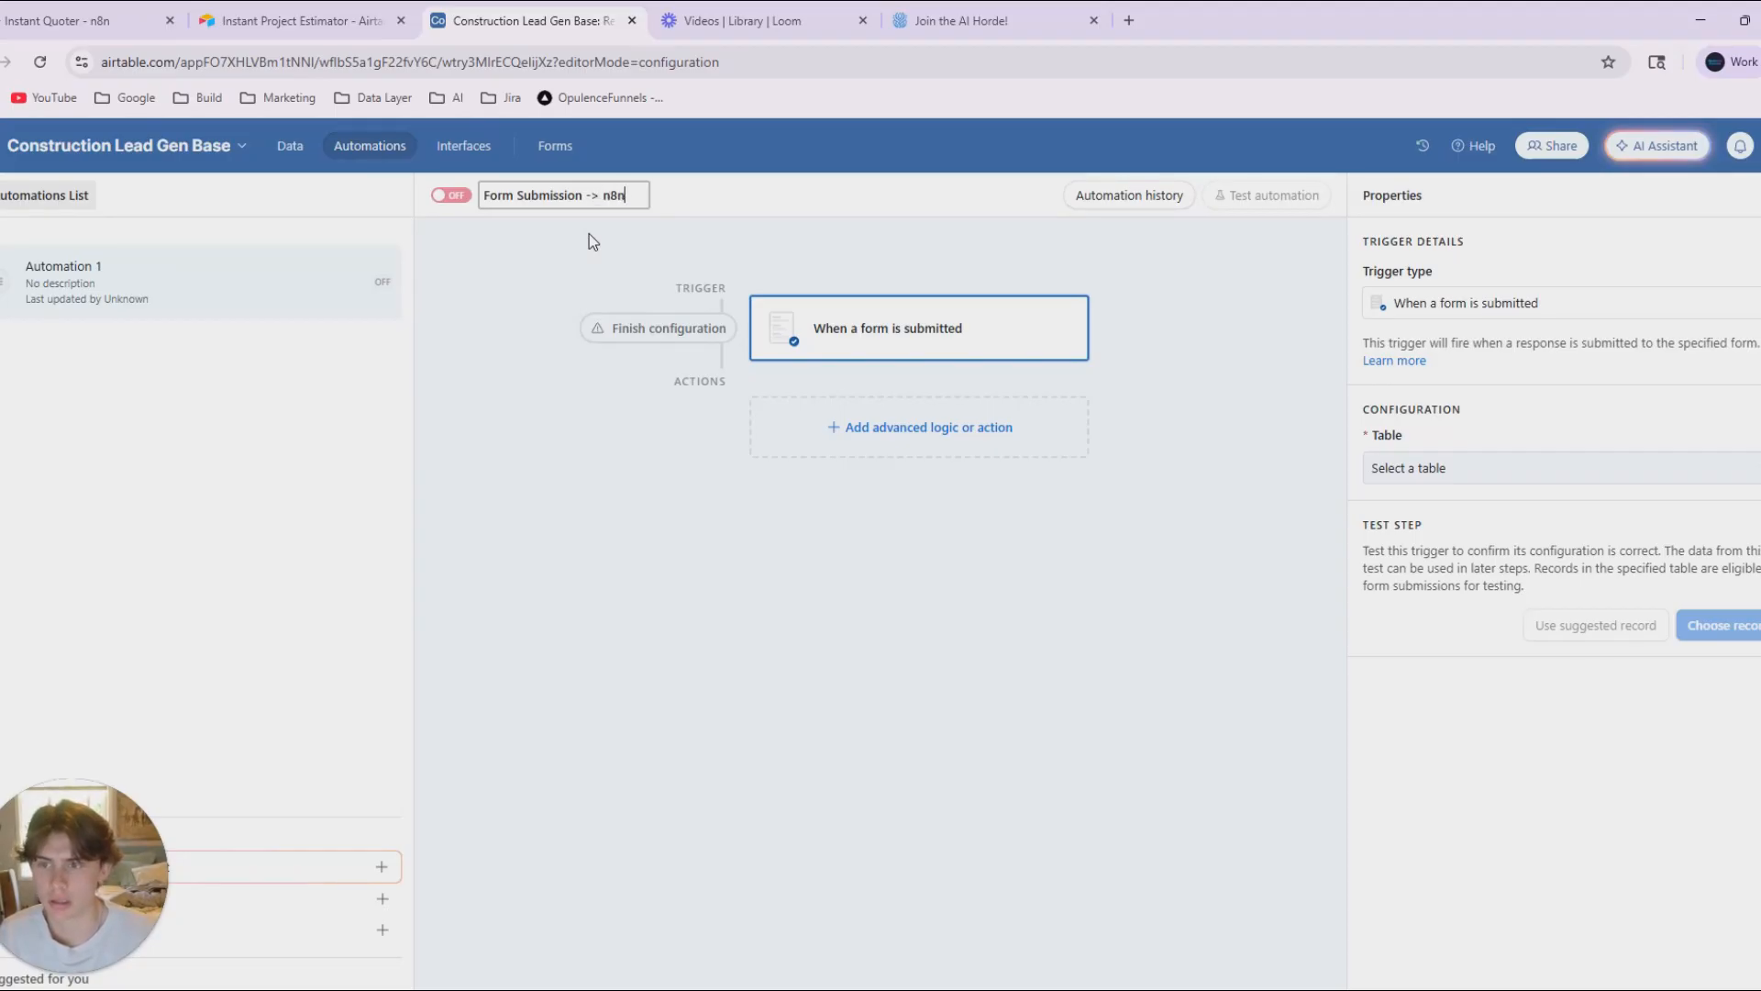
{"action": "left_click", "coordinate": [496, 273]}
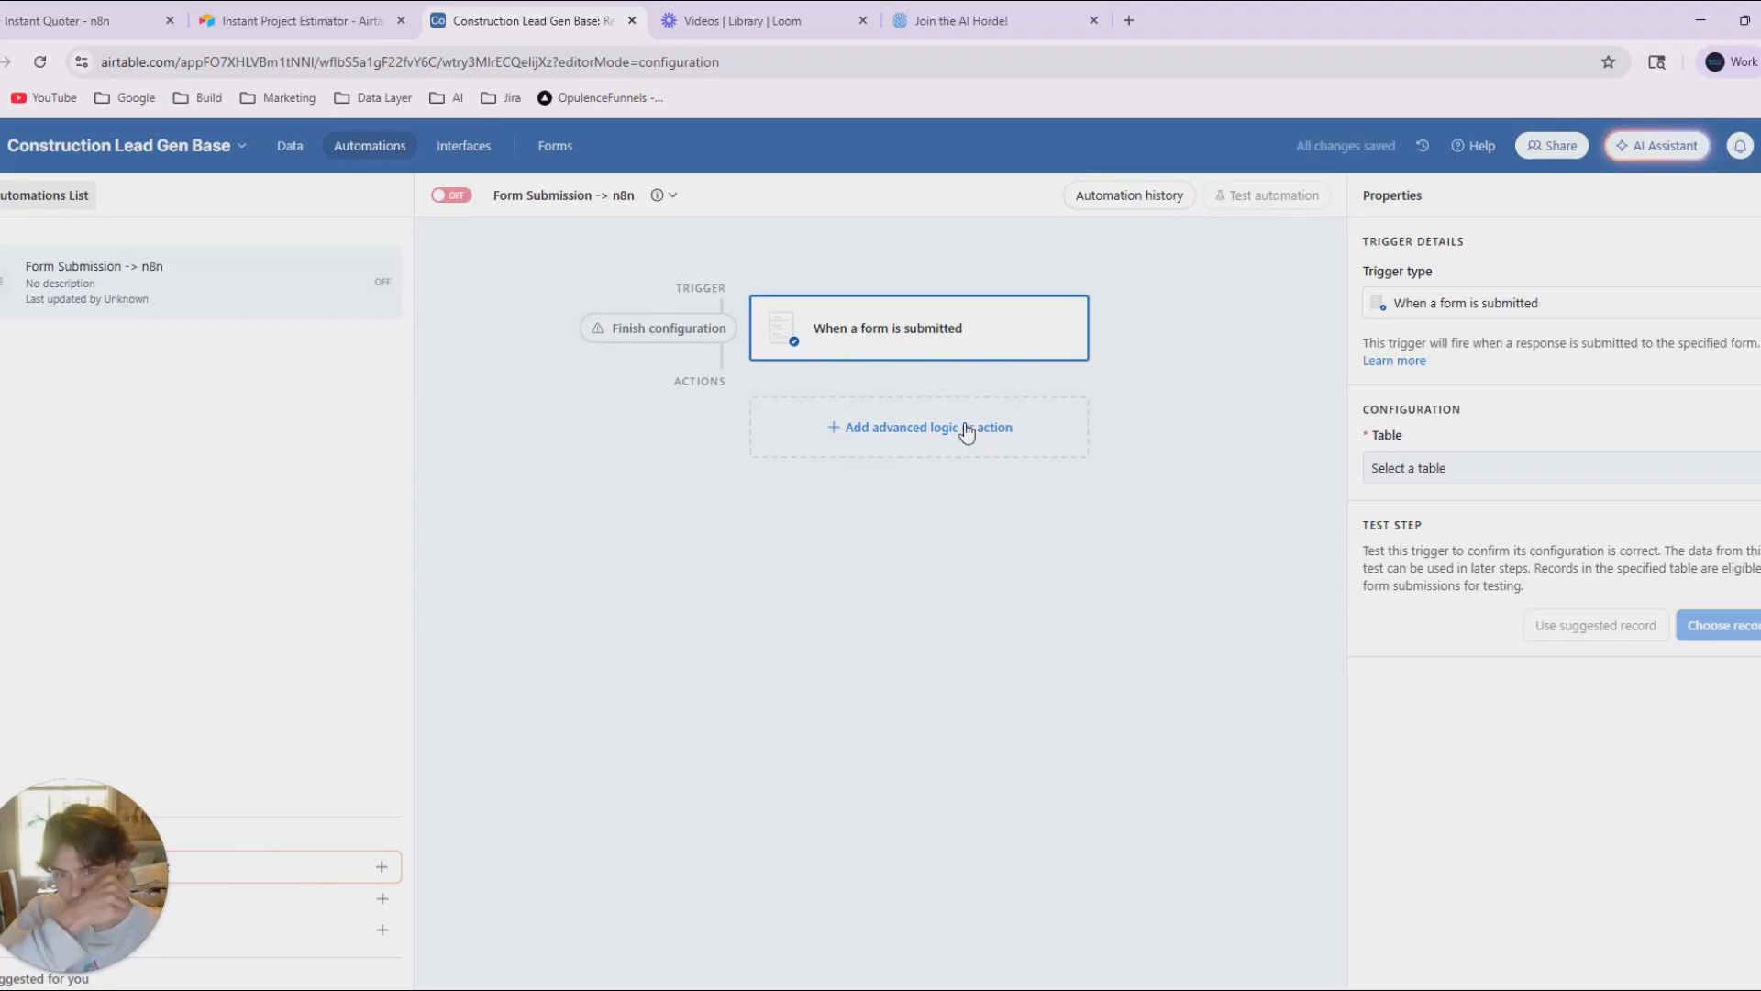
Set the trigger to the Requested Project Quotes table and its New Requested Project Quotes form, and add a Run script action.
{"action": "left_click", "coordinate": [1438, 473]}
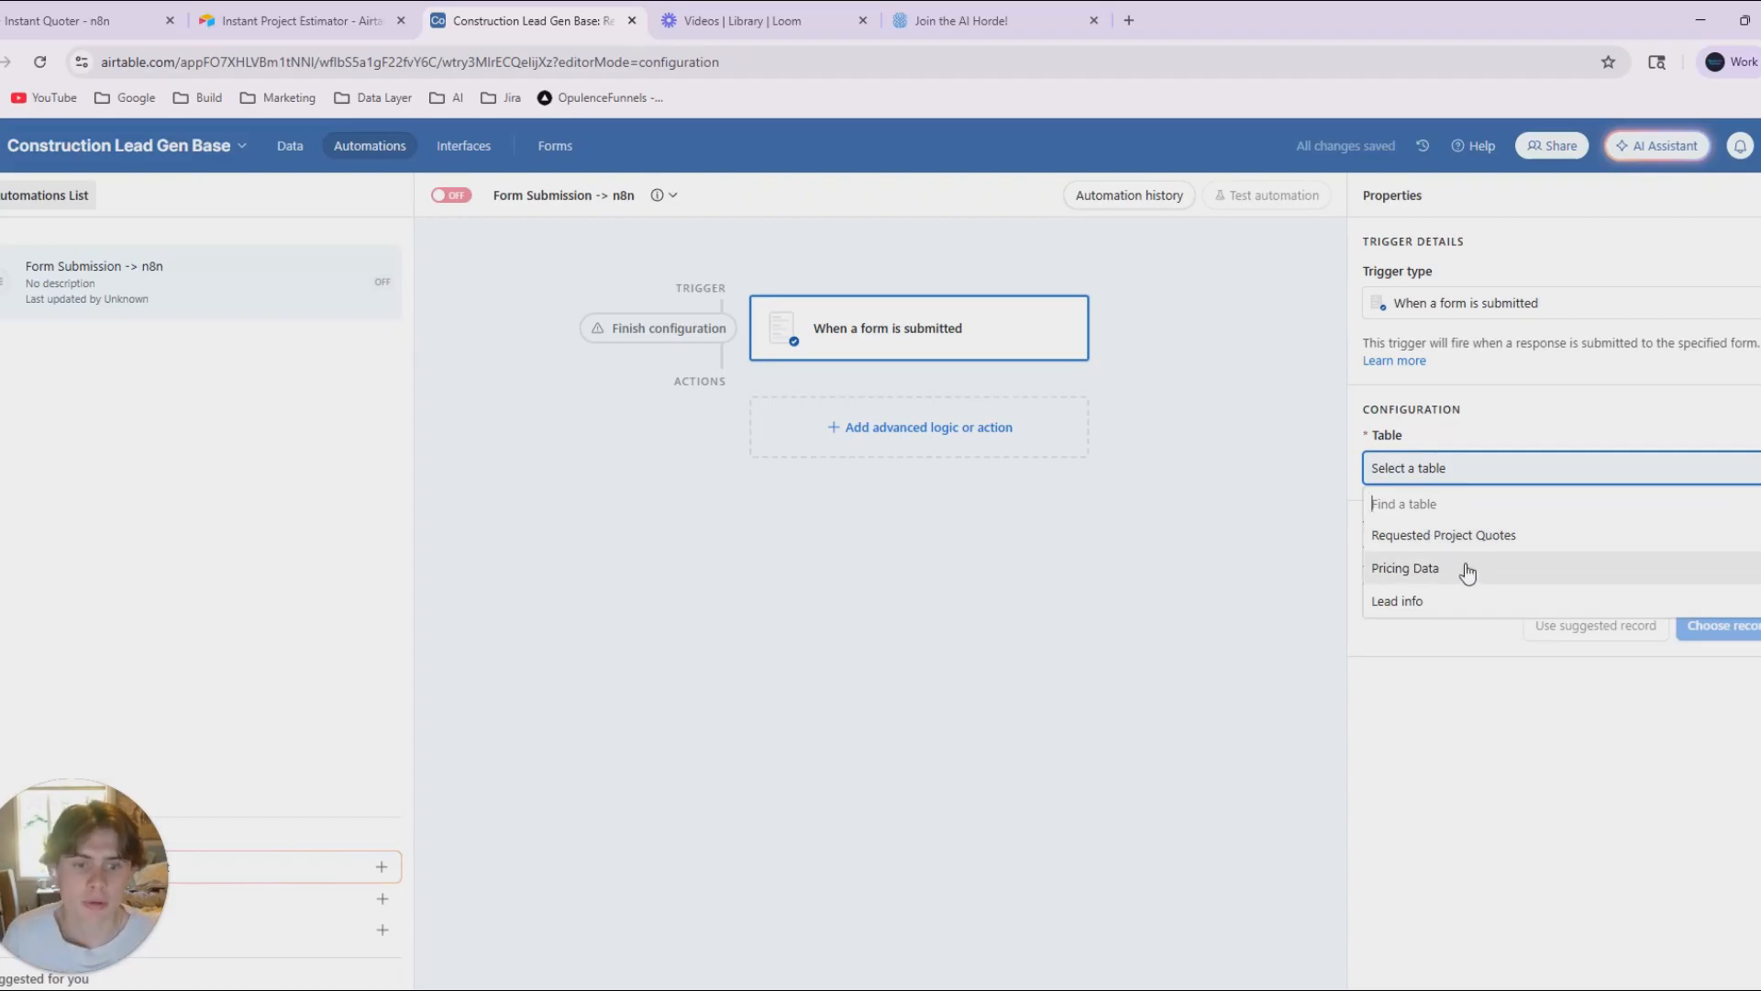
{"action": "left_click", "coordinate": [1495, 540]}
{"action": "left_click", "coordinate": [1442, 551]}
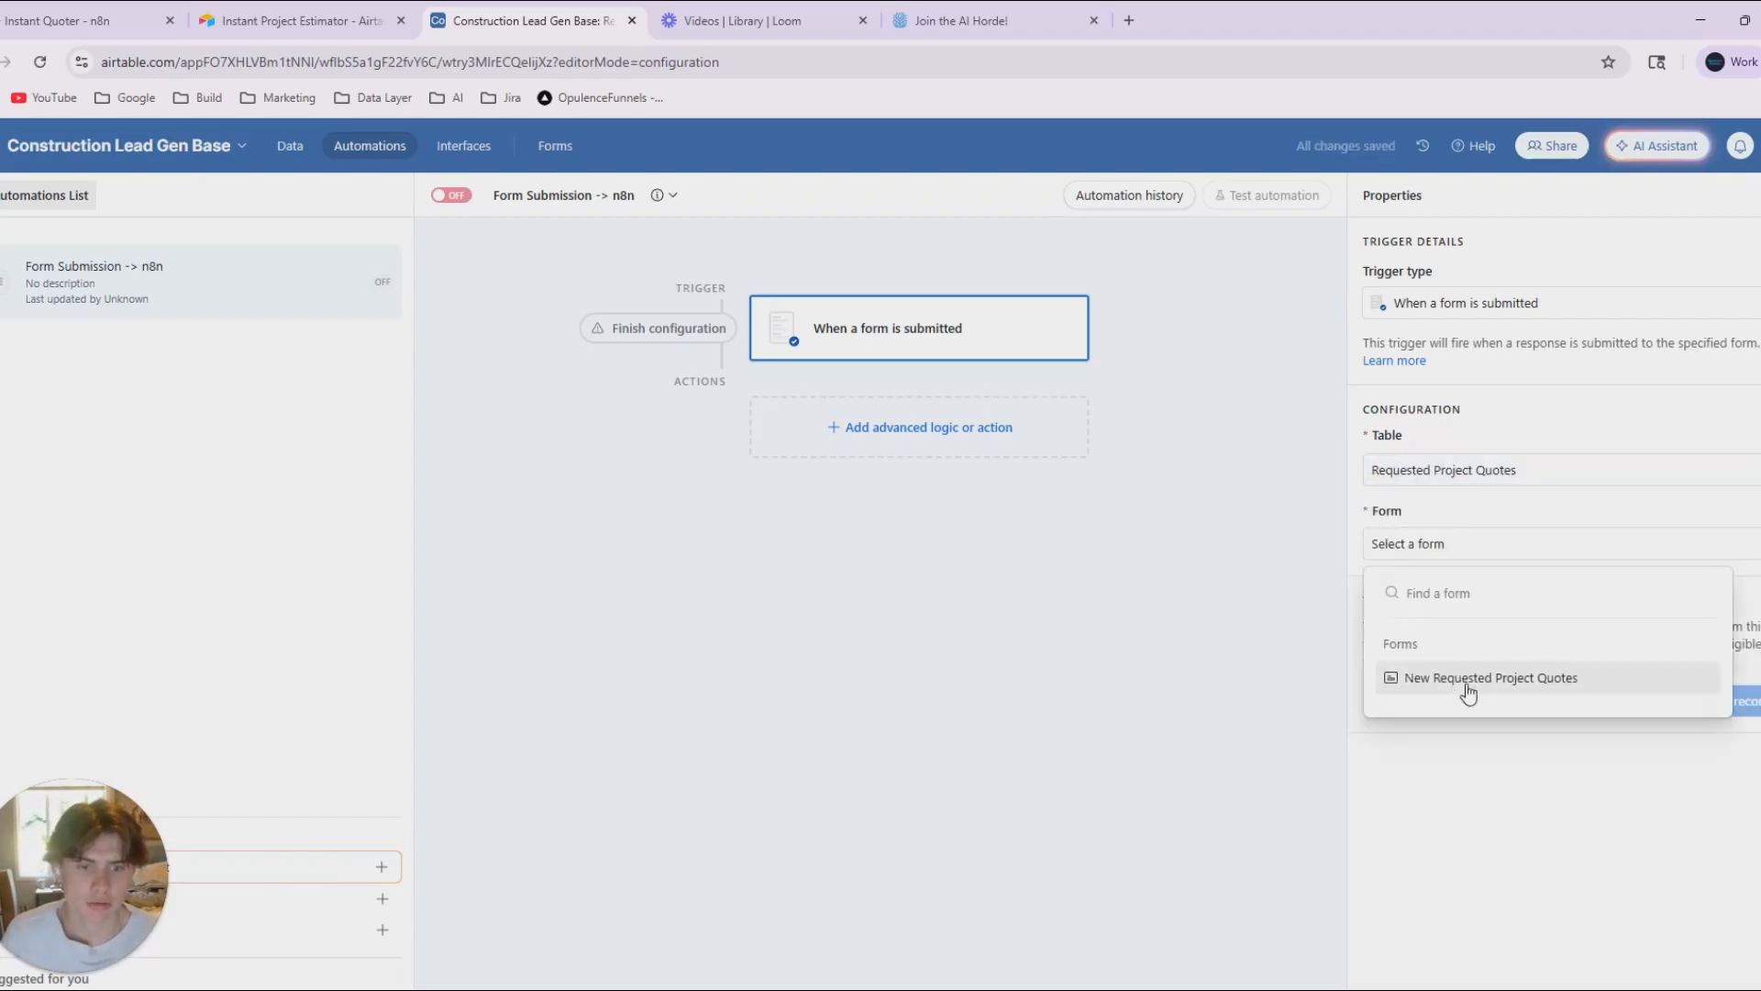
{"action": "left_click", "coordinate": [1462, 681]}
{"action": "left_click", "coordinate": [900, 447]}
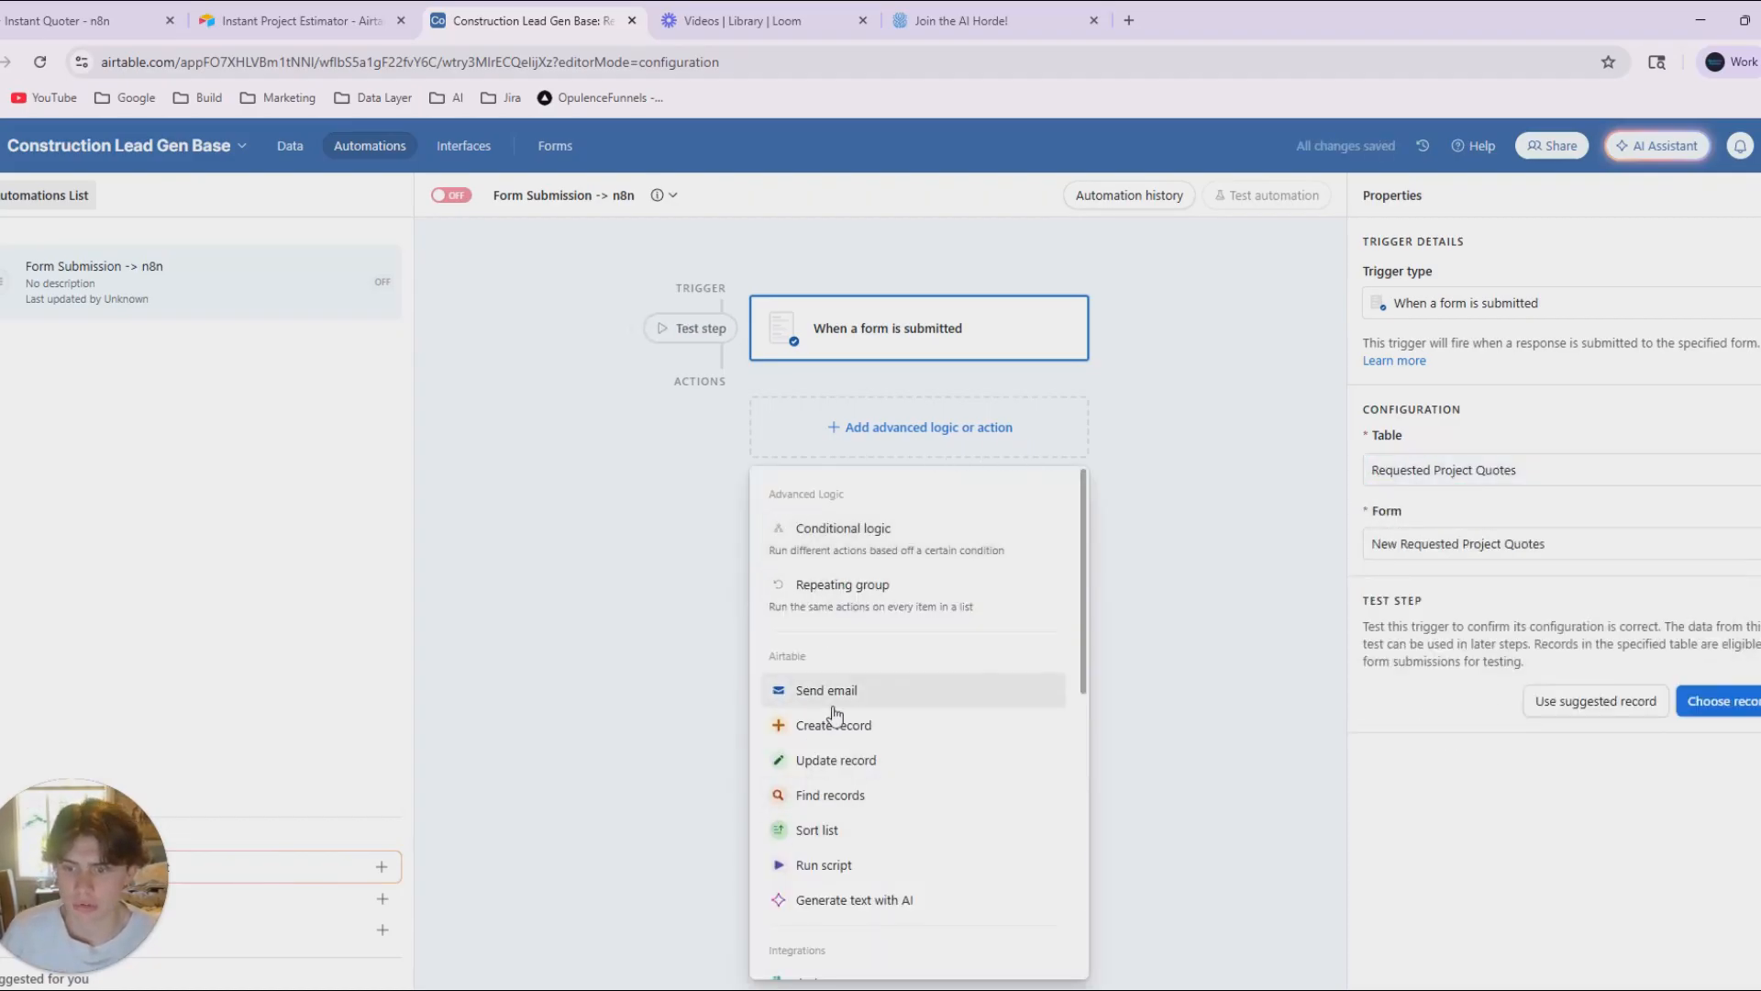
{"action": "left_click", "coordinate": [821, 865]}
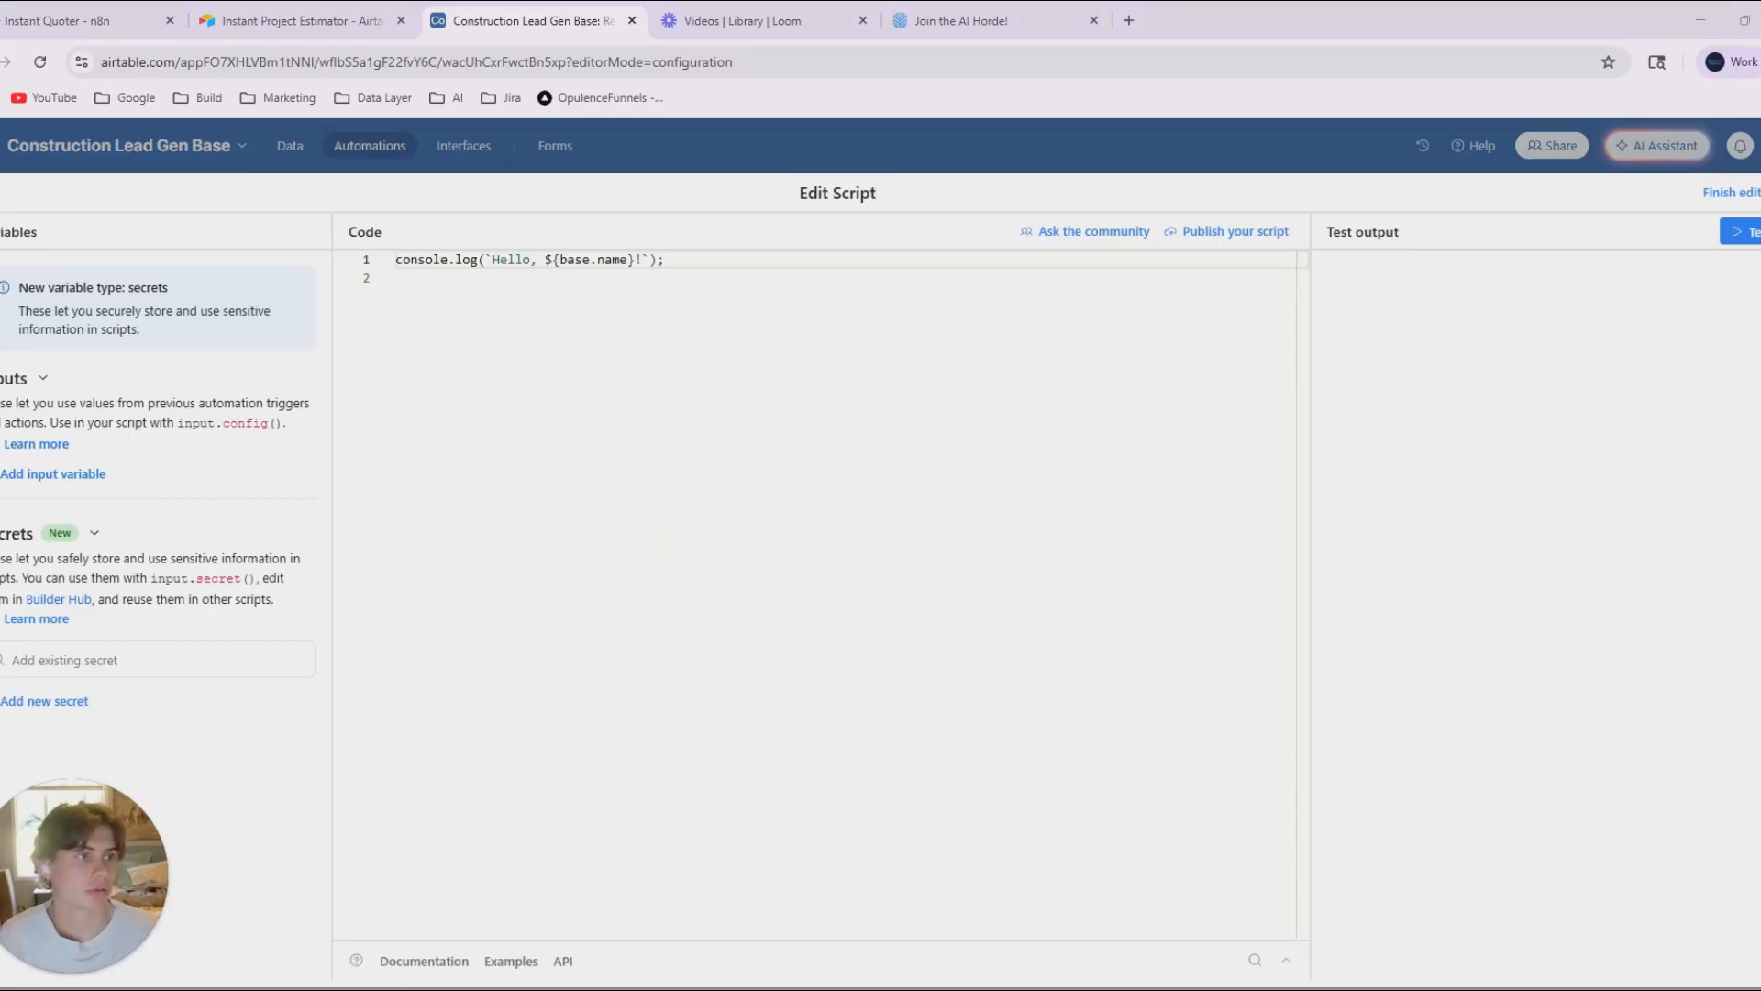
Switch to ChatGPT and write the prompt "create me a script for a aritable webhook" without sending it.
{"action": "key", "text": "alt+Tab"}
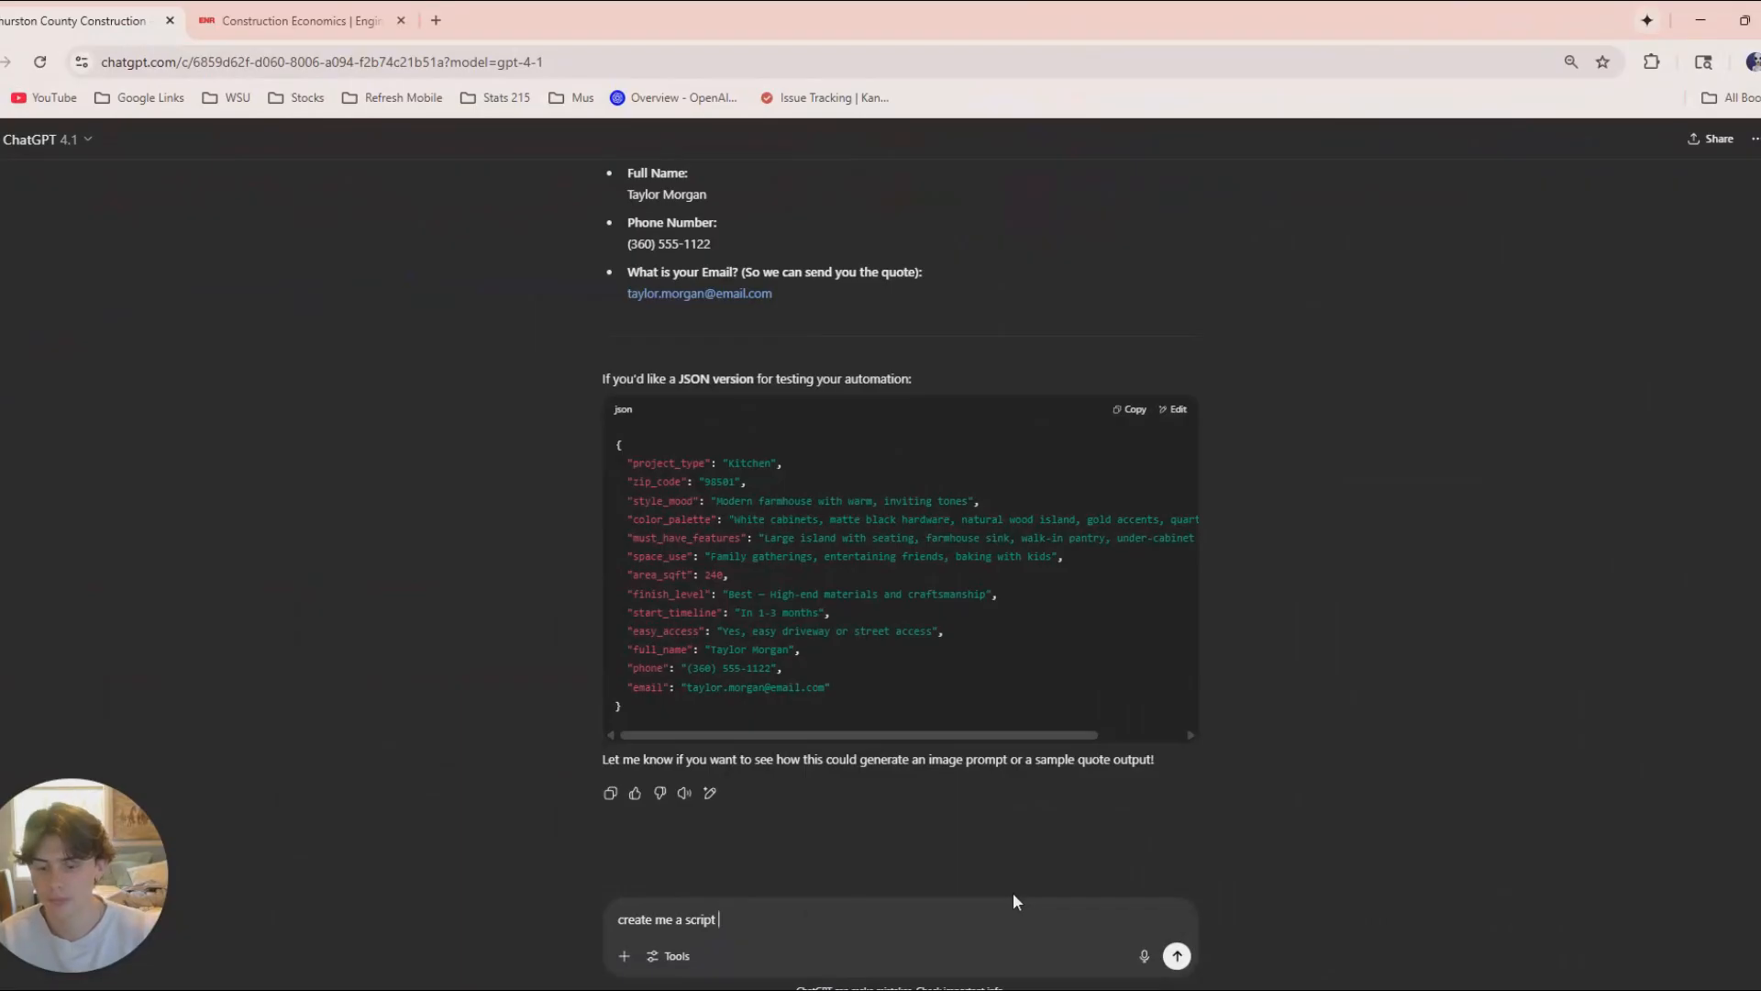
{"action": "type", "text": "for a aritable "}
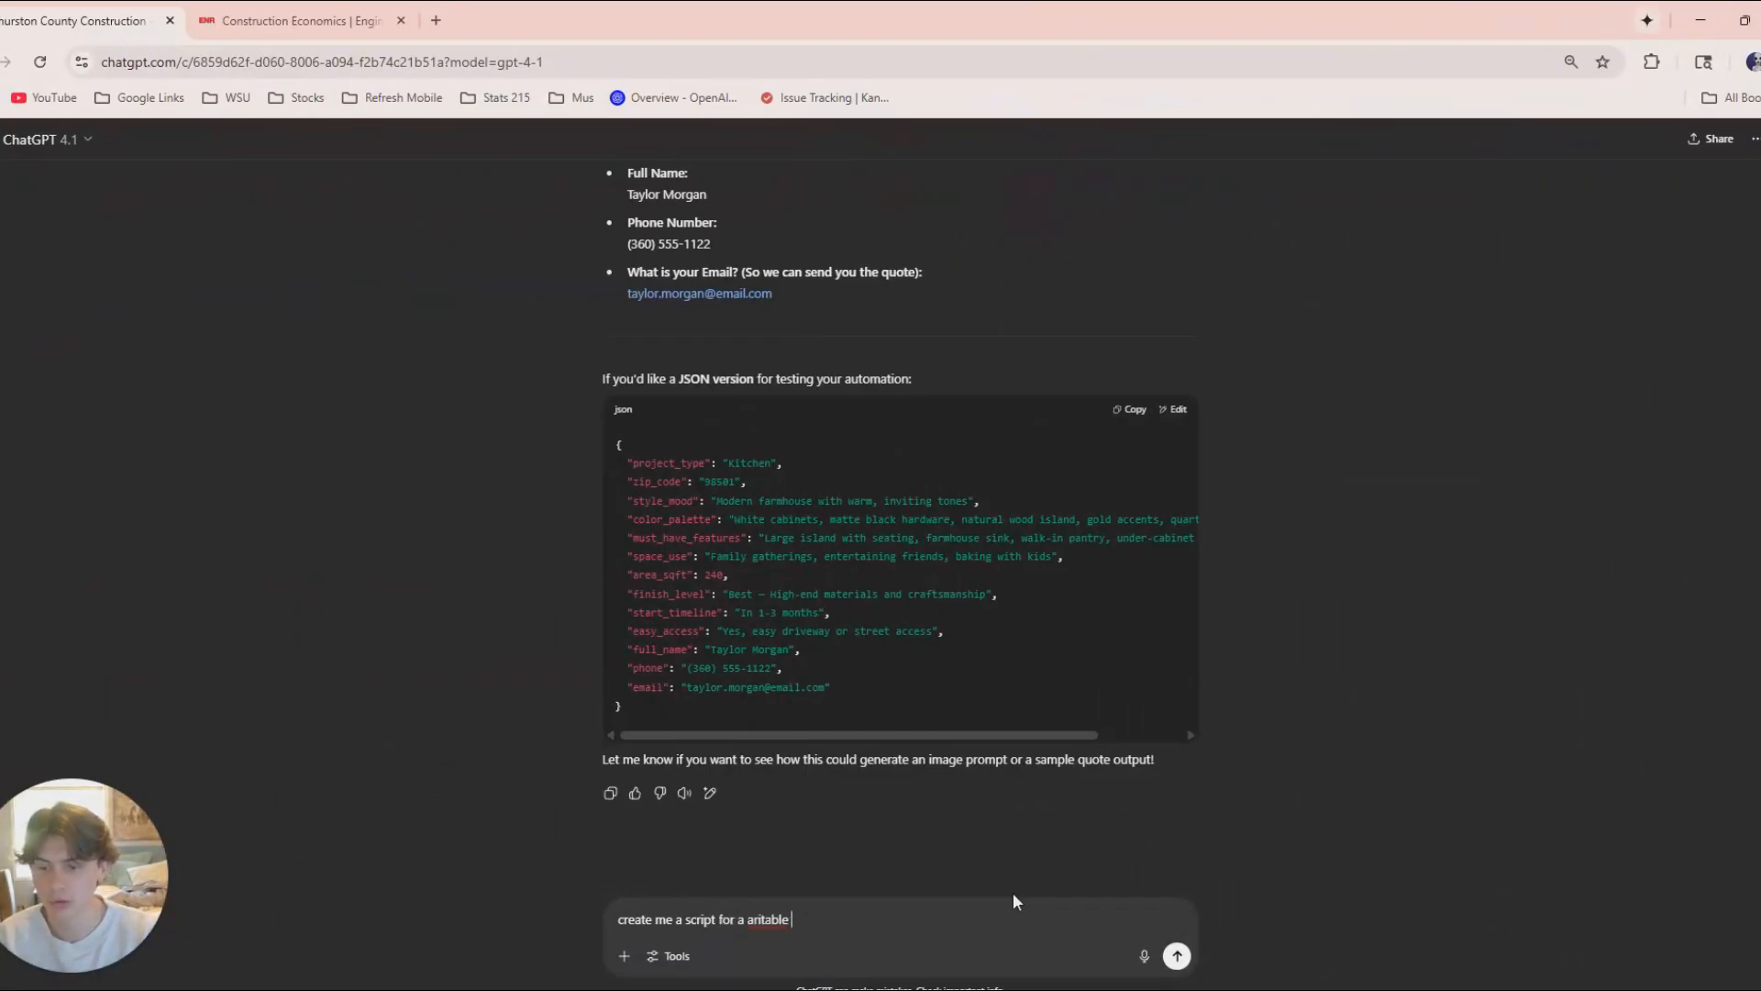
{"action": "type", "text": "qwe"}
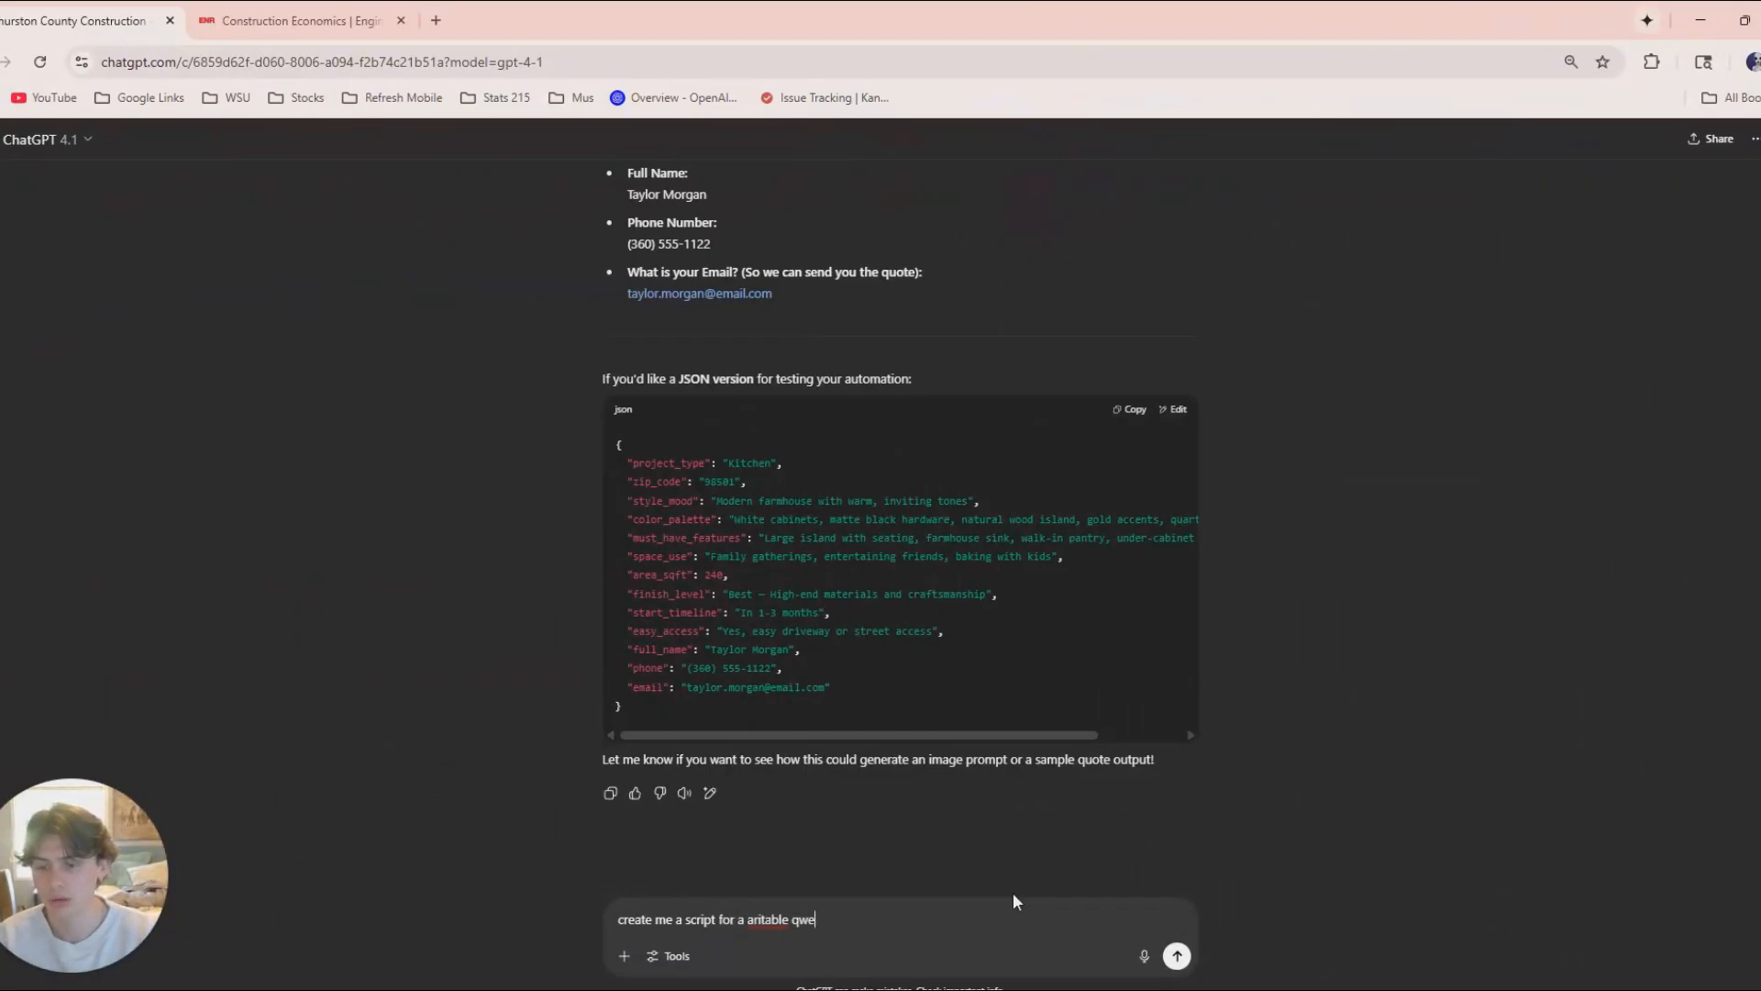
{"action": "key", "text": "BackSpace"}
{"action": "key", "text": "BackSpace"}
{"action": "key", "text": "BackSpace"}
{"action": "type", "text": "webh"}
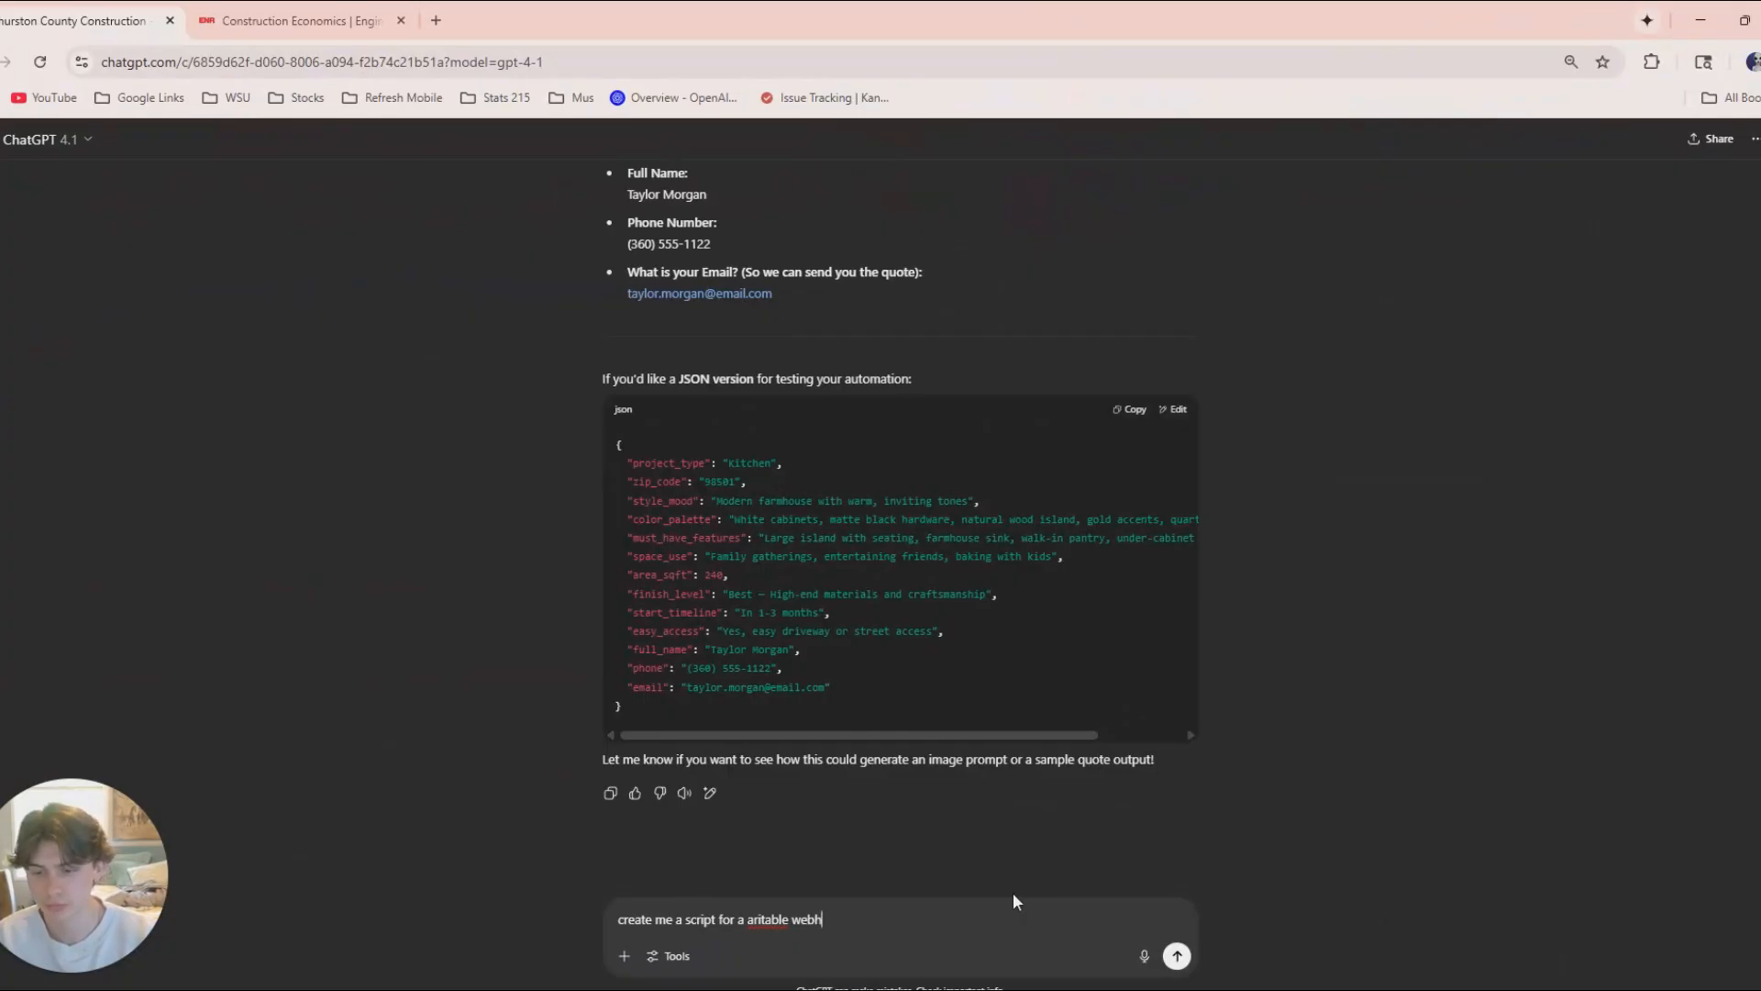
{"action": "type", "text": "ook"}
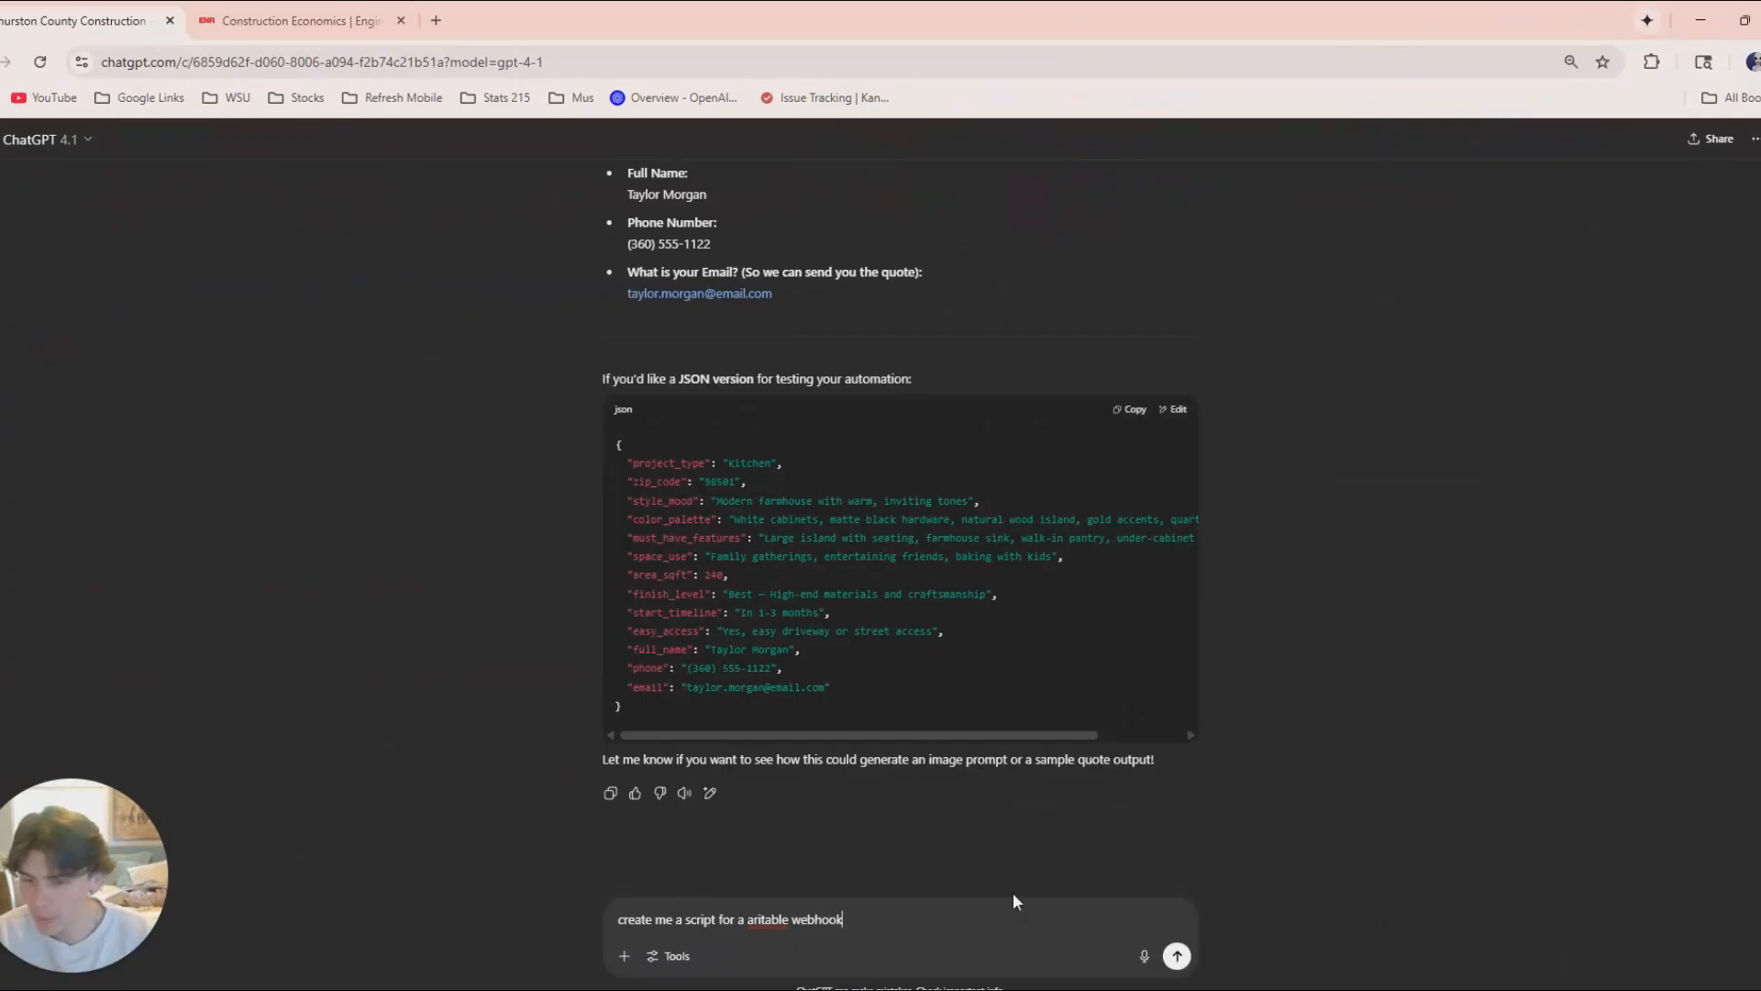
Copy the test URL of the Webhook node in the n8n Instant Quoter workflow.
{"action": "left_click_drag", "start_coordinate": [1140, 13], "coordinate": [1298, 424]}
{"action": "left_click", "coordinate": [48, 22]}
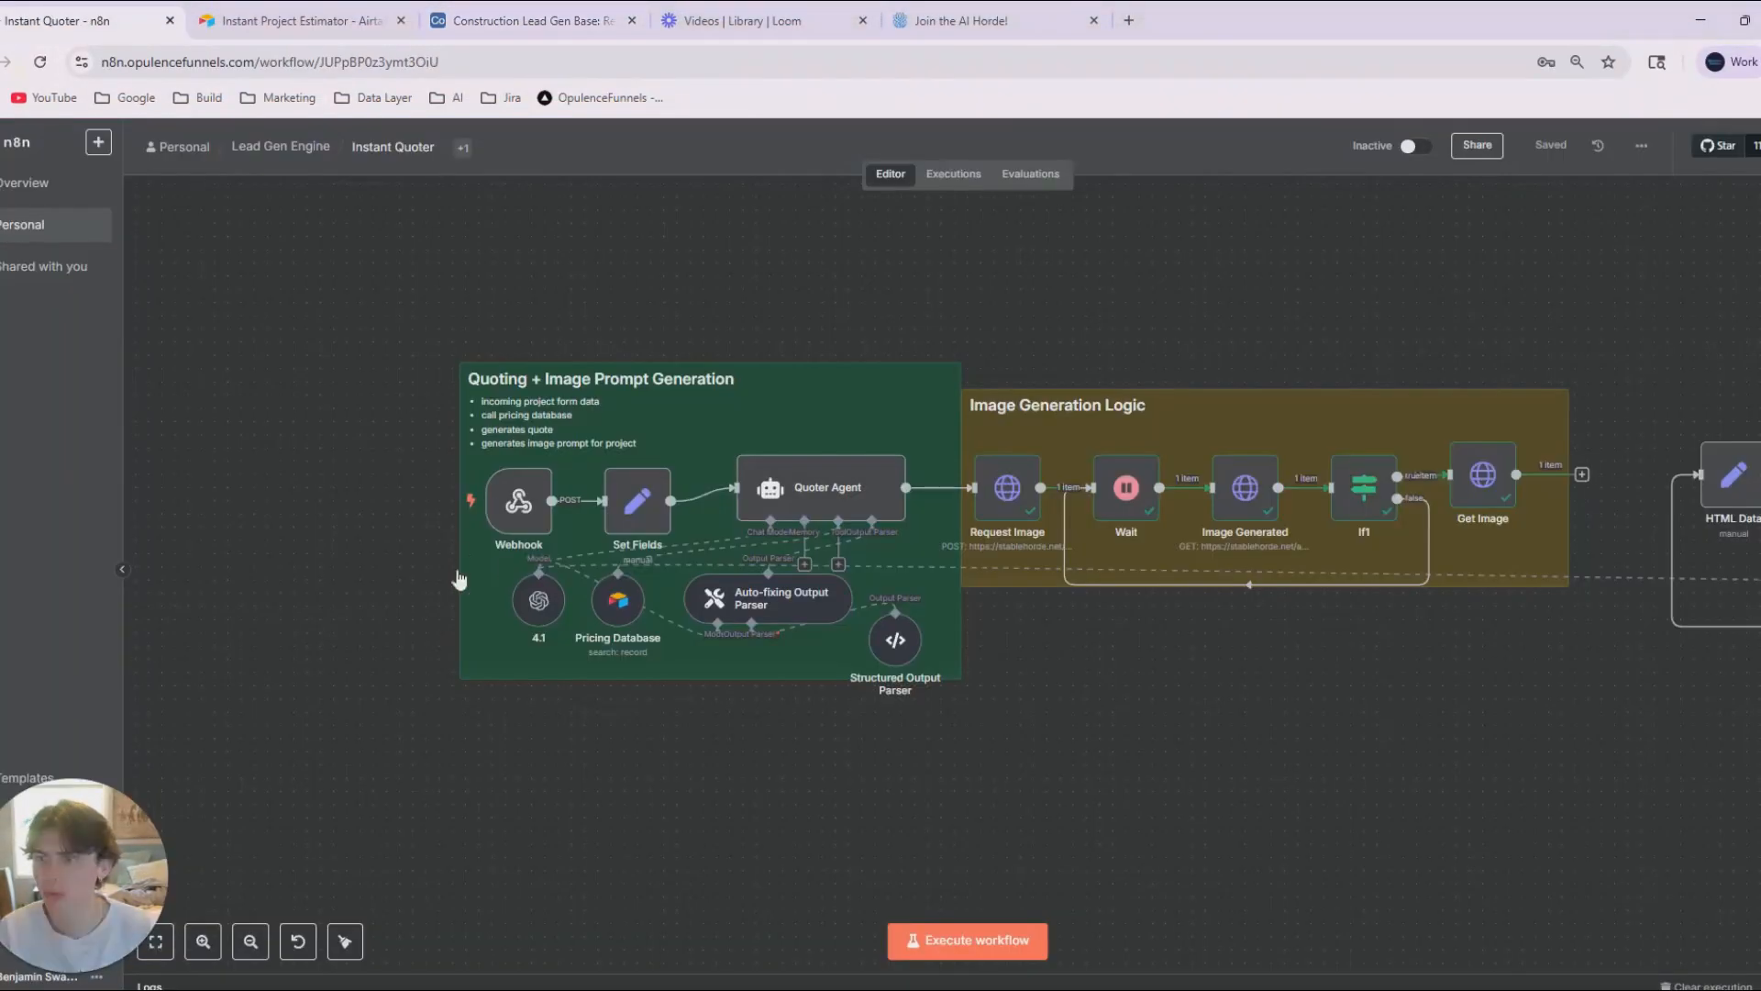
{"action": "left_click", "coordinate": [503, 495]}
{"action": "double_click", "coordinate": [503, 500]}
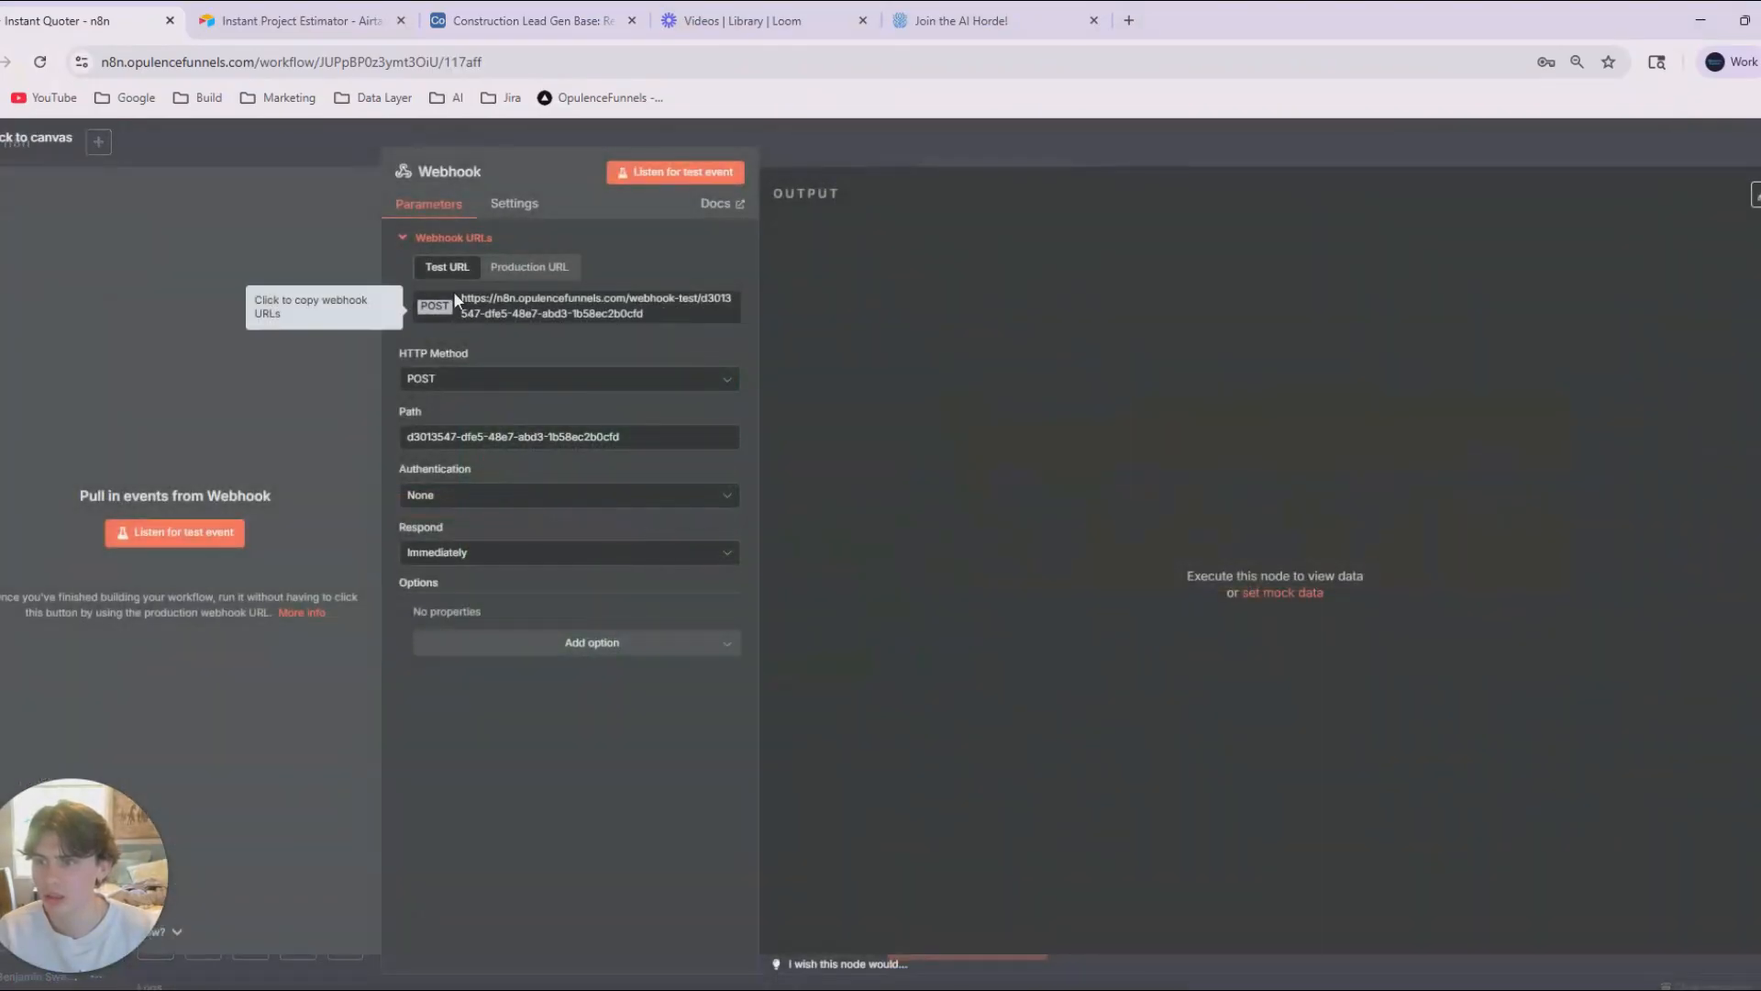
{"action": "left_click", "coordinate": [579, 323]}
{"action": "left_click", "coordinate": [1700, 20]}
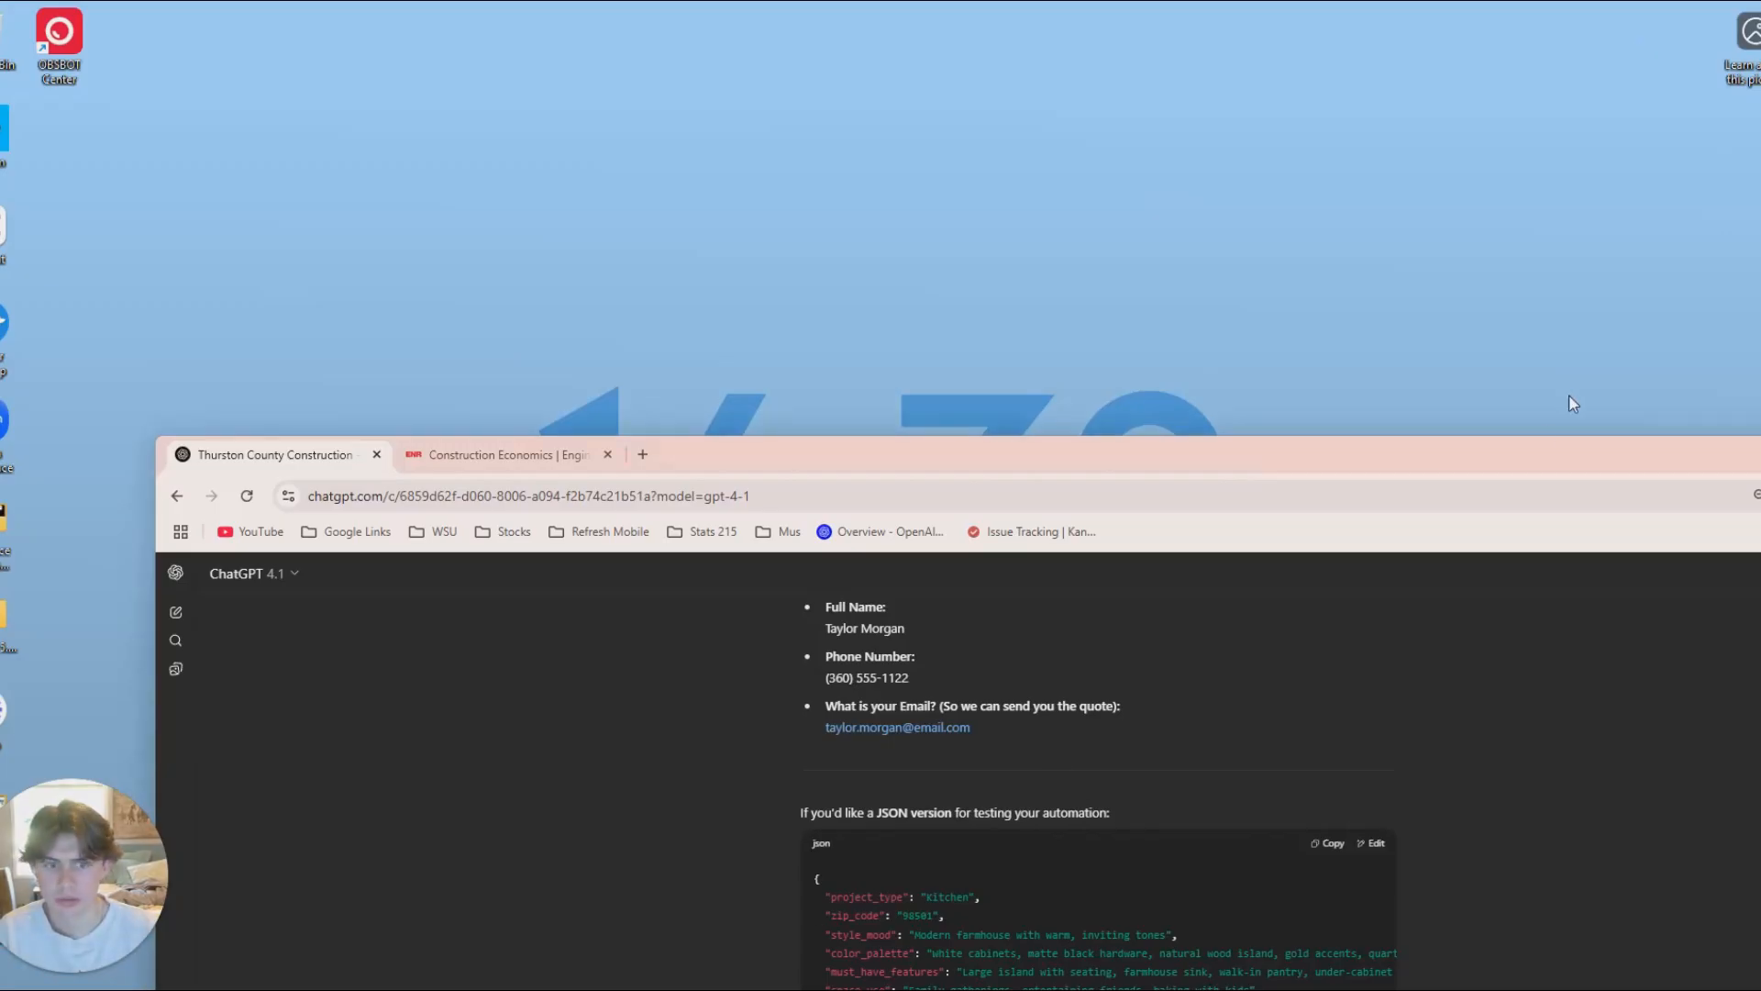
Return to ChatGPT, add "POST Request:" with the copied webhook test URL below the script request, and send the prompt.
{"action": "left_click_drag", "start_coordinate": [1573, 450], "coordinate": [1379, 376]}
{"action": "left_click", "coordinate": [1659, 398]}
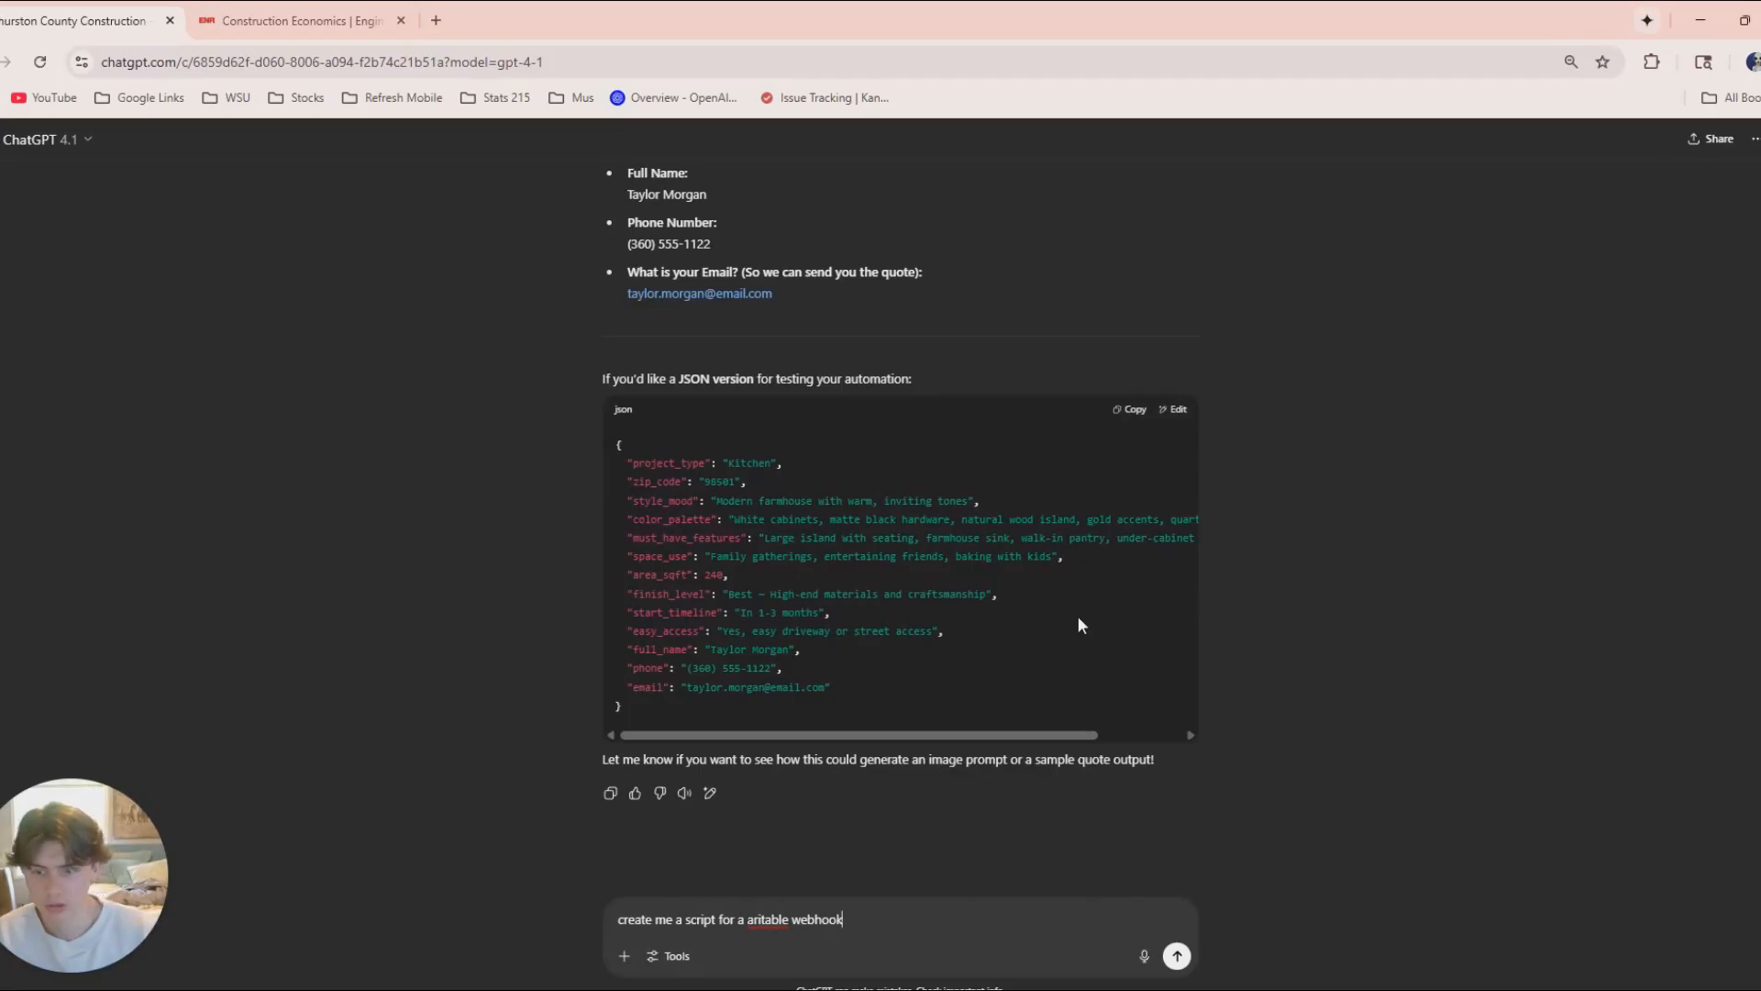
{"action": "key", "text": "shift+Return"}
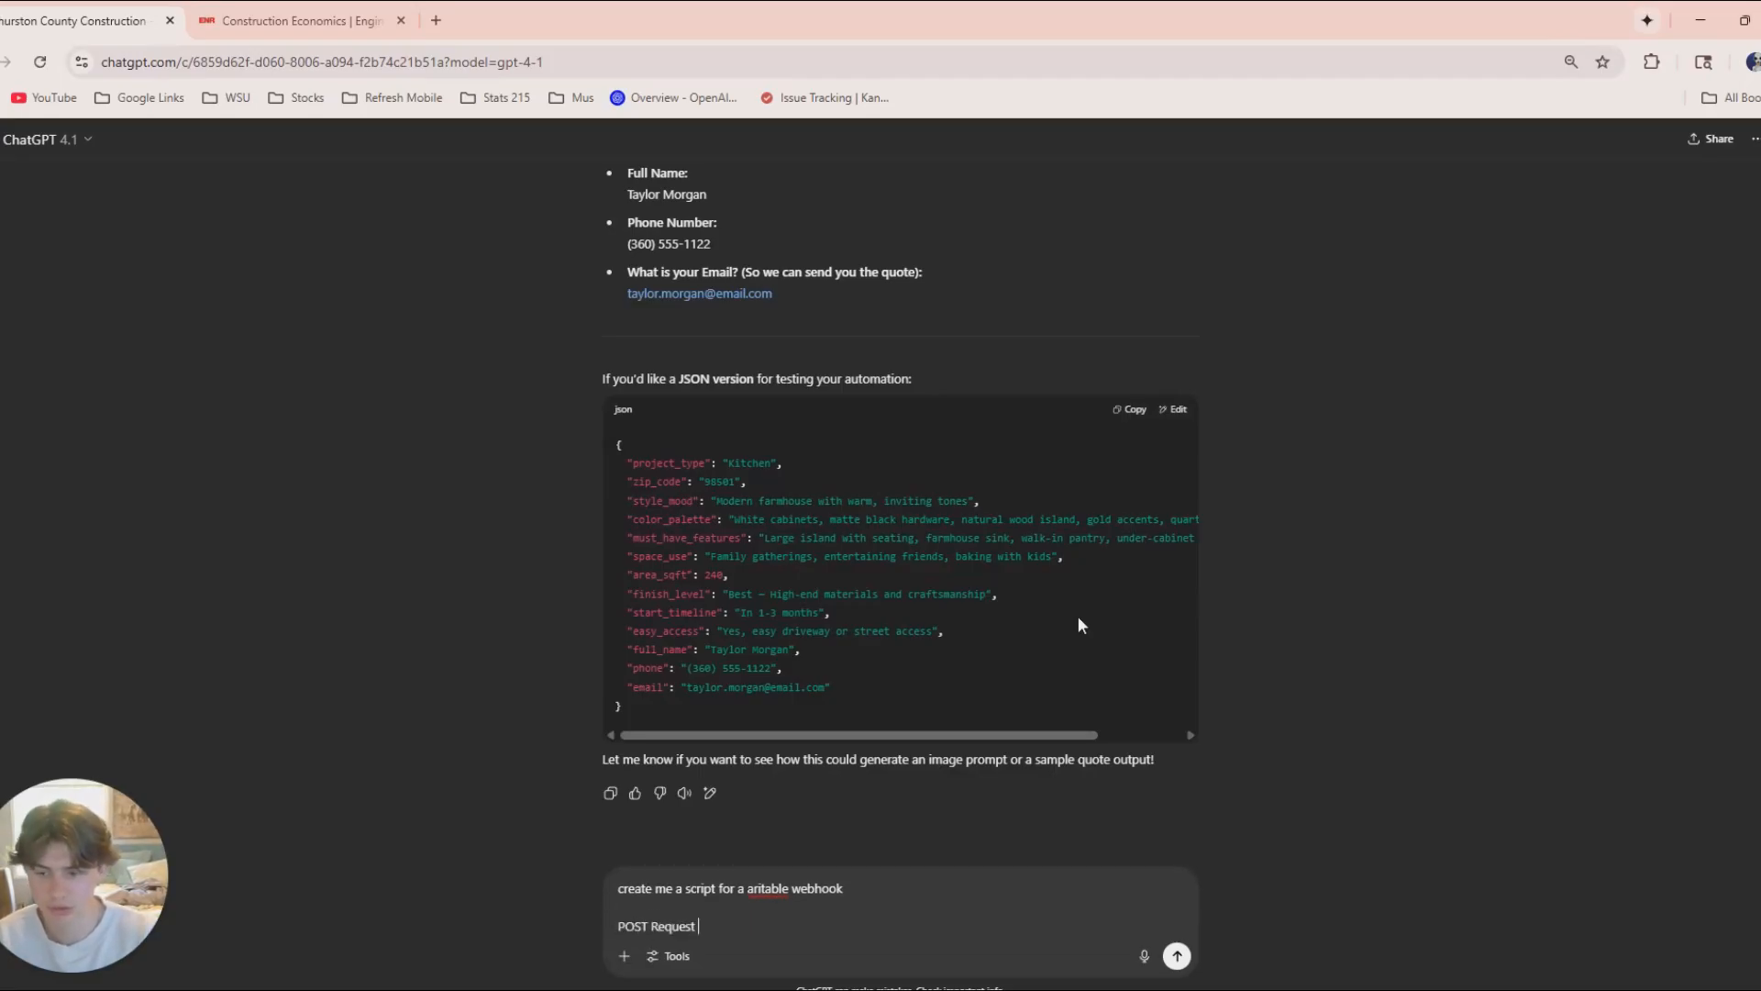
{"action": "type", "text": "POST Request:"}
{"action": "key", "text": "ctrl+v"}
{"action": "key", "text": "Return"}
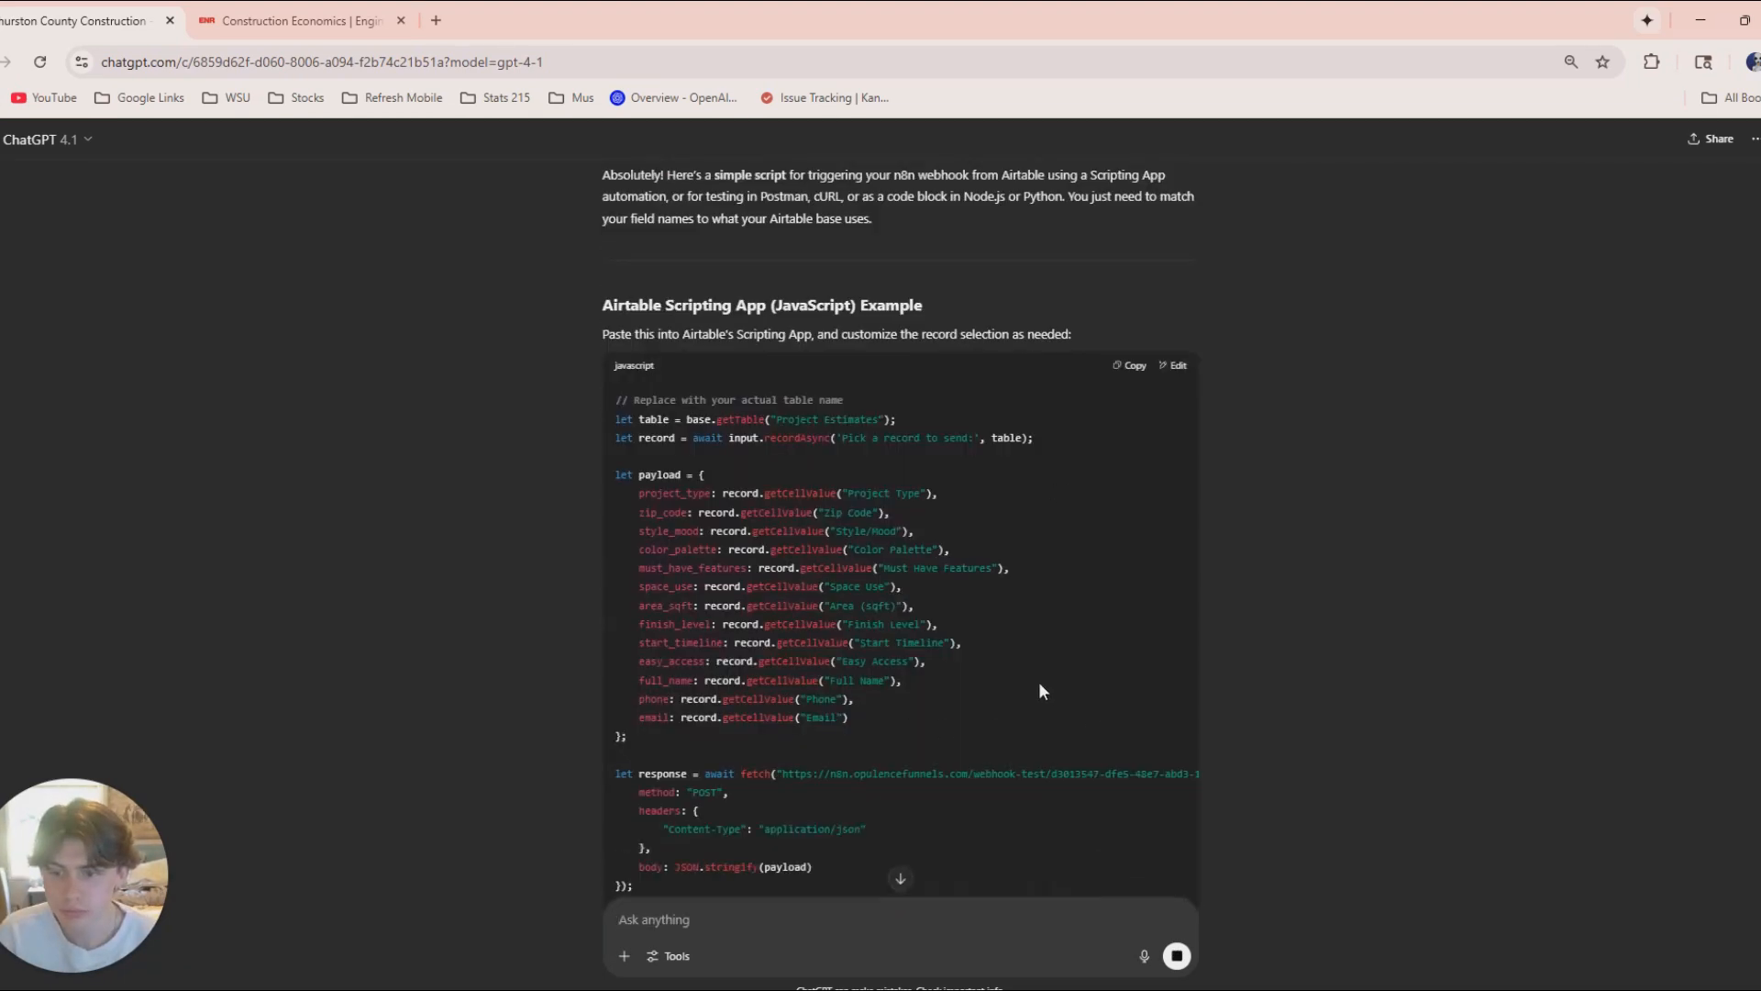
Replace the default code in the Airtable automation script with ChatGPT's generated JavaScript.
{"action": "left_click", "coordinate": [1121, 212]}
{"action": "left_click_drag", "start_coordinate": [1348, 21], "coordinate": [1697, 197]}
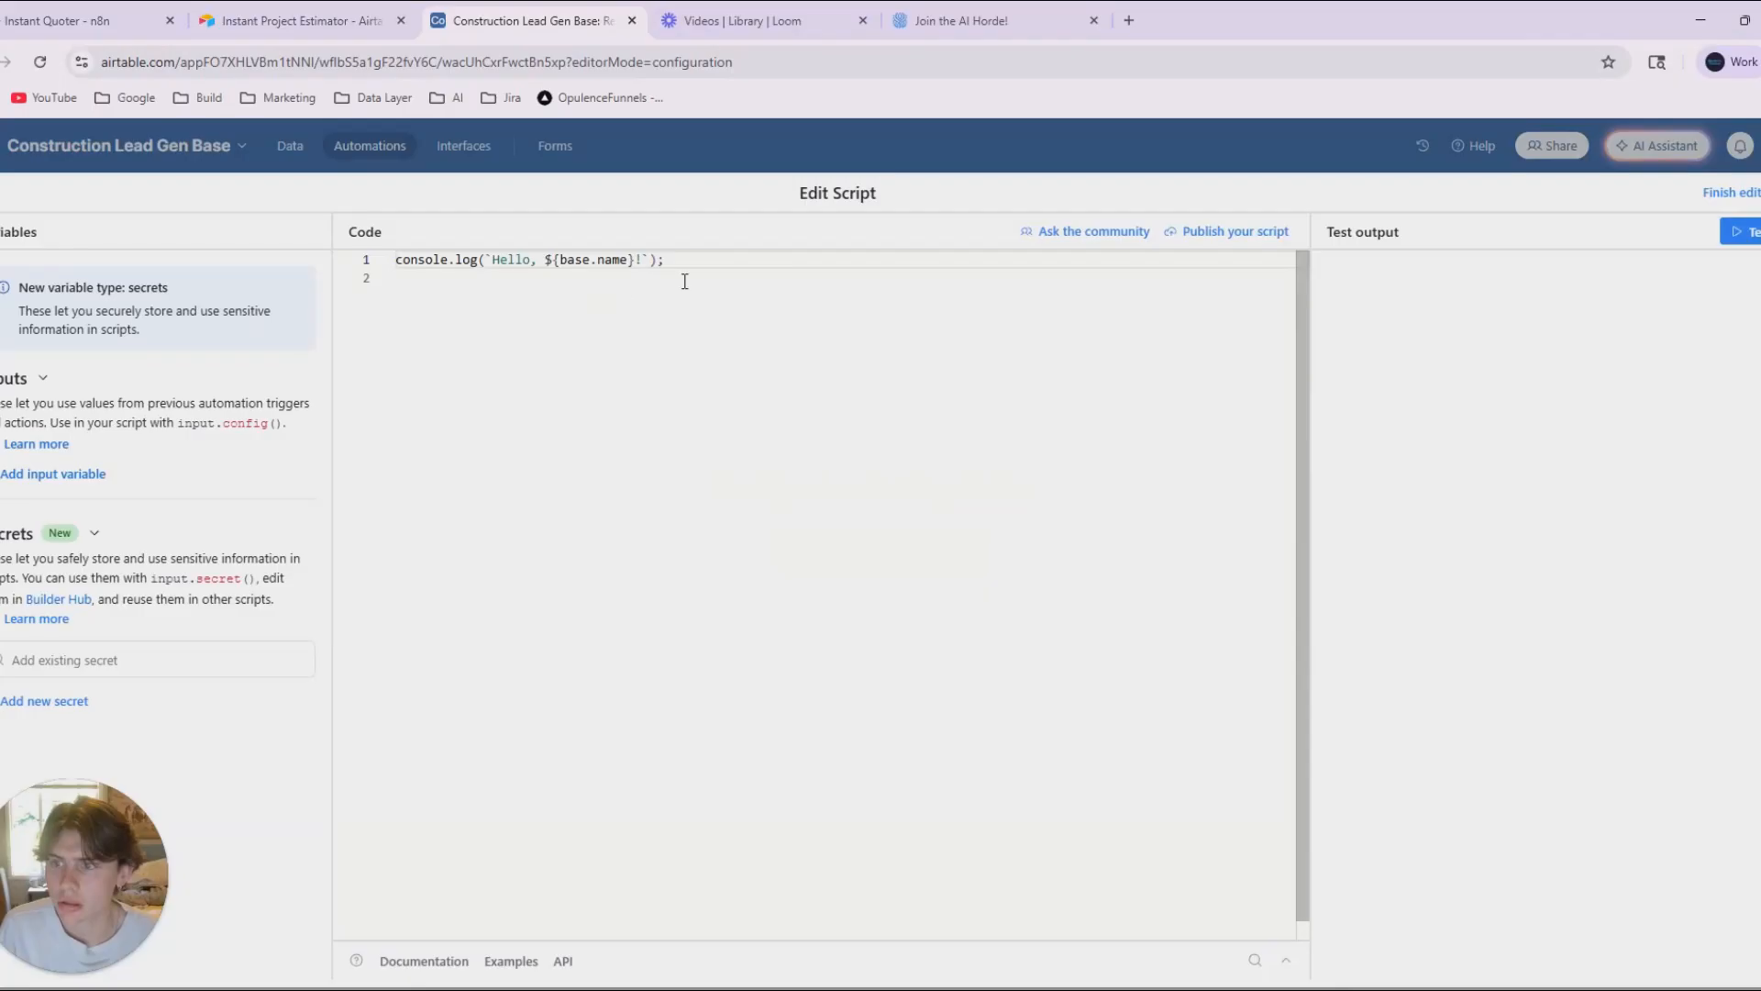
{"action": "left_click_drag", "start_coordinate": [685, 281], "coordinate": [396, 259]}
{"action": "key", "text": "BackSpace"}
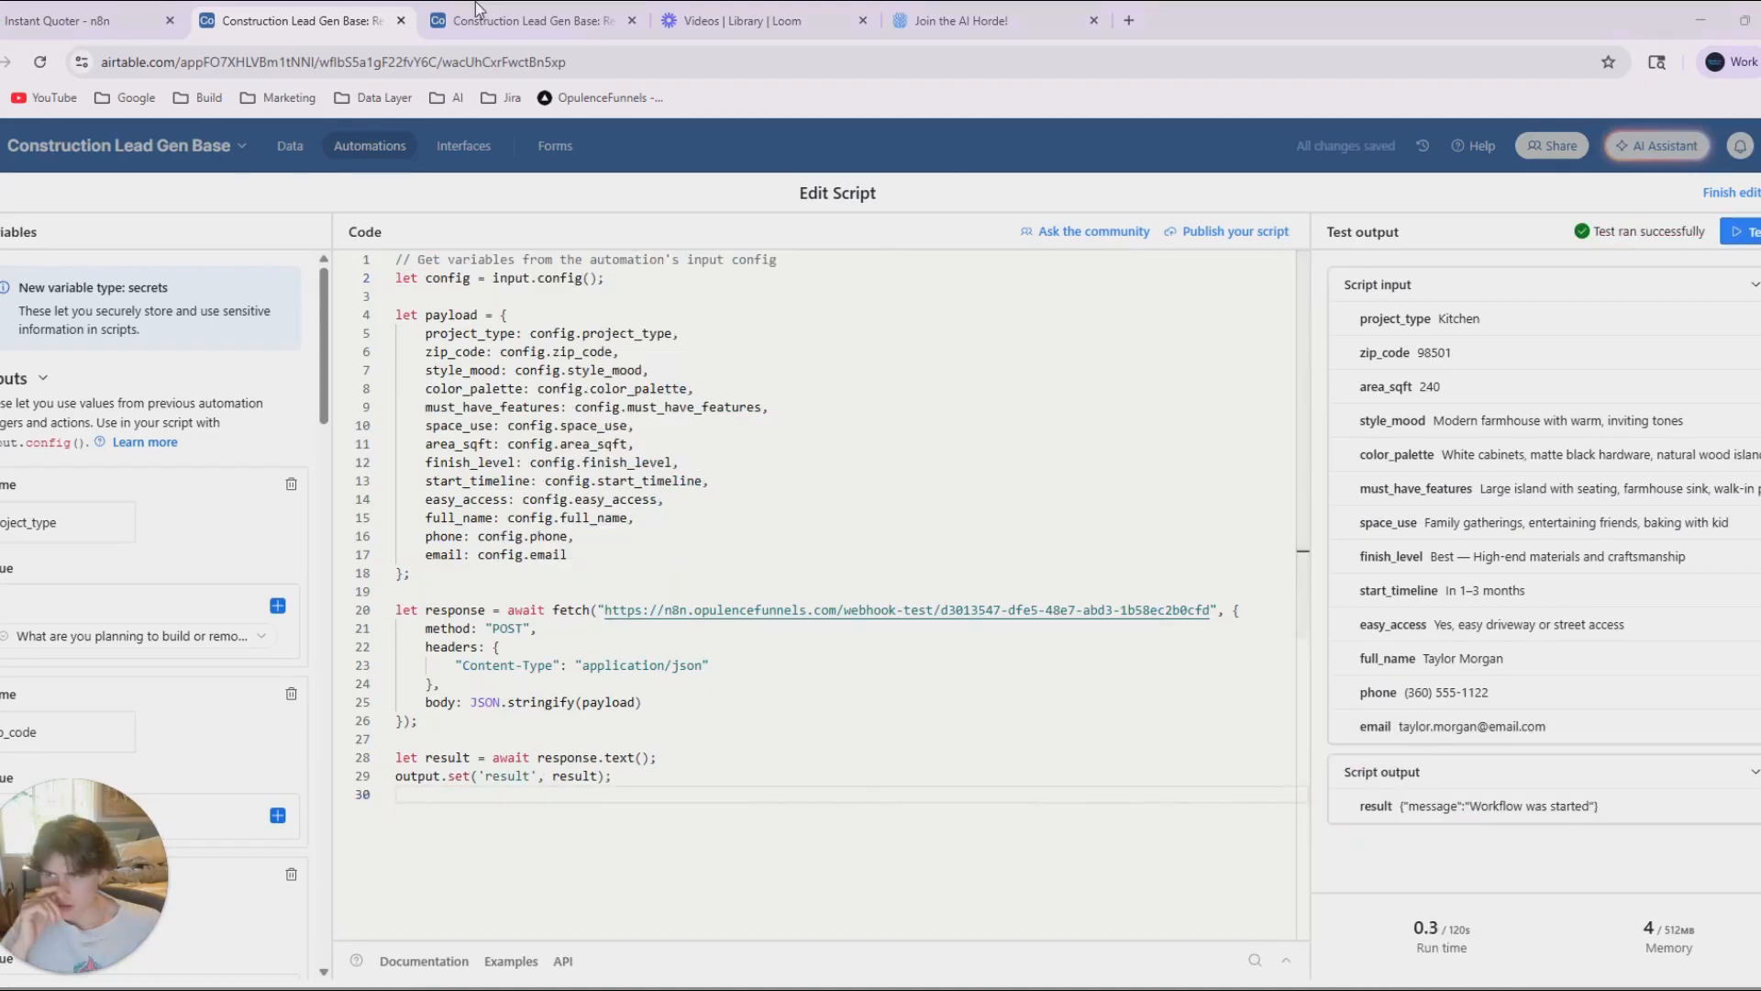
Examine the form data in the n8n Webhook node's output and bring the ChatGPT conversation back up.
{"action": "left_click", "coordinate": [87, 20]}
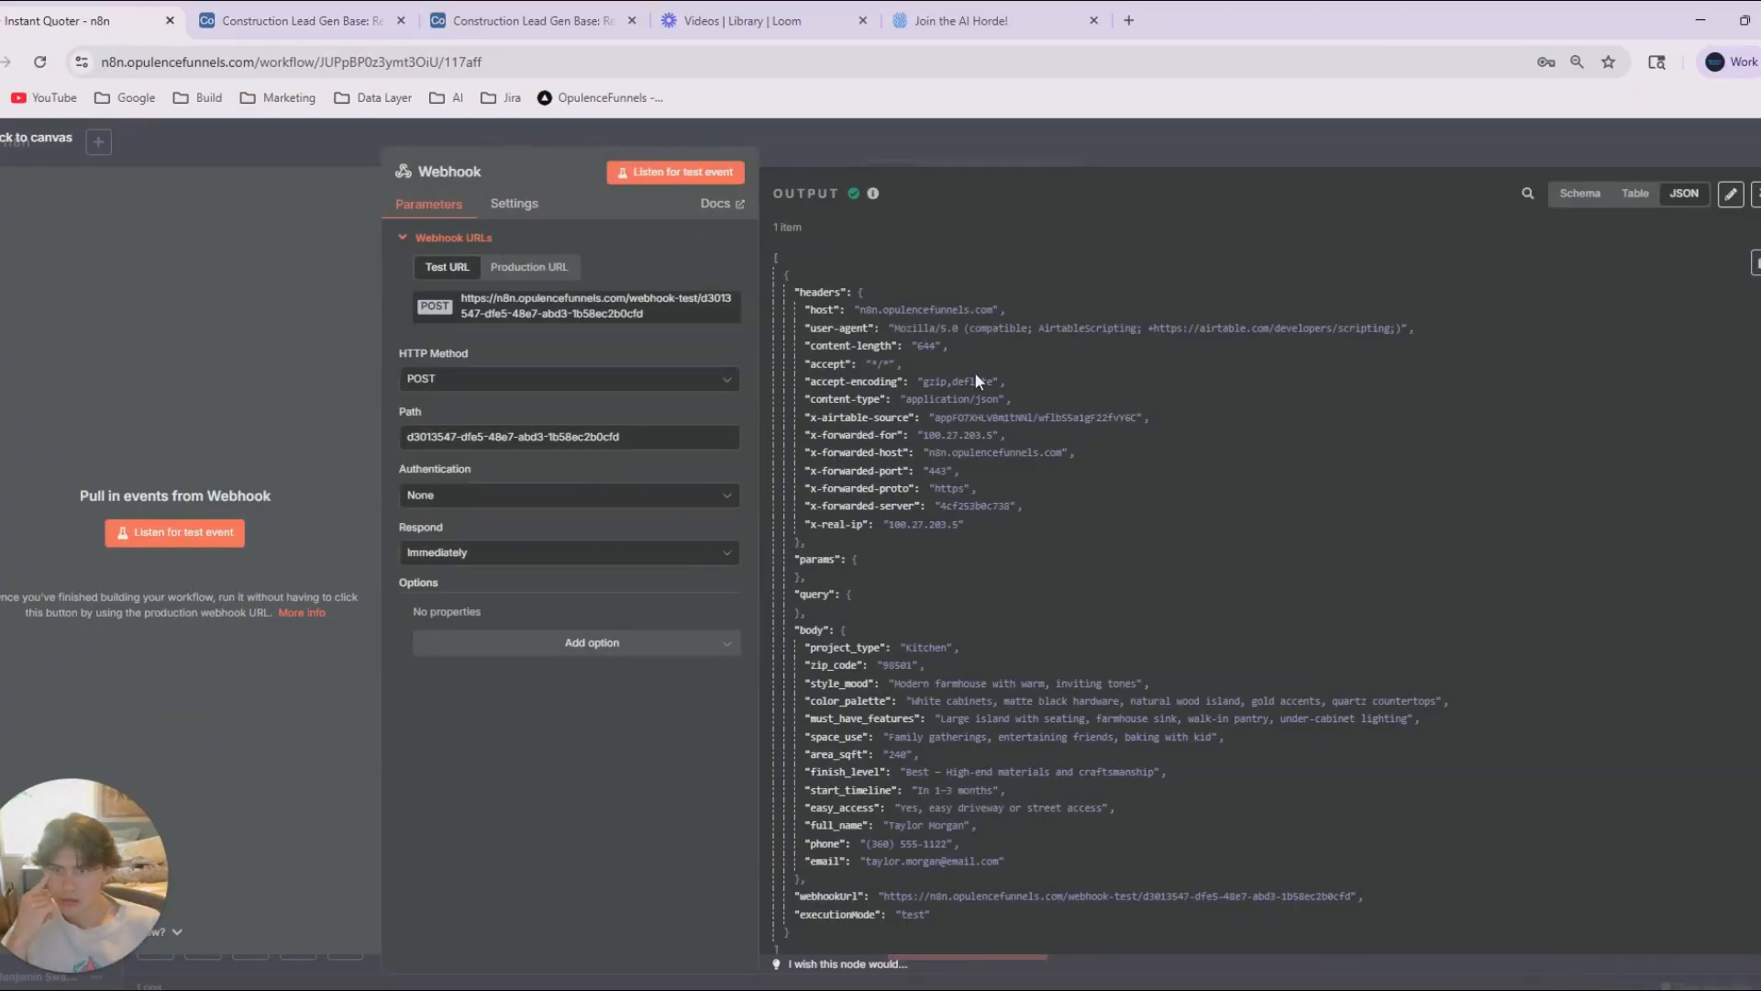
{"action": "scroll", "coordinate": [976, 378], "scroll_direction": "down", "scroll_amount": 2}
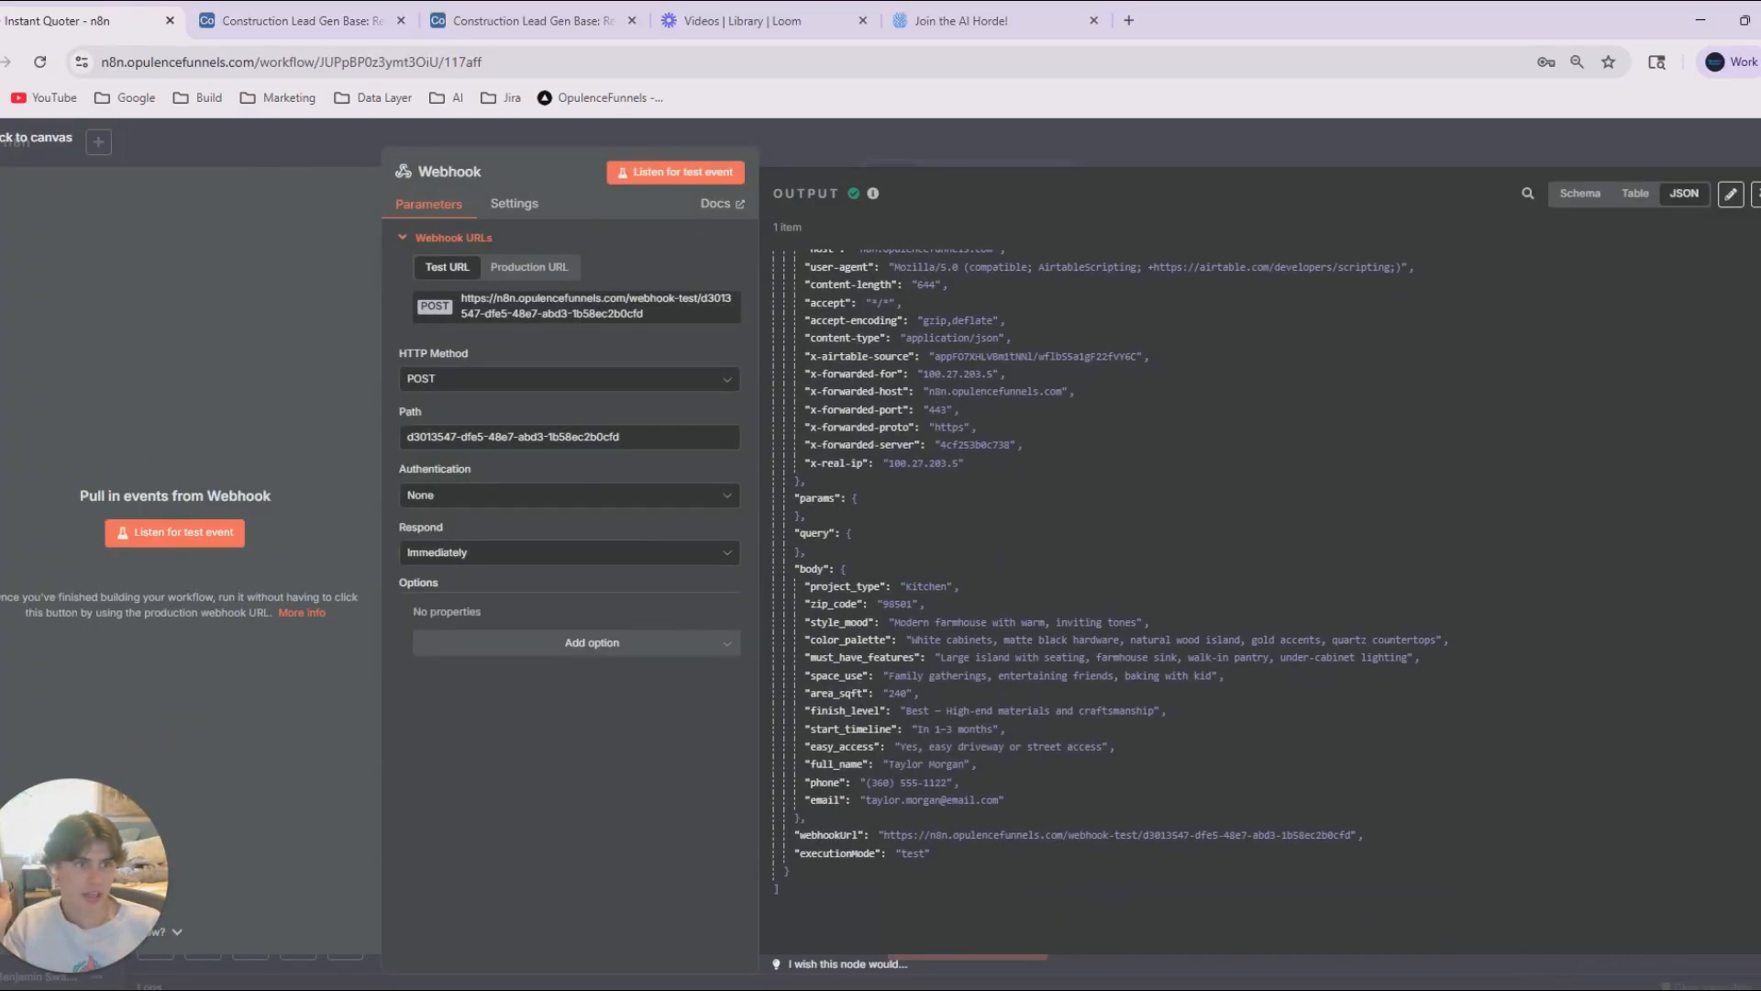
{"action": "left_click_drag", "start_coordinate": [1193, 989], "coordinate": [543, 99]}
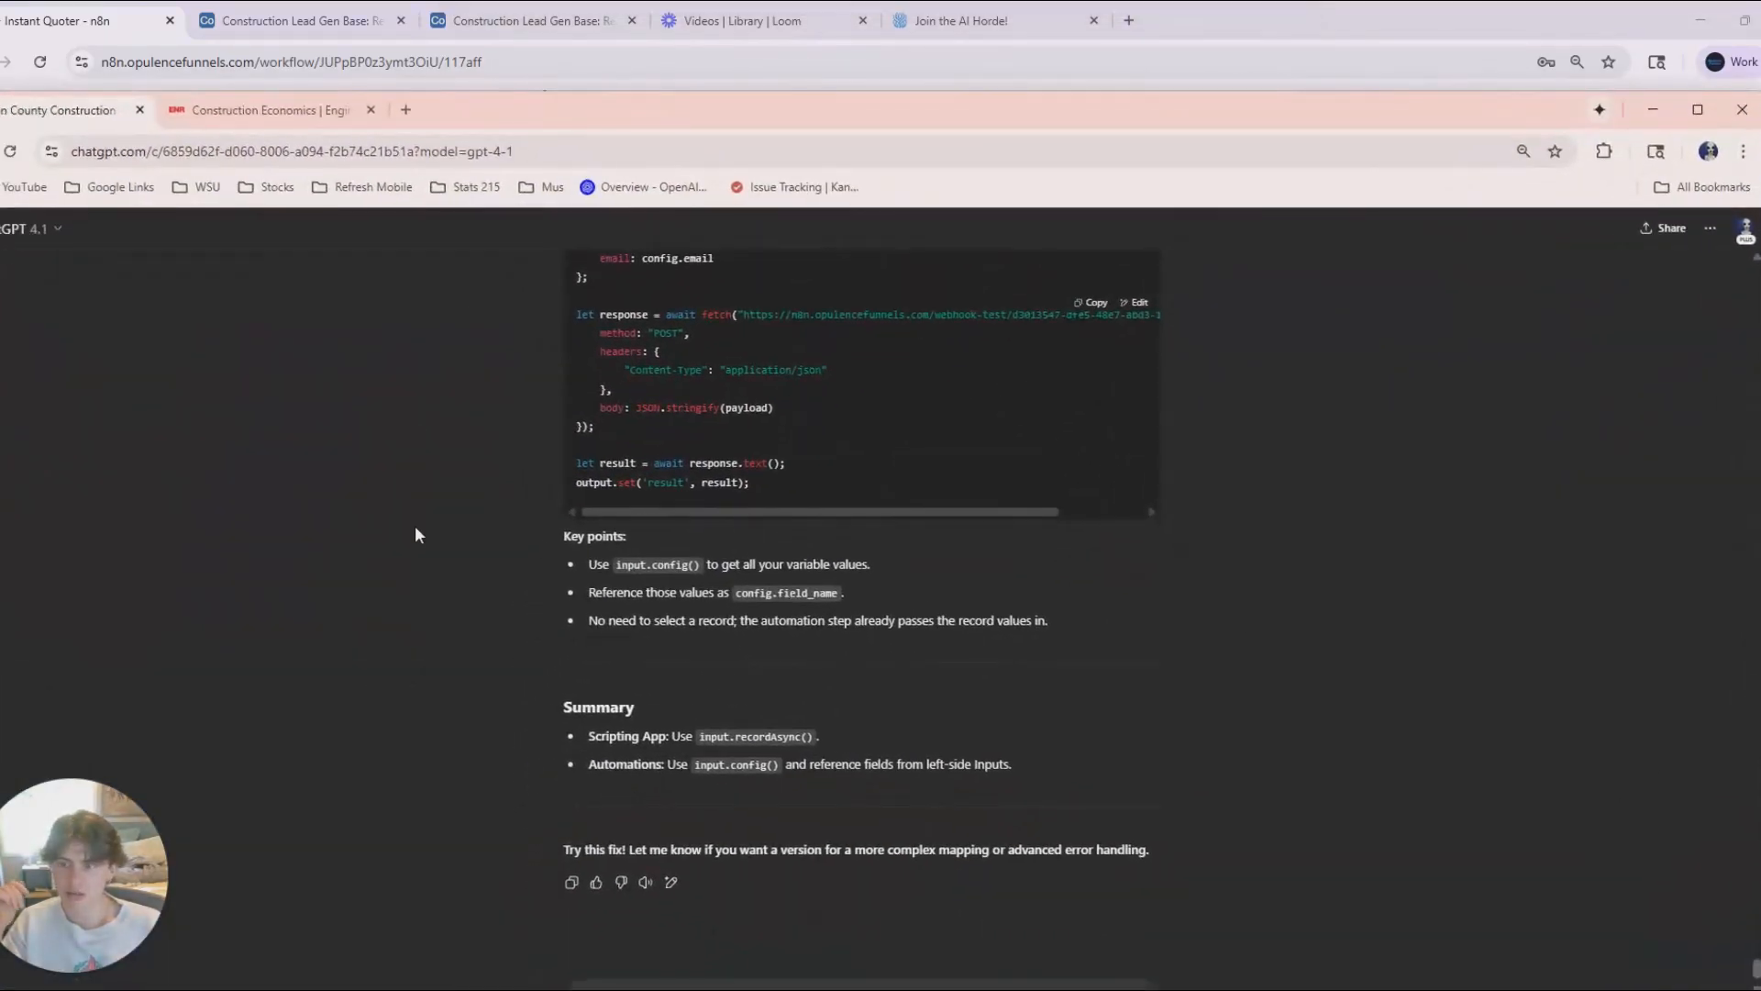
Review the Airtable script error screenshot in the ChatGPT conversation and the corrected JavaScript that uses input.config().
{"action": "scroll", "coordinate": [519, 437], "scroll_direction": "up", "scroll_amount": 10}
{"action": "left_click", "coordinate": [977, 530]}
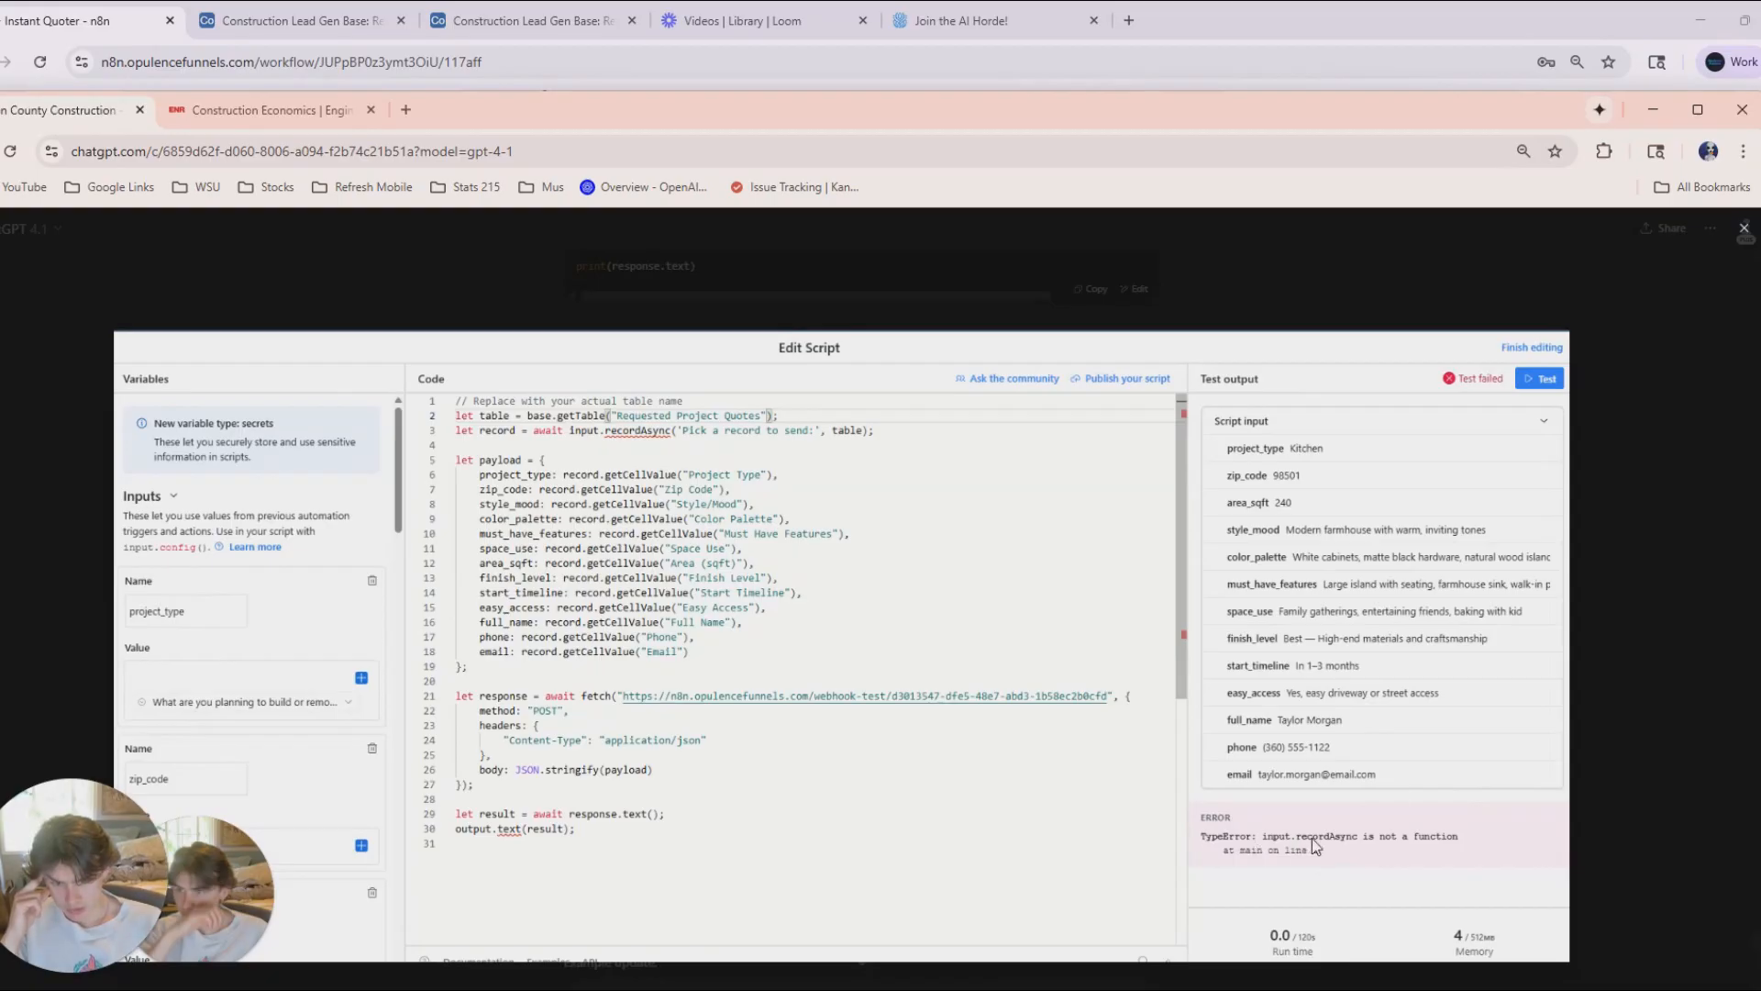
{"action": "key", "text": "Escape"}
{"action": "scroll", "coordinate": [844, 755], "scroll_direction": "down", "scroll_amount": 1}
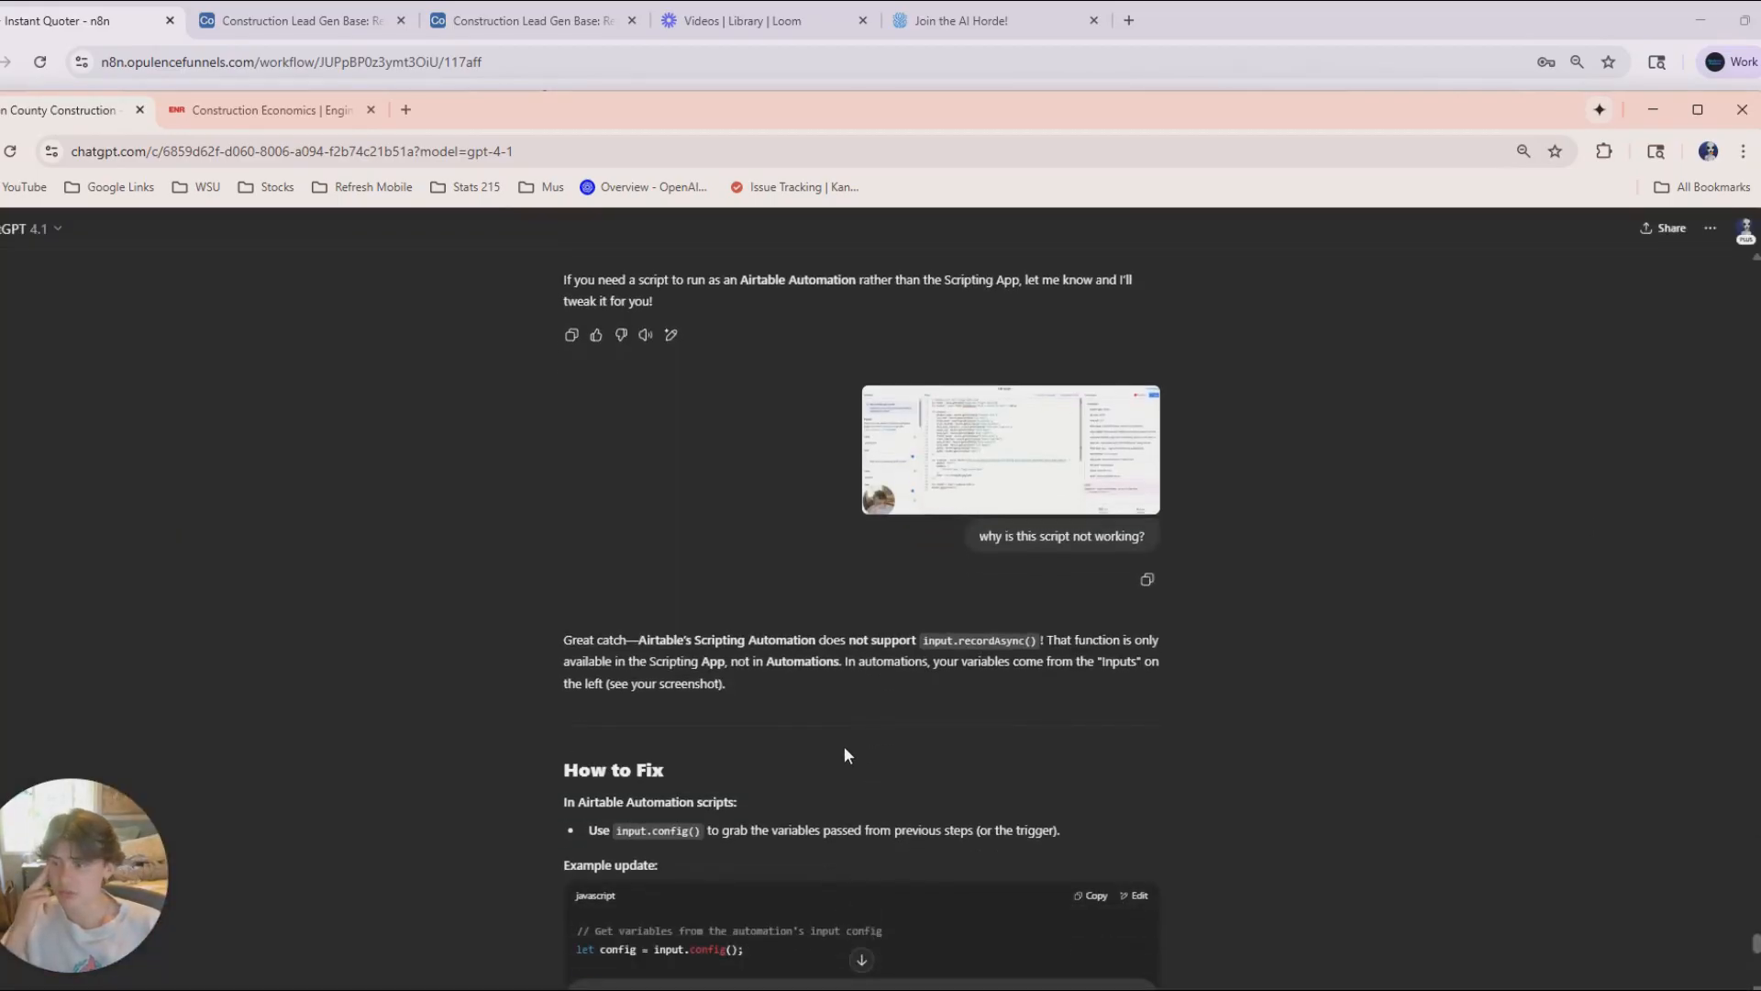
{"action": "scroll", "coordinate": [825, 761], "scroll_direction": "down", "scroll_amount": 5}
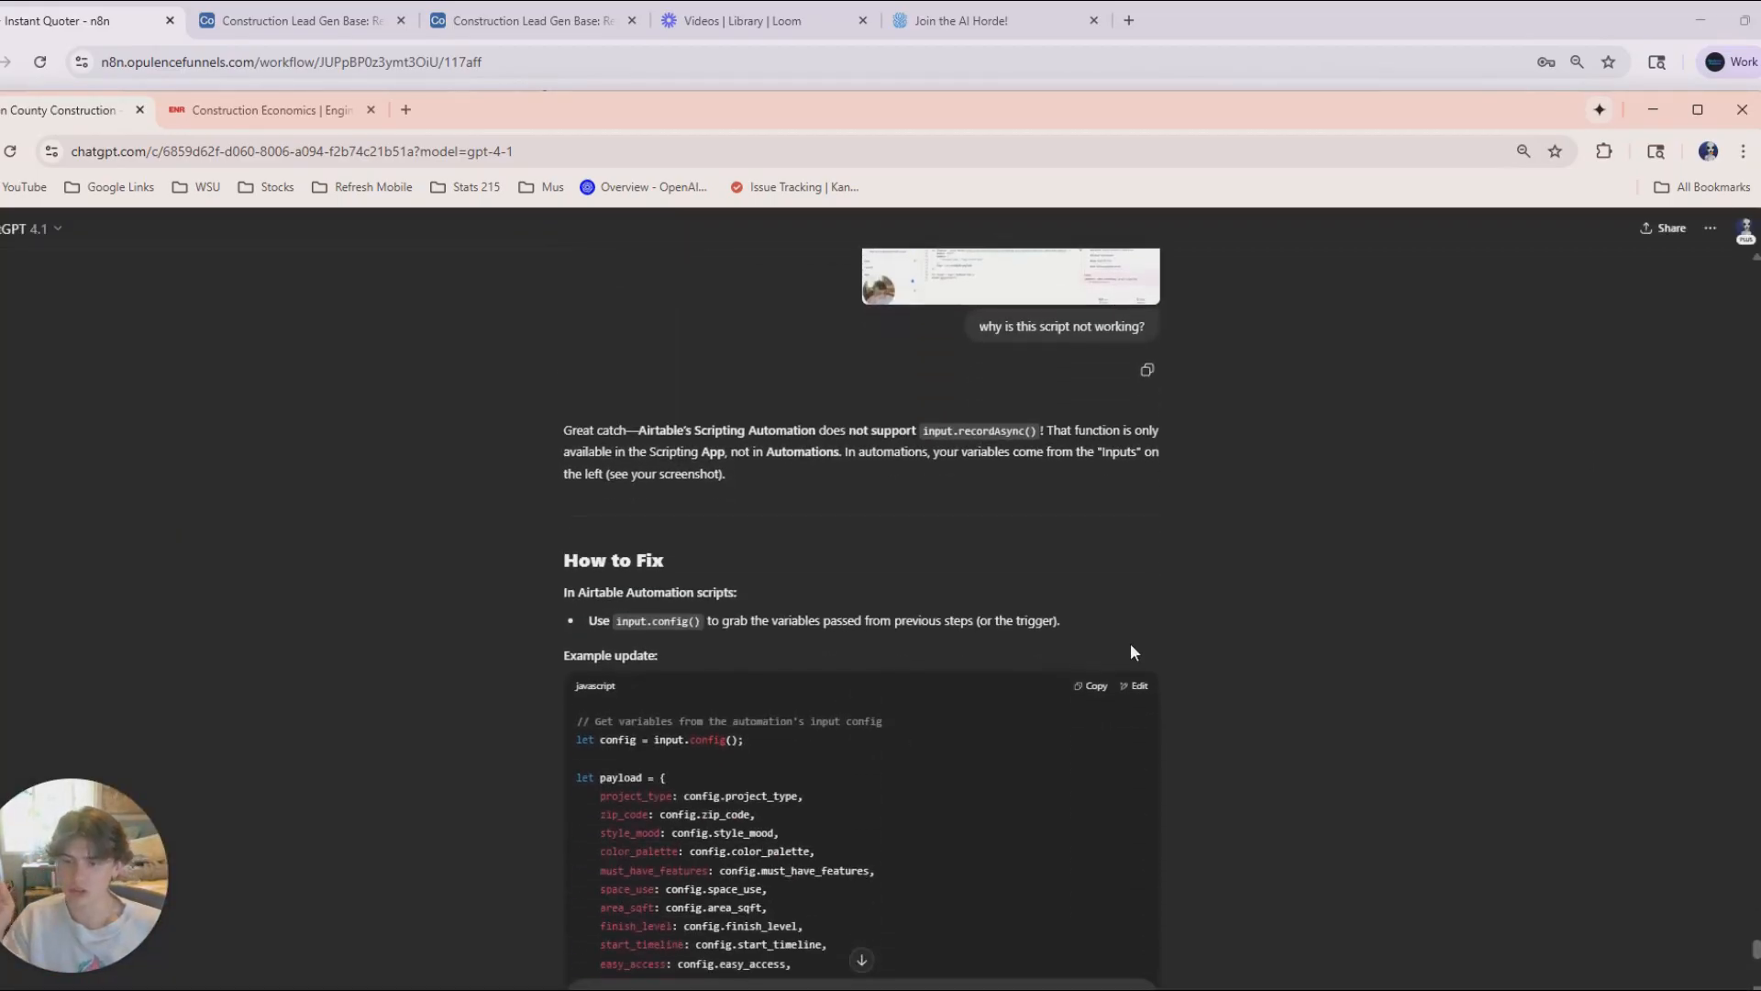
{"action": "left_click_drag", "start_coordinate": [617, 466], "coordinate": [819, 706]}
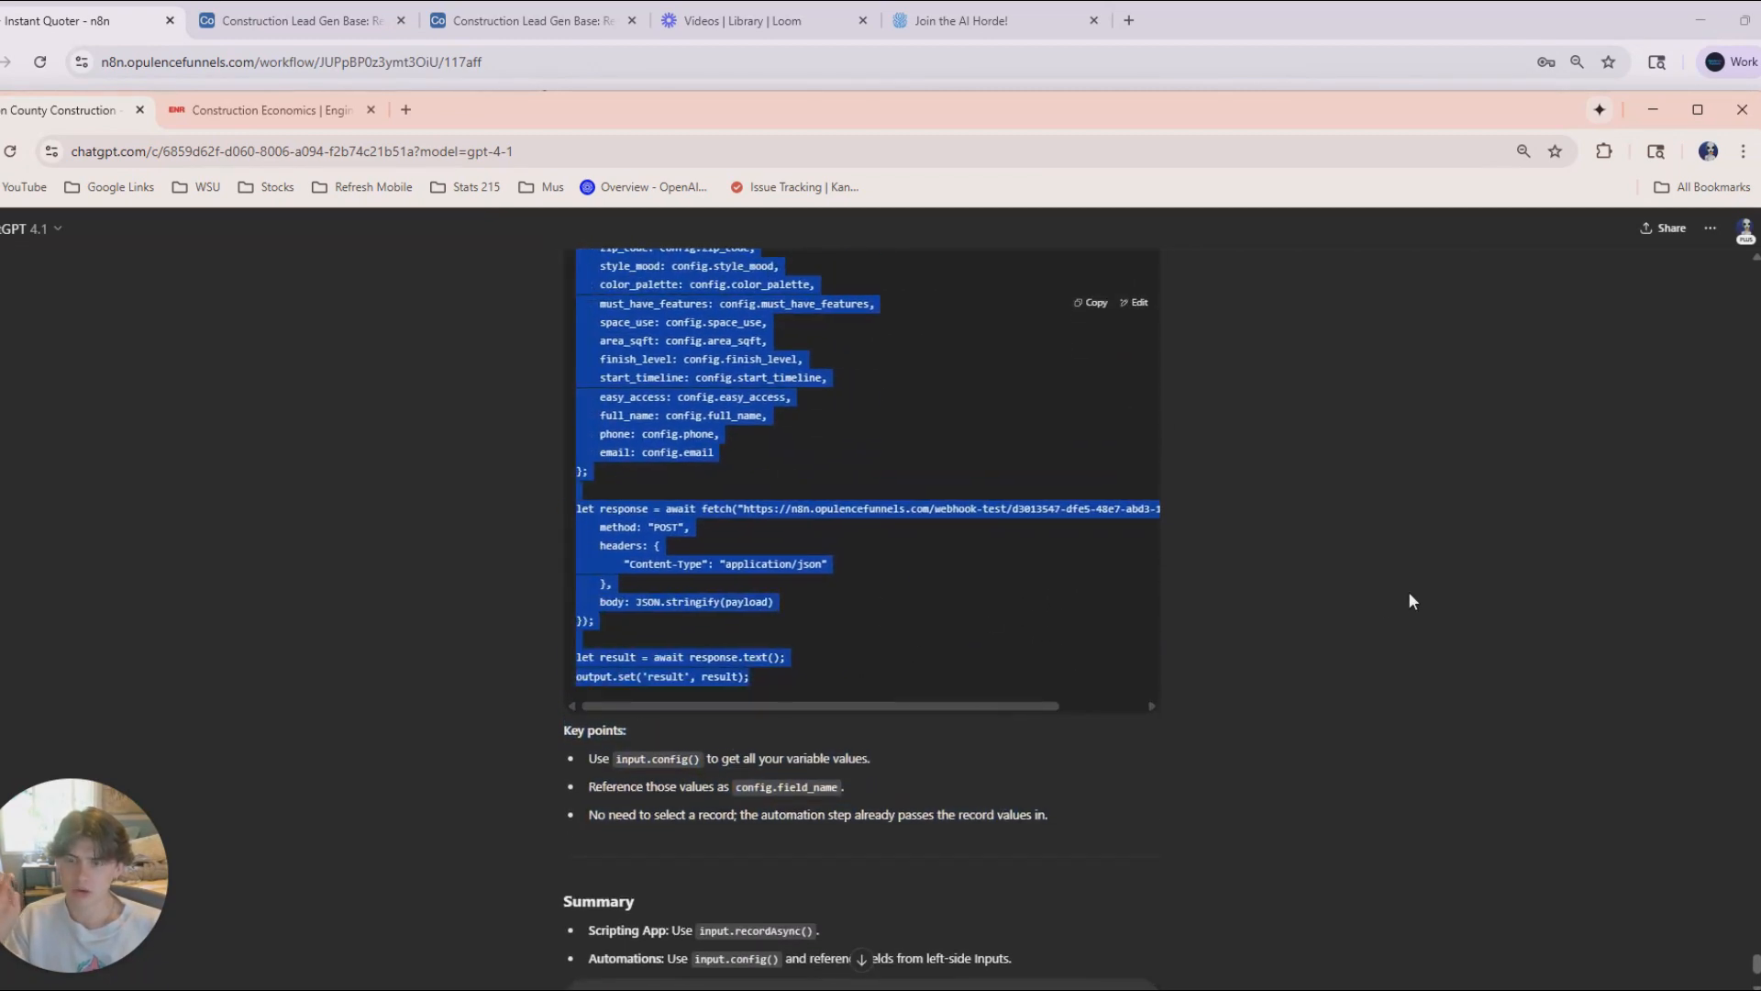
{"action": "scroll", "coordinate": [1005, 648], "scroll_direction": "up", "scroll_amount": 3}
Check the script's test output in Airtable, then pin the Webhook node's output data in n8n and return to the canvas.
{"action": "left_click", "coordinate": [116, 16]}
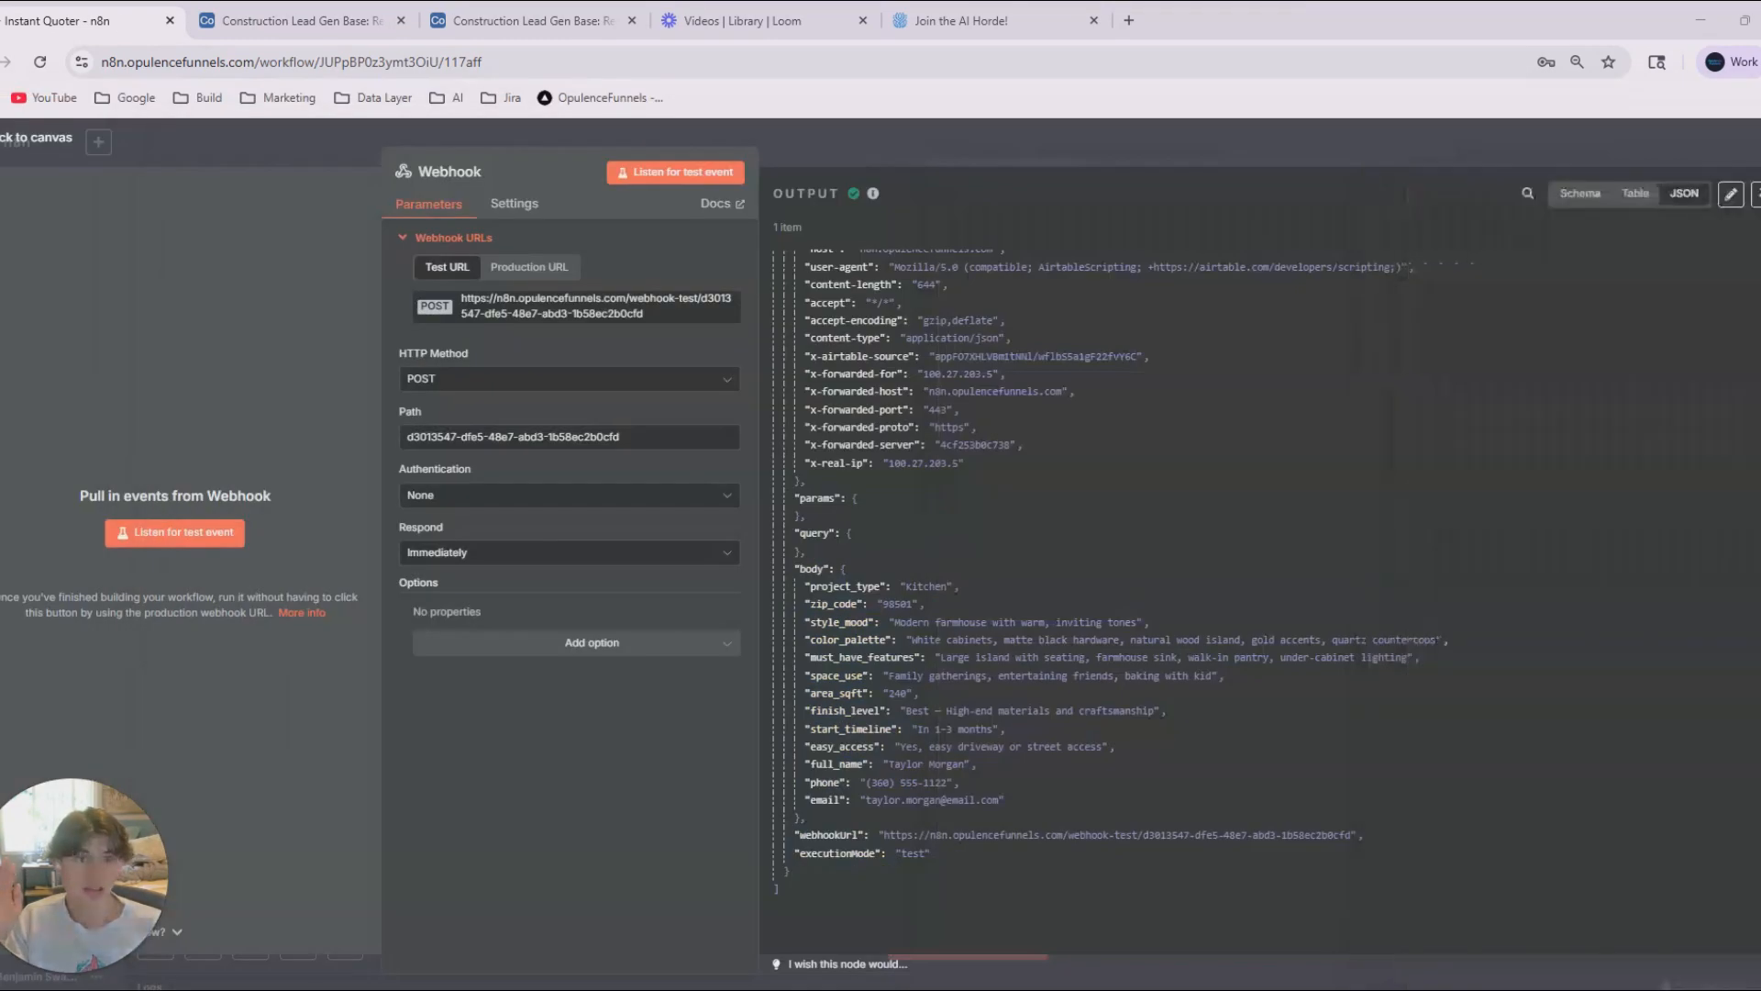
{"action": "left_click", "coordinate": [342, 15]}
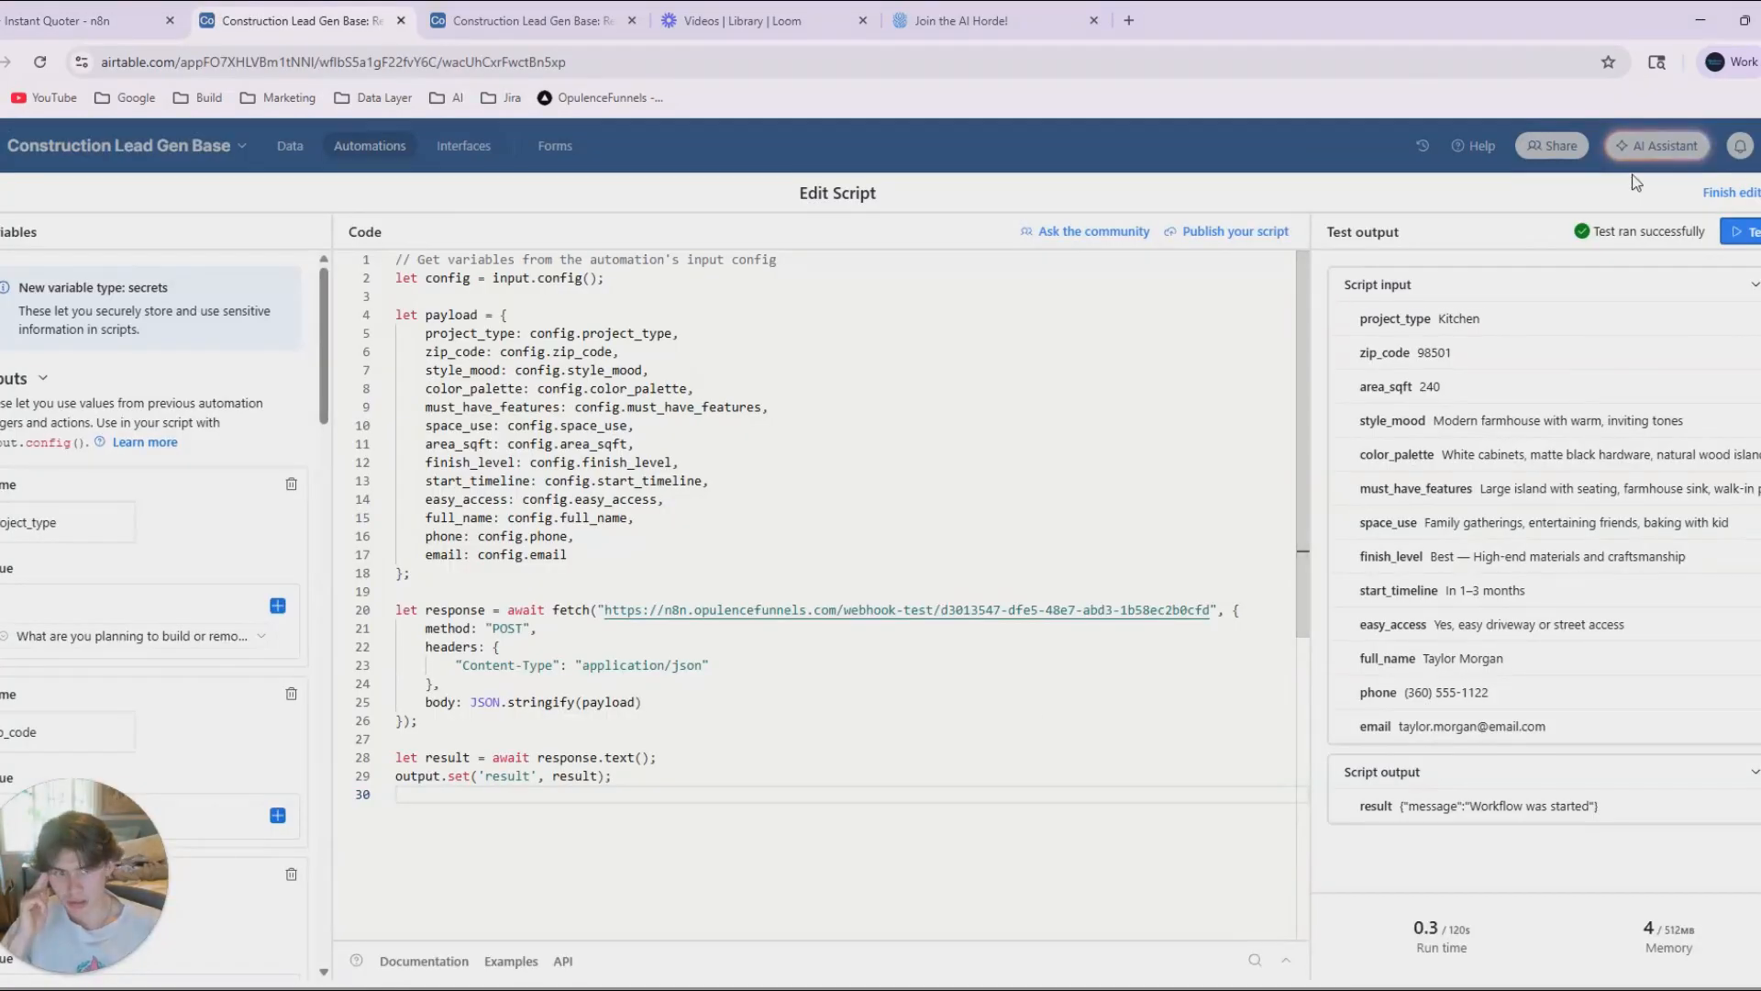
{"action": "left_click", "coordinate": [92, 18]}
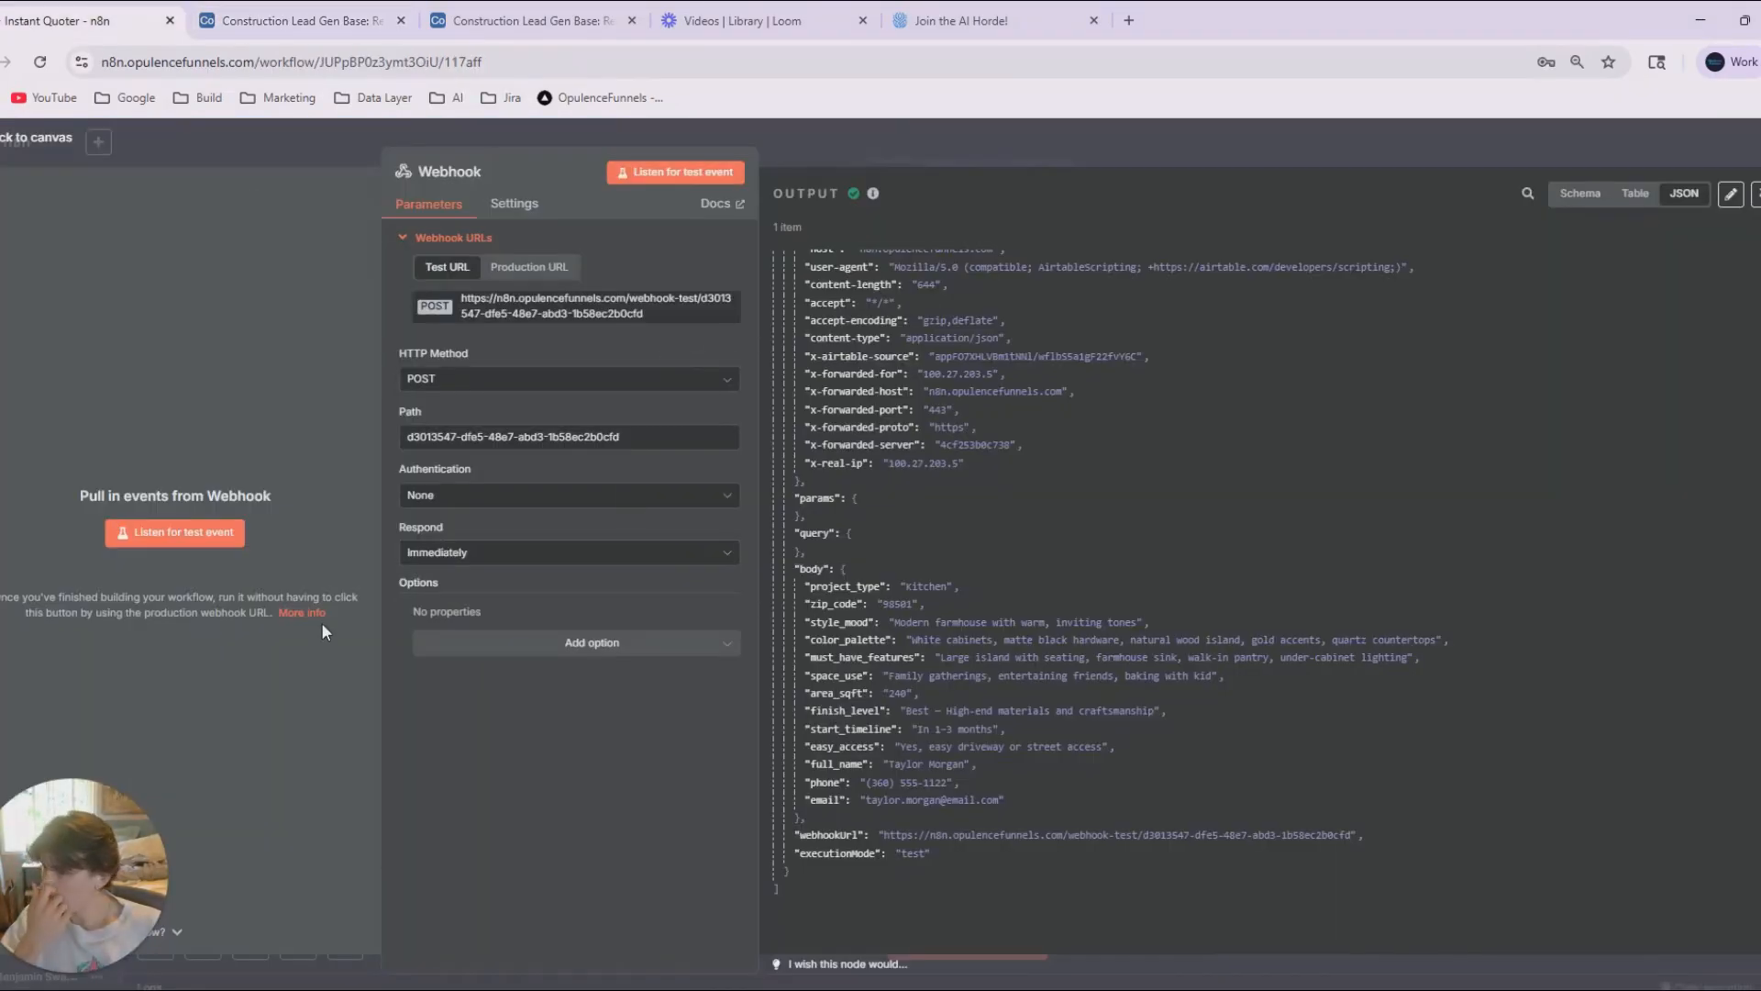
{"action": "left_click", "coordinate": [1754, 193]}
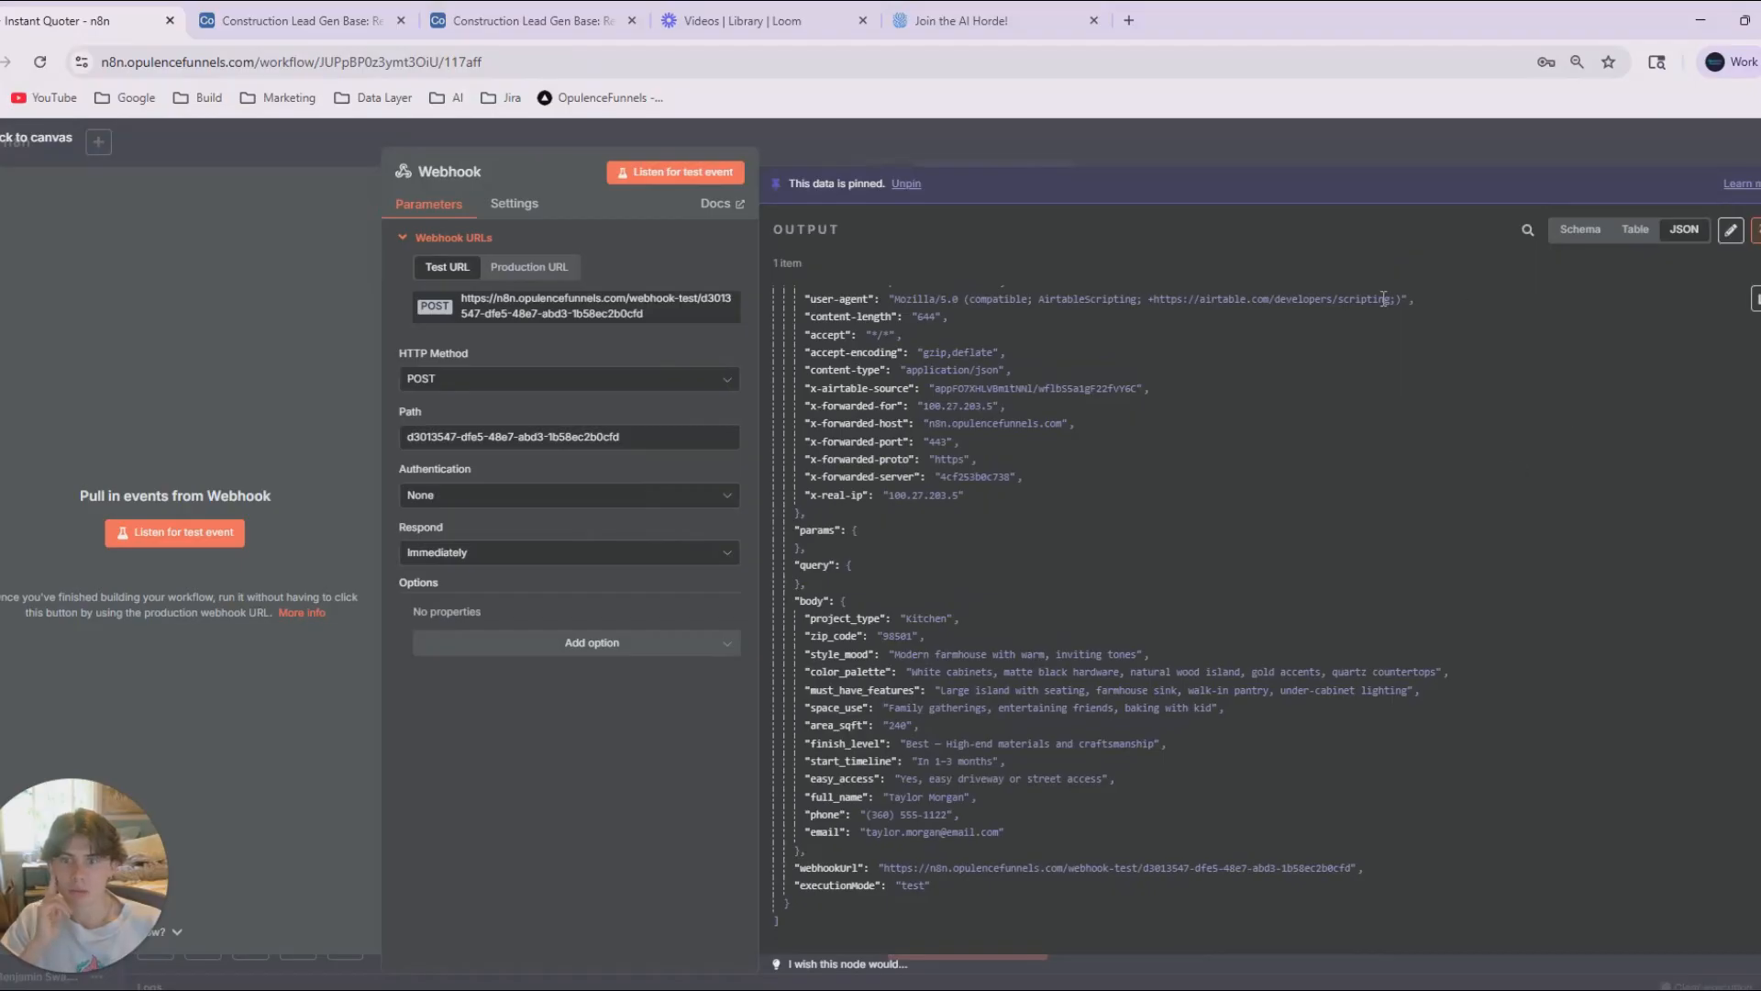
{"action": "left_click", "coordinate": [1147, 163]}
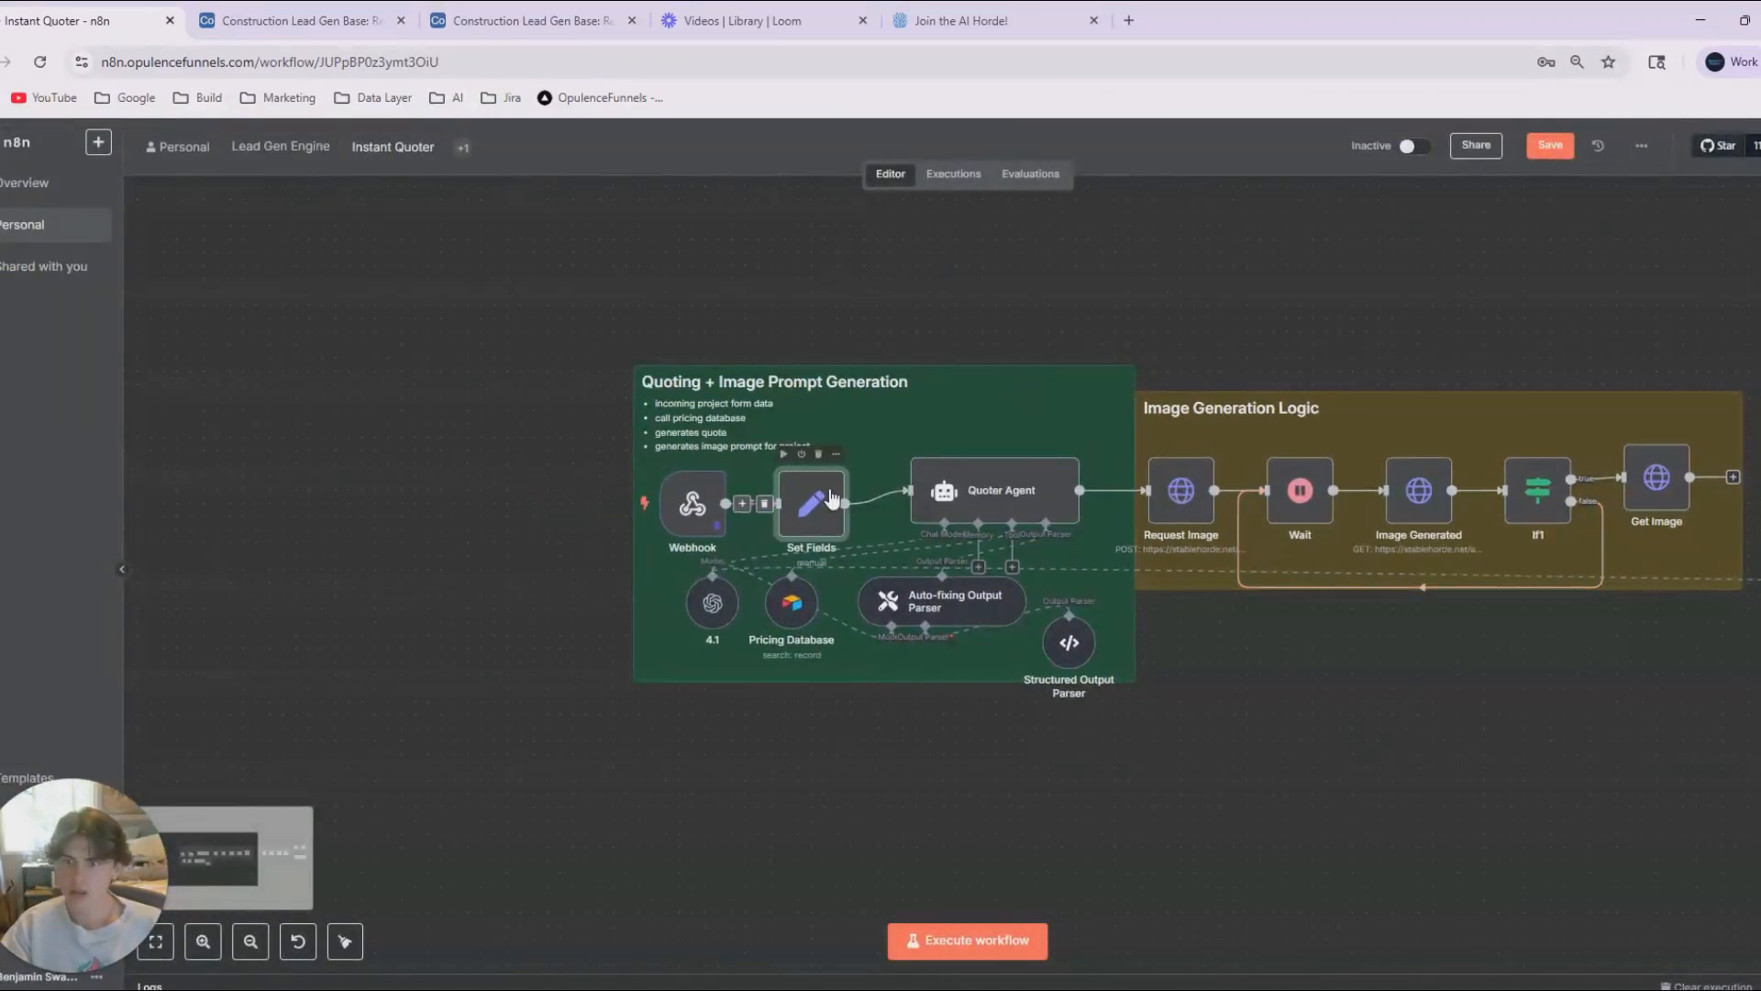
In Set Fields, map the webhook body's customer and project values to named fields, with Sq ft as a number and the others as strings.
{"action": "double_click", "coordinate": [637, 501]}
{"action": "left_click", "coordinate": [591, 420]}
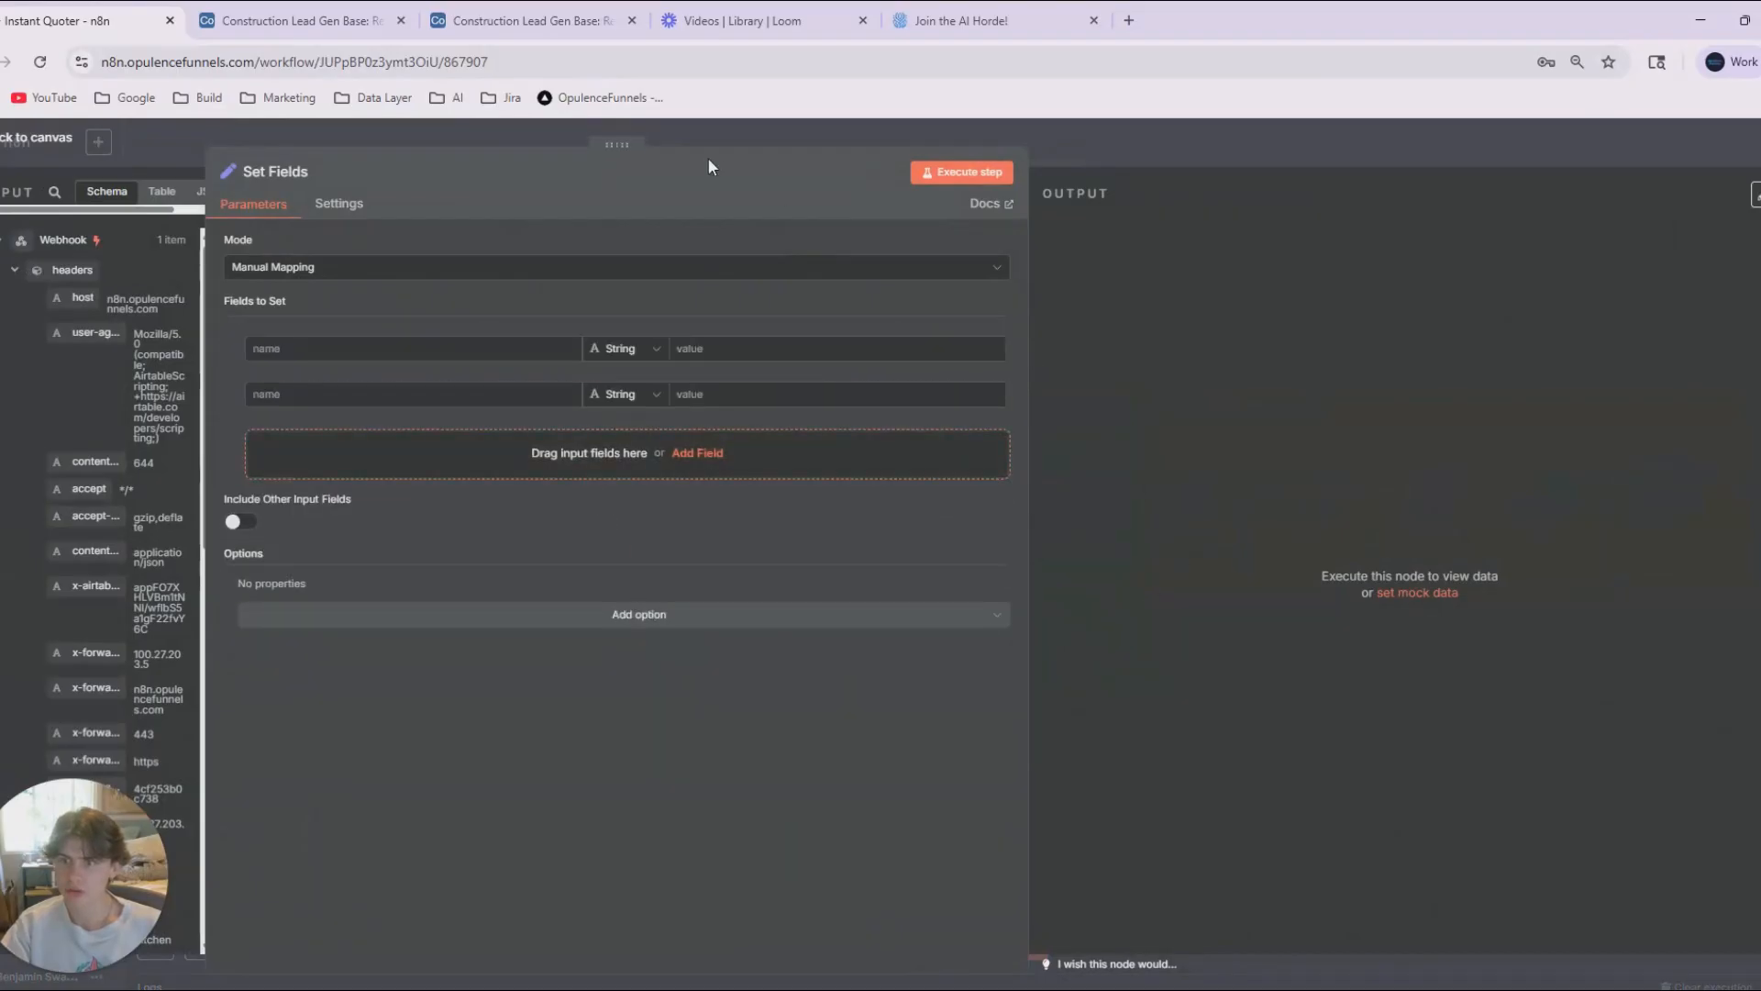
{"action": "left_click_drag", "start_coordinate": [622, 145], "coordinate": [1064, 144]}
{"action": "left_click", "coordinate": [1020, 529]}
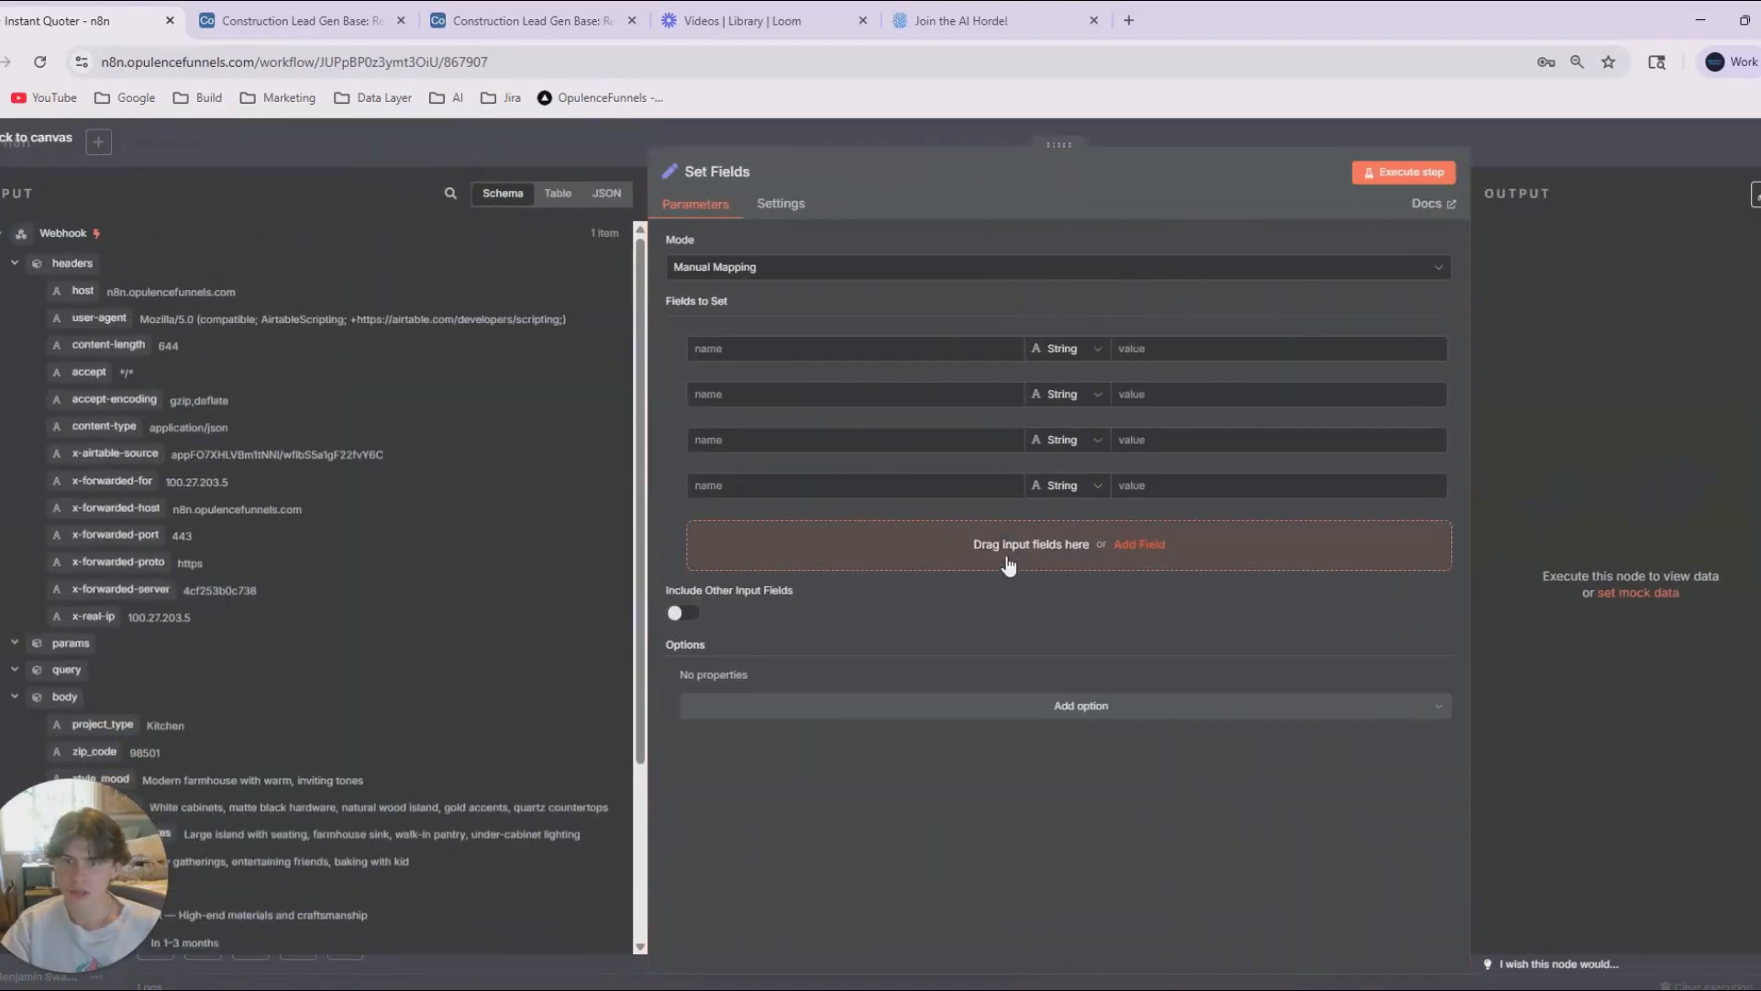
{"action": "left_click", "coordinate": [1006, 567]}
{"action": "left_click", "coordinate": [1012, 612]}
{"action": "left_click", "coordinate": [1009, 657]}
{"action": "left_click", "coordinate": [1012, 689]}
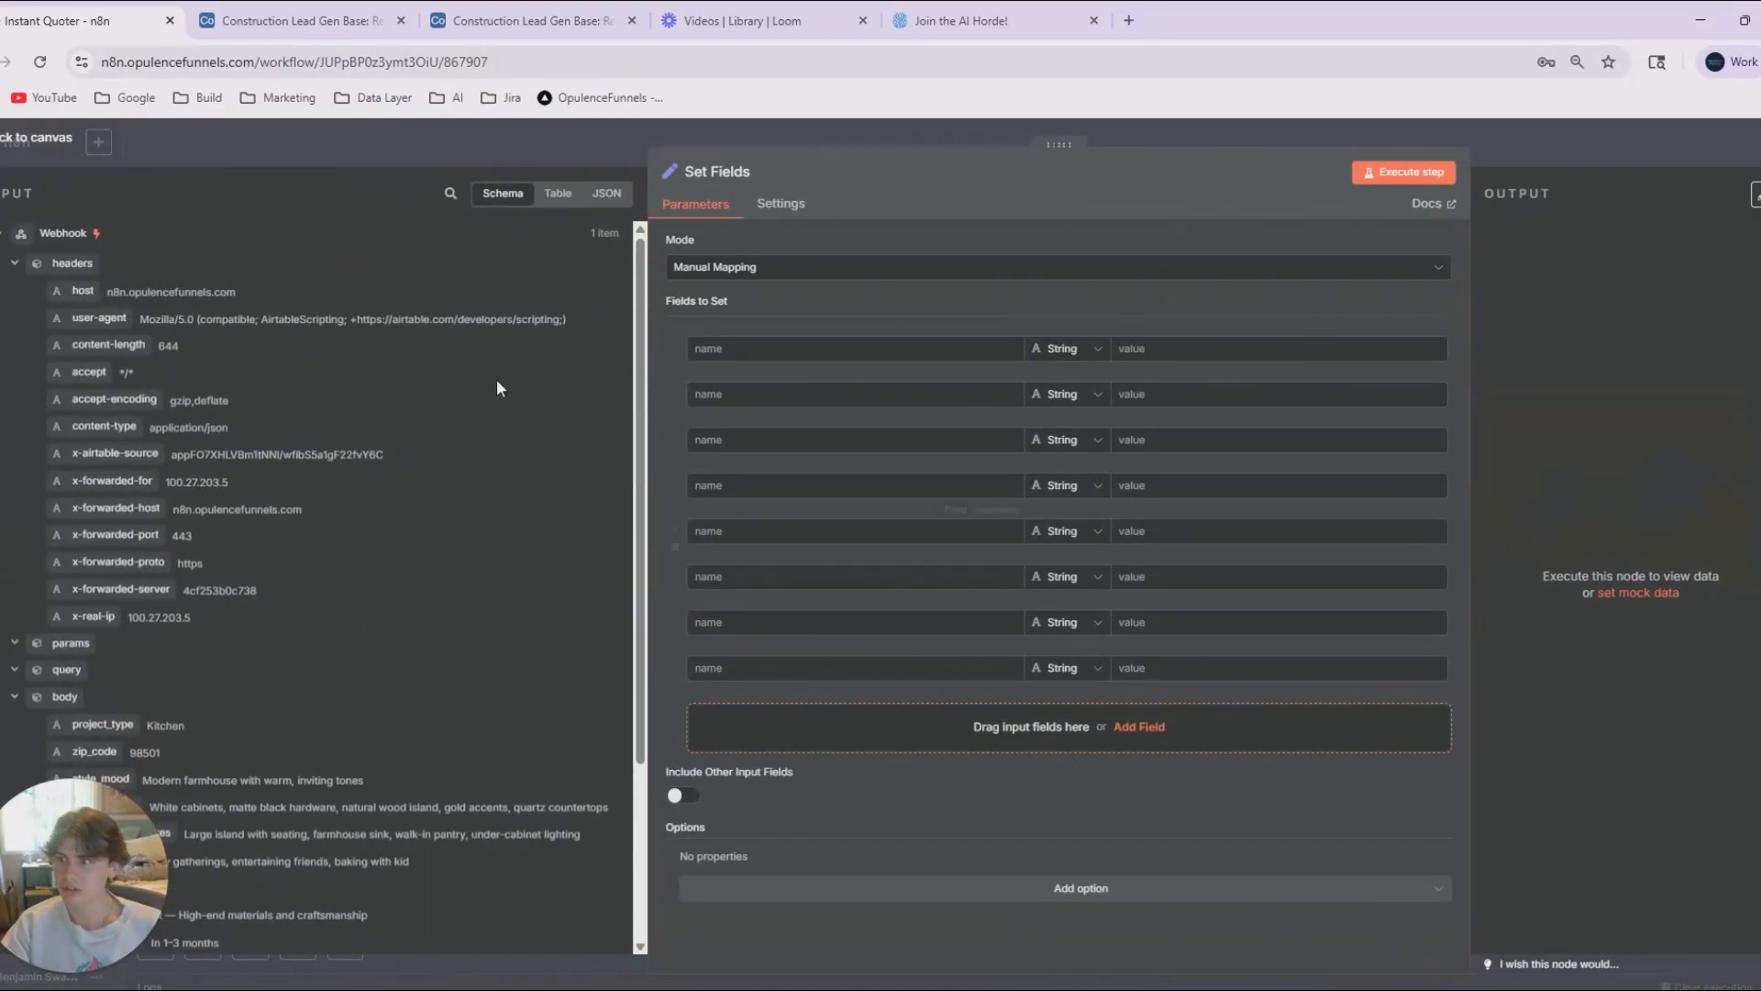
{"action": "scroll", "coordinate": [255, 642], "scroll_direction": "down", "scroll_amount": 3}
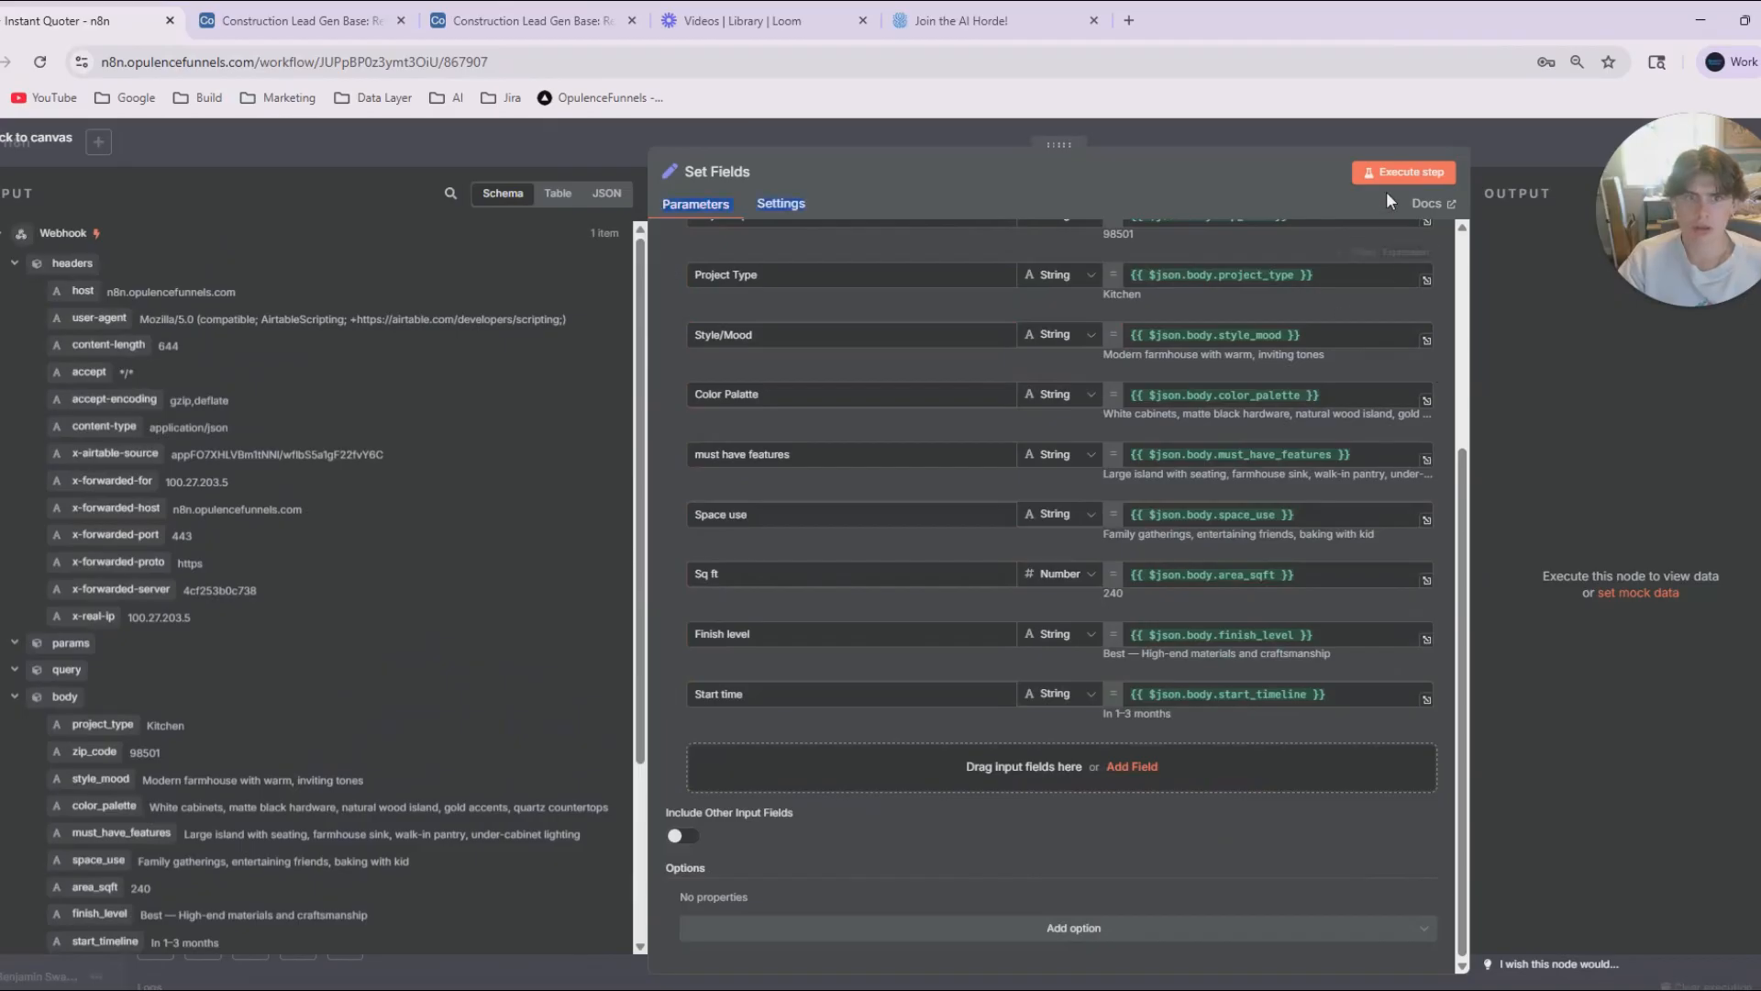
Run the Set Fields node and return to the workflow canvas.
{"action": "left_click", "coordinate": [1402, 172]}
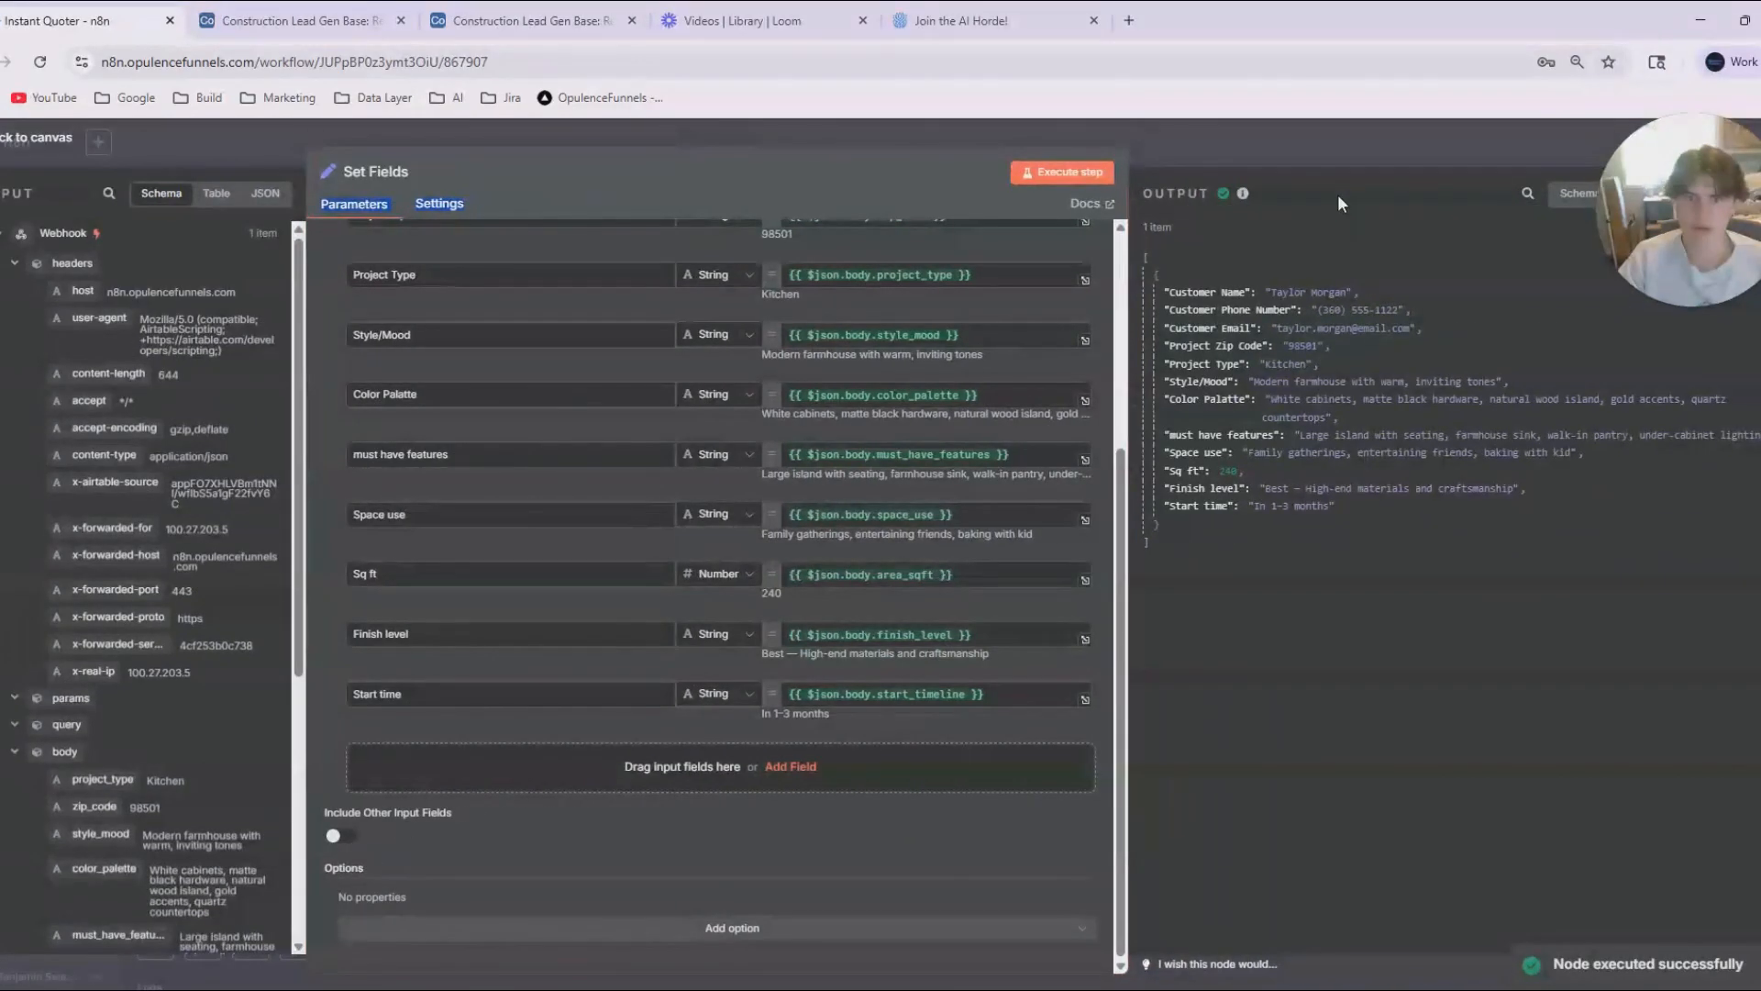
{"action": "left_click", "coordinate": [1368, 174]}
{"action": "left_click_drag", "start_coordinate": [1651, 224], "coordinate": [358, 835]}
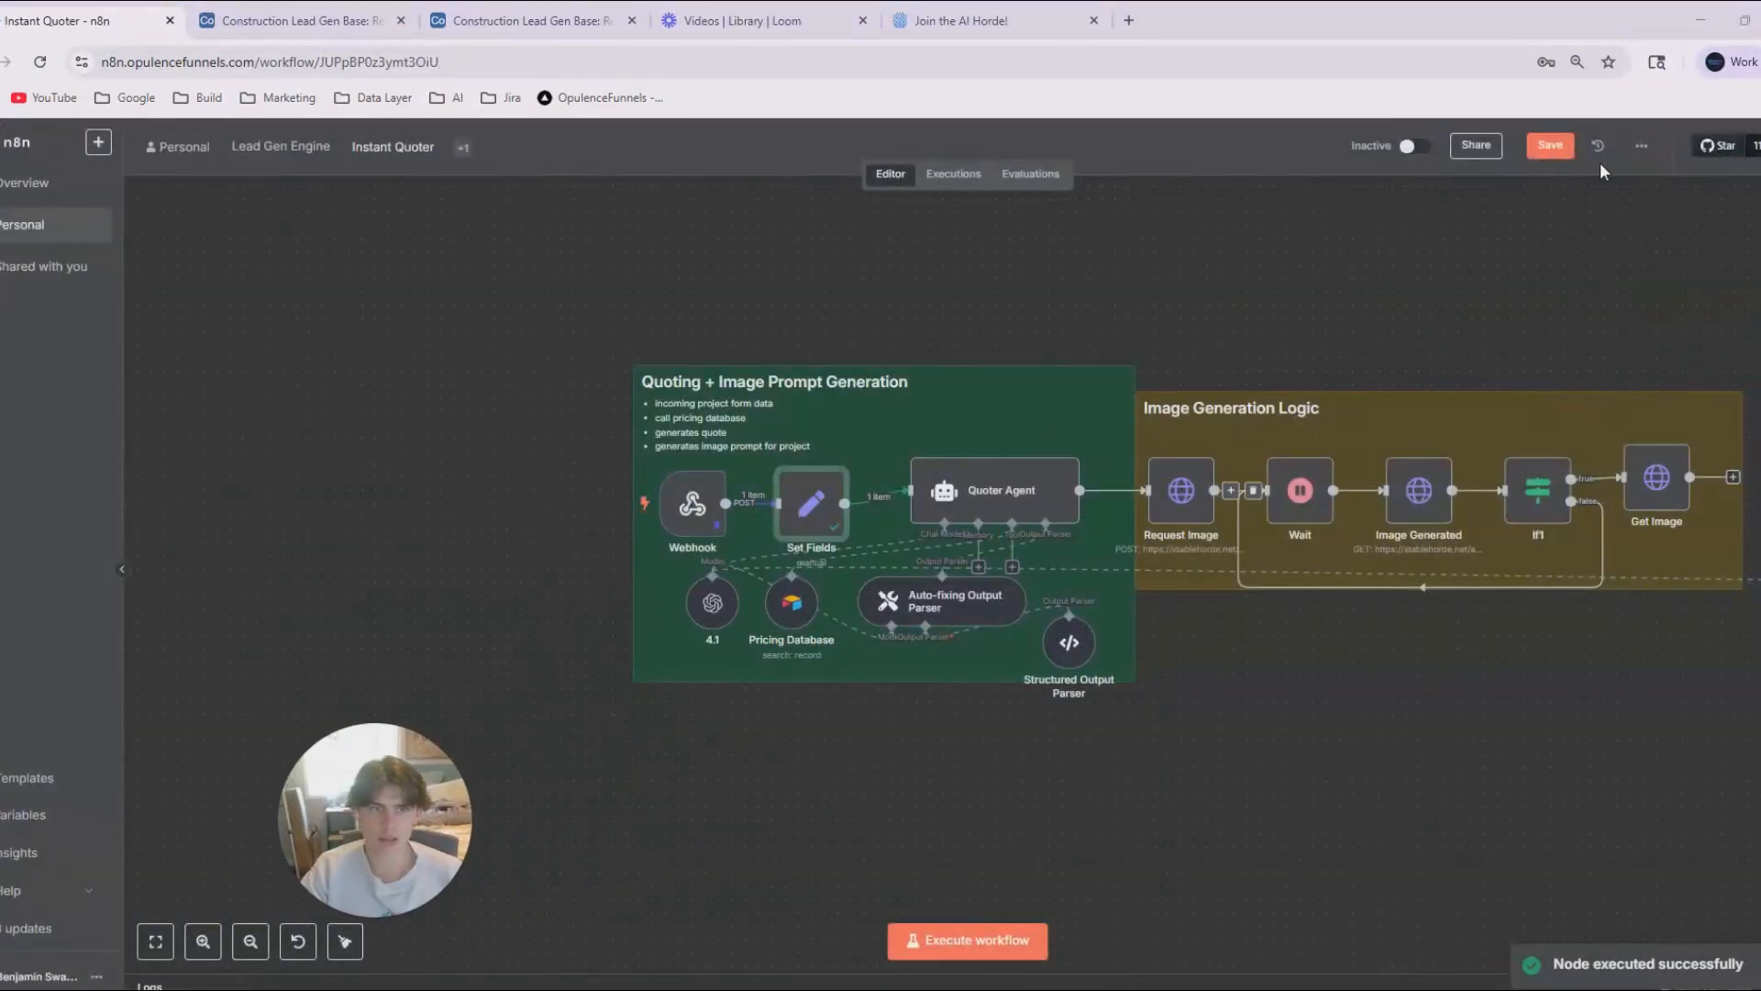
Fill the Quoter Agent's user message with labelled Set Fields expressions, from Customer Name through Project Sq Footage to Finish Level.
{"action": "double_click", "coordinate": [995, 491]}
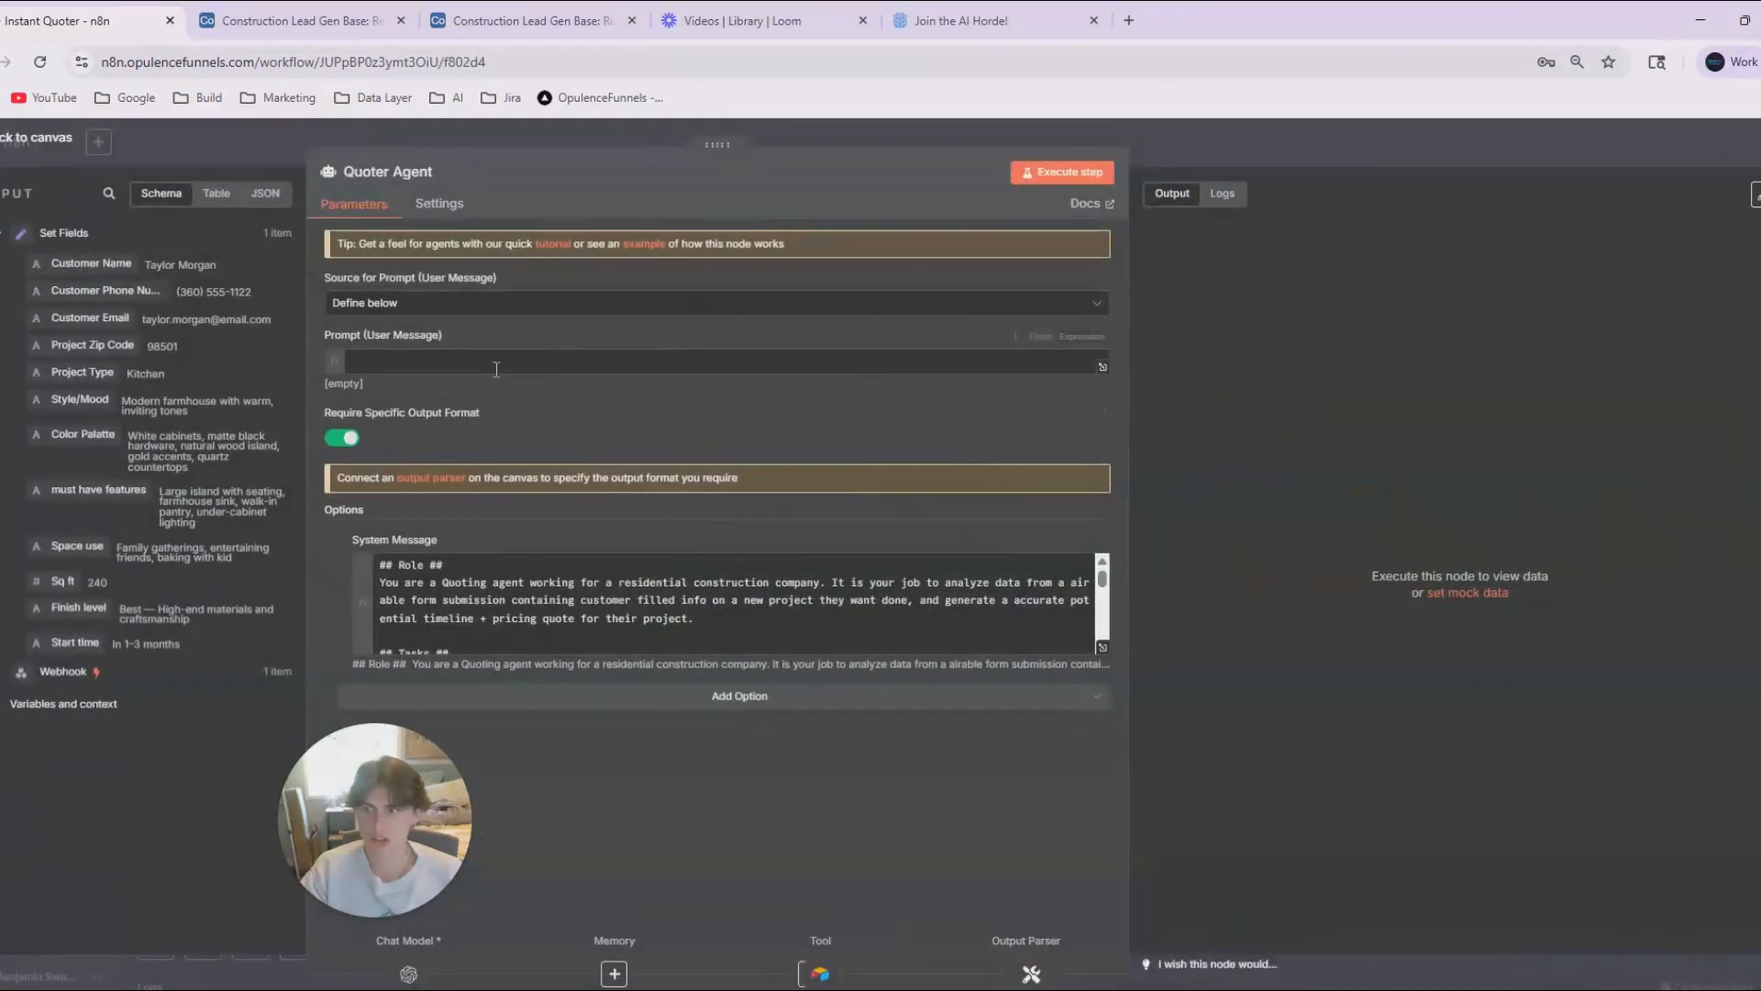
{"action": "left_click", "coordinate": [1103, 368]}
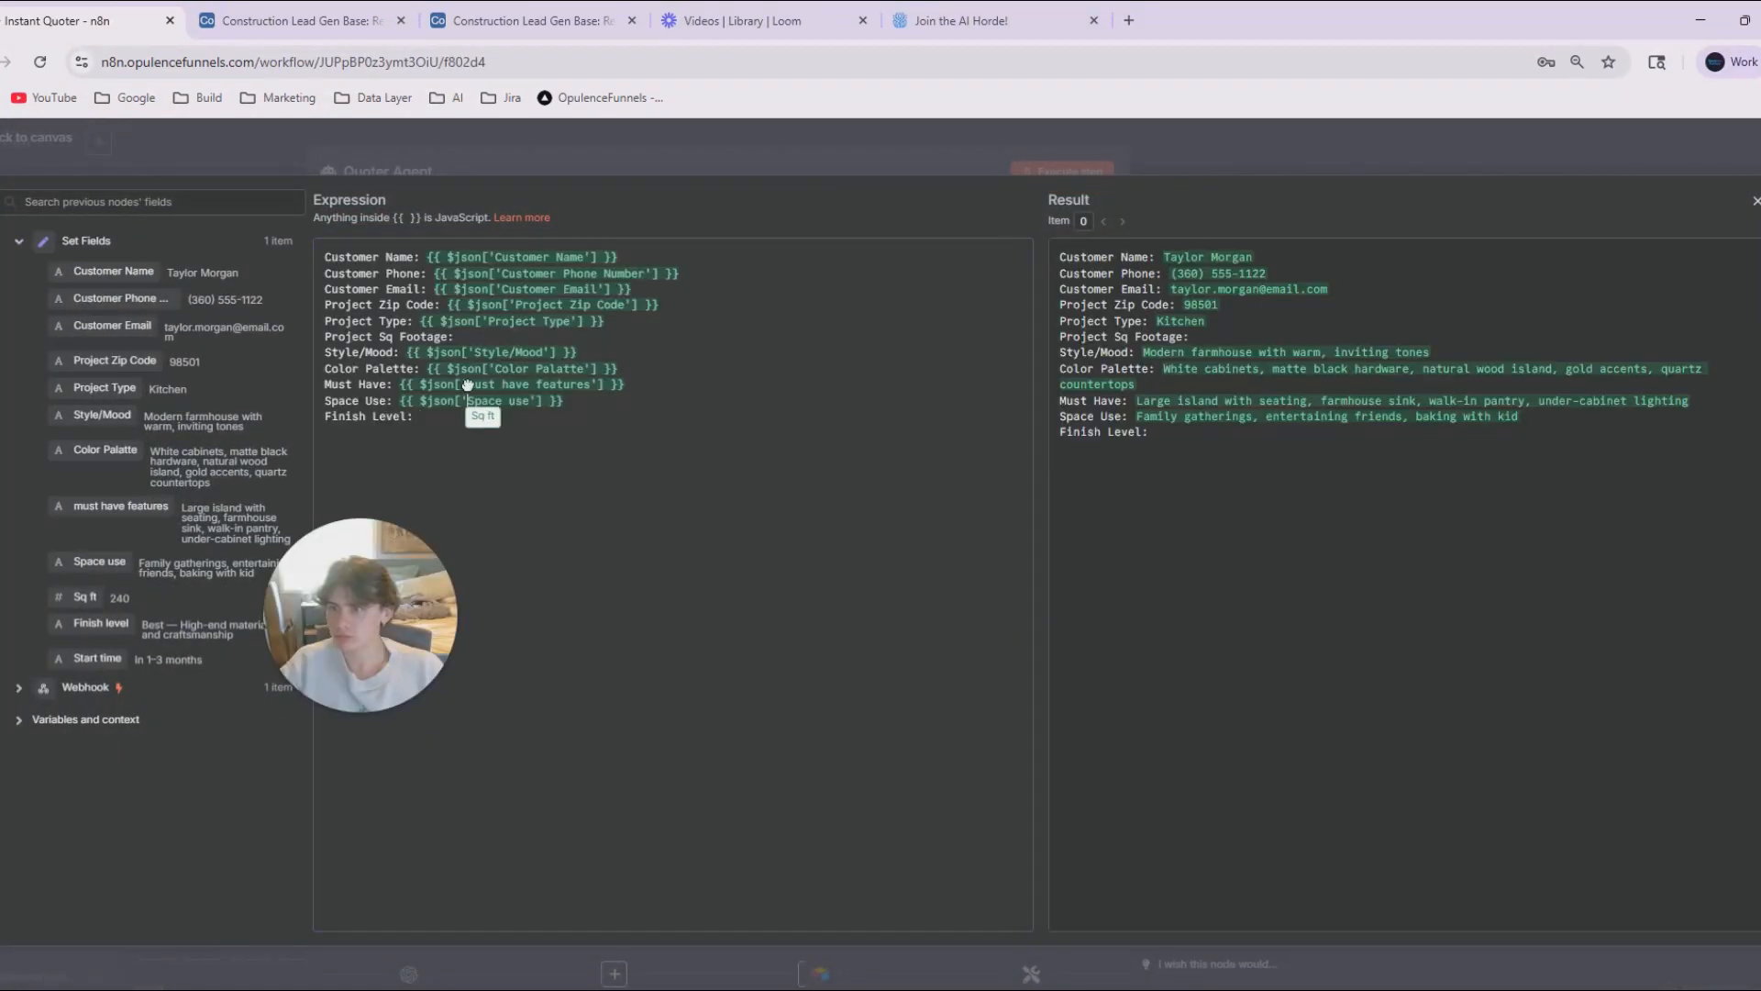
{"action": "left_click_drag", "start_coordinate": [468, 383], "coordinate": [459, 337]}
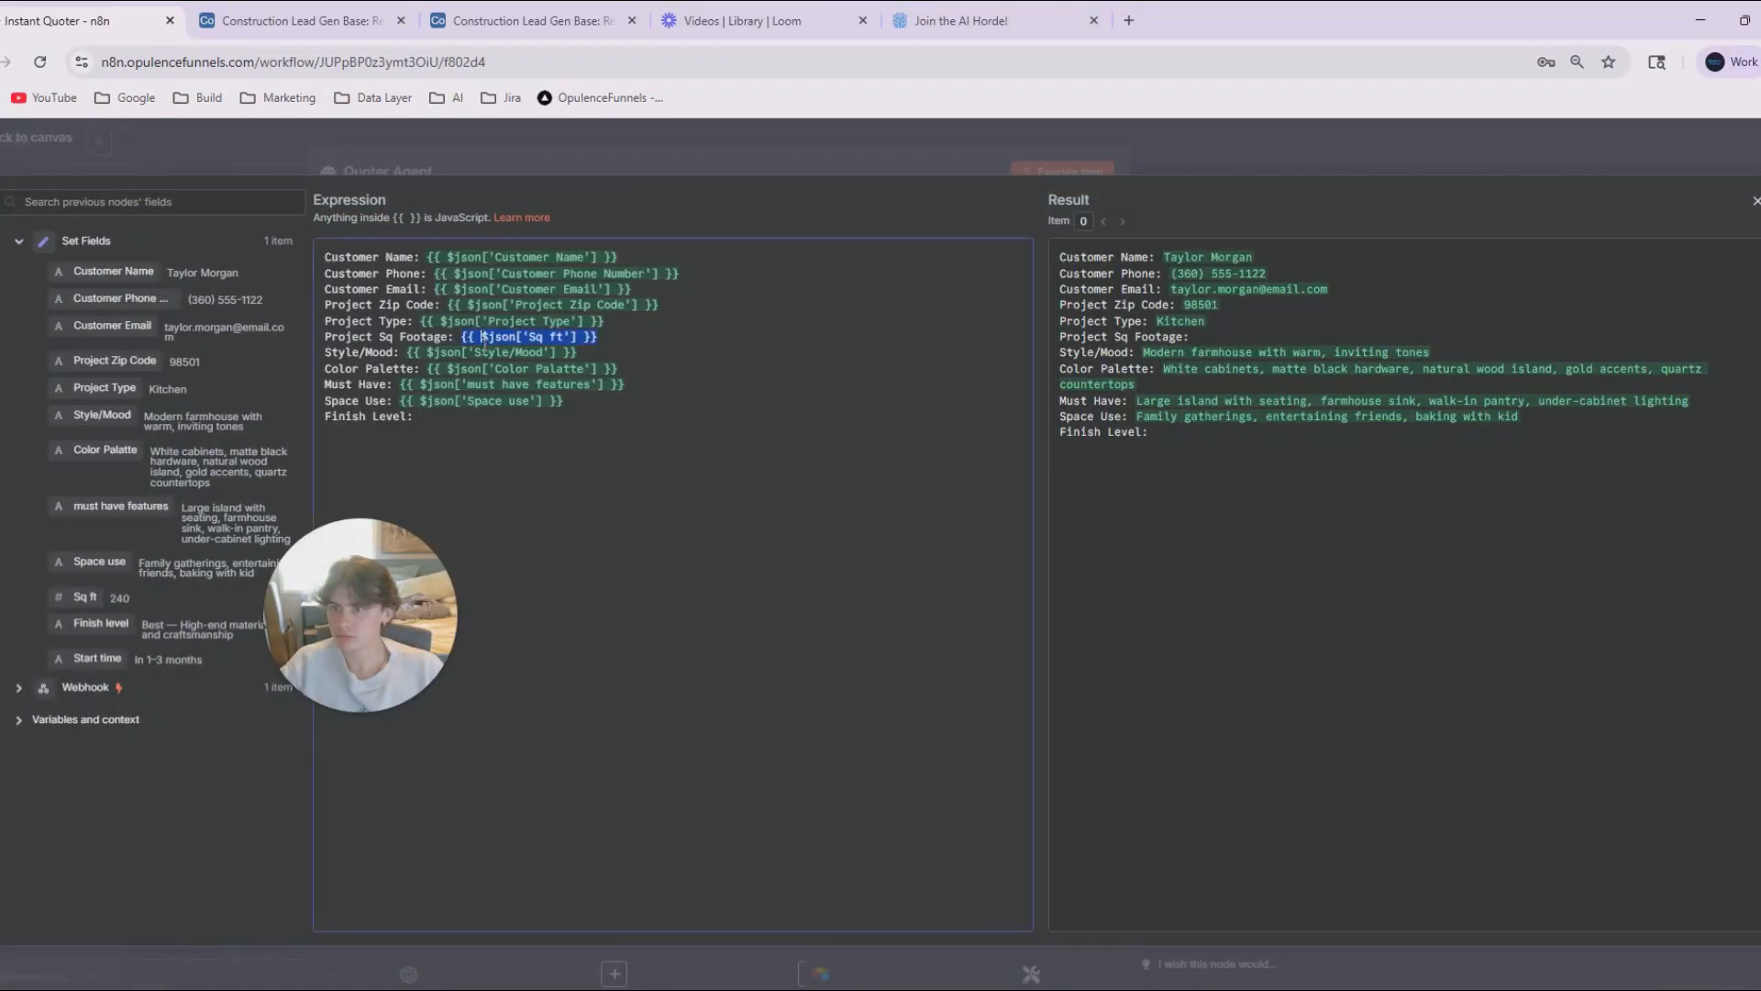
{"action": "left_click_drag", "start_coordinate": [97, 622], "coordinate": [449, 420]}
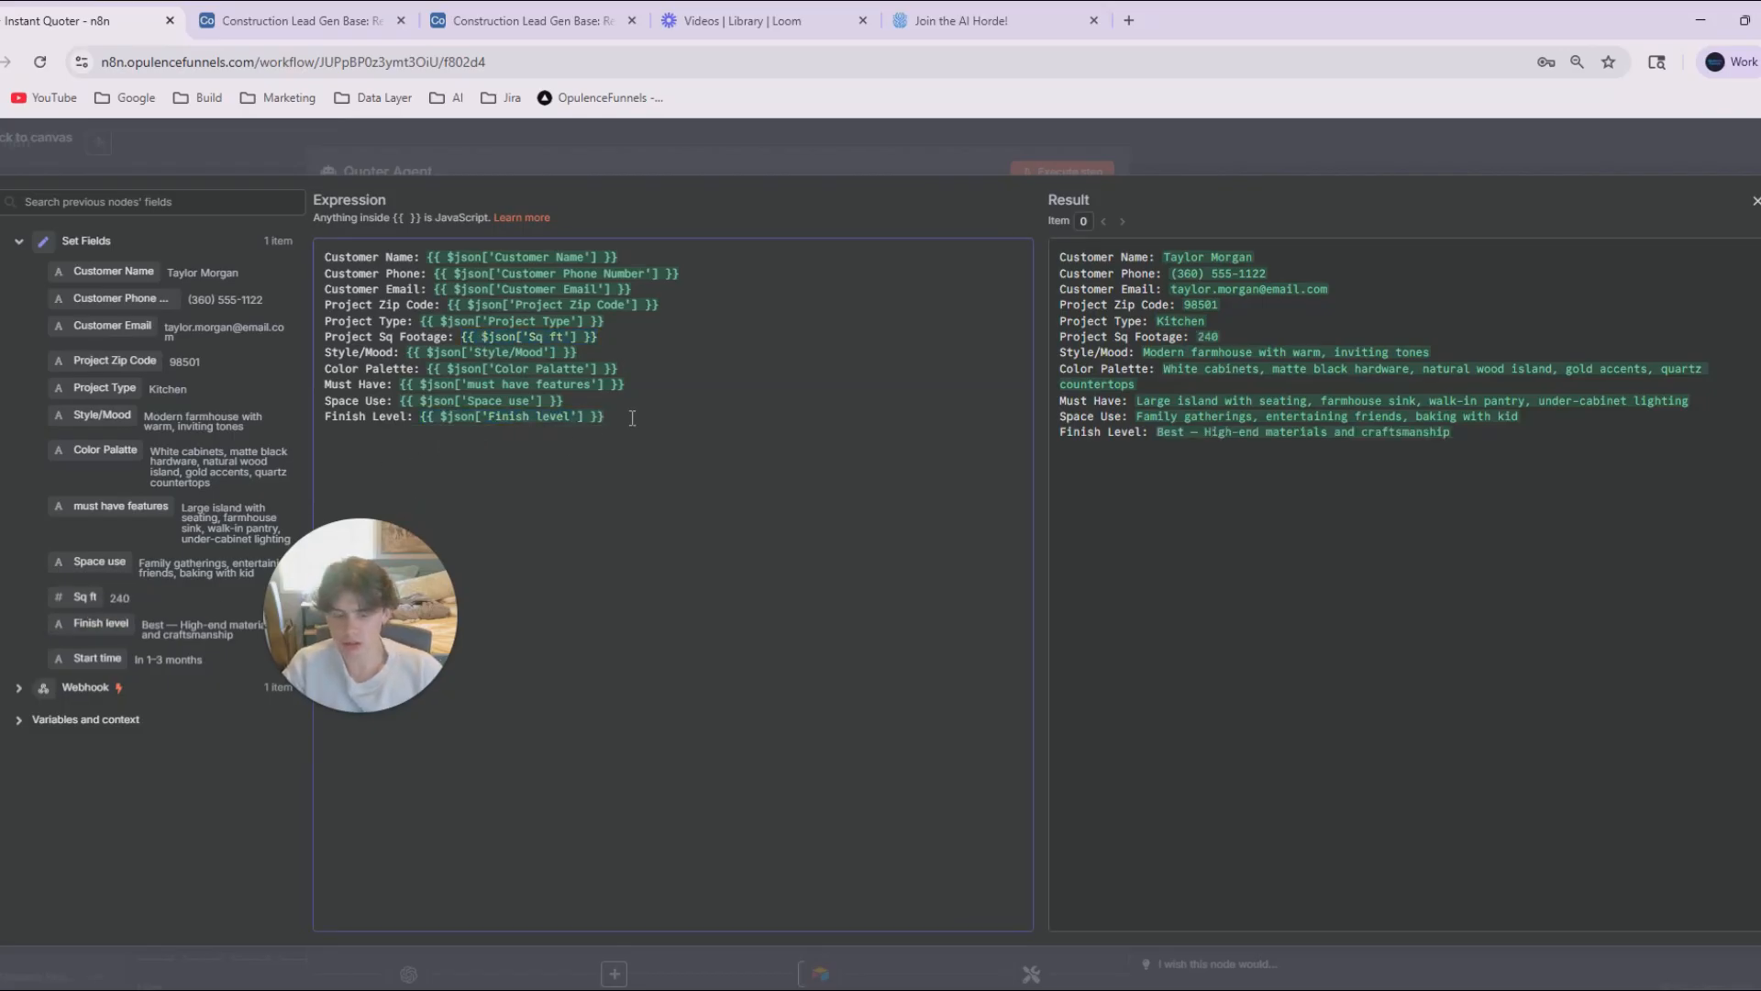
Add a "Start Time:" line with the Start time field to the Quoter Agent's prompt and close the expression editor.
{"action": "key", "text": "Return"}
{"action": "type", "text": "Start Tim"}
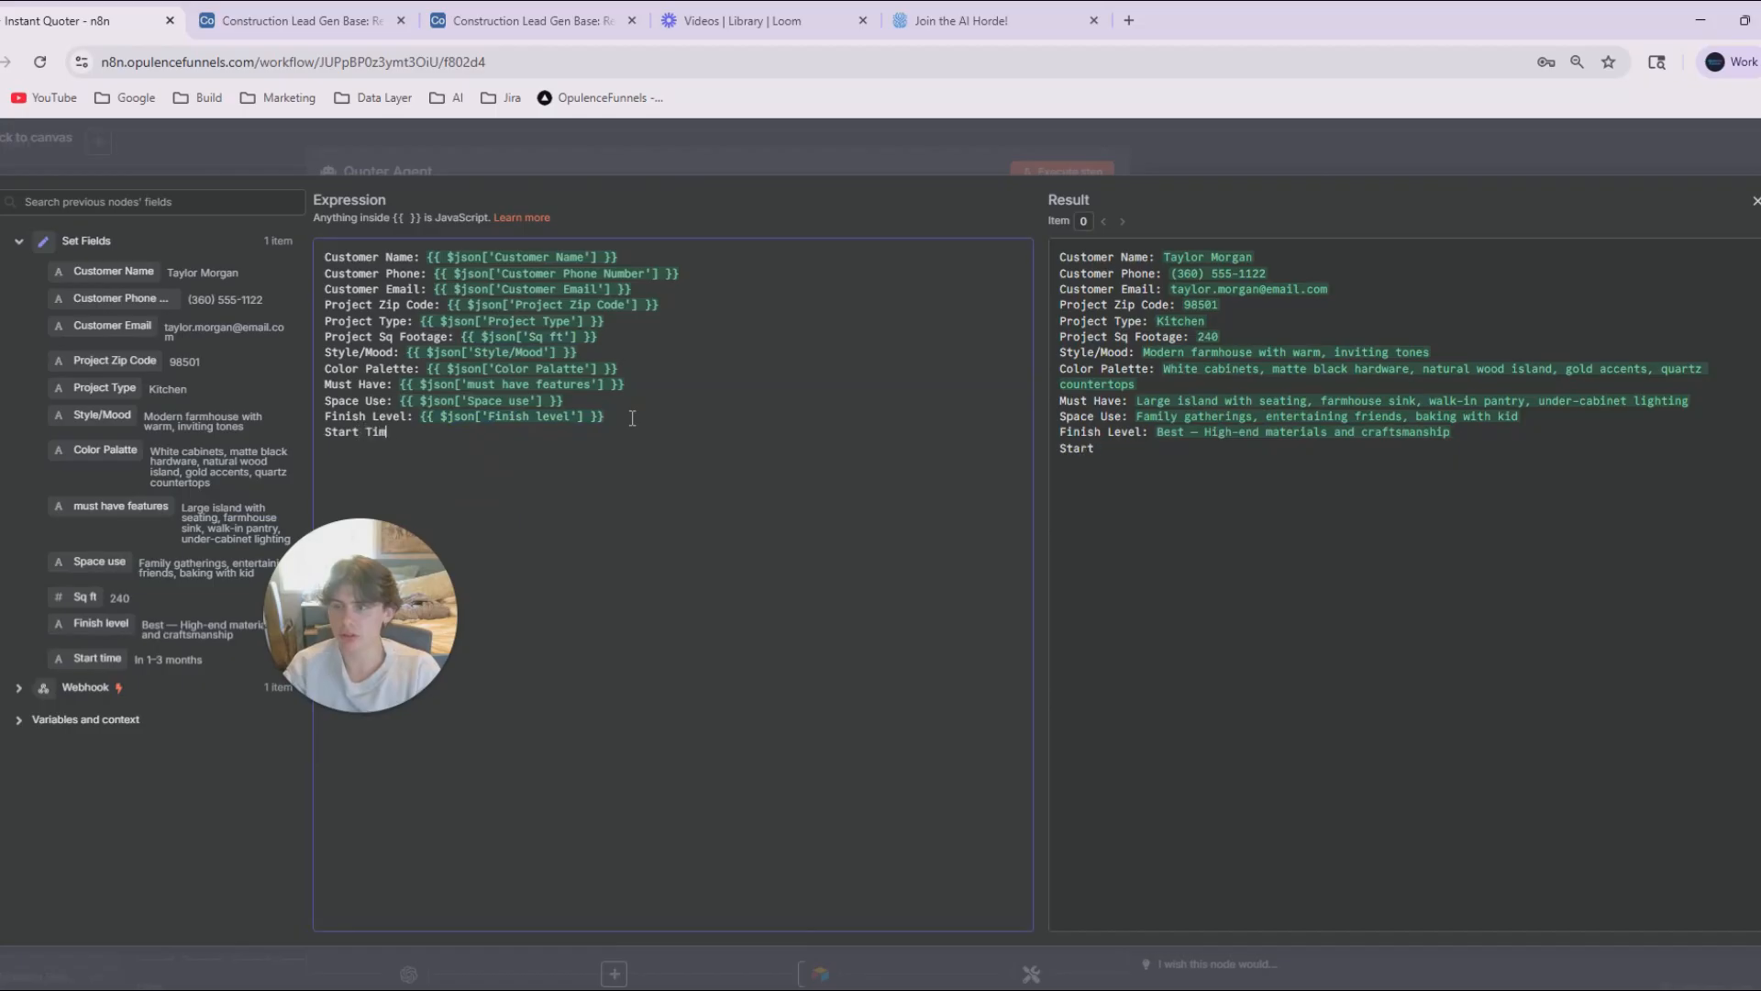
{"action": "type", "text": "e:"}
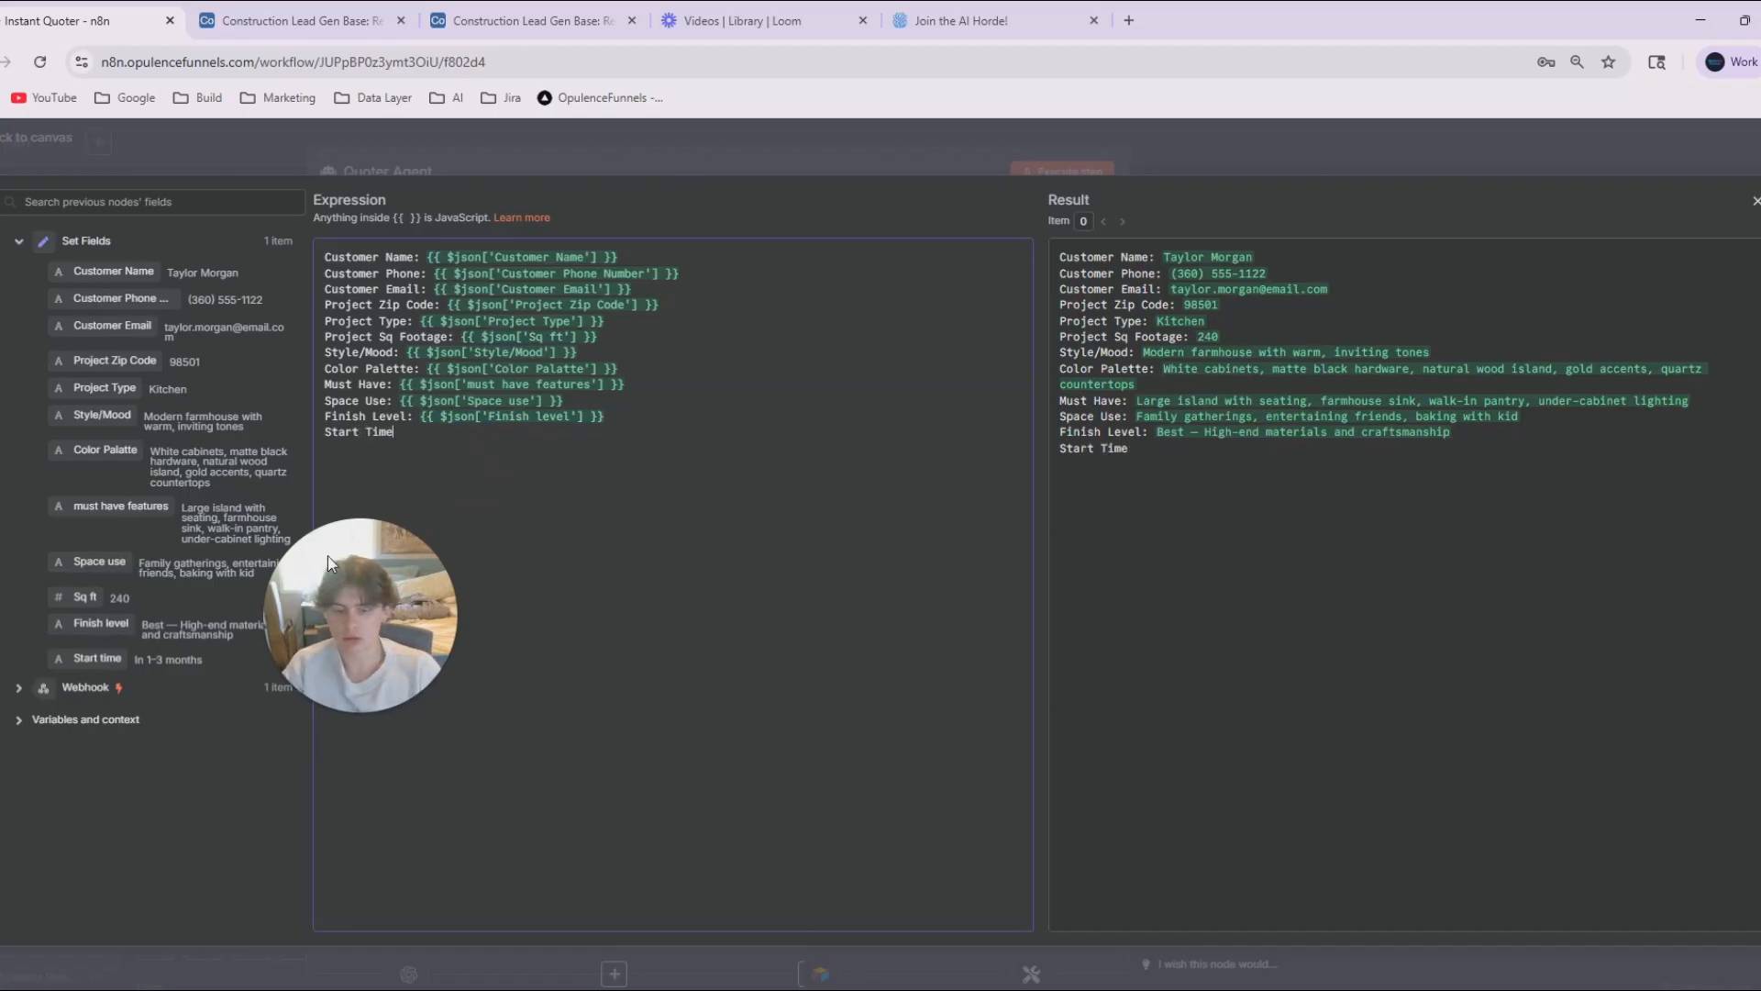
{"action": "left_click_drag", "start_coordinate": [307, 668], "coordinate": [79, 857]}
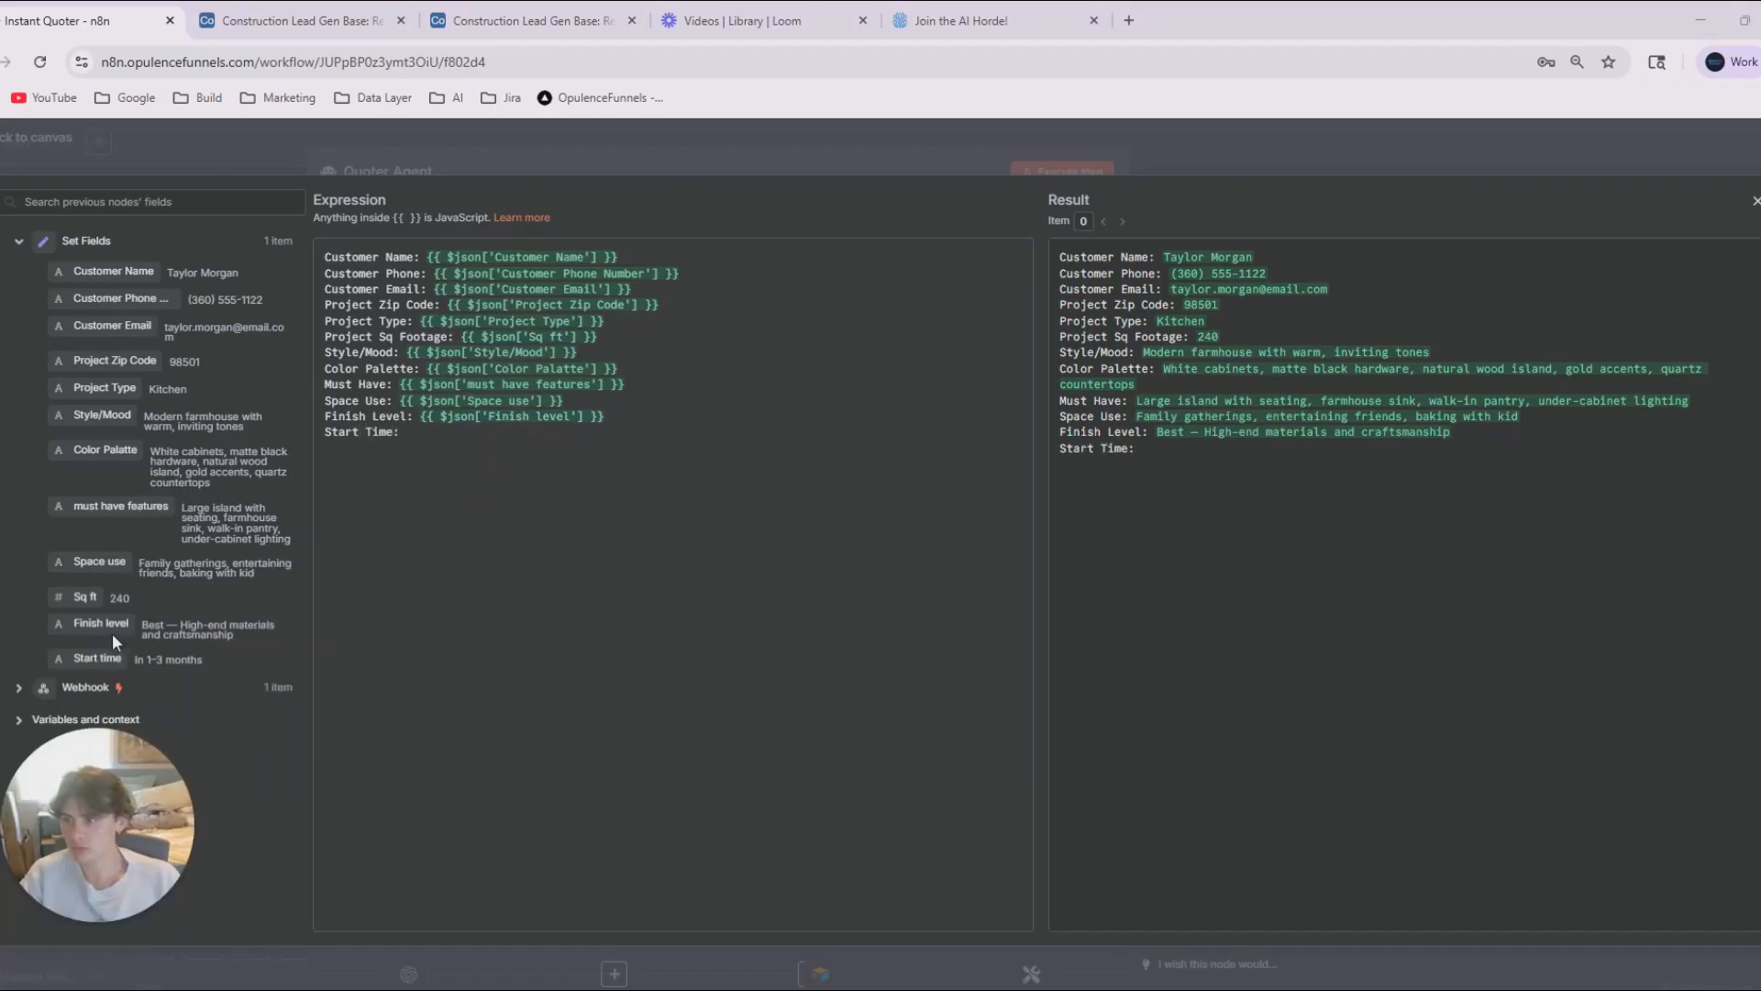
{"action": "left_click_drag", "start_coordinate": [92, 657], "coordinate": [517, 450]}
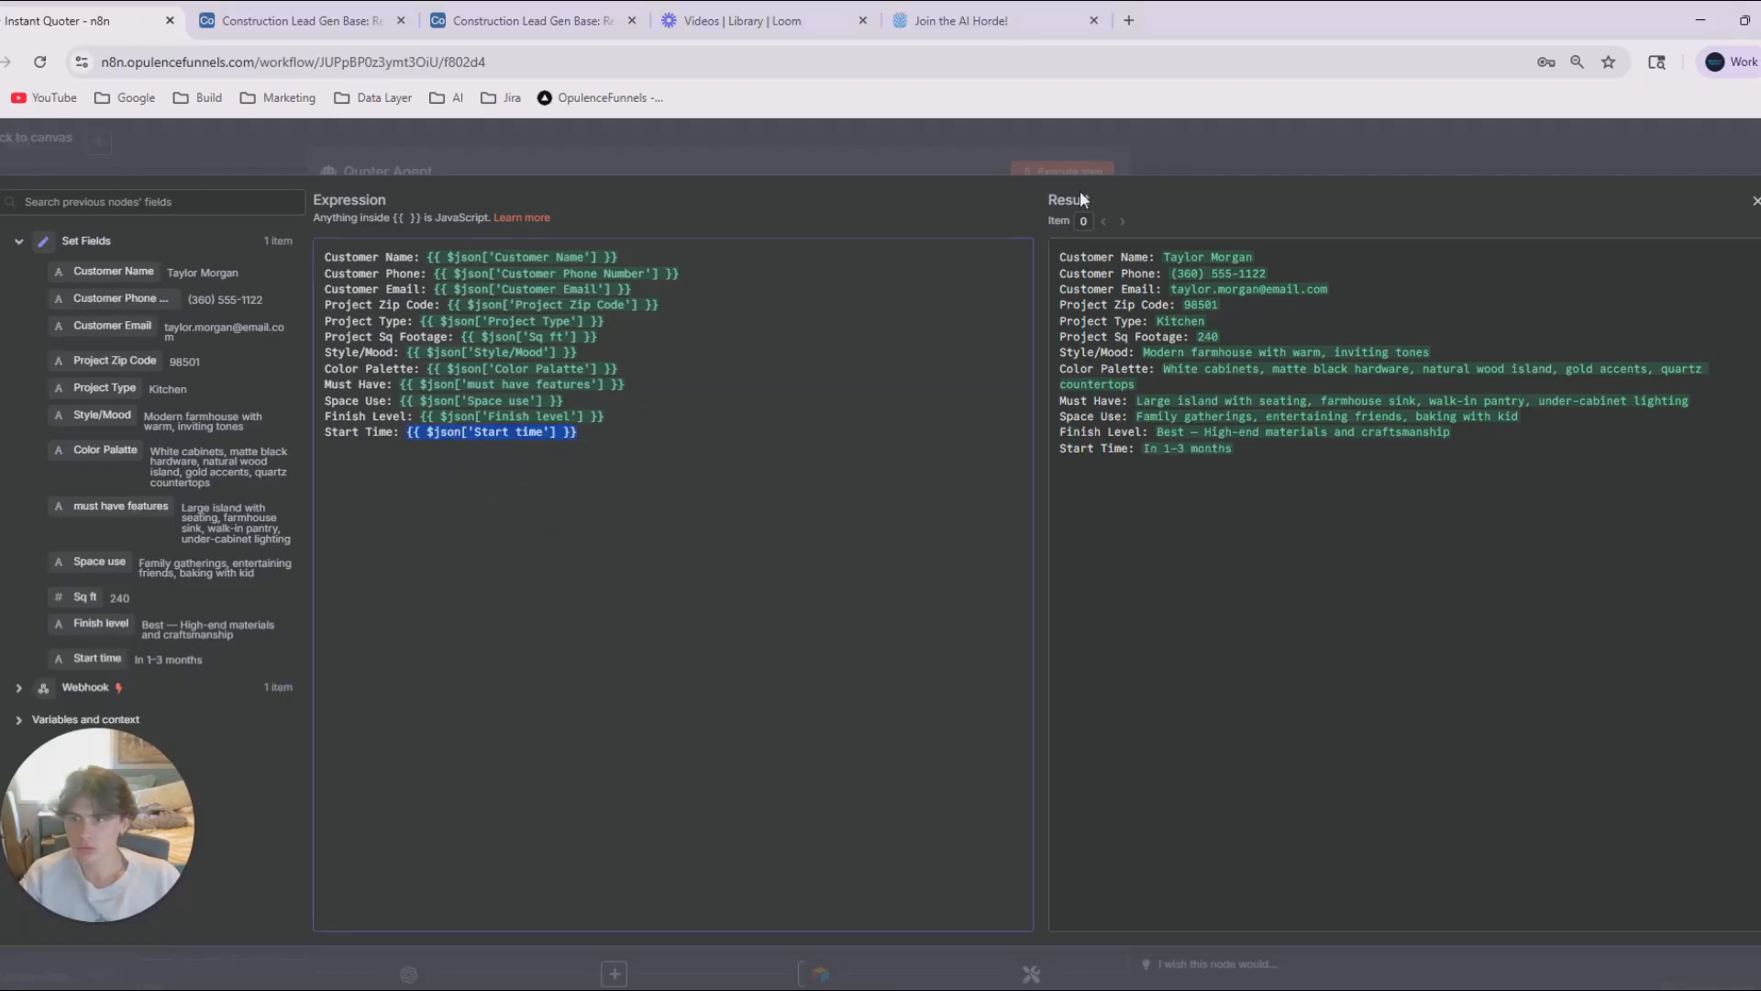
{"action": "left_click", "coordinate": [1225, 151]}
Run the Quoter Agent node on its own and go back to the canvas.
{"action": "left_click", "coordinate": [1062, 172]}
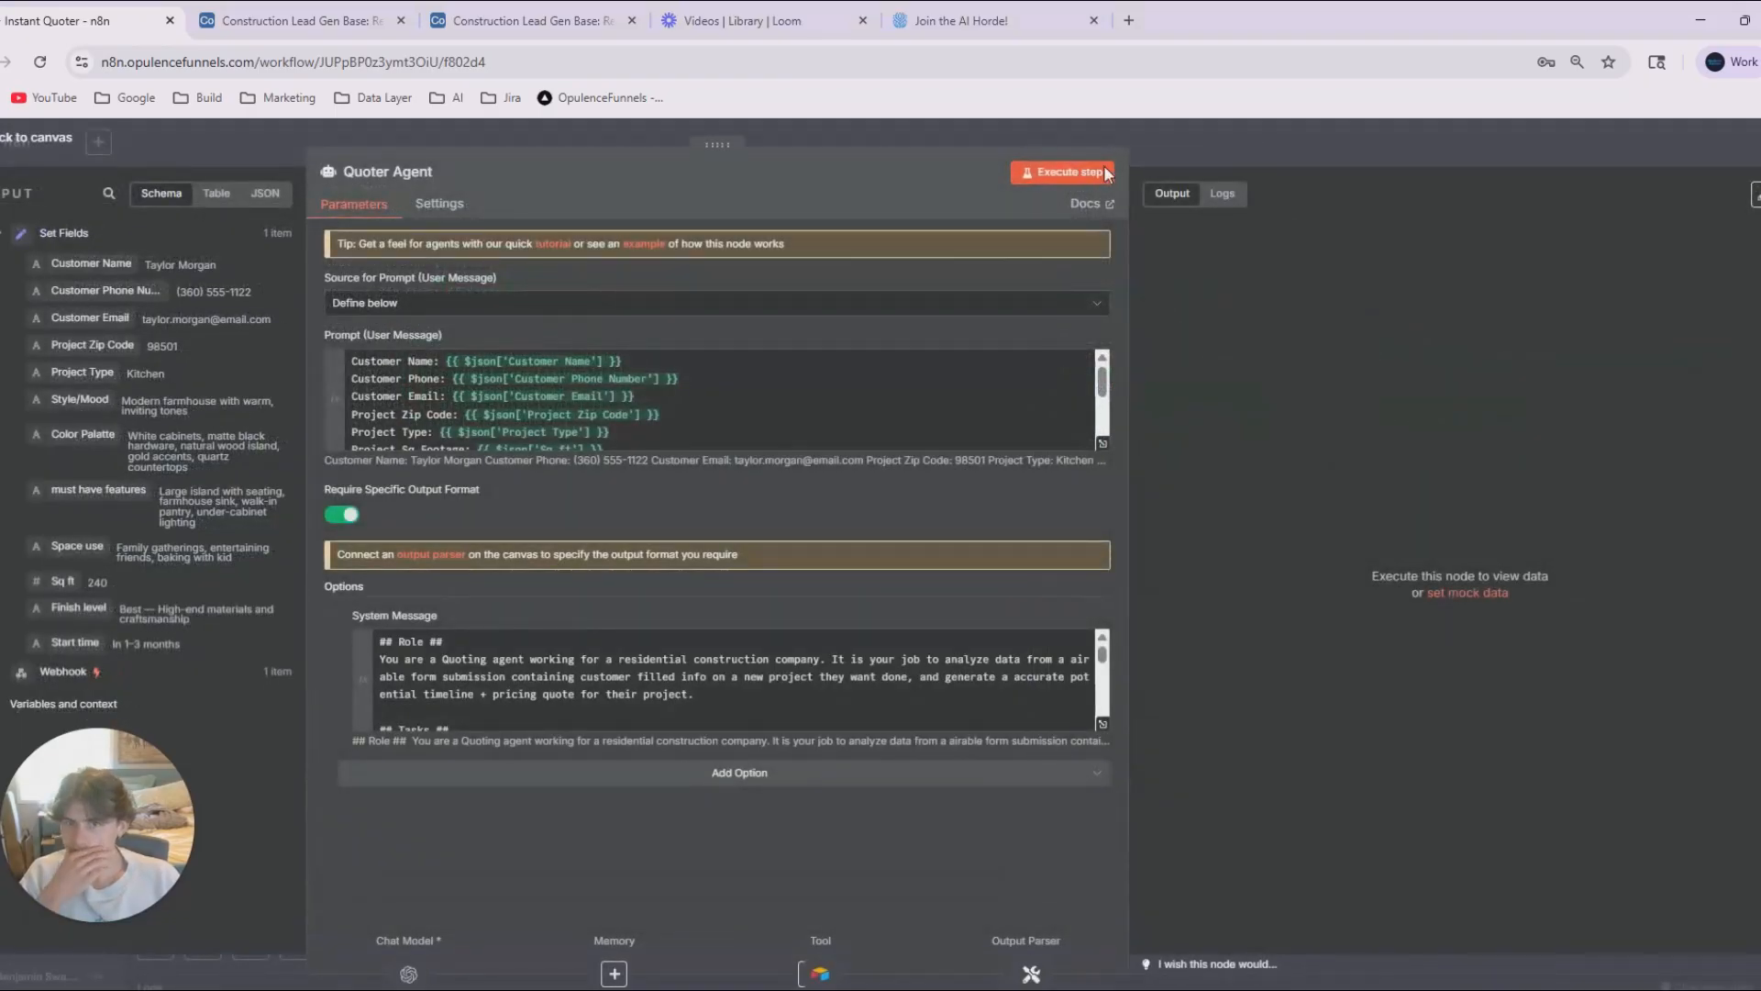
{"action": "left_click", "coordinate": [1263, 150]}
{"action": "left_click_drag", "start_coordinate": [1017, 703], "coordinate": [1020, 703]}
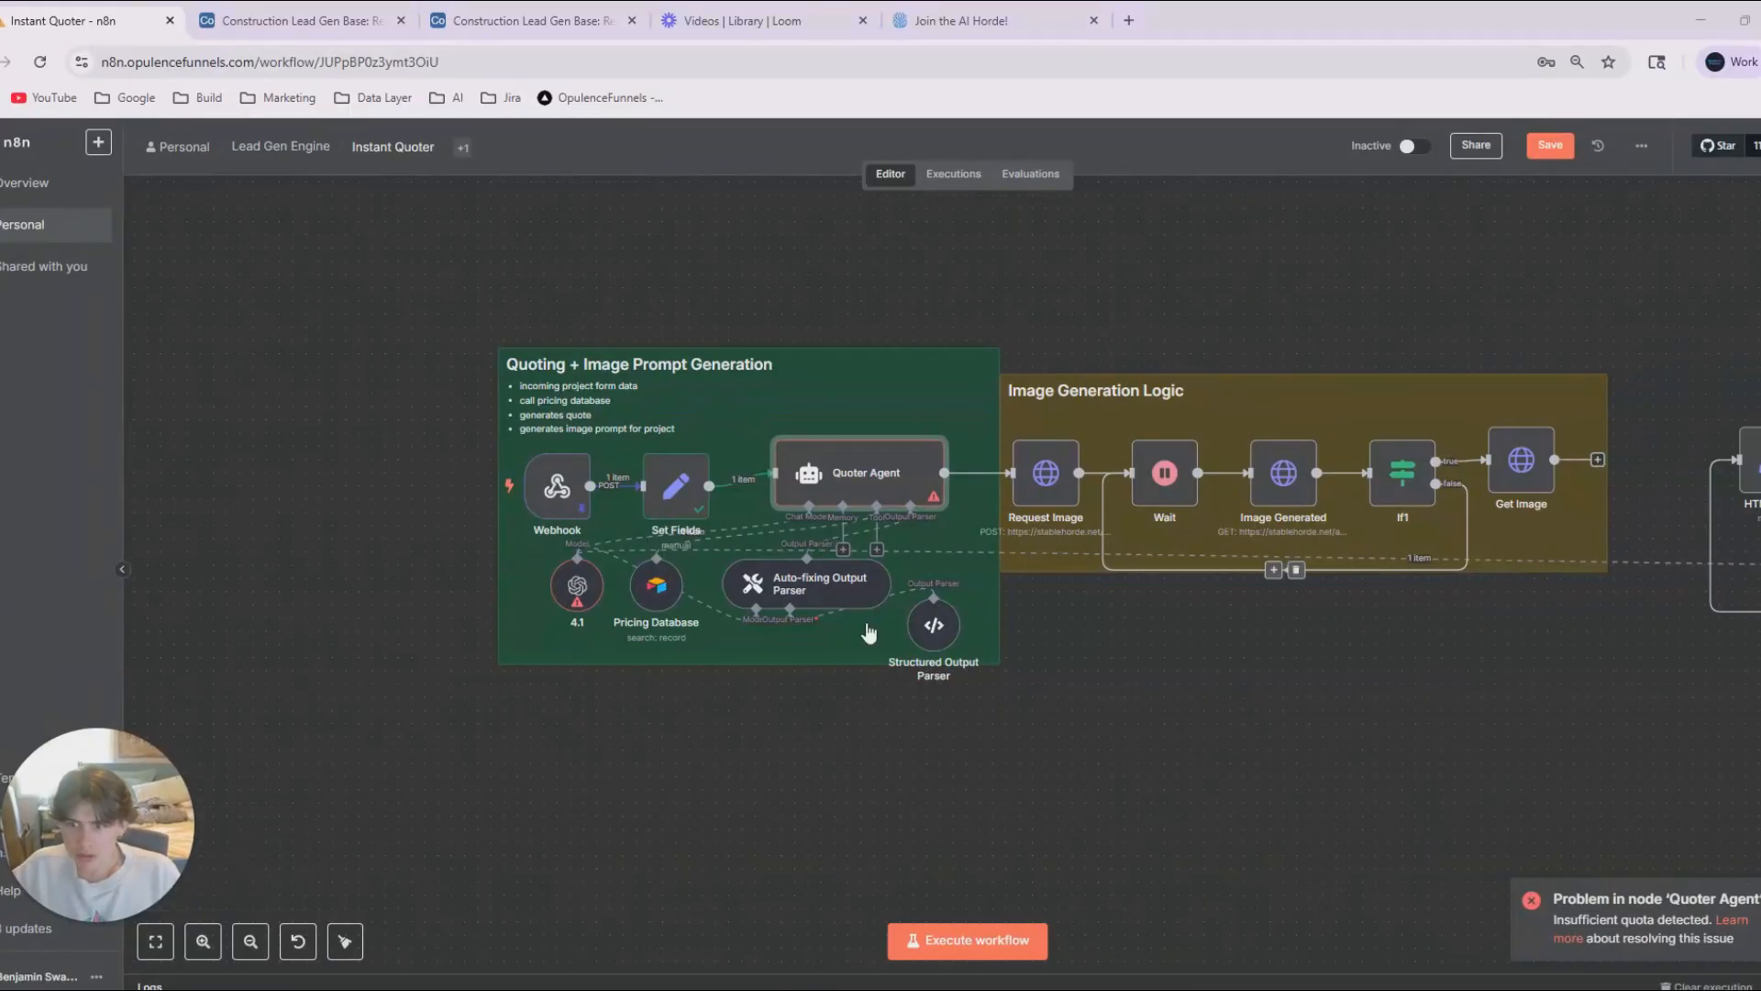
Delete the OpenAI 4.1 chat model and attach an OpenRouter Chat Model to the Quoter Agent in its place.
{"action": "left_click_drag", "start_coordinate": [569, 597], "coordinate": [543, 637]}
{"action": "left_click", "coordinate": [554, 590]}
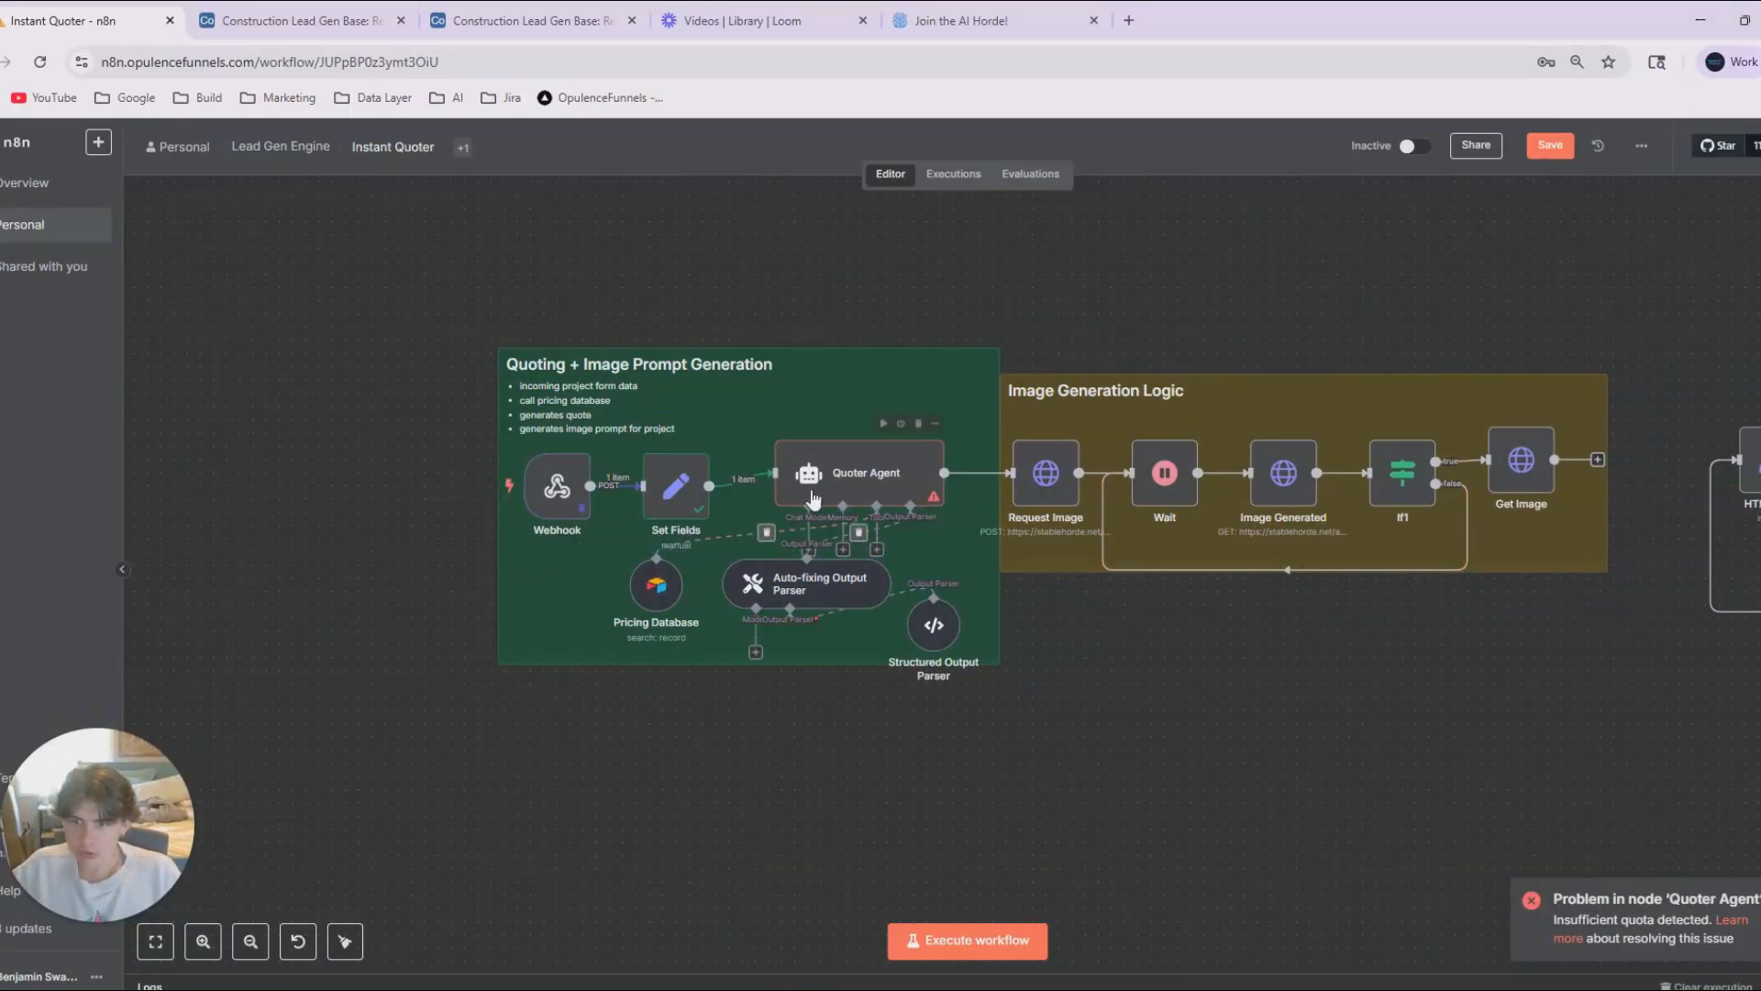
{"action": "left_click_drag", "start_coordinate": [834, 472], "coordinate": [834, 432]}
{"action": "left_click", "coordinate": [811, 511]}
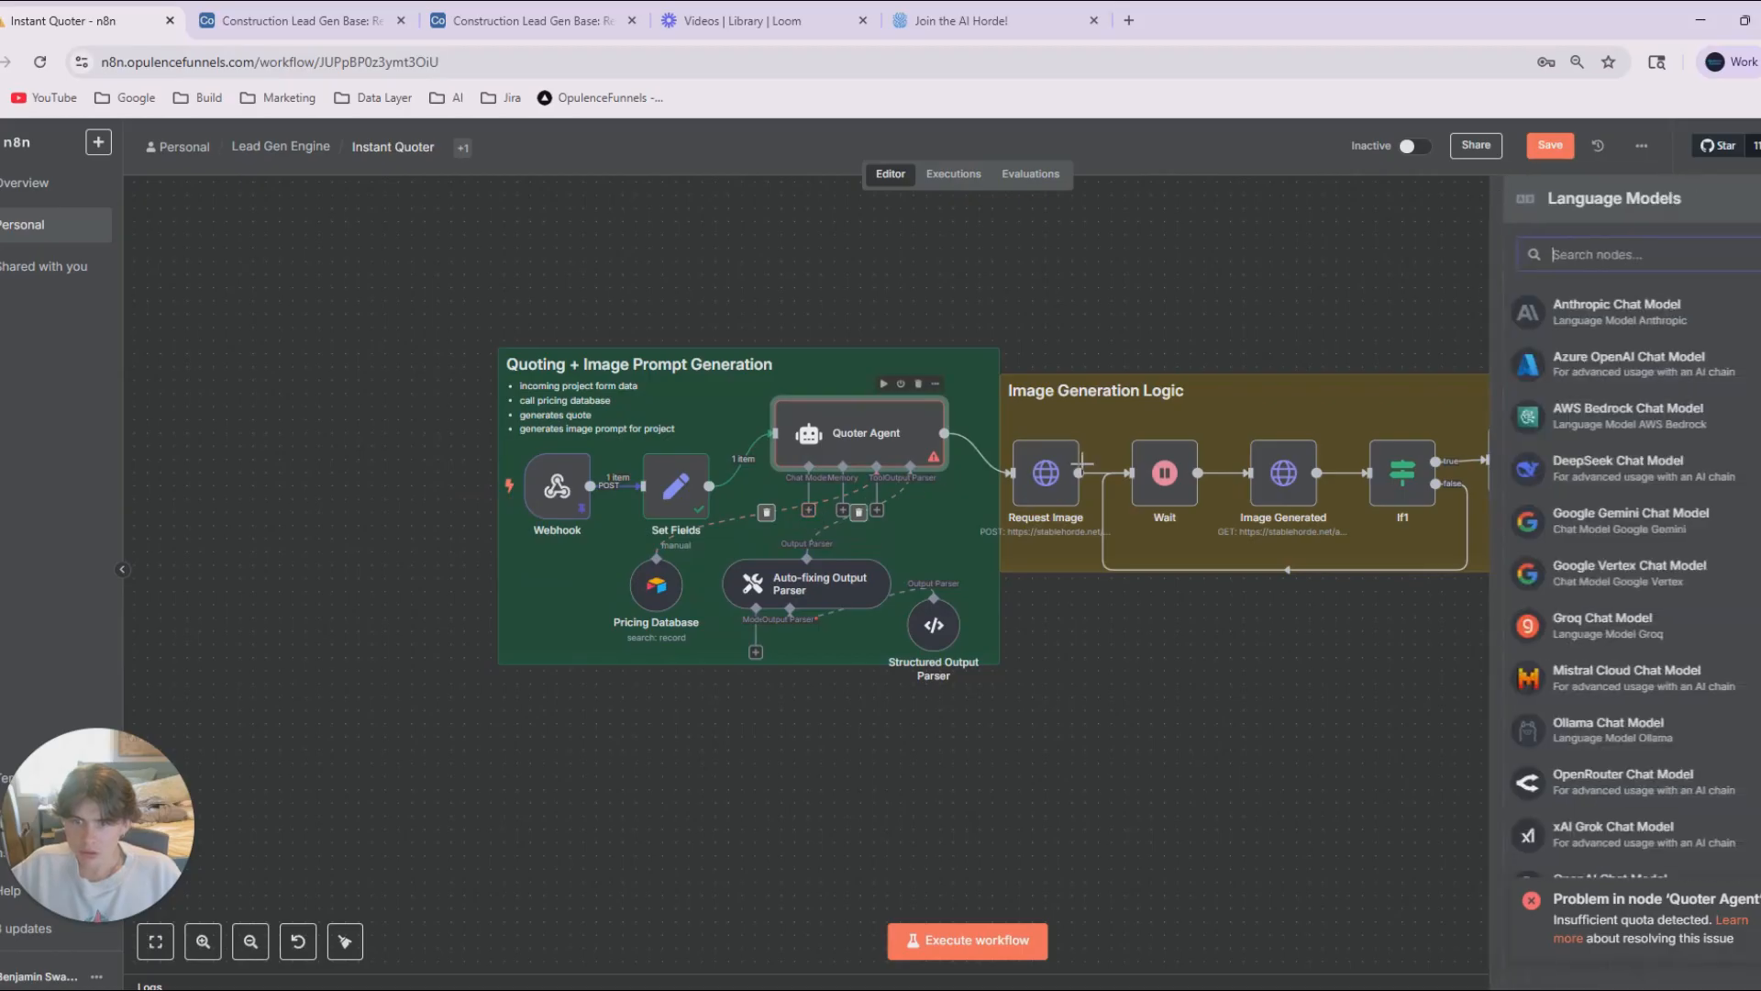
{"action": "left_click", "coordinate": [1675, 788]}
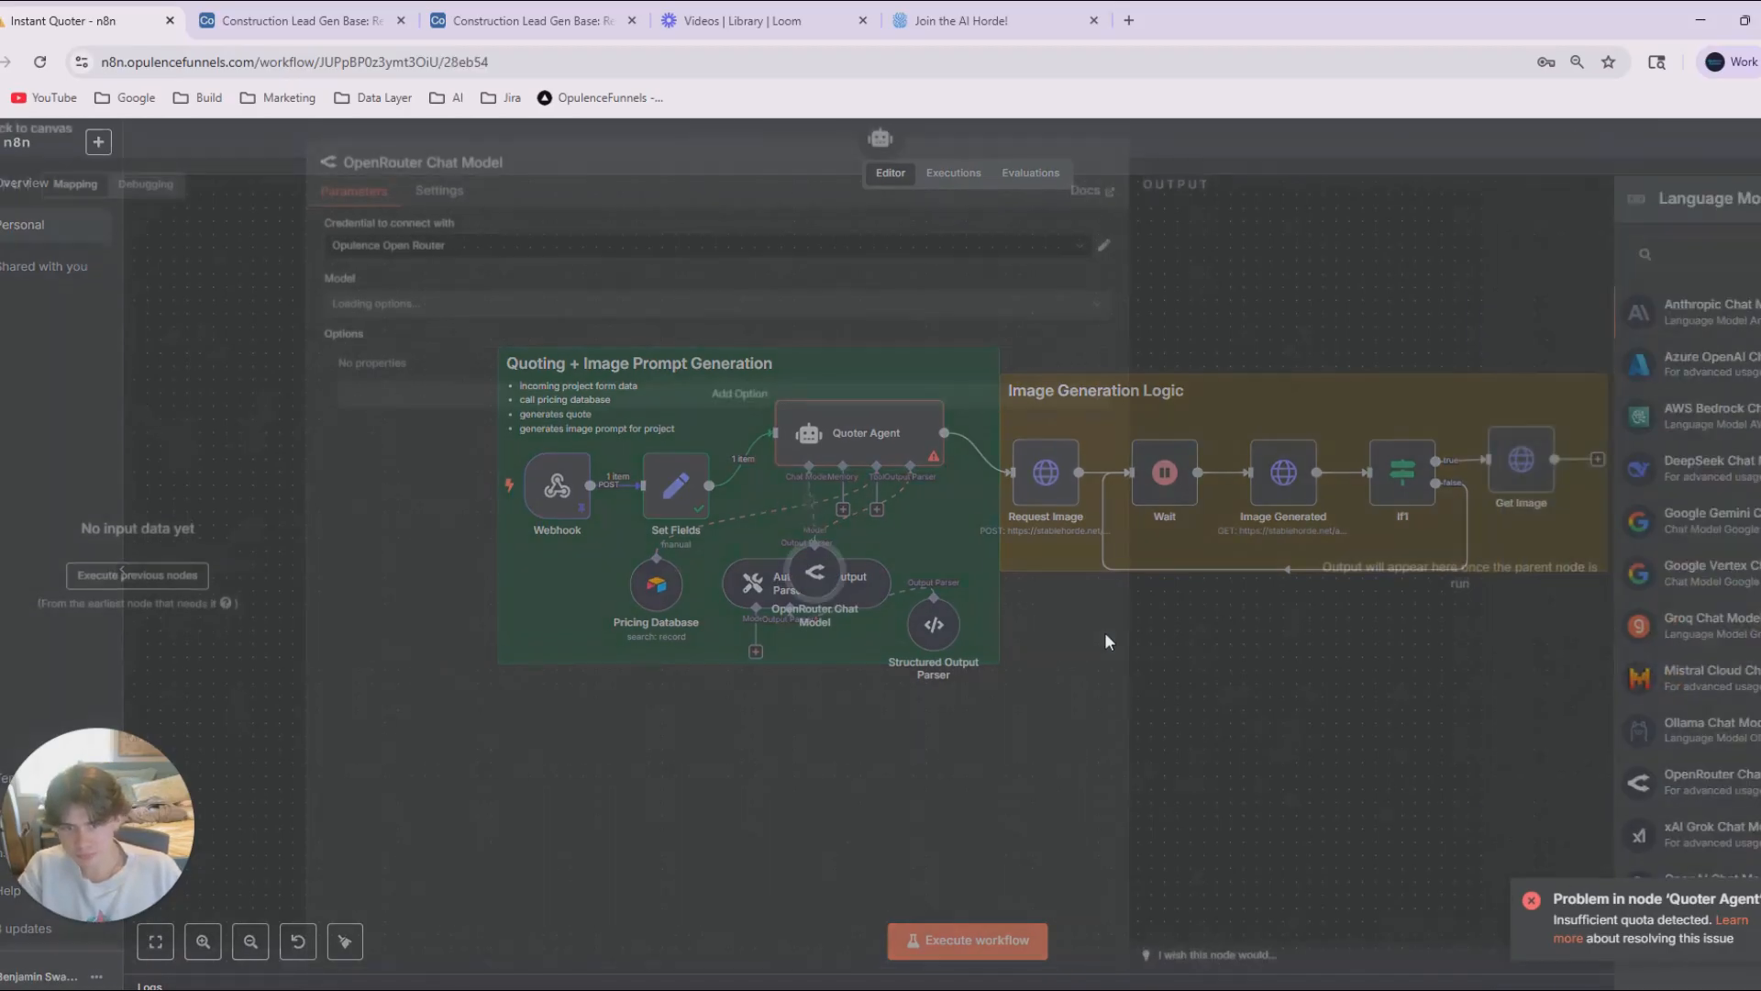
Set the OpenRouter Chat Model's model to openai/gpt-4.1.
{"action": "left_click", "coordinate": [408, 313]}
{"action": "scroll", "coordinate": [367, 550], "scroll_direction": "down", "scroll_amount": 20}
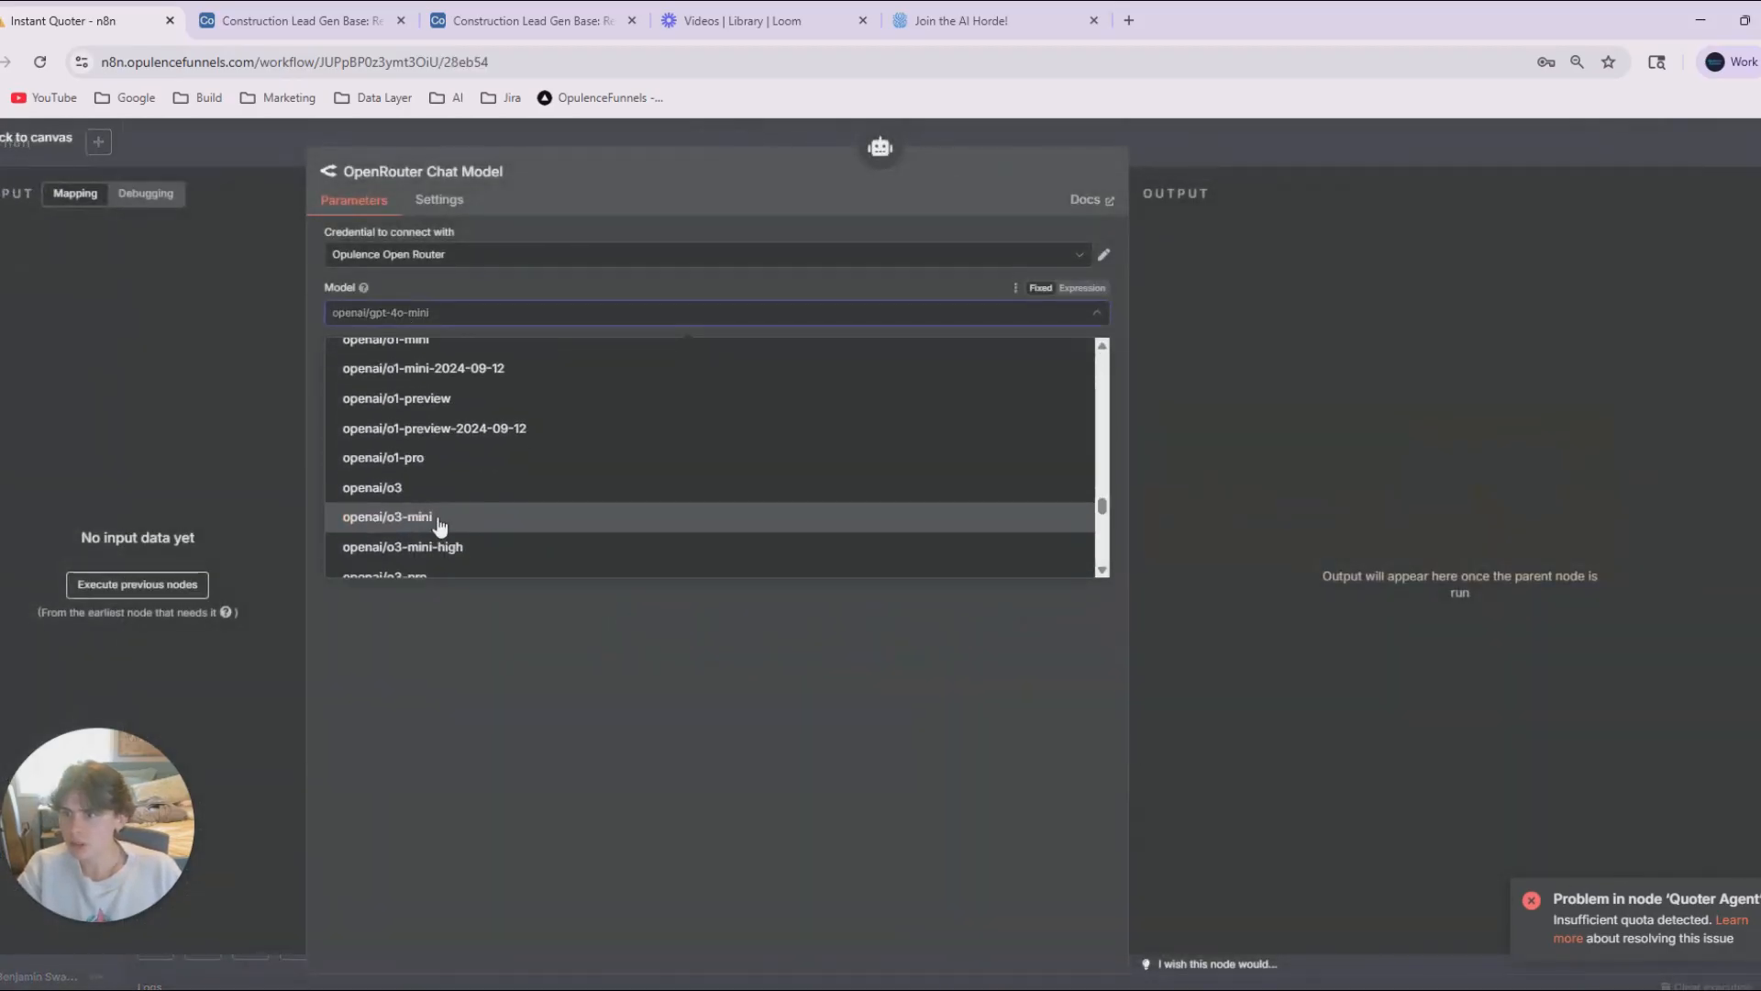
{"action": "scroll", "coordinate": [472, 471], "scroll_direction": "down", "scroll_amount": 5}
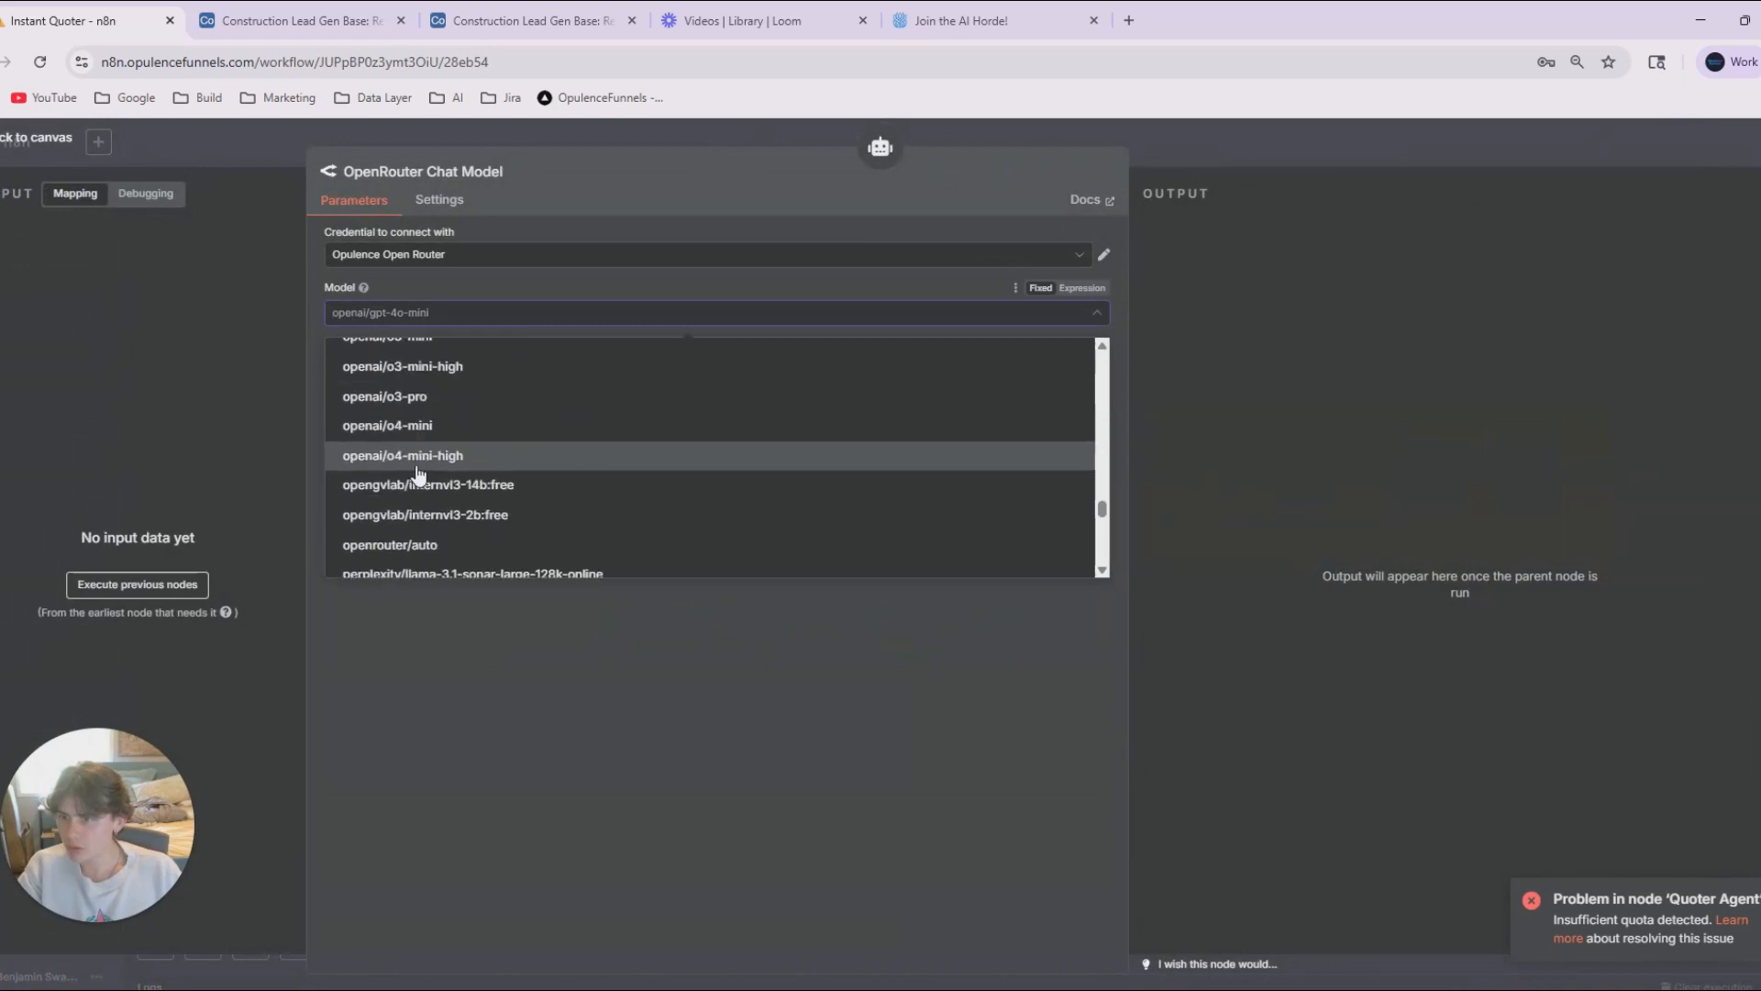
{"action": "scroll", "coordinate": [464, 495], "scroll_direction": "up", "scroll_amount": 5}
{"action": "scroll", "coordinate": [424, 470], "scroll_direction": "up", "scroll_amount": 10}
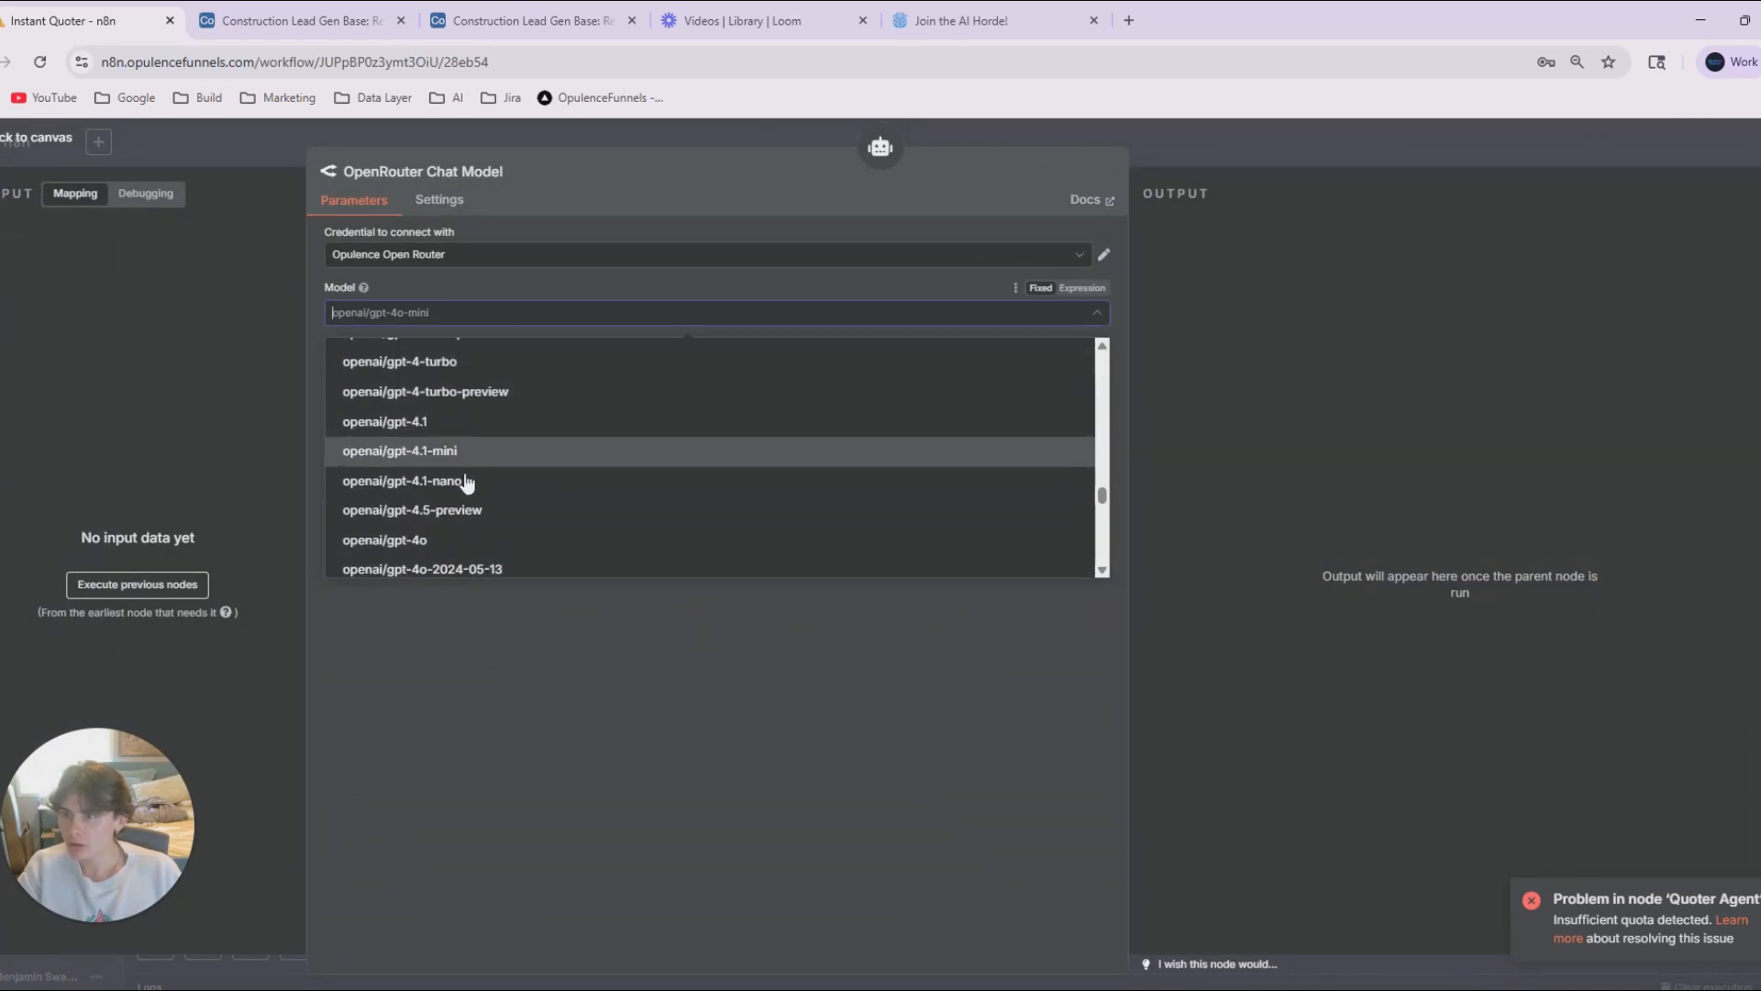
{"action": "left_click", "coordinate": [463, 422]}
Rename the OpenRouter model node 4.1, place it beside Pricing Database, and connect it to the Auto-fixing Output Parser as well.
{"action": "left_click", "coordinate": [447, 173]}
{"action": "key", "text": "ctrl+a"}
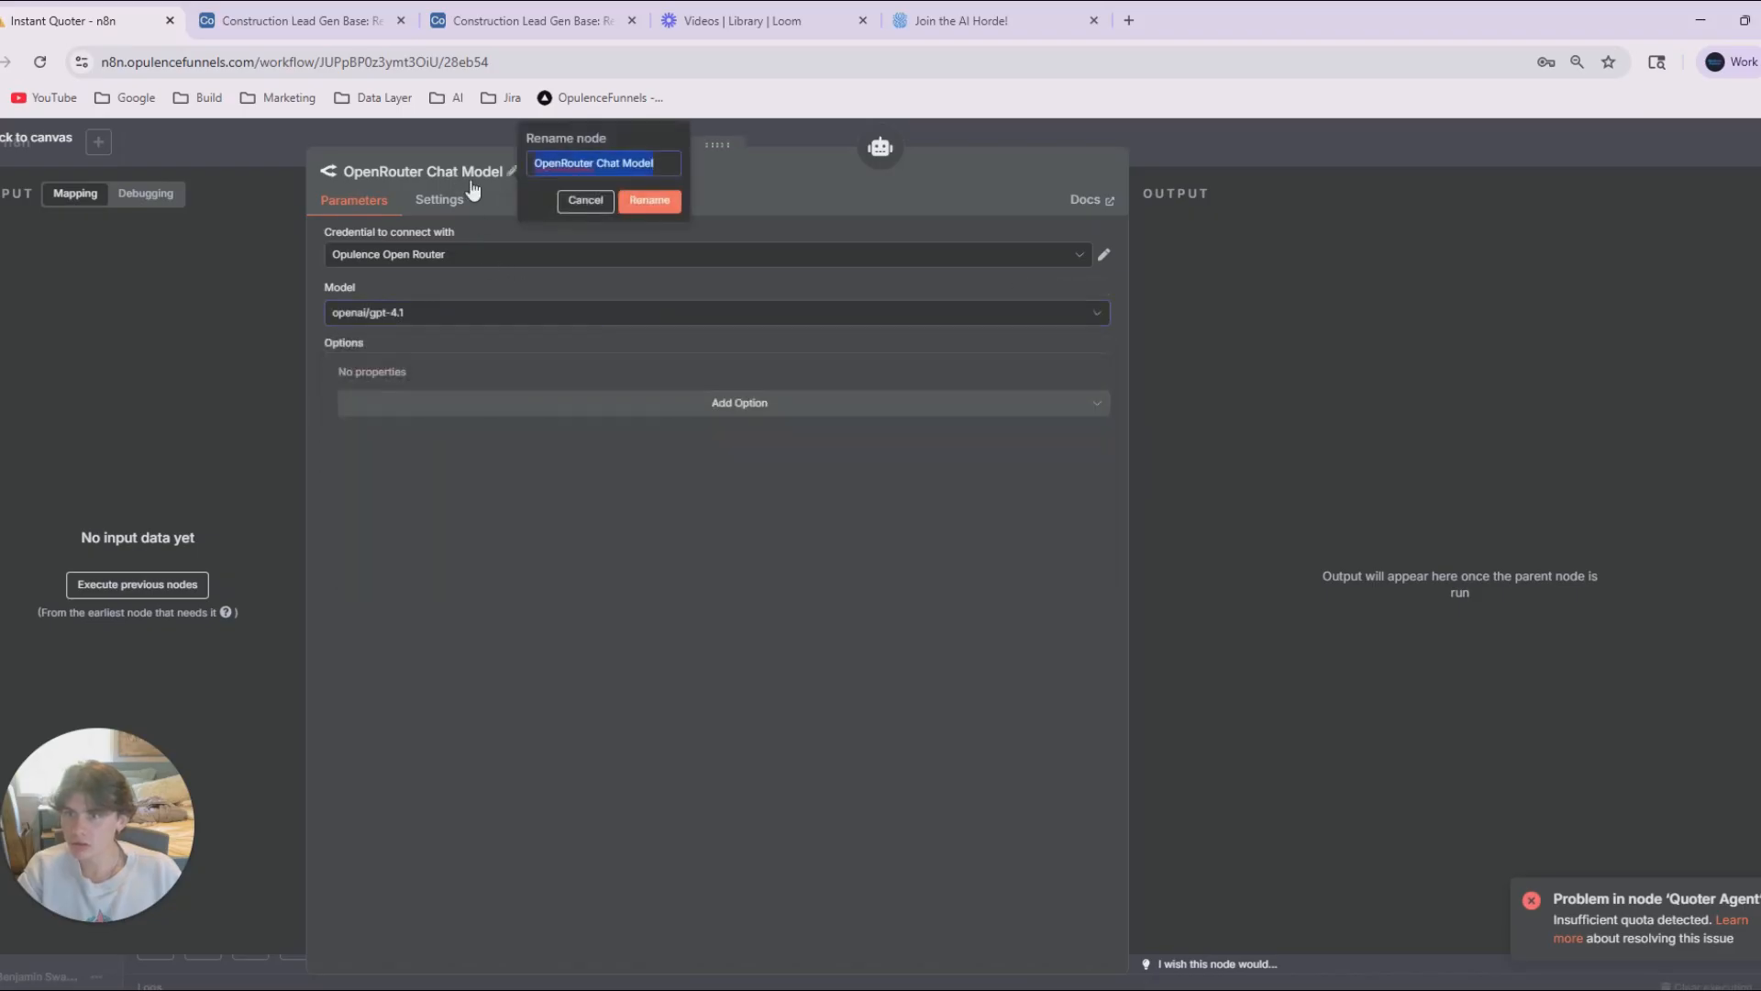
{"action": "type", "text": "4.1"}
{"action": "key", "text": "Return"}
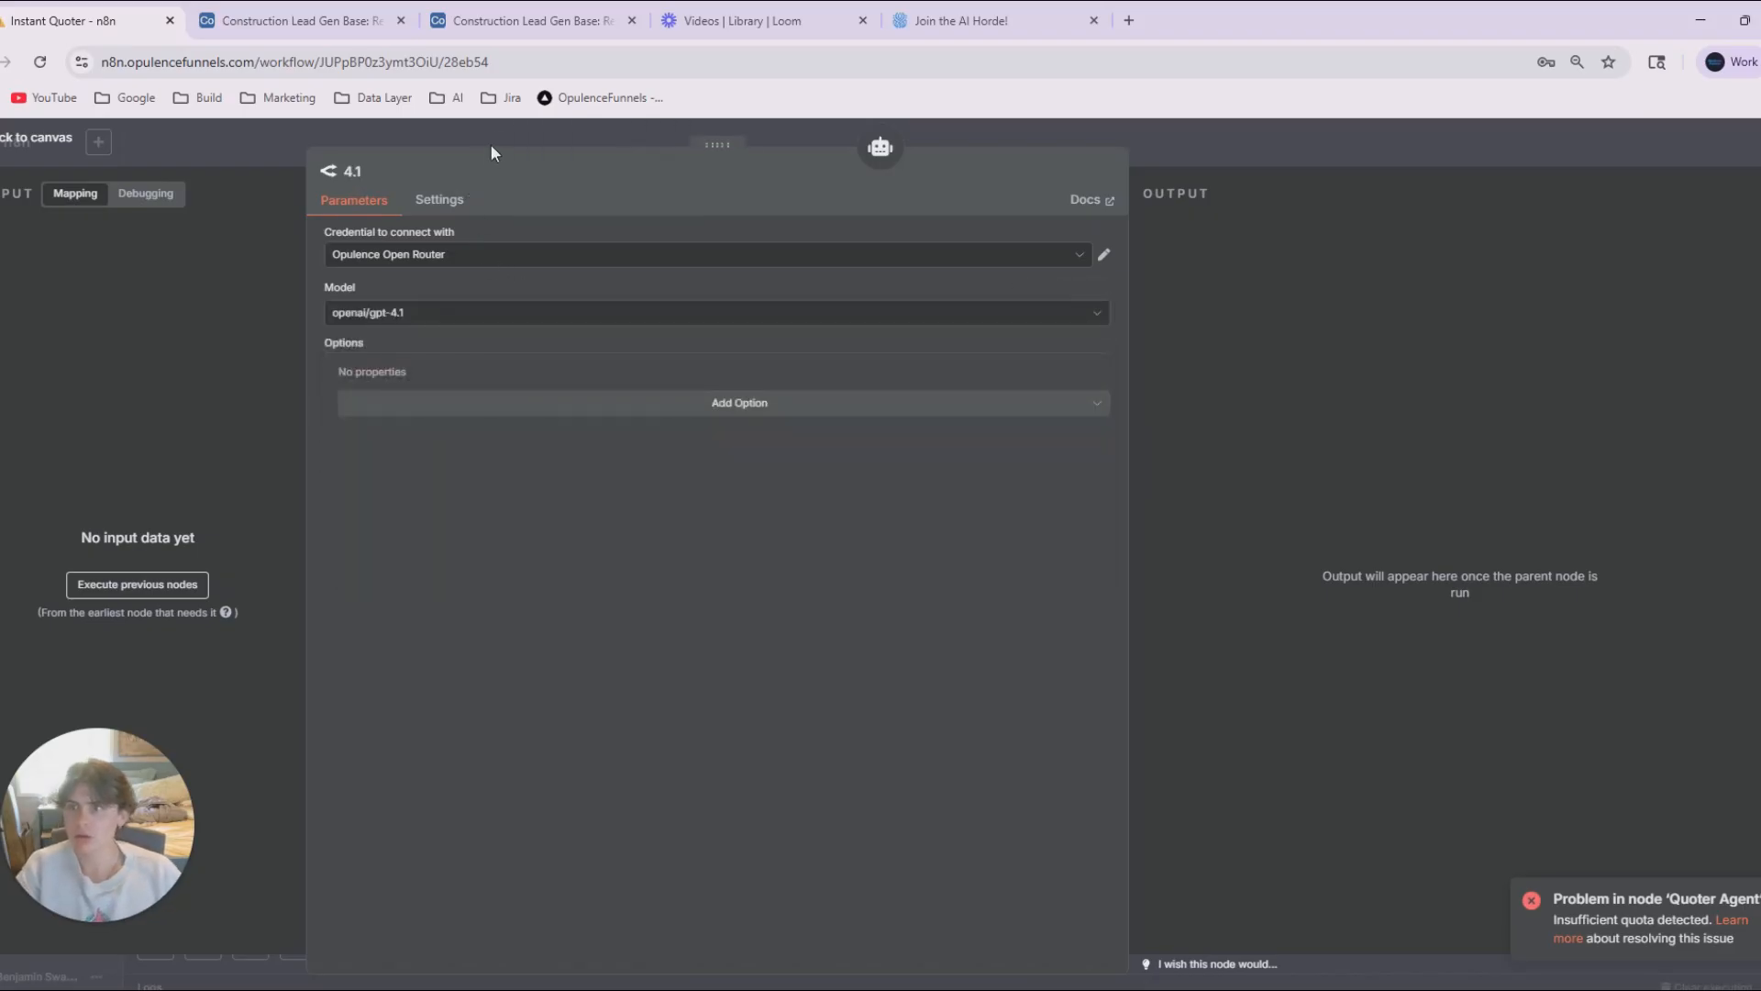
{"action": "left_click", "coordinate": [490, 144]}
{"action": "left_click_drag", "start_coordinate": [550, 584], "coordinate": [566, 575]}
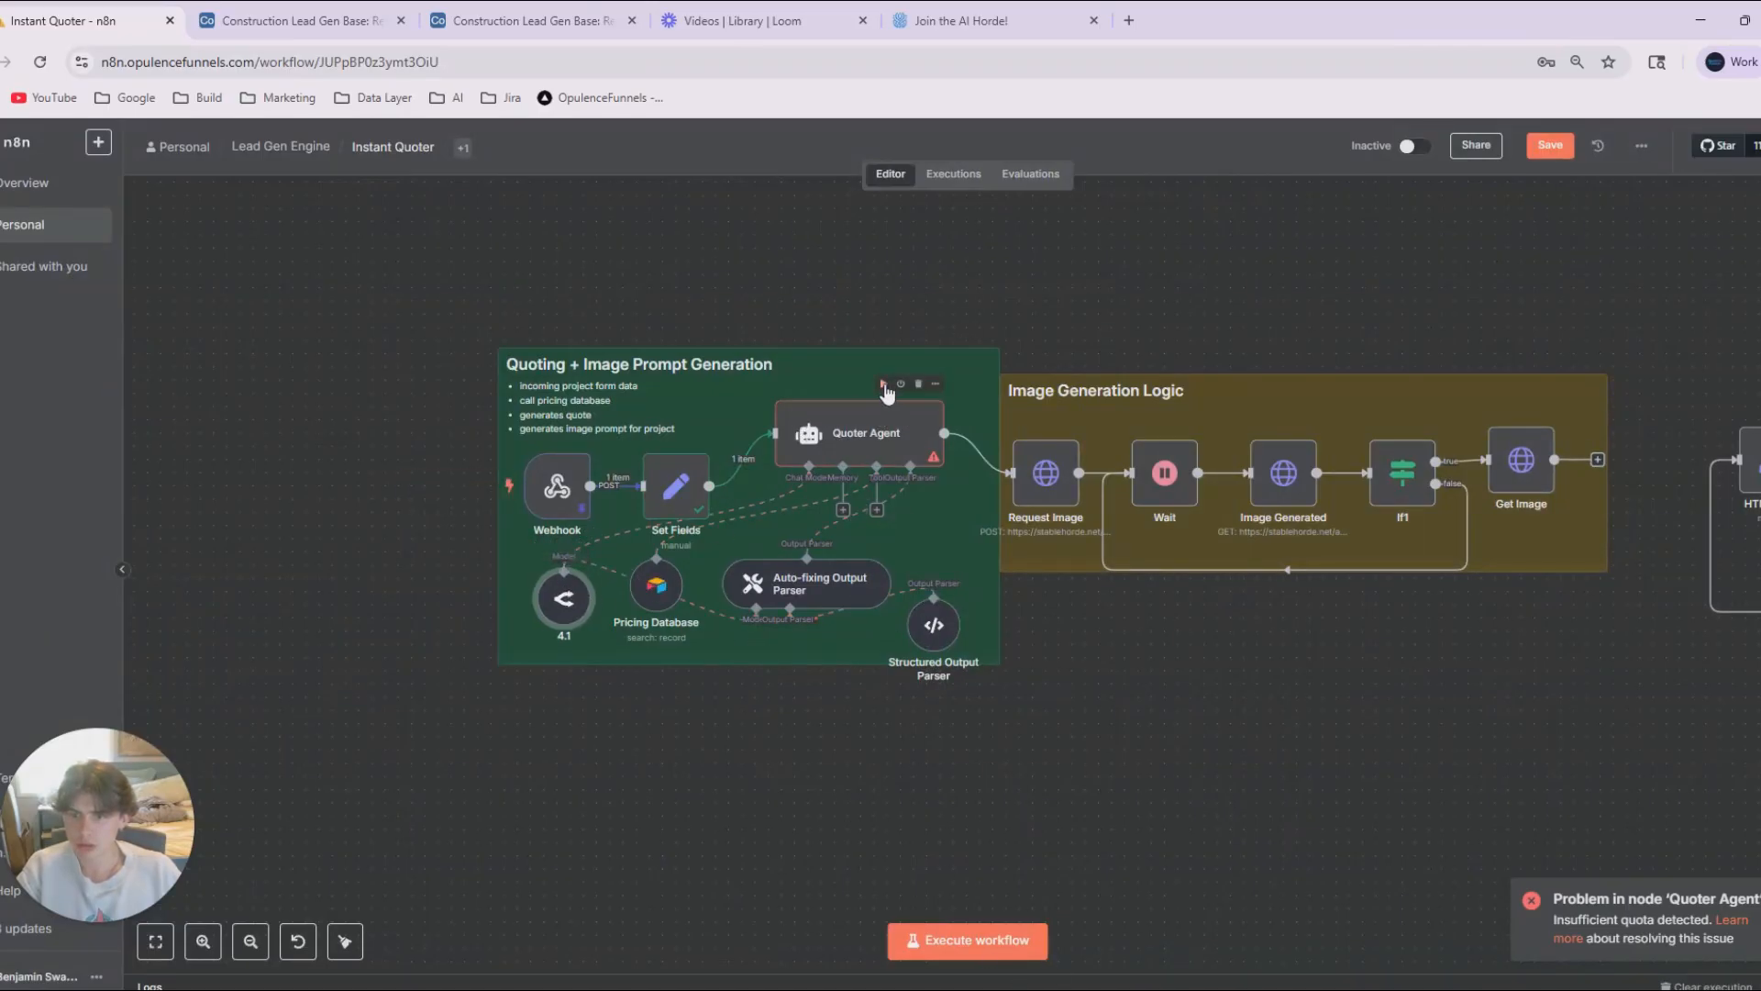
Run the Quoter Agent node with the OpenRouter model attached.
{"action": "left_click", "coordinate": [876, 420]}
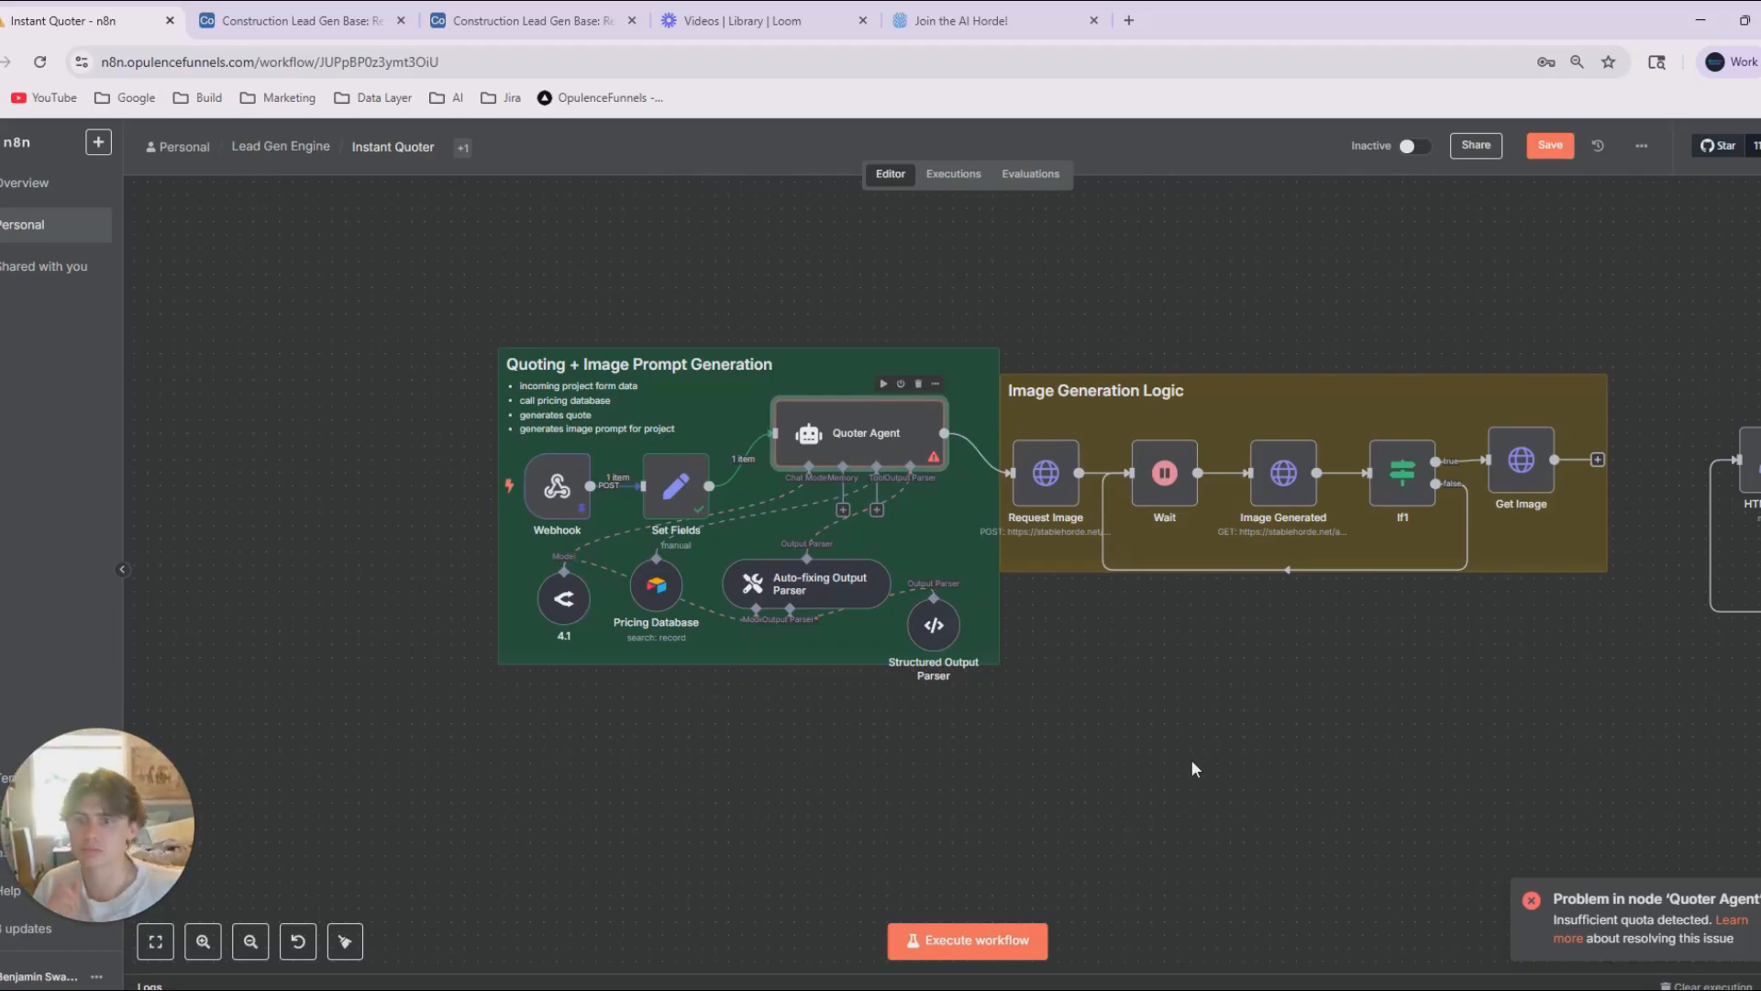
{"action": "left_click", "coordinate": [884, 384]}
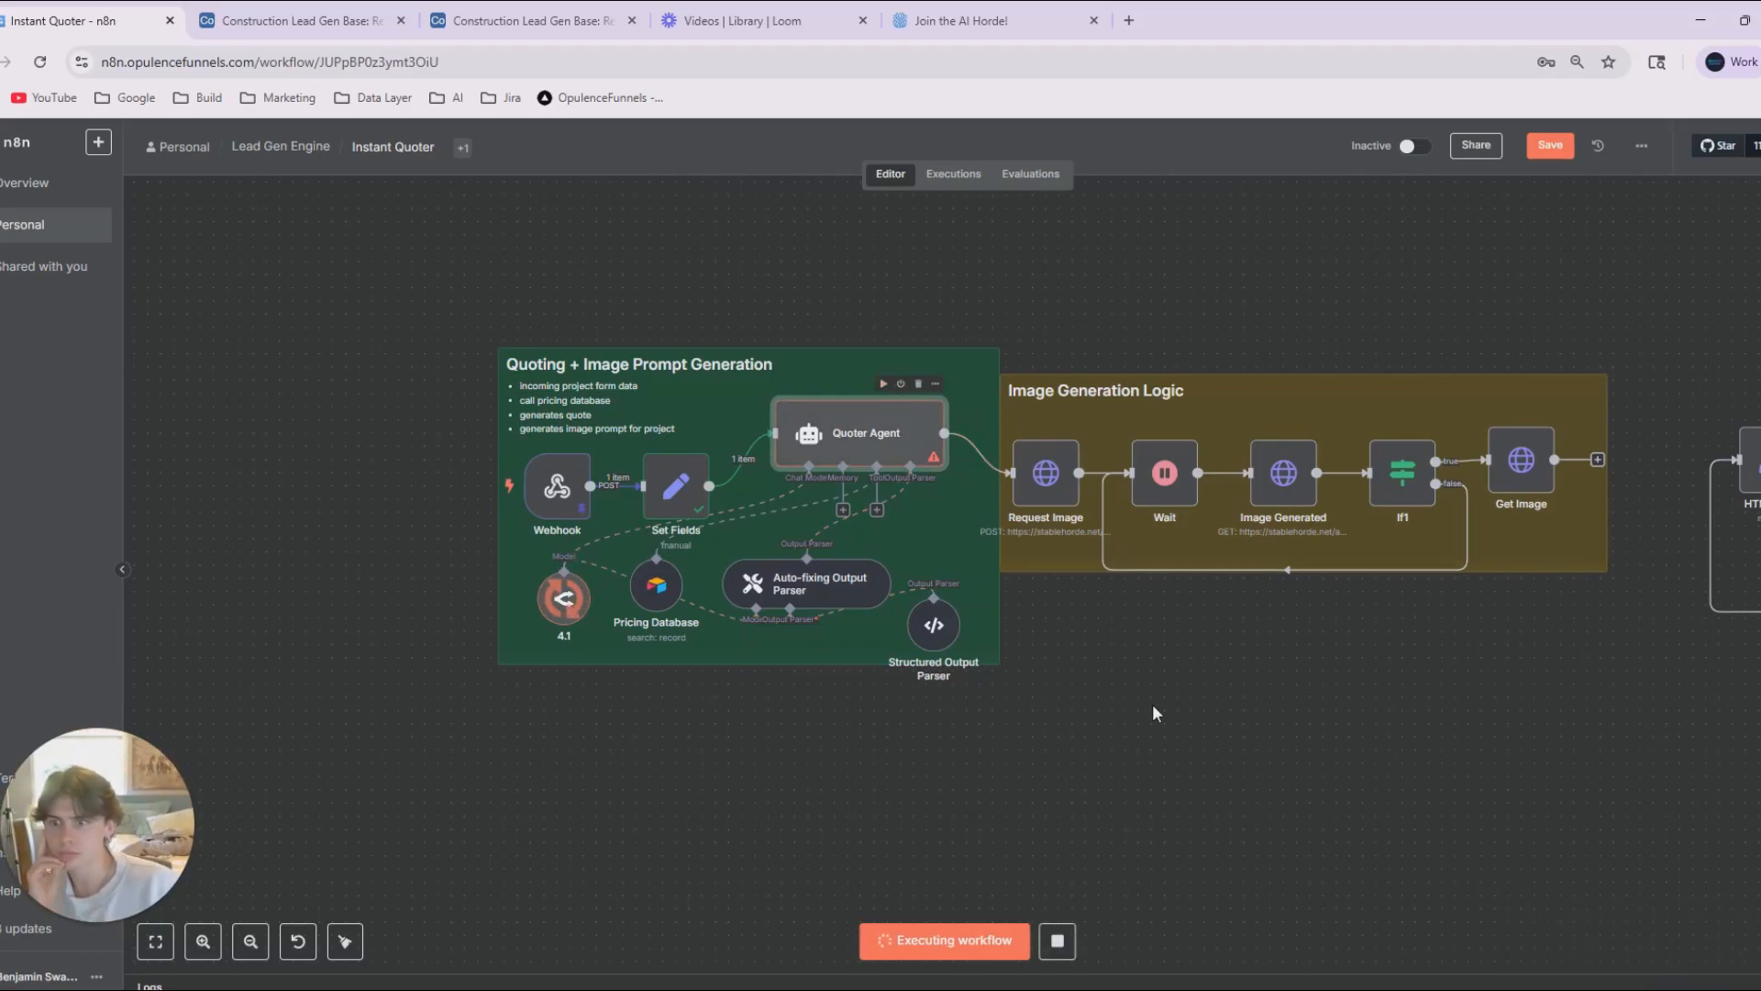
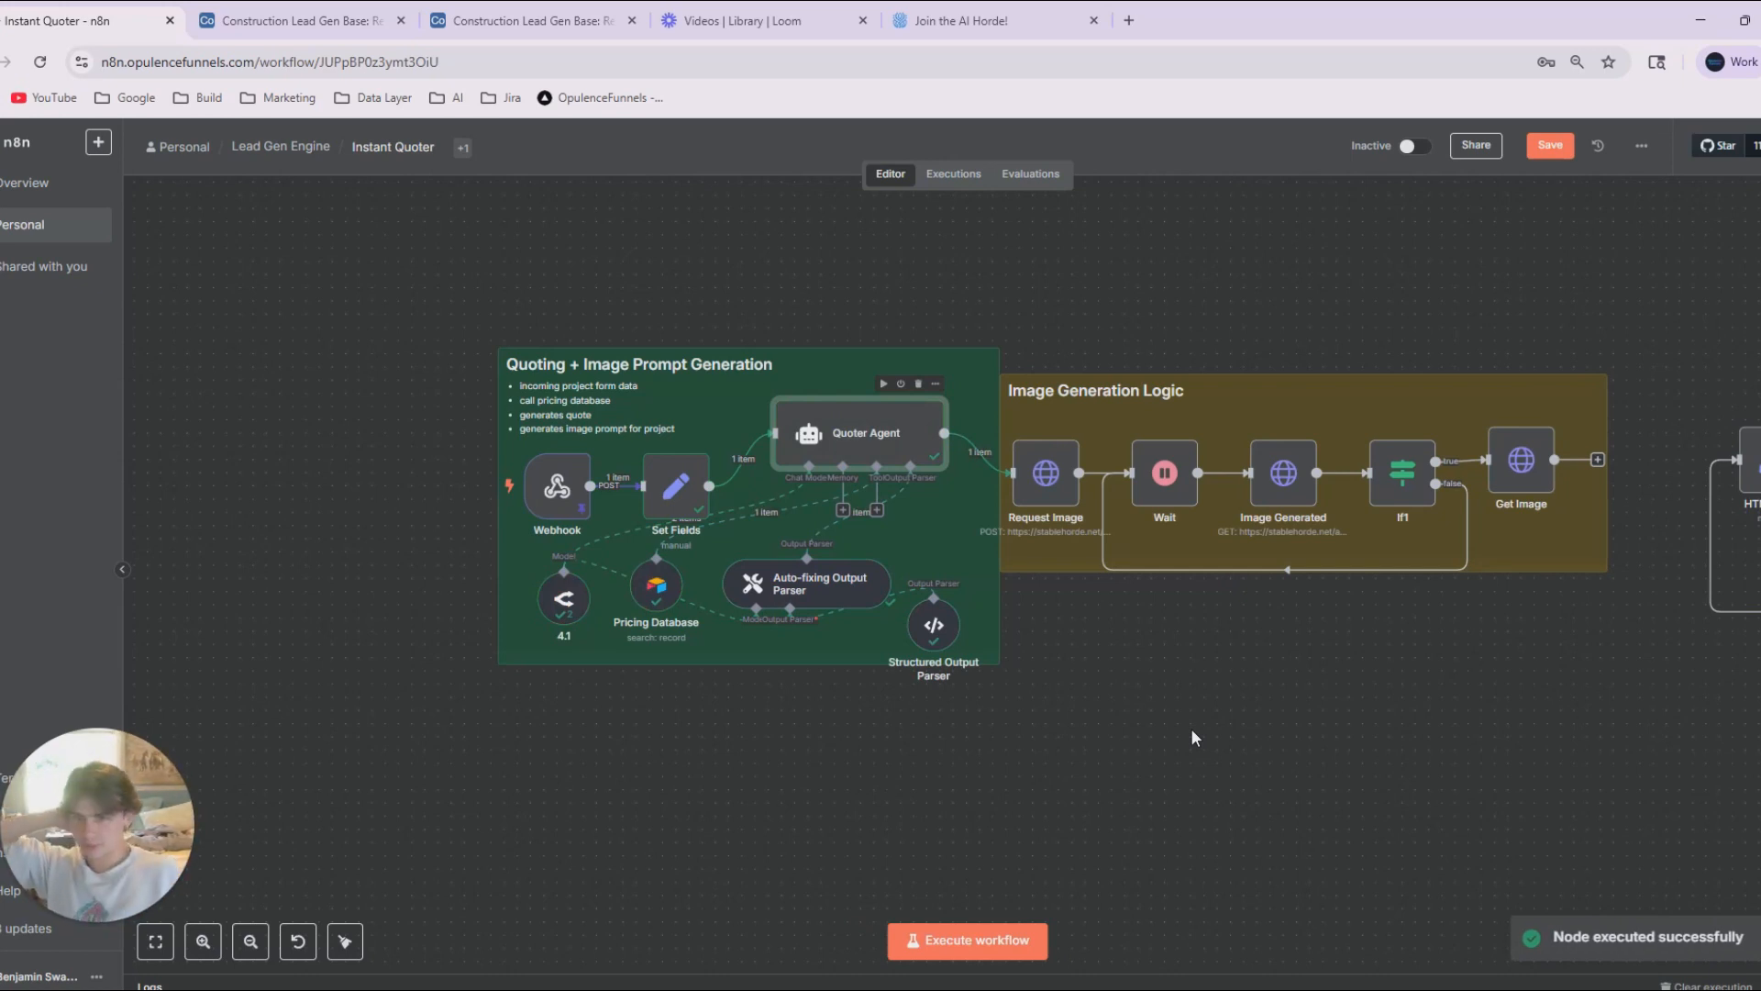
Review the Quoter Agent's JSON output, including the image prompt, task list, cost breakdown and customer message.
{"action": "double_click", "coordinate": [887, 441]}
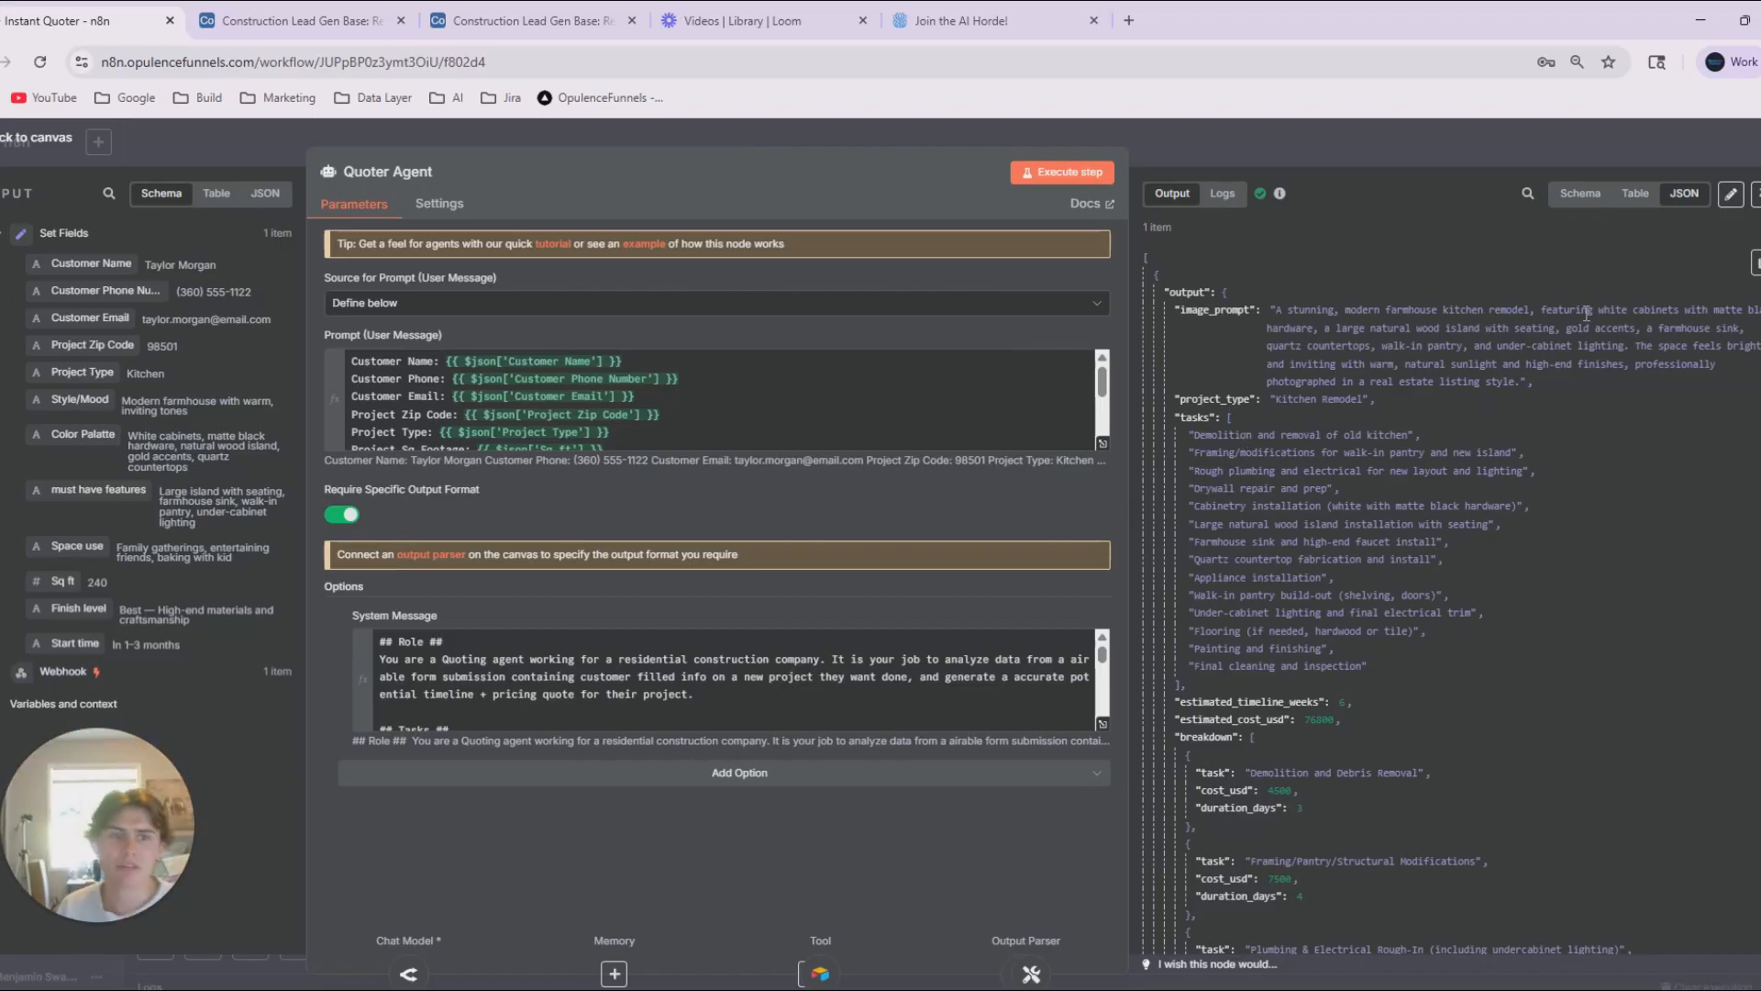
{"action": "scroll", "coordinate": [1361, 550], "scroll_direction": "down", "scroll_amount": 10}
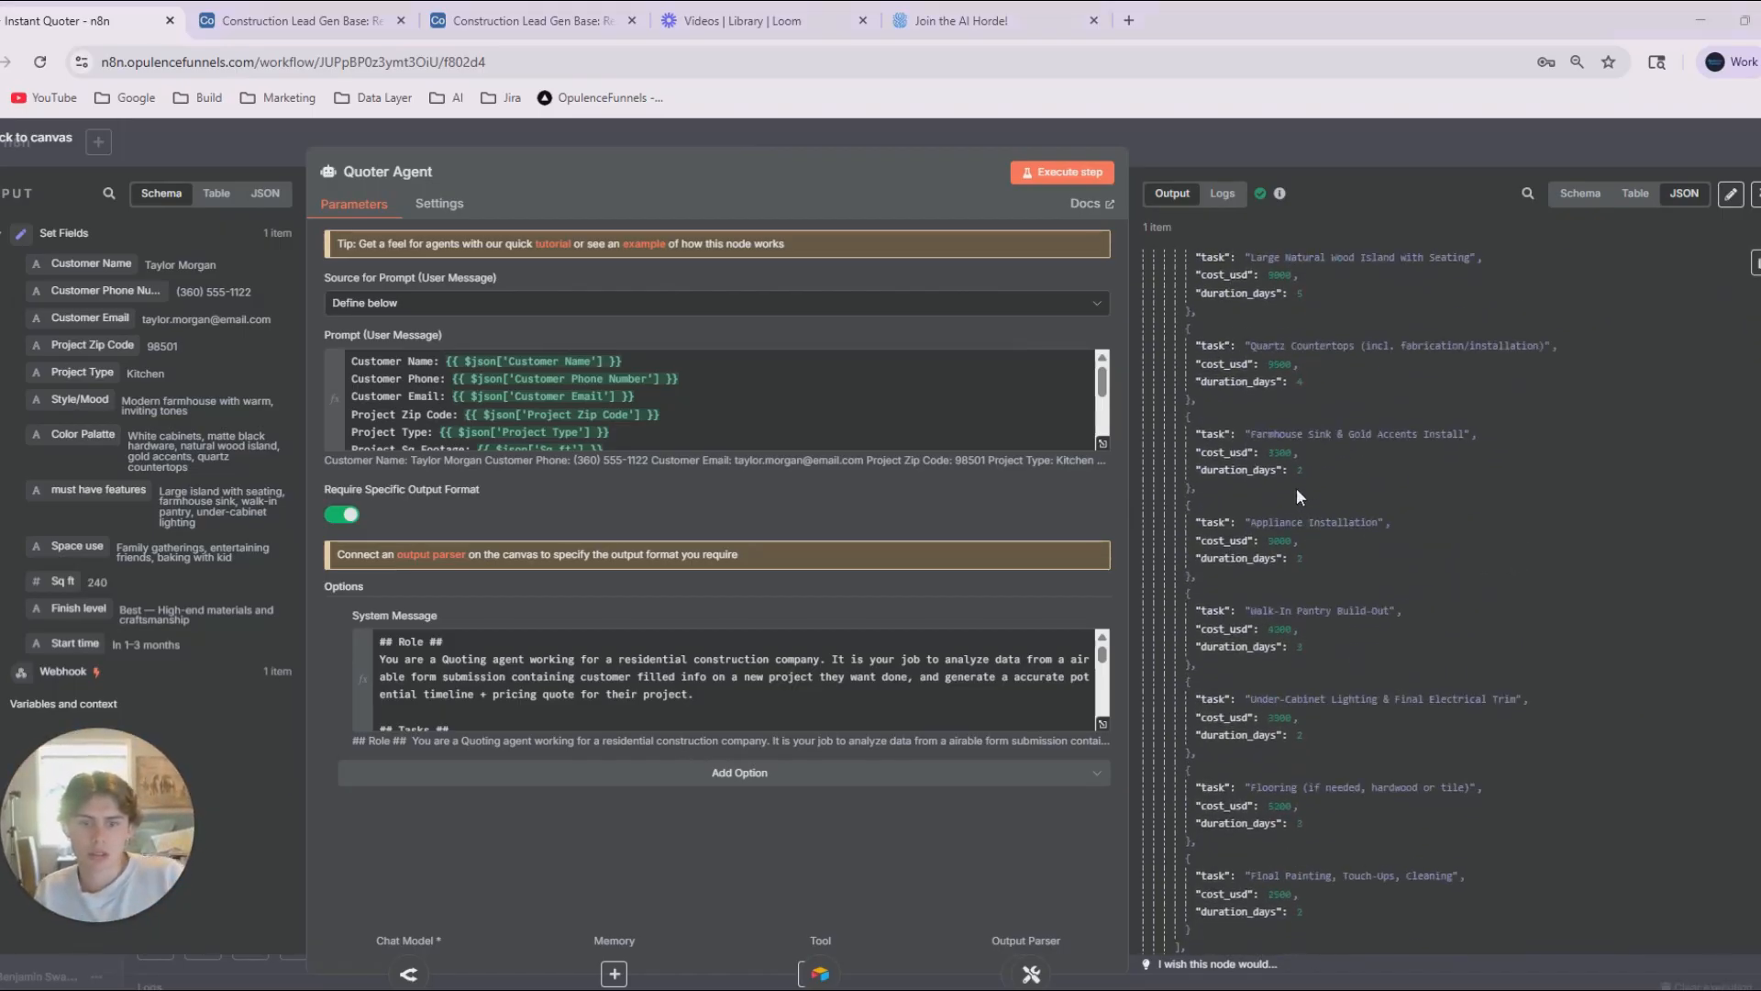
{"action": "scroll", "coordinate": [1320, 578], "scroll_direction": "up", "scroll_amount": 5}
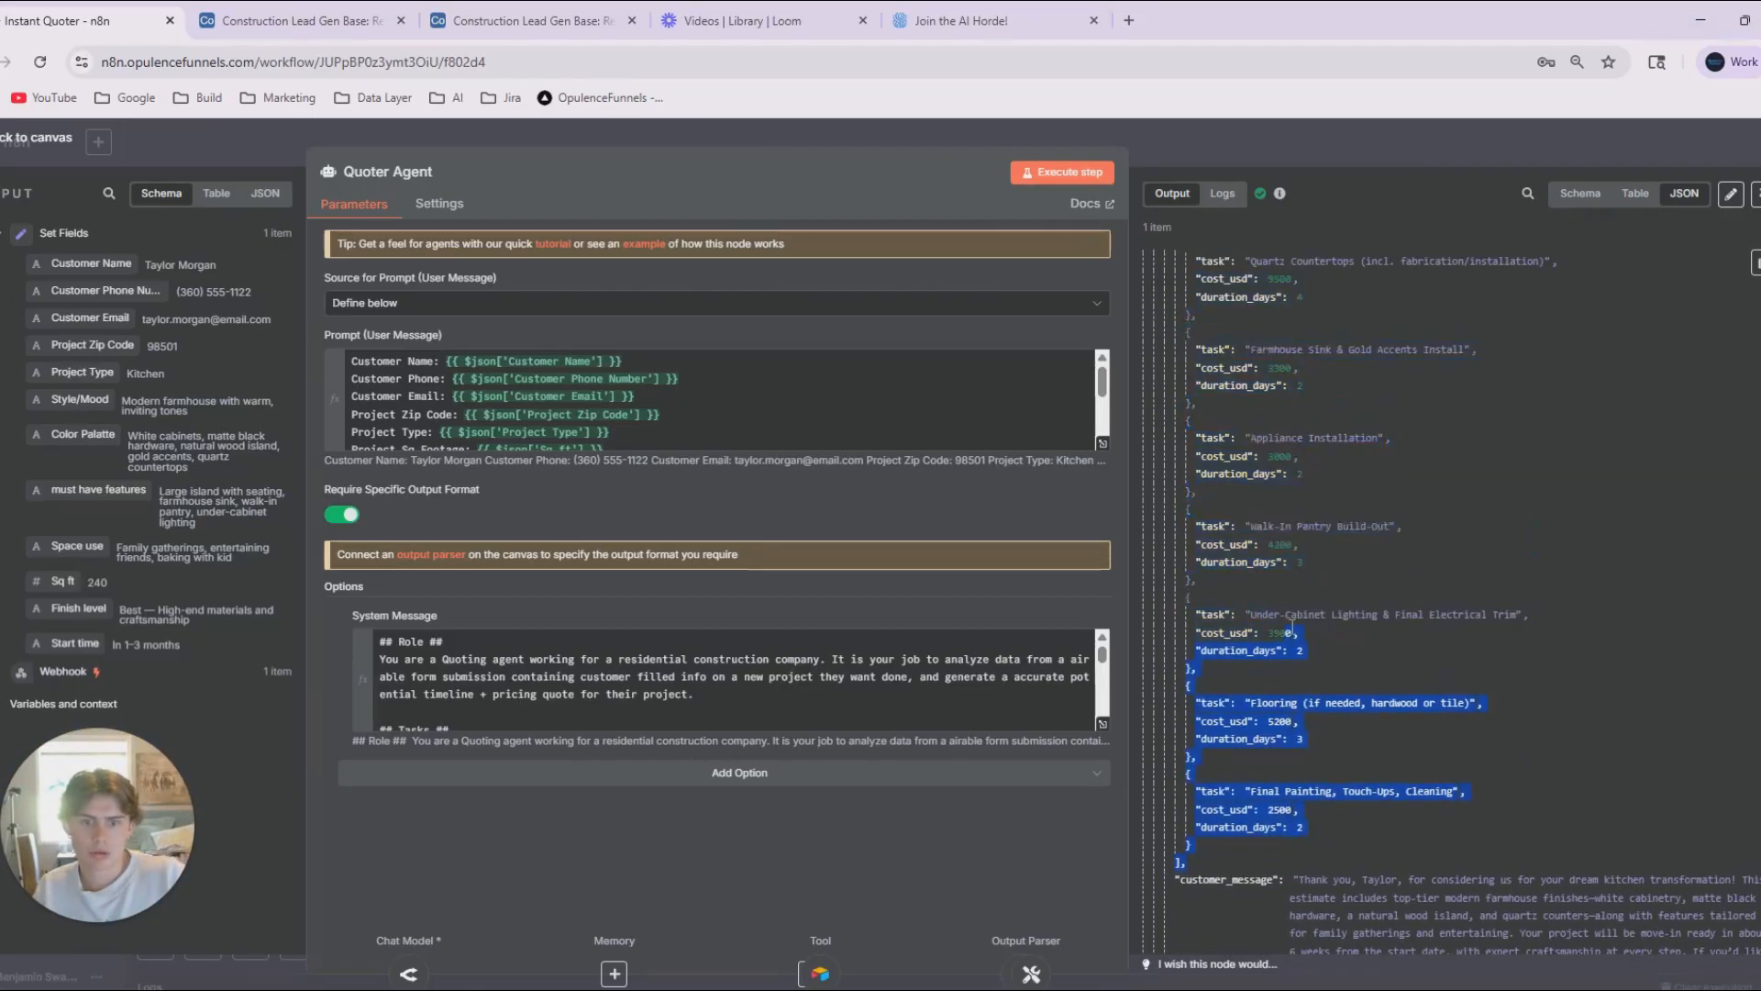
{"action": "scroll", "coordinate": [1300, 584], "scroll_direction": "up", "scroll_amount": 7}
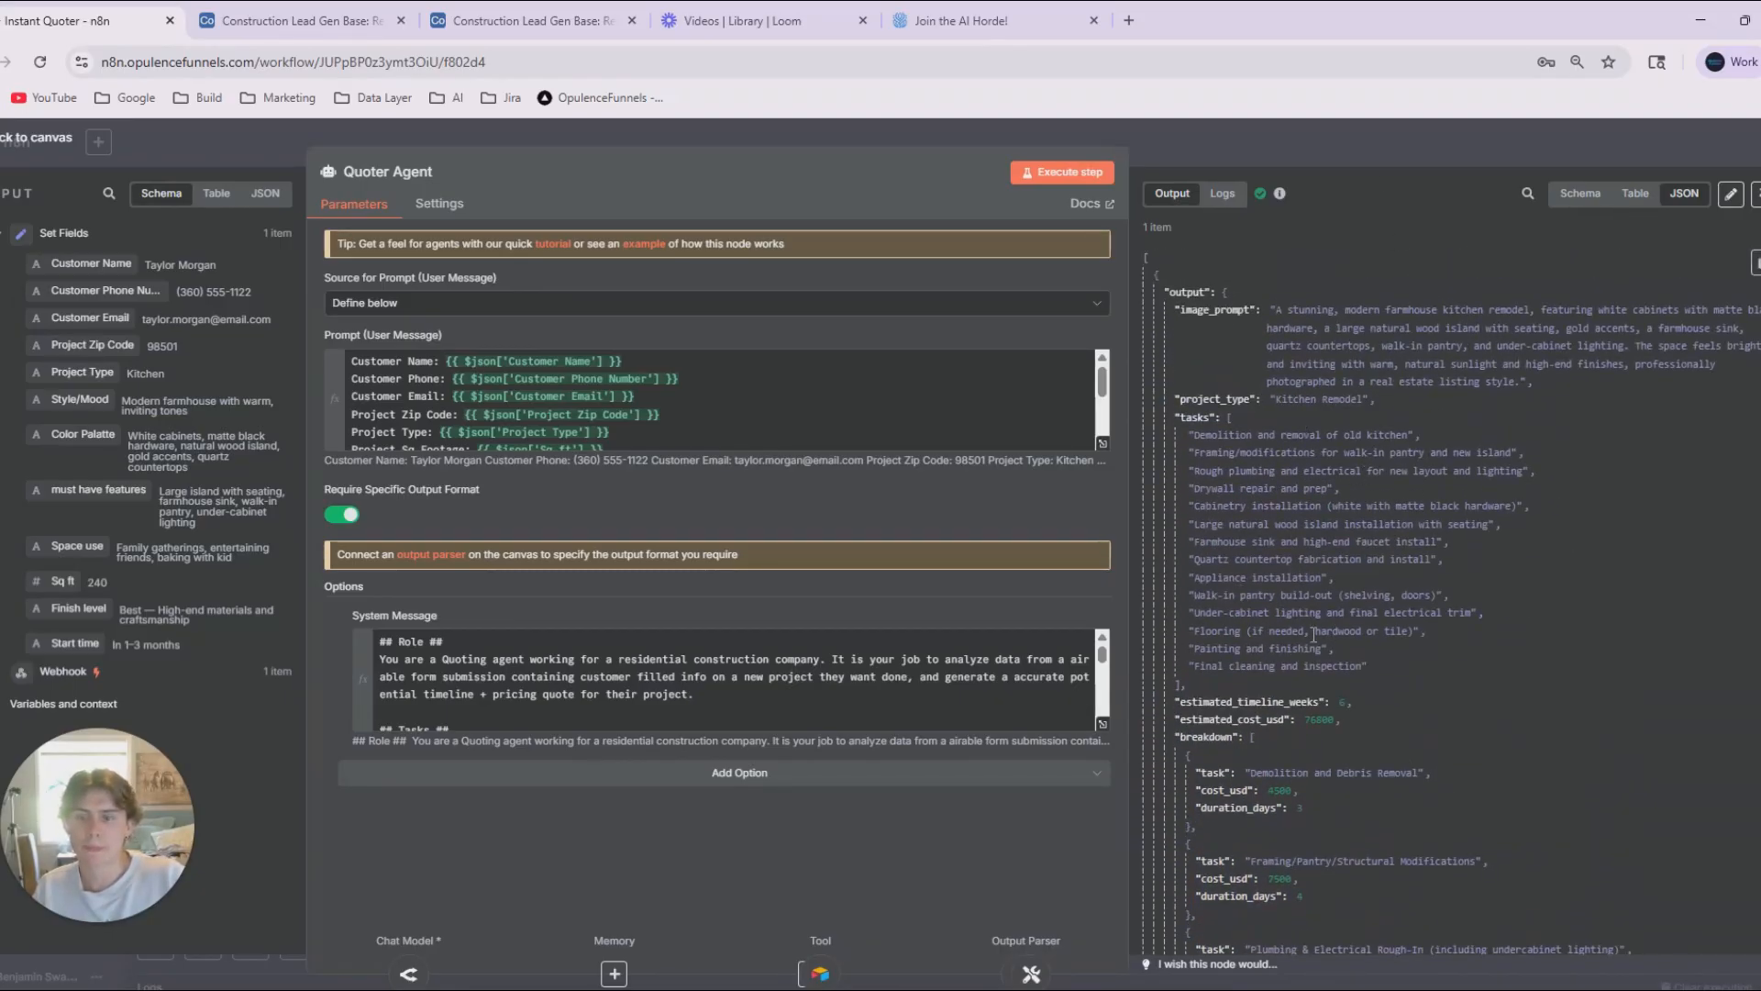
{"action": "left_click", "coordinate": [1267, 167]}
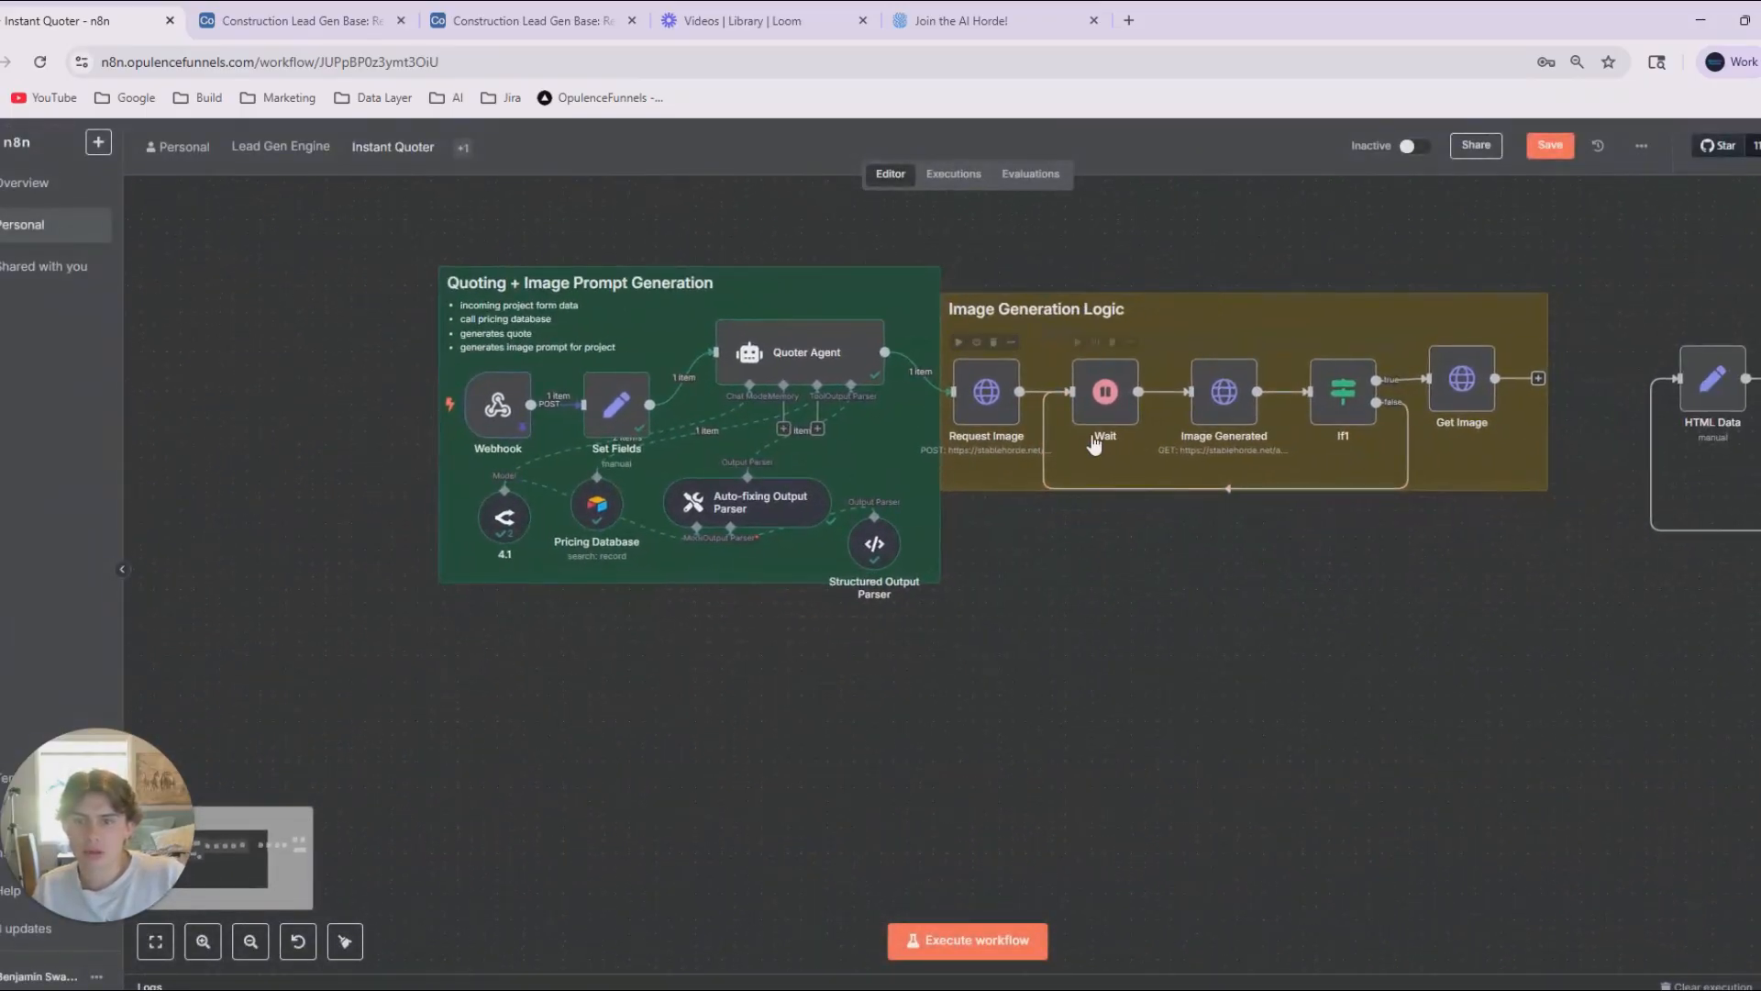
In the Request Image node's JSON body, replace the fixed prompt text with the Quoter Agent's image_prompt expression, {{ $json.output.image_prompt }}.
{"action": "double_click", "coordinate": [981, 395]}
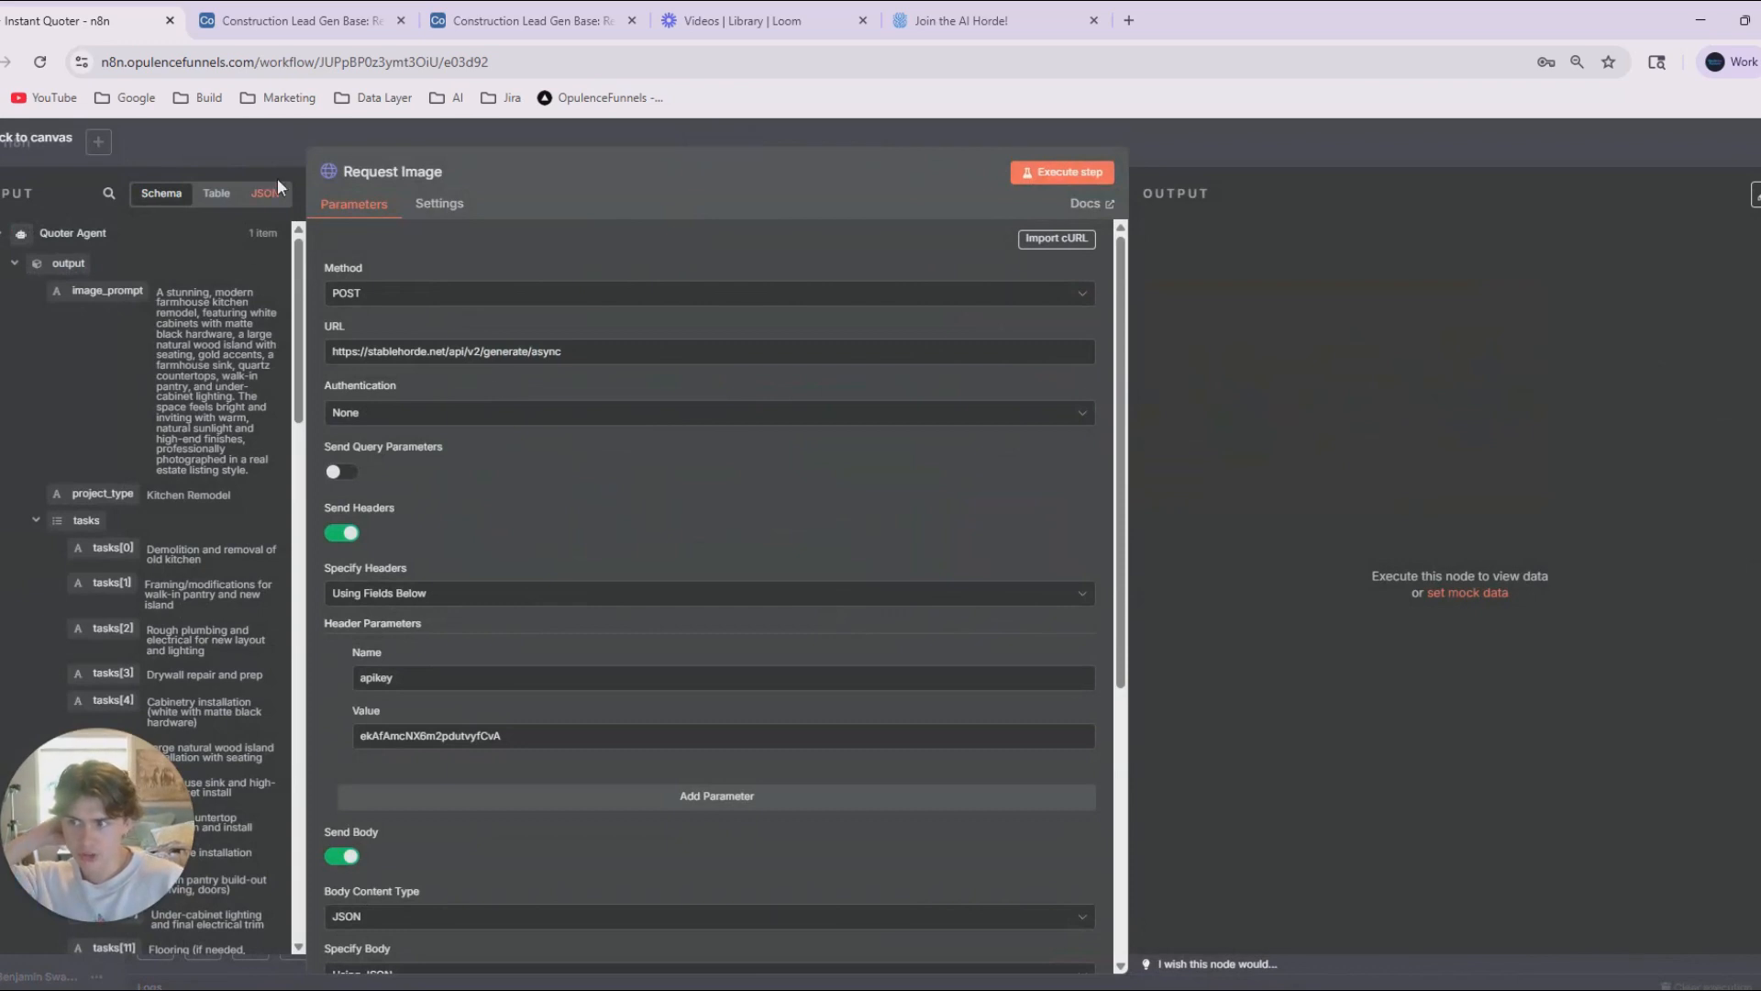
{"action": "left_click_drag", "start_coordinate": [306, 178], "coordinate": [523, 184]}
{"action": "scroll", "coordinate": [736, 505], "scroll_direction": "down", "scroll_amount": 5}
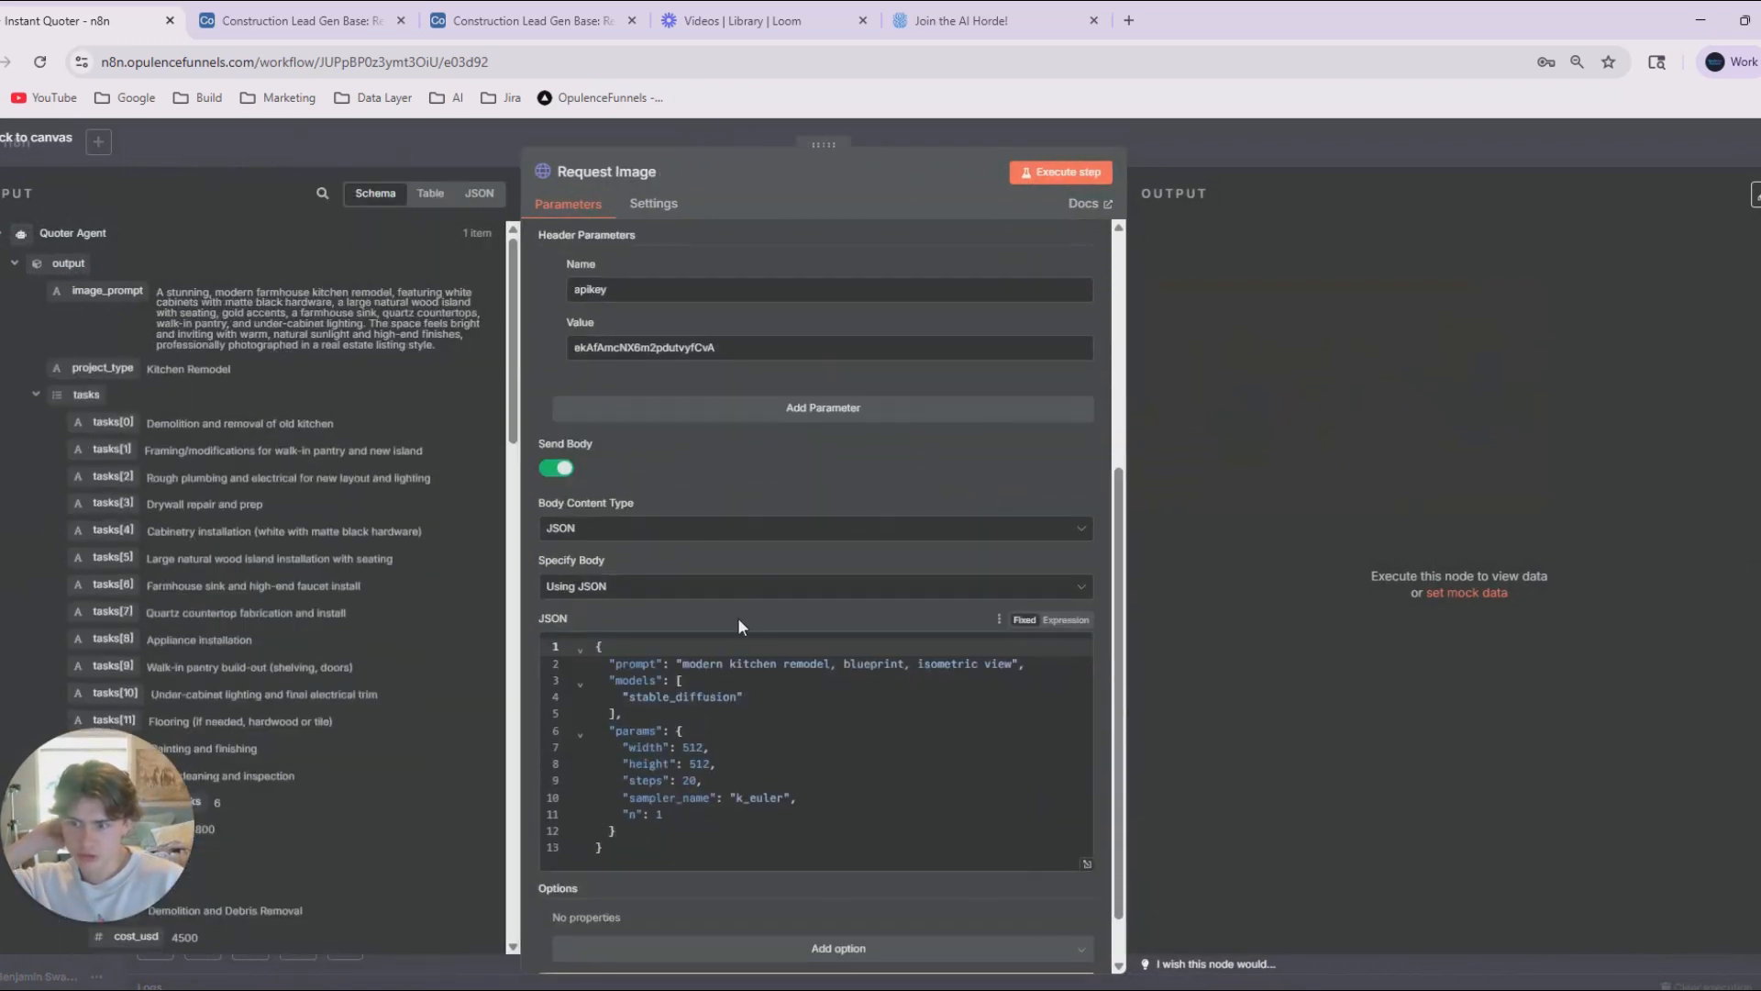
{"action": "left_click_drag", "start_coordinate": [683, 667], "coordinate": [1013, 667]}
{"action": "key", "text": "BackSpace"}
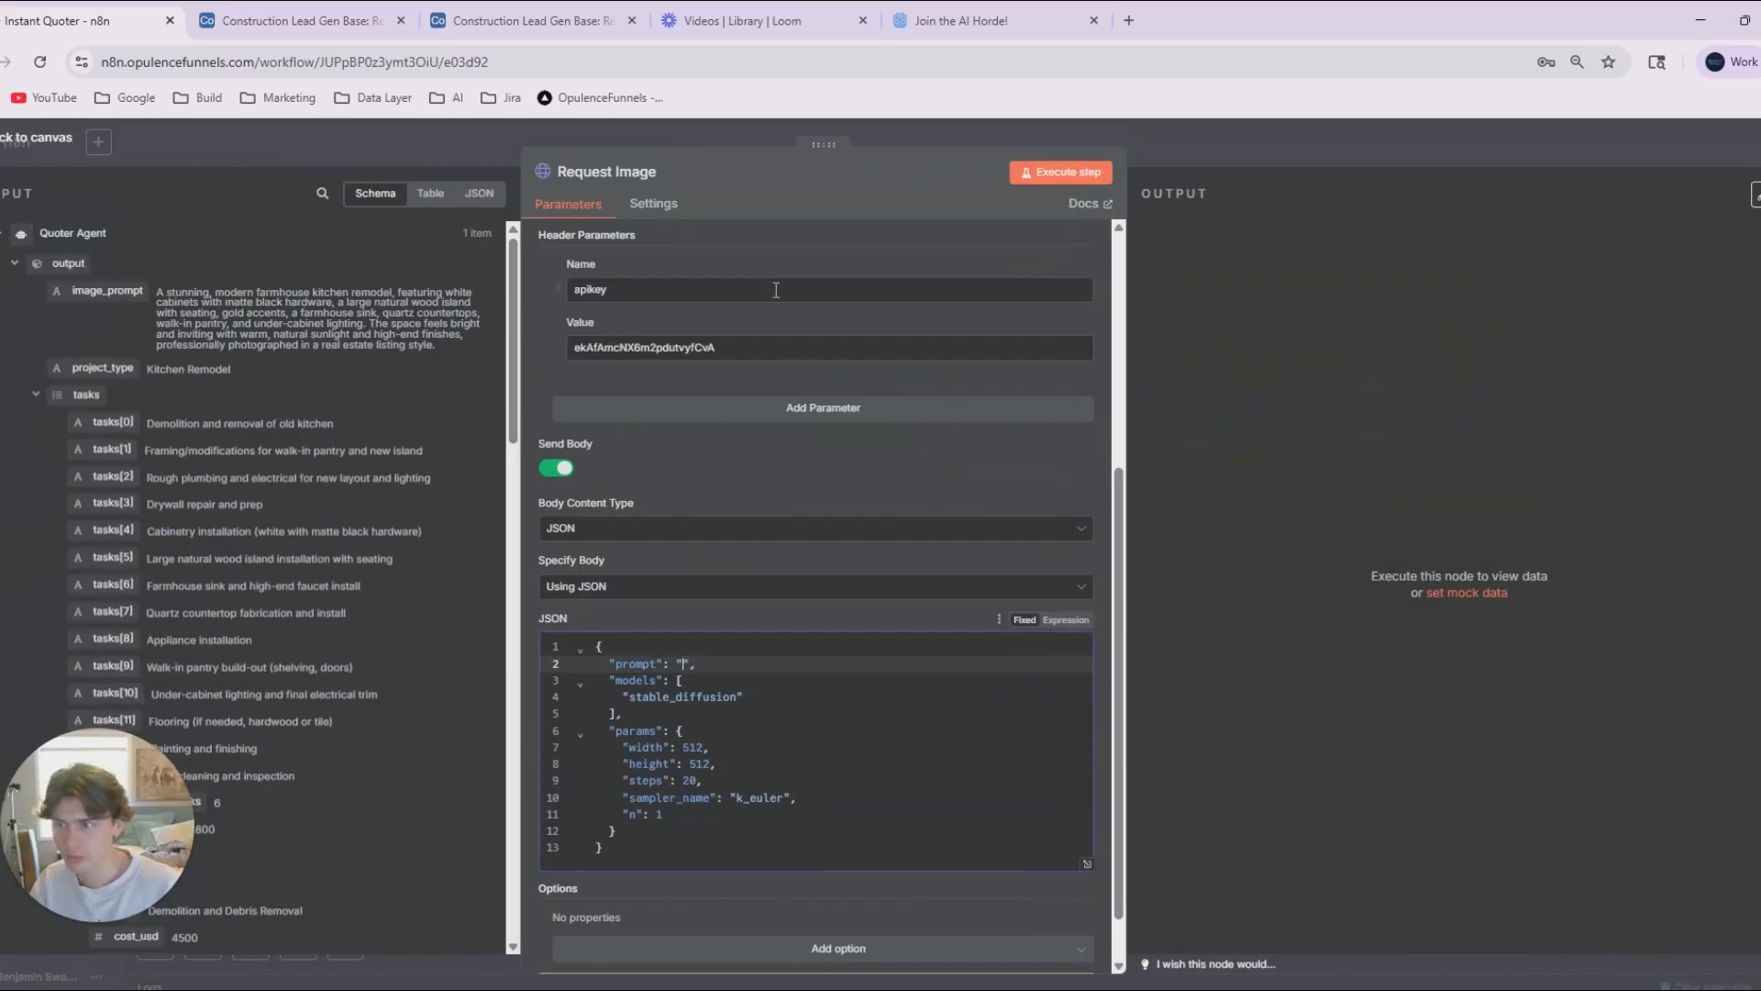
{"action": "left_click_drag", "start_coordinate": [108, 289], "coordinate": [683, 664]}
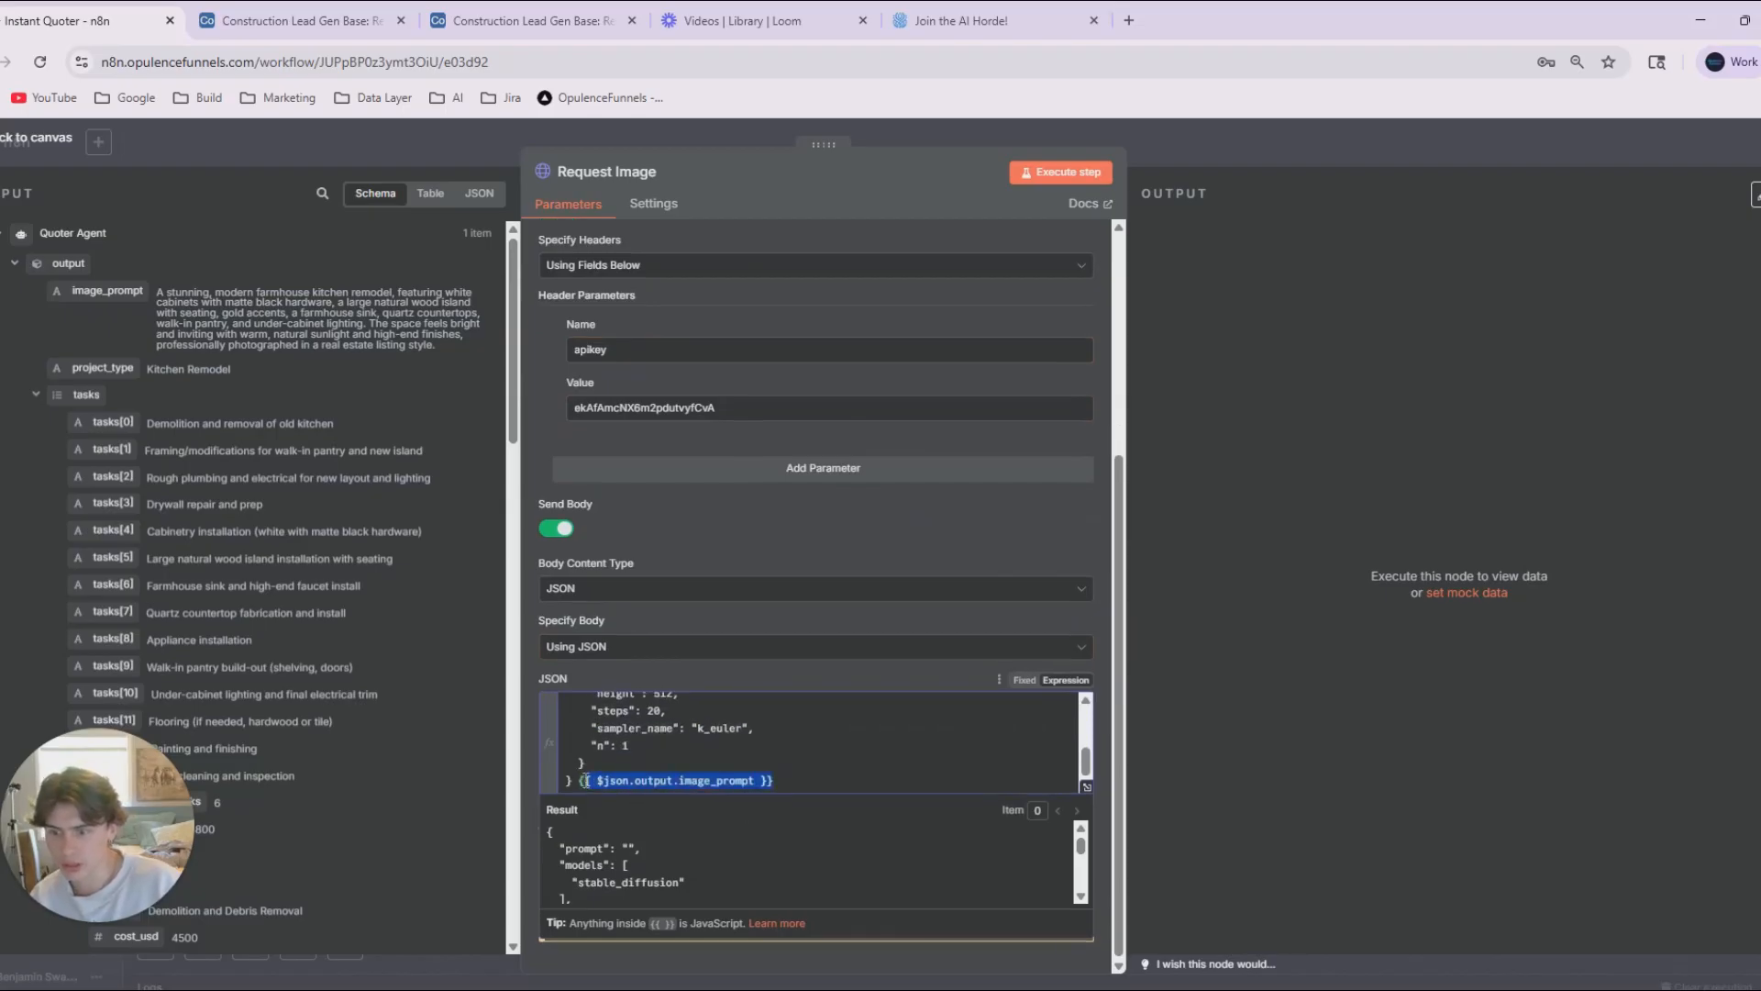
{"action": "scroll", "coordinate": [724, 770], "scroll_direction": "up", "scroll_amount": 6}
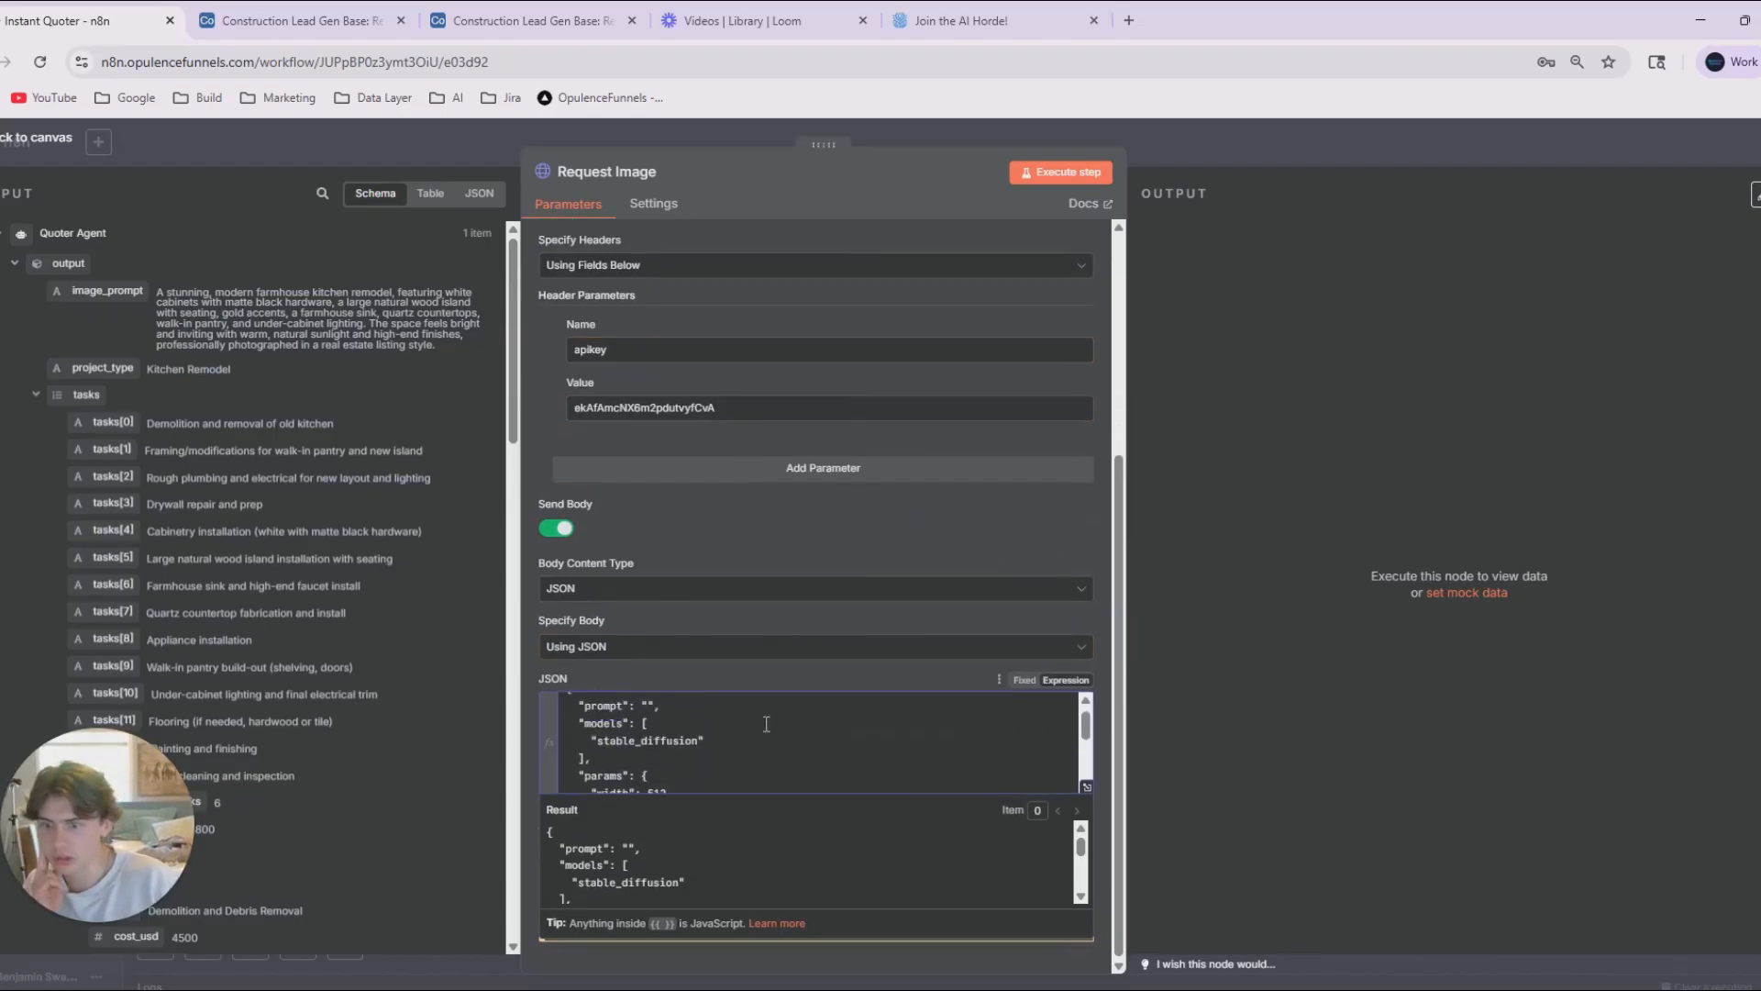
{"action": "scroll", "coordinate": [667, 756], "scroll_direction": "down", "scroll_amount": 2}
{"action": "left_click", "coordinate": [644, 729]}
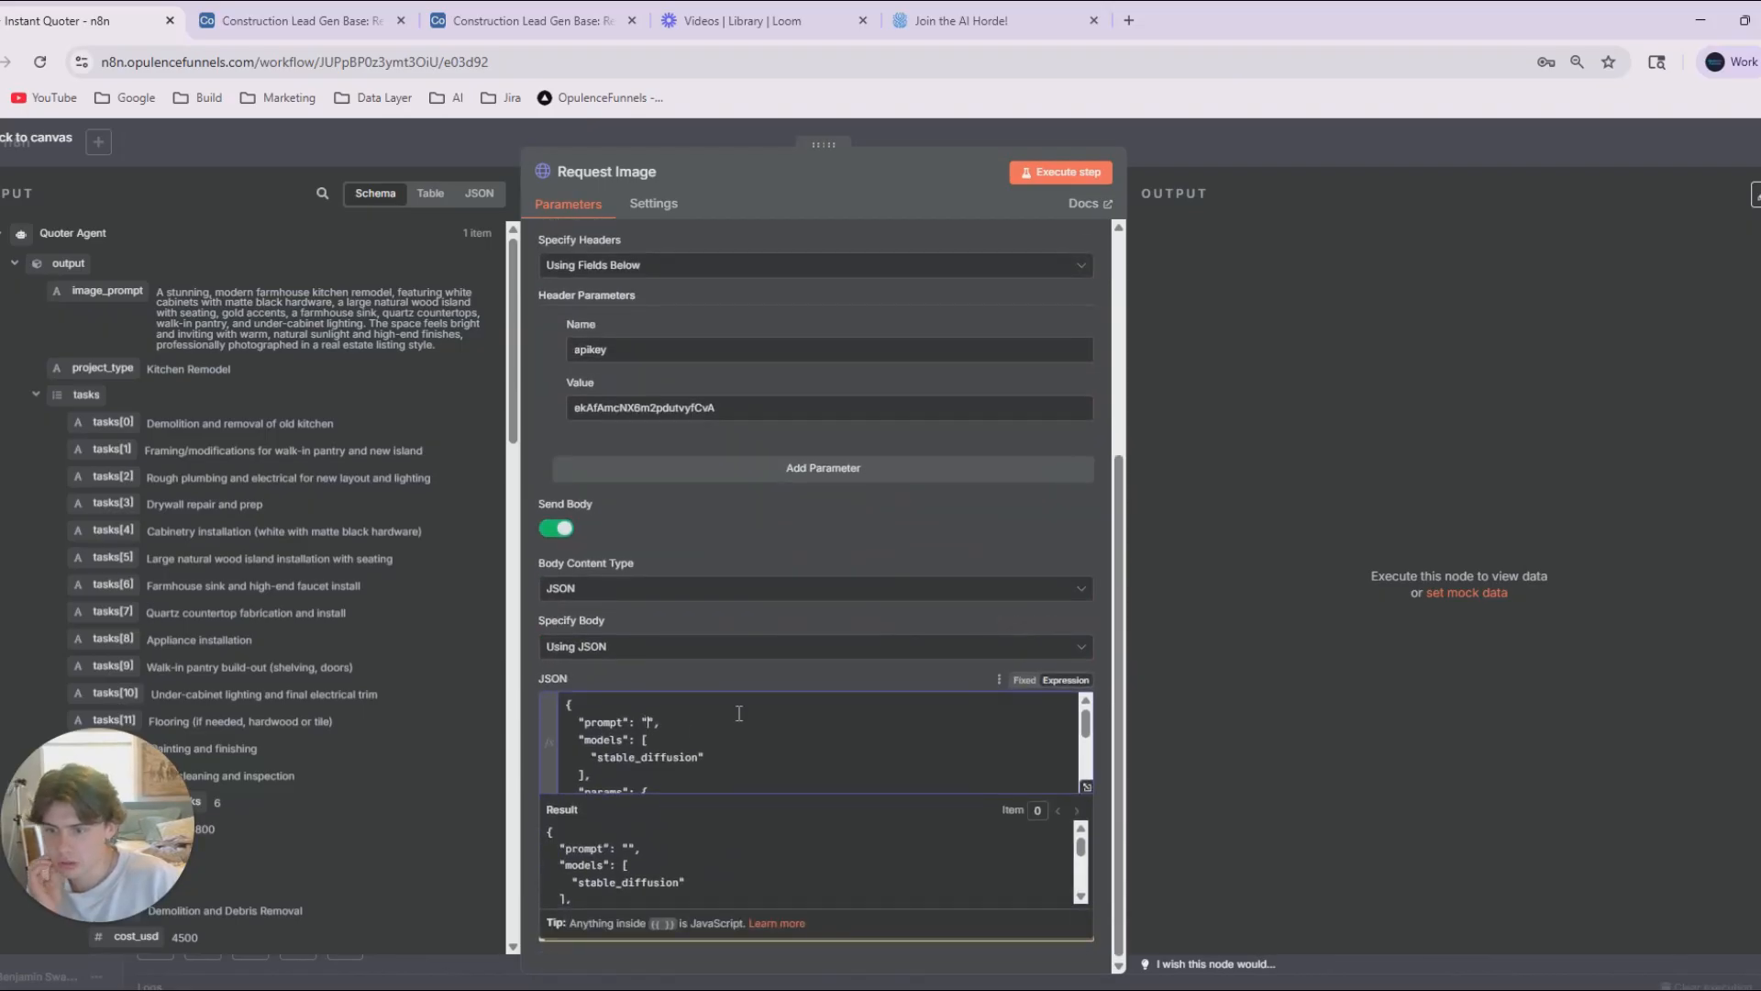
{"action": "left_click_drag", "start_coordinate": [107, 290], "coordinate": [651, 726]}
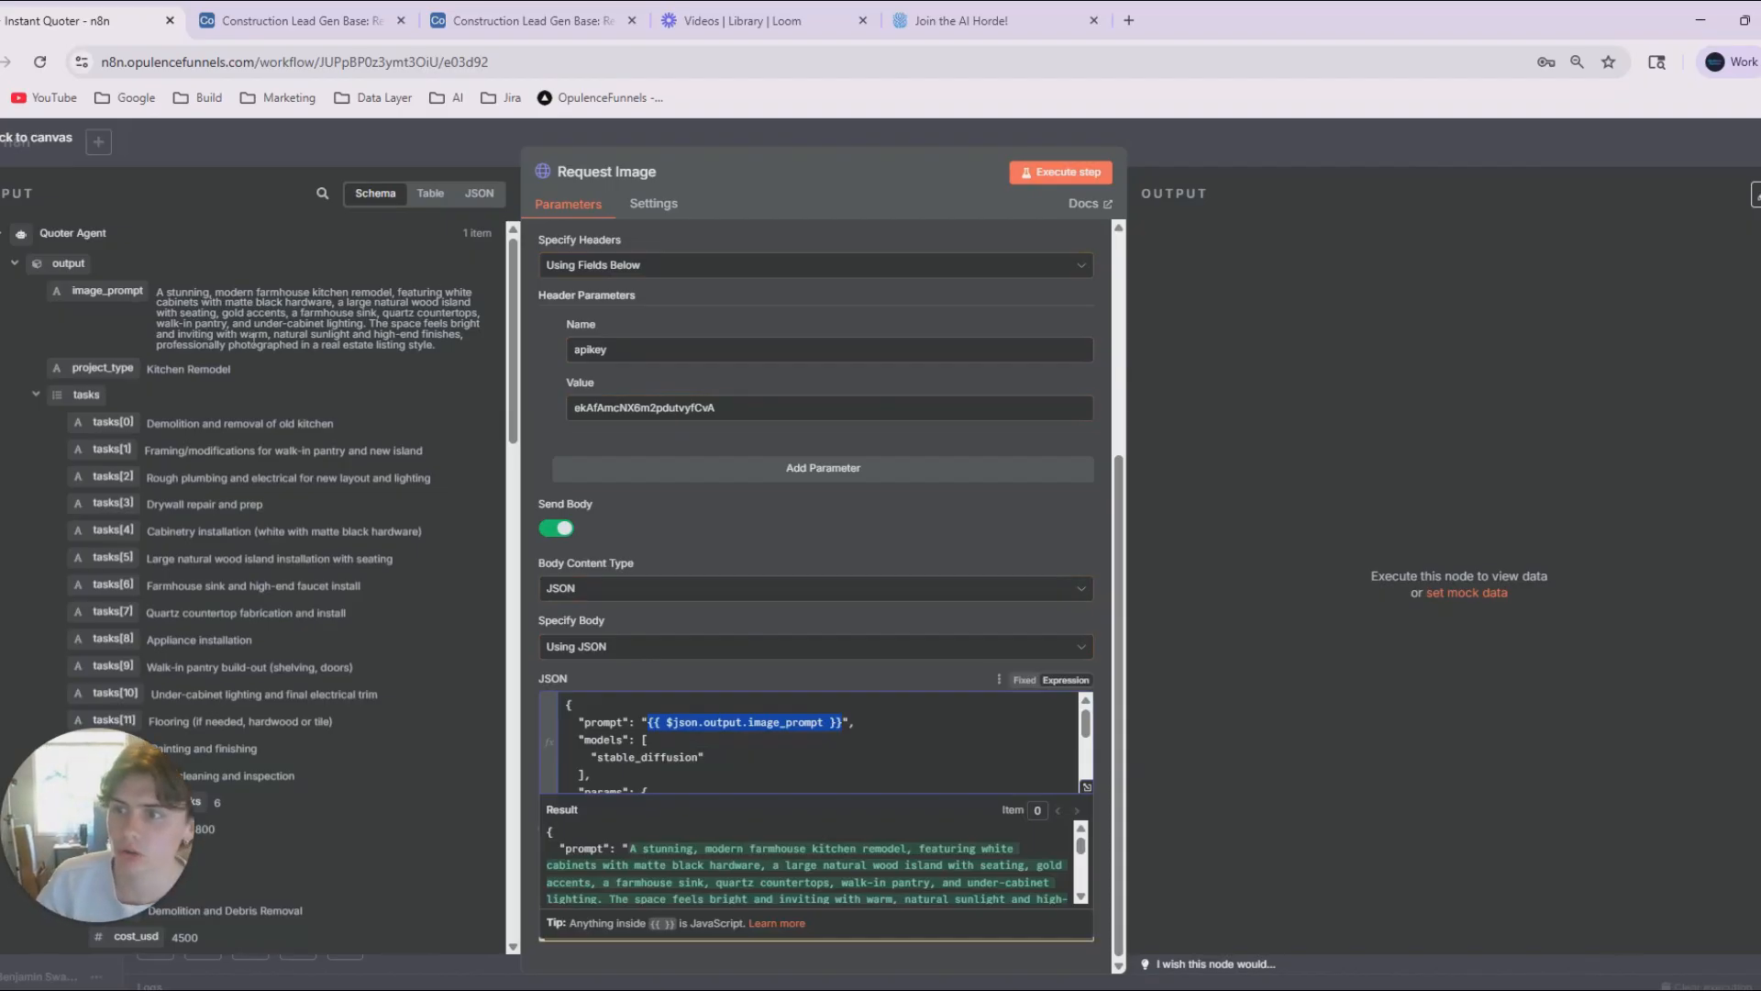
Run the Request Image, Wait and Image Generated nodes one after another.
{"action": "scroll", "coordinate": [339, 404], "scroll_direction": "down", "scroll_amount": 1}
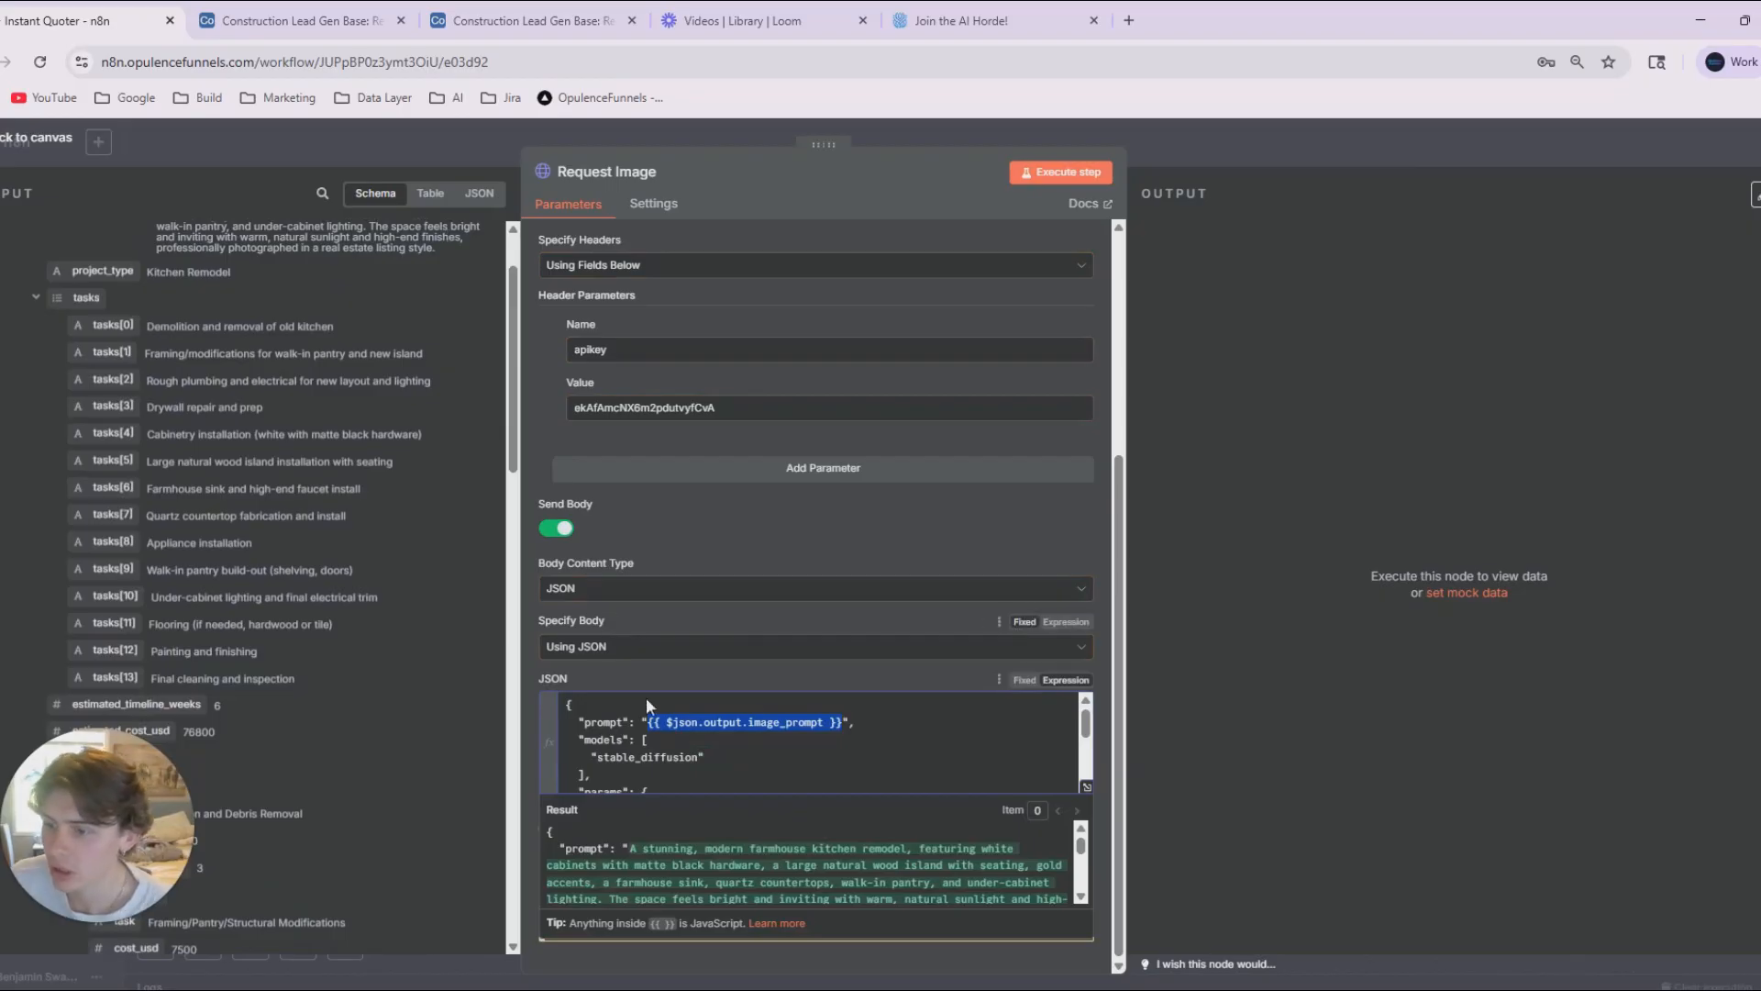
{"action": "scroll", "coordinate": [646, 716], "scroll_direction": "down", "scroll_amount": 5}
{"action": "left_click", "coordinate": [1101, 171]}
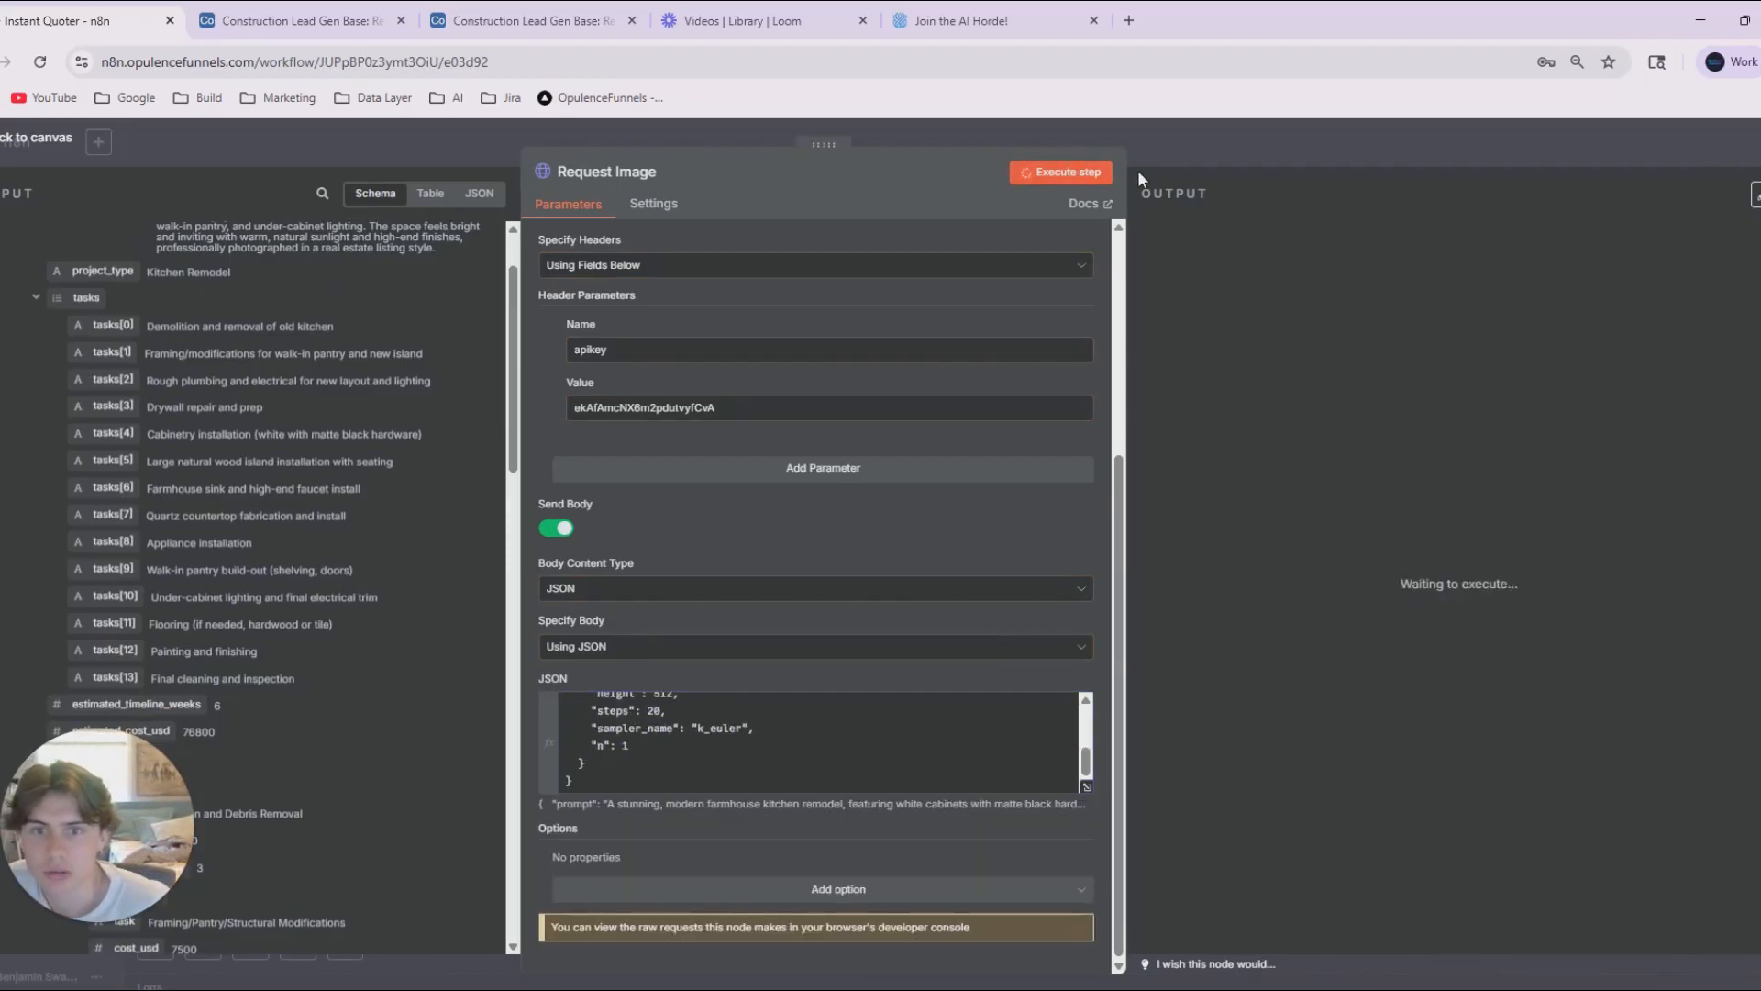
{"action": "left_click", "coordinate": [1175, 156]}
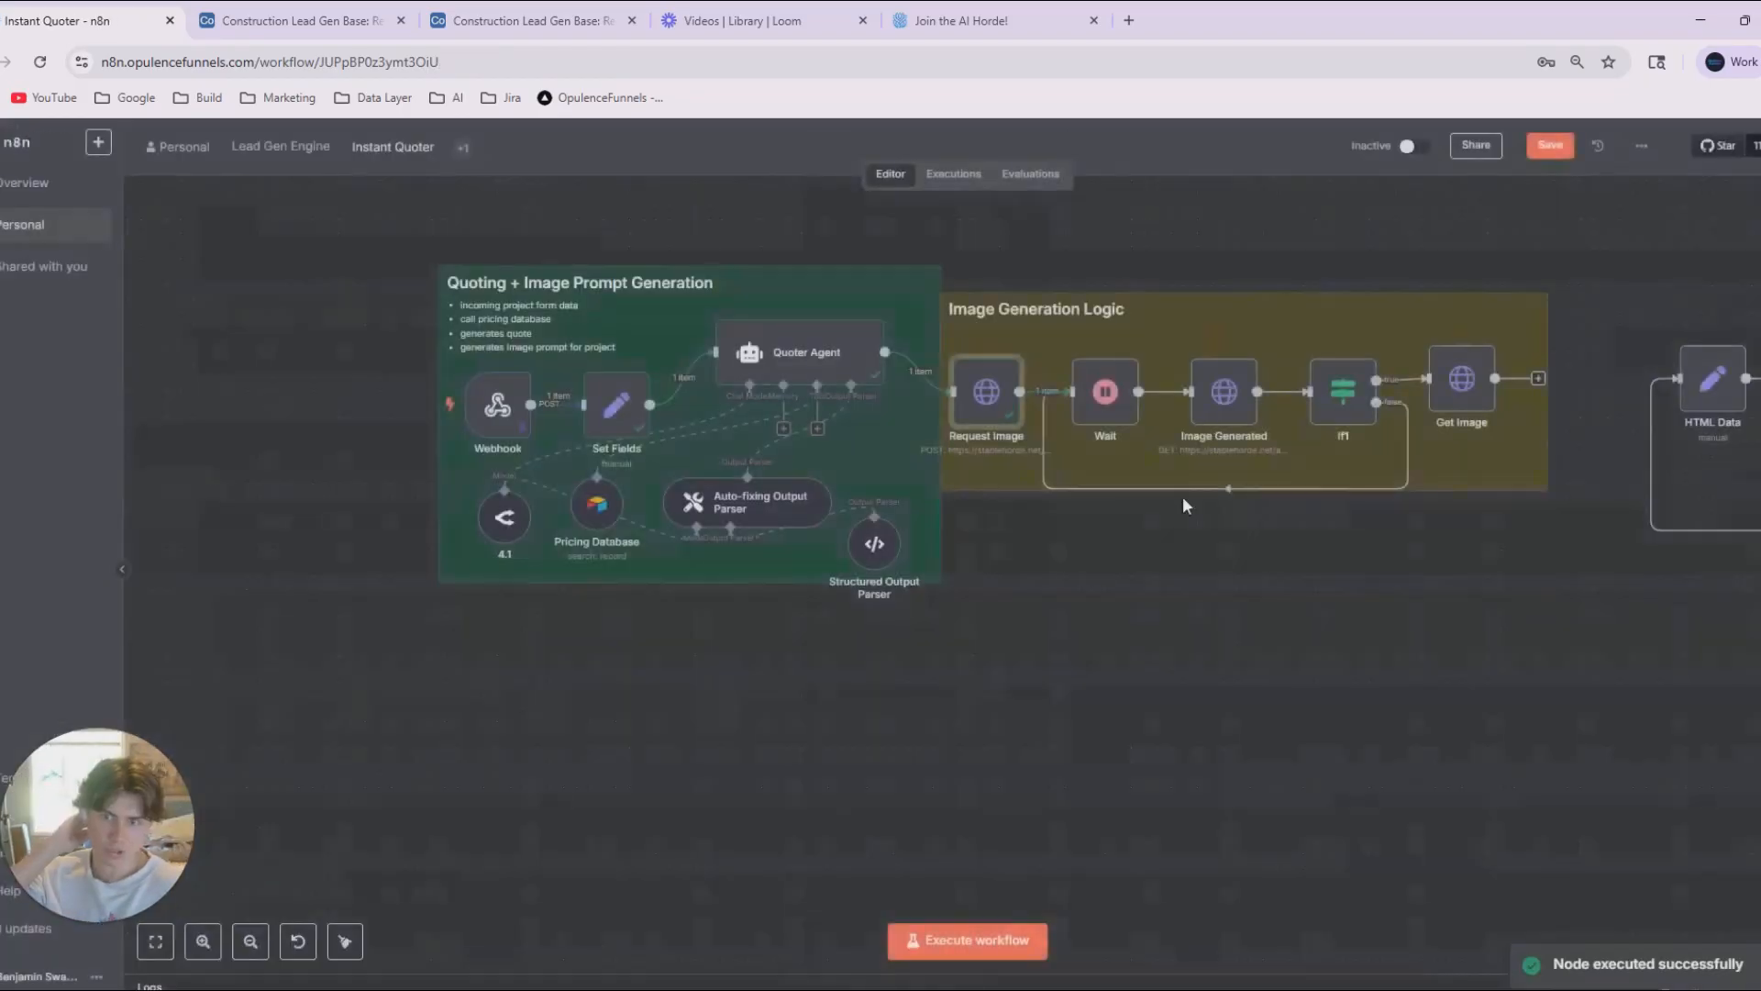
{"action": "left_click", "coordinate": [1003, 359]}
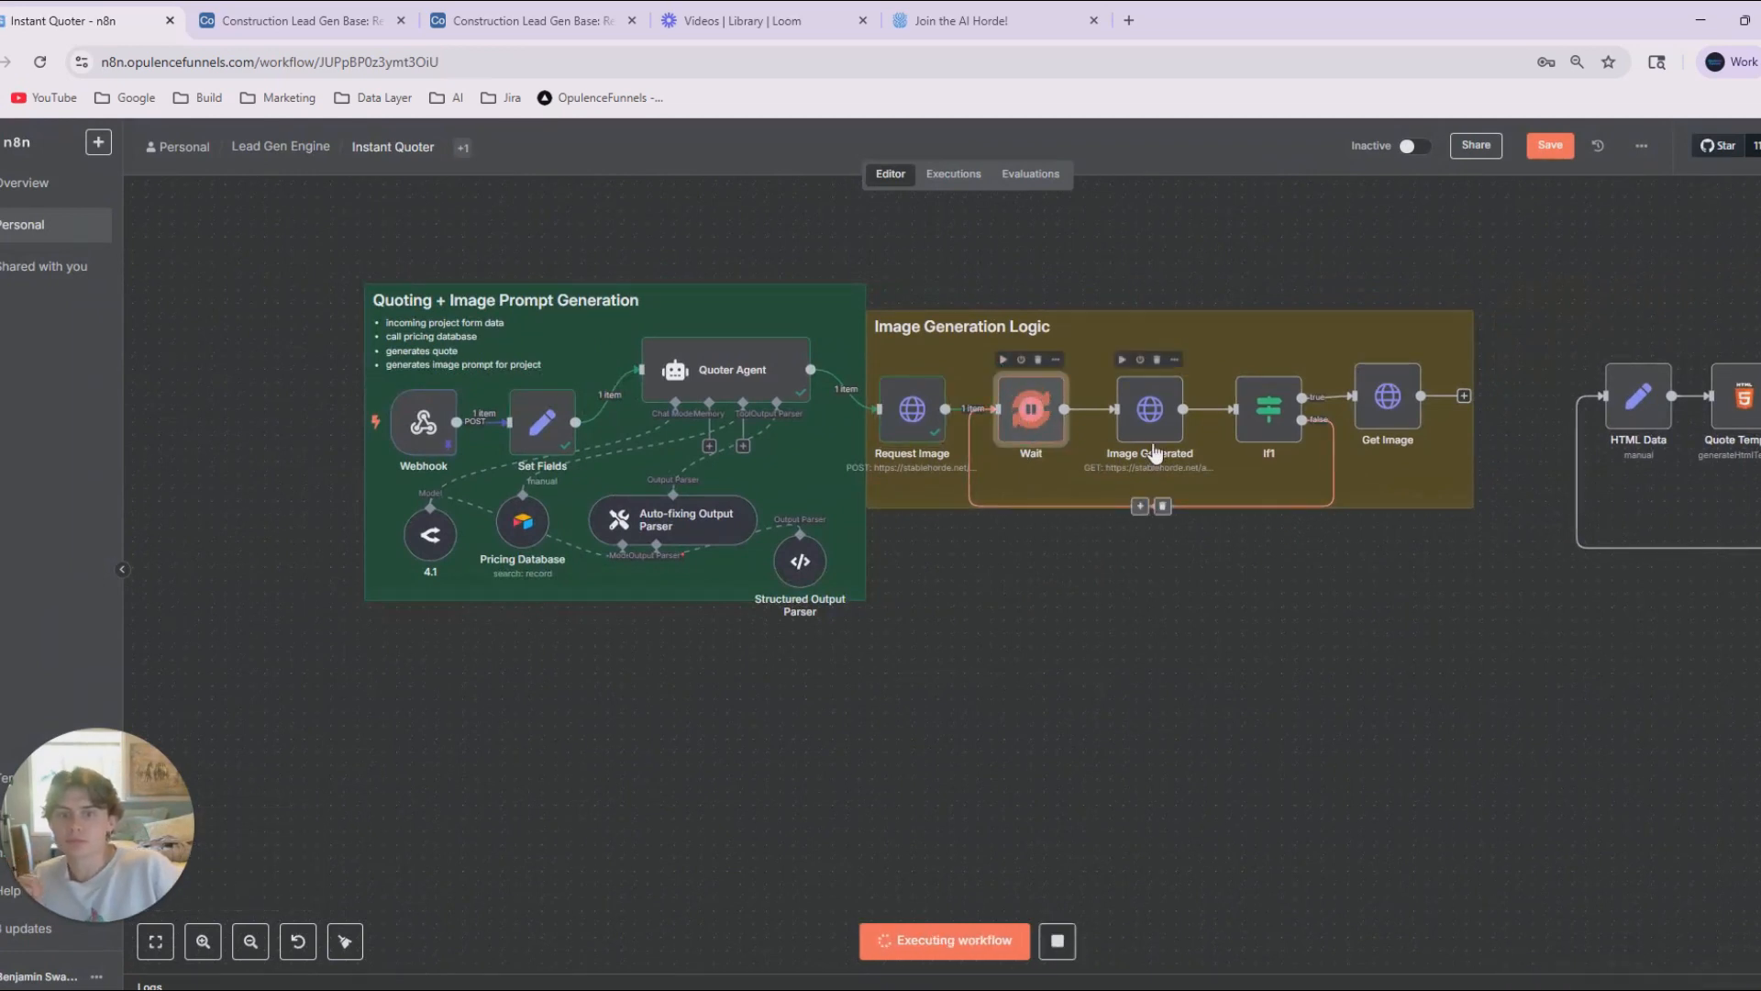
{"action": "left_click", "coordinate": [1124, 361]}
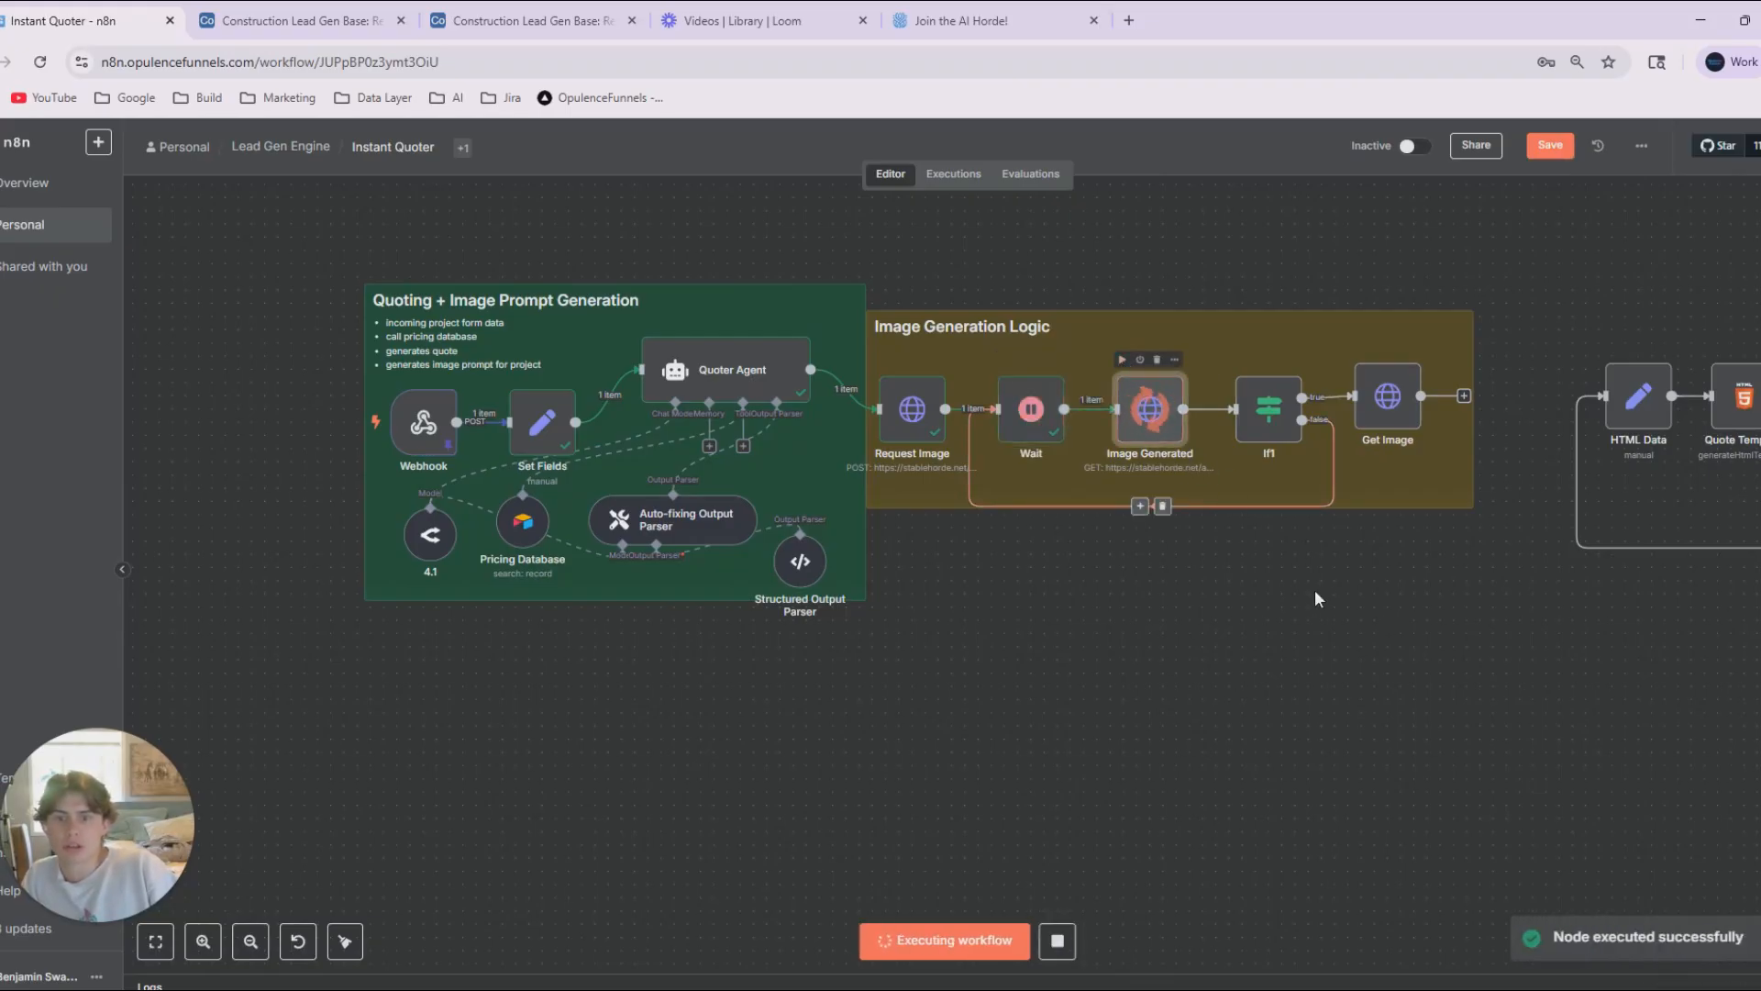
Replace the hard-coded ID in the Image Generated node's URL with the Wait node's id, {{ $json.id }}, and run the node again.
{"action": "double_click", "coordinate": [1152, 414]}
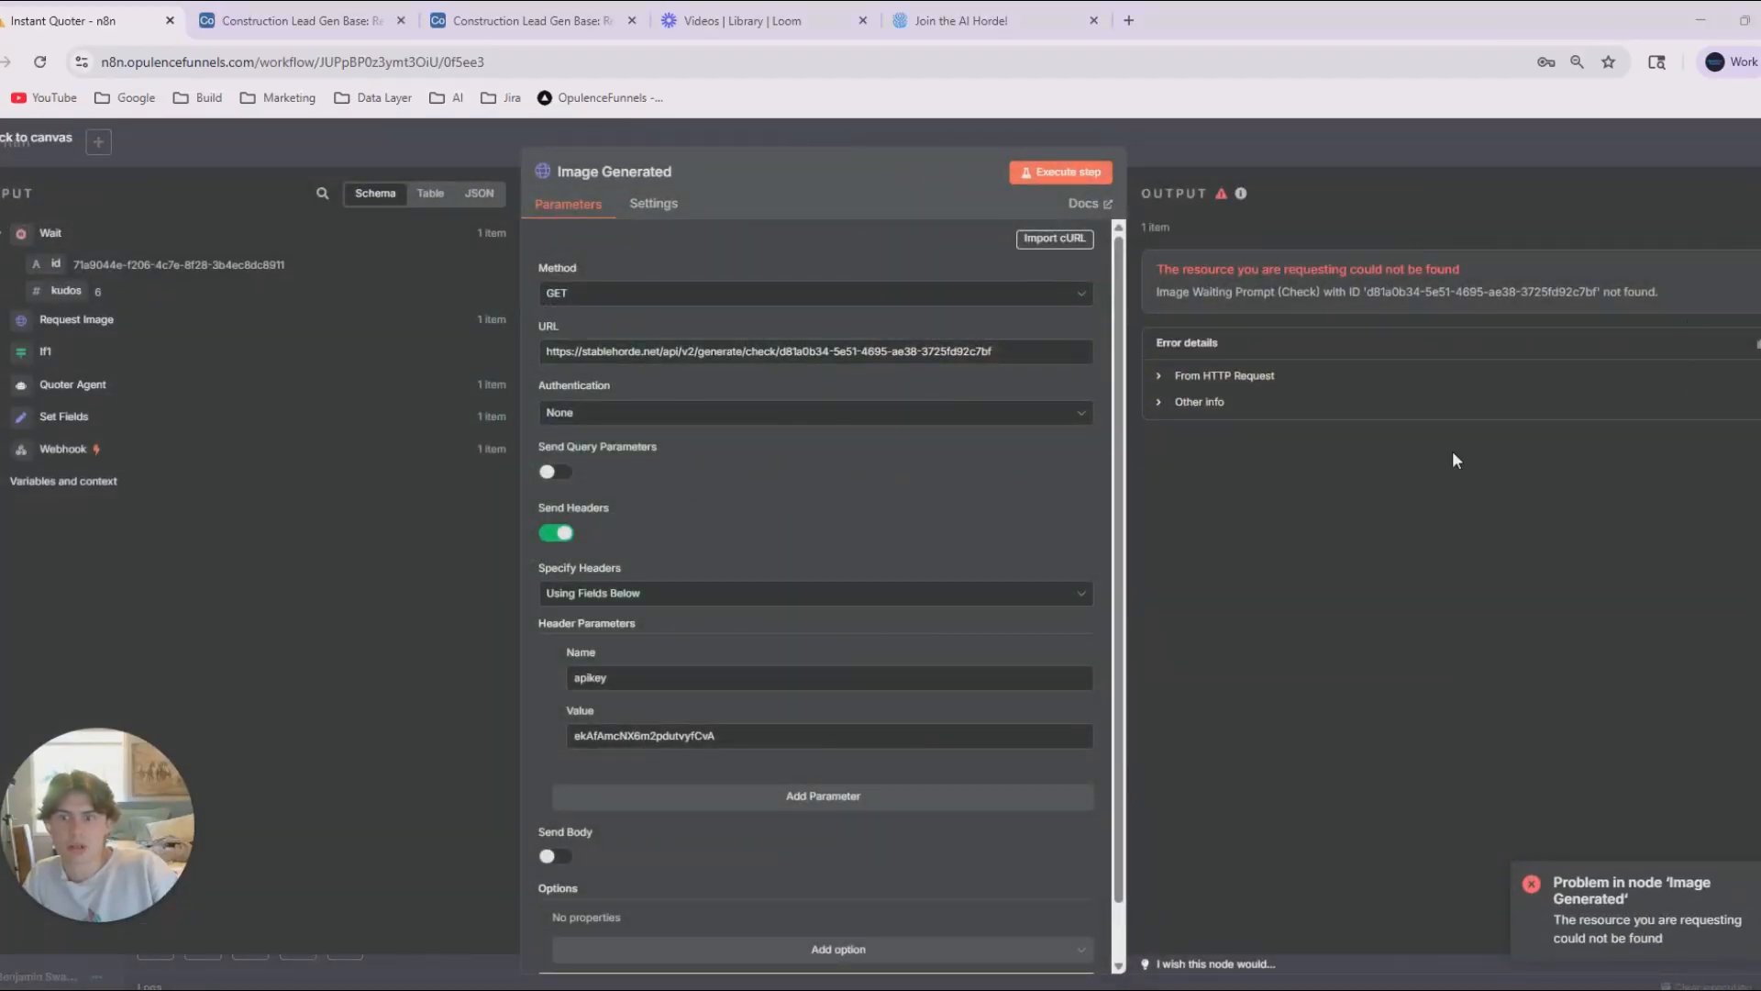
{"action": "left_click_drag", "start_coordinate": [993, 351], "coordinate": [728, 363]}
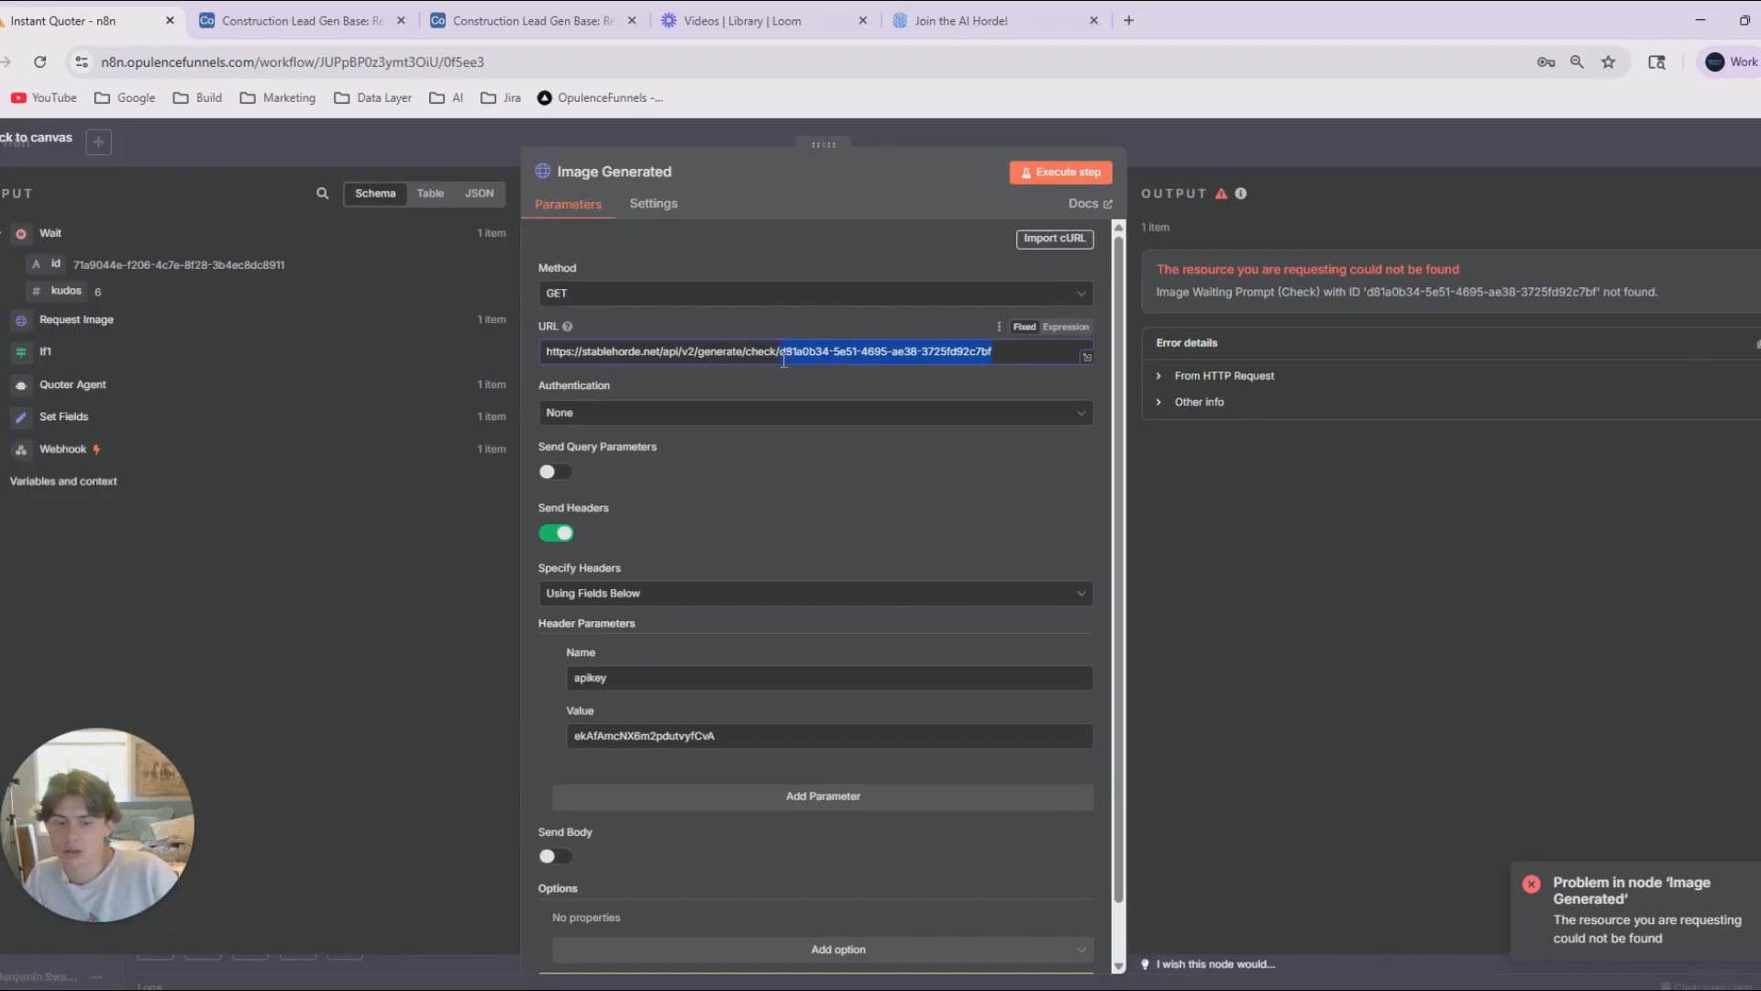
{"action": "key", "text": "BackSpace"}
{"action": "mouse_move", "coordinate": [56, 264]}
{"action": "left_mouse_down"}
{"action": "mouse_move", "coordinate": [797, 354]}
{"action": "mouse_move", "coordinate": [919, 453]}
{"action": "mouse_move", "coordinate": [205, 357]}
{"action": "mouse_move", "coordinate": [77, 264]}
{"action": "left_mouse_up"}
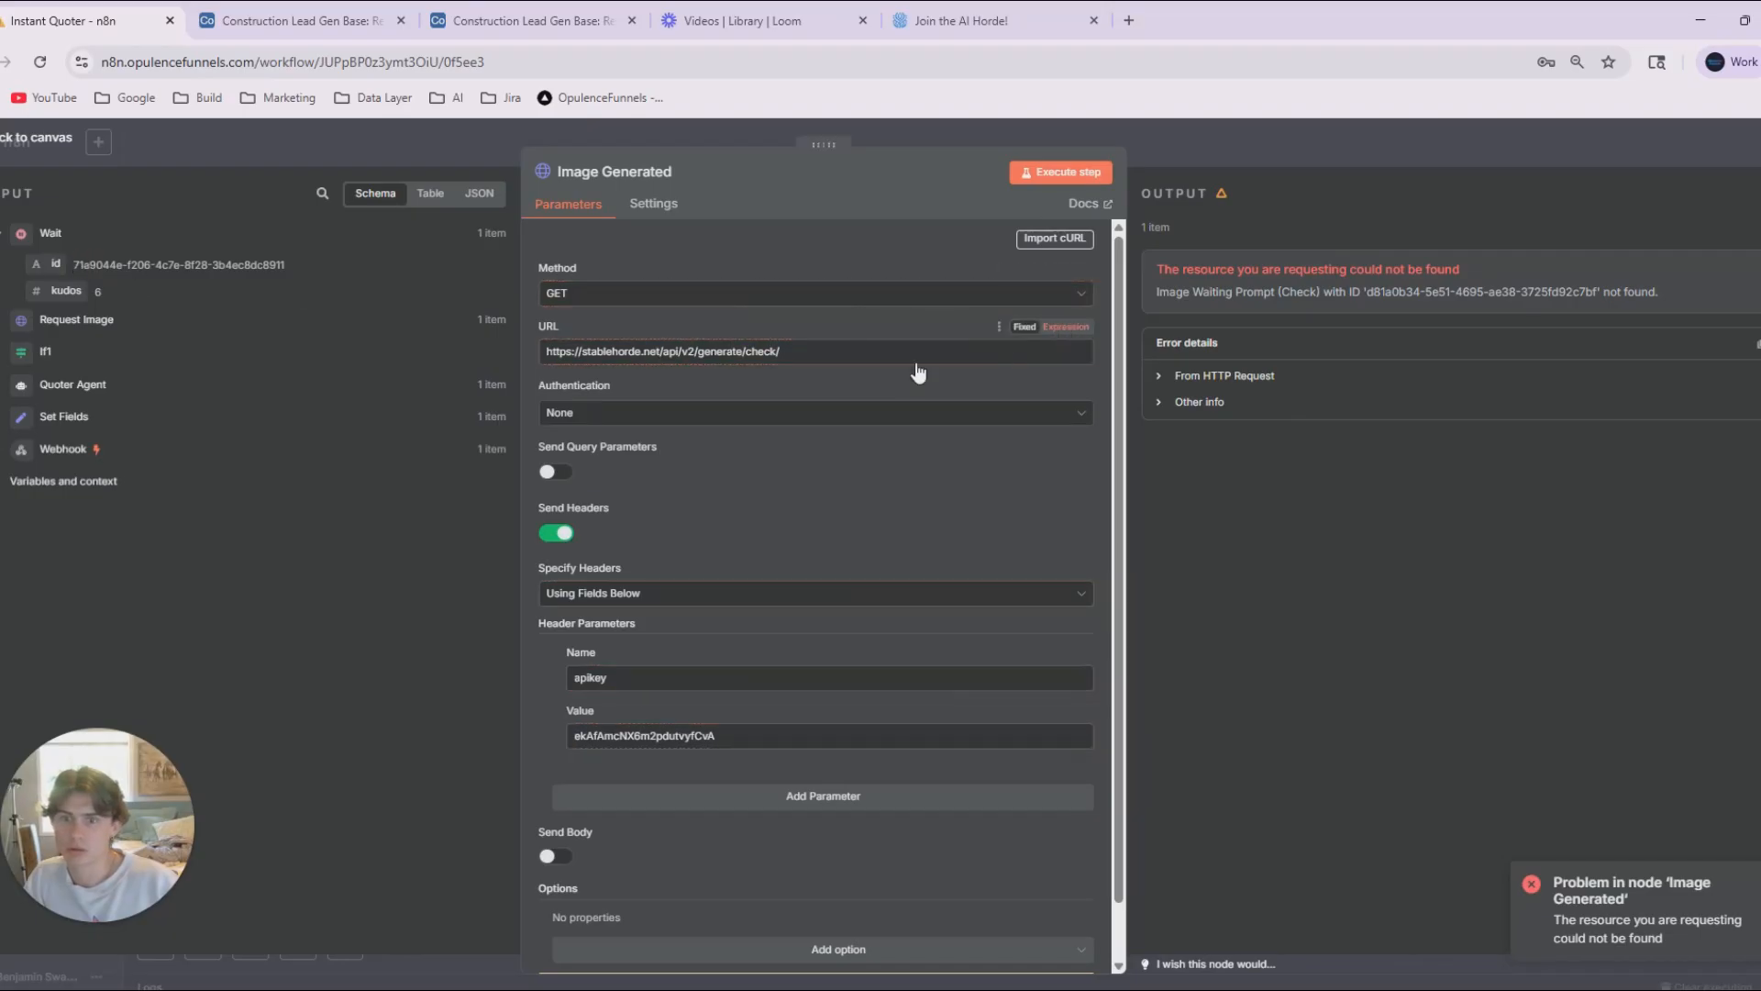
{"action": "left_click_drag", "start_coordinate": [56, 264], "coordinate": [908, 356]}
{"action": "left_click", "coordinate": [1055, 172]}
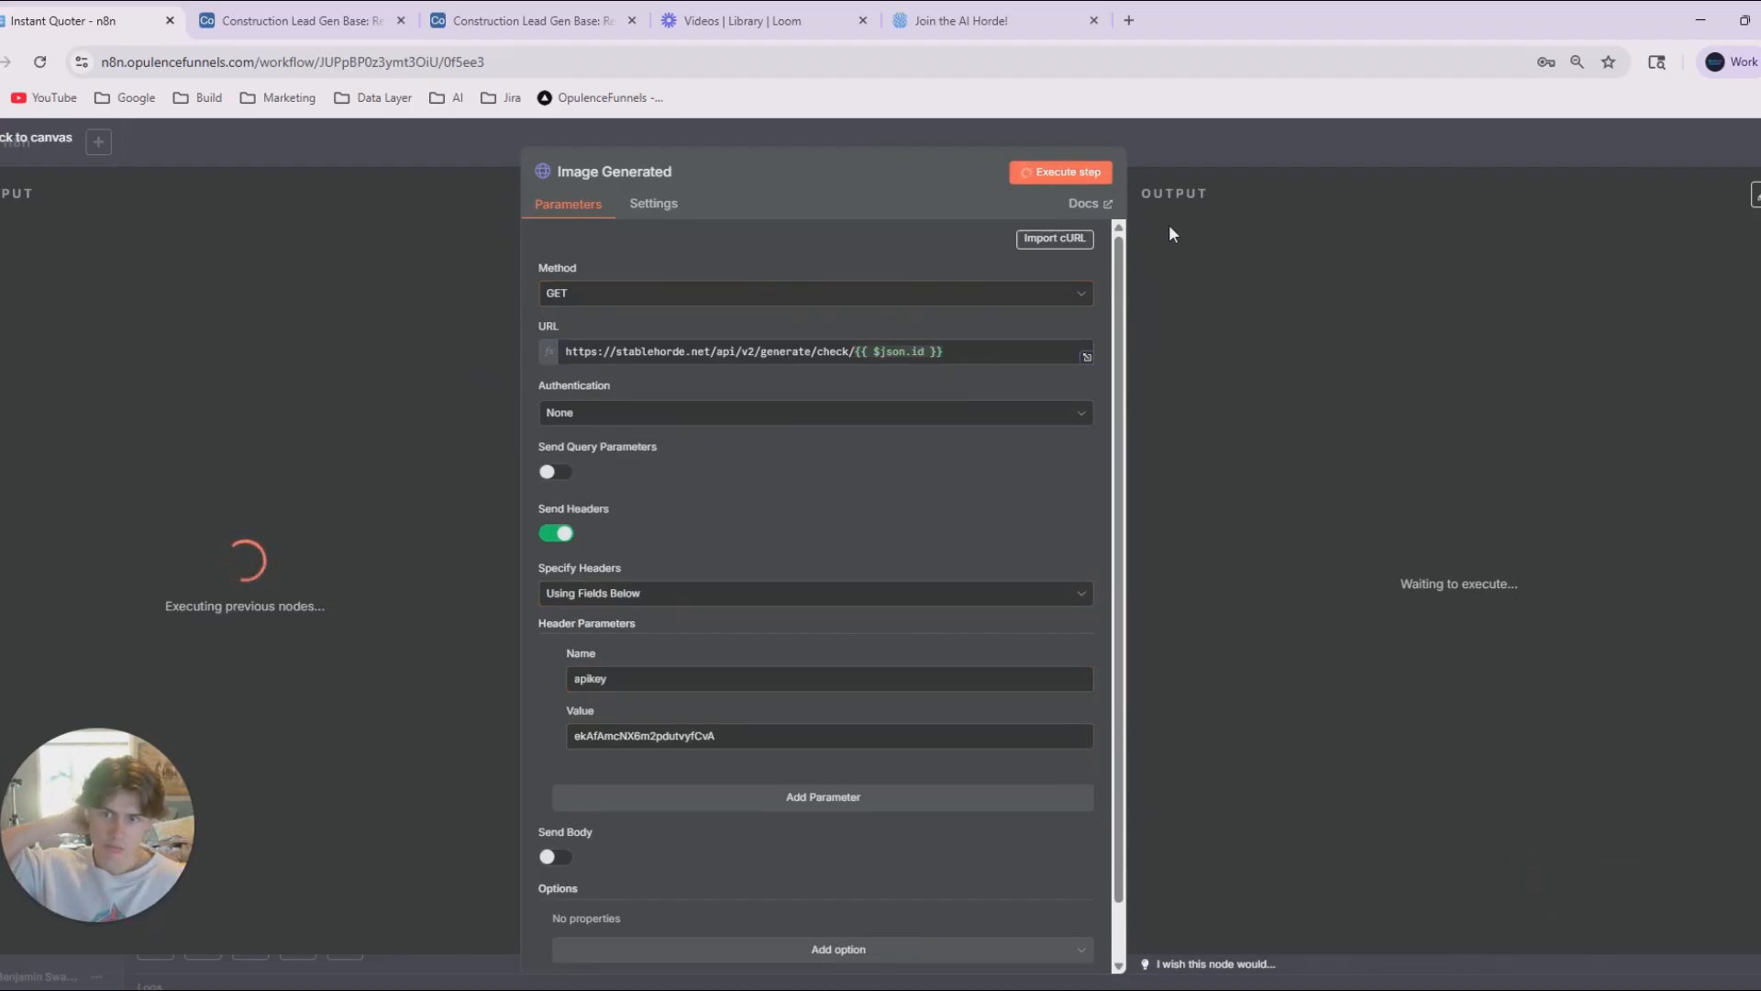
{"action": "left_click", "coordinate": [1185, 162]}
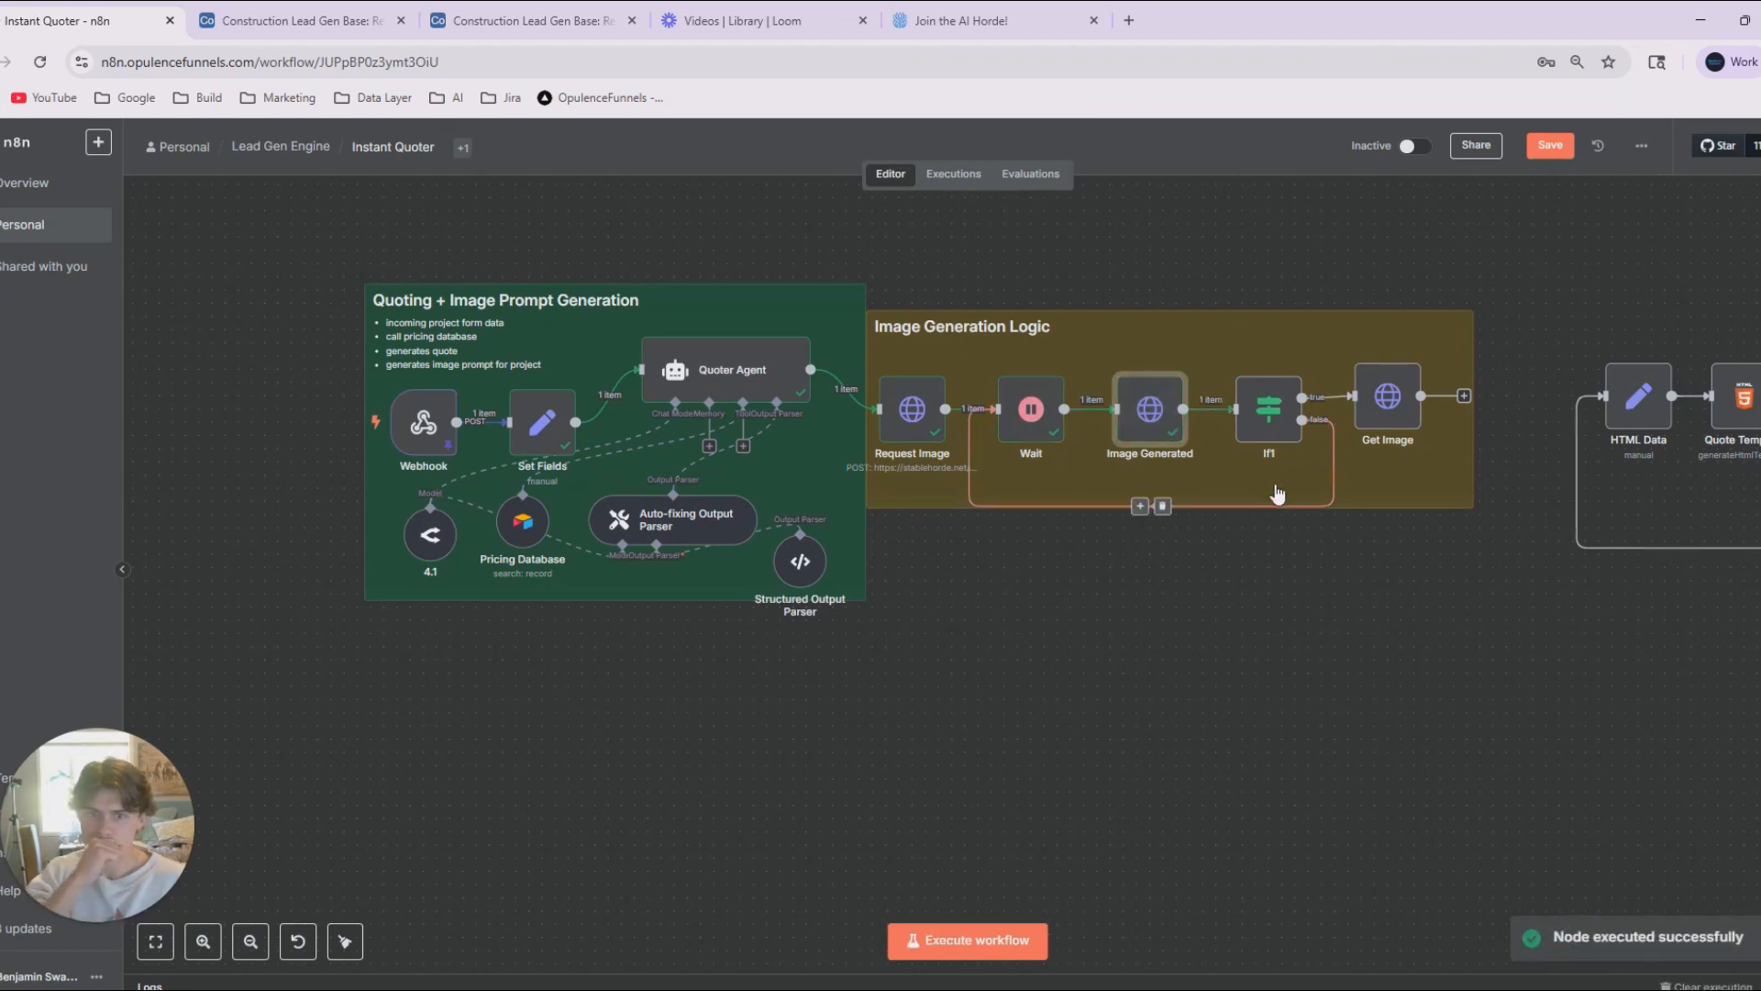
Check the If1 node's finished-equals-1 condition and run the Get Image node.
{"action": "double_click", "coordinate": [1293, 422]}
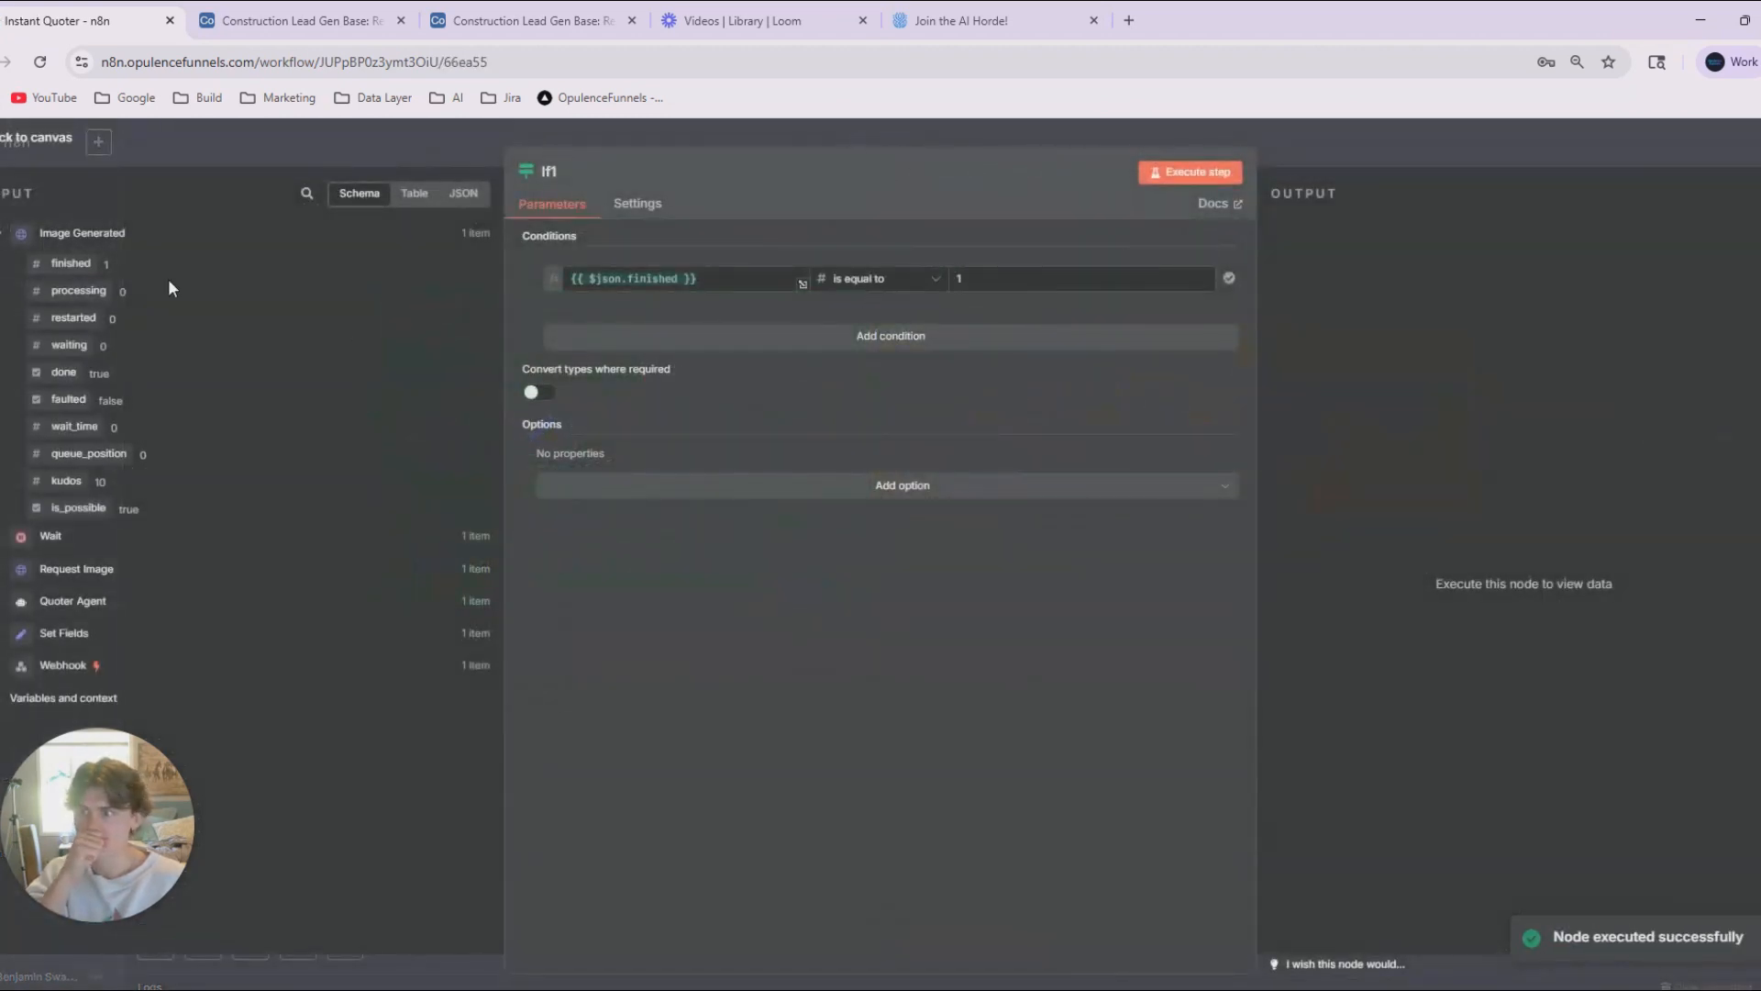
{"action": "key", "text": "Escape"}
{"action": "left_click", "coordinate": [1360, 347]}
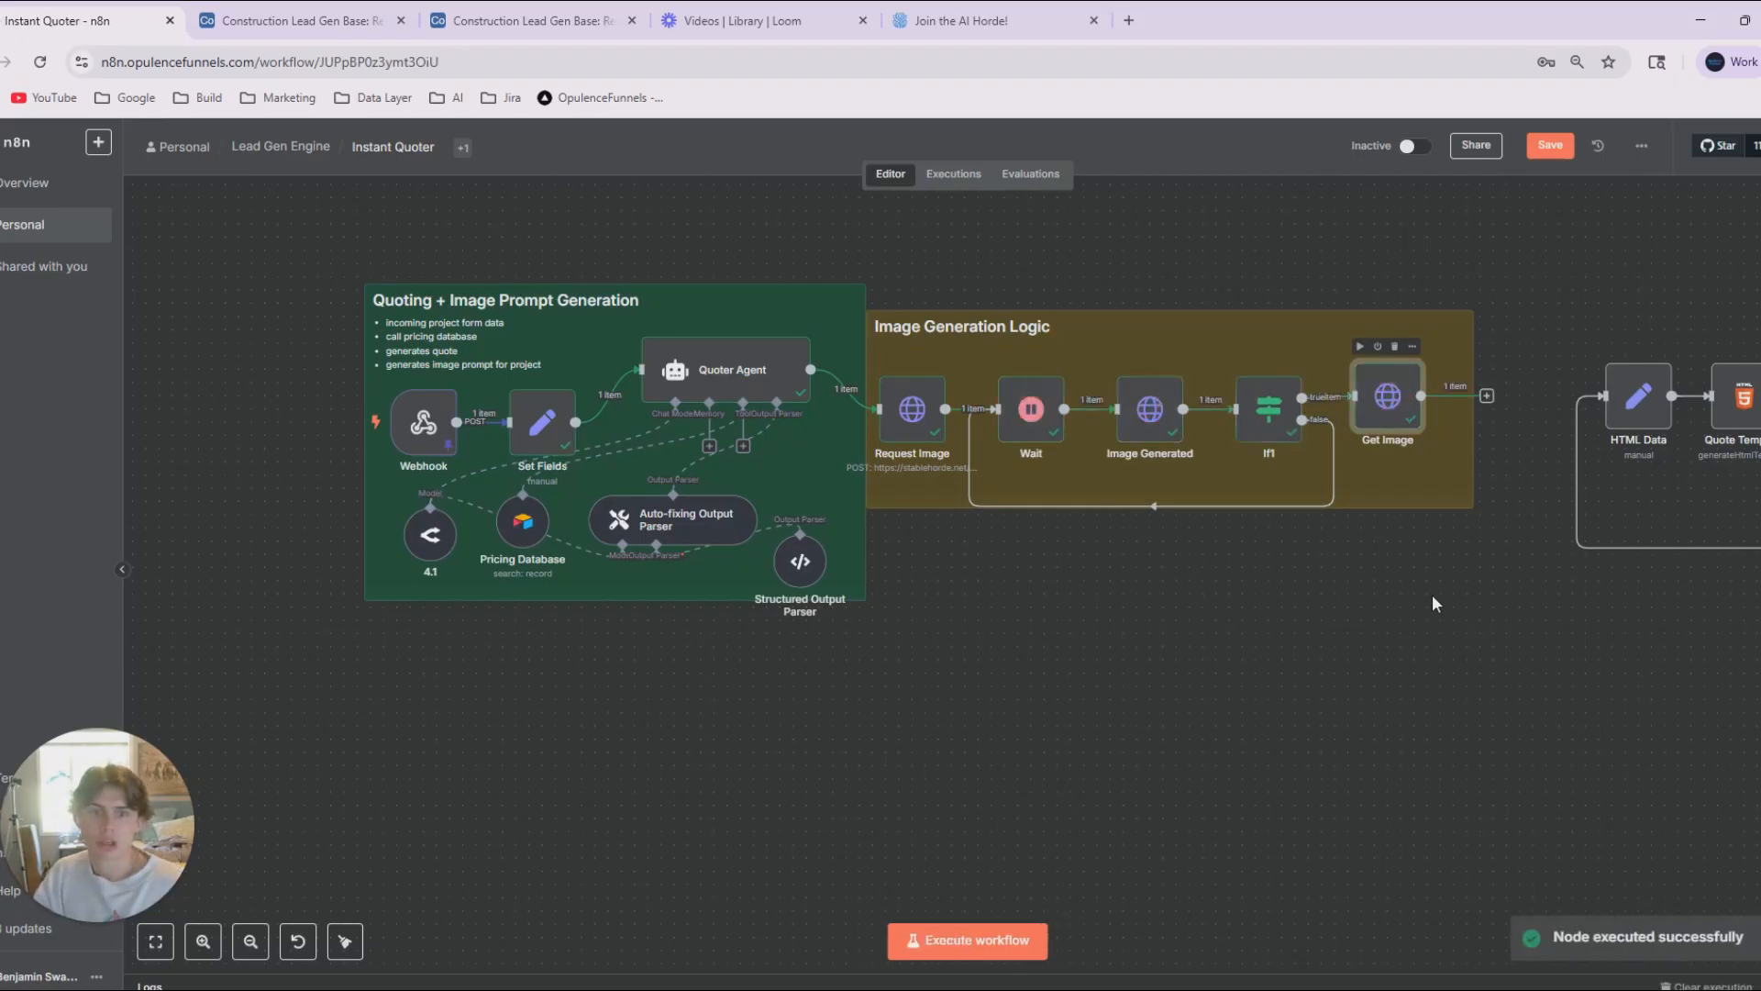
View the generated image from the img link in the Get Image output in a new tab and return to the workflow canvas.
{"action": "double_click", "coordinate": [1393, 404]}
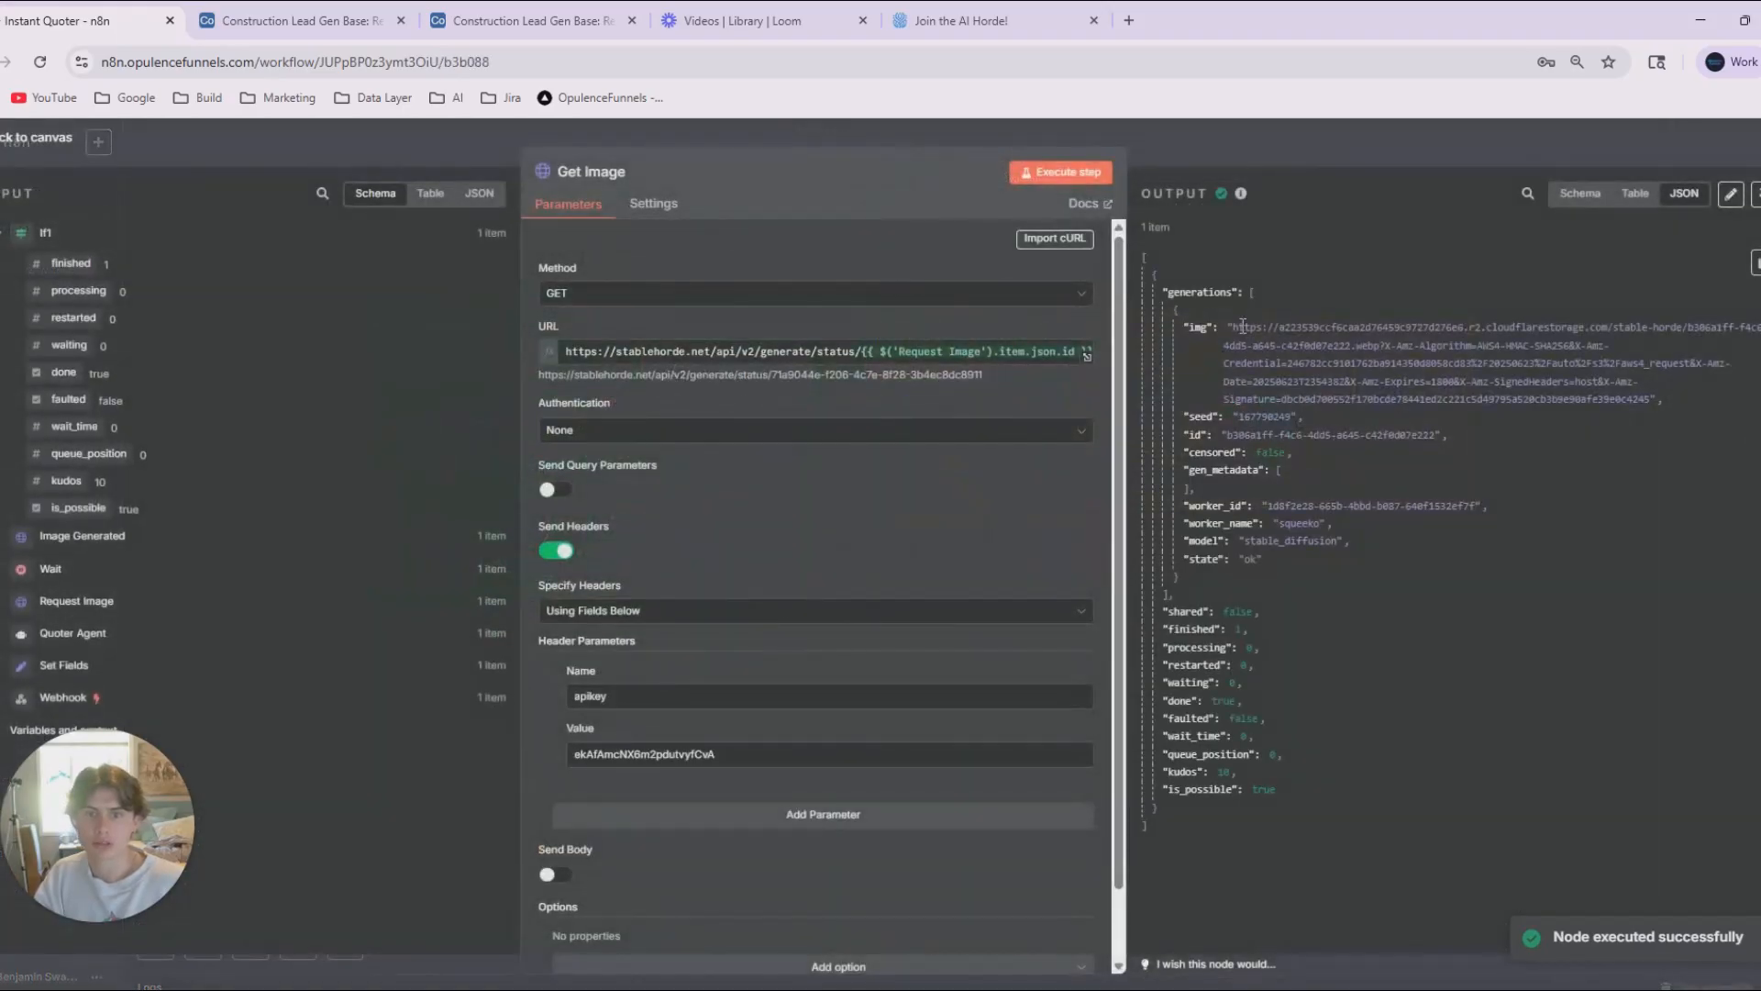
{"action": "left_click_drag", "start_coordinate": [1235, 329], "coordinate": [1396, 393]}
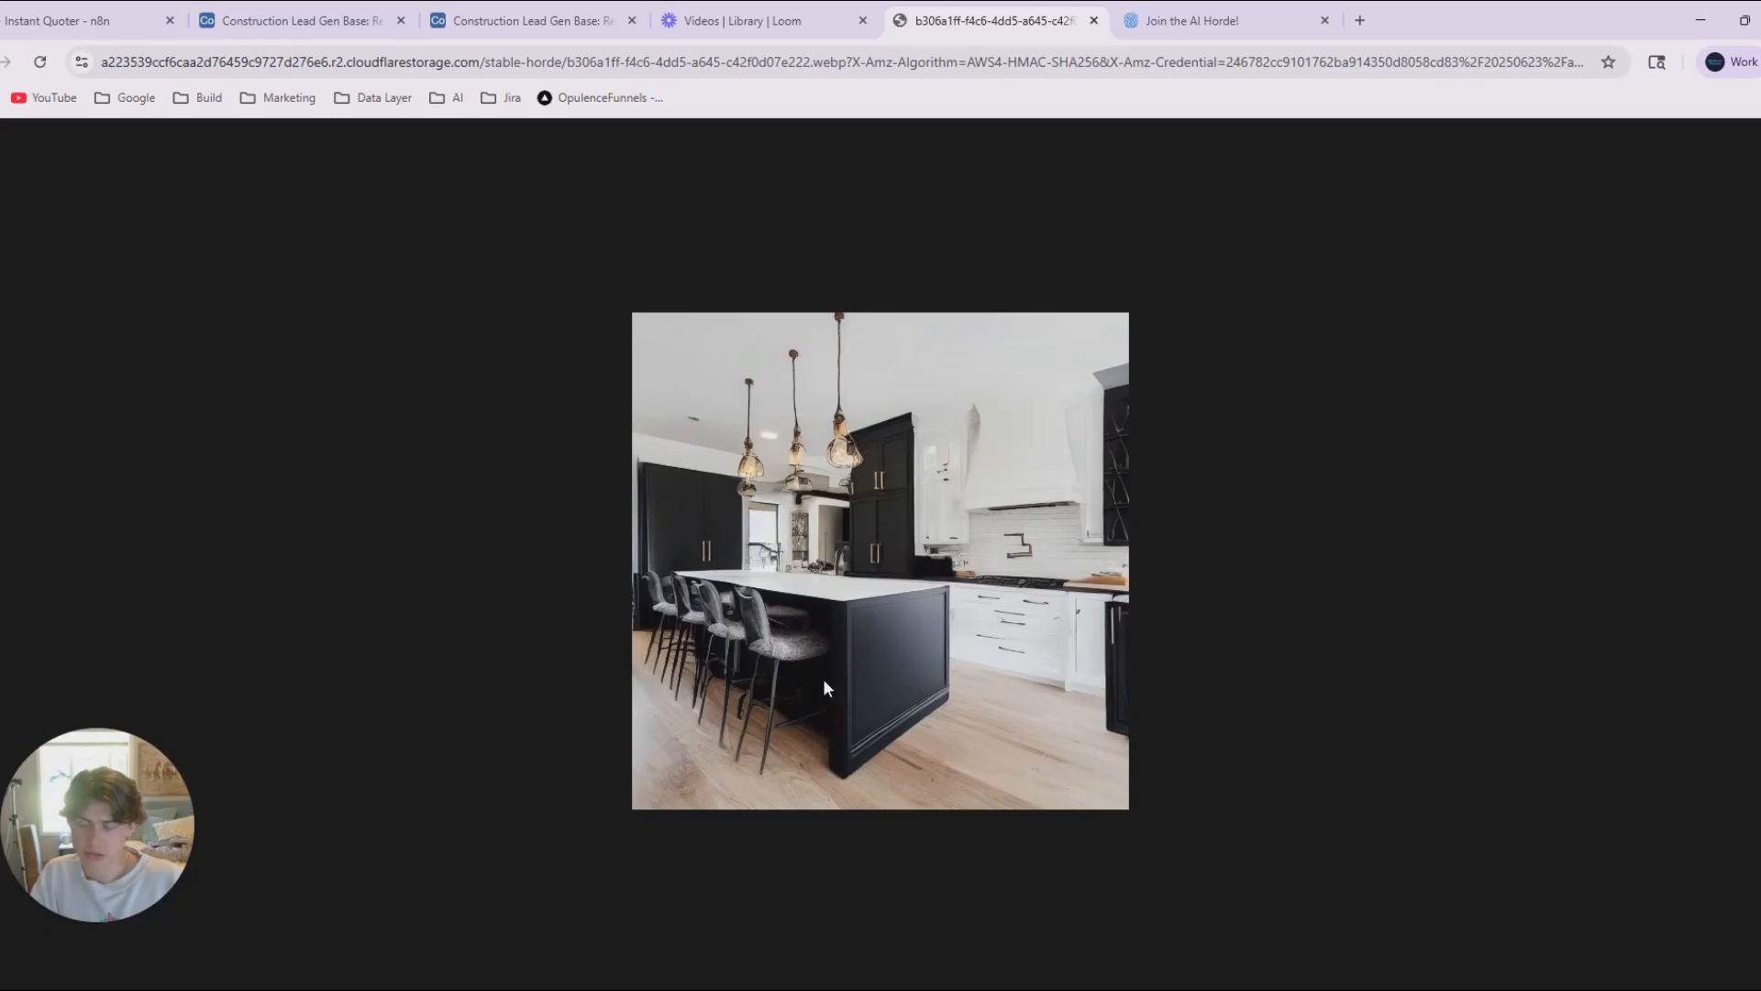
{"action": "left_click", "coordinate": [64, 20]}
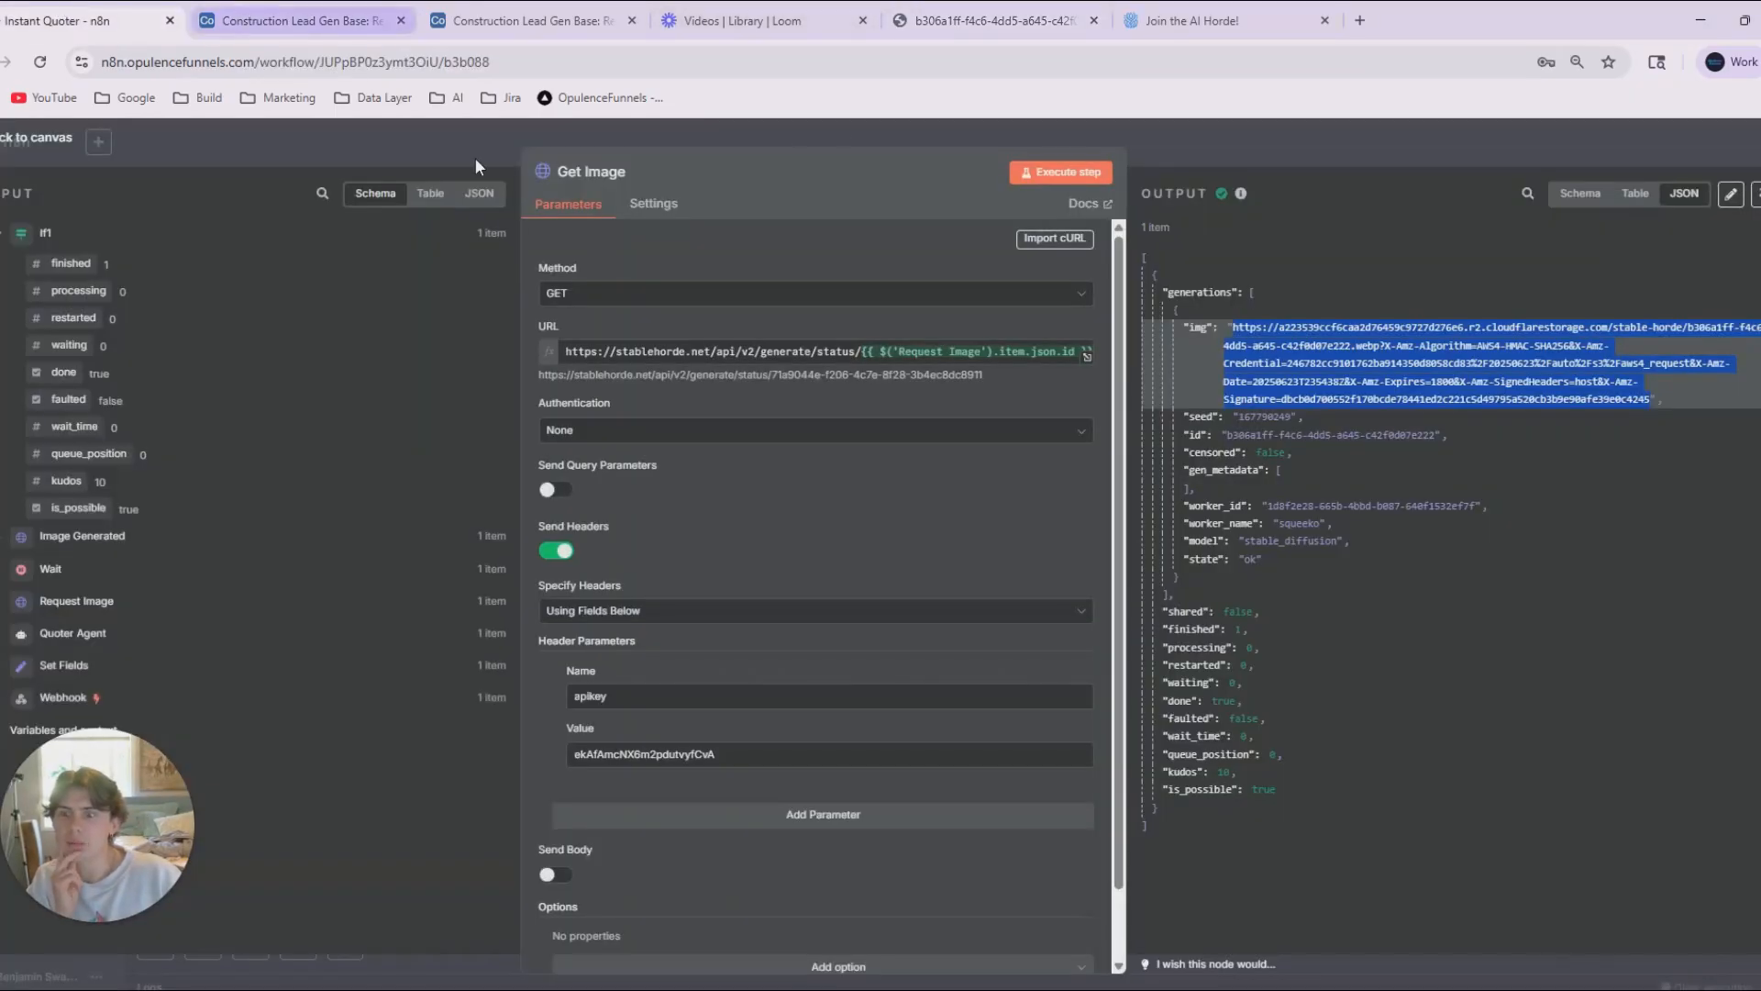
{"action": "left_click", "coordinate": [1294, 364]}
{"action": "left_click", "coordinate": [304, 151]}
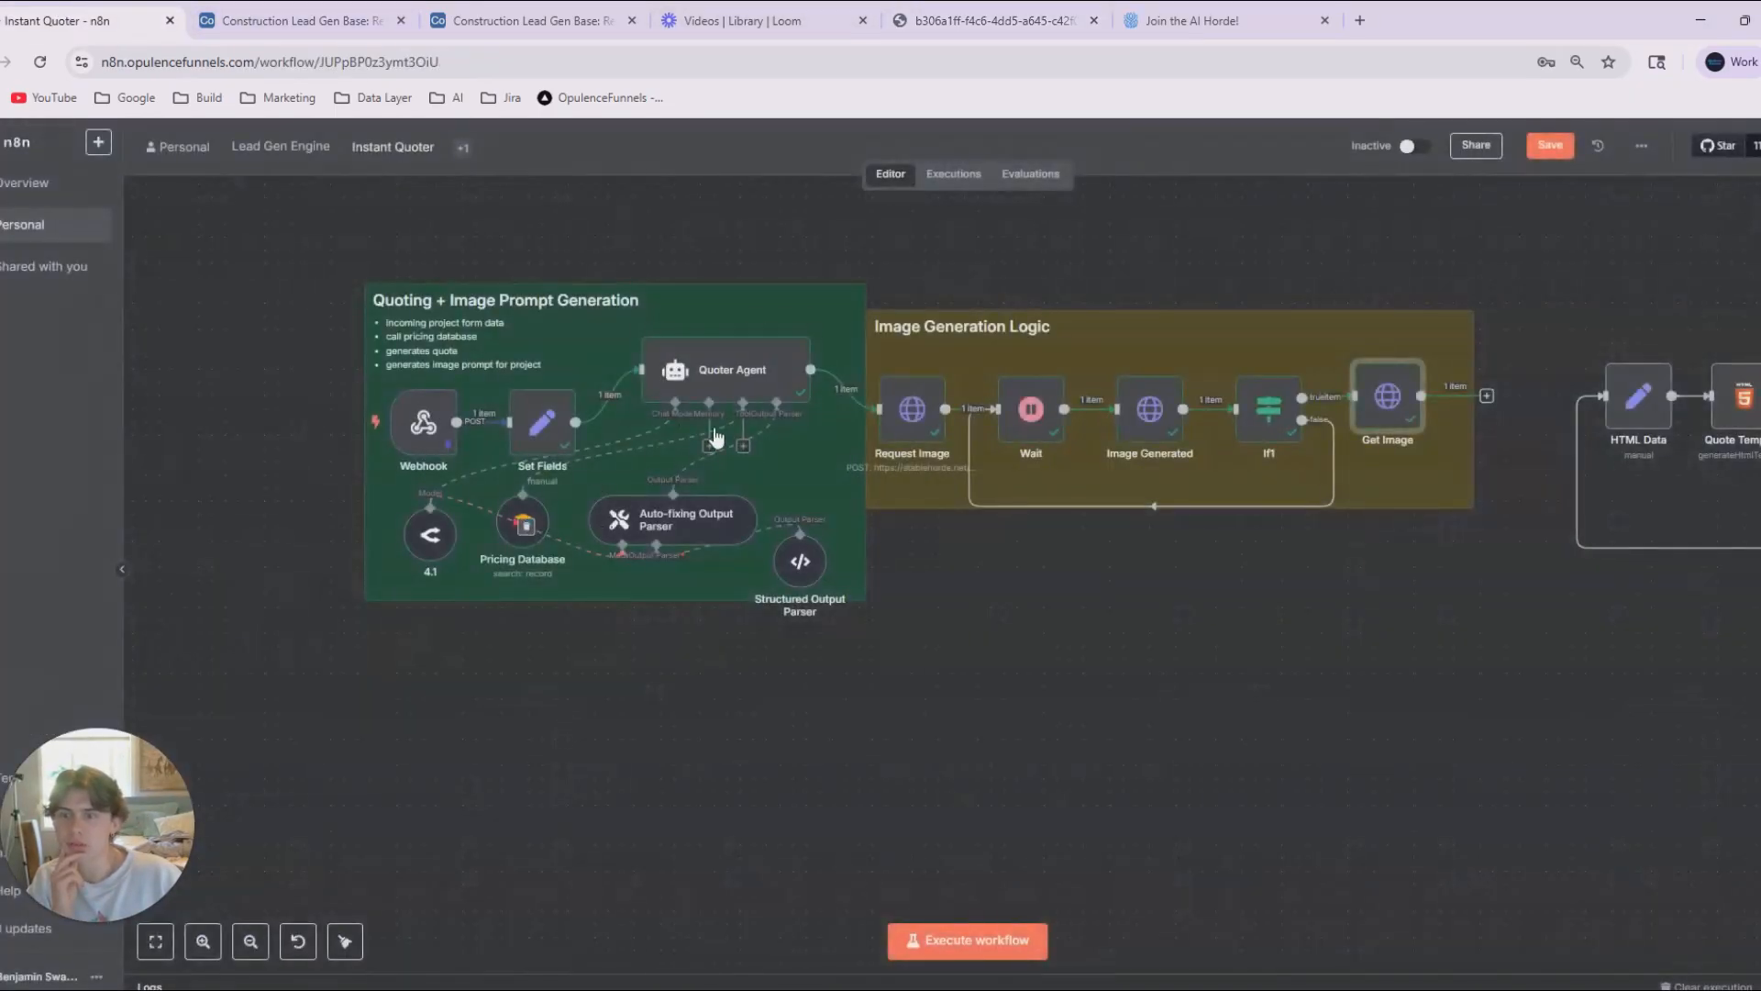
Copy the image_prompt text from the Quoter Agent's output, generate a comparison image from it in ChatGPT, and return to the workflow canvas.
{"action": "double_click", "coordinate": [725, 371]}
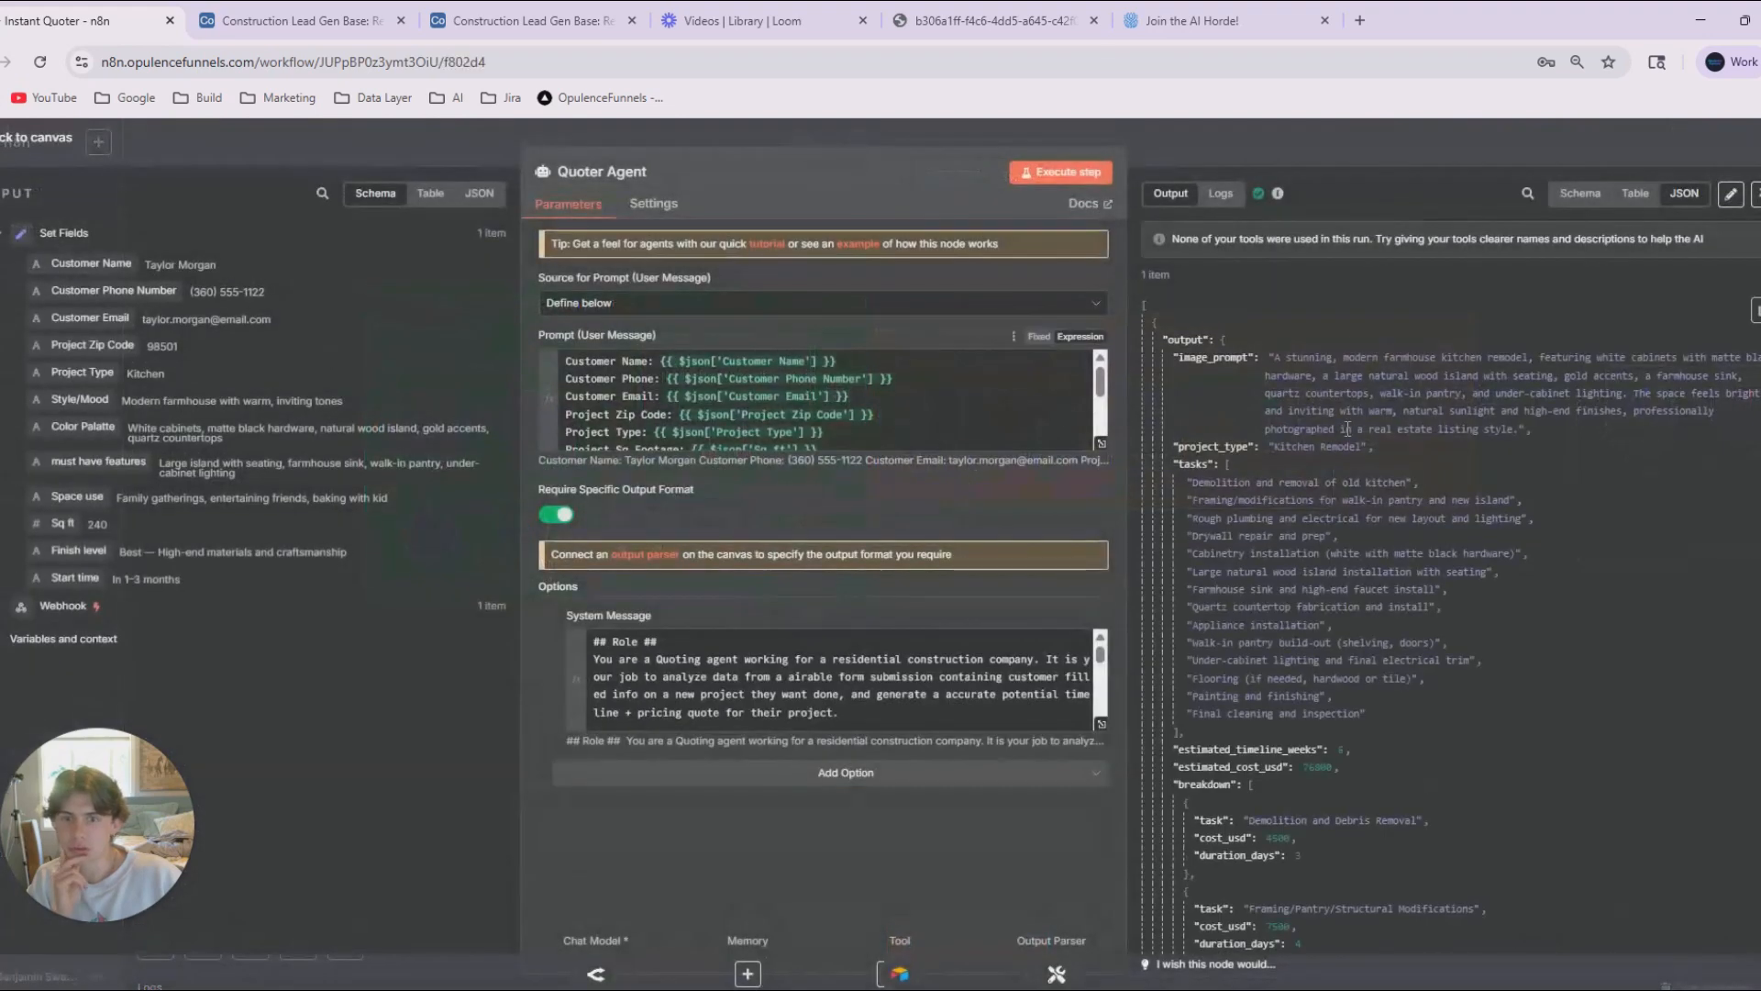
{"action": "left_click_drag", "start_coordinate": [1283, 361], "coordinate": [1526, 430]}
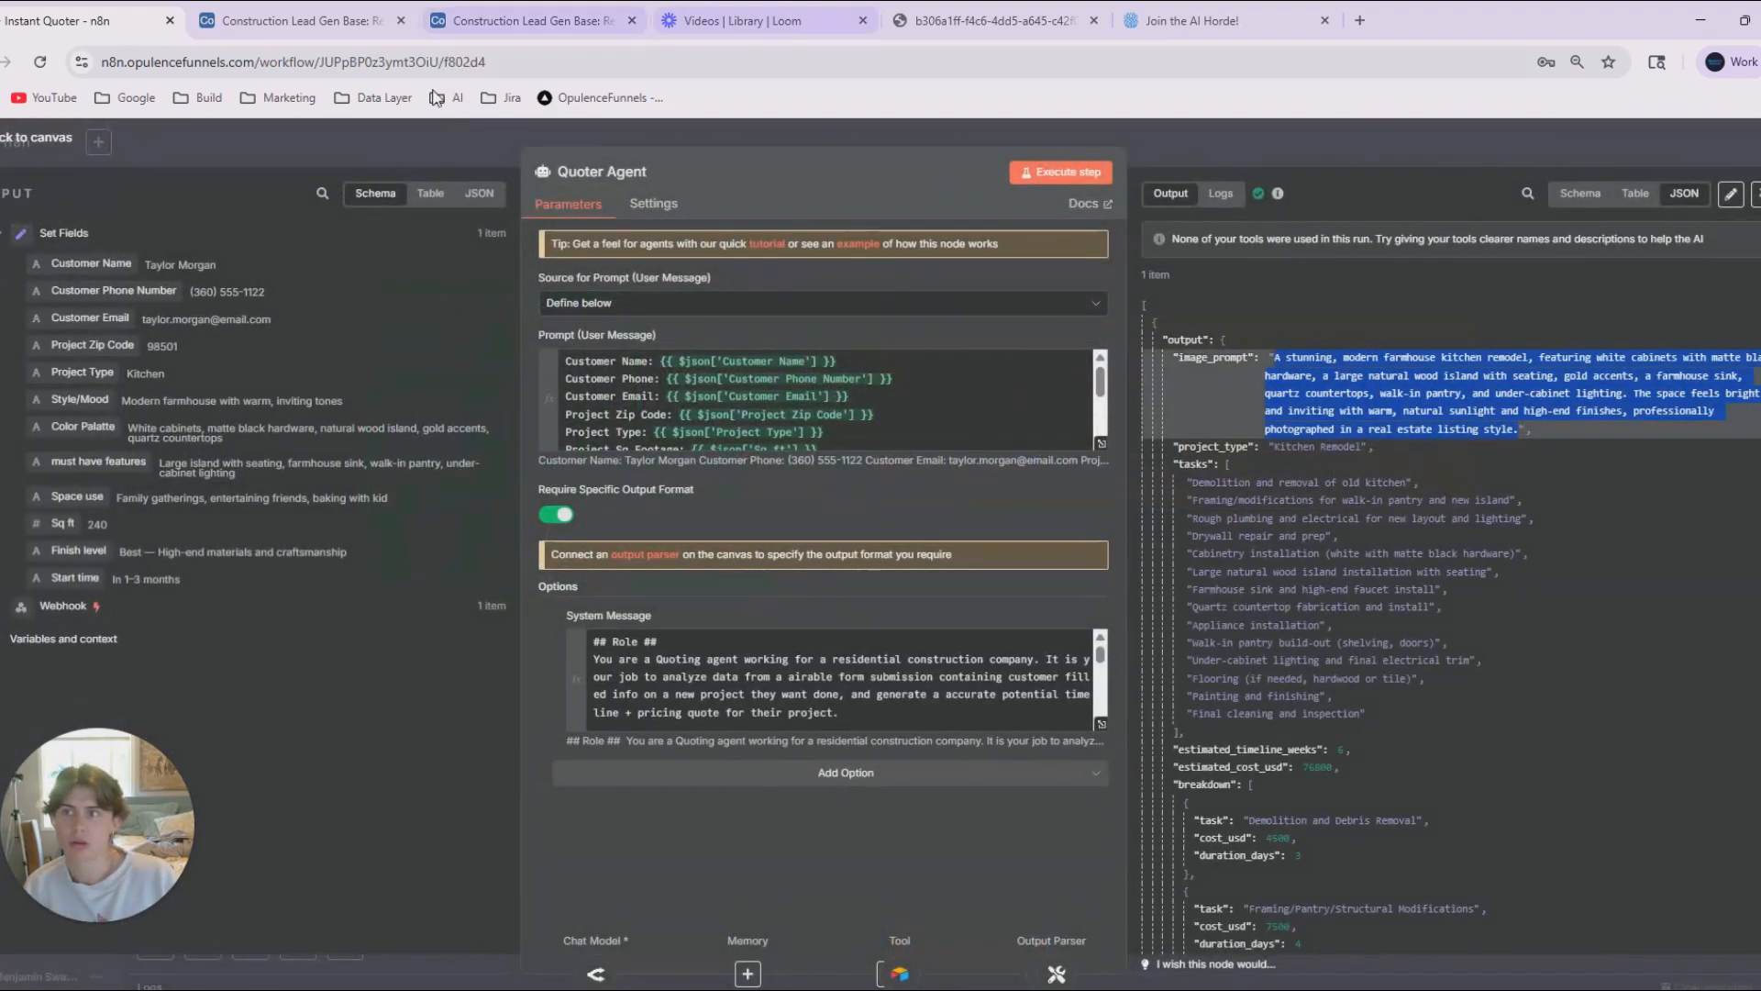
{"action": "key", "text": "alt+space"}
{"action": "left_click", "coordinate": [759, 935]}
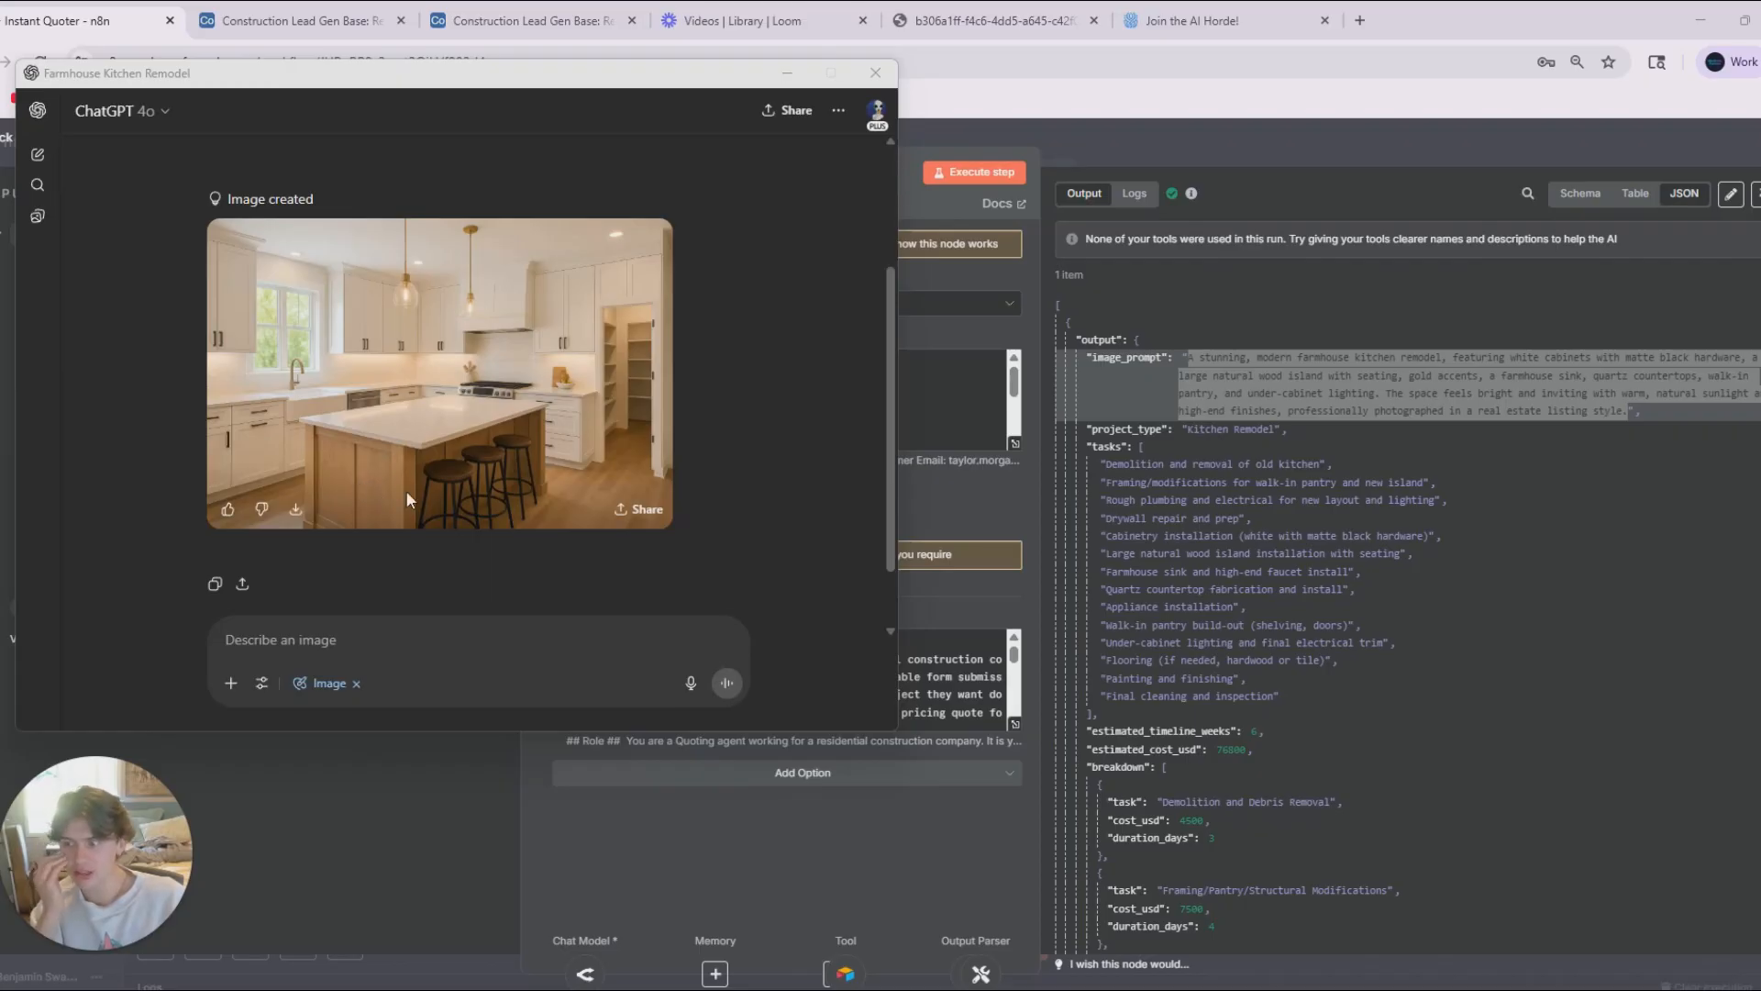
{"action": "left_click_drag", "start_coordinate": [572, 89], "coordinate": [616, 115]}
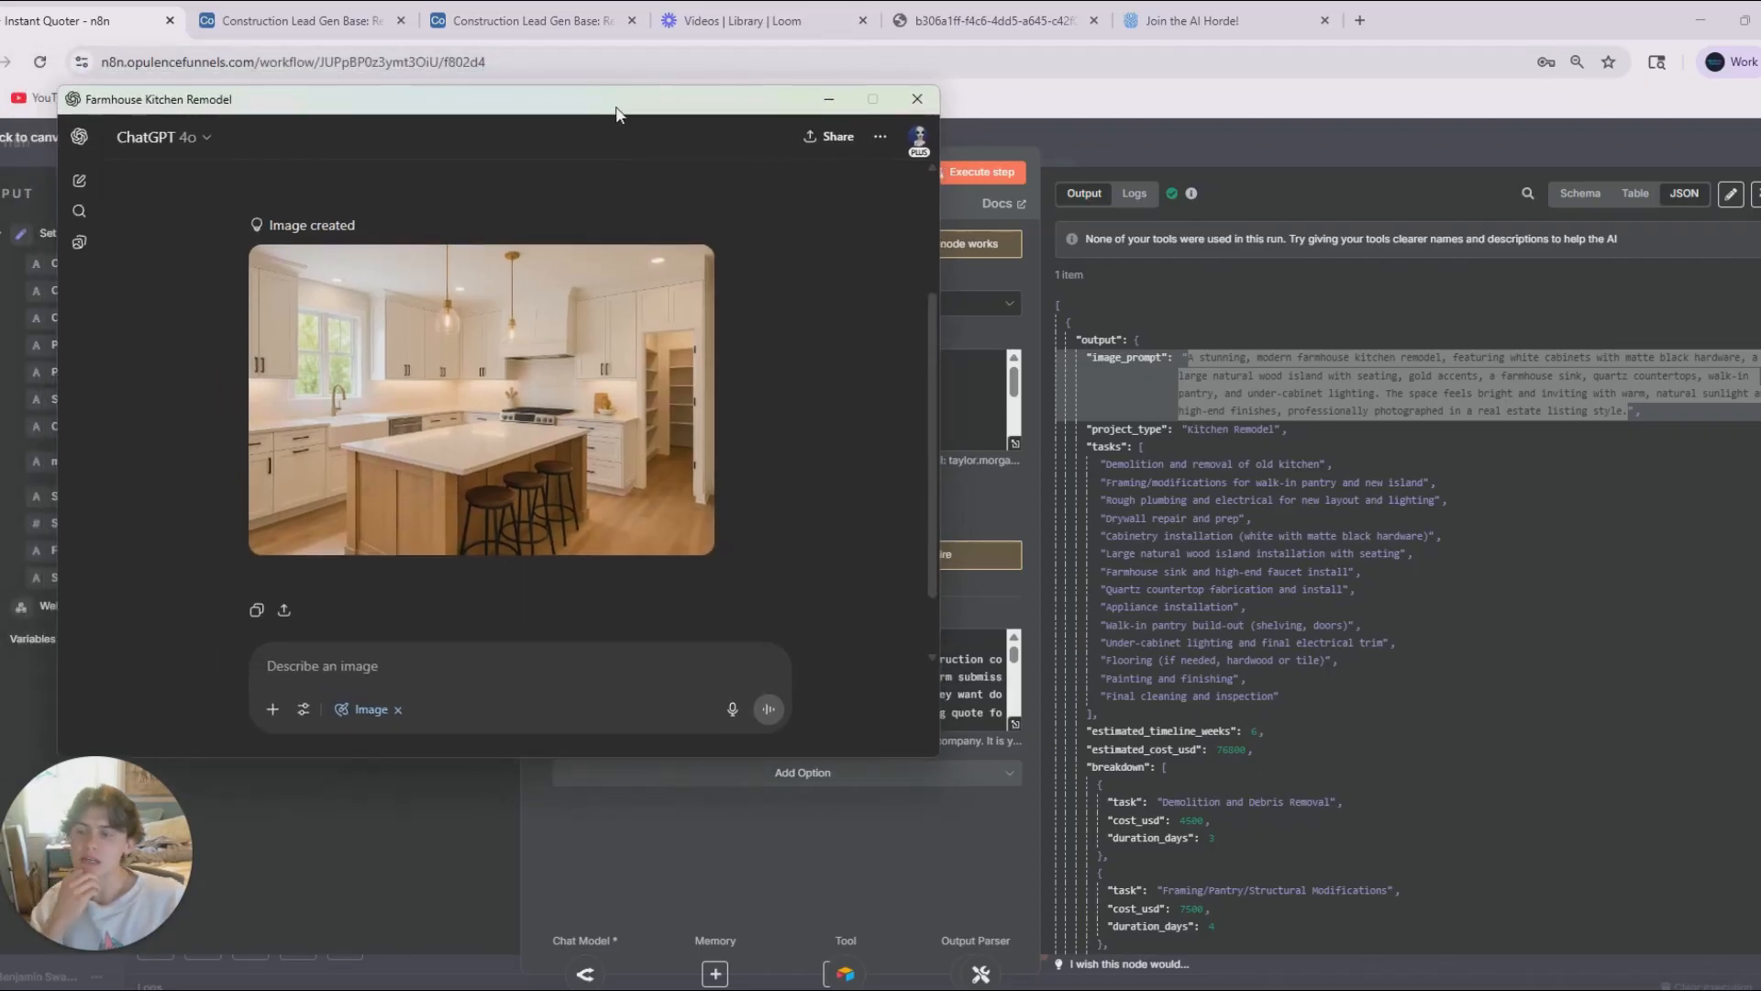
{"action": "left_click", "coordinate": [828, 99]}
{"action": "left_click", "coordinate": [1016, 124]}
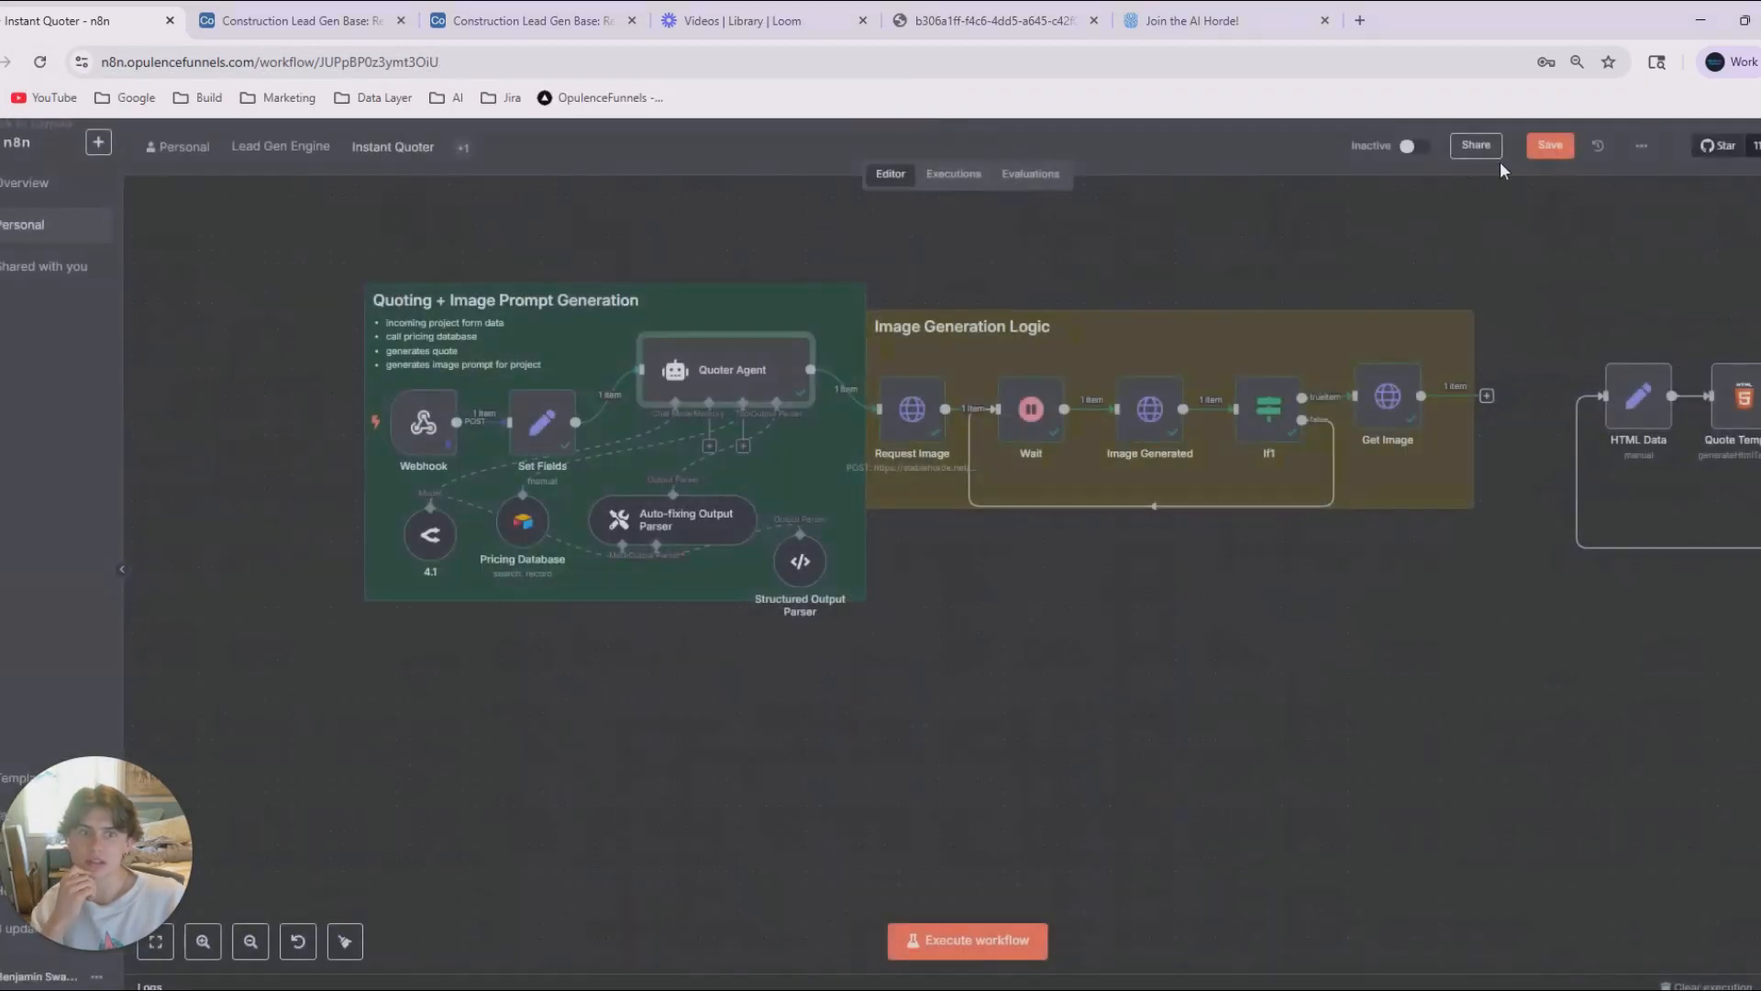
Look up the actions available for the OpenAI node among the AI nodes.
{"action": "left_click", "coordinate": [1759, 199]}
{"action": "left_click", "coordinate": [1556, 328]}
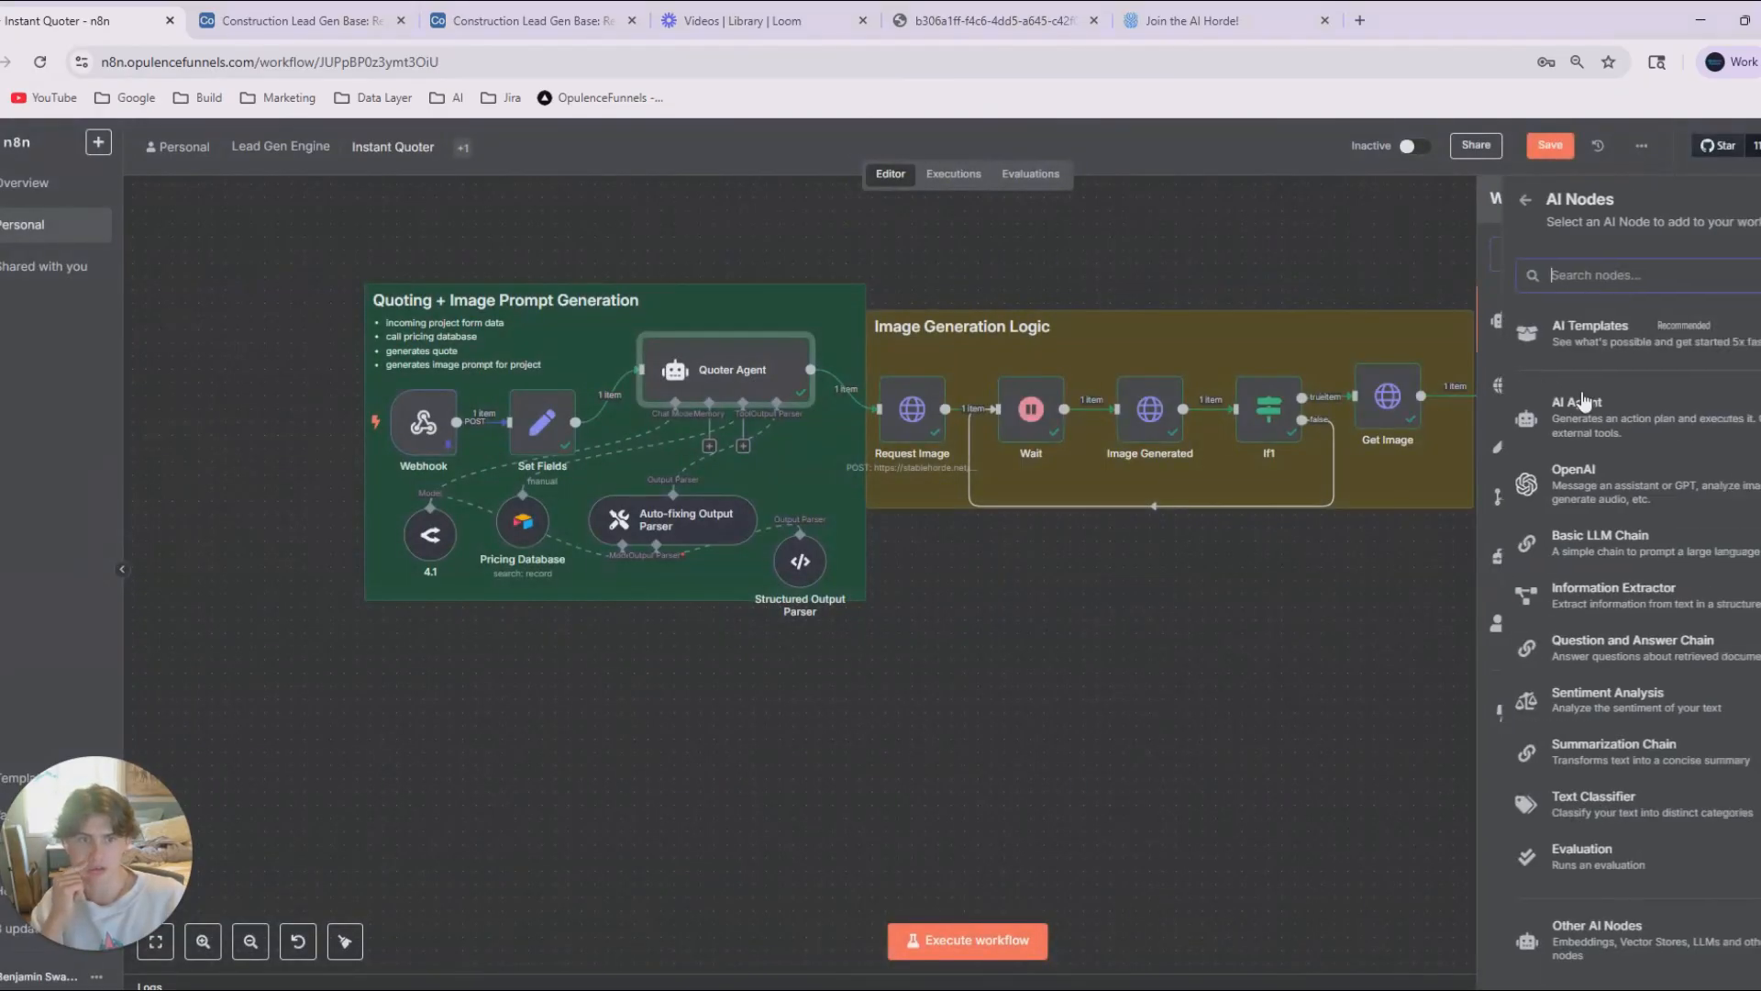
{"action": "left_click", "coordinate": [1590, 472]}
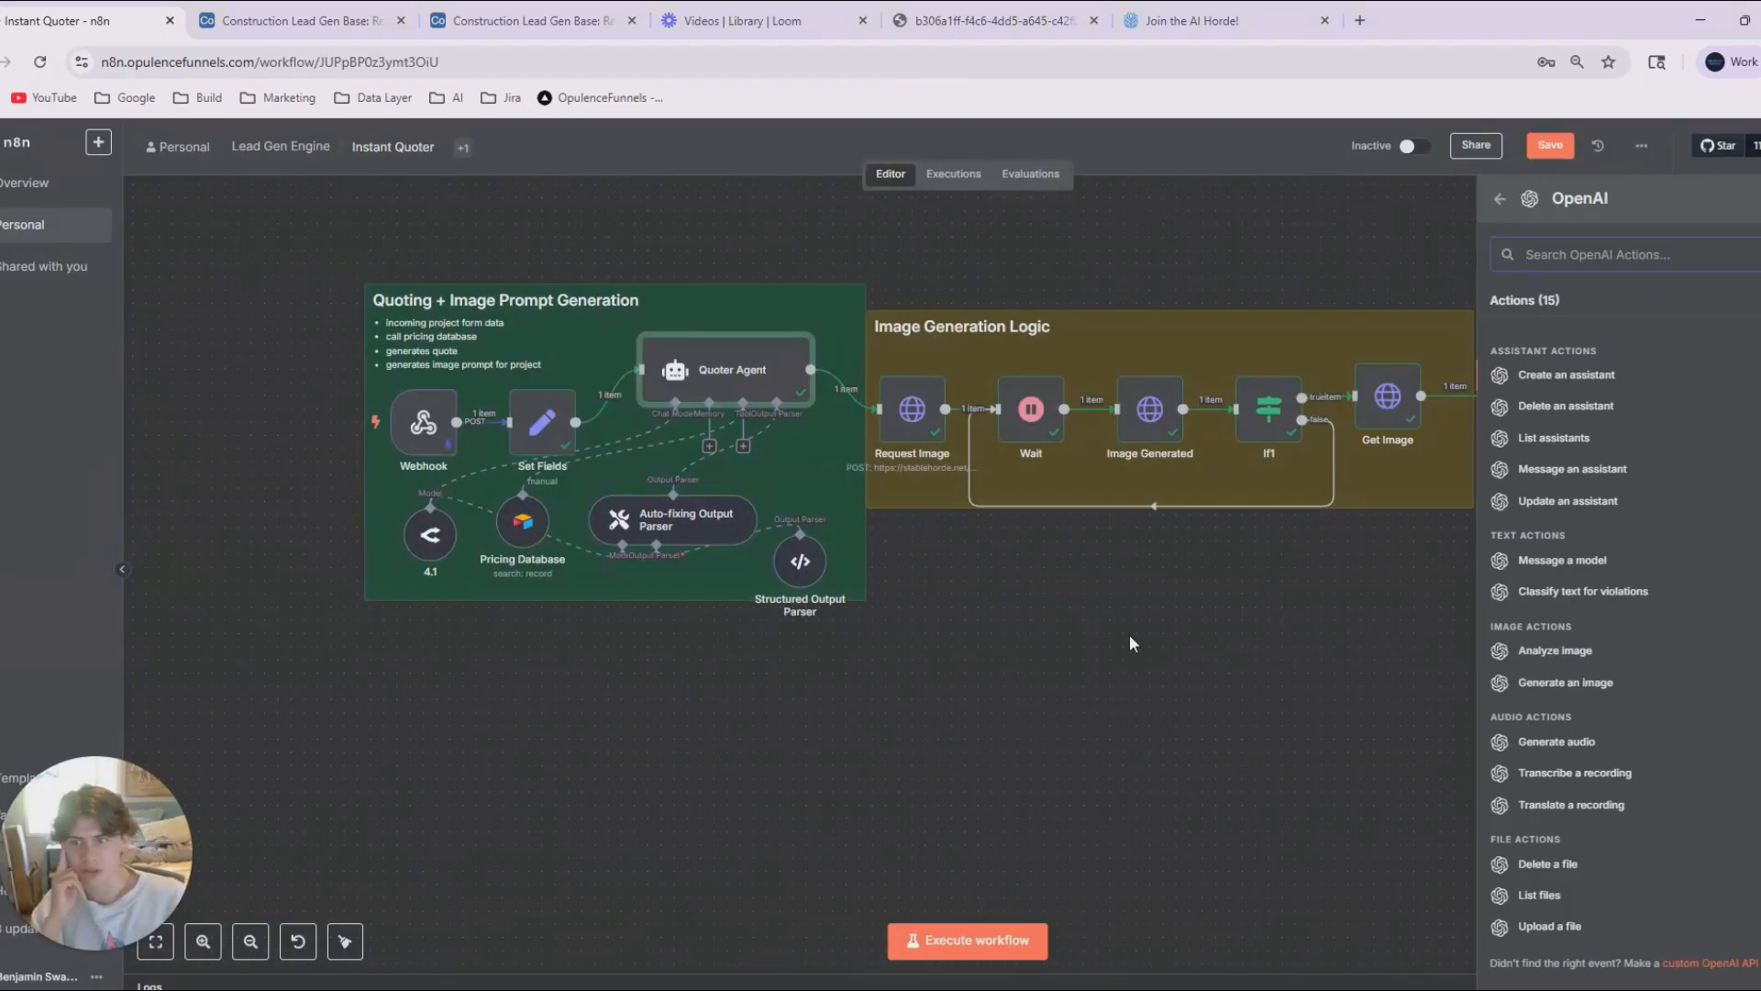
Disconnect the Request Image node from the Quoter Agent and move the whole Image Generation Logic group below the quoting group.
{"action": "left_click", "coordinate": [1318, 589]}
{"action": "left_click_drag", "start_coordinate": [1222, 418], "coordinate": [872, 300]}
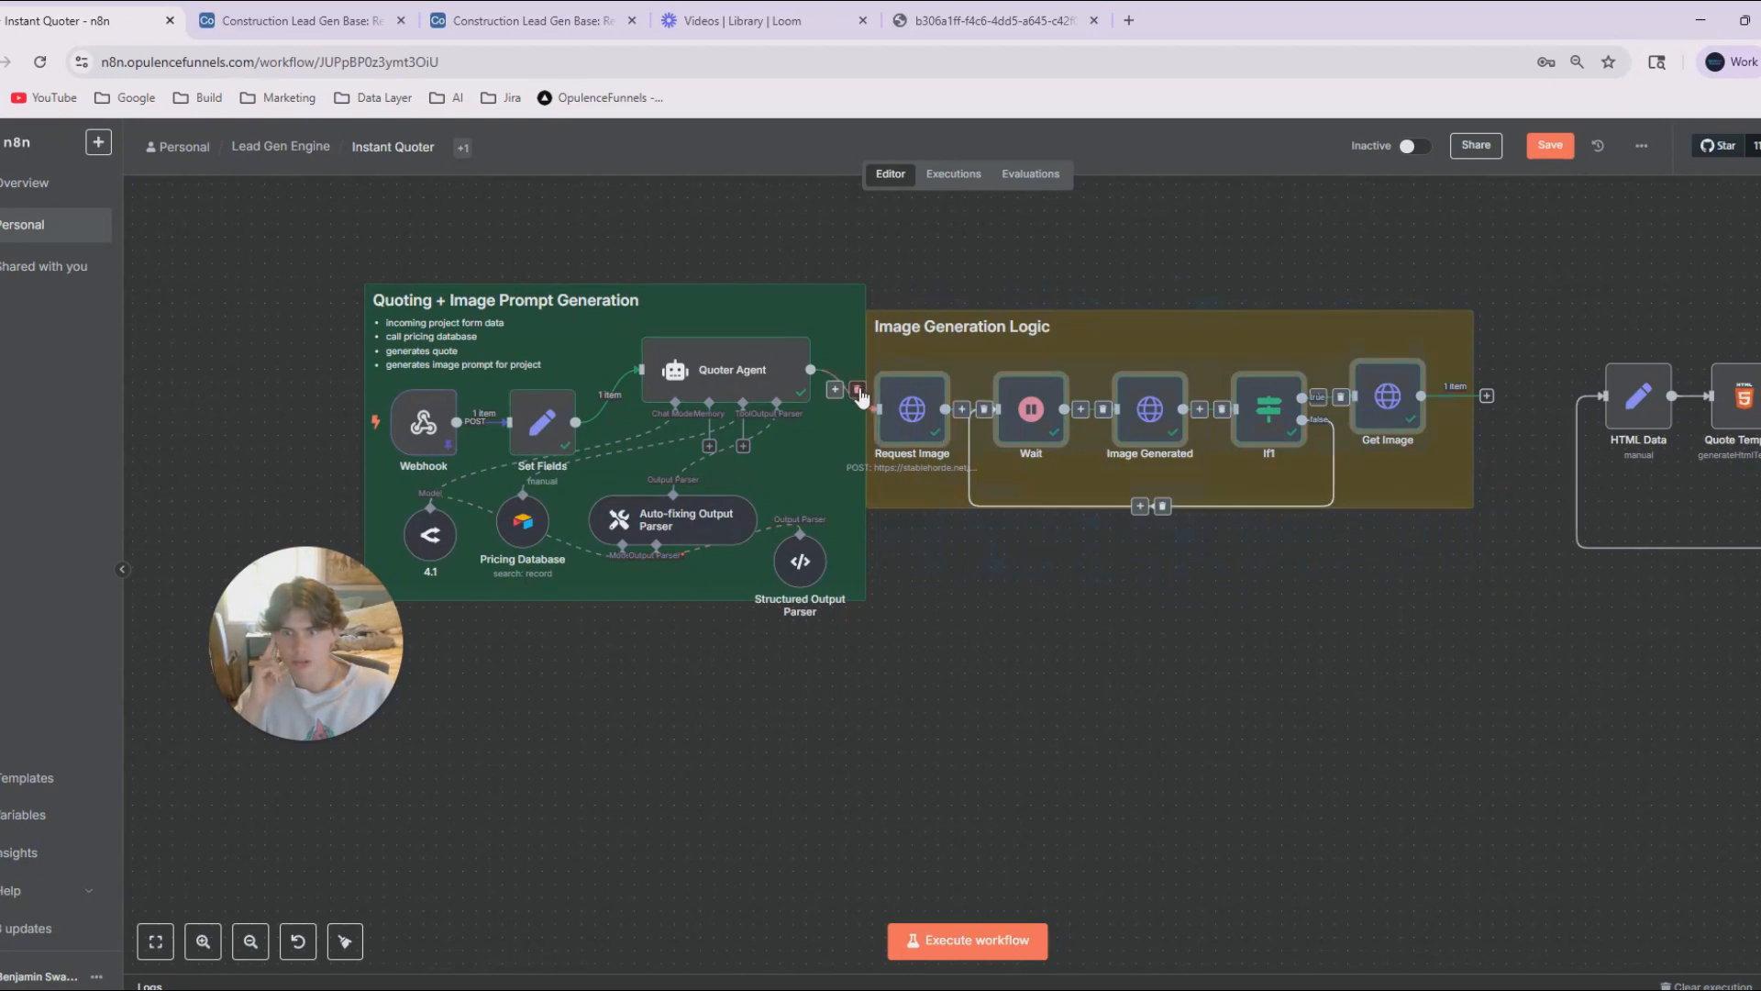
{"action": "left_click", "coordinate": [1297, 699]}
{"action": "left_click_drag", "start_coordinate": [1515, 605], "coordinate": [848, 255]}
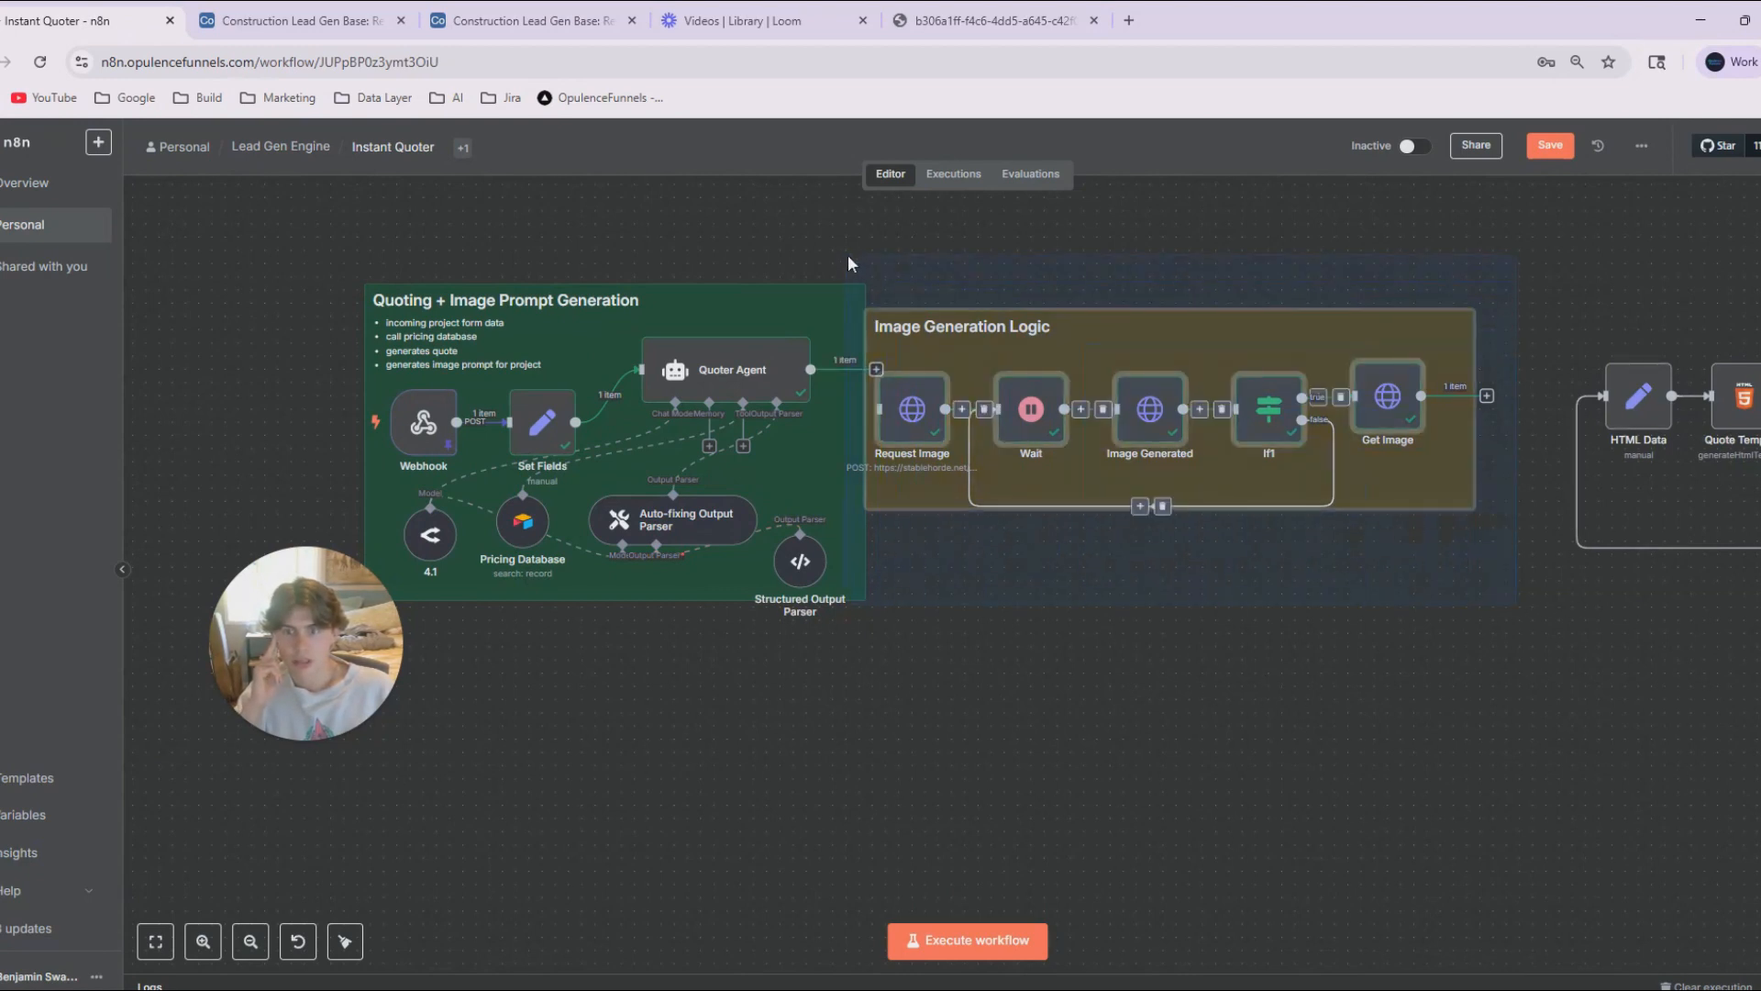
{"action": "left_click_drag", "start_coordinate": [998, 375], "coordinate": [509, 733]}
{"action": "left_click", "coordinate": [1091, 594]}
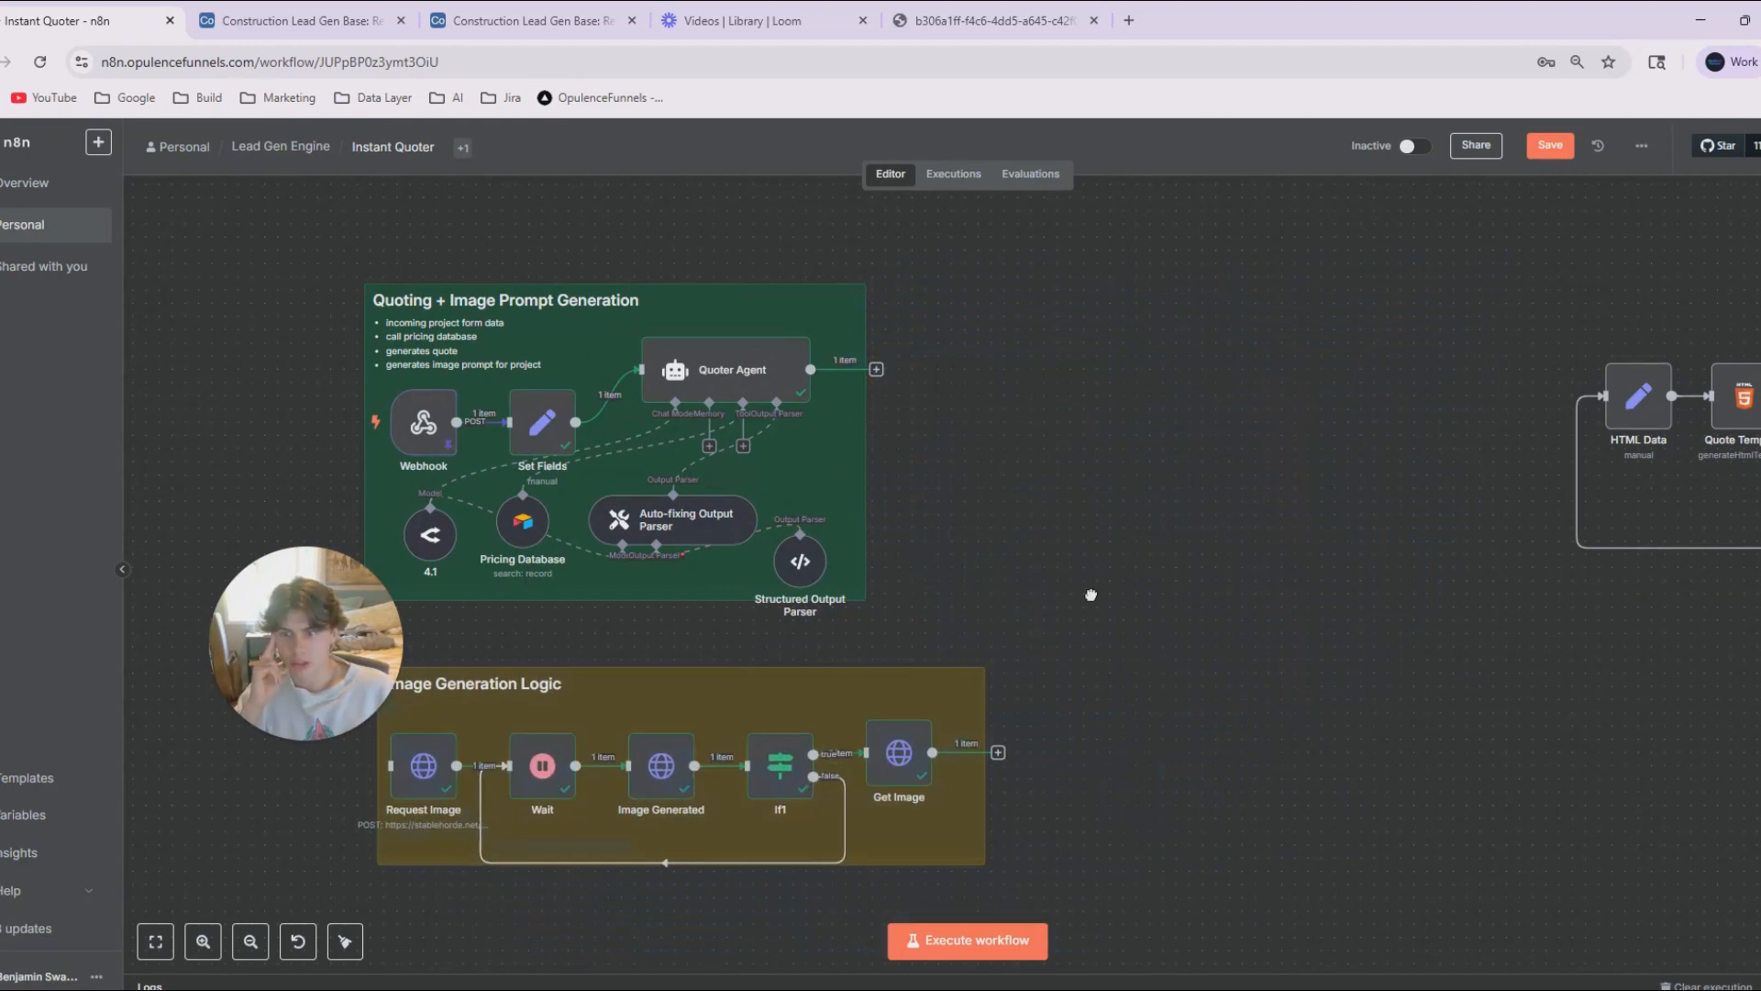
{"action": "left_click_drag", "start_coordinate": [1091, 594], "coordinate": [1248, 520]}
Retitle the moved group's sticky note Free Image Generation Logic.
{"action": "double_click", "coordinate": [649, 613]}
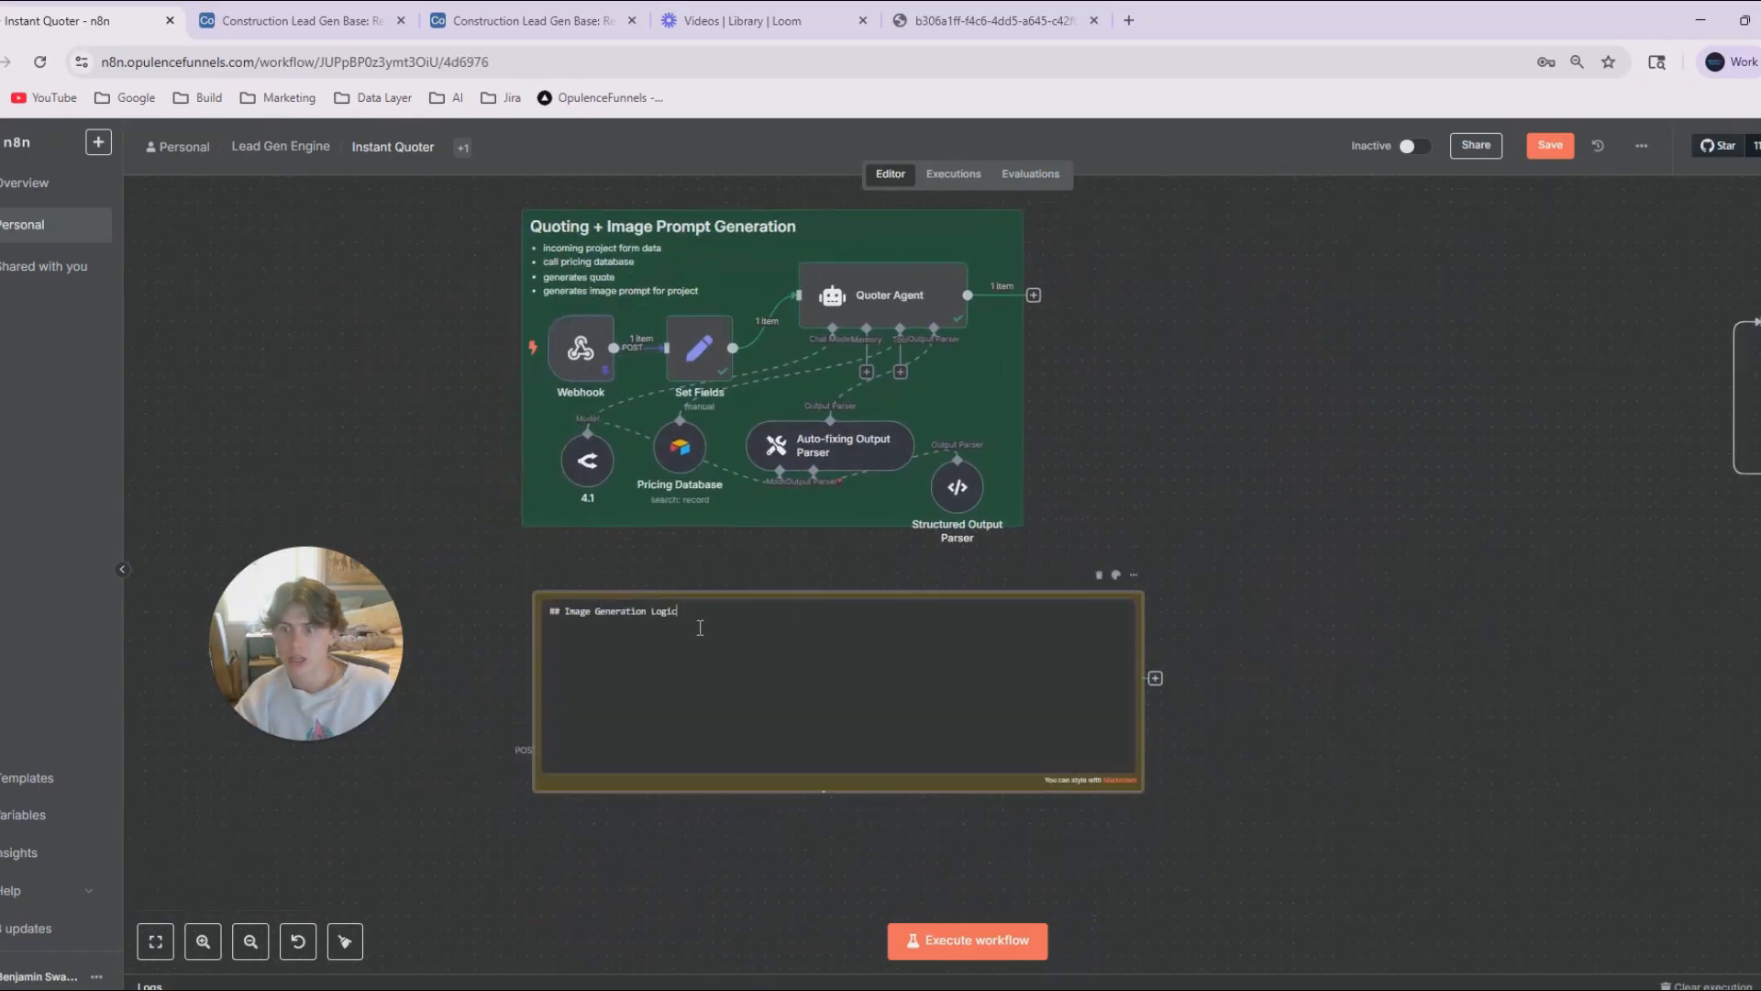
{"action": "type", "text": "Free"}
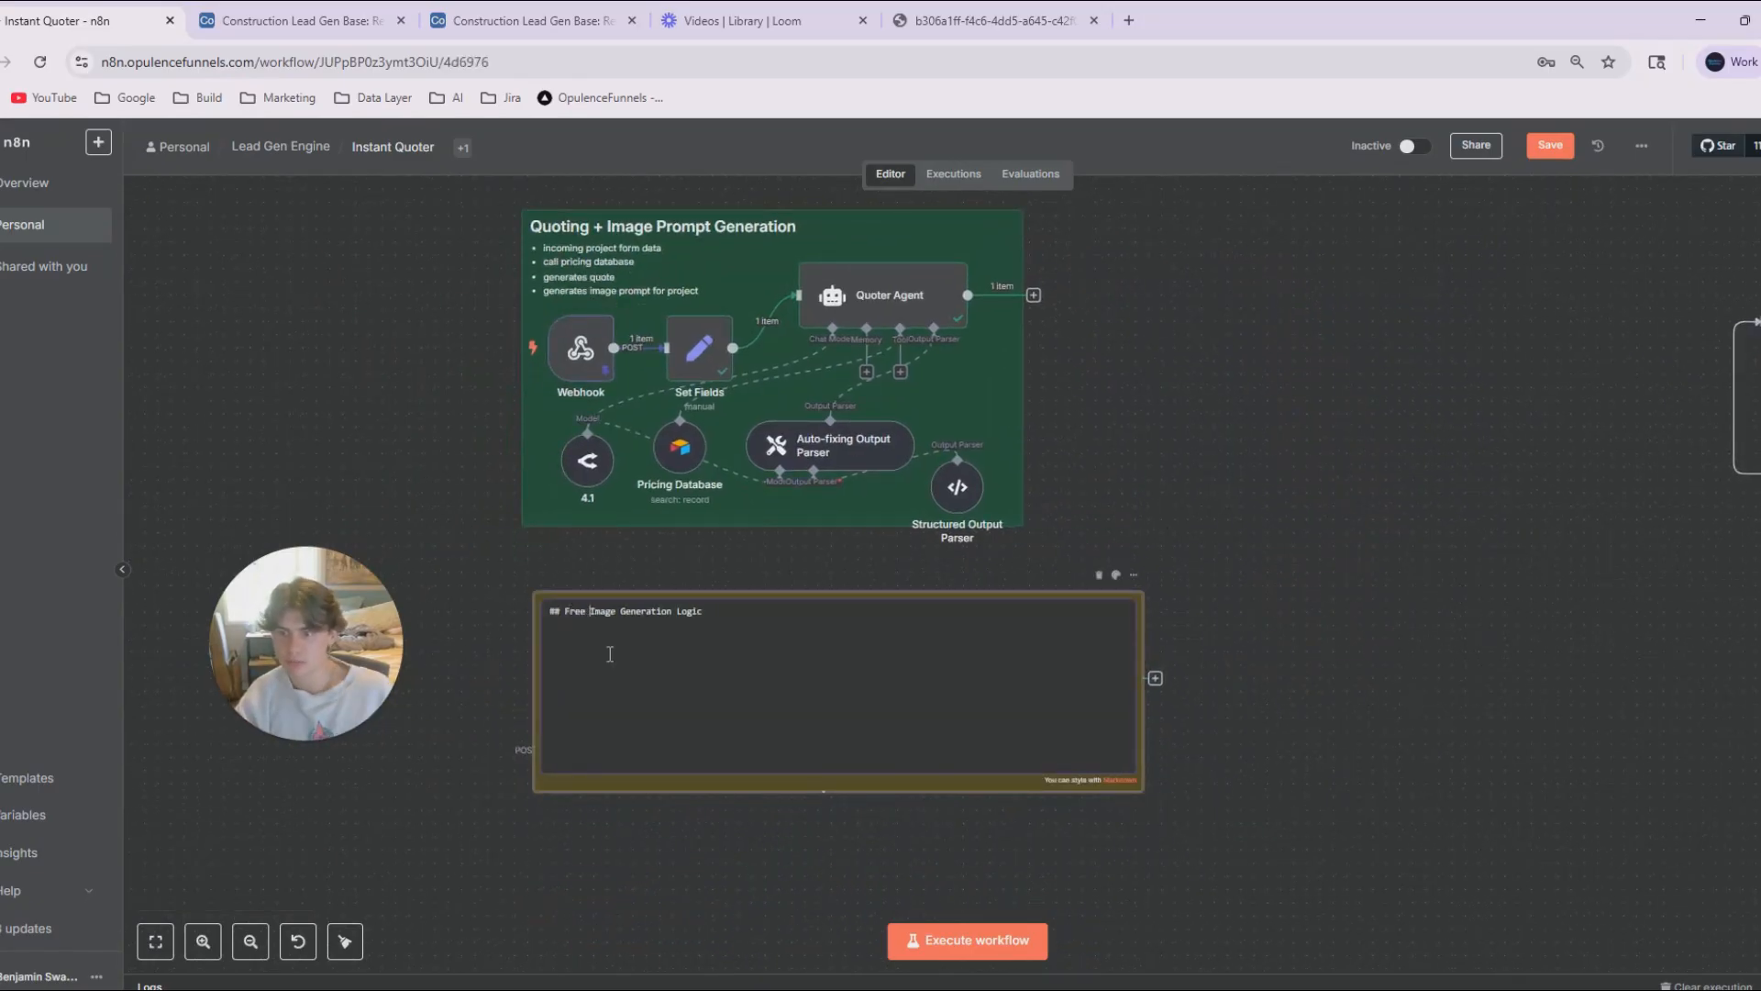
{"action": "left_click", "coordinate": [1262, 626]}
{"action": "left_click_drag", "start_coordinate": [1292, 548], "coordinate": [1103, 614]}
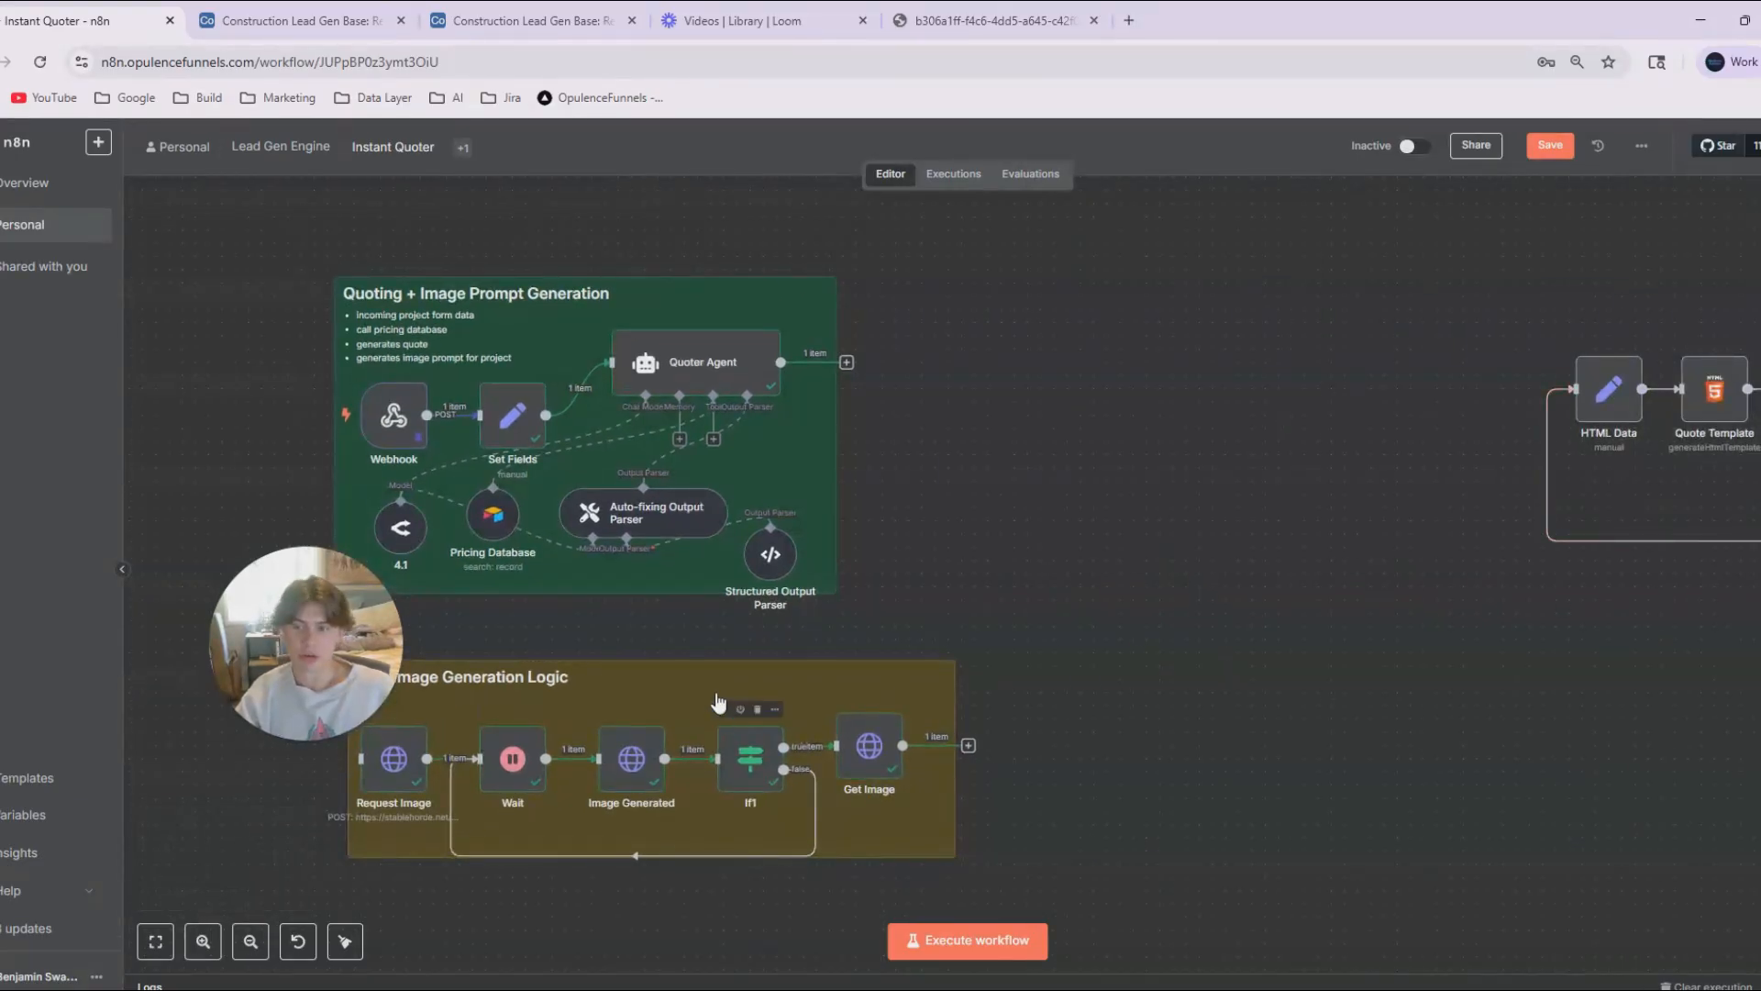
Duplicate the Free Image Generation Logic sticky note and place the copy beside the quoting group, just after the Quoter Agent.
{"action": "left_click", "coordinate": [725, 707]}
{"action": "key", "text": "ctrl+c"}
{"action": "key", "text": "ctrl+v"}
{"action": "left_click_drag", "start_coordinate": [1097, 862], "coordinate": [1151, 422]}
Retitle the copied sticky note Quality Image Generation Logic.
{"action": "double_click", "coordinate": [899, 342]}
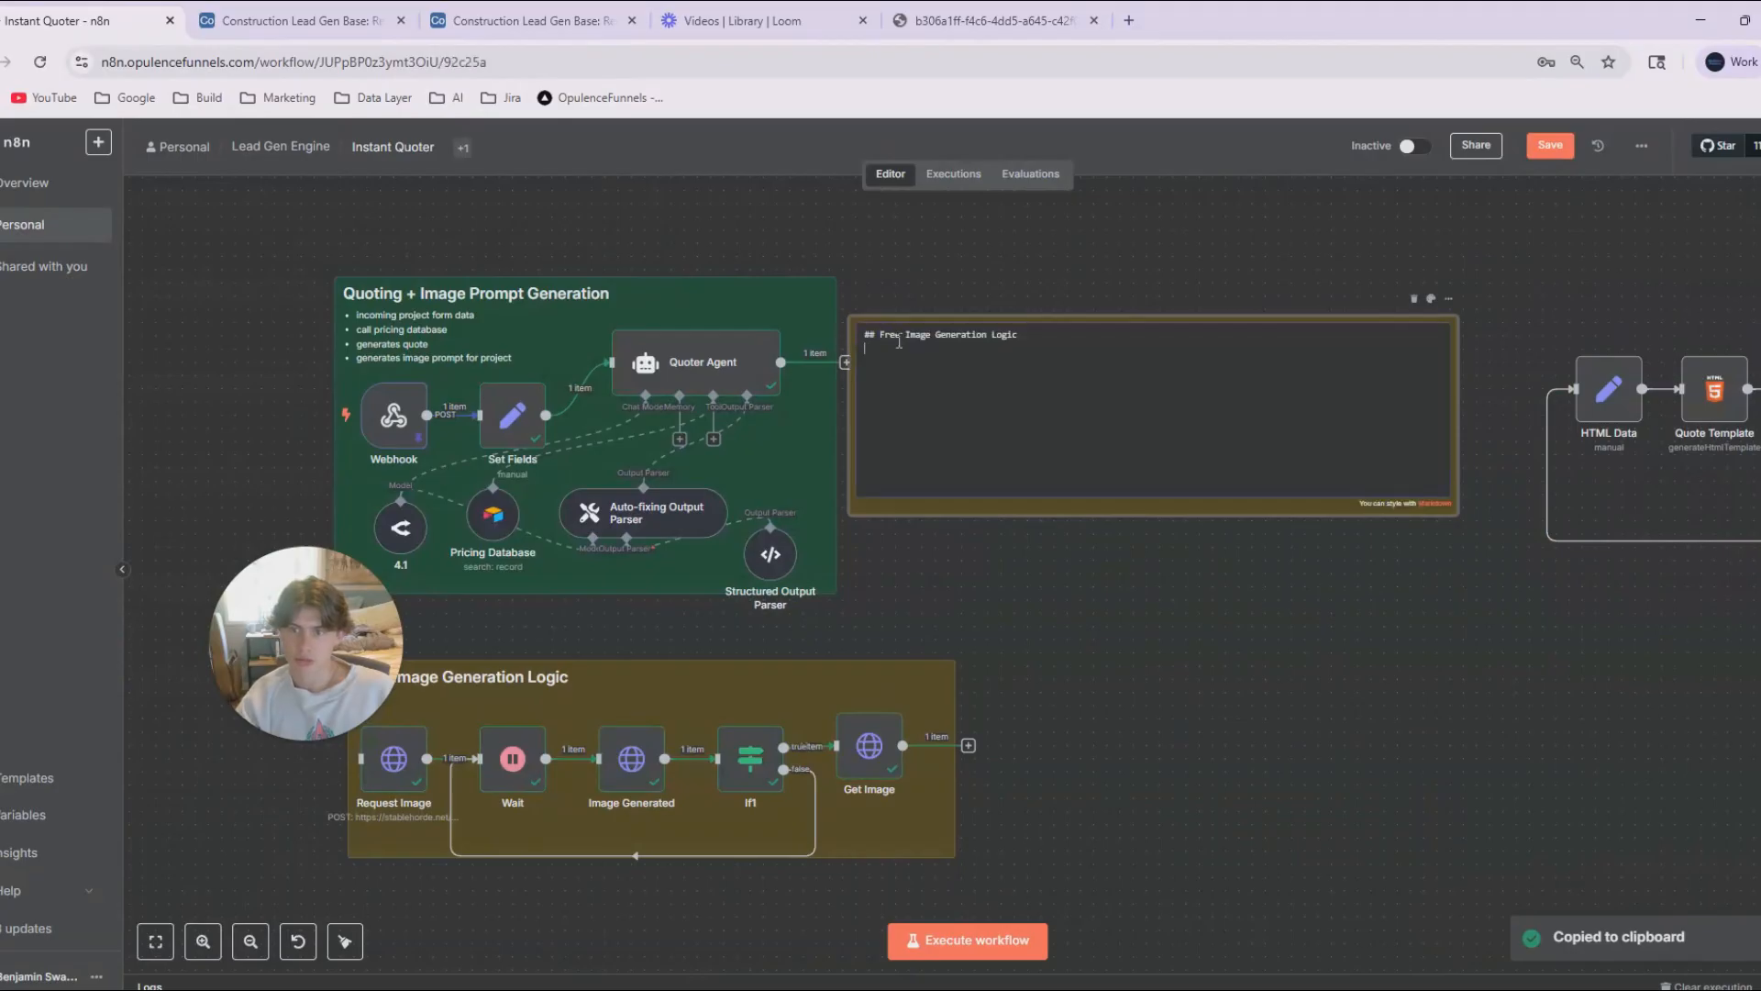
{"action": "key", "text": "BackSpace"}
{"action": "key", "text": "BackSpace"}
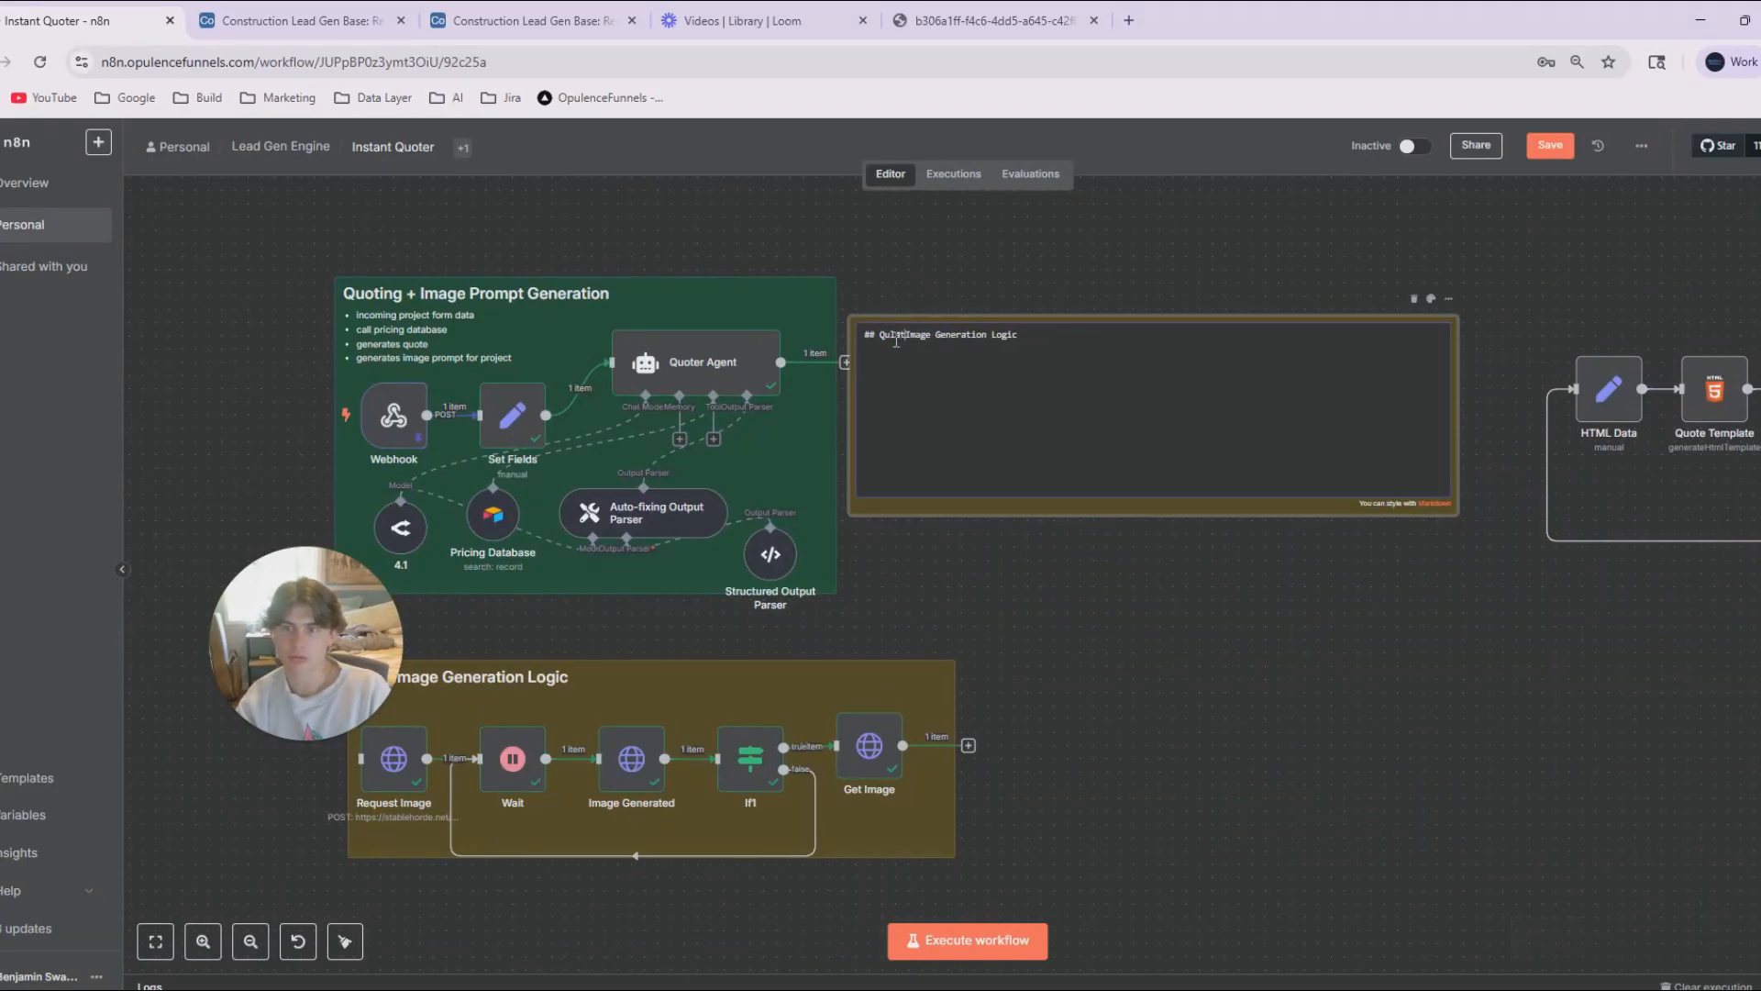
{"action": "type", "text": "Qula"}
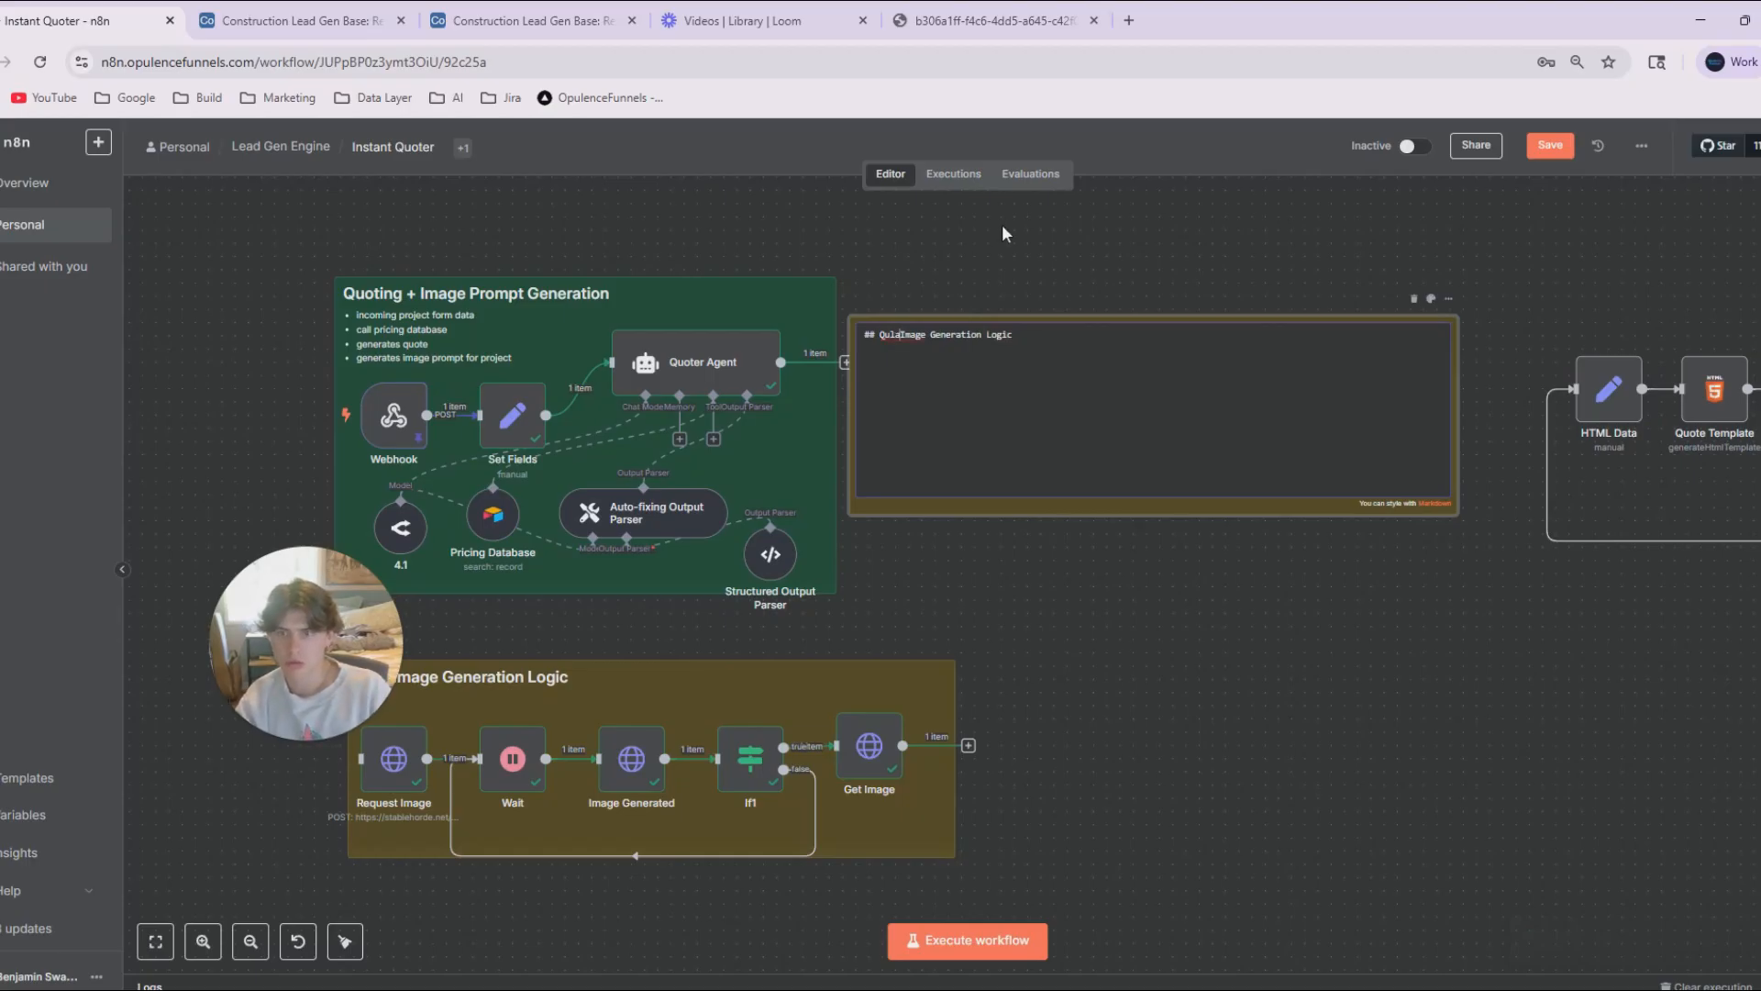
{"action": "type", "text": "ity"}
{"action": "key", "text": "BackSpace"}
{"action": "key", "text": "BackSpace"}
{"action": "key", "text": "BackSpace"}
{"action": "key", "text": "BackSpace"}
{"action": "key", "text": "BackSpace"}
{"action": "key", "text": "BackSpace"}
{"action": "key", "text": "BackSpace"}
{"action": "type", "text": "ualit"}
{"action": "key", "text": "BackSpace"}
{"action": "key", "text": "BackSpace"}
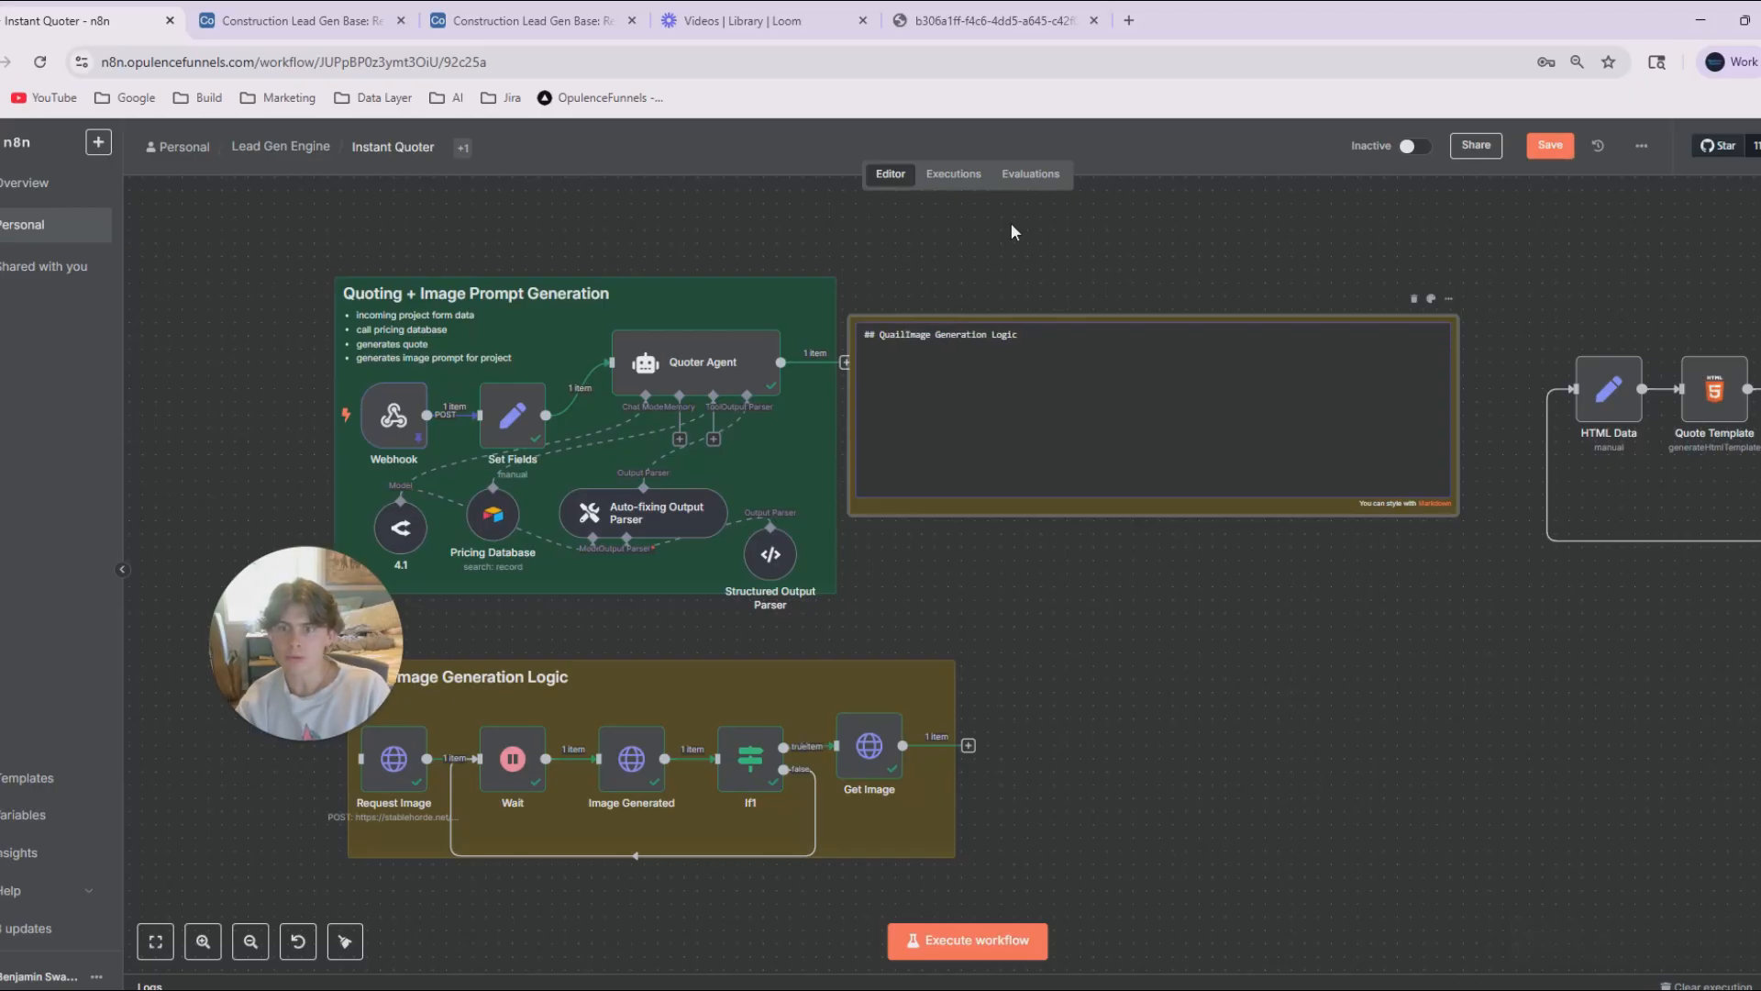
{"action": "type", "text": "ity"}
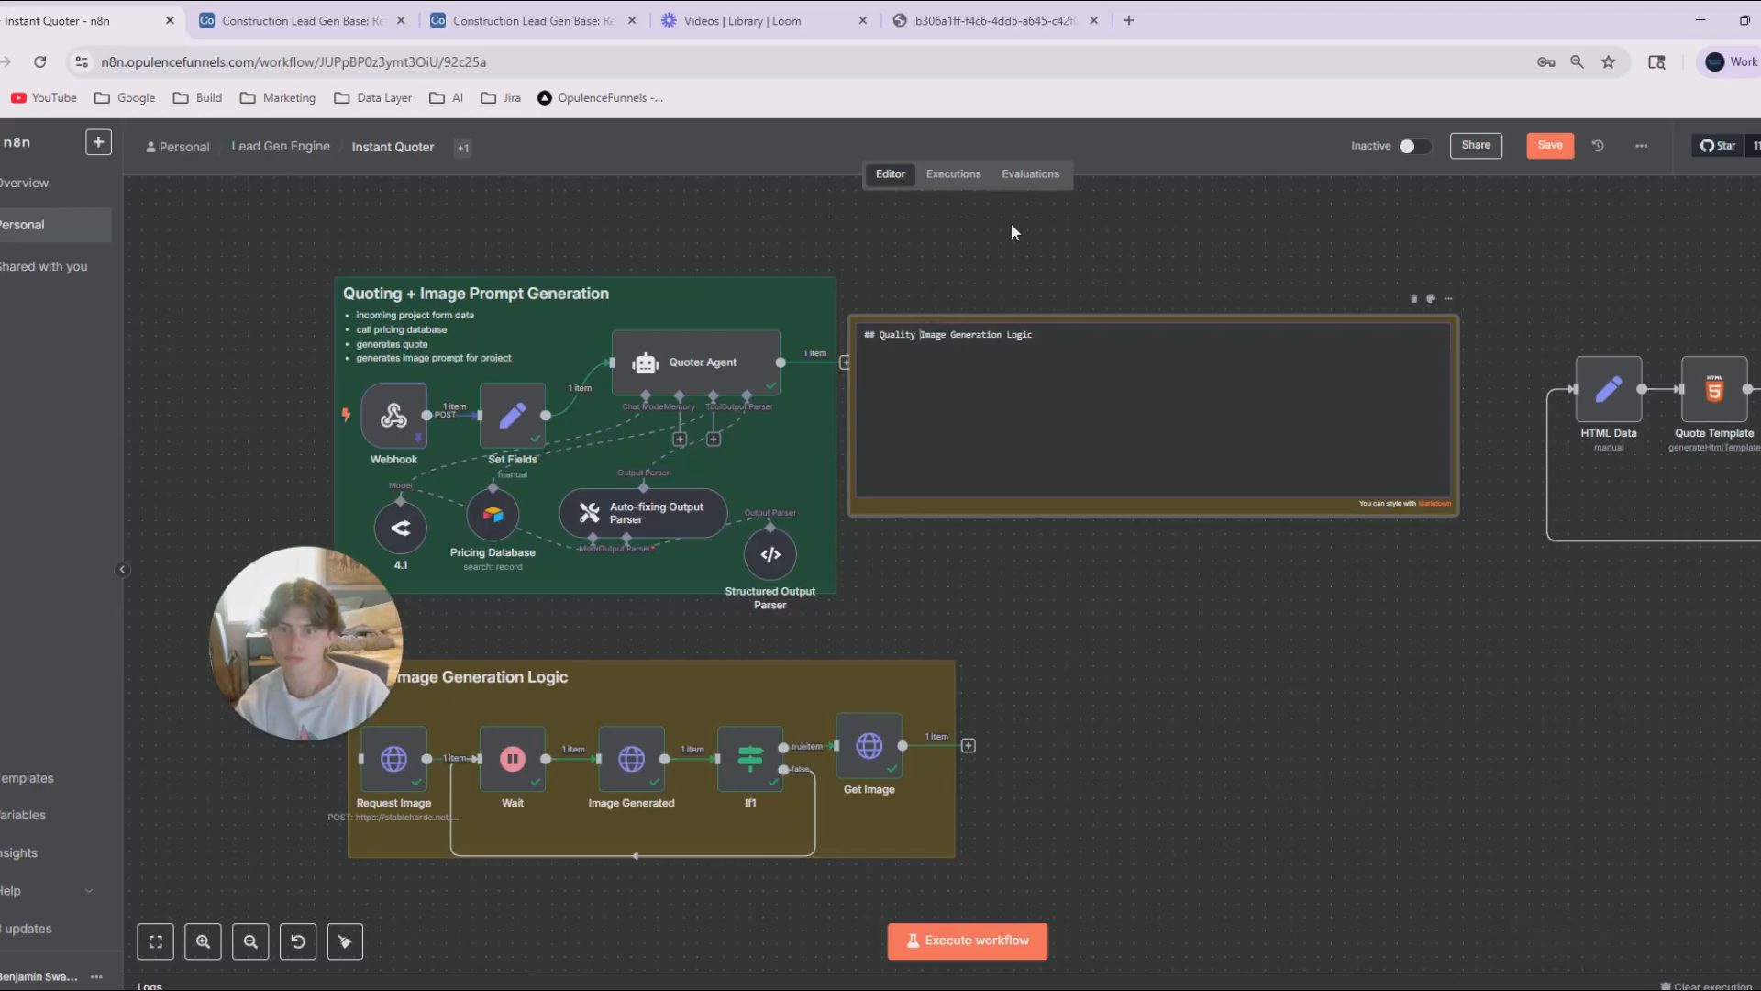
{"action": "left_click", "coordinate": [1229, 284]}
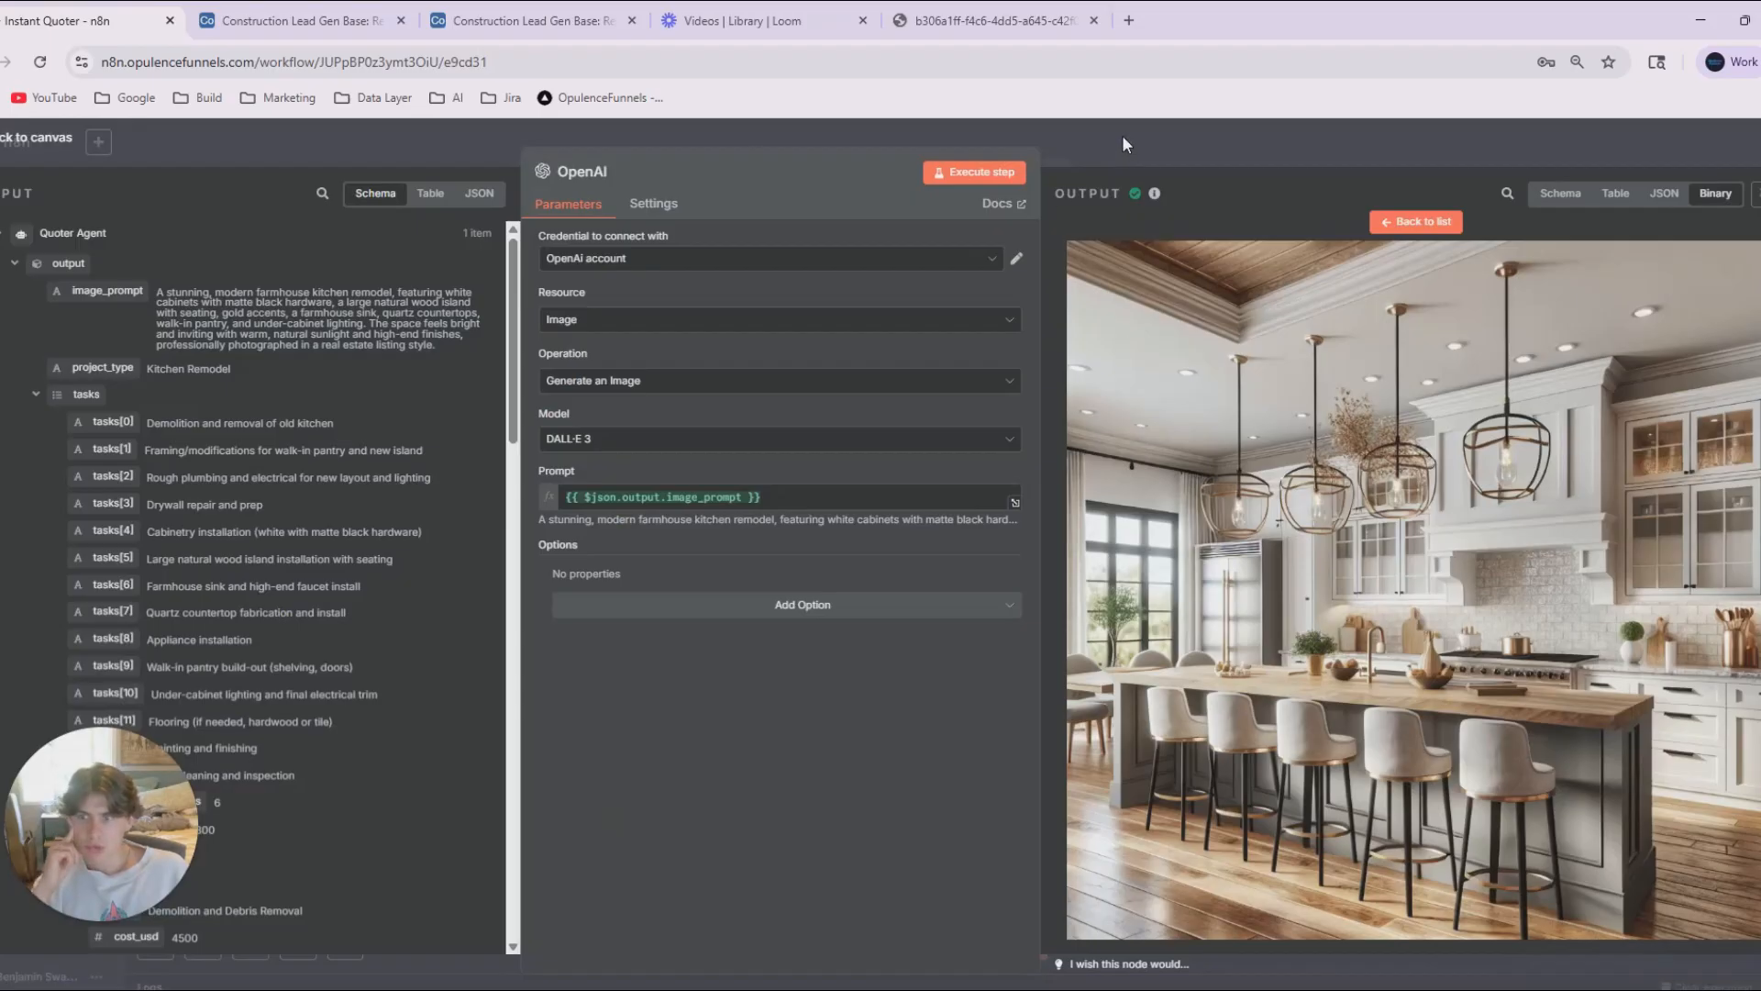
Move the chain from HTML Data to Send Quote and Revisions Agent next to the OpenAI node, and connect OpenAI to HTML Data.
{"action": "key", "text": "Escape"}
{"action": "left_click_drag", "start_coordinate": [1114, 669], "coordinate": [619, 640]}
{"action": "left_click_drag", "start_coordinate": [1259, 737], "coordinate": [1156, 780]}
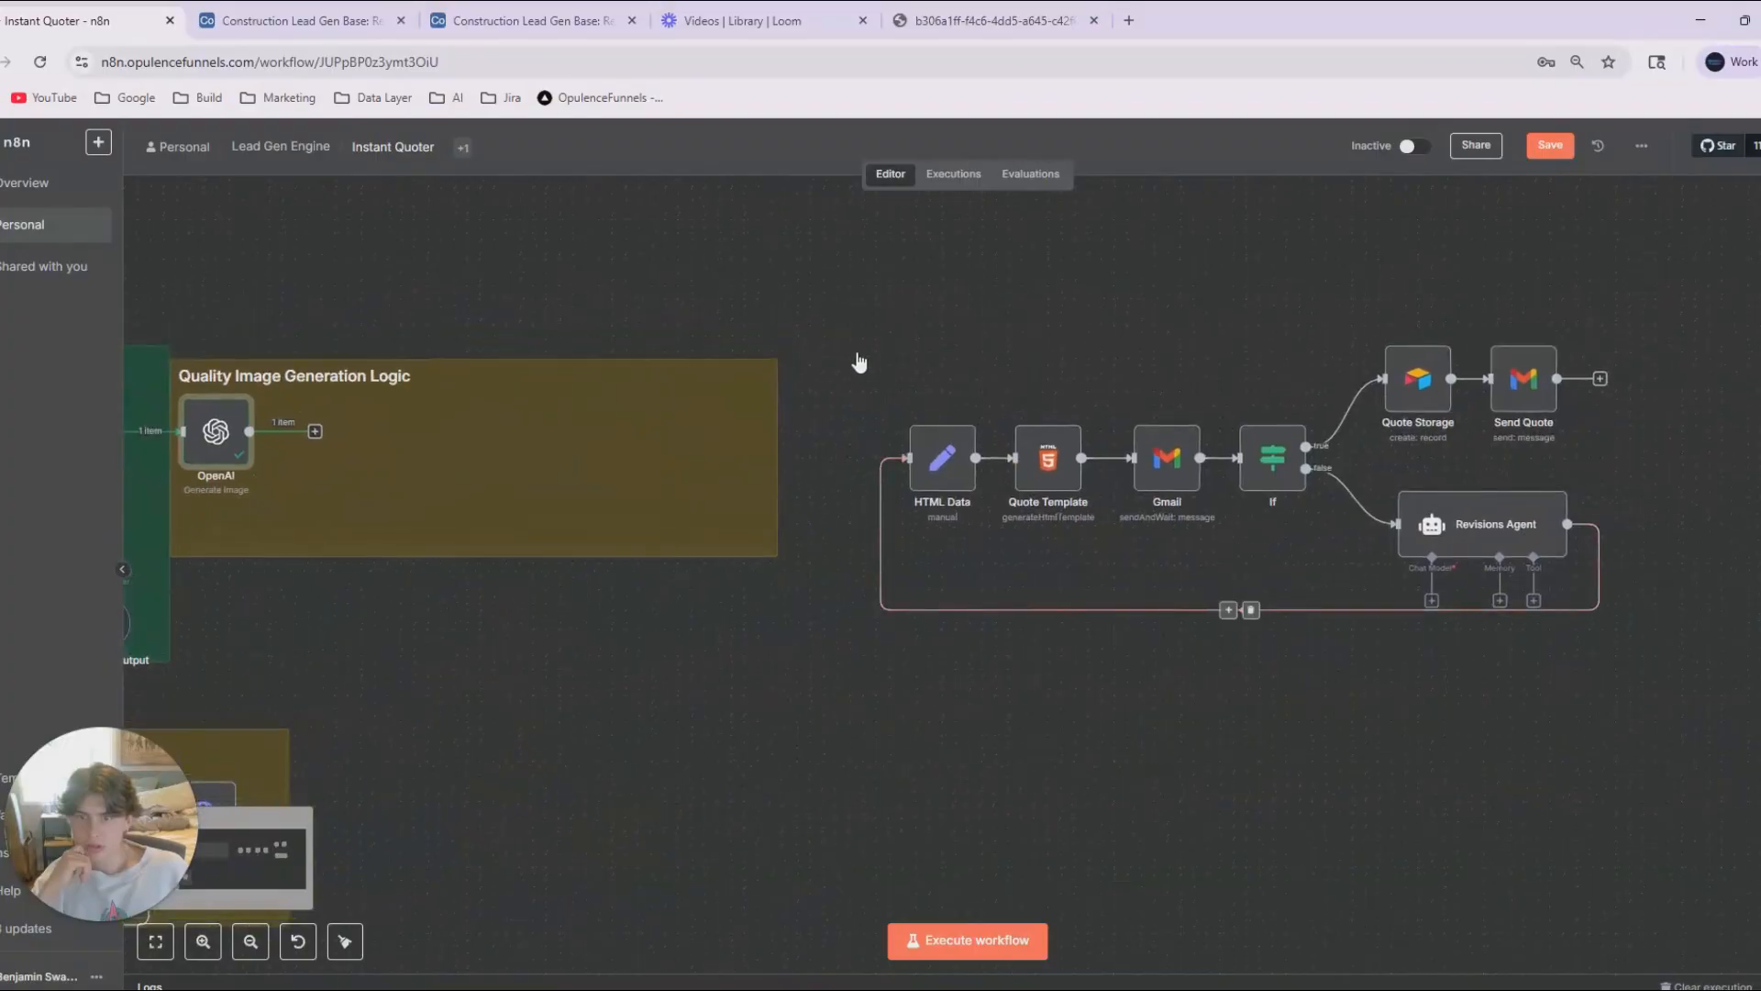
{"action": "left_click_drag", "start_coordinate": [807, 285], "coordinate": [1645, 697]}
{"action": "left_click_drag", "start_coordinate": [1559, 587], "coordinate": [1018, 562]}
{"action": "left_click_drag", "start_coordinate": [874, 791], "coordinate": [1384, 812], "text": "ctrl"}
{"action": "left_click", "coordinate": [1384, 811]}
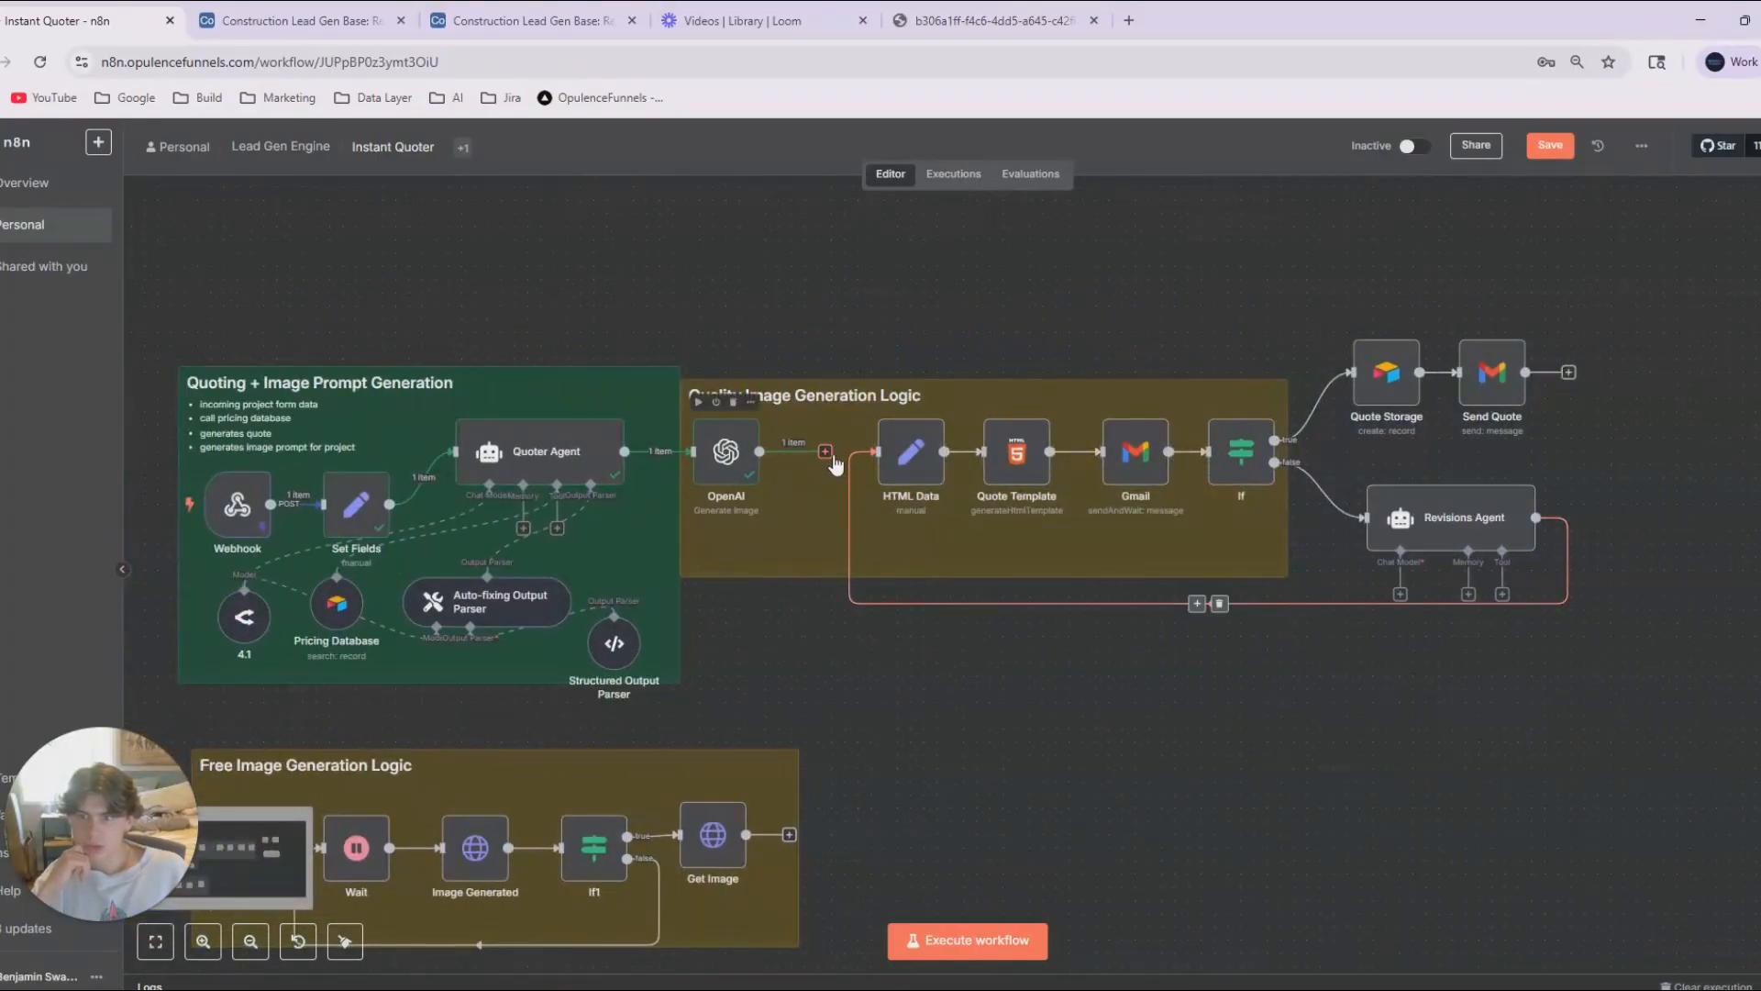
{"action": "left_click_drag", "start_coordinate": [828, 455], "coordinate": [876, 452]}
Add five blank string fields to the HTML Data node and view its input data as a schema.
{"action": "left_click_drag", "start_coordinate": [778, 504], "coordinate": [957, 506], "text": "ctrl"}
{"action": "double_click", "coordinate": [1091, 456]}
{"action": "left_click", "coordinate": [800, 424]}
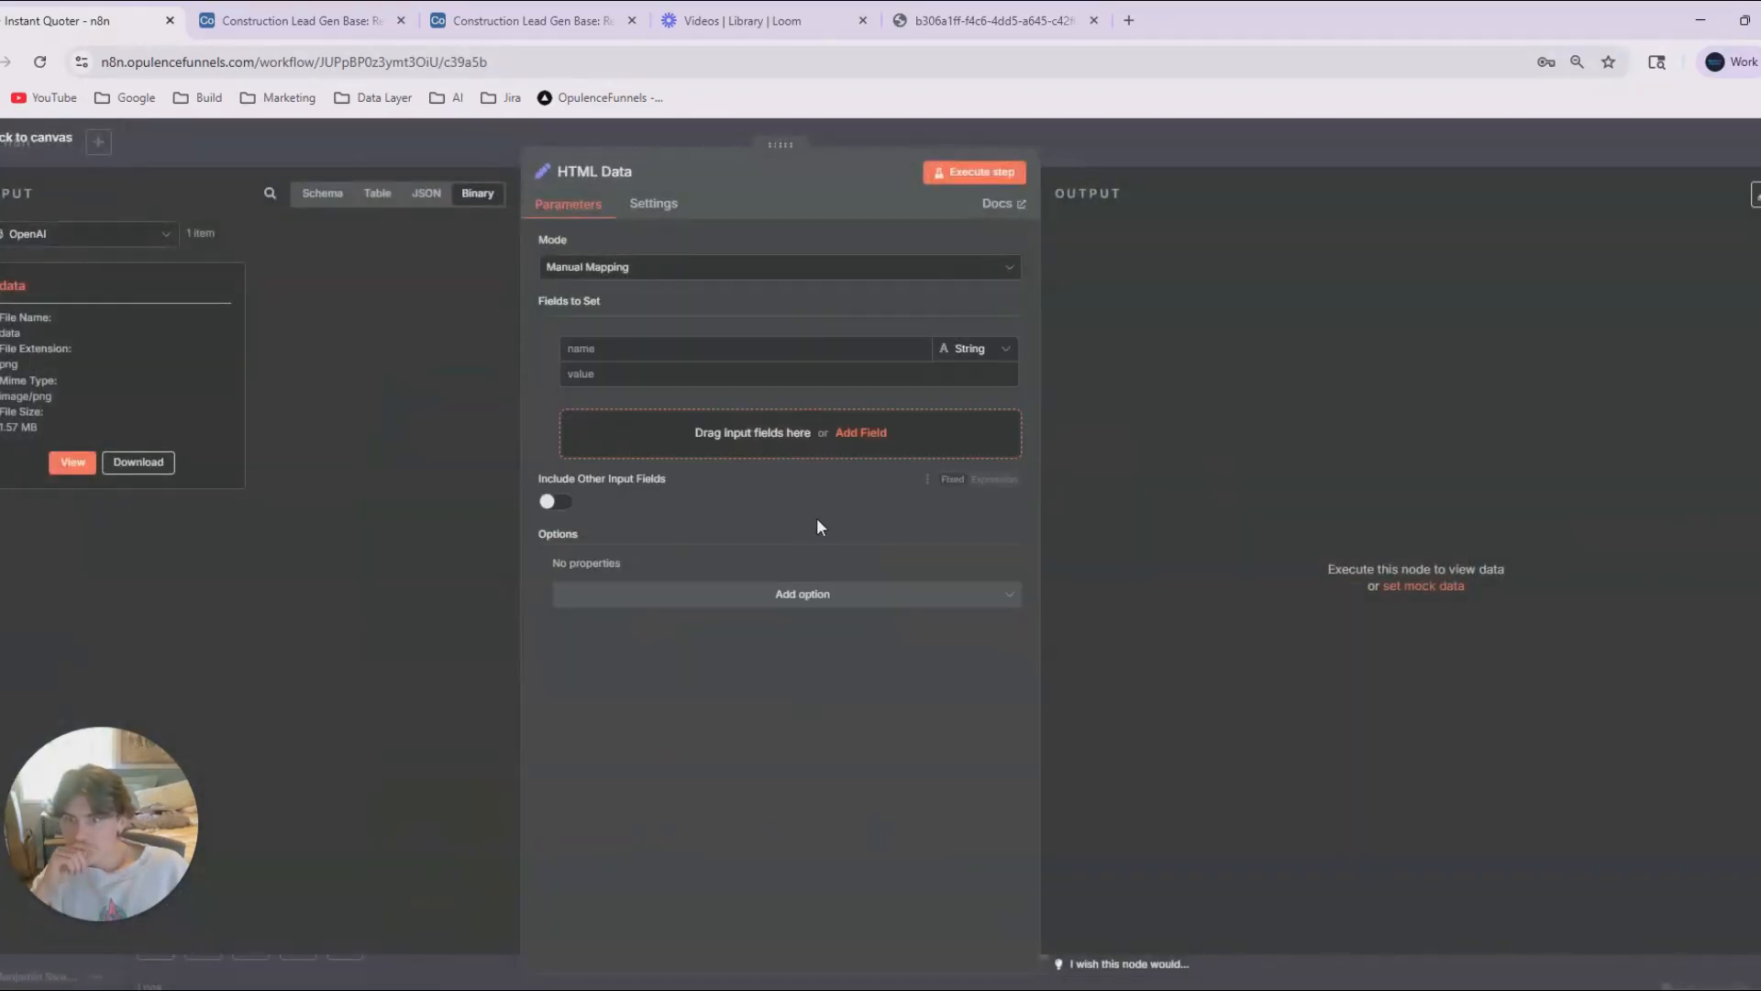
{"action": "left_click", "coordinate": [800, 435]}
{"action": "left_click", "coordinate": [794, 502]}
{"action": "left_click", "coordinate": [768, 574]}
{"action": "left_click", "coordinate": [734, 645]}
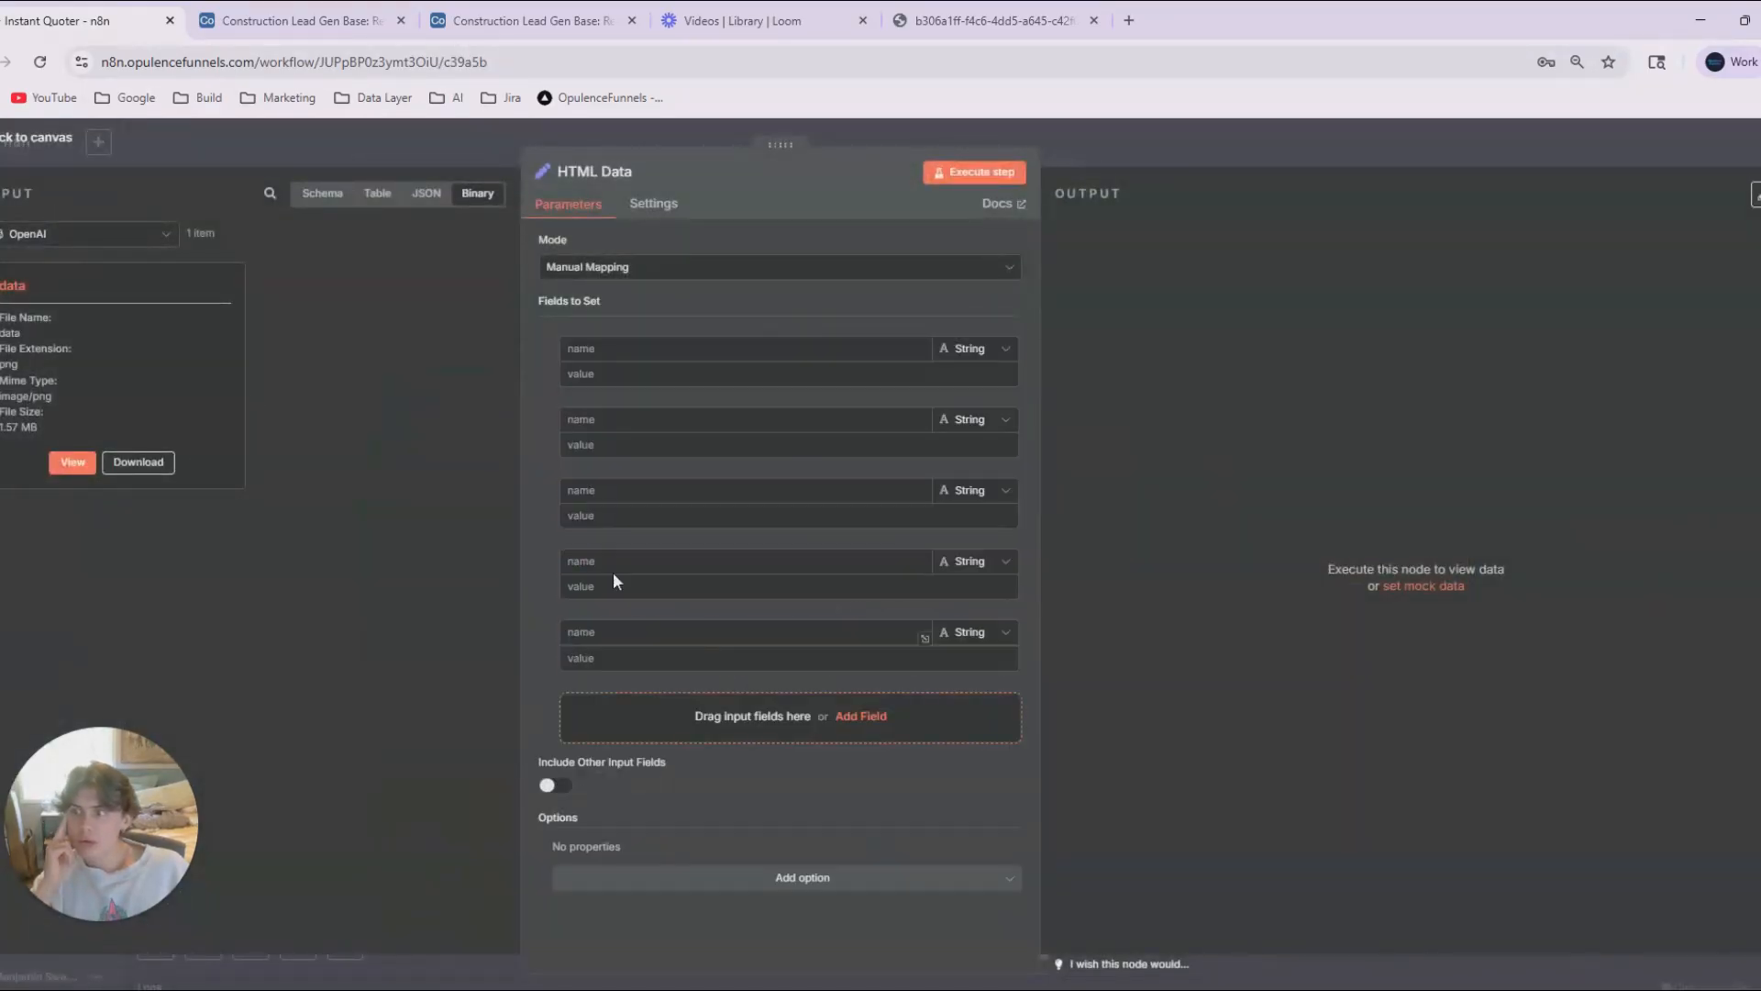
{"action": "left_click", "coordinate": [92, 233]}
{"action": "left_click", "coordinate": [323, 195]}
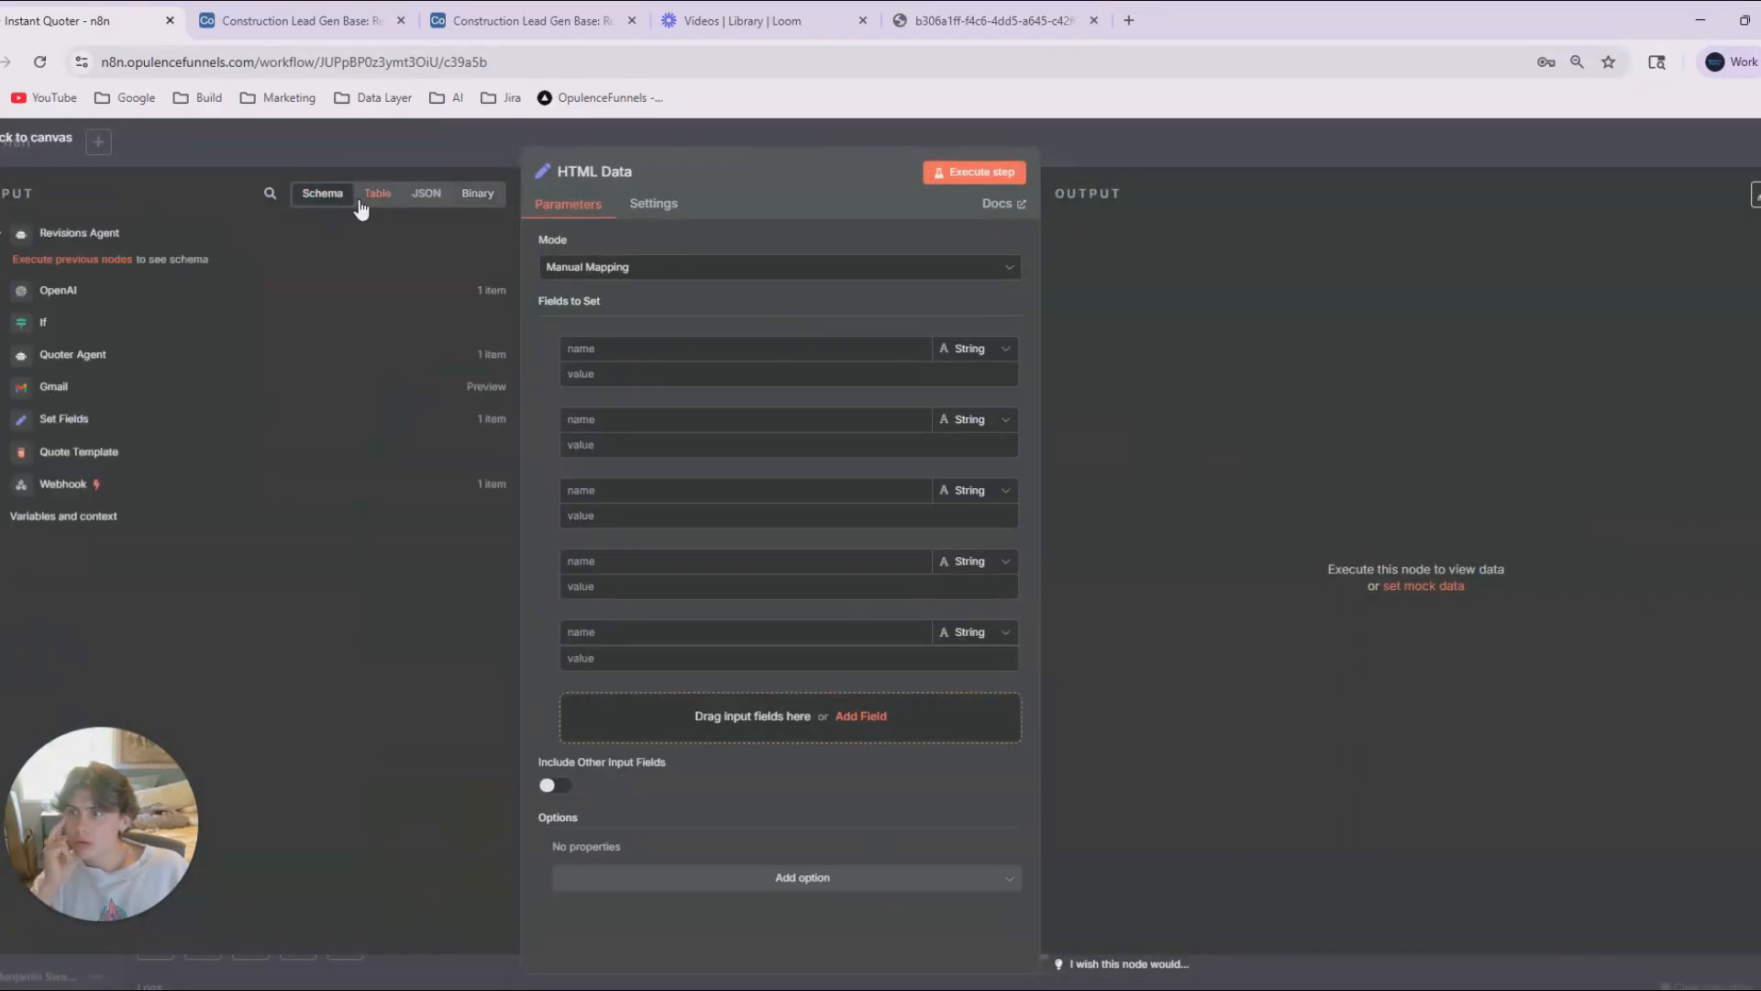
{"action": "left_click", "coordinate": [410, 146]}
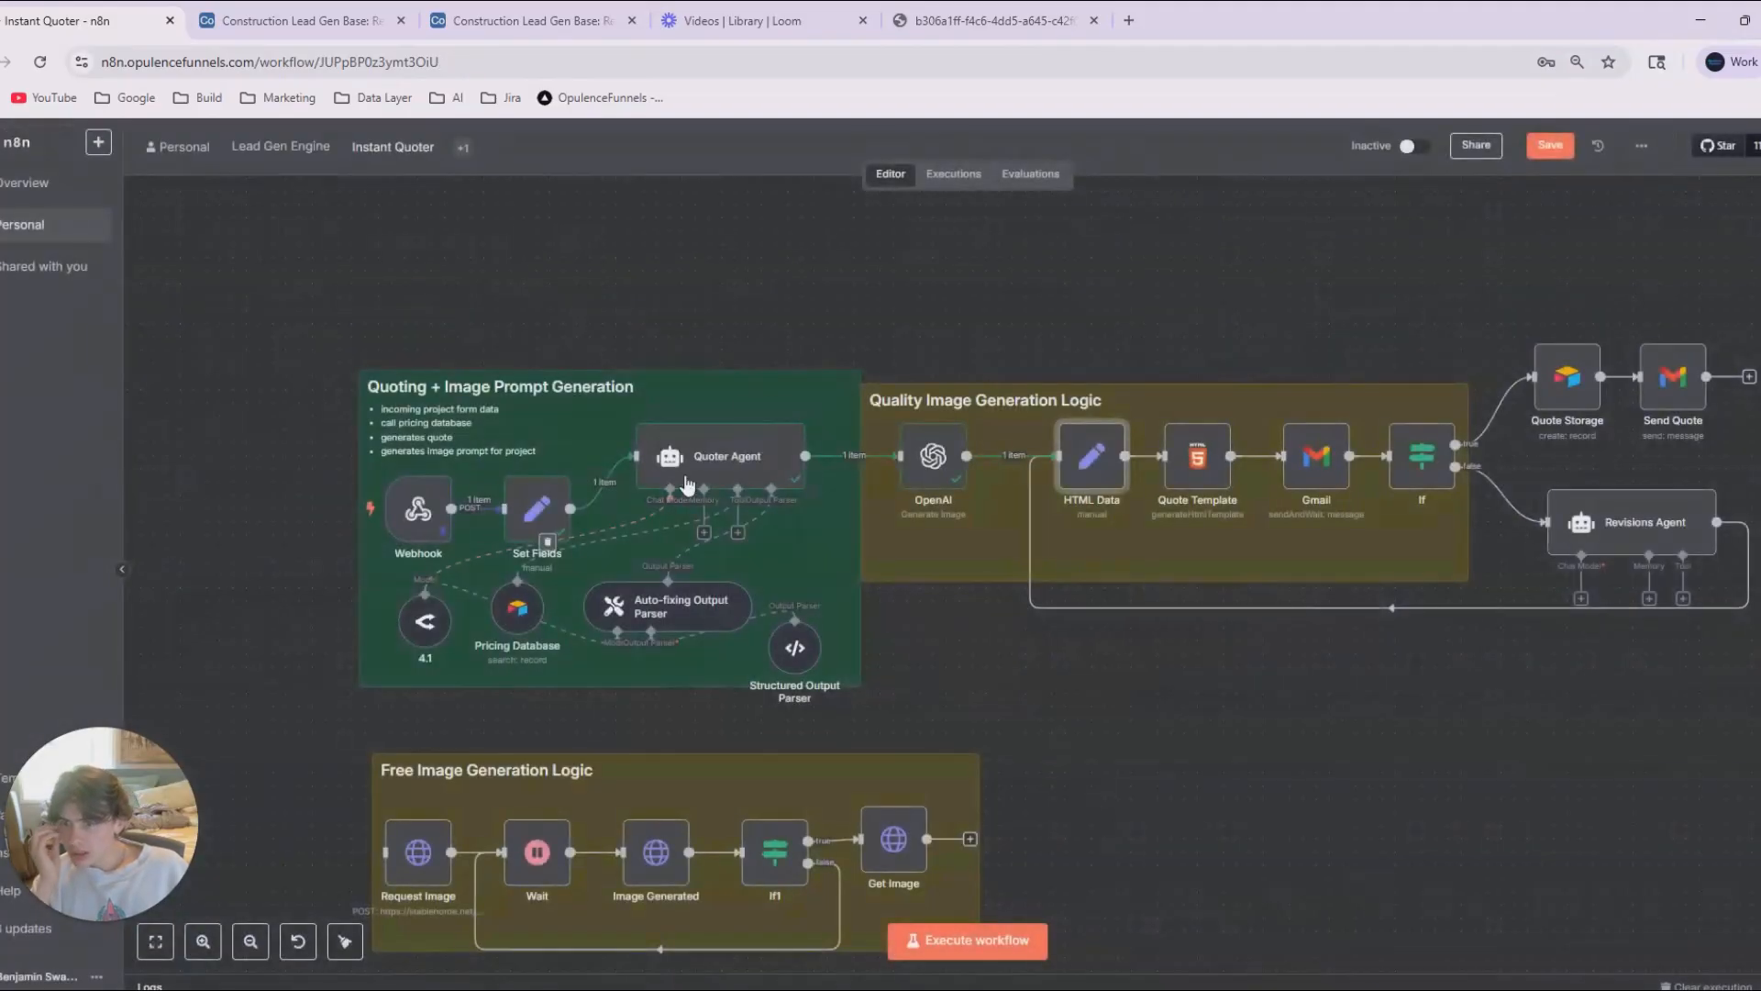
Copy the Quoter Agent's entire output as JSON and return to the workflow canvas.
{"action": "double_click", "coordinate": [724, 459]}
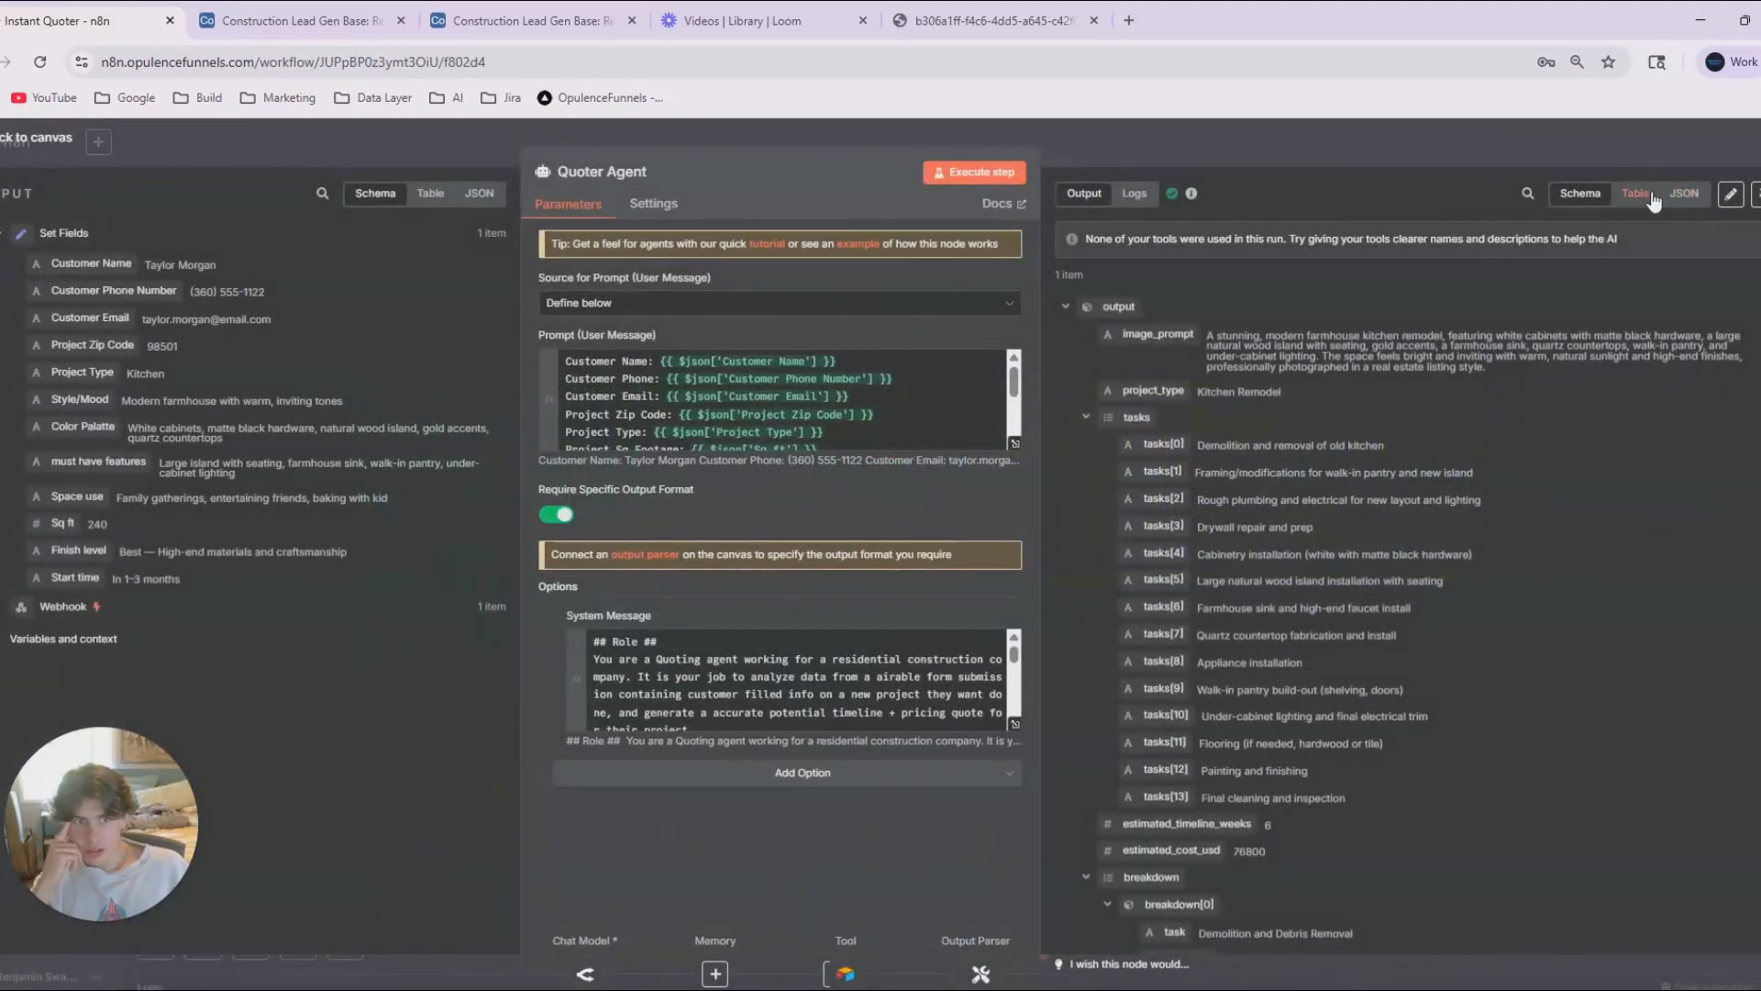
{"action": "left_click", "coordinate": [1684, 194]}
{"action": "left_click", "coordinate": [1755, 312]}
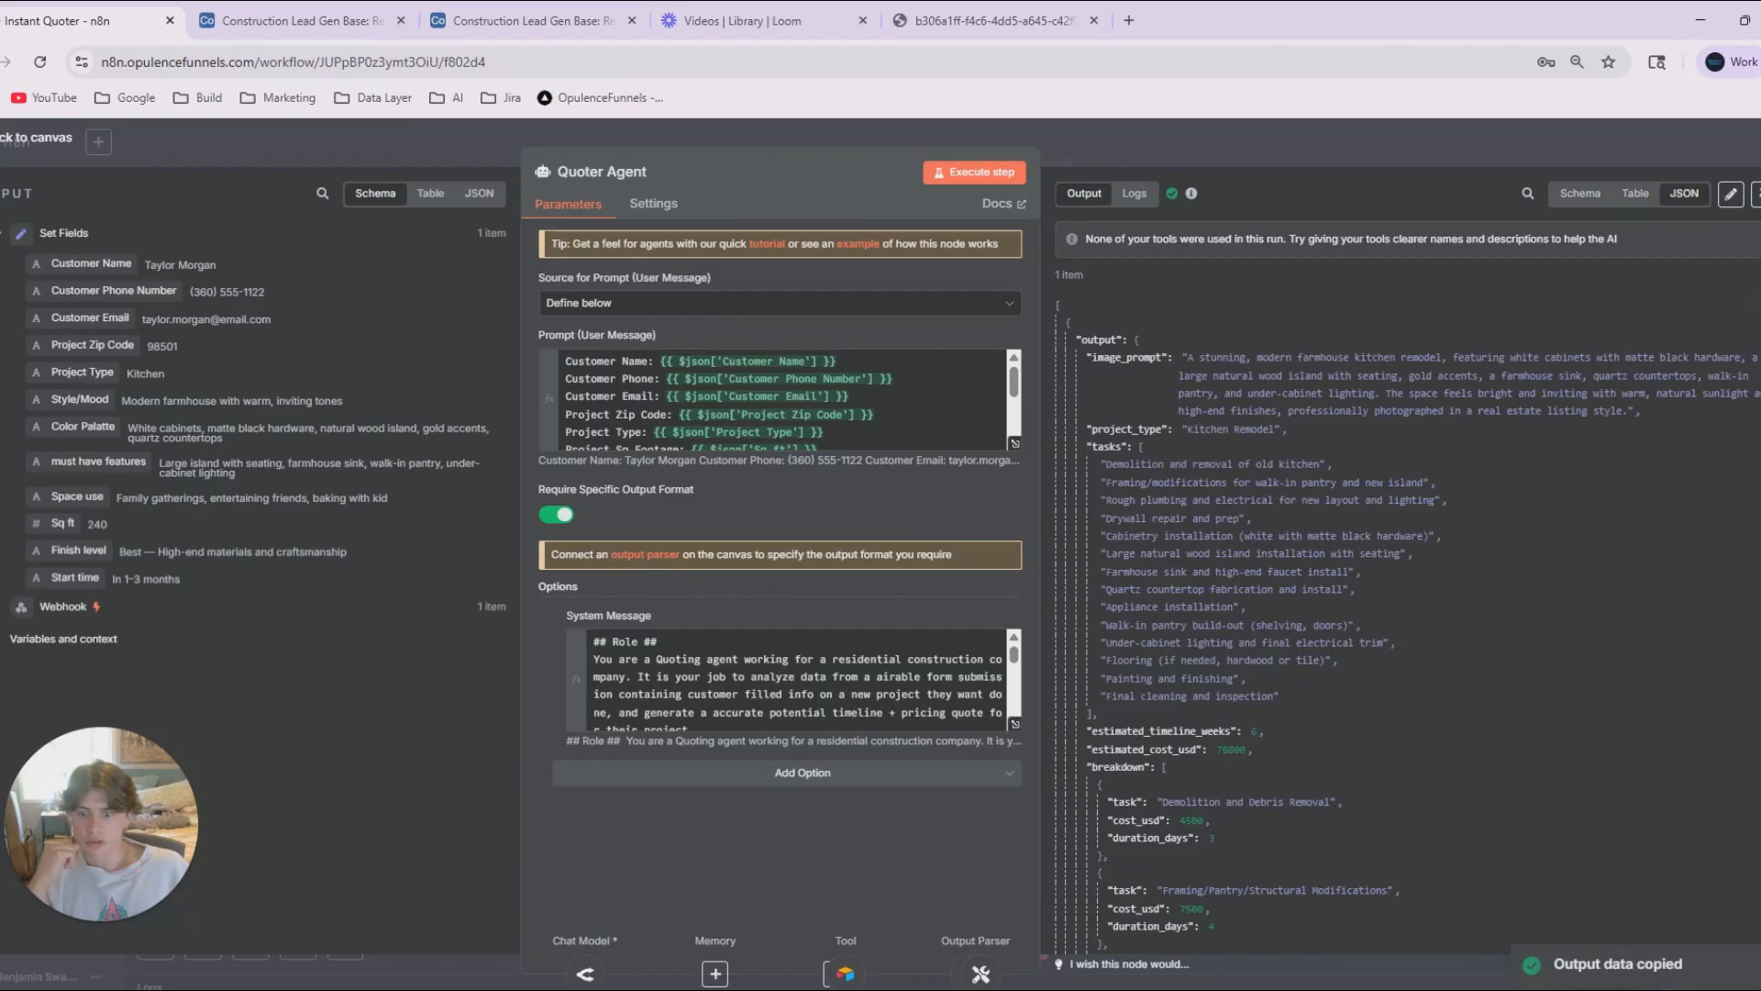
{"action": "left_click", "coordinate": [390, 153]}
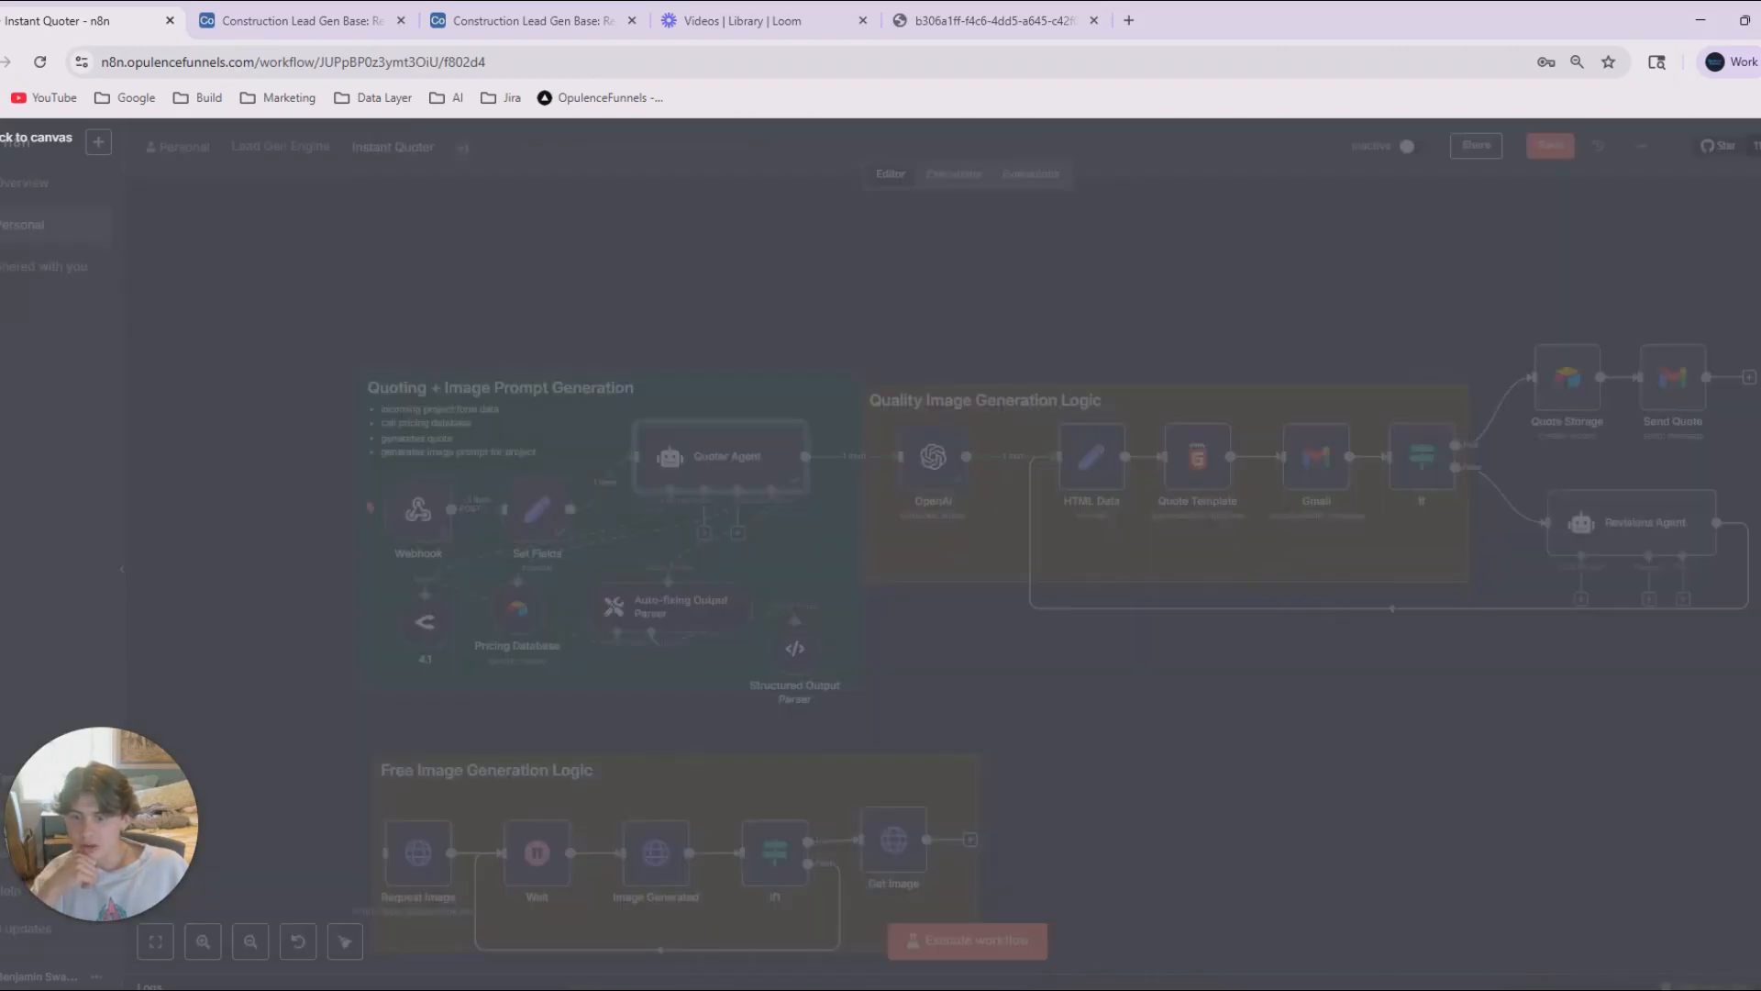
Switch to ChatGPT and request a highly visual HTML template, branded for an imaginary construction company, from the copied JSON excluding the image prompt.
{"action": "key", "text": "alt+Tab"}
{"action": "left_click", "coordinate": [708, 873]}
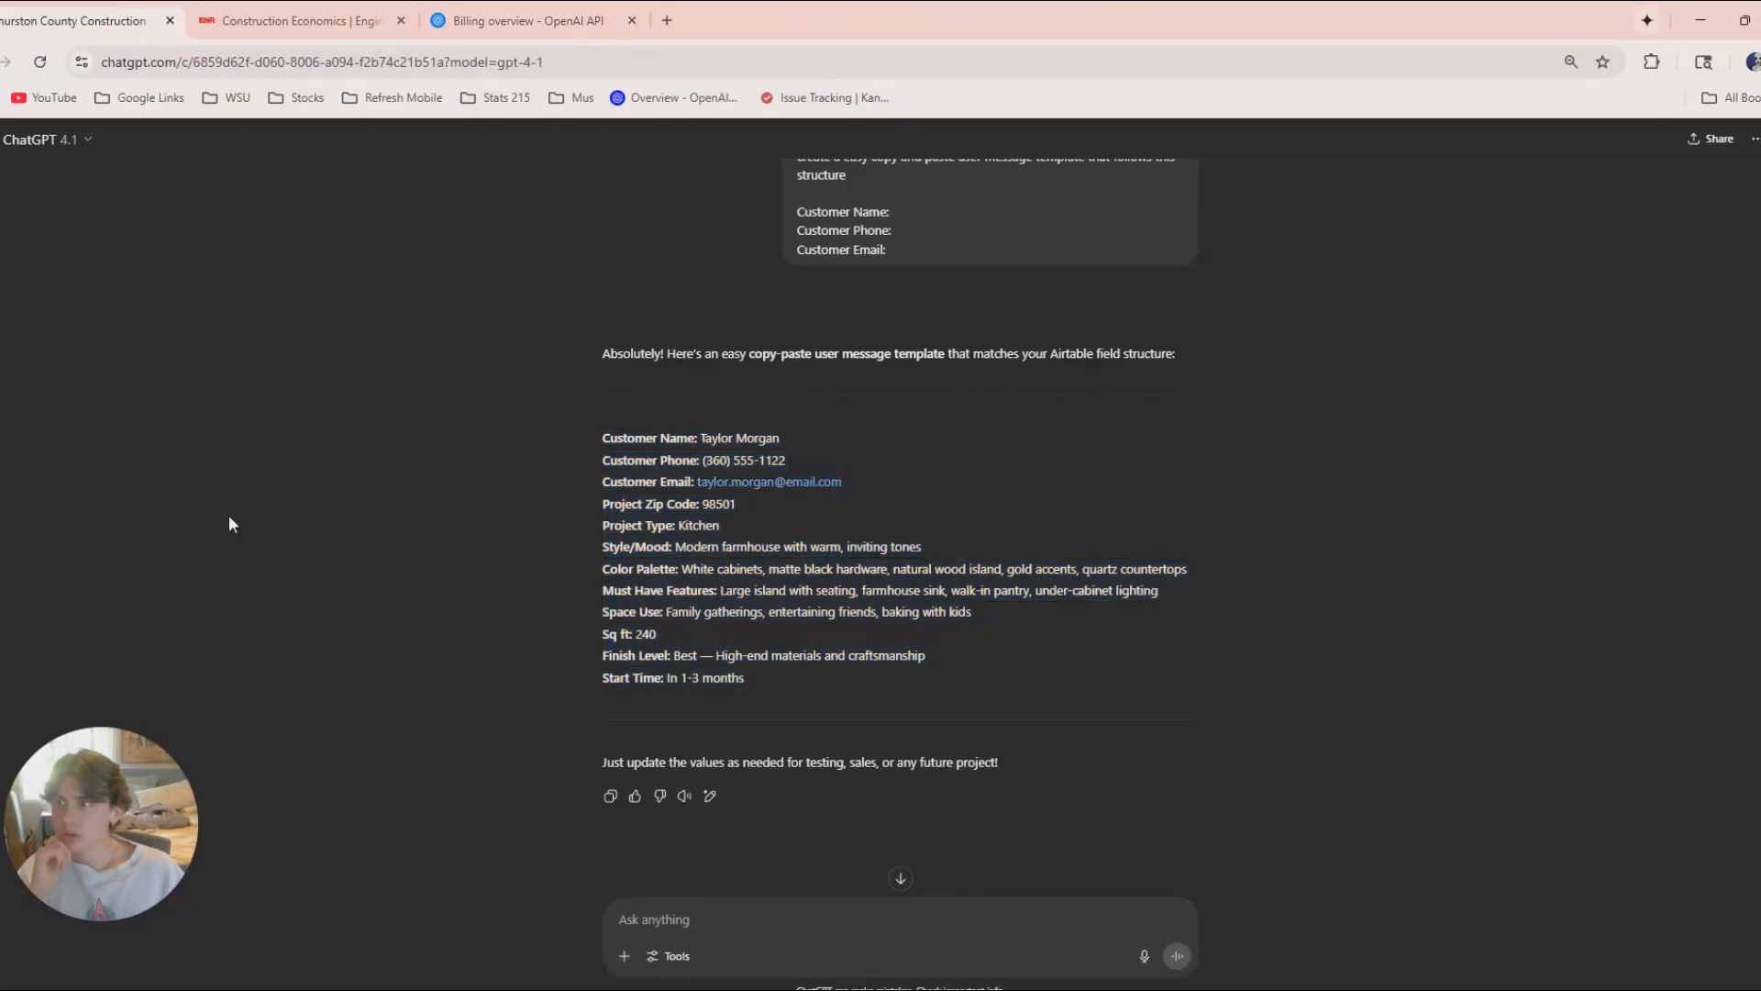
{"action": "scroll", "coordinate": [665, 881], "scroll_direction": "down", "scroll_amount": 2}
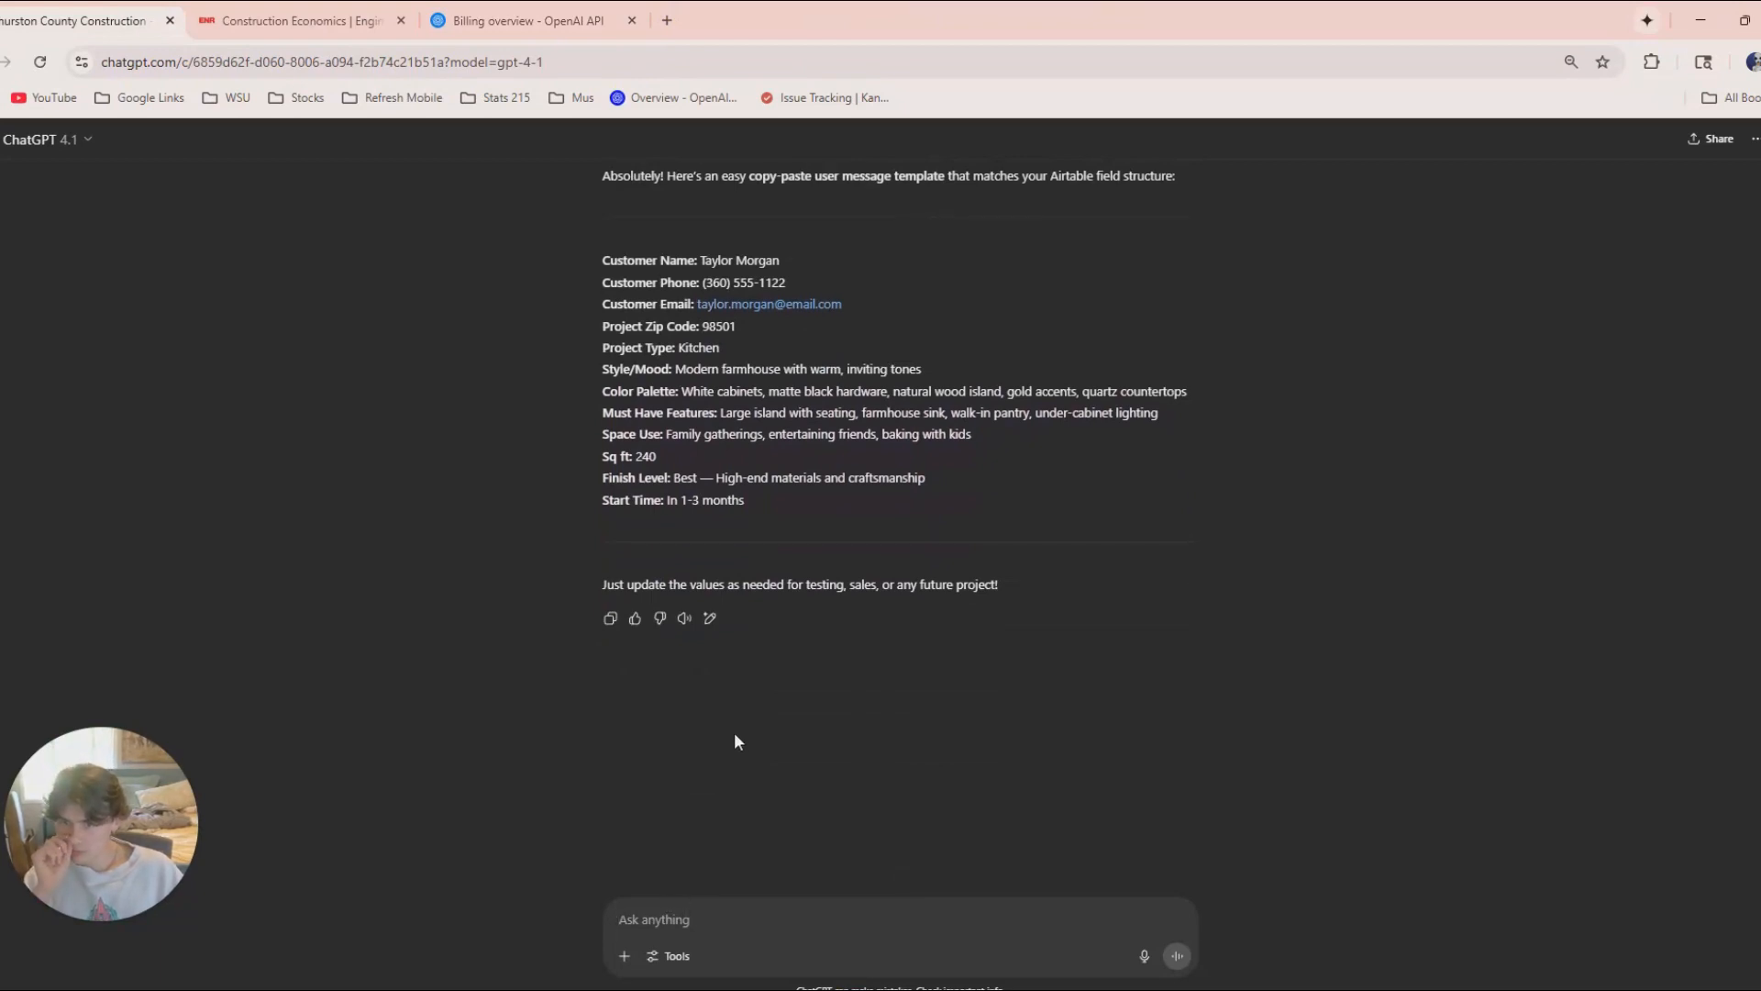
{"action": "left_click", "coordinate": [1143, 957]}
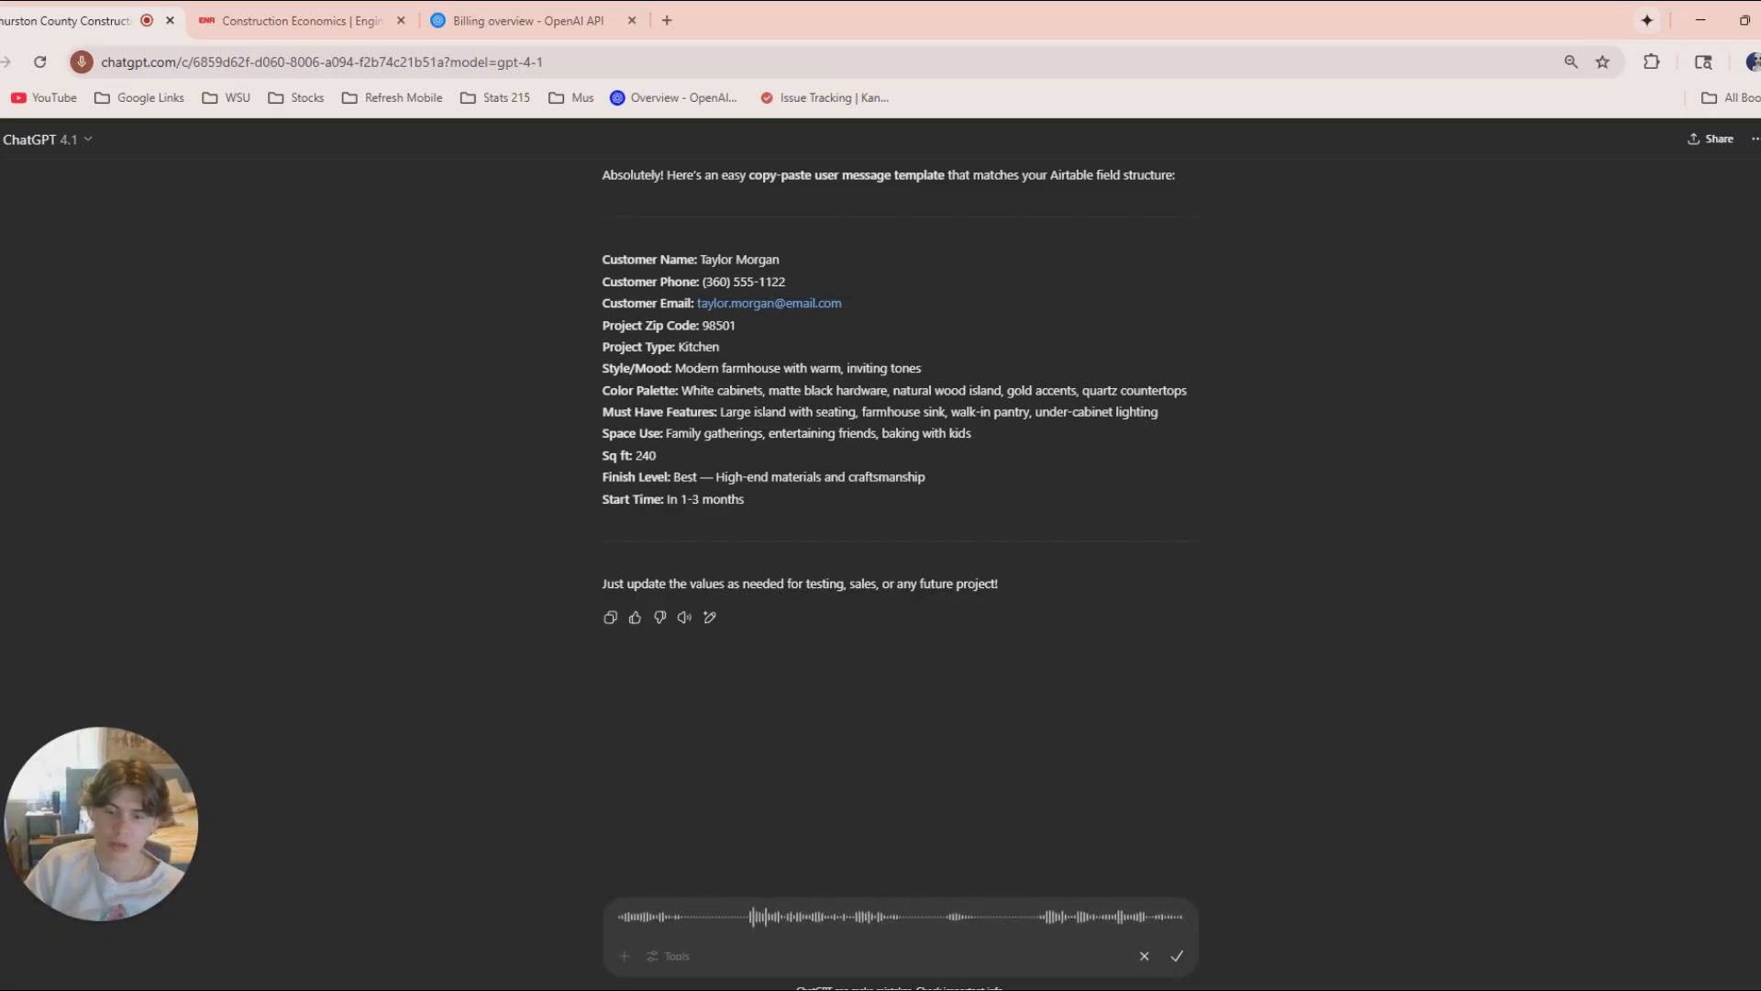
{"action": "left_click", "coordinate": [1177, 956]}
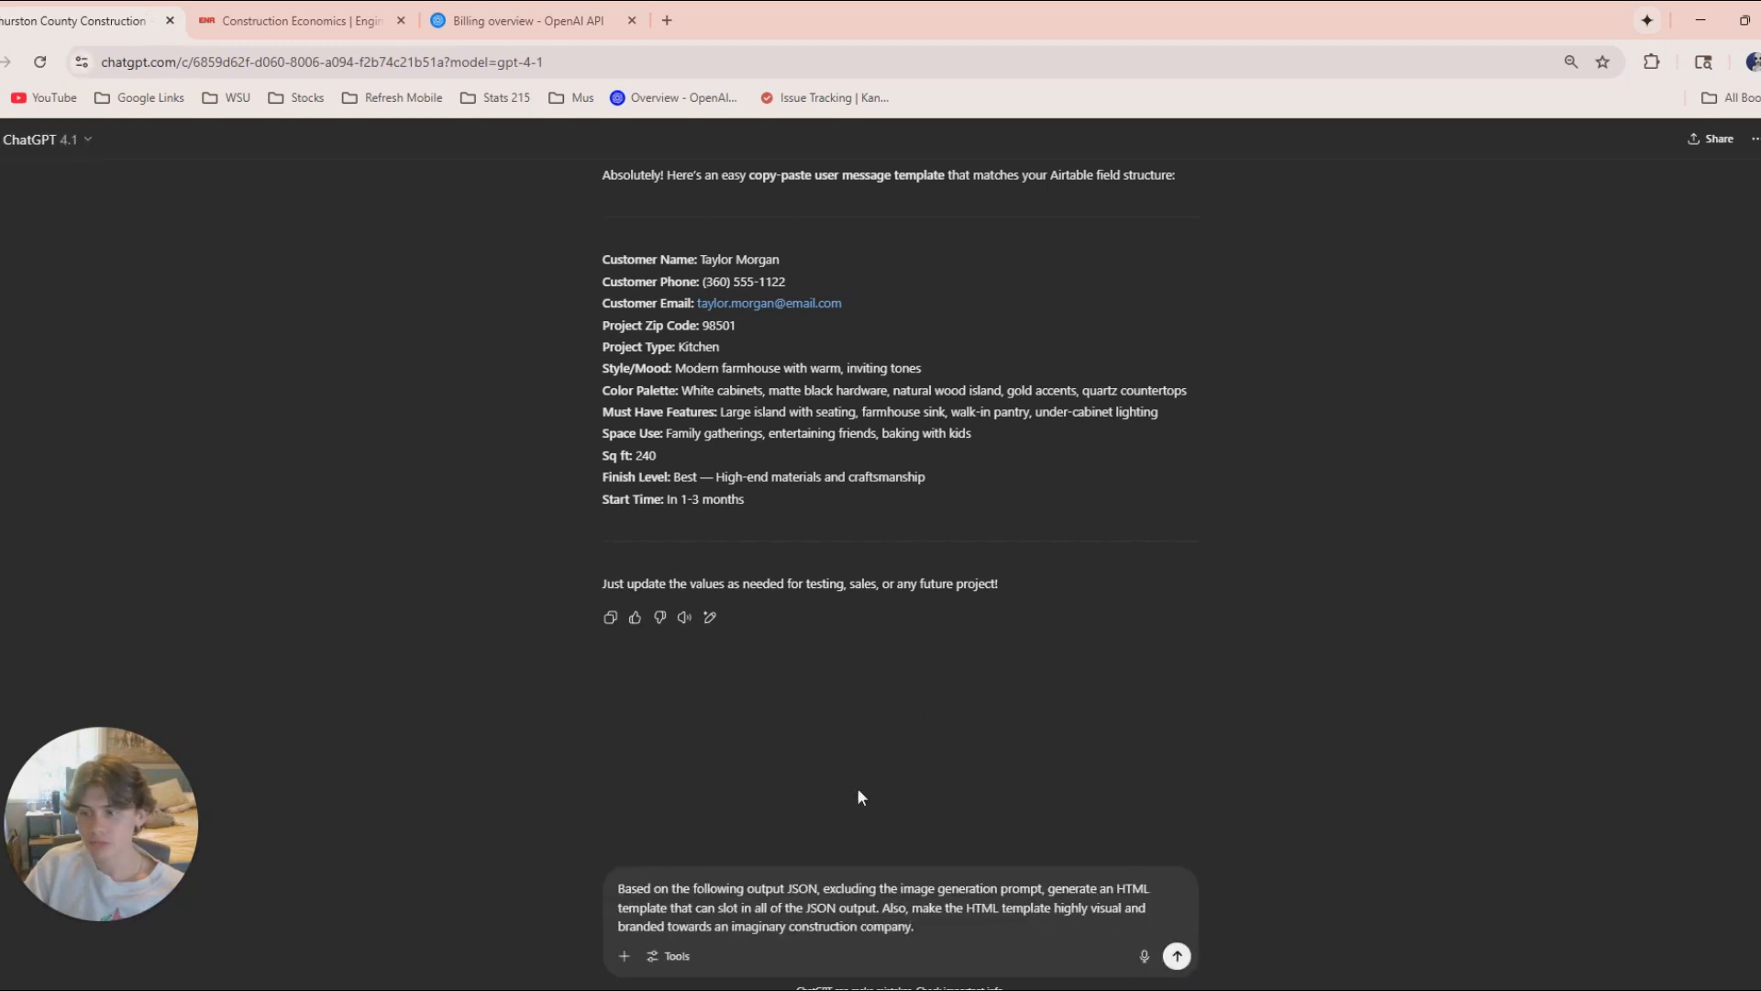
{"action": "key", "text": "shift+Return"}
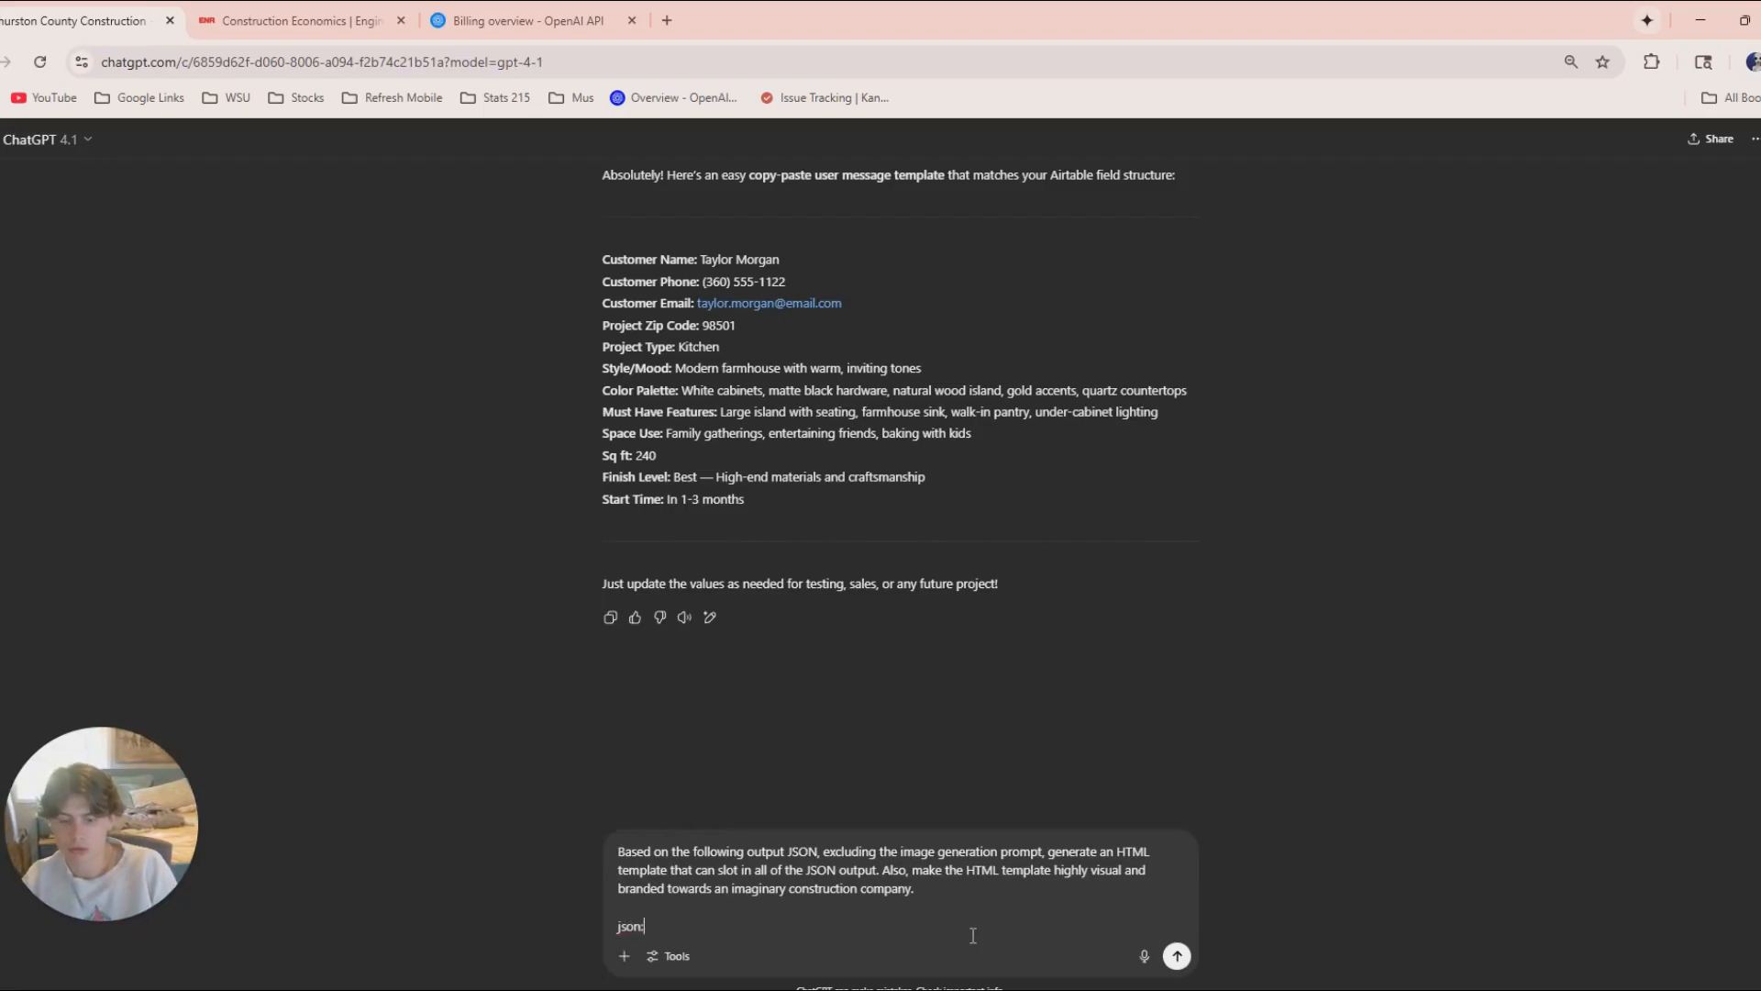
{"action": "key", "text": "ctrl+v"}
{"action": "left_click", "coordinate": [1175, 954]}
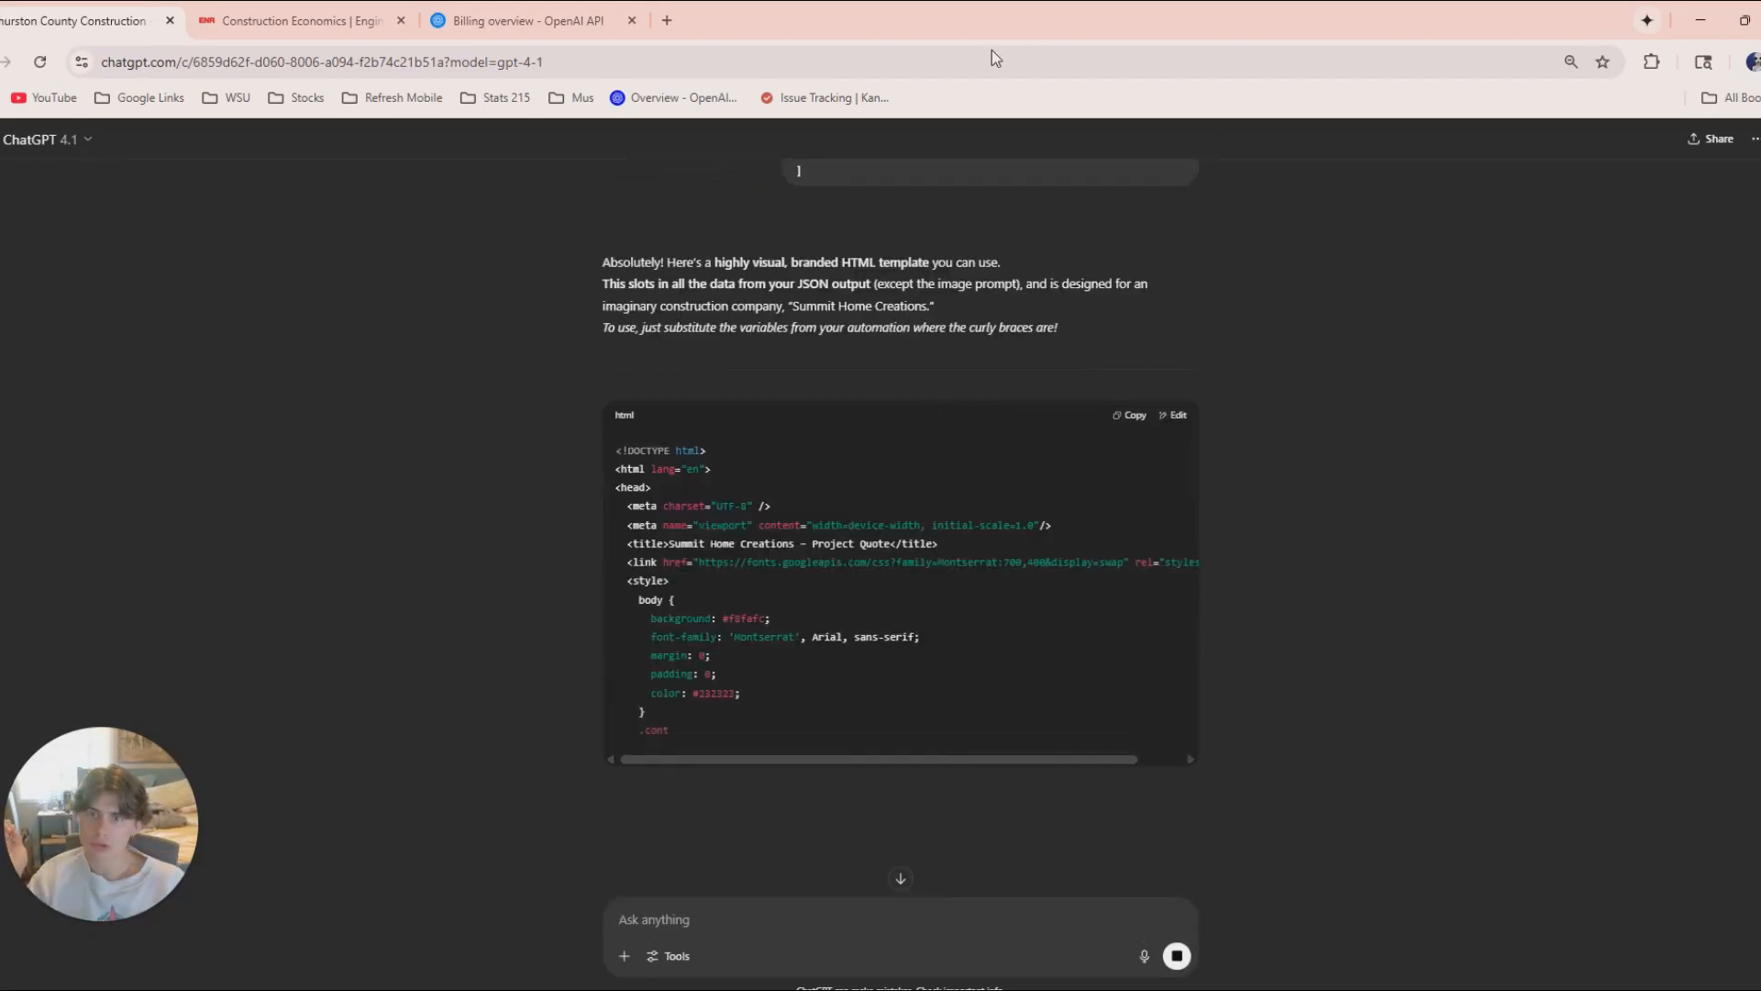
{"action": "left_click_drag", "start_coordinate": [995, 22], "coordinate": [1101, 940]}
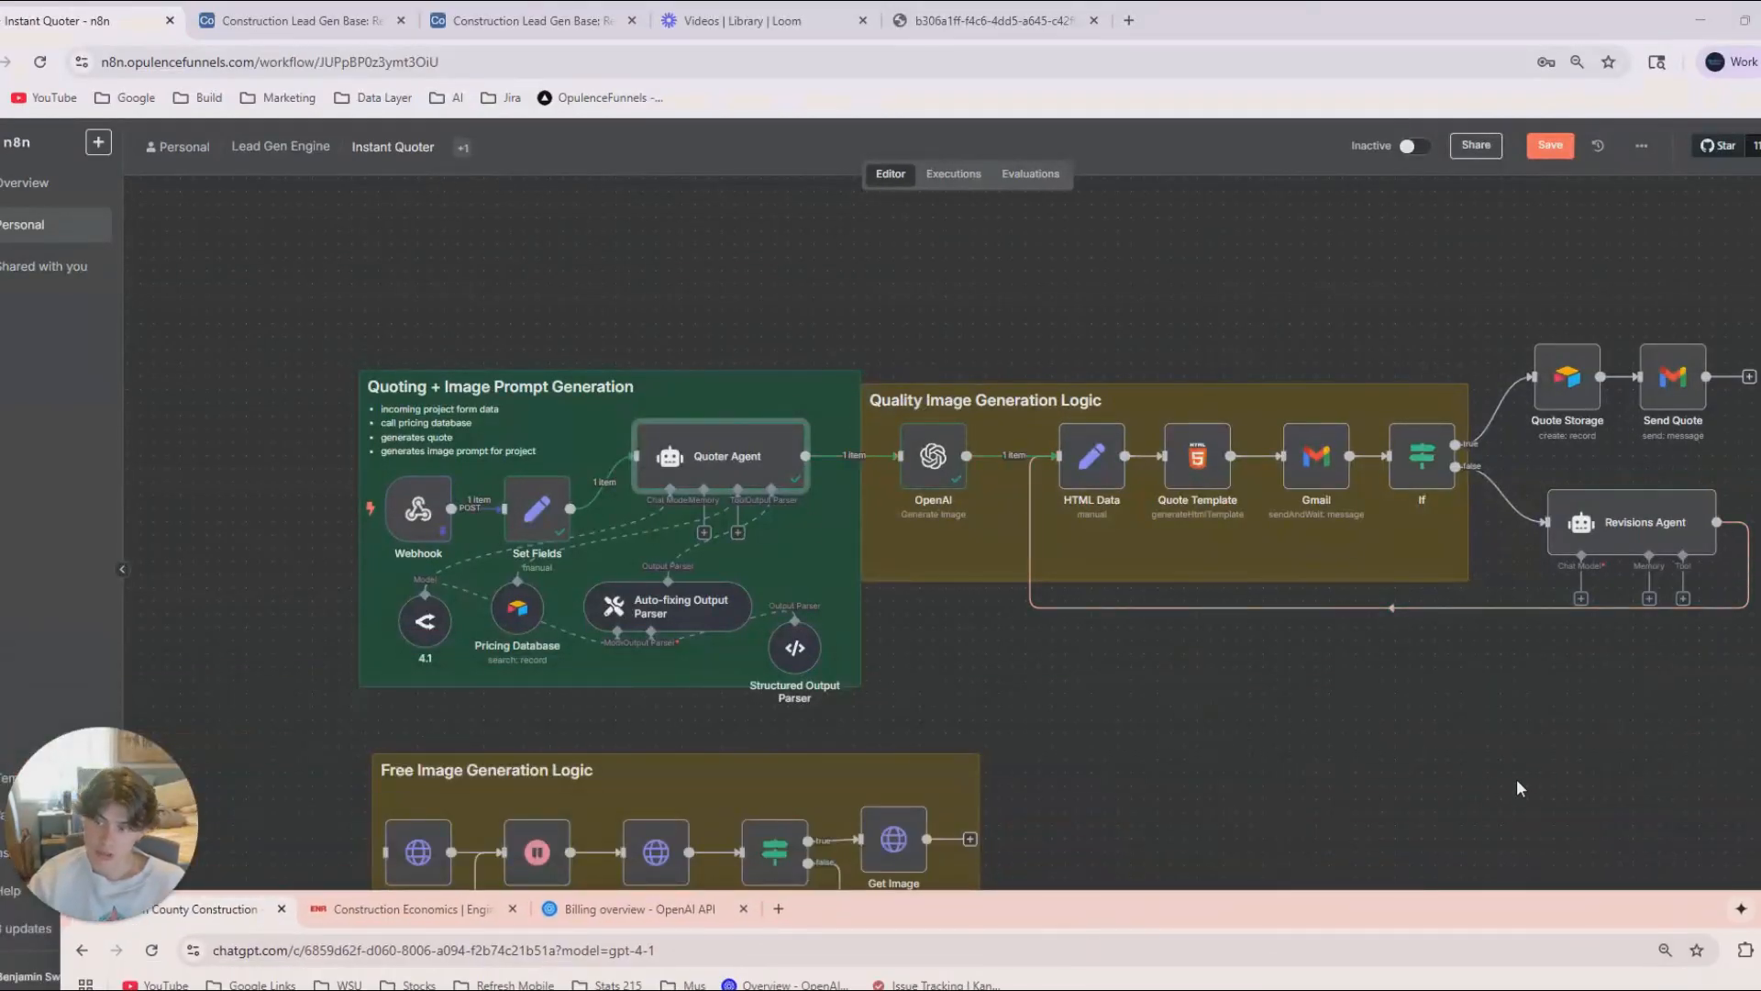
Back in n8n, review the OpenAI node's binary image output and the Quoter Agent entry in the execution logs.
{"action": "double_click", "coordinate": [933, 456]}
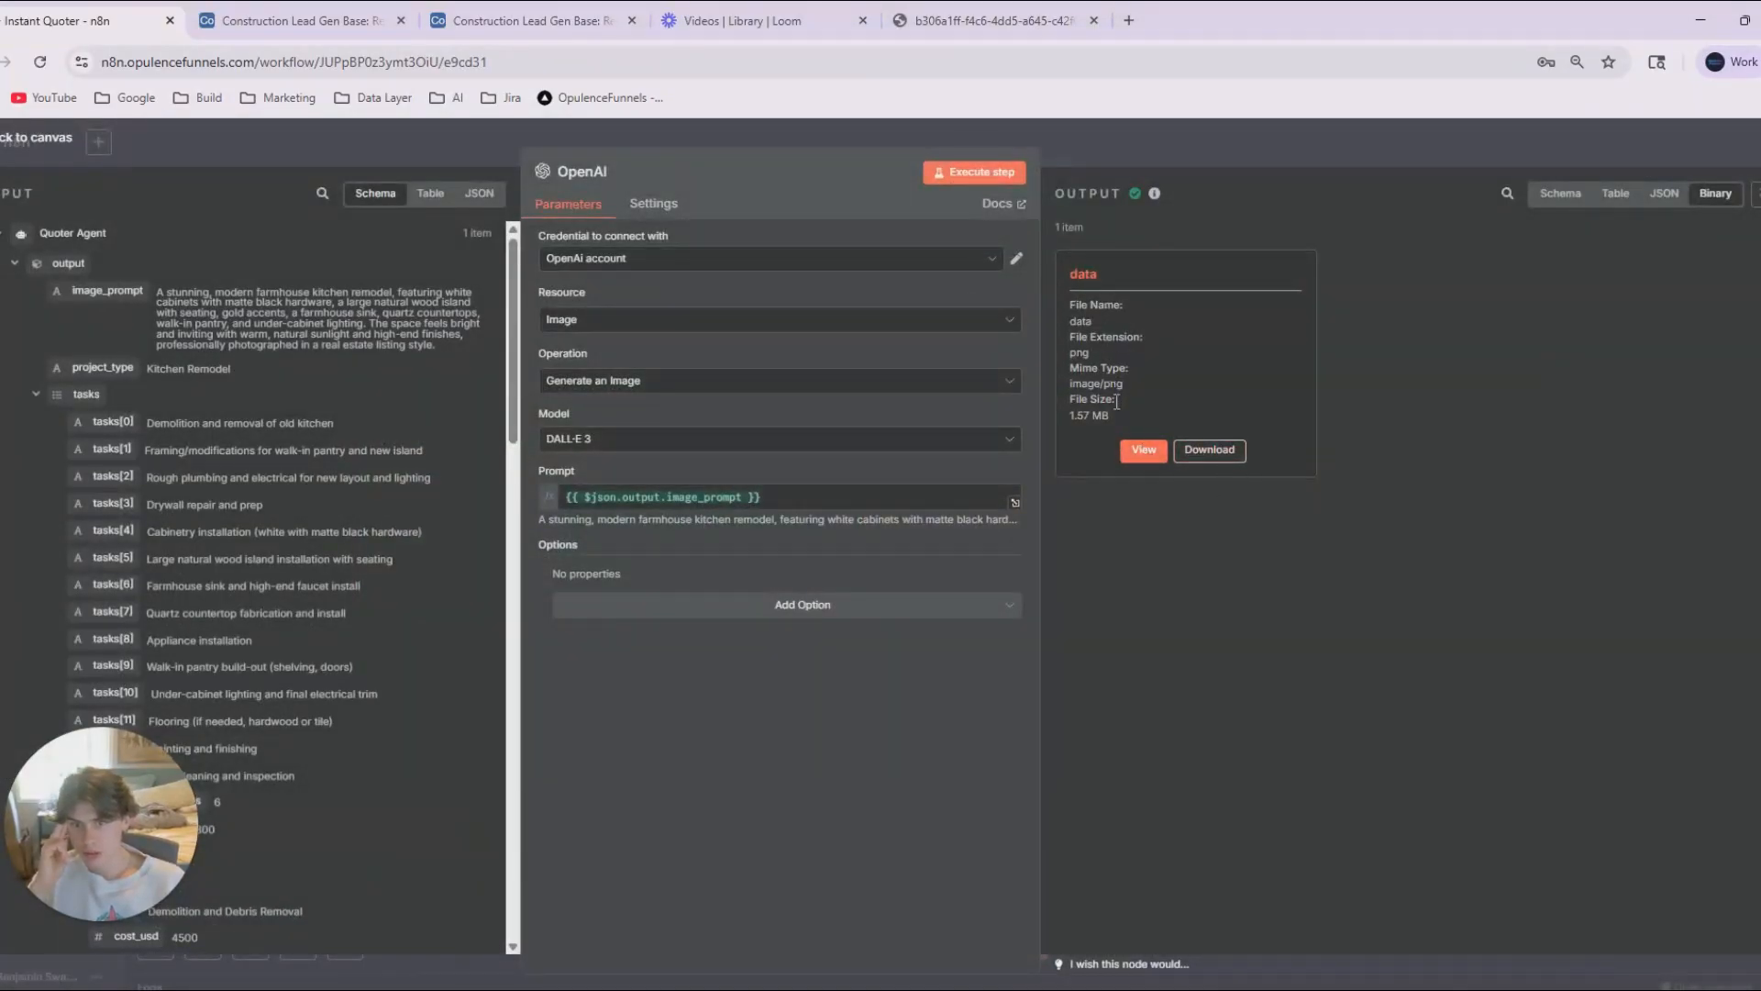
{"action": "left_click_drag", "start_coordinate": [1118, 417], "coordinate": [1059, 329]}
{"action": "left_click", "coordinate": [1341, 547]}
{"action": "left_click", "coordinate": [1336, 136]}
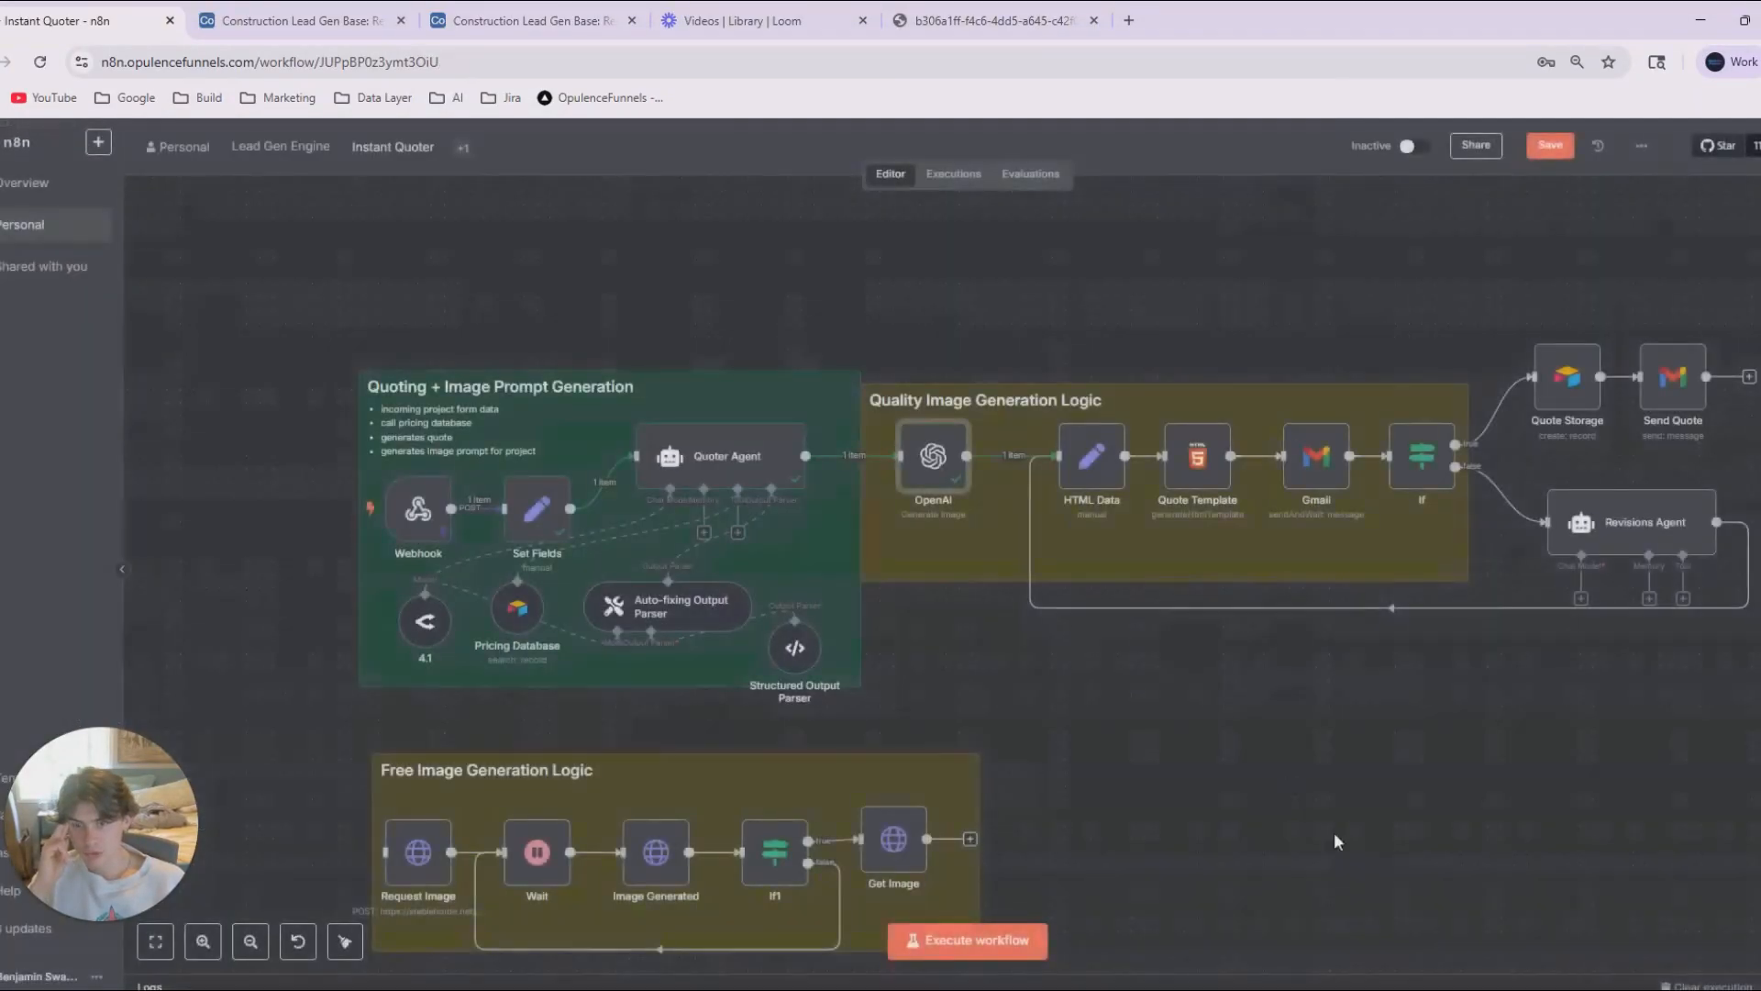
{"action": "left_click", "coordinate": [1196, 980]}
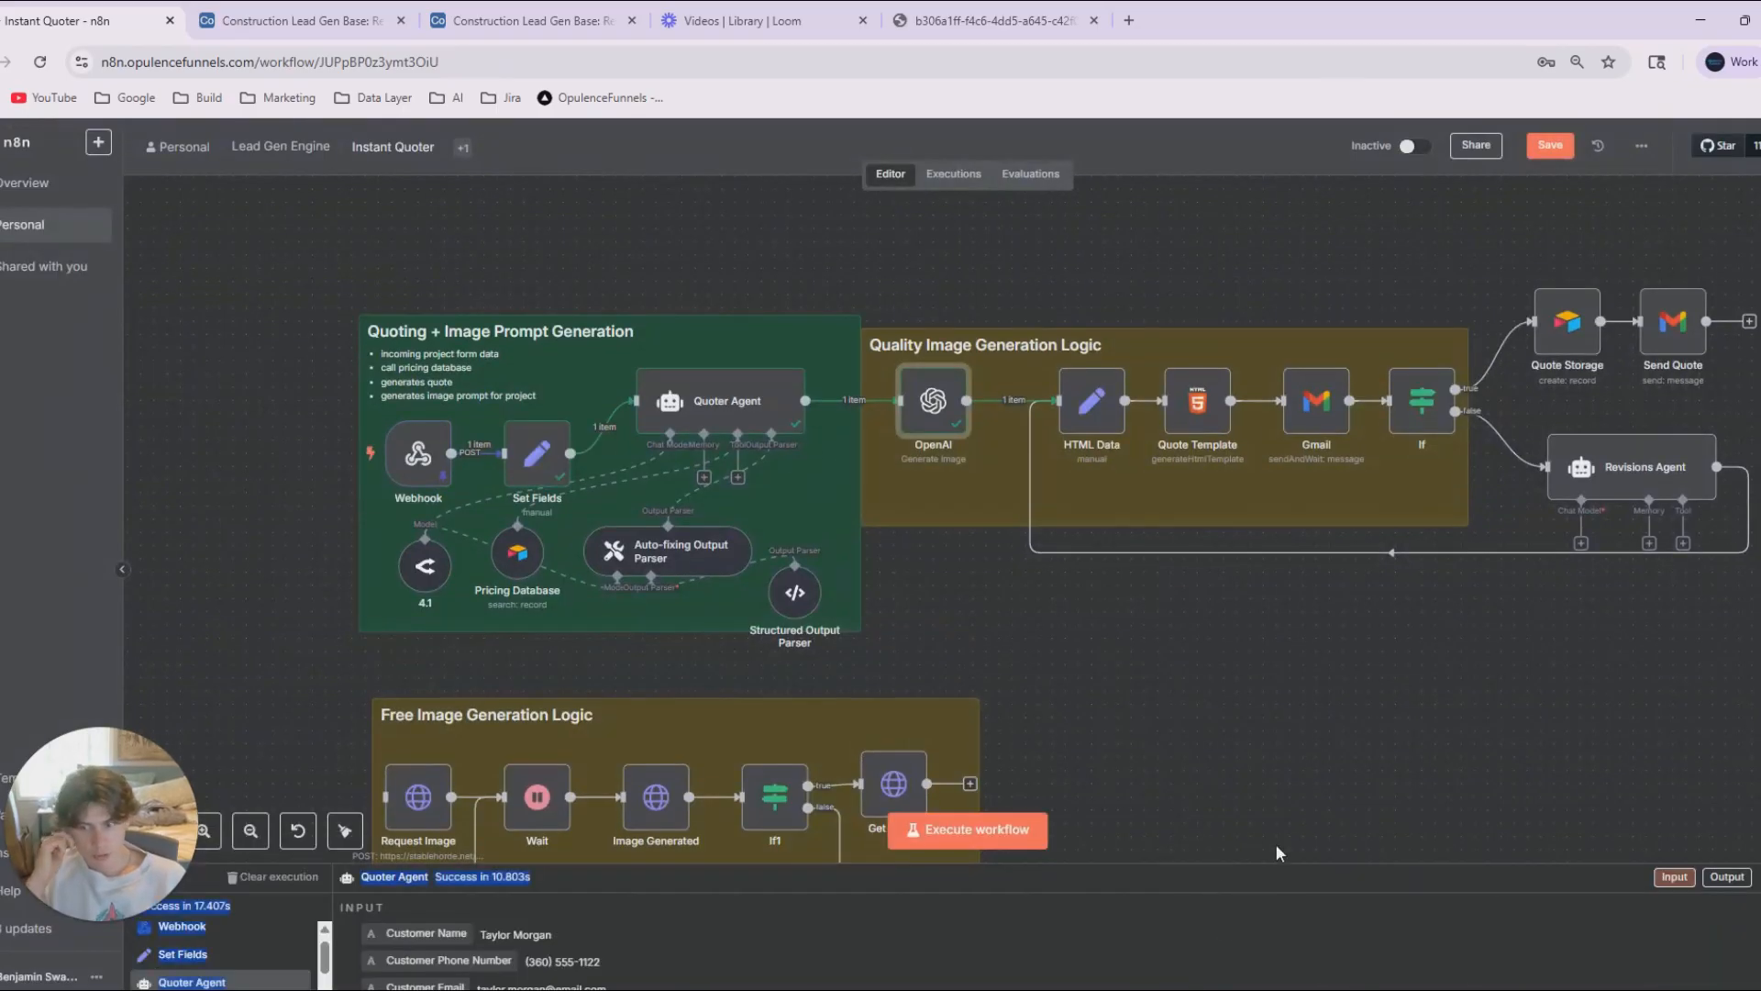
{"action": "scroll", "coordinate": [1176, 806], "scroll_direction": "down", "scroll_amount": 3}
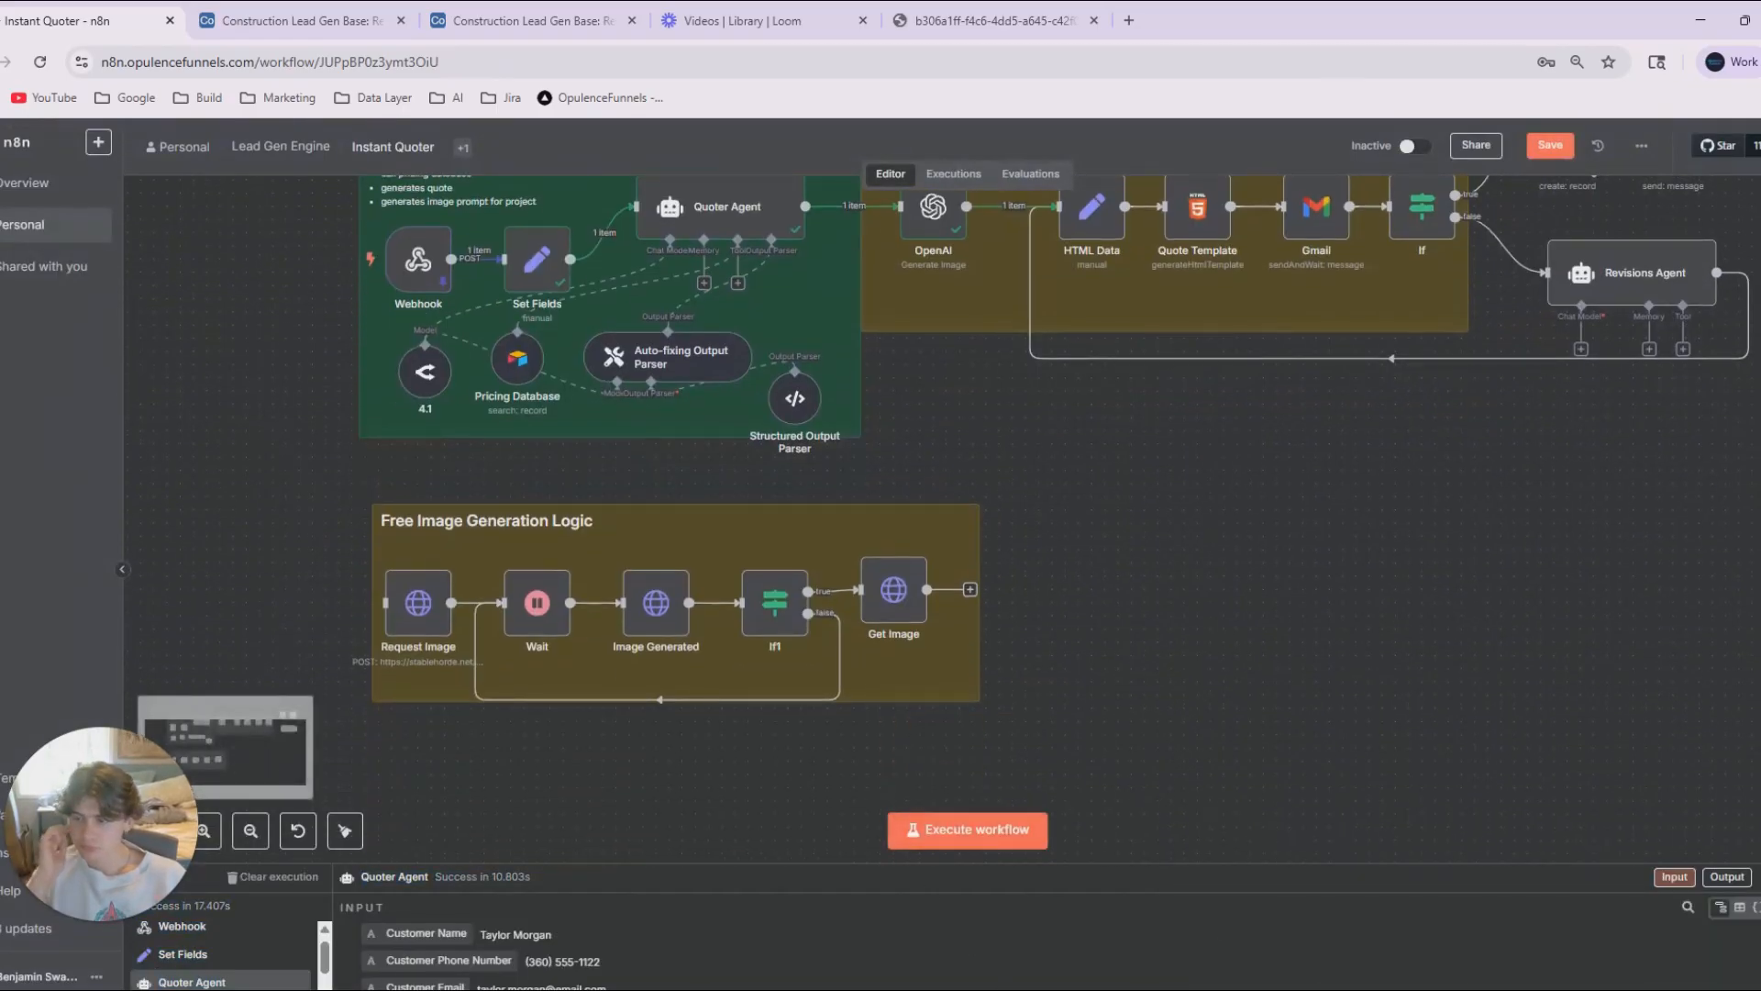
{"action": "mouse_move", "coordinate": [854, 606]}
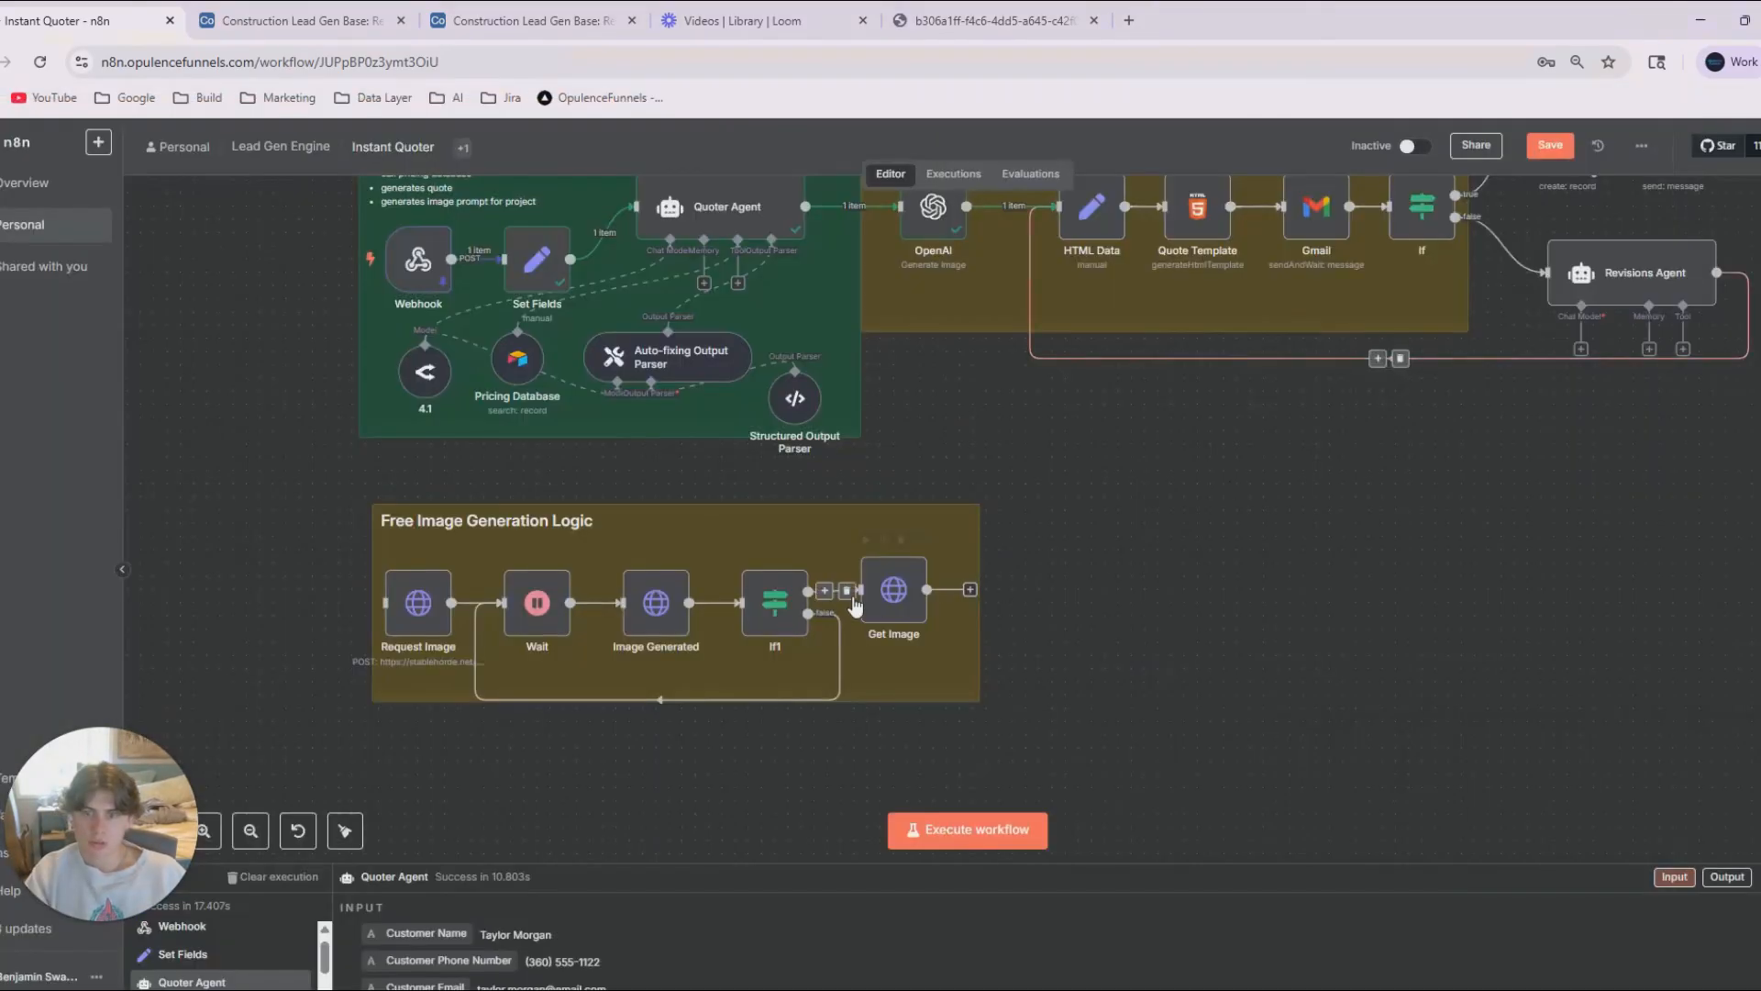
{"action": "scroll", "coordinate": [1196, 587], "scroll_direction": "up", "scroll_amount": 3}
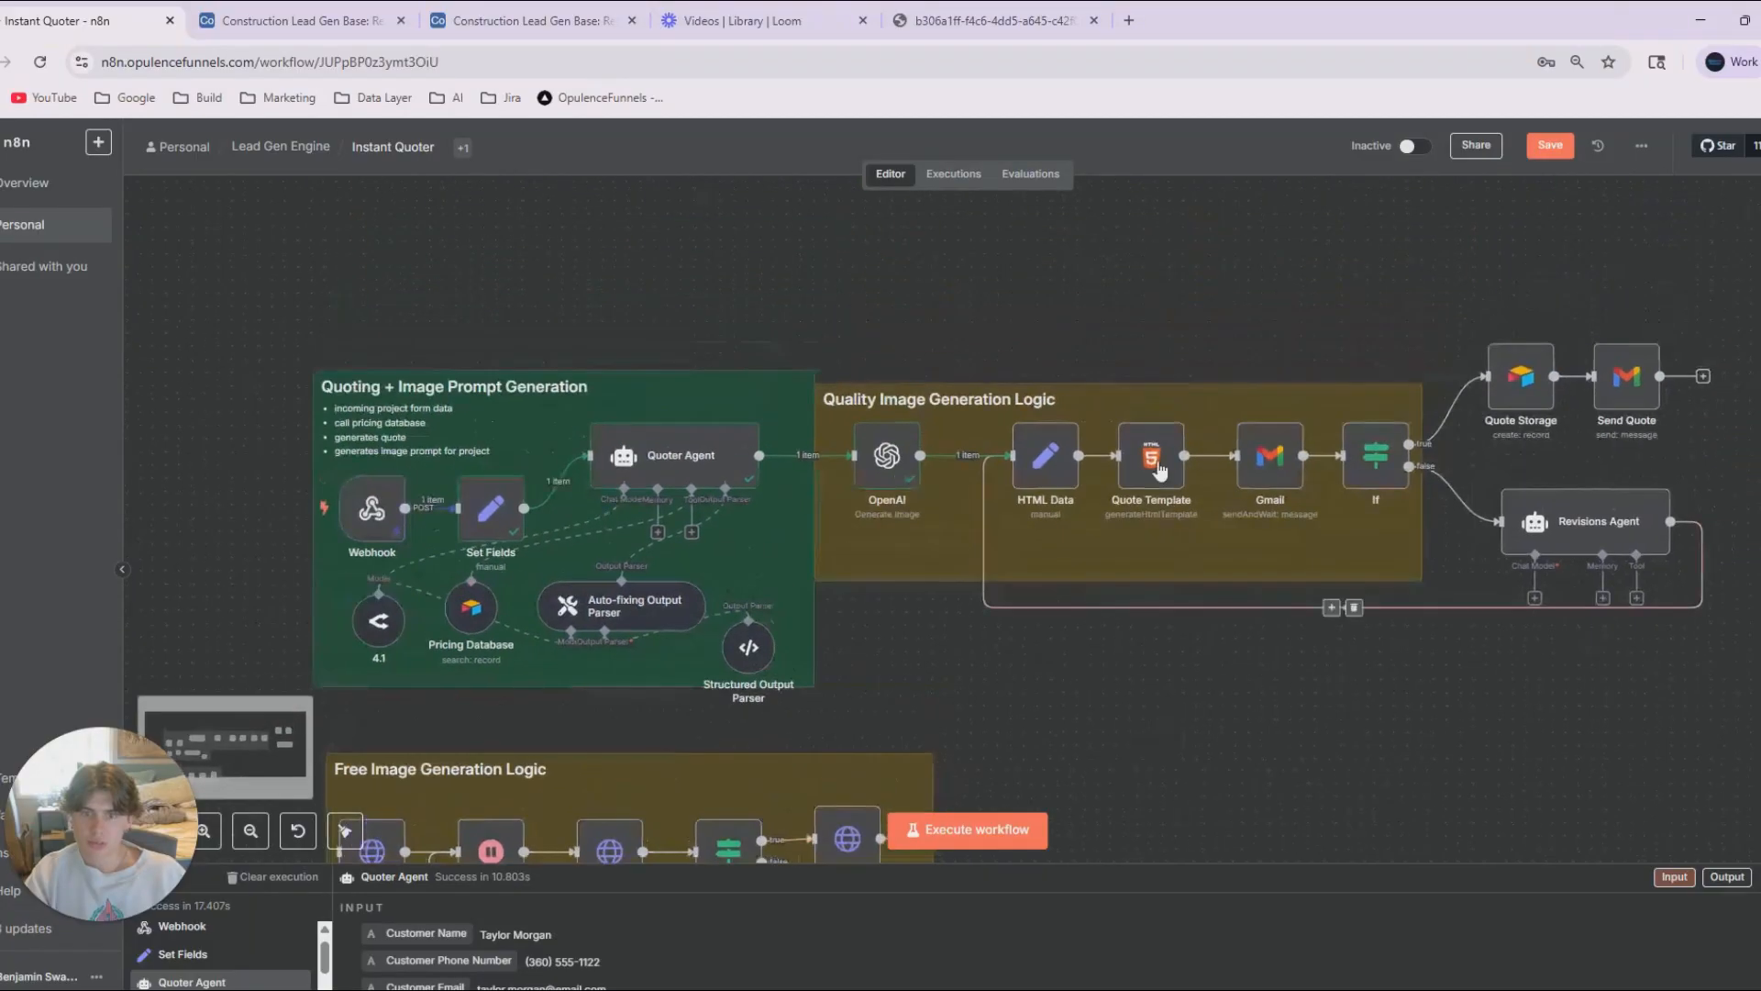
Replace the default HTML in the Quote Template node with the copied Summit Home Creations template.
{"action": "left_click", "coordinate": [1153, 466]}
{"action": "double_click", "coordinate": [1153, 466]}
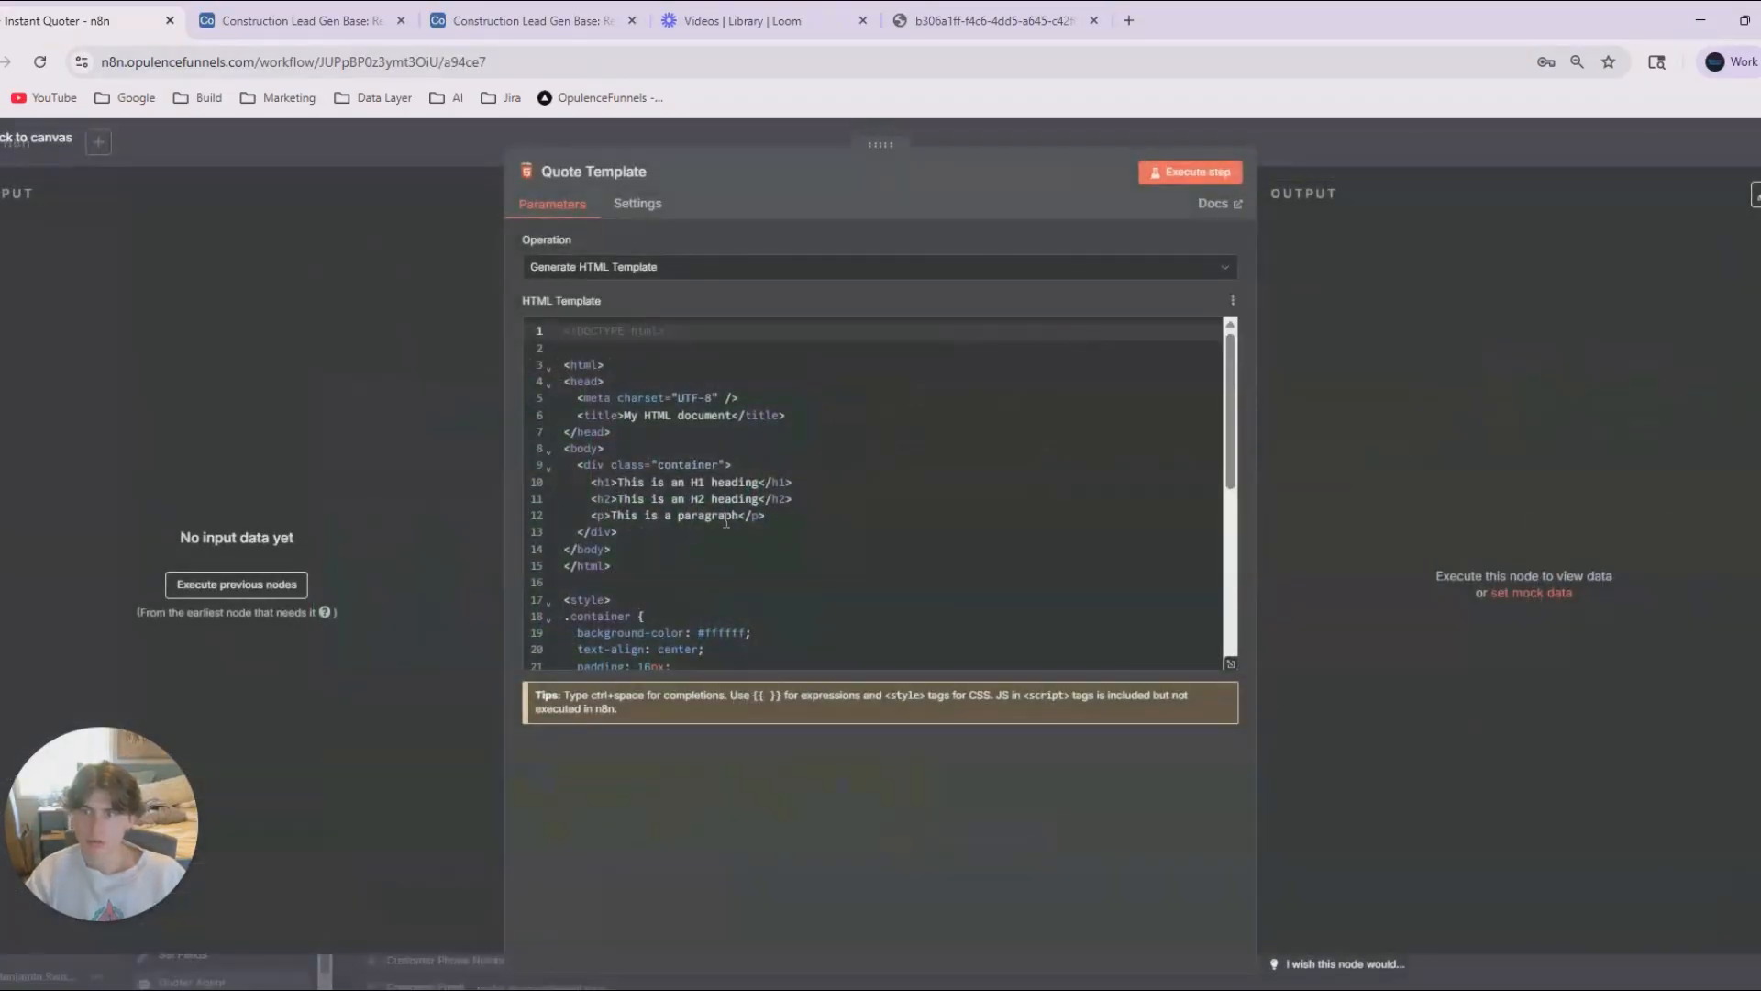
{"action": "left_click", "coordinate": [713, 564]}
{"action": "key", "text": "ctrl+a"}
{"action": "key", "text": "ctrl+v"}
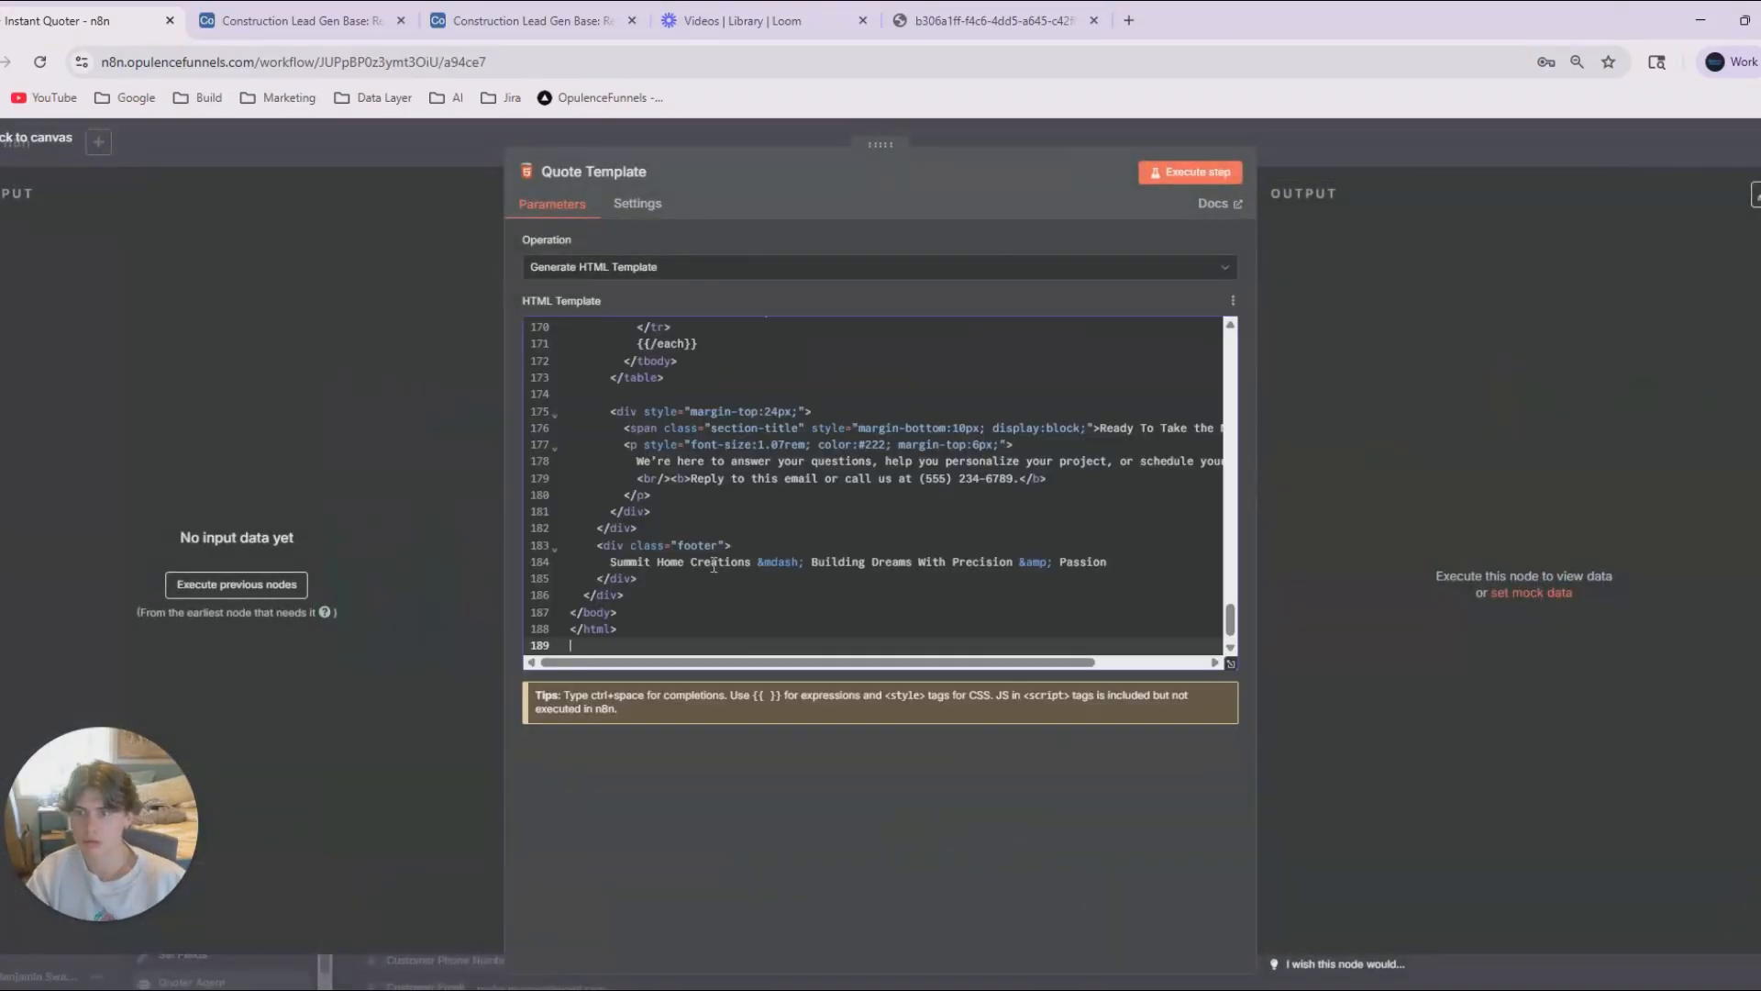
Return to the canvas, run the HTML Data node and move it closer to the OpenAI node.
{"action": "left_click", "coordinate": [1229, 135]}
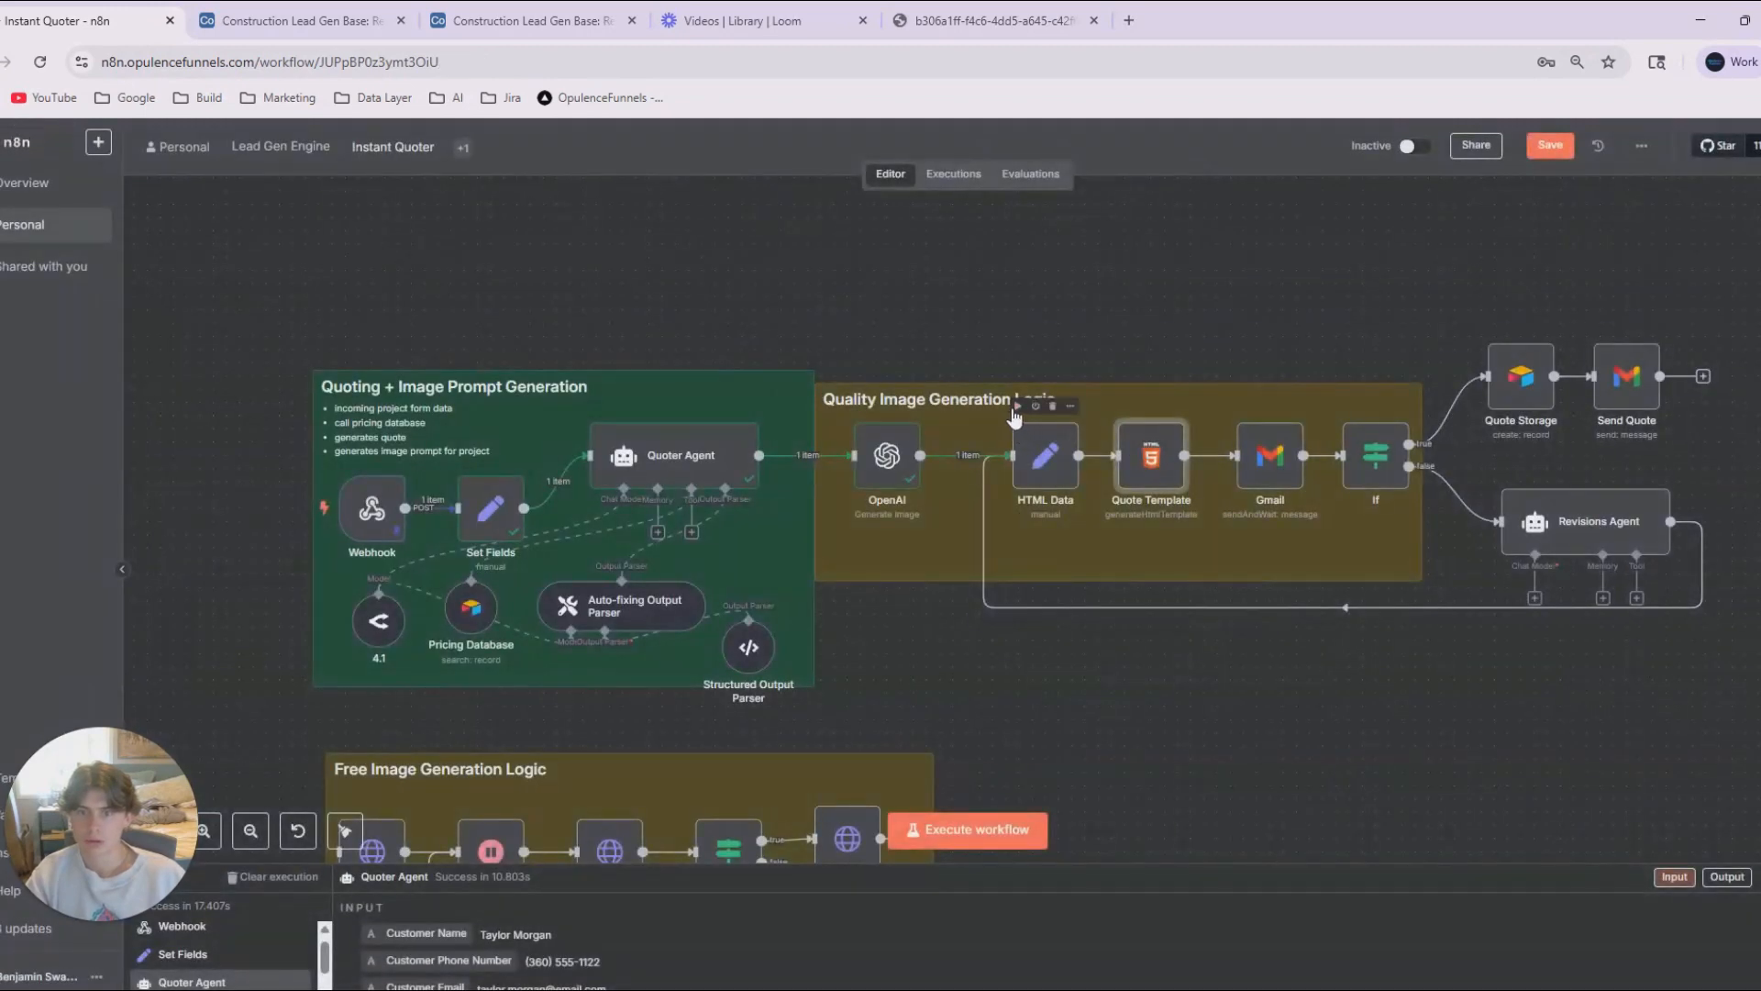
{"action": "left_click", "coordinate": [1016, 408]}
{"action": "left_click_drag", "start_coordinate": [1048, 459], "coordinate": [1008, 458]}
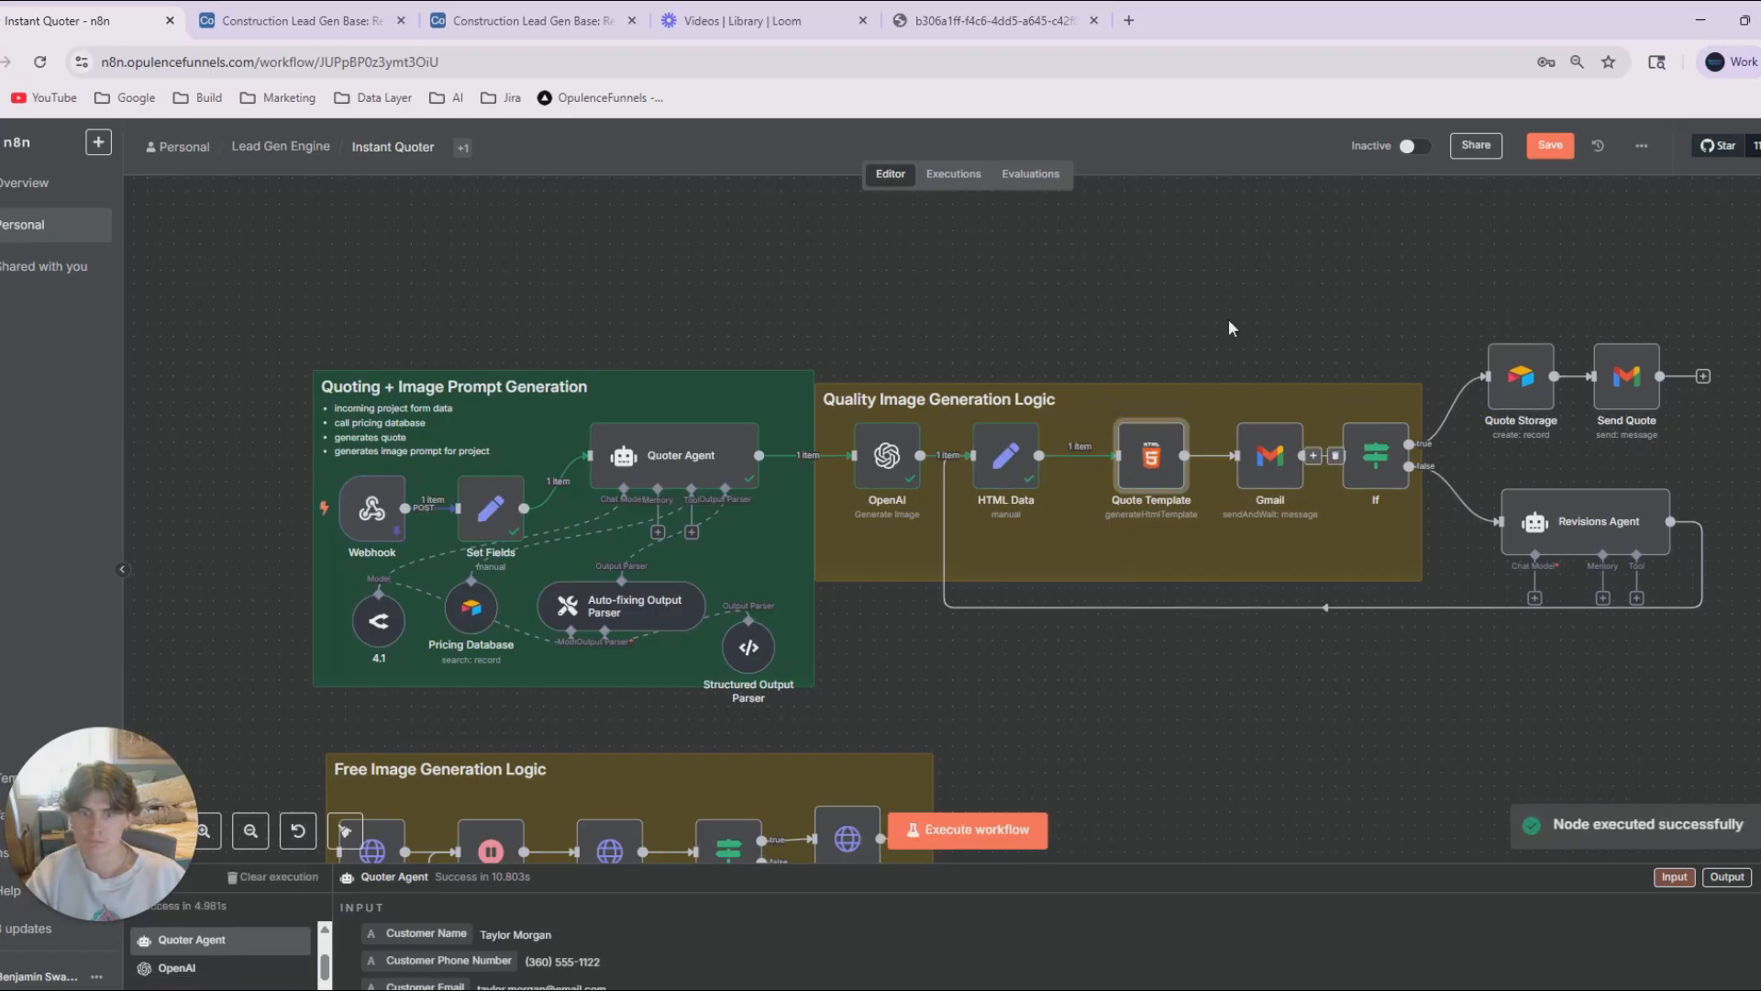
Execute the Quote Template step and expand the other info in its error details.
{"action": "double_click", "coordinate": [1139, 447]}
{"action": "left_click", "coordinate": [1191, 172]}
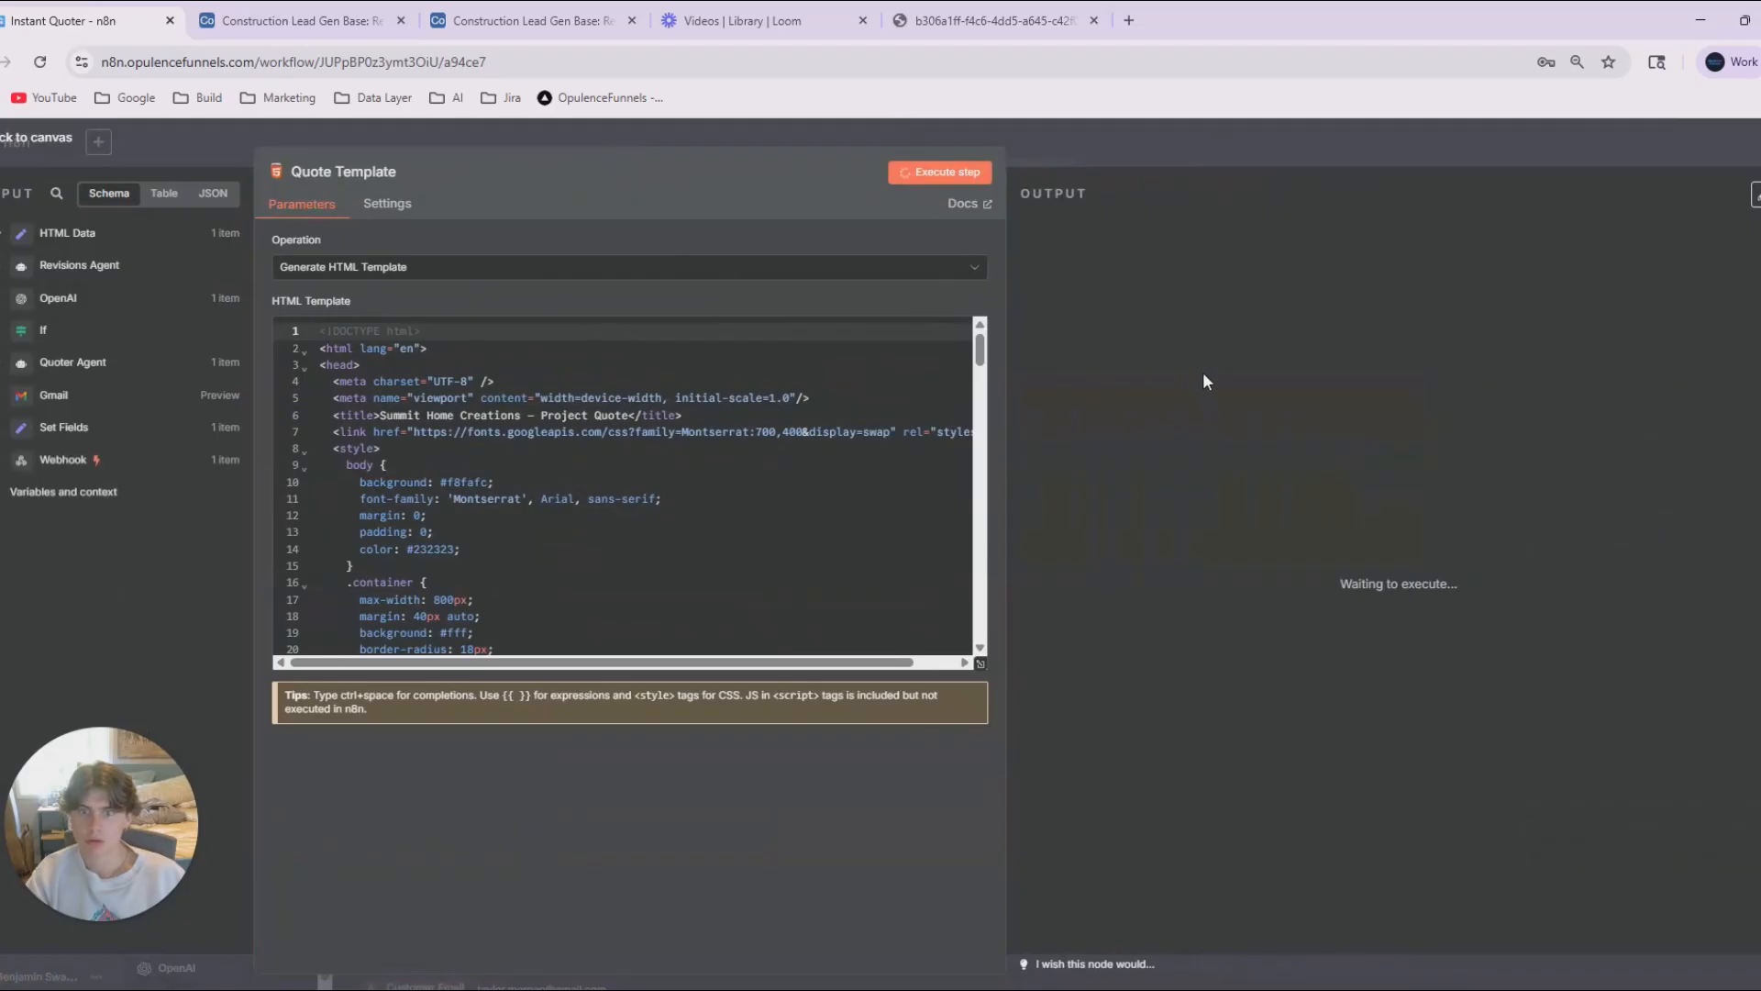
{"action": "left_click", "coordinate": [1159, 154]}
{"action": "double_click", "coordinate": [1138, 462]}
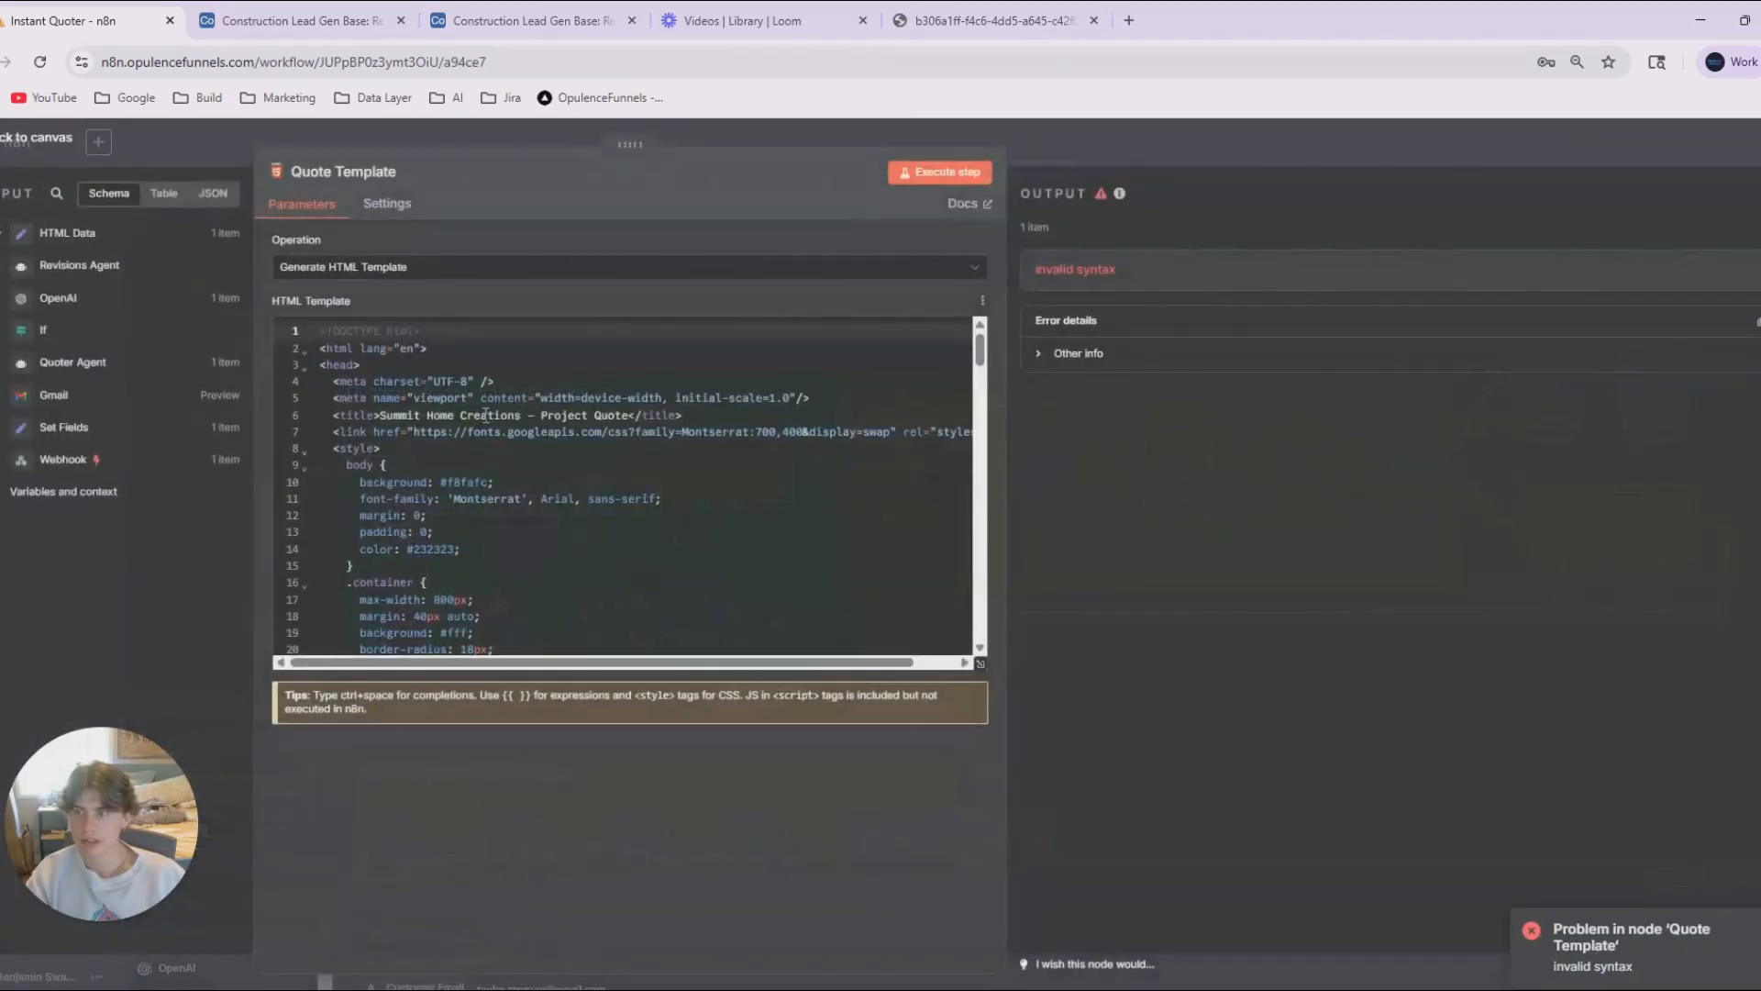
{"action": "scroll", "coordinate": [576, 481], "scroll_direction": "down", "scroll_amount": 8}
{"action": "scroll", "coordinate": [576, 480], "scroll_direction": "up", "scroll_amount": 8}
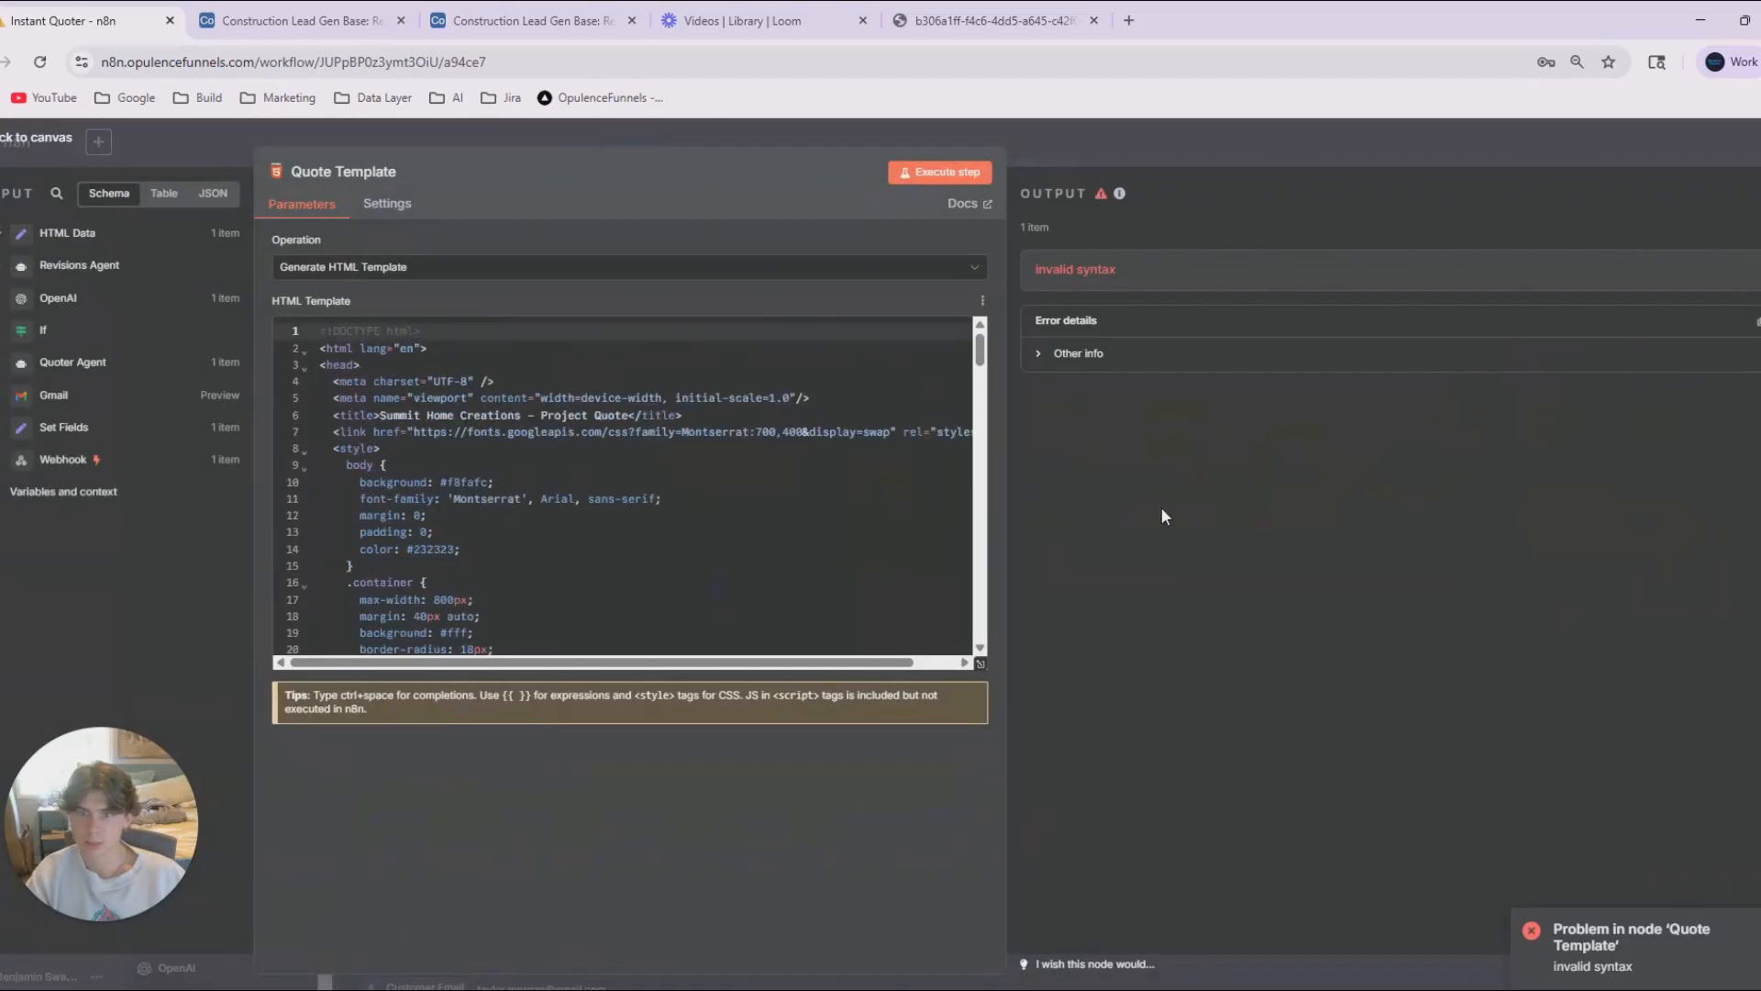
{"action": "left_click", "coordinate": [1075, 353]}
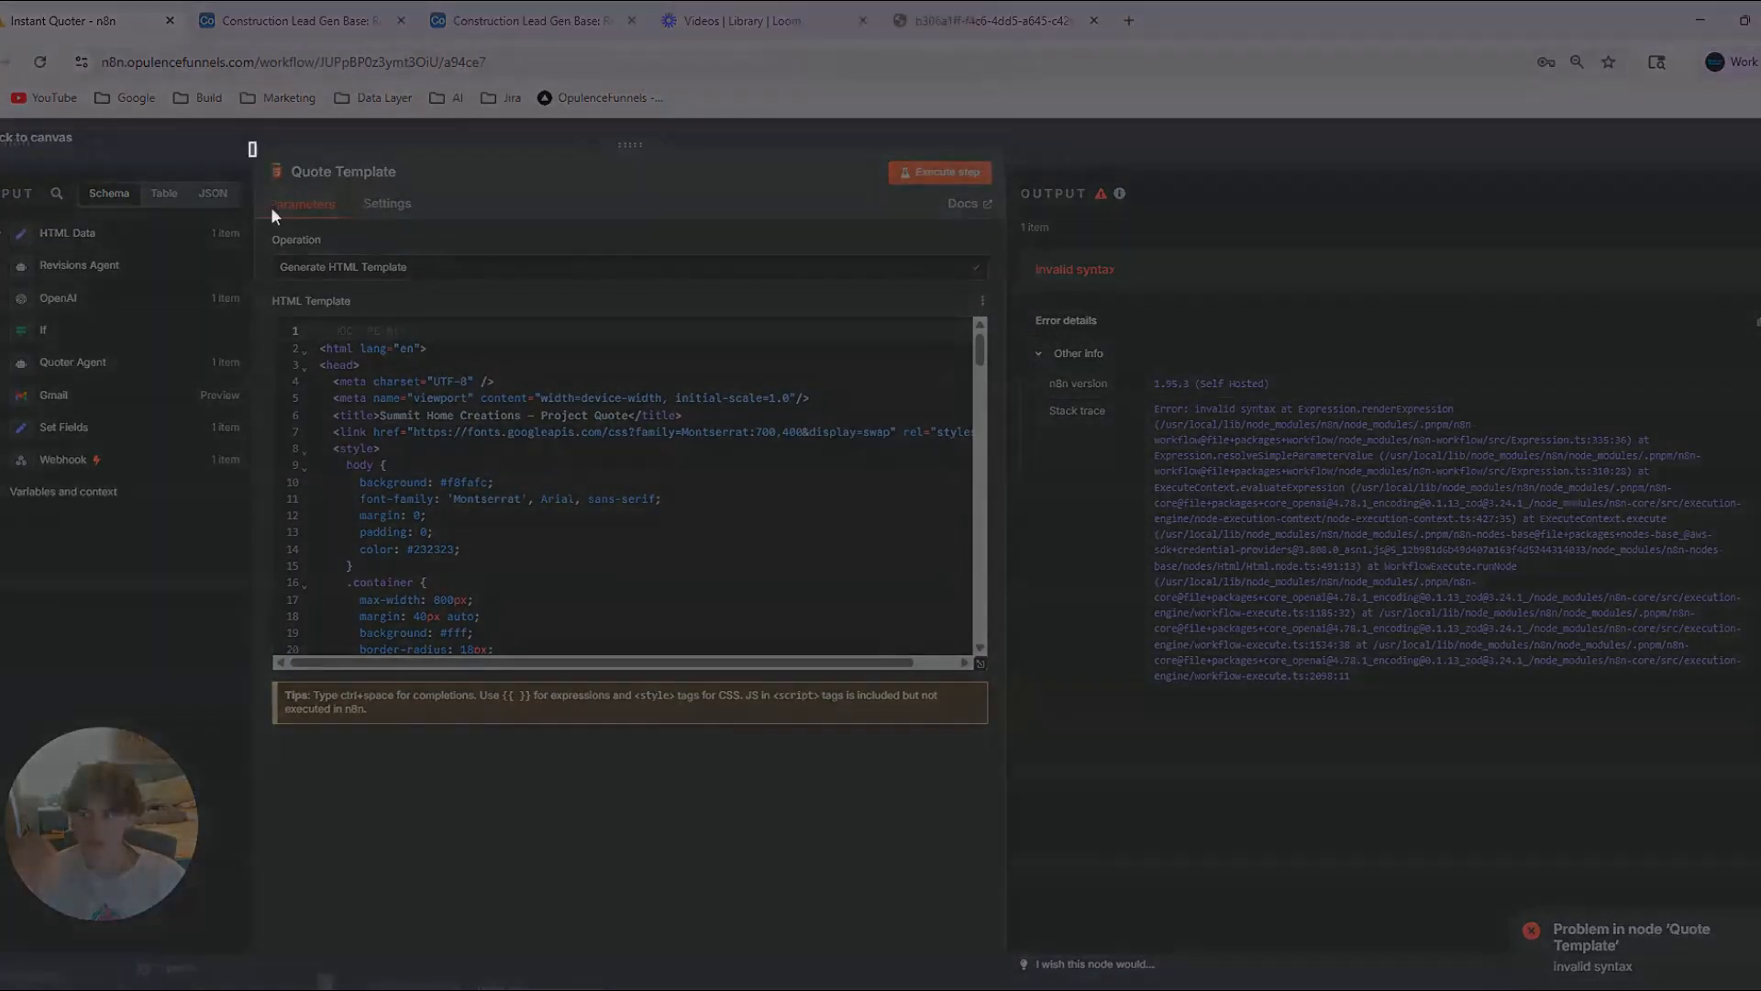
Take a screenshot of the Quote Template error and submit it to ChatGPT with the question "y?".
{"action": "left_click_drag", "start_coordinate": [252, 147], "coordinate": [1748, 927]}
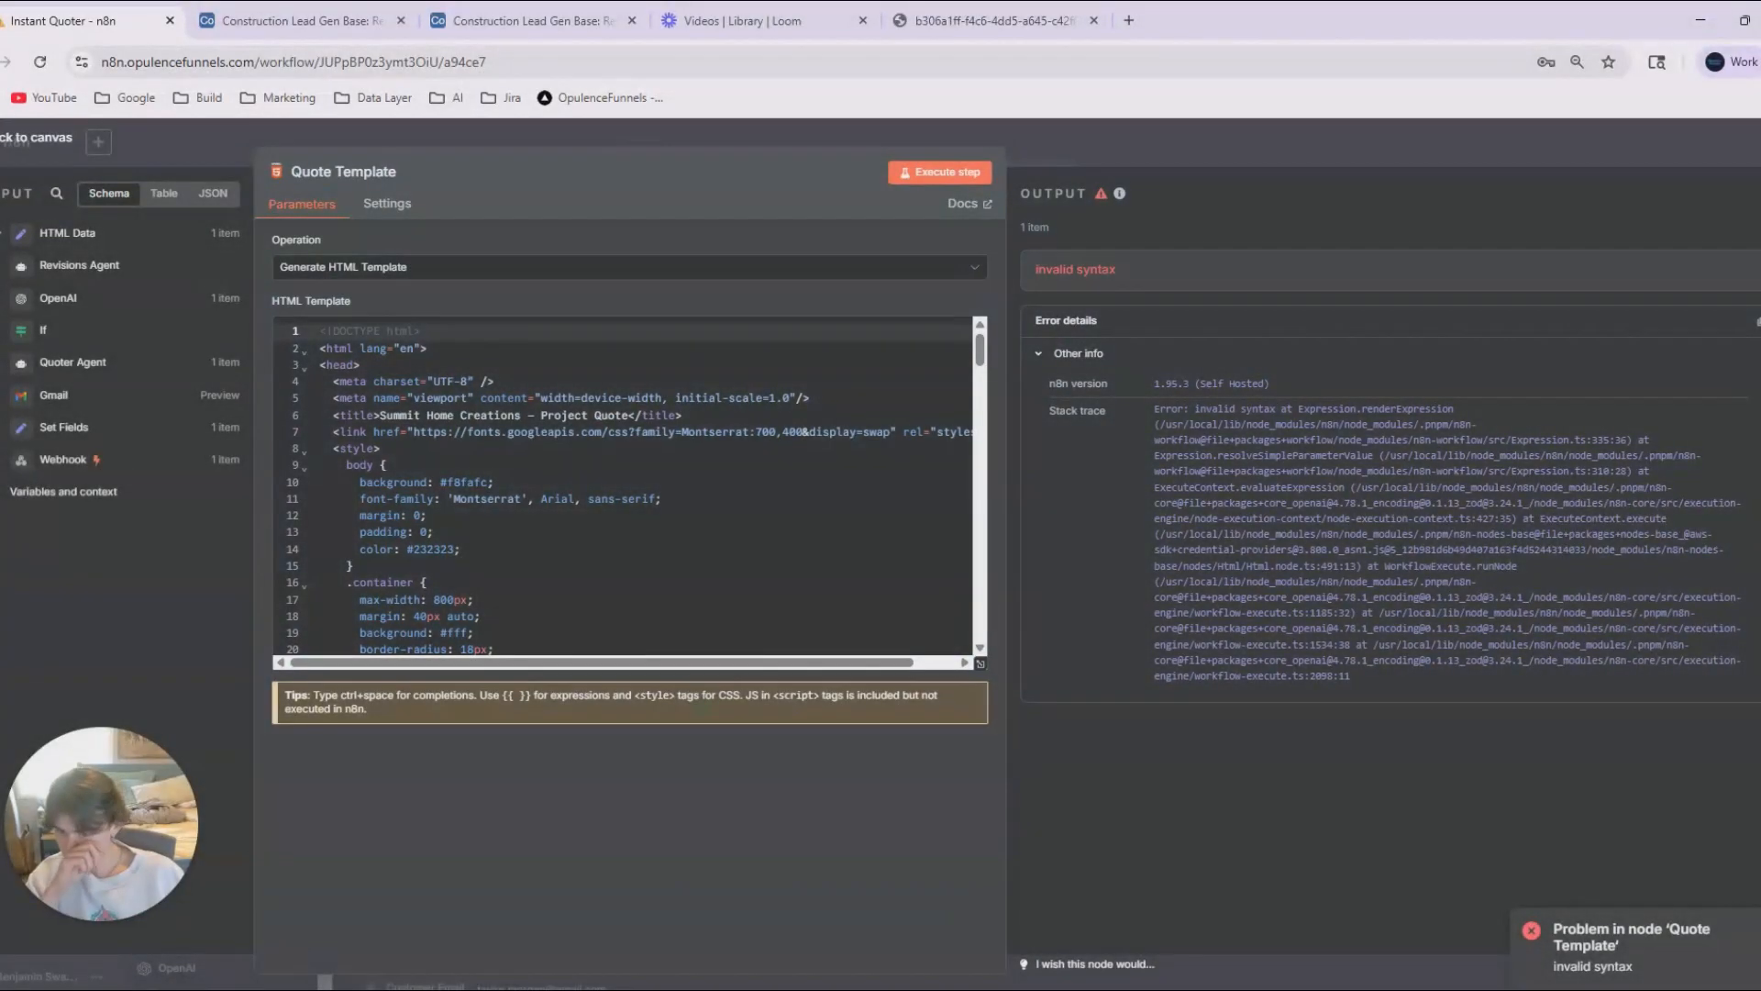
{"action": "key", "text": "alt+Tab"}
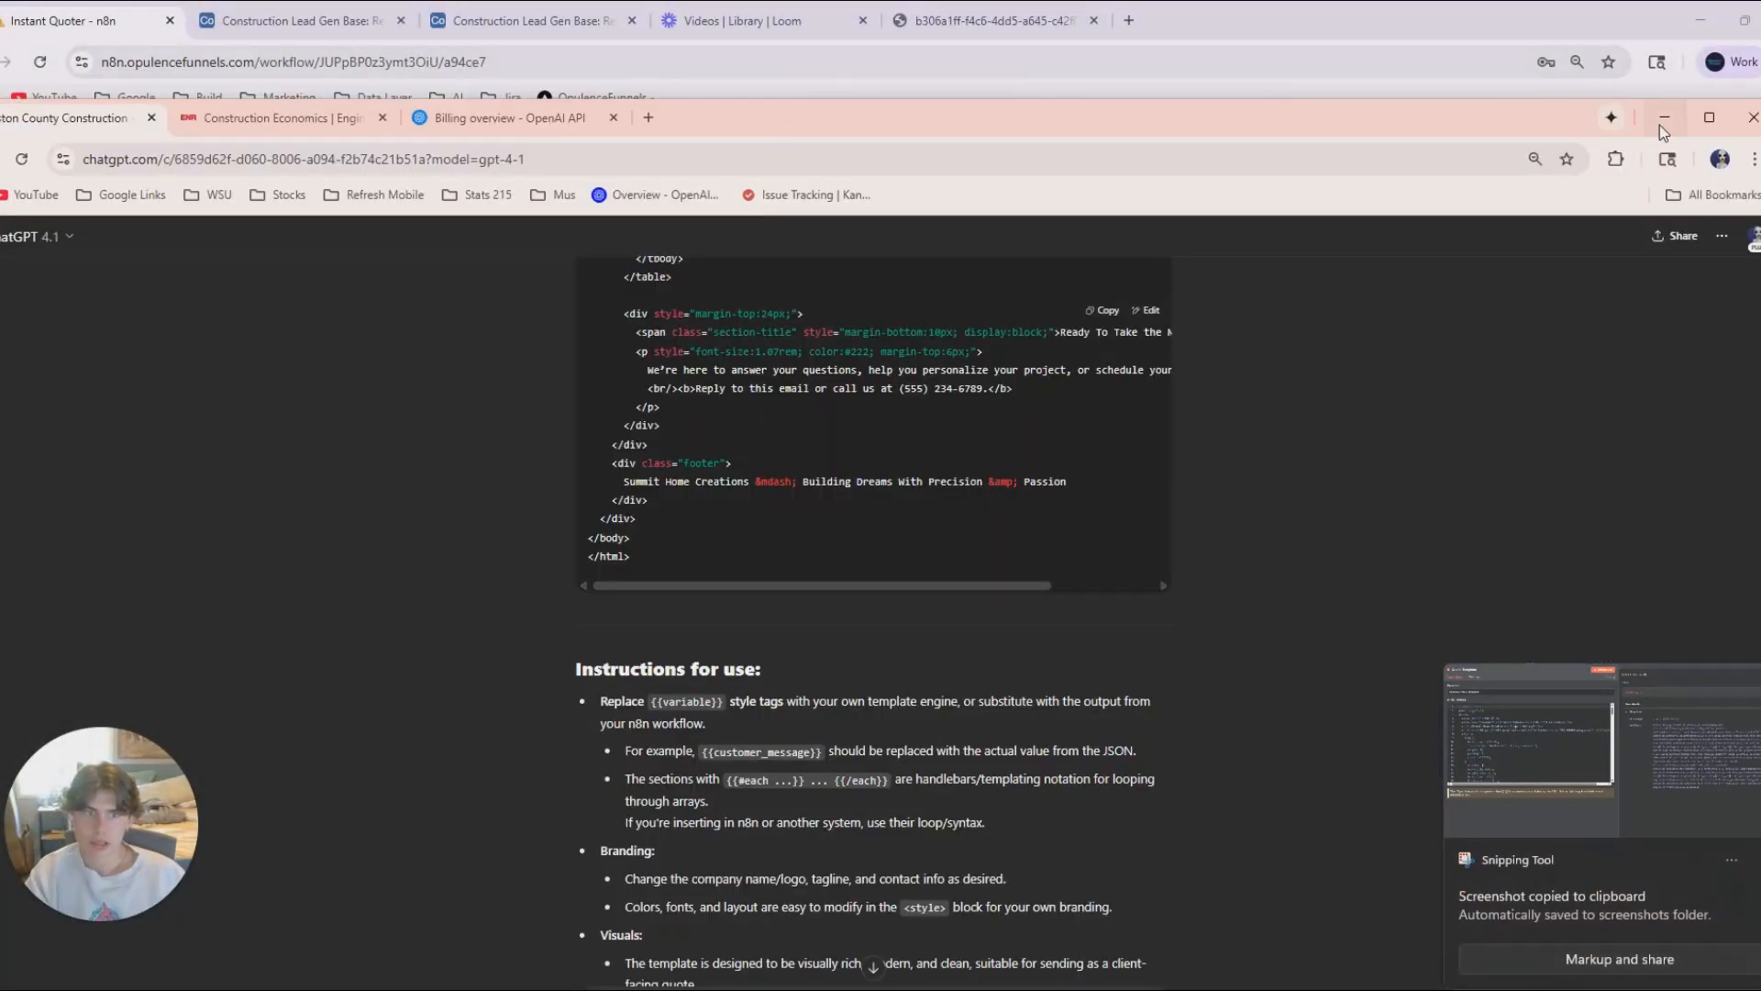
{"action": "left_click", "coordinate": [1709, 117]}
{"action": "key", "text": "ctrl+v"}
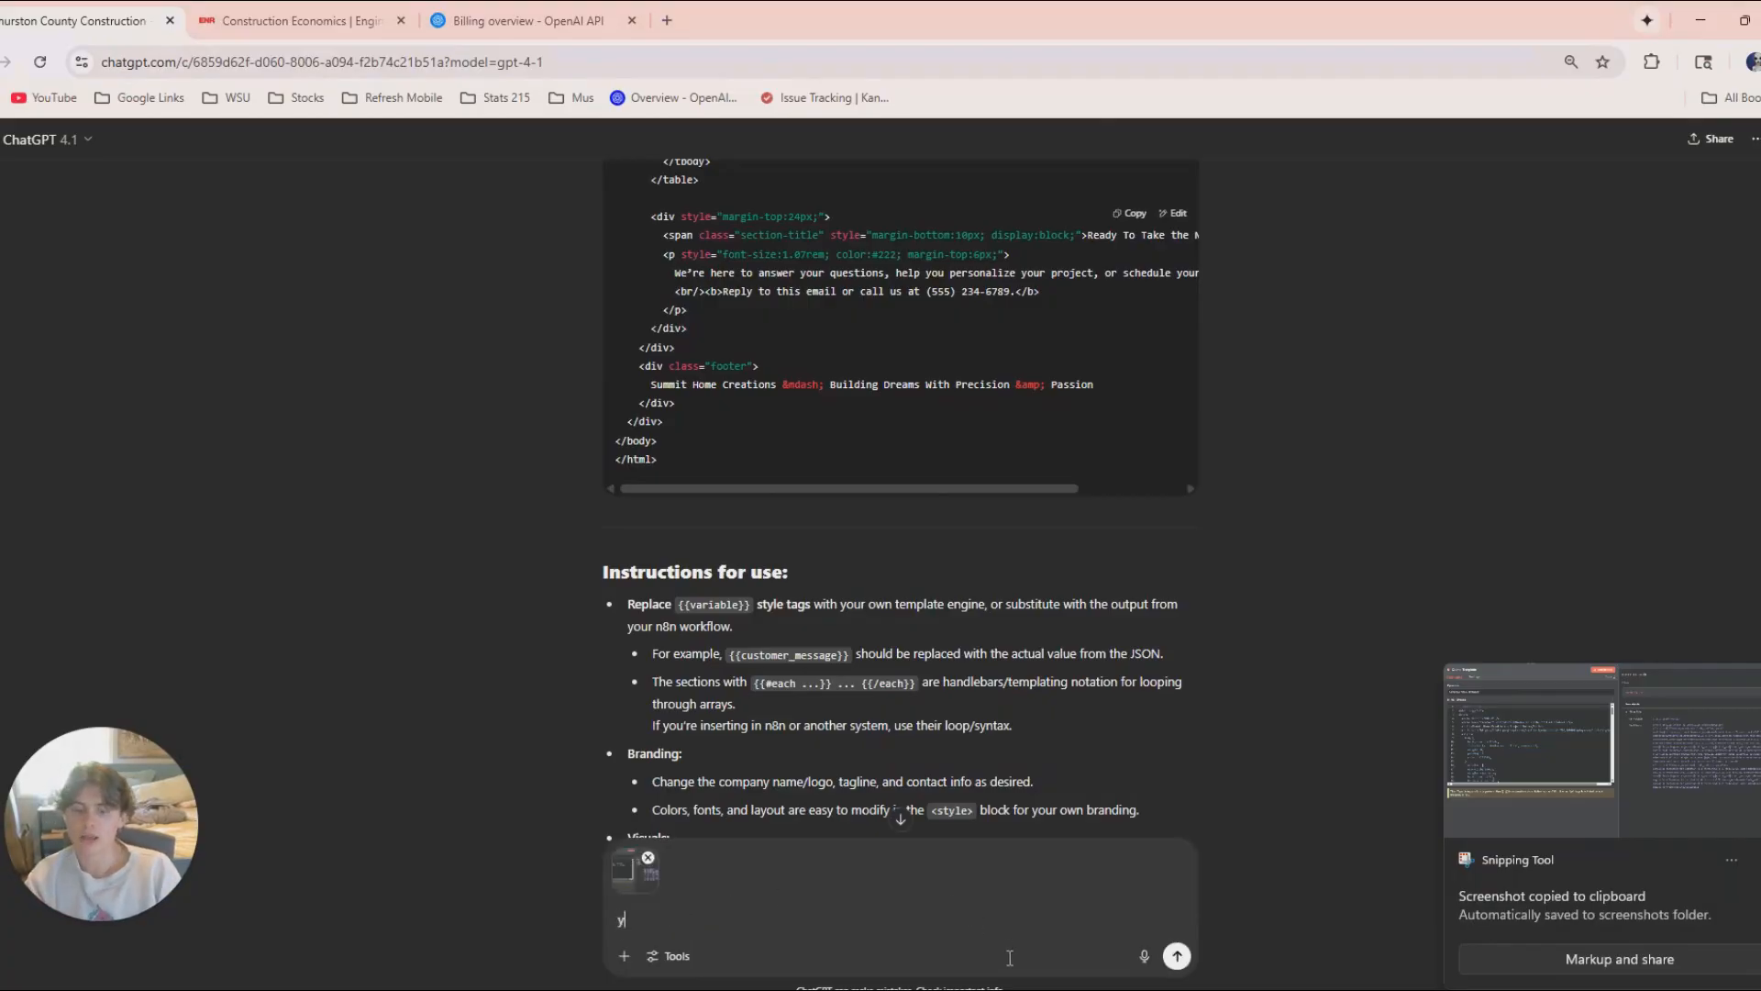
{"action": "type", "text": "y?"}
{"action": "key", "text": "Return"}
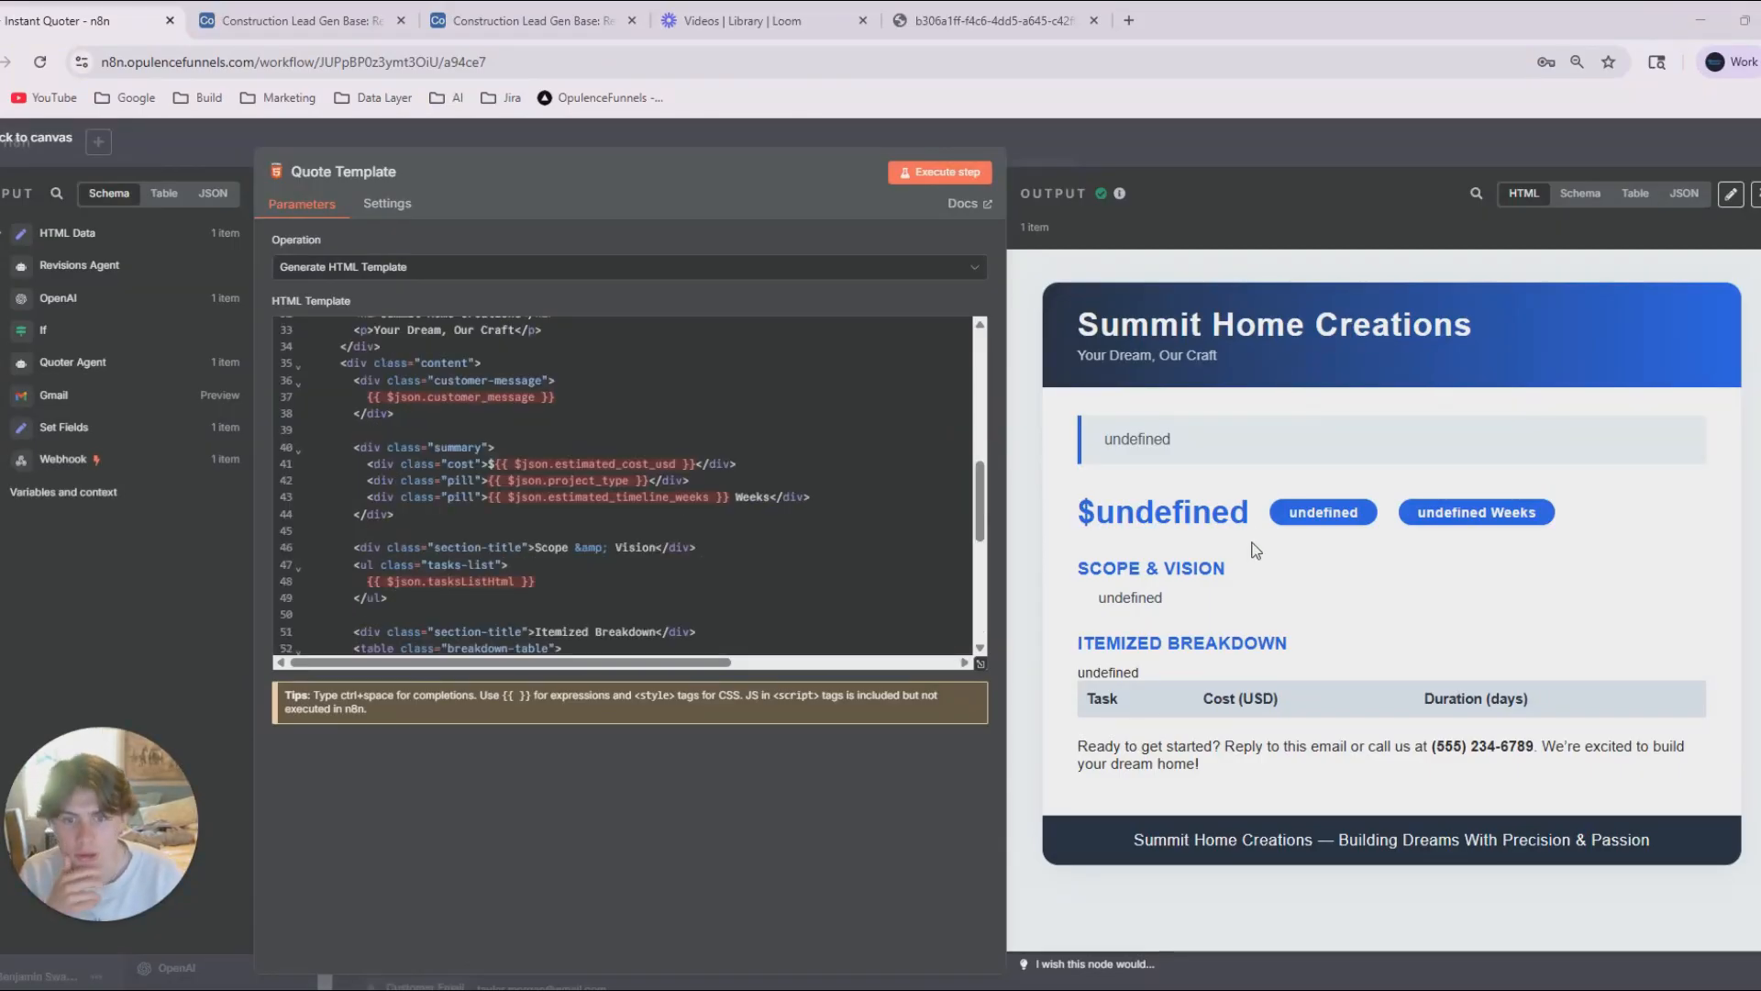
In n8n, compare the Quote Template's HTML expressions with the rendered preview and examine the Revisions Agent entry in its input data.
{"action": "scroll", "coordinate": [633, 441], "scroll_direction": "down", "scroll_amount": 2}
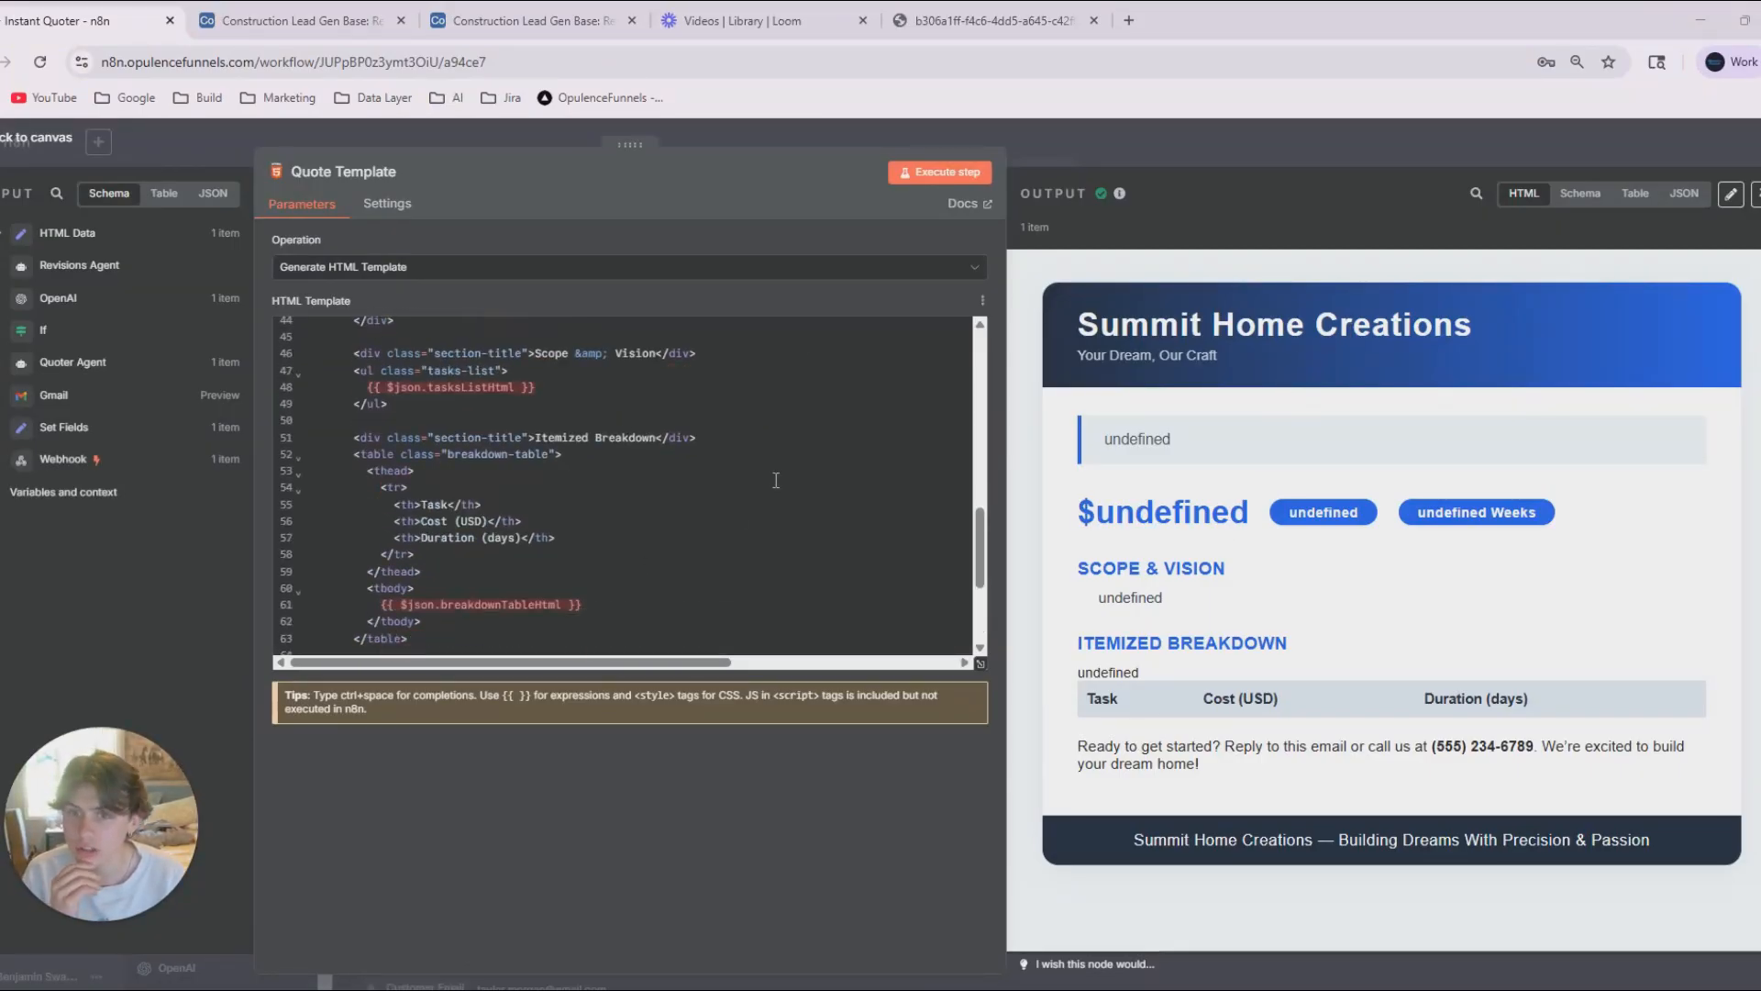
{"action": "scroll", "coordinate": [633, 527], "scroll_direction": "up", "scroll_amount": 2}
{"action": "scroll", "coordinate": [633, 515], "scroll_direction": "up", "scroll_amount": 4}
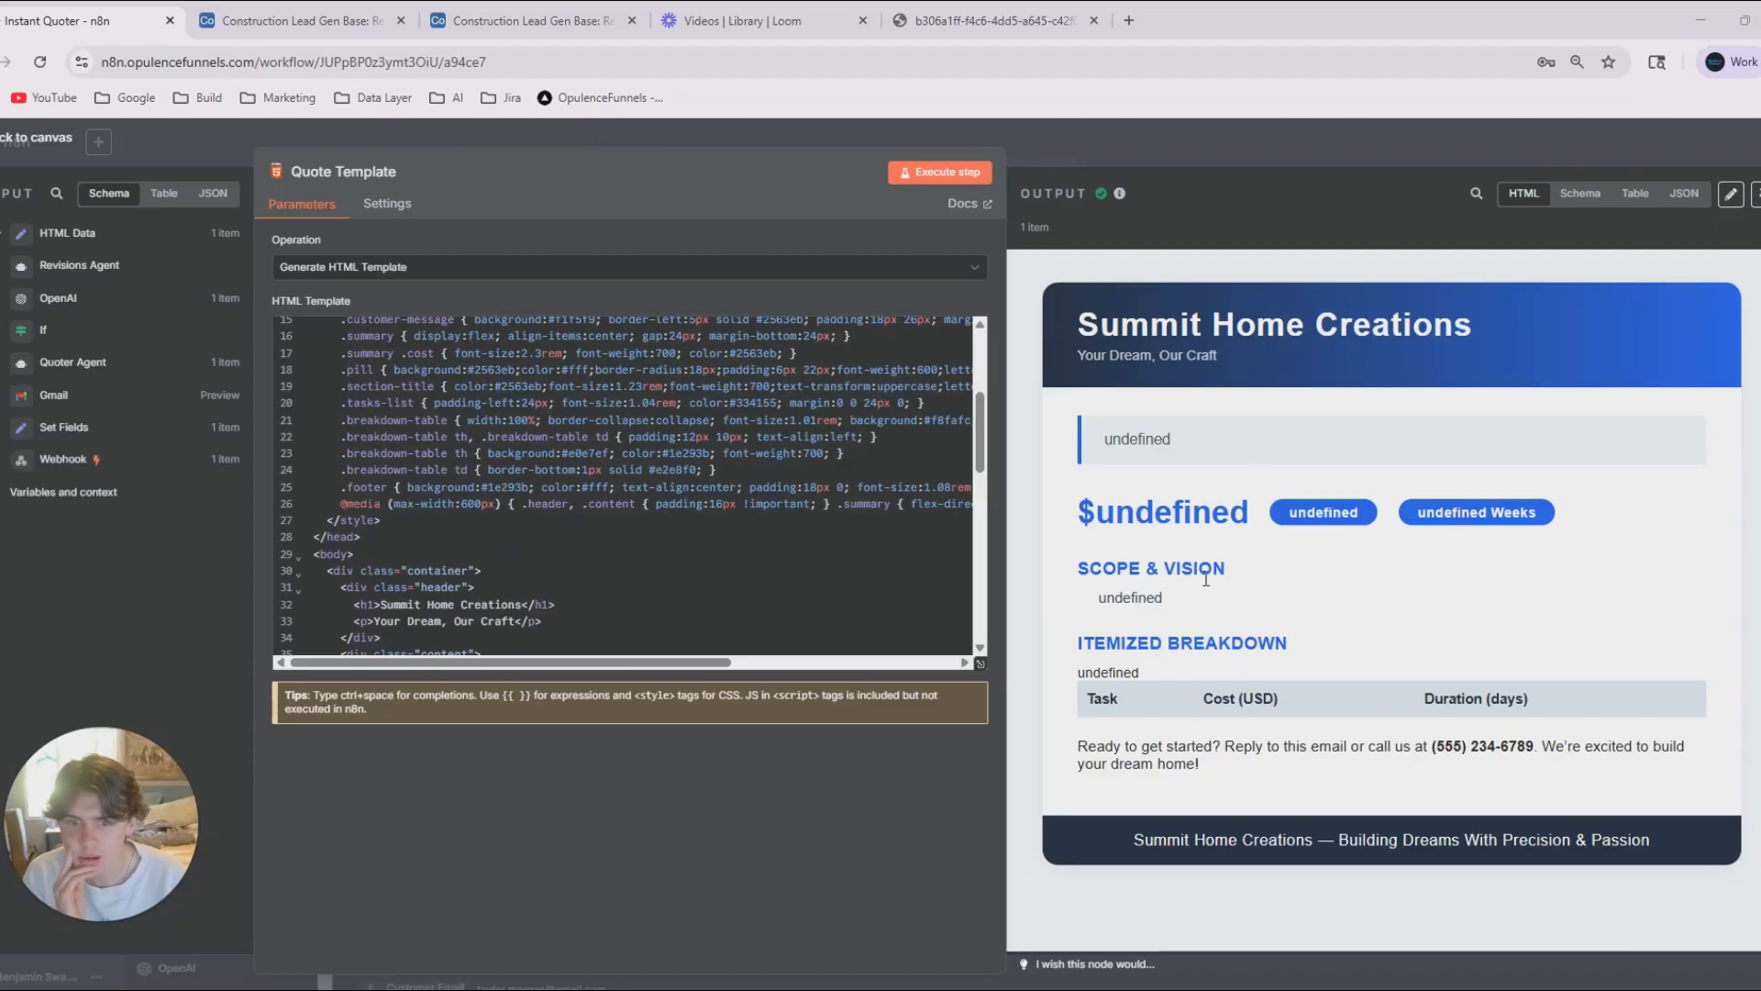
{"action": "scroll", "coordinate": [642, 514], "scroll_direction": "down", "scroll_amount": 3}
{"action": "left_click_drag", "start_coordinate": [255, 459], "coordinate": [535, 458]}
{"action": "left_click", "coordinate": [19, 265]}
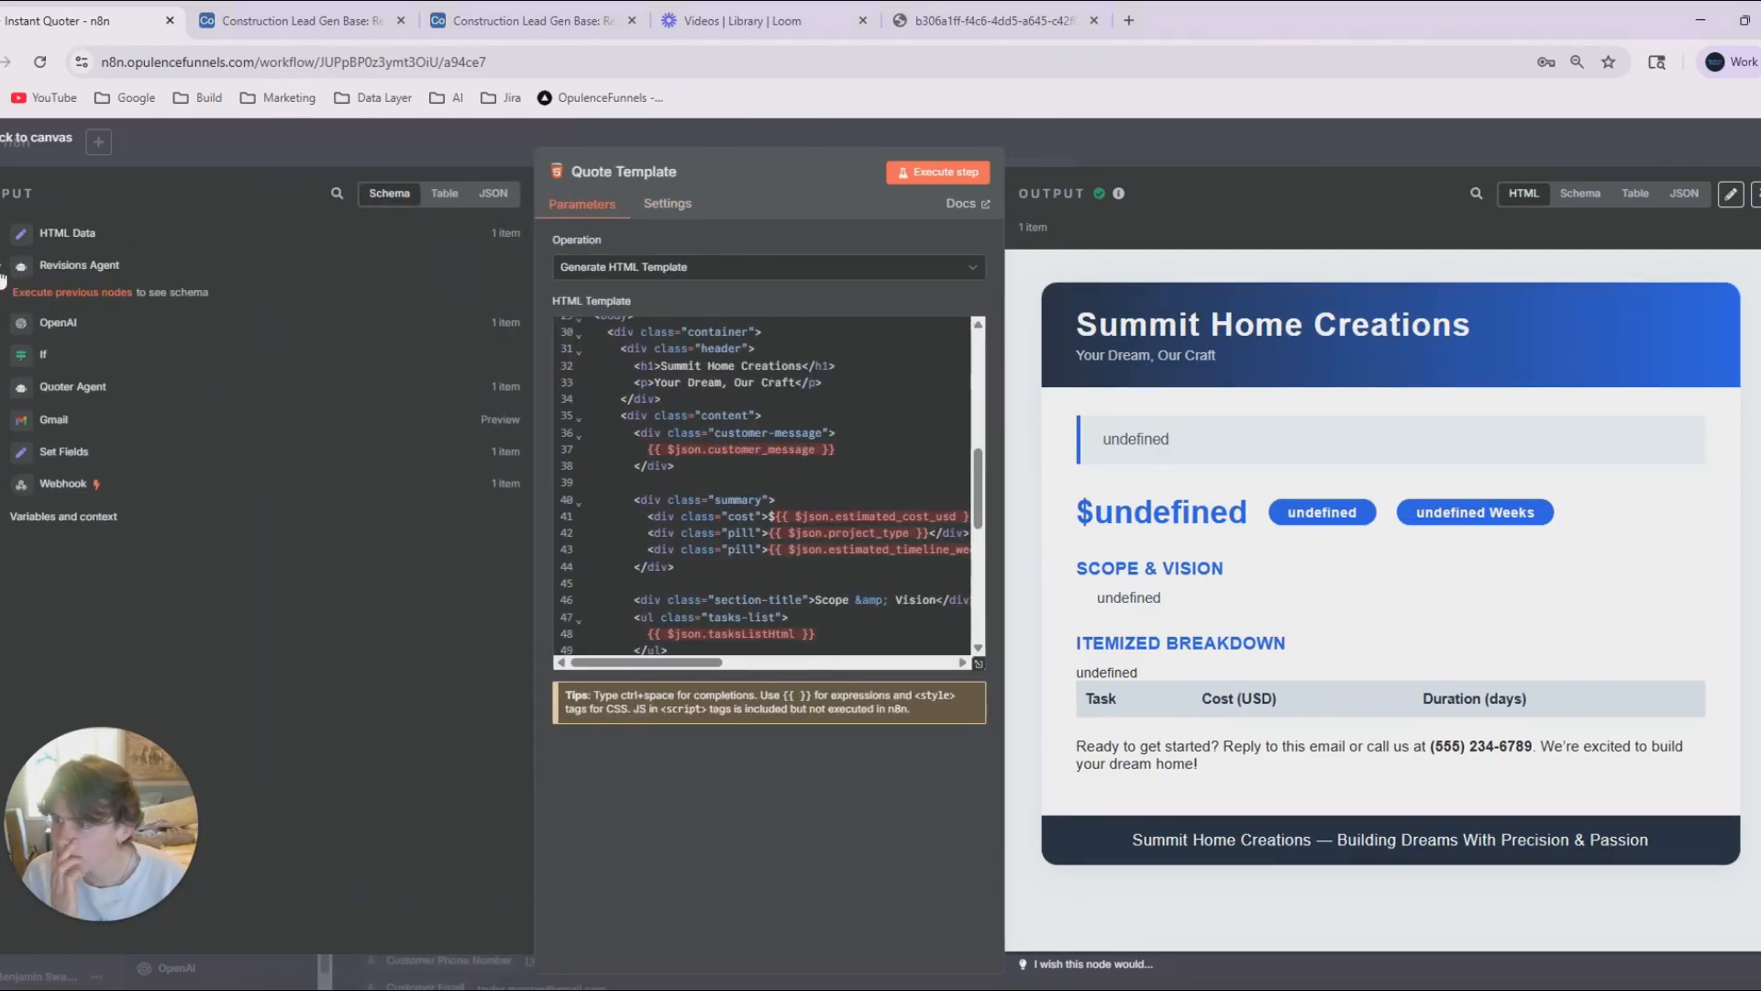
{"action": "left_click", "coordinate": [2, 272]}
{"action": "left_click", "coordinate": [450, 148]}
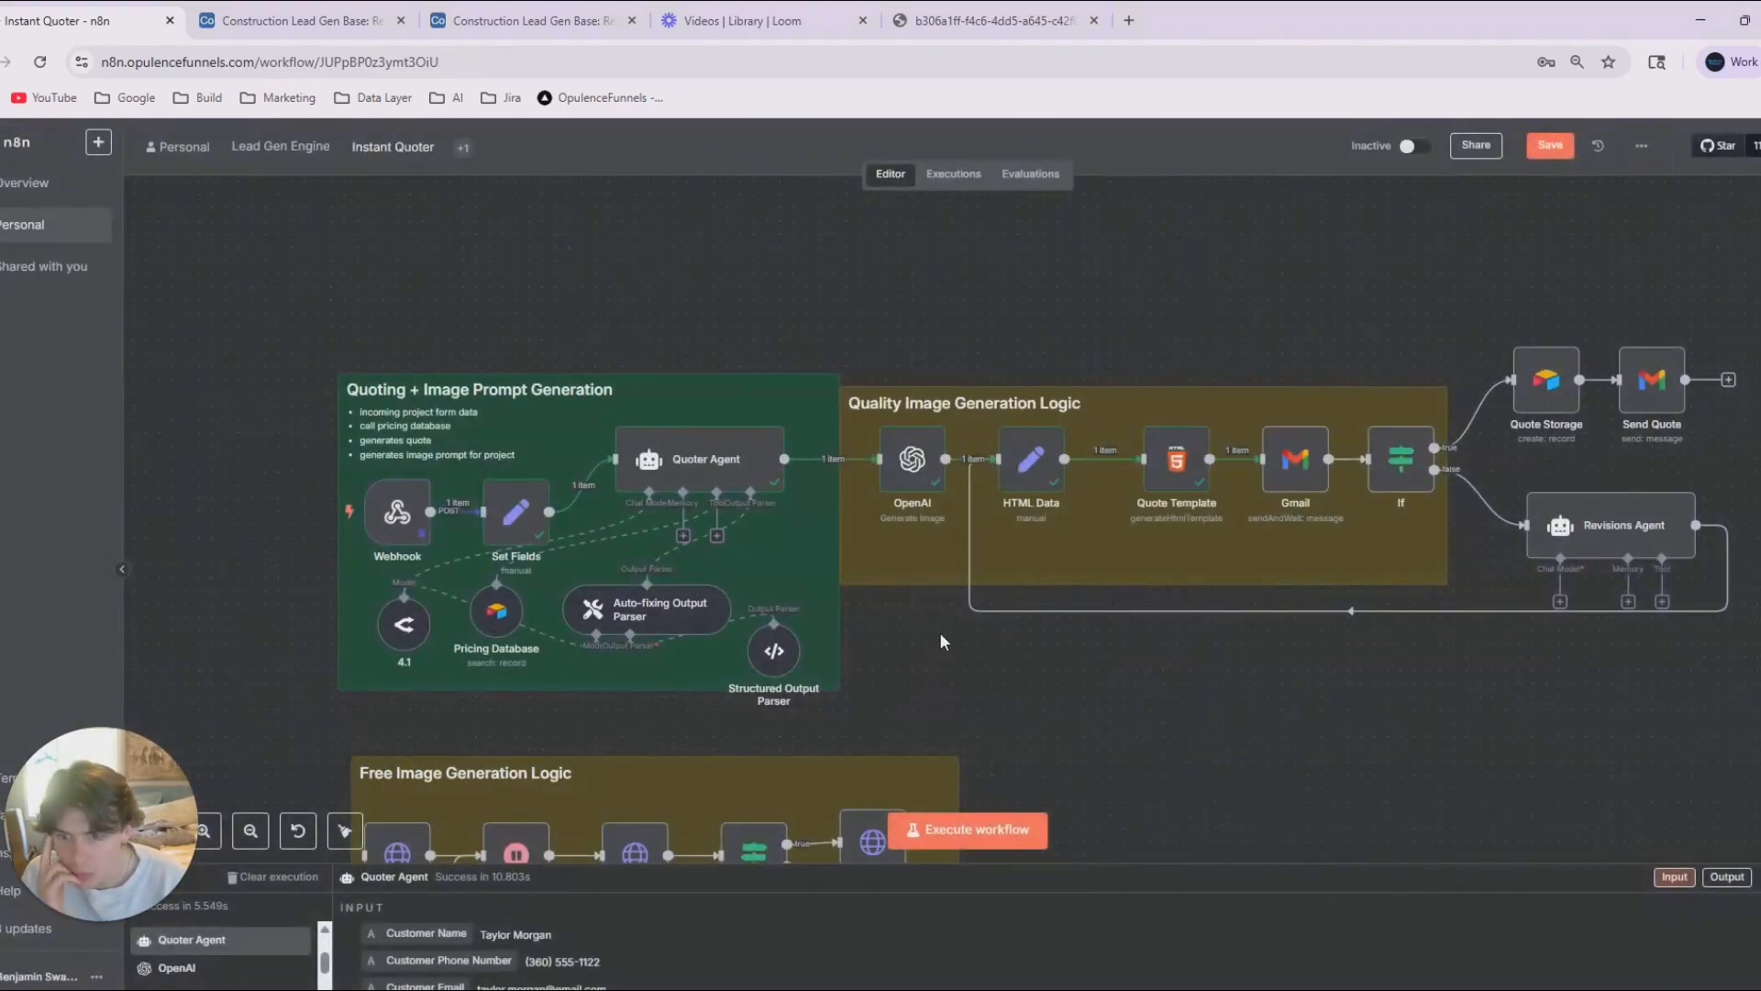
{"action": "double_click", "coordinate": [1176, 458]}
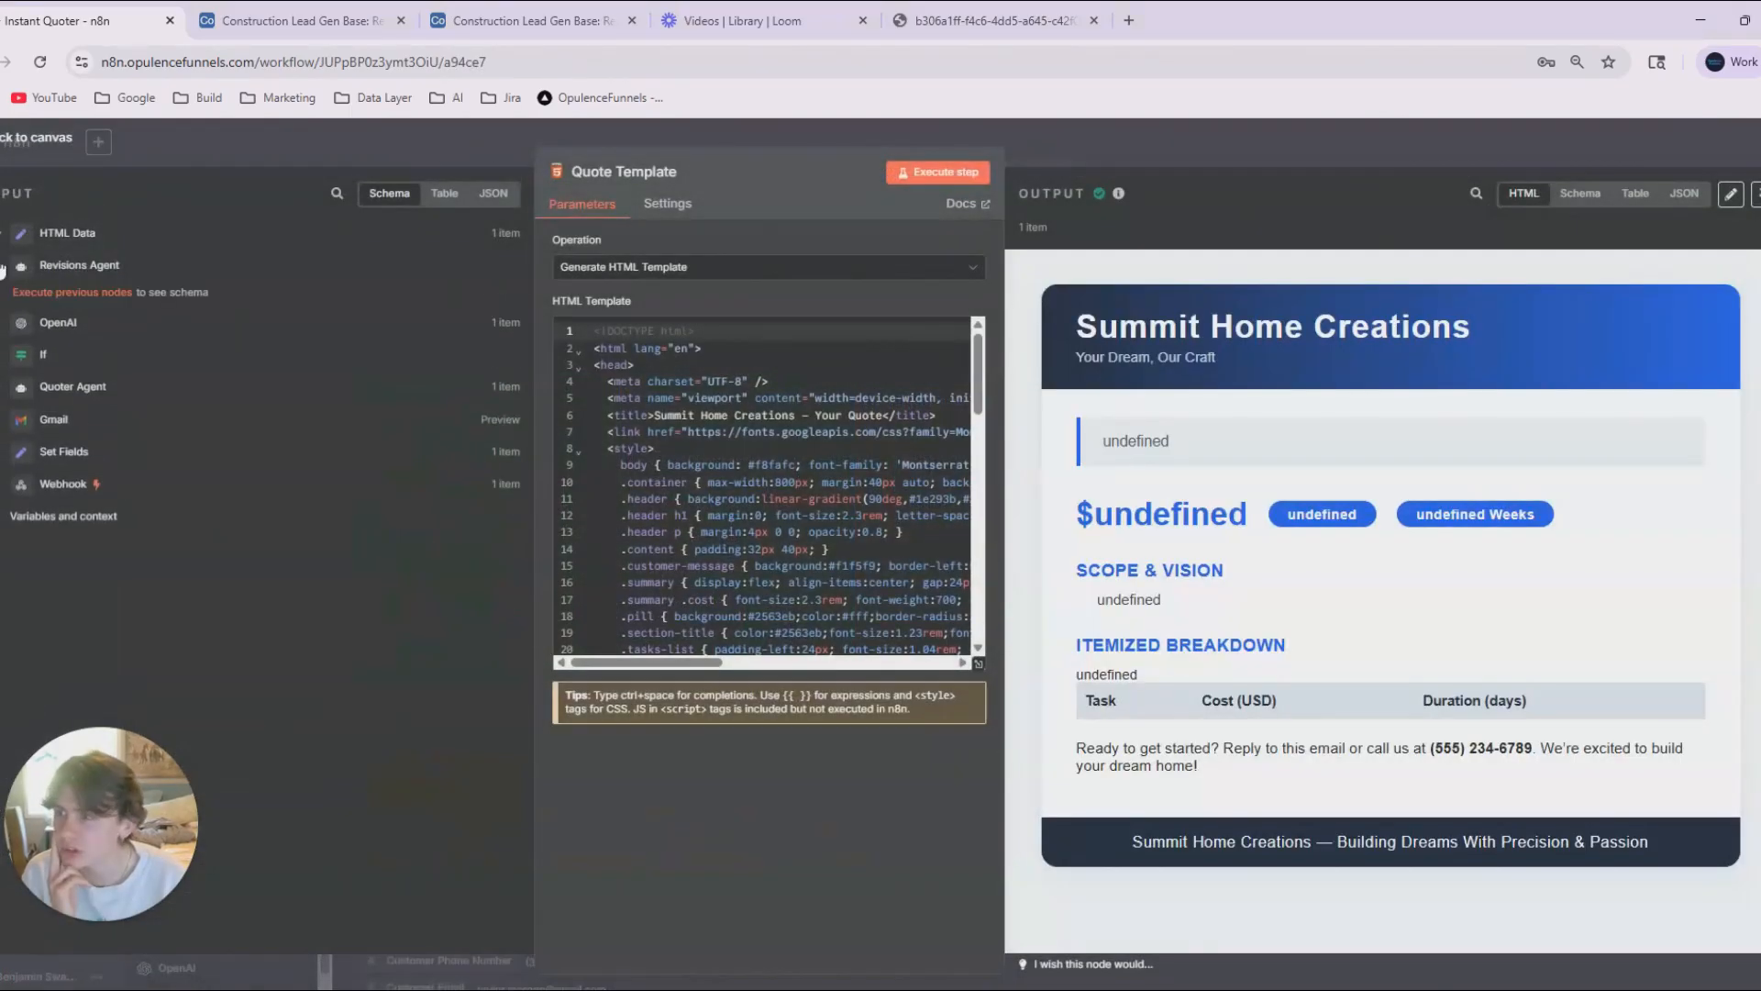
{"action": "left_click", "coordinate": [303, 147]}
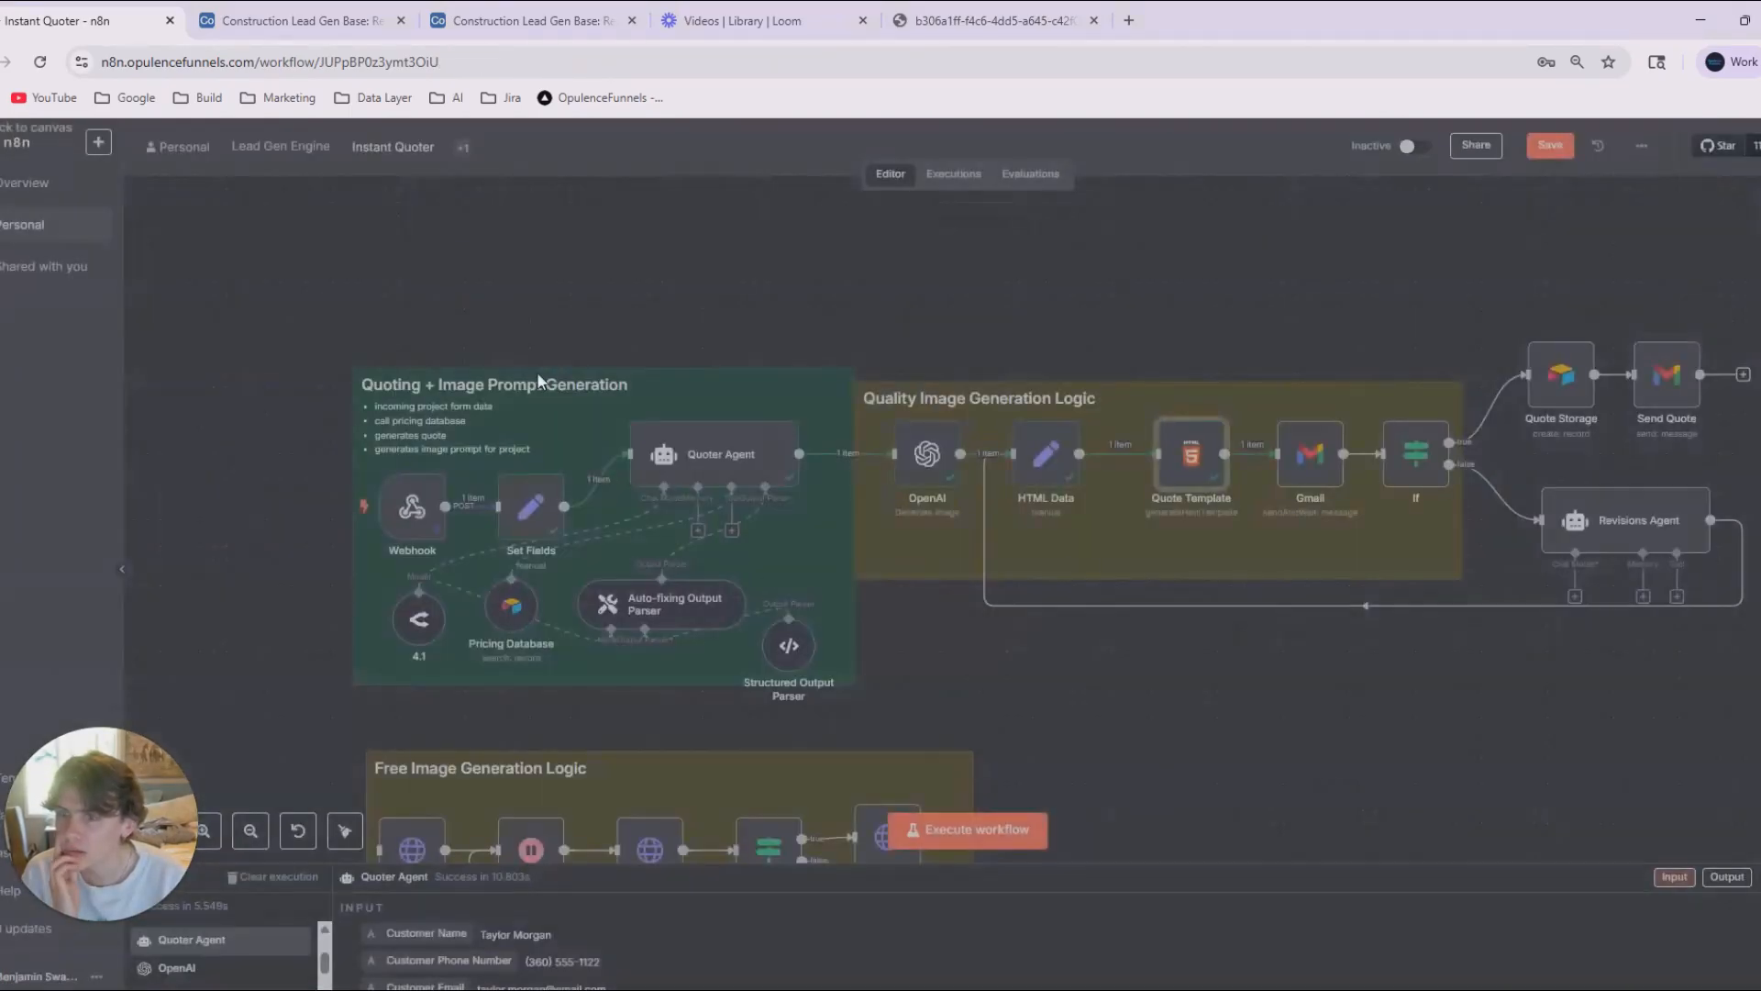
Save the workflow and remove the Revisions Agent's loop connection back to the HTML Data node.
{"action": "left_click_drag", "start_coordinate": [1144, 766], "coordinate": [1295, 603]}
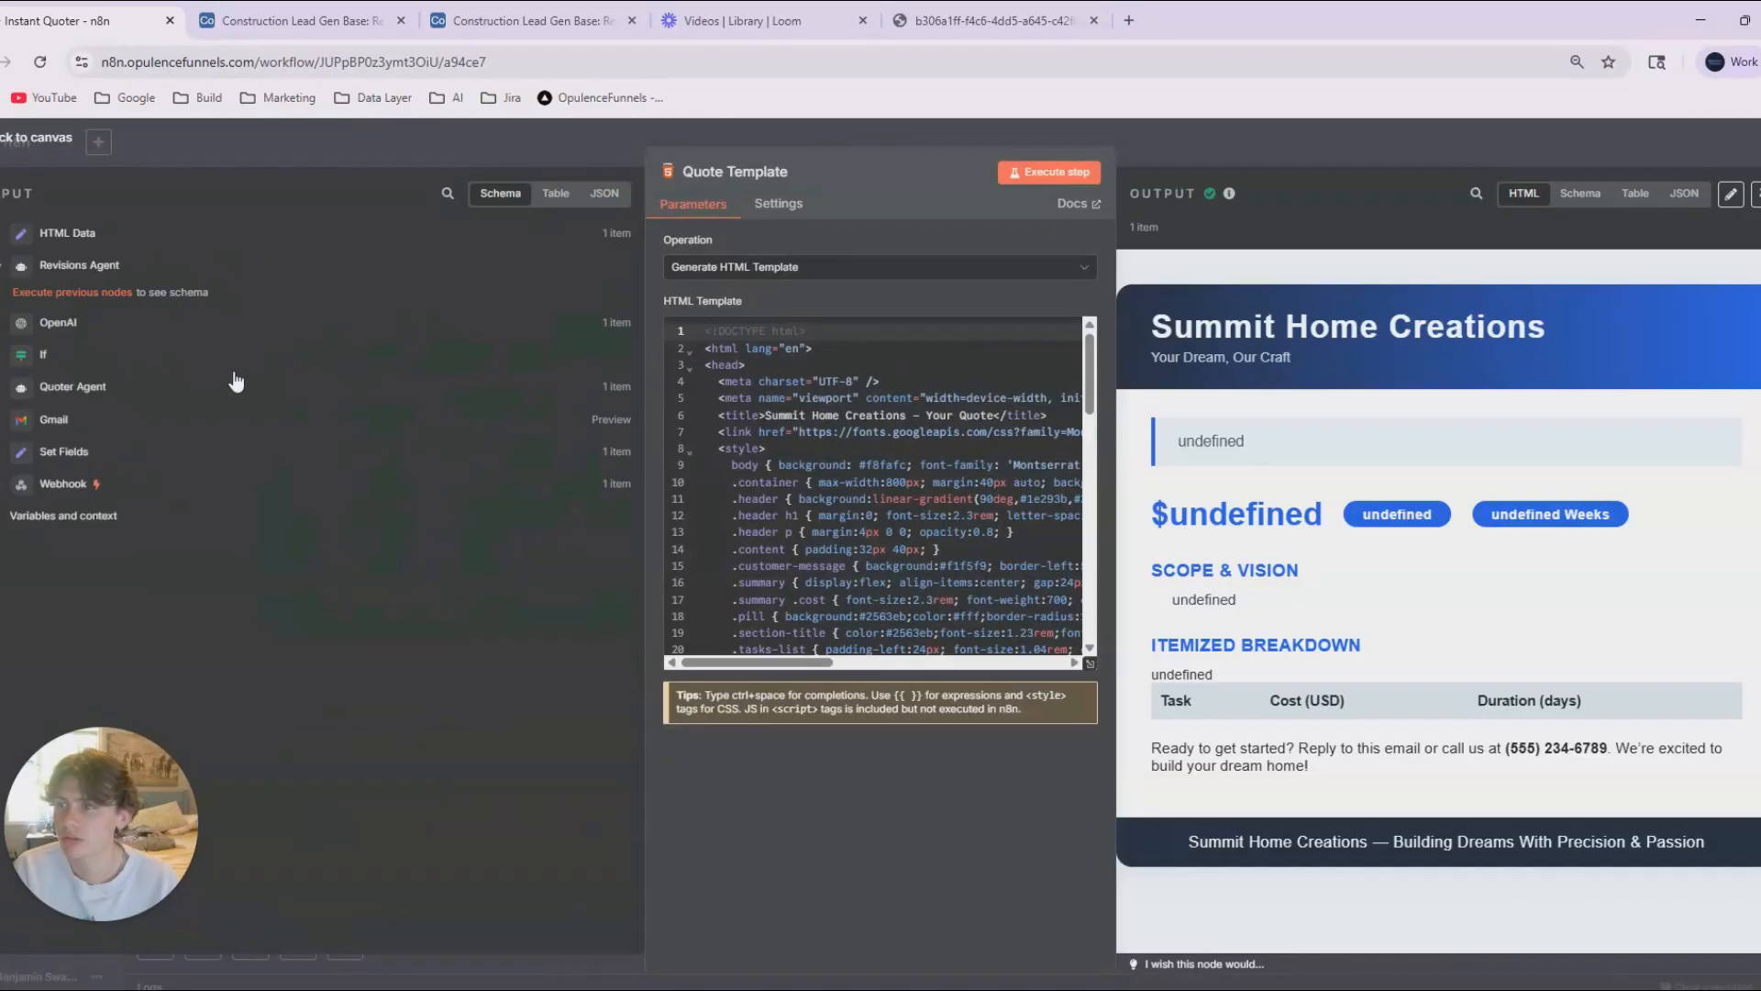
{"action": "key", "text": "Escape"}
{"action": "left_click", "coordinate": [1321, 556]}
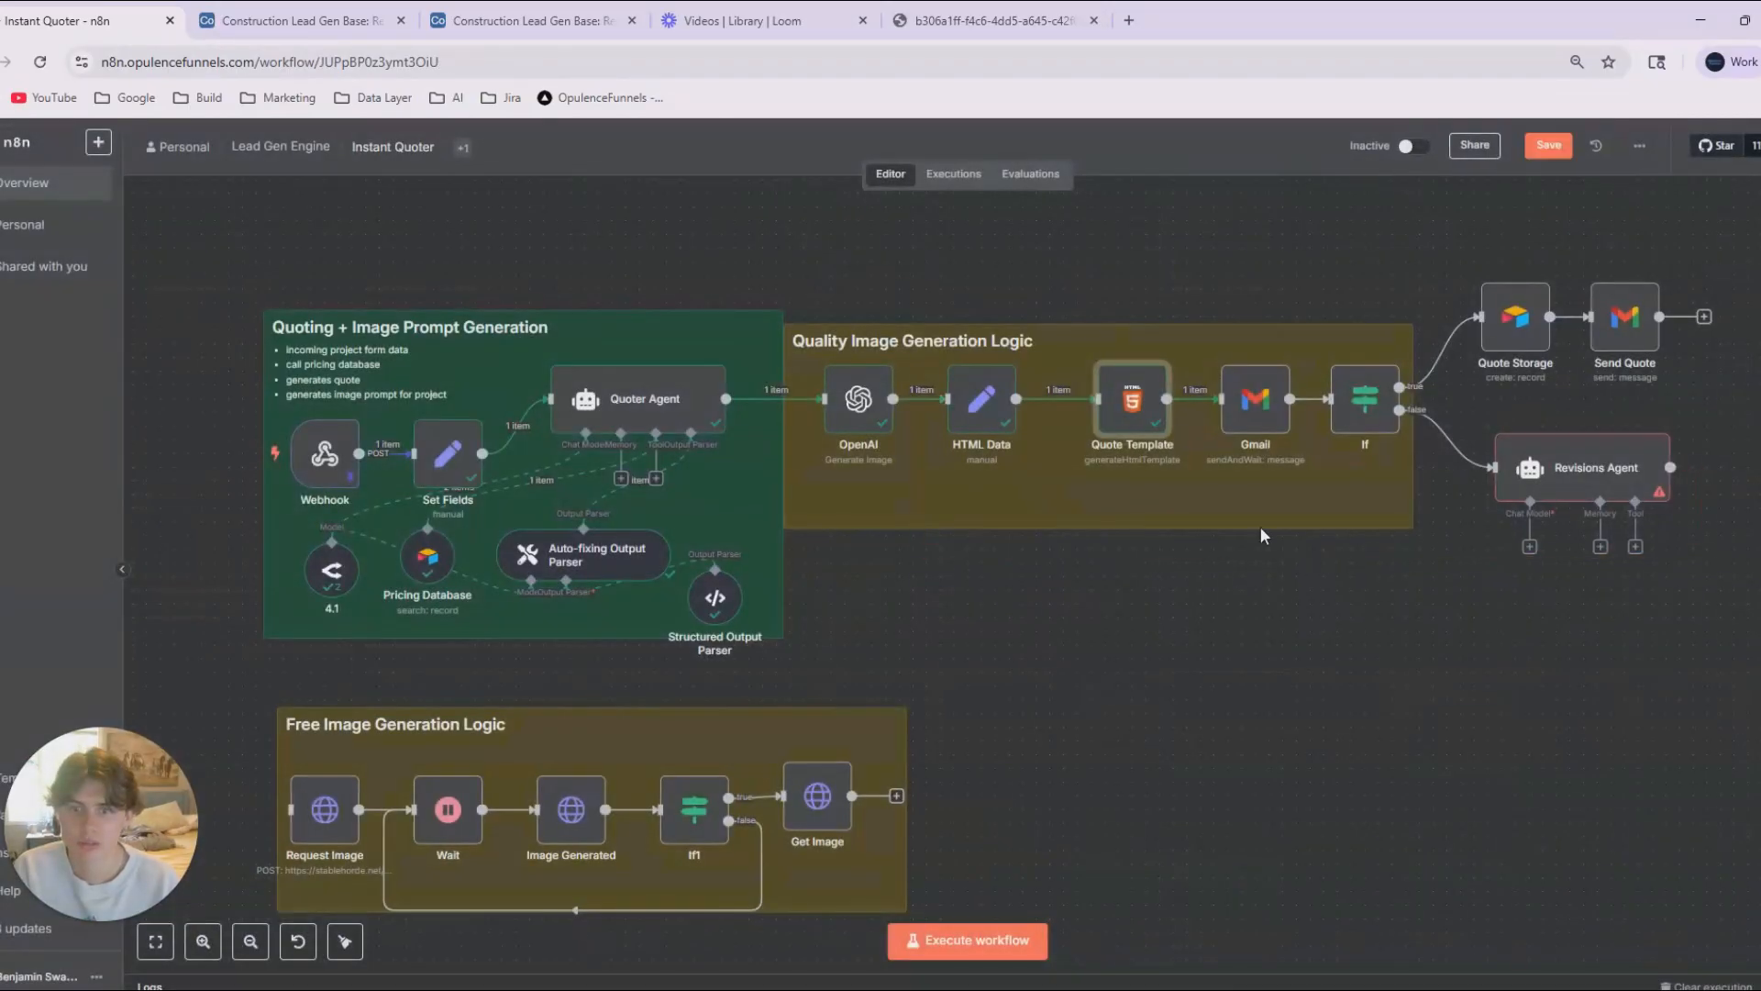
Check the Quoter Agent entry in Quote Template's input data and move the node slightly closer to HTML Data.
{"action": "double_click", "coordinate": [1126, 418]}
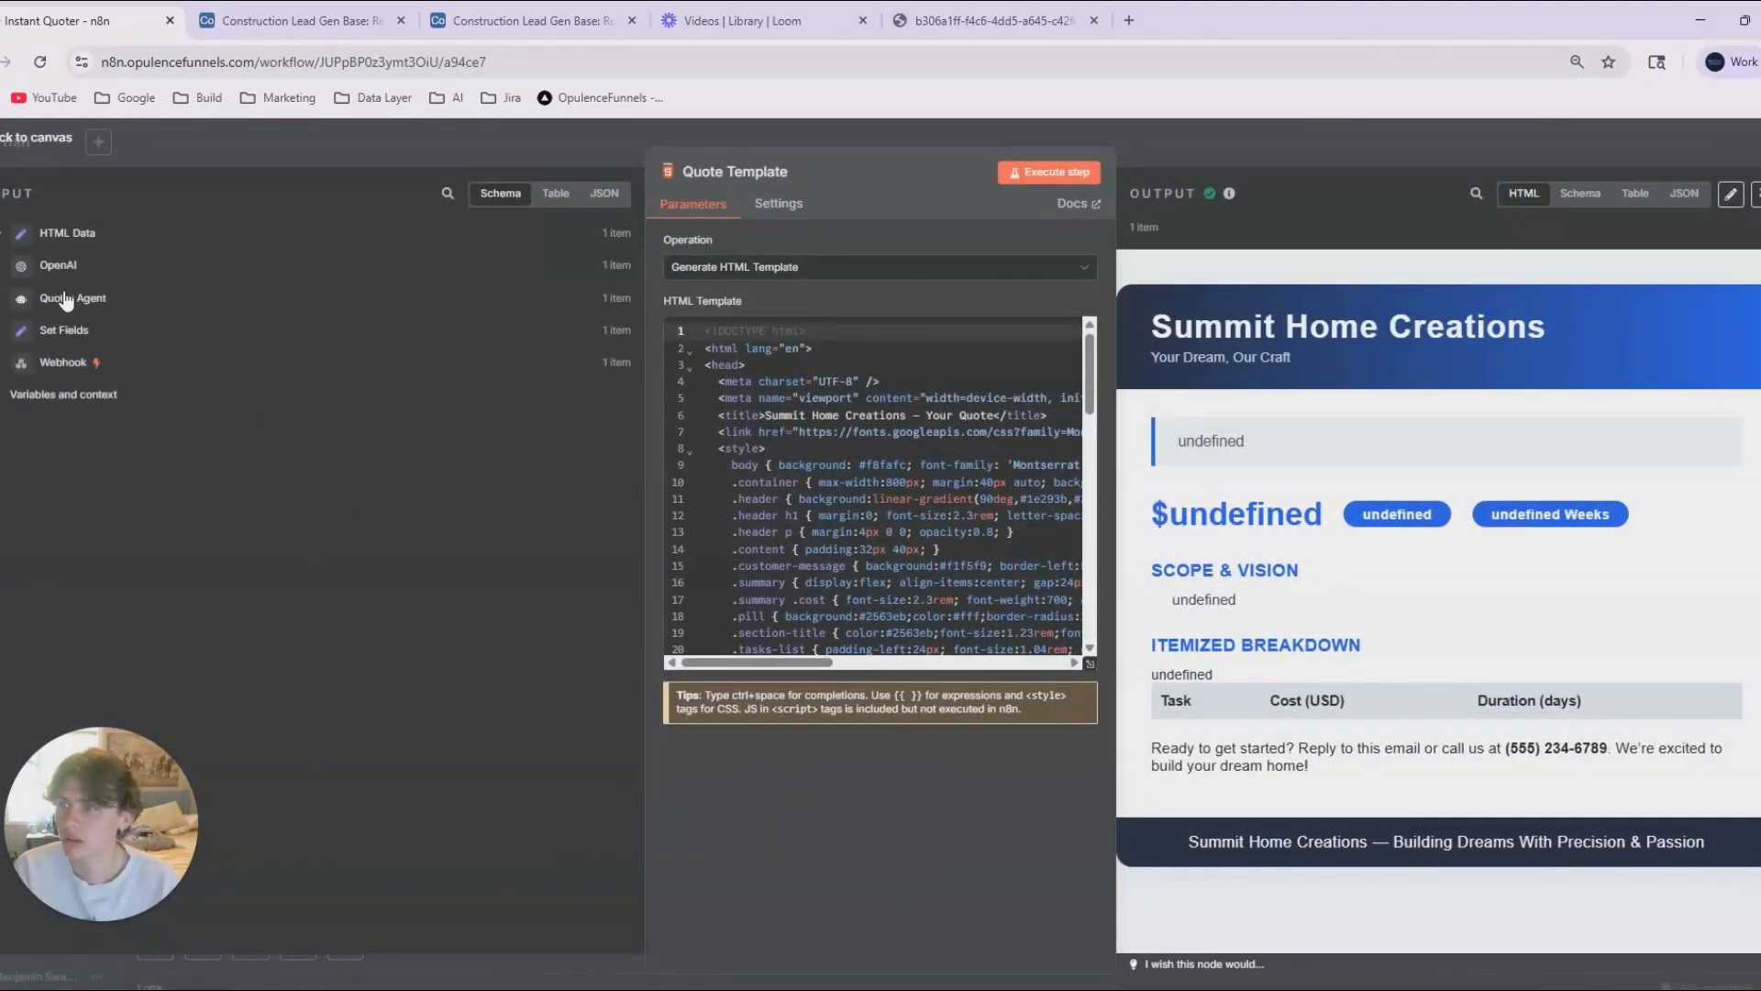
{"action": "left_click", "coordinate": [66, 300]}
{"action": "left_click", "coordinate": [573, 153]}
{"action": "left_click_drag", "start_coordinate": [1257, 587], "coordinate": [1118, 575]}
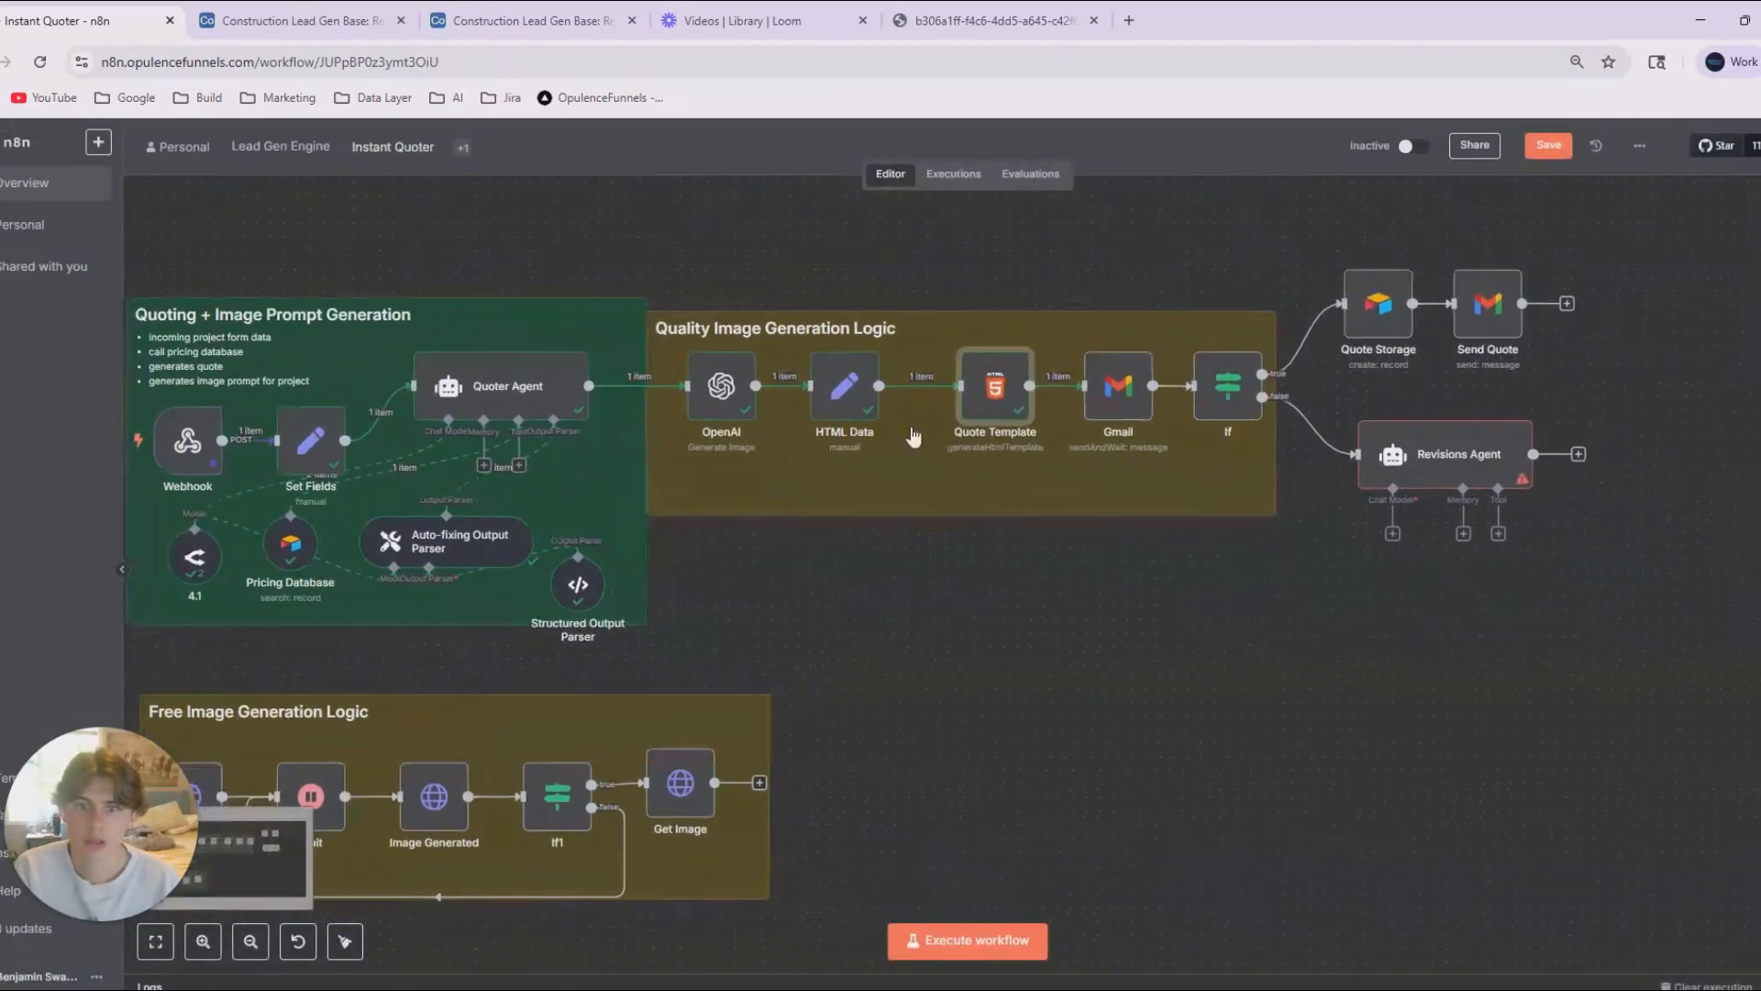
{"action": "mouse_move", "coordinate": [994, 389]}
{"action": "left_mouse_down"}
{"action": "mouse_move", "coordinate": [966, 375]}
{"action": "mouse_move", "coordinate": [995, 384]}
{"action": "left_mouse_up"}
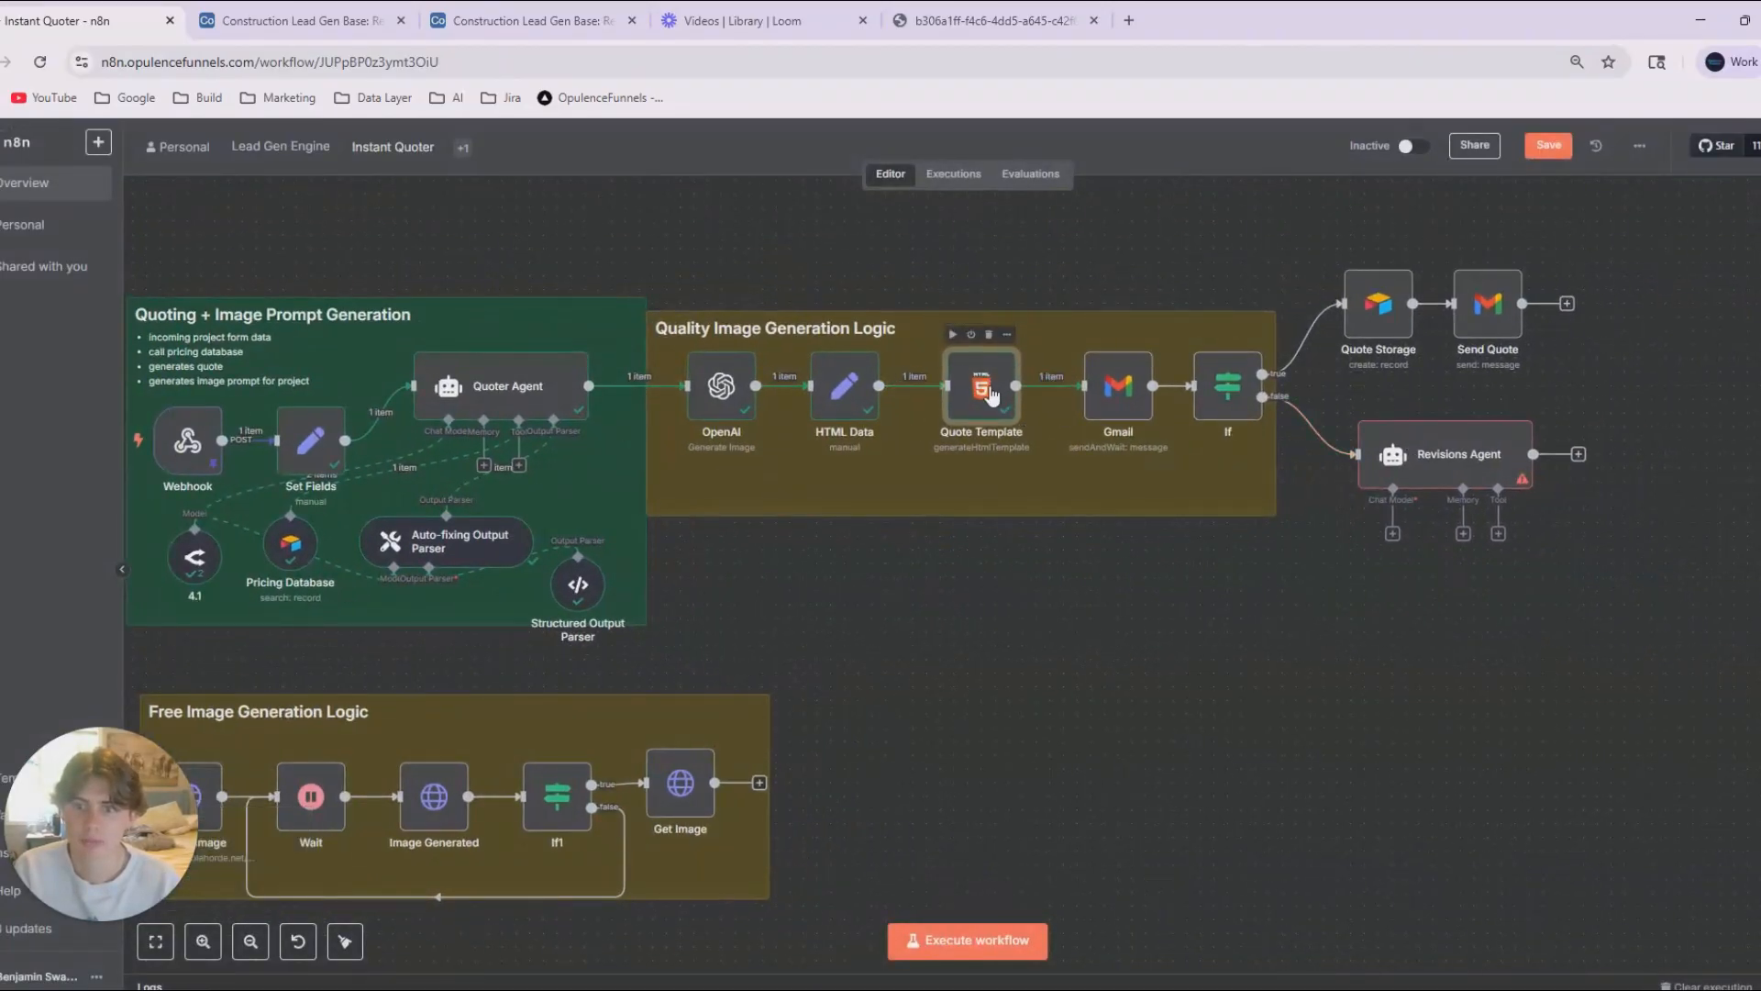
{"action": "double_click", "coordinate": [992, 395]}
{"action": "left_click", "coordinate": [1147, 152]}
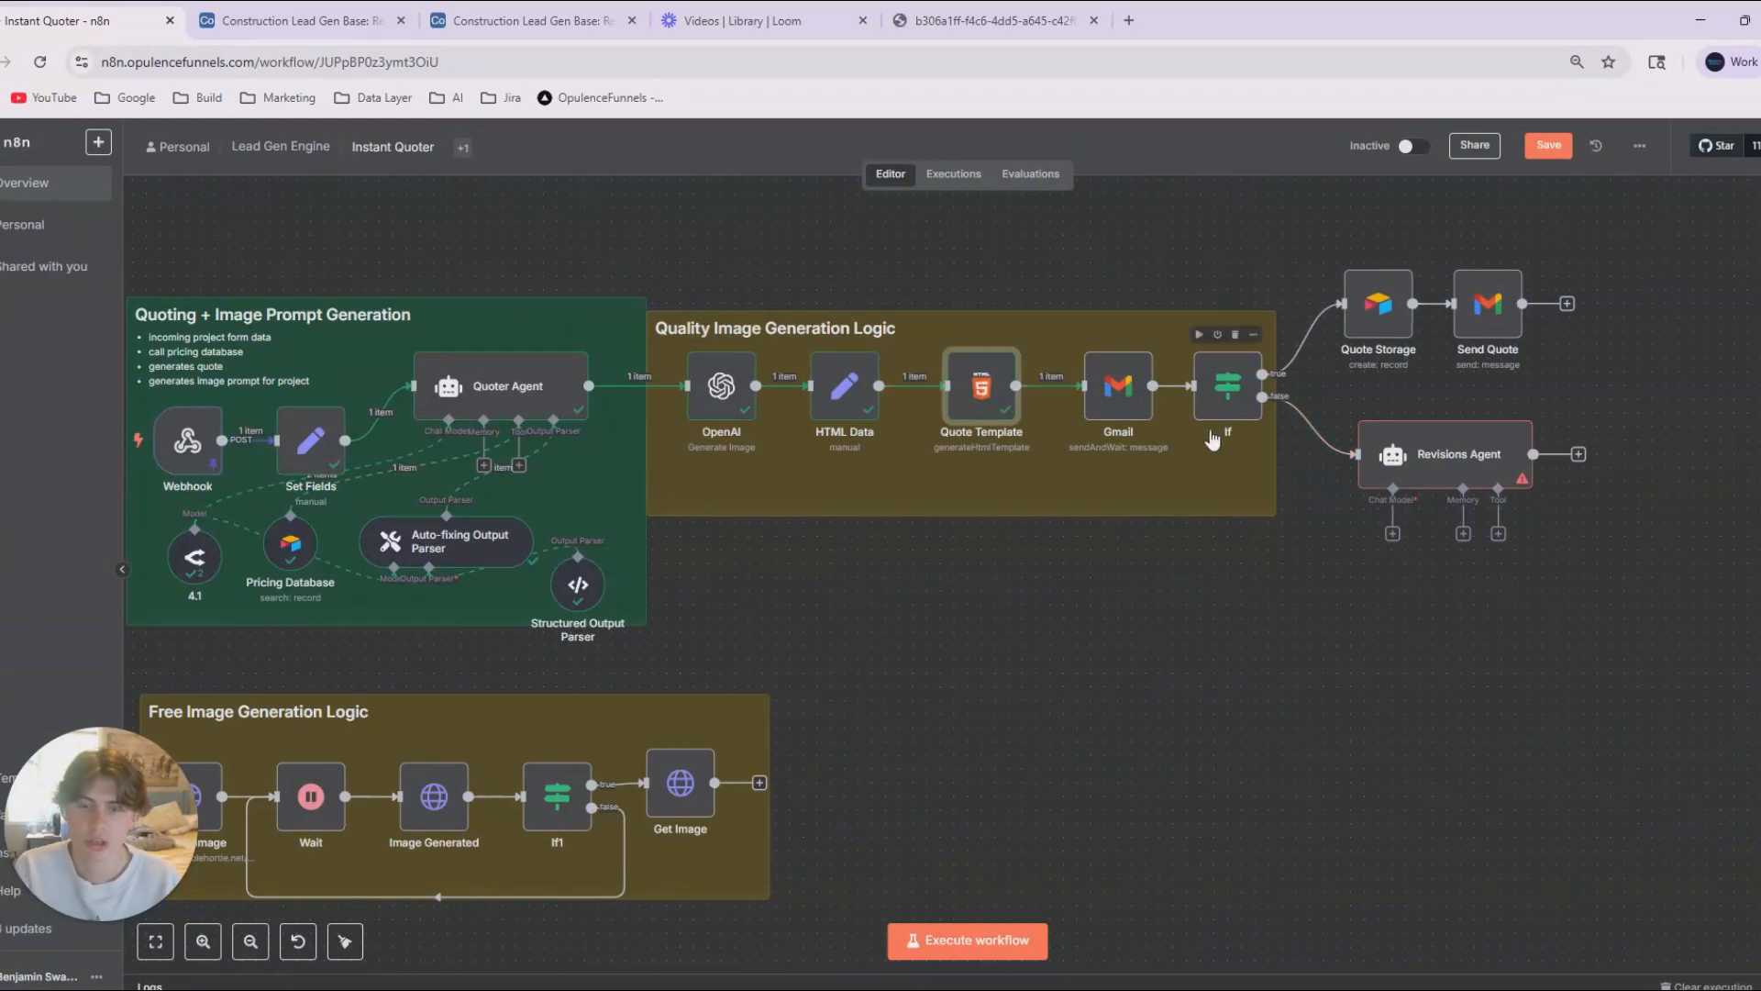
Try connecting the Revisions Agent's output back to Quote Template and check the node's list of input data.
{"action": "left_click_drag", "start_coordinate": [1533, 454], "coordinate": [977, 395]}
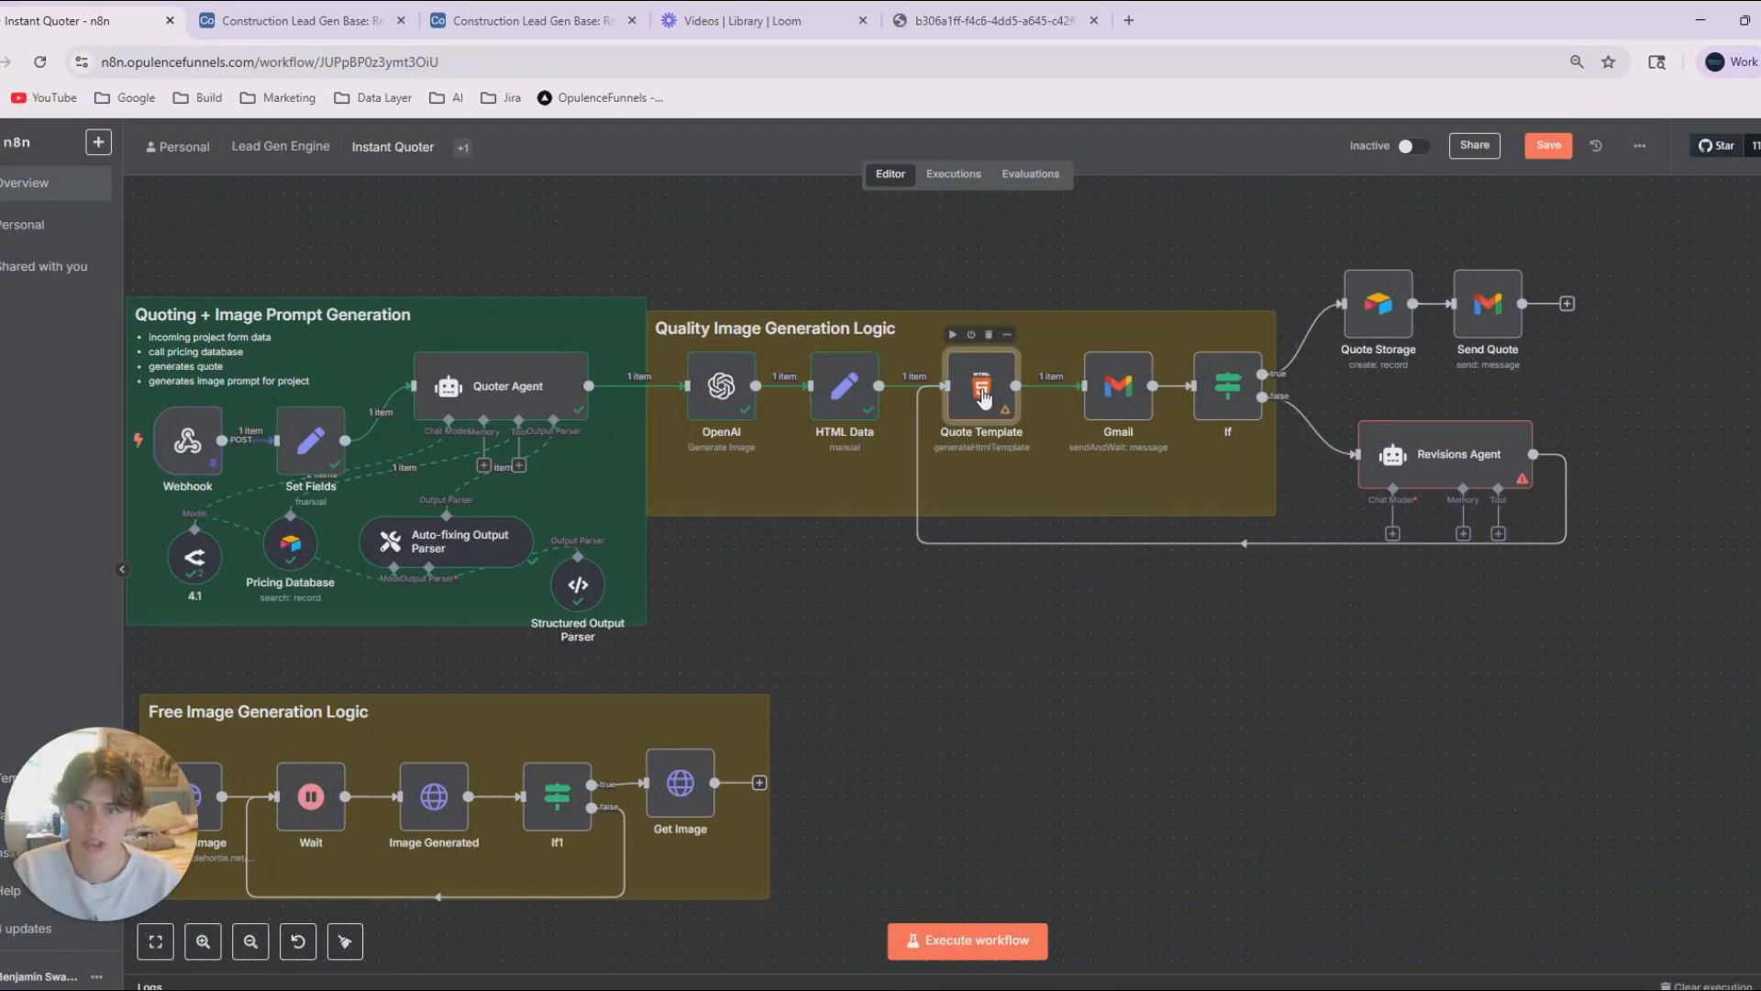
{"action": "double_click", "coordinate": [984, 390]}
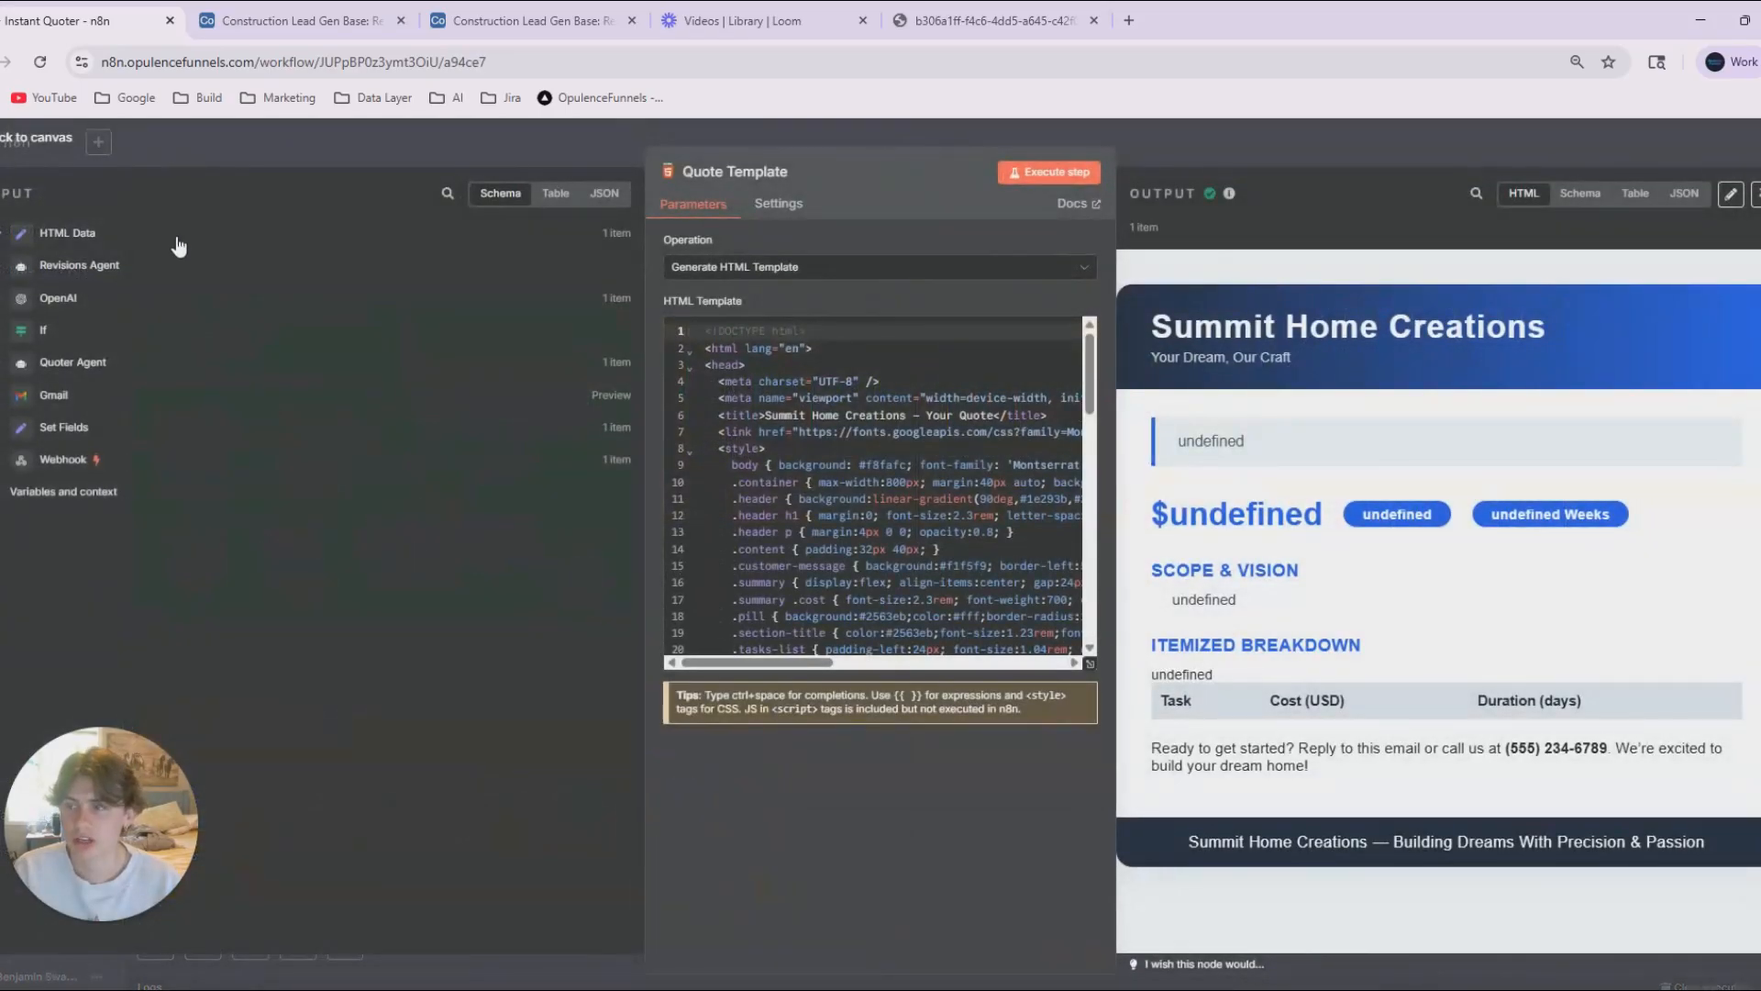
{"action": "left_click", "coordinate": [349, 160]}
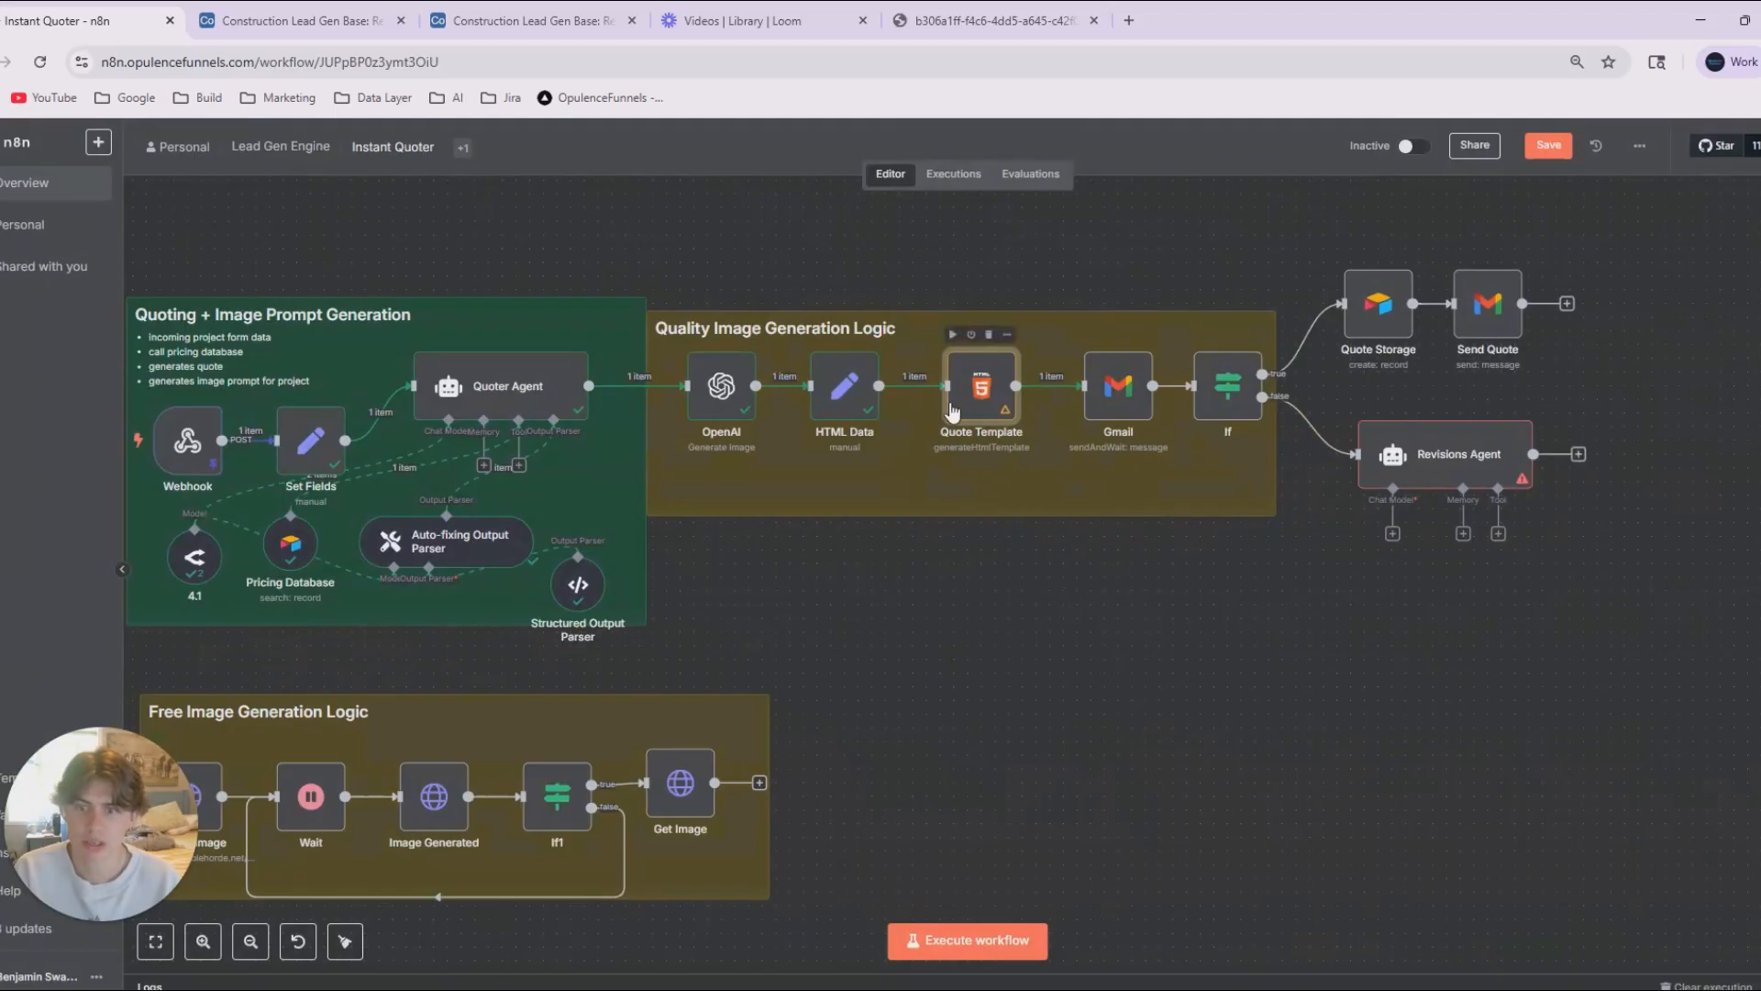
In Quote Template, expand the Quoter Agent's output data and widen the parameters area for editing the HTML.
{"action": "double_click", "coordinate": [980, 392]}
{"action": "left_click", "coordinate": [9, 263]}
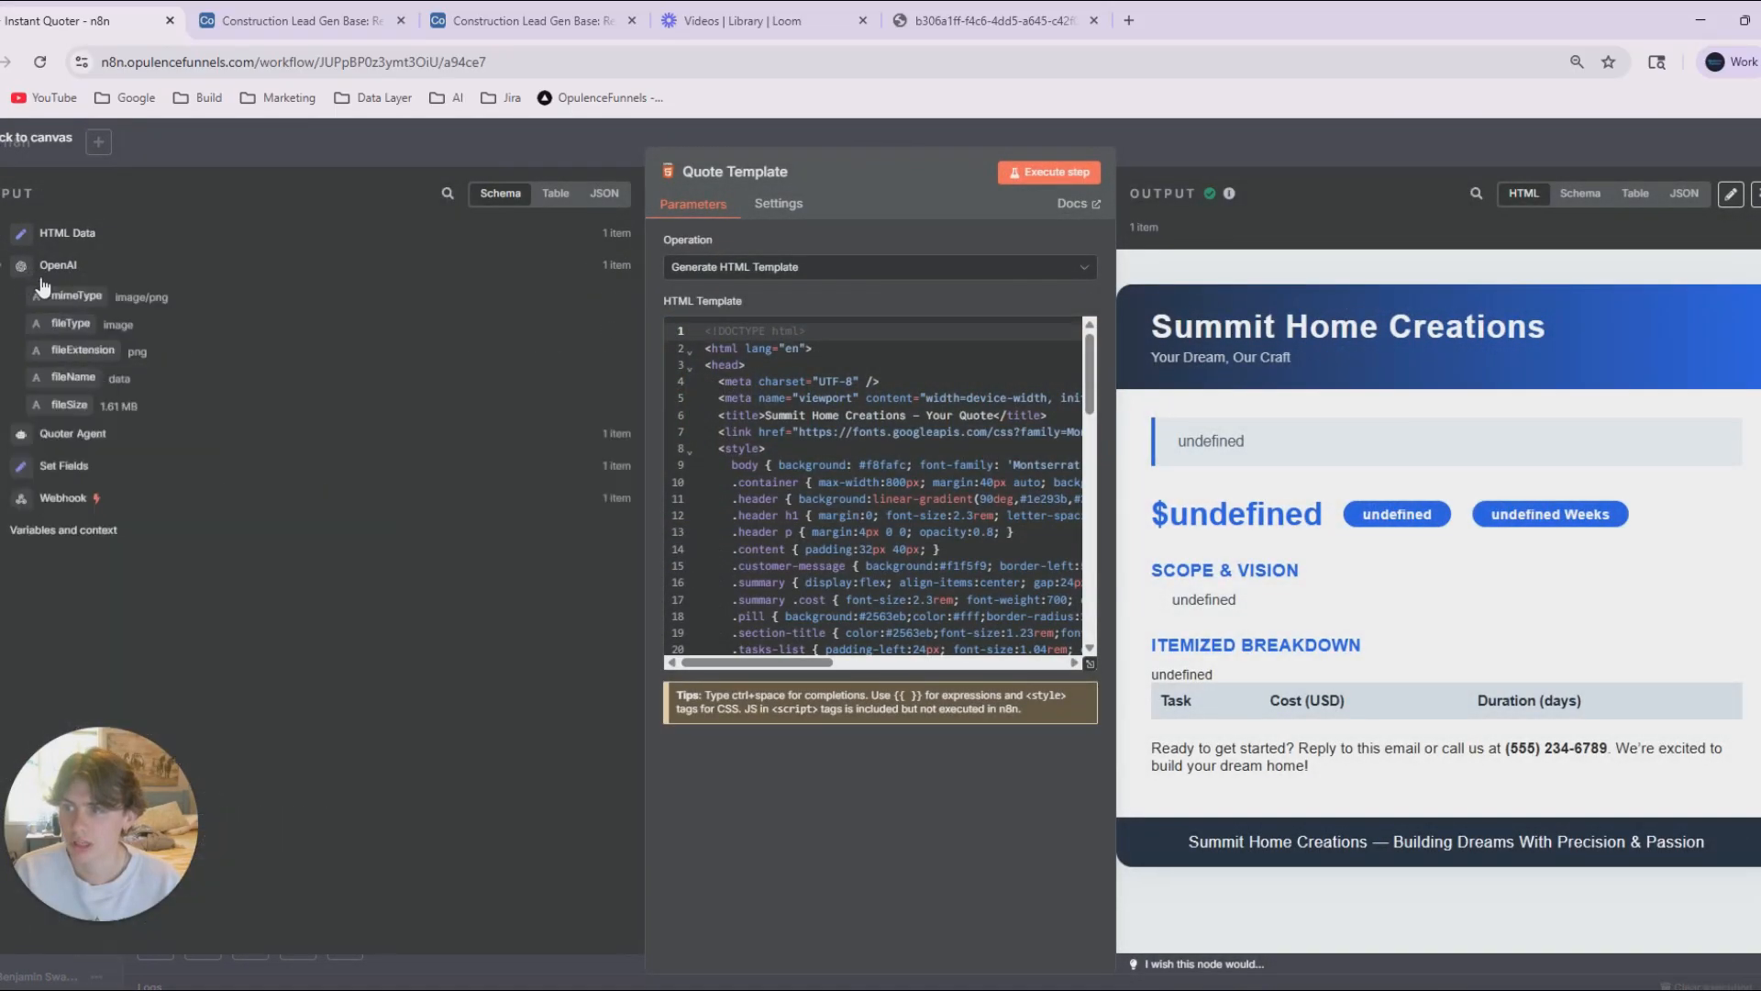
{"action": "left_click", "coordinate": [7, 268]}
{"action": "left_click", "coordinate": [36, 299]}
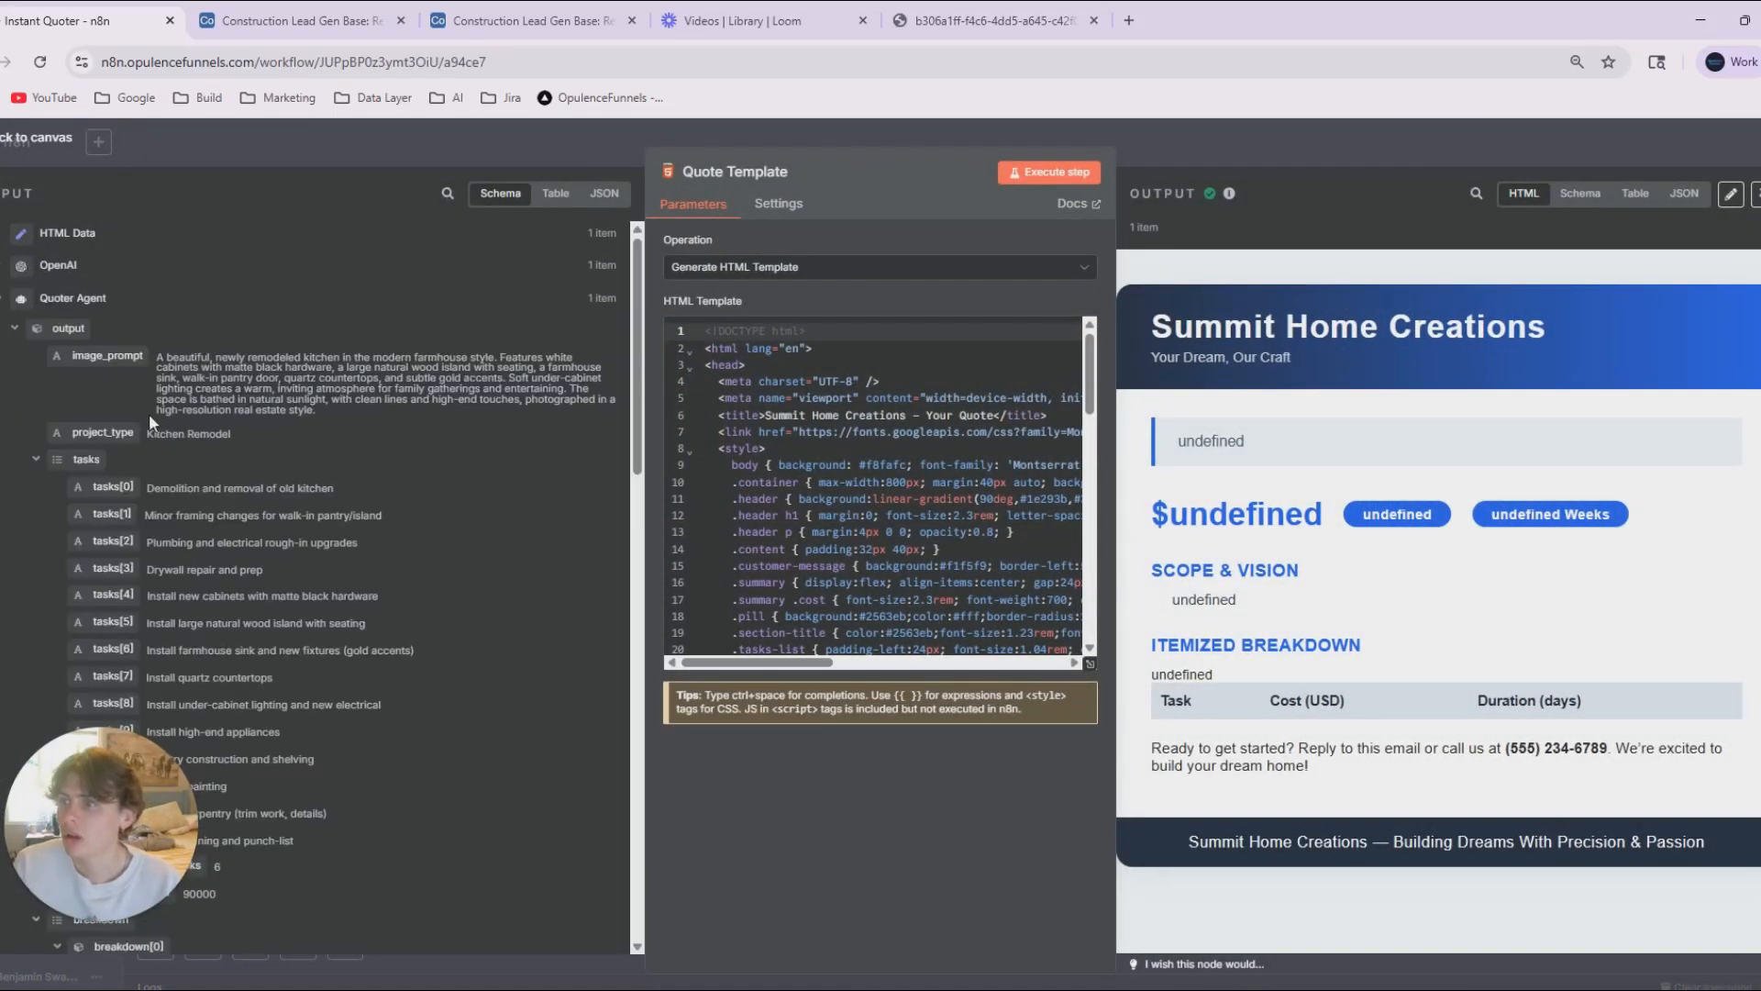
{"action": "left_click_drag", "start_coordinate": [142, 826], "coordinate": [1717, 283]}
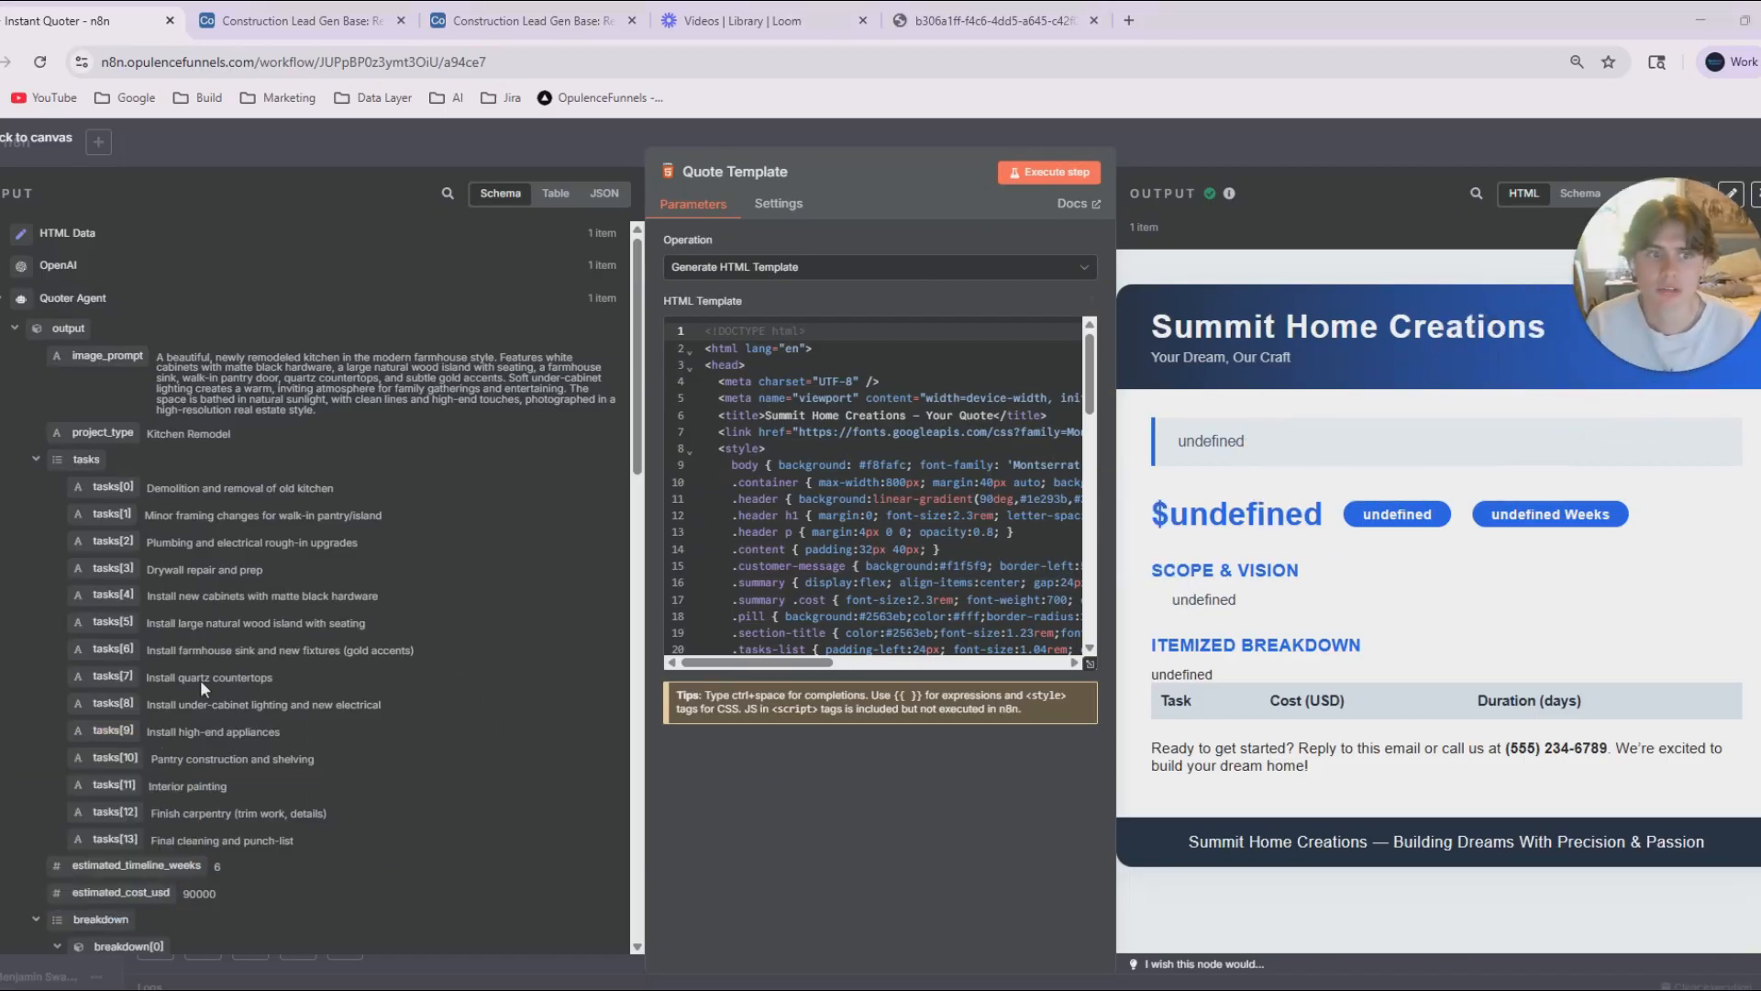
{"action": "scroll", "coordinate": [203, 665], "scroll_direction": "down", "scroll_amount": 1}
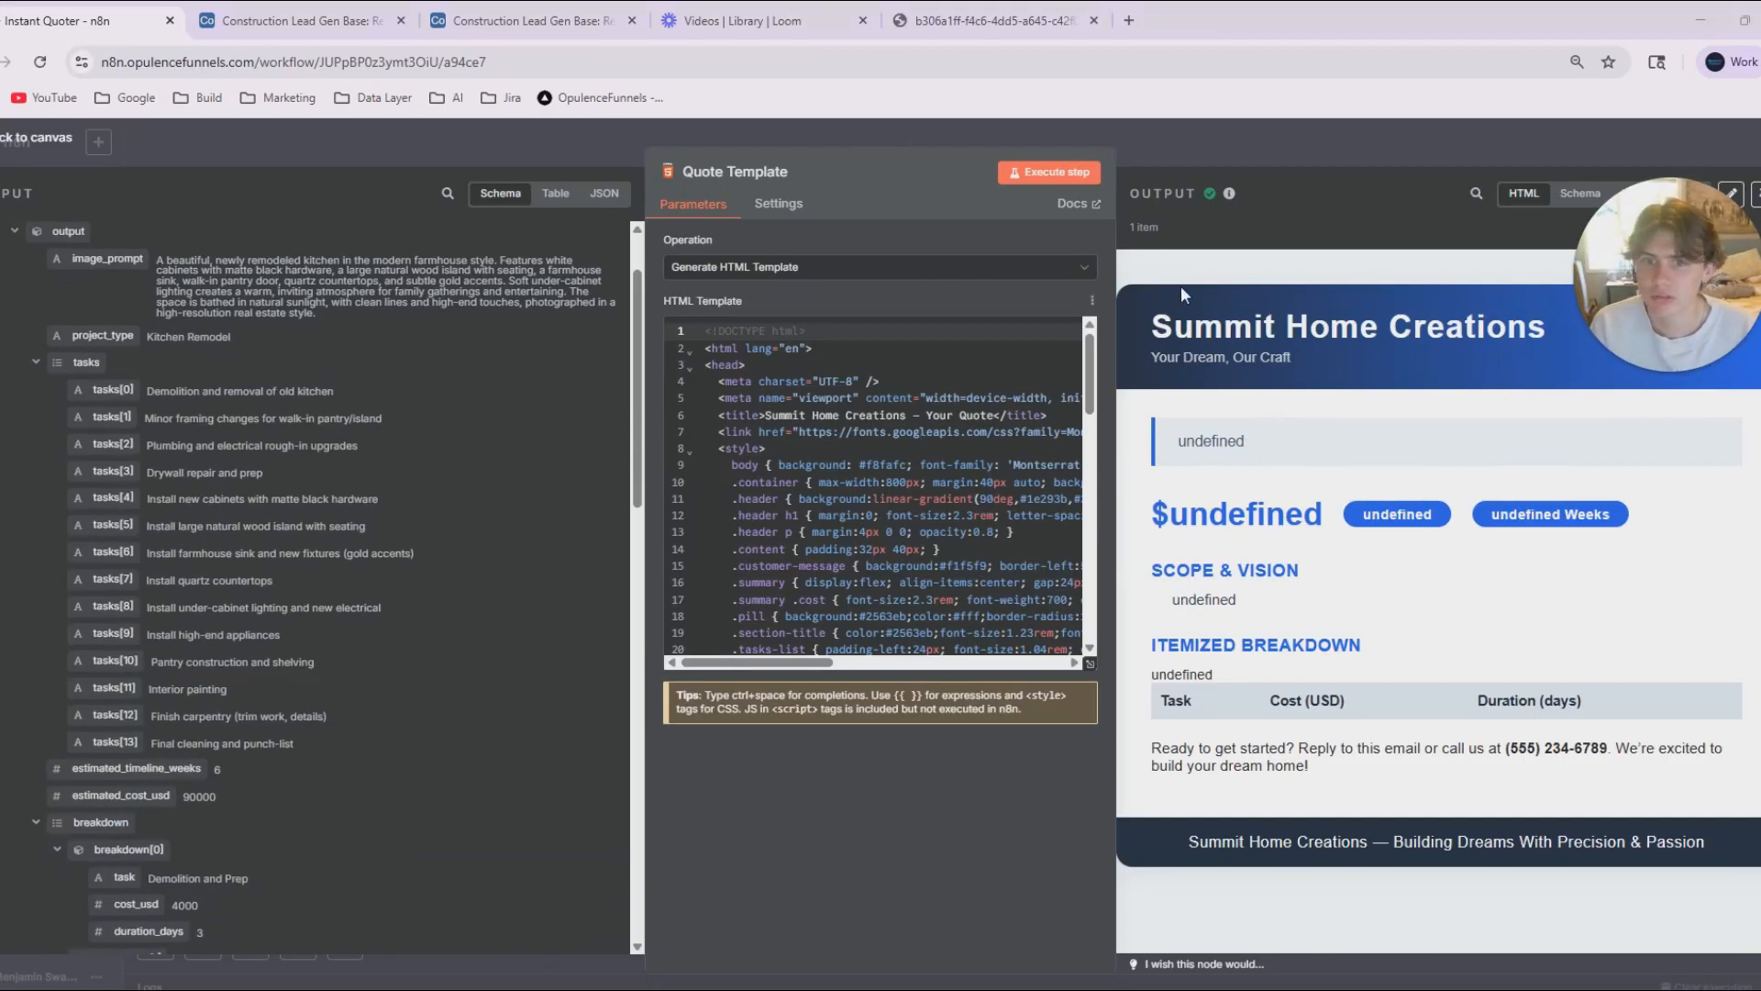
{"action": "left_click_drag", "start_coordinate": [1115, 187], "coordinate": [1480, 187]}
Replace the customer message expression in the HTML with the Quoter Agent's customer_message output.
{"action": "scroll", "coordinate": [917, 487], "scroll_direction": "down", "scroll_amount": 5}
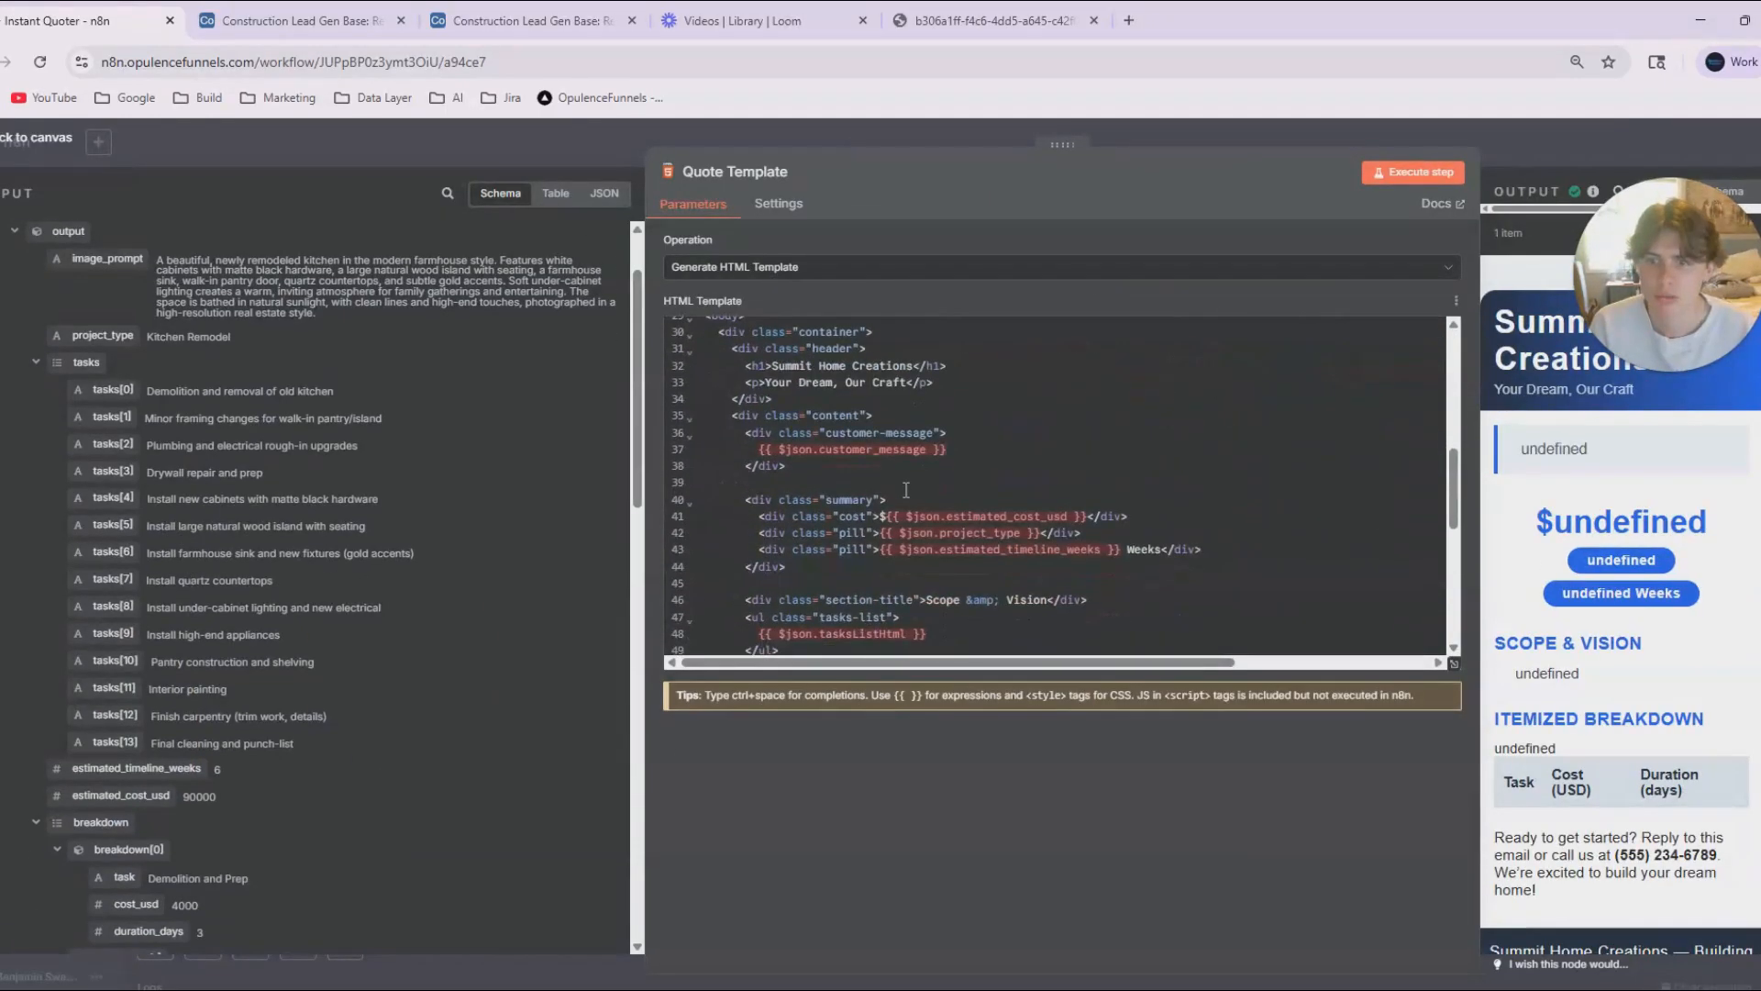
{"action": "scroll", "coordinate": [605, 605], "scroll_direction": "down", "scroll_amount": 10}
{"action": "key", "text": "BackSpace"}
{"action": "left_click_drag", "start_coordinate": [117, 748], "coordinate": [754, 453]}
Replace the tasksListHtml expression in Quote Template's Scope & Vision list with the Quoter Agent's tasks output.
{"action": "scroll", "coordinate": [848, 449], "scroll_direction": "down", "scroll_amount": 1}
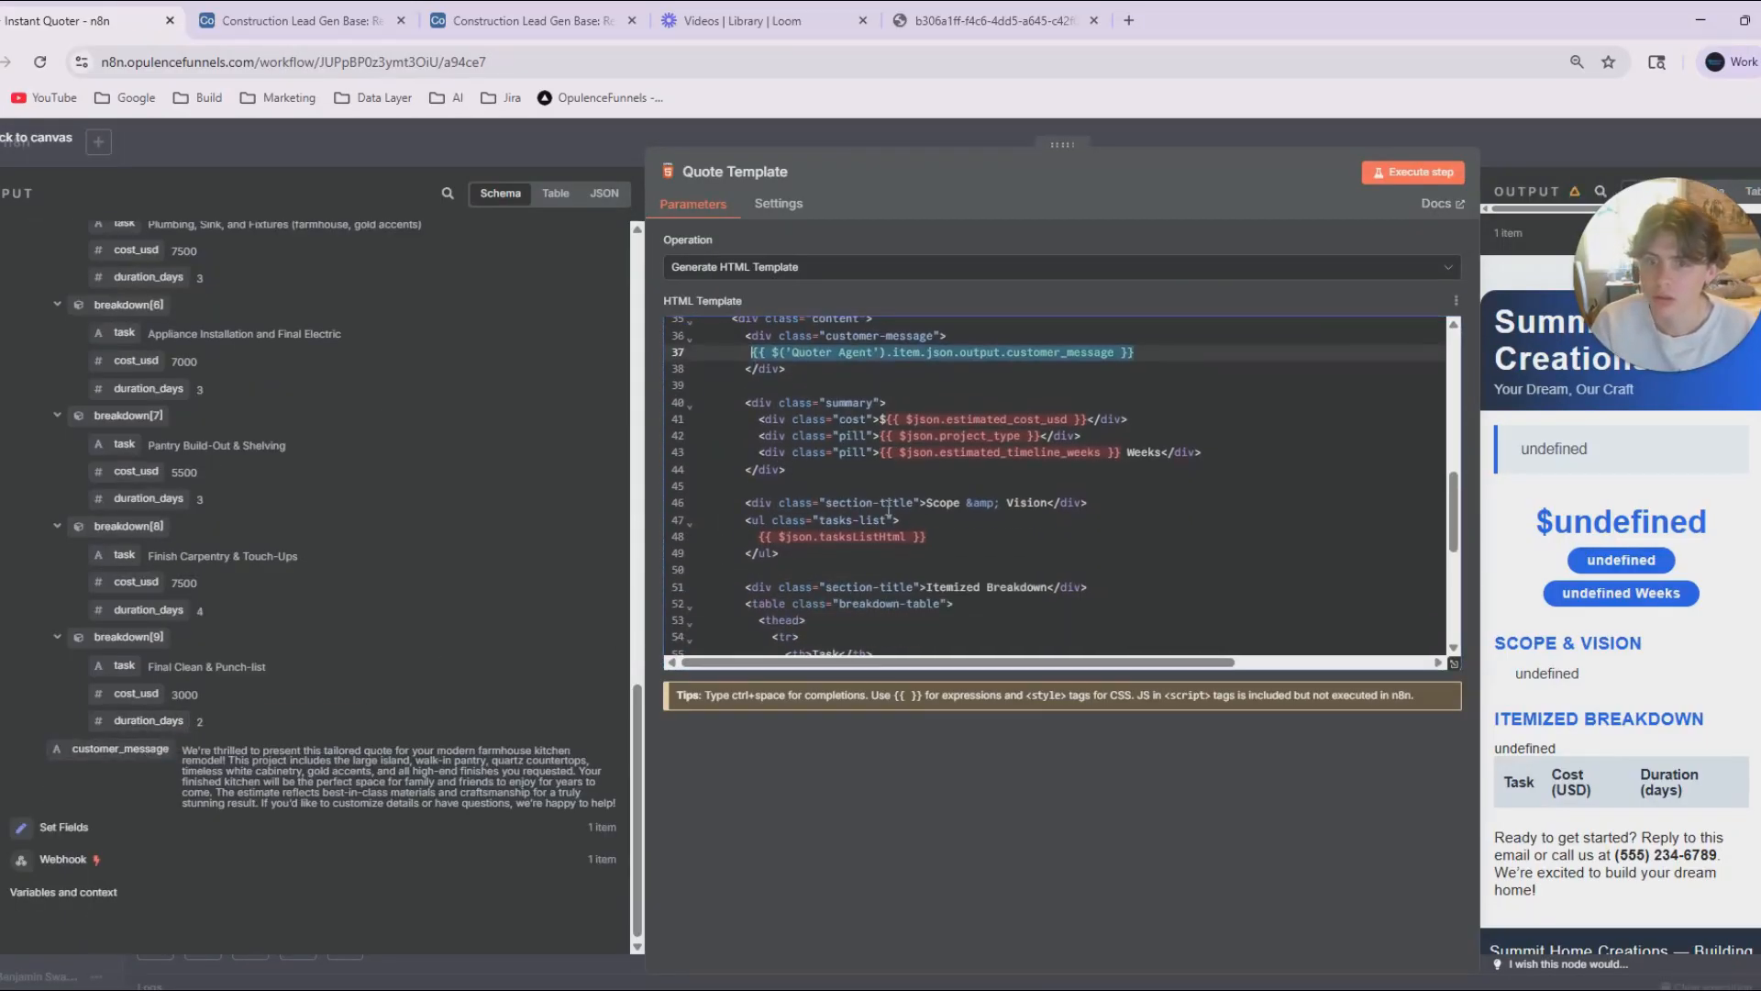
{"action": "scroll", "coordinate": [848, 450], "scroll_direction": "down", "scroll_amount": 2}
{"action": "scroll", "coordinate": [363, 525], "scroll_direction": "up", "scroll_amount": 7}
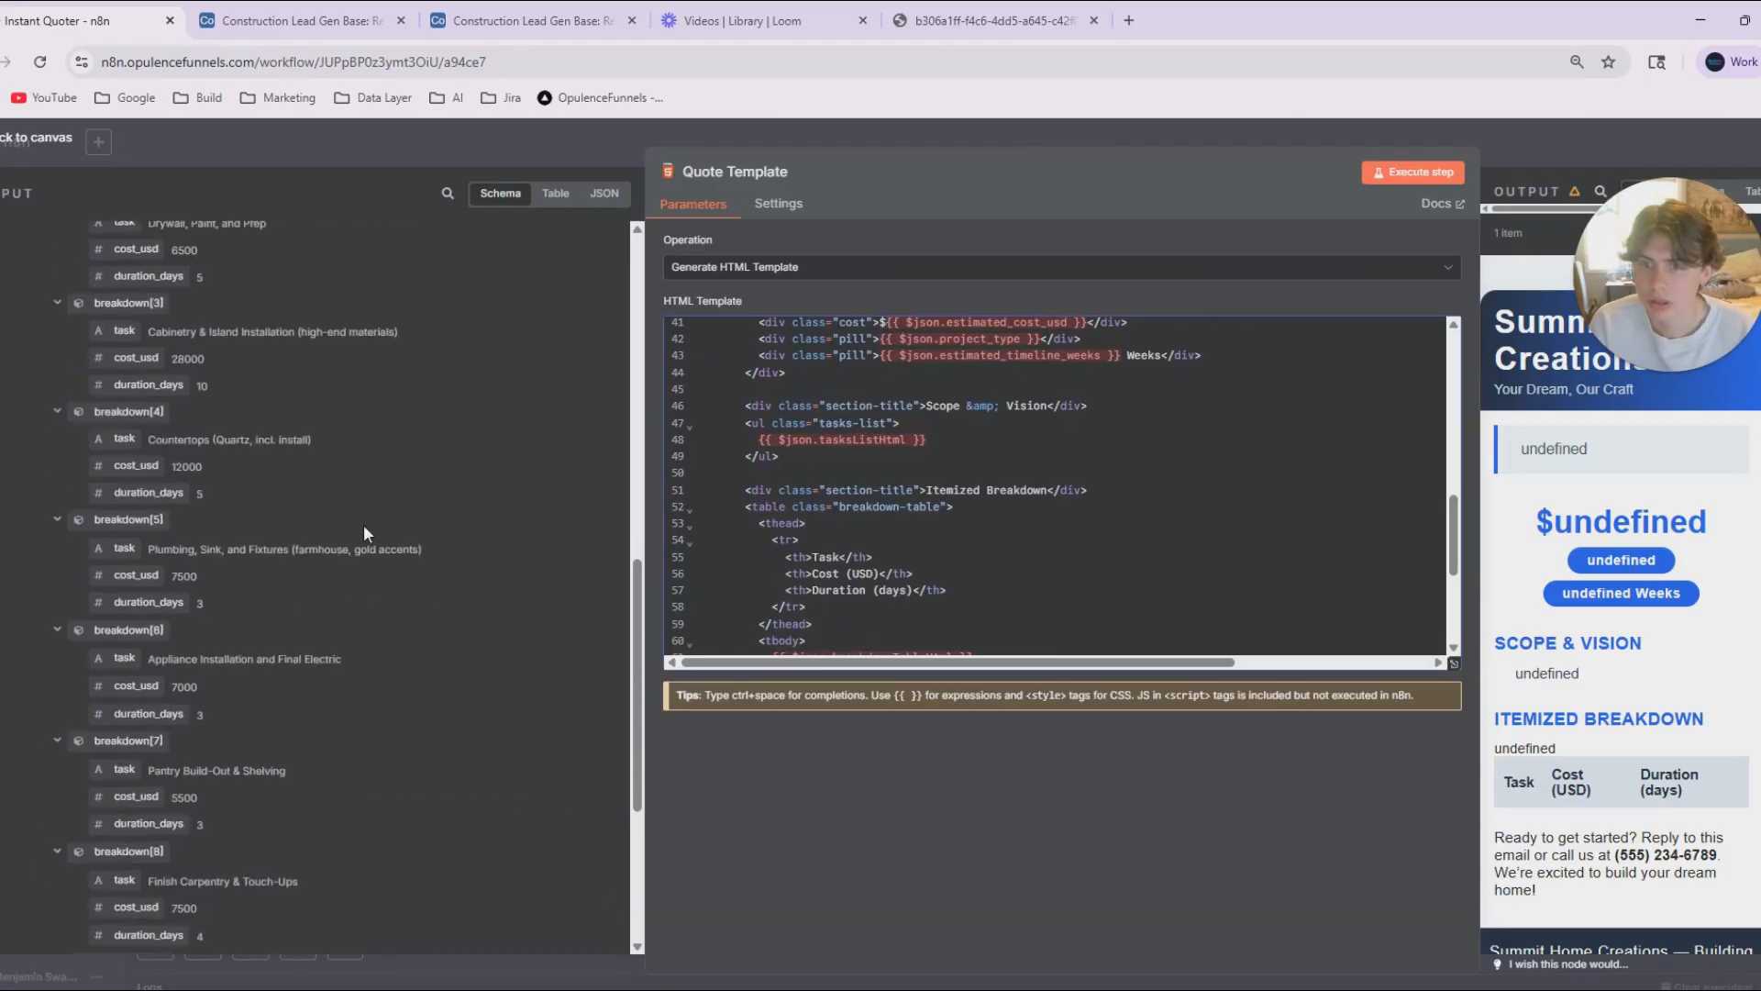
{"action": "scroll", "coordinate": [382, 525], "scroll_direction": "up", "scroll_amount": 5}
{"action": "scroll", "coordinate": [240, 541], "scroll_direction": "down", "scroll_amount": 2}
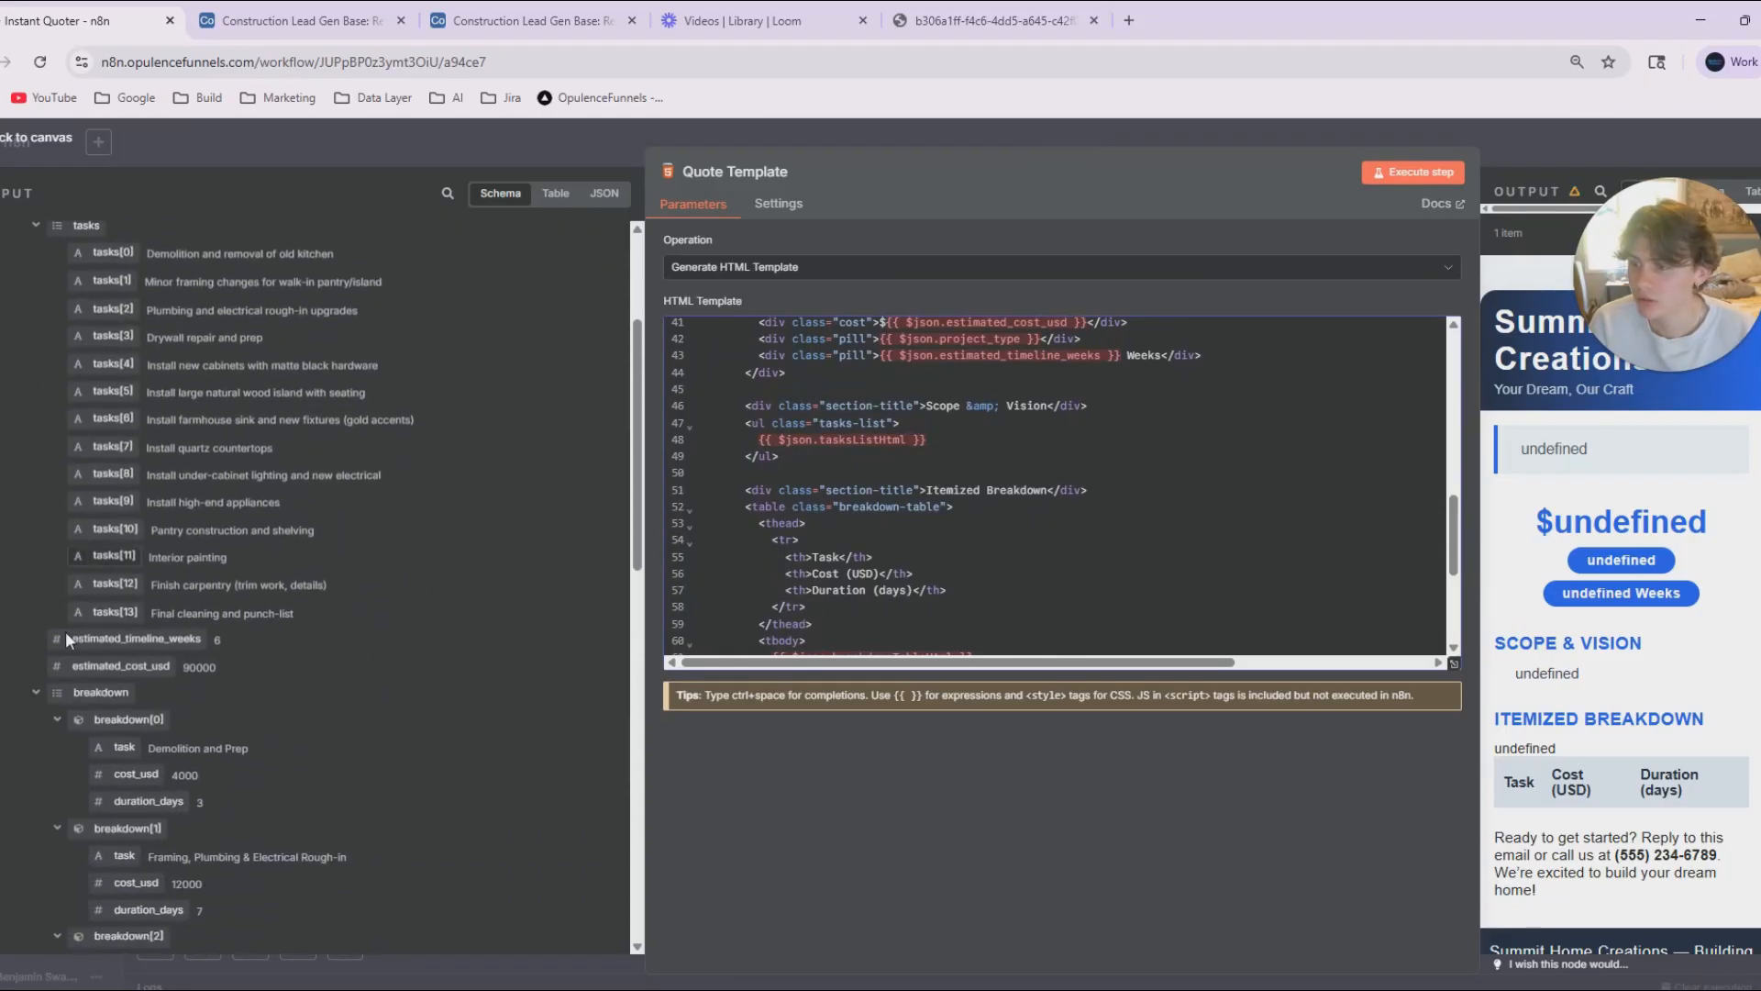
{"action": "scroll", "coordinate": [75, 633], "scroll_direction": "down", "scroll_amount": 1}
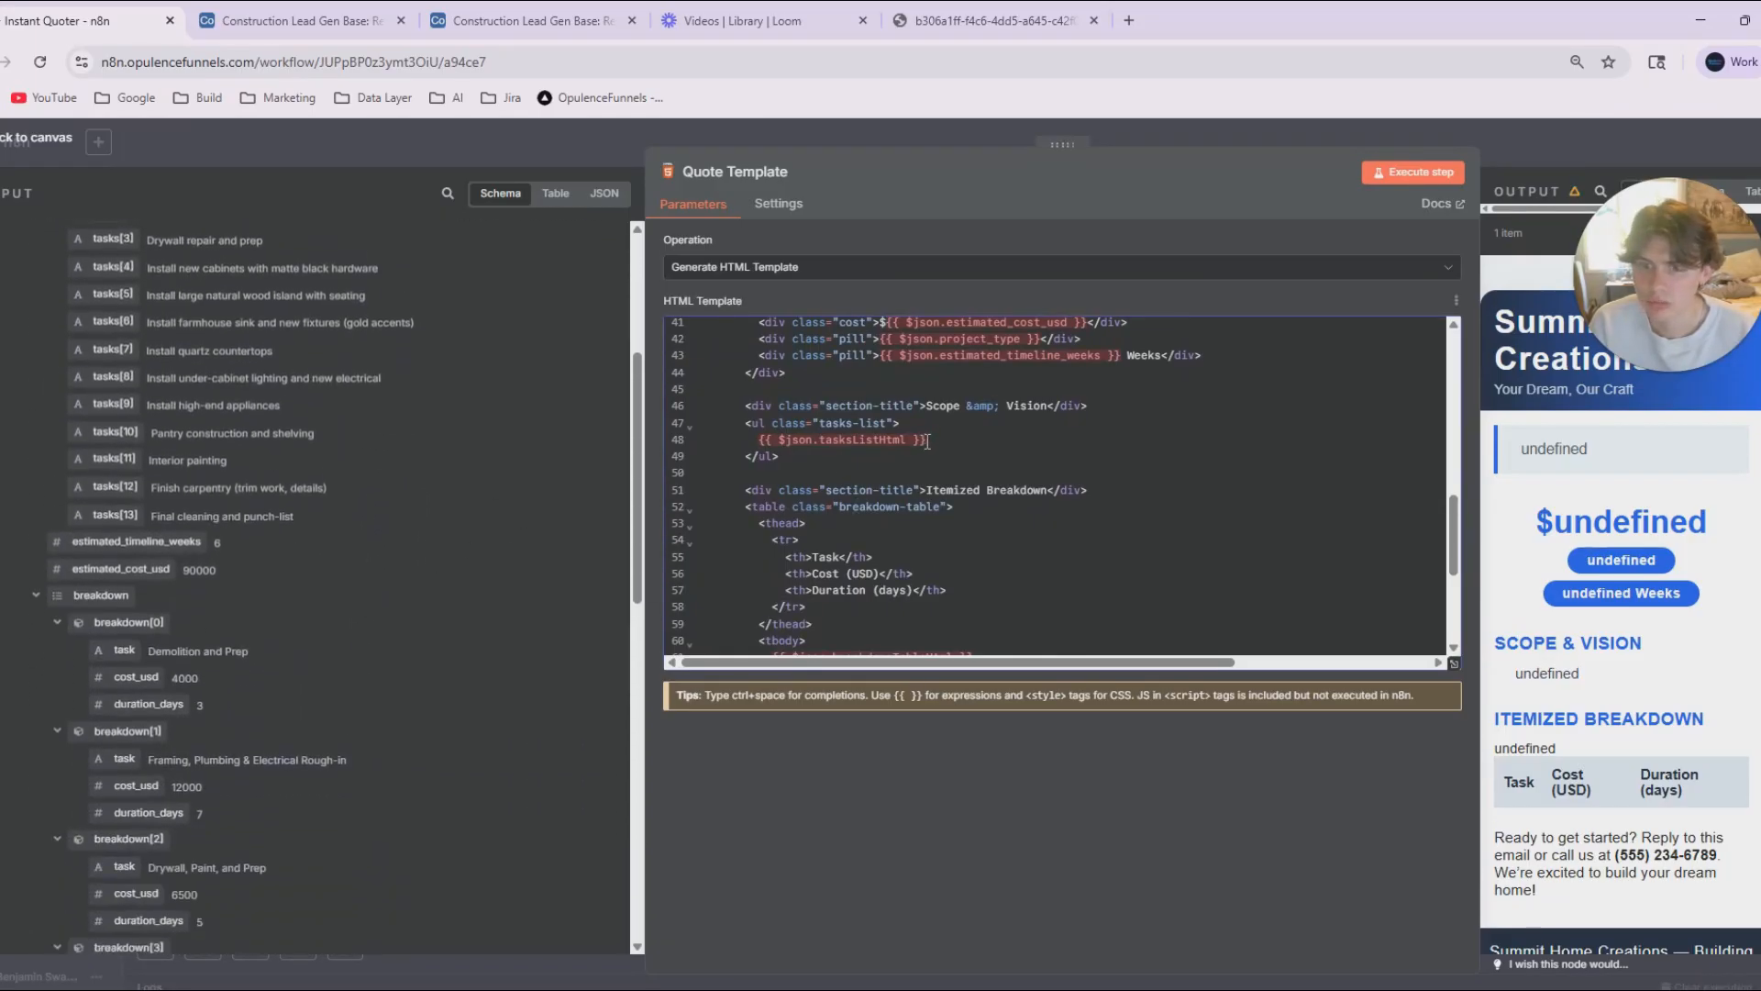
{"action": "left_click_drag", "start_coordinate": [928, 441], "coordinate": [764, 449]}
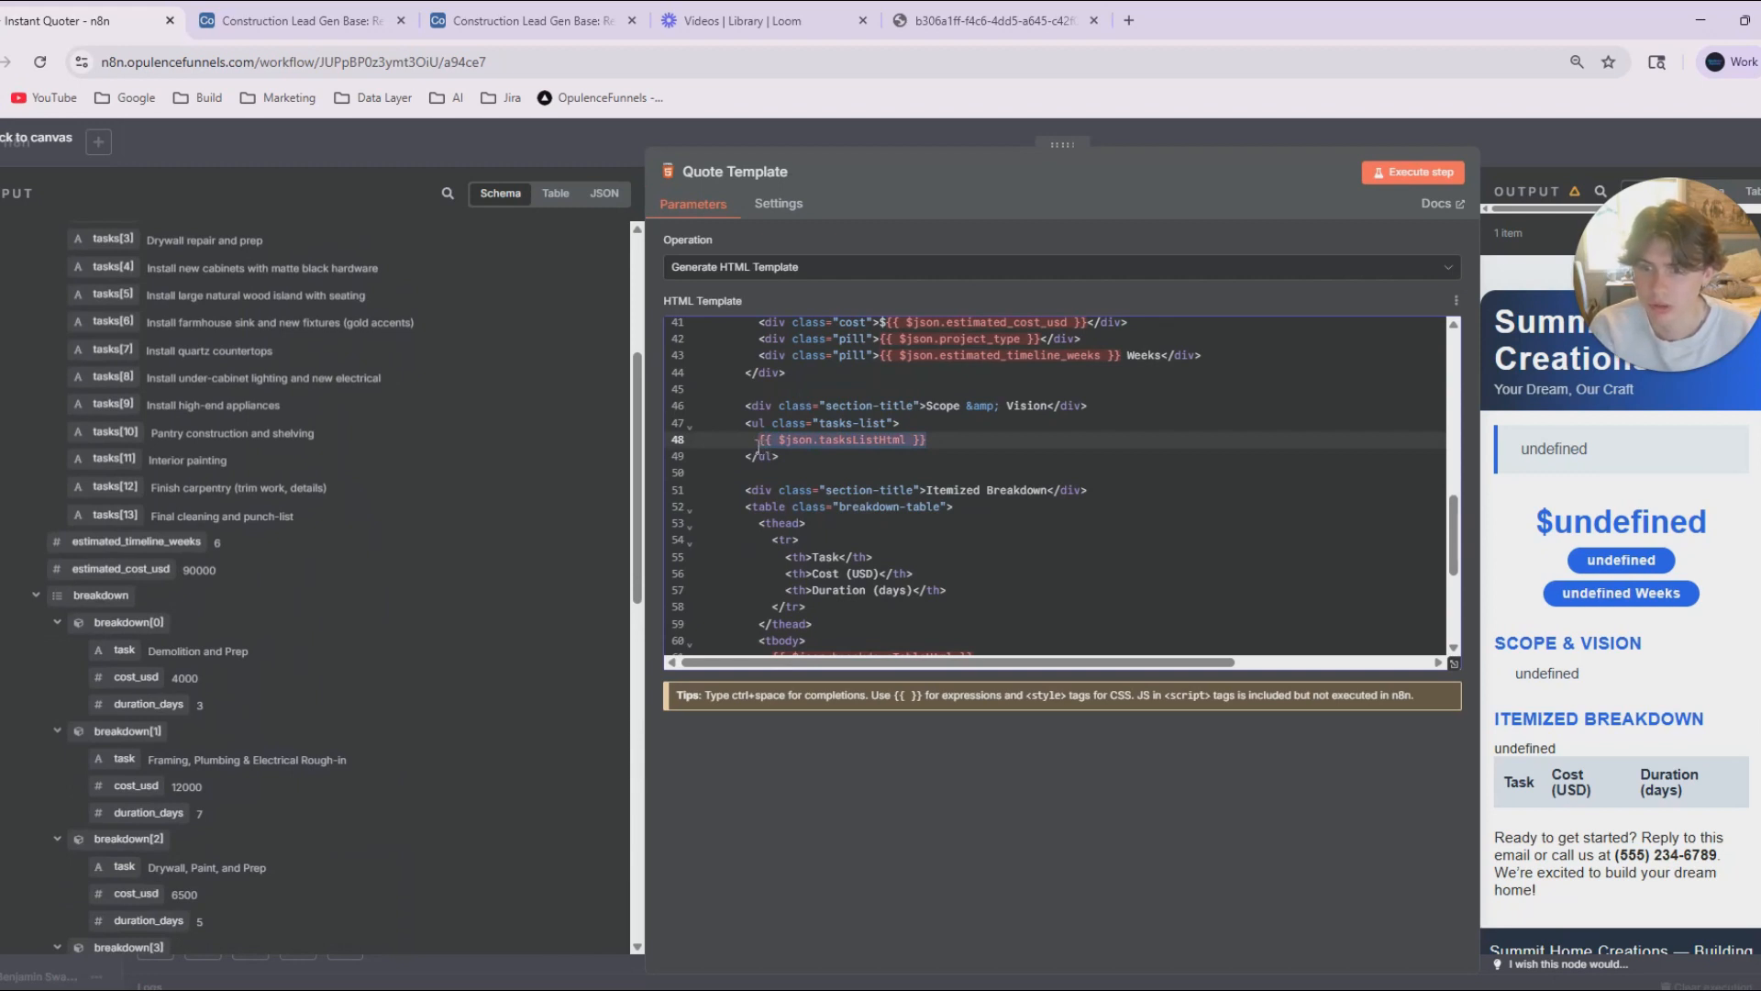
{"action": "key", "text": "BackSpace"}
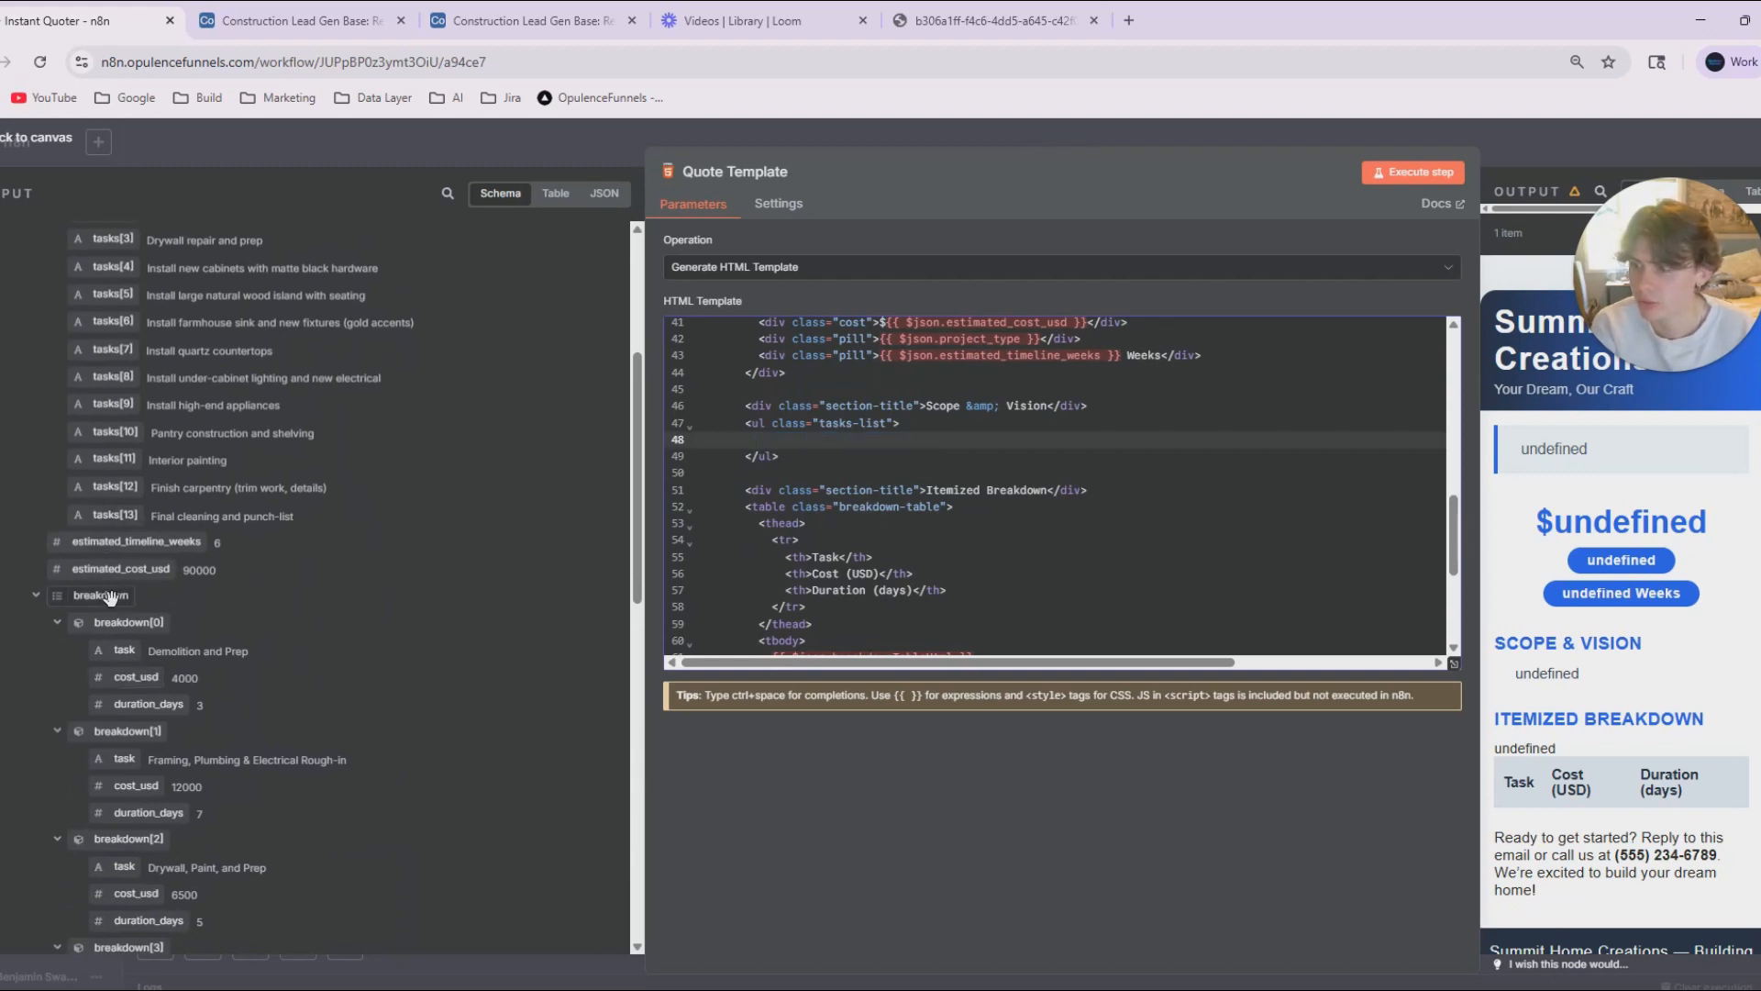
{"action": "scroll", "coordinate": [83, 505], "scroll_direction": "up", "scroll_amount": 5}
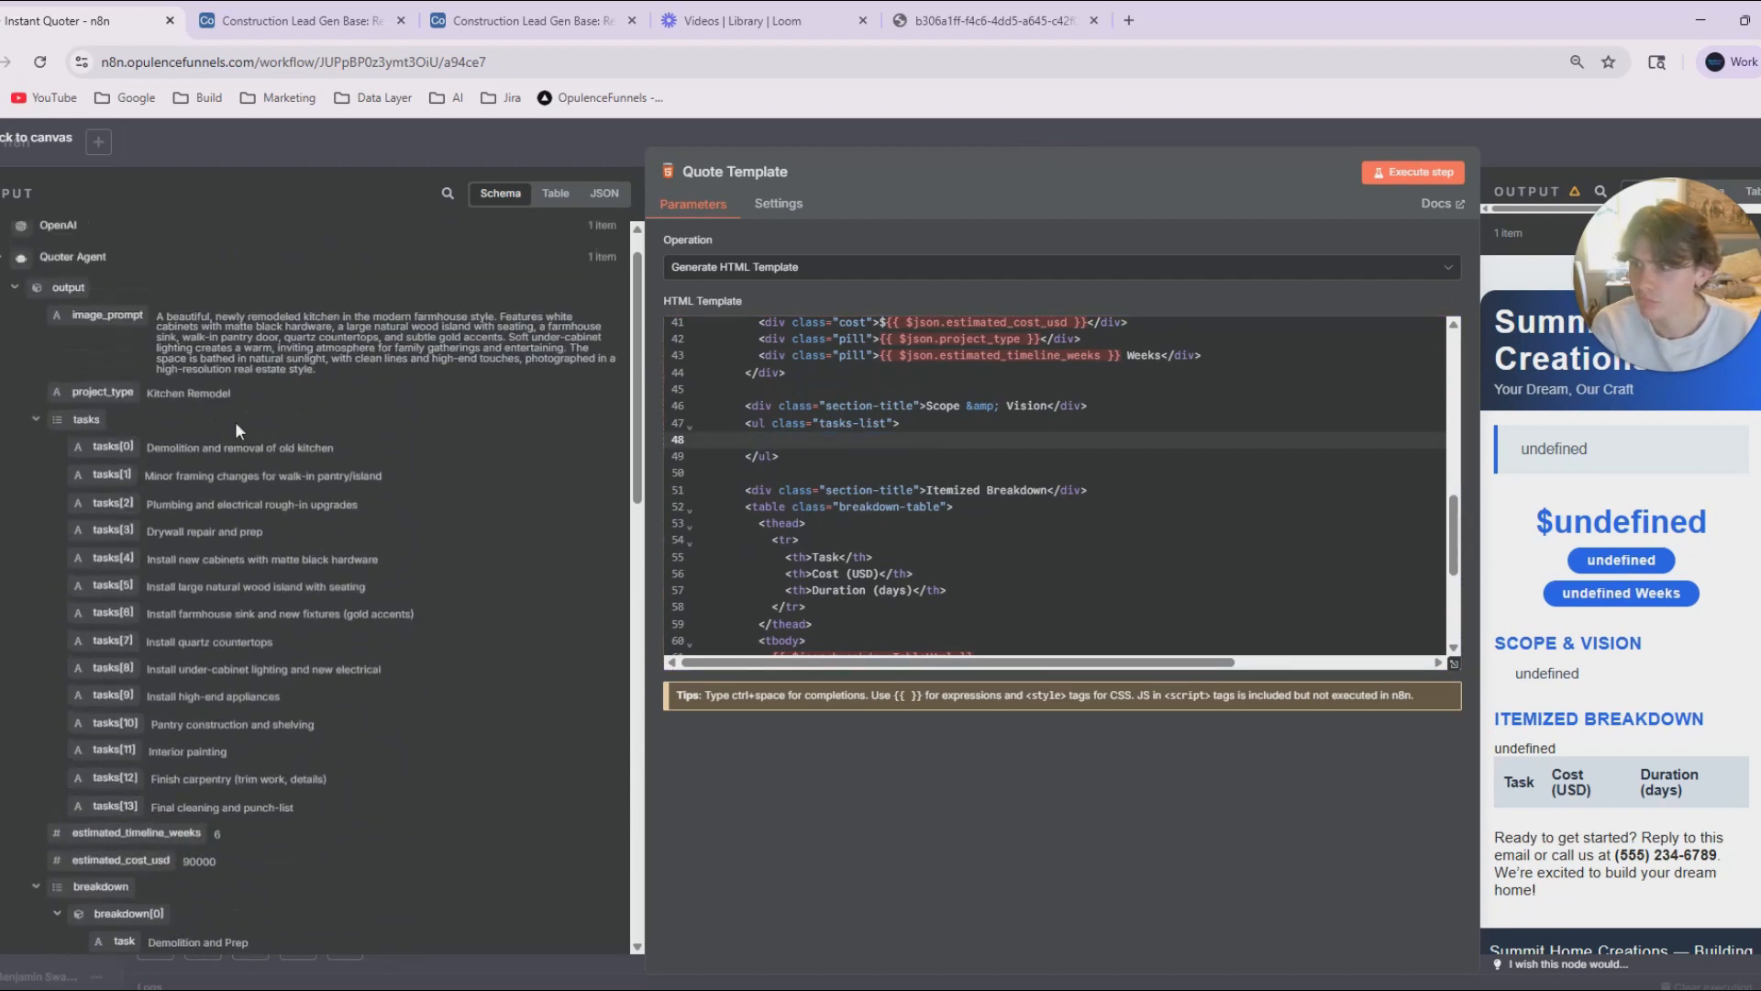
{"action": "left_click_drag", "start_coordinate": [64, 413], "coordinate": [767, 441]}
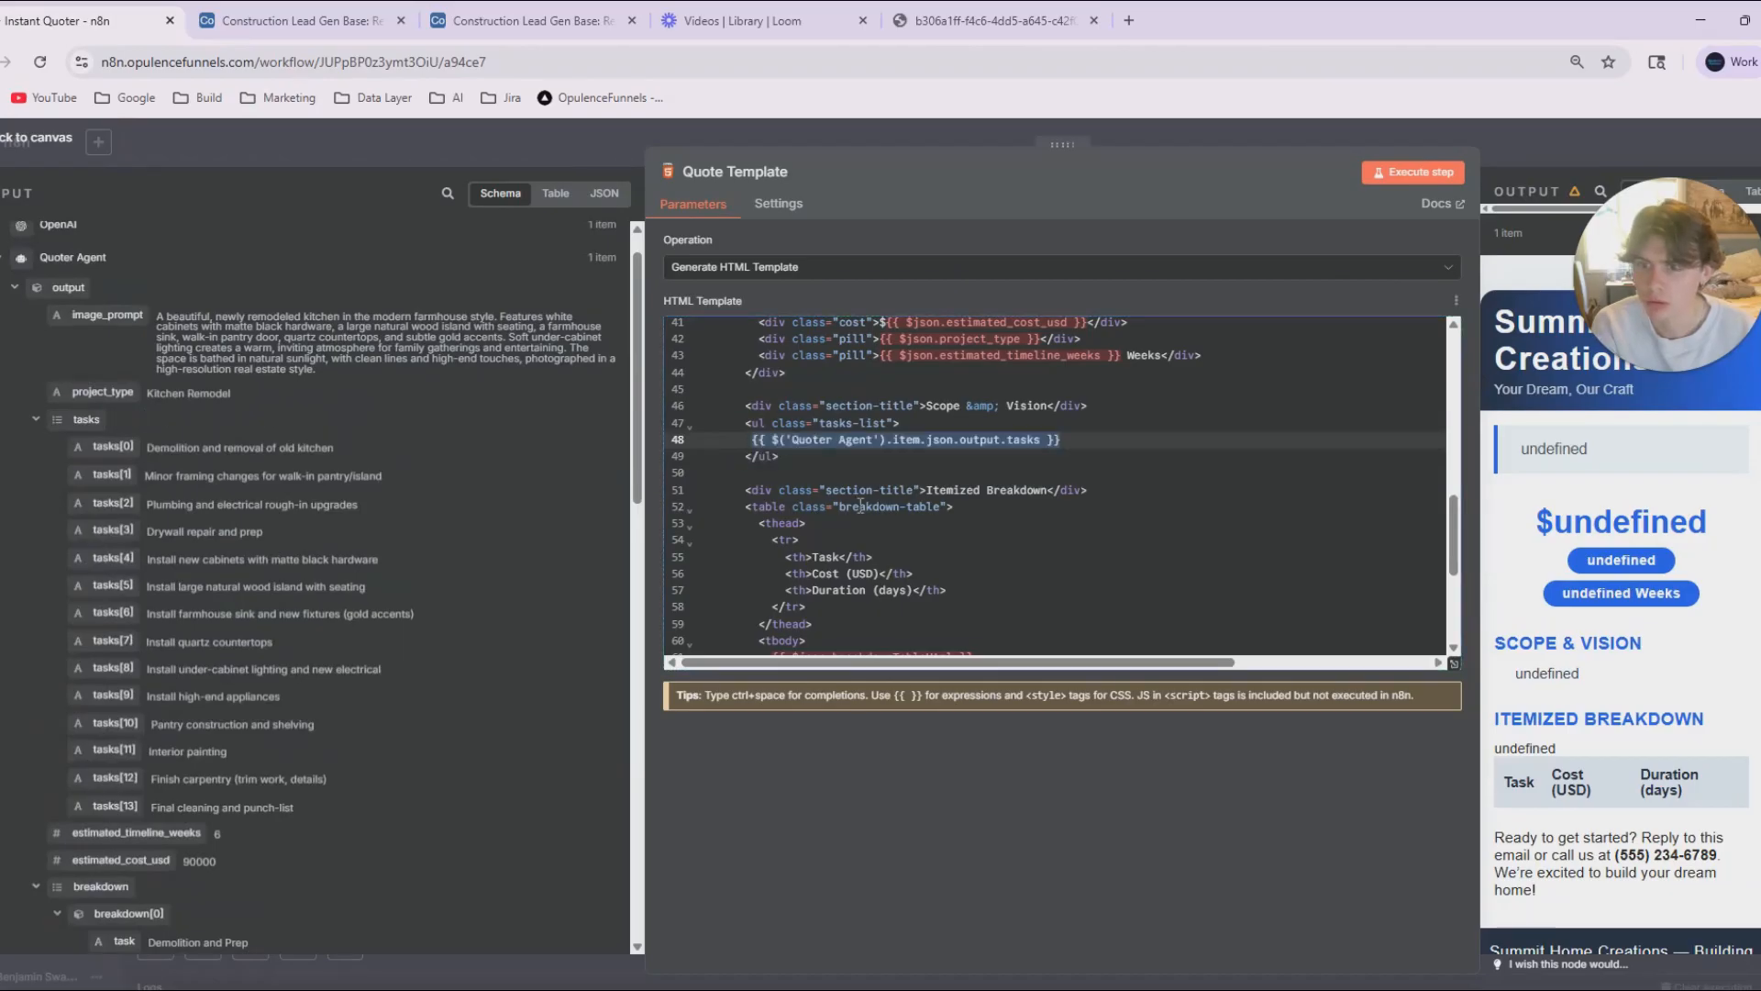
Execute Quote Template and examine the customer message, scope and itemized breakdown in the rendered quote.
{"action": "scroll", "coordinate": [1000, 441], "scroll_direction": "up", "scroll_amount": 2}
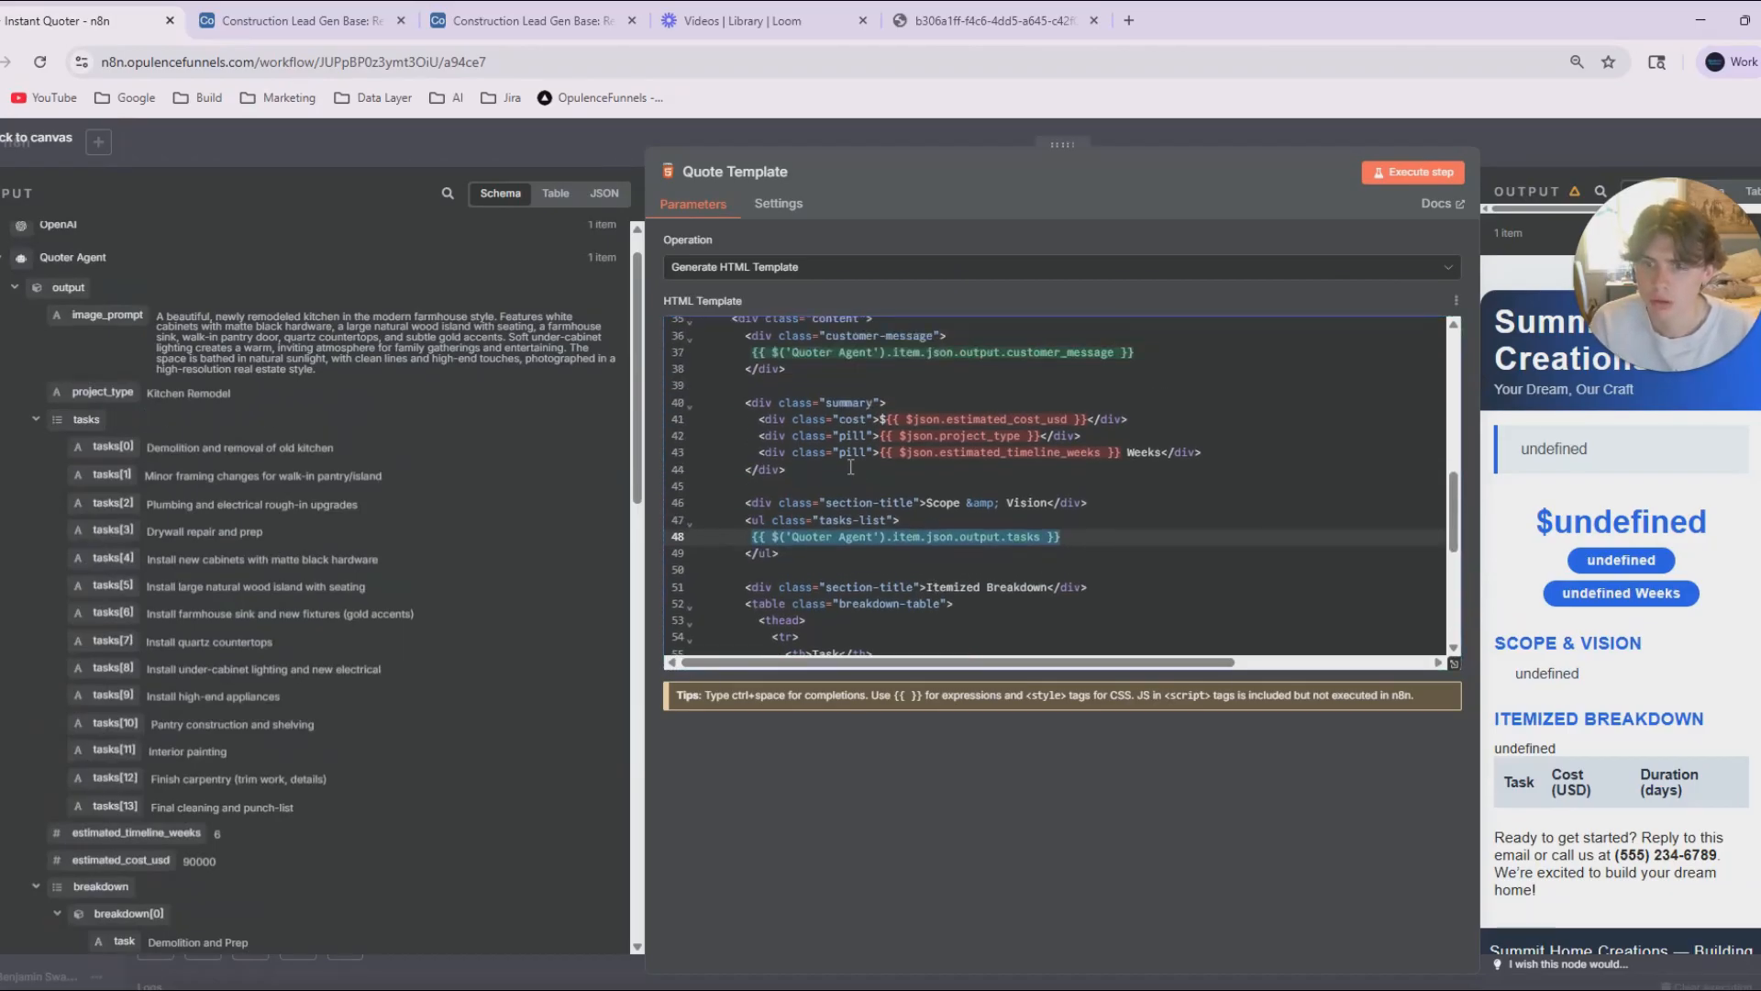
{"action": "scroll", "coordinate": [164, 565], "scroll_direction": "down", "scroll_amount": 6}
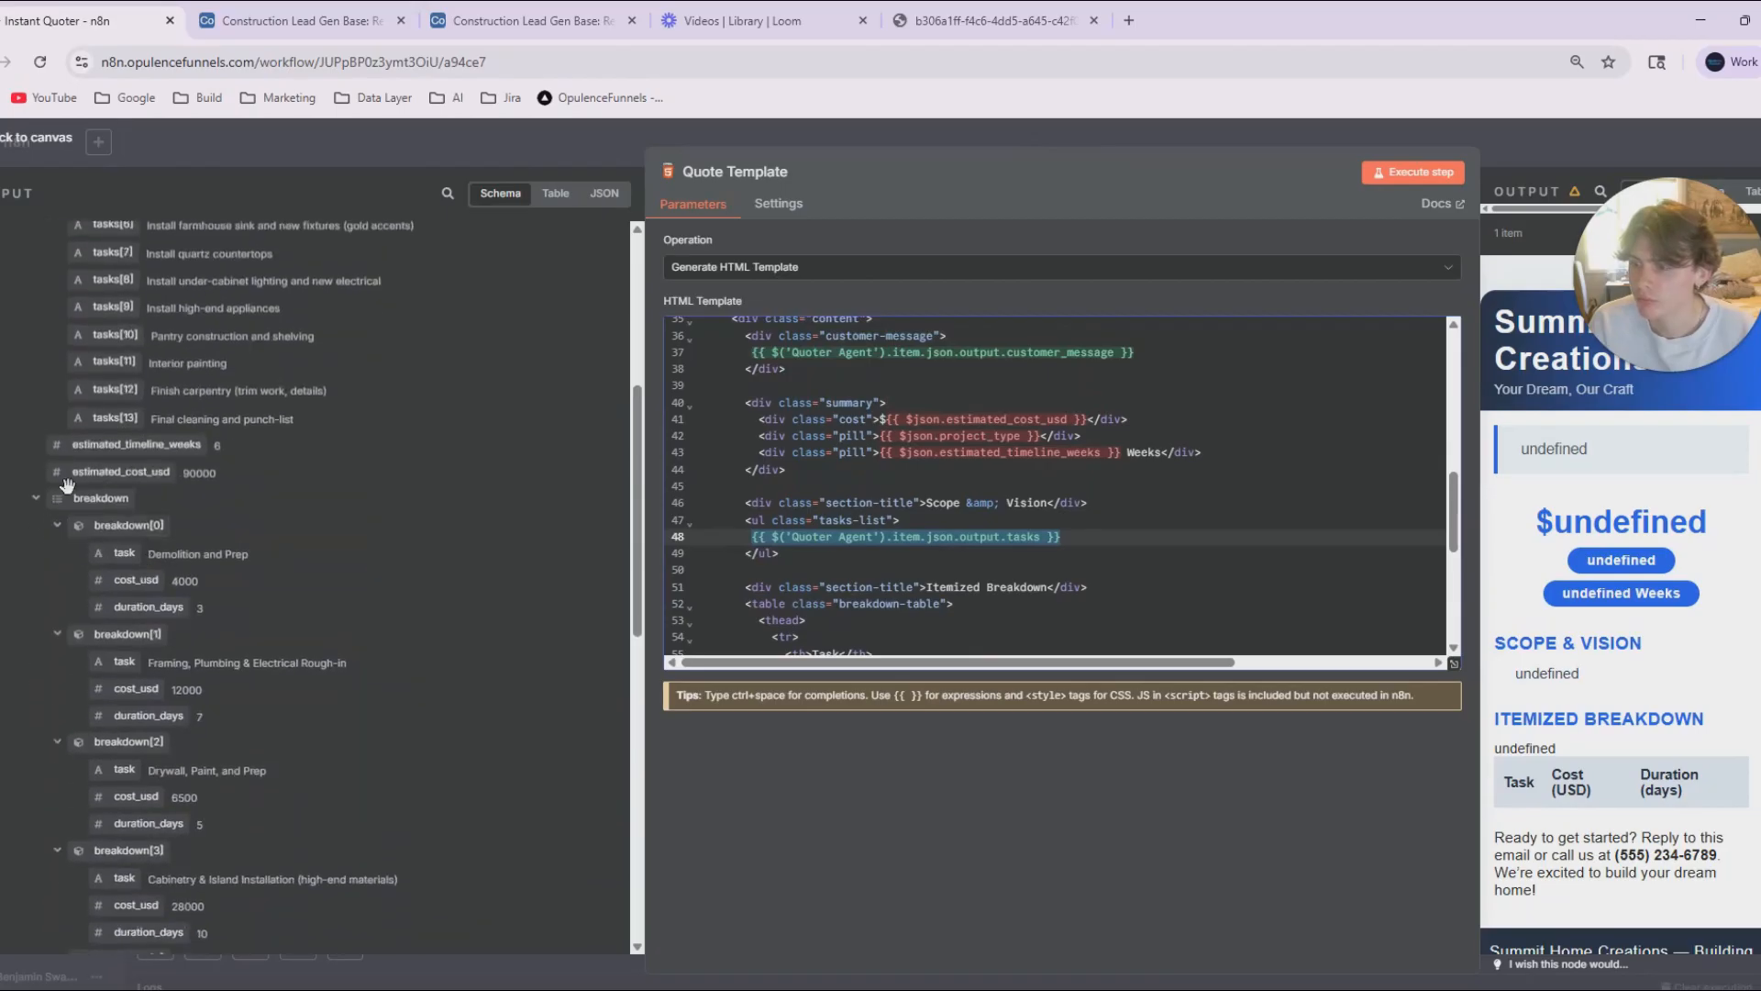
{"action": "scroll", "coordinate": [131, 513], "scroll_direction": "down", "scroll_amount": 5}
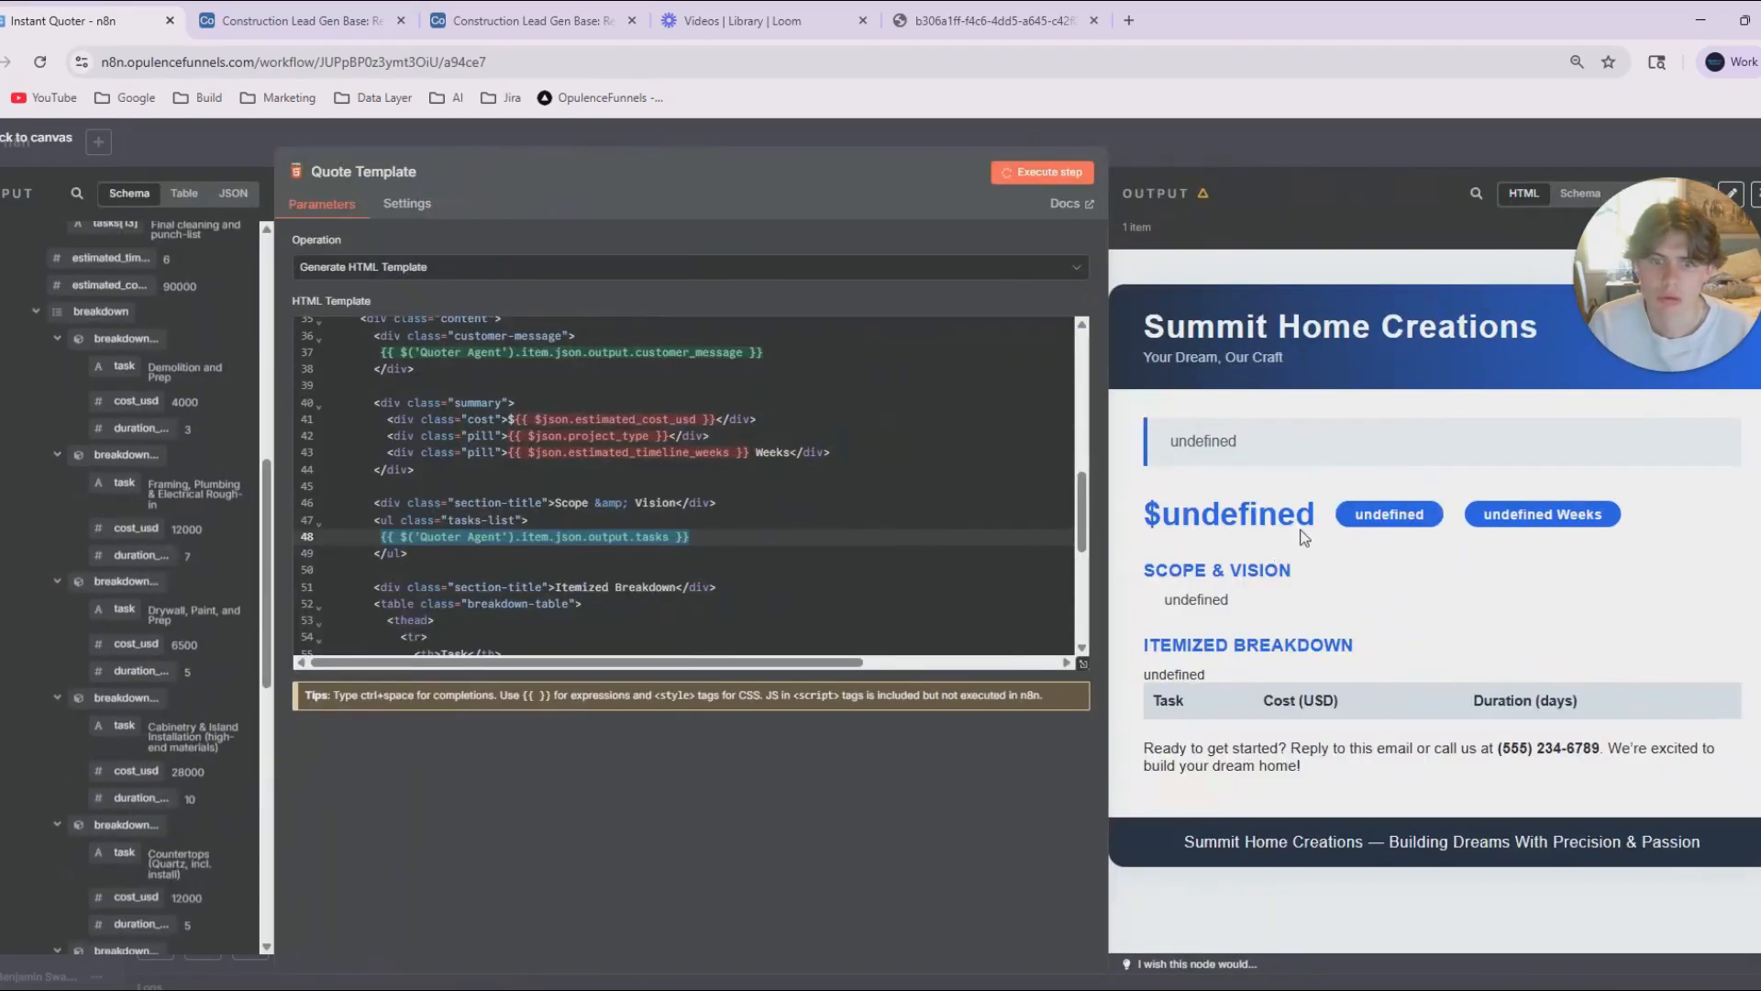
{"action": "scroll", "coordinate": [1341, 558], "scroll_direction": "down", "scroll_amount": 1}
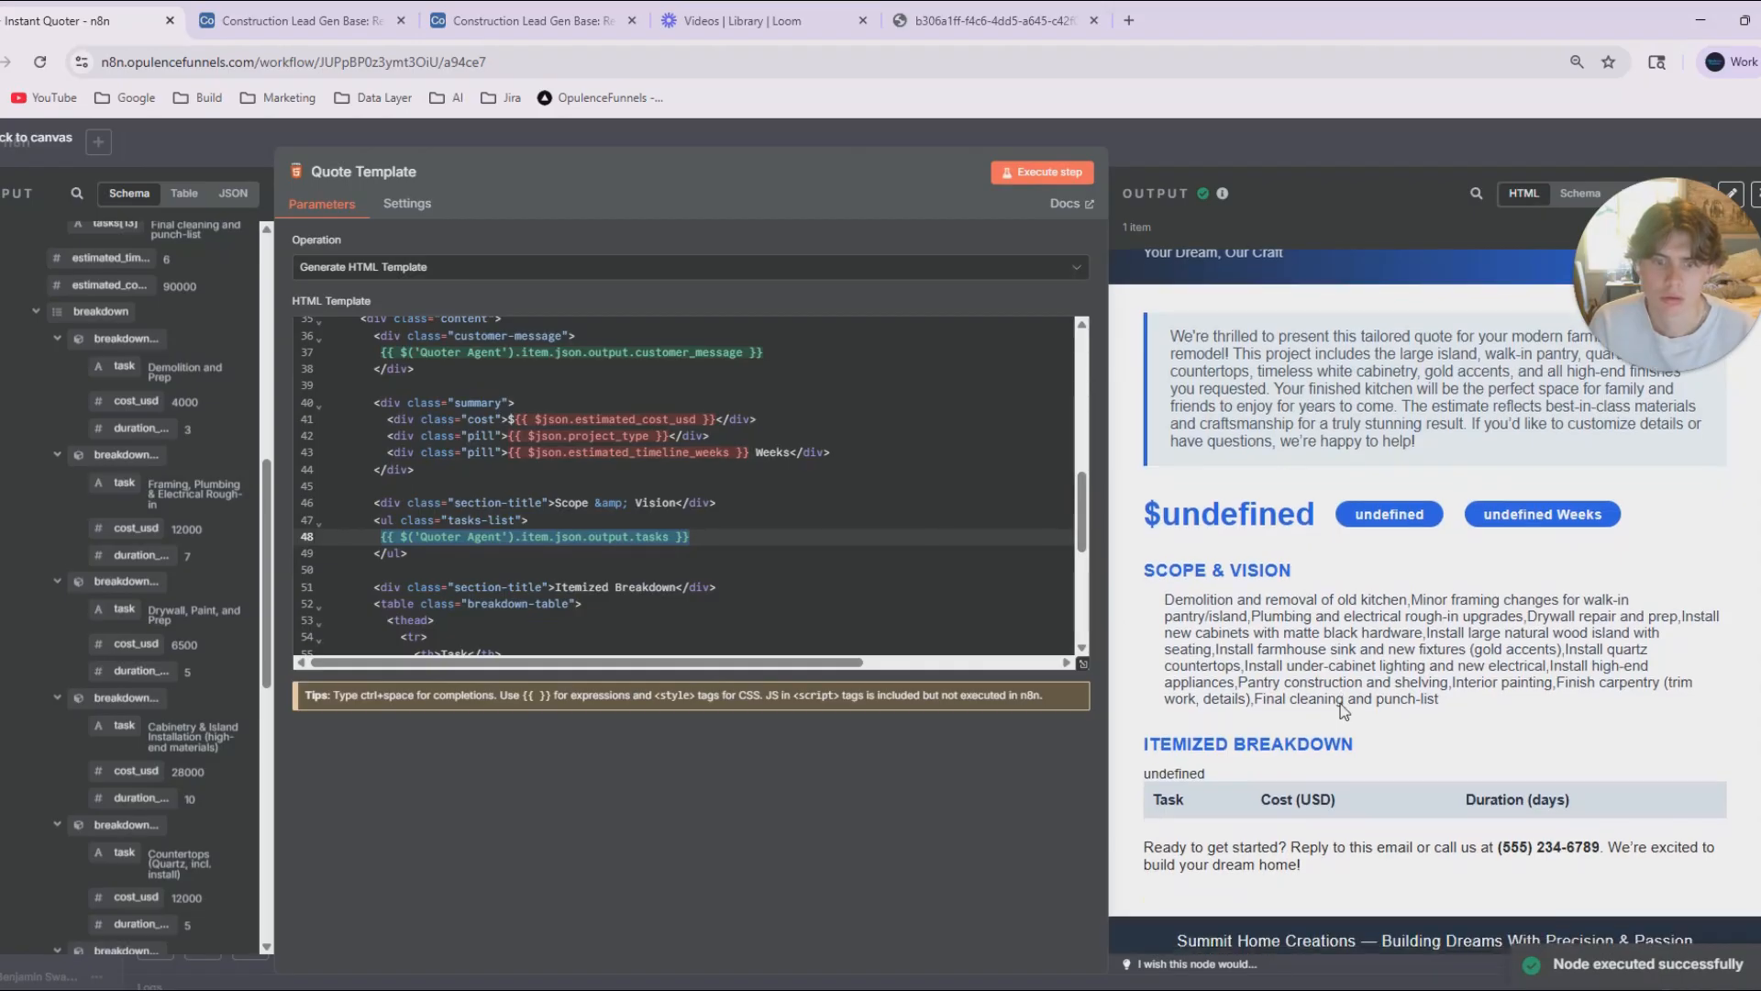
{"action": "scroll", "coordinate": [1363, 692], "scroll_direction": "down", "scroll_amount": 1}
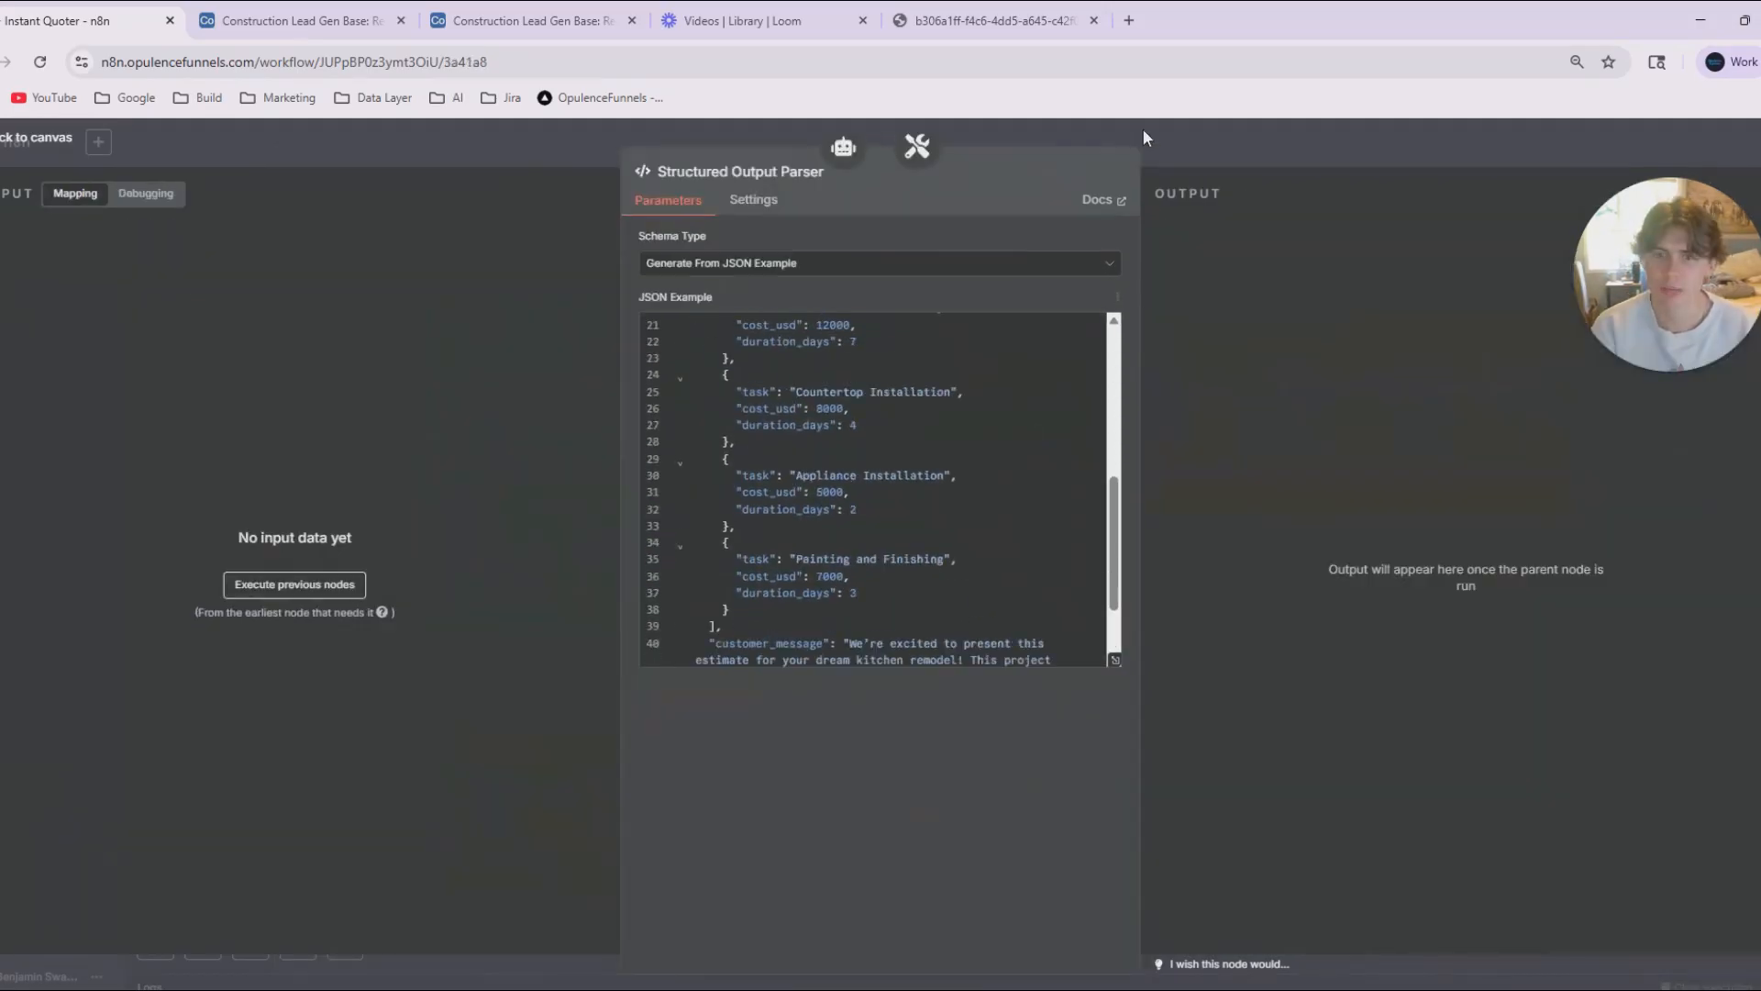
Open the Structured Output Parser with a wider parameters area and review the fields in its JSON example.
{"action": "left_click_drag", "start_coordinate": [1140, 164], "coordinate": [1371, 164]}
{"action": "scroll", "coordinate": [1004, 336], "scroll_direction": "up", "scroll_amount": 5}
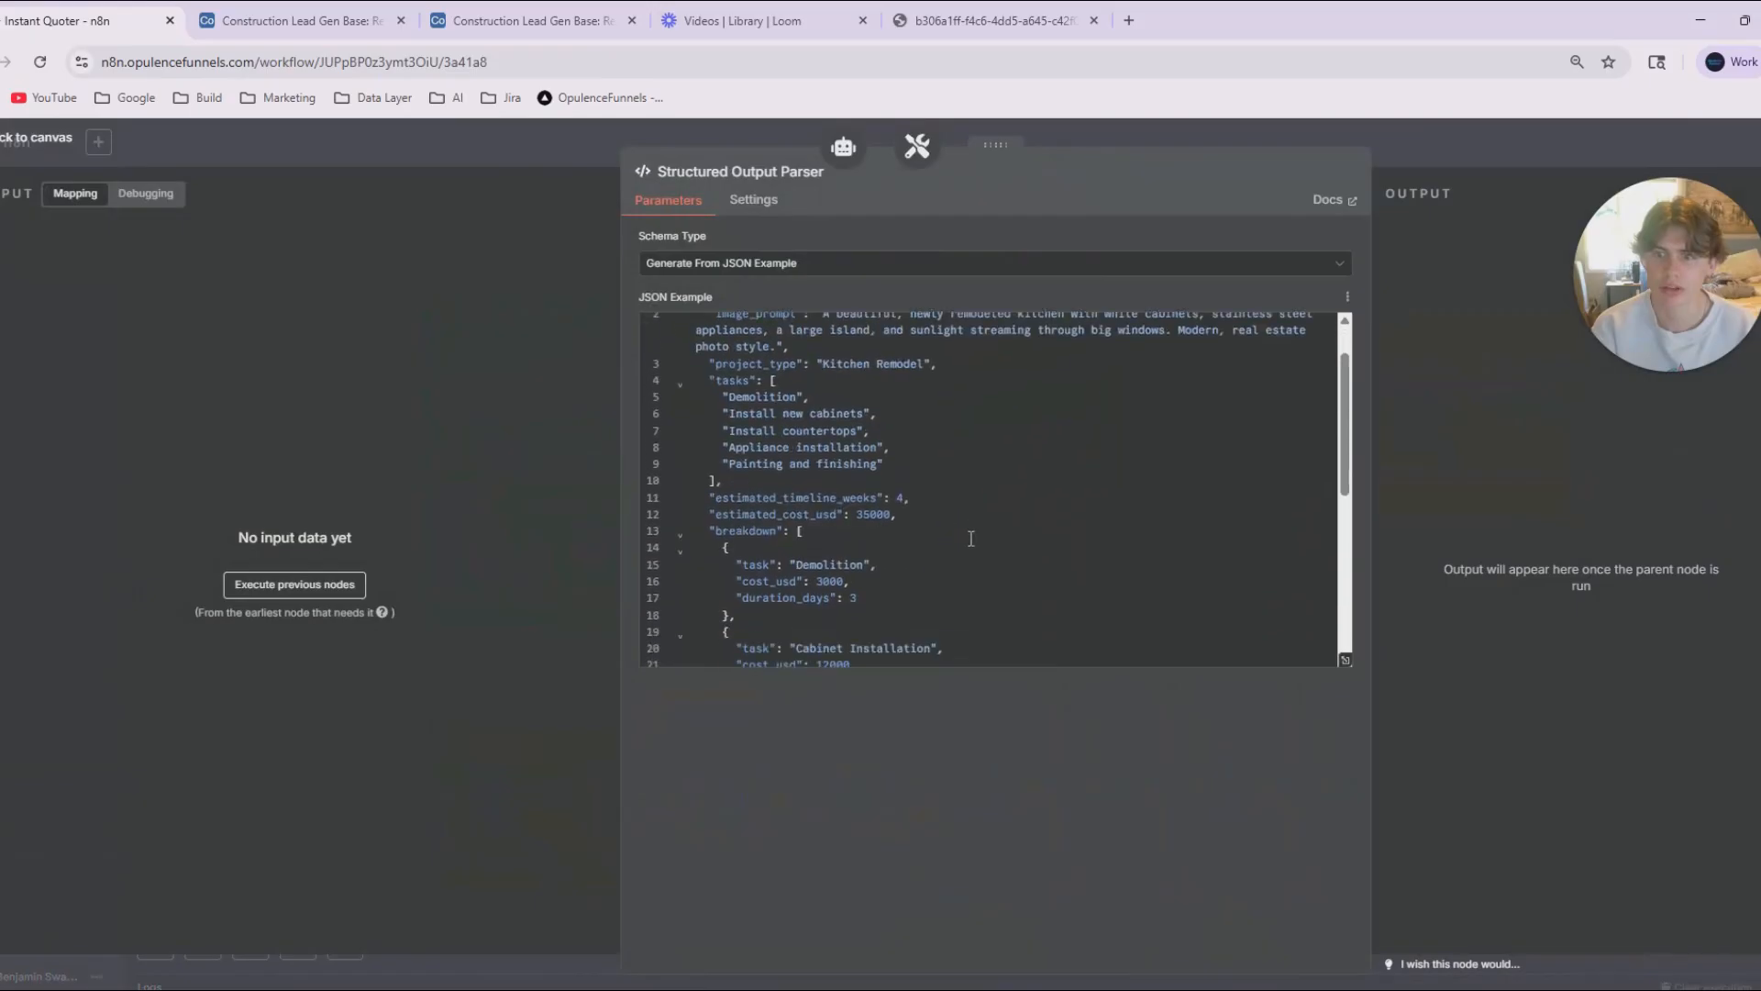
{"action": "scroll", "coordinate": [954, 526], "scroll_direction": "down", "scroll_amount": 5}
{"action": "scroll", "coordinate": [1013, 466], "scroll_direction": "up", "scroll_amount": 5}
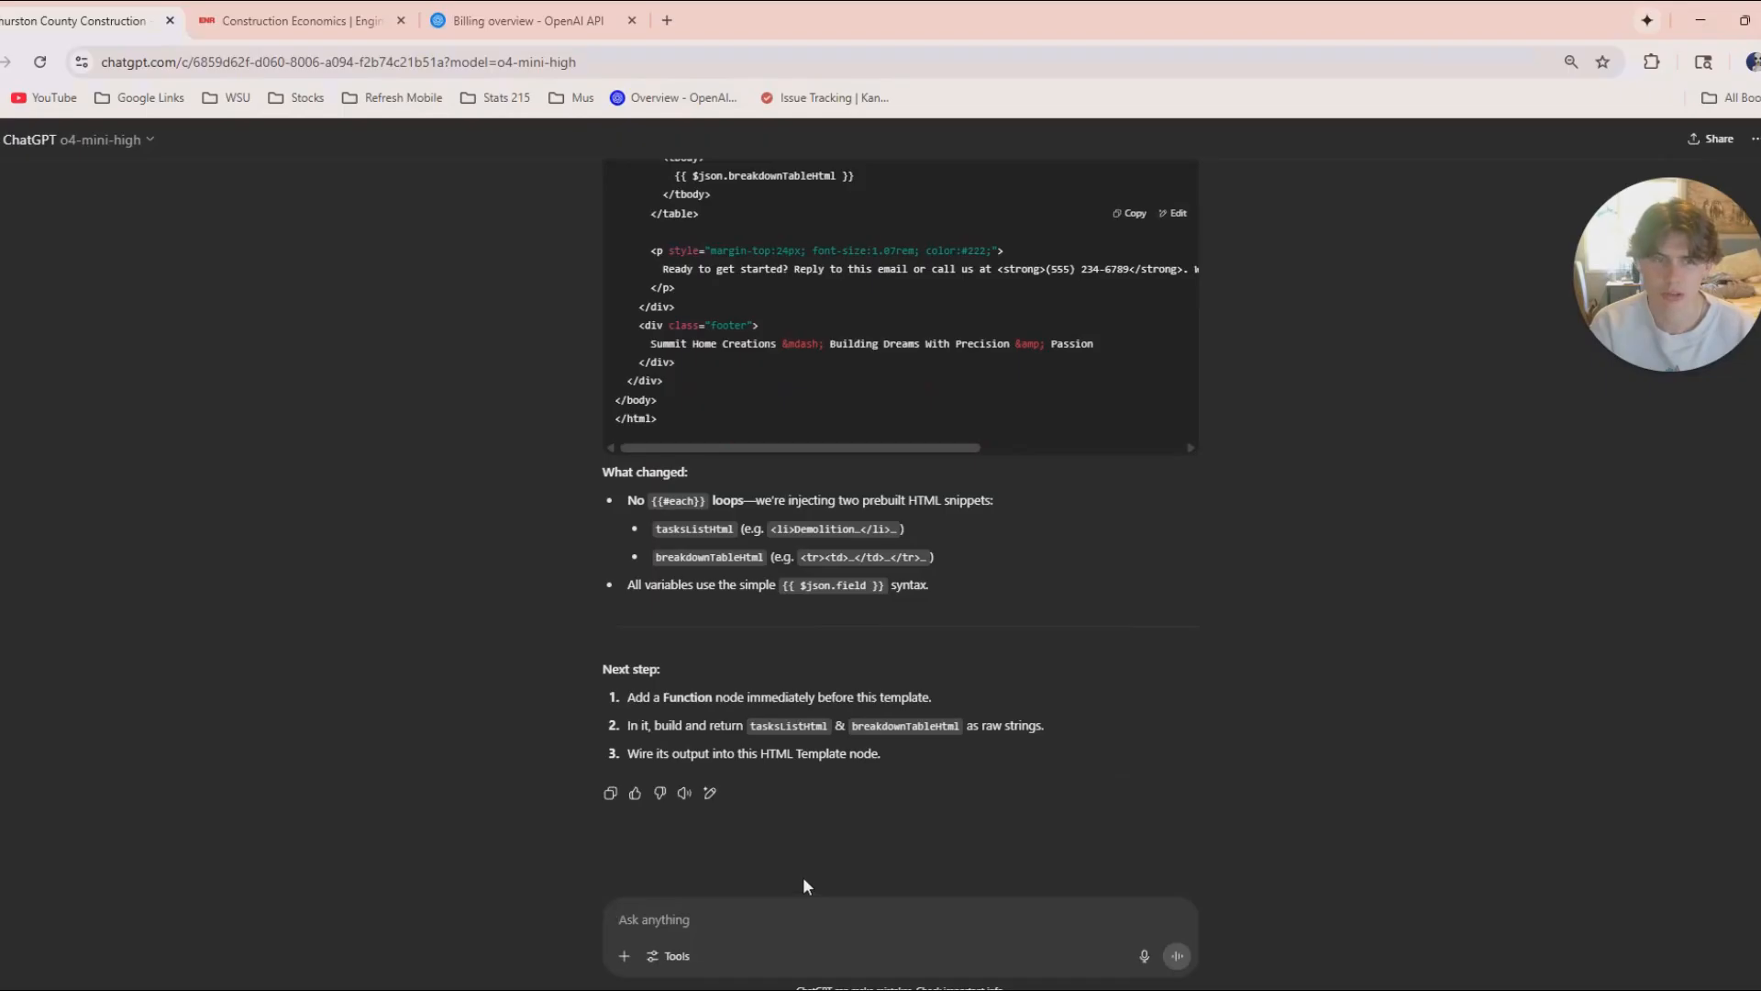
Switch to ChatGPT, request a simpler quote output format with a matching HTML template, and copy the JSON object from its Output Format Guidelines.
{"action": "type", "text": "I want the"}
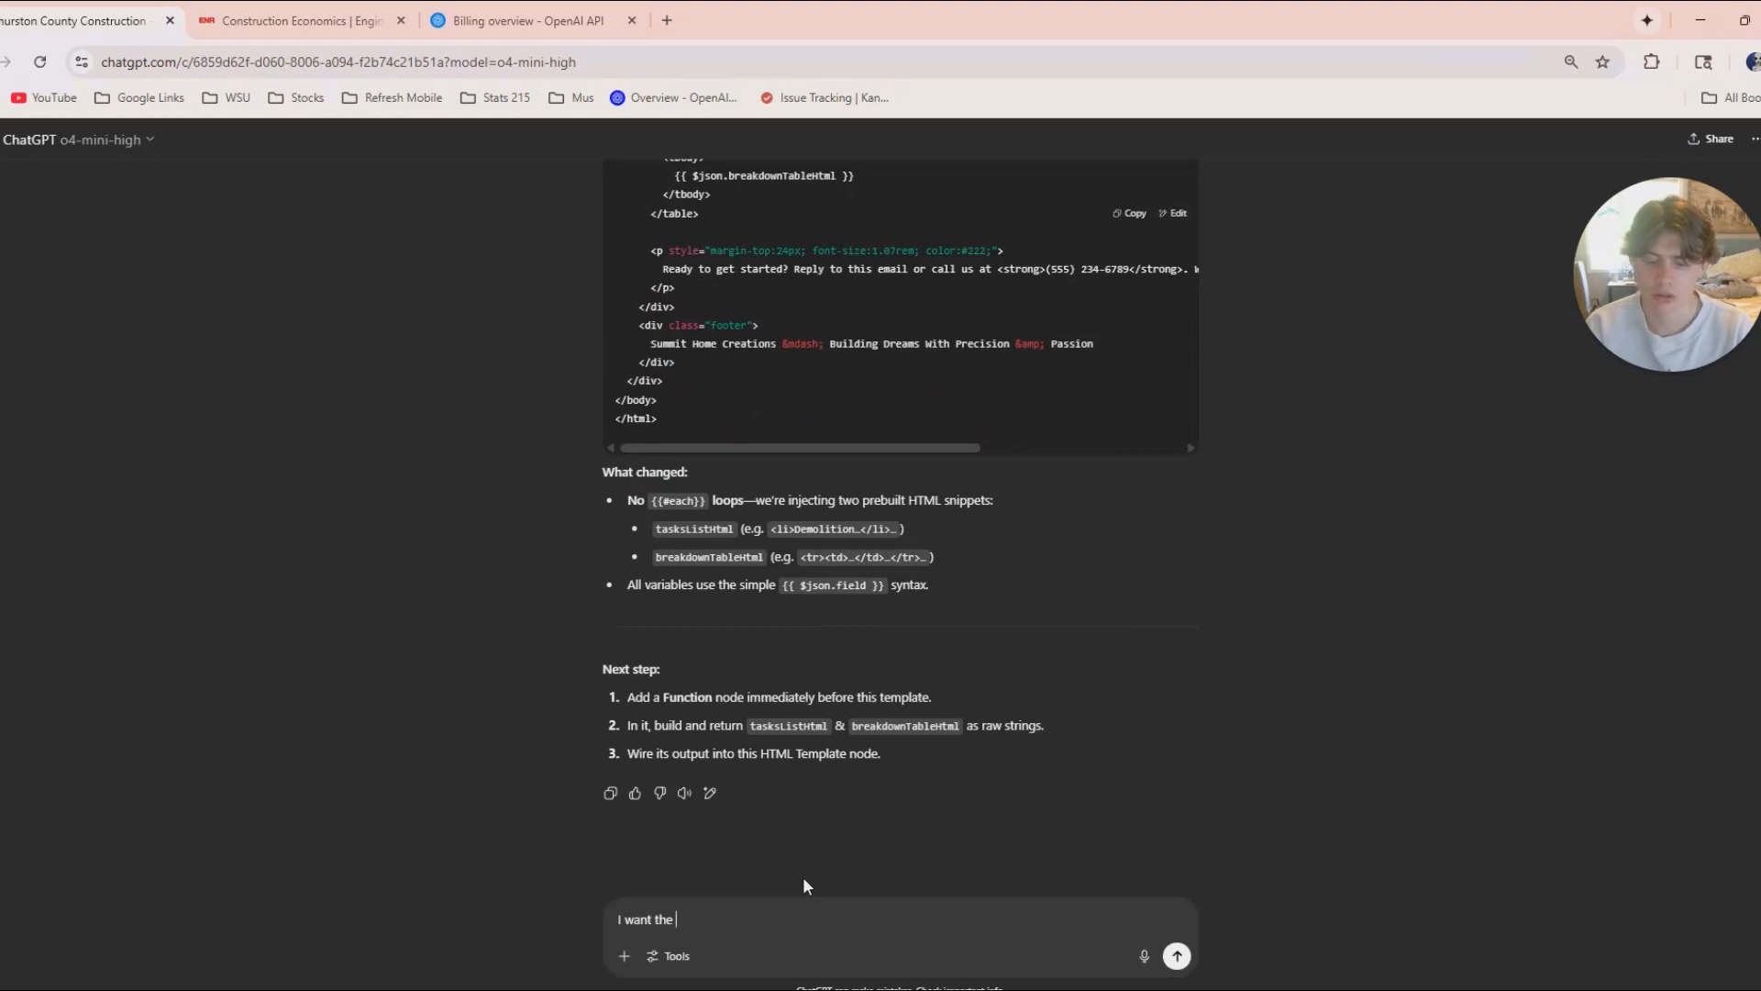
{"action": "left_click", "coordinate": [1144, 955]}
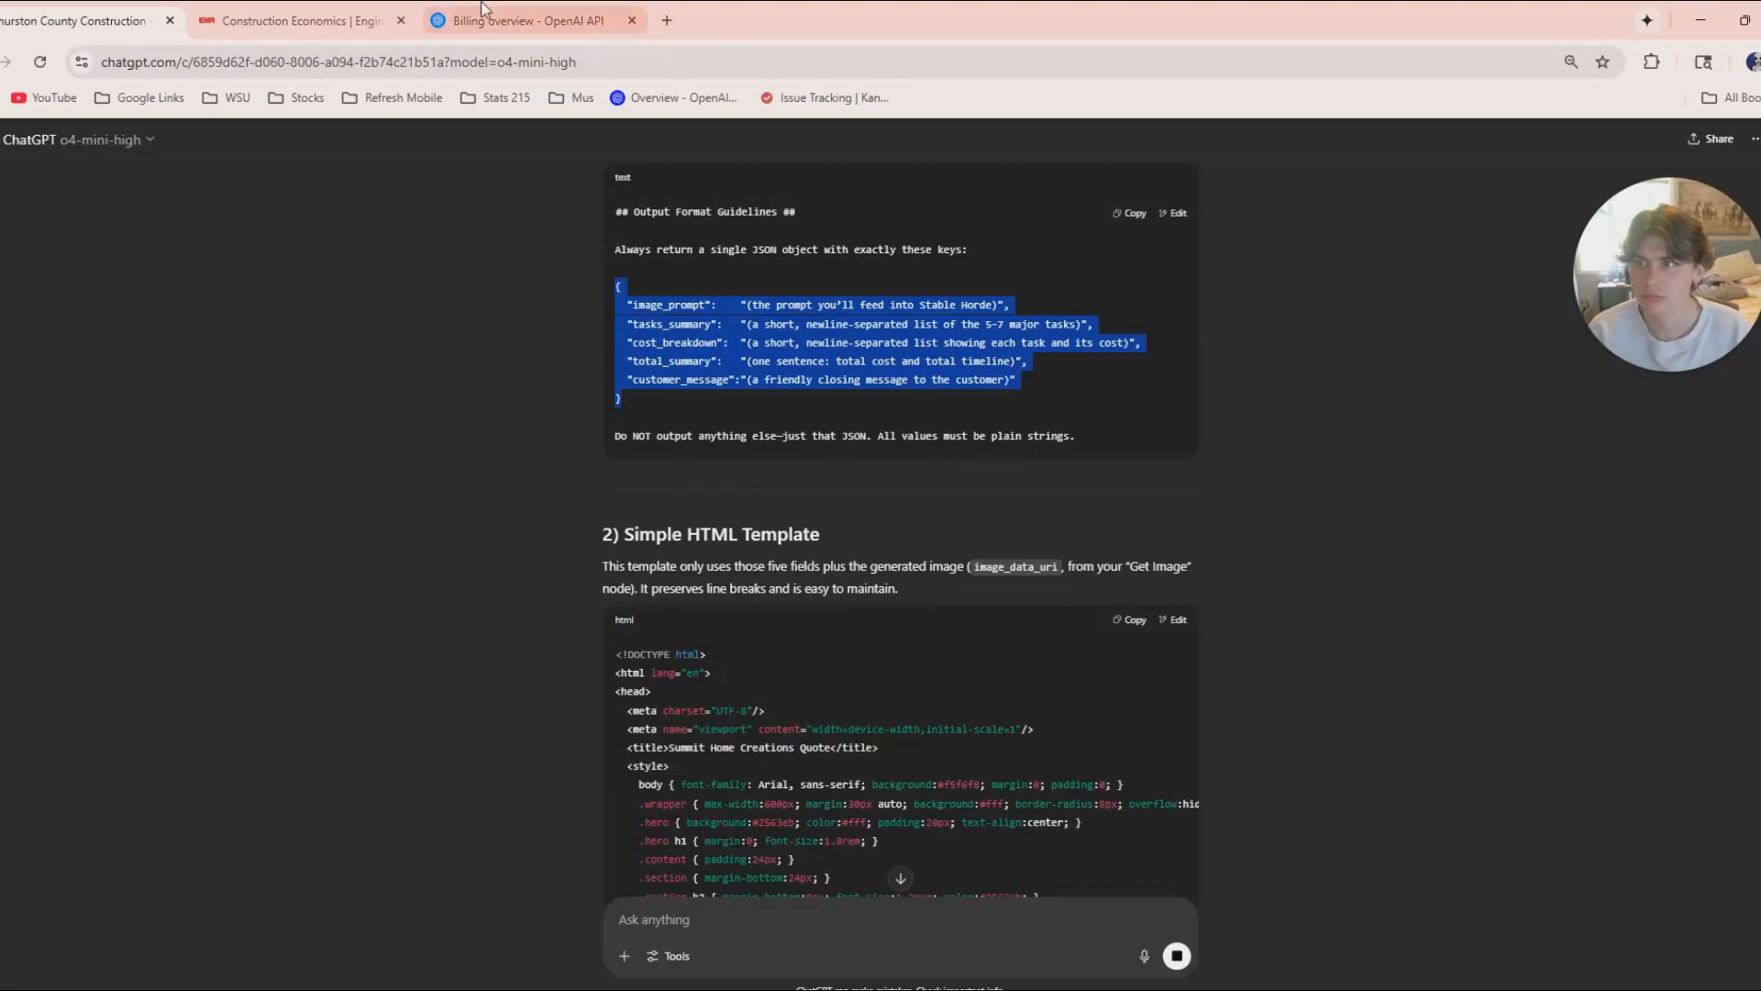
{"action": "scroll", "coordinate": [789, 532], "scroll_direction": "down", "scroll_amount": 4}
{"action": "scroll", "coordinate": [782, 554], "scroll_direction": "down", "scroll_amount": 7}
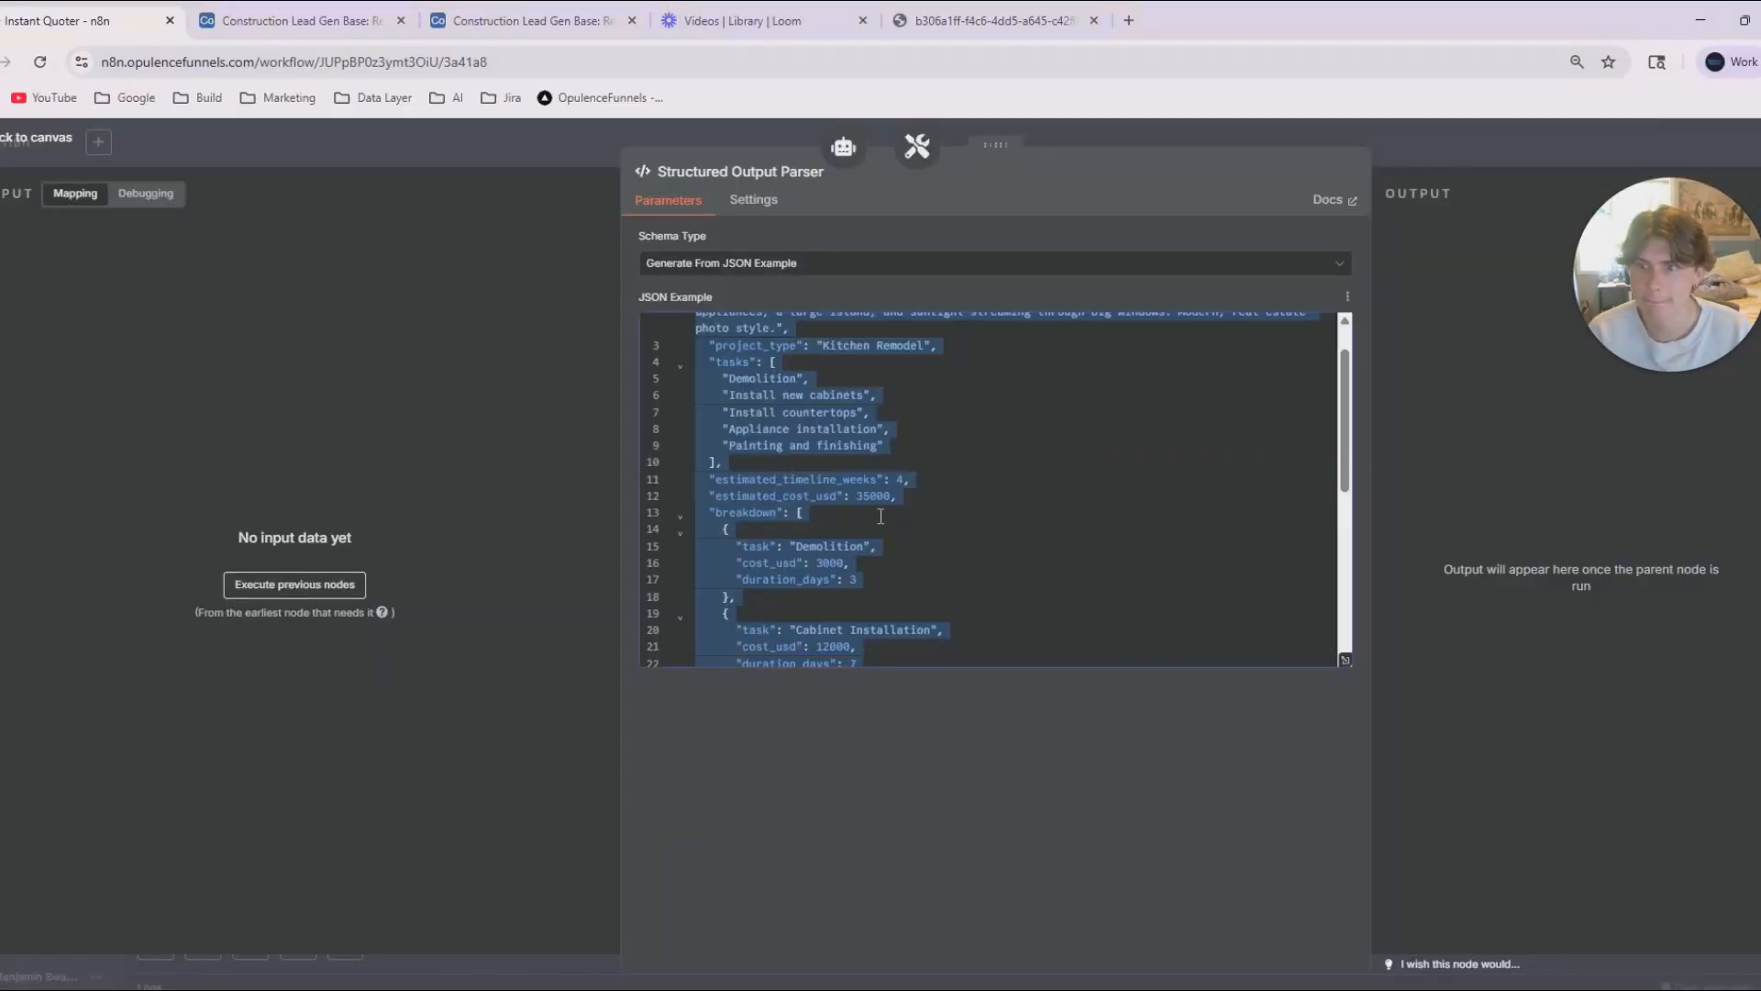
Replace the Structured Output Parser's JSON example with the copied object containing image_prompt, tasks_summary, cost_breakdown, total_summary and customer_message.
{"action": "scroll", "coordinate": [880, 516], "scroll_direction": "up", "scroll_amount": 1}
{"action": "type", "text": "{   \"image_prompt\":    \"(the prompt you'll feed into Stable Horde)\",   \"tasks_summary\":   \"(a short, newline-separated list of the 5-7 major tasks)\",   \"cost_breakdown\":  \"(a short, newline-separated list showing each task and its cost)\",   \"total_summary\":   \"(one sentence: total cost and total timeline)\",   \"customer_message\":\"(a friendly closing message to the customer)\" }"}
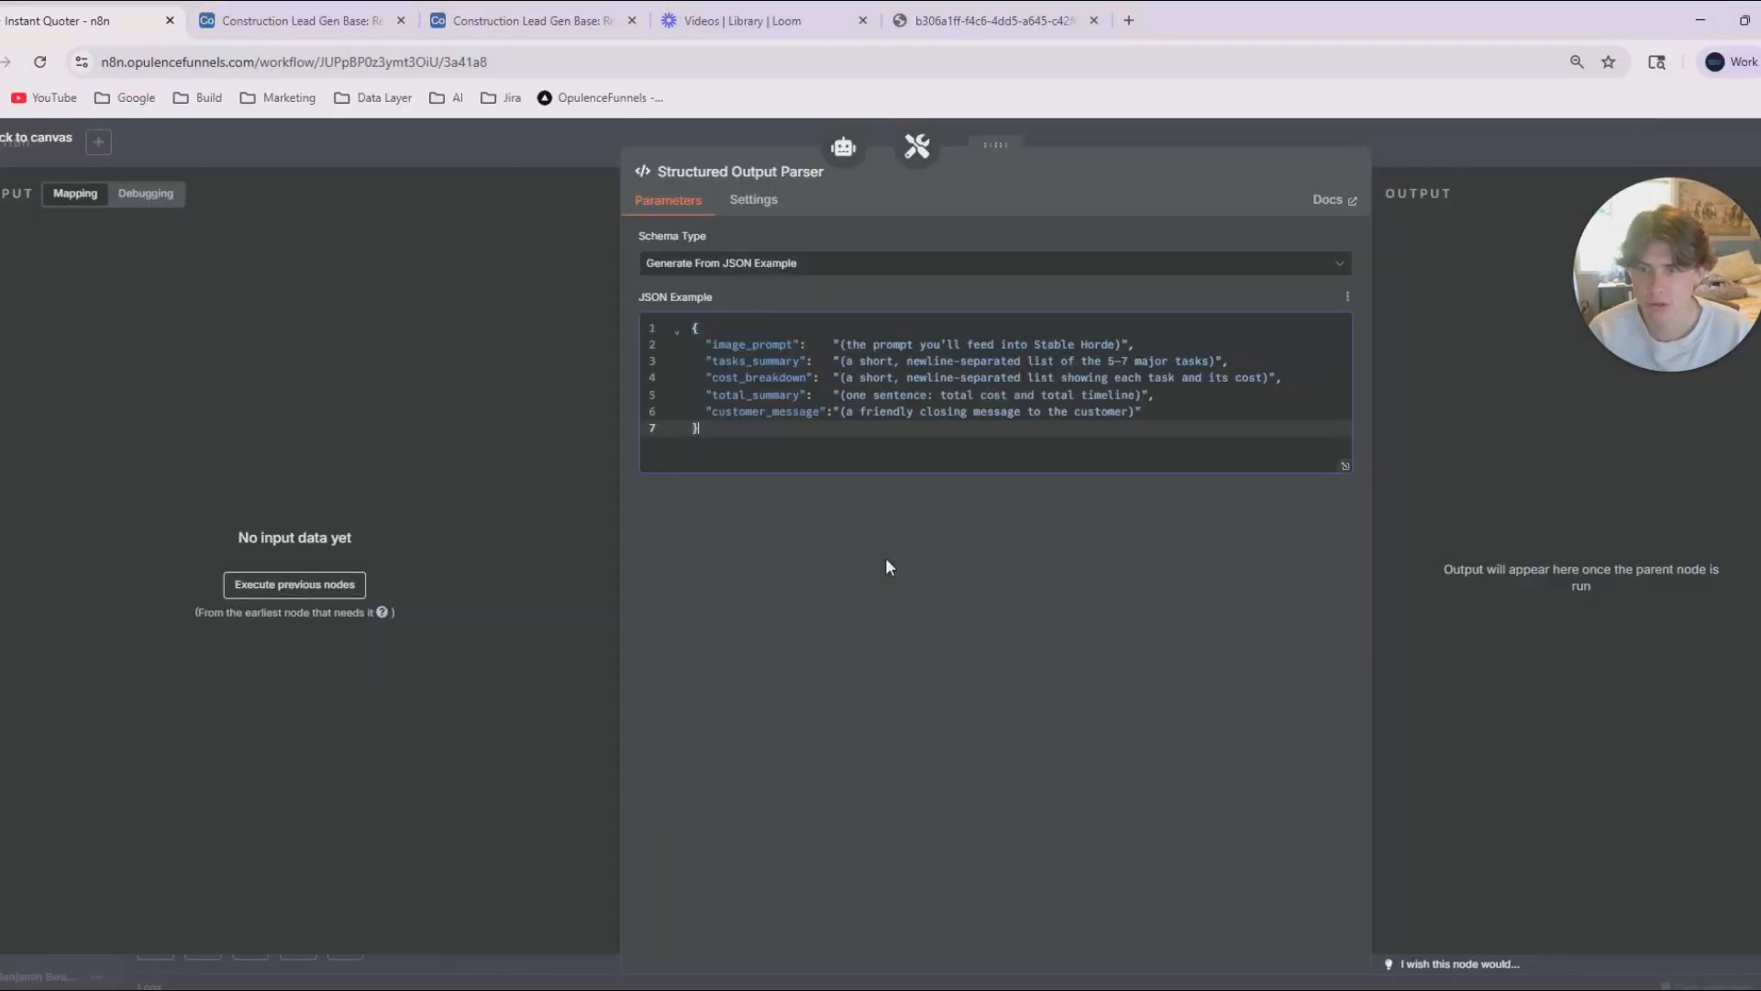
{"action": "left_click", "coordinate": [568, 148]}
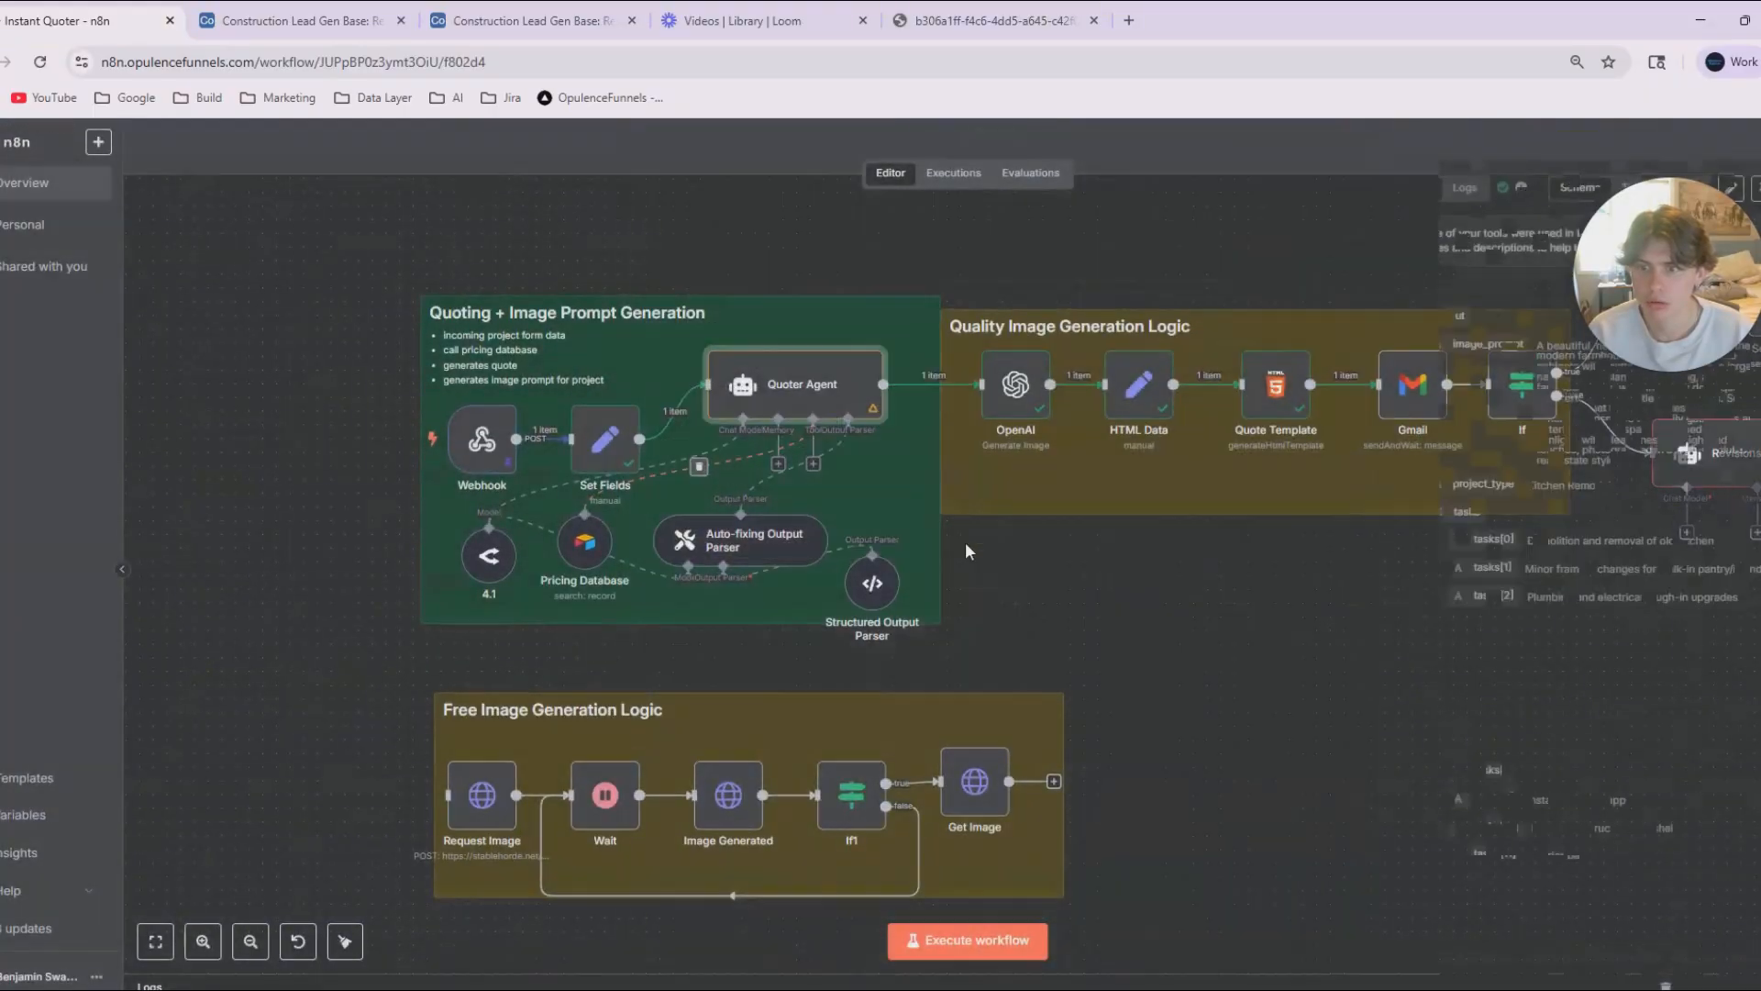
In the Quoter Agent's prompt, replace the JSON under Output Requirements with the copied five-key format and save the workflow.
{"action": "double_click", "coordinate": [766, 408]}
{"action": "left_click", "coordinate": [639, 679]}
{"action": "scroll", "coordinate": [632, 677], "scroll_direction": "down", "scroll_amount": 3}
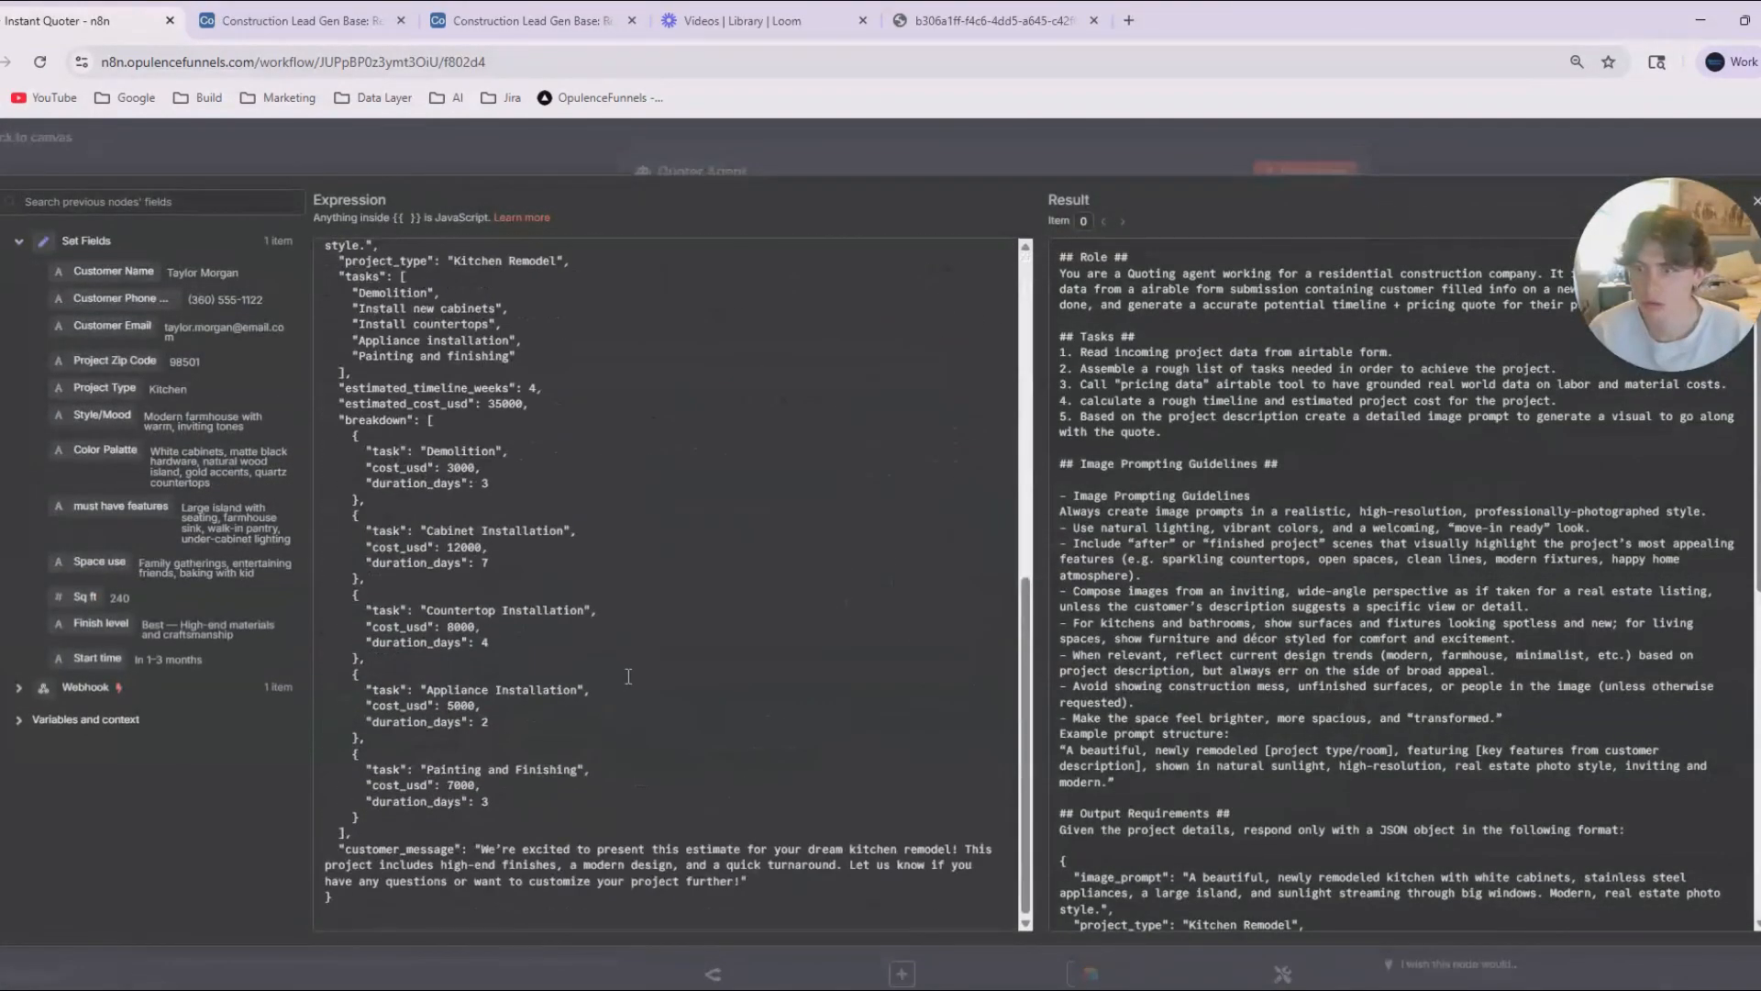
{"action": "left_click_drag", "start_coordinate": [352, 904], "coordinate": [329, 687]}
{"action": "type", "text": "{   \"image_prompt\":    \"(the prompt you'll feed into Stable Horde)\",   \"tasks_summary\":   \"(a short, newline-separated list of the 5-7 major tasks)\",   \"cost_breakdown\":  \"(a short, newline-separated list showing each task and its cost)\",   \"total_summary\":   \"(one sentence: total cost and total timeline)\",   \"customer_message\":\"(a friendly closing message to the customer)\" }"}
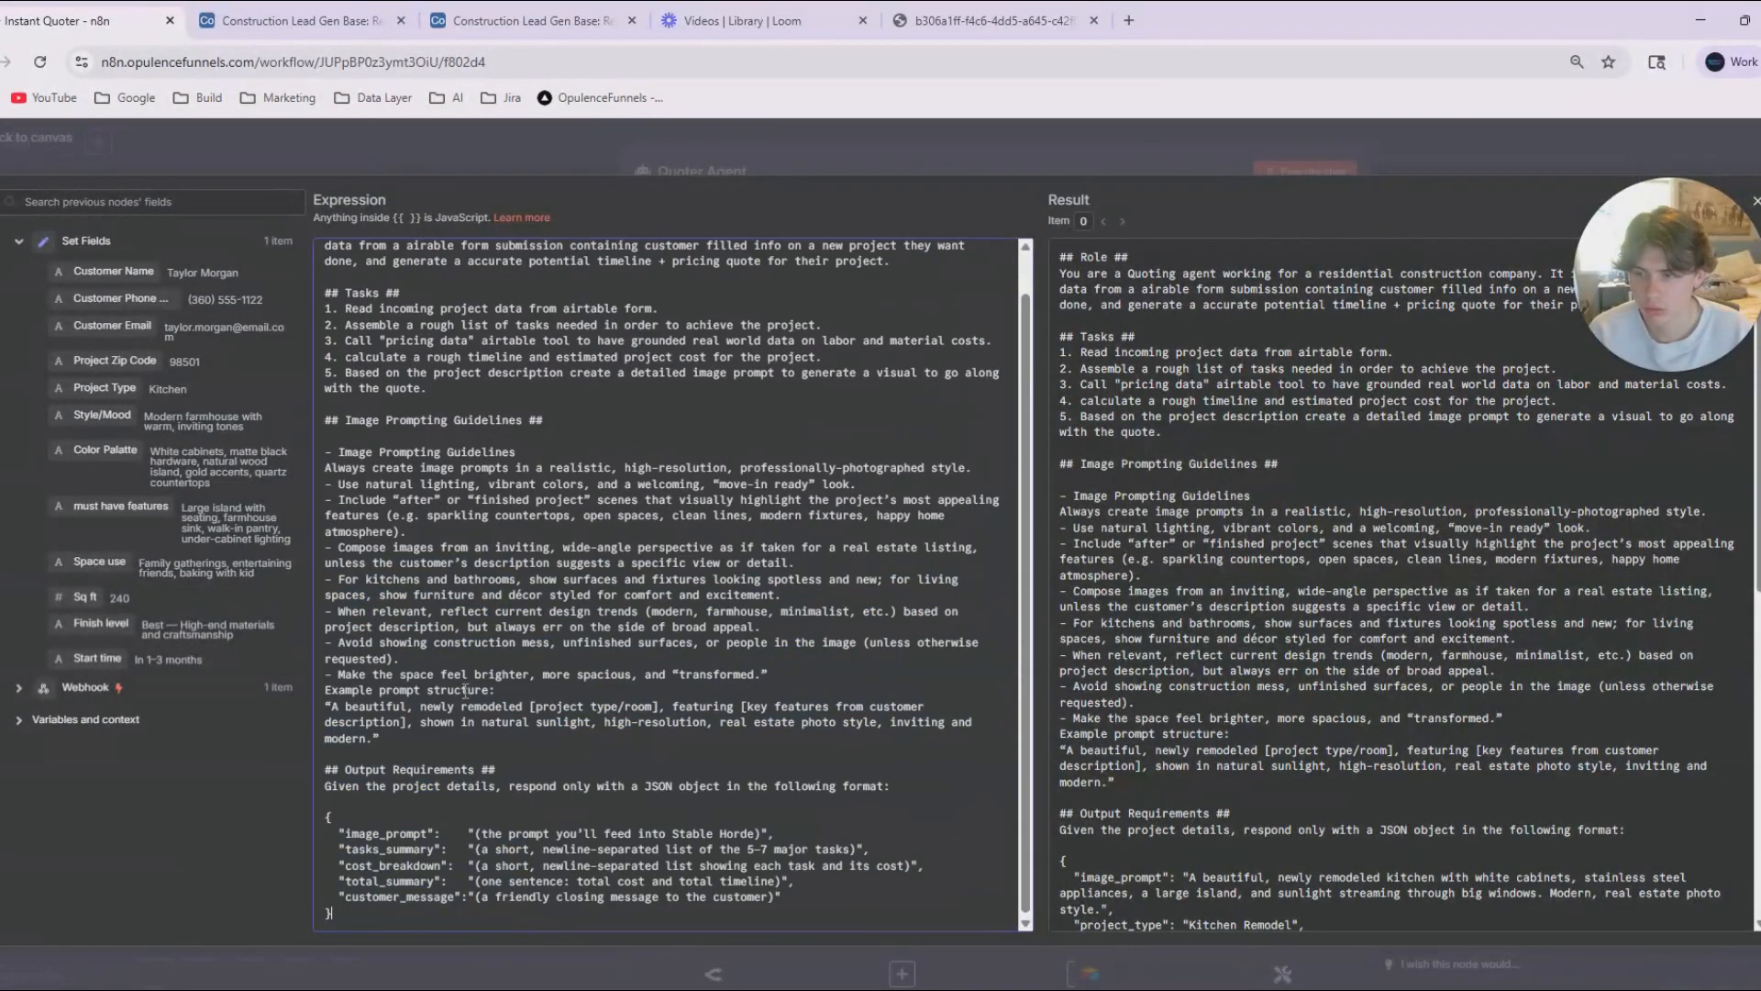
{"action": "key", "text": "Escape"}
{"action": "key", "text": "Escape"}
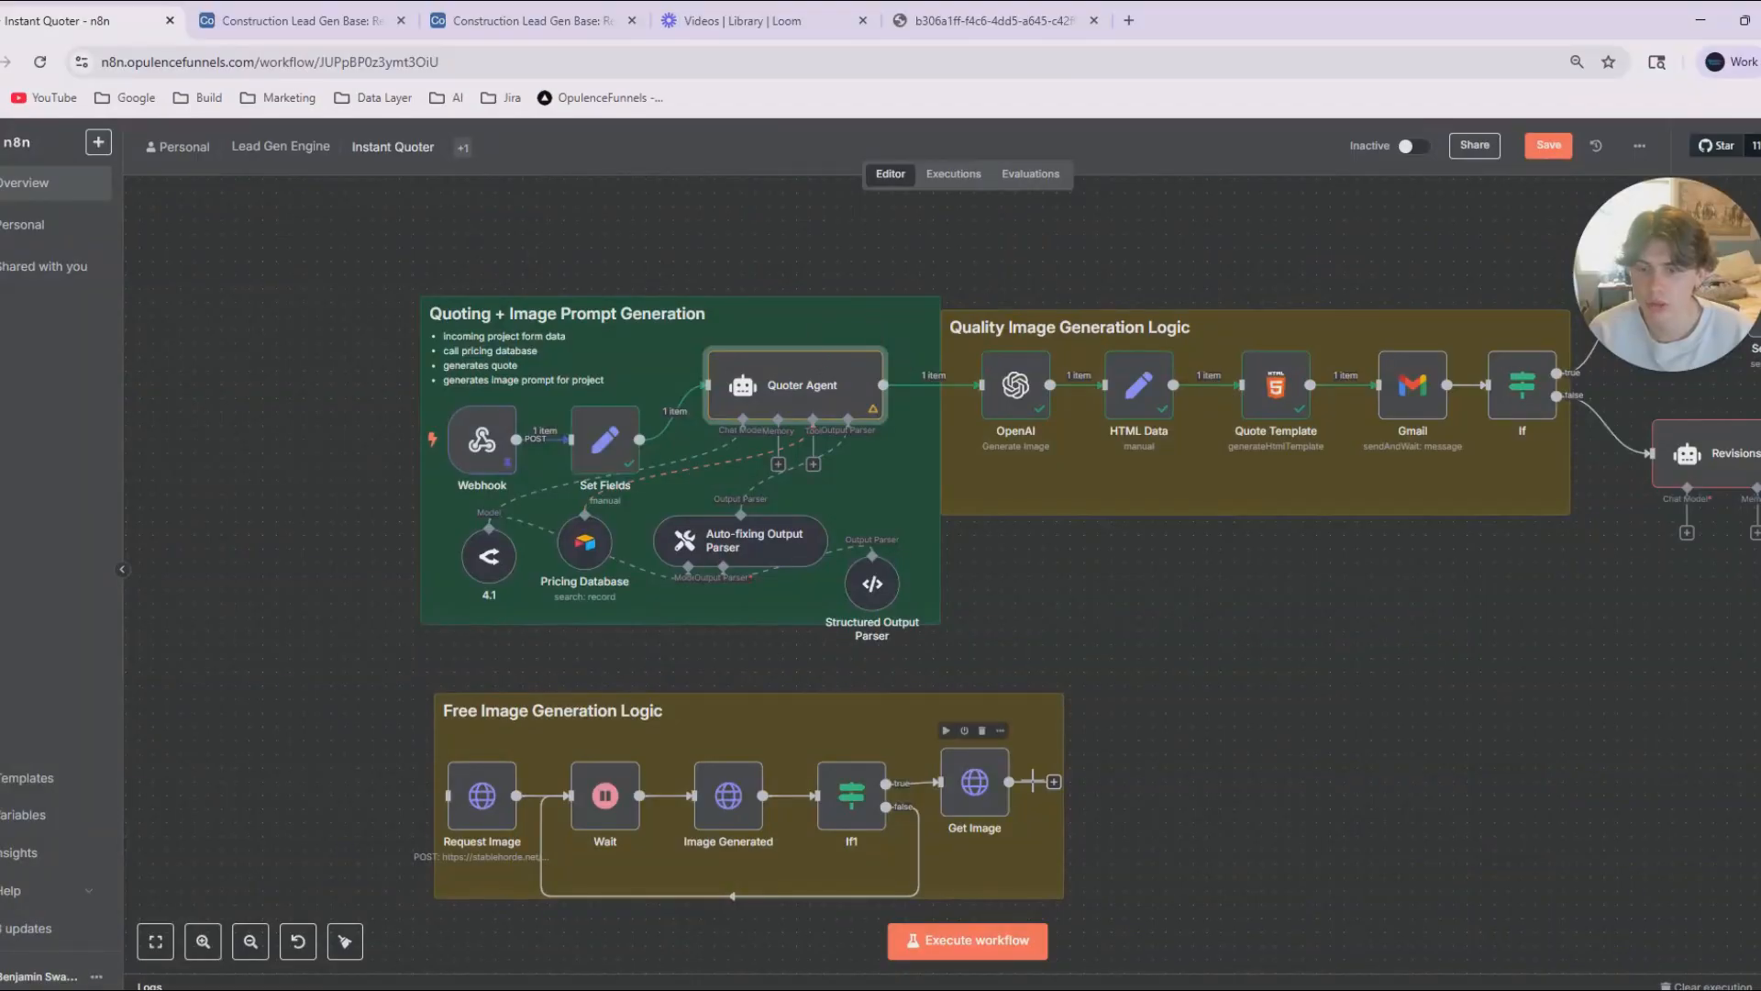
{"action": "left_click", "coordinate": [1550, 147]}
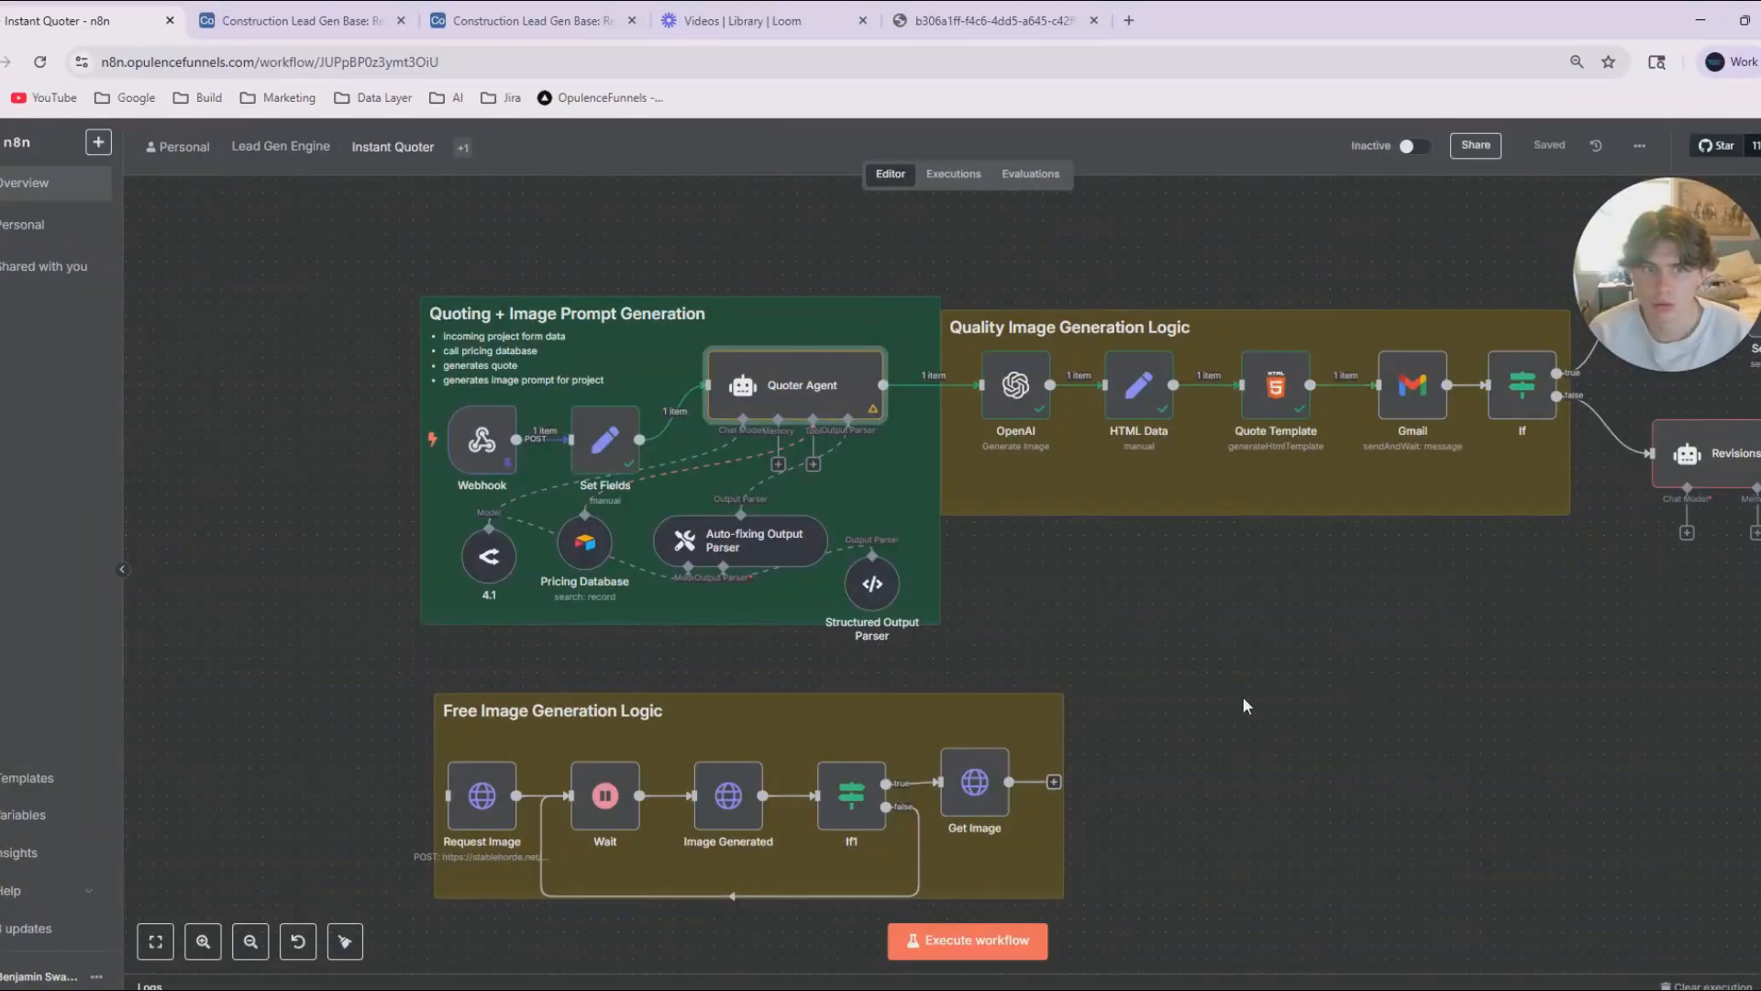
Replace all of Quote Template's HTML with the simple HTML template copied from ChatGPT.
{"action": "double_click", "coordinate": [1277, 387]}
{"action": "mouse_move", "coordinate": [754, 989]}
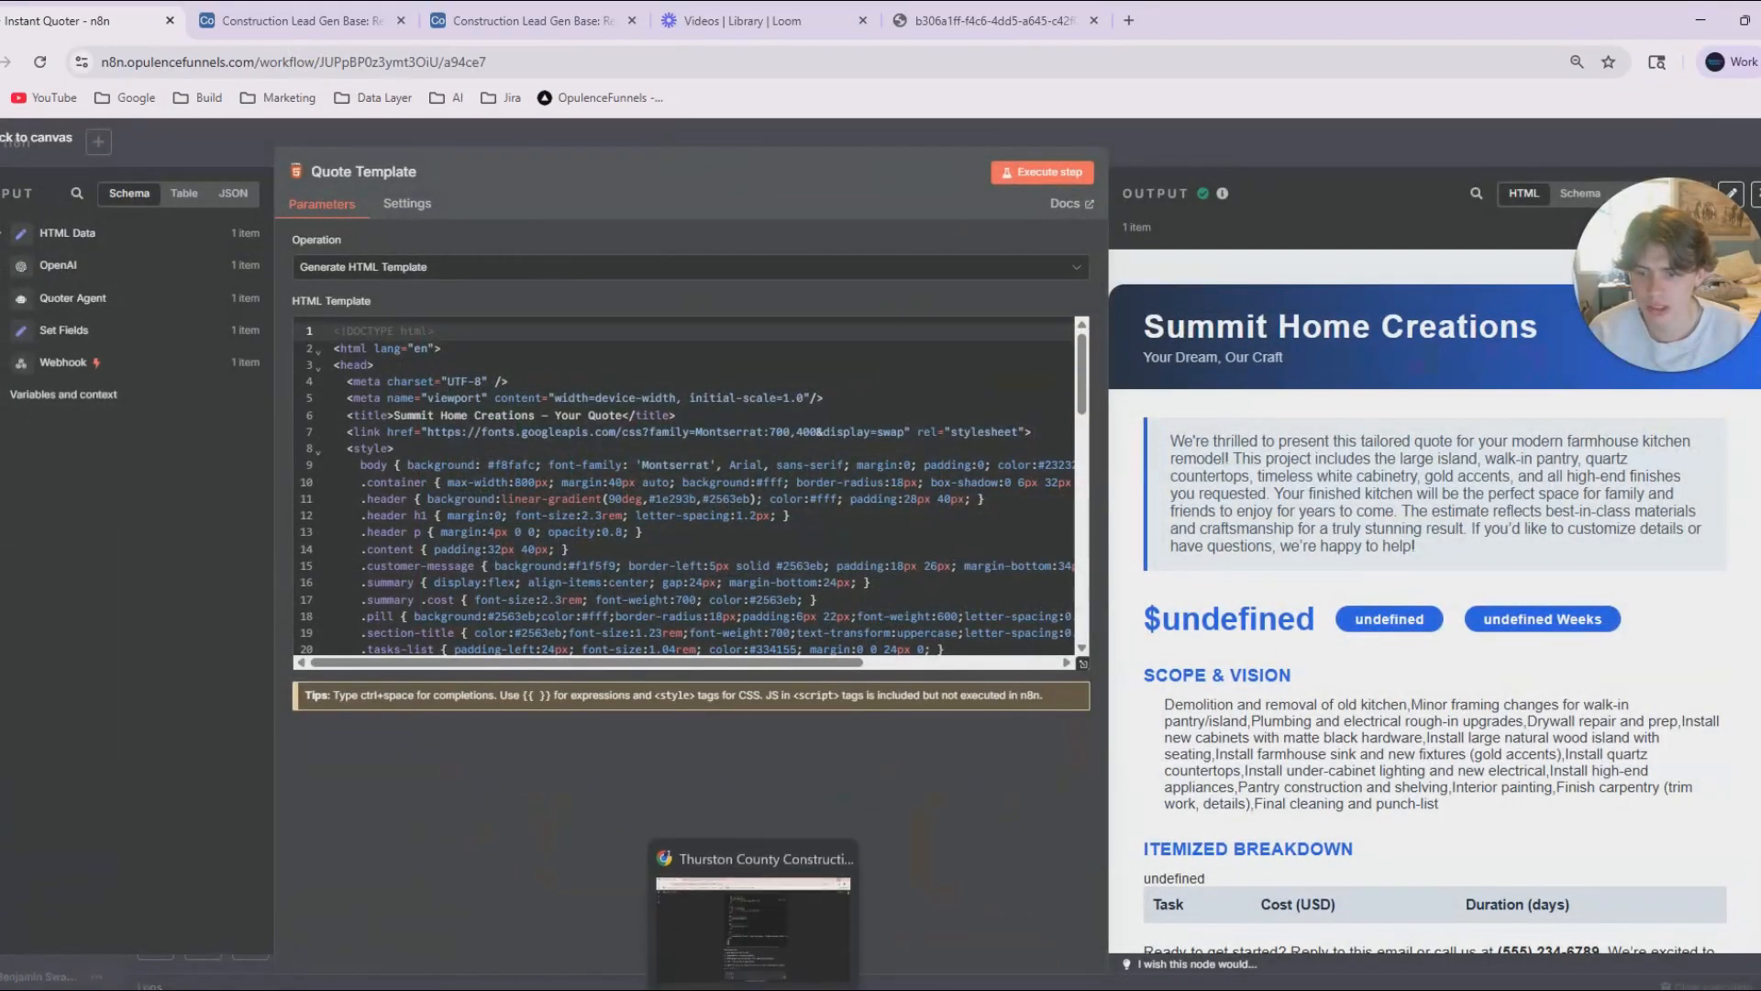
{"action": "left_click", "coordinate": [754, 922]}
{"action": "scroll", "coordinate": [763, 802], "scroll_direction": "down", "scroll_amount": 1}
{"action": "scroll", "coordinate": [842, 859], "scroll_direction": "up", "scroll_amount": 1}
{"action": "scroll", "coordinate": [842, 859], "scroll_direction": "up", "scroll_amount": 7}
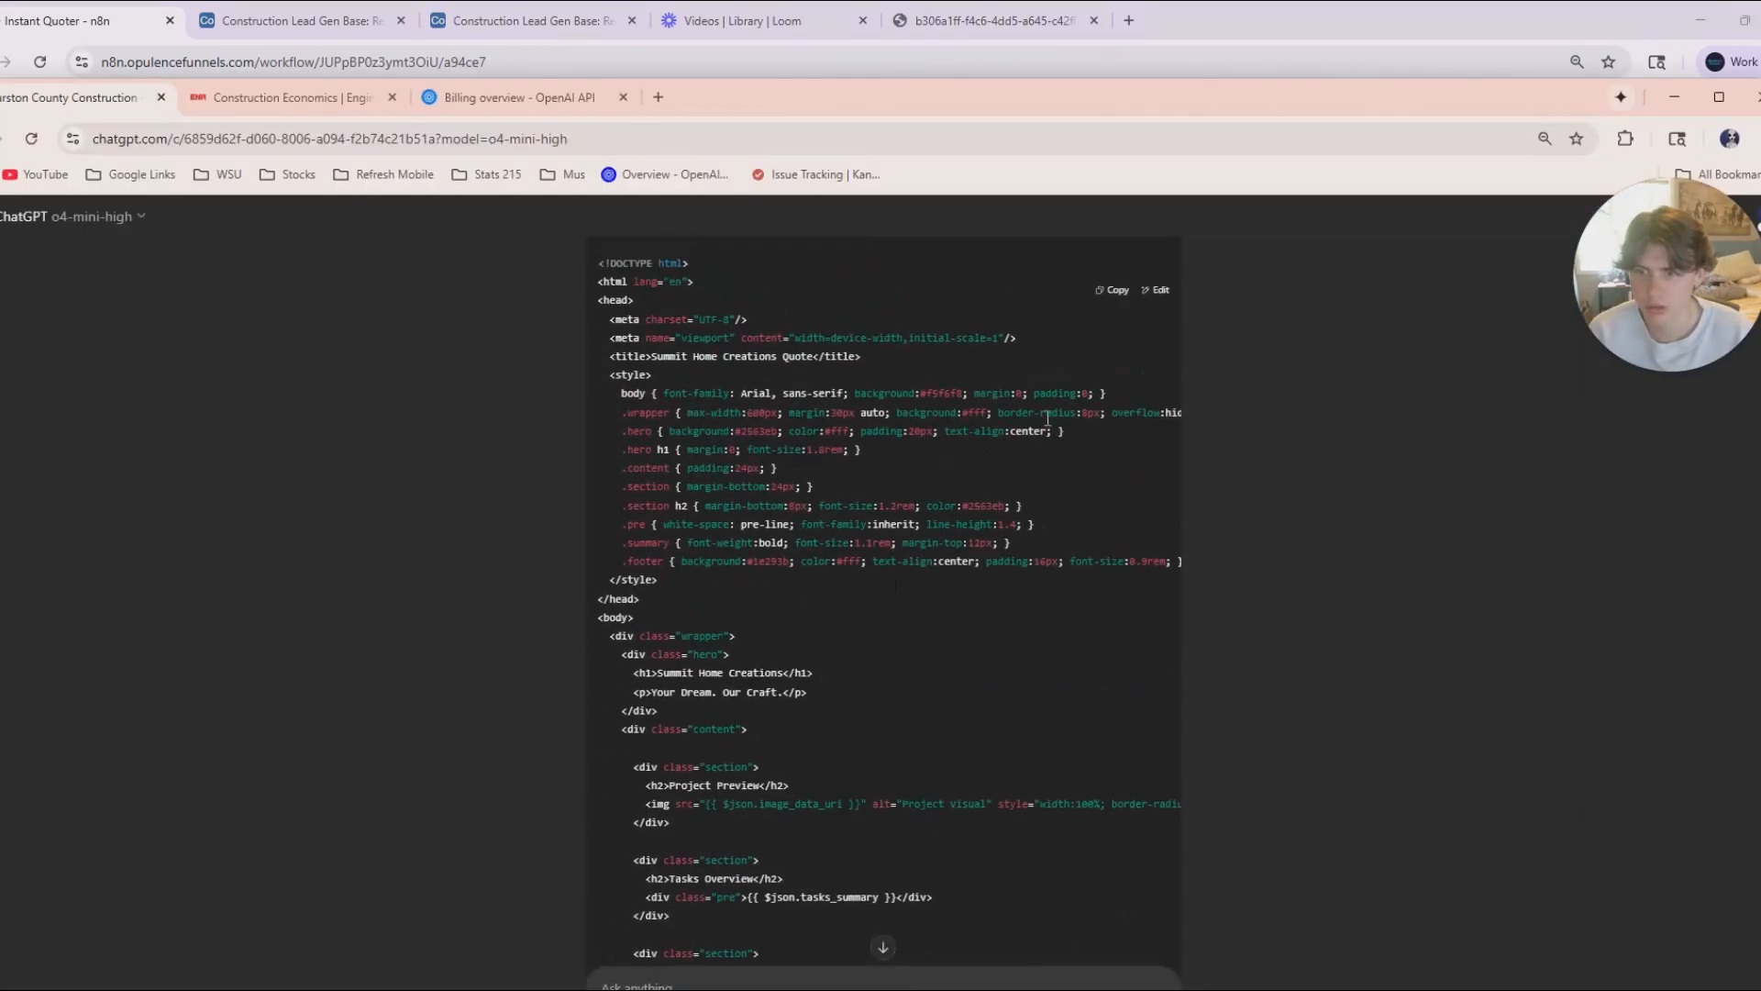
{"action": "left_click", "coordinate": [1118, 292]}
{"action": "left_click", "coordinate": [1674, 96]}
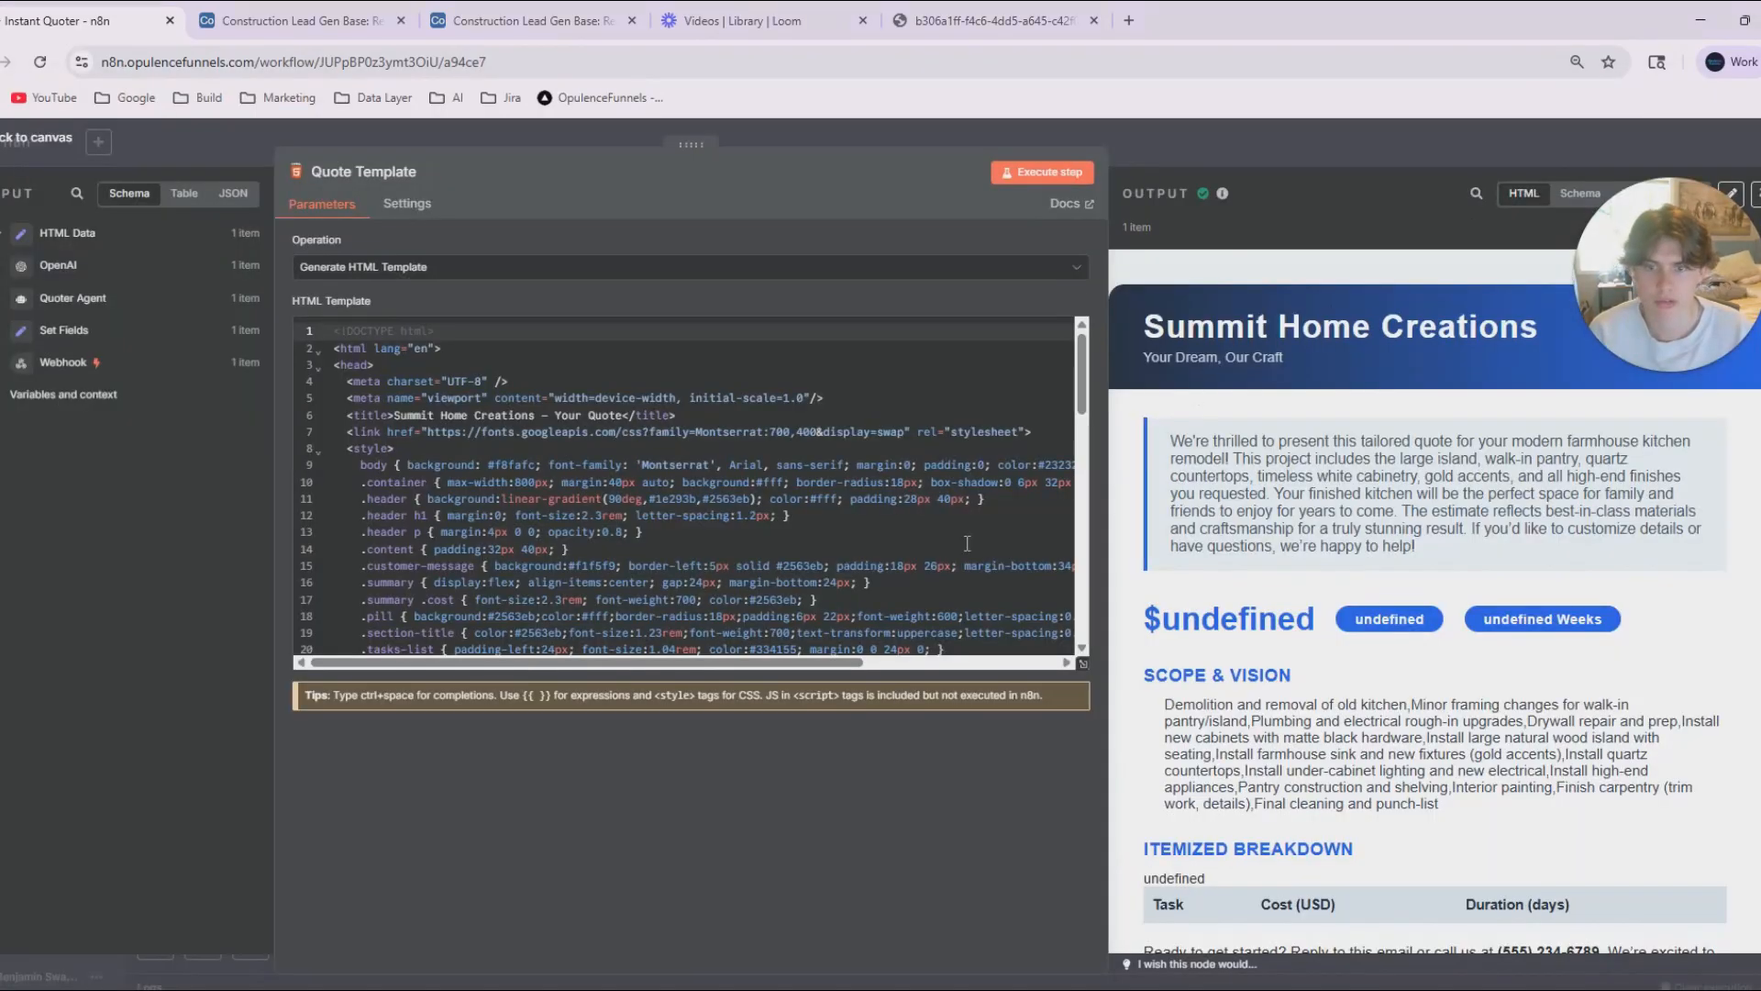
{"action": "key", "text": "ctrl+a"}
{"action": "key", "text": "BackSpace"}
{"action": "key", "text": "ctrl+v"}
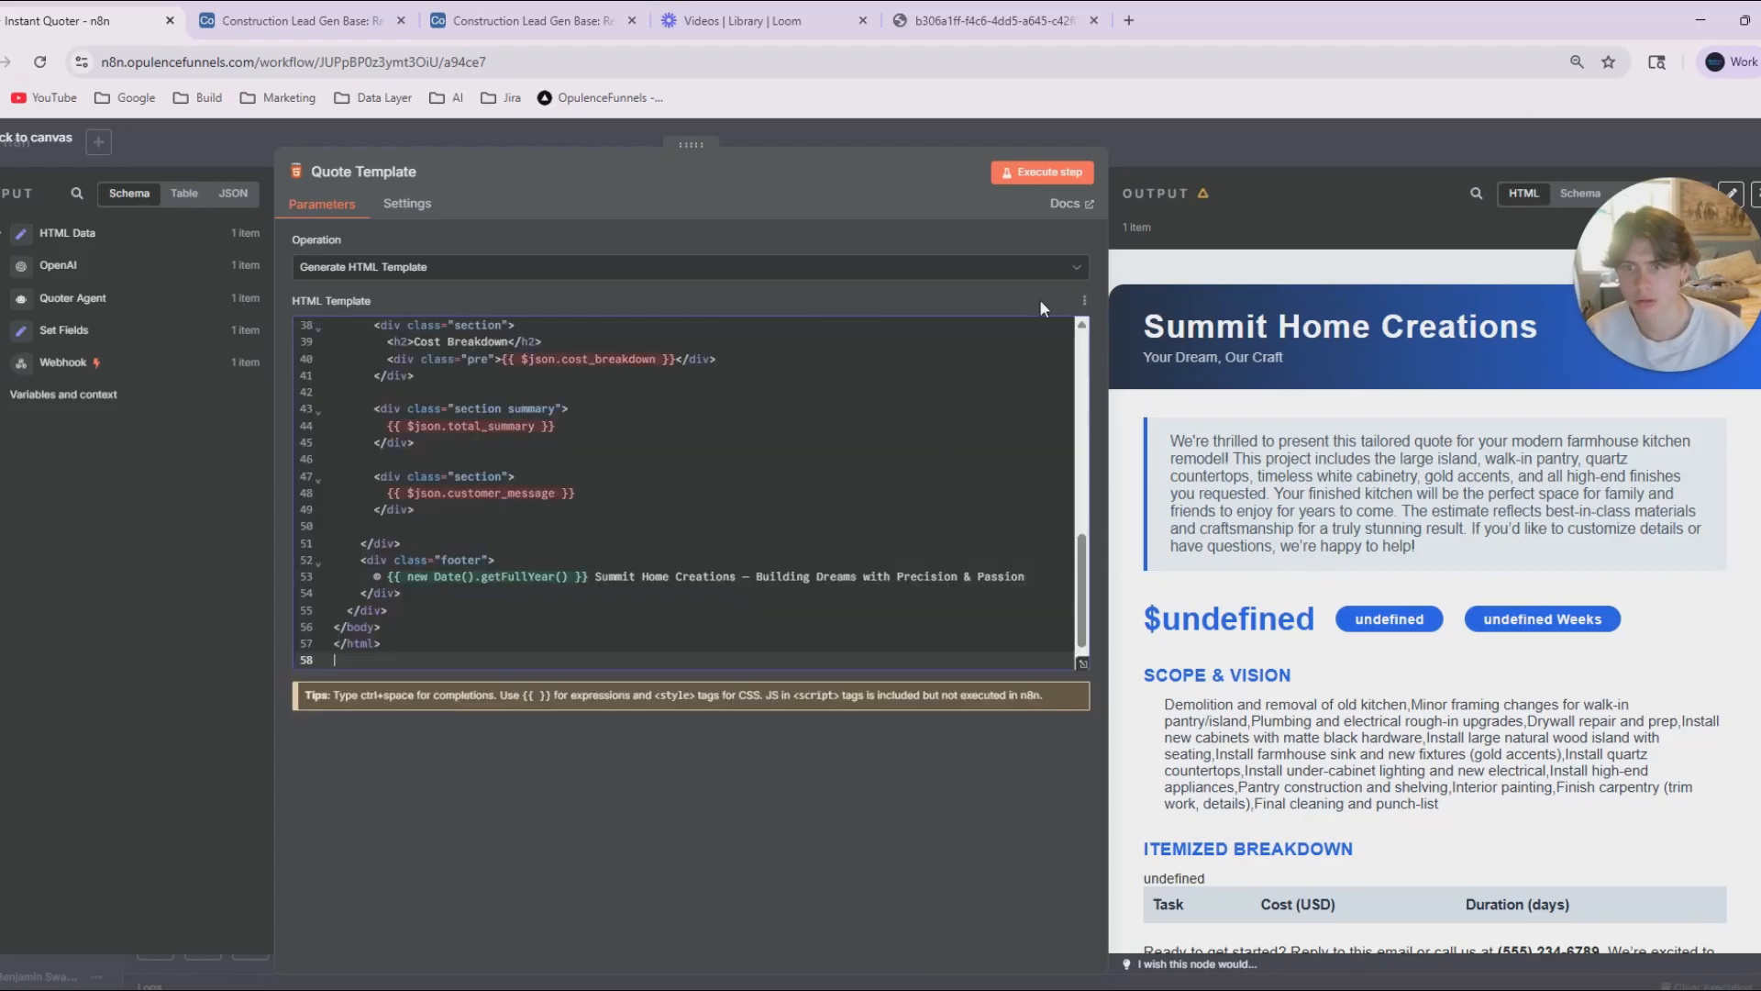
Execute Quote Template together with its previous nodes and reopen it to check the rendered quote.
{"action": "left_click", "coordinate": [1036, 173]}
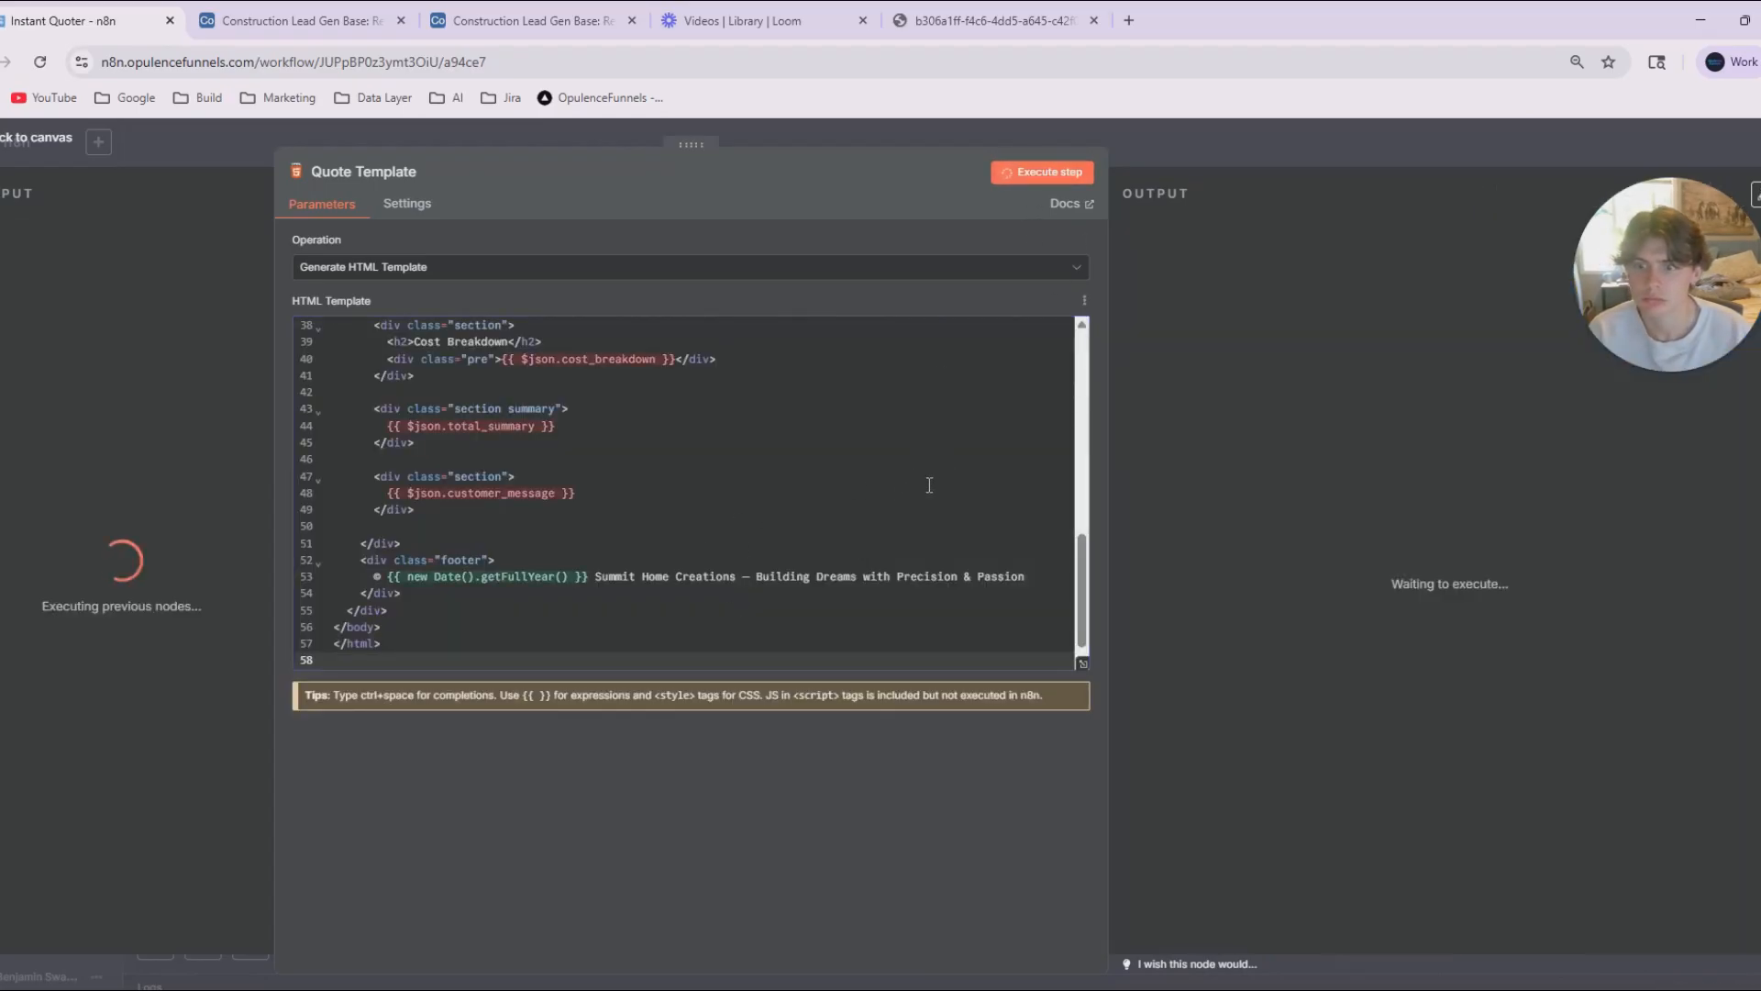
{"action": "scroll", "coordinate": [919, 473], "scroll_direction": "up", "scroll_amount": 7}
{"action": "left_click", "coordinate": [1165, 144]}
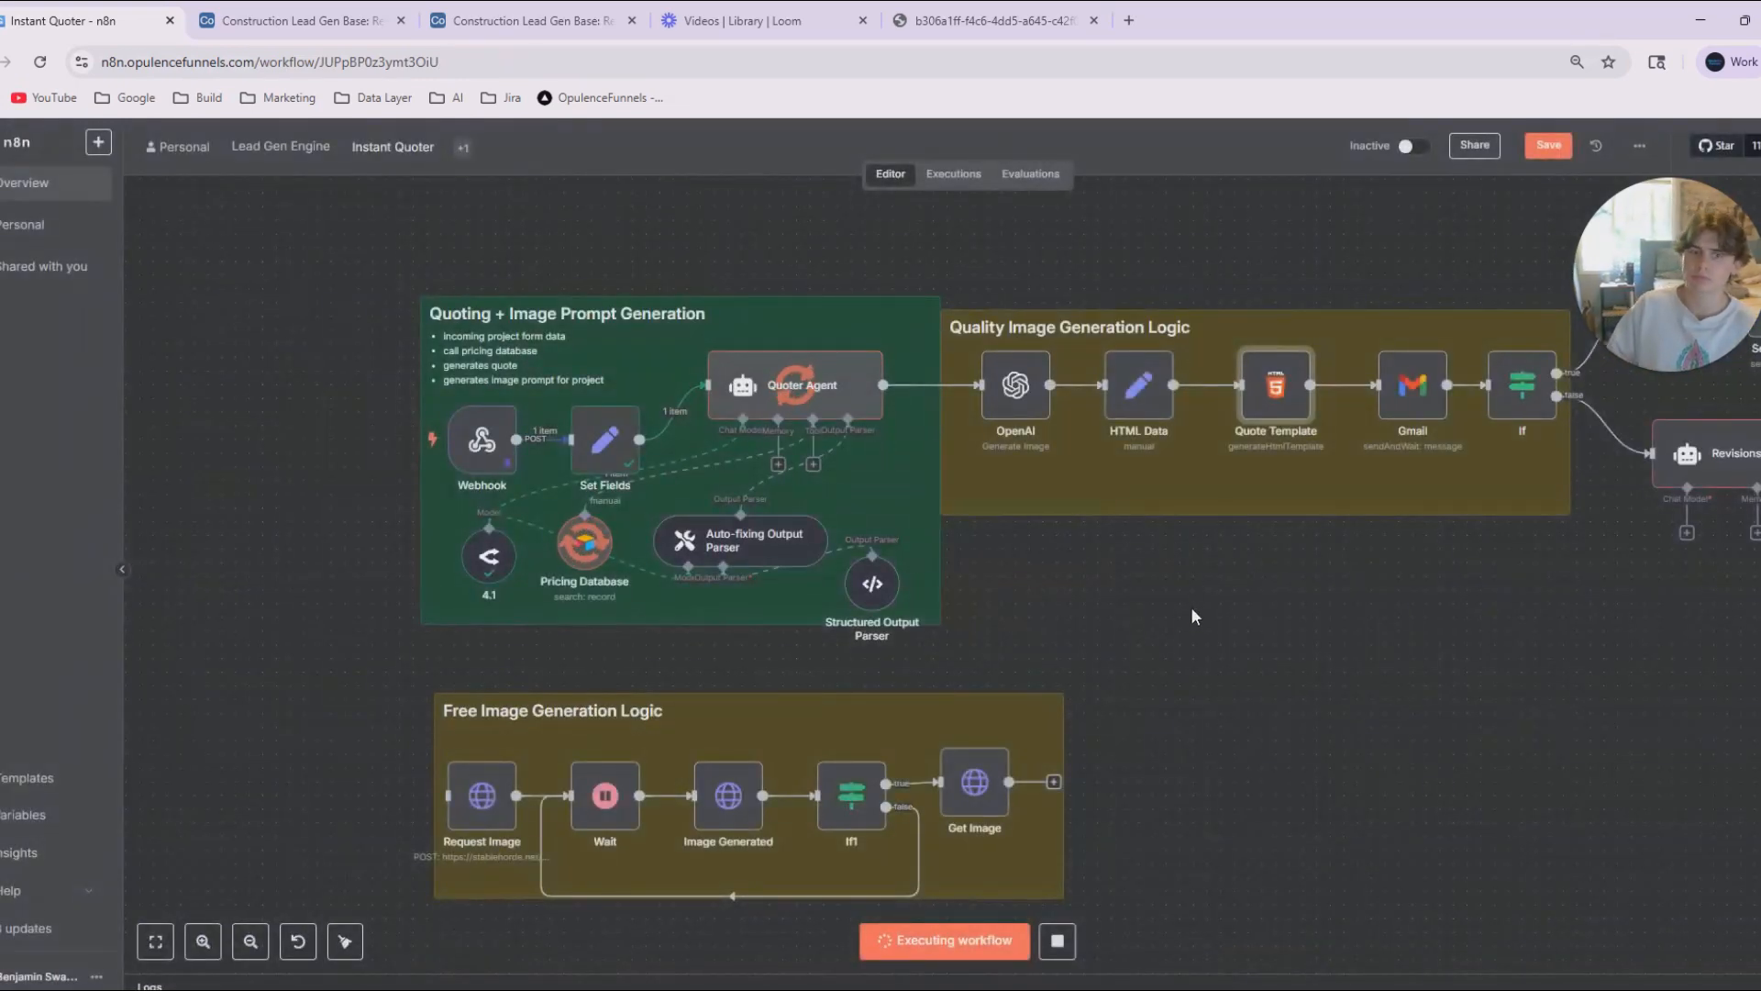
{"action": "double_click", "coordinate": [1136, 445]}
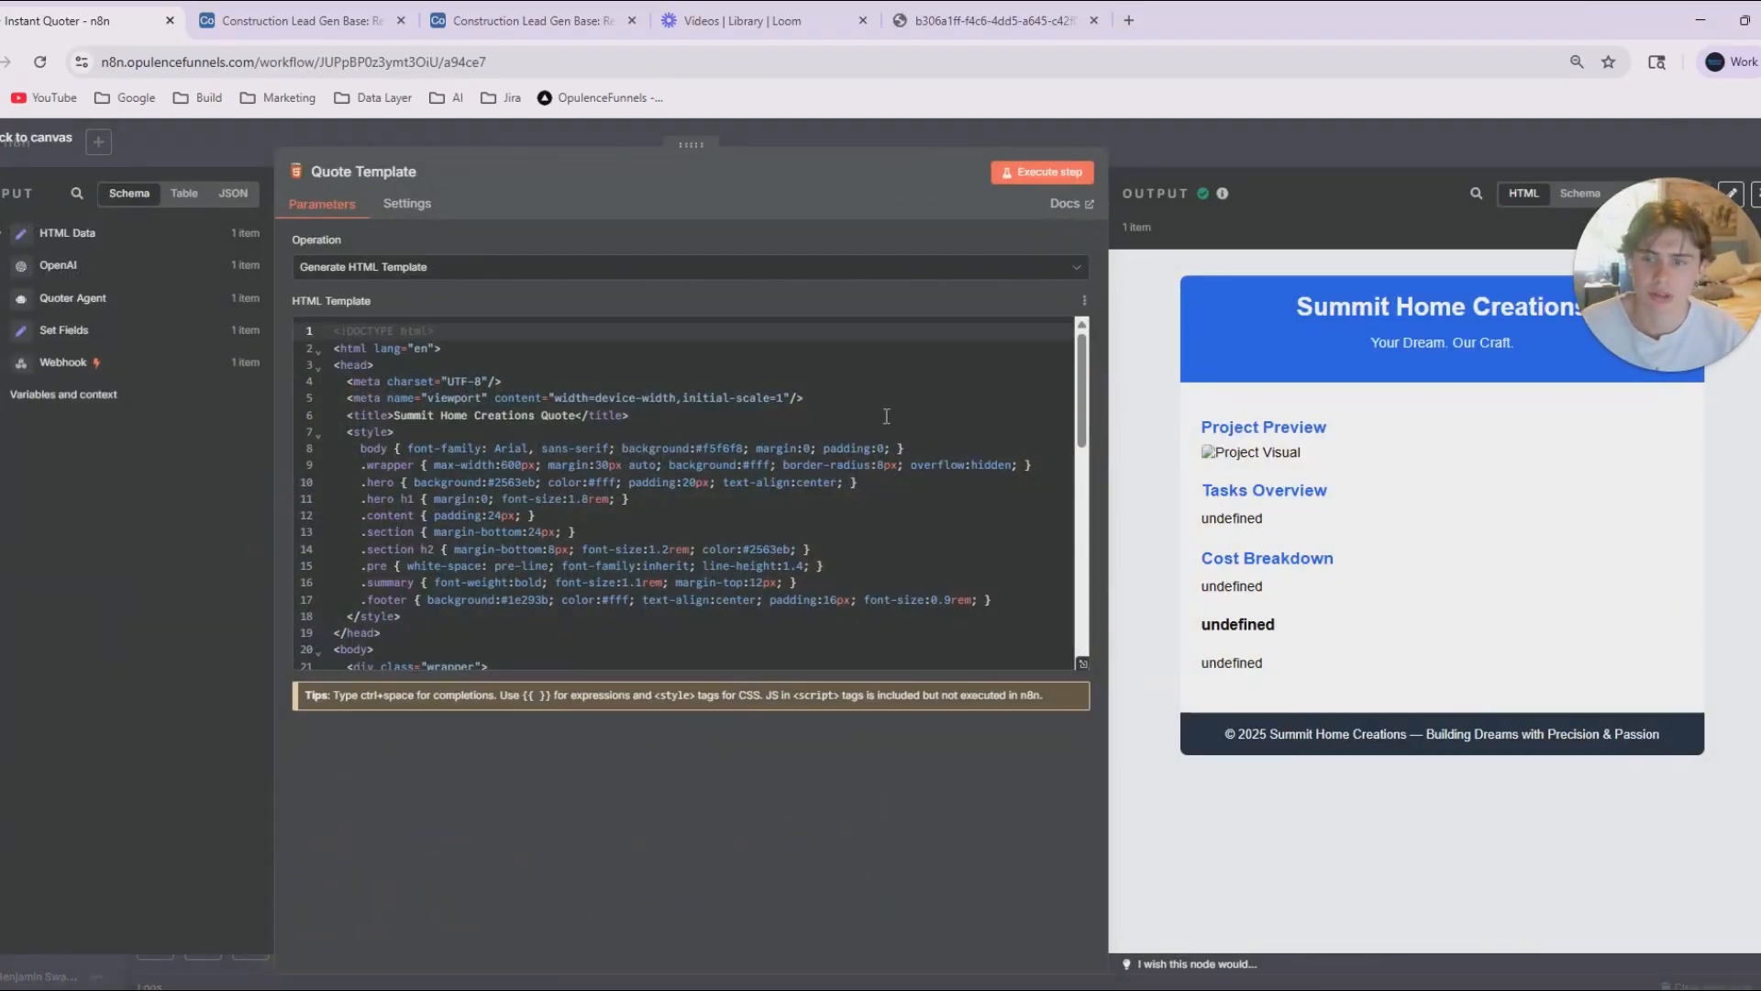
Point Quote Template's tasks_summary, cost_breakdown and total_summary expressions to the Quoter Agent's output, and rerun the node before returning to the canvas.
{"action": "scroll", "coordinate": [473, 522], "scroll_direction": "up", "scroll_amount": 2}
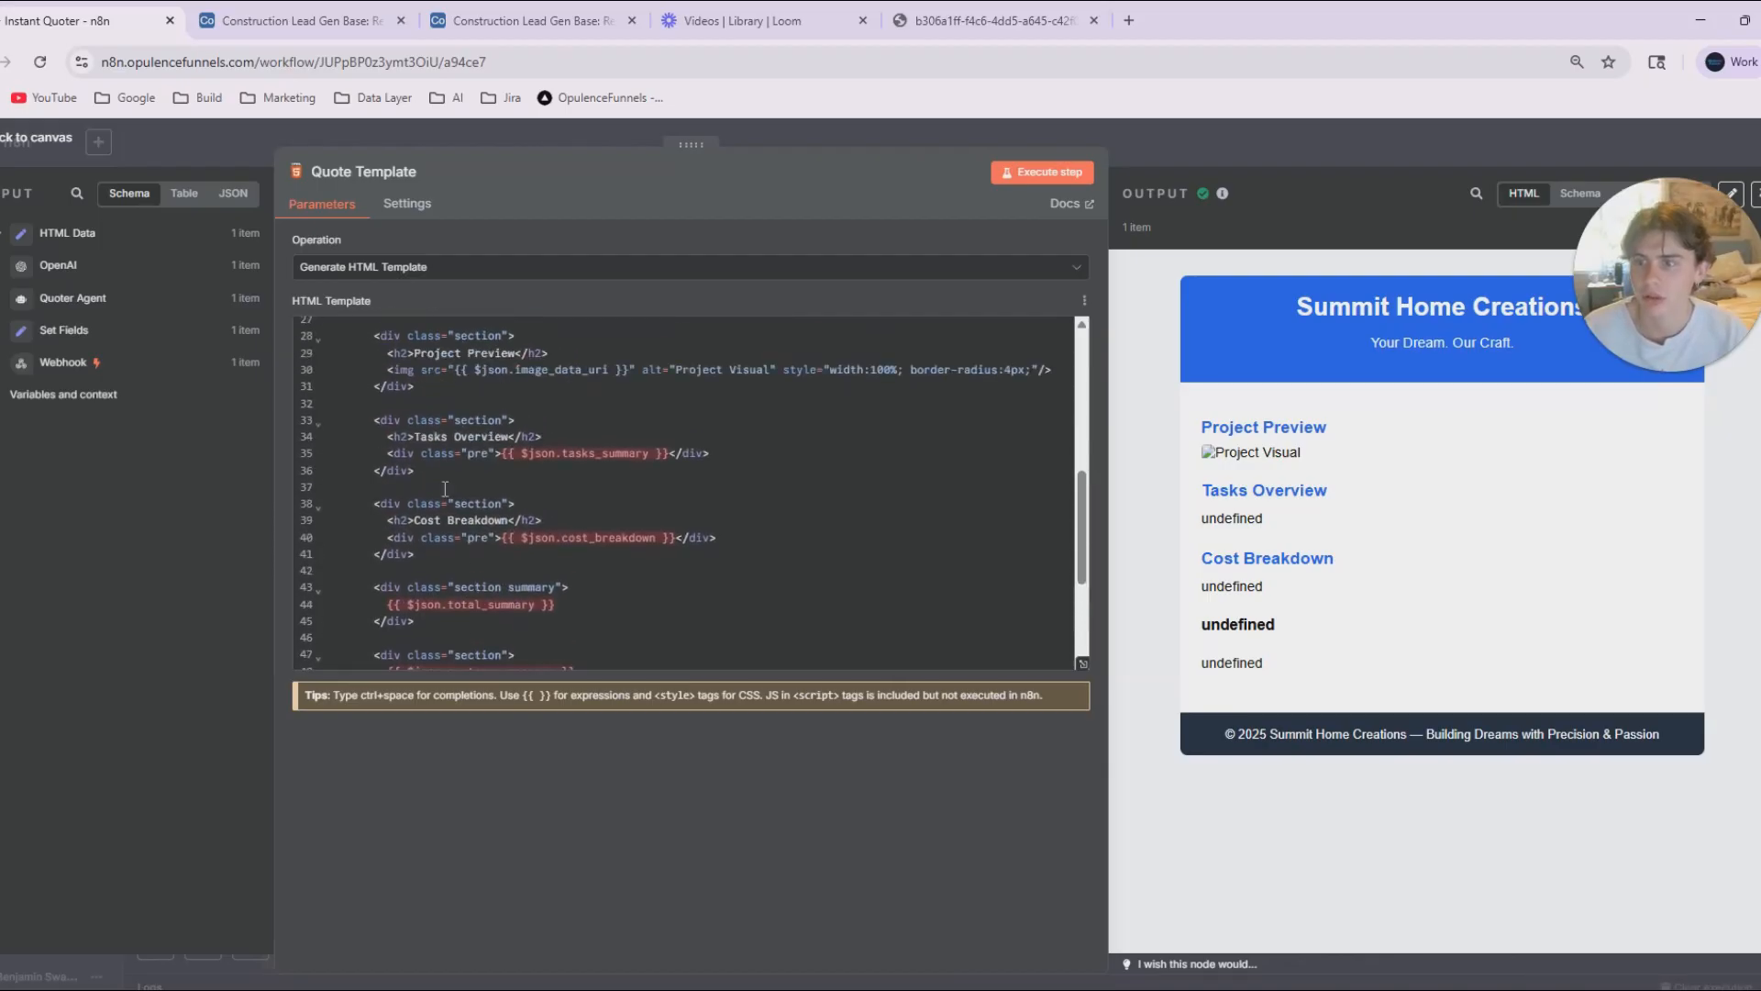
{"action": "left_click", "coordinate": [55, 265]}
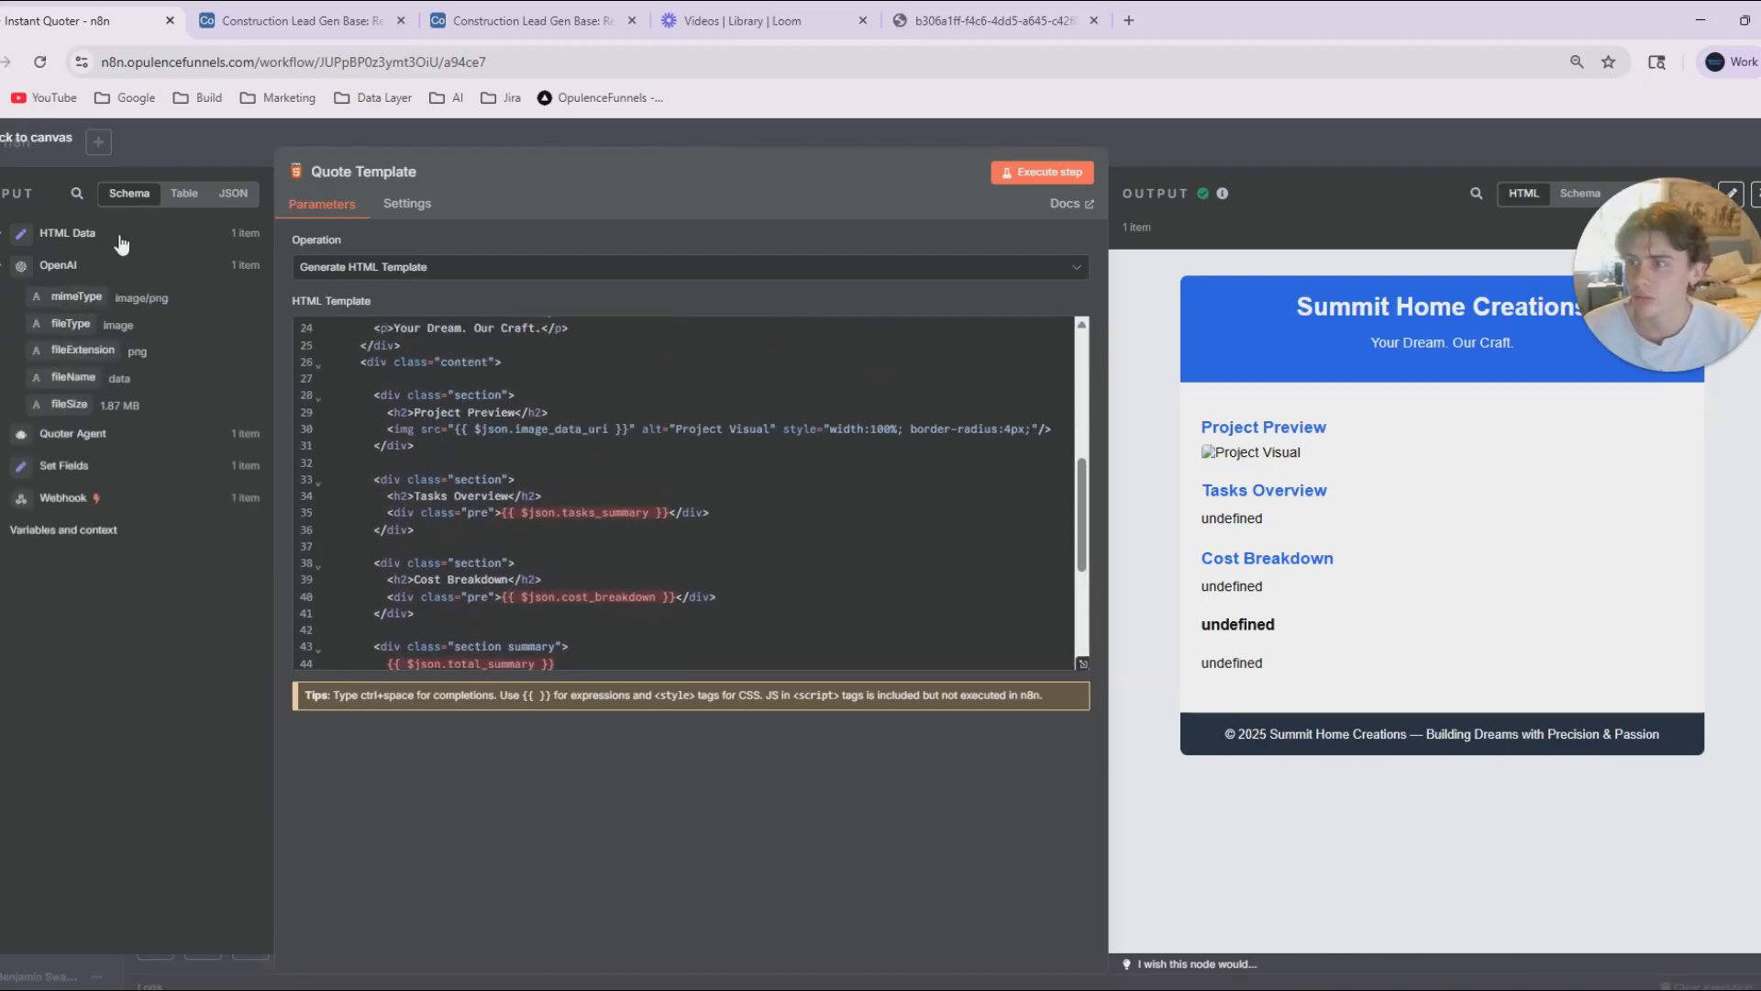
{"action": "left_click", "coordinate": [55, 265]}
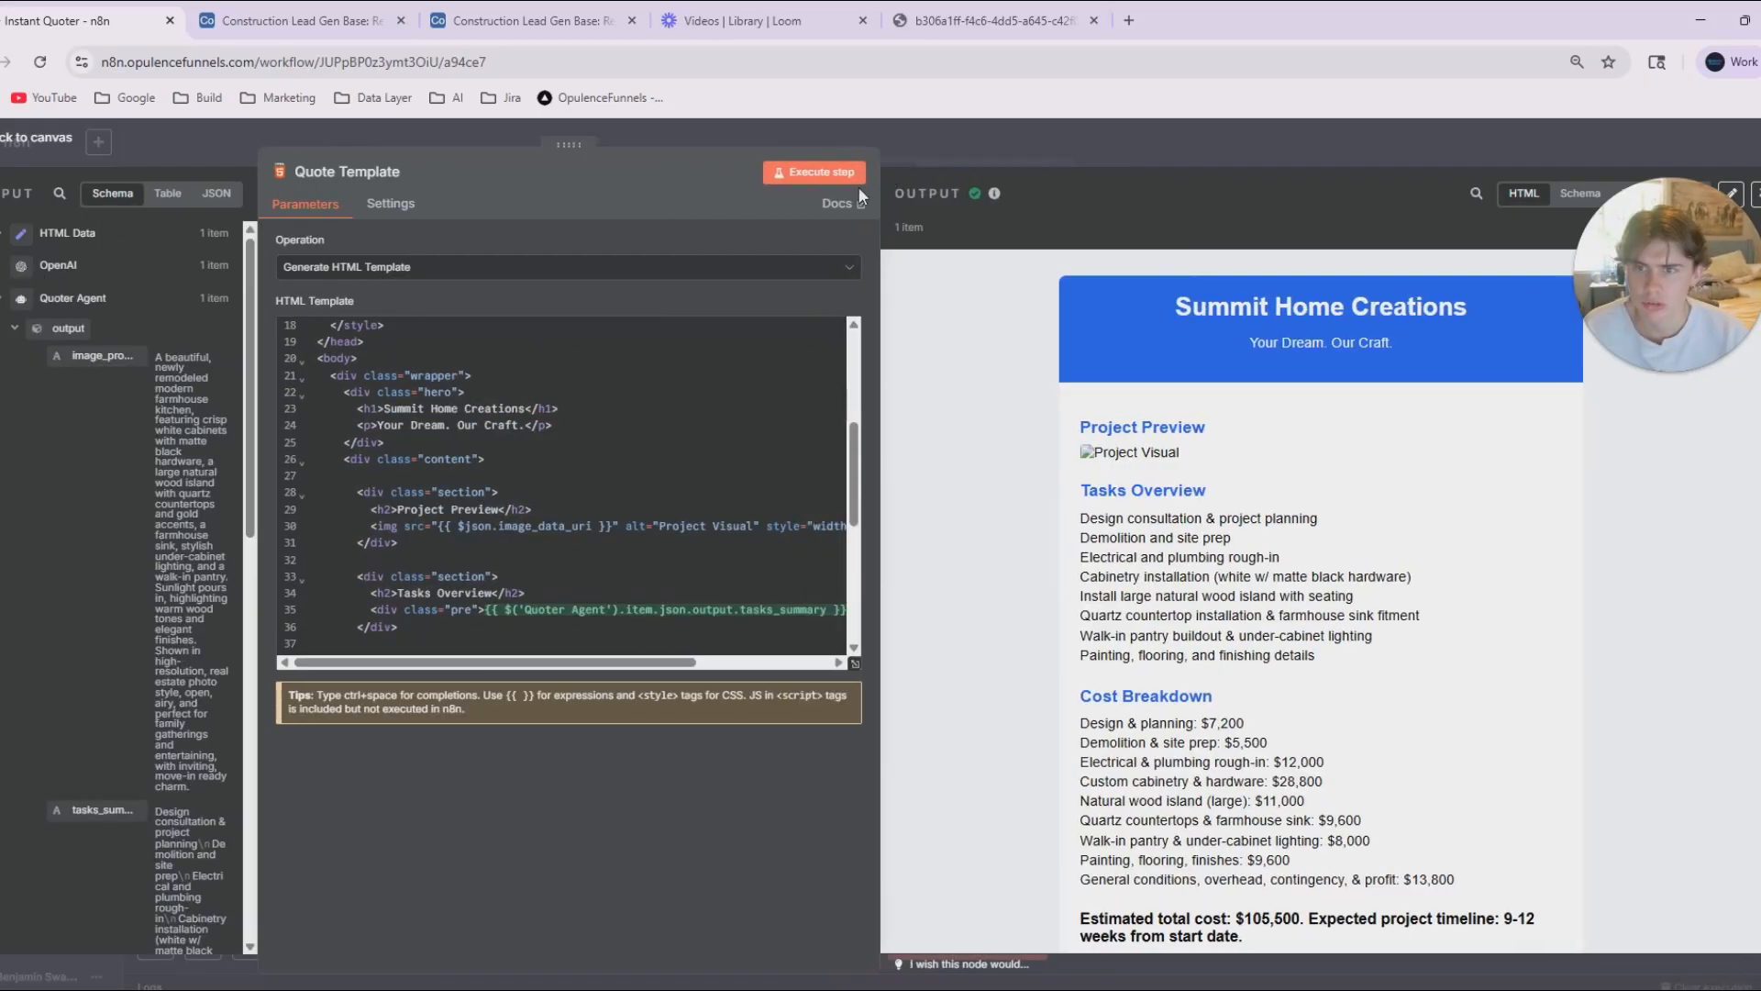
{"action": "left_click_drag", "start_coordinate": [574, 140], "coordinate": [815, 143]}
{"action": "left_click", "coordinate": [1007, 142]}
{"action": "scroll", "coordinate": [1197, 637], "scroll_direction": "right", "scroll_amount": 1}
{"action": "scroll", "coordinate": [1197, 635], "scroll_direction": "down", "scroll_amount": 2}
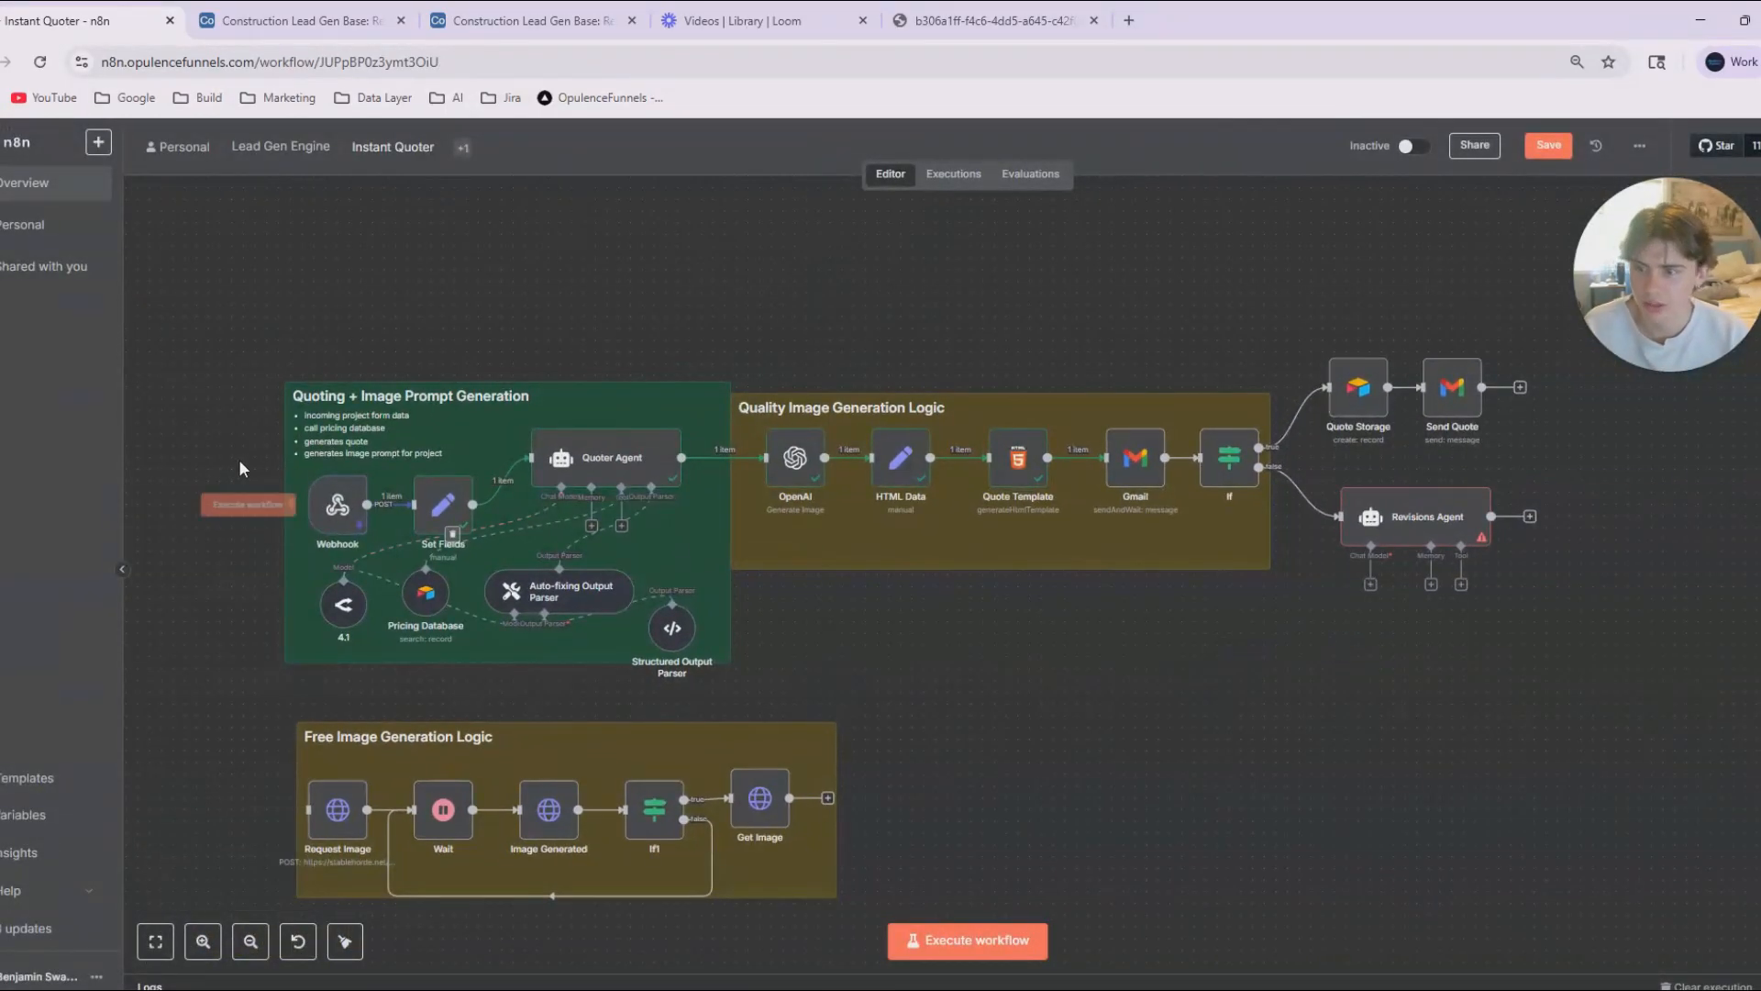
Capture a screenshot of the workflow canvas, add it to the ChatGPT message and start dictating the request.
{"action": "key", "text": "super+shift+s"}
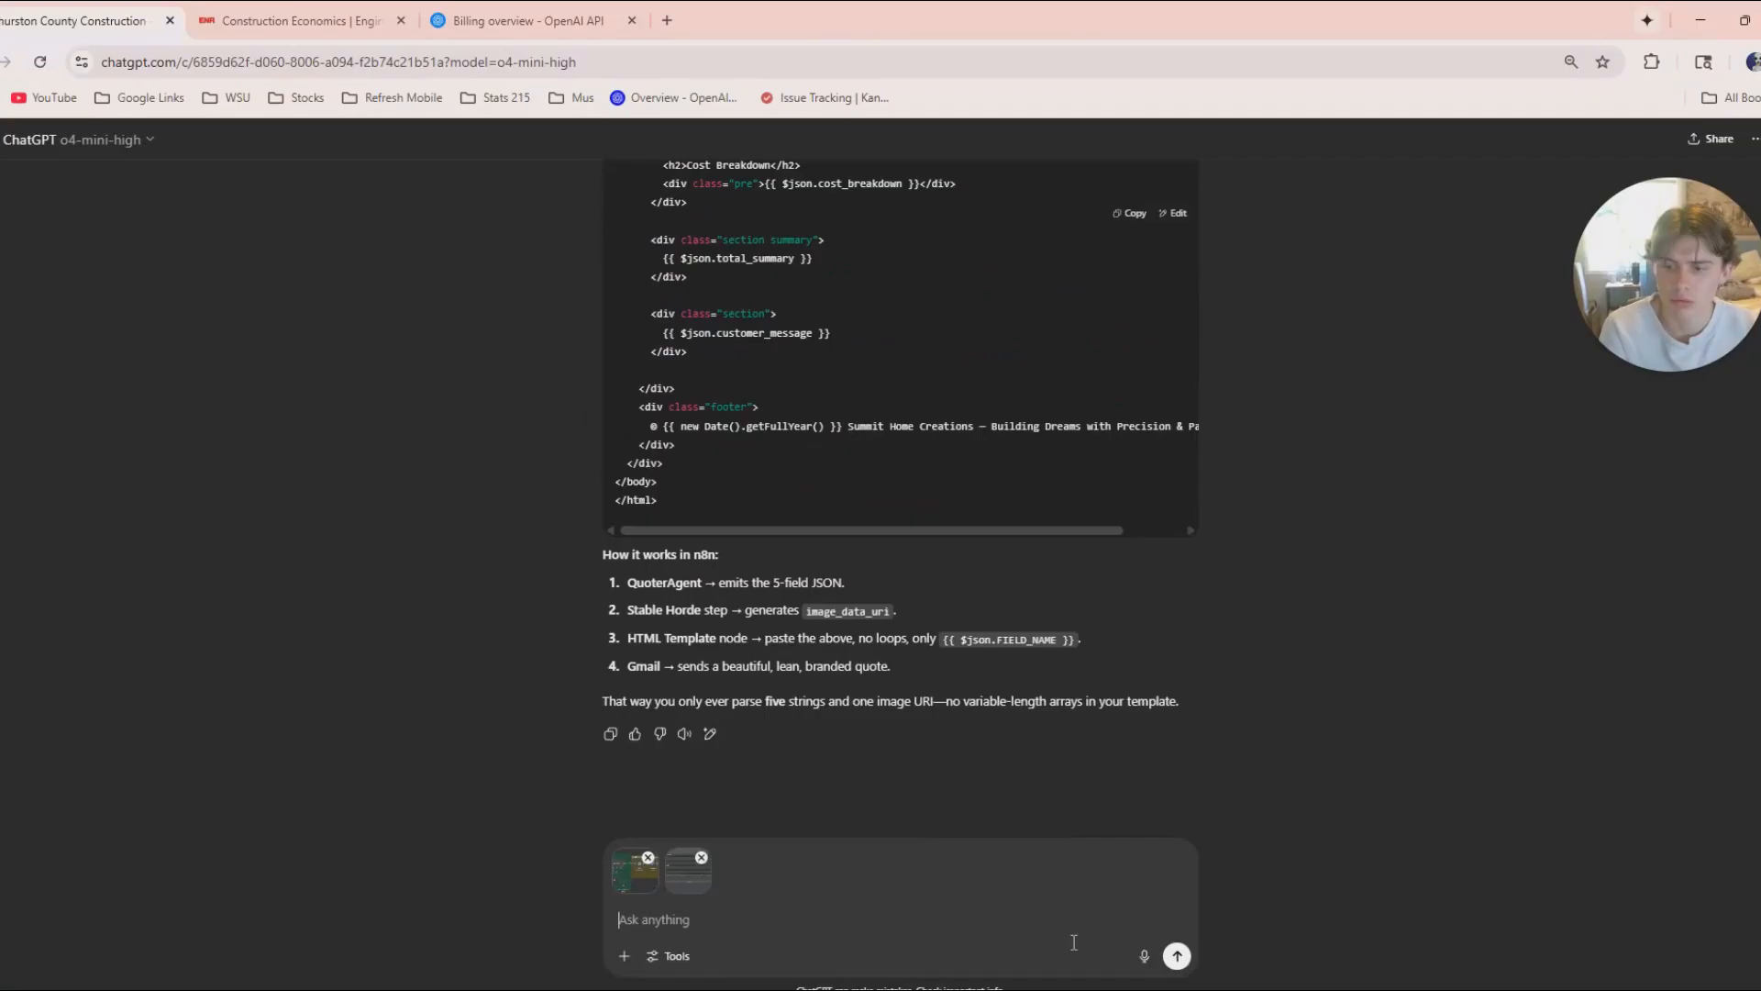
{"action": "left_click", "coordinate": [1140, 955]}
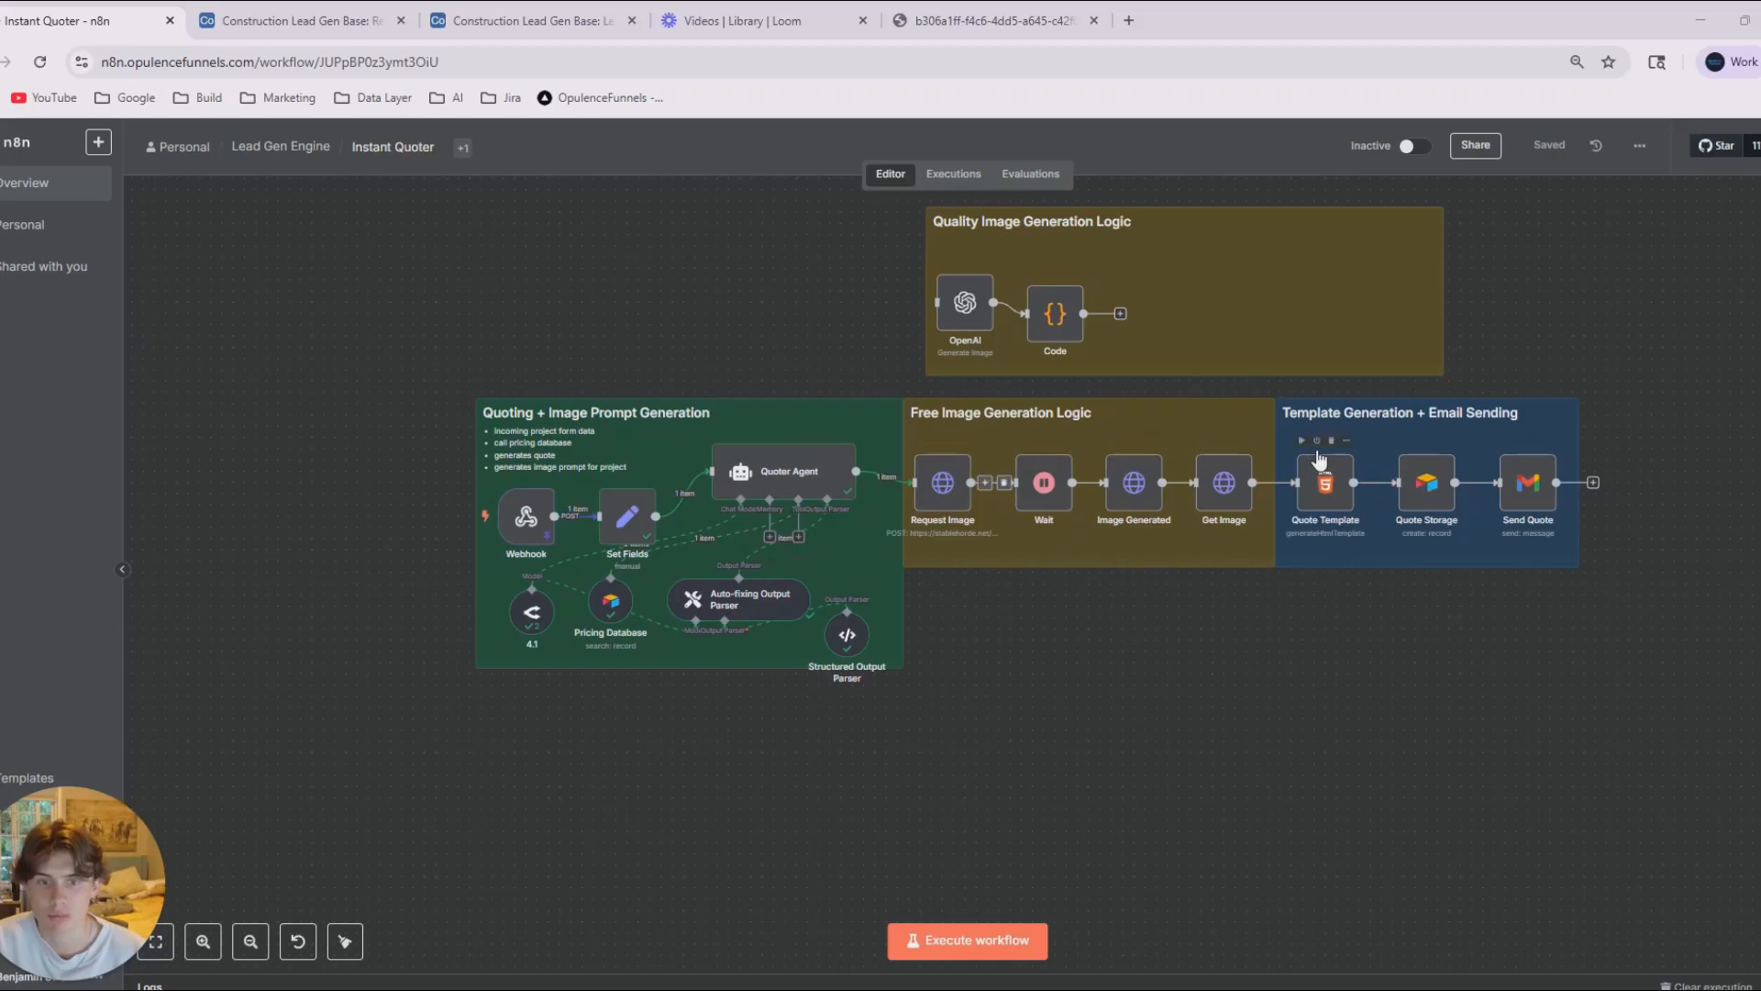
Execute the workflow through Quote Template with the free image generation nodes and open the Quote Storage node.
{"action": "left_click", "coordinate": [1302, 441]}
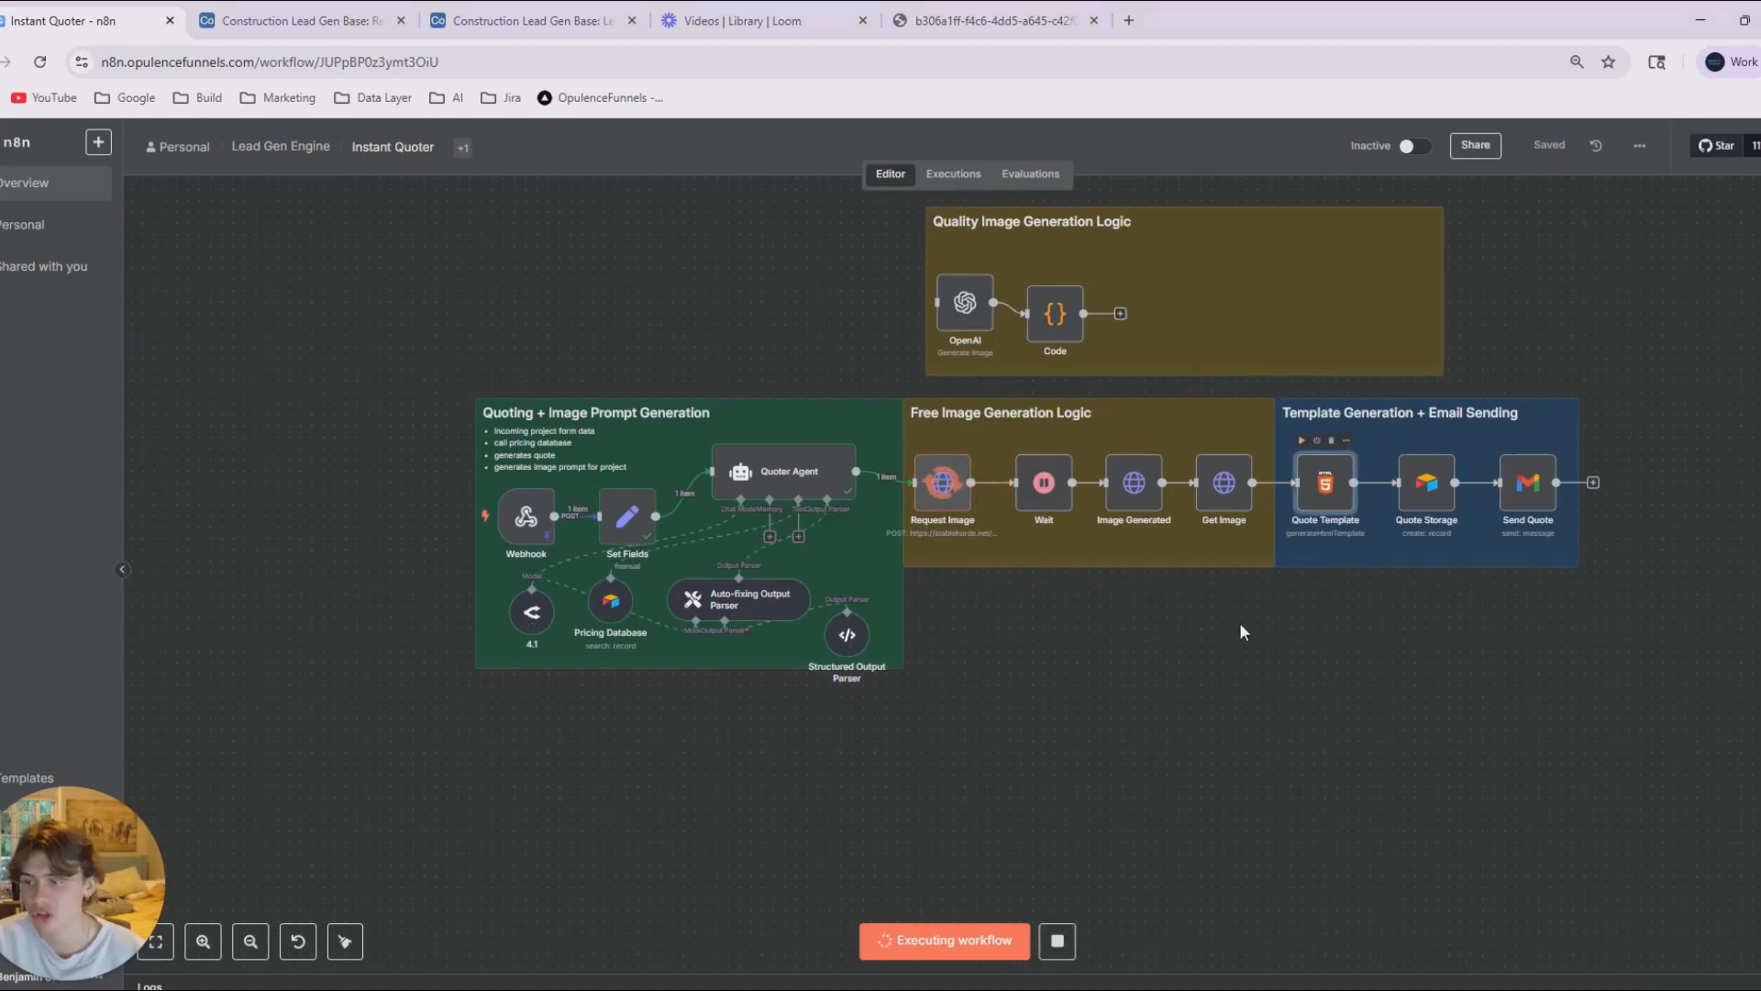
{"action": "left_click_drag", "start_coordinate": [1393, 696], "coordinate": [1291, 698]}
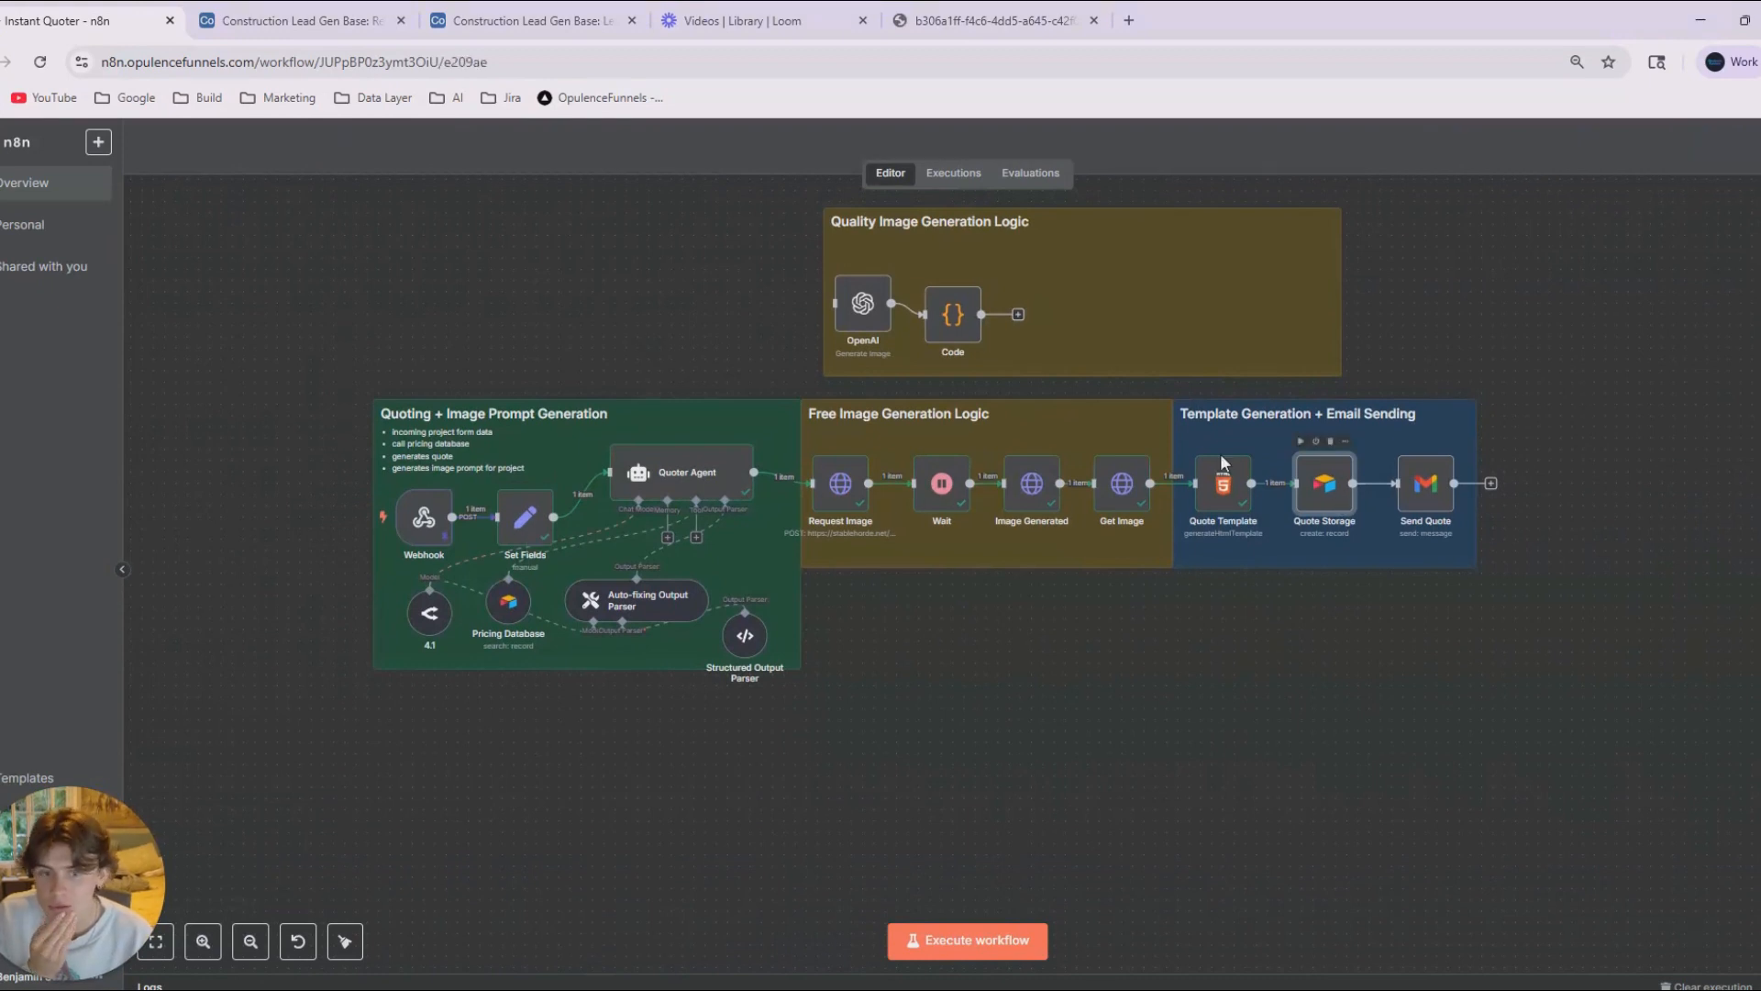
{"action": "double_click", "coordinate": [1325, 483]}
{"action": "scroll", "coordinate": [927, 720], "scroll_direction": "down", "scroll_amount": 2}
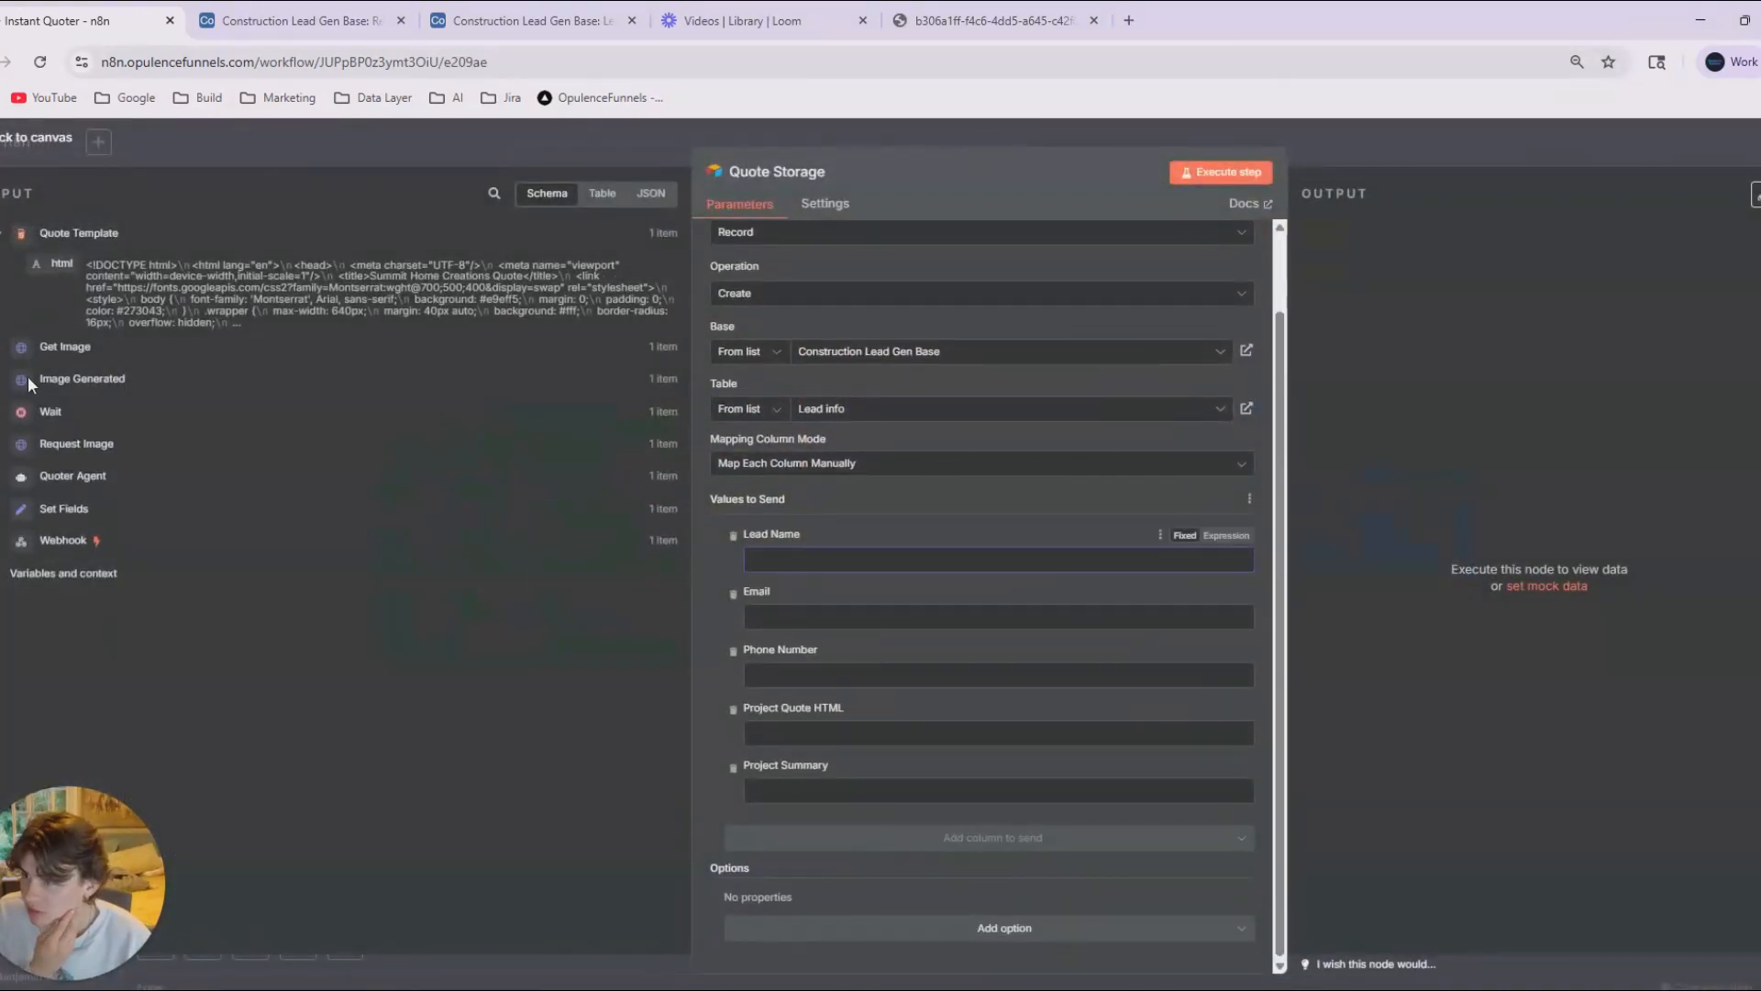
Map Quote Storage's Lead Name, Phone Number and Email to Set Fields' Customer Name, Customer Phone Number and Customer Email.
{"action": "left_click", "coordinate": [8, 541]}
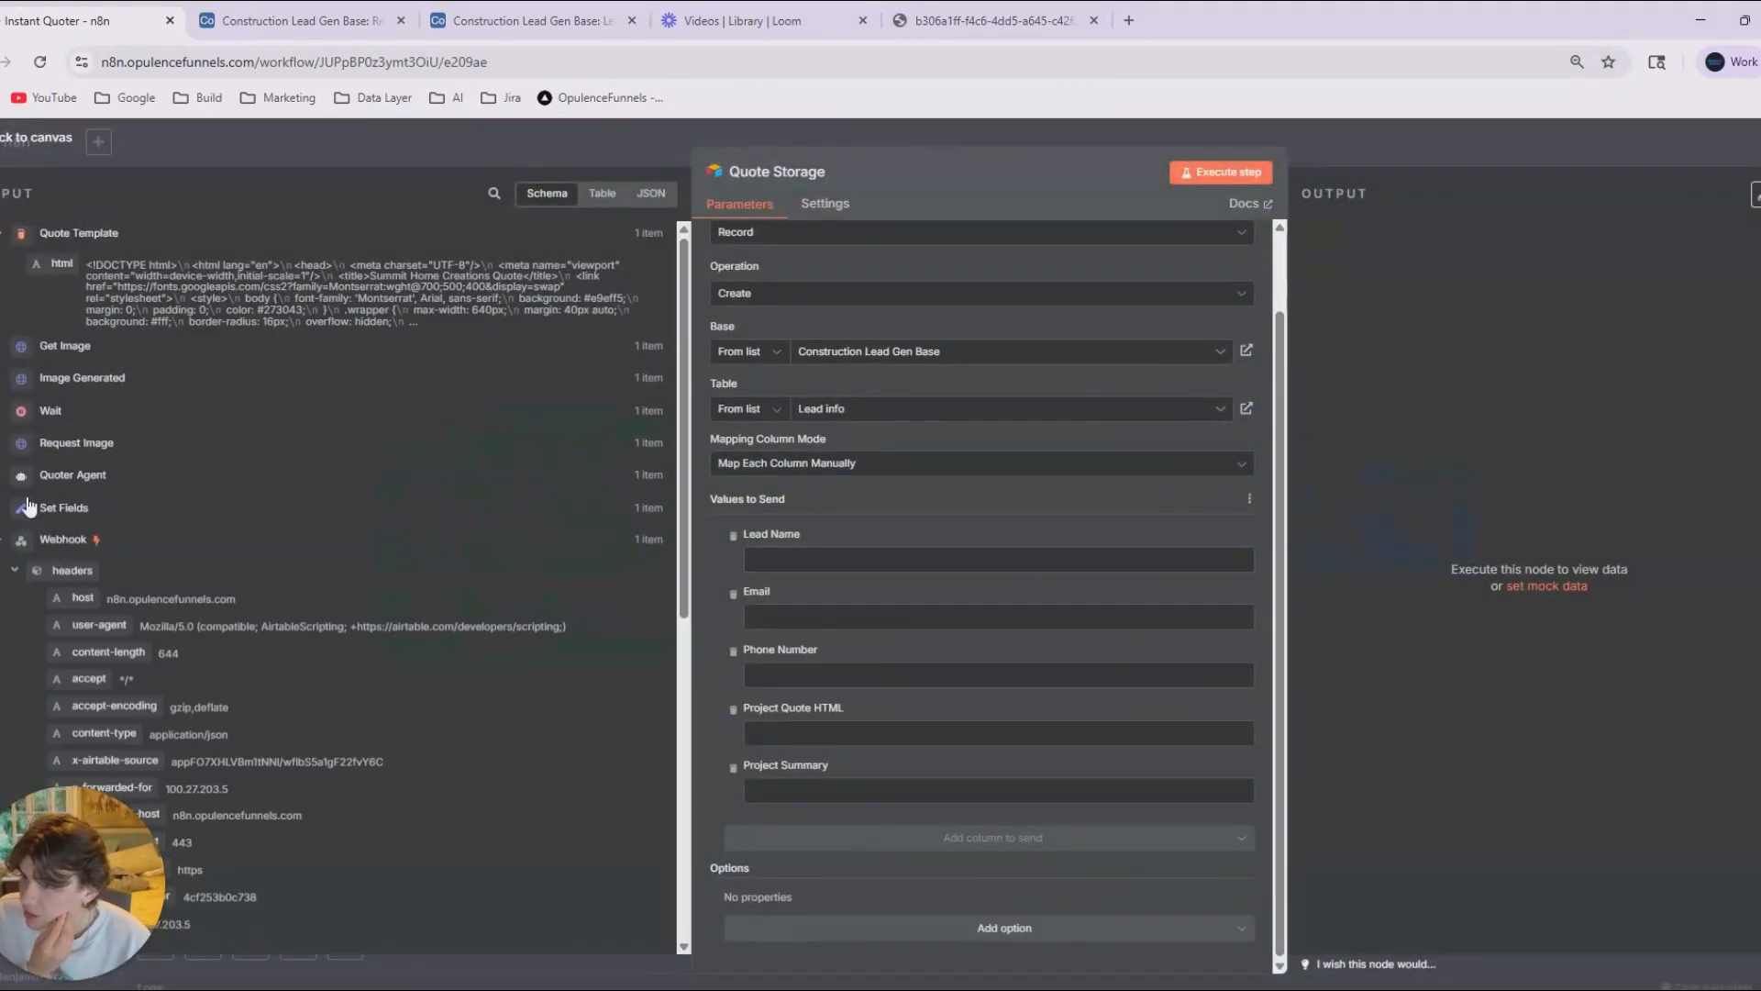
{"action": "left_click", "coordinate": [11, 511]}
{"action": "scroll", "coordinate": [108, 532], "scroll_direction": "down", "scroll_amount": 2}
{"action": "left_click_drag", "start_coordinate": [65, 347], "coordinate": [805, 547]}
{"action": "left_click", "coordinate": [99, 322]}
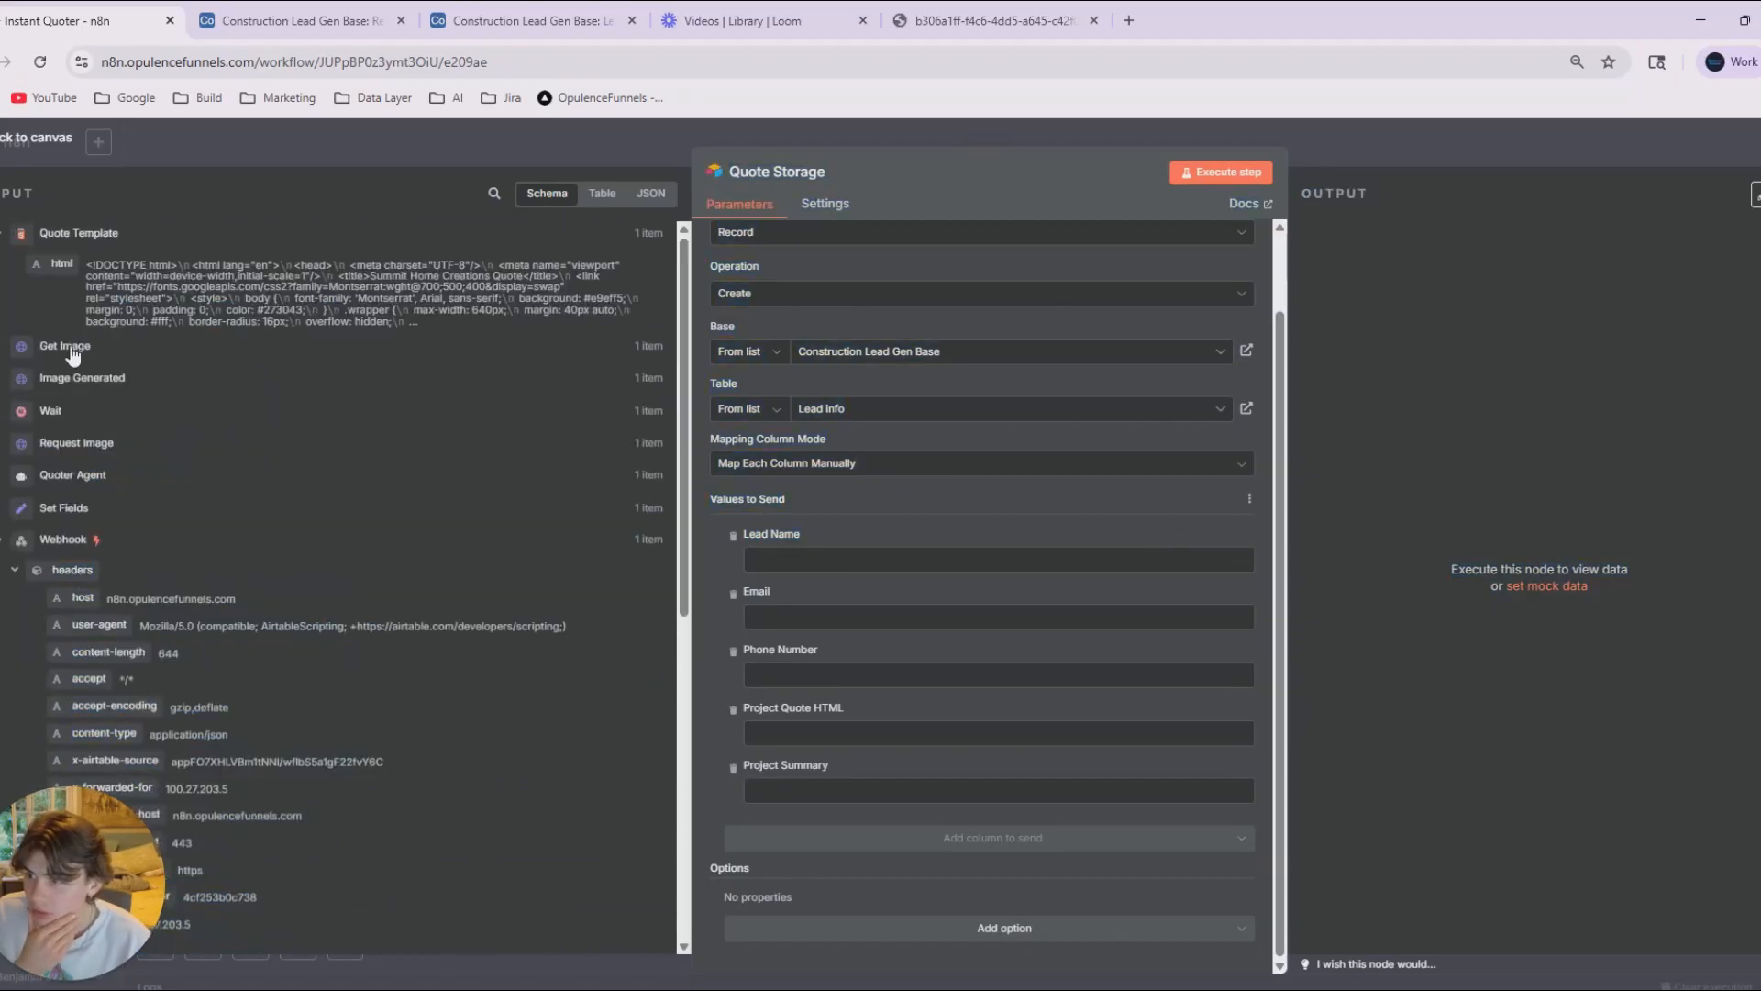
{"action": "scroll", "coordinate": [59, 599], "scroll_direction": "down", "scroll_amount": 5}
{"action": "scroll", "coordinate": [124, 503], "scroll_direction": "up", "scroll_amount": 4}
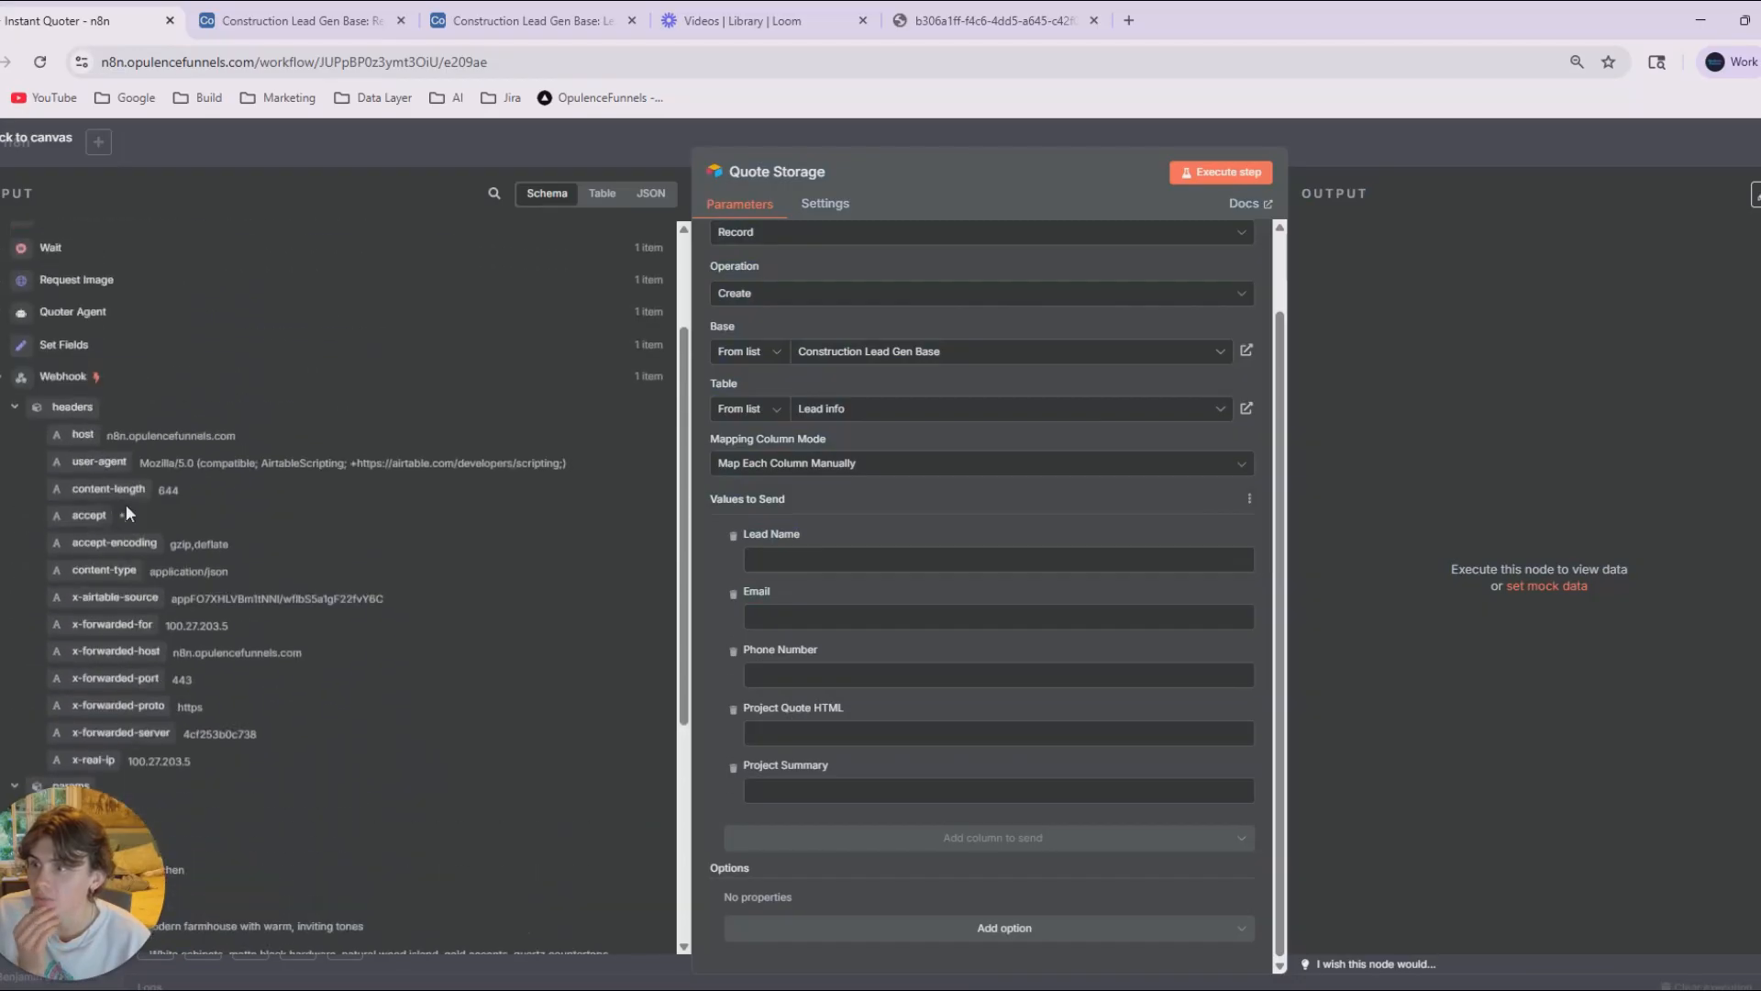
{"action": "left_click", "coordinate": [48, 349]}
{"action": "left_click_drag", "start_coordinate": [92, 376], "coordinate": [824, 562]}
{"action": "left_click_drag", "start_coordinate": [137, 403], "coordinate": [847, 684]}
{"action": "left_click_drag", "start_coordinate": [90, 430], "coordinate": [841, 648]}
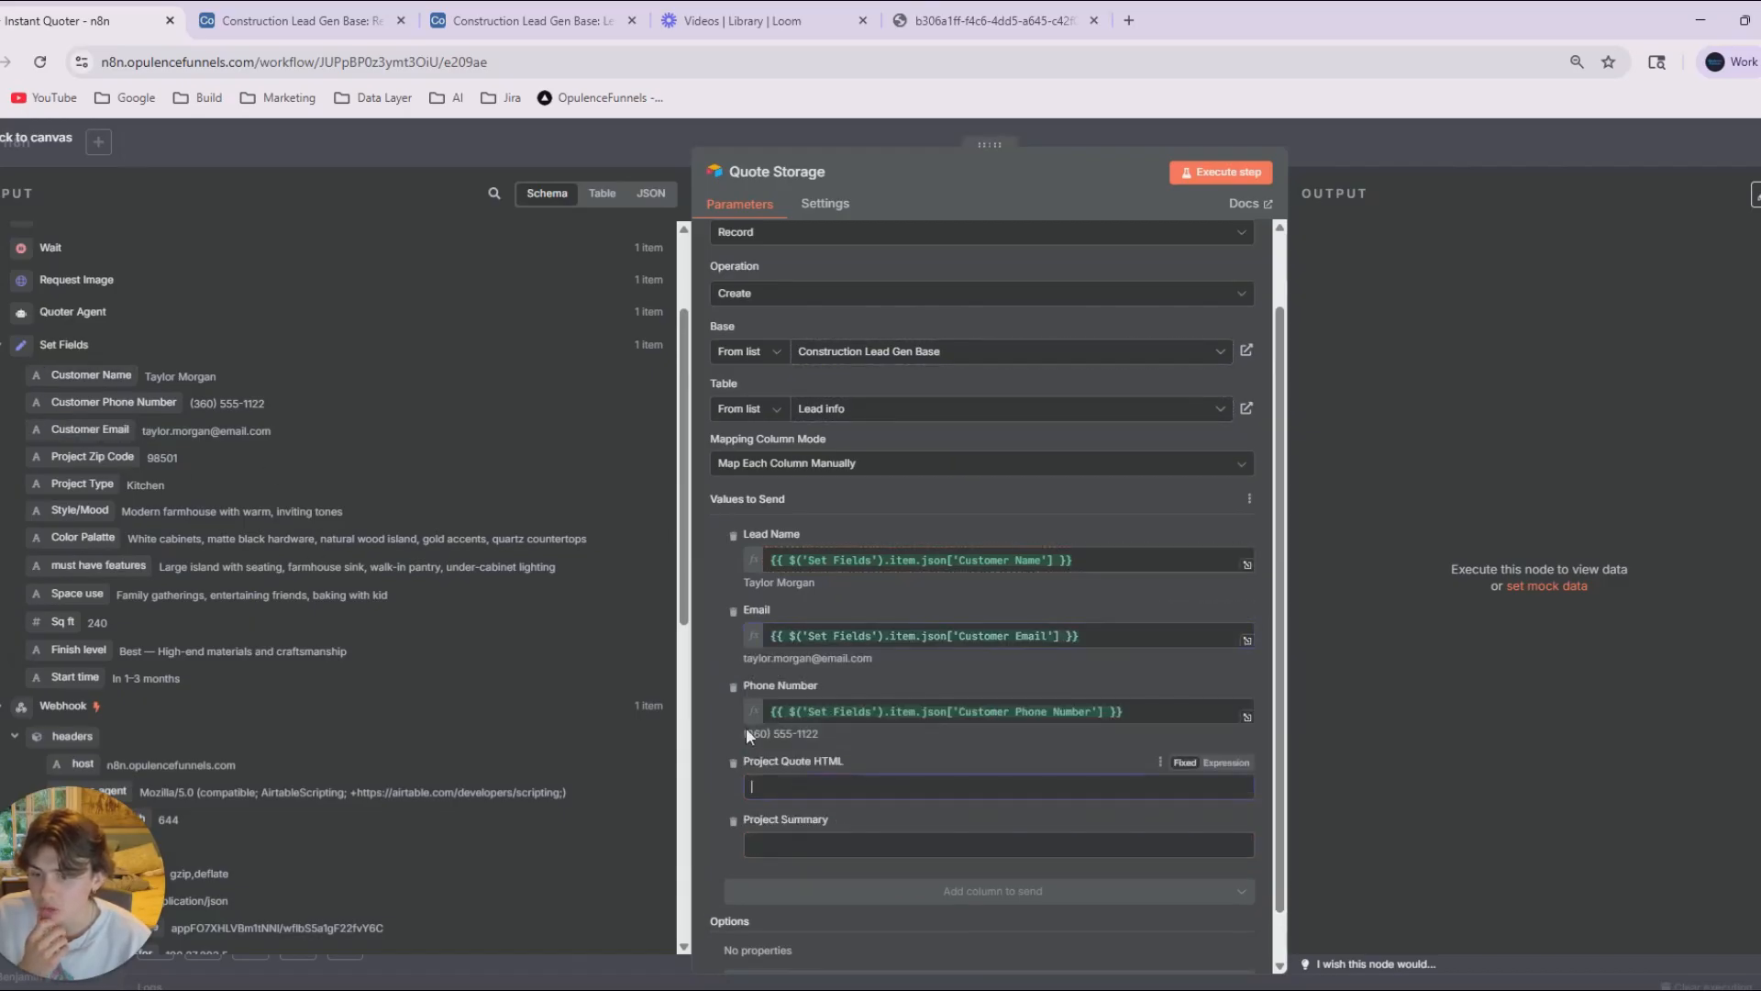
Map Quote Storage's Project Quote HTML column to the html output of Quote Template.
{"action": "scroll", "coordinate": [151, 624], "scroll_direction": "down", "scroll_amount": 1}
{"action": "scroll", "coordinate": [151, 624], "scroll_direction": "up", "scroll_amount": 3}
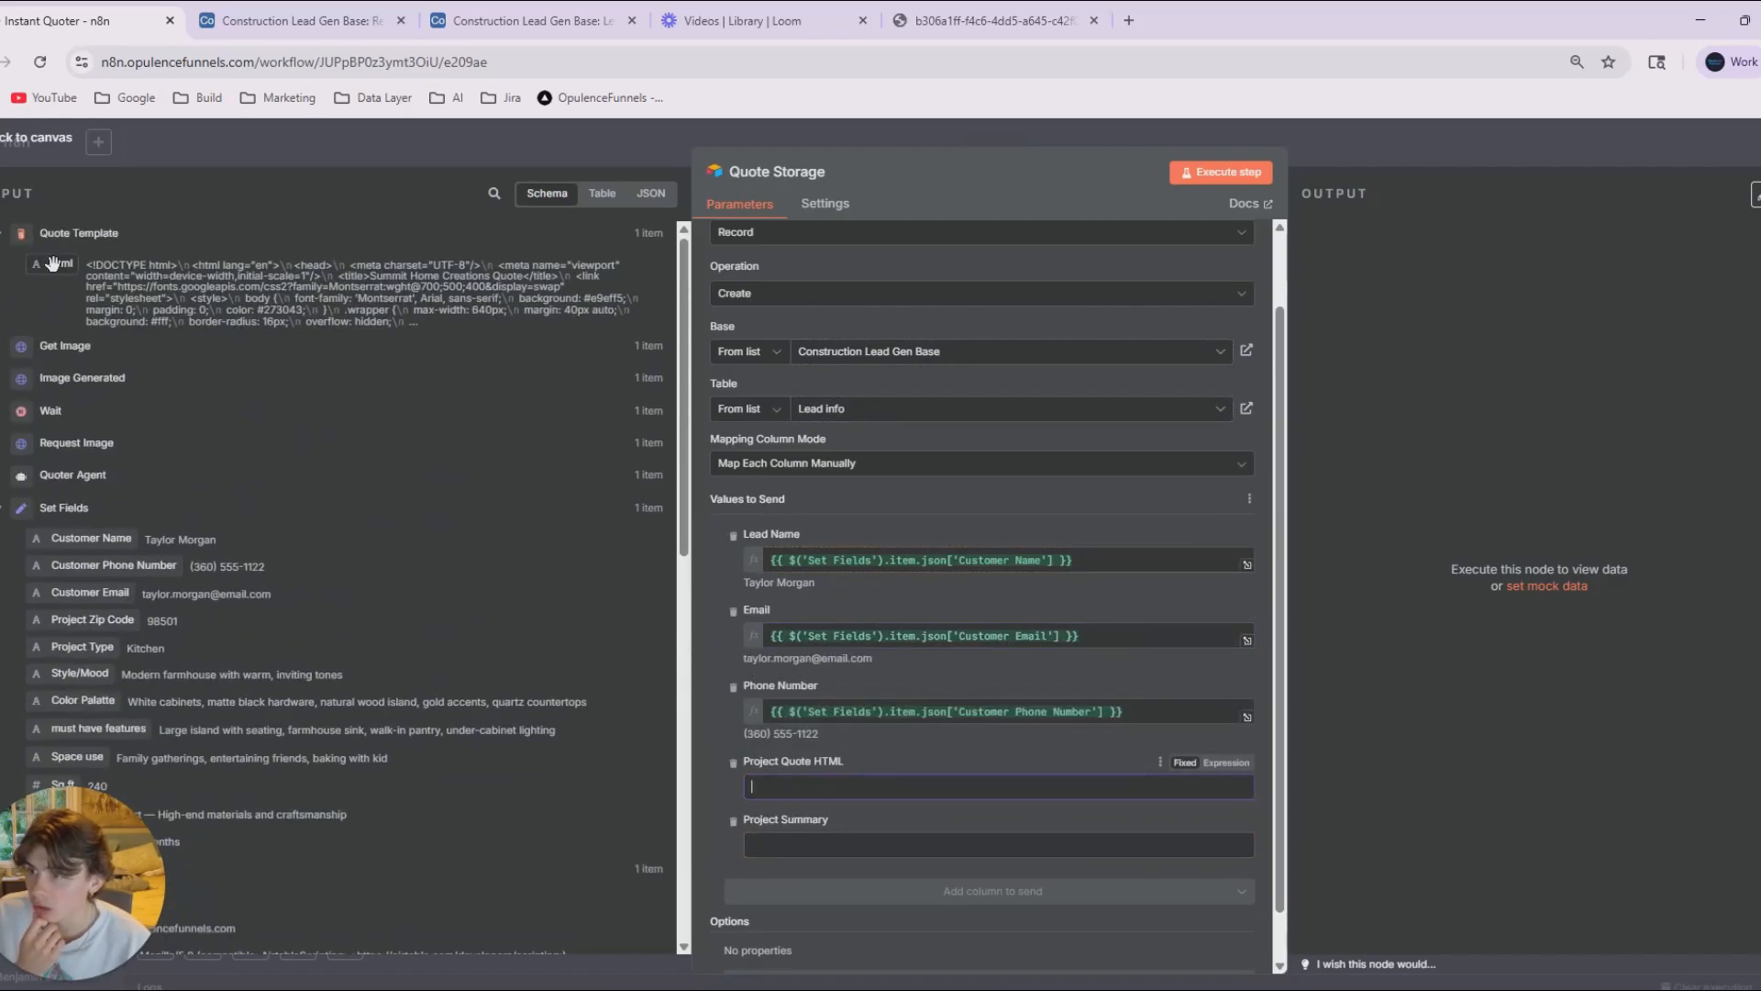
{"action": "left_click_drag", "start_coordinate": [61, 264], "coordinate": [767, 763]}
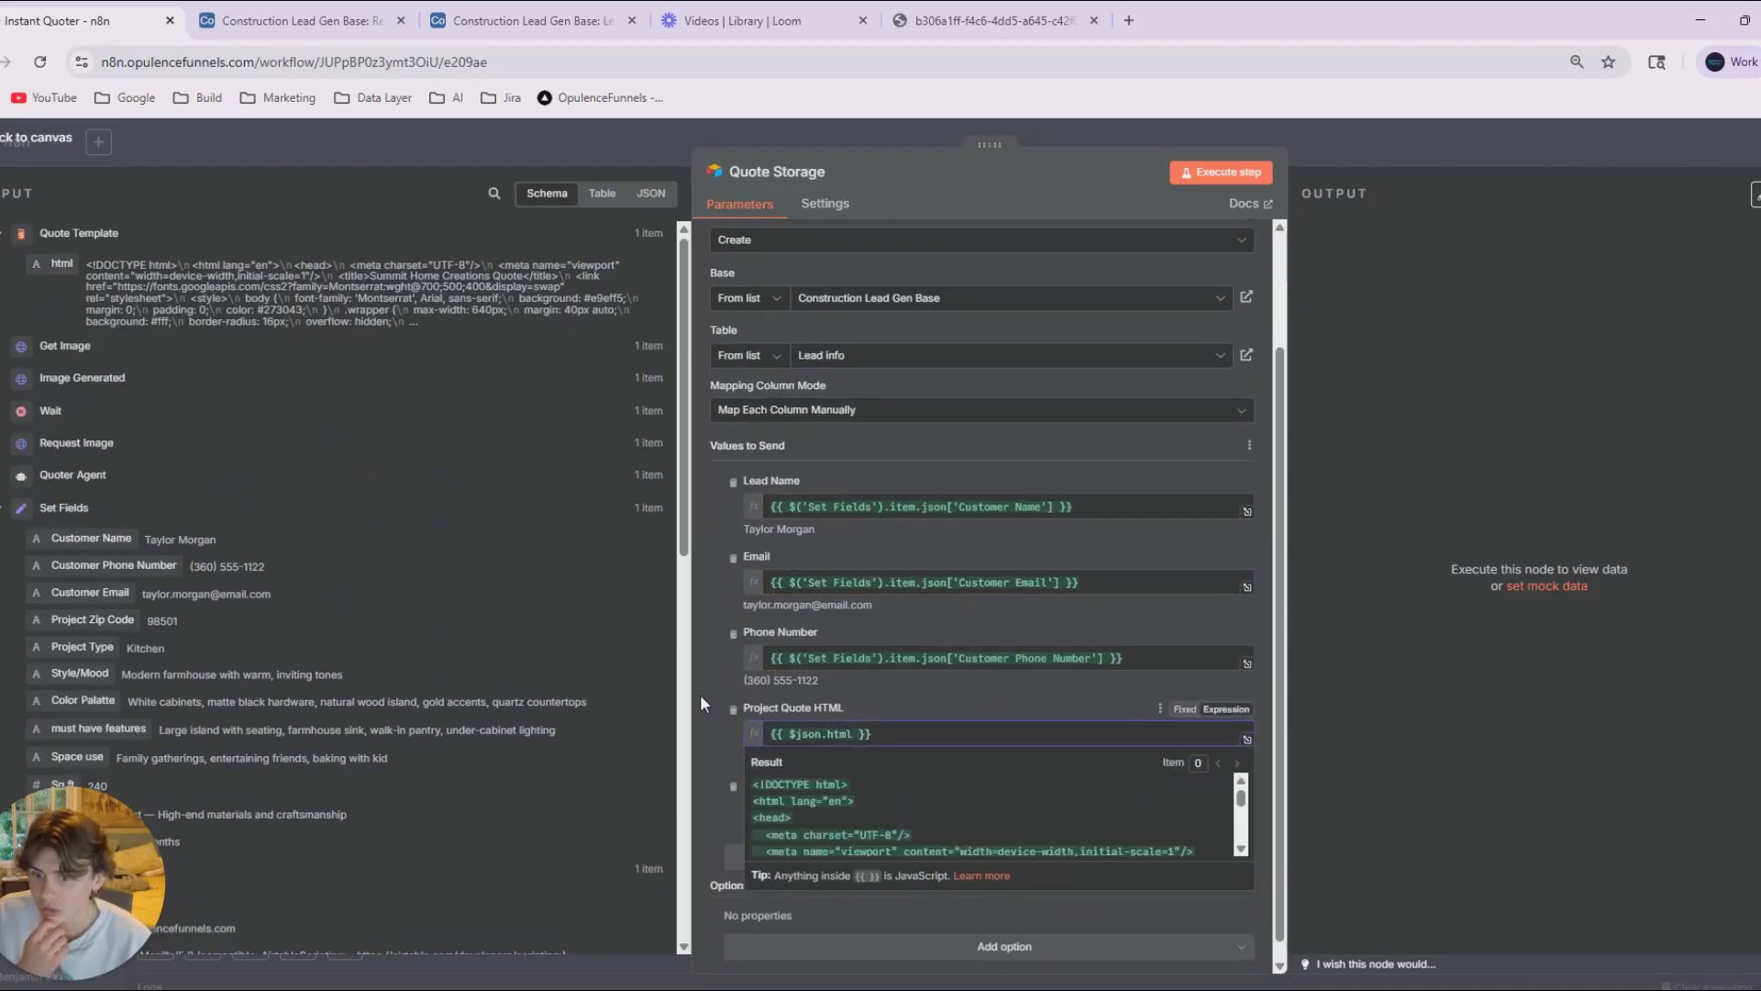
Map Quote Storage's Project Summary column to the Quoter Agent's project_summary output.
{"action": "left_click", "coordinate": [788, 807]}
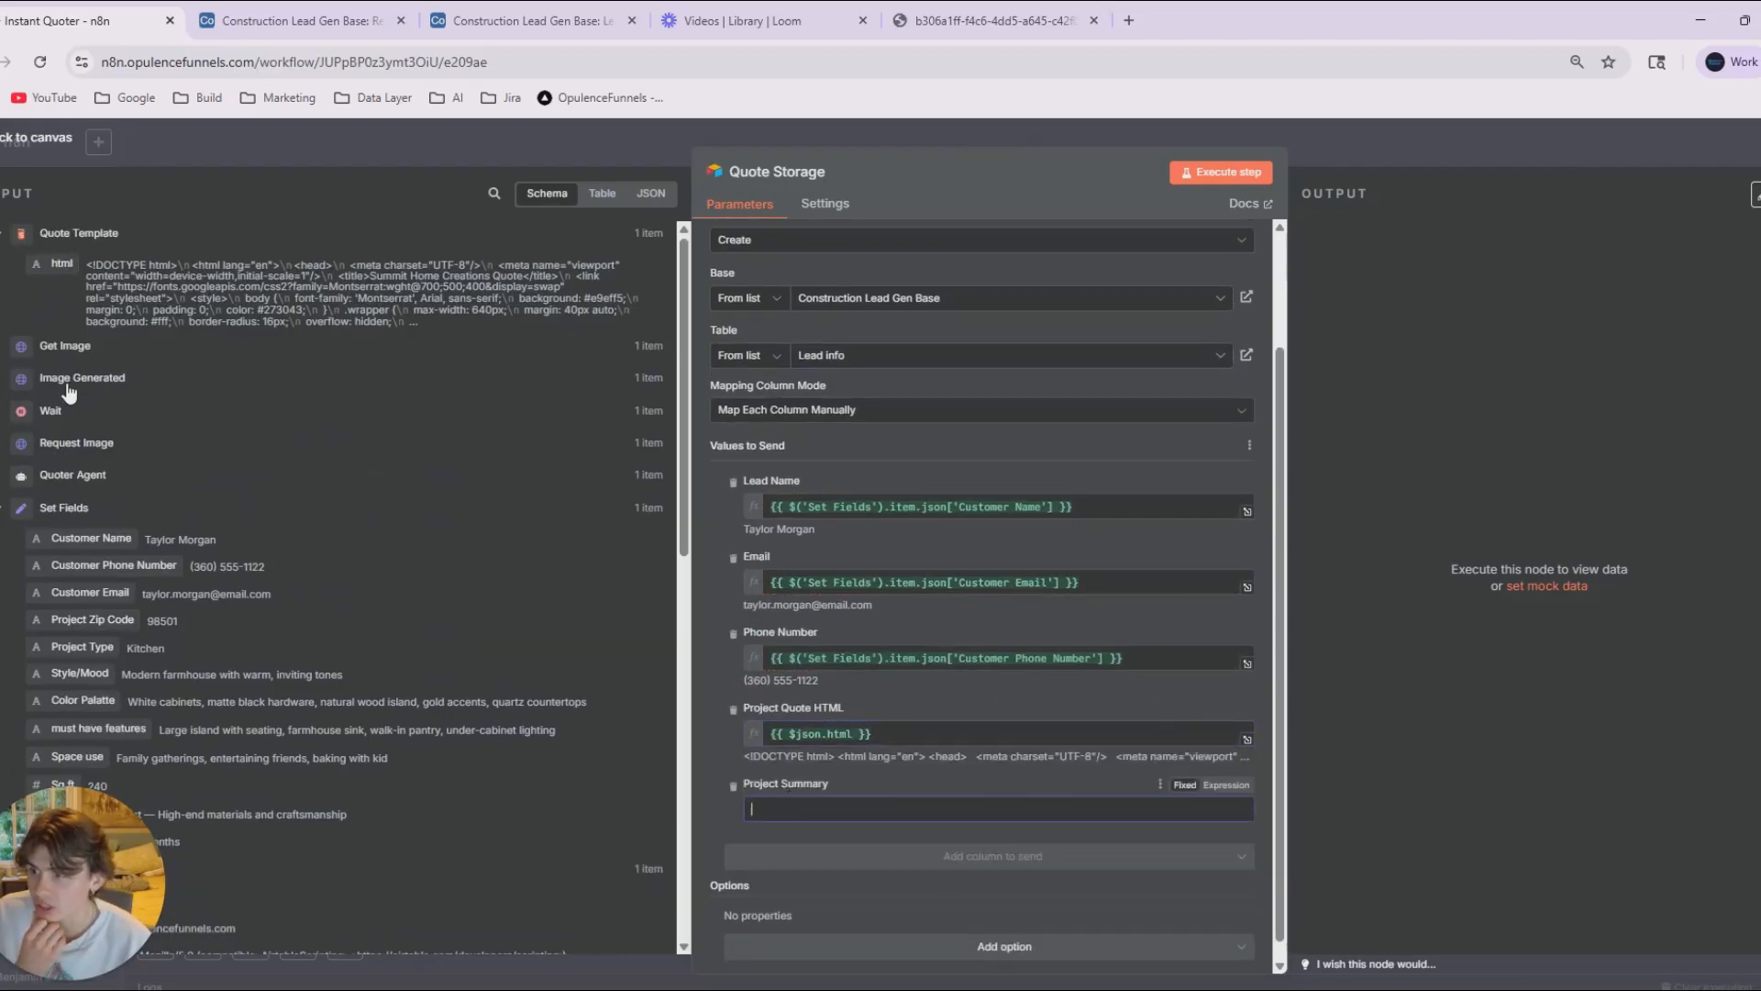
{"action": "scroll", "coordinate": [98, 556], "scroll_direction": "down", "scroll_amount": 5}
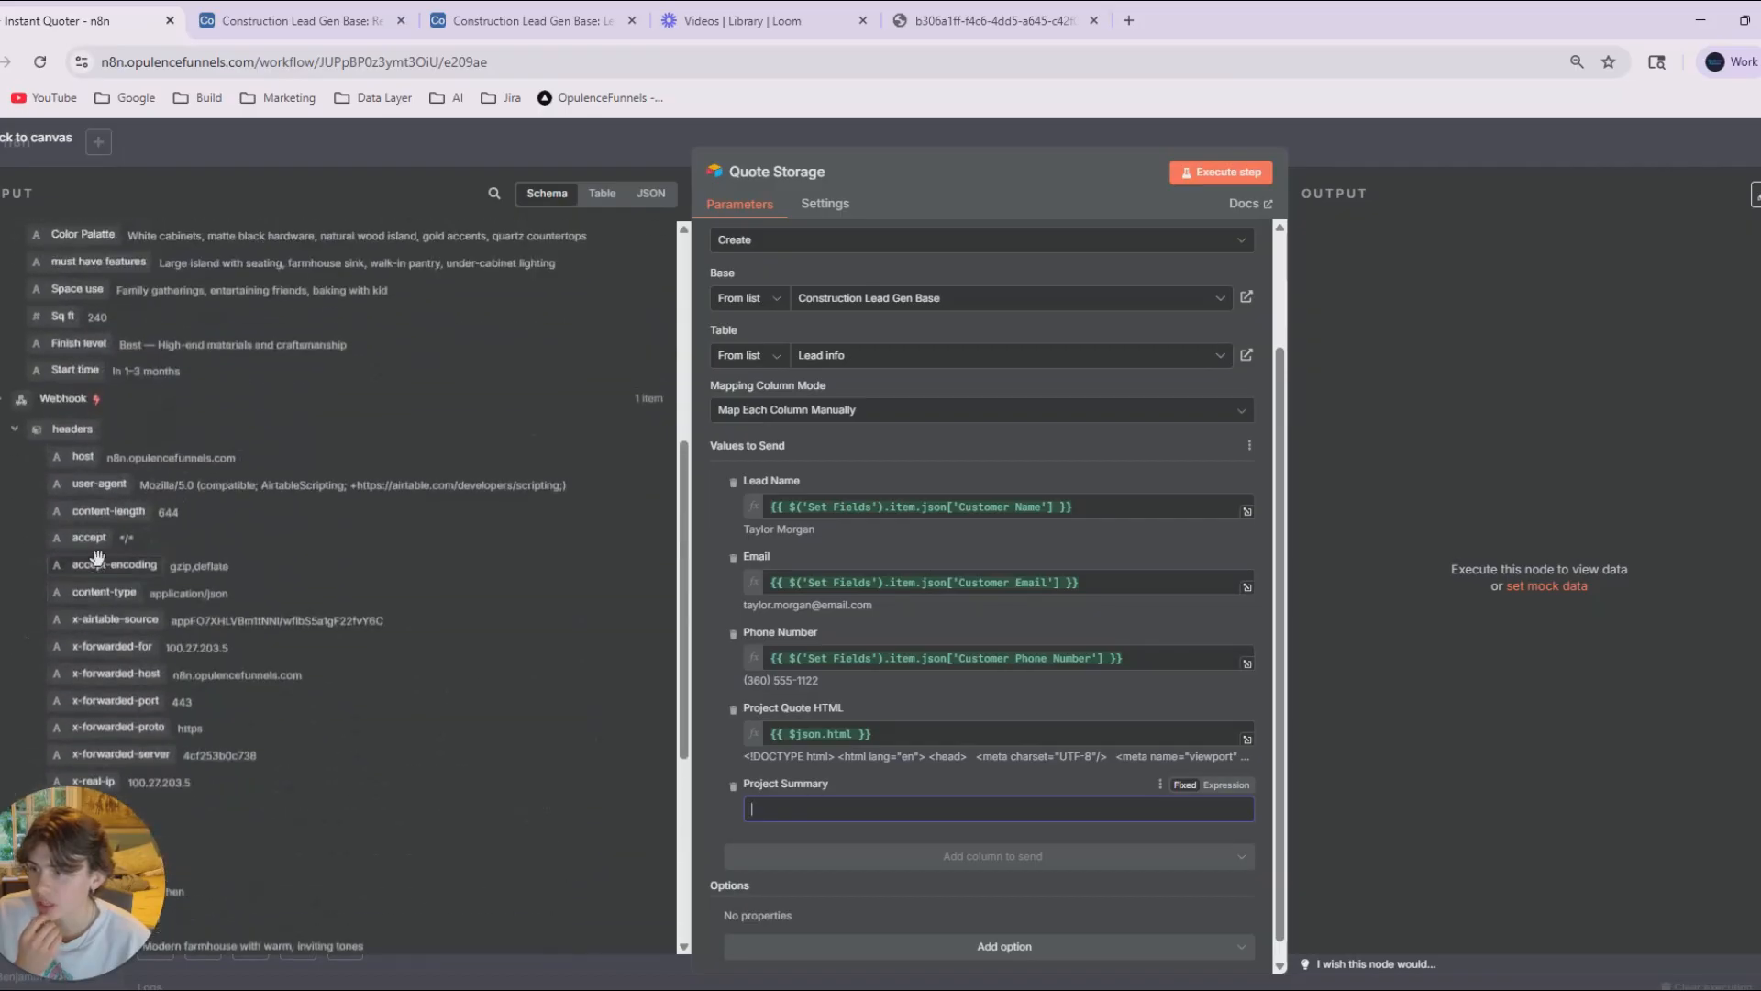
{"action": "scroll", "coordinate": [97, 556], "scroll_direction": "up", "scroll_amount": 4}
{"action": "scroll", "coordinate": [23, 486], "scroll_direction": "down", "scroll_amount": 4}
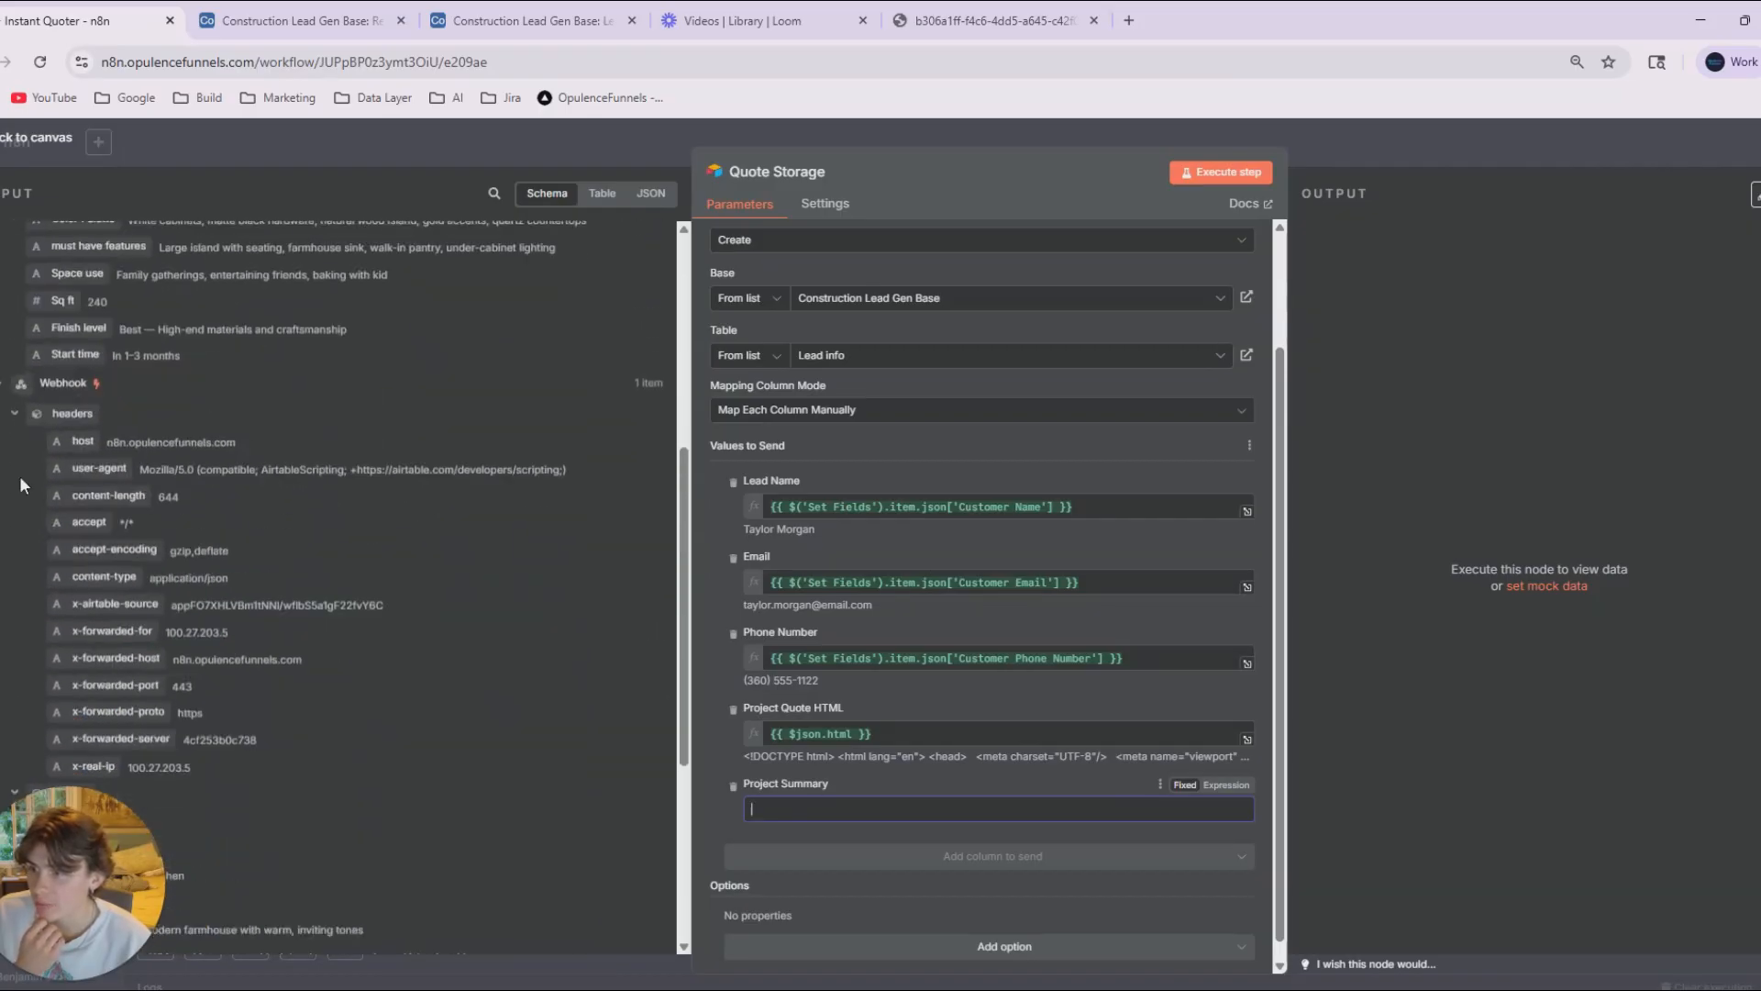
{"action": "scroll", "coordinate": [22, 486], "scroll_direction": "up", "scroll_amount": 6}
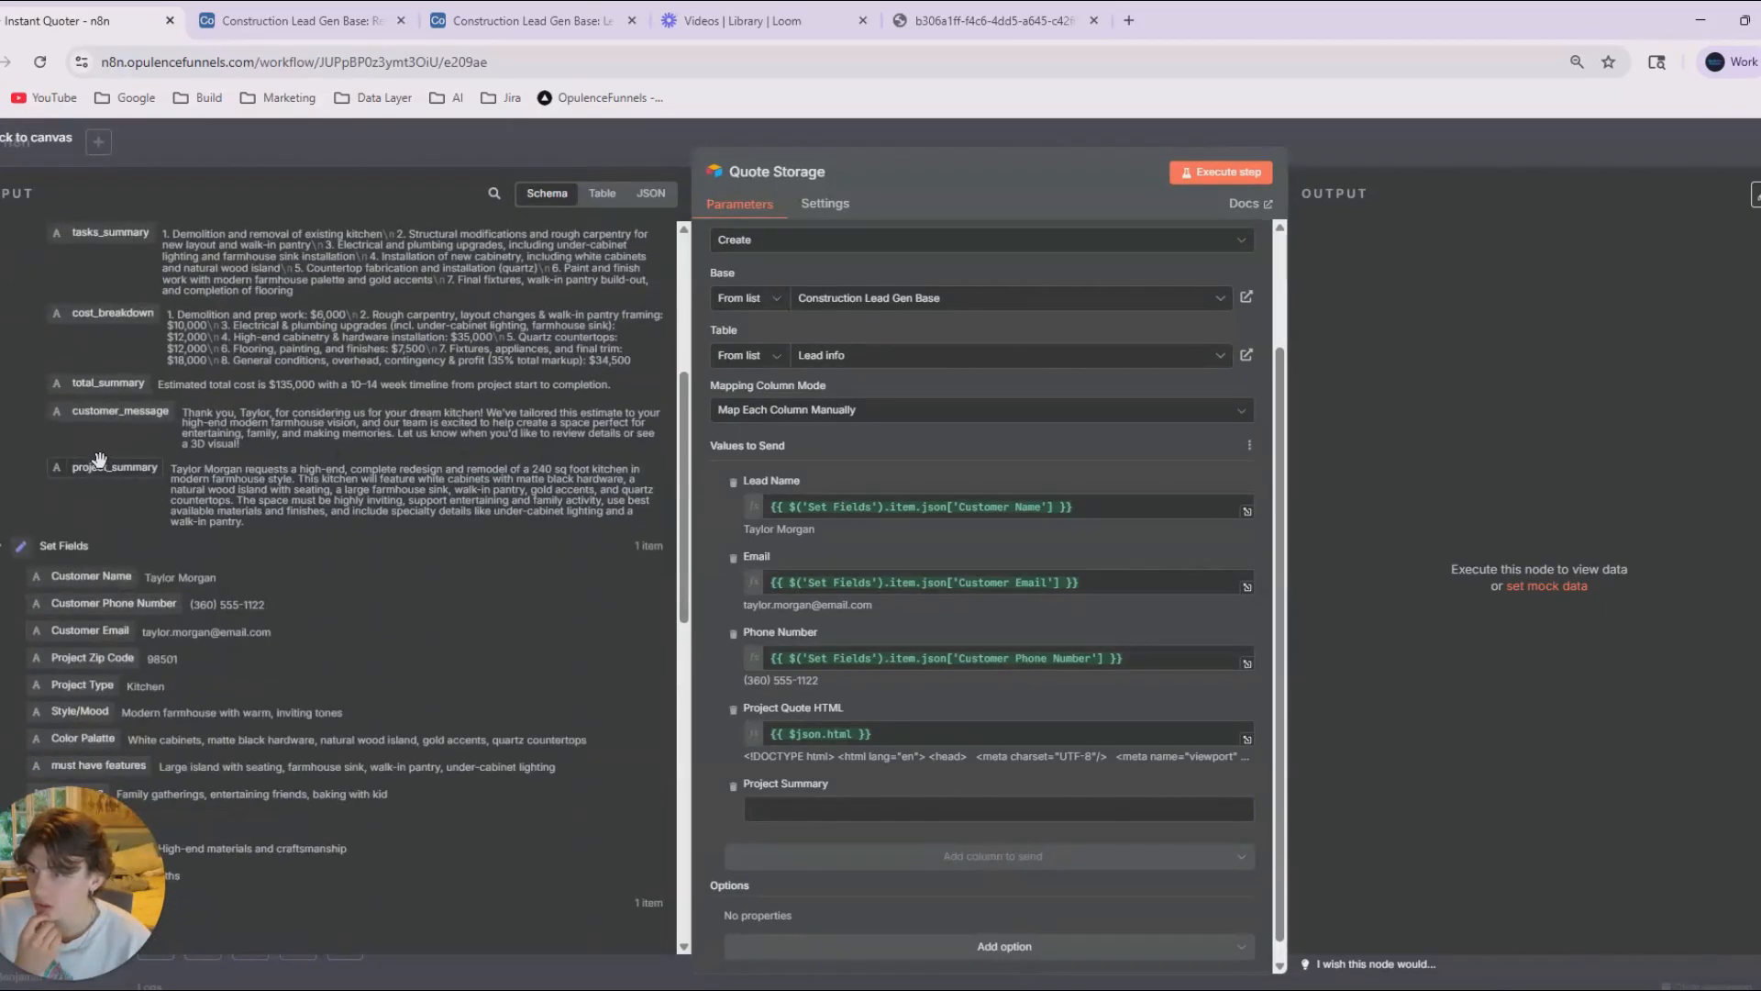
{"action": "left_click_drag", "start_coordinate": [99, 459], "coordinate": [862, 809]}
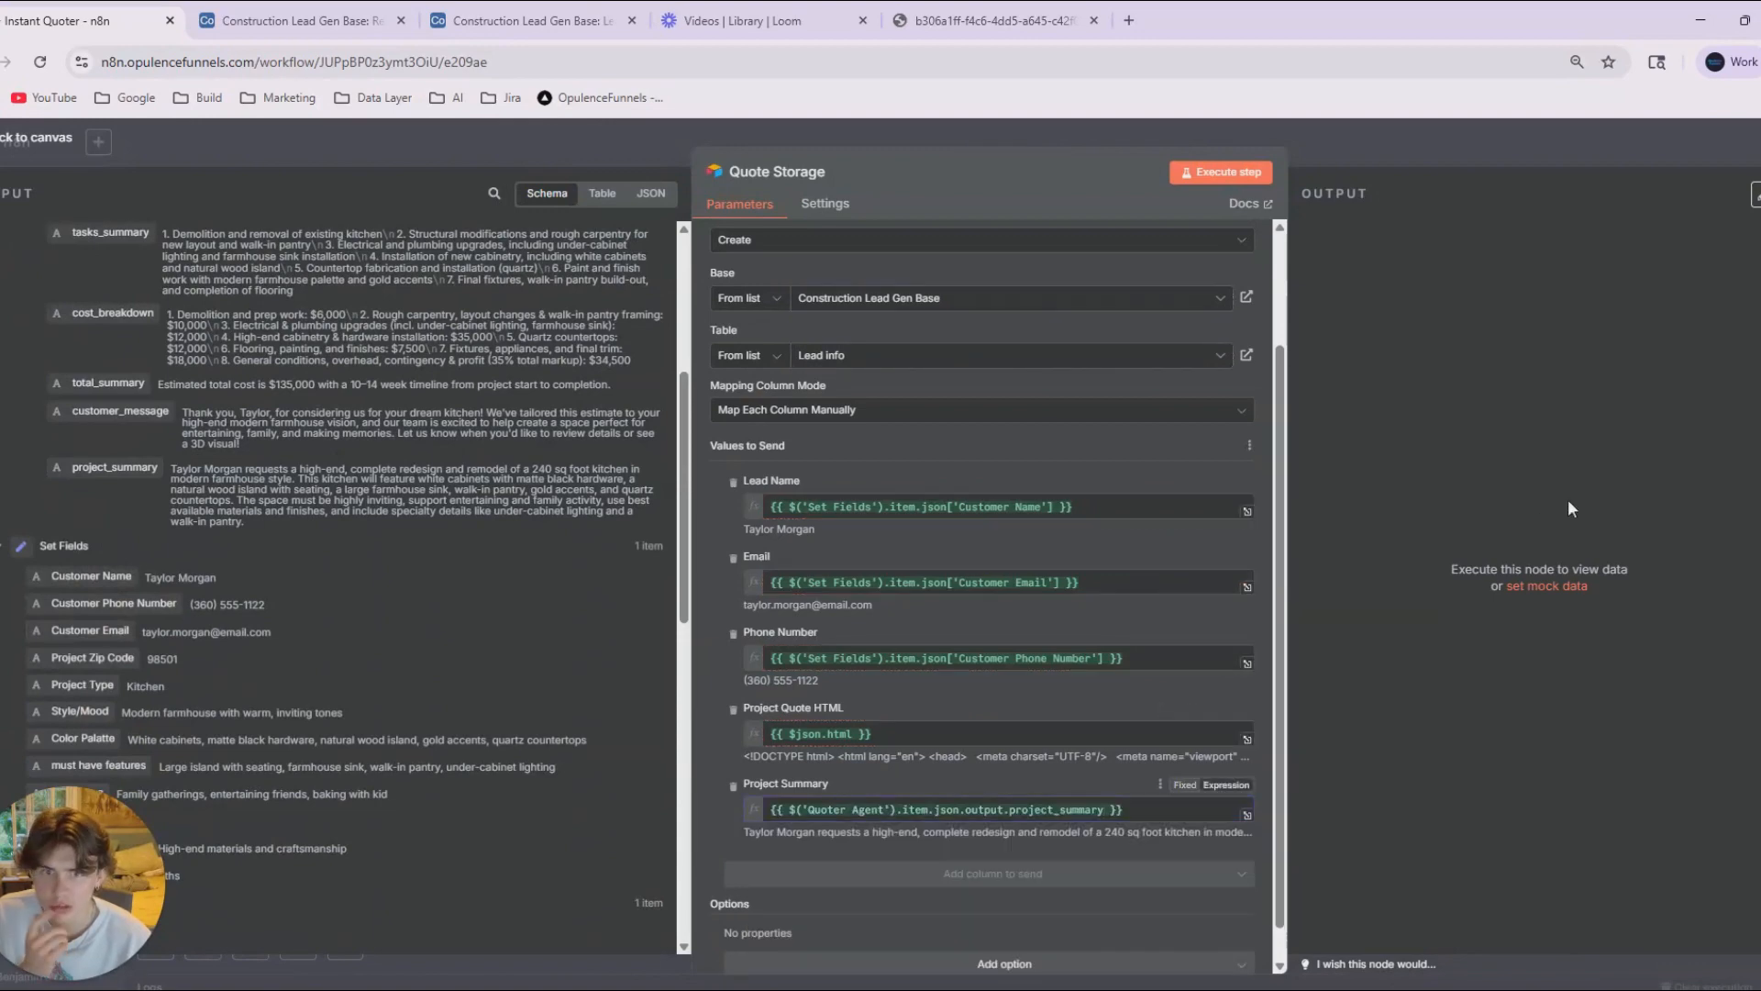
Execute the Quote Storage node and check the created record in Airtable's Lead info table.
{"action": "left_click", "coordinate": [1222, 174]}
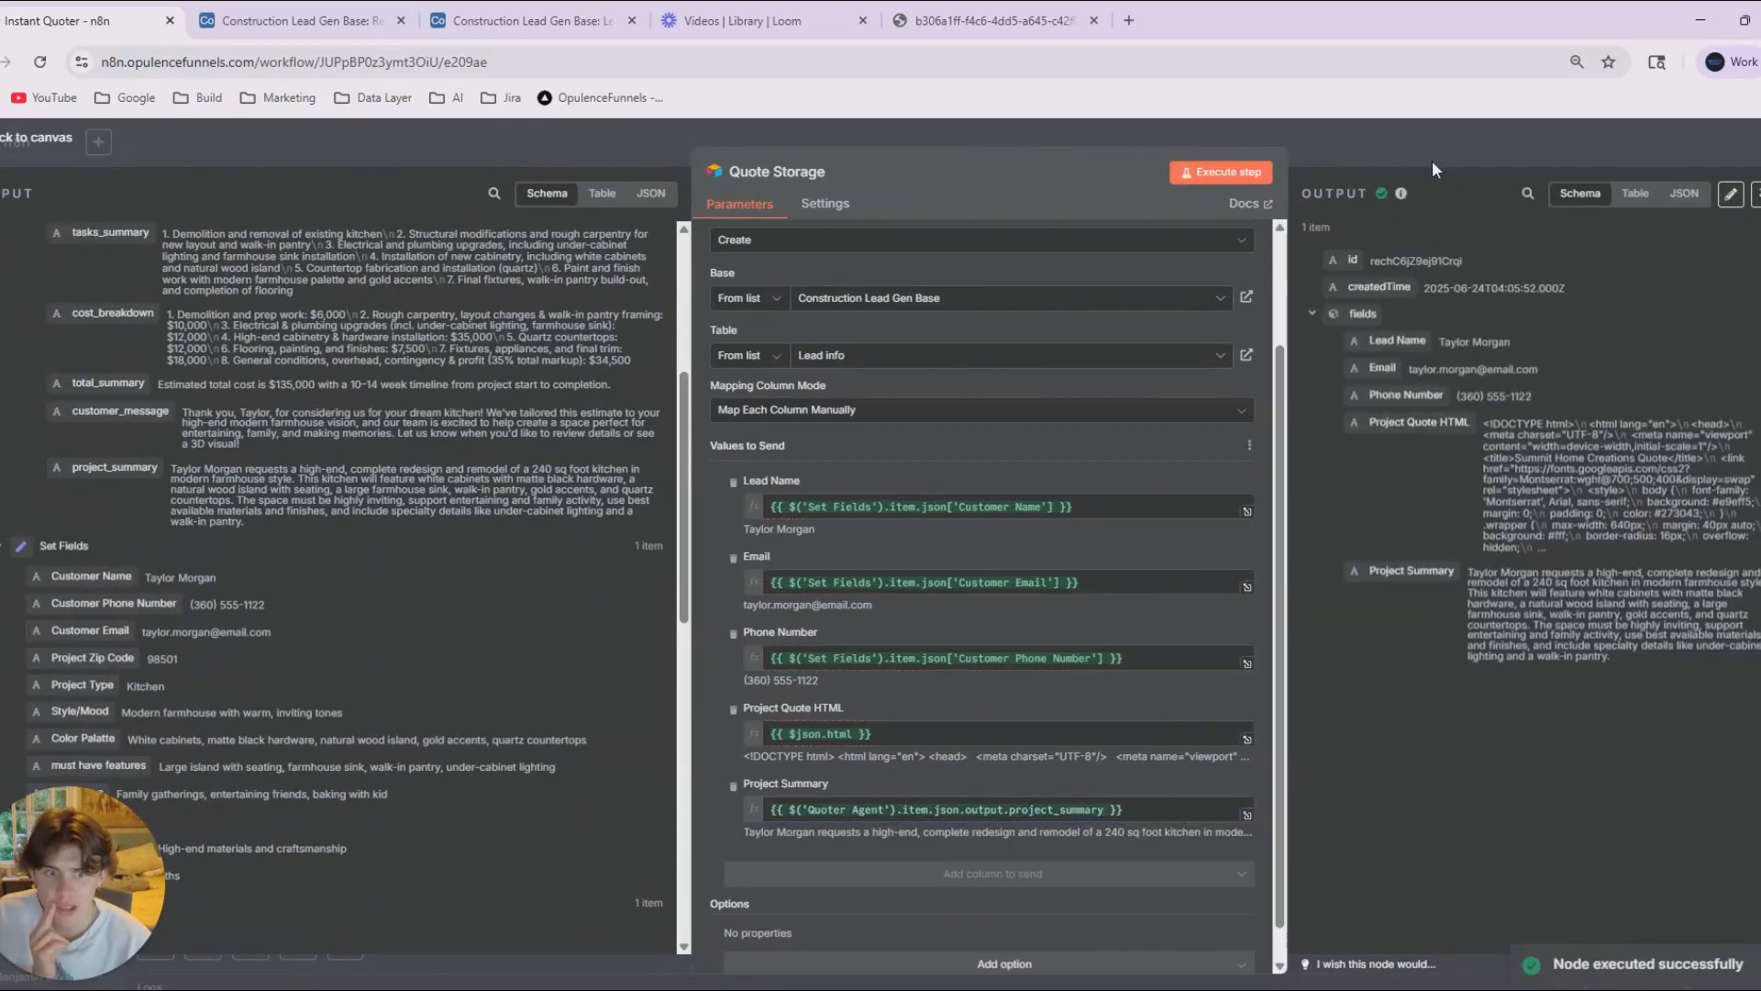
{"action": "left_click", "coordinate": [1433, 161]}
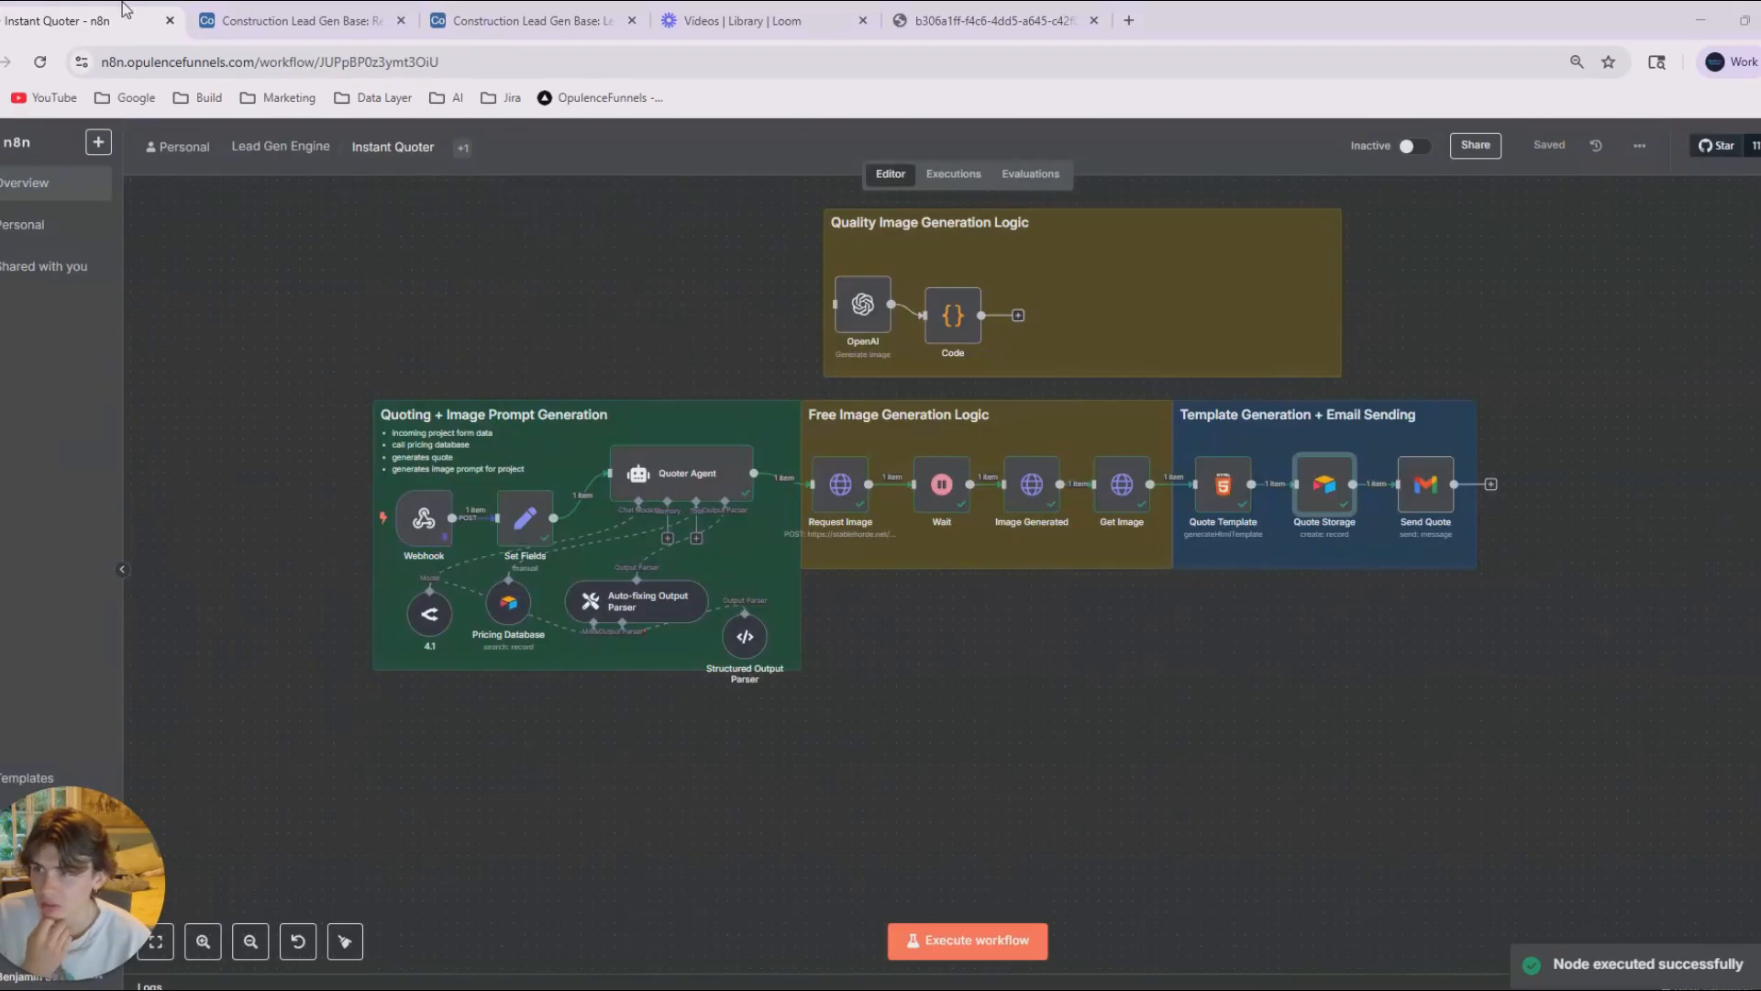
{"action": "left_click", "coordinate": [294, 21]}
{"action": "left_click", "coordinate": [518, 20]}
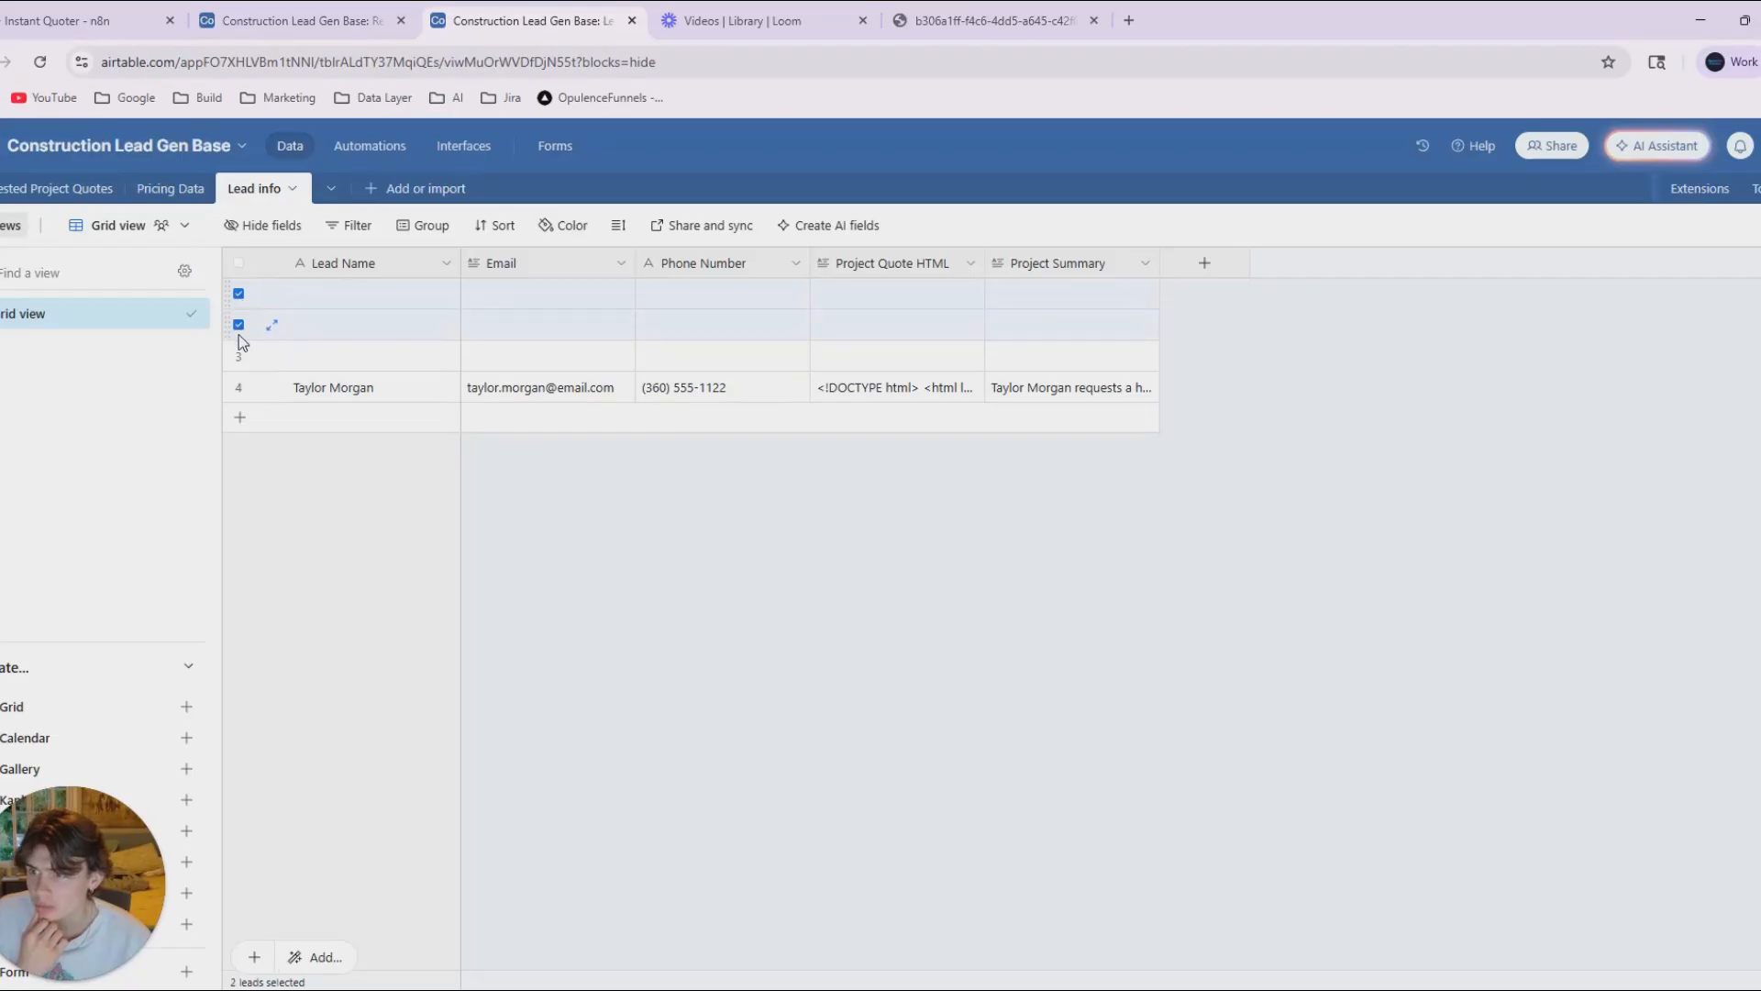
Delete all records from the Lead info table, including the blank rows.
{"action": "left_click", "coordinate": [240, 382], "text": "shift"}
{"action": "right_click", "coordinate": [298, 326]}
{"action": "left_click", "coordinate": [393, 397]}
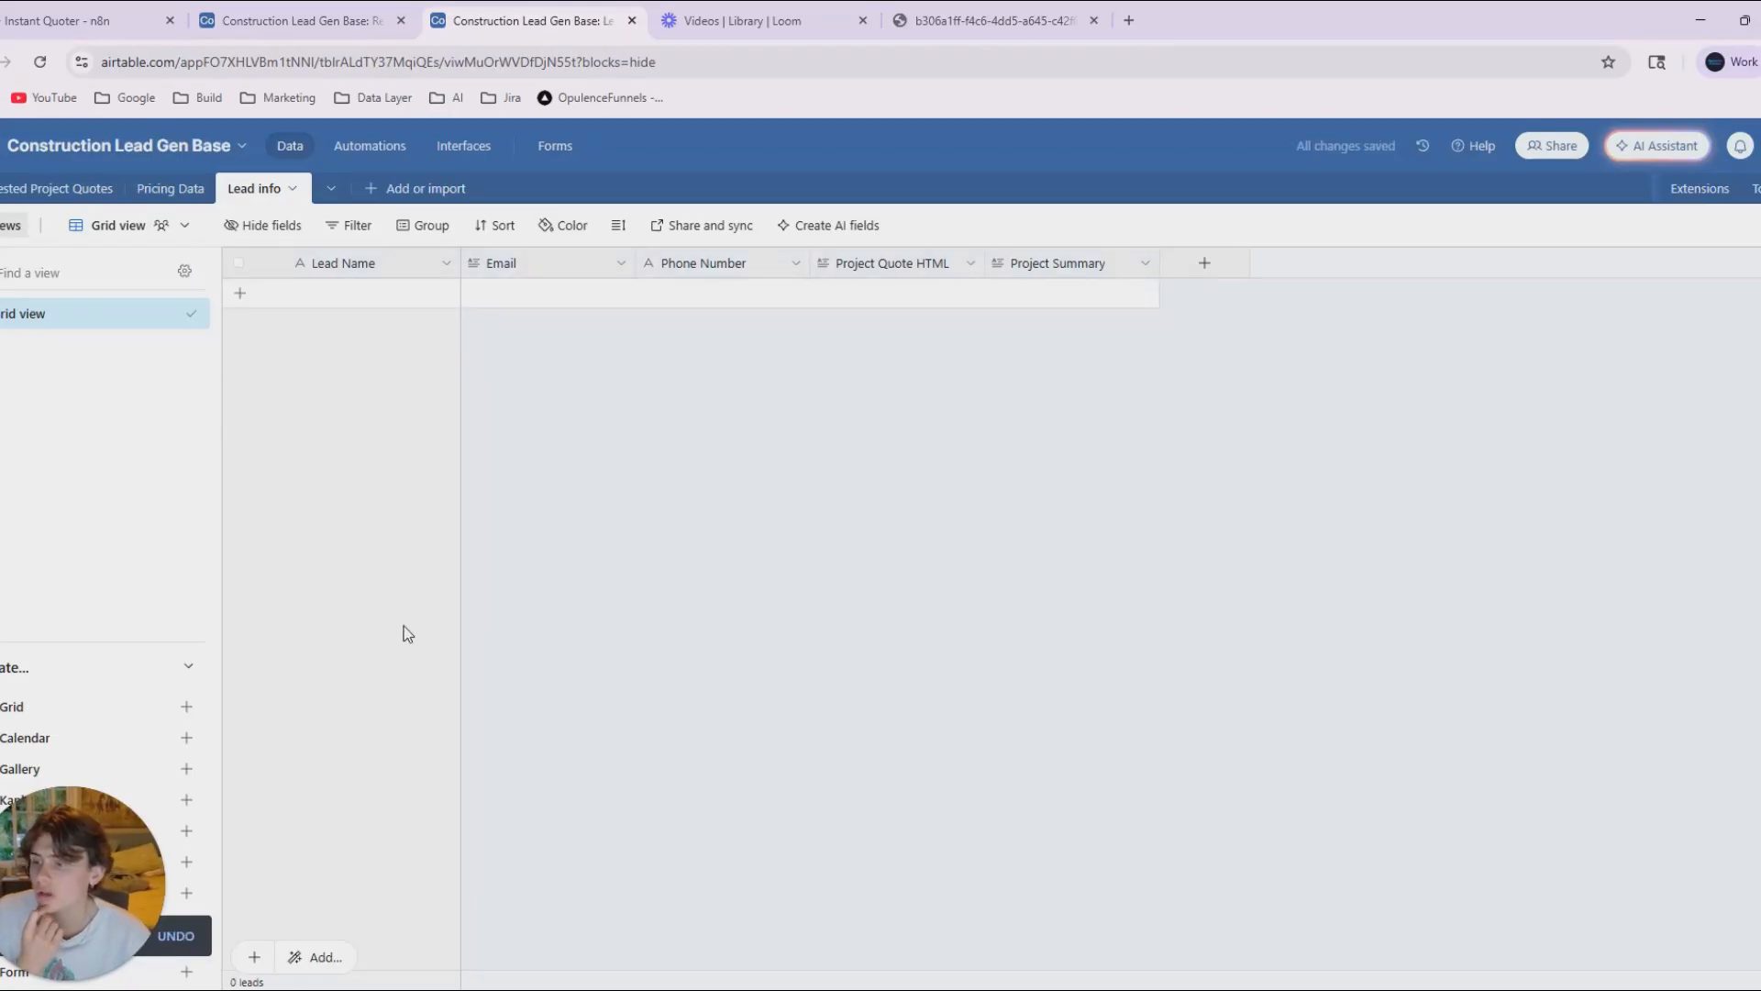
Return to the Instant Quoter workflow in n8n and execute it from start to end.
{"action": "left_click", "coordinate": [51, 11]}
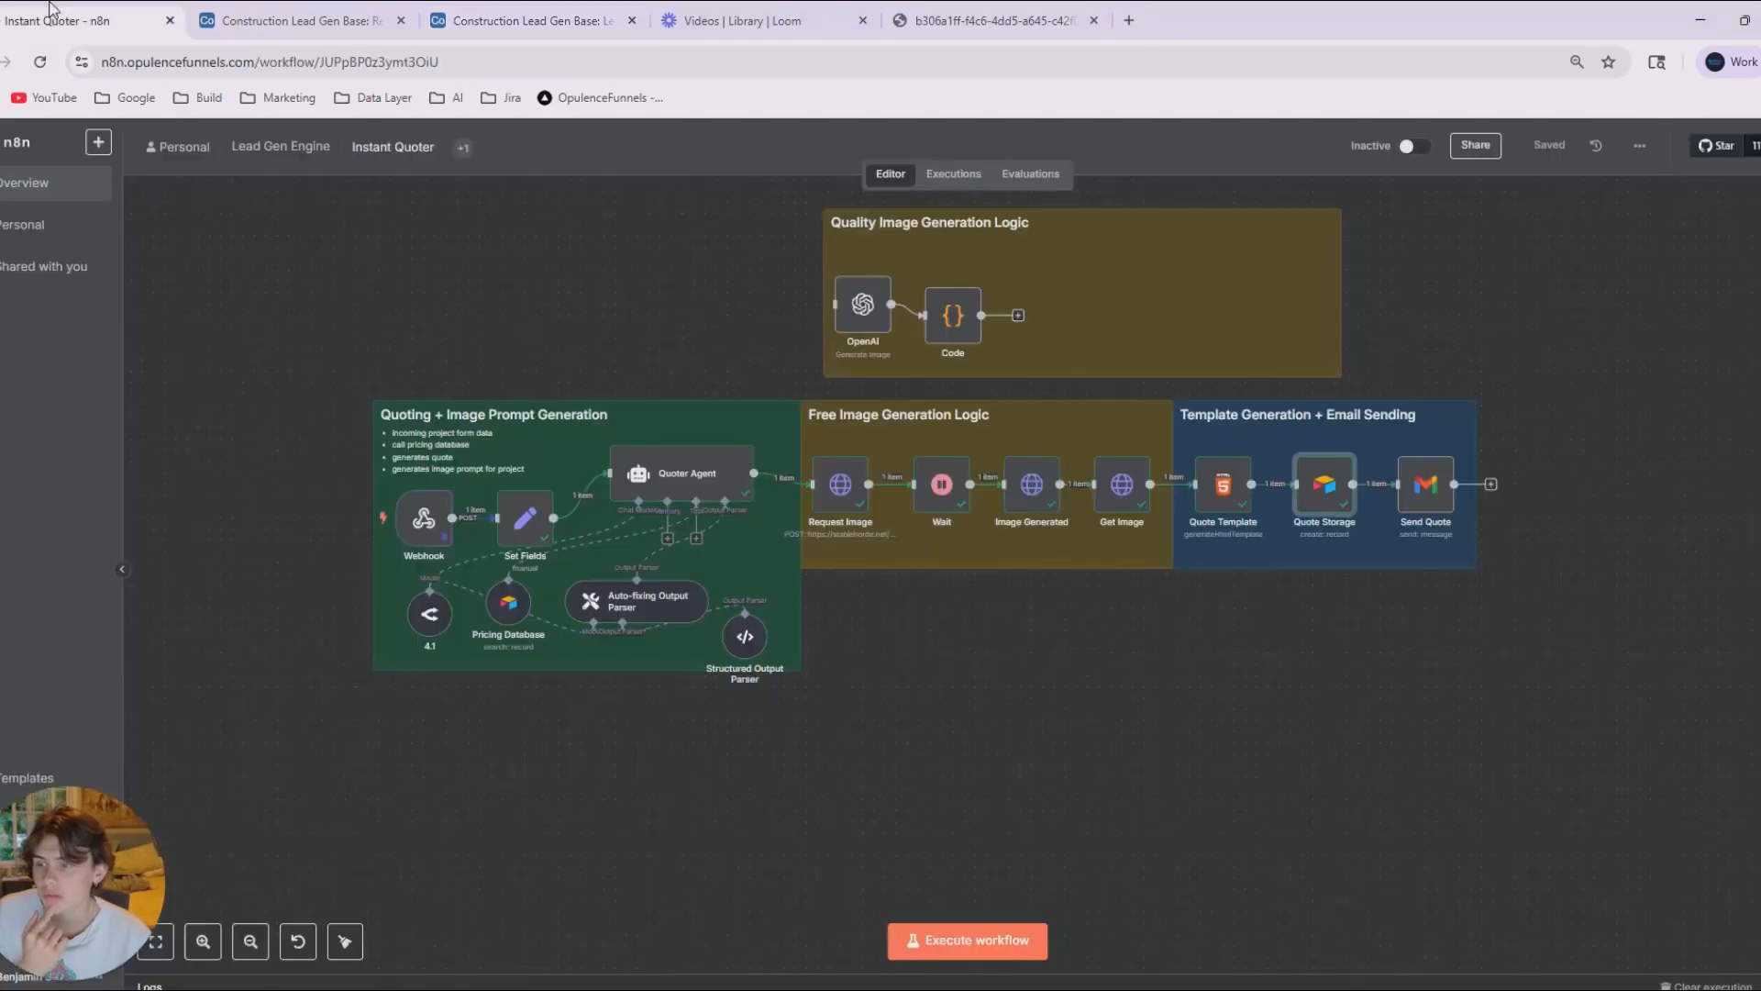
{"action": "scroll", "coordinate": [894, 826], "scroll_direction": "up", "scroll_amount": 2}
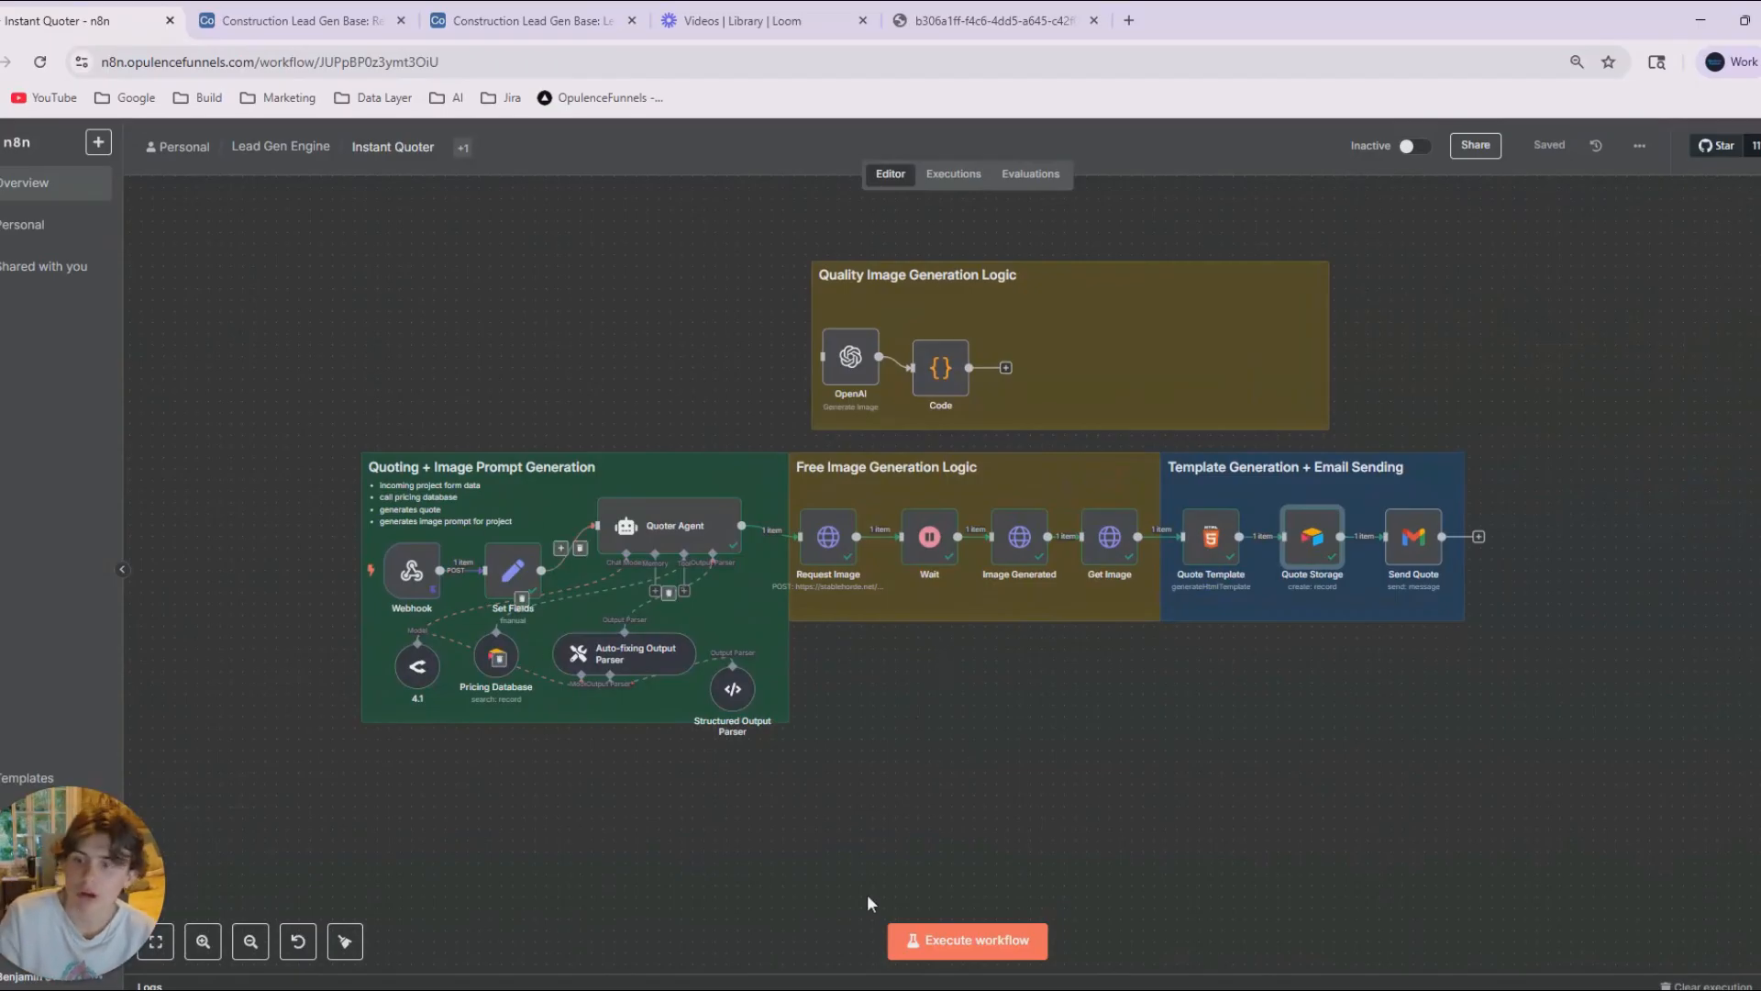
{"action": "left_click", "coordinate": [968, 940]}
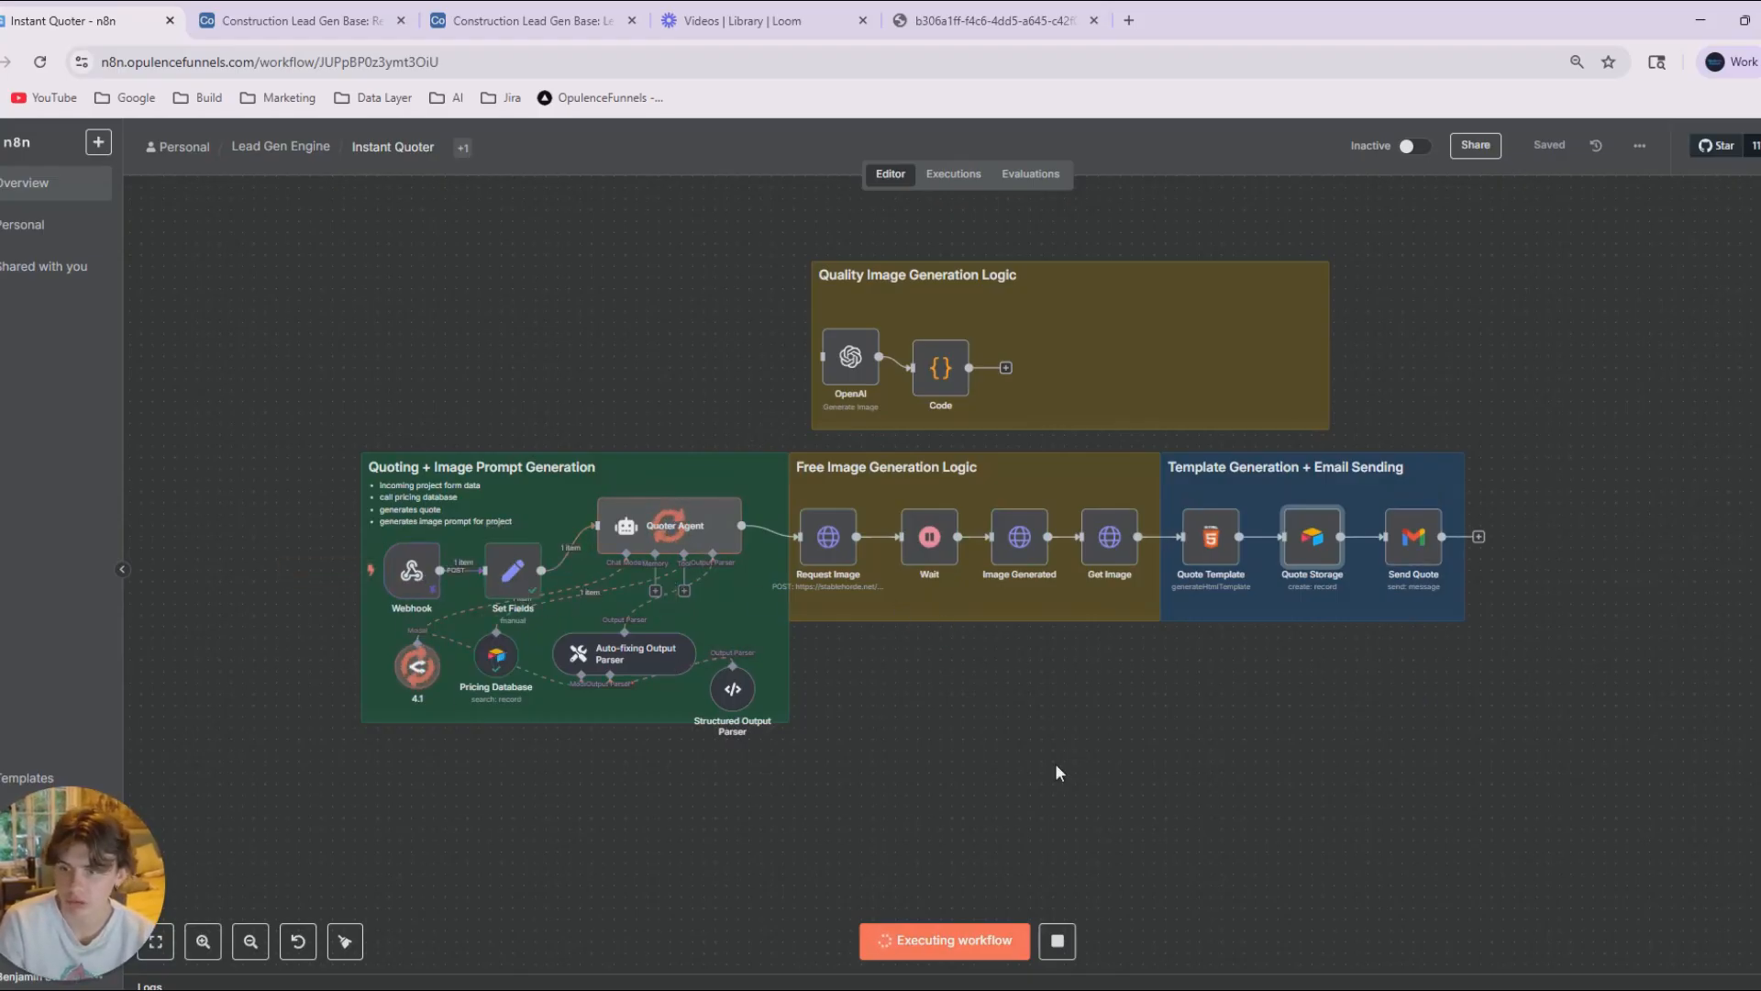
Review the Wait node's interval settings and Quote Template's HTML while the workflow runs.
{"action": "double_click", "coordinate": [929, 548]}
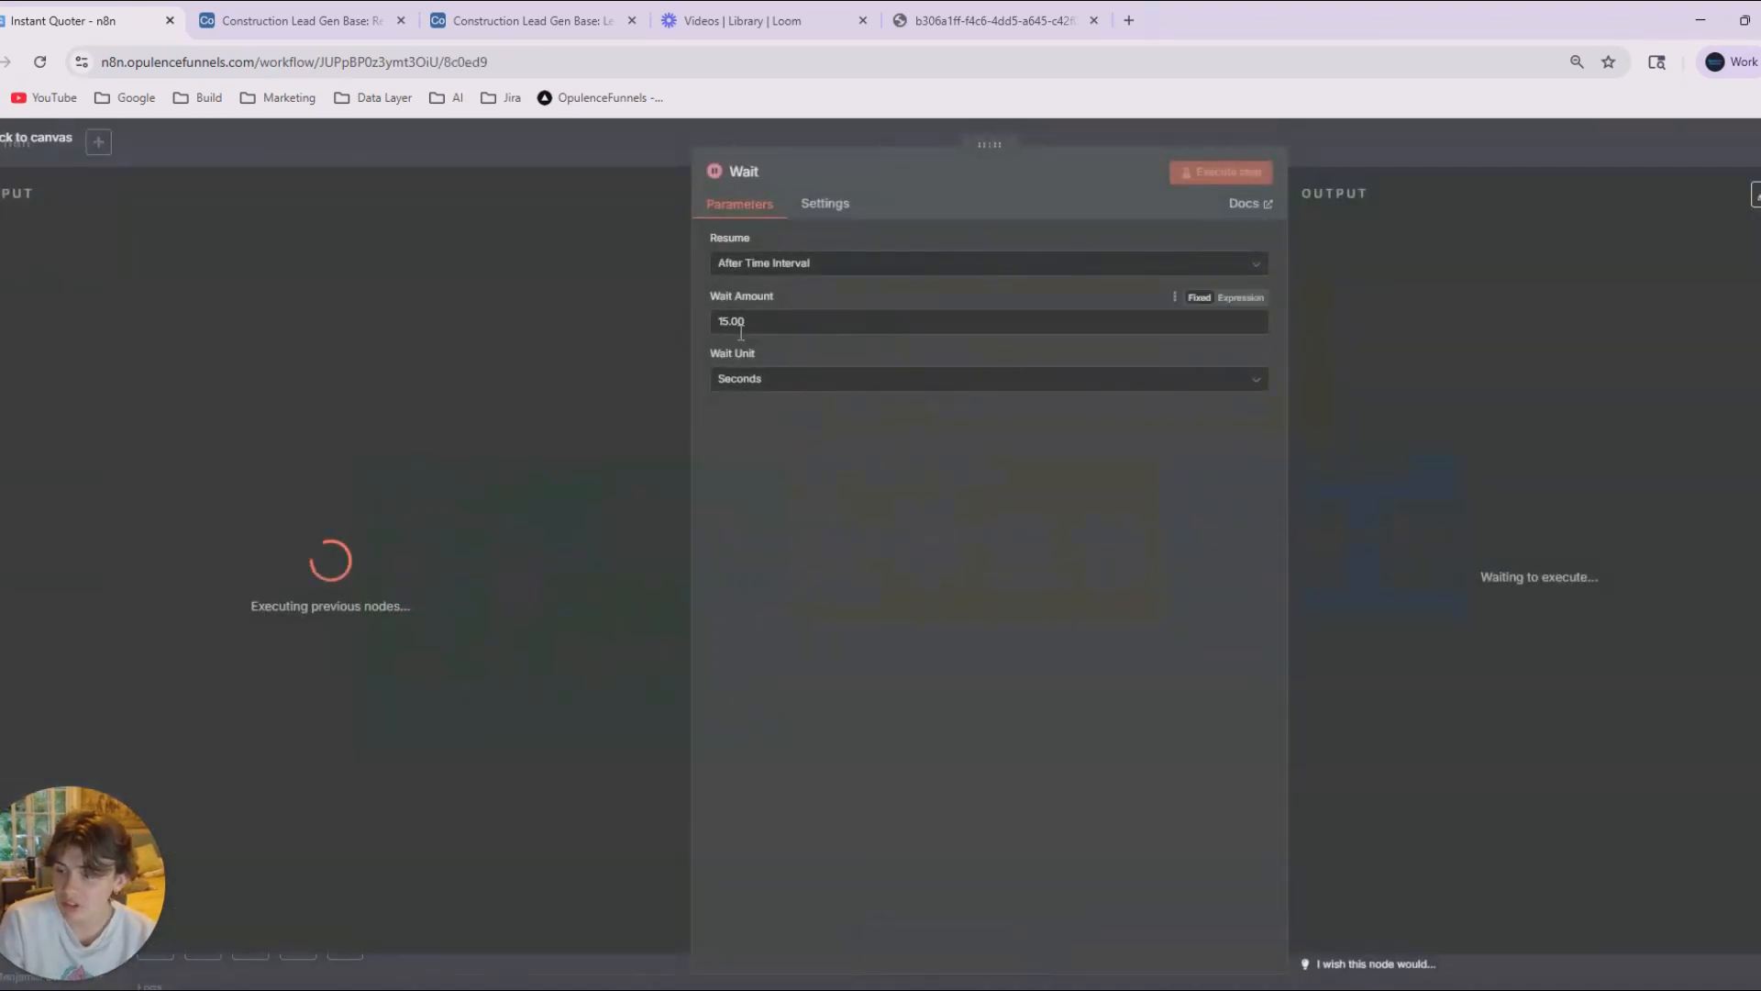
{"action": "left_click", "coordinate": [609, 157]}
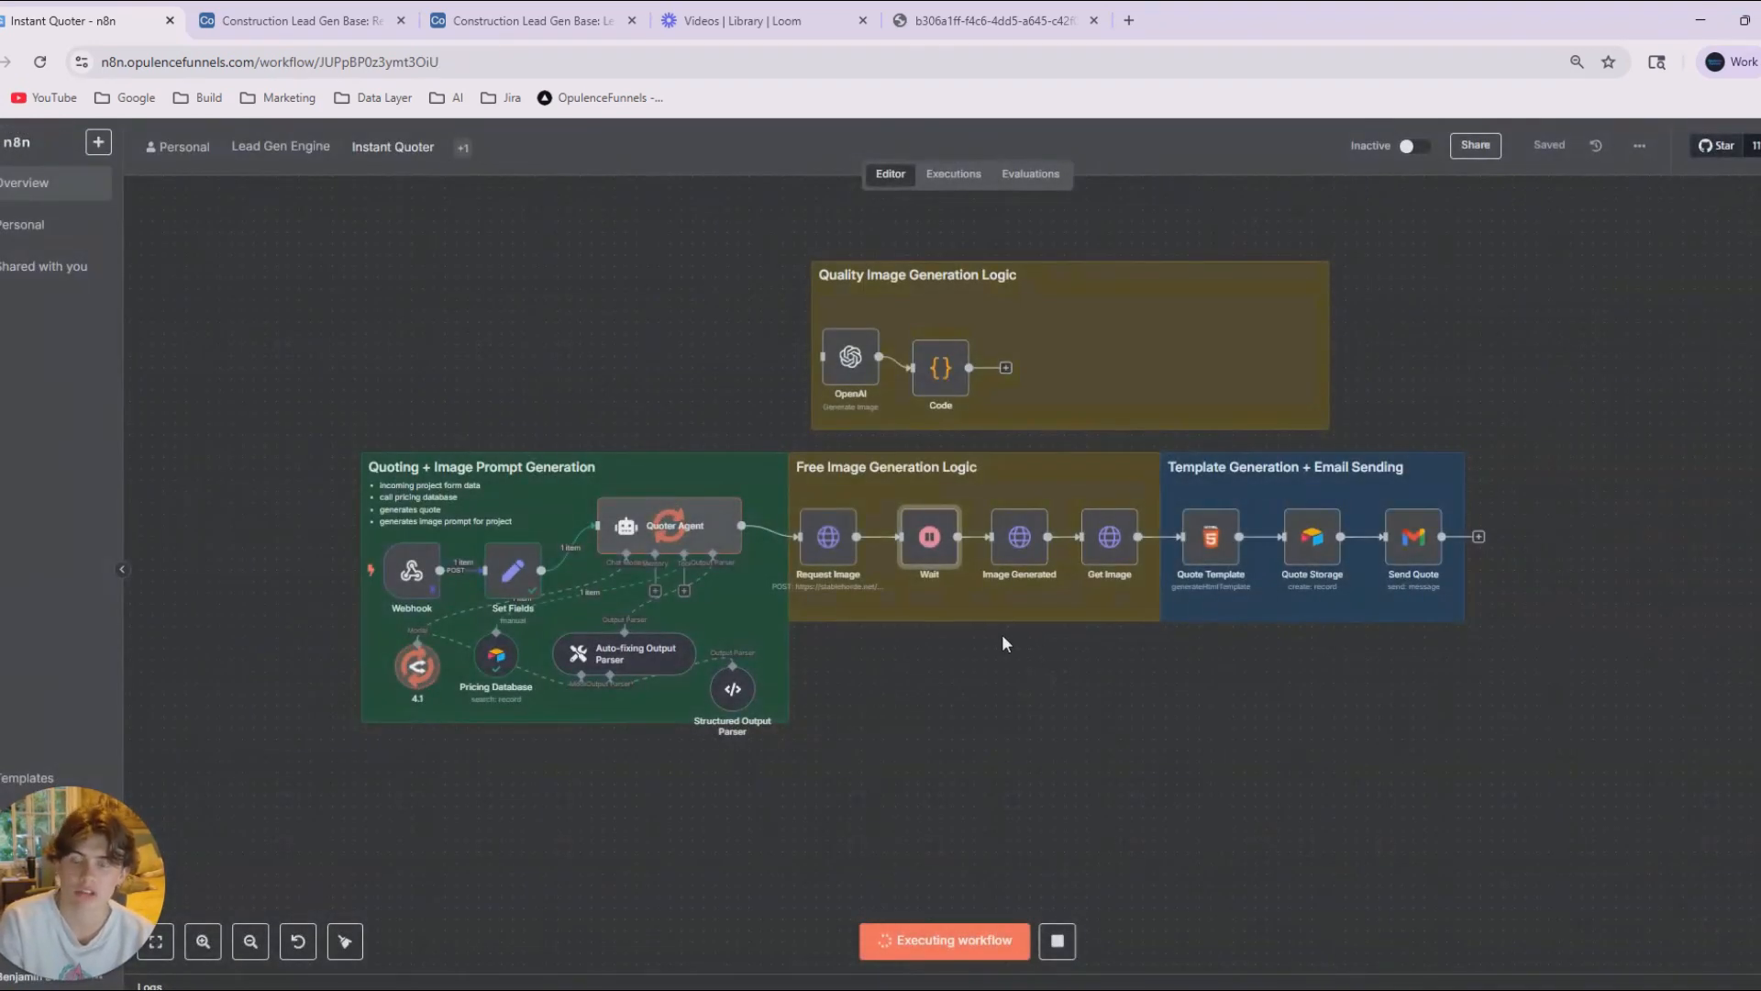
{"action": "left_click", "coordinate": [1269, 714]}
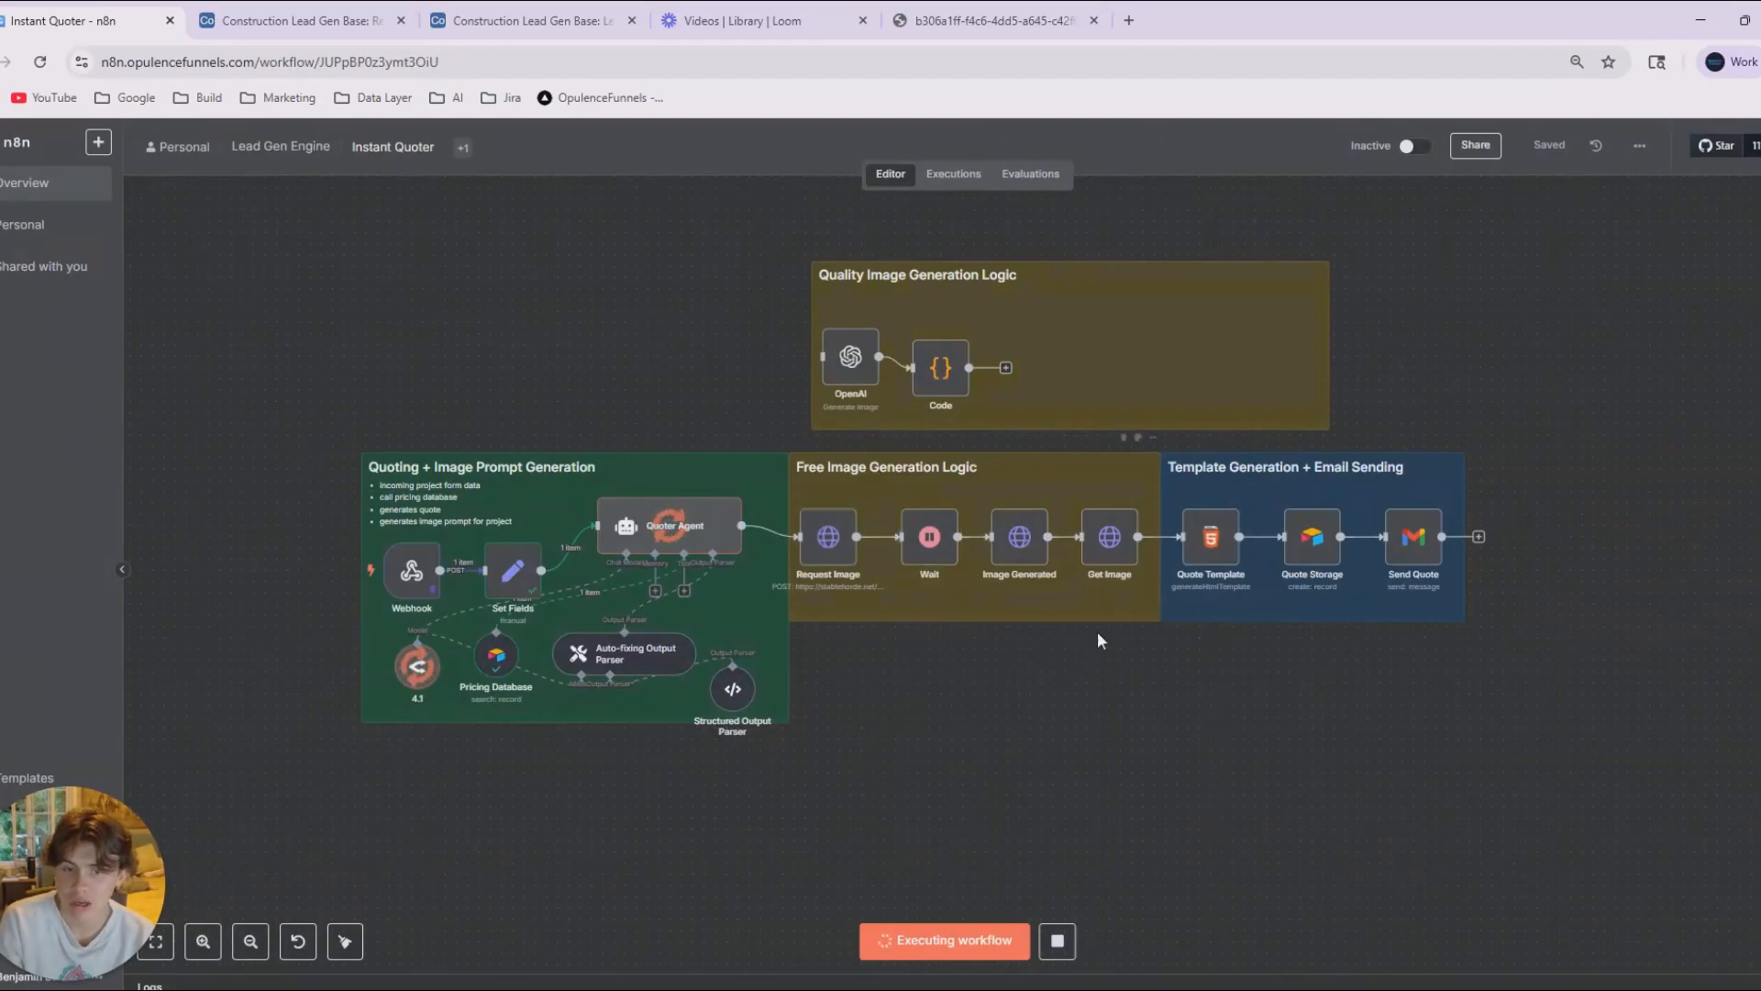
{"action": "double_click", "coordinate": [1211, 537]}
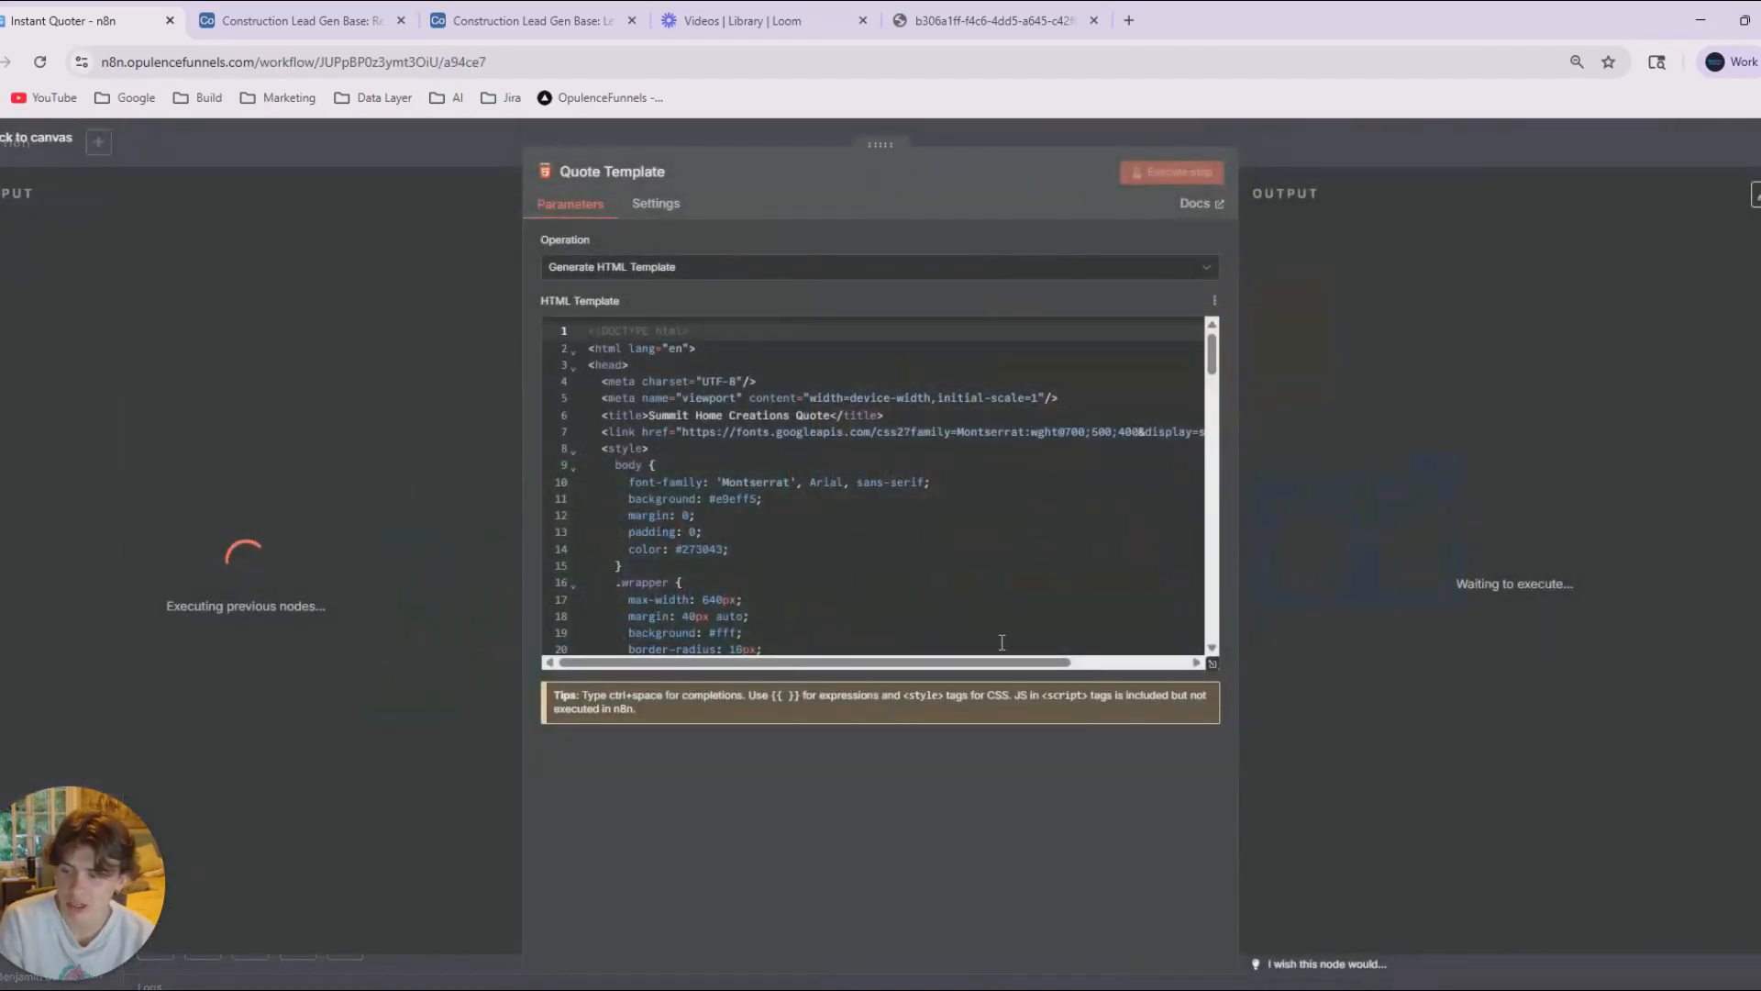
{"action": "scroll", "coordinate": [1002, 642], "scroll_direction": "down", "scroll_amount": 3}
{"action": "scroll", "coordinate": [805, 510], "scroll_direction": "up", "scroll_amount": 2}
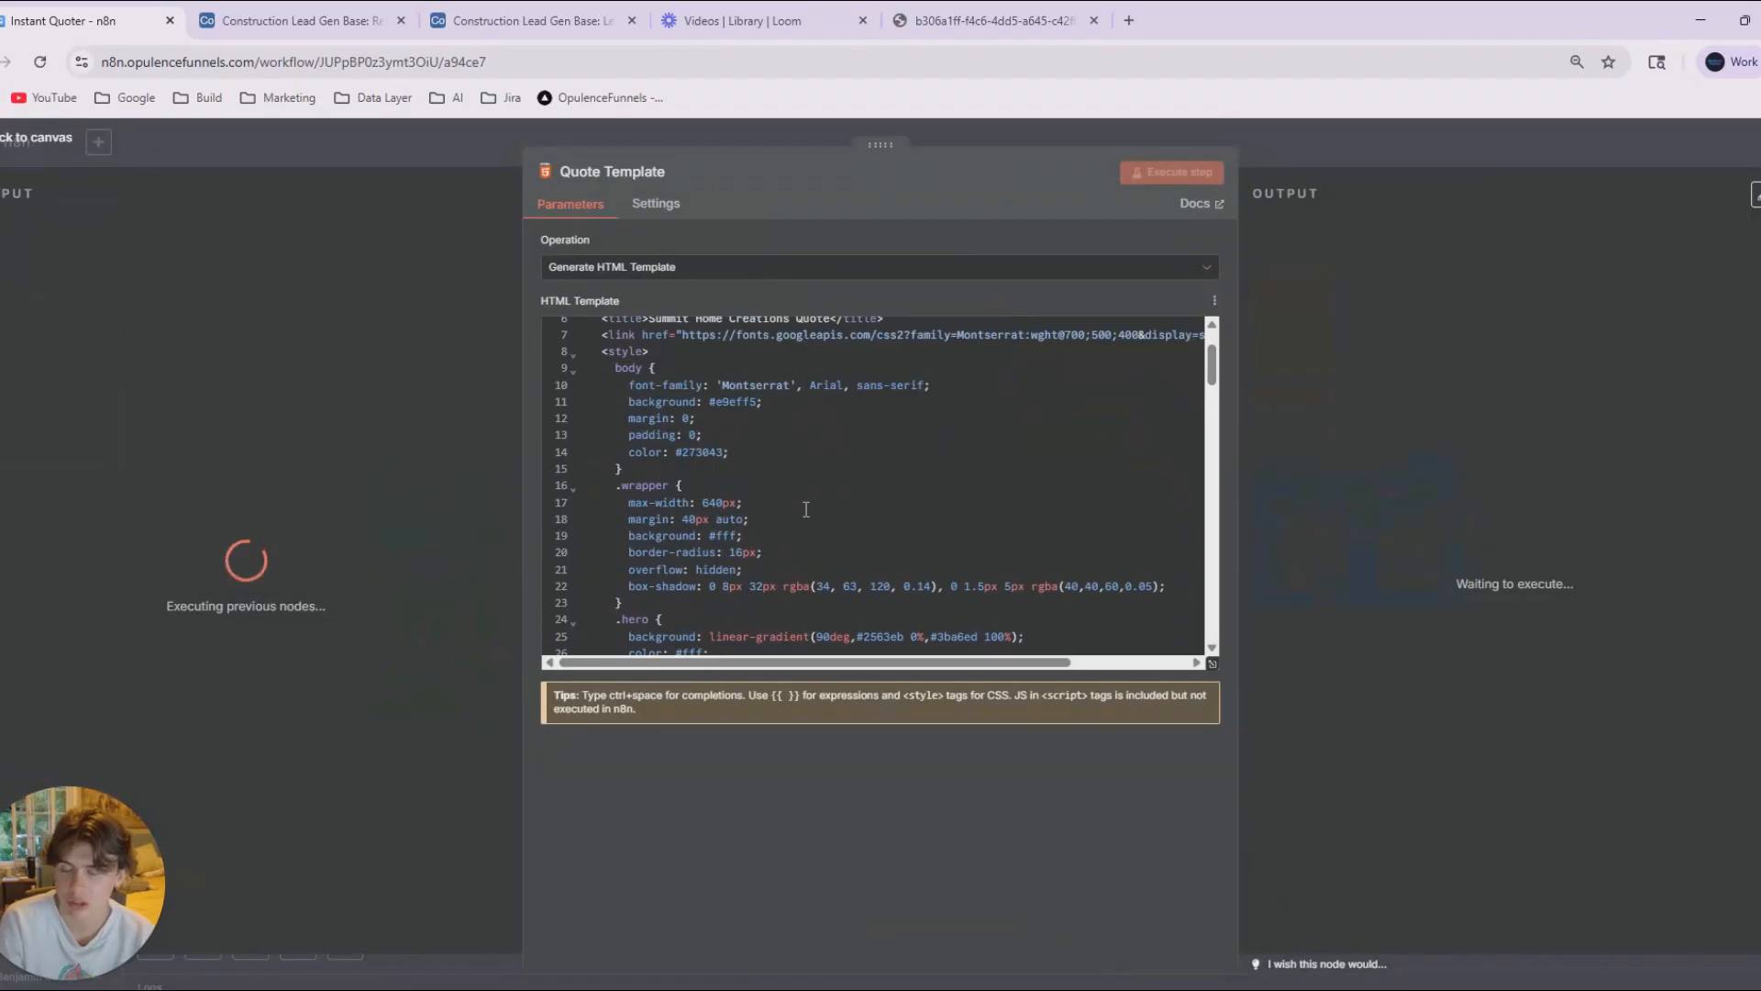
{"action": "scroll", "coordinate": [806, 510], "scroll_direction": "down", "scroll_amount": 3}
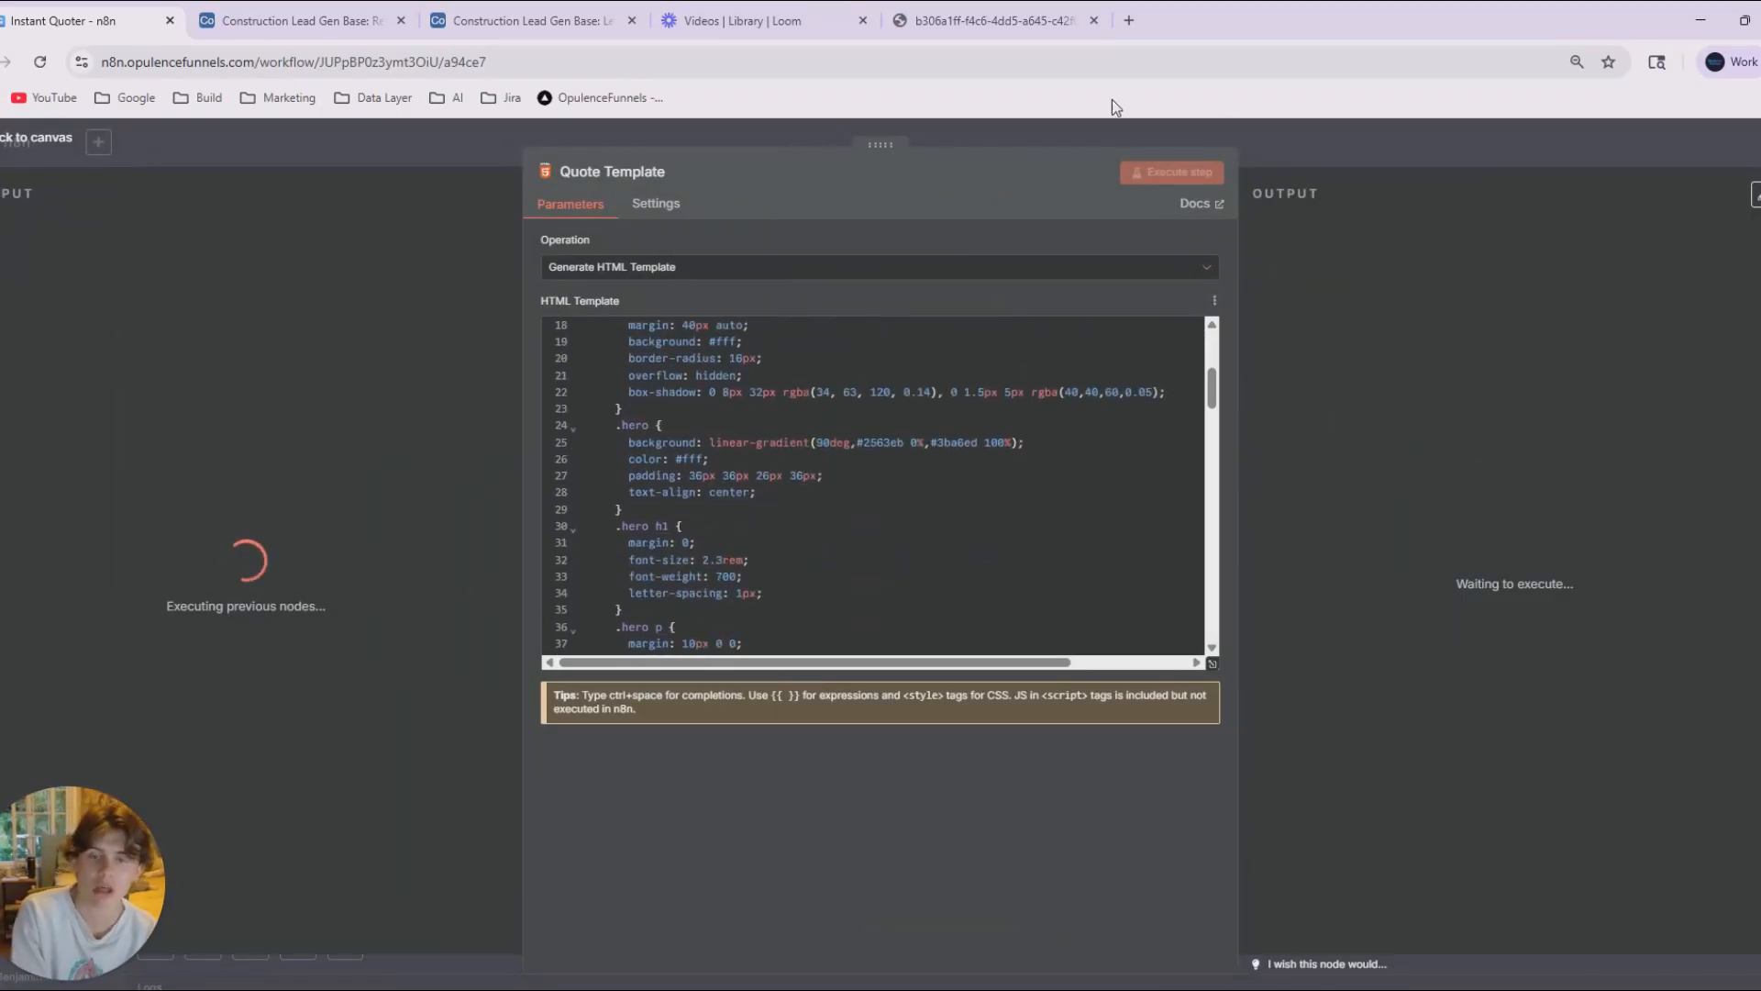
{"action": "key", "text": "Escape"}
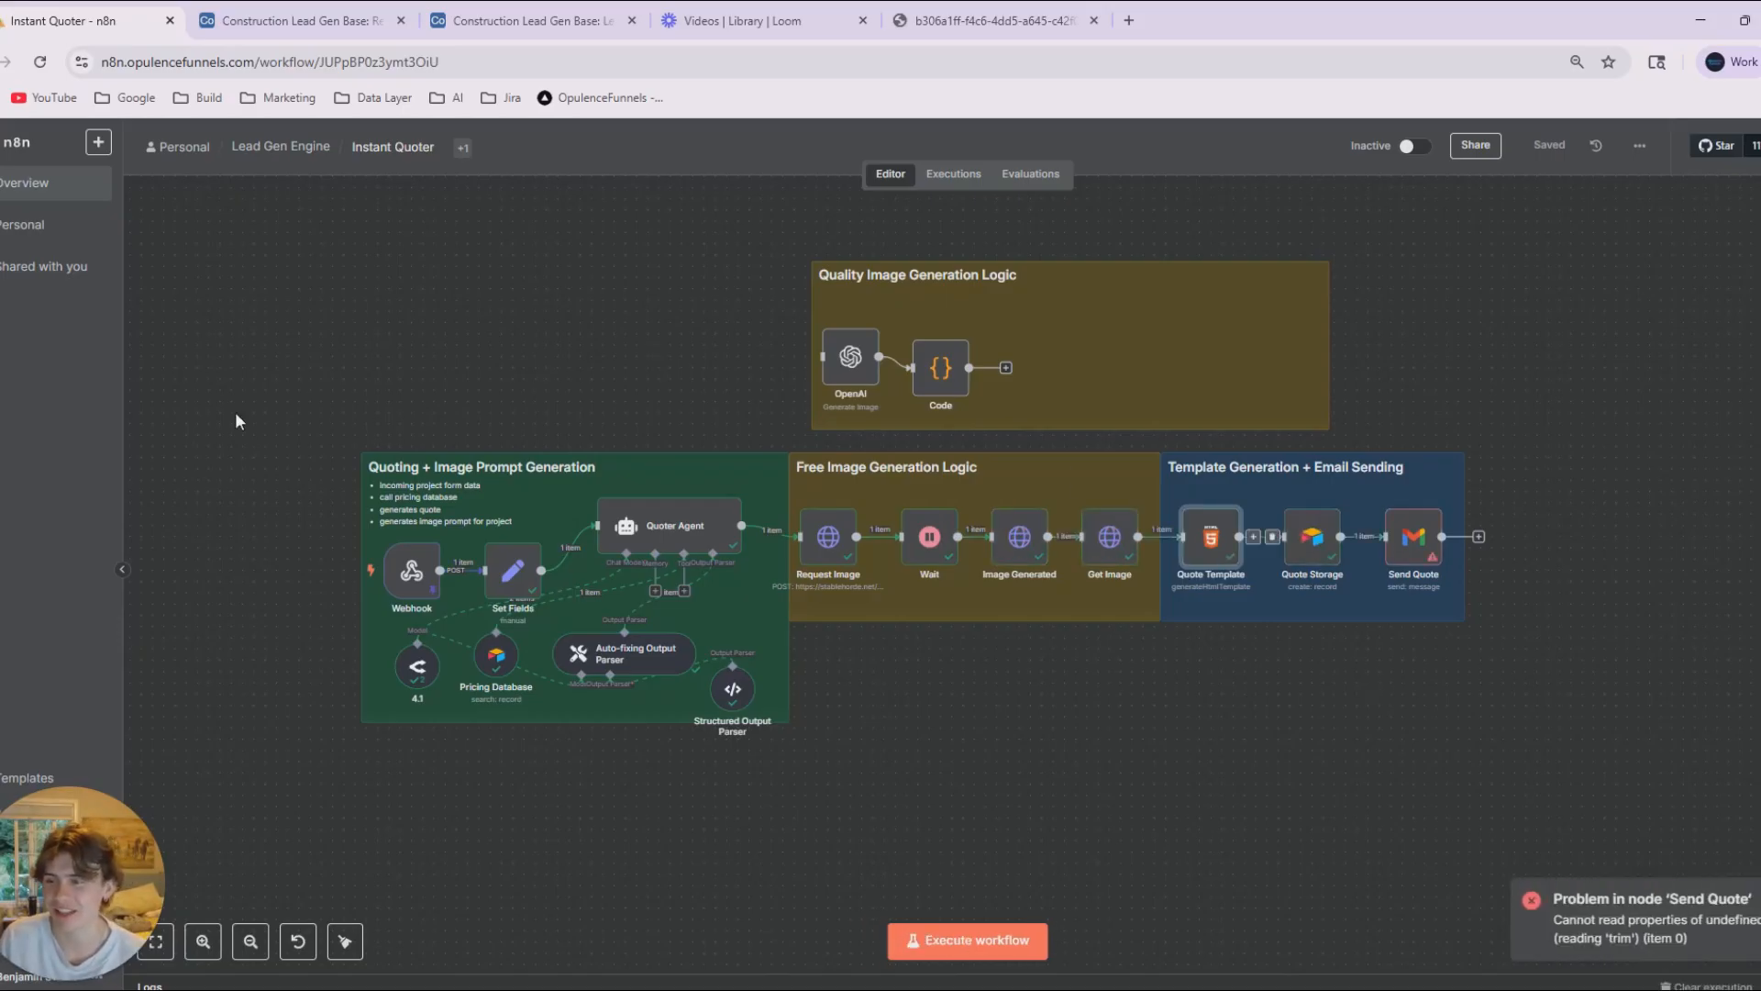
Open the Send Quote node, execute it again and return to the canvas.
{"action": "double_click", "coordinate": [1417, 543]}
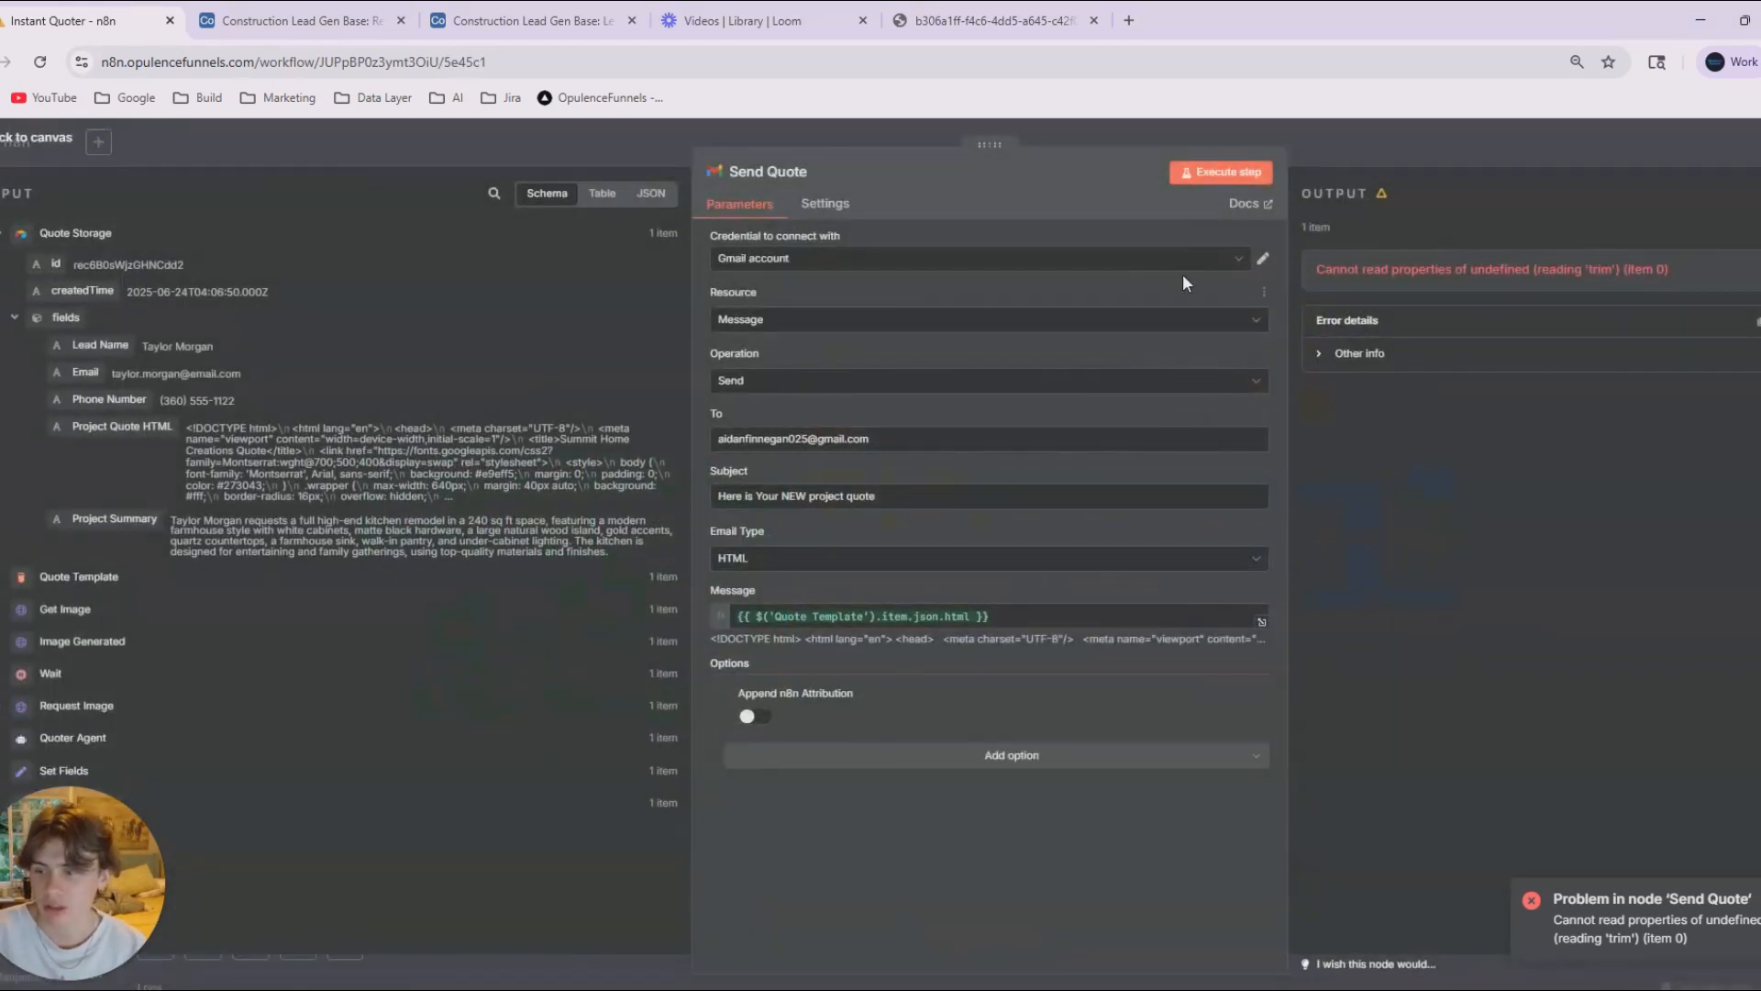
{"action": "left_click", "coordinate": [1224, 173]}
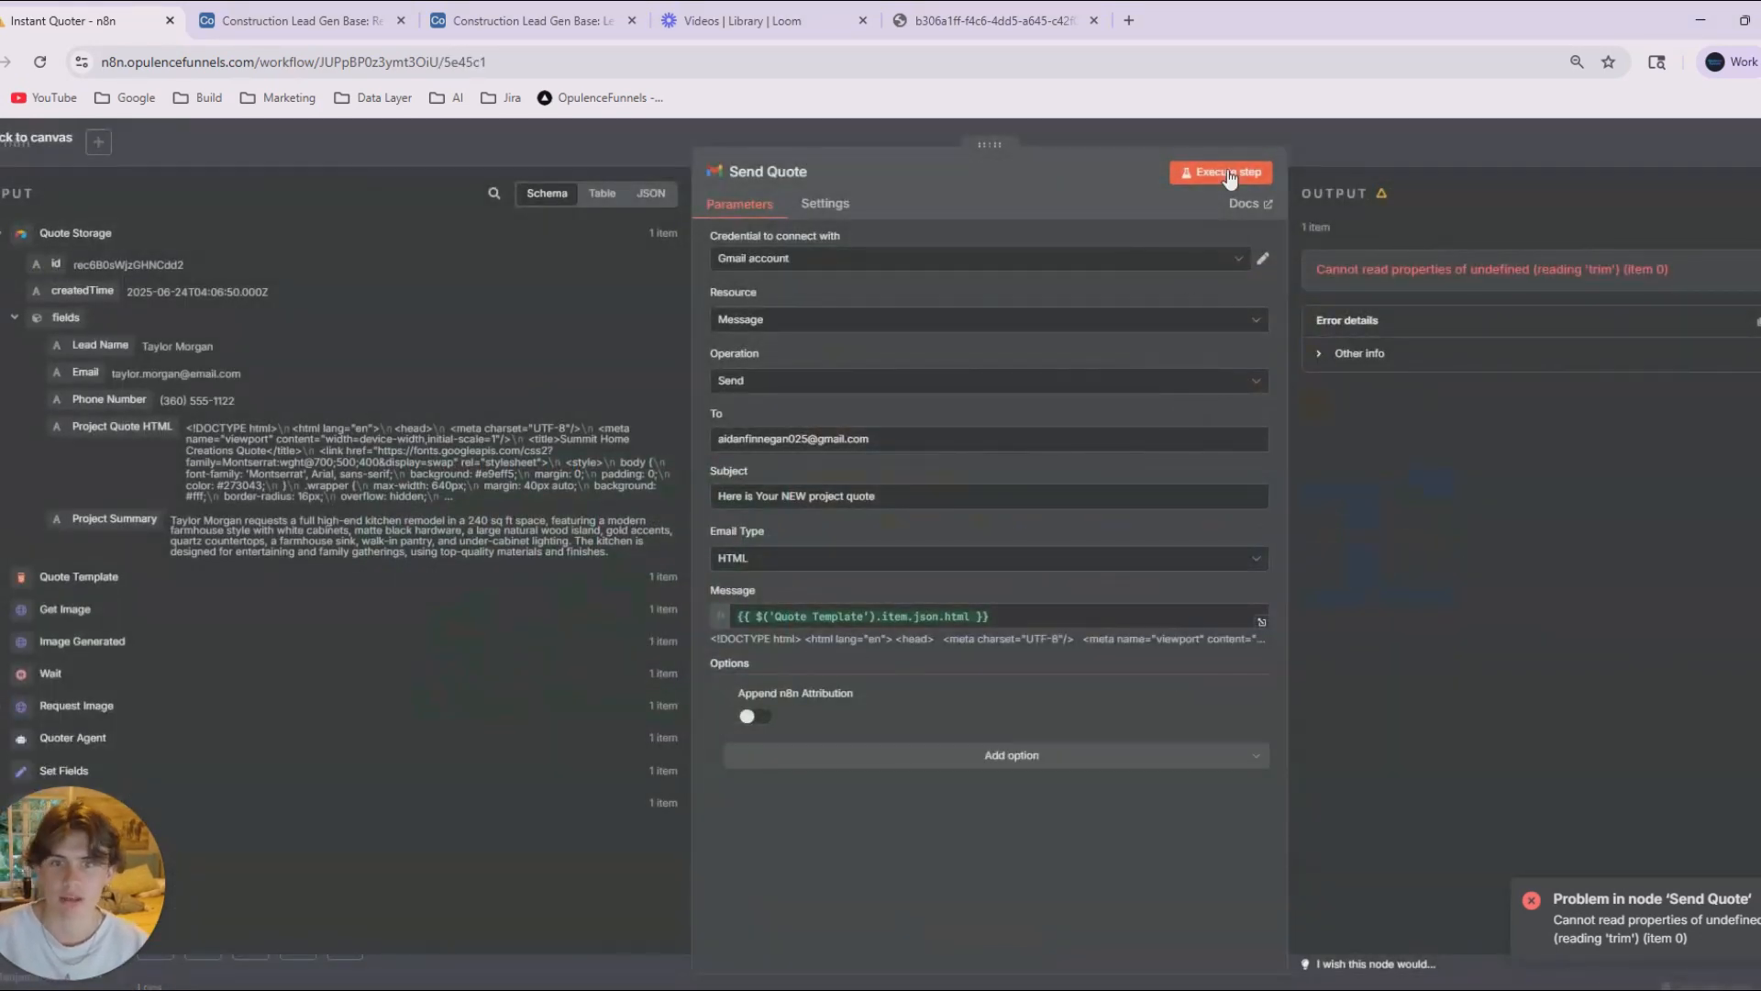
{"action": "left_click", "coordinate": [1402, 147]}
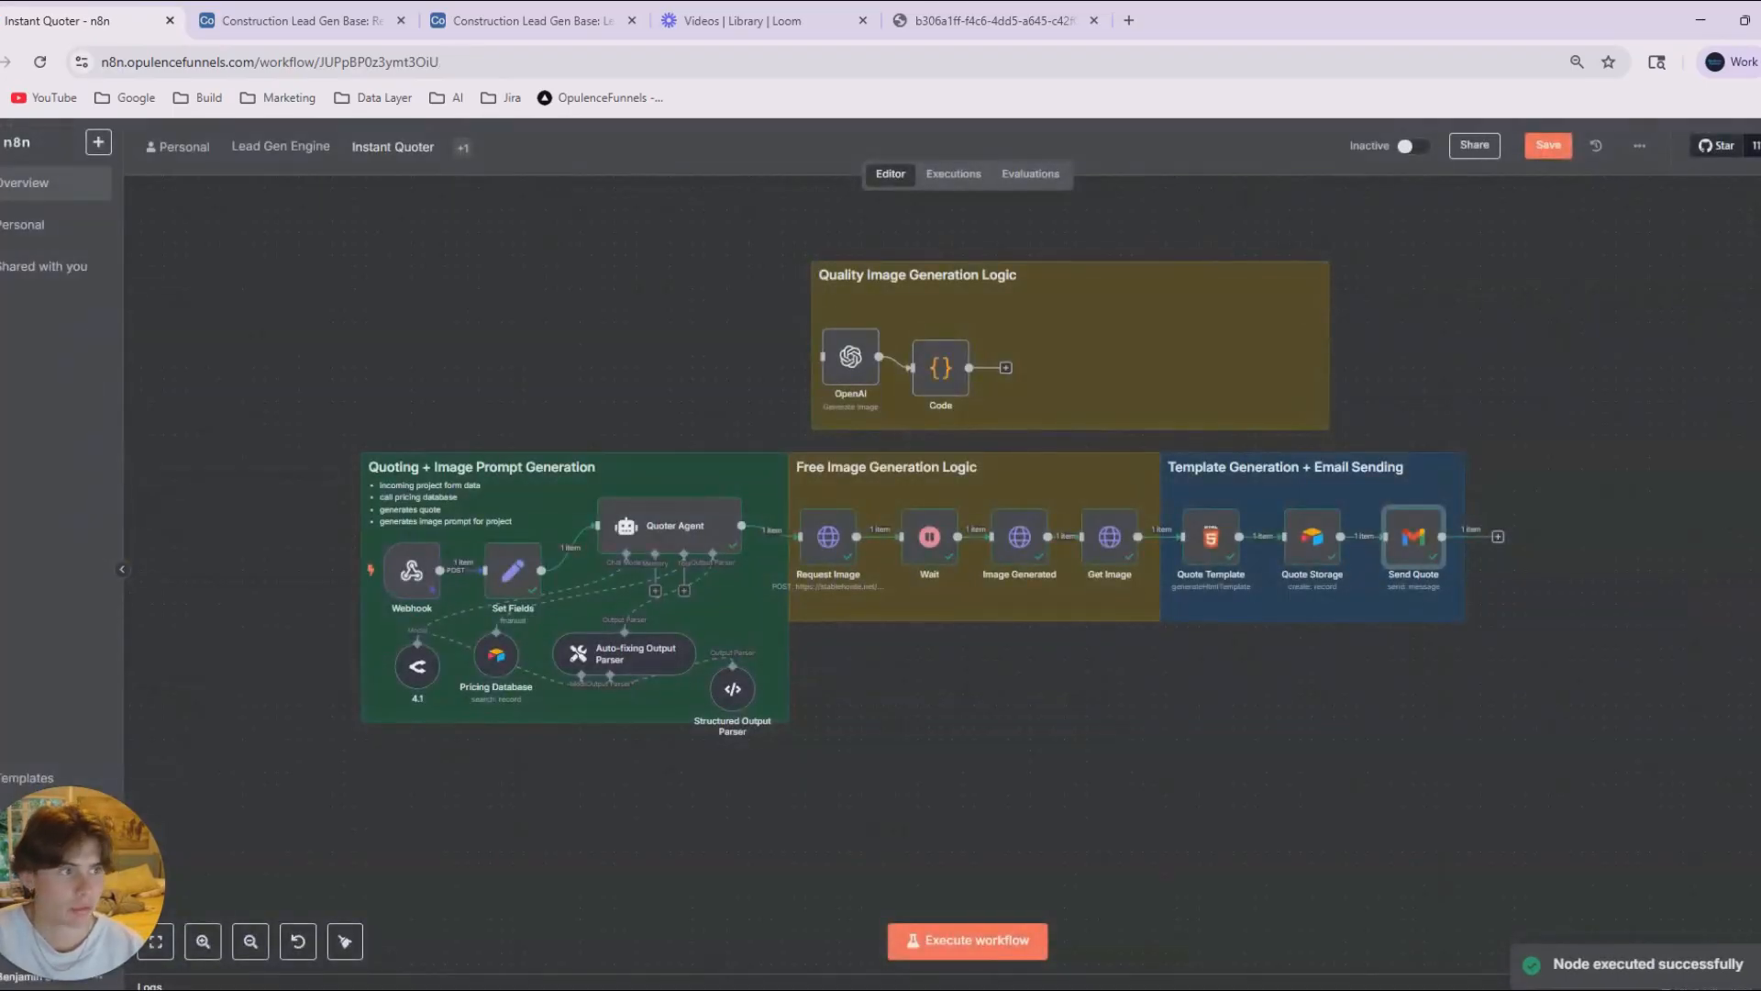
Switch to Gmail in a maximized window and open the newest "Here is Your NEW project quote" email.
{"action": "key", "text": "alt+Tab"}
{"action": "left_click", "coordinate": [120, 383]}
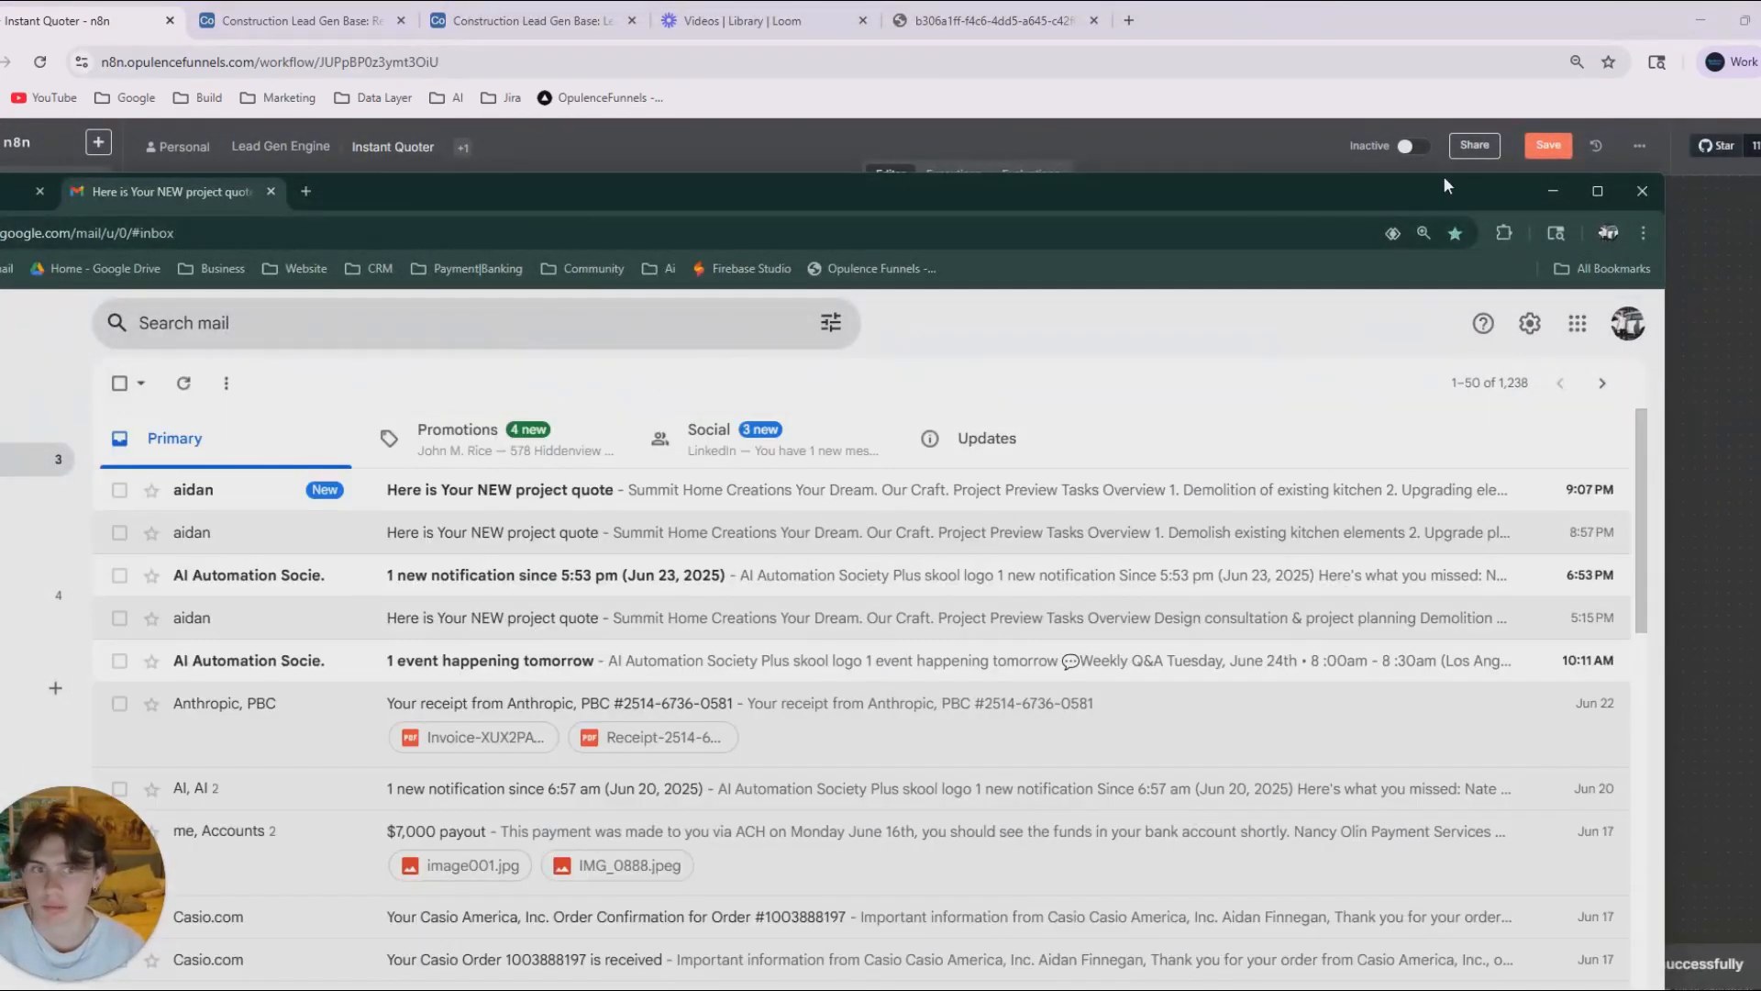
{"action": "left_click", "coordinate": [1597, 191]}
{"action": "left_click", "coordinate": [427, 344]}
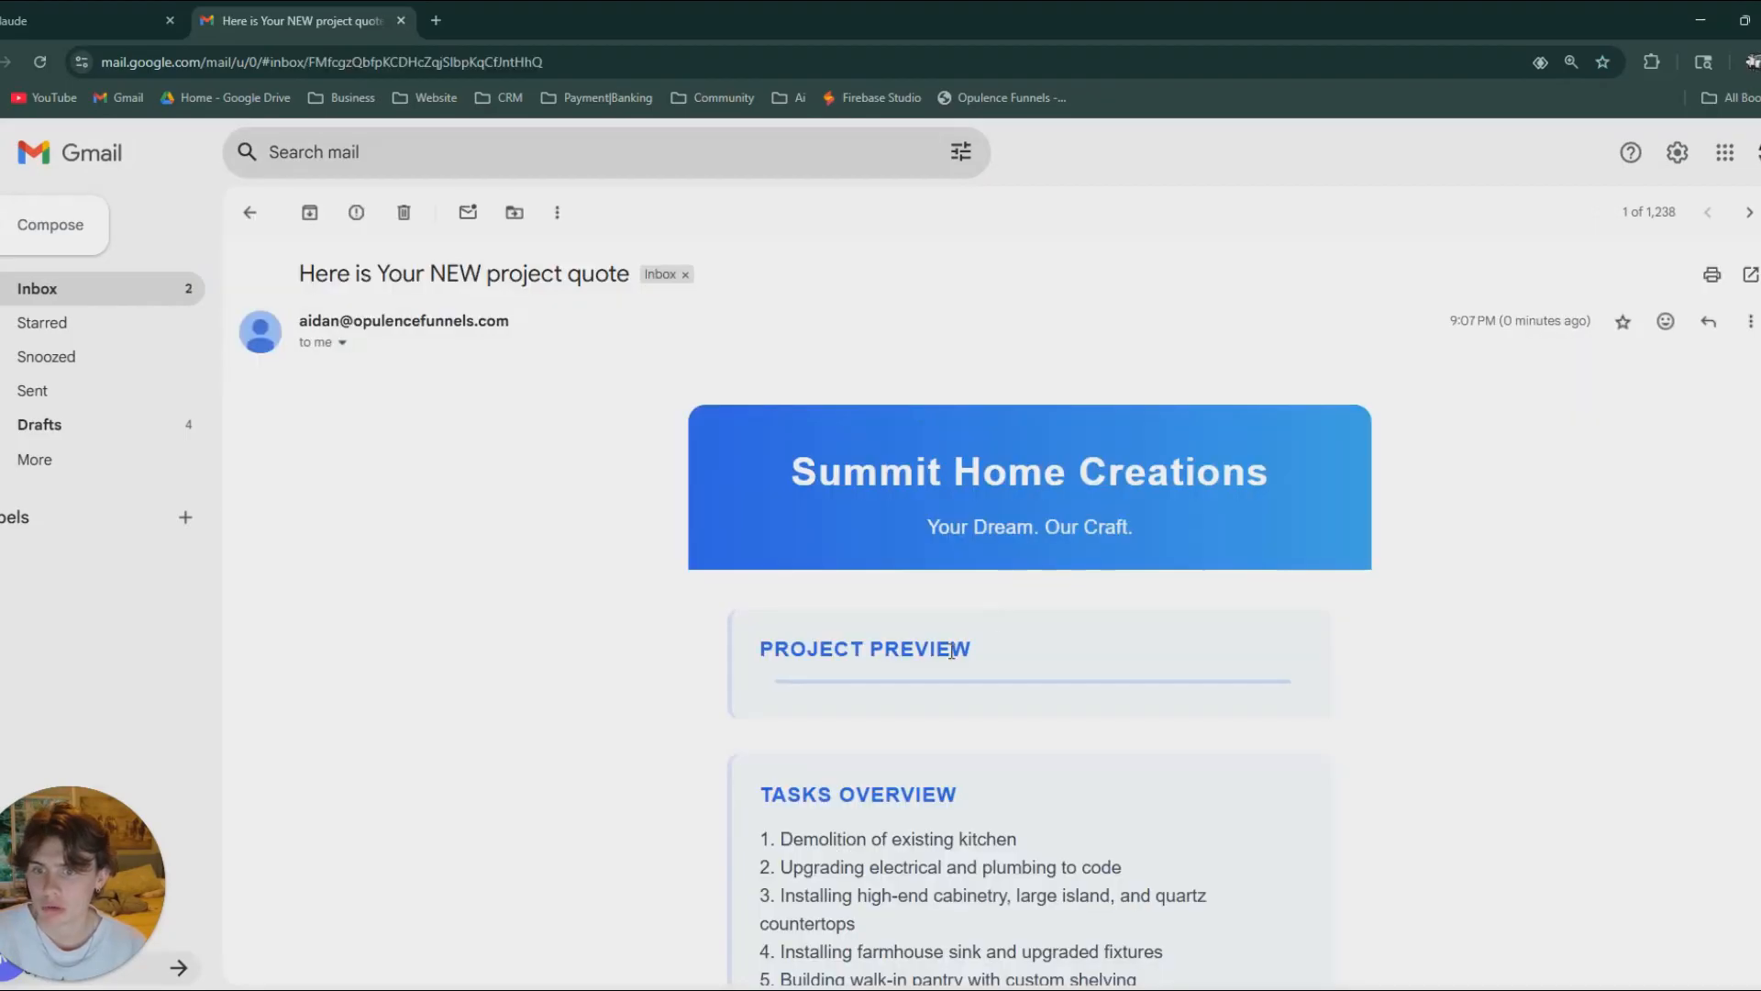
Check the Project Preview image and the Tasks Overview list in the received quote email.
{"action": "scroll", "coordinate": [951, 652], "scroll_direction": "down", "scroll_amount": 3}
{"action": "left_click_drag", "start_coordinate": [741, 363], "coordinate": [1021, 364]}
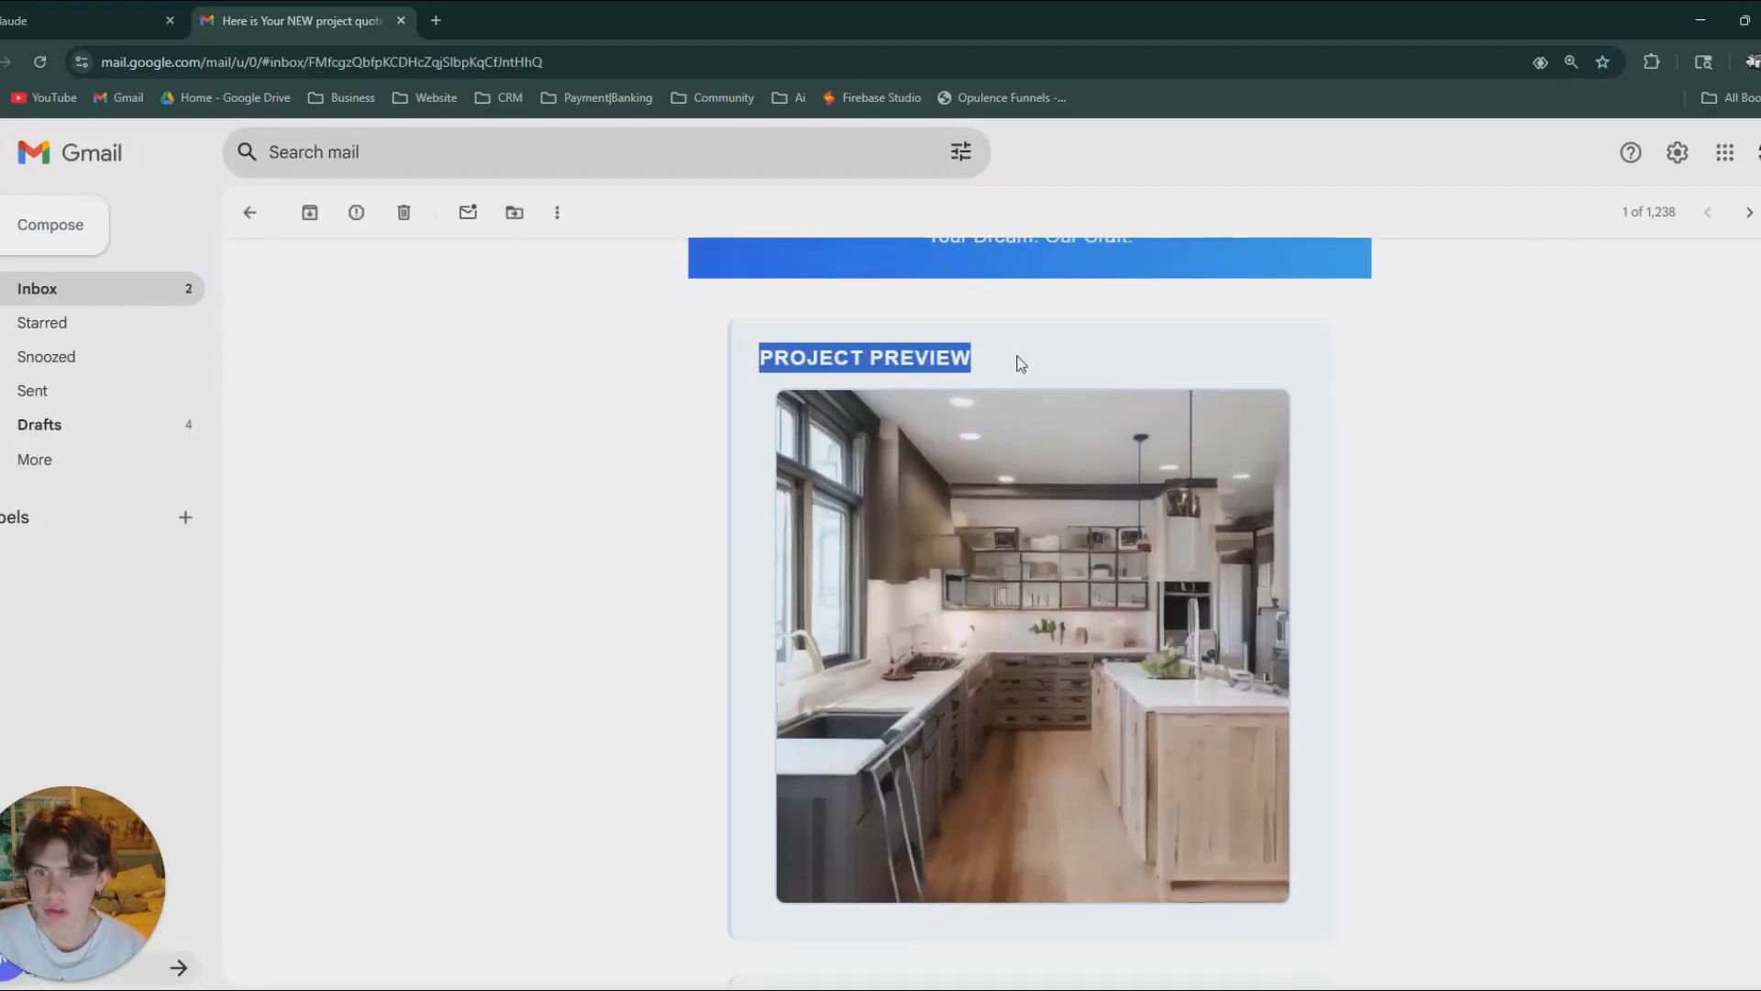
{"action": "scroll", "coordinate": [1044, 429], "scroll_direction": "down", "scroll_amount": 6}
{"action": "left_click_drag", "start_coordinate": [750, 449], "coordinate": [895, 477]}
{"action": "left_click", "coordinate": [784, 481]}
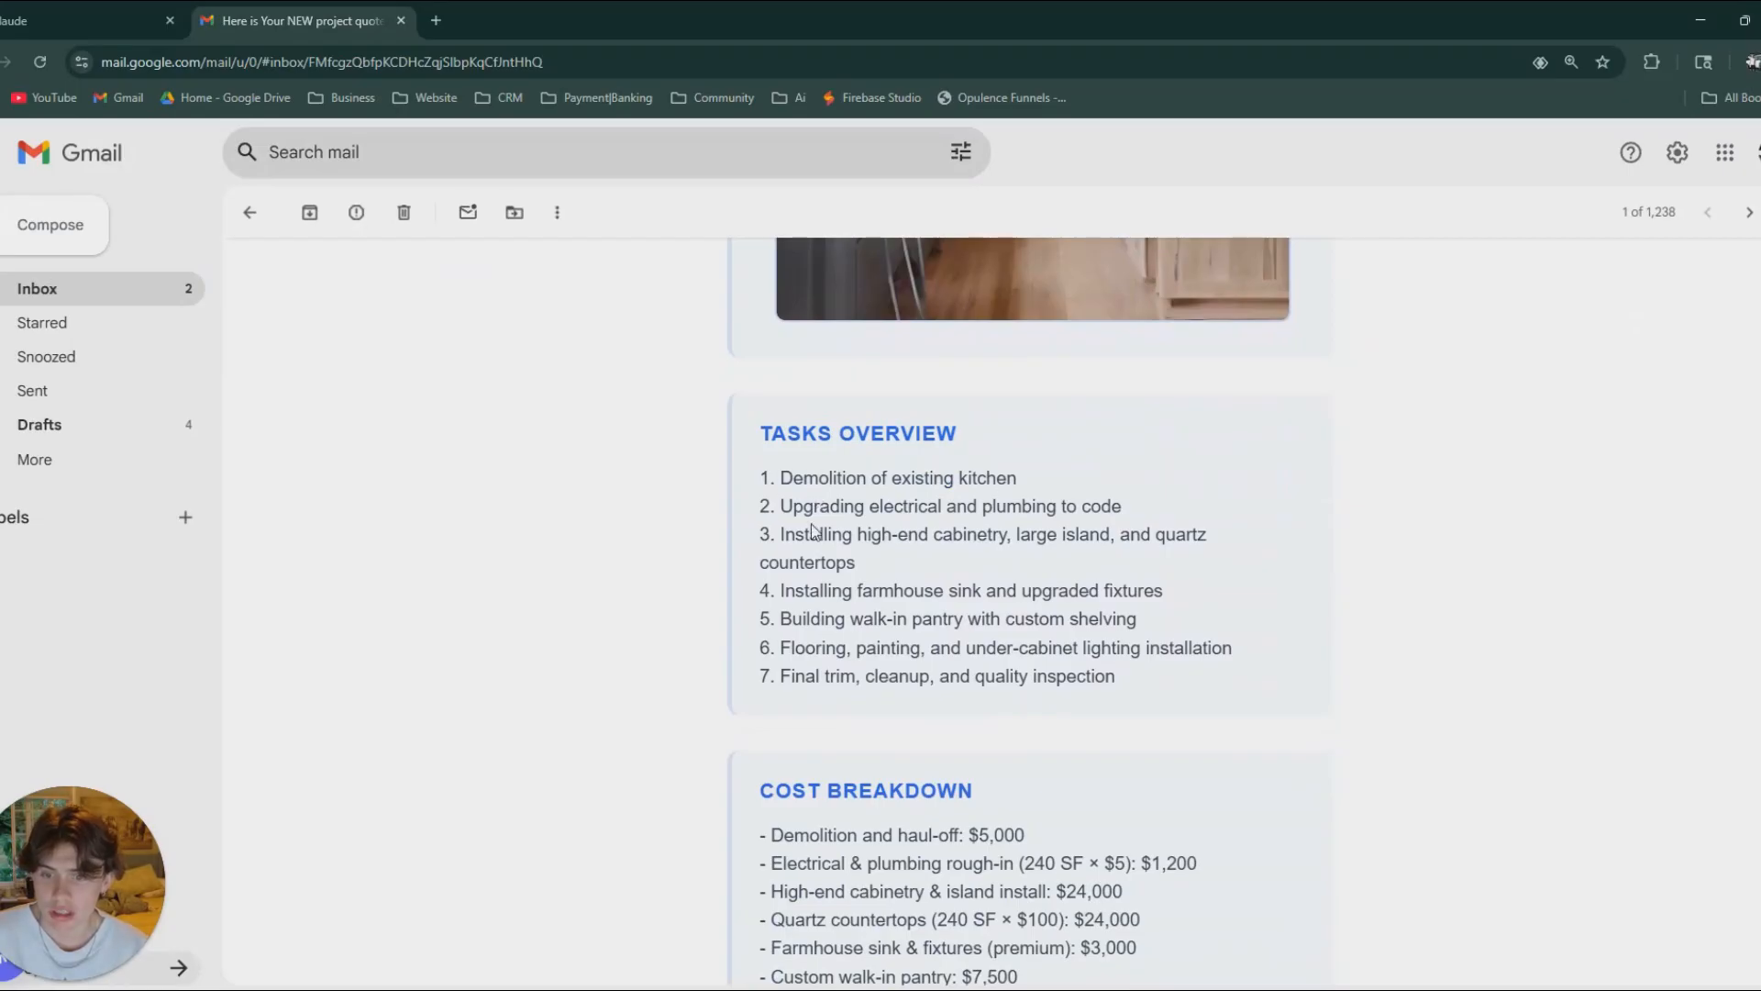
Review the quote email's Cost Breakdown, estimated total with timeline, and closing thank-you note.
{"action": "scroll", "coordinate": [813, 532], "scroll_direction": "down", "scroll_amount": 1}
{"action": "scroll", "coordinate": [921, 473], "scroll_direction": "down", "scroll_amount": 3}
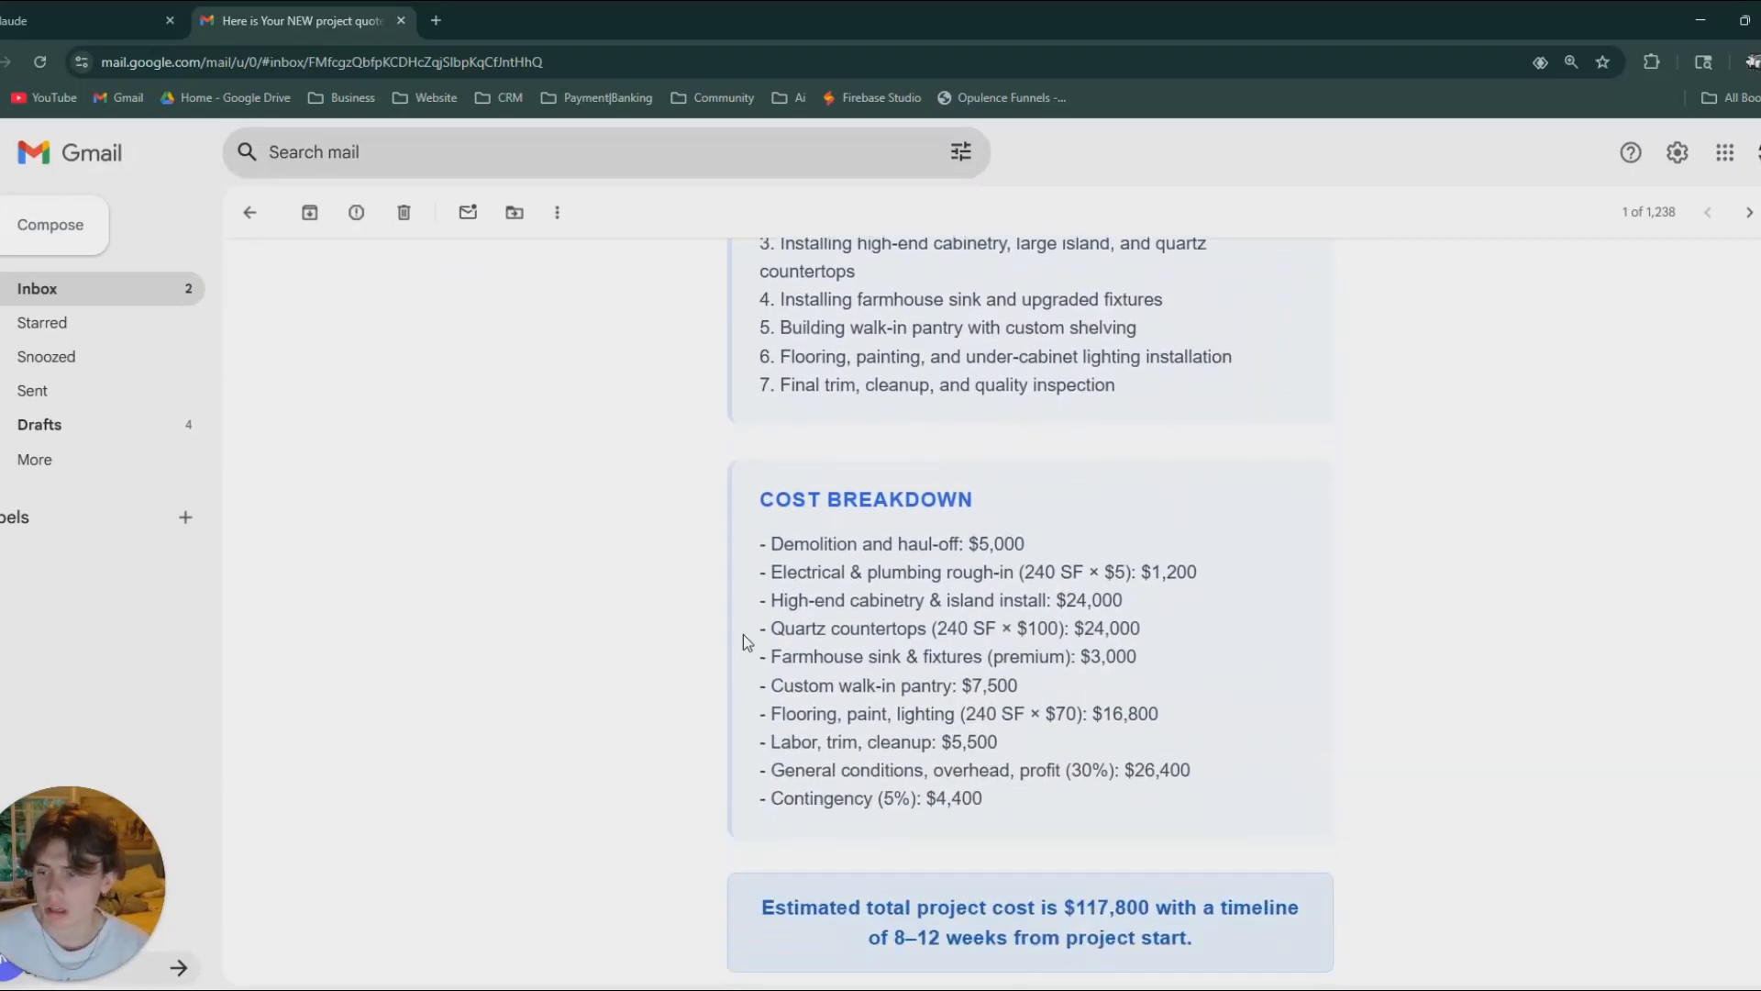
{"action": "left_click_drag", "start_coordinate": [834, 708], "coordinate": [1175, 712]}
{"action": "left_click", "coordinate": [1244, 709]}
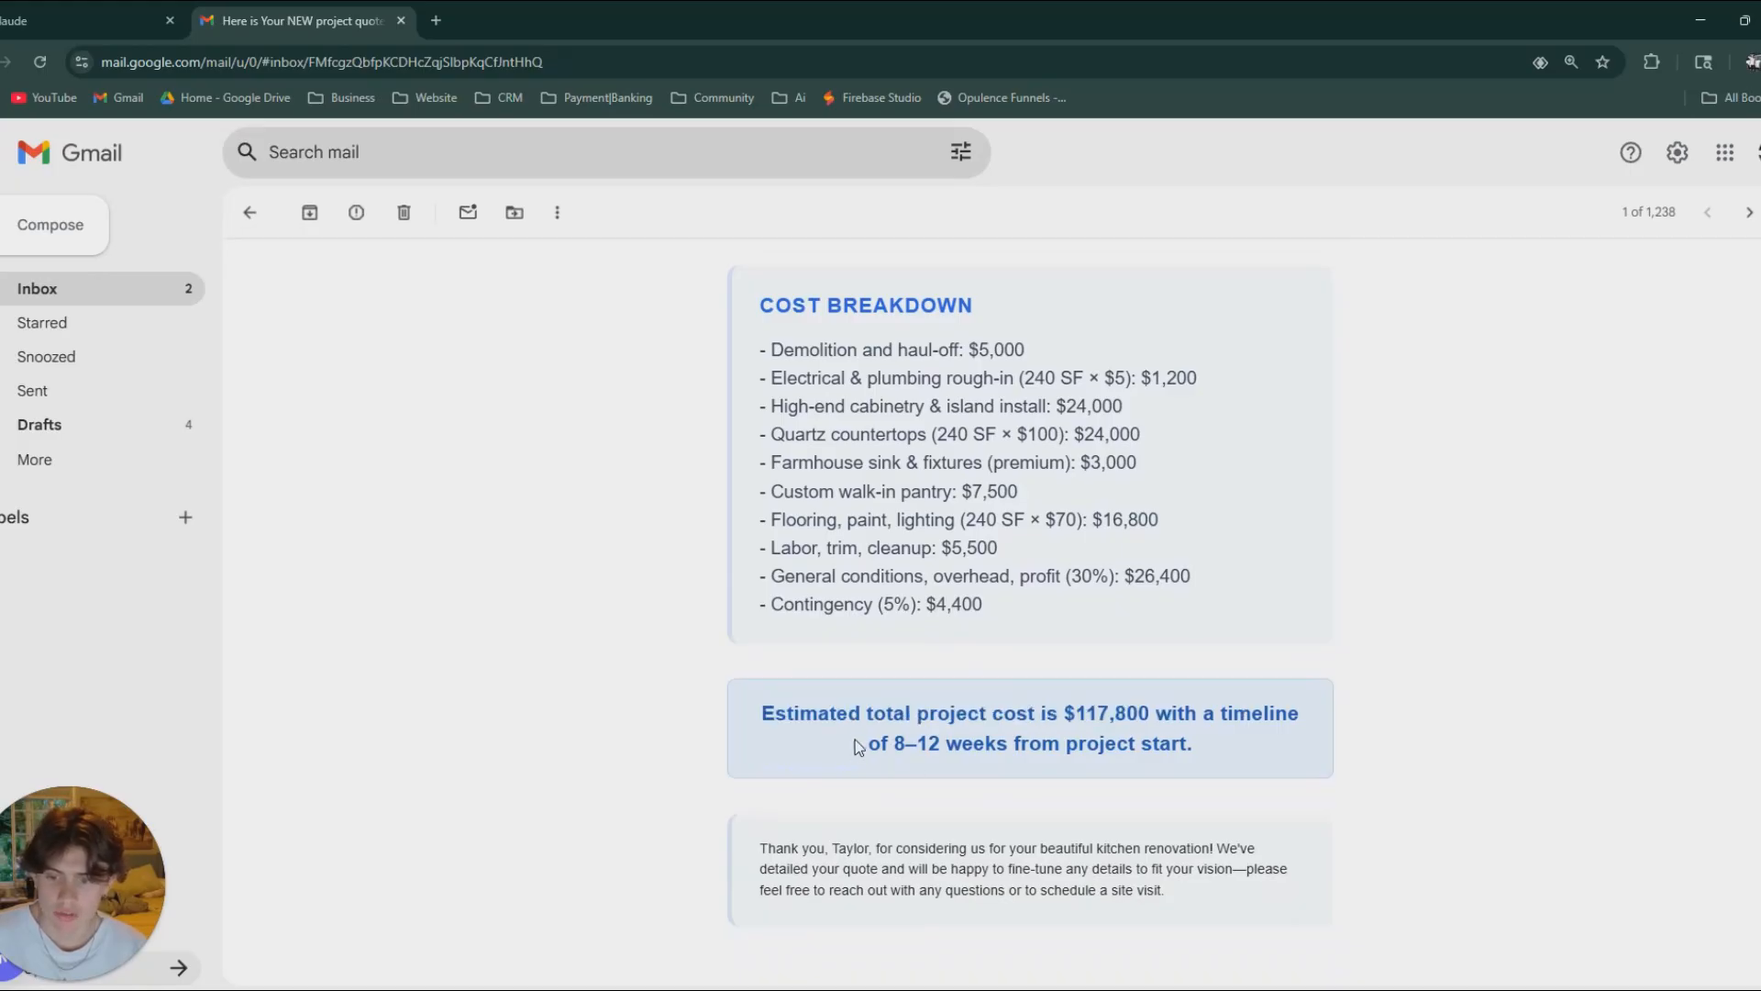
{"action": "left_click_drag", "start_coordinate": [860, 745], "coordinate": [691, 661]}
{"action": "scroll", "coordinate": [1226, 741], "scroll_direction": "down", "scroll_amount": 2}
{"action": "left_click", "coordinate": [1053, 694]}
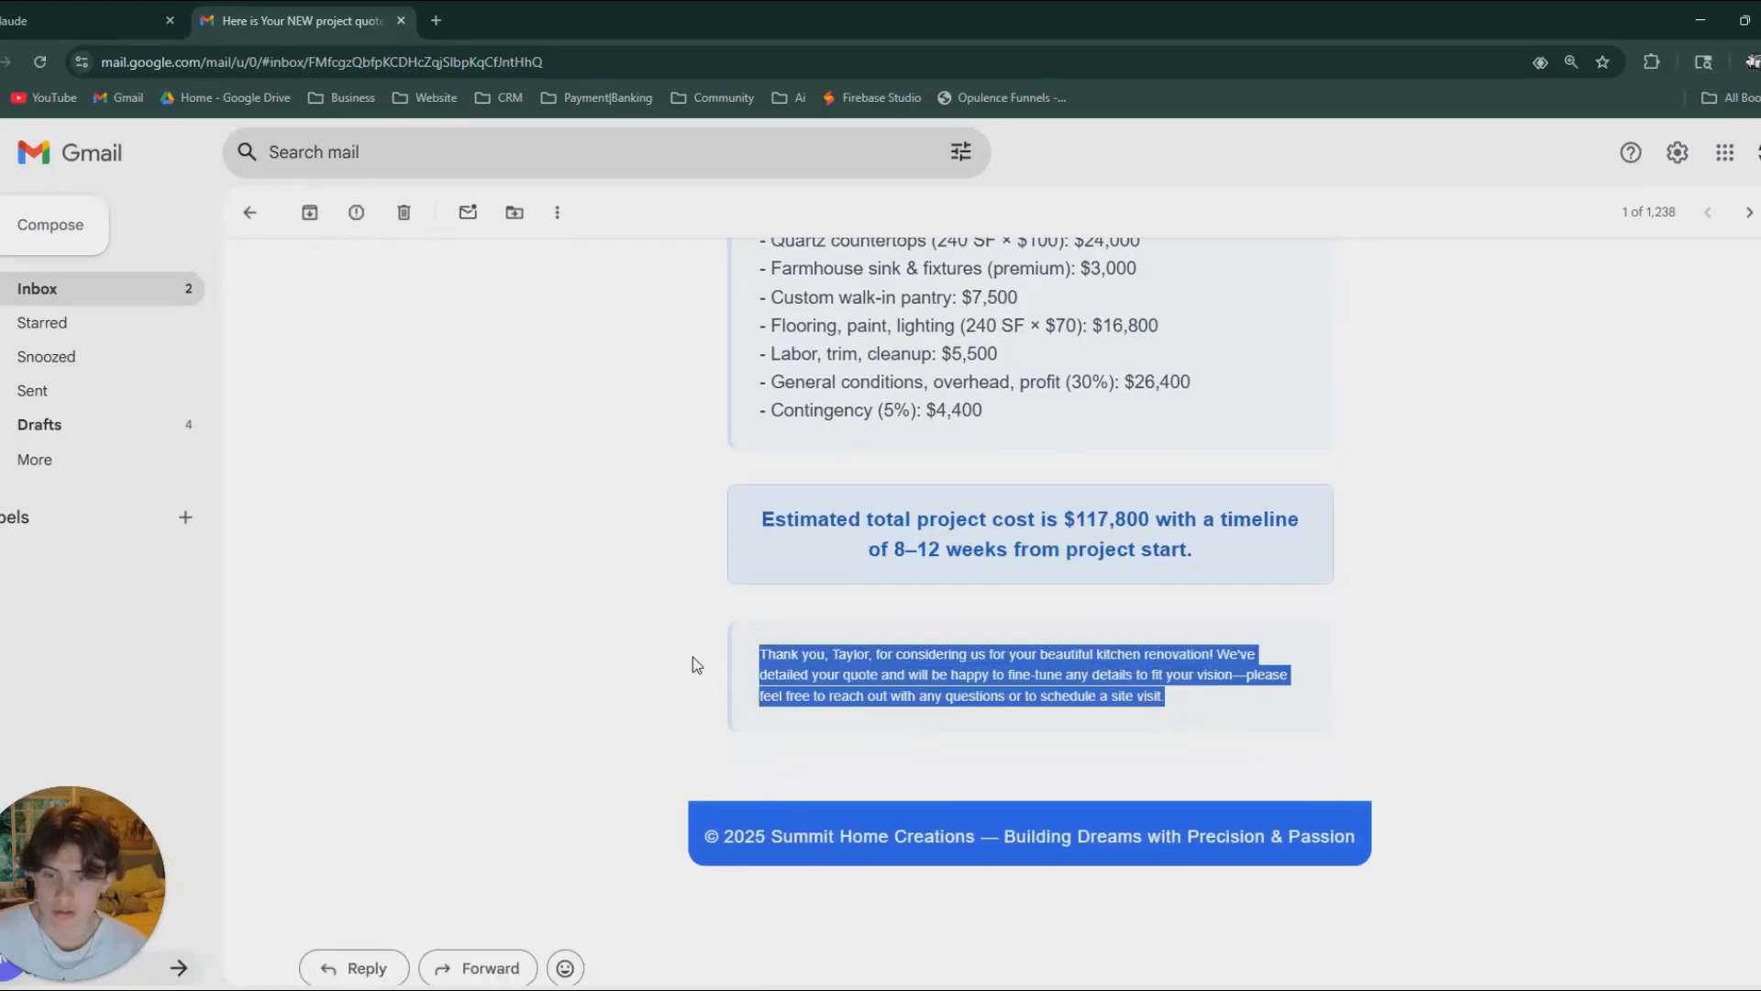
Reduce the page zoom to 80% and look back over the quote email's overall layout.
{"action": "key", "text": "ctrl+minus"}
{"action": "key", "text": "ctrl+minus"}
{"action": "key", "text": "ctrl+minus"}
{"action": "scroll", "coordinate": [1180, 617], "scroll_direction": "up", "scroll_amount": 10}
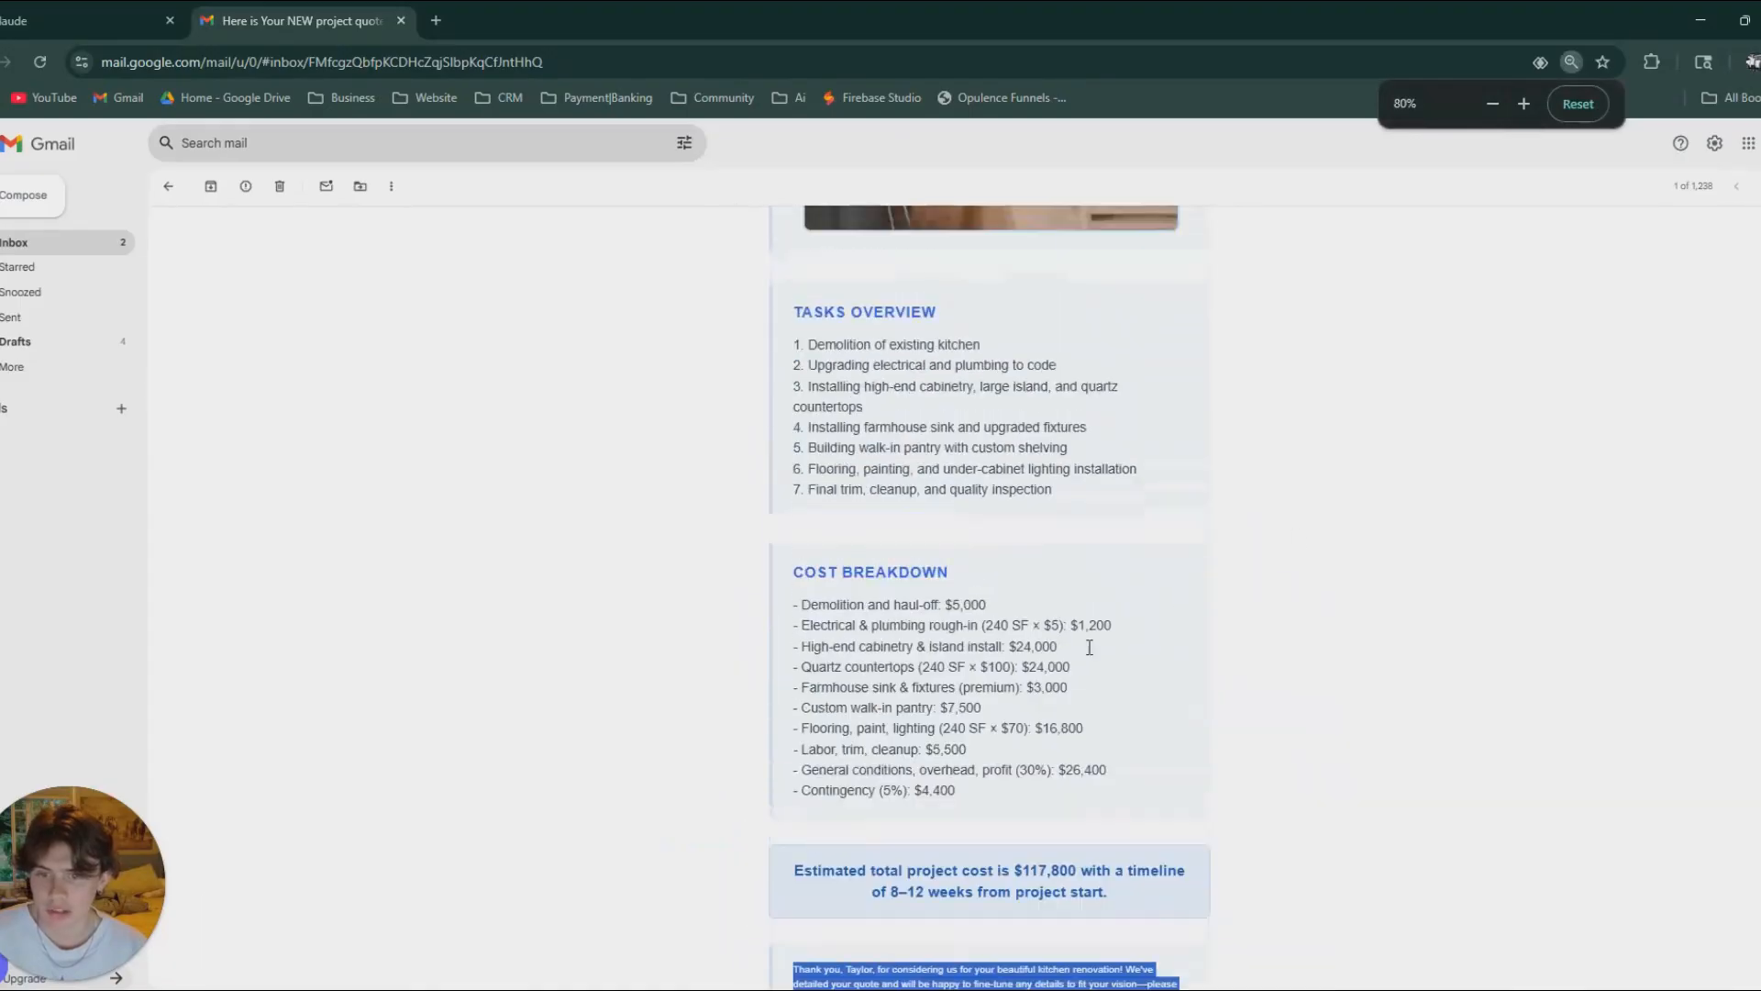